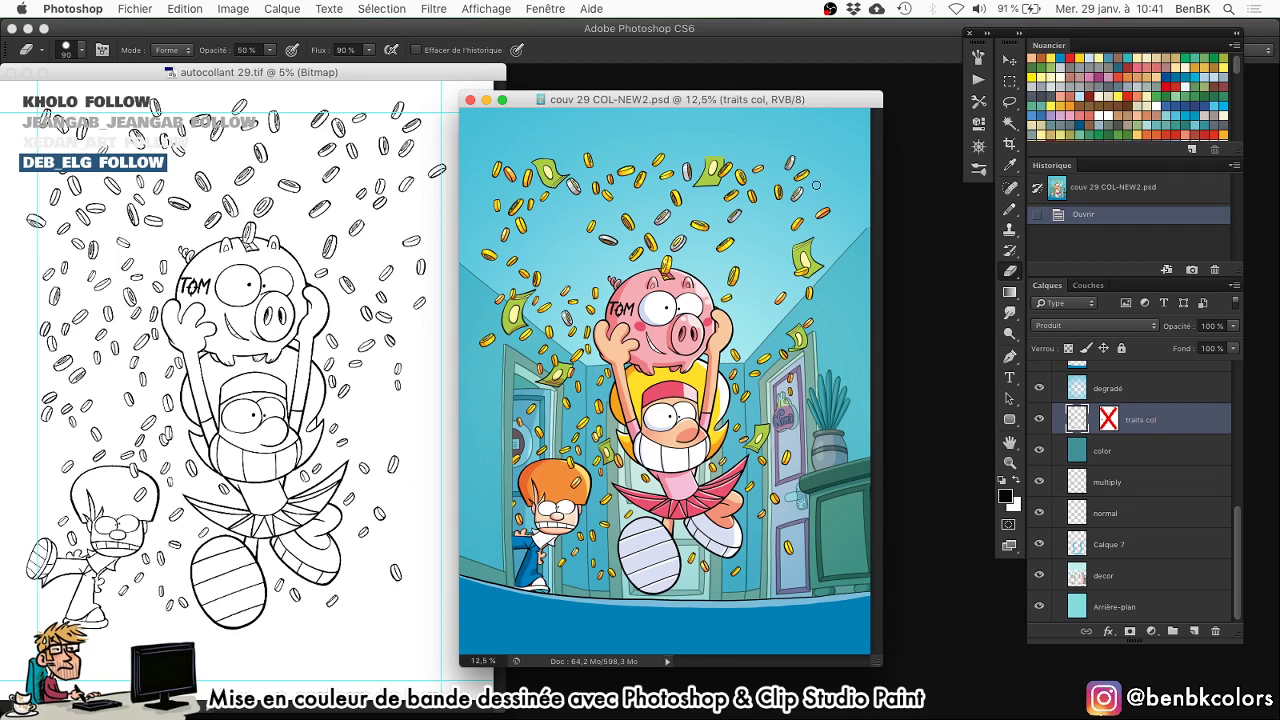
key(XF86AudioRaiseVolume)
key(XF86AudioMute)
key(XF86AudioMute)
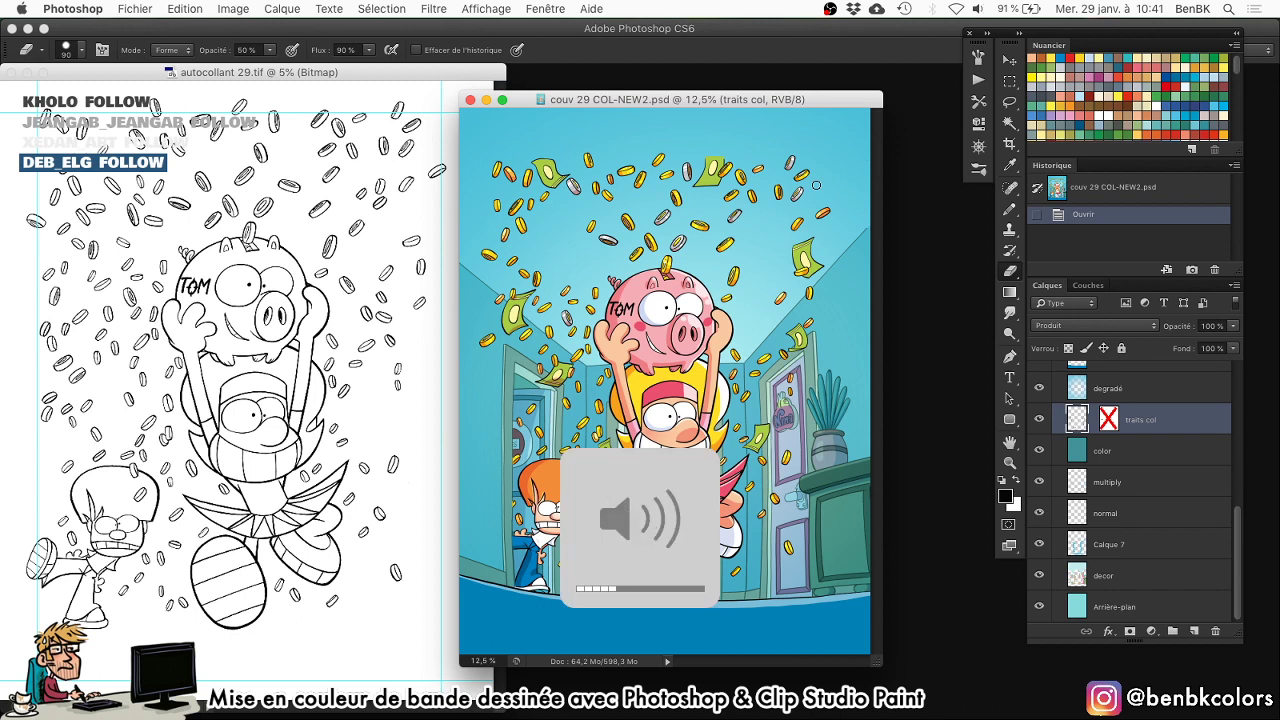
key(XF86AudioRaiseVolume)
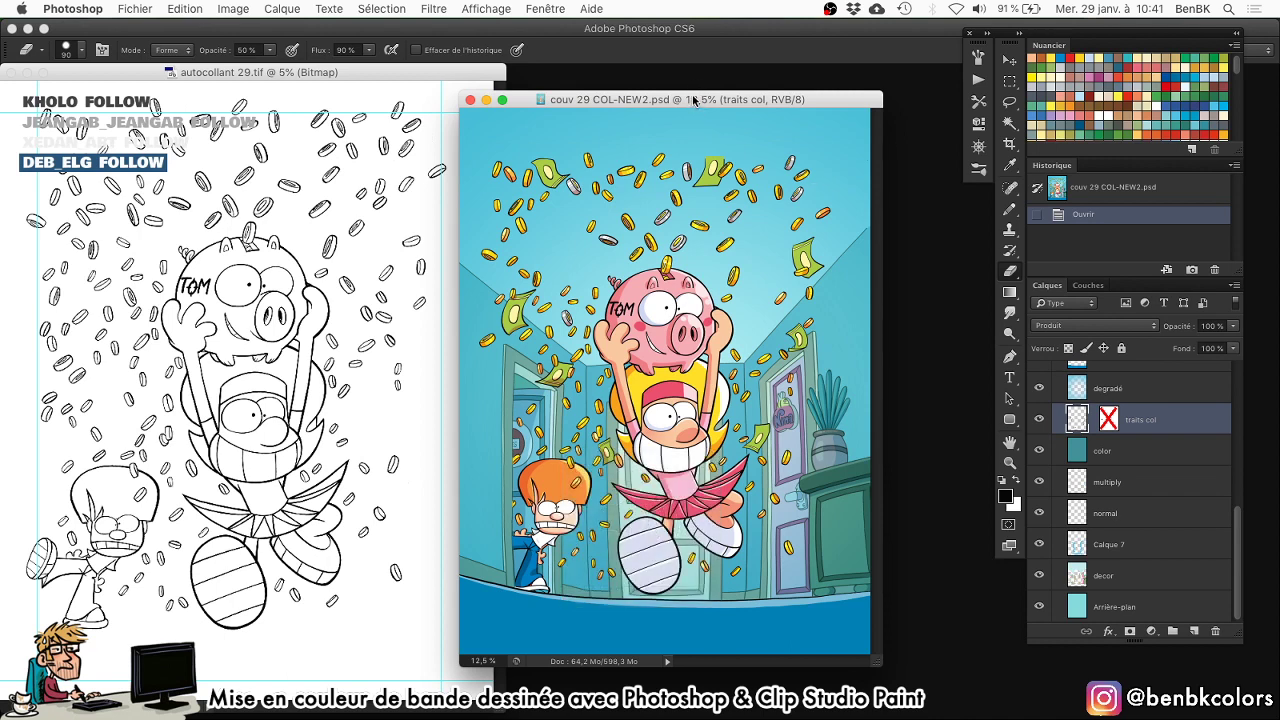
Bring the autocollant 29.tif line-art document to the front.
drag(698, 101, 689, 102)
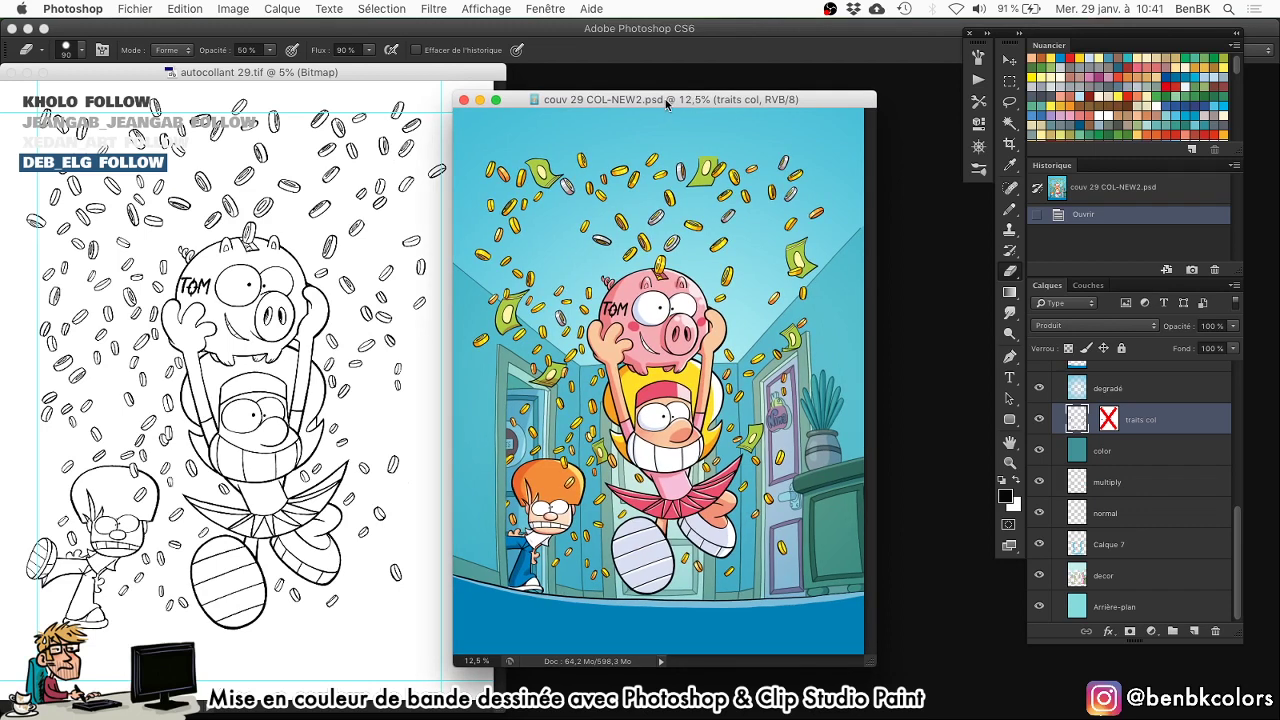
click(351, 75)
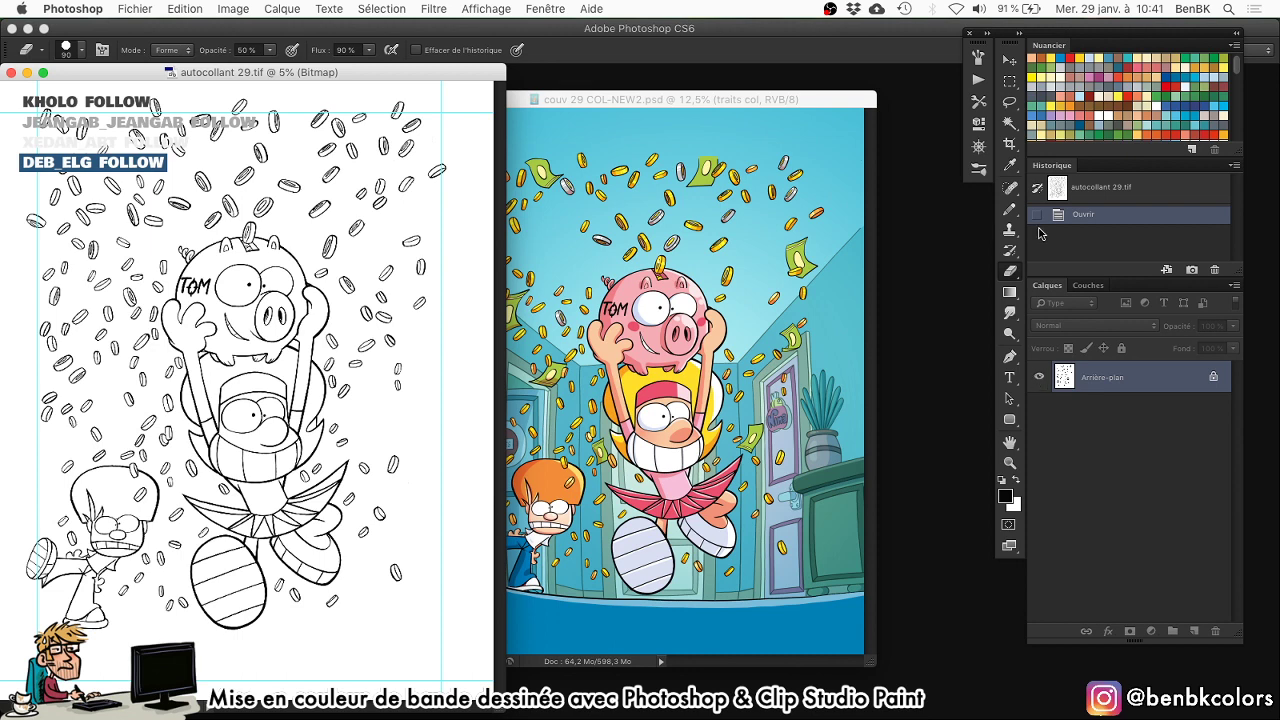
key(F2)
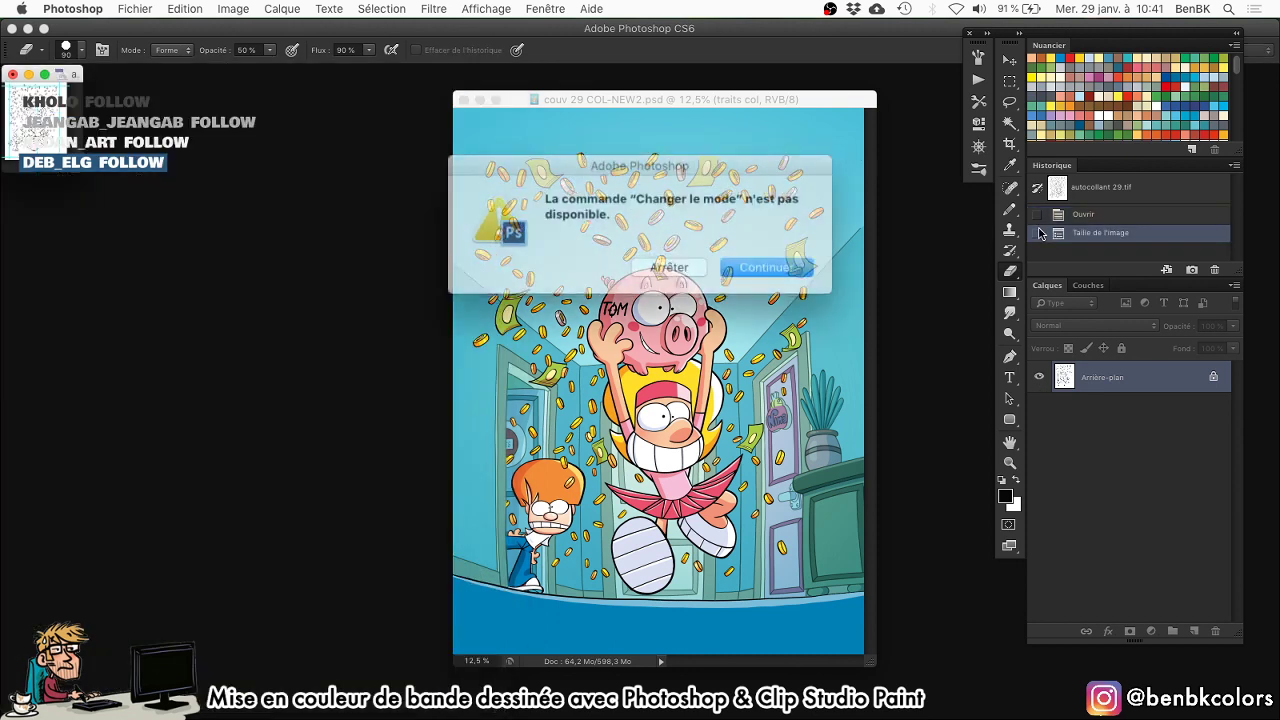
key(Return)
click(1128, 215)
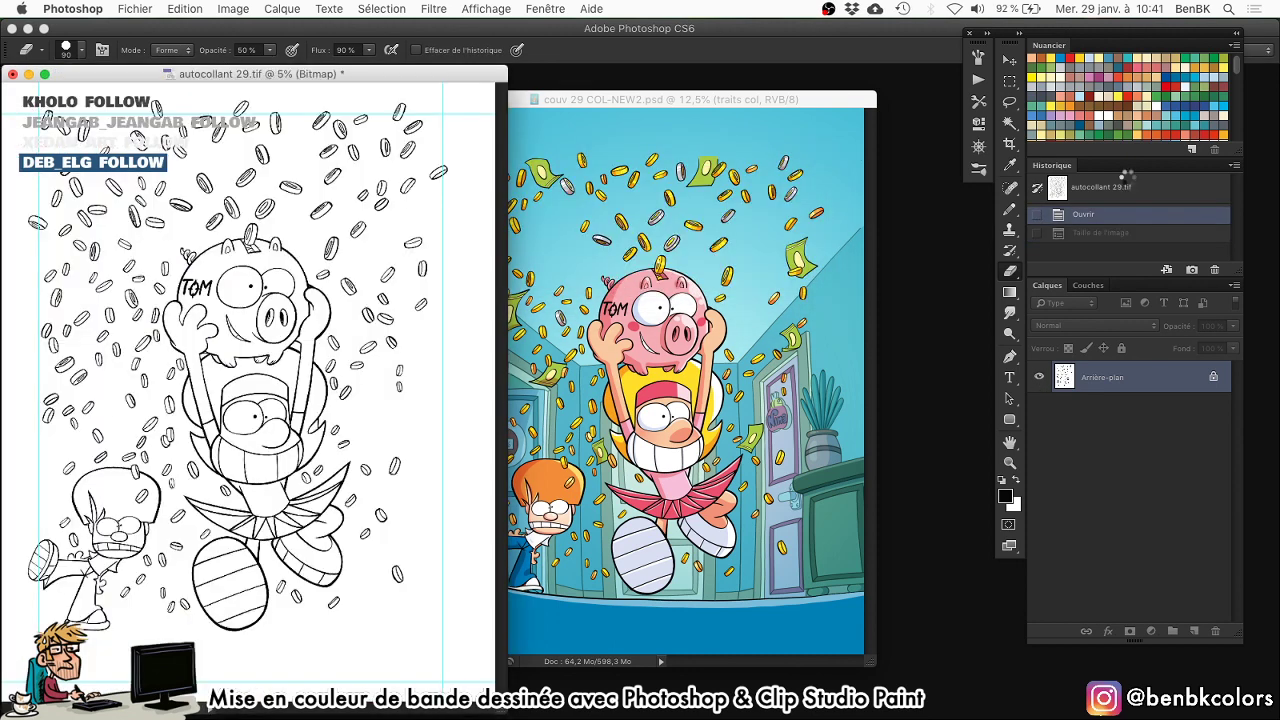
Isolate the line art of autocollant 29.tif on a transparent grayscale layer with the Produit blending mode.
key(super+w)
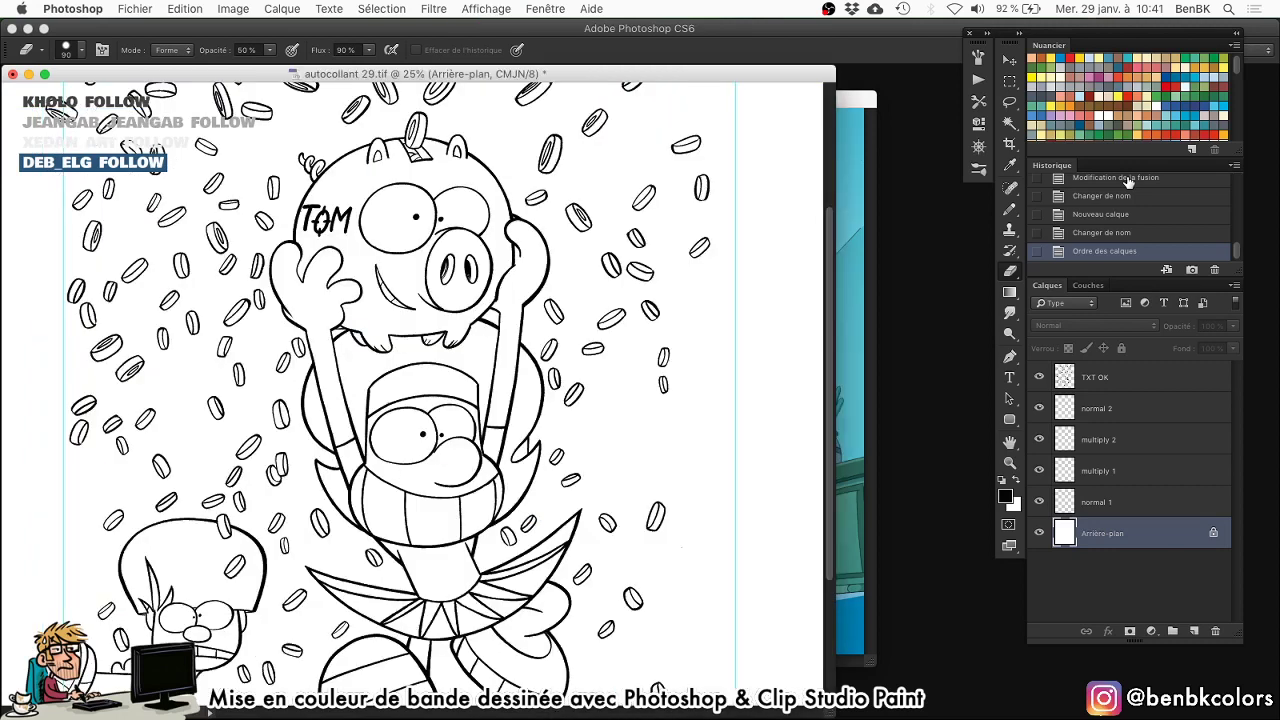
drag(1238, 258, 1248, 172)
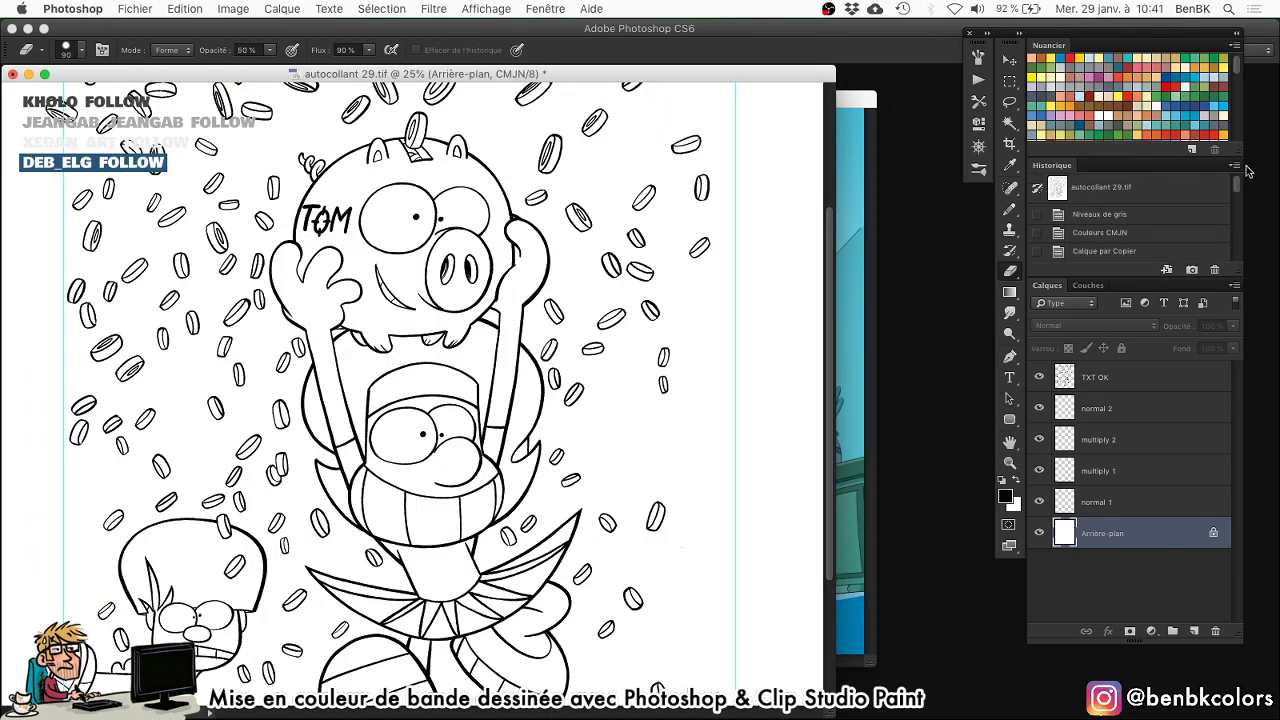
click(1111, 195)
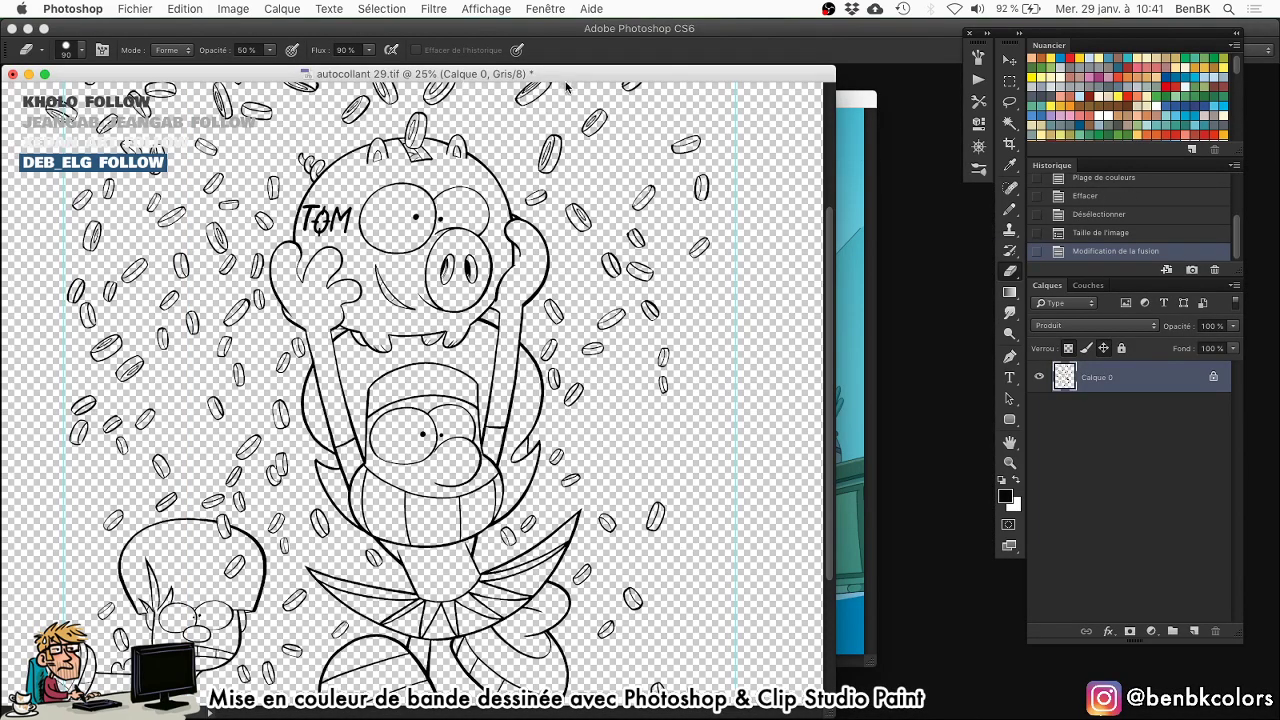
Place the two documents side by side, collapse the DECOR group and select the PIECES and PERSO groups of couv 29 COL-NEW2.psd.
drag(566, 84, 580, 118)
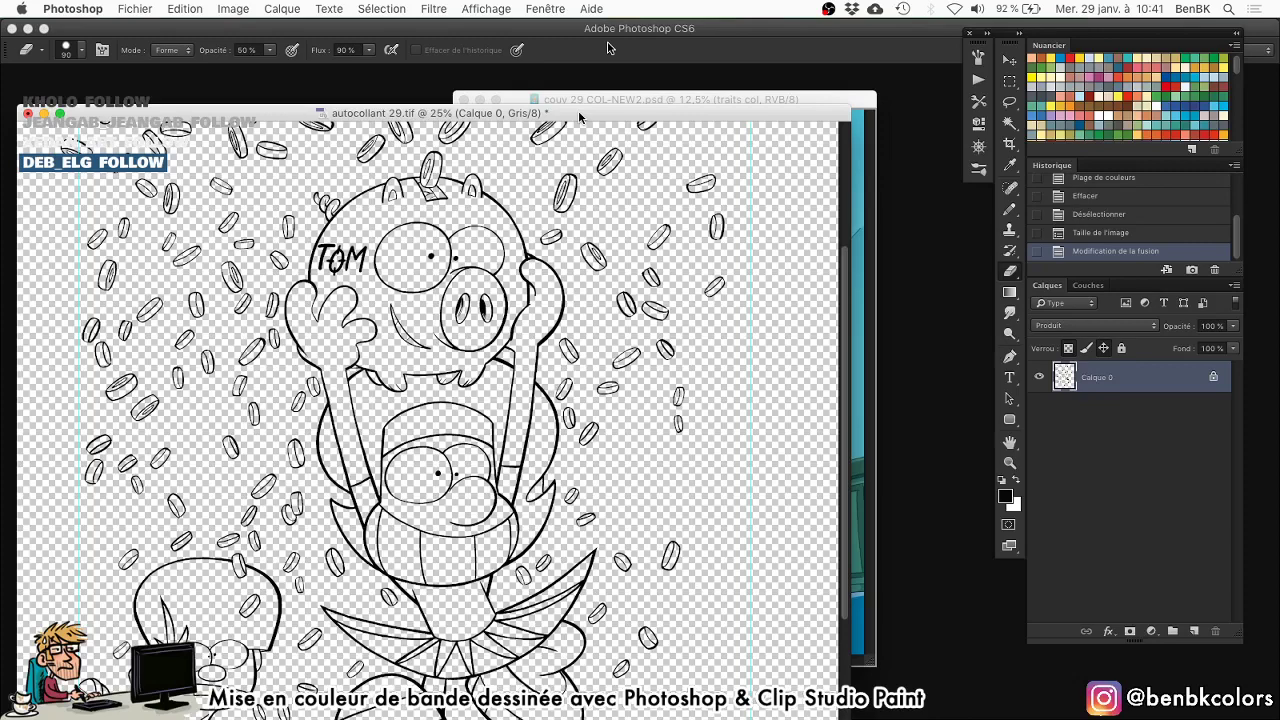
drag(856, 100, 946, 92)
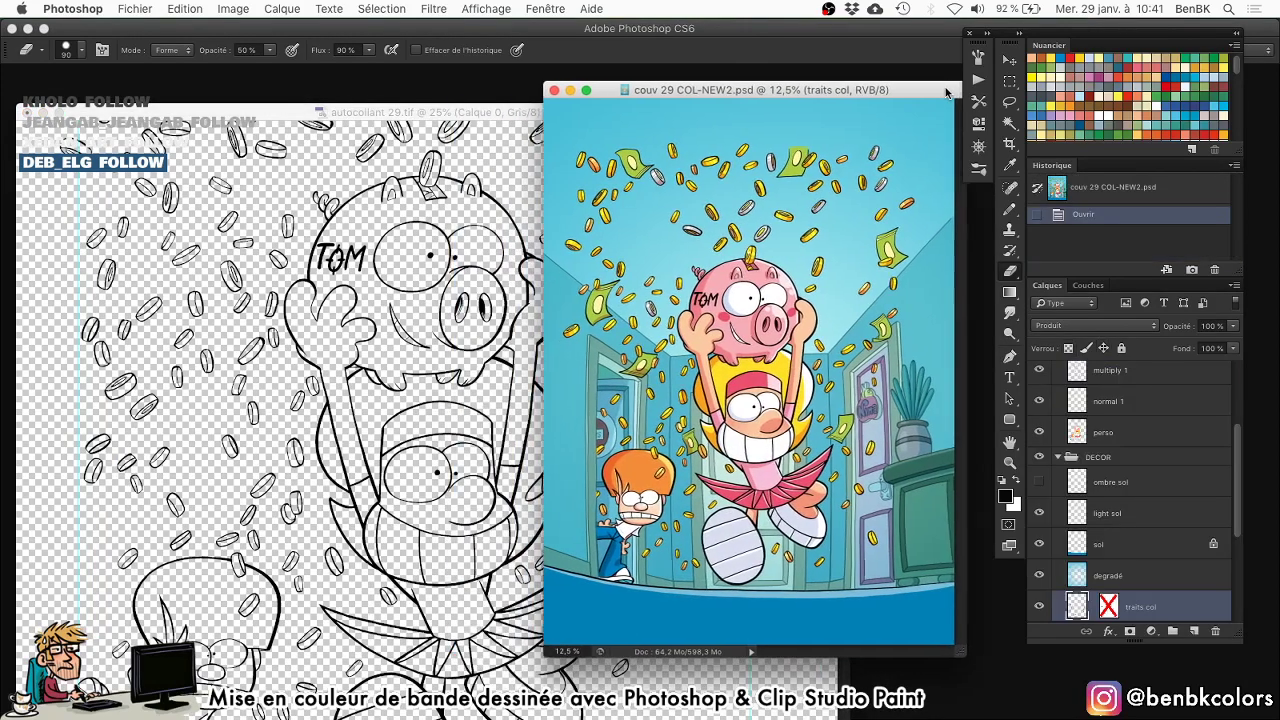
drag(855, 96, 873, 94)
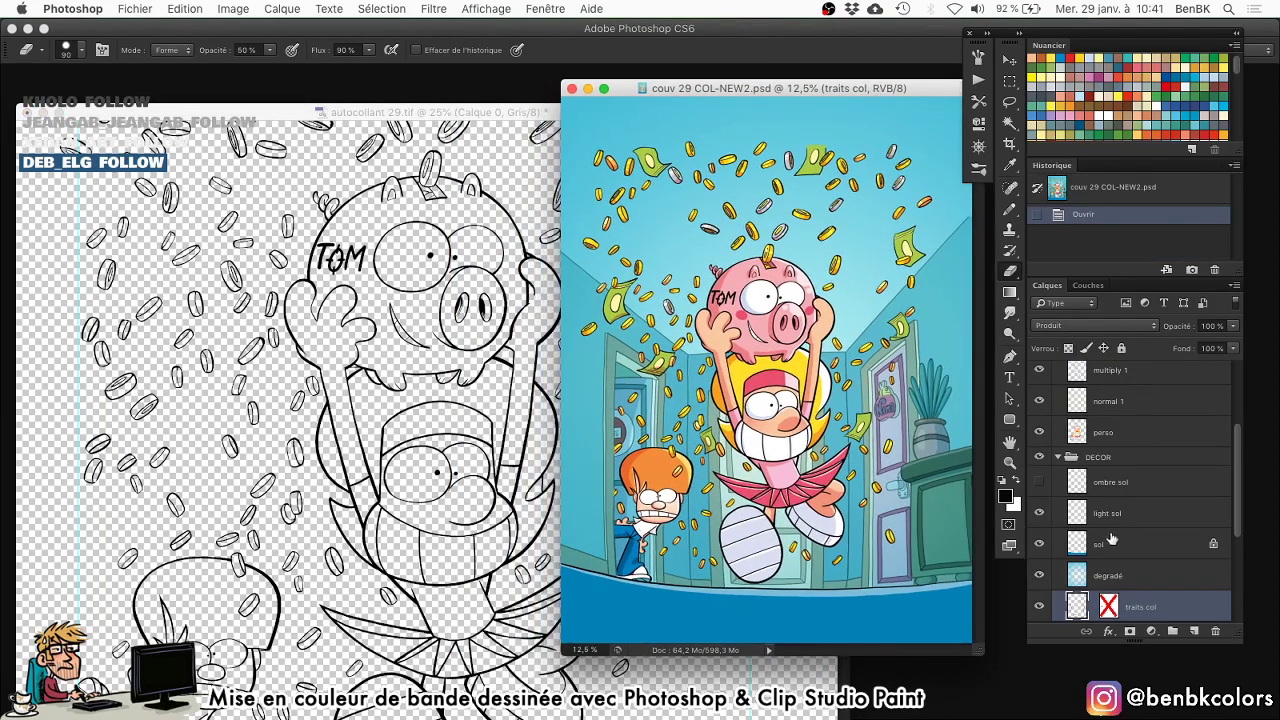
click(1059, 457)
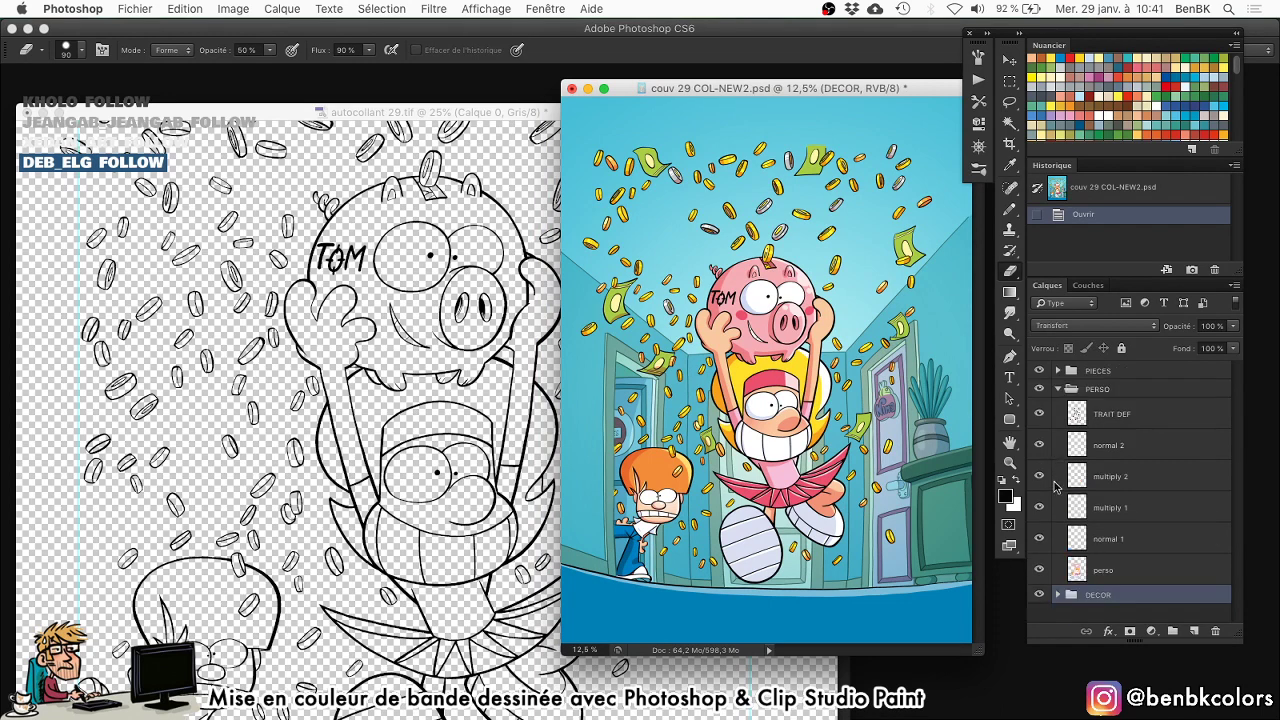
click(1099, 389)
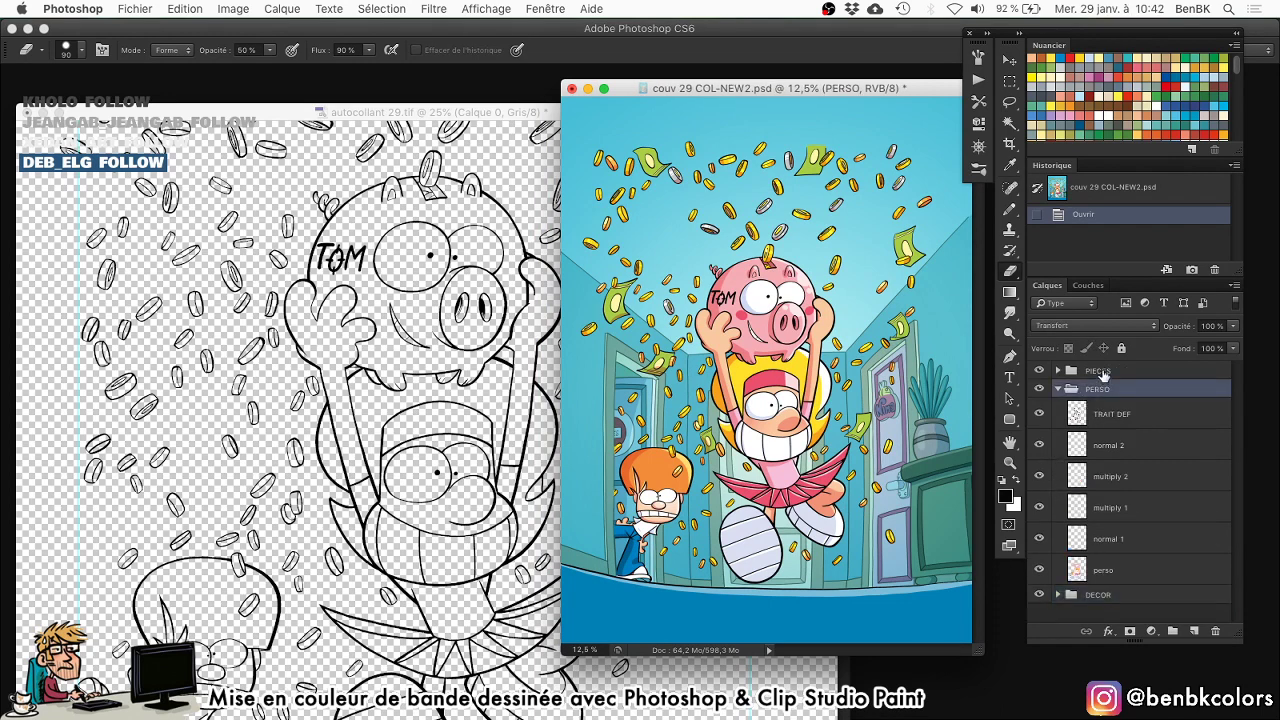
shift+click(1098, 371)
drag(1098, 375, 492, 366)
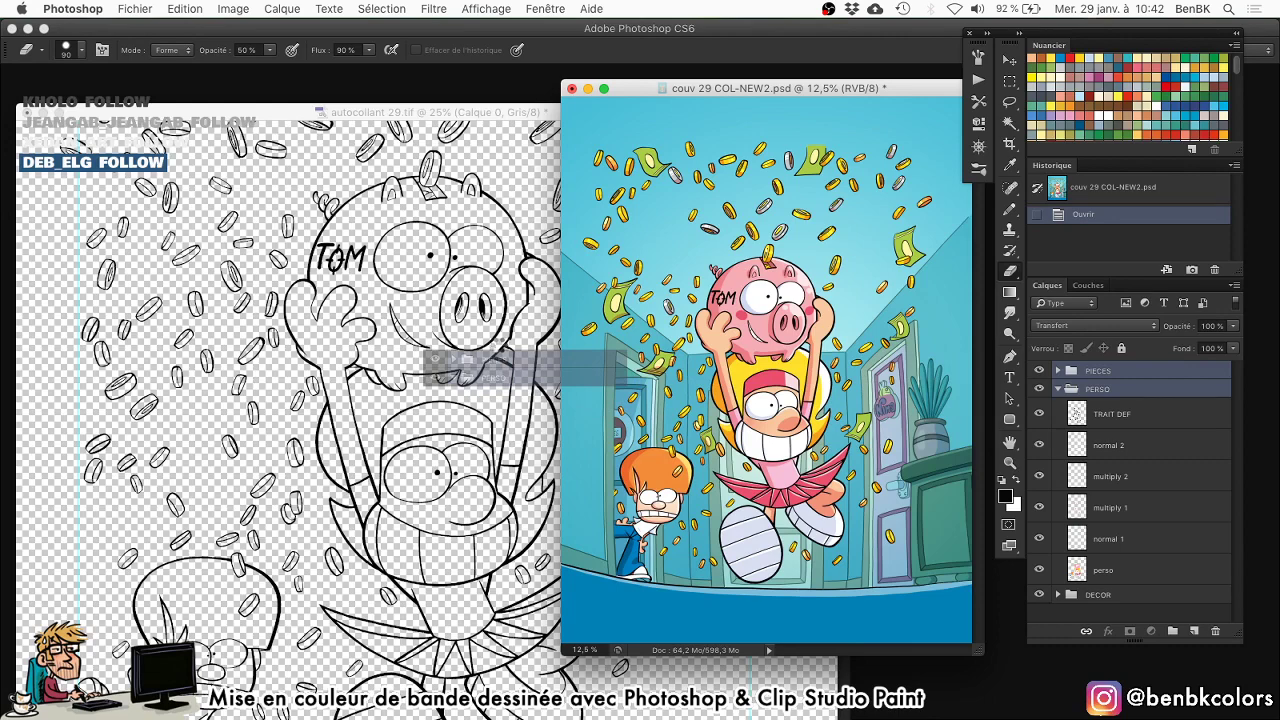
drag(492, 345, 494, 345)
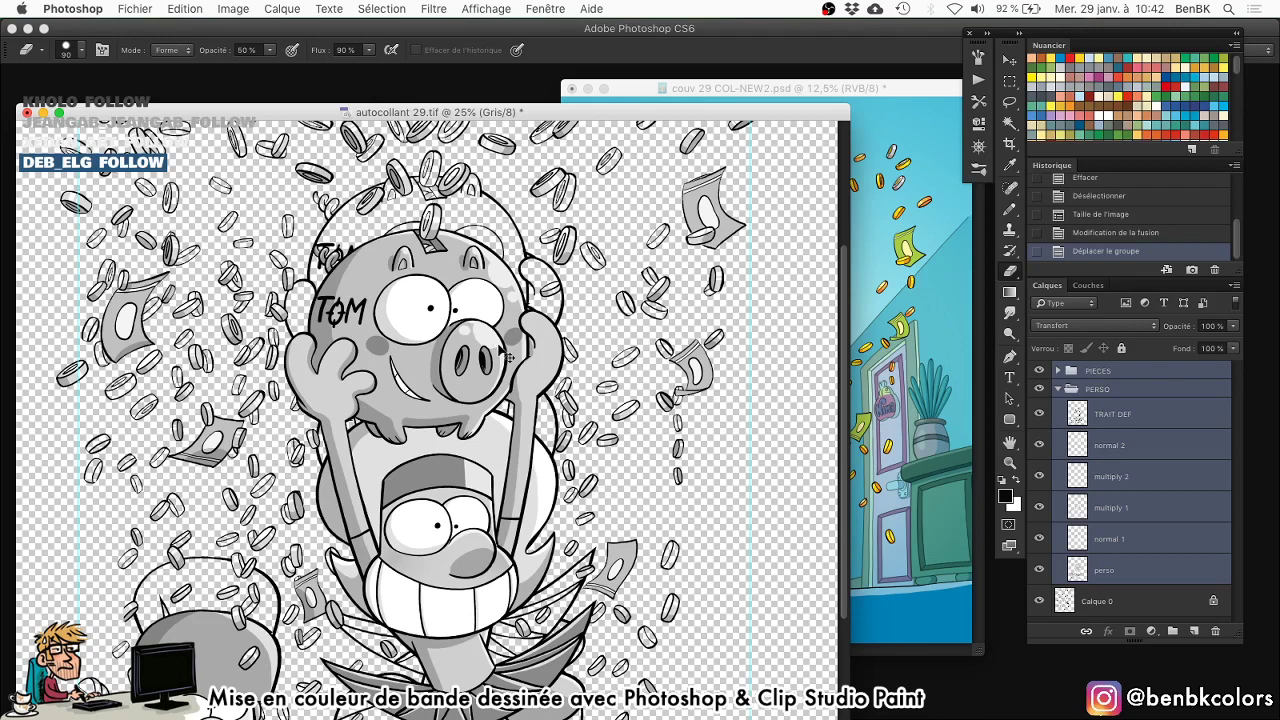
key(super+z)
Convert autocollant 29.tif from grayscale to CMYK colour (Couleurs CMJN).
click(222, 8)
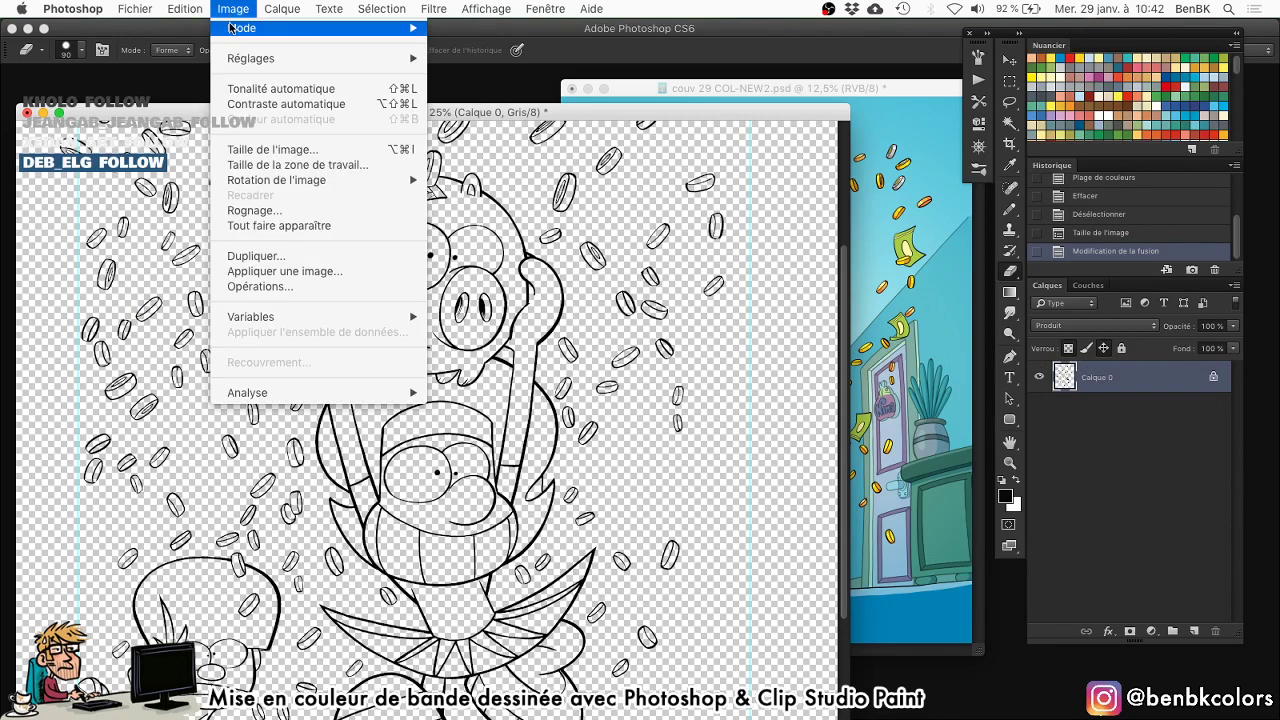
mouse_move(233, 30)
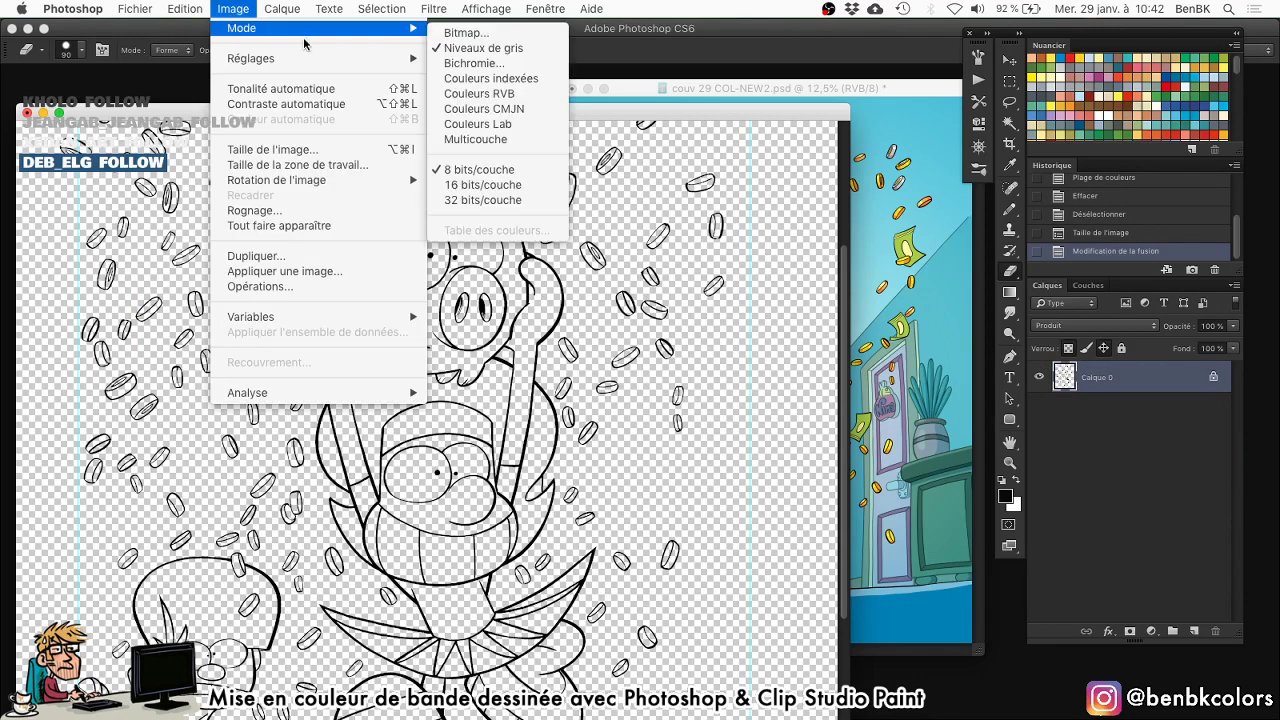
click(519, 110)
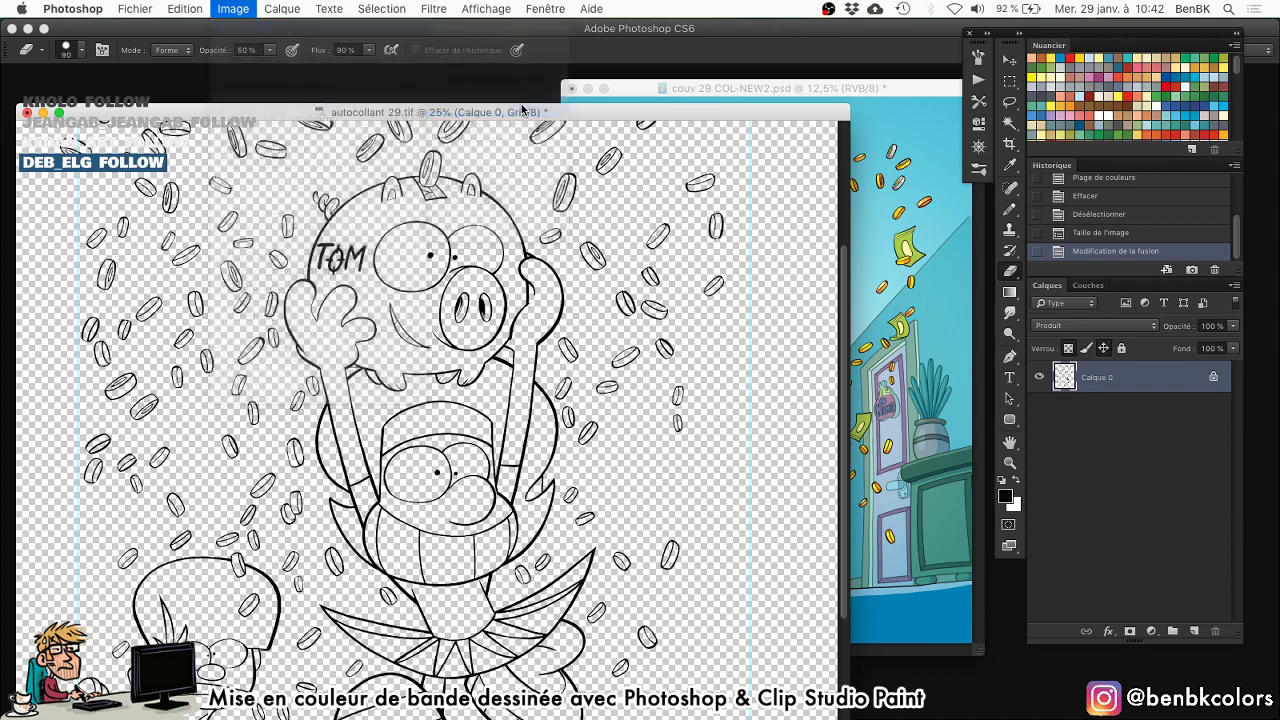
Collapse the PERSO group in couv 29 COL-NEW2.psd and copy the PIECES and PERSO groups into autocollant 29.tif.
drag(493, 114, 607, 128)
mouse_move(754, 88)
mouse_down()
mouse_move(756, 71)
mouse_move(778, 70)
mouse_move(772, 93)
mouse_up()
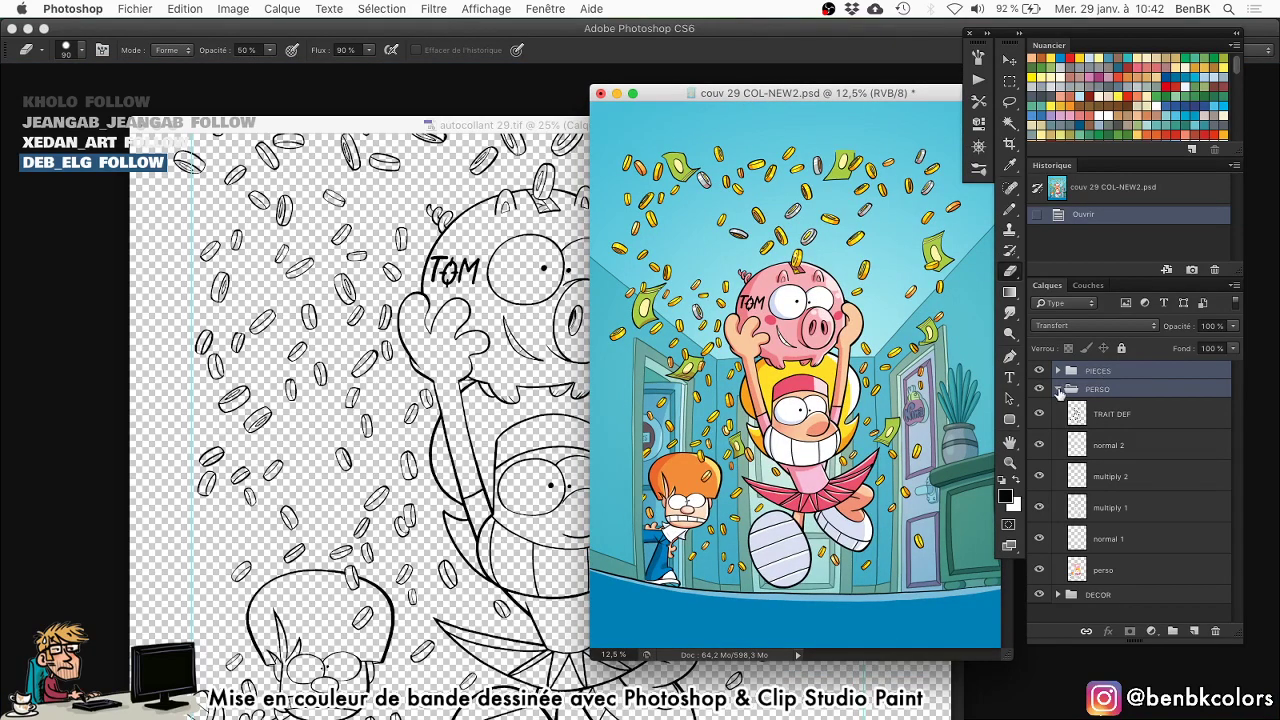
click(1057, 390)
drag(1100, 382, 455, 330)
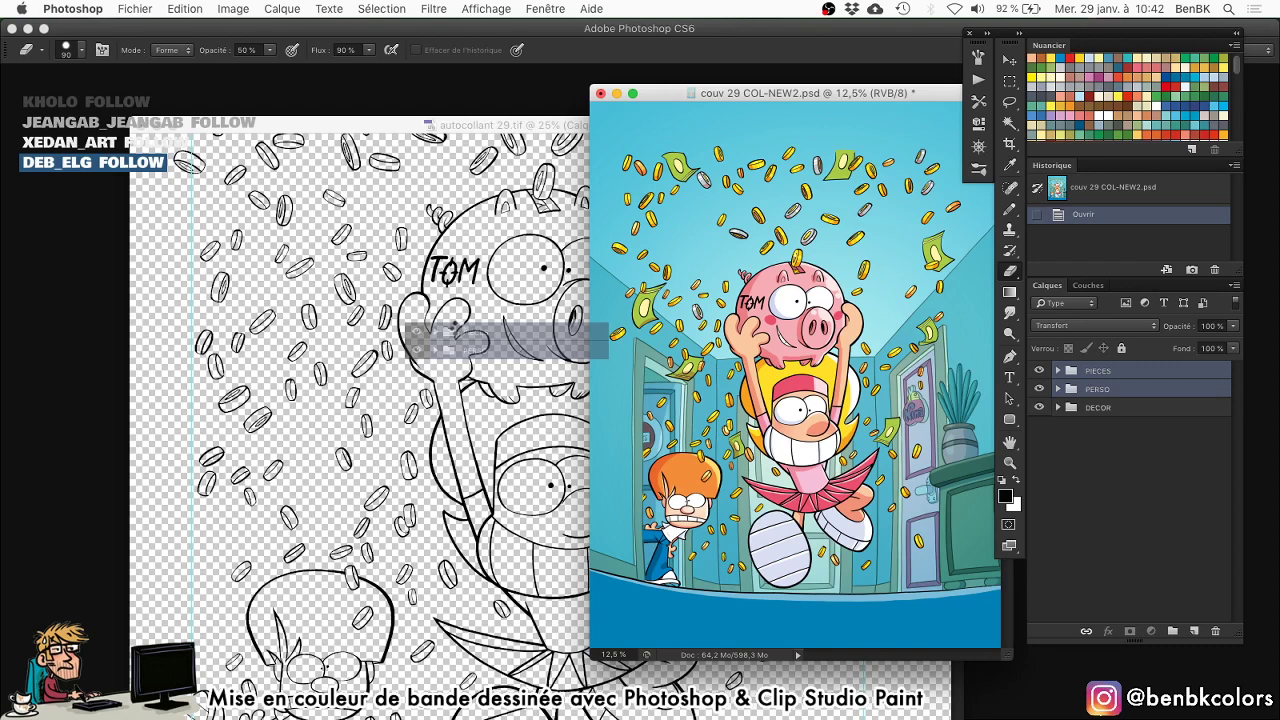
key(XF86AudioLowerVolume)
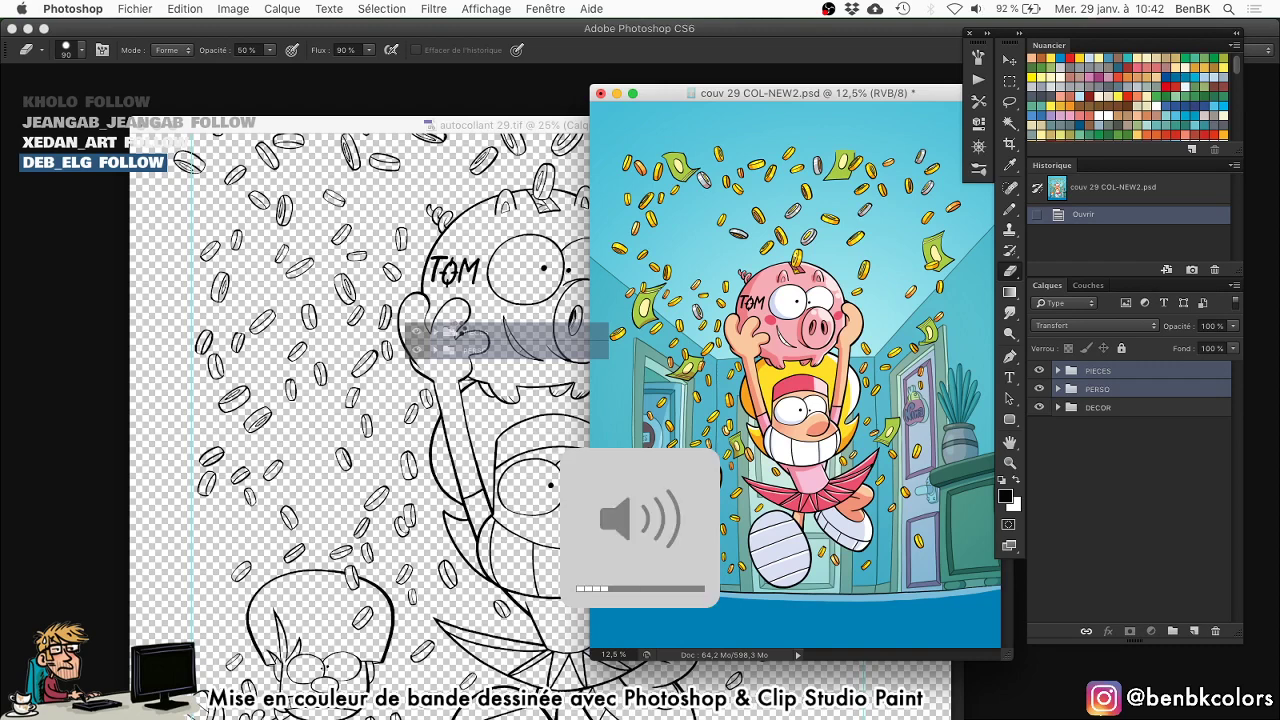
drag(457, 329, 457, 330)
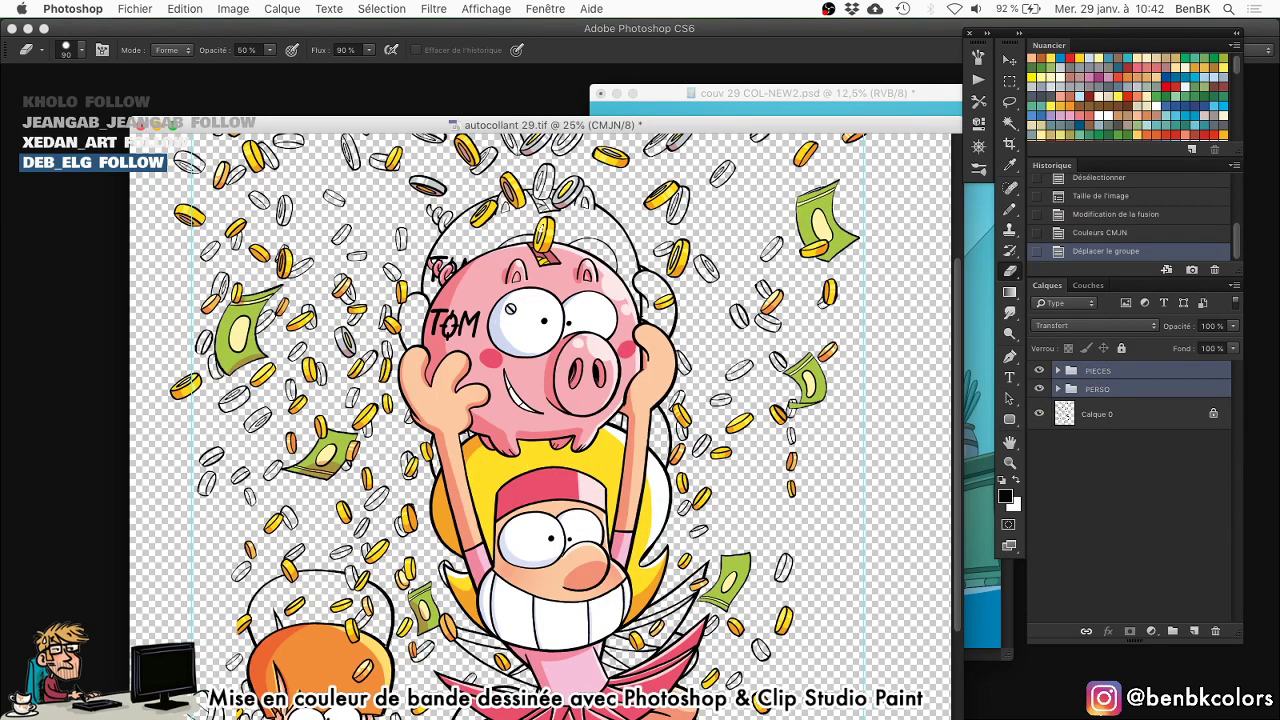
Move the copied PIECES and PERSO groups so the coloured characters sit over the line art.
key(v)
drag(552, 368, 551, 319)
key(f)
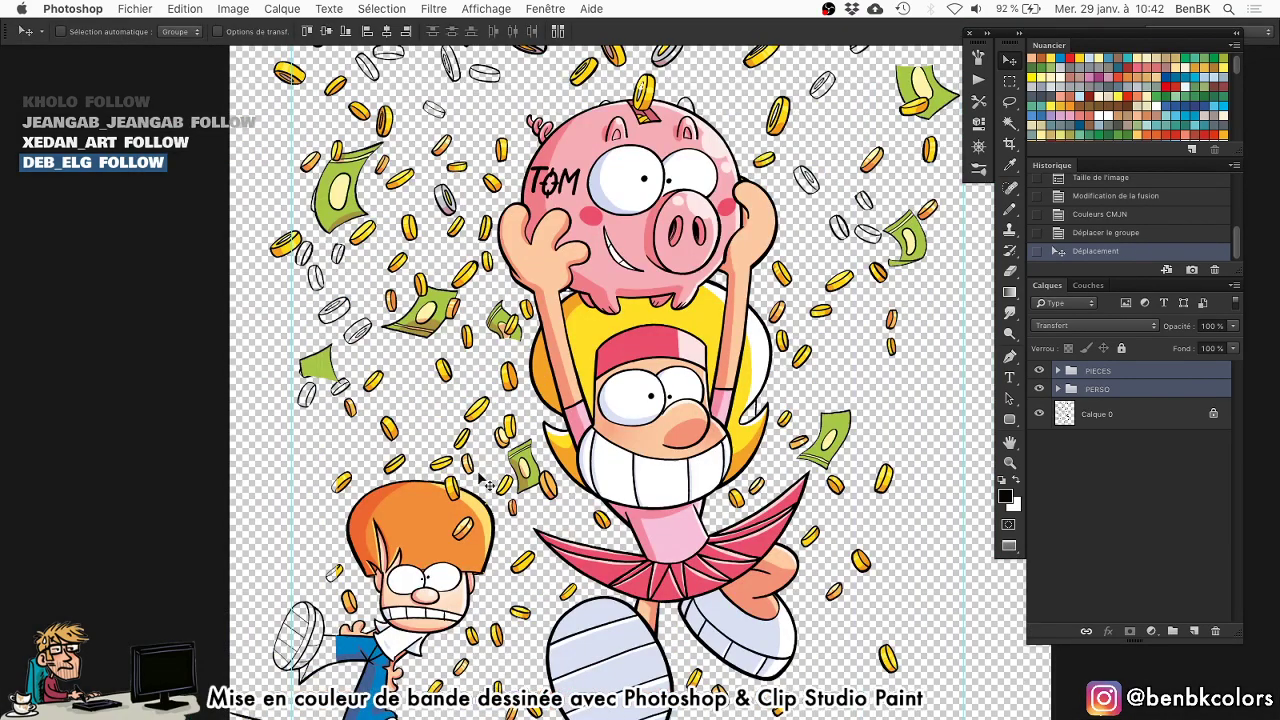
Sample the blue of the small boy's clothes as the foreground colour and move the Calque 0 line-art layer above the PIECES and PERSO groups.
drag(414, 590, 455, 393)
drag(370, 508, 495, 410)
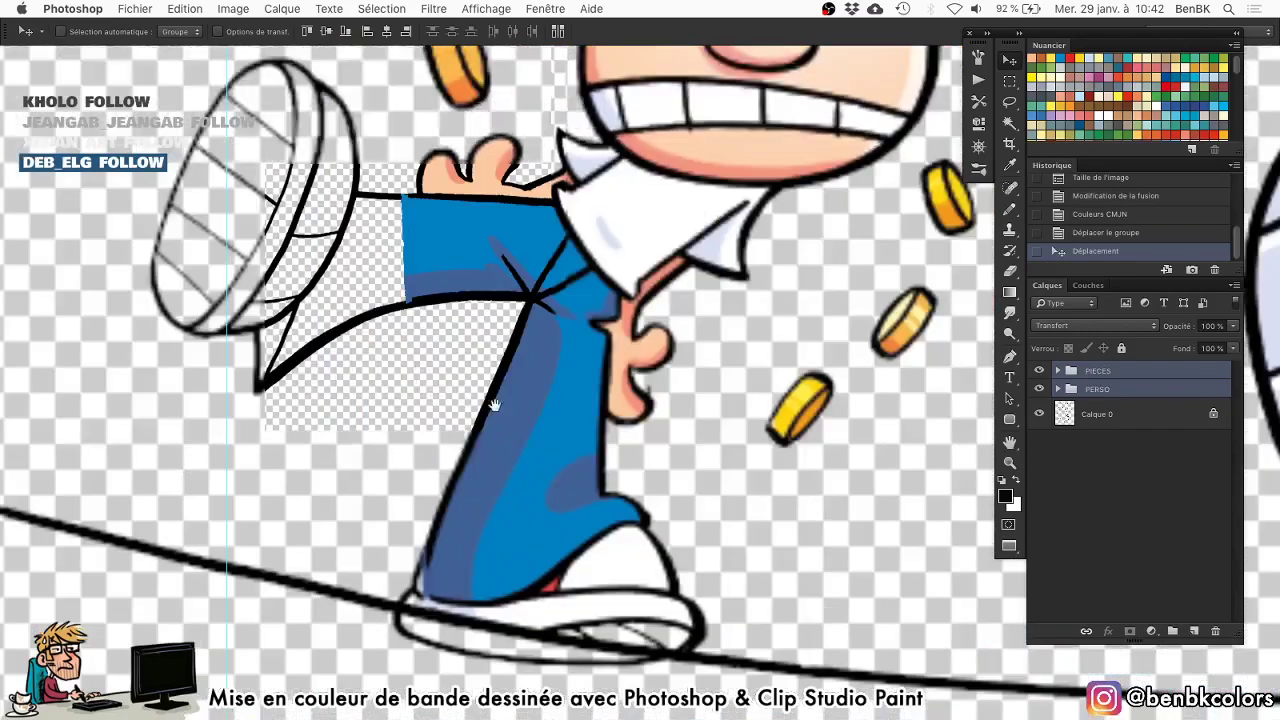
key(b)
alt+click(455, 228)
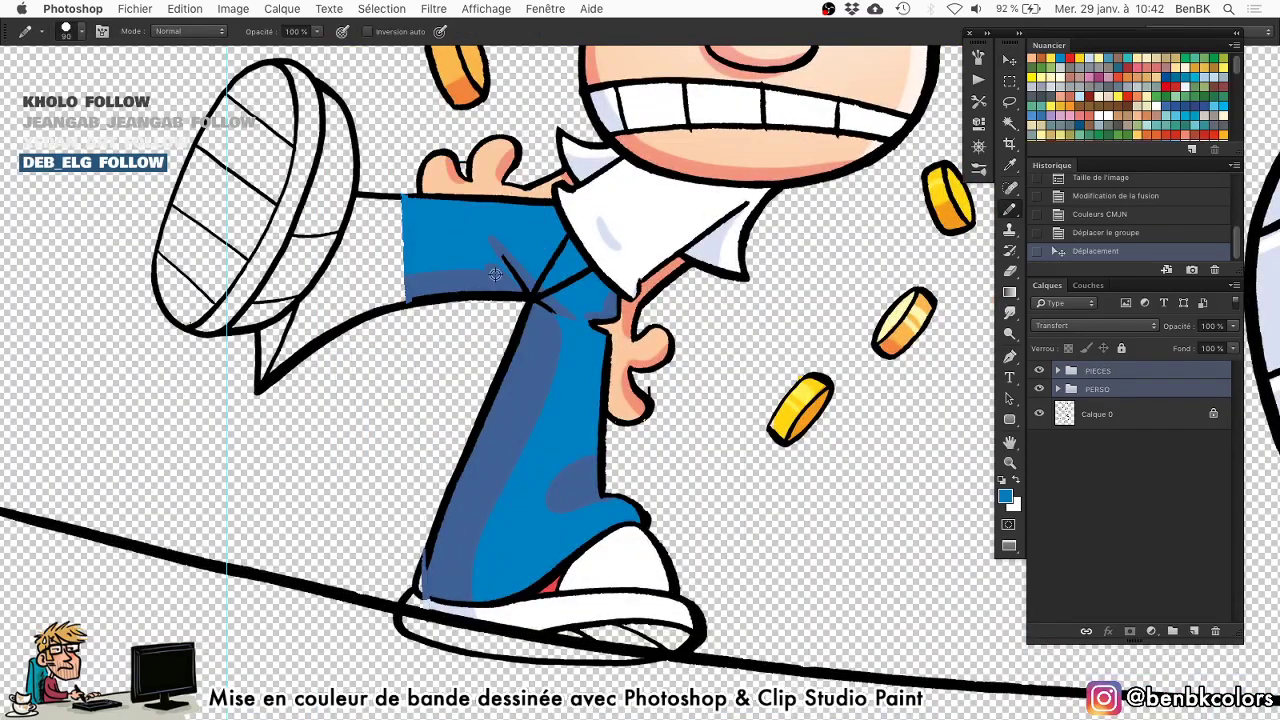
drag(1119, 416, 1095, 372)
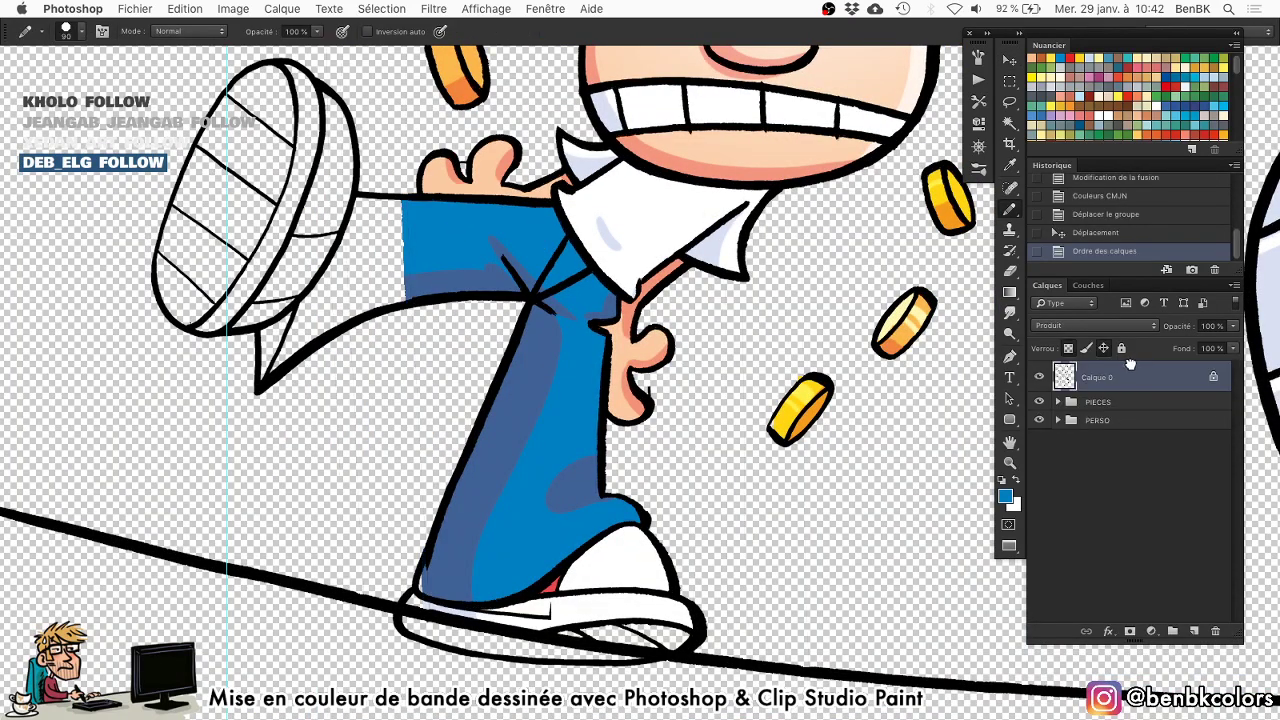
Nudge the PERSO group in small increments to align its colours precisely with the line art.
click(1105, 418)
key(v)
key(Down)
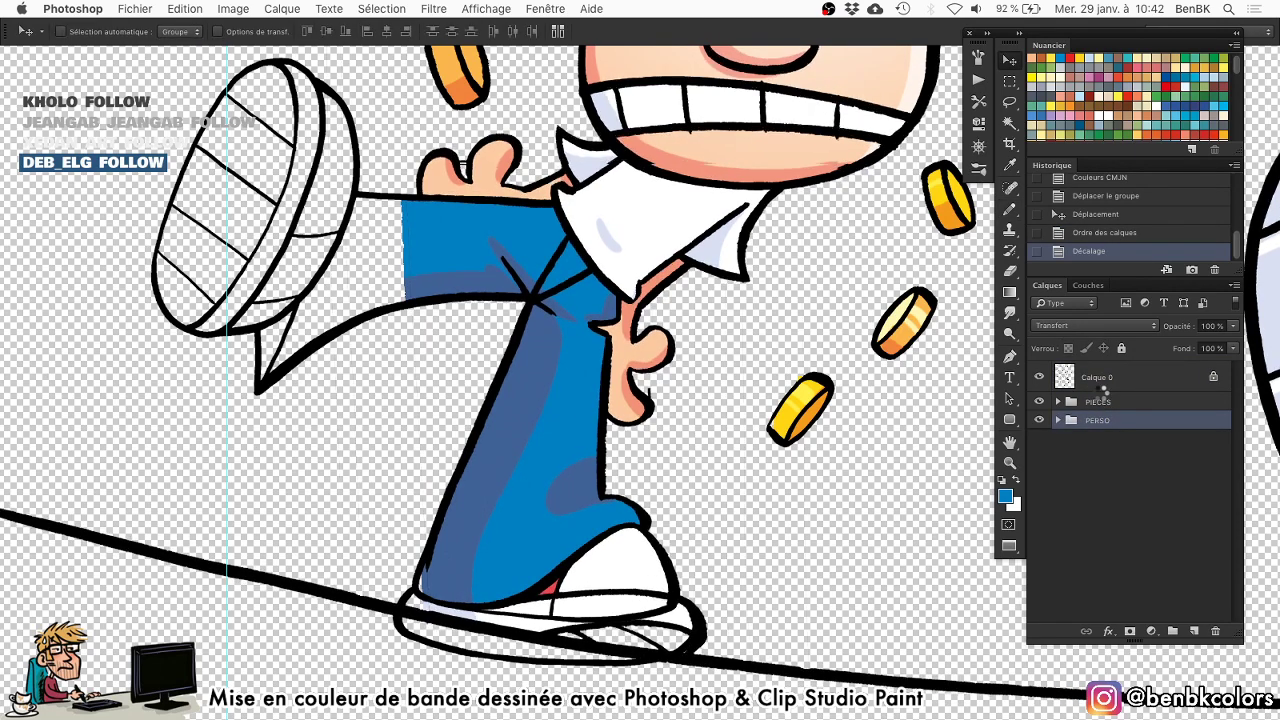
key(Left)
key(Left)
key(Left)
key(Left)
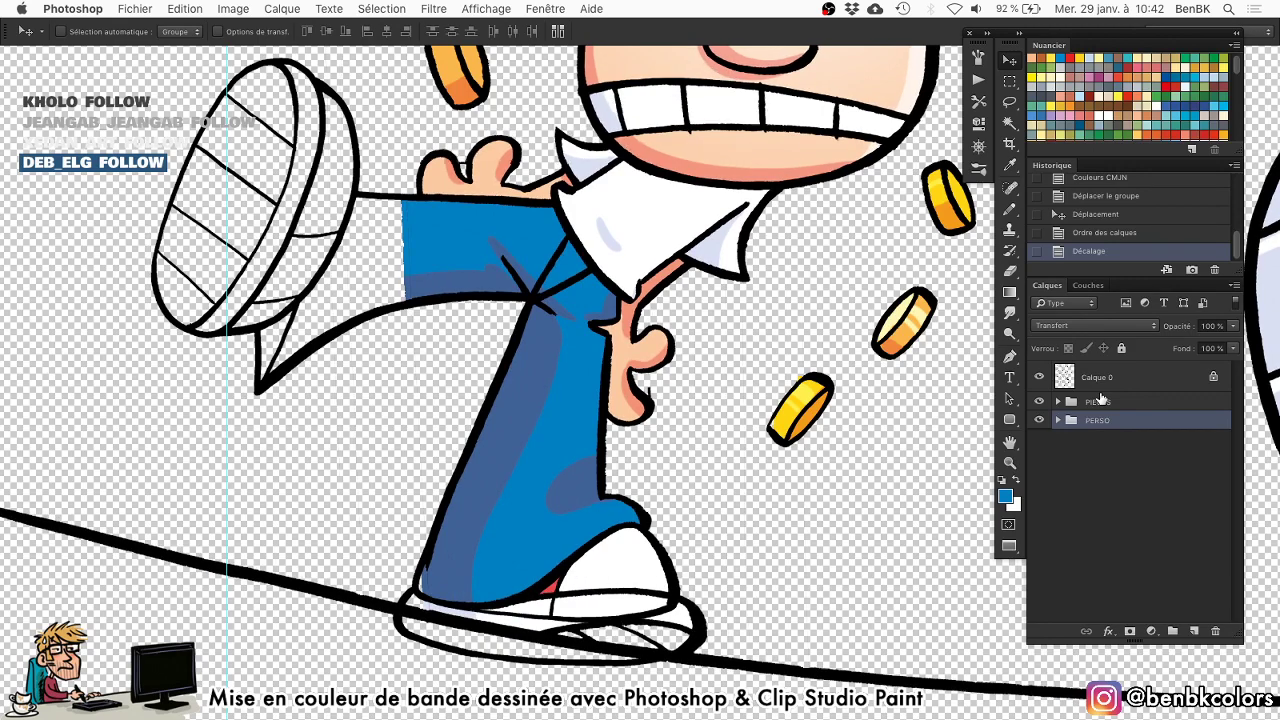
key(Right)
key(Down)
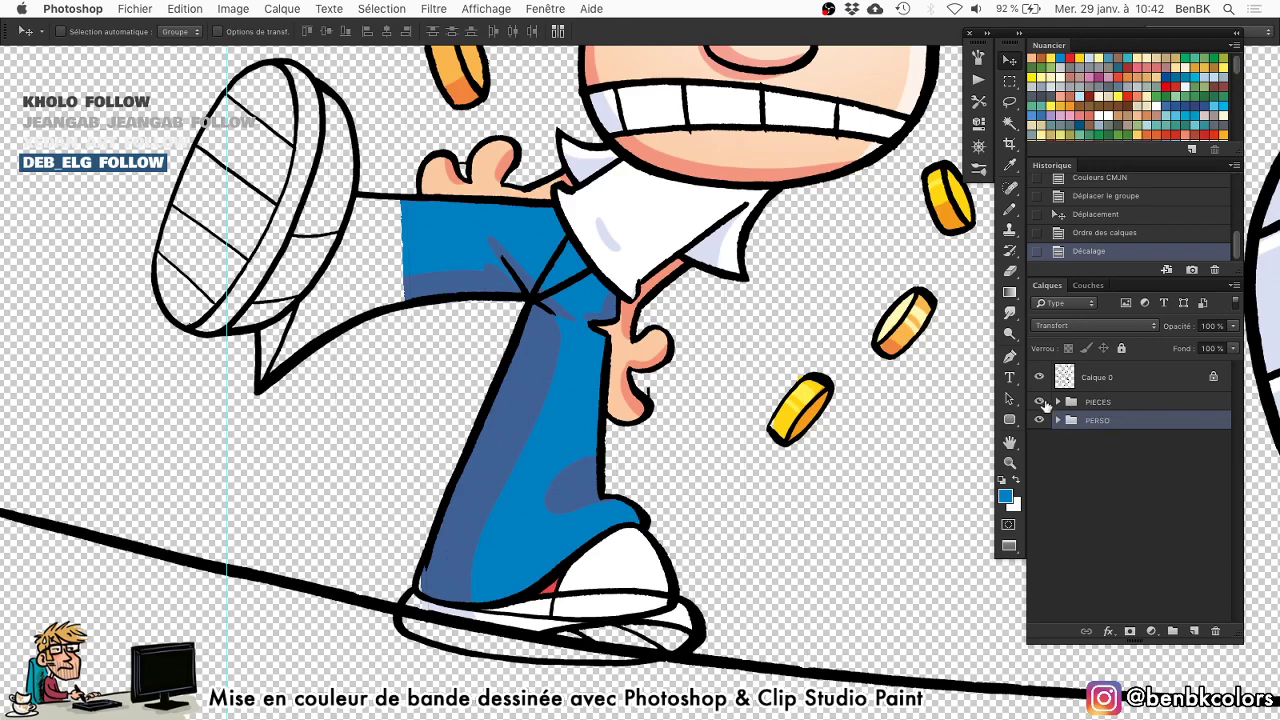
Expand the PERSO group and hide its TRAIT DEF layer.
click(1058, 421)
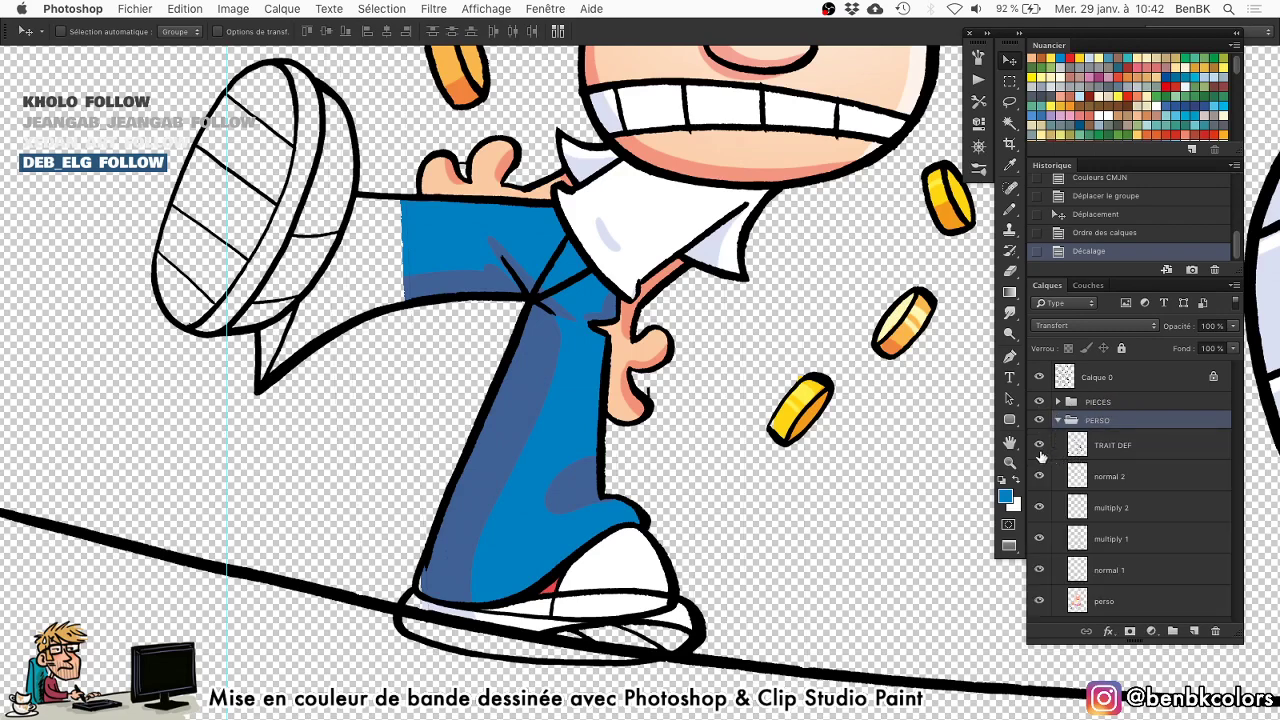
click(1039, 447)
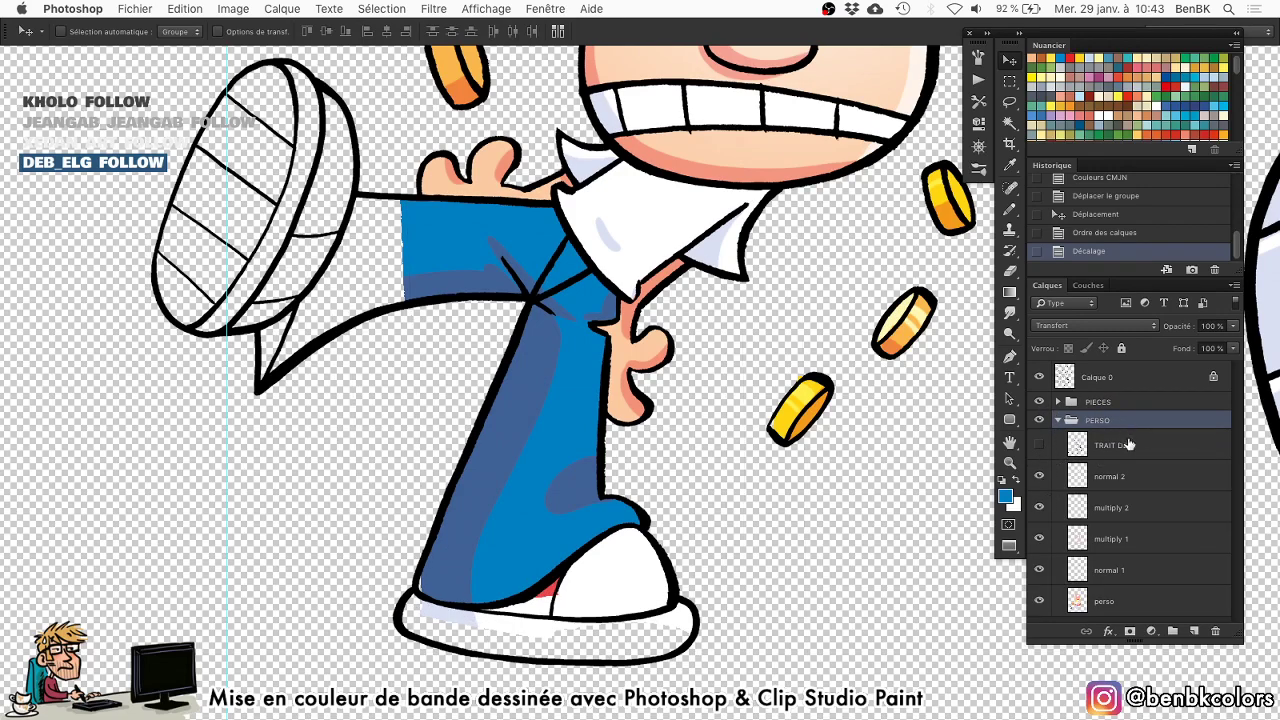
Fill the uncoloured part of the raised trouser leg and the standing leg's bare edge with blue on the perso layer using the Pencil.
click(1150, 601)
key(b)
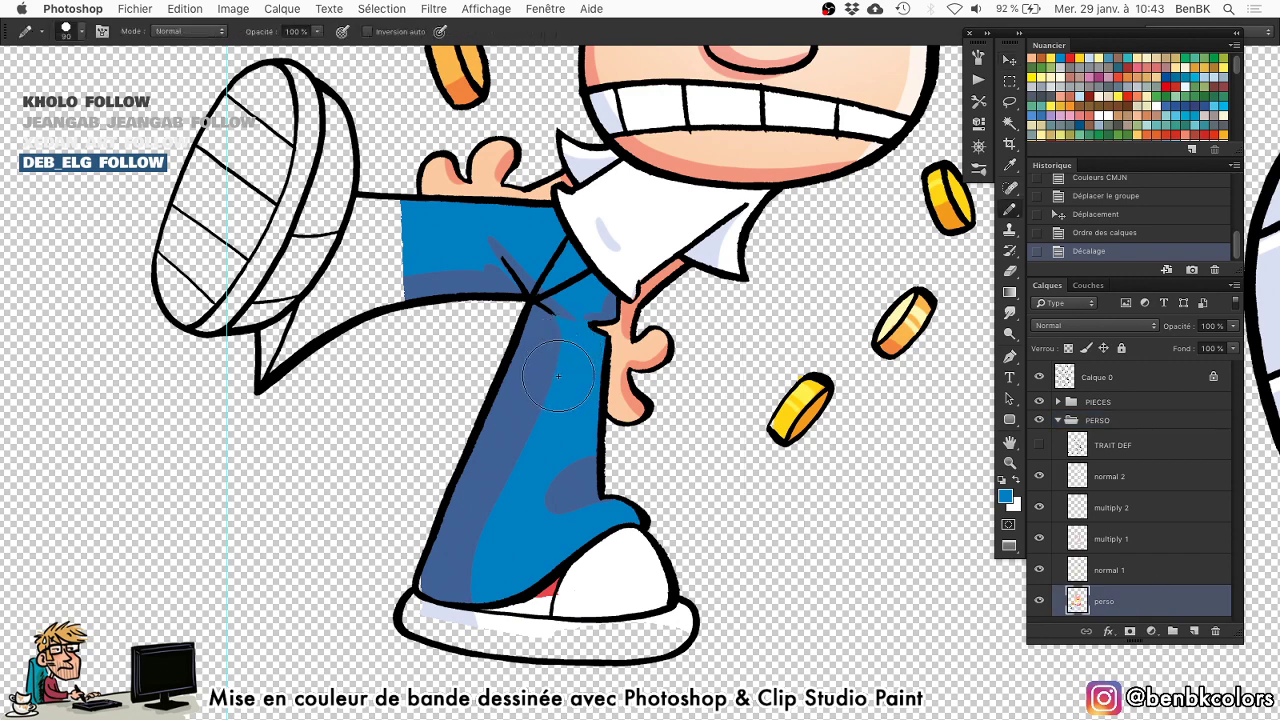
key(v)
right_click(577, 406)
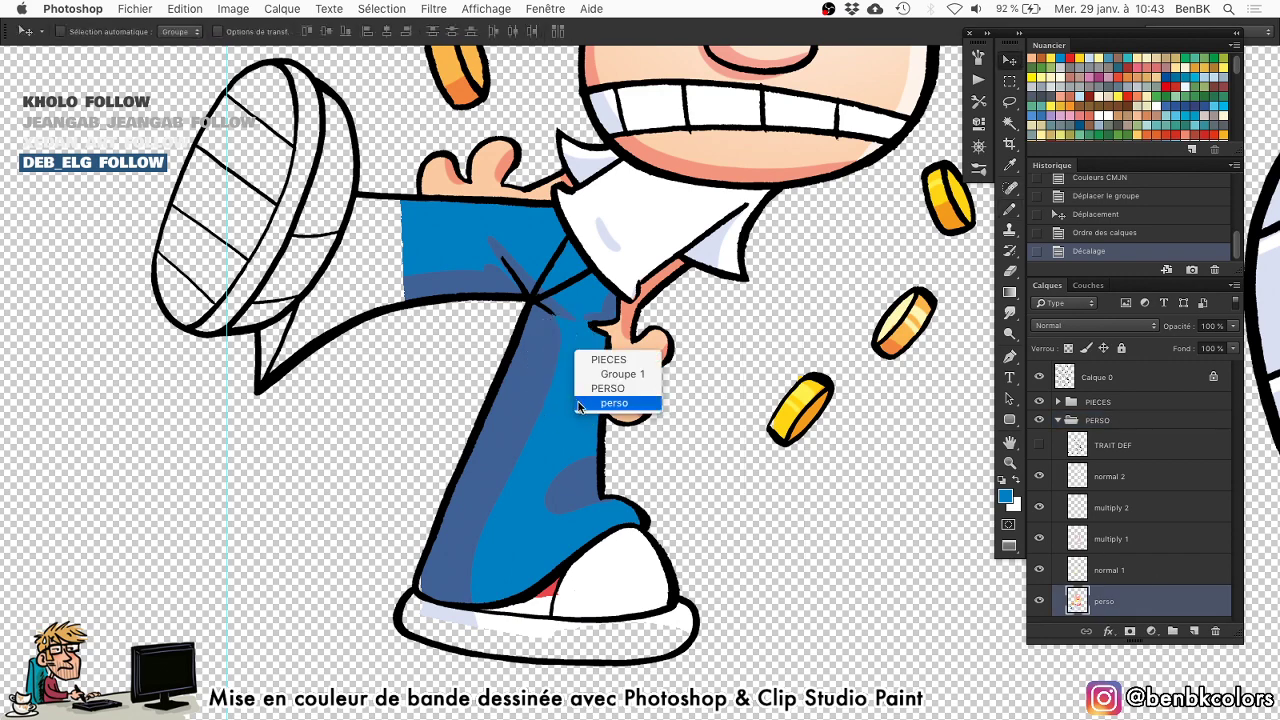
click(600, 403)
key(b)
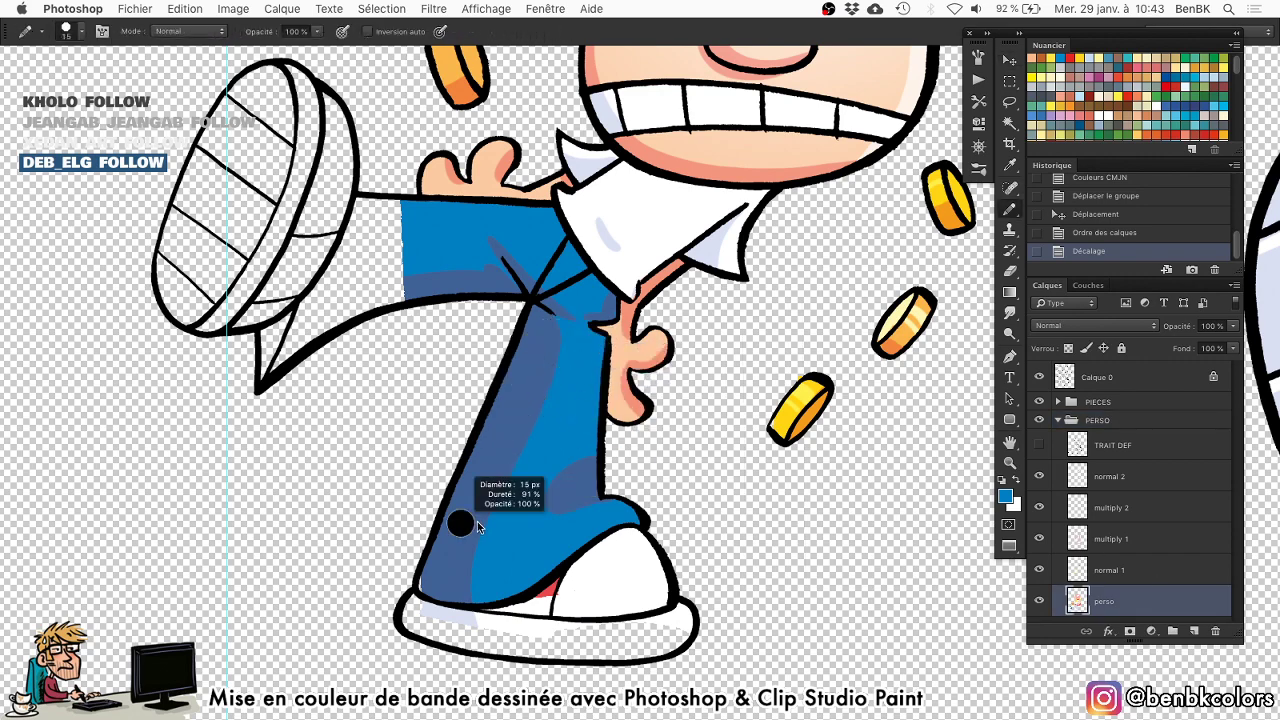
drag(477, 521, 480, 521)
drag(434, 581, 468, 571)
key(space)
mouse_move(276, 379)
mouse_down()
mouse_move(325, 310)
mouse_move(307, 324)
mouse_move(359, 258)
mouse_move(367, 240)
mouse_move(346, 271)
mouse_move(372, 208)
mouse_move(429, 213)
mouse_move(400, 246)
mouse_move(392, 307)
mouse_move(297, 347)
mouse_move(286, 373)
mouse_move(357, 317)
mouse_move(332, 314)
mouse_move(397, 217)
mouse_move(375, 280)
mouse_up()
drag(430, 363, 421, 330)
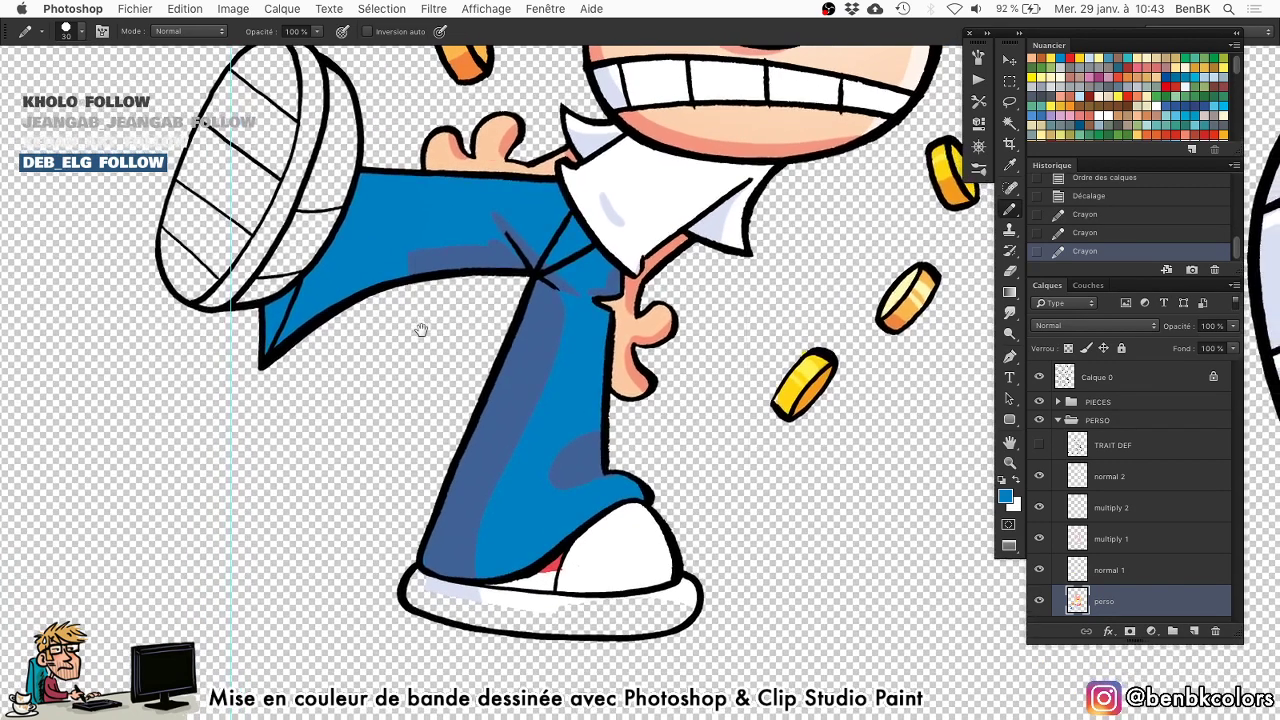
Sample the red of the standing shoe and fill the gaps in its red section with a smaller Pencil.
alt+click(630, 563)
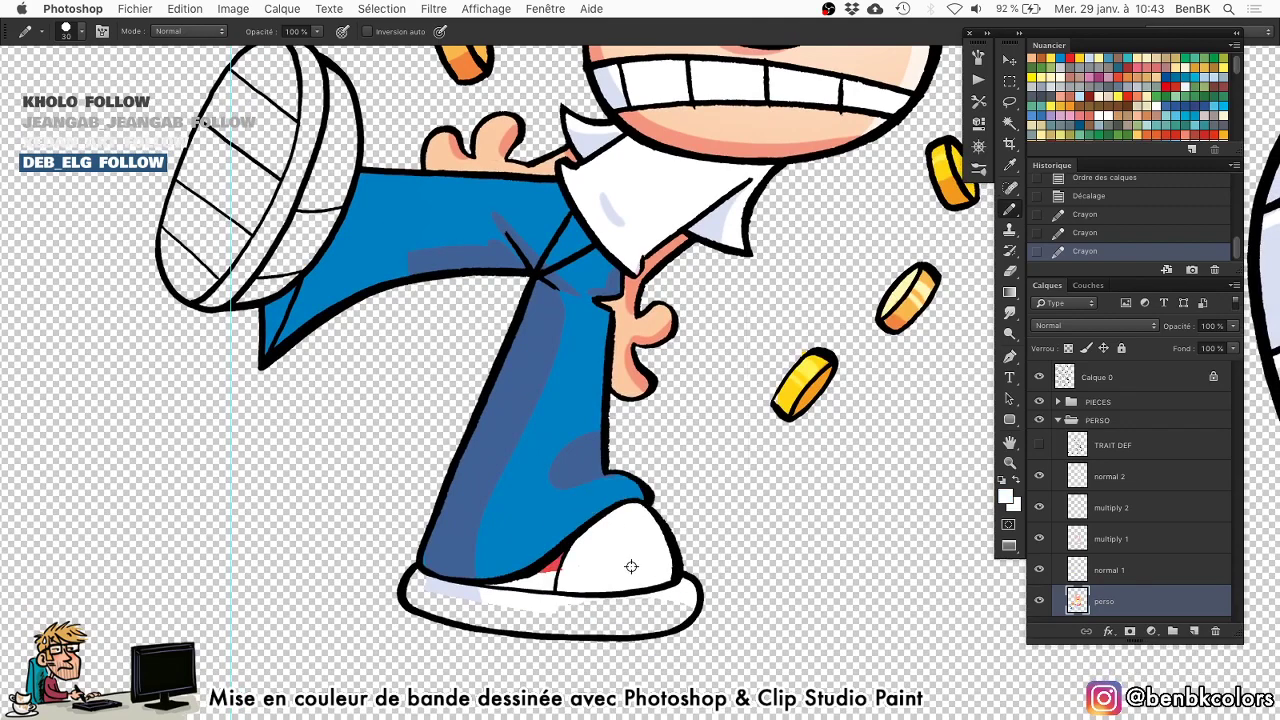
alt+click(555, 567)
super+click(527, 583)
key(bracketleft)
key(bracketleft)
key(bracketleft)
mouse_move(414, 592)
mouse_down()
mouse_move(578, 603)
mouse_move(589, 600)
mouse_move(527, 577)
mouse_move(544, 560)
mouse_move(595, 574)
mouse_move(568, 592)
mouse_up()
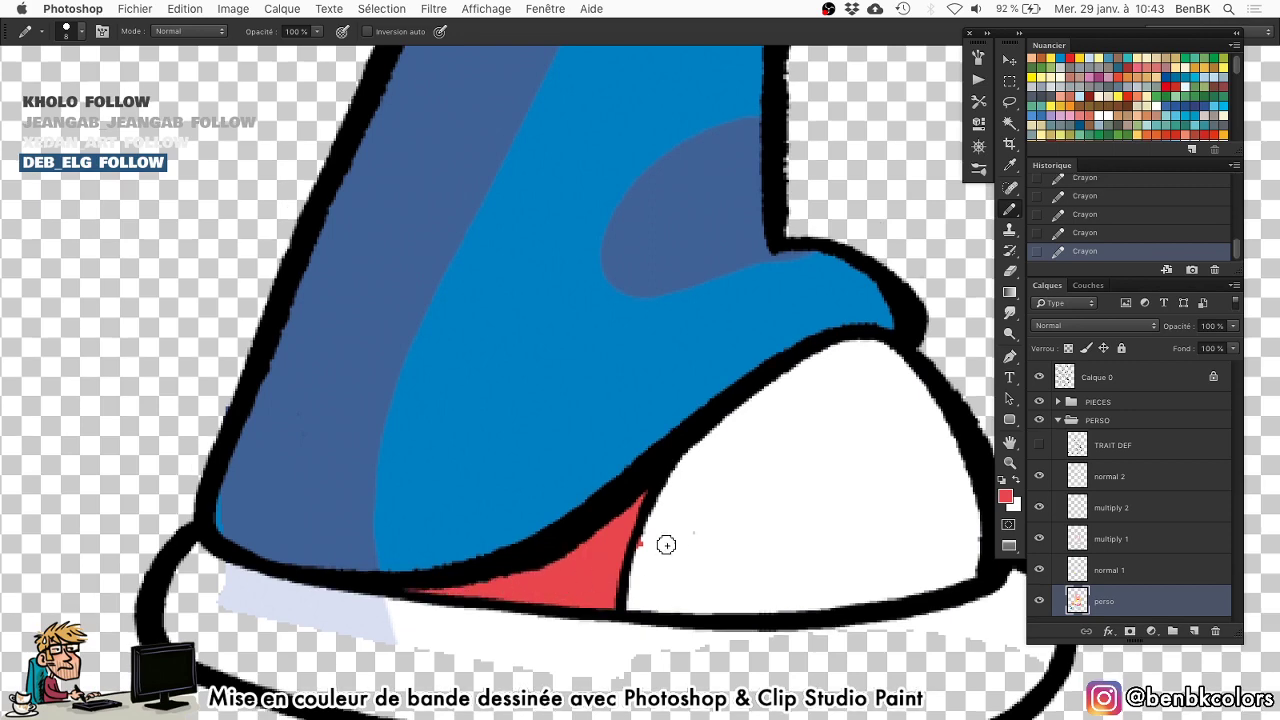
Paint the uncoloured areas of the standing shoe's sole white with a larger Pencil.
key(x)
scroll(651, 571, down, 5)
key(bracketright)
key(bracketright)
key(bracketright)
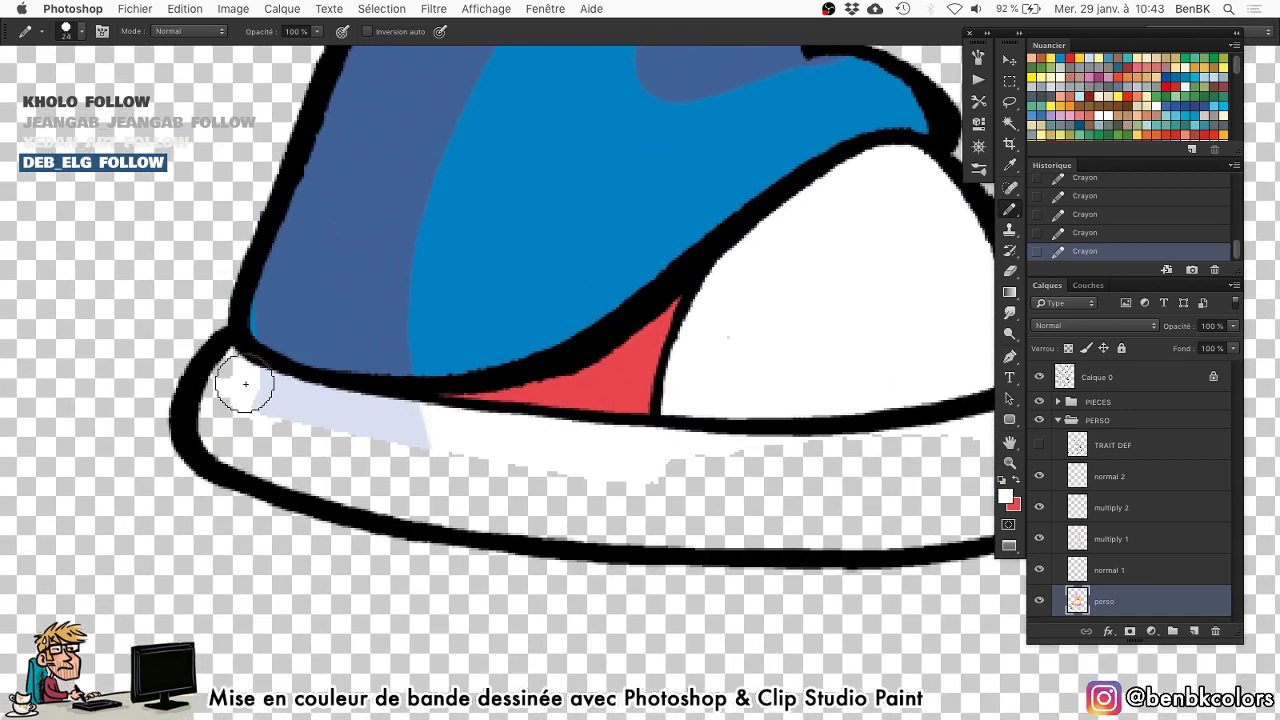
mouse_move(245, 383)
mouse_down()
mouse_move(216, 422)
mouse_move(317, 476)
mouse_move(409, 457)
mouse_up()
scroll(330, 425, down, 3)
scroll(330, 425, right, 4)
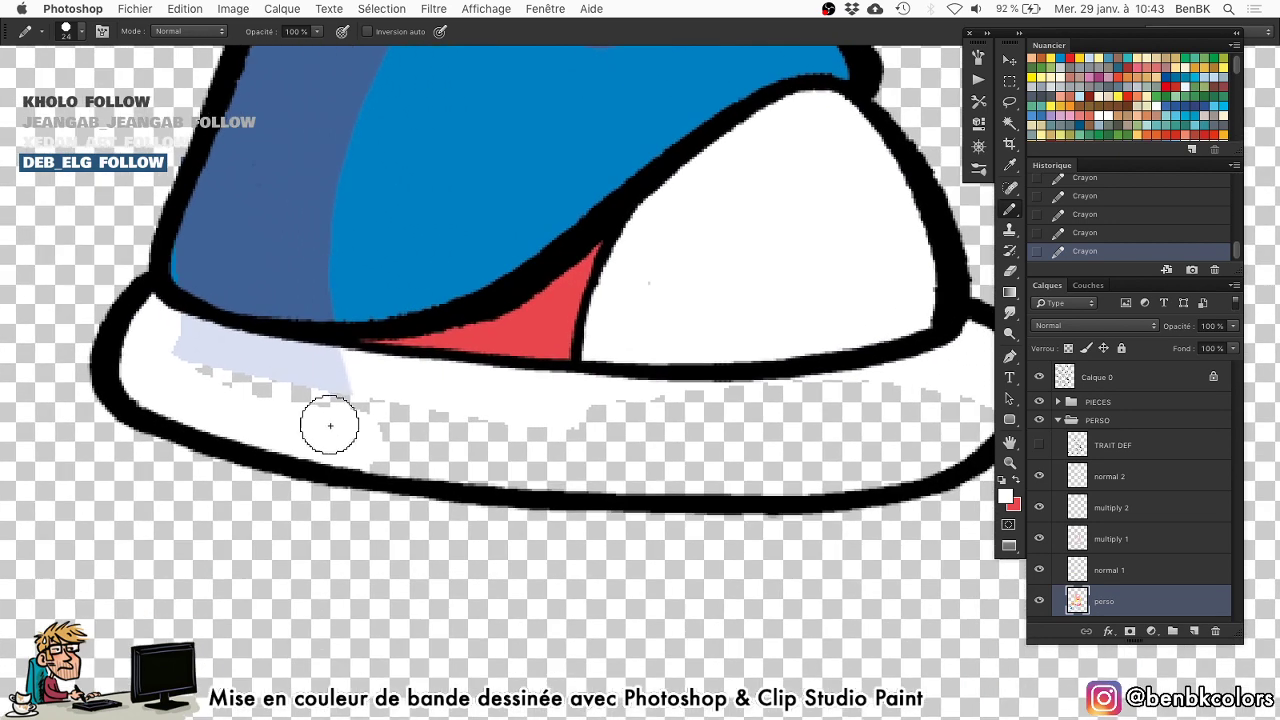
key(Tab)
key(bracketright)
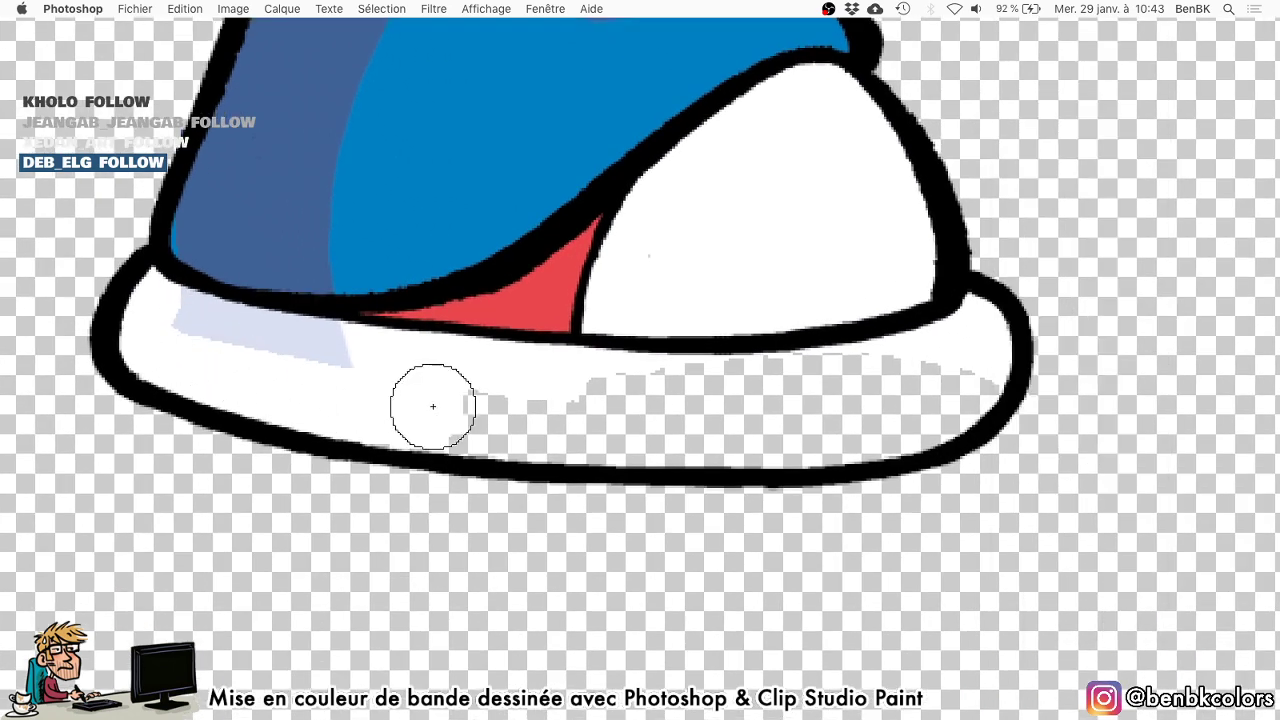
mouse_move(346, 400)
mouse_down()
mouse_move(666, 442)
mouse_move(544, 410)
mouse_move(968, 378)
mouse_move(949, 395)
mouse_move(824, 422)
mouse_move(699, 420)
mouse_move(743, 351)
mouse_move(669, 269)
mouse_up()
Select the raised shoe with the Magic Wand and fill it with white using the Pencil.
key(z)
drag(605, 192, 620, 470)
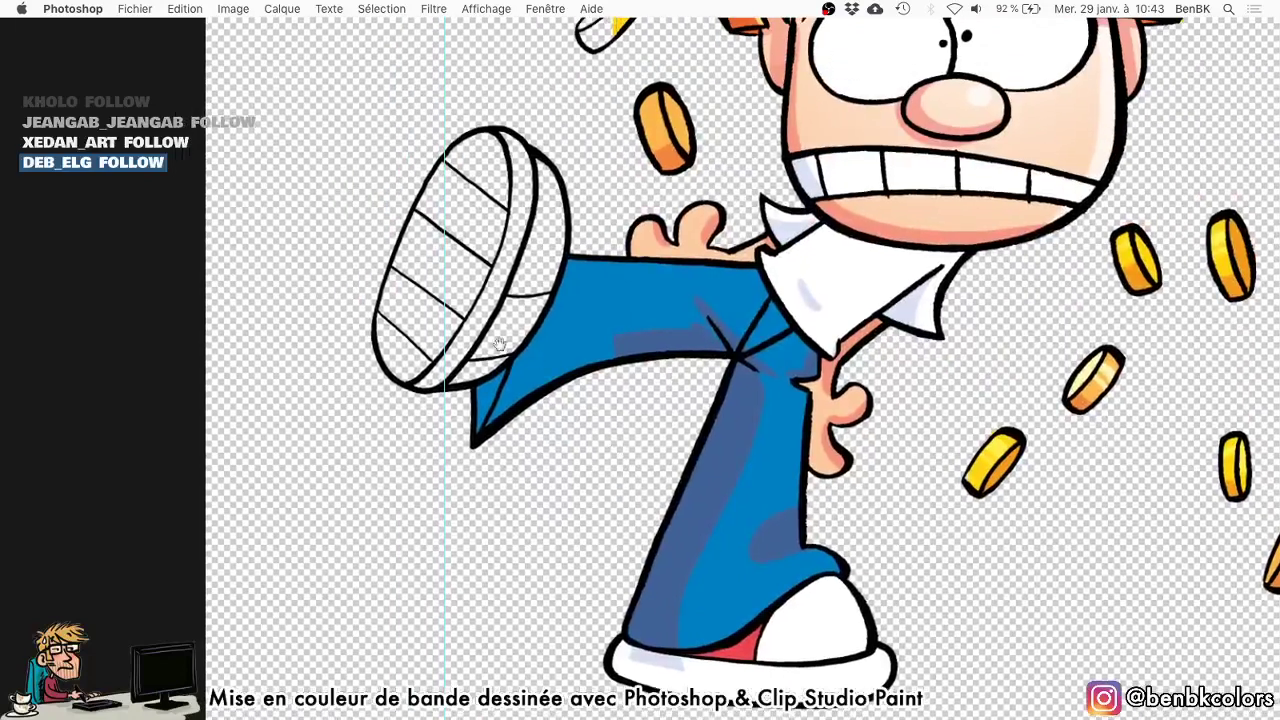
drag(439, 321, 500, 313)
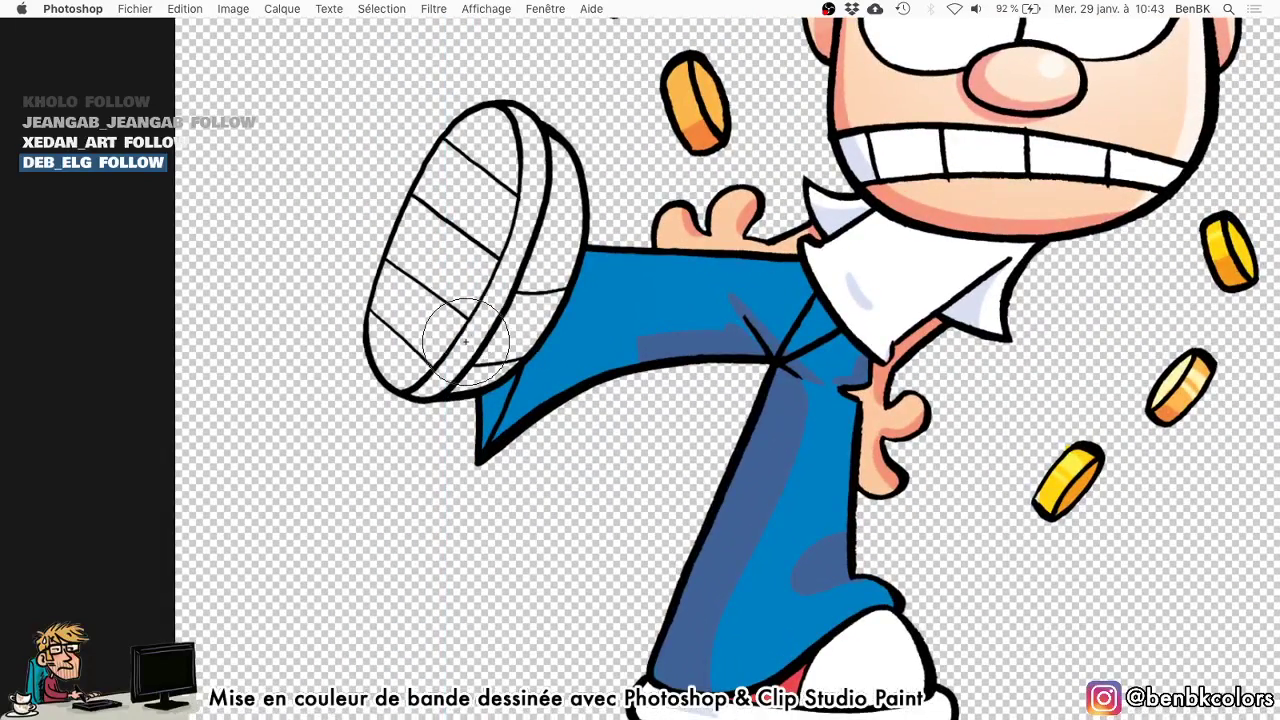
key(l)
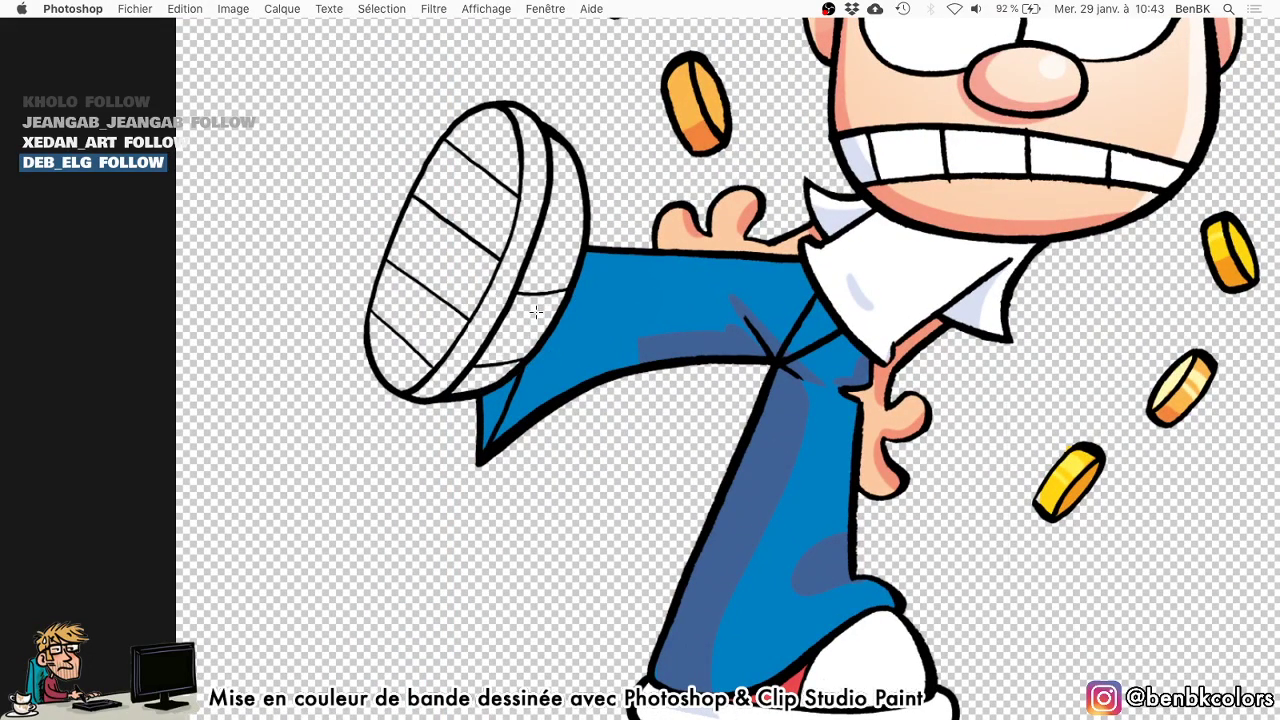
click(536, 312)
key(b)
mouse_move(514, 325)
mouse_down()
mouse_move(524, 311)
mouse_move(475, 348)
mouse_move(408, 345)
mouse_move(450, 205)
mouse_move(490, 152)
mouse_move(478, 275)
mouse_move(530, 168)
mouse_move(540, 258)
mouse_move(516, 328)
mouse_move(580, 303)
mouse_move(566, 301)
mouse_move(566, 280)
mouse_up()
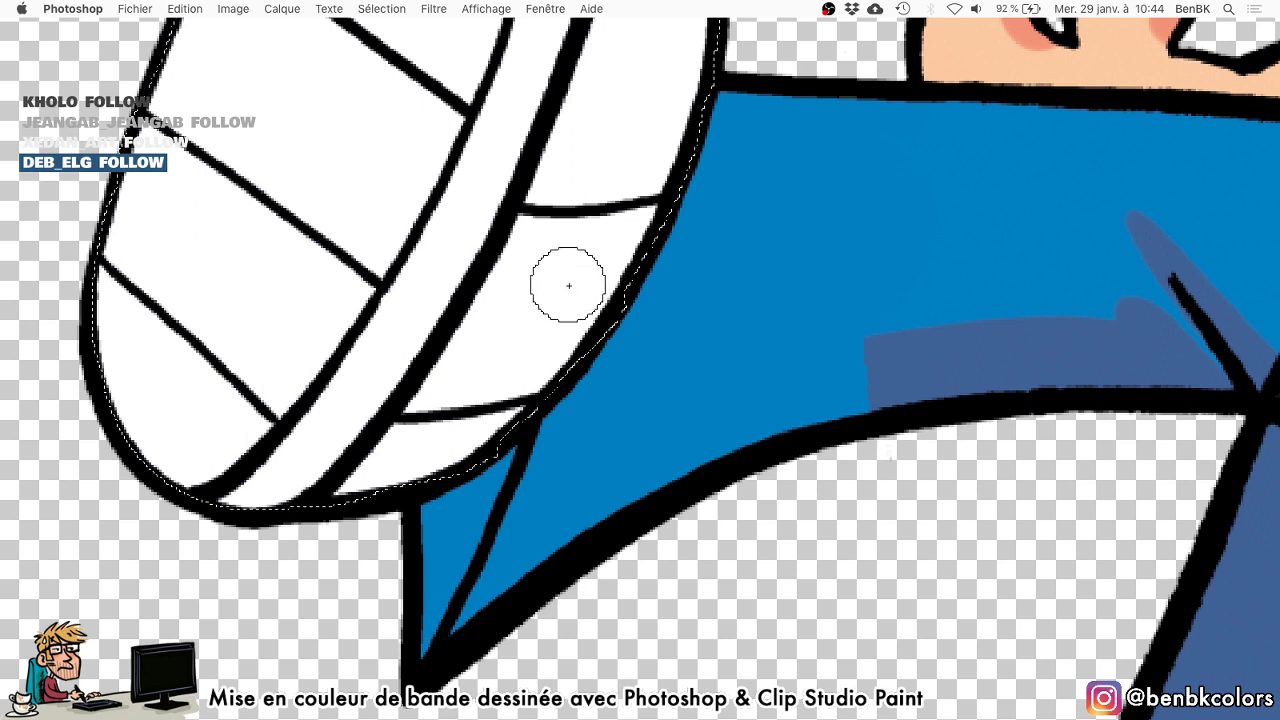
Paint the band on the side of the raised shoe red with a smaller Pencil.
key([)
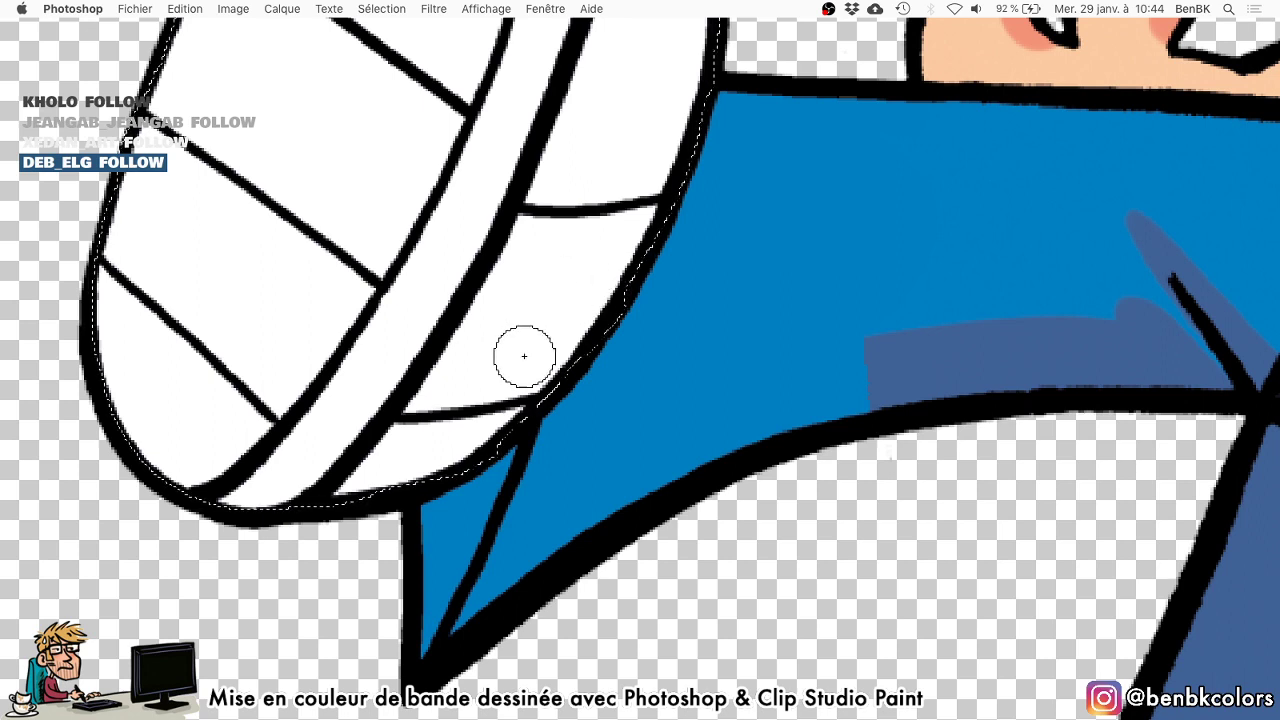
key(bracketleft)
key(bracketleft)
key(bracketleft)
key(bracketleft)
mouse_move(550, 378)
mouse_down()
mouse_move(401, 412)
mouse_move(438, 397)
mouse_move(408, 406)
mouse_move(497, 283)
mouse_move(518, 220)
mouse_move(620, 229)
mouse_move(694, 206)
mouse_up()
mouse_move(617, 249)
mouse_down()
mouse_move(548, 259)
mouse_move(464, 364)
mouse_move(554, 355)
mouse_move(621, 259)
mouse_move(605, 296)
mouse_move(646, 271)
mouse_move(600, 251)
mouse_up()
drag(660, 297, 500, 240)
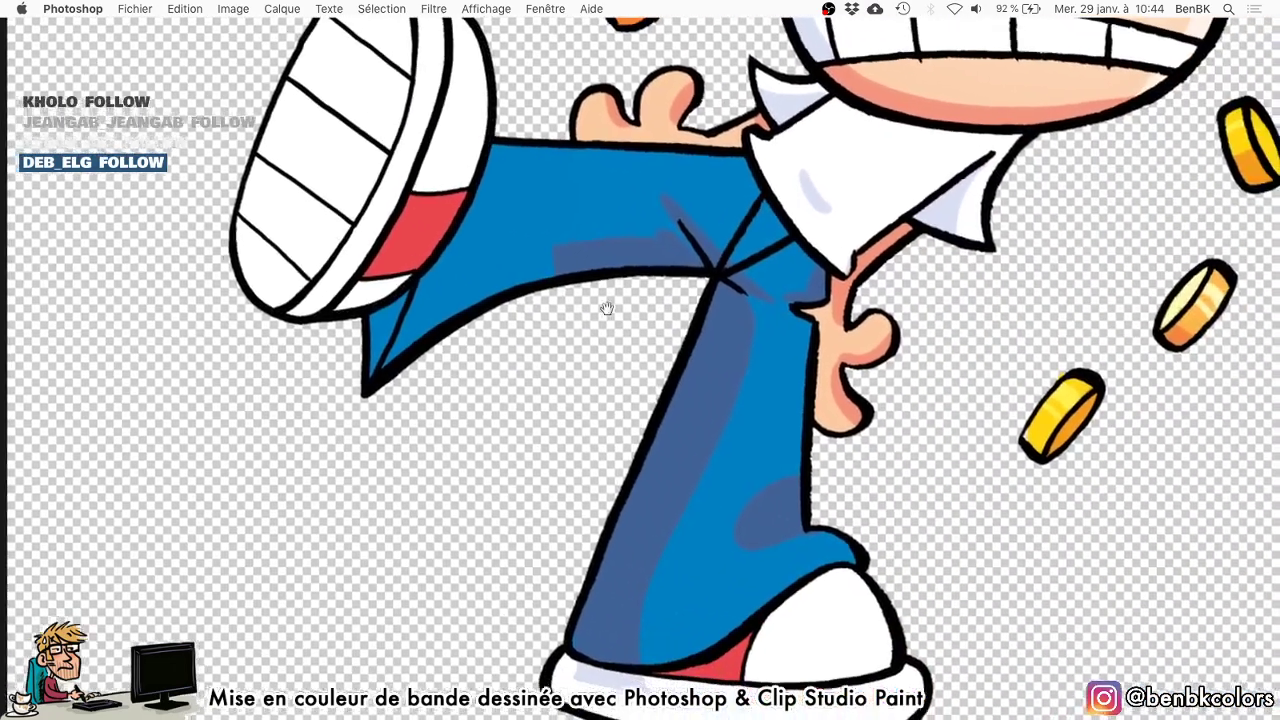
Load the perso layer's painted area as a selection, activate the multiply 1 layer and briefly view that layer alone.
key(super+minus)
drag(585, 315, 556, 344)
key(Tab)
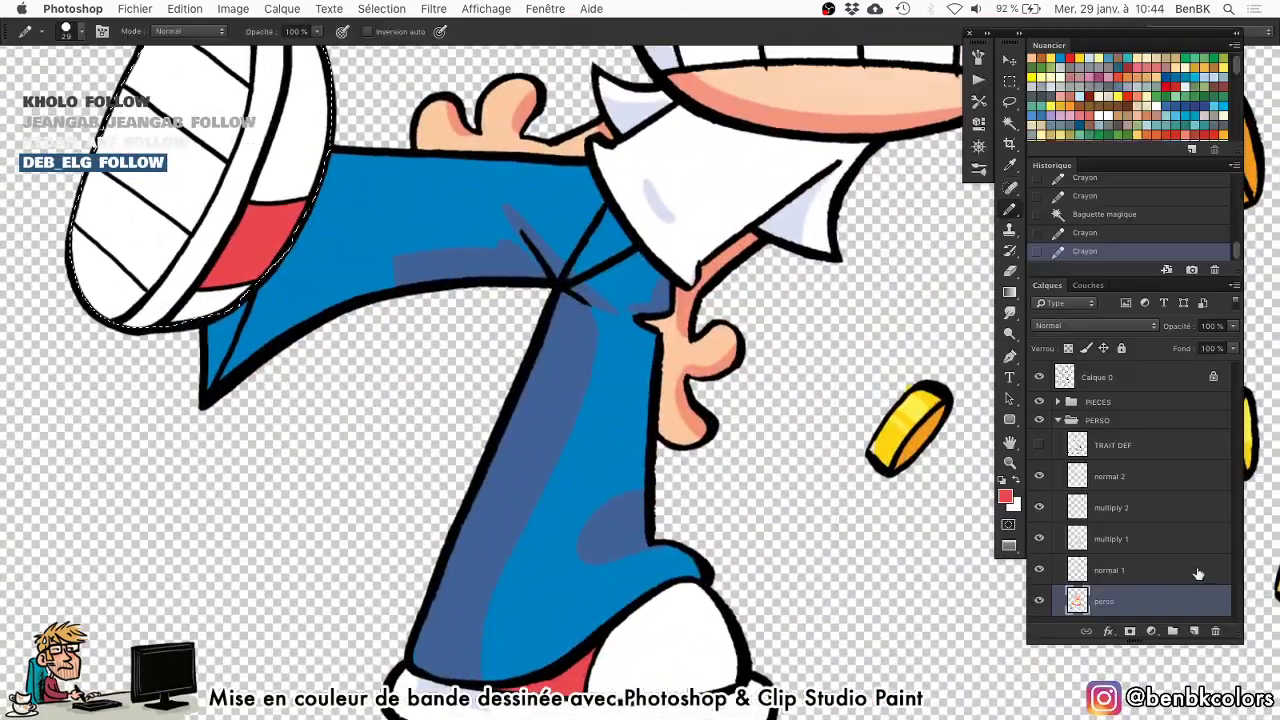
super+click(1077, 600)
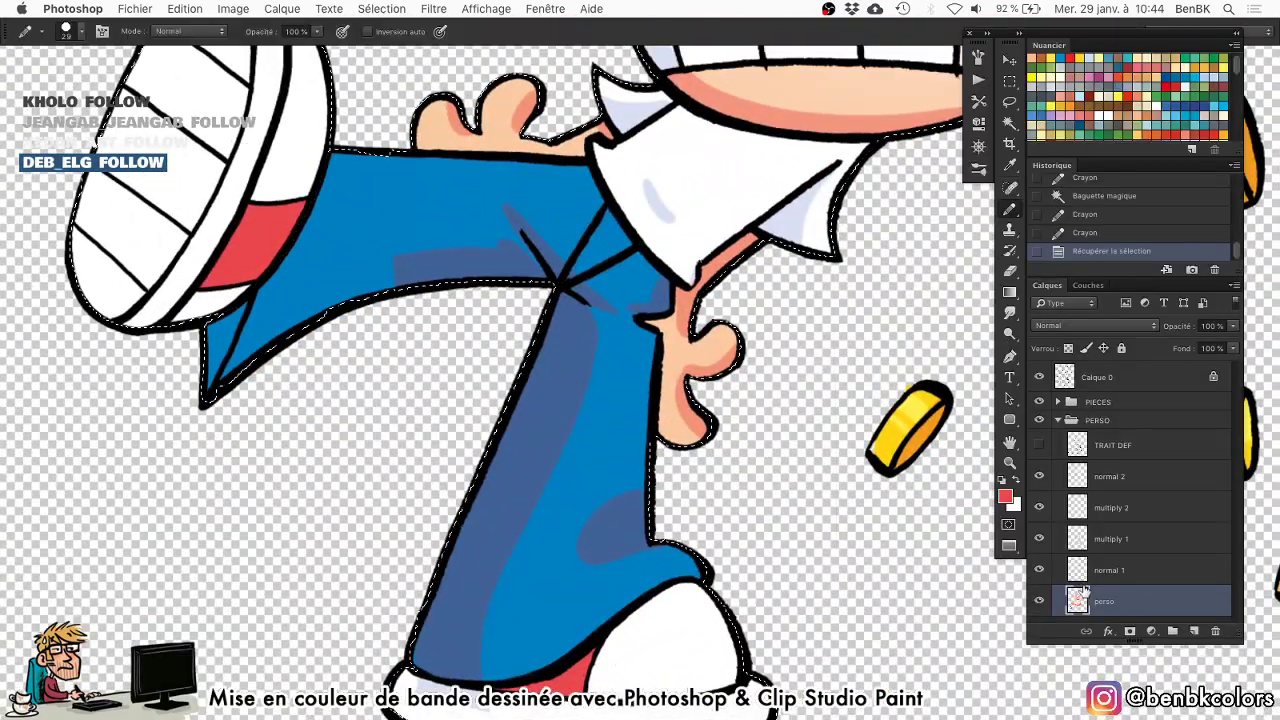
key(b)
click(1080, 540)
alt+click(1039, 538)
key(x)
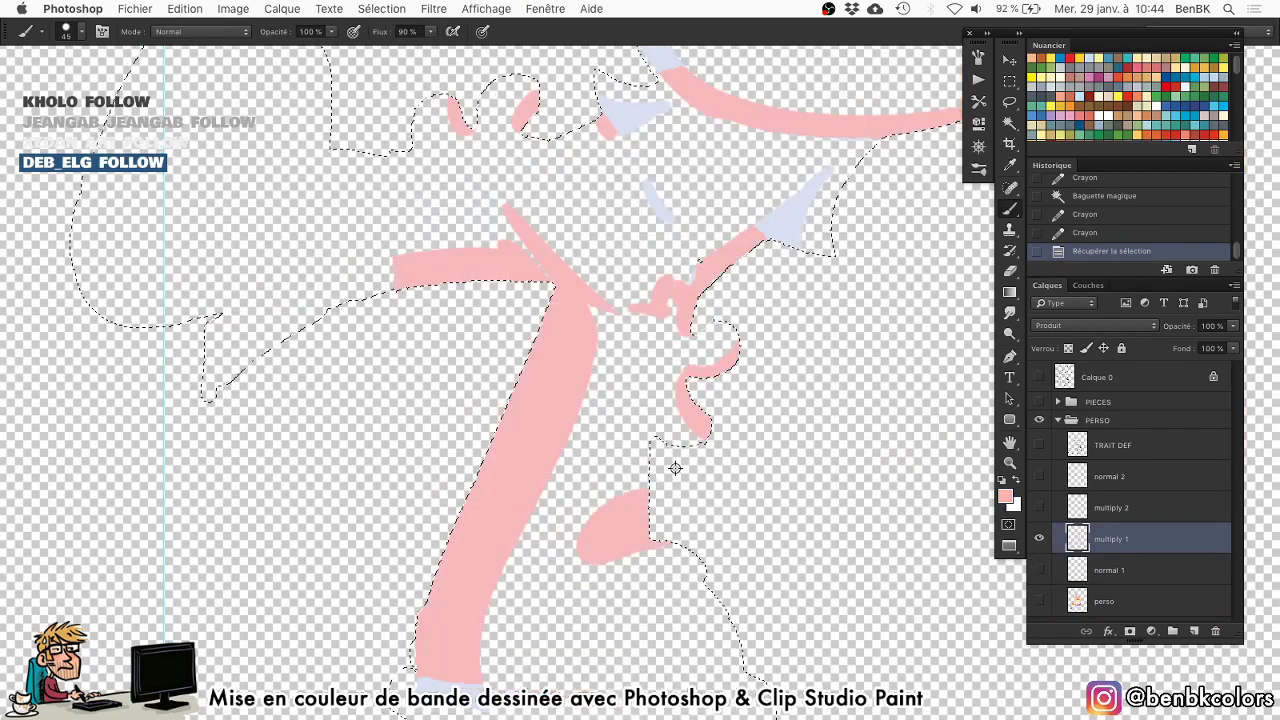
alt+click(1039, 538)
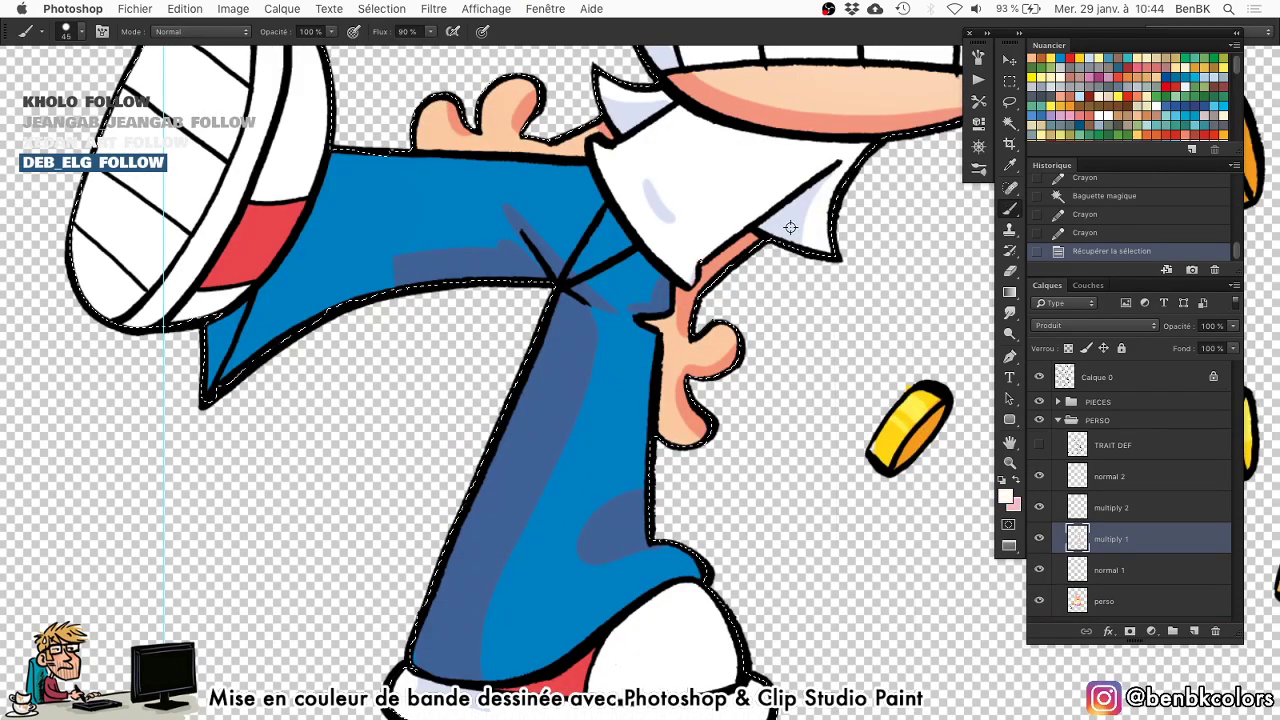
Sample the pale lavender shadow colour of the shirt and choose the hard round 90 px brush tip.
alt+click(752, 247)
right_click(446, 308)
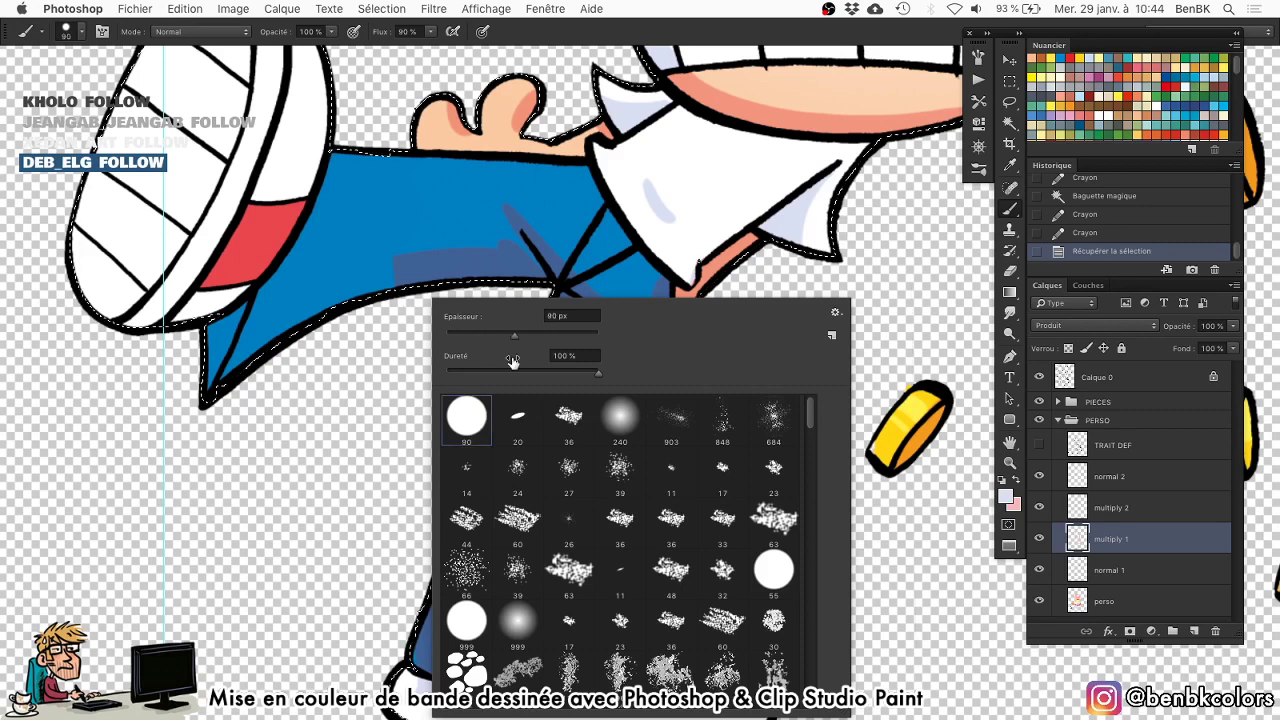
double_click(466, 415)
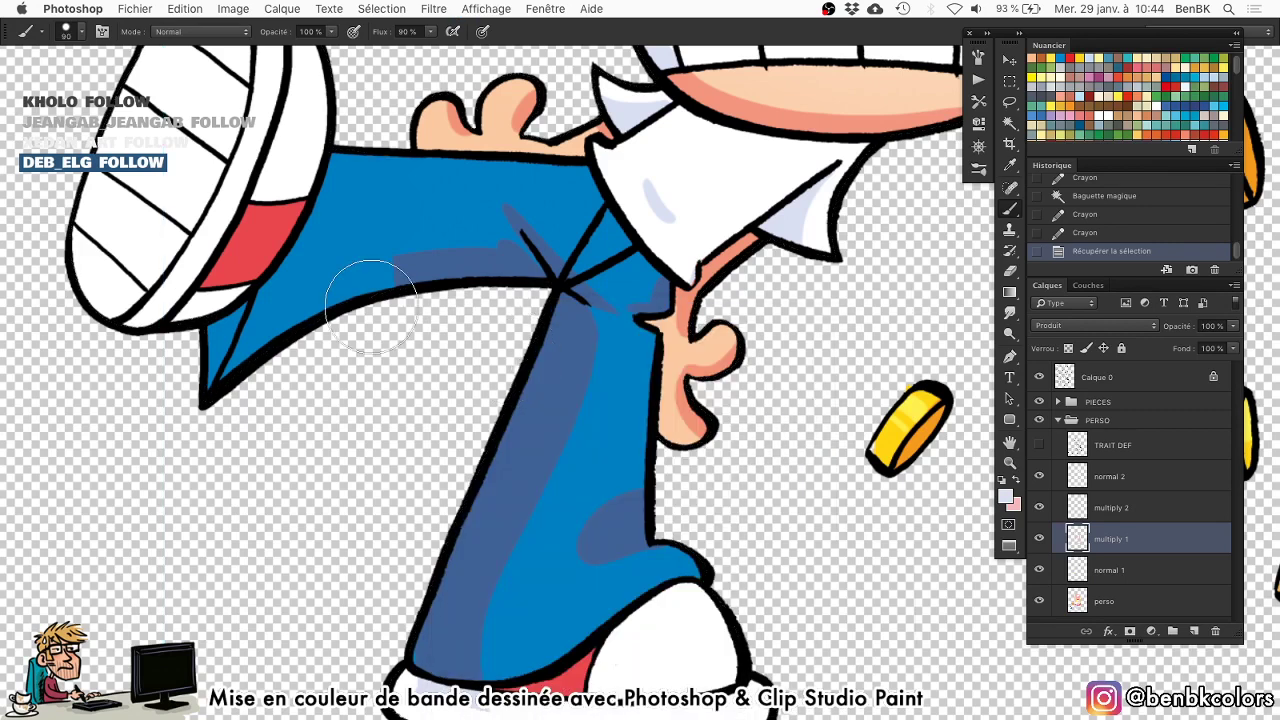
Paint a pink shadow along the underside of the raised trouser leg with a brush reduced to 46 px.
key(x)
key(bracketleft)
key(bracketleft)
key(bracketleft)
mouse_move(414, 277)
mouse_down()
mouse_move(289, 326)
mouse_move(288, 338)
mouse_up()
ctrl+alt+drag(291, 337, 277, 337)
key(super+z)
drag(219, 372, 390, 287)
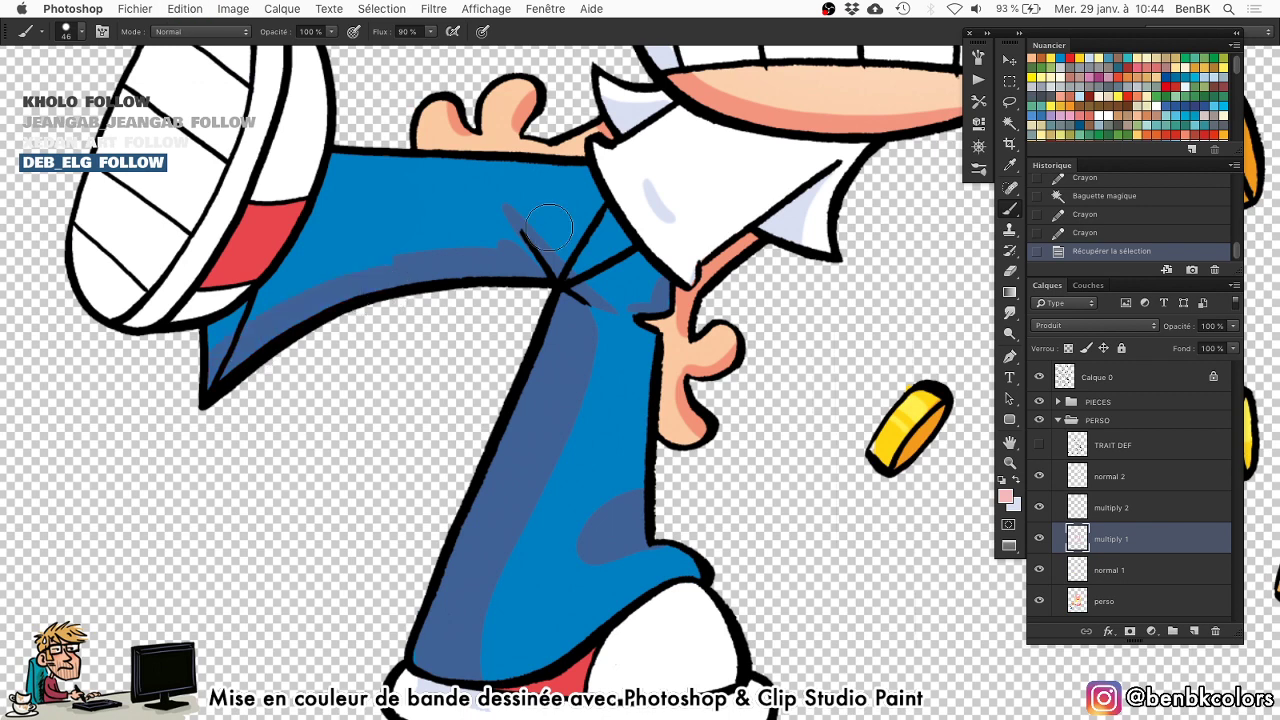
Rework the shadow edge along the raised trouser leg and shade the small flap at its cuff with a smaller brush.
click(729, 171)
key(F5)
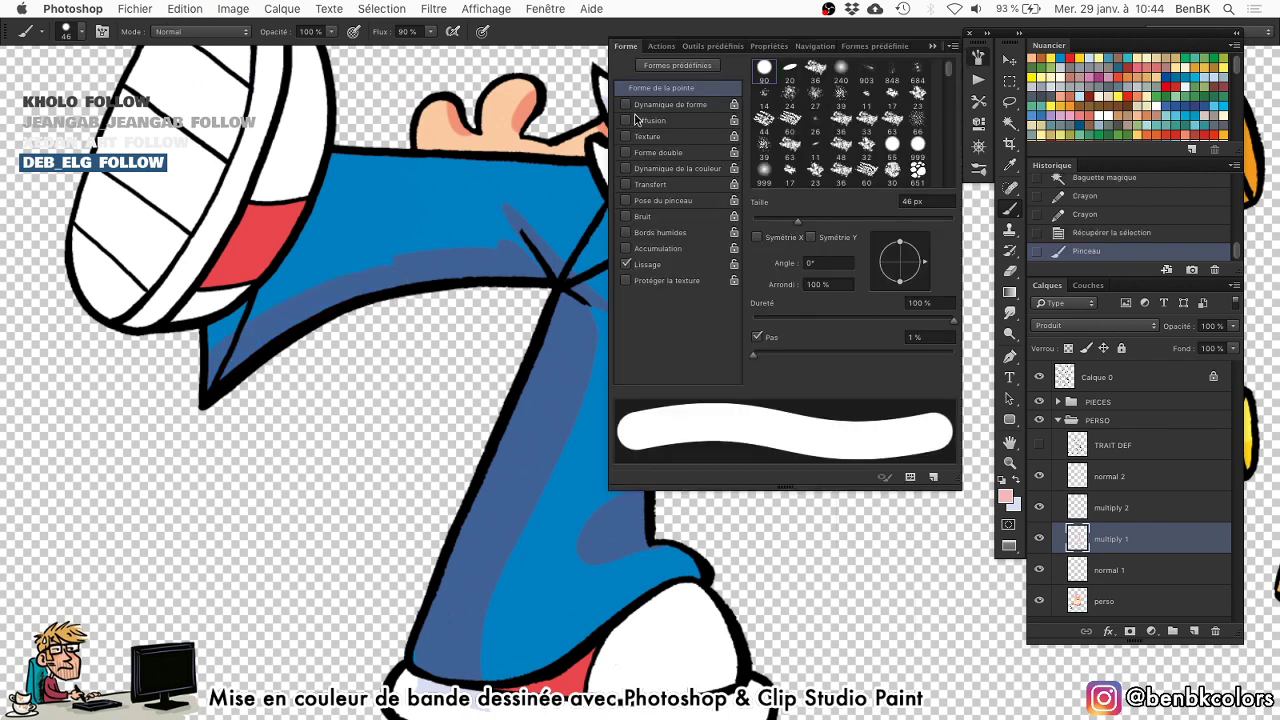
key(F5)
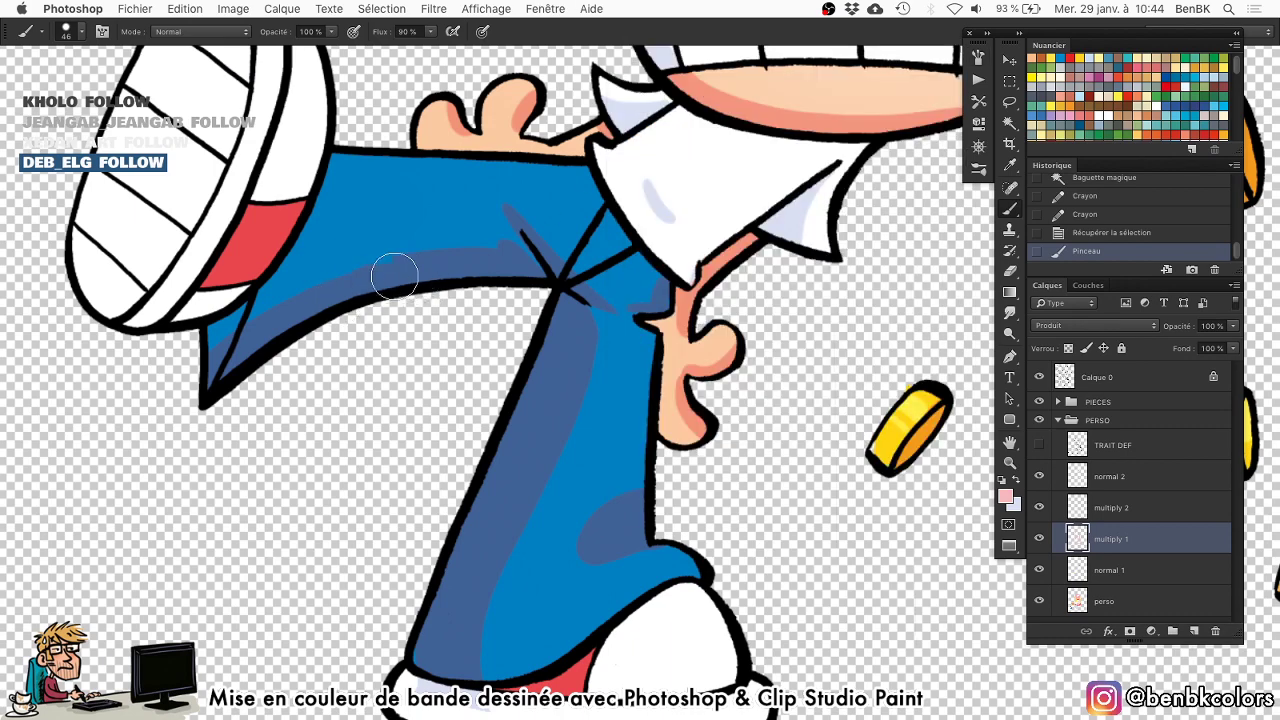
click(409, 273)
drag(346, 283, 612, 241)
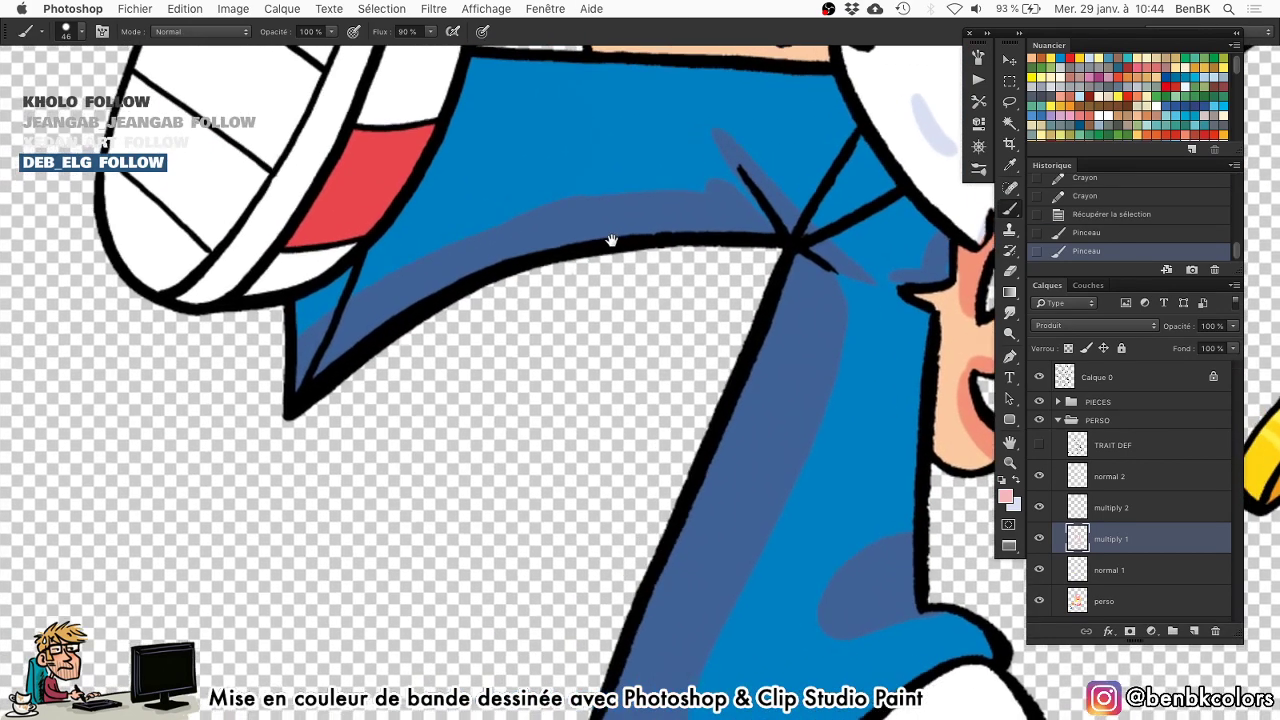
key(super+z)
key(bracketleft)
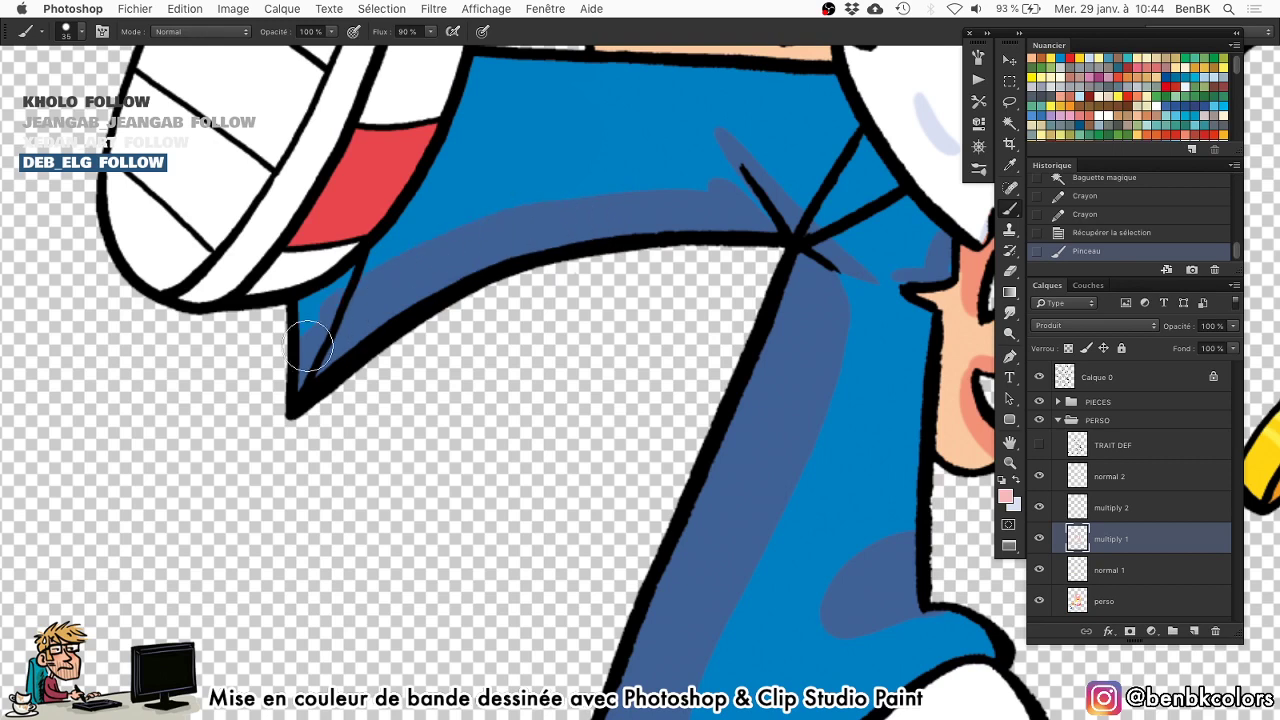
drag(308, 345, 329, 286)
key(bracketleft)
key(bracketleft)
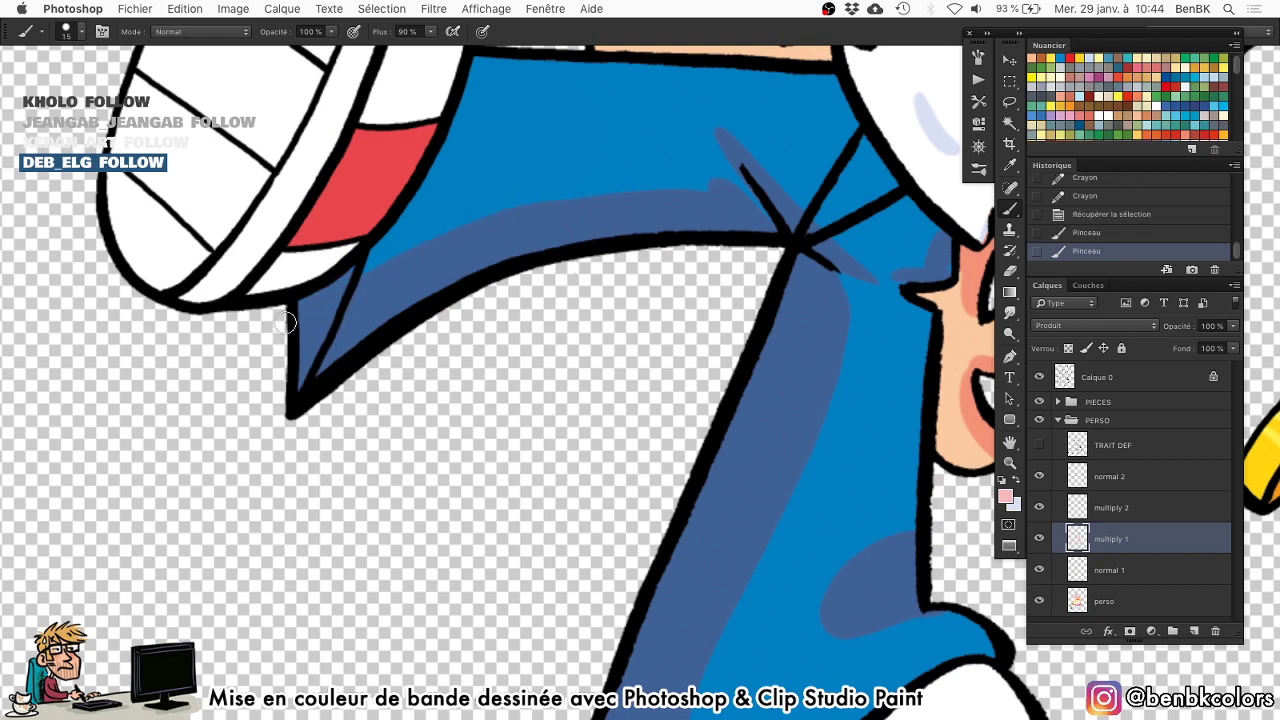
click(285, 322)
Paint lavender shadows on the raised shoe's red band and white upper where they meet the sole.
scroll(285, 360, up, 3)
key(x)
drag(284, 409, 331, 336)
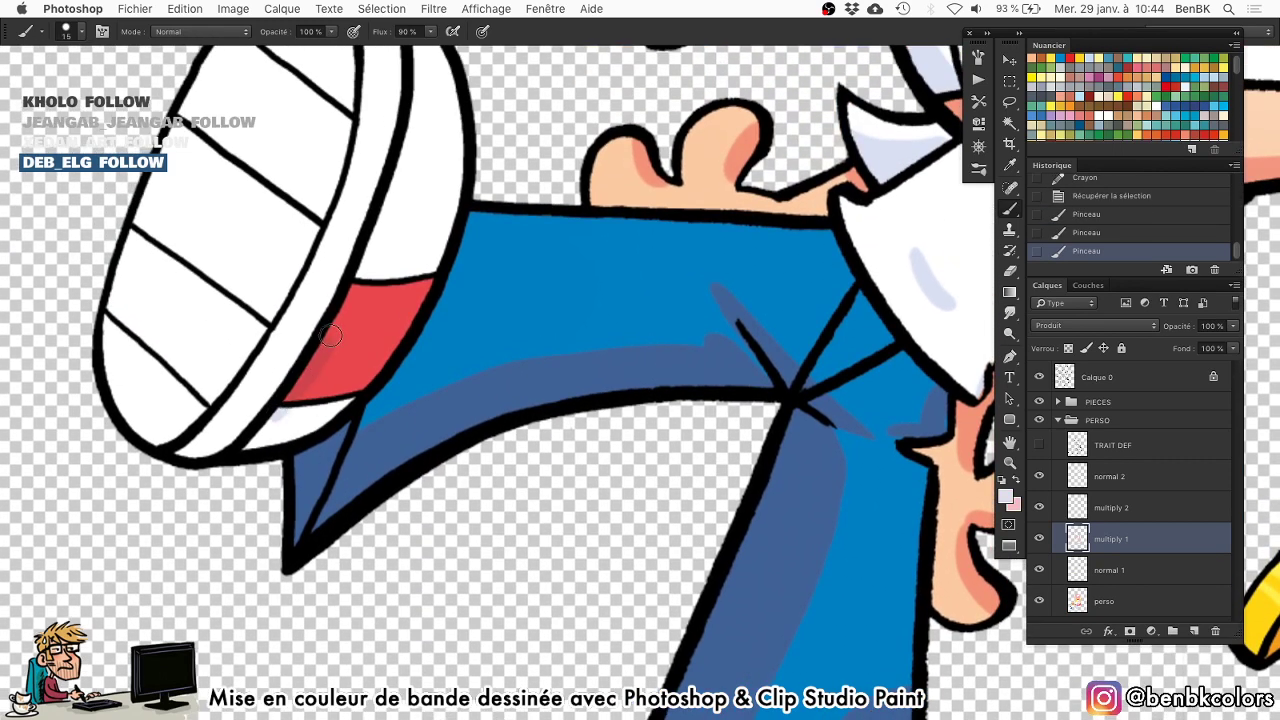
drag(360, 278, 388, 208)
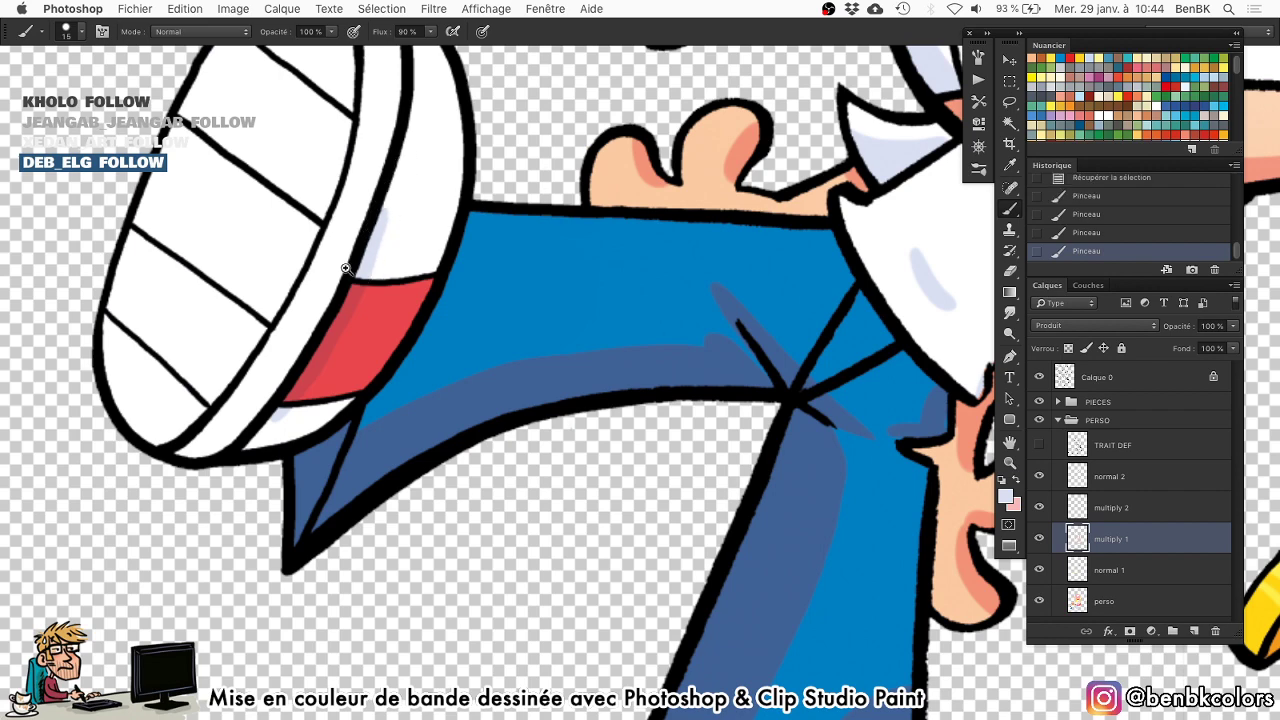
drag(346, 269, 315, 253)
Shade the ridged underside of the raised shoe entirely in lavender with a larger brush.
mouse_move(258, 172)
mouse_down()
mouse_move(271, 172)
mouse_move(269, 317)
mouse_up()
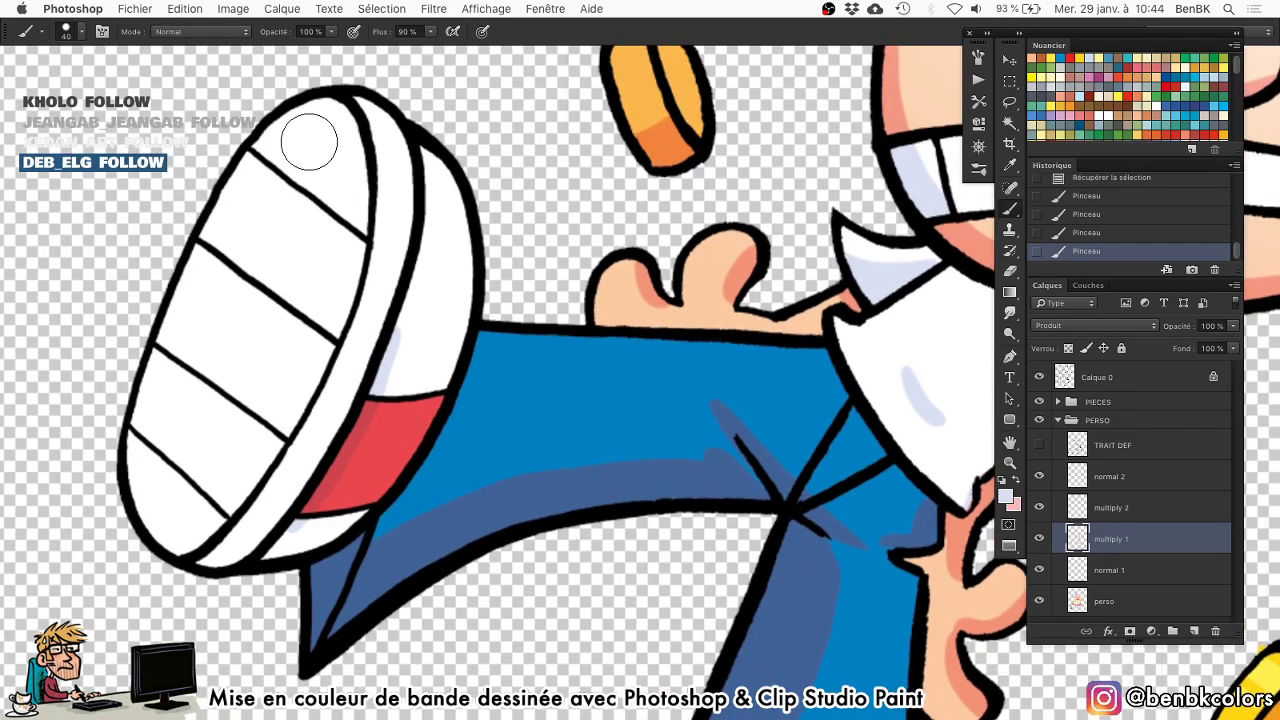
key(bracketright)
mouse_move(306, 112)
mouse_down()
mouse_move(318, 117)
mouse_move(334, 218)
mouse_move(338, 189)
mouse_move(334, 246)
mouse_move(290, 360)
mouse_move(298, 351)
mouse_move(220, 481)
mouse_move(162, 530)
mouse_move(162, 355)
mouse_move(279, 120)
mouse_move(294, 148)
mouse_move(186, 452)
mouse_move(270, 232)
mouse_move(247, 317)
mouse_up()
key(space)
drag(206, 363, 261, 296)
Extend the lavender shadow along the raised shoe's red band and white side with a 15 px brush.
key(bracketleft)
key(bracketleft)
key(bracketleft)
key(bracketleft)
key(bracketleft)
key(bracketleft)
key(bracketleft)
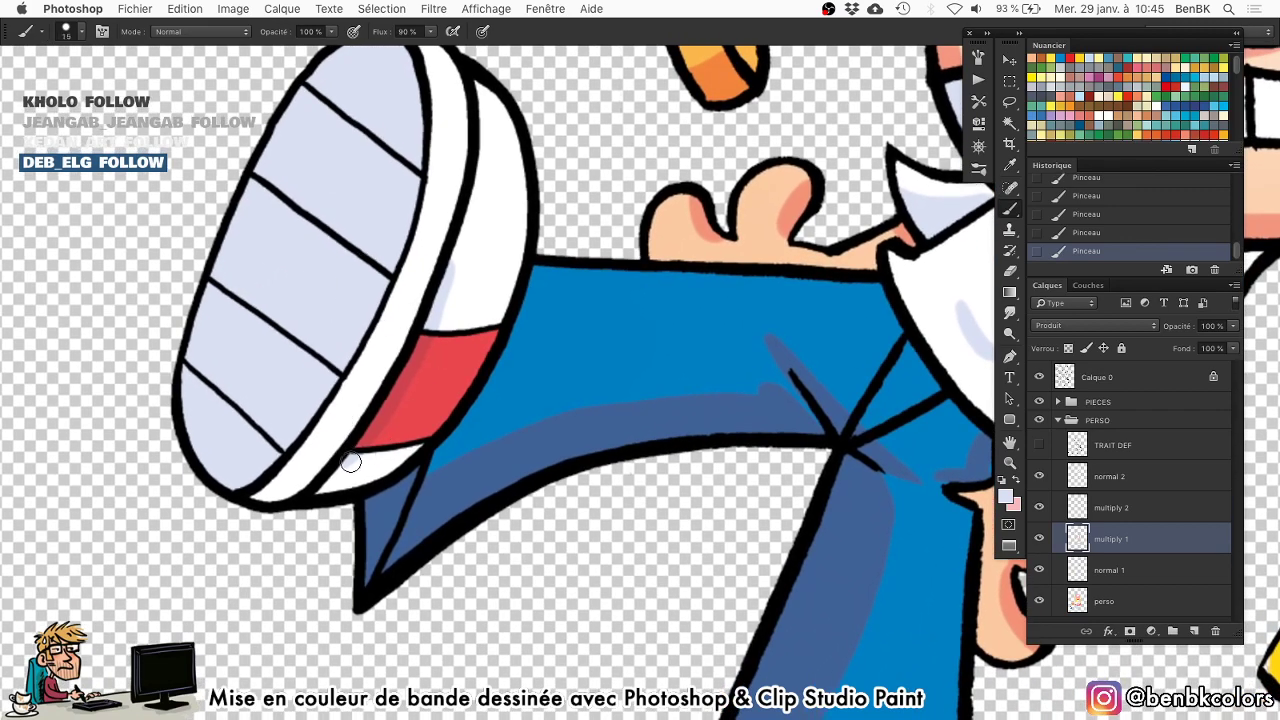
mouse_move(391, 418)
mouse_down()
mouse_move(450, 303)
mouse_move(462, 234)
mouse_up()
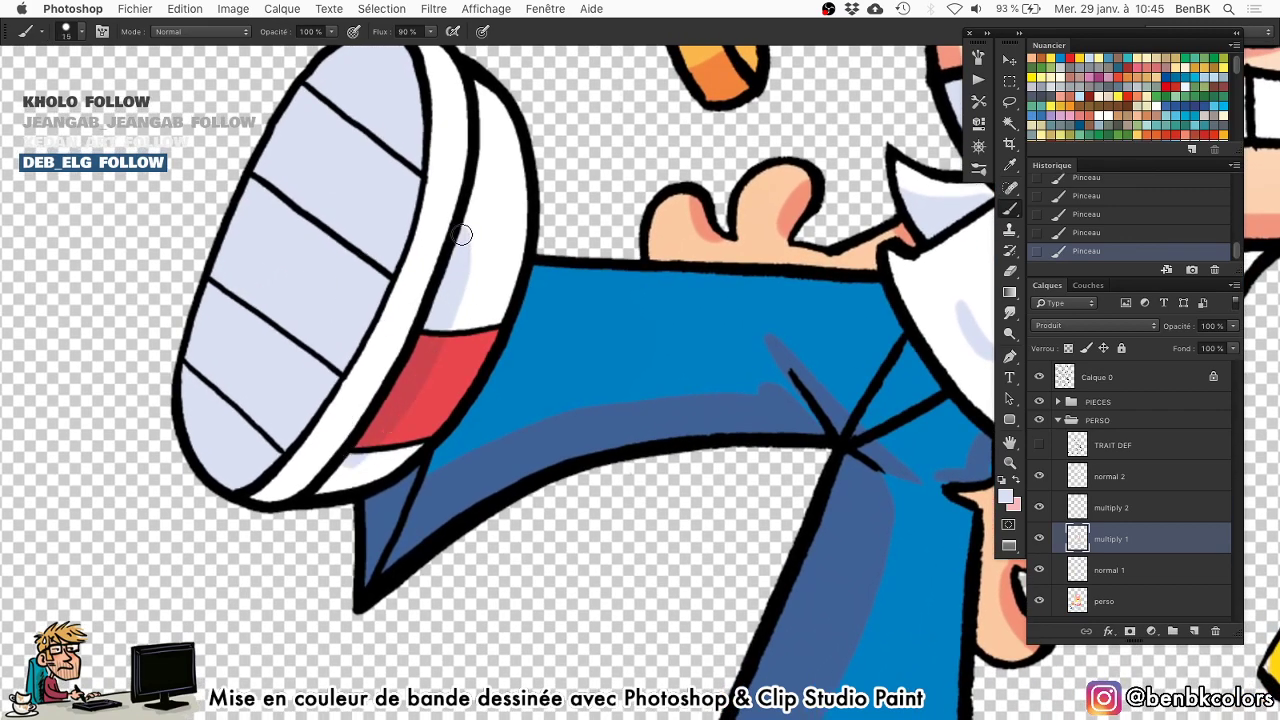
drag(420, 353, 424, 356)
Erase thin white highlights beneath the lower lines of the raised shoe's sole with a 9 px eraser at 100% opacity.
key(e)
key(bracketleft)
key(bracketleft)
key(bracketleft)
key(bracketleft)
key(bracketleft)
key(bracketleft)
key(bracketleft)
key(bracketleft)
key(bracketleft)
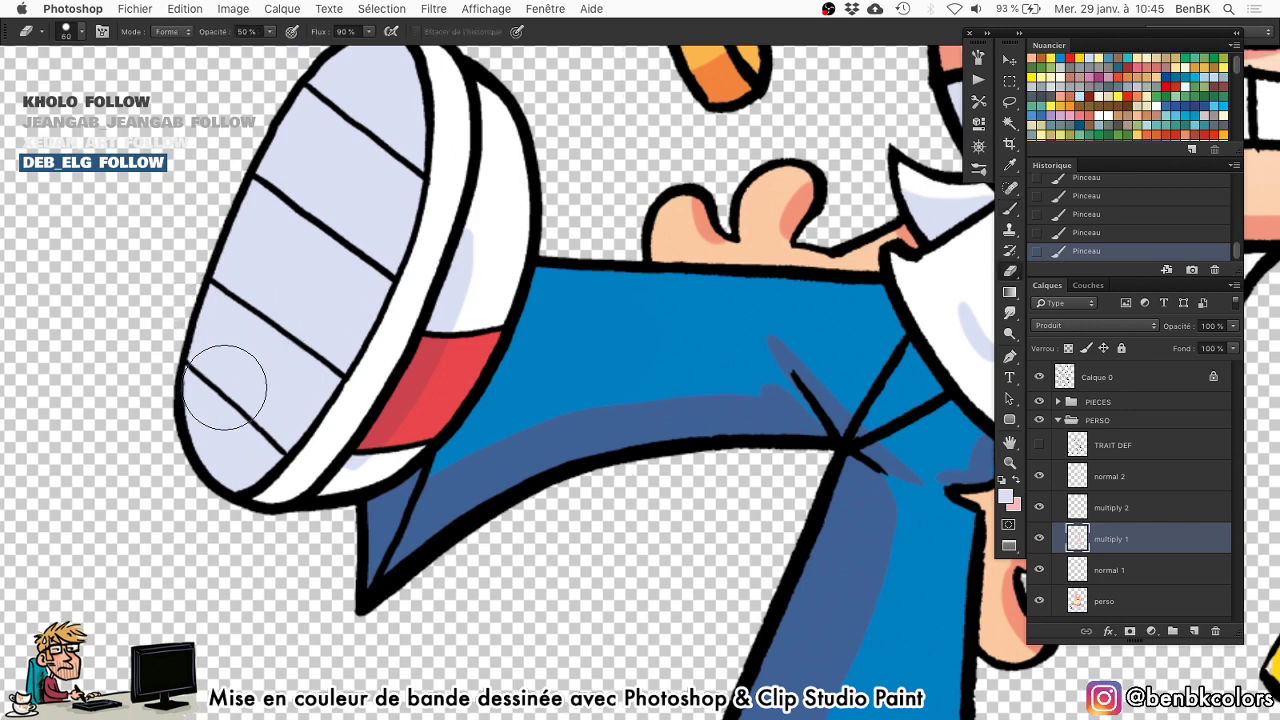
key(bracketleft)
key(bracketleft)
key(bracketleft)
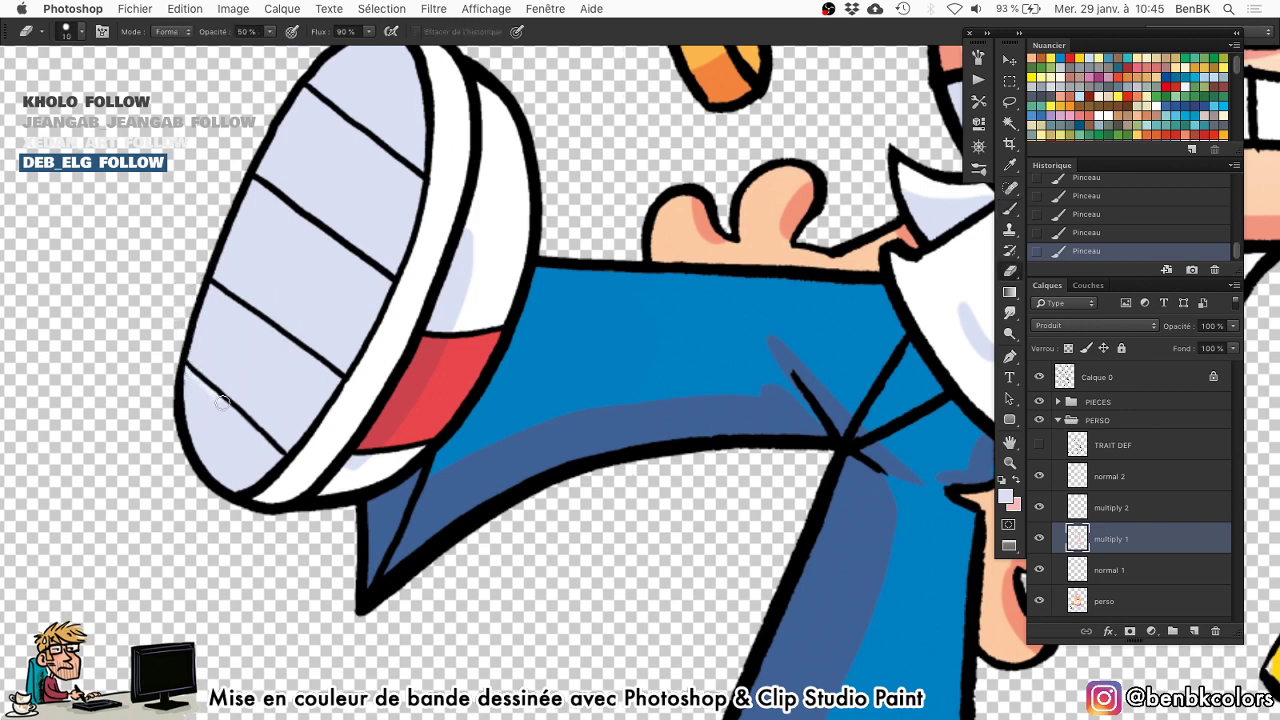
drag(238, 419, 240, 420)
key(super+z)
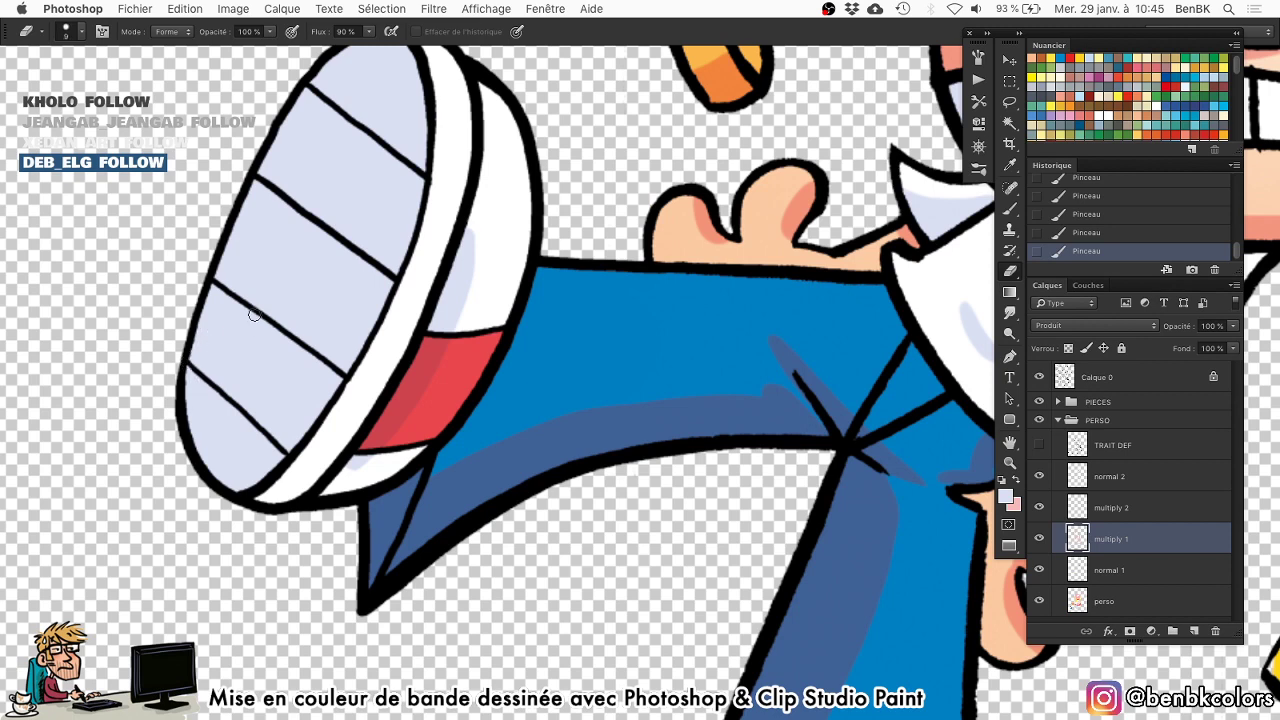
right_click(256, 316)
click(266, 324)
key(super+grave)
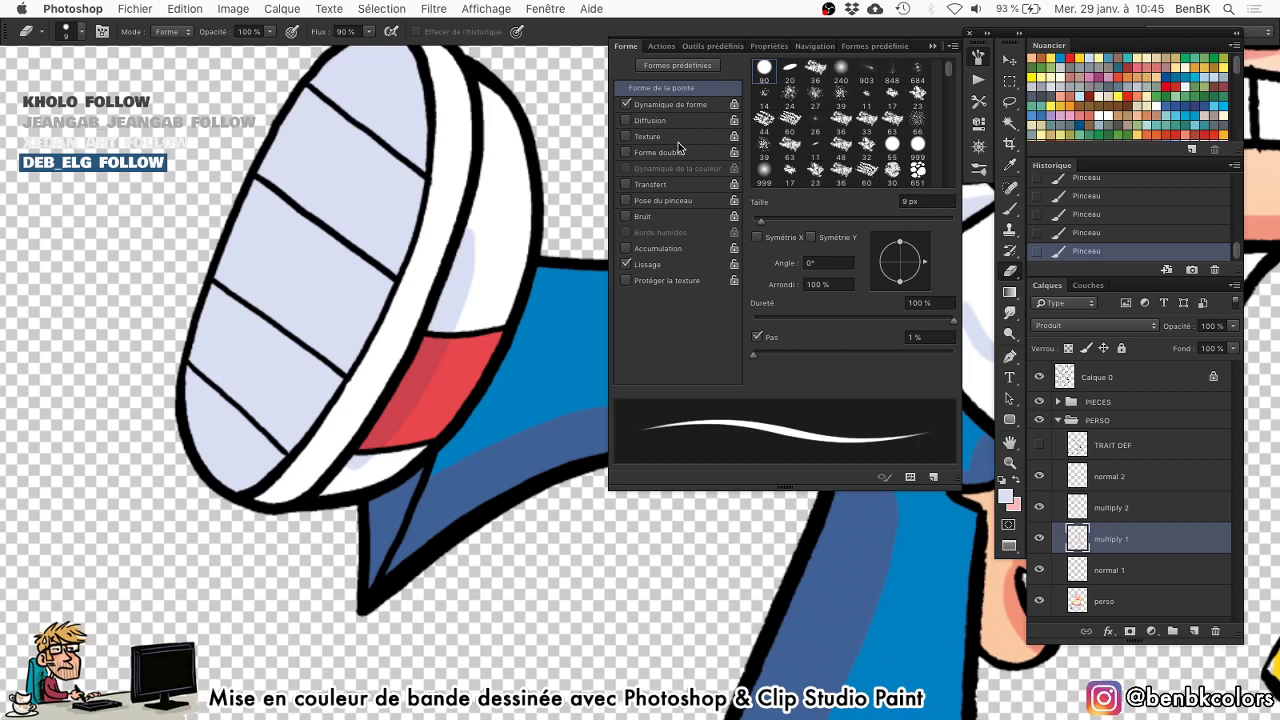
key(F5)
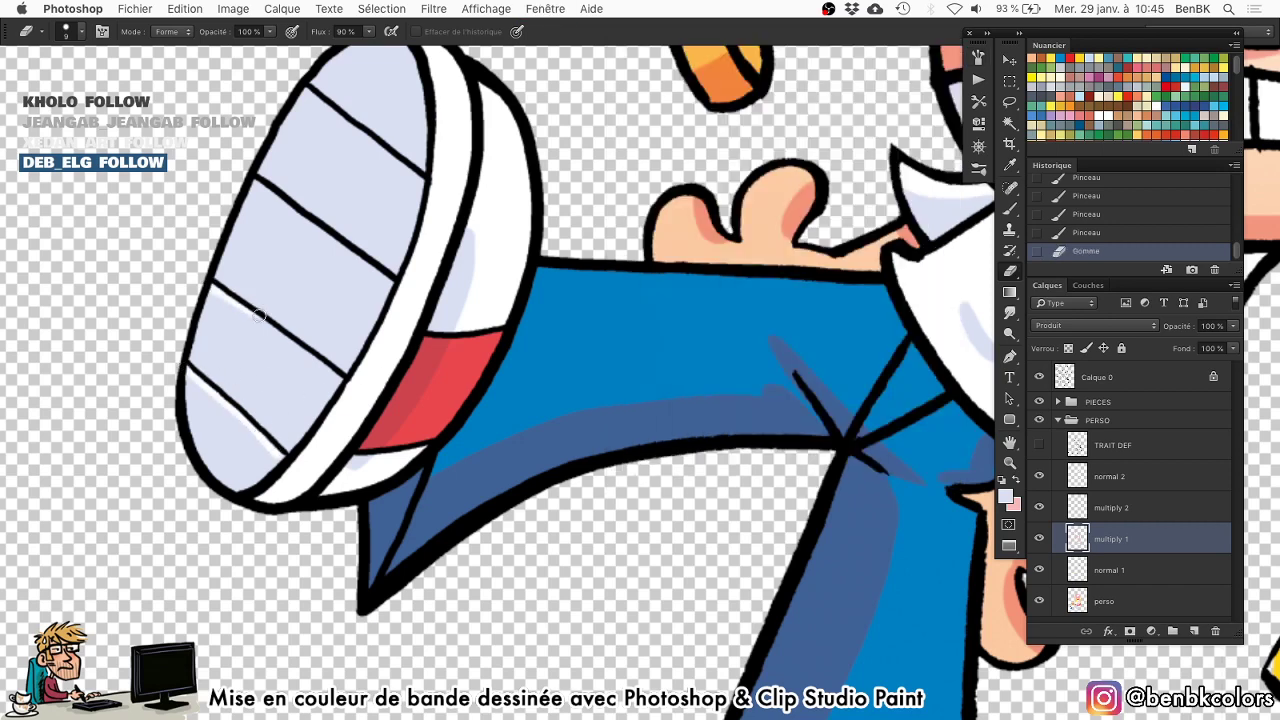
Complete the white highlight strips beneath the remaining lines of the raised shoe's sole by erasing the lavender there.
scroll(260, 322, up, 5)
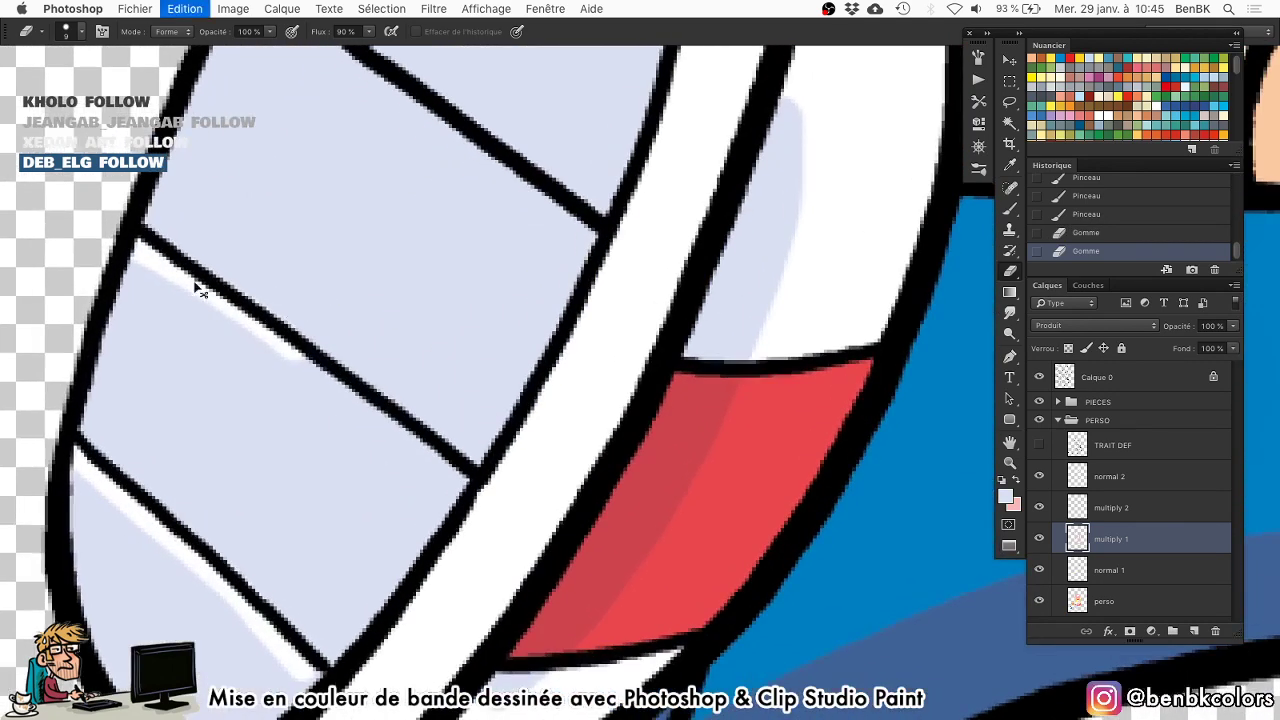
drag(253, 334, 470, 494)
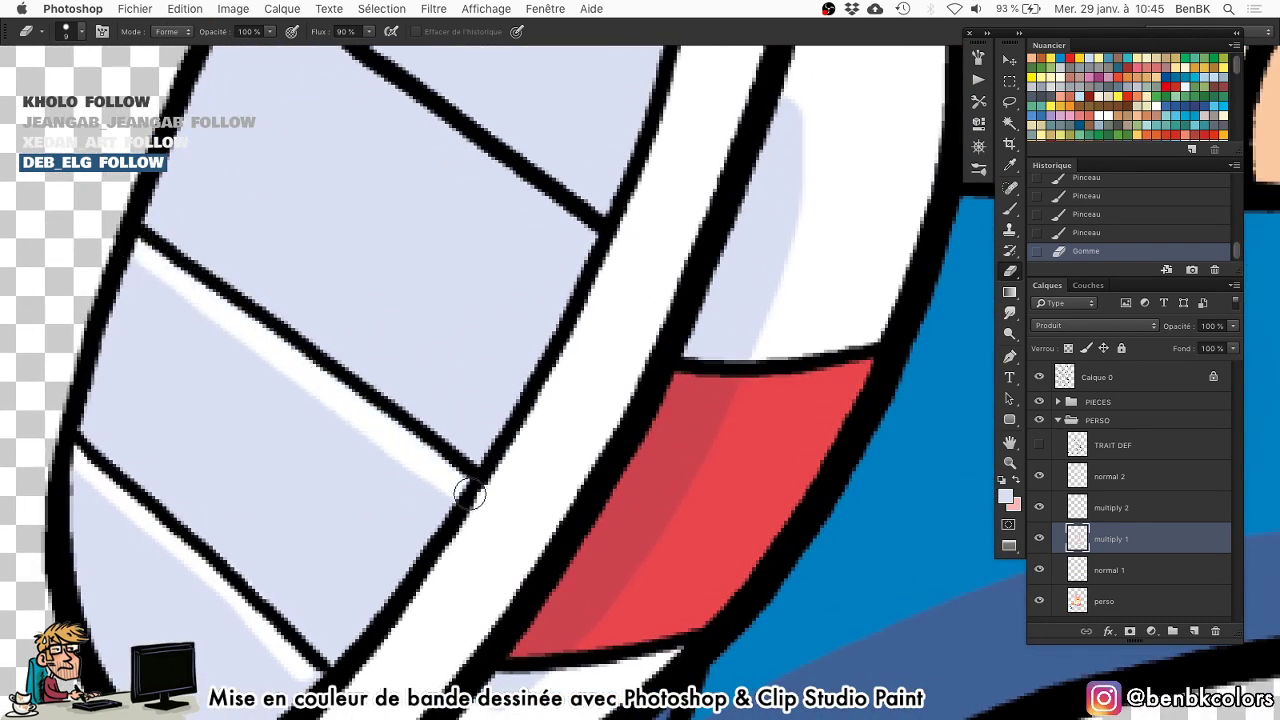
scroll(443, 362, up, 3)
drag(235, 290, 595, 562)
scroll(529, 375, down, 3)
mouse_move(284, 232)
mouse_down()
mouse_move(610, 475)
mouse_move(523, 407)
mouse_up()
drag(611, 506, 424, 321)
Erase the leftover green flat of the banknote beside the uncoloured coins on the billet FLAT layer with a 66 px eraser.
scroll(446, 391, down, 5)
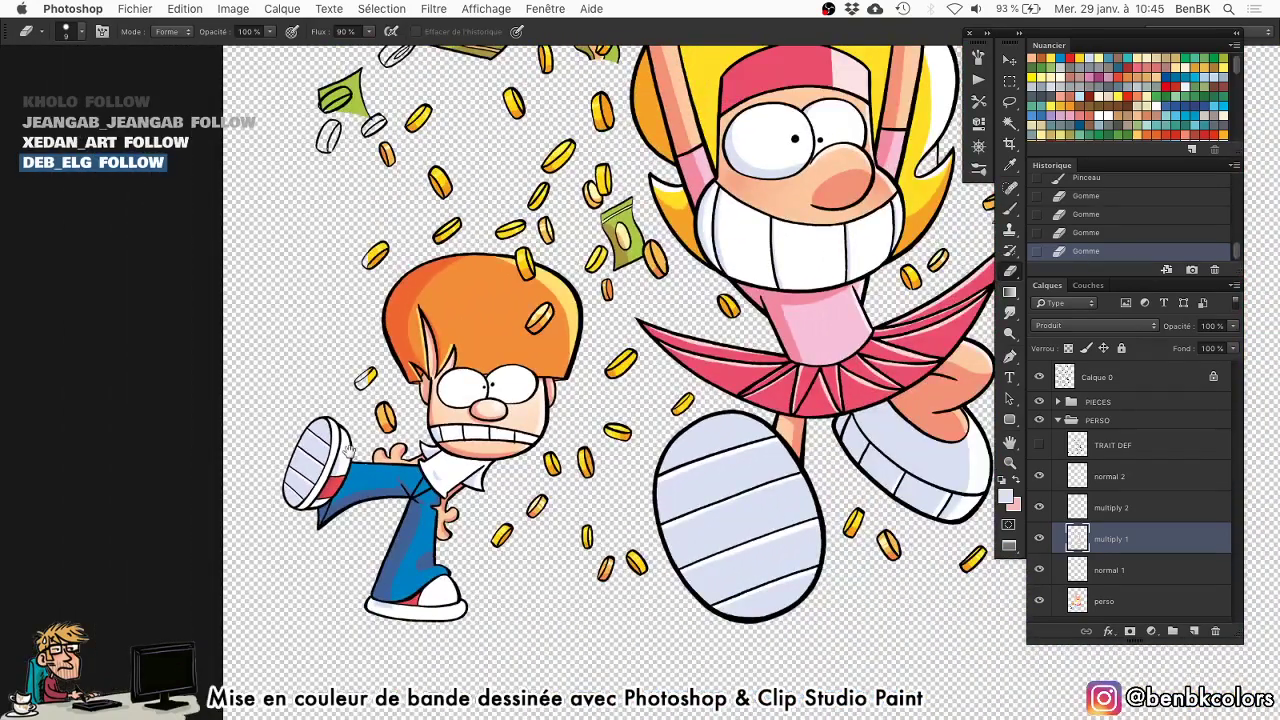
drag(715, 325, 648, 405)
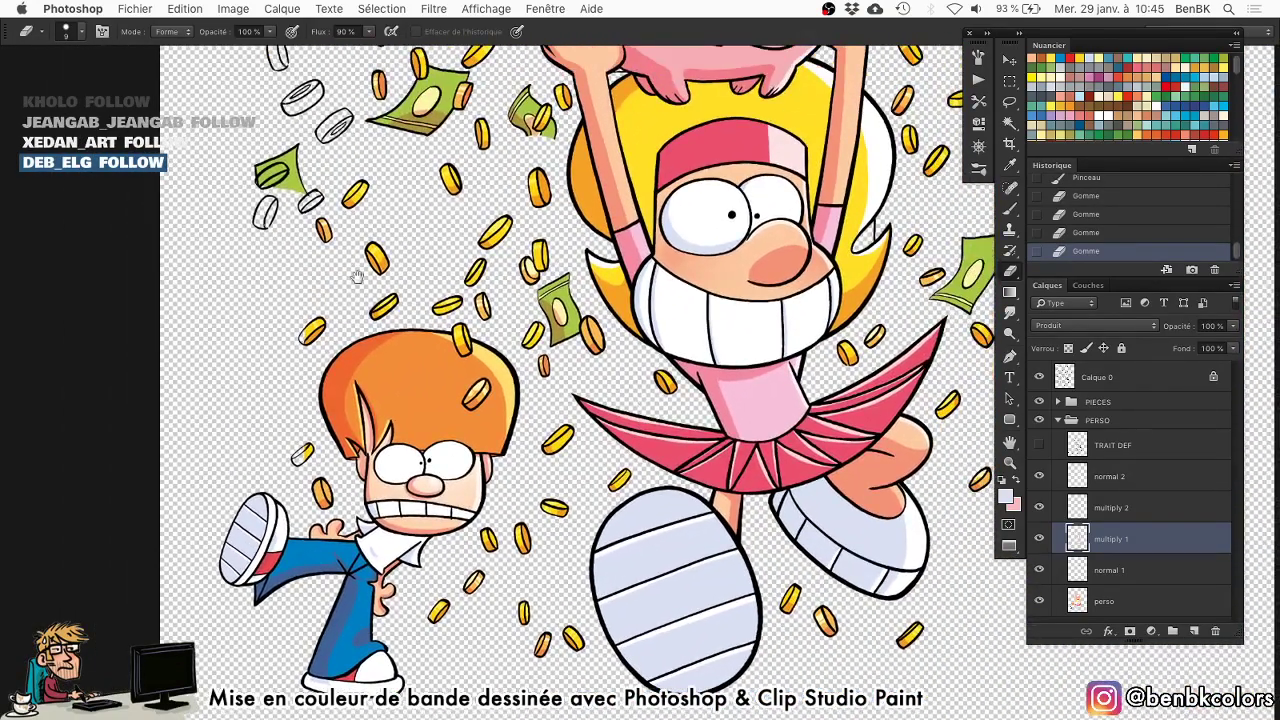
scroll(283, 158, up, 5)
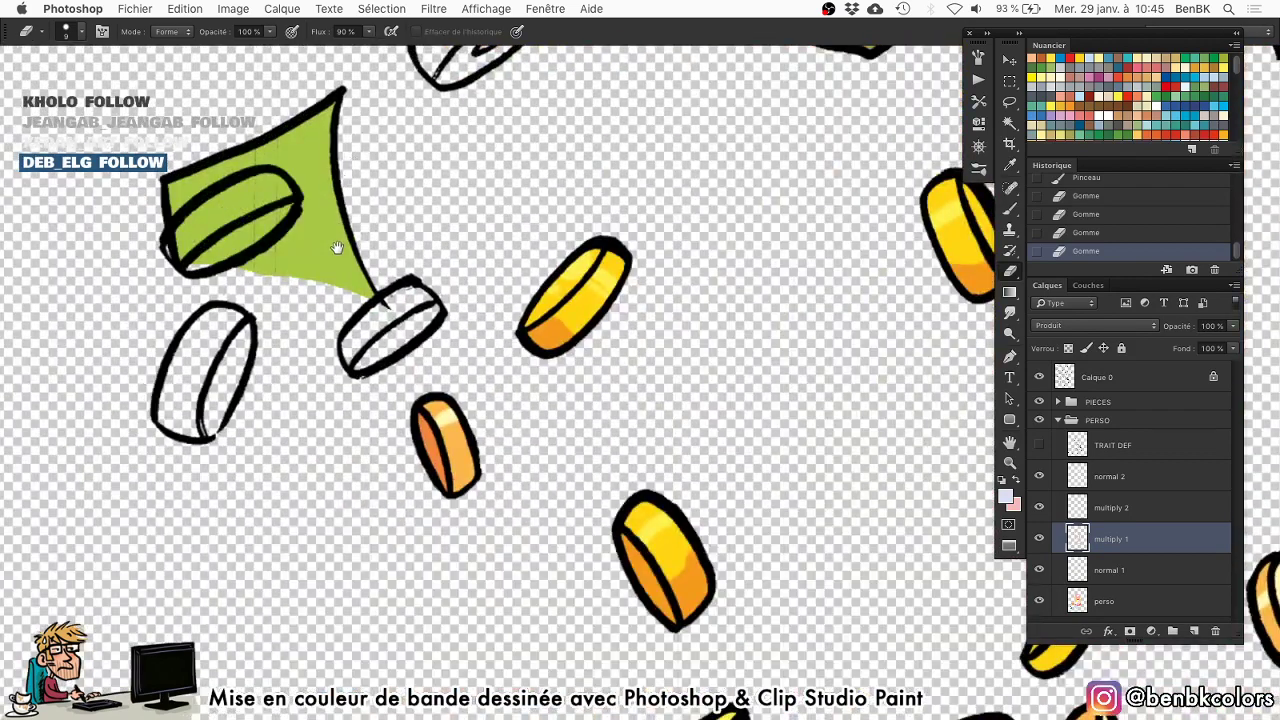
key(v)
right_click(321, 254)
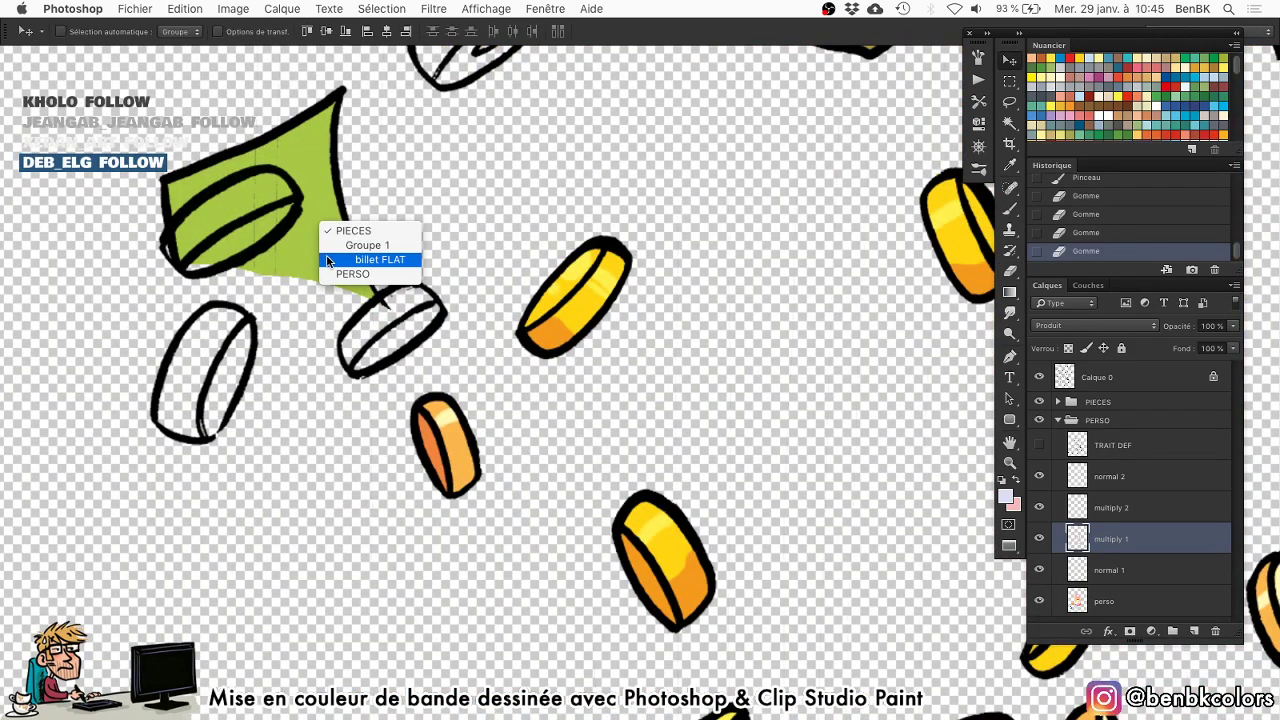
click(334, 252)
key(e)
ctrl+alt+drag(334, 256, 352, 256)
key(super+d)
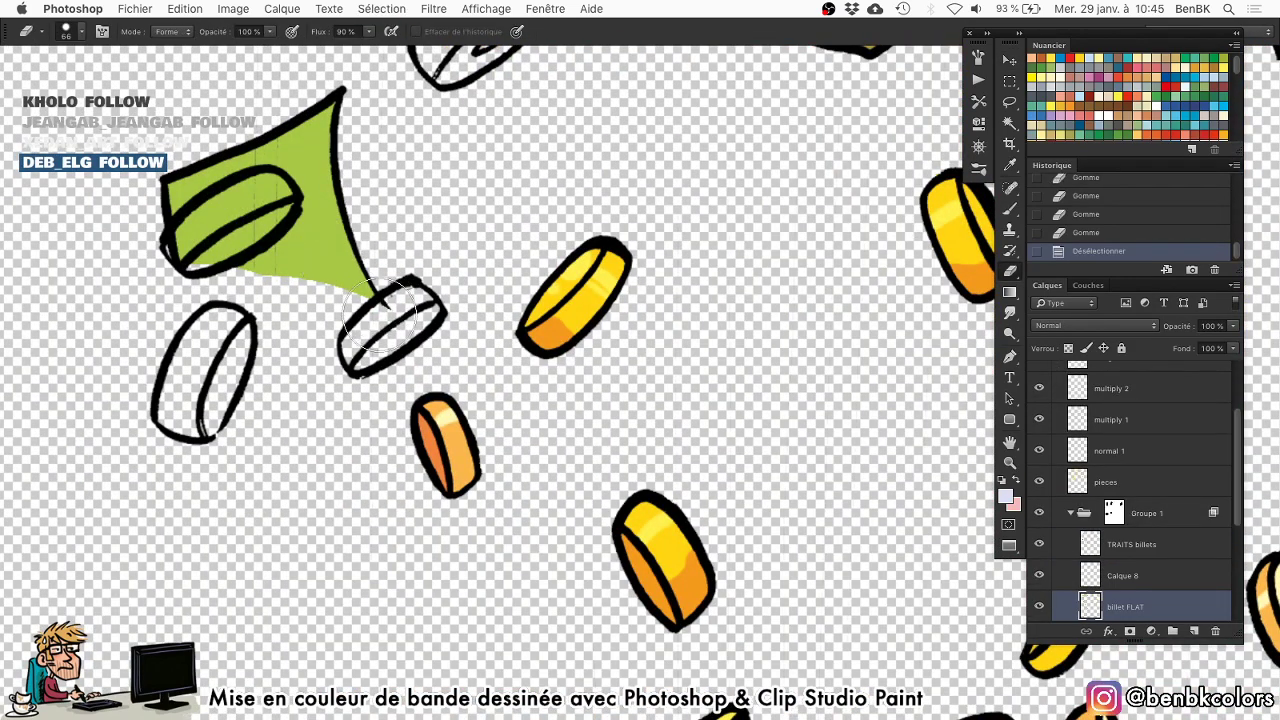
mouse_move(377, 316)
mouse_down()
mouse_move(308, 163)
mouse_move(249, 280)
mouse_move(191, 233)
mouse_move(176, 178)
mouse_move(240, 368)
mouse_up()
mouse_move(246, 368)
super+mouse_down()
mouse_move(163, 304)
mouse_move(191, 286)
super+mouse_up()
drag(352, 218, 305, 400)
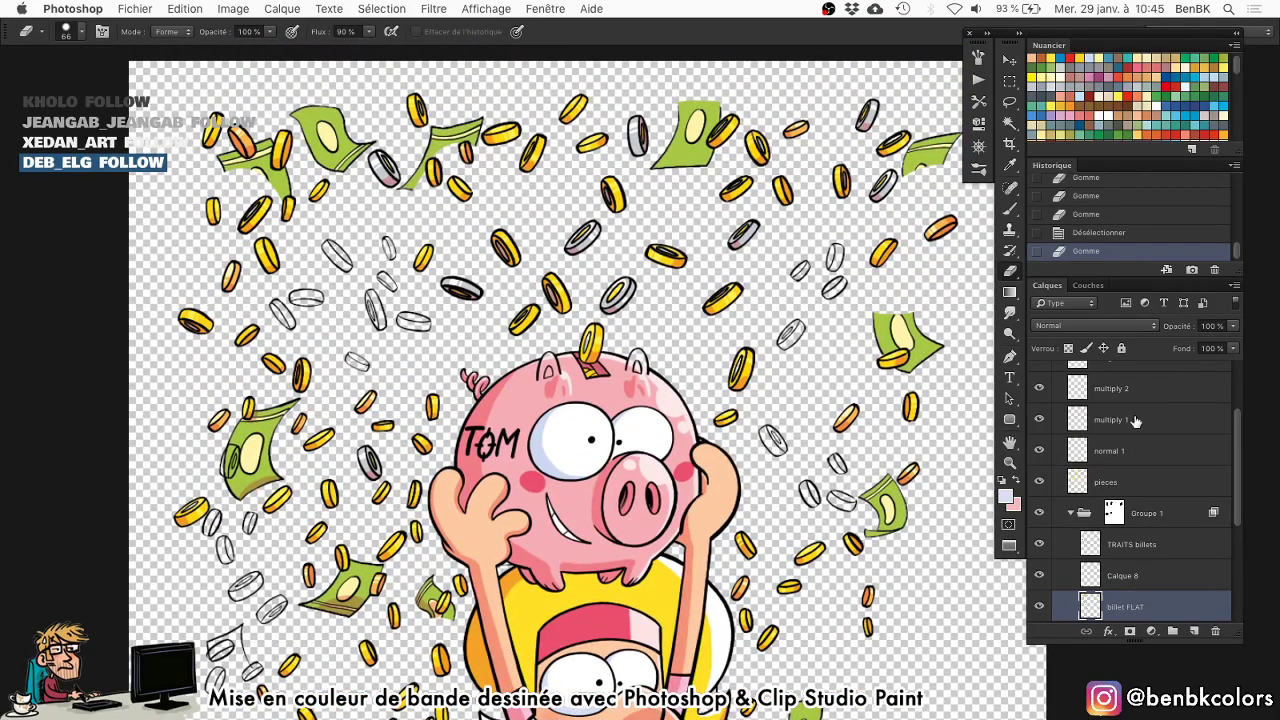
Hide the TRAITS PIECES layer and delete the banknote group Groupe 1.
scroll(1240, 465, up, 5)
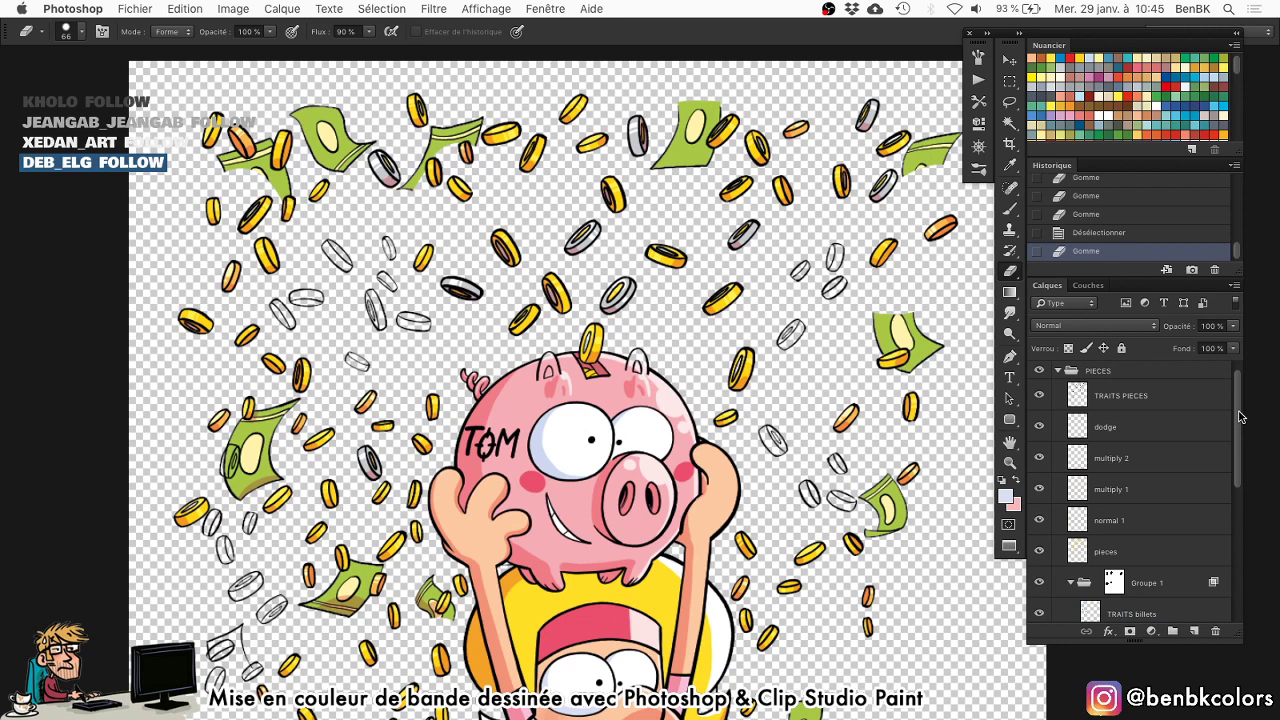
click(1036, 428)
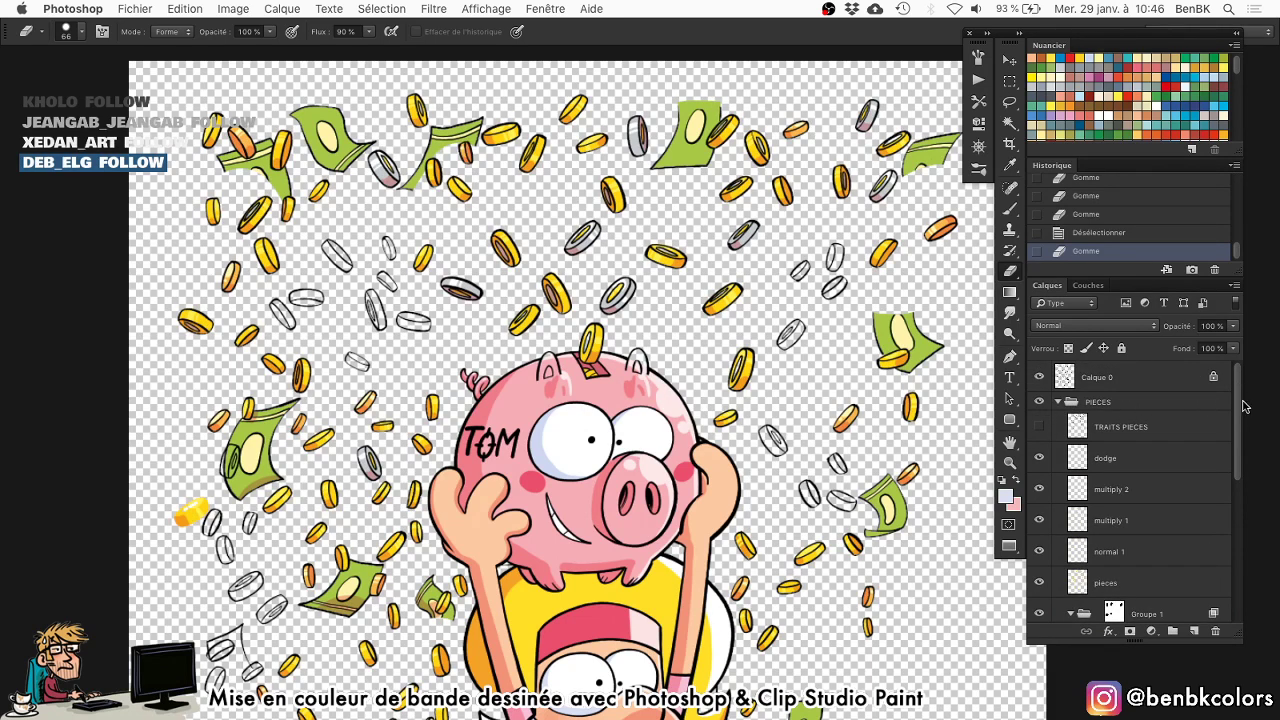
scroll(1240, 420, down, 4)
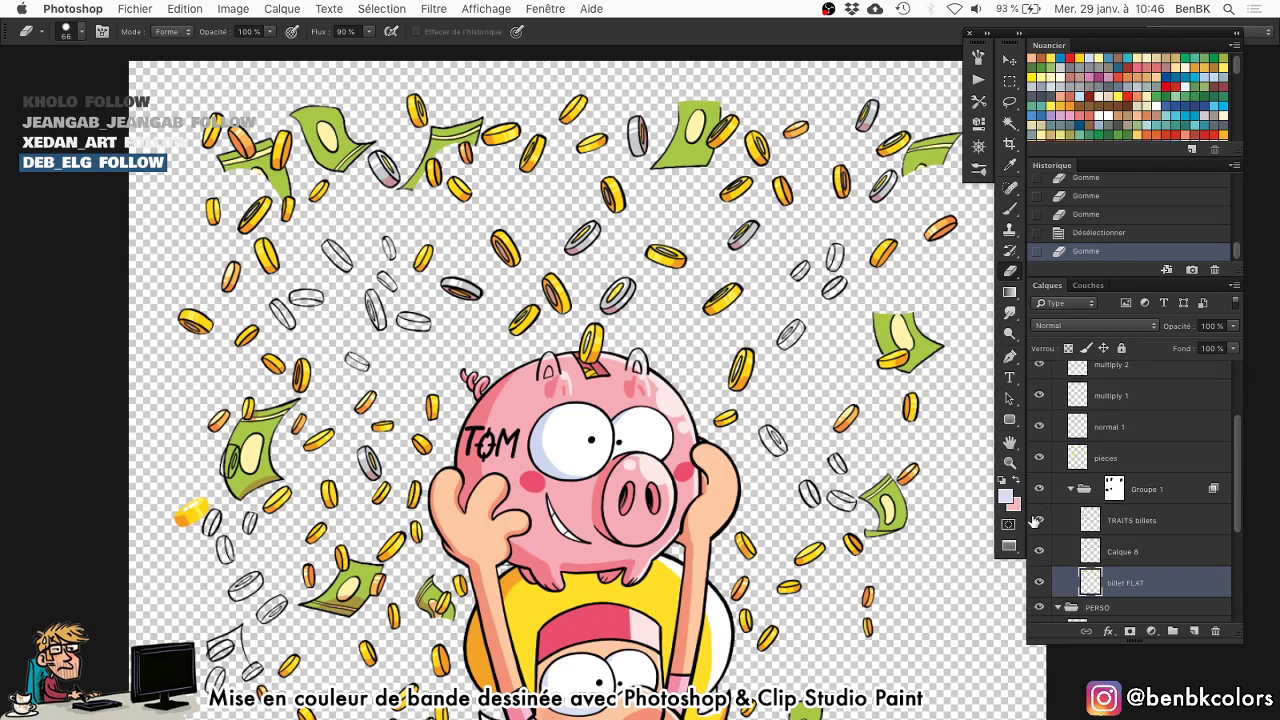
click(1038, 520)
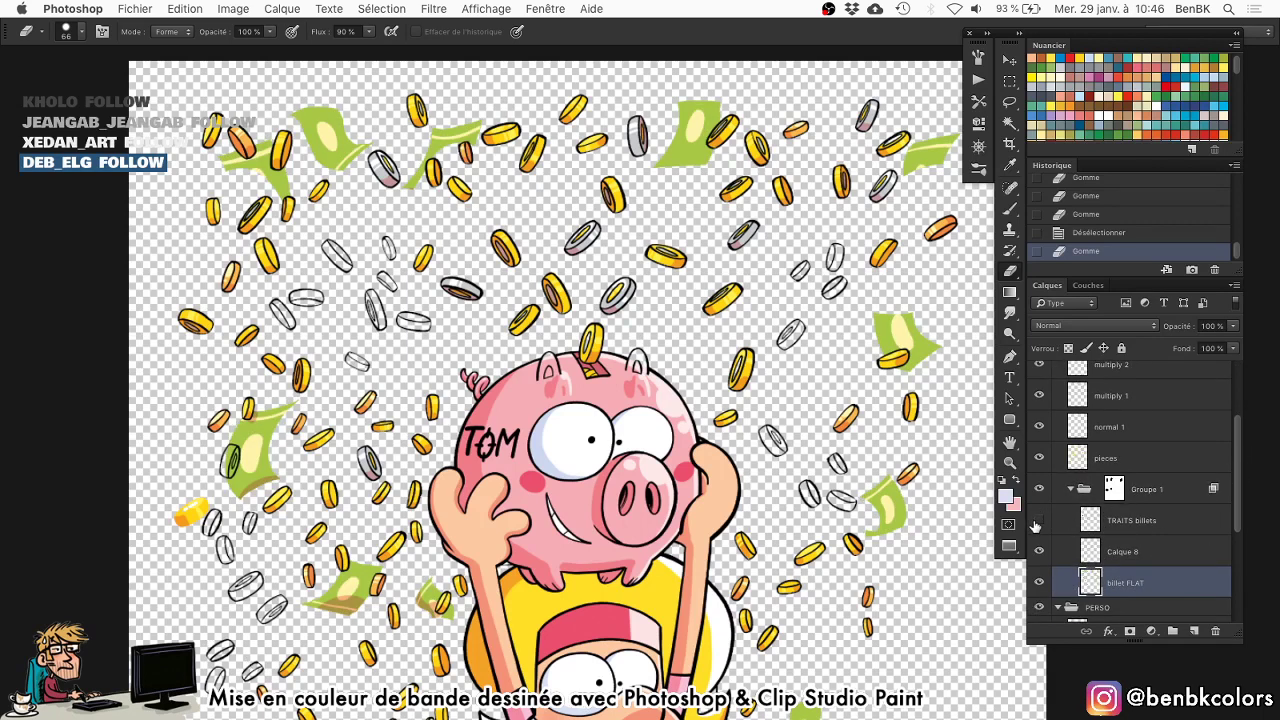
click(1038, 490)
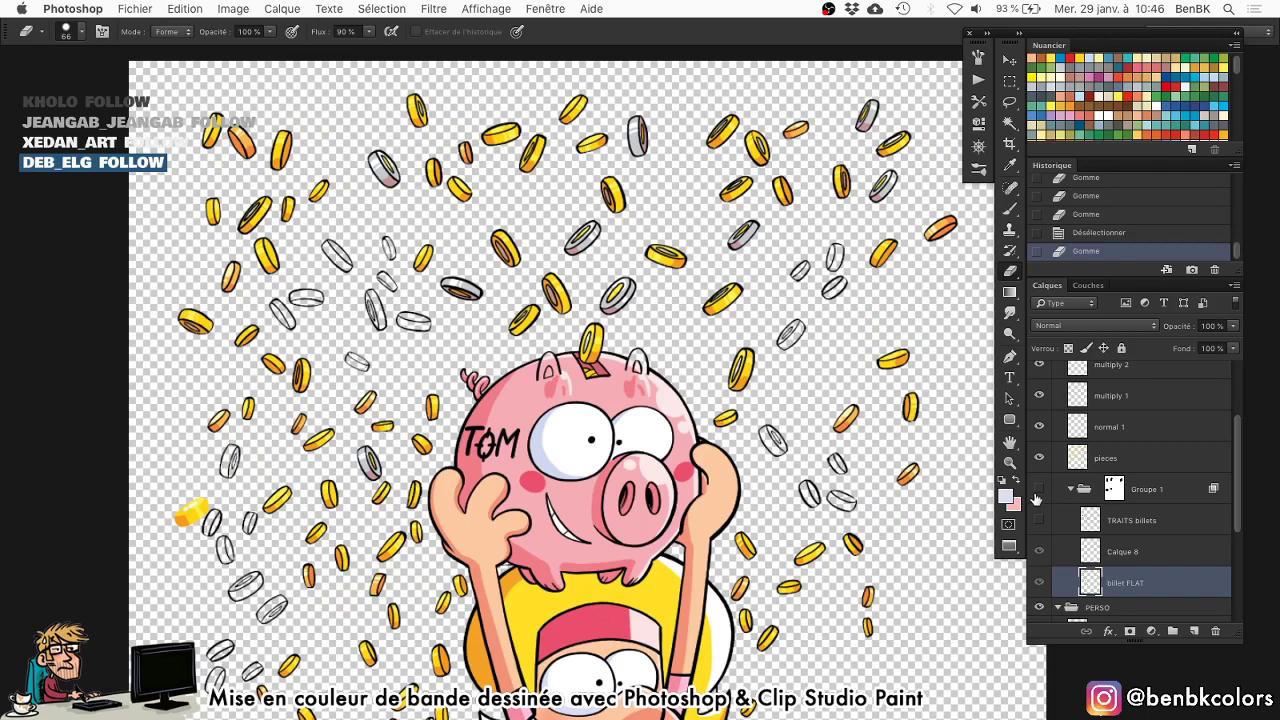
drag(1095, 495, 1215, 631)
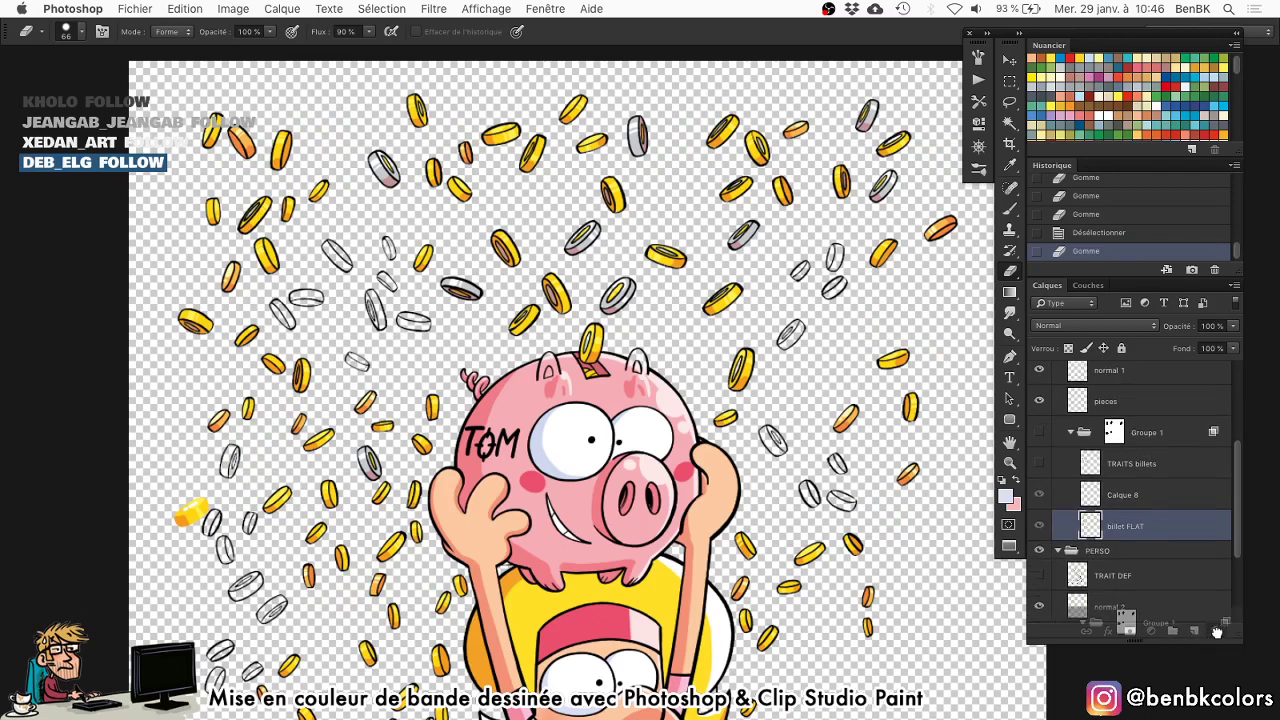
Fill both of the piggy bank's ears with its flat pink on the perso layer using a 29 px pencil.
key(space)
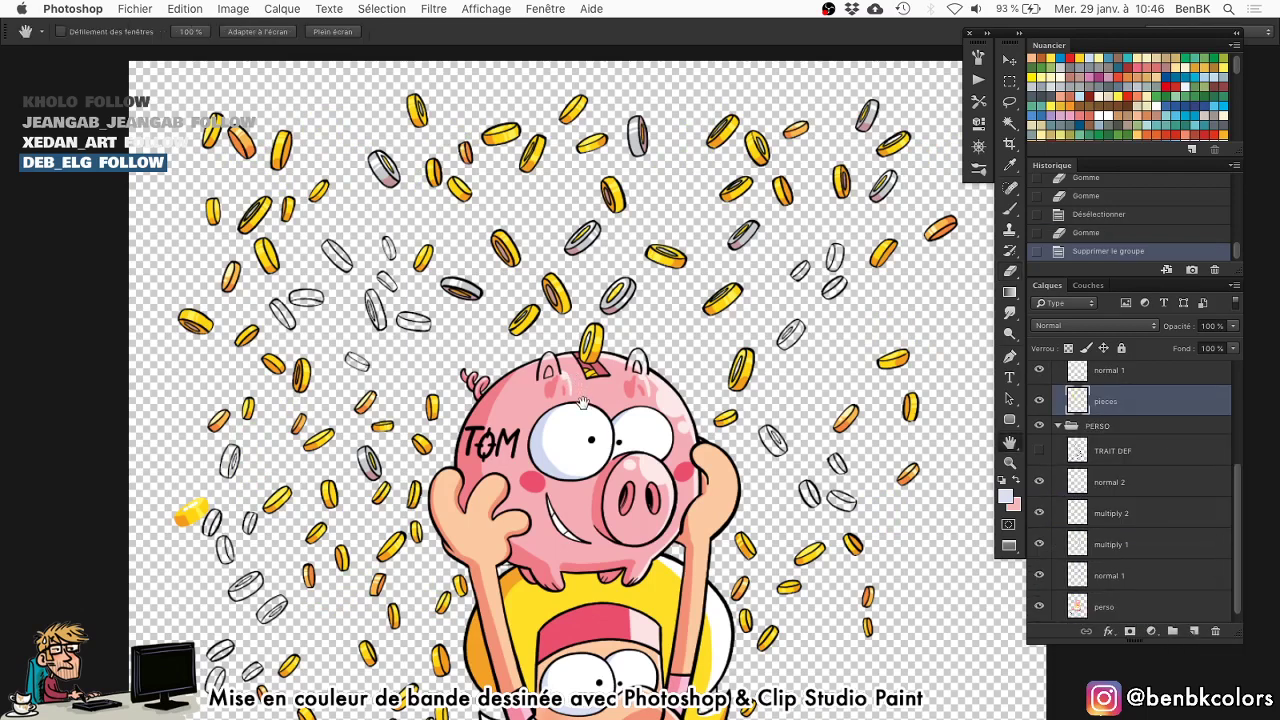
drag(580, 392, 680, 395)
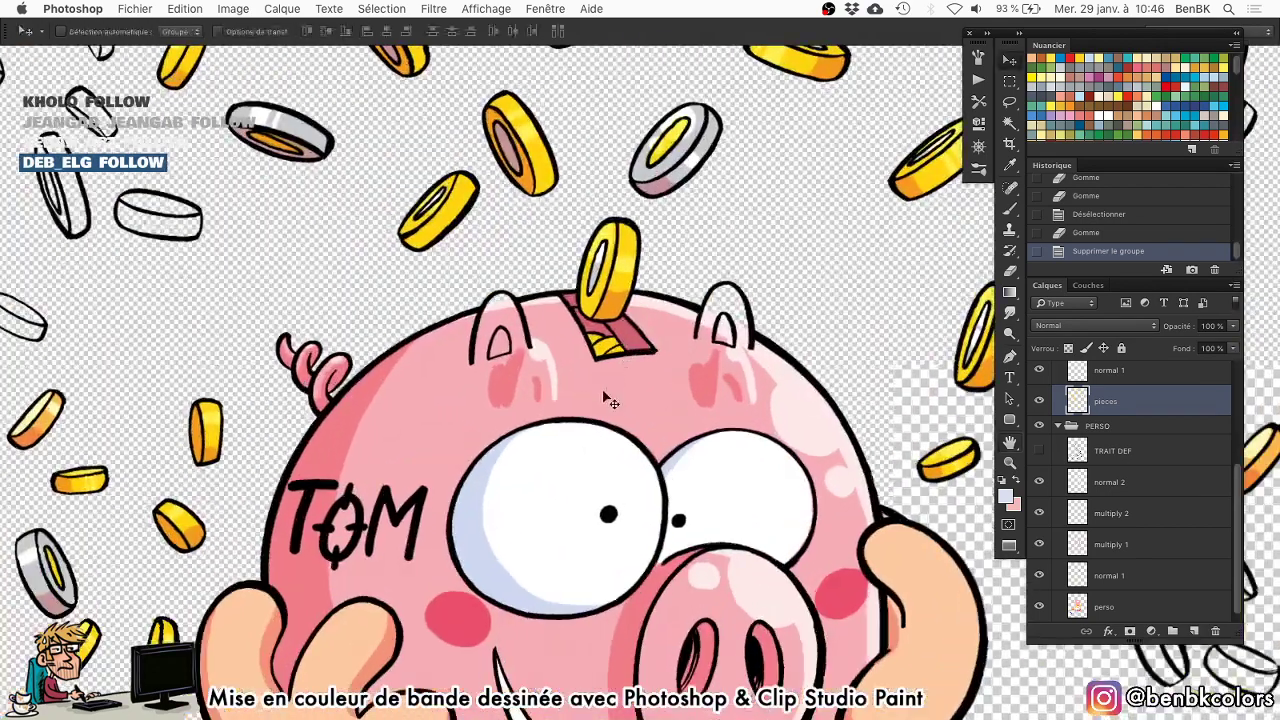
super+right_click(604, 397)
click(610, 401)
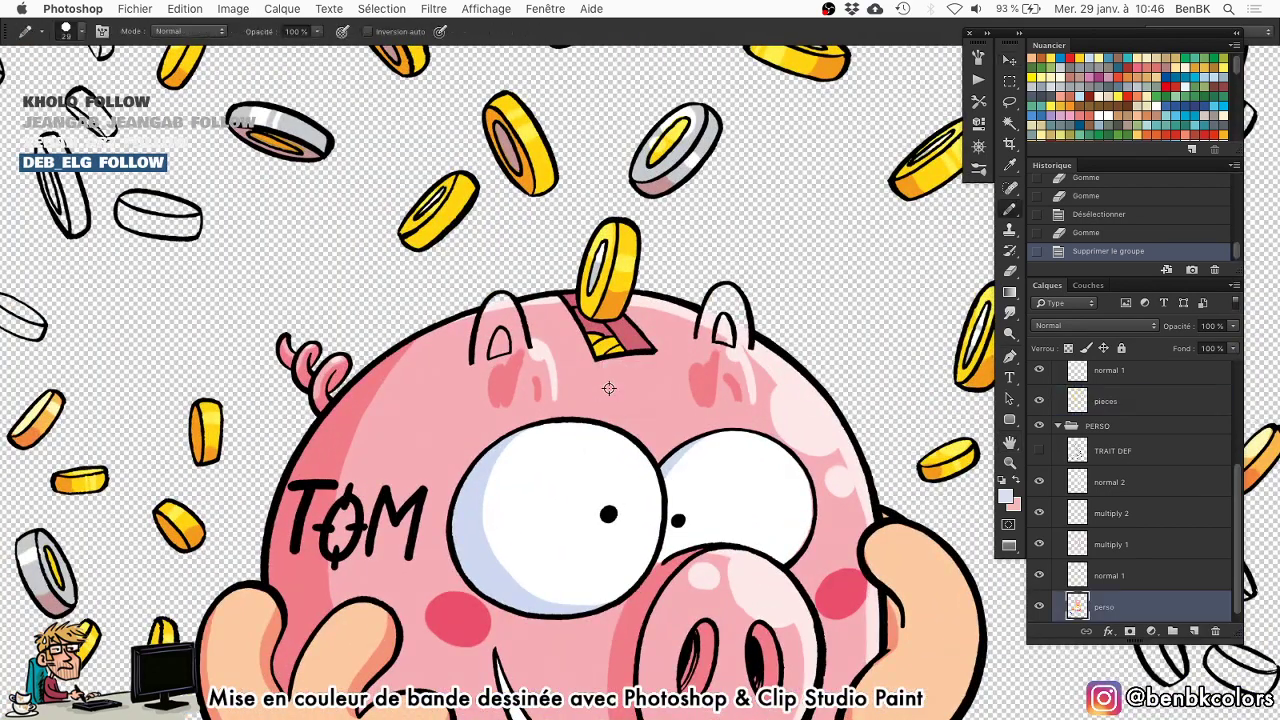
scroll(503, 303, up, 3)
mouse_move(531, 323)
mouse_down()
mouse_move(535, 286)
mouse_move(557, 301)
mouse_move(573, 349)
mouse_move(663, 445)
mouse_move(413, 419)
mouse_move(632, 328)
mouse_move(561, 330)
mouse_move(587, 247)
mouse_move(627, 220)
mouse_move(668, 363)
mouse_move(662, 284)
mouse_move(670, 368)
mouse_move(643, 238)
mouse_move(636, 348)
mouse_move(617, 394)
mouse_move(590, 340)
mouse_up()
scroll(663, 449, right, 10)
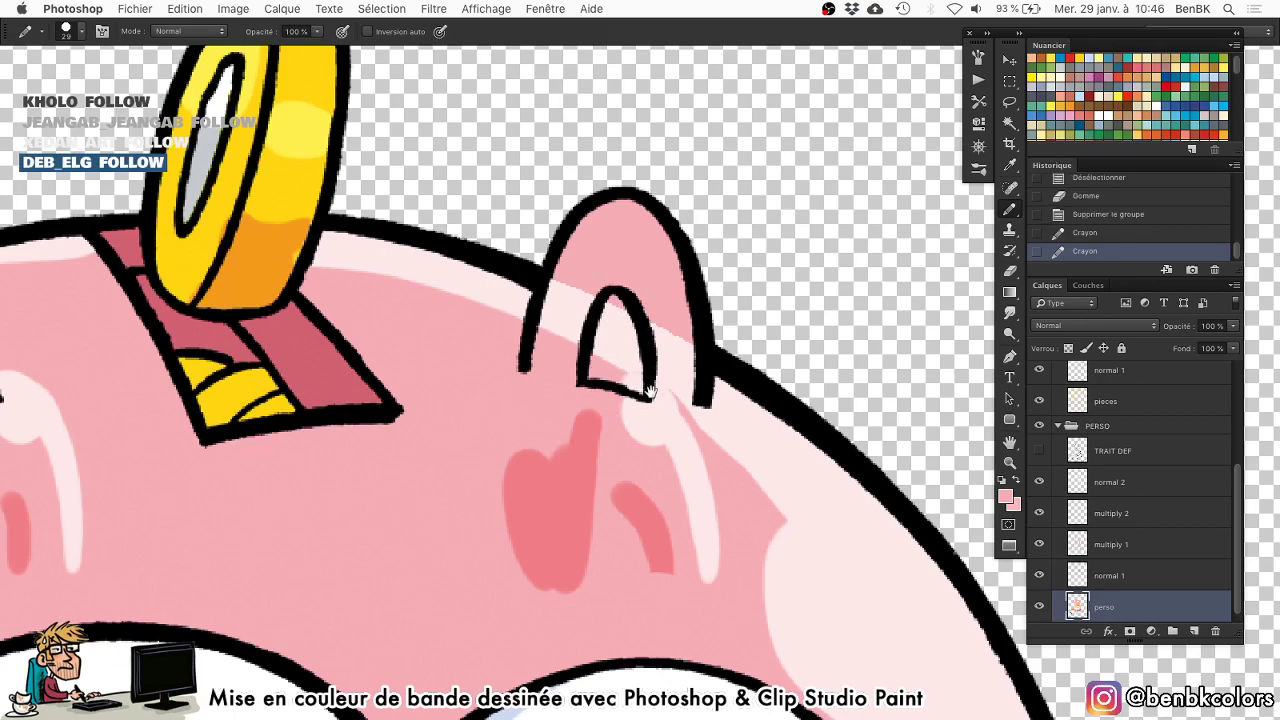
mouse_move(558, 478)
mouse_down()
mouse_move(697, 292)
mouse_move(631, 303)
mouse_up()
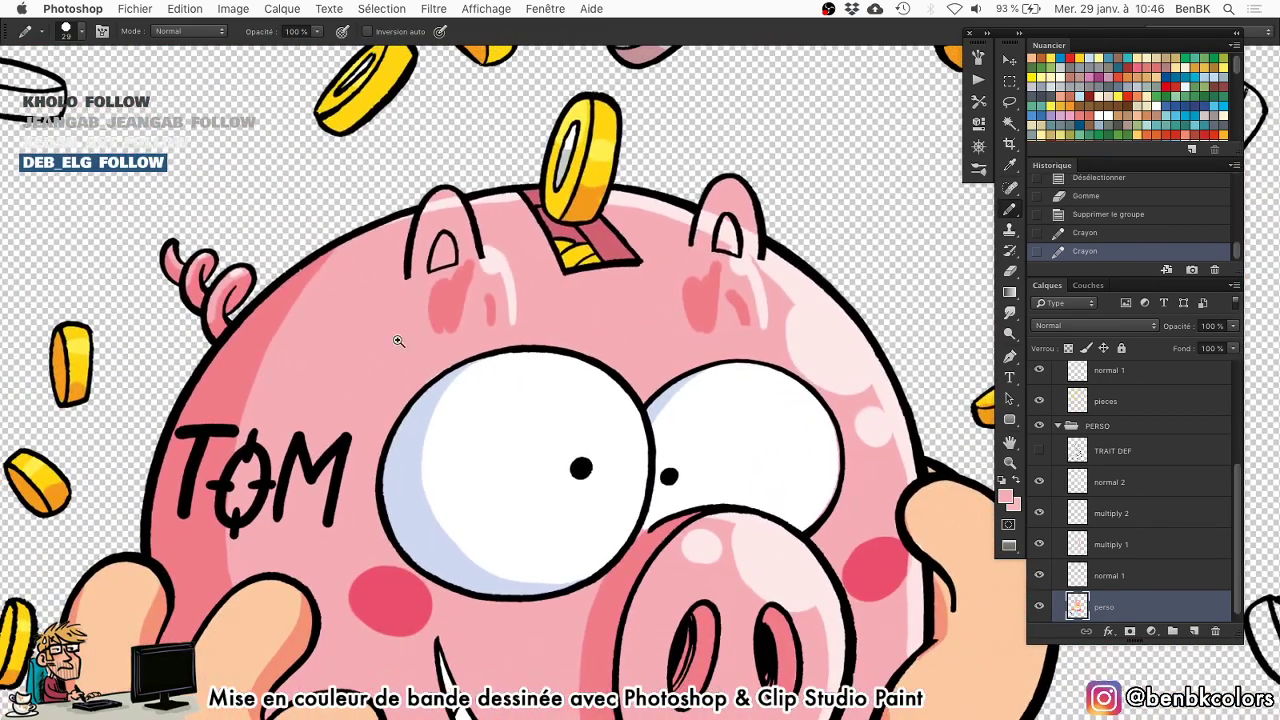
Activate the multiply 1 layer in the PERSO group and sample its pink ear shadow with the layer isolated.
scroll(486, 286, up, 2)
key(v)
right_click(485, 297)
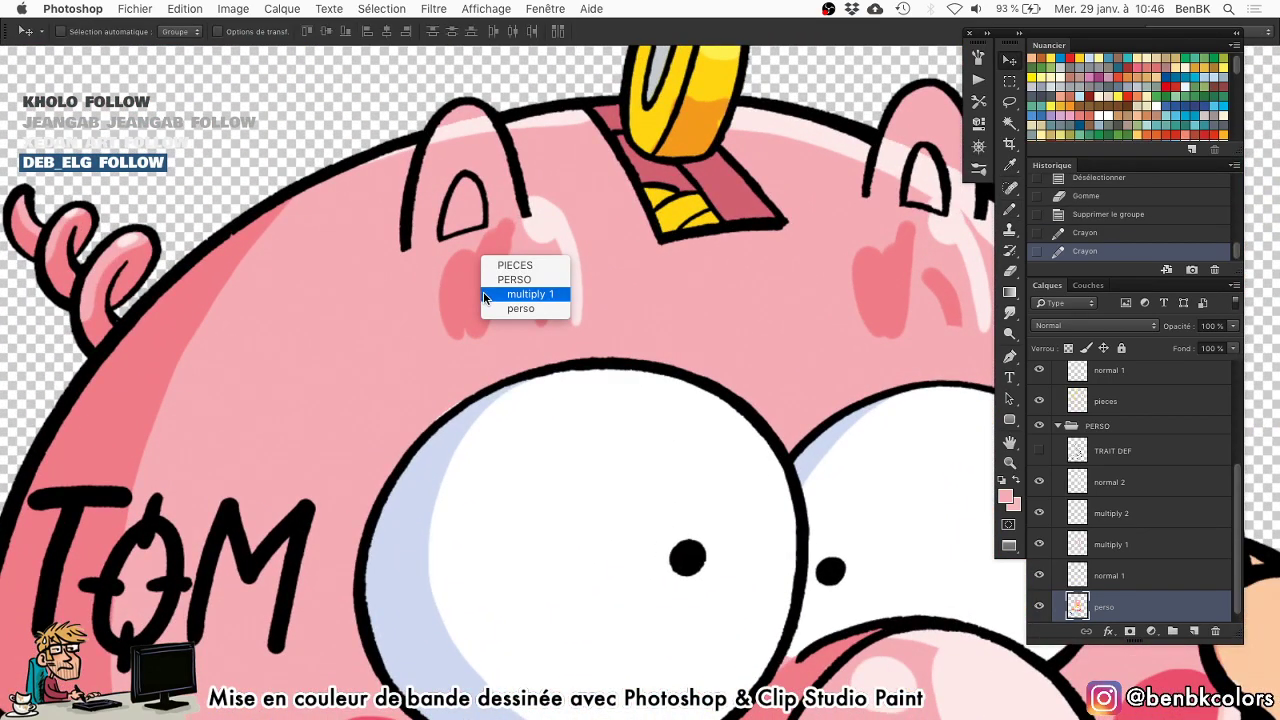
click(487, 295)
key(b)
alt+click(1040, 545)
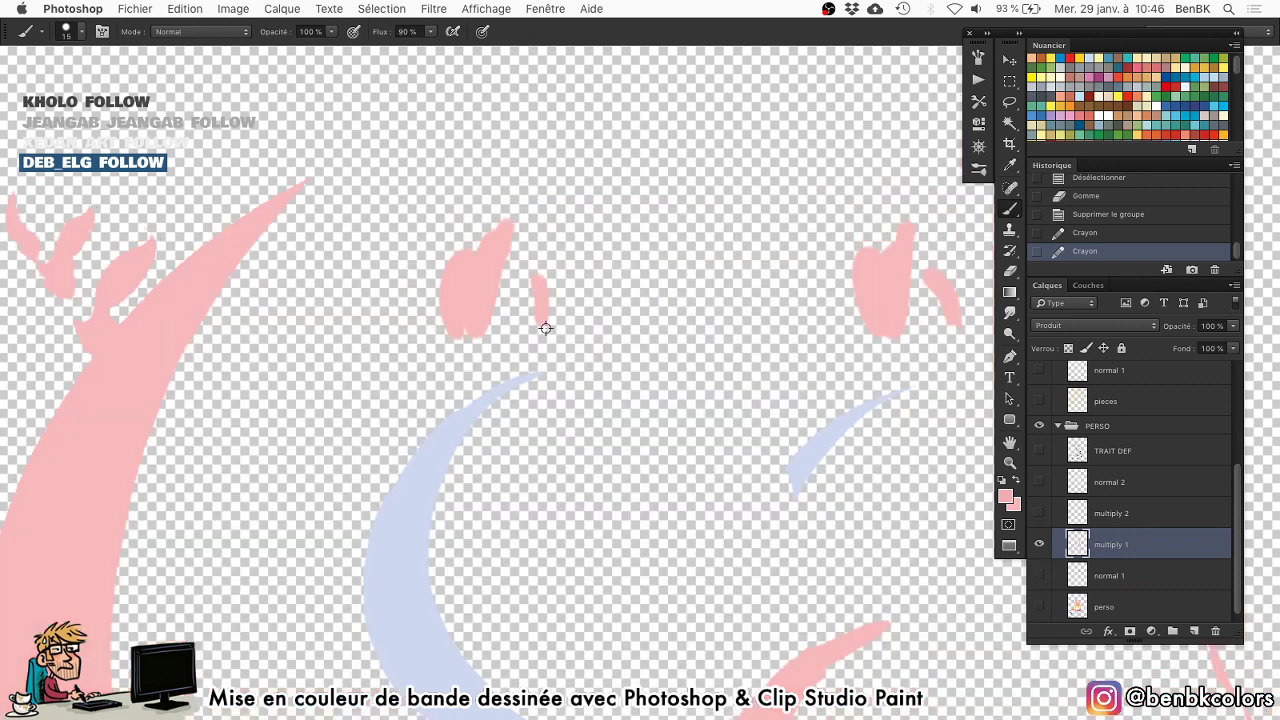
key(F11)
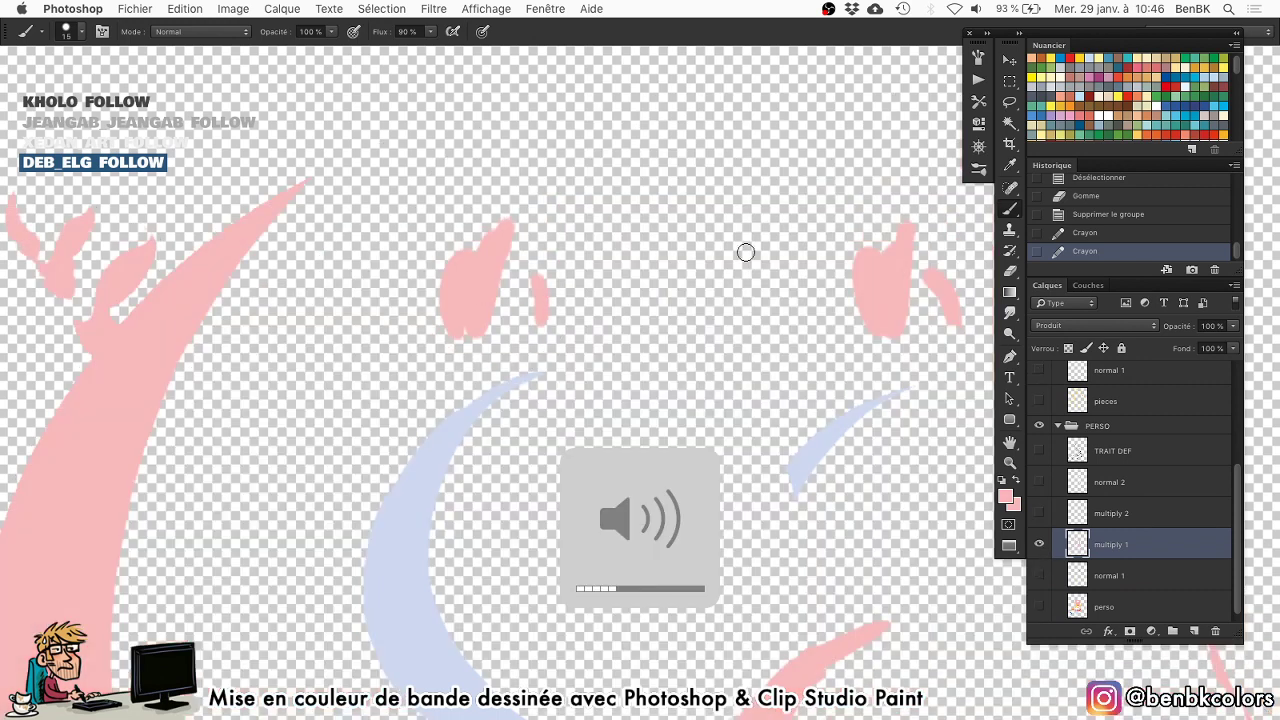
alt+click(469, 303)
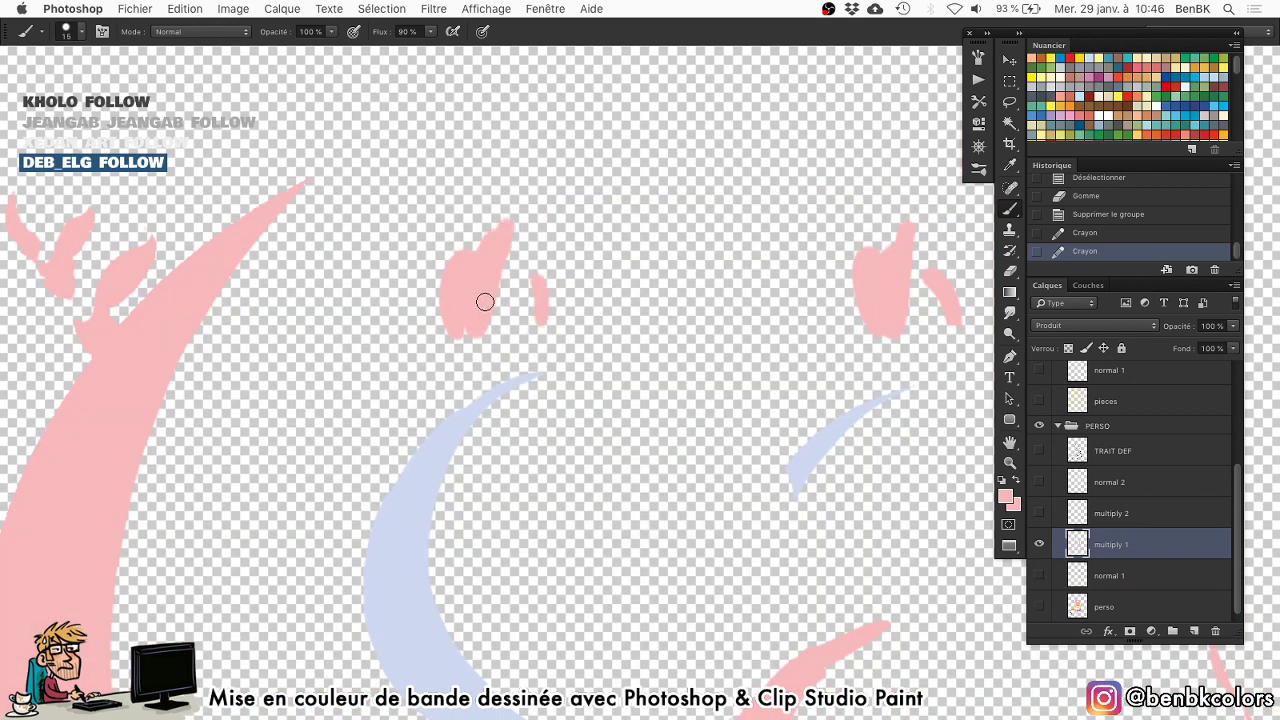
alt+click(1041, 544)
Erase the misplaced pink shadows beneath both of the piggy bank's ears with a large eraser.
key(e)
mouse_move(483, 257)
mouse_down()
mouse_move(467, 295)
mouse_move(525, 263)
mouse_up()
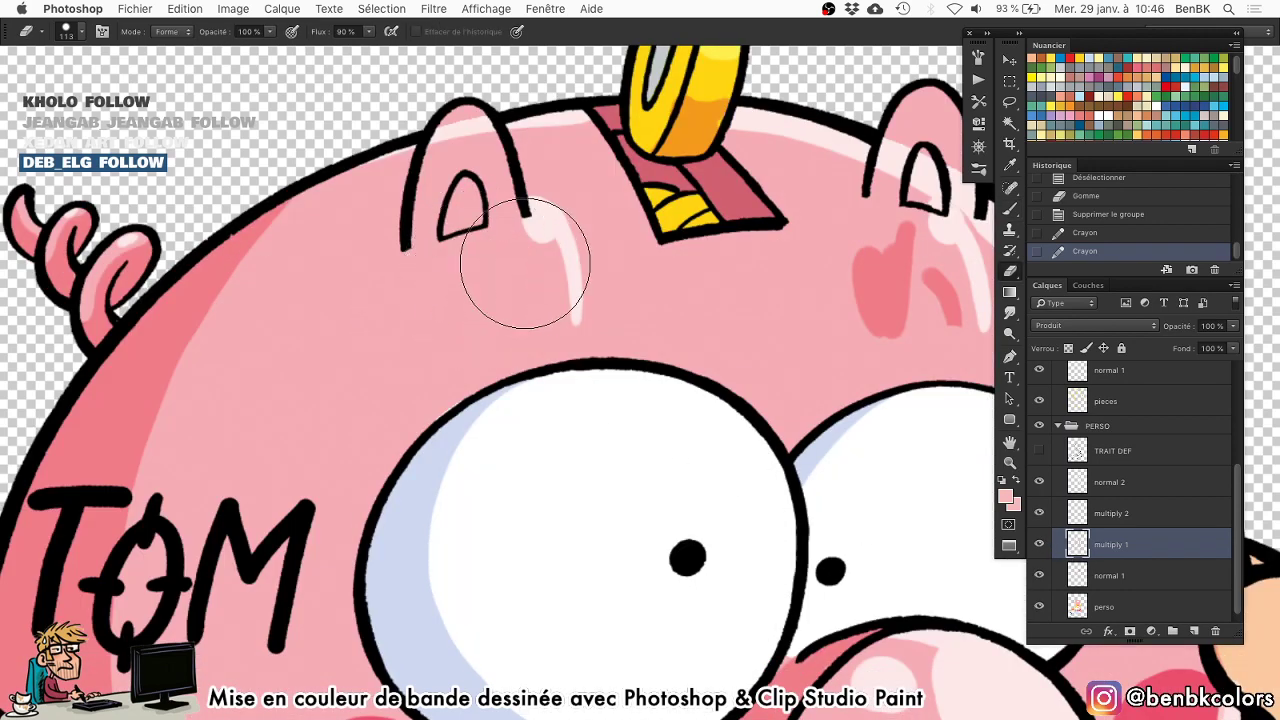
mouse_move(909, 263)
mouse_down()
mouse_move(894, 257)
mouse_move(905, 315)
mouse_move(892, 287)
mouse_move(898, 303)
mouse_move(777, 337)
mouse_move(822, 333)
mouse_up()
Paint pink shadows along the outer edge and around the inner outline of both piggy bank ears with a 20 px brush.
key(b)
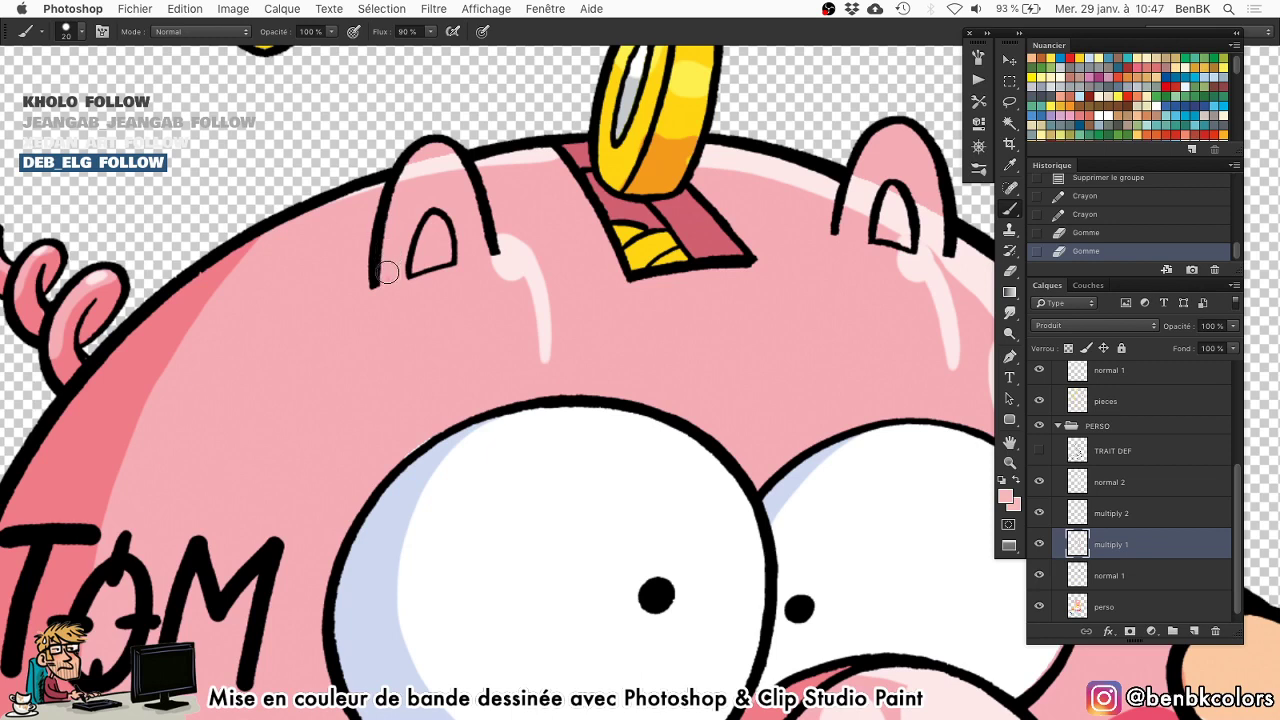
drag(388, 272, 408, 168)
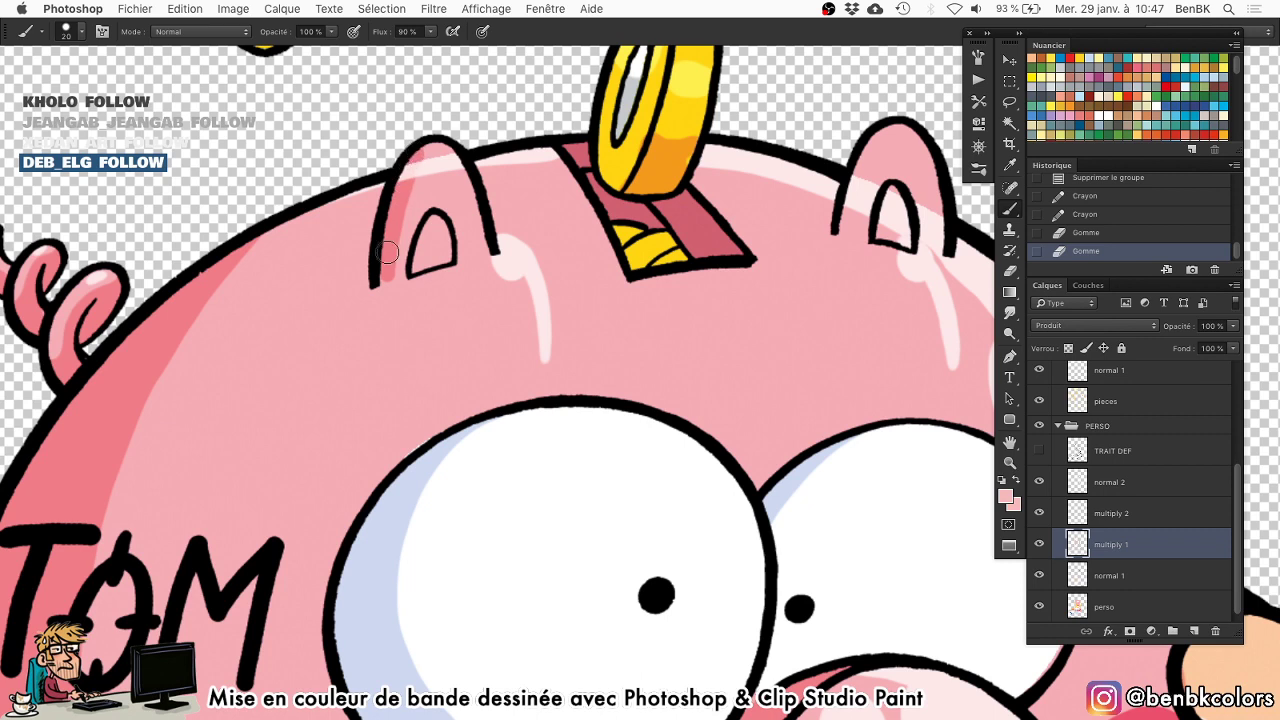
drag(410, 263, 450, 252)
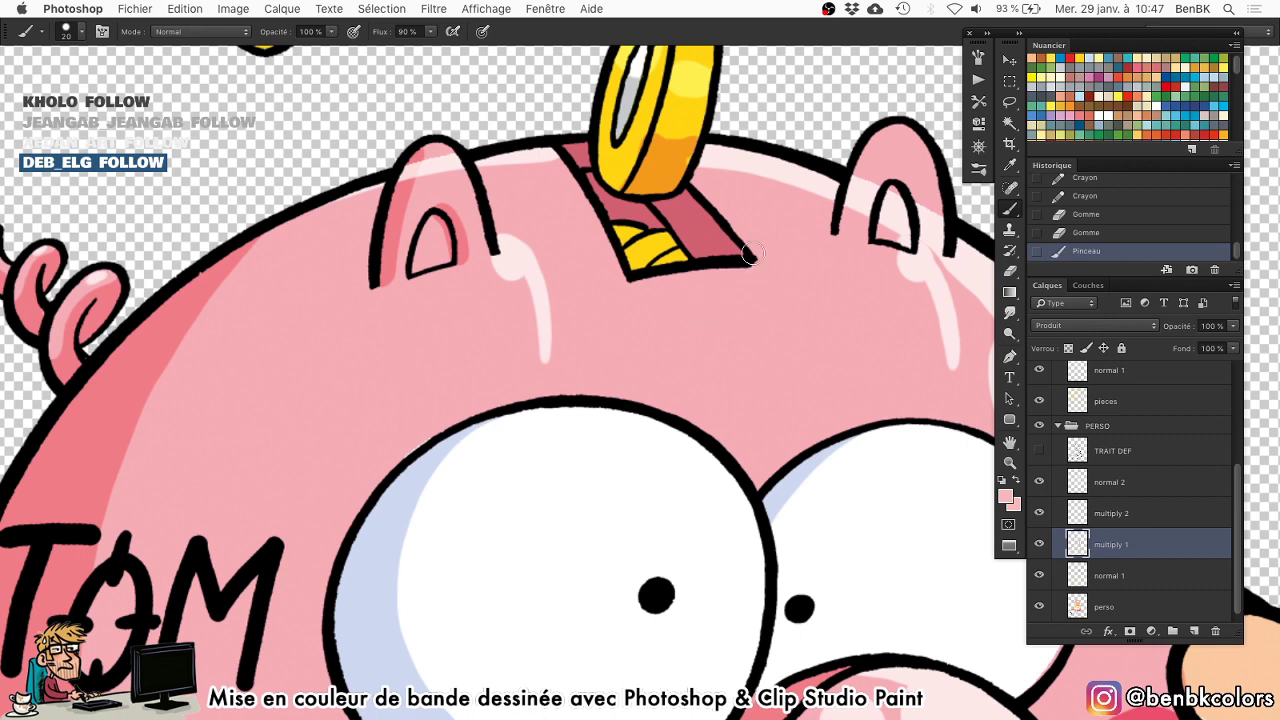
drag(911, 231, 909, 244)
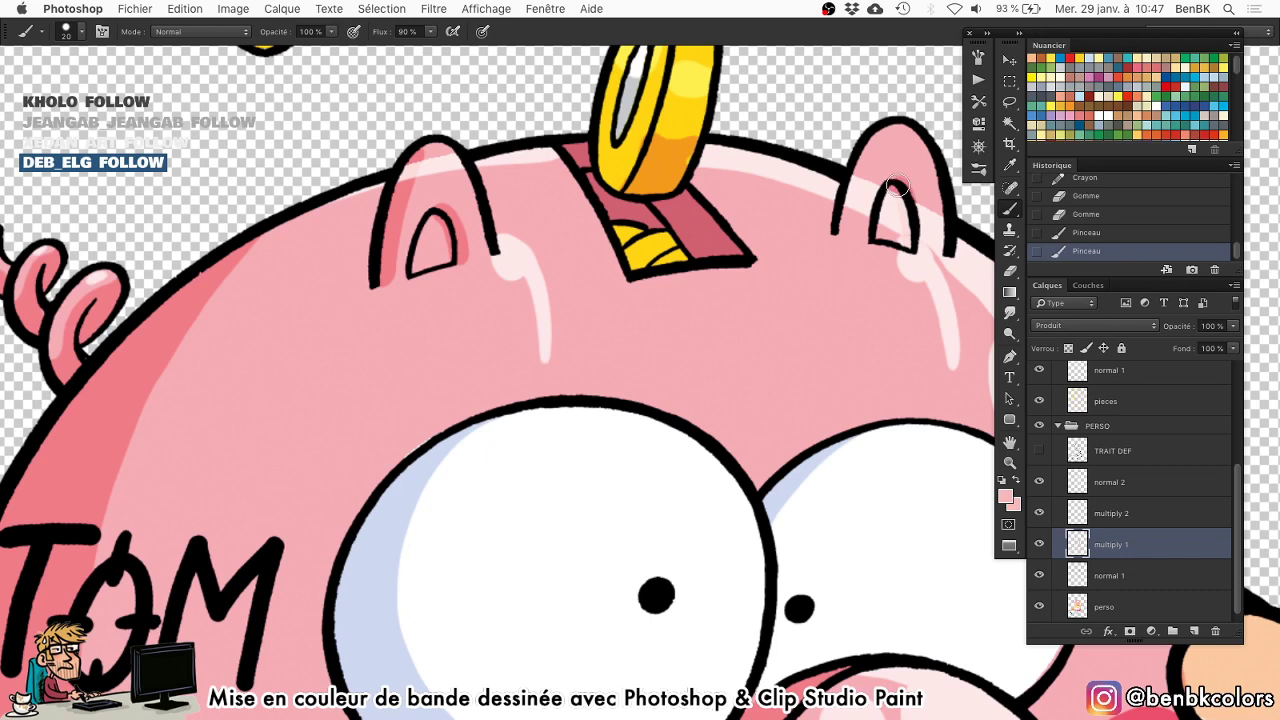
mouse_move(843, 228)
mouse_down()
mouse_move(864, 152)
mouse_move(902, 125)
mouse_up()
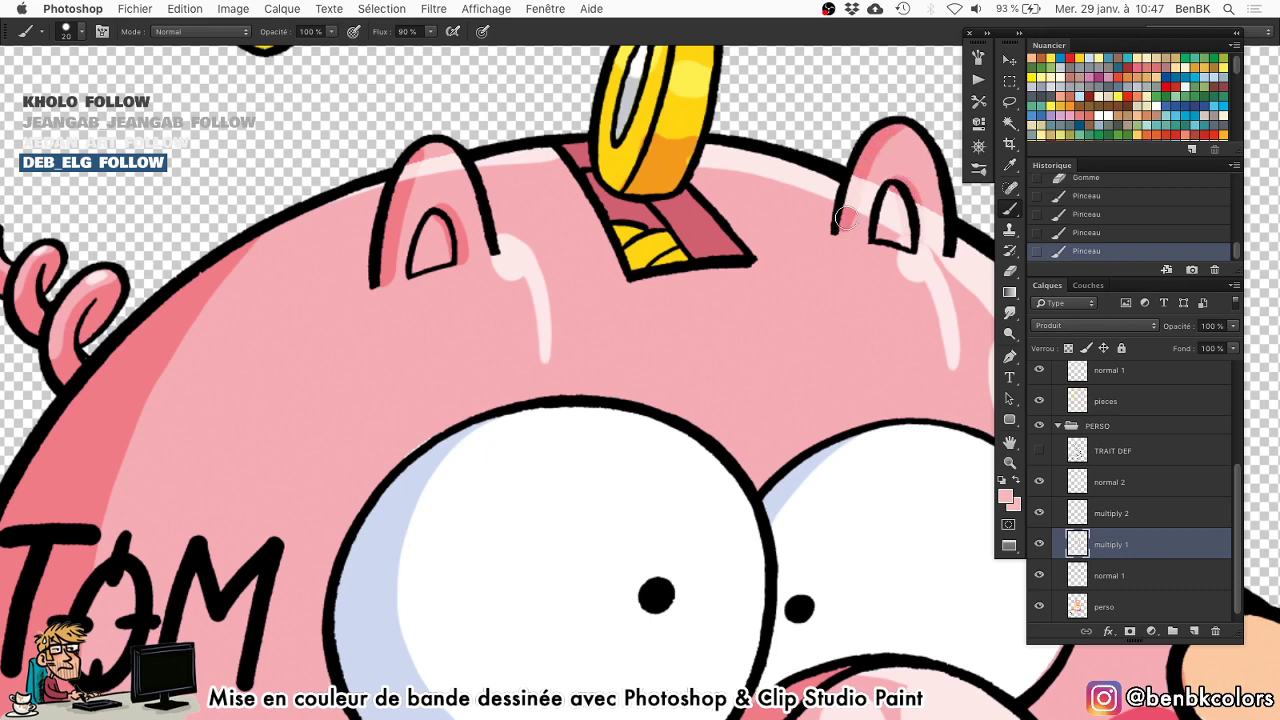
drag(806, 237, 801, 252)
On the normal 2 layer, lasso the pale highlight below the piggy bank's left ear and move it onto that ear.
ctrl+right_click(512, 265)
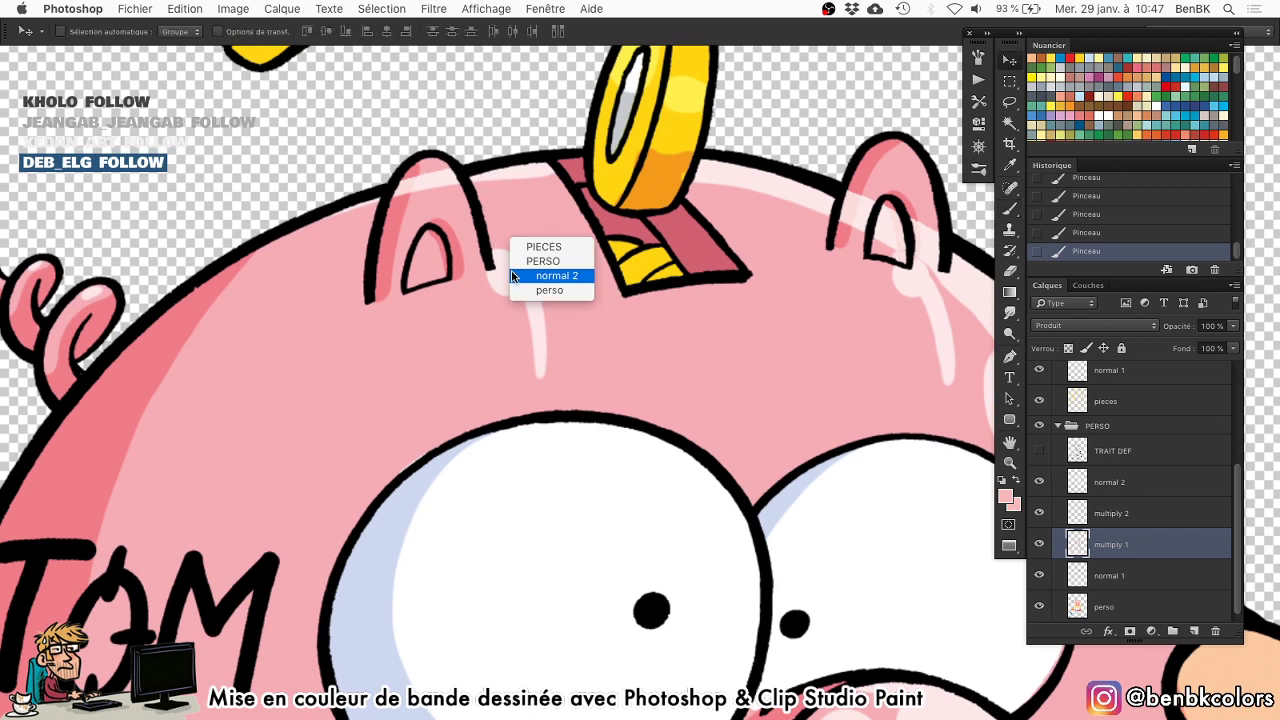
click(565, 277)
key(l)
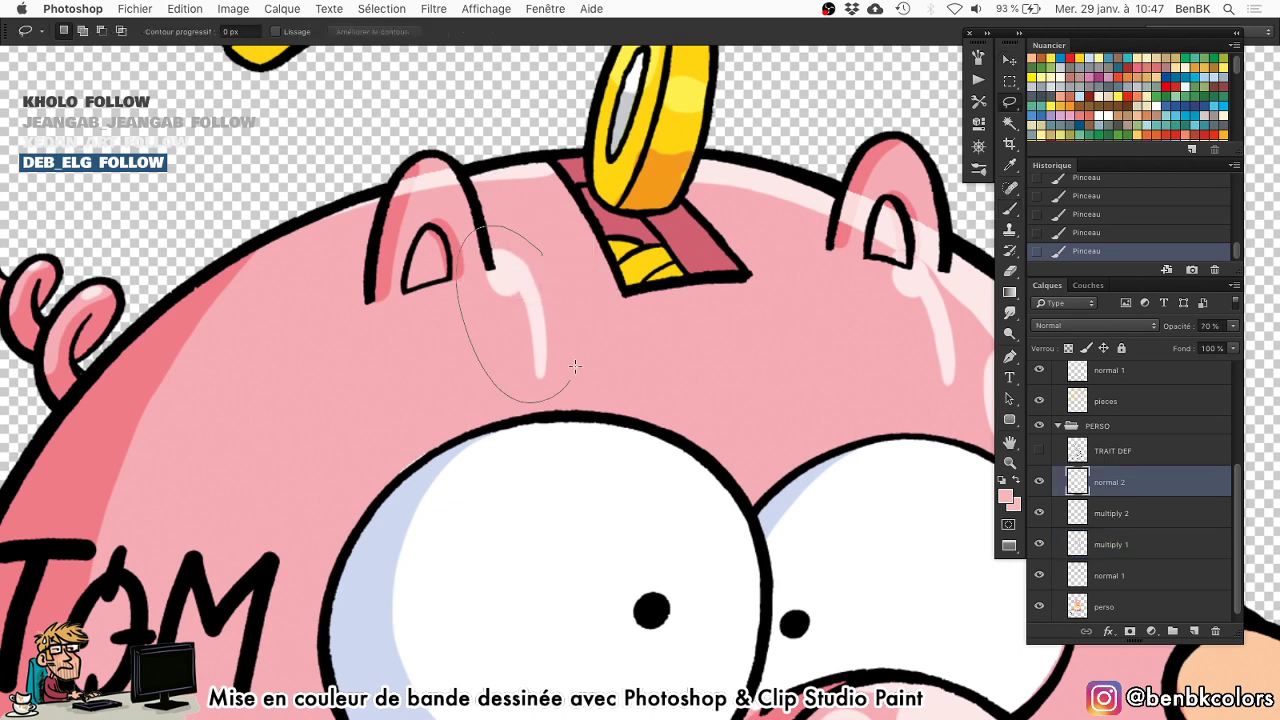
key(v)
mouse_move(575, 366)
mouse_down()
mouse_move(545, 275)
mouse_move(458, 192)
mouse_up()
Rotate the left ear's highlight by about -8.17° to follow the ear's curve, and deselect it.
key(ctrl+t)
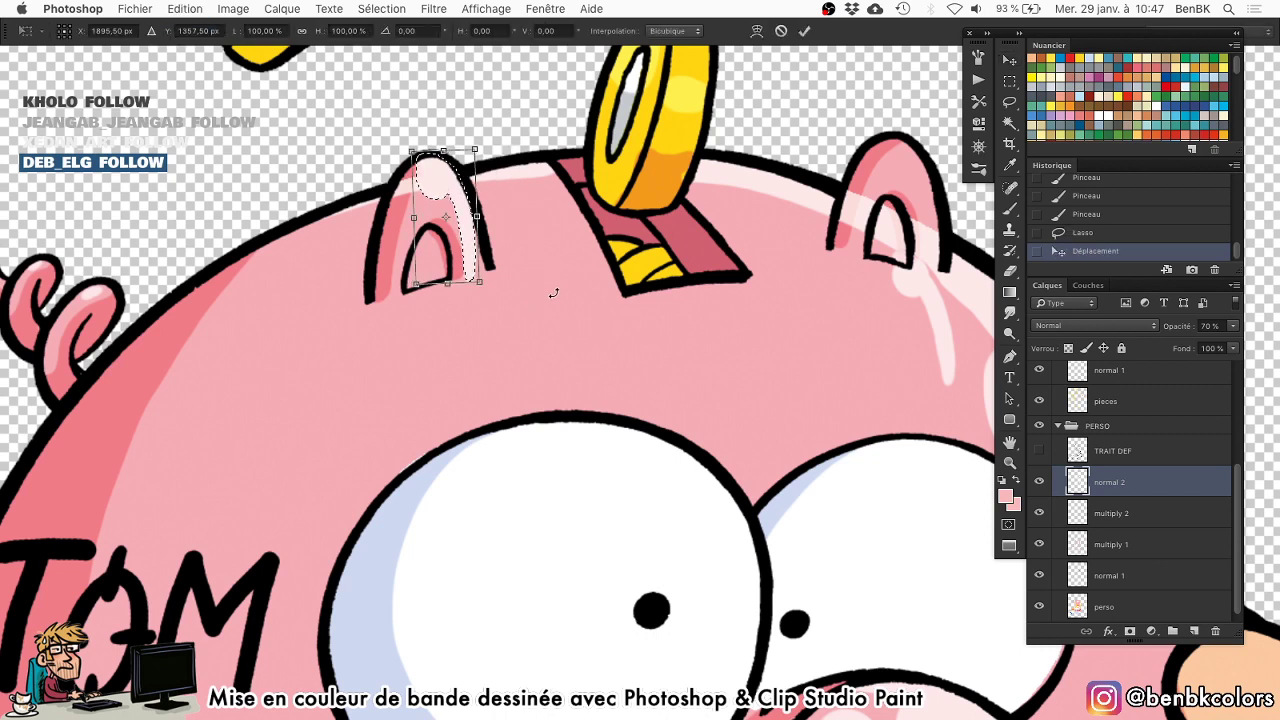
drag(553, 293, 571, 243)
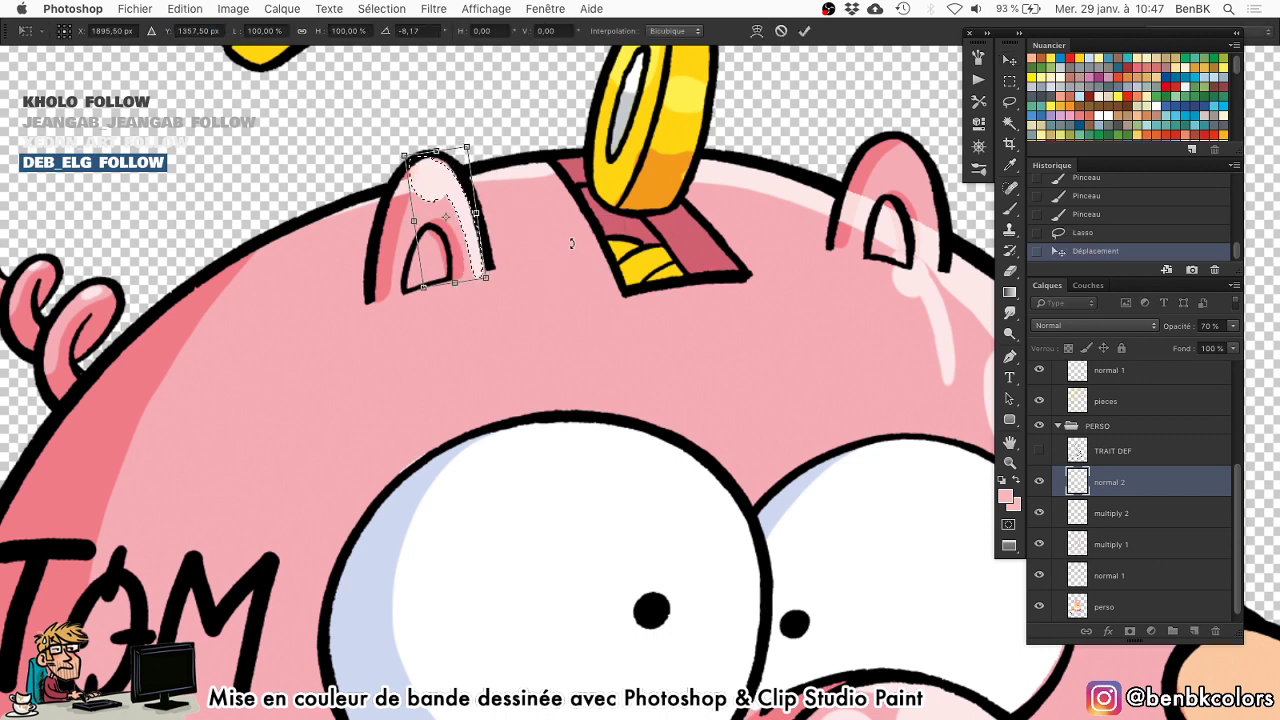
key(Return)
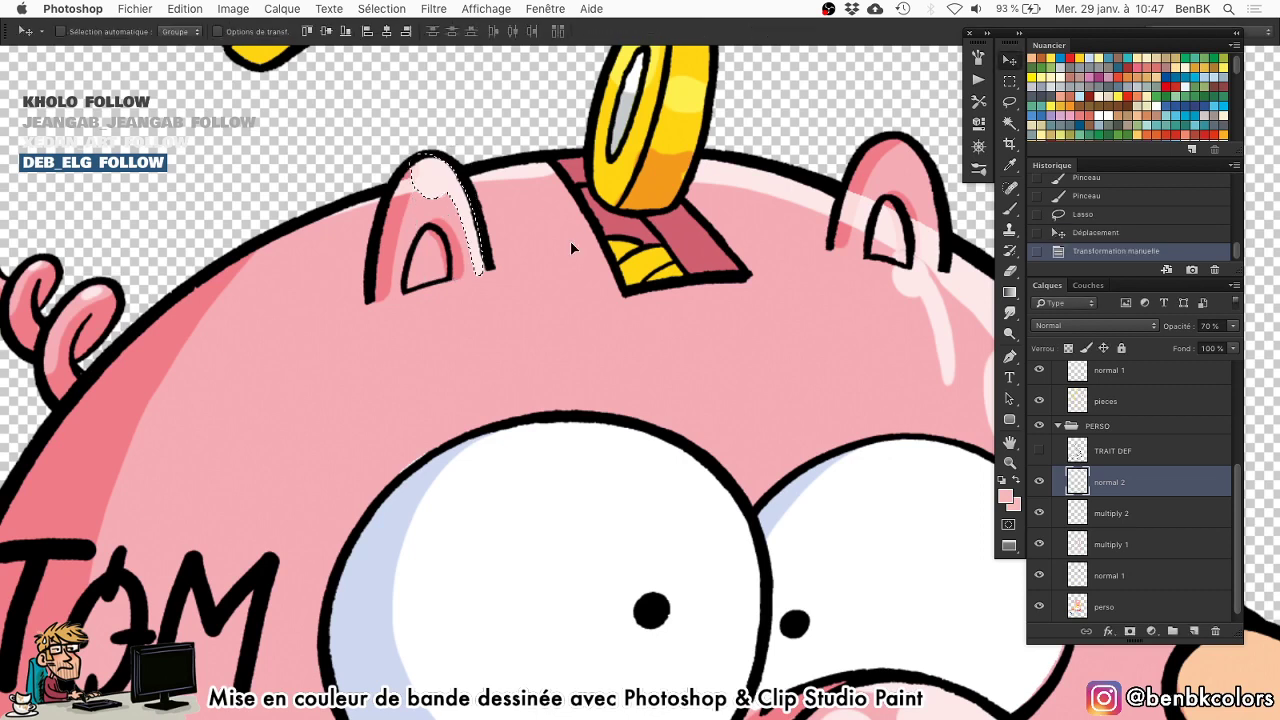
key(e)
key(ctrl+d)
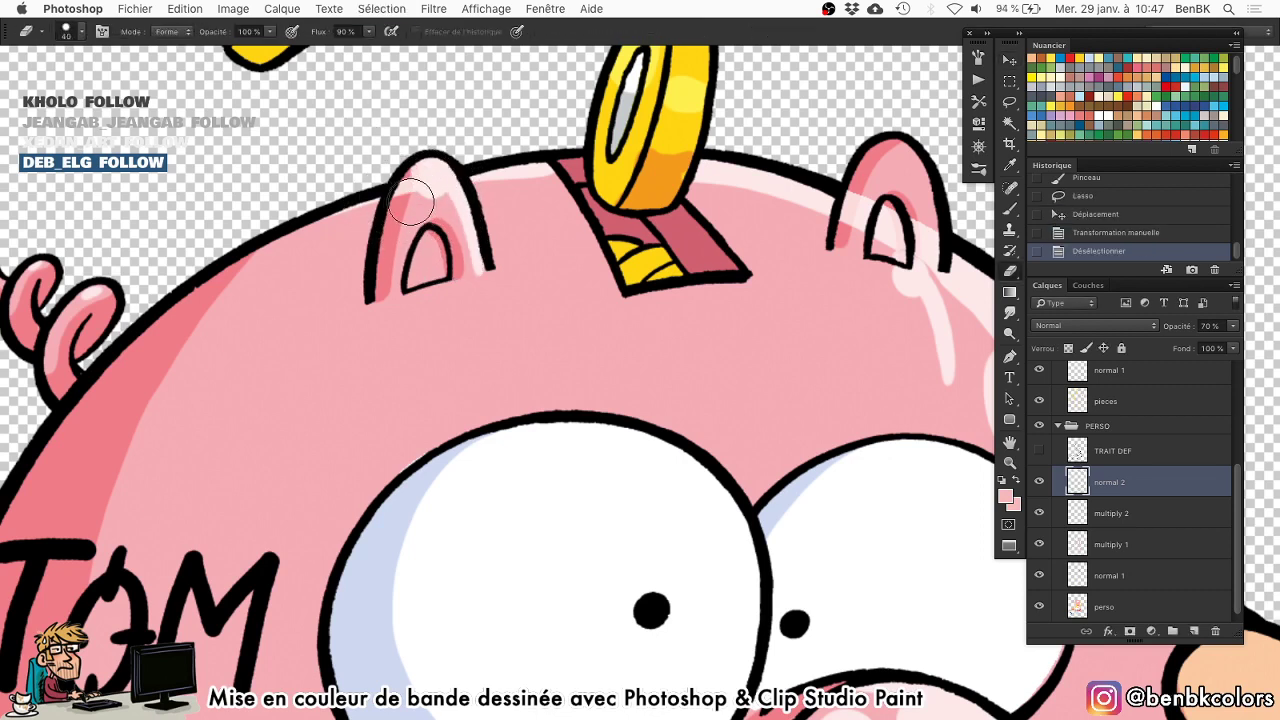
Trim the excess highlight around the tip of the piggy bank's left ear with a 15 px eraser.
key(bracketleft)
mouse_move(404, 180)
mouse_down()
mouse_move(427, 150)
mouse_move(418, 192)
mouse_move(434, 200)
mouse_move(418, 210)
mouse_up()
key(super+z)
key(bracketleft)
key(bracketleft)
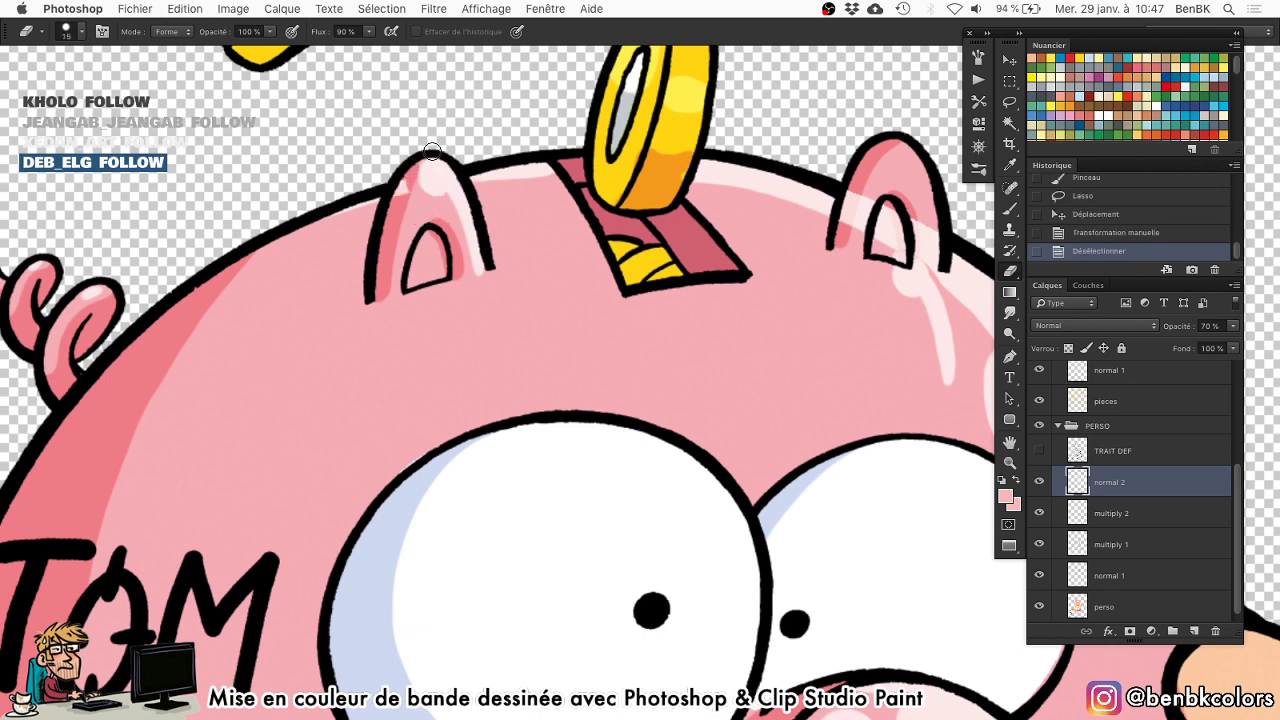
mouse_move(433, 197)
mouse_down()
mouse_move(396, 189)
mouse_move(435, 193)
mouse_move(384, 208)
mouse_move(277, 170)
mouse_up()
Erase the body highlight that overlaps the piggy bank's right ear with a small eraser.
key(bracketleft)
mouse_move(697, 176)
mouse_down()
mouse_move(718, 176)
mouse_move(696, 132)
mouse_move(695, 182)
mouse_up()
mouse_move(718, 166)
mouse_down()
mouse_move(768, 188)
mouse_move(749, 195)
mouse_up()
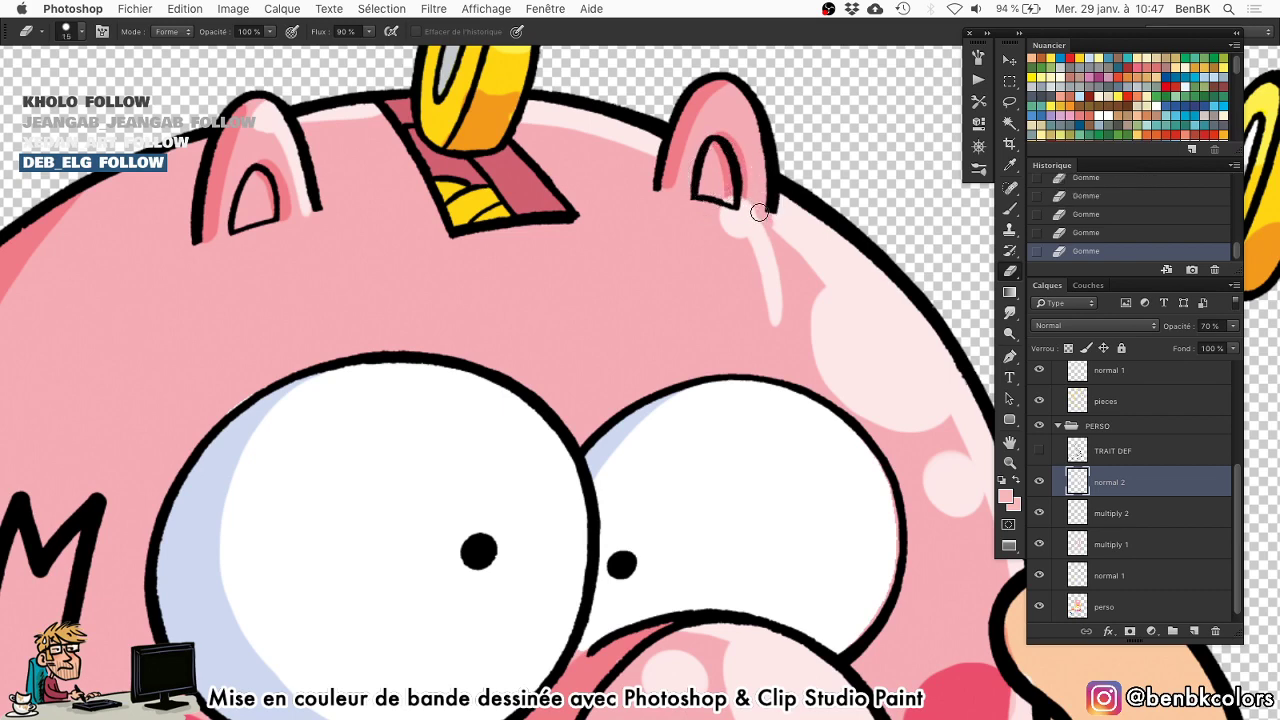
drag(755, 209, 749, 201)
Lasso the pale highlight below the piggy bank's right ear, move it onto that ear, and deselect it.
key(l)
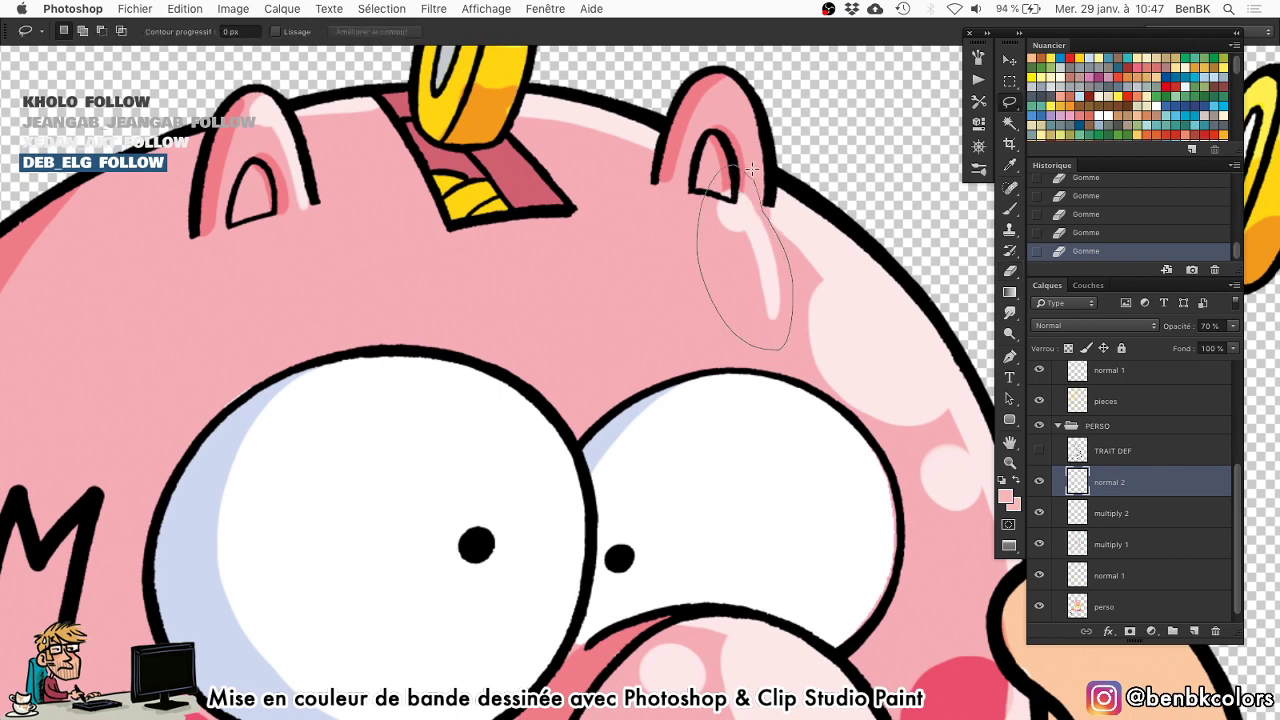
drag(751, 170, 751, 172)
key(v)
mouse_move(755, 250)
mouse_down()
mouse_move(742, 128)
mouse_move(775, 140)
mouse_up()
key(ctrl+d)
Try to paint over the gap in the body highlight beneath the piggy bank's right ear with a 15 px brush.
key(b)
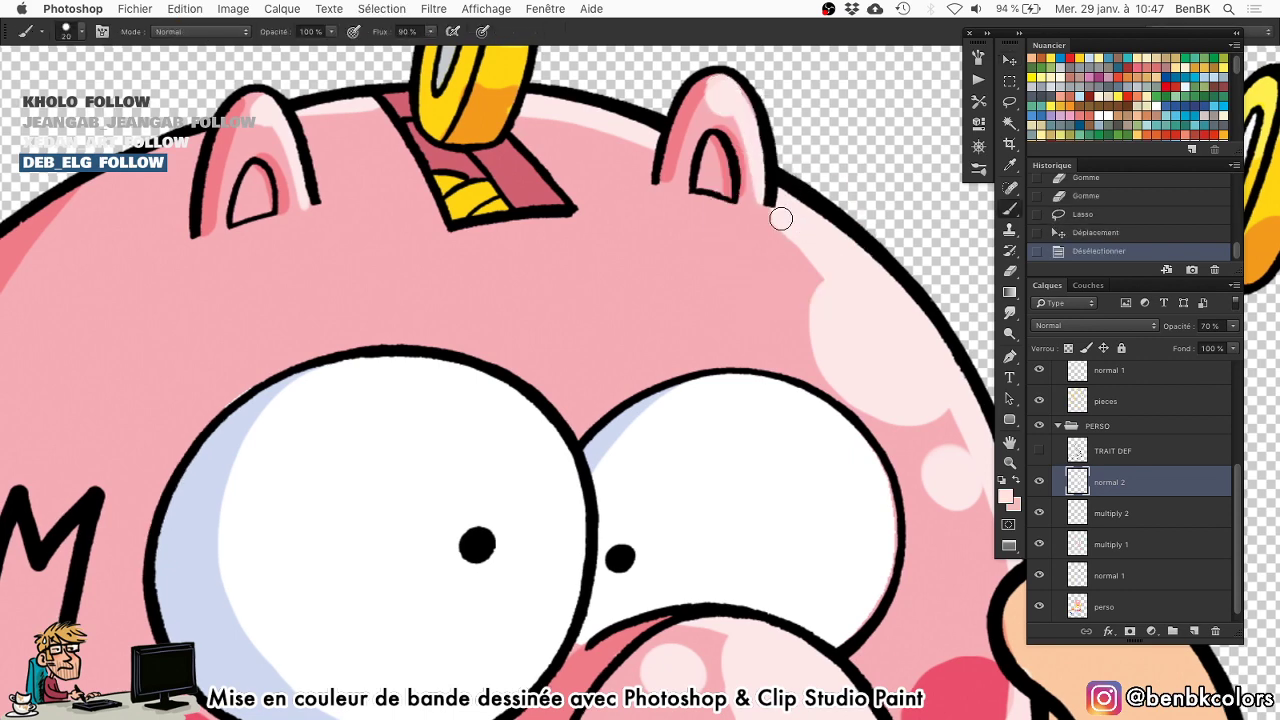
drag(774, 216, 772, 209)
drag(778, 212, 776, 209)
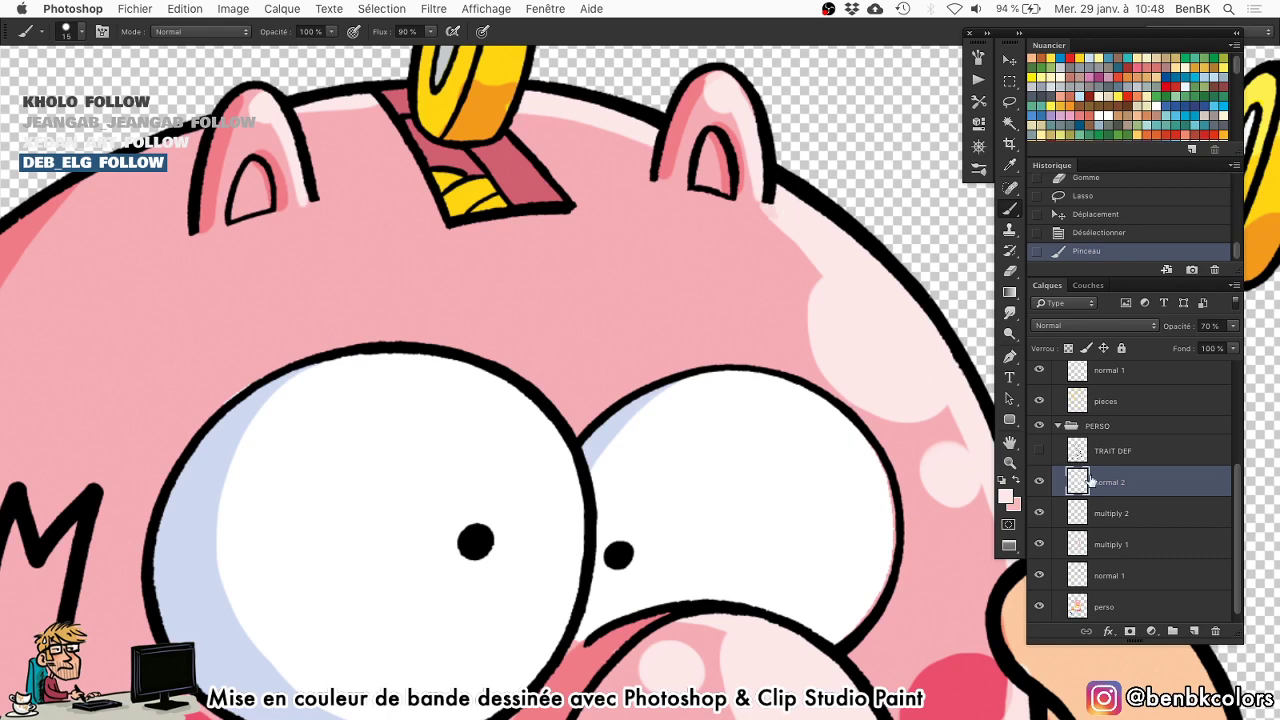
key(super+z)
alt+click(1039, 482)
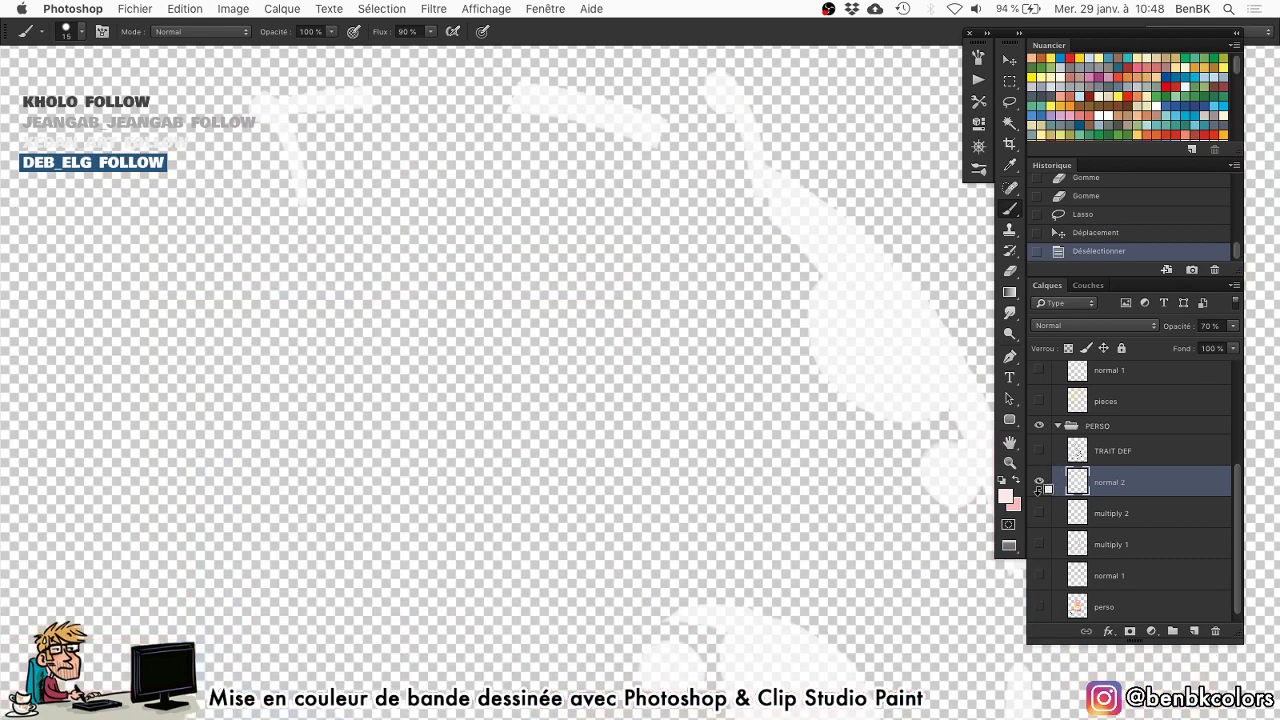
alt+click(1040, 483)
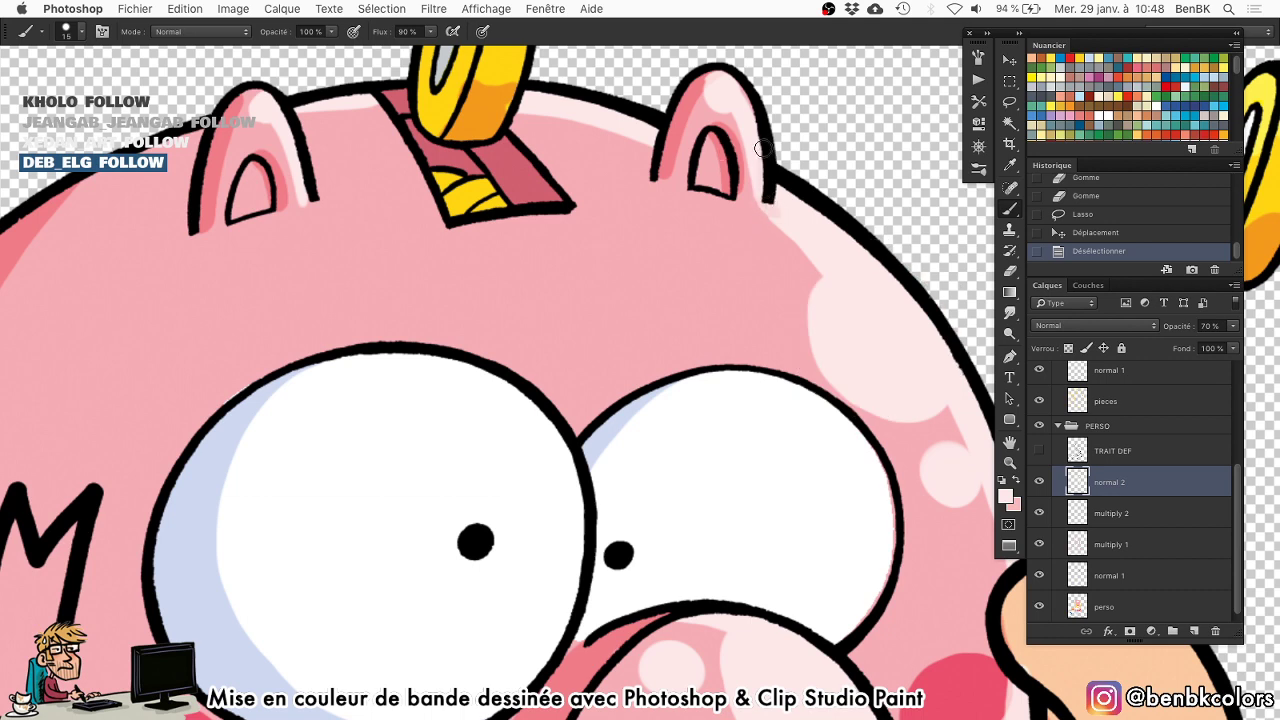
mouse_move(762, 148)
mouse_down()
mouse_move(769, 208)
mouse_move(775, 198)
mouse_up()
drag(815, 235, 955, 187)
key(super+z)
key(alt+super+z)
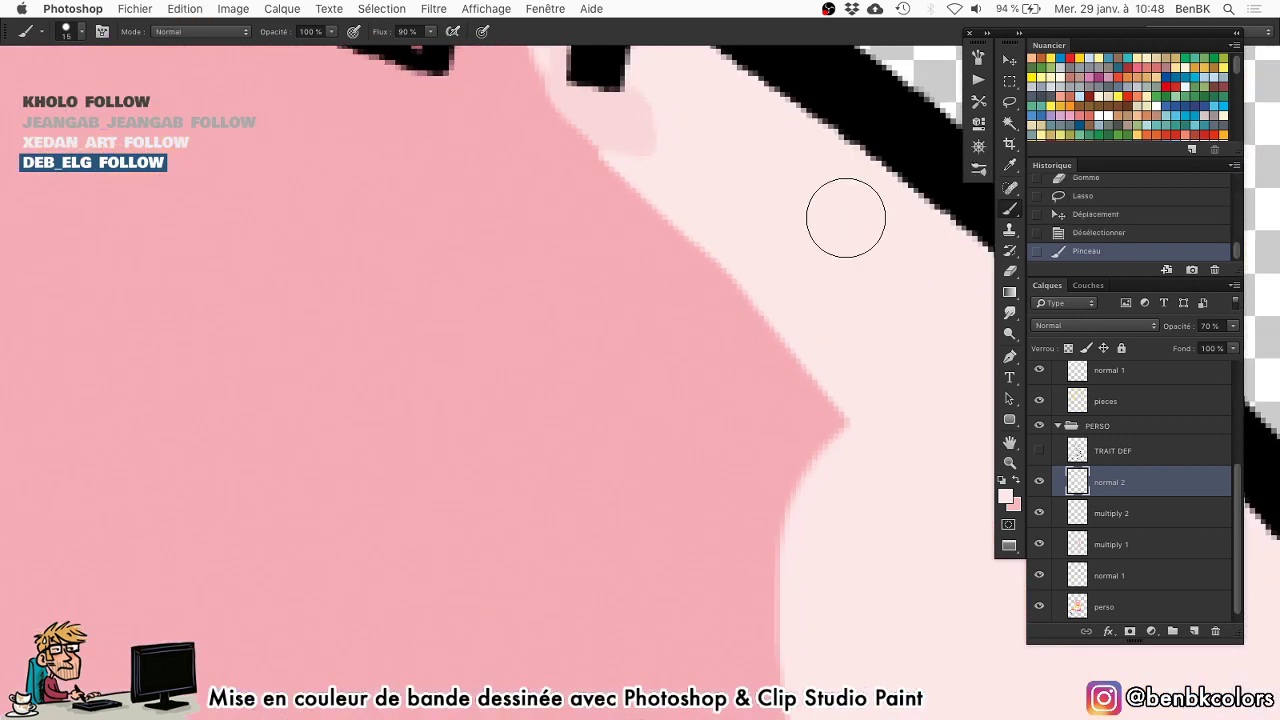
key(alt+super+z)
Smooth the edge of the body highlight below the piggy bank's right ear with a 20 px Smudge tool.
mouse_move(719, 175)
mouse_down()
mouse_move(727, 299)
mouse_move(683, 344)
mouse_move(602, 310)
mouse_move(664, 365)
mouse_move(606, 315)
mouse_up()
key(r)
key([)
mouse_move(600, 229)
mouse_down()
mouse_move(642, 318)
mouse_move(563, 261)
mouse_up()
drag(679, 414, 611, 233)
On the pieces layer, lasso the stray yellow coin colour and fit it into the uncoloured thick coin outline below it, then deselect.
scroll(611, 232, down, 3)
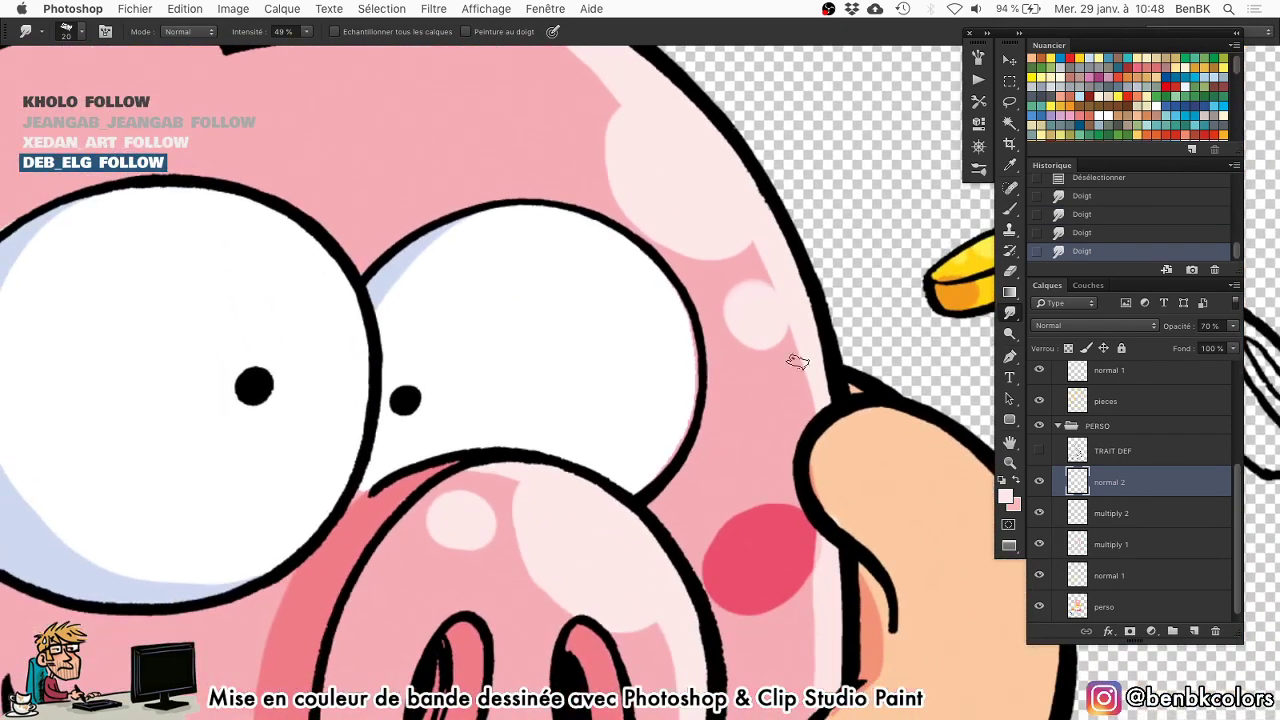
key(b)
drag(711, 350, 571, 362)
drag(673, 482, 563, 313)
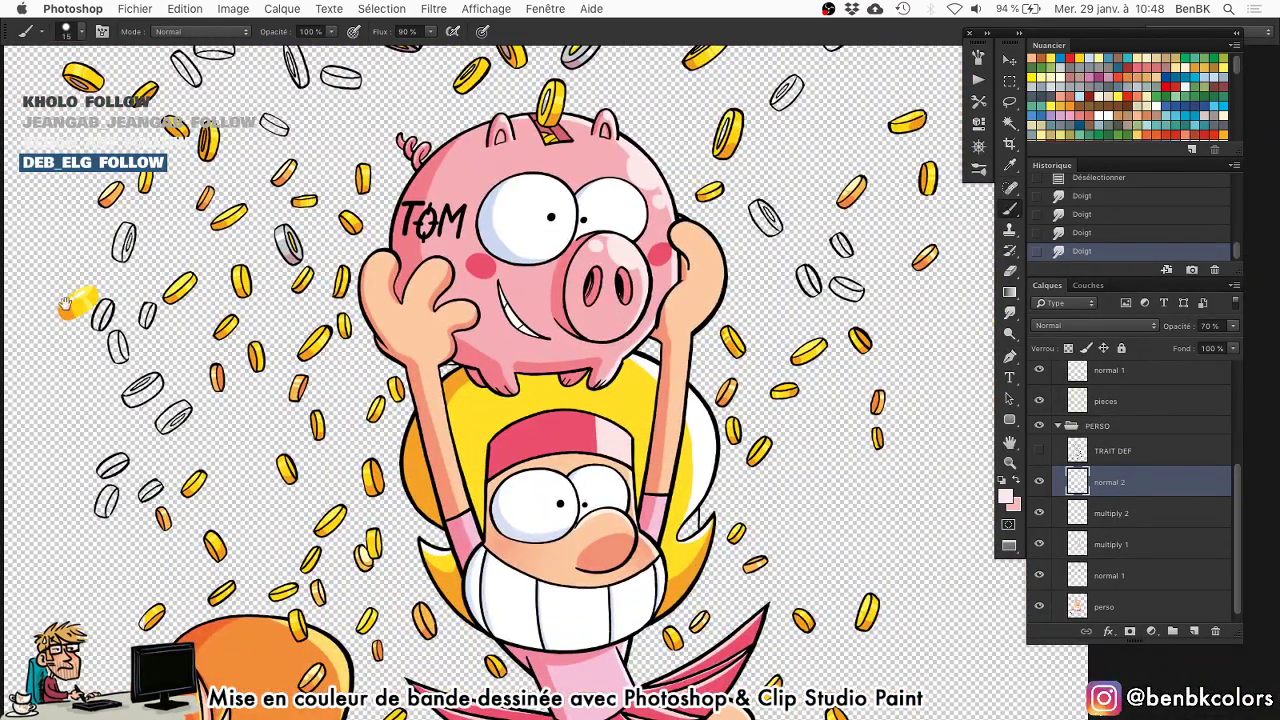
scroll(65, 305, up, 5)
key(v)
right_click(98, 300)
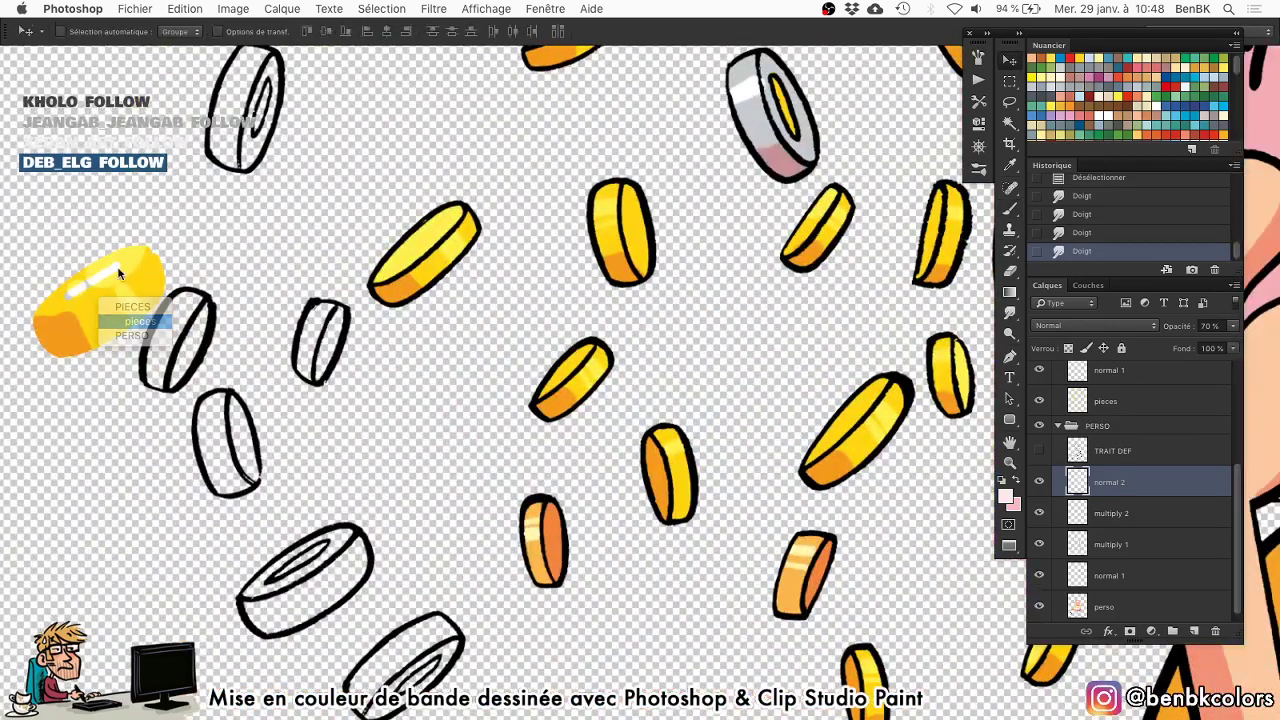
key(Return)
key(l)
drag(3, 370, 160, 230)
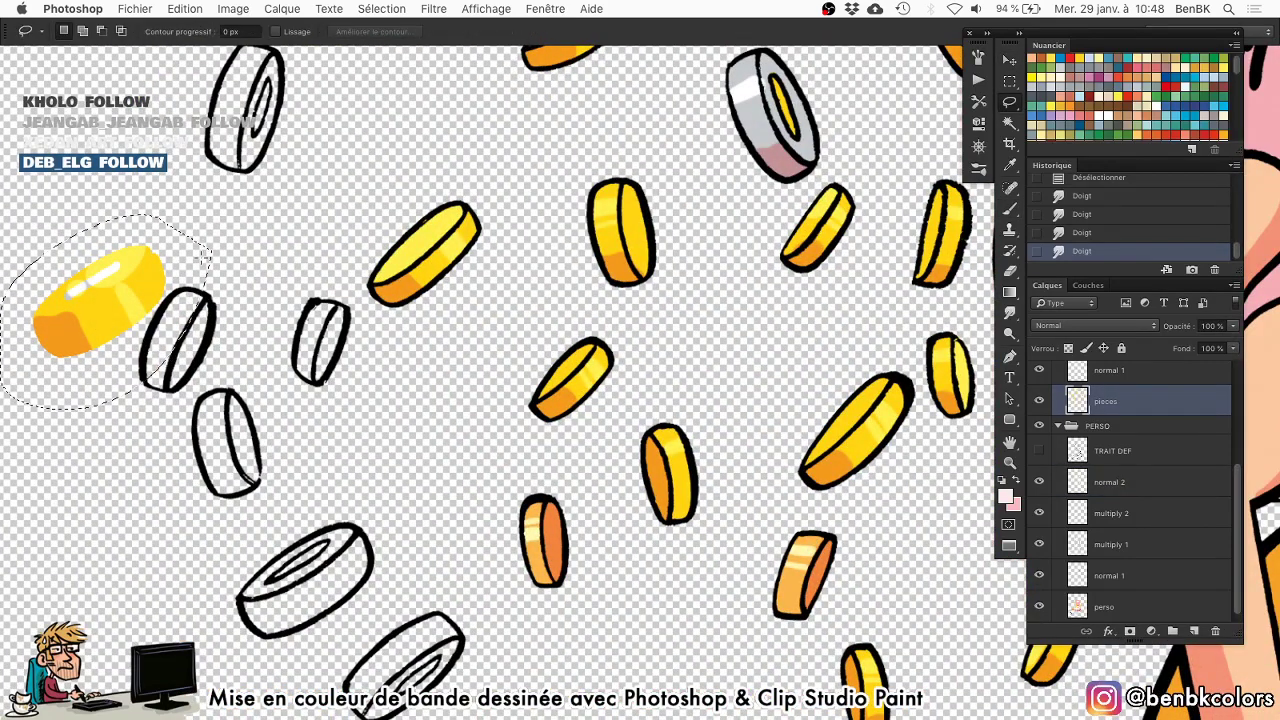
key(v)
mouse_move(115, 303)
mouse_down()
mouse_move(248, 522)
mouse_move(320, 598)
mouse_move(318, 578)
mouse_up()
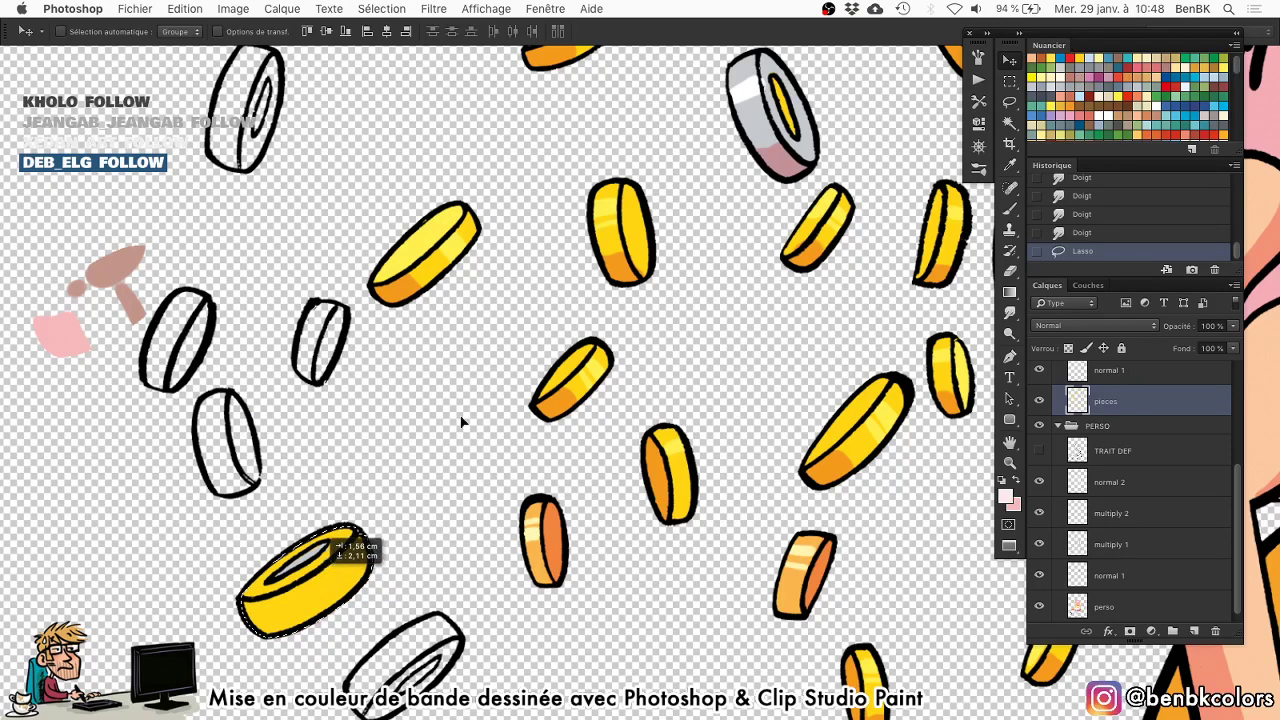
scroll(388, 518, down, 3)
scroll(388, 518, left, 3)
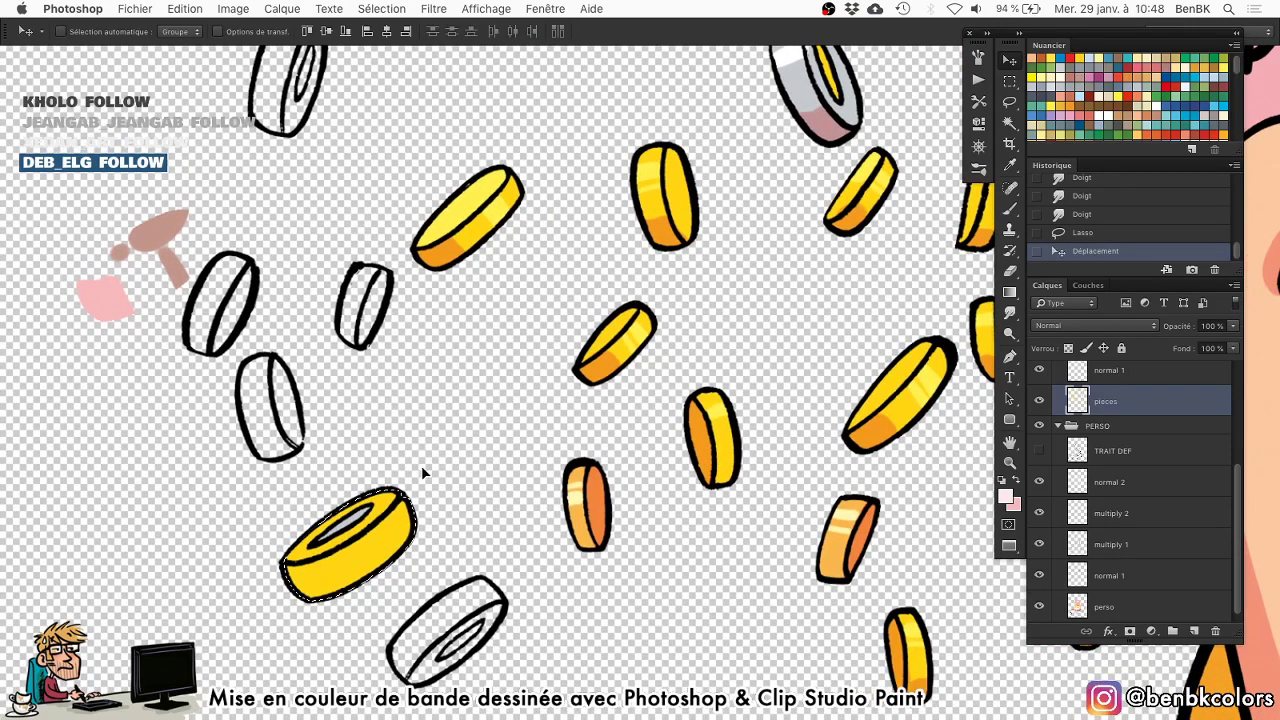
key(super+d)
On the PIECES group's dodge layer, lasso the stray brown highlight shapes and align them with the newly coloured thick coin, then deselect.
right_click(164, 232)
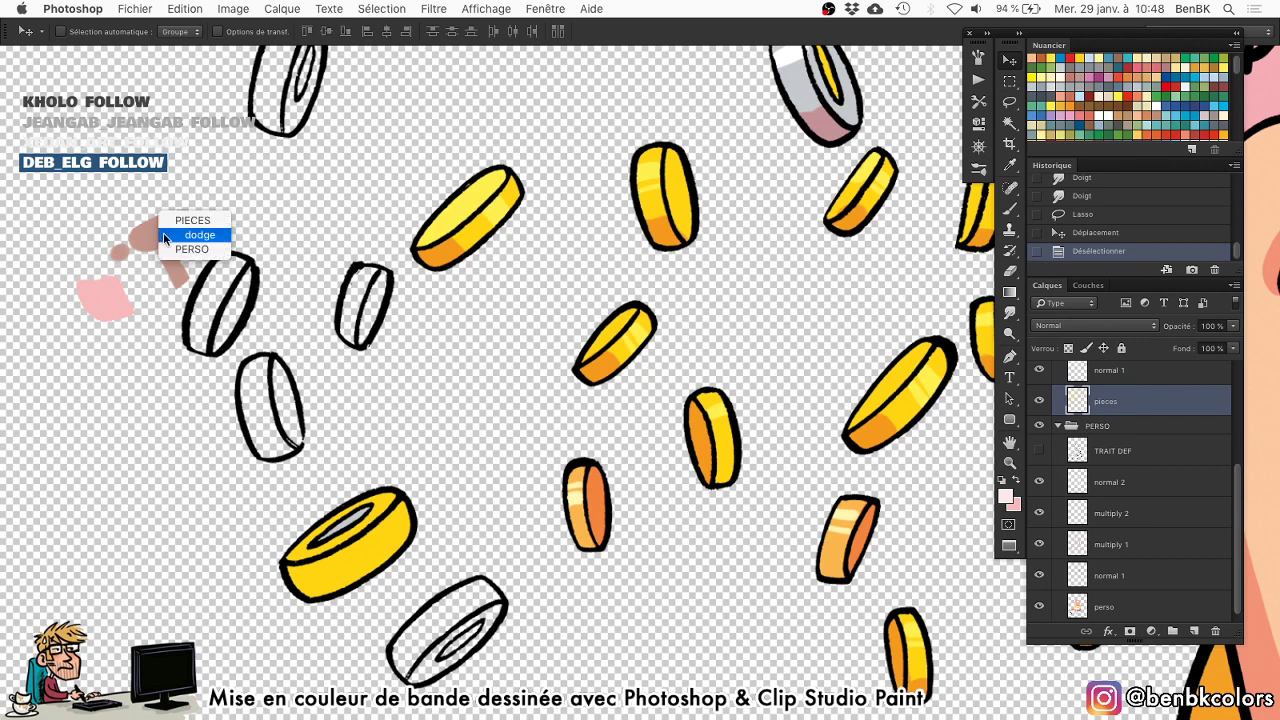
click(190, 235)
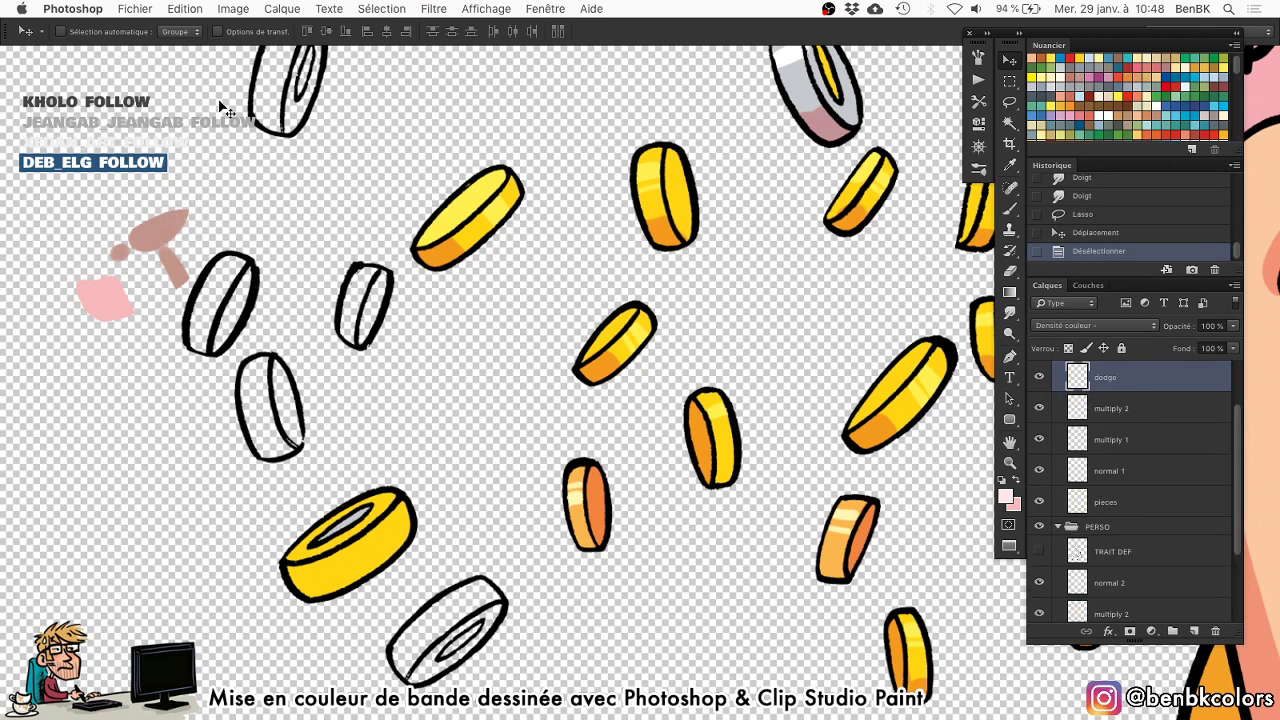
key(l)
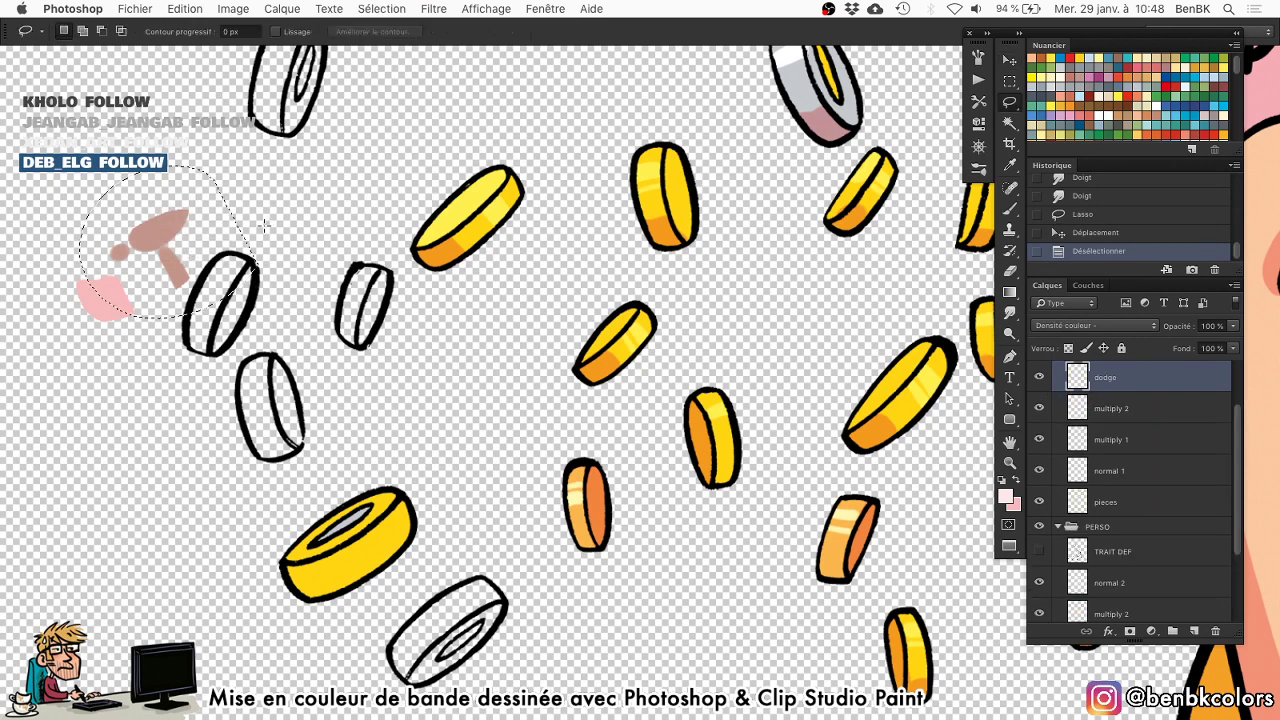
drag(265, 228, 262, 230)
key(v)
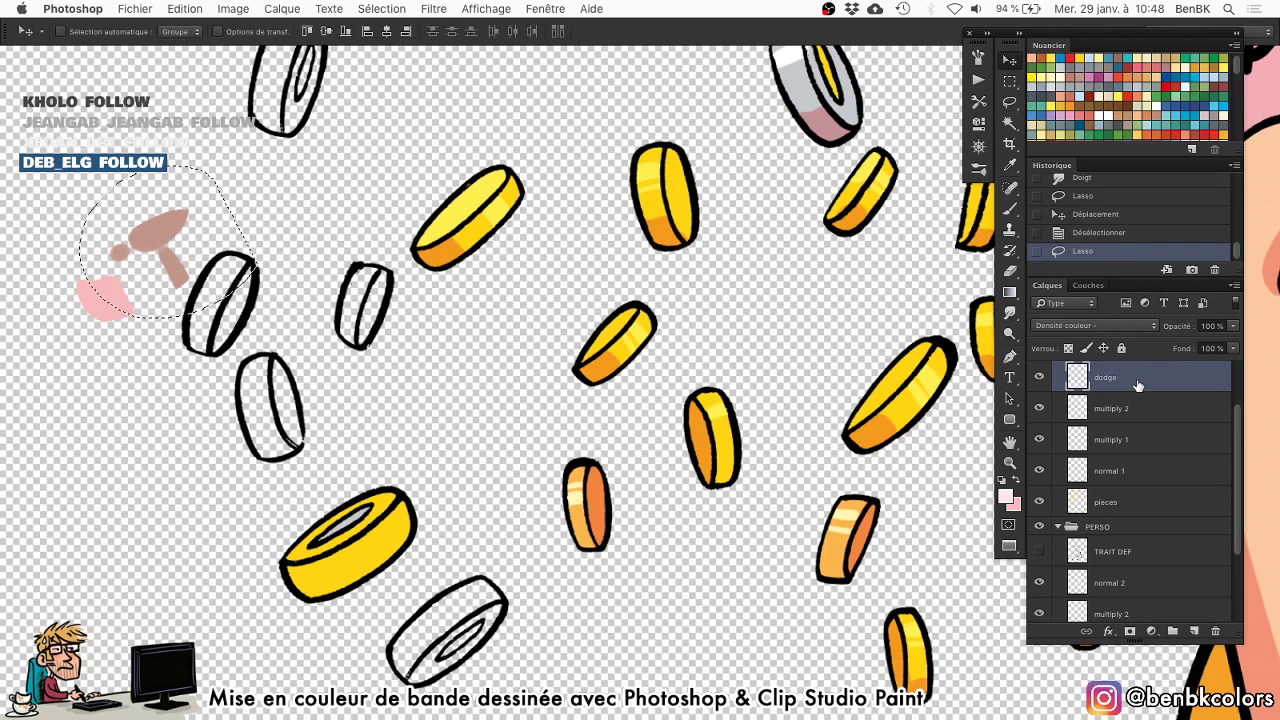
mouse_move(185, 263)
mouse_down()
mouse_move(440, 588)
mouse_move(384, 539)
mouse_up()
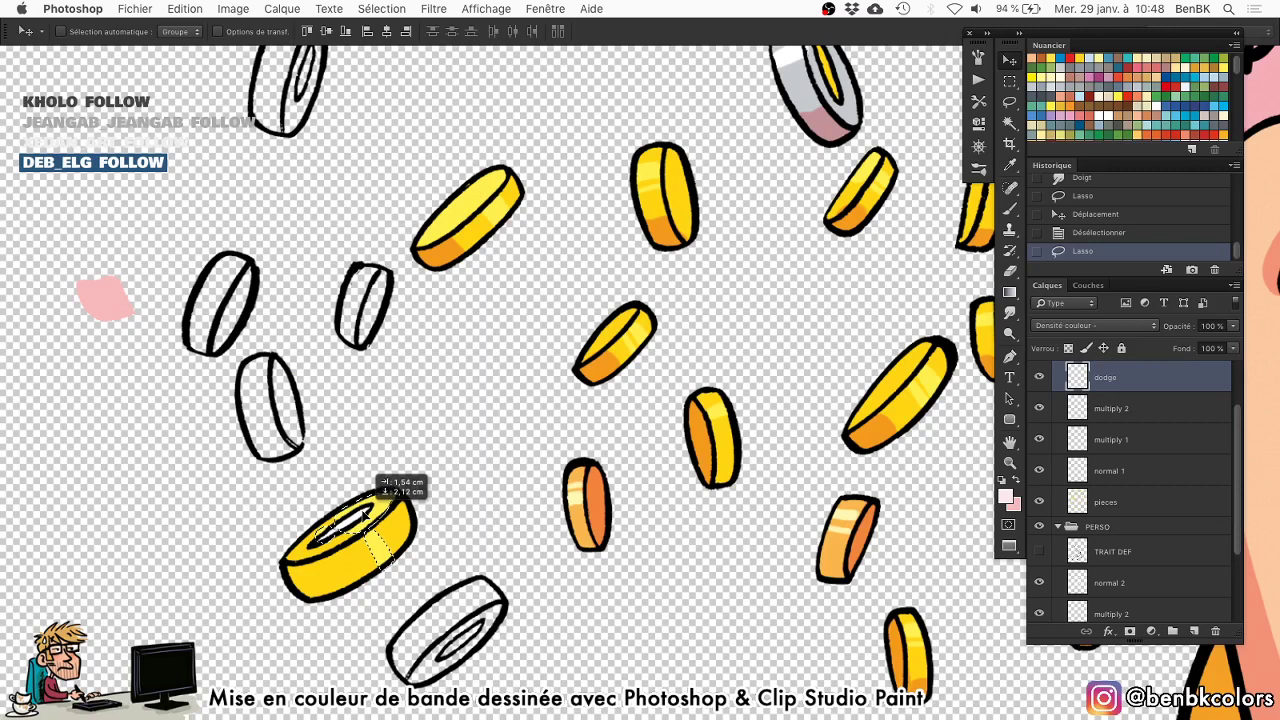
drag(413, 482, 411, 481)
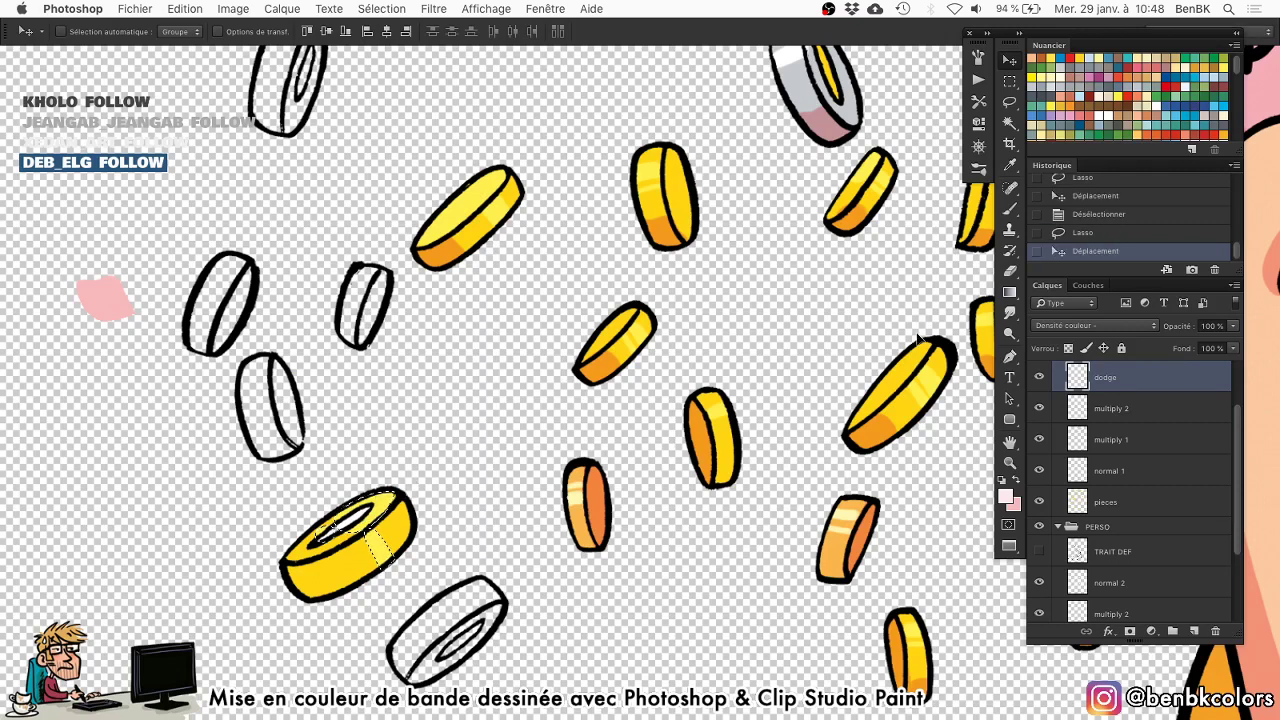
key(super+d)
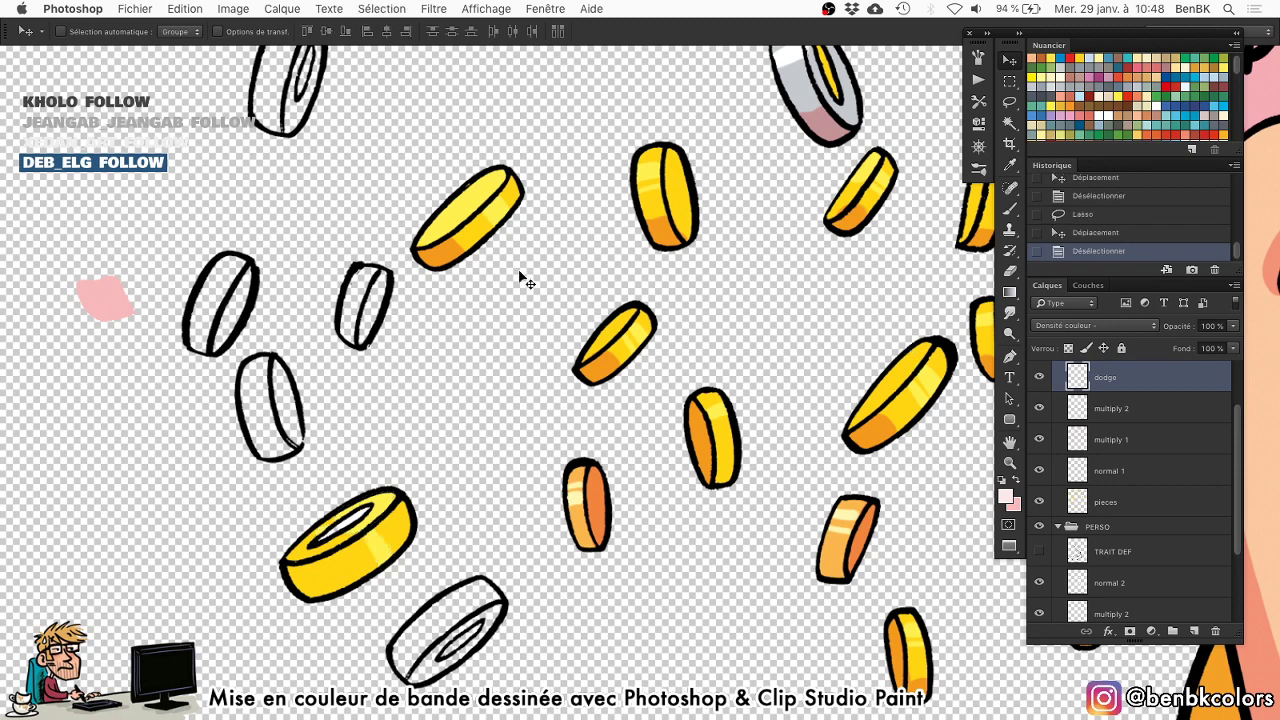
On the PIECES group's multiply 1 layer, lasso the stray pink shadow and move it onto the same thick coin's lower end, then deselect.
click(1142, 407)
click(1135, 441)
key(l)
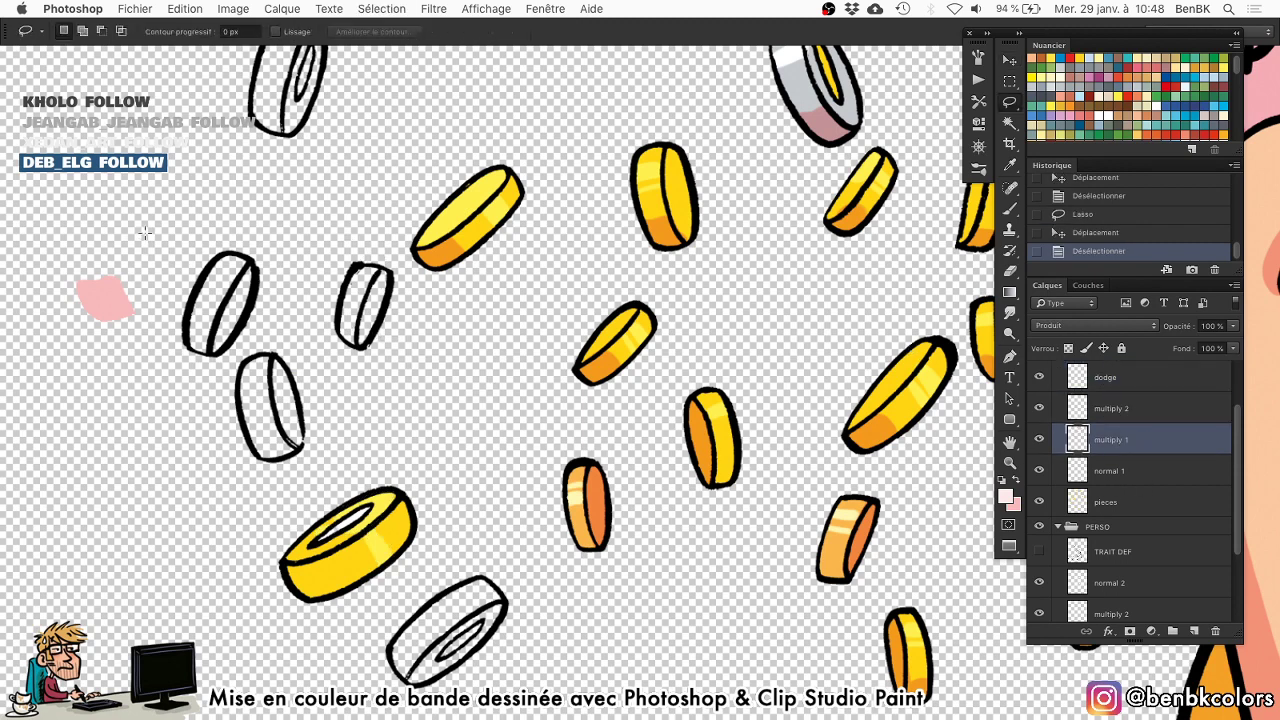
key(v)
mouse_move(157, 270)
mouse_down()
mouse_move(152, 258)
mouse_move(232, 478)
mouse_move(305, 588)
mouse_move(316, 566)
mouse_up()
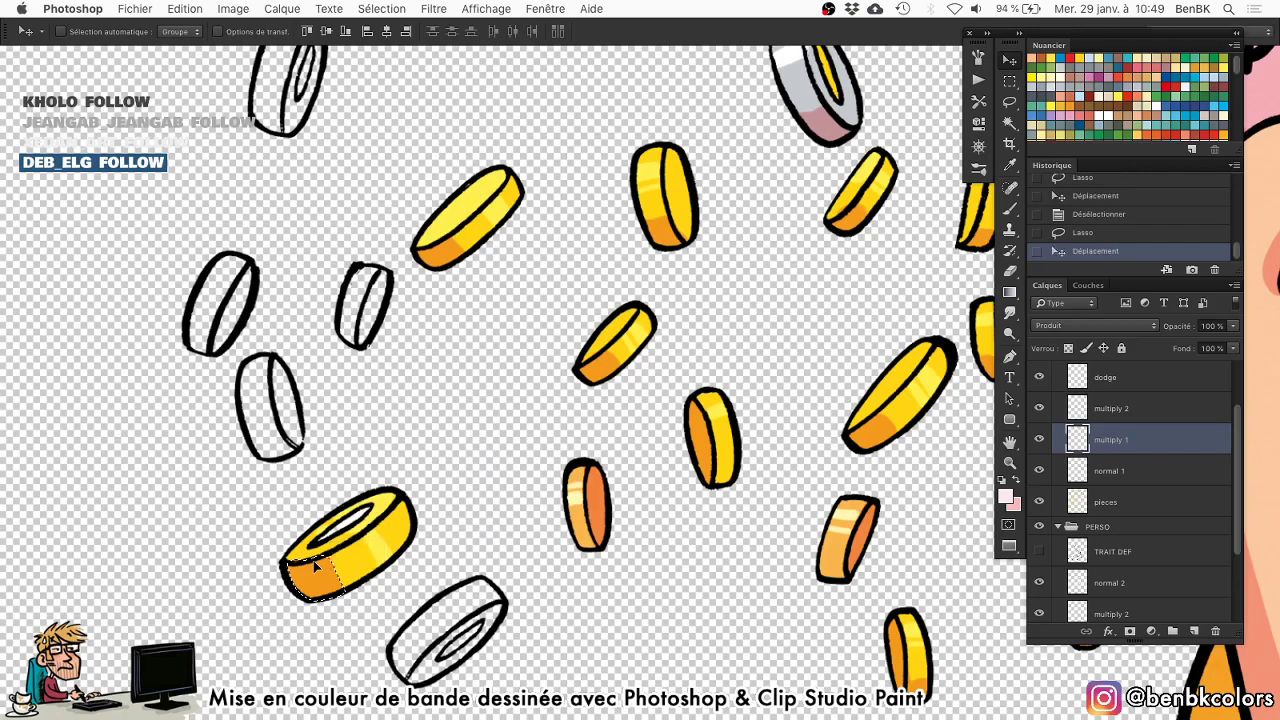
key(super+d)
Sample a neighbouring coin's yellow and fill the uncoloured upright holed coin on the pieces layer using a 29 px pencil.
key(super+minus)
key(super+minus)
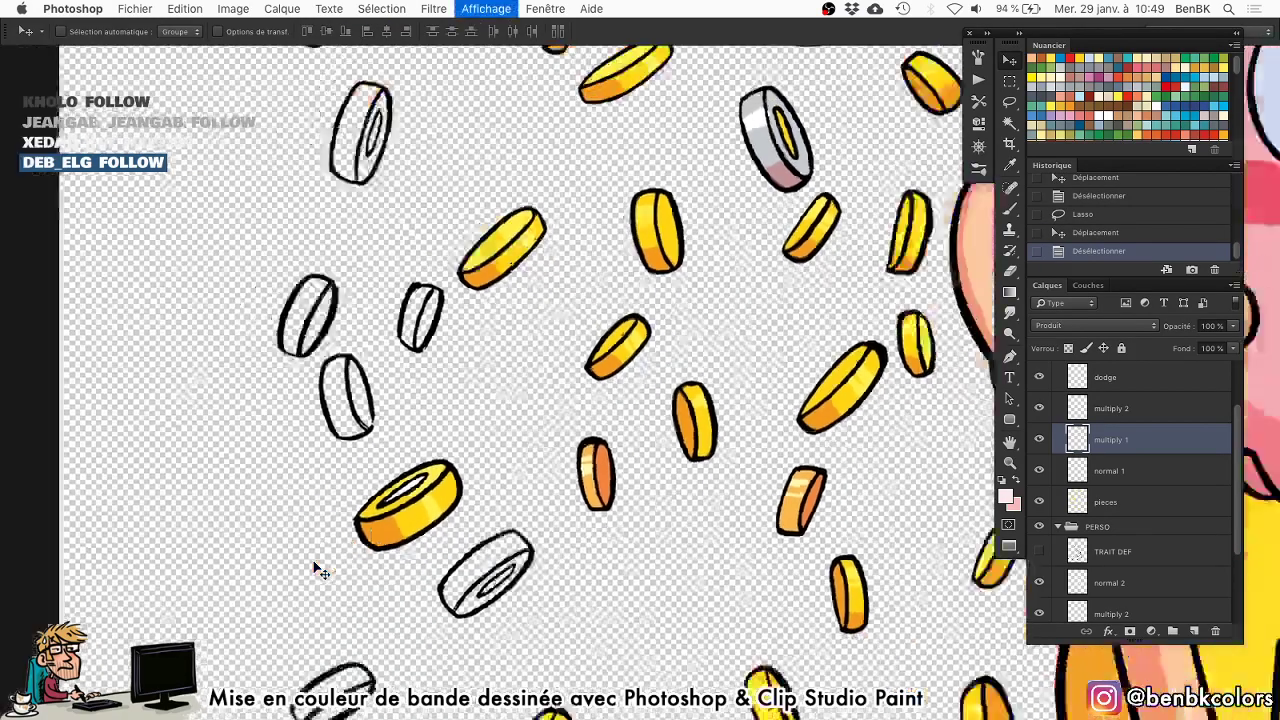
key(super+minus)
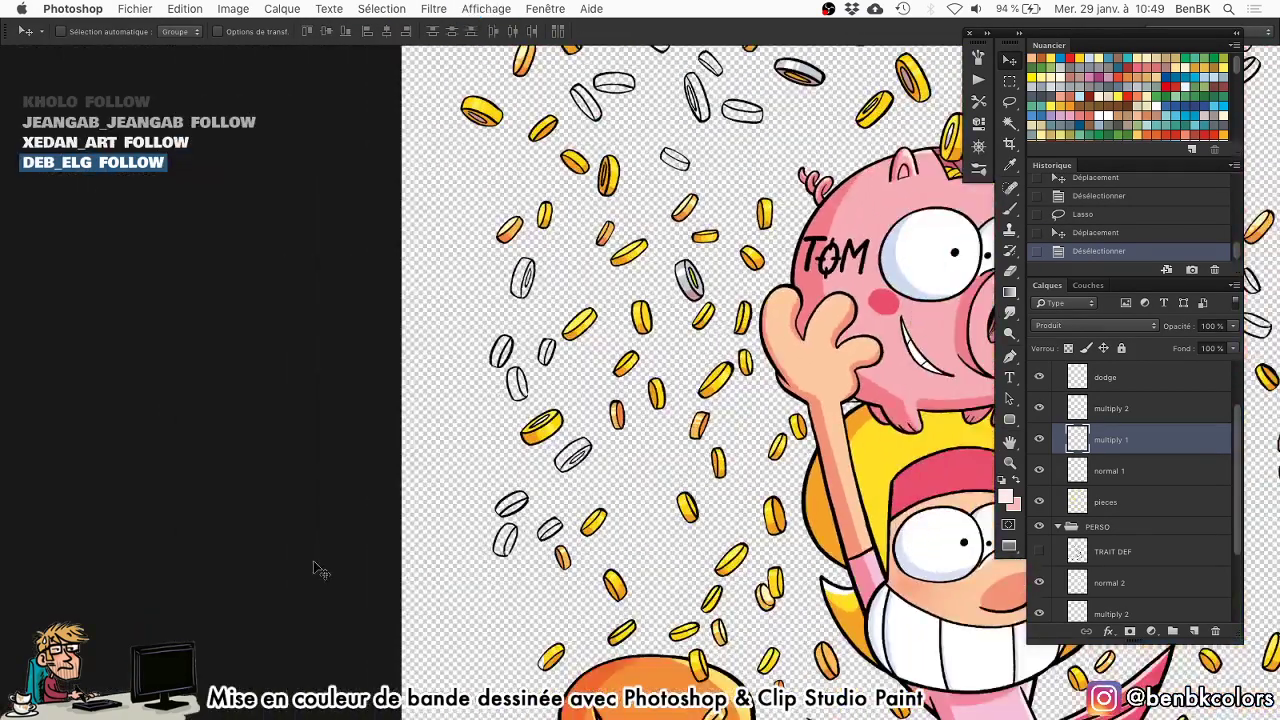
key(h)
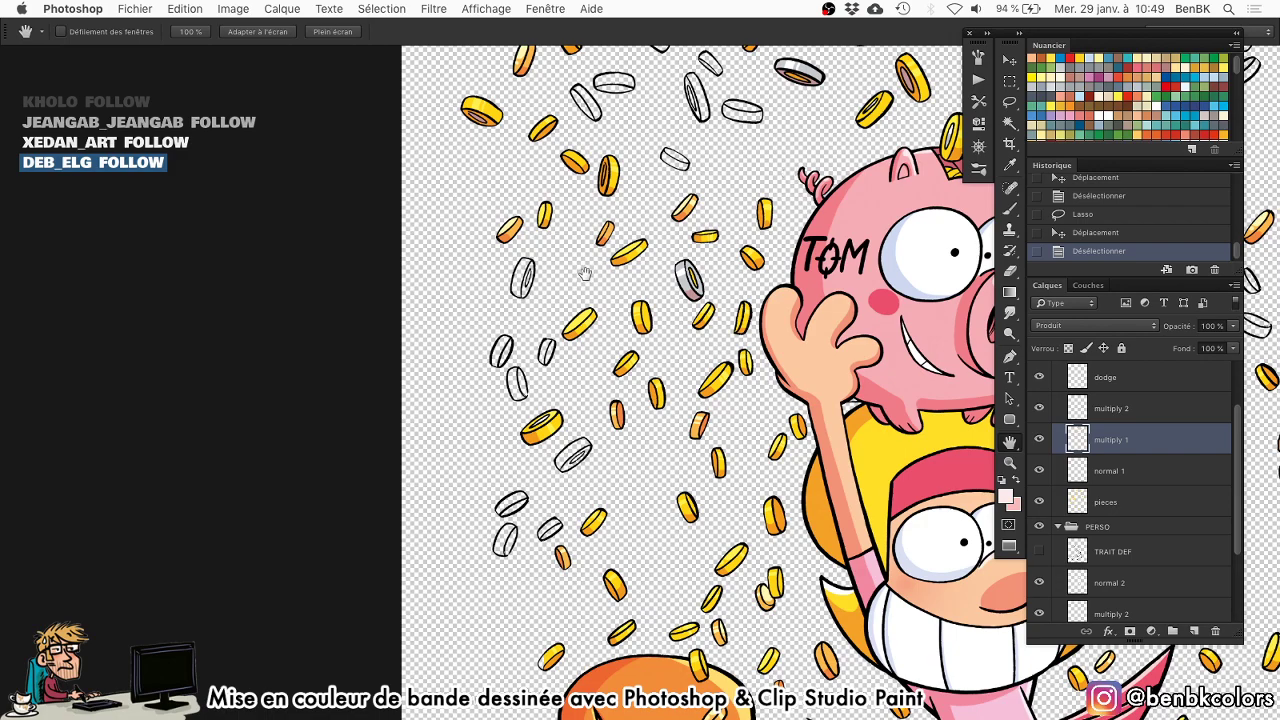
key(b)
drag(522, 290, 592, 291)
click(1152, 506)
key(shift+b)
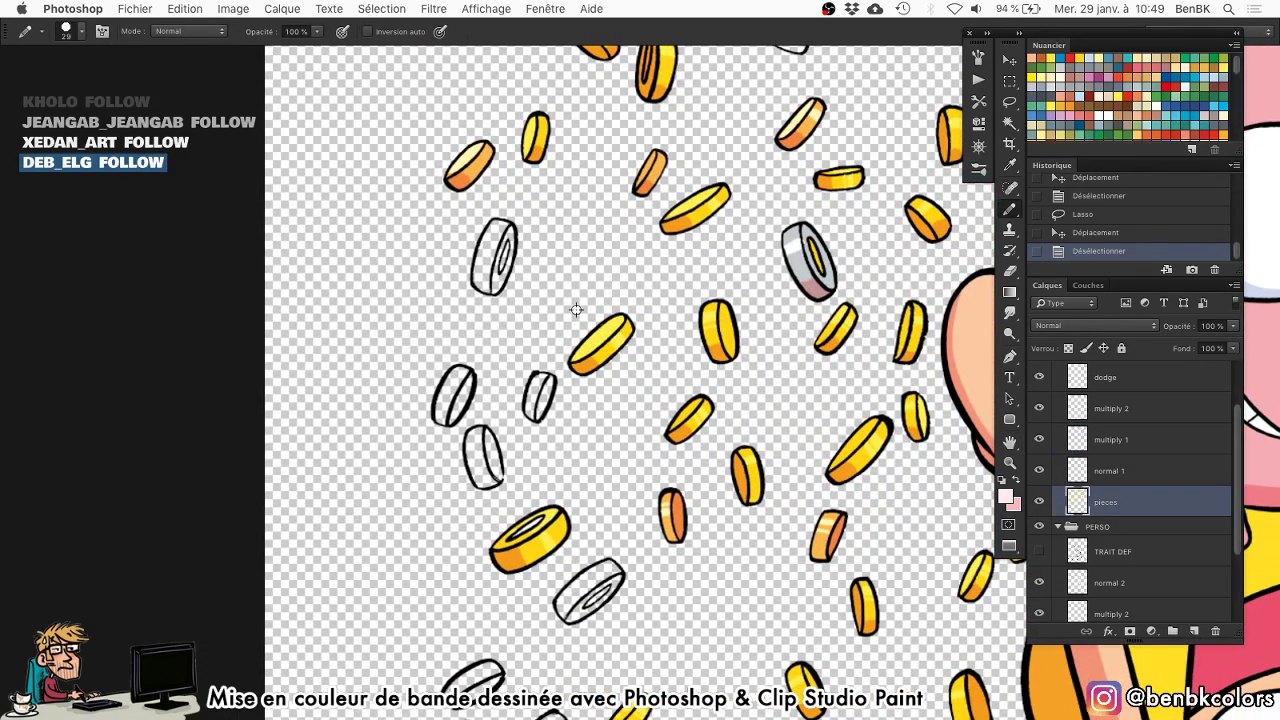
alt+click(587, 367)
drag(498, 277, 592, 234)
key(x)
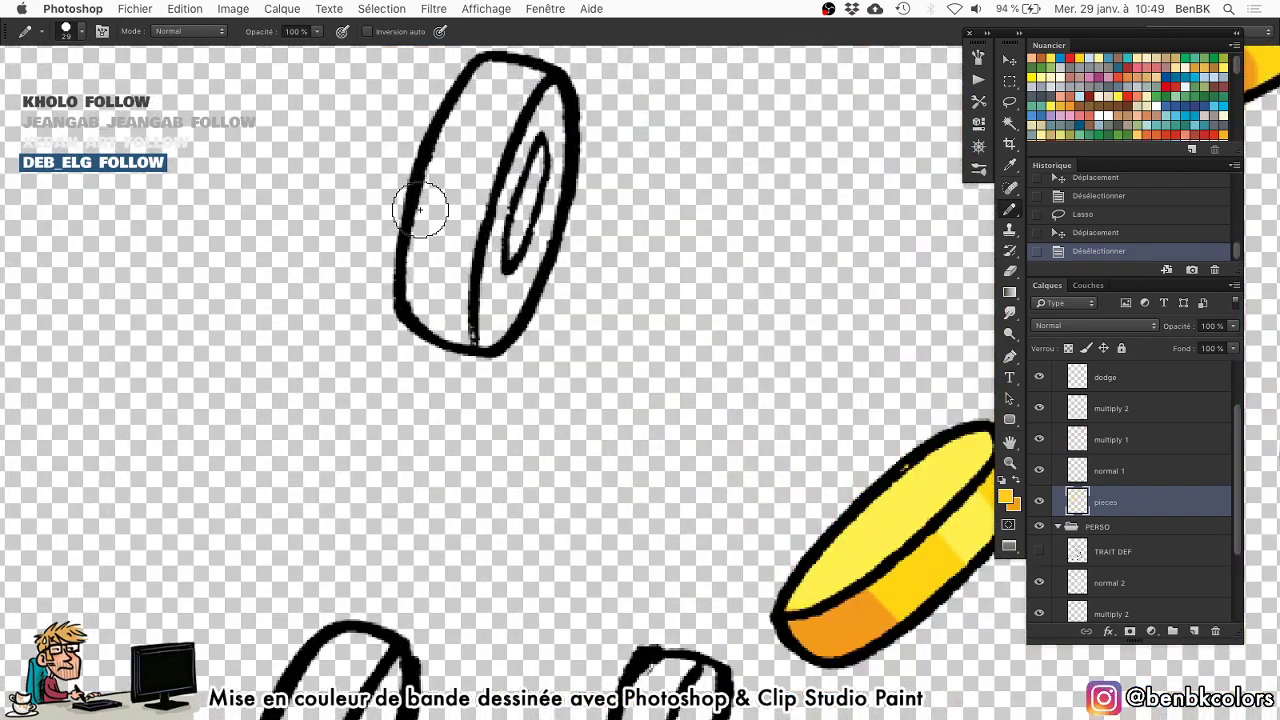
mouse_move(480, 320)
mouse_down()
mouse_move(438, 305)
mouse_move(433, 242)
mouse_move(462, 138)
mouse_move(496, 80)
mouse_move(537, 95)
mouse_move(521, 266)
mouse_move(507, 307)
mouse_move(535, 115)
mouse_move(463, 318)
mouse_up()
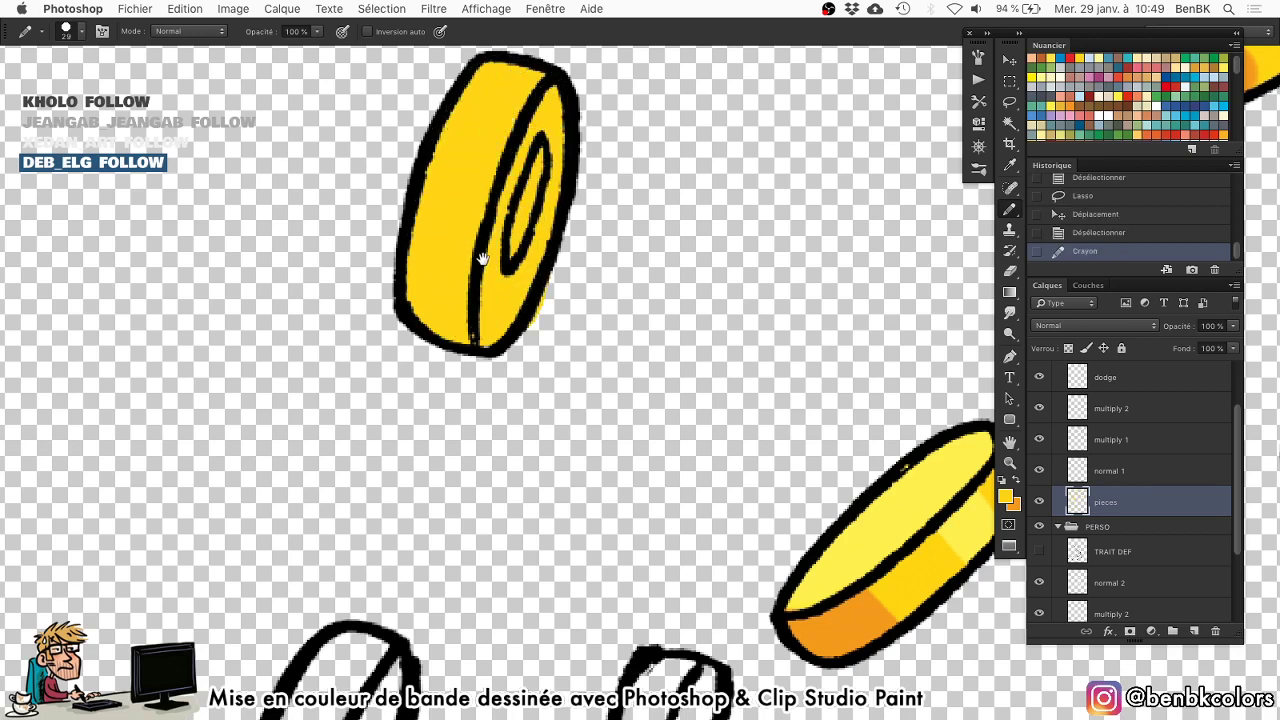
Lock the pieces layer's transparent pixels and paint the newly filled holed coin's inner face orange with a resized pencil.
drag(516, 248, 504, 285)
key(x)
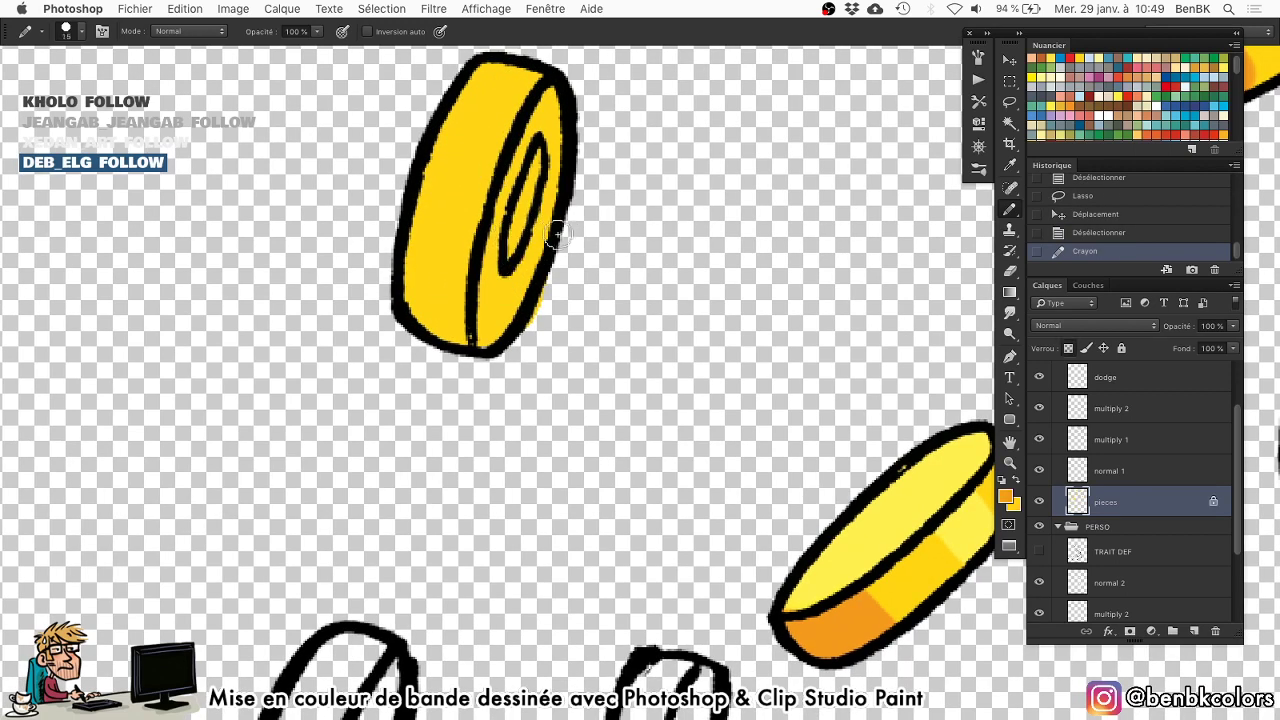
drag(557, 234, 585, 234)
mouse_move(520, 343)
mouse_down()
mouse_move(525, 238)
mouse_move(577, 110)
mouse_move(553, 195)
mouse_up()
mouse_move(576, 181)
mouse_down()
mouse_move(534, 357)
mouse_move(566, 233)
mouse_move(555, 180)
mouse_up()
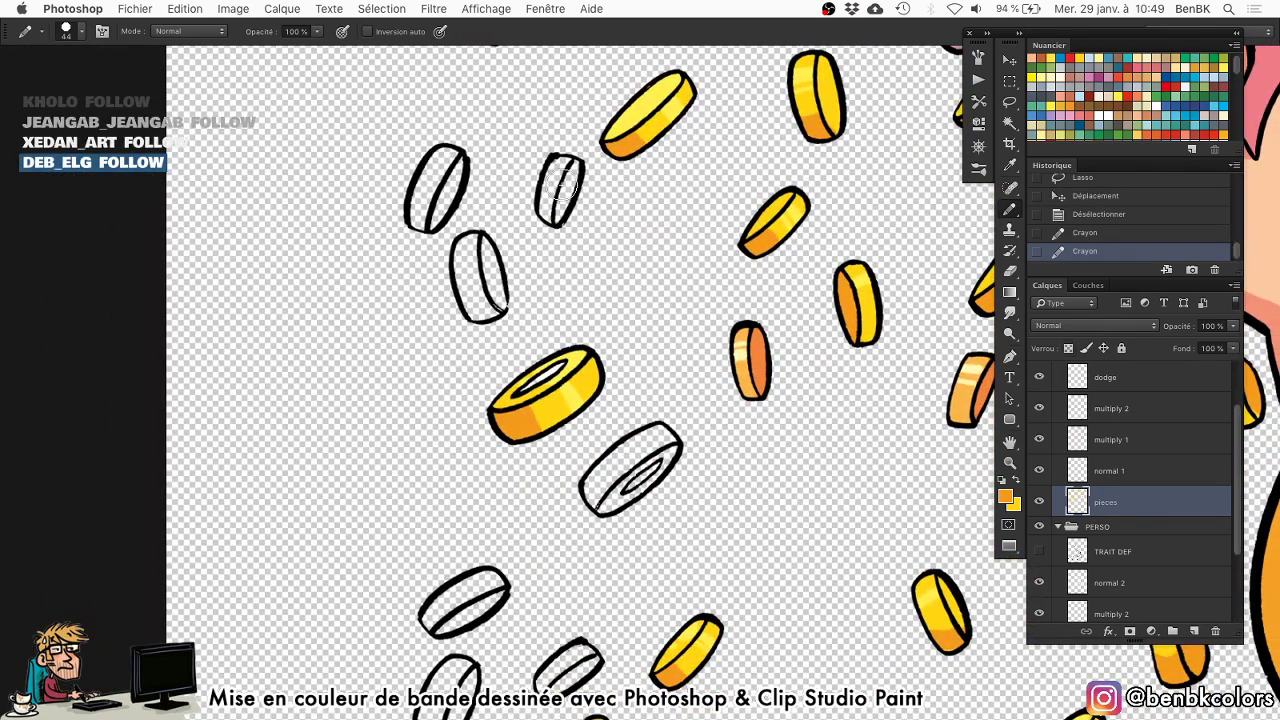
Unlock the layer's transparency and fill the three uncoloured coins below the thick holed coin with yellow, reducing the pencil size as needed.
drag(617, 231, 605, 230)
key(x)
drag(428, 178, 506, 180)
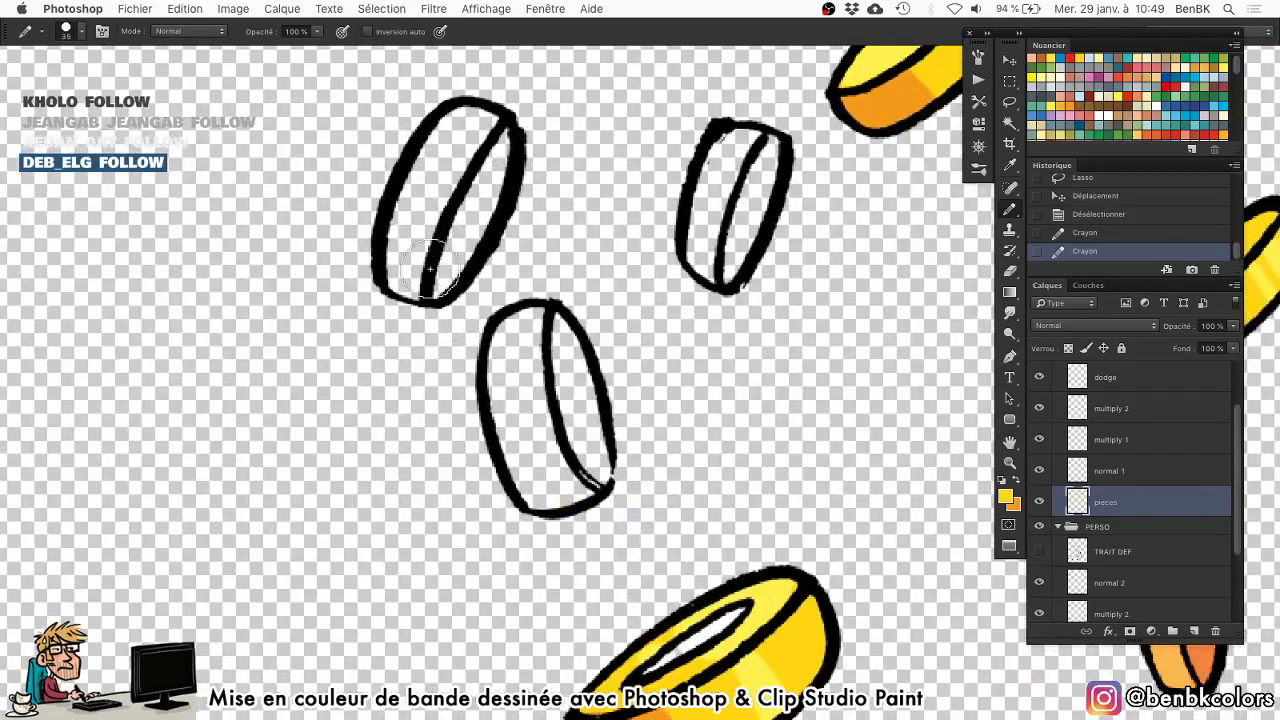
mouse_move(431, 268)
mouse_down()
mouse_move(442, 155)
mouse_move(468, 130)
mouse_move(482, 135)
mouse_move(450, 262)
mouse_up()
drag(470, 281, 461, 272)
key([)
mouse_move(558, 354)
mouse_down()
mouse_move(539, 324)
mouse_move(506, 338)
mouse_move(503, 381)
mouse_move(534, 478)
mouse_move(573, 464)
mouse_move(576, 449)
mouse_move(543, 346)
mouse_move(551, 423)
mouse_up()
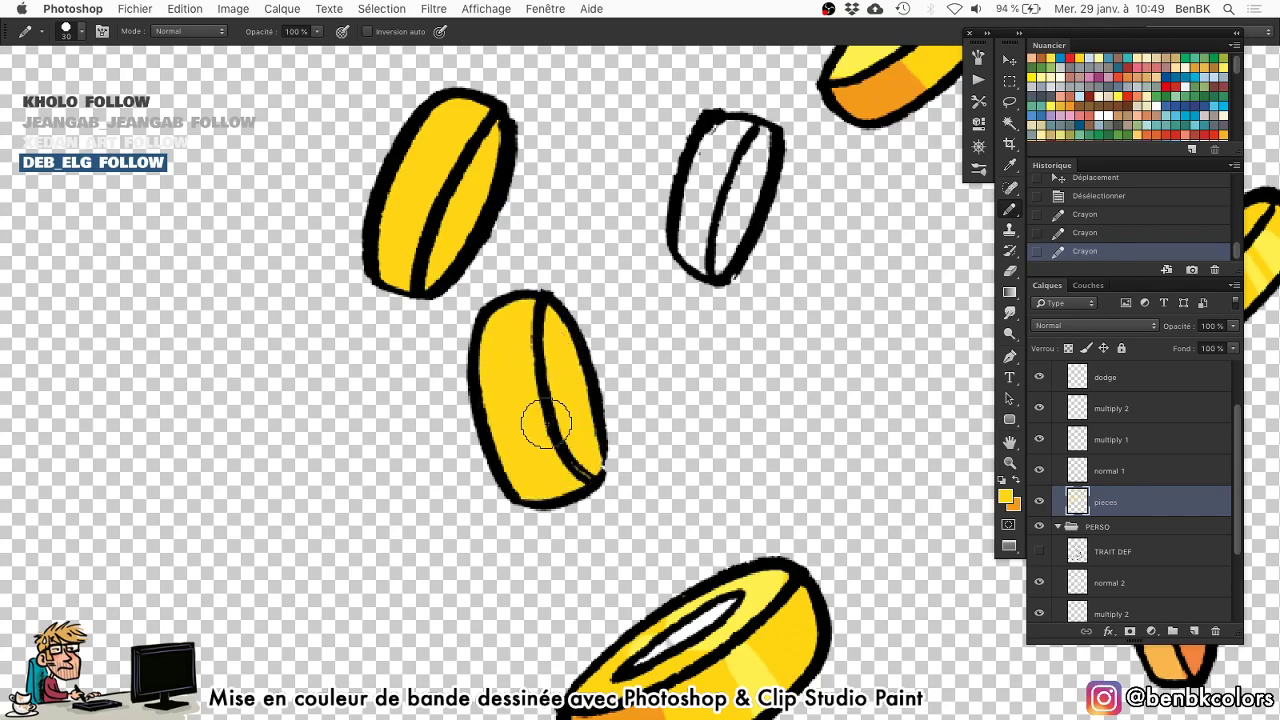
key(bracketleft)
mouse_move(708, 253)
mouse_down()
mouse_move(705, 268)
mouse_move(690, 185)
mouse_move(722, 130)
mouse_move(749, 142)
mouse_move(729, 228)
mouse_up()
Fill the uncoloured slanted holed coin below the finished thick coin with yellow using a 35 px pencil.
drag(740, 666, 483, 83)
key(bracketright)
key(bracketright)
mouse_move(580, 336)
mouse_down()
mouse_move(549, 304)
mouse_move(556, 330)
mouse_move(550, 306)
mouse_move(583, 259)
mouse_move(699, 183)
mouse_move(712, 211)
mouse_move(592, 330)
mouse_move(644, 280)
mouse_up()
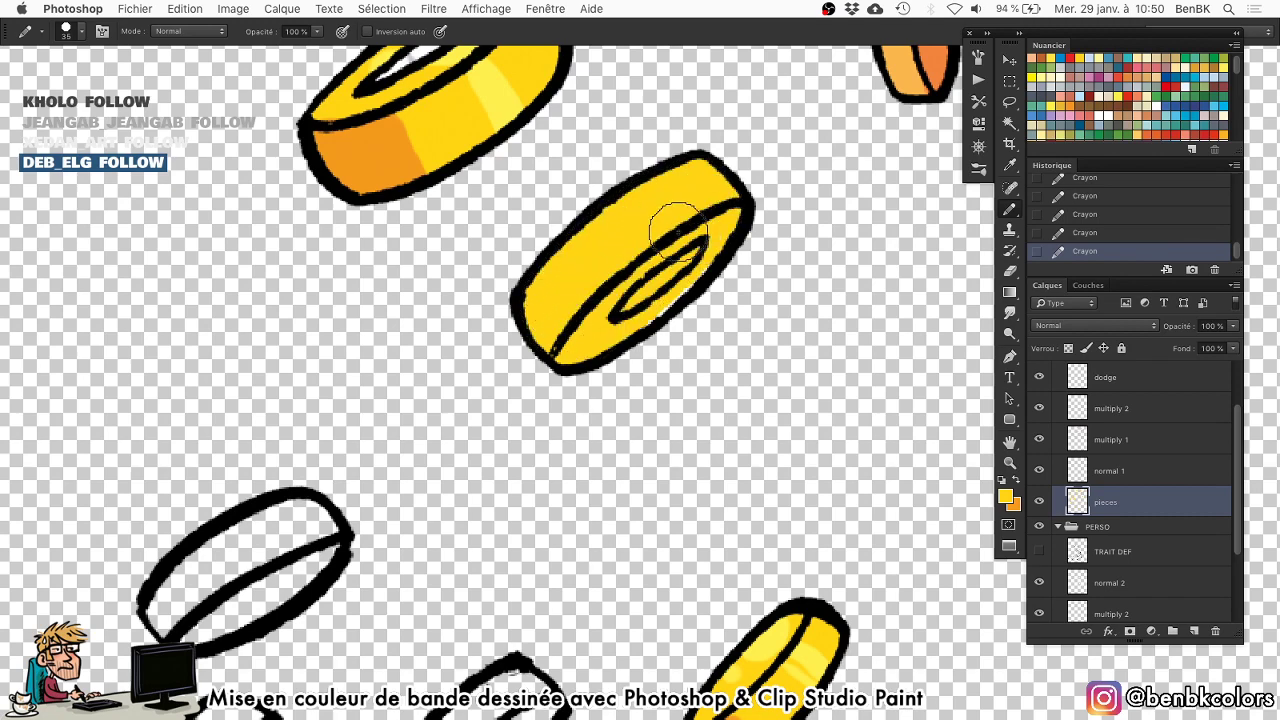
Fill the cluster of three uncoloured coins below the slanted holed coin with yellow using a 25 px pencil.
drag(451, 433, 671, 225)
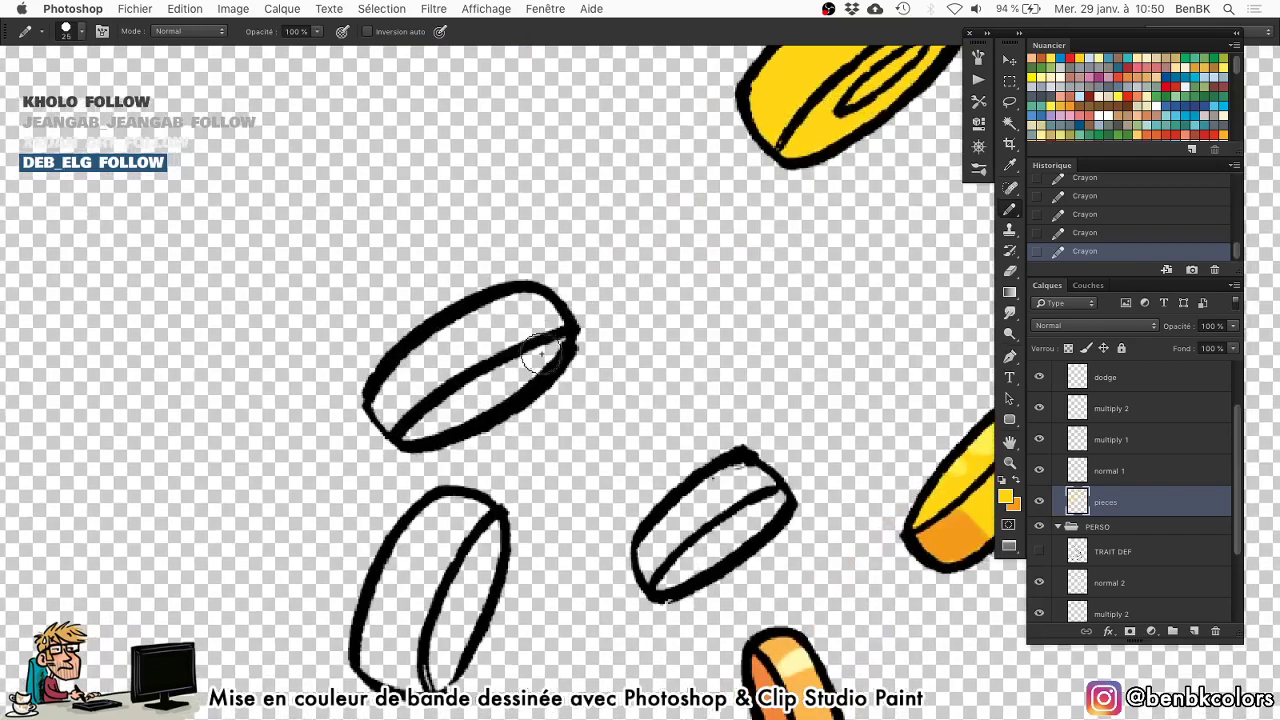
mouse_move(528, 366)
mouse_down()
mouse_move(550, 335)
mouse_move(523, 303)
mouse_move(433, 361)
mouse_move(508, 317)
mouse_up()
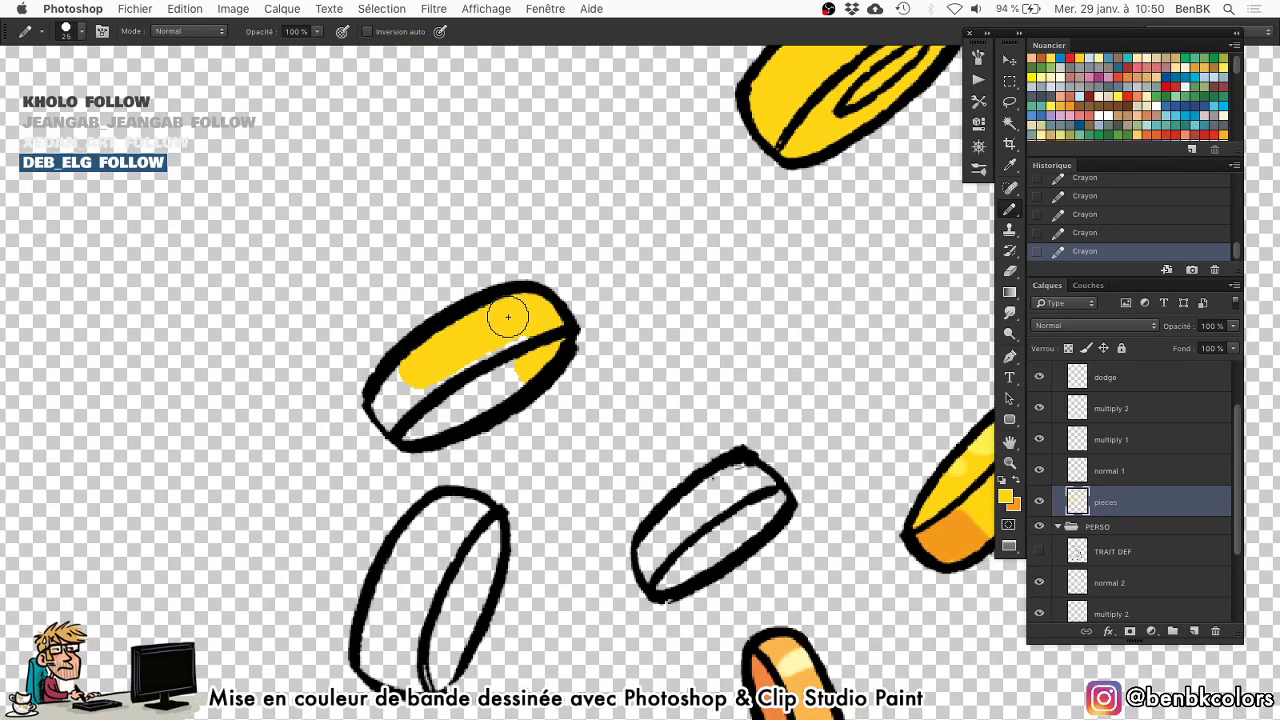
mouse_move(420, 365)
mouse_down()
mouse_move(388, 400)
mouse_move(404, 419)
mouse_move(474, 403)
mouse_move(527, 363)
mouse_move(472, 360)
mouse_move(406, 414)
mouse_move(486, 306)
mouse_move(496, 246)
mouse_up()
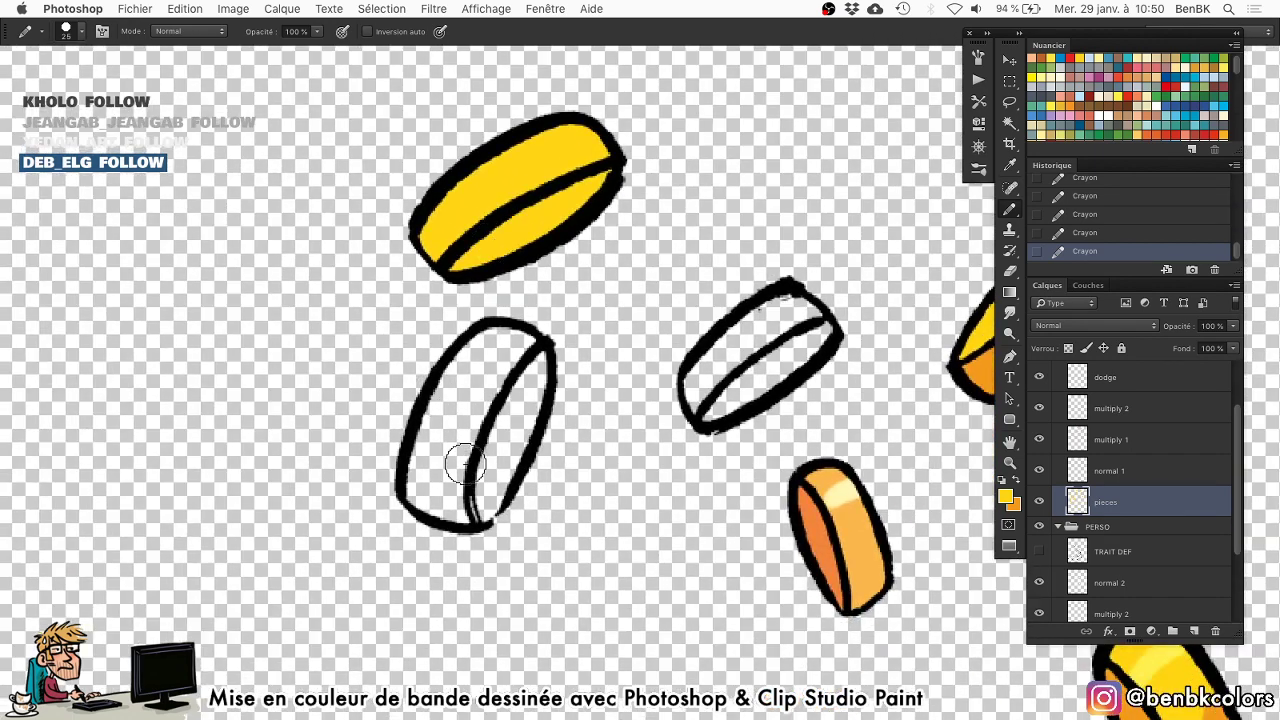
mouse_move(478, 500)
mouse_down()
mouse_move(421, 493)
mouse_move(443, 421)
mouse_move(460, 379)
mouse_move(503, 345)
mouse_move(526, 356)
mouse_move(530, 377)
mouse_move(478, 490)
mouse_up()
drag(490, 391, 460, 450)
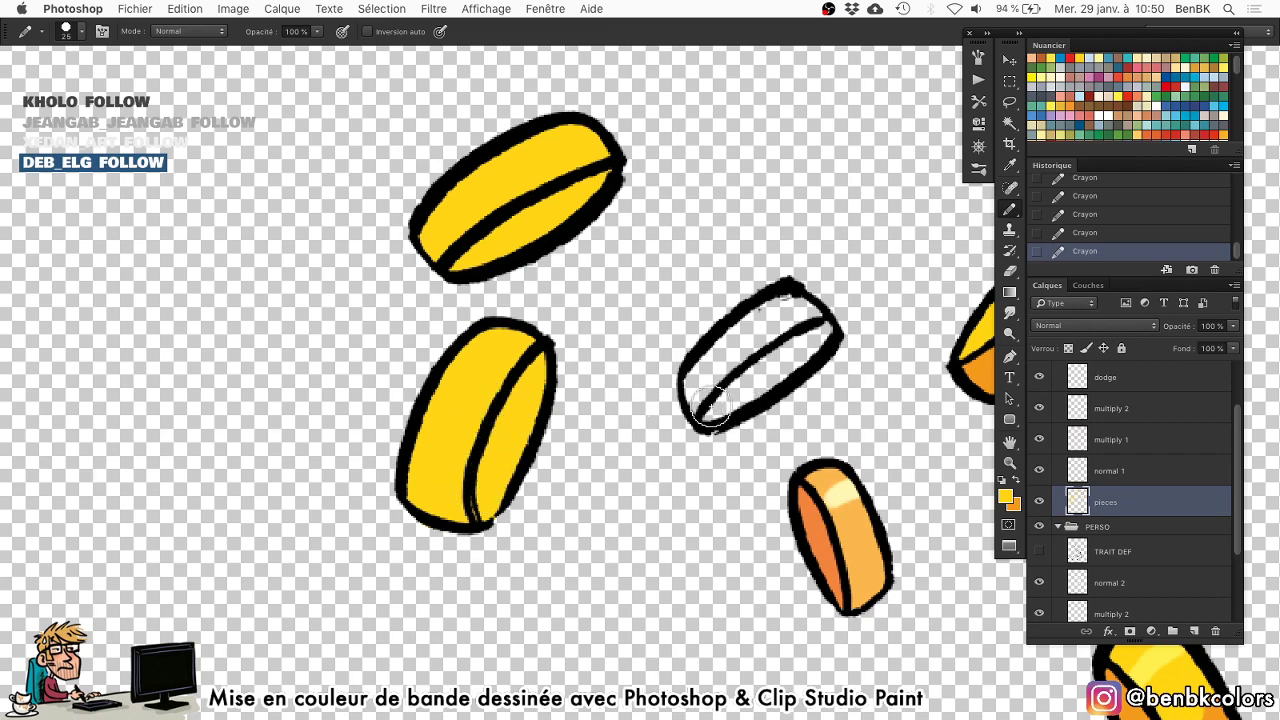
mouse_move(710, 410)
mouse_down()
mouse_move(738, 333)
mouse_move(776, 312)
mouse_move(810, 330)
mouse_move(724, 398)
mouse_move(777, 338)
mouse_up()
drag(679, 363, 409, 357)
Complete the yellow fill of the small tilted coin beside the orange-haired character.
scroll(440, 350, down, 5)
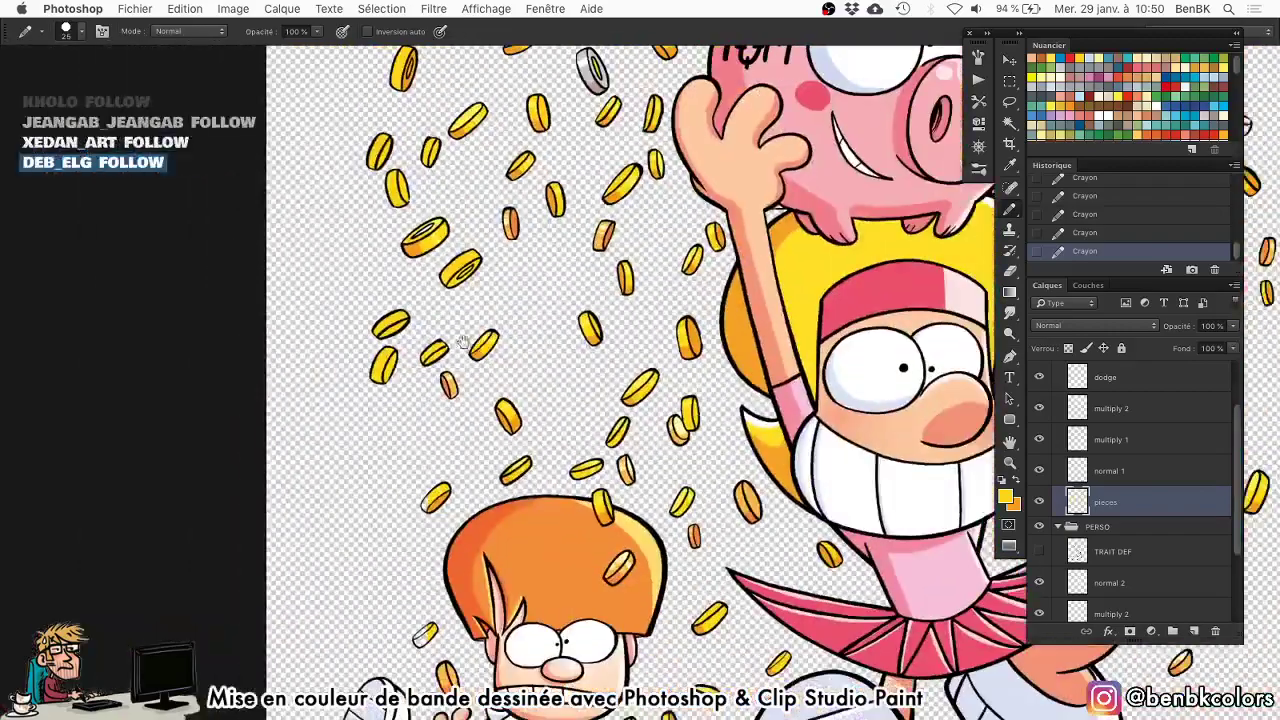
drag(642, 315, 636, 303)
mouse_move(408, 640)
mouse_down()
mouse_move(542, 494)
mouse_move(545, 410)
mouse_move(440, 510)
mouse_move(463, 550)
mouse_move(527, 488)
mouse_up()
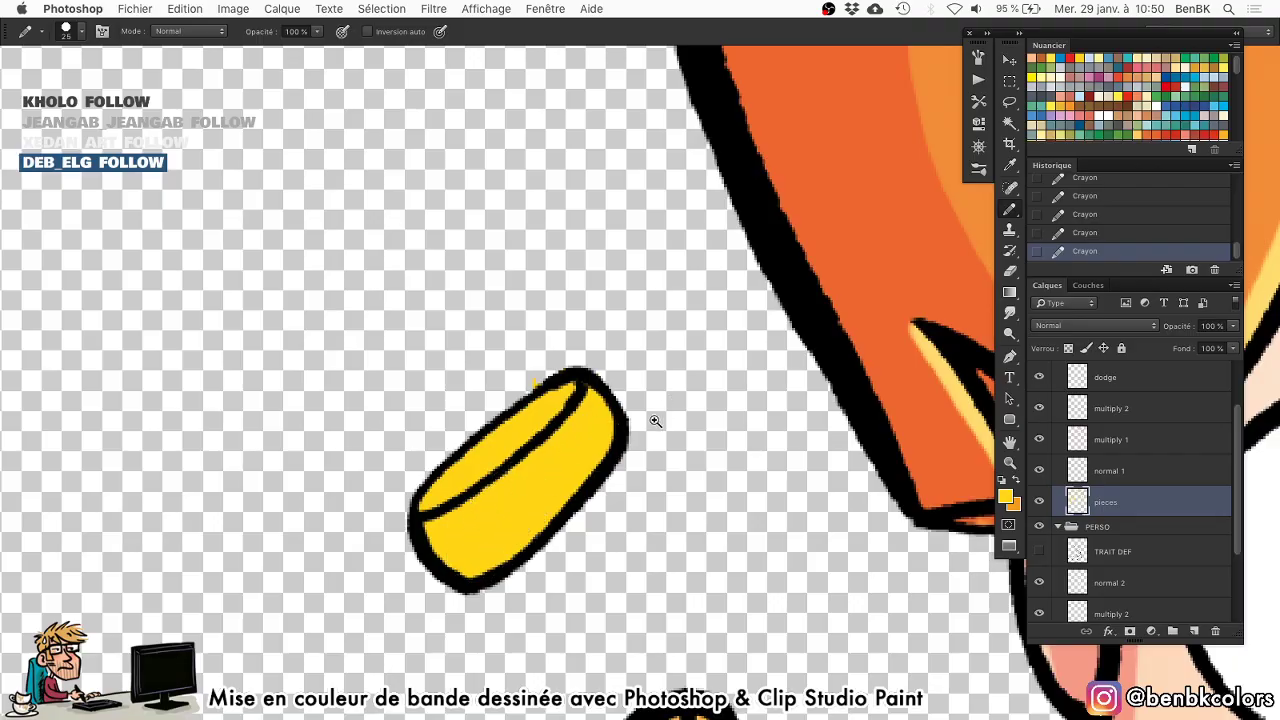
scroll(655, 421, down, 5)
Fill the uncoloured tilted coin beside the upright orange-faced holed coin with yellow using the 25 px pencil.
scroll(762, 354, up, 10)
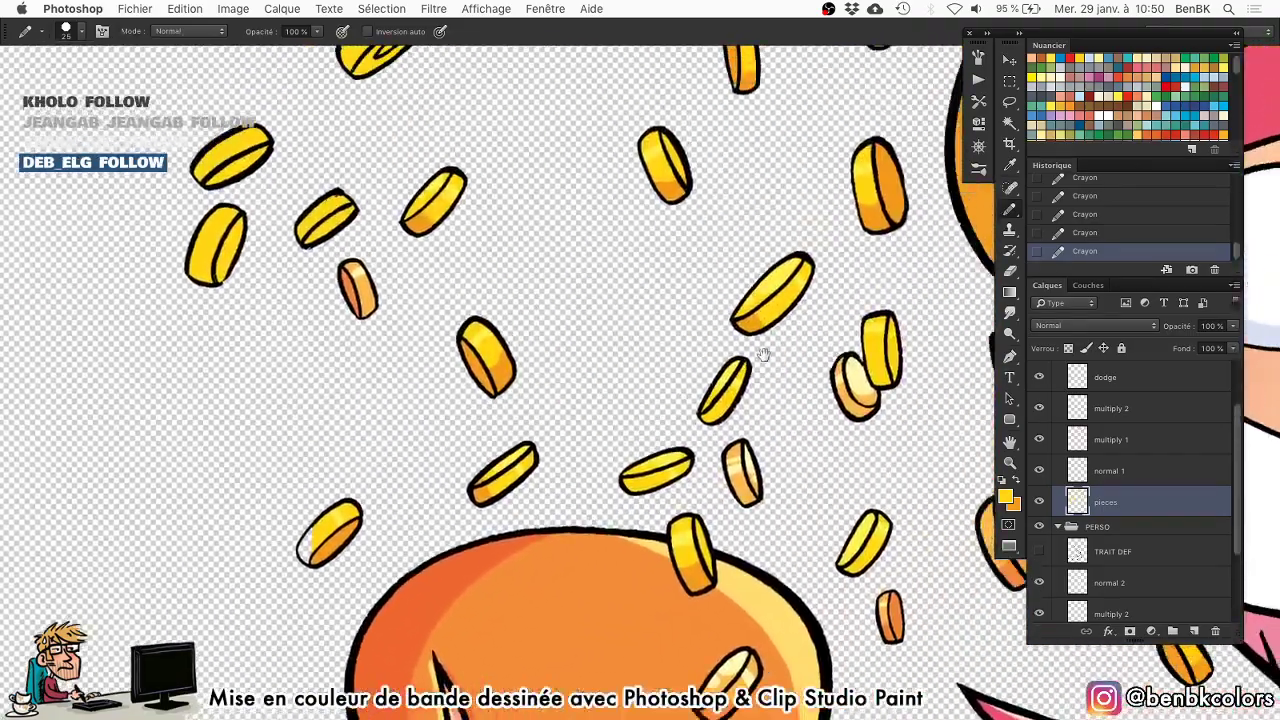
drag(764, 355, 651, 714)
drag(654, 424, 590, 456)
scroll(580, 45, up, 6)
scroll(712, 476, up, 1)
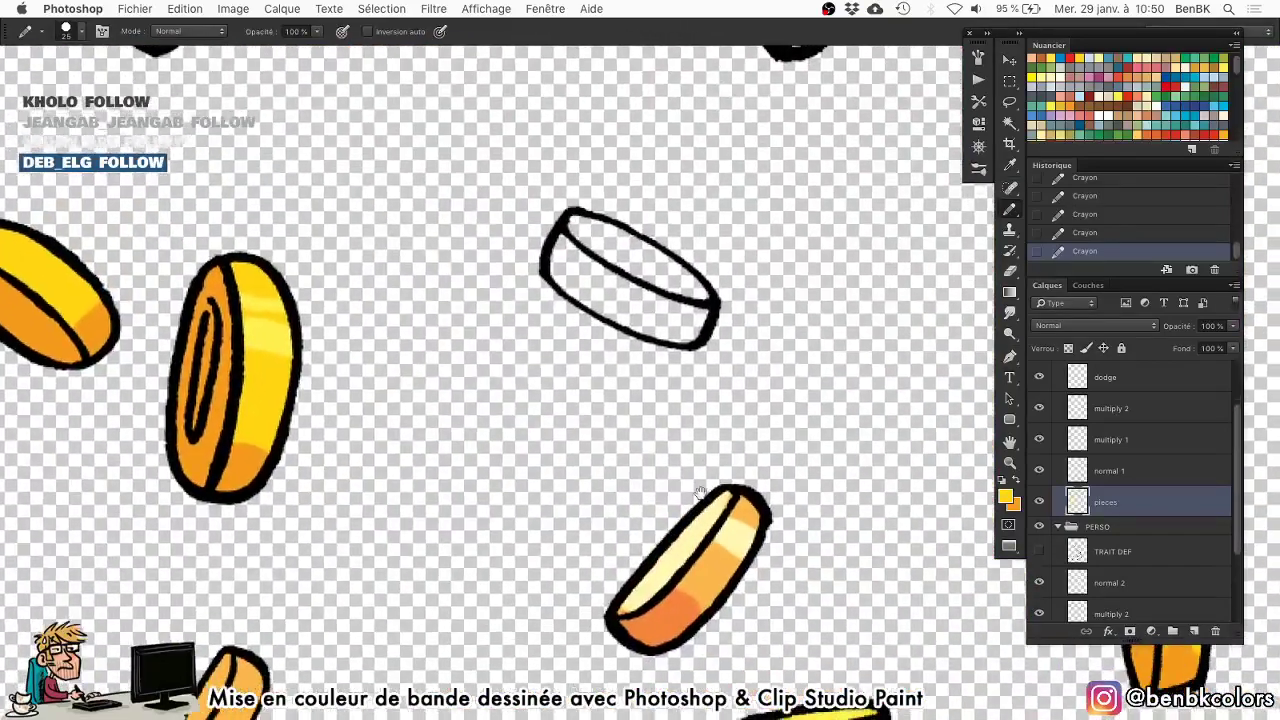
mouse_move(592, 253)
mouse_down()
mouse_move(575, 225)
mouse_move(563, 254)
mouse_move(688, 318)
mouse_move(695, 287)
mouse_move(604, 233)
mouse_move(692, 299)
mouse_up()
Fill the wide uncoloured coin near the tall holed coin with light orange.
drag(674, 199, 615, 416)
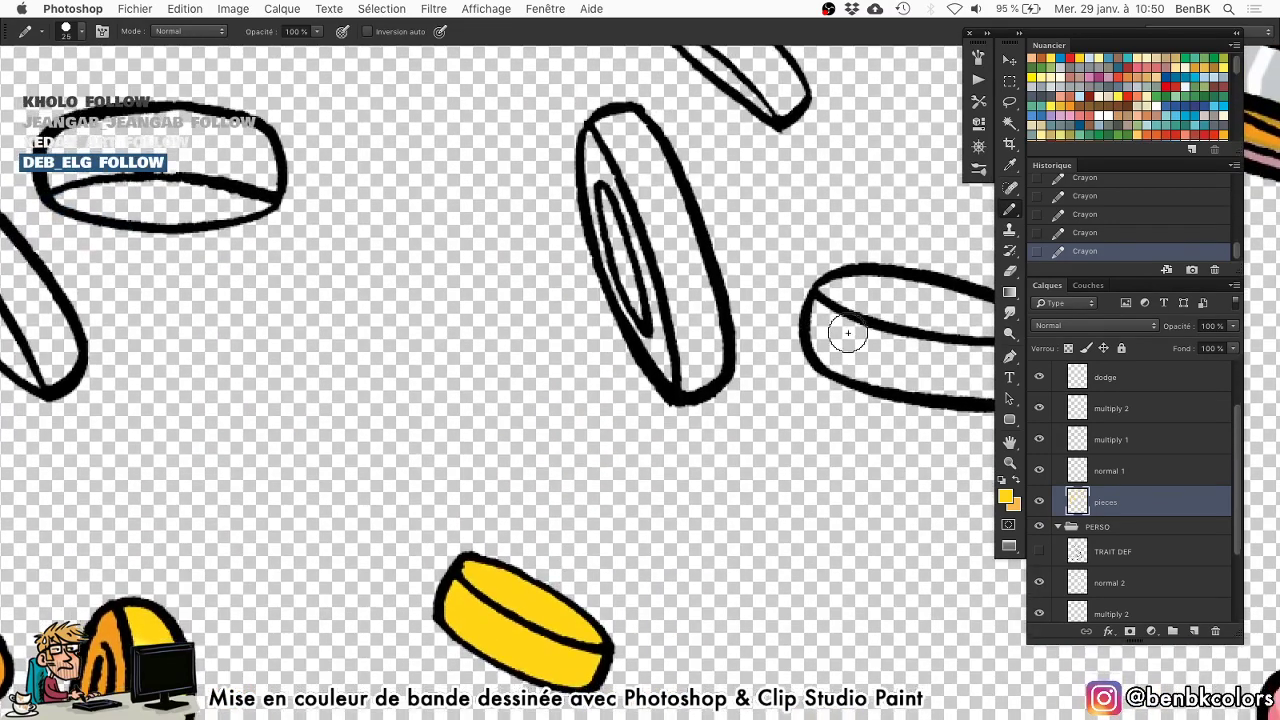
mouse_move(830, 331)
mouse_down()
mouse_move(562, 275)
mouse_move(588, 282)
mouse_move(584, 240)
mouse_move(646, 237)
mouse_move(749, 266)
mouse_move(777, 286)
mouse_move(775, 313)
mouse_move(709, 320)
mouse_move(595, 283)
mouse_move(726, 289)
mouse_move(603, 288)
mouse_up()
scroll(668, 311, up, 5)
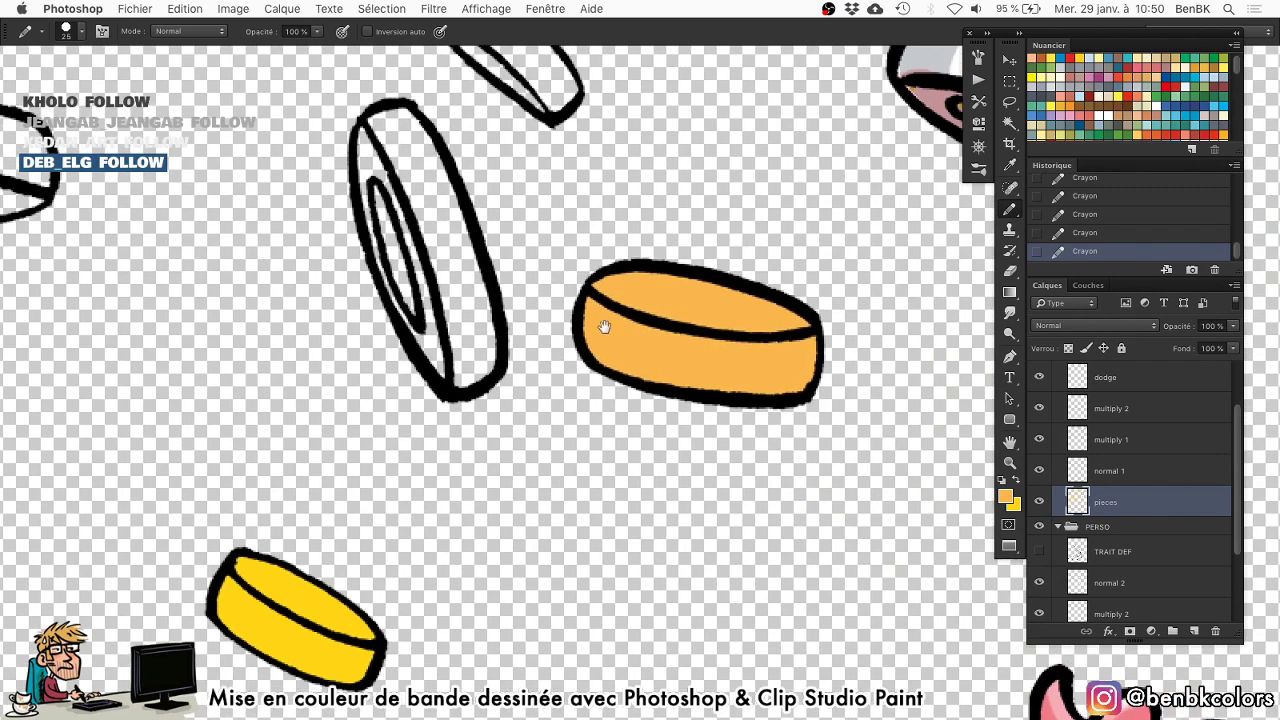
Fill the tall holed coin and the small slanted coin just above it with yellow.
mouse_move(490, 440)
mouse_down()
mouse_move(432, 340)
mouse_move(459, 410)
mouse_up()
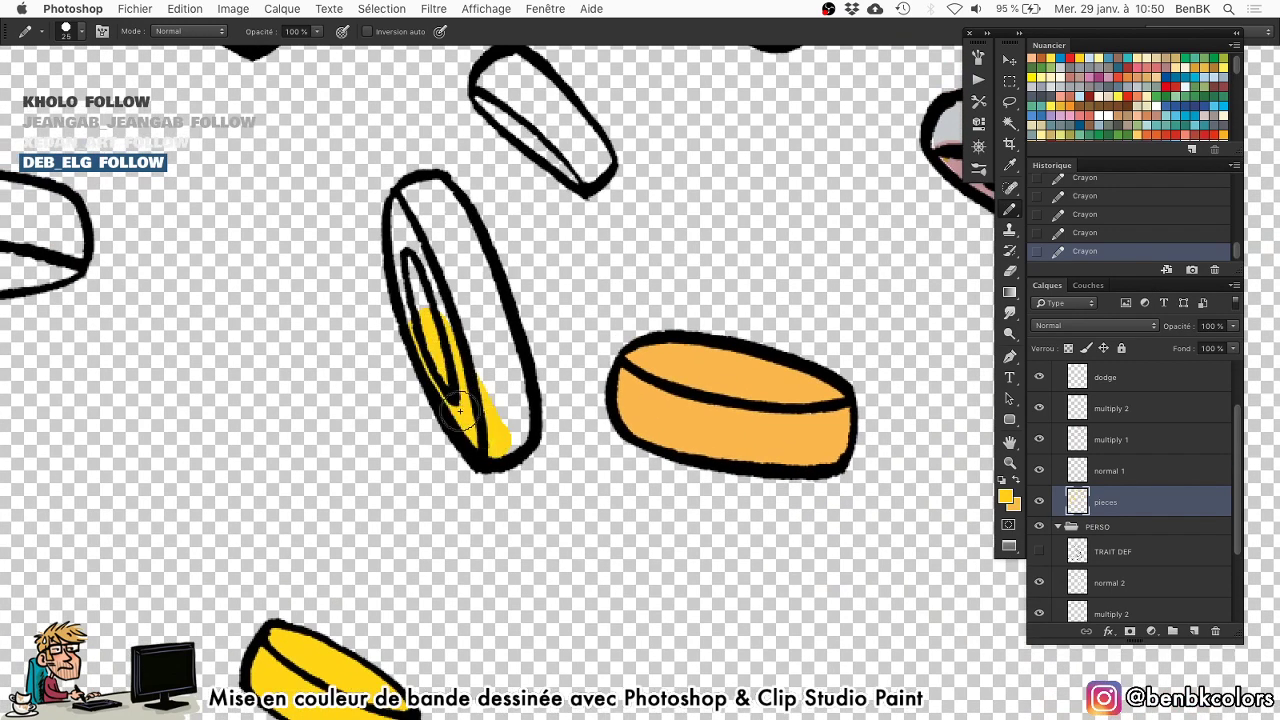
mouse_move(418, 290)
mouse_down()
mouse_move(405, 208)
mouse_move(425, 199)
mouse_move(486, 334)
mouse_move(506, 419)
mouse_move(436, 225)
mouse_move(480, 410)
mouse_up()
drag(489, 271, 630, 454)
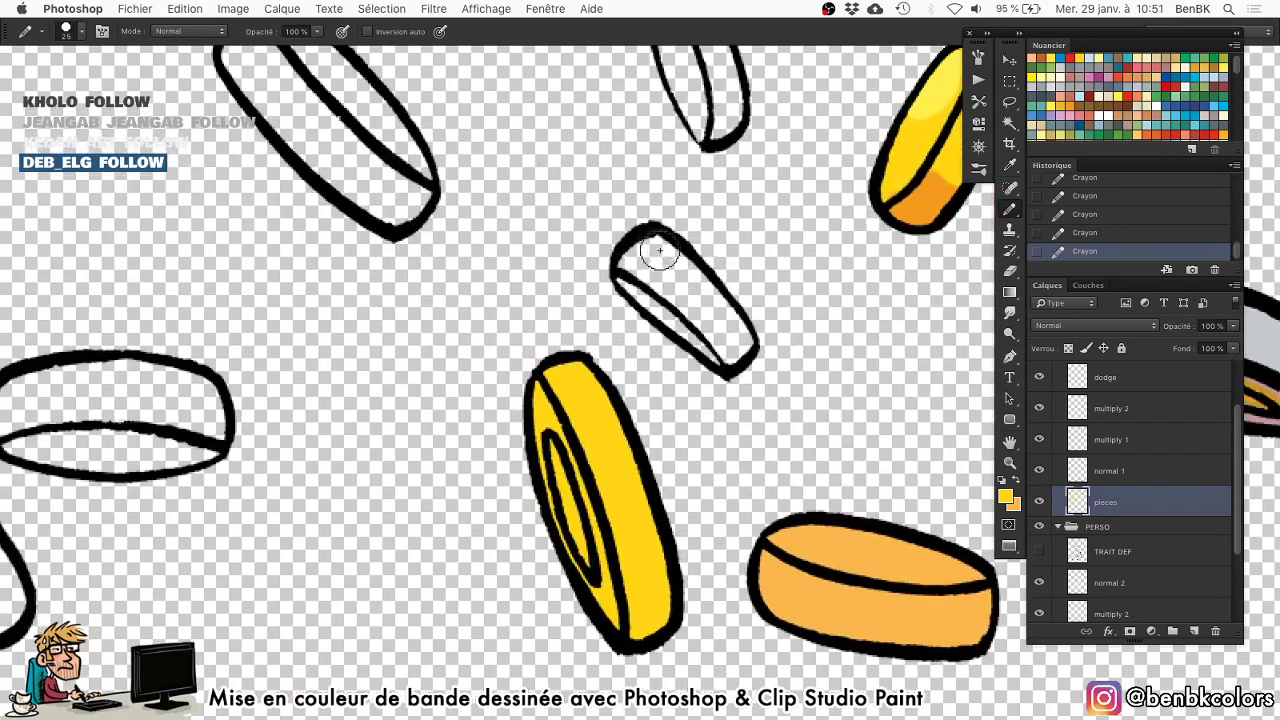
mouse_move(660, 251)
mouse_down()
mouse_move(637, 285)
mouse_move(724, 348)
mouse_move(662, 261)
mouse_up()
Switch to the light orange and fill the slim upright coin above the small yellow coin.
drag(645, 408, 609, 626)
key(x)
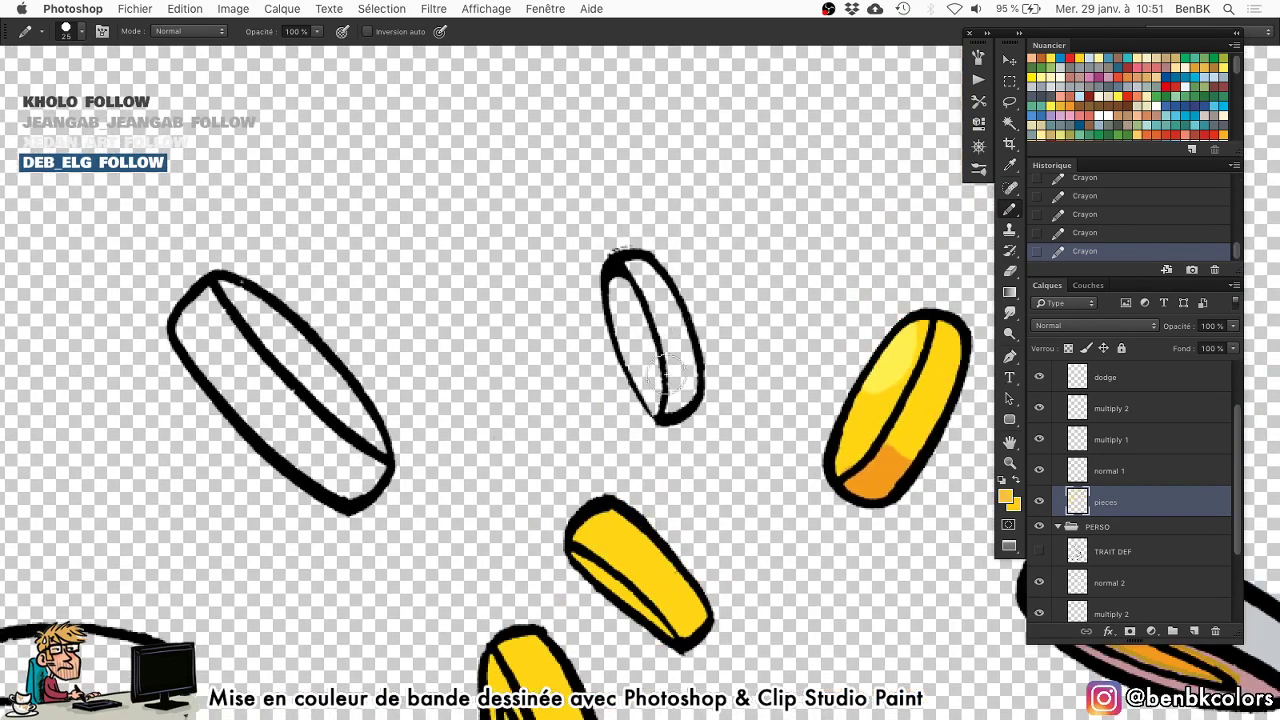
mouse_move(668, 398)
mouse_down()
mouse_move(634, 327)
mouse_move(632, 278)
mouse_move(663, 321)
mouse_move(668, 397)
mouse_up()
Fill the long slanted coin beside the slim orange one with yellow using a 43 px pencil.
drag(535, 435, 683, 305)
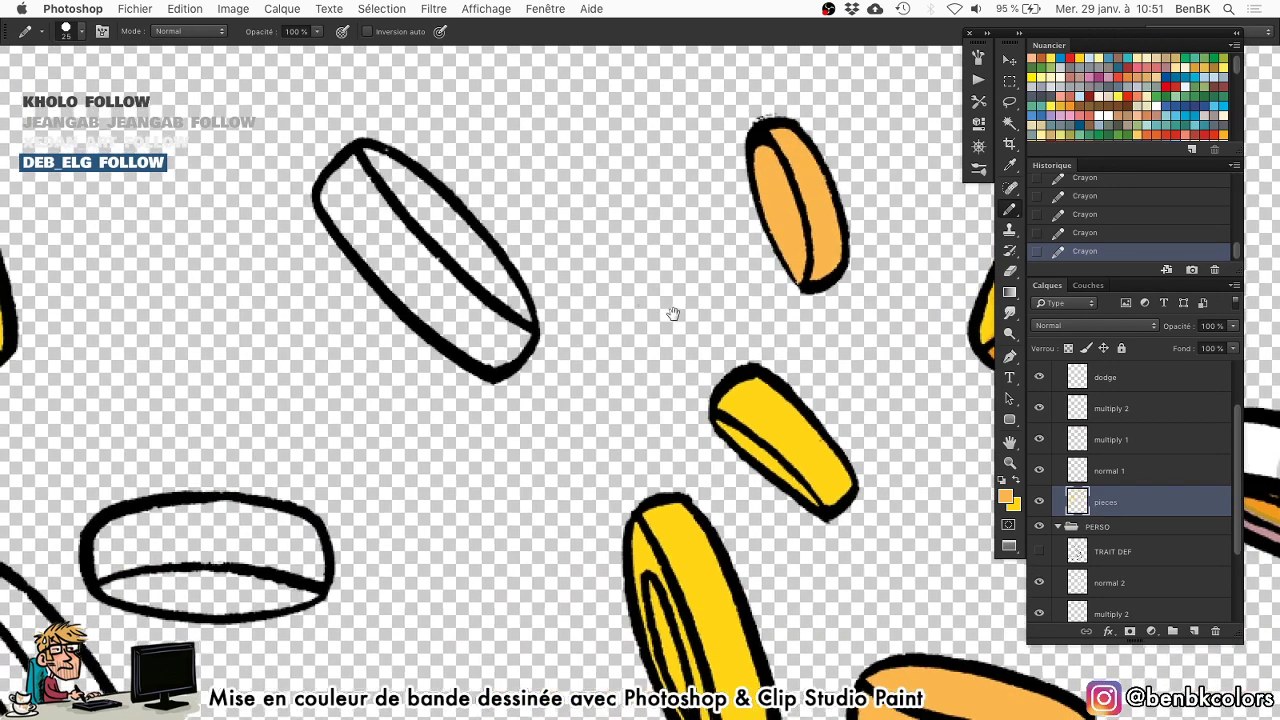
key(bracketright)
key(bracketright)
mouse_move(369, 184)
mouse_down()
mouse_move(420, 270)
mouse_move(379, 222)
mouse_move(397, 255)
mouse_move(500, 342)
mouse_move(479, 288)
mouse_move(395, 195)
mouse_up()
Using a 35 px pencil, fill the slim slanted coin with light orange and the wide coin beside it with yellow.
drag(496, 270, 795, 86)
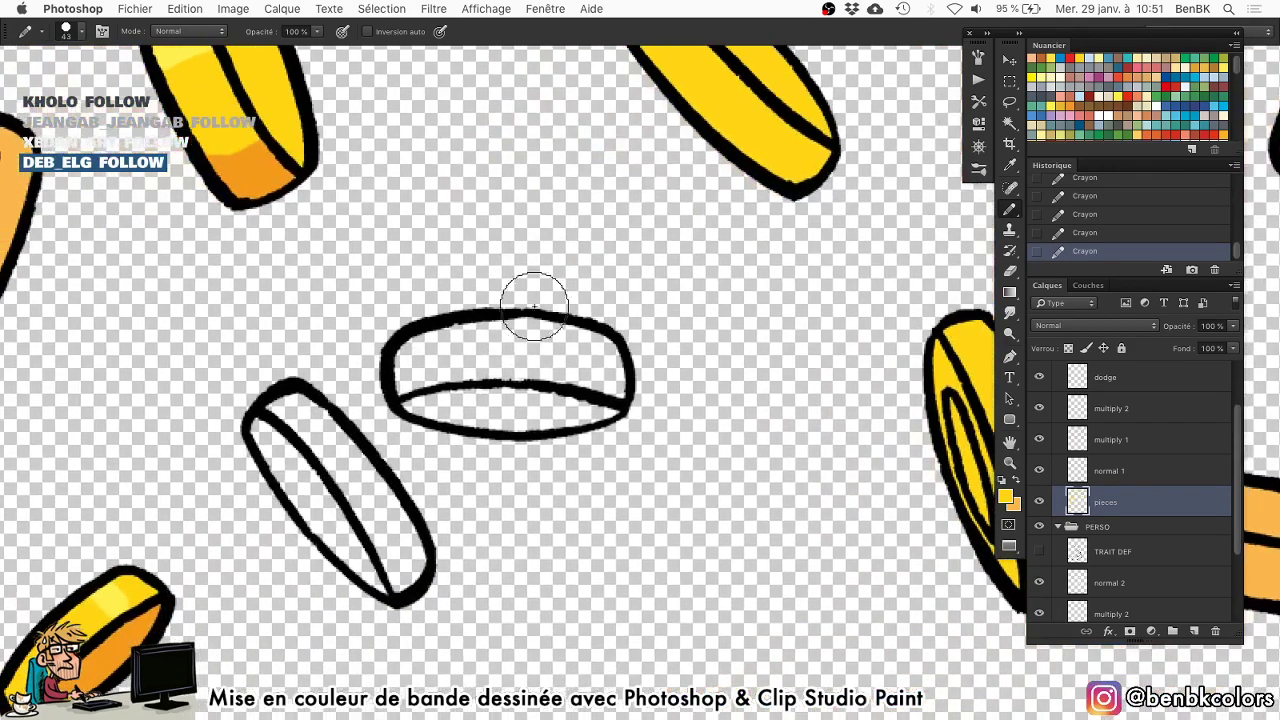
key(x)
key(bracketleft)
key(bracketleft)
mouse_move(292, 420)
mouse_down()
mouse_move(303, 476)
mouse_move(362, 541)
mouse_move(328, 510)
mouse_move(400, 568)
mouse_move(297, 422)
mouse_up()
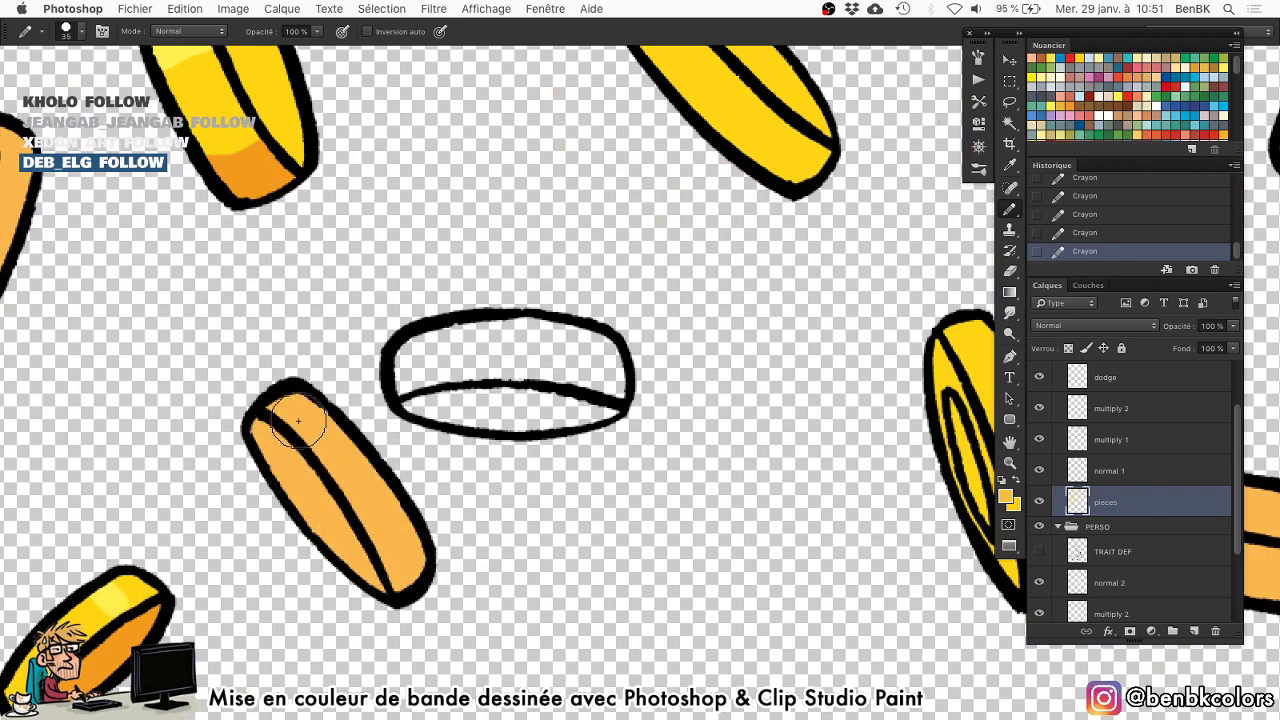
key(x)
mouse_move(436, 396)
mouse_down()
mouse_move(412, 359)
mouse_move(553, 351)
mouse_move(522, 344)
mouse_move(595, 358)
mouse_move(587, 397)
mouse_move(451, 382)
mouse_move(475, 402)
mouse_move(549, 400)
mouse_up()
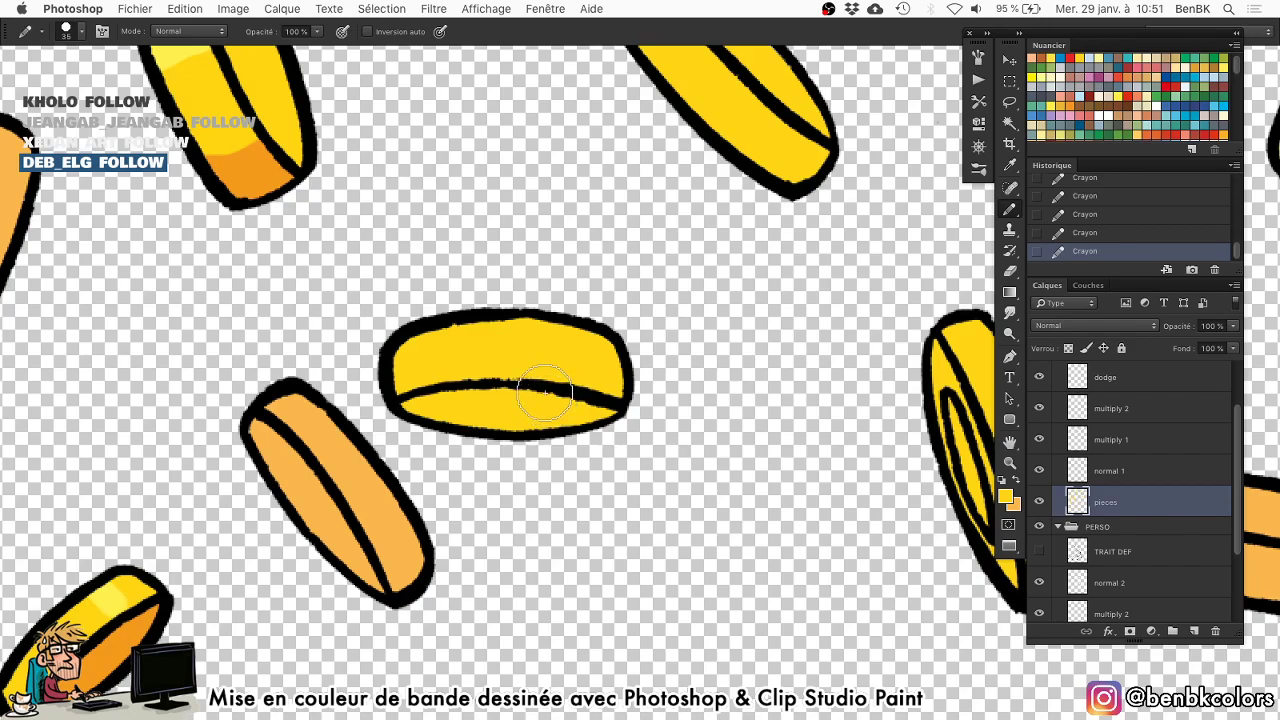
Sample a silver coin's grey, lock the layer's transparency and recolour the tall and upright holed coins grey with a 111 px pencil.
drag(688, 327, 424, 359)
drag(553, 373, 500, 358)
drag(749, 402, 614, 423)
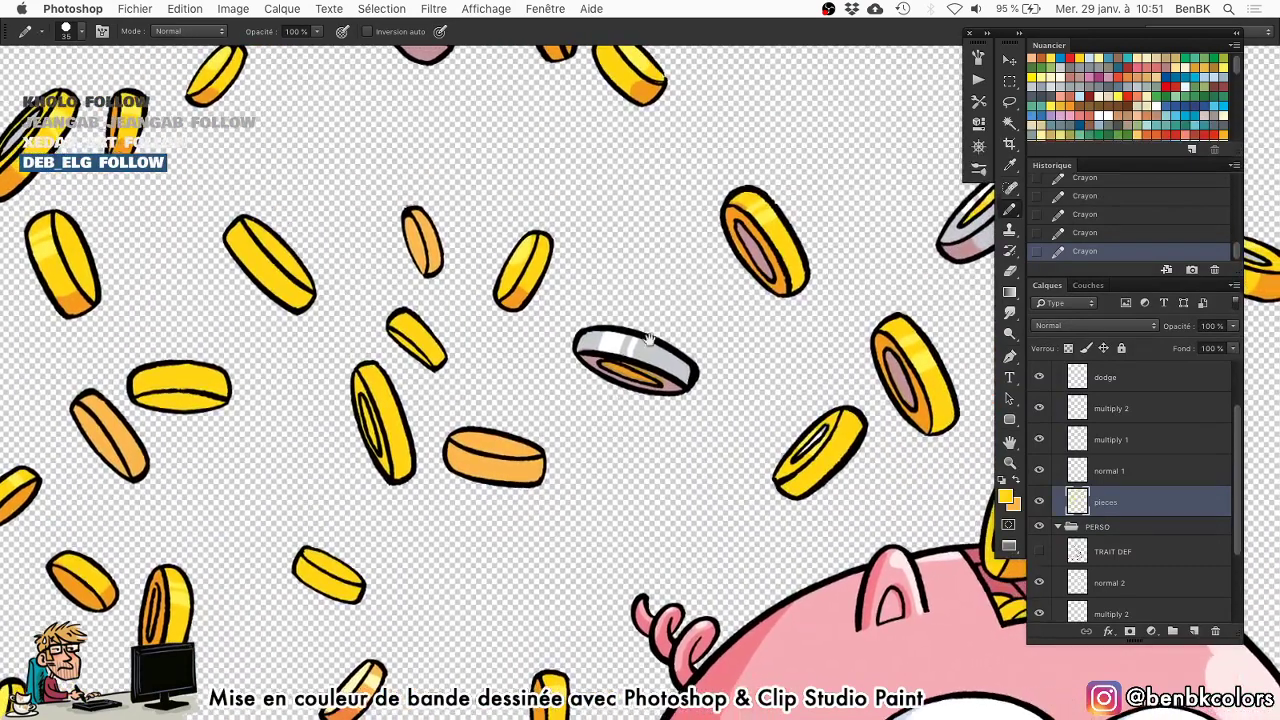
drag(676, 309, 368, 362)
alt+click(638, 296)
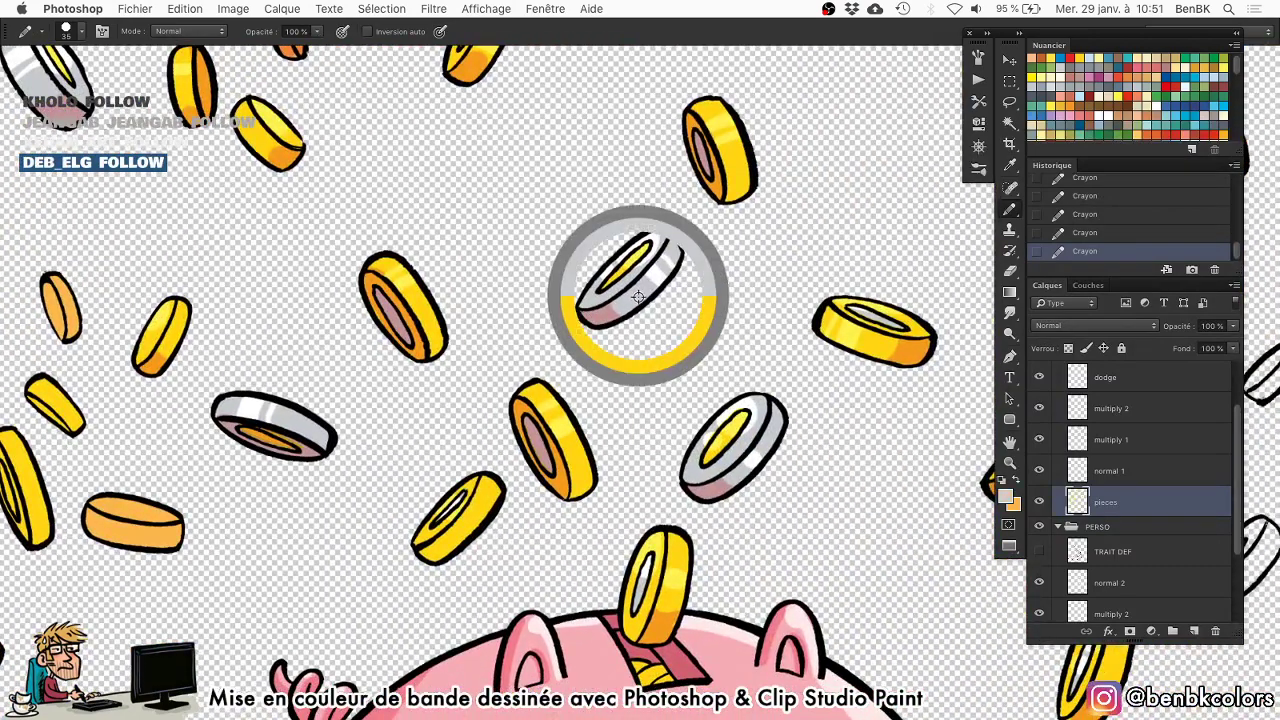
mouse_move(421, 431)
mouse_down()
mouse_move(547, 369)
mouse_move(913, 251)
mouse_up()
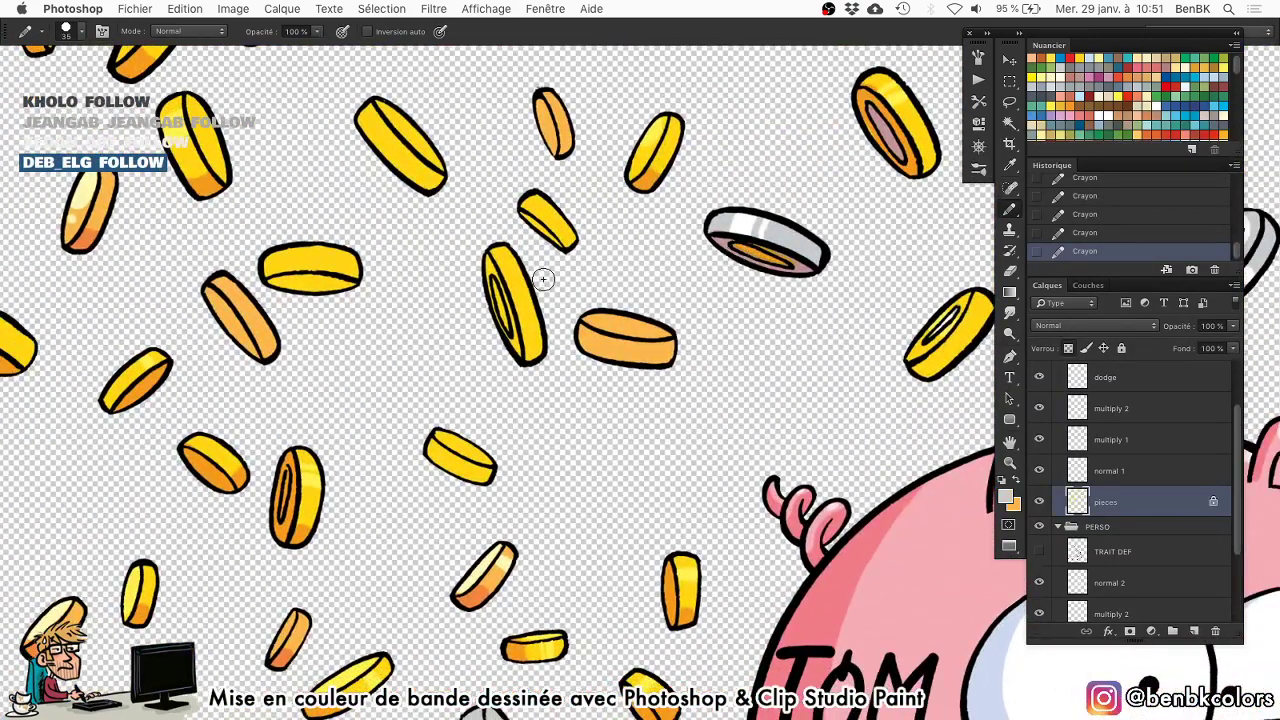
drag(545, 304, 583, 304)
mouse_move(502, 259)
mouse_down()
mouse_move(522, 366)
mouse_move(481, 377)
mouse_move(493, 381)
mouse_up()
drag(335, 478, 345, 525)
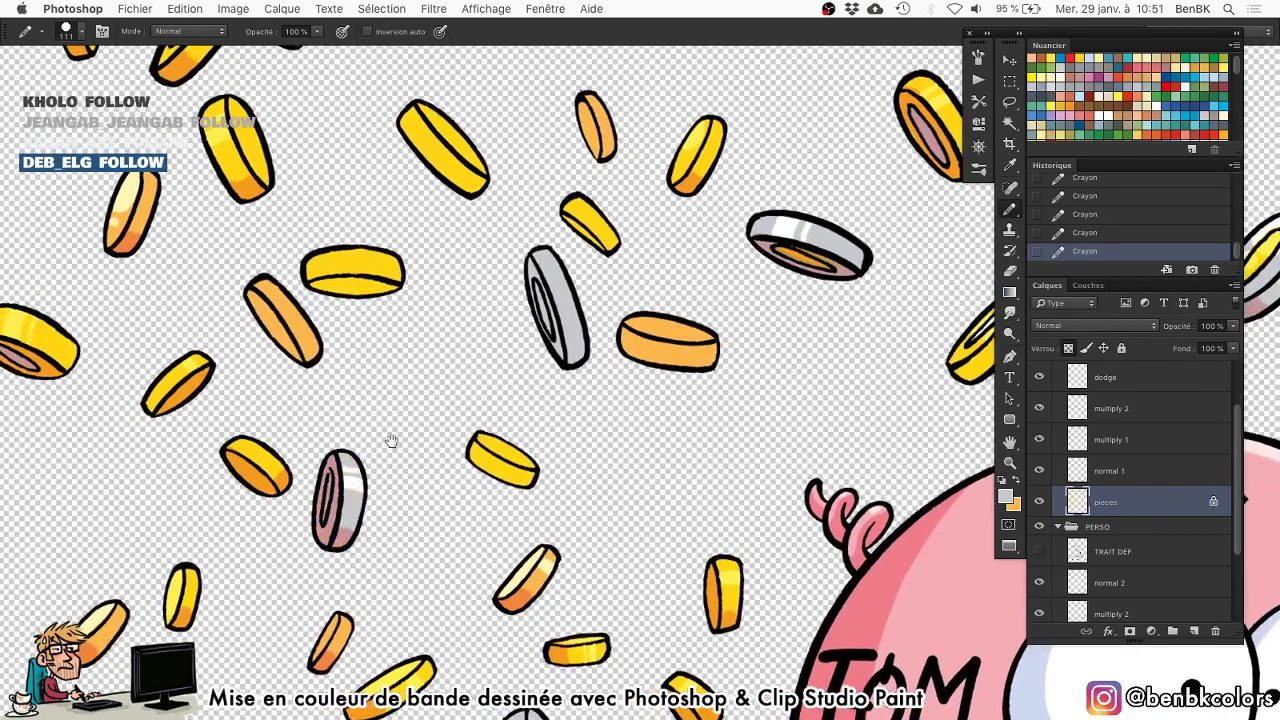
Sample a gold coin's yellow, try filling the uncoloured holed coin above the pig's hand with transparency unlocked, and undo the stroke.
drag(416, 354, 508, 424)
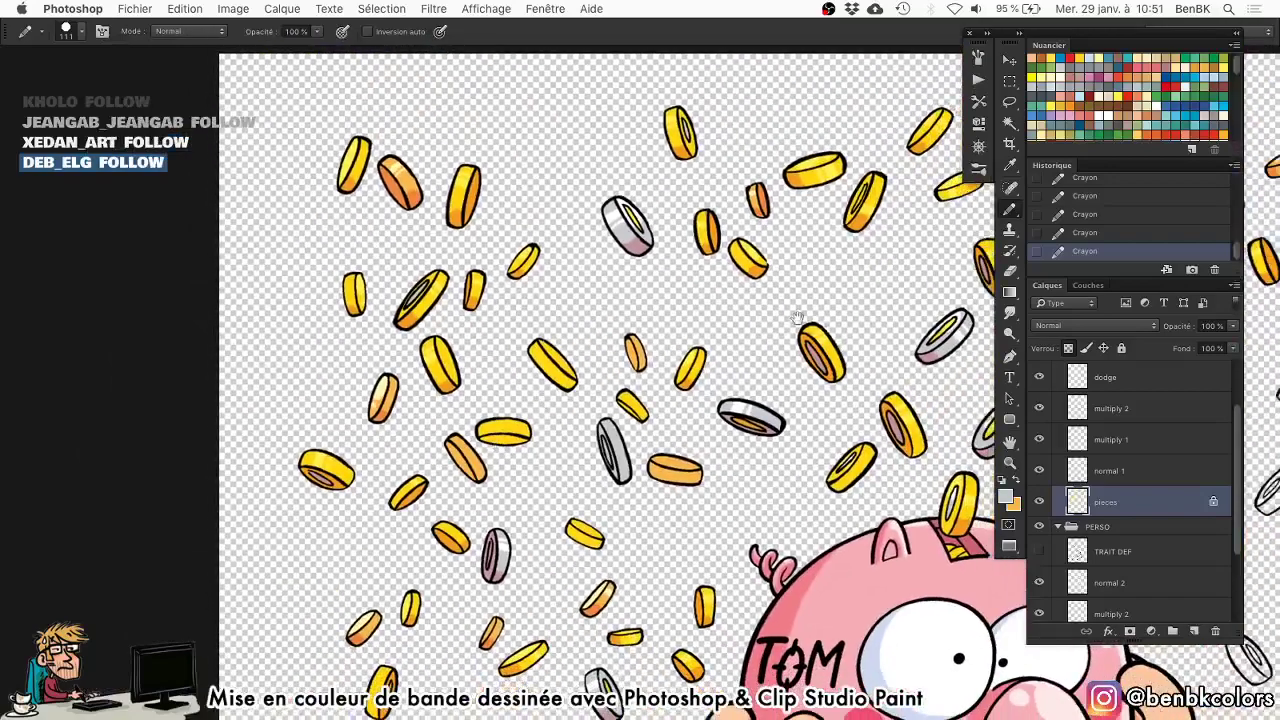
drag(797, 318, 626, 280)
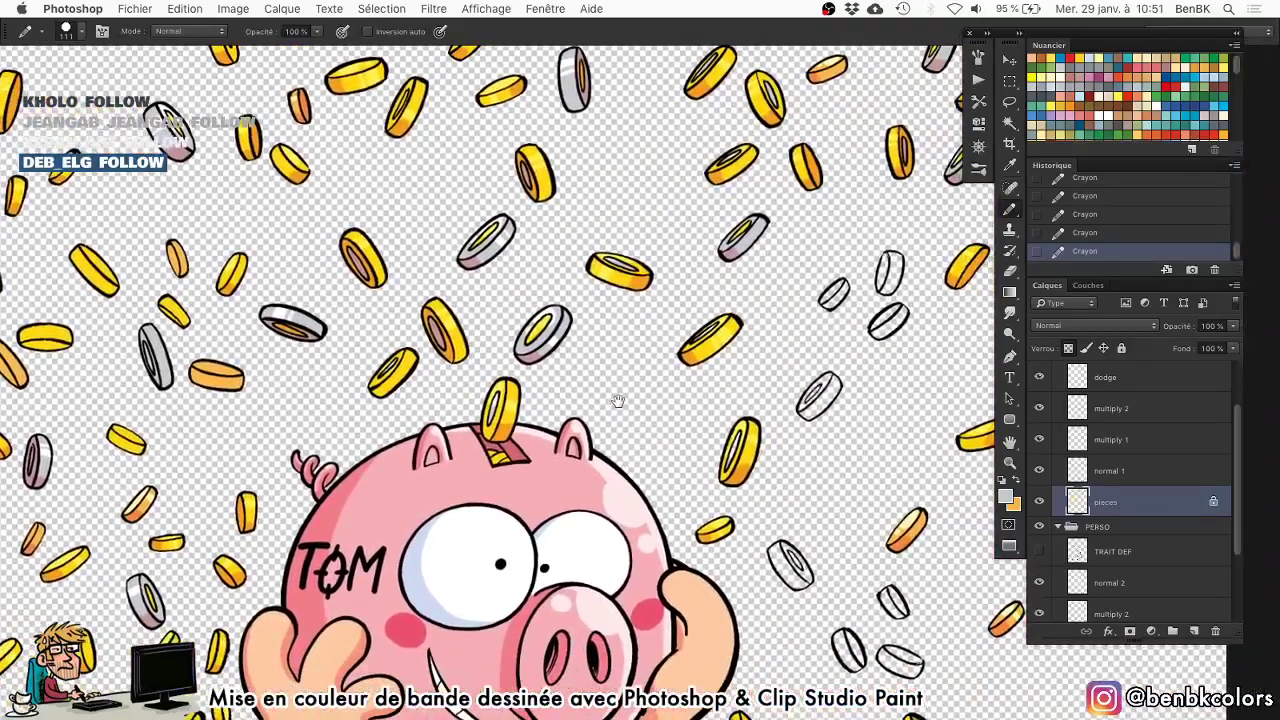
alt+click(616, 271)
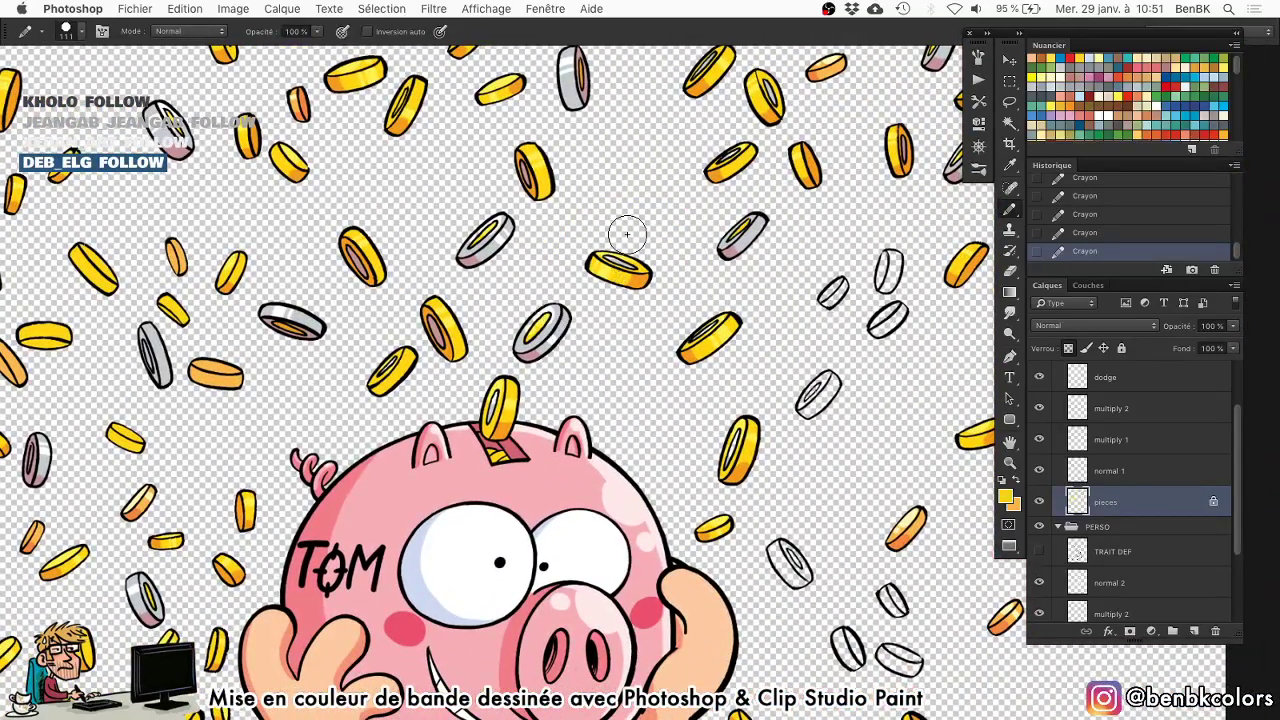
drag(881, 331, 935, 331)
key([)
key([)
key([)
key([)
key([)
key([)
key([)
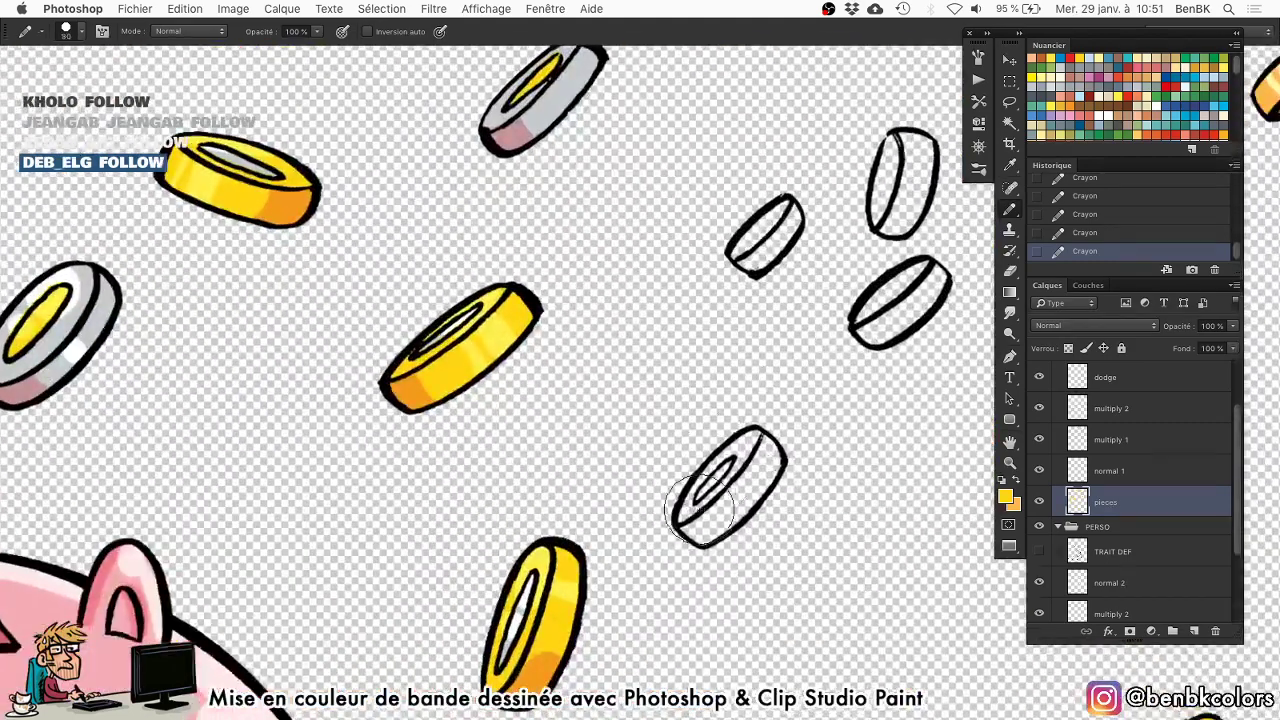
drag(688, 532, 764, 488)
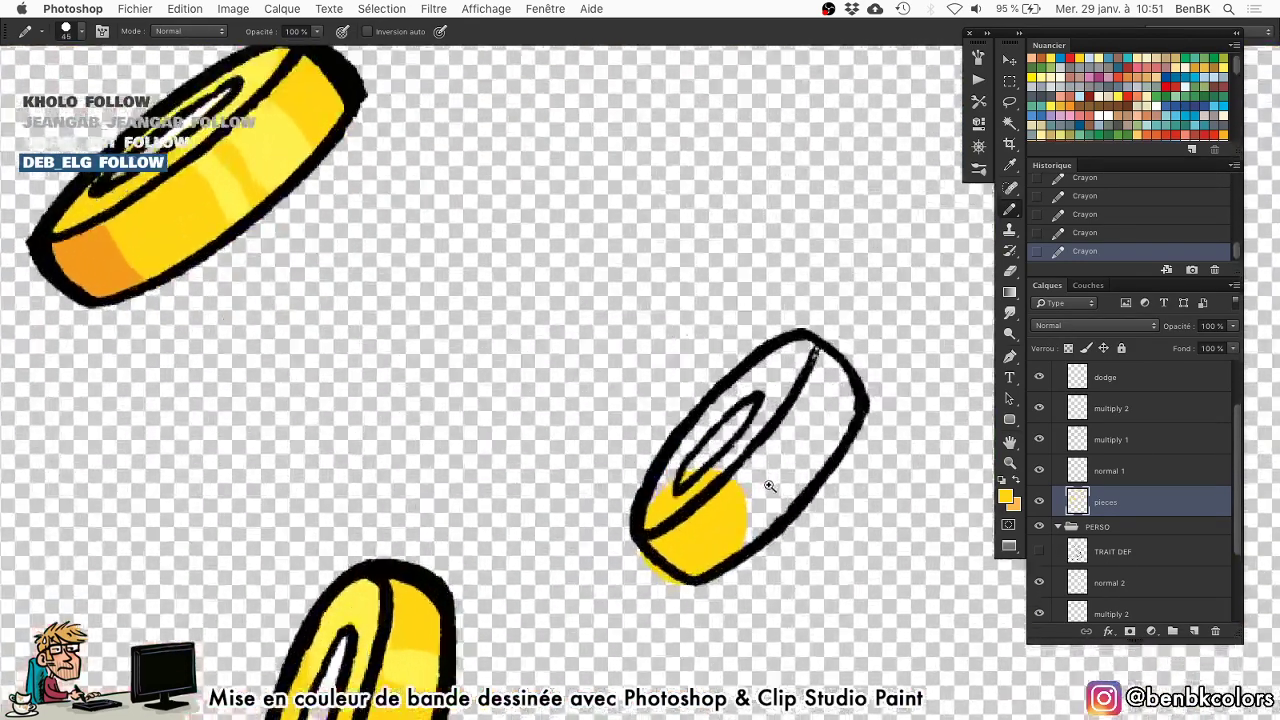
key(super+z)
Sample a silver coin's grey to fill the uncoloured holed coin's body, and fill its centre with yellow.
scroll(694, 526, down, 4)
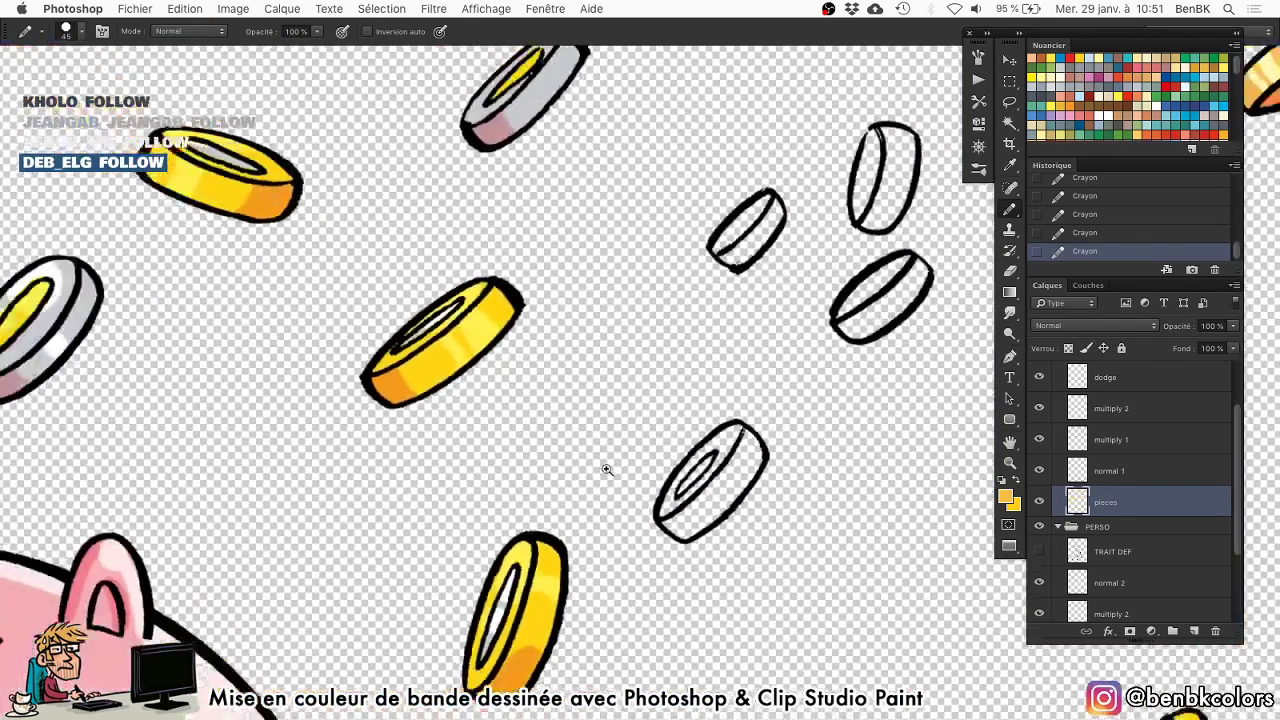
alt+click(562, 194)
scroll(704, 509, up, 4)
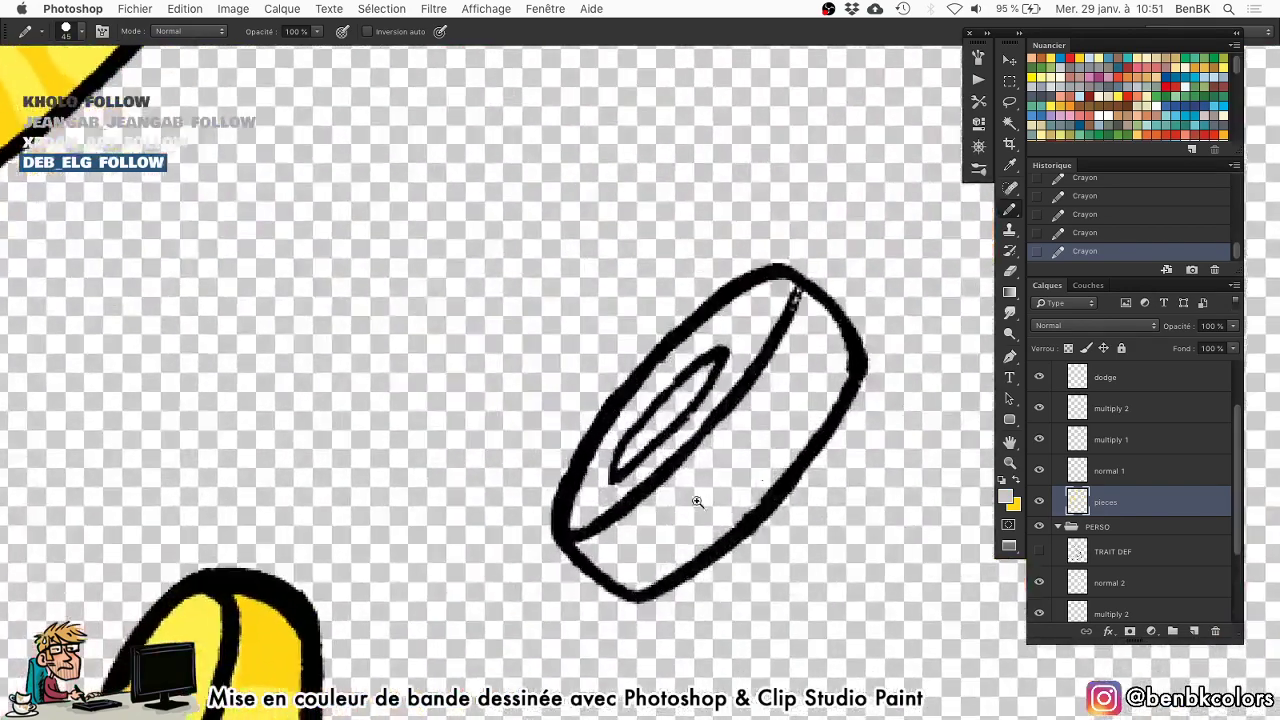
mouse_move(637, 533)
mouse_down()
mouse_move(639, 482)
mouse_move(709, 385)
mouse_move(762, 335)
mouse_move(800, 357)
mouse_move(667, 517)
mouse_move(699, 435)
mouse_move(650, 440)
mouse_up()
key(x)
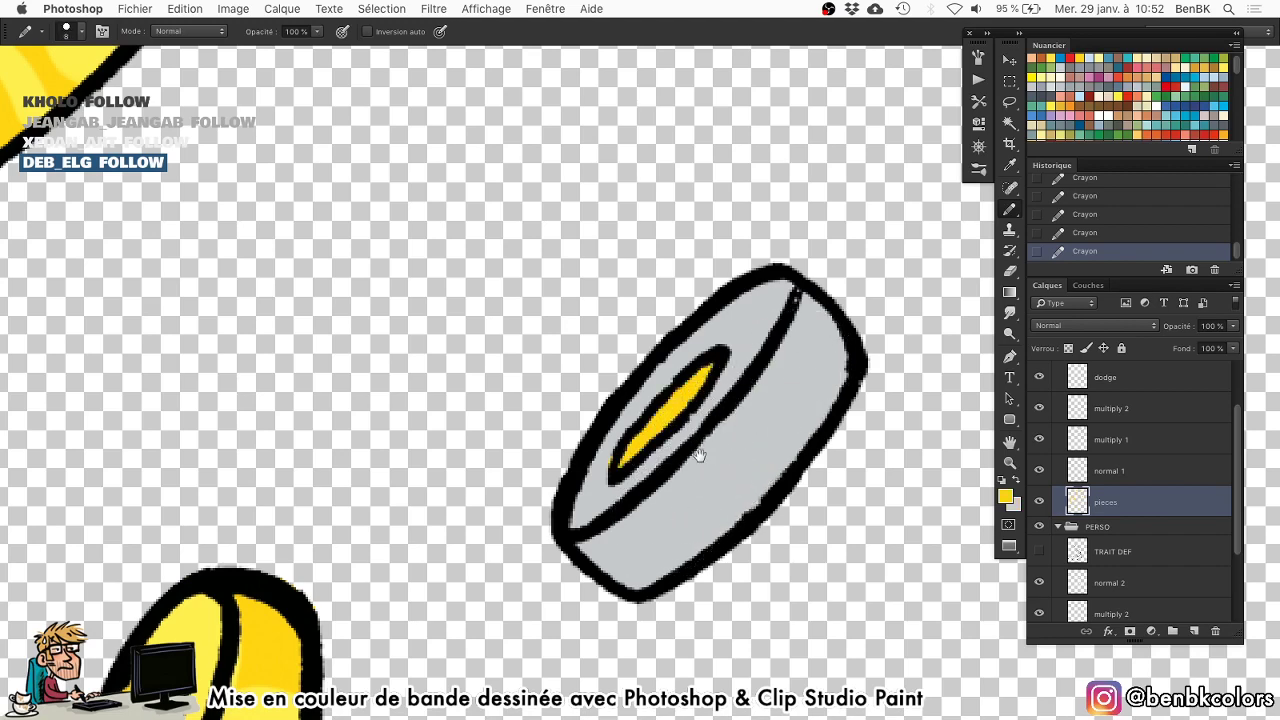
key(super+0)
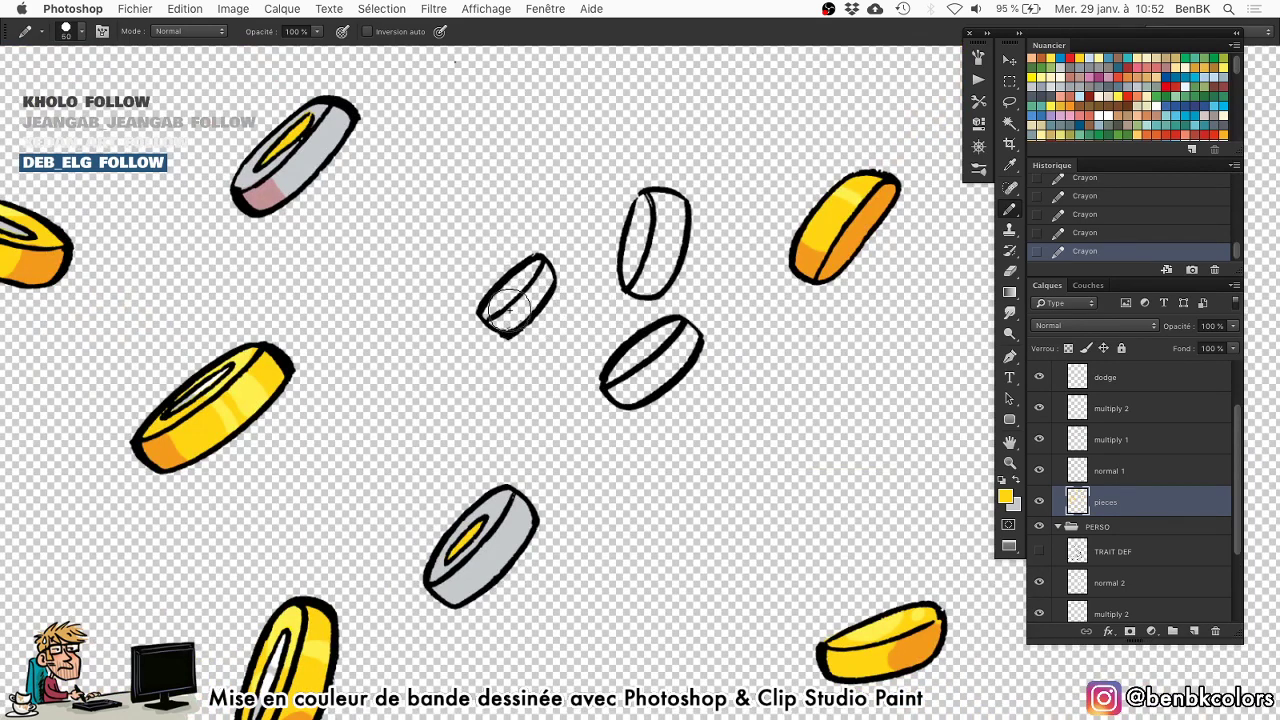
Fill the three uncoloured coins grouped beside the orange-edged coin with yellow, reducing the pencil to 40 px.
mouse_move(509, 306)
mouse_down()
mouse_move(534, 278)
mouse_move(520, 300)
mouse_up()
scroll(585, 271, right, 1)
key(bracketleft)
mouse_move(643, 280)
mouse_down()
mouse_move(652, 207)
mouse_move(667, 209)
mouse_move(652, 271)
mouse_up()
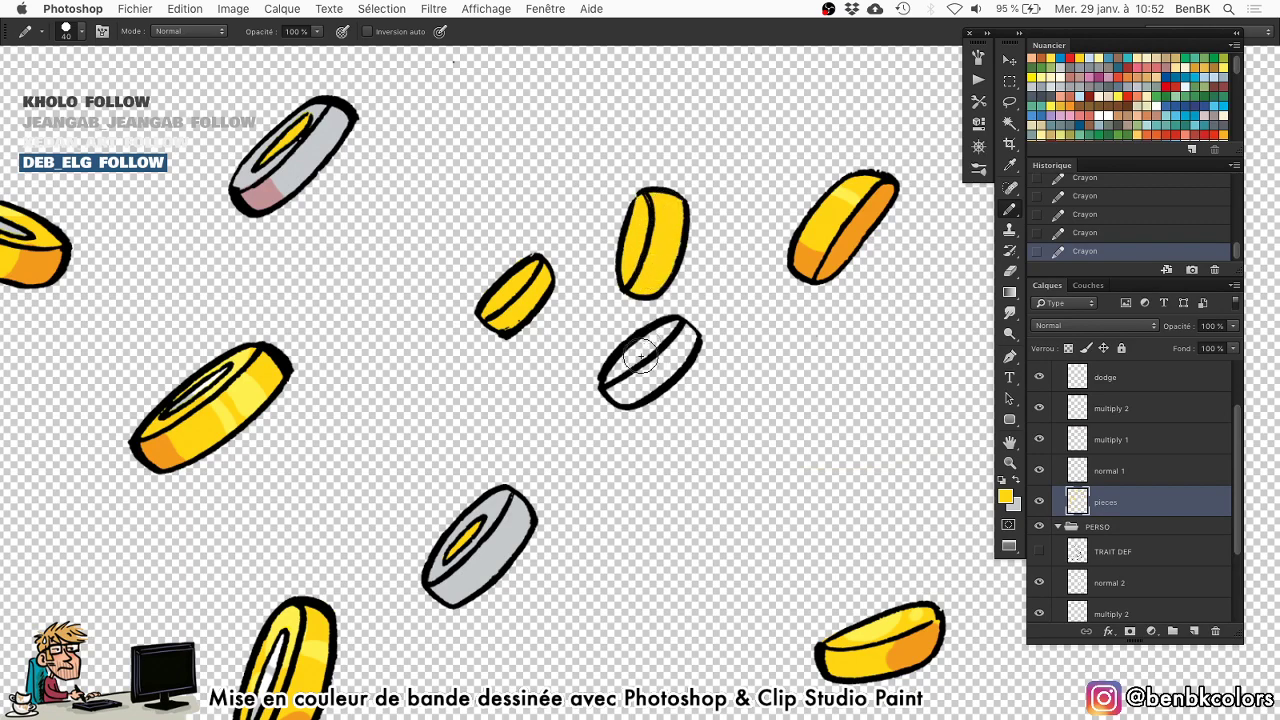
mouse_move(640, 356)
mouse_down()
mouse_move(618, 392)
mouse_move(677, 337)
mouse_move(636, 384)
mouse_move(620, 266)
mouse_move(536, 324)
mouse_up()
Fill the holed coin beside the pig's raised hand with grey, and its centre and the small nearby coin with yellow.
scroll(603, 479, up, 2)
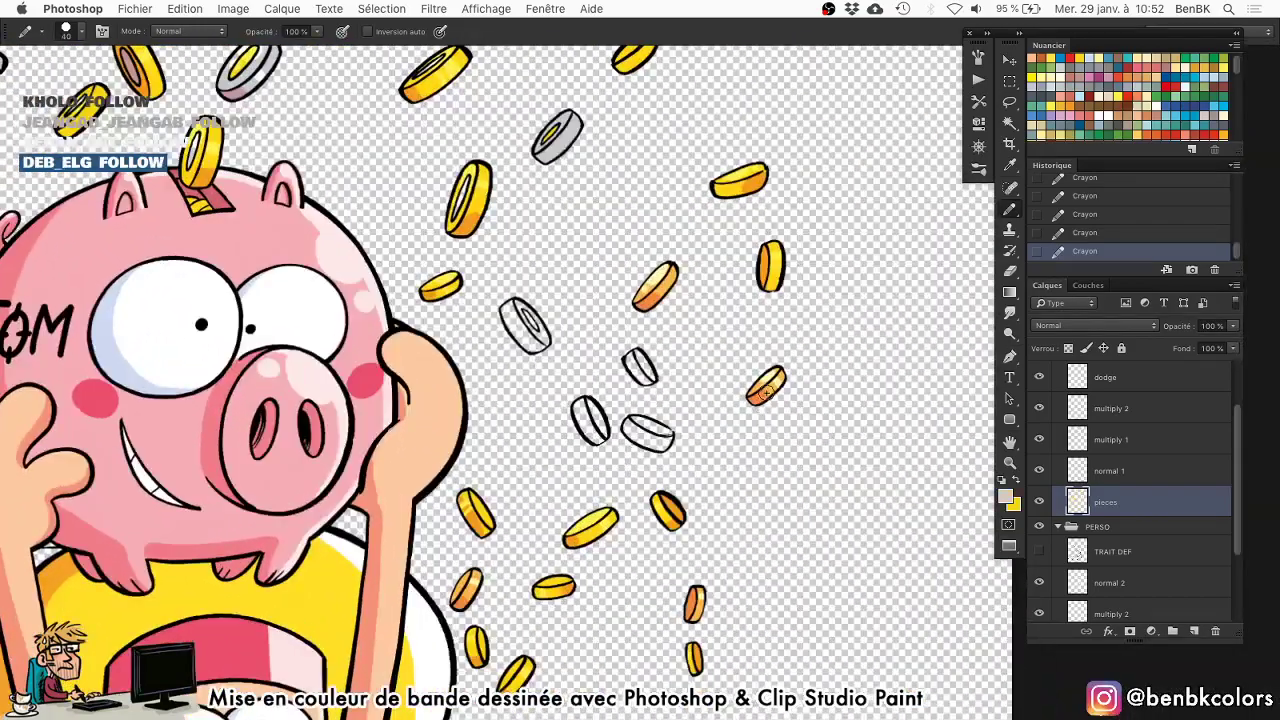
scroll(528, 338, up, 3)
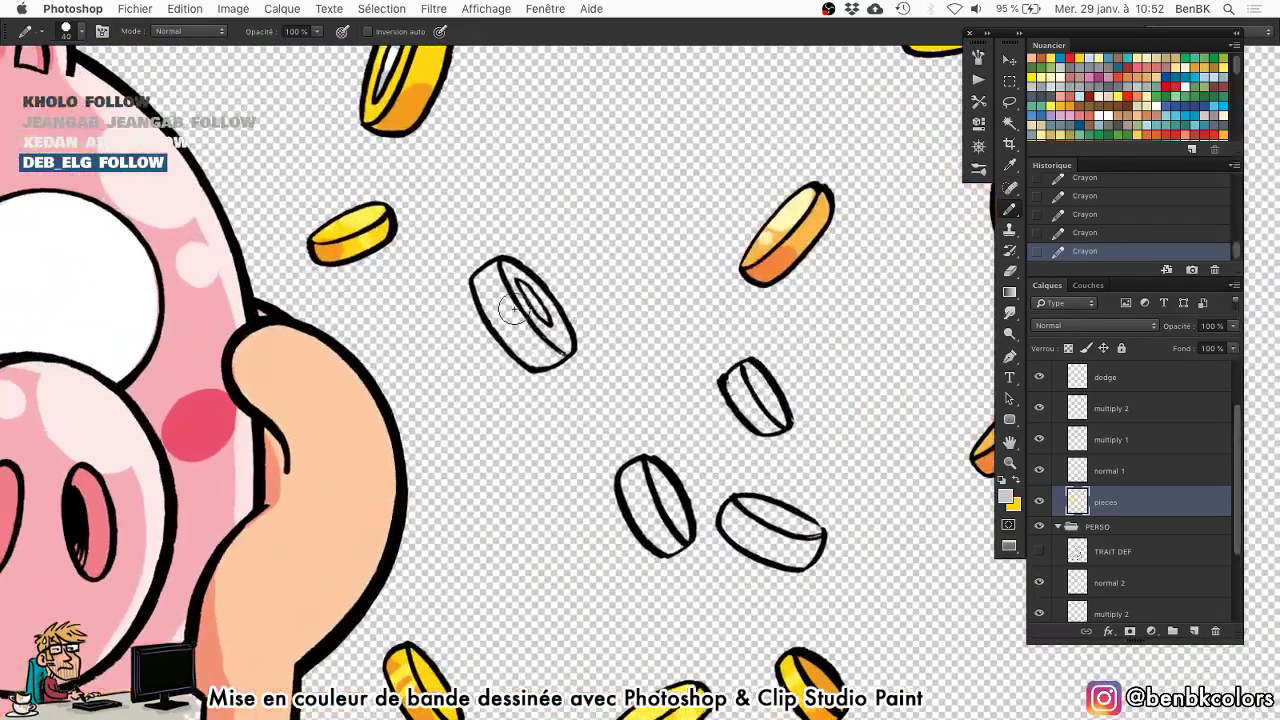
mouse_move(488, 283)
mouse_down()
mouse_move(540, 352)
mouse_move(555, 343)
mouse_move(510, 282)
mouse_up()
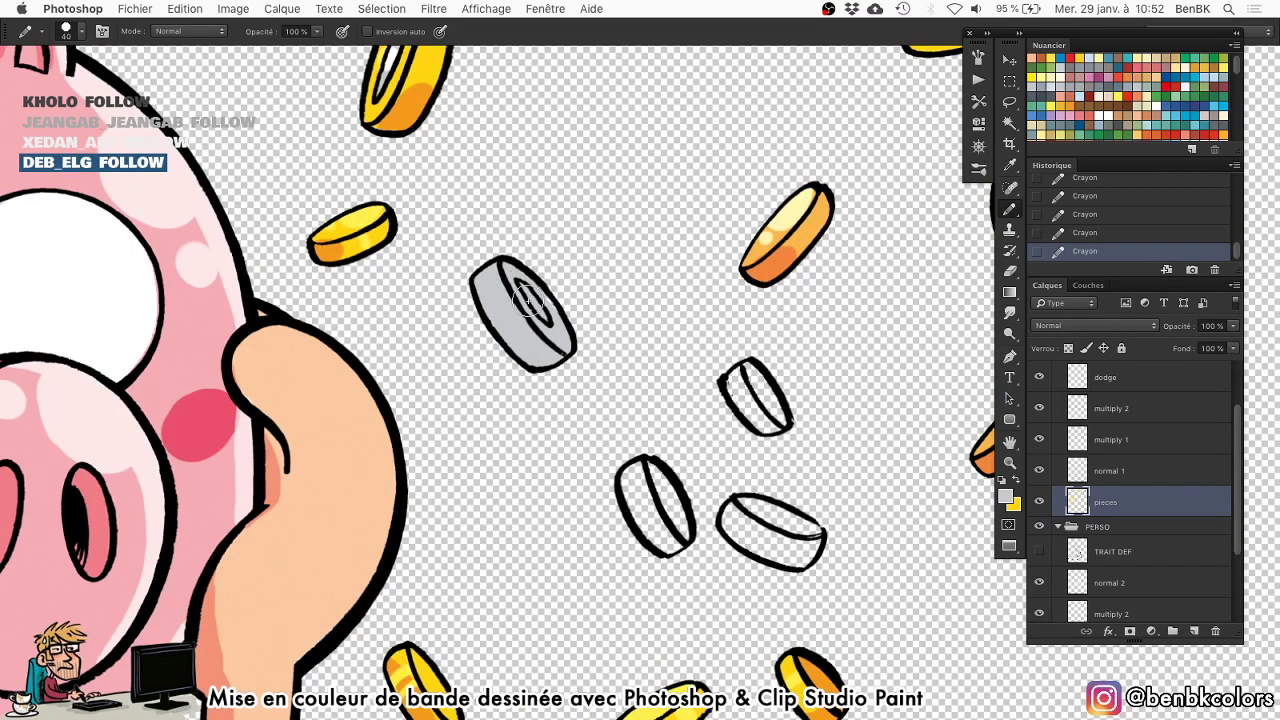
drag(574, 313, 550, 297)
key(x)
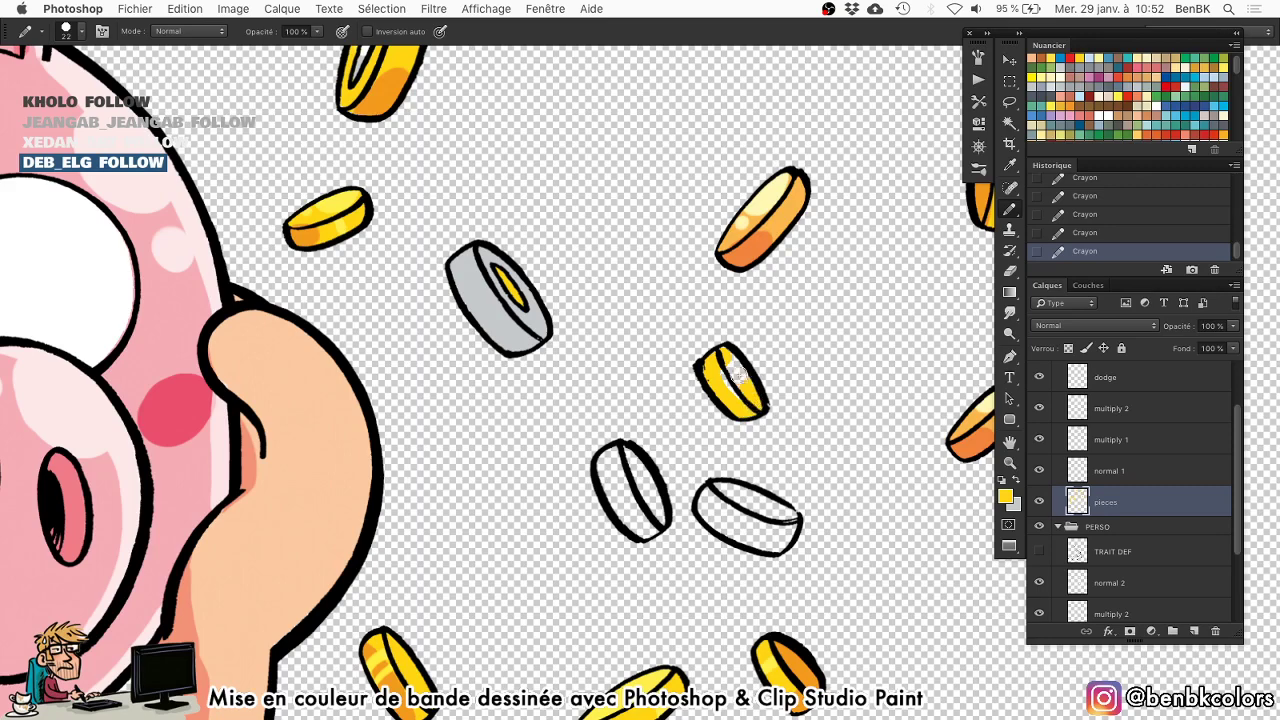
drag(853, 420, 850, 417)
Fill the wide uncoloured coin with light orange sampled from an orange coin, and the remaining slim coin beside it with yellow.
alt+click(975, 421)
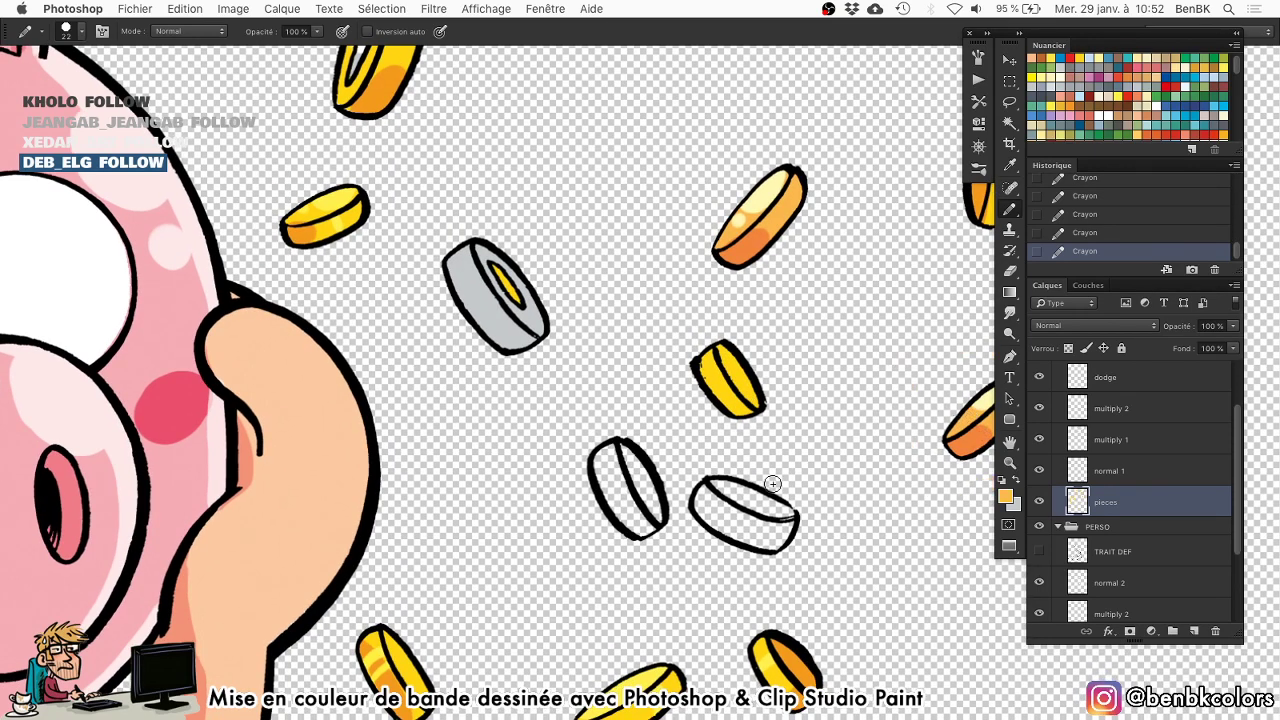
mouse_move(720, 519)
mouse_down()
mouse_move(771, 541)
mouse_move(788, 520)
mouse_move(718, 490)
mouse_move(730, 512)
mouse_move(773, 526)
mouse_move(720, 490)
mouse_up()
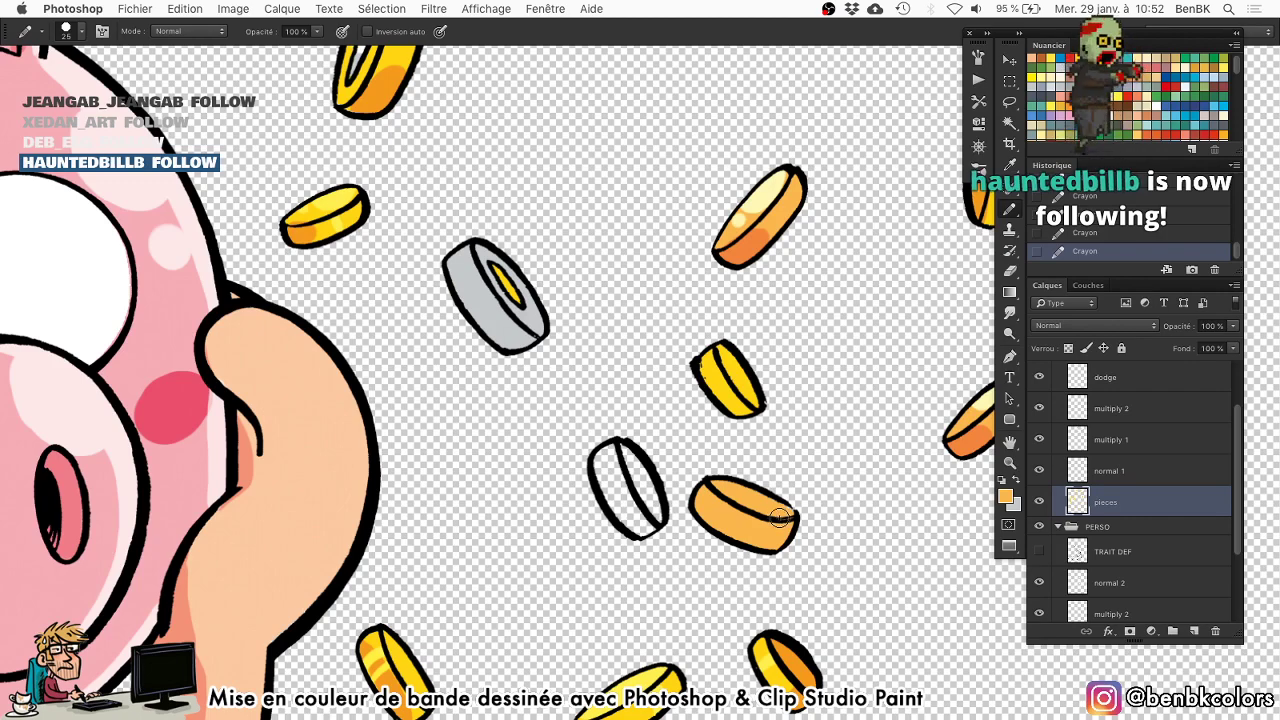
drag(777, 530, 720, 328)
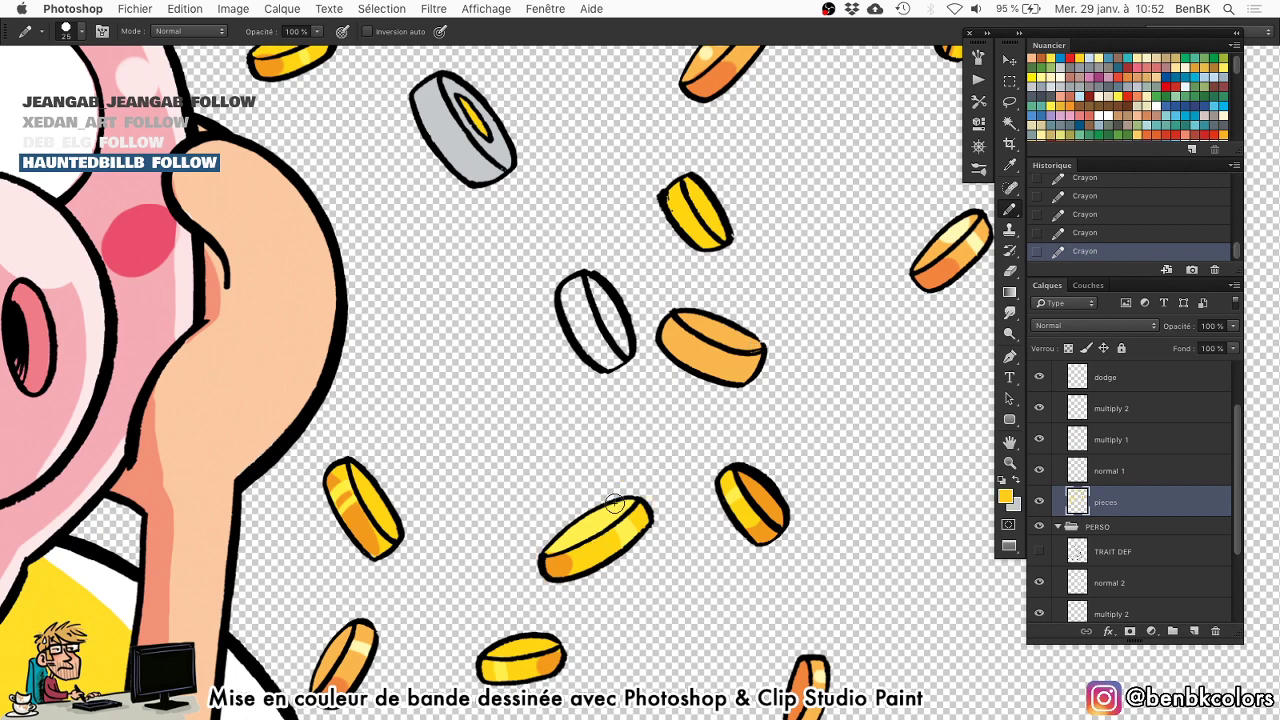
scroll(650, 300, up, 3)
mouse_move(620, 370)
mouse_down()
mouse_move(592, 407)
mouse_move(530, 322)
mouse_move(552, 366)
mouse_move(518, 293)
mouse_move(528, 258)
mouse_move(562, 278)
mouse_move(588, 332)
mouse_move(563, 272)
mouse_move(591, 375)
mouse_up()
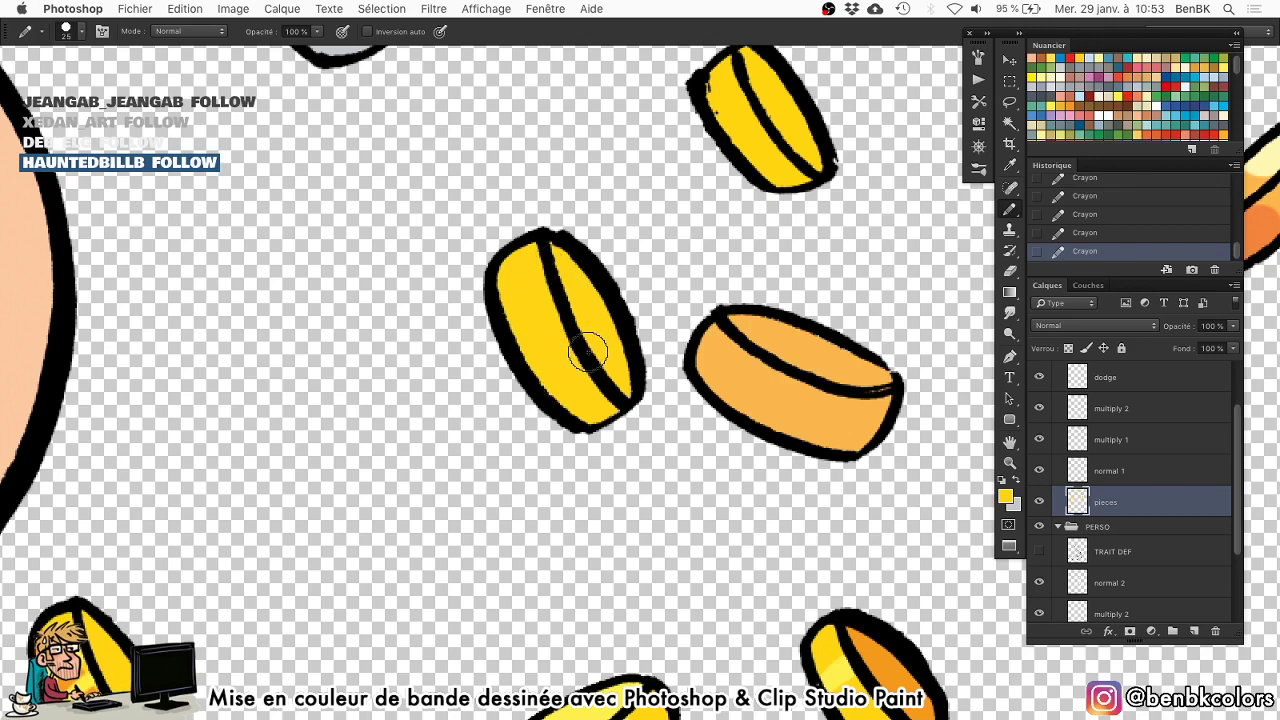
key(Tab)
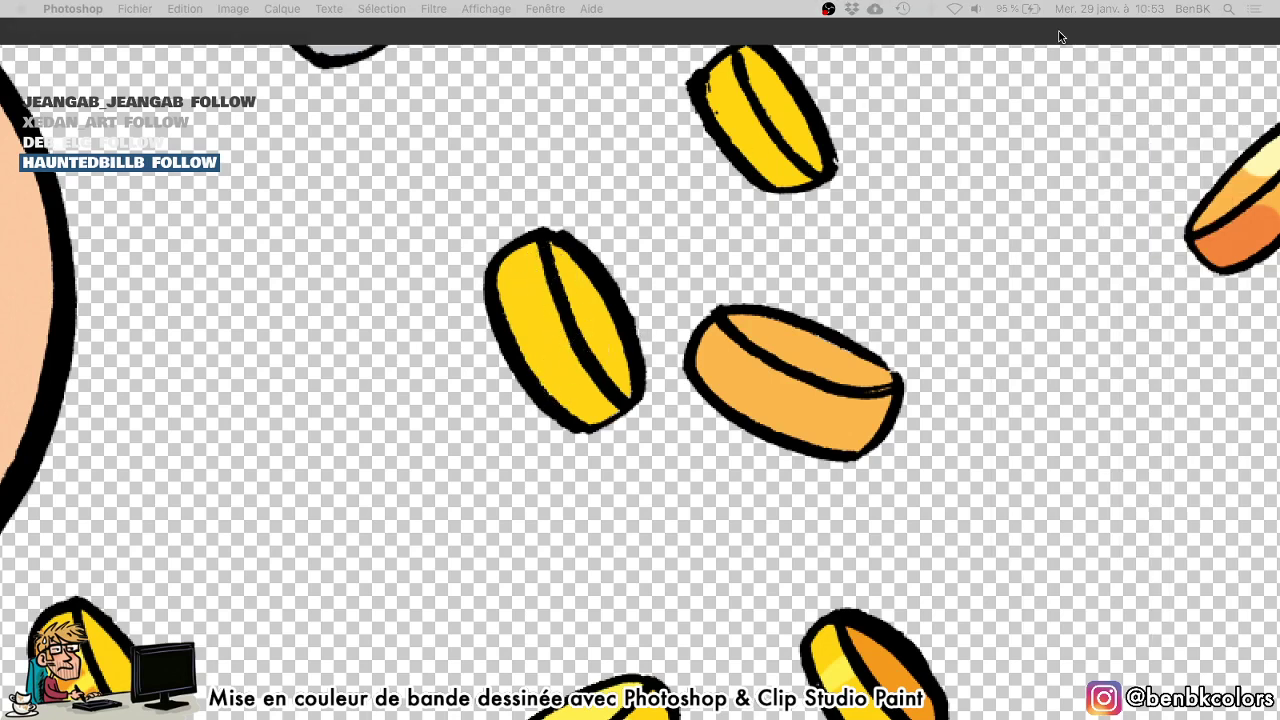
key(Tab)
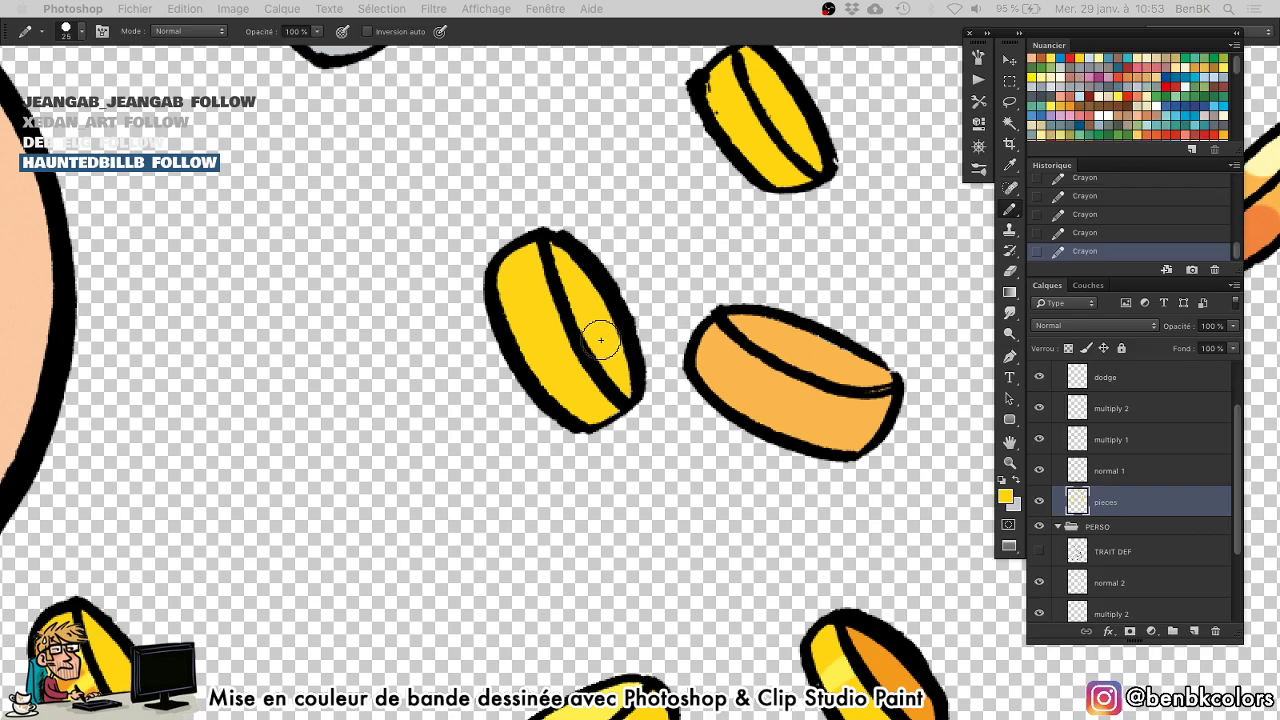
key(super+minus)
key(super+minus)
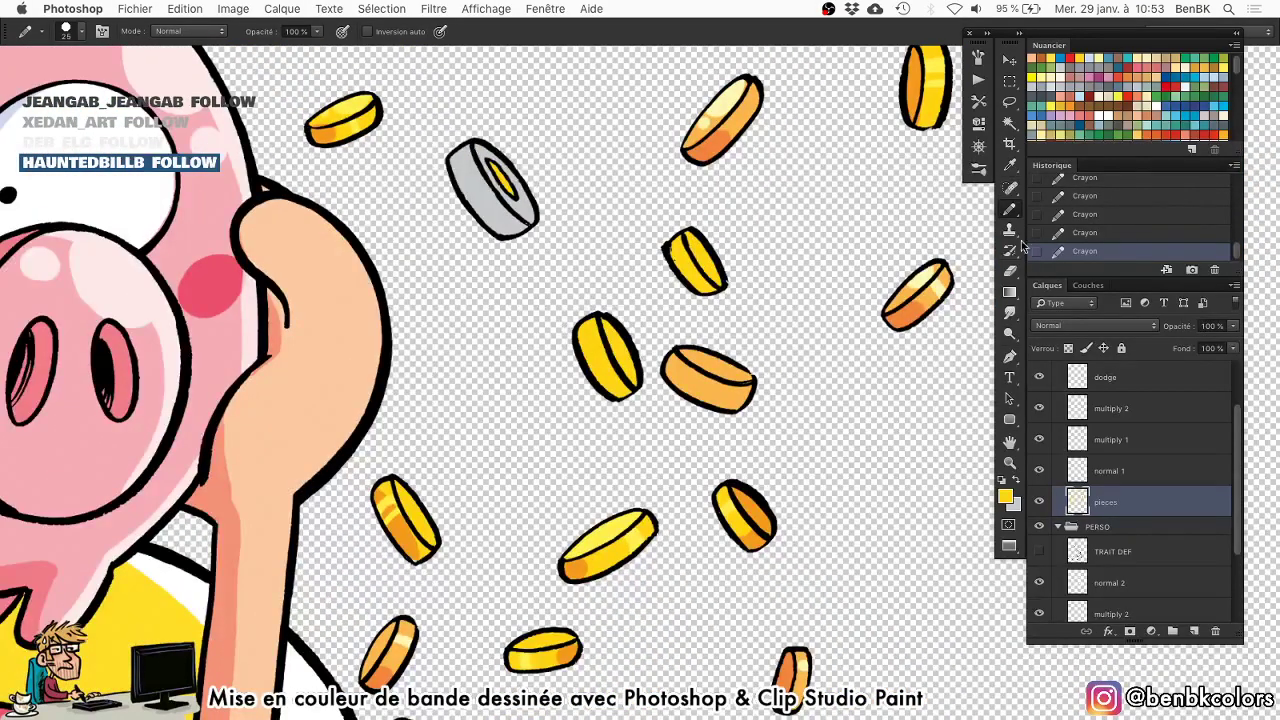
key(Tab)
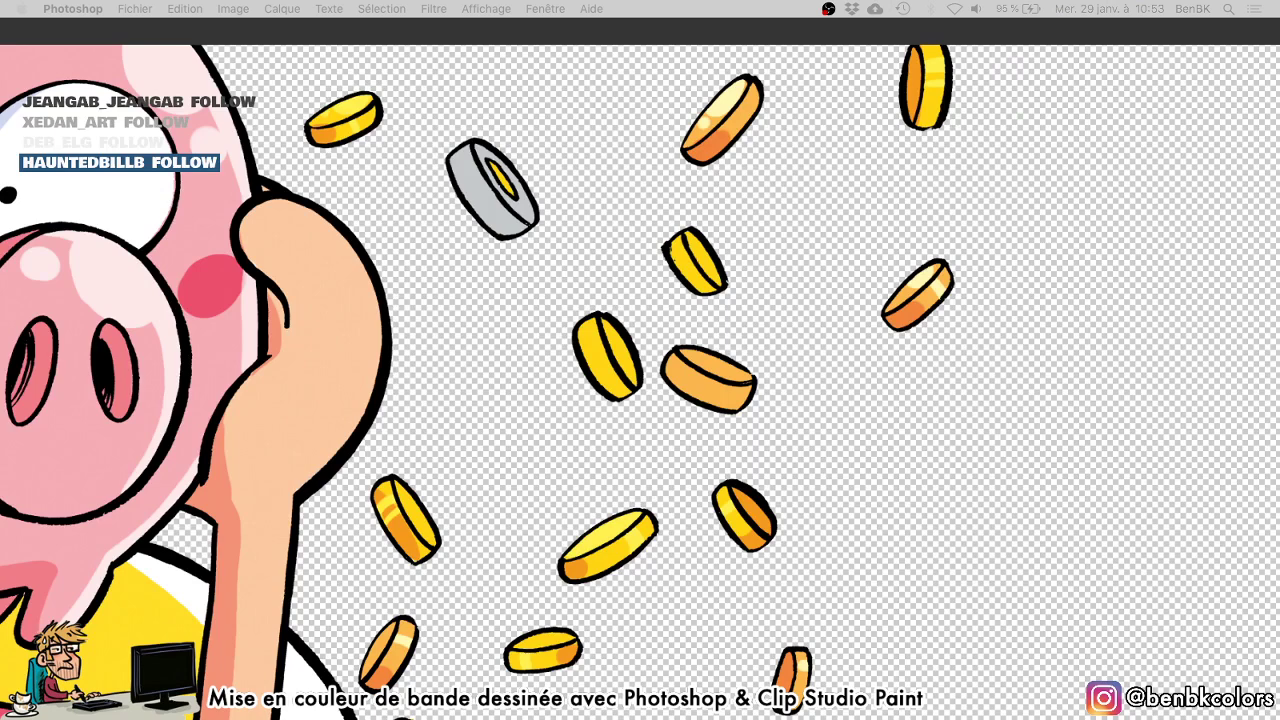
key(XF86AudioLowerVolume)
key(Tab)
Select the line art layer holding the stray line between the girl's hair locks and rename it as traits stickers.
drag(436, 217, 555, 382)
scroll(554, 381, up, 8)
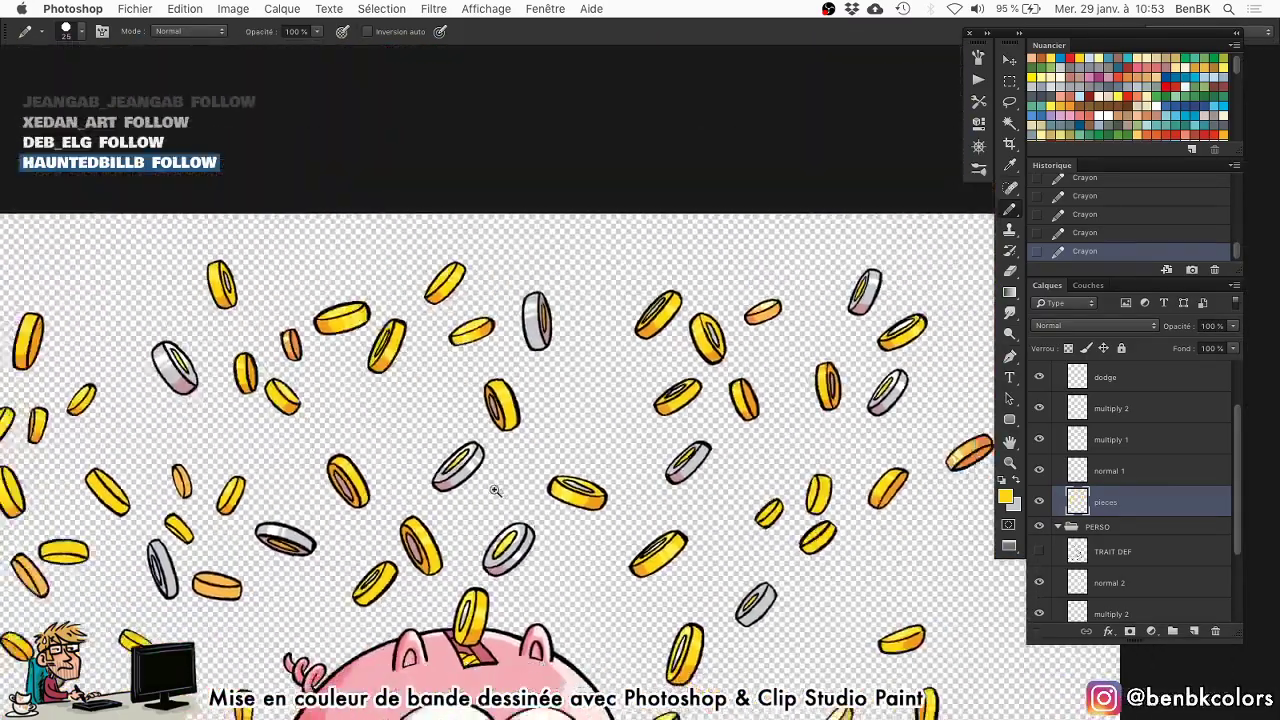
drag(495, 491, 472, 498)
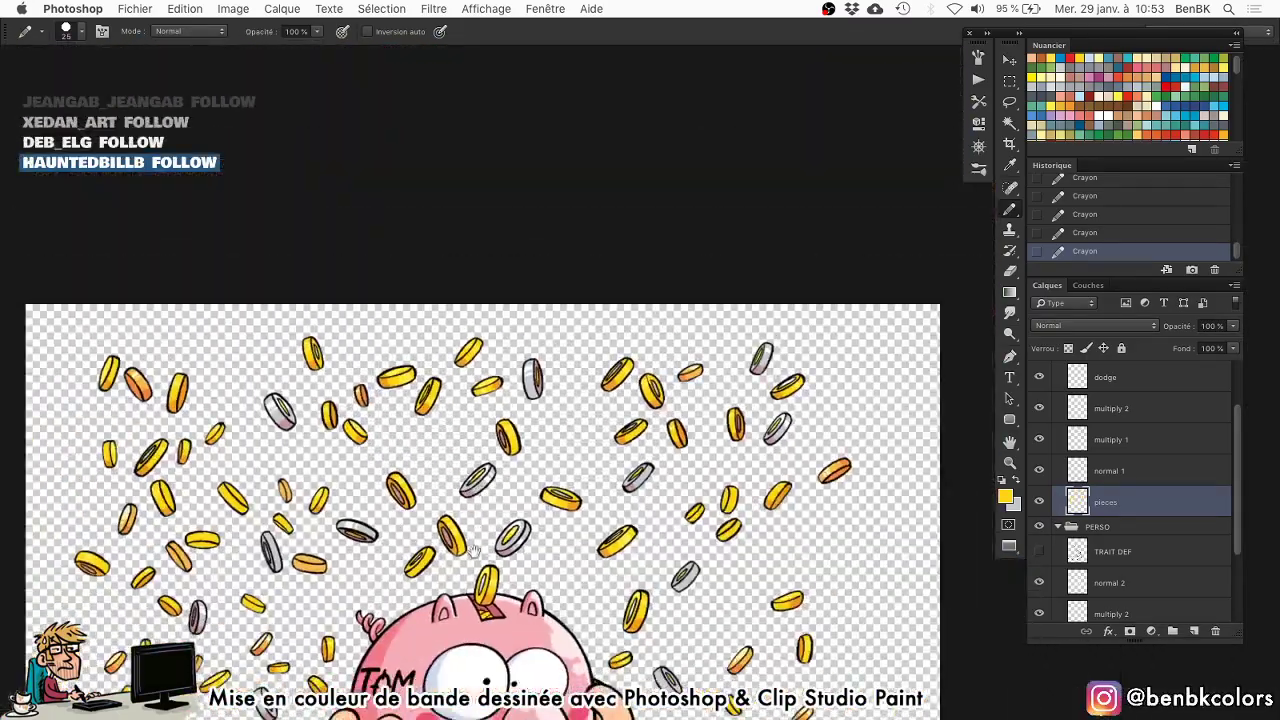
drag(473, 551, 590, 265)
drag(545, 494, 484, 198)
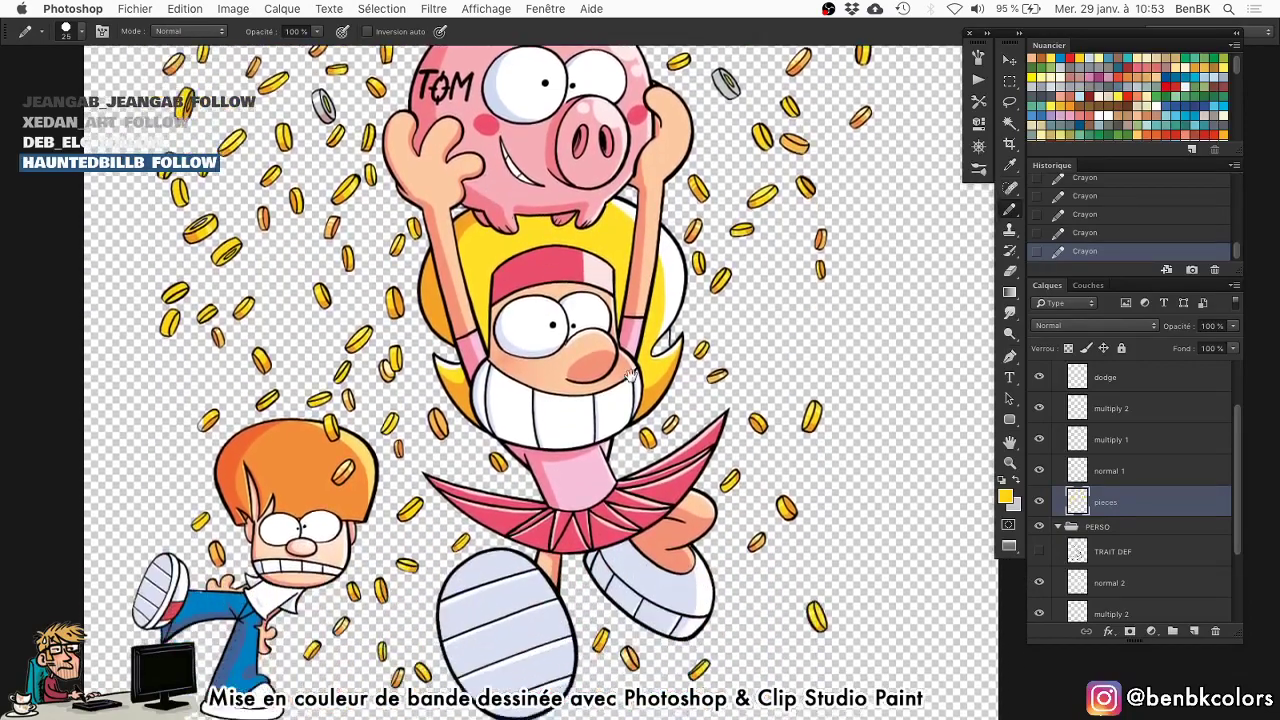
drag(661, 362, 764, 300)
key(v)
right_click(680, 202)
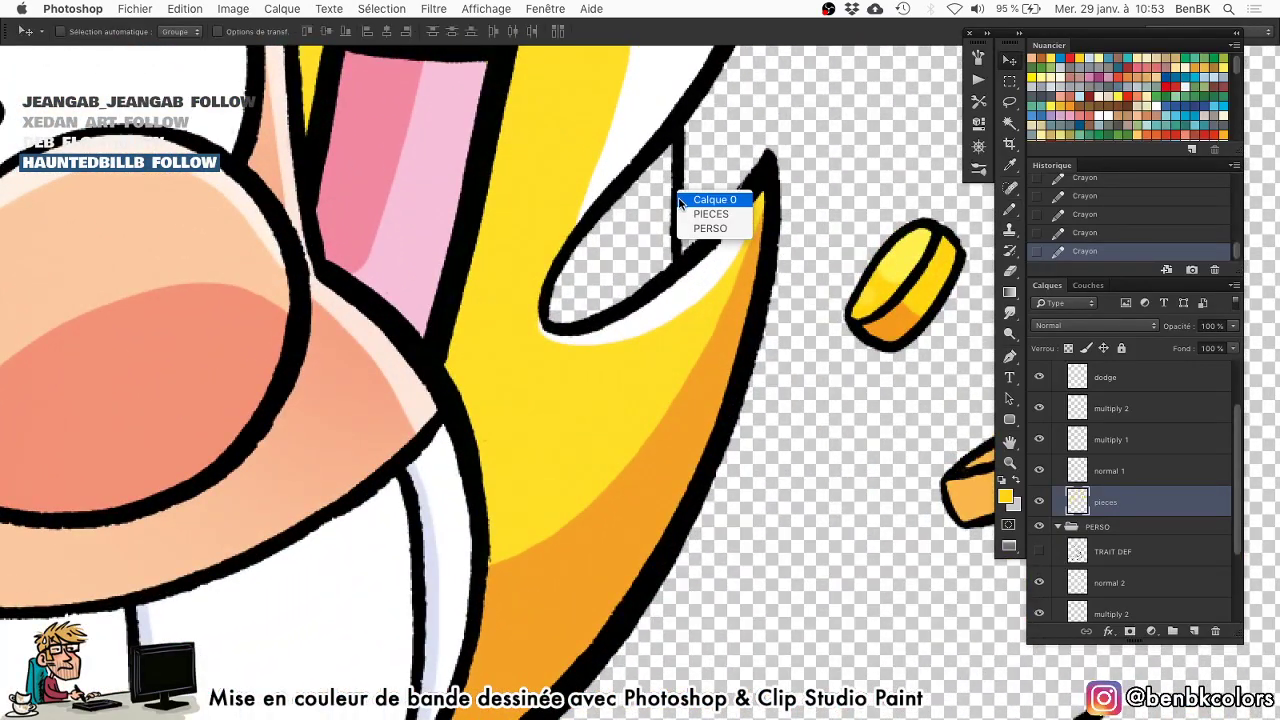
click(686, 202)
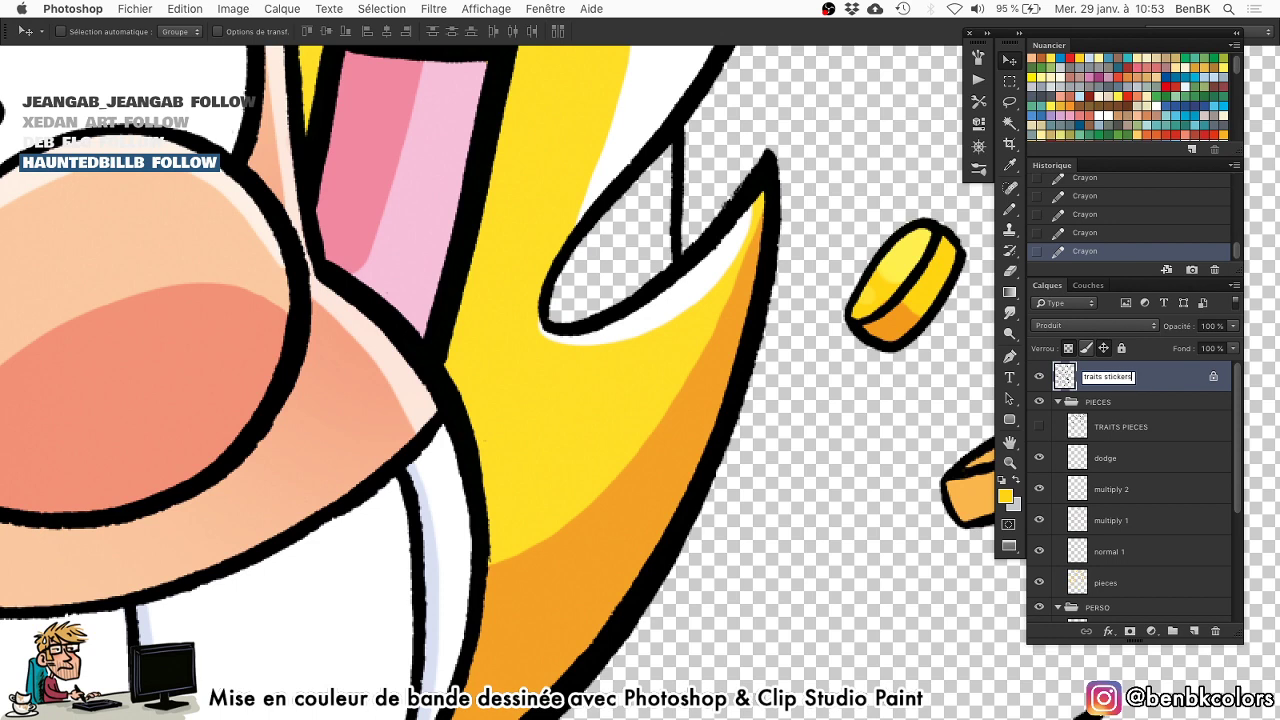
key(Return)
Unlock the traits stickers layer and erase the stray vertical line between the girl's hair locks.
key(e)
drag(680, 170, 684, 157)
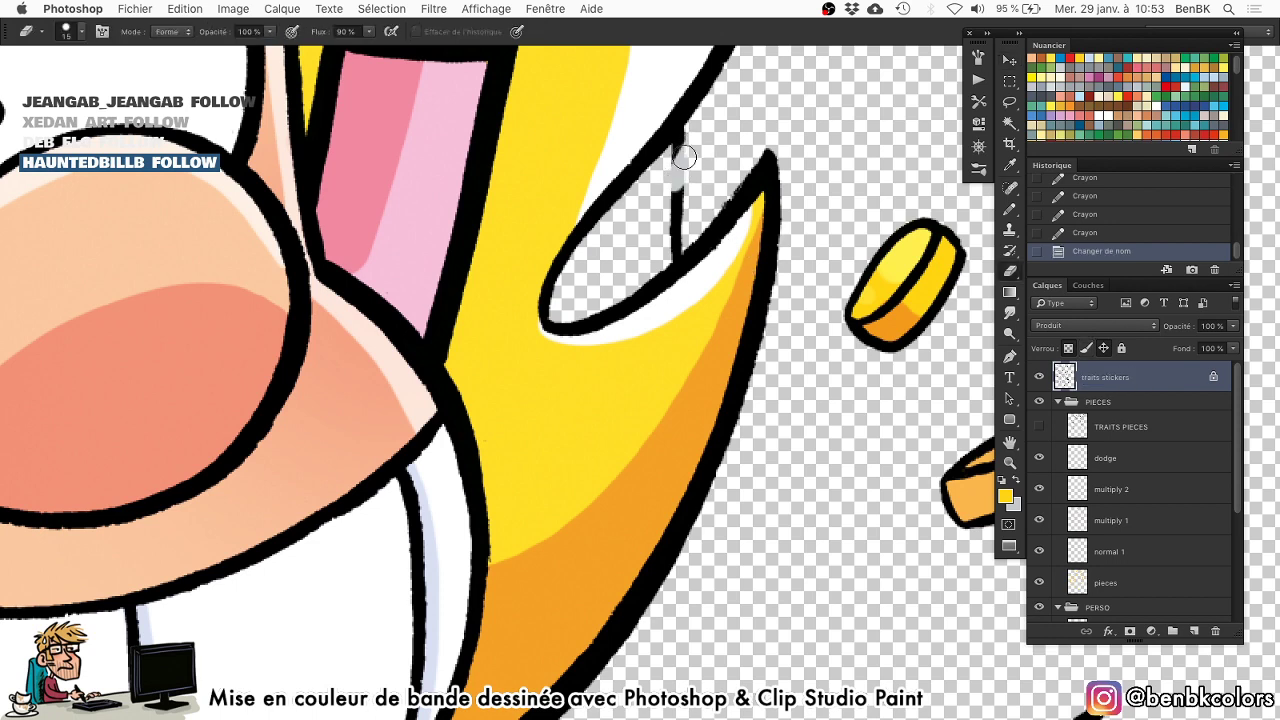
key(super+z)
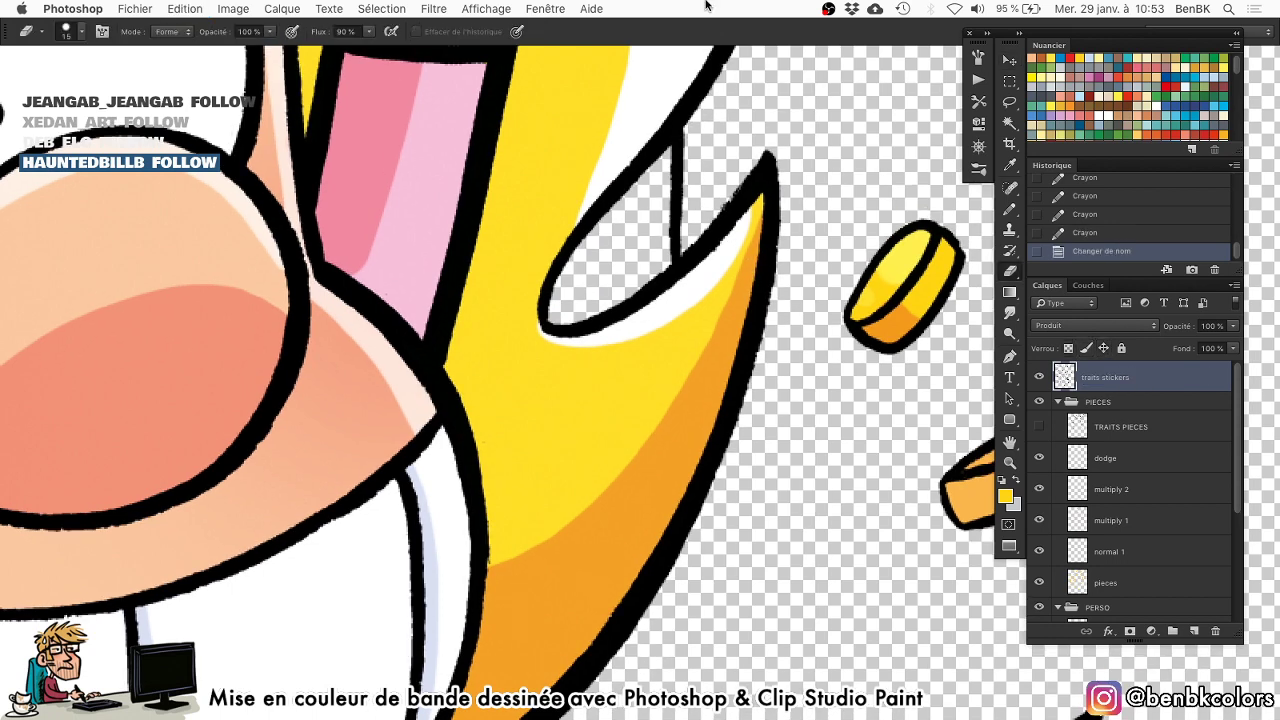
mouse_move(691, 148)
mouse_down()
mouse_move(675, 178)
mouse_move(698, 133)
mouse_move(706, 157)
mouse_move(662, 252)
mouse_move(675, 241)
mouse_move(670, 215)
mouse_up()
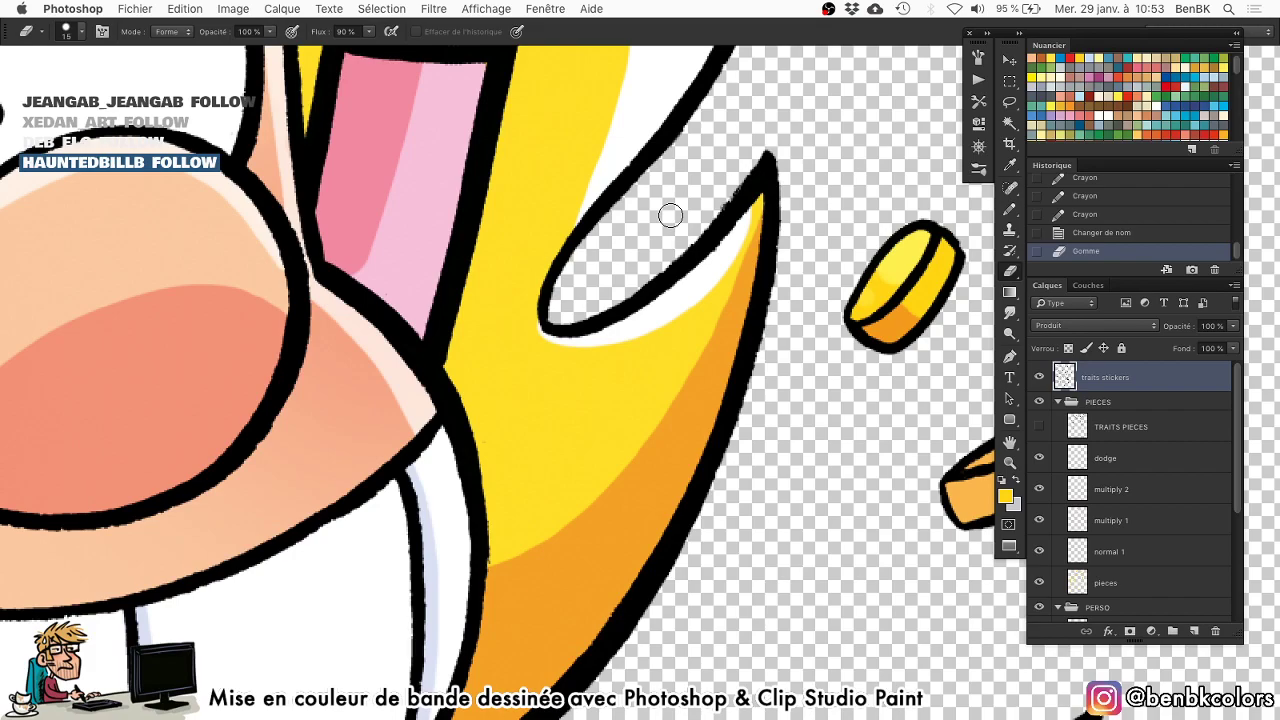
Examine the artwork from the girl's skirt up to the coins above the pig for remaining colouring mistakes.
drag(555, 206, 420, 80)
drag(505, 646, 486, 366)
alt+click(486, 366)
drag(331, 205, 499, 486)
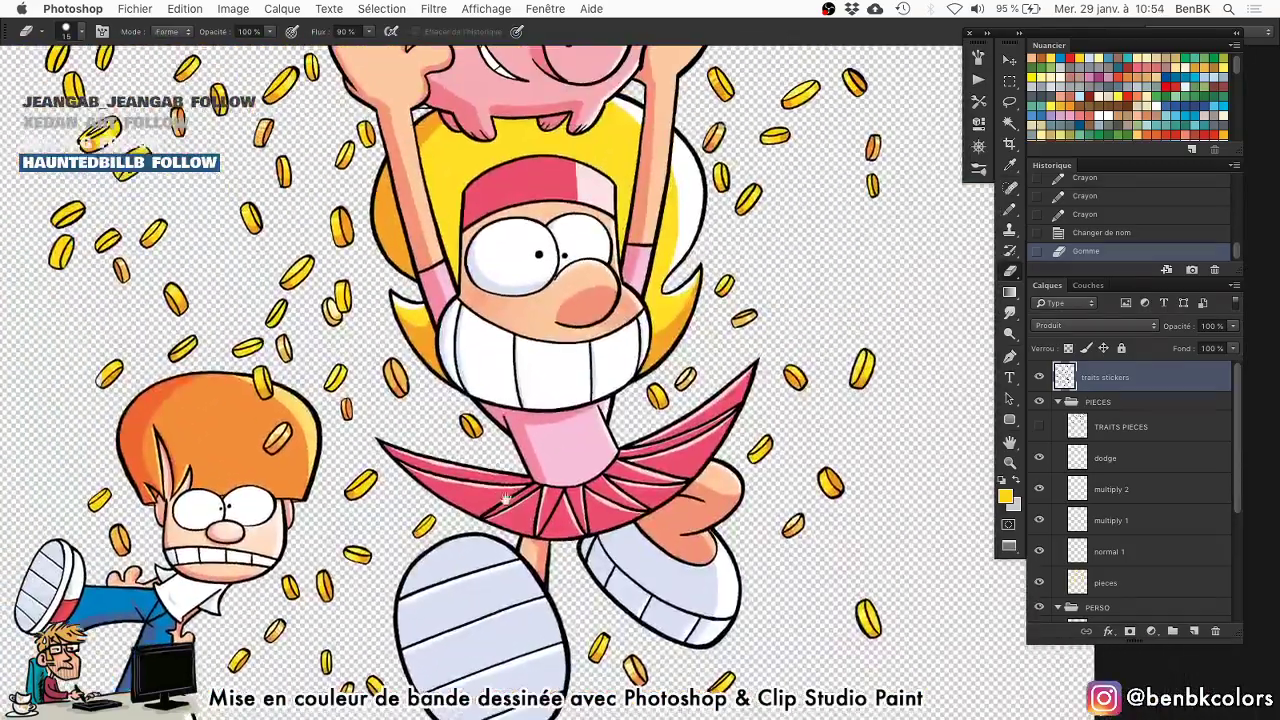
drag(414, 66, 493, 381)
scroll(493, 381, up, 1)
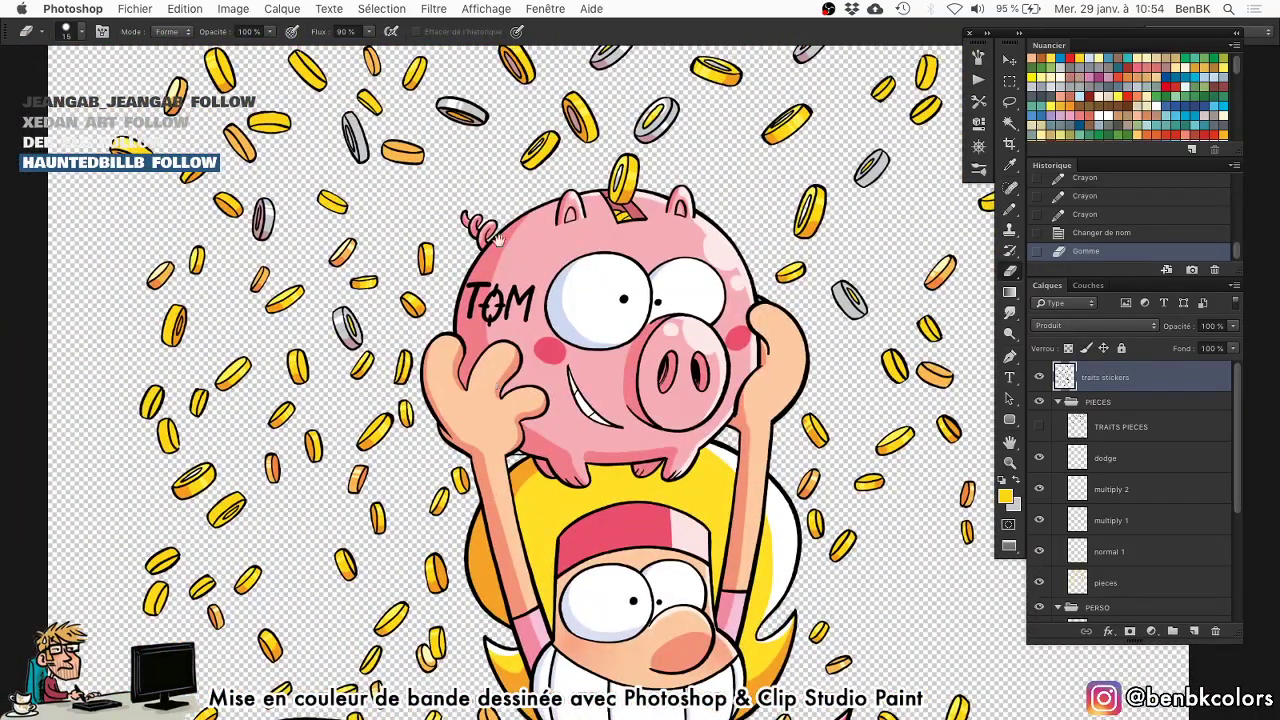
drag(498, 239, 498, 342)
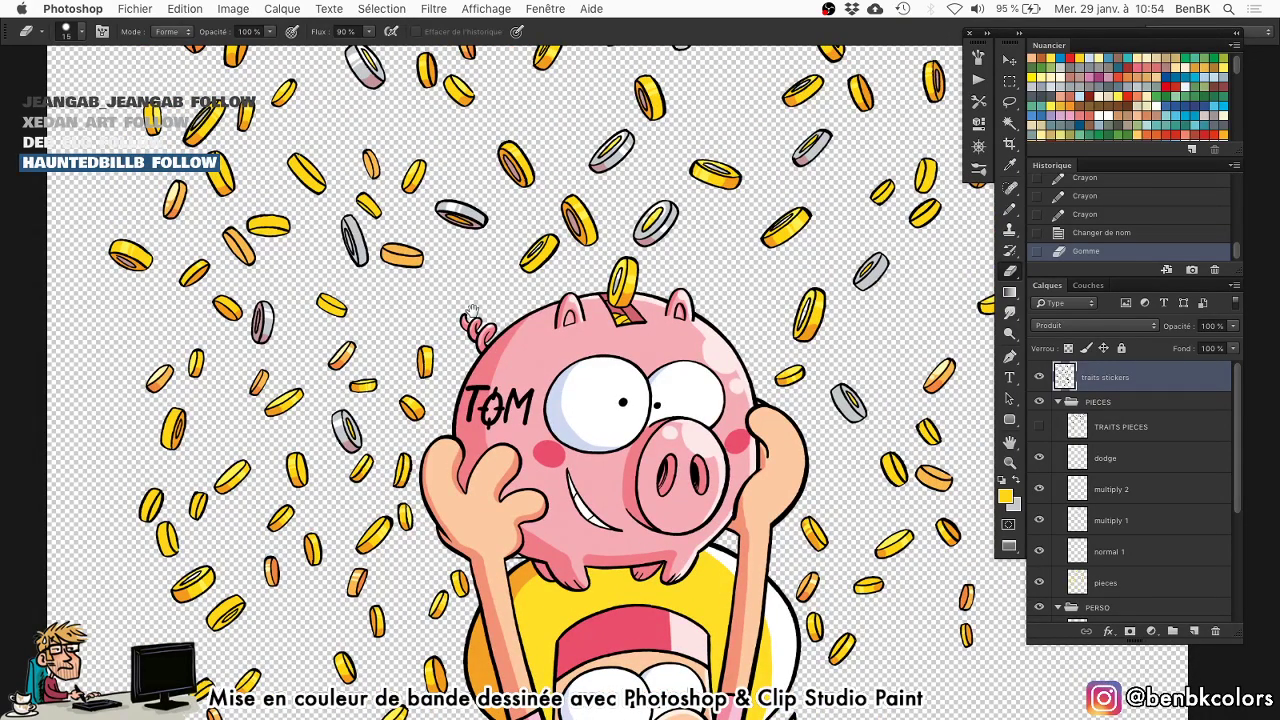
drag(485, 194, 516, 349)
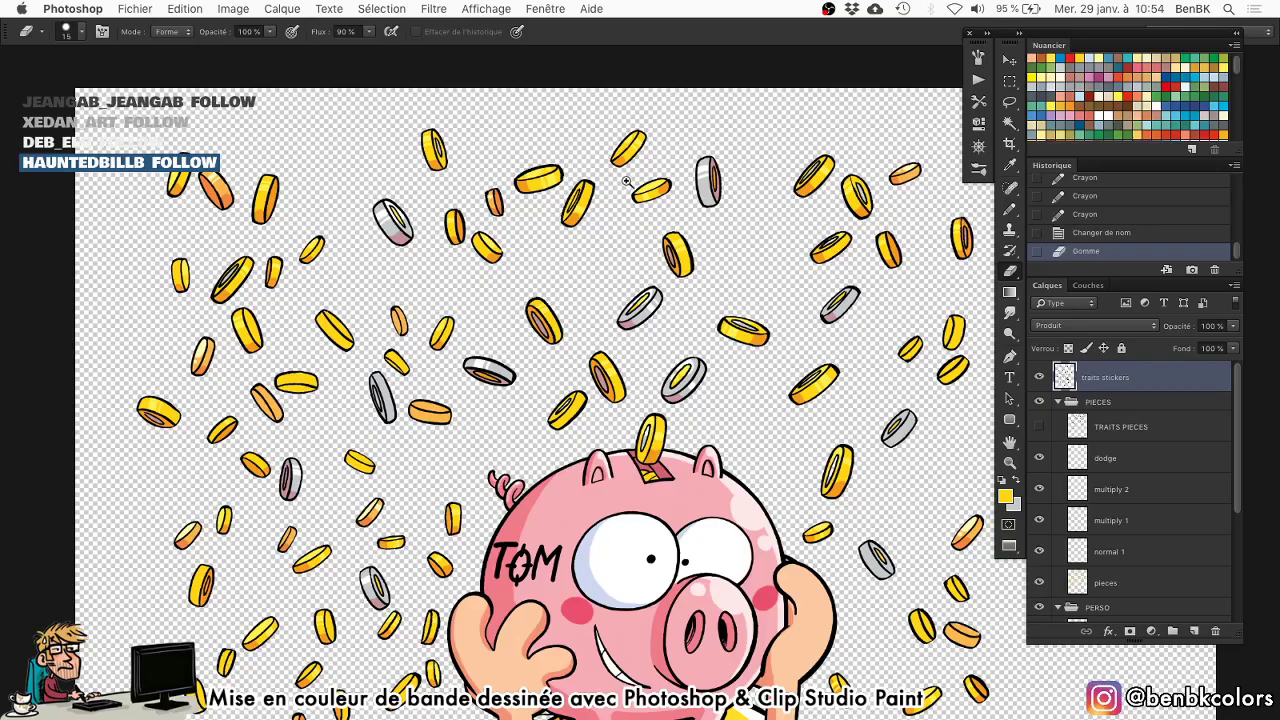
Sample a silver coin's grey and fill the slanted holed gold coin's centre on the pieces layer with a 7 px pencil.
scroll(626, 181, up, 6)
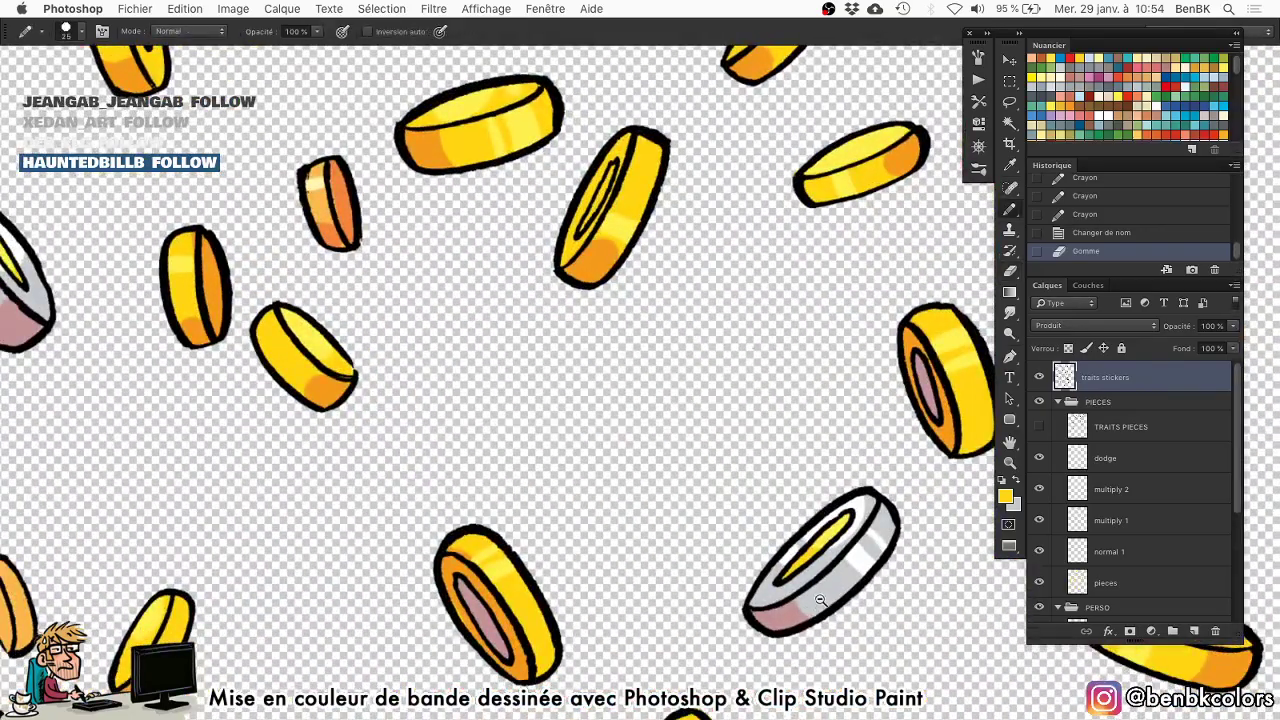
scroll(583, 201, up, 4)
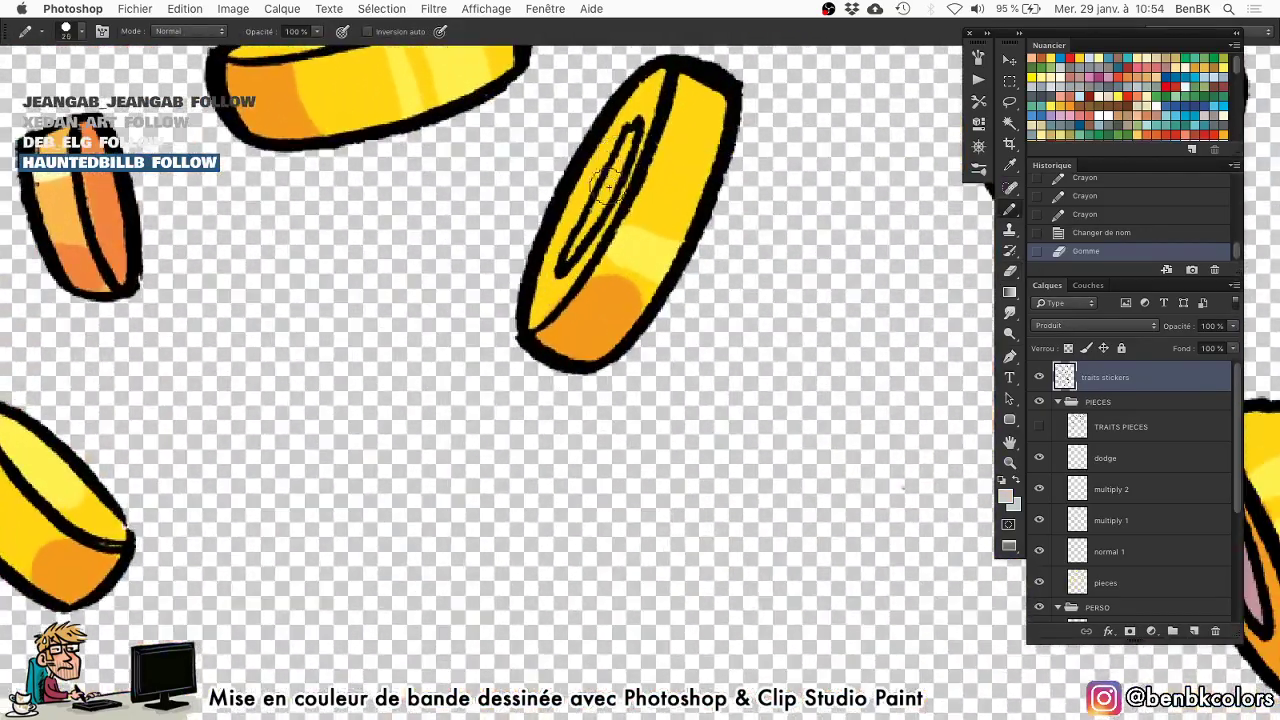
super+right_click(665, 173)
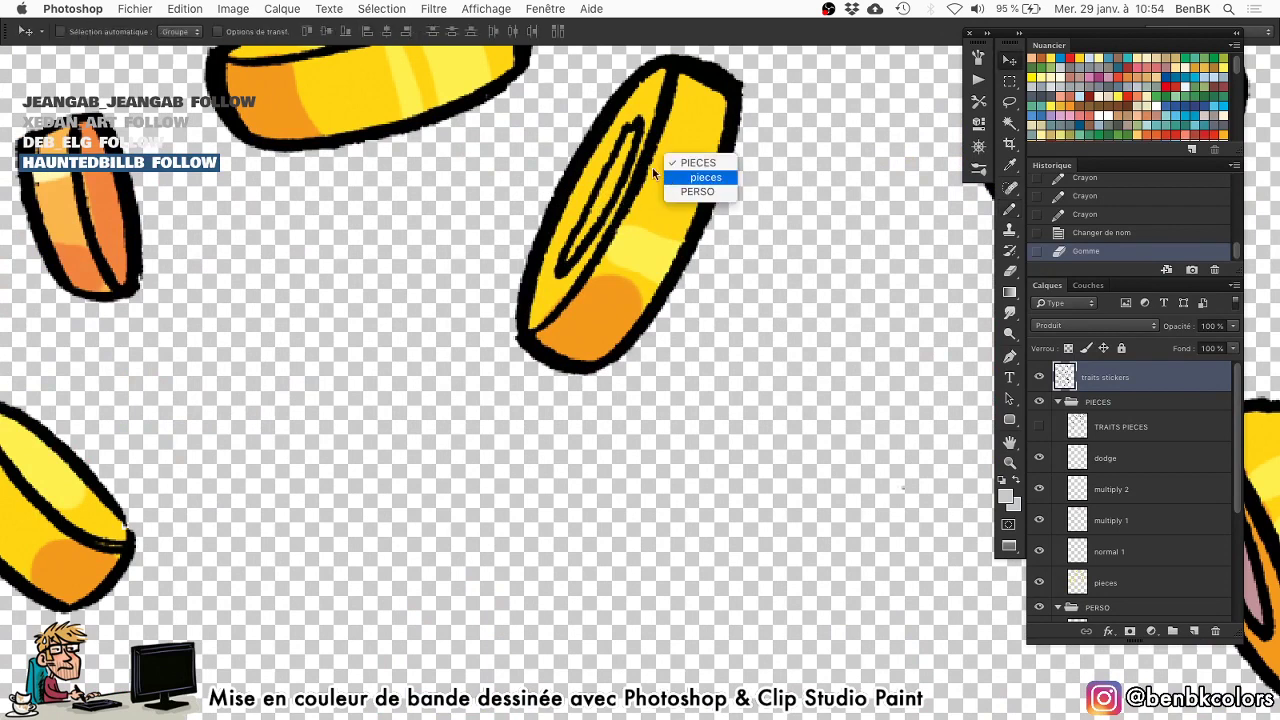
click(700, 177)
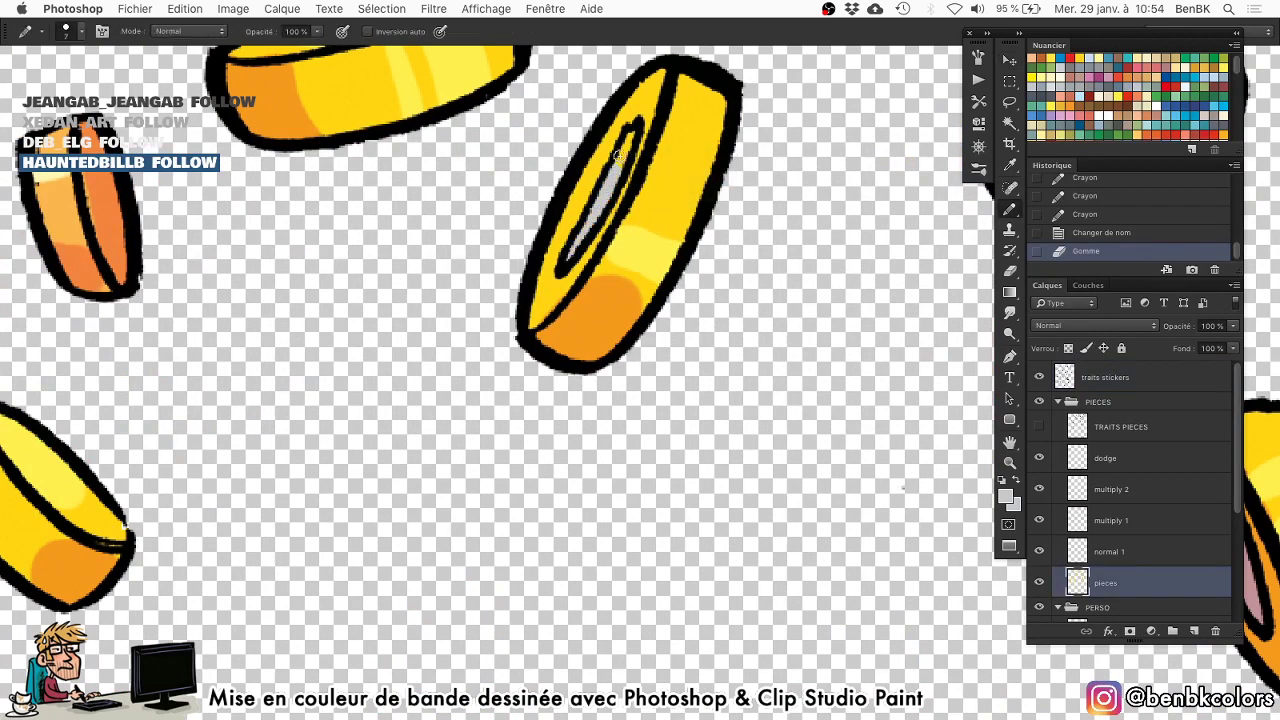
click(623, 113)
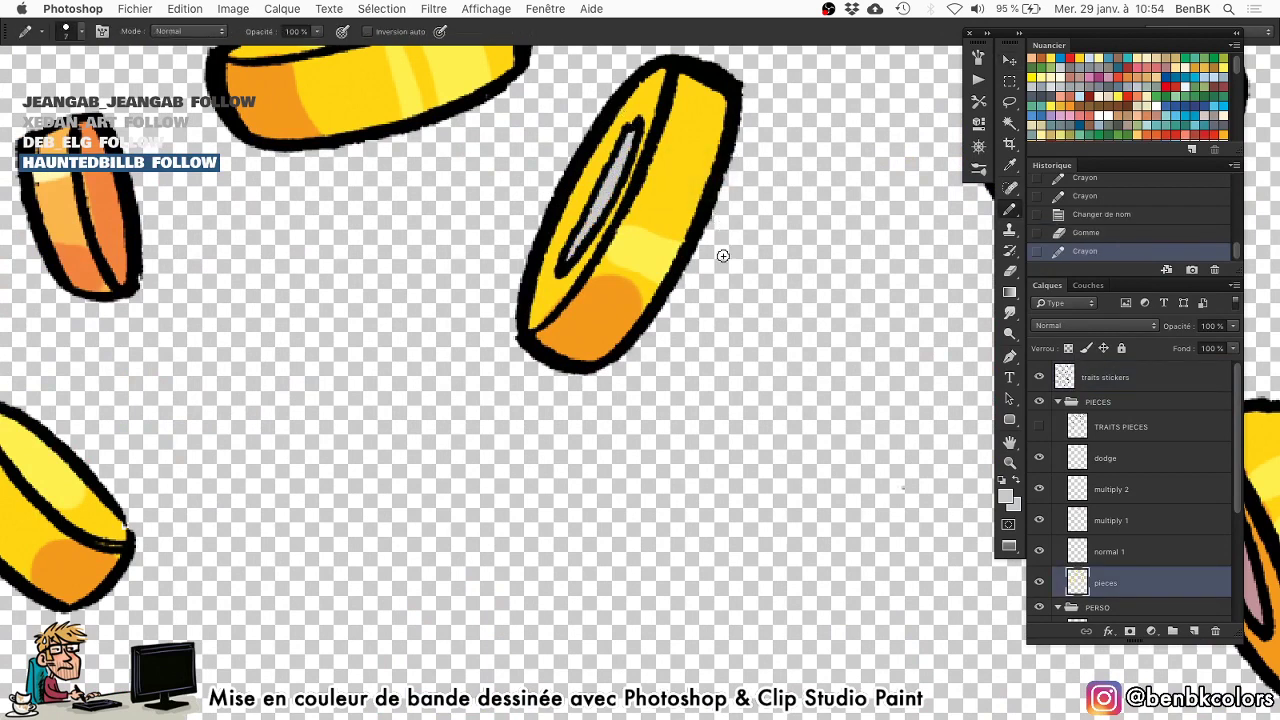
Switch to the Brush, check the multiply 1 layer by isolating and restoring it, and make it the active layer.
drag(725, 312, 637, 265)
drag(716, 401, 599, 307)
drag(736, 374, 585, 205)
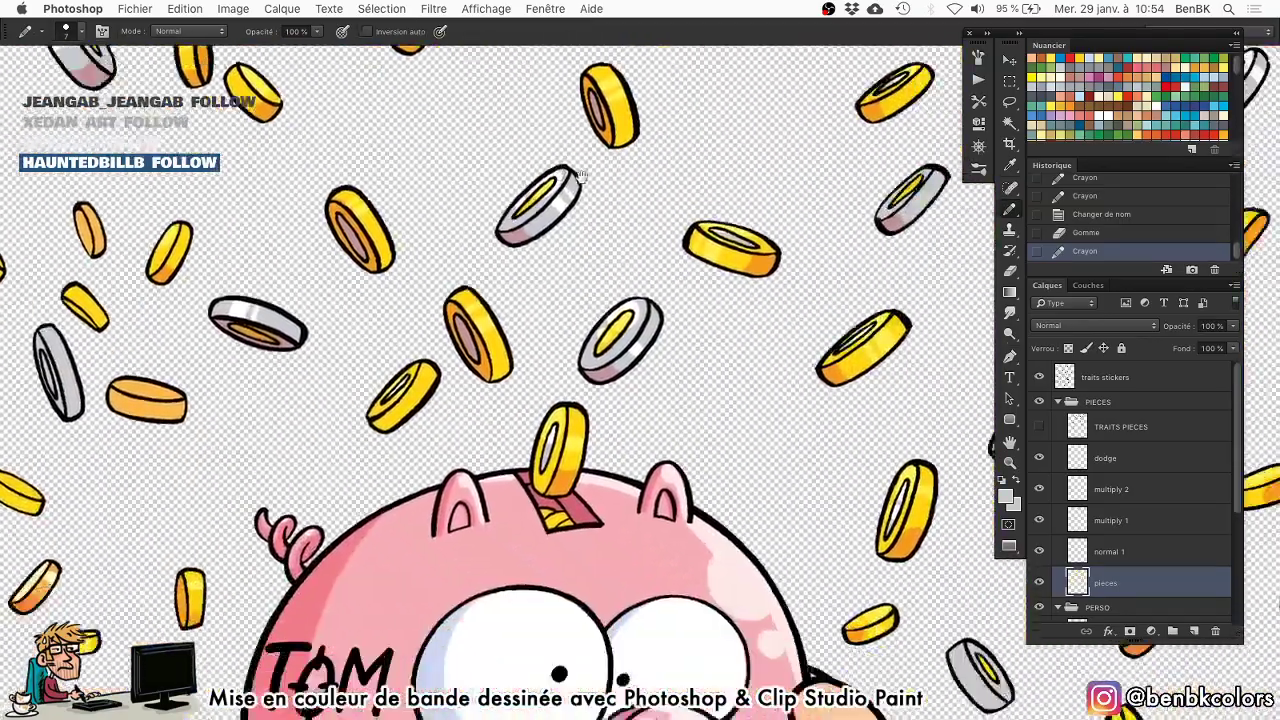
drag(800, 480, 675, 332)
scroll(676, 332, down, 2)
scroll(671, 364, right, 2)
drag(778, 583, 590, 466)
super+click(590, 466)
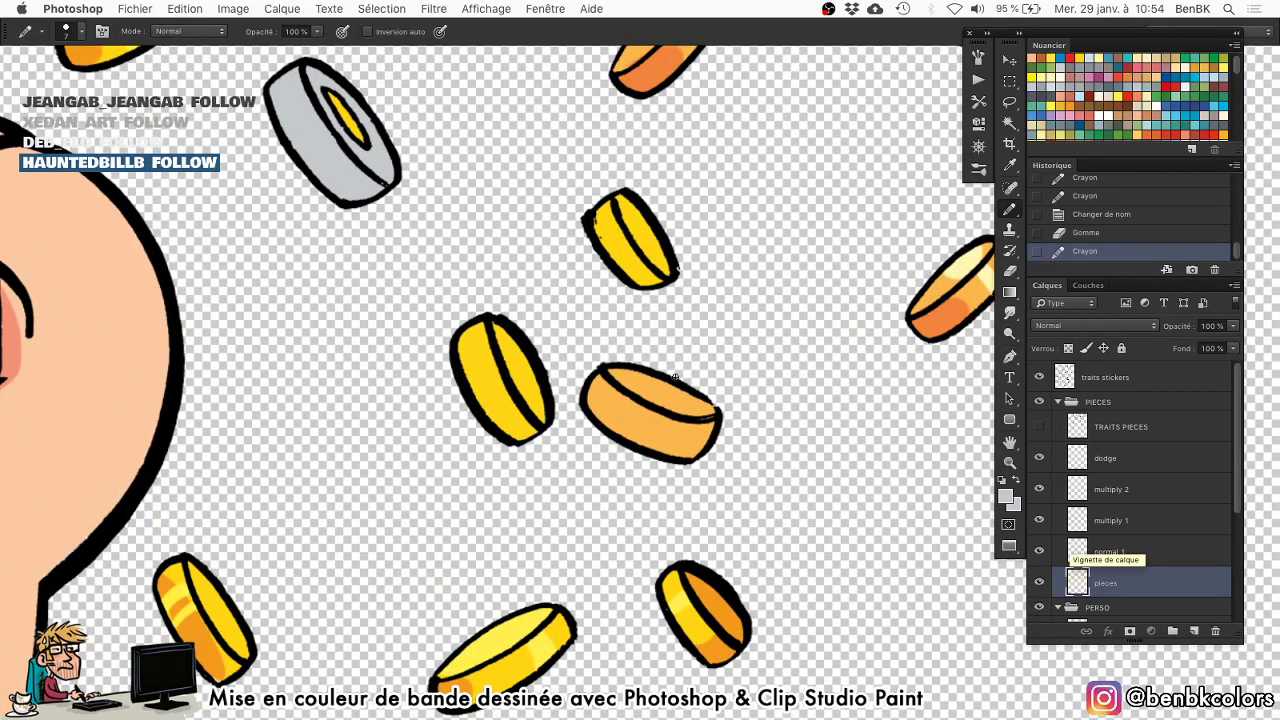
key(shift+b)
alt+click(1039, 521)
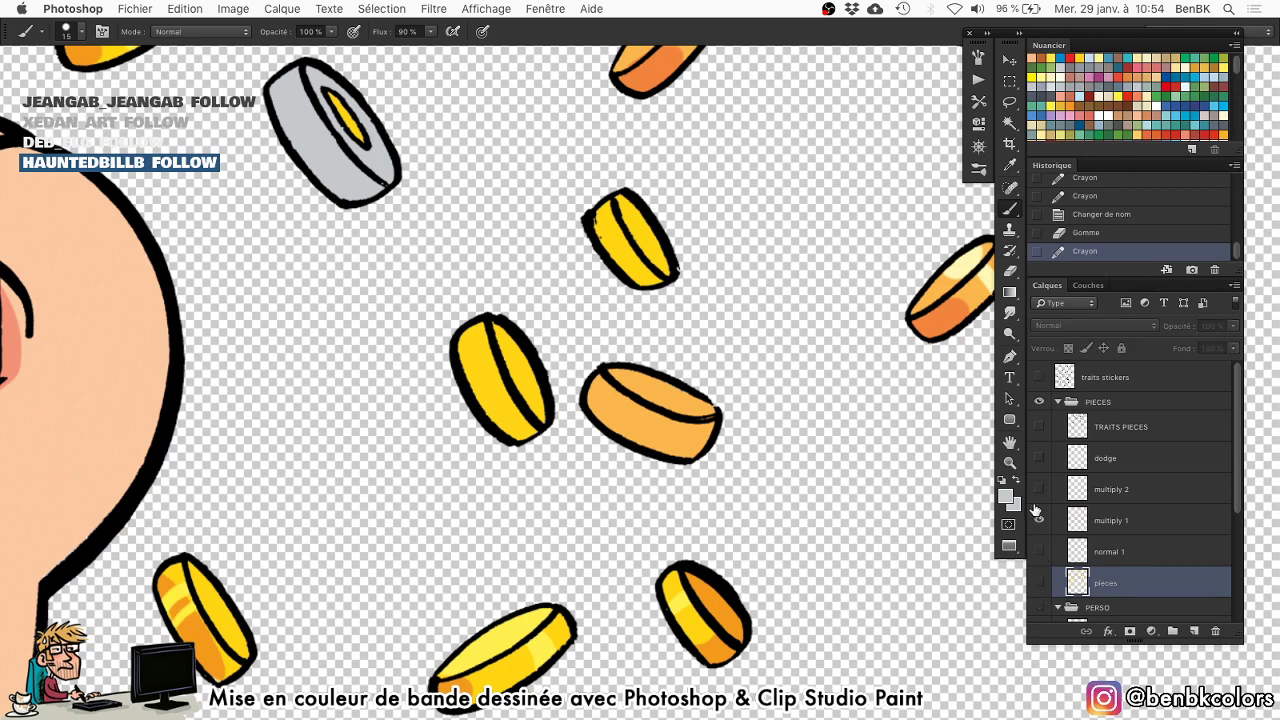
alt+click(1039, 521)
click(1110, 521)
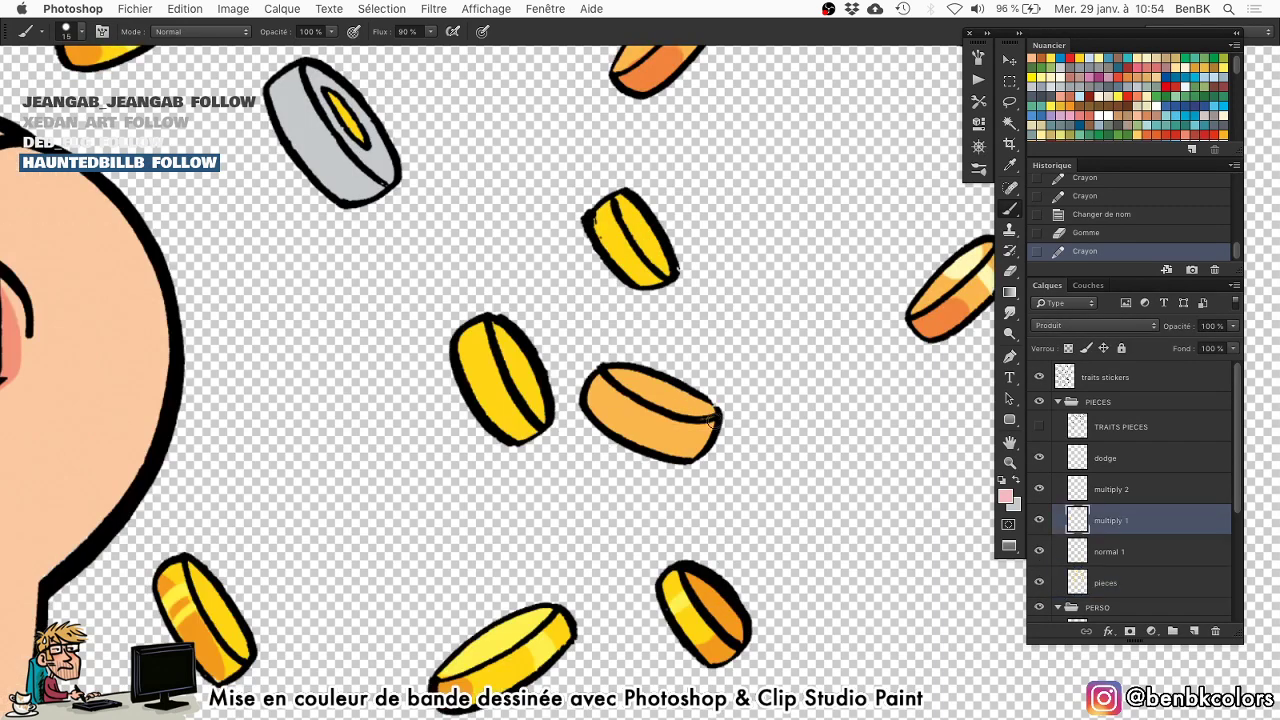
Undo a trial pink shading stroke on the slim yellow coin and load the pieces layer's pixels as a selection.
drag(480, 404, 496, 408)
key(super+z)
super+click(1077, 582)
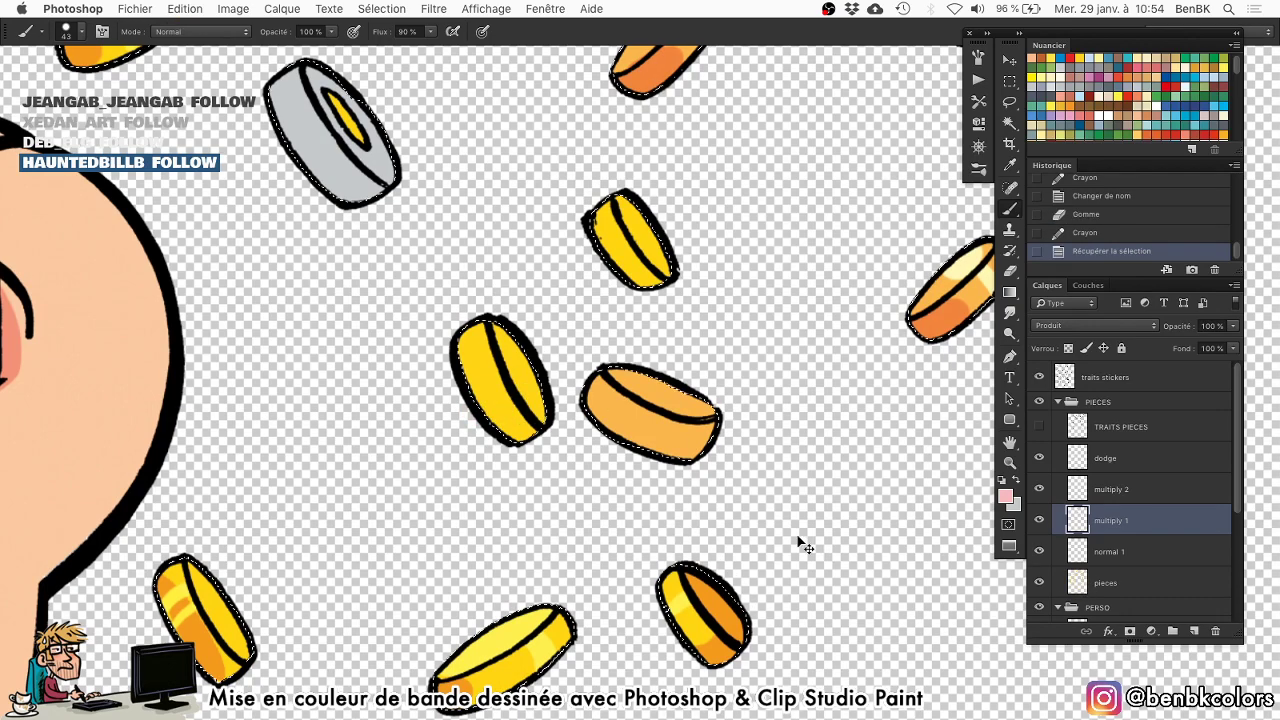
Brush pink shading onto the lower ends of the yellow and orange coins beside the pig on multiply 1, hiding the selection outline.
drag(484, 408, 502, 428)
key(space)
drag(551, 467, 546, 463)
key(super+h)
mouse_move(650, 463)
mouse_down()
mouse_move(664, 427)
mouse_move(708, 435)
mouse_move(666, 457)
mouse_up()
key([)
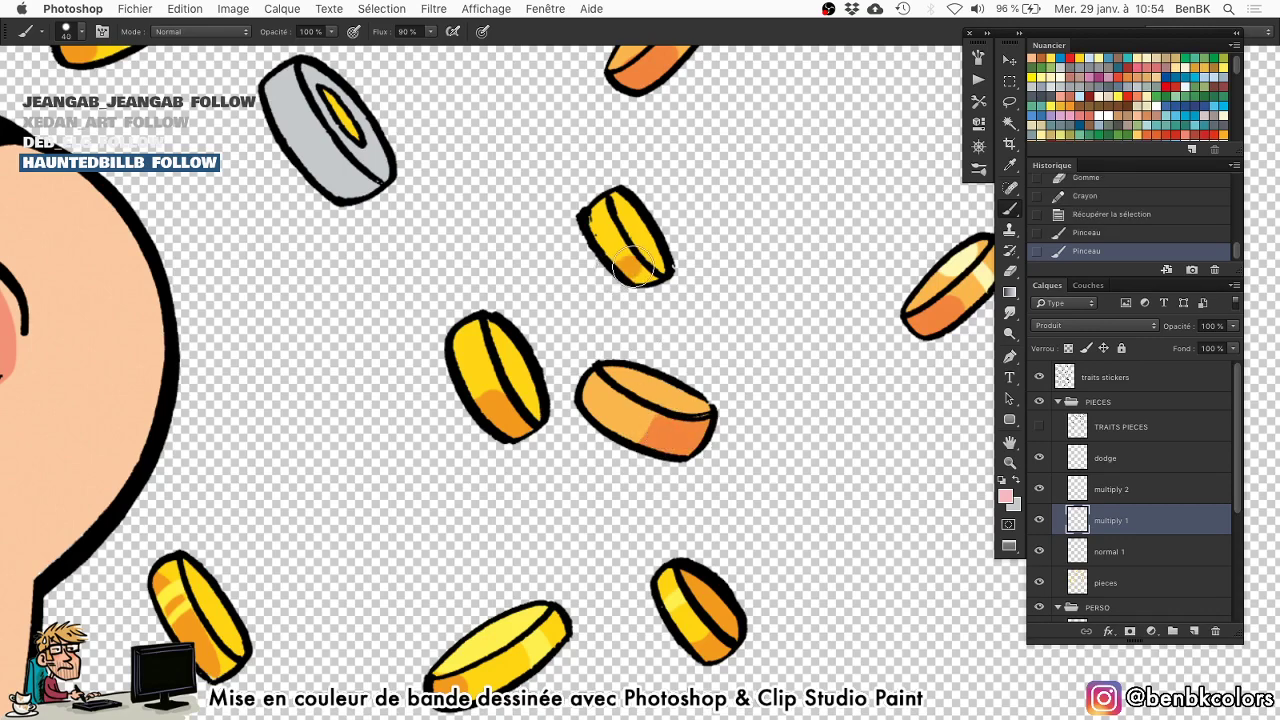
drag(634, 276, 643, 269)
Shade the holed silver coins and the gold coins above the raised hand with pink, using a brush of up to 50 px.
key(space)
mouse_move(650, 262)
mouse_down()
mouse_move(660, 259)
mouse_move(628, 197)
mouse_up()
key(space)
drag(626, 257, 627, 495)
mouse_move(305, 322)
mouse_down()
mouse_move(341, 344)
mouse_move(397, 412)
mouse_move(326, 330)
mouse_up()
key(space)
mouse_move(408, 349)
mouse_down()
mouse_move(349, 363)
mouse_move(56, 354)
mouse_up()
drag(658, 380, 568, 380)
drag(543, 300, 608, 607)
drag(435, 396, 563, 400)
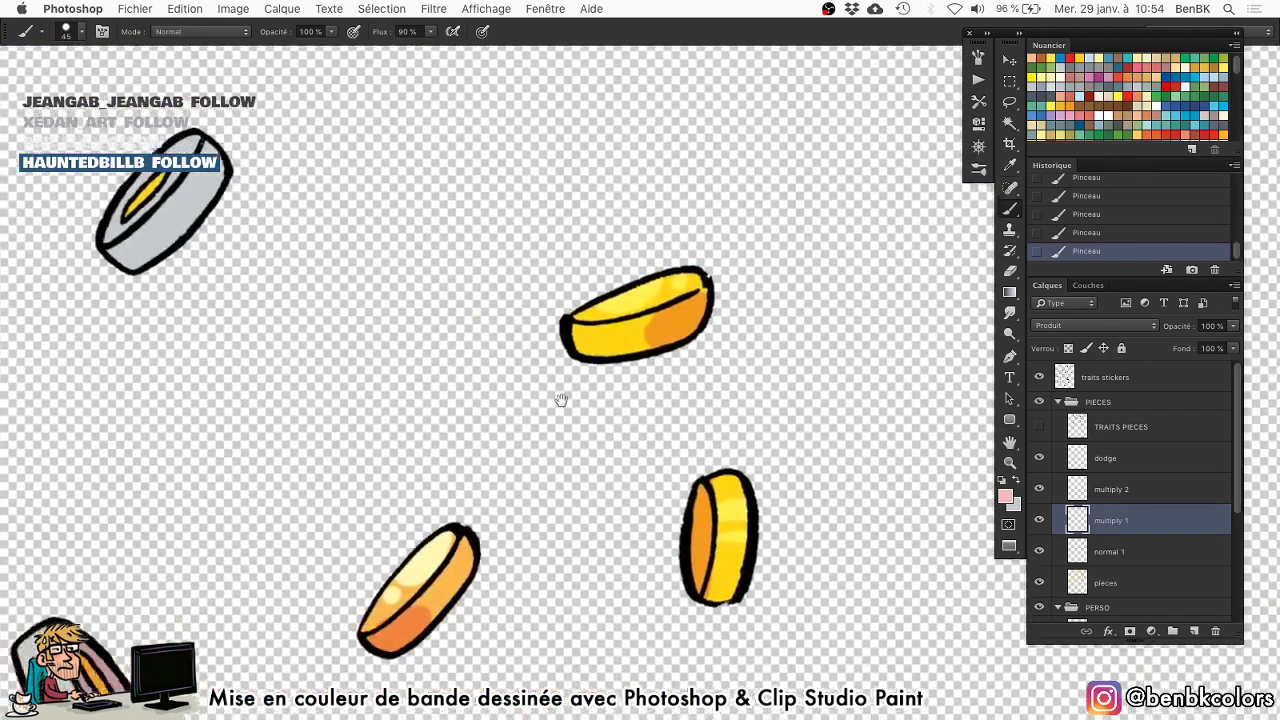
drag(372, 276, 344, 275)
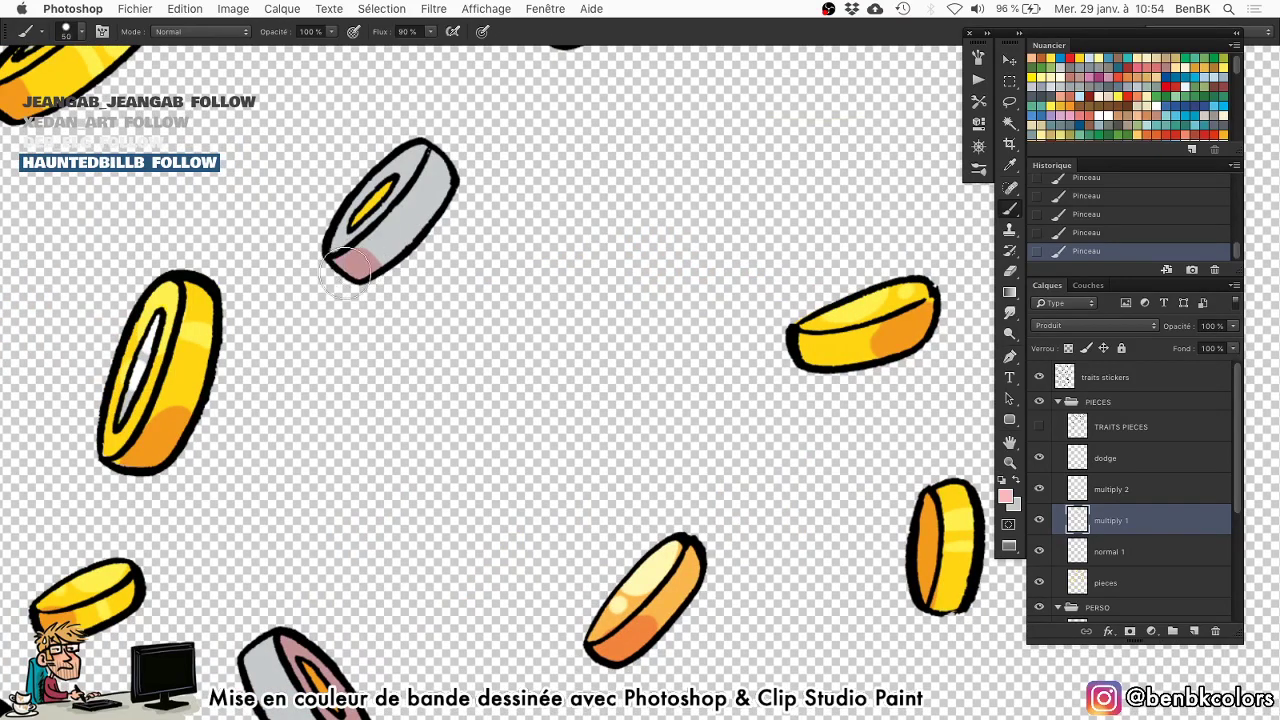
Shade the ends of the three clustered yellow coins above the silver coin with a 40 px brush.
key(space)
drag(381, 364, 453, 684)
mouse_move(723, 302)
mouse_down()
mouse_move(705, 292)
mouse_move(729, 264)
mouse_move(718, 302)
mouse_up()
key(space)
key([)
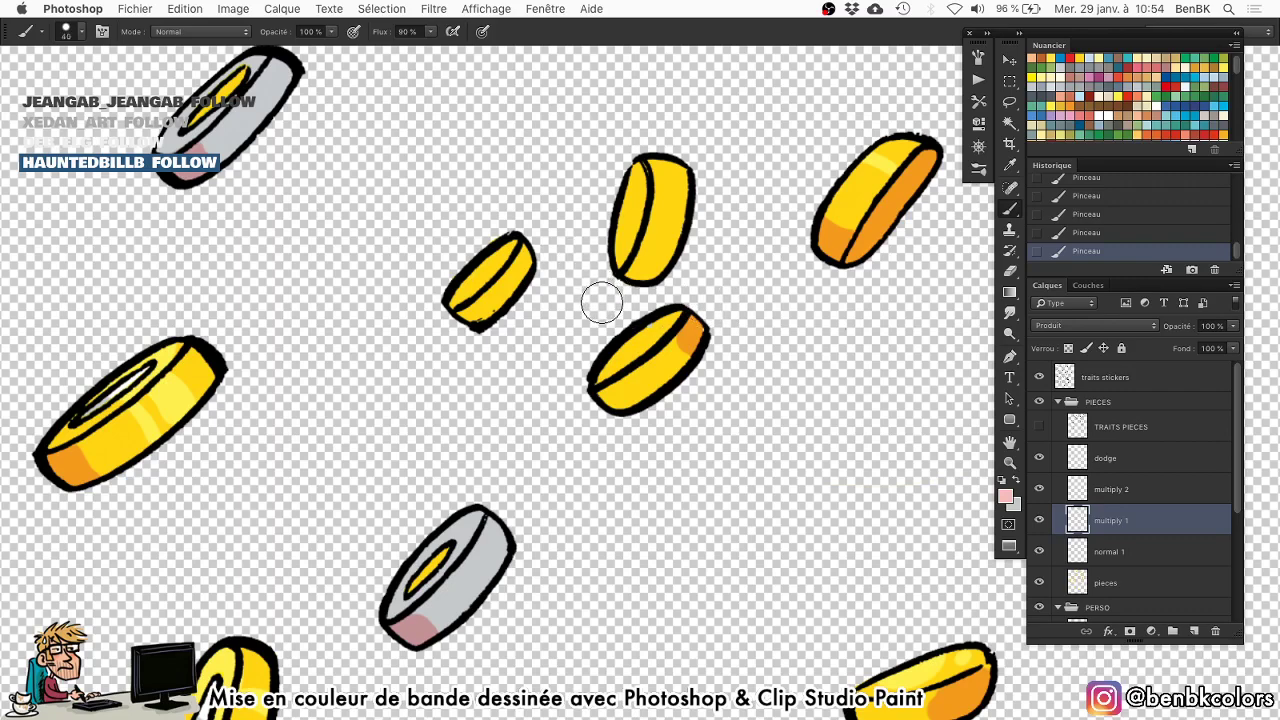
drag(488, 322, 463, 318)
Isolate the dodge layer, sample its brownish-pink highlight colour, restore the other layers and make dodge the active layer.
scroll(463, 318, up, 2)
mouse_move(655, 262)
mouse_down()
mouse_move(626, 308)
mouse_move(700, 337)
mouse_up()
drag(680, 551, 531, 362)
drag(567, 546, 537, 311)
drag(566, 418, 589, 191)
drag(580, 322, 576, 194)
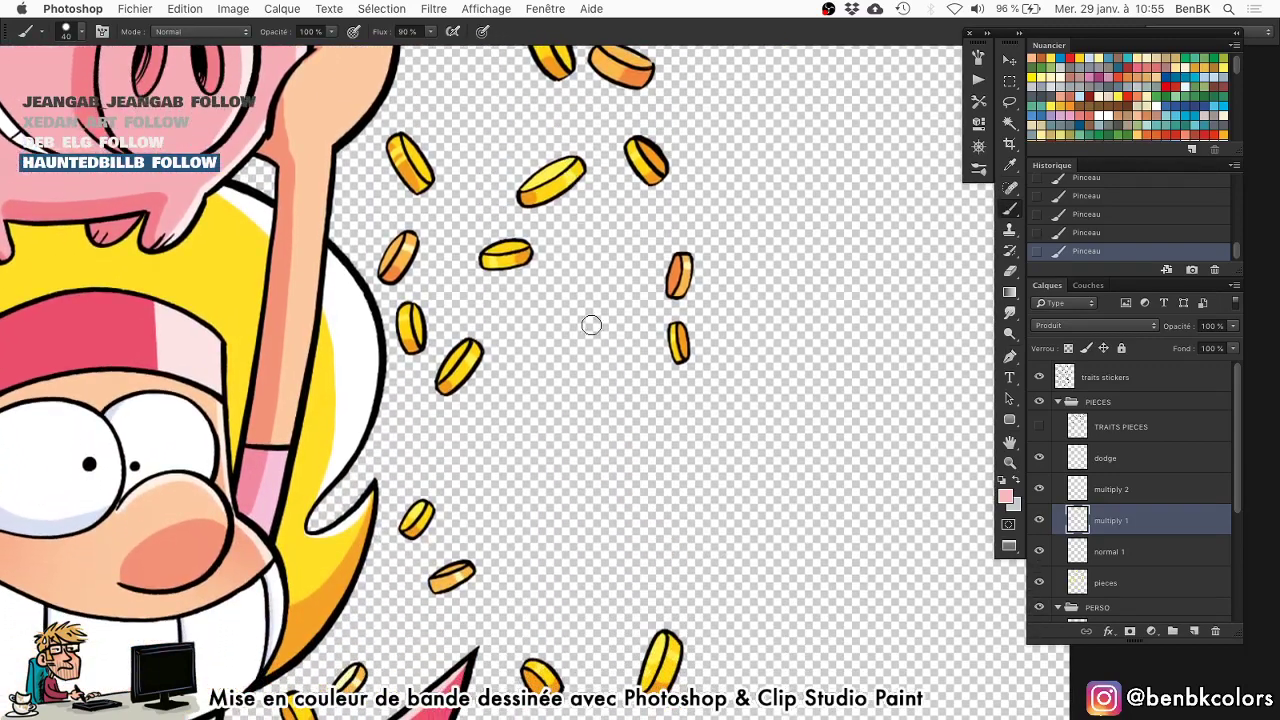
drag(410, 418, 483, 479)
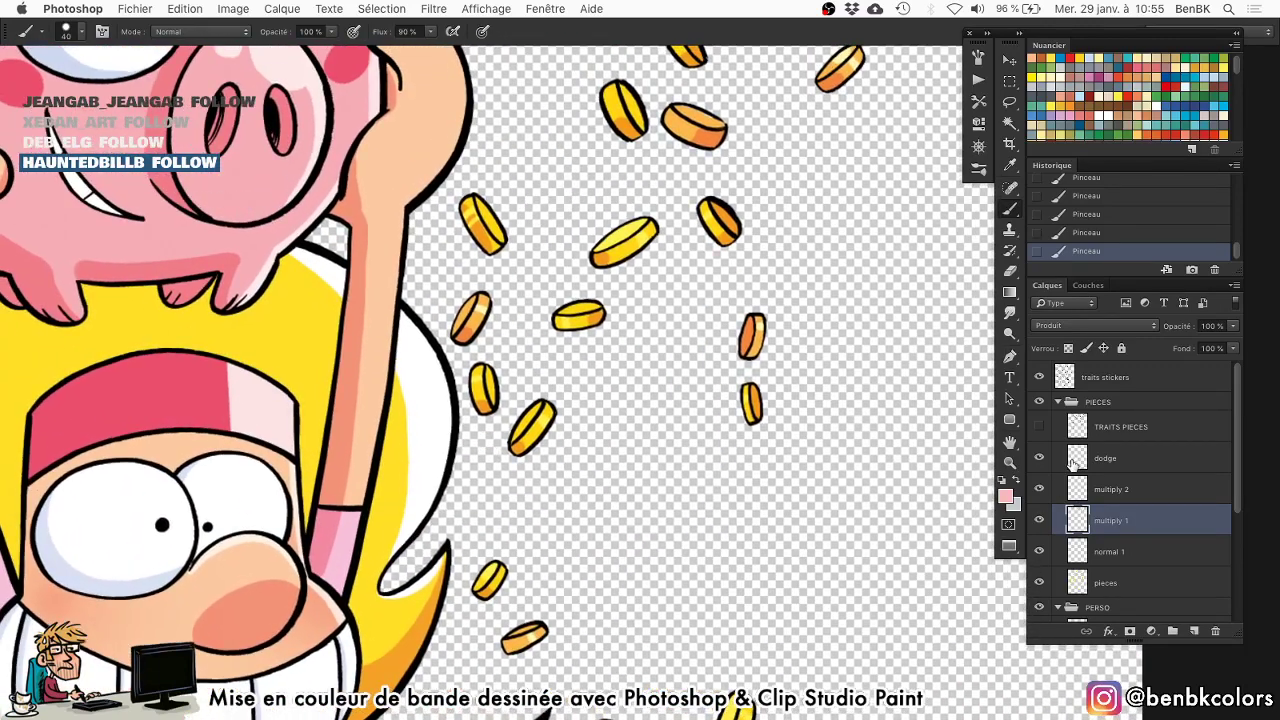
alt+click(1042, 459)
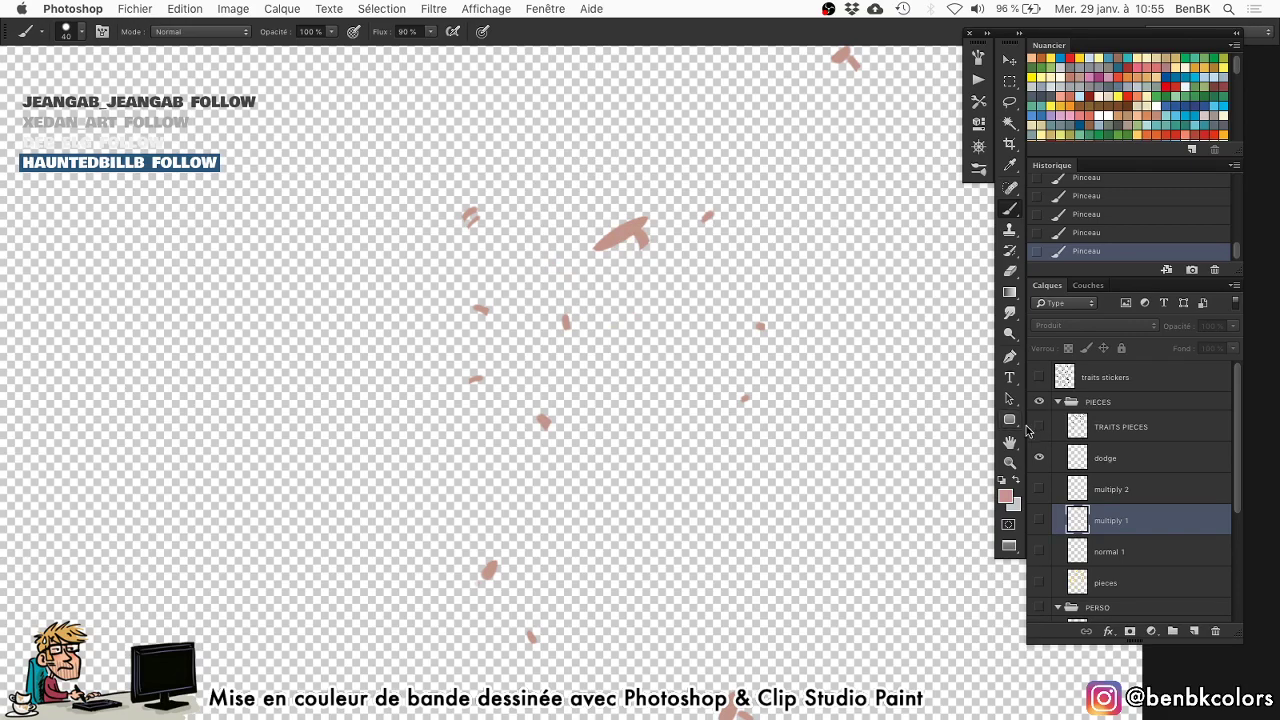
click(1075, 461)
Paint highlight bands on the rims of the orange and yellow coins beside the hand with a 25 px brush on dodge.
drag(640, 199, 603, 369)
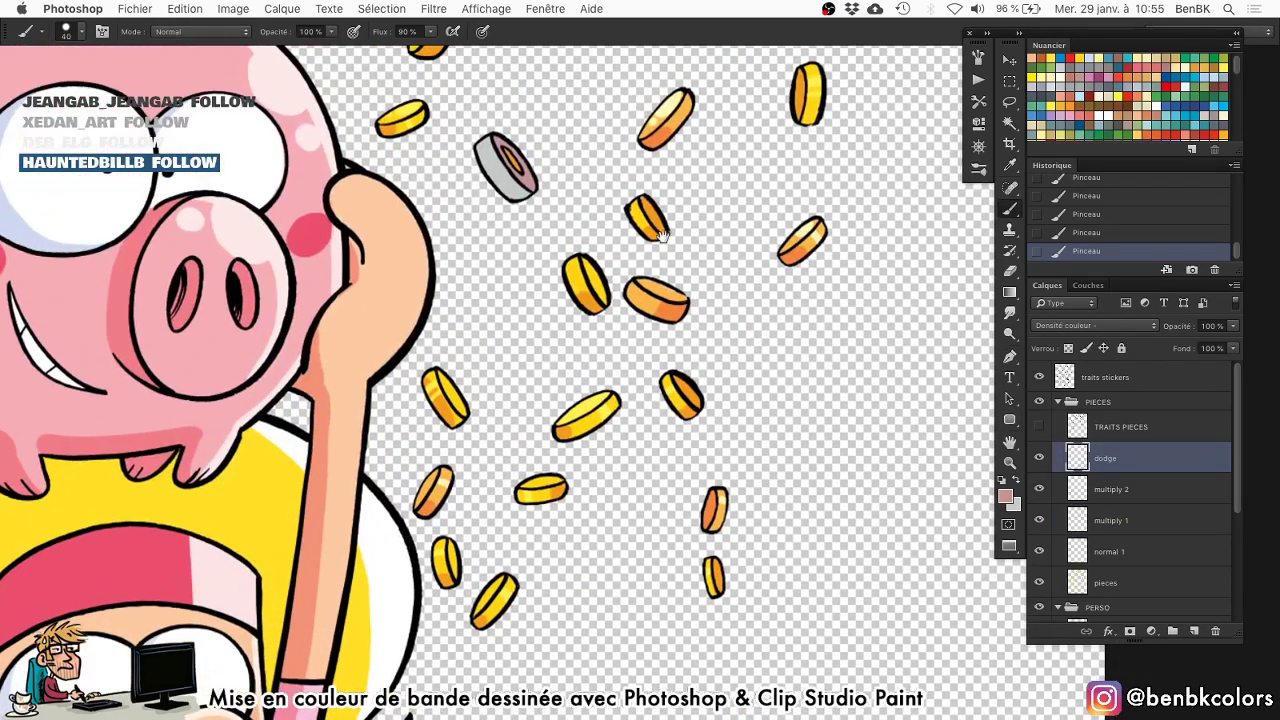
drag(676, 268, 770, 257)
key([)
key([)
key([)
drag(583, 340, 550, 390)
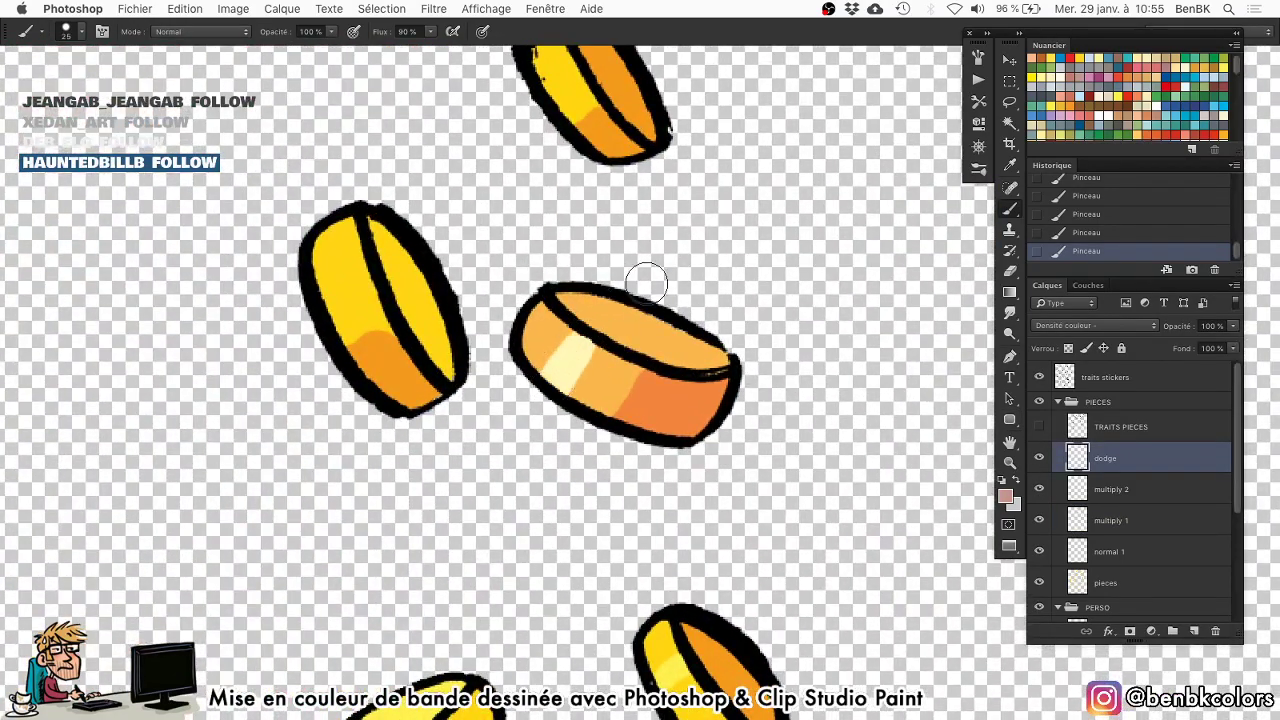
mouse_move(401, 293)
mouse_down()
mouse_move(372, 332)
mouse_move(330, 308)
mouse_up()
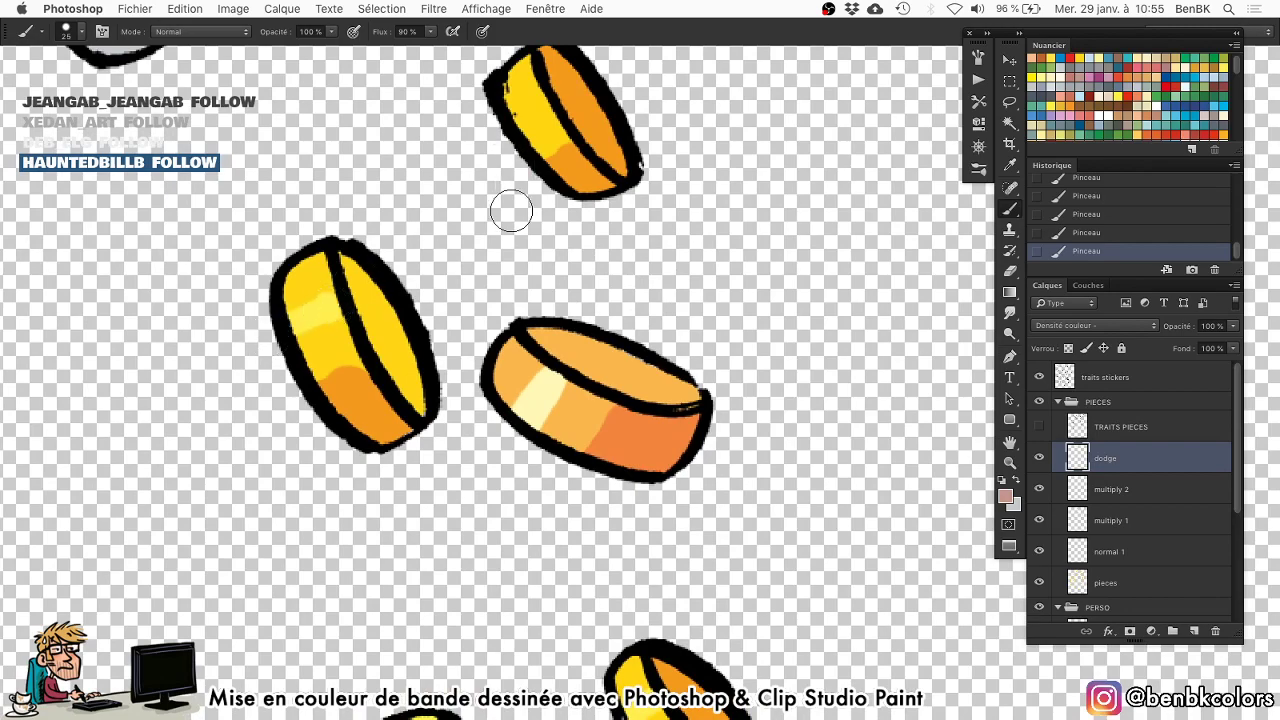
Reduce the brush to 15 px and add small highlights to the slim yellow coin and its neighbours beside the hand.
drag(514, 205, 294, 423)
key([)
key([)
drag(297, 322, 326, 303)
drag(437, 175, 505, 397)
drag(477, 455, 142, 634)
drag(577, 265, 485, 206)
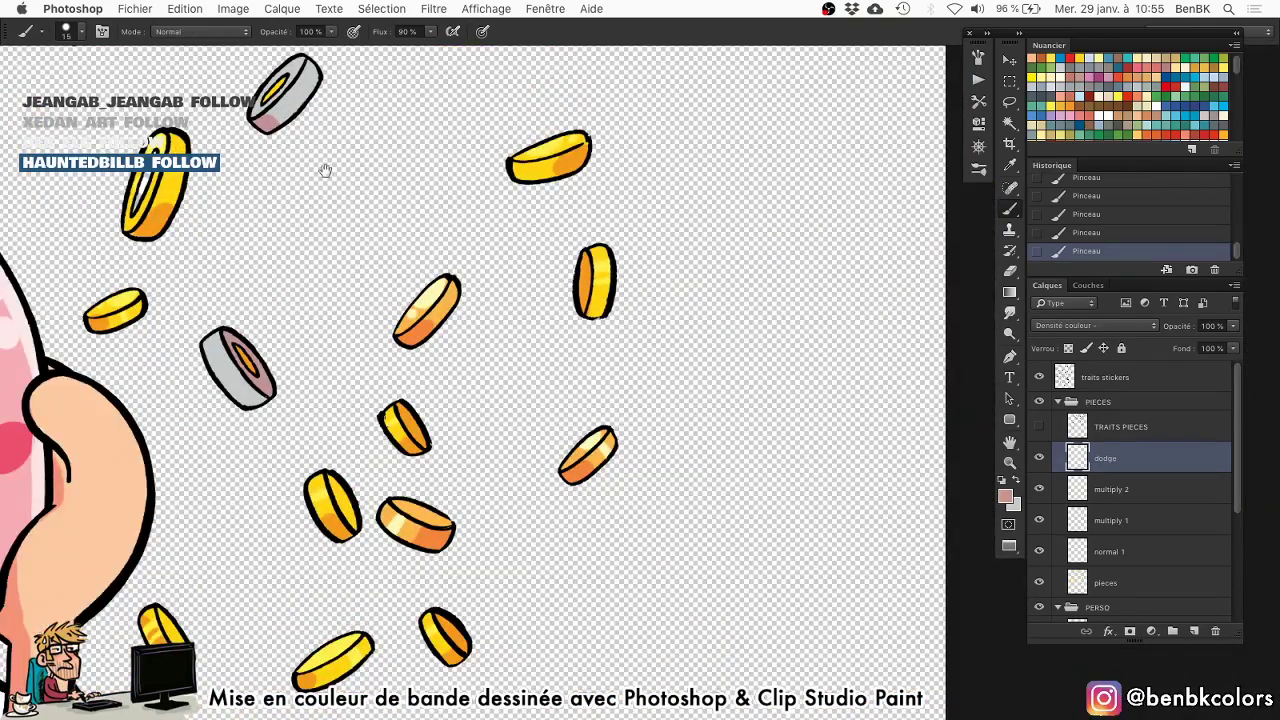
Enlarge the brush to 20 px or more and paint highlights on the holed silver coin's face and rim.
drag(323, 171, 420, 168)
key(])
key(])
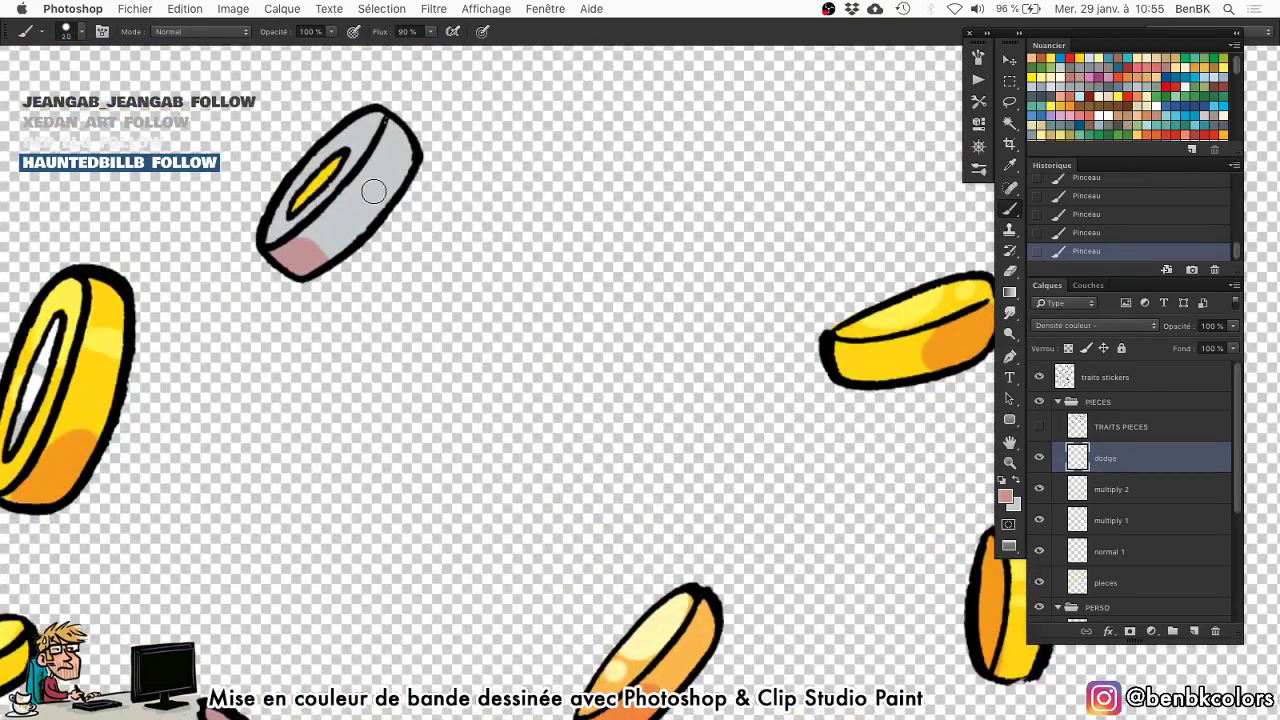
mouse_move(349, 135)
mouse_down()
mouse_move(401, 253)
mouse_move(500, 385)
mouse_up()
drag(460, 320, 380, 303)
Paint highlights on the three clustered yellow coins, using a 40 px brush reduced to 25 px for the smaller ones.
mouse_move(580, 255)
mouse_down()
mouse_move(636, 254)
mouse_move(583, 252)
mouse_up()
key(])
mouse_move(567, 168)
mouse_down()
mouse_move(565, 214)
mouse_move(563, 135)
mouse_move(560, 150)
mouse_up()
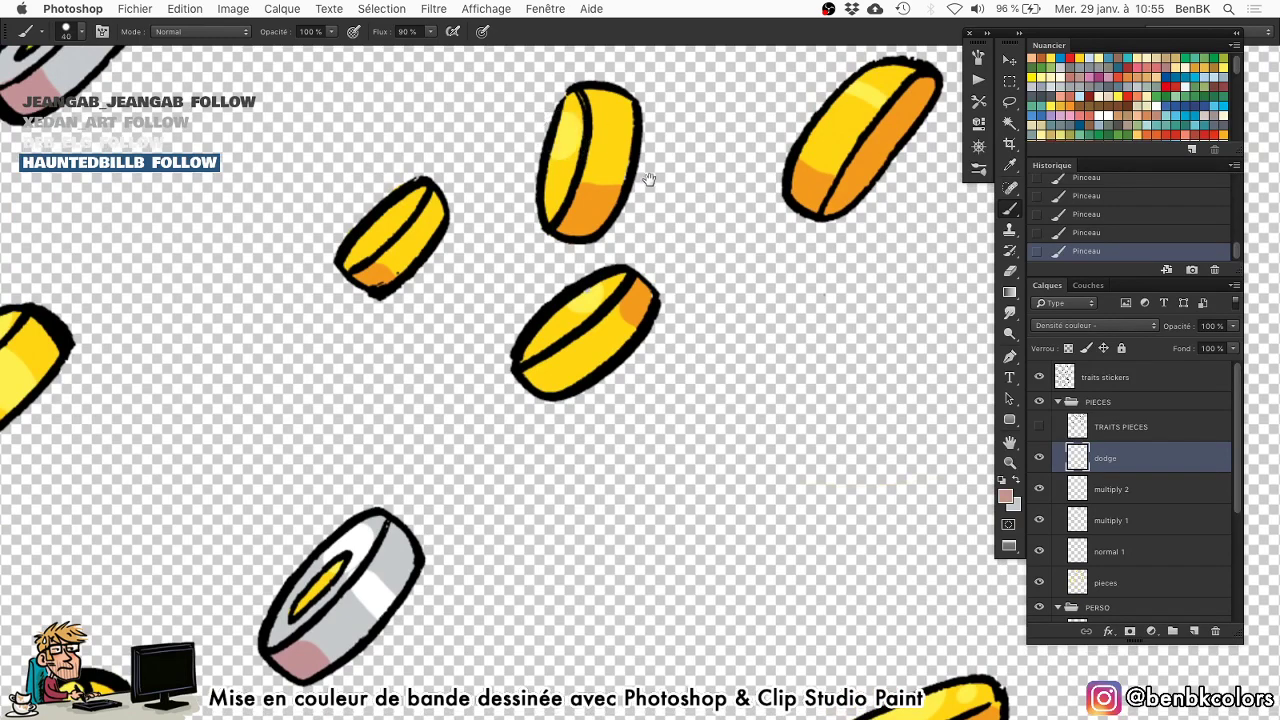
scroll(651, 177, right, 5)
scroll(651, 177, up, 1)
drag(466, 367, 480, 394)
key([)
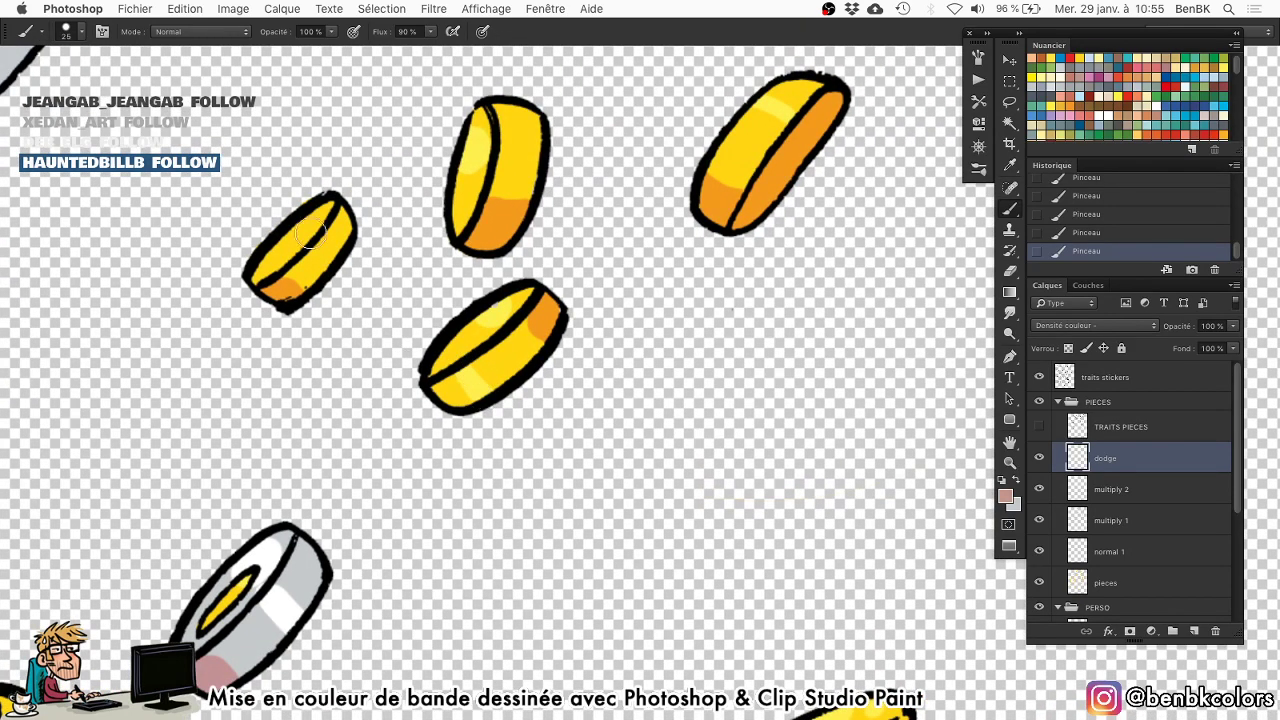
mouse_move(321, 242)
mouse_down()
mouse_move(542, 504)
mouse_move(628, 636)
mouse_up()
drag(628, 636, 478, 474)
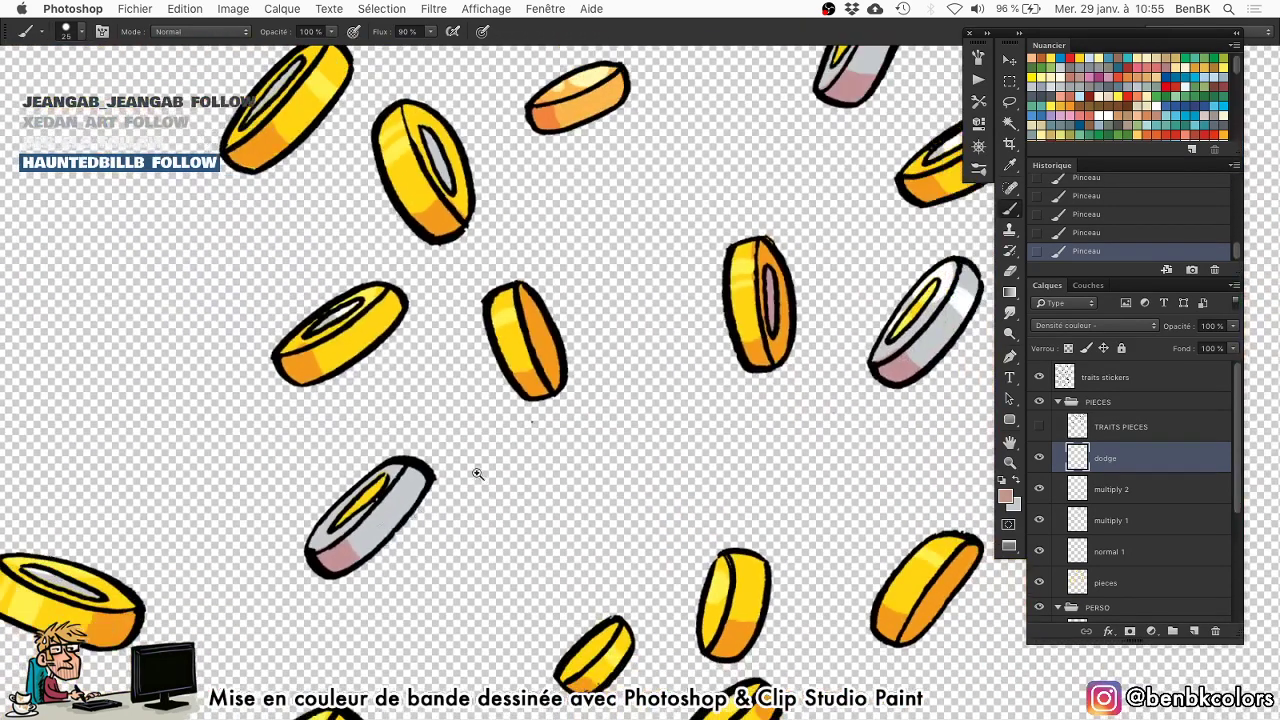
Paint highlights on the silver coin above the pig and the coins to its left, enlarging the brush to 40 px.
drag(395, 500, 388, 496)
drag(778, 198, 575, 308)
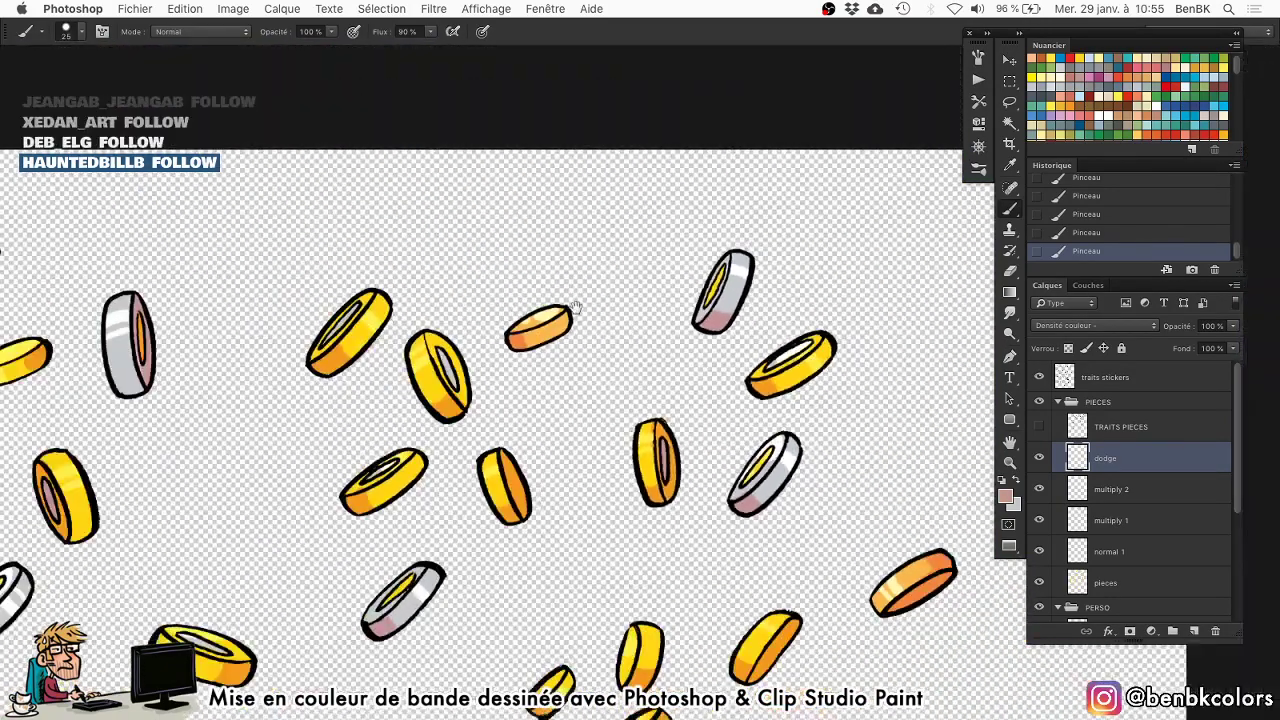
mouse_move(293, 390)
mouse_down()
mouse_move(717, 217)
mouse_move(860, 206)
mouse_up()
drag(252, 464, 328, 401)
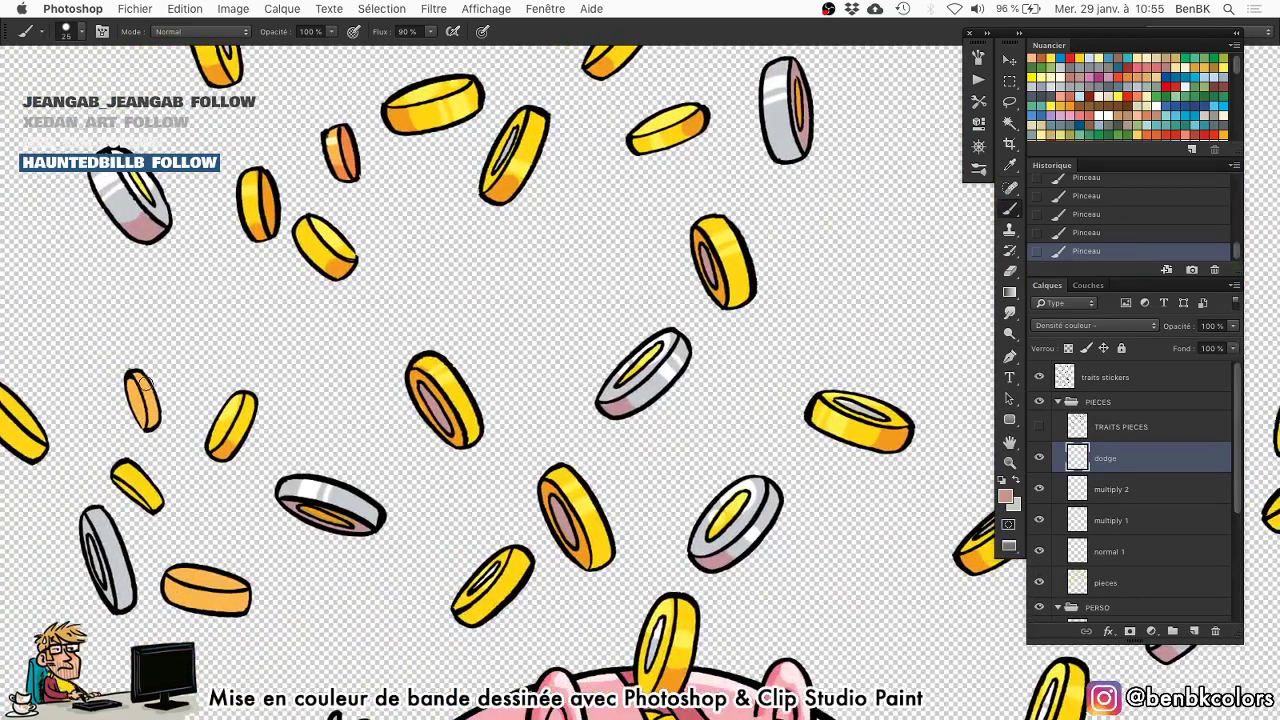
drag(72, 408, 258, 371)
key(])
key(])
key(])
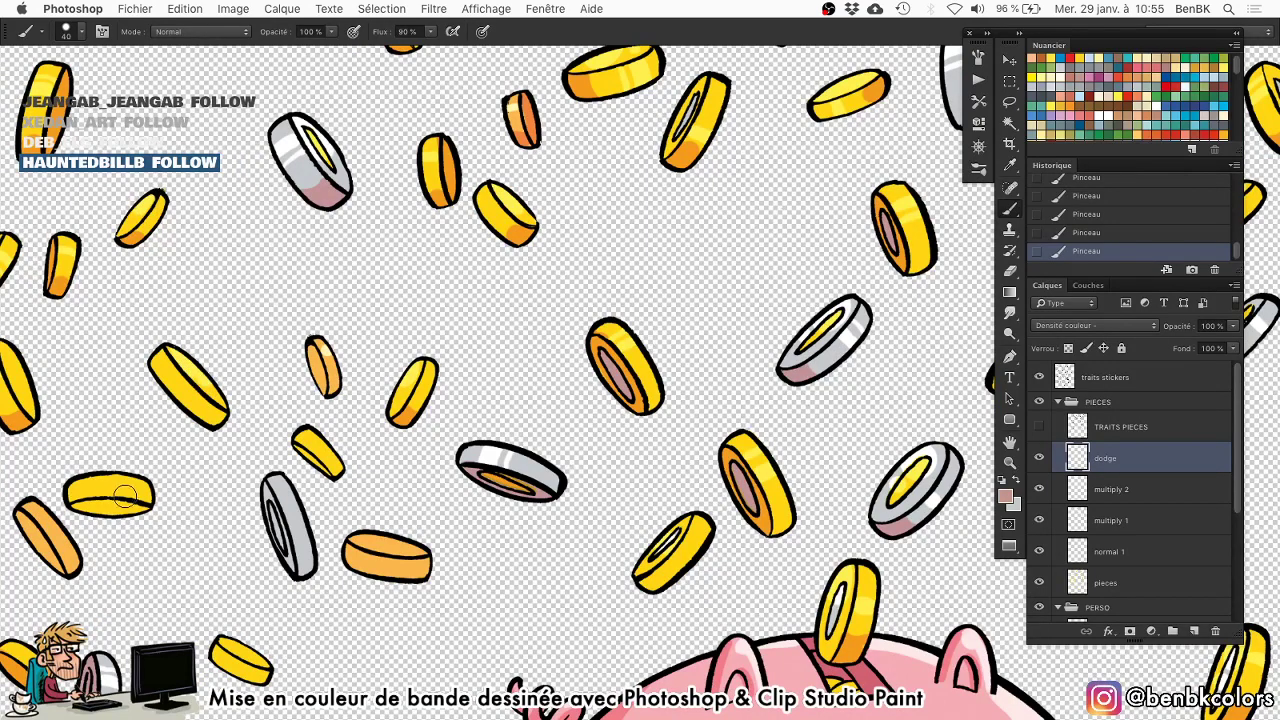
scroll(150, 460, down, 2)
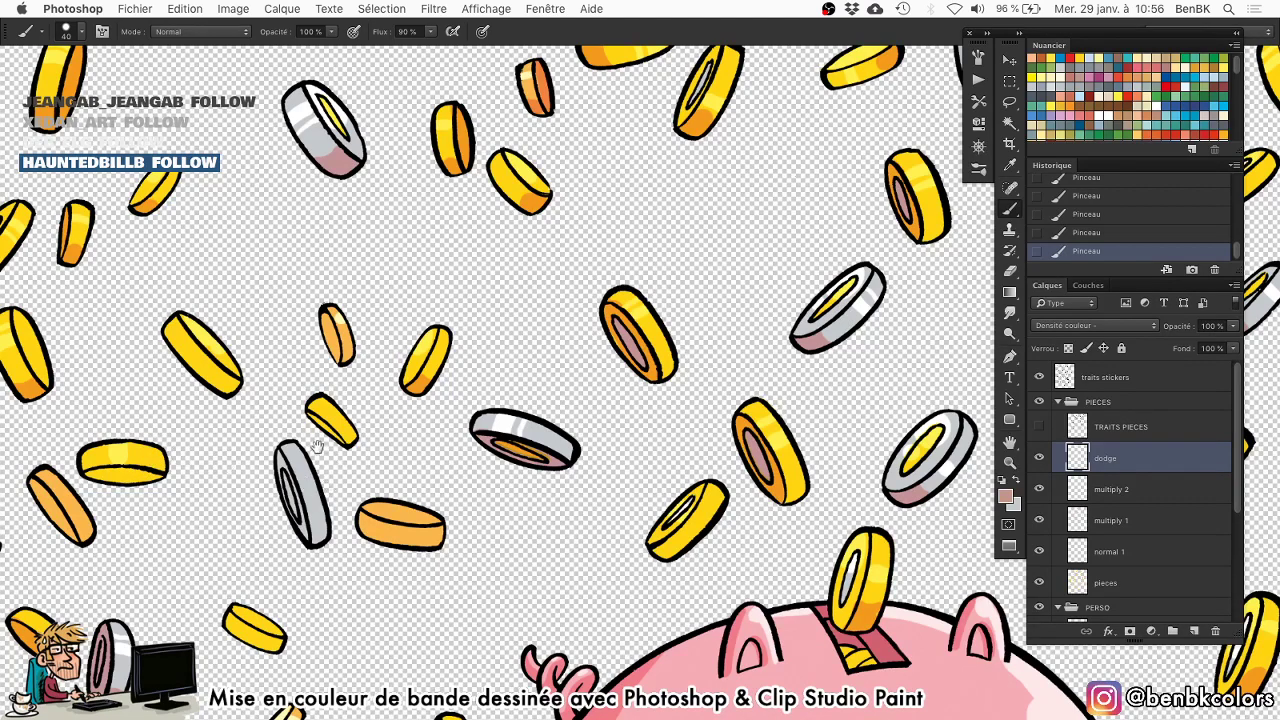
key(Tab)
key(Tab)
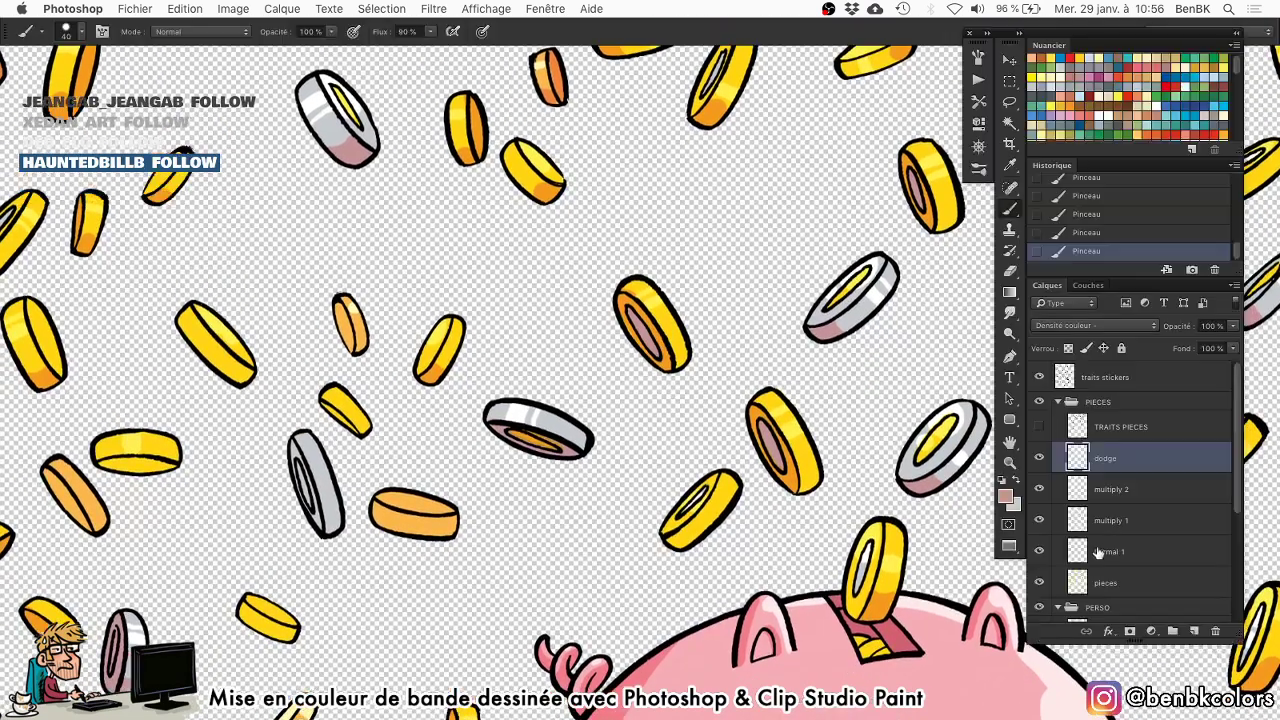
Isolate multiply 1 to sample its pink shading colour, restore the other layers and make multiply 1 active.
alt+click(1039, 521)
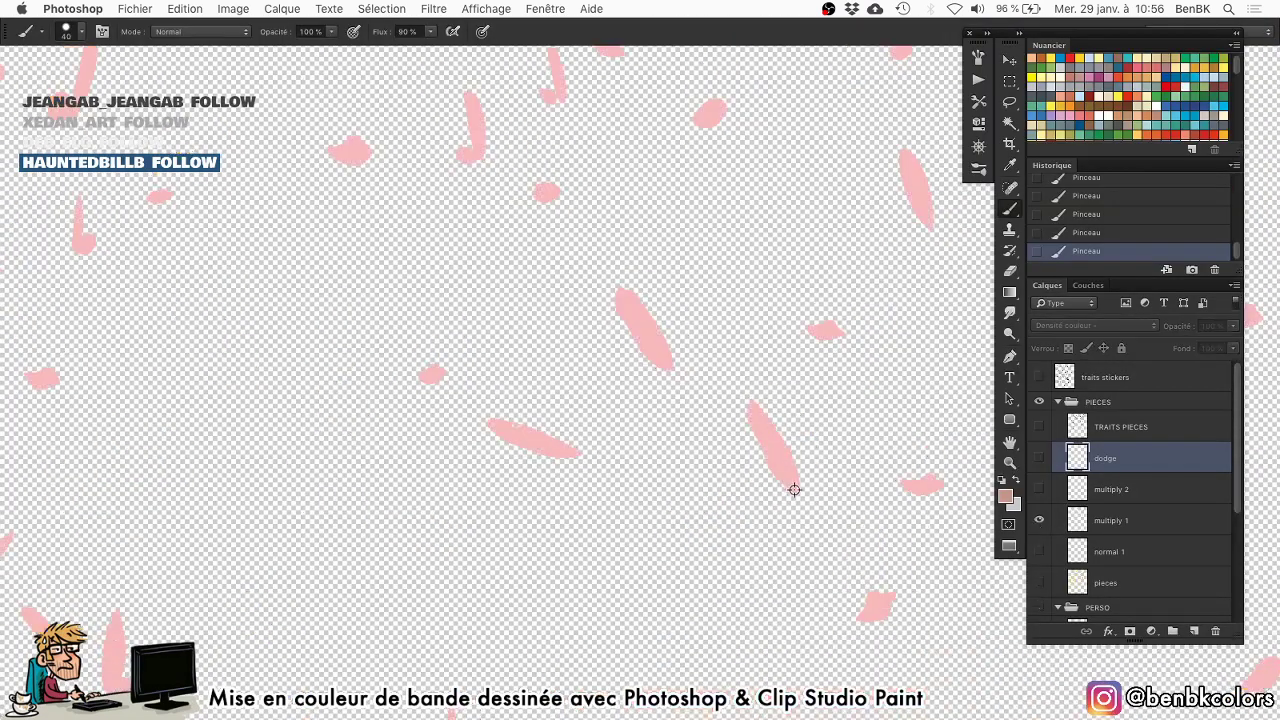
alt+click(1039, 521)
click(1110, 521)
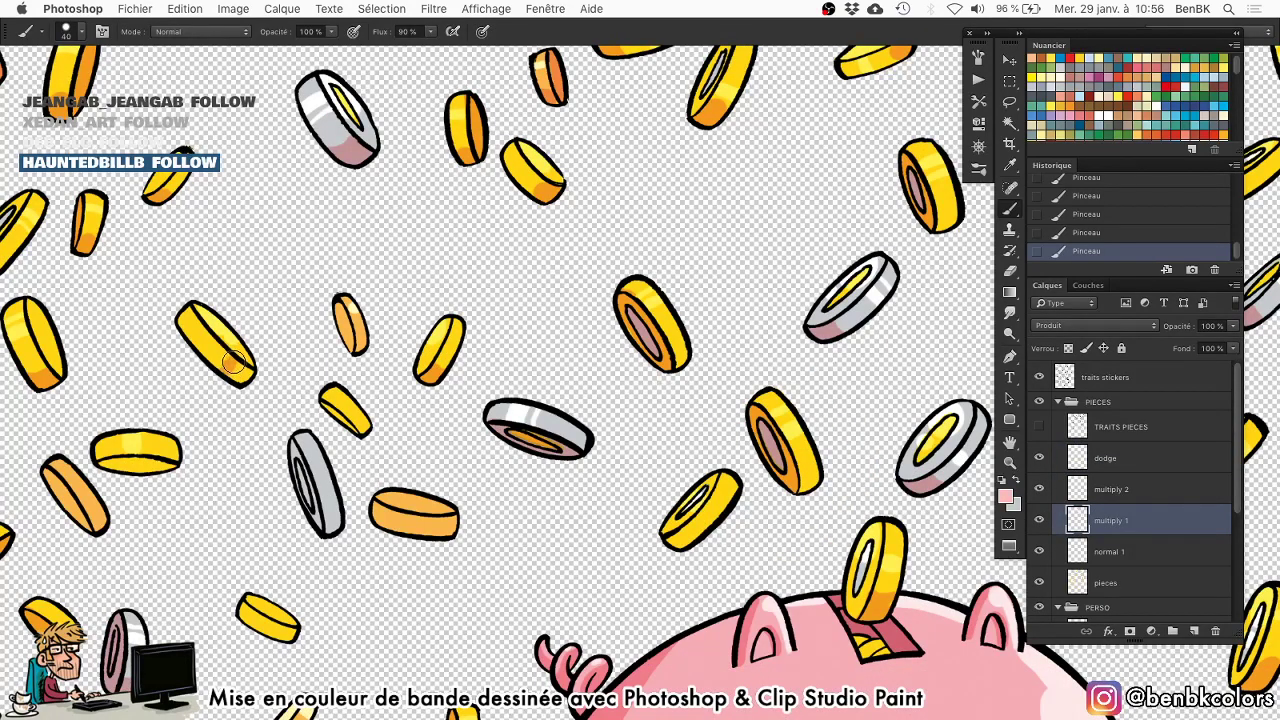
Shade the yellow and orange coins left of the piggy bank on multiply 1 with a 40 px brush.
mouse_move(171, 466)
mouse_down()
mouse_move(108, 466)
mouse_move(120, 467)
mouse_move(104, 494)
mouse_move(38, 471)
mouse_move(63, 501)
mouse_up()
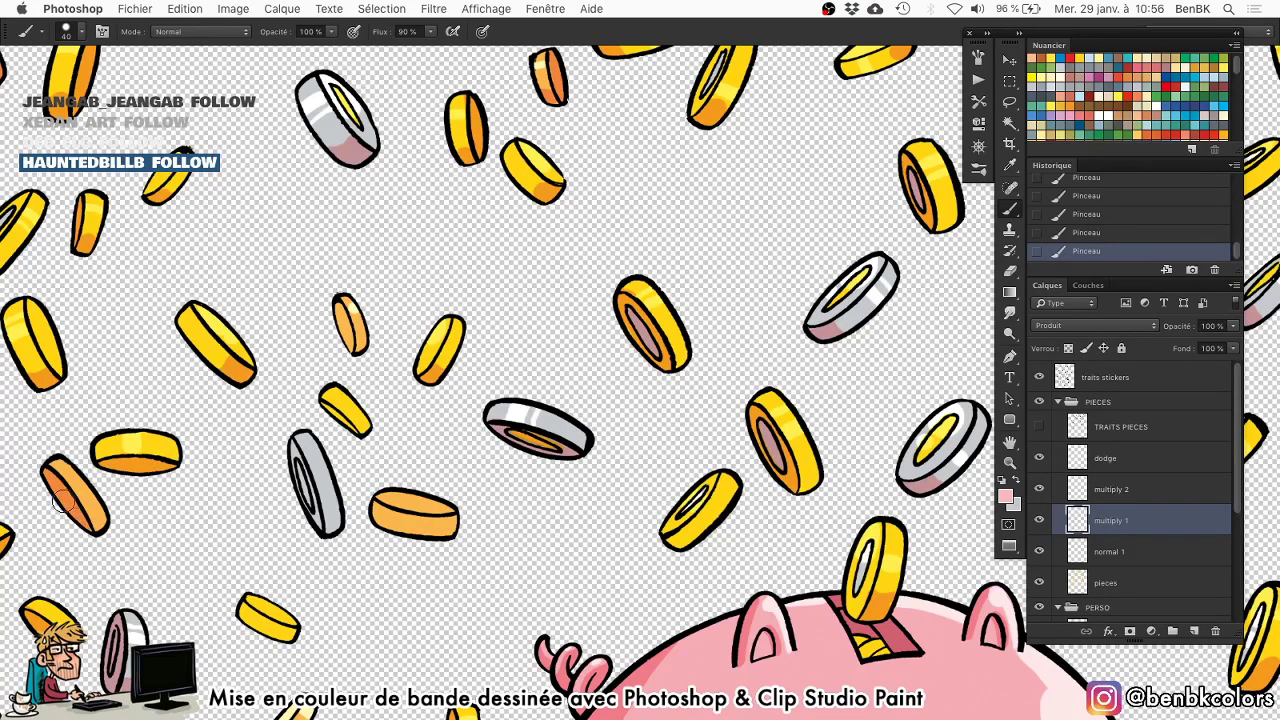
drag(149, 568, 306, 322)
drag(431, 396, 441, 384)
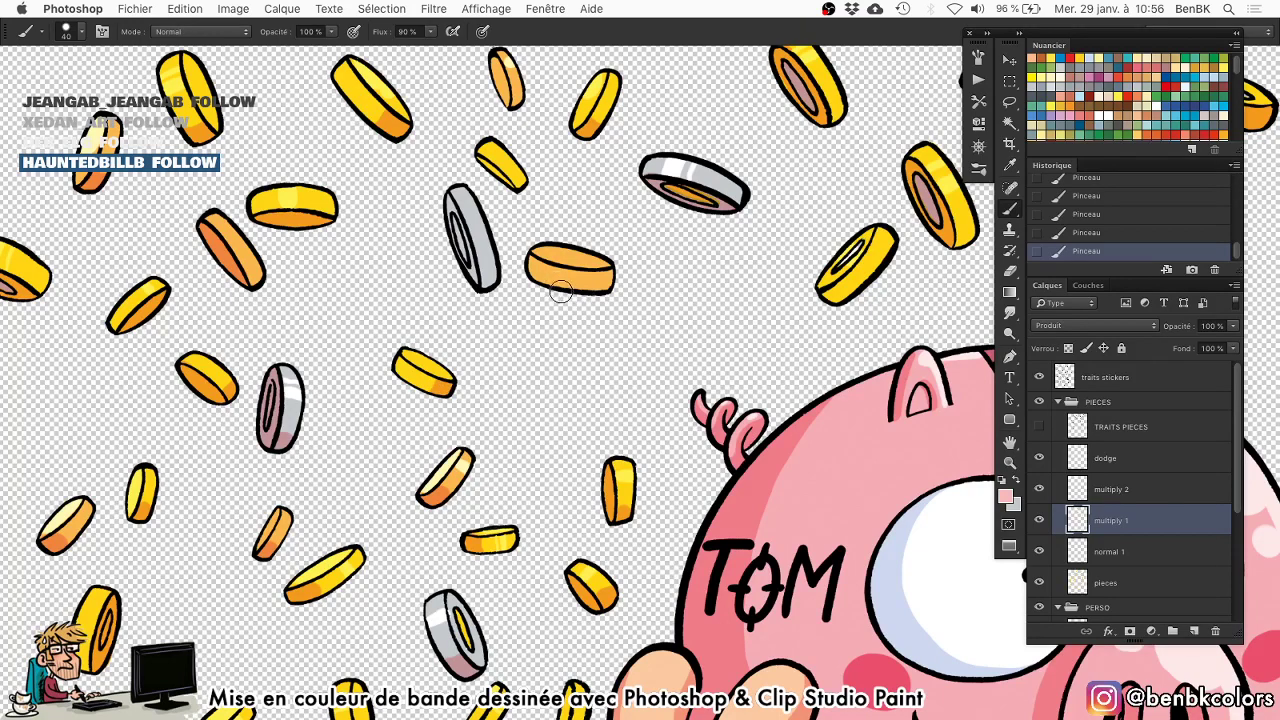
mouse_move(560, 292)
mouse_down()
mouse_move(530, 262)
mouse_move(545, 283)
mouse_up()
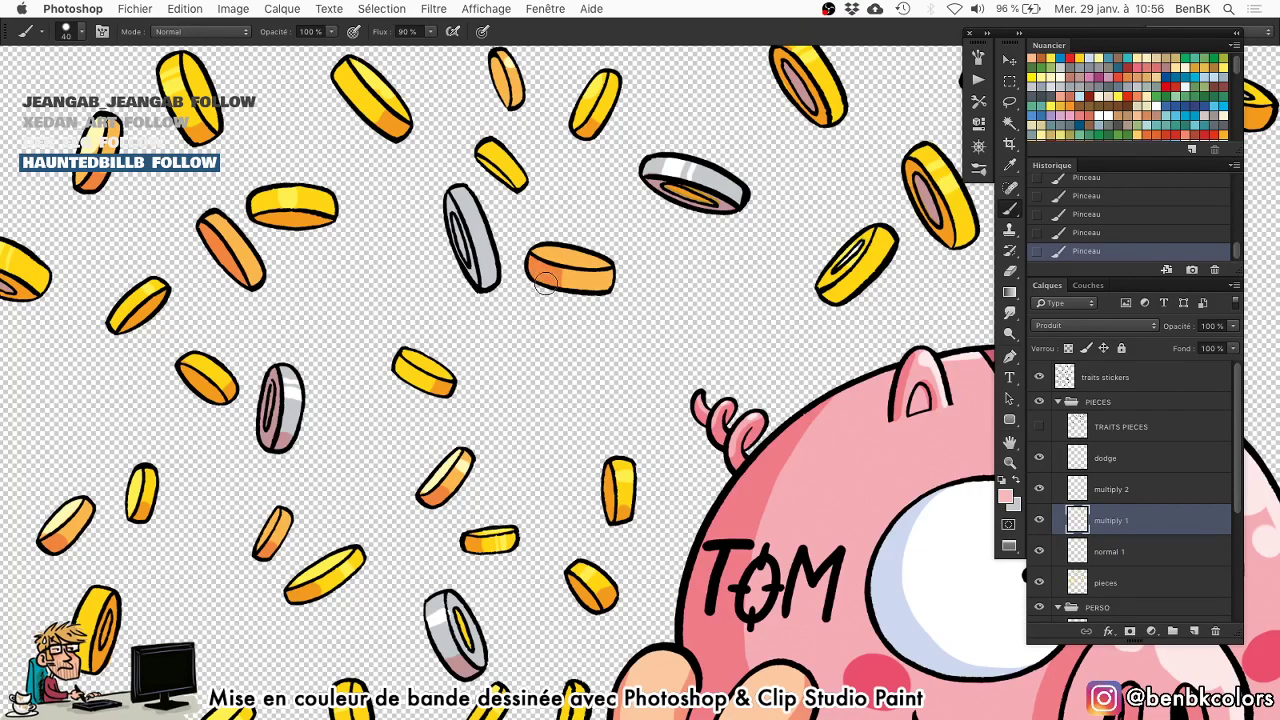
Shade the end of the small yellow coin above the wide orange one at 30 px and reduce the brush to 20 px.
key([)
key([)
drag(519, 196, 523, 176)
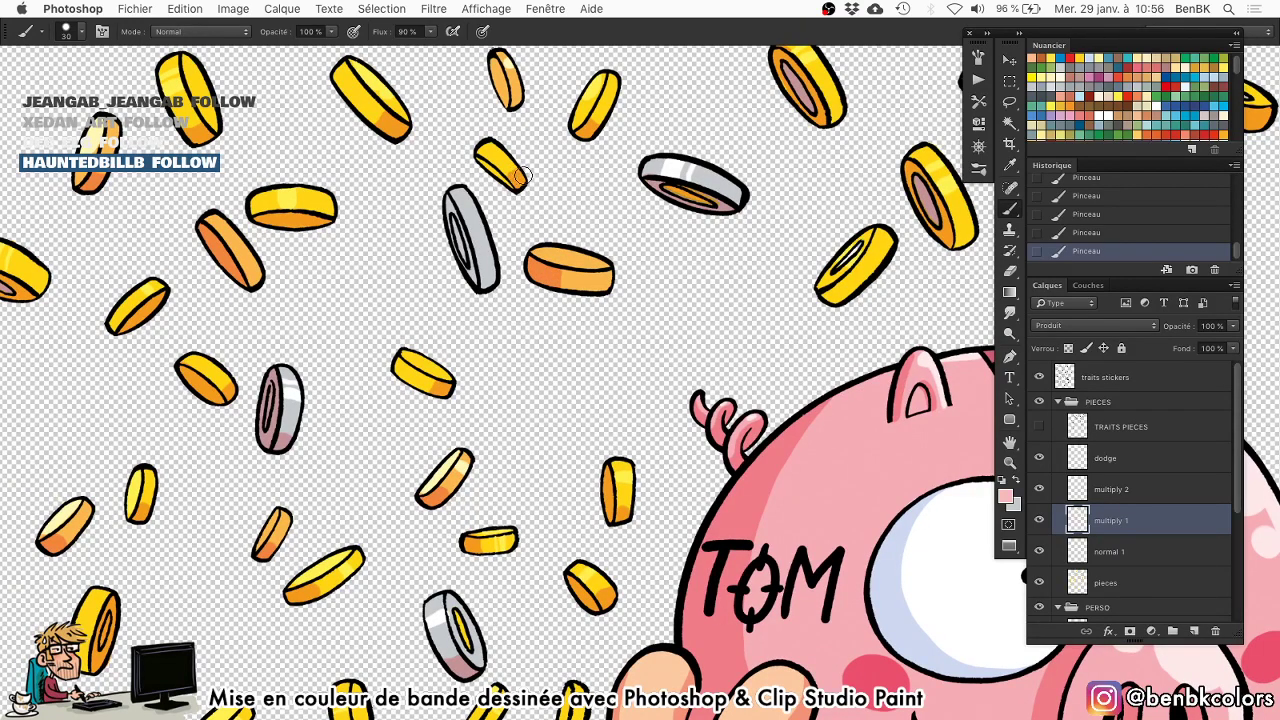
key(bracketleft)
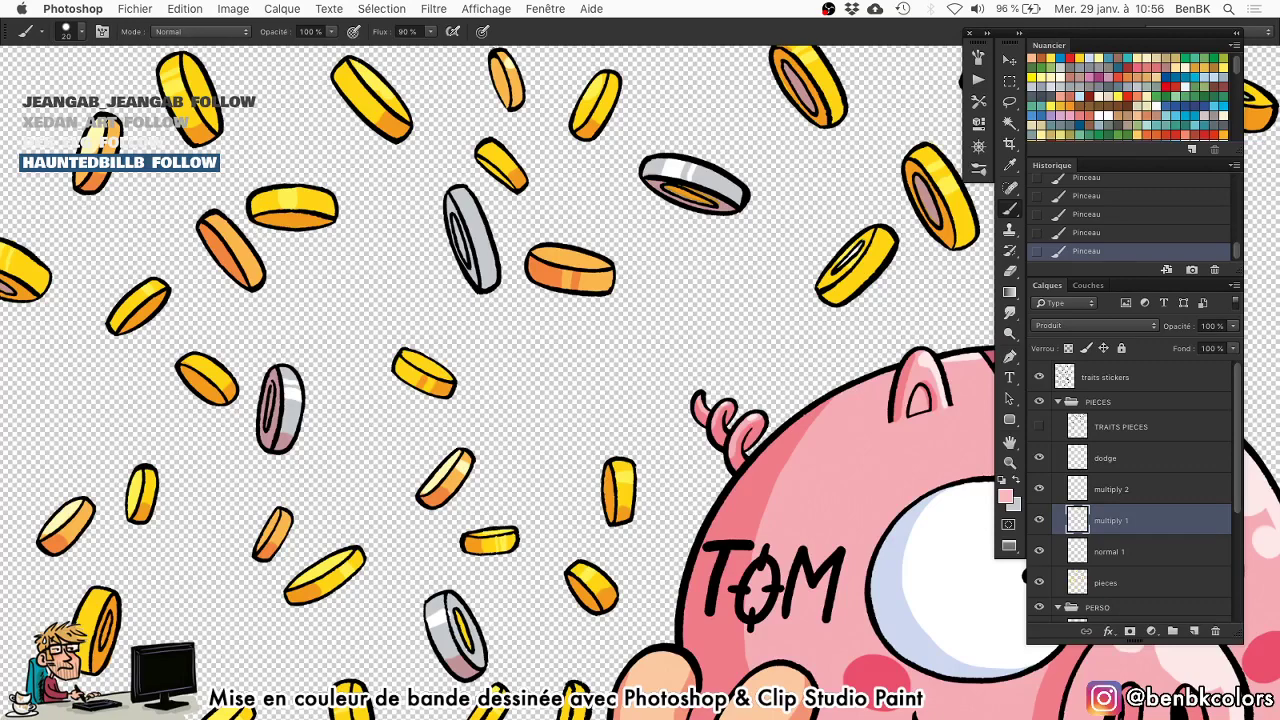
key(Tab)
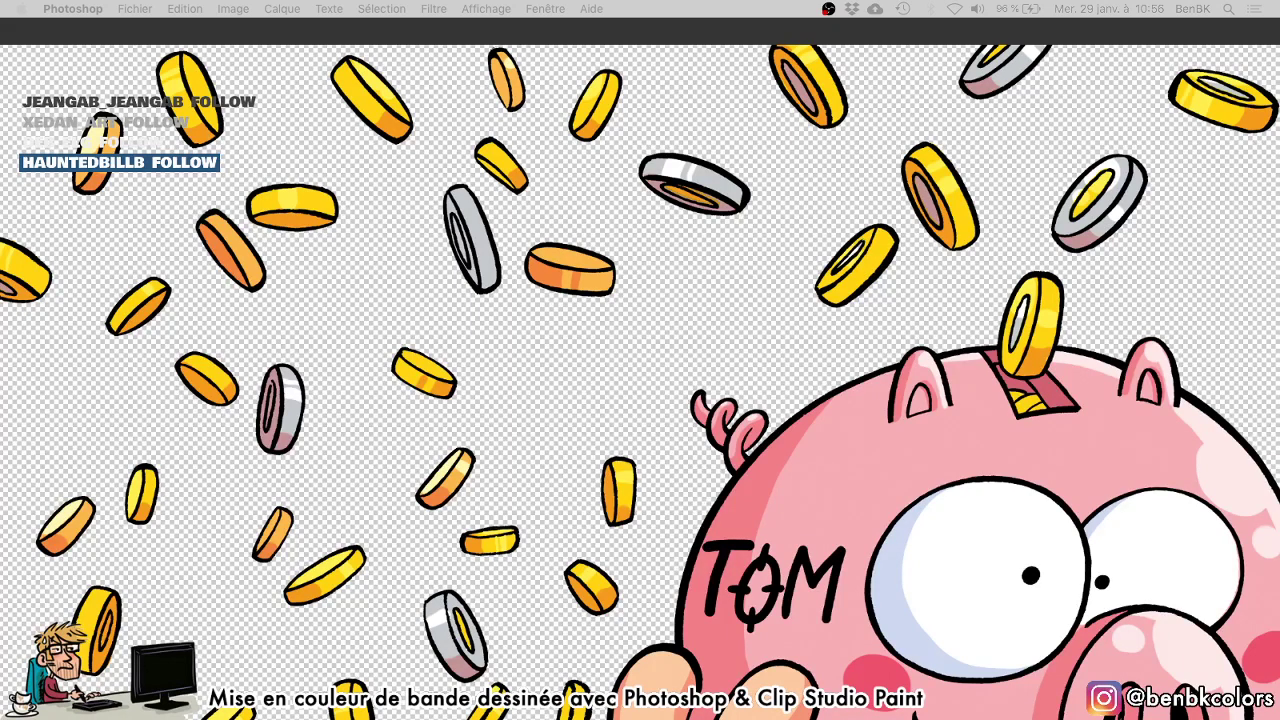
key(XF86AudioLowerVolume)
key(XF86AudioLowerVolume)
click(628, 275)
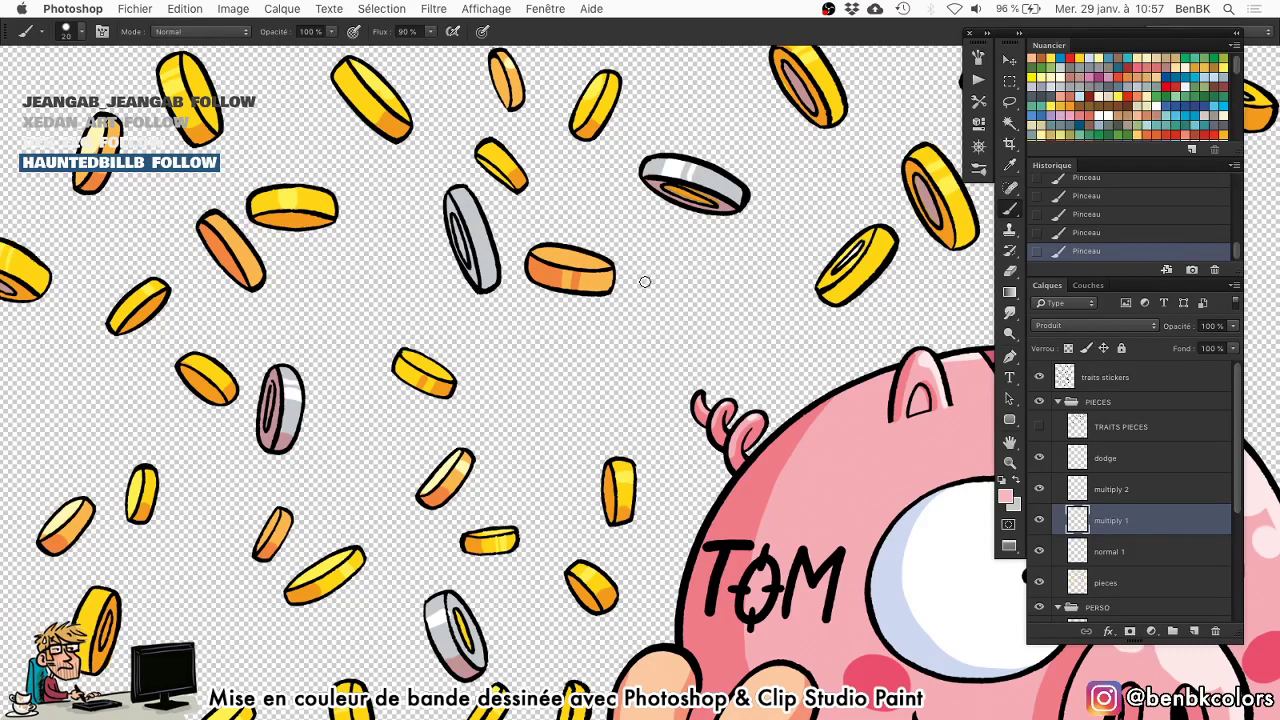
Examine the whole coloured sticker, from the piggy bank and falling coins down to the red-haired boy, for remaining shading mistakes.
key(h)
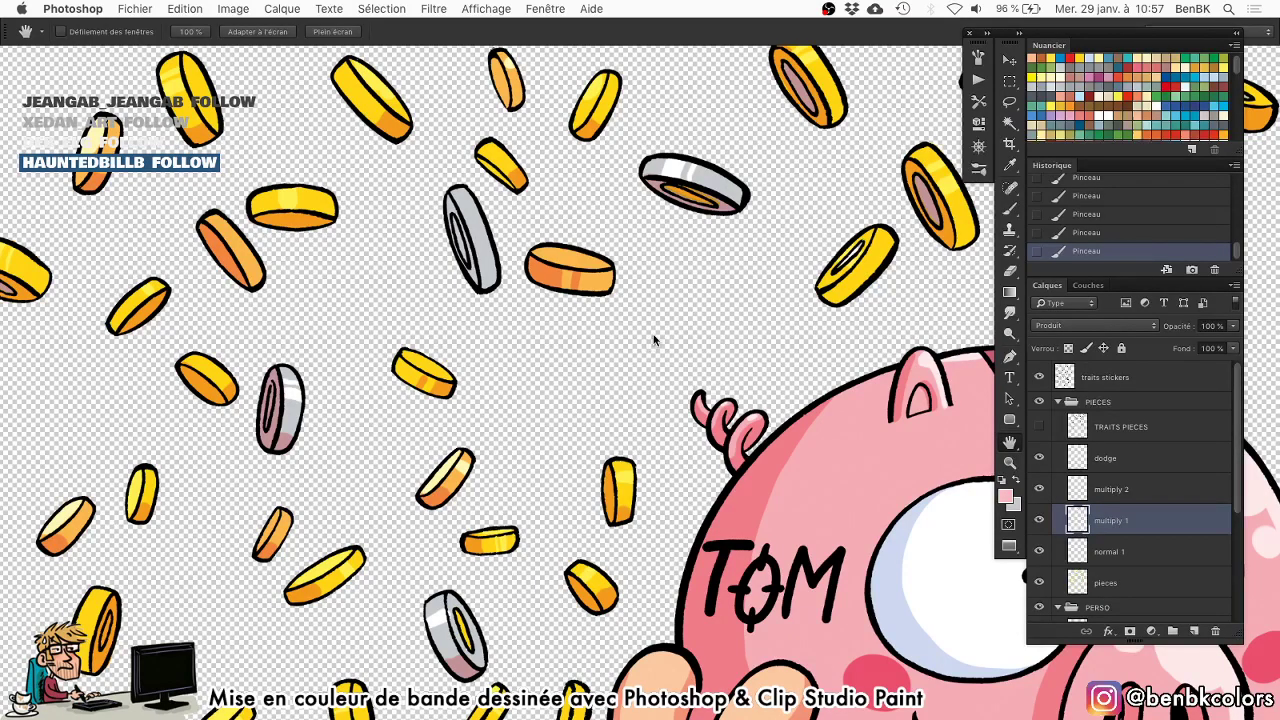
scroll(654, 341, right, 8)
scroll(654, 341, down, 3)
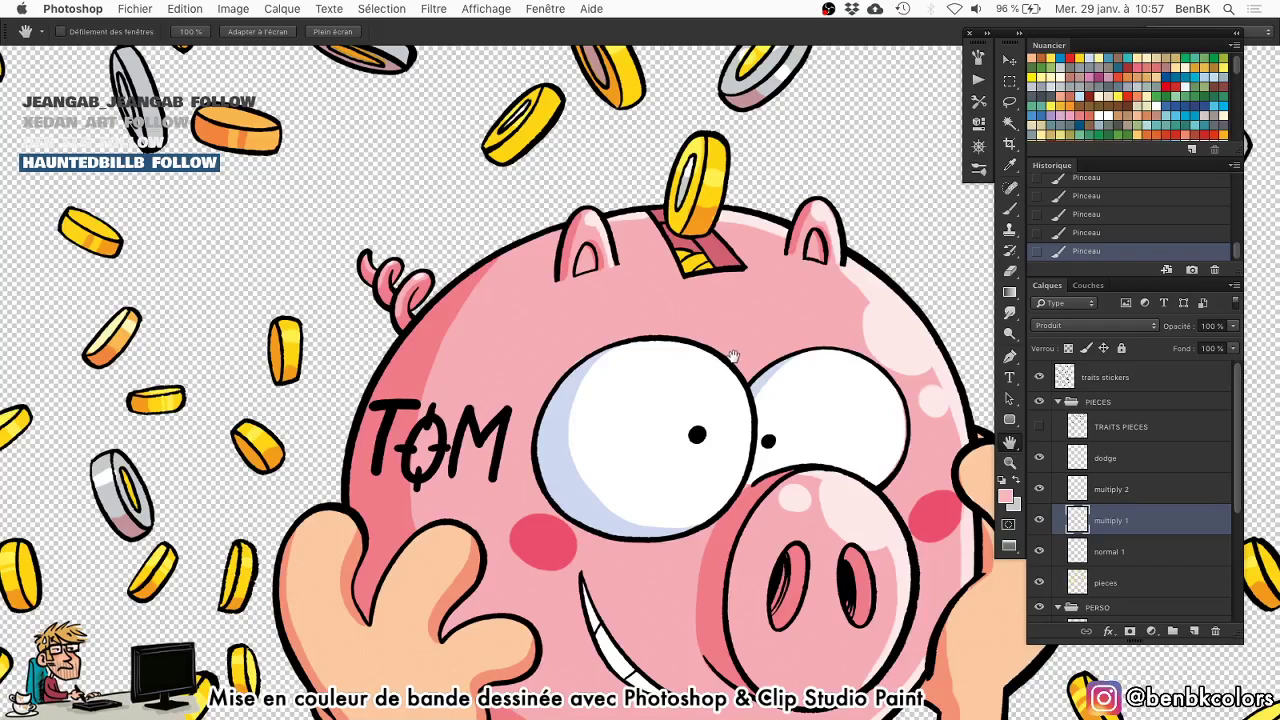
drag(559, 557, 518, 331)
drag(586, 425, 546, 384)
scroll(545, 384, down, 1)
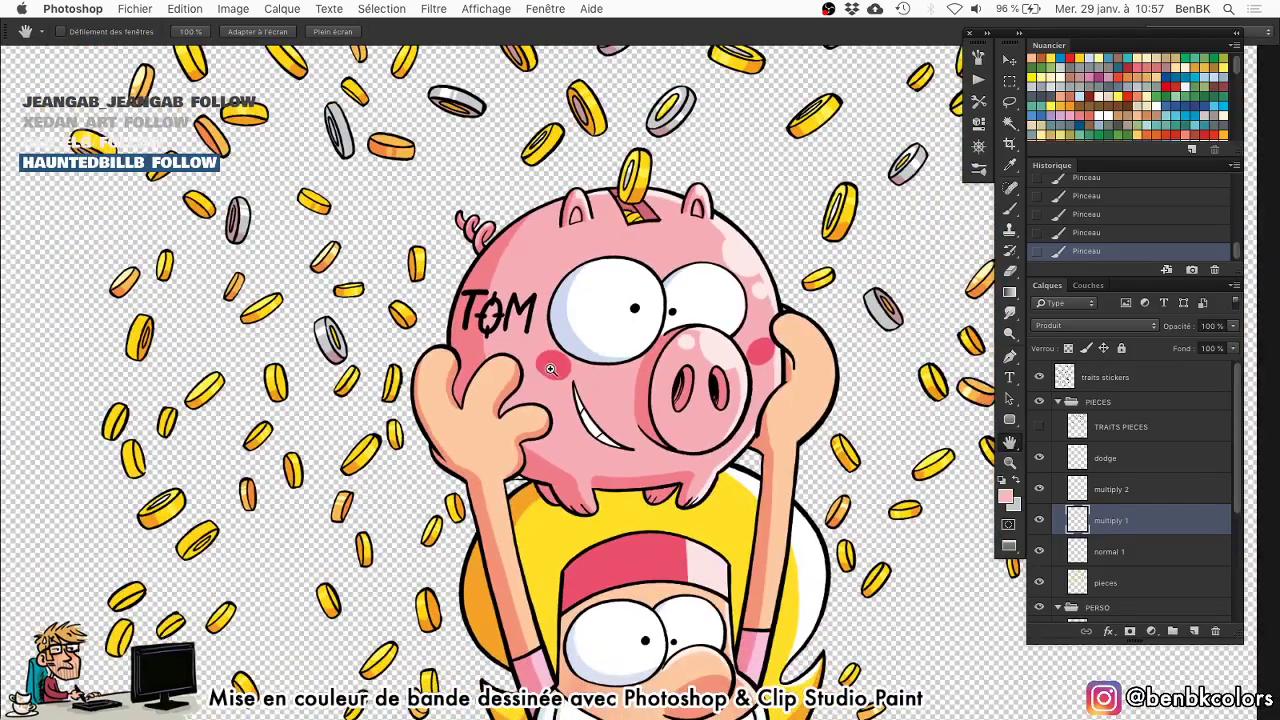
scroll(612, 344, down, 1)
scroll(653, 277, down, 8)
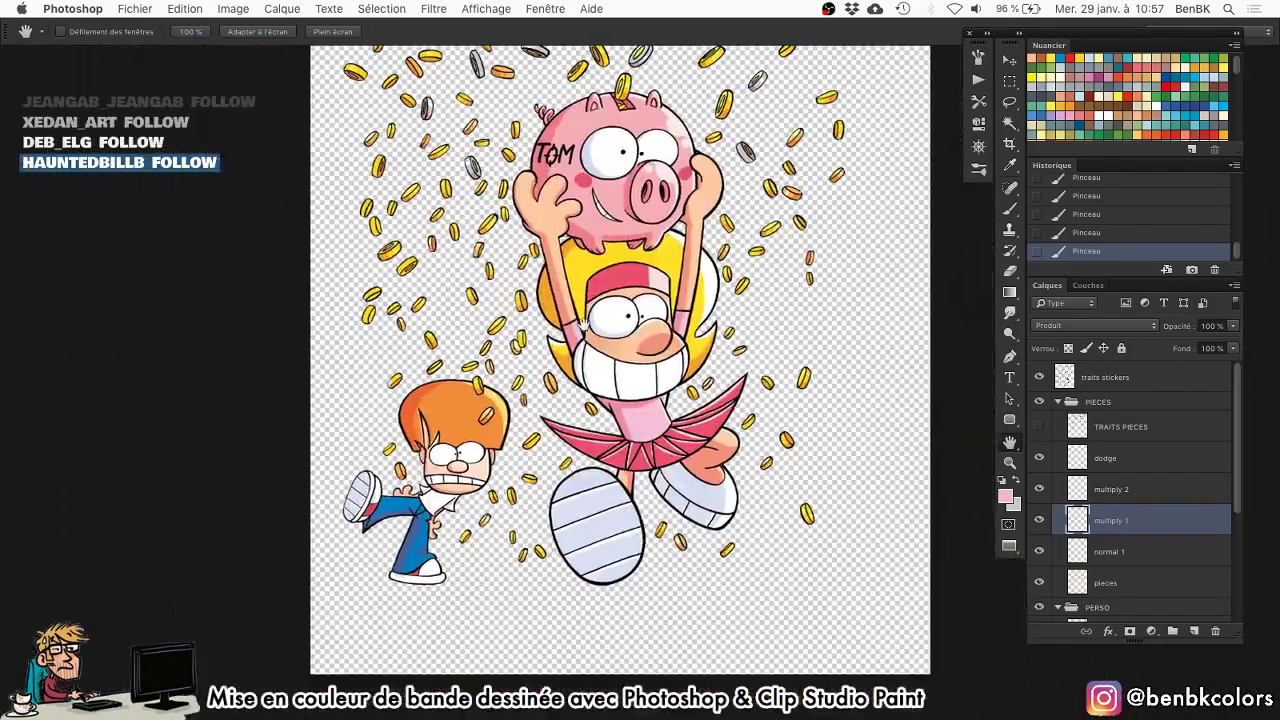
drag(563, 343, 561, 345)
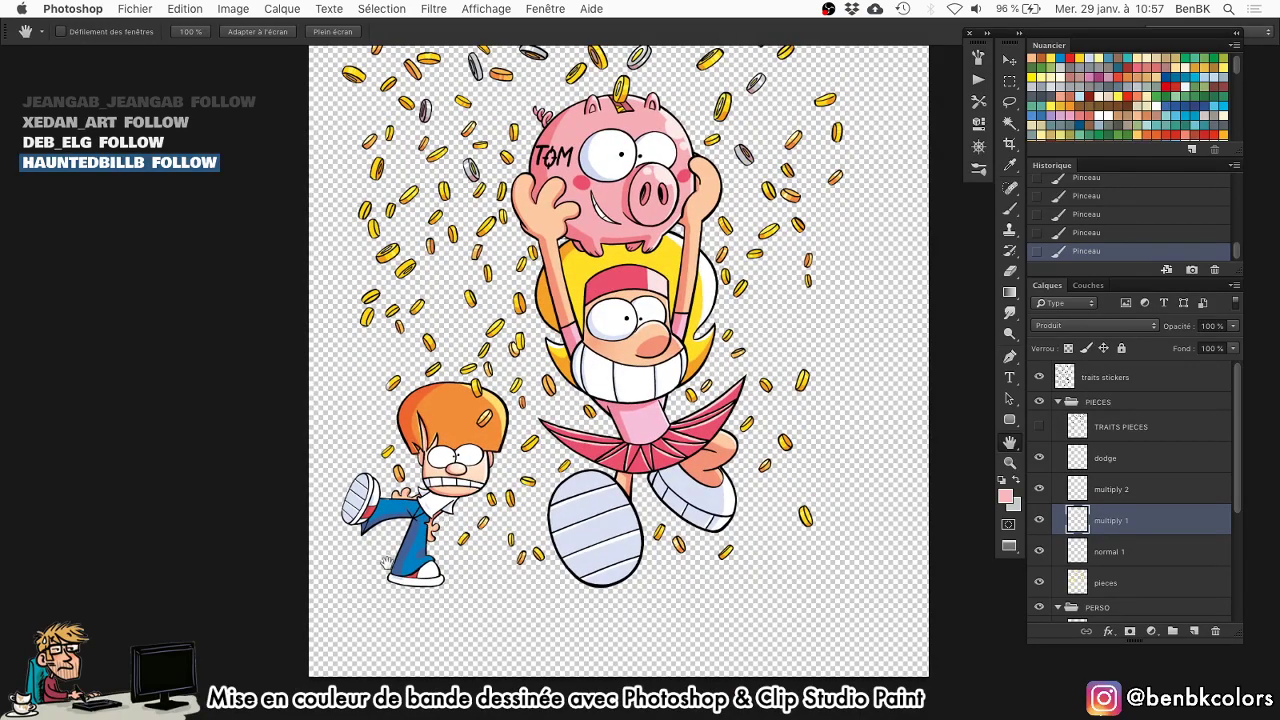
scroll(394, 530, up, 6)
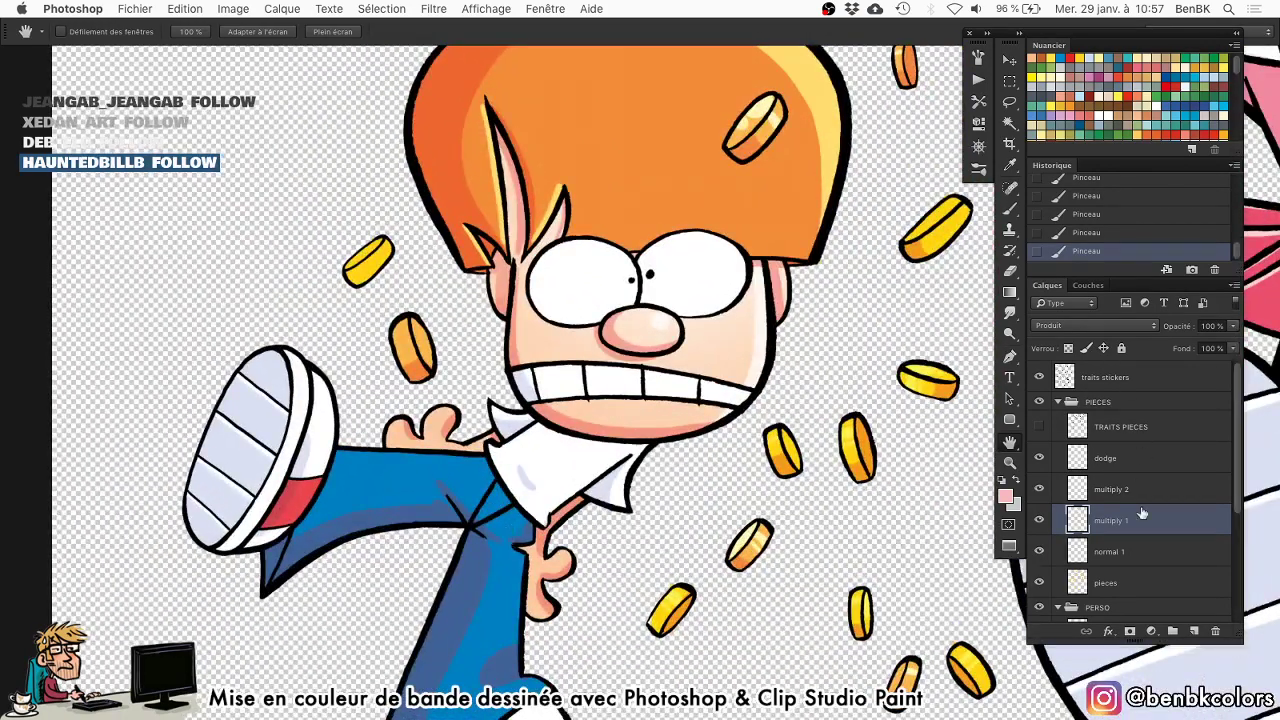
Load the perso layer's outline as a selection, sample the shirt's white and prepare a 50% opacity brush on PERSO's normal 1 layer.
click(1058, 401)
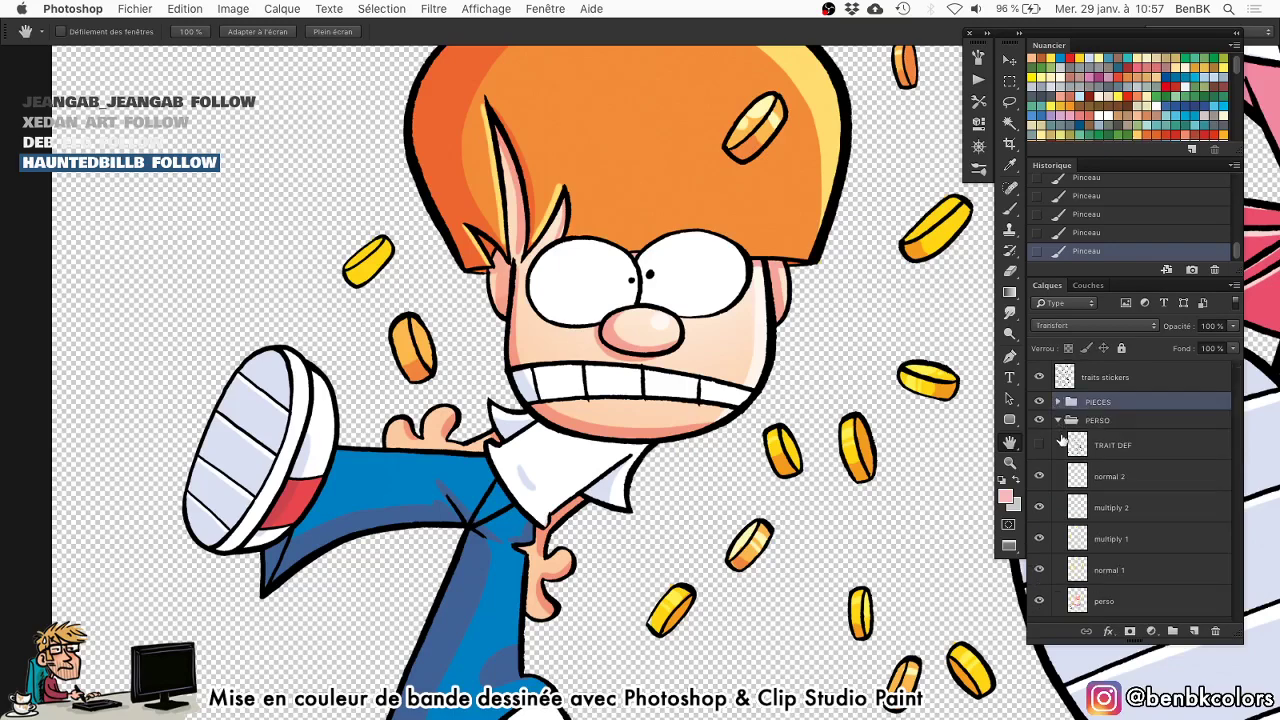
super+click(1077, 600)
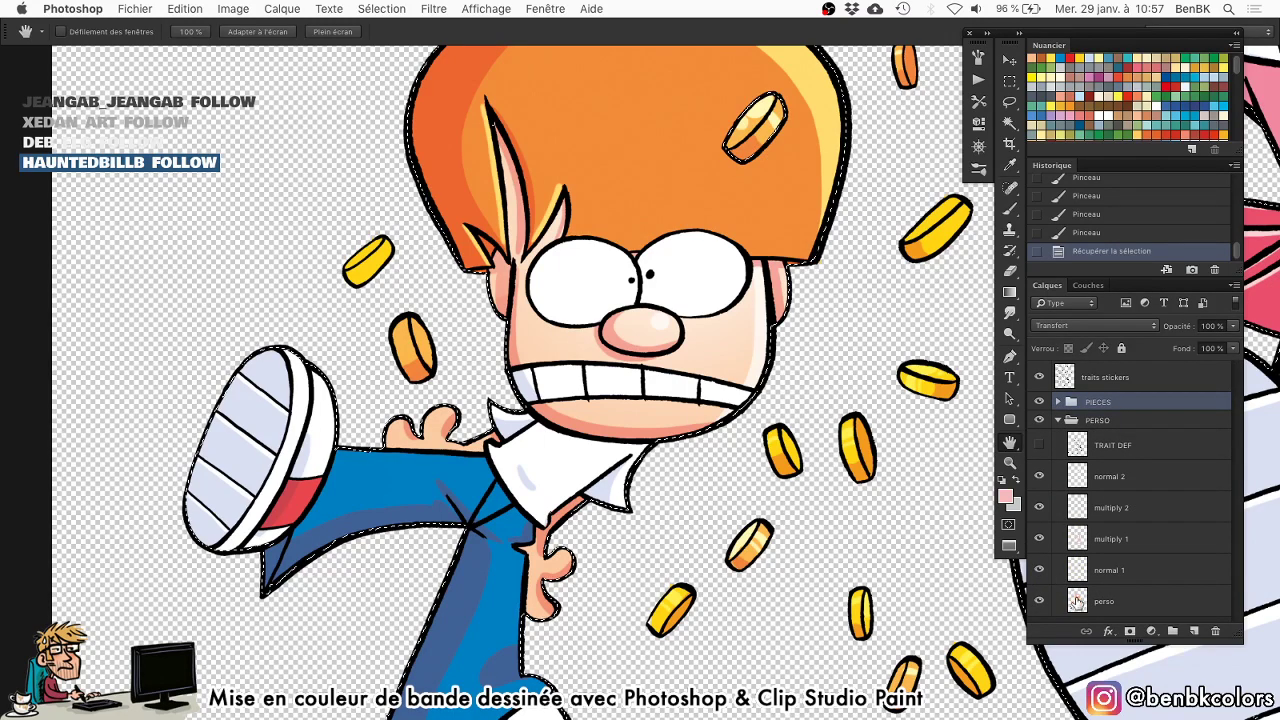
key(b)
alt+click(563, 468)
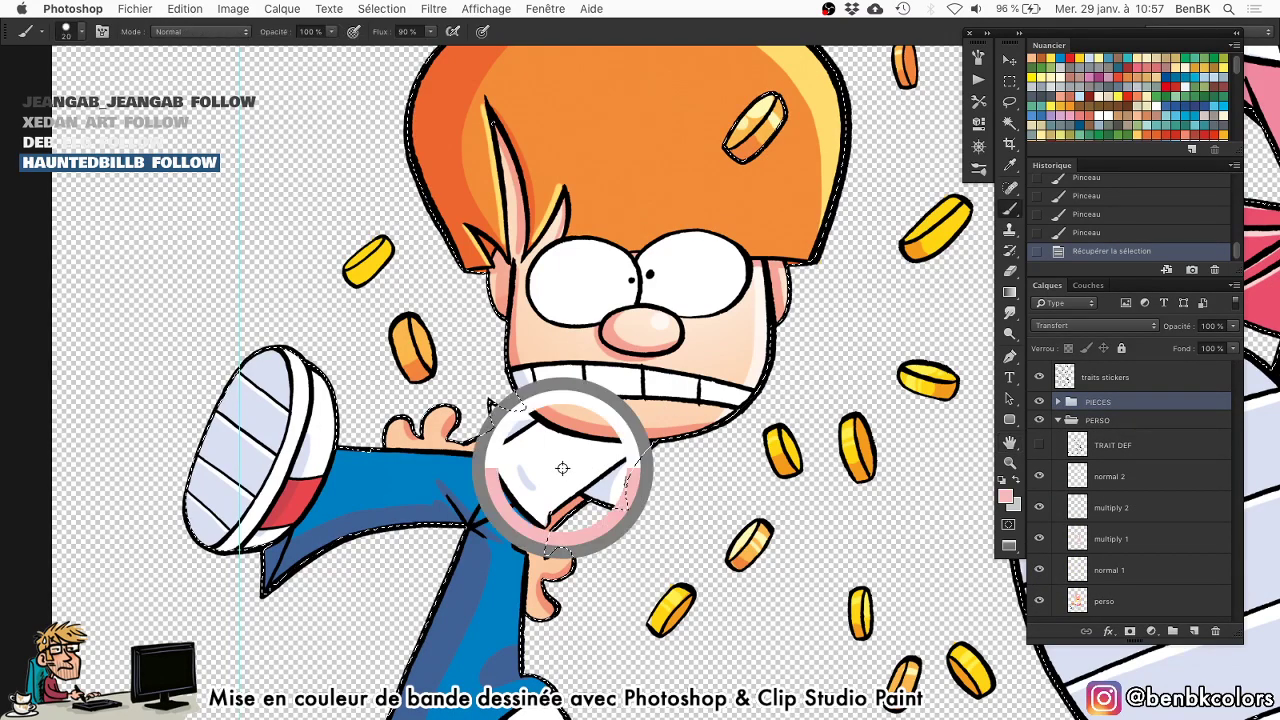
click(1137, 563)
key(5)
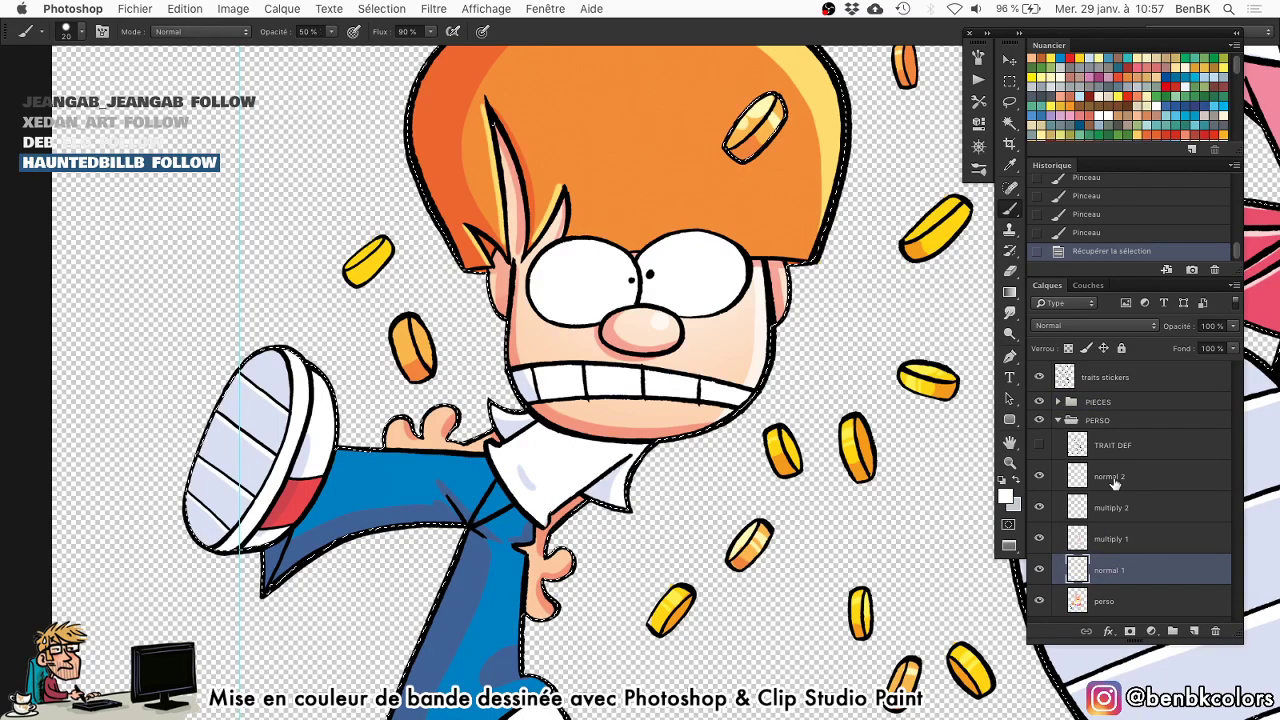
Paint pale highlights along the upper edge of the boy's raised blue trouser leg and beside the hip creases, using a 10 px brush for the creases.
key(bracketleft)
key(bracketleft)
key(bracketleft)
drag(352, 467, 415, 443)
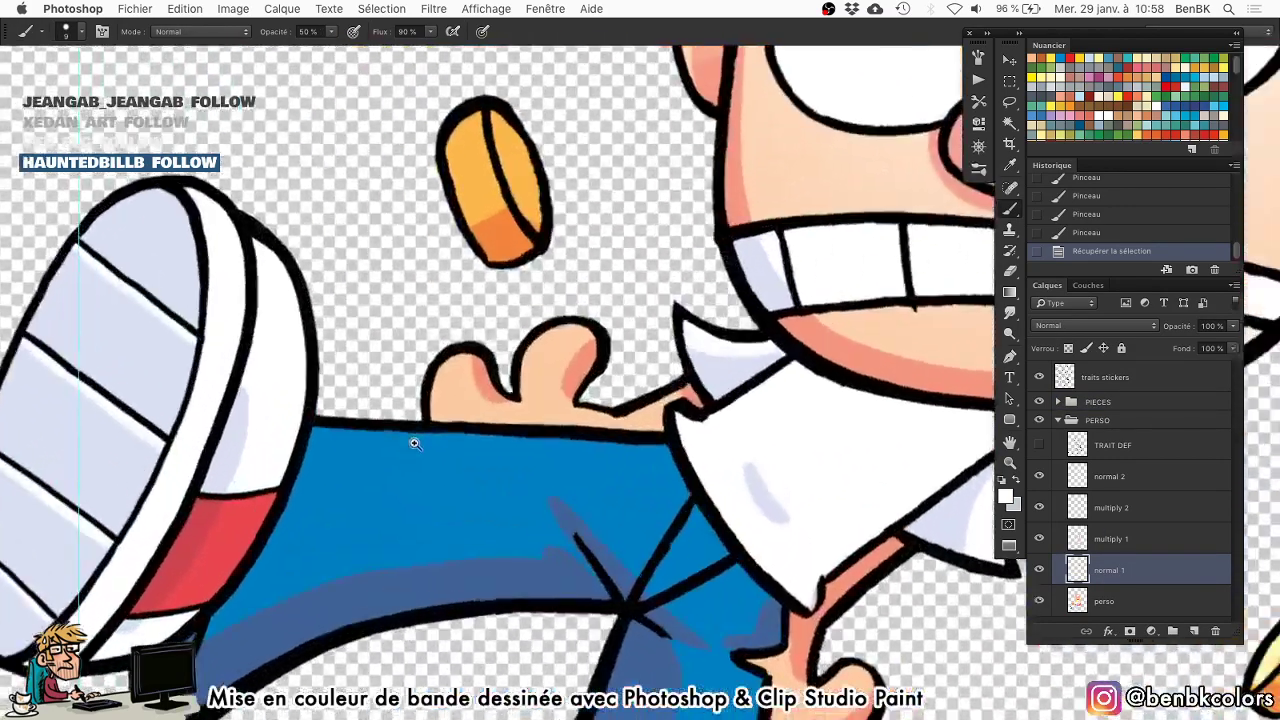
drag(318, 440, 664, 449)
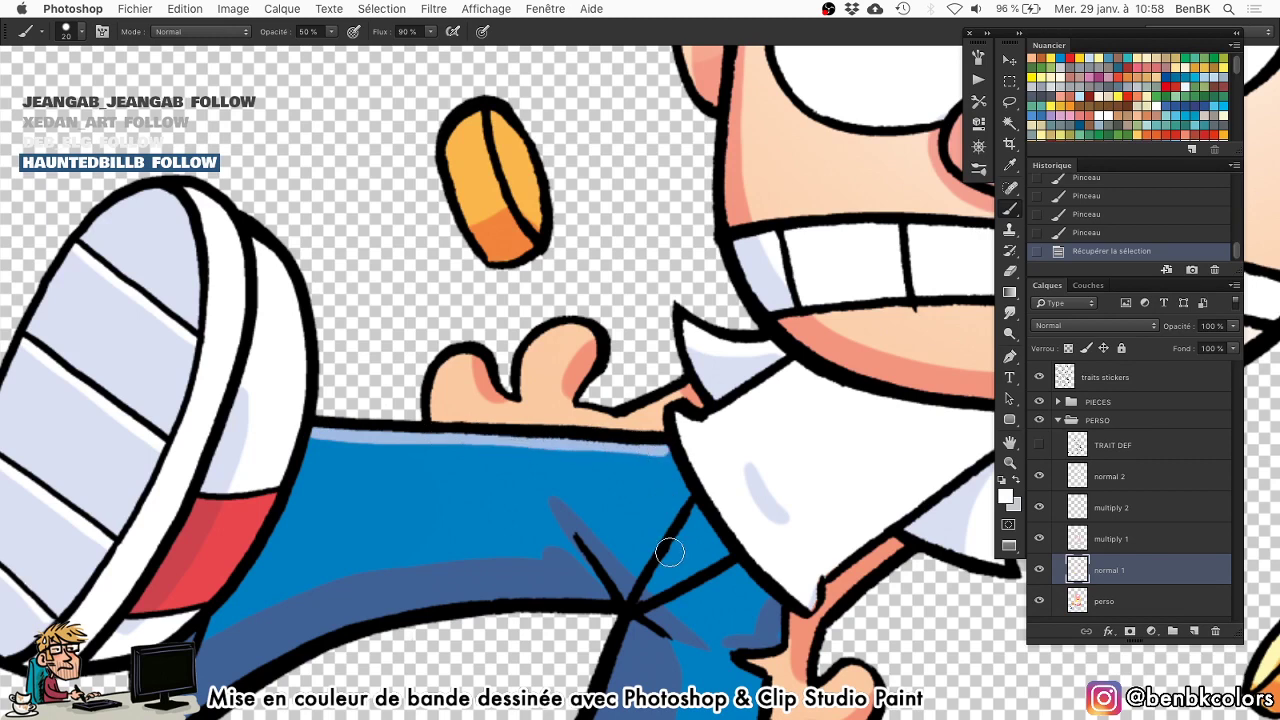
drag(652, 584, 697, 507)
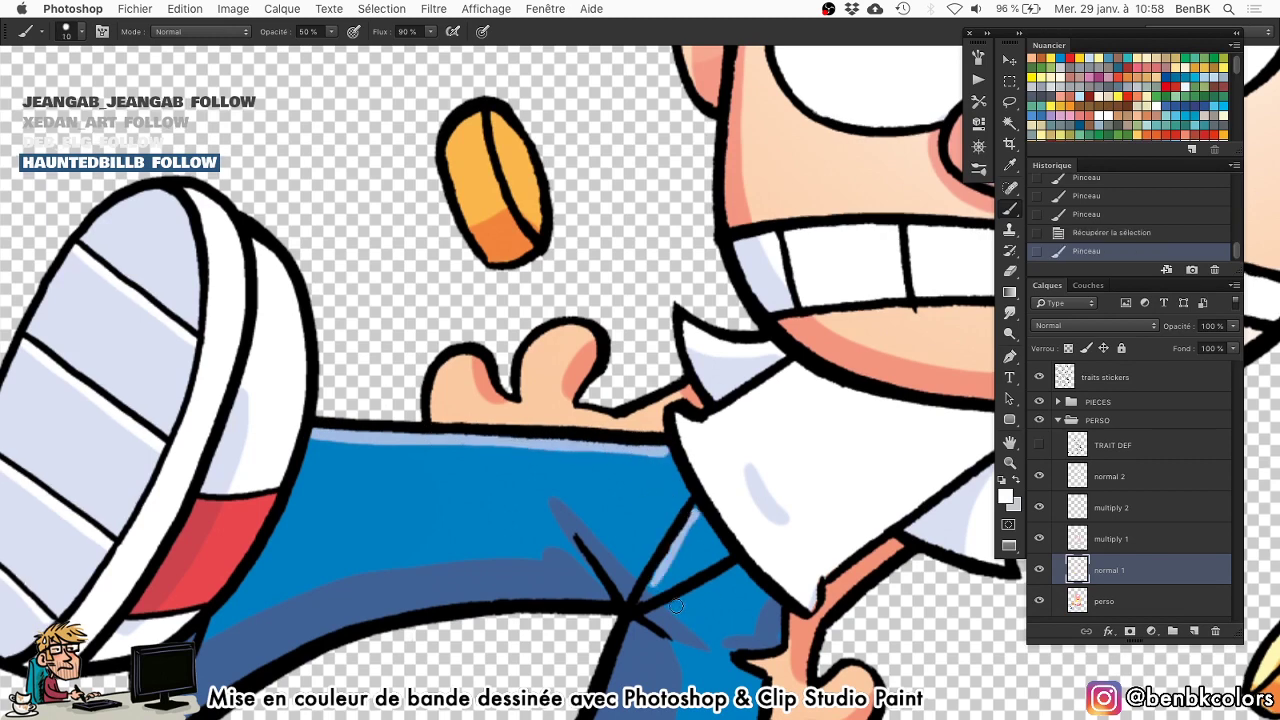
drag(676, 604, 735, 564)
mouse_move(796, 506)
mouse_down()
mouse_move(817, 517)
mouse_move(838, 589)
mouse_move(700, 502)
mouse_move(660, 502)
mouse_up()
drag(940, 590, 505, 350)
drag(659, 336, 543, 564)
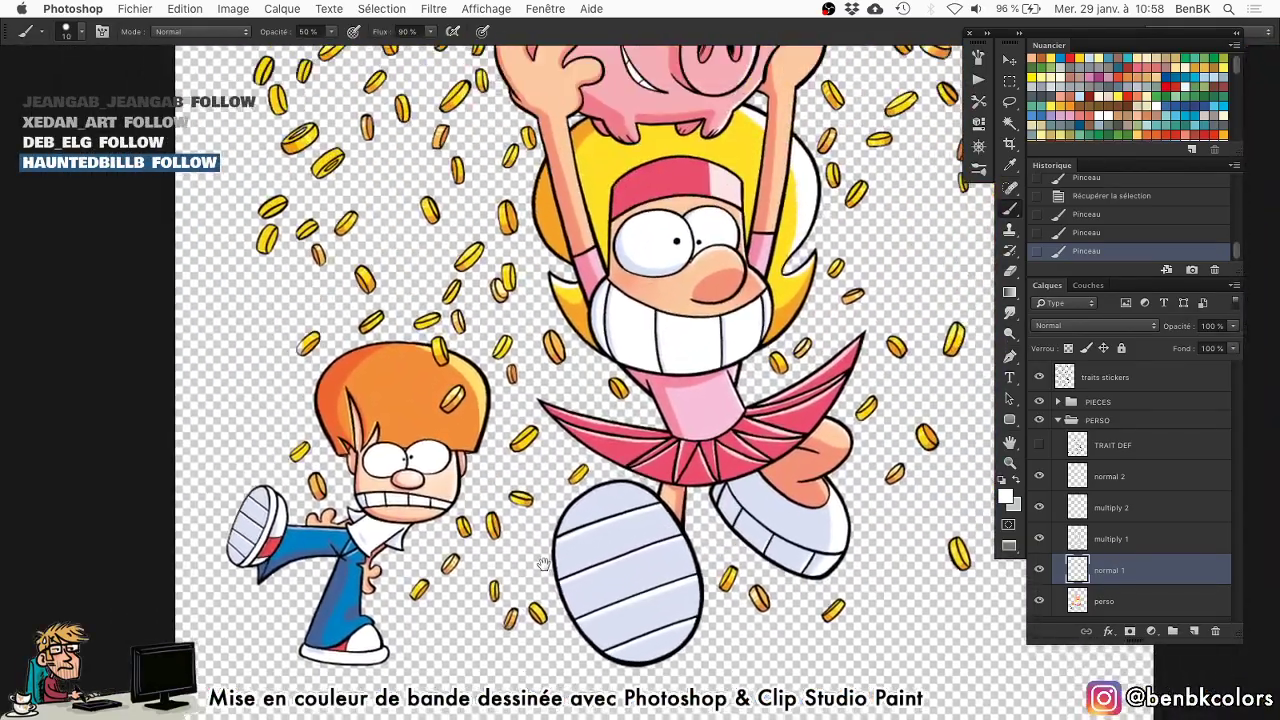
drag(264, 578, 315, 488)
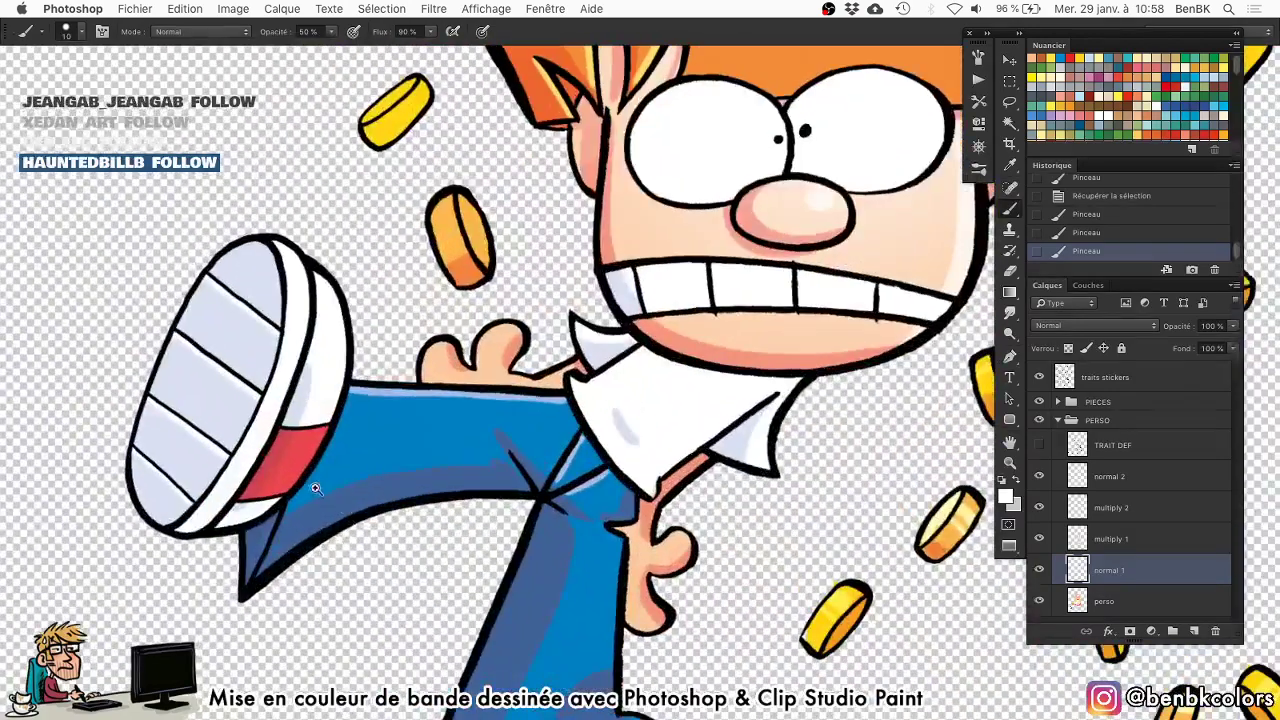
key(super+0)
key(h)
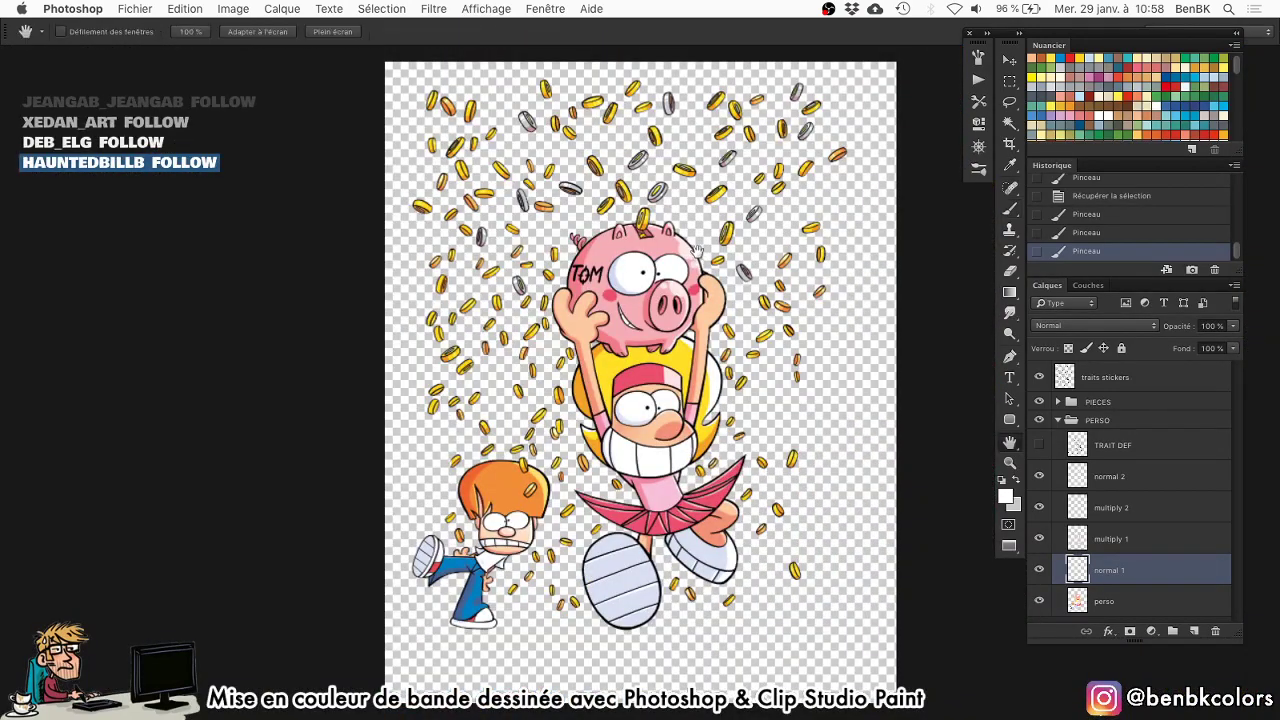
key(super+s)
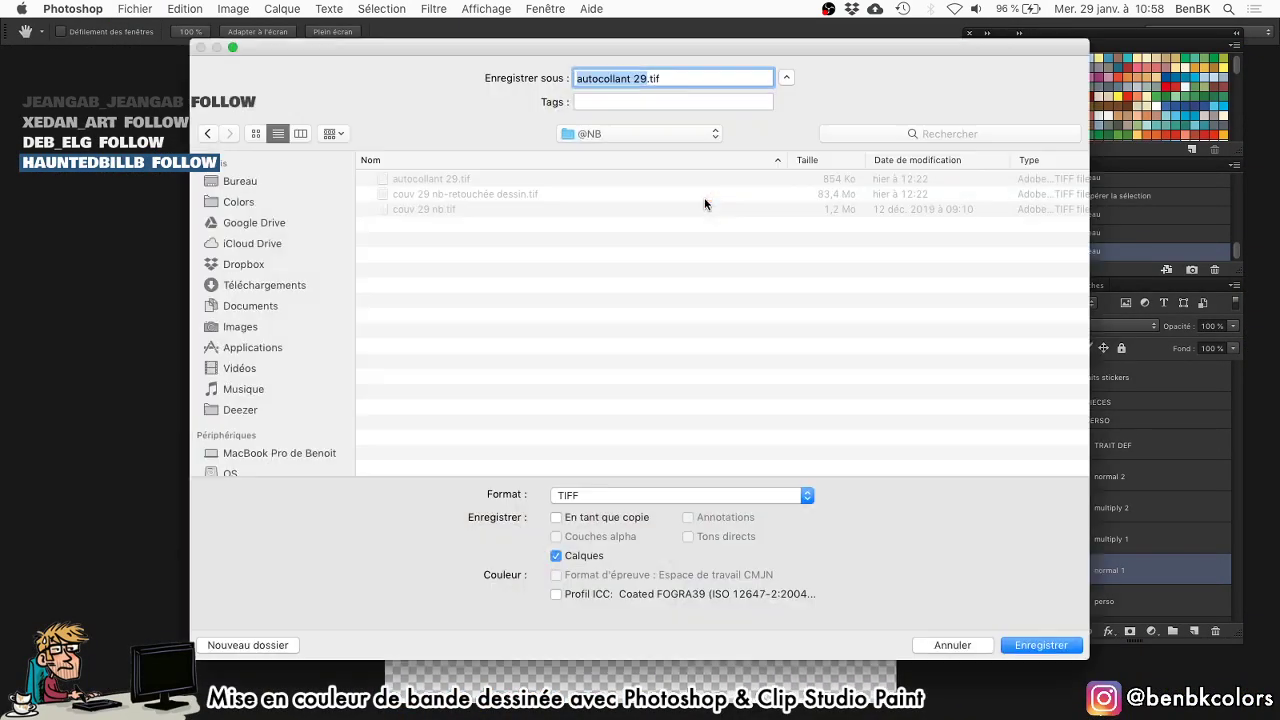
key(Right)
text(_COL)
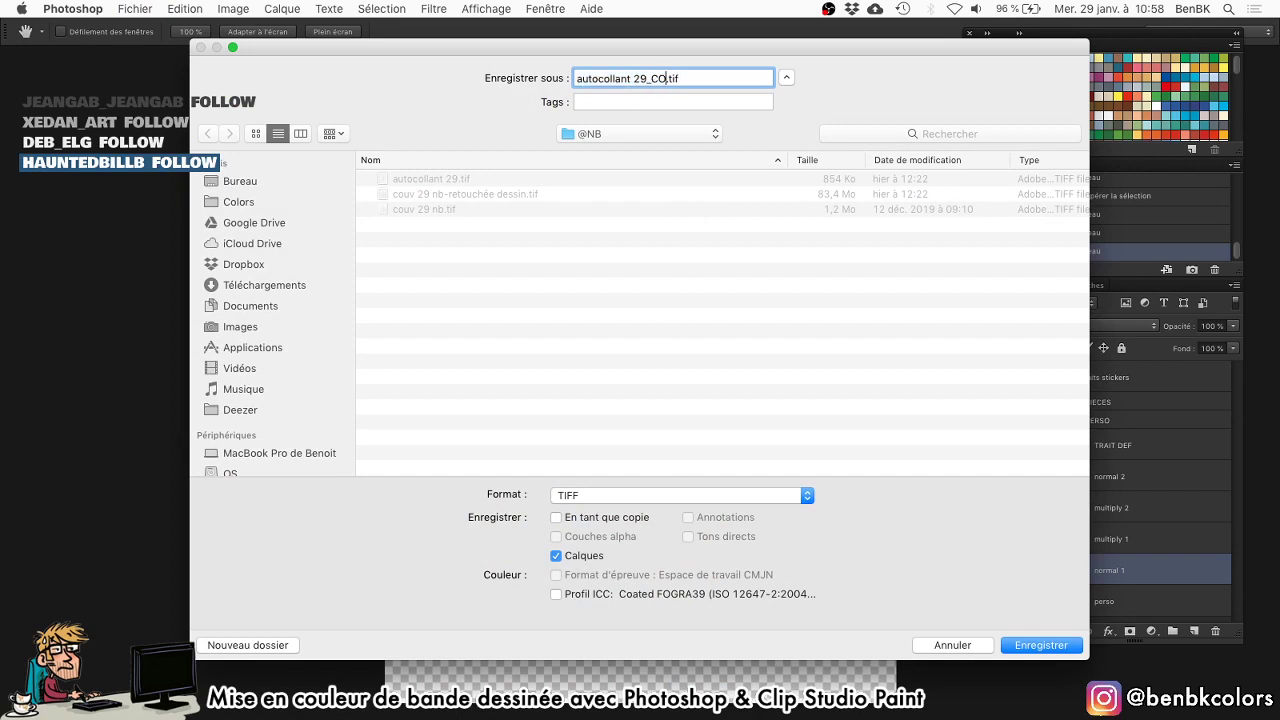
key(super+Up)
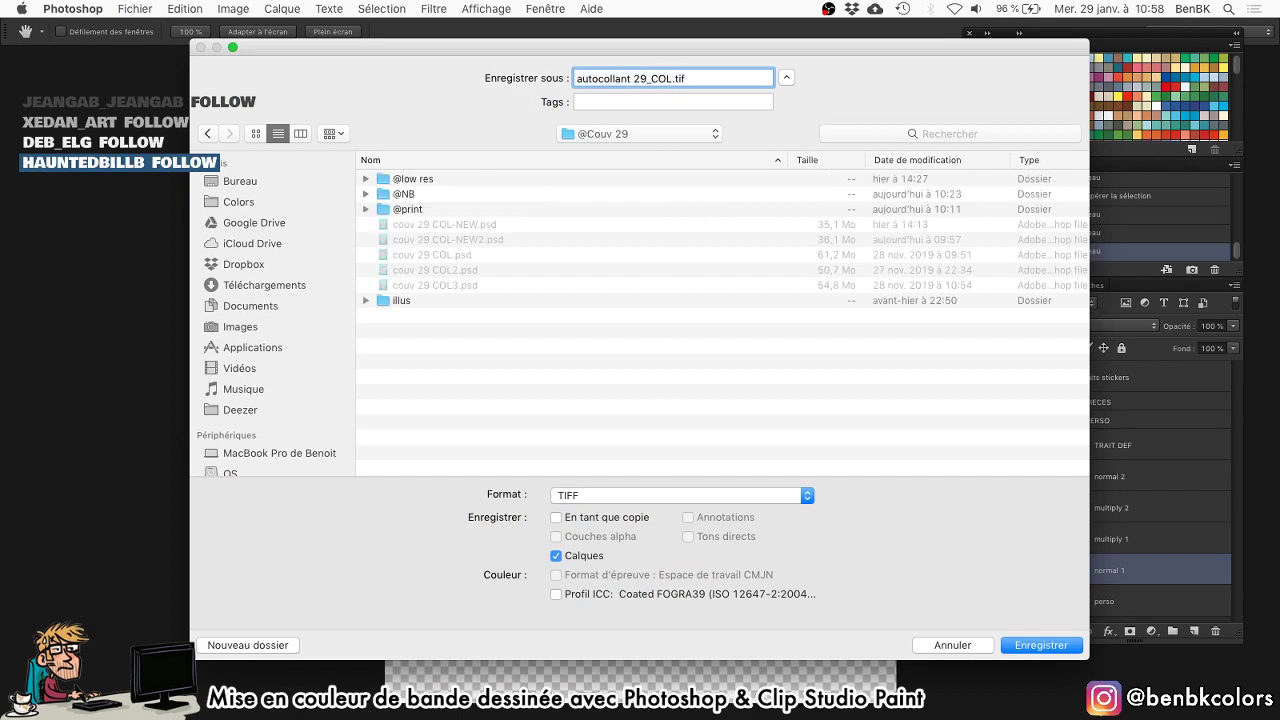
click(652, 591)
key(Return)
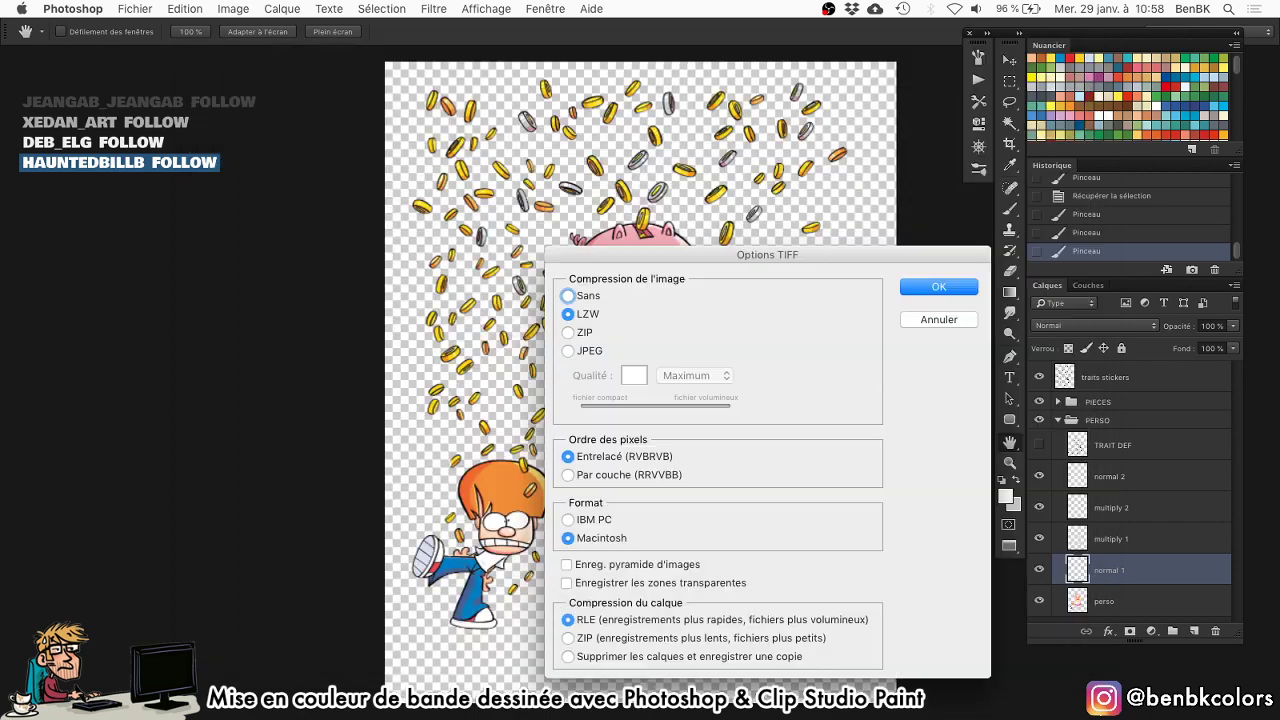
key(Return)
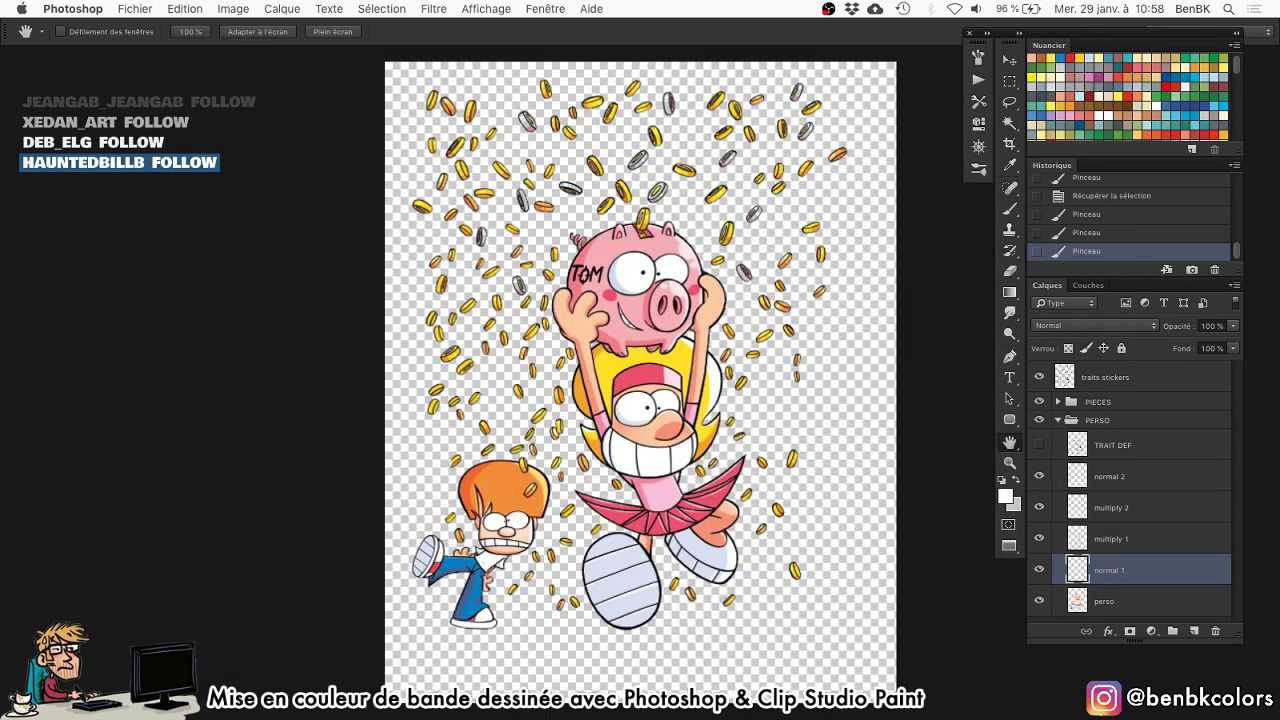
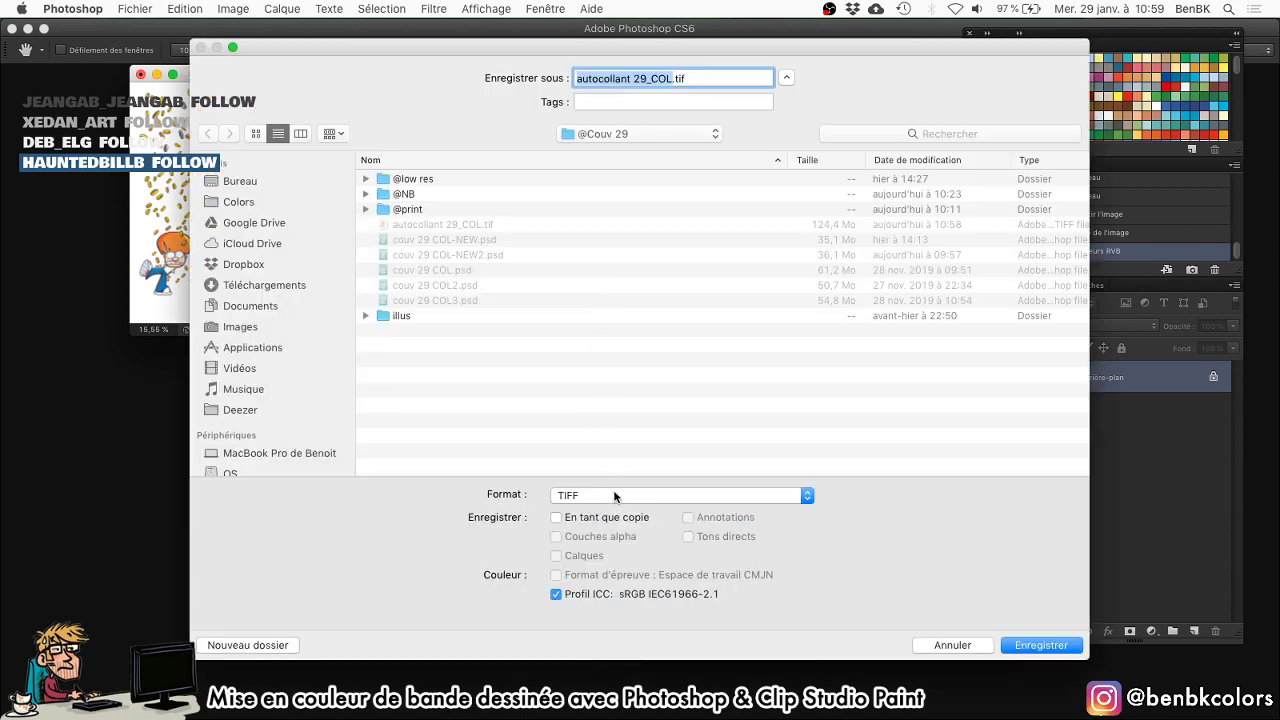
click(615, 497)
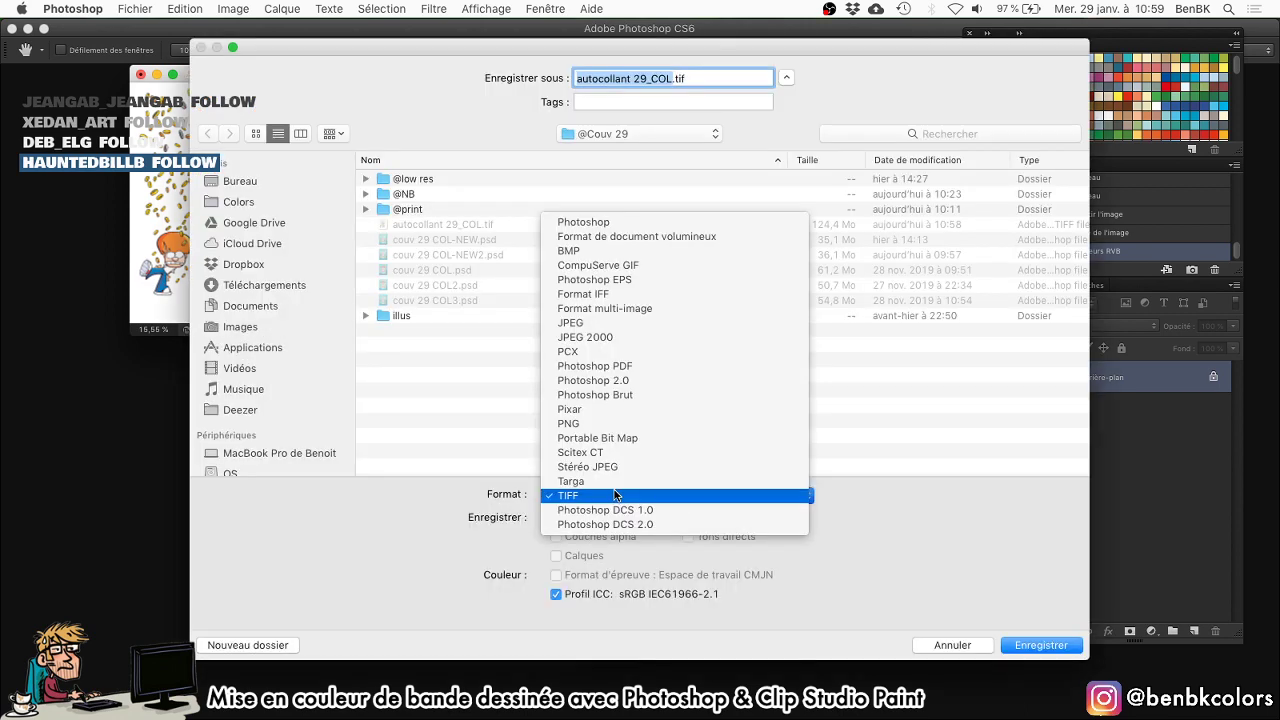
click(600, 325)
double_click(453, 179)
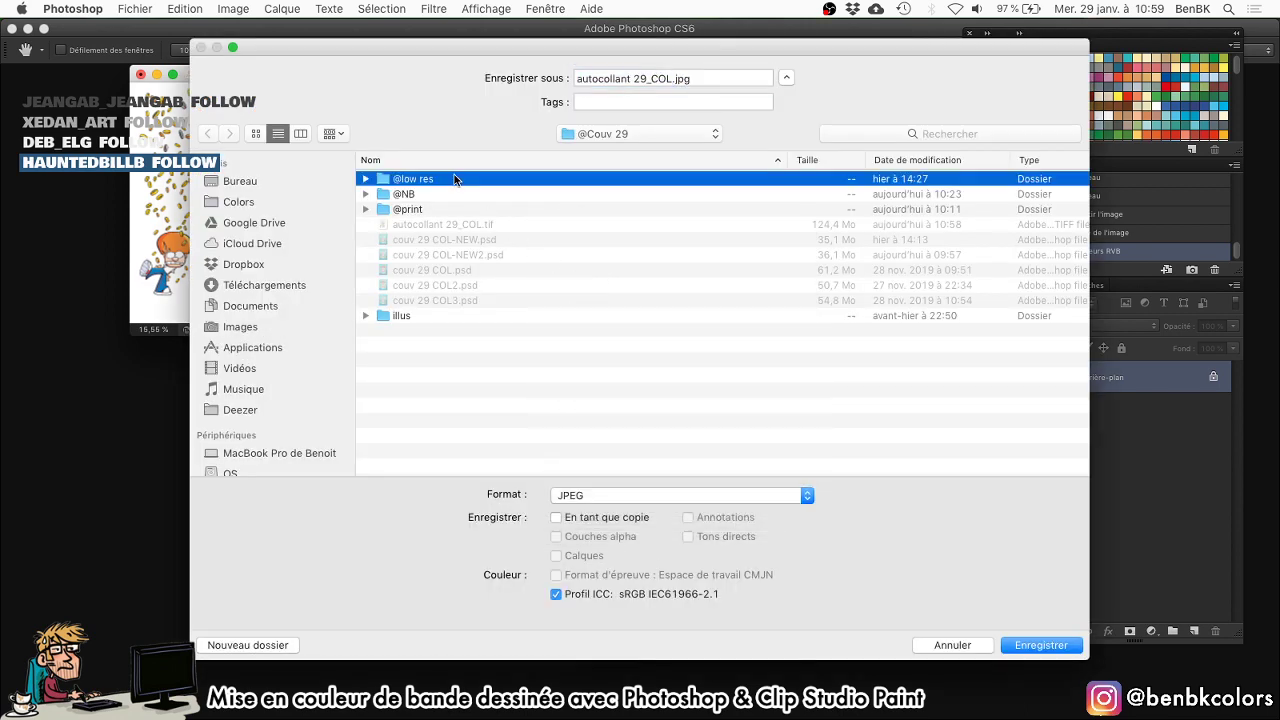
key(Return)
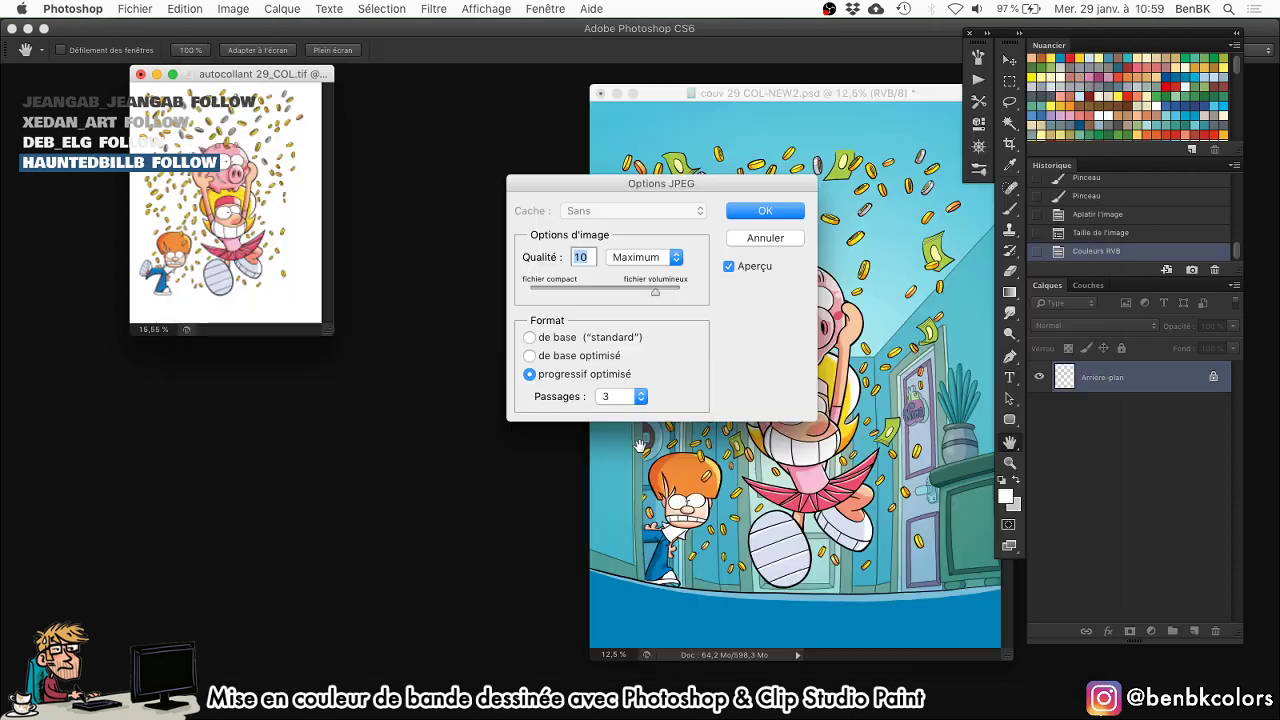
key(Return)
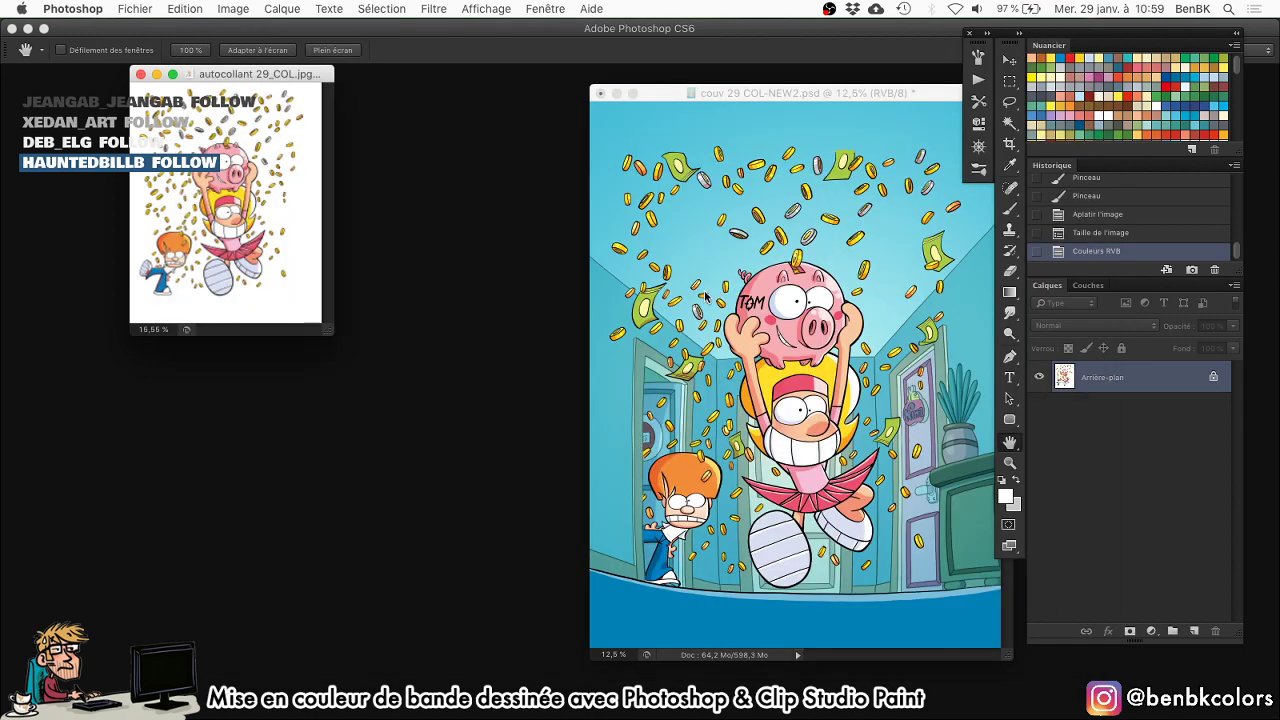
key(Tab)
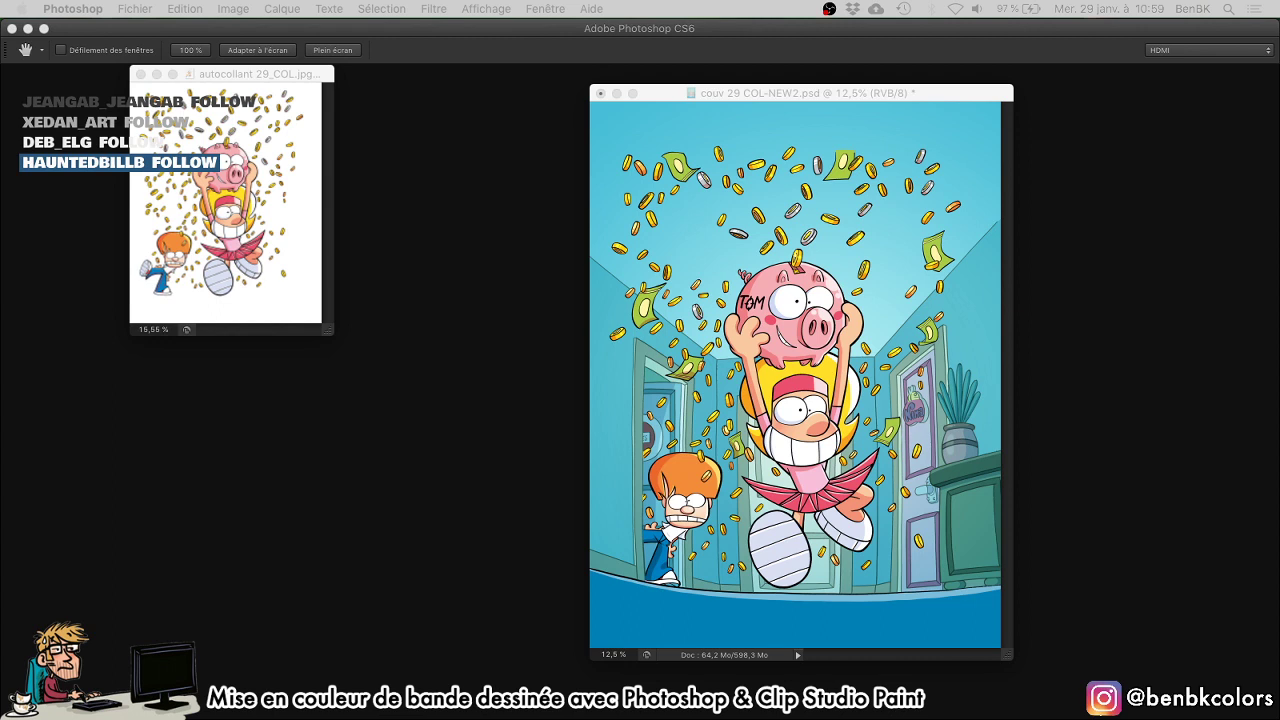
key(super+Tab)
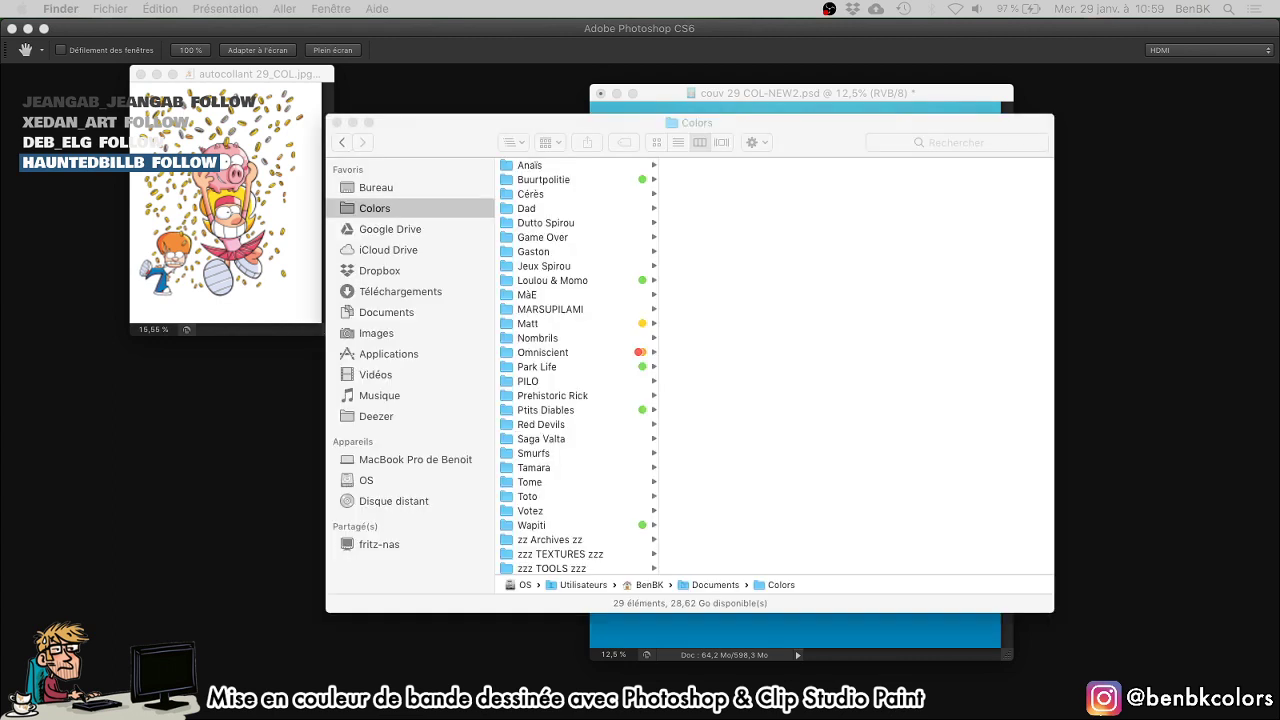
click(560, 411)
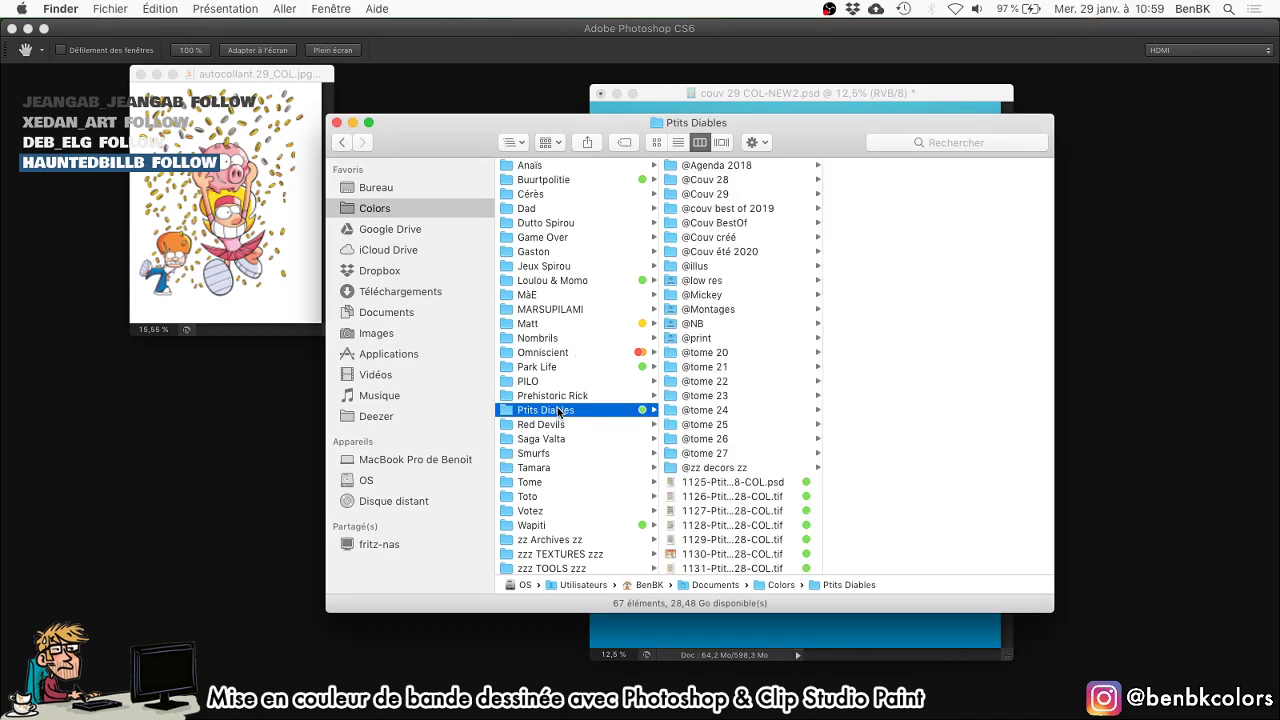
click(718, 282)
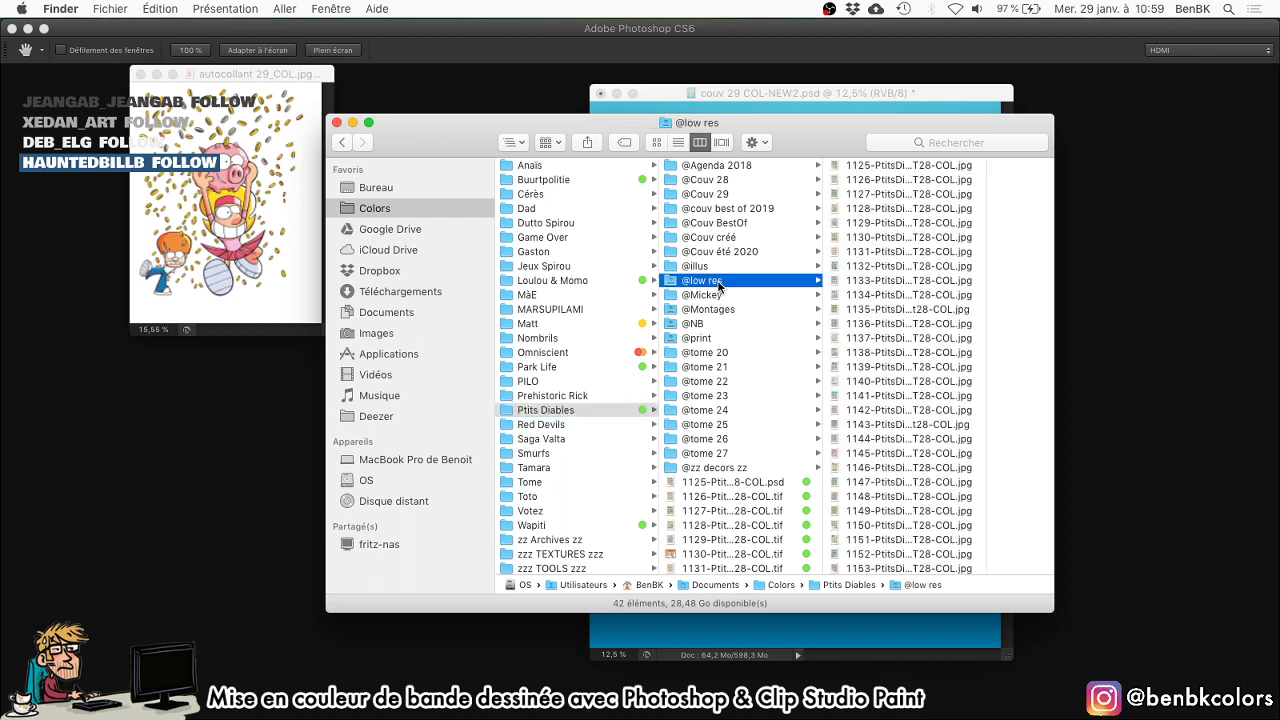
click(748, 194)
click(874, 166)
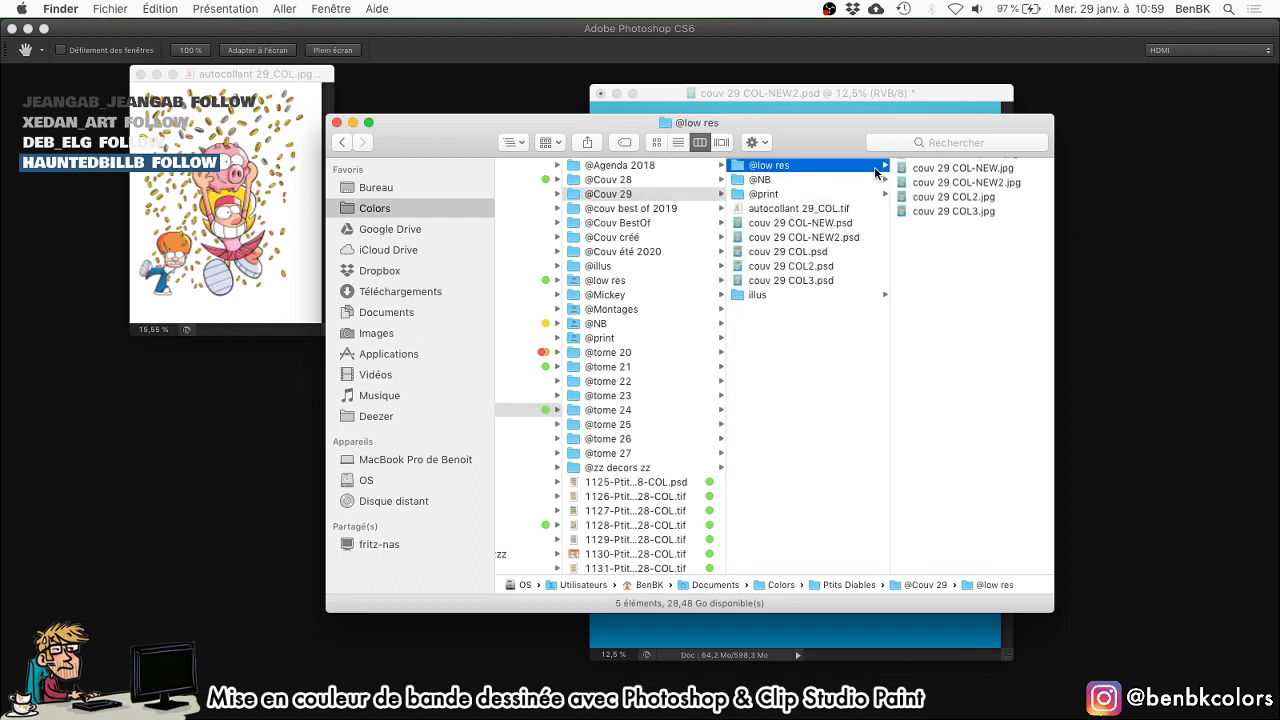
drag(944, 170, 1127, 242)
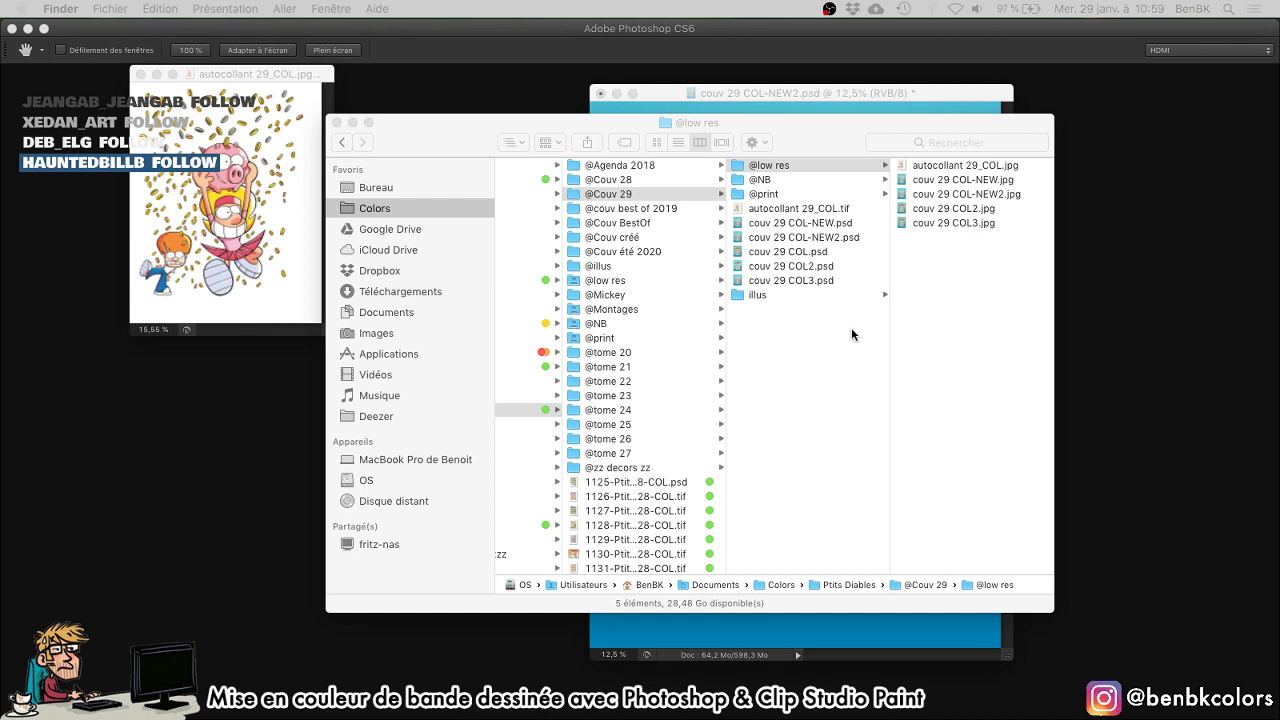
click(798, 173)
click(798, 180)
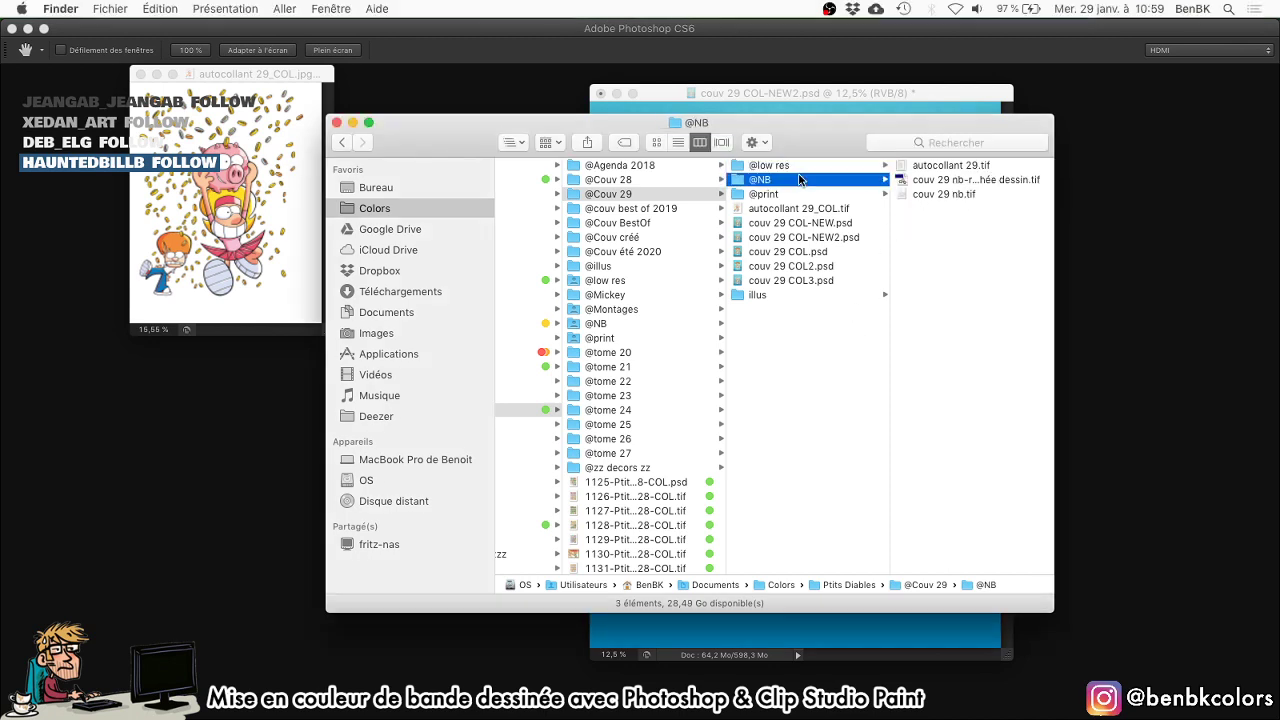
click(797, 194)
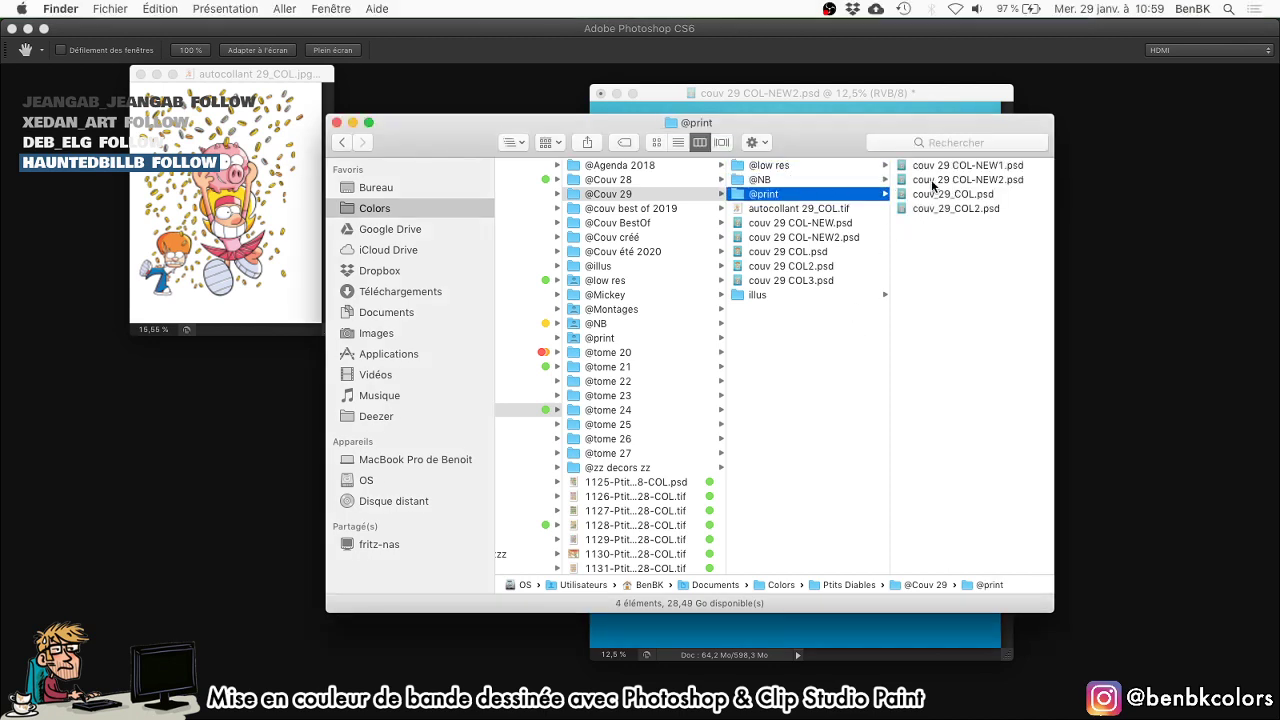
click(980, 165)
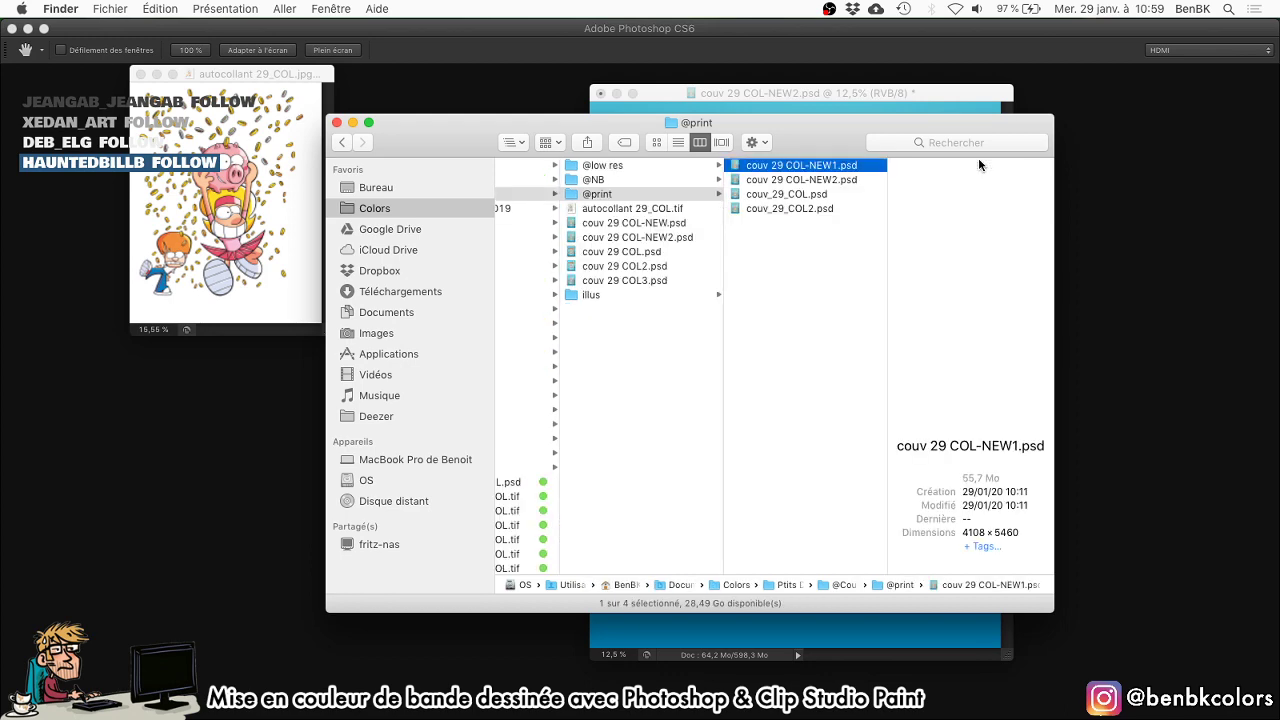
shift+click(835, 180)
key(super+o)
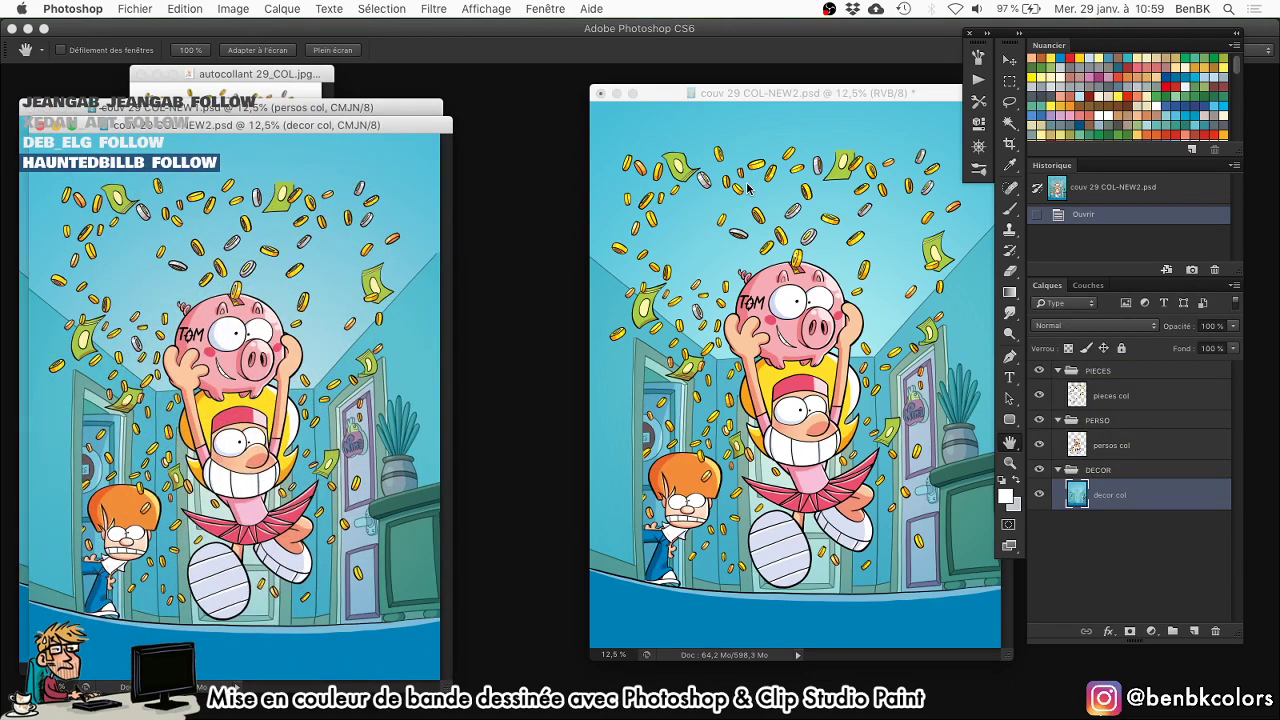
drag(301, 125, 725, 123)
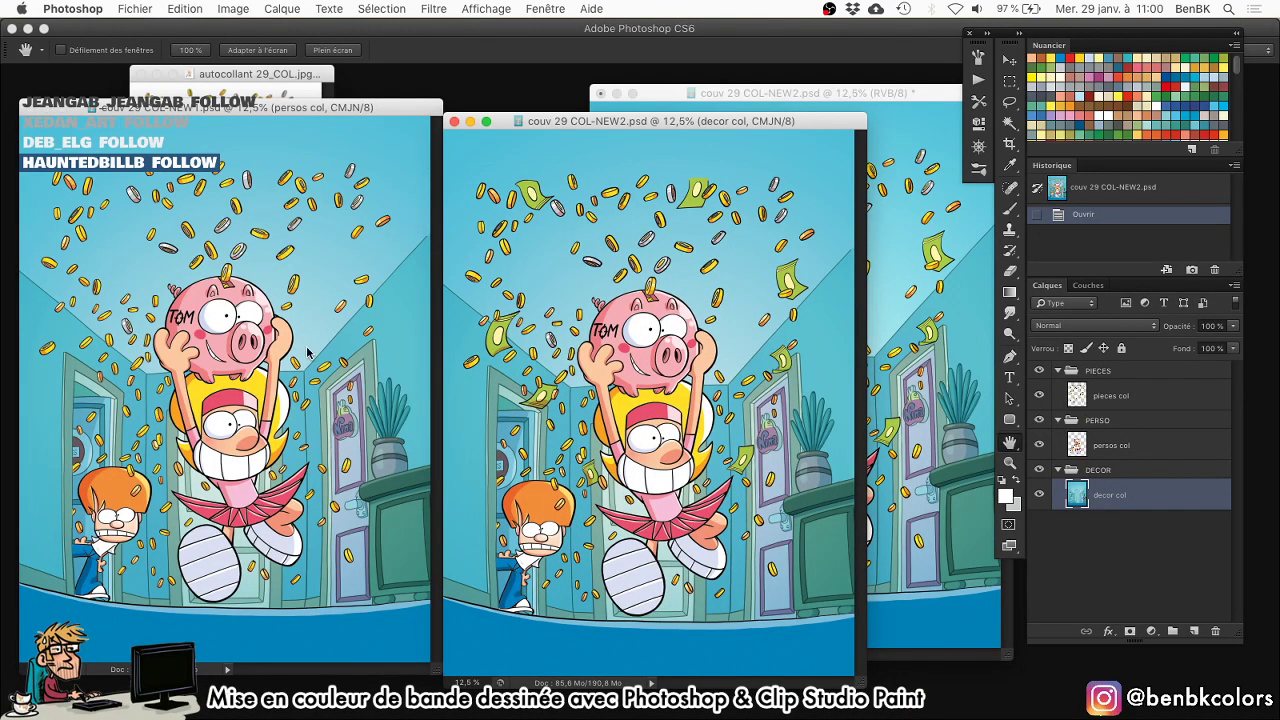
Examine the outline of the red-haired boy's hair up close in both print covers for stray pixels.
click(298, 467)
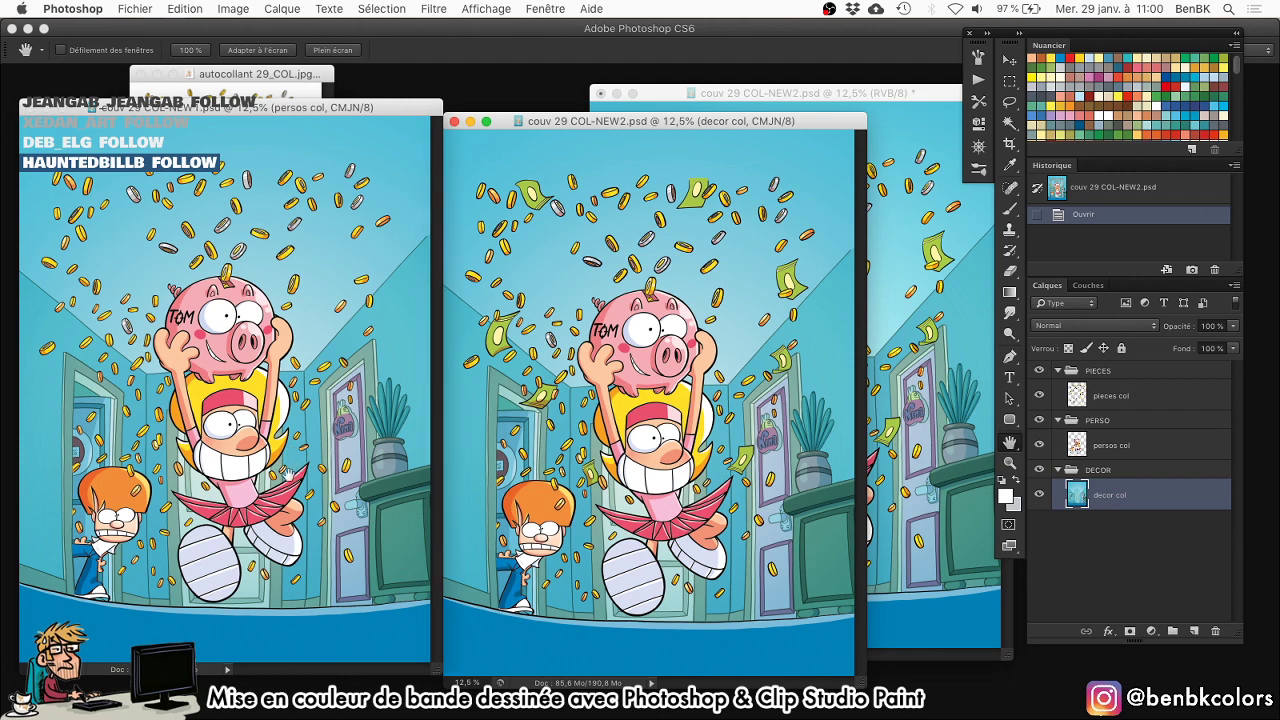
drag(136, 495, 289, 392)
click(614, 497)
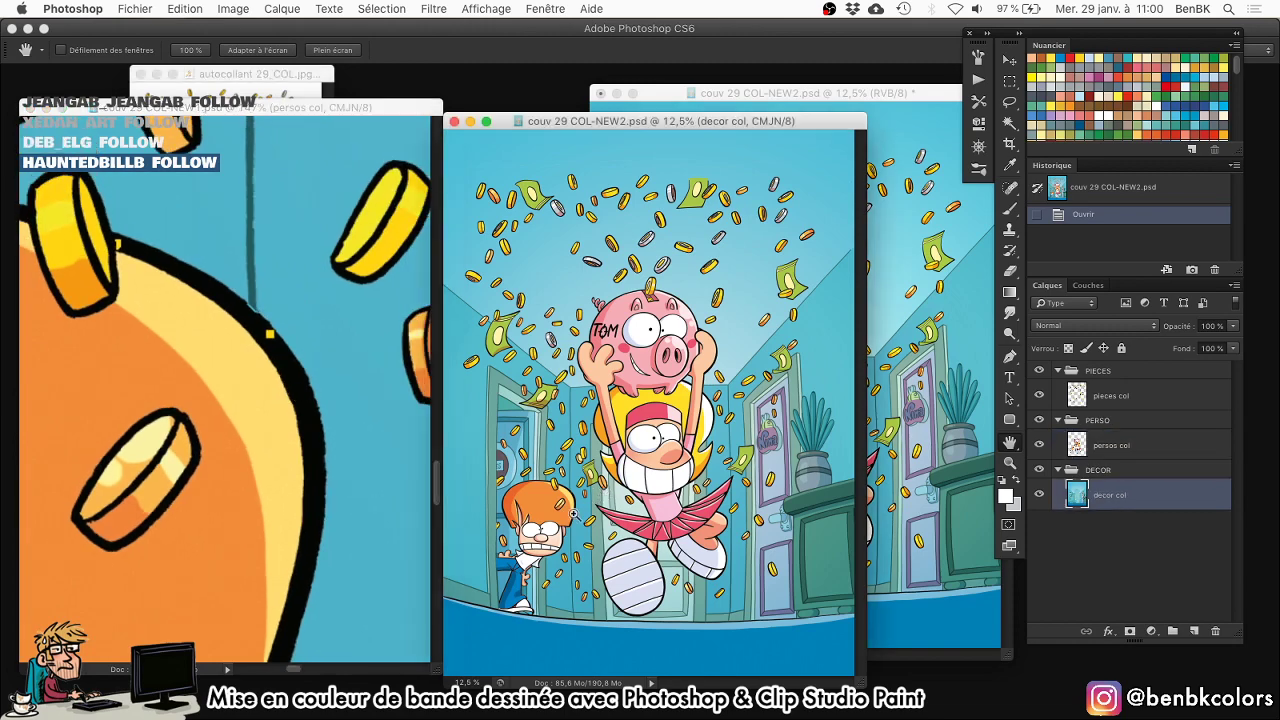
drag(576, 500, 769, 374)
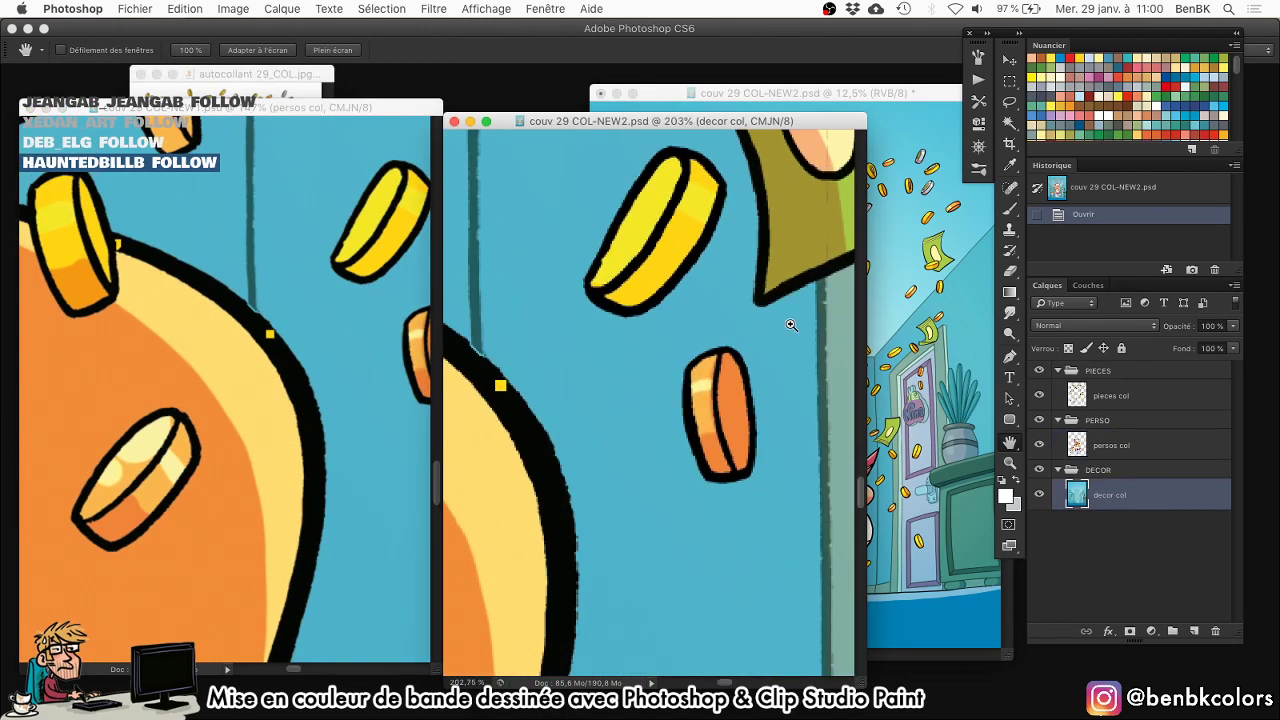
key(super+0)
drag(596, 534, 762, 418)
drag(462, 614, 615, 431)
drag(669, 438, 700, 420)
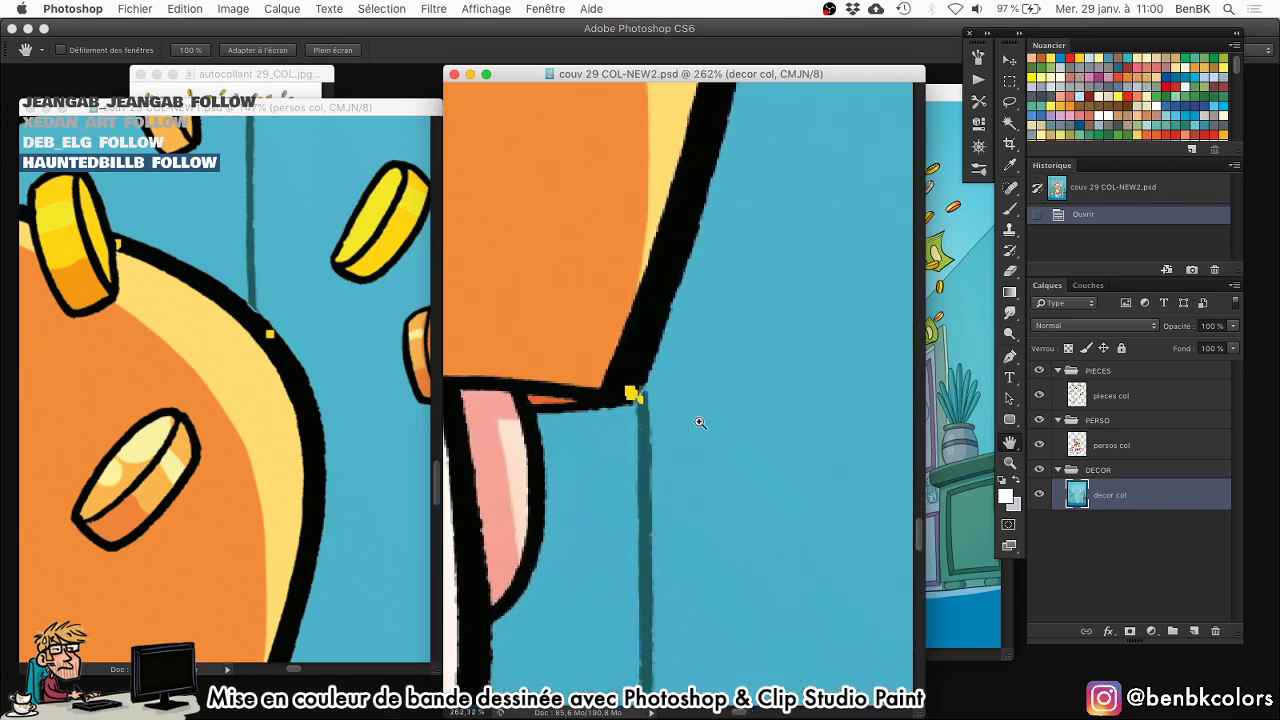
Toggle the visibility of persos col and pieces col in couv 29 COL-NEW2.psd to trace the stray yellow pixels, and make pieces col active.
click(1037, 445)
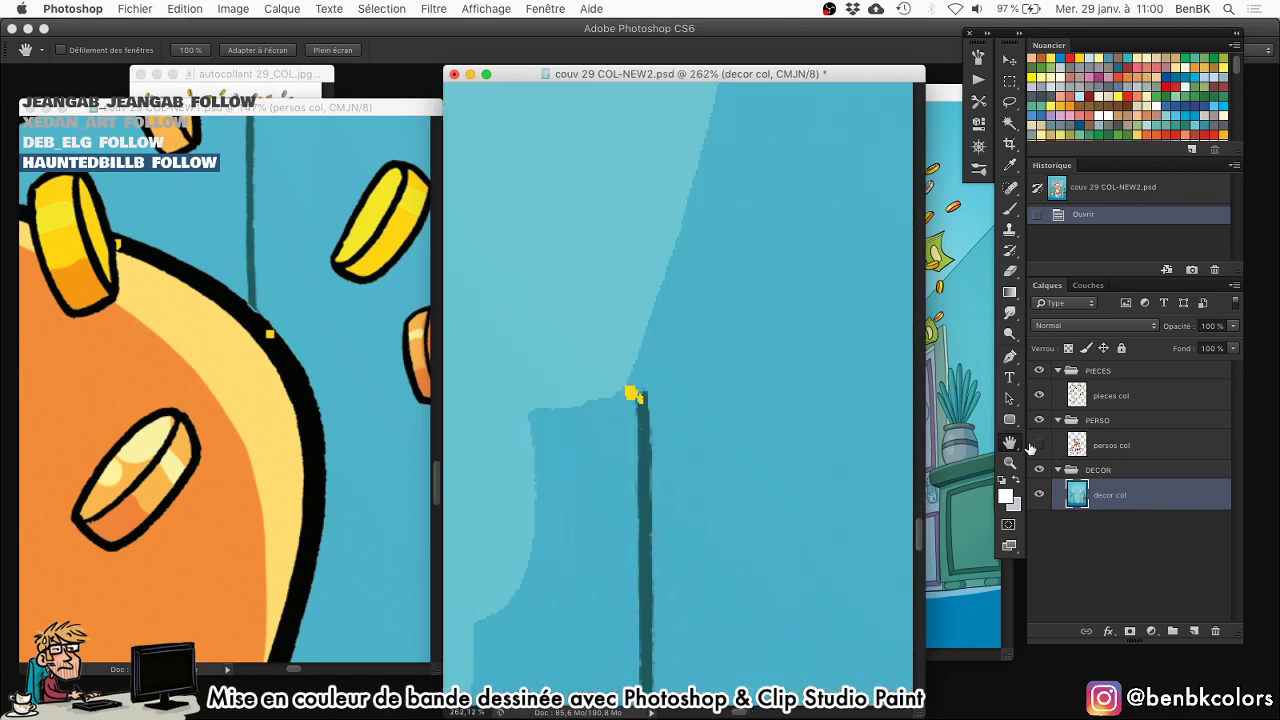
click(1037, 445)
click(1035, 396)
click(1035, 396)
click(1085, 396)
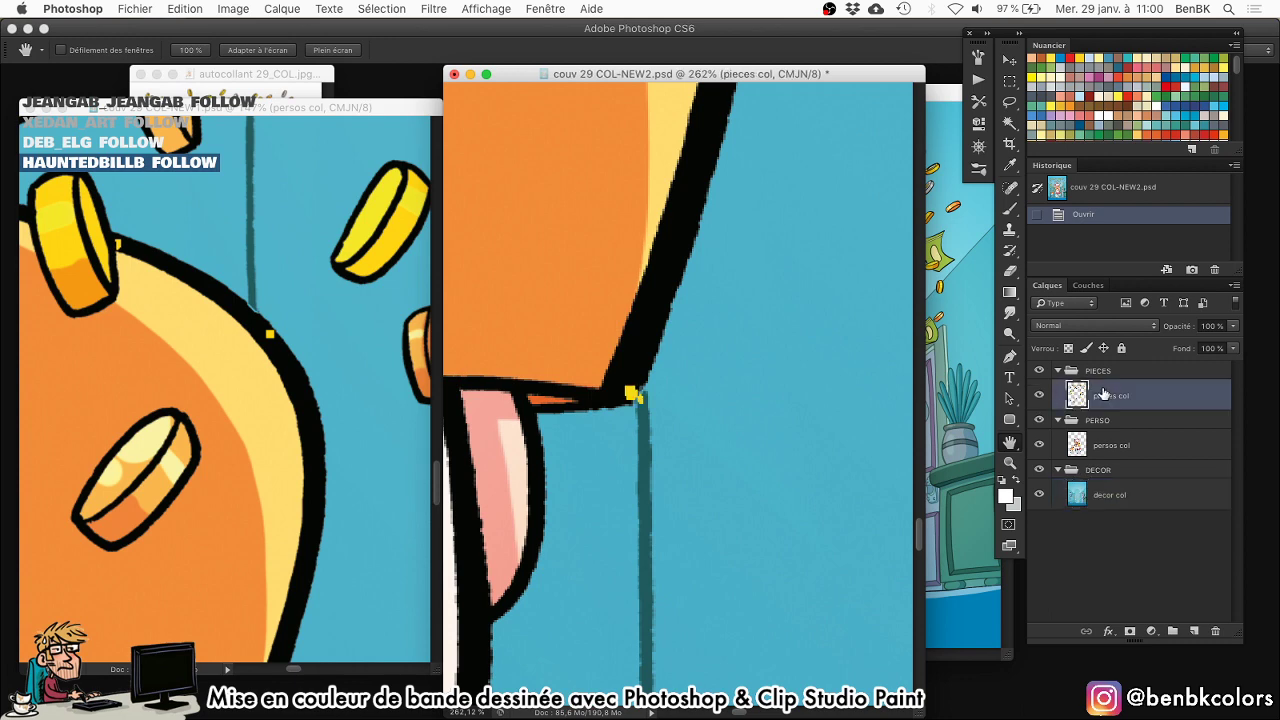
Erase the stray yellow pixels along the upper curve of the red-haired boy's hair on the pieces col layer.
key(e)
key(super+0)
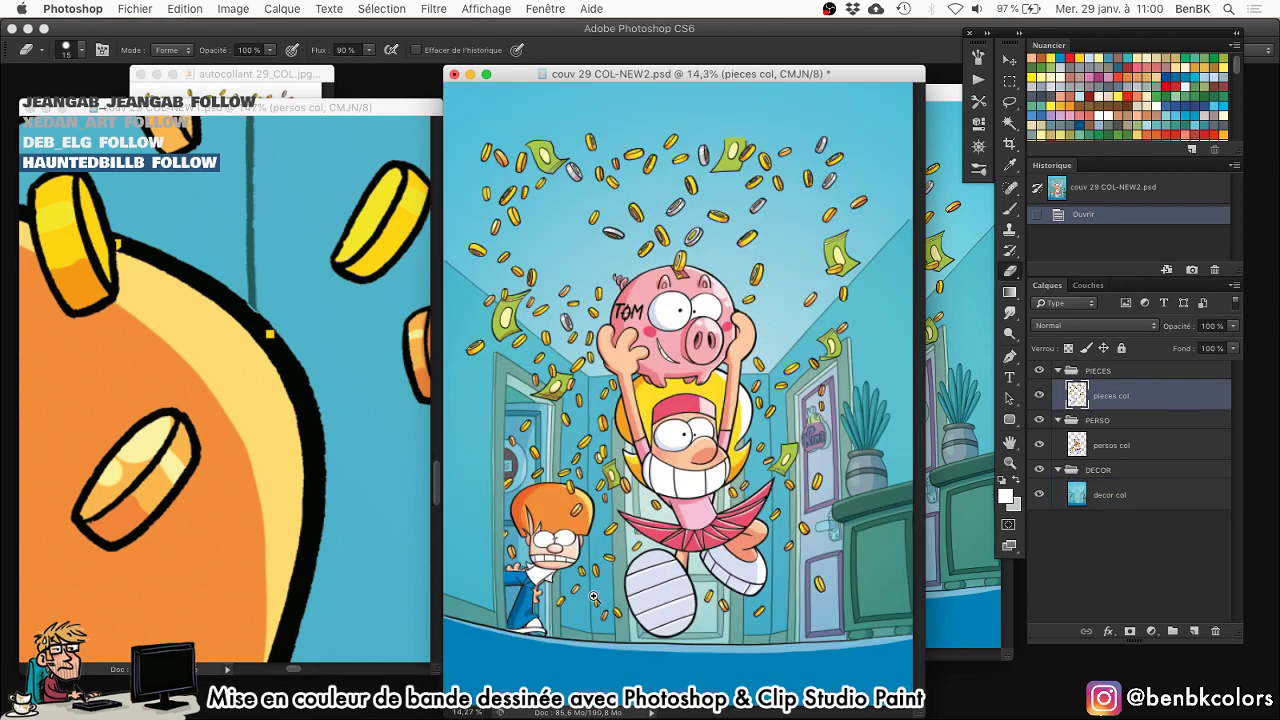
drag(600, 564, 665, 564)
drag(578, 322, 654, 298)
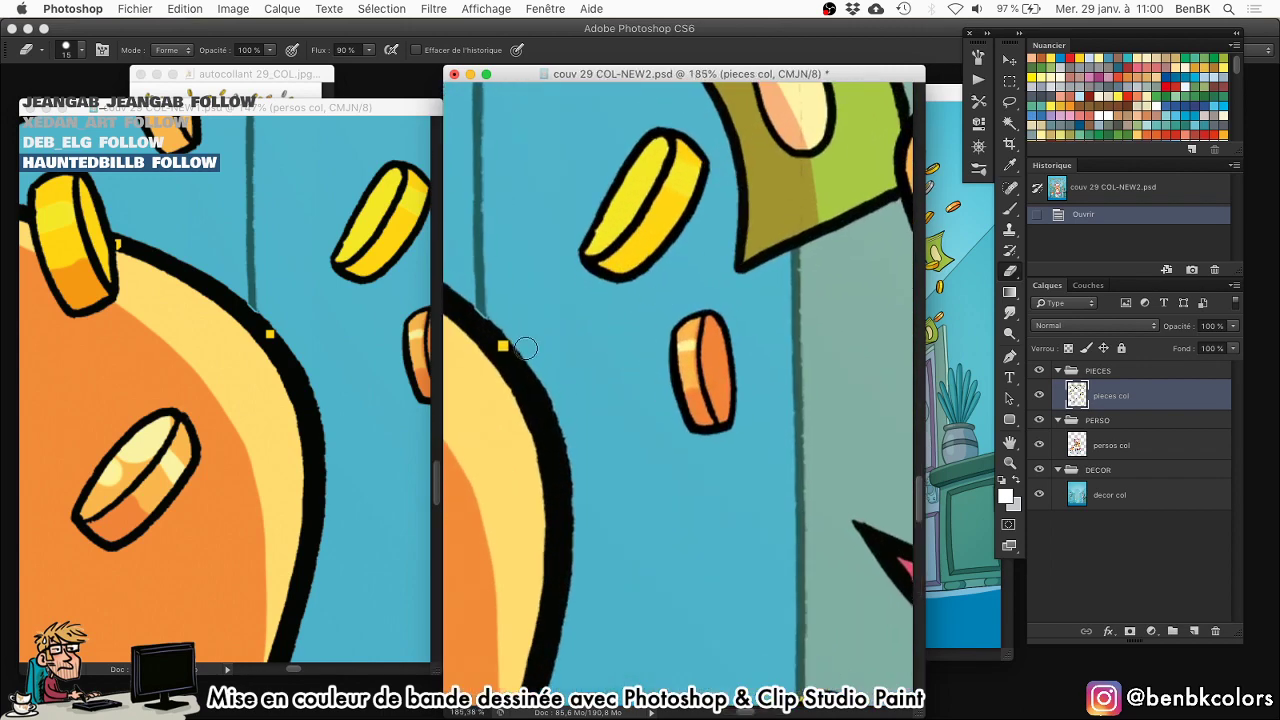
ctrl+alt+drag(517, 355, 500, 338)
drag(651, 323, 931, 309)
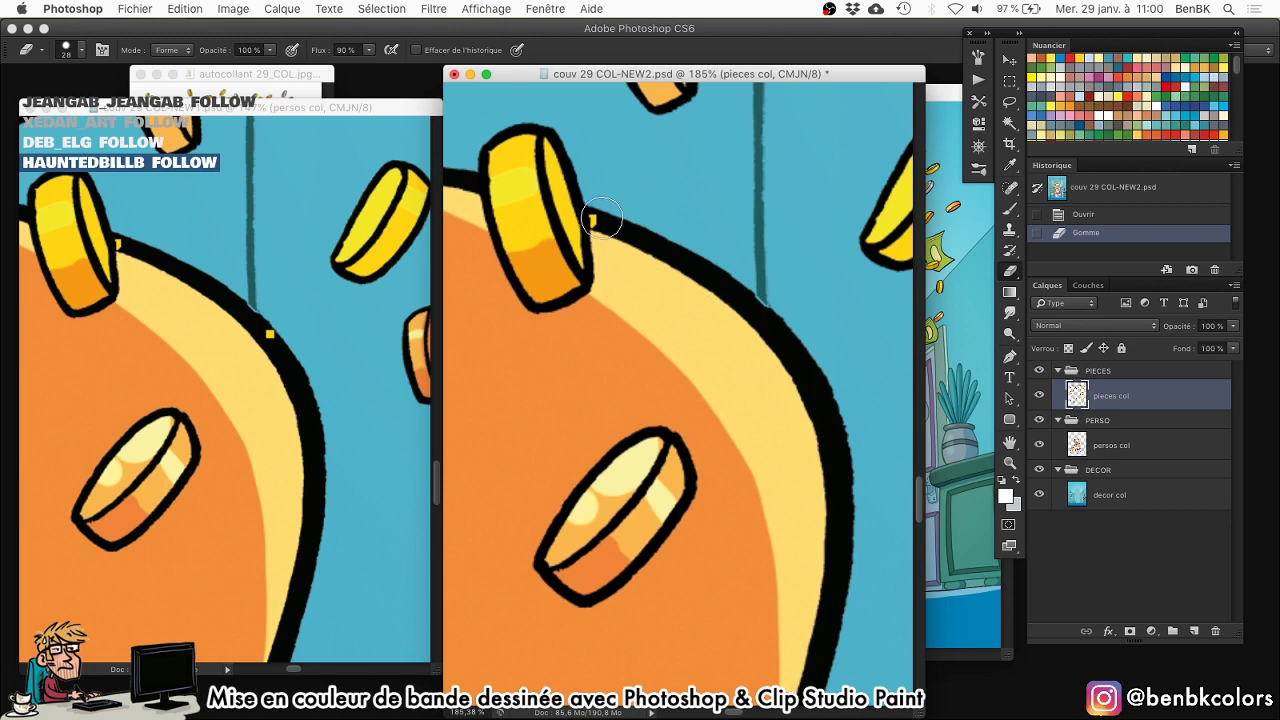
click(606, 221)
key(super+z)
ctrl+alt+drag(607, 218, 603, 224)
scroll(580, 236, down, 1)
scroll(580, 236, right, 1)
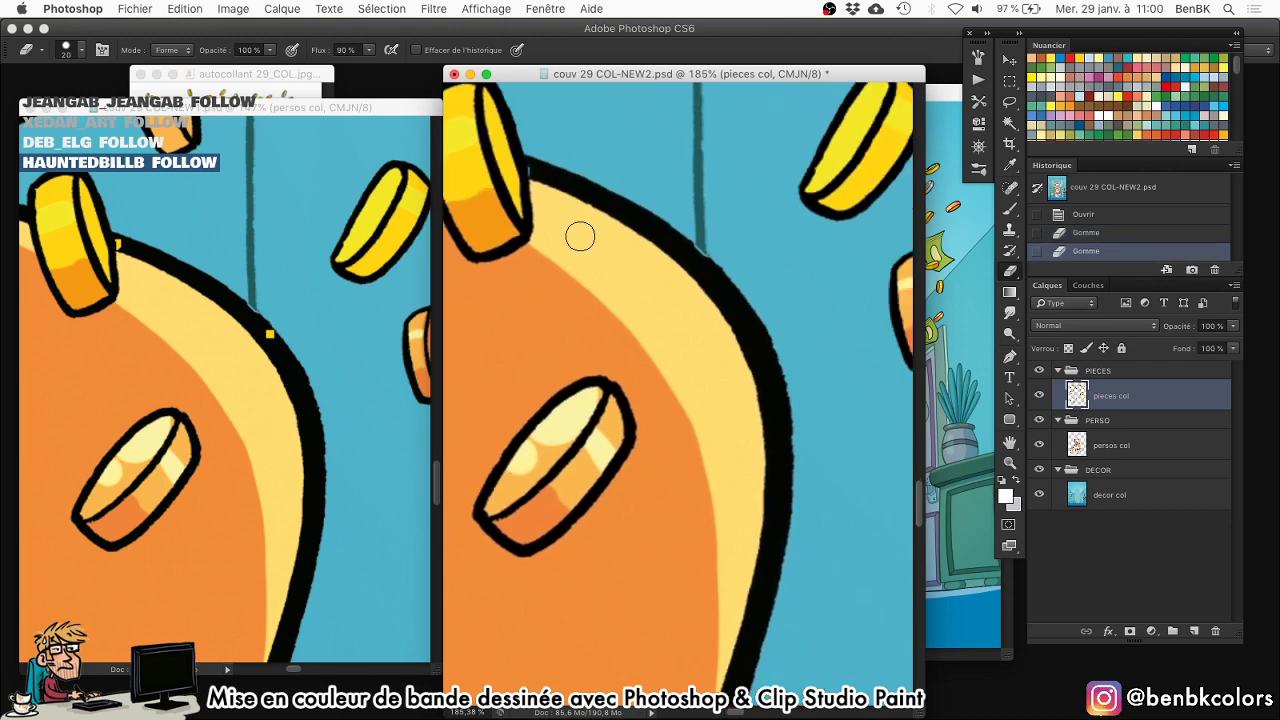
Show the cover full screen, erase the yellow specks at the lower corner of the boy's hair, and bring up couv 29 COL-NEW1.psd.
key(f)
drag(580, 620, 674, 351)
ctrl+alt+drag(381, 398, 393, 398)
mouse_move(384, 398)
mouse_down()
mouse_move(404, 408)
mouse_move(348, 310)
mouse_up()
drag(414, 260, 676, 336)
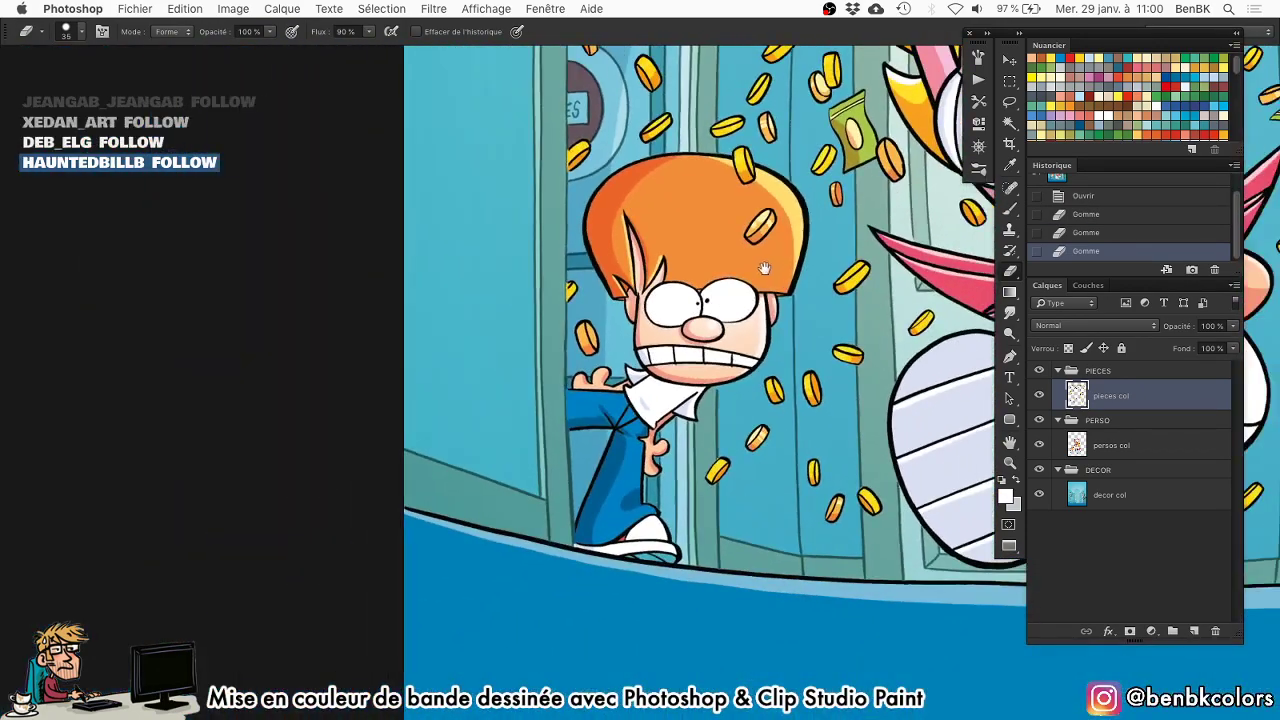
drag(764, 290, 712, 539)
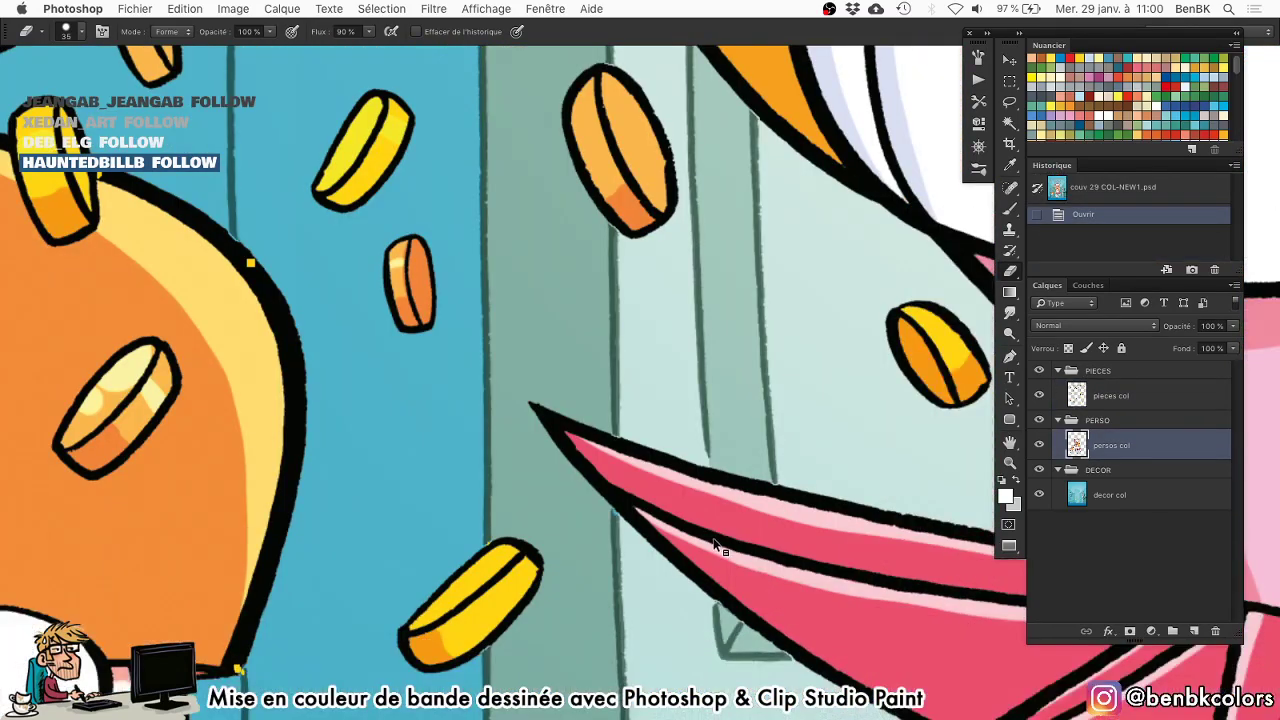
Identify which layer holds the yellow pixels beside the boy's hair in couv 29 COL-NEW1.psd and make pieces col active.
mouse_move(262, 268)
mouse_down()
mouse_move(223, 236)
mouse_move(263, 274)
mouse_up()
key(super+z)
key(v)
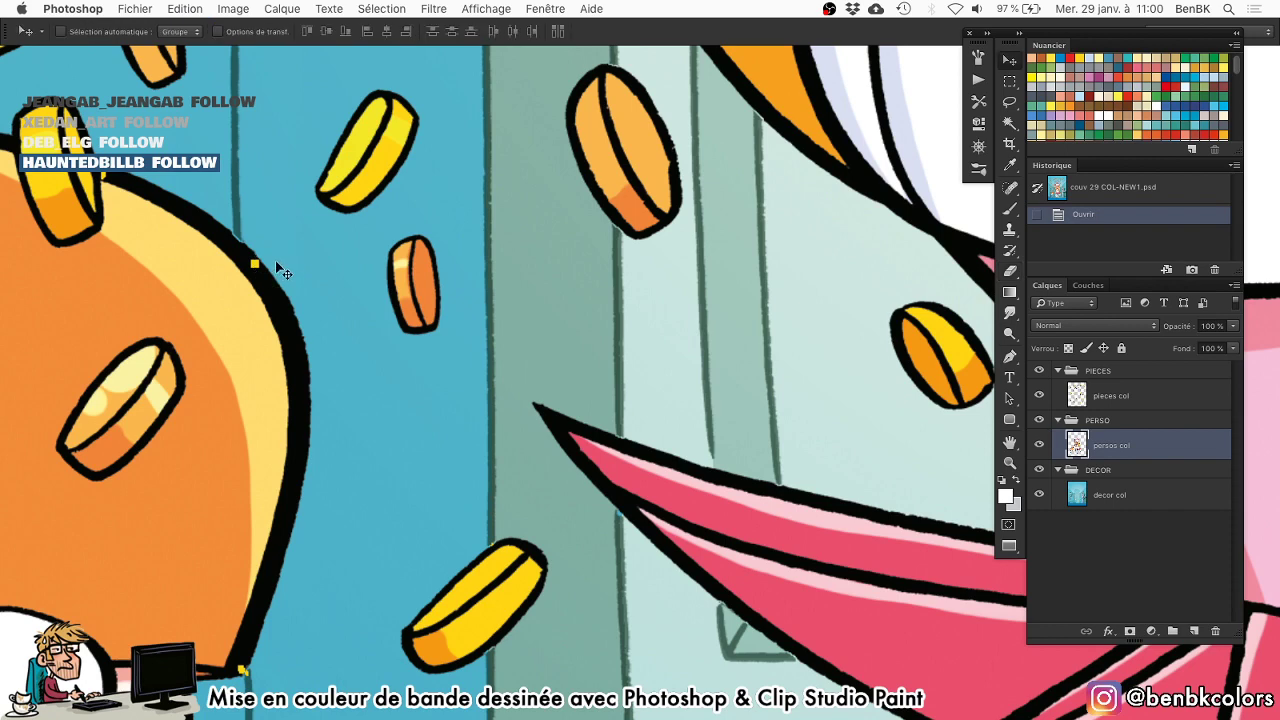
right_click(259, 267)
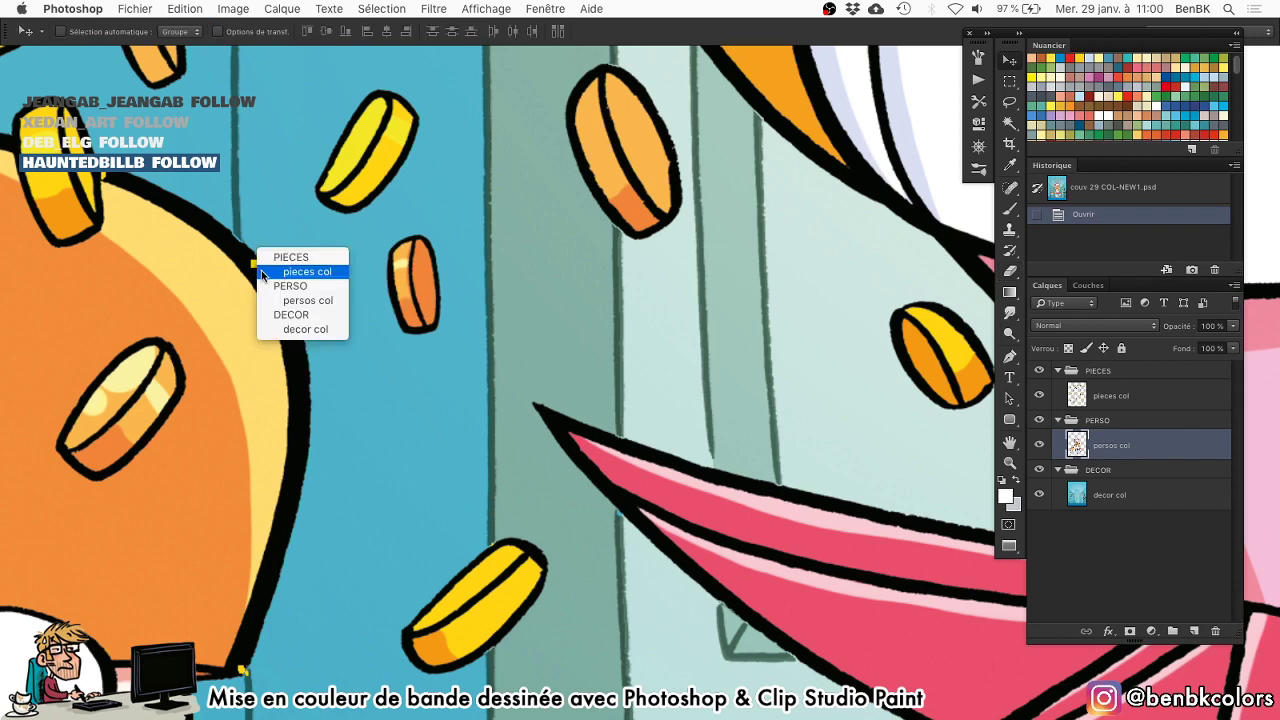
click(260, 276)
Erase the yellow pixels along the curve and at the lower corner of the boy's hair on pieces col.
key(e)
click(254, 264)
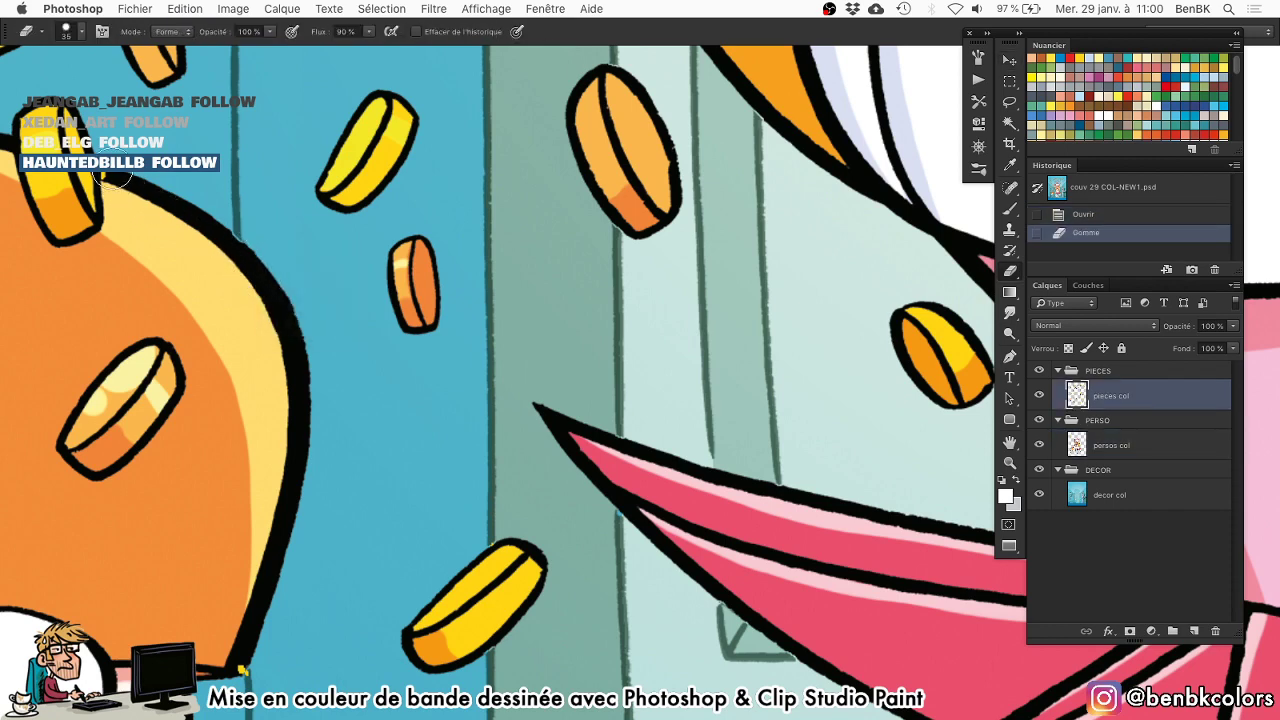
click(110, 175)
drag(295, 576, 371, 400)
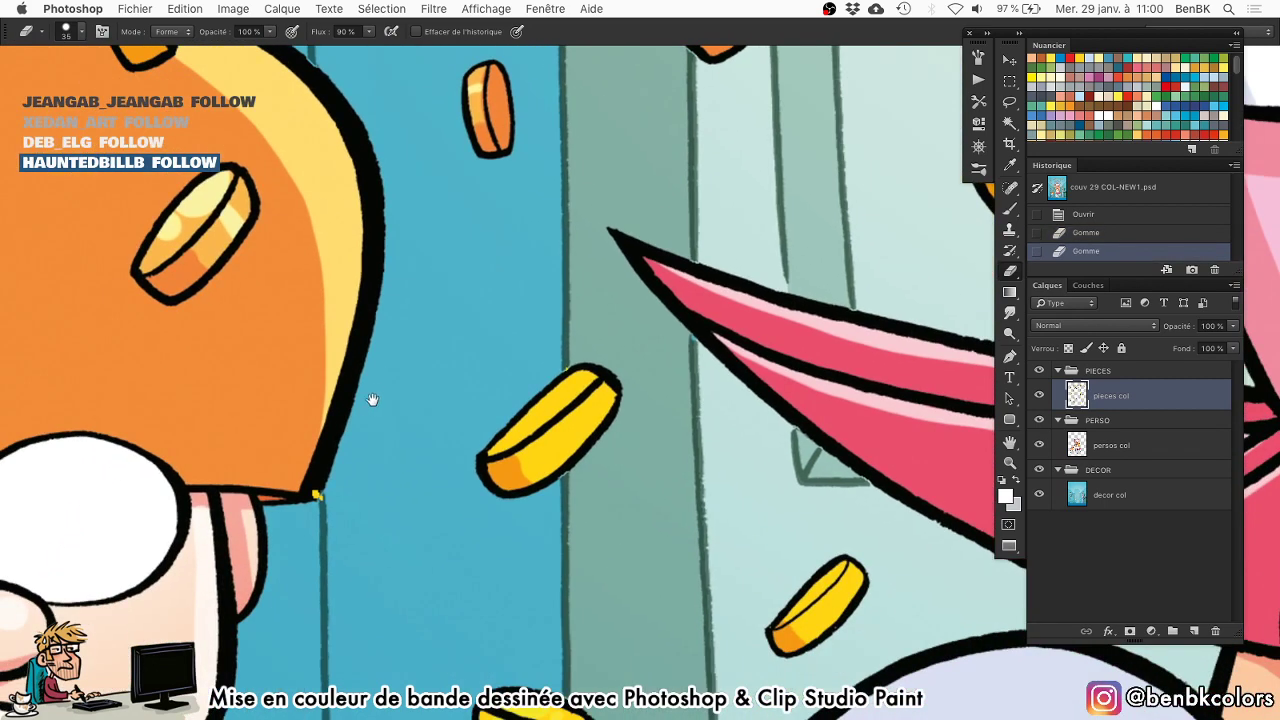
drag(333, 491, 329, 487)
click(325, 492)
key(Tab)
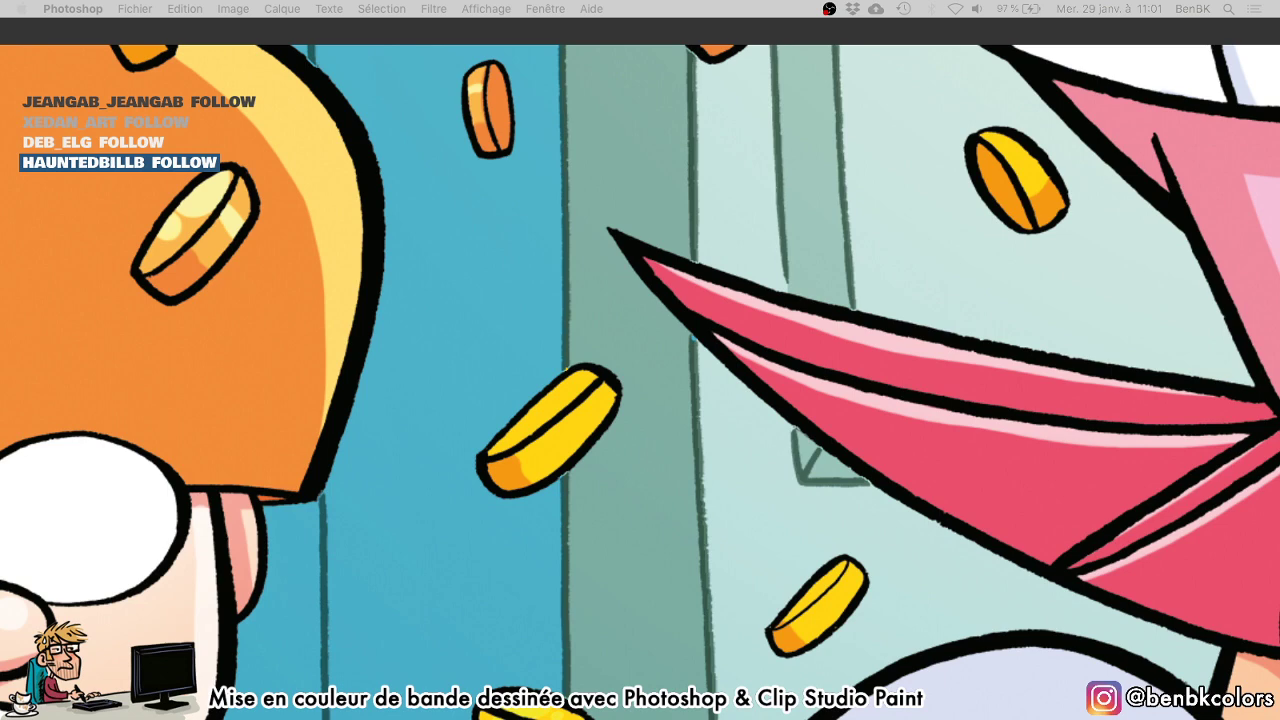
key(Tab)
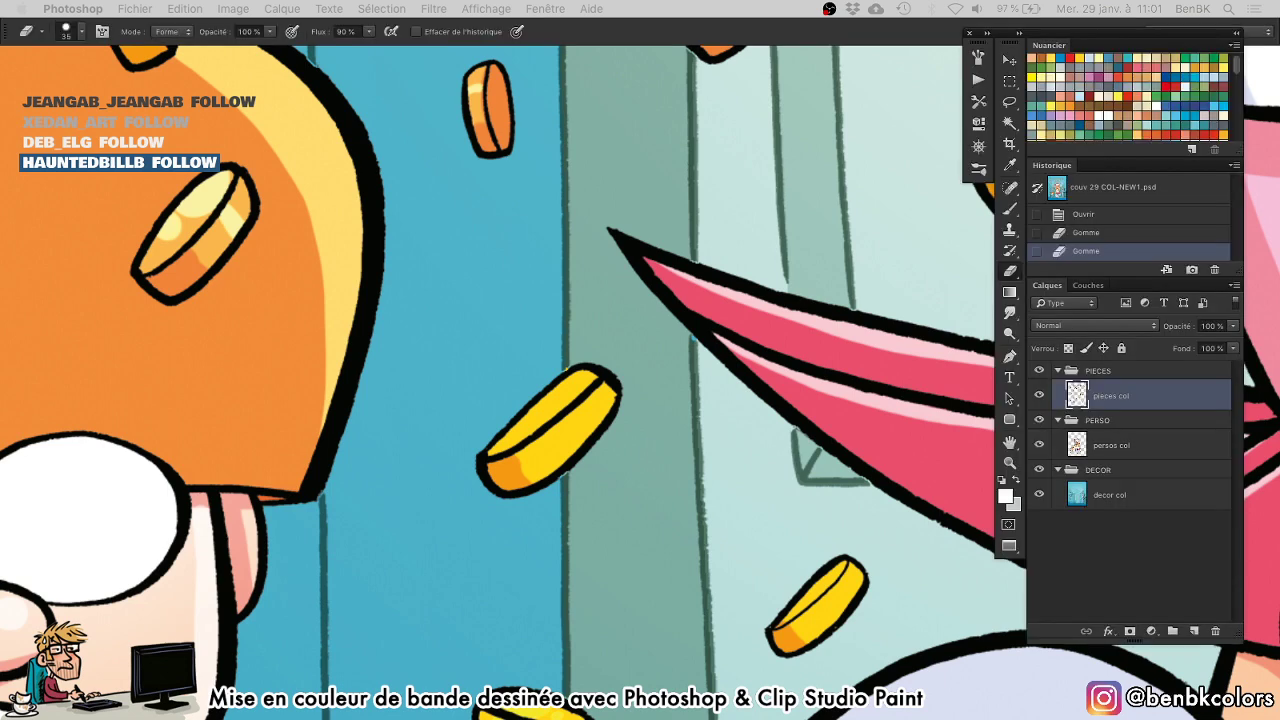
Return to the windowed view and save both couv 29 COL-NEW1.psd and the CMYK couv 29 COL-NEW2.psd.
key(super+0)
key(Tab)
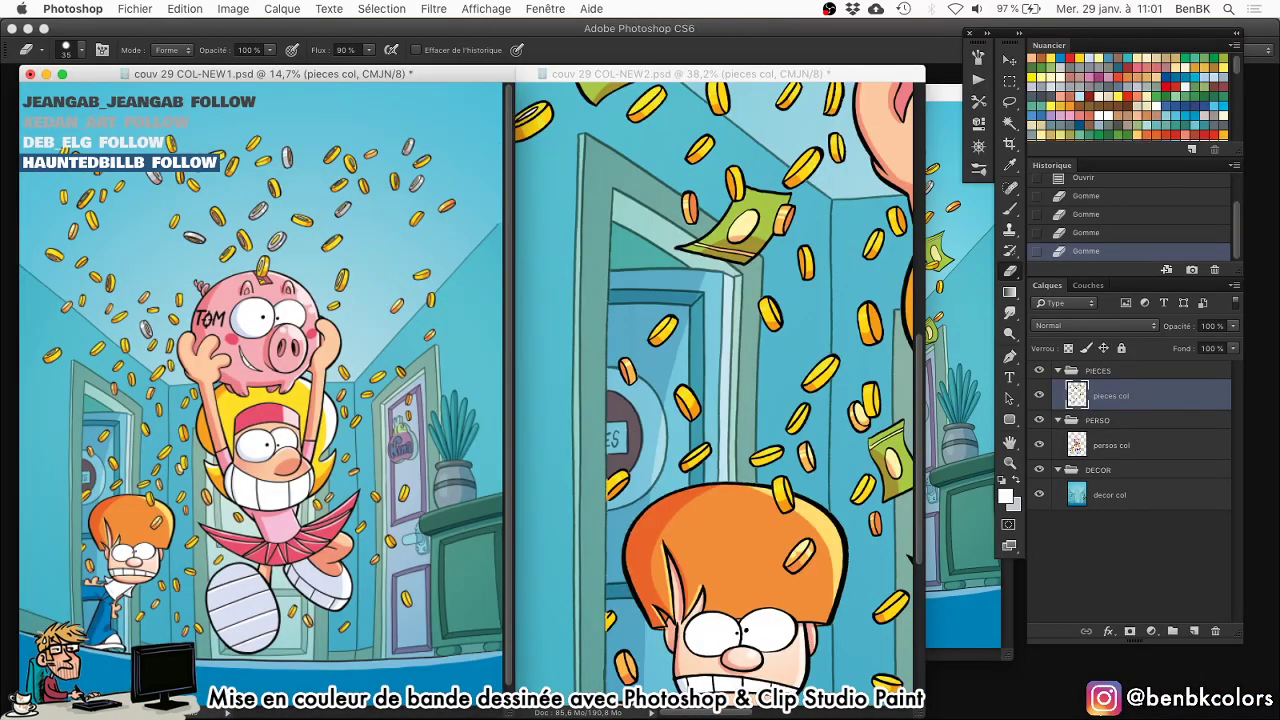
key(super+Tab)
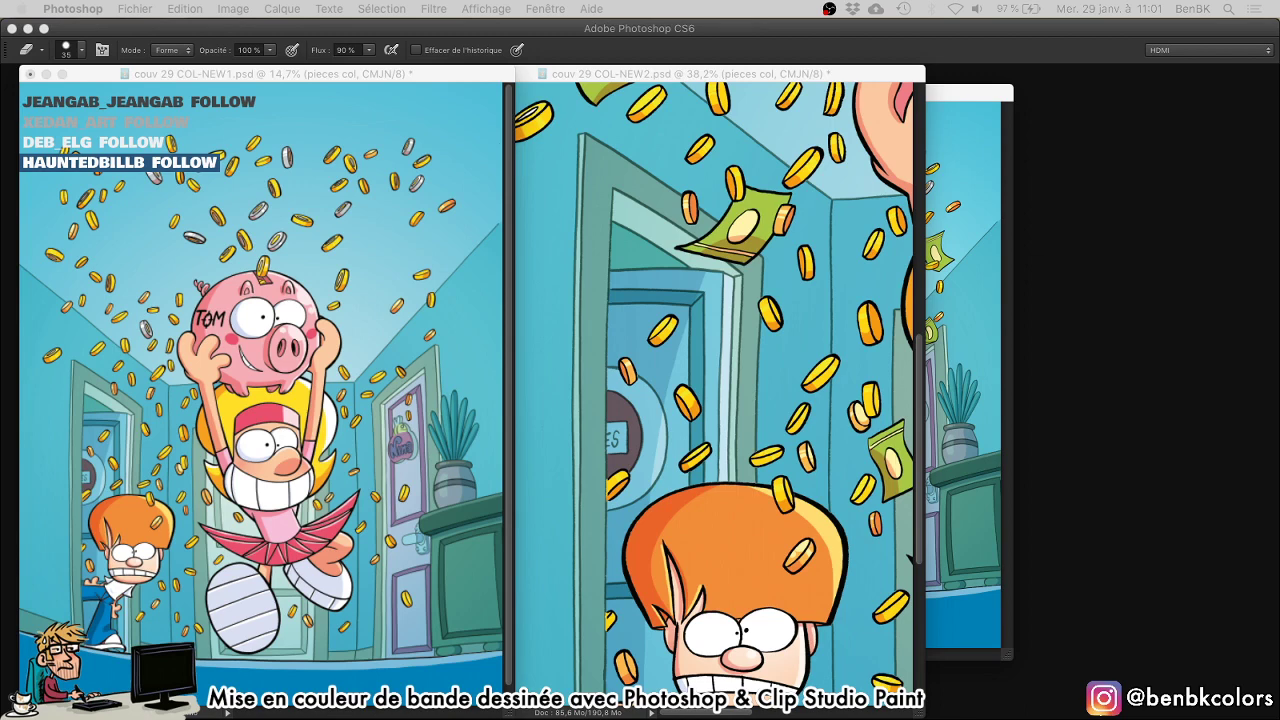
click(474, 83)
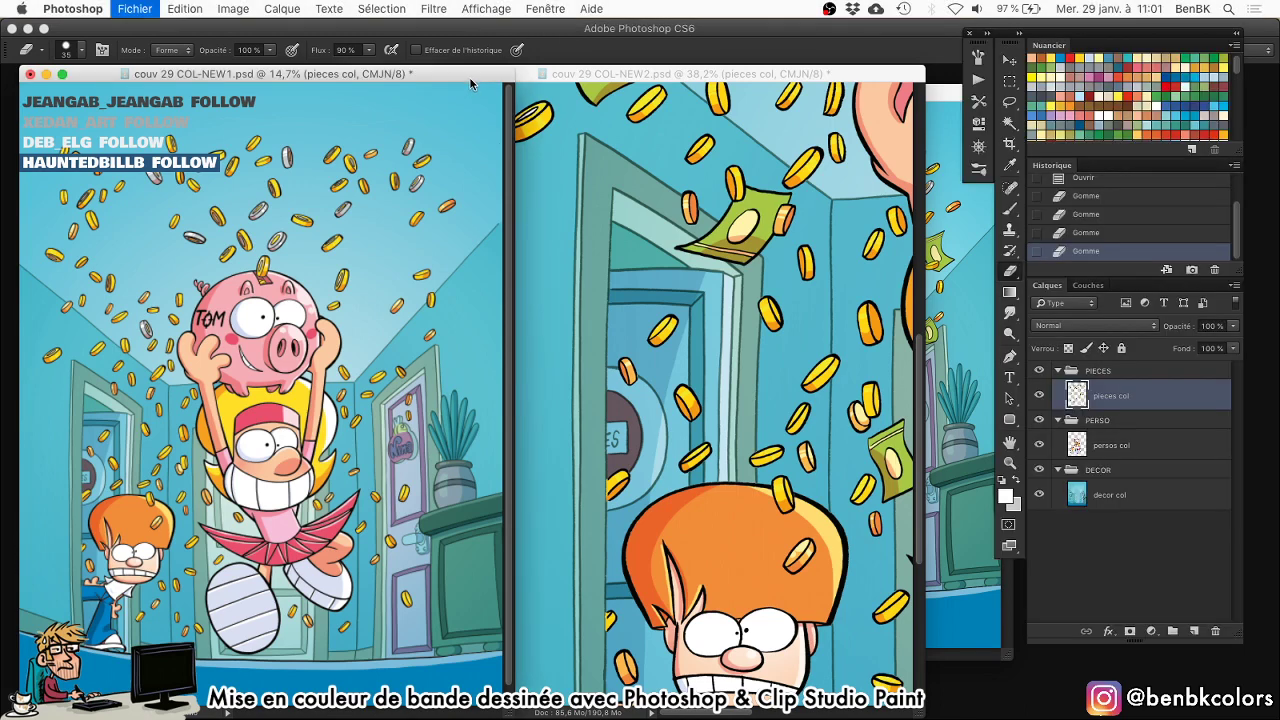
key(super+s)
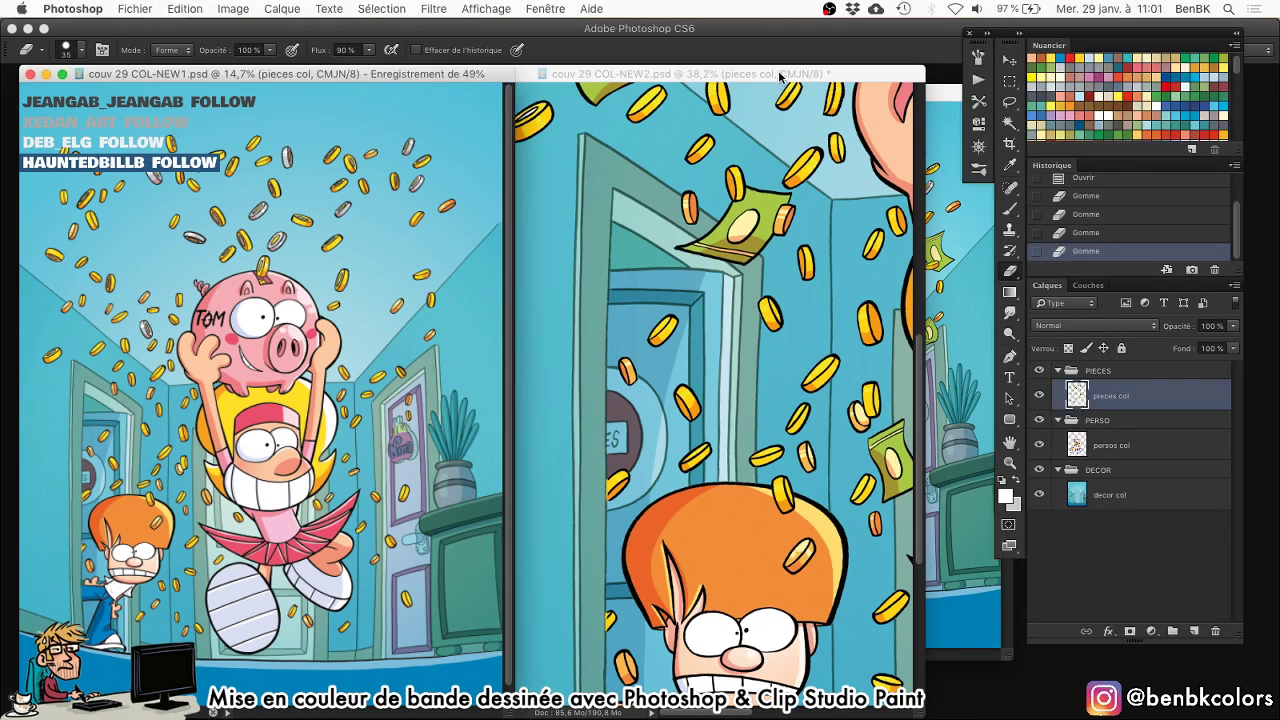
click(779, 76)
key(super+0)
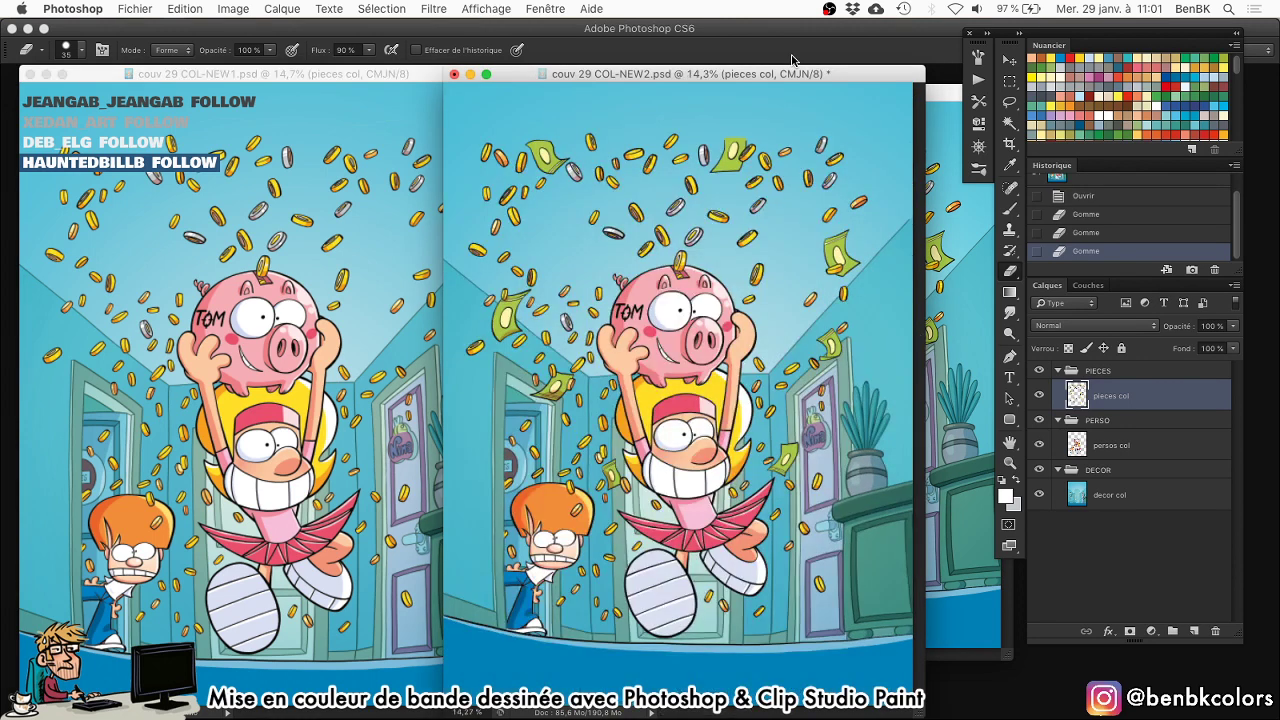
key(super+s)
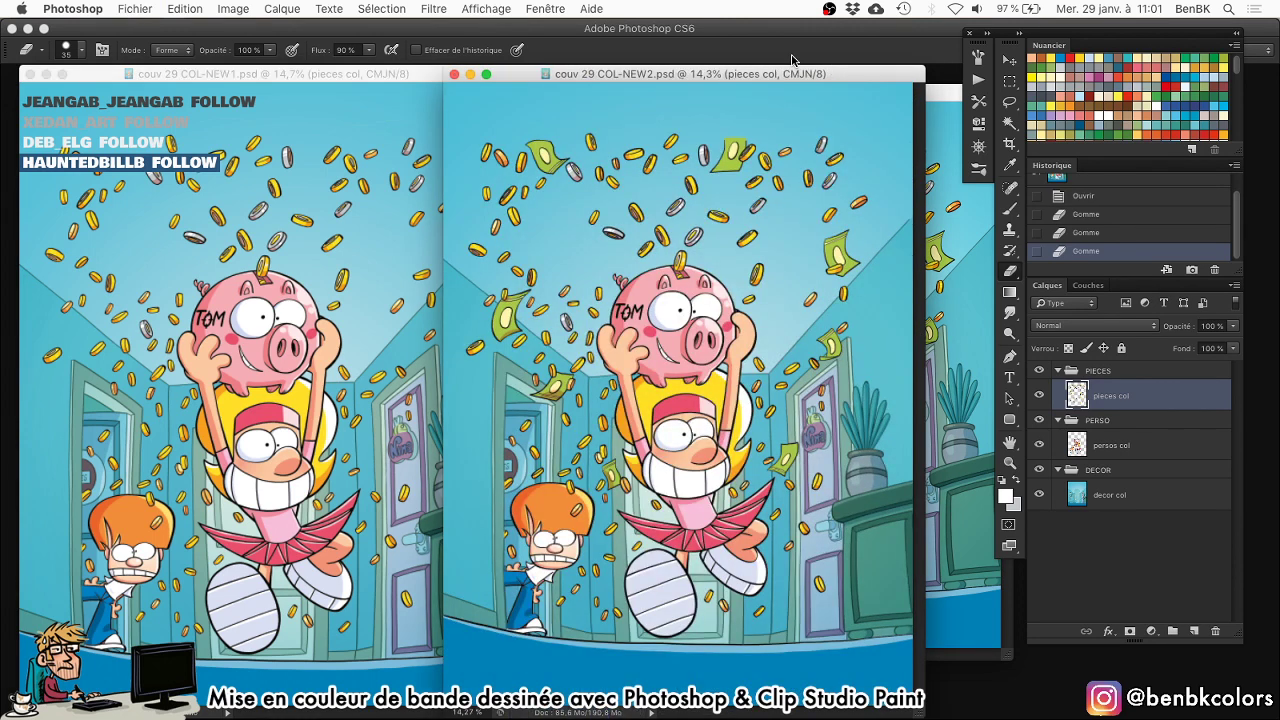
Close both print covers and the RGB version of couv 29 COL-NEW2.psd, discarding the changes to the RGB version.
key(super+w)
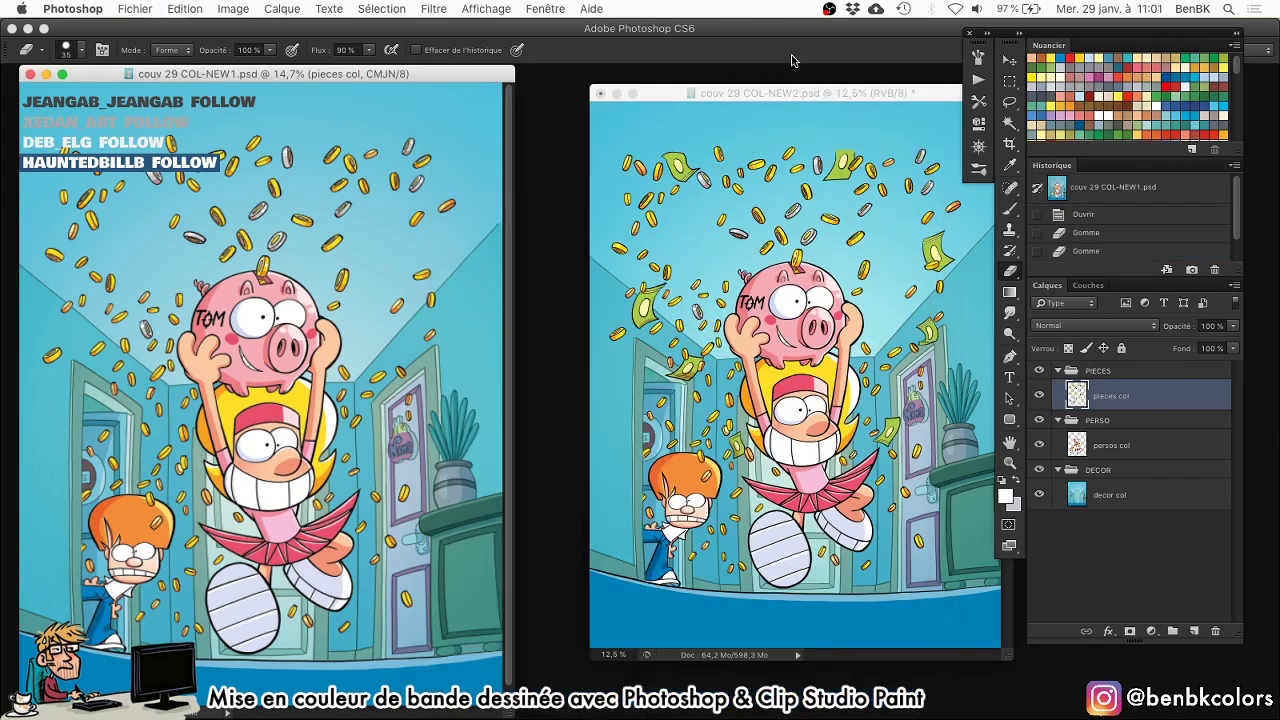
click(875, 93)
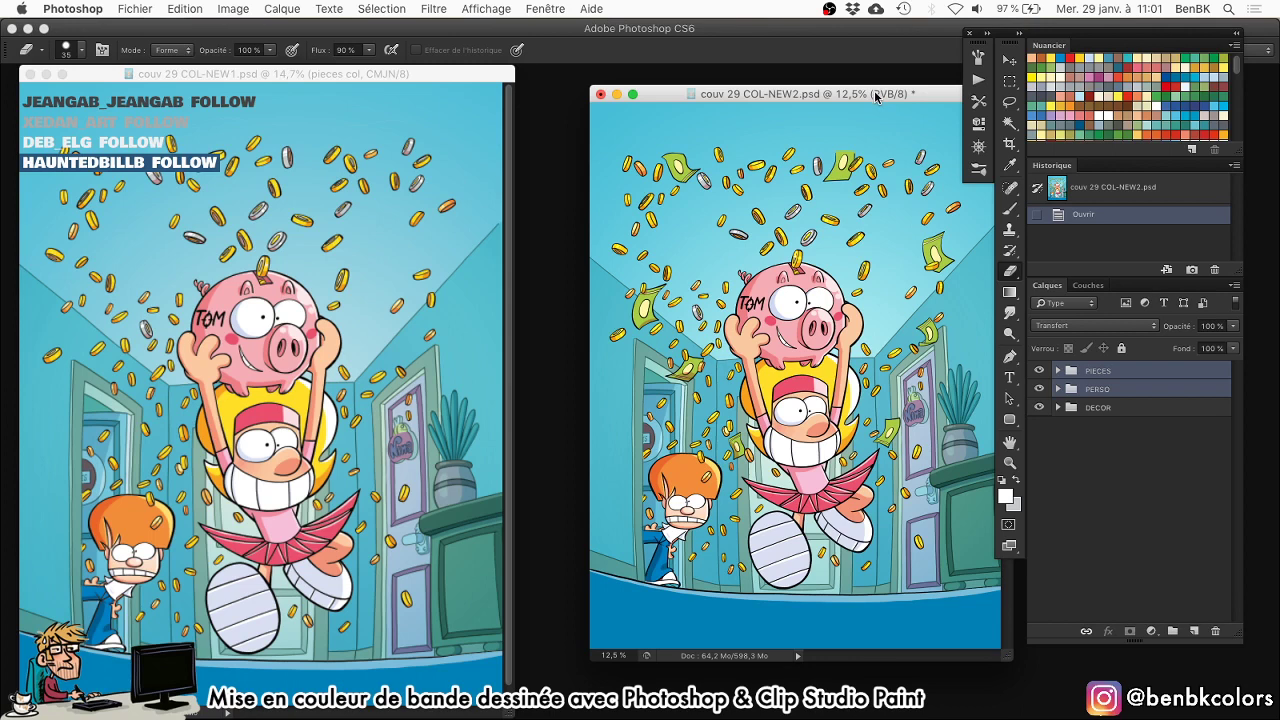
key(super+w)
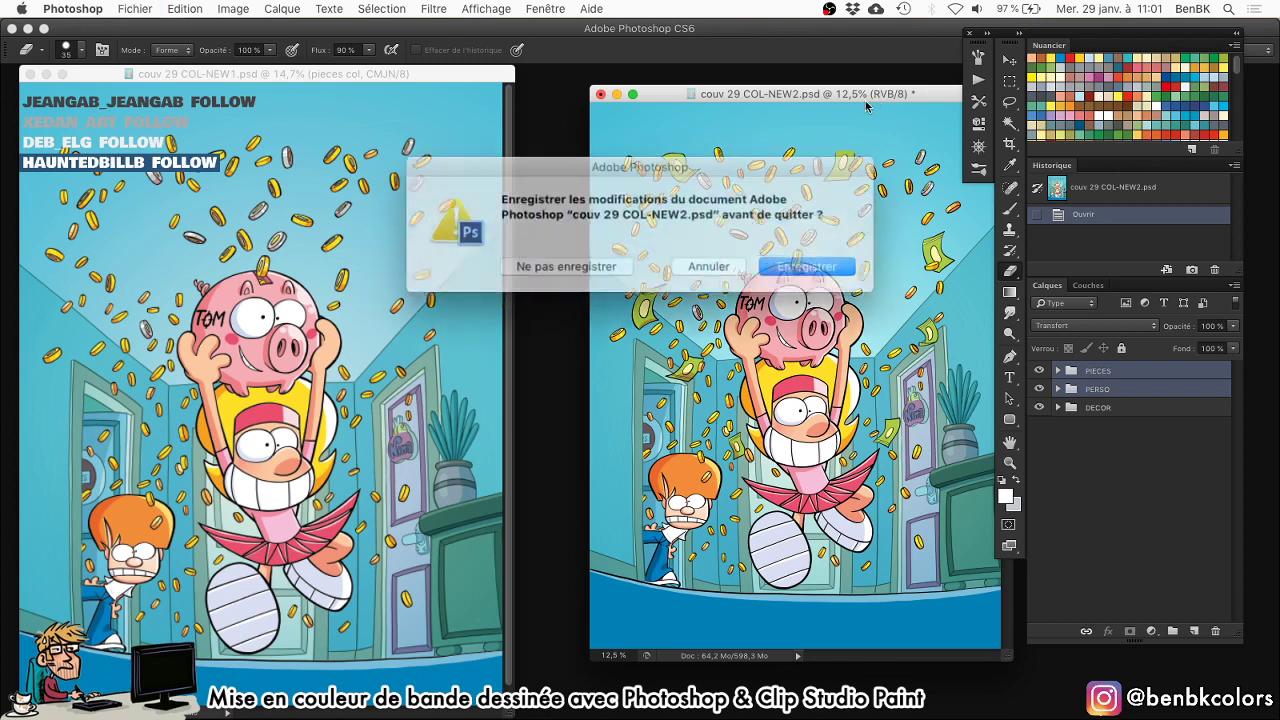
click(605, 268)
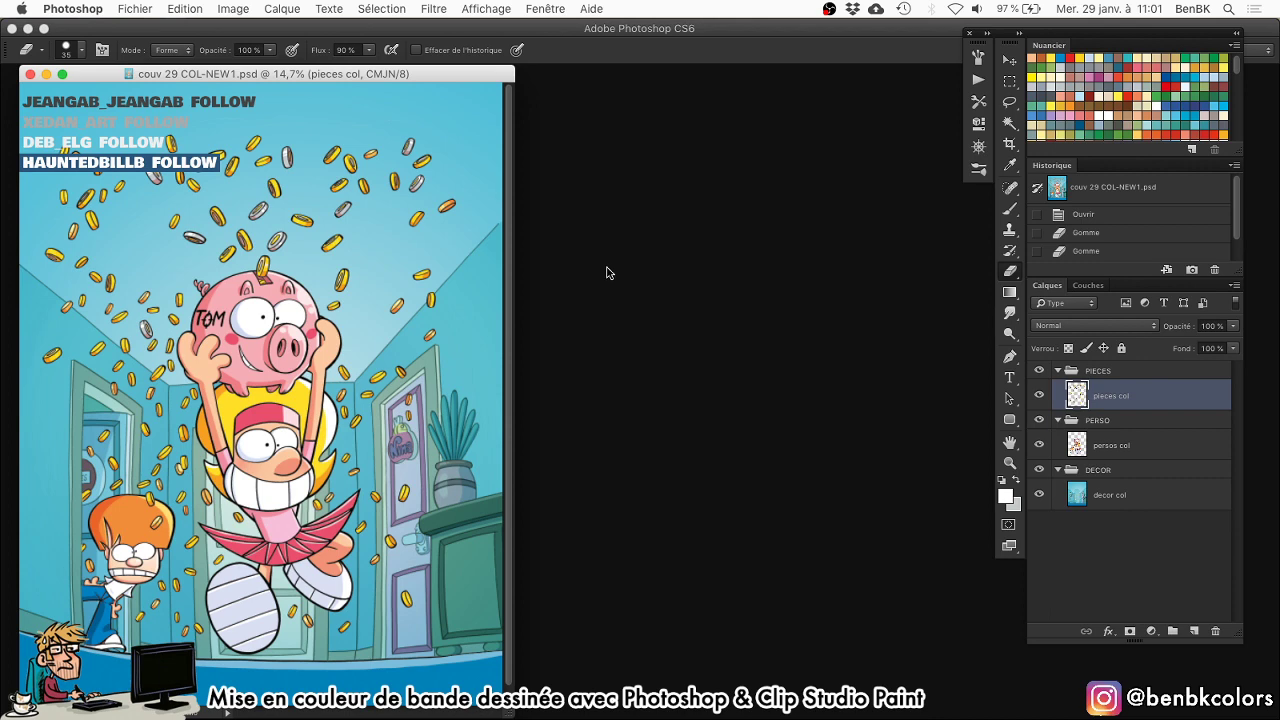
key(super+w)
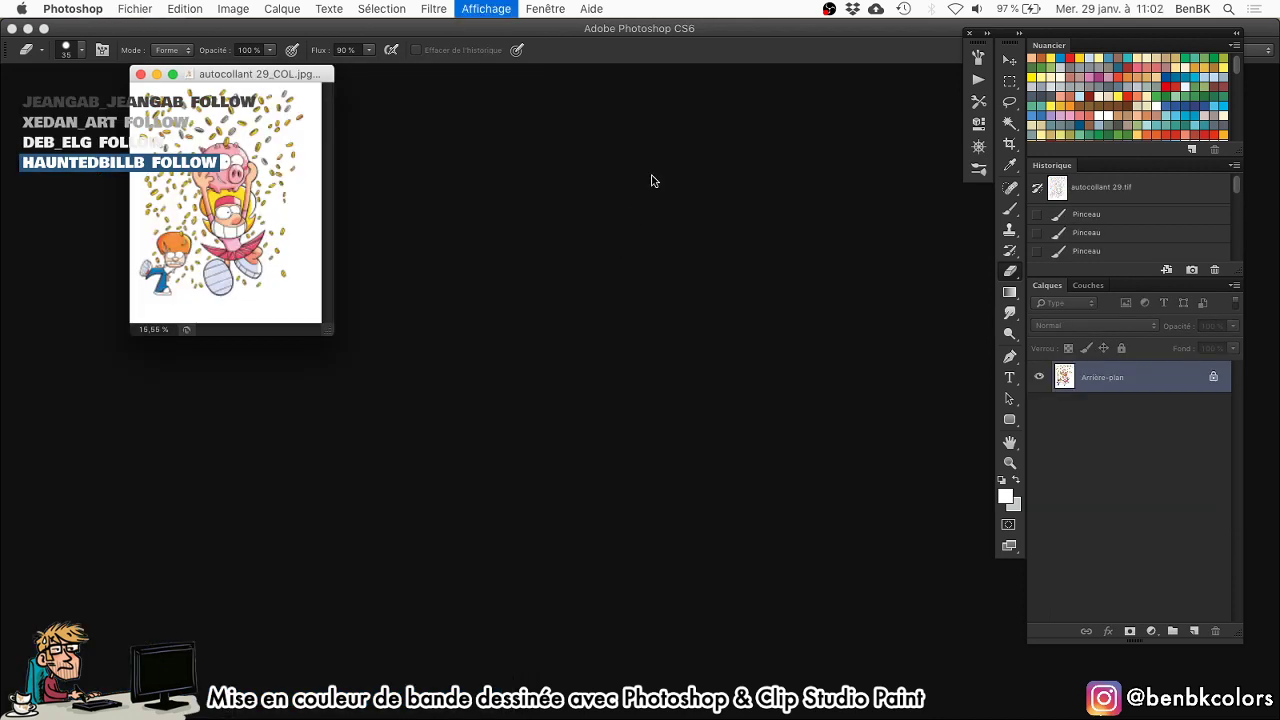
key(super+equal)
key(super+equal)
key(super+equal)
key(super+equal)
key(super+equal)
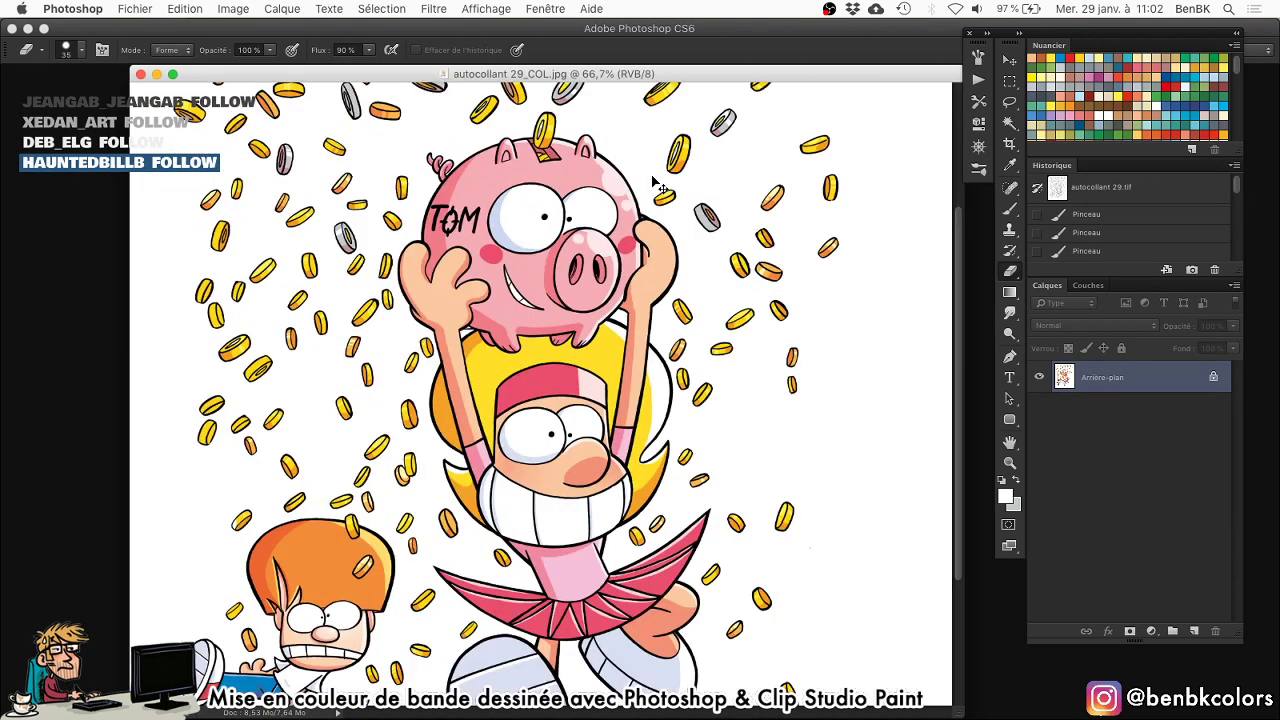
key(super+0)
key(super+o)
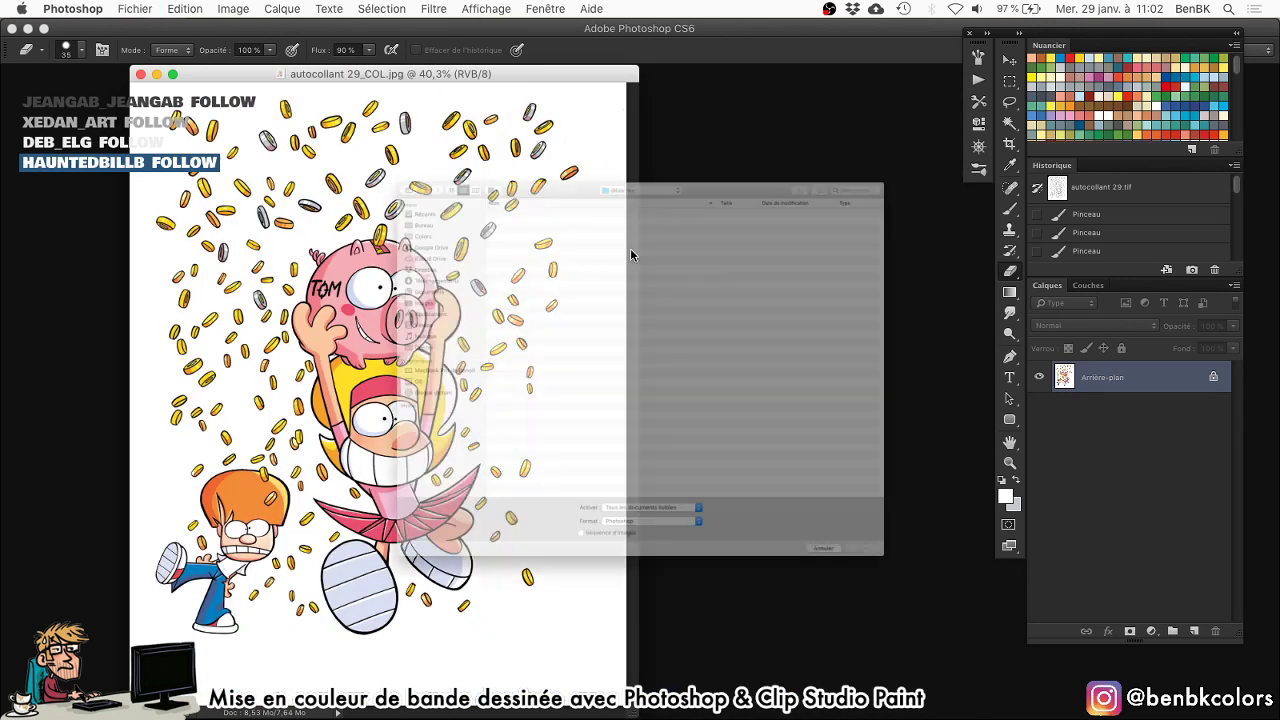
key(super+Up)
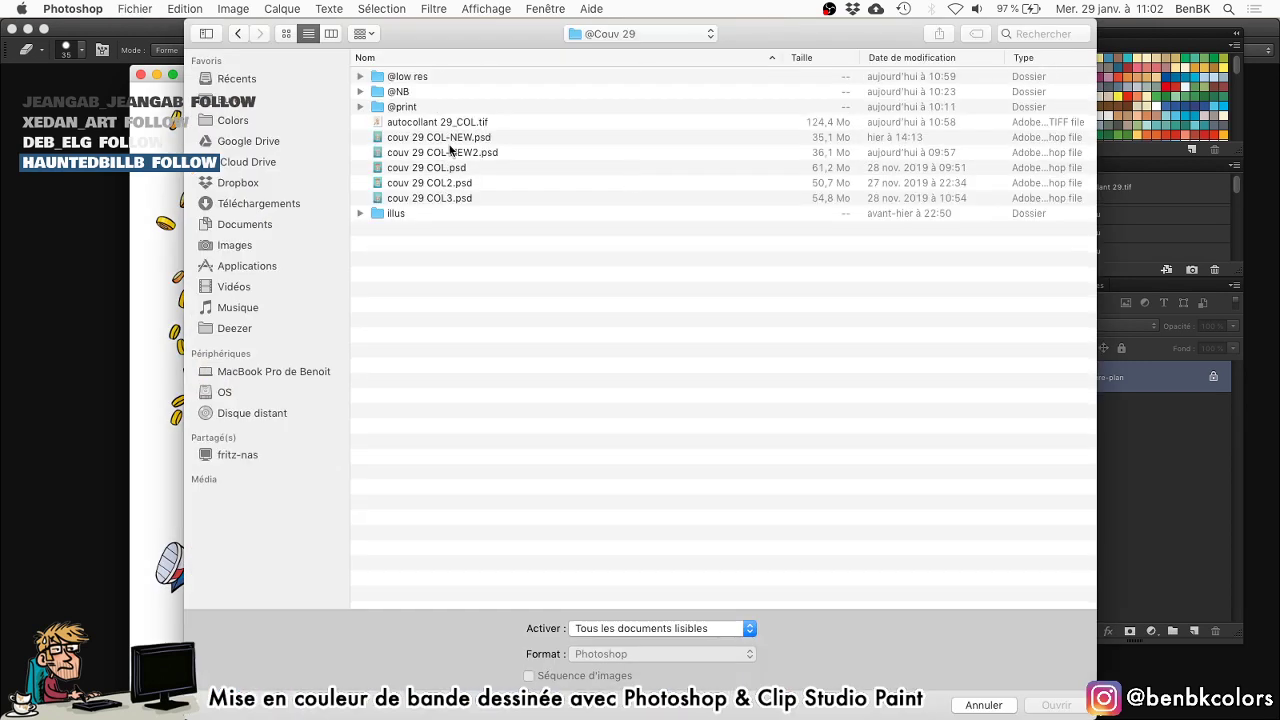
double_click(396, 214)
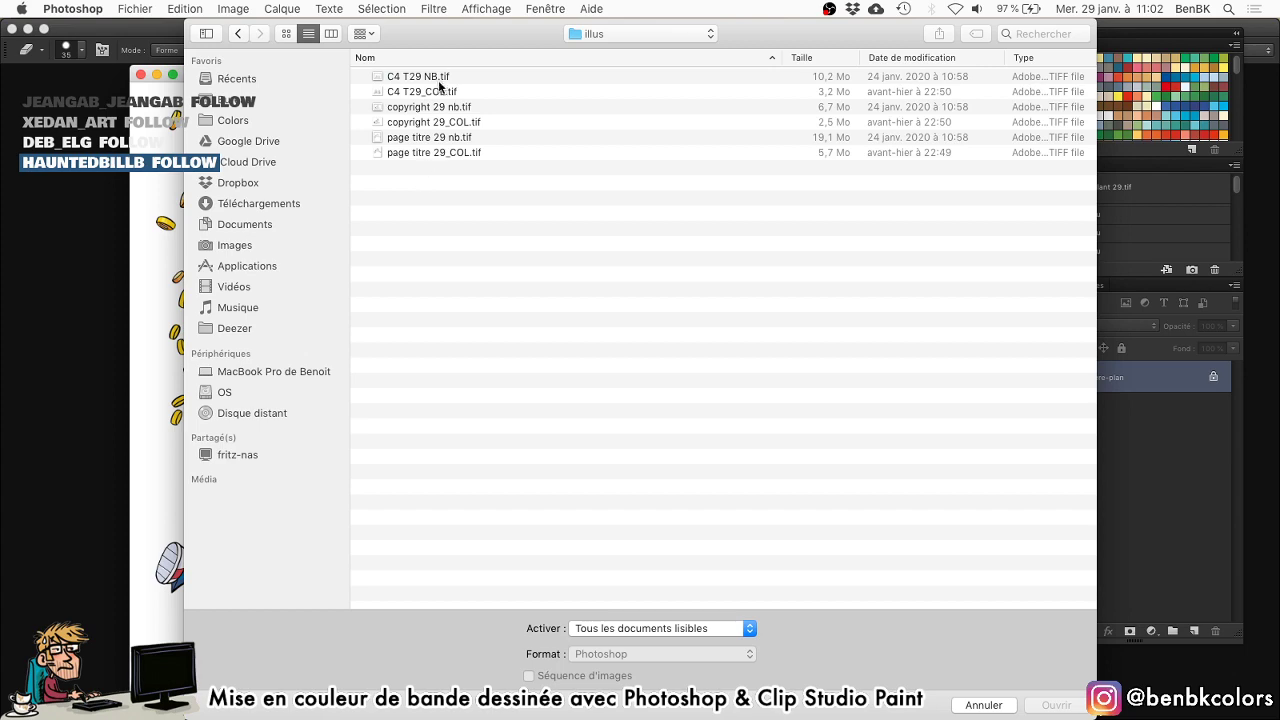
click(438, 93)
super+click(437, 122)
super+click(440, 151)
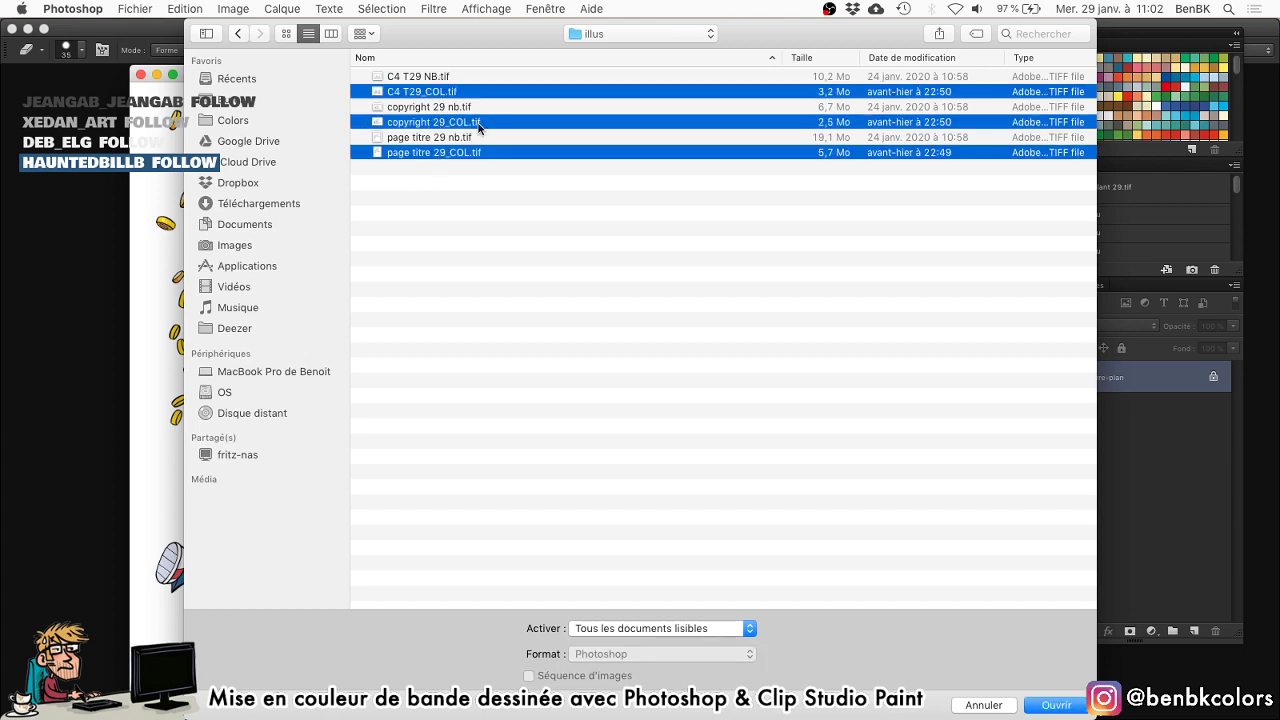
key(Return)
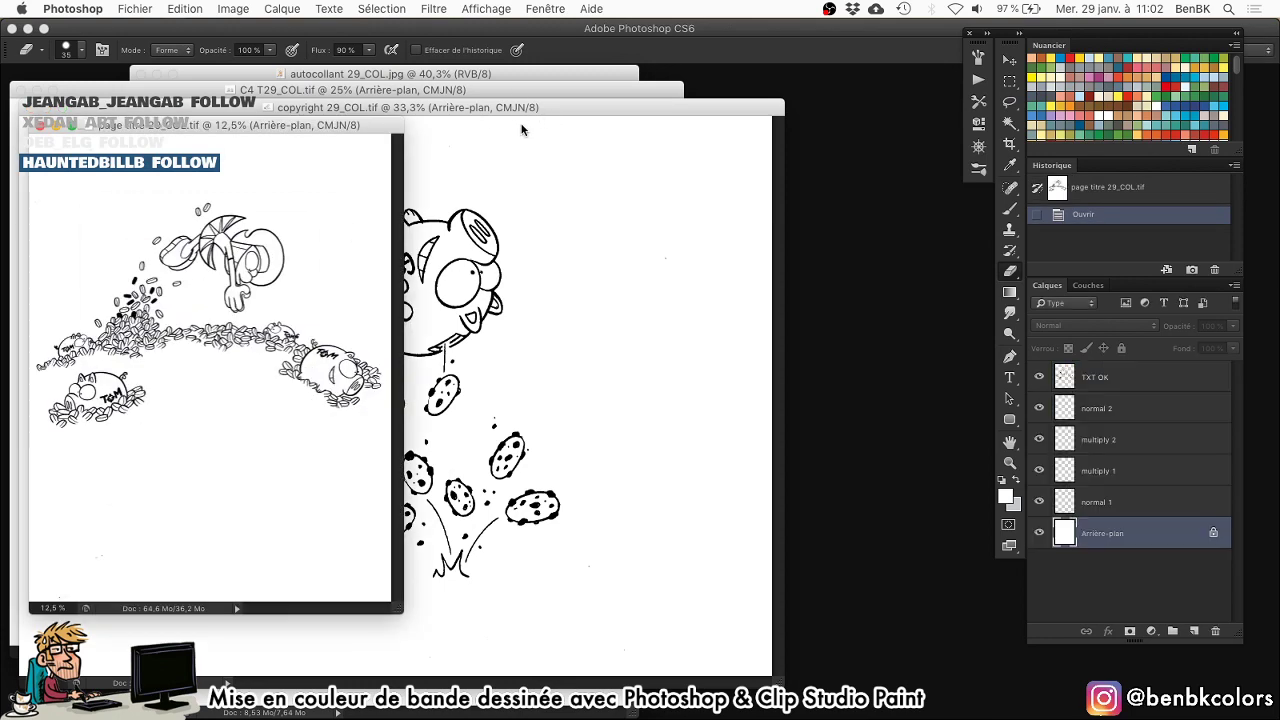
Place the page titre 29_COL.tif window beside the sticker and sample the girl's hair yellow and skin tone as pencil colours.
drag(349, 130, 762, 193)
click(489, 73)
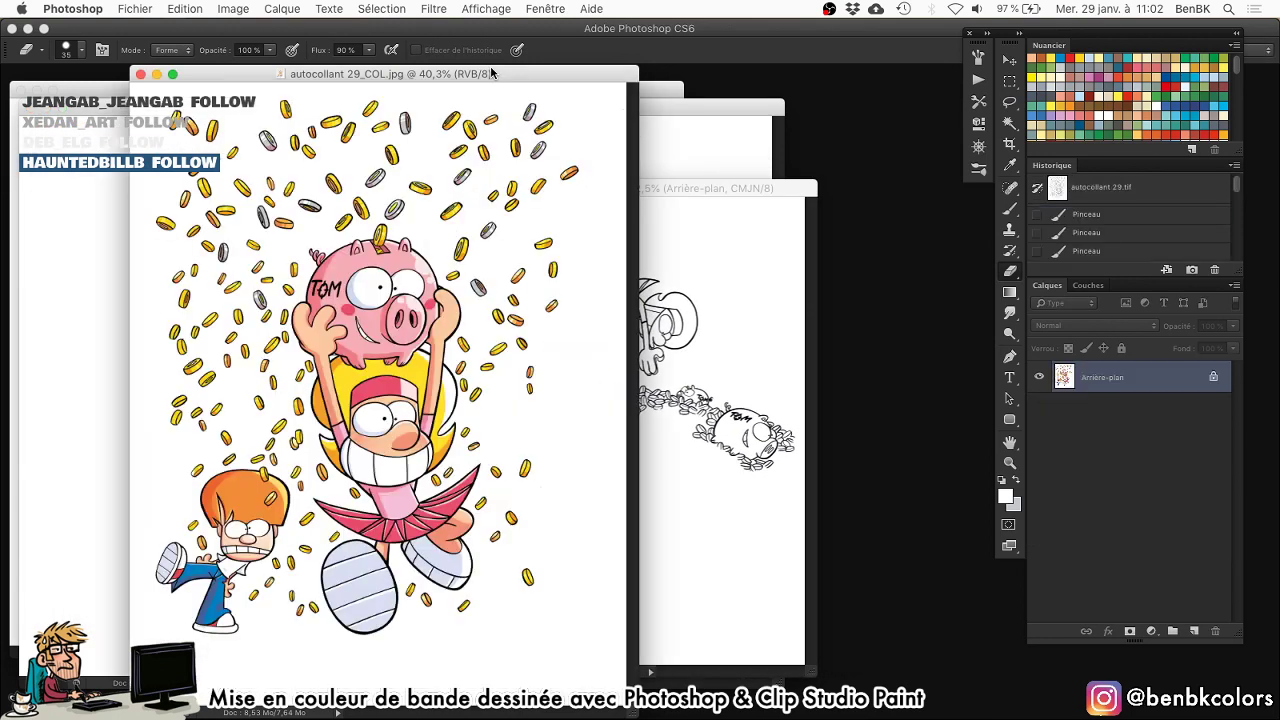
key(b)
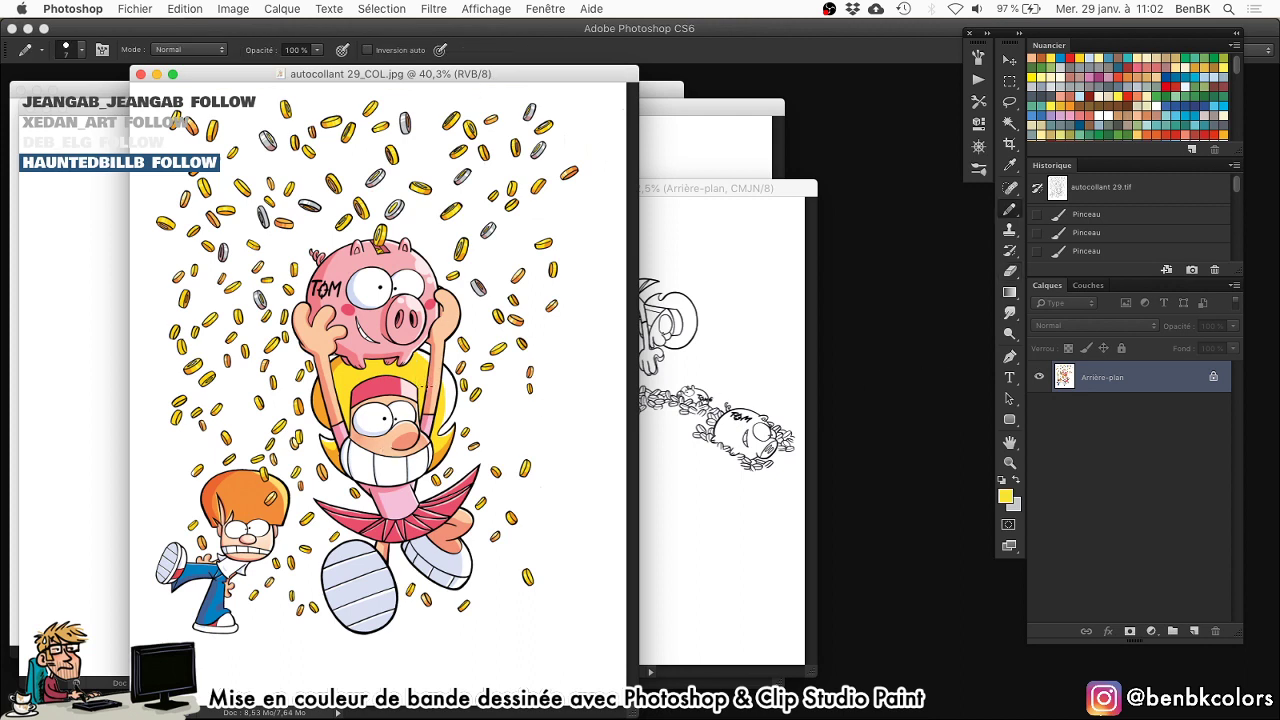
In page titre 29_COL.tif, add a layer named perso above Arrière-plan, hide the background layer and switch to full-screen view.
click(678, 338)
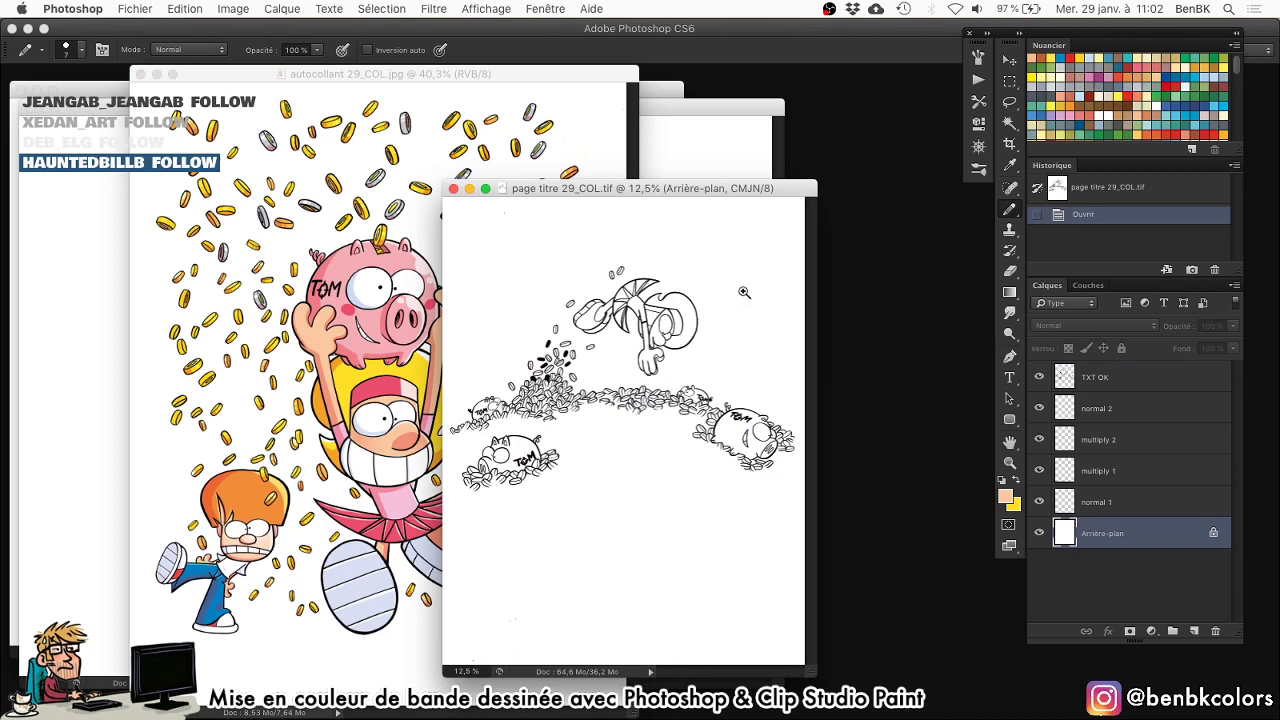
scroll(654, 355, up, 5)
key(super+shift+n)
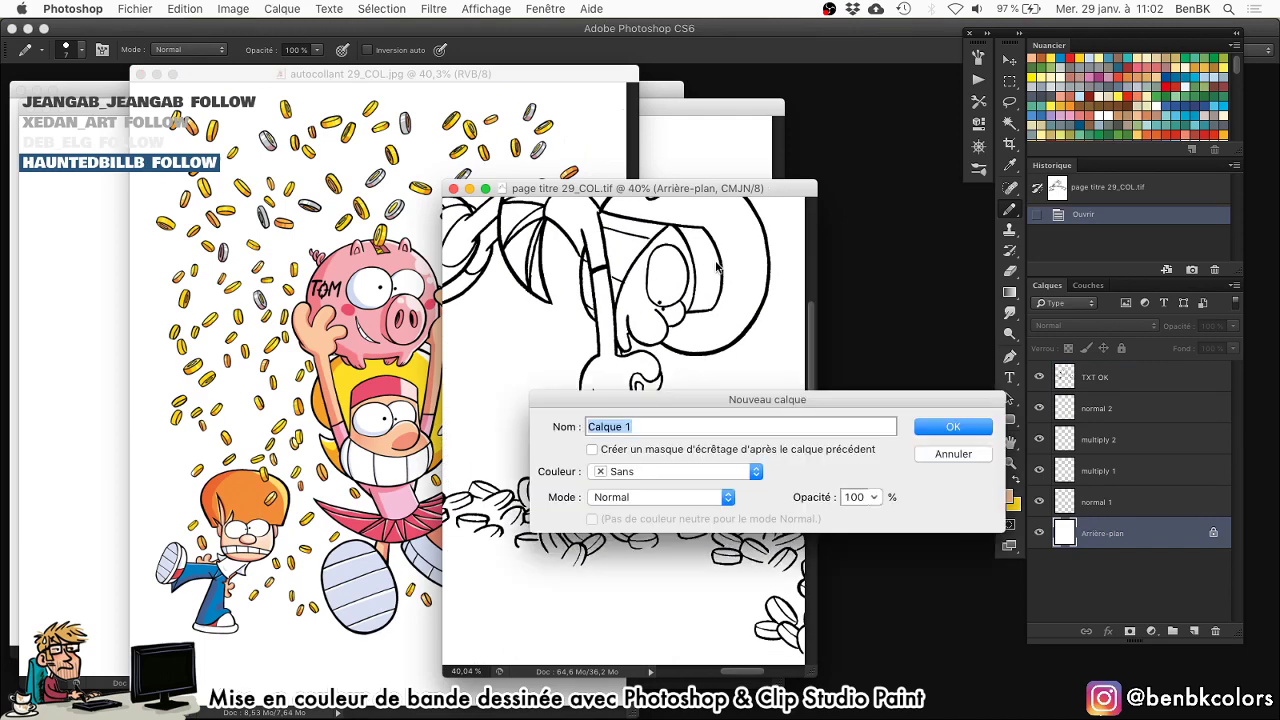
text(perso)
key(Return)
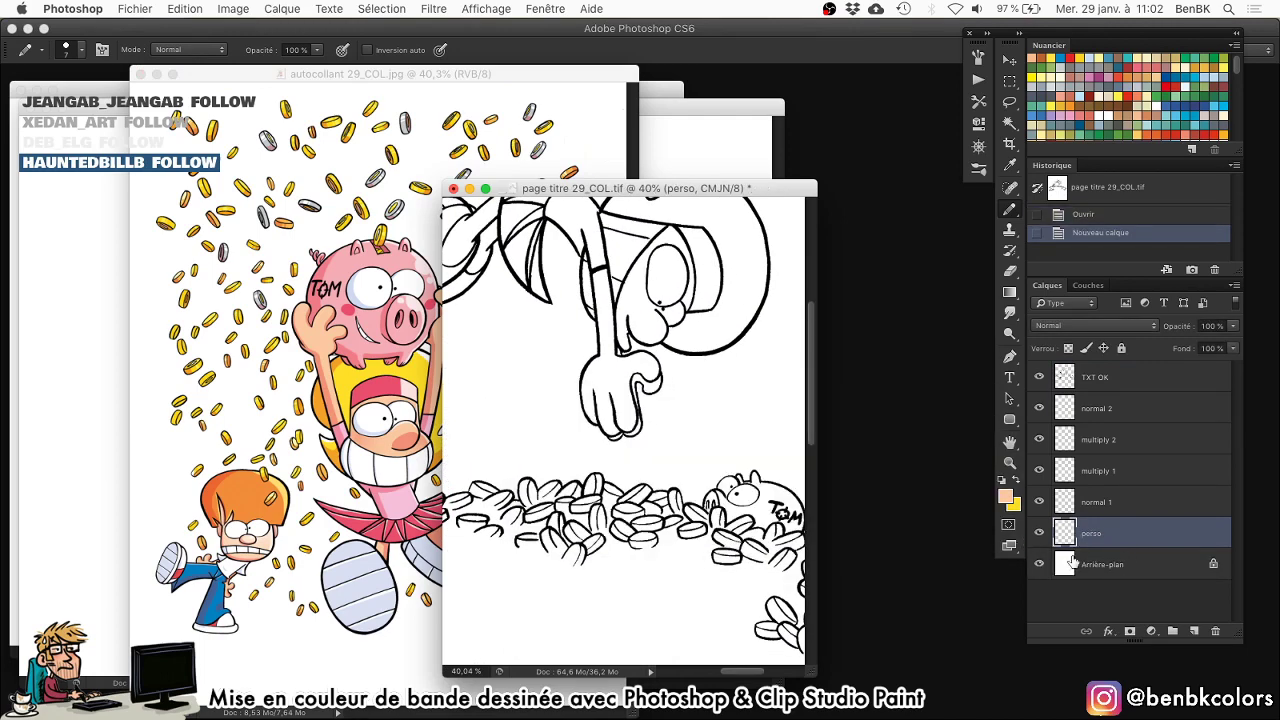
click(1039, 564)
key(f)
Fill the diving girl's arm, hand, thumb and fingertips with the skin tone using the Paint Bucket.
key(g)
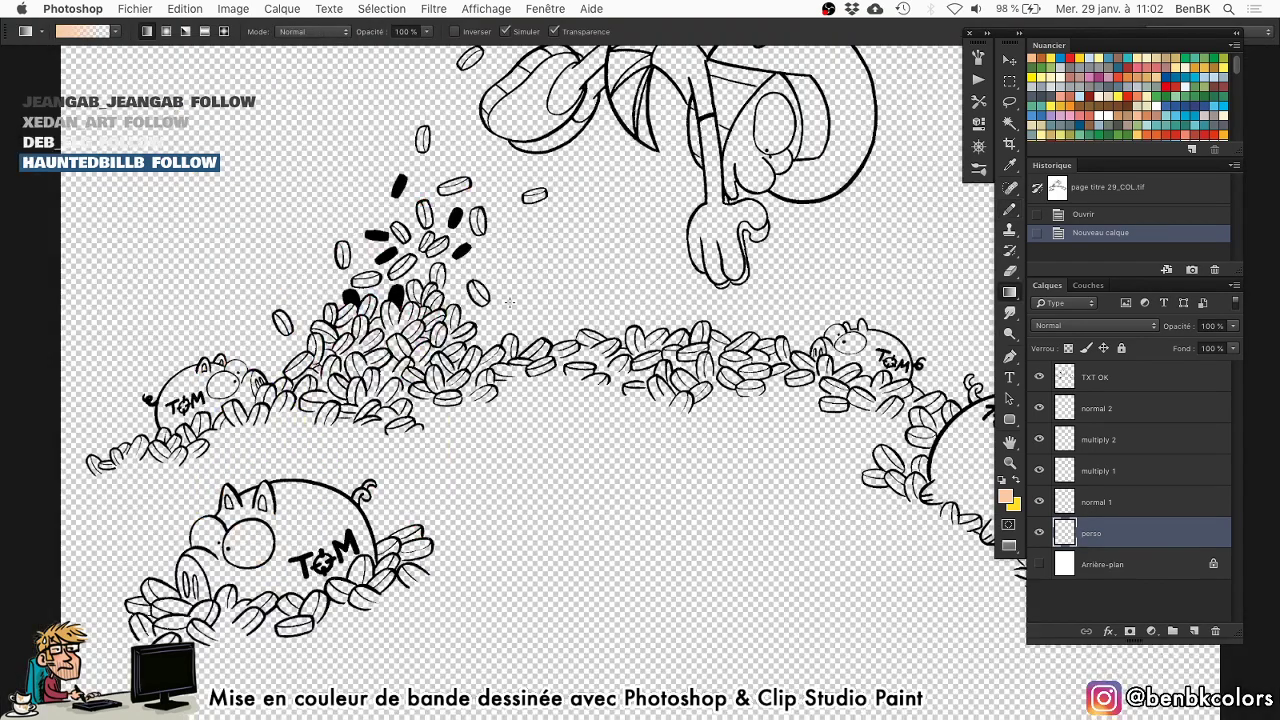
key(shift+g)
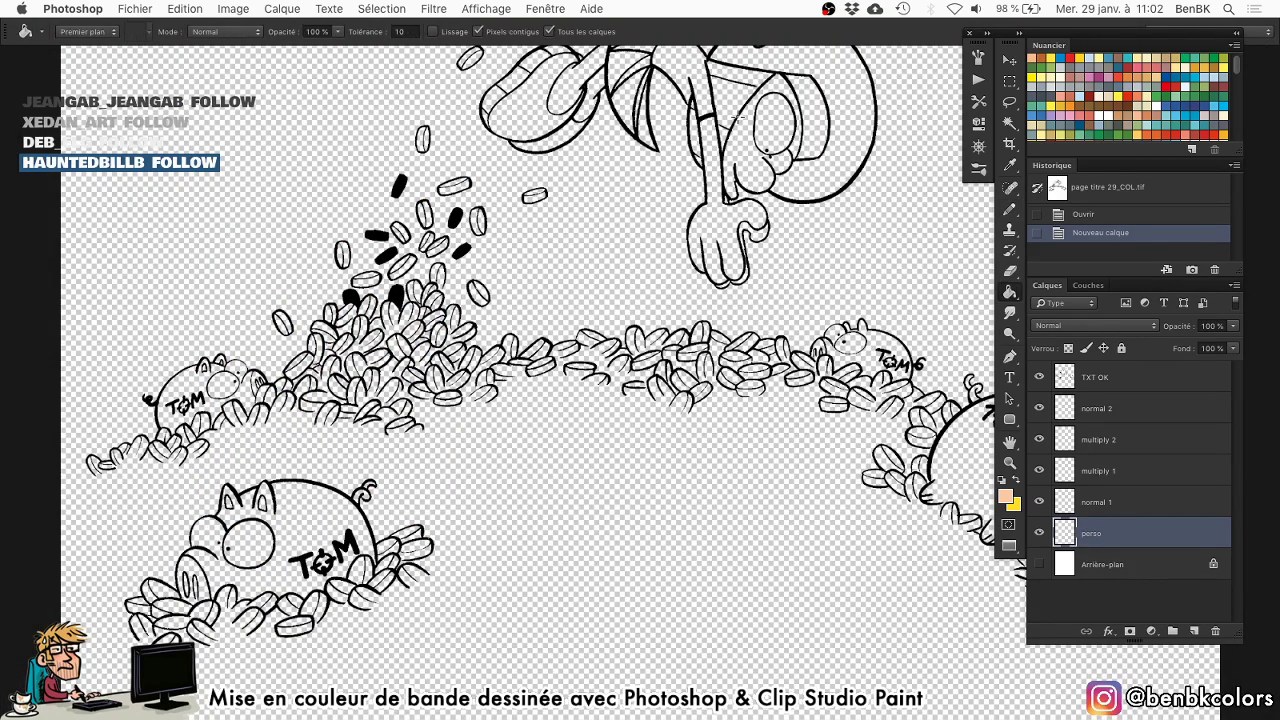
click(735, 231)
scroll(745, 250, up, 3)
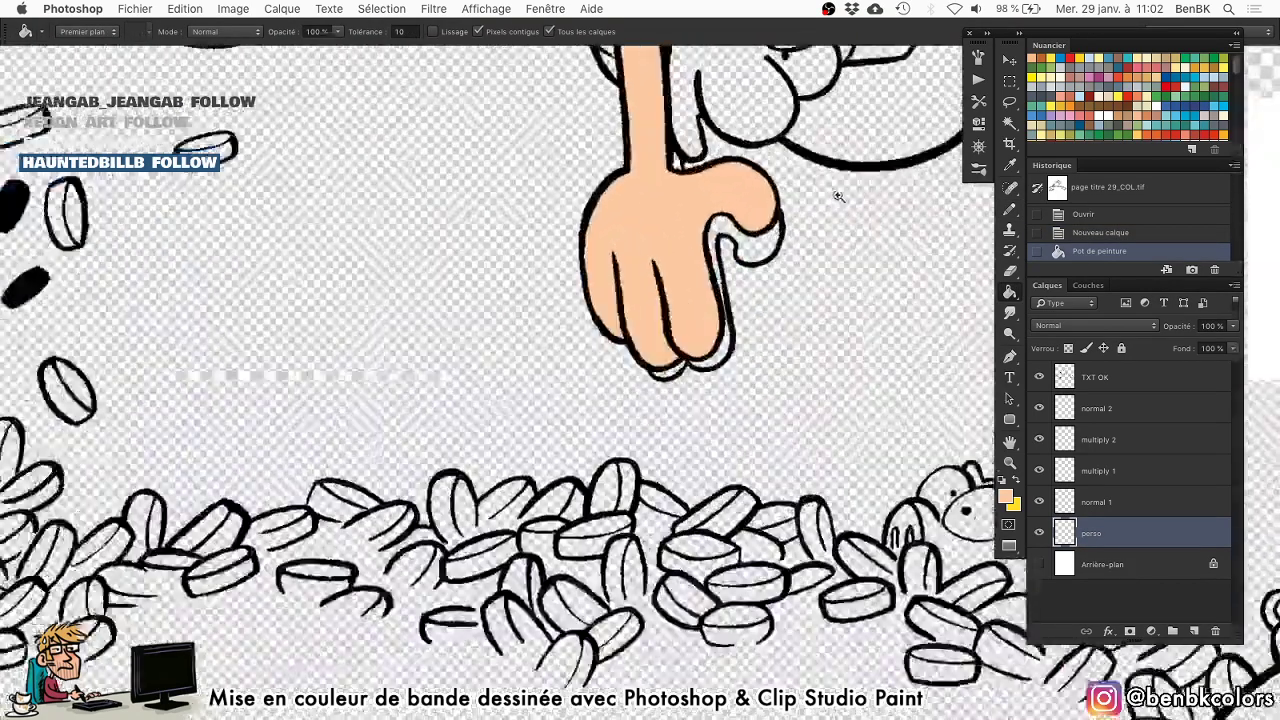
click(755, 262)
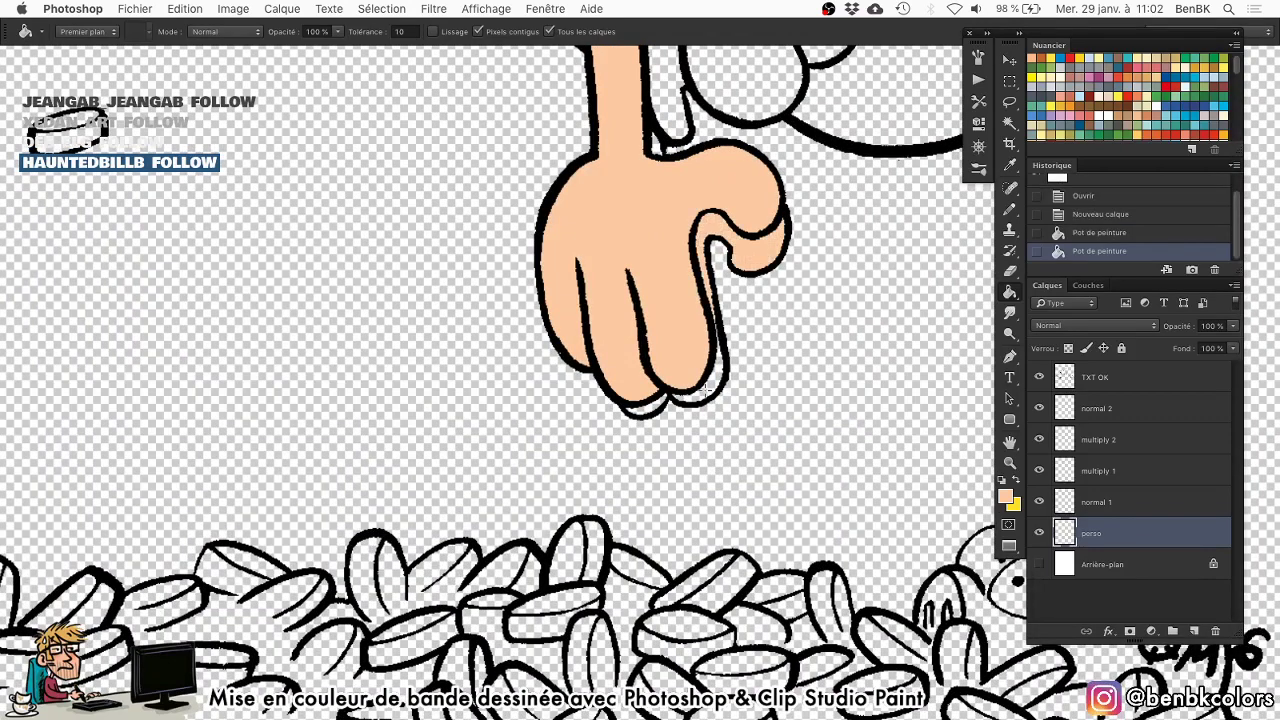
click(674, 396)
click(655, 405)
Close the gap in the outline beside the girl's eyes with the pencil and fill her face with the skin tone.
key(b)
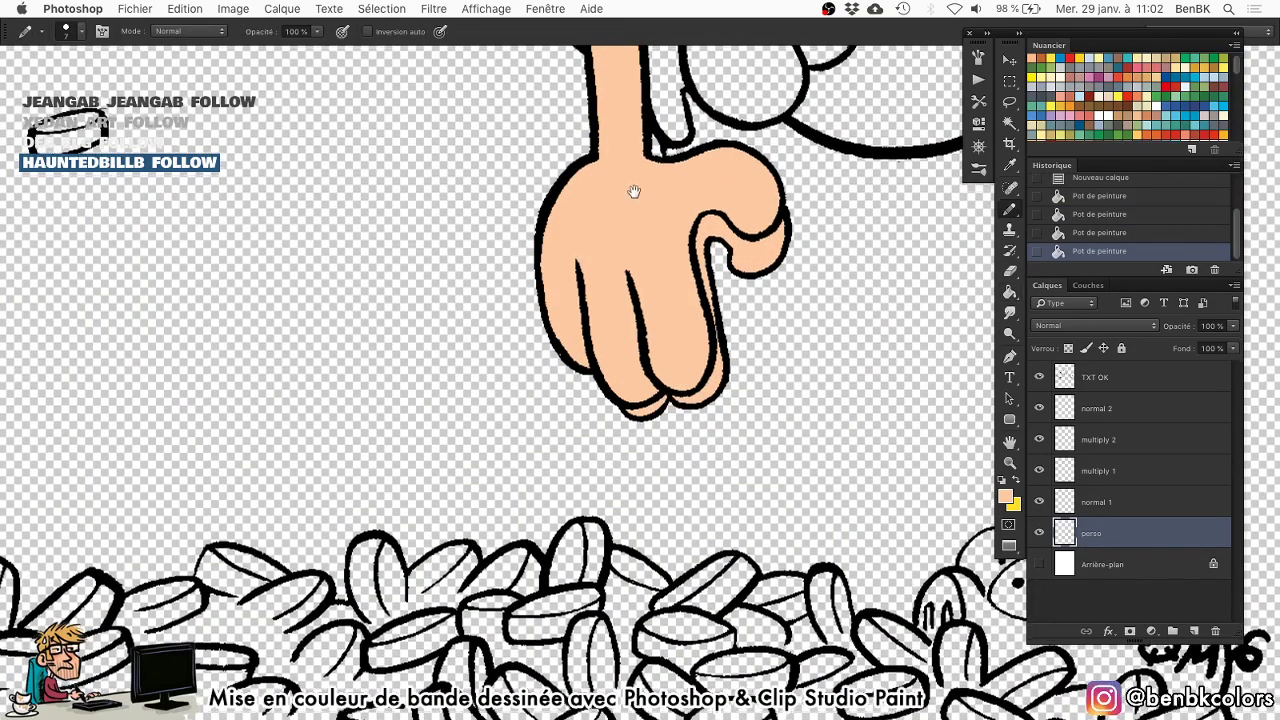
scroll(632, 191, up, 5)
scroll(600, 304, right, 5)
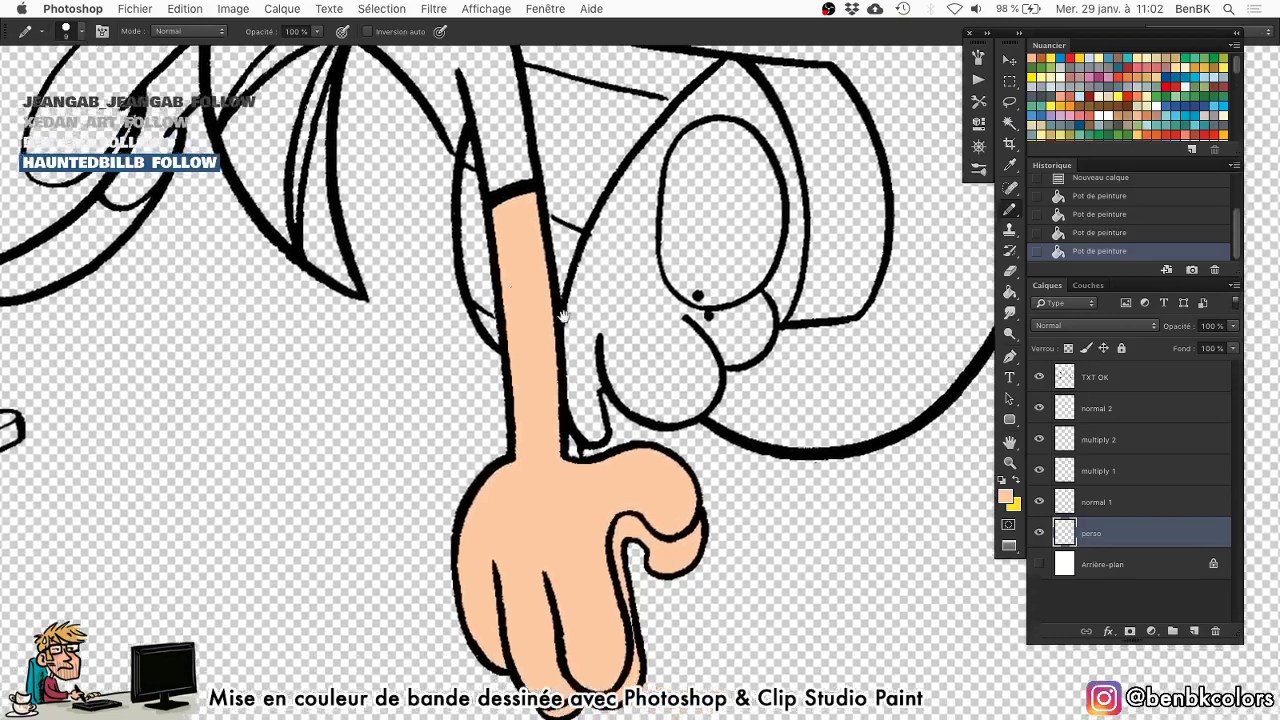
mouse_move(688, 314)
mouse_down()
mouse_move(725, 288)
mouse_move(681, 337)
mouse_up()
key(bracketleft)
key(bracketleft)
key(bracketleft)
drag(637, 491, 599, 288)
key(g)
click(568, 213)
Fill both of the girl's legs with the skin tone between the skirt and the shoes.
mouse_move(623, 227)
mouse_down()
mouse_move(577, 429)
mouse_move(594, 600)
mouse_up()
mouse_move(613, 475)
mouse_down()
mouse_move(534, 440)
mouse_move(482, 377)
mouse_up()
scroll(480, 376, left, 10)
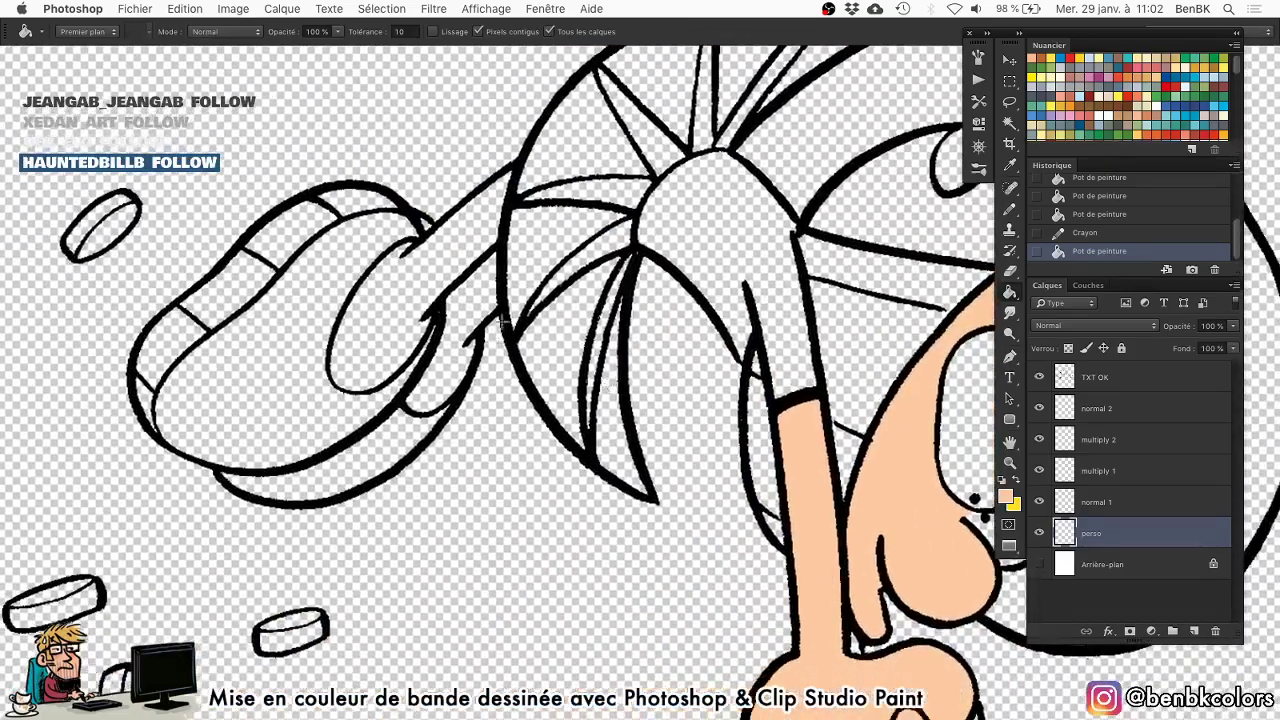
click(472, 258)
scroll(480, 300, right, 8)
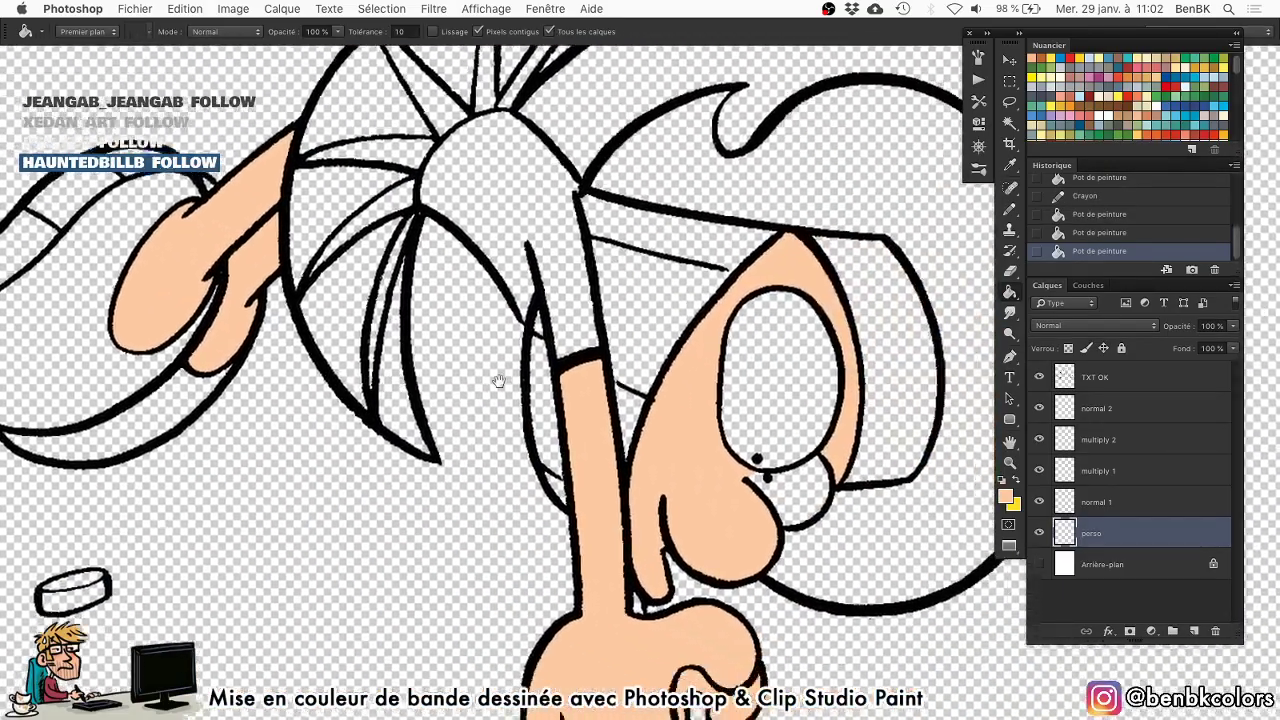
Fill the girl's hair with yellow, including the small gap between her chin and wrist.
scroll(592, 430, down, 3)
key(x)
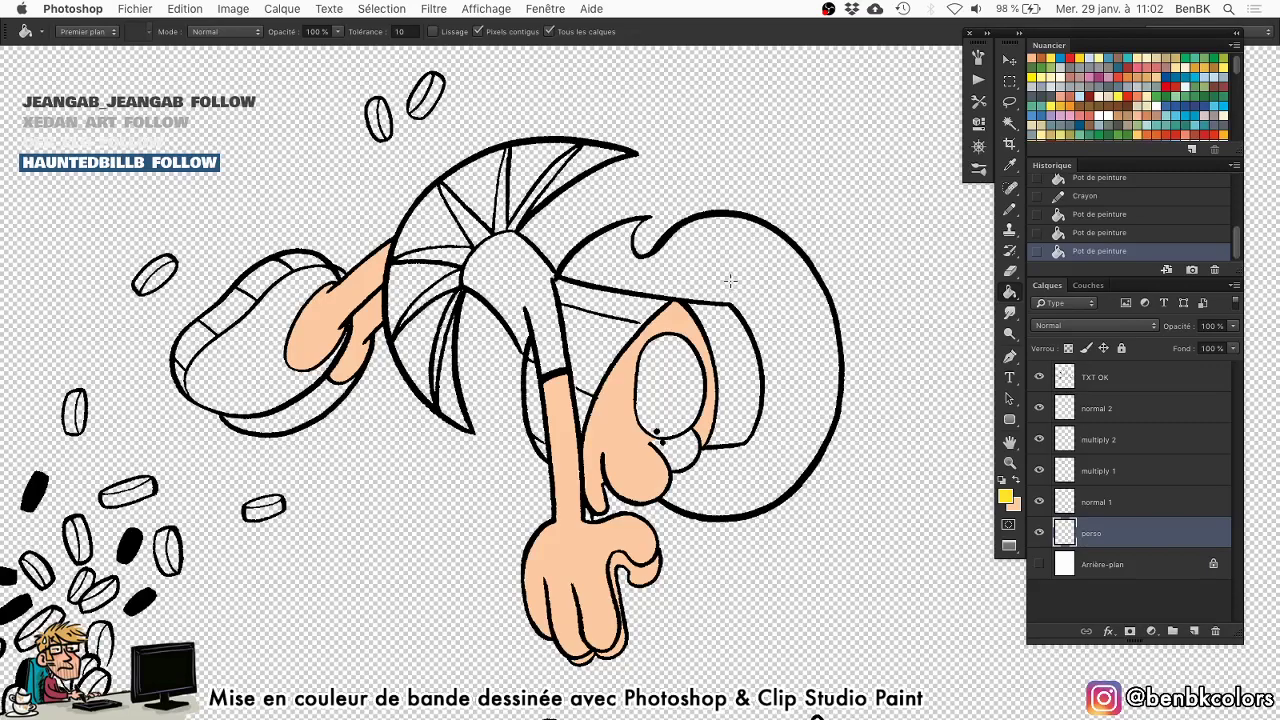
click(735, 278)
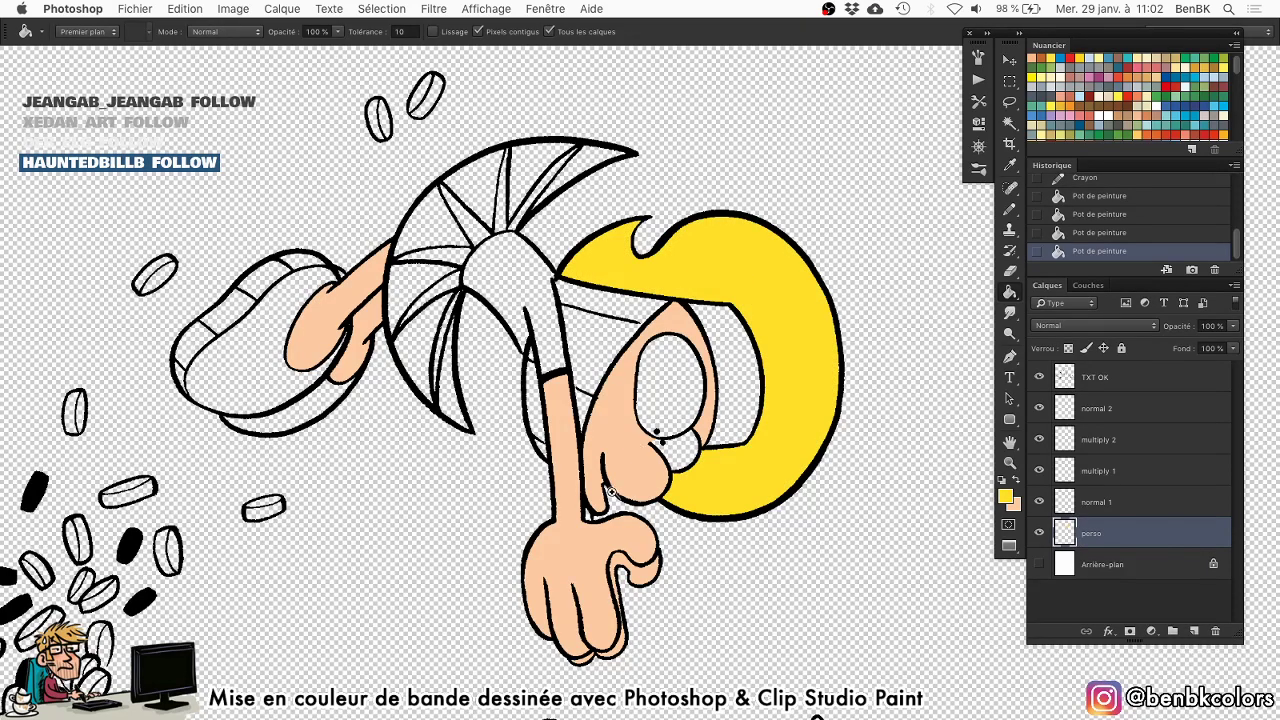
scroll(610, 493, up, 5)
click(548, 548)
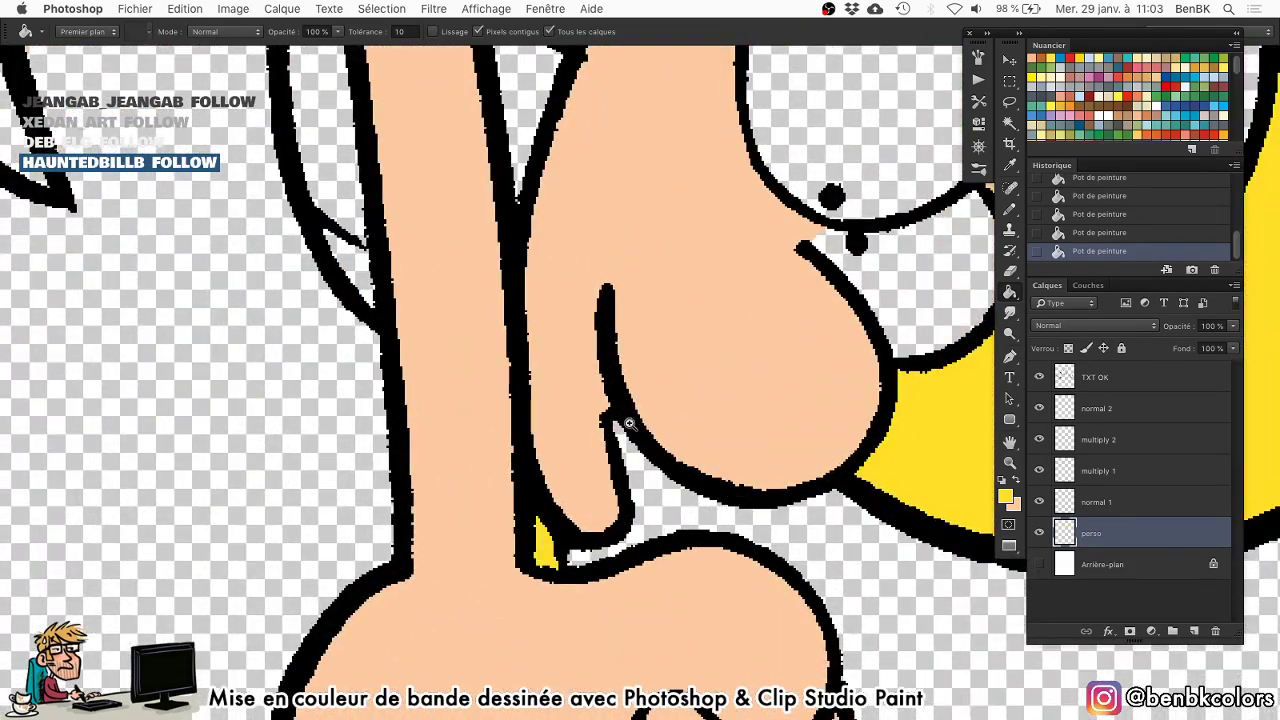
scroll(630, 424, down, 3)
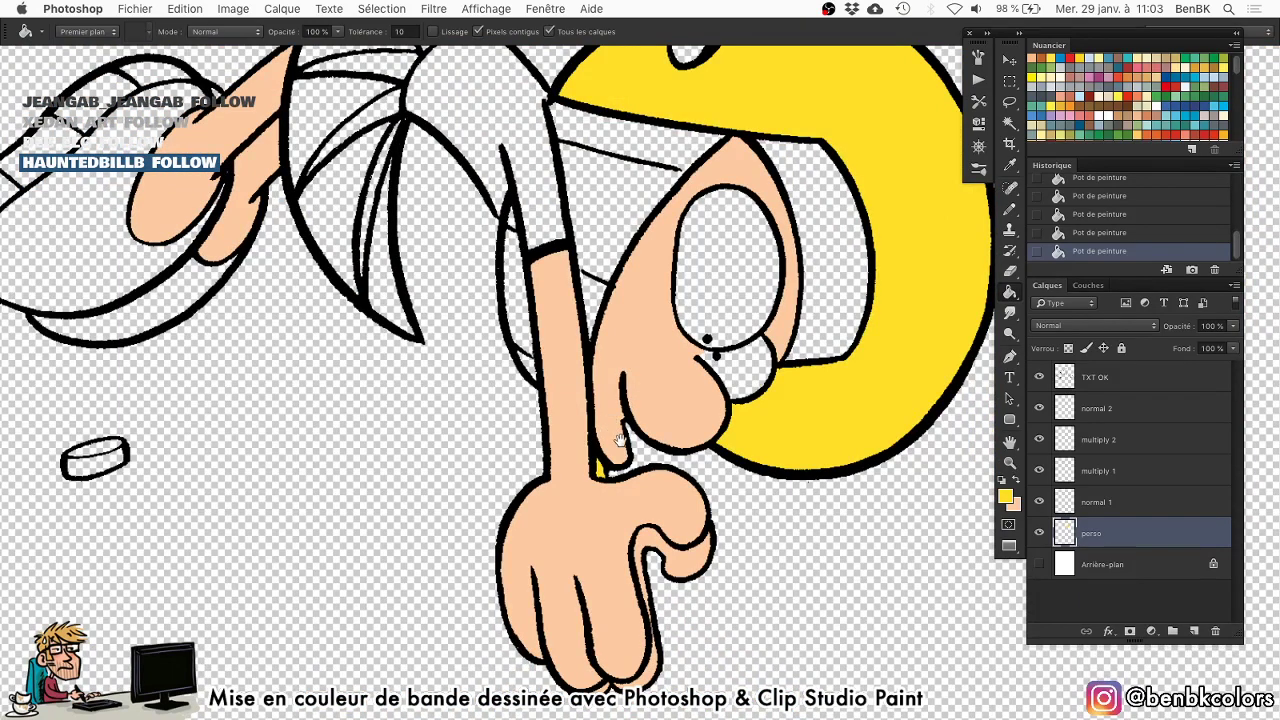
Pick the white swatch and fill the girl's eyes and toothy grin, including the part behind her arm.
drag(618, 436, 611, 426)
click(1106, 114)
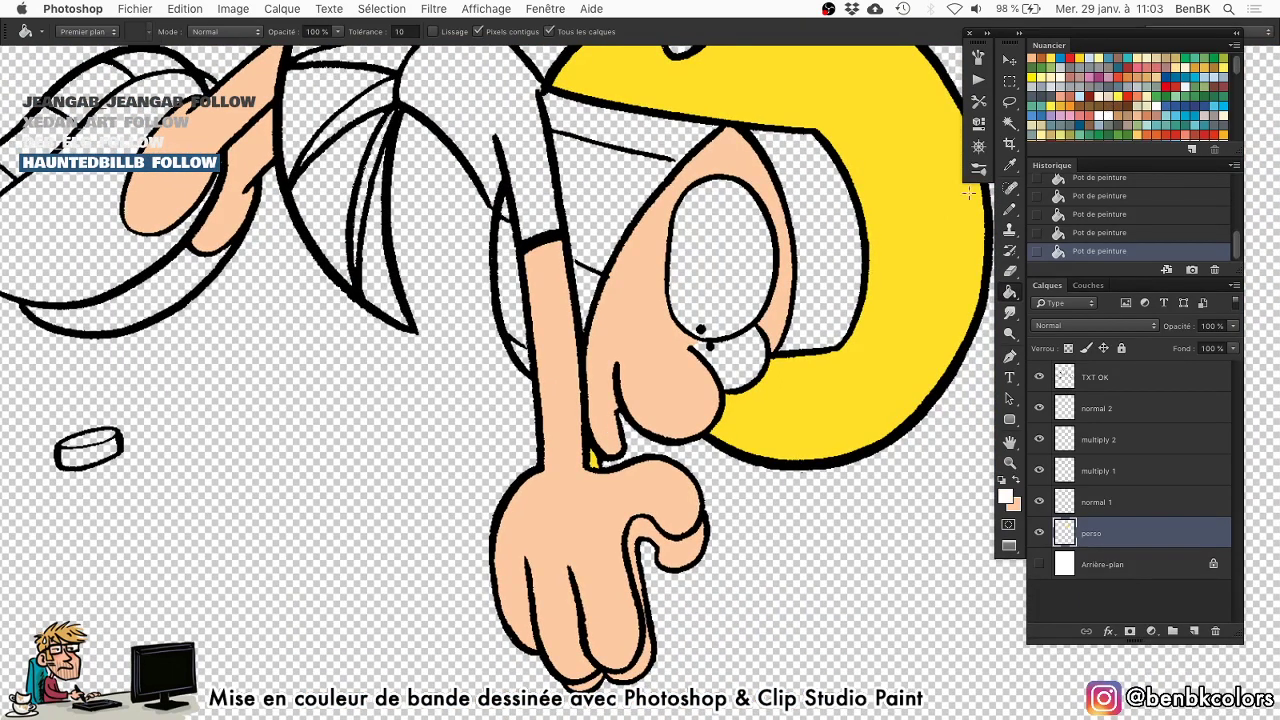
click(750, 375)
click(705, 287)
click(637, 197)
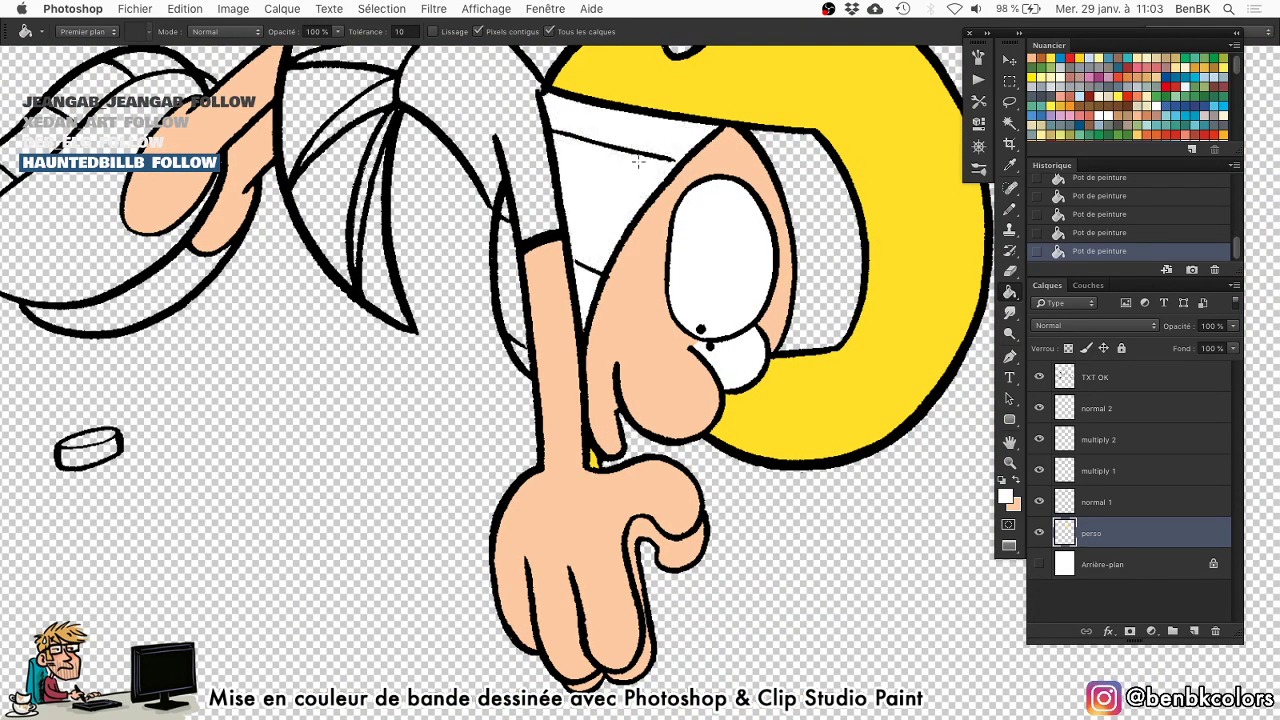
click(518, 262)
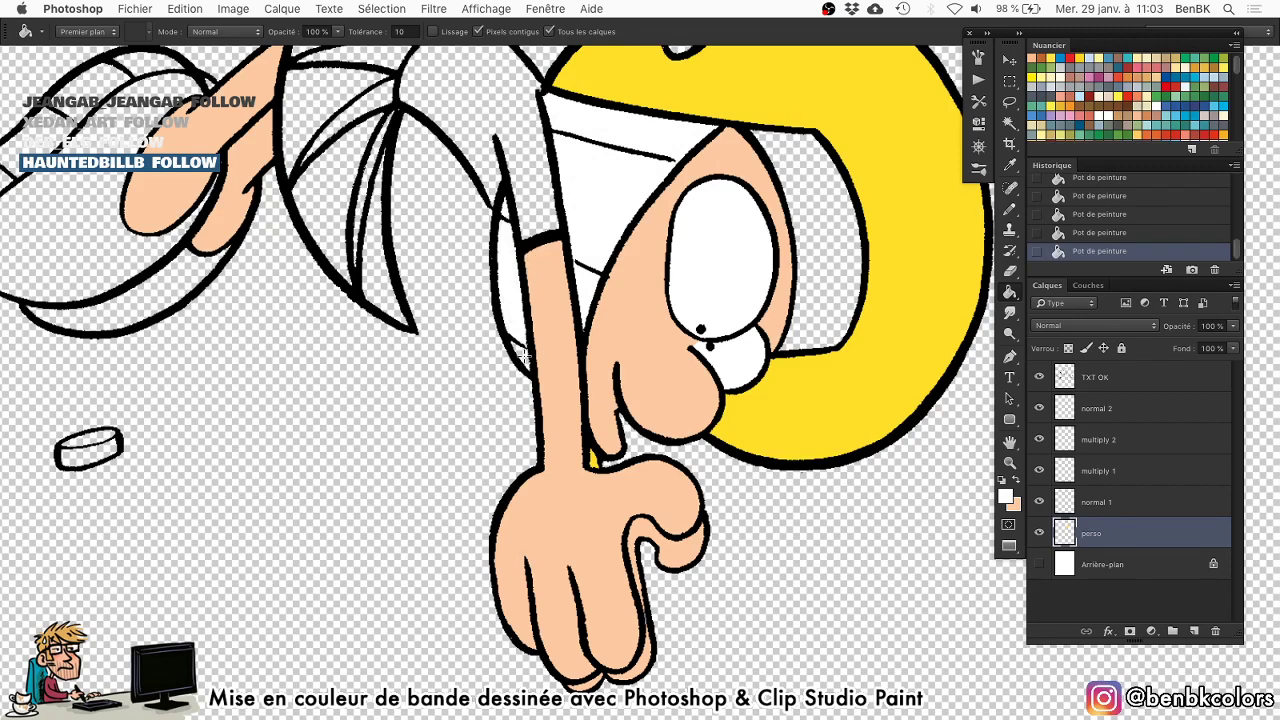
drag(511, 367, 598, 298)
Touch up the unfilled corners and edges of the teeth around the girl's arm with the white pencil.
key(b)
mouse_move(758, 235)
mouse_down()
mouse_move(741, 241)
mouse_move(806, 214)
mouse_up()
scroll(534, 380, up, 3)
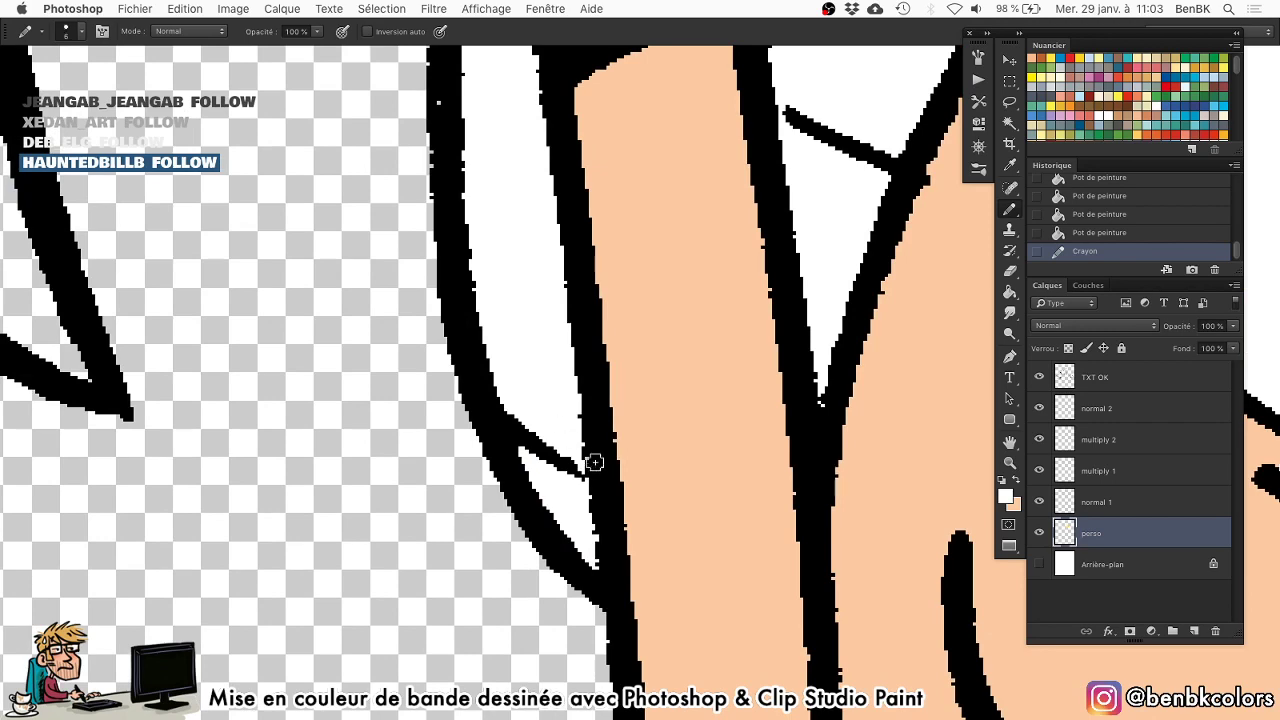
drag(593, 524, 543, 460)
scroll(491, 486, up, 6)
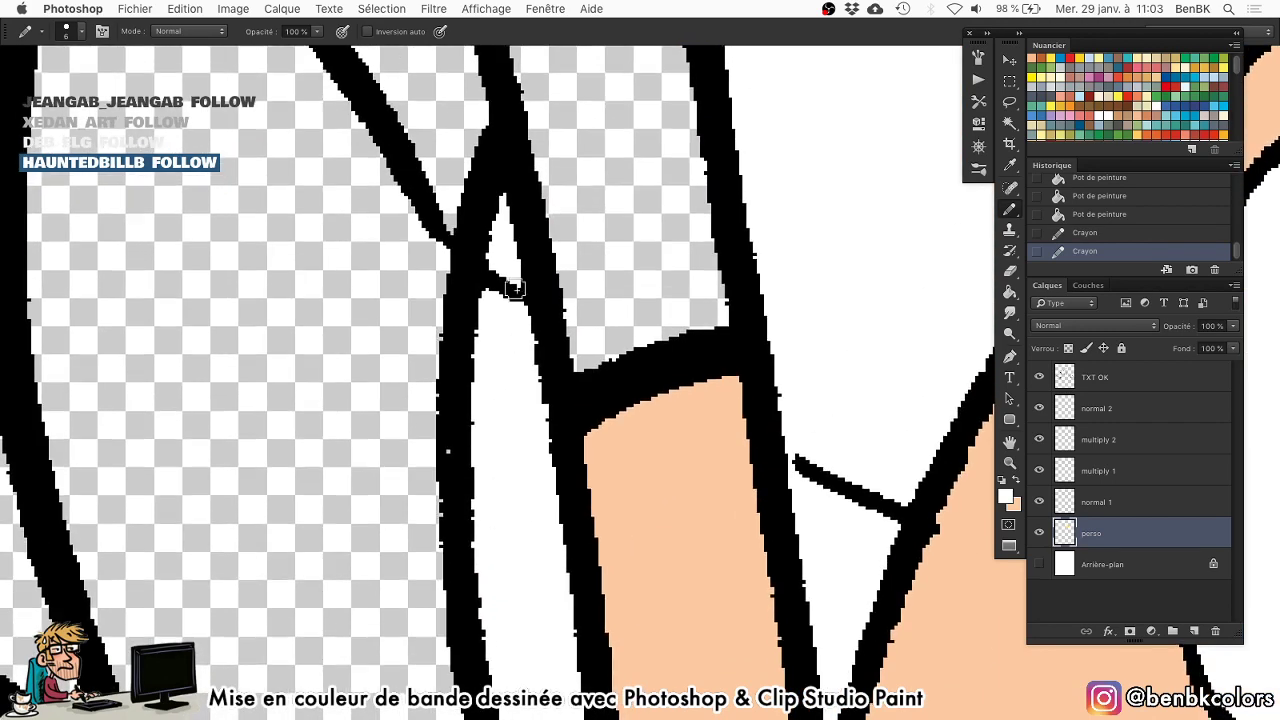
drag(503, 207, 488, 358)
drag(759, 361, 748, 365)
key(super+minus)
key(super+minus)
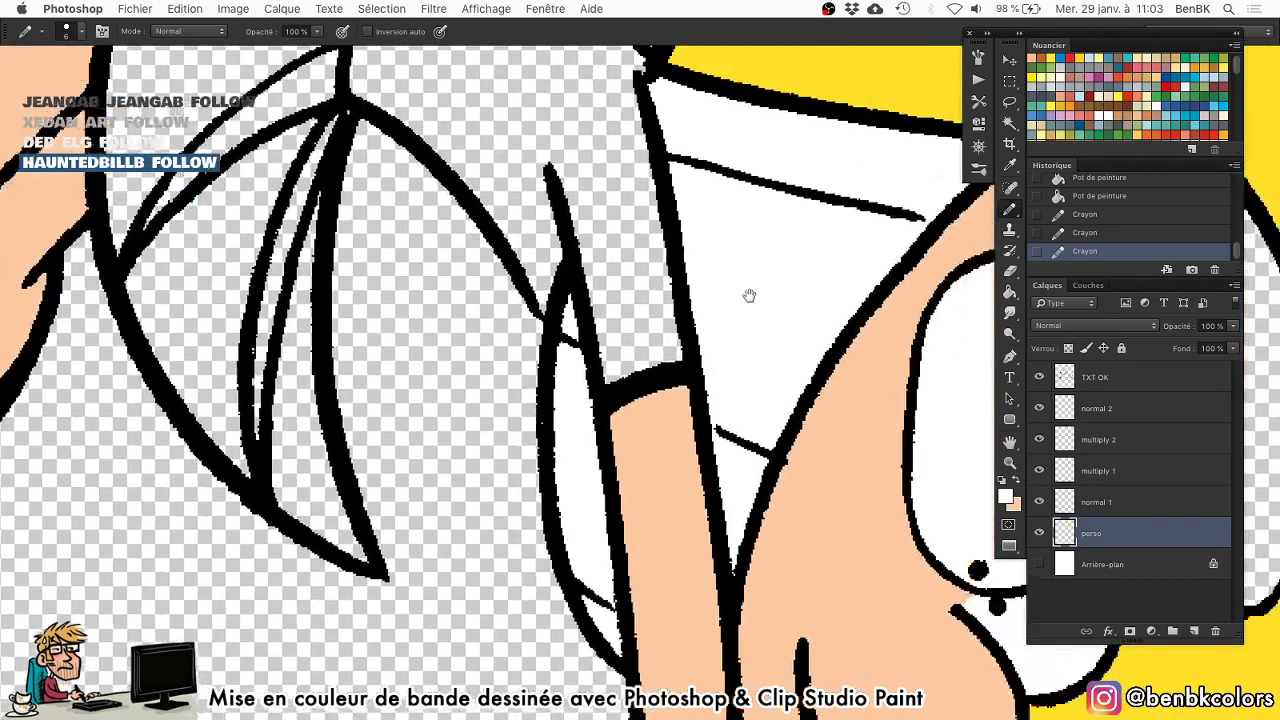
Pick the dark pink and light pink swatches as the foreground and background colours for the outfit.
drag(749, 297, 712, 372)
scroll(740, 335, down, 6)
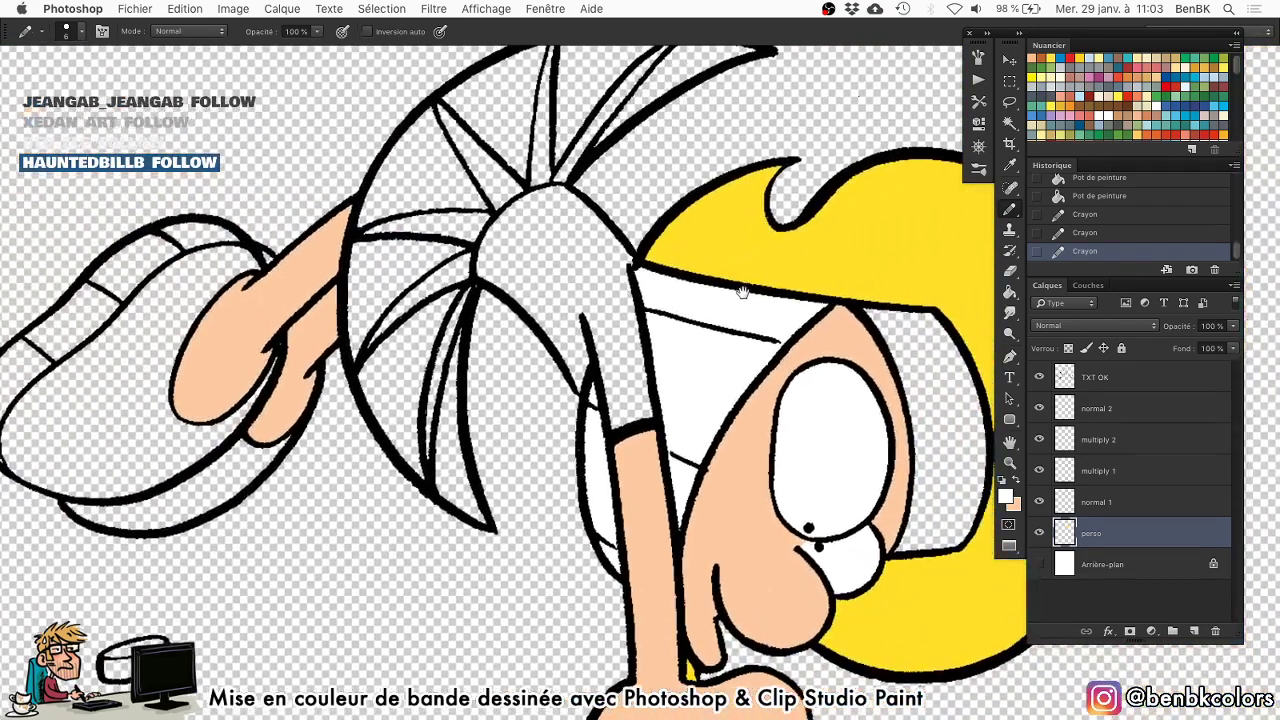
drag(743, 291, 727, 295)
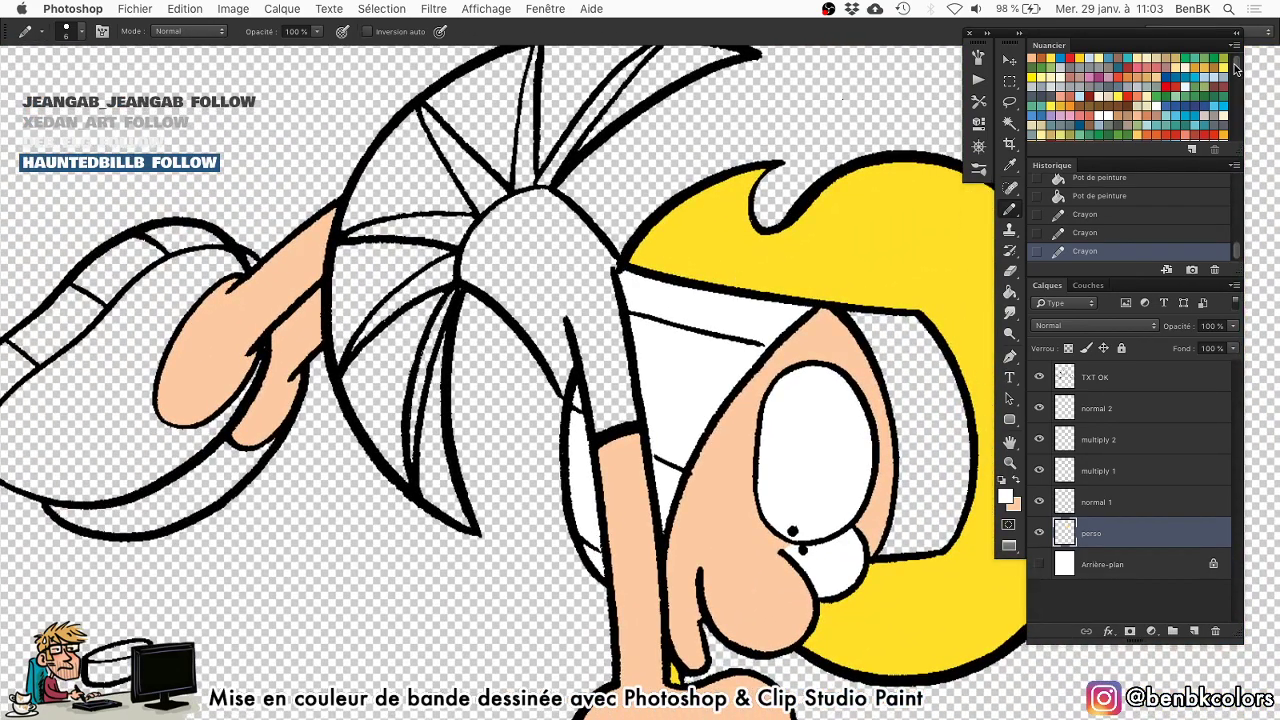
mouse_move(1237, 66)
mouse_down()
mouse_move(1239, 92)
mouse_move(1238, 76)
mouse_up()
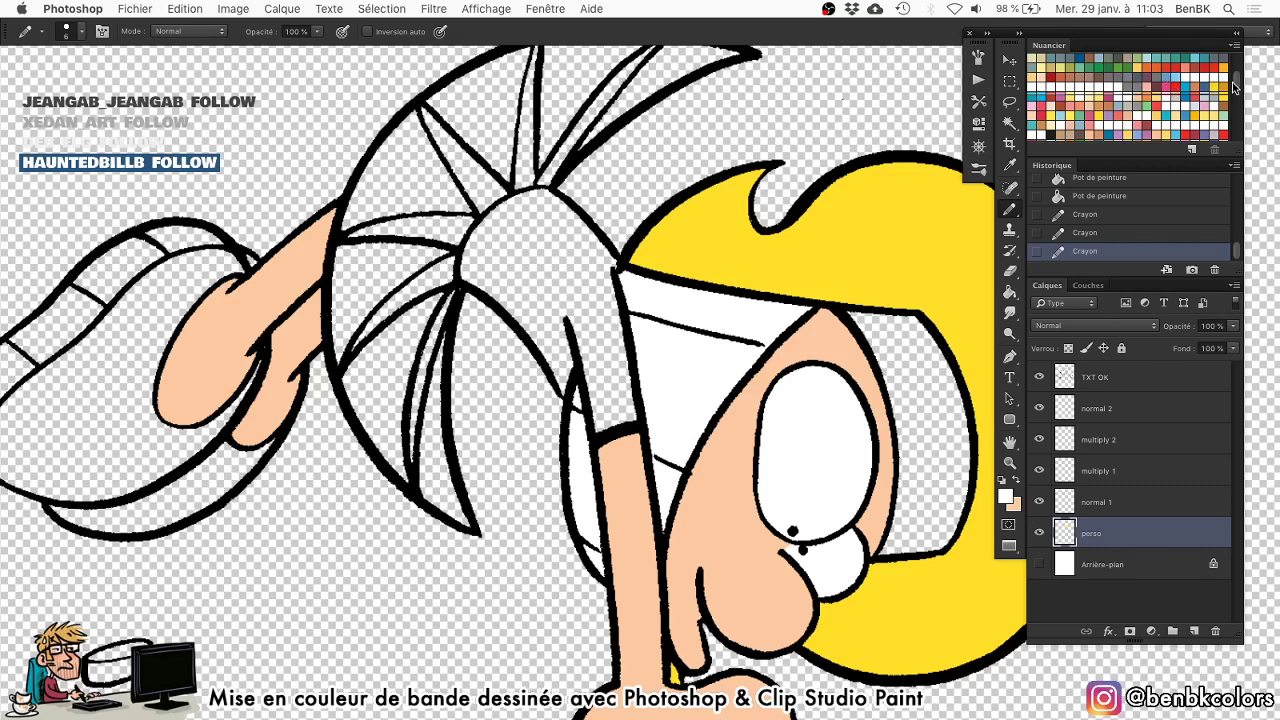
drag(1238, 87, 1239, 84)
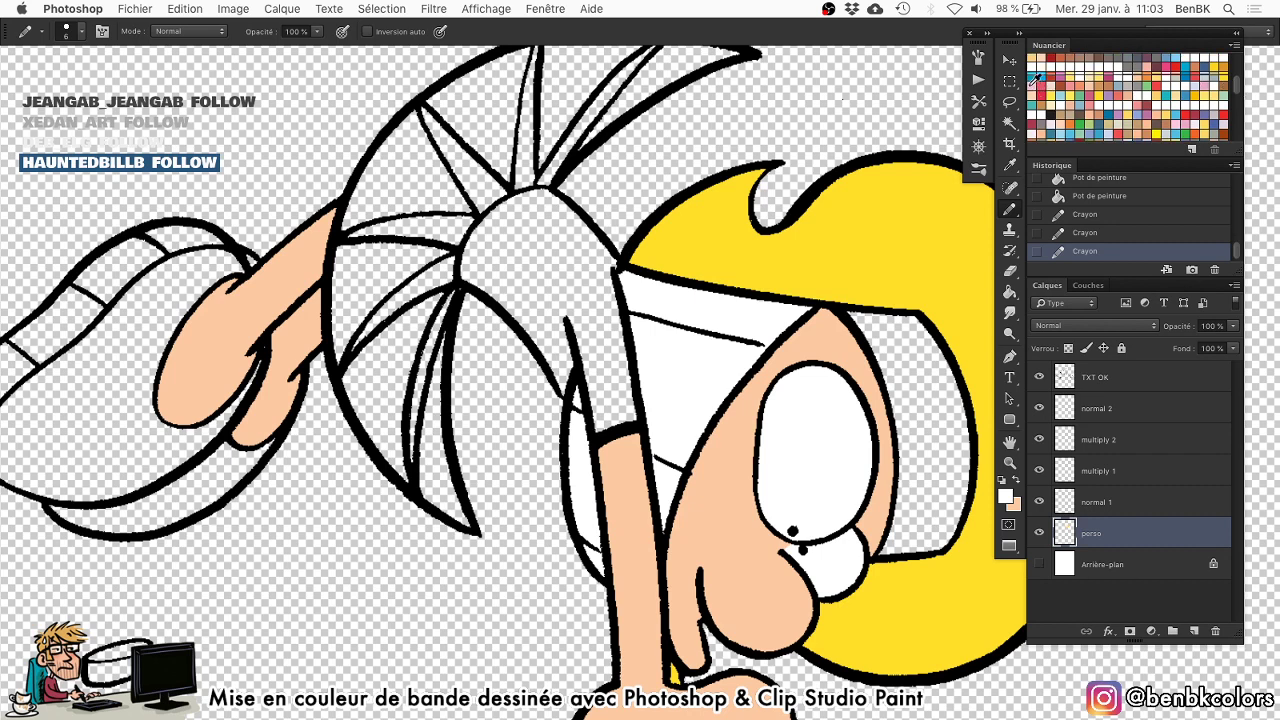
click(1040, 80)
click(1041, 82)
key(g)
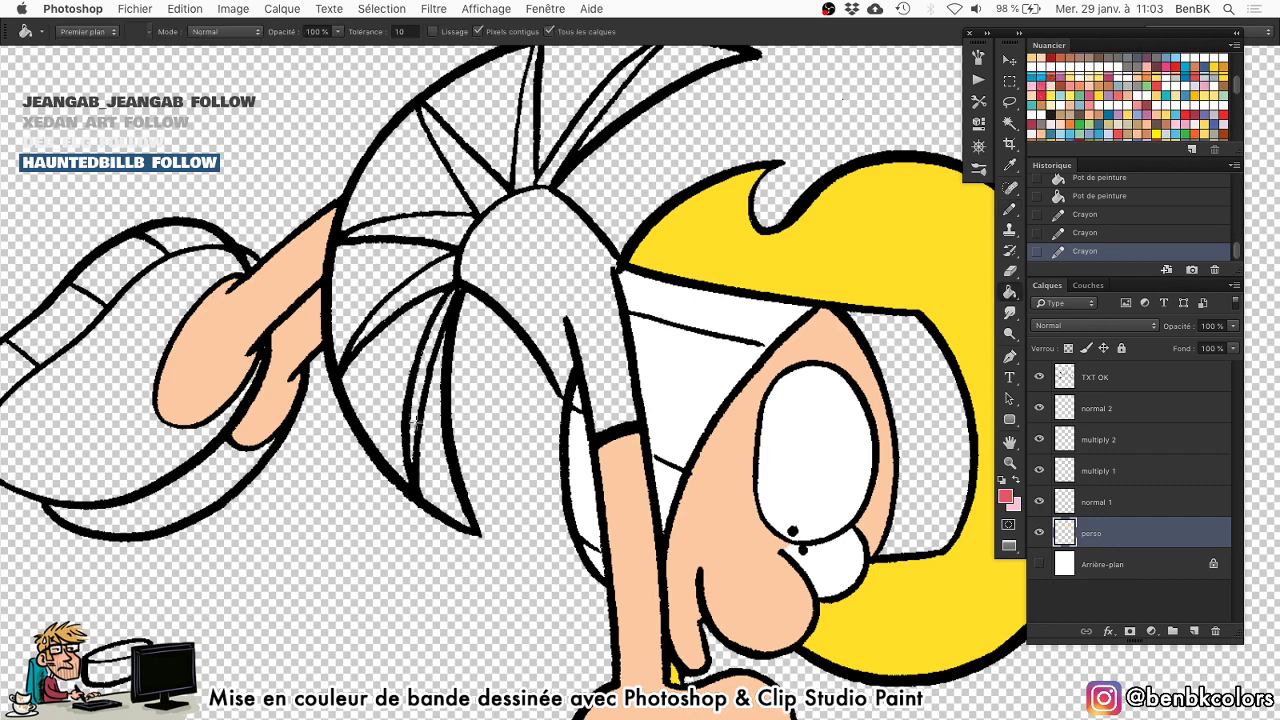
Fill the girl's skirt panels and inner pleats with the dark pink using the Paint Bucket.
click(434, 486)
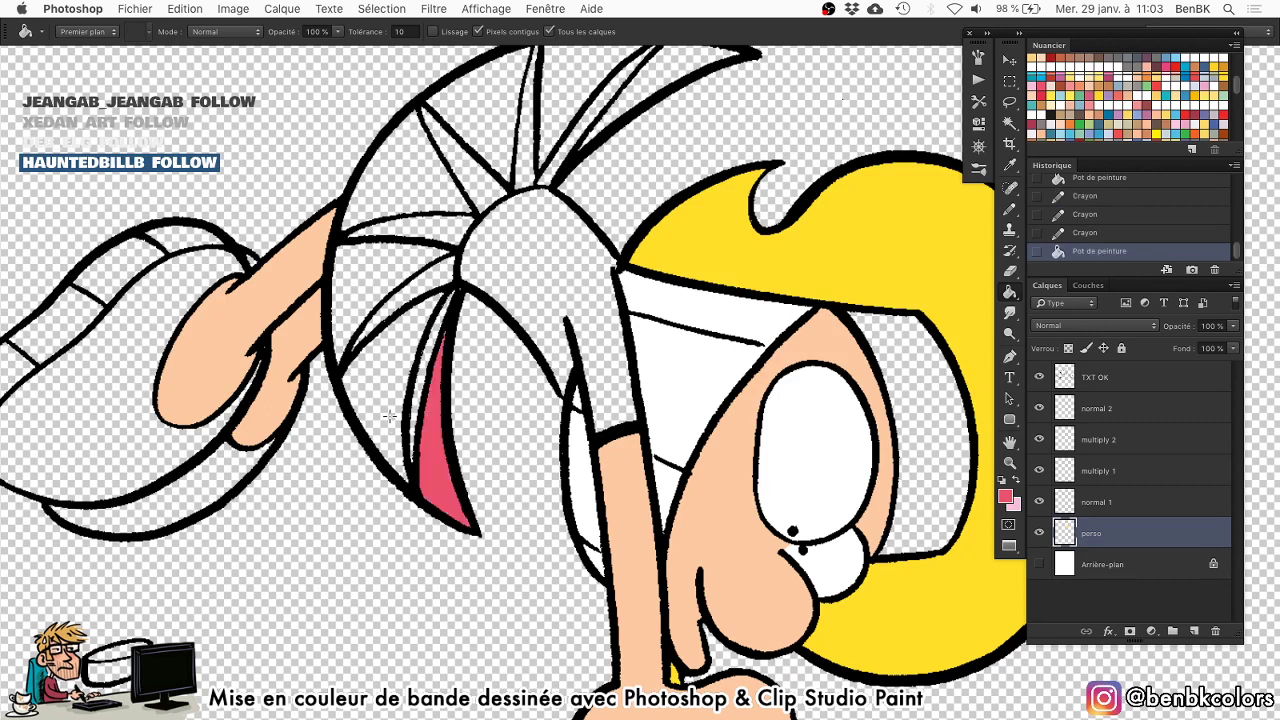
click(390, 400)
click(374, 291)
click(420, 170)
click(474, 124)
click(566, 102)
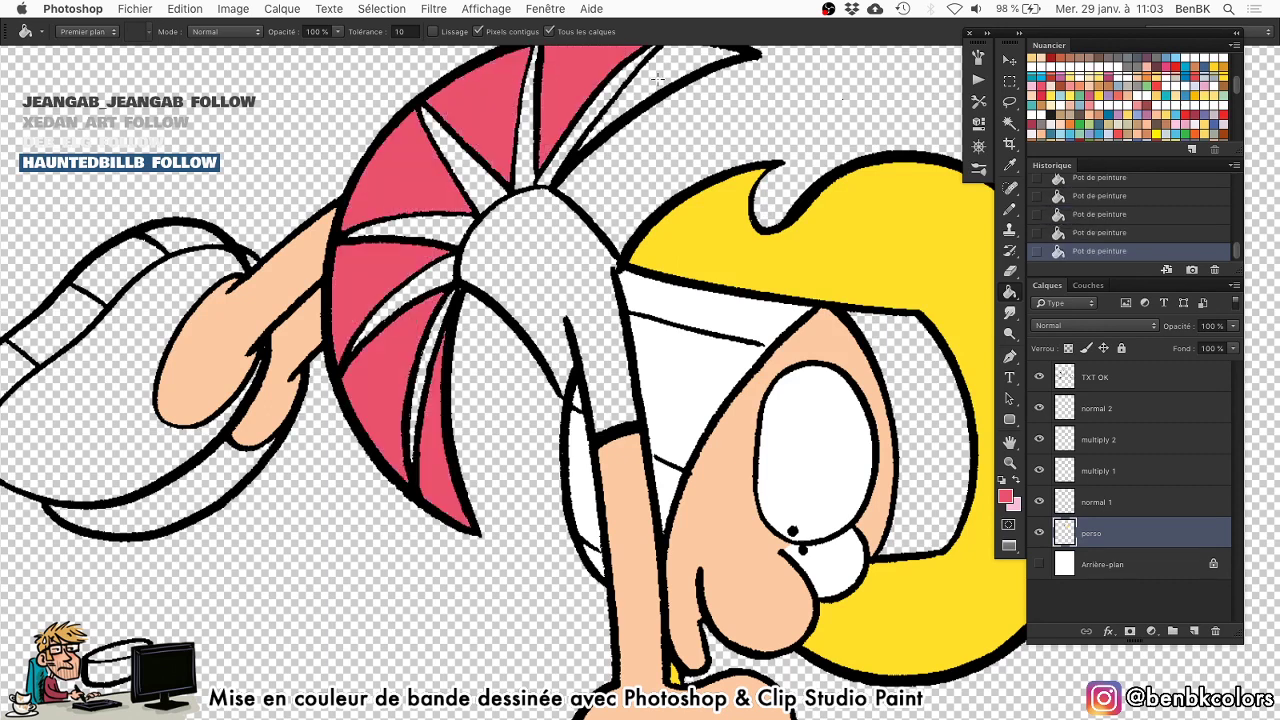
click(659, 76)
click(558, 158)
click(530, 173)
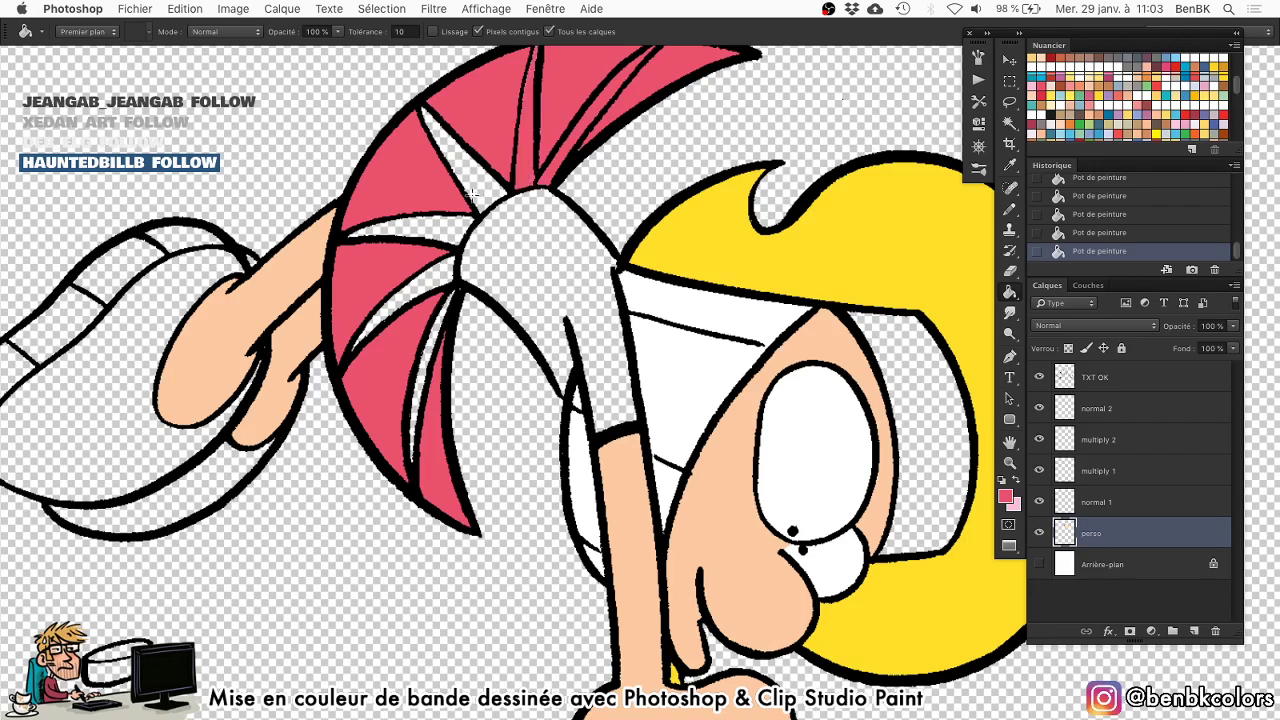
click(496, 182)
click(441, 232)
click(436, 282)
Pencil dark pink over the remaining unfilled slivers between the skirt pleats.
key(b)
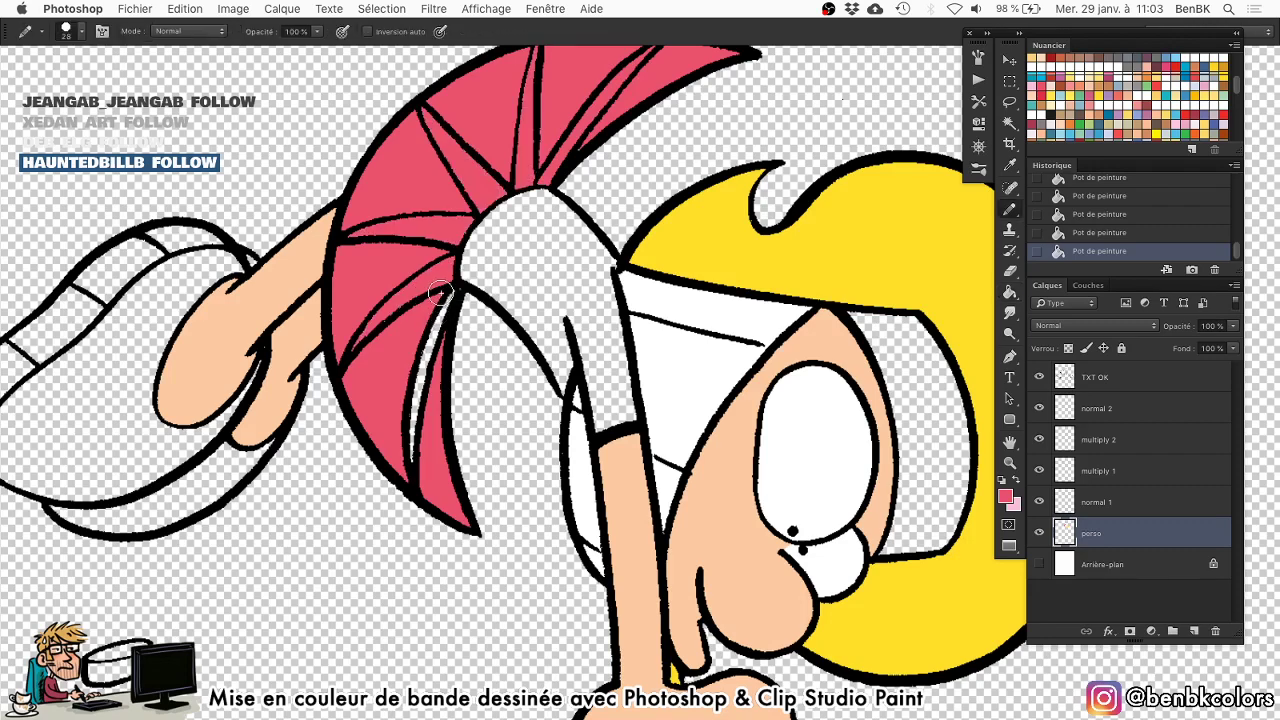
mouse_move(445, 286)
mouse_down()
mouse_move(414, 464)
mouse_move(414, 442)
mouse_up()
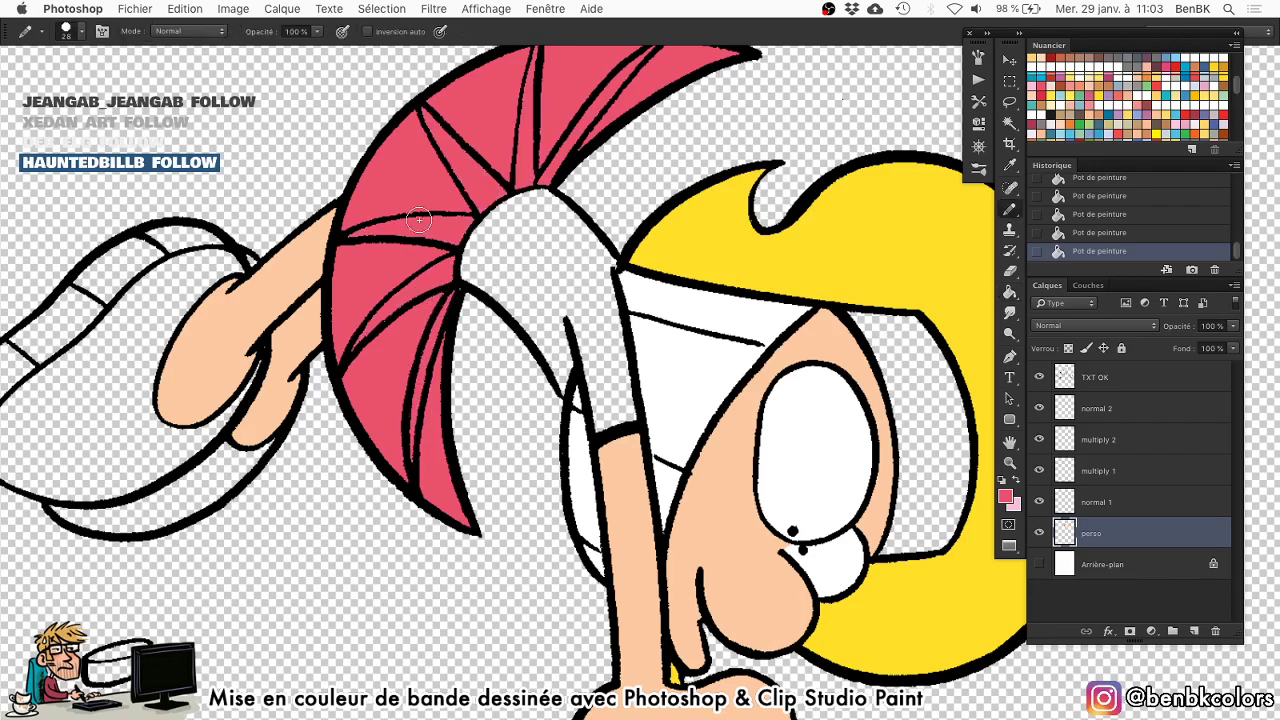
drag(586, 140, 550, 182)
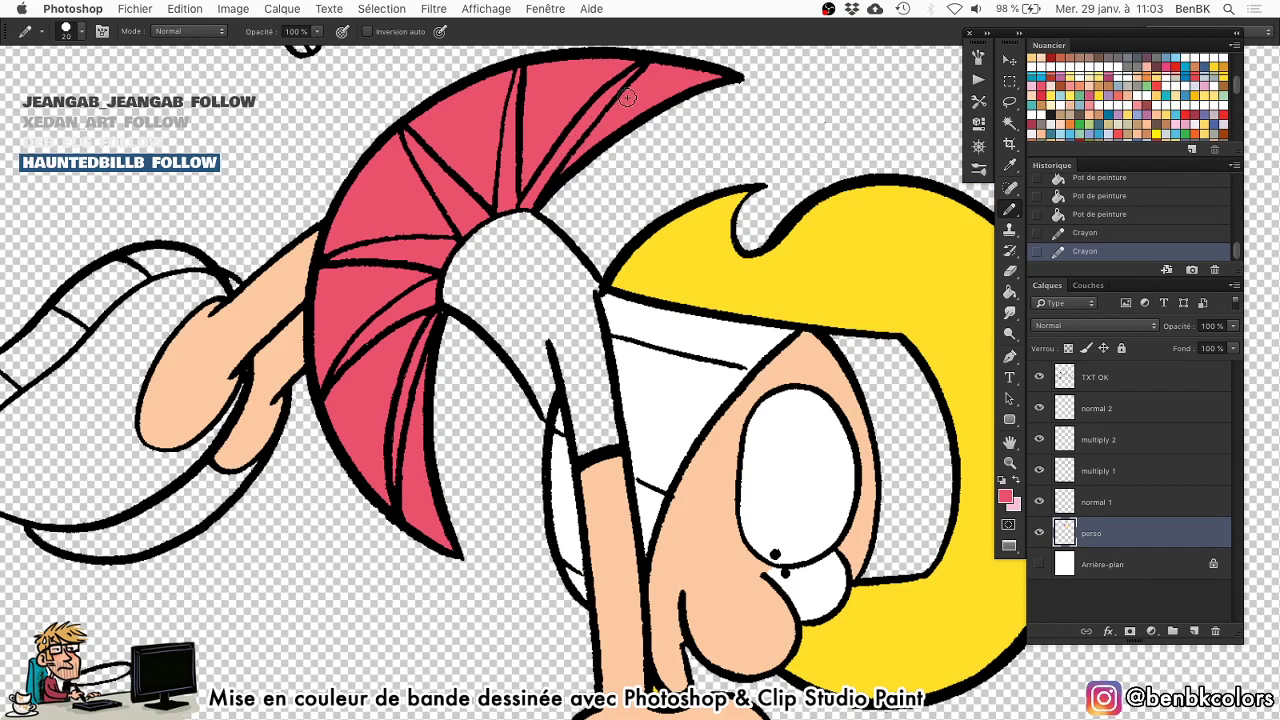
Fill the girl's top and sleeve with the light pink.
scroll(582, 113, up, 3)
key(x)
key(g)
click(576, 428)
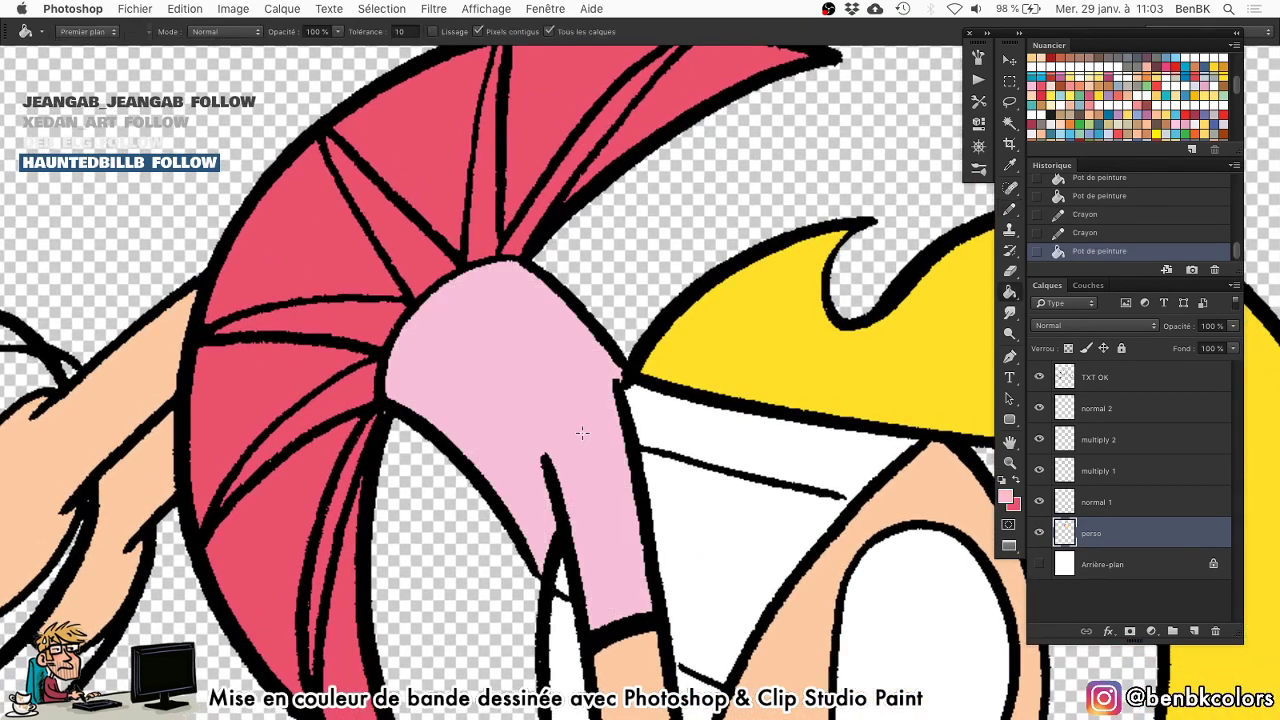
Touch up the skirt's unfilled edges near the waist with a smaller dark pink pencil.
key(x)
key(b)
key(bracketleft)
key(bracketleft)
drag(380, 415, 385, 412)
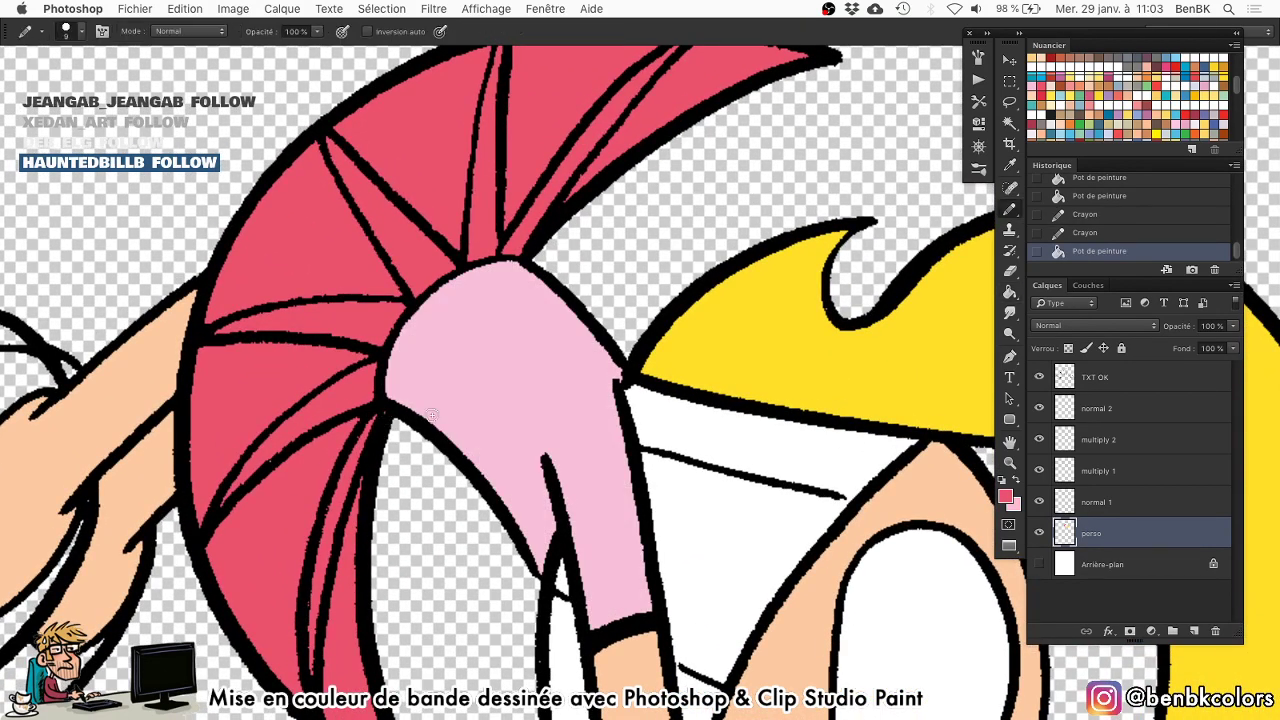
drag(572, 486, 557, 123)
drag(560, 344, 526, 344)
scroll(526, 343, down, 3)
scroll(700, 260, down, 5)
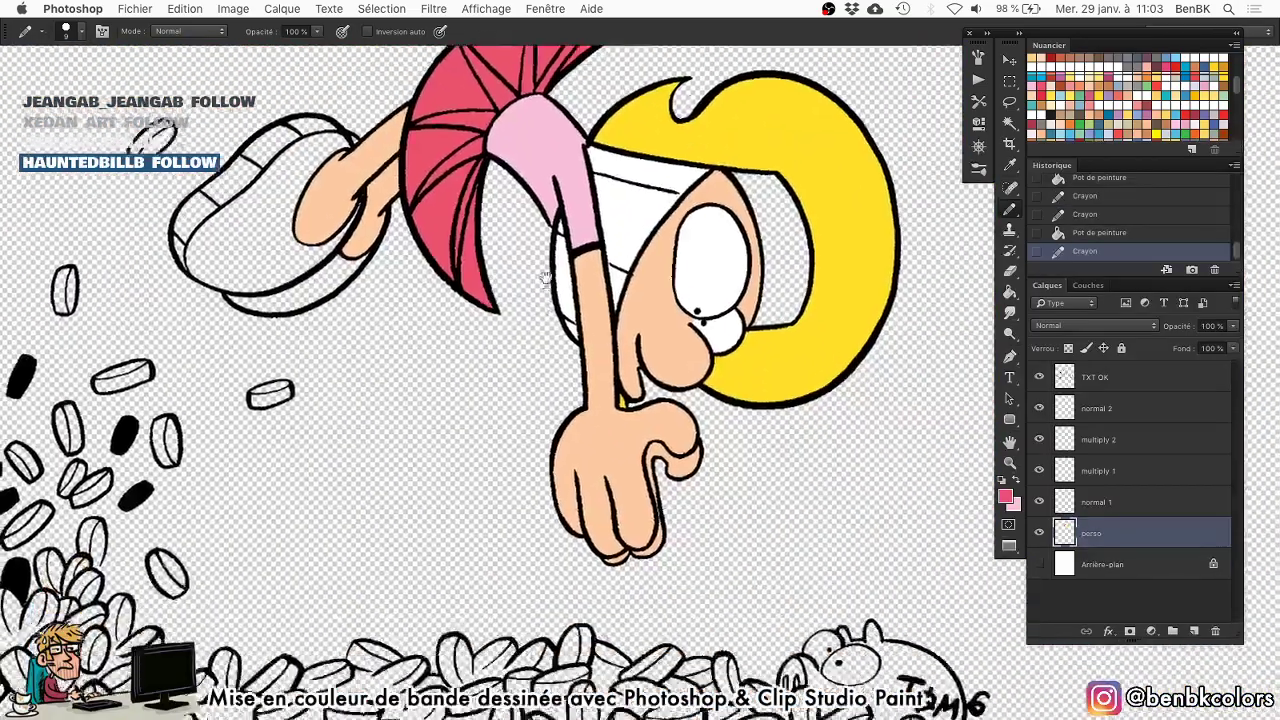
Fill the enclosed area between the girl's face and her hair loop with the dark pink.
key(g)
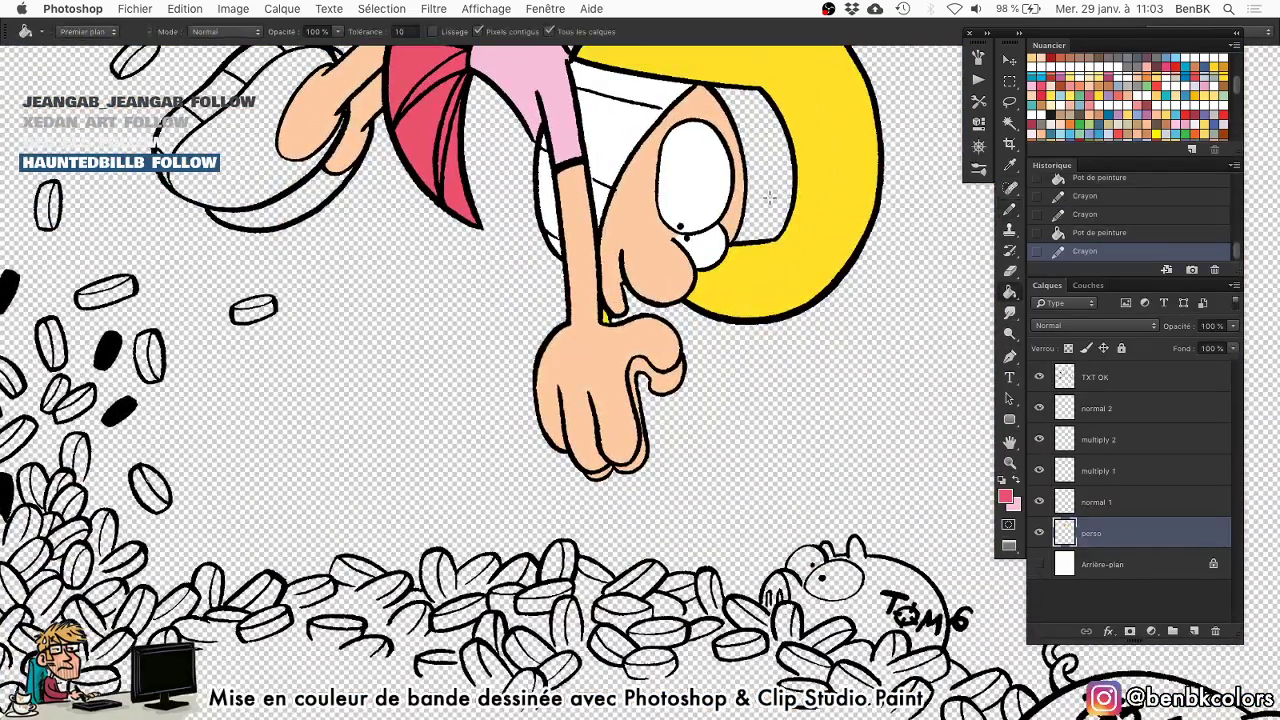
click(770, 197)
scroll(765, 205, up, 3)
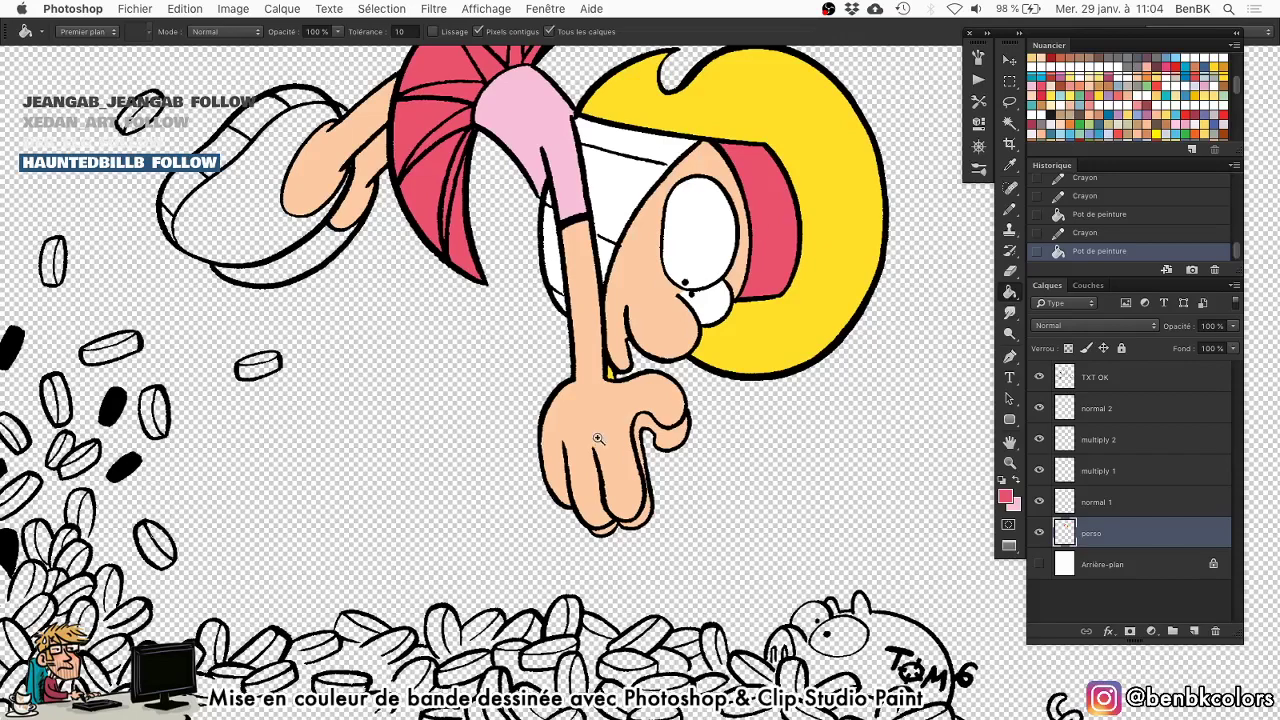
Sample the skin tone and pencil it over the yellow sliver between the girl's arm and chin.
scroll(598, 438, up, 3)
key(b)
alt+click(636, 365)
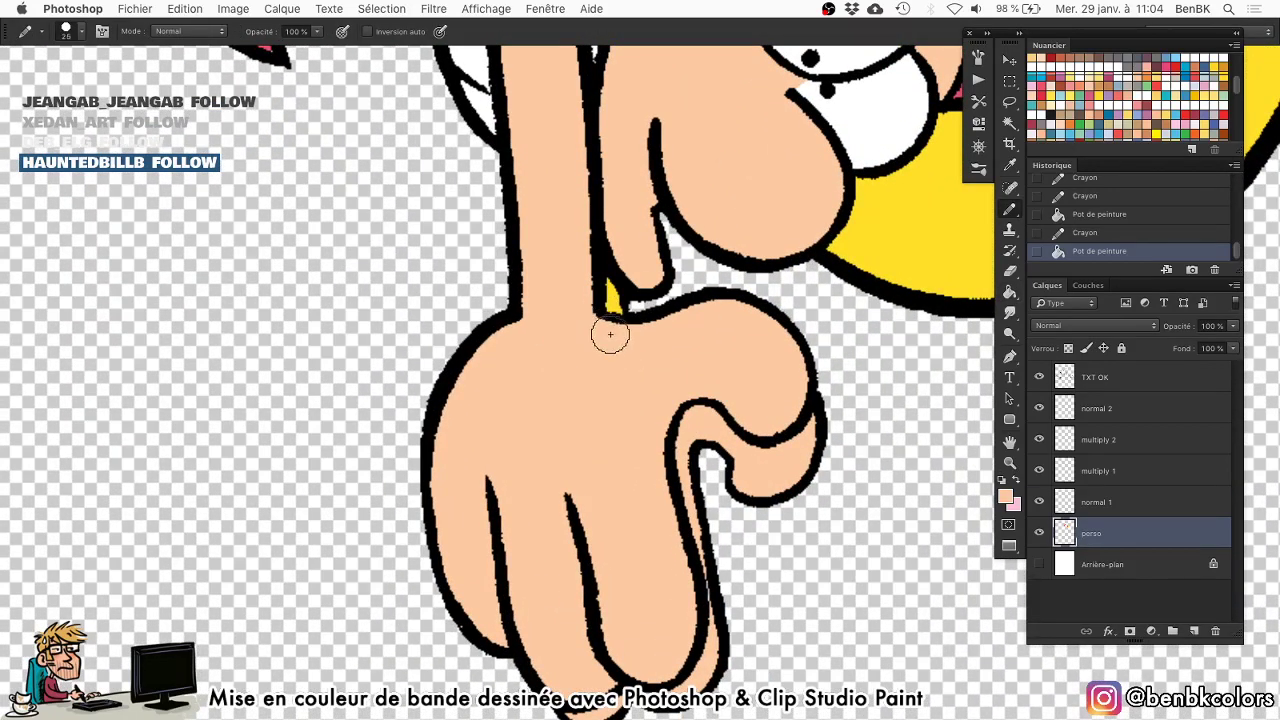
mouse_move(610, 335)
mouse_down()
mouse_move(597, 257)
mouse_move(612, 302)
mouse_up()
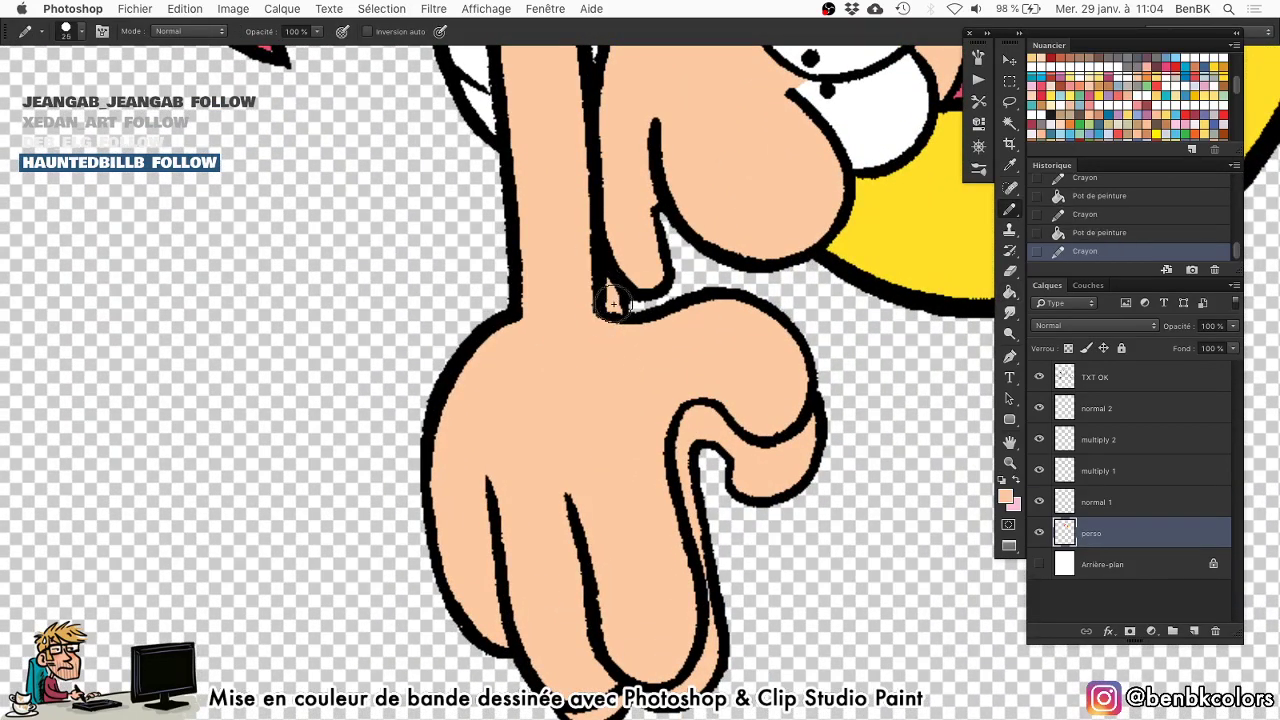
key(space)
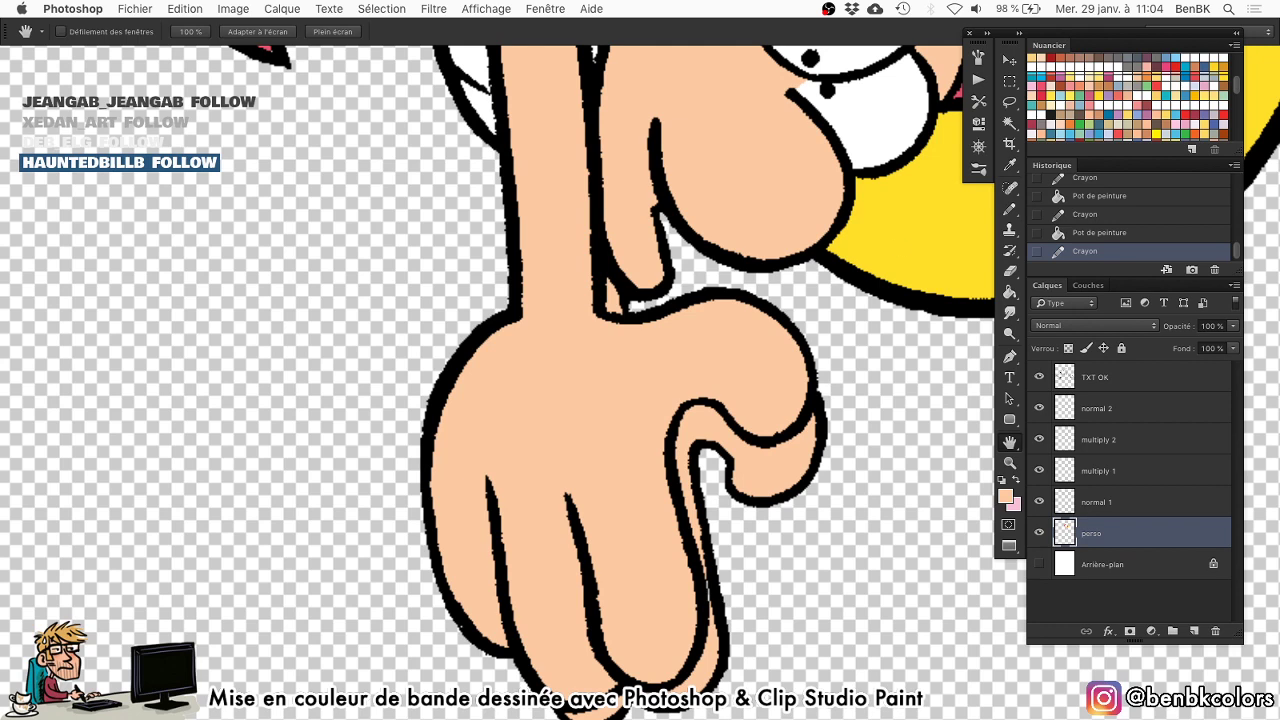
key(Tab)
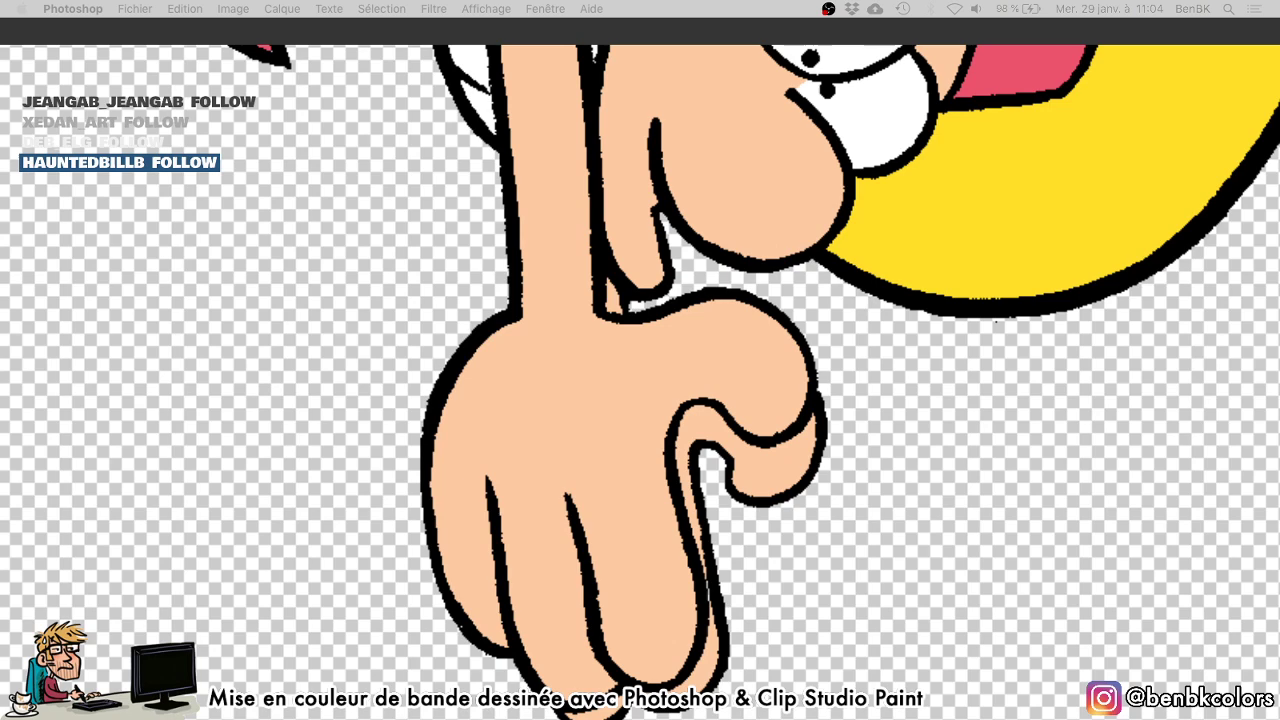
click(590, 354)
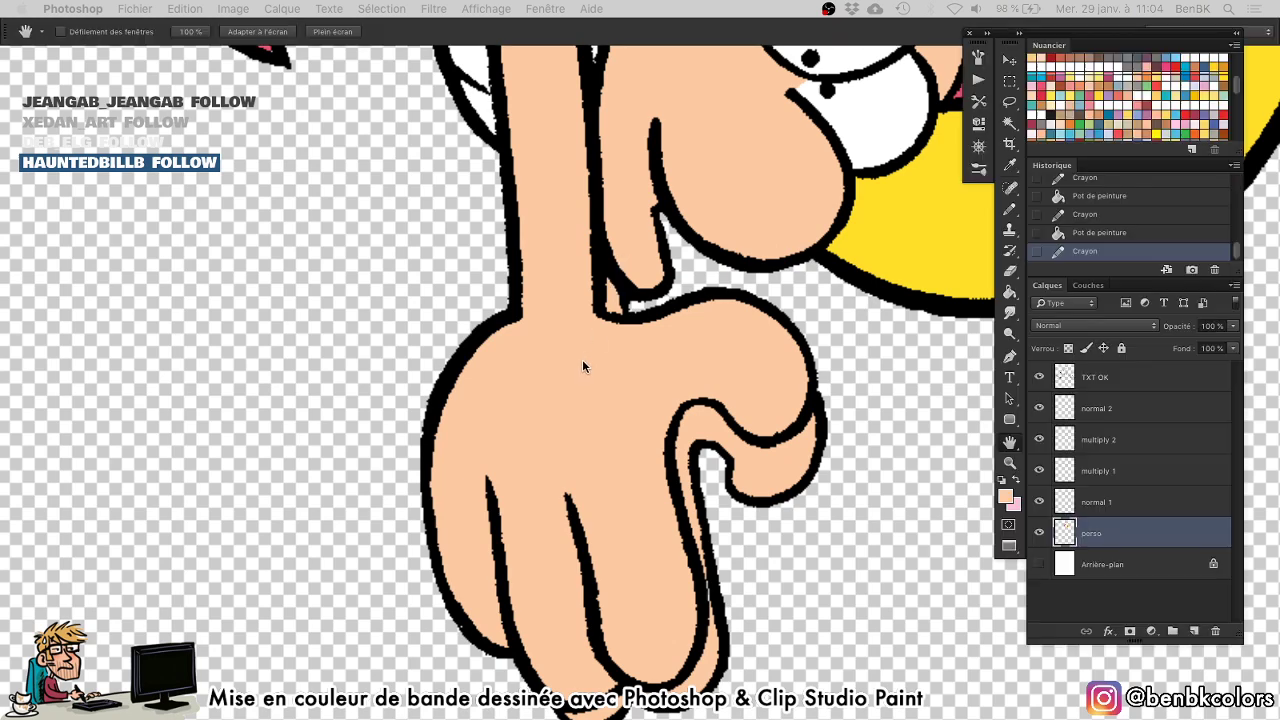
Sample white and fill the main areas of both of the girl's shoes.
drag(555, 185, 580, 650)
drag(564, 418, 496, 392)
alt+click(604, 378)
drag(264, 436, 345, 398)
key(g)
click(414, 428)
click(420, 370)
Pencil white into the narrow sliver between the girl's ankles with a smaller tip.
key(b)
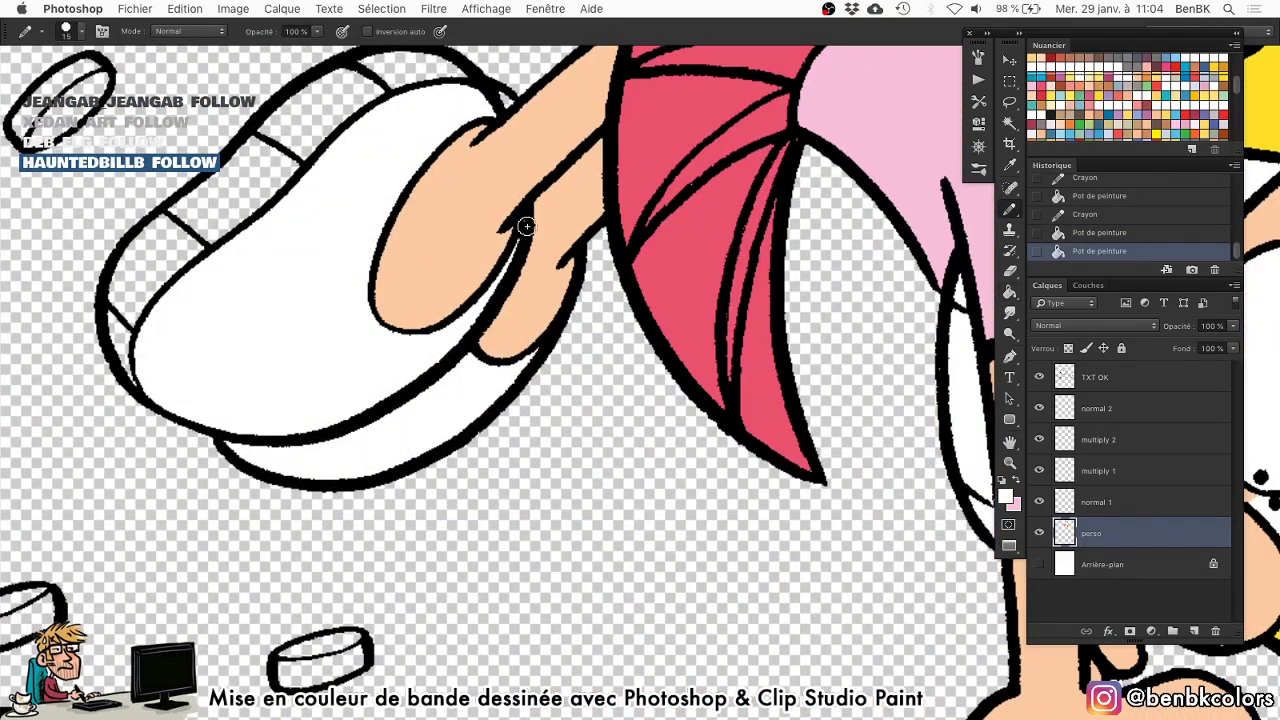
key(bracketleft)
key(bracketleft)
key(bracketleft)
drag(523, 211, 484, 292)
drag(406, 286, 588, 297)
Fill the segments of the shoe's sole with white using the Paint Bucket.
key(g)
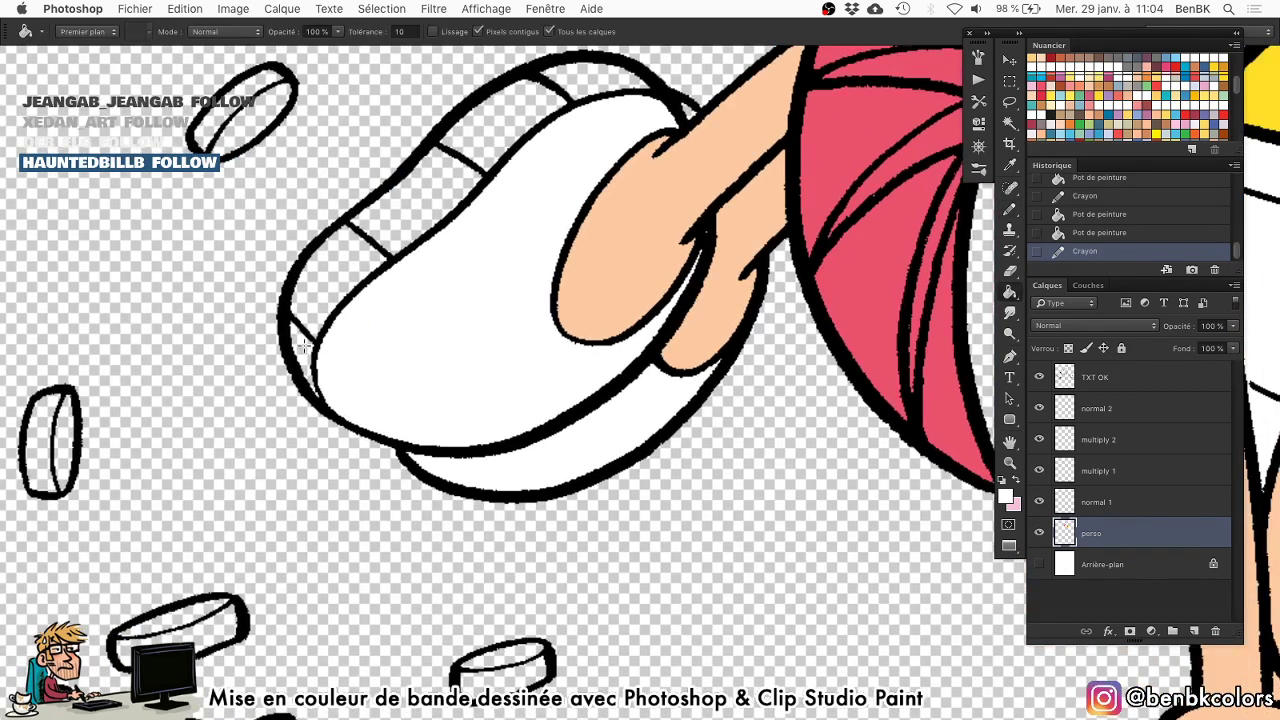
click(305, 345)
click(330, 280)
click(415, 200)
click(505, 122)
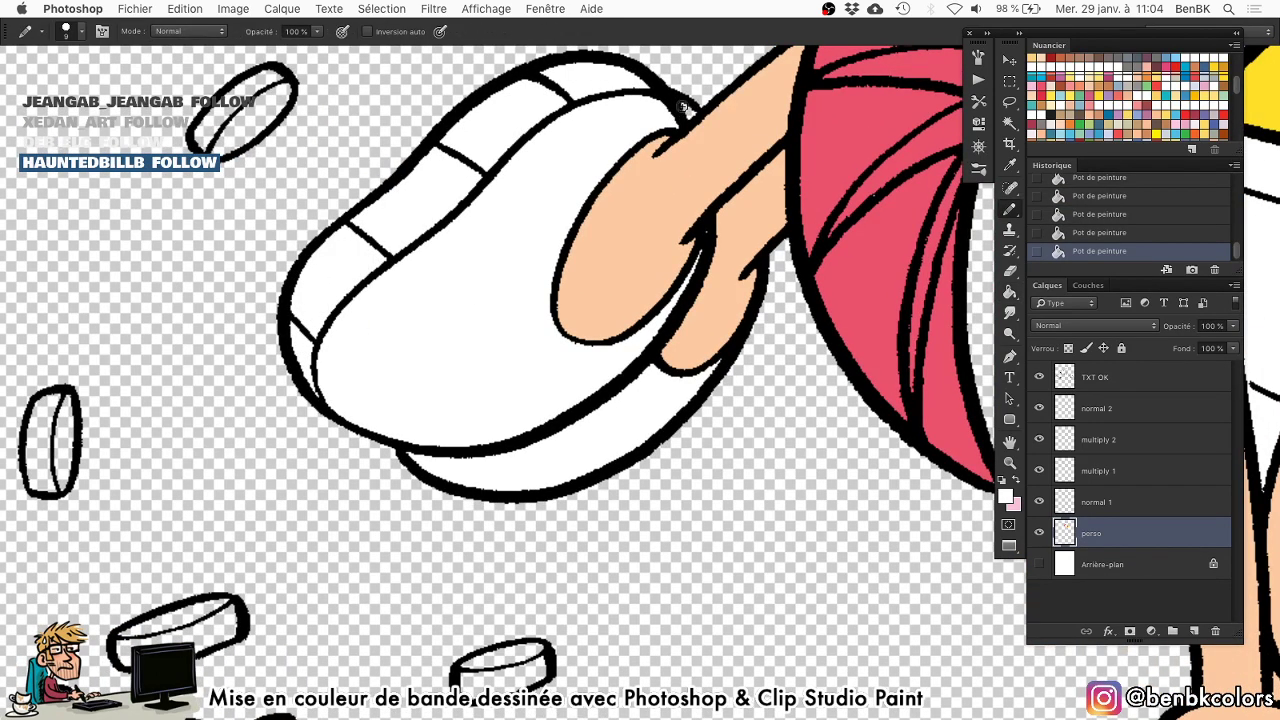
Pencil white over the remaining unfilled slivers along the edges of both shoes.
scroll(688, 125, down, 3)
scroll(688, 125, right, 1)
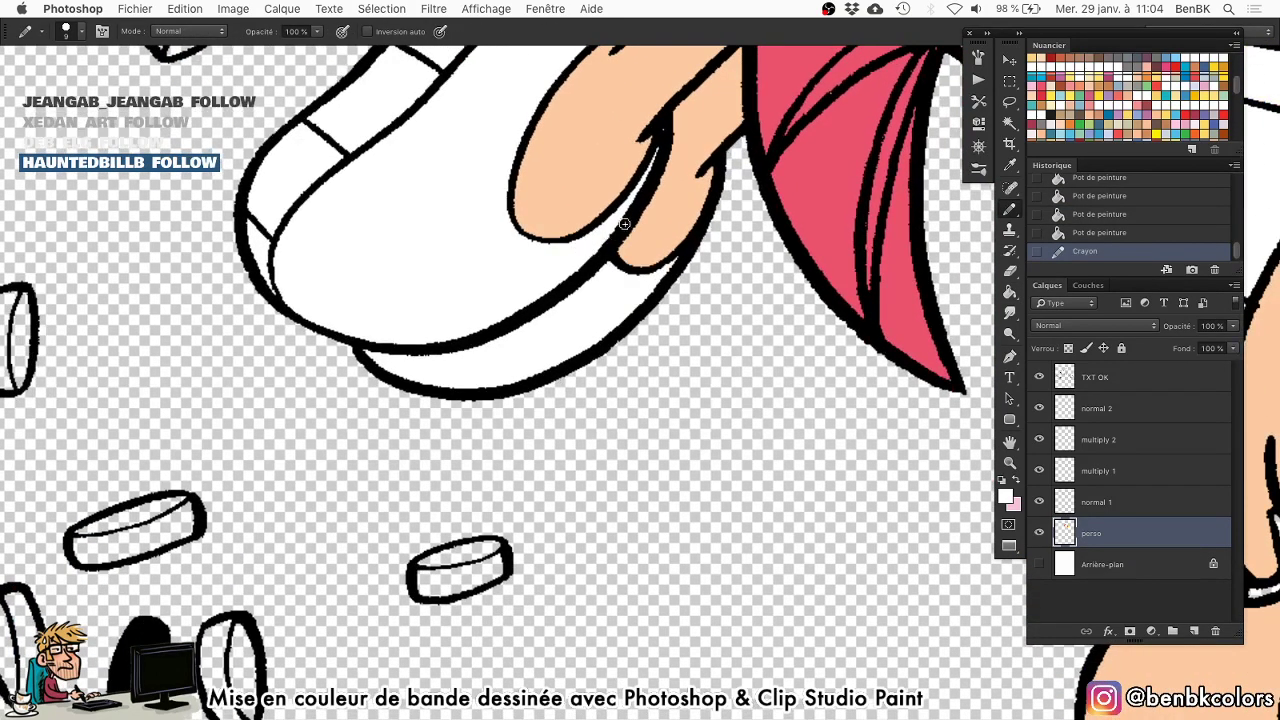
drag(663, 138, 643, 183)
drag(626, 283, 614, 277)
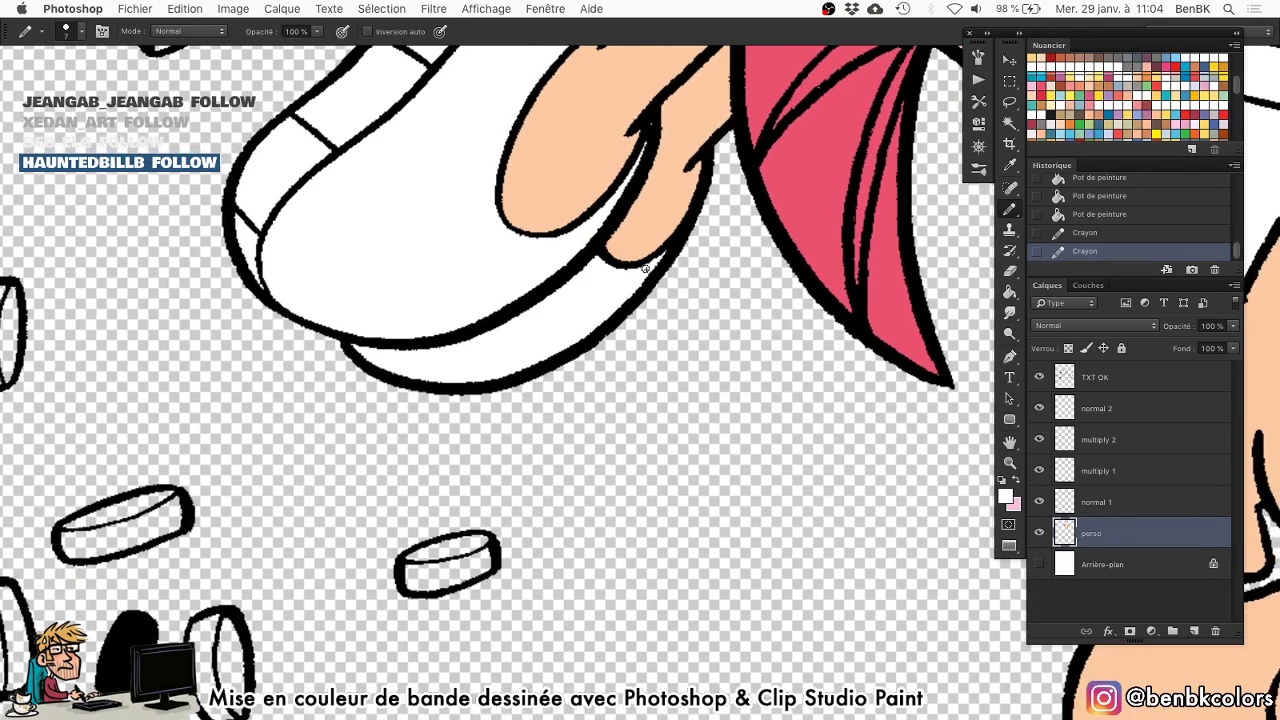
drag(672, 245, 632, 284)
scroll(629, 414, down, 10)
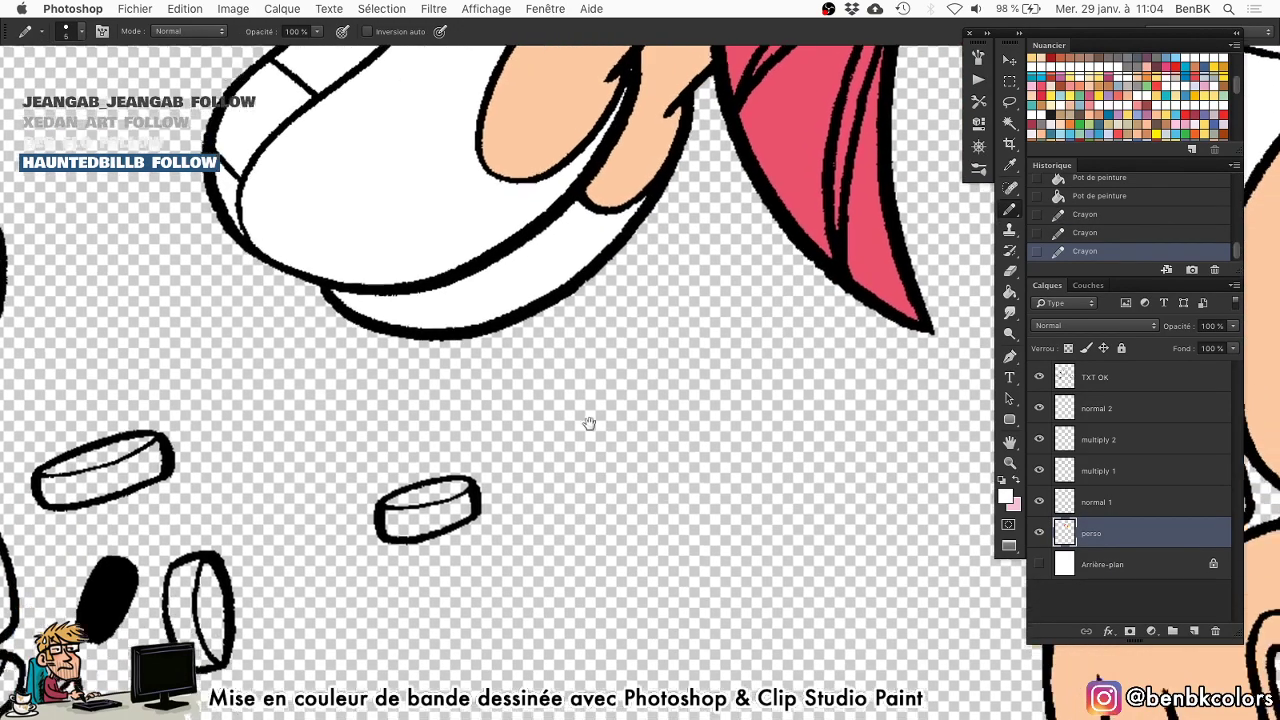
Fill both eyes of the small pig marked TOM 6 with white.
scroll(591, 373, down, 10)
scroll(591, 373, right, 8)
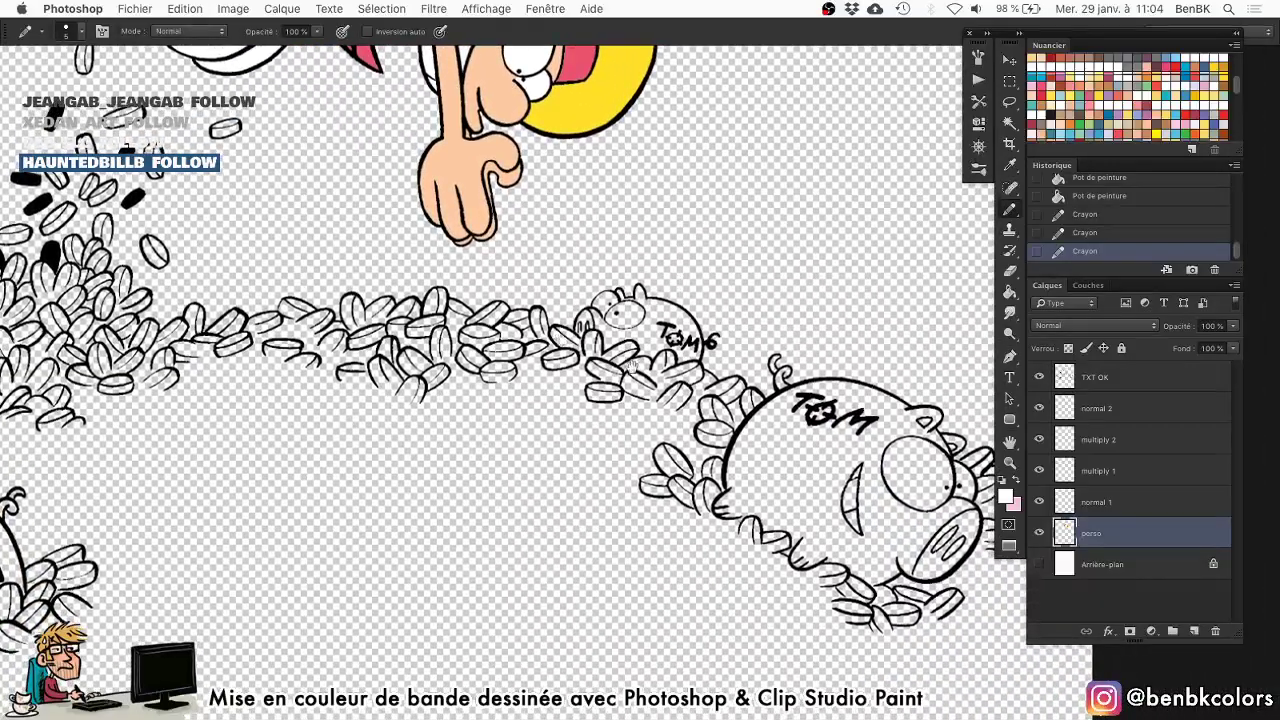
scroll(647, 350, up, 10)
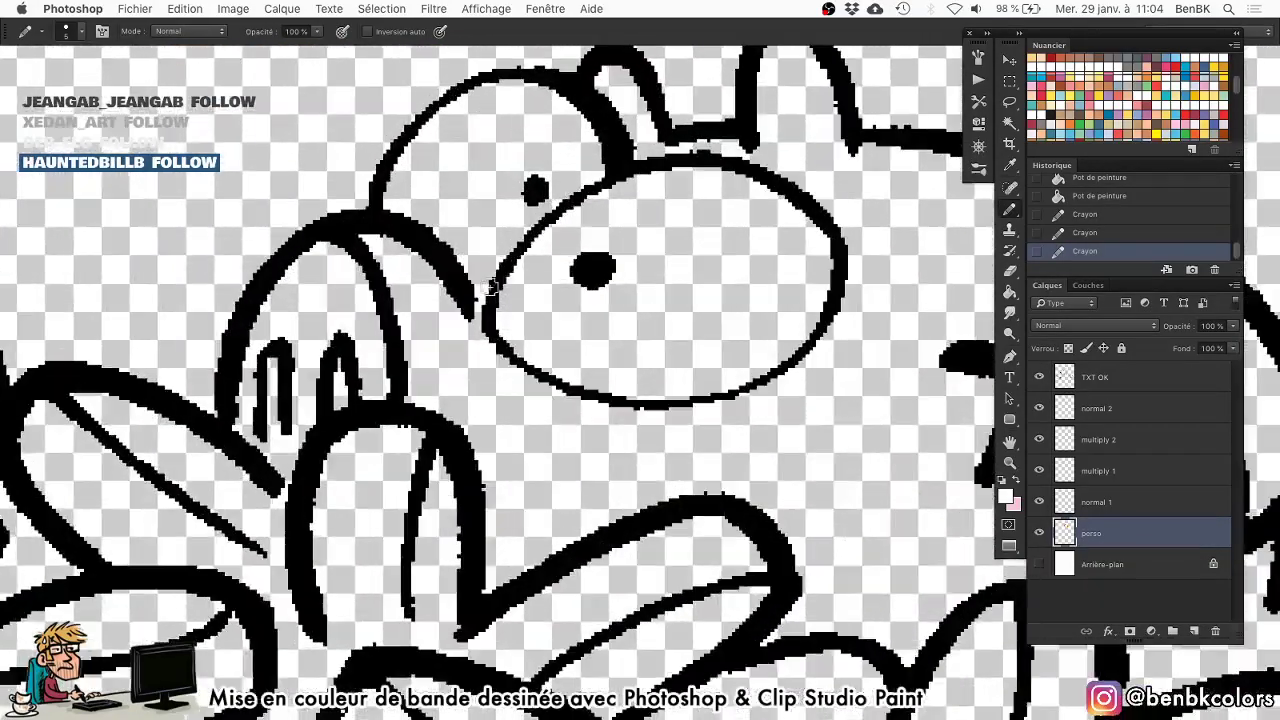
drag(613, 227, 609, 286)
key(g)
click(609, 286)
click(557, 217)
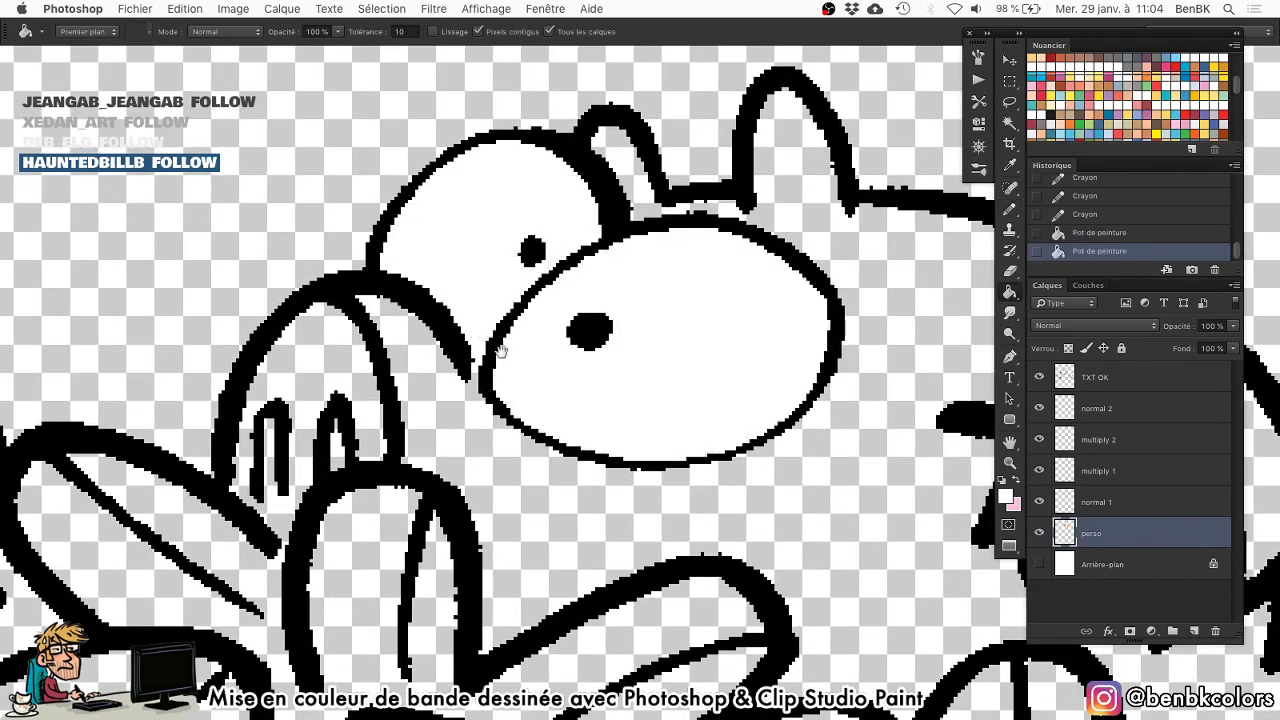
Fill the large tilted pig's eyes and teeth with white and touch up the fill with the pencil.
drag(412, 509, 588, 247)
scroll(588, 247, down, 5)
drag(480, 455, 215, 285)
drag(585, 400, 240, 320)
drag(710, 400, 434, 320)
click(865, 358)
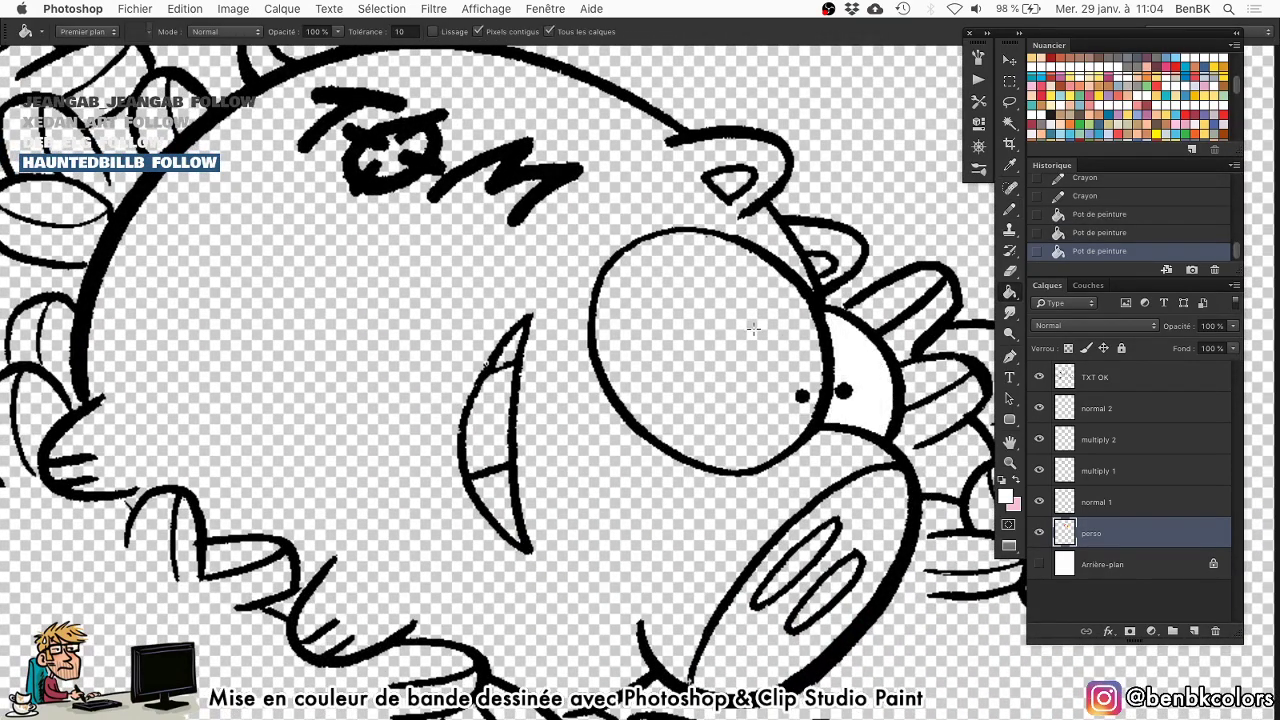
click(690, 400)
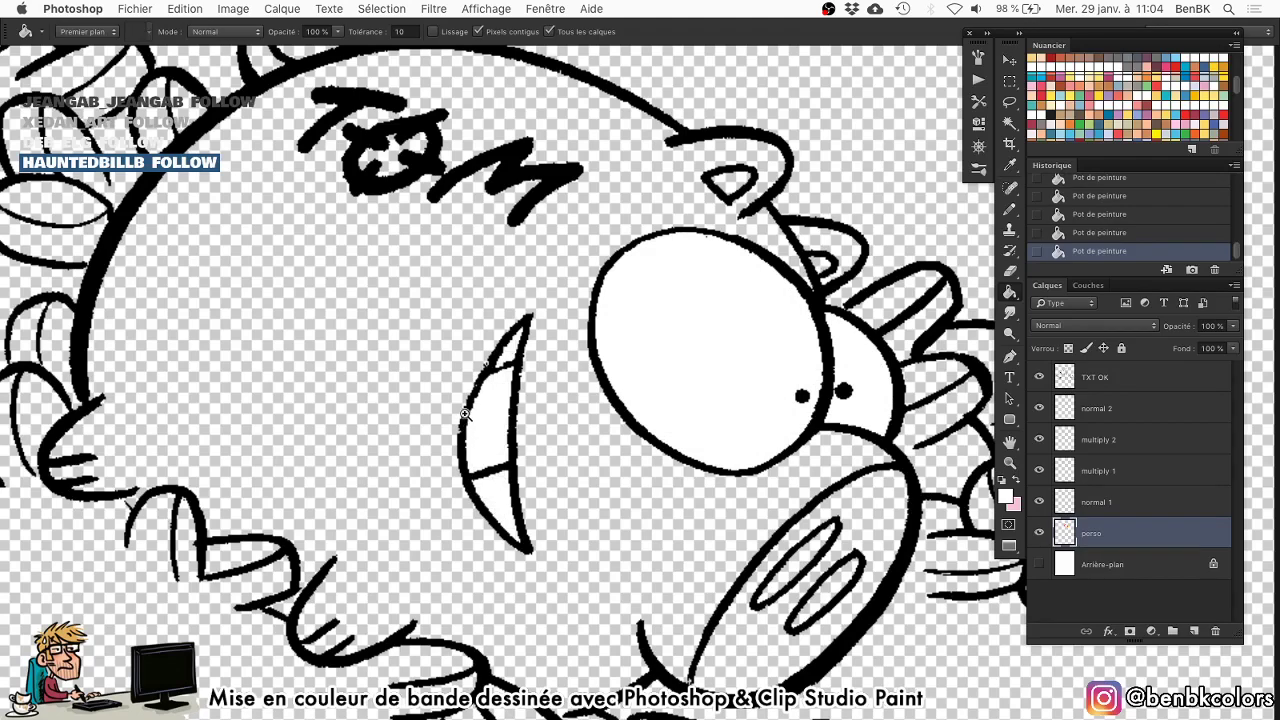
mouse_move(465, 413)
mouse_down()
mouse_move(569, 300)
mouse_move(497, 366)
mouse_move(441, 390)
mouse_up()
key(b)
click(637, 137)
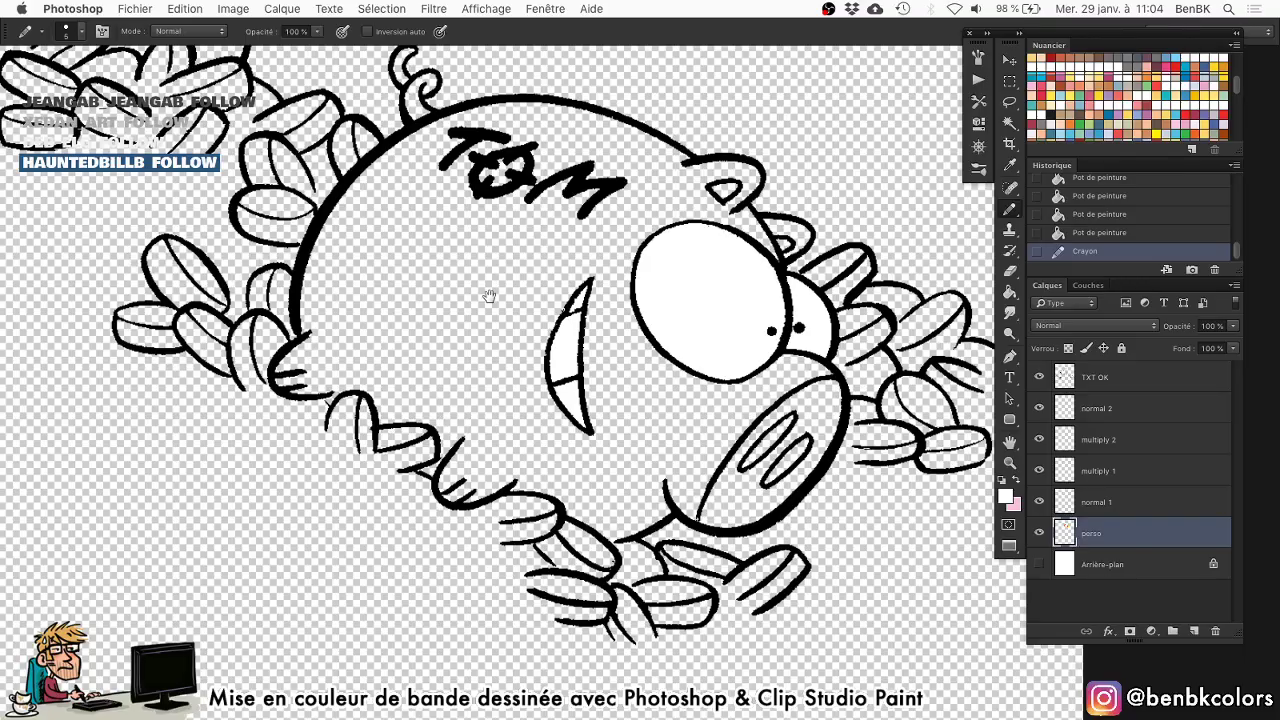
Fill both eyes of the large upright pig below the coin pile with white.
drag(512, 350, 822, 417)
drag(822, 417, 494, 351)
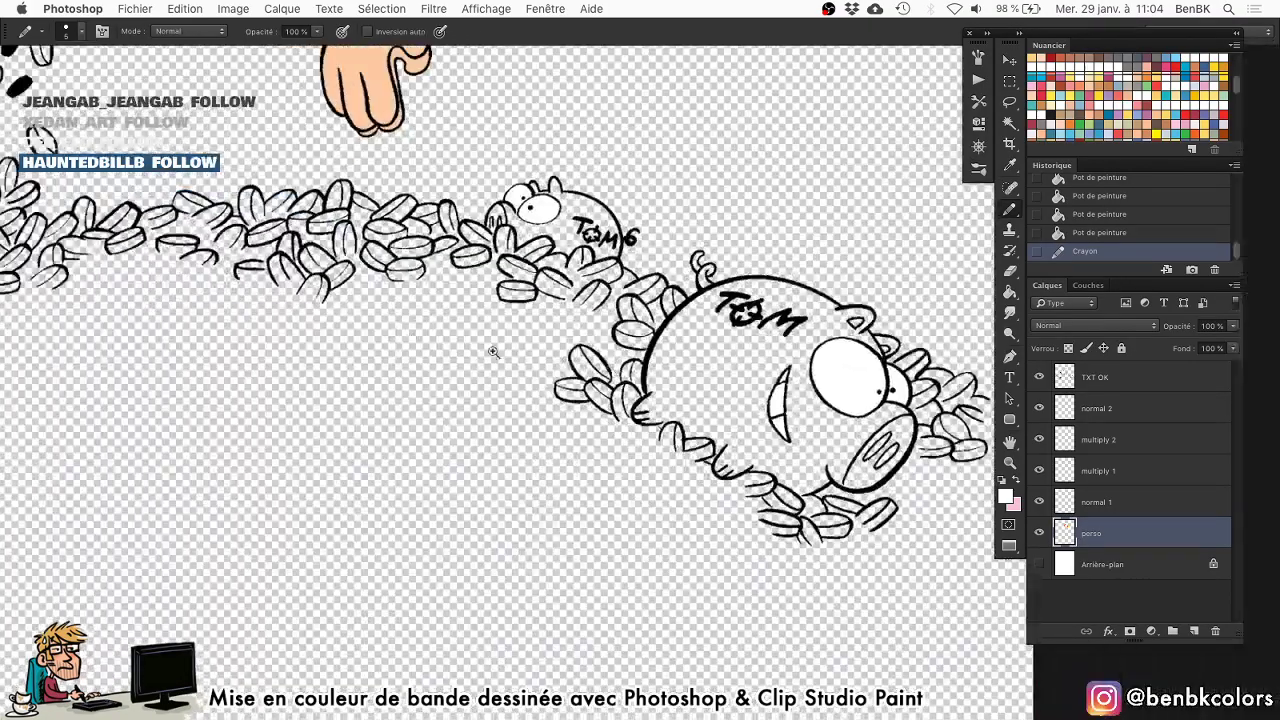
drag(351, 337, 990, 374)
mouse_move(322, 570)
mouse_down()
mouse_move(386, 480)
mouse_move(424, 470)
mouse_up()
key(g)
click(500, 350)
click(369, 268)
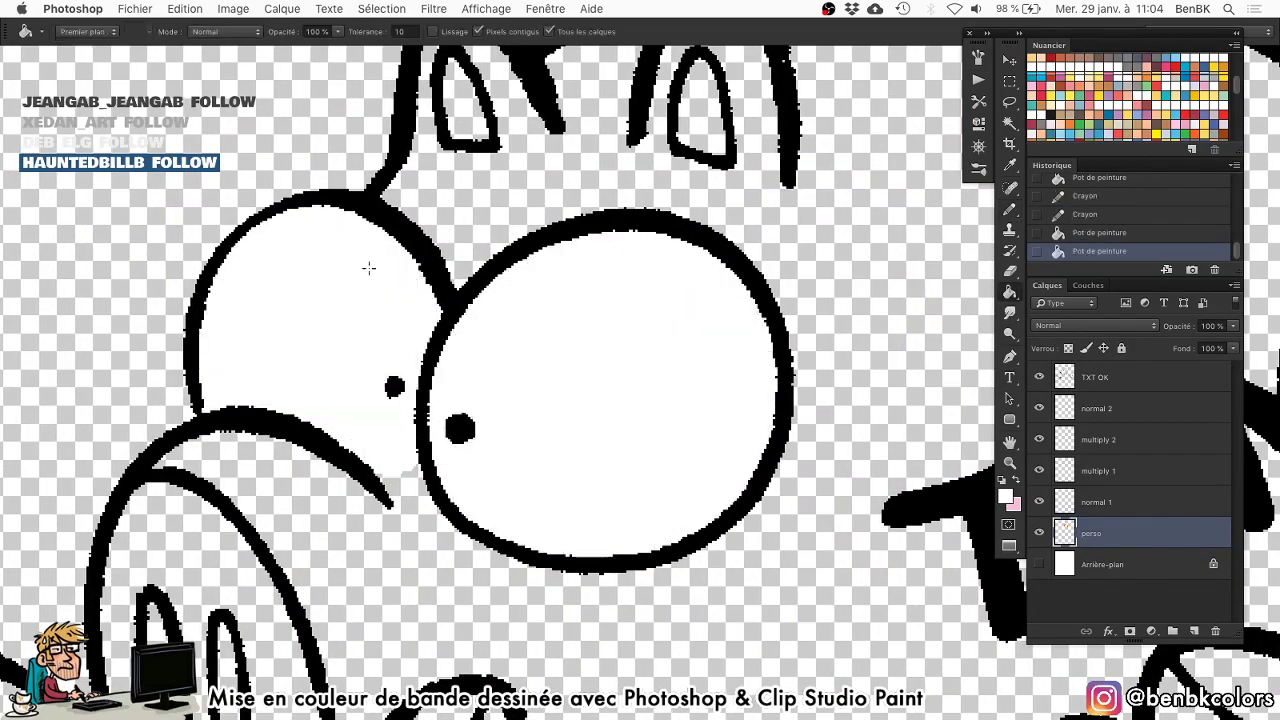
Fill both eyes of the small TOM pig beside the tall coin pile with white, closing the outline gap in pencil.
mouse_move(378, 275)
mouse_down()
mouse_move(431, 456)
mouse_move(394, 297)
mouse_move(409, 486)
mouse_up()
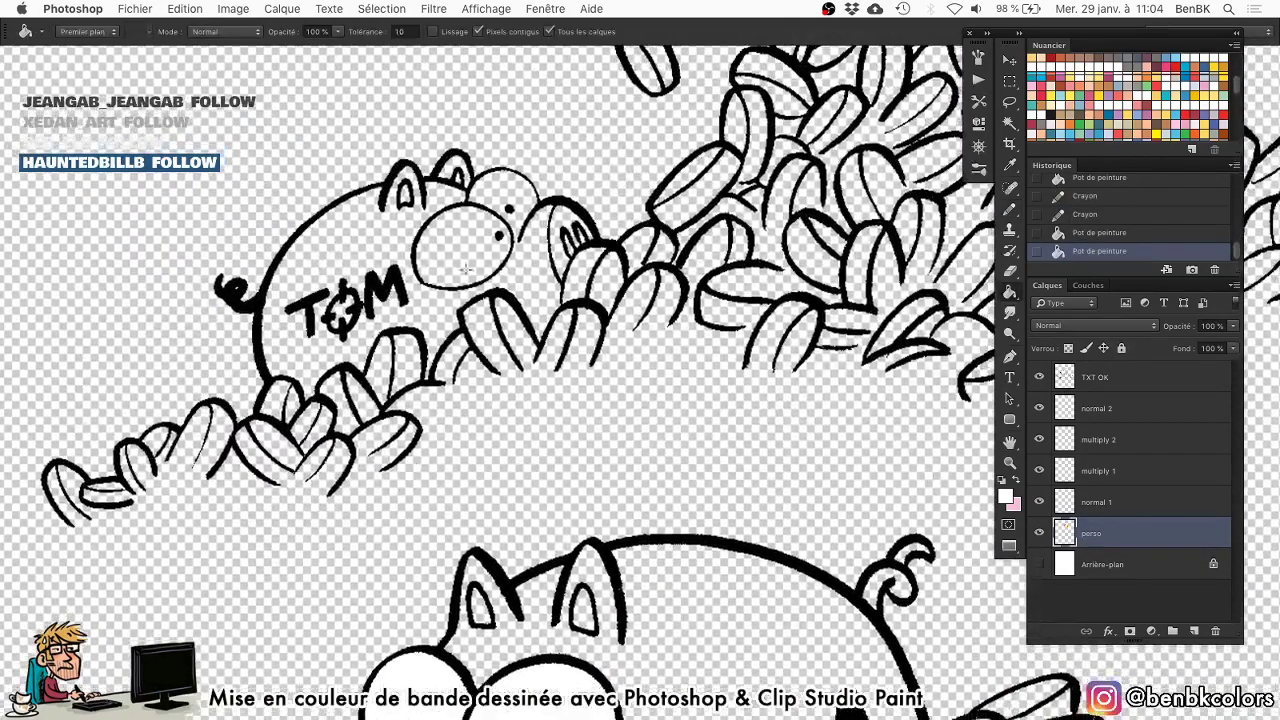
click(480, 258)
key(super+plus)
key(super+plus)
key(super+plus)
key(b)
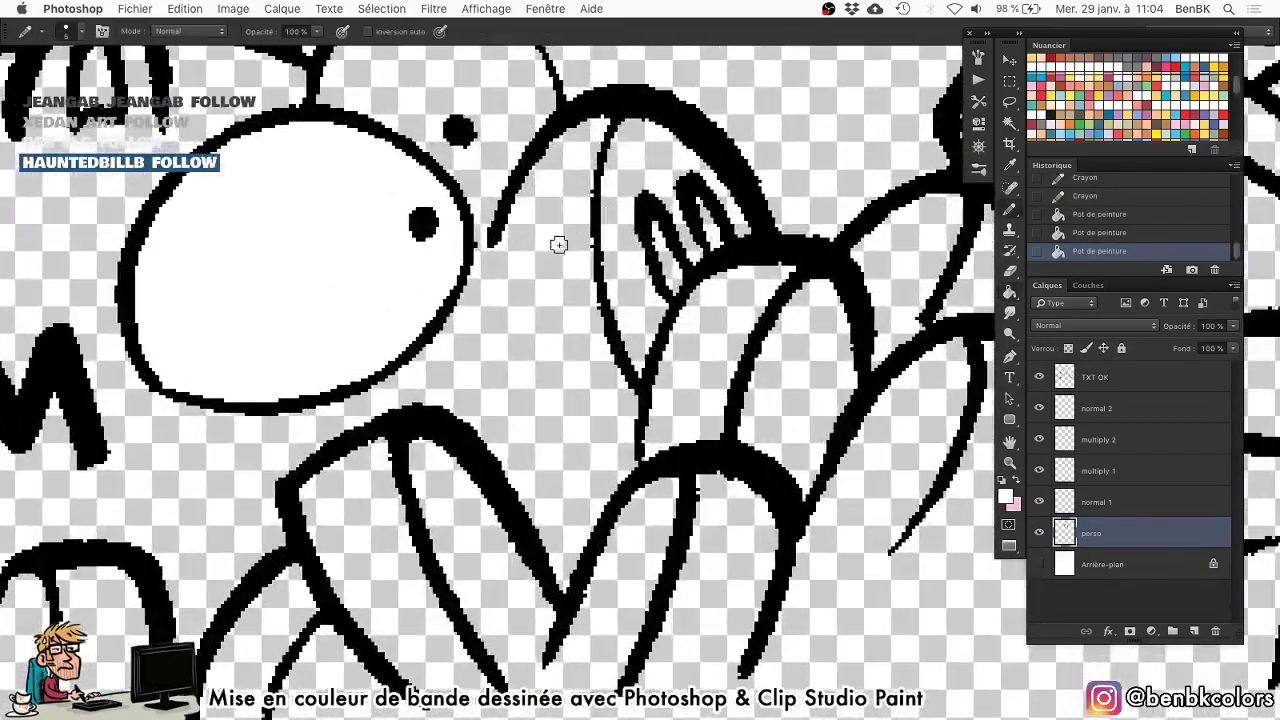
mouse_move(491, 211)
mouse_down()
mouse_move(466, 224)
mouse_move(478, 301)
mouse_move(449, 174)
mouse_move(320, 482)
mouse_move(289, 411)
mouse_move(376, 323)
mouse_up()
key(g)
click(503, 200)
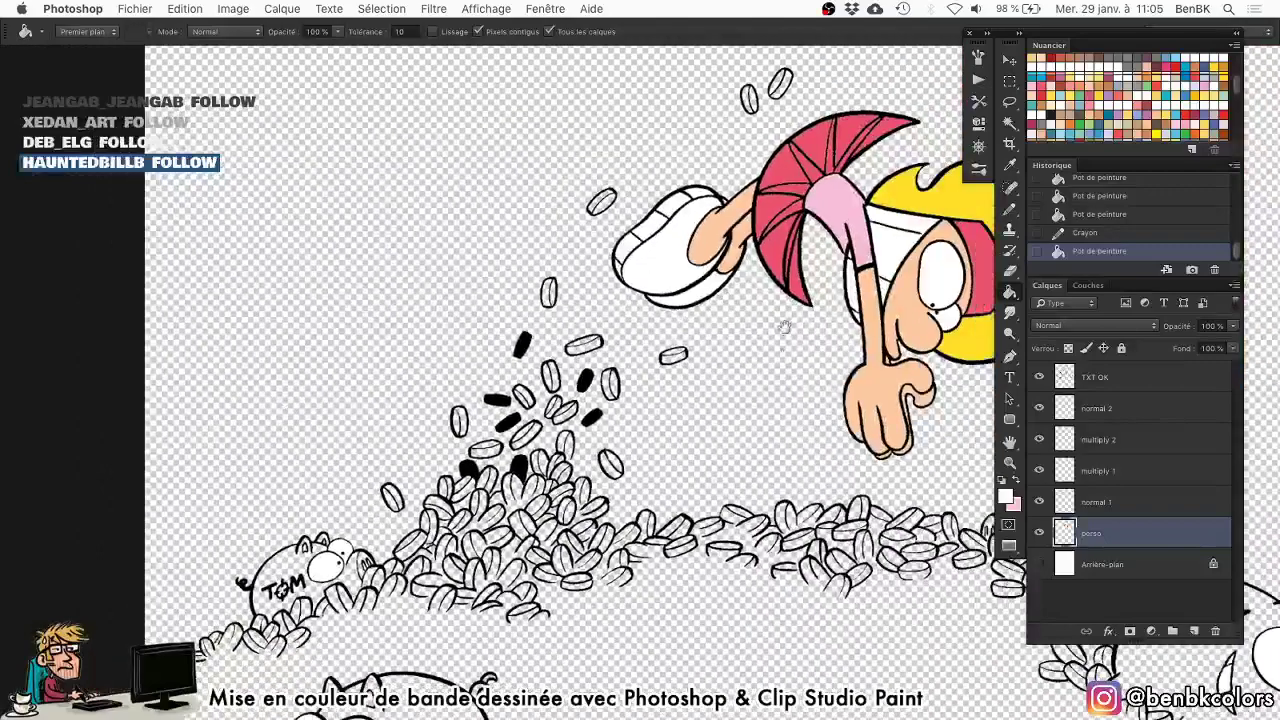
Pencil light pink across the outline gaps between the large tilted pig's feet and the coins.
scroll(785, 327, right, 3)
scroll(520, 320, down, 4)
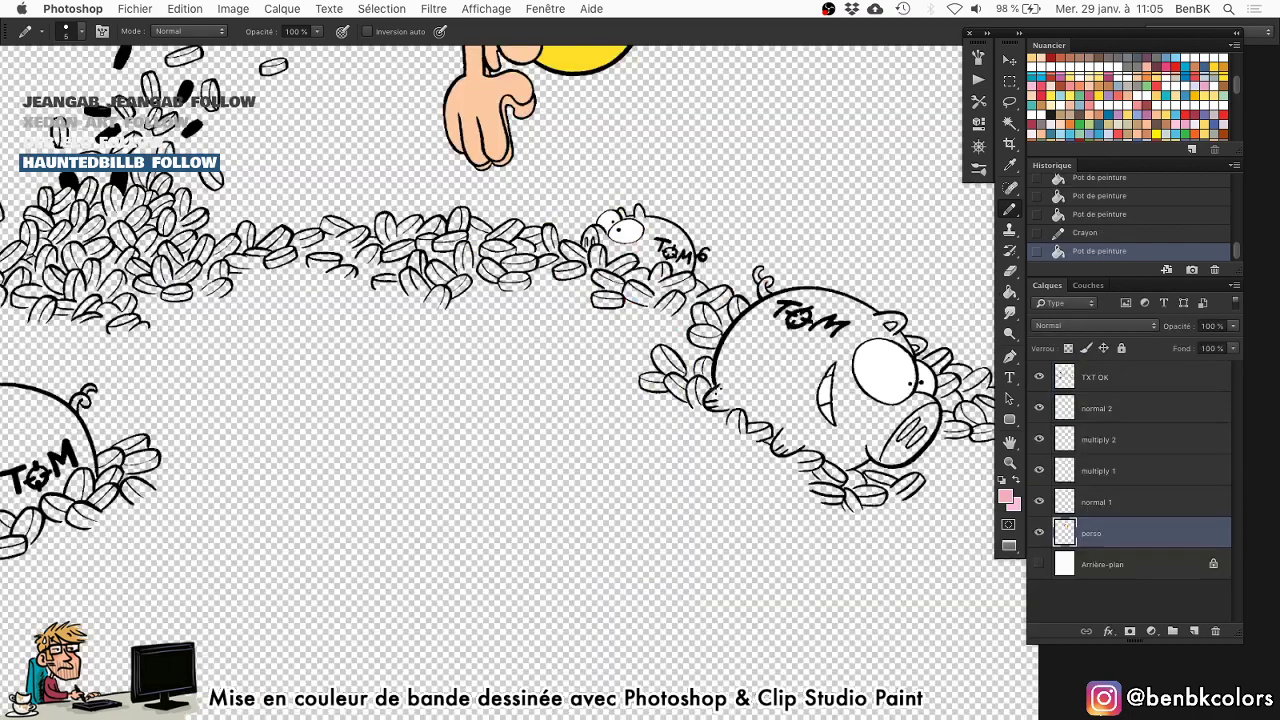
scroll(808, 447, up, 5)
key(b)
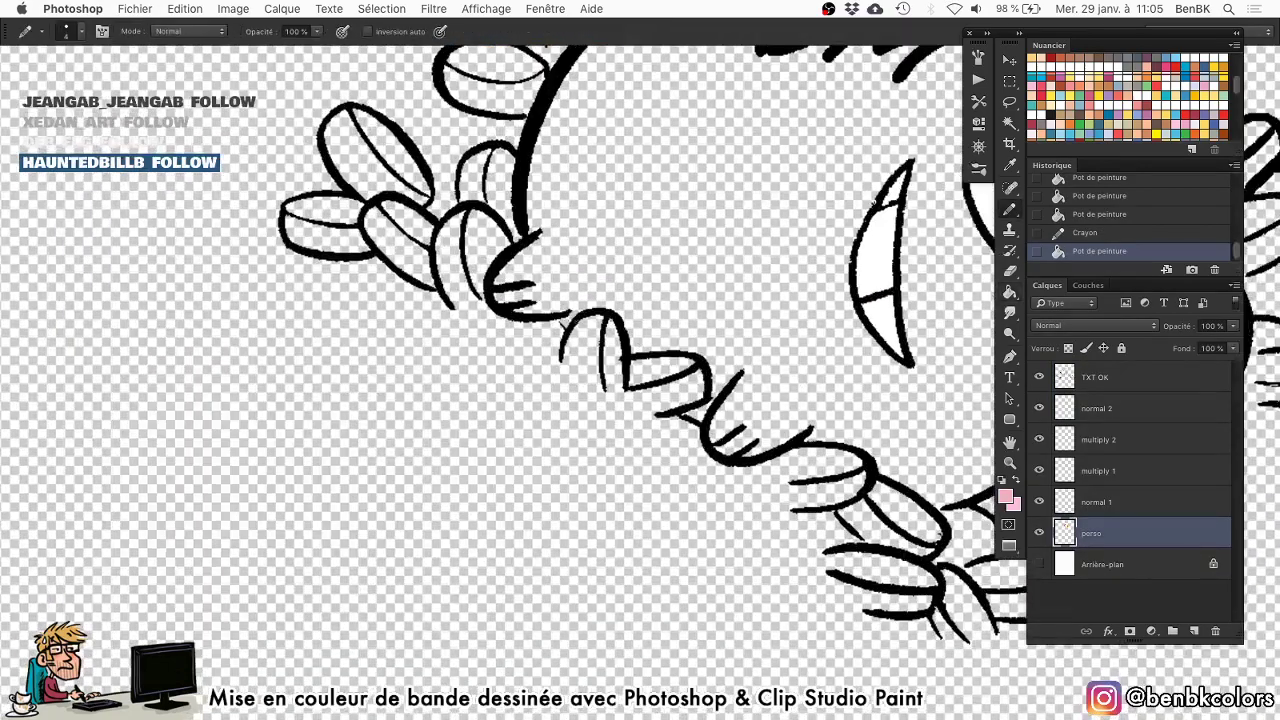
click(563, 322)
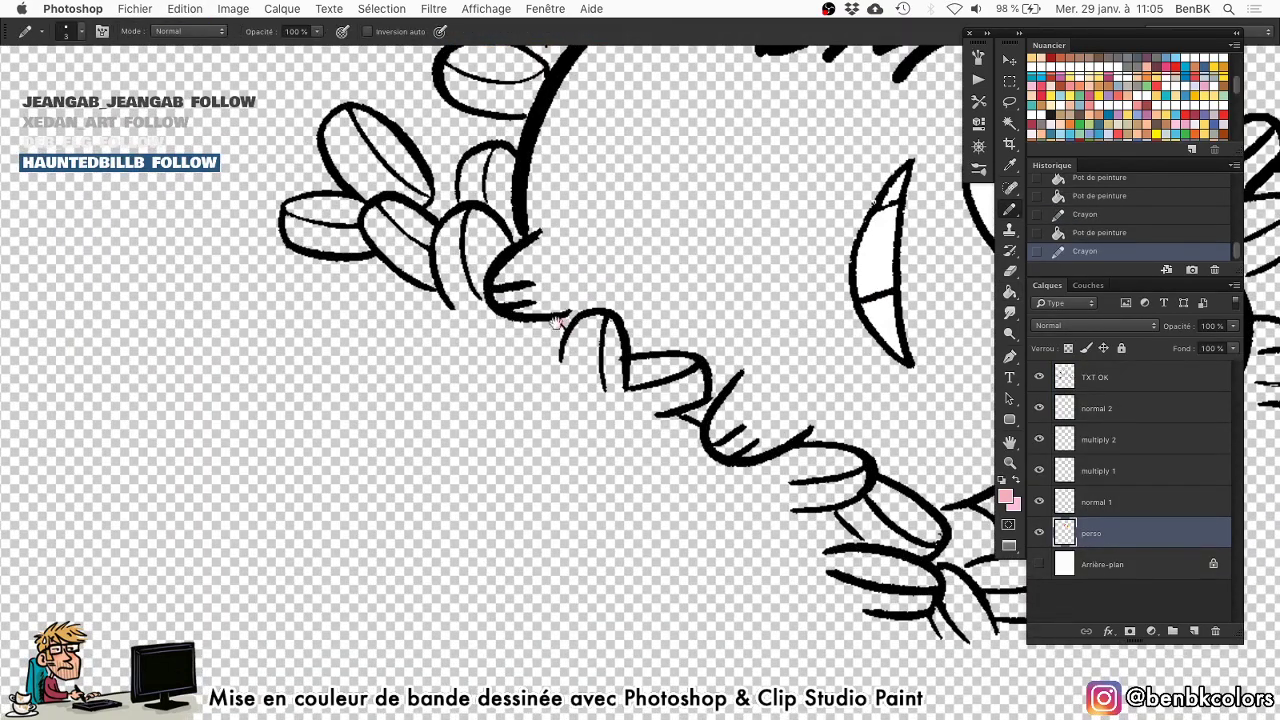
scroll(565, 323, up, 3)
mouse_move(604, 345)
mouse_down()
mouse_move(585, 336)
mouse_move(604, 318)
mouse_up()
scroll(631, 366, down, 5)
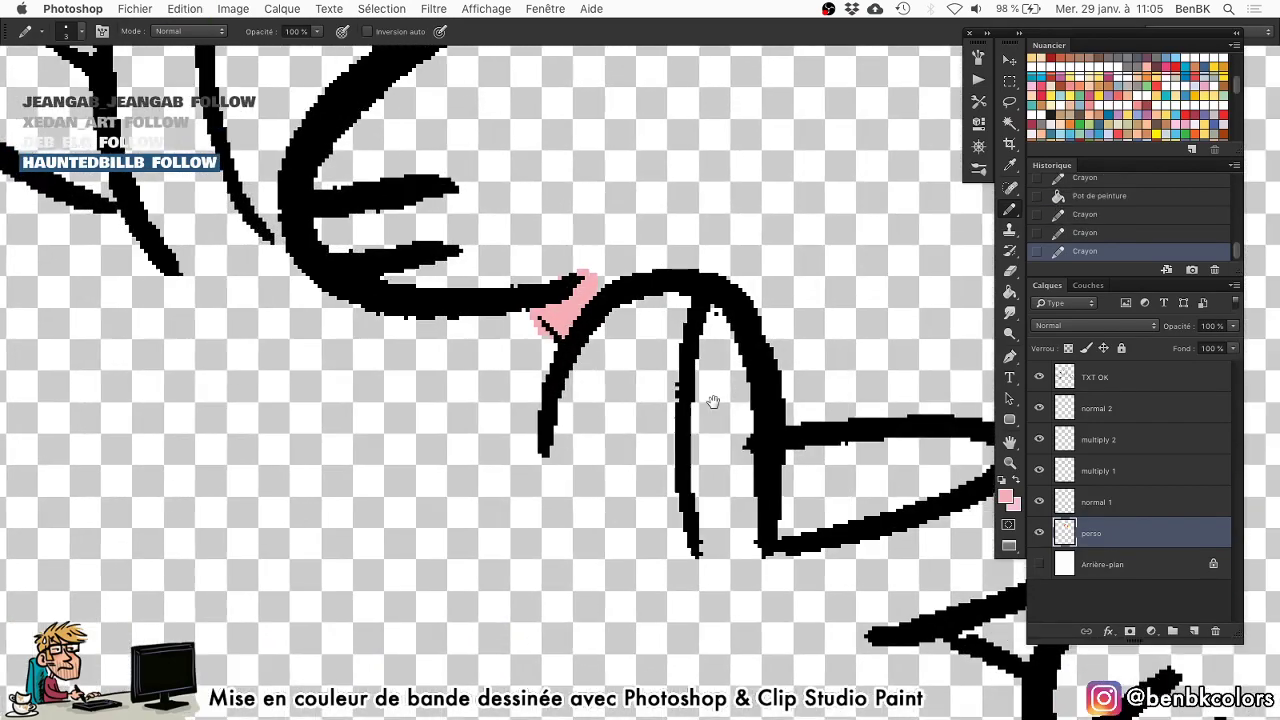
key(Tab)
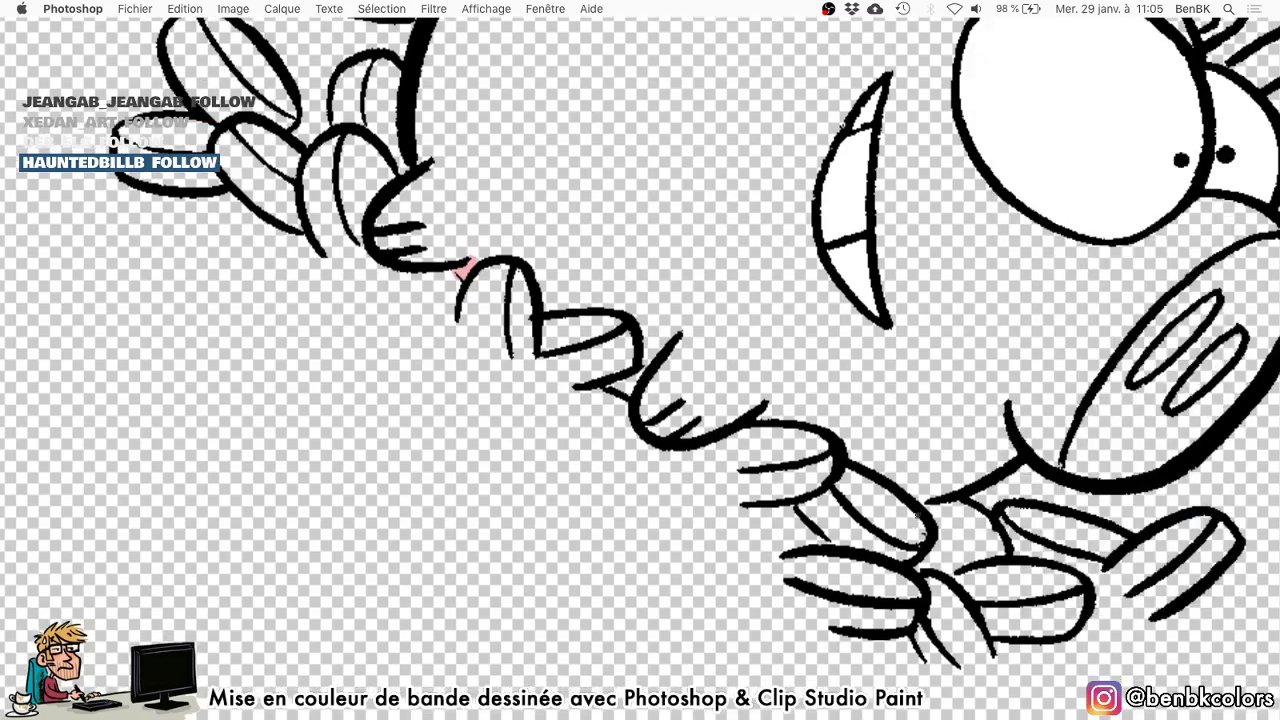
Fill the large tilted pig's body and ears with the light pink, including the inner ears.
scroll(1026, 379, right, 5)
scroll(1026, 379, up, 2)
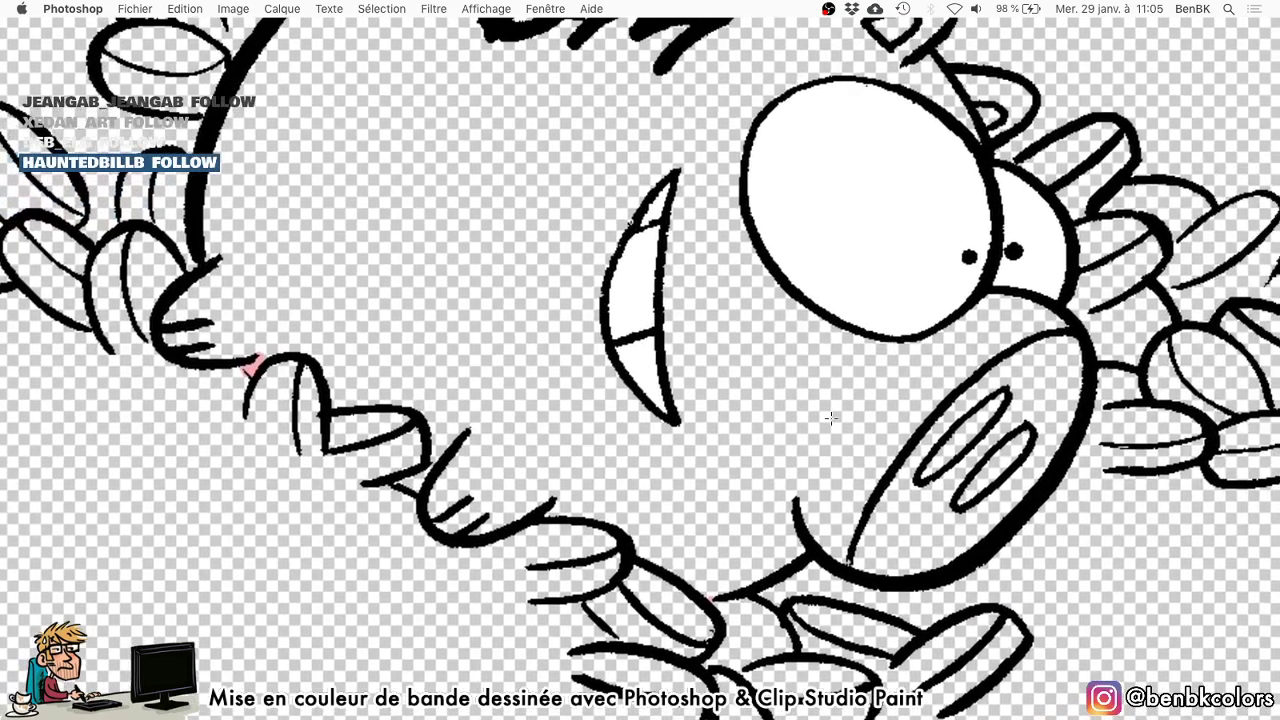
click(983, 349)
click(1011, 96)
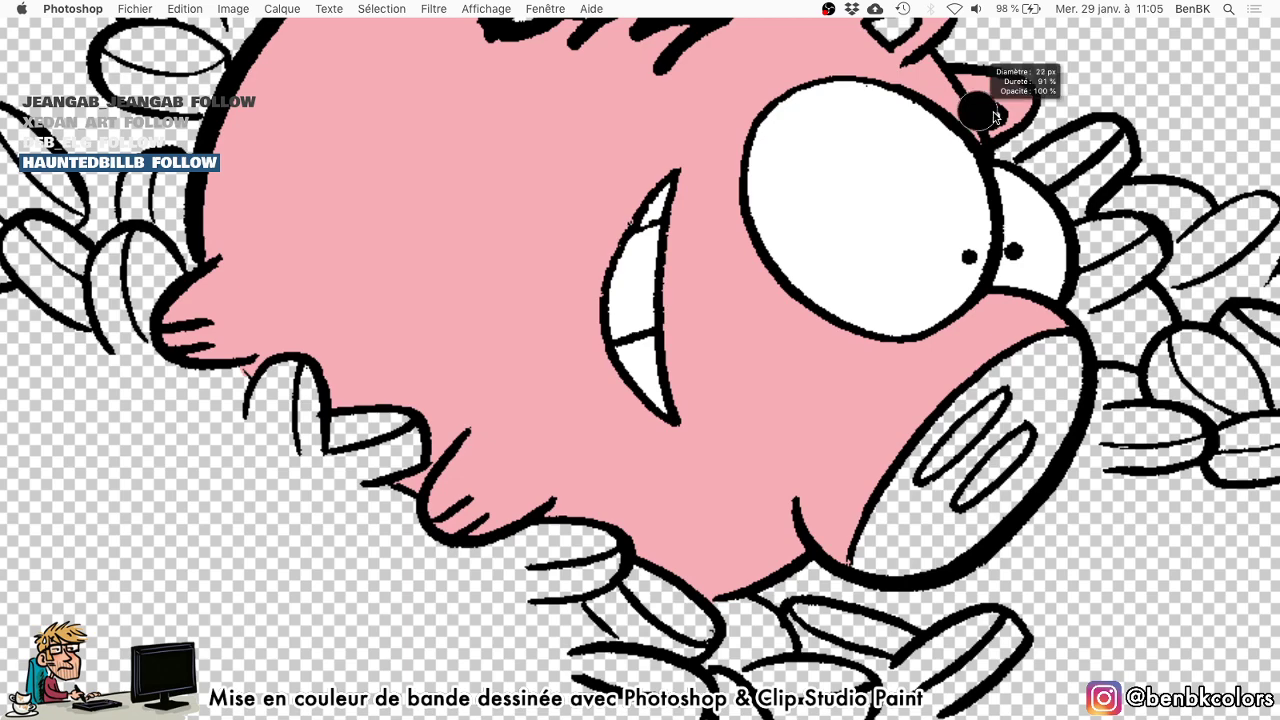
scroll(993, 108, up, 3)
drag(904, 172, 870, 160)
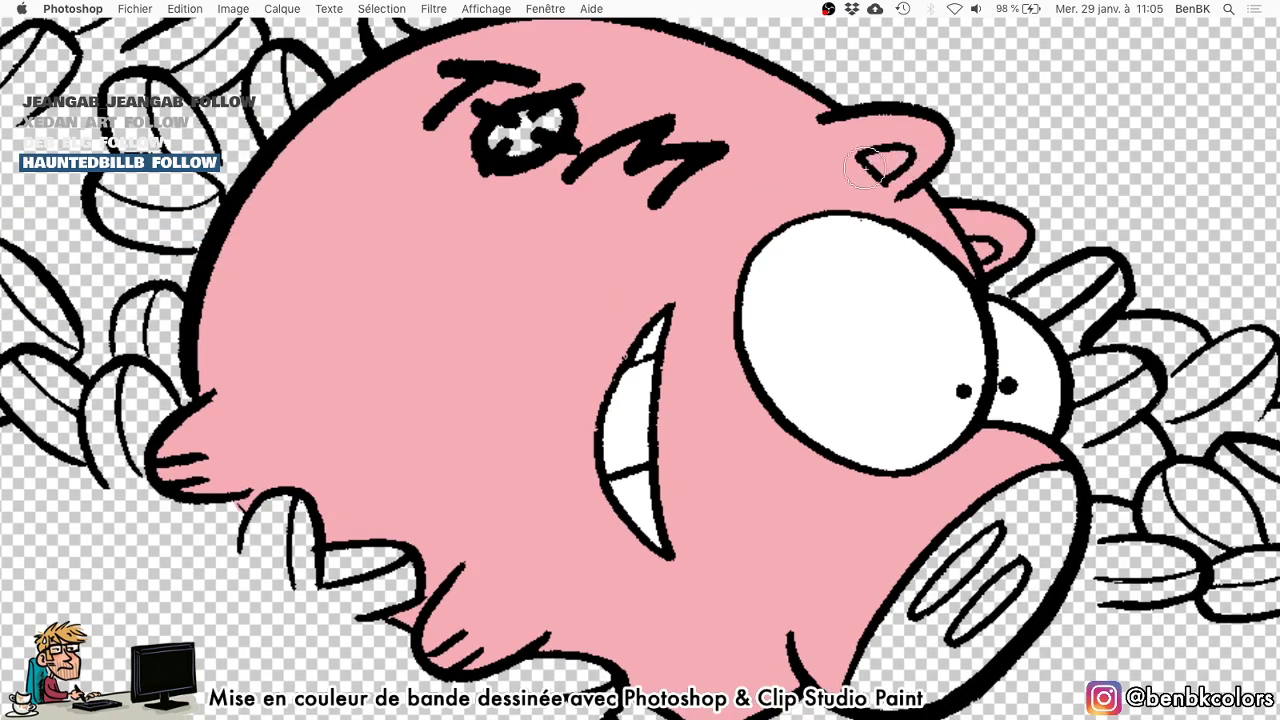
Colour the large tilted pig's tail, snout and the gaps inside its TOM lettering with the light pink.
mouse_move(574, 186)
ctrl+alt+mouse_down()
mouse_move(640, 186)
mouse_move(686, 150)
ctrl+alt+mouse_up()
mouse_move(600, 135)
mouse_down()
mouse_move(472, 128)
mouse_move(503, 295)
mouse_up()
key(g)
click(420, 182)
click(405, 156)
scroll(406, 153, down, 7)
scroll(406, 153, right, 5)
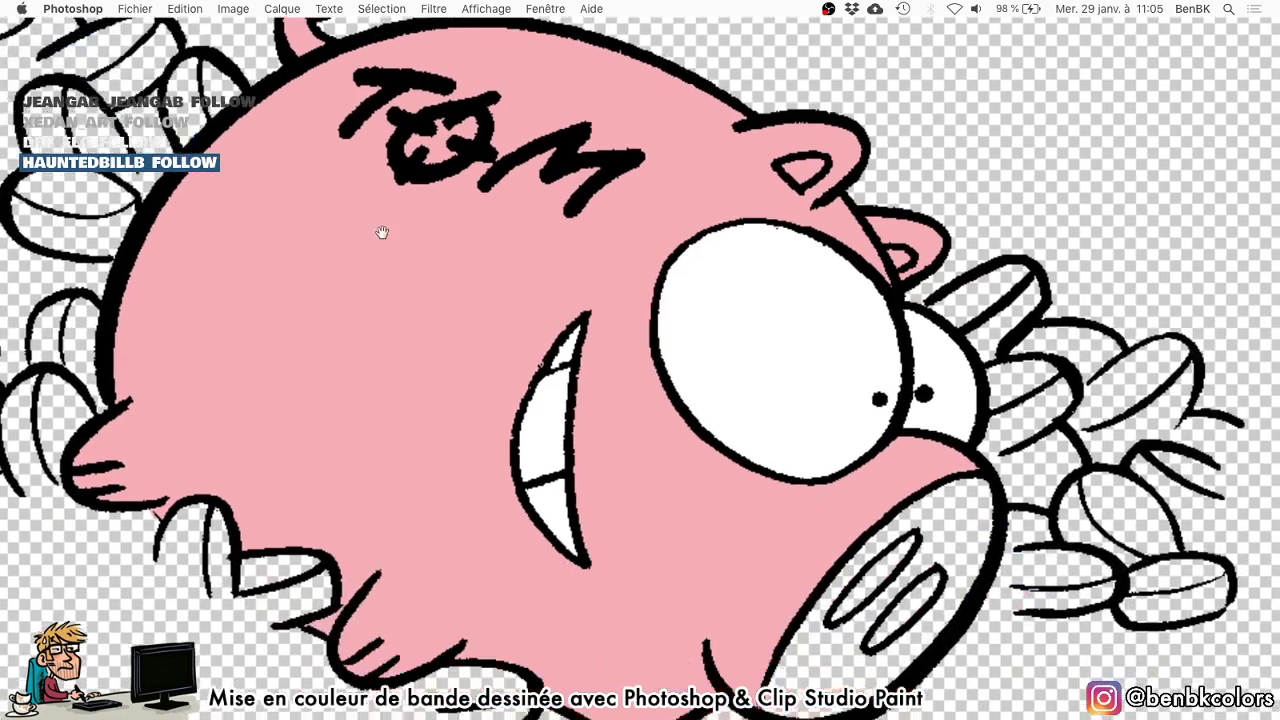
click(830, 367)
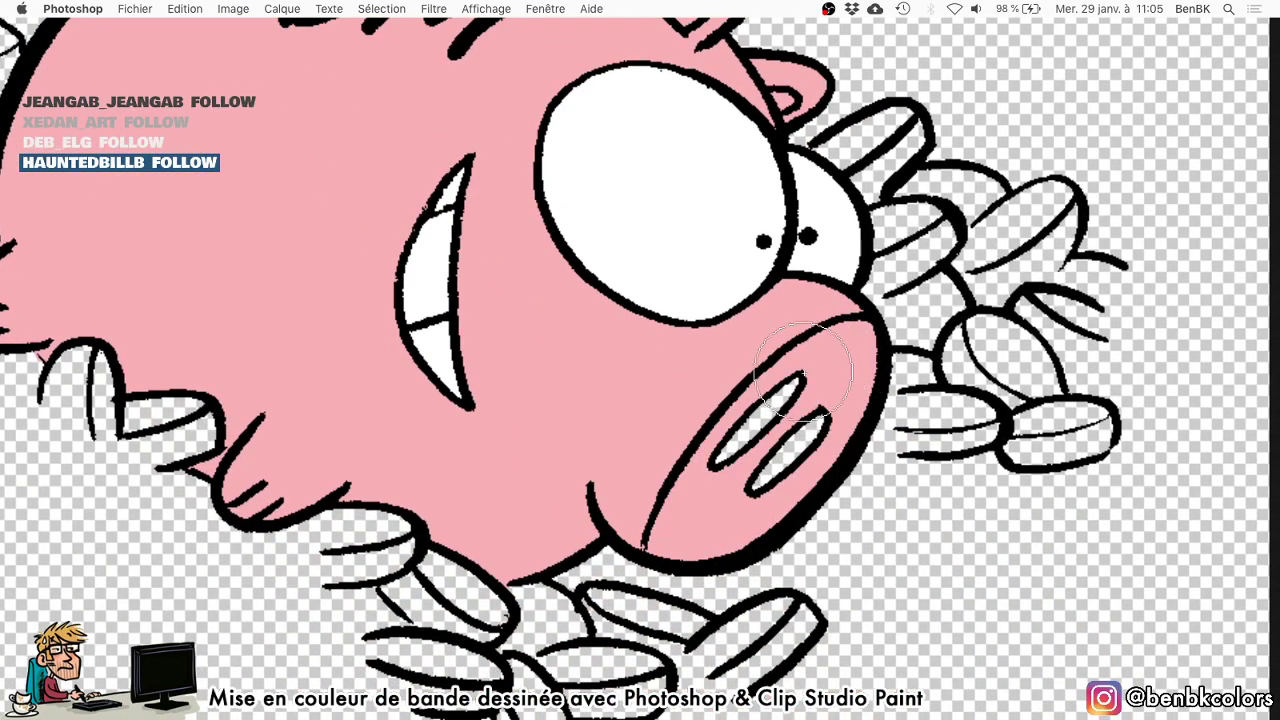
Colour the small pig marked TOM 6 with the same light pink.
drag(480, 317, 736, 450)
drag(736, 450, 557, 311)
drag(230, 64, 360, 194)
drag(360, 194, 627, 225)
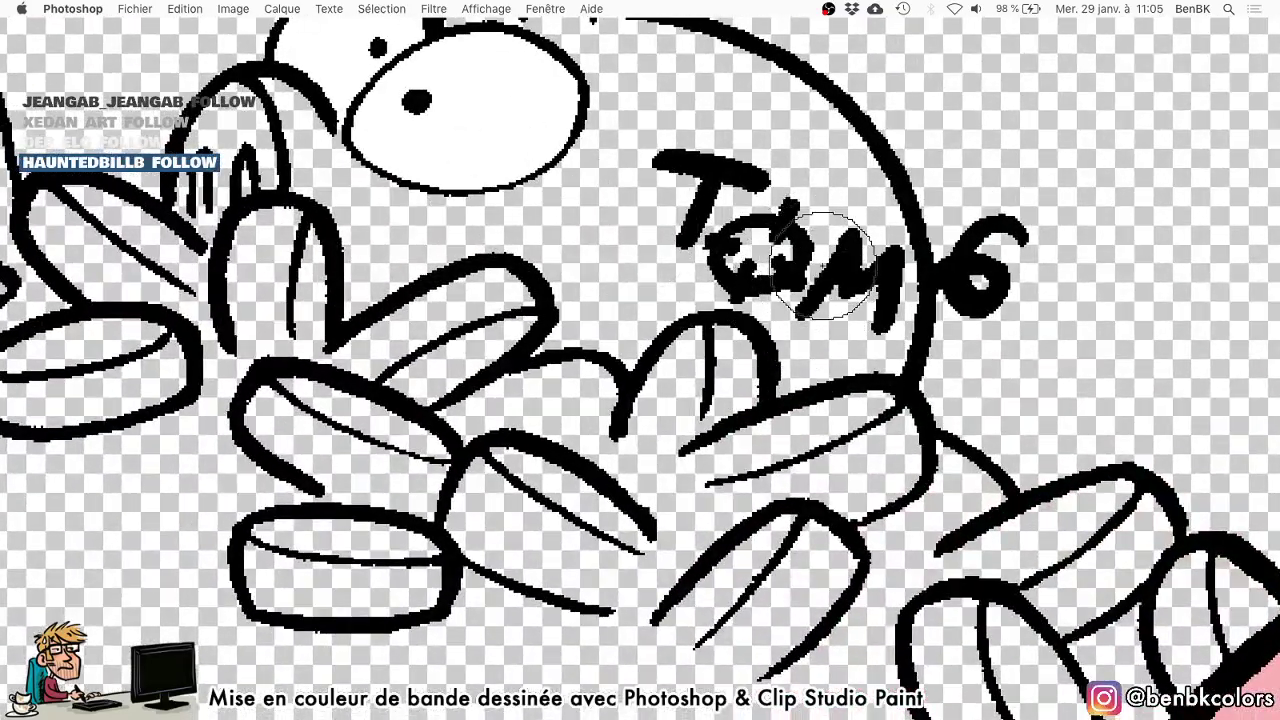
Paint pink behind the lettering of the small pig marked TOM 6 and fill its snout pink.
mouse_move(845, 225)
mouse_down()
mouse_move(864, 293)
mouse_move(840, 250)
mouse_move(670, 250)
mouse_move(818, 228)
mouse_move(924, 294)
mouse_up()
mouse_move(342, 250)
mouse_down()
mouse_move(316, 303)
mouse_move(287, 280)
mouse_move(285, 237)
mouse_move(294, 224)
mouse_move(319, 268)
mouse_move(381, 242)
mouse_move(385, 226)
mouse_move(332, 208)
mouse_up()
key([)
key([)
key([)
key([)
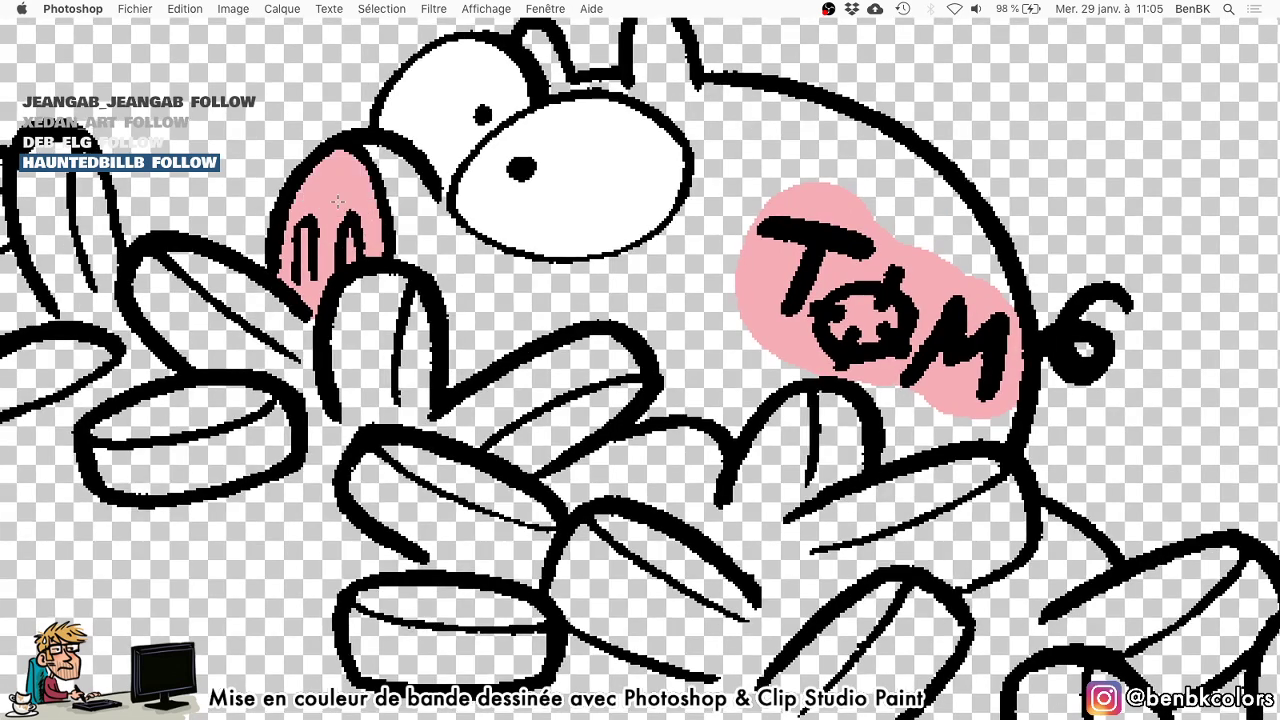
Fill the body and ears of the TOM 6 pig with pink, including the area below the lettering.
drag(509, 196, 508, 268)
click(566, 148)
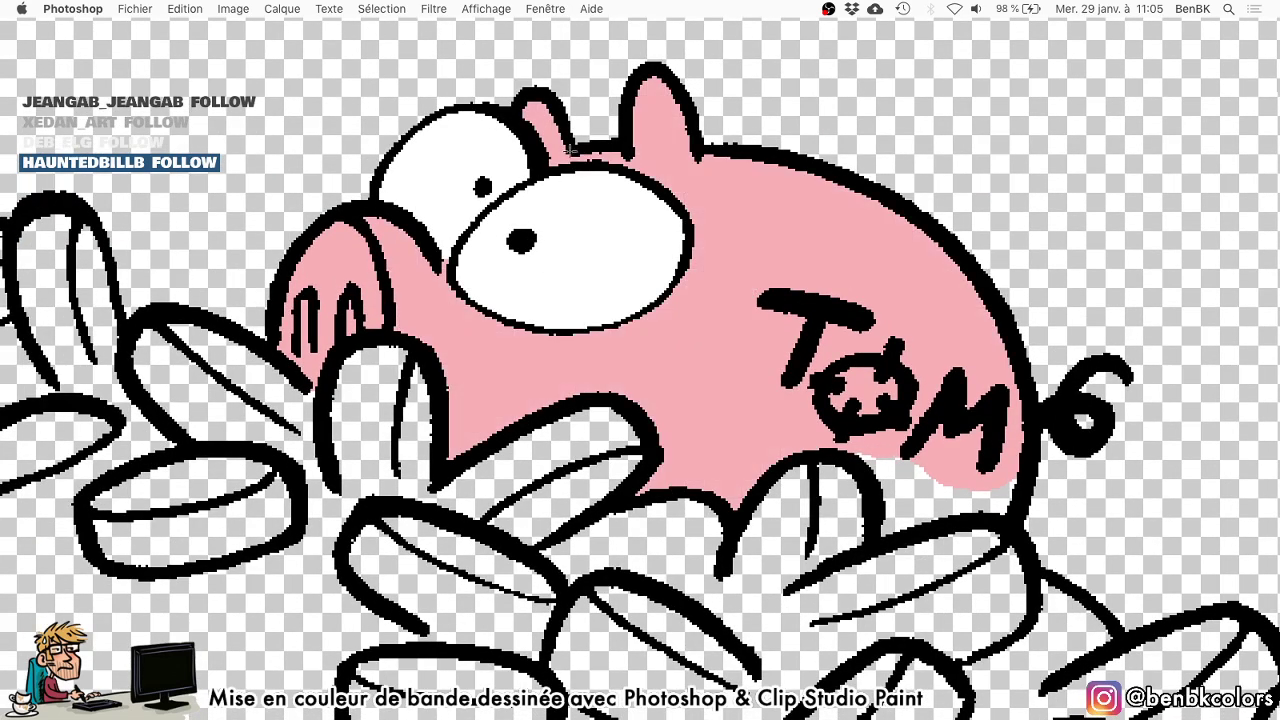
click(918, 493)
scroll(916, 488, down, 5)
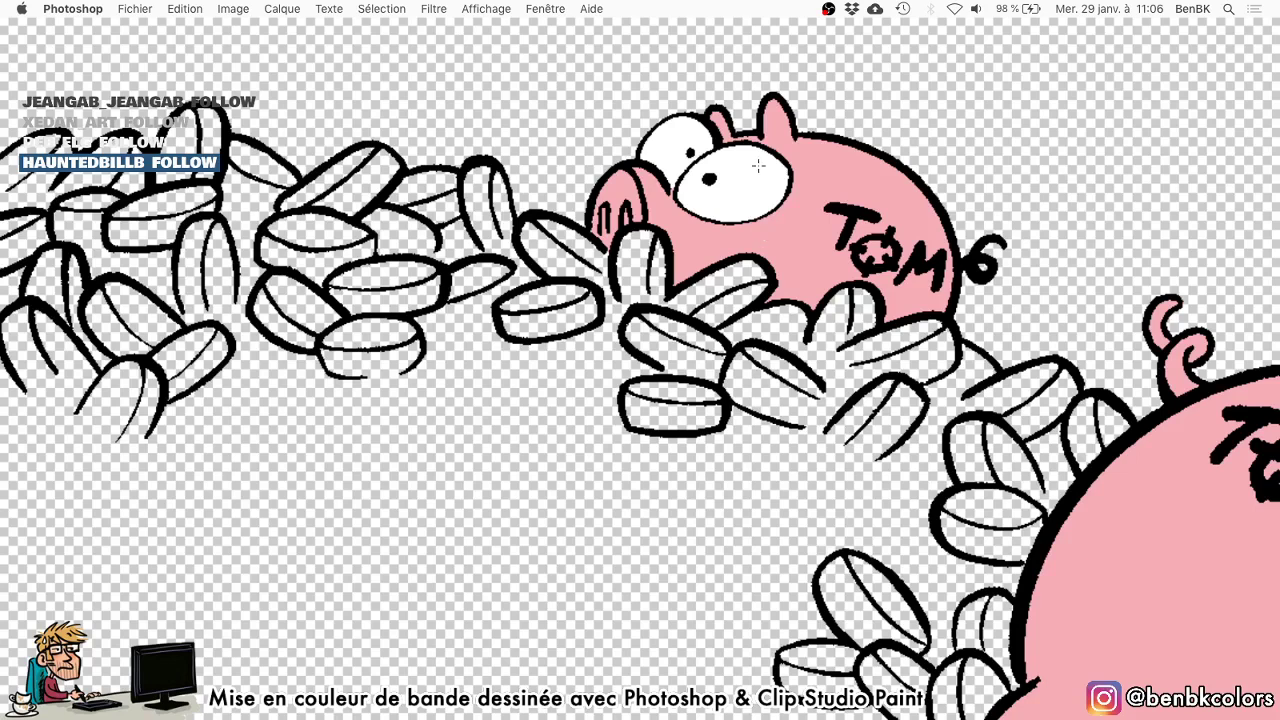
scroll(838, 256, down, 5)
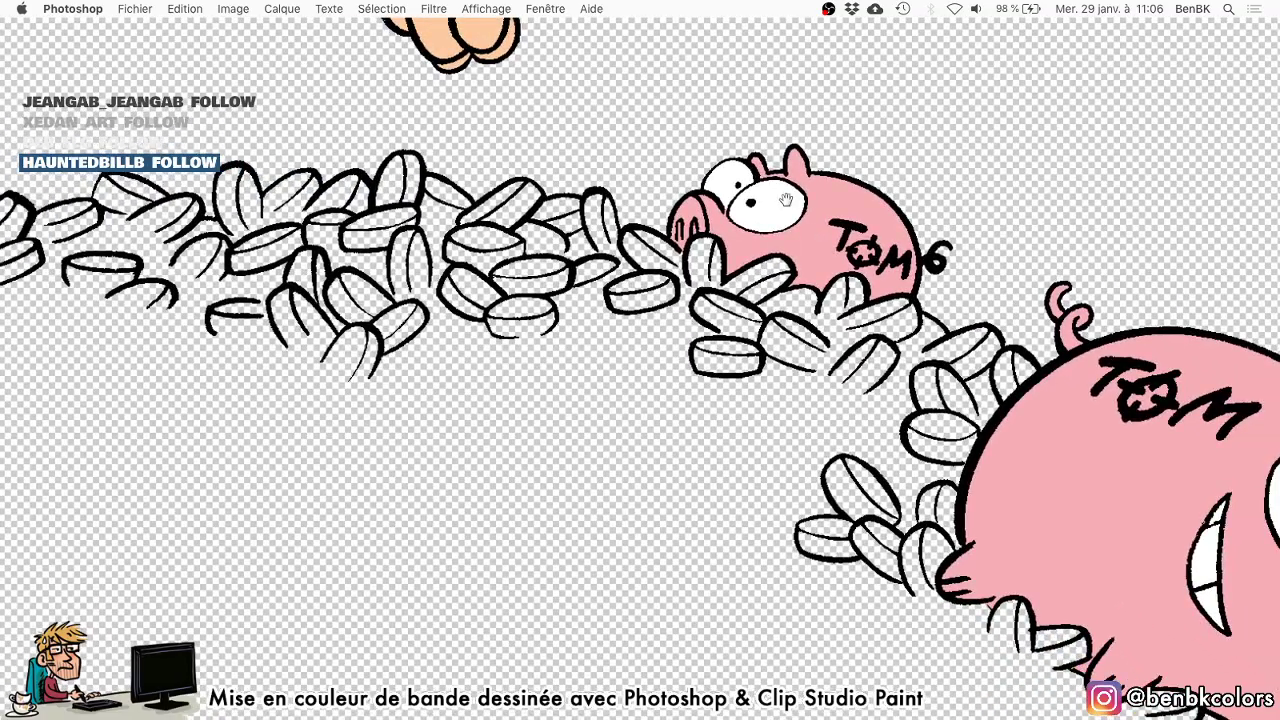
Fill the snout and body of the large pig at the lower left of the artwork with the same pink.
drag(755, 253, 1120, 190)
drag(817, 277, 603, 371)
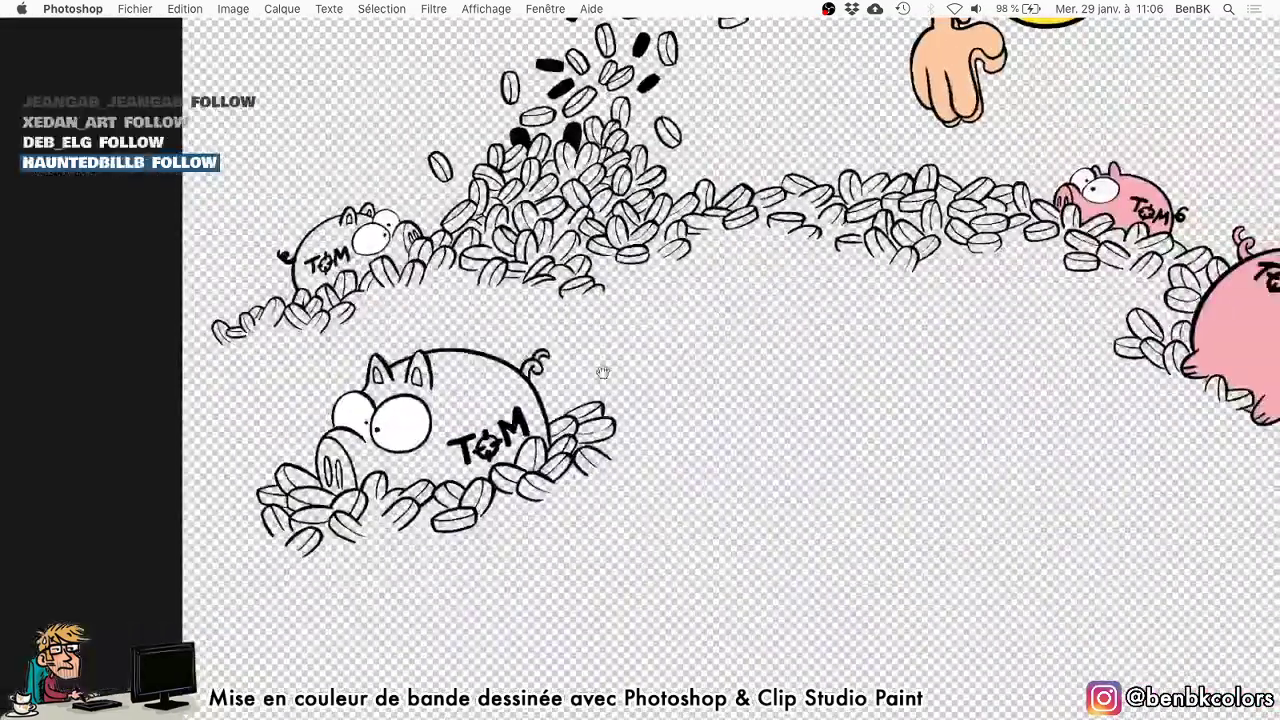
drag(378, 490, 408, 455)
scroll(408, 455, up, 5)
click(315, 440)
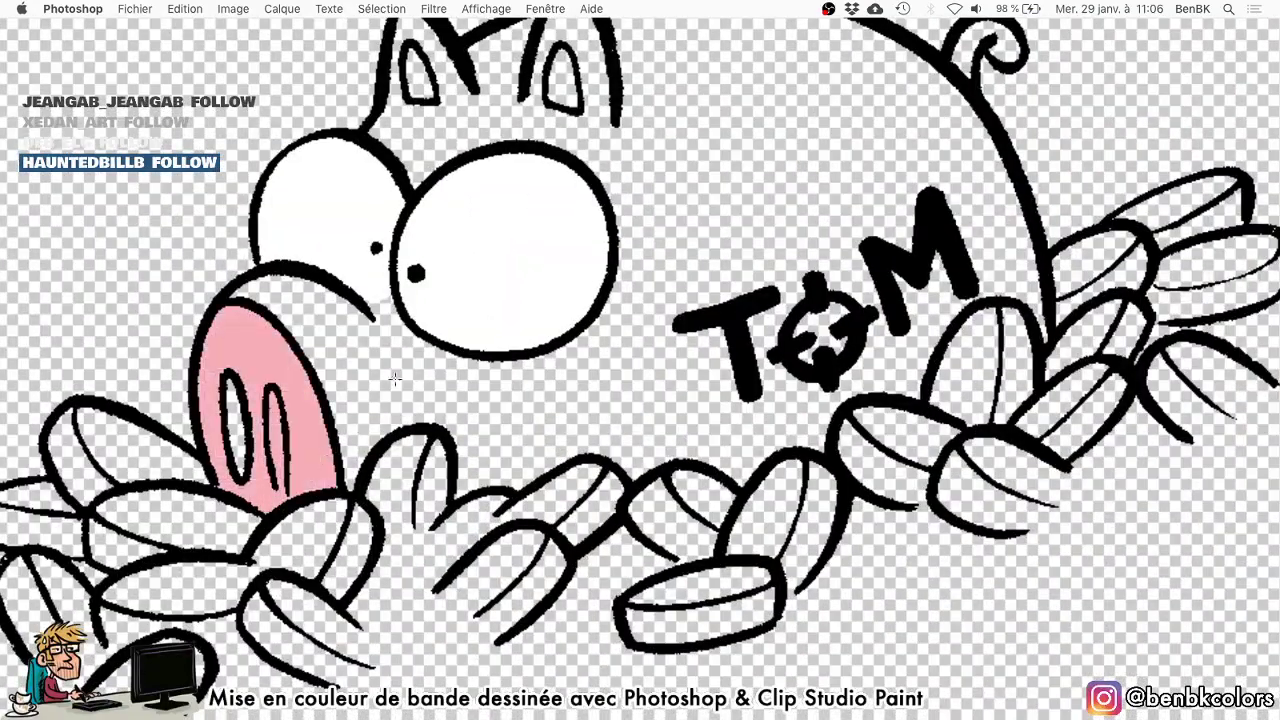
click(375, 376)
Brush pink into the nostrils, inner ears and lettering target of the lower-left pig.
key(b)
mouse_move(345, 388)
mouse_down()
mouse_move(297, 390)
mouse_move(248, 436)
mouse_move(252, 450)
mouse_up()
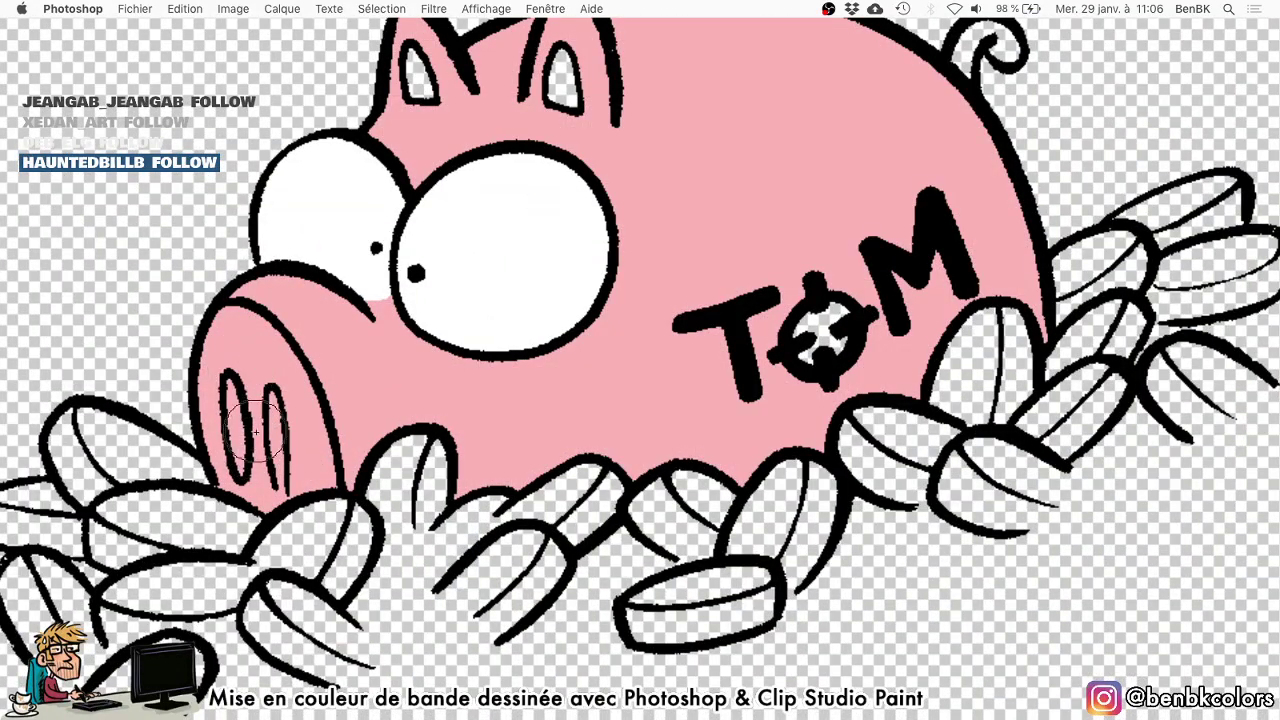
scroll(256, 432, up, 2)
mouse_move(440, 122)
mouse_down()
mouse_move(430, 100)
mouse_move(421, 124)
mouse_up()
drag(561, 140, 573, 103)
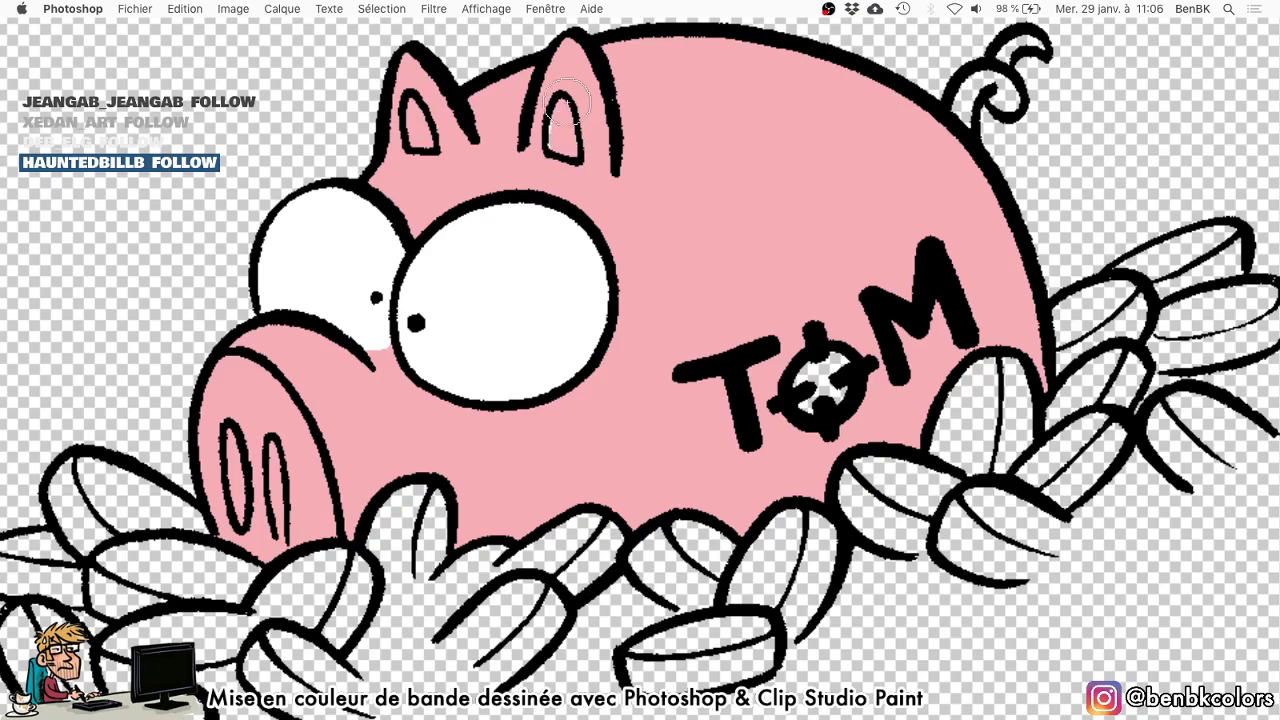
drag(820, 363, 800, 388)
Fill both parts of the lower-left pig's curly tail with pink.
drag(950, 130, 856, 329)
key(g)
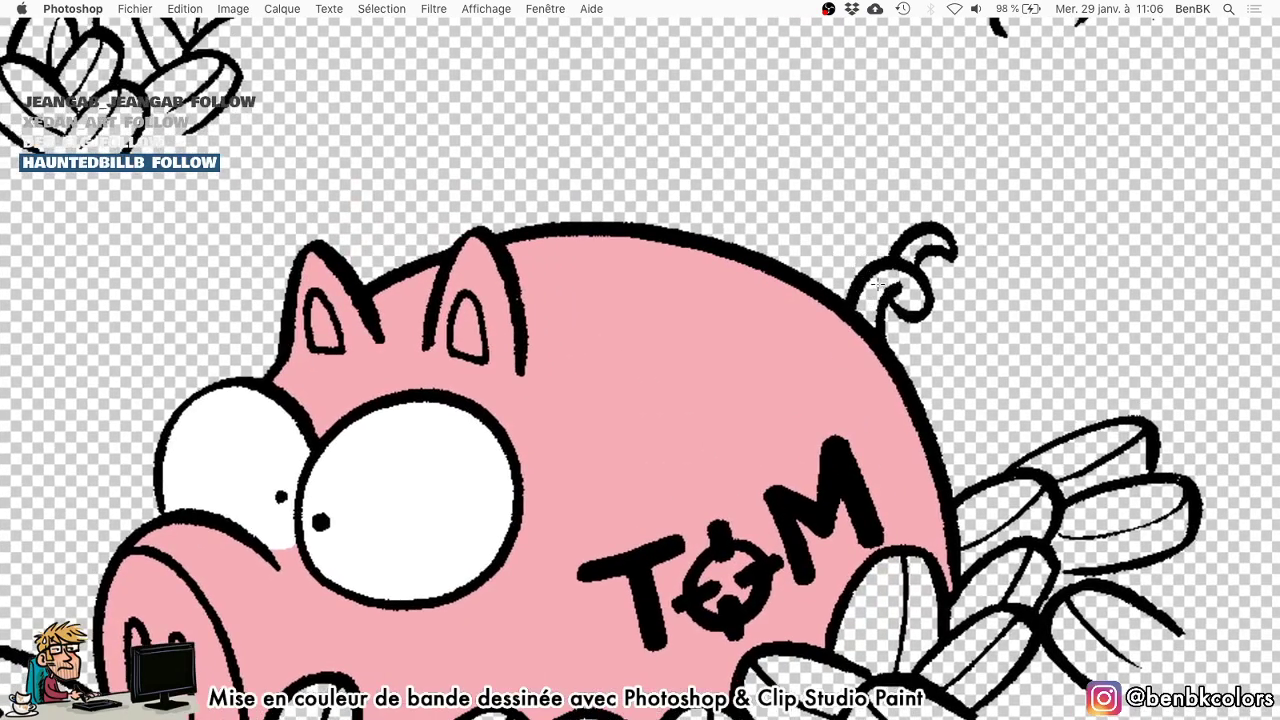
click(879, 284)
click(915, 245)
Color the small upper-left pig pink, covering its snout, nostrils, body, ears and the target in its lettering.
key(b)
drag(550, 195, 580, 469)
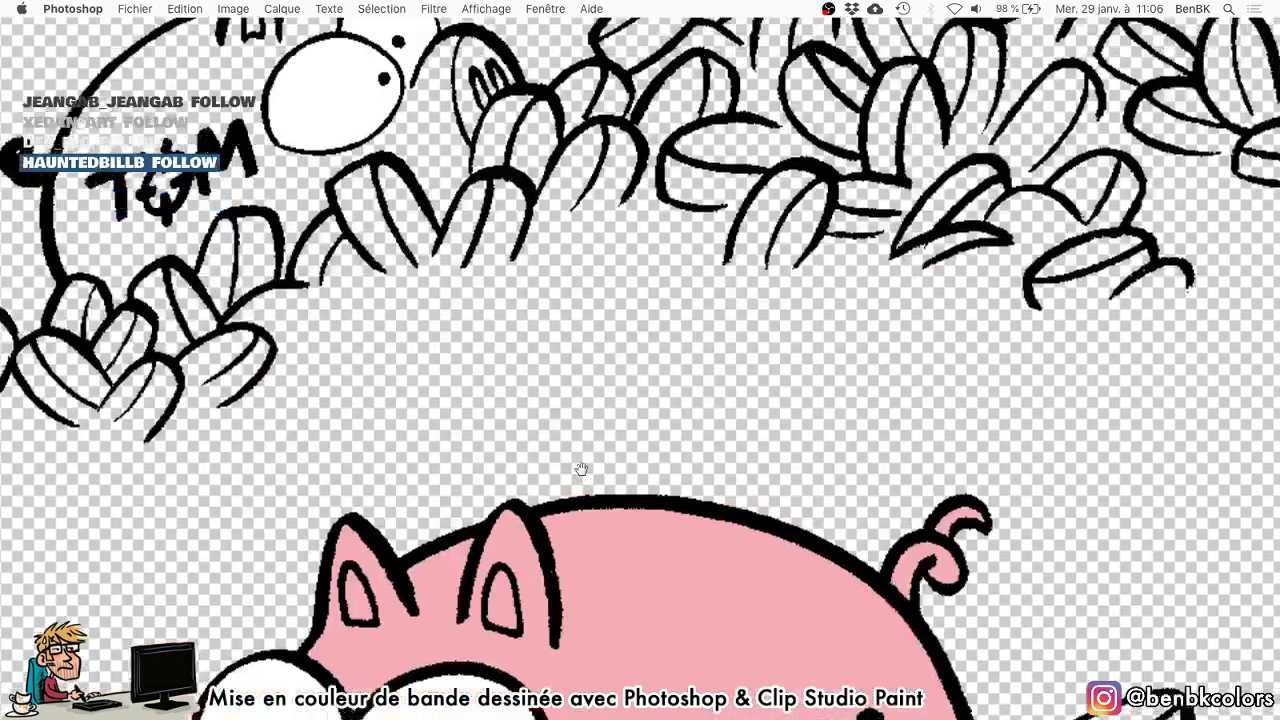
drag(495, 48, 525, 426)
scroll(524, 425, down, 5)
scroll(524, 425, left, 5)
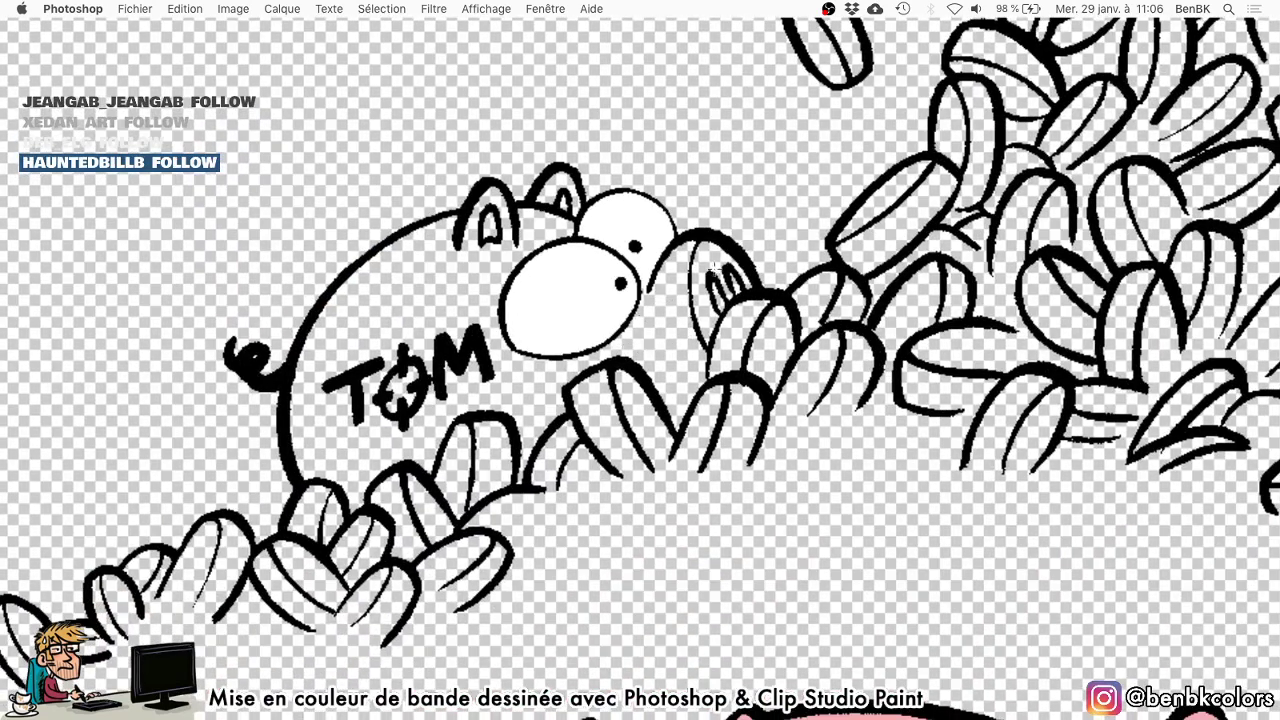
drag(712, 272, 690, 298)
click(680, 320)
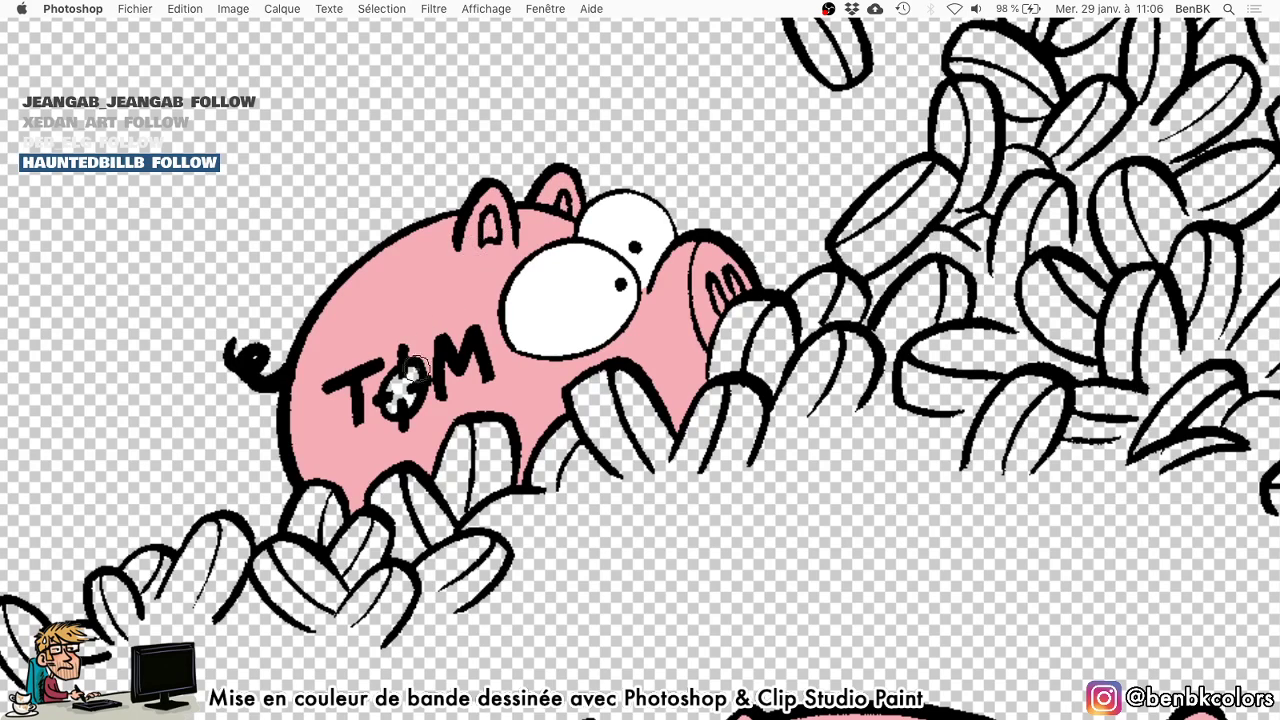
drag(541, 355, 443, 311)
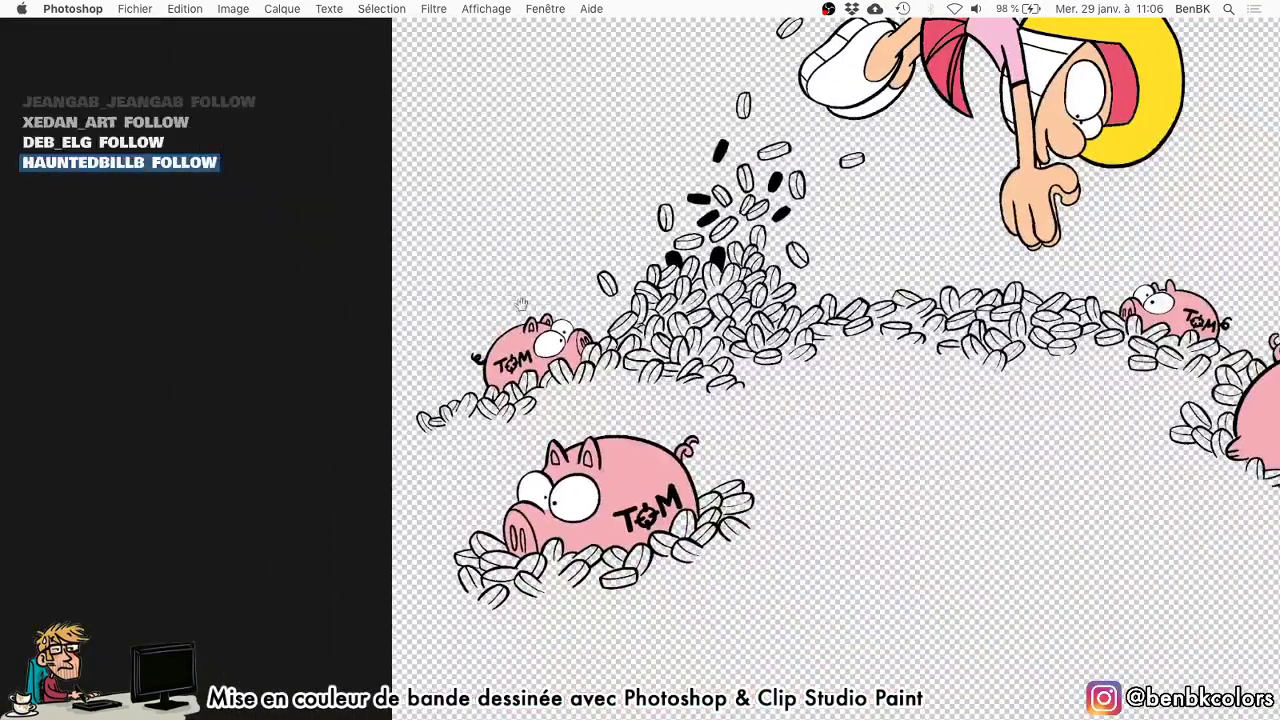
Check the nostril color on the finished piggy bank illustration, then fill the large right-hand pig's nostrils with a darker pink.
scroll(557, 339, down, 4)
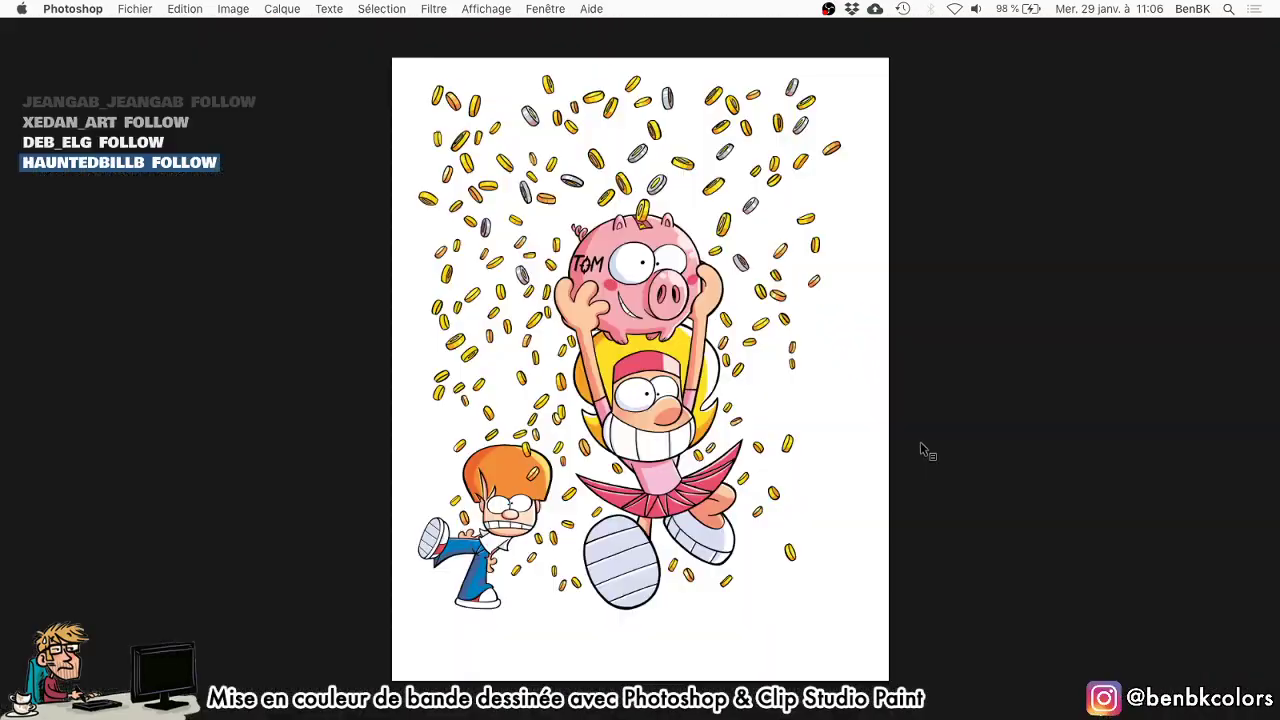
click(660, 290)
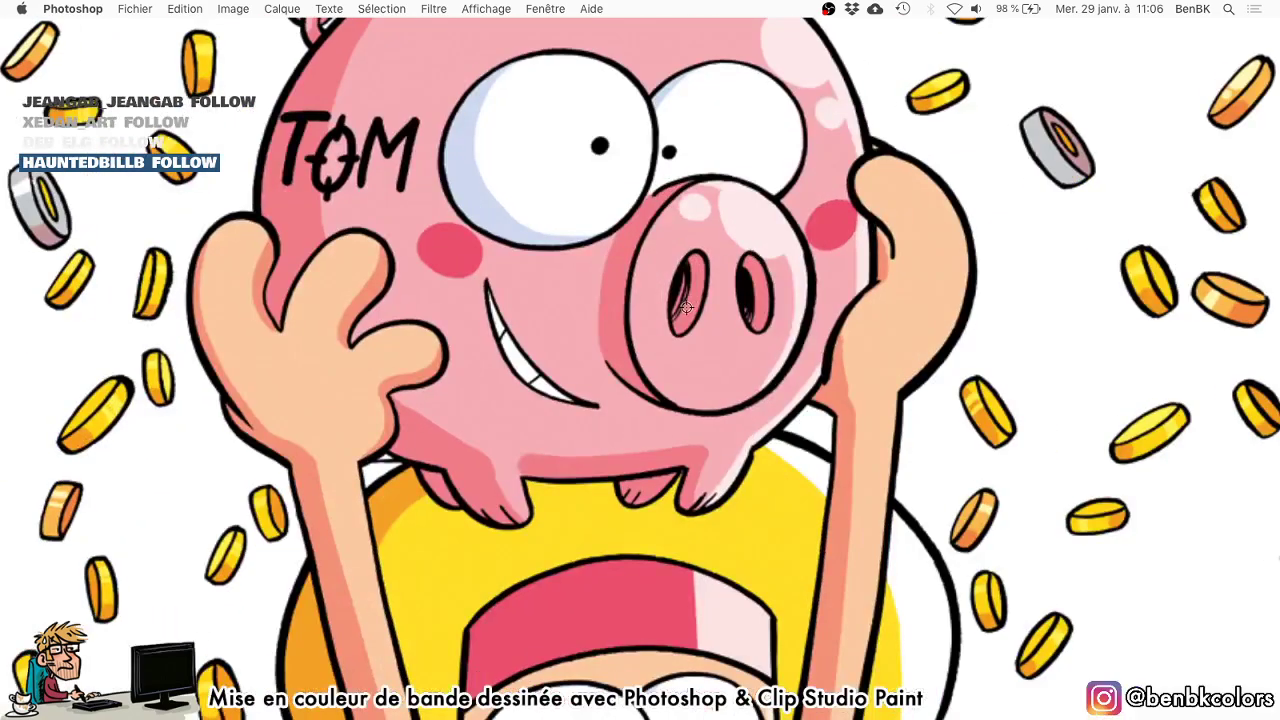
click(690, 314)
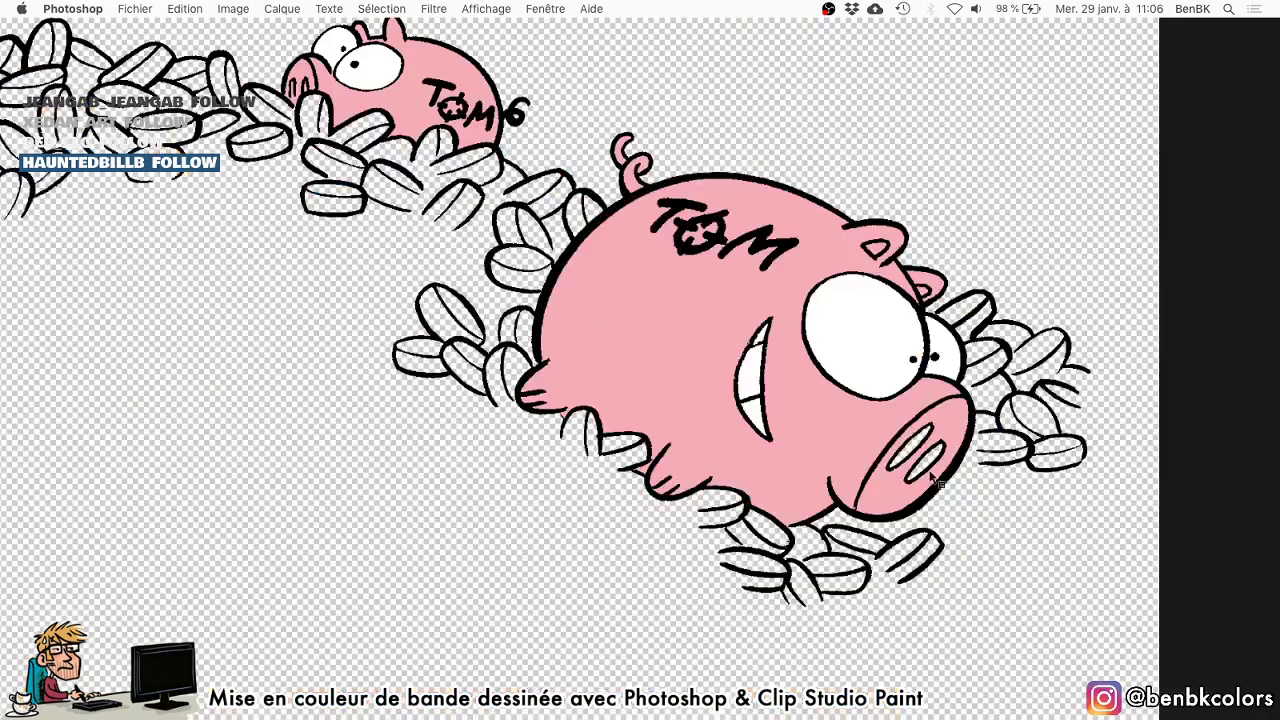
click(912, 441)
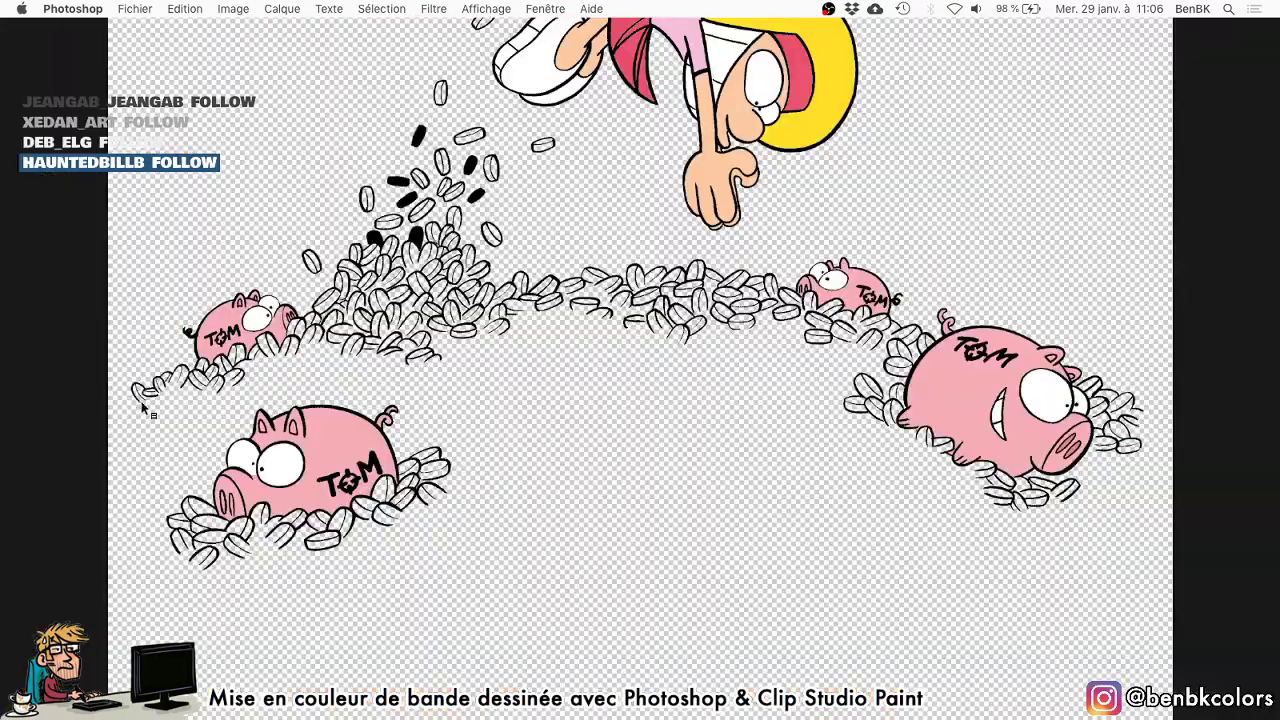
Brush a wavy yellow edge from the leftmost coin to the canvas border and paint yellow under the coins below the upper-left pig.
scroll(141, 401, up, 5)
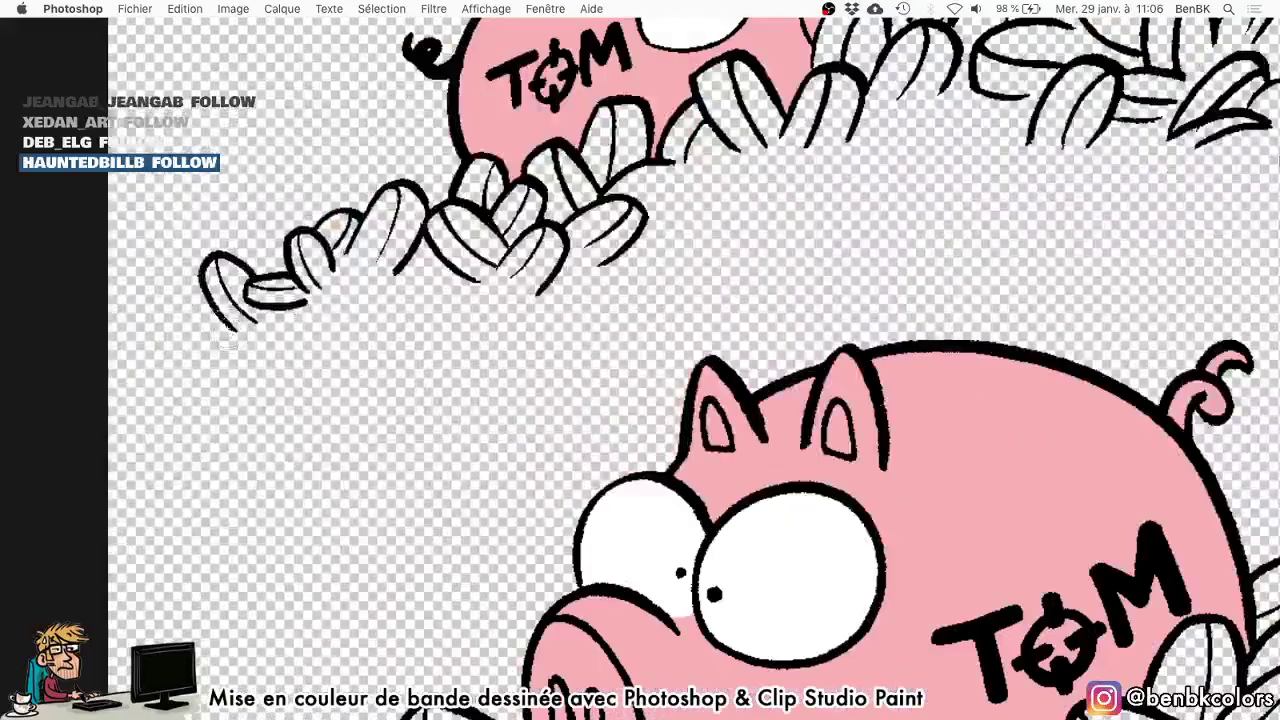
mouse_move(233, 340)
mouse_down()
mouse_move(203, 368)
mouse_move(171, 339)
mouse_move(156, 379)
mouse_move(110, 358)
mouse_up()
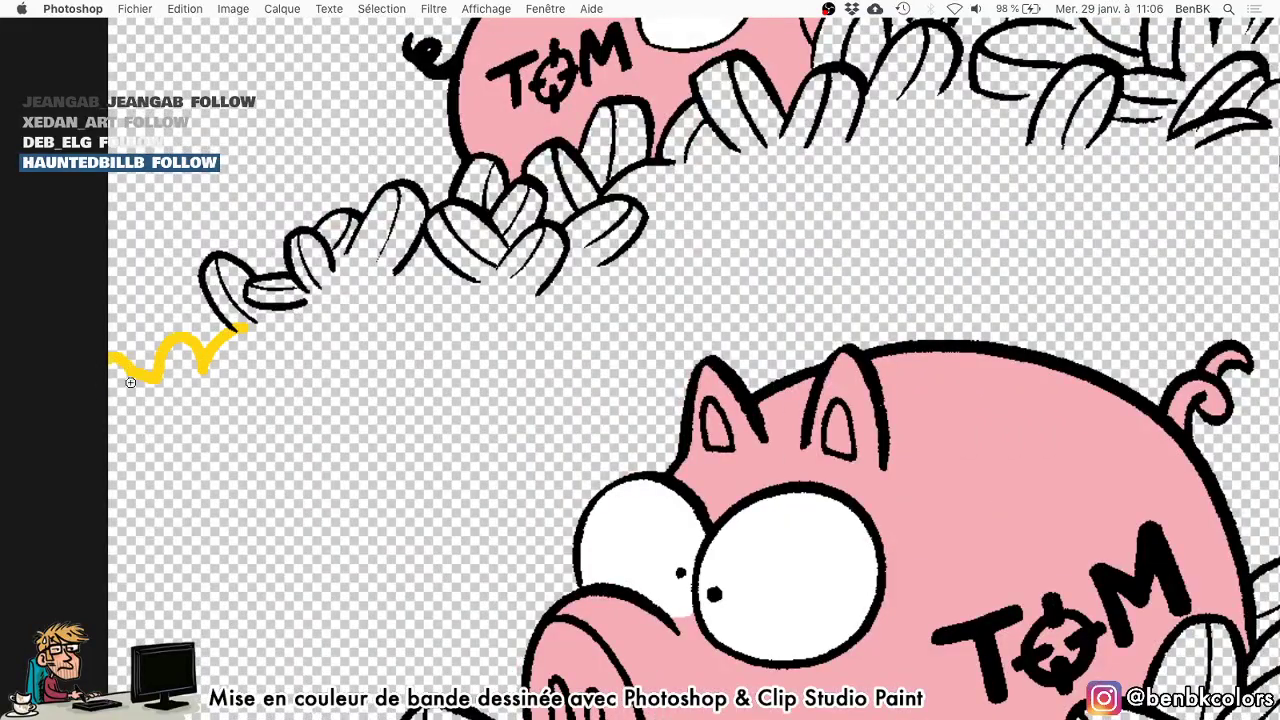
drag(232, 400, 228, 404)
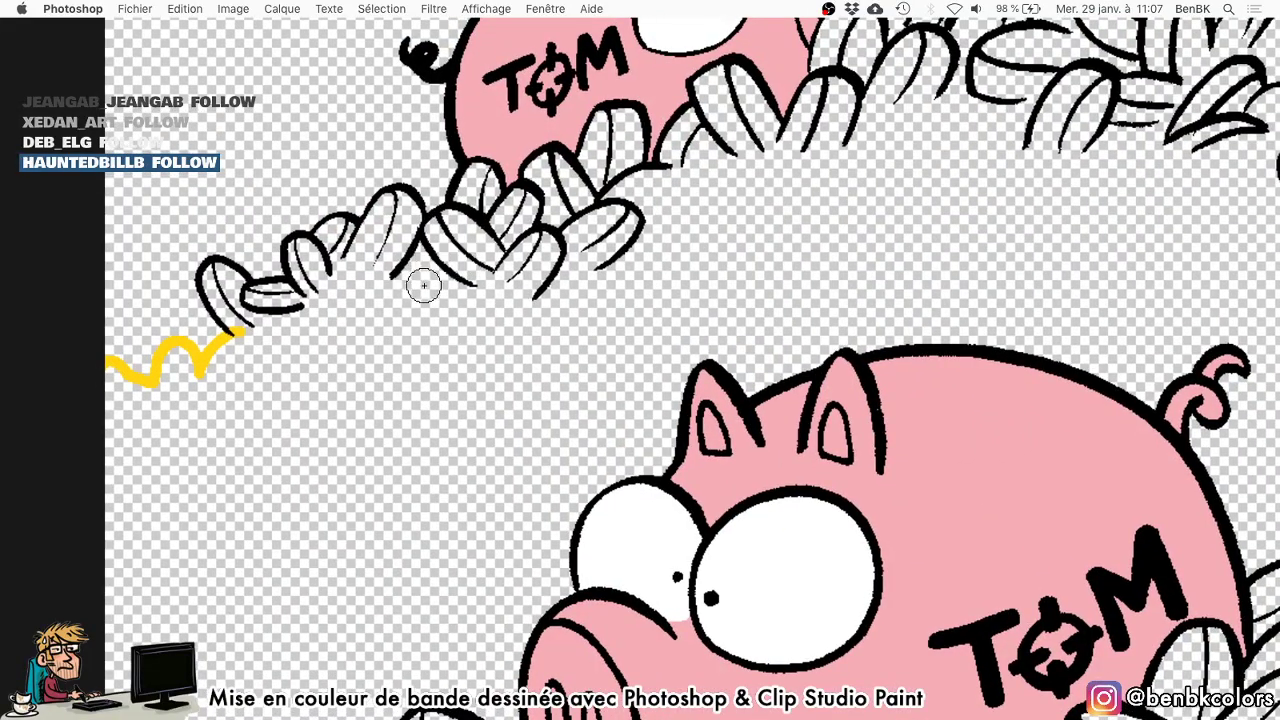
drag(423, 283, 401, 247)
Fill both halves of the single falling coin above the upper-left pig's snout with yellow.
drag(486, 297, 36, 563)
drag(532, 253, 430, 383)
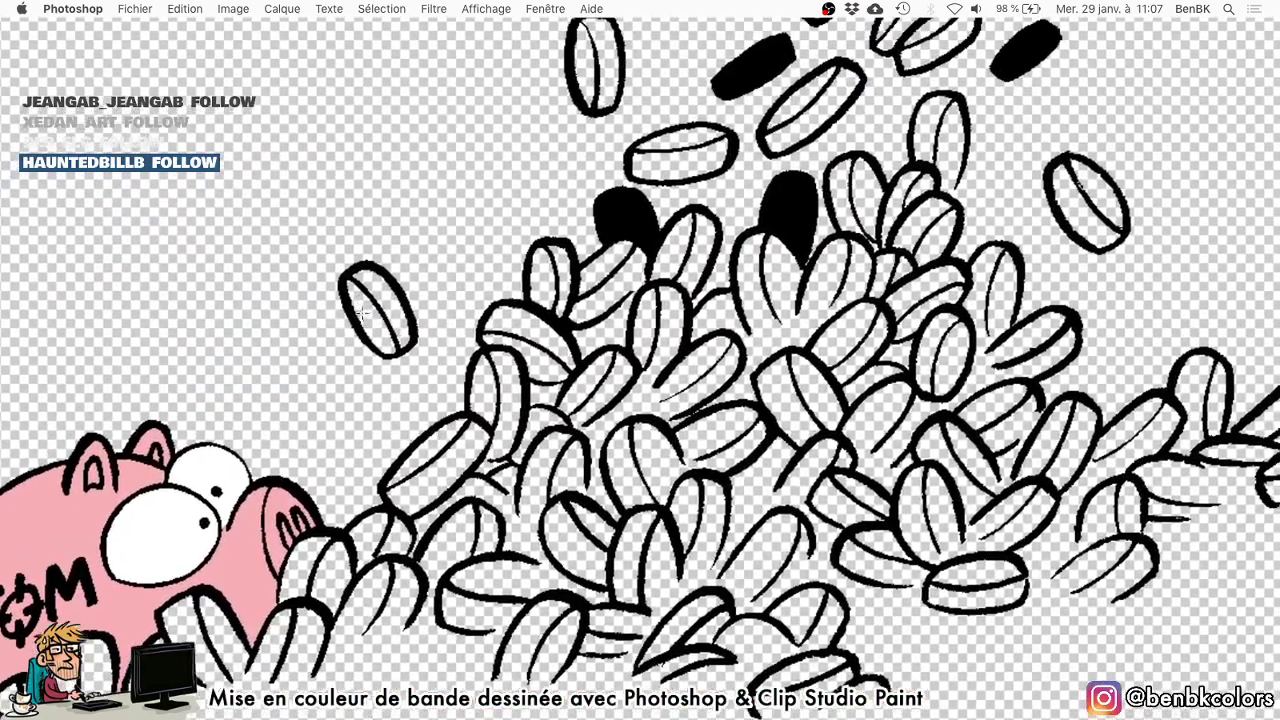
click(364, 313)
click(390, 300)
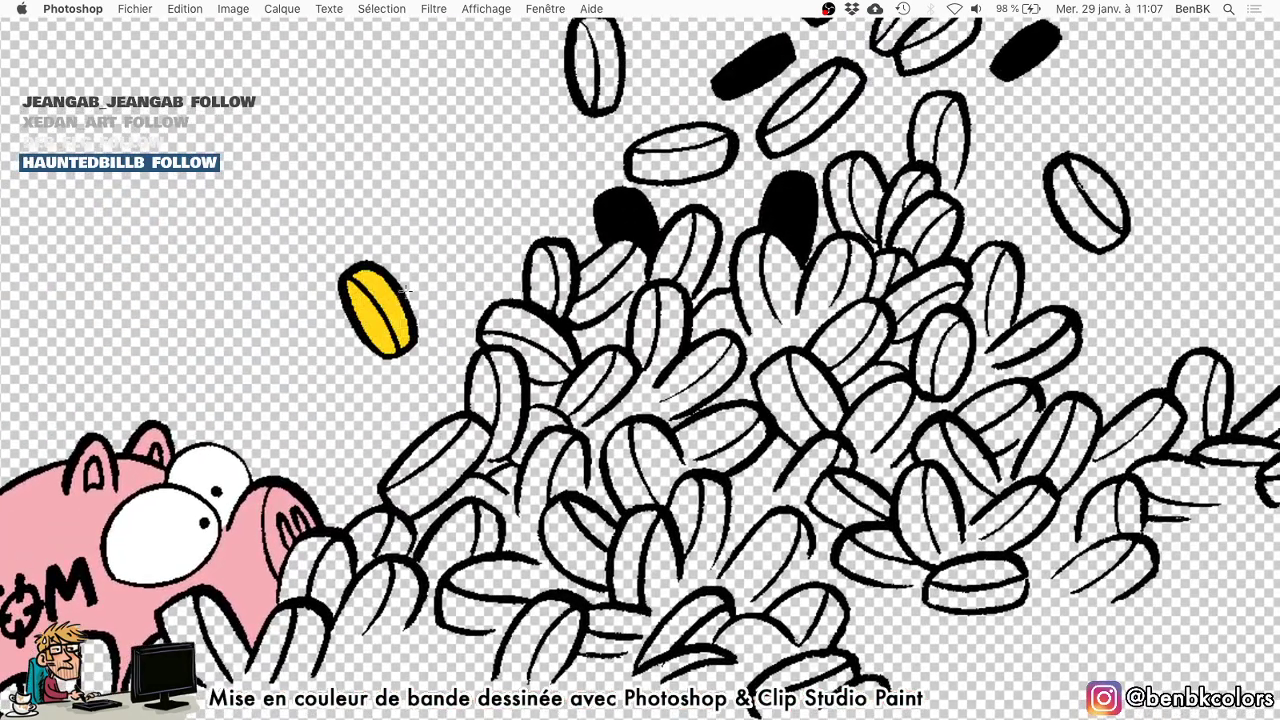
Color the two adjoining coins on the upper-left slope of the coin pile yellow, closing the open outline.
mouse_move(618, 286)
mouse_down()
mouse_move(622, 260)
mouse_move(540, 290)
mouse_up()
scroll(624, 260, up, 1)
key(g)
click(590, 290)
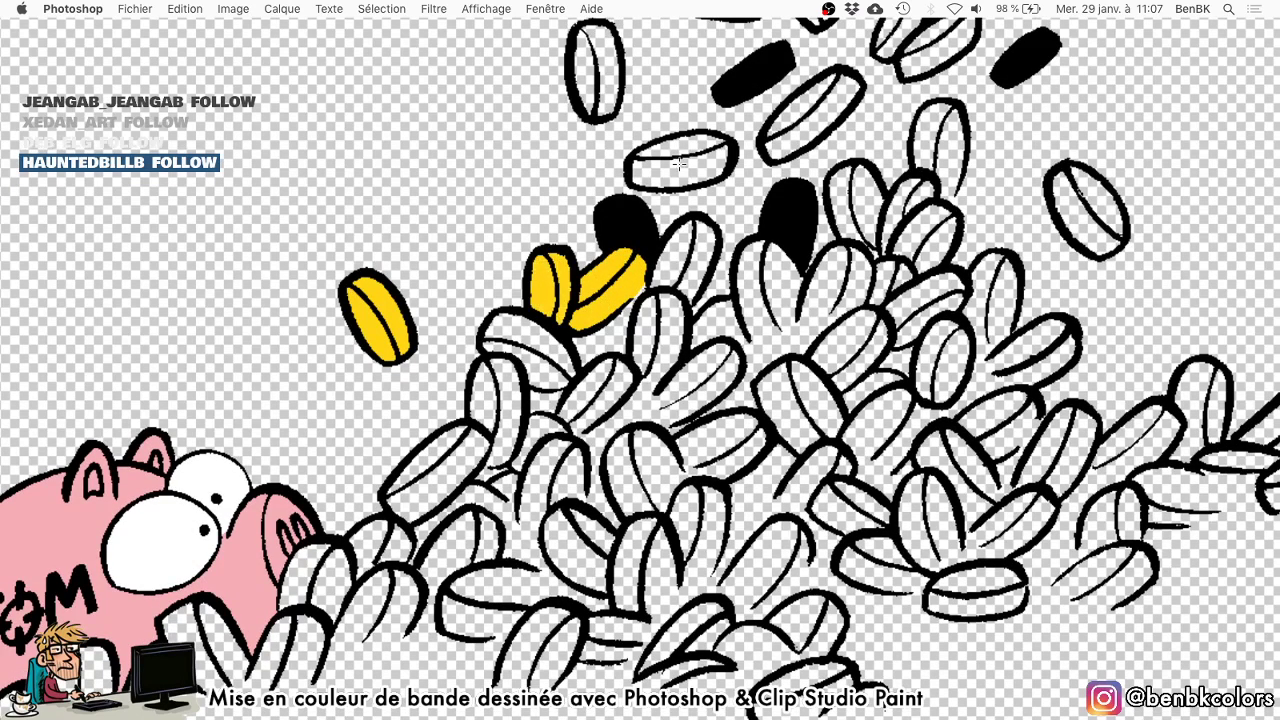
Fill seven of the uncolored falling coins above the pile with yellow, leaving the black coins untouched.
mouse_move(682, 143)
mouse_down()
mouse_move(585, 70)
mouse_move(595, 100)
mouse_move(609, 68)
mouse_up()
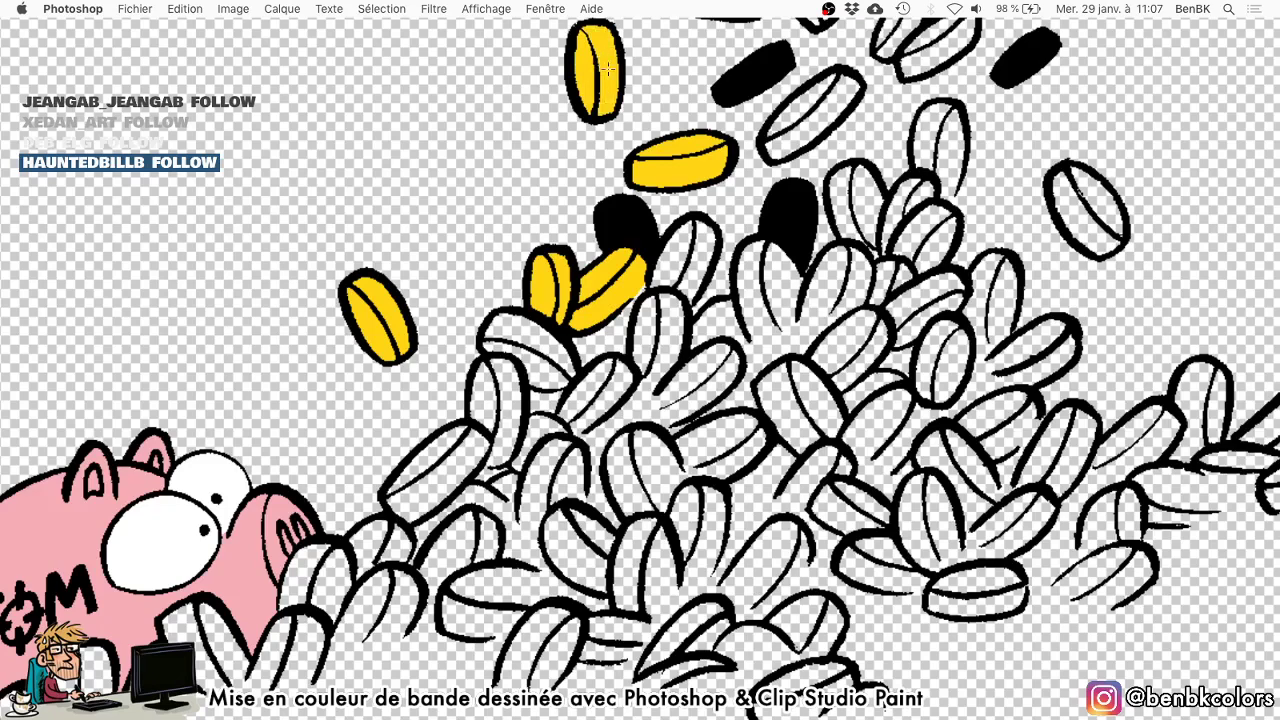
mouse_move(803, 105)
mouse_down()
mouse_move(820, 100)
mouse_move(795, 140)
mouse_up()
scroll(790, 320, up, 5)
scroll(790, 320, right, 3)
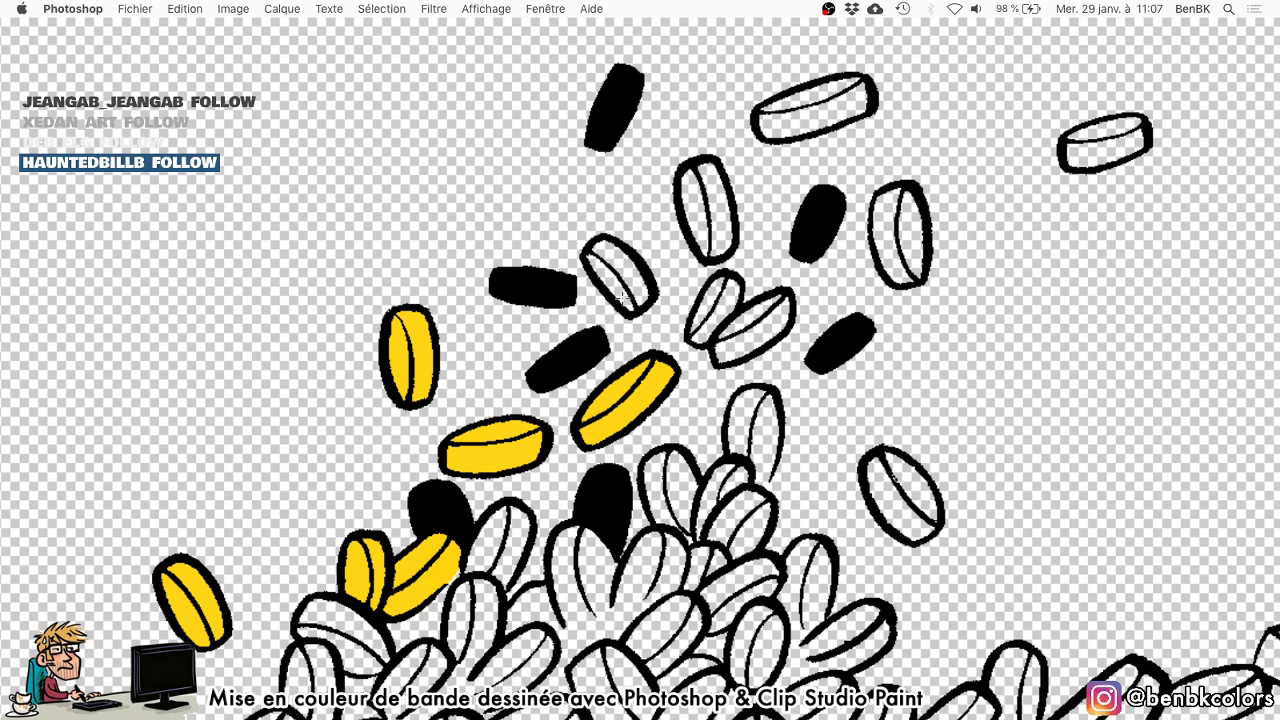
drag(621, 297, 641, 279)
drag(697, 208, 718, 230)
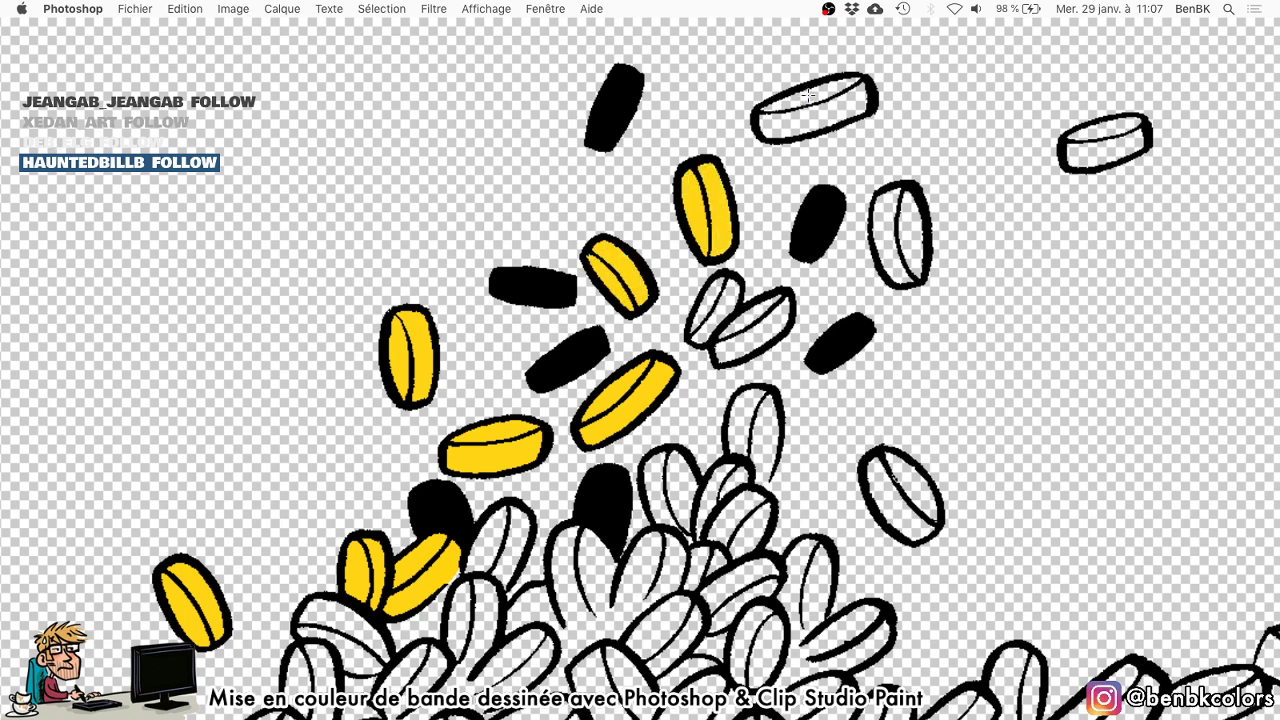
drag(810, 94, 840, 106)
mouse_move(902, 220)
mouse_down()
mouse_move(912, 242)
mouse_move(888, 250)
mouse_up()
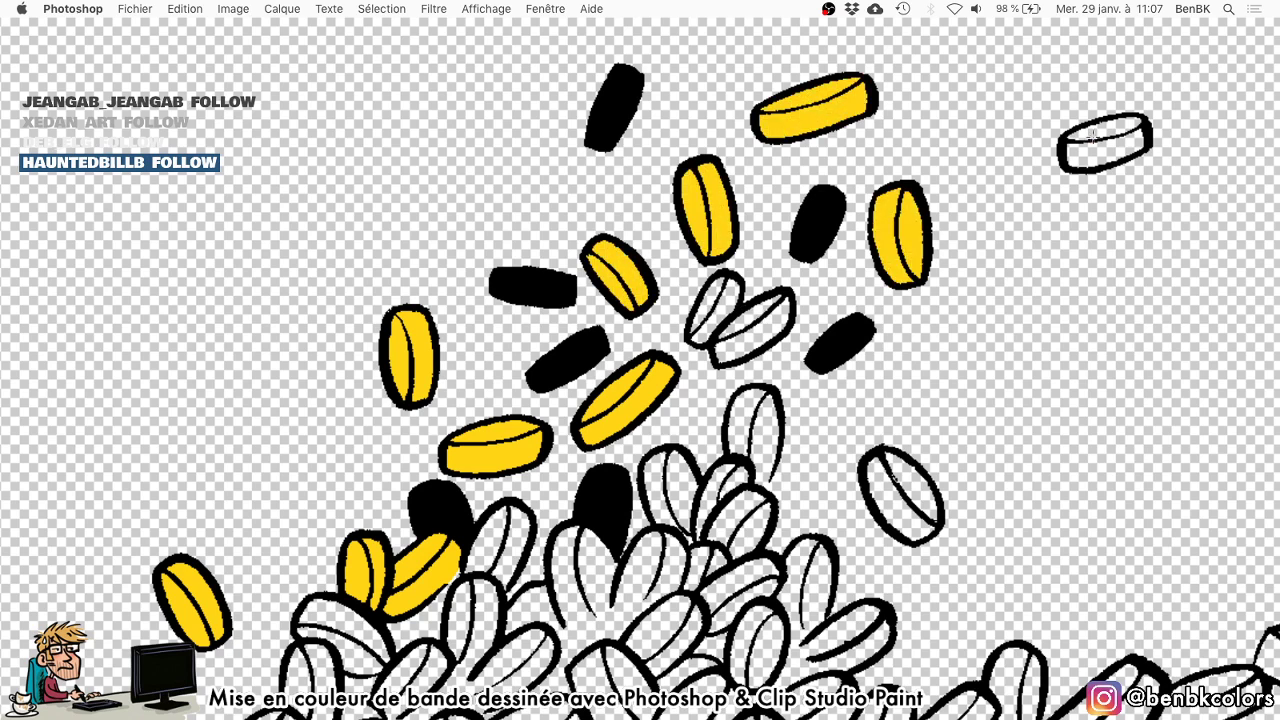
Color the far-right falling coin, the overlapping pair of coins and the upright coin topping the pile yellow.
click(1093, 135)
click(707, 301)
click(724, 313)
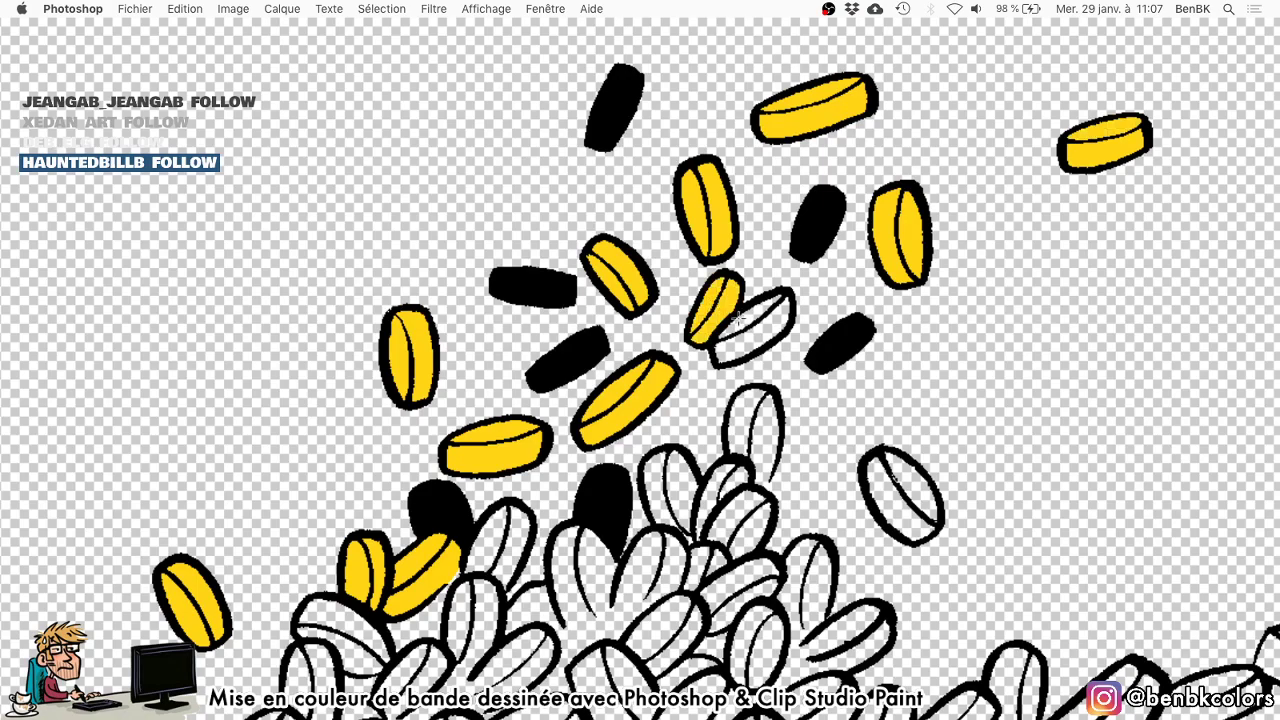
click(751, 350)
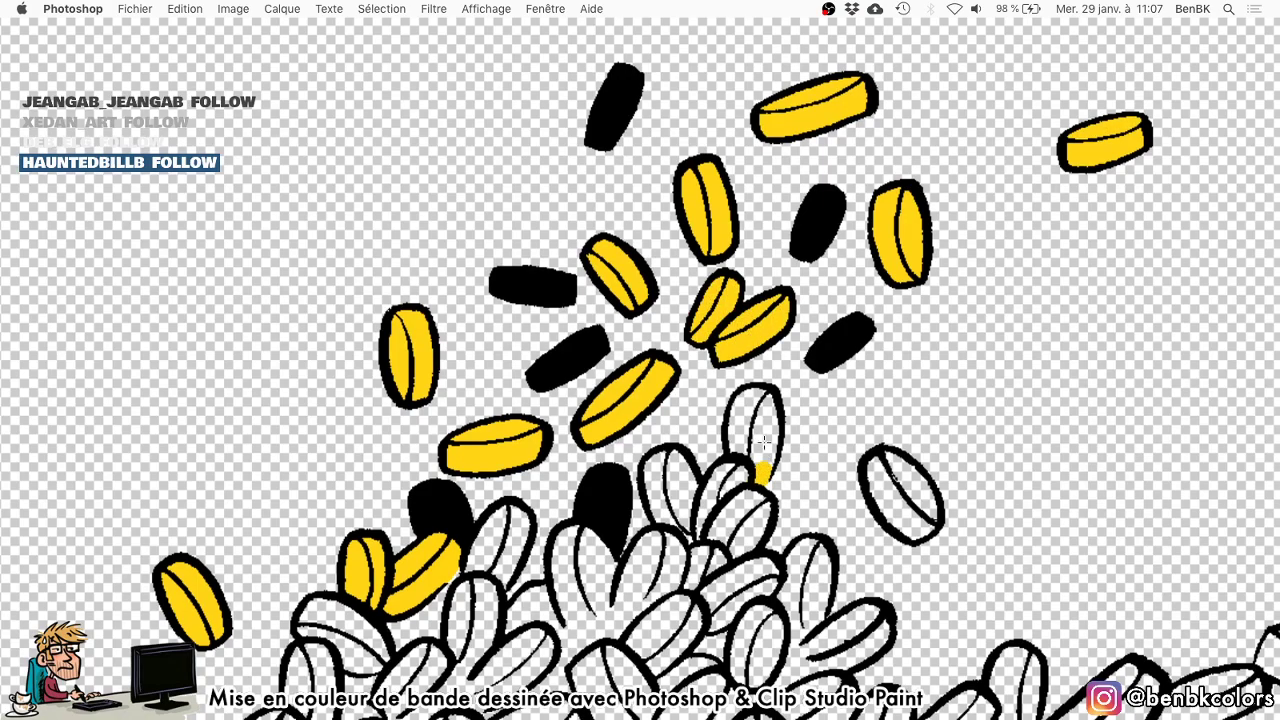
drag(760, 462, 744, 392)
Fill both halves of the remaining falling coin to the right of the pile's peak with yellow.
mouse_move(832, 625)
mouse_down()
mouse_move(748, 335)
mouse_move(703, 334)
mouse_up()
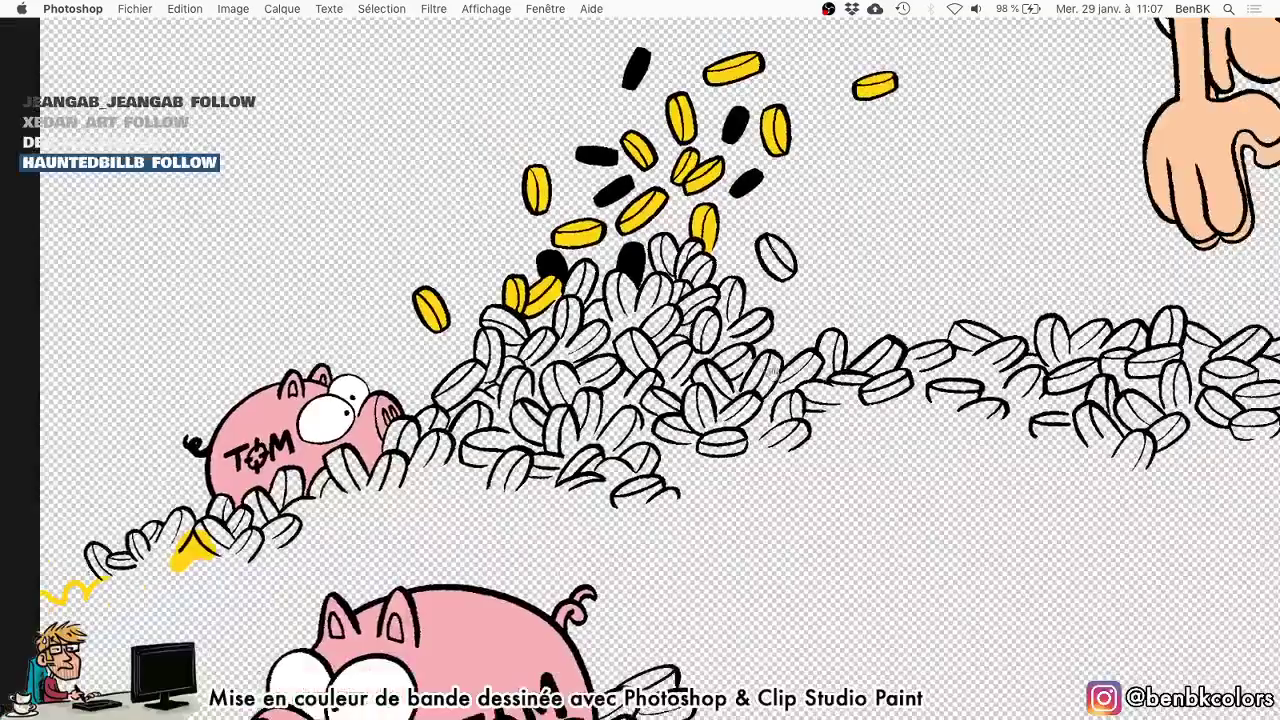
drag(1037, 397, 608, 370)
drag(981, 603, 649, 409)
drag(280, 307, 885, 372)
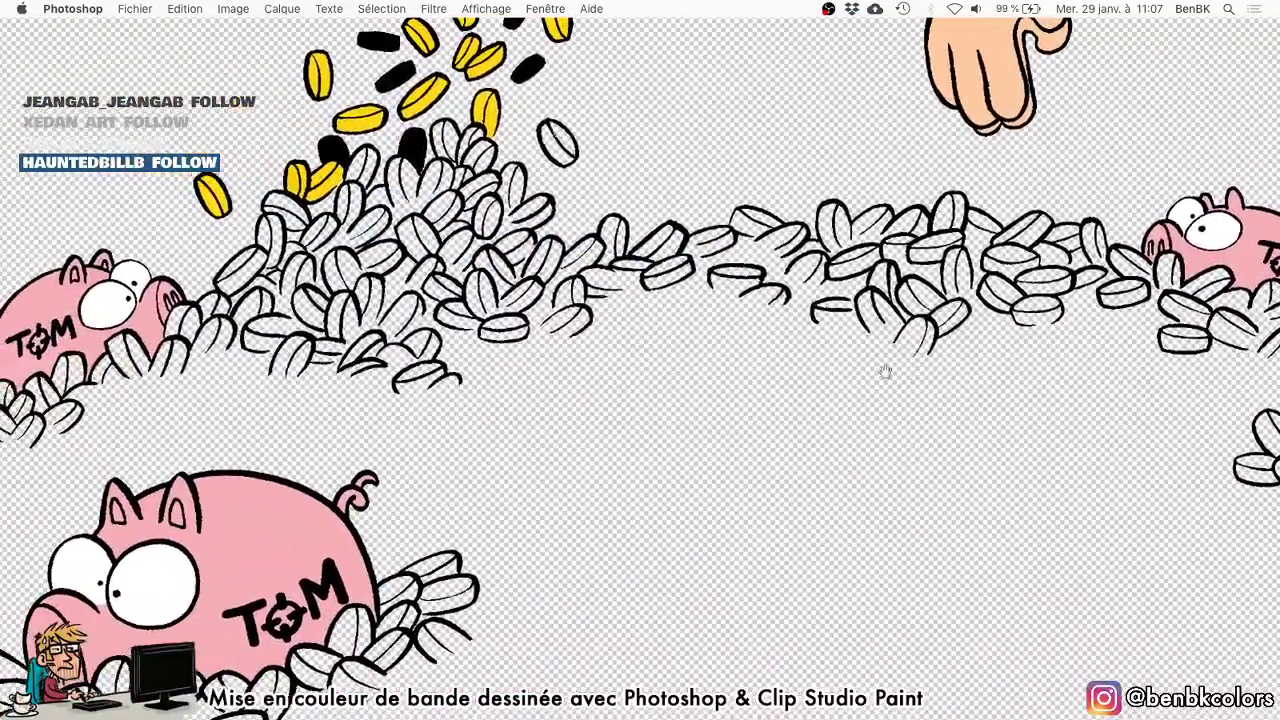
drag(537, 135, 668, 128)
click(590, 146)
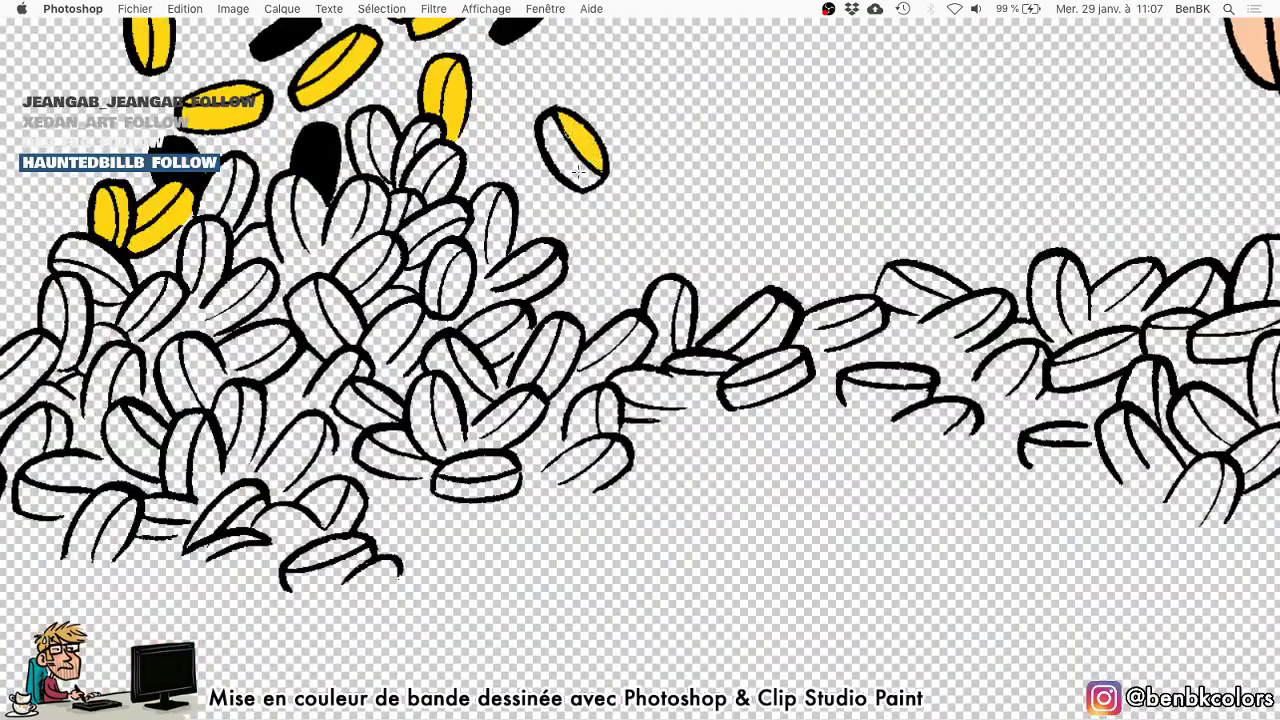
click(574, 161)
Fill the two adjoining coins at the peak of the pile with yellow and color the small gap beneath them.
click(358, 138)
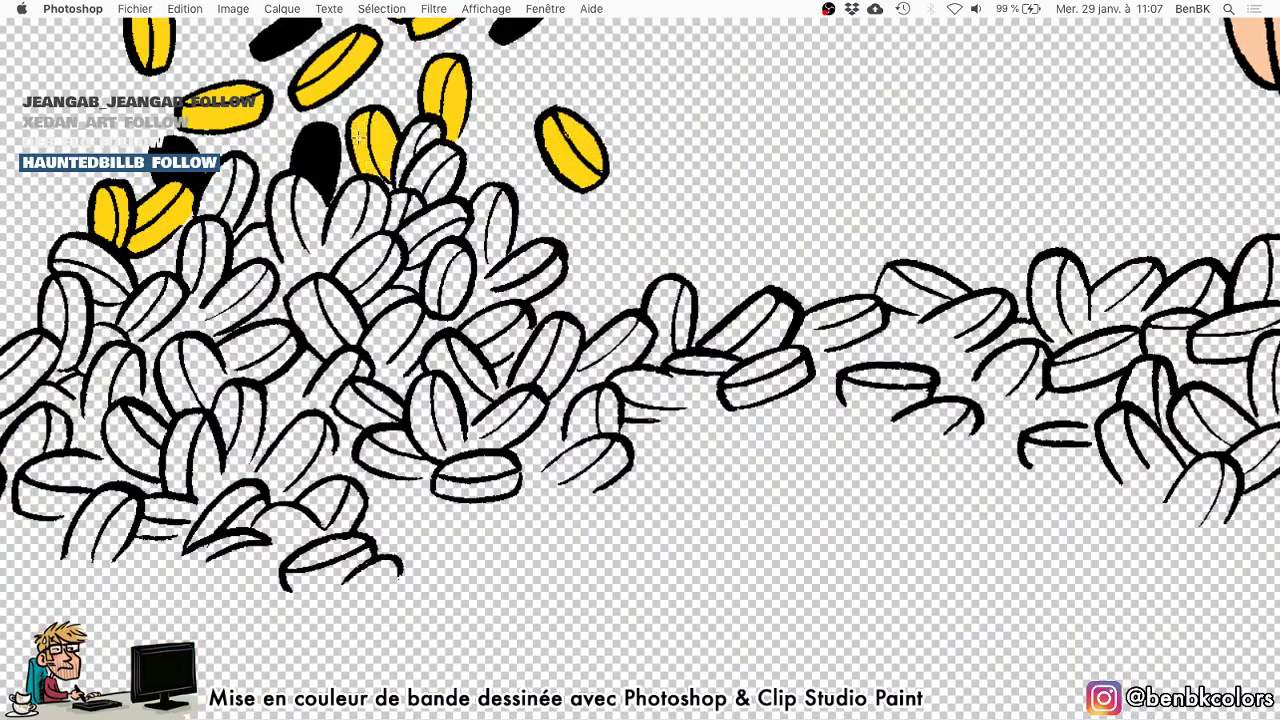
click(410, 160)
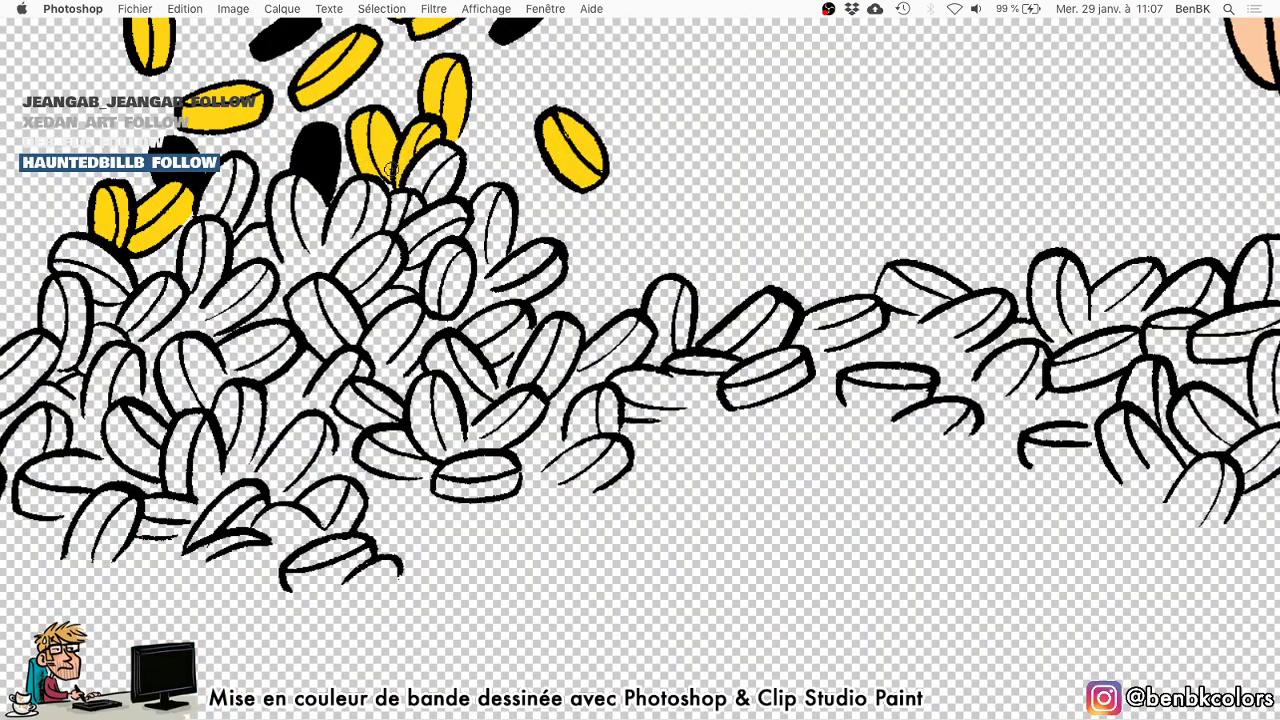
drag(385, 245, 388, 241)
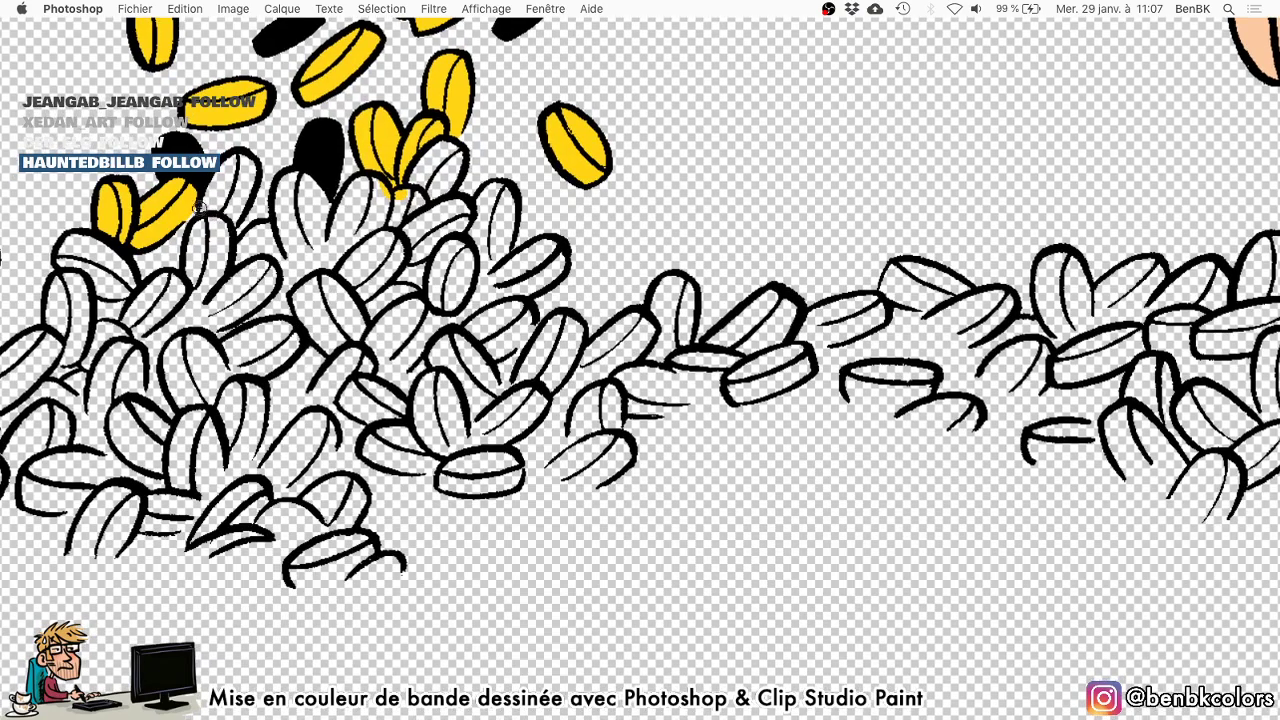
Draw a yellow boundary line down from the middle of the coin row and try filling the open area beside it.
drag(991, 485, 594, 363)
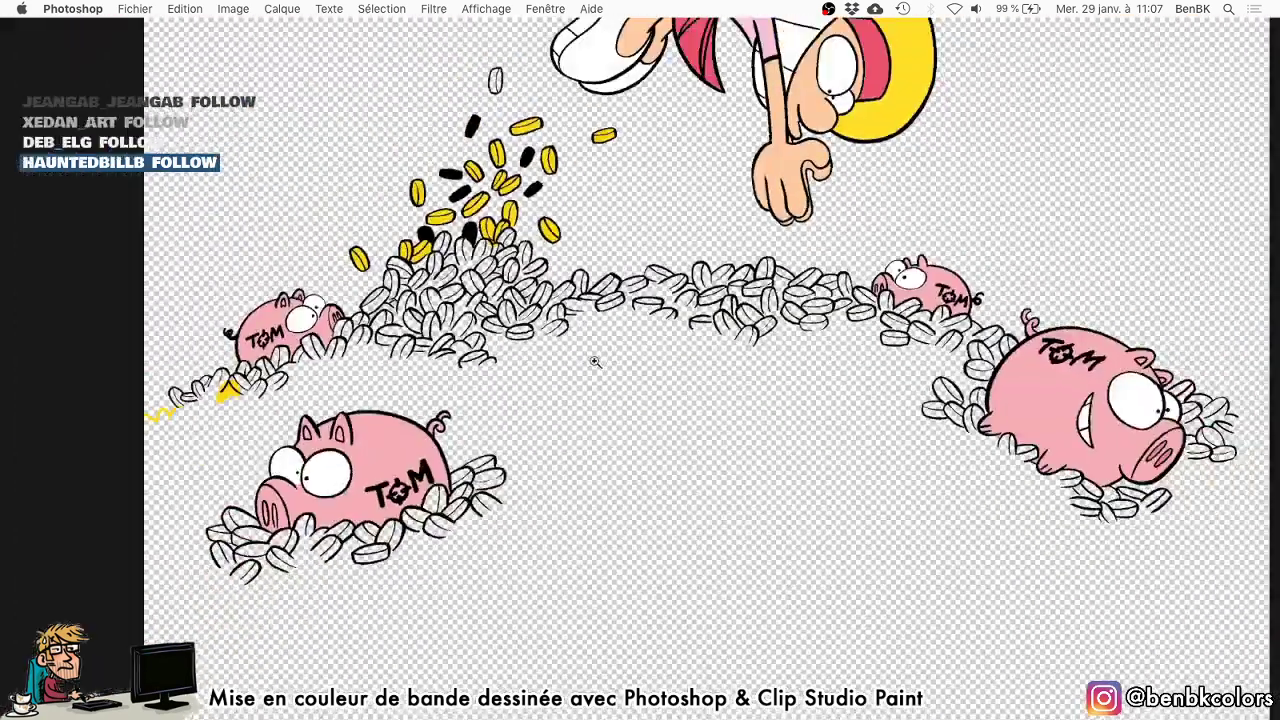
drag(619, 466, 601, 336)
drag(617, 172, 645, 716)
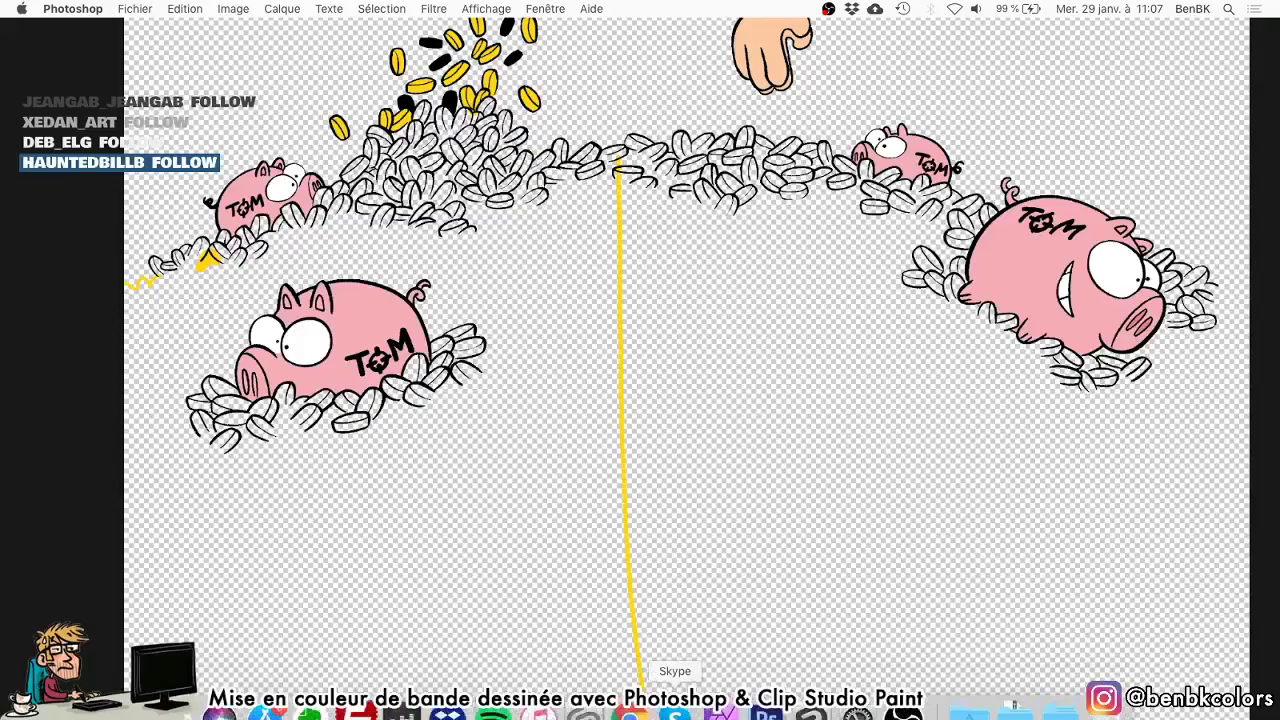
click(514, 294)
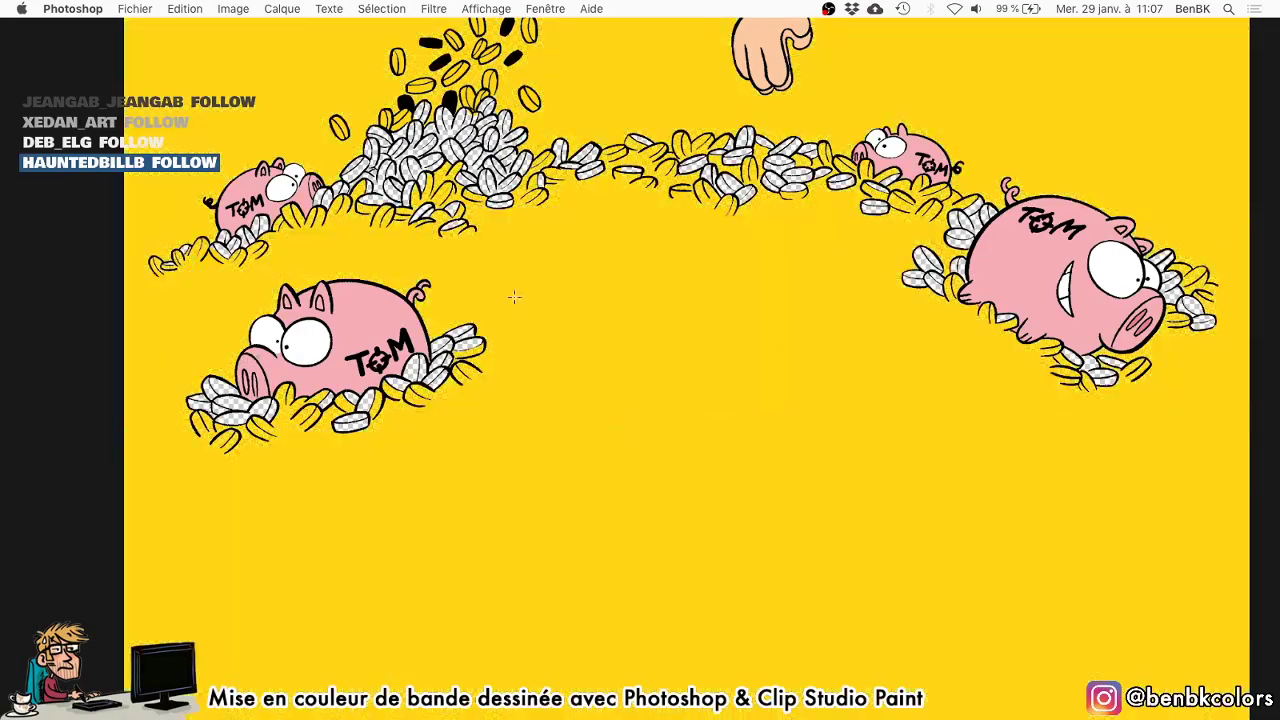
key(super+z)
Close the outline gap on the pile's right slope and fill the slope coins and three coins along the adjoining row with yellow.
drag(465, 165, 722, 128)
drag(768, 208, 755, 342)
mouse_move(680, 300)
mouse_down()
mouse_move(674, 328)
mouse_move(724, 365)
mouse_move(710, 404)
mouse_up()
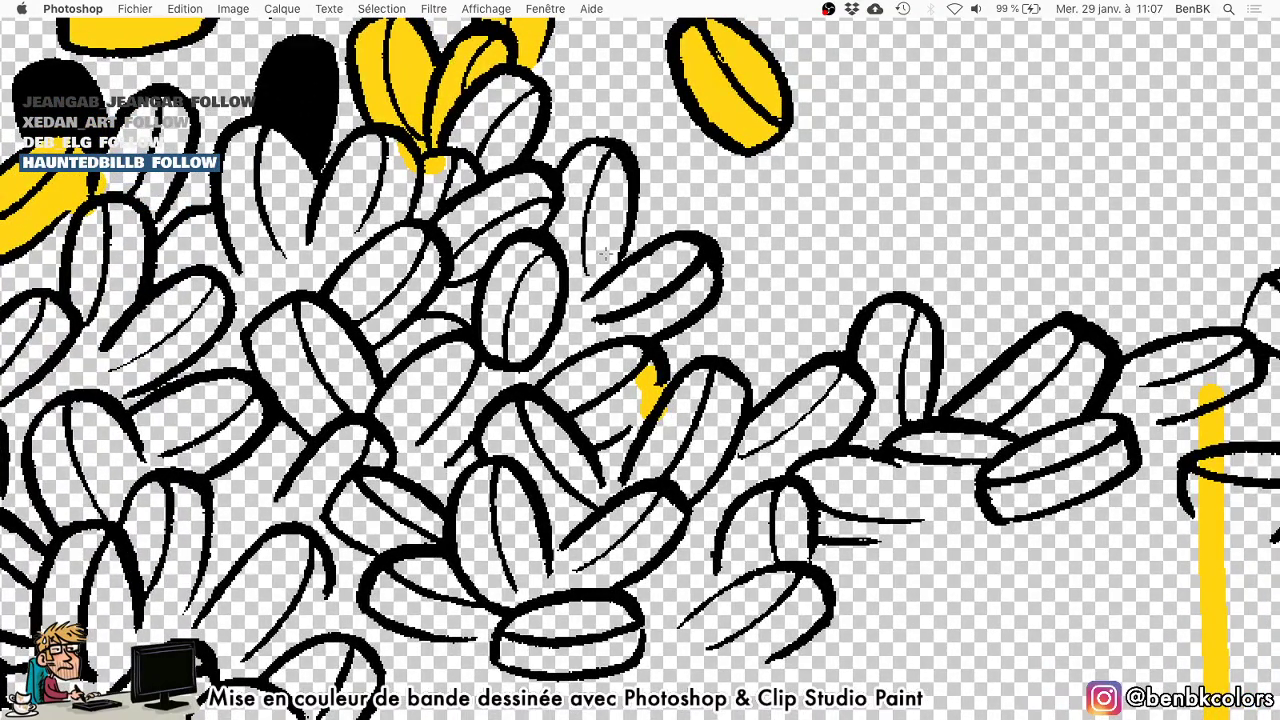
click(643, 287)
click(888, 347)
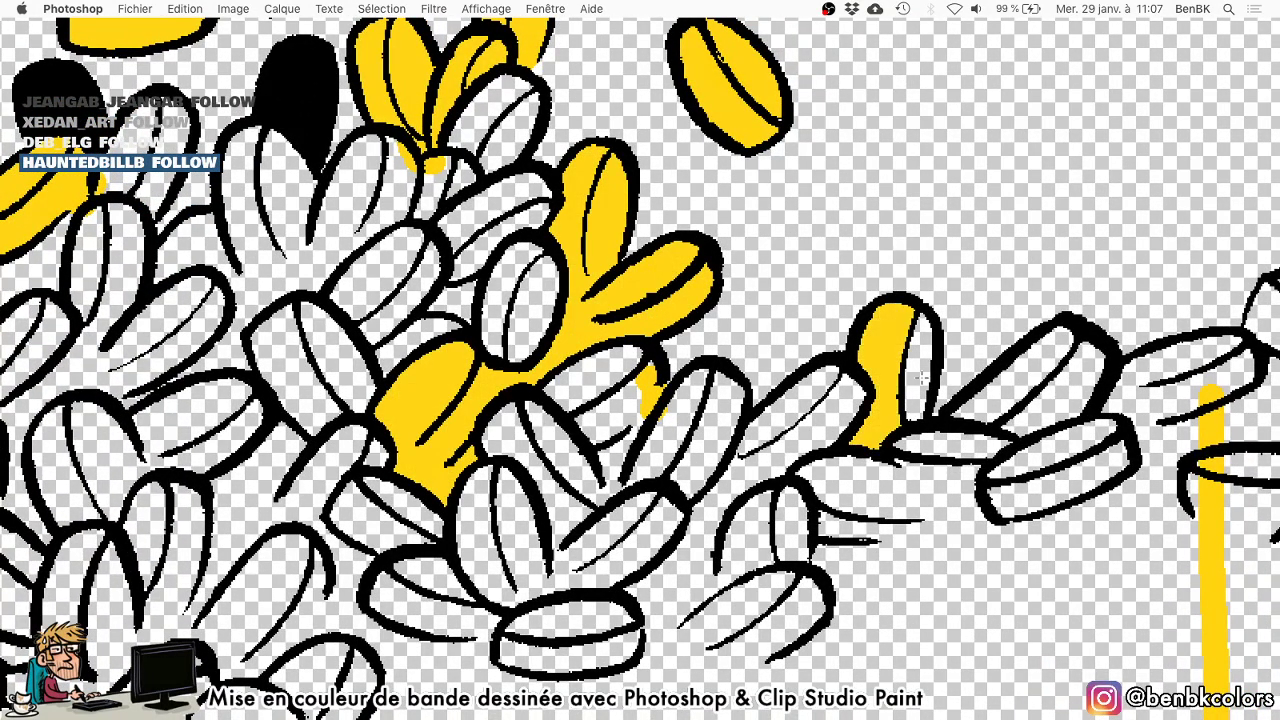
click(922, 378)
click(1011, 394)
click(1065, 392)
click(1055, 441)
click(1114, 460)
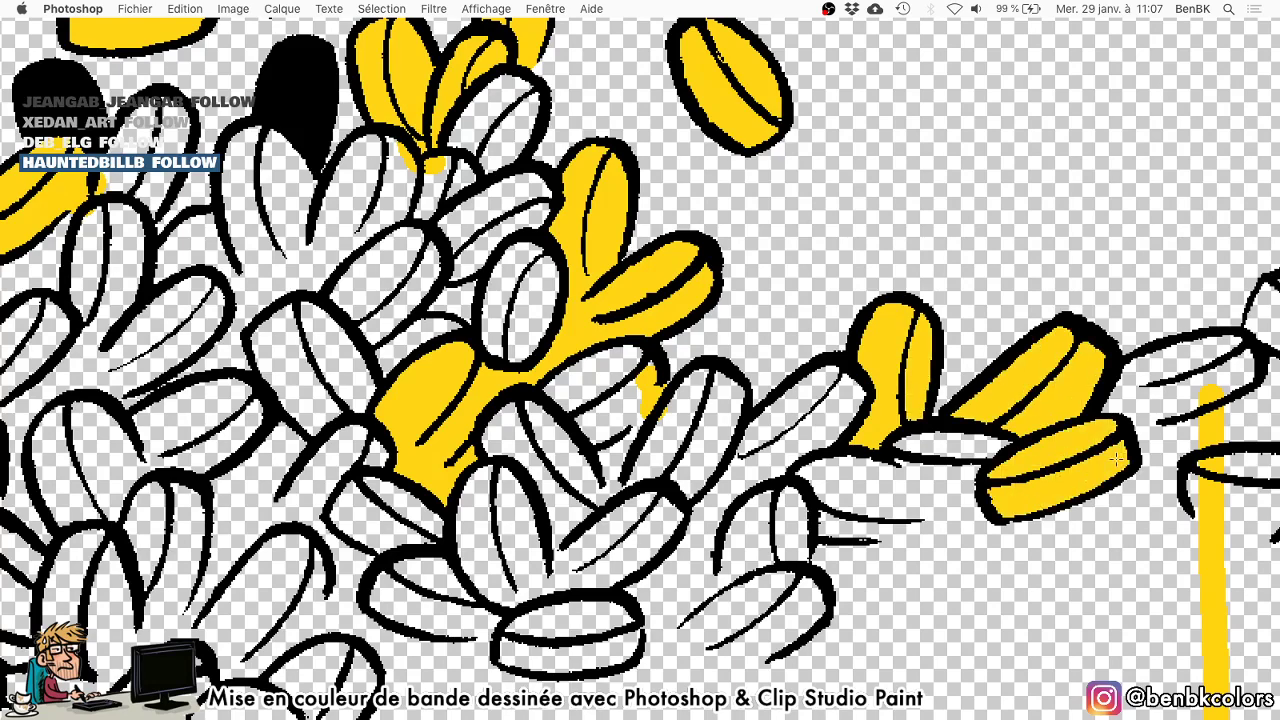
click(1145, 395)
drag(1071, 431, 920, 520)
key(super+z)
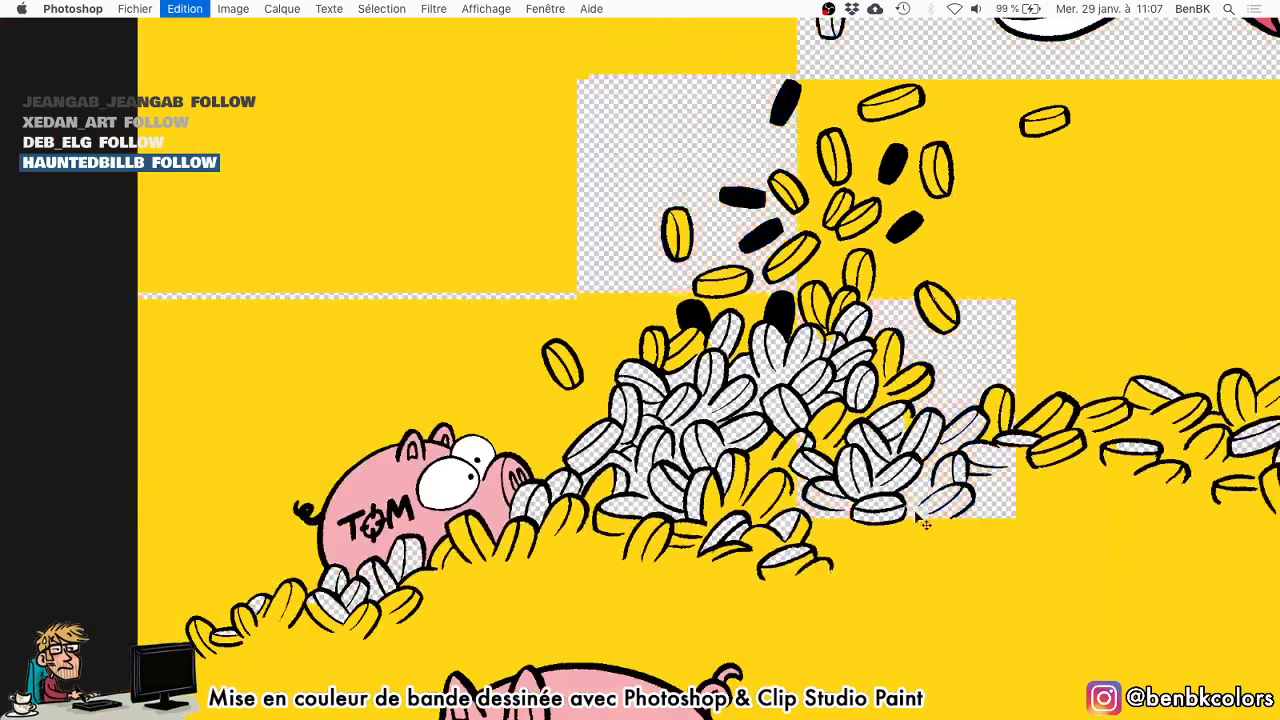
Draw yellow boundary lines joining the foreground pig to the left coins and the vertical line, and fill the enclosed area behind it yellow.
drag(722, 483, 728, 352)
scroll(417, 285, down, 5)
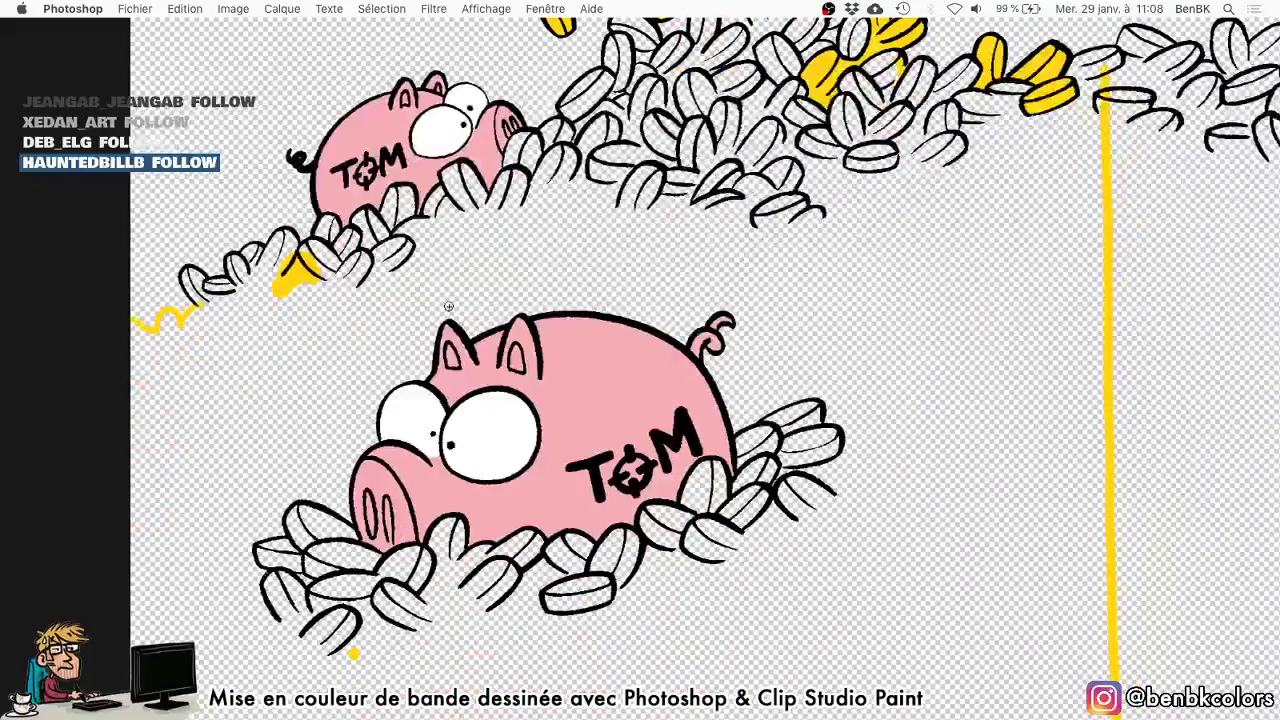
drag(417, 285, 388, 258)
scroll(377, 242, down, 5)
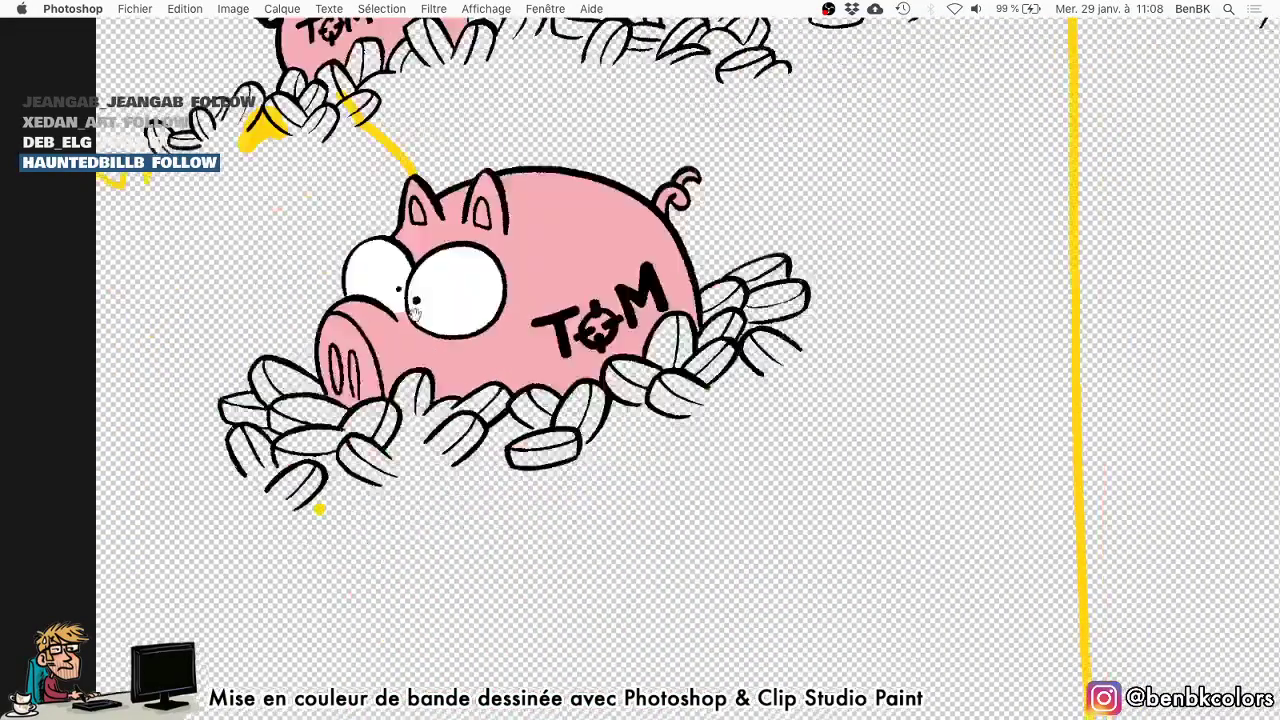
mouse_move(586, 322)
mouse_down()
mouse_move(609, 374)
mouse_move(892, 603)
mouse_move(1048, 622)
mouse_up()
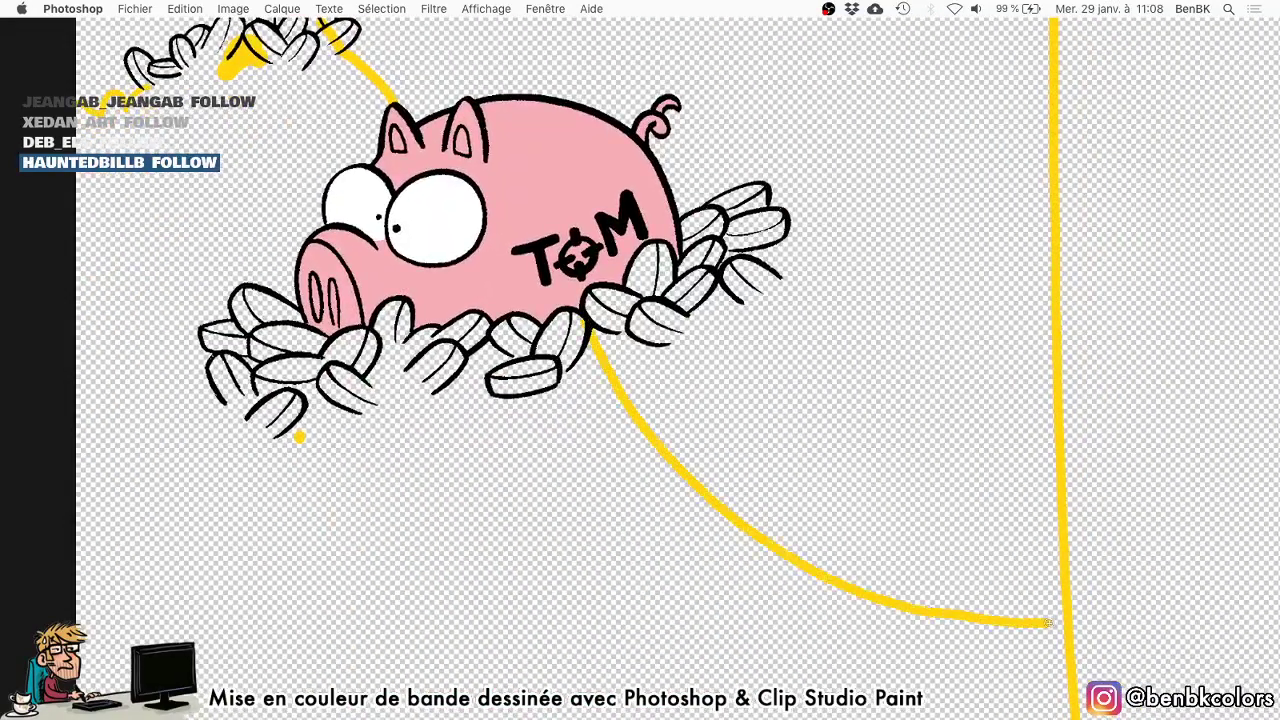
drag(803, 599, 705, 622)
click(141, 179)
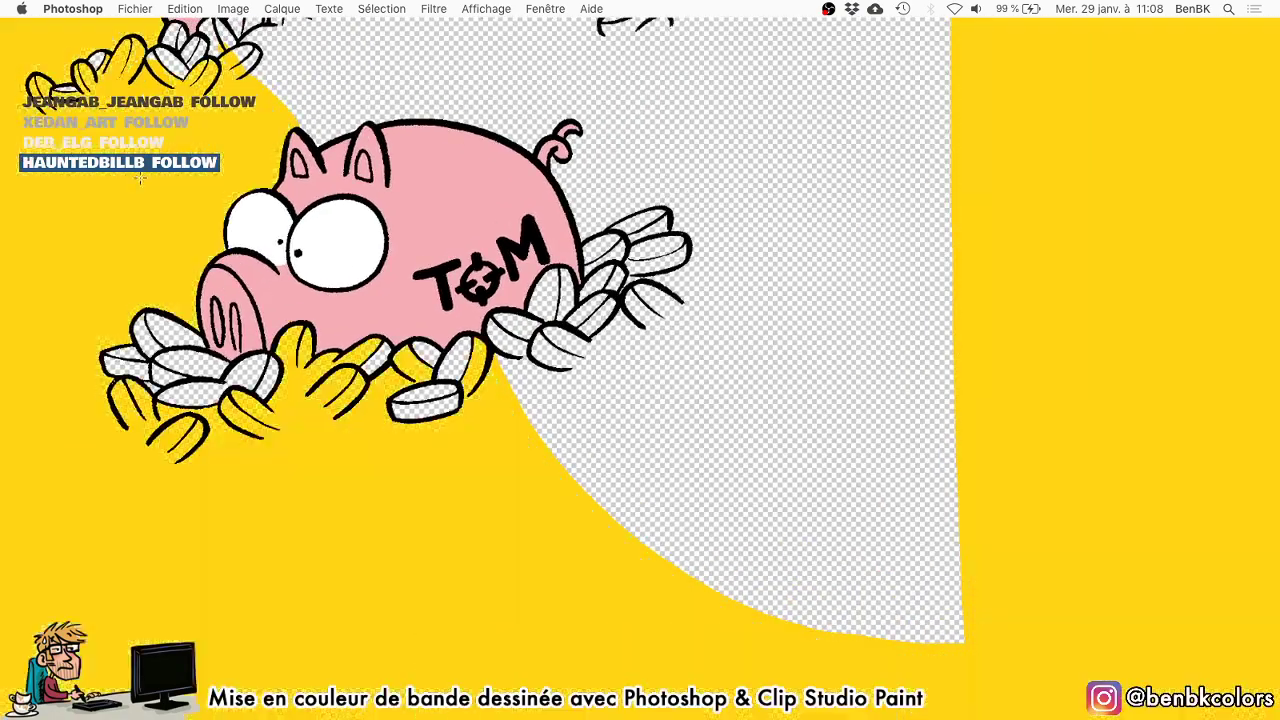
drag(208, 289, 330, 530)
key(super+z)
click(889, 311)
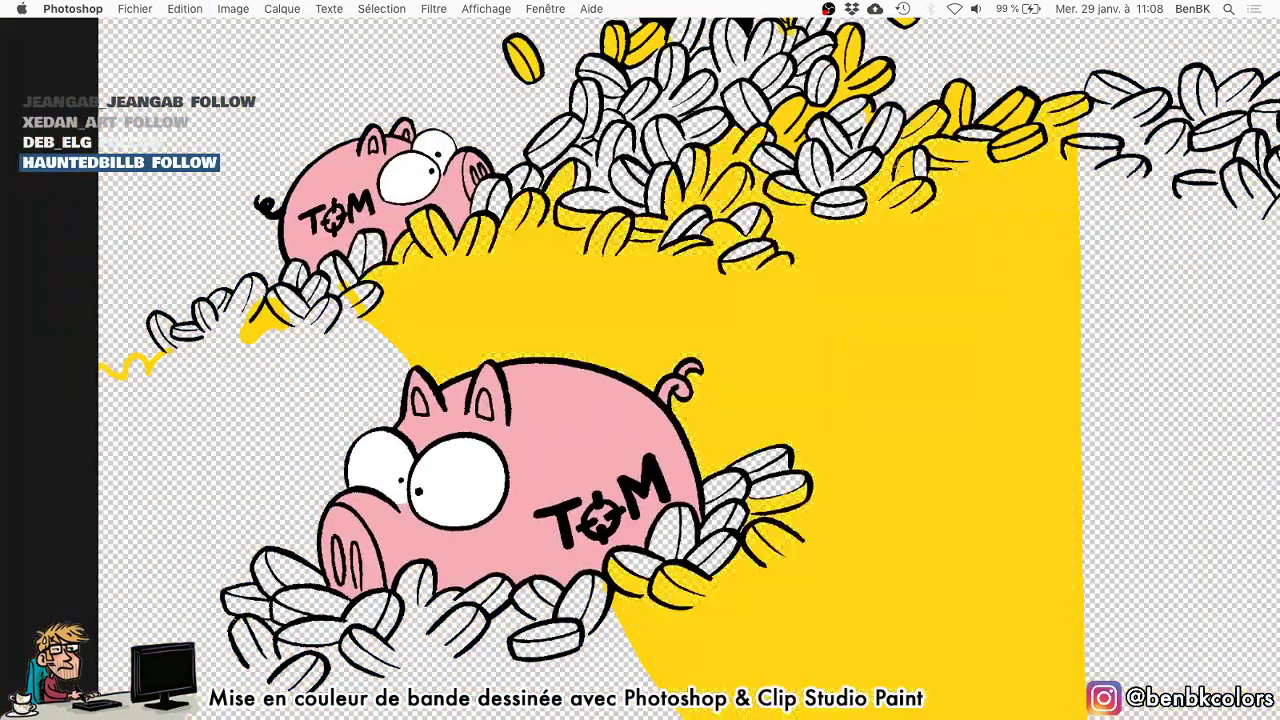
Paint the leftmost coin and the top of the flat coin beside it yellow, closing their open outlines.
drag(282, 336, 292, 325)
drag(160, 334, 276, 262)
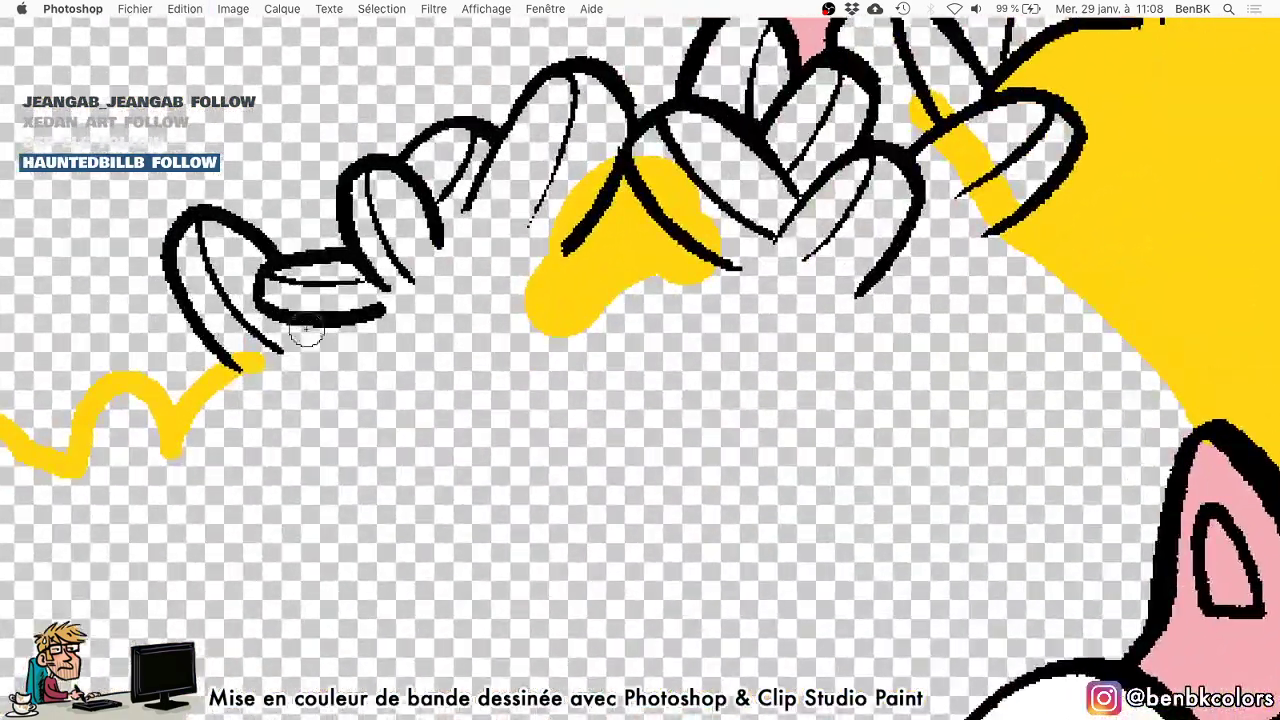
drag(243, 366, 300, 300)
mouse_move(207, 279)
mouse_down()
mouse_move(242, 259)
mouse_move(305, 287)
mouse_move(340, 270)
mouse_up()
Fill the four uncolored coins directly in front of the left piggy bank with yellow.
drag(733, 69, 776, 80)
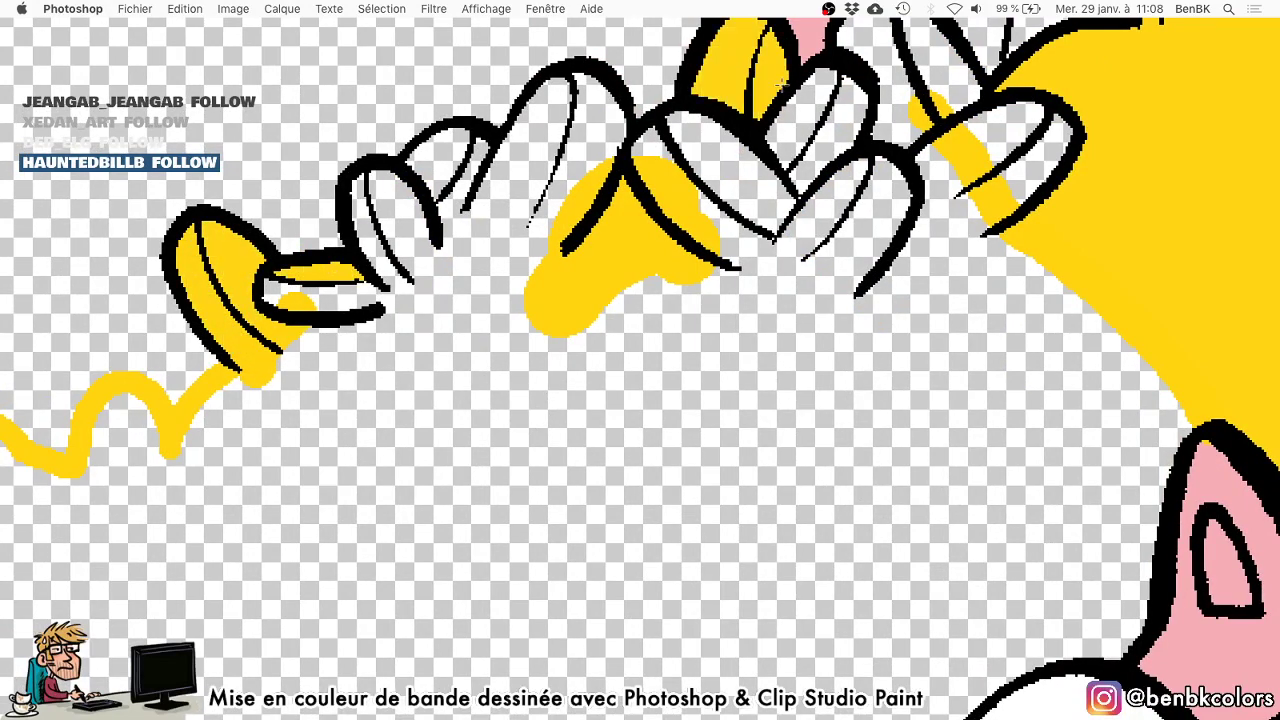
click(840, 104)
click(814, 108)
mouse_move(837, 119)
mouse_down()
mouse_move(746, 397)
mouse_move(725, 421)
mouse_up()
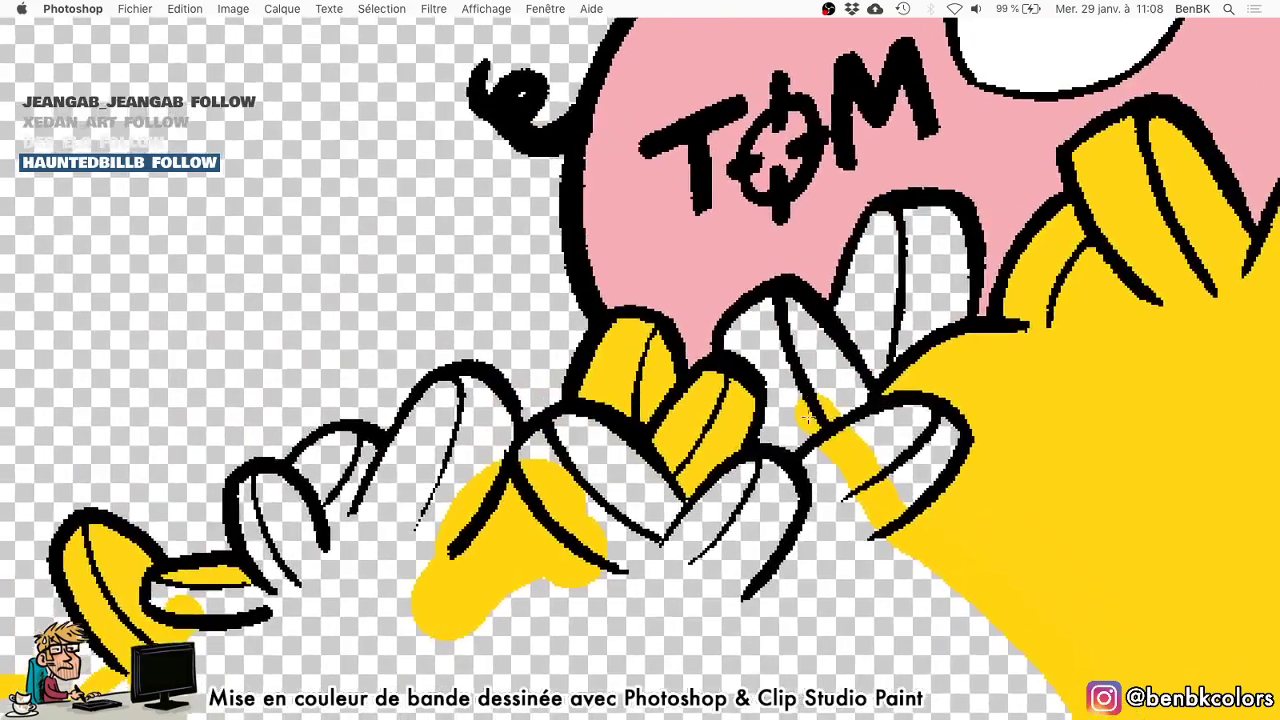
click(791, 425)
mouse_move(838, 377)
mouse_down()
mouse_move(871, 320)
mouse_move(937, 281)
mouse_move(915, 360)
mouse_up()
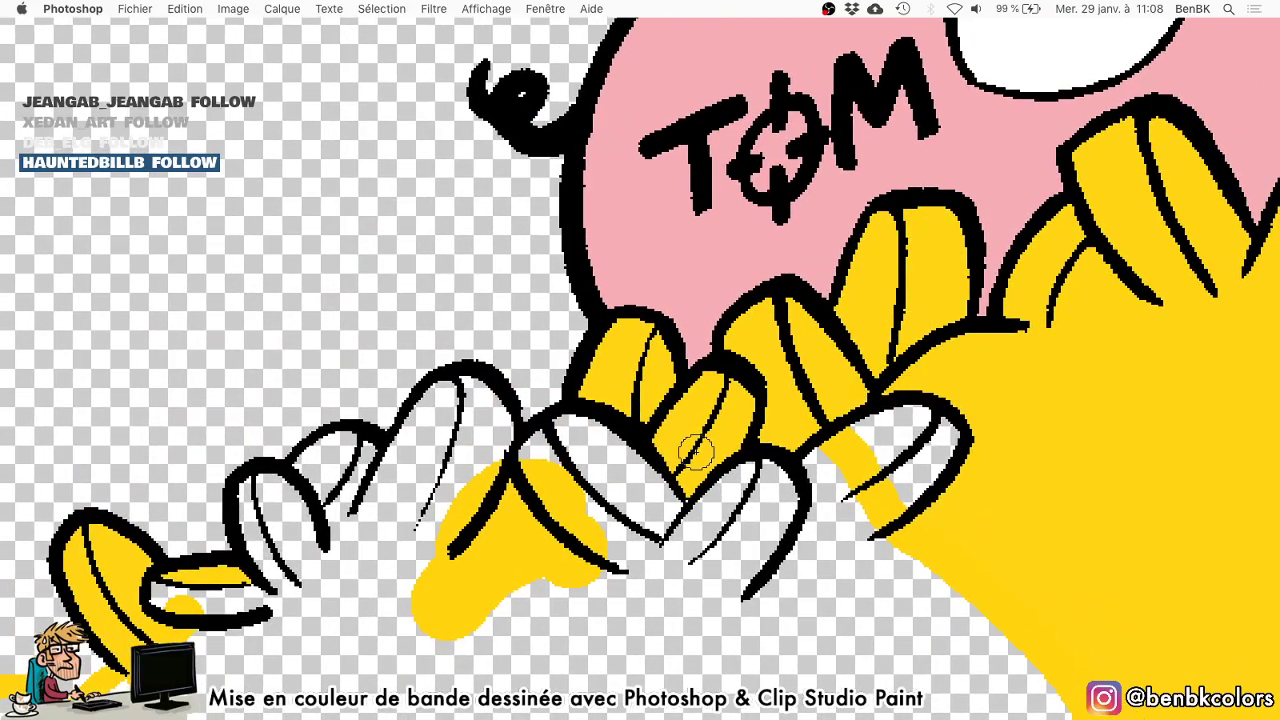
Fill the coin bordering the yellow area below the left pig, and try filling the open ground beneath the coin row.
scroll(320, 578, down, 5)
scroll(360, 372, down, 5)
scroll(360, 372, left, 4)
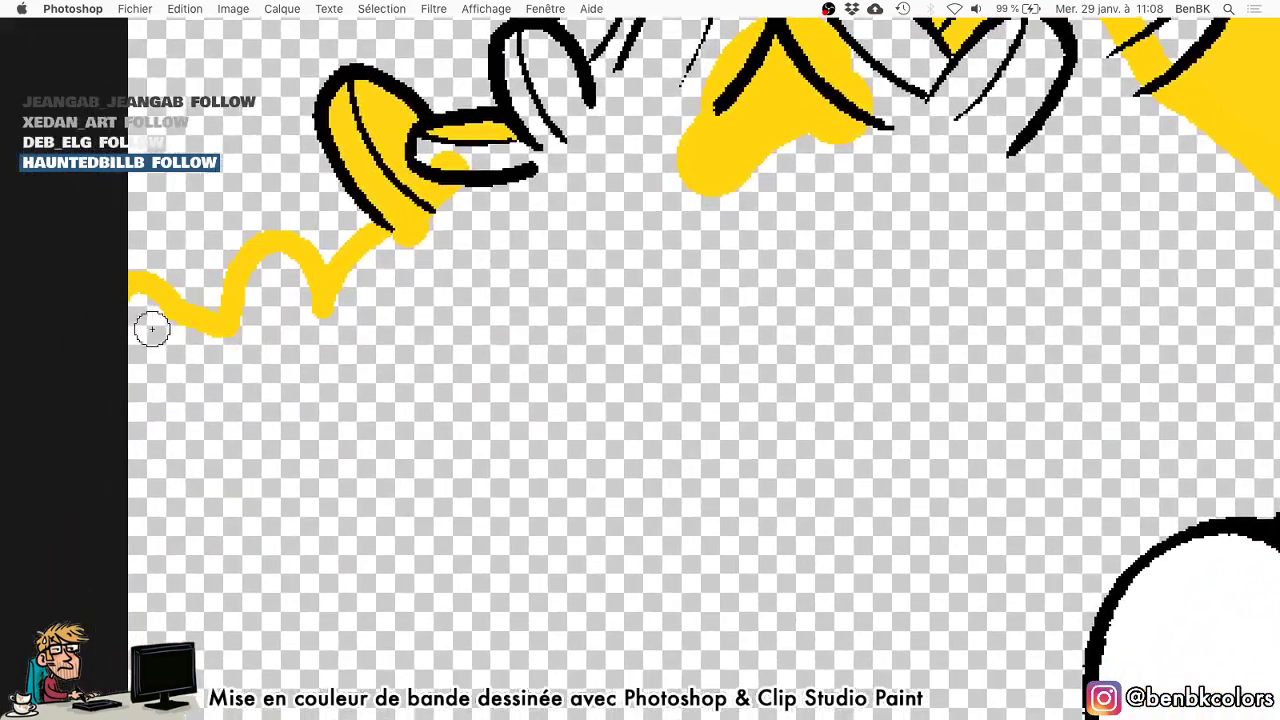
scroll(386, 334, up, 5)
scroll(386, 334, right, 3)
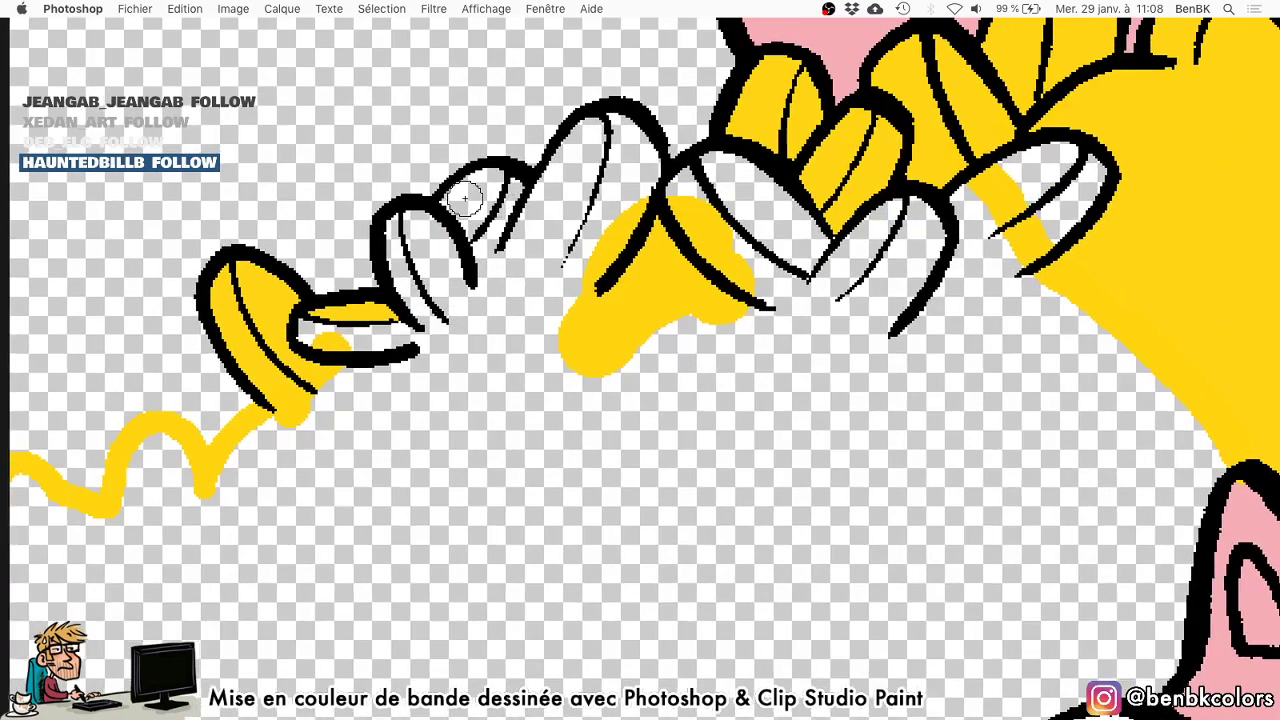
key(g)
click(808, 404)
key(super+z)
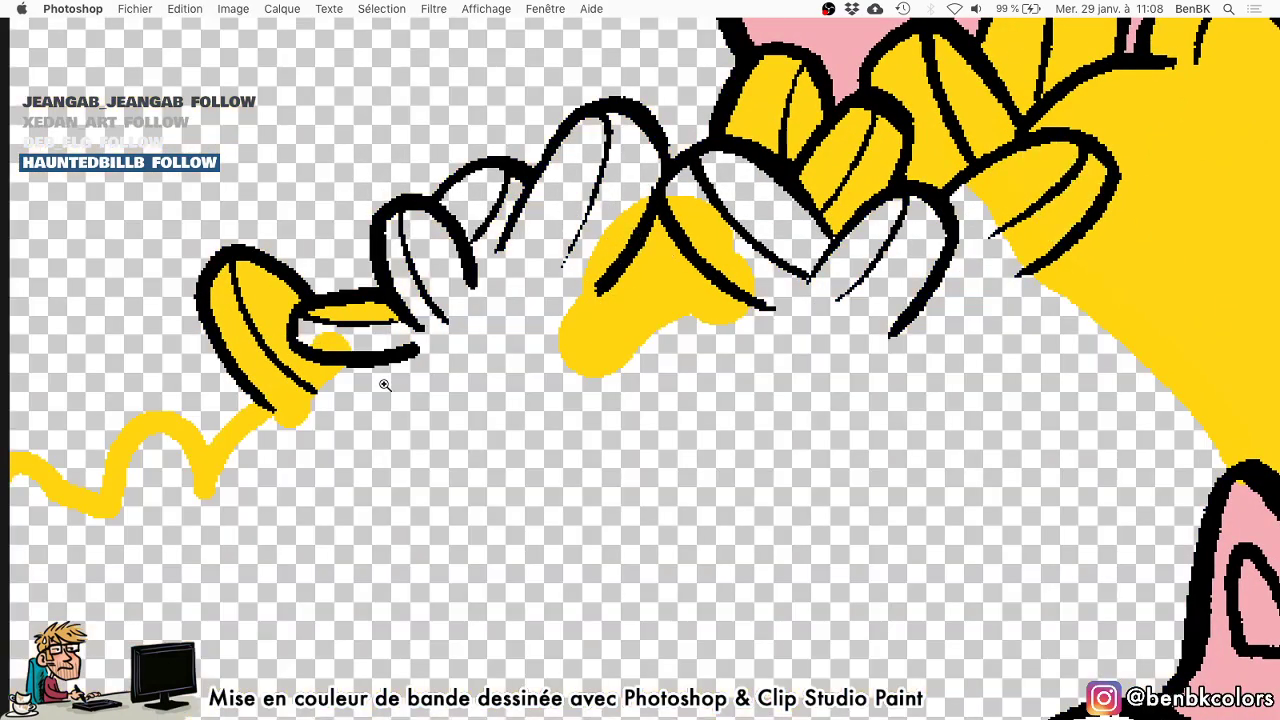
Enlarge the brush and paint yellow over the leftmost coins and the ground beneath them.
scroll(272, 413, up, 1)
mouse_move(292, 416)
mouse_down()
mouse_move(740, 275)
mouse_move(652, 332)
mouse_up()
key(b)
drag(825, 195, 488, 489)
ctrl+alt+drag(505, 437, 535, 437)
mouse_move(470, 505)
mouse_down()
mouse_move(687, 469)
mouse_move(669, 370)
mouse_move(652, 339)
mouse_move(609, 313)
mouse_up()
Reduce the brush size and paint the remaining white coins along the left row yellow.
key(bracketleft)
key(bracketleft)
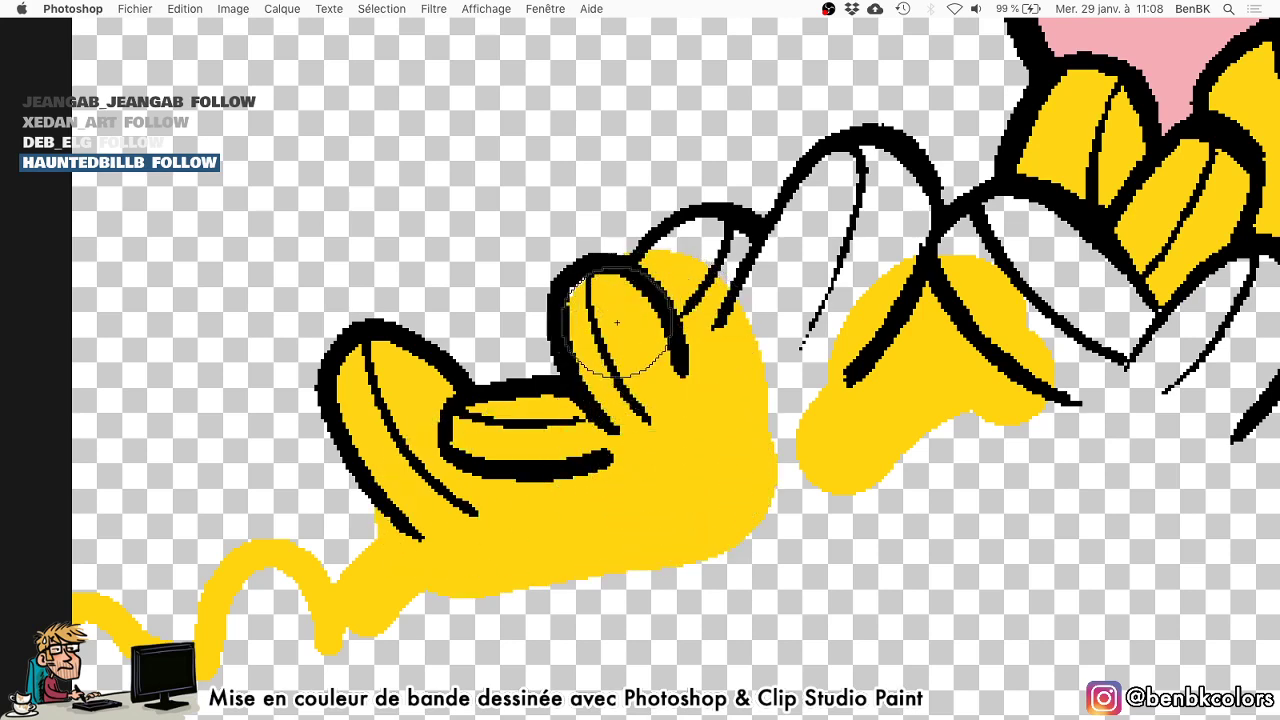
mouse_move(683, 282)
mouse_down()
mouse_move(727, 271)
mouse_move(752, 286)
mouse_move(650, 279)
mouse_up()
mouse_move(752, 258)
mouse_down()
mouse_move(731, 337)
mouse_move(715, 238)
mouse_move(757, 213)
mouse_up()
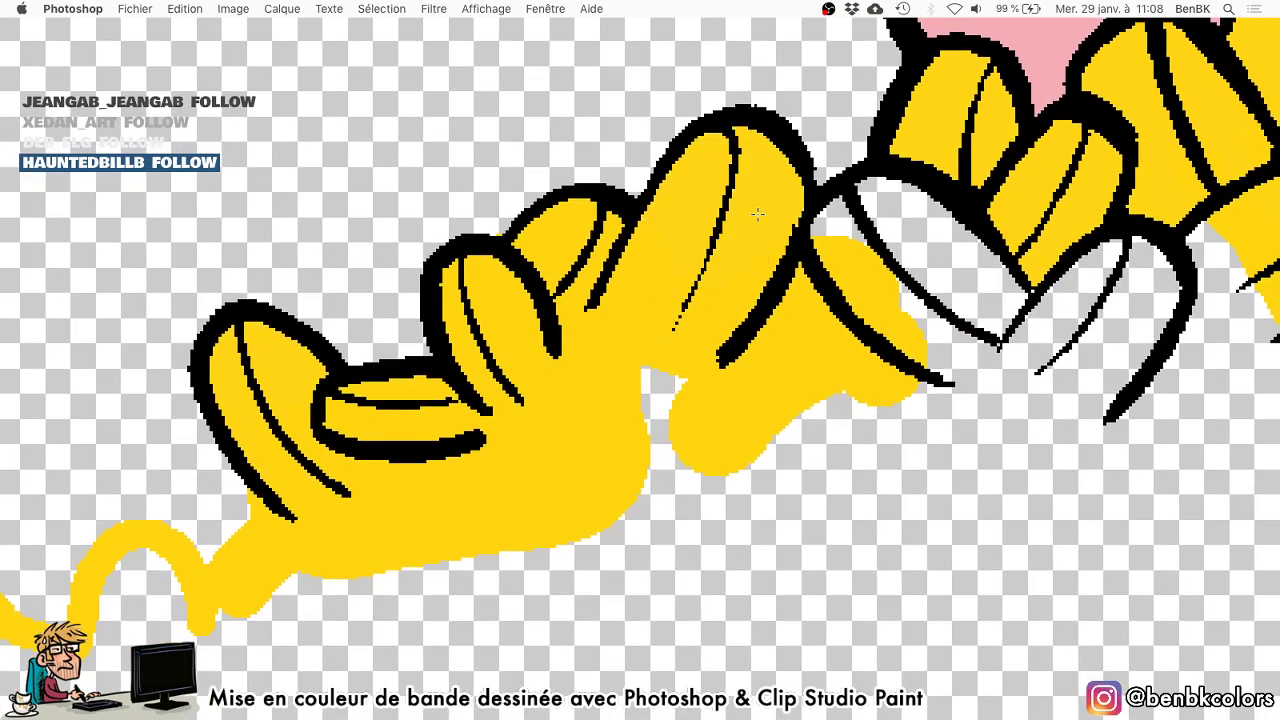
drag(835, 223, 995, 308)
mouse_move(1012, 393)
mouse_down()
mouse_move(726, 277)
mouse_move(749, 281)
mouse_move(621, 303)
mouse_up()
Draw a yellow line from the vertical boundary's lower end to the canvas's left edge and fill the enclosed ground with yellow.
scroll(620, 302, down, 15)
scroll(620, 302, right, 10)
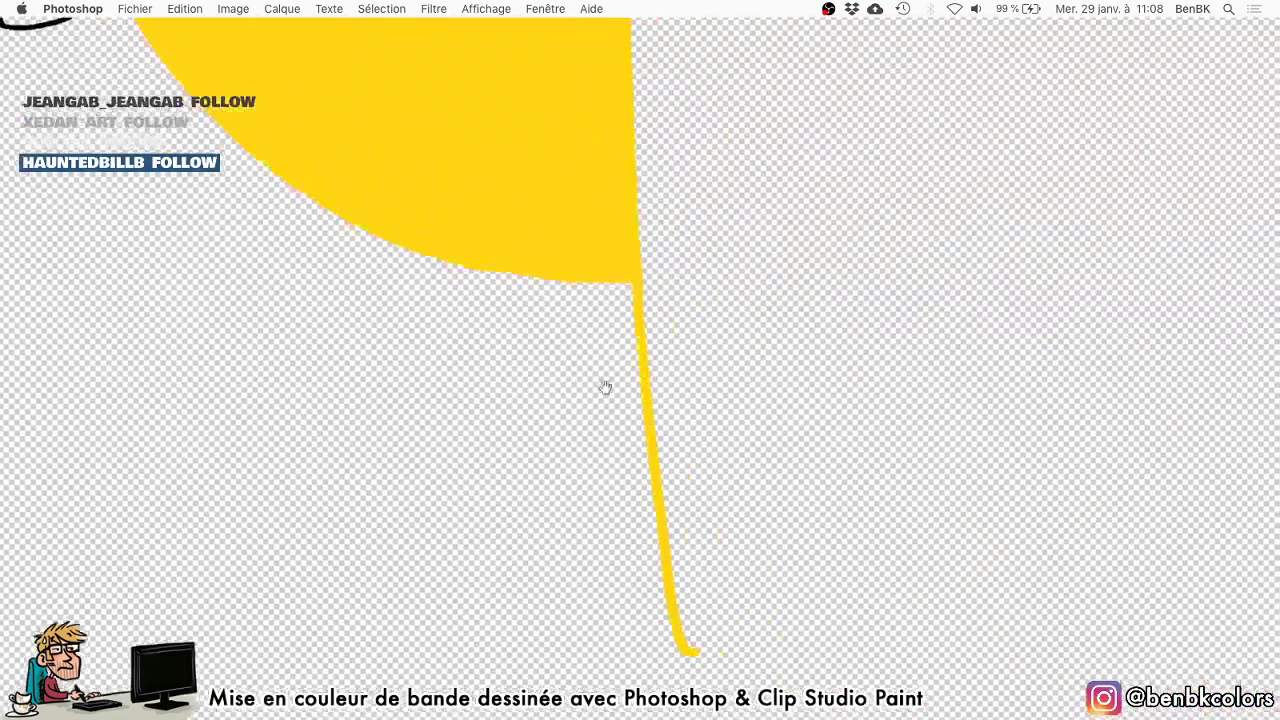
scroll(610, 410, down, 3)
scroll(611, 407, down, 5)
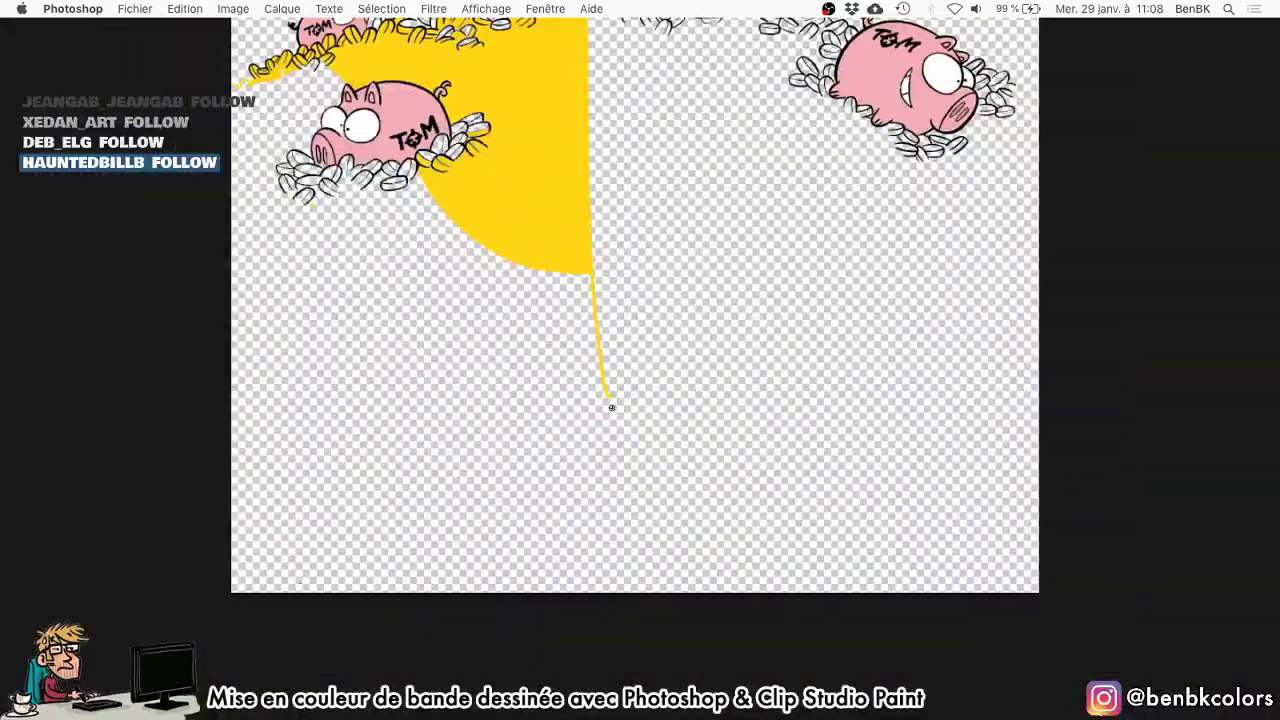
drag(607, 398, 106, 423)
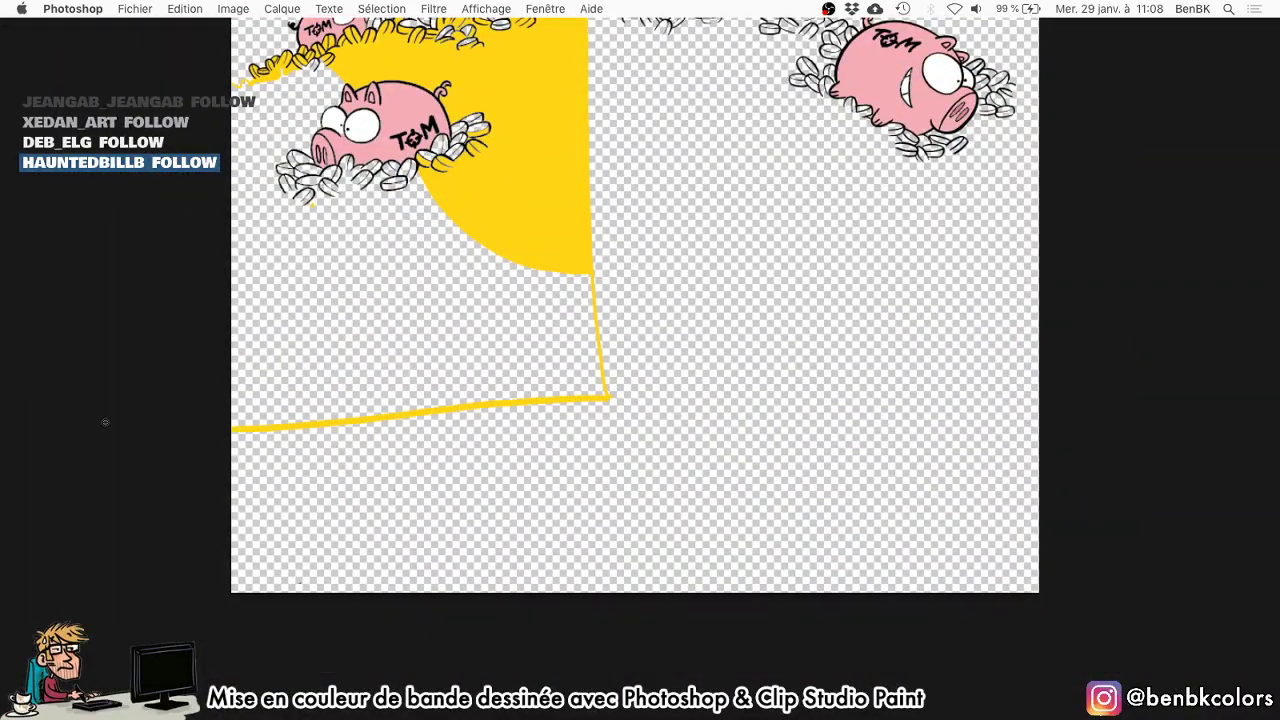
drag(369, 418, 399, 505)
key(g)
click(461, 447)
Brush yellow over all the remaining white coins around the foreground piggy bank.
scroll(417, 339, up, 5)
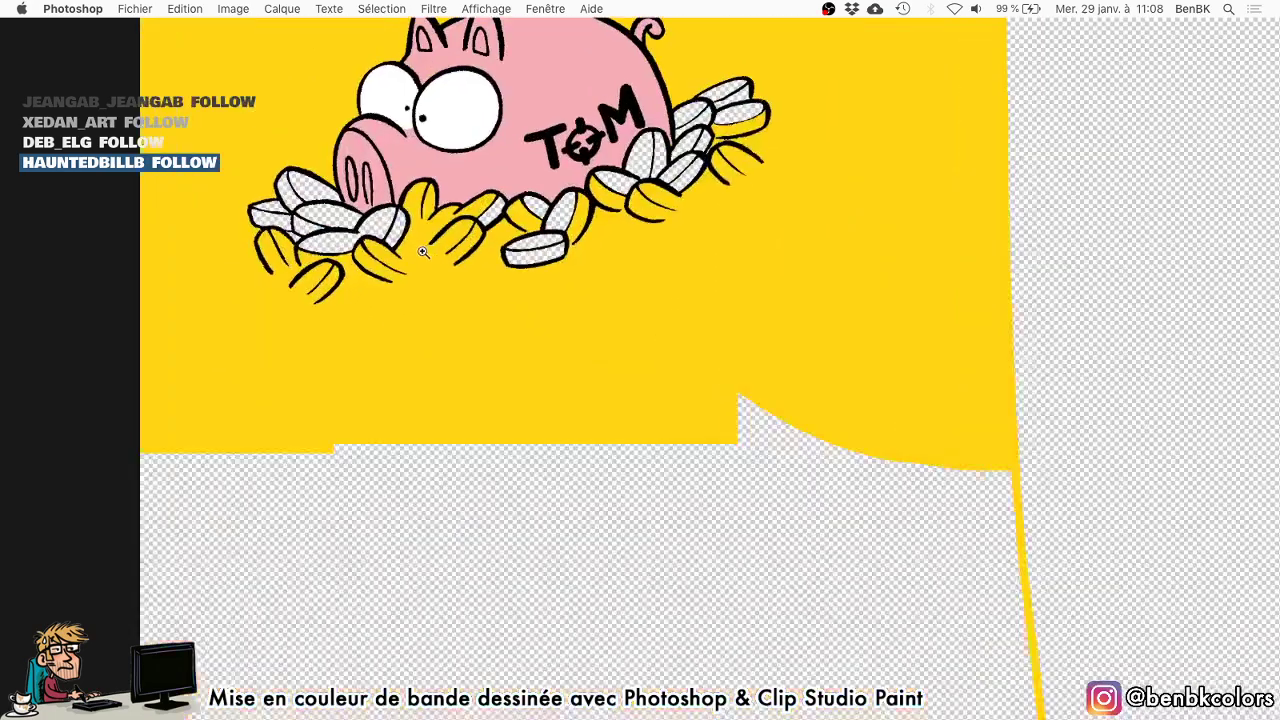
key(super+h)
key(b)
drag(366, 255, 471, 269)
mouse_move(318, 236)
mouse_down()
mouse_move(635, 193)
mouse_move(731, 111)
mouse_up()
scroll(651, 491, down, 3)
scroll(663, 429, up, 5)
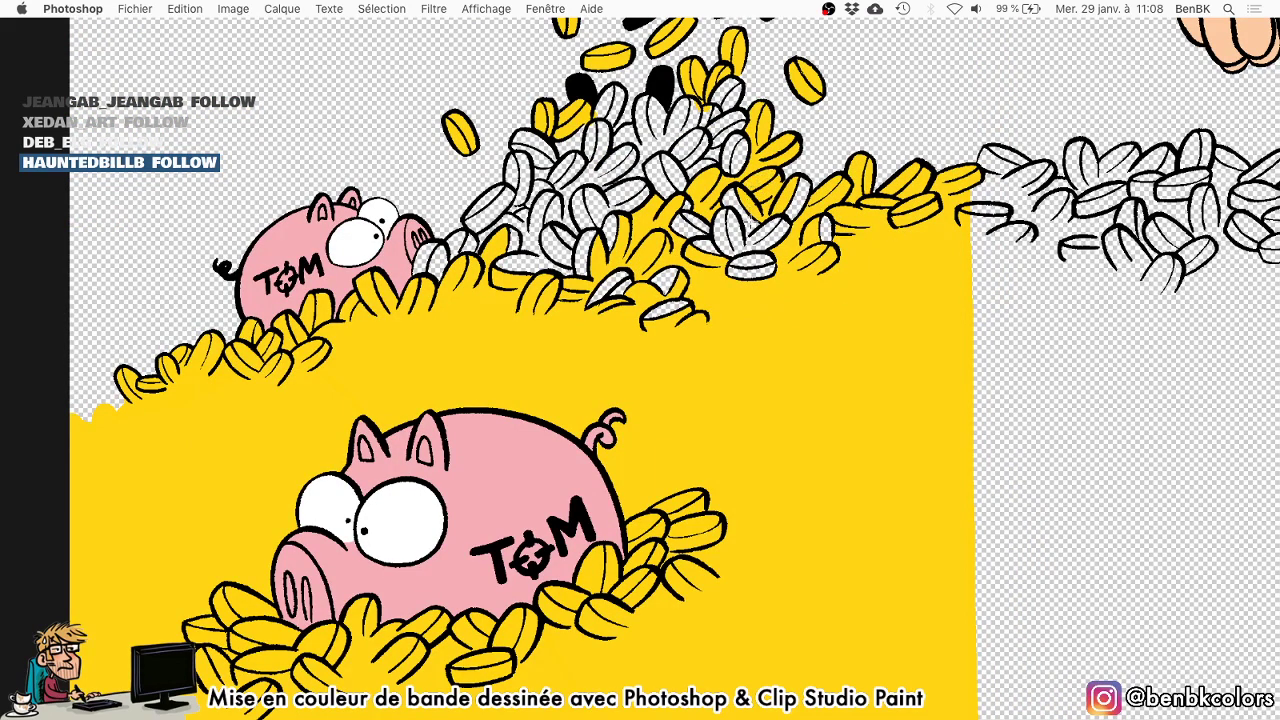
Brush yellow over the remaining white coins in the main pile, leaving the black coins untouched.
mouse_move(752, 212)
mouse_down()
mouse_move(796, 242)
mouse_move(714, 297)
mouse_move(657, 283)
mouse_move(587, 316)
mouse_move(494, 305)
mouse_move(420, 258)
mouse_move(470, 242)
mouse_move(489, 200)
mouse_move(543, 147)
mouse_move(566, 146)
mouse_move(596, 100)
mouse_move(648, 128)
mouse_up()
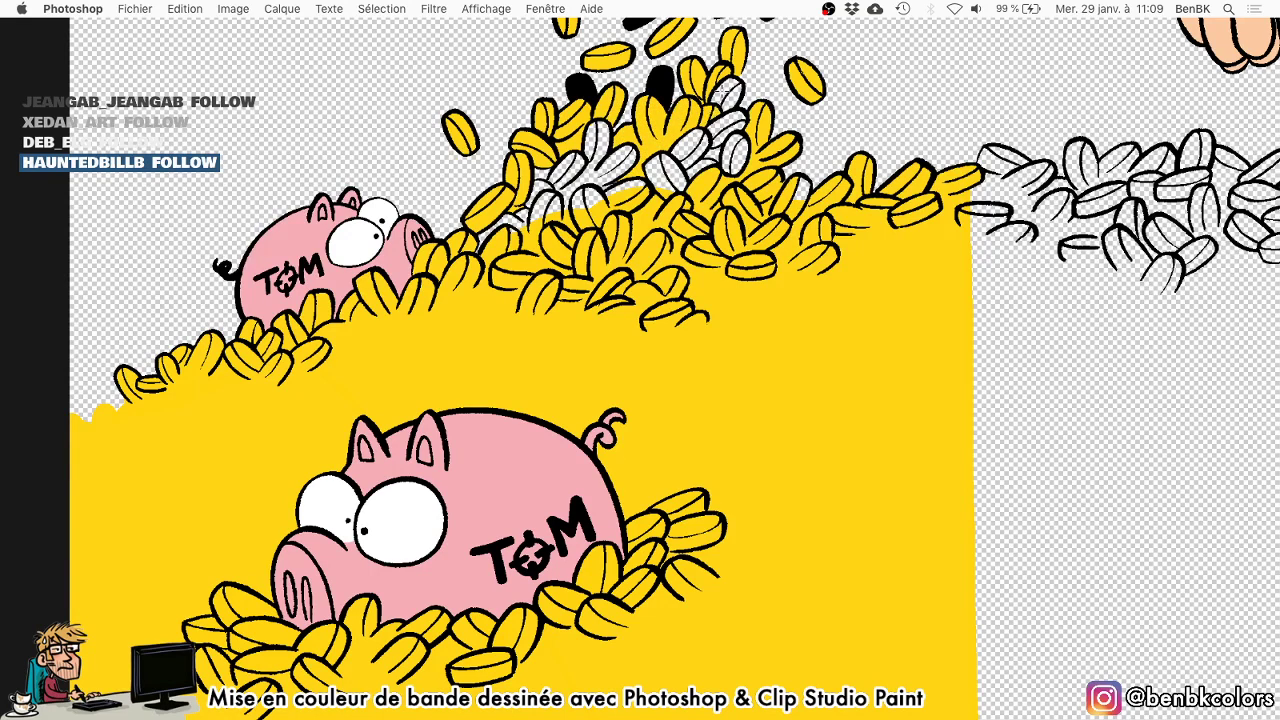
mouse_move(723, 91)
mouse_down()
mouse_move(717, 130)
mouse_move(735, 153)
mouse_move(808, 181)
mouse_up()
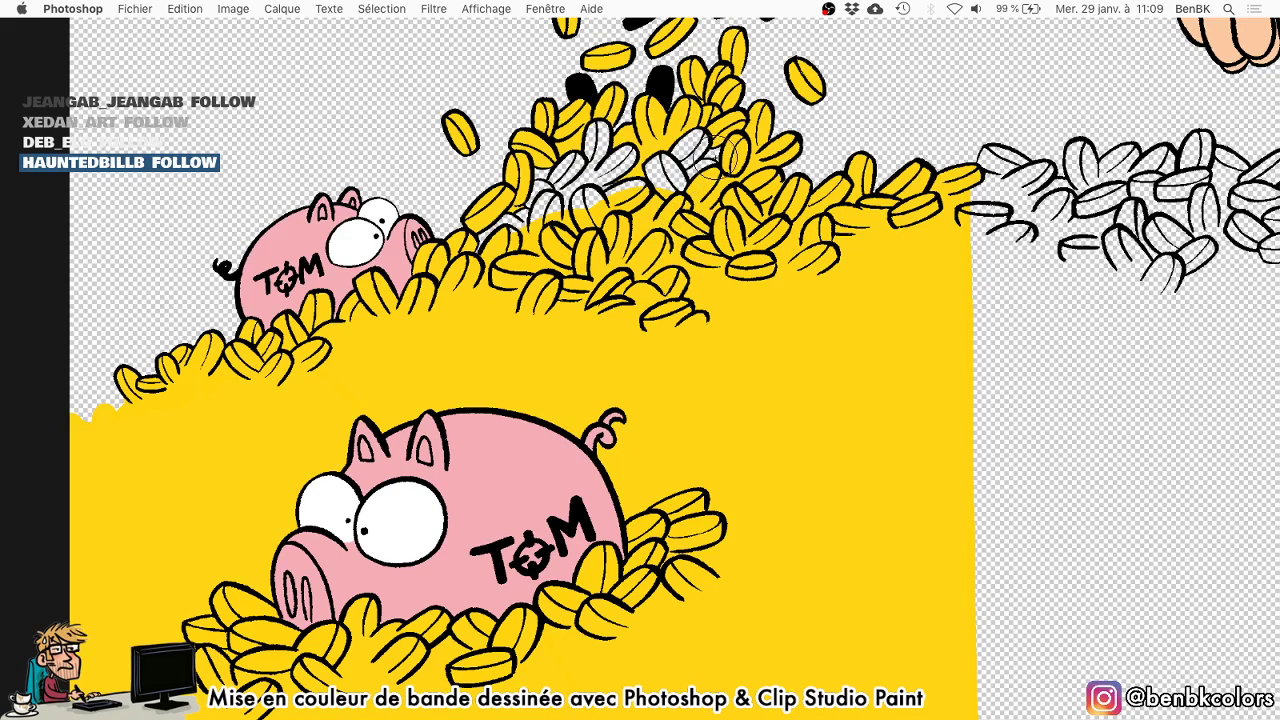
mouse_move(660, 187)
mouse_down()
mouse_move(601, 190)
mouse_move(629, 160)
mouse_move(601, 160)
mouse_move(589, 133)
mouse_move(581, 170)
mouse_move(486, 270)
mouse_up()
Paint the coins beside the large right-hand piggy bank's snout yellow and extend the yellow to the canvas's right edge.
drag(1007, 277, 720, 280)
drag(829, 334, 541, 336)
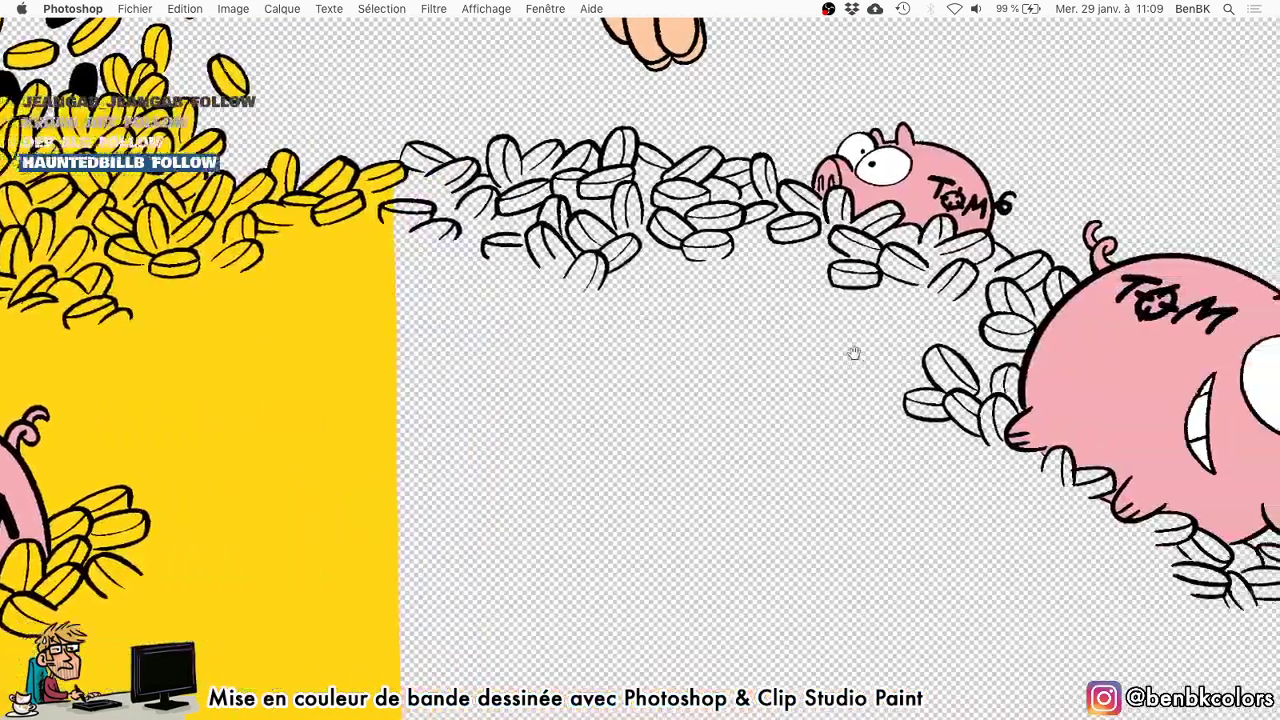
mouse_move(810, 357)
mouse_down()
mouse_move(571, 257)
mouse_move(325, 180)
mouse_up()
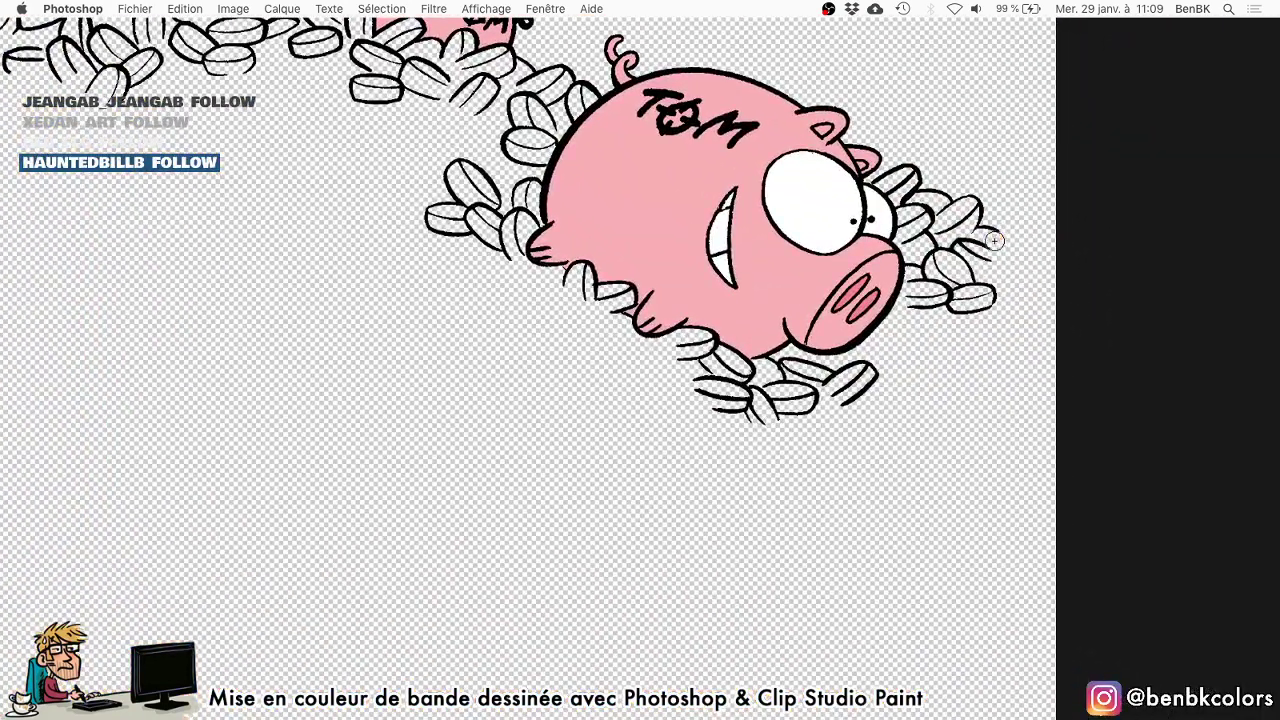
mouse_move(990, 243)
mouse_down()
mouse_move(1031, 251)
mouse_move(1029, 237)
mouse_move(1056, 227)
mouse_move(1032, 268)
mouse_move(970, 250)
mouse_move(951, 259)
mouse_move(990, 233)
mouse_up()
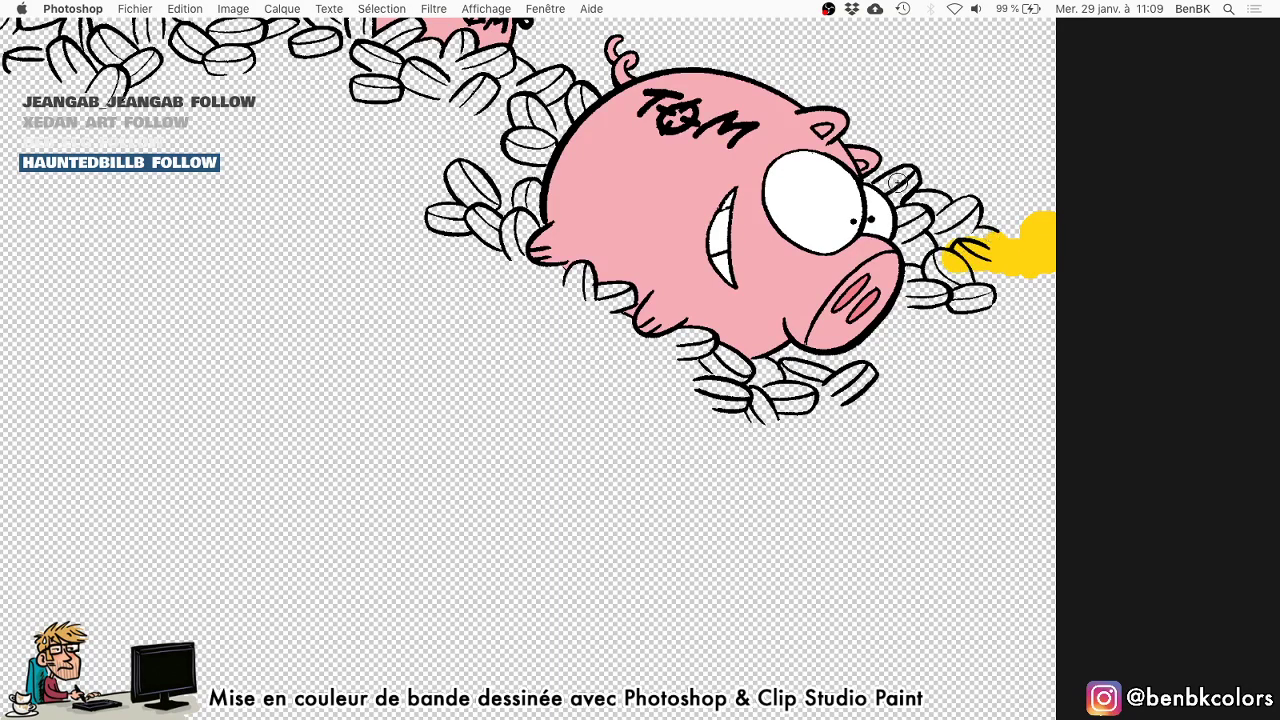
mouse_move(888, 182)
mouse_down()
mouse_move(948, 213)
mouse_move(917, 230)
mouse_up()
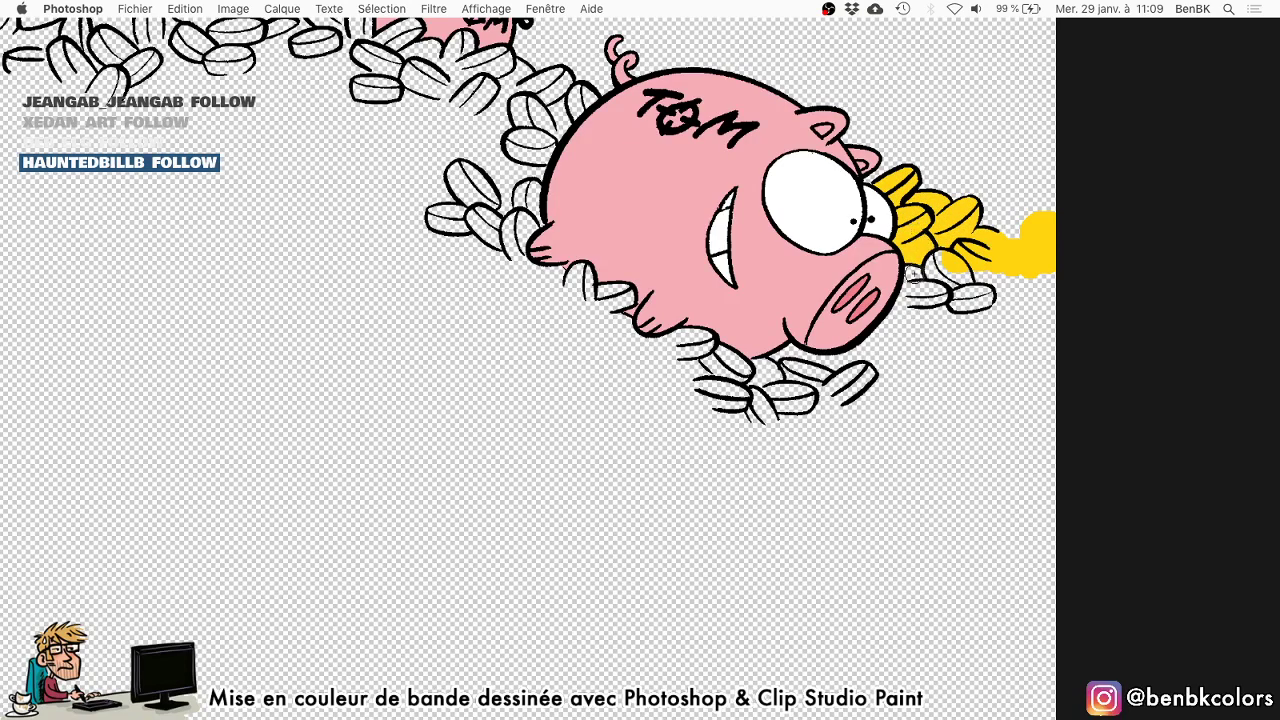
mouse_move(917, 275)
mouse_down()
mouse_move(991, 297)
mouse_move(1054, 286)
mouse_move(927, 275)
mouse_move(565, 300)
mouse_move(455, 200)
mouse_move(410, 220)
mouse_move(590, 195)
mouse_move(563, 196)
mouse_move(585, 162)
mouse_move(663, 204)
mouse_move(815, 248)
mouse_up()
Fill the remaining ground with yellow and brush yellow over the white coins along the ridge up to the small right-hand piggy bank.
scroll(555, 198, up, 3)
scroll(555, 198, left, 1)
click(529, 160)
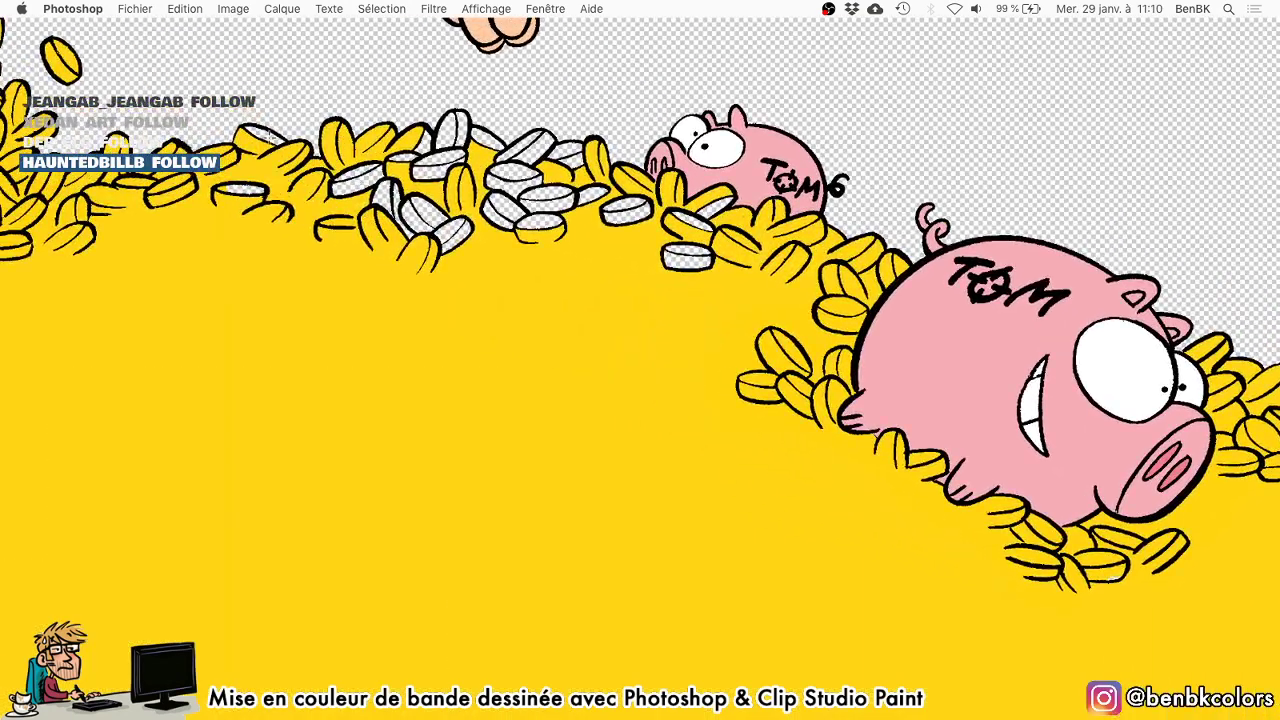
mouse_move(255, 190)
mouse_down()
mouse_move(332, 213)
mouse_move(377, 185)
mouse_move(445, 250)
mouse_move(410, 185)
mouse_move(446, 133)
mouse_move(463, 122)
mouse_move(440, 185)
mouse_move(485, 140)
mouse_move(572, 160)
mouse_up()
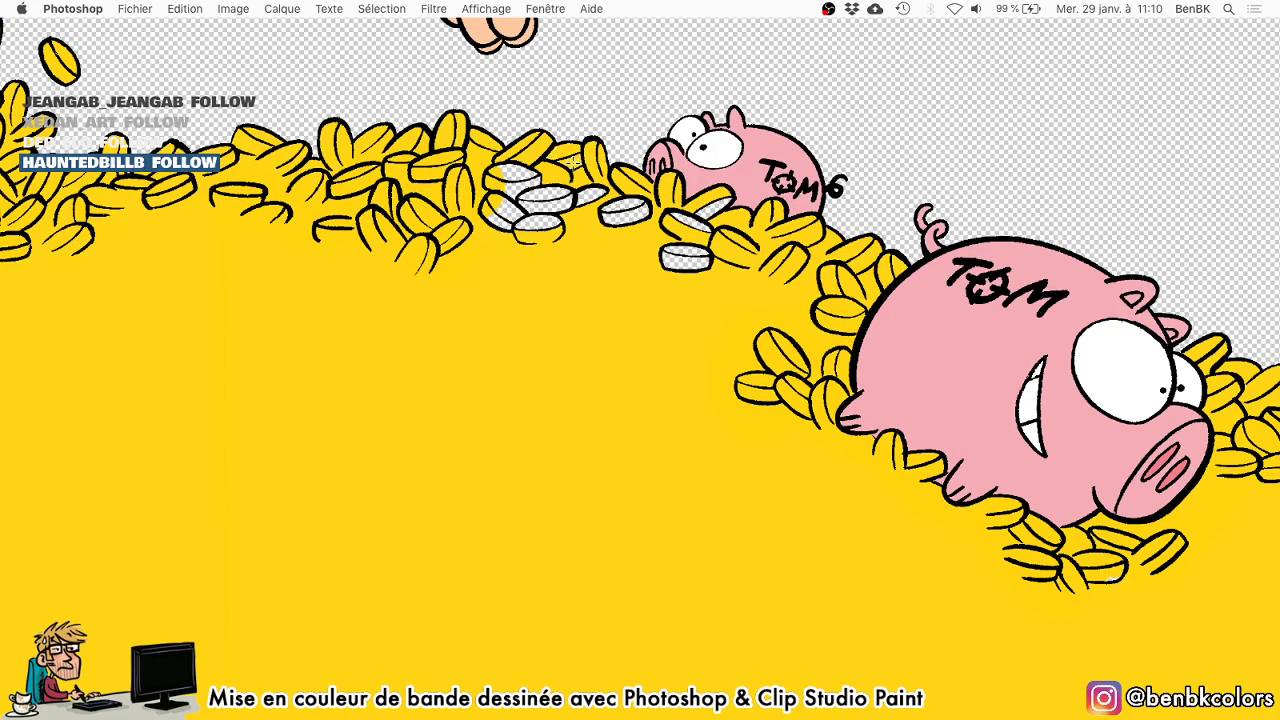
mouse_move(502, 180)
mouse_down()
mouse_move(539, 234)
mouse_move(550, 225)
mouse_move(488, 212)
mouse_move(482, 229)
mouse_move(546, 213)
mouse_move(688, 234)
mouse_move(715, 212)
mouse_up()
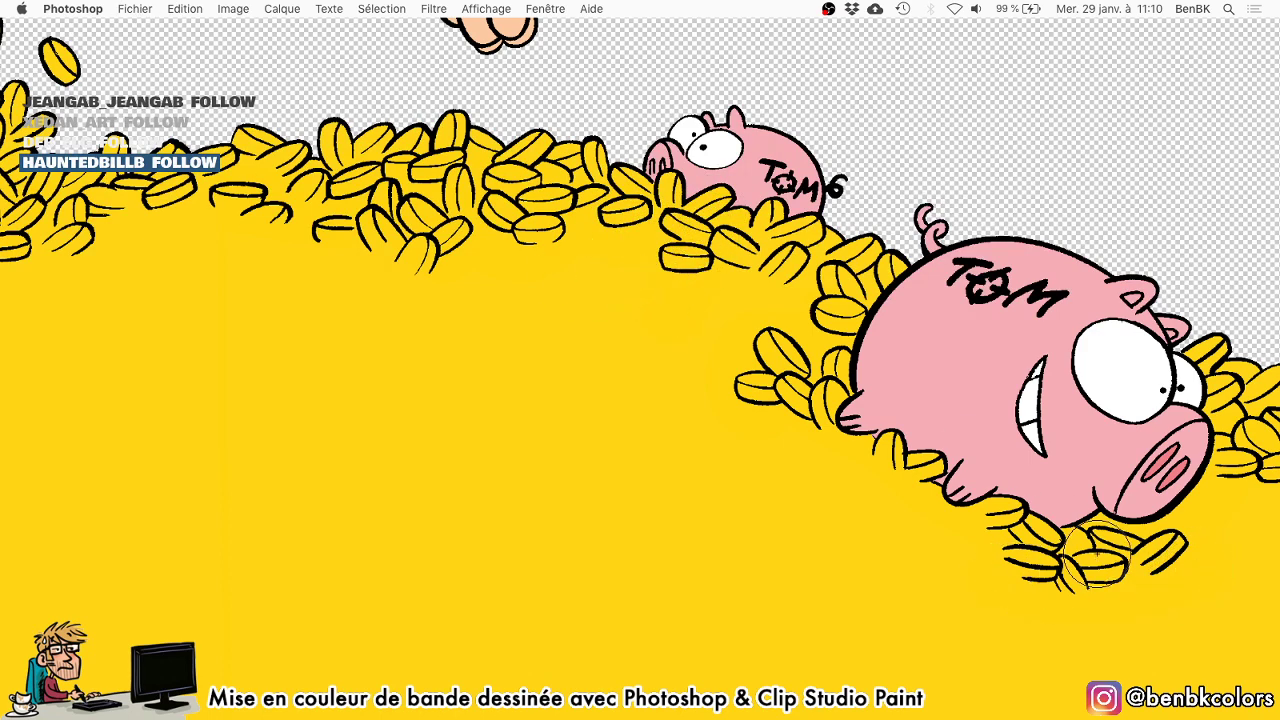
Color the two white flying coins nearest the diving character's shoes yellow.
drag(626, 520, 300, 326)
mouse_move(536, 430)
mouse_down()
mouse_move(445, 425)
mouse_move(723, 474)
mouse_up()
drag(450, 420, 700, 451)
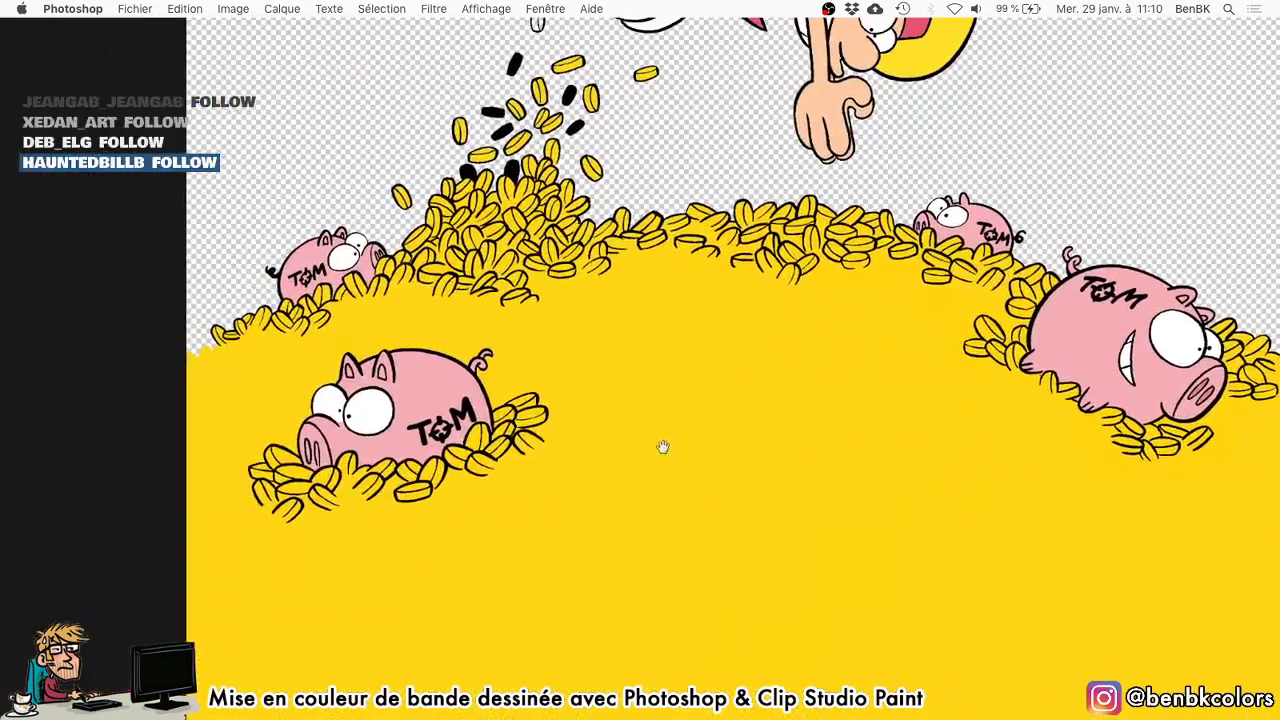
drag(546, 423, 565, 430)
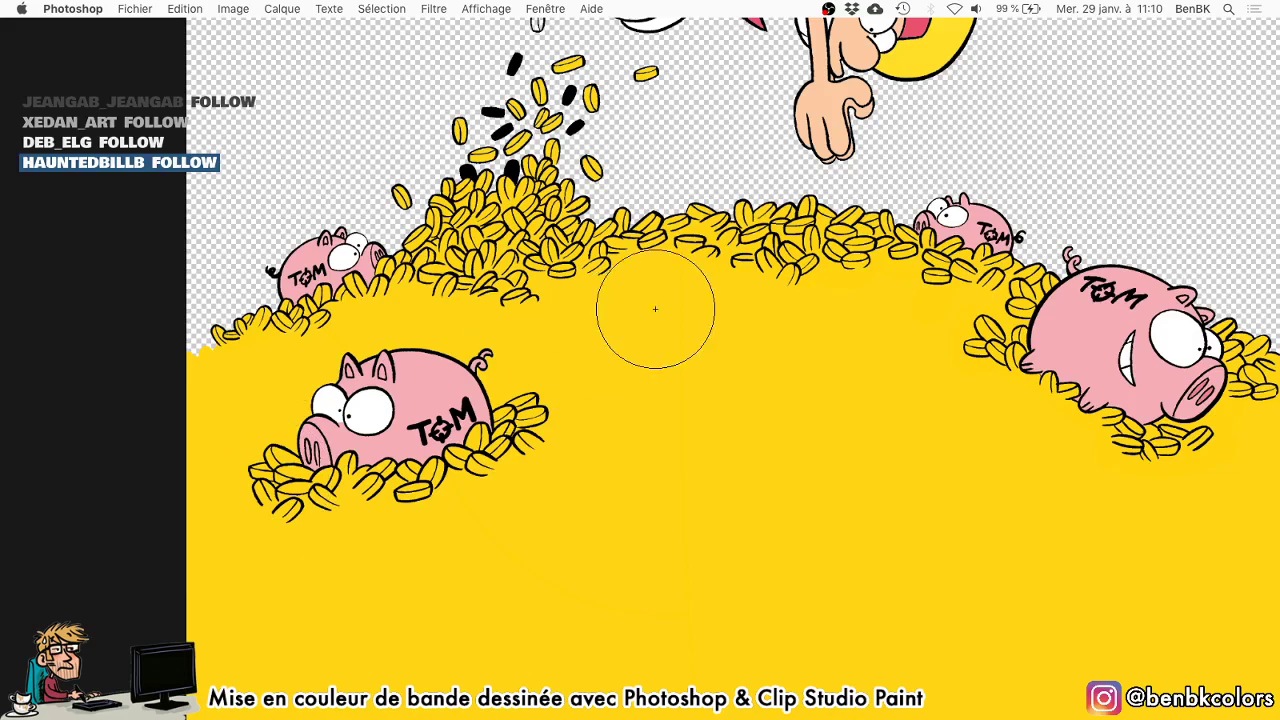
drag(629, 365, 590, 357)
drag(698, 276, 681, 407)
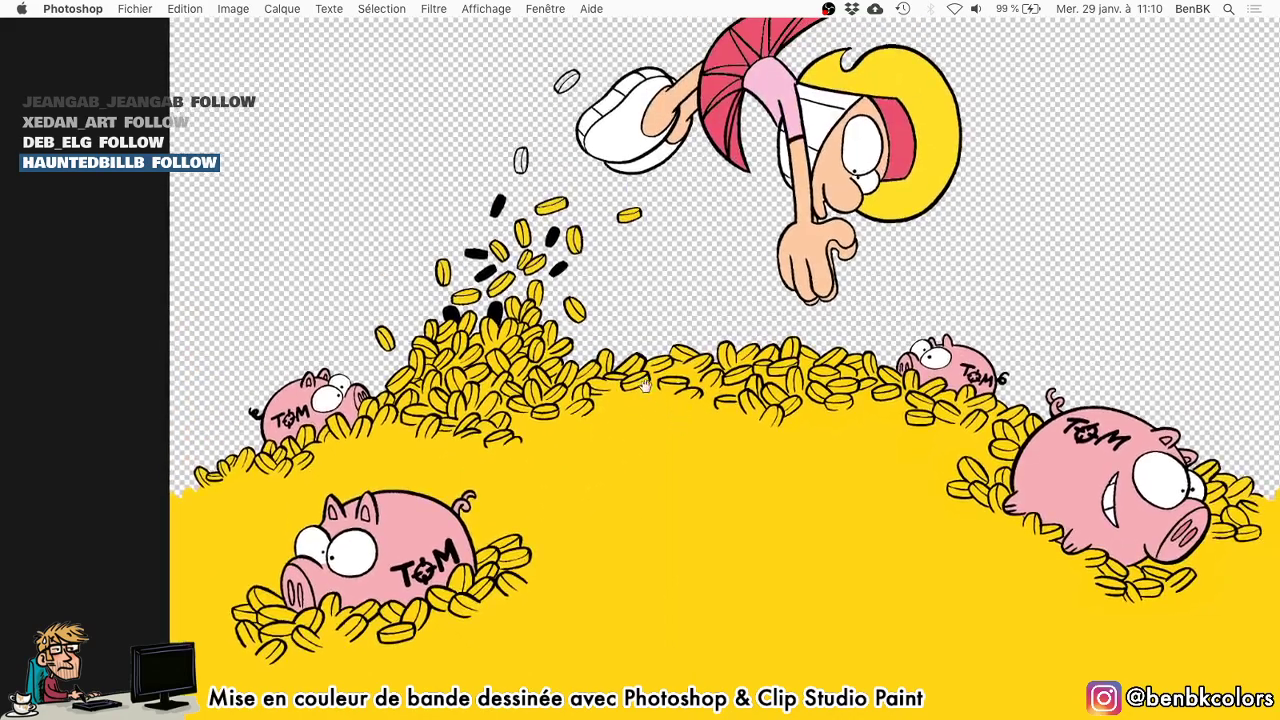
drag(502, 106, 580, 116)
scroll(580, 116, up, 3)
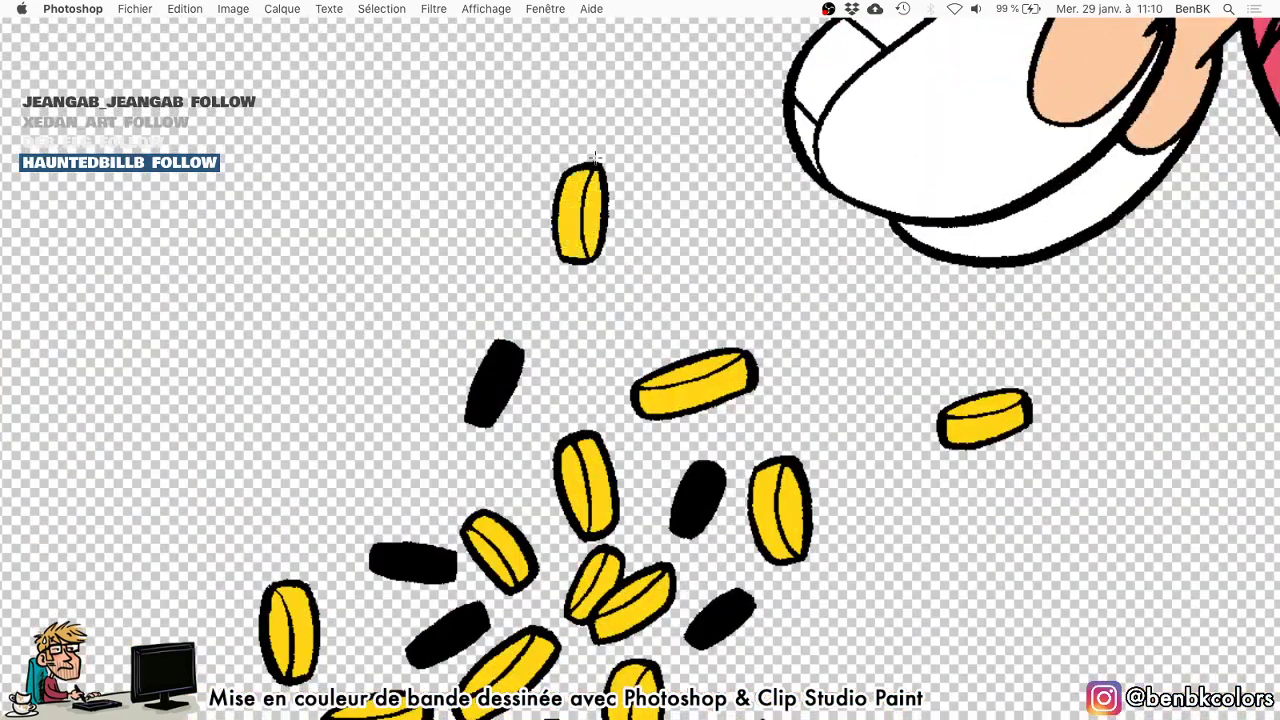
scroll(505, 527, up, 2)
click(648, 282)
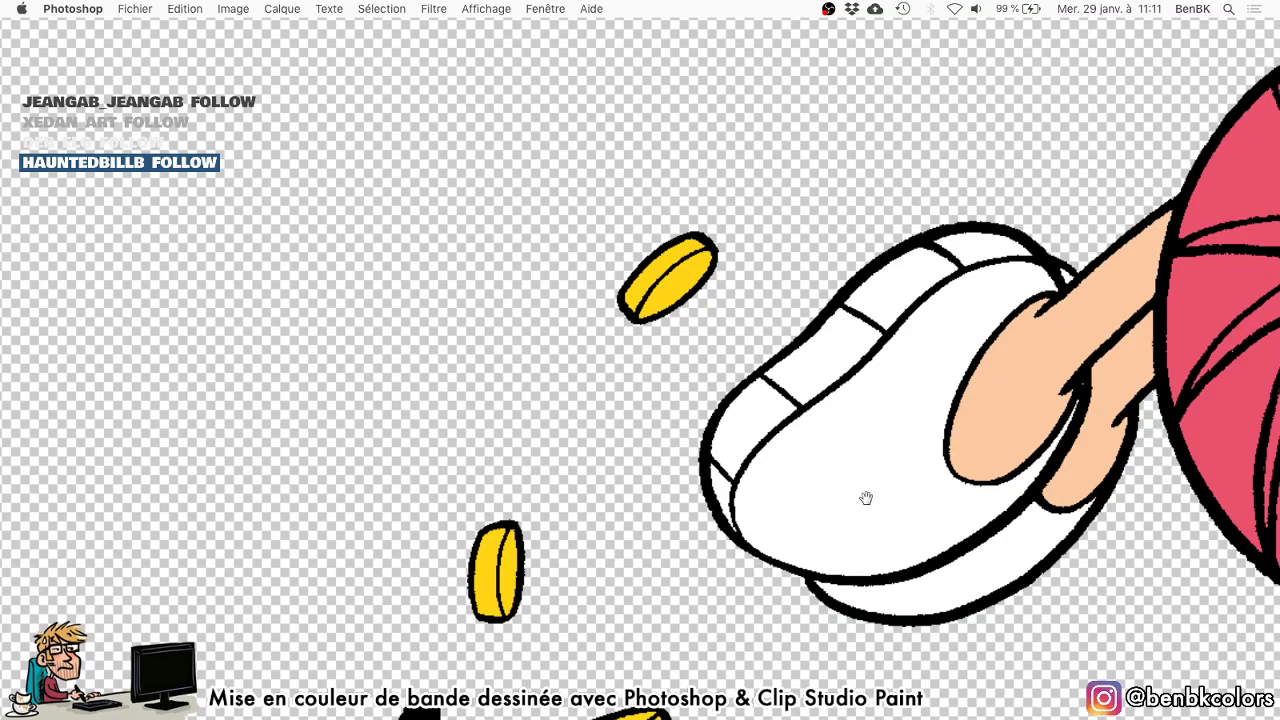
Fill the two white coins floating above the character's skirt with yellow.
key(super+0)
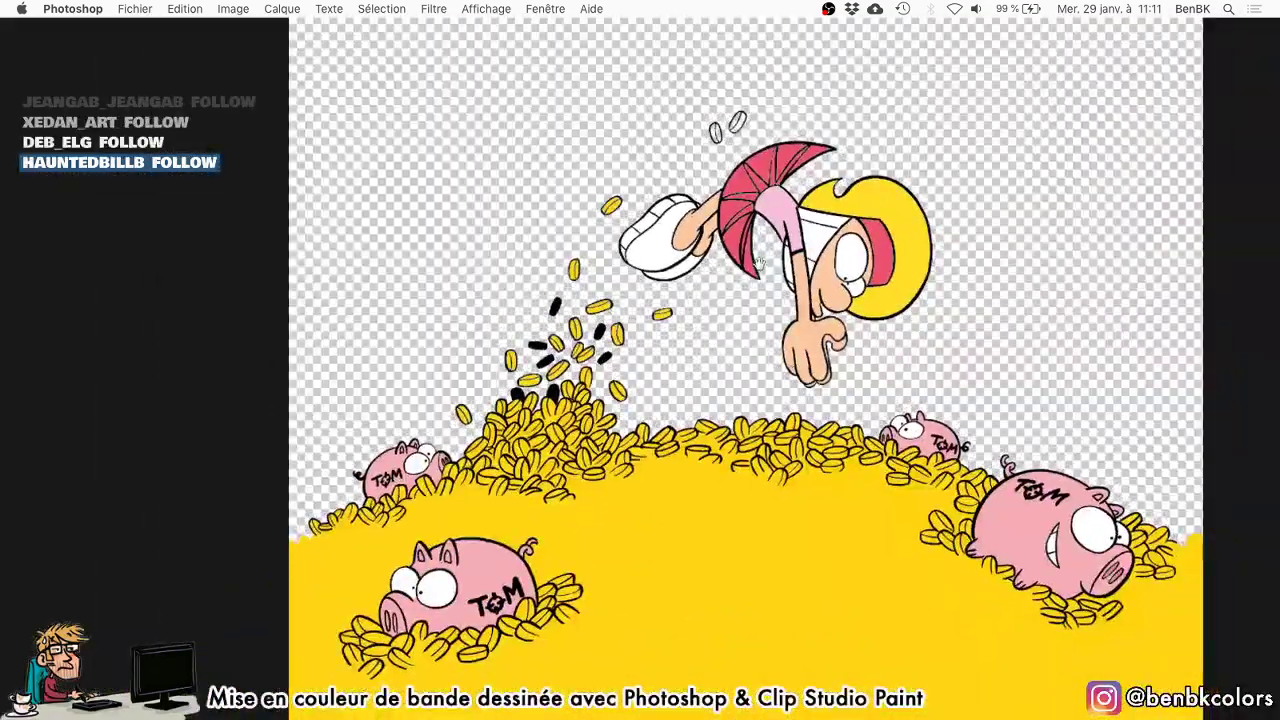
drag(733, 108, 900, 70)
key(super+d)
key(g)
drag(556, 340, 622, 328)
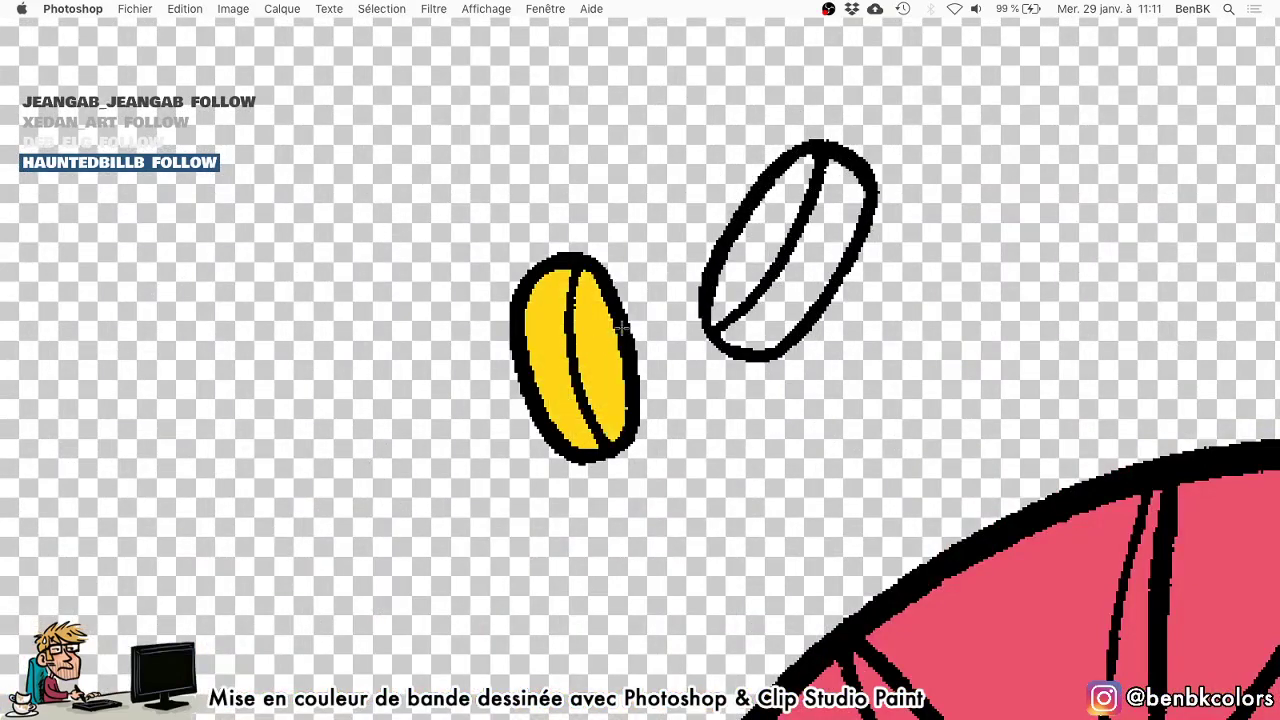
click(760, 246)
click(806, 265)
key(b)
Examine the whole colored illustration for missed areas and compare it with the other open piggy bank illustration.
mouse_move(770, 284)
mouse_down()
mouse_move(660, 286)
mouse_move(638, 304)
mouse_up()
drag(684, 382, 500, 175)
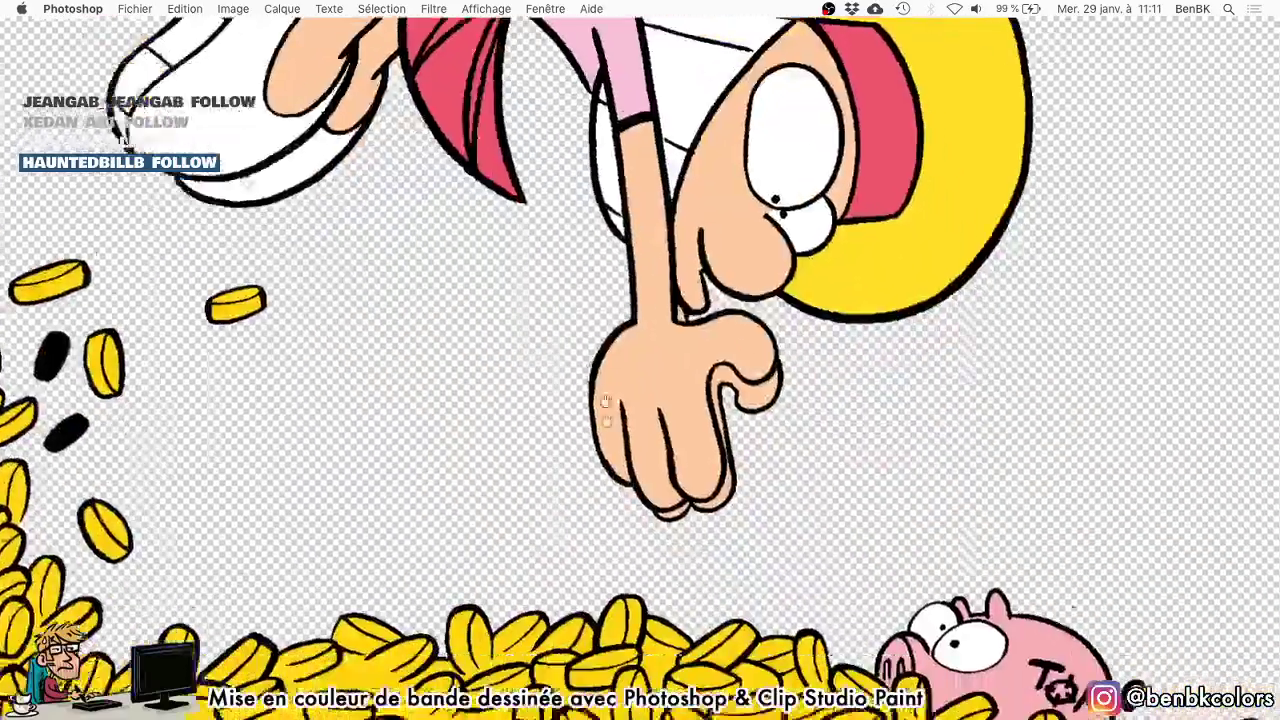
drag(597, 369, 517, 364)
scroll(629, 258, down, 10)
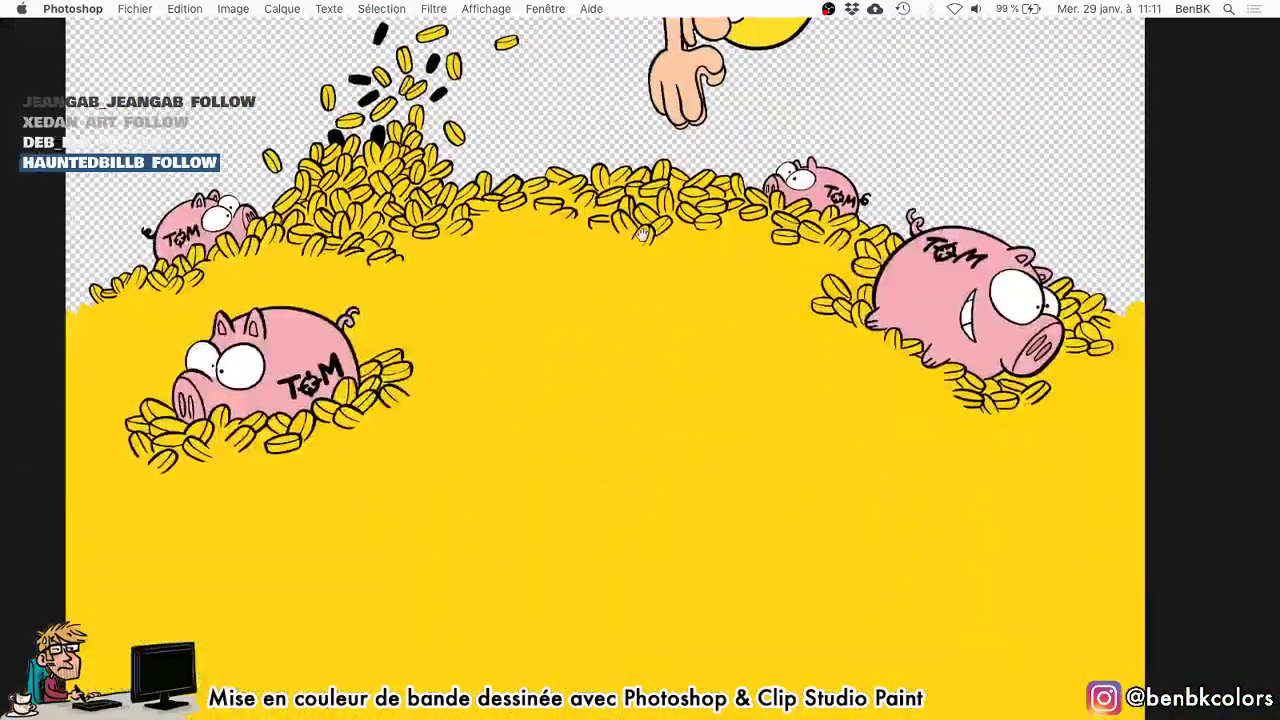
key(Tab)
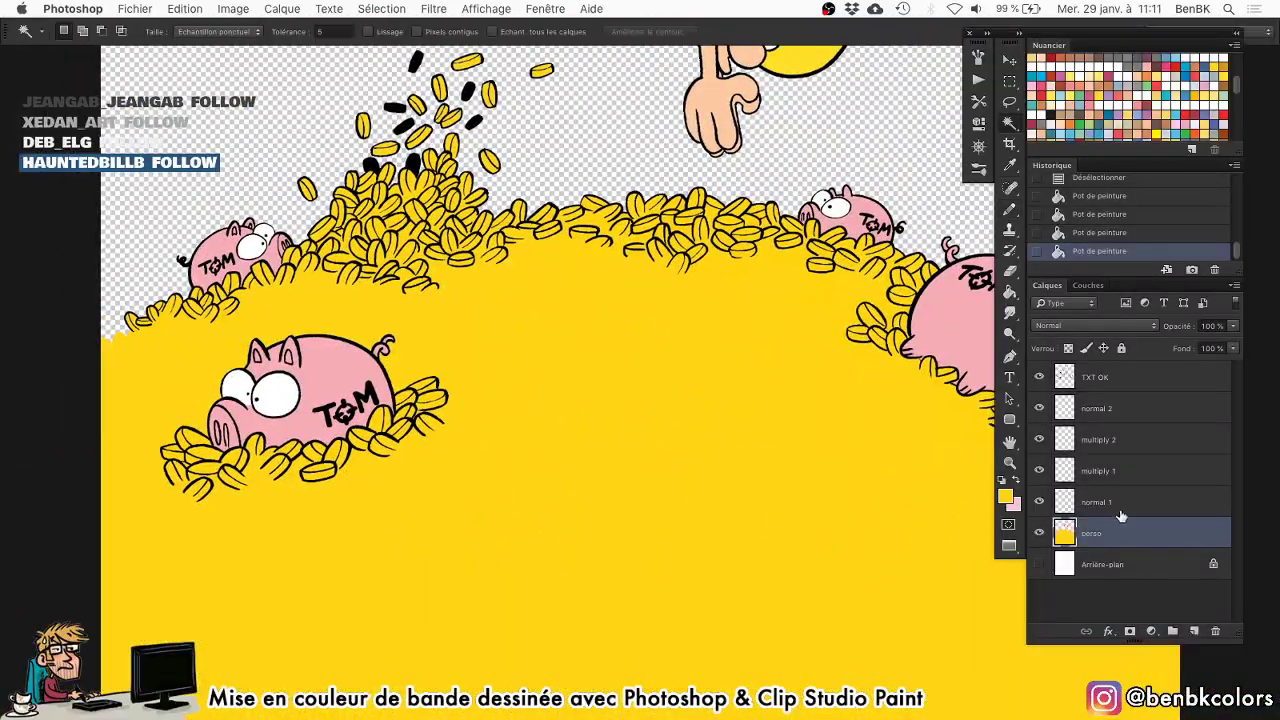
key(Tab)
drag(751, 252, 759, 452)
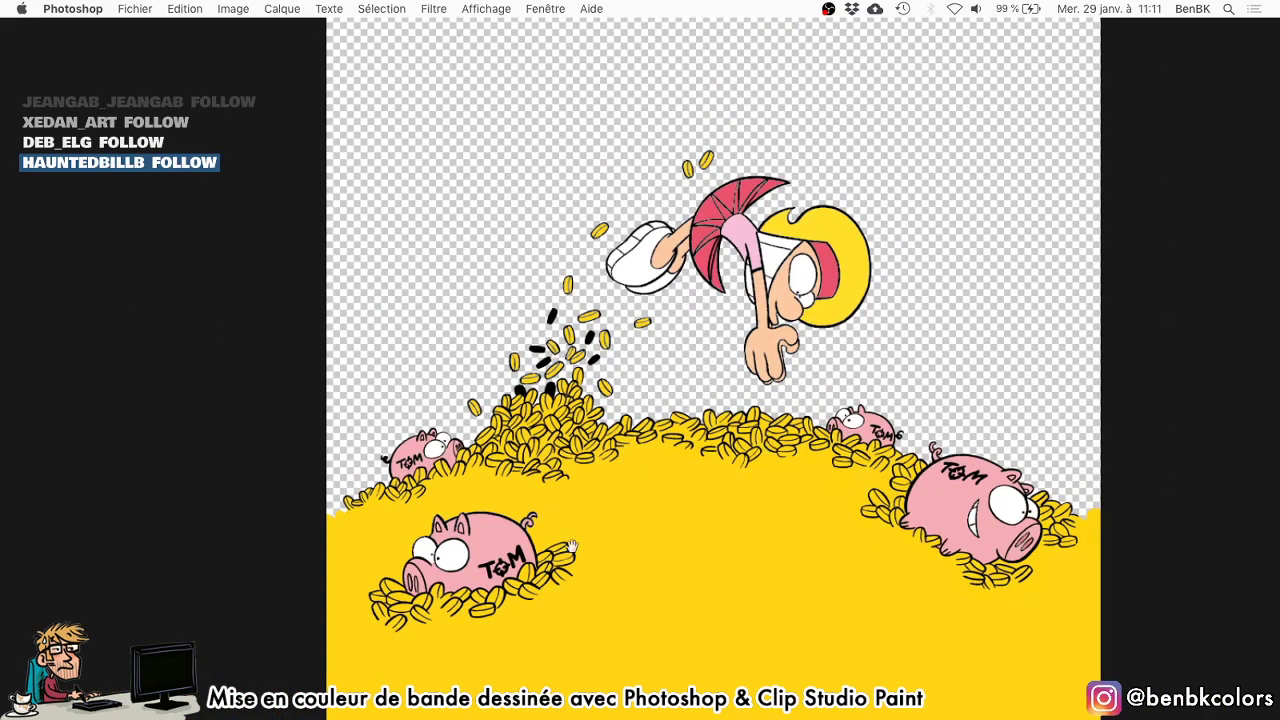
key(ctrl+Tab)
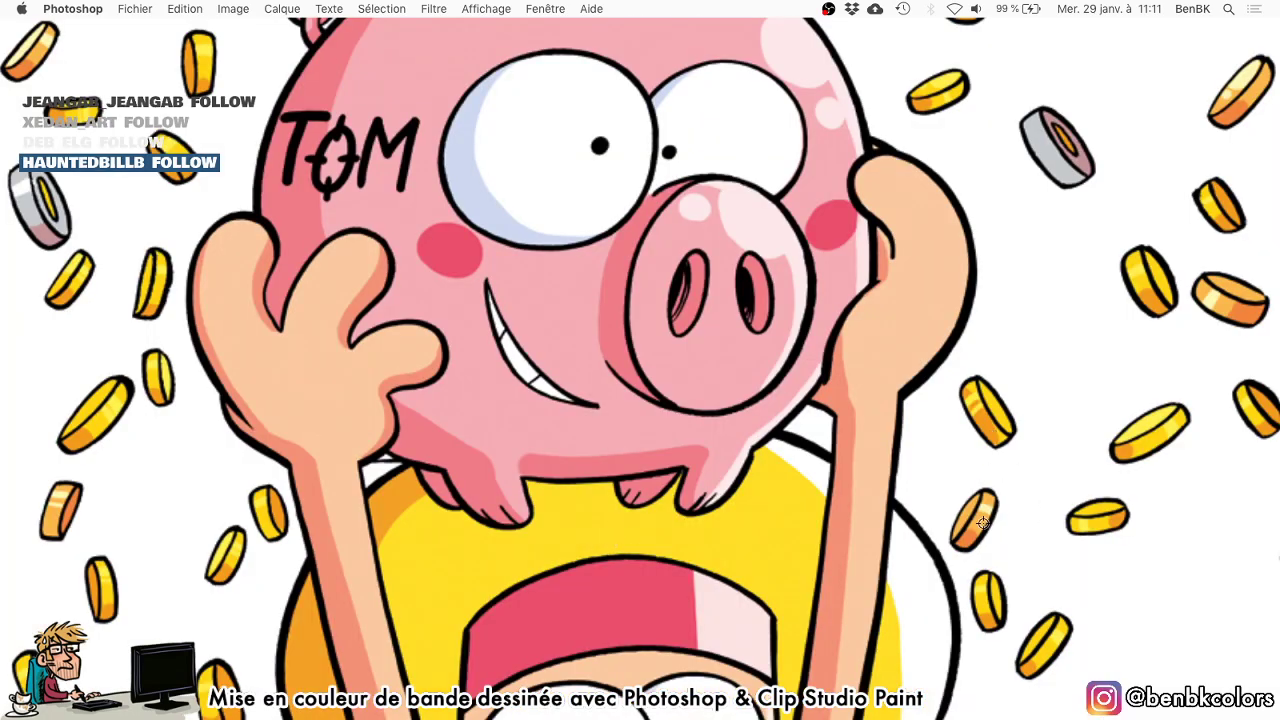
key(ctrl+Tab)
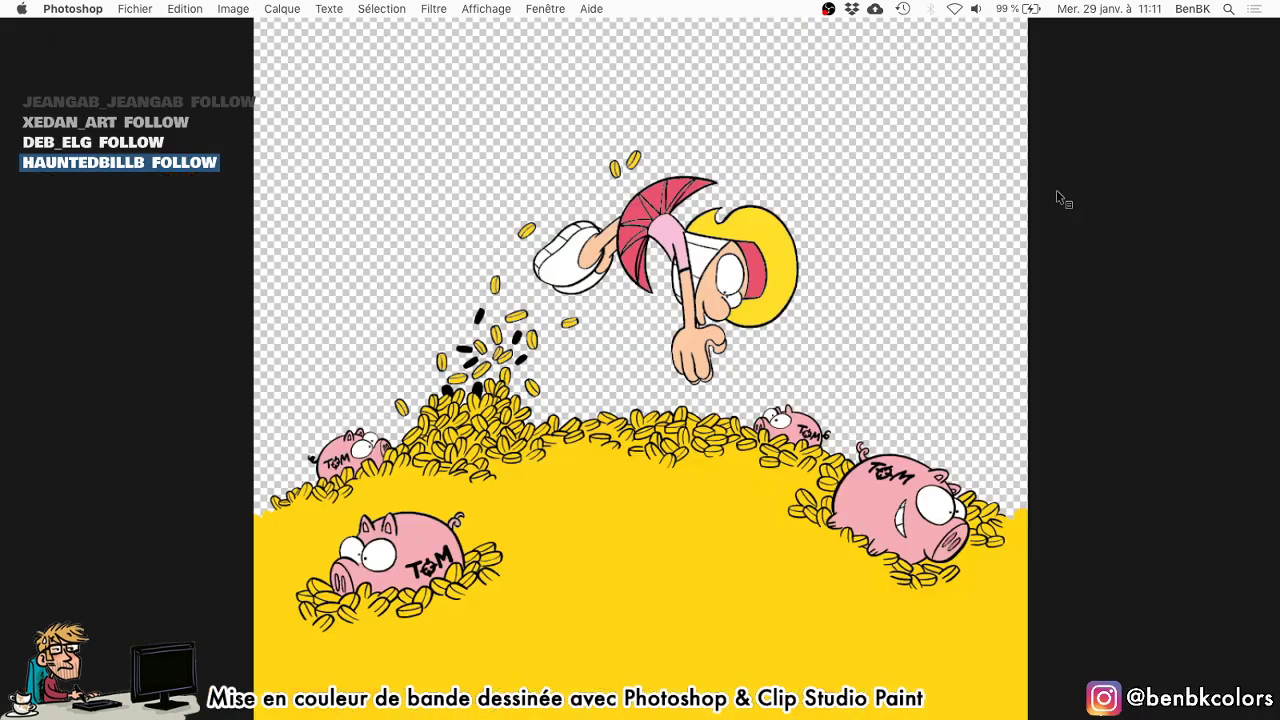
Load the TXT OK line art as a selection, clear it from the perso layer, and spread the colors under the lines with Minimum and Contract.
key(Tab)
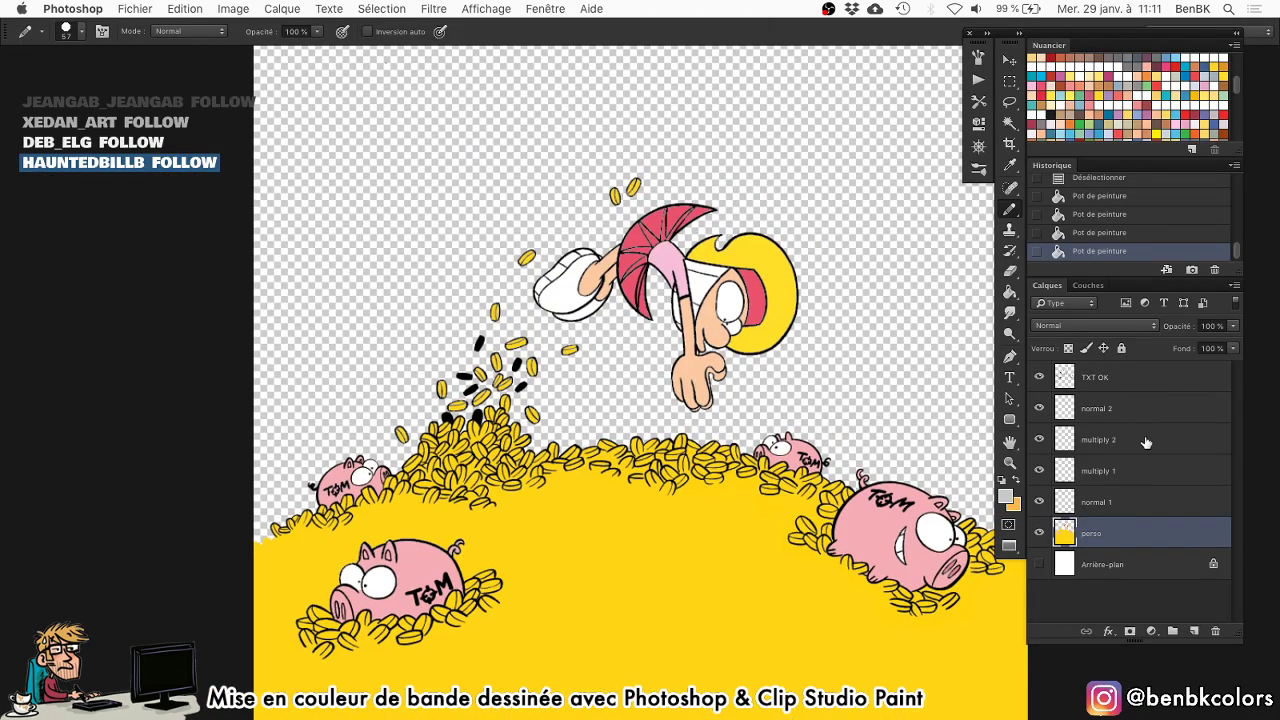
super+click(1062, 377)
key(d)
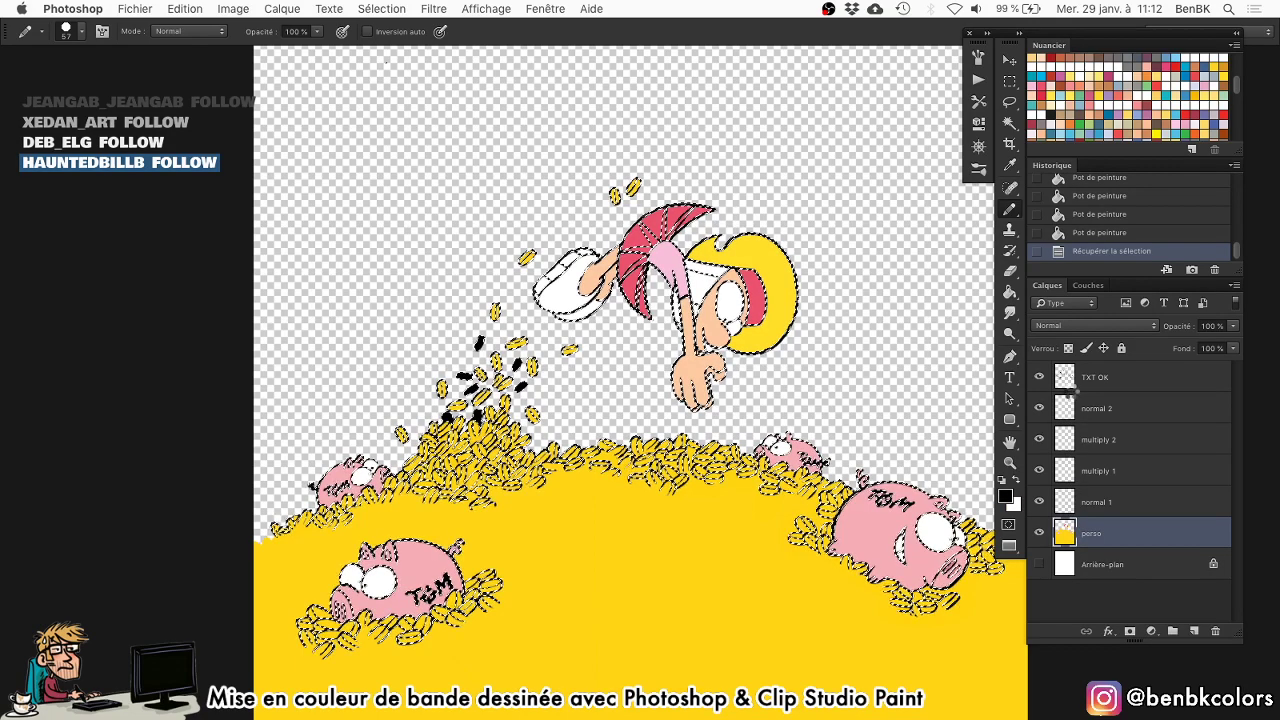
key(BackSpace)
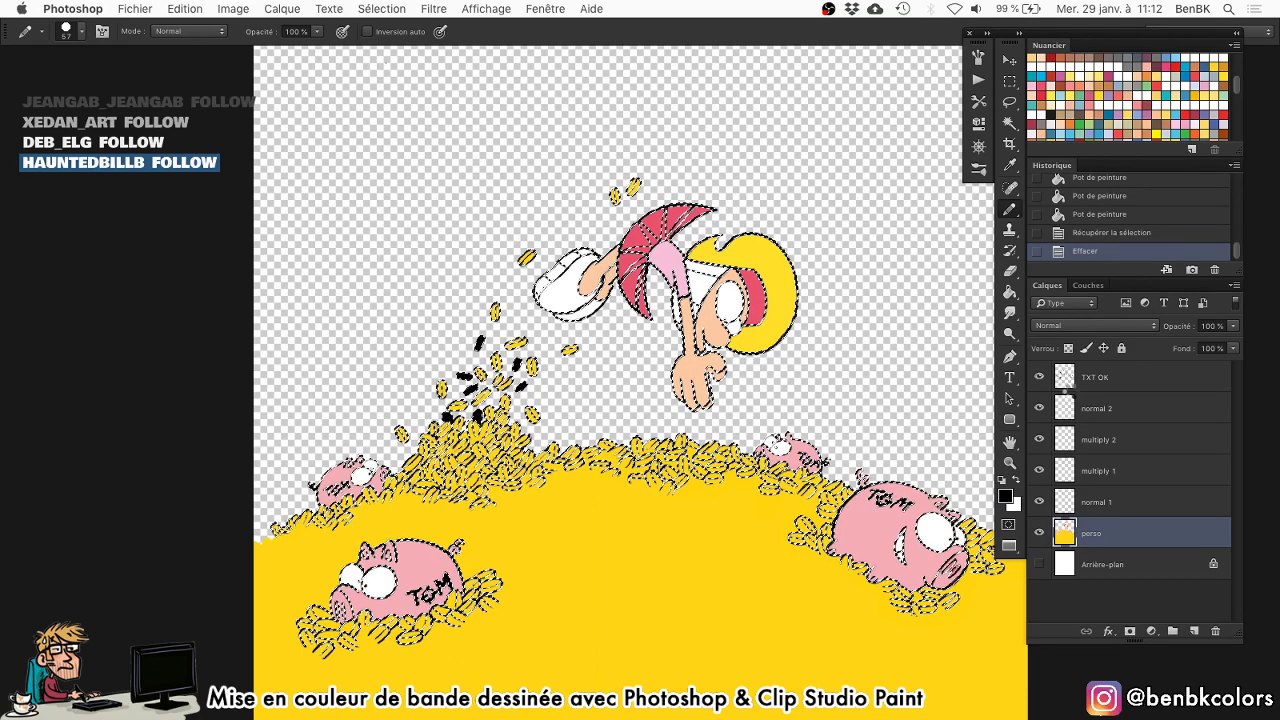
key(Tab)
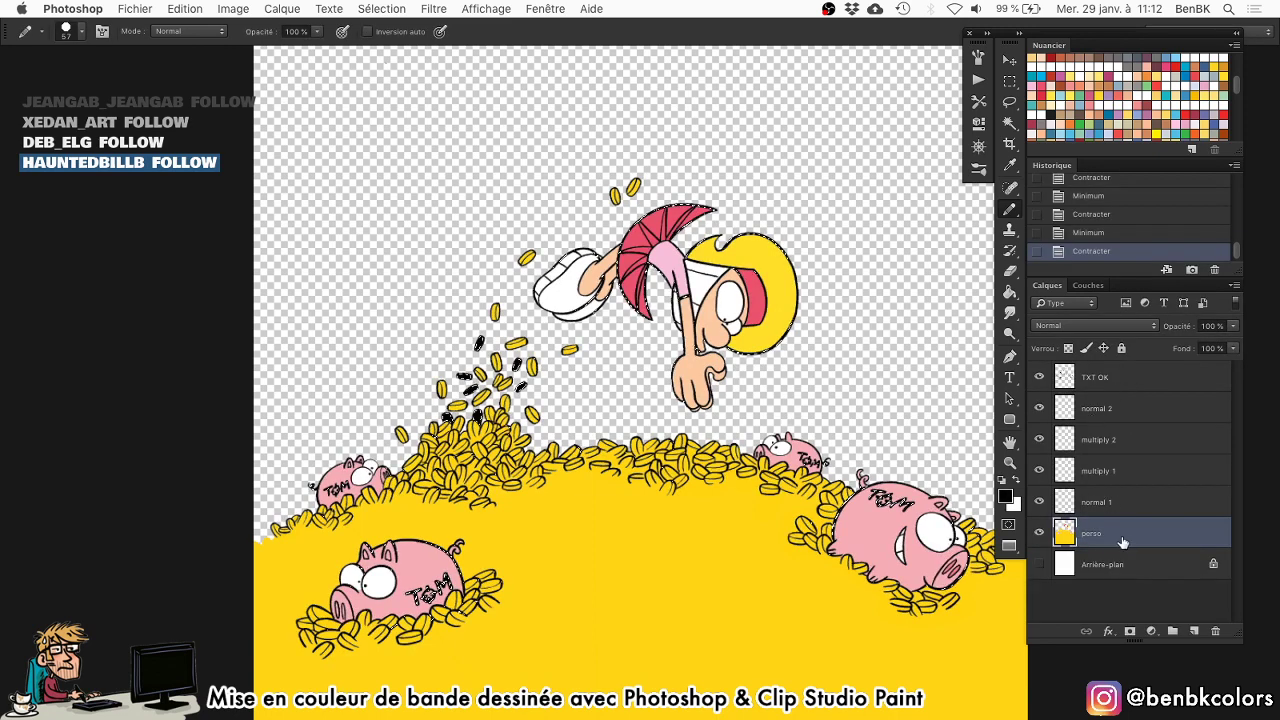
Check the perso layer's flat colors in isolation, deselect, and delete the TXT OK layer.
alt+click(1041, 534)
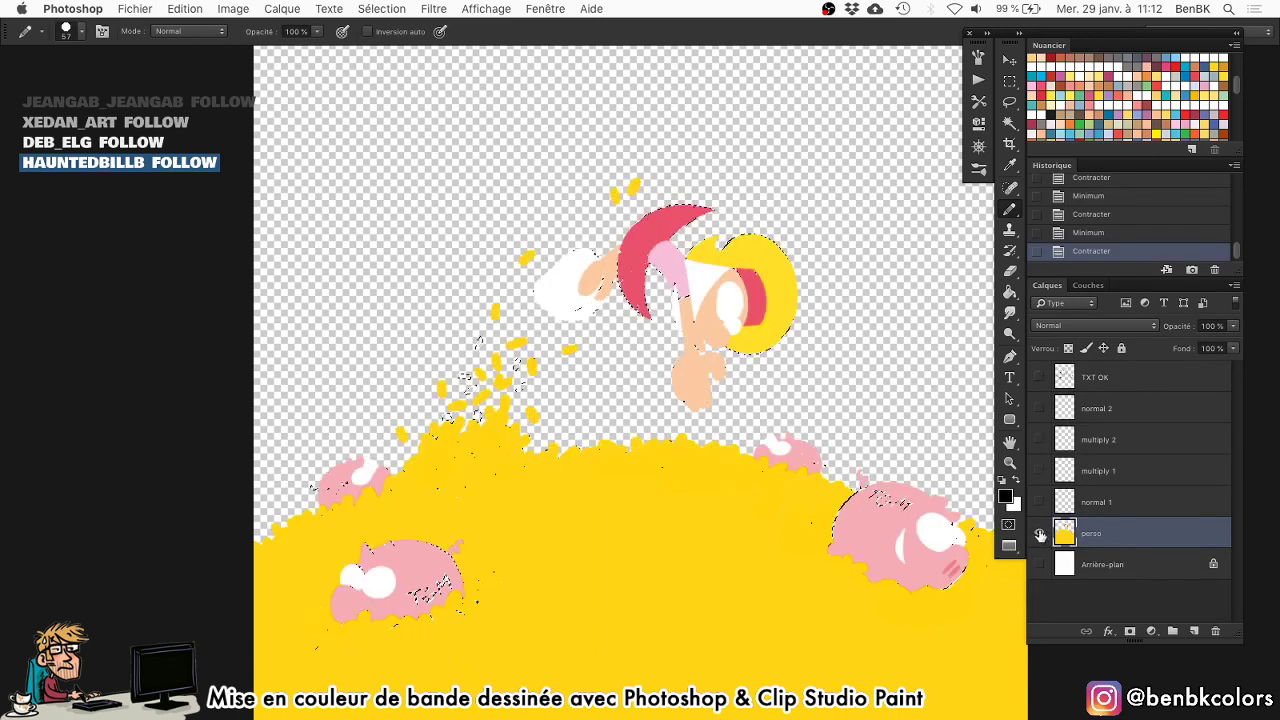
alt+click(1041, 534)
key(super+d)
drag(1118, 383, 1215, 631)
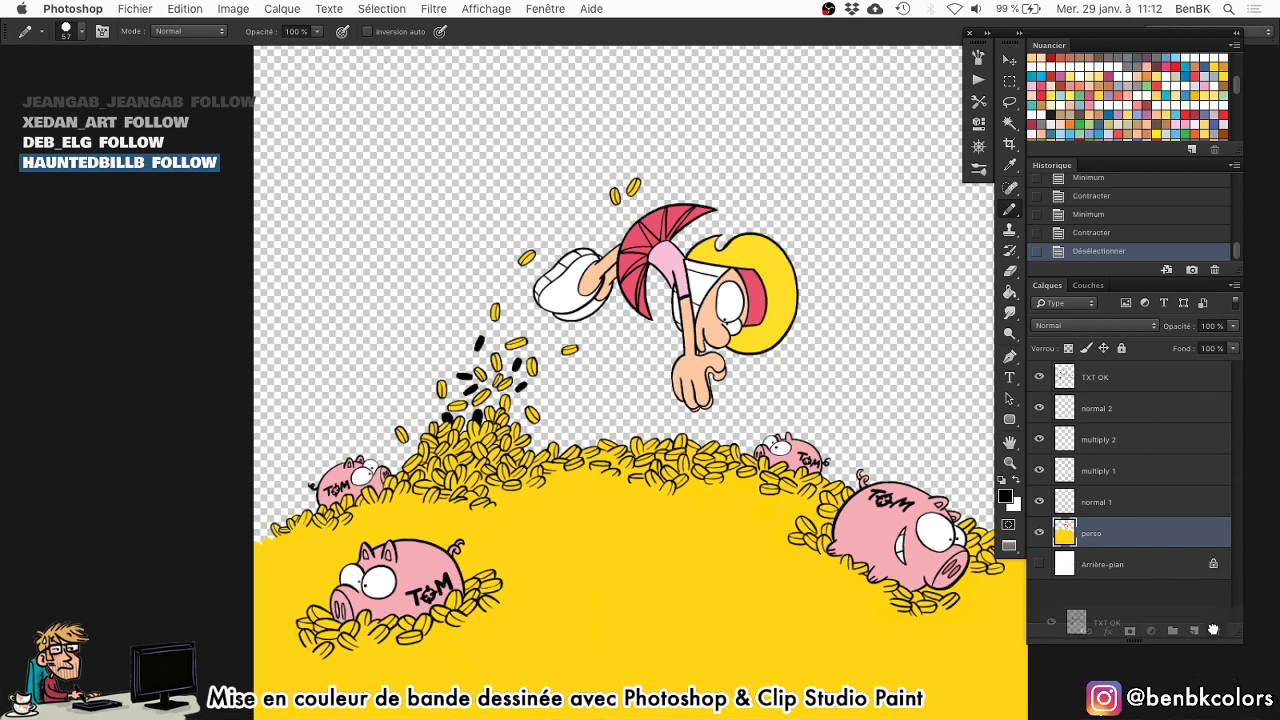
key(super+shift+s)
key(Right)
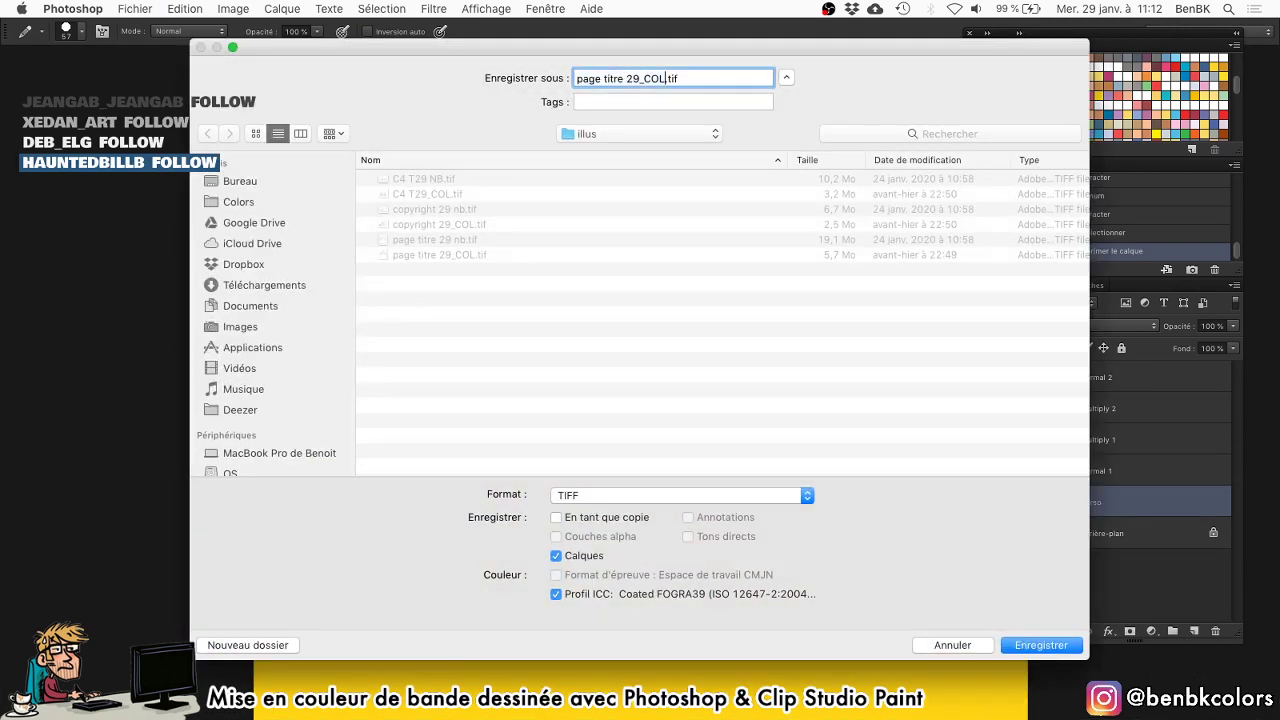
key(Escape)
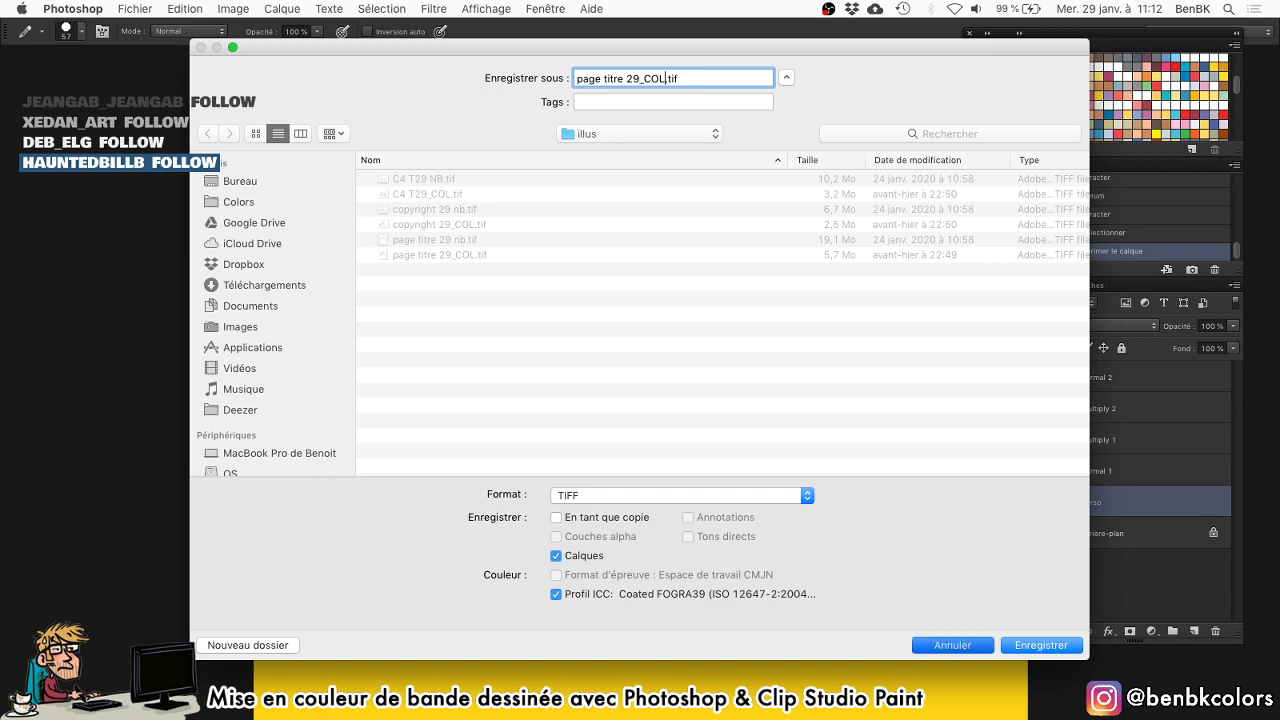
Preview C4 T29 NB.tif in the illus folder and open copyright 29 nb.tif.
key(super+o)
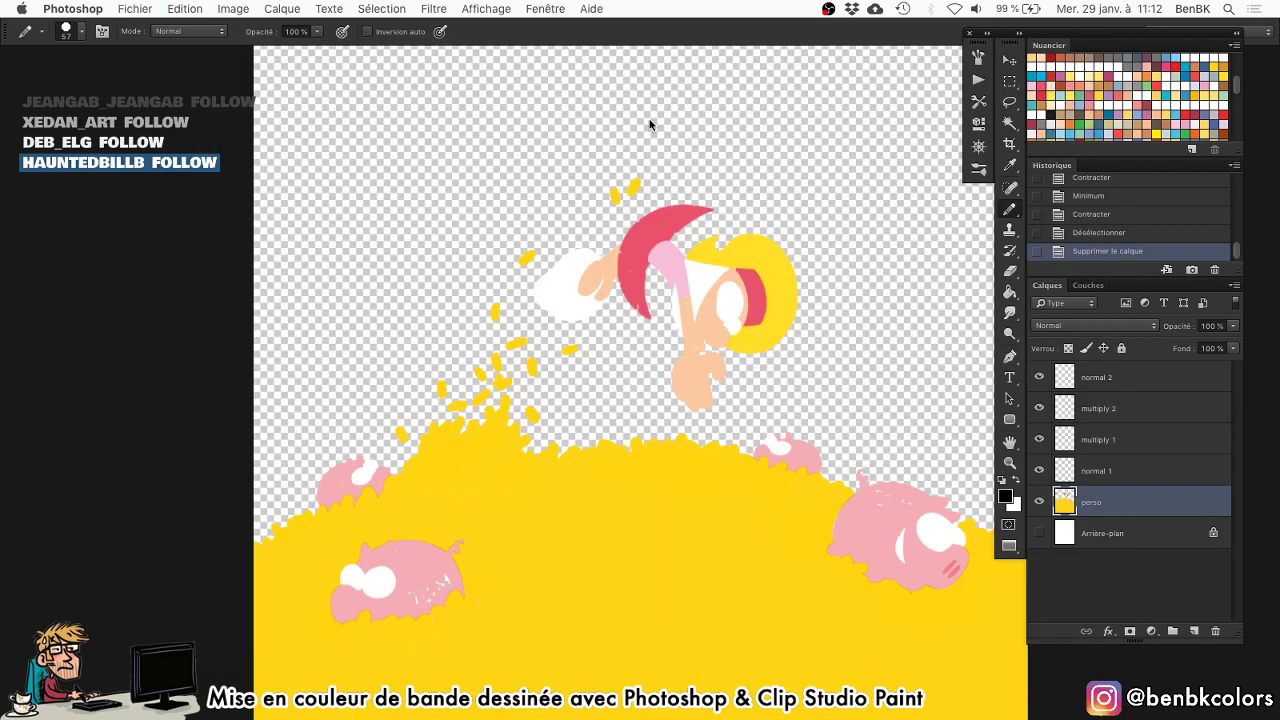
click(477, 75)
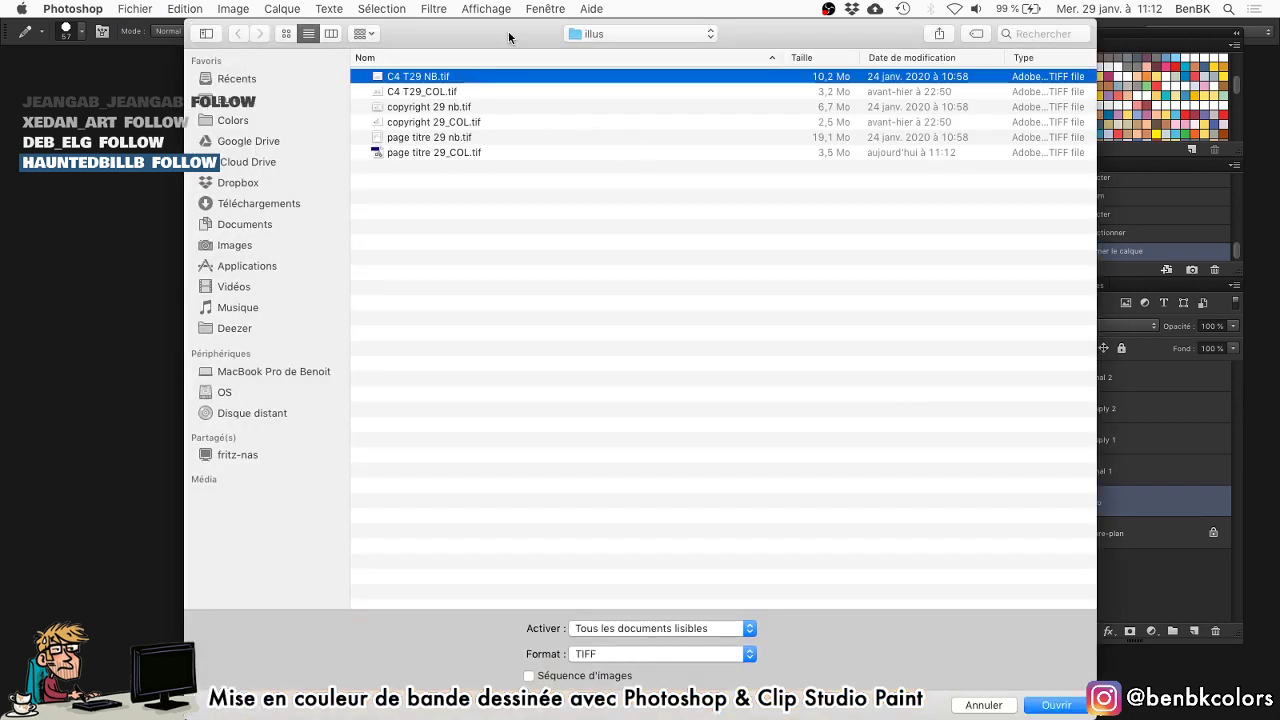
key(space)
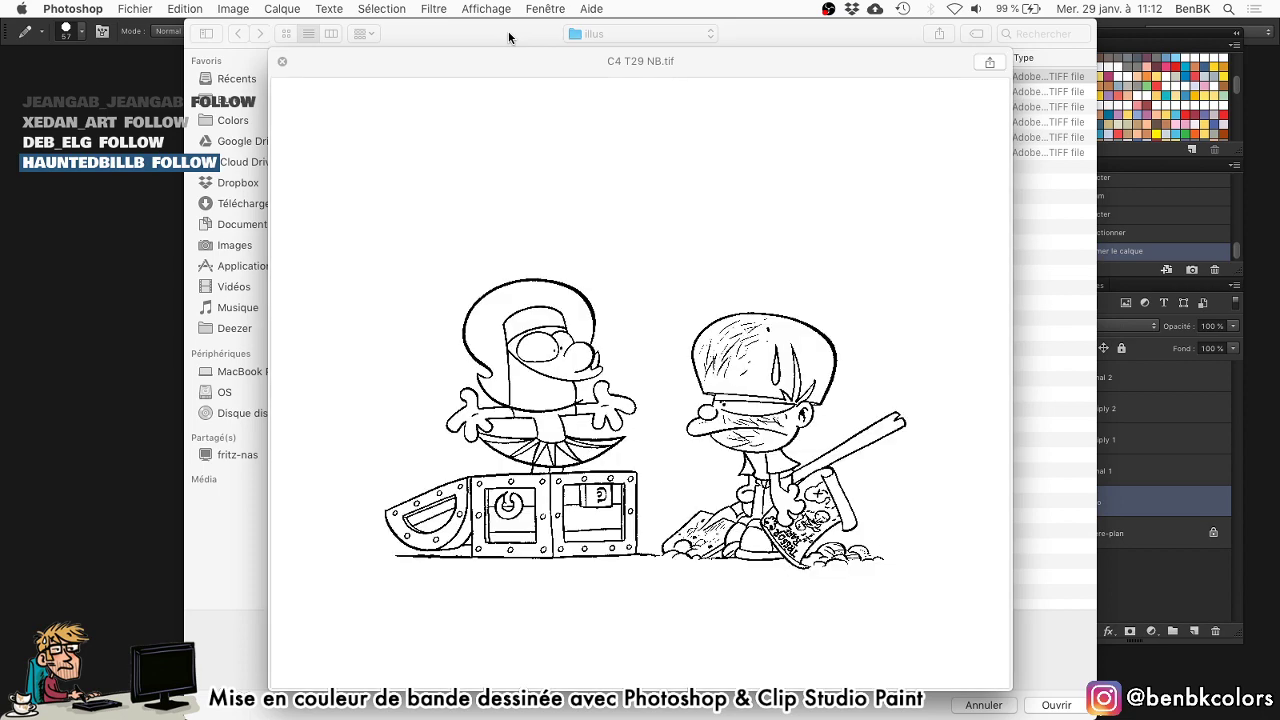
key(space)
key(Down)
key(Down)
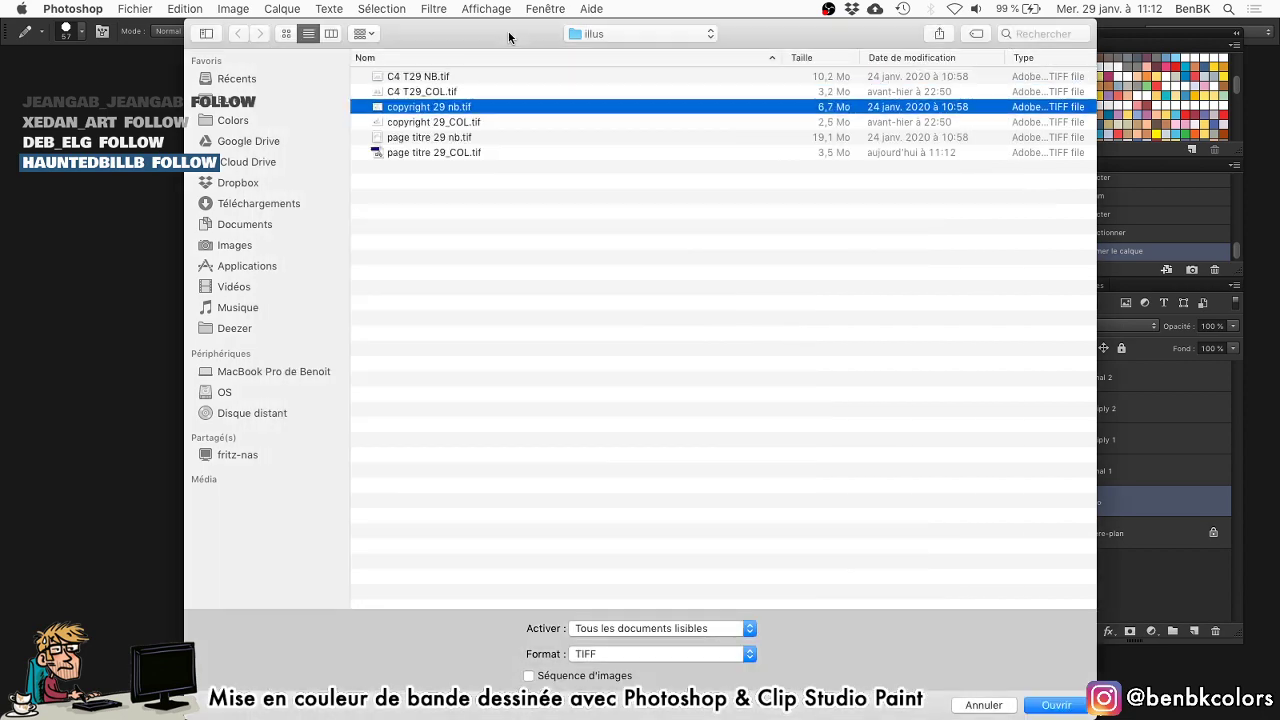
key(Return)
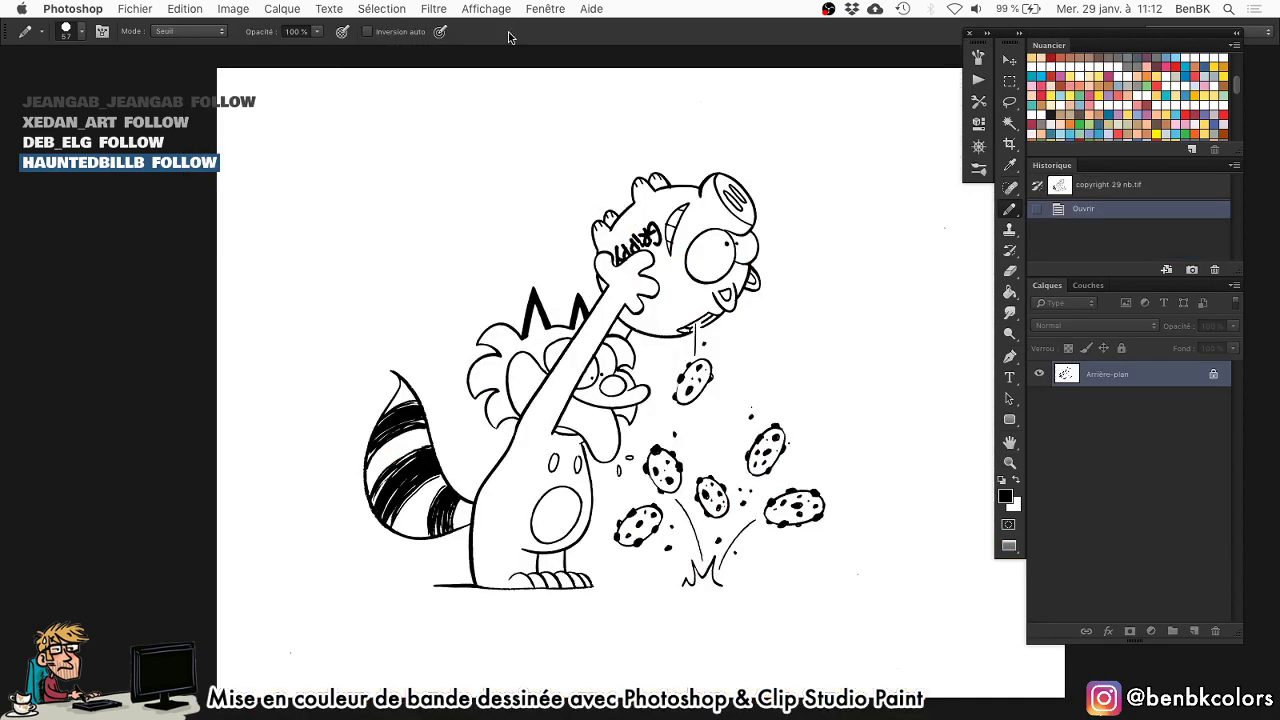
Open page titre 29 nb.tif from the illus folder and leave the full-screen view to show the document windows.
key(super+o)
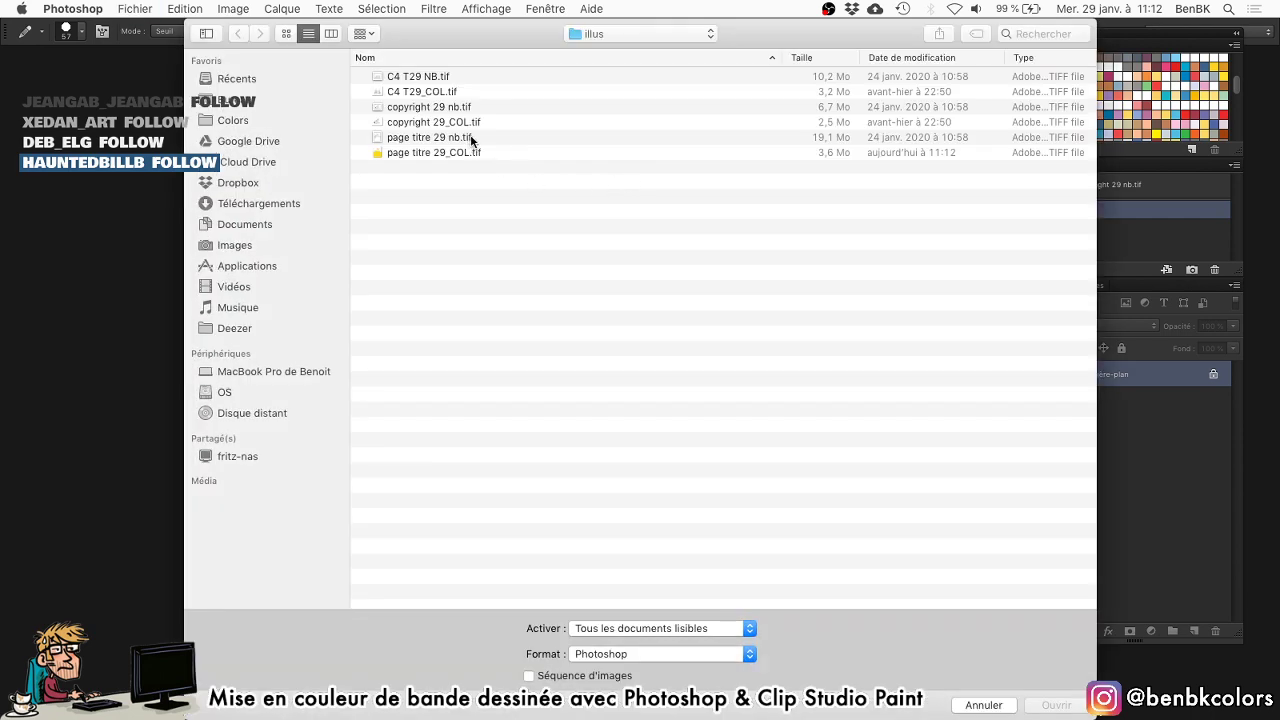
click(471, 140)
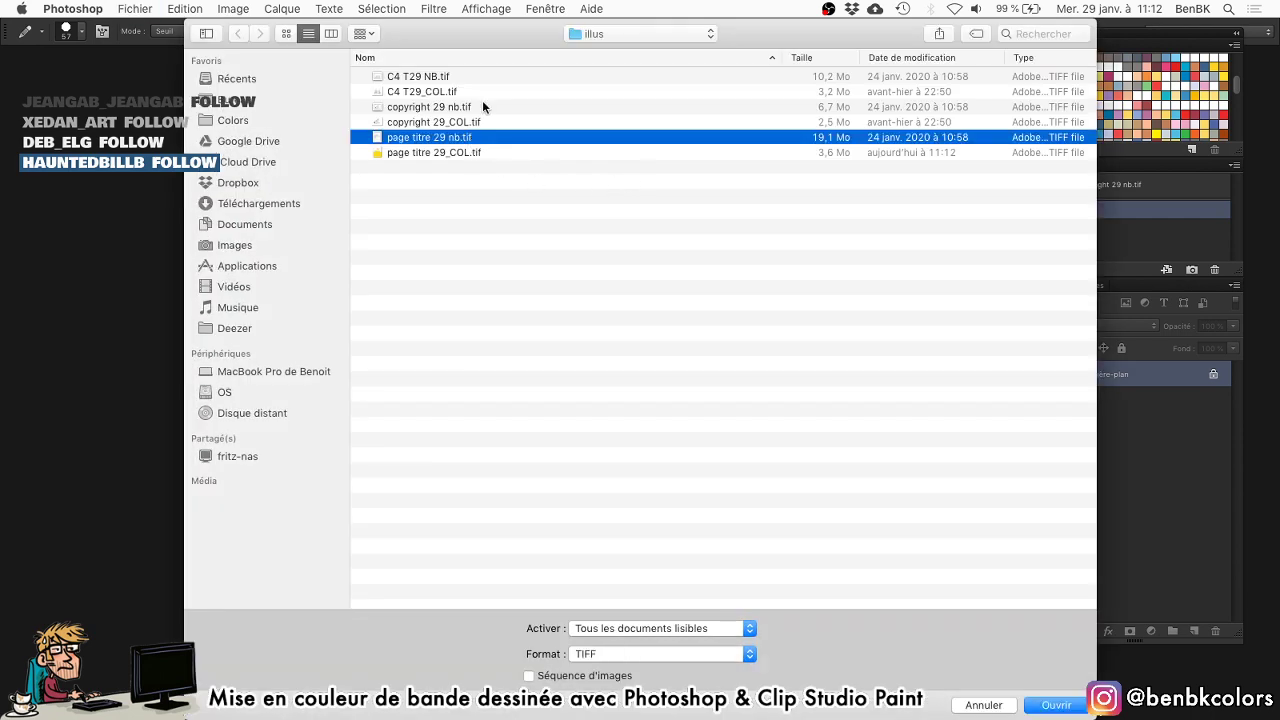
key(Return)
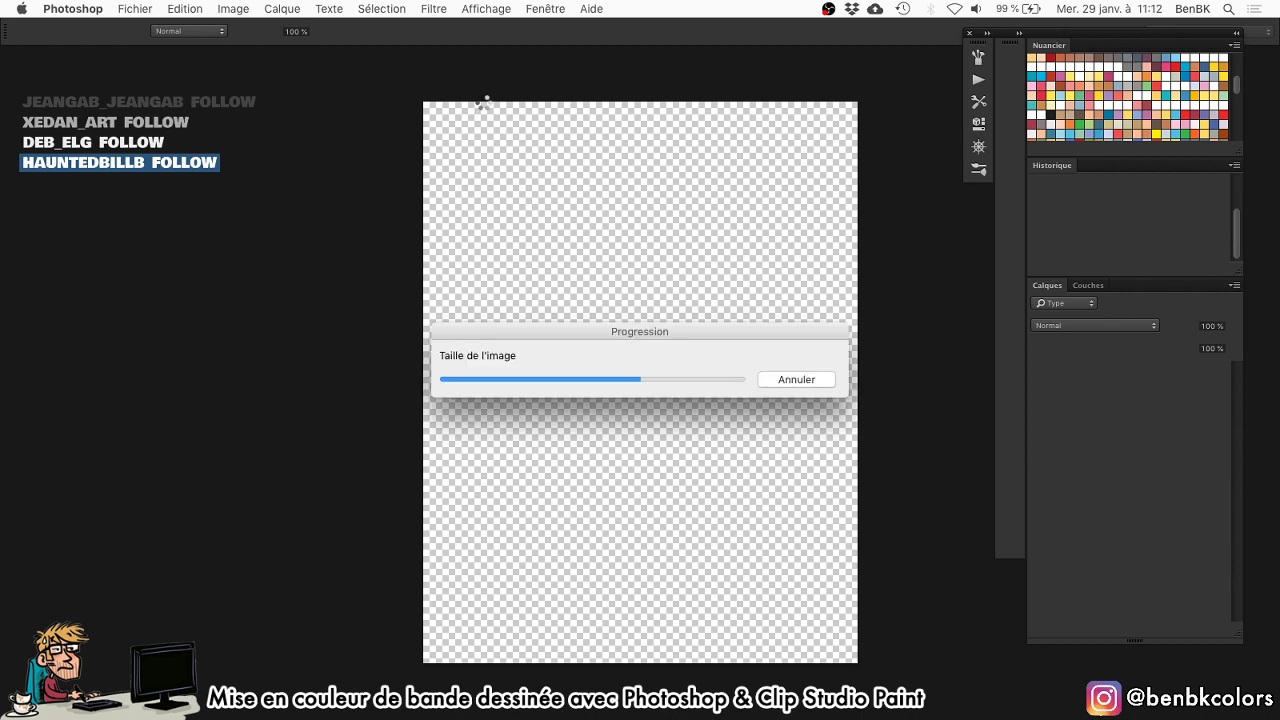
key(f)
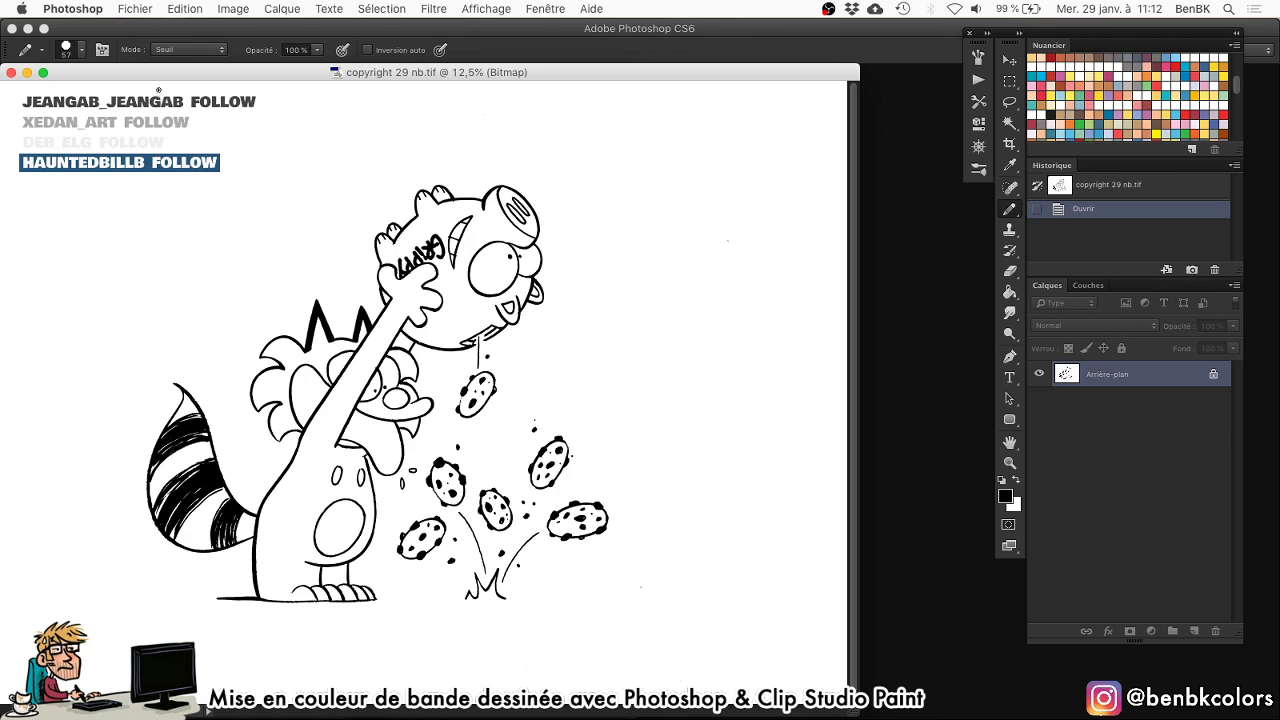
Close the copyright 29 nb.tif, copyright 29_COL.tif and C4 T29_COL.tif documents.
key(super+w)
click(297, 107)
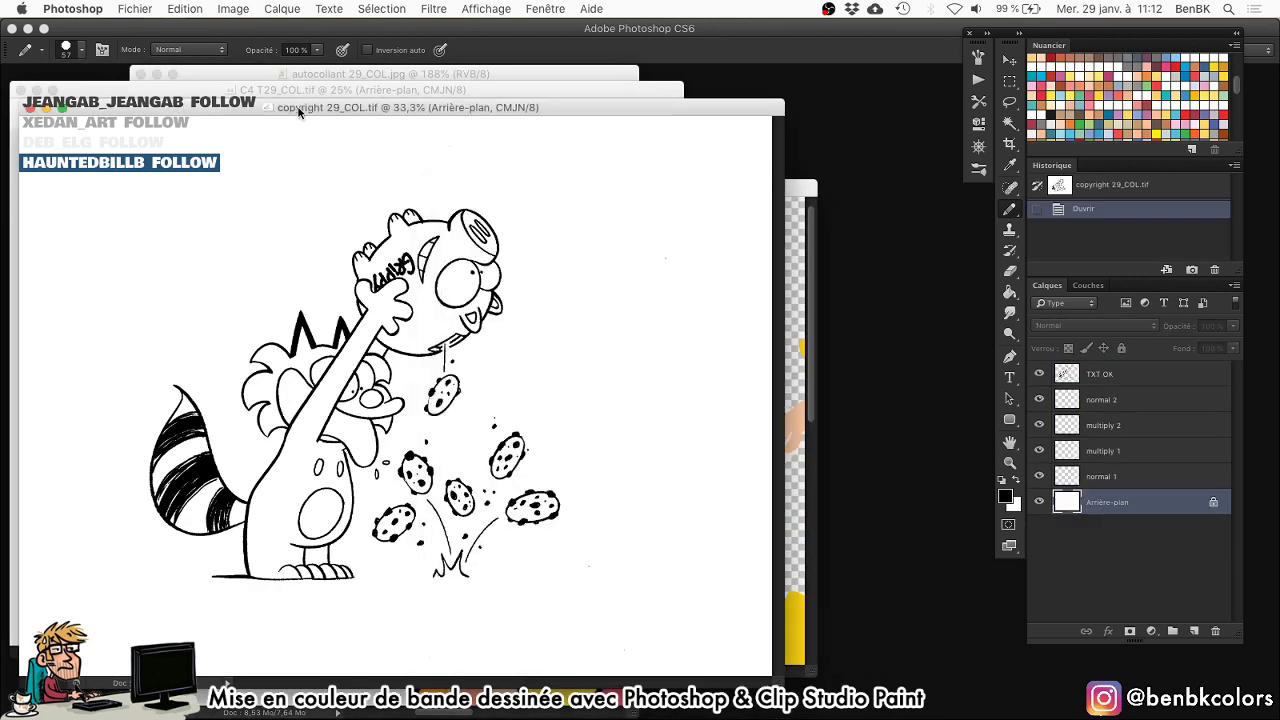
key(super+w)
key(super+w)
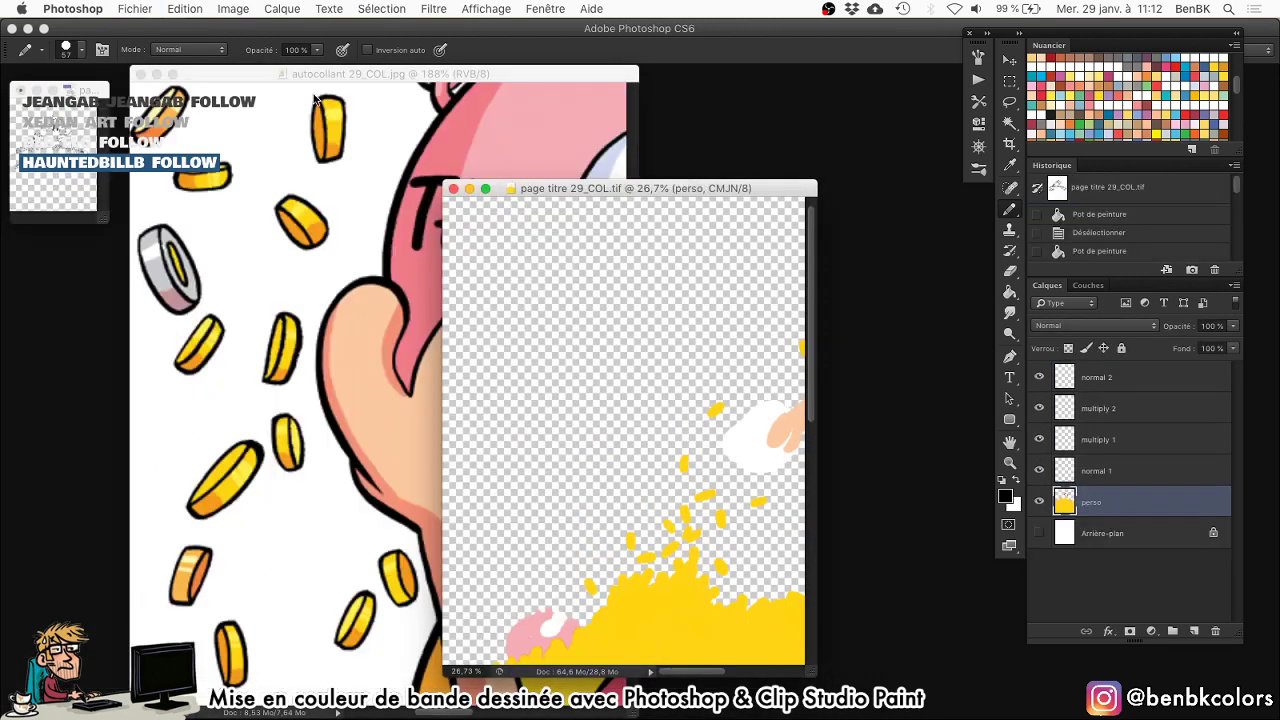
Copy the line art layer of the page titre 29 nb document into page titre 29_COL.tif, aligned over the flat colors.
click(77, 94)
drag(1092, 376, 596, 318)
key(super+0)
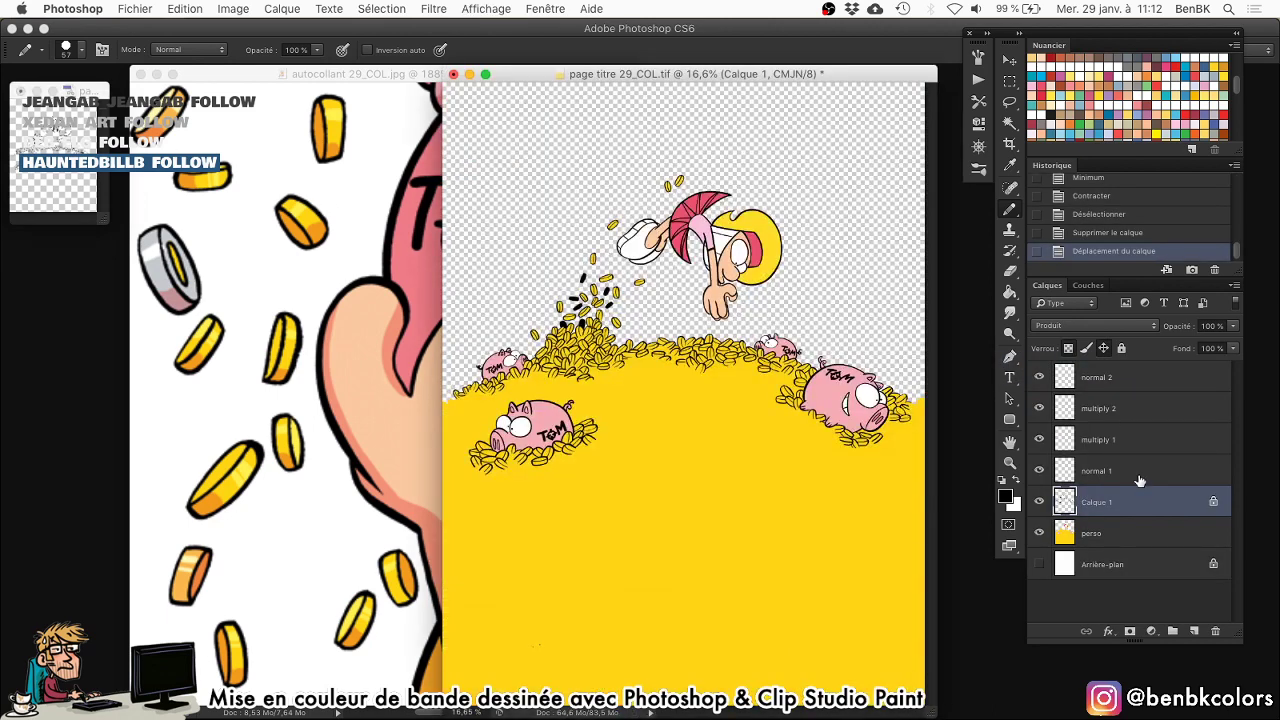
Rename the imported line art layer traits and place it at the very top of the layer stack.
drag(1141, 505, 1143, 392)
click(1097, 381)
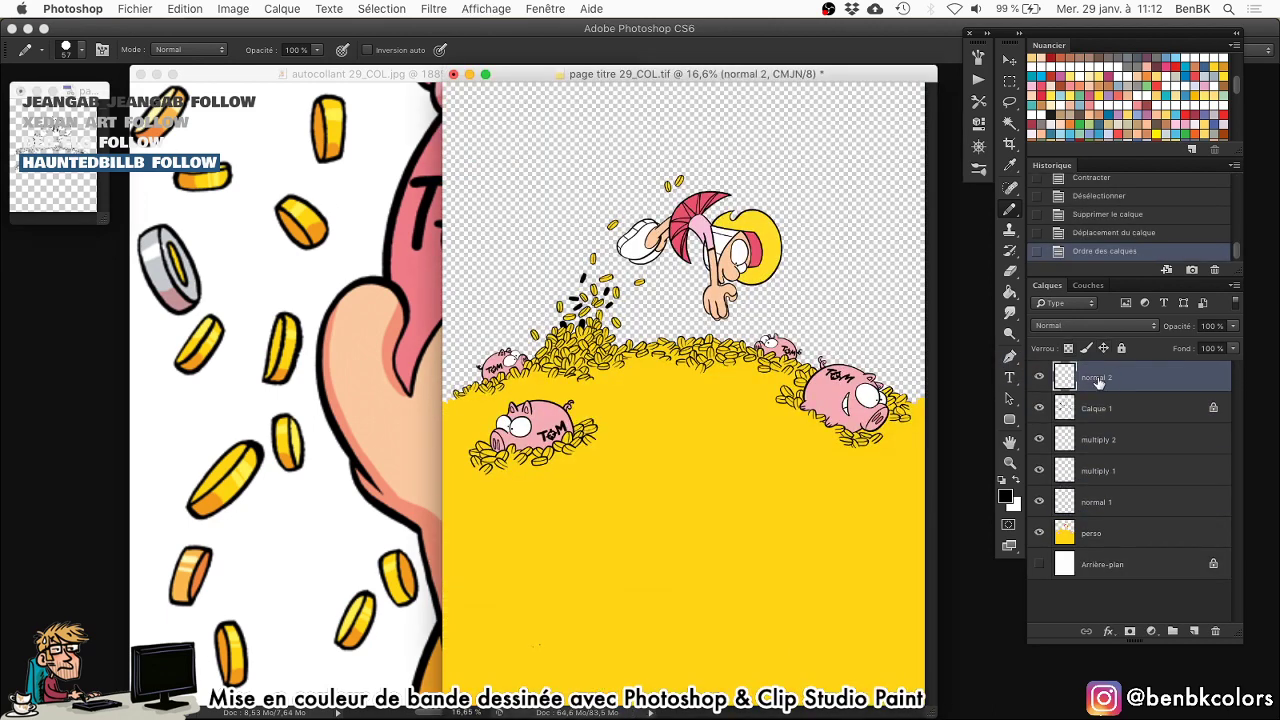
double_click(1097, 409)
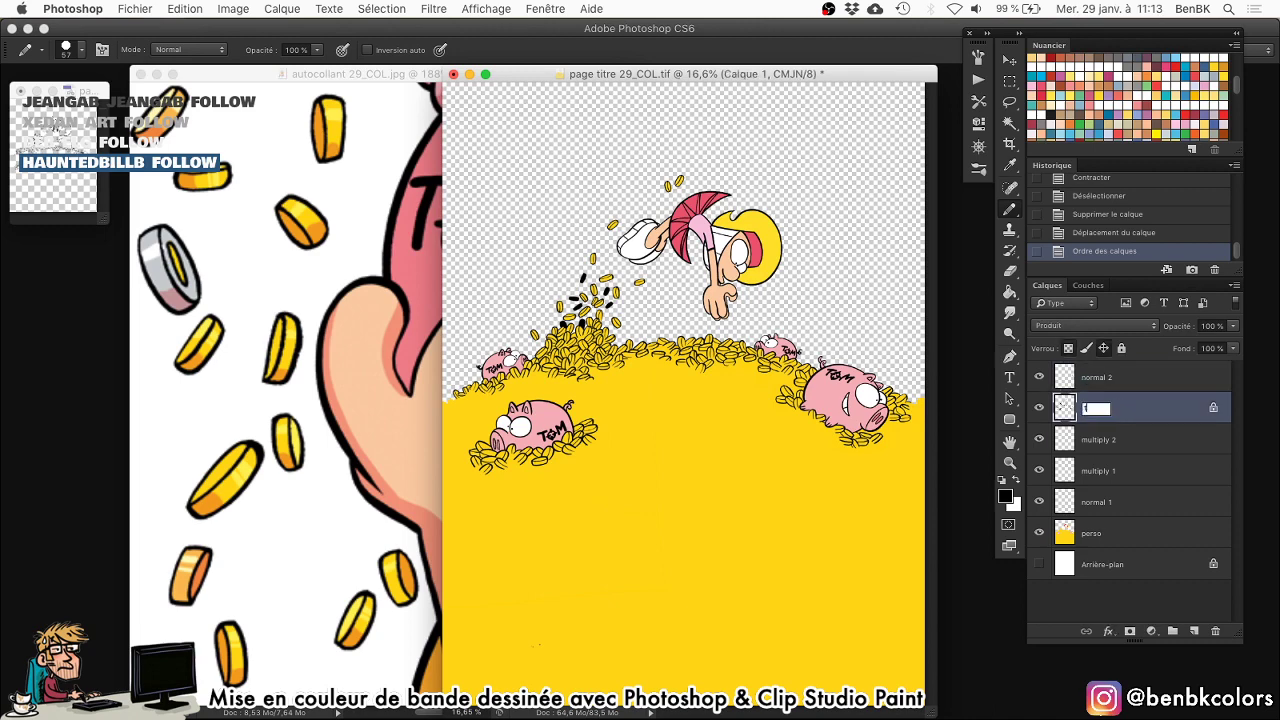
text(traits)
key(Return)
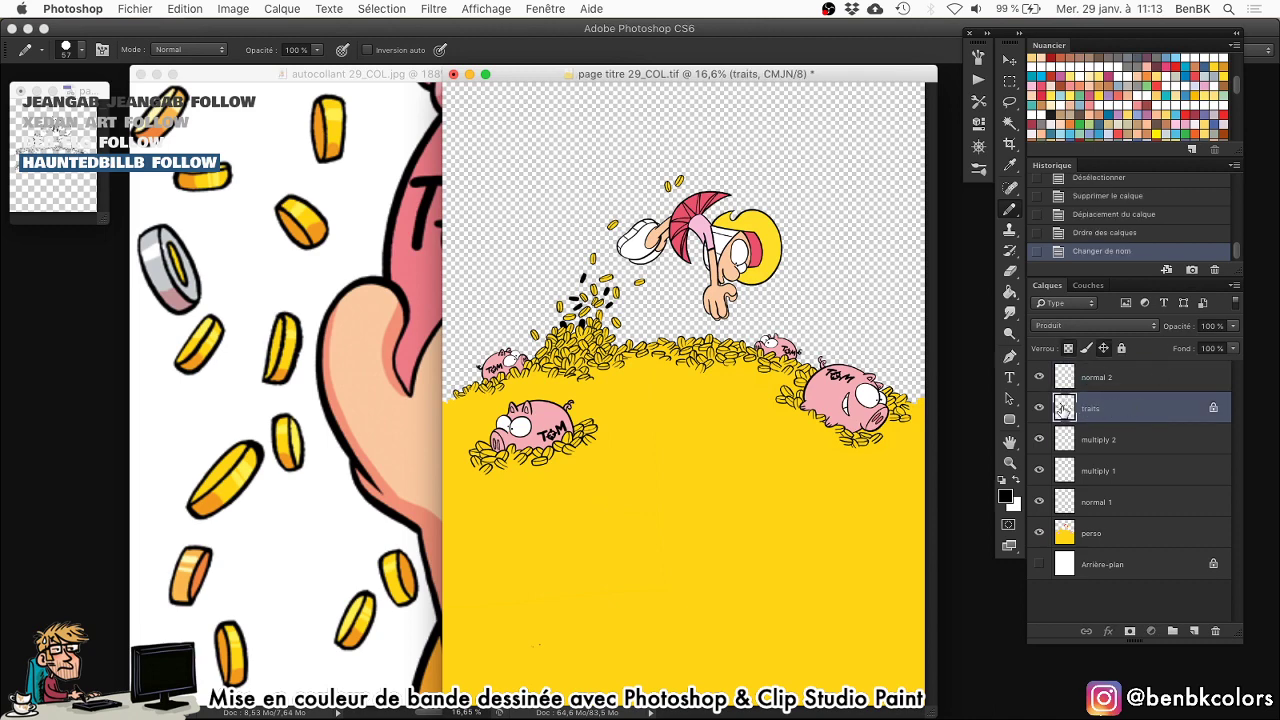
drag(1062, 407, 1066, 373)
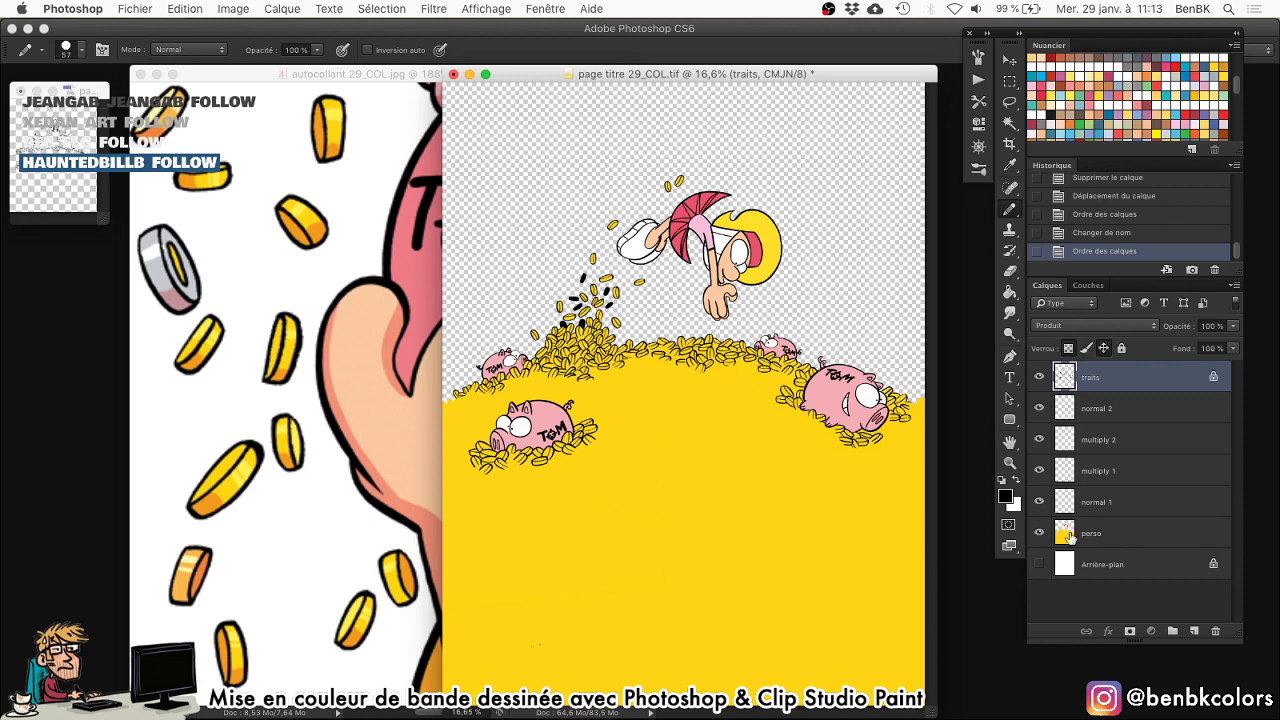
Select the coin yellow on the perso layer, cut it to a new layer beneath perso, and name that layer pièces.
click(1069, 537)
key(w)
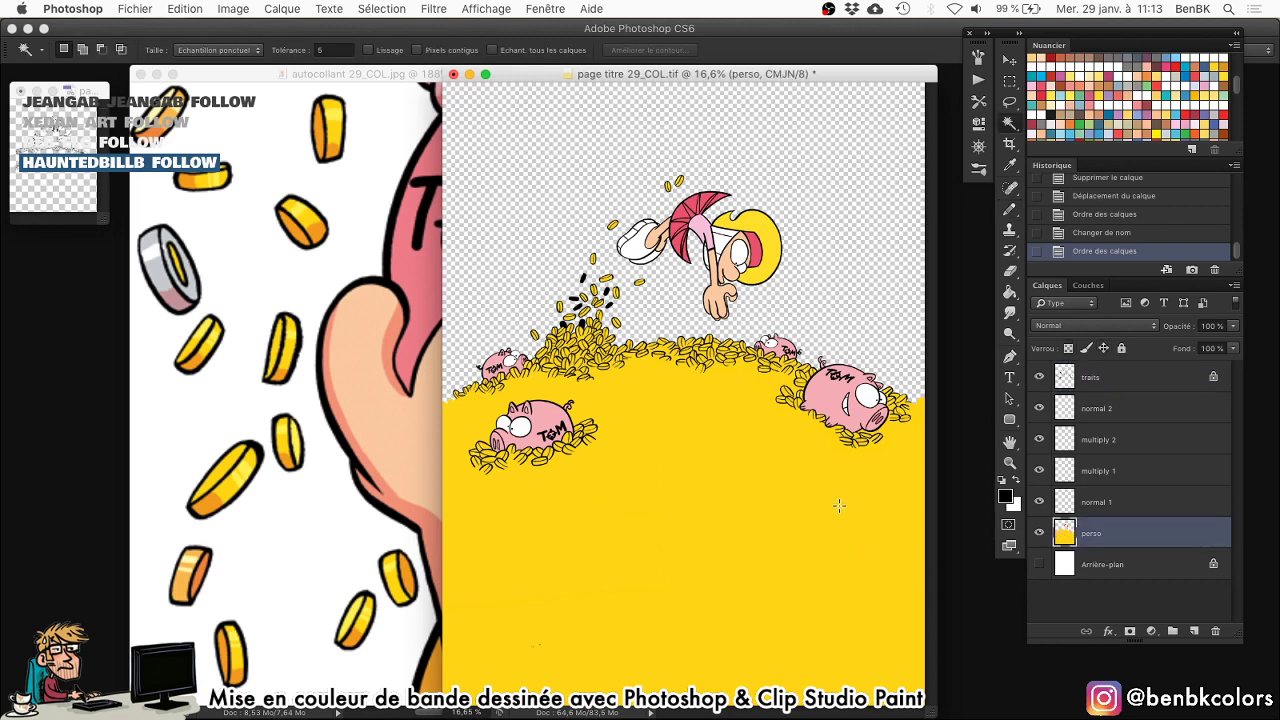
click(788, 509)
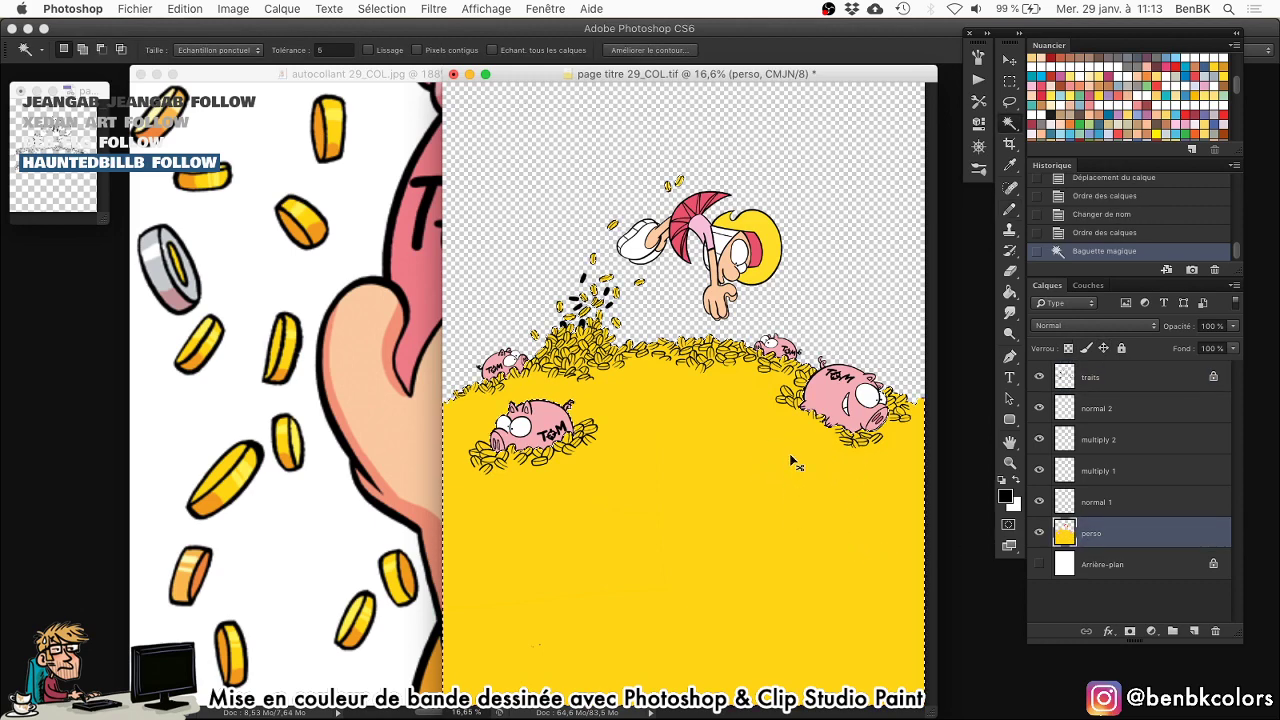
key(super+shift+j)
drag(1167, 538, 1166, 571)
double_click(1092, 565)
text(a)
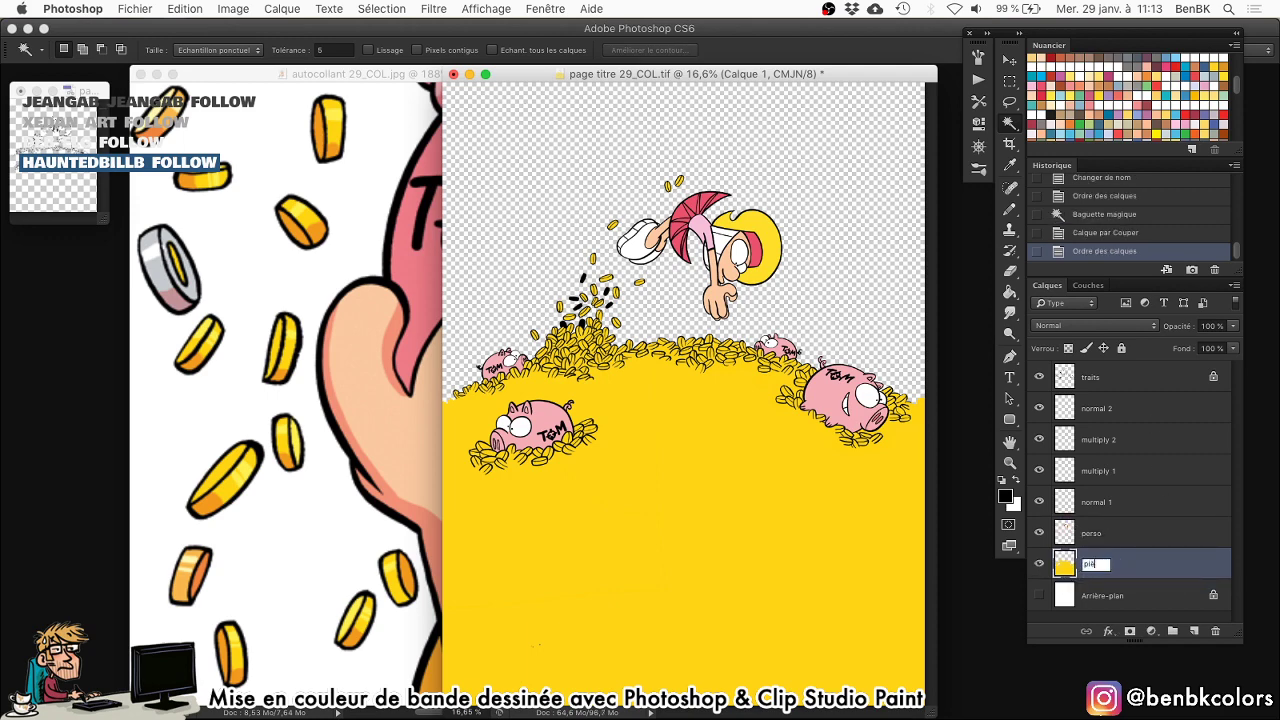
key(Return)
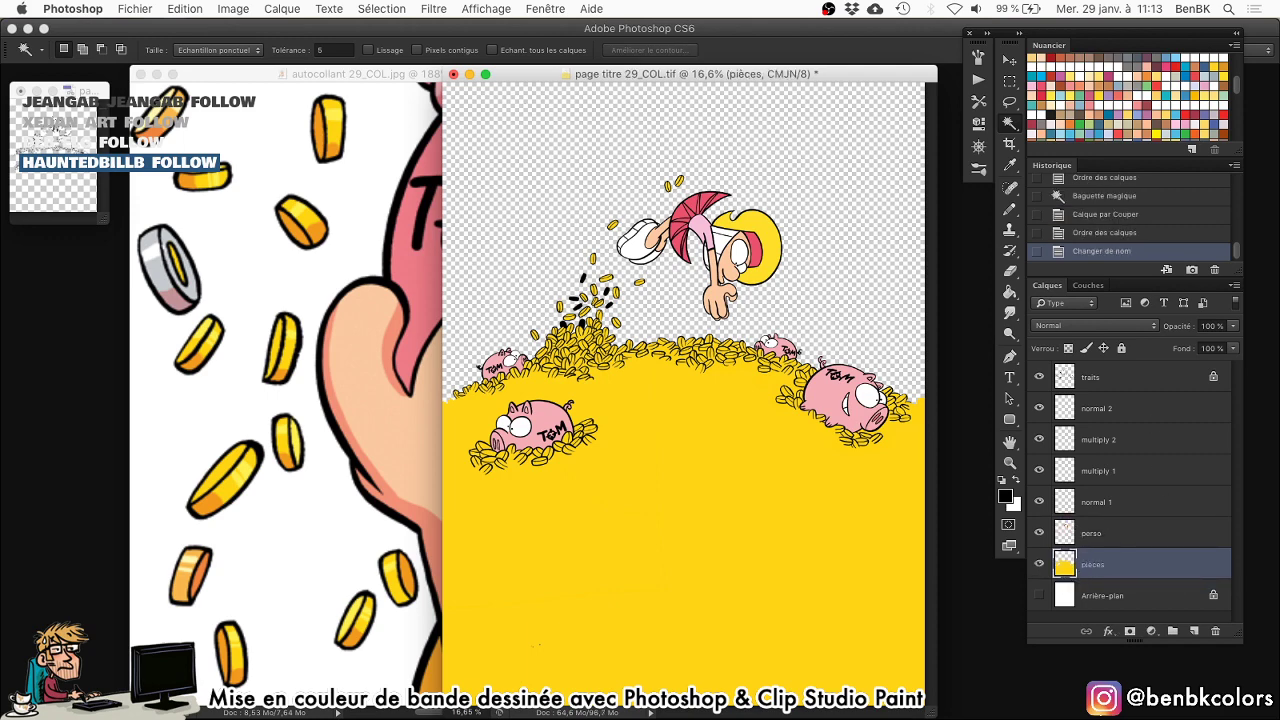
Load the perso layer as a selection with its edges hidden, and try placing multiply 1 directly above perso.
super+click(1058, 538)
key(super+h)
key(b)
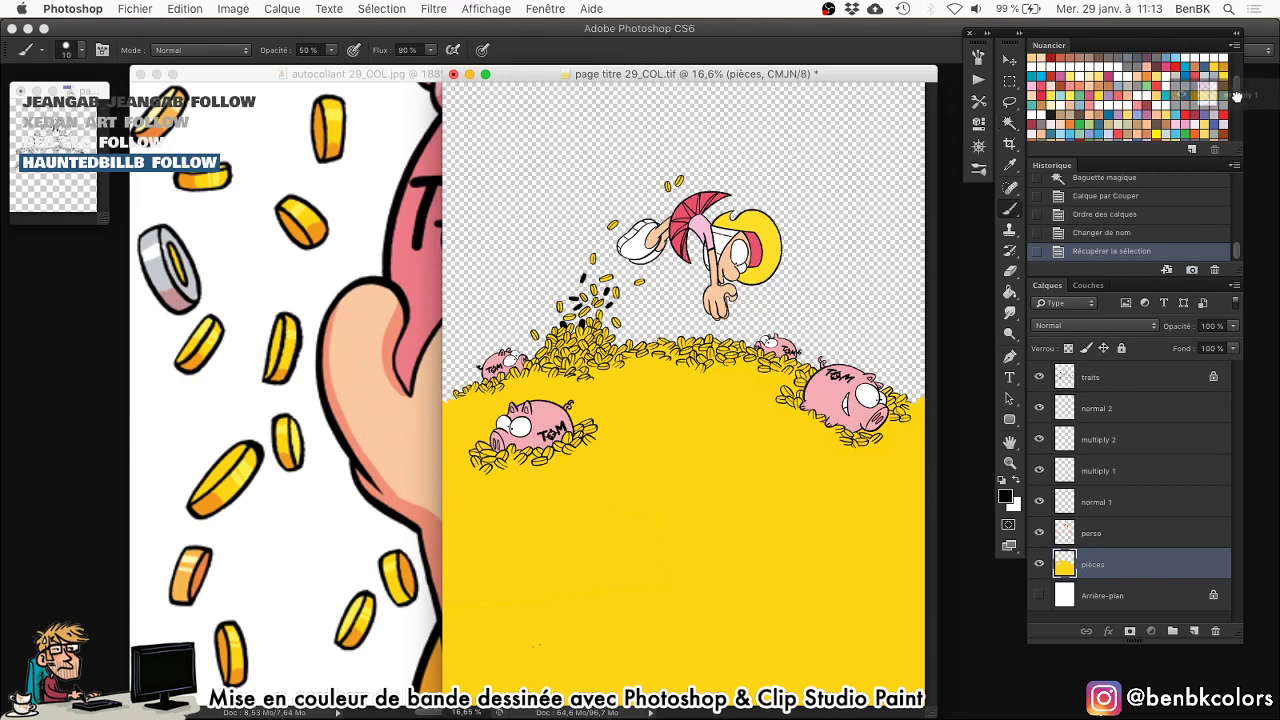
drag(1097, 470, 1089, 528)
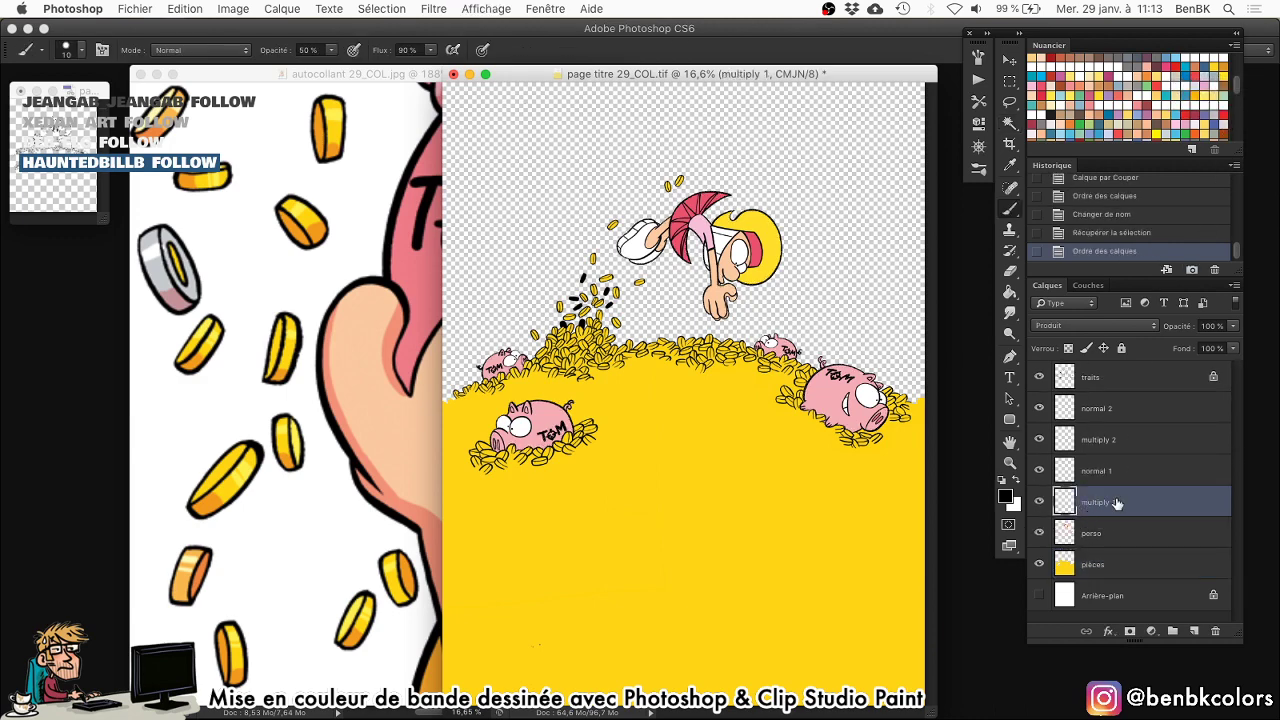
key(super+z)
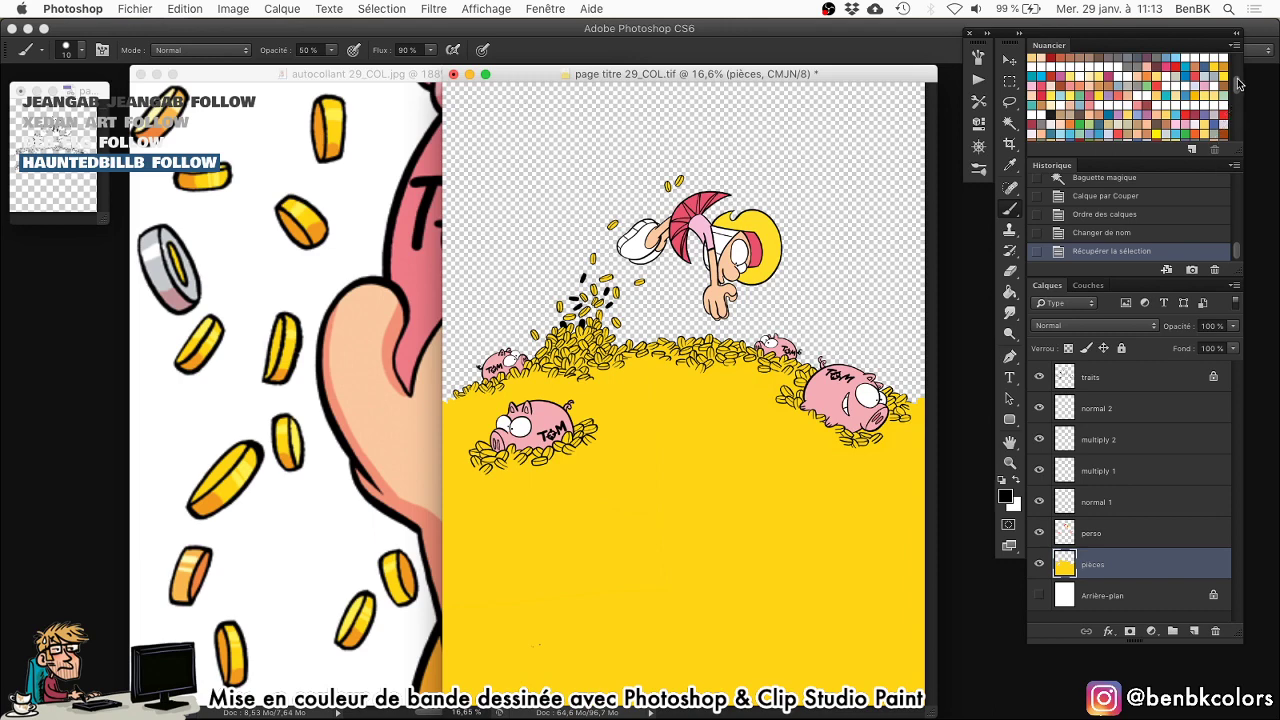
Choose a light pink swatch and a brush preset for the shadows, and show the illustration full screen at the diving character's head.
drag(1238, 84, 1243, 166)
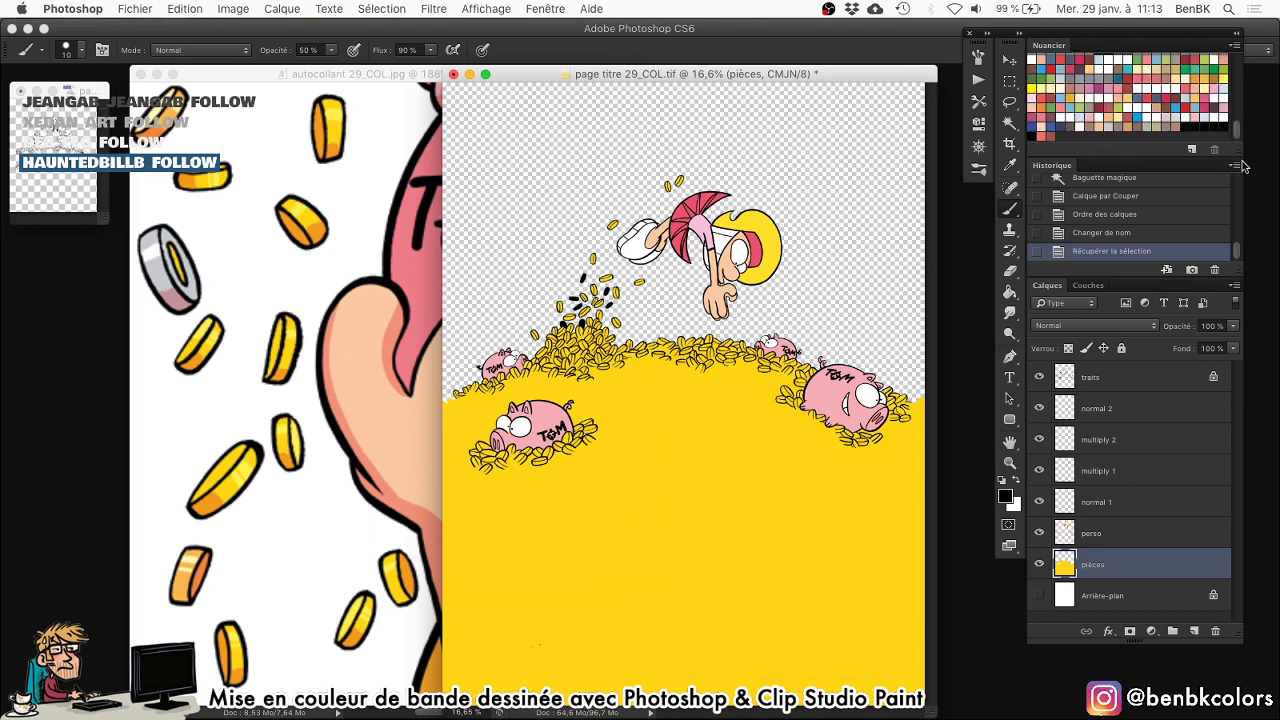
click(1191, 117)
right_click(825, 436)
double_click(872, 426)
drag(788, 233, 998, 138)
key(f)
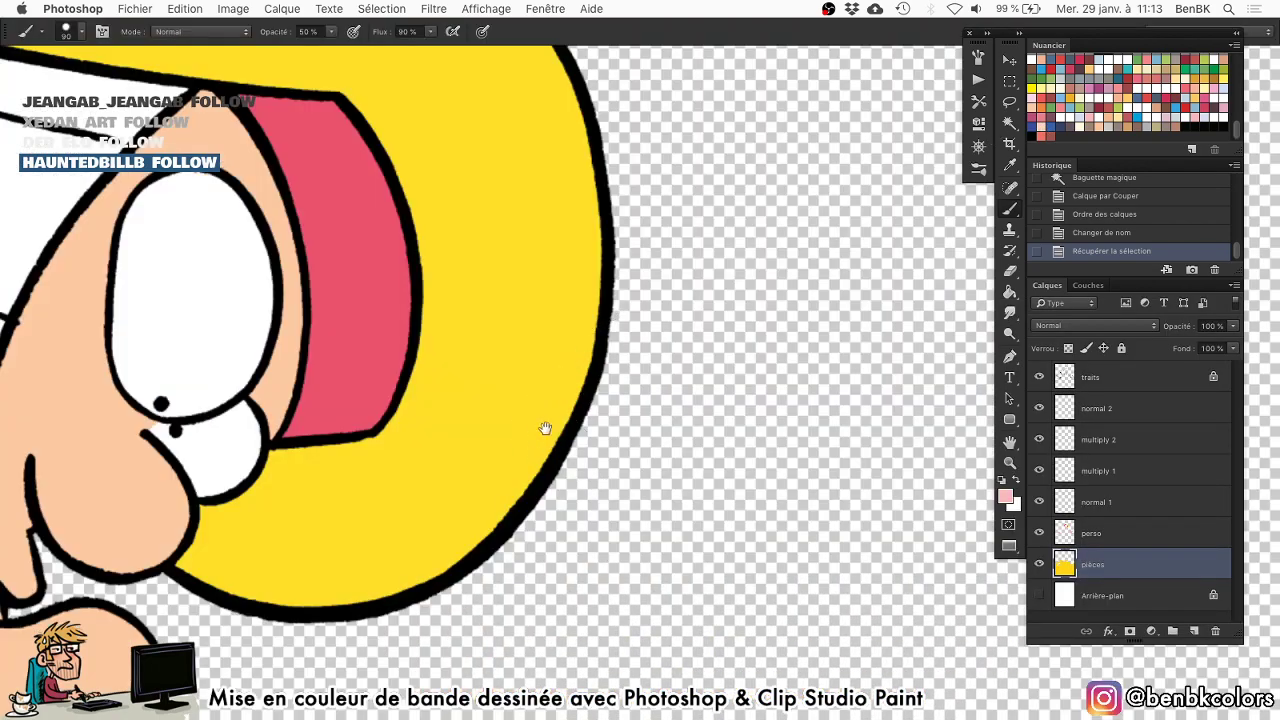
Paint a light pink shadow on the underside of the character's nose on the multiply 1 layer, with the brush at 100% opacity.
drag(545, 428, 763, 360)
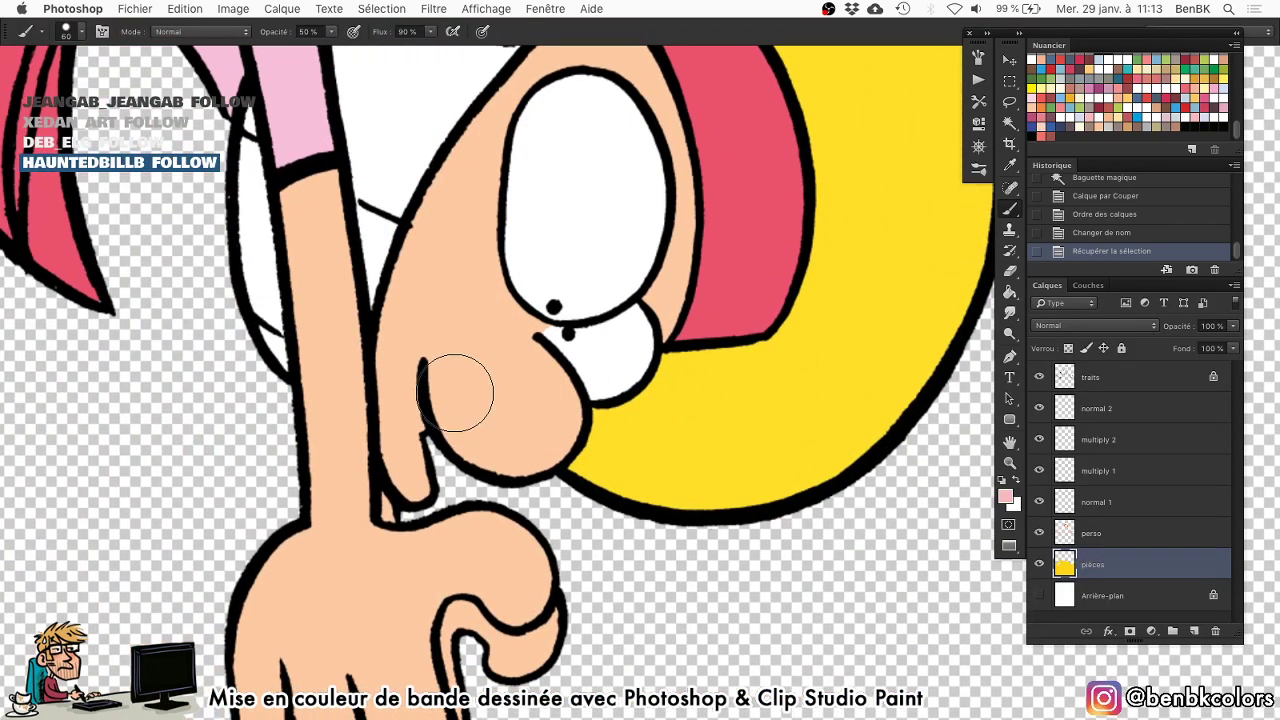
scroll(468, 402, down, 1)
scroll(482, 309, down, 1)
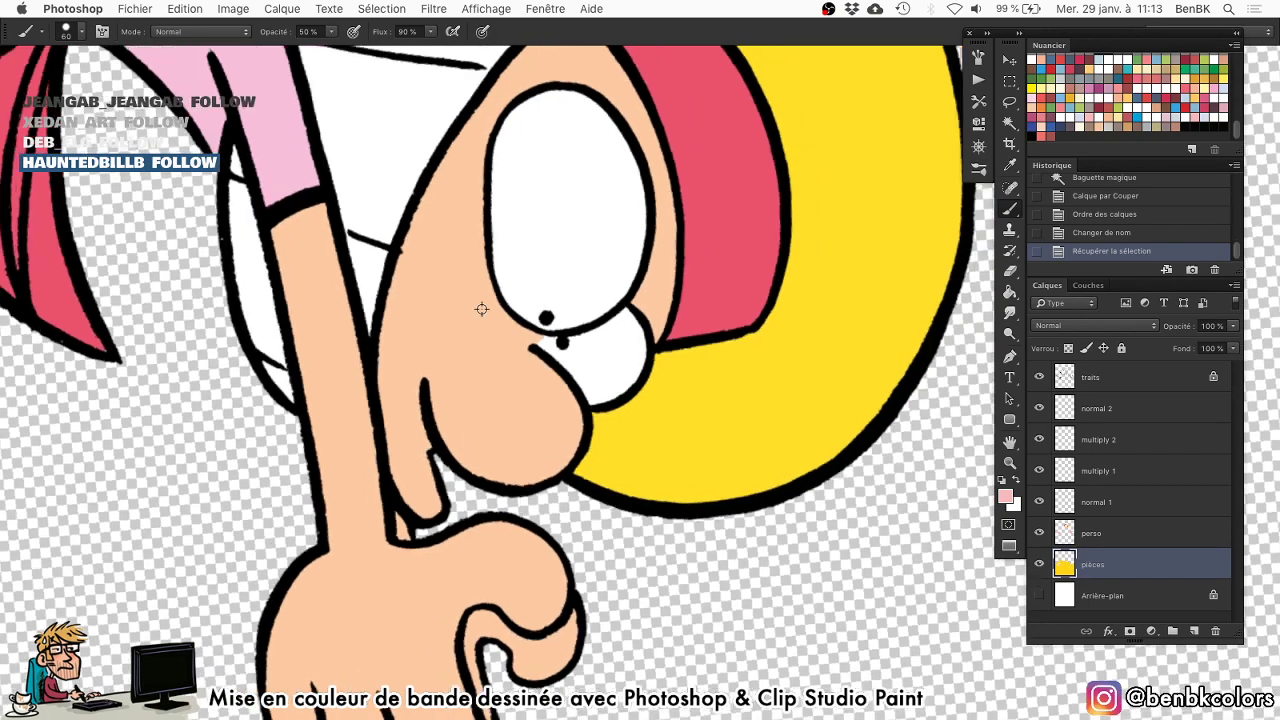
scroll(482, 309, down, 5)
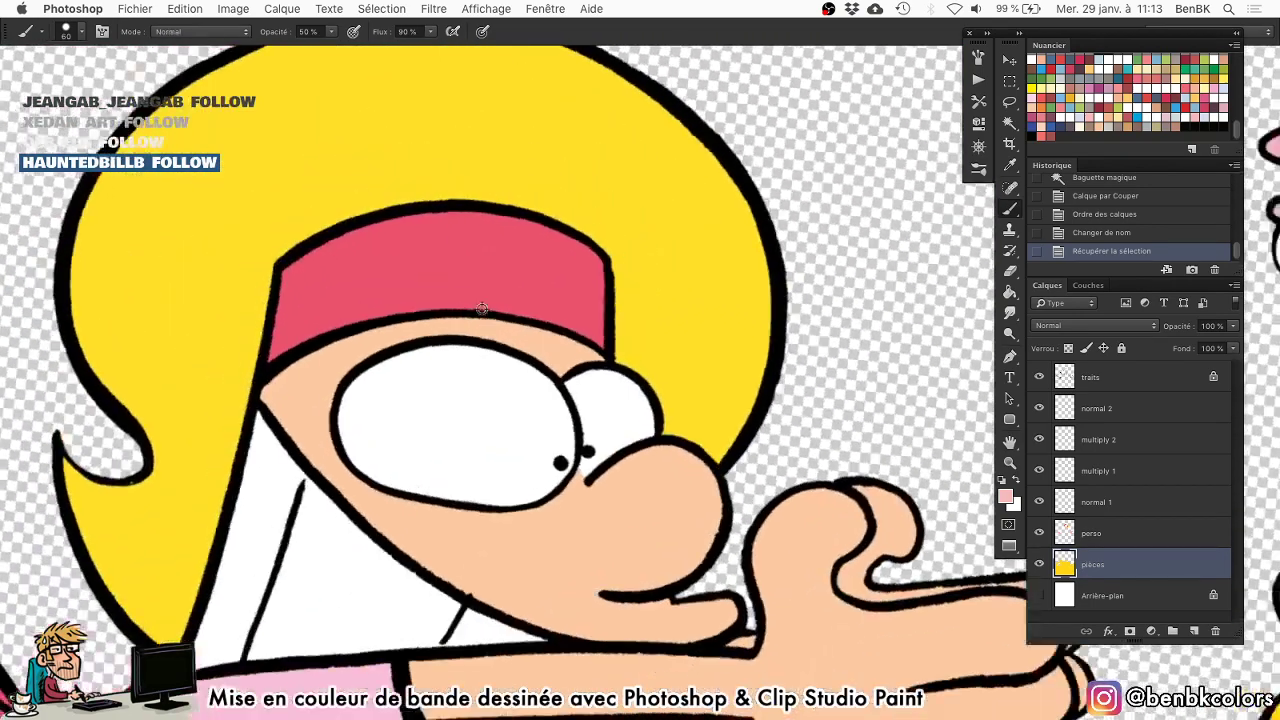
scroll(482, 309, down, 2)
drag(730, 496, 655, 306)
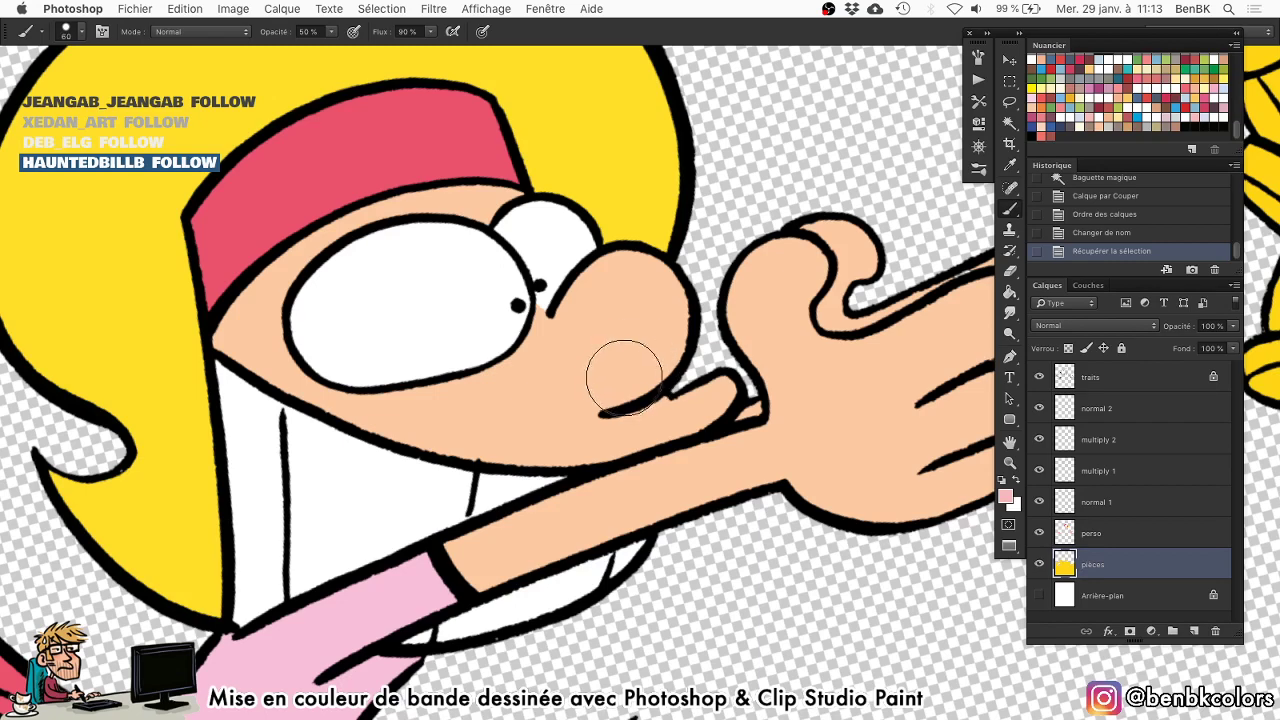
mouse_move(624, 375)
mouse_down()
mouse_move(651, 314)
mouse_move(660, 346)
mouse_up()
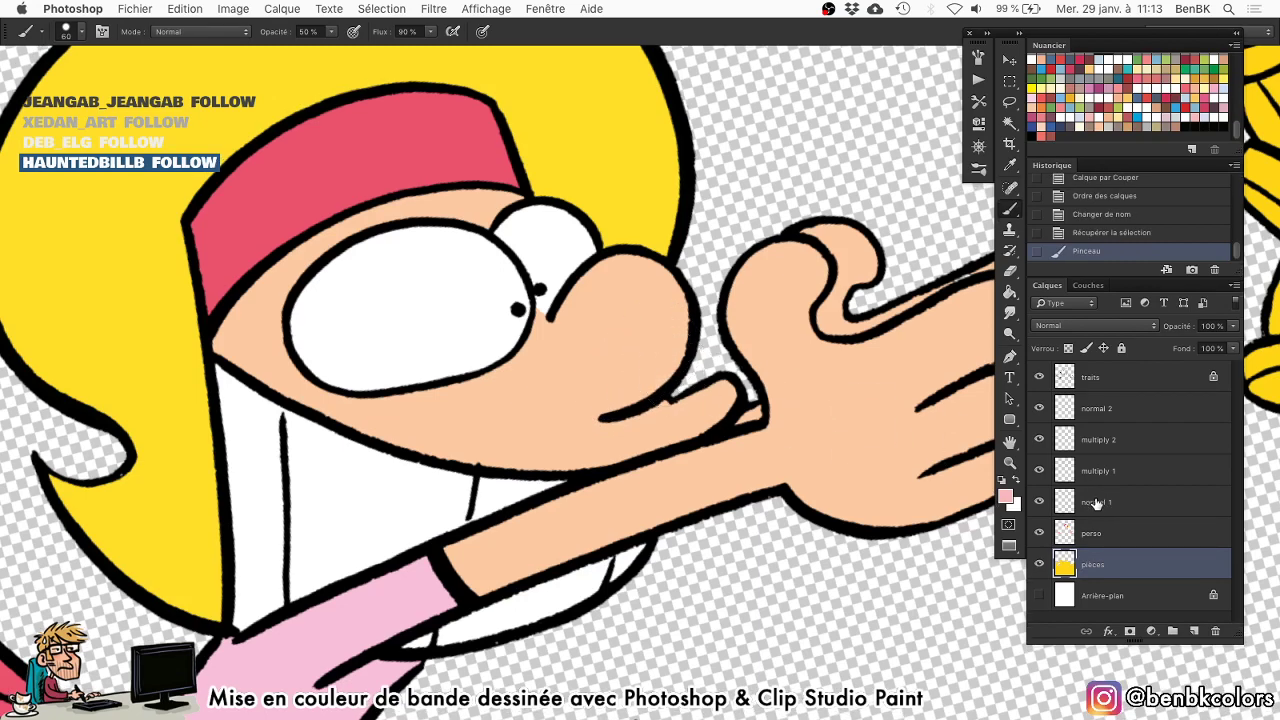
key(super+z)
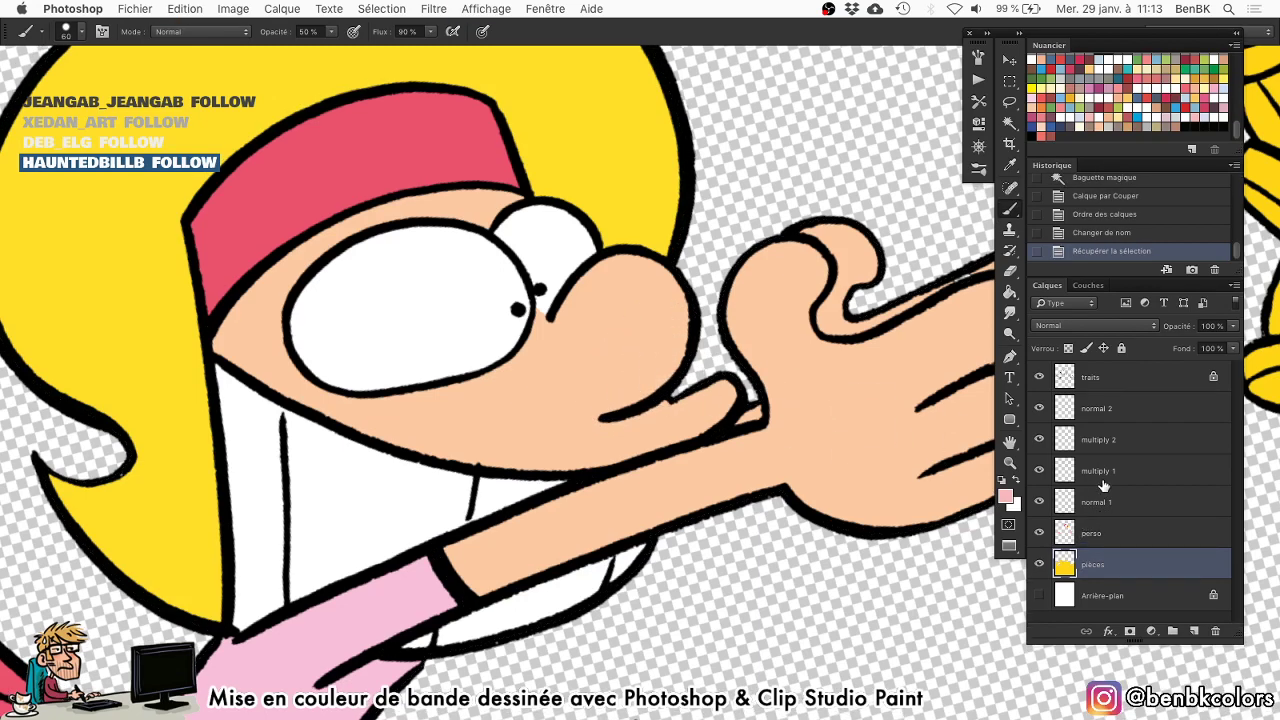
click(1101, 473)
mouse_move(634, 366)
mouse_down()
mouse_move(651, 337)
mouse_move(629, 366)
mouse_move(642, 410)
mouse_up()
scroll(650, 320, down, 2)
key(super+z)
drag(645, 324, 653, 286)
Shade the underside of the pink top, the sleeve, the forearm, the white headdress's hanging end and the hand's lower edge.
scroll(653, 286, down, 5)
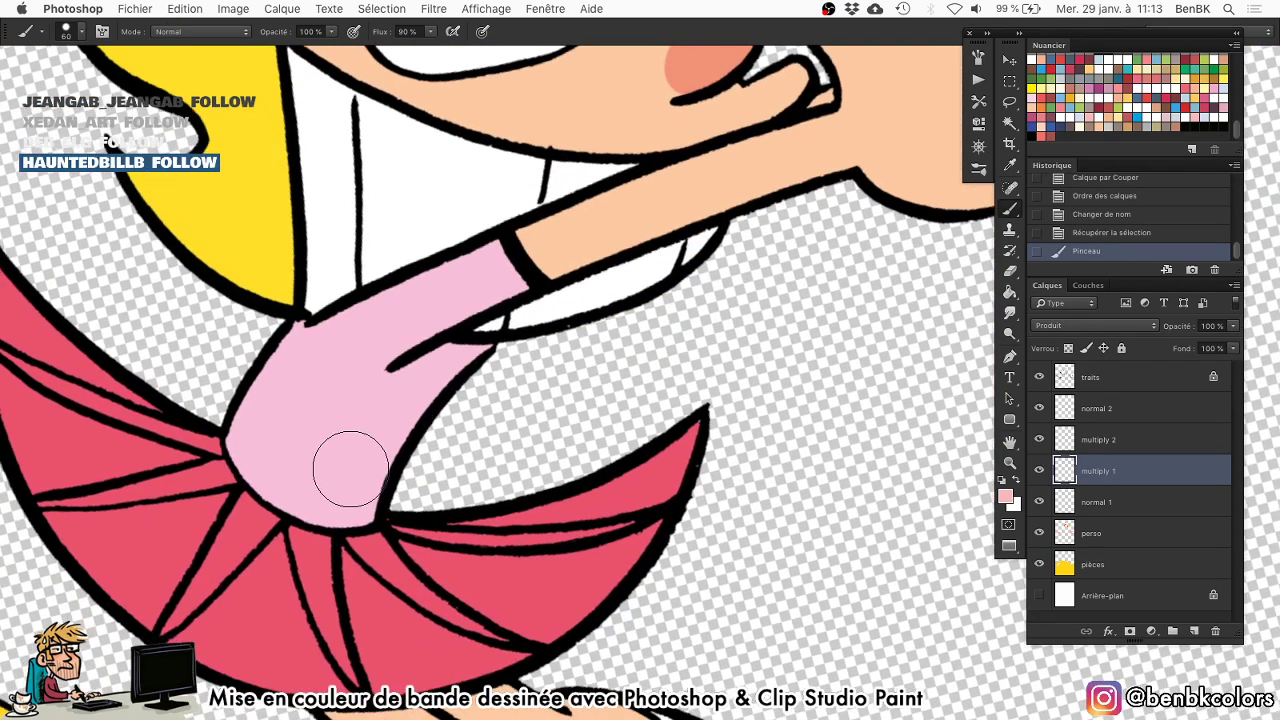
mouse_move(325, 510)
mouse_down()
mouse_move(340, 449)
mouse_move(387, 365)
mouse_move(602, 257)
mouse_move(829, 183)
mouse_move(488, 354)
mouse_move(391, 437)
mouse_move(332, 511)
mouse_up()
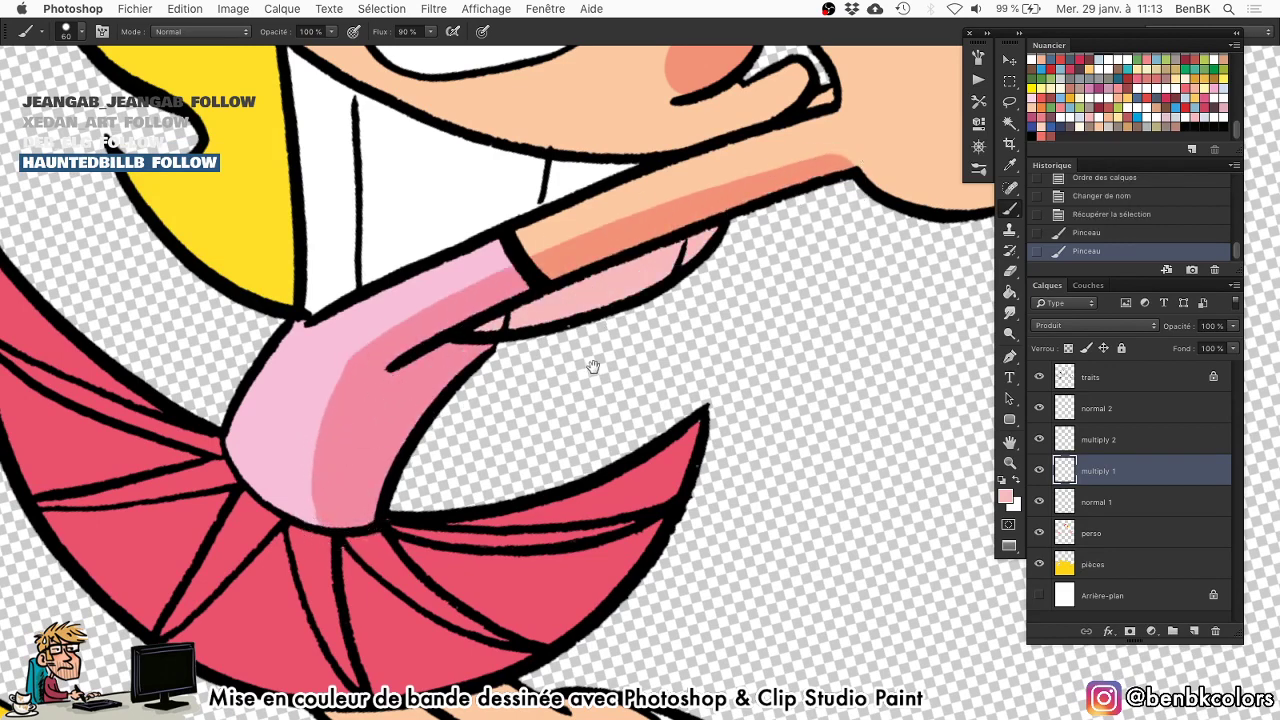
drag(900, 200, 540, 460)
key(Tab)
mouse_move(489, 394)
mouse_down()
mouse_move(580, 443)
mouse_move(836, 290)
mouse_up()
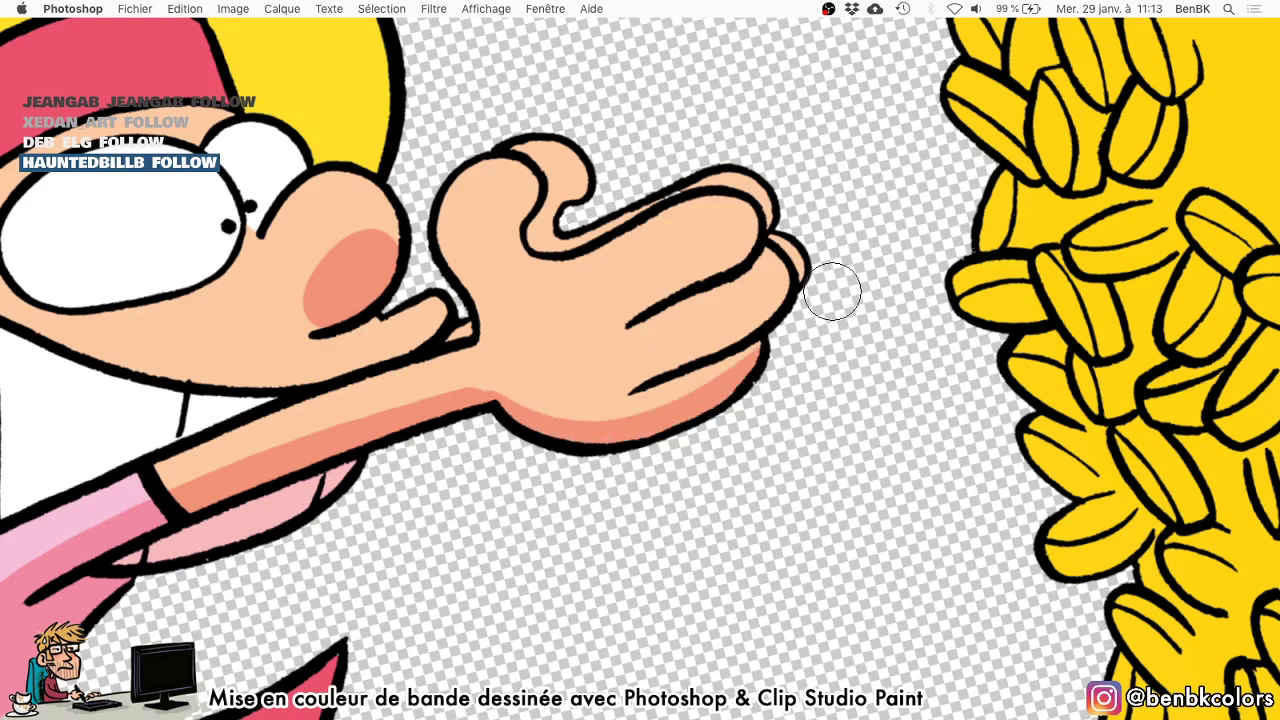
Paint shadows along the undersides of the near hand's fingers using a smaller brush.
mouse_move(638, 383)
mouse_down()
mouse_move(784, 286)
mouse_move(748, 296)
mouse_move(714, 349)
mouse_move(634, 405)
mouse_up()
drag(658, 285, 654, 289)
key(b)
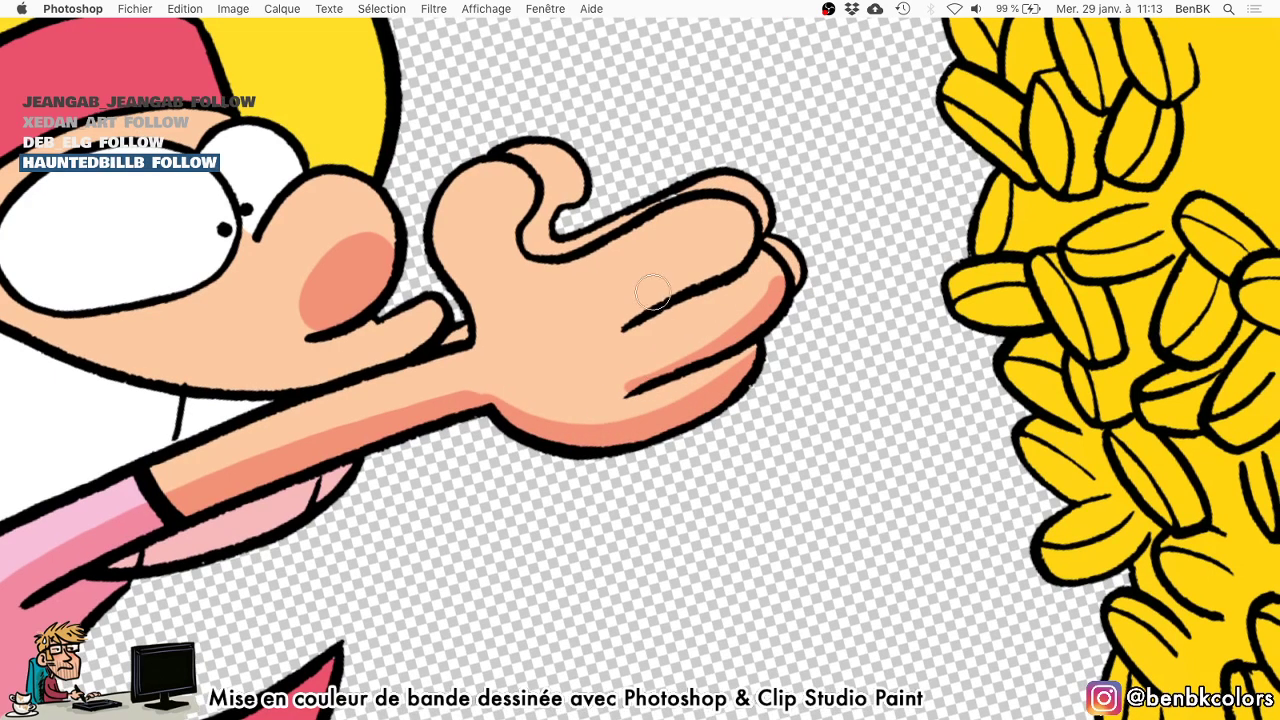
mouse_move(620, 331)
mouse_down()
mouse_move(731, 258)
mouse_move(752, 214)
mouse_up()
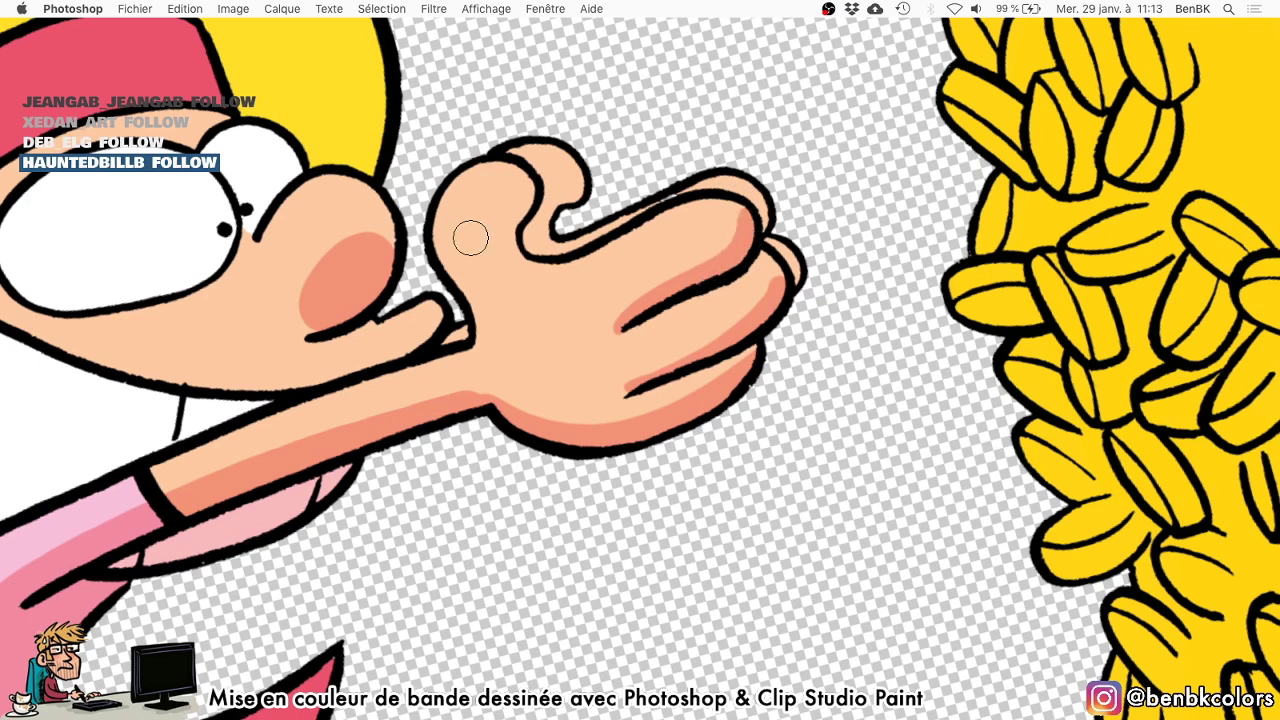
Shade the near thumb's inner edge and the parts of the far hand showing behind the near one.
mouse_move(512, 256)
mouse_down()
mouse_move(531, 198)
mouse_move(560, 201)
mouse_move(549, 185)
mouse_move(578, 177)
mouse_move(541, 236)
mouse_move(587, 230)
mouse_move(664, 188)
mouse_move(655, 221)
mouse_up()
drag(764, 254, 796, 303)
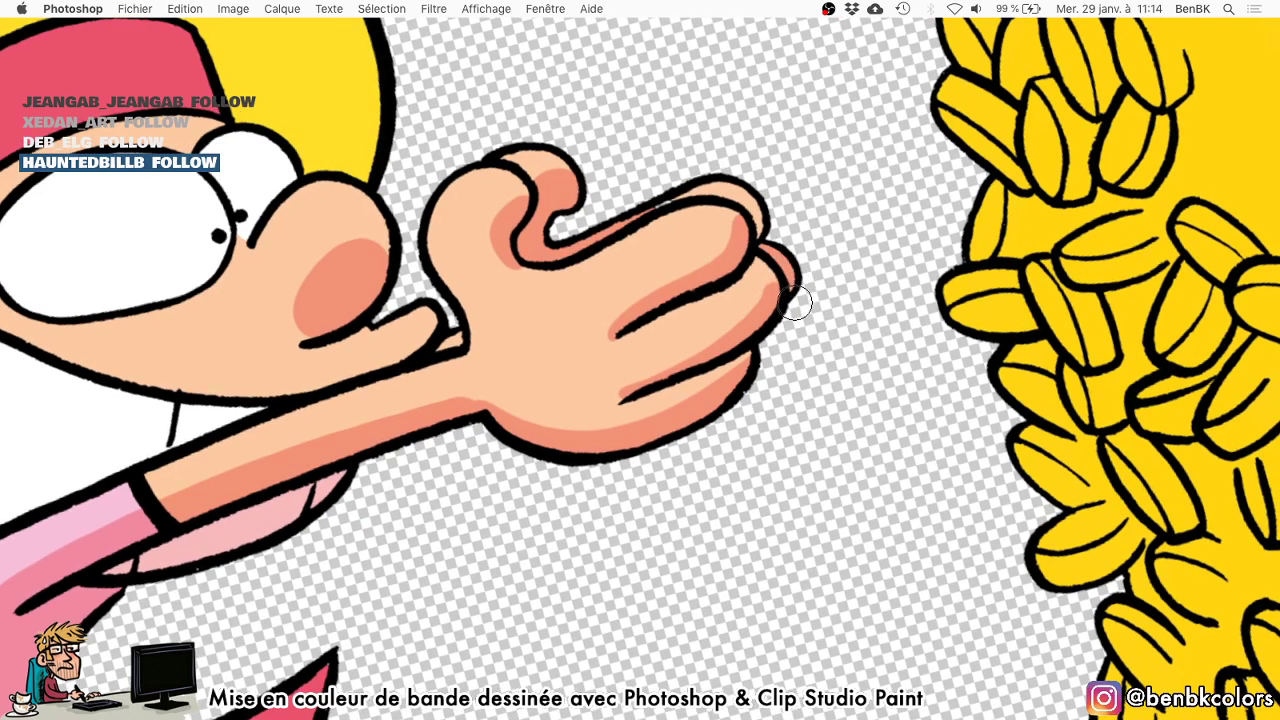
drag(663, 203, 752, 205)
Add the narrow gap between the two hands to the selection with the Lasso and paint the missing shadow there.
scroll(752, 207, up, 5)
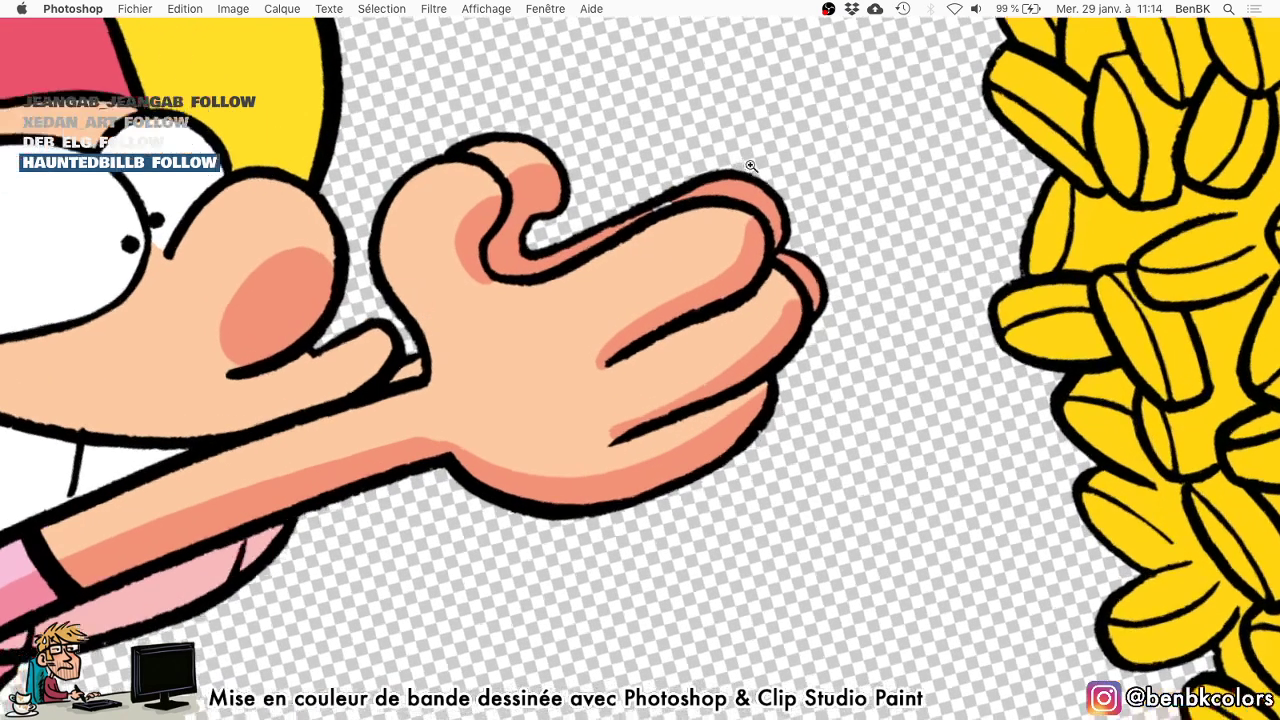
key(l)
mouse_move(718, 243)
shift+mouse_down()
mouse_move(709, 190)
mouse_move(723, 368)
mouse_move(714, 262)
shift+mouse_up()
key(super+h)
key(b)
key(bracketleft)
key(bracketleft)
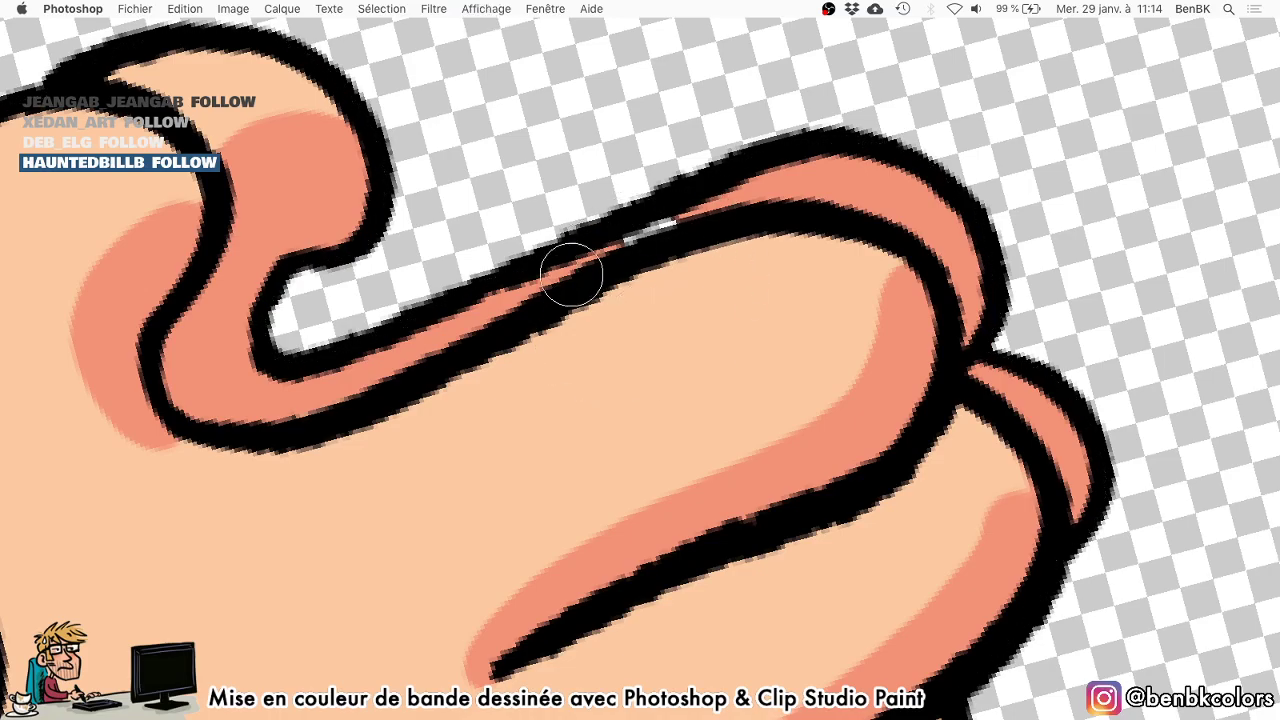
mouse_move(573, 275)
mouse_down()
mouse_move(745, 185)
mouse_move(580, 282)
mouse_move(396, 267)
mouse_move(446, 263)
mouse_move(514, 183)
mouse_move(566, 306)
mouse_up()
key(z)
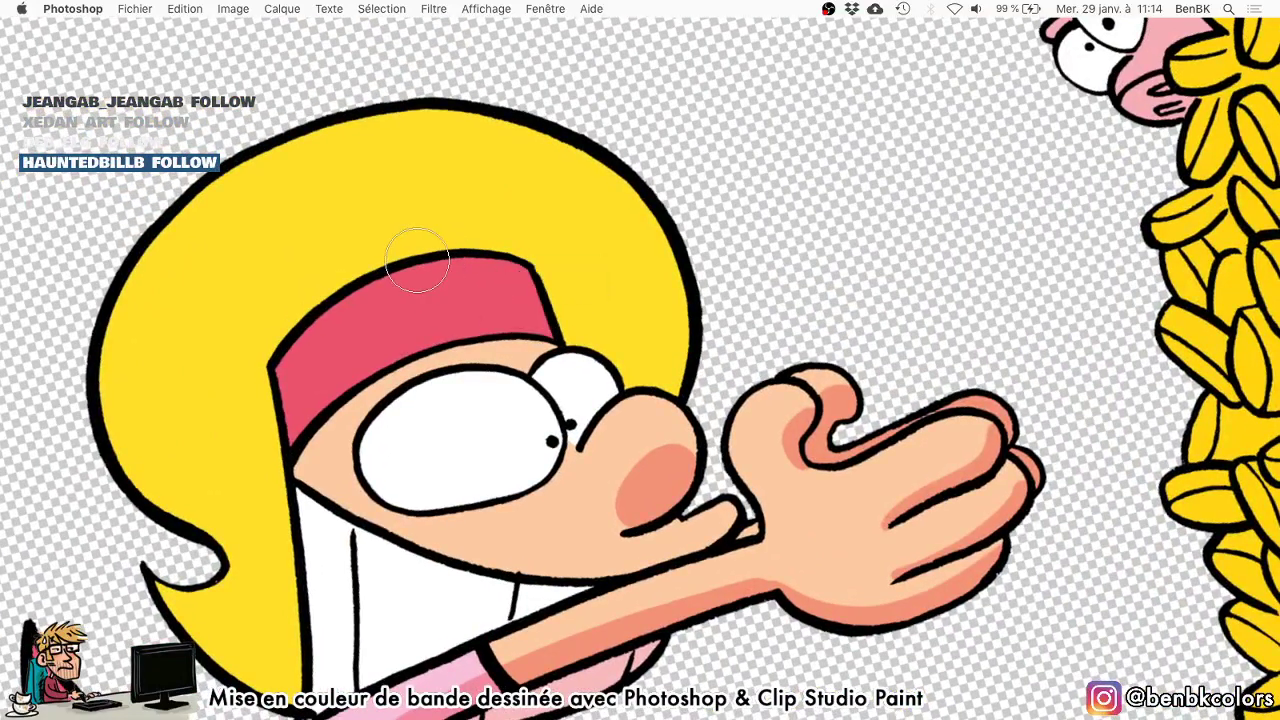
Outline the shadow edge on the front half of the yellow hair and fill that area with shadow colour.
drag(425, 245, 295, 108)
mouse_move(505, 254)
mouse_down()
mouse_move(513, 268)
mouse_move(552, 140)
mouse_move(673, 262)
mouse_move(645, 315)
mouse_move(563, 291)
mouse_up()
key(g)
click(583, 246)
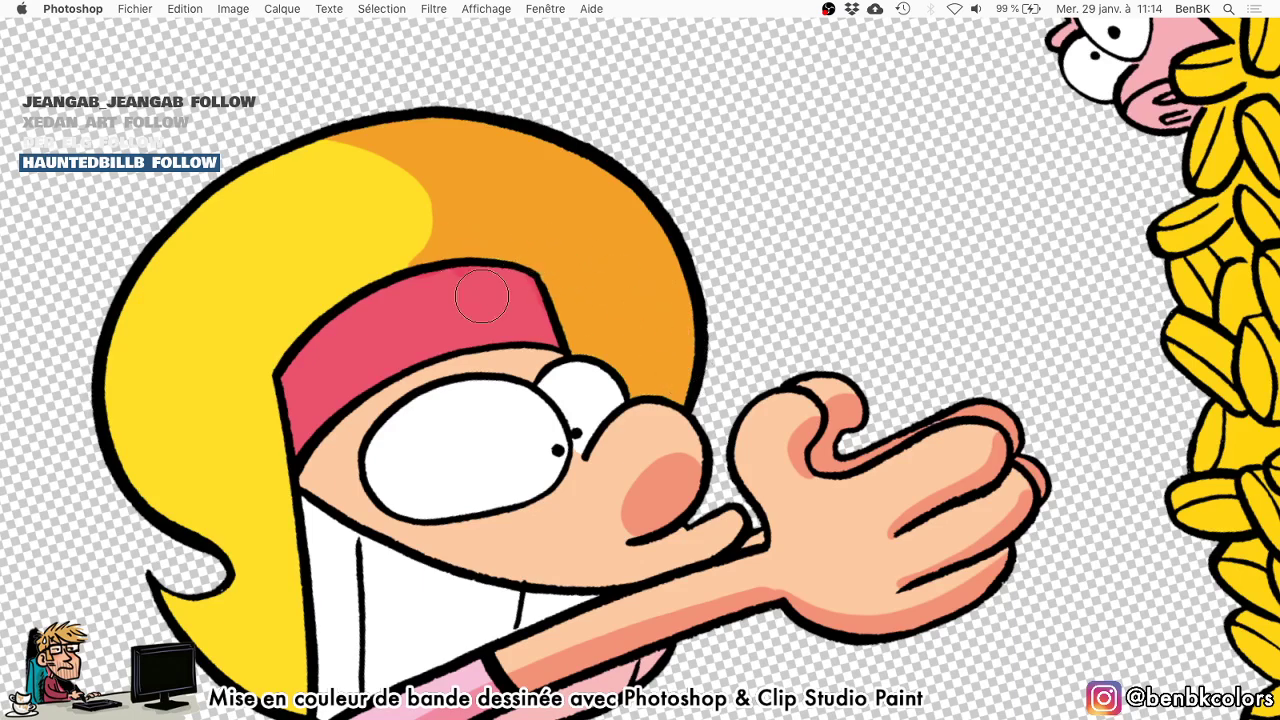
Shade the front part of the pink headband and the forehead, and reshape the hair shadow's curved edge.
mouse_move(472, 266)
mouse_down()
mouse_move(506, 354)
mouse_move(528, 368)
mouse_move(549, 347)
mouse_move(491, 263)
mouse_move(481, 273)
mouse_up()
drag(468, 346, 469, 336)
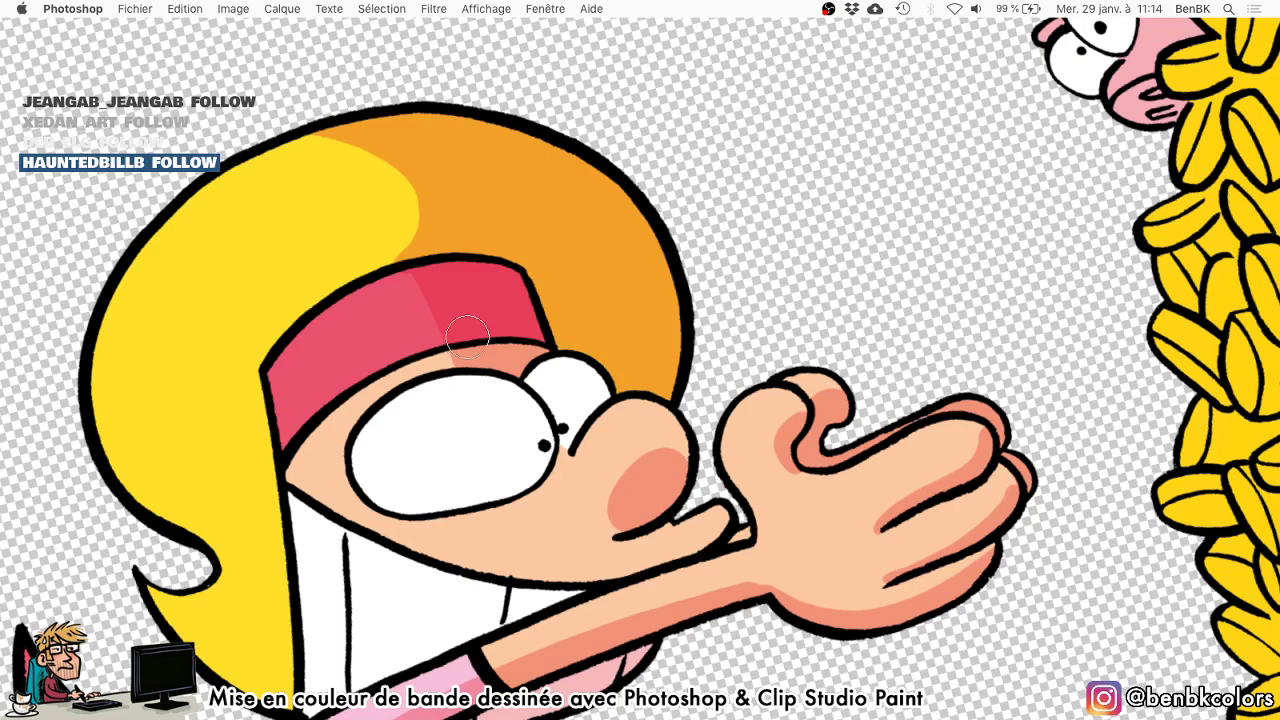
drag(386, 232, 401, 232)
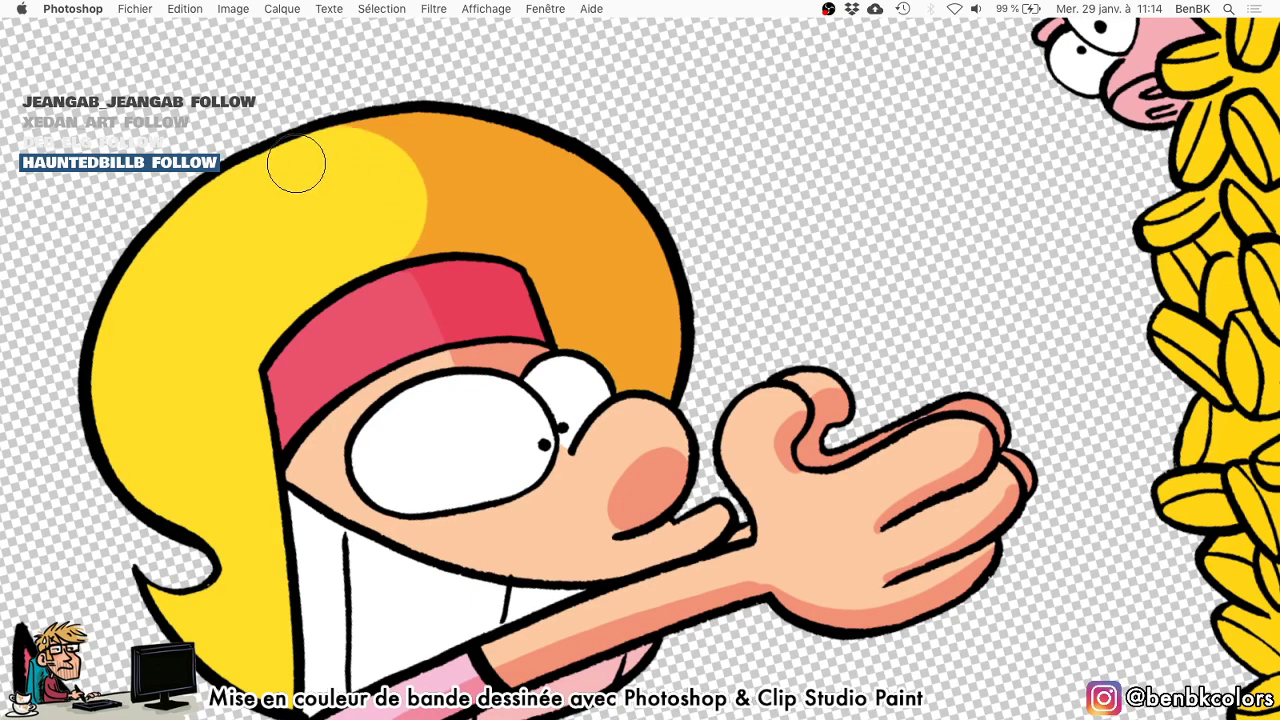
Paint a shadow along the lower edge of the hair's curled end.
scroll(350, 370, down, 5)
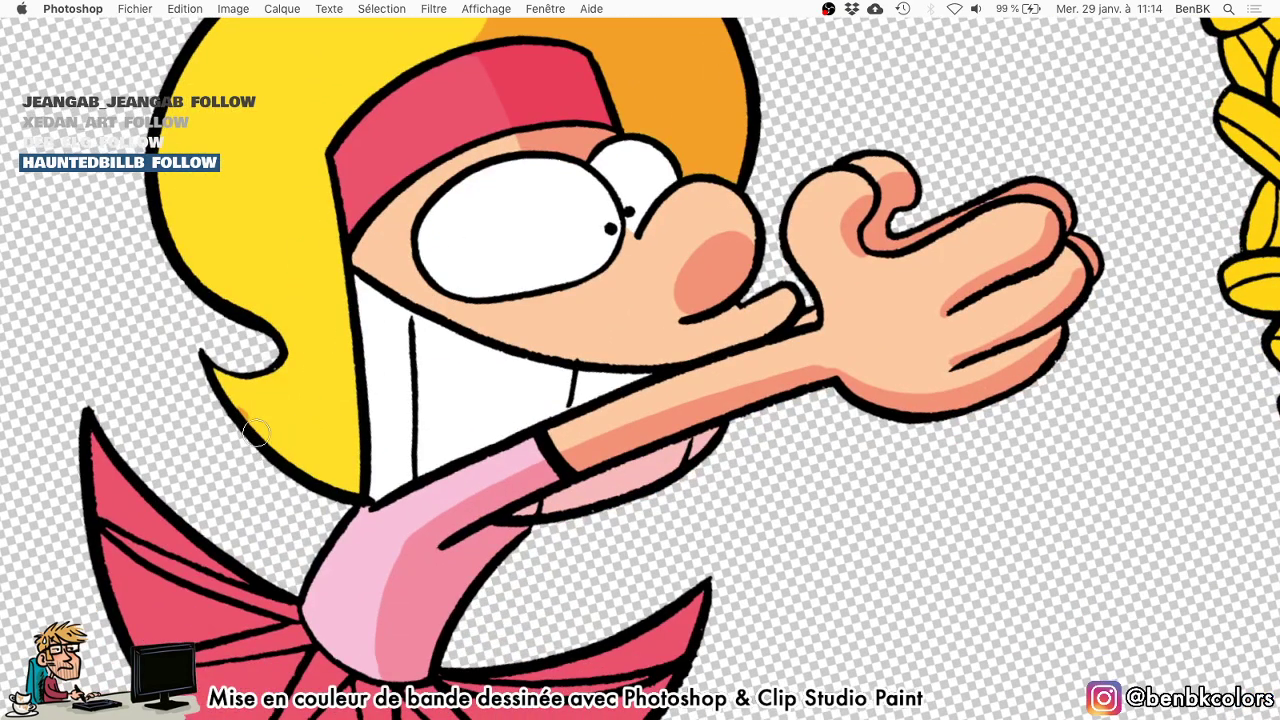
drag(255, 432, 357, 475)
scroll(340, 410, down, 3)
scroll(520, 260, right, 3)
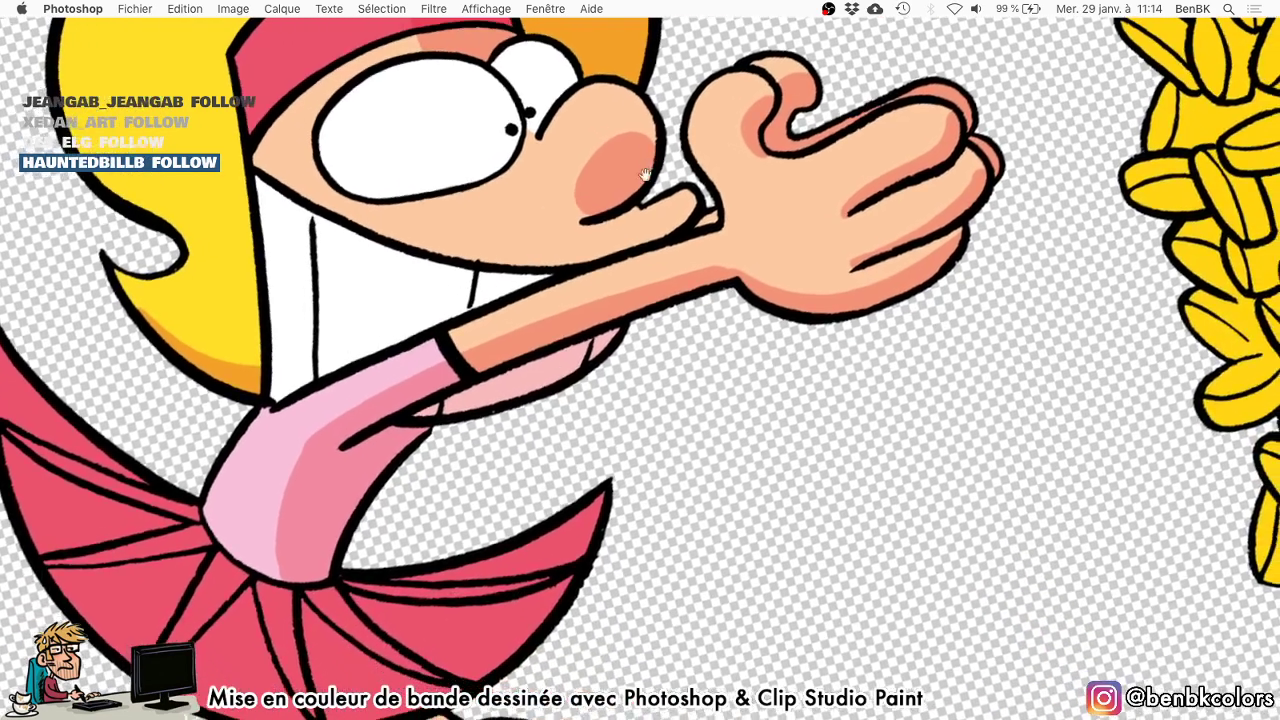
Shade the protruding lip and the area beneath the mouth line, refining the shape with the Eraser.
mouse_move(620, 254)
mouse_down()
mouse_move(615, 212)
mouse_move(646, 234)
mouse_move(658, 186)
mouse_move(677, 178)
mouse_move(685, 193)
mouse_move(704, 180)
mouse_move(704, 222)
mouse_move(709, 174)
mouse_up()
scroll(710, 207, up, 1)
key(e)
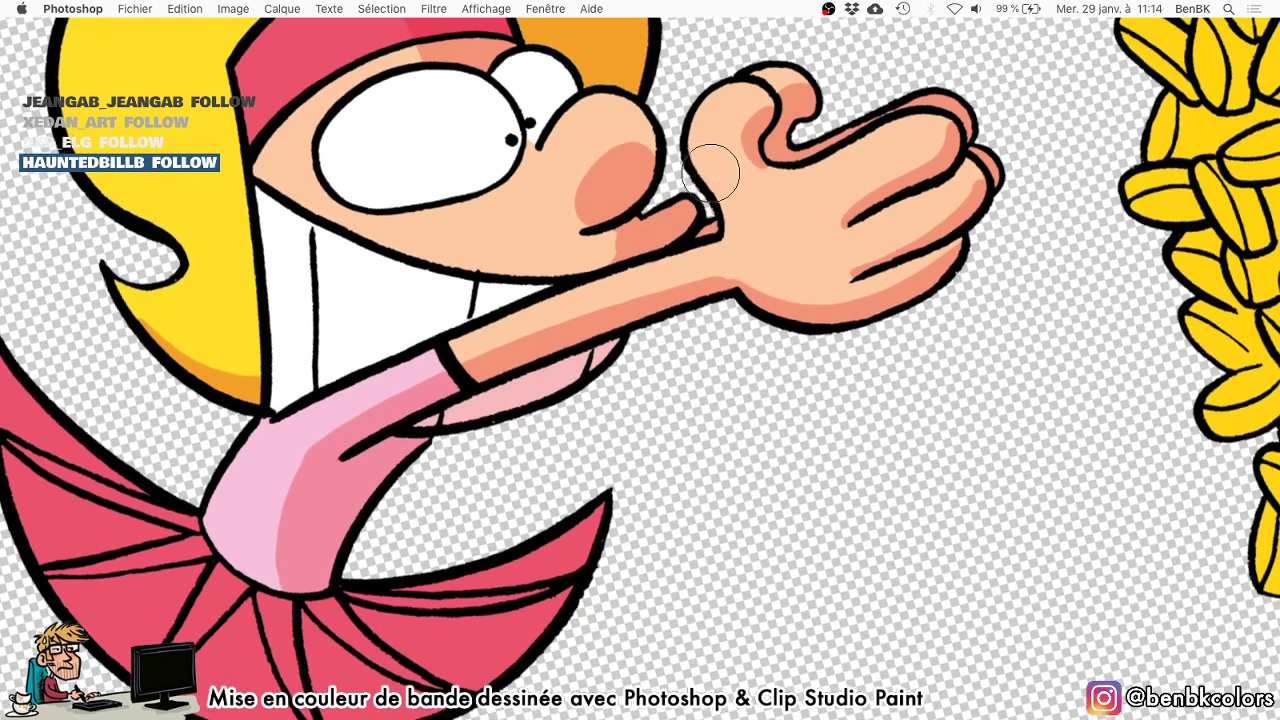
mouse_move(609, 250)
mouse_down()
mouse_move(615, 240)
mouse_move(624, 337)
mouse_up()
drag(624, 337, 585, 294)
Shade the undersides of both legs and both white slippers.
drag(519, 530, 480, 210)
scroll(575, 261, up, 1)
scroll(575, 261, down, 5)
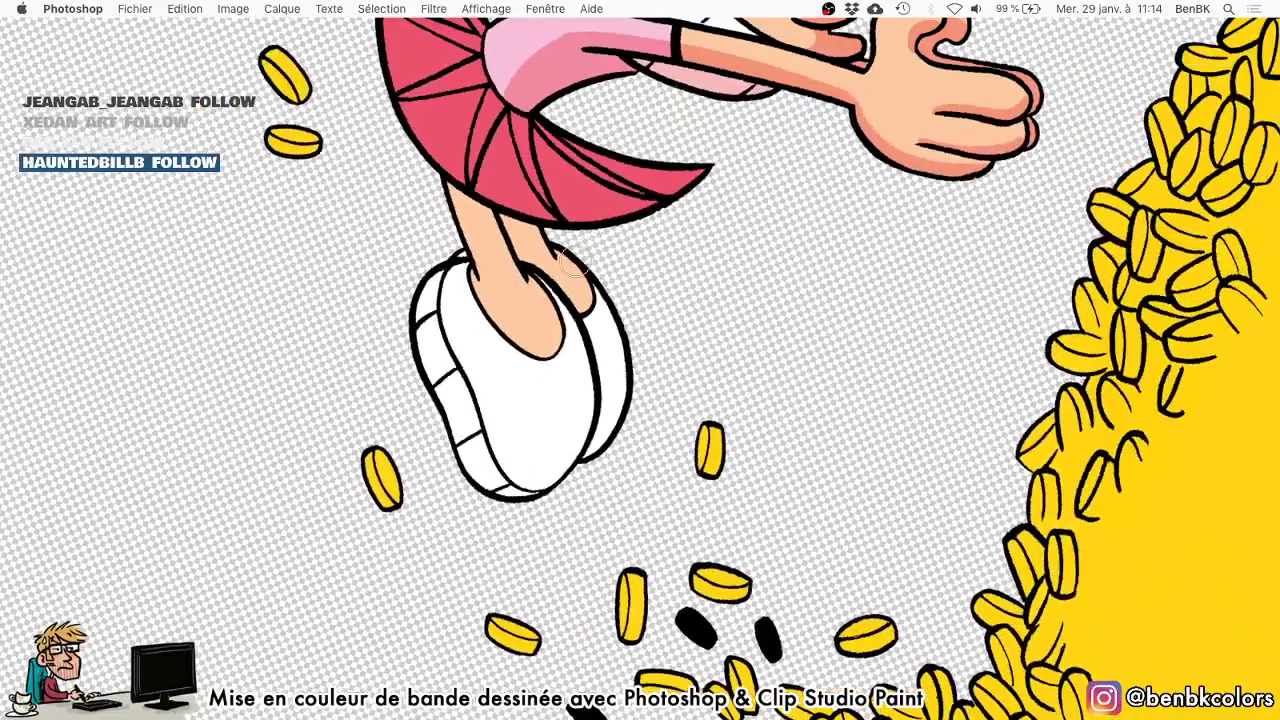
drag(566, 362, 599, 360)
drag(603, 416, 624, 416)
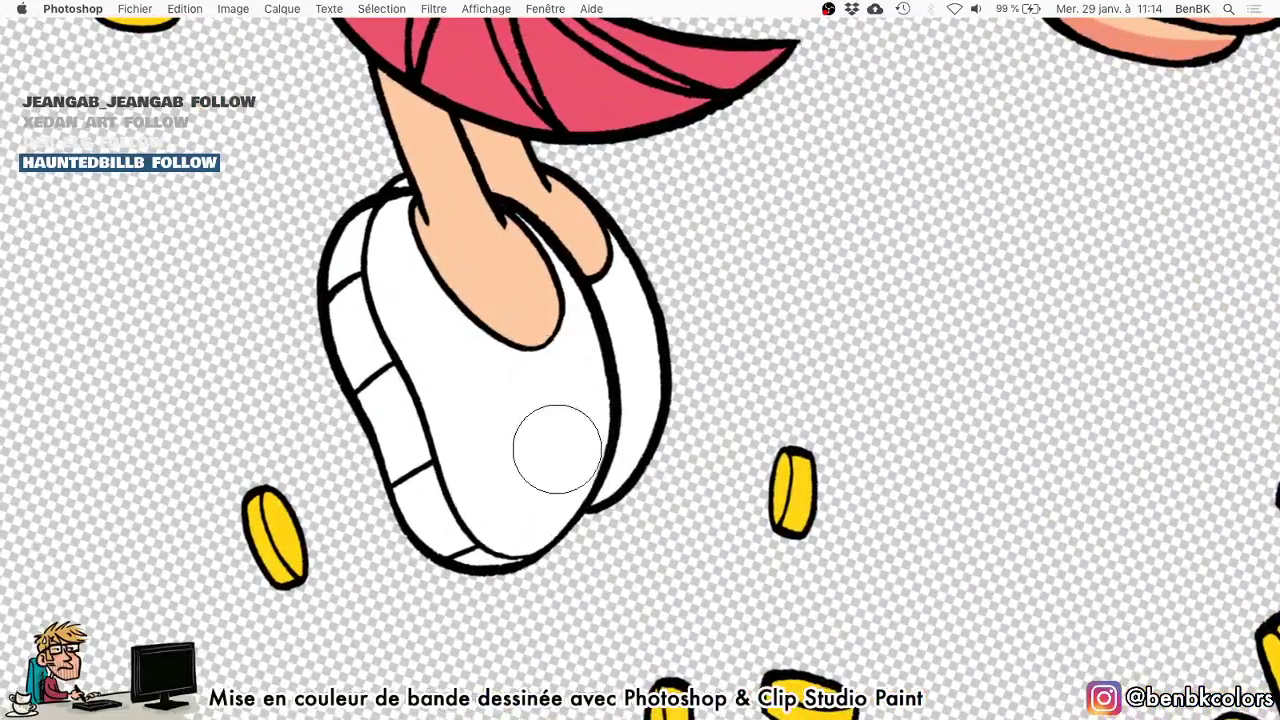
key(e)
mouse_move(497, 594)
mouse_down()
mouse_move(559, 477)
mouse_move(563, 396)
mouse_move(539, 315)
mouse_move(434, 103)
mouse_move(458, 111)
mouse_move(580, 260)
mouse_move(495, 148)
mouse_move(678, 415)
mouse_move(600, 287)
mouse_move(585, 310)
mouse_move(550, 253)
mouse_move(610, 498)
mouse_move(600, 434)
mouse_up()
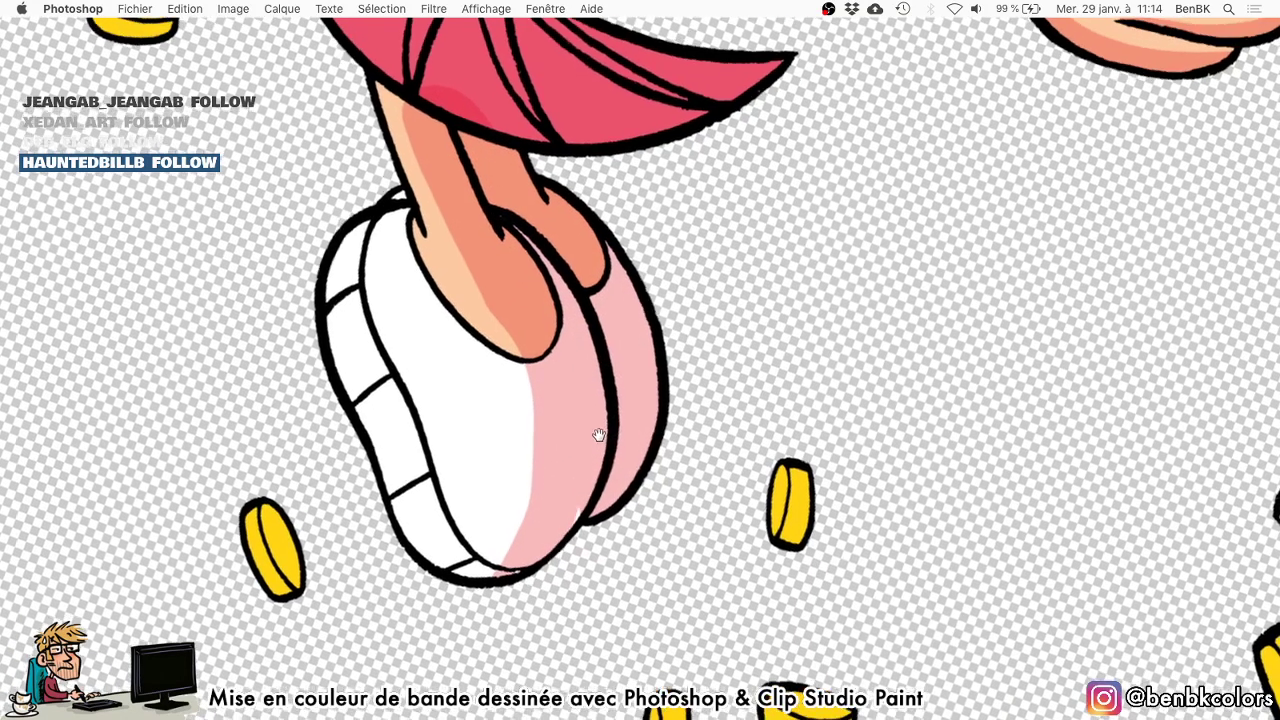
Trim the shadow edges on the near leg and slipper, and clear the stray shadow from the skirt's hem.
mouse_move(525, 485)
mouse_down()
mouse_move(459, 565)
mouse_move(504, 459)
mouse_move(502, 397)
mouse_move(403, 221)
mouse_up()
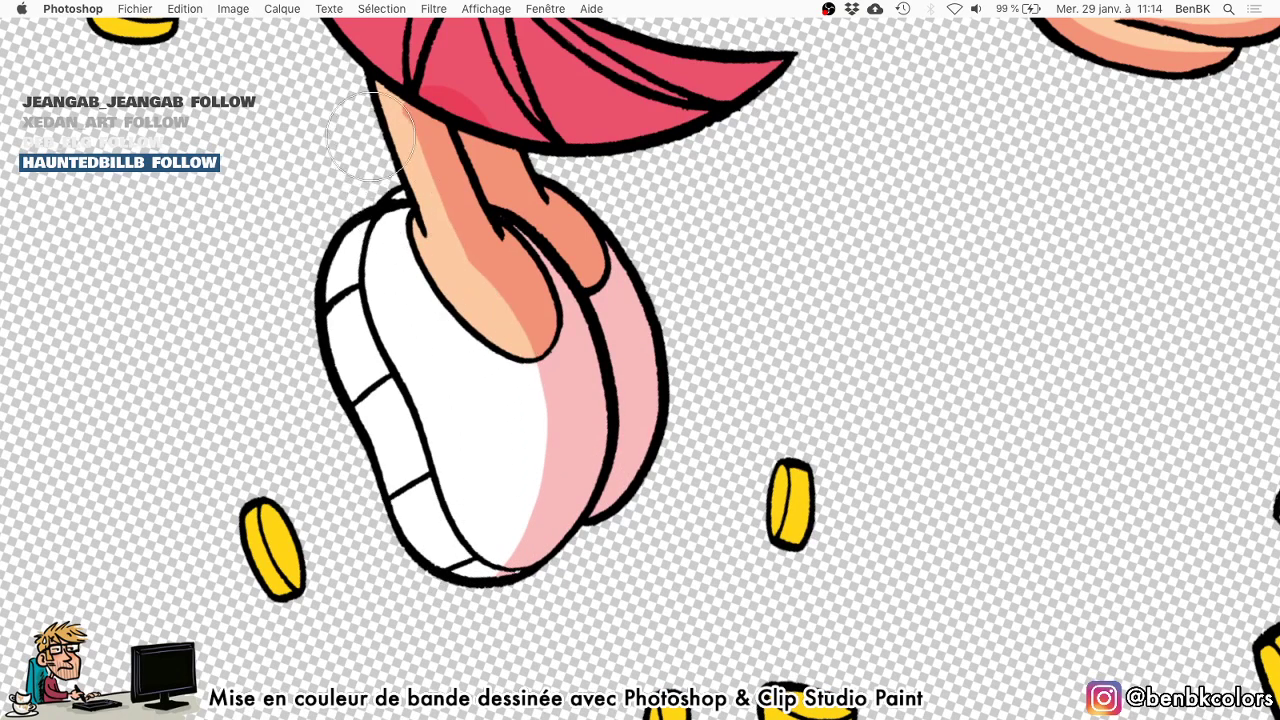
key(b)
mouse_move(442, 83)
mouse_down()
mouse_move(412, 70)
mouse_move(490, 112)
mouse_up()
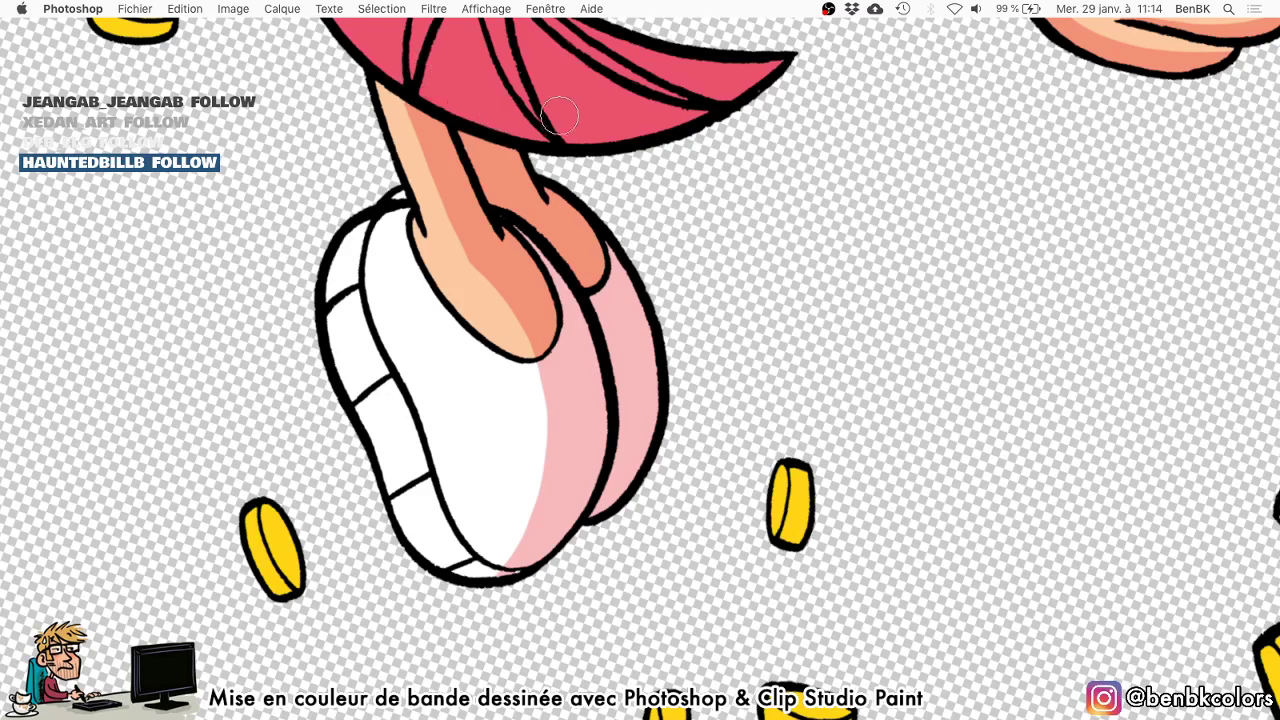
mouse_move(452, 68)
mouse_down()
mouse_move(504, 305)
mouse_move(600, 248)
mouse_move(578, 268)
mouse_move(567, 226)
mouse_up()
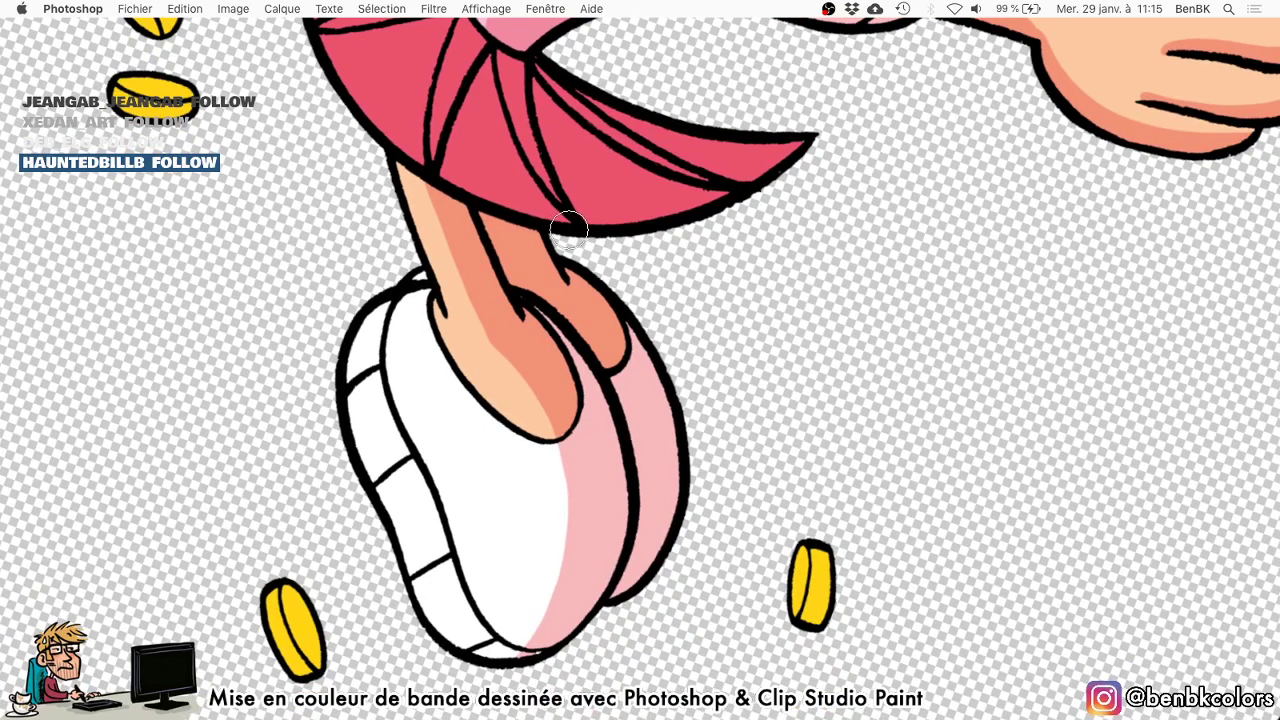
key(Escape)
key(super+Tab)
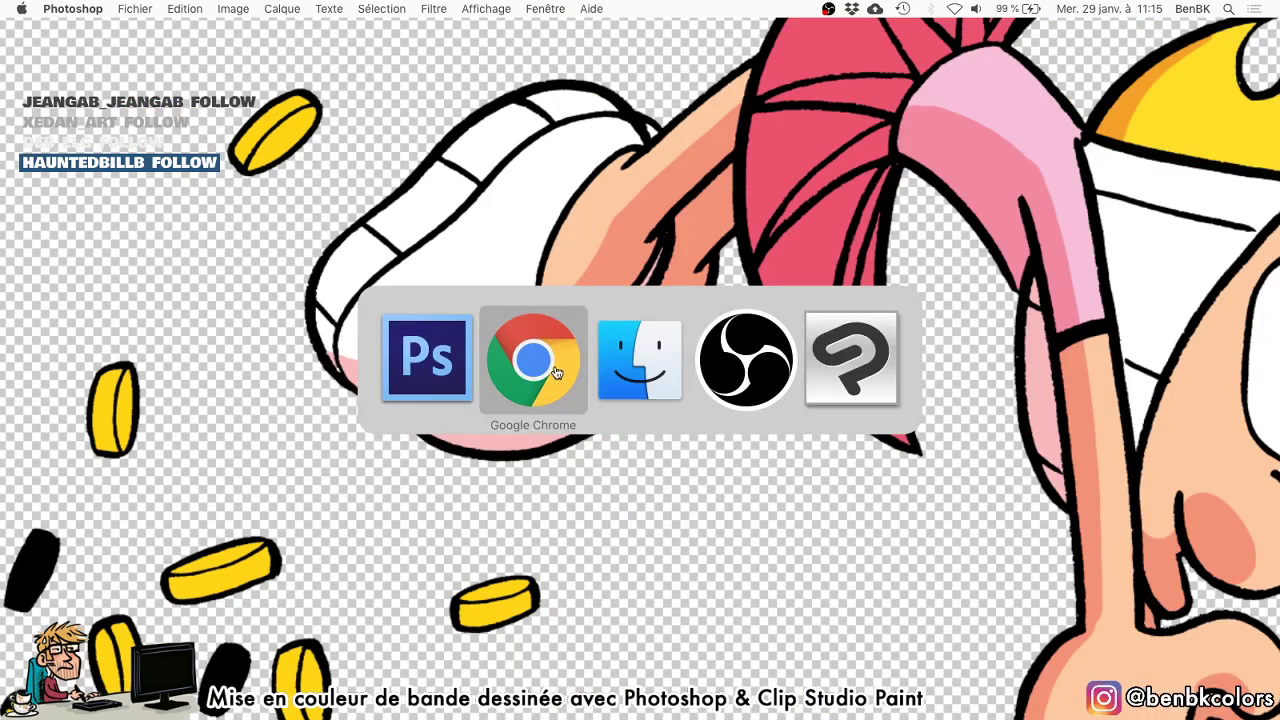
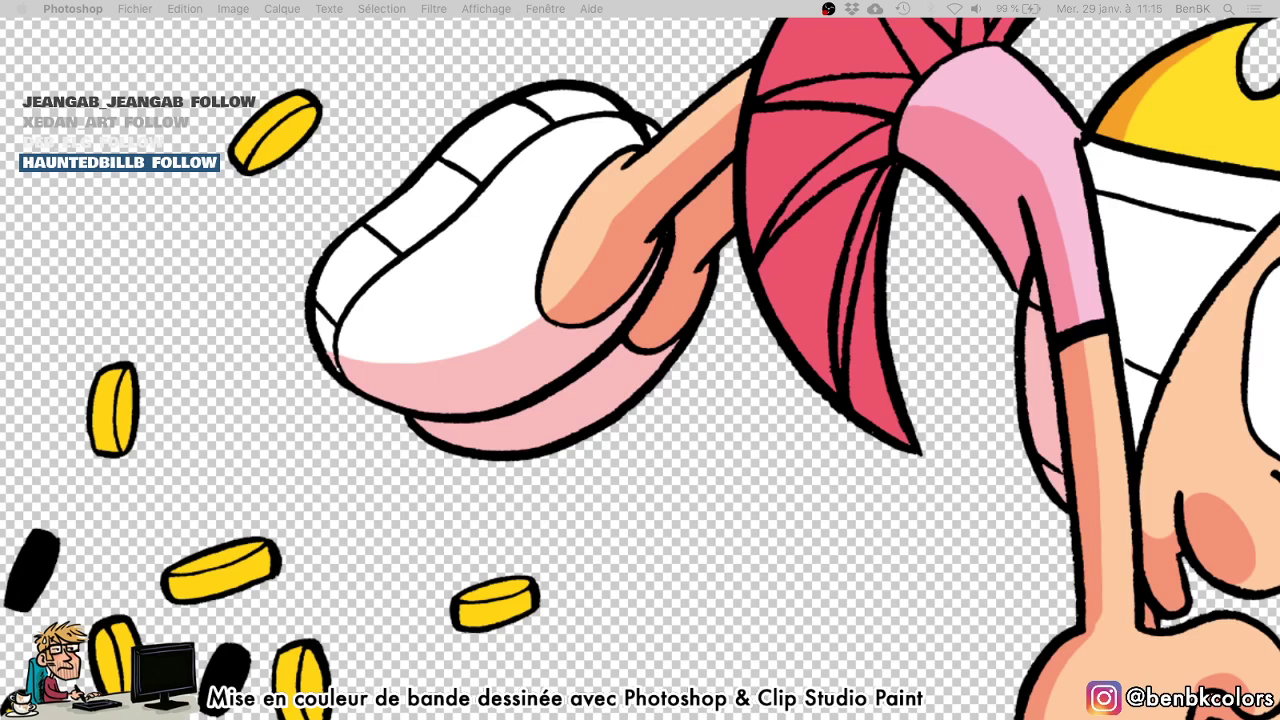
click(1030, 337)
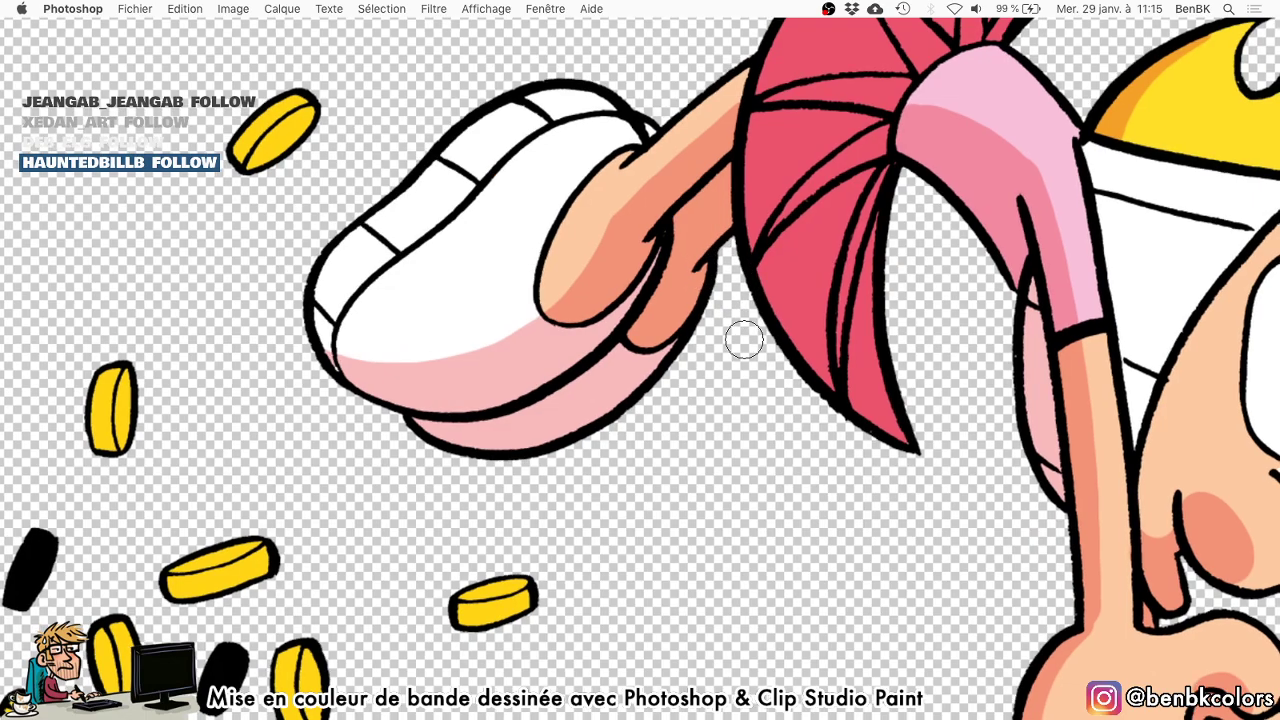
Shade the flat front of the large foreground pig's snout on the multiply 1 layer using a larger brush.
key(Tab)
drag(668, 355, 594, 334)
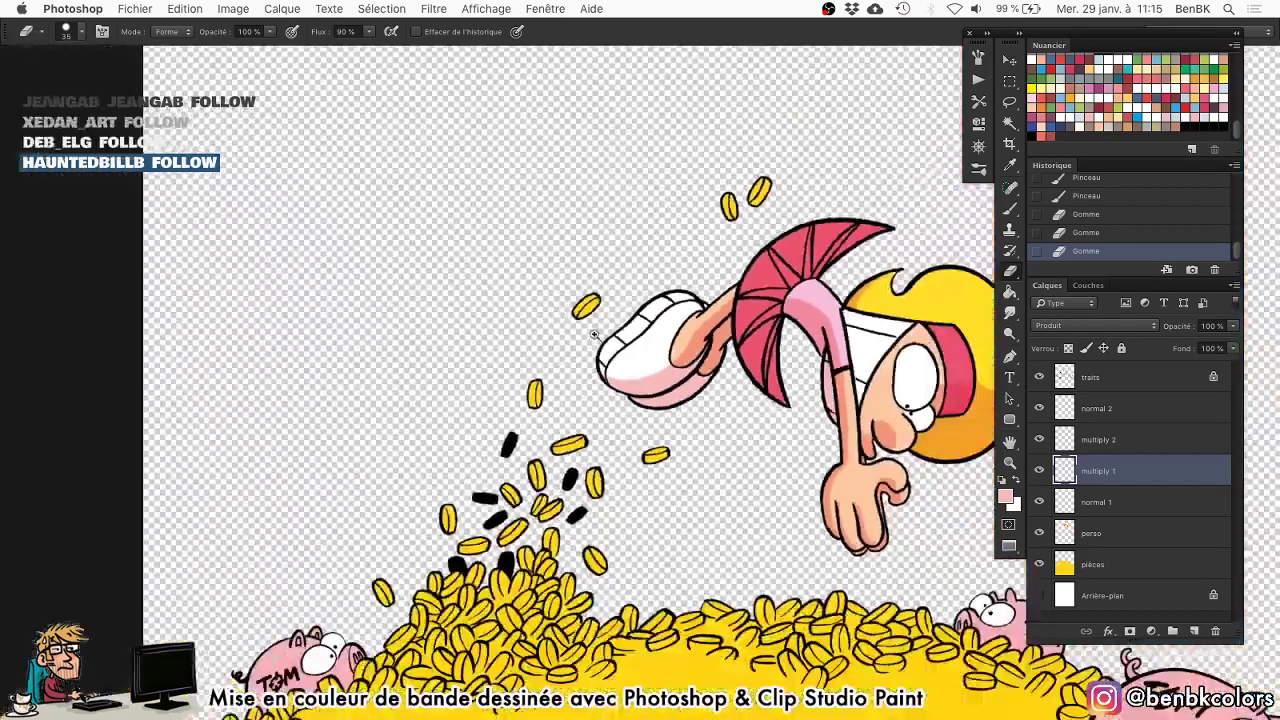
mouse_move(736, 436)
mouse_down()
mouse_move(597, 309)
mouse_move(560, 185)
mouse_move(593, 46)
mouse_move(662, 4)
mouse_up()
drag(185, 471, 361, 319)
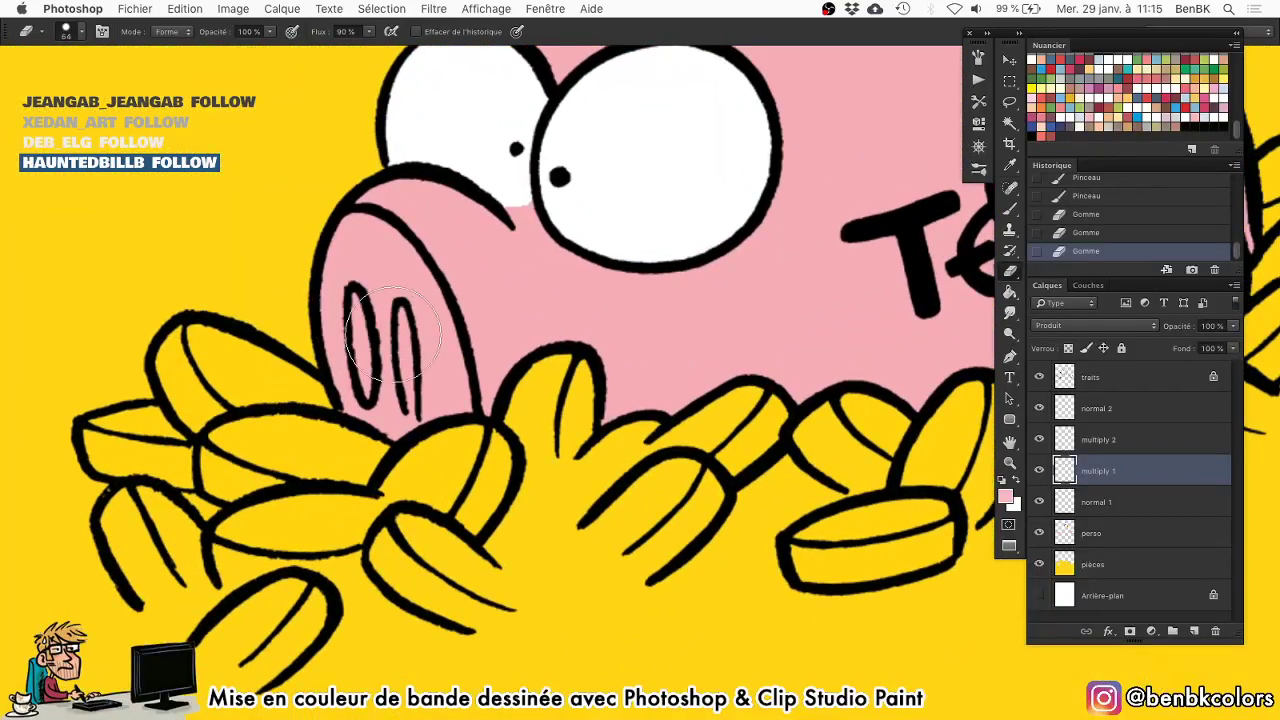
key(bracketright)
key(bracketright)
key(bracketright)
drag(337, 255, 360, 277)
key(b)
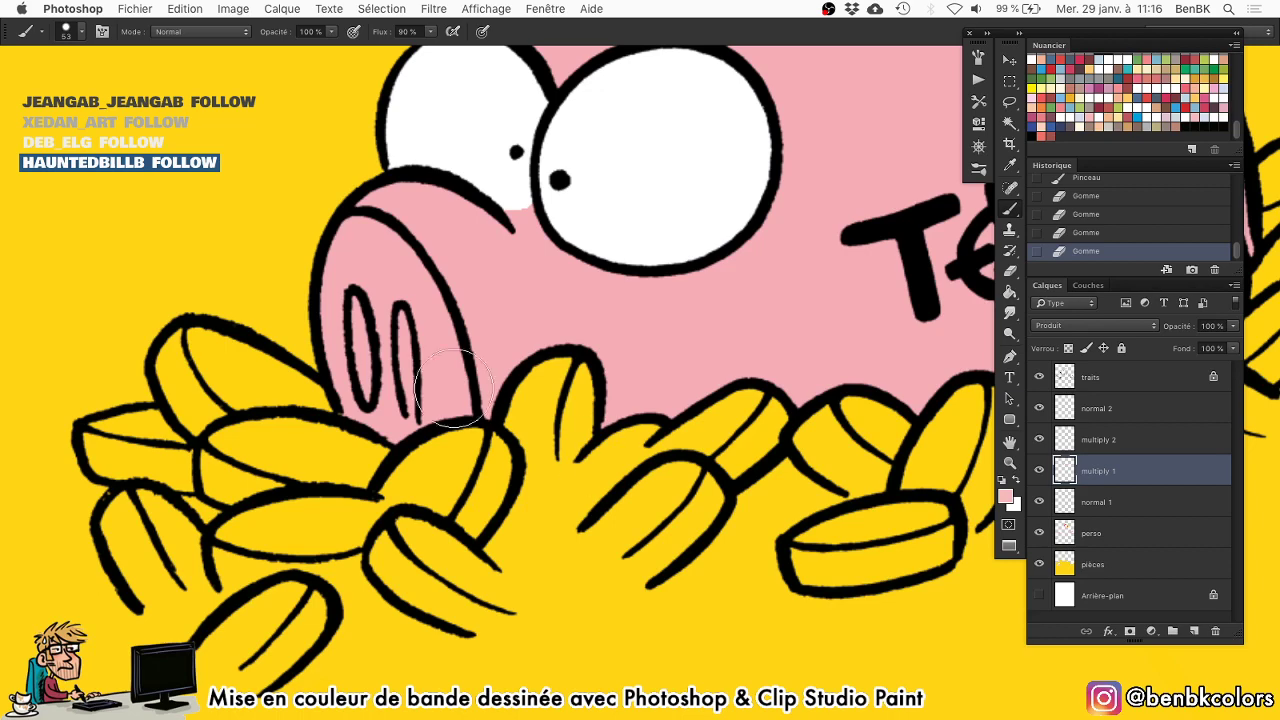
mouse_move(450, 388)
mouse_down()
mouse_move(353, 276)
mouse_move(356, 250)
mouse_move(388, 274)
mouse_move(443, 430)
mouse_move(422, 441)
mouse_move(328, 311)
mouse_move(350, 398)
mouse_up()
drag(554, 289, 508, 371)
drag(508, 371, 457, 350)
key(Tab)
Paint shadow over the large pig's body, face, eyes and ears, leaving a light rim along its back.
drag(679, 318, 700, 318)
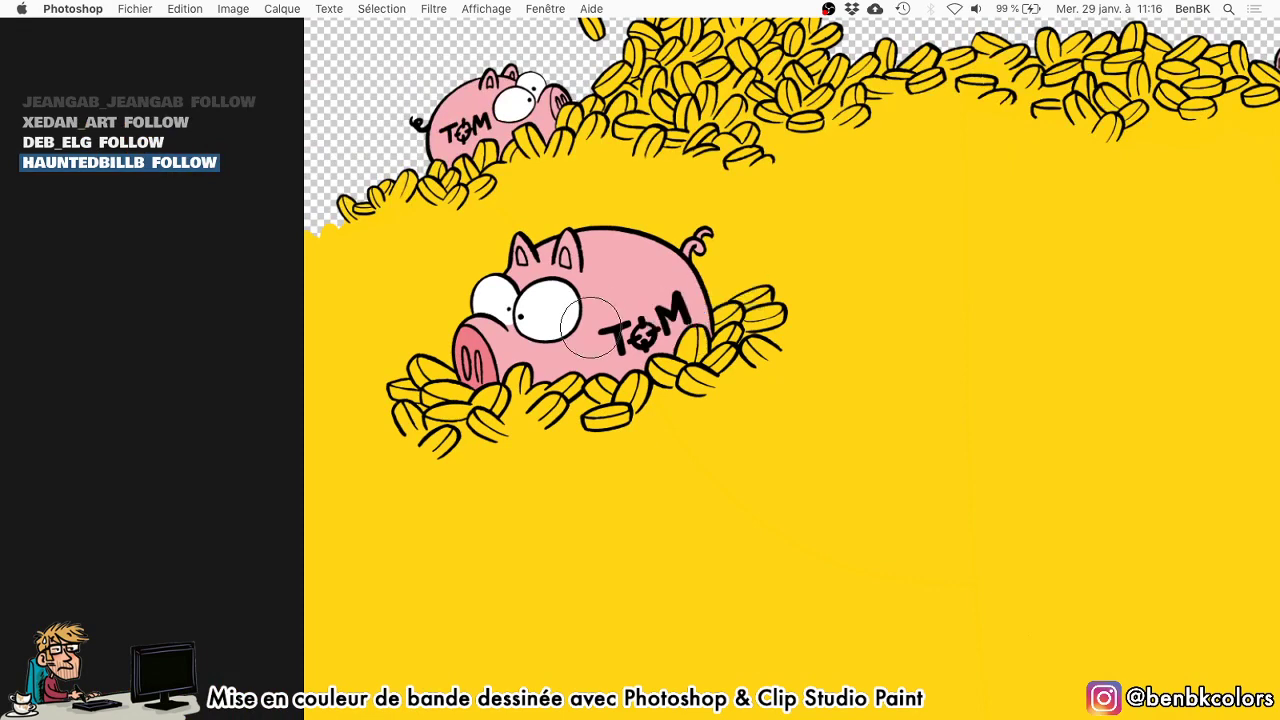
drag(609, 329, 700, 318)
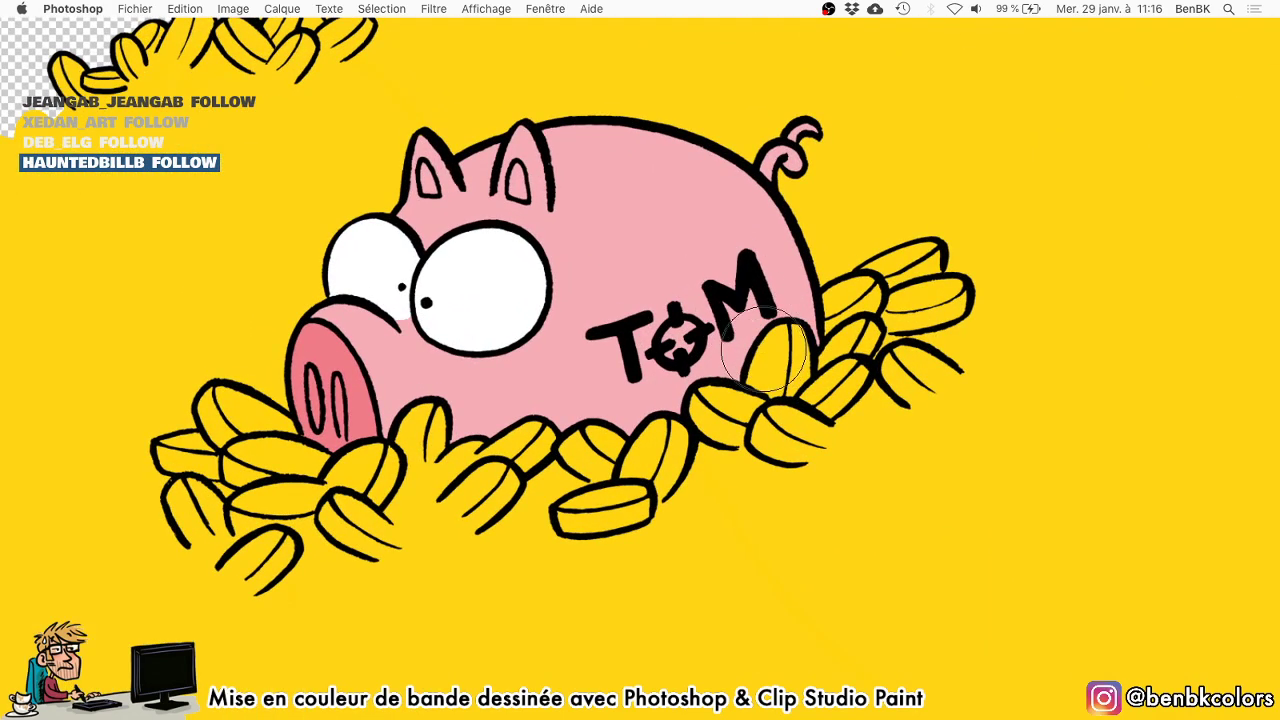
mouse_move(768, 350)
mouse_down()
mouse_move(712, 258)
mouse_move(637, 219)
mouse_move(565, 213)
mouse_move(486, 239)
mouse_move(466, 299)
mouse_up()
mouse_move(401, 386)
mouse_down()
mouse_move(355, 385)
mouse_move(394, 390)
mouse_move(359, 377)
mouse_move(401, 382)
mouse_move(426, 364)
mouse_move(443, 321)
mouse_move(399, 273)
mouse_move(332, 265)
mouse_move(368, 257)
mouse_move(411, 163)
mouse_move(447, 228)
mouse_move(401, 194)
mouse_up()
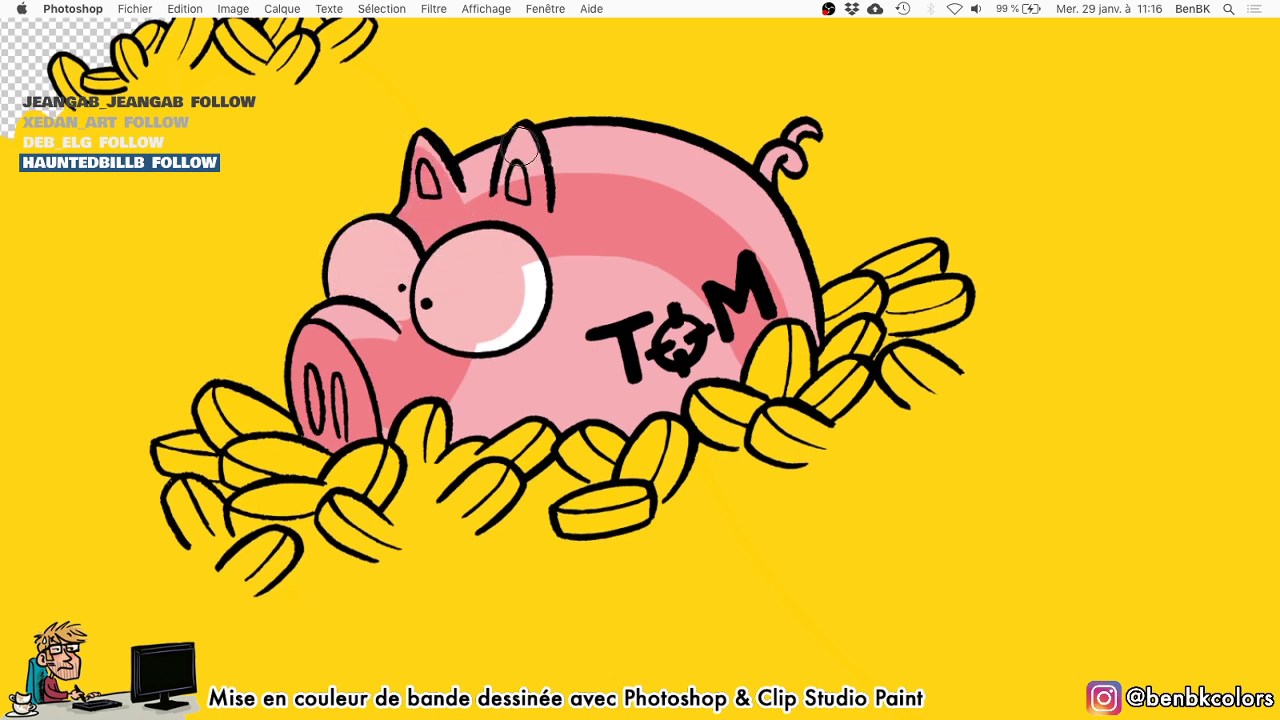
mouse_move(520, 146)
mouse_down()
mouse_move(528, 185)
mouse_move(521, 160)
mouse_move(481, 216)
mouse_move(499, 210)
mouse_move(477, 208)
mouse_move(489, 175)
mouse_up()
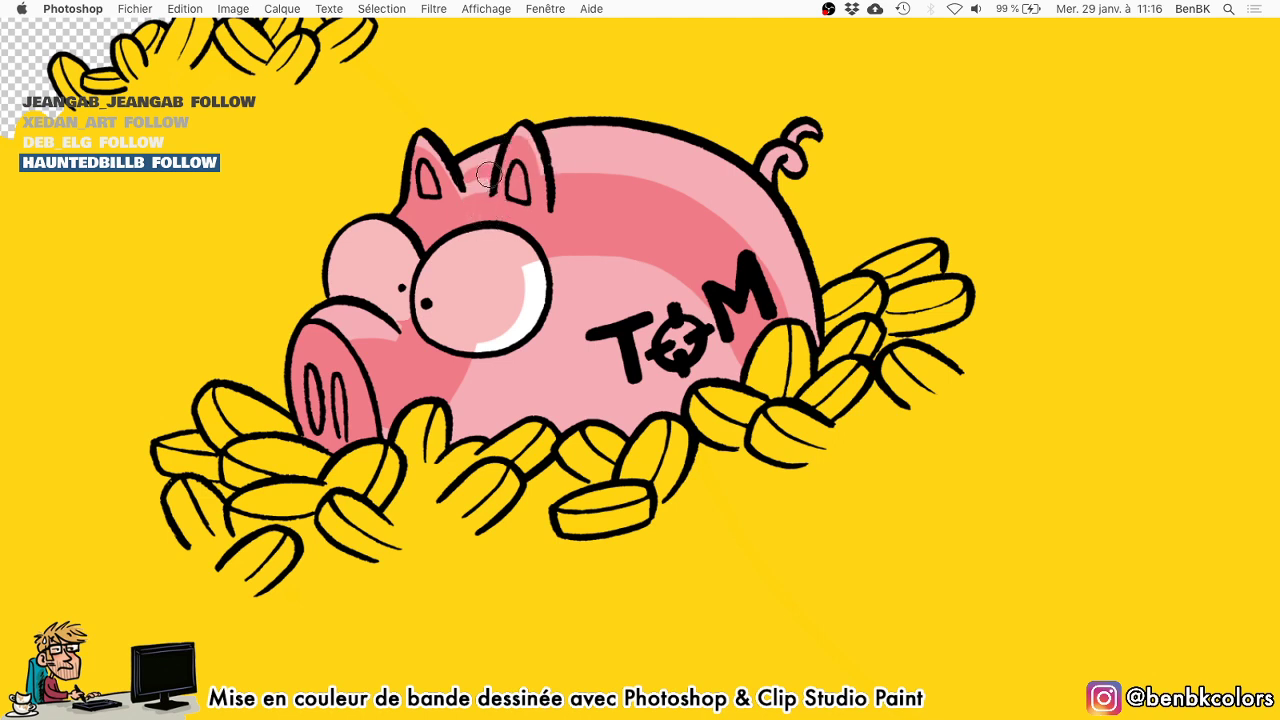
mouse_move(569, 196)
mouse_down()
mouse_move(564, 166)
mouse_move(605, 166)
mouse_move(683, 195)
mouse_move(767, 333)
mouse_up()
mouse_move(729, 371)
mouse_down()
mouse_move(707, 342)
mouse_move(477, 337)
mouse_move(570, 273)
mouse_move(580, 330)
mouse_move(528, 383)
mouse_move(426, 435)
mouse_move(532, 353)
mouse_move(541, 400)
mouse_move(601, 392)
mouse_move(636, 440)
mouse_move(698, 422)
mouse_move(638, 350)
mouse_up()
Refine the light rim along the large pig's back and shade its curly tail with a smaller brush.
key(bracketleft)
key(bracketleft)
key(bracketleft)
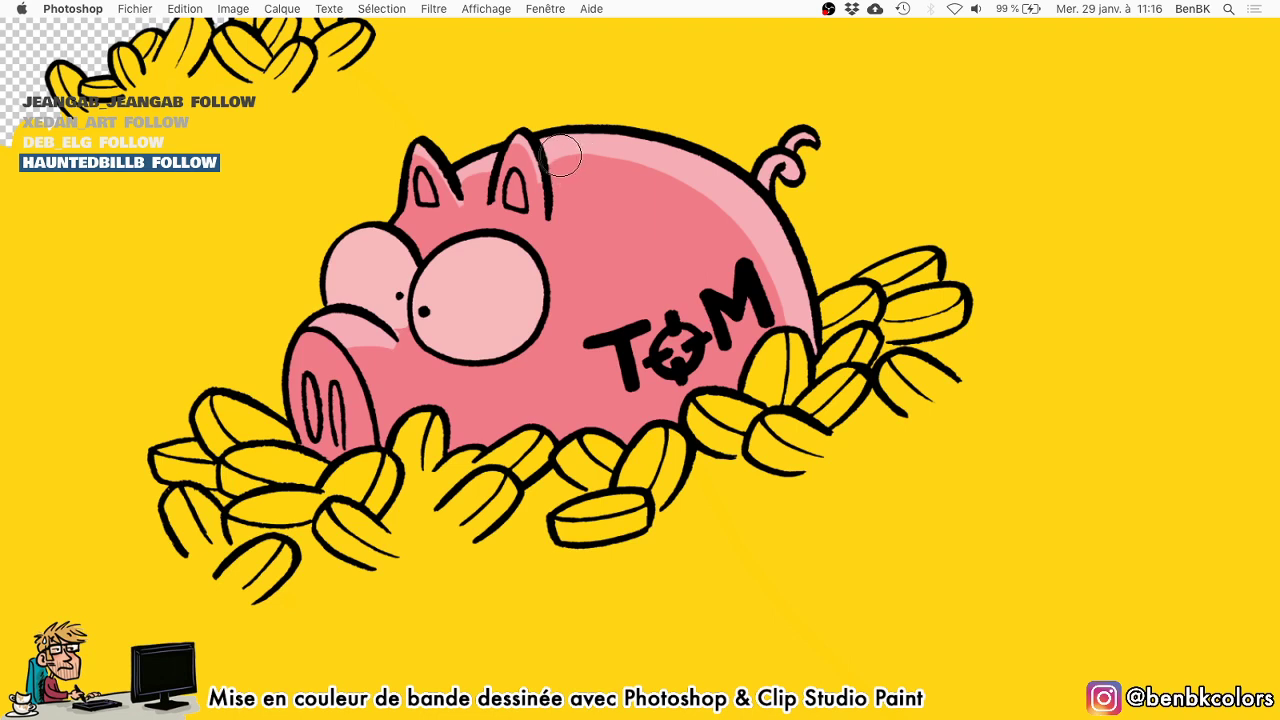
mouse_move(574, 155)
mouse_down()
mouse_move(691, 164)
mouse_move(759, 202)
mouse_up()
mouse_move(814, 166)
mouse_down()
mouse_move(814, 180)
mouse_move(800, 160)
mouse_up()
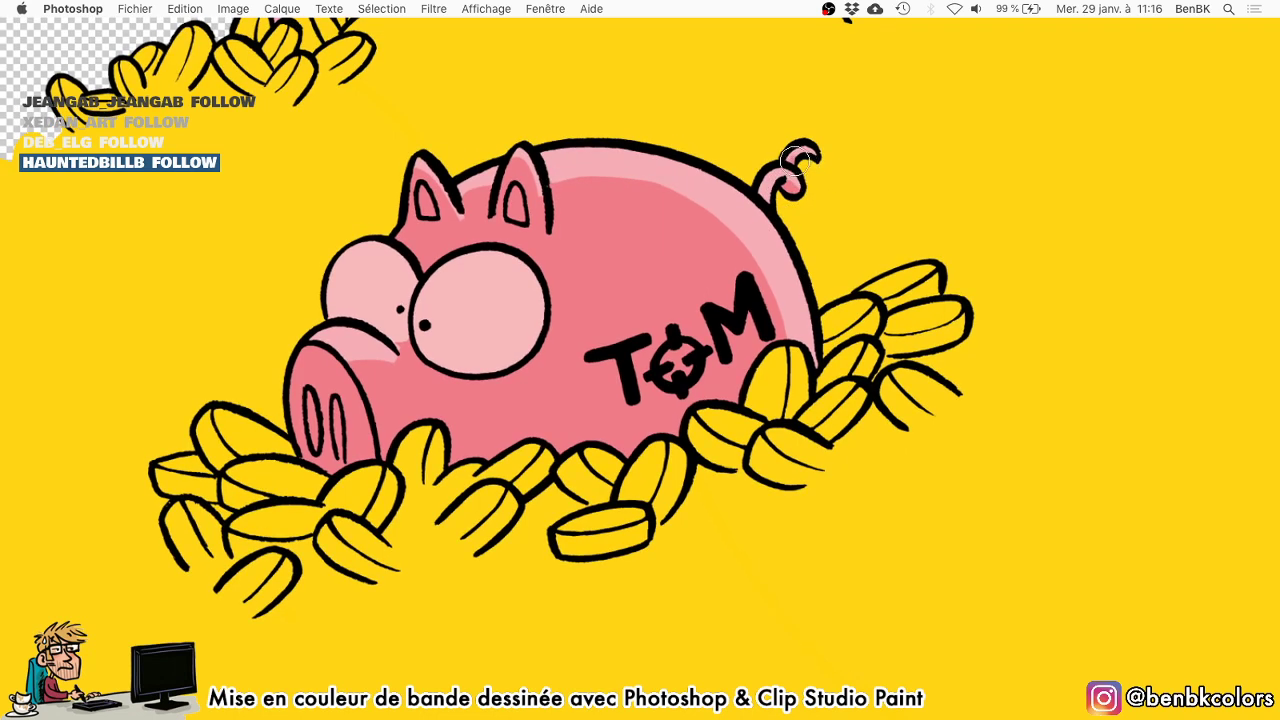
Erase the shadow along the outer edges of the large pig's eyes to leave white crescents.
drag(531, 303, 540, 300)
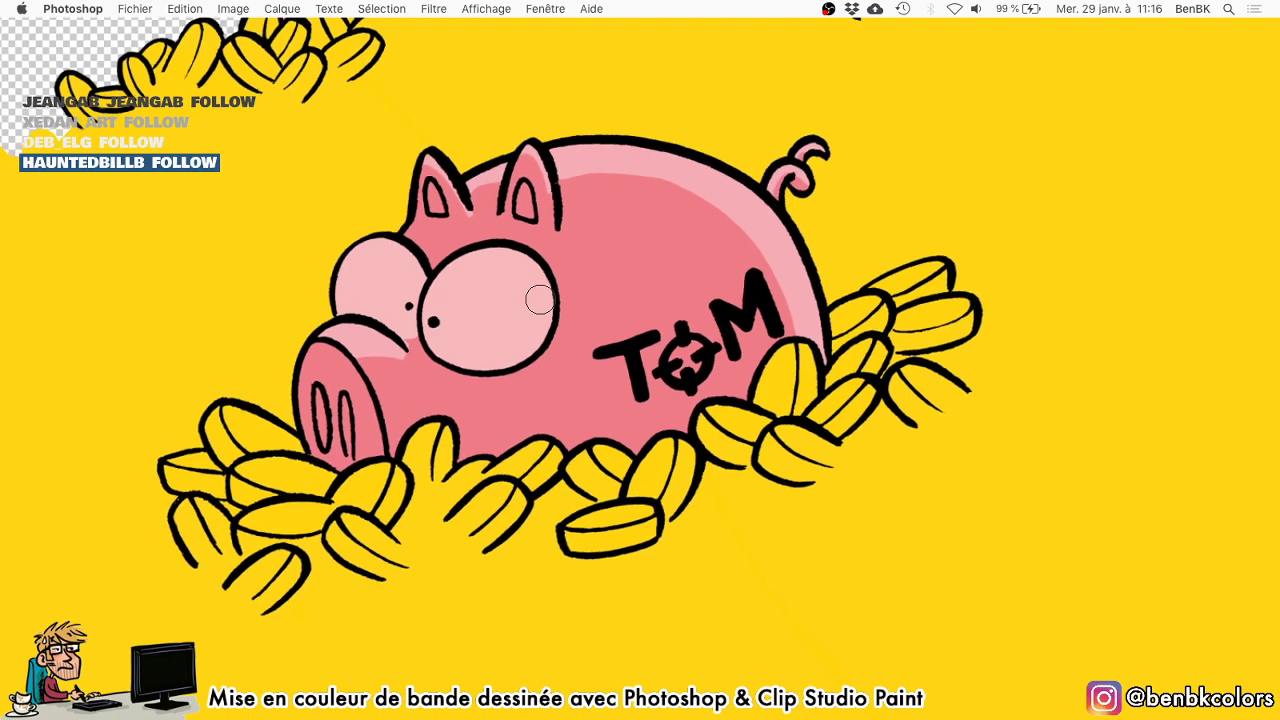
click(532, 351)
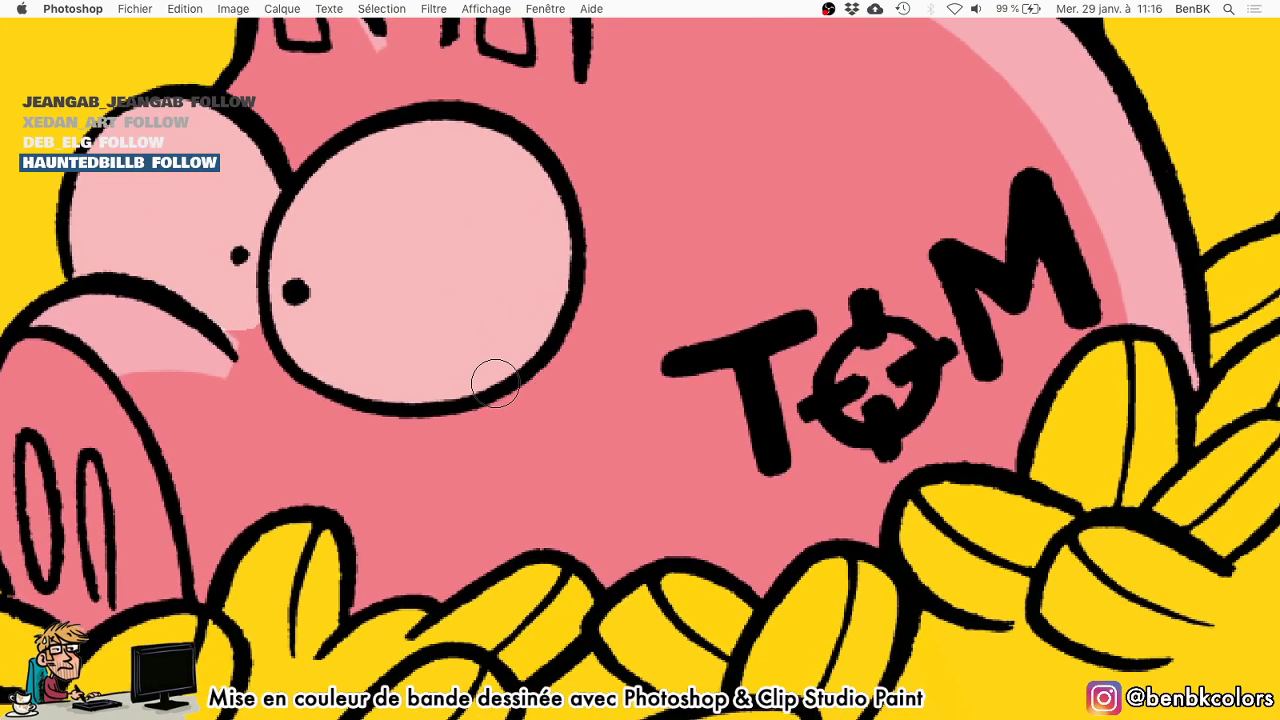
mouse_move(476, 392)
mouse_down()
mouse_move(525, 266)
mouse_move(418, 147)
mouse_move(366, 142)
mouse_move(429, 131)
mouse_move(511, 165)
mouse_move(552, 252)
mouse_move(534, 340)
mouse_up()
drag(512, 268, 632, 312)
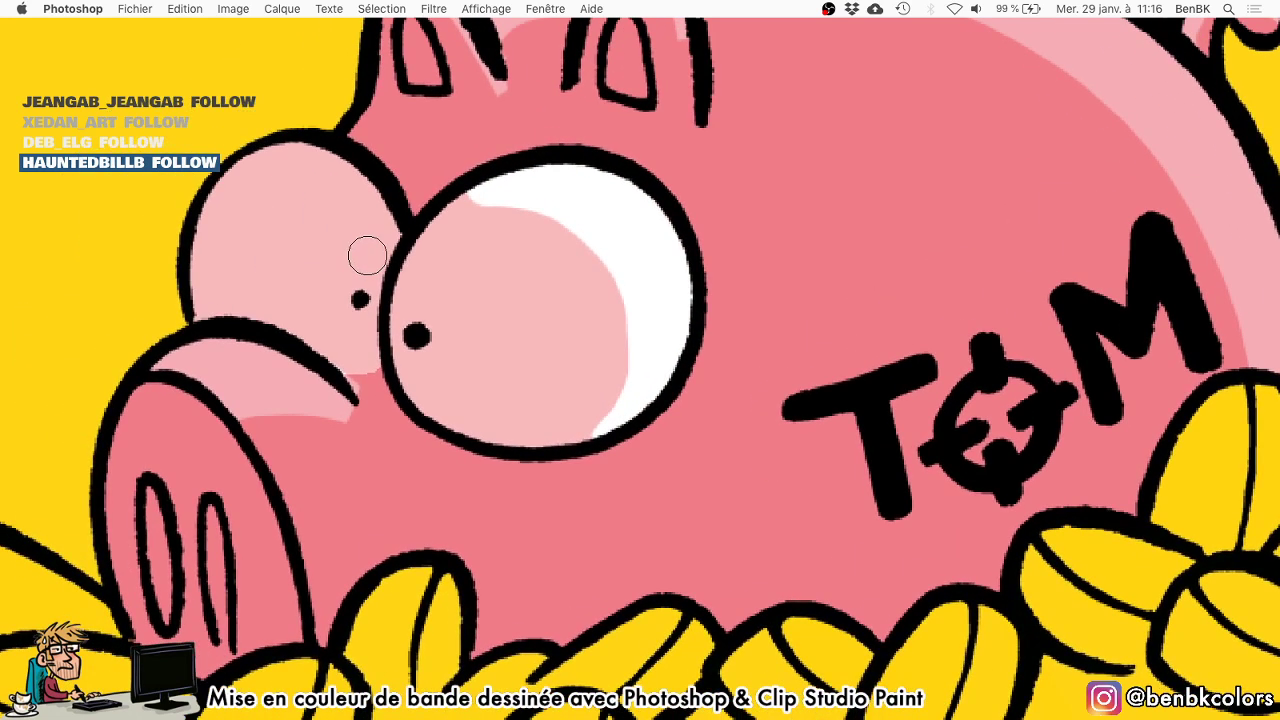
mouse_move(369, 258)
mouse_down()
mouse_move(365, 213)
mouse_move(182, 196)
mouse_move(352, 217)
mouse_move(386, 247)
mouse_move(376, 198)
mouse_move(233, 171)
mouse_up()
drag(328, 197, 314, 197)
Smooth the curved shadow edges in both of the large pig's eyes with a larger brush.
drag(561, 298, 590, 300)
mouse_move(571, 393)
mouse_down()
mouse_move(545, 254)
mouse_move(472, 244)
mouse_move(494, 255)
mouse_move(563, 376)
mouse_move(554, 413)
mouse_move(548, 273)
mouse_move(452, 249)
mouse_move(560, 348)
mouse_up()
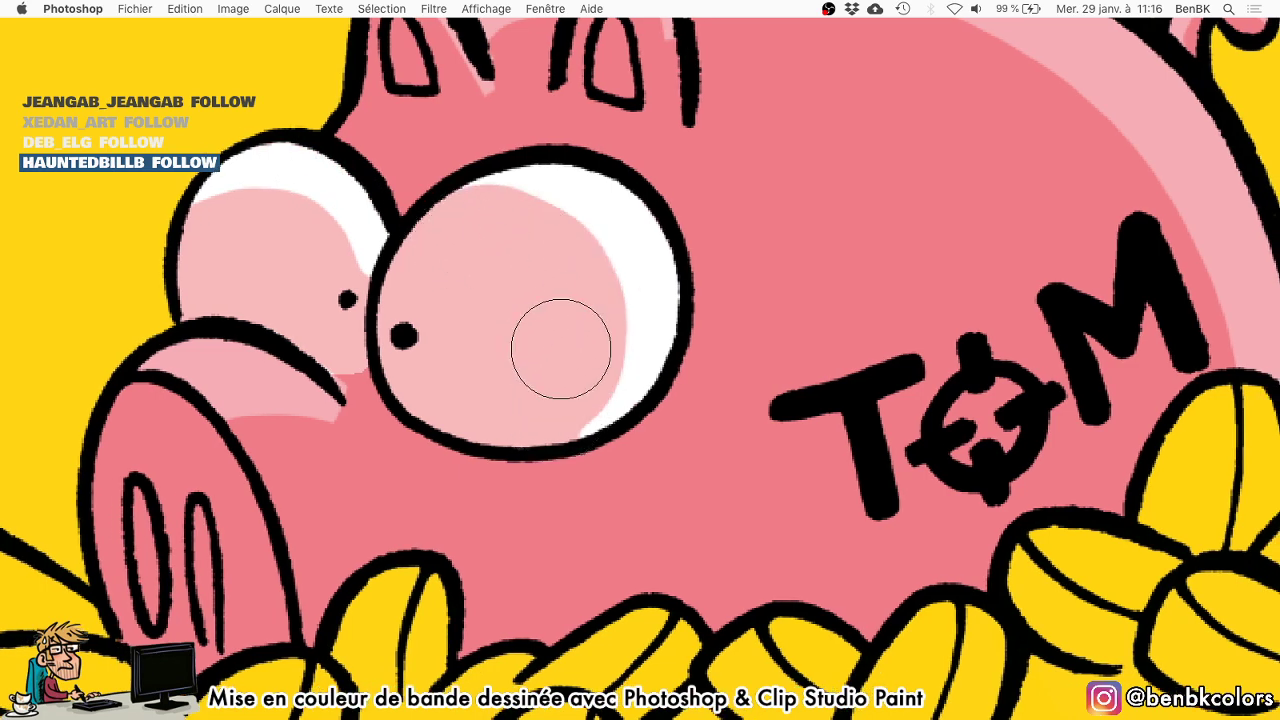
mouse_move(565, 398)
mouse_down()
mouse_move(478, 220)
mouse_move(440, 240)
mouse_up()
drag(324, 293, 191, 257)
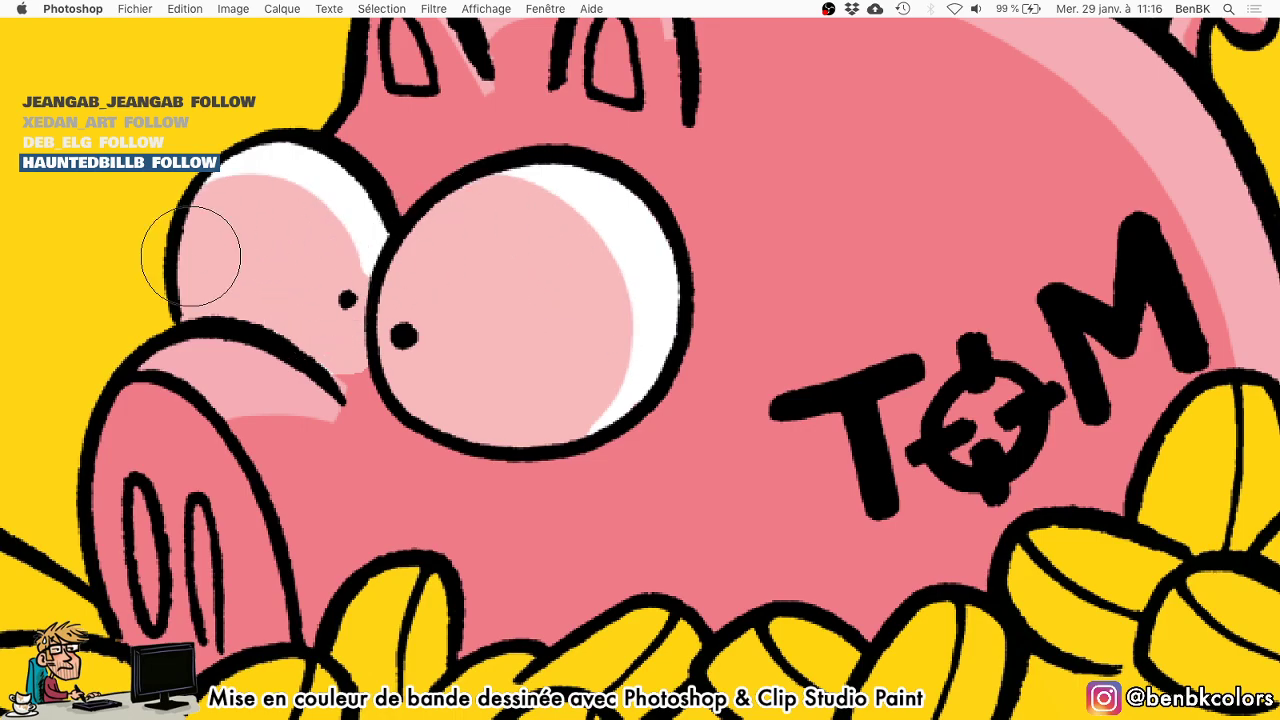
click(404, 279)
key(space)
drag(445, 301, 305, 308)
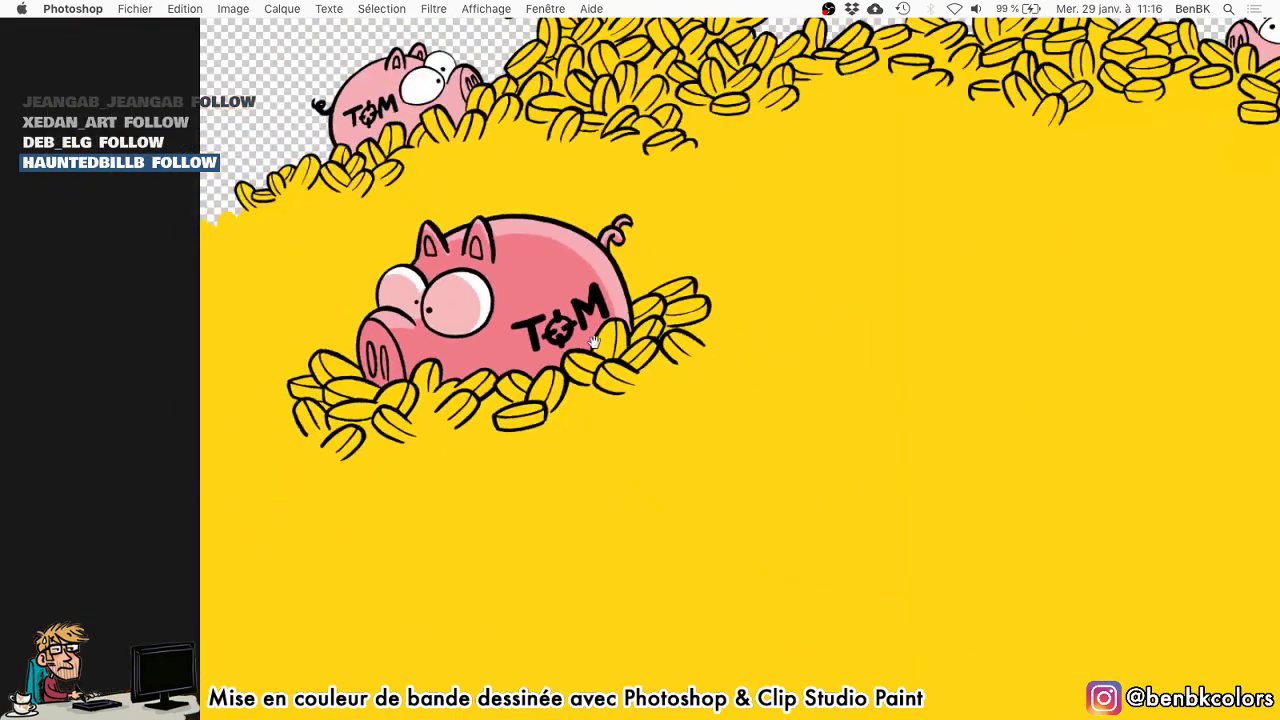
Paint a thin shadow along the lower edge of the near eye on the small pig beside the coin pile.
mouse_move(371, 95)
mouse_down()
mouse_move(367, 213)
mouse_move(630, 200)
mouse_up()
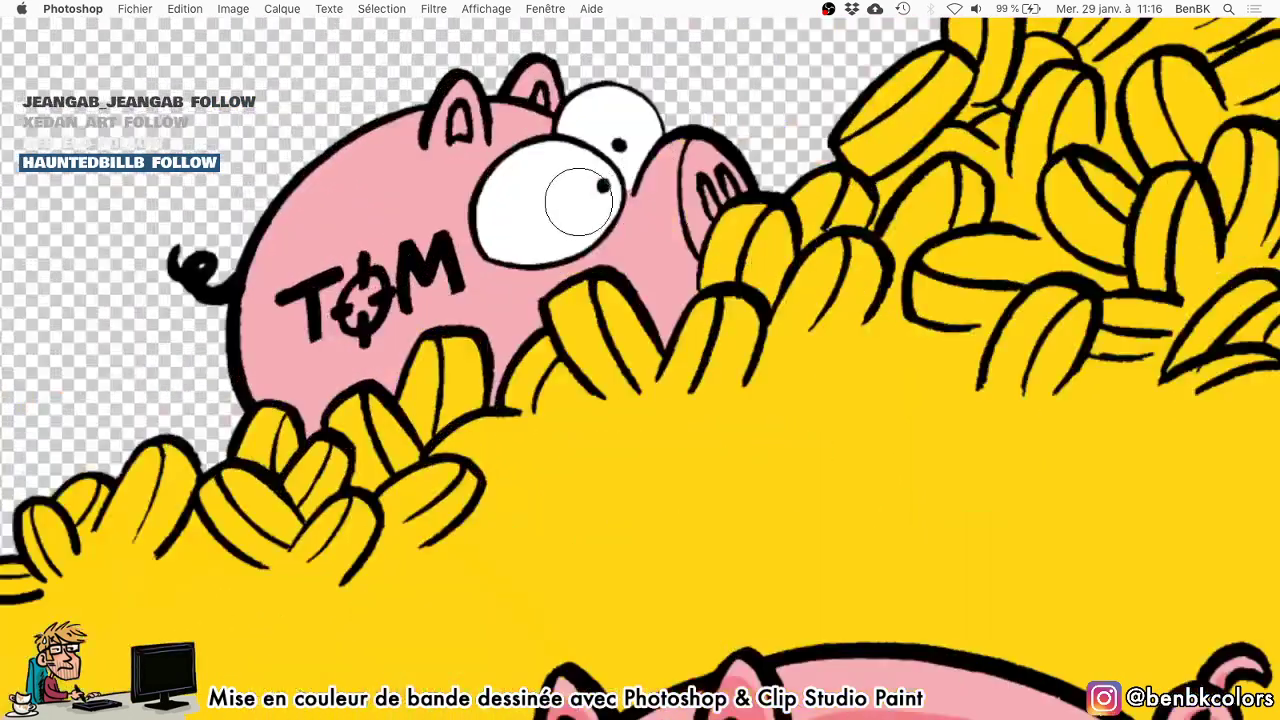
key(bracketleft)
key(bracketleft)
drag(483, 191, 632, 197)
mouse_move(489, 217)
mouse_down()
mouse_move(527, 258)
mouse_move(598, 217)
mouse_up()
key(space)
key(super+z)
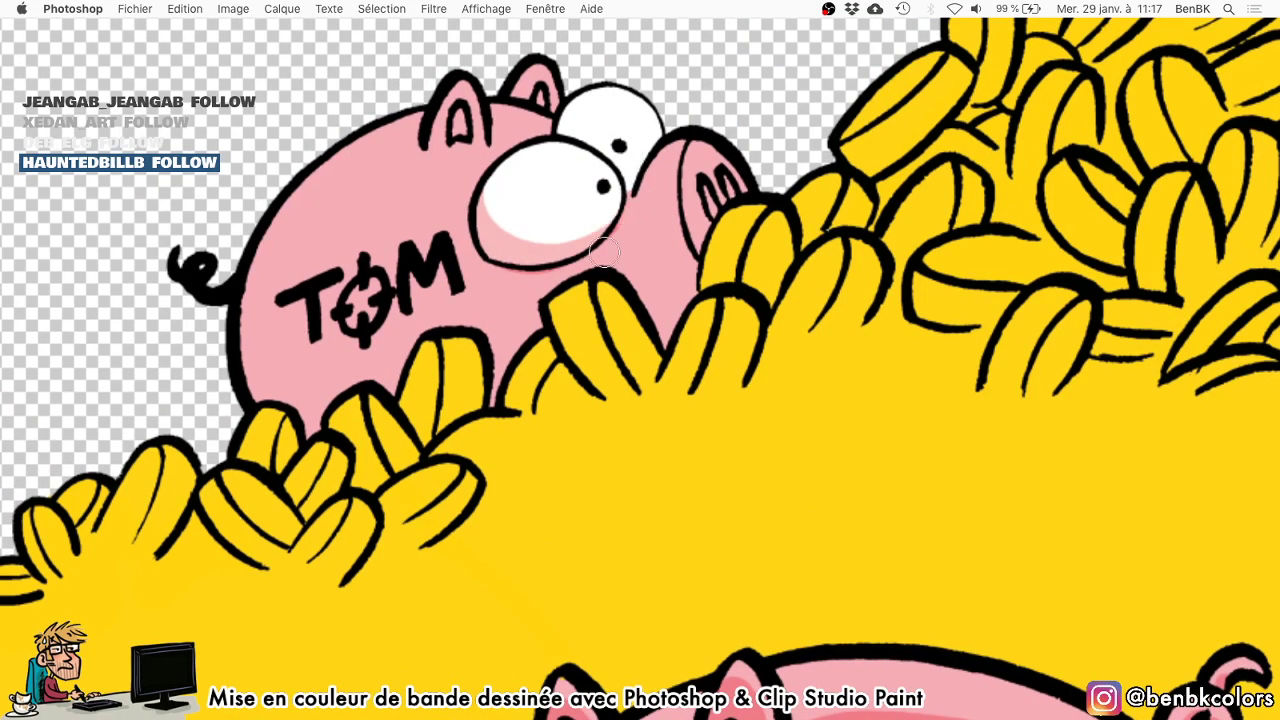
Shade the small pig's rear, lower chest and inner ears.
drag(280, 279, 300, 279)
mouse_move(304, 154)
mouse_down()
mouse_move(266, 229)
mouse_move(448, 428)
mouse_up()
key(super+z)
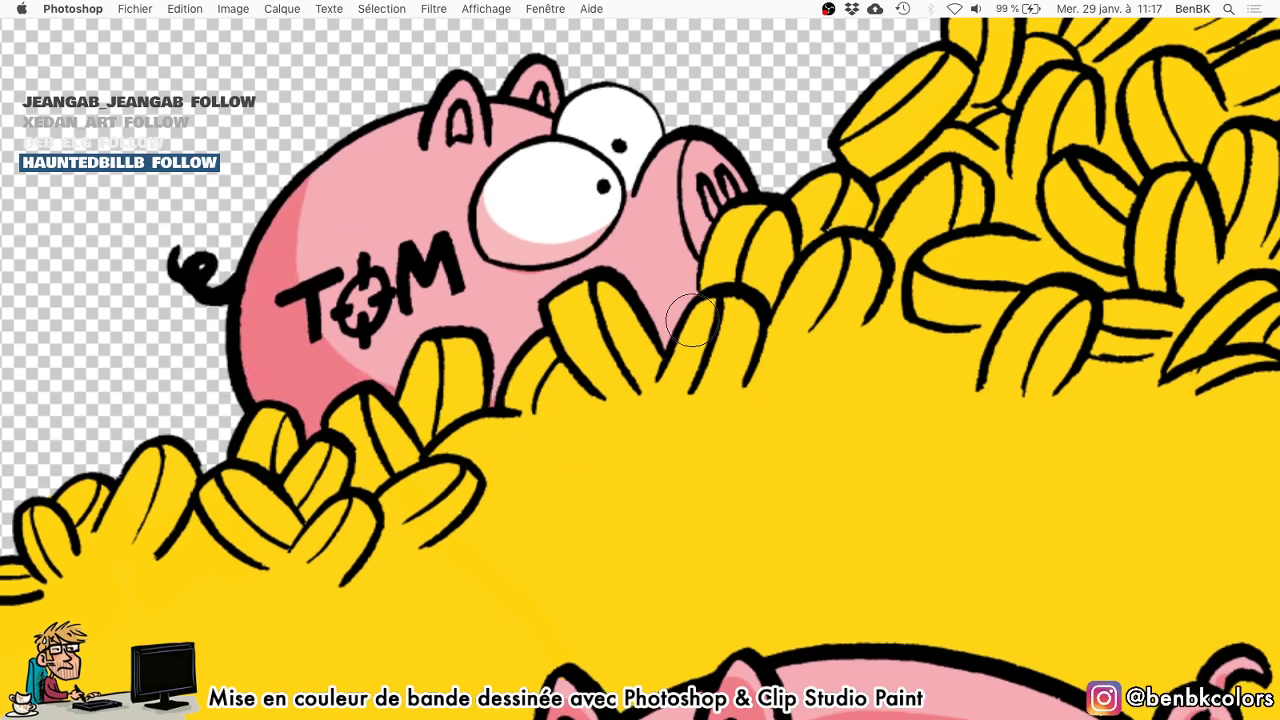
scroll(738, 268, up, 2)
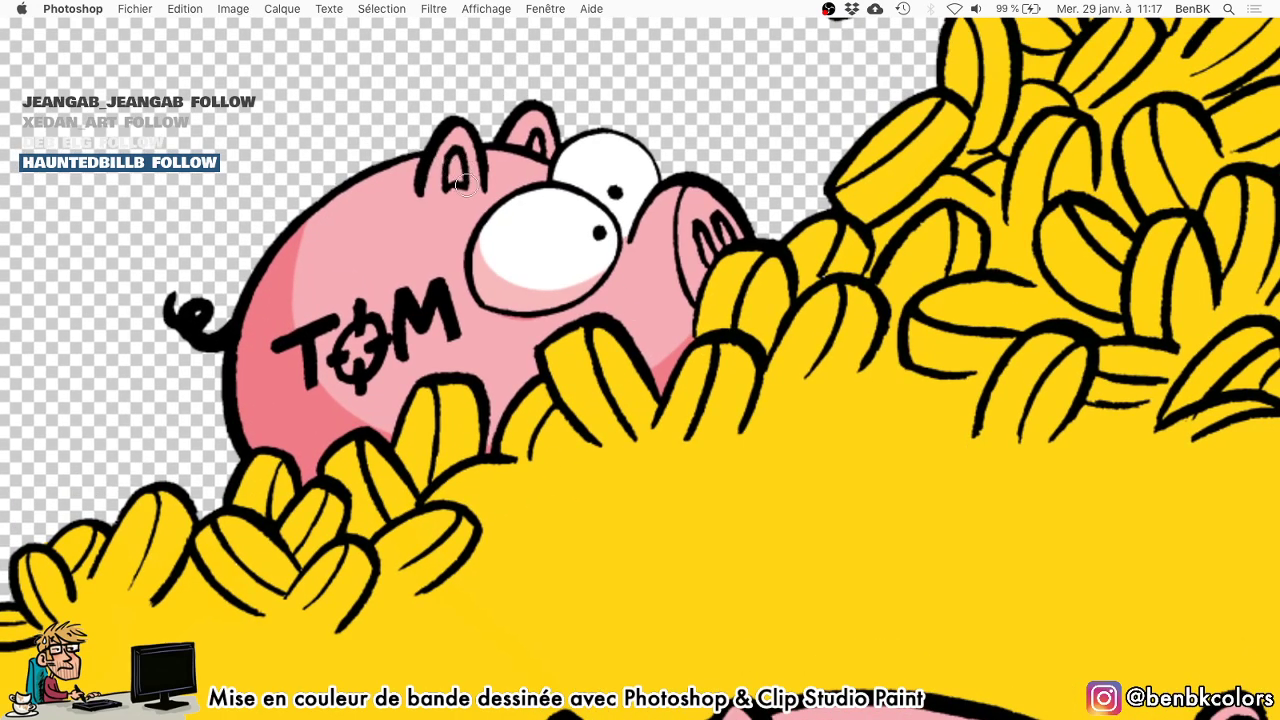
scroll(533, 142, right, 5)
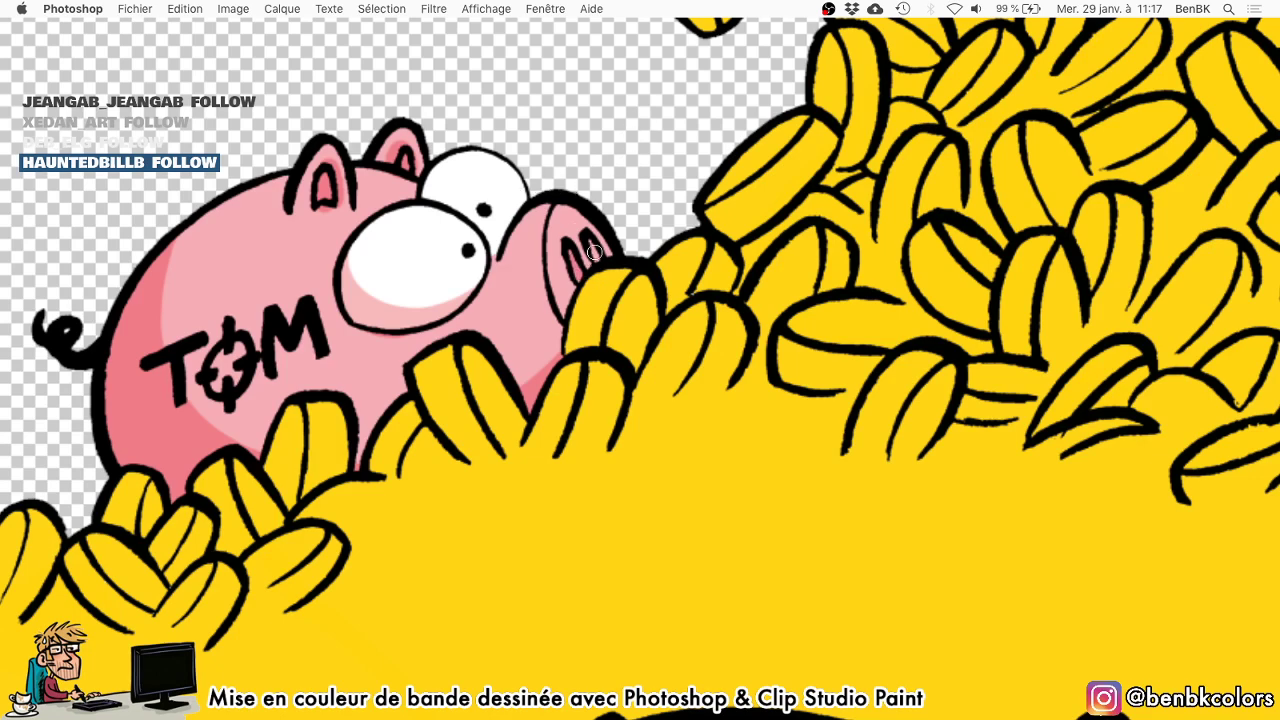
Touch up the ear shadows on the small pig beside the coin pile with a smaller brush.
drag(363, 201, 407, 359)
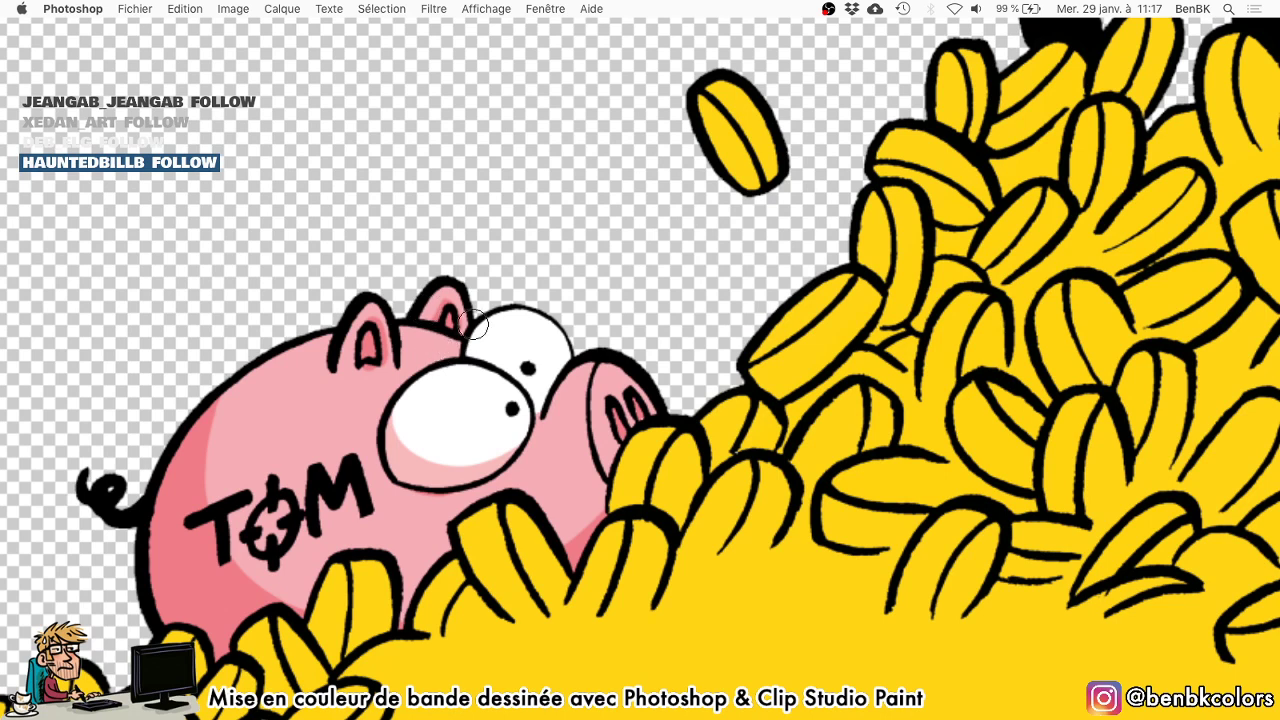
drag(385, 376, 387, 382)
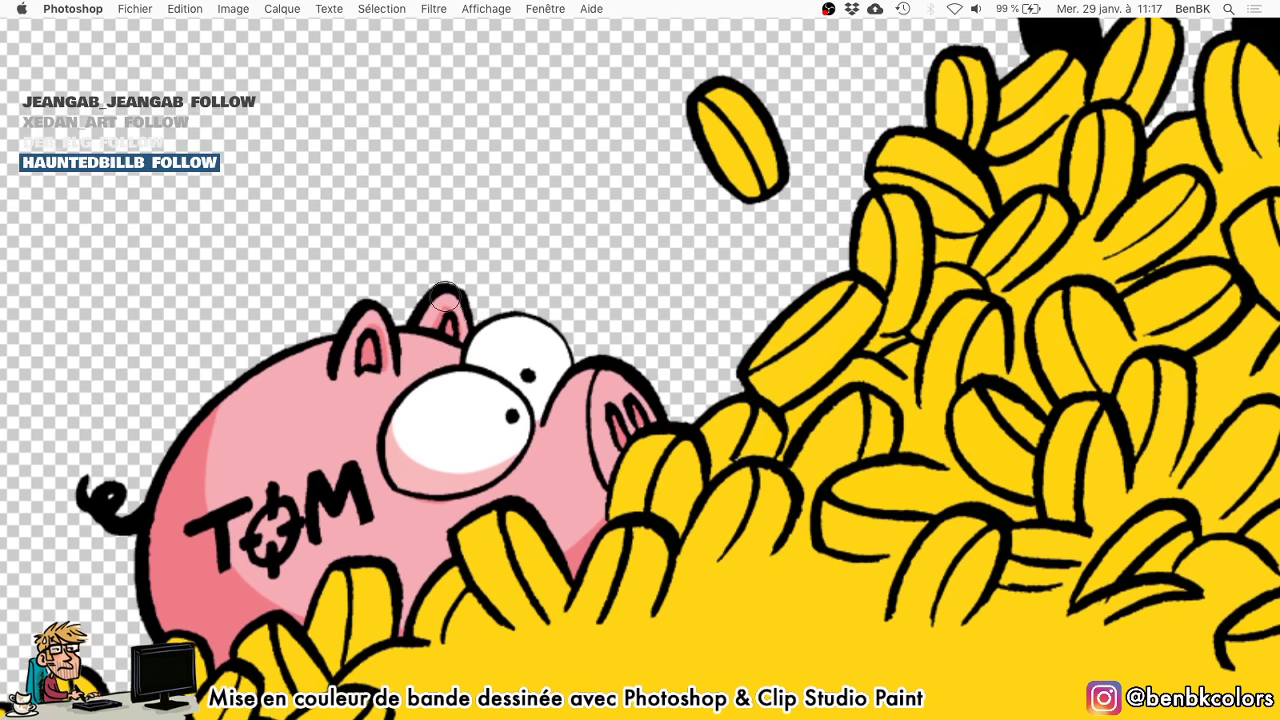
key([)
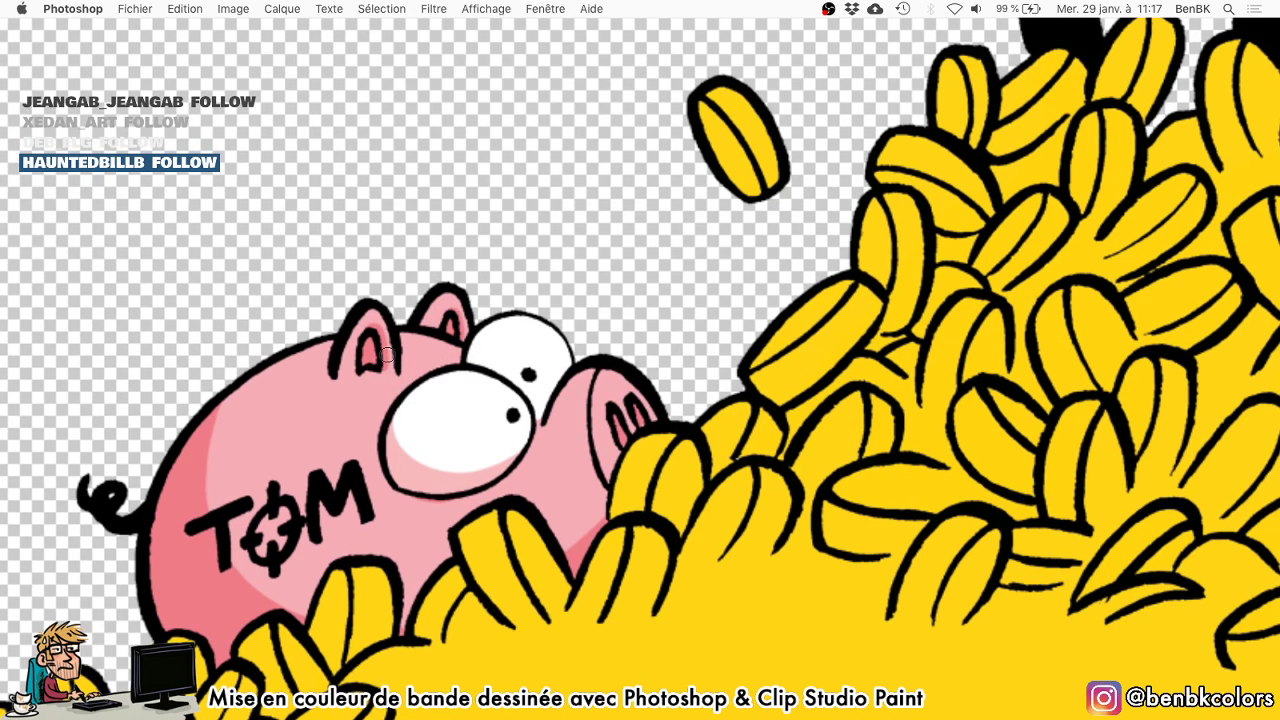
drag(622, 235, 474, 218)
drag(555, 295, 526, 323)
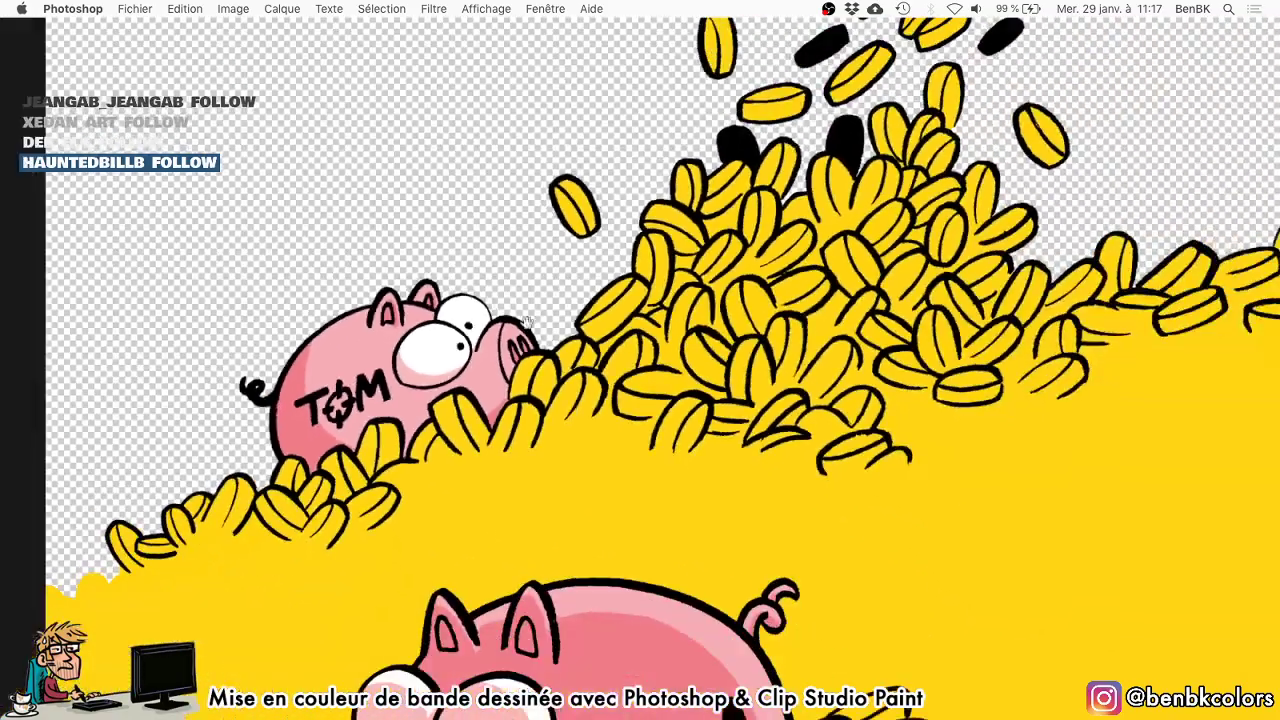
Paint a shadow over the front of the snout on the small pig marked TOM 6.
drag(683, 332, 600, 550)
drag(700, 393, 640, 396)
mouse_move(909, 265)
mouse_down()
mouse_move(778, 289)
mouse_move(632, 240)
mouse_move(409, 72)
mouse_up()
mouse_move(669, 221)
mouse_down()
mouse_move(776, 220)
mouse_move(744, 305)
mouse_up()
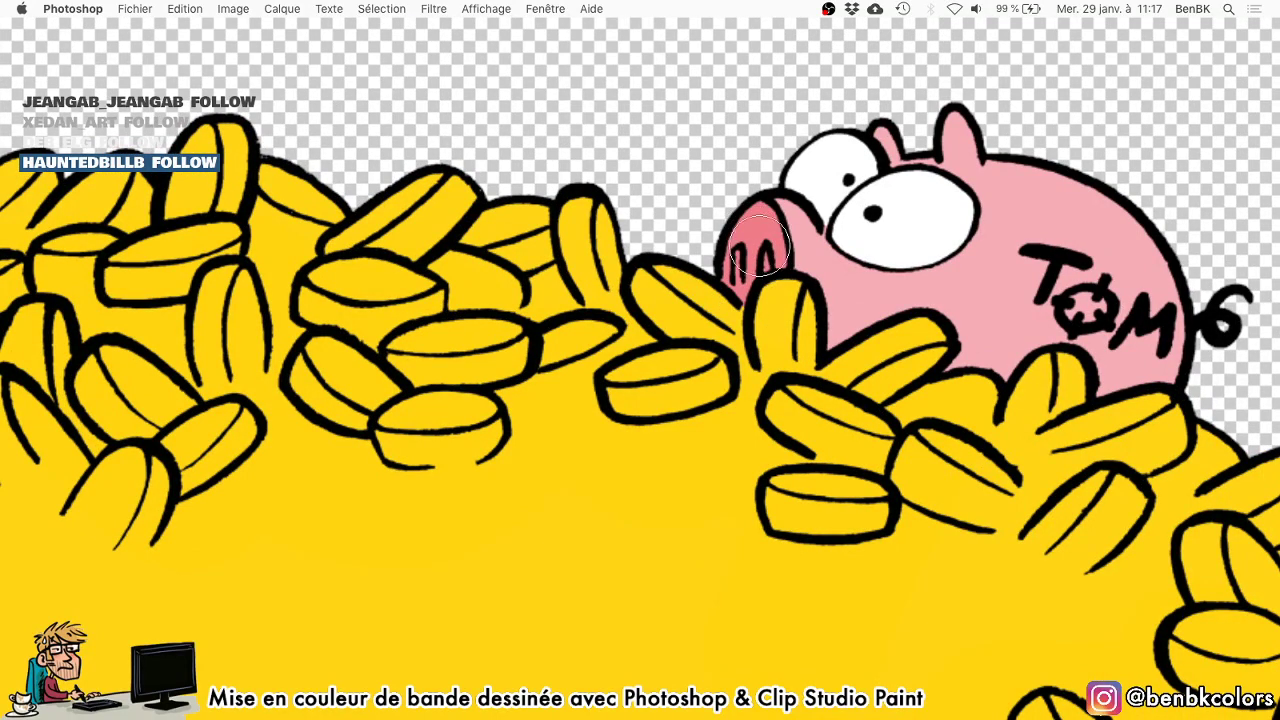
scroll(830, 250, right, 2)
key([)
drag(808, 242, 894, 217)
drag(911, 298, 909, 297)
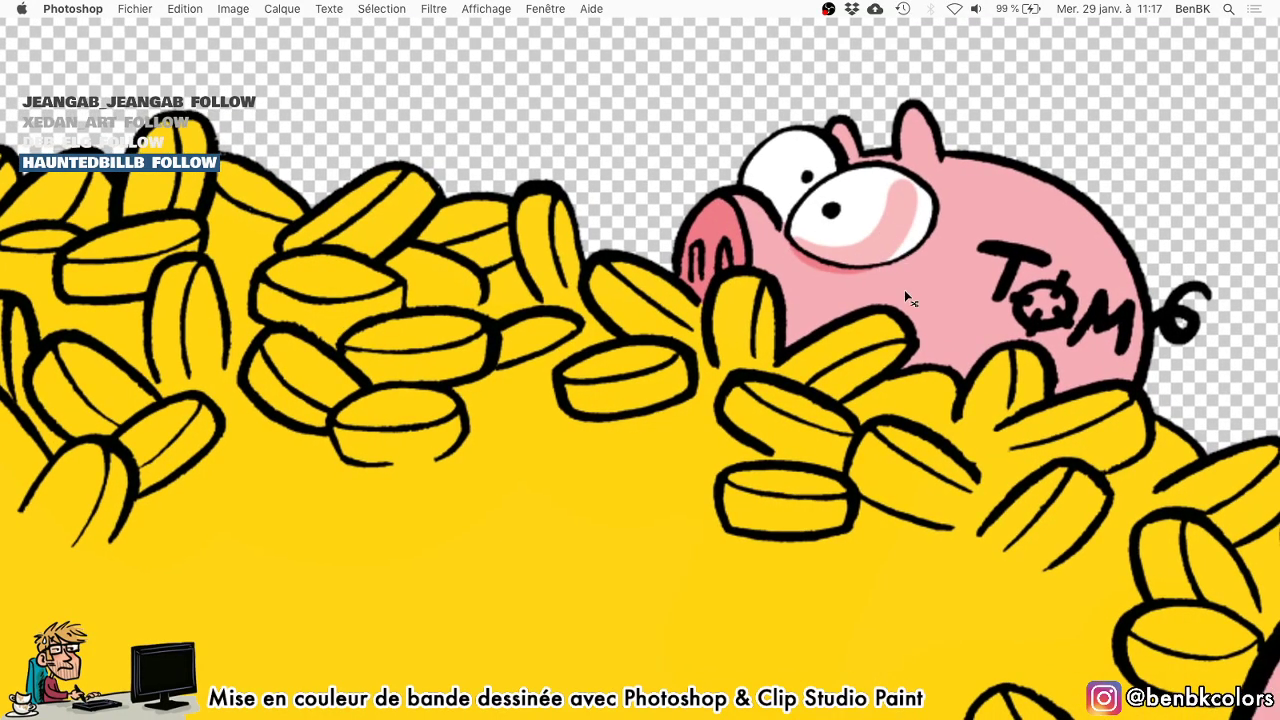
key(super+z)
Paint thin shadows along the lower edges of both eyes of the TOM 6 pig and switch to the Eraser for cleanup.
key([)
mouse_move(808, 244)
mouse_down()
mouse_move(920, 178)
mouse_move(932, 219)
mouse_move(940, 171)
mouse_move(884, 180)
mouse_up()
key(e)
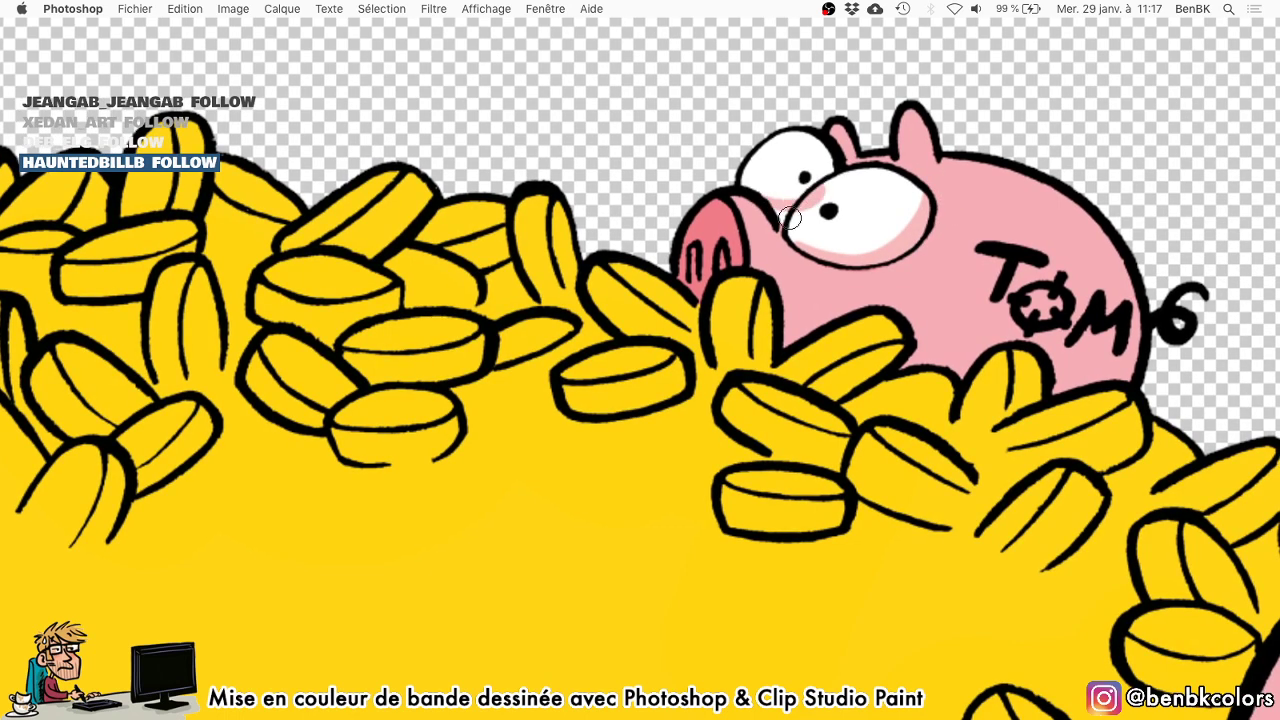
Shade the ear and the lower rear of the body on the TOM 6 pig.
scroll(820, 210, right, 5)
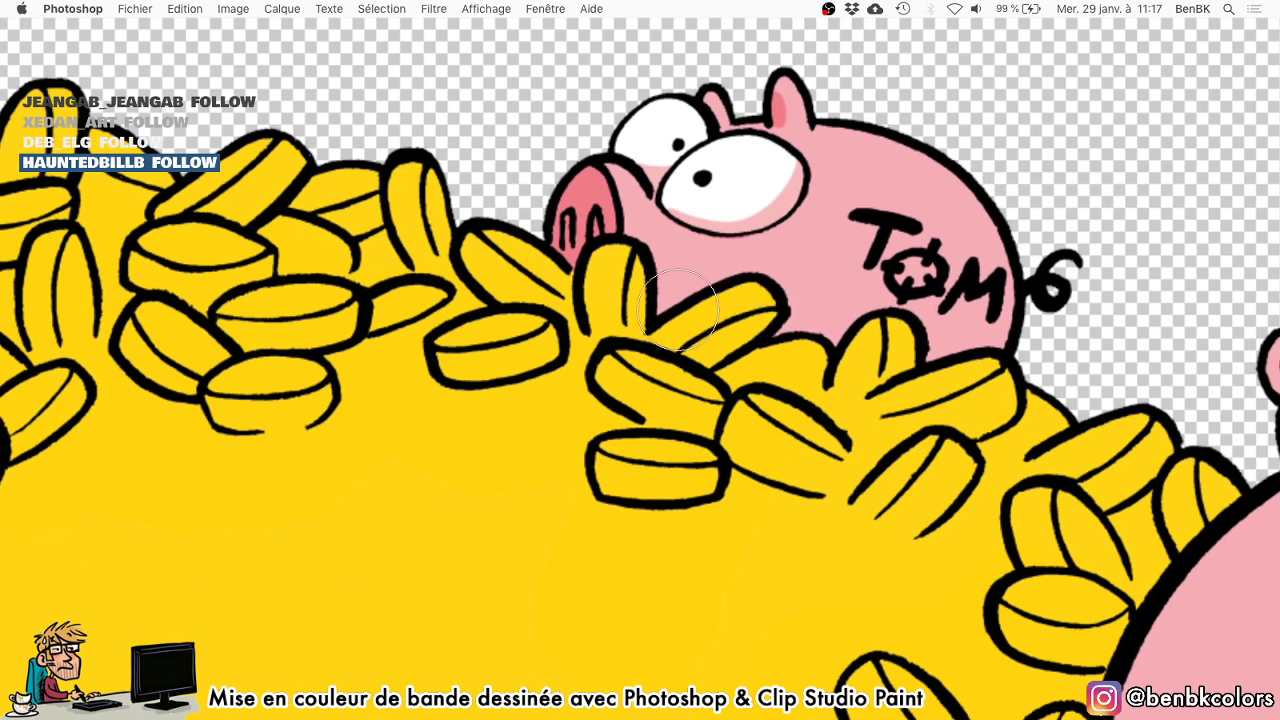
scroll(740, 172, right, 5)
scroll(740, 172, down, 4)
Shade the grinning pig's rear foot and the rear edge of its body.
scroll(741, 172, down, 5)
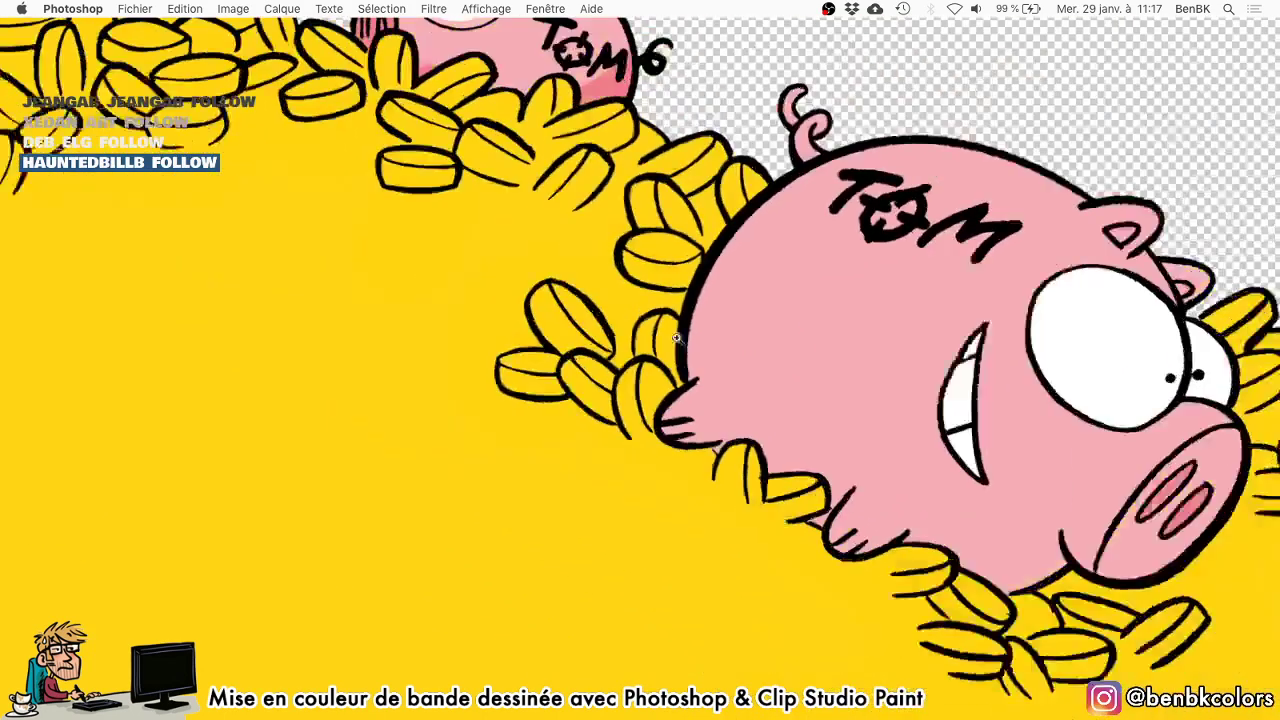
drag(720, 400, 677, 419)
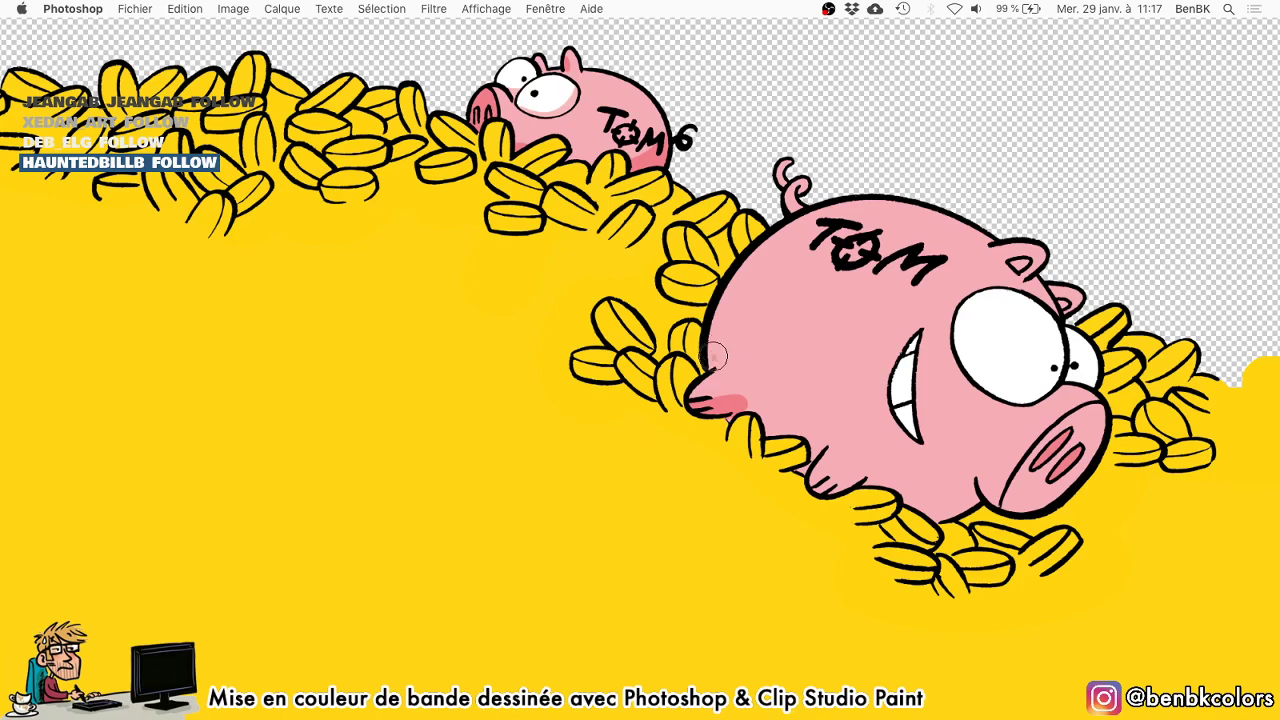
scroll(717, 343, up, 5)
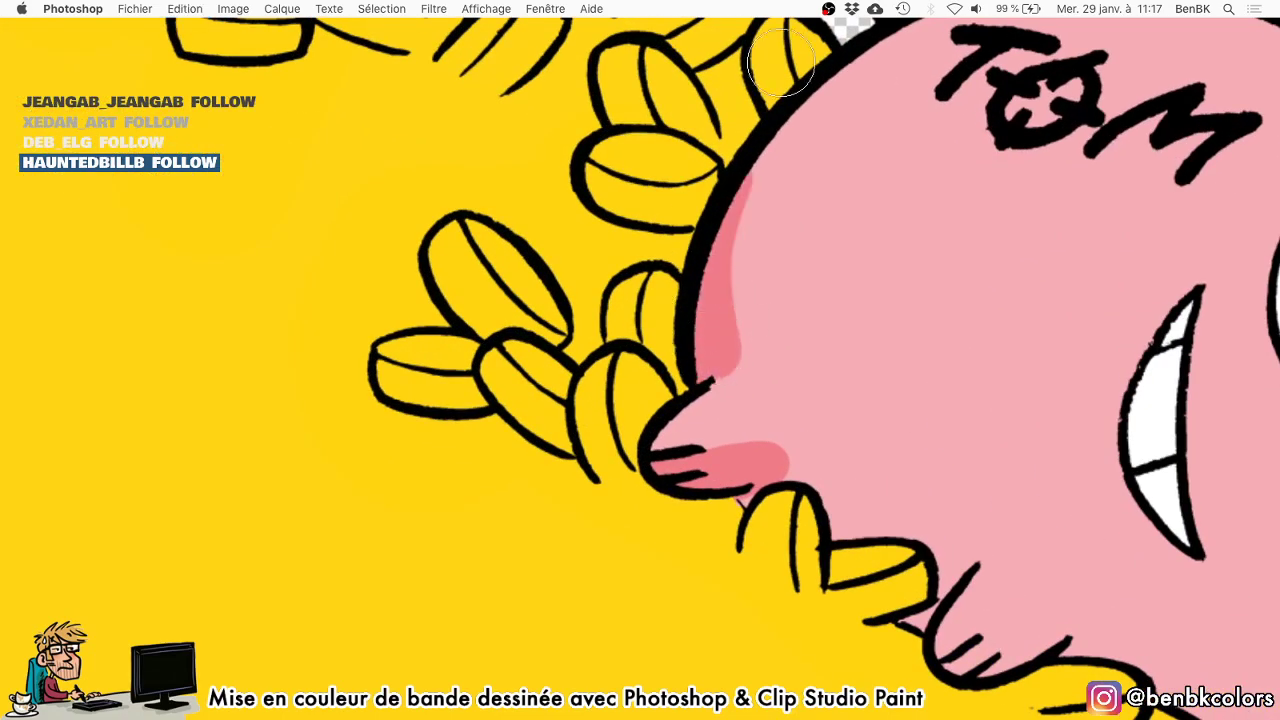
scroll(686, 373, right, 8)
scroll(686, 373, down, 3)
Paint the shadow along the grinning pig's belly and front foot, continuing up to the chin.
drag(487, 336, 651, 429)
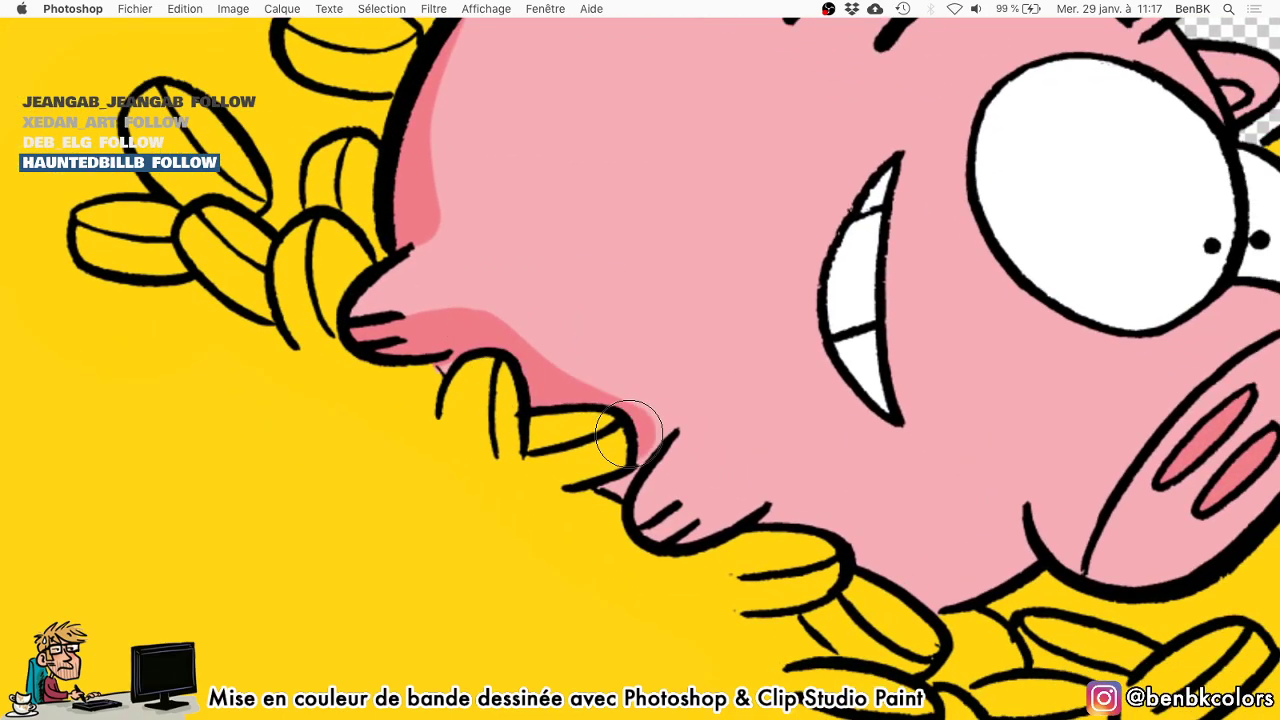
scroll(690, 458, right, 2)
scroll(690, 458, down, 2)
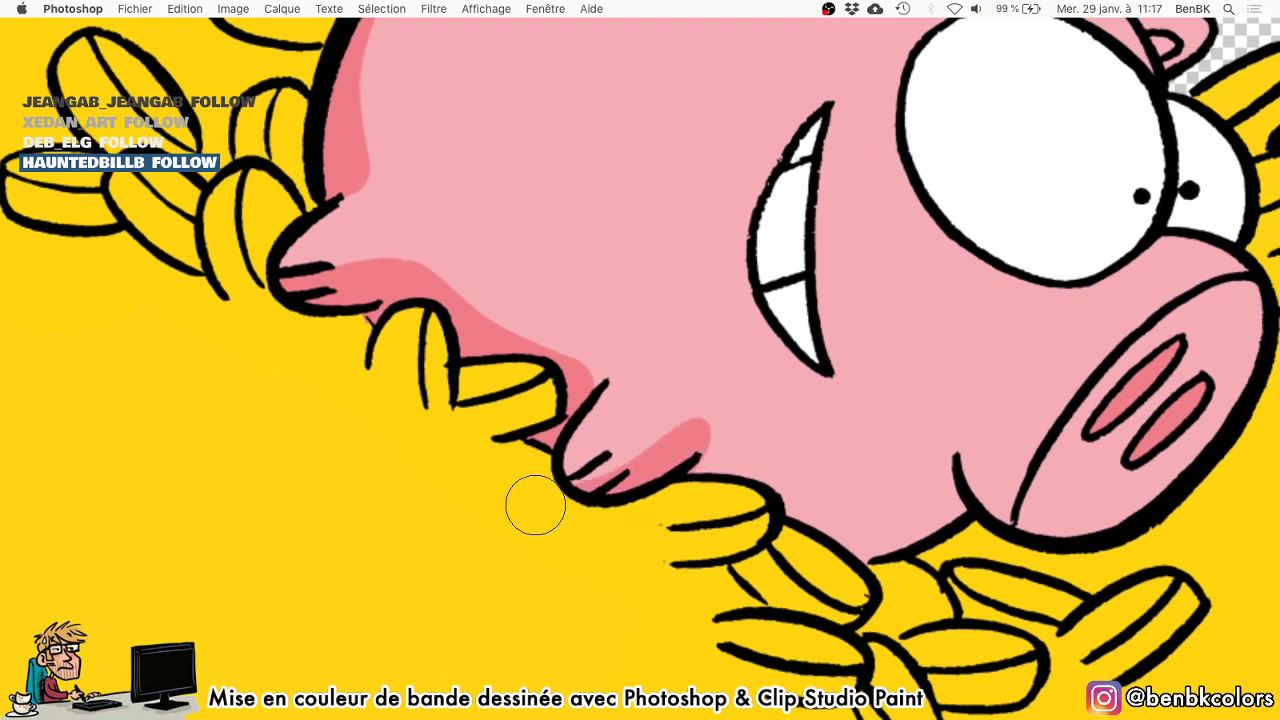
drag(714, 466, 935, 490)
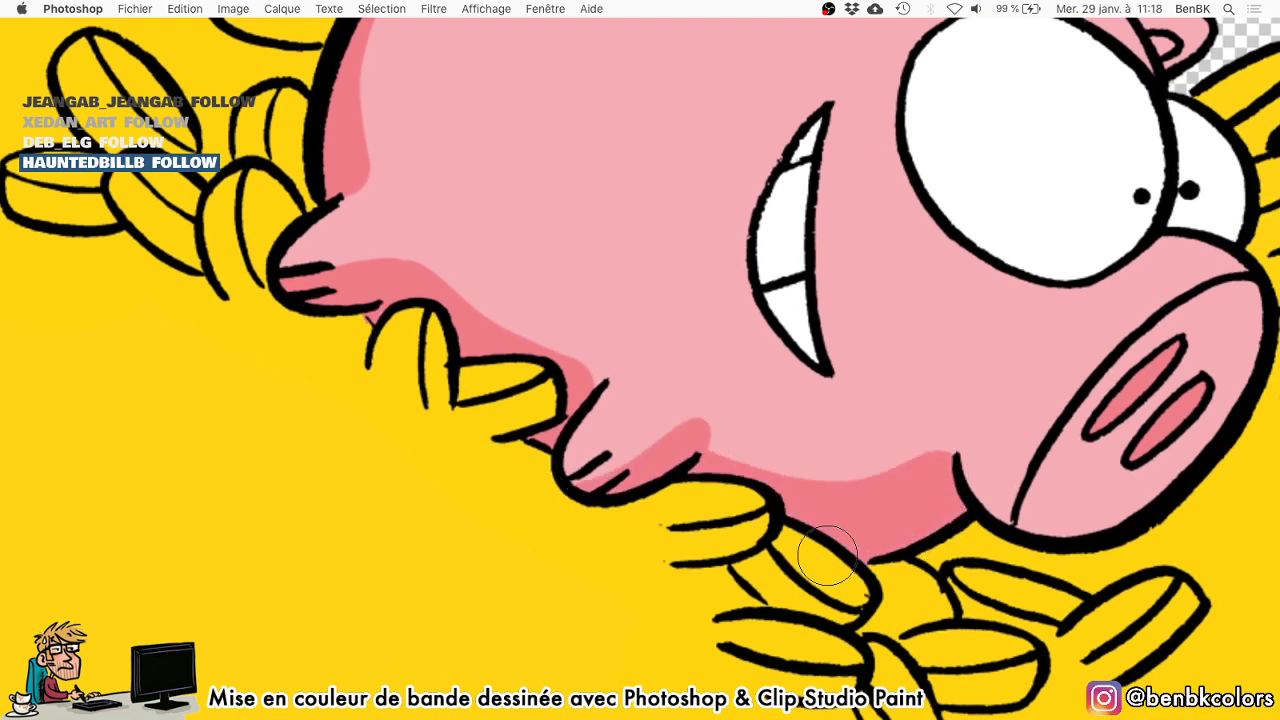
Fill the front face of the grinning pig's snout with shadow.
scroll(900, 500, right, 3)
mouse_move(914, 542)
mouse_down()
mouse_move(1060, 328)
mouse_move(1104, 298)
mouse_move(1032, 466)
mouse_up()
drag(1002, 482, 817, 710)
Shade the inside of both of the grinning pig's ears with a smaller brush.
key(bracketleft)
key(bracketleft)
key(bracketleft)
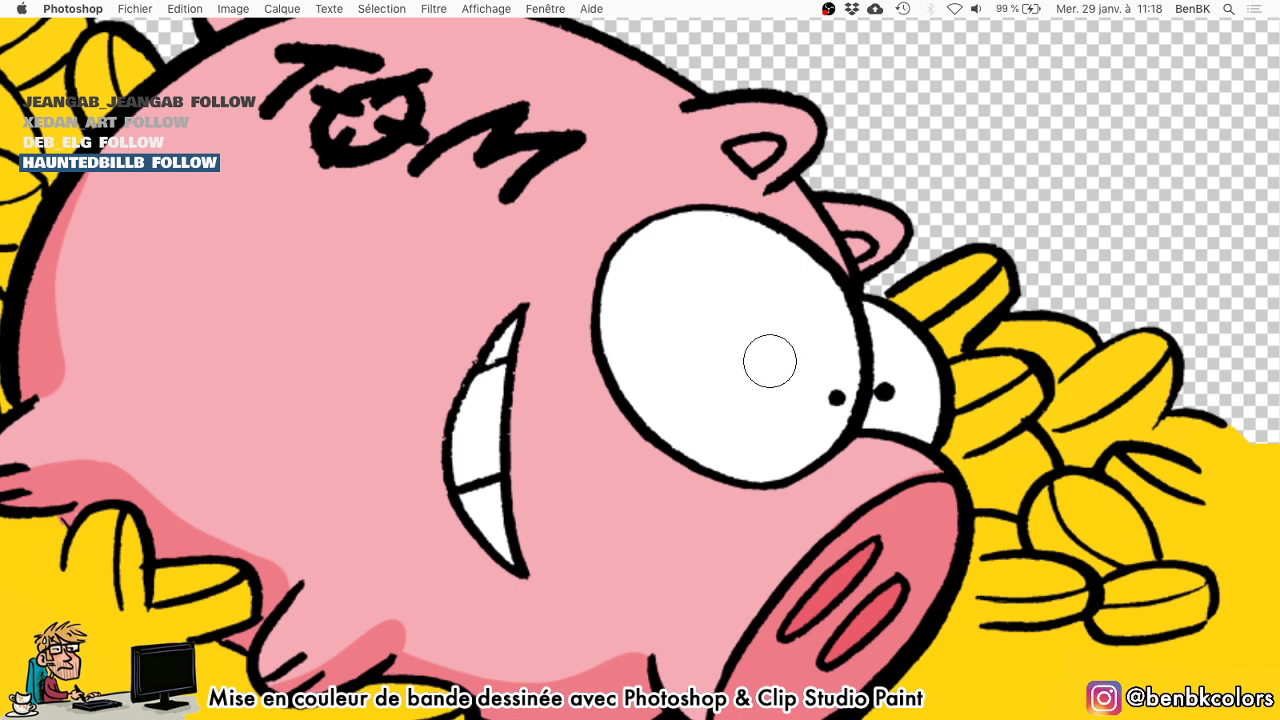
key(space)
drag(633, 345, 552, 304)
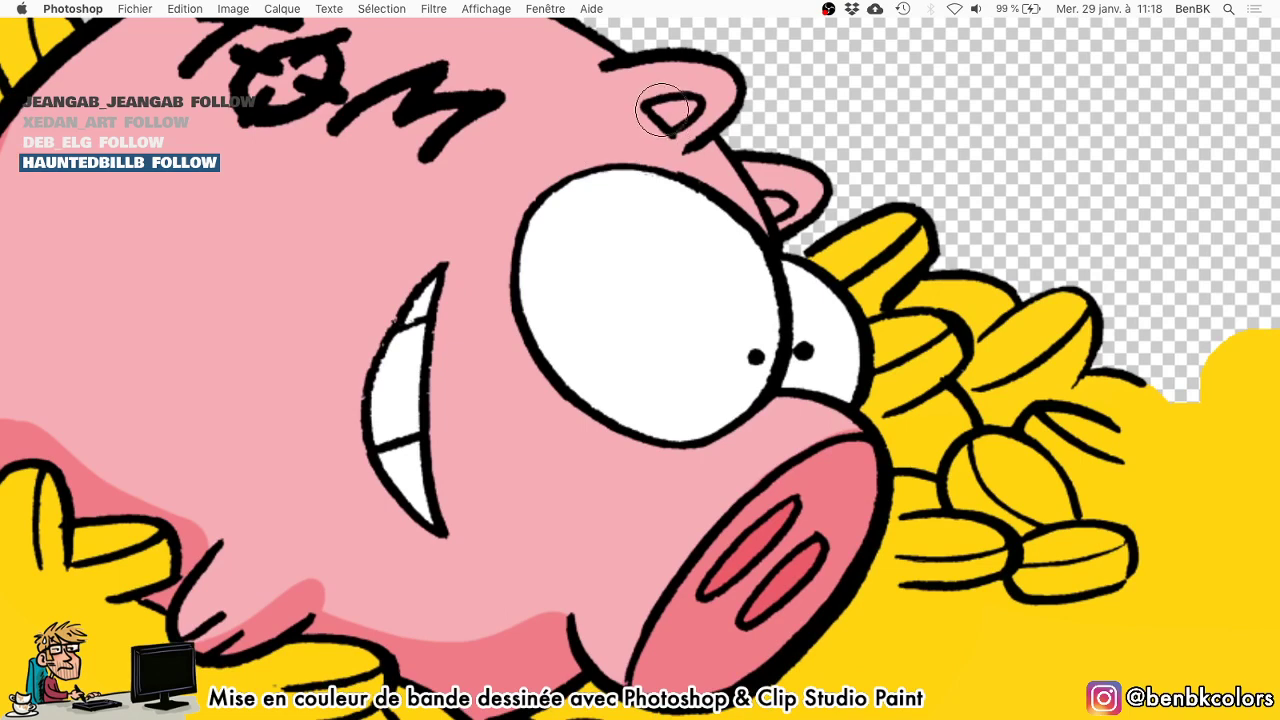
mouse_move(662, 110)
mouse_down()
mouse_move(660, 95)
mouse_move(715, 95)
mouse_move(686, 122)
mouse_up()
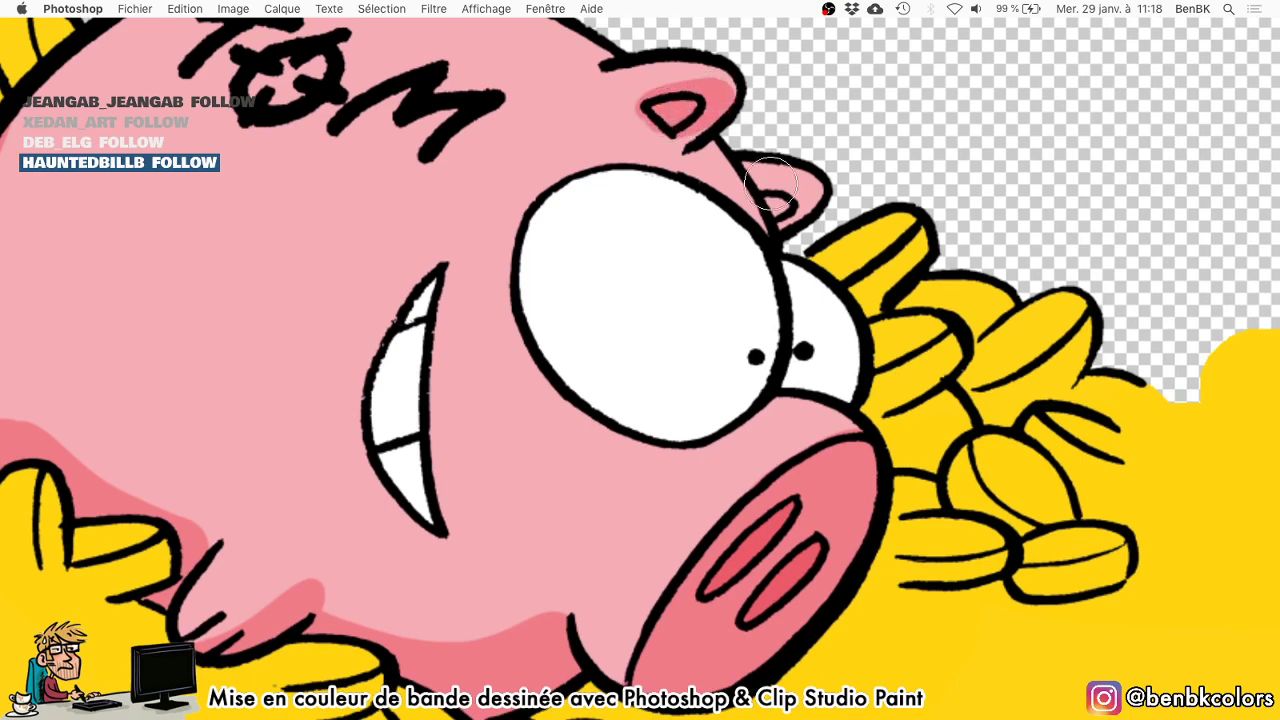
mouse_move(771, 183)
mouse_down()
mouse_move(802, 193)
mouse_move(802, 211)
mouse_move(778, 199)
mouse_move(788, 215)
mouse_move(763, 195)
mouse_up()
key(space)
mouse_move(556, 150)
mouse_down()
mouse_move(542, 266)
mouse_move(766, 348)
mouse_up()
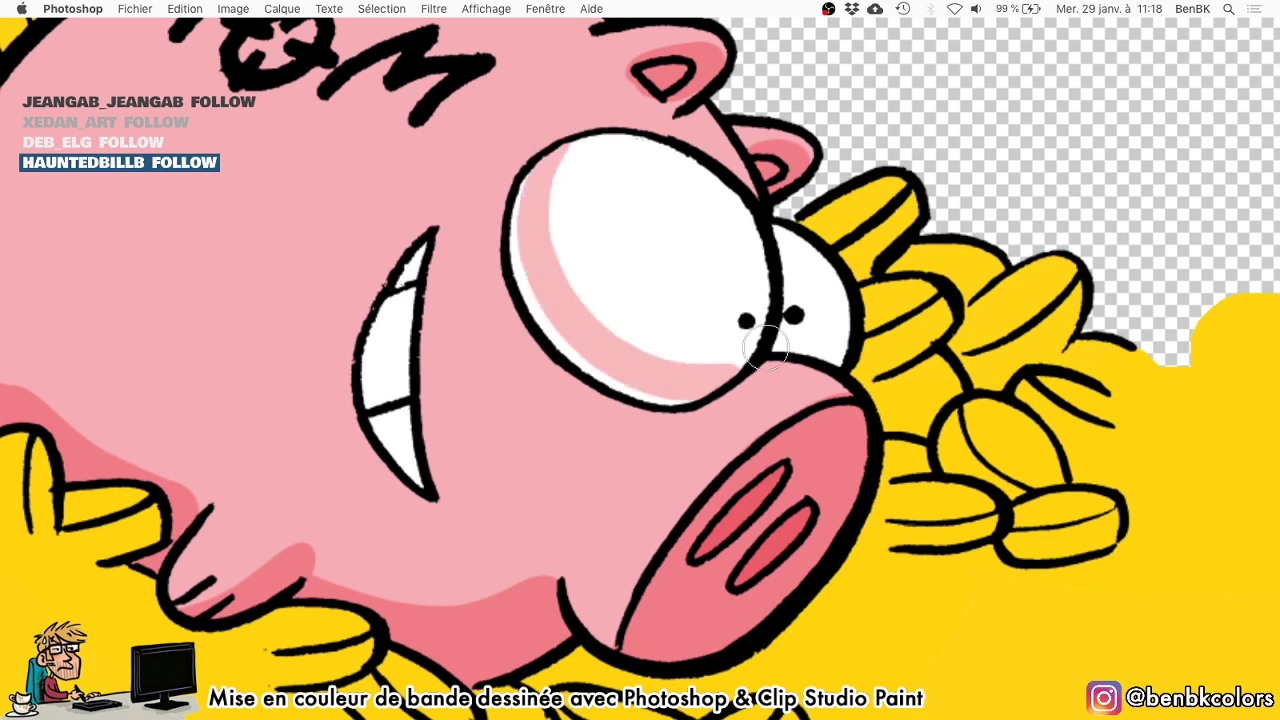
key(ctrl+z)
Paint a crescent shadow along the rear and lower edge of the grinning pig's near eye, and erase the overflow outside the outline.
mouse_move(674, 394)
mouse_down()
mouse_move(537, 302)
mouse_move(632, 110)
mouse_up()
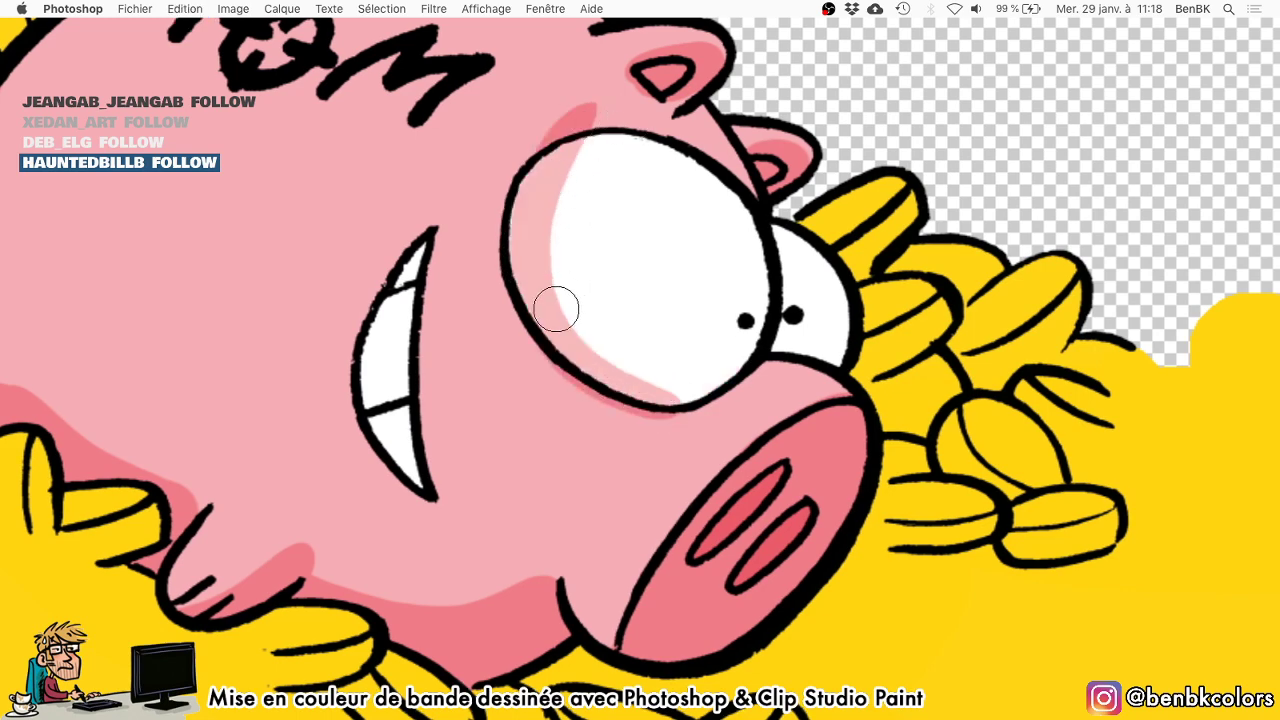
drag(520, 241, 517, 238)
key(e)
drag(541, 368, 691, 423)
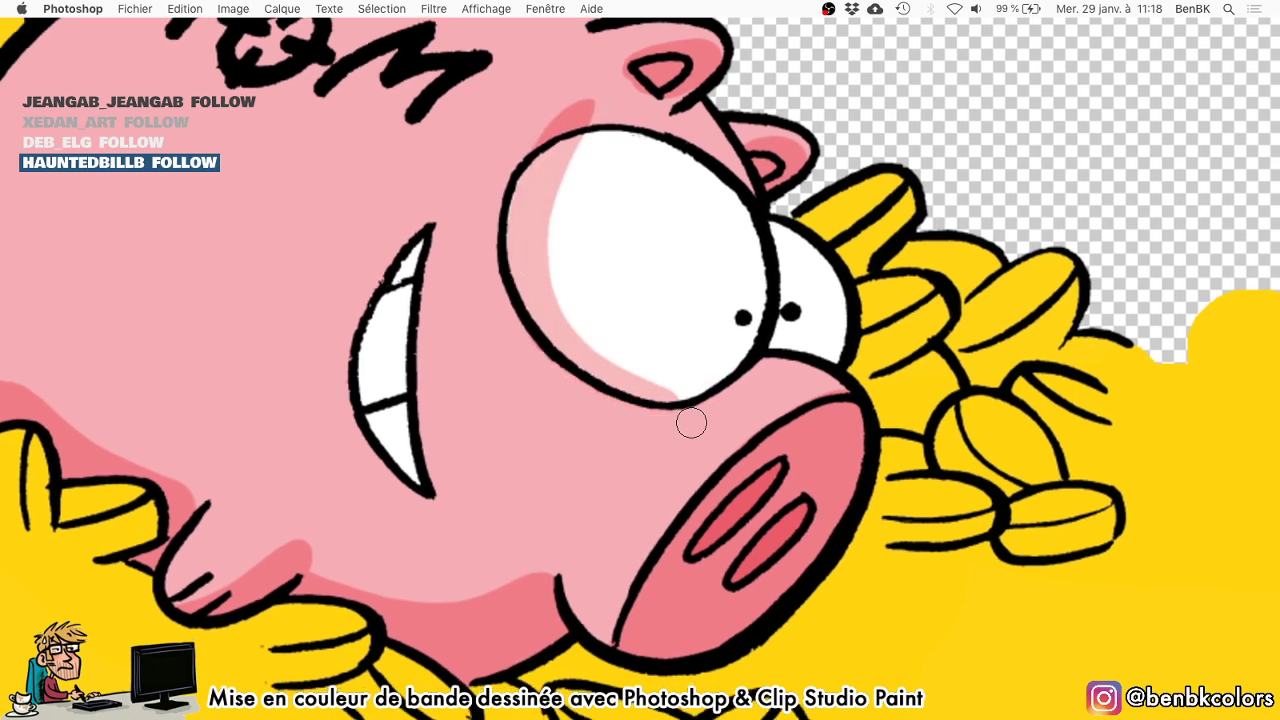
mouse_move(577, 109)
mouse_down()
mouse_move(526, 131)
mouse_move(589, 109)
mouse_move(531, 138)
mouse_up()
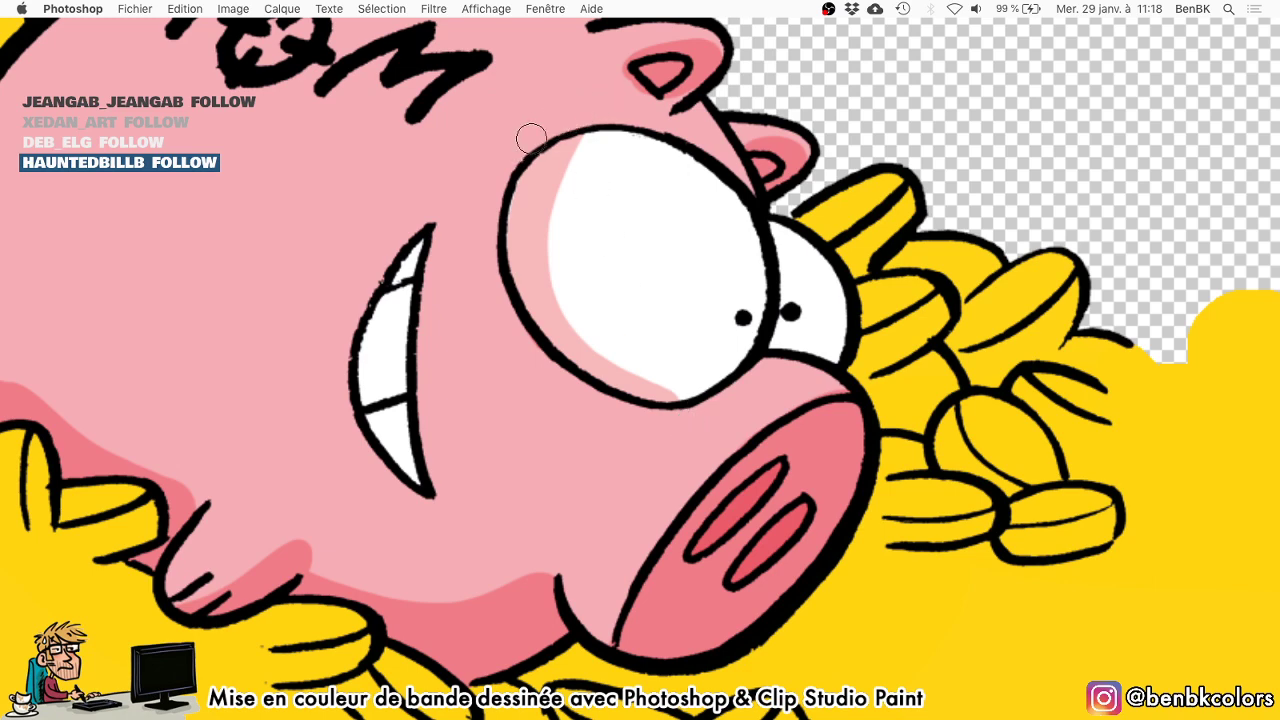
Refine the curved inner edge of the shadow in the grinning pig's near eye with a larger brush.
drag(733, 290, 665, 237)
key(b)
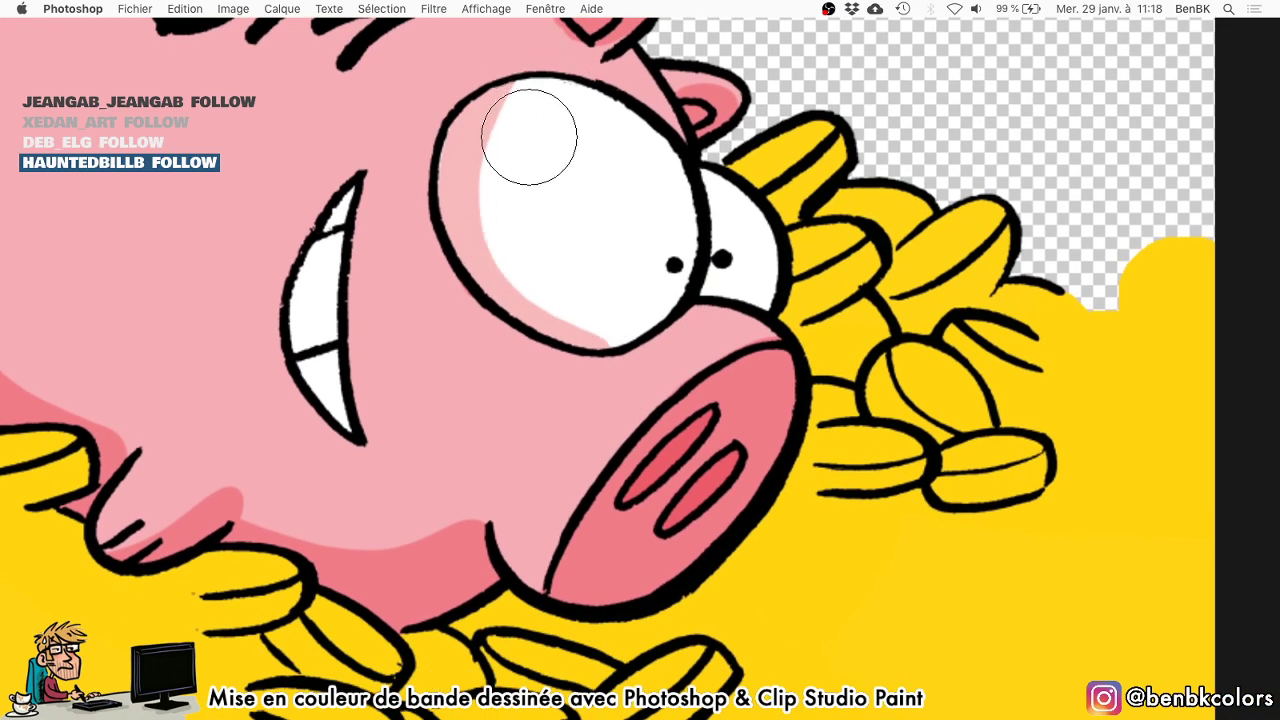
mouse_move(529, 137)
mouse_down()
mouse_move(634, 320)
mouse_move(575, 223)
mouse_up()
mouse_move(628, 310)
mouse_down()
mouse_move(591, 307)
mouse_move(526, 240)
mouse_move(548, 240)
mouse_up()
mouse_move(368, 105)
mouse_down()
mouse_move(391, 93)
mouse_move(490, 96)
mouse_up()
drag(380, 124, 420, 171)
drag(468, 101, 474, 160)
drag(469, 130, 469, 286)
mouse_move(385, 240)
mouse_down()
mouse_move(367, 173)
mouse_move(440, 345)
mouse_up()
drag(414, 302, 328, 248)
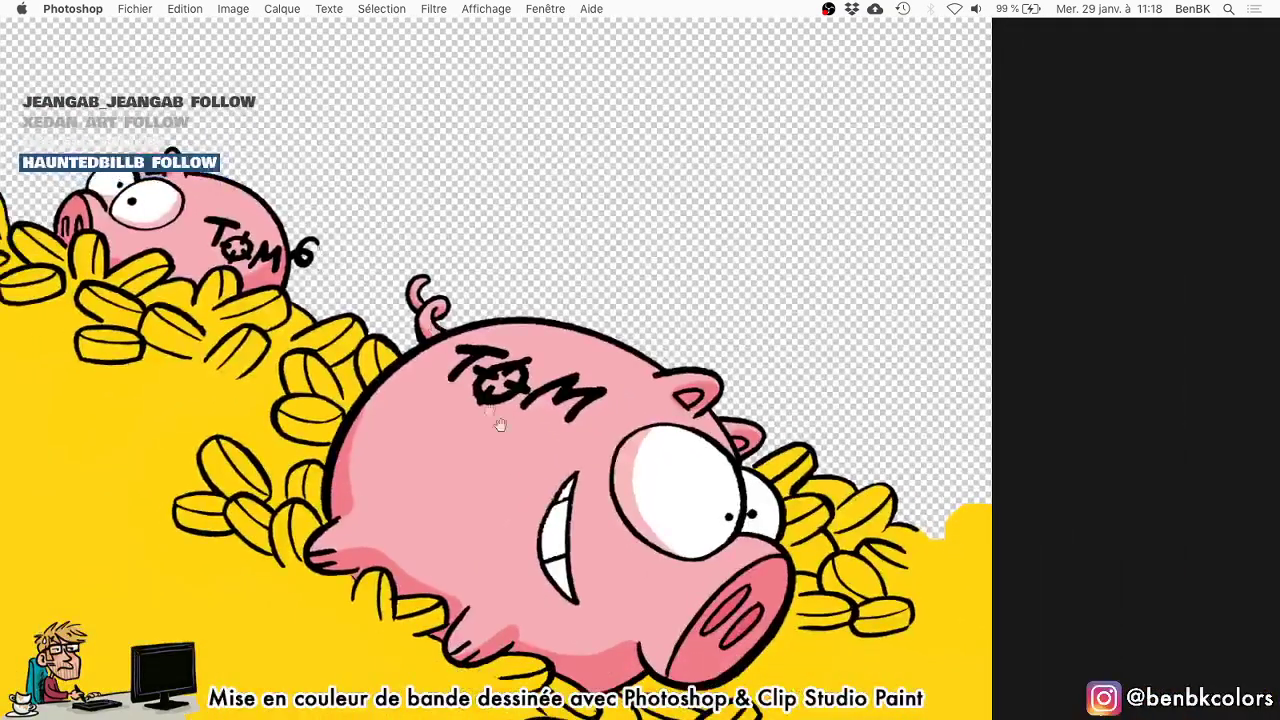
drag(597, 477, 593, 305)
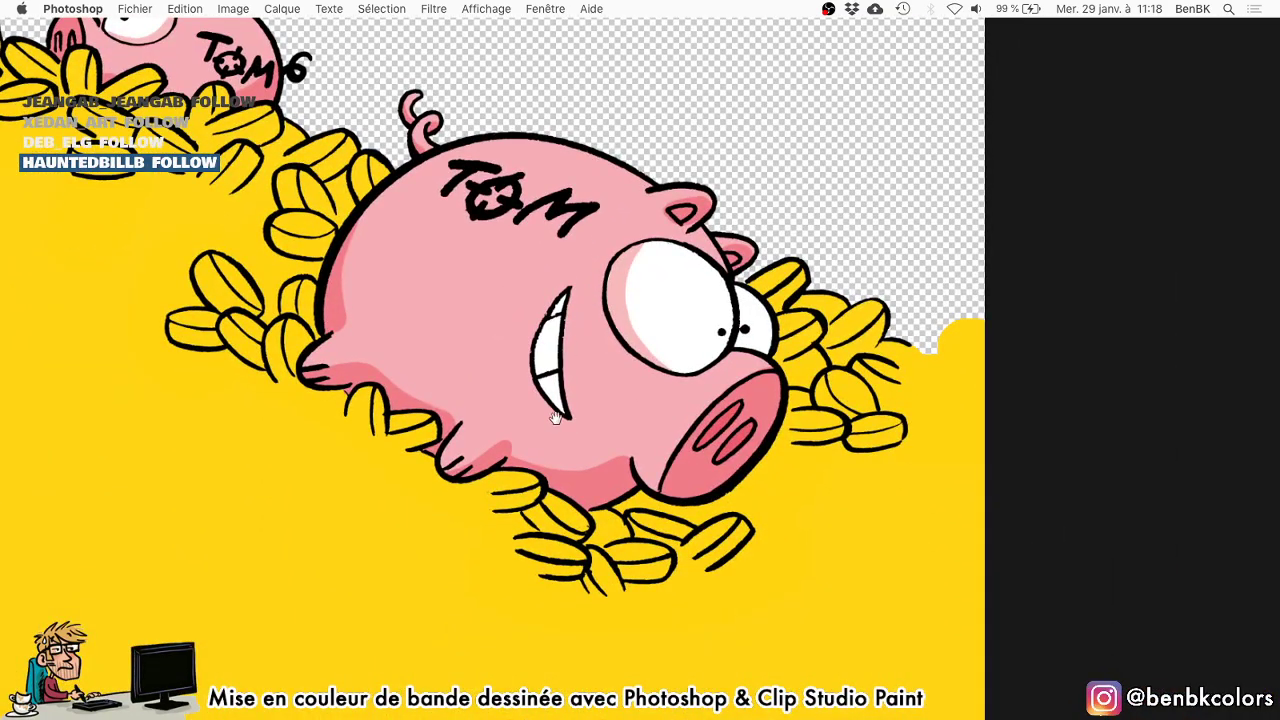
key(super+o)
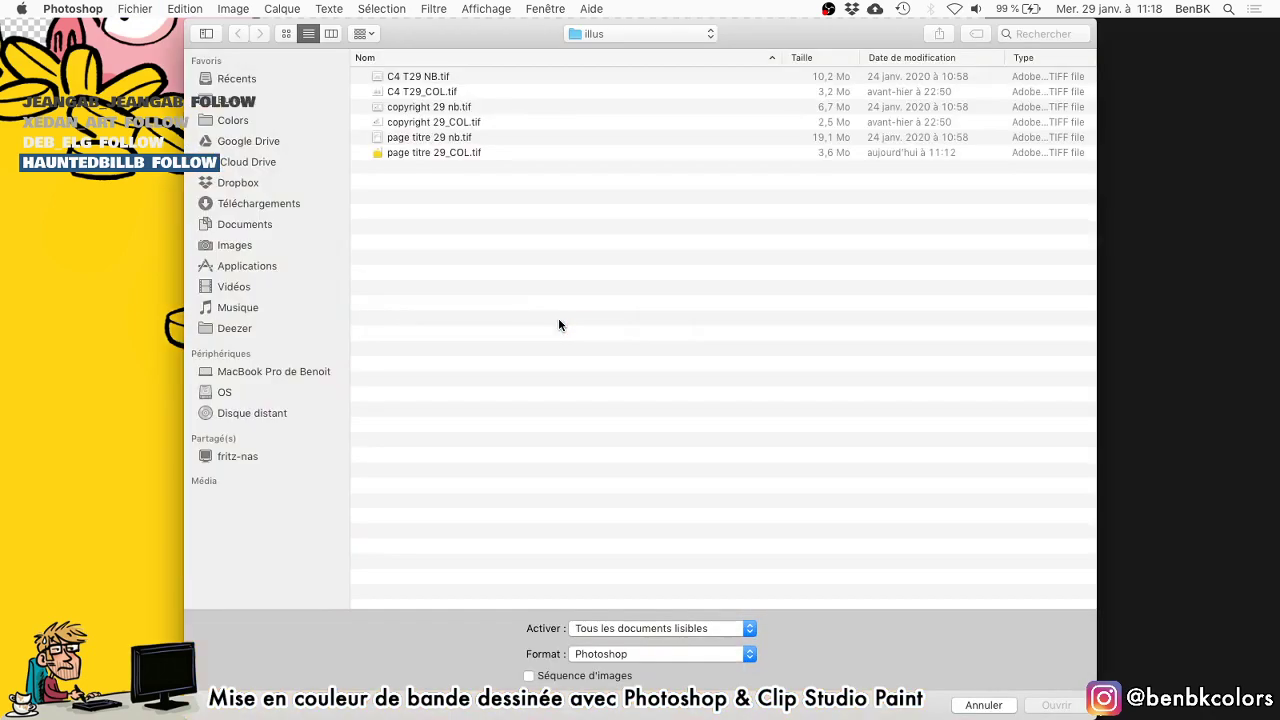
key(super+Up)
key(super+Up)
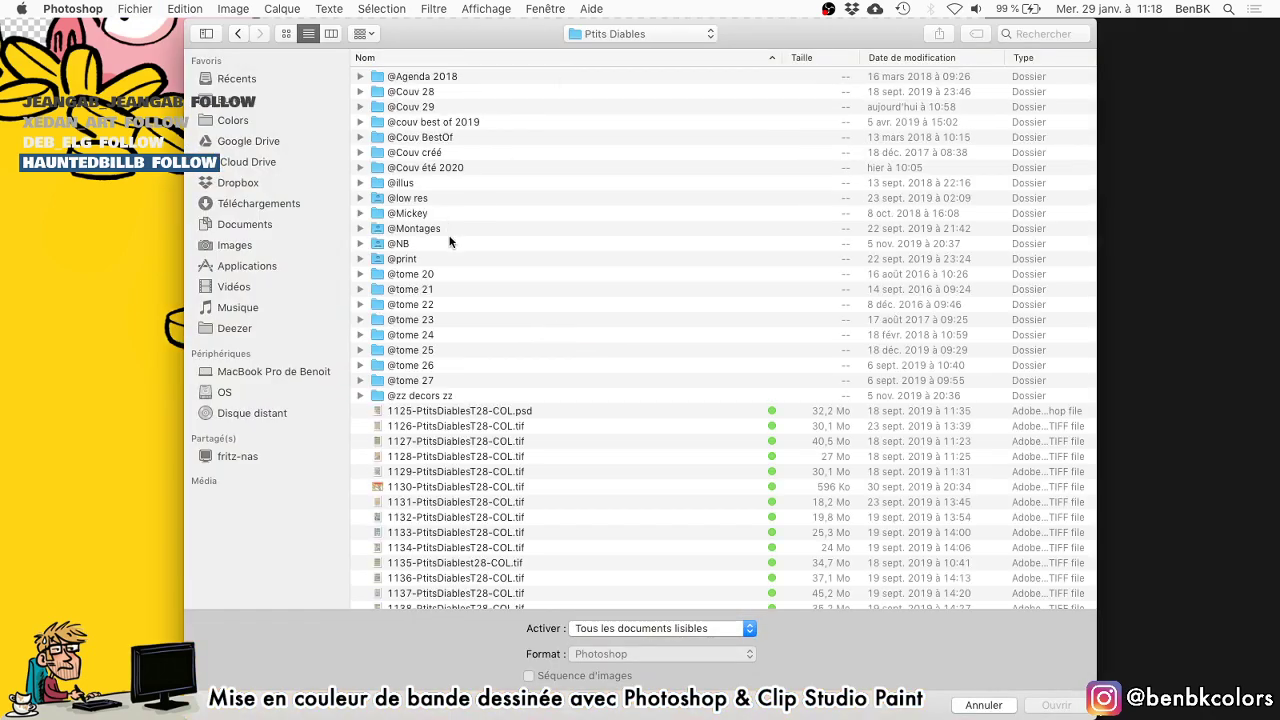
scroll(421, 391, down, 10)
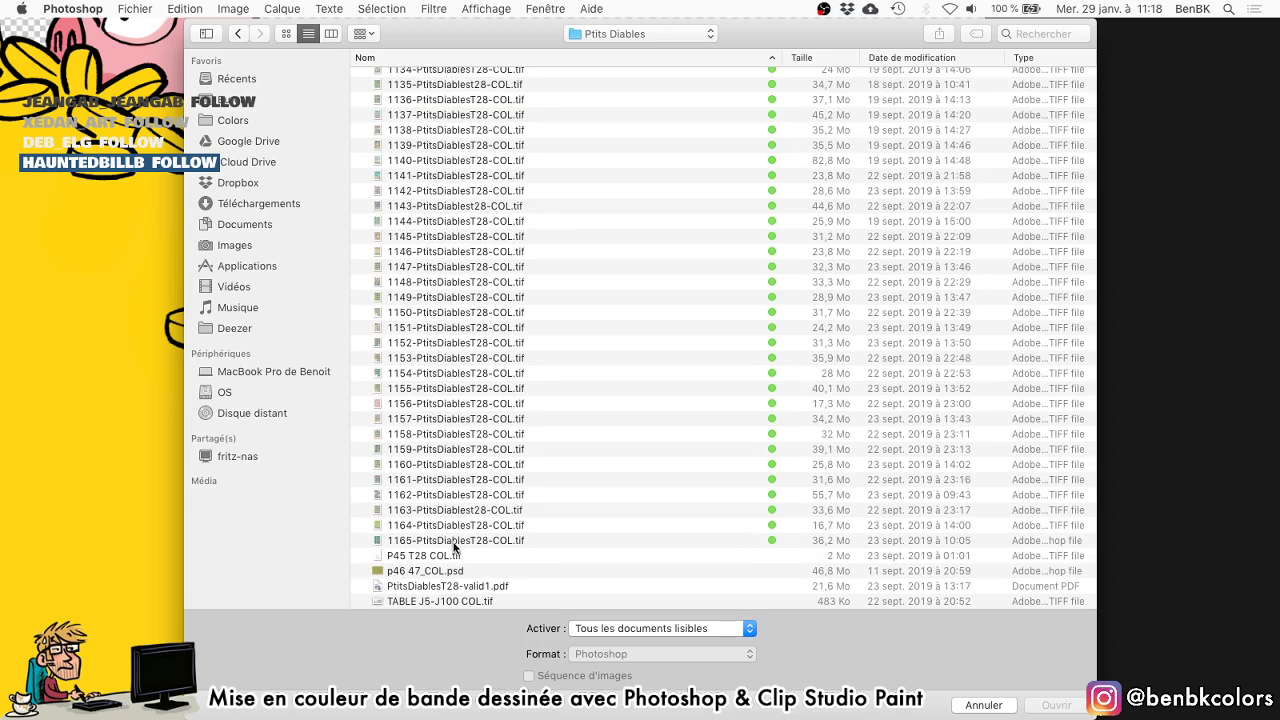
click(458, 541)
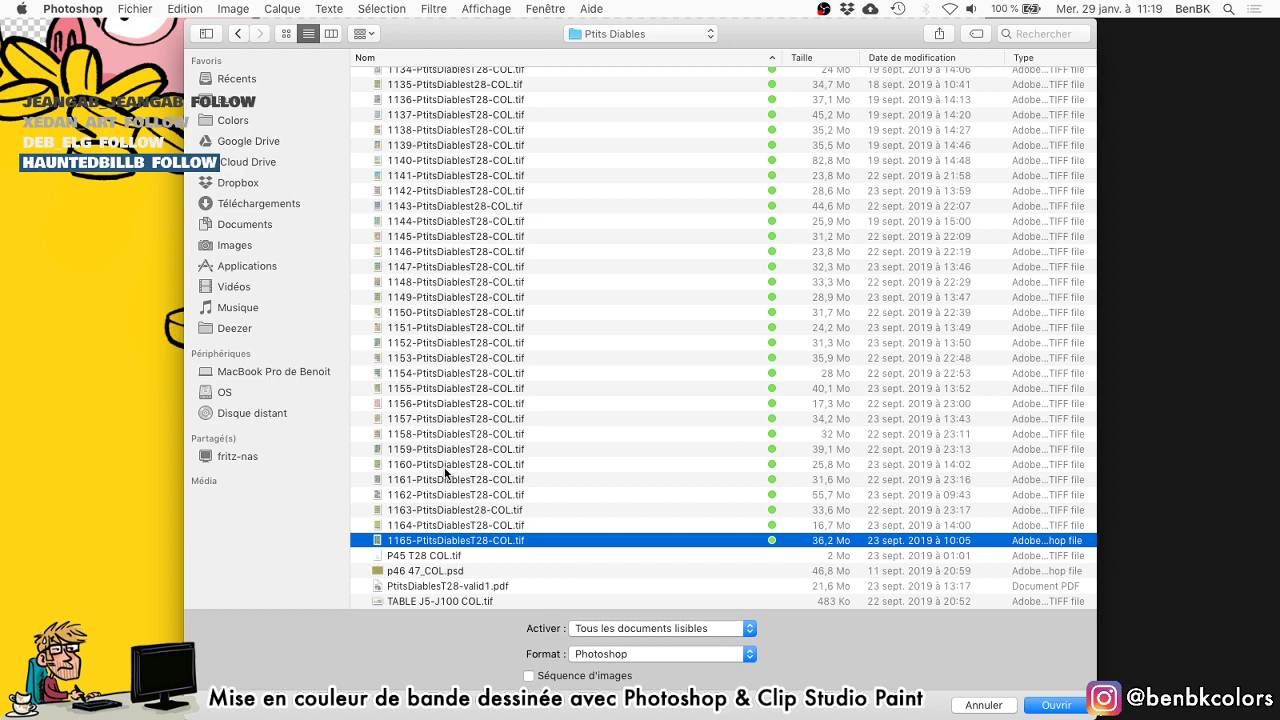
scroll(446, 472, up, 10)
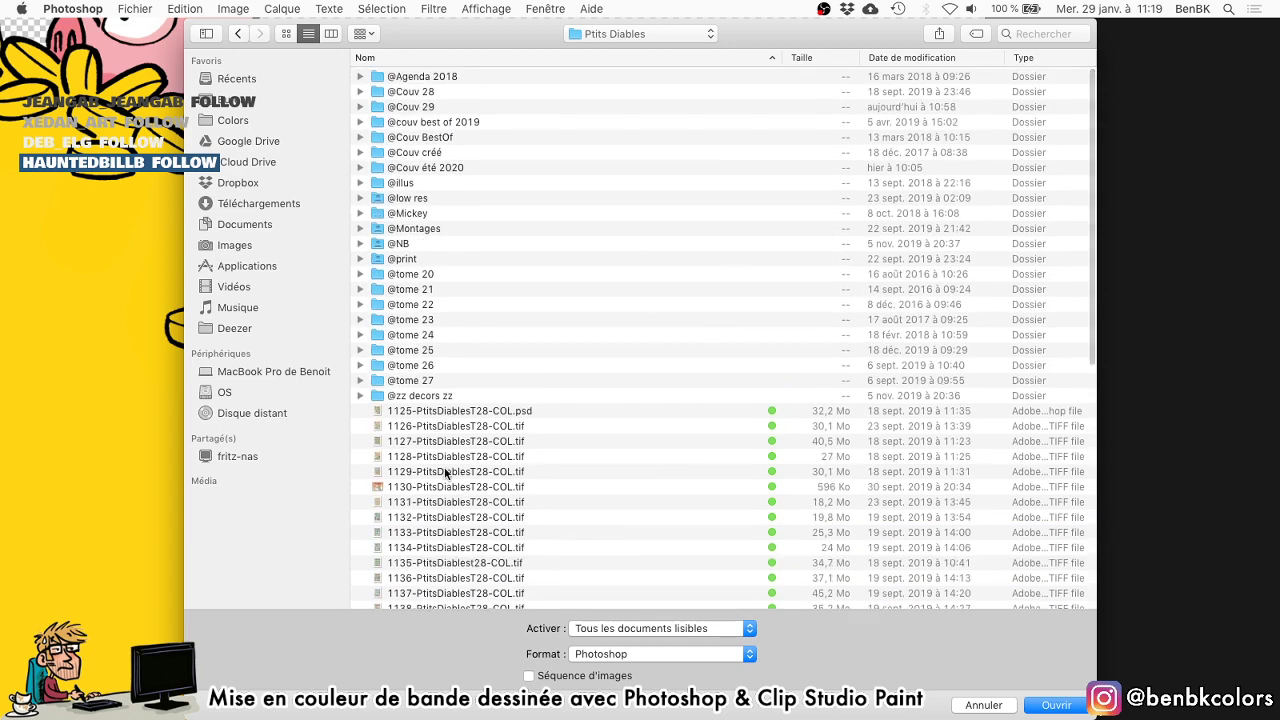
key(Escape)
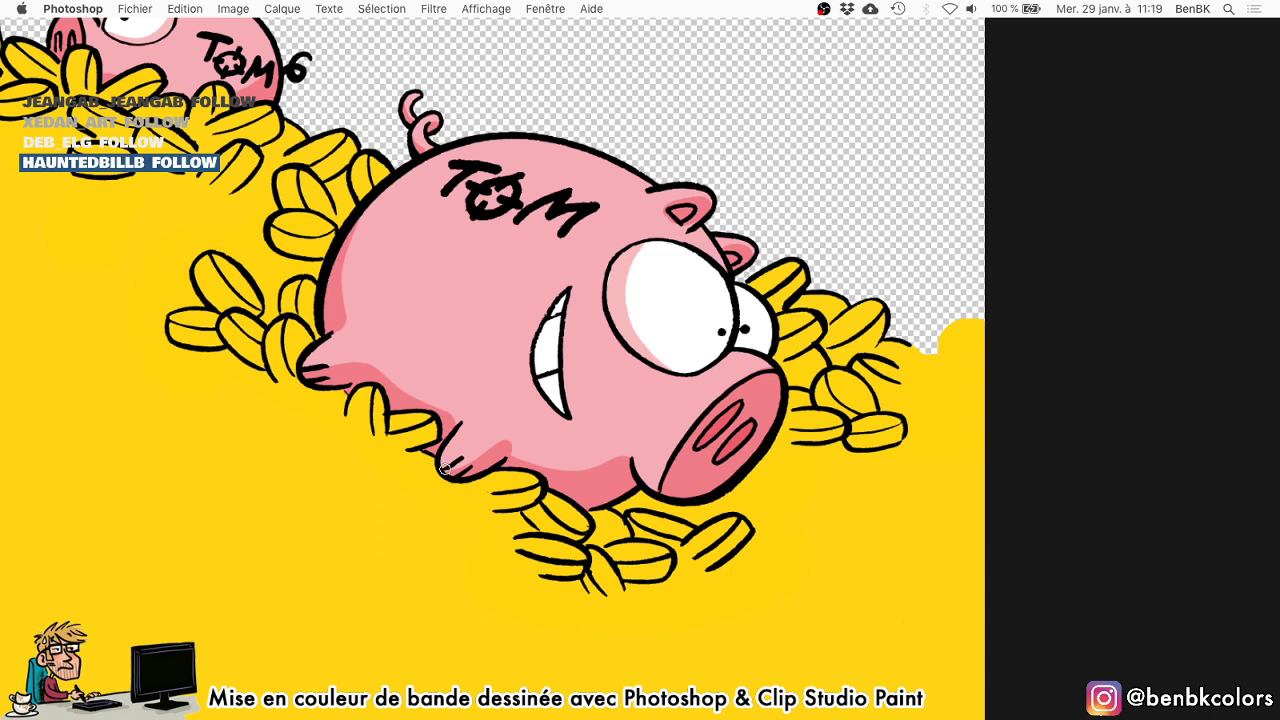
Show page titre 29 nb.tif in a standard window with the panels visible, and close that document.
drag(354, 128, 534, 272)
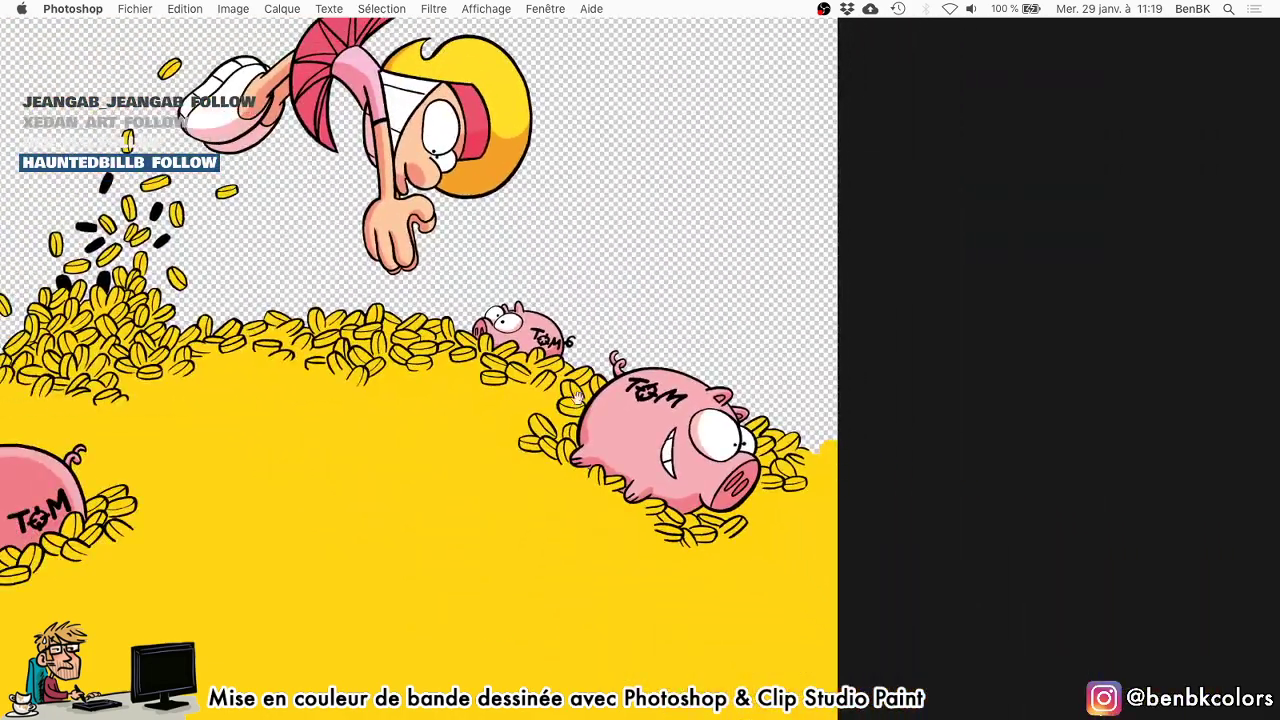
drag(580, 400, 714, 274)
key(ctrl+Tab)
key(f)
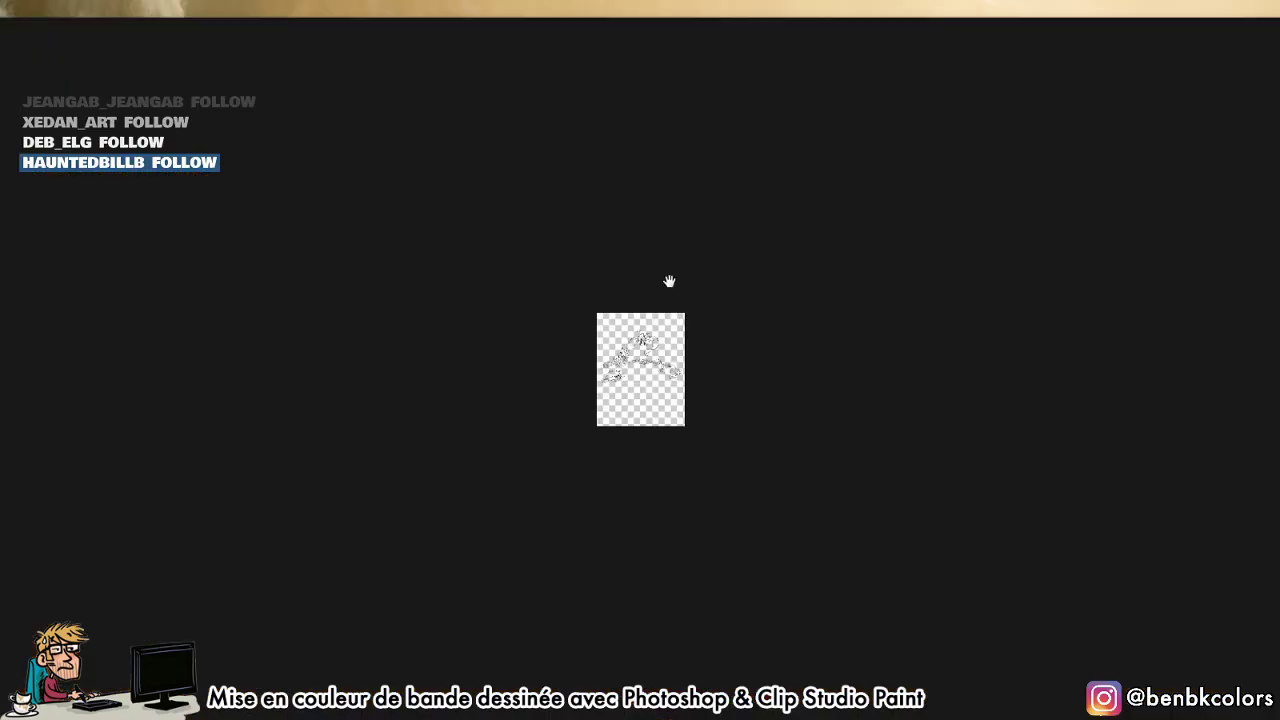
key(f)
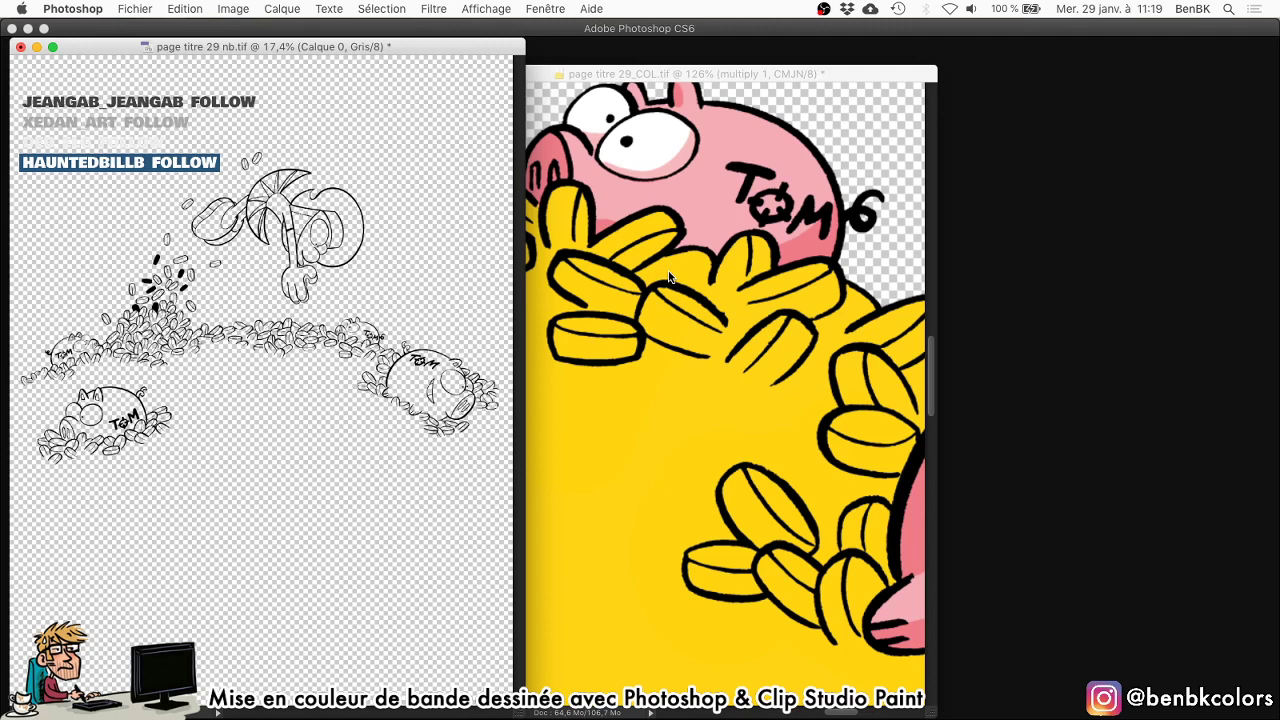
key(Tab)
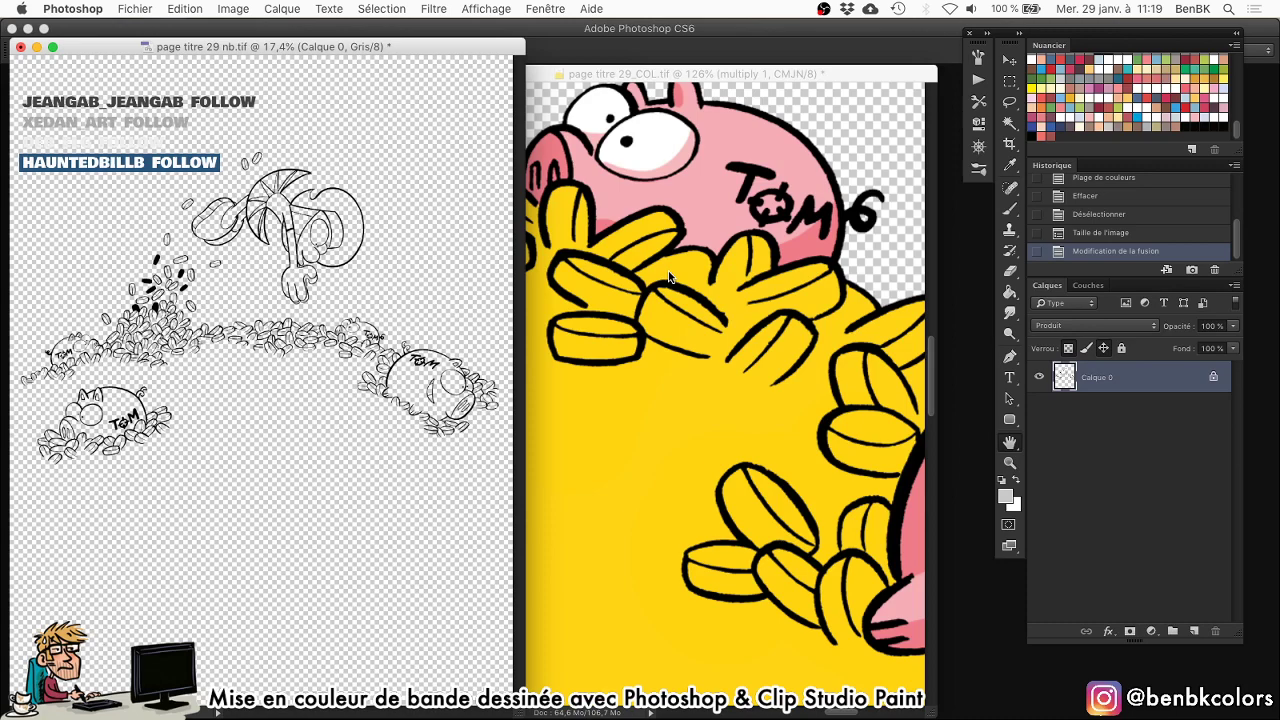
key(super+q)
click(606, 268)
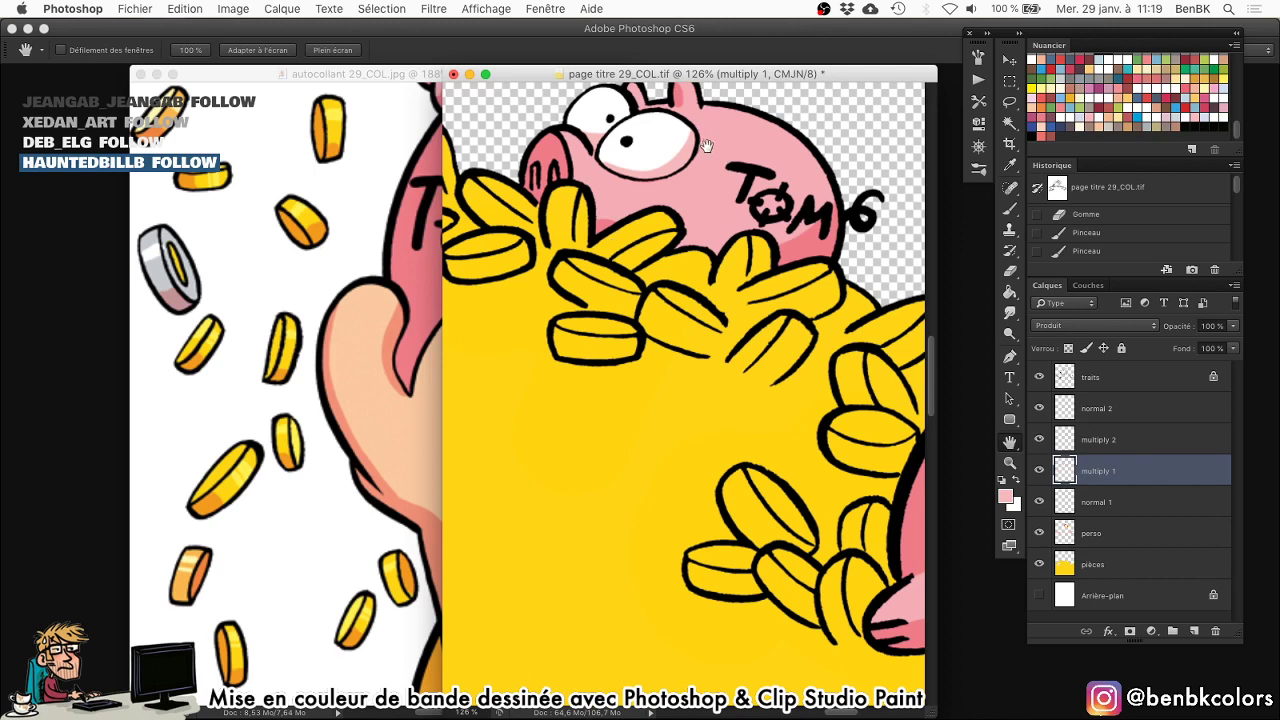
Show the illustration in full-screen mode, hide the selection outline, and make the perso layer active.
key(f)
drag(585, 370, 540, 280)
drag(340, 315, 608, 298)
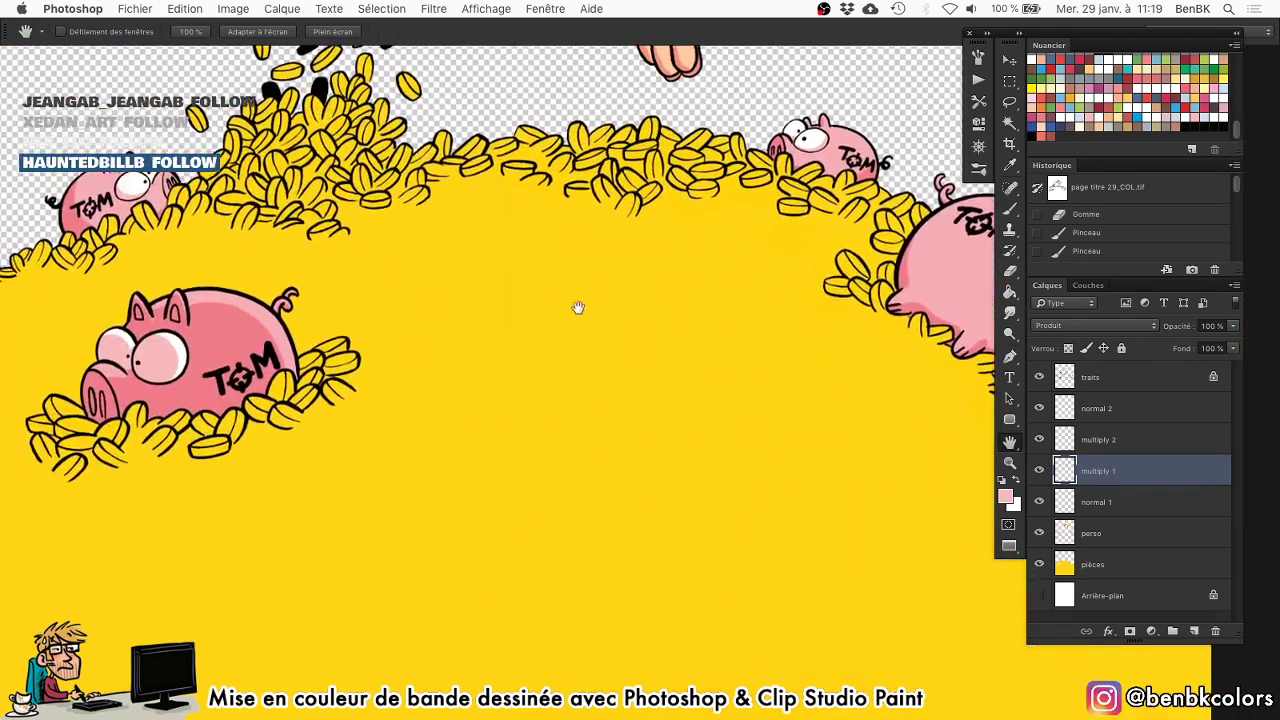
key(super+h)
drag(283, 277, 402, 296)
drag(350, 137, 443, 111)
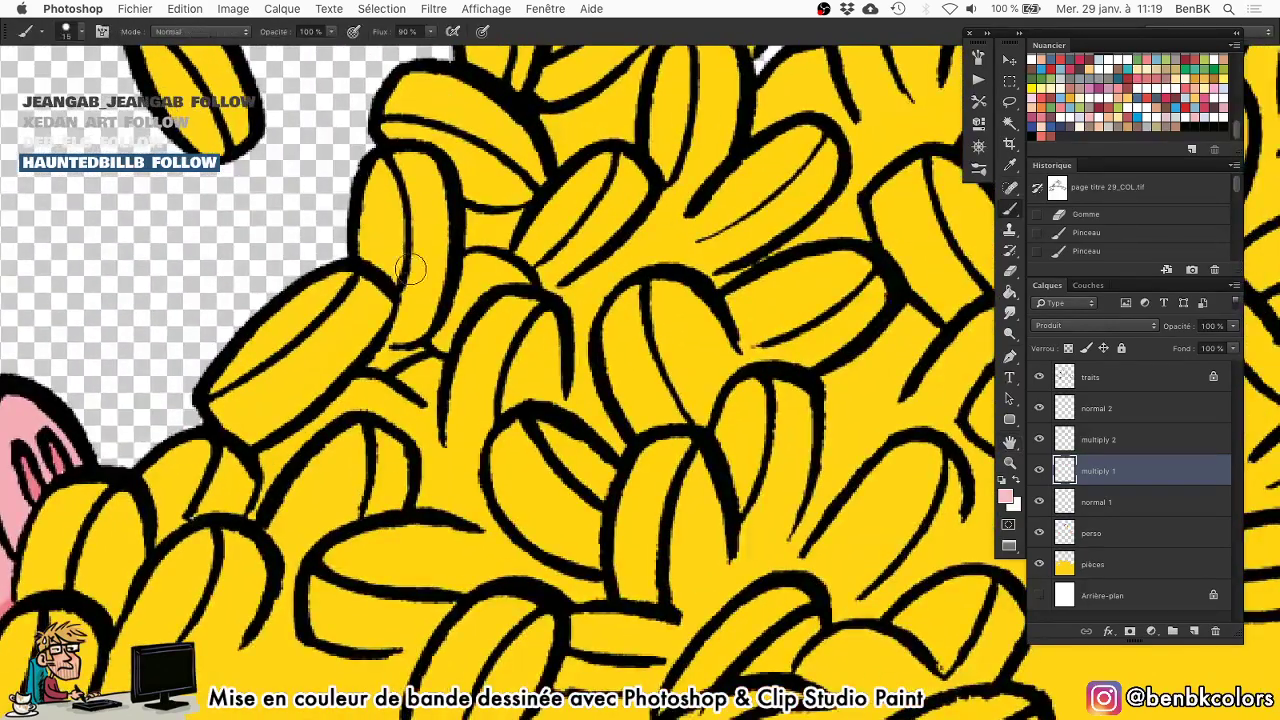
mouse_move(296, 308)
mouse_down()
mouse_move(457, 403)
mouse_move(393, 390)
mouse_up()
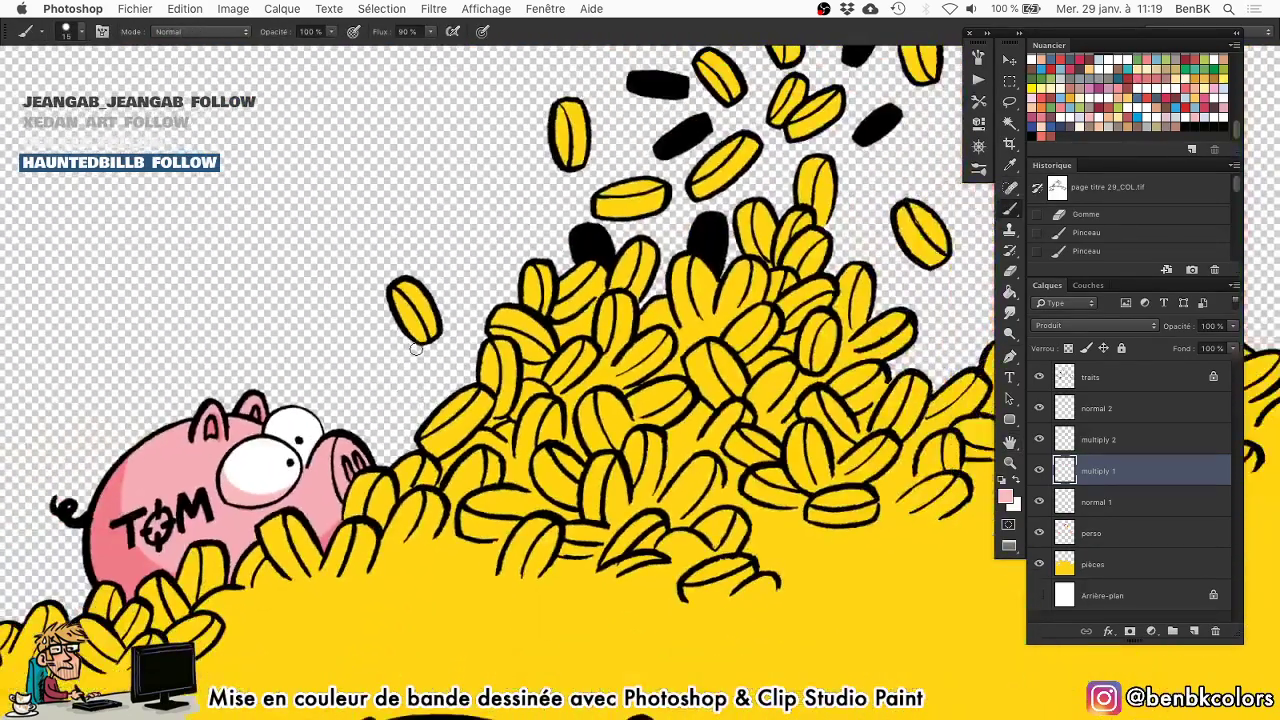
click(1091, 538)
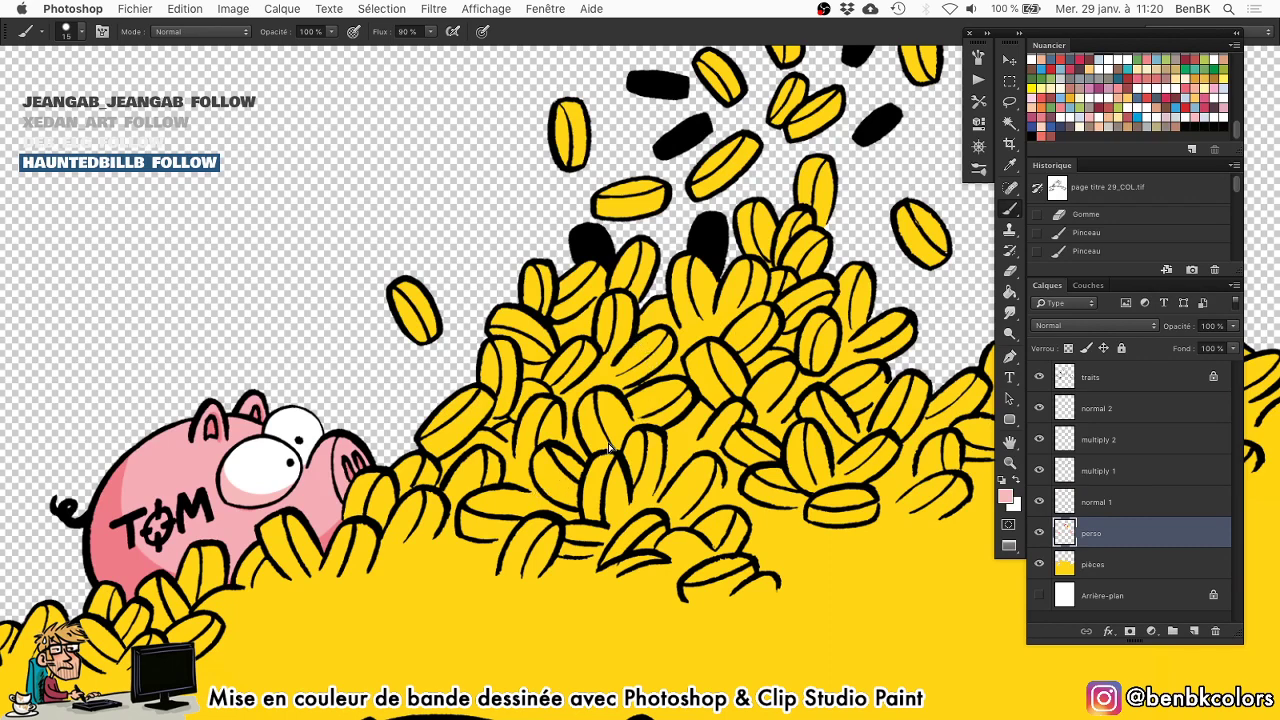
Look over the coin heap, the piggy banks and the diving character to check the shading across the illustration.
drag(609, 448, 621, 408)
key(super+z)
key(space)
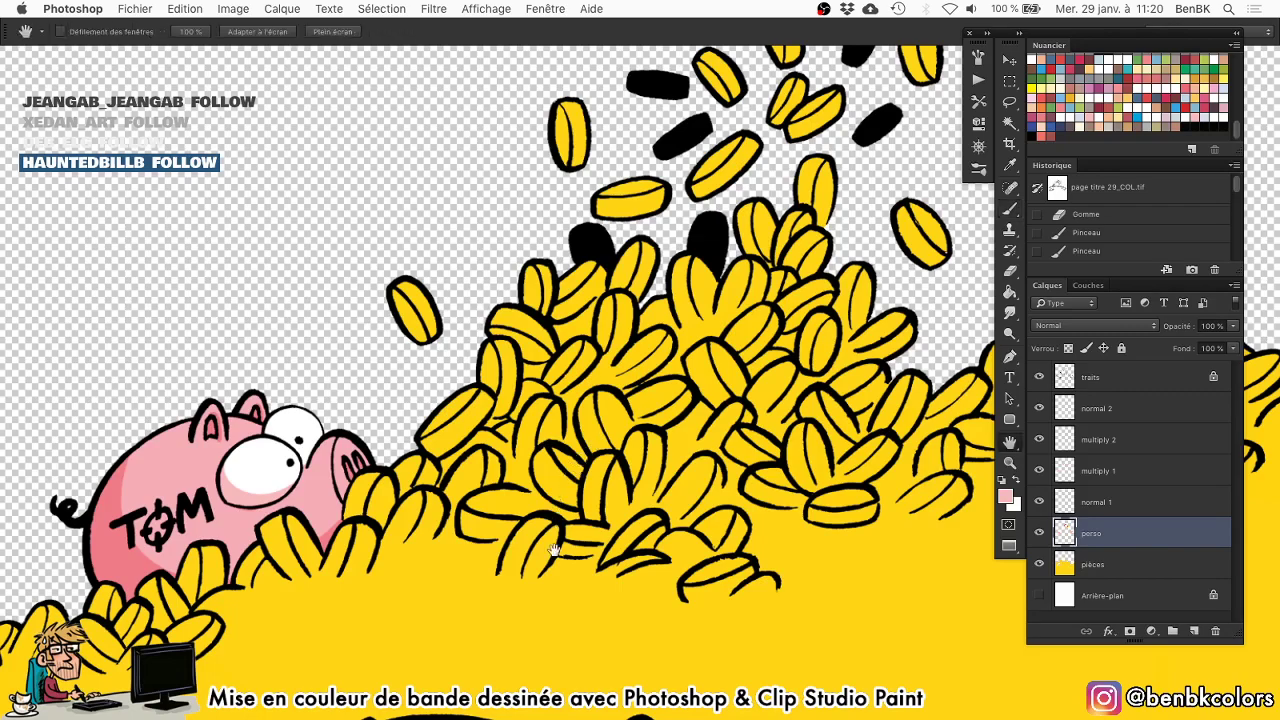
drag(553, 549, 544, 288)
drag(529, 403, 480, 398)
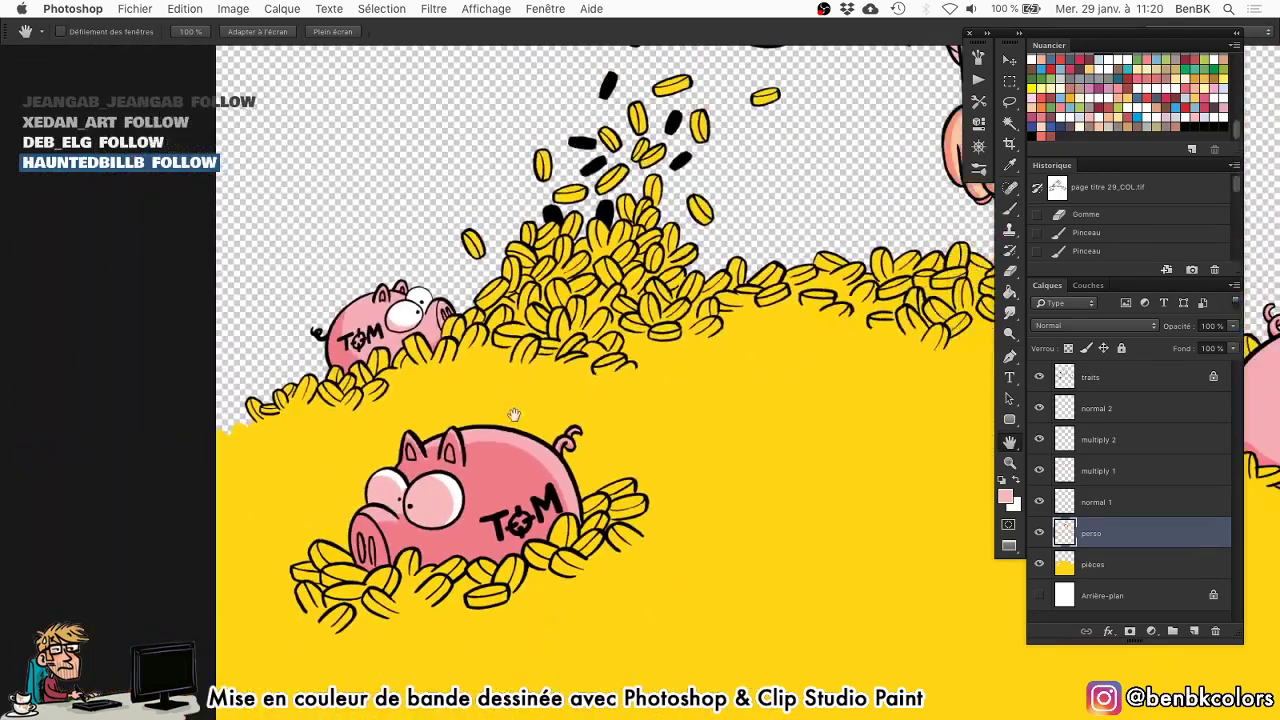
drag(766, 227, 743, 311)
drag(806, 408, 742, 396)
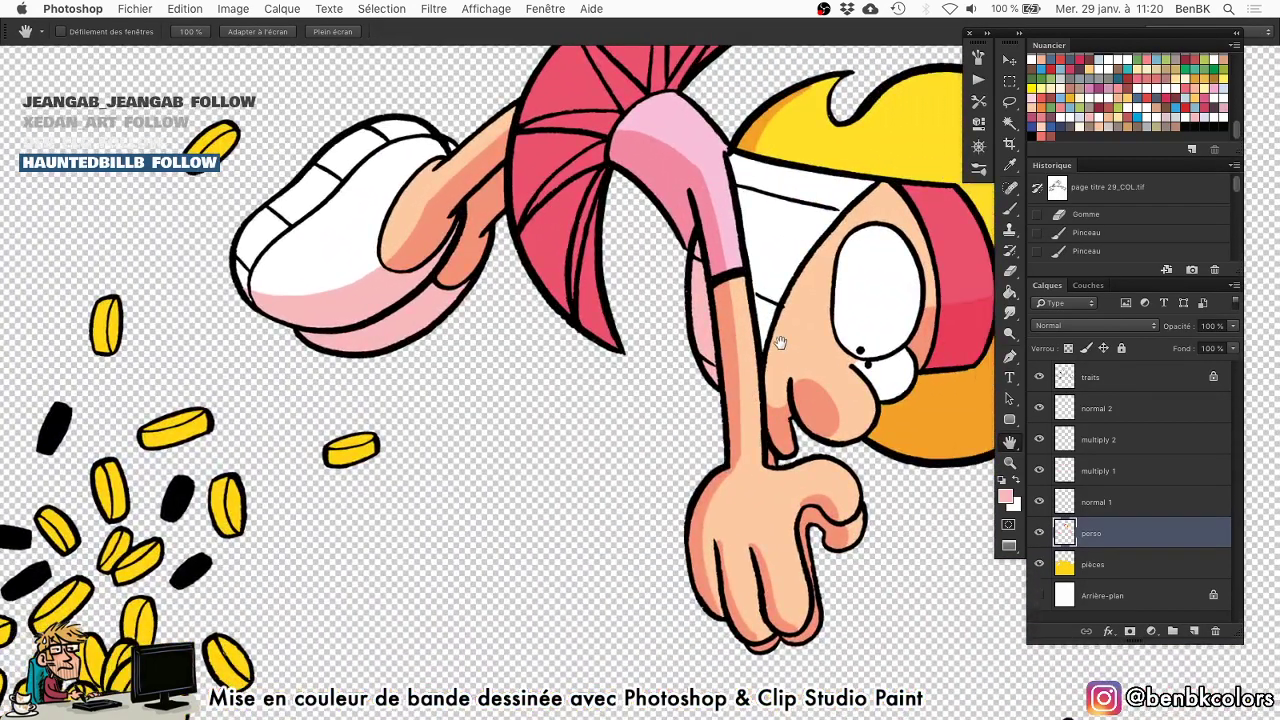
key(b)
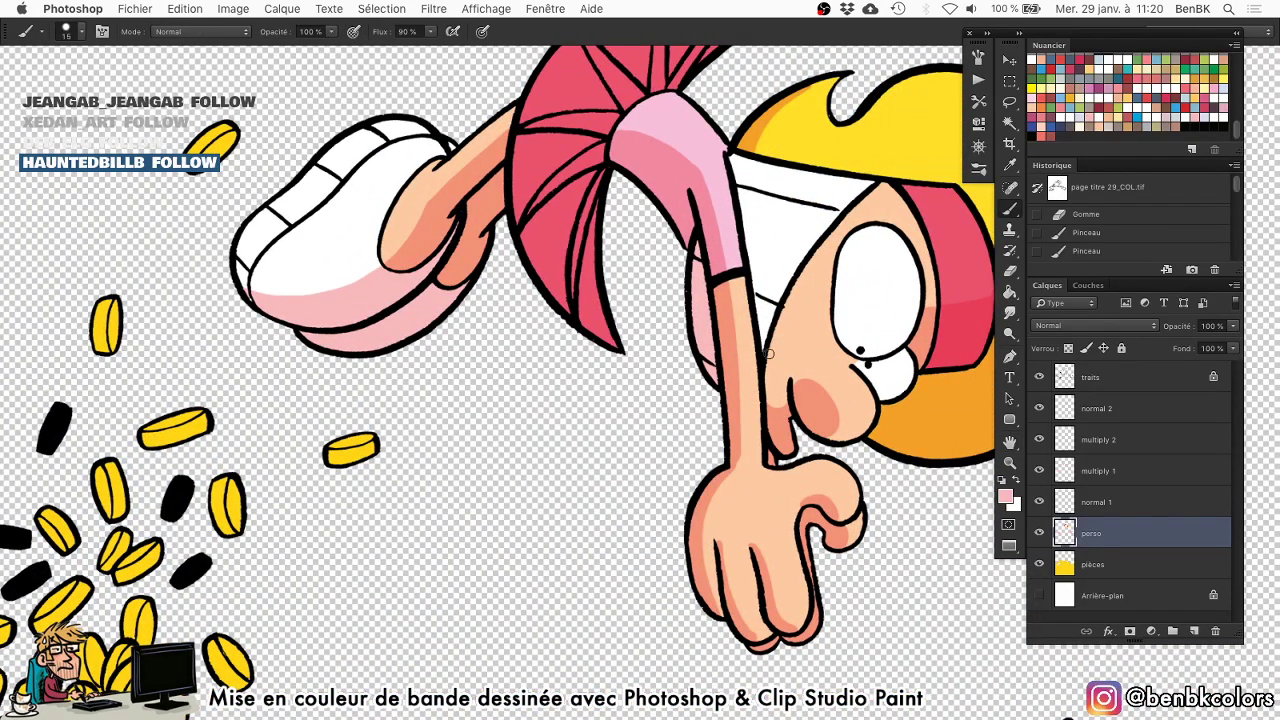
drag(903, 305, 757, 347)
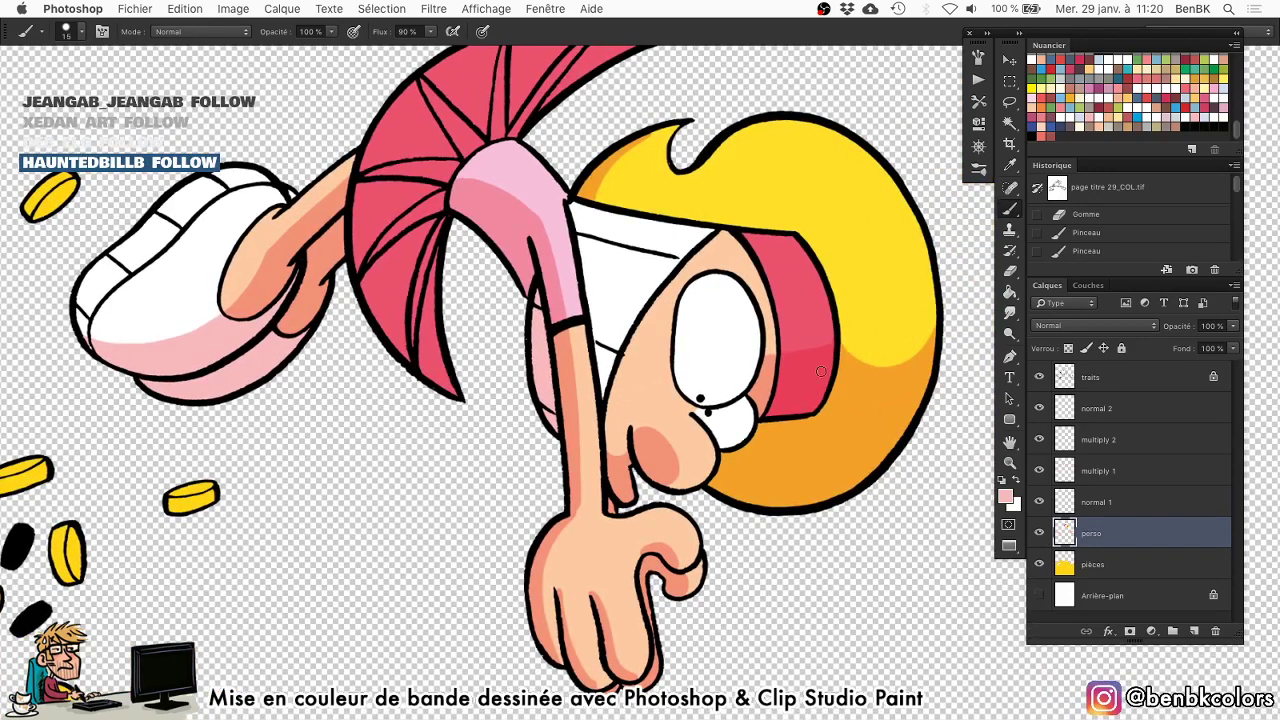
key(super+Tab)
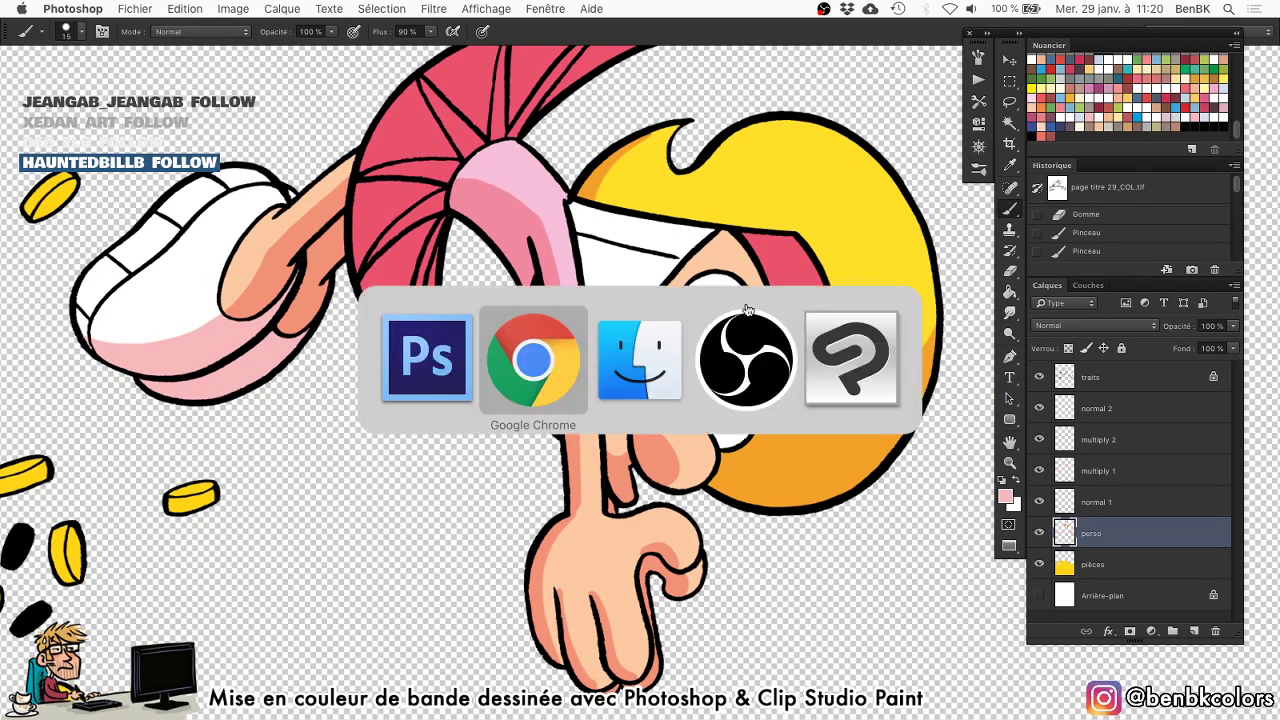
click(533, 381)
click(690, 569)
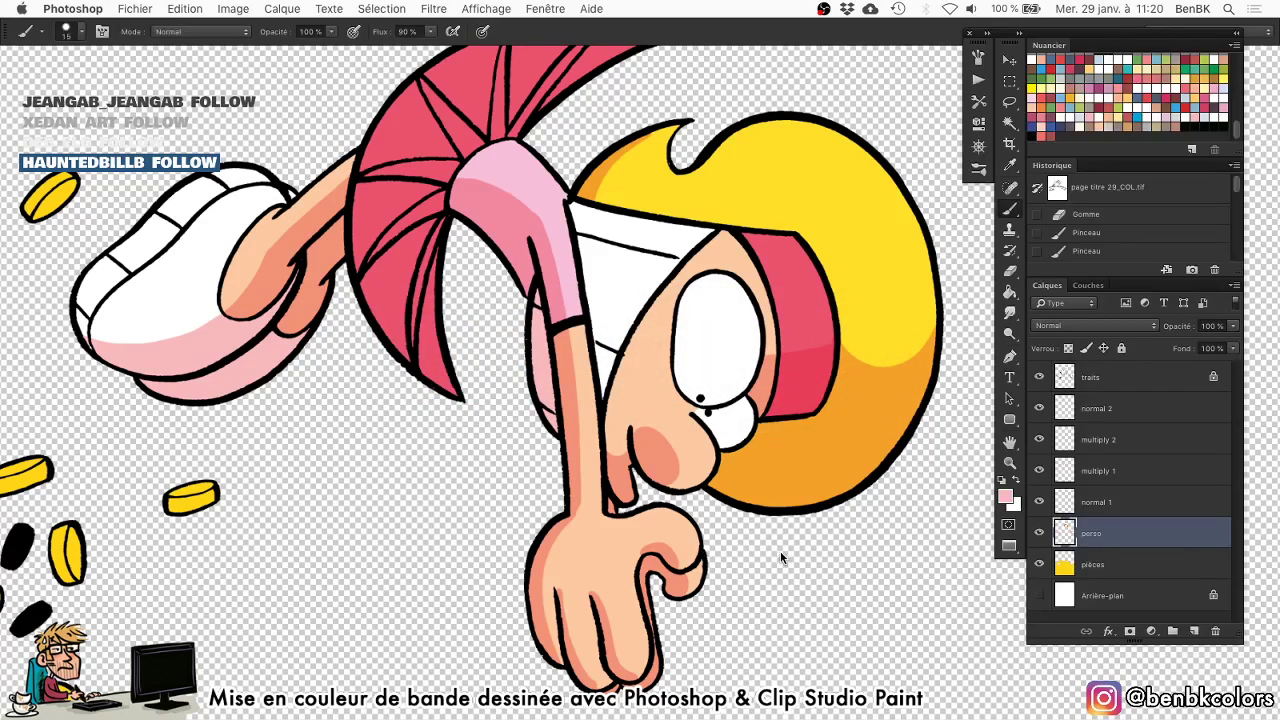
key(h)
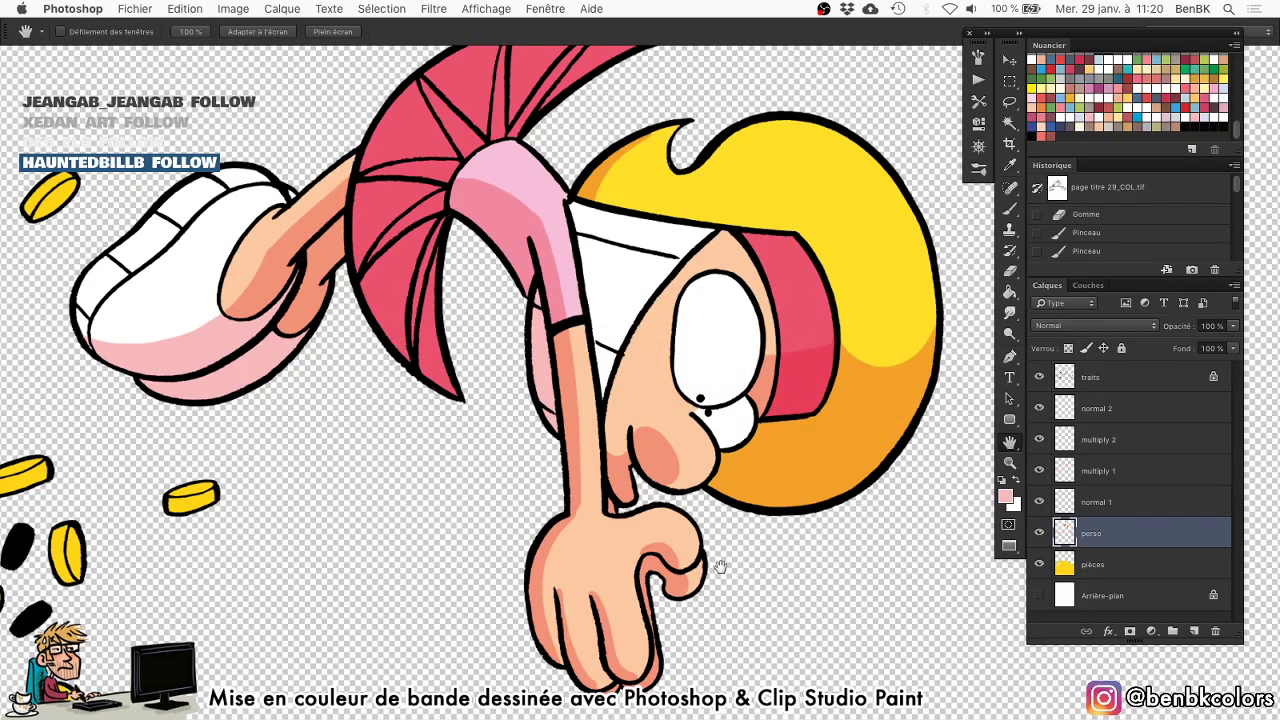
drag(708, 608, 800, 262)
drag(764, 402, 724, 367)
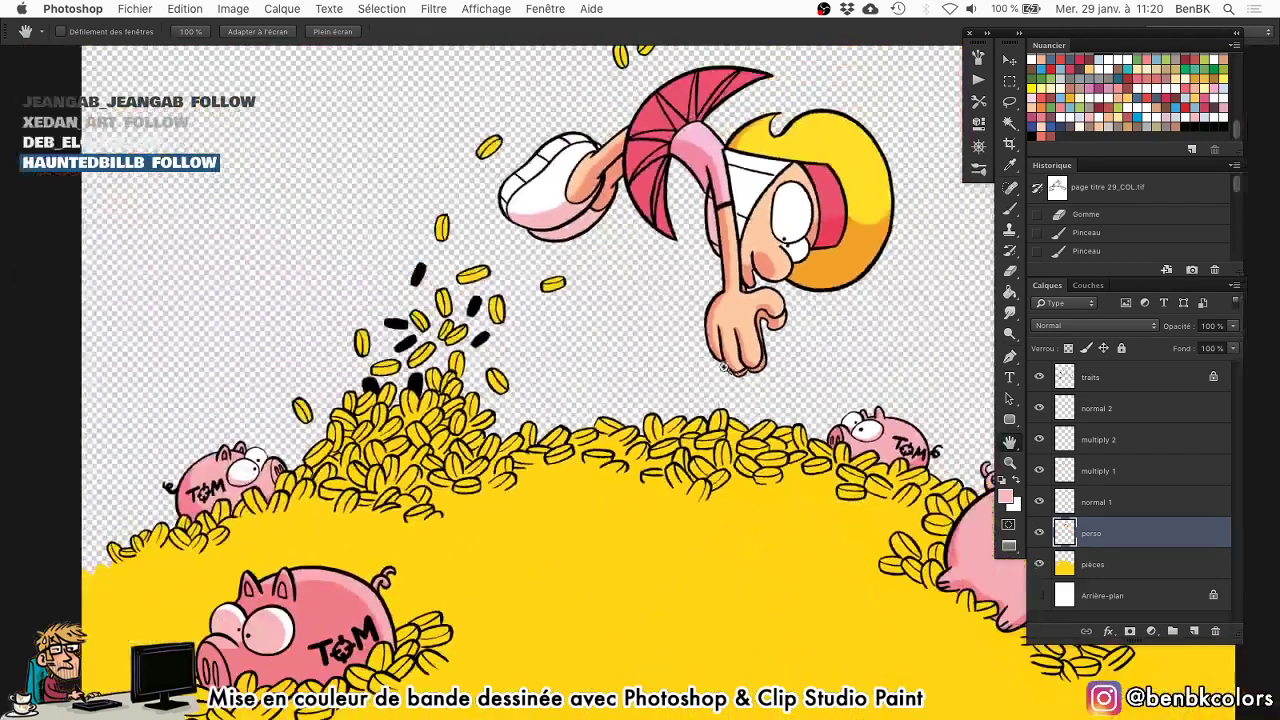
scroll(724, 367, down, 3)
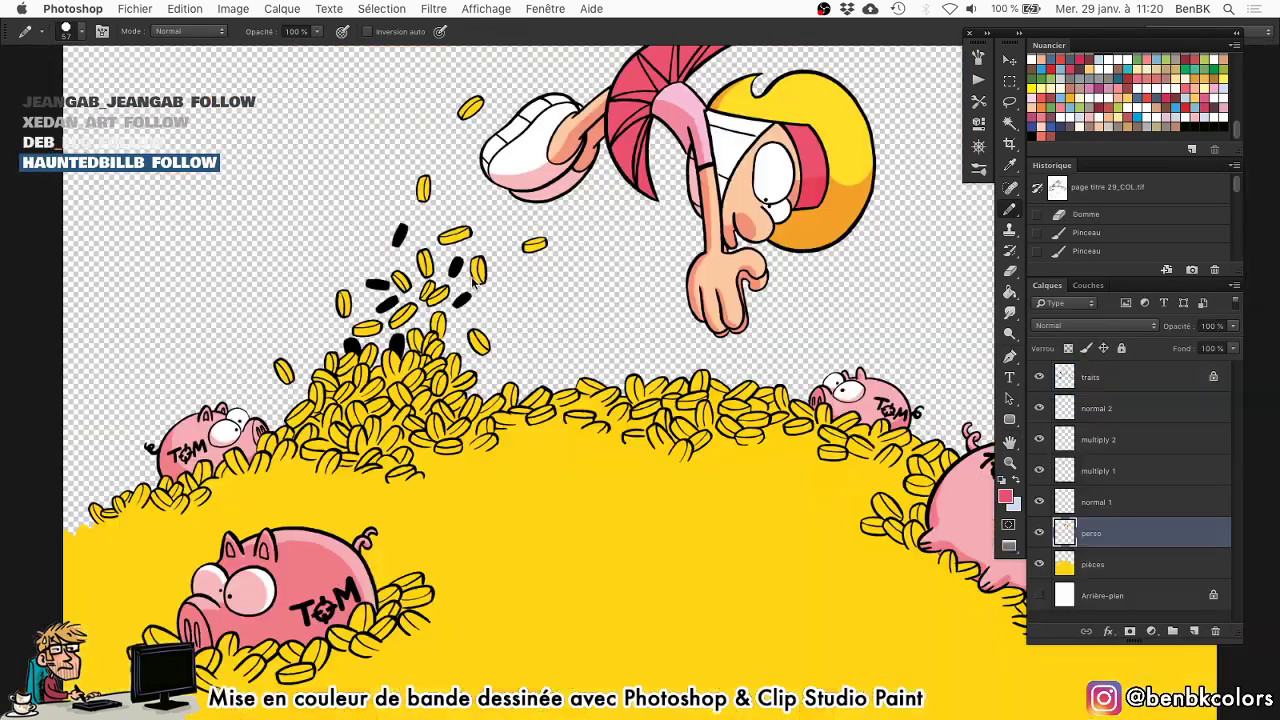
scroll(770, 116, up, 3)
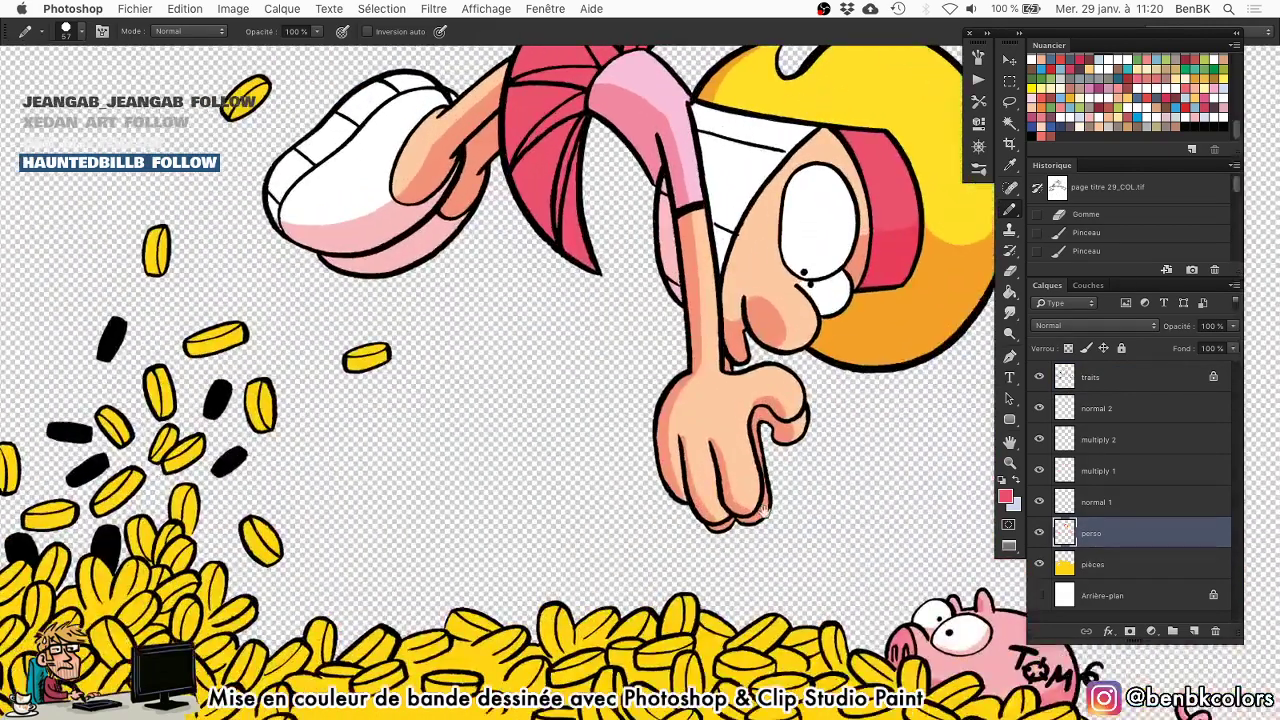
scroll(614, 163, down, 10)
scroll(350, 410, up, 5)
scroll(389, 371, right, 3)
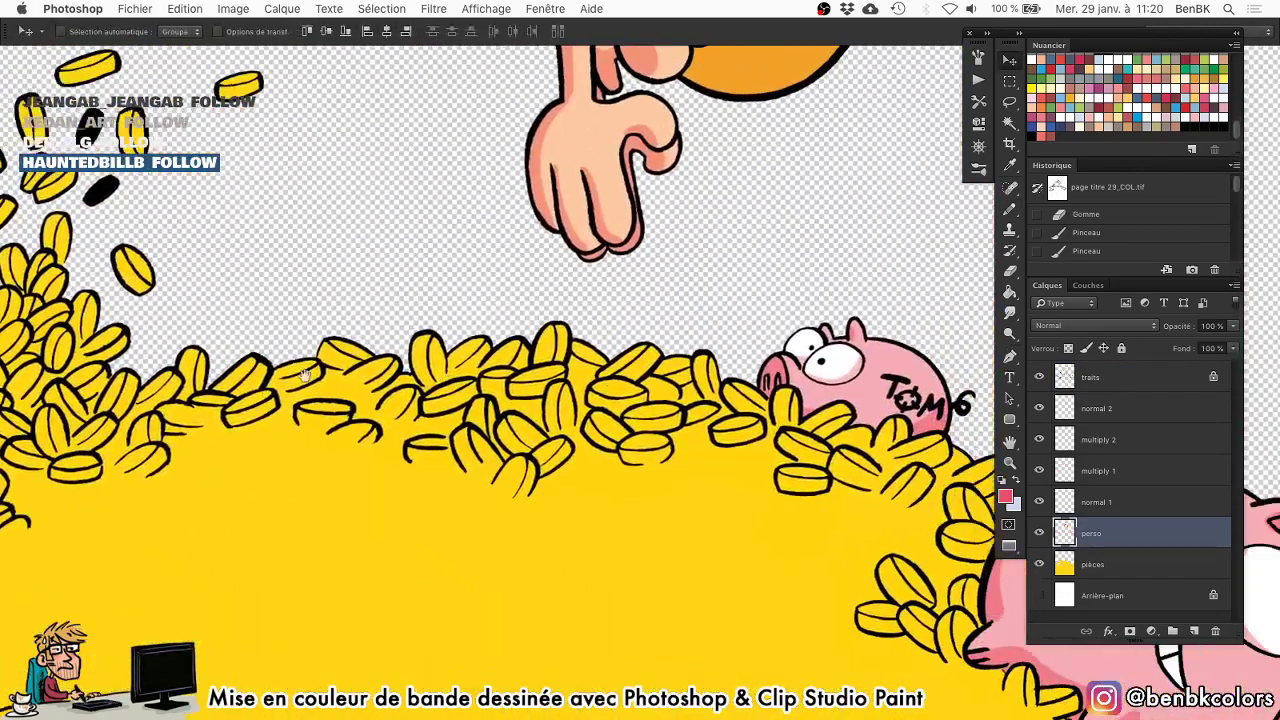
Select the white areas of the perso layer and recolor their existing shadows on multiply 1 pale blue, with transparent pixels locked.
key(super+d)
key(w)
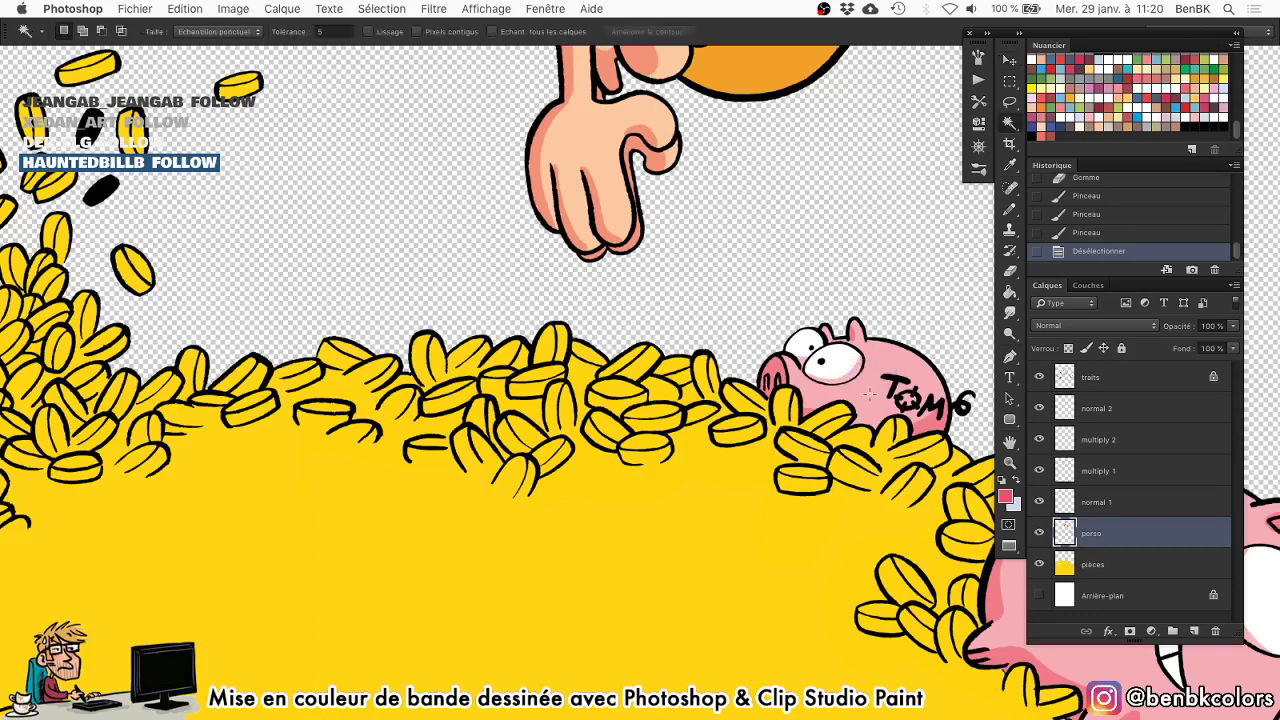
click(848, 372)
click(1128, 476)
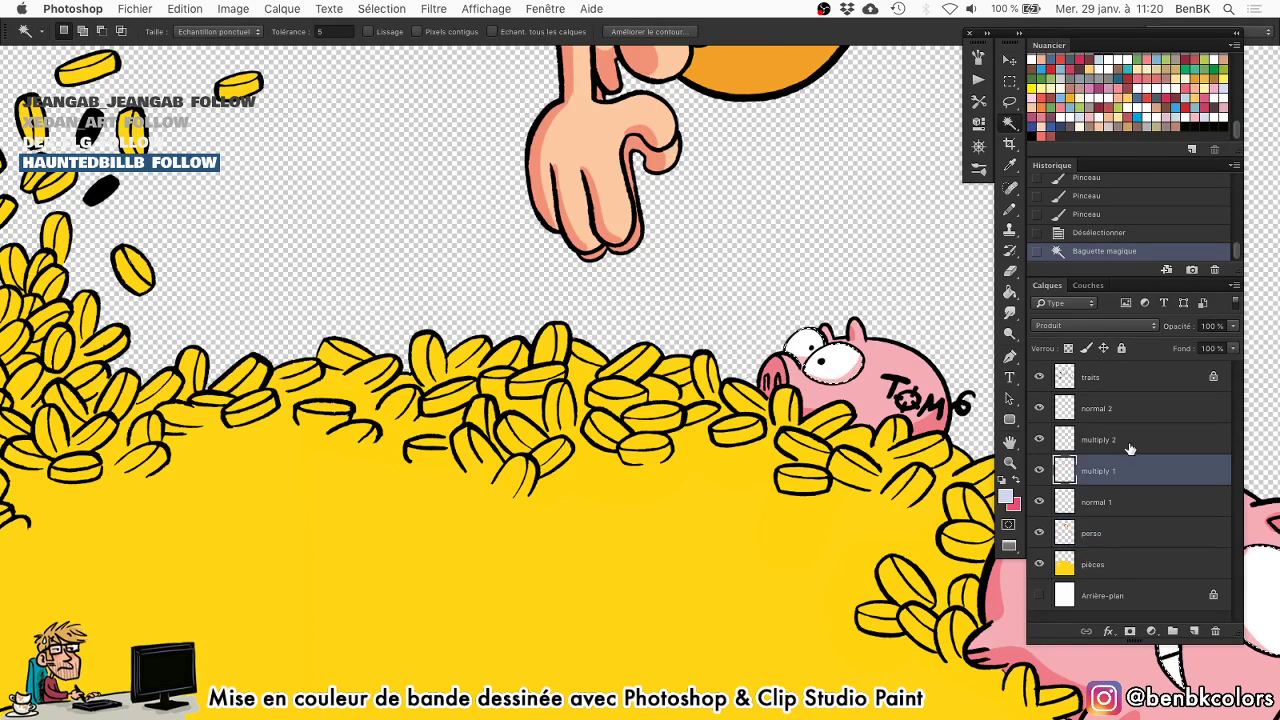
key(/)
key(alt+BackSpace)
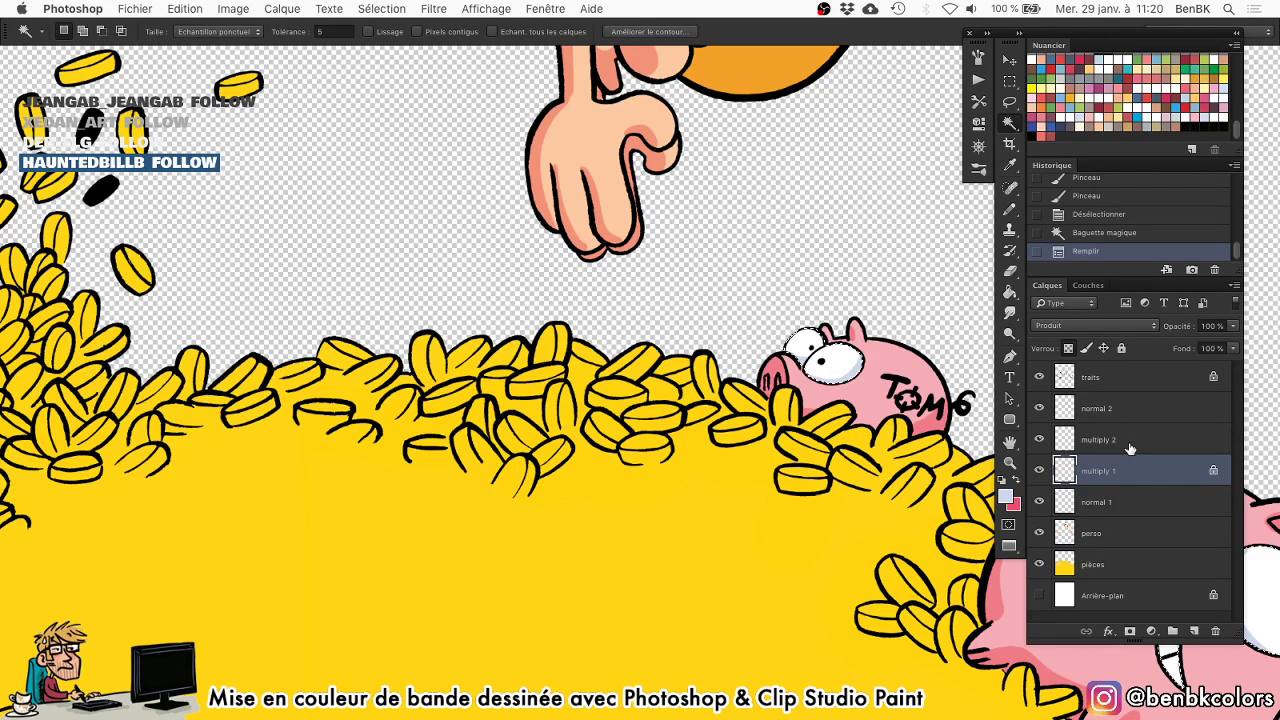
key(/)
Paint pale blue shadows along the lower edges of both of the diving character's eyes on multiply 1 with a size 20 brush.
key(space)
drag(751, 217, 760, 552)
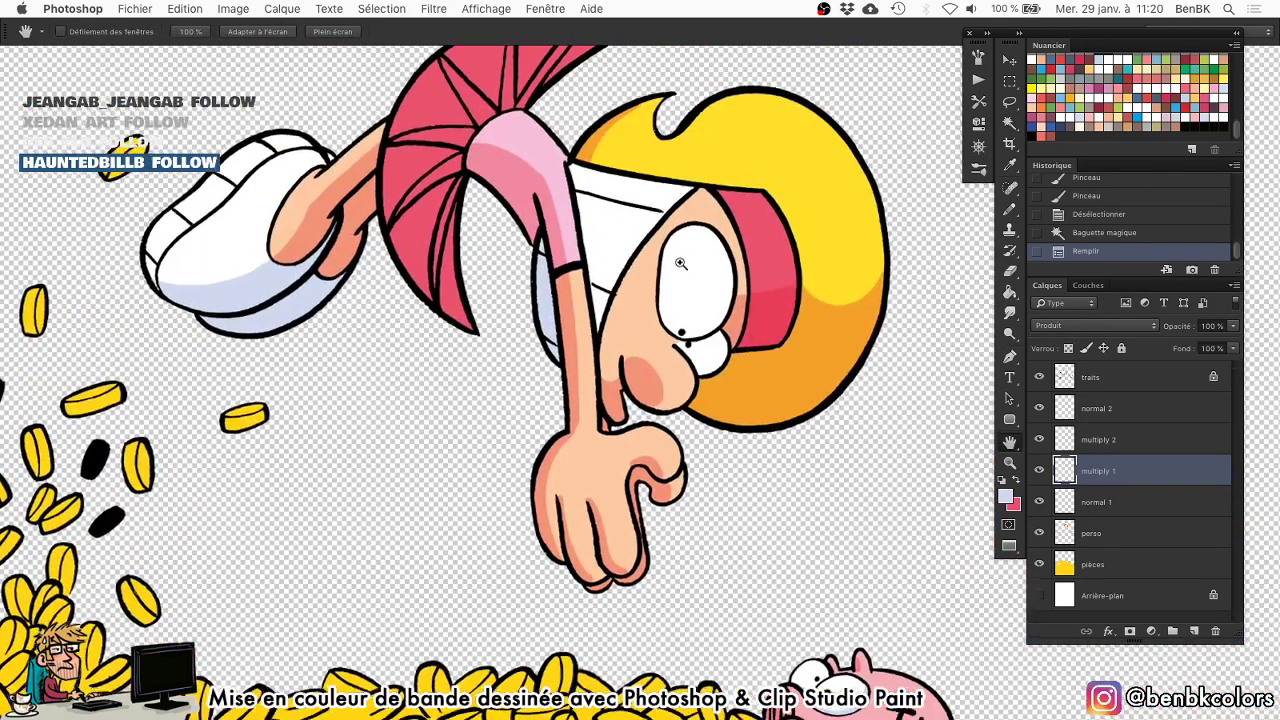
drag(613, 279, 687, 148)
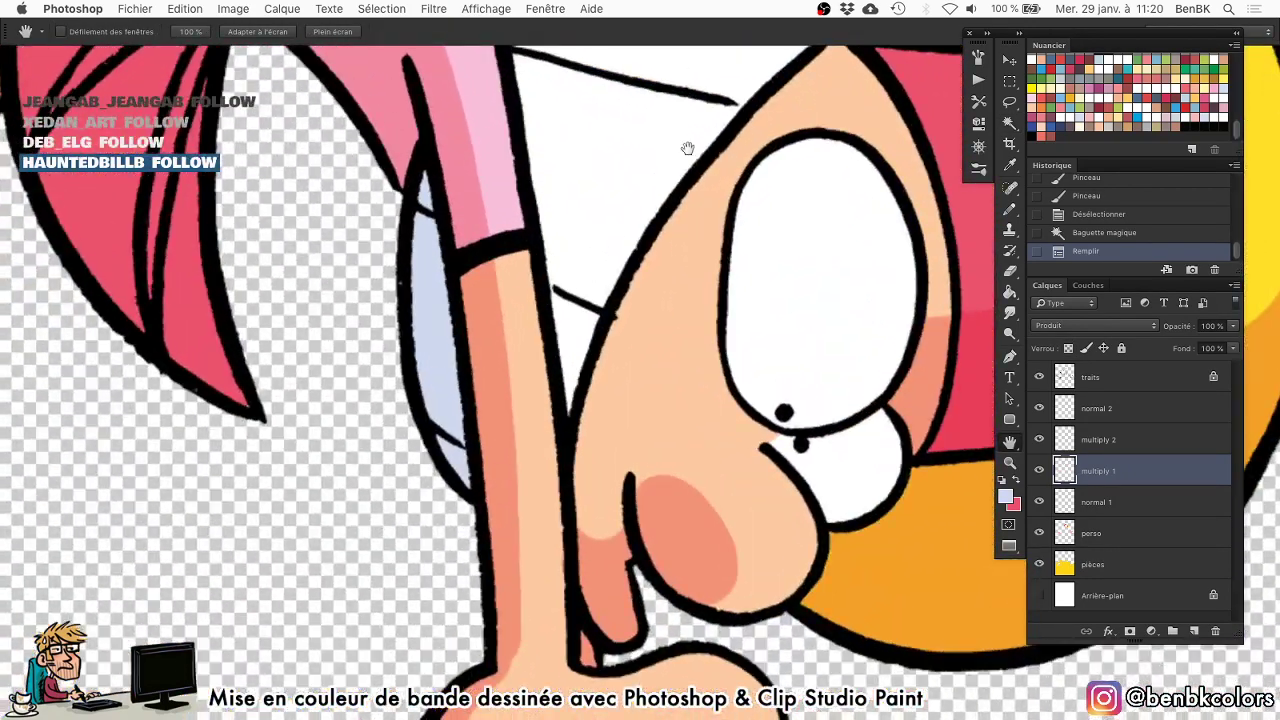
key(/)
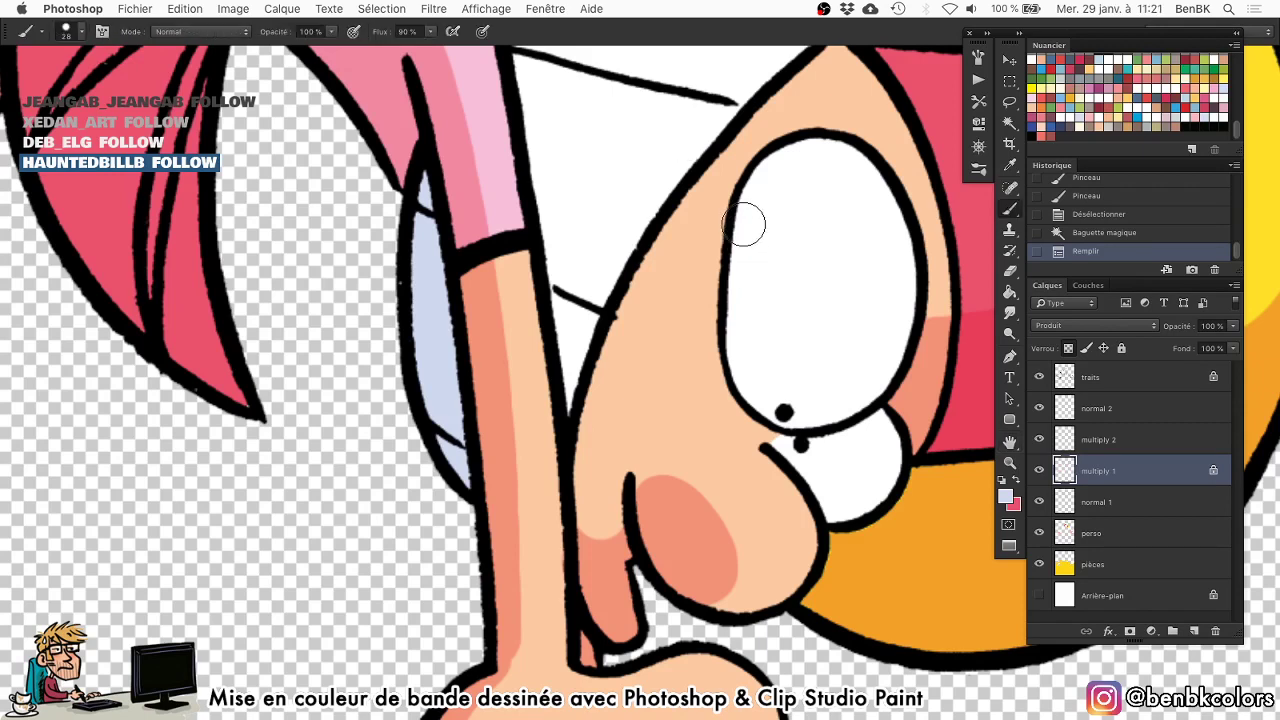
key(bracketleft)
drag(730, 318, 771, 391)
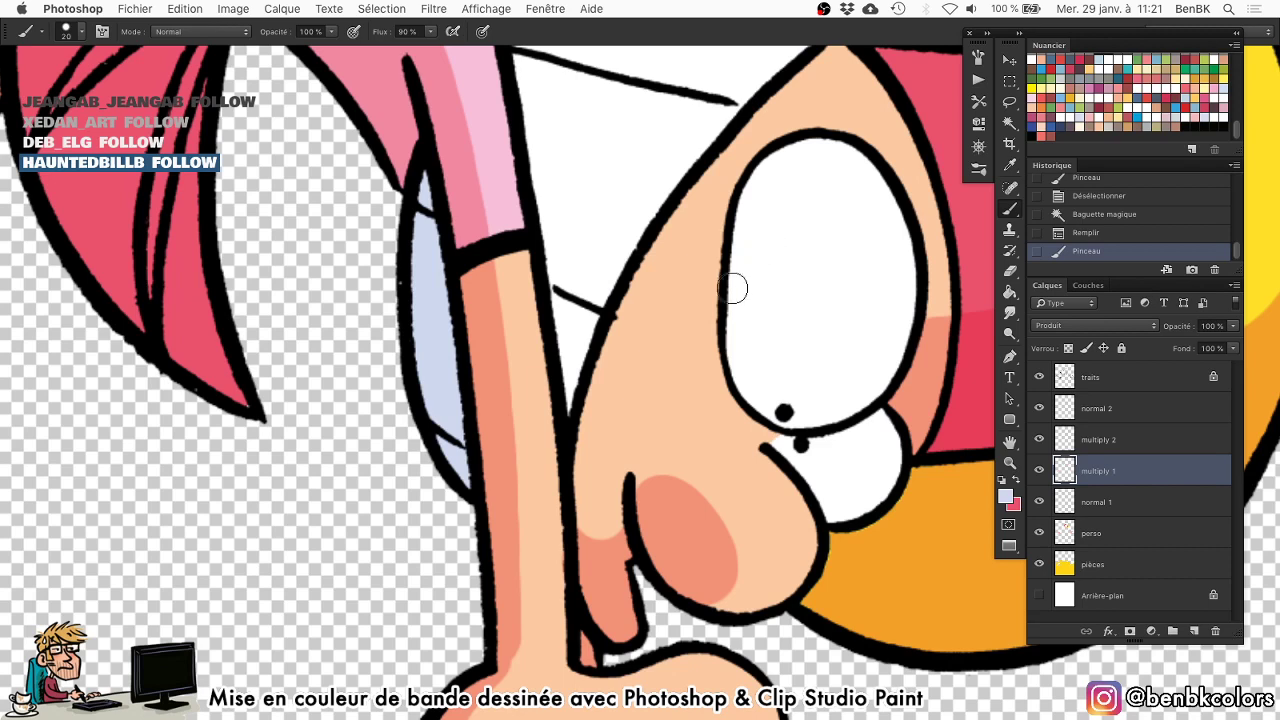
drag(718, 284, 880, 410)
mouse_move(837, 454)
mouse_down()
mouse_move(848, 426)
mouse_move(797, 435)
mouse_move(871, 412)
mouse_up()
key(e)
key(b)
mouse_move(774, 426)
mouse_down()
mouse_move(900, 433)
mouse_move(758, 442)
mouse_move(771, 486)
mouse_move(841, 483)
mouse_up()
mouse_move(858, 490)
mouse_down()
mouse_move(817, 436)
mouse_move(838, 422)
mouse_move(845, 474)
mouse_move(827, 474)
mouse_move(761, 424)
mouse_move(706, 408)
mouse_move(766, 386)
mouse_up()
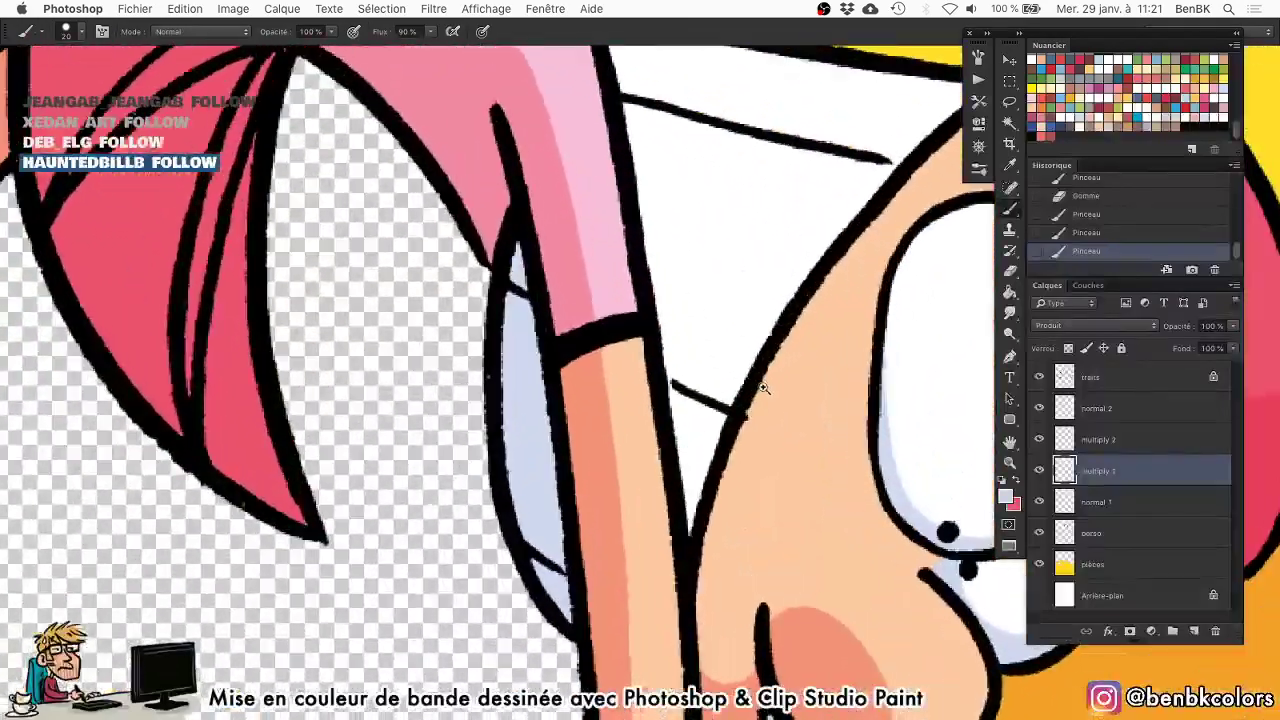
Shade along the two crease lines of the diving character's white collar in pale blue with smaller brushes.
drag(667, 362, 736, 400)
drag(777, 357, 722, 467)
key(bracketleft)
key(bracketleft)
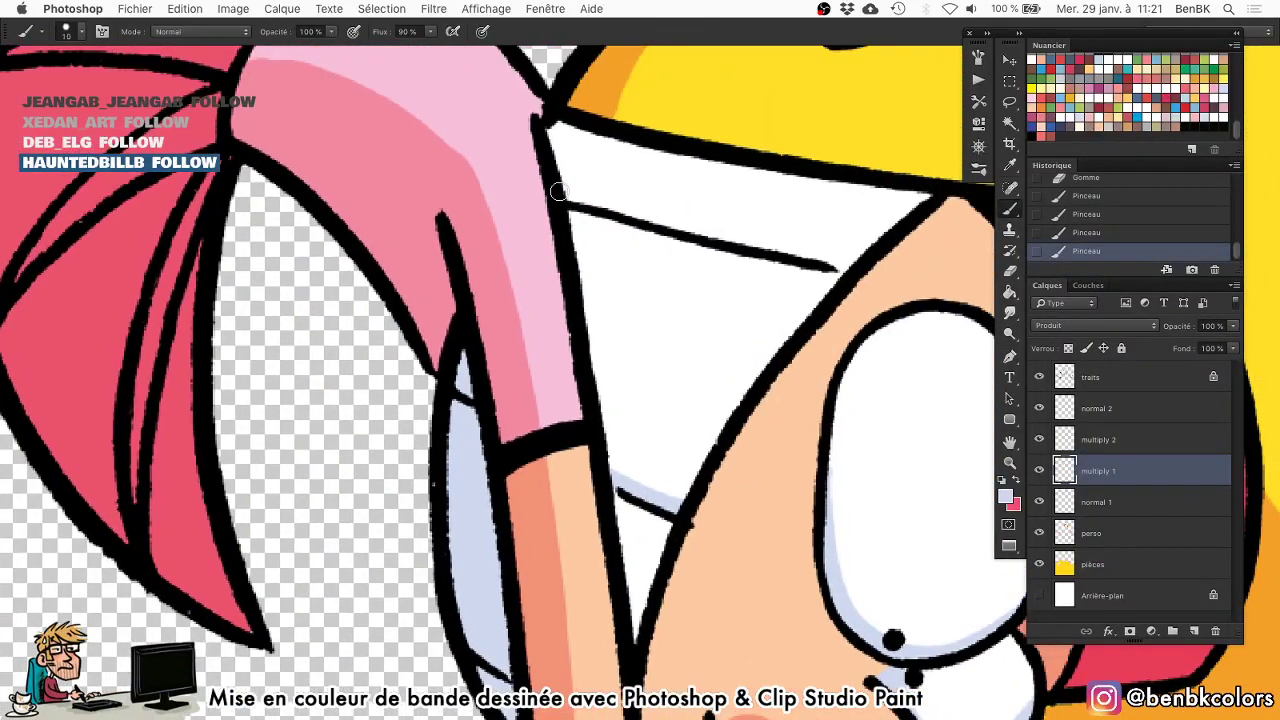
drag(568, 192, 800, 238)
key(super+z)
key(bracketright)
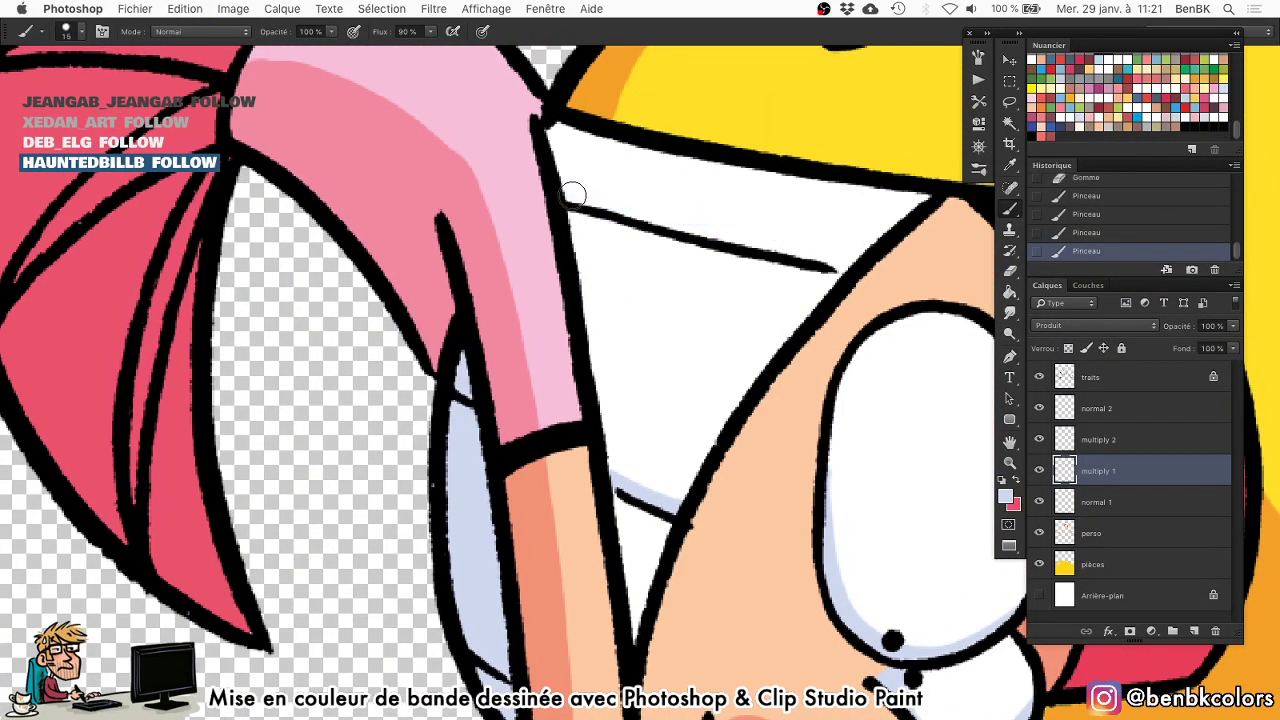
mouse_move(571, 191)
mouse_down()
mouse_move(815, 260)
mouse_move(803, 374)
mouse_move(722, 350)
mouse_up()
drag(631, 440, 680, 251)
Select the whole coin area from the pièces layer, hide the selection outline, and ready the Brush on the normal 1 layer.
scroll(679, 251, down, 10)
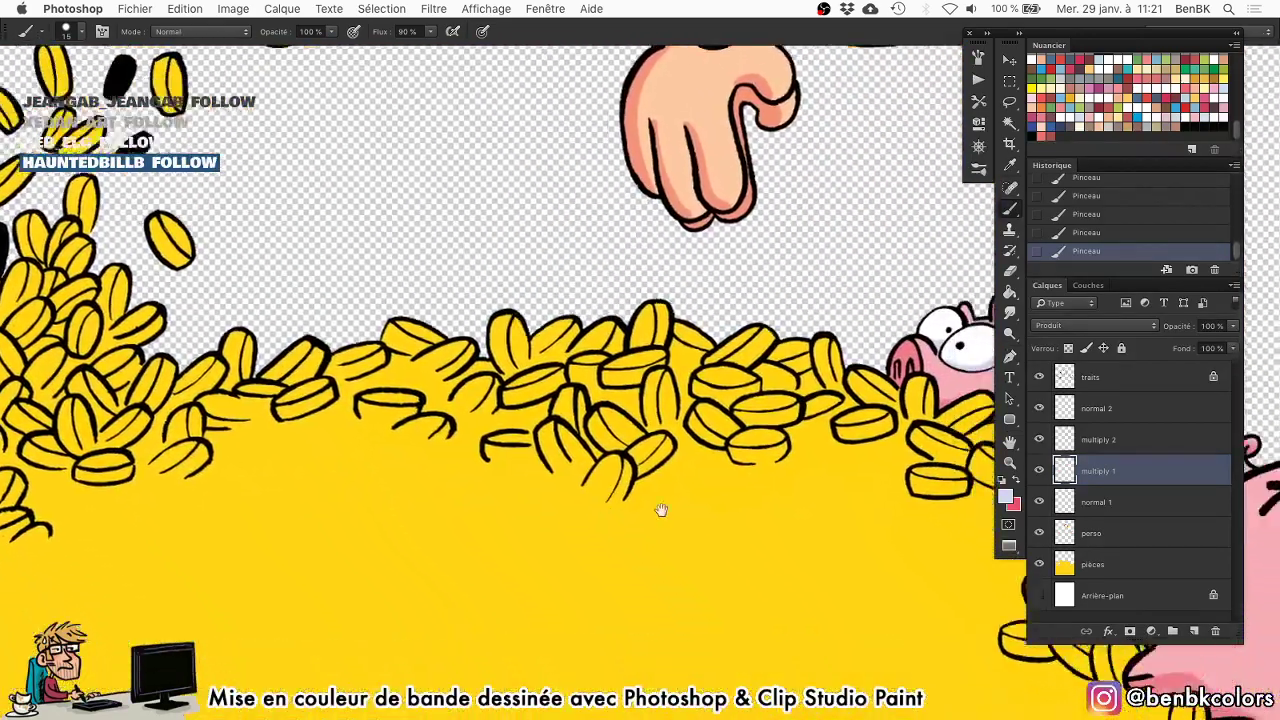
drag(661, 510, 641, 490)
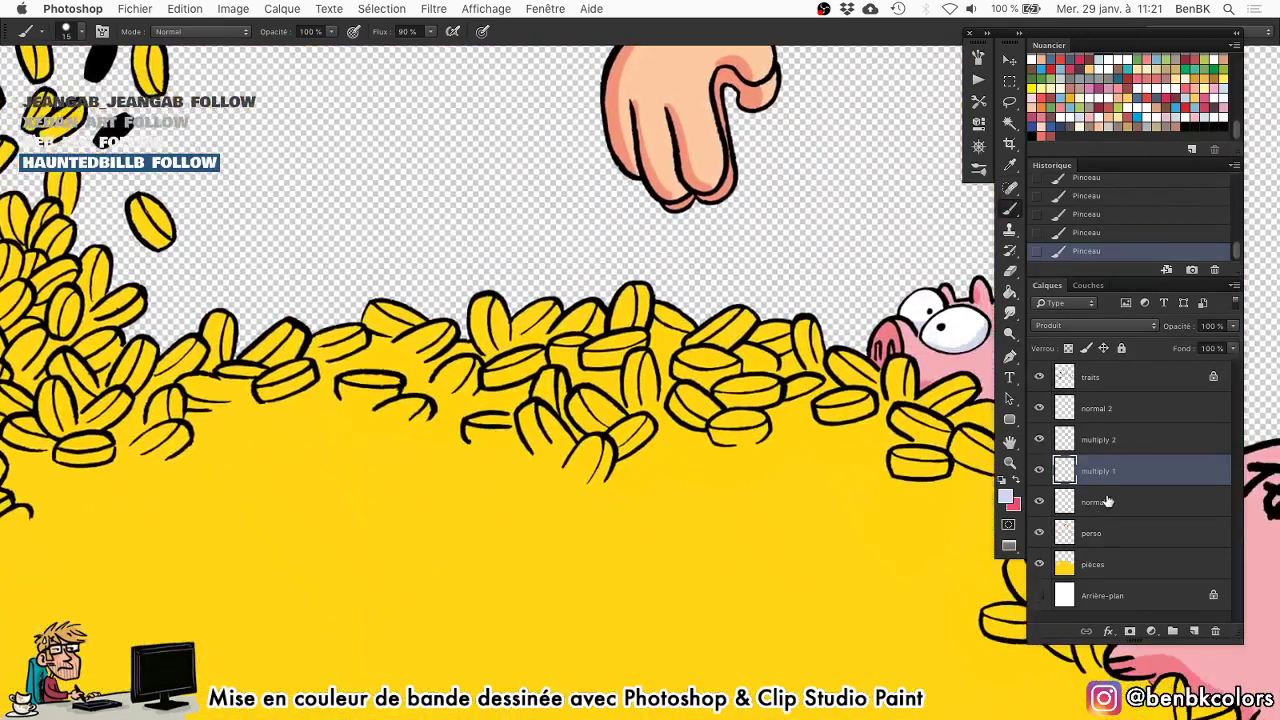
key(super+d)
key(w)
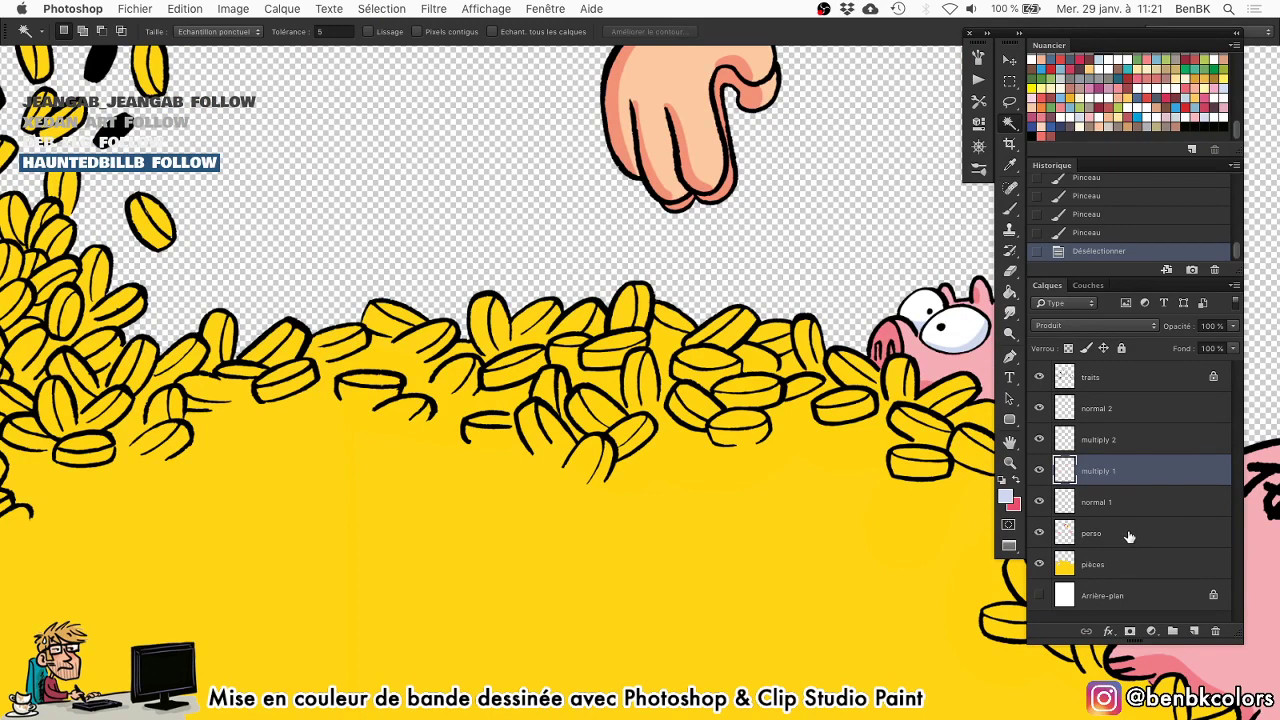
click(1128, 540)
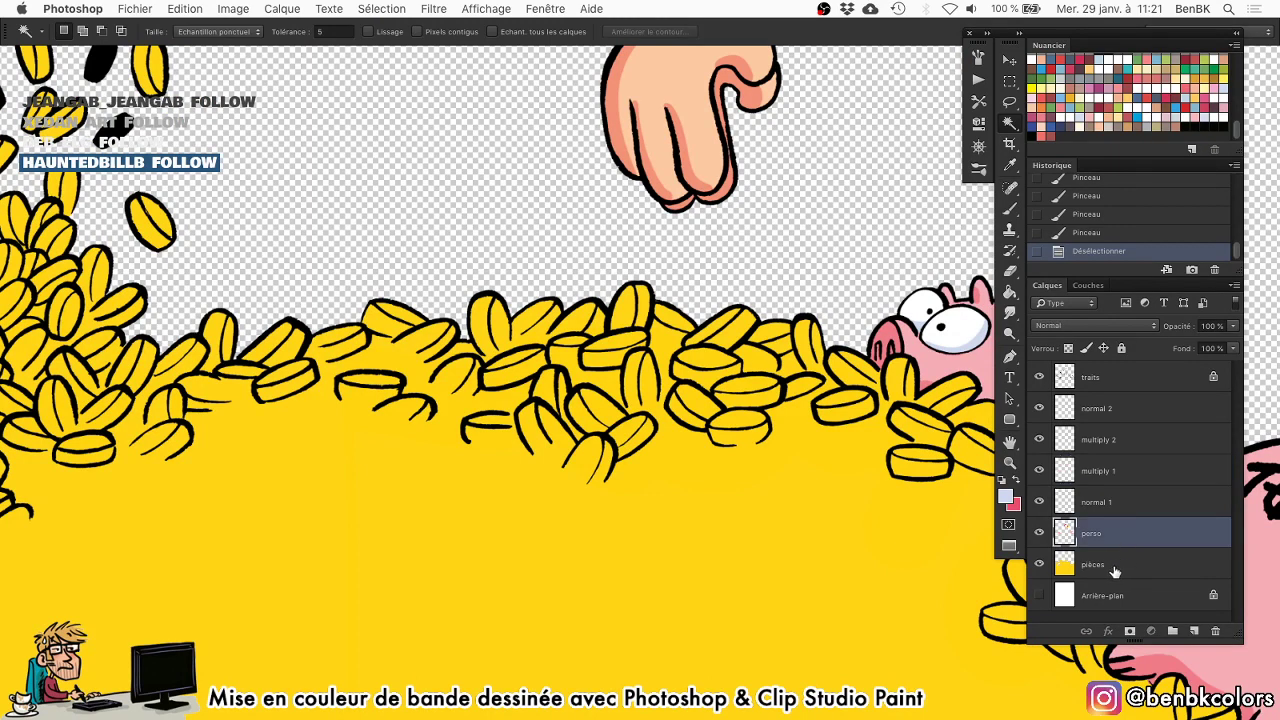
click(1117, 571)
click(970, 564)
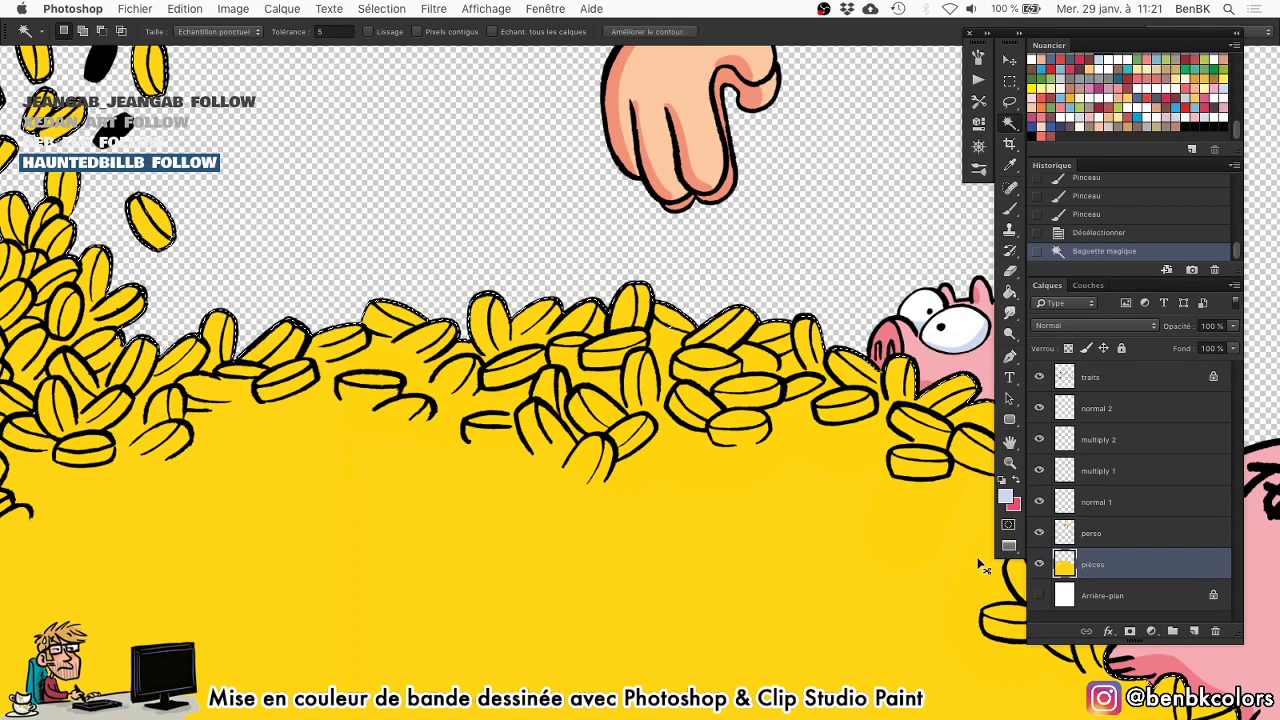
key(super+h)
key(b)
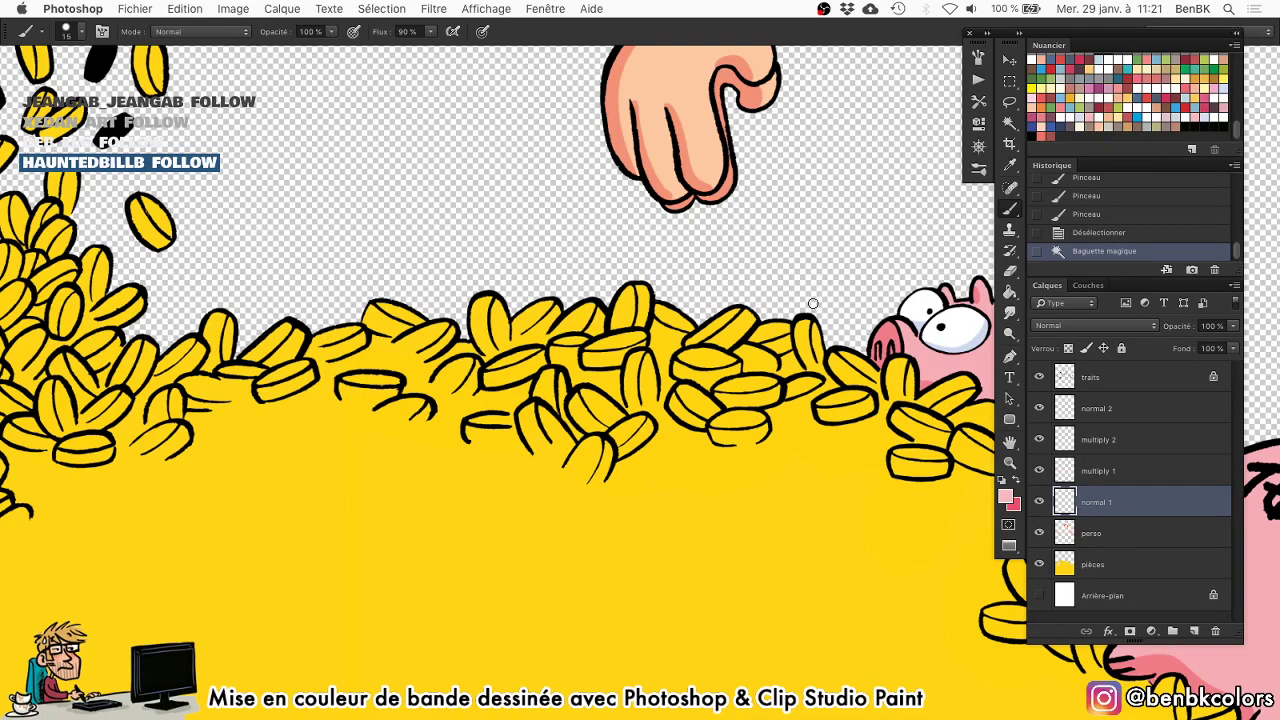
Shade the lower face of one coin in the pile beside the pink pig on multiply 1, using pink and a size 35 brush.
drag(580, 302, 600, 302)
key(space)
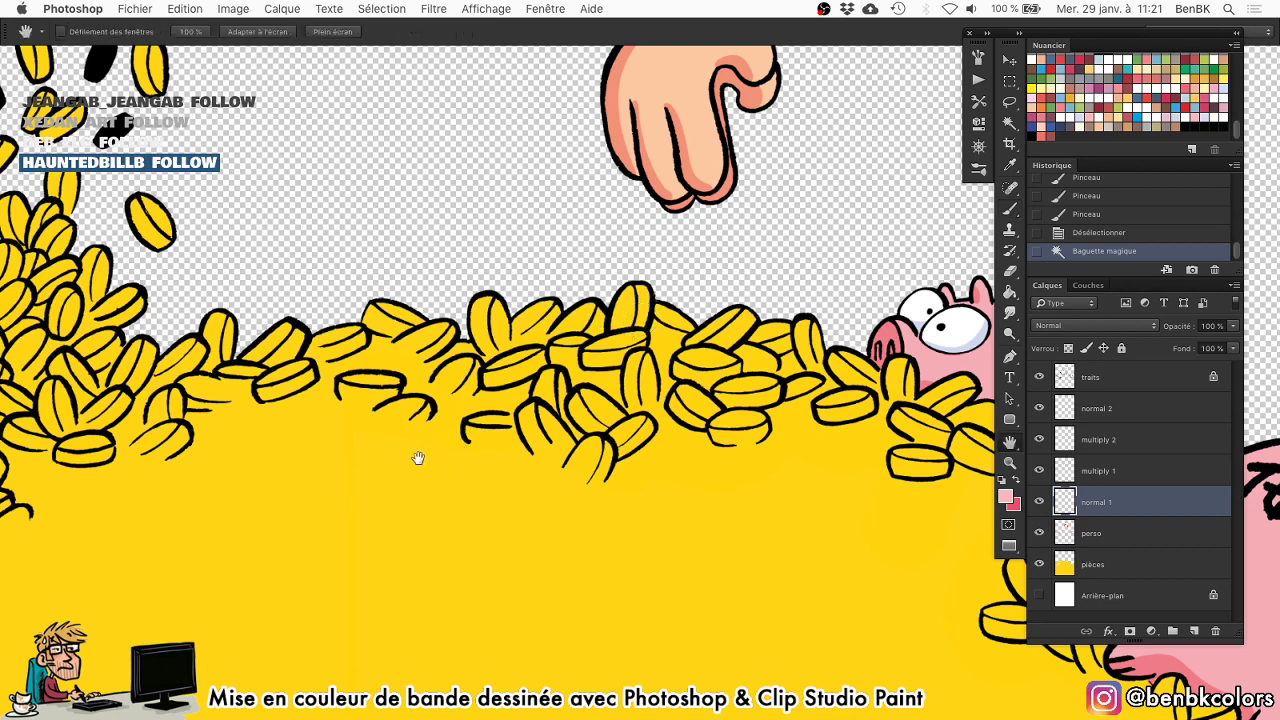
mouse_move(213, 377)
mouse_down()
mouse_move(630, 388)
mouse_move(736, 406)
mouse_up()
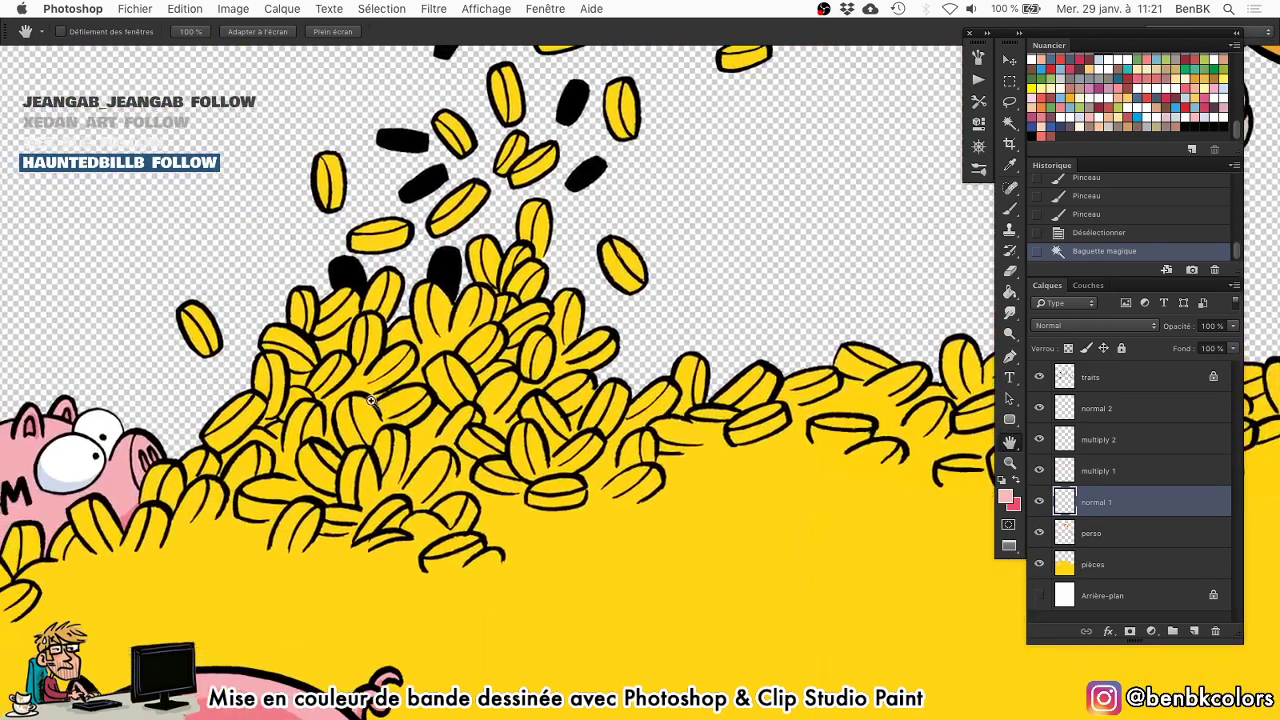
key(super+space)
drag(424, 376, 457, 366)
key([)
key([)
key([)
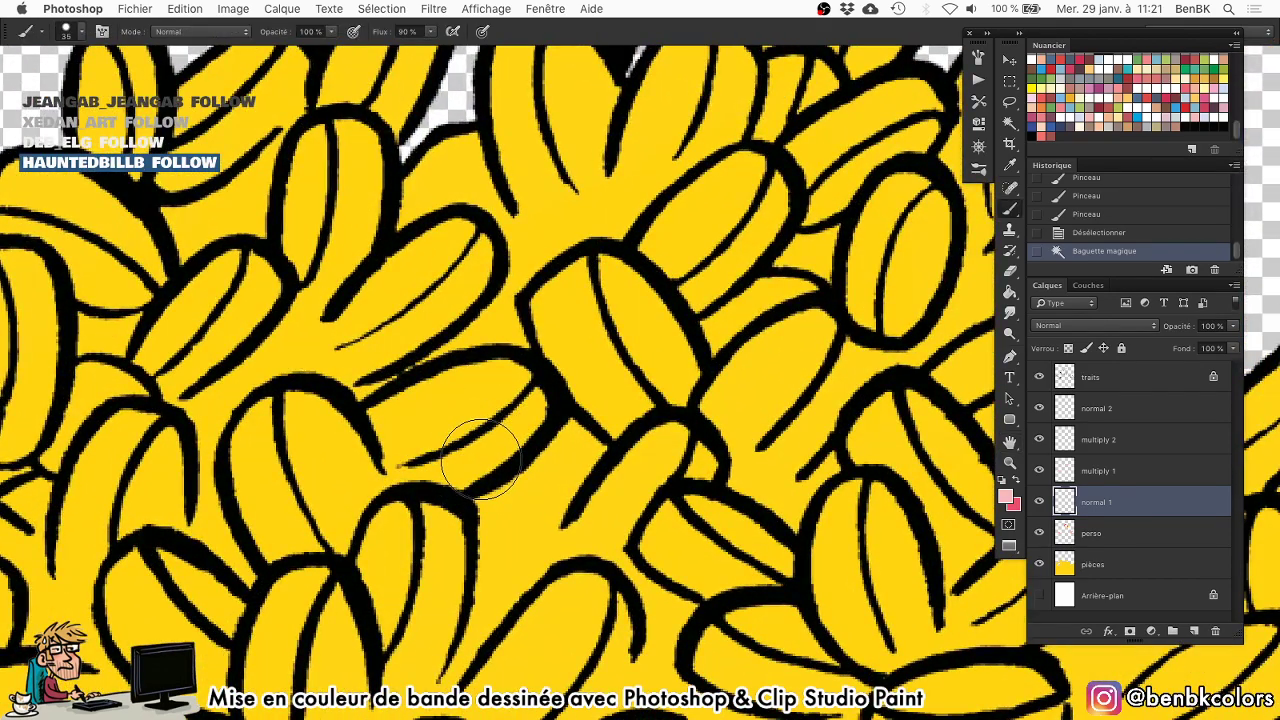
mouse_move(491, 429)
mouse_down()
mouse_move(415, 476)
mouse_move(497, 445)
mouse_up()
key(super+z)
click(1110, 472)
scroll(437, 391, up, 3)
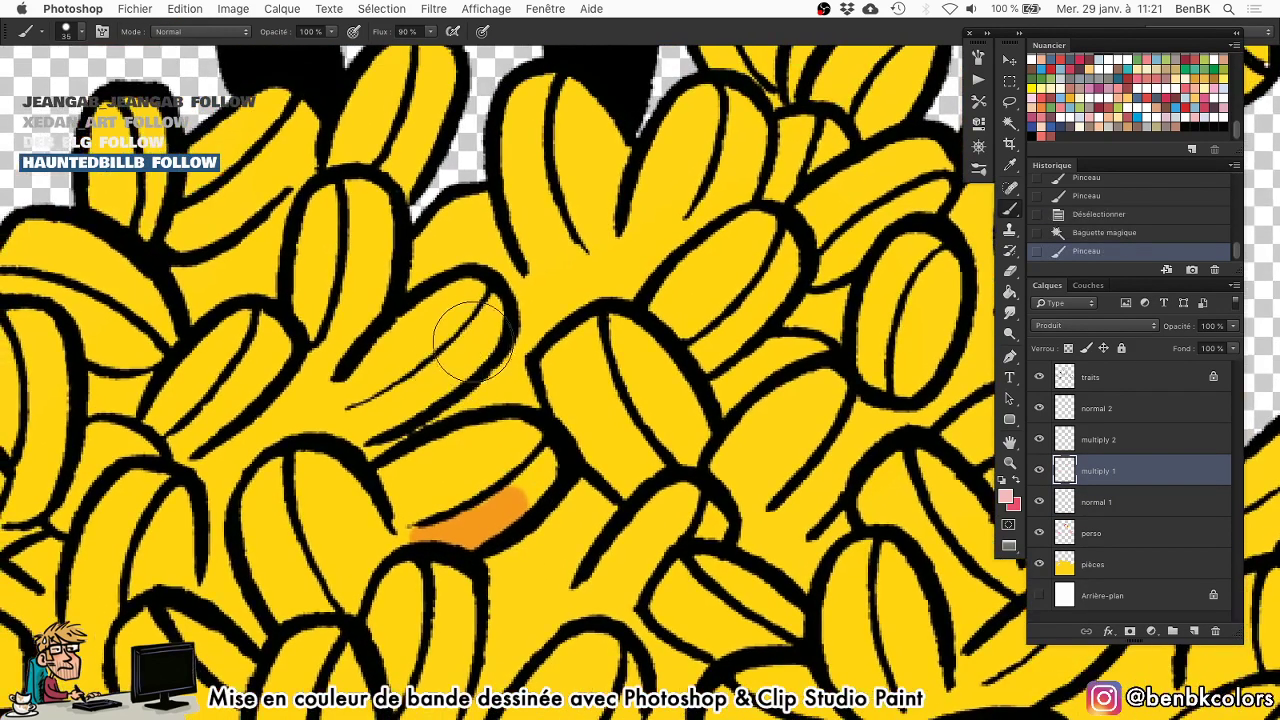
Paint pink multiply shadows along the undersides of the neighboring slanted and upright coins in the middle of the pile.
drag(480, 344, 372, 425)
drag(333, 355, 370, 232)
drag(181, 453, 244, 388)
drag(226, 406, 256, 382)
mouse_move(183, 187)
mouse_down()
mouse_move(363, 237)
mouse_move(430, 300)
mouse_up()
Reduce the brush to size 25 and shade one side of each of the three coins around the pile's upper edge.
key(bracketleft)
key(bracketleft)
mouse_move(372, 330)
mouse_down()
mouse_move(348, 250)
mouse_move(345, 300)
mouse_up()
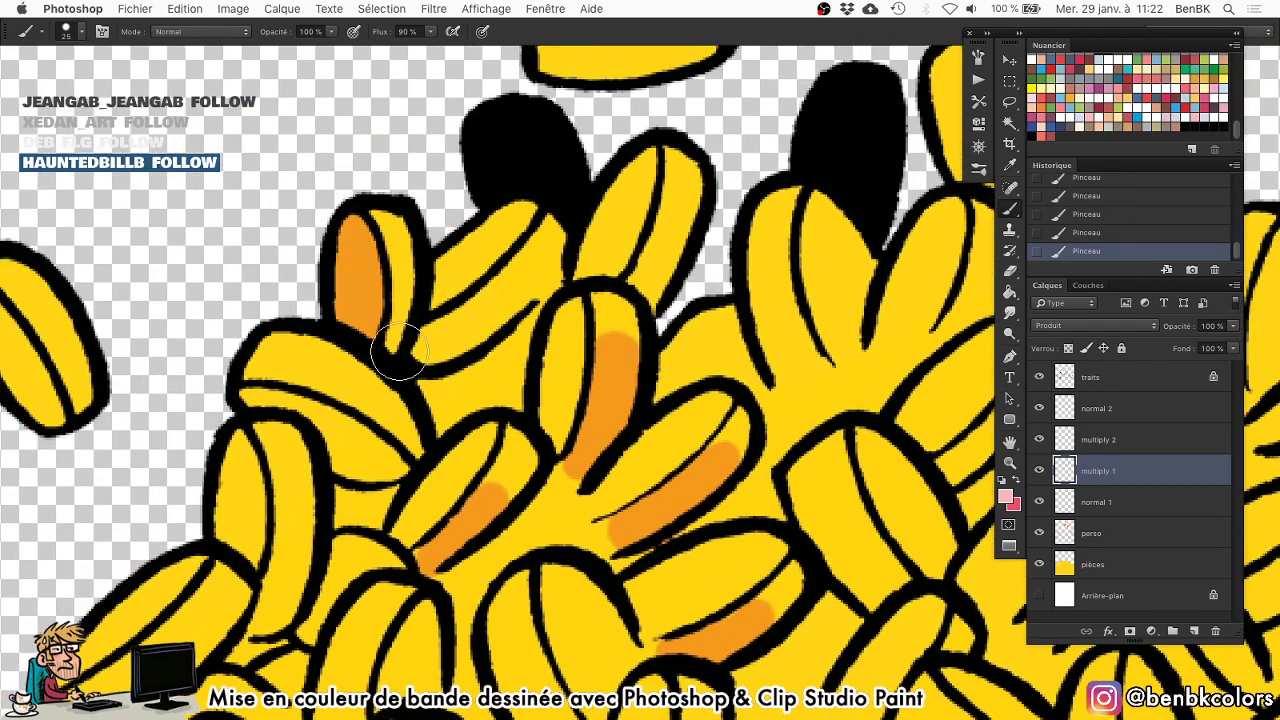
mouse_move(416, 358)
mouse_down()
mouse_move(447, 346)
mouse_move(480, 306)
mouse_move(437, 340)
mouse_up()
drag(662, 236, 640, 298)
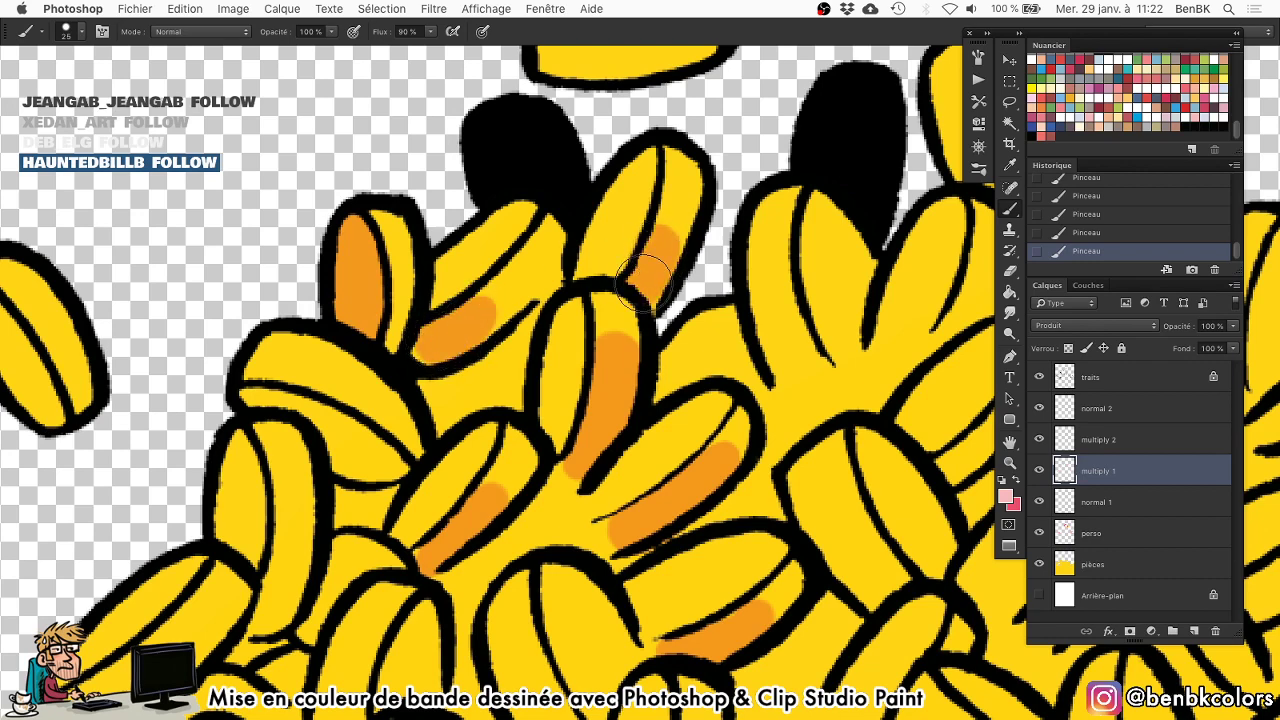
Shade the underside of the tilted coin, the base of the upright coin and the lower end of the large slanted coin.
mouse_move(275, 405)
mouse_down()
mouse_move(382, 466)
mouse_move(335, 442)
mouse_move(358, 466)
mouse_move(390, 465)
mouse_up()
drag(411, 412, 481, 299)
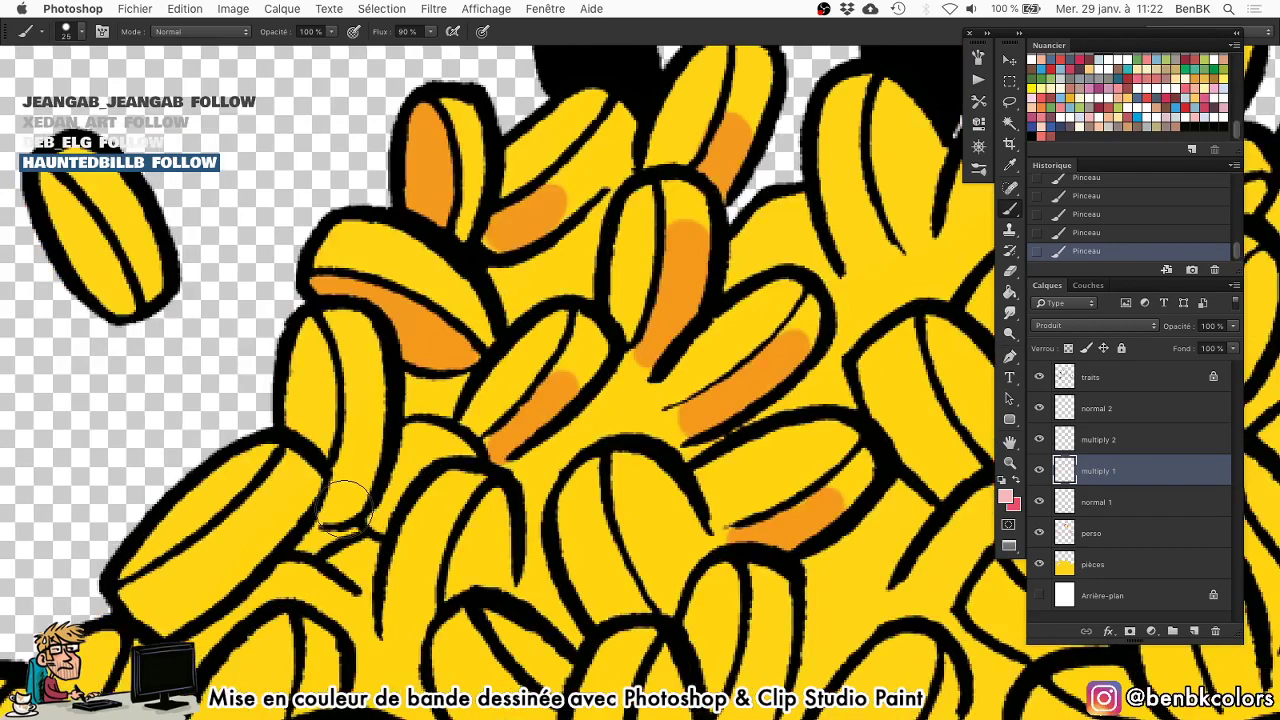
mouse_move(344, 483)
mouse_down()
mouse_move(364, 479)
mouse_move(341, 505)
mouse_up()
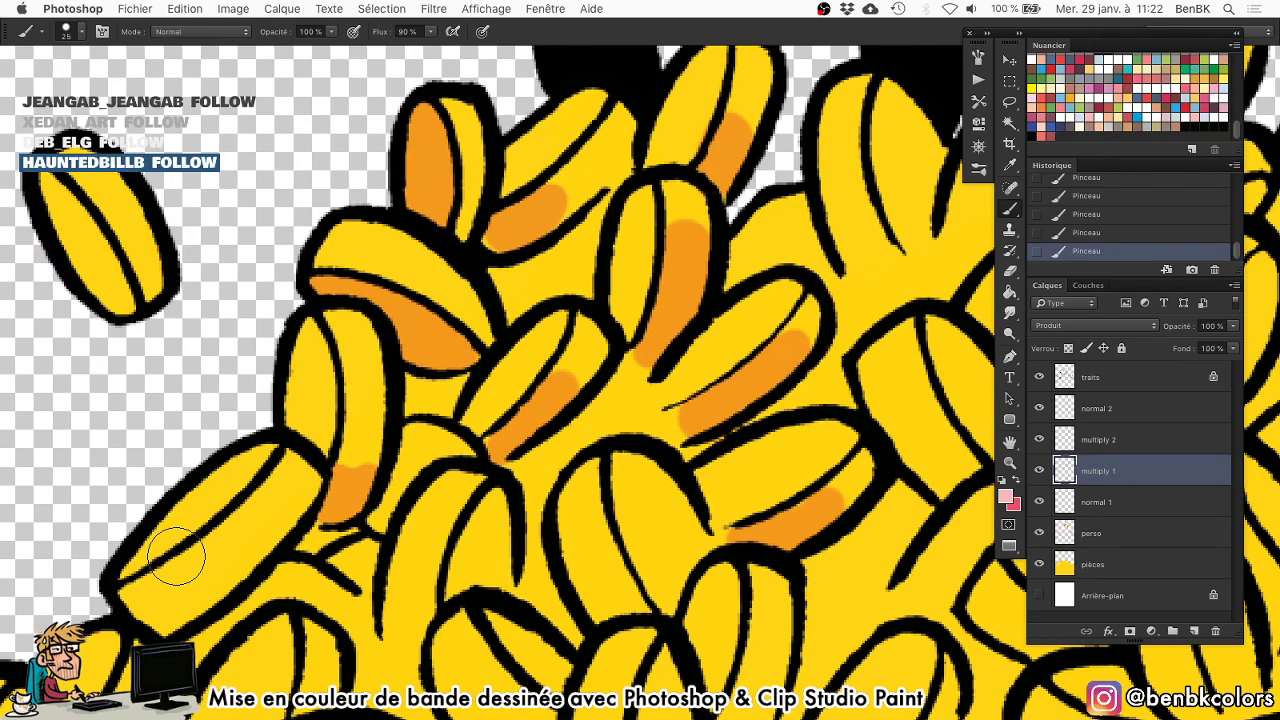
mouse_move(185, 555)
mouse_down()
mouse_move(208, 592)
mouse_move(173, 570)
mouse_move(126, 592)
mouse_move(177, 594)
mouse_up()
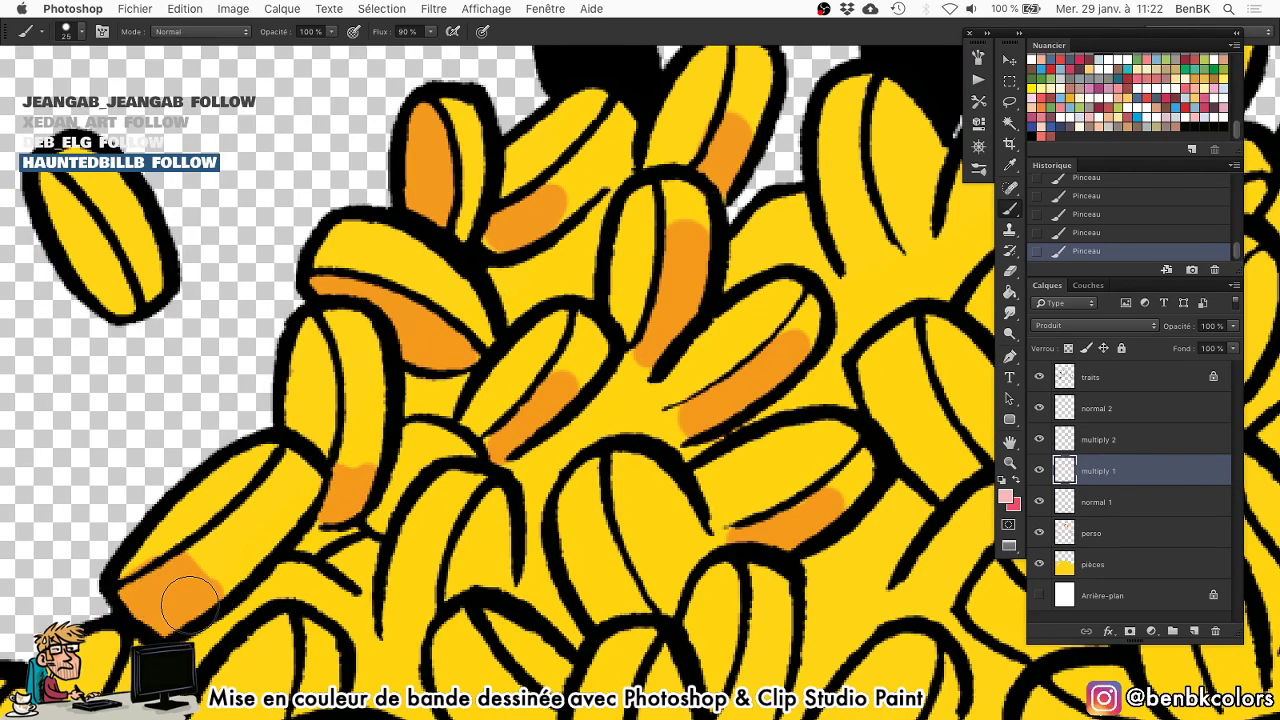
Shade the gap beneath the large slanted coin and the outer sides of the two curved coins next to it.
scroll(177, 594, down, 5)
scroll(177, 594, left, 3)
mouse_move(320, 482)
mouse_down()
mouse_move(341, 416)
mouse_move(337, 426)
mouse_move(422, 348)
mouse_move(448, 363)
mouse_move(470, 300)
mouse_up()
mouse_move(548, 318)
mouse_down()
mouse_move(581, 343)
mouse_move(553, 364)
mouse_move(568, 468)
mouse_up()
scroll(580, 370, right, 5)
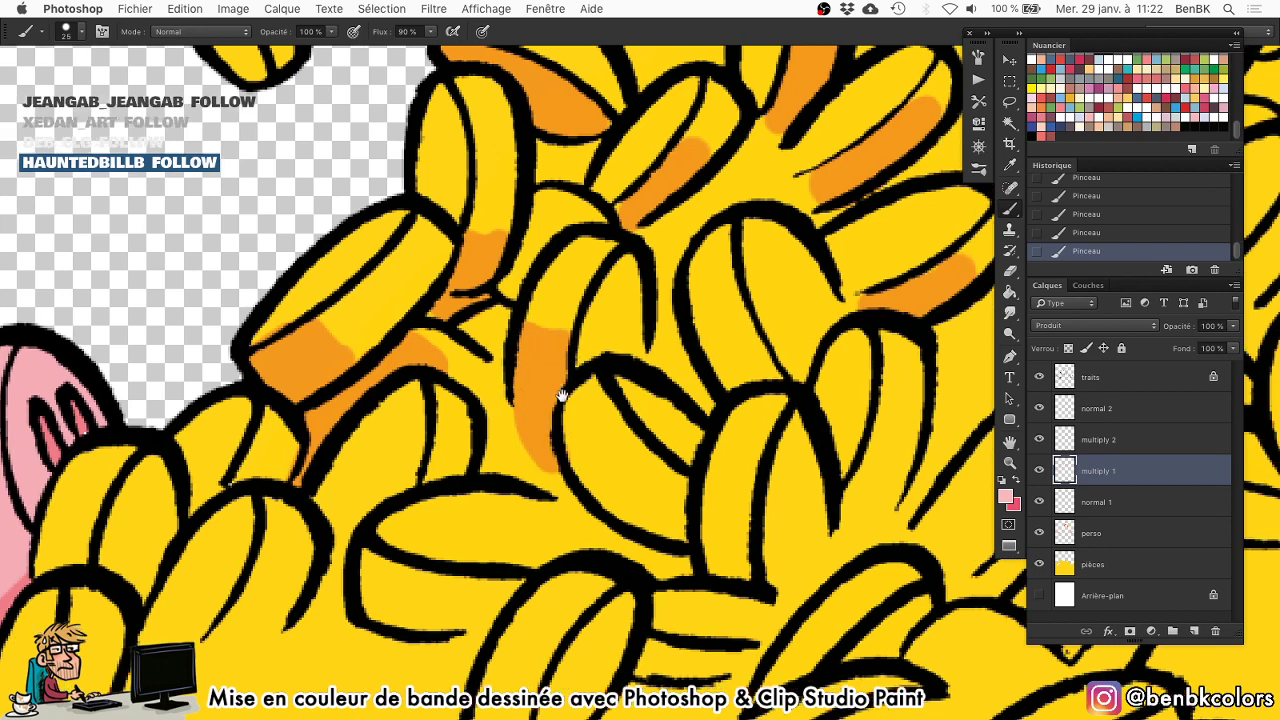
mouse_move(598, 254)
mouse_down()
mouse_move(619, 378)
mouse_move(610, 266)
mouse_move(655, 392)
mouse_up()
scroll(655, 392, down, 2)
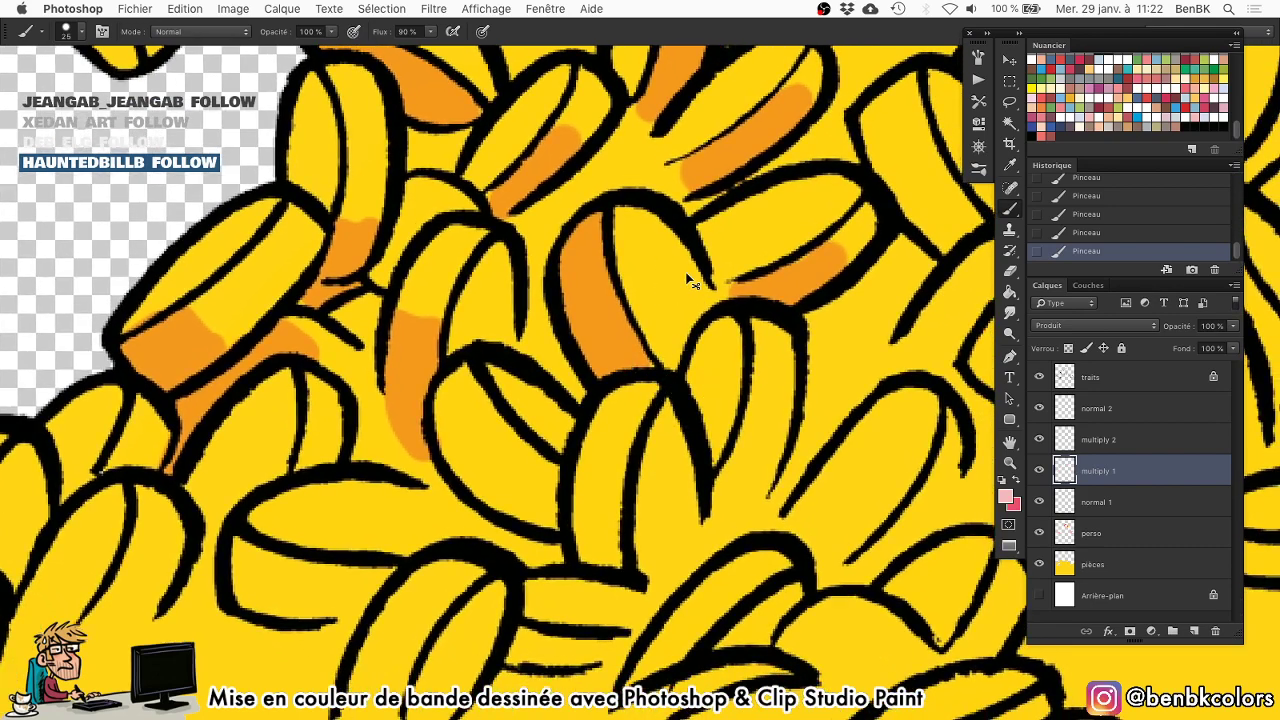
Browse the Ptits Diables project folders and open p46 47_COL.psd as a shading reference.
key(super+s)
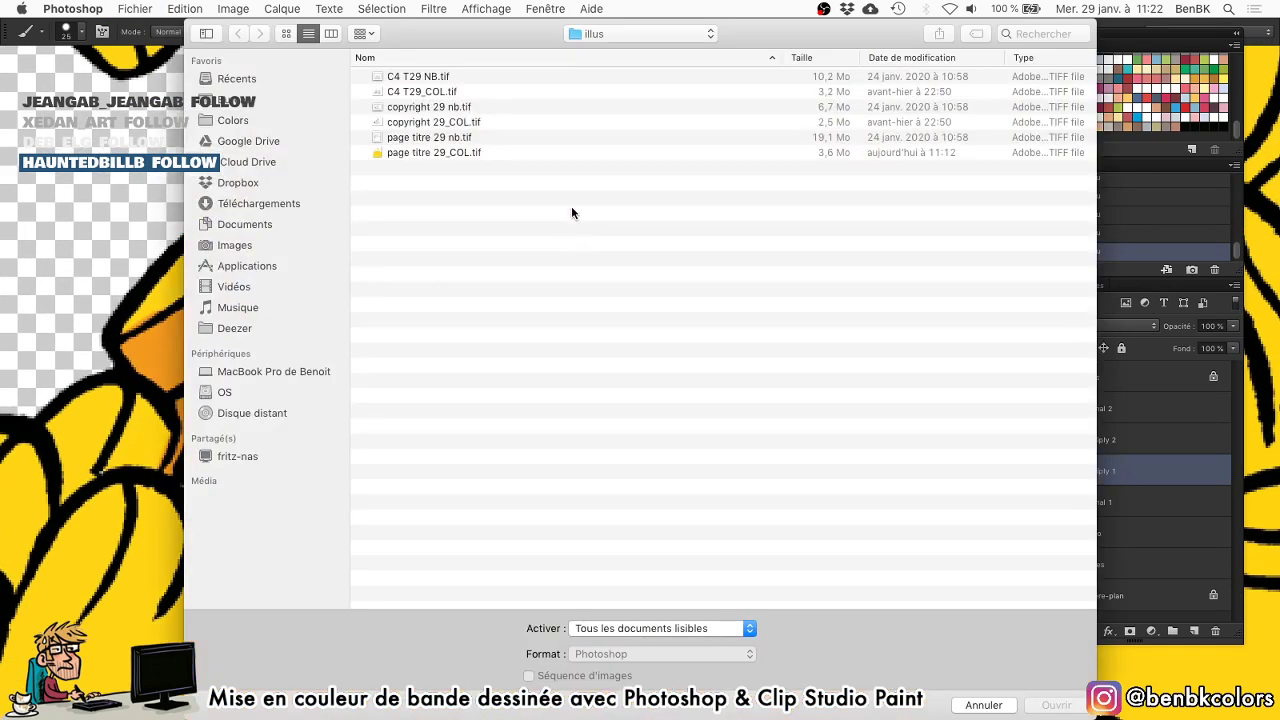
key(super+Up)
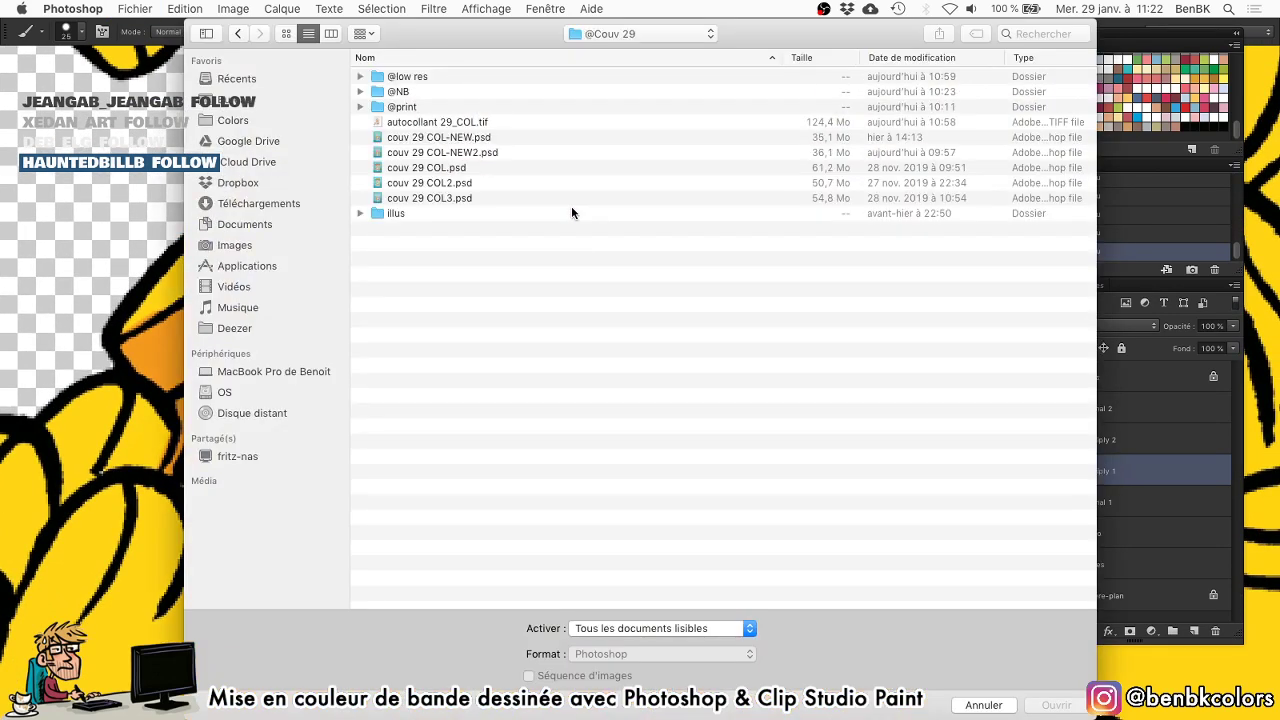
key(super+Up)
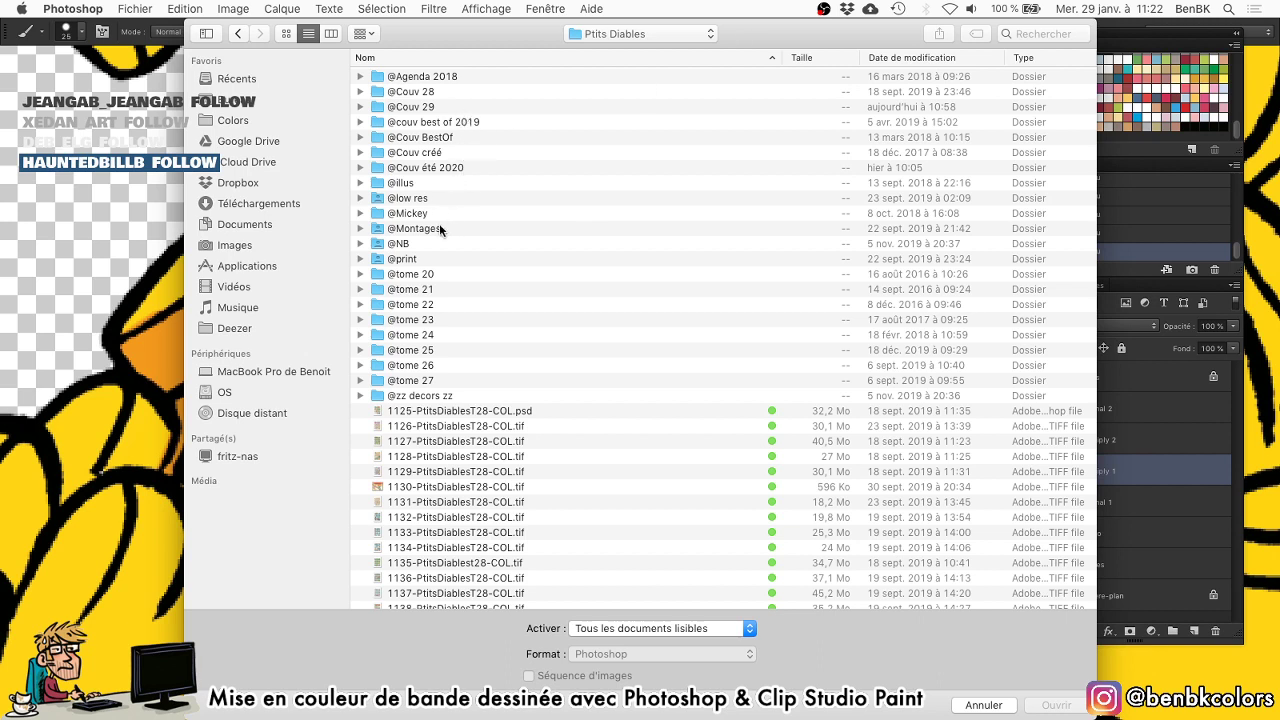
click(444, 92)
double_click(444, 92)
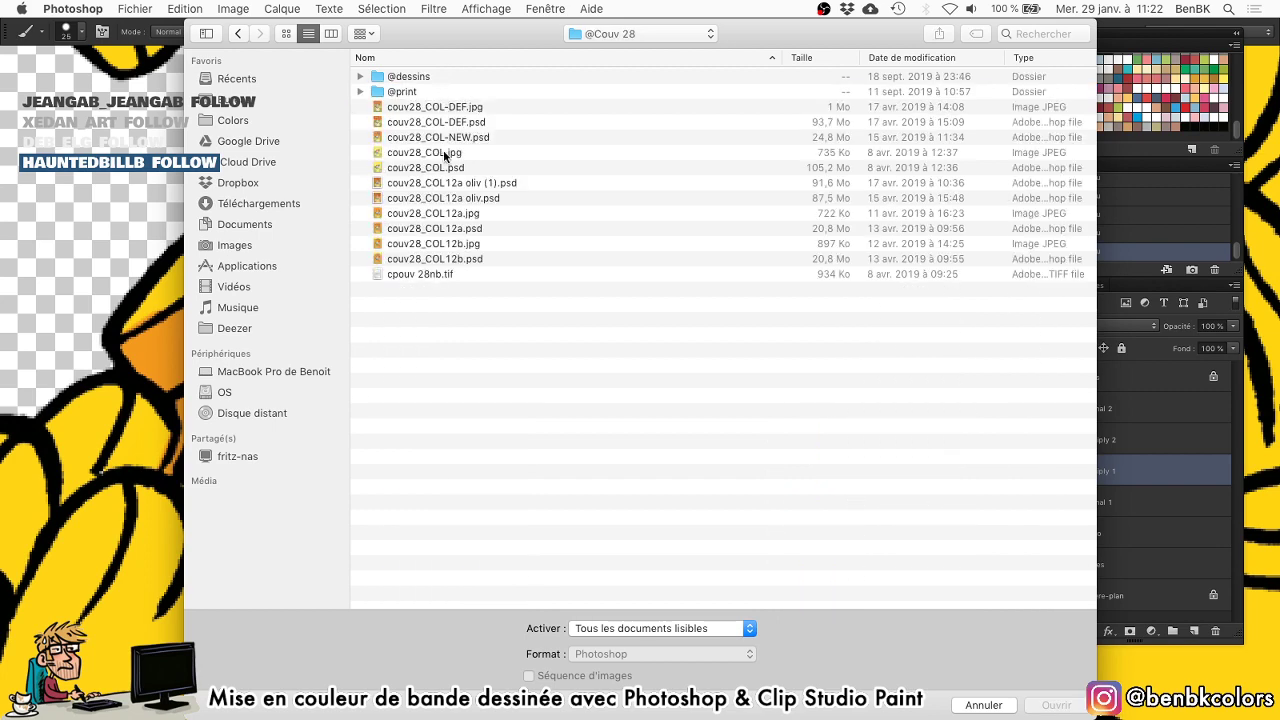
key(super+Up)
scroll(444, 155, down, 10)
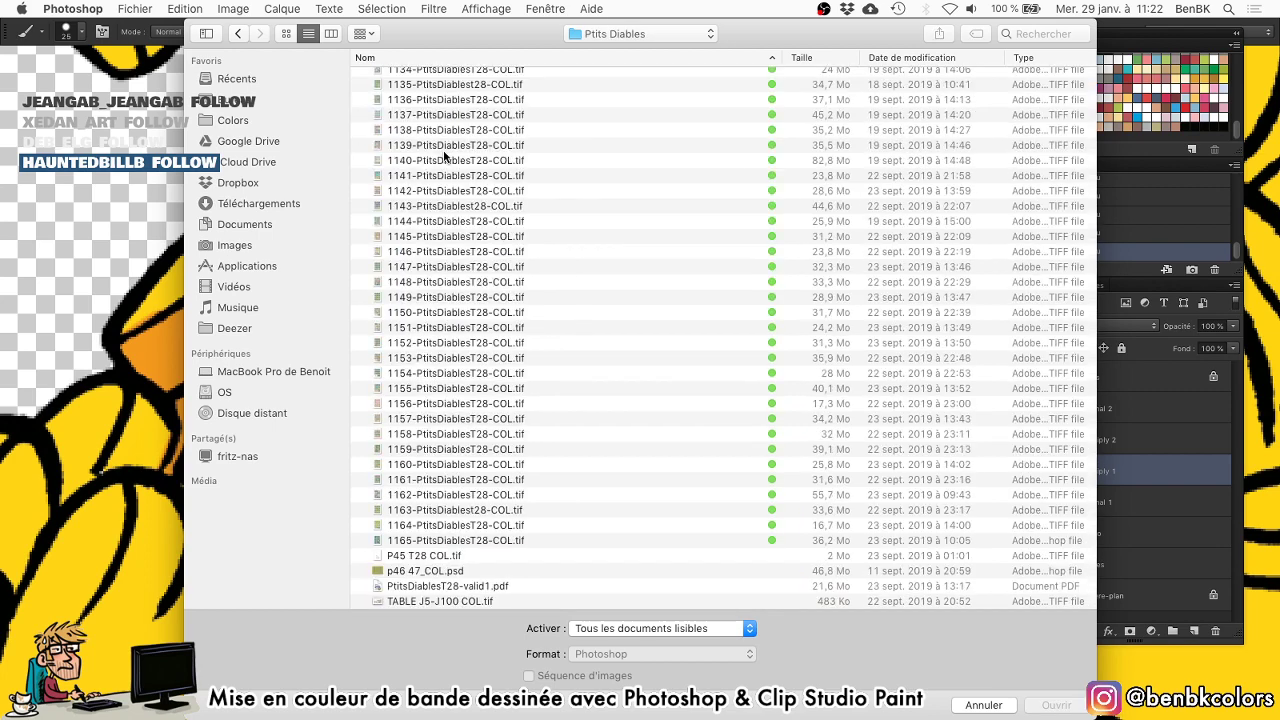
click(427, 572)
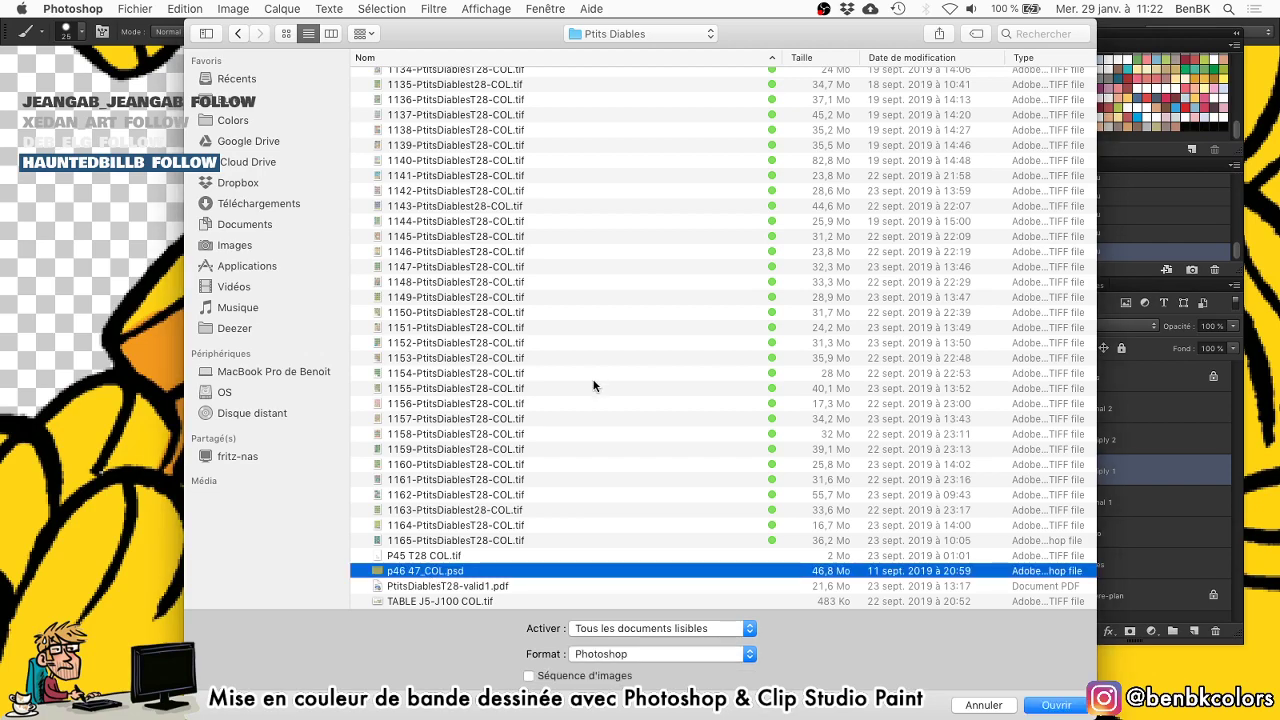
key(Return)
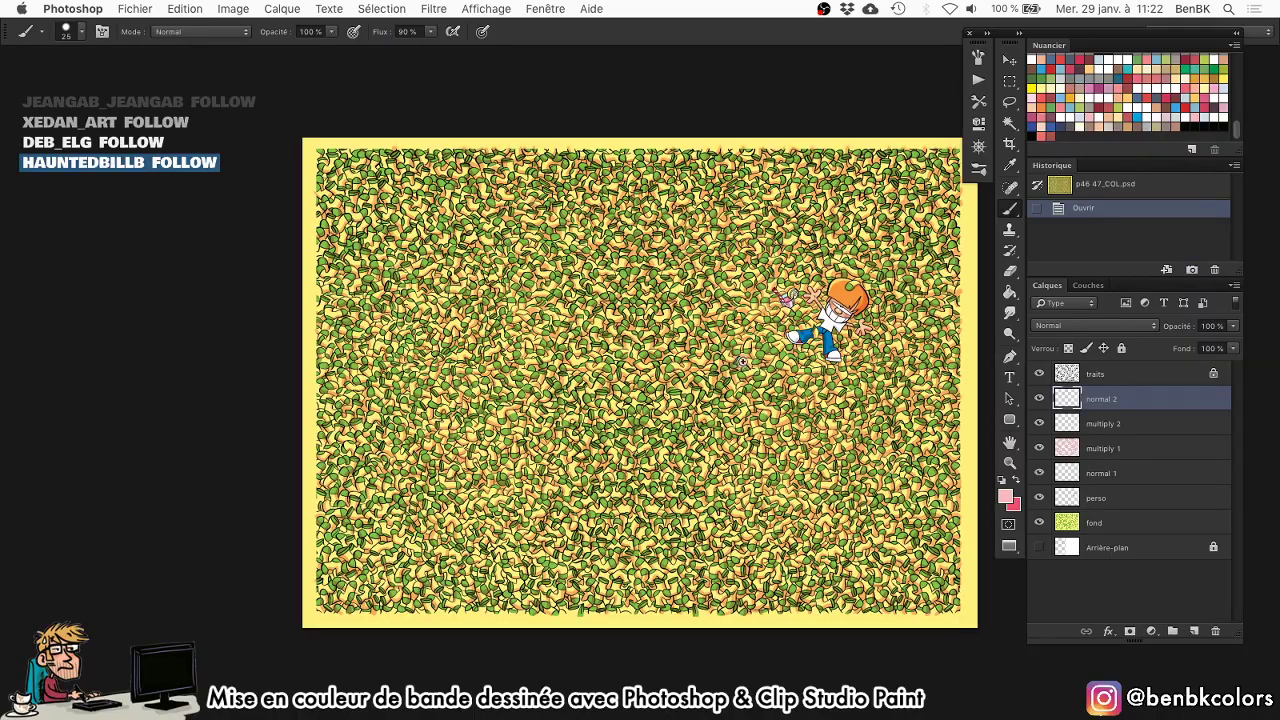
Examine the shadows on the yellow and green pattern up close and around the character, with the interface panels hidden.
drag(736, 366, 870, 400)
key(Tab)
drag(940, 350, 764, 382)
drag(584, 258, 836, 150)
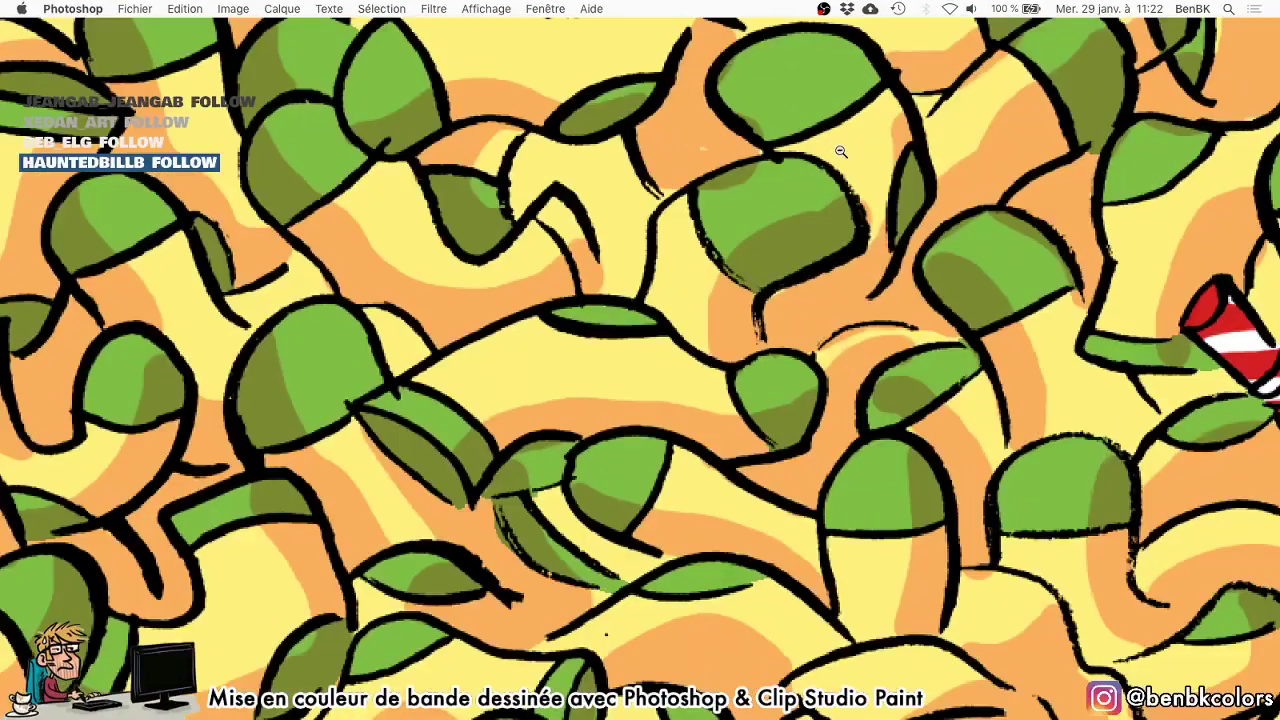
right_click(738, 188)
click(744, 185)
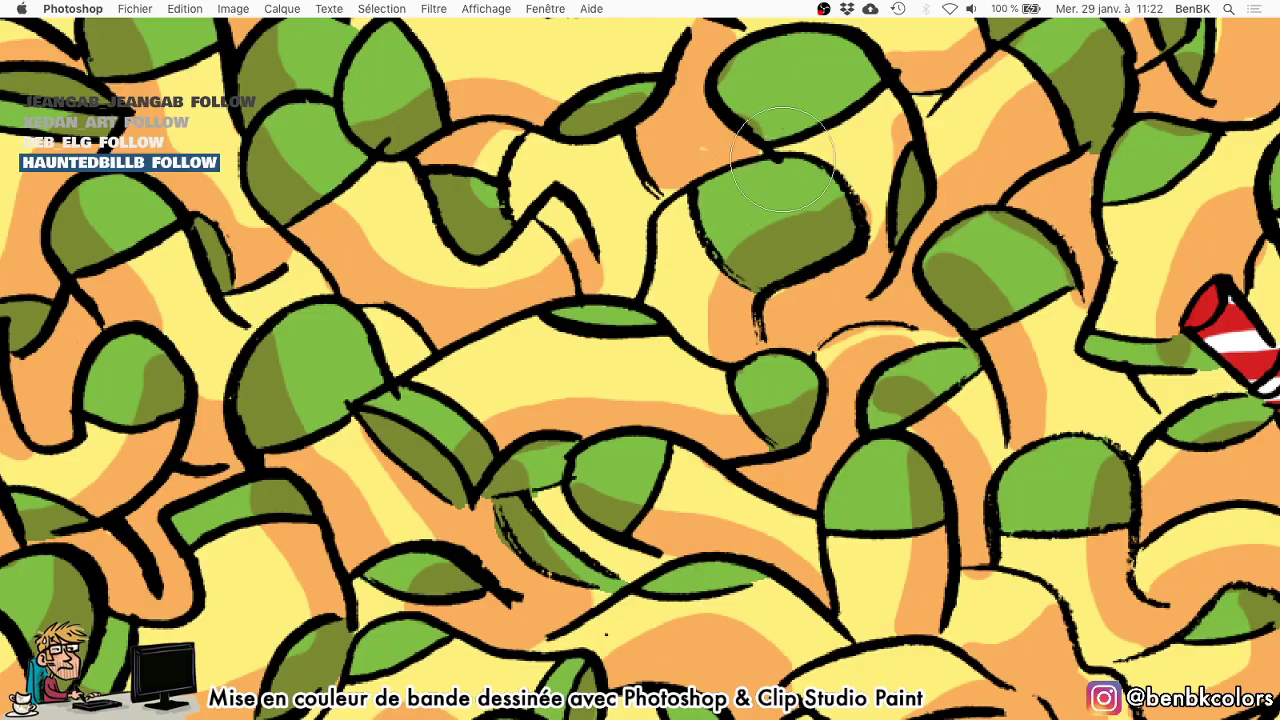
drag(730, 90, 640, 408)
scroll(640, 408, down, 10)
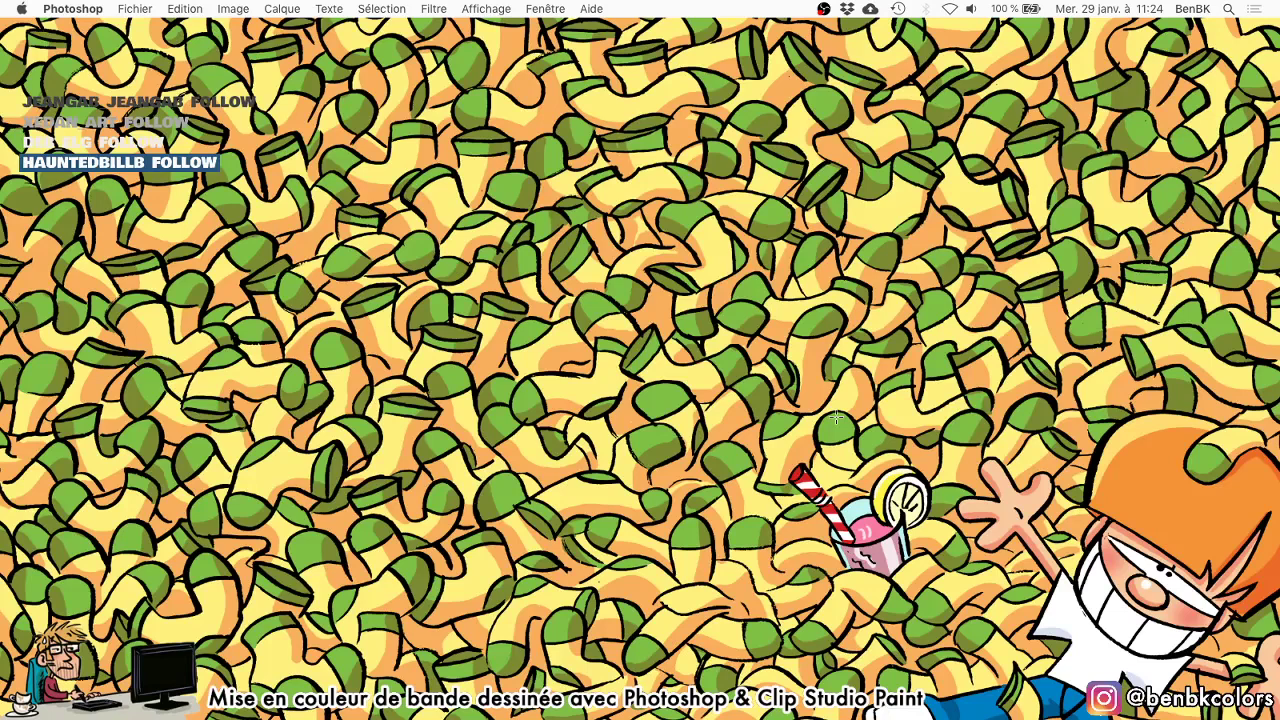
key(Tab)
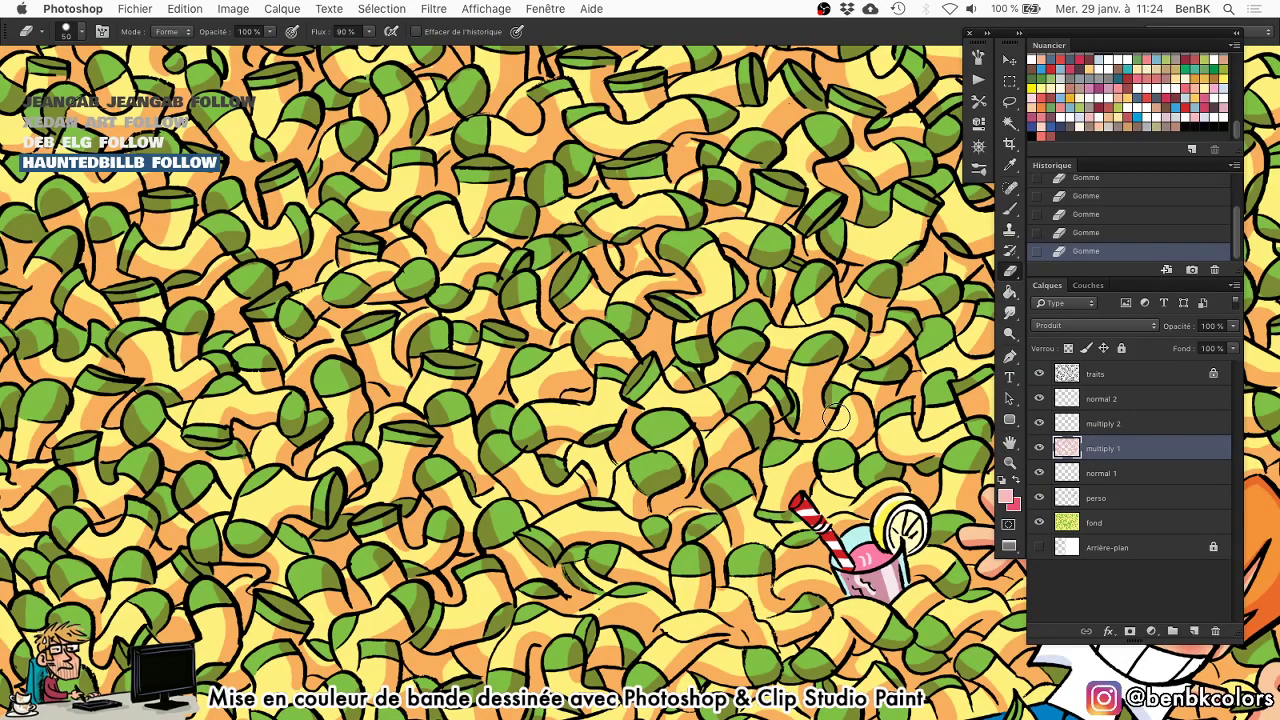
Show only the traits layer to inspect the line art, and restore the visibility of the other layers.
alt+click(1039, 373)
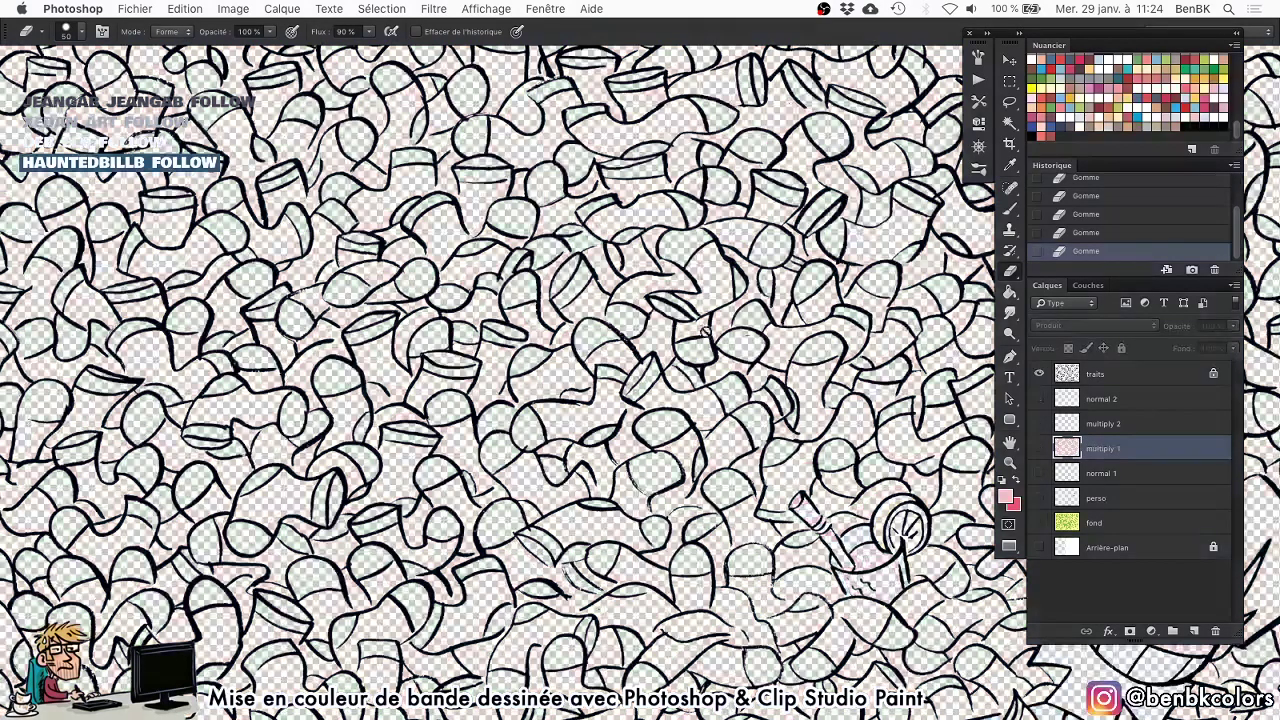
drag(594, 326, 184, 312)
key(h)
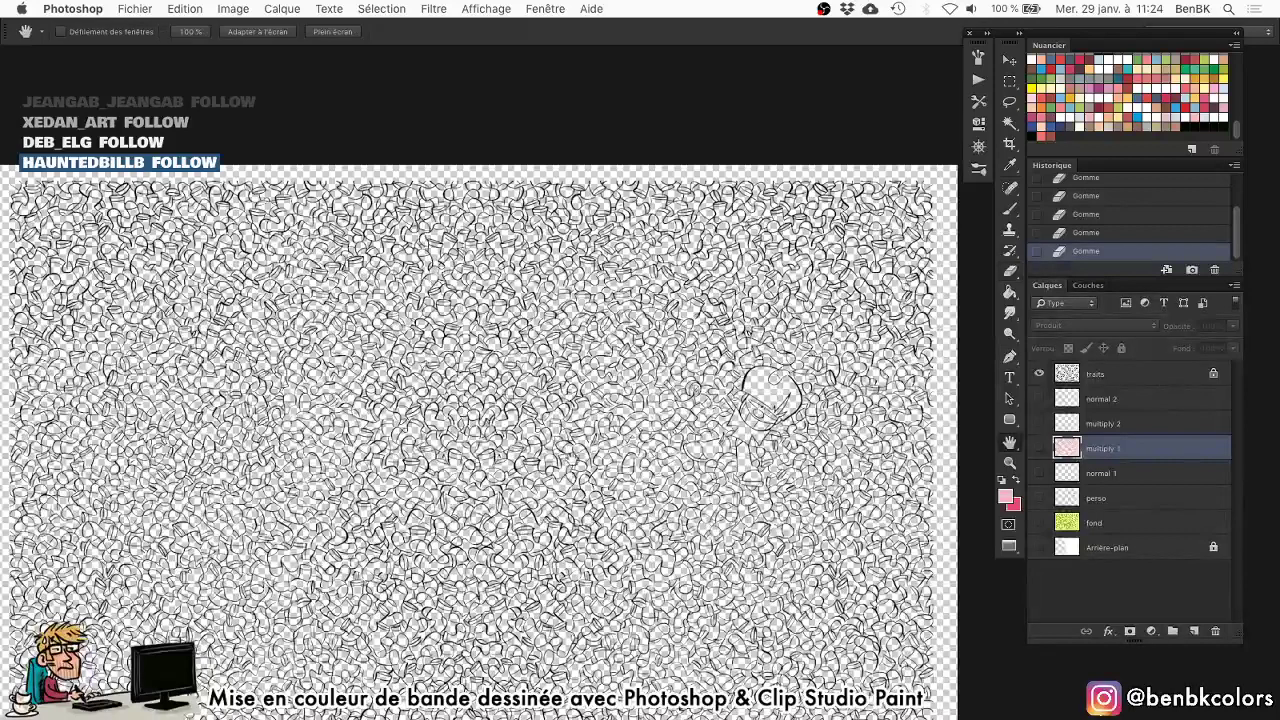
alt+click(1040, 375)
drag(528, 497, 799, 372)
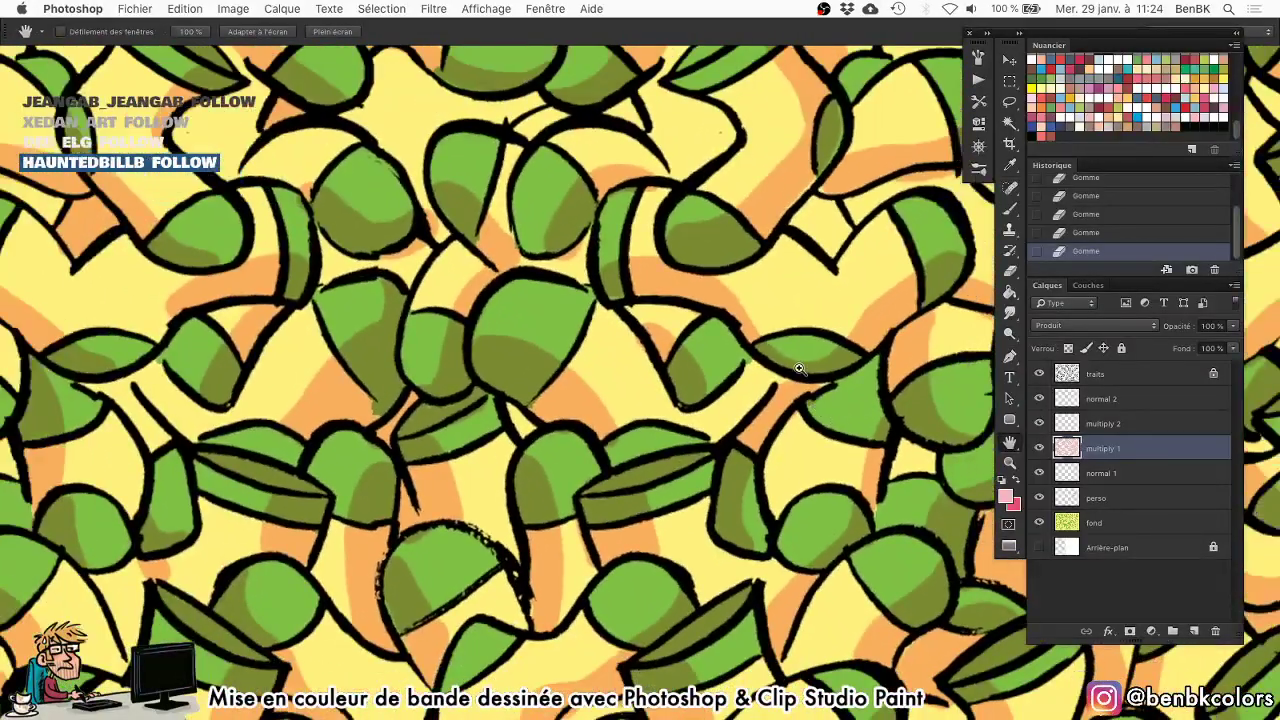
key(super+s)
key(super+o)
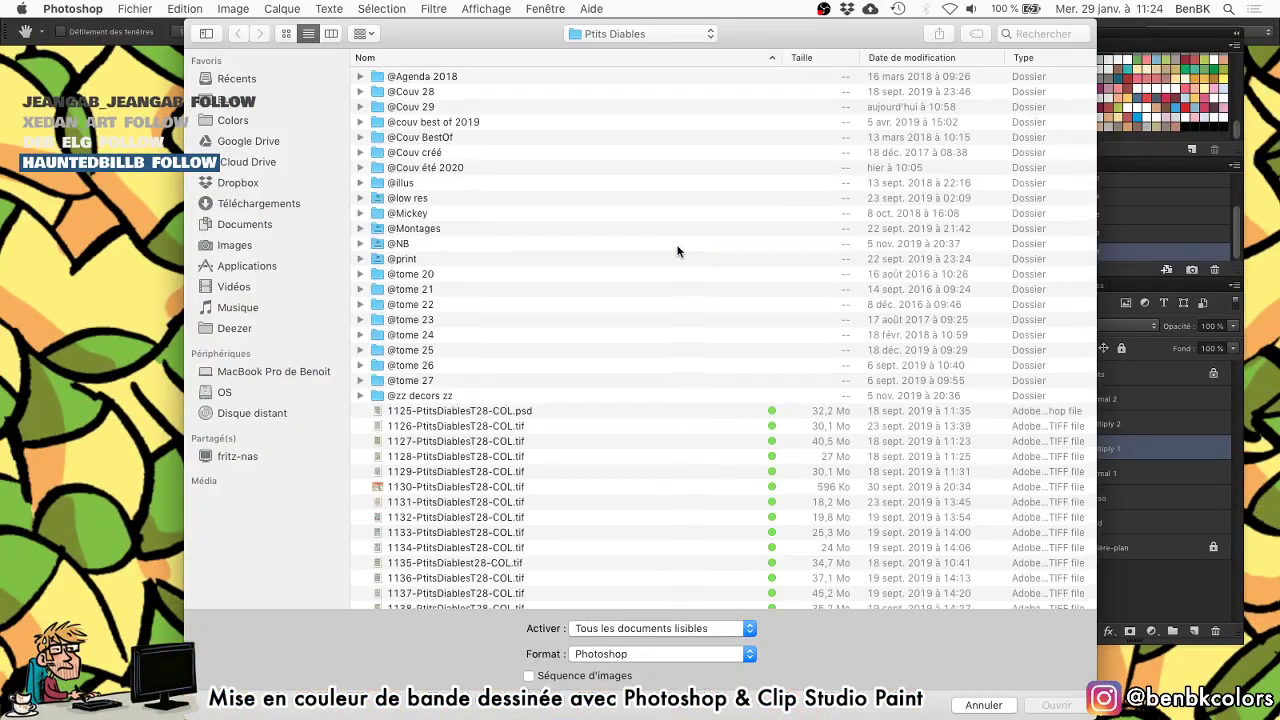
click(418, 246)
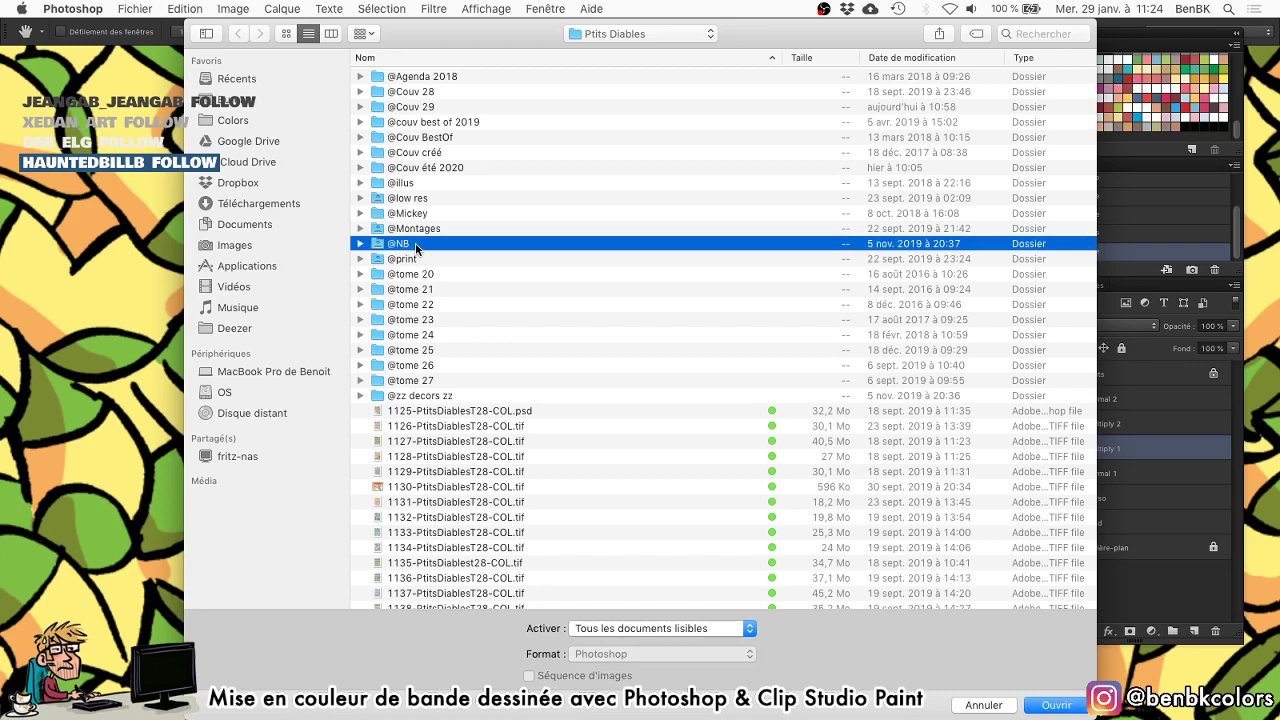
key(Return)
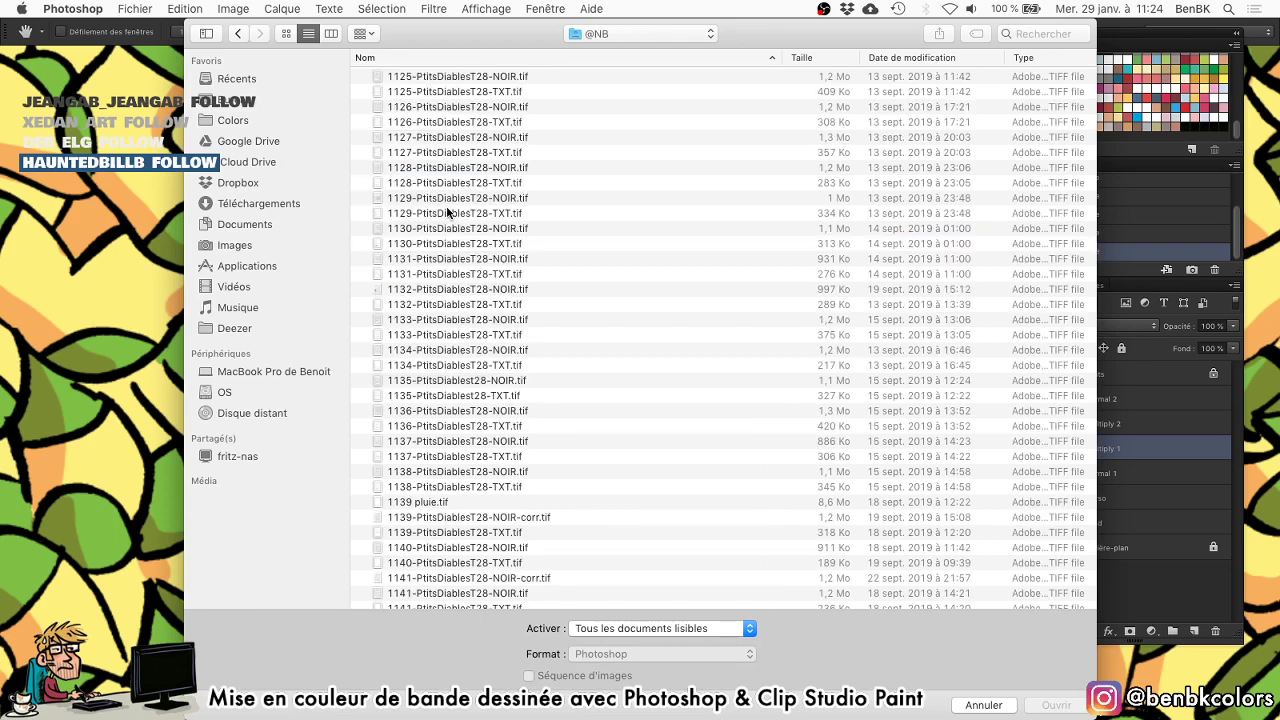
scroll(448, 212, down, 10)
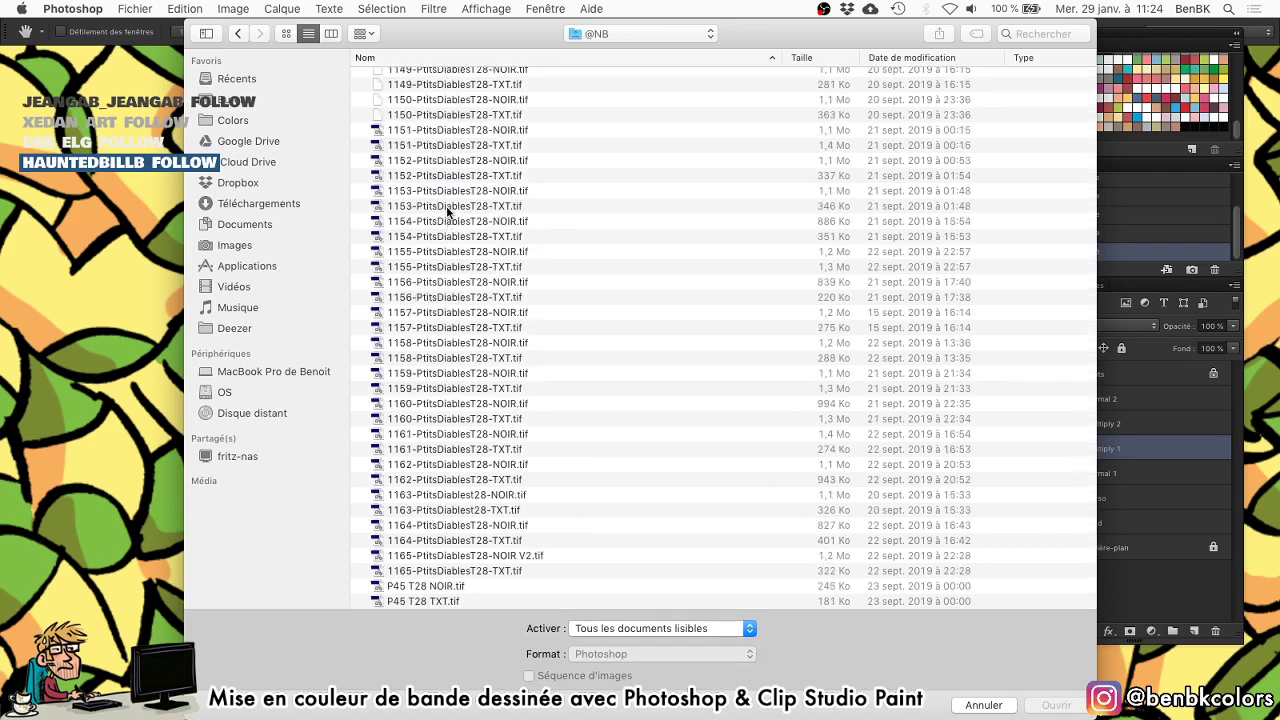
click(430, 586)
key(Return)
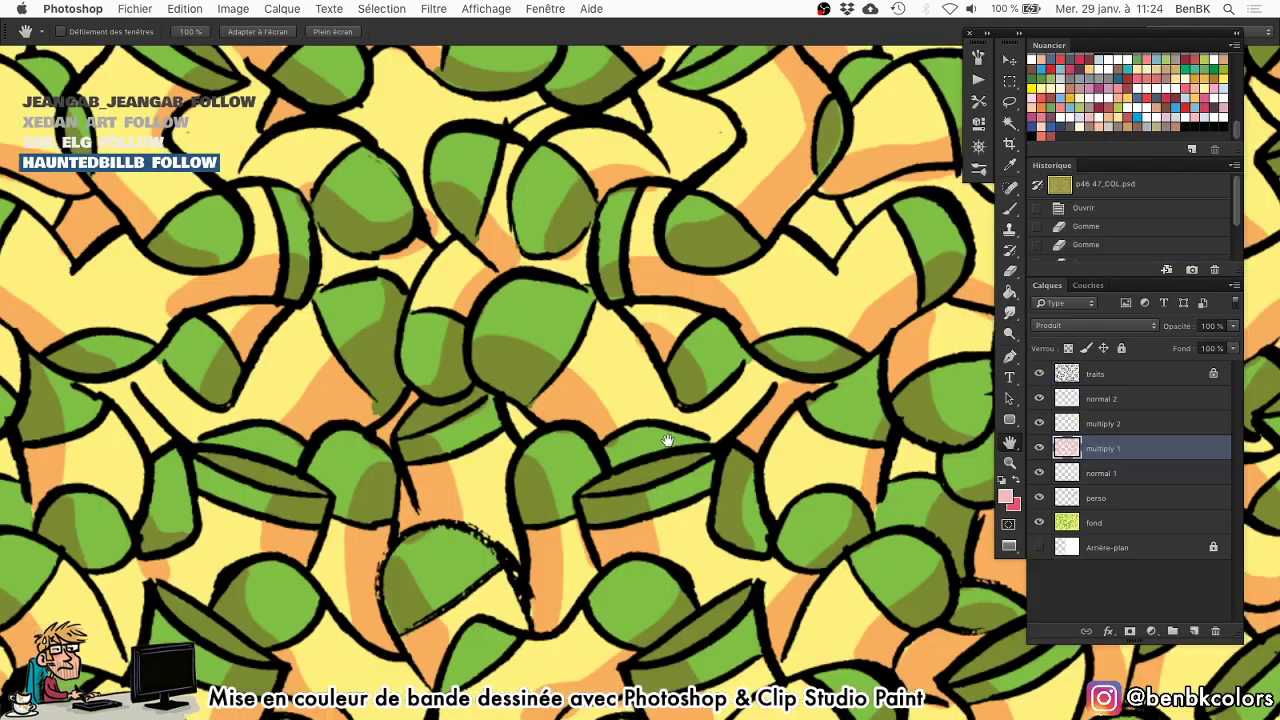
key(super+o)
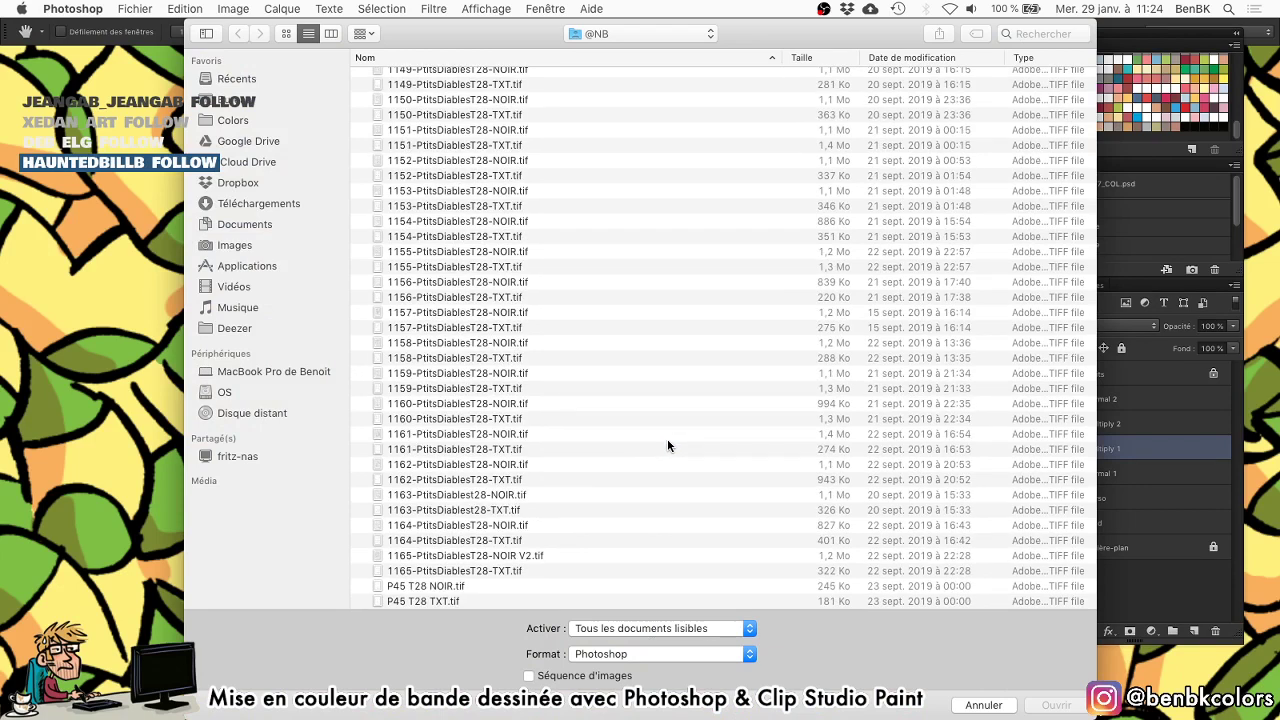
scroll(668, 446, up, 8)
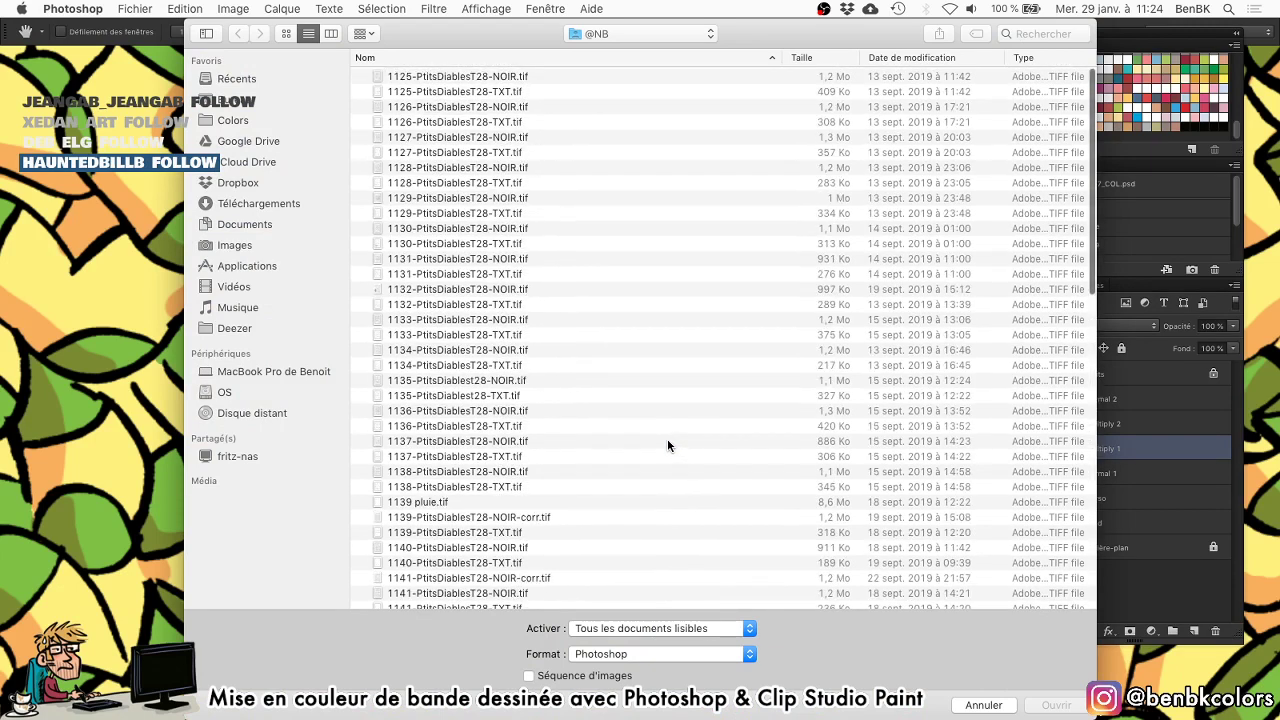
key(super+Up)
key(Escape)
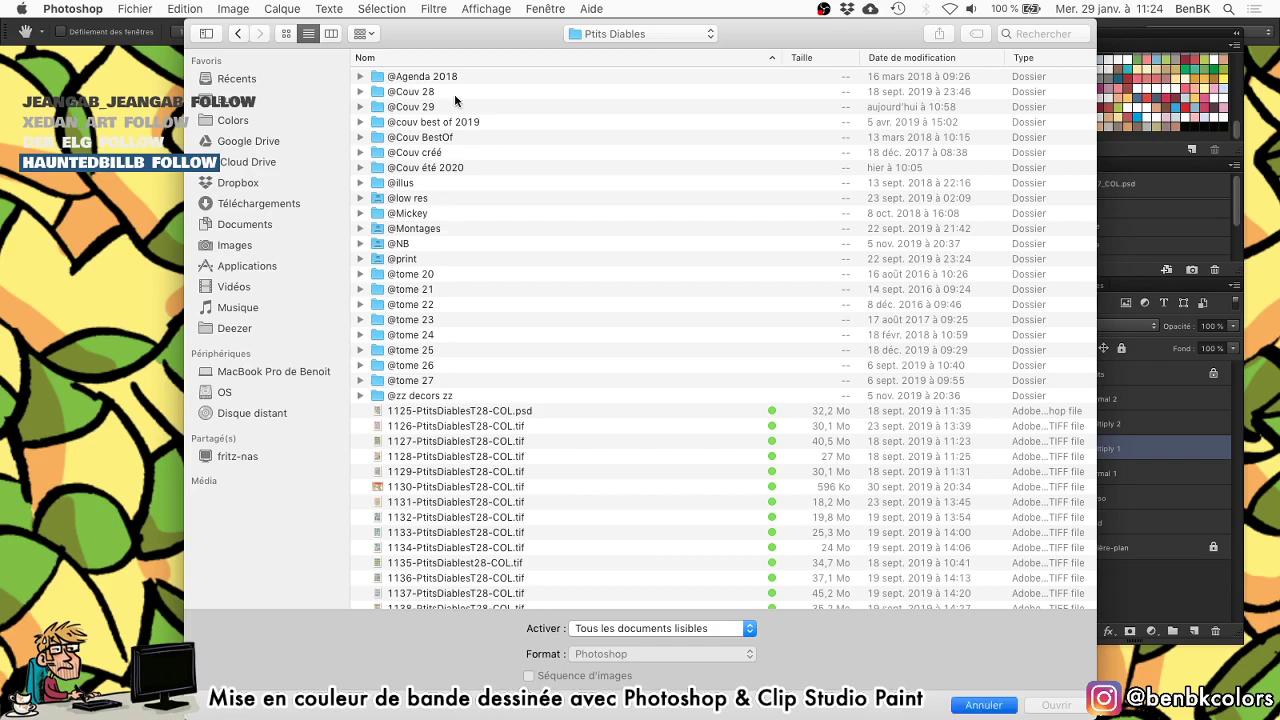
Close the p46 47_COL.psd reference without saving its changes and return to page titre 29_COL.tif.
key(super+0)
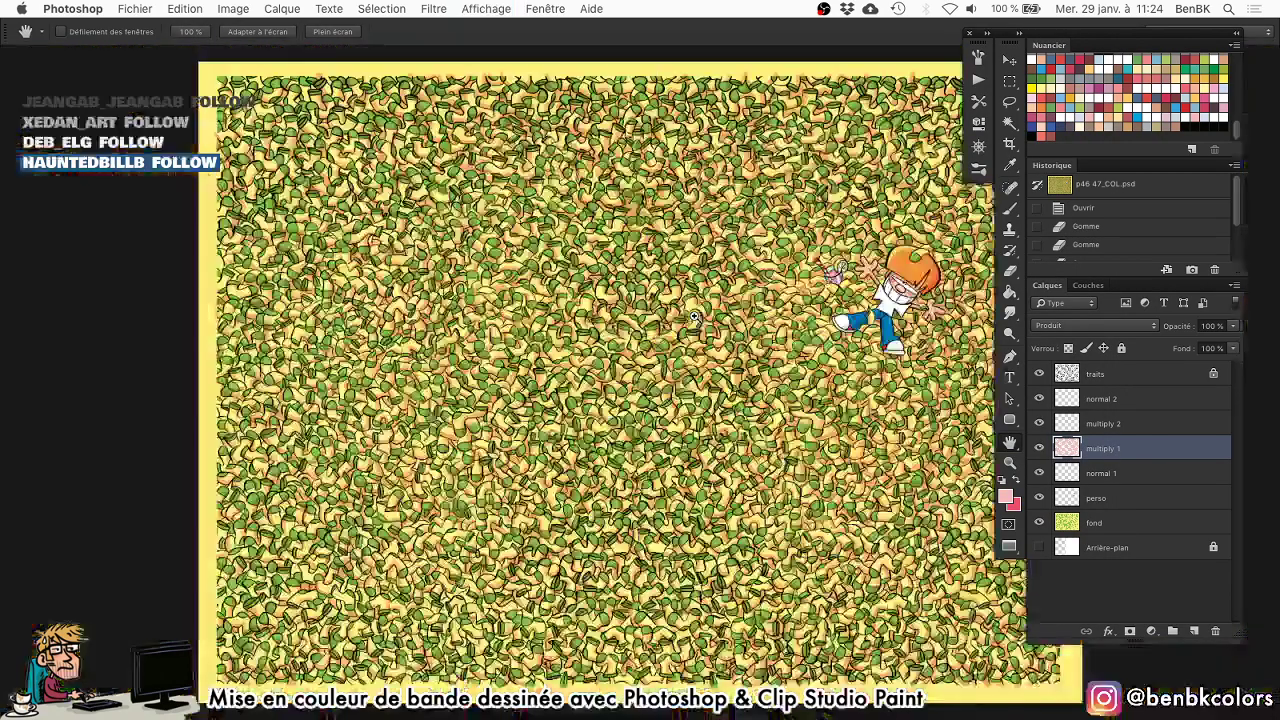
key(super+q)
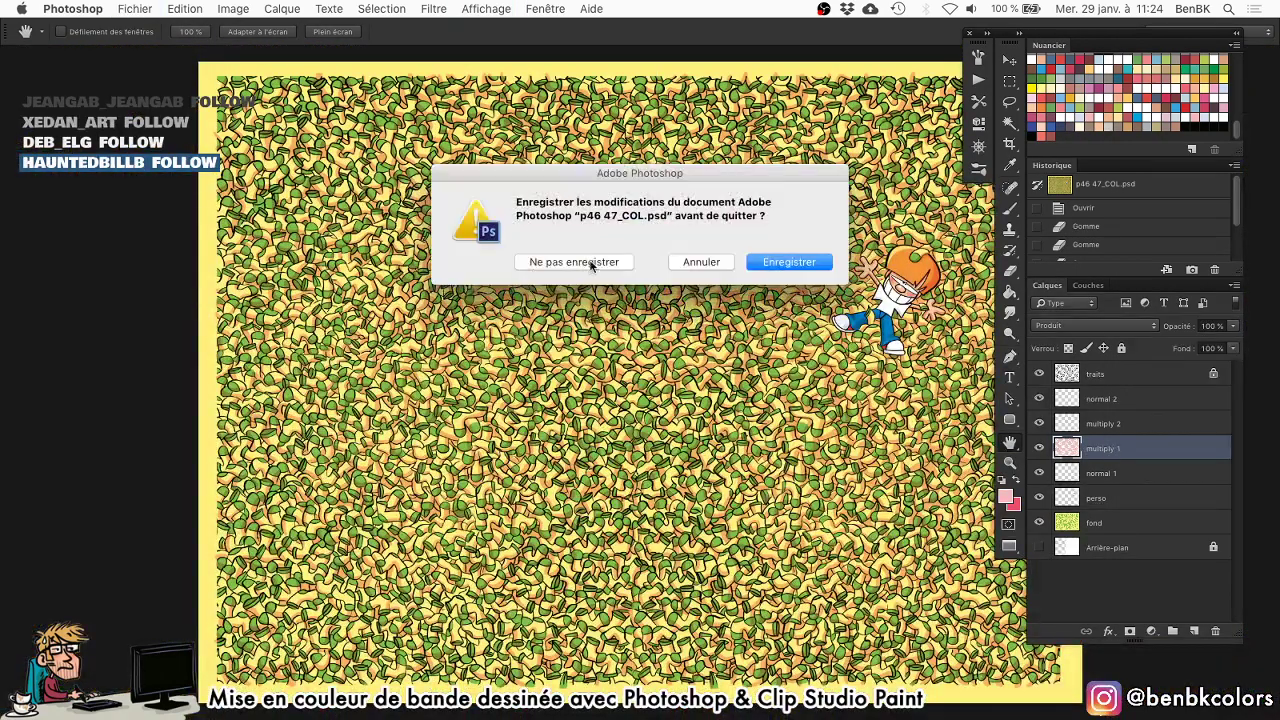
click(586, 264)
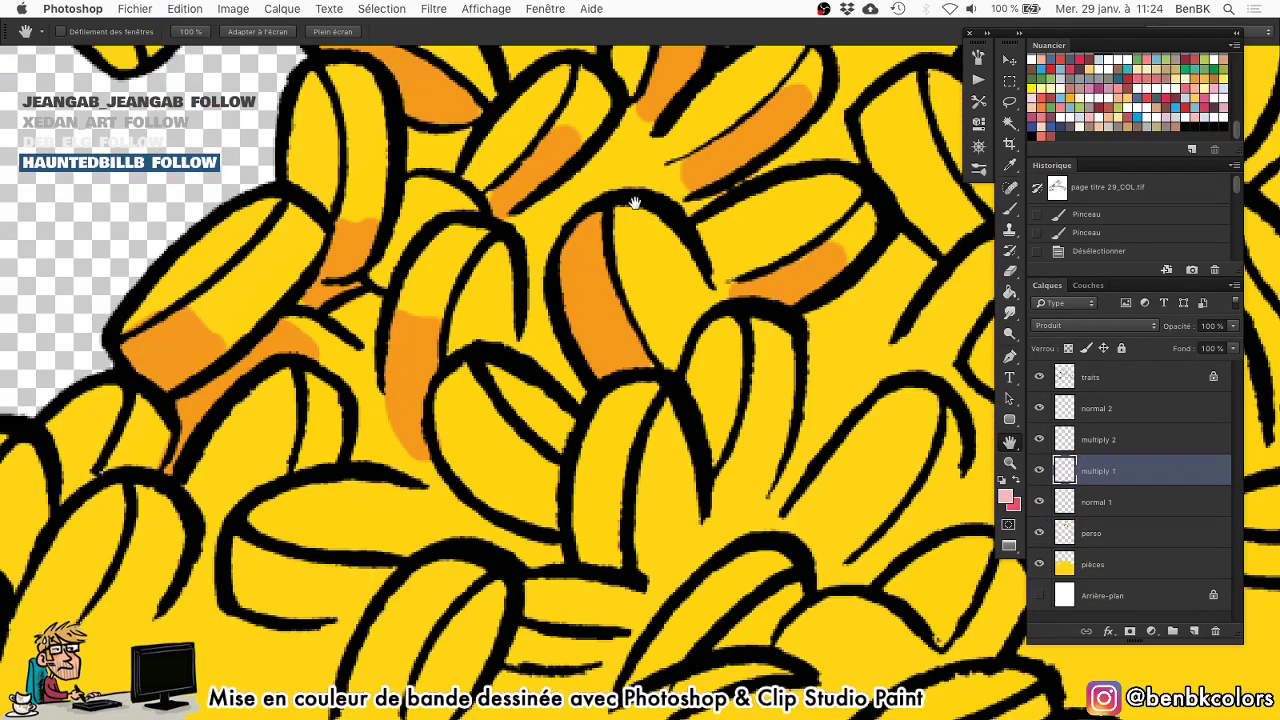
Brush shadows on the multiply 1 layer over the coins in the middle of the pile's left slope and the gap between them.
key(b)
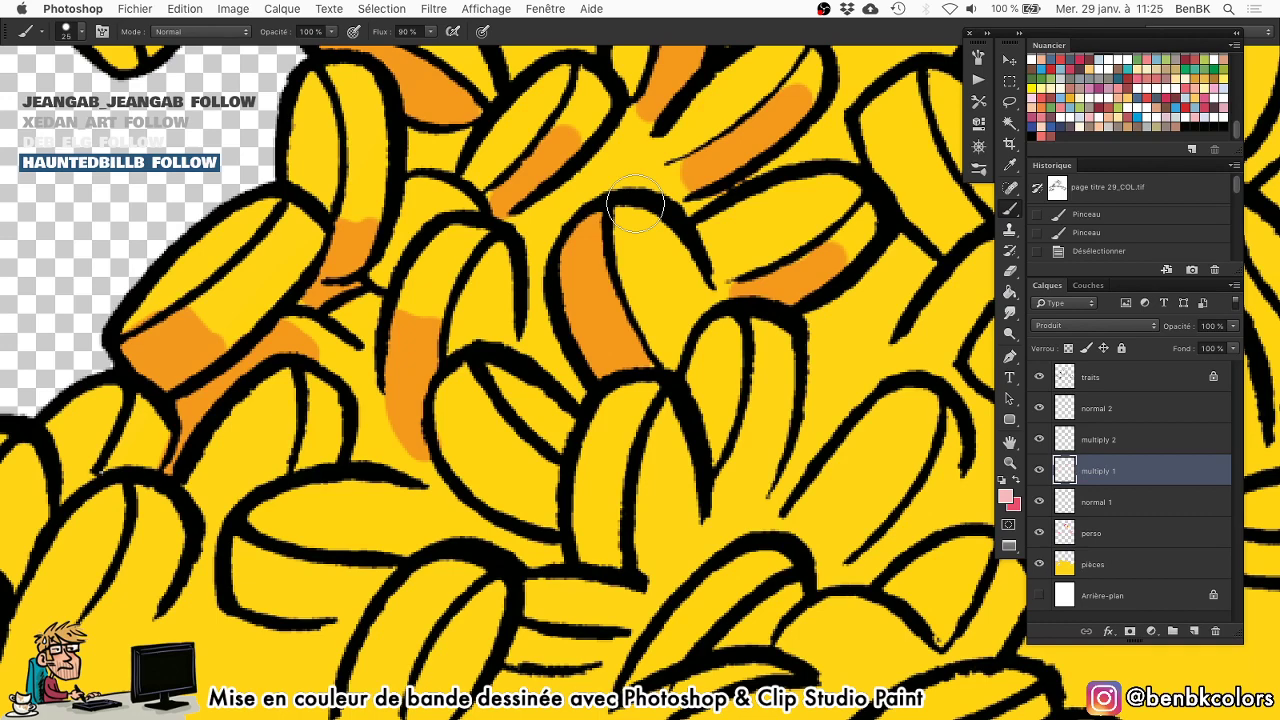
mouse_move(612, 494)
mouse_down()
mouse_move(594, 548)
mouse_move(608, 558)
mouse_move(616, 503)
mouse_up()
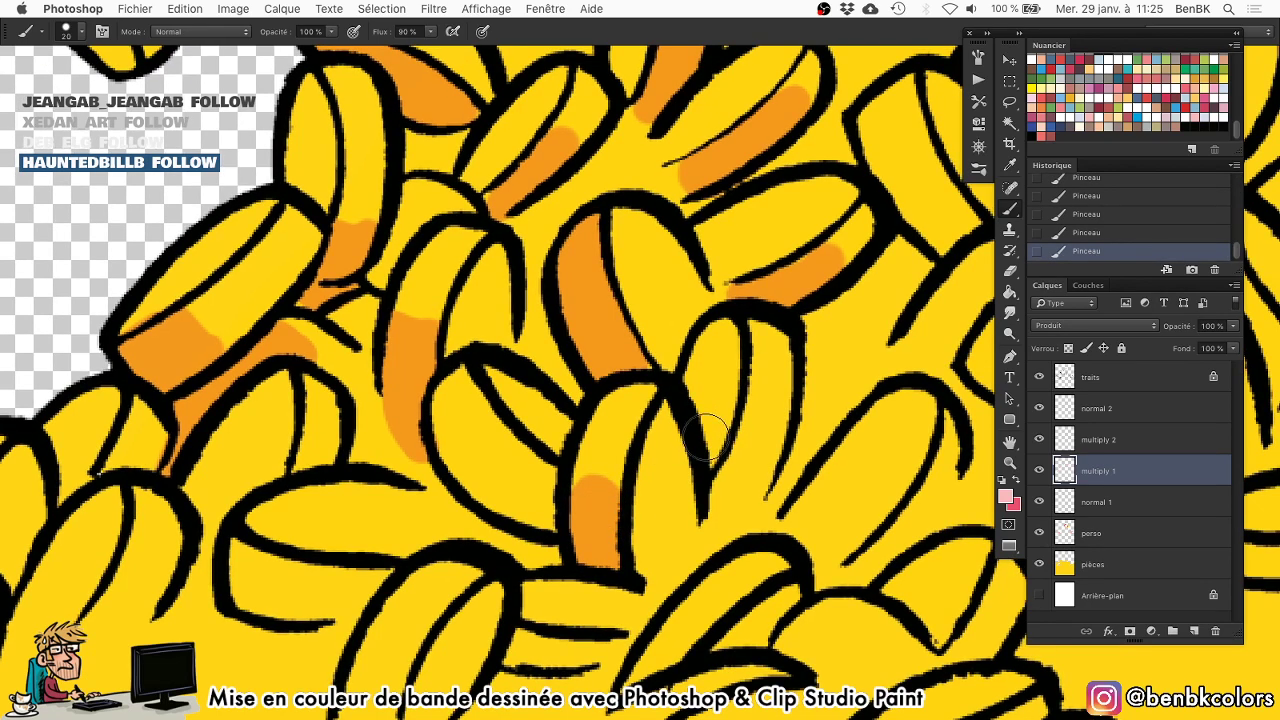
mouse_move(706, 432)
mouse_down()
mouse_move(729, 369)
mouse_move(714, 339)
mouse_move(699, 388)
mouse_move(713, 430)
mouse_up()
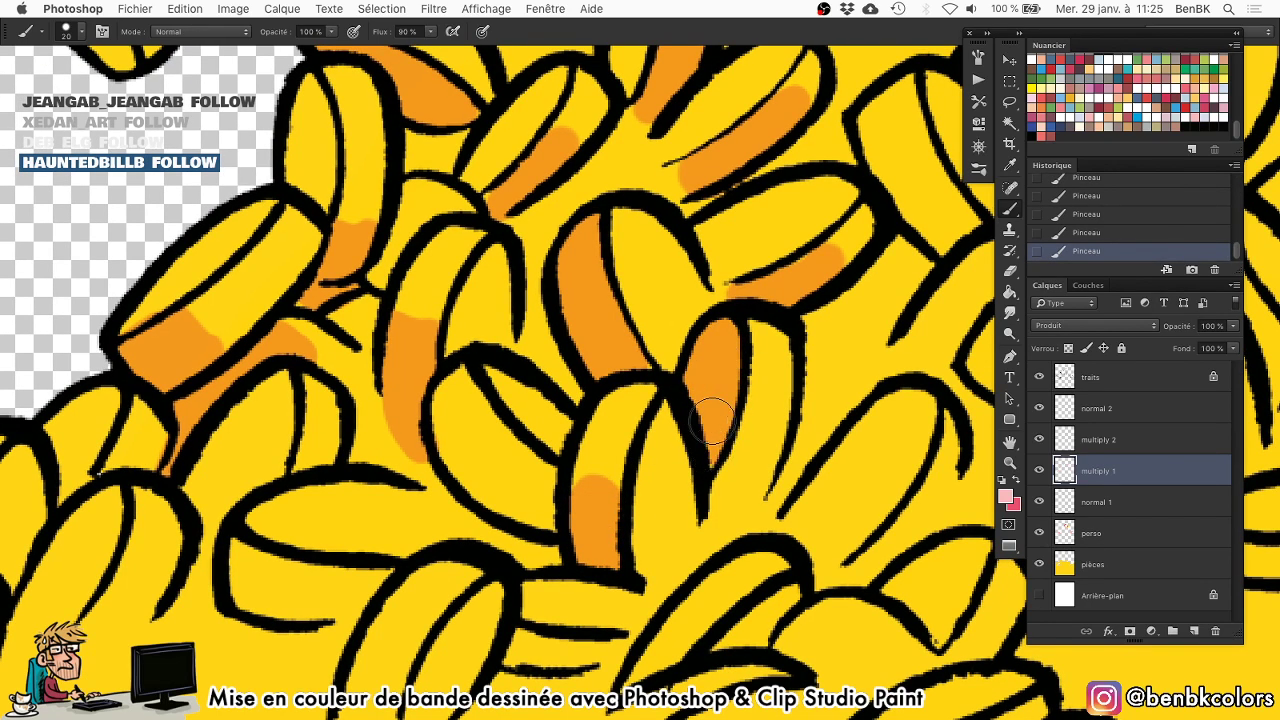
mouse_move(530, 462)
mouse_down()
mouse_move(496, 500)
mouse_move(543, 516)
mouse_move(532, 477)
mouse_move(562, 475)
mouse_move(590, 530)
mouse_up()
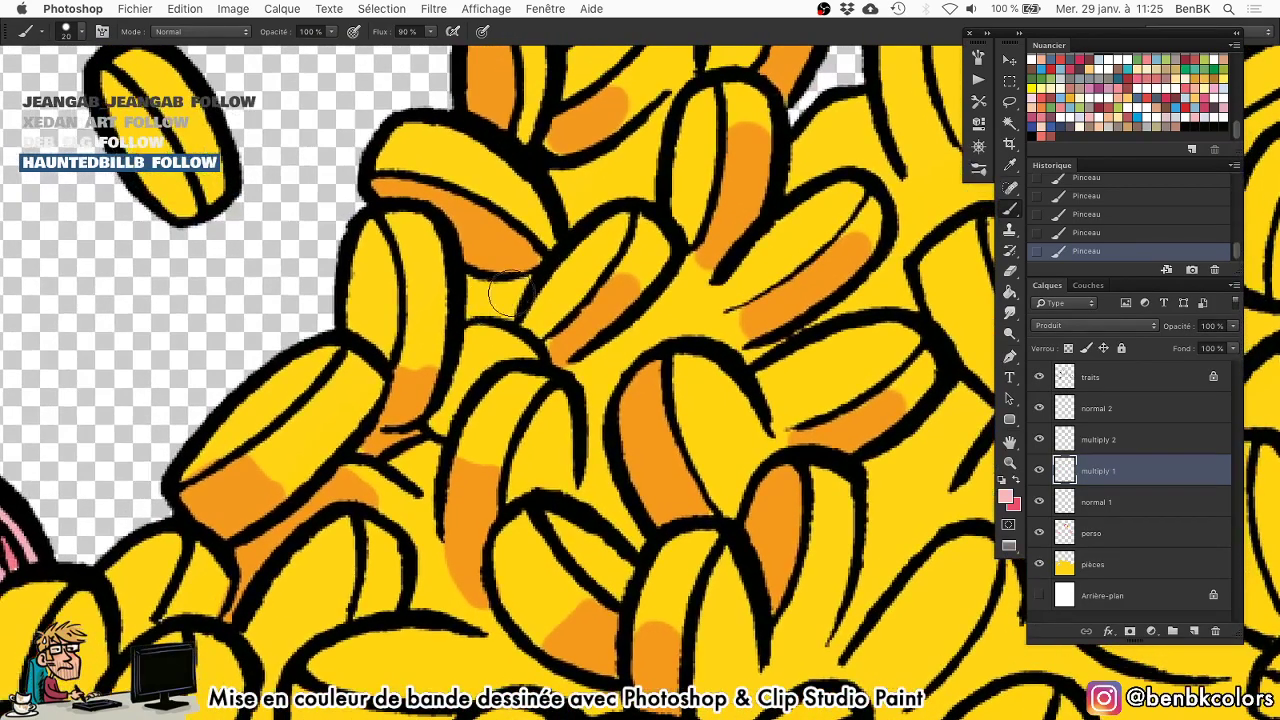
mouse_move(530, 266)
mouse_down()
mouse_move(509, 300)
mouse_move(474, 300)
mouse_move(504, 287)
mouse_move(529, 340)
mouse_move(602, 254)
mouse_move(607, 263)
mouse_move(547, 320)
mouse_move(506, 333)
mouse_move(516, 373)
mouse_move(581, 350)
mouse_move(587, 318)
mouse_up()
drag(498, 632, 508, 271)
drag(382, 292, 383, 284)
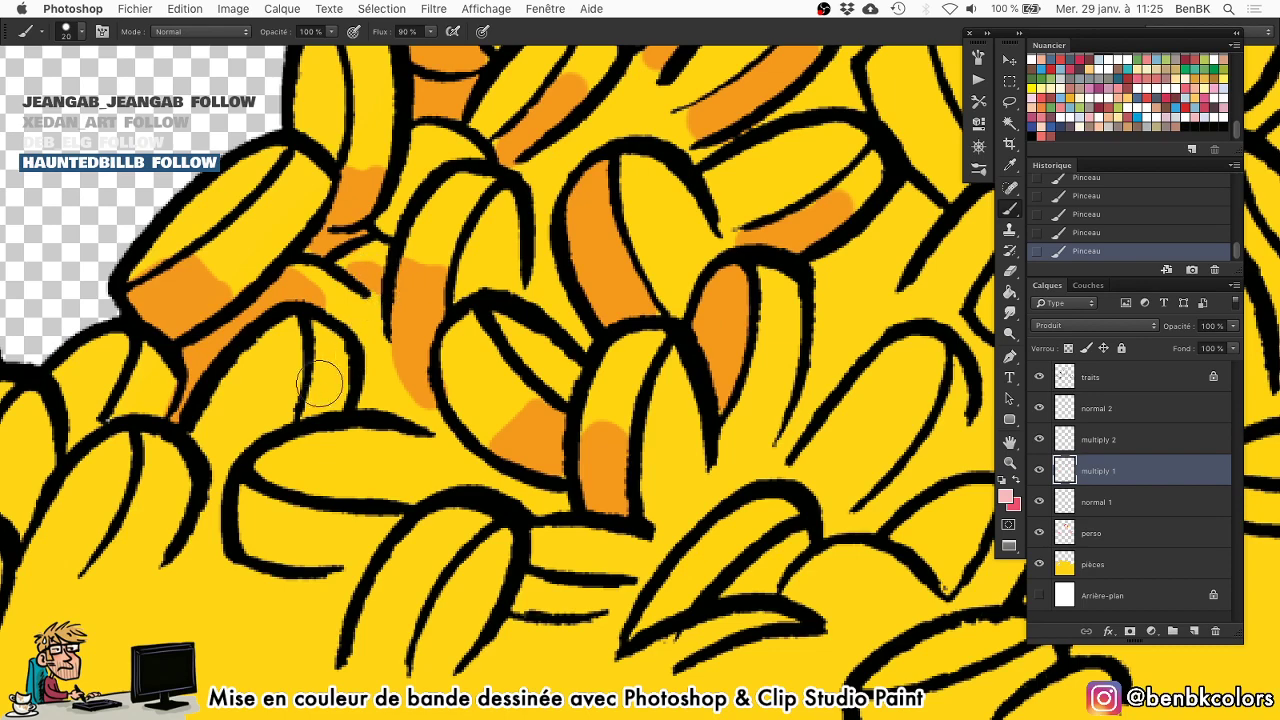
Paint shadows on the lower middle coins, including the flat coin's edge and beneath the tilted coins, with a 25 px brush.
scroll(330, 395, down, 5)
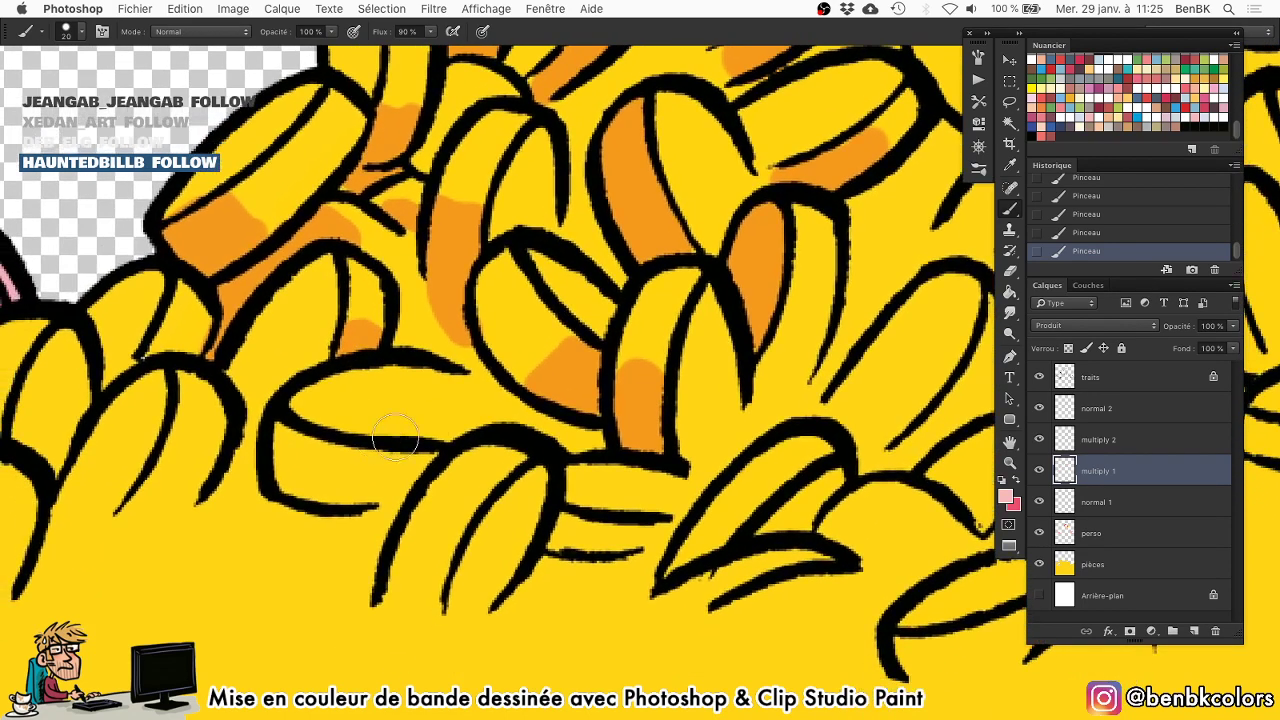
mouse_move(645, 538)
mouse_down()
mouse_move(580, 543)
mouse_move(575, 521)
mouse_move(525, 531)
mouse_up()
scroll(520, 490, down, 5)
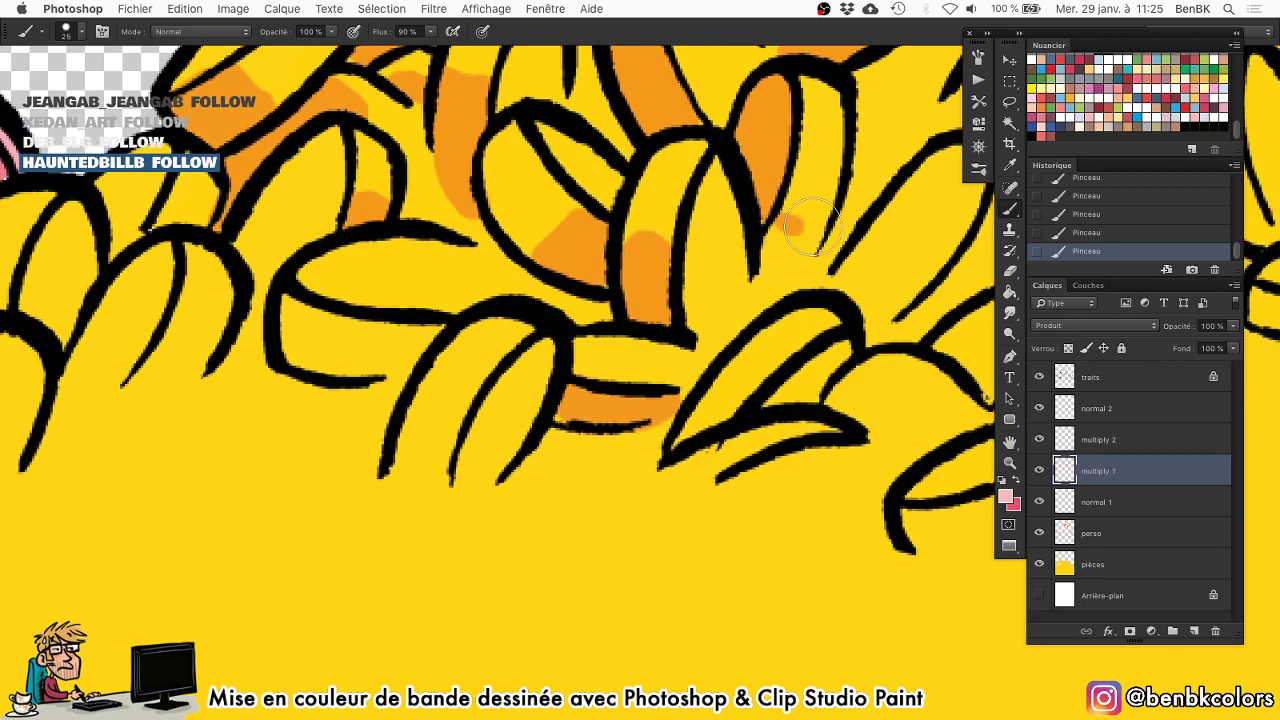
mouse_move(812, 214)
mouse_down()
mouse_move(788, 287)
mouse_move(773, 248)
mouse_move(773, 285)
mouse_up()
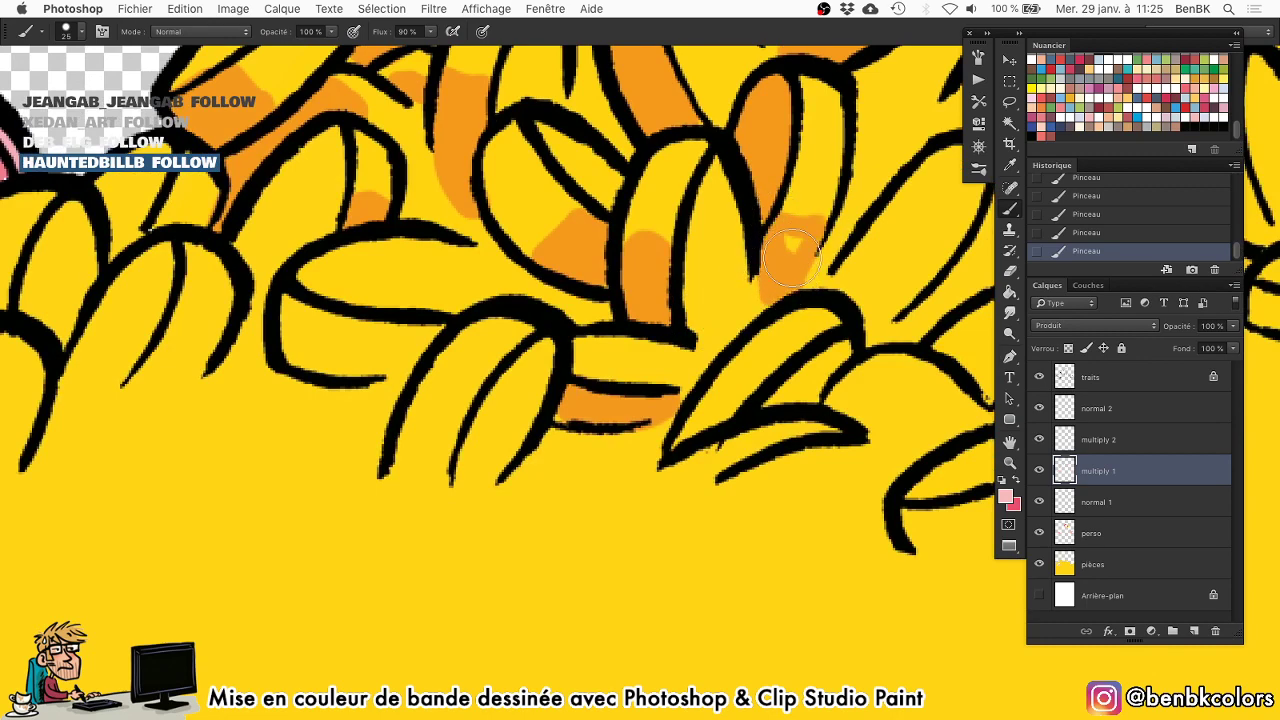
scroll(790, 258, up, 5)
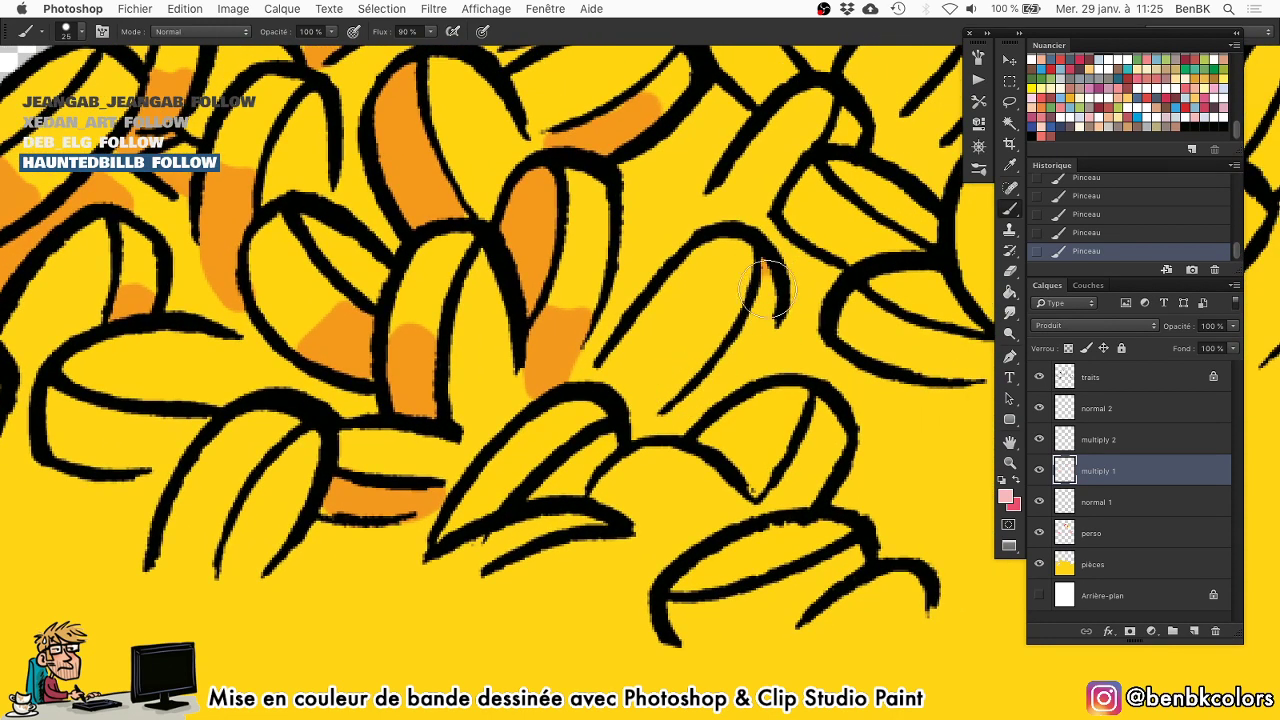
mouse_move(767, 288)
mouse_down()
mouse_move(708, 389)
mouse_move(632, 430)
mouse_up()
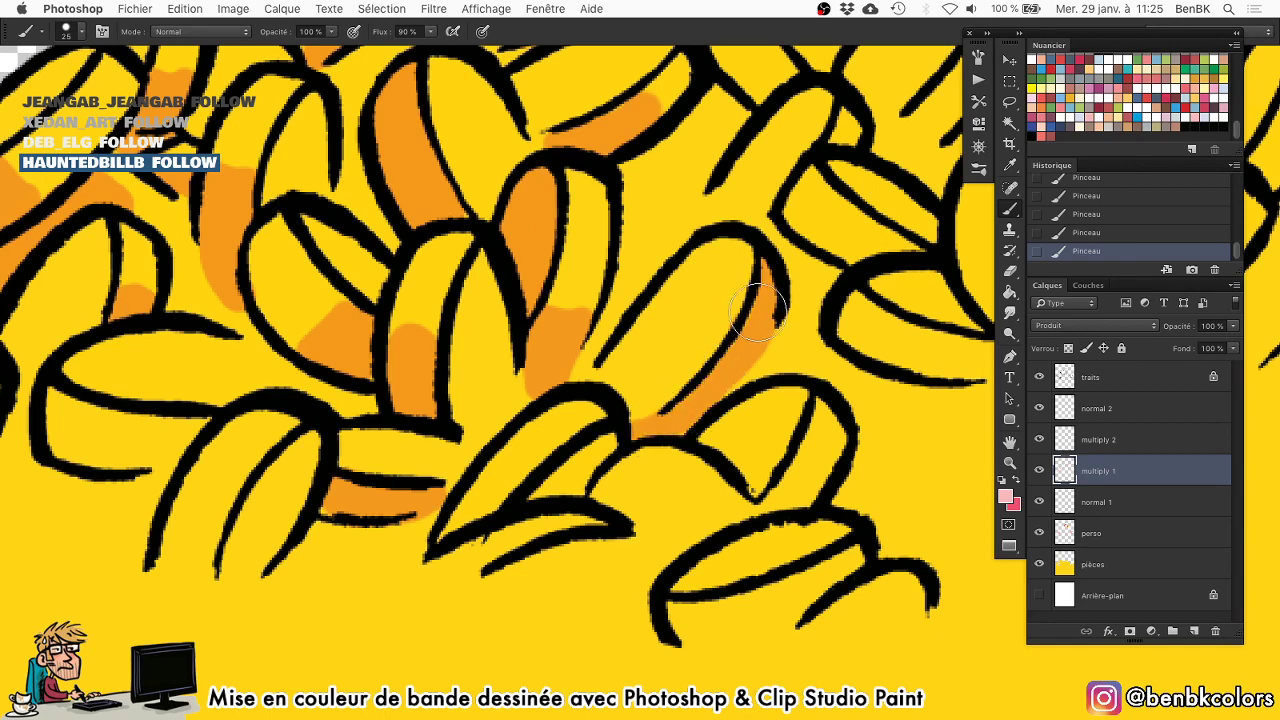
Shade the two overlapping coins right of centre and the lower coin beneath them, redoing the misplaced stroke on the lower overlapping one.
scroll(760, 320, up, 3)
scroll(760, 320, right, 3)
mouse_move(728, 262)
mouse_down()
mouse_move(709, 234)
mouse_move(800, 280)
mouse_move(731, 289)
mouse_up()
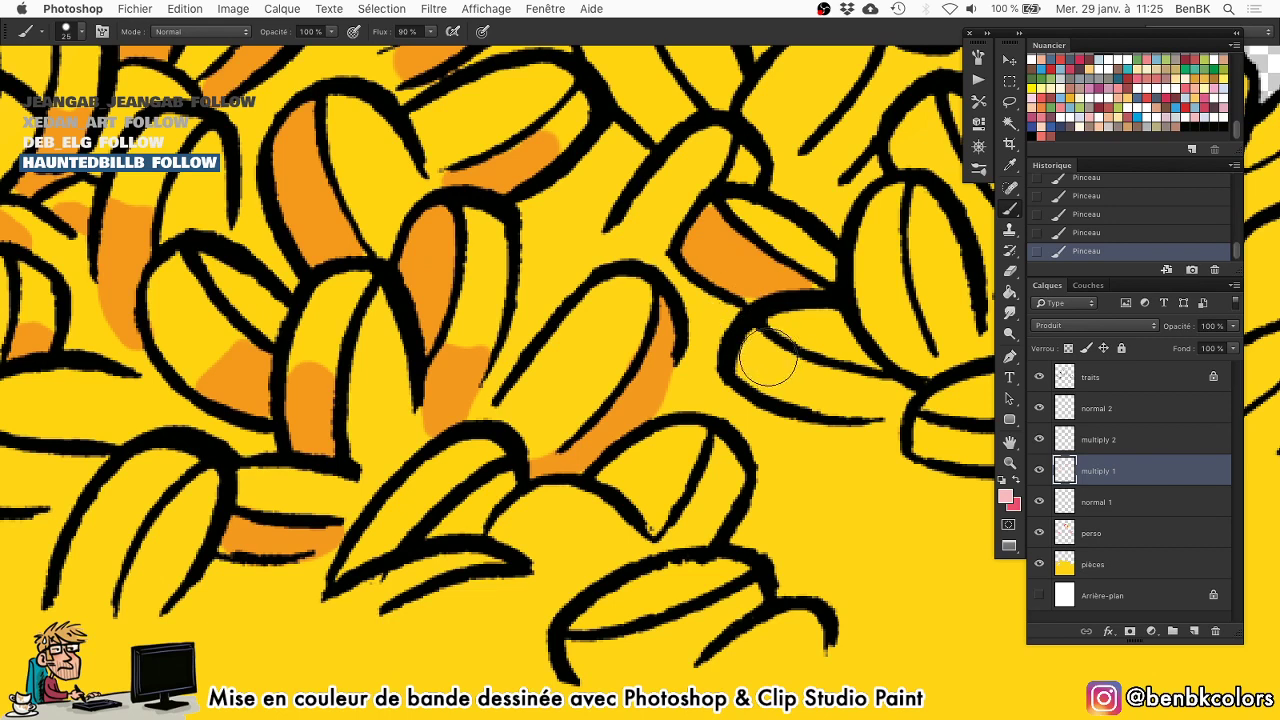
drag(755, 346, 866, 398)
key(super+z)
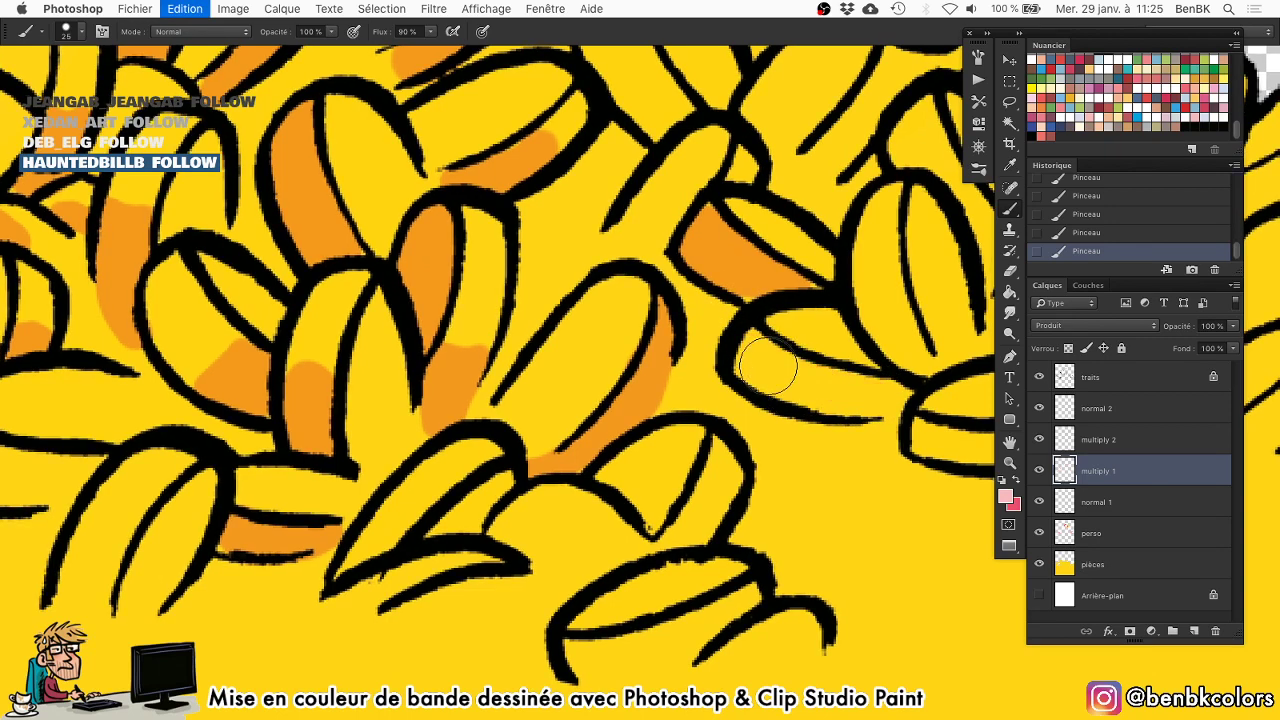
mouse_move(768, 368)
mouse_down()
mouse_move(748, 331)
mouse_move(766, 366)
mouse_up()
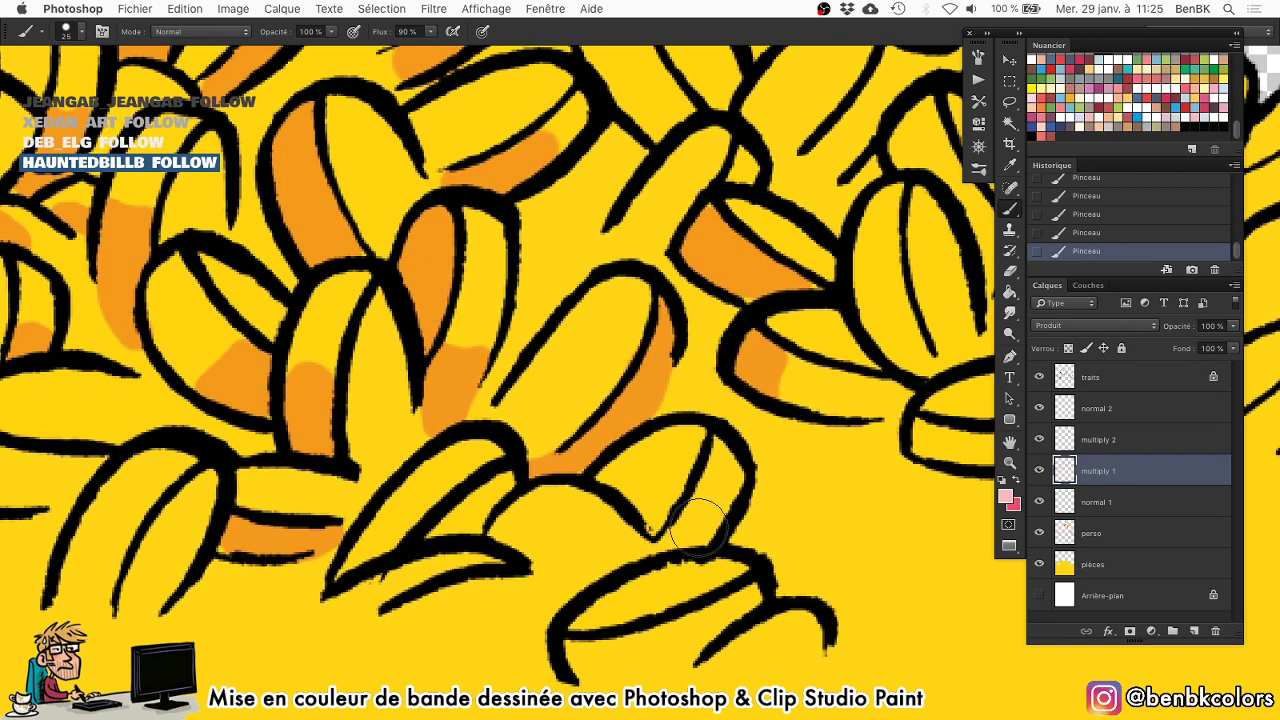
drag(697, 527, 657, 534)
Paint shadows on the bottom row of coins, covering the arched coins' inner faces and the flat coin's rim.
mouse_move(445, 520)
mouse_down()
mouse_move(478, 385)
mouse_move(522, 348)
mouse_move(492, 372)
mouse_up()
mouse_move(175, 428)
mouse_down()
mouse_move(357, 393)
mouse_move(400, 314)
mouse_move(391, 357)
mouse_move(425, 300)
mouse_up()
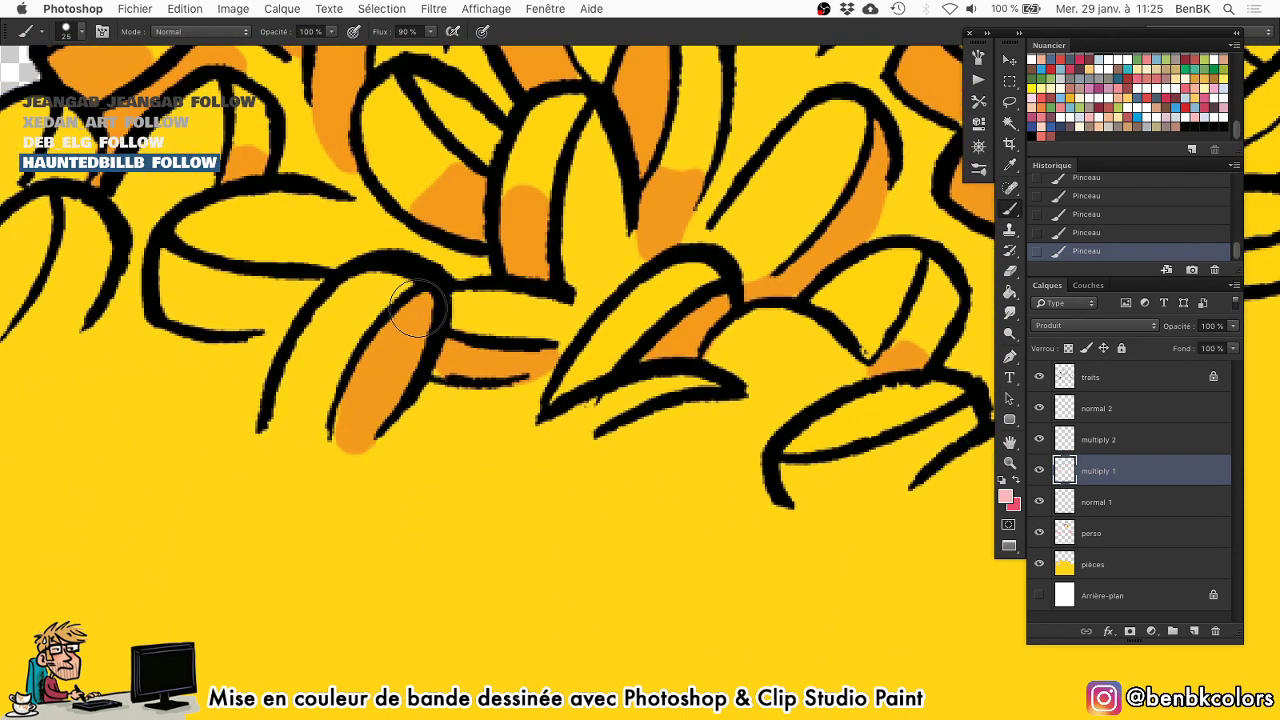
drag(202, 260, 242, 370)
mouse_move(239, 419)
mouse_down()
mouse_move(220, 374)
mouse_move(220, 386)
mouse_move(300, 383)
mouse_move(498, 326)
mouse_up()
drag(325, 329, 341, 329)
Shade the cluster of coins beside the pink piggy bank's ear with a 29 px brush.
drag(350, 204, 331, 191)
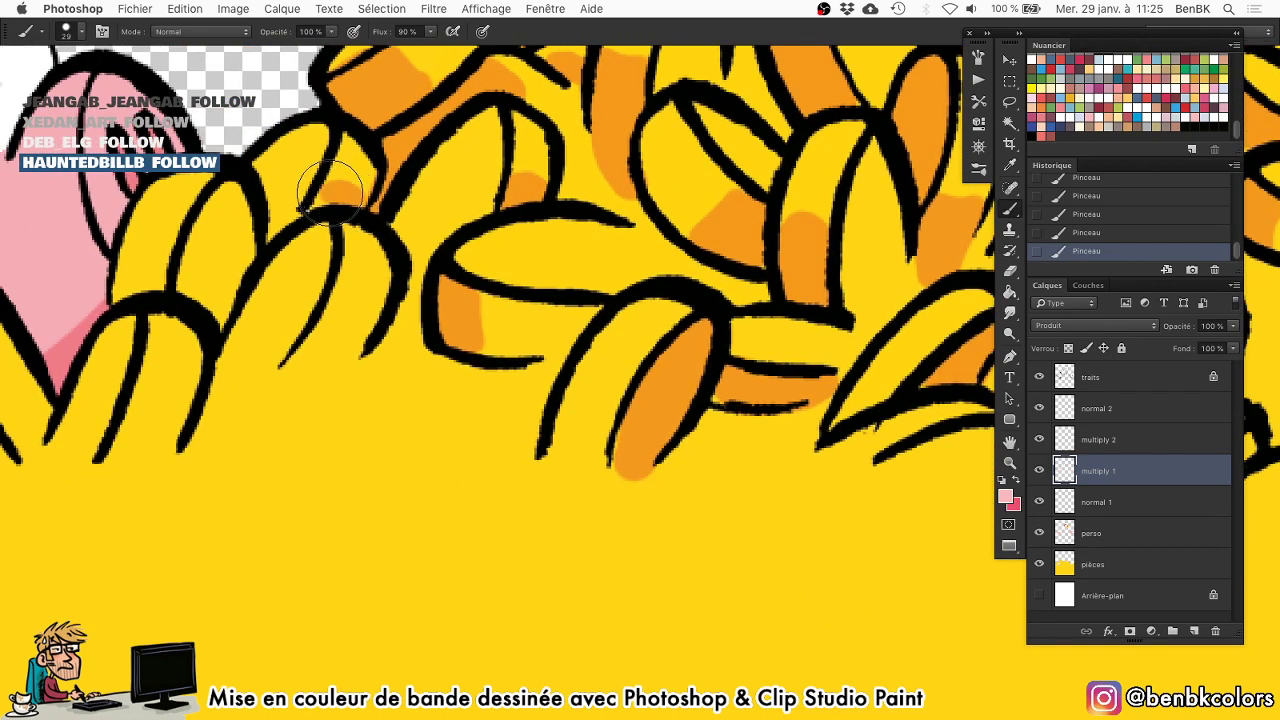
mouse_move(227, 207)
mouse_down()
mouse_move(193, 278)
mouse_move(195, 303)
mouse_move(219, 315)
mouse_move(220, 245)
mouse_up()
click(137, 436)
drag(137, 436, 137, 471)
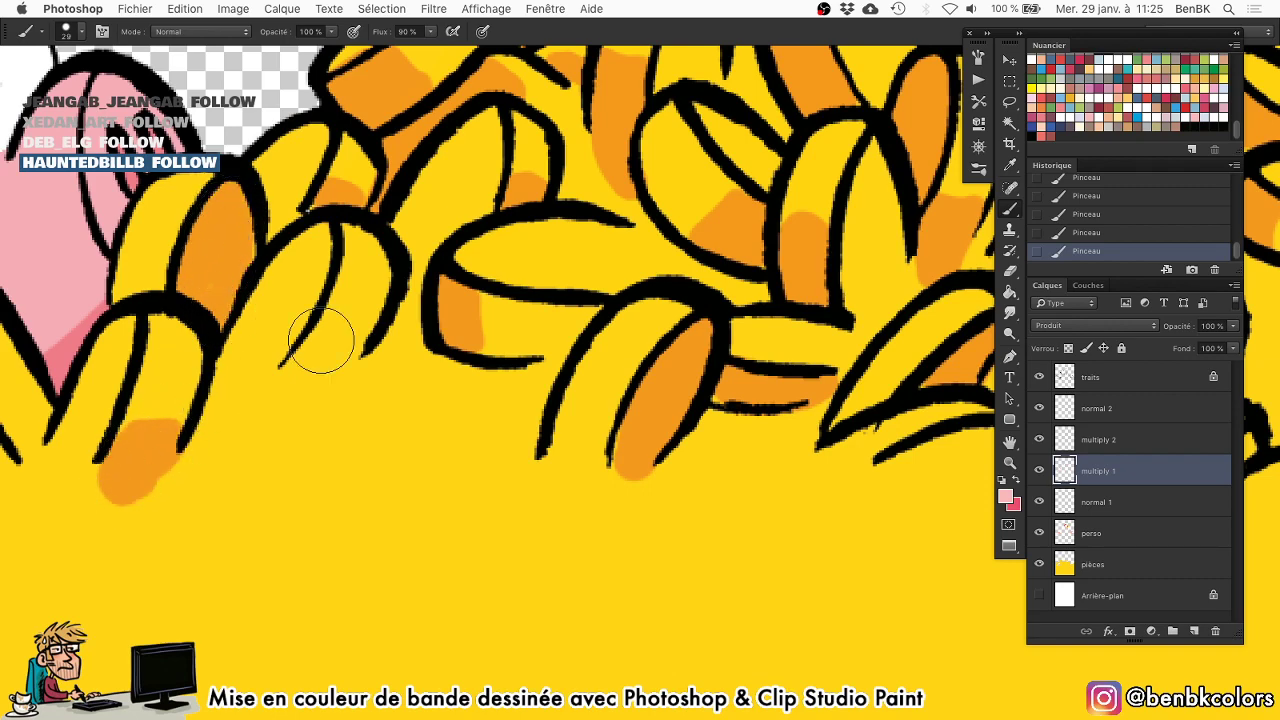
drag(323, 343, 346, 373)
drag(401, 434, 321, 710)
Extend the shadow in the gap between the left slope's coins with a smaller brush, and shade the loose flying coin.
key(bracketleft)
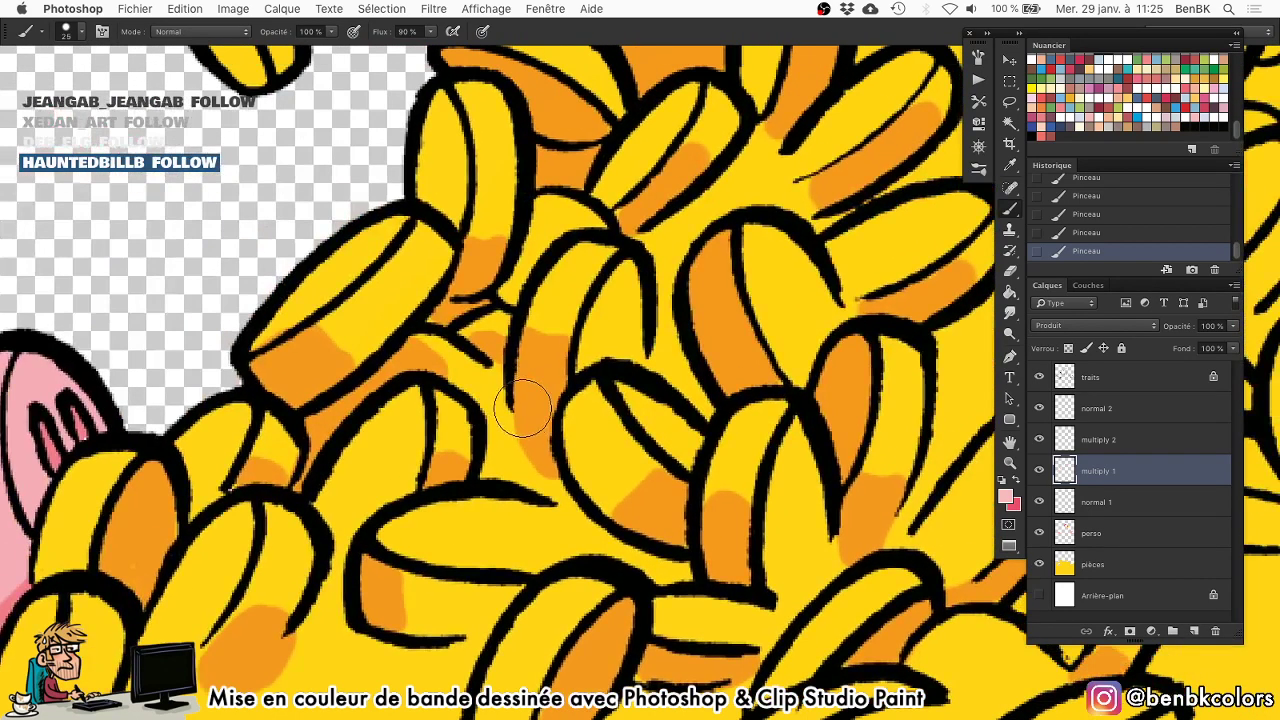
mouse_move(494, 369)
mouse_down()
mouse_move(509, 451)
mouse_move(557, 485)
mouse_up()
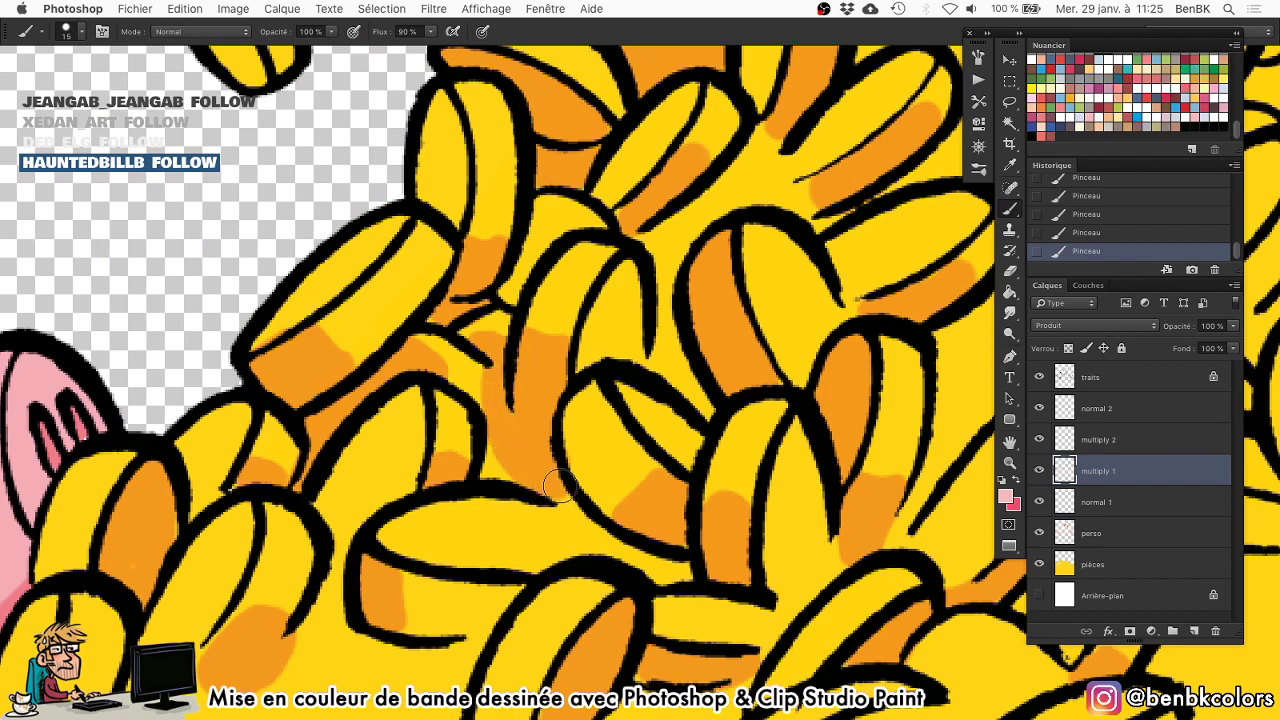
drag(489, 153, 499, 463)
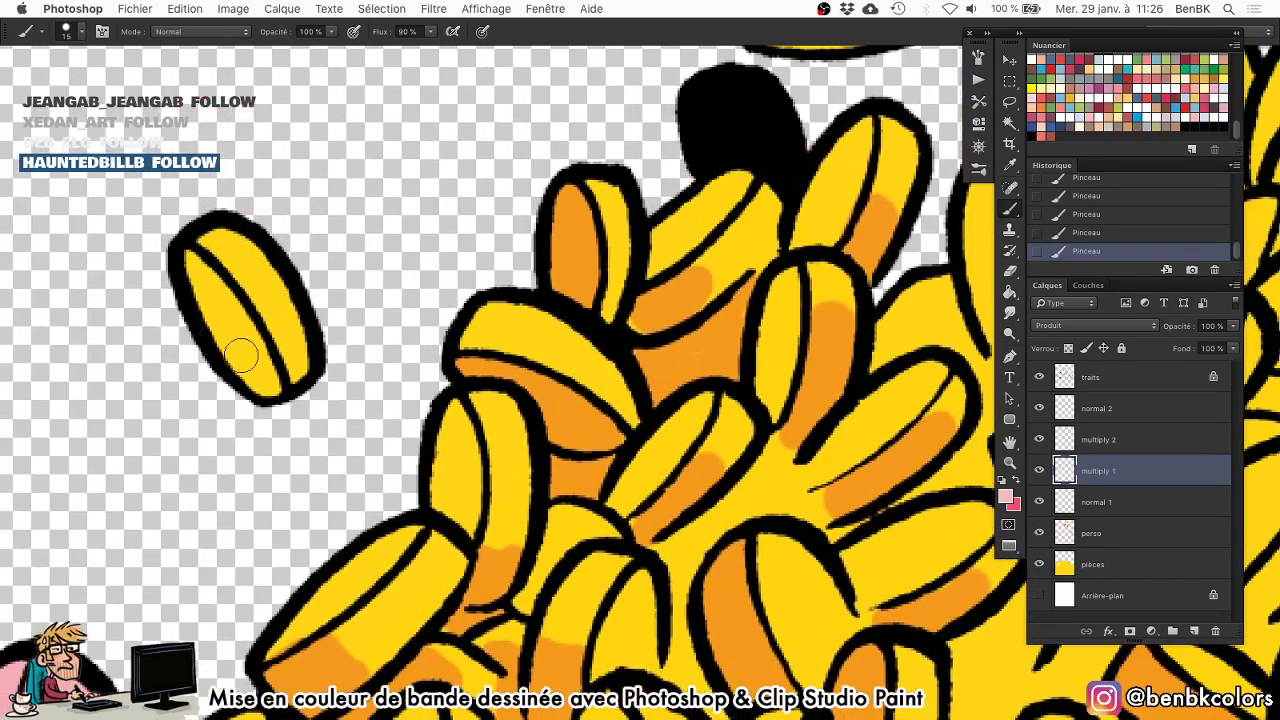
drag(188, 270, 264, 395)
drag(715, 329, 623, 245)
Reduce the brush size and paint the shadow on the inner face of the upright coin on the pile's left edge.
key(bracketleft)
key(bracketleft)
key(bracketleft)
mouse_move(375, 438)
mouse_down()
mouse_move(365, 336)
mouse_move(349, 364)
mouse_up()
drag(533, 465, 511, 325)
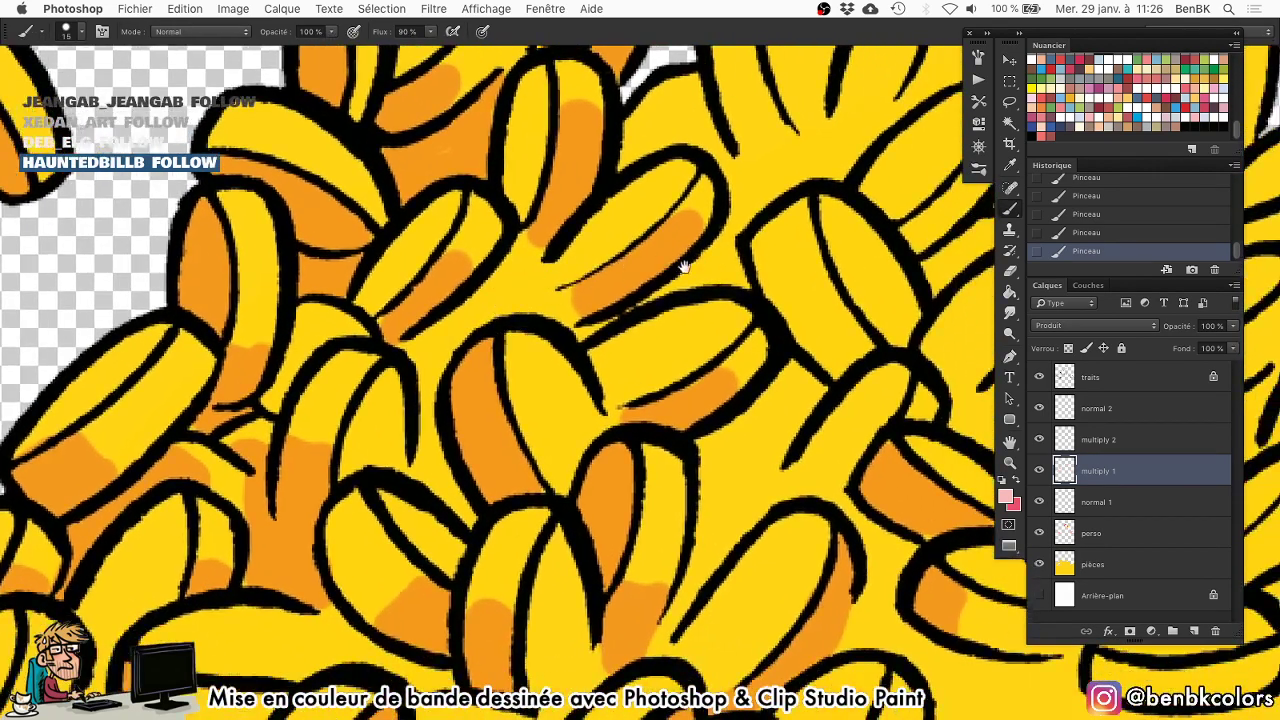
Paint shadows on the coins in the upper middle of the pile with a 20 px brush, including the square-edged and oval coins.
mouse_move(683, 267)
mouse_down()
mouse_move(621, 258)
mouse_move(643, 266)
mouse_move(595, 180)
mouse_move(643, 257)
mouse_up()
mouse_move(753, 204)
mouse_down()
mouse_move(687, 224)
mouse_move(733, 193)
mouse_move(739, 203)
mouse_up()
mouse_move(743, 340)
mouse_down()
mouse_move(706, 269)
mouse_move(675, 284)
mouse_up()
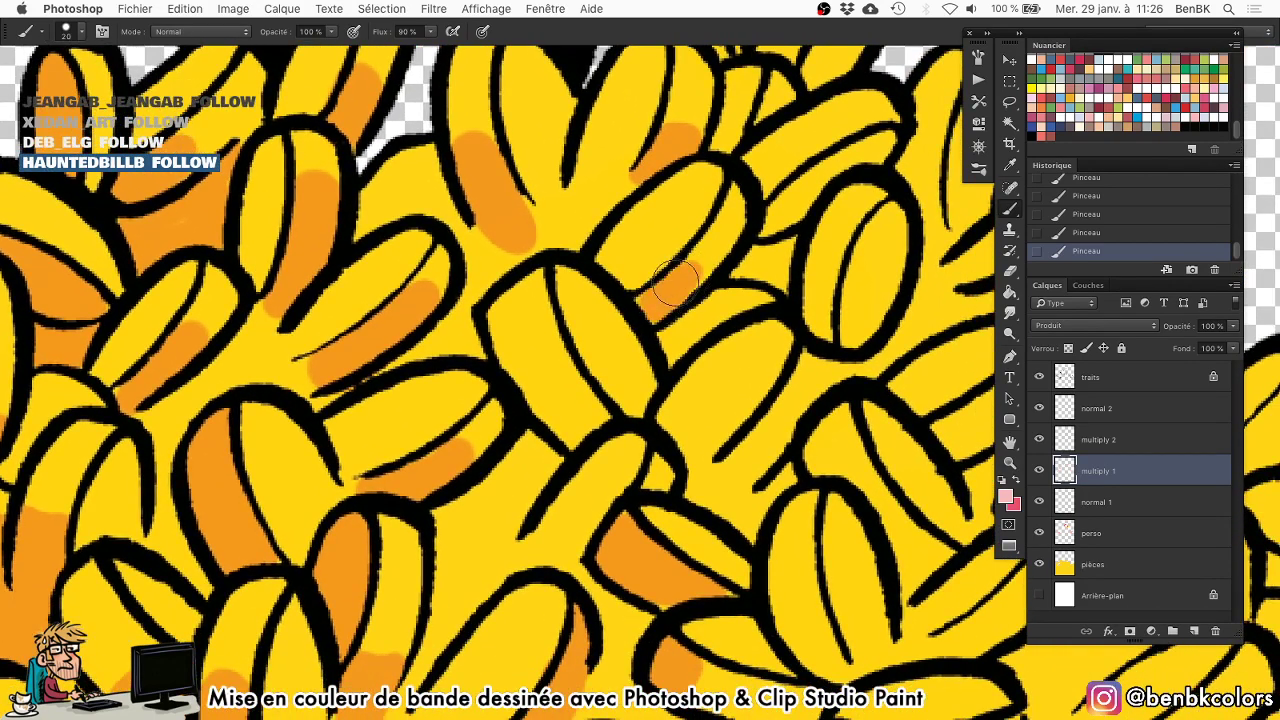
mouse_move(569, 390)
mouse_down()
mouse_move(533, 401)
mouse_move(573, 436)
mouse_move(588, 410)
mouse_up()
scroll(590, 408, down, 3)
scroll(590, 408, right, 2)
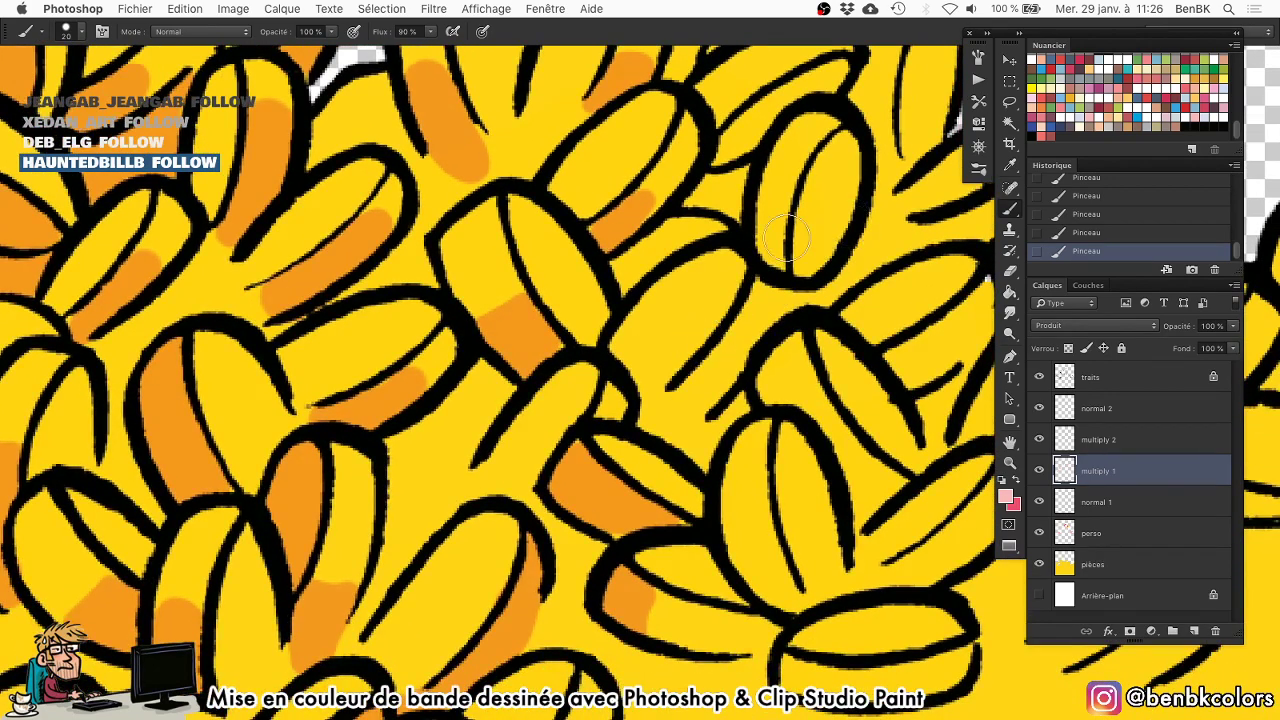
mouse_move(766, 205)
mouse_down()
mouse_move(780, 270)
mouse_move(772, 213)
mouse_move(742, 238)
mouse_move(787, 185)
mouse_move(808, 181)
mouse_move(712, 254)
mouse_up()
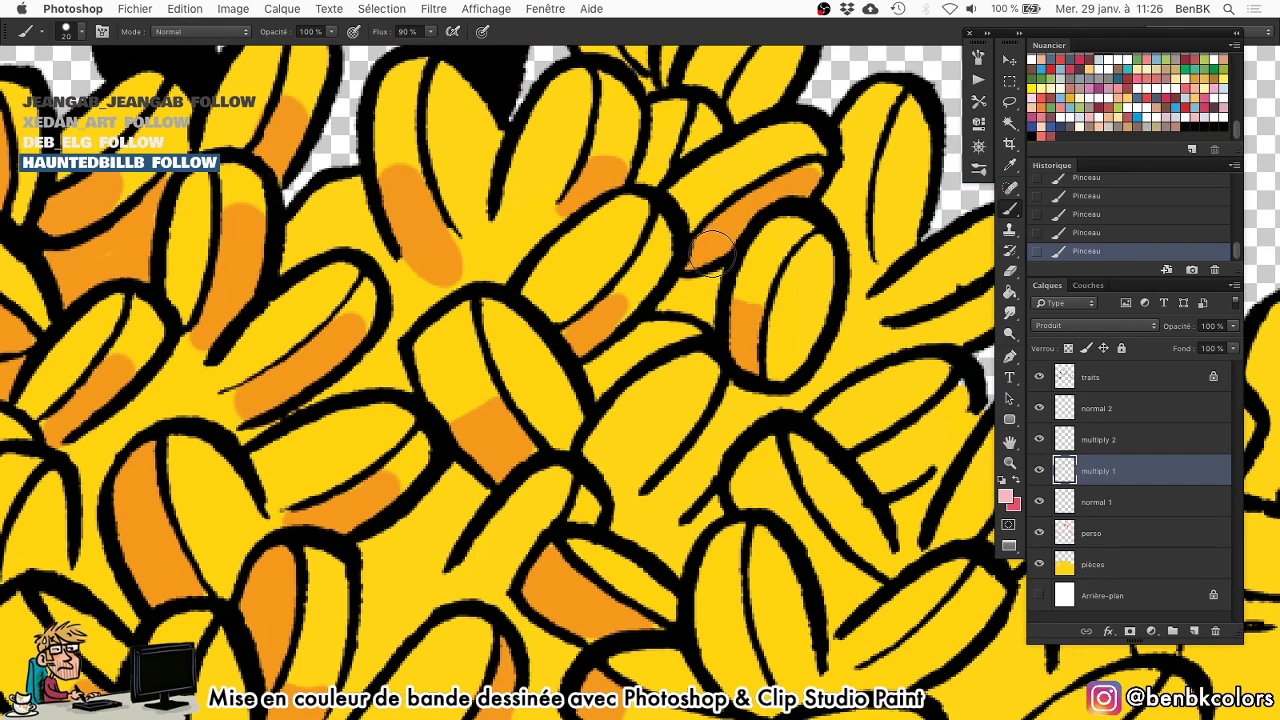
Shade the coins at the peak and upper right edge of the pile, including the shadow cast beneath the oval coin.
scroll(800, 178, up, 3)
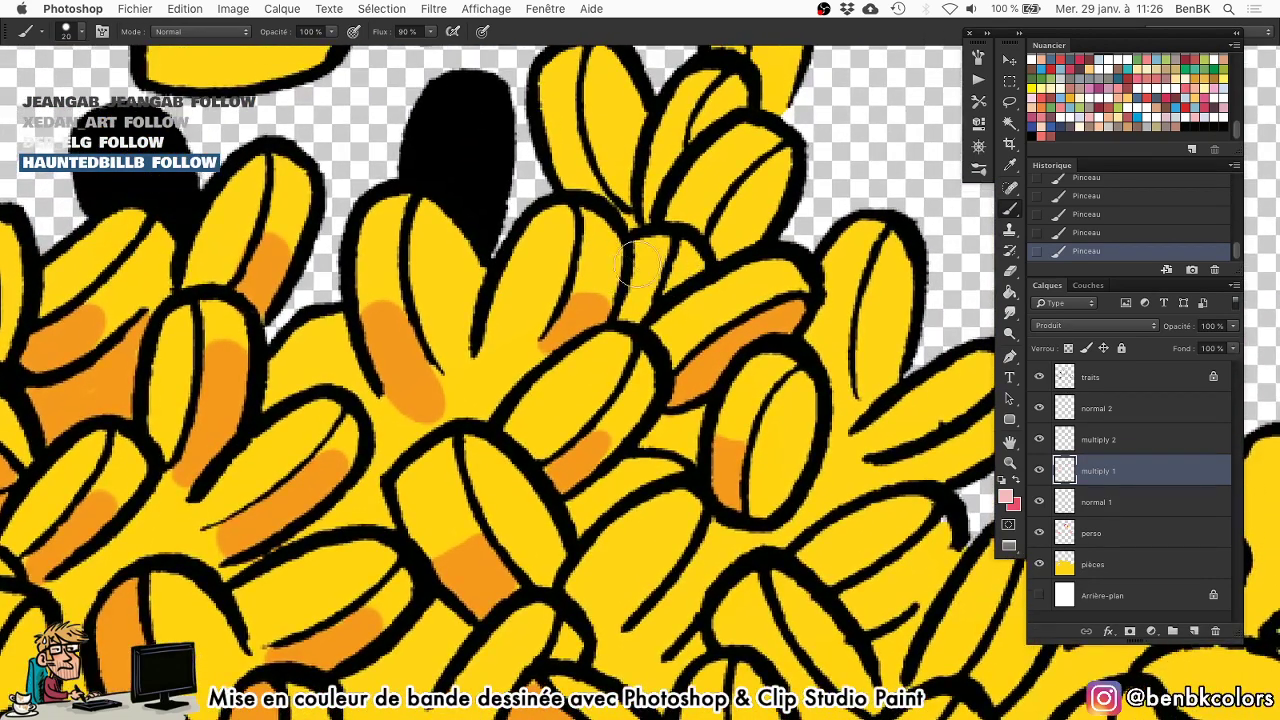
mouse_move(573, 160)
mouse_down()
mouse_move(583, 148)
mouse_move(580, 186)
mouse_move(626, 220)
mouse_move(665, 140)
mouse_move(672, 205)
mouse_move(720, 235)
mouse_move(755, 221)
mouse_up()
drag(714, 288, 615, 217)
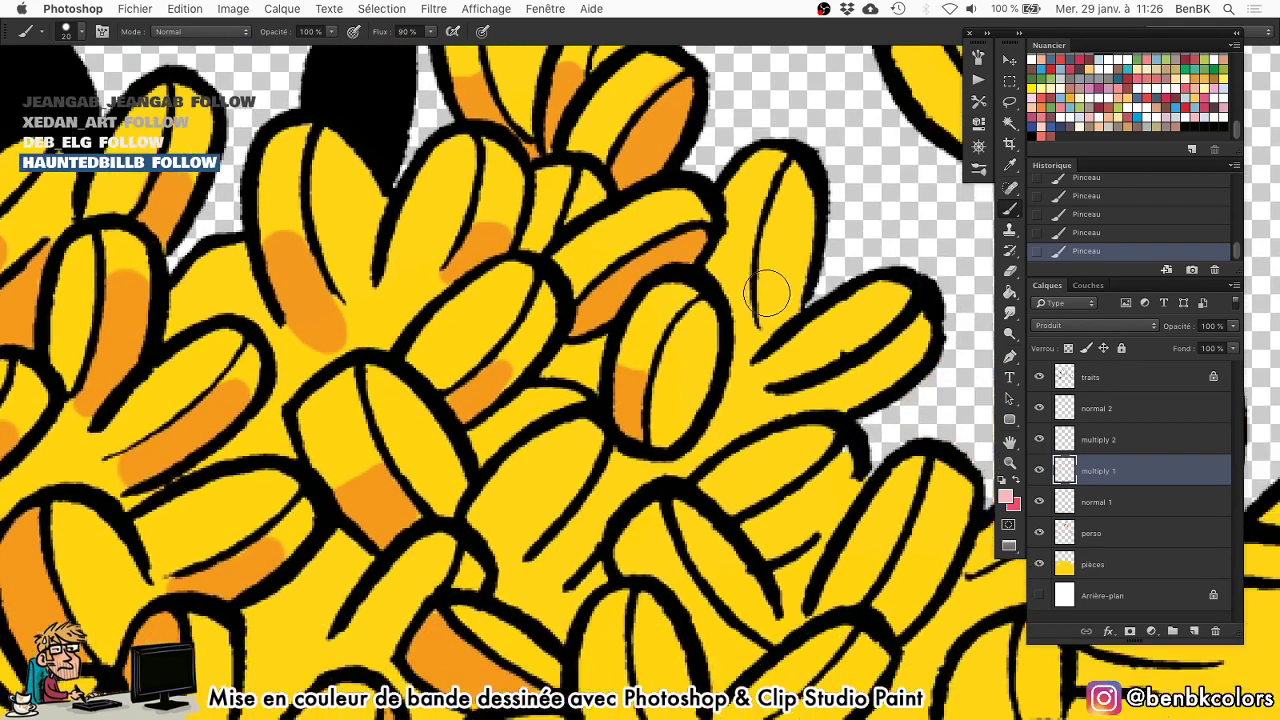
mouse_move(779, 319)
mouse_down()
mouse_move(793, 203)
mouse_move(783, 303)
mouse_up()
mouse_move(812, 400)
mouse_down()
mouse_move(734, 415)
mouse_move(687, 463)
mouse_move(635, 470)
mouse_up()
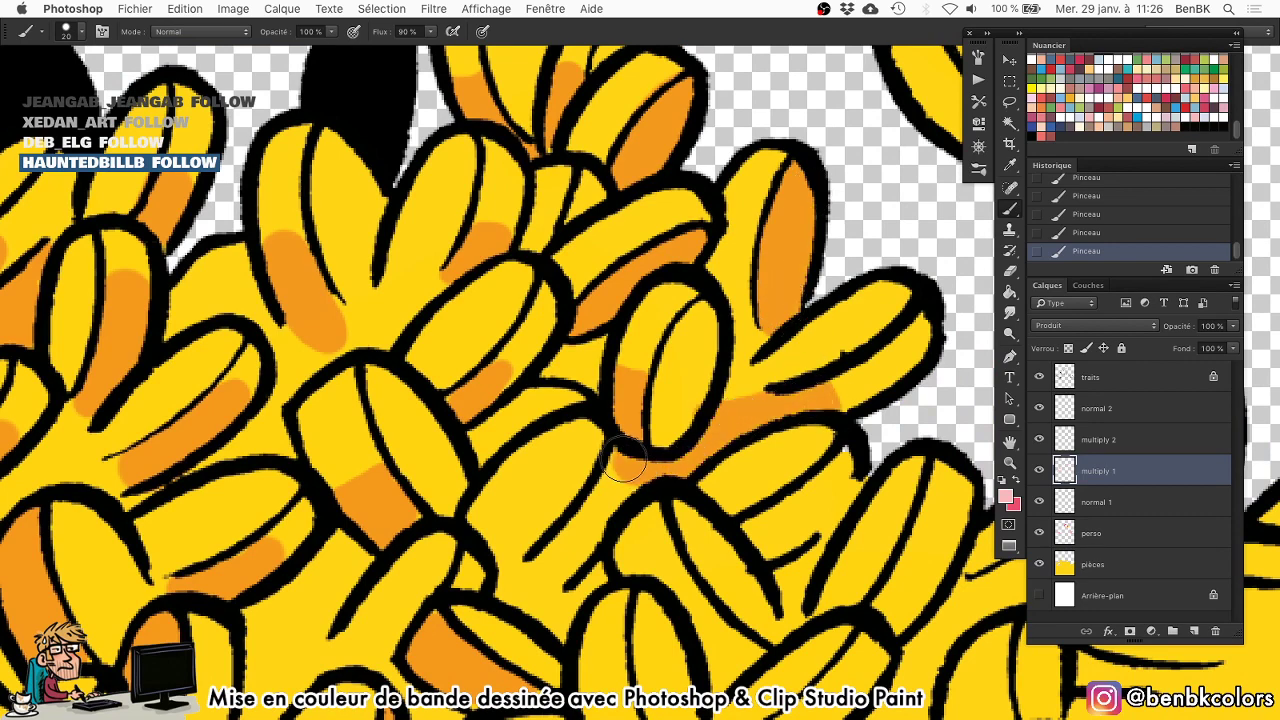
Paint shadows in the gaps between the overlapping coins below the oval coin on the pile's right side.
drag(594, 394, 598, 346)
mouse_move(559, 305)
mouse_down()
mouse_move(594, 339)
mouse_move(583, 283)
mouse_up()
drag(625, 418, 530, 198)
mouse_move(635, 366)
mouse_down()
mouse_move(600, 370)
mouse_move(628, 408)
mouse_move(665, 368)
mouse_up()
mouse_move(677, 258)
mouse_down()
mouse_move(705, 295)
mouse_move(645, 245)
mouse_move(700, 365)
mouse_move(736, 274)
mouse_up()
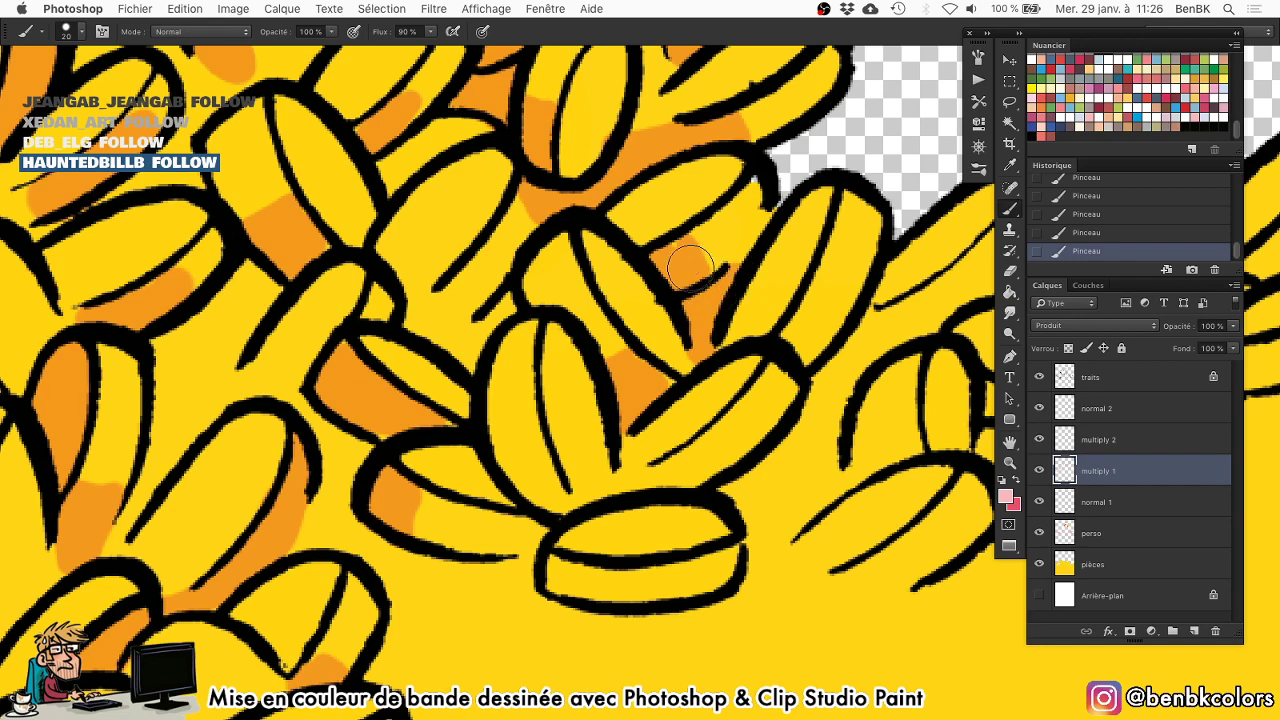
scroll(571, 349, down, 2)
Shade the lower right coins, including the left ends of the two flat coins' rims at the pile's base.
mouse_move(524, 372)
mouse_down()
mouse_move(537, 378)
mouse_move(527, 400)
mouse_up()
mouse_move(686, 386)
mouse_down()
mouse_move(657, 400)
mouse_move(697, 394)
mouse_up()
drag(662, 442, 665, 335)
mouse_move(586, 400)
mouse_down()
mouse_move(589, 383)
mouse_move(563, 394)
mouse_up()
drag(520, 450, 738, 321)
drag(505, 465, 437, 478)
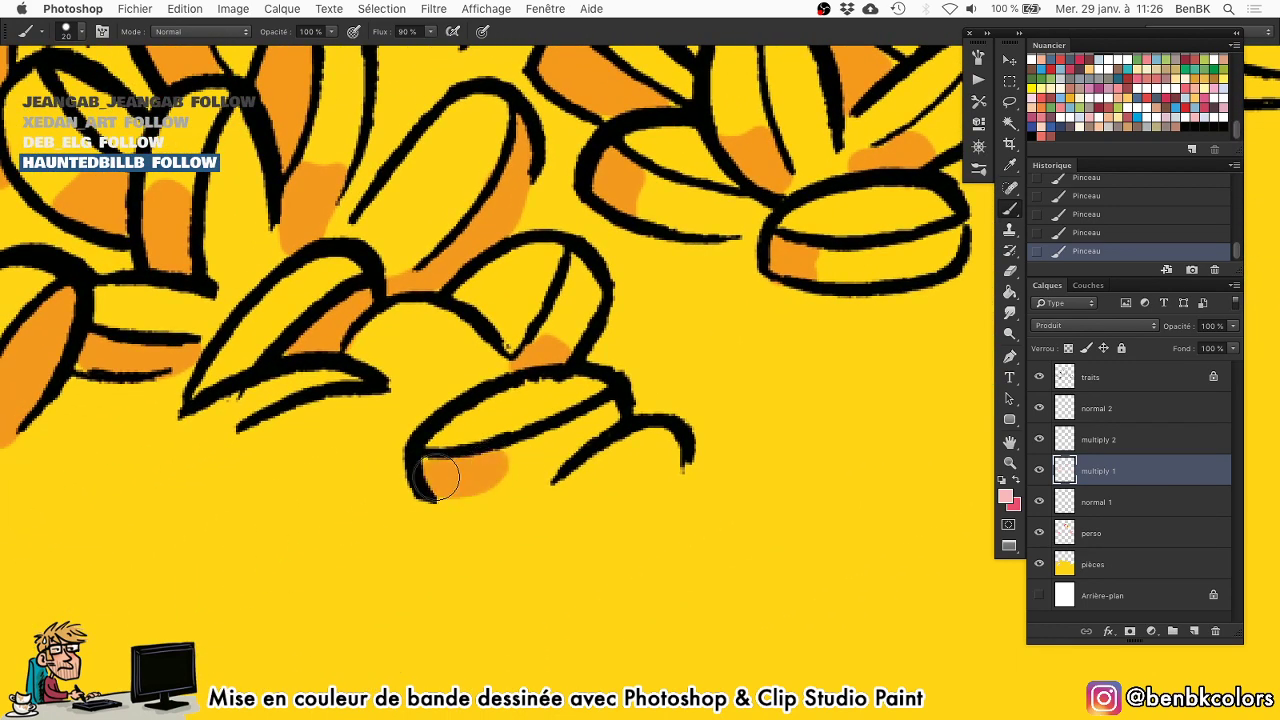
Enlarge the brush and paint shadows at the base of the coins in front of the TOM piggy bank.
mouse_move(256, 410)
mouse_down()
mouse_move(420, 371)
mouse_move(503, 380)
mouse_move(535, 352)
mouse_move(625, 392)
mouse_up()
drag(250, 320, 590, 372)
key(bracketright)
key(bracketright)
mouse_move(196, 498)
mouse_down()
mouse_move(240, 500)
mouse_move(251, 543)
mouse_move(140, 494)
mouse_move(120, 549)
mouse_move(225, 545)
mouse_move(195, 500)
mouse_up()
drag(264, 463, 529, 378)
drag(219, 469, 511, 374)
Paint shadows on the coins along the lower left of the TOM piggy bank with a 20 px brush.
key(bracketleft)
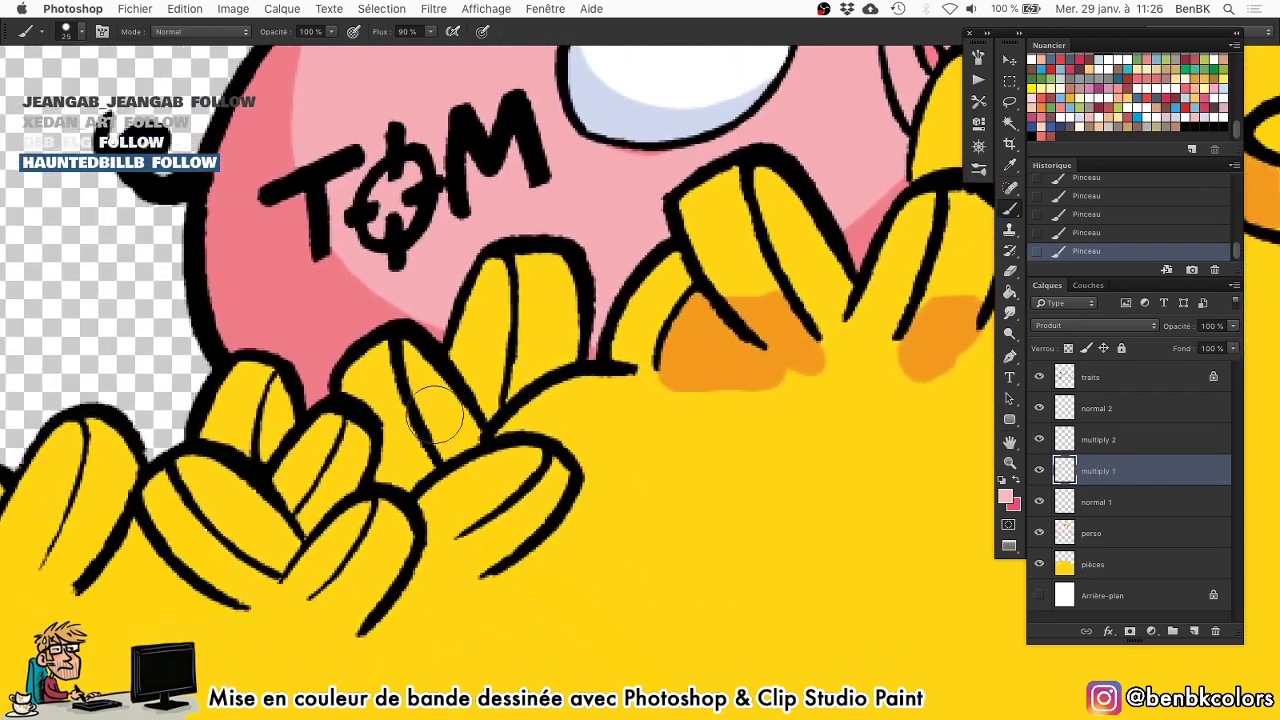
mouse_move(370, 435)
mouse_down()
mouse_move(405, 432)
mouse_move(395, 478)
mouse_up()
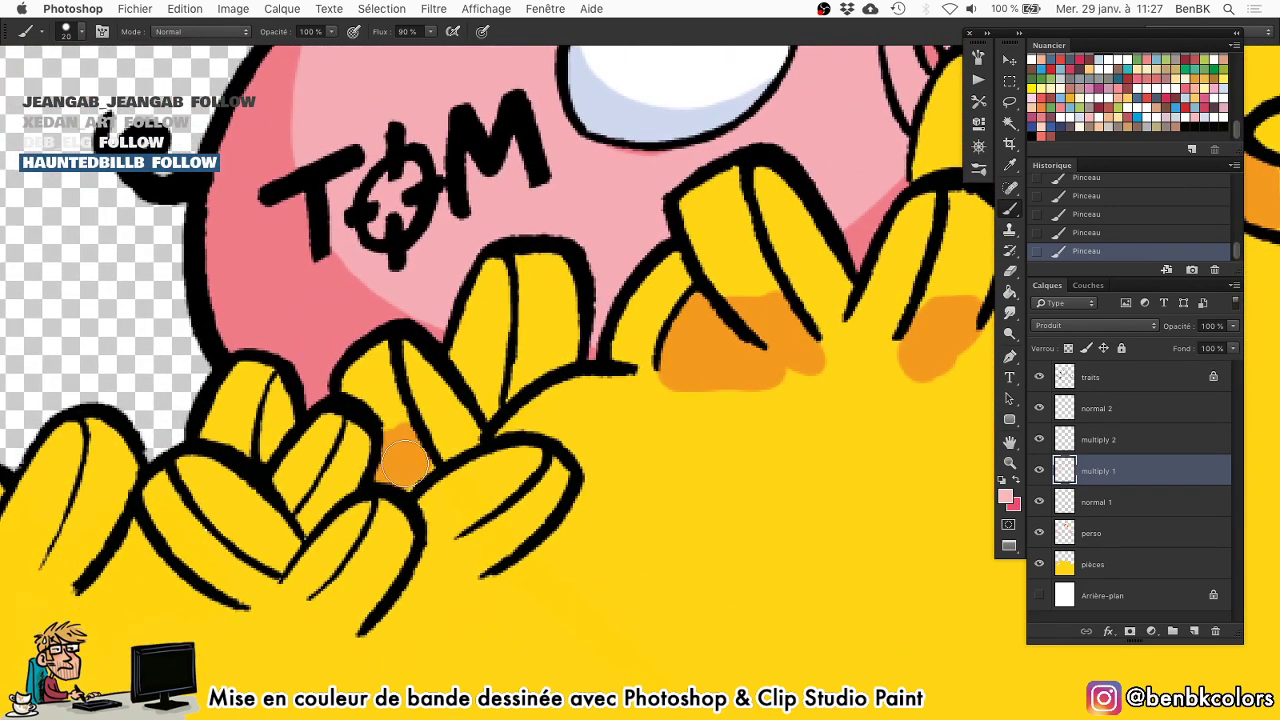
mouse_move(510, 370)
mouse_down()
mouse_move(490, 265)
mouse_move(460, 345)
mouse_move(475, 400)
mouse_up()
mouse_move(205, 425)
mouse_down()
mouse_move(271, 457)
mouse_move(271, 414)
mouse_move(309, 463)
mouse_up()
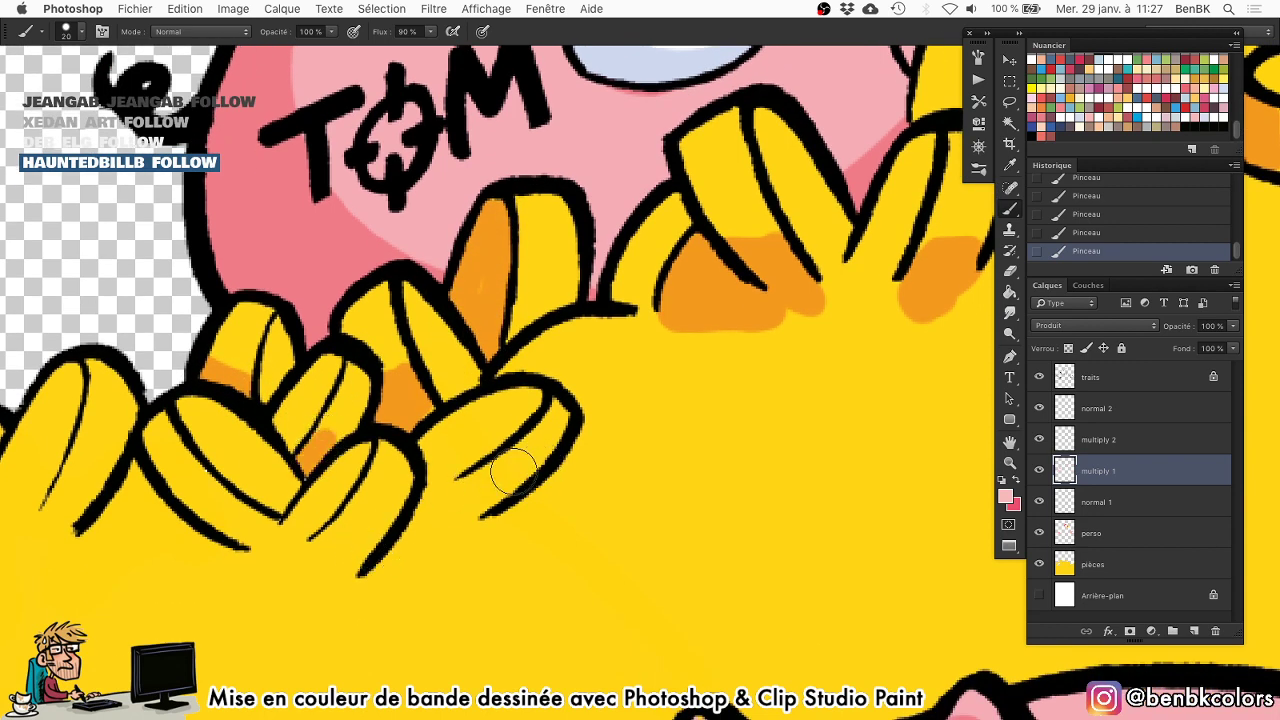
mouse_move(512, 474)
mouse_down()
mouse_move(320, 570)
mouse_move(297, 535)
mouse_up()
mouse_move(205, 497)
mouse_down()
mouse_move(265, 518)
mouse_move(186, 503)
mouse_move(253, 528)
mouse_move(373, 517)
mouse_up()
drag(223, 455, 182, 530)
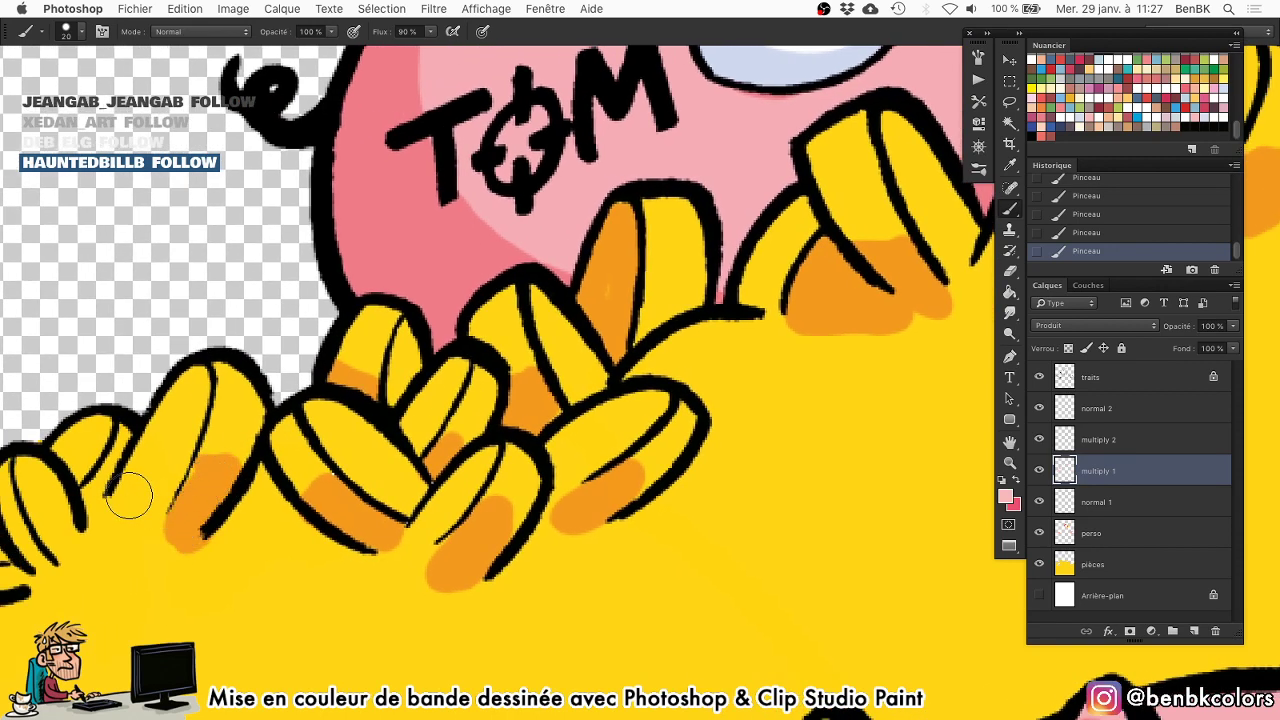
Paint shadows on the small coins at the far left end of the pile, using a 30 px brush for the last coin.
mouse_move(108, 483)
mouse_down()
mouse_move(90, 496)
mouse_move(180, 528)
mouse_move(55, 546)
mouse_up()
scroll(151, 481, left, 5)
scroll(151, 481, down, 1)
key(bracketleft)
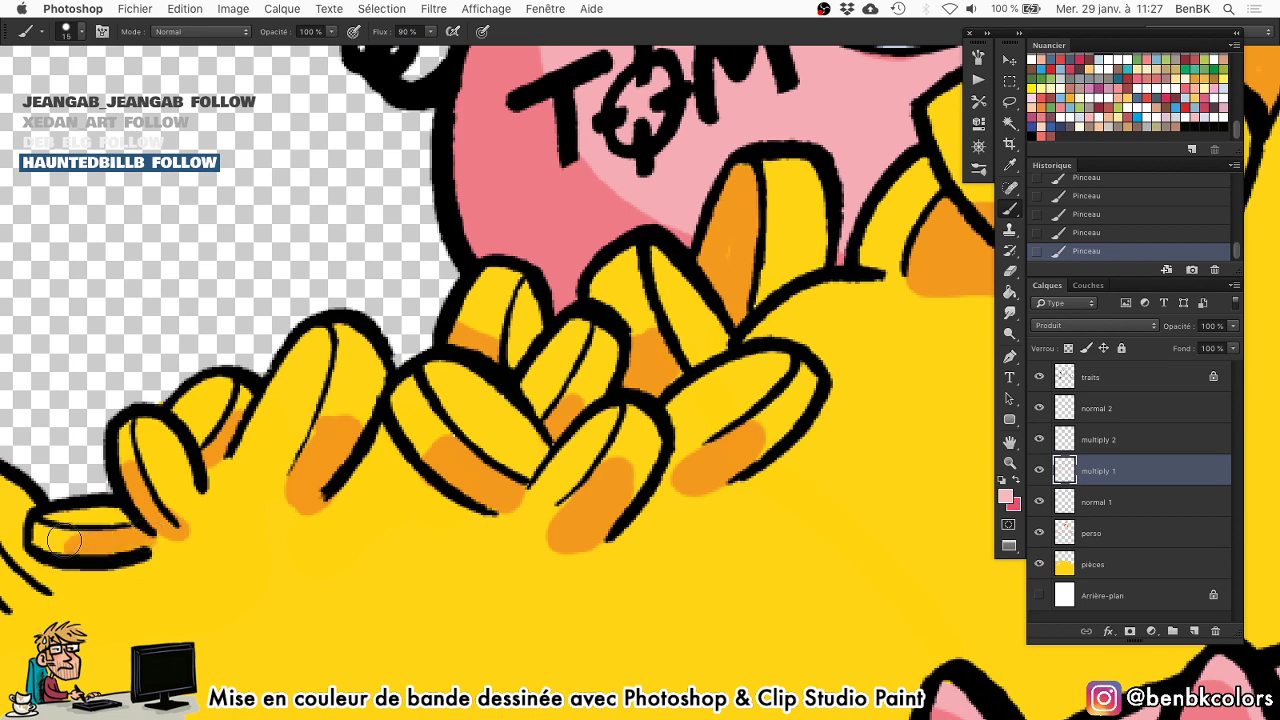
scroll(263, 491, left, 5)
scroll(263, 491, down, 1)
key(bracketright)
drag(294, 557, 240, 508)
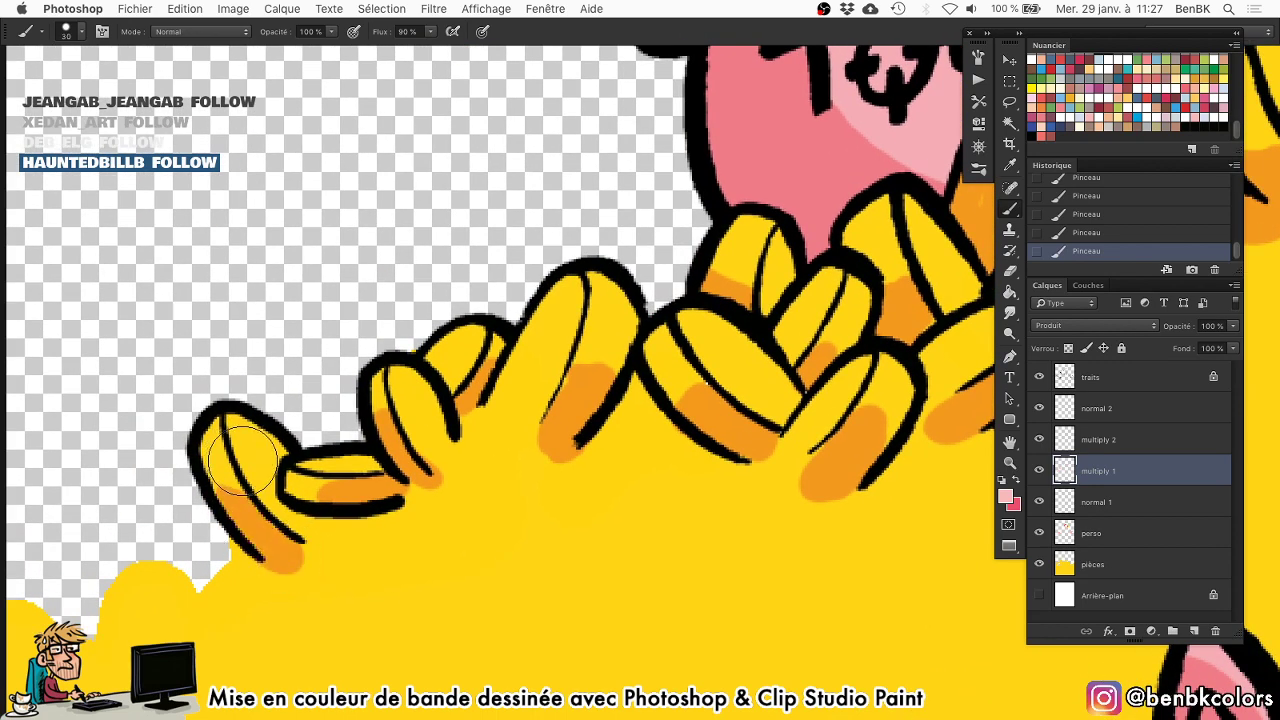
Paint a shadow beneath the flat coin at the base of the large pile with a 35 px brush.
drag(735, 343, 152, 344)
drag(600, 346, 311, 414)
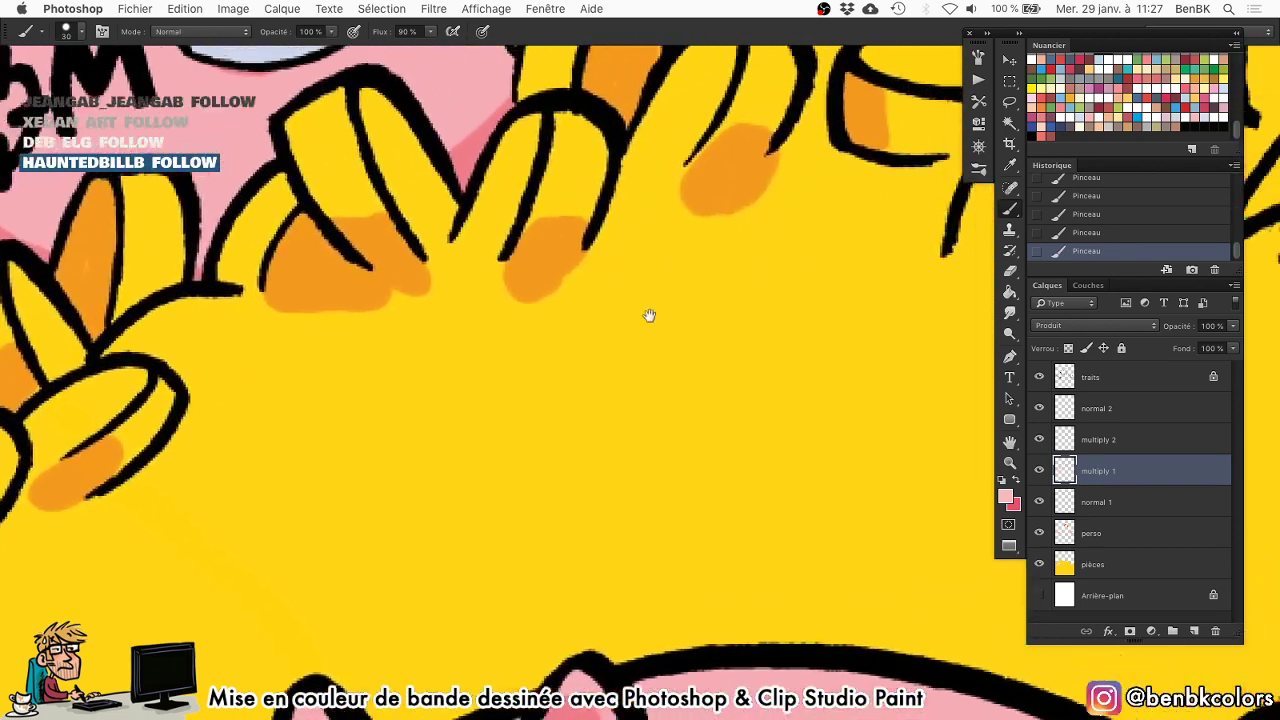
drag(649, 314, 551, 346)
key(bracketright)
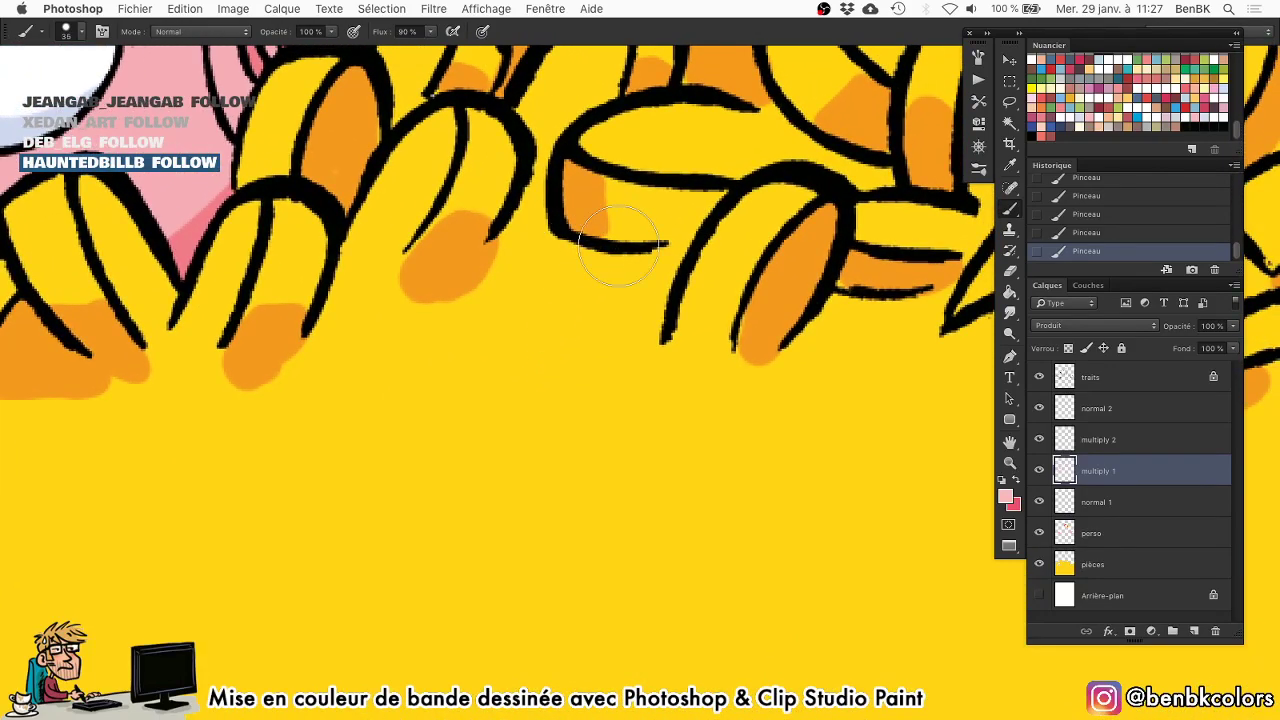
mouse_move(623, 251)
mouse_down()
mouse_move(651, 251)
mouse_move(543, 234)
mouse_move(543, 196)
mouse_up()
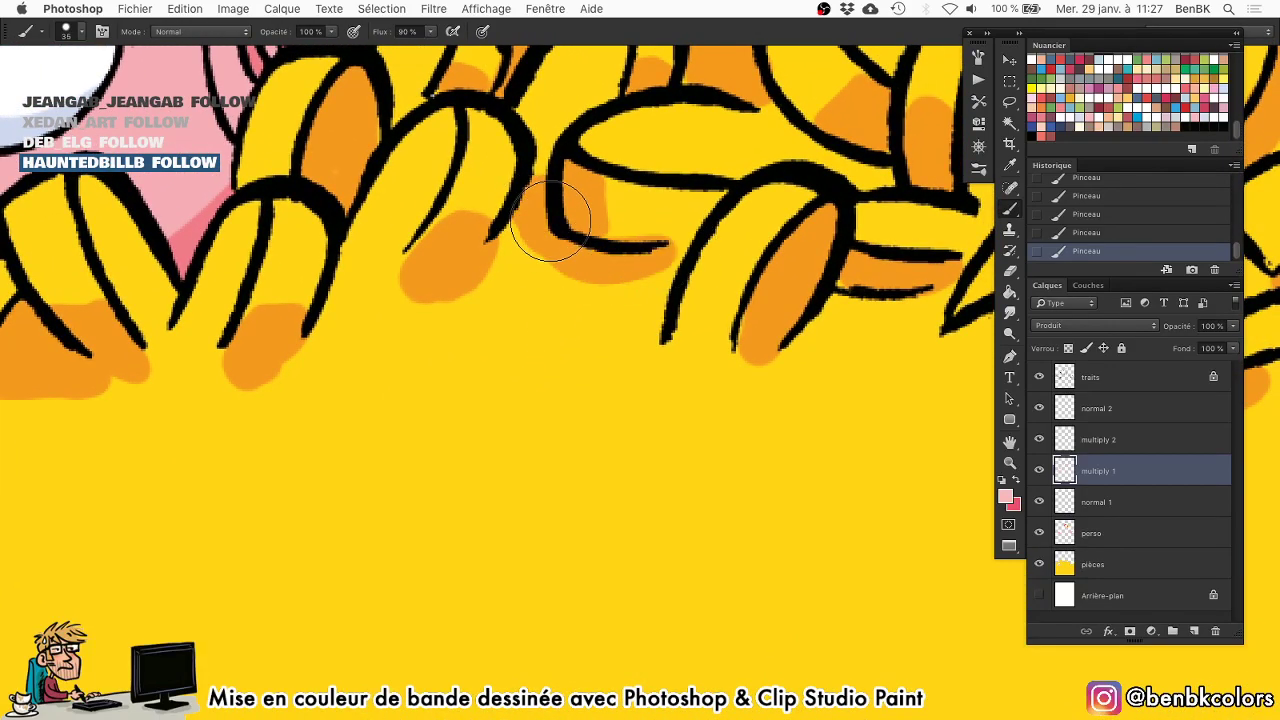
mouse_move(557, 249)
mouse_down()
mouse_move(537, 540)
mouse_move(492, 506)
mouse_up()
Erase excess shadow around the upright coin on the large pile's left flank with a 30 px eraser.
key(e)
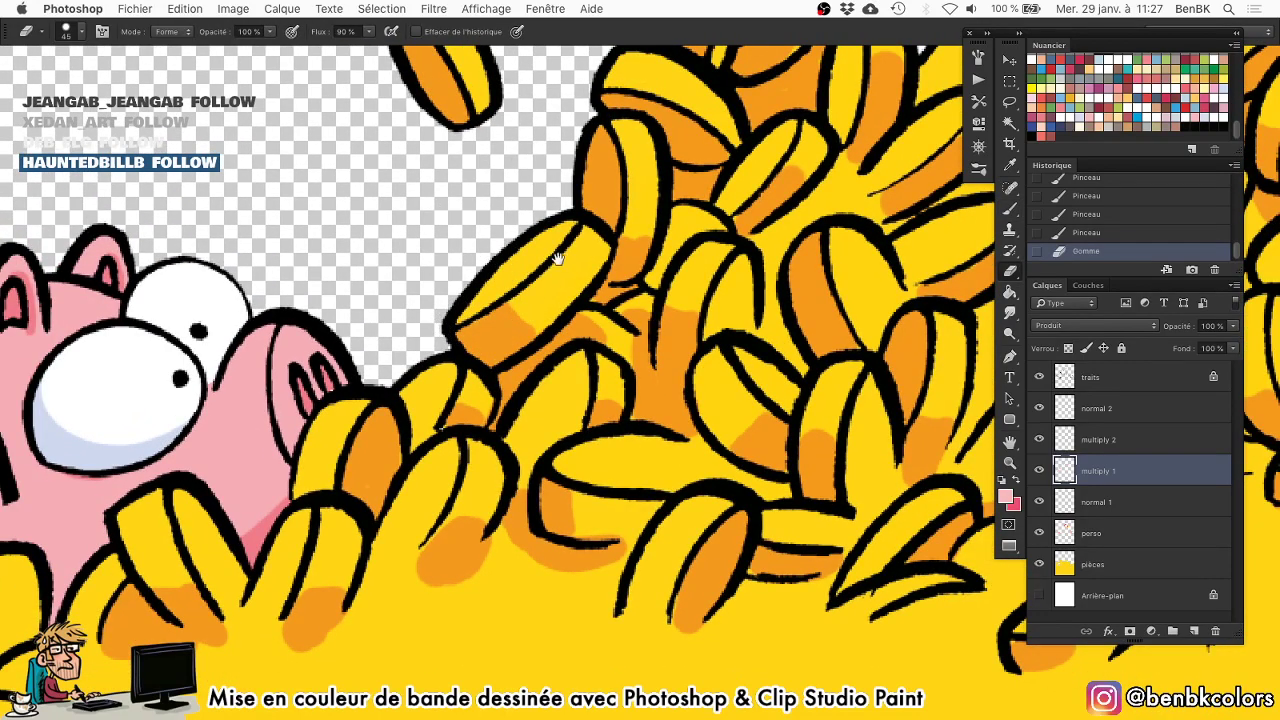
drag(557, 258, 540, 283)
key(bracketleft)
key(bracketleft)
key(bracketleft)
drag(618, 243, 622, 264)
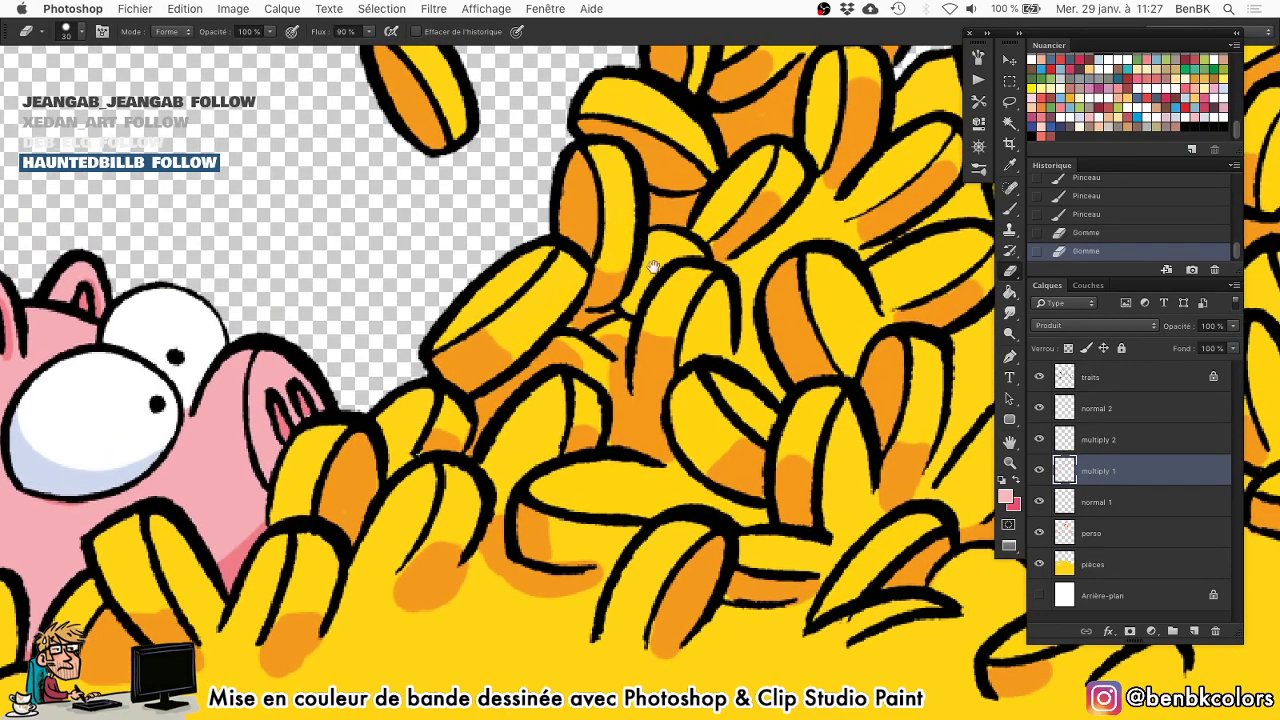
scroll(620, 260, right, 3)
Fill the gaps between the overlapping coins in the upper left part of the large pile with shadow.
key(b)
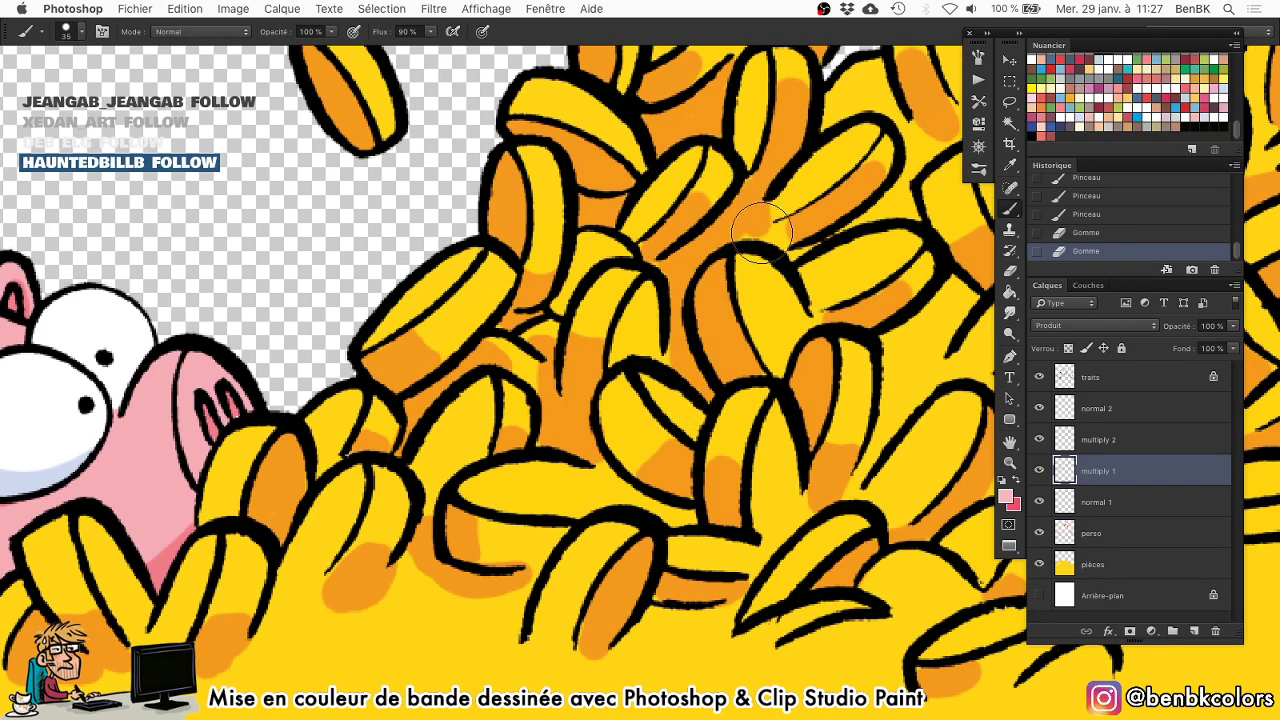
drag(752, 225, 760, 218)
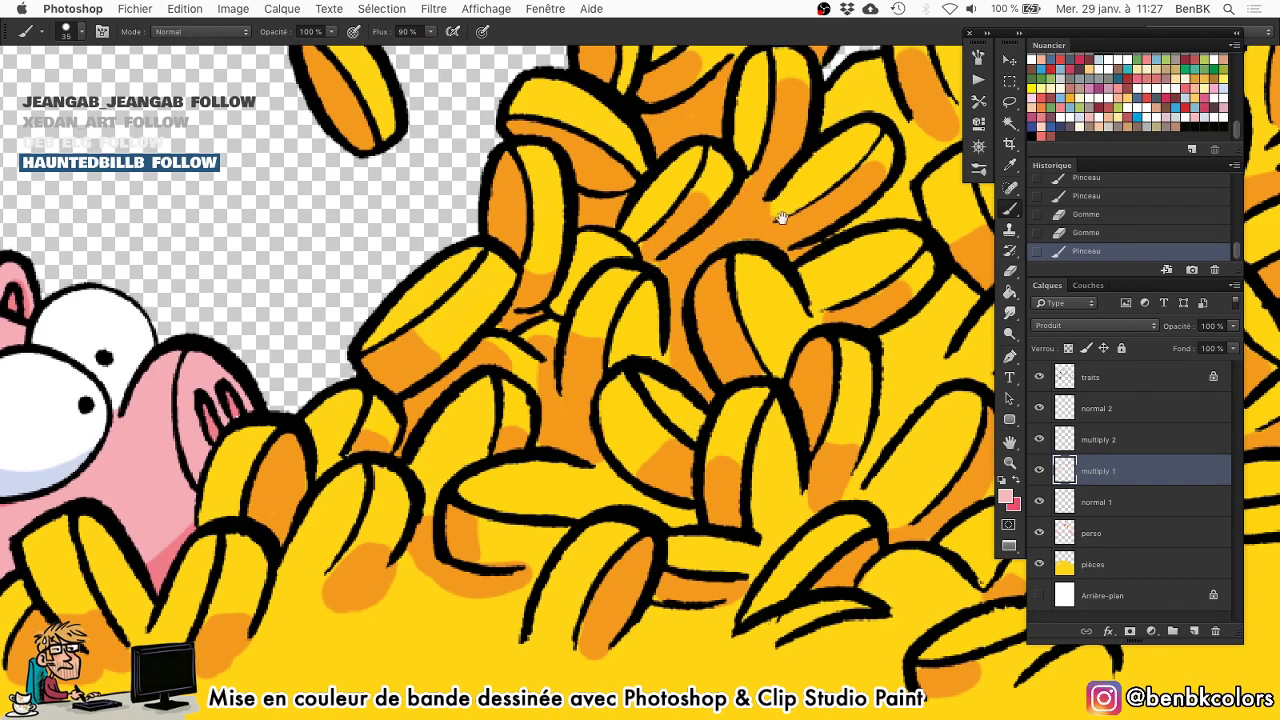
scroll(720, 250, up, 5)
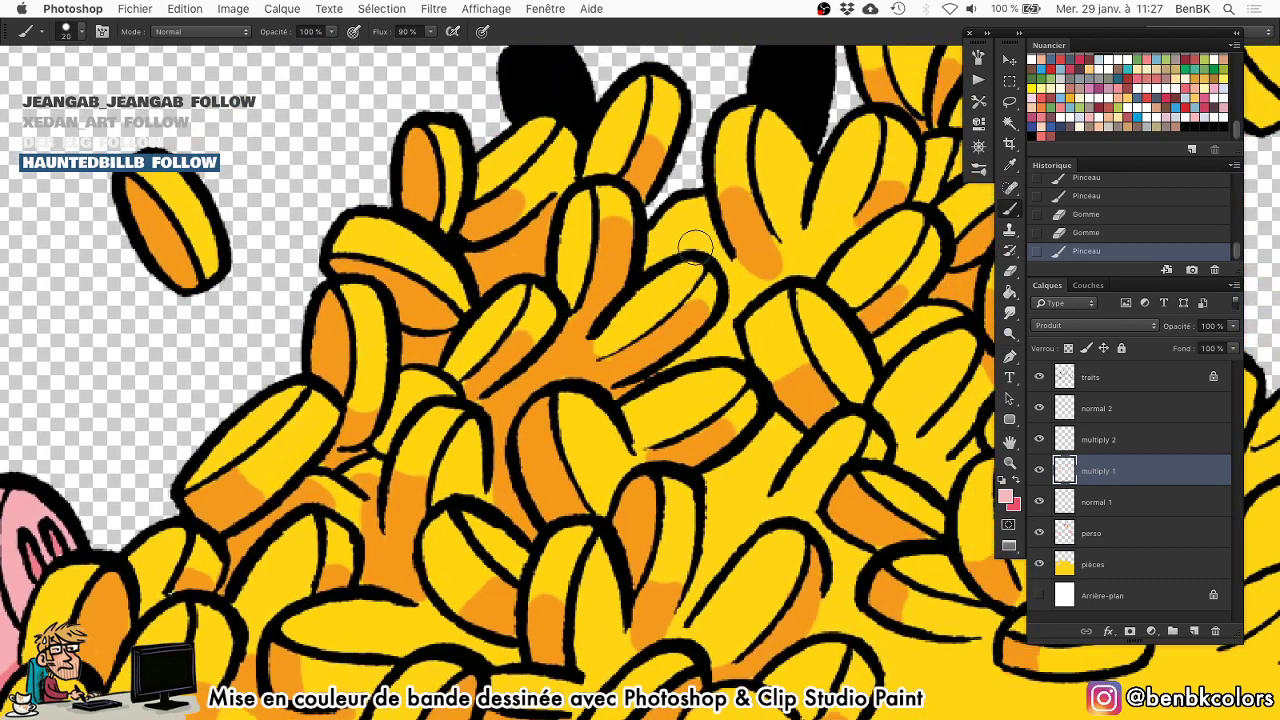
scroll(723, 232, right, 5)
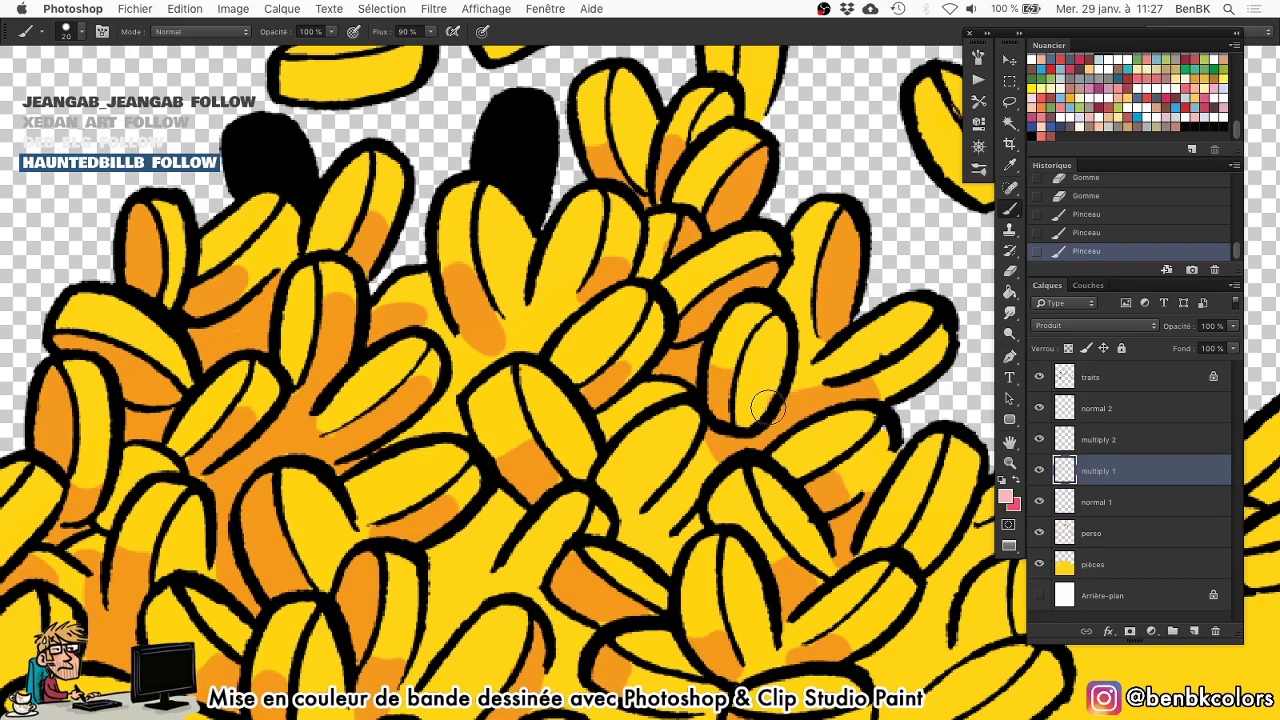
Erase excess shadow beside the oval coin on the pile's right side, and paint shadows in the gaps at the pile's centre.
key(e)
mouse_move(762, 405)
mouse_down()
mouse_move(779, 382)
mouse_move(768, 338)
mouse_up()
key(b)
mouse_move(688, 446)
mouse_down()
mouse_move(644, 486)
mouse_move(685, 497)
mouse_move(699, 471)
mouse_move(543, 491)
mouse_move(506, 457)
mouse_move(408, 640)
mouse_move(441, 591)
mouse_move(448, 506)
mouse_move(497, 455)
mouse_move(515, 462)
mouse_move(472, 514)
mouse_move(477, 552)
mouse_move(485, 534)
mouse_up()
drag(612, 632, 508, 398)
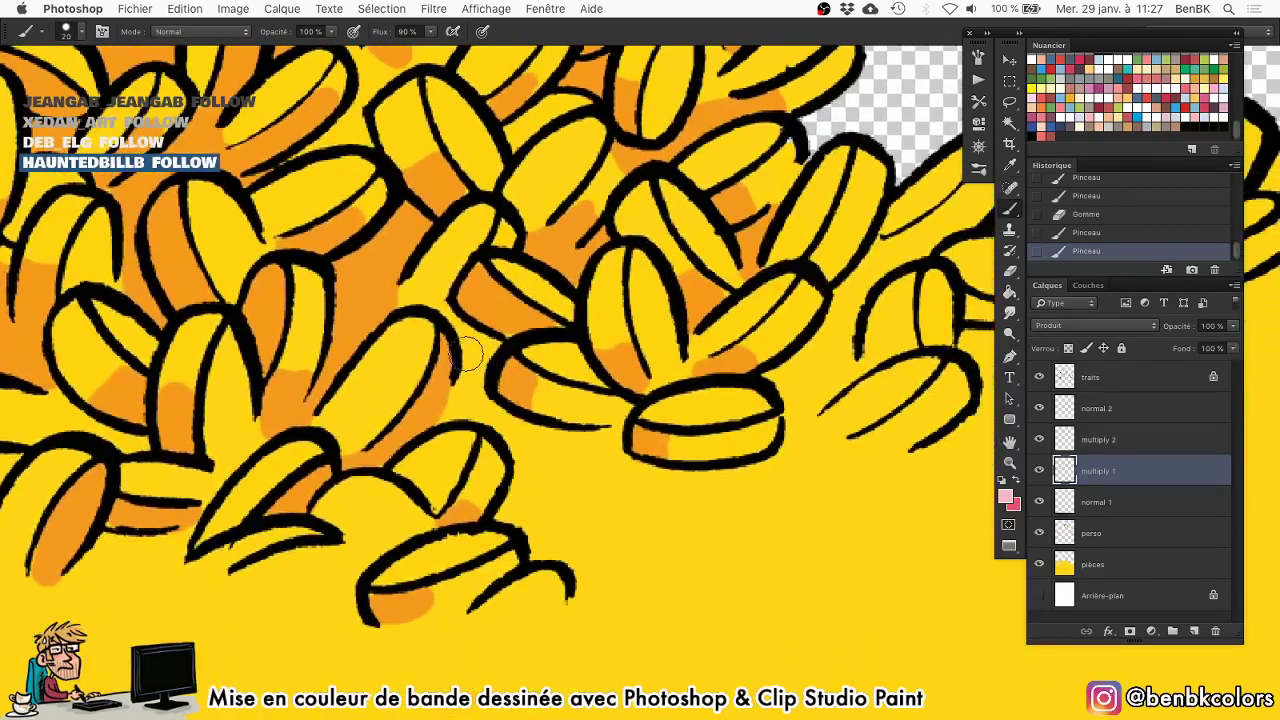
Paint shadows beneath the curved coins at the pile's lower right and, with a 30 px brush, under the half-buried coin at its base.
mouse_move(471, 332)
mouse_down()
mouse_move(478, 354)
mouse_move(492, 344)
mouse_move(490, 362)
mouse_move(450, 412)
mouse_move(485, 400)
mouse_move(522, 425)
mouse_move(611, 435)
mouse_move(522, 438)
mouse_up()
drag(612, 494, 560, 436)
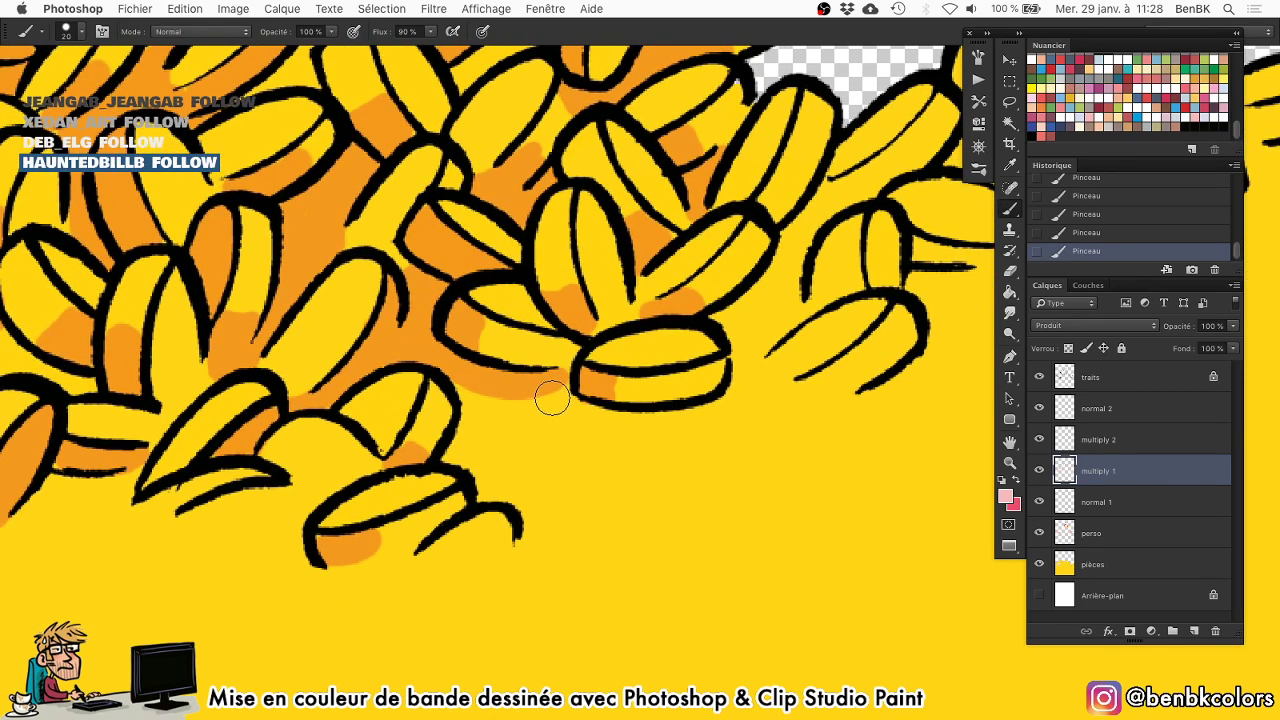
scroll(553, 398, left, 5)
key(])
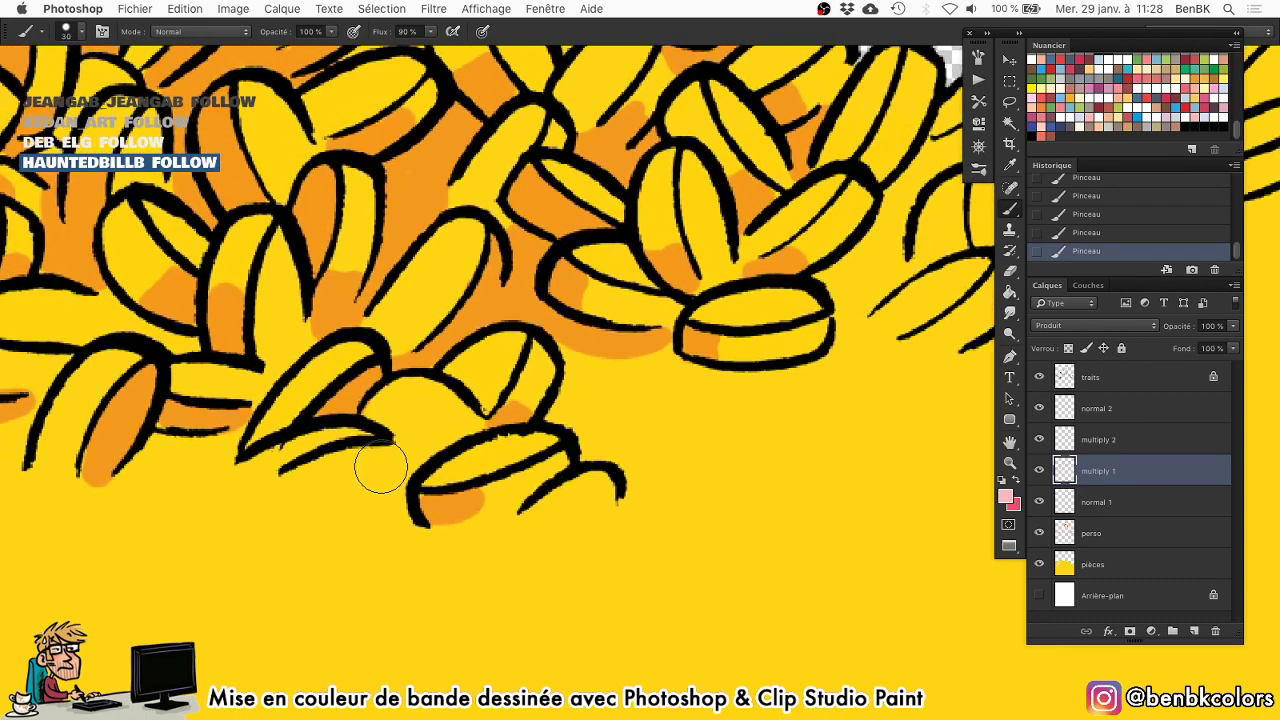
drag(380, 468, 285, 504)
drag(436, 464, 209, 522)
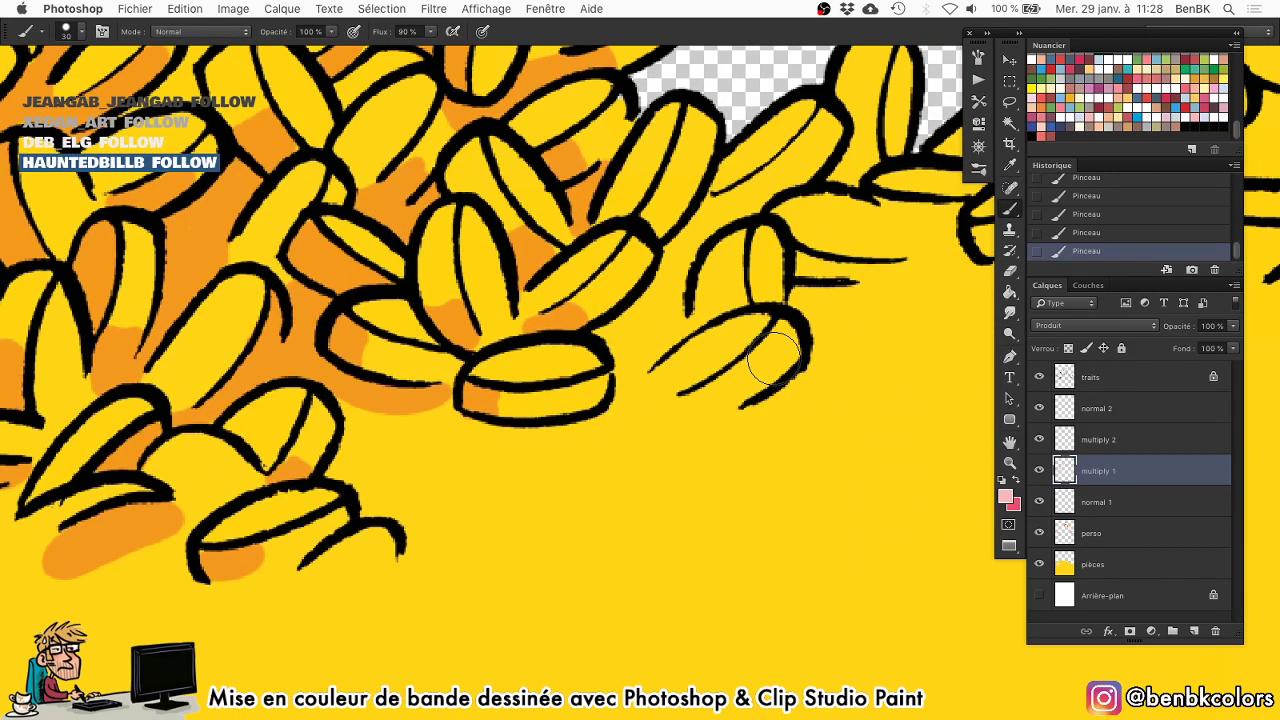
Shade the slanted, upright and flat coins where the large pile's right foot meets the ridge.
drag(785, 355, 688, 408)
mouse_move(776, 296)
mouse_down()
mouse_move(770, 240)
mouse_move(776, 285)
mouse_move(785, 178)
mouse_move(704, 212)
mouse_move(786, 174)
mouse_move(755, 221)
mouse_move(699, 255)
mouse_up()
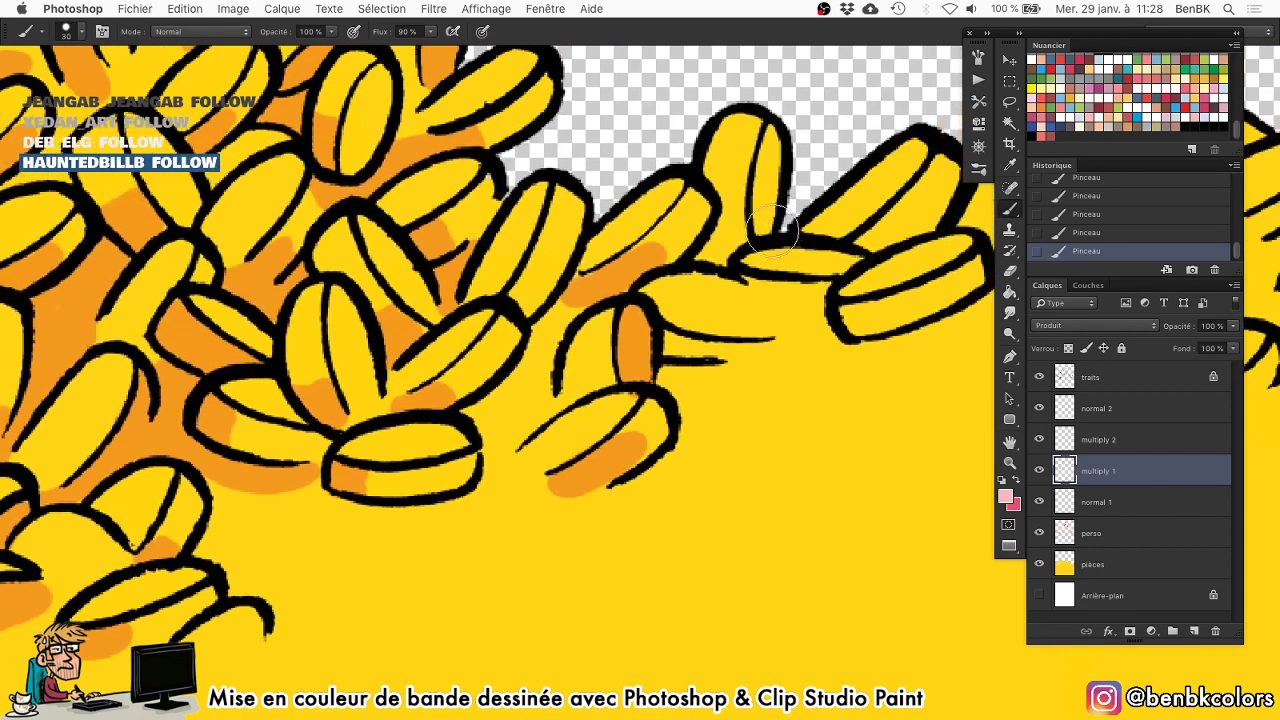
drag(771, 228, 780, 136)
drag(768, 350, 665, 354)
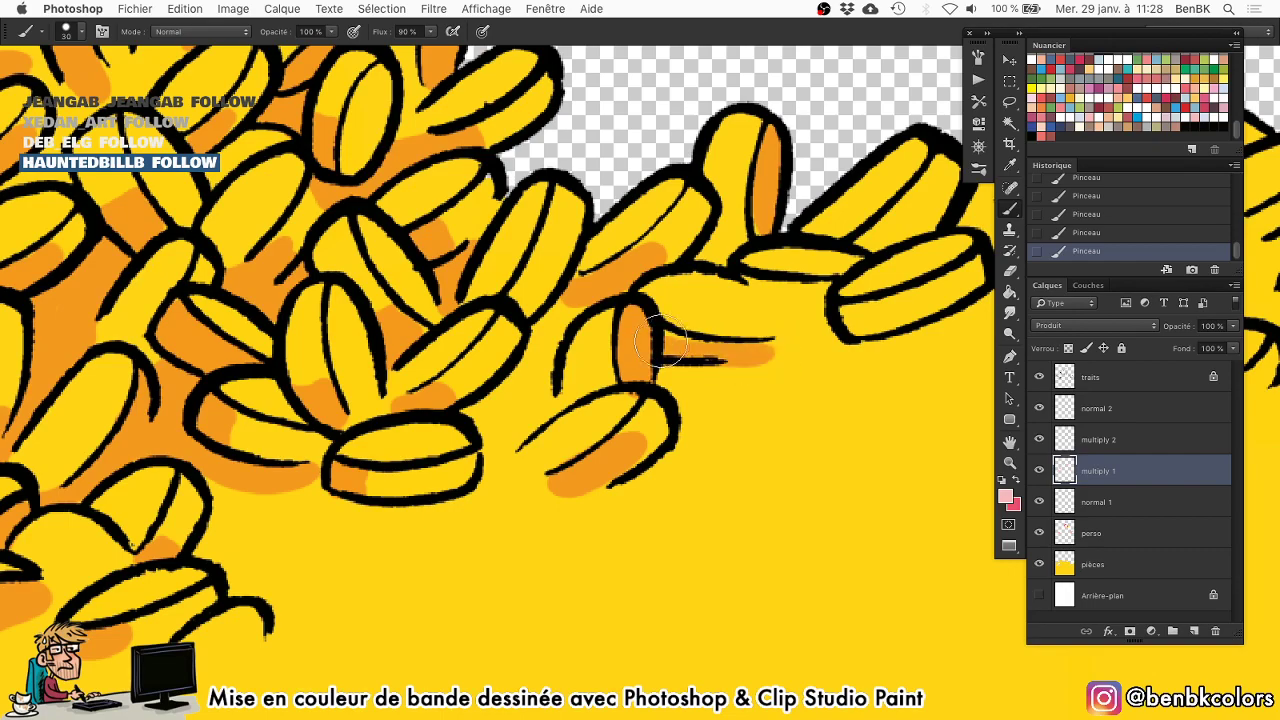
Shade the next coins along the ridge to the right, hide the interface panels, and shade the falling coin right of the pile's peak.
mouse_move(850, 320)
mouse_down()
mouse_move(915, 298)
mouse_move(845, 312)
mouse_up()
mouse_move(914, 226)
mouse_down()
mouse_move(870, 240)
mouse_move(925, 205)
mouse_move(885, 215)
mouse_up()
drag(772, 306, 940, 376)
drag(635, 341, 389, 334)
key(Tab)
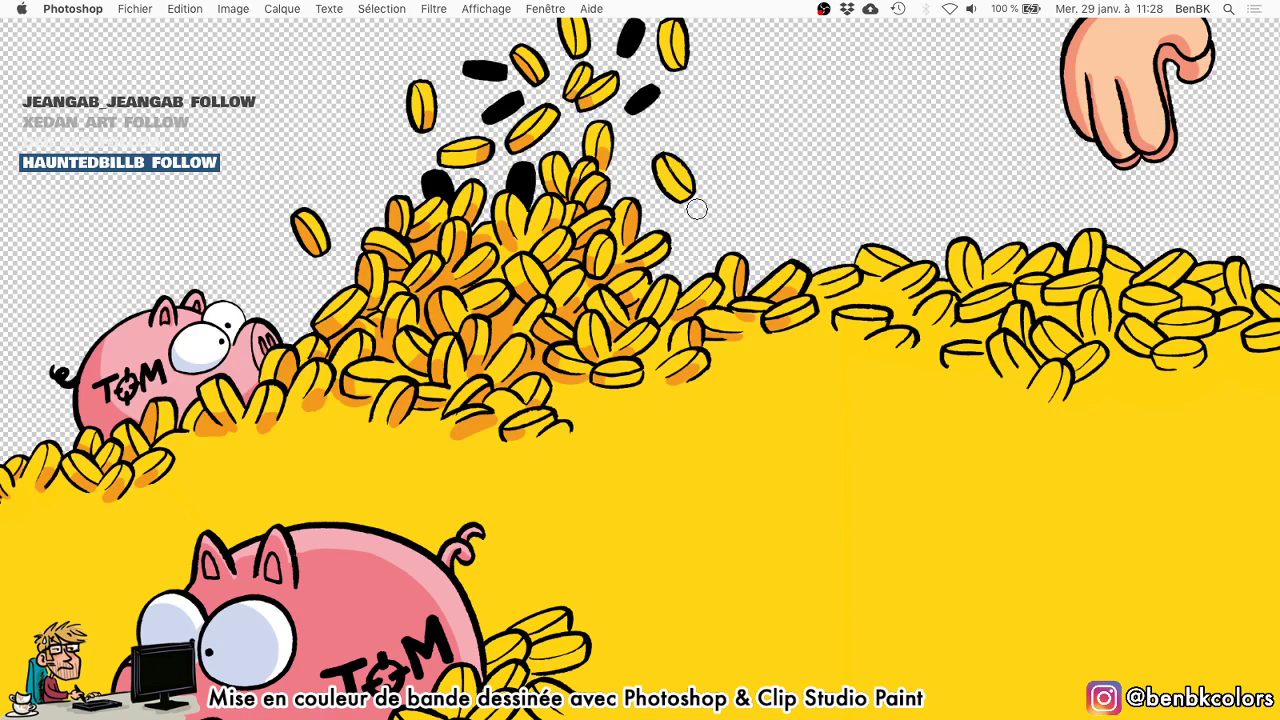
drag(683, 193, 679, 197)
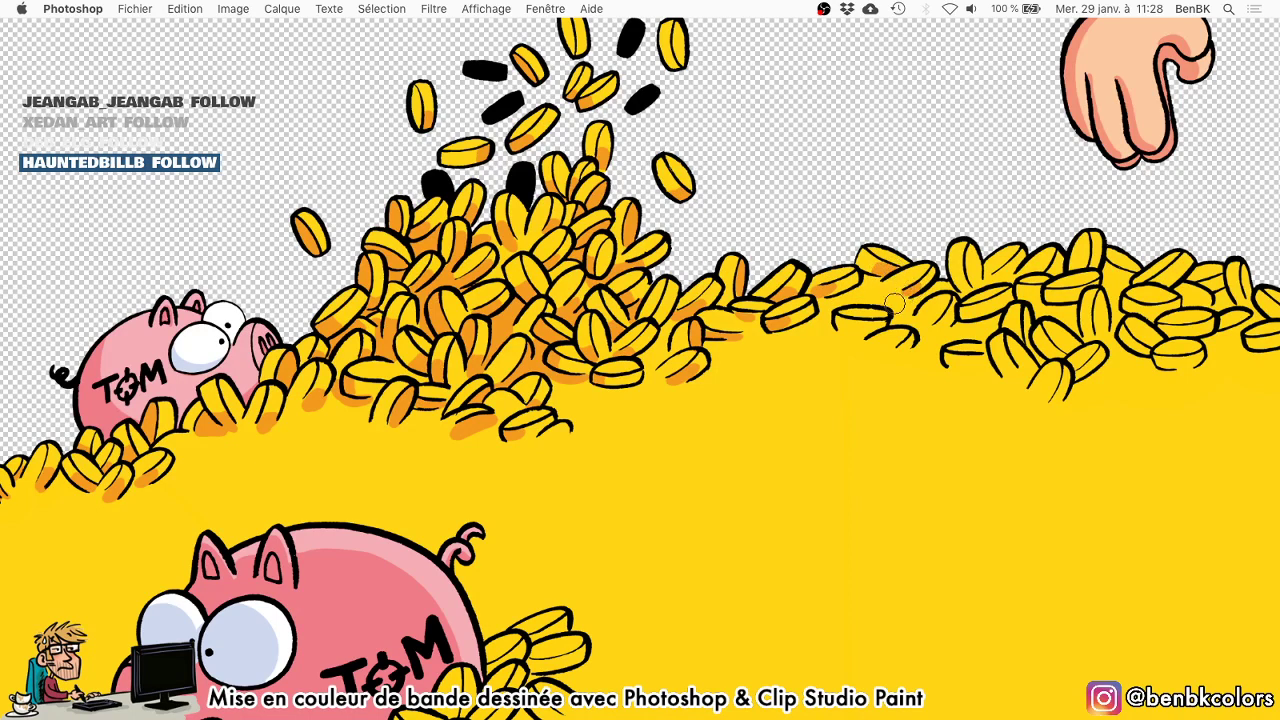
Dab scattered shadow spots on the smooth gold surface between the coin pile and the large TOM piggy bank.
mouse_move(783, 390)
mouse_down()
mouse_move(700, 149)
mouse_move(694, 297)
mouse_move(652, 297)
mouse_up()
click(403, 297)
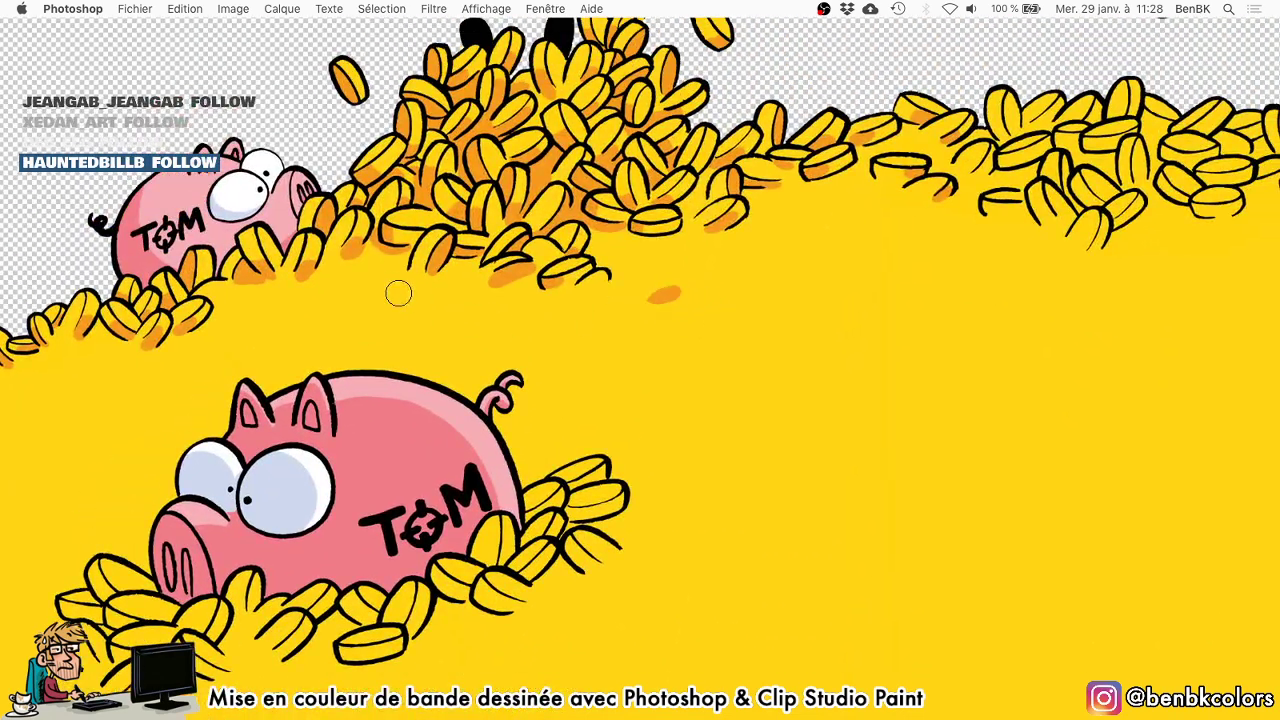
click(326, 300)
click(232, 316)
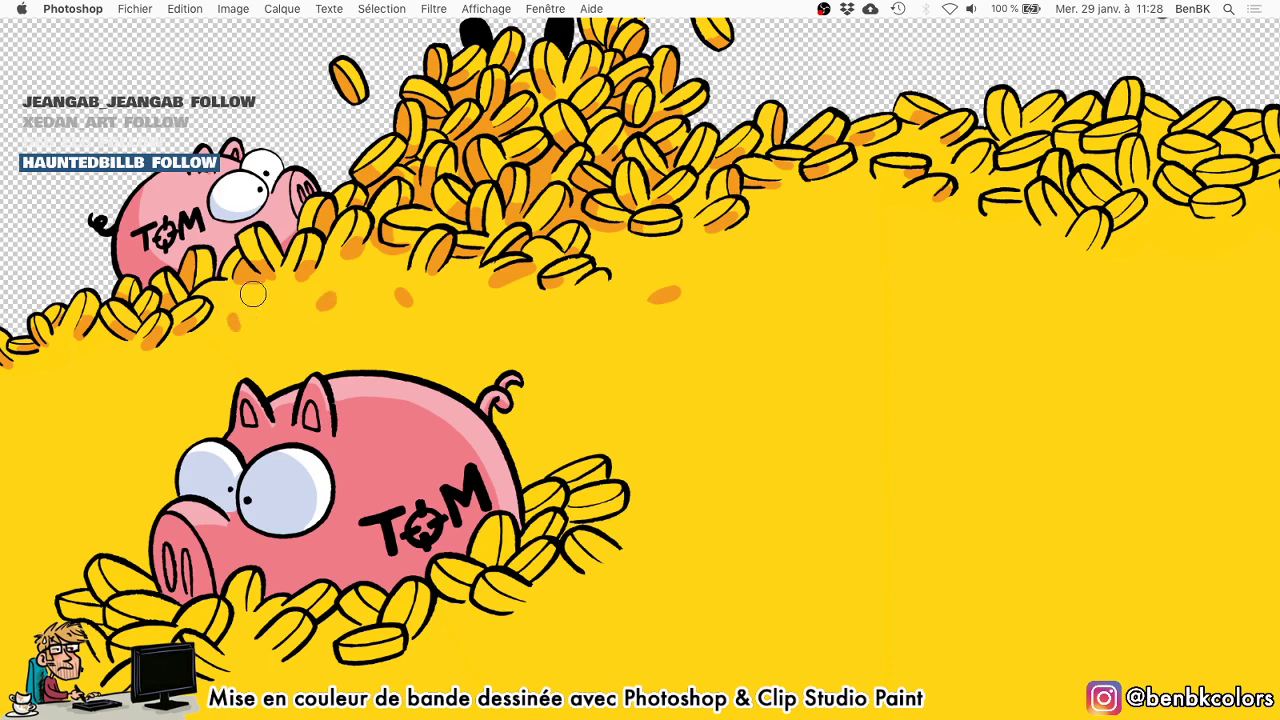
scroll(271, 320, left, 3)
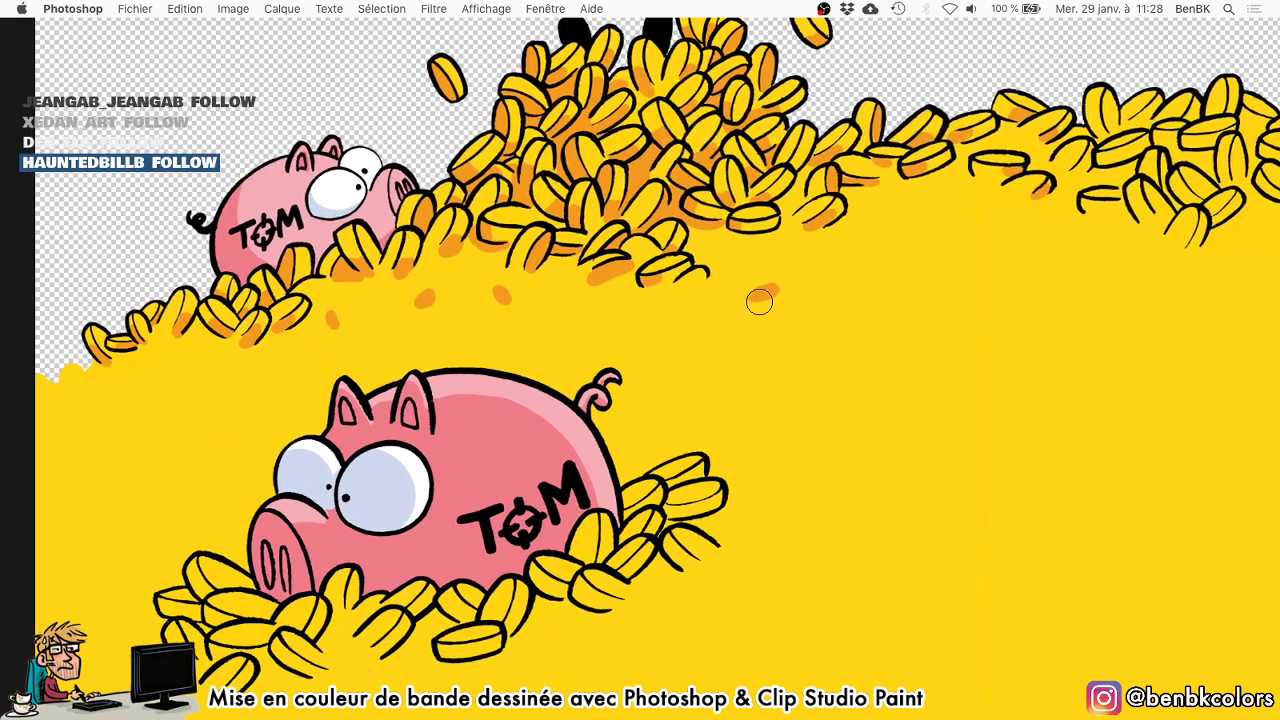
click(582, 322)
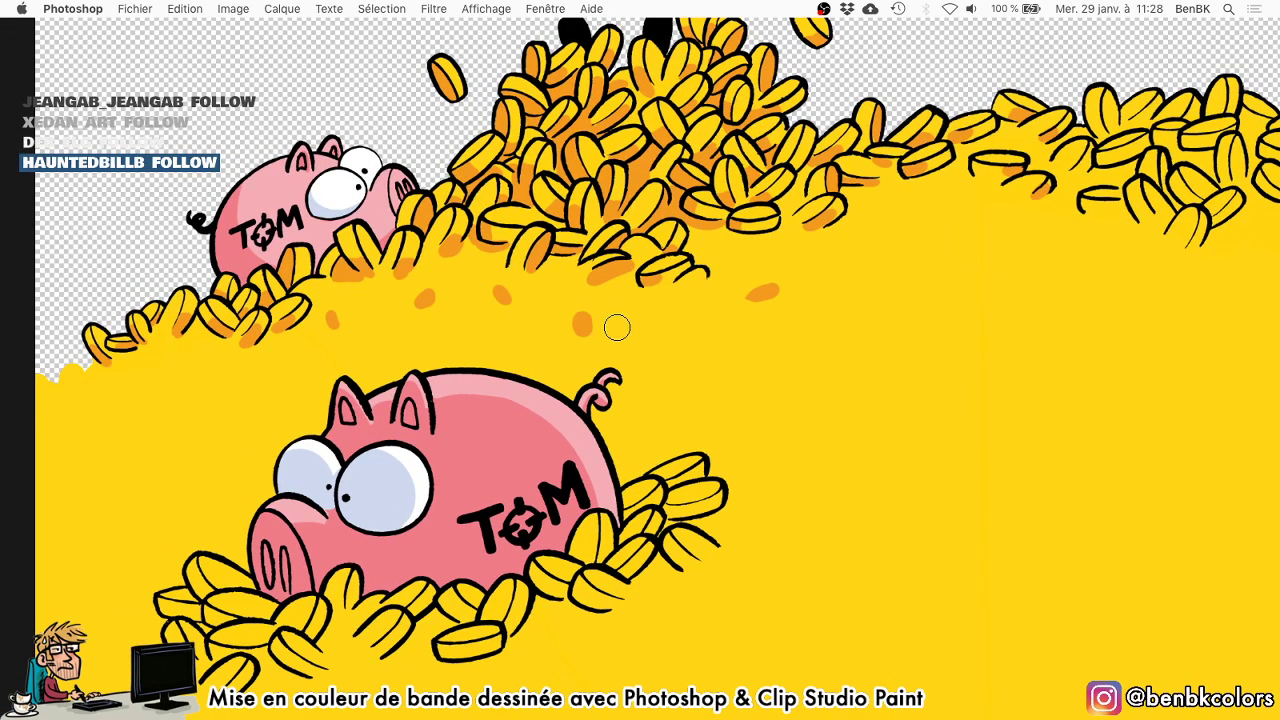
click(740, 256)
click(692, 281)
drag(761, 250, 526, 425)
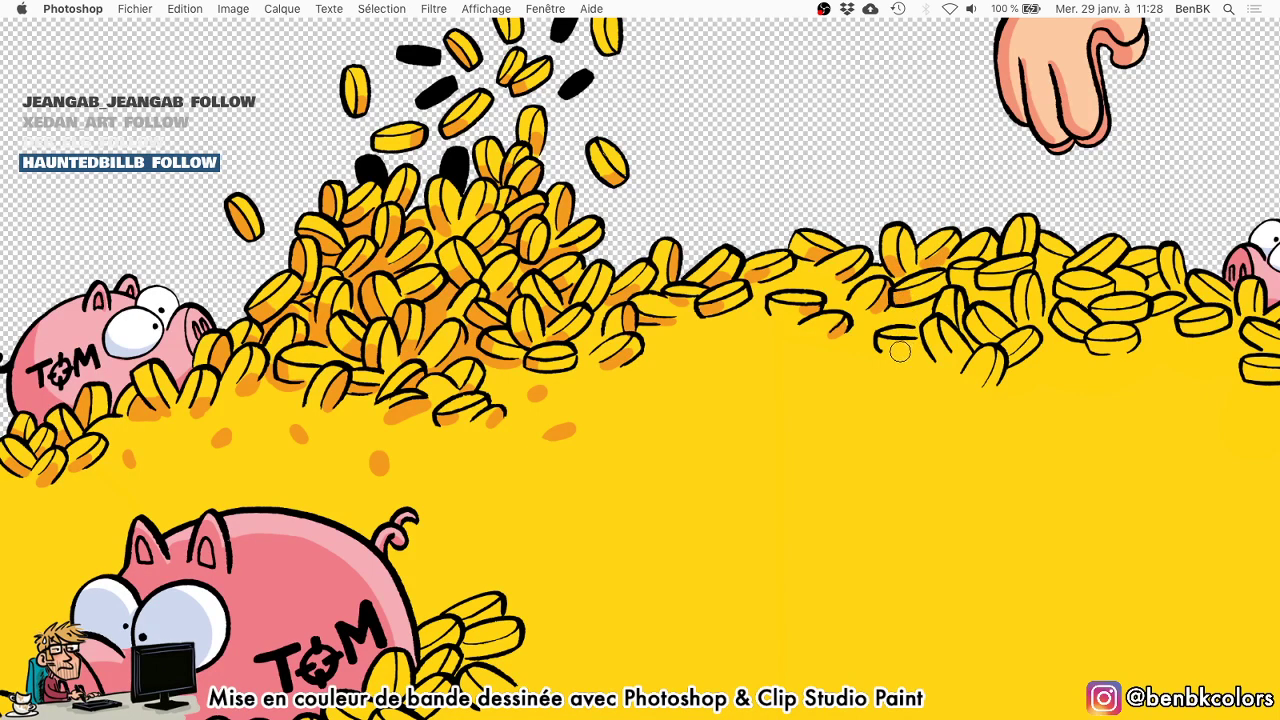
Paint shadows on the coins in the middle section of the ridge, below the character's hand.
drag(908, 344, 949, 362)
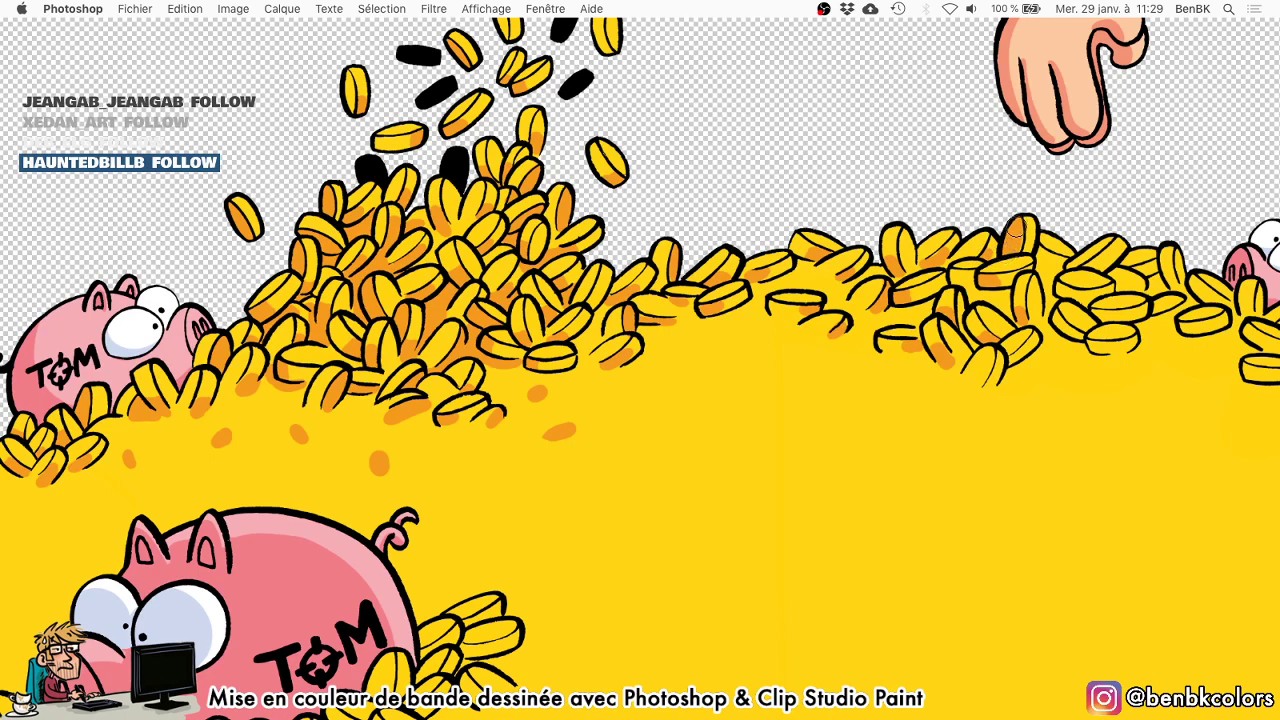
scroll(862, 340, up, 3)
scroll(862, 338, up, 2)
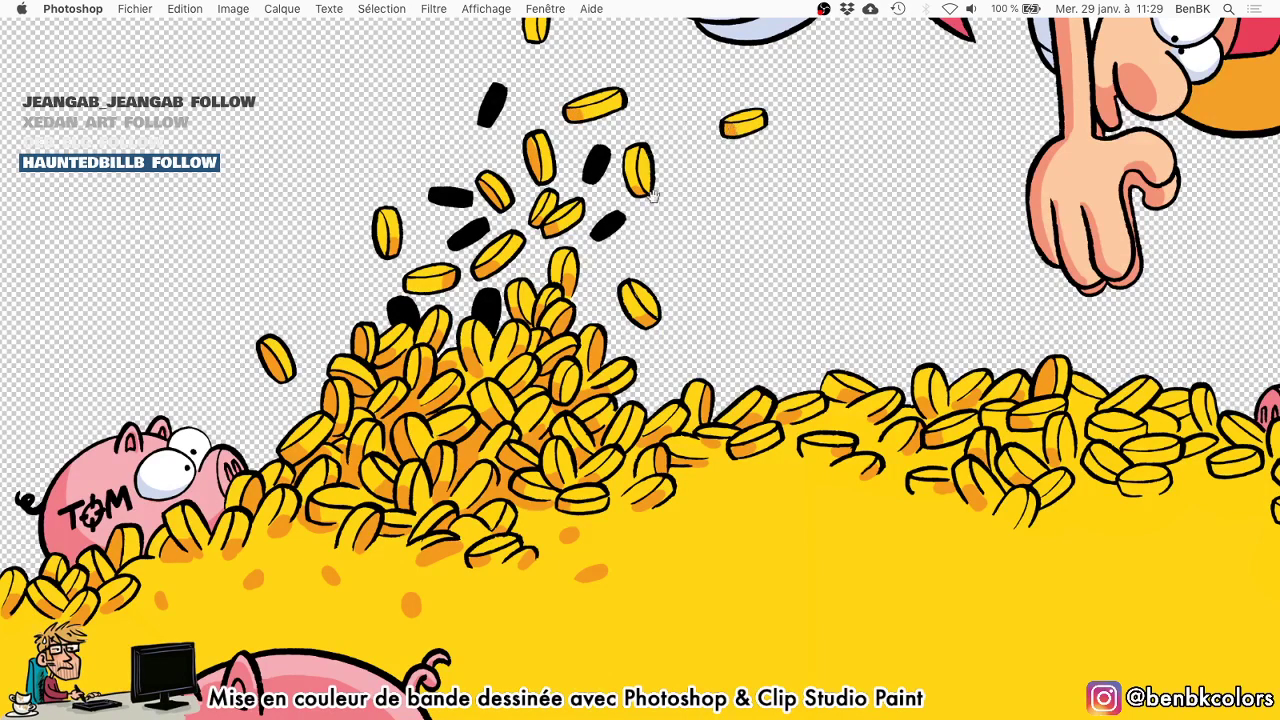
scroll(724, 132, up, 7)
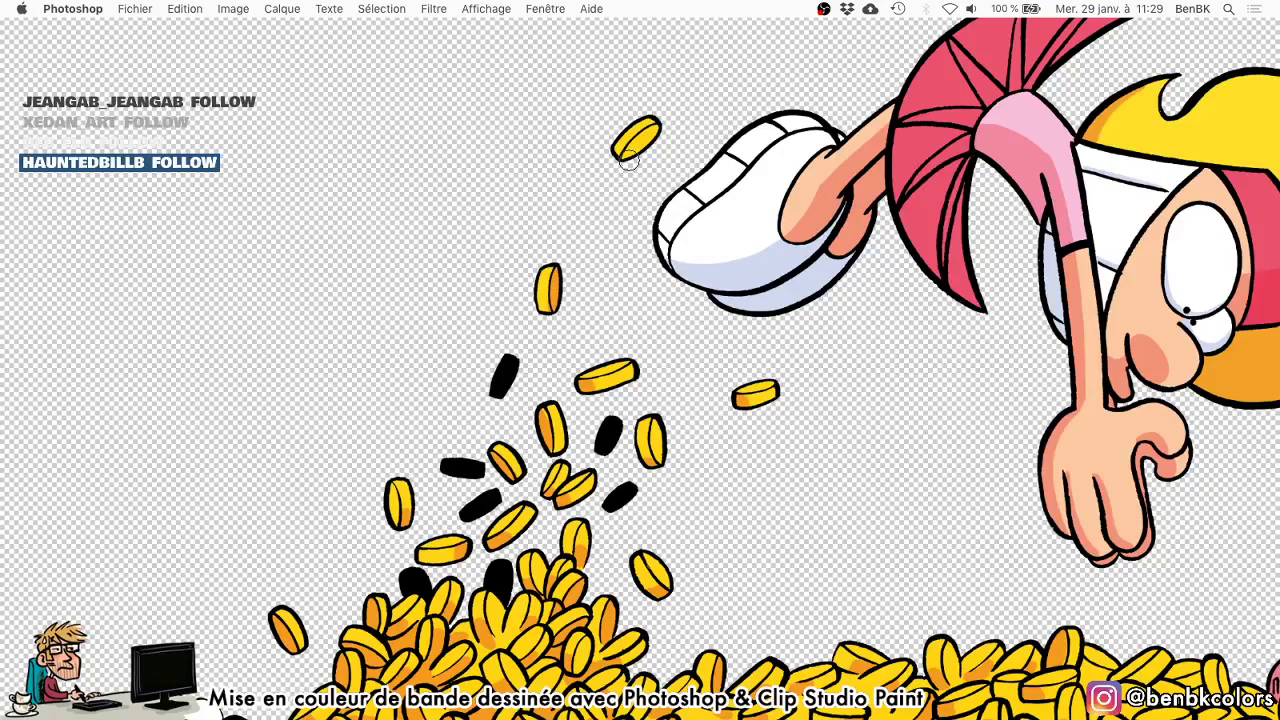
scroll(628, 151, down, 10)
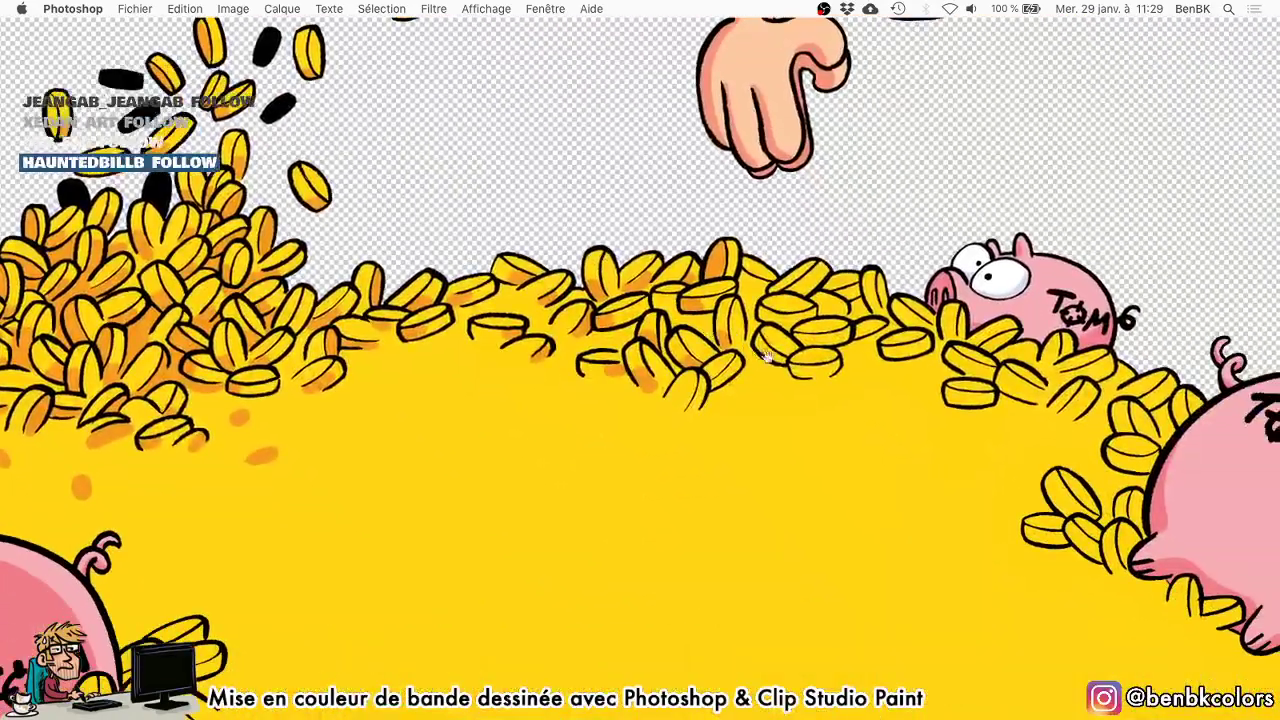
Shade the overlapping coins on the ridge leading up to the small TOM piggy bank on the right.
drag(771, 356, 832, 367)
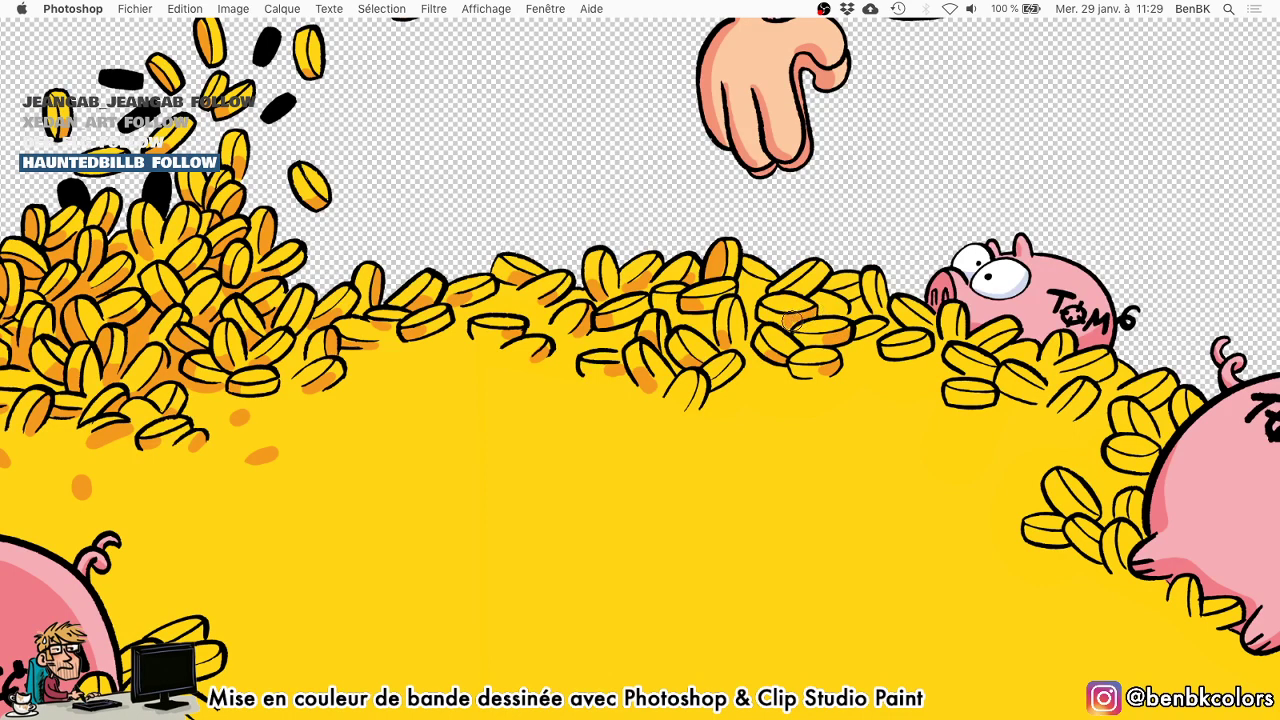
drag(795, 289, 803, 288)
drag(870, 305, 806, 284)
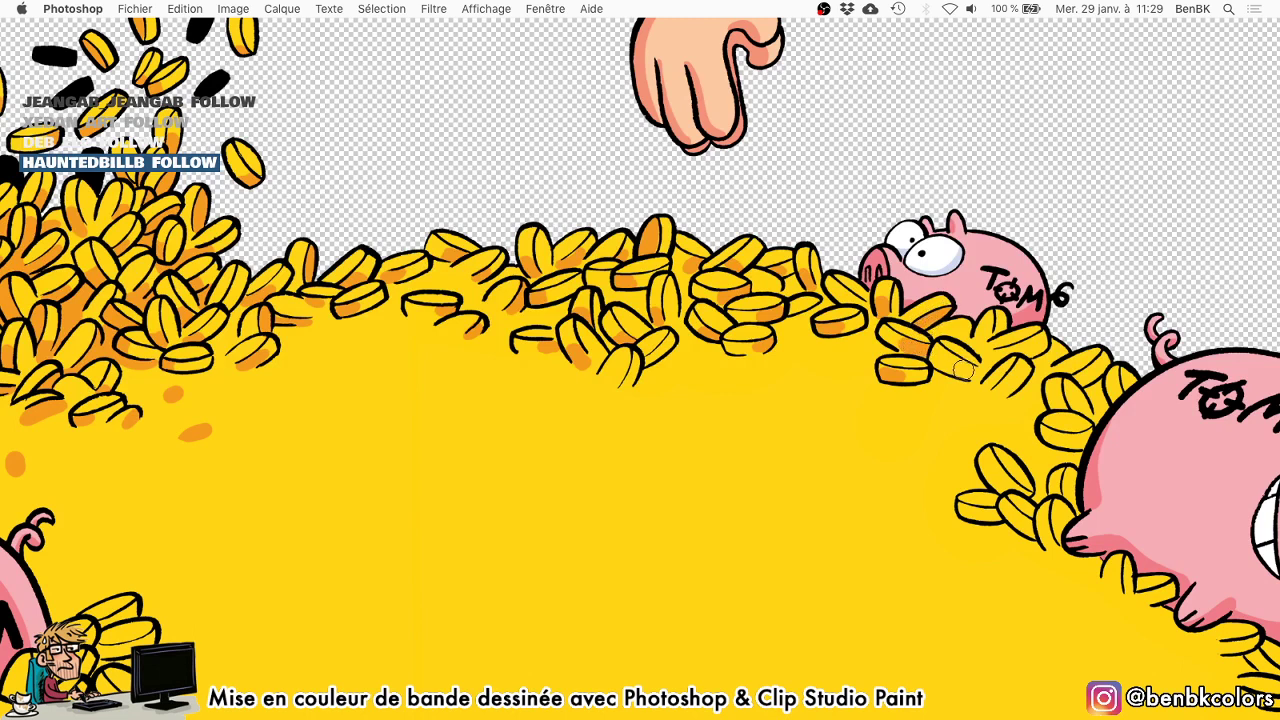
Shade the coins below the small right-hand piggy bank and those beside the large grinning piggy bank.
mouse_move(963, 370)
mouse_down()
mouse_move(1016, 389)
mouse_move(998, 393)
mouse_move(1016, 348)
mouse_up()
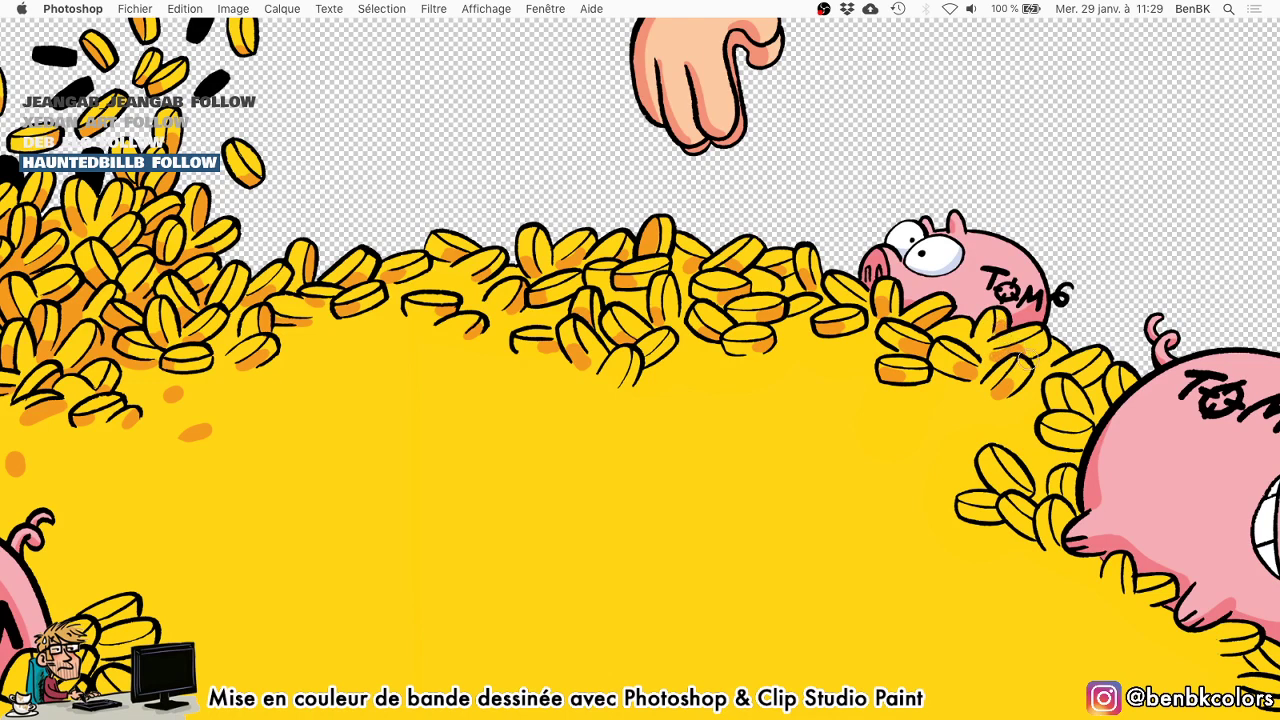
drag(1063, 412, 1054, 398)
mouse_move(1100, 404)
mouse_down()
mouse_move(1091, 438)
mouse_move(1073, 442)
mouse_move(1083, 423)
mouse_move(984, 485)
mouse_move(1015, 495)
mouse_move(991, 484)
mouse_move(1016, 478)
mouse_move(1043, 505)
mouse_move(1045, 538)
mouse_move(1044, 508)
mouse_up()
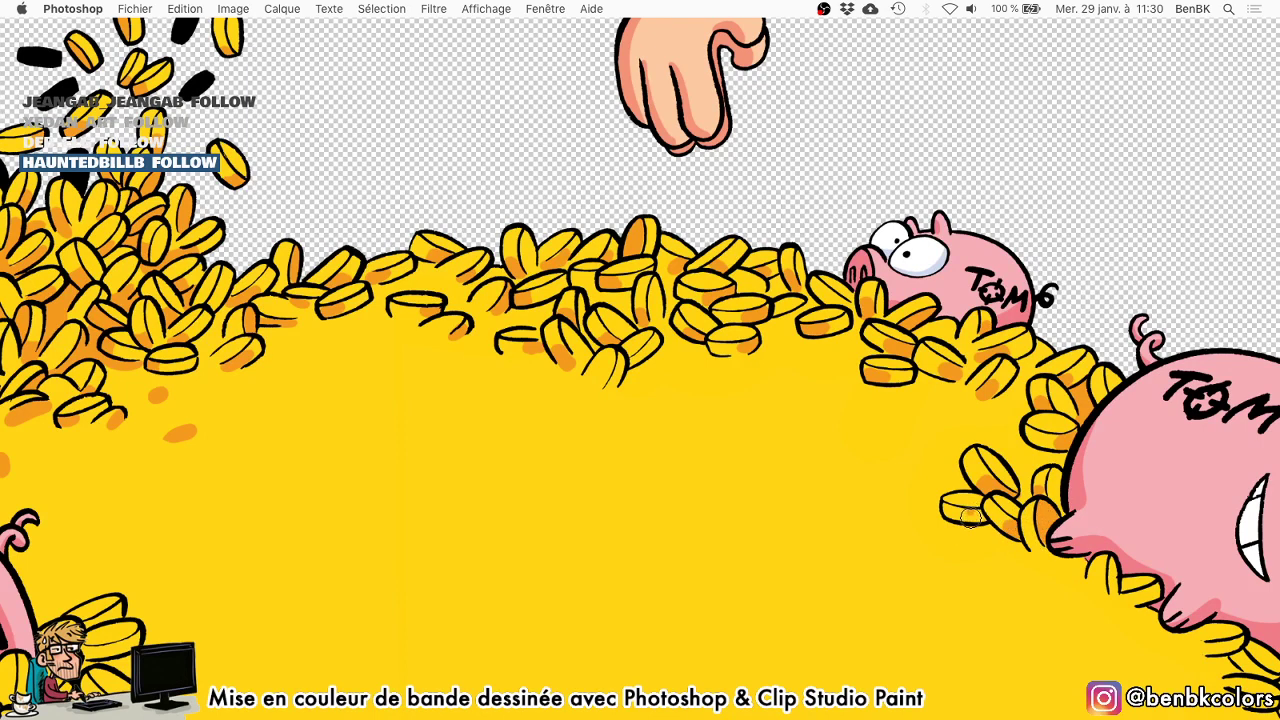
Paint shadows on the coins beside and beneath the body of the large foreground TOM piggy bank.
drag(373, 528, 944, 245)
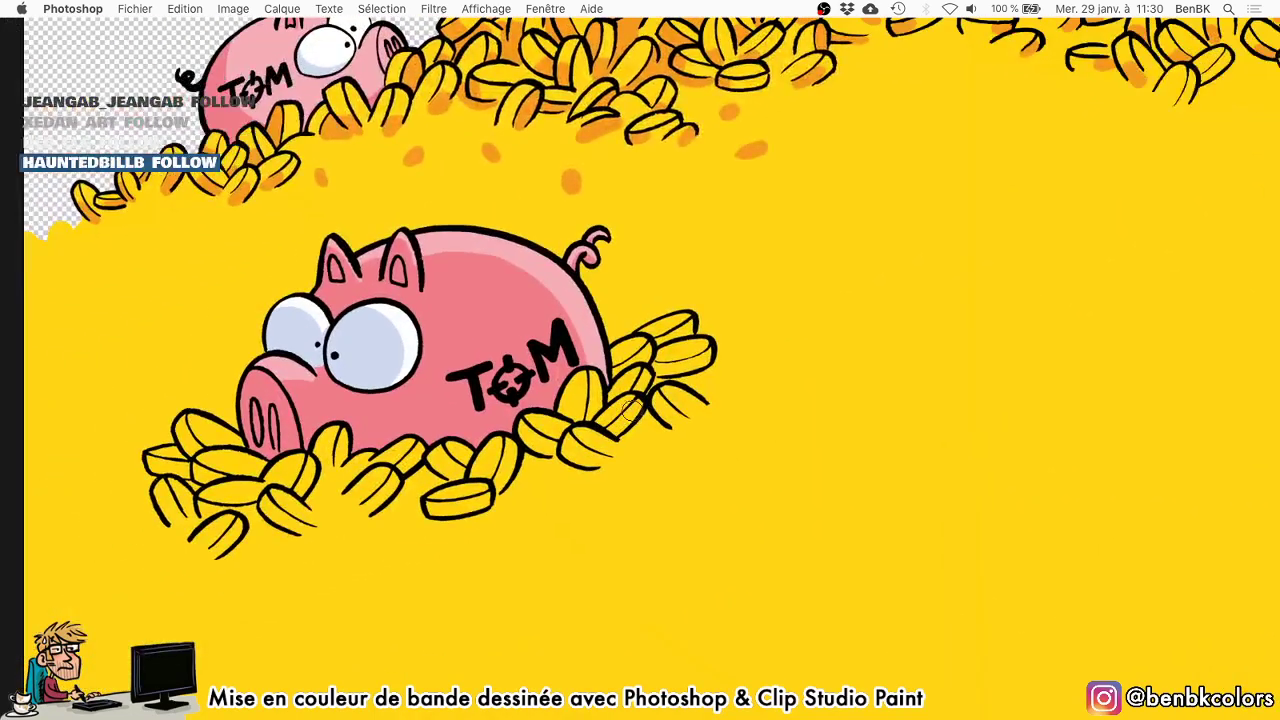
mouse_move(676, 366)
mouse_down()
mouse_move(621, 367)
mouse_move(626, 388)
mouse_move(612, 394)
mouse_move(628, 370)
mouse_up()
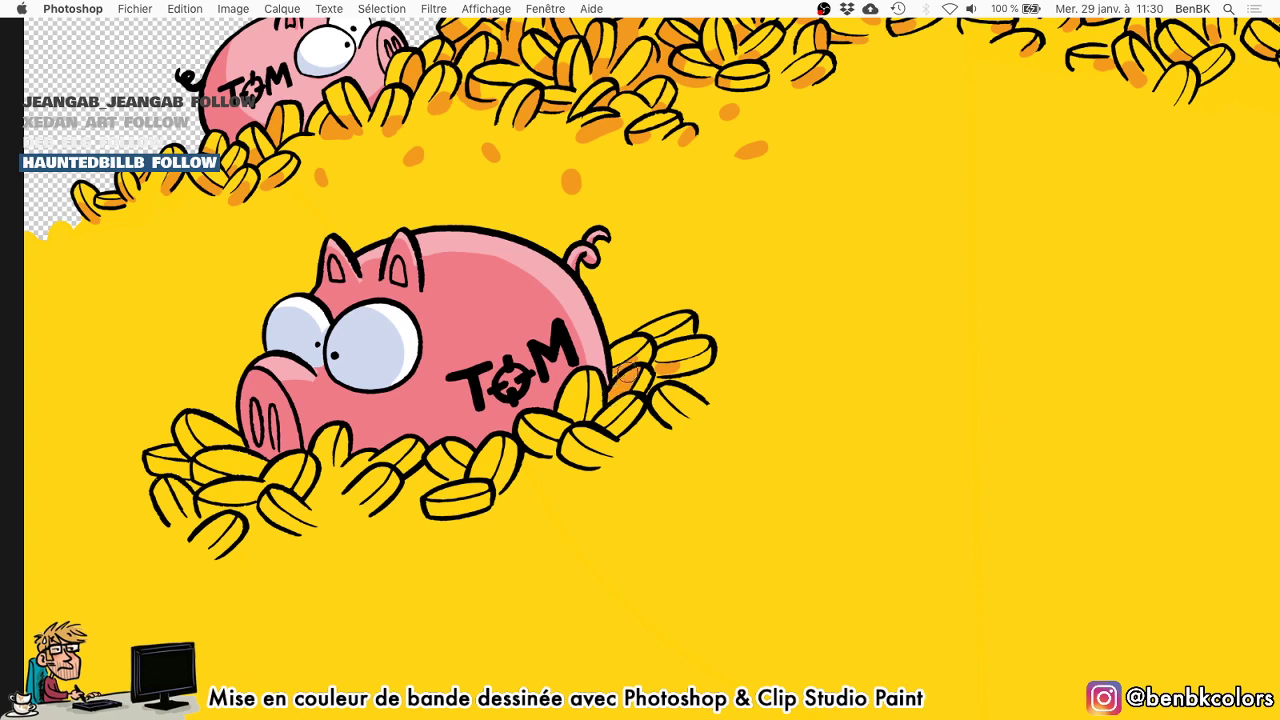
mouse_move(580, 413)
mouse_down()
mouse_move(585, 375)
mouse_move(563, 412)
mouse_move(577, 387)
mouse_move(612, 418)
mouse_move(624, 399)
mouse_move(602, 419)
mouse_move(675, 420)
mouse_move(659, 394)
mouse_up()
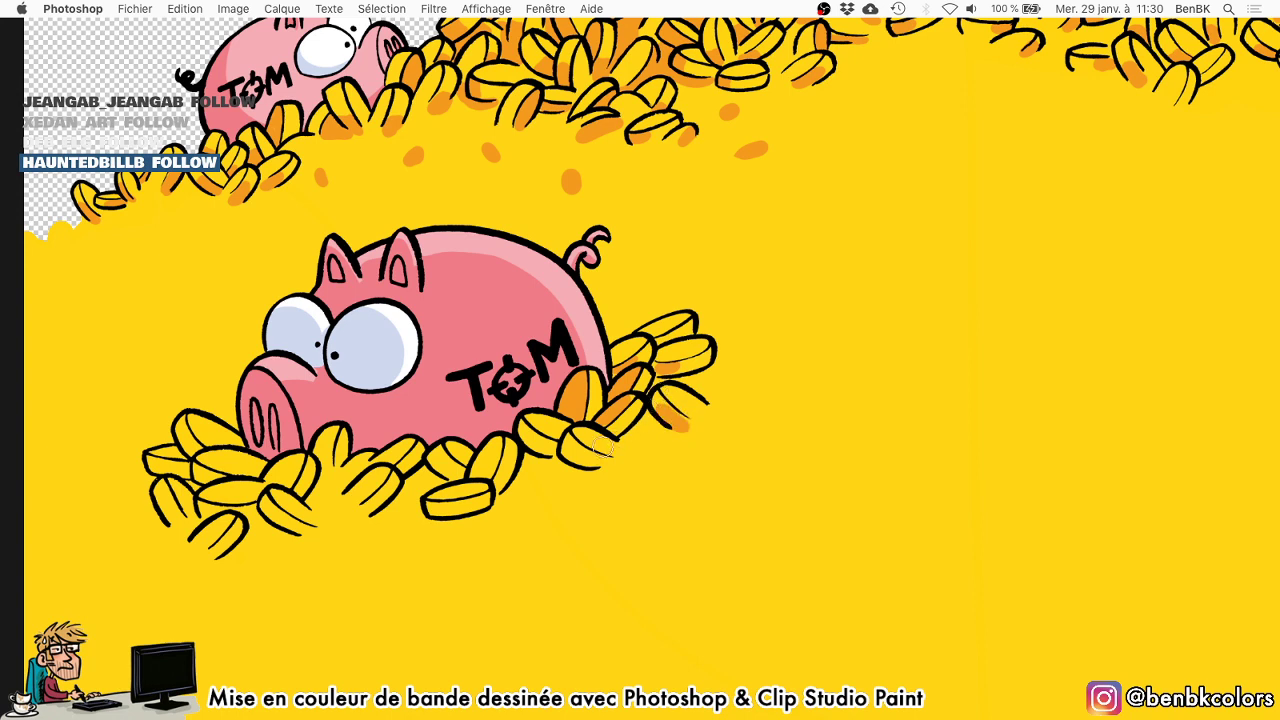
mouse_move(604, 447)
mouse_down()
mouse_move(574, 437)
mouse_move(583, 458)
mouse_move(531, 432)
mouse_move(502, 481)
mouse_up()
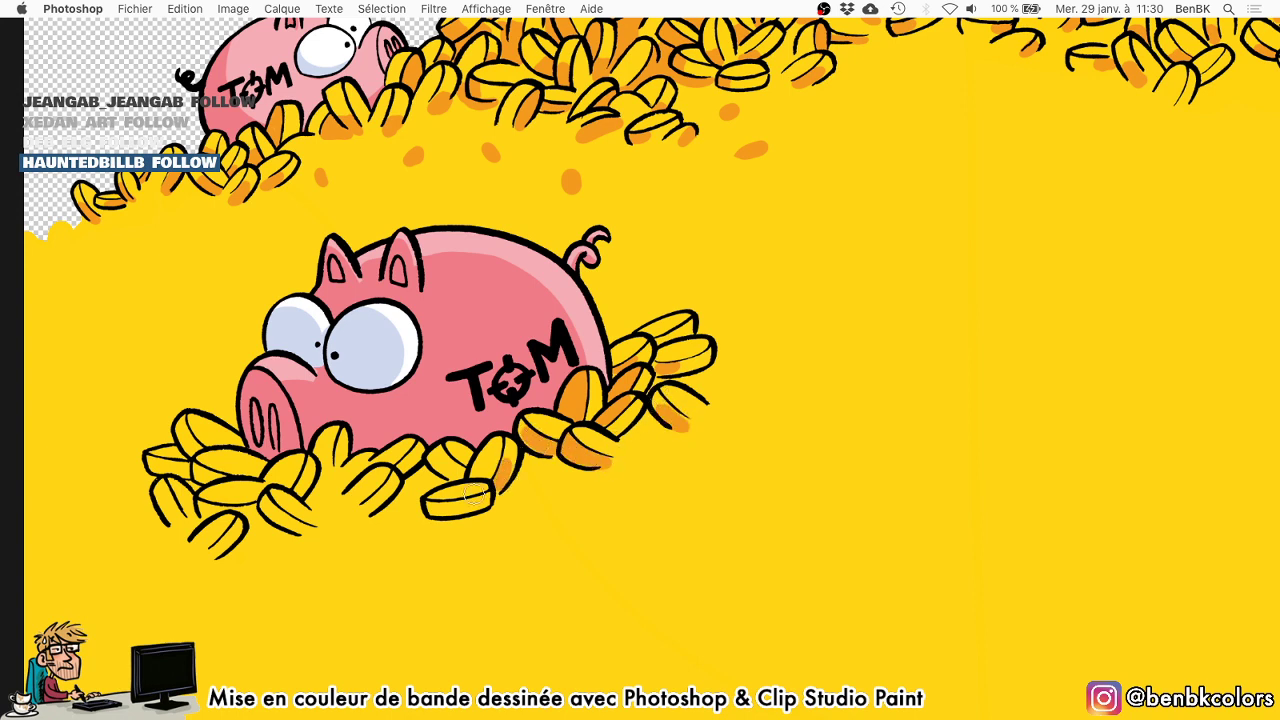
mouse_move(438, 508)
mouse_down()
mouse_move(460, 472)
mouse_move(541, 408)
mouse_move(527, 456)
mouse_up()
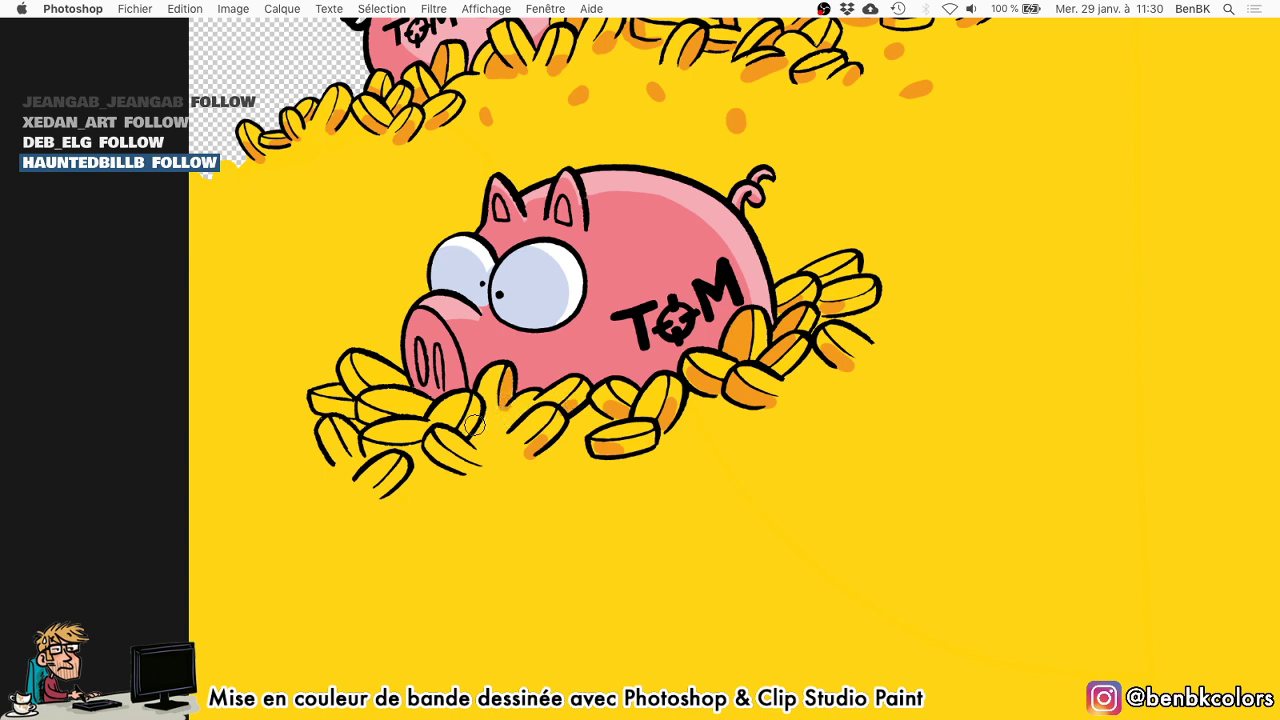
Shade the overlapping coins piled around the snout of the large foreground TOM piggy bank.
drag(480, 471, 401, 420)
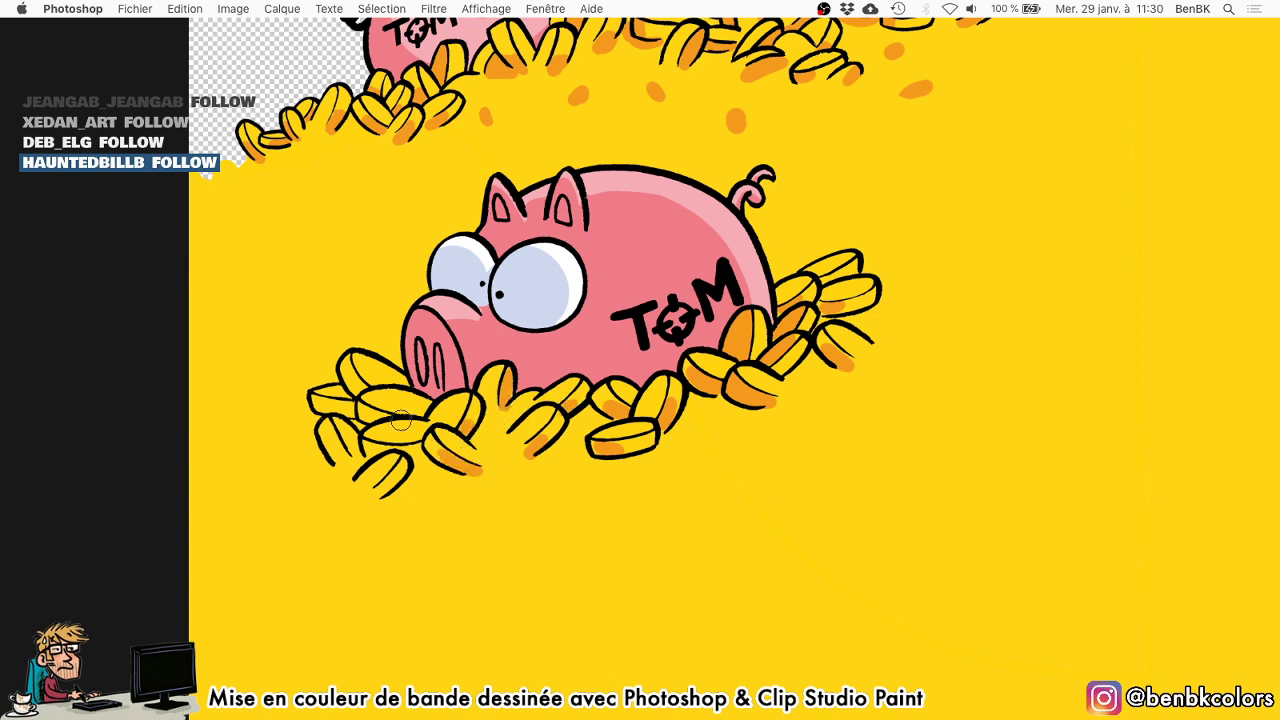
mouse_move(447, 459)
mouse_down()
mouse_move(377, 495)
mouse_move(377, 480)
mouse_move(327, 451)
mouse_move(341, 461)
mouse_move(386, 442)
mouse_move(368, 442)
mouse_move(418, 446)
mouse_up()
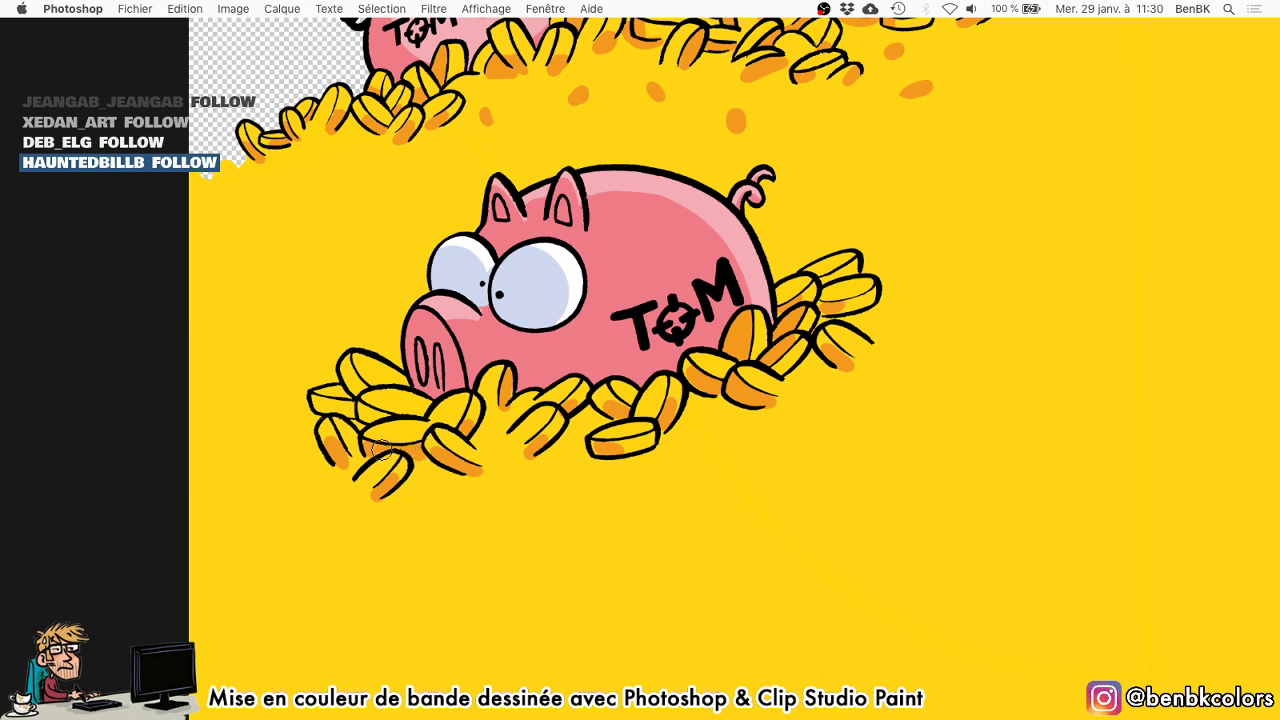
mouse_move(370, 406)
mouse_down()
mouse_move(384, 416)
mouse_move(355, 382)
mouse_move(326, 404)
mouse_move(349, 412)
mouse_up()
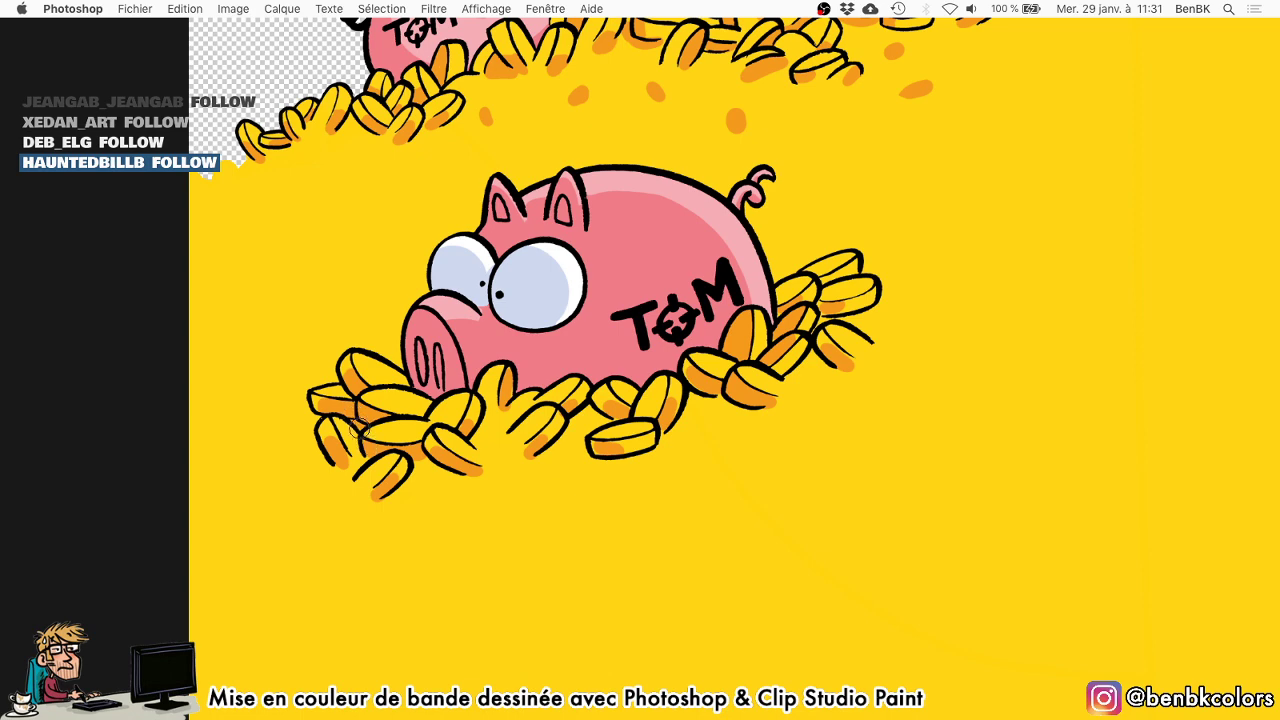
Check the coin shading along the ridge, from the left-hand pile to the grinning piggy bank.
scroll(405, 402, up, 3)
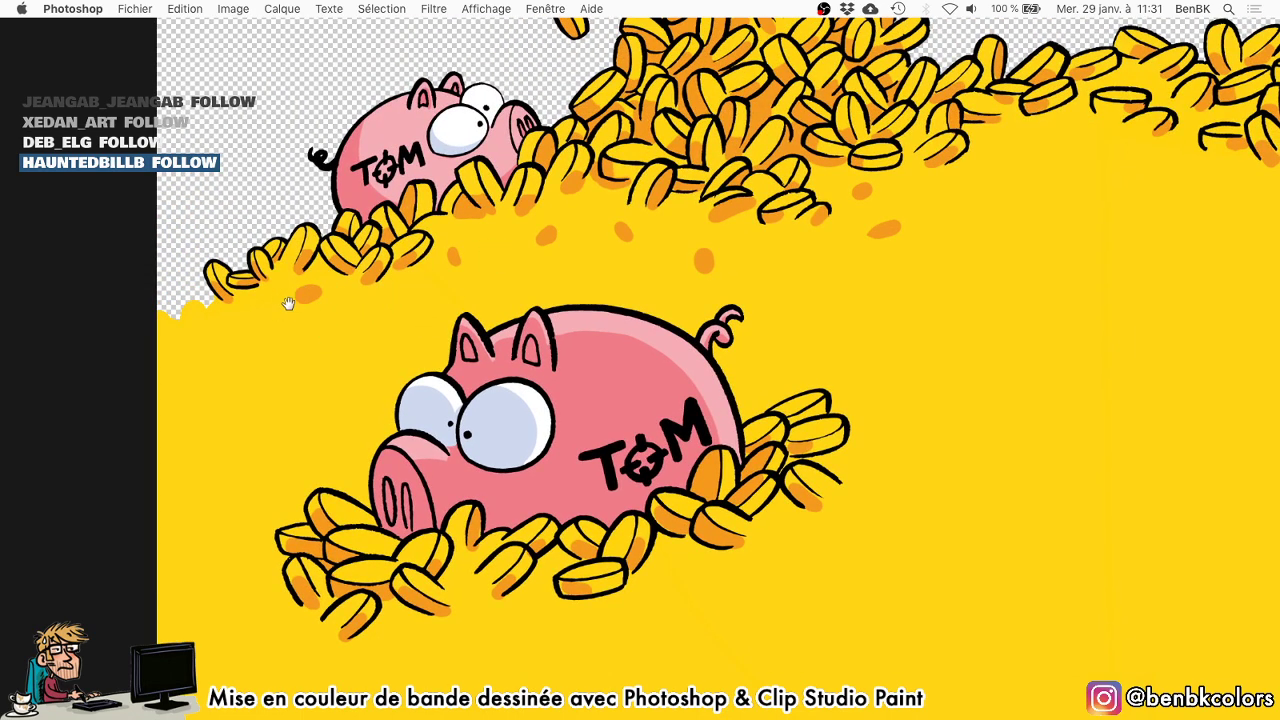
drag(289, 303, 306, 297)
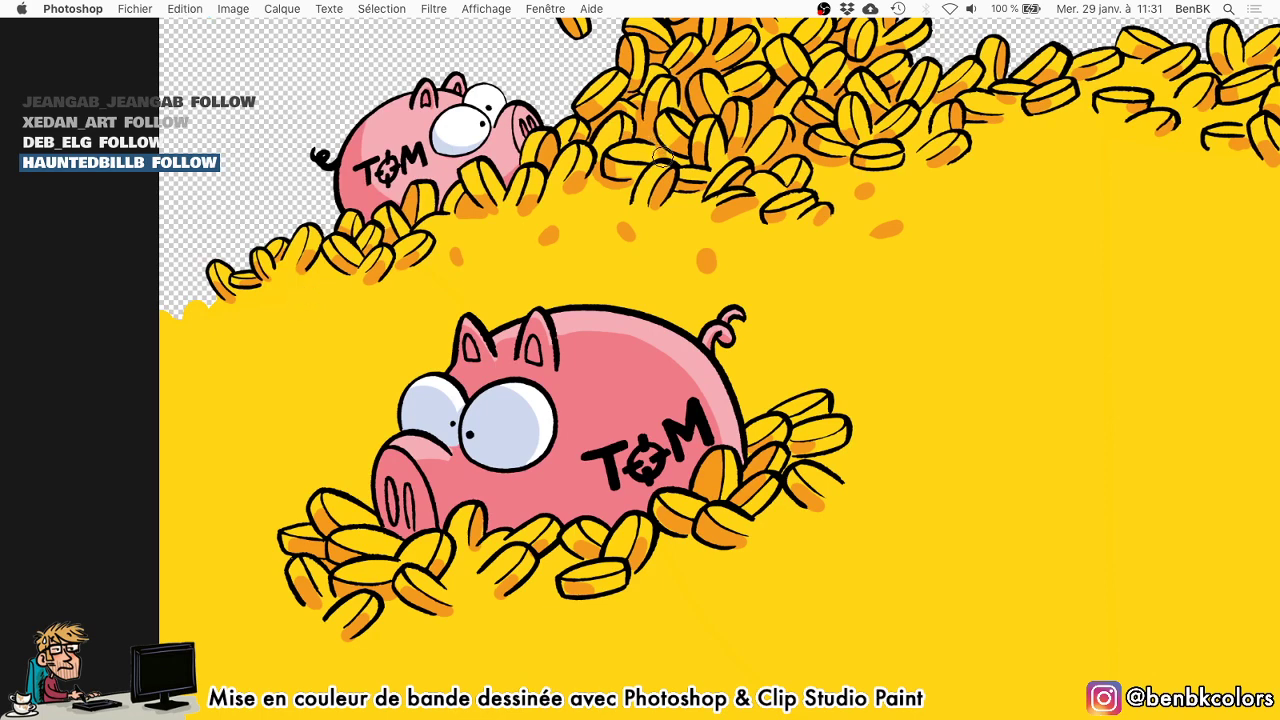
scroll(688, 140, up, 2)
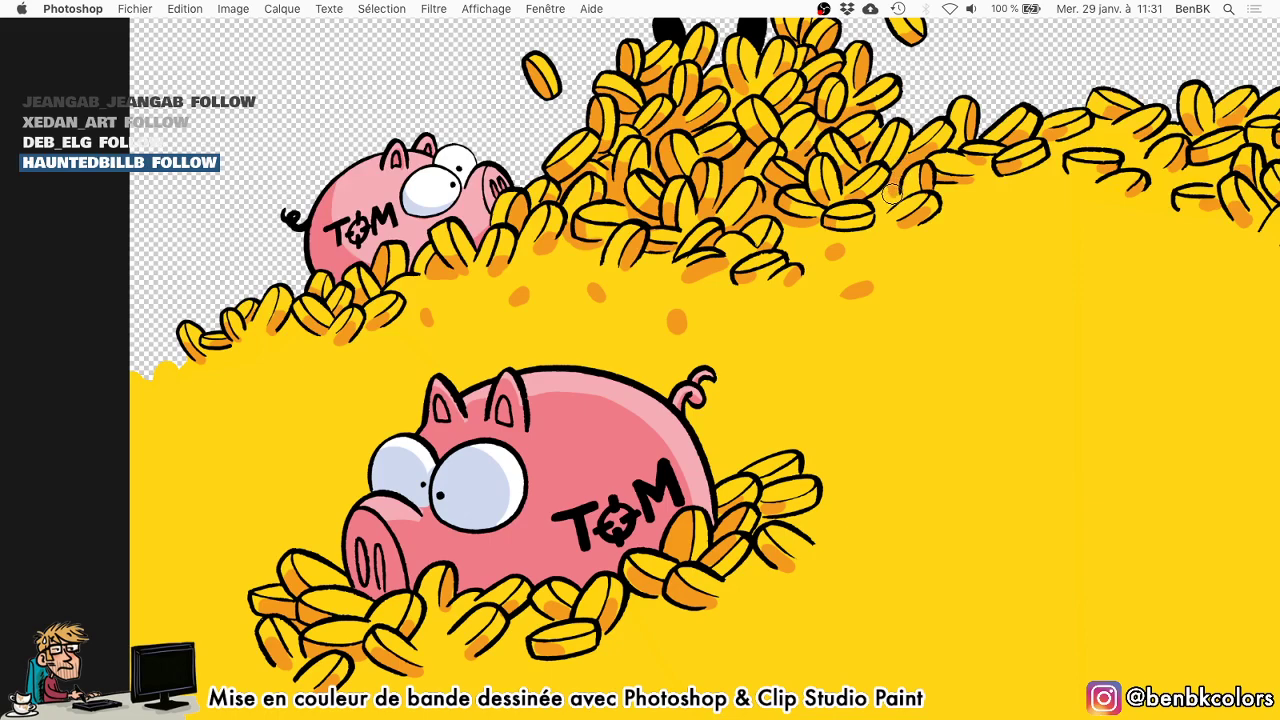
scroll(875, 198, right, 3)
scroll(875, 198, up, 2)
scroll(858, 203, right, 2)
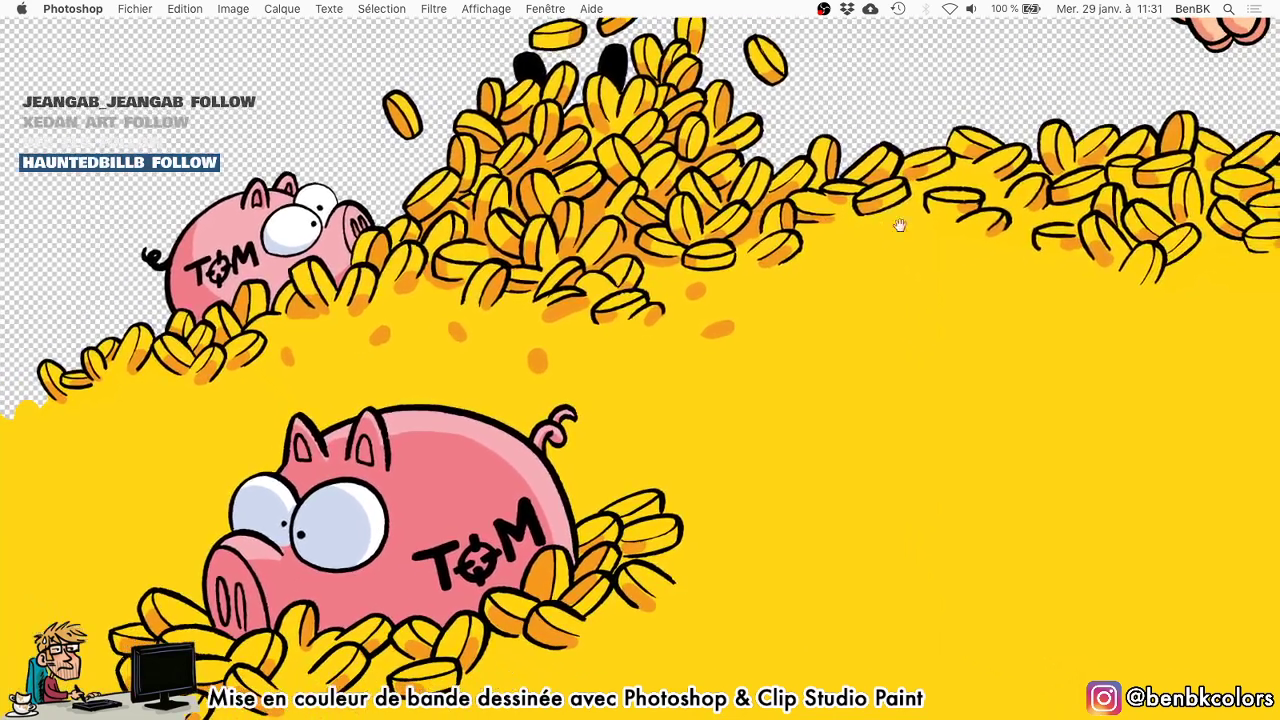
scroll(960, 185, right, 2)
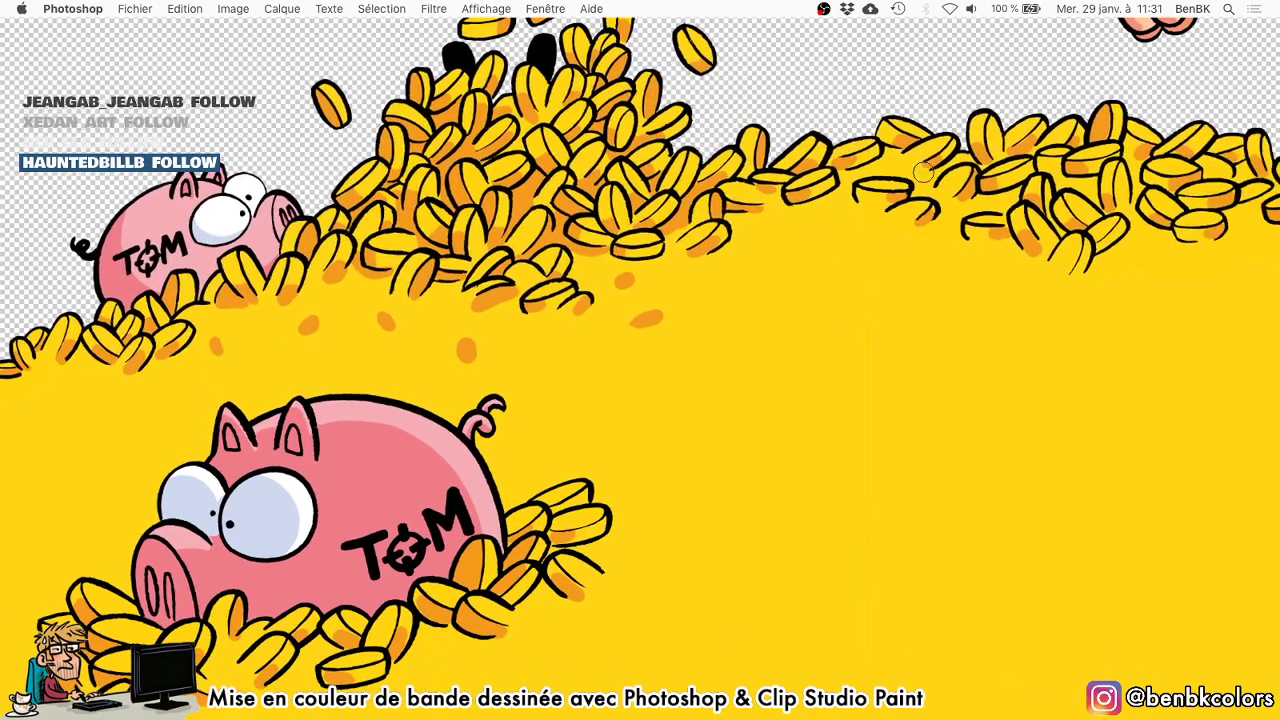
scroll(900, 172, right, 6)
scroll(886, 172, right, 2)
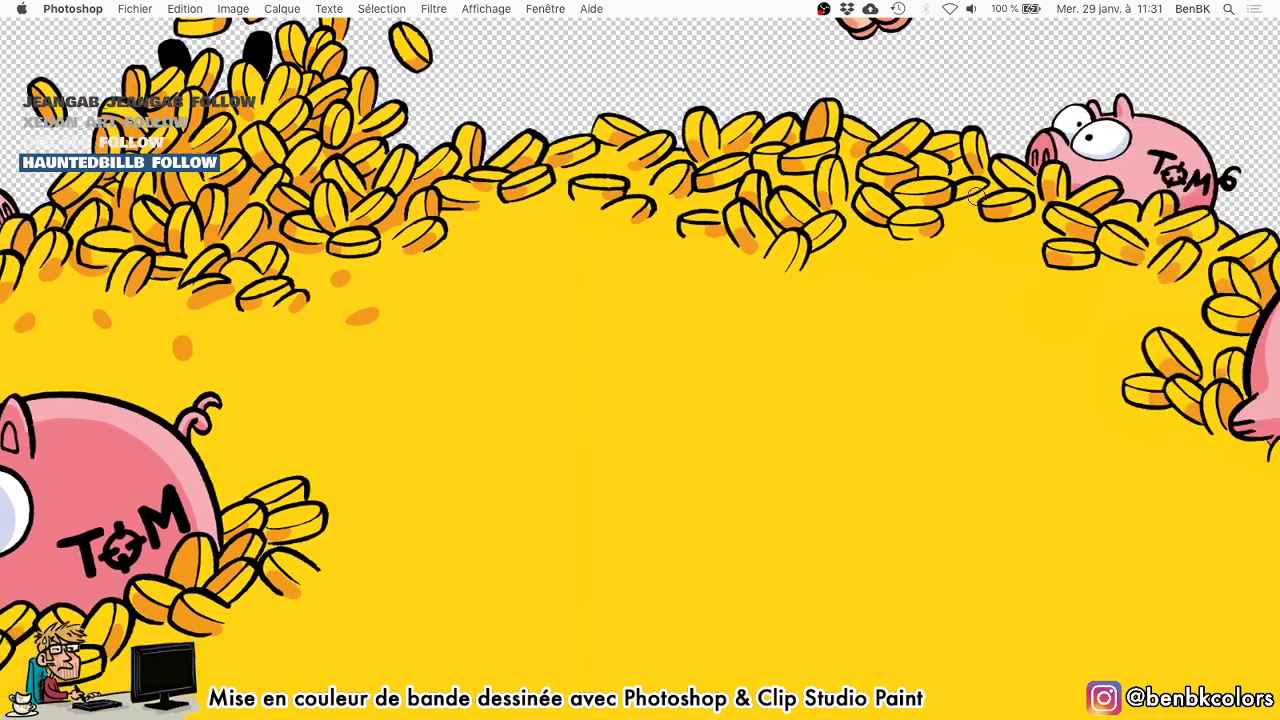
scroll(955, 196, right, 3)
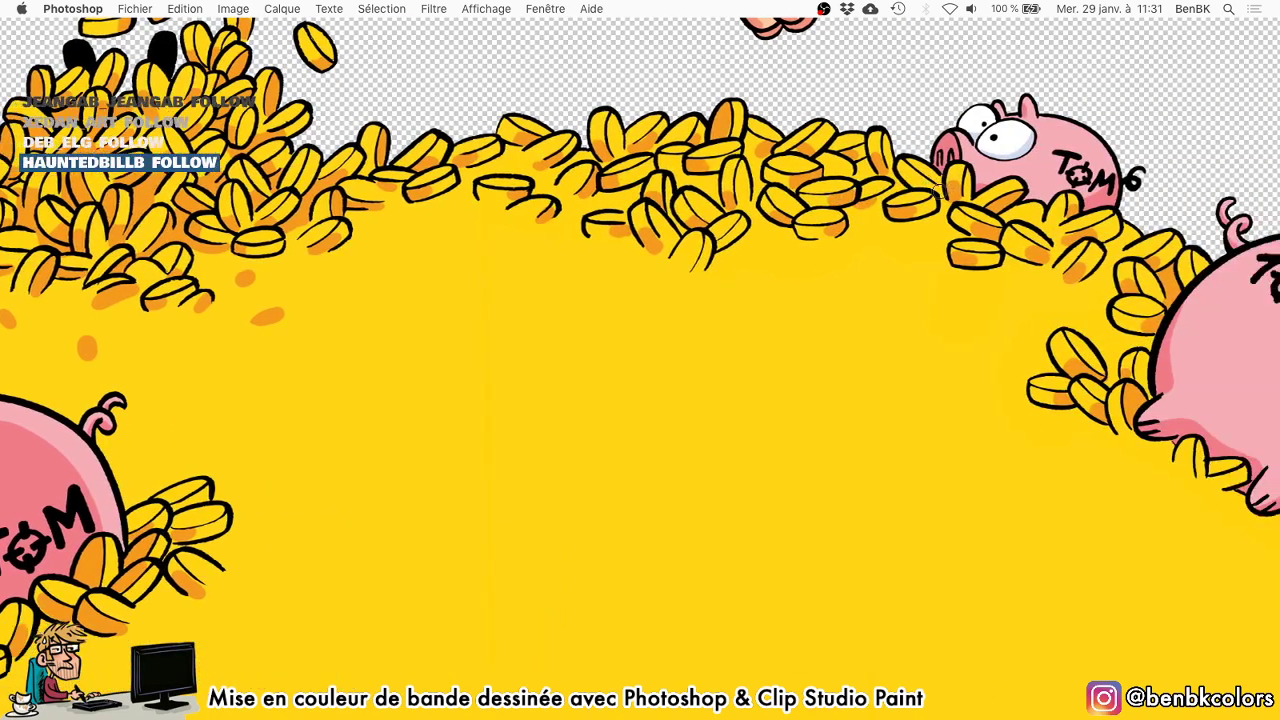
scroll(928, 184, right, 10)
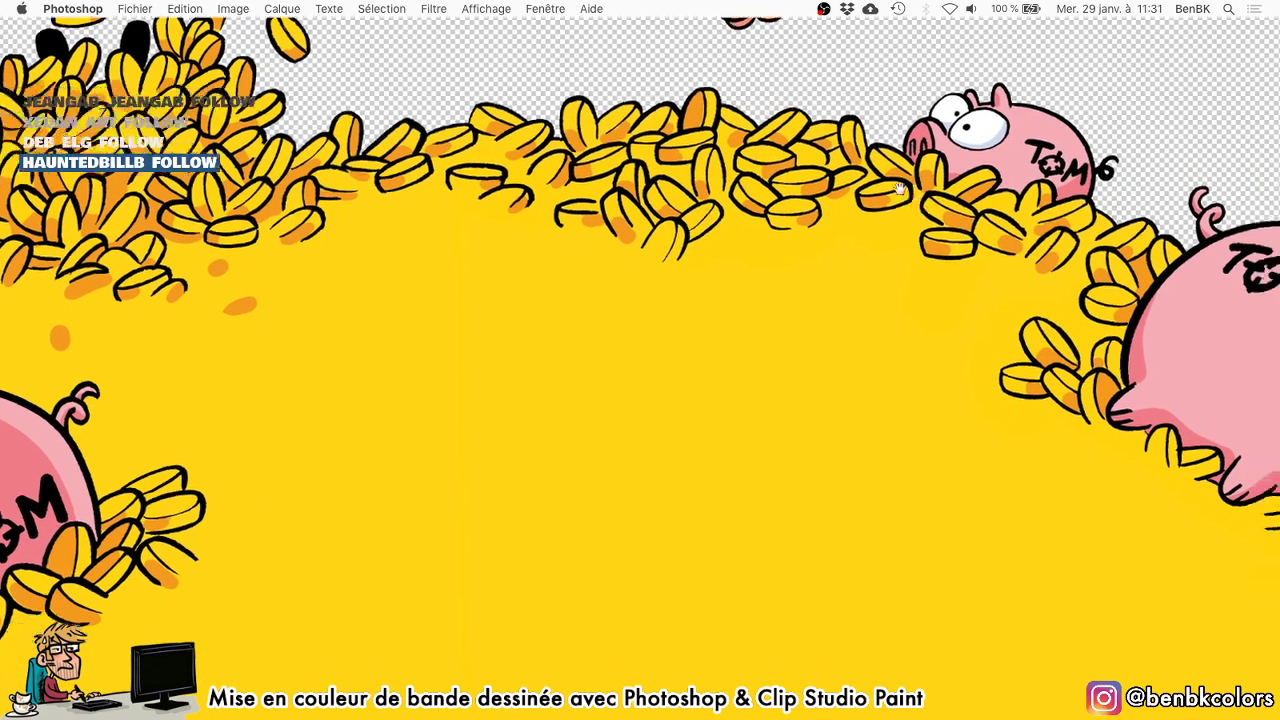
Paint shadows on the coins under the grinning piggy bank's feet, belly and chin.
scroll(900, 230, down, 6)
drag(778, 258, 722, 242)
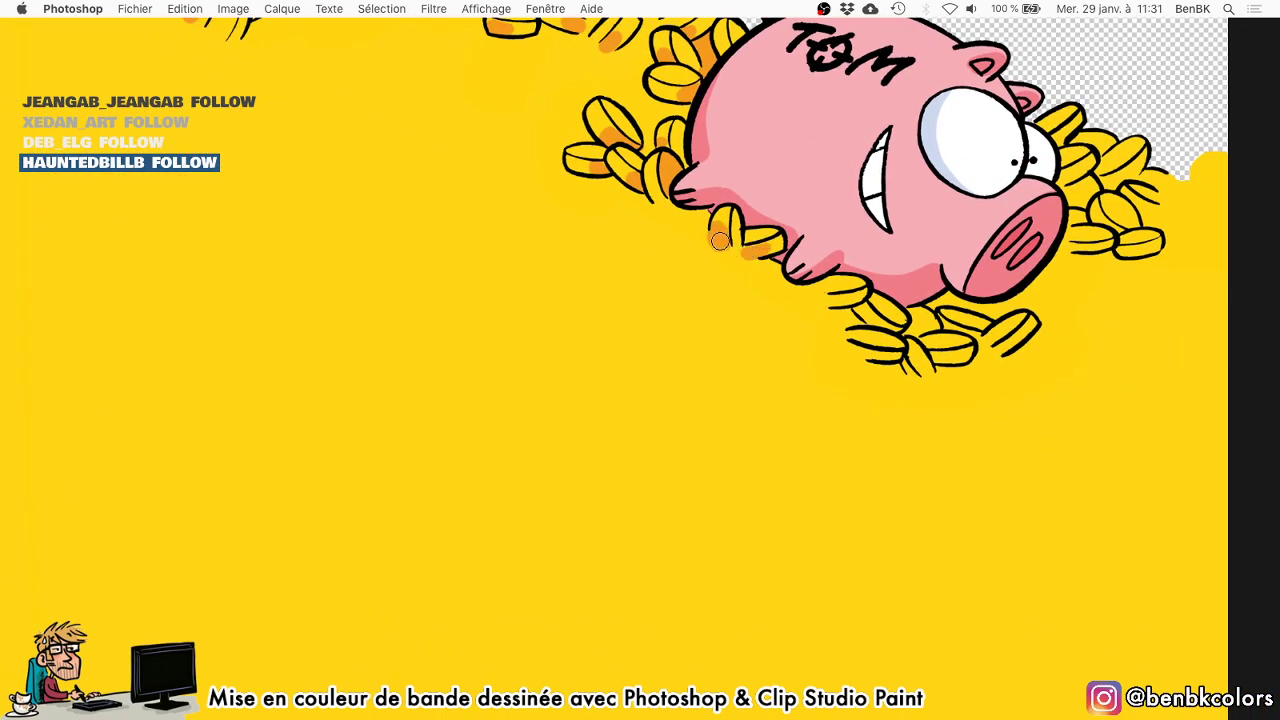
drag(824, 299, 836, 297)
mouse_move(890, 356)
mouse_down()
mouse_move(876, 358)
mouse_move(916, 377)
mouse_move(946, 362)
mouse_move(934, 354)
mouse_up()
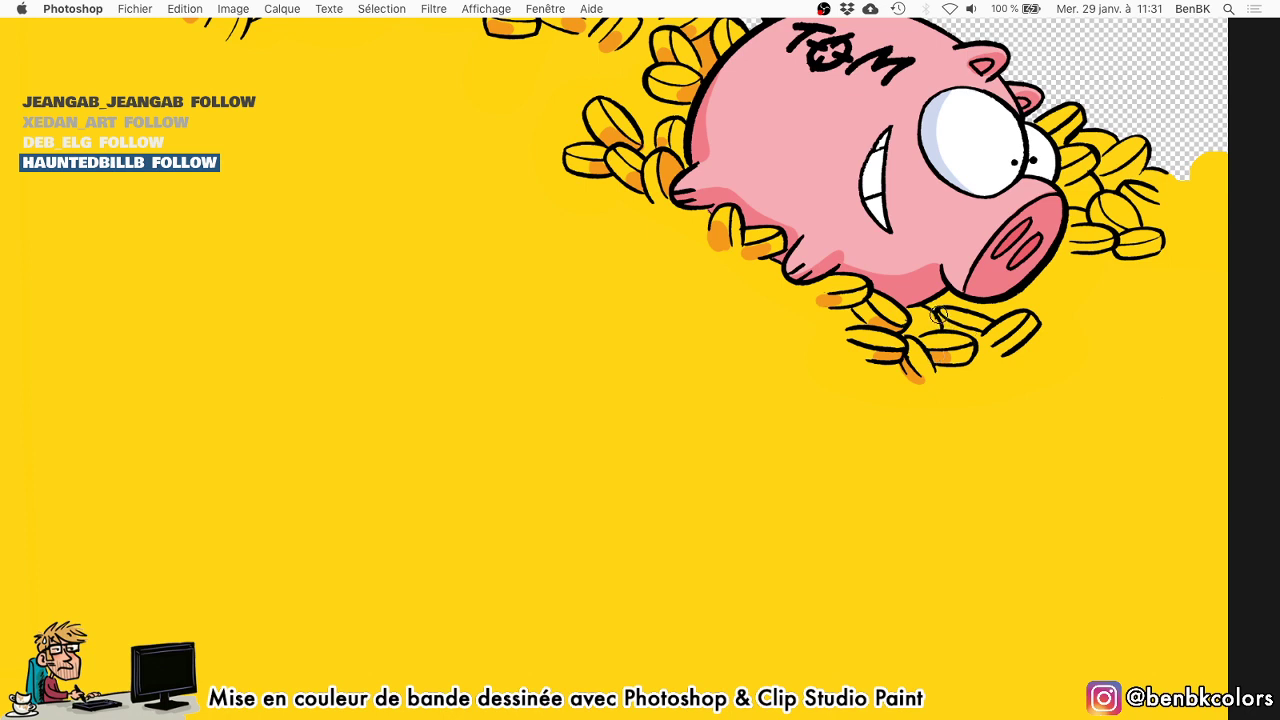
mouse_move(990, 355)
mouse_down()
mouse_move(1062, 271)
mouse_move(1003, 306)
mouse_move(942, 300)
mouse_up()
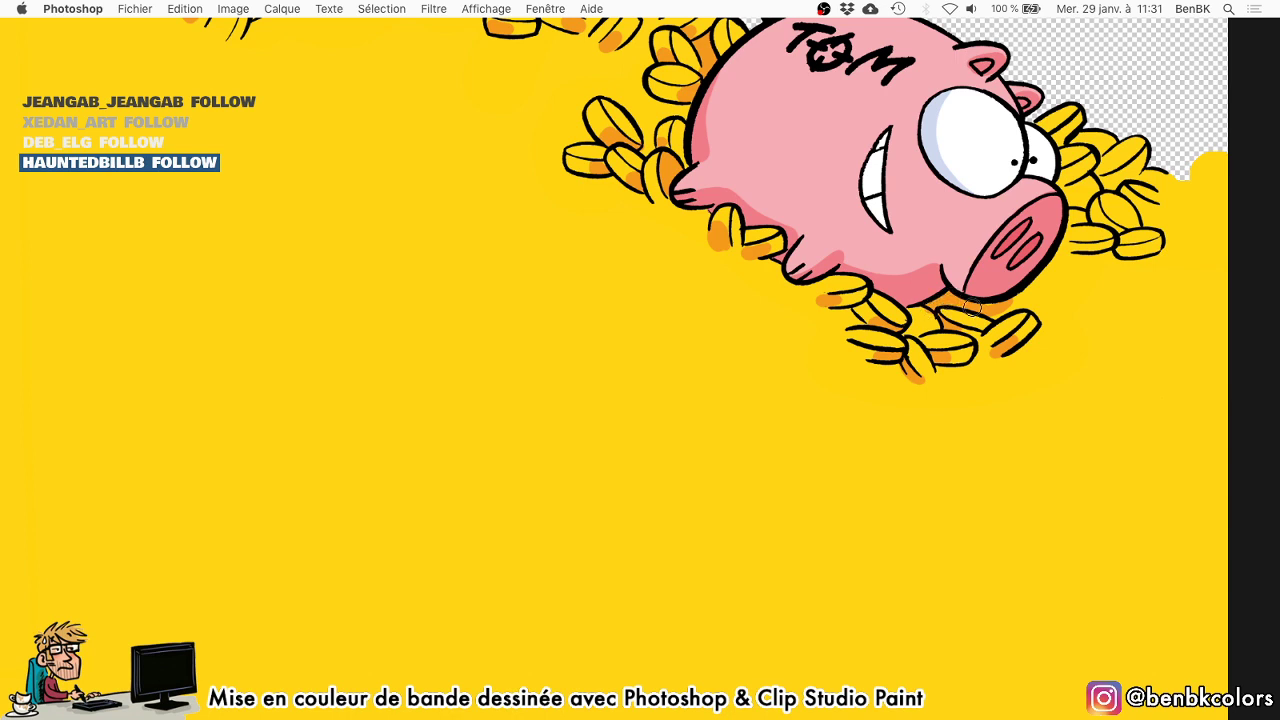
Shade the coins beside the grinning piggy bank's snout and behind its far eye.
scroll(996, 310, right, 3)
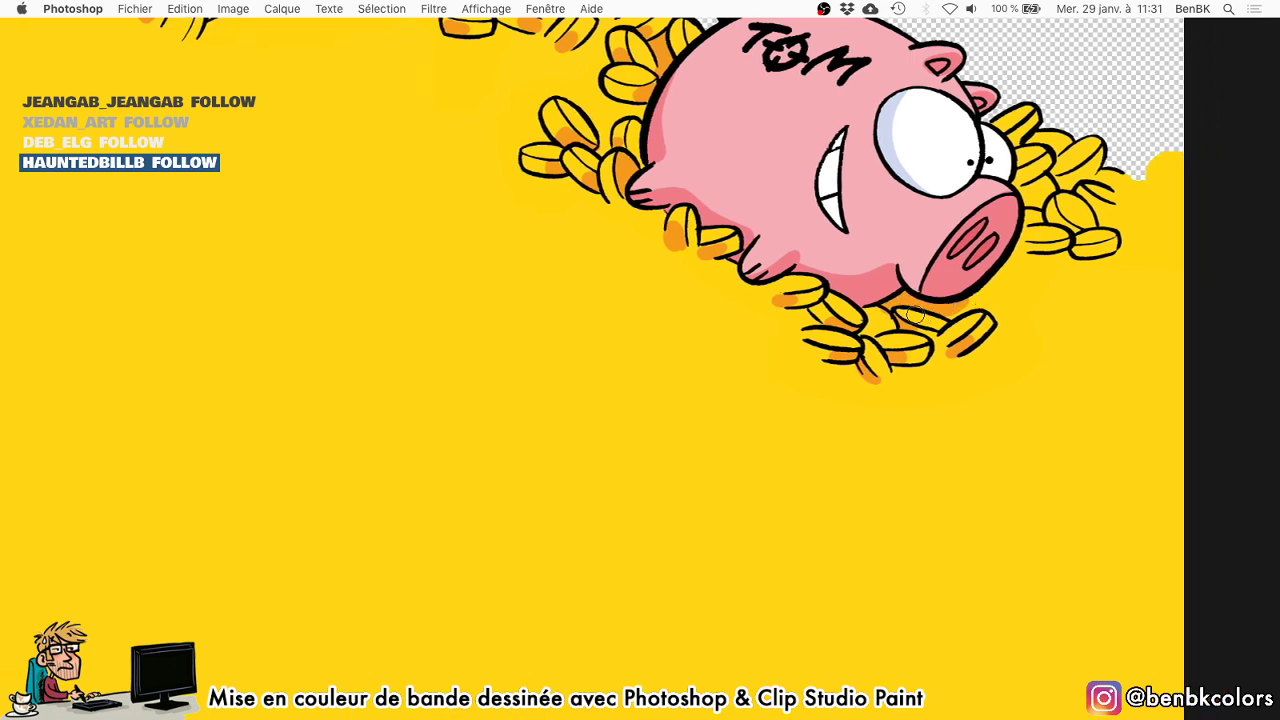
scroll(884, 314, up, 2)
scroll(884, 314, right, 1)
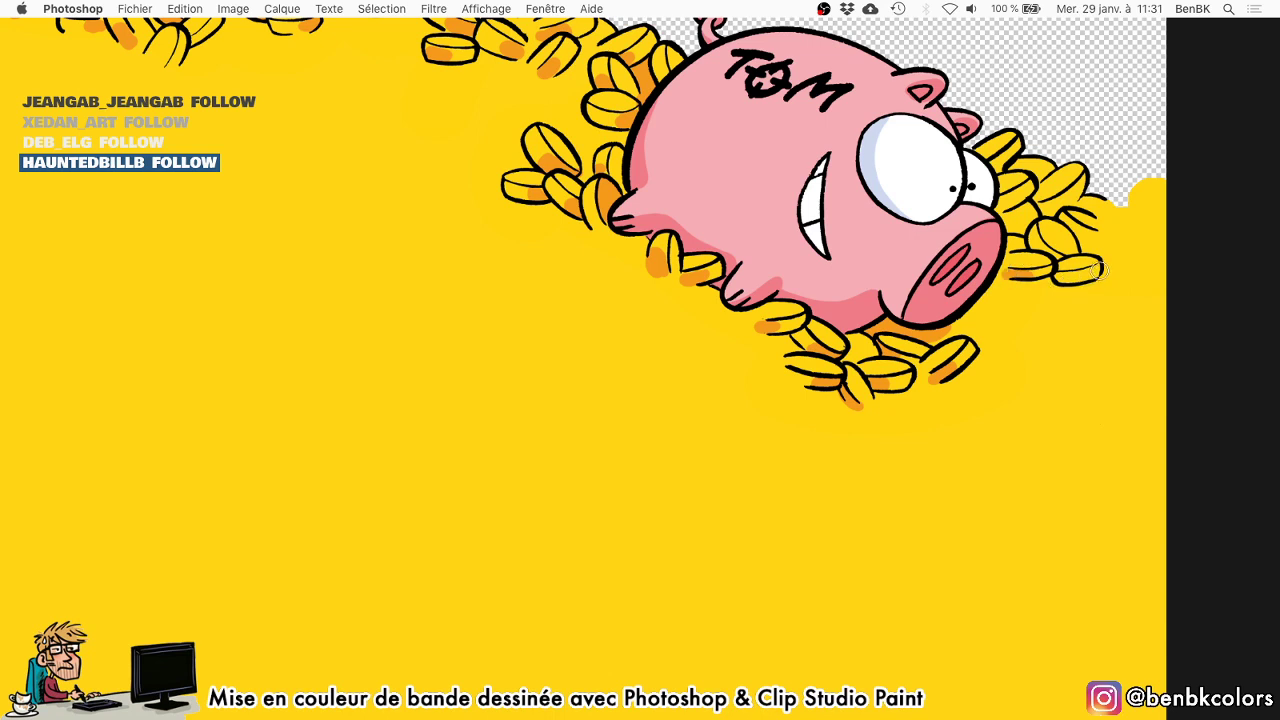
drag(1100, 271, 1033, 244)
drag(1027, 187, 1005, 205)
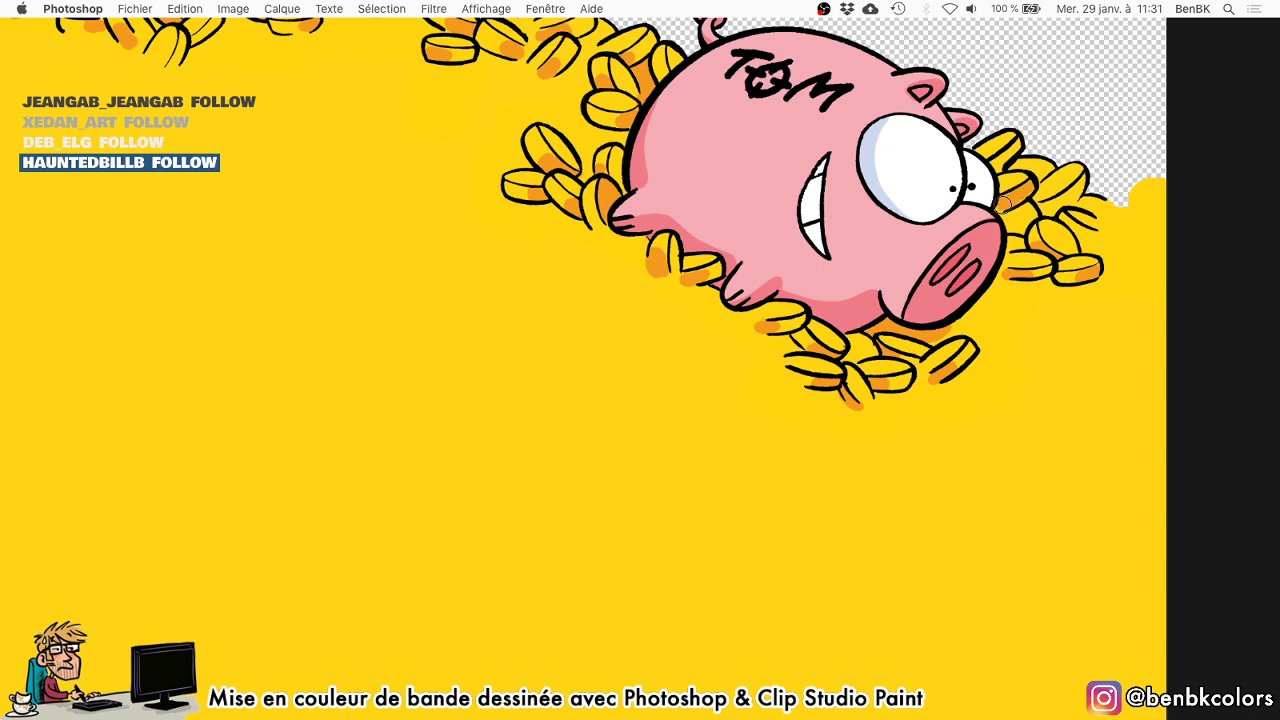
drag(1020, 143, 1003, 162)
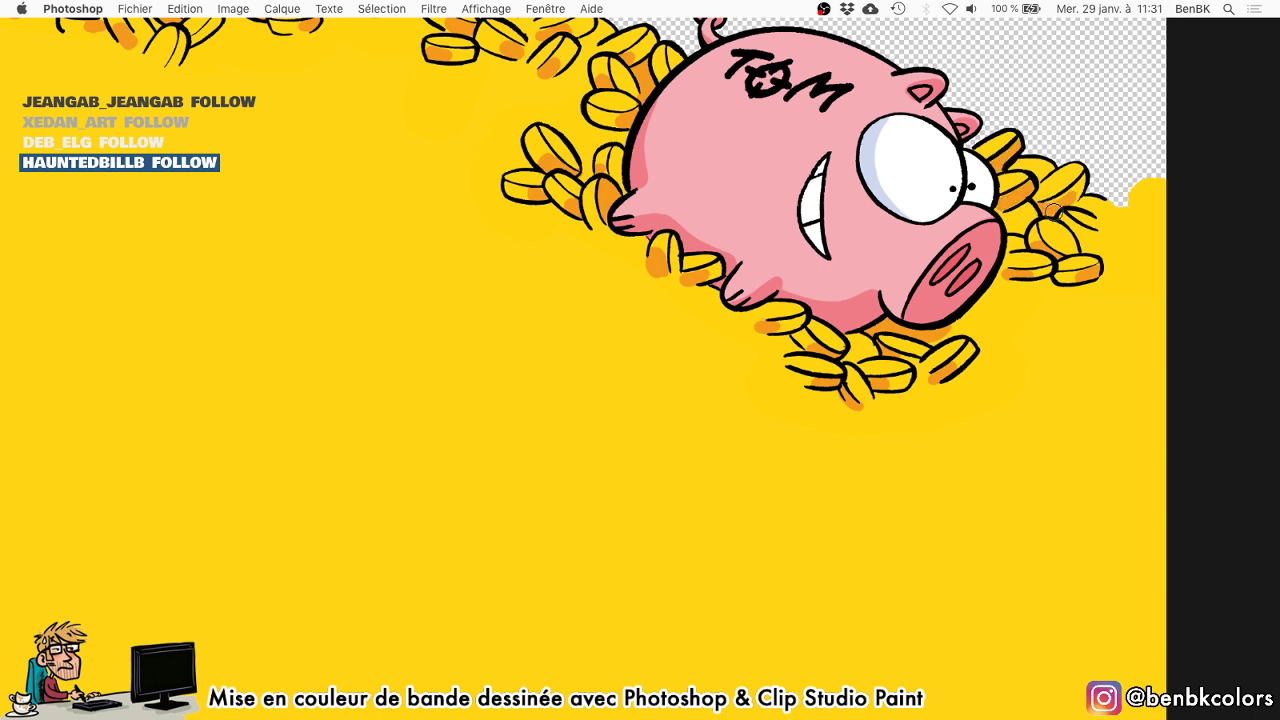
drag(1098, 239, 1065, 246)
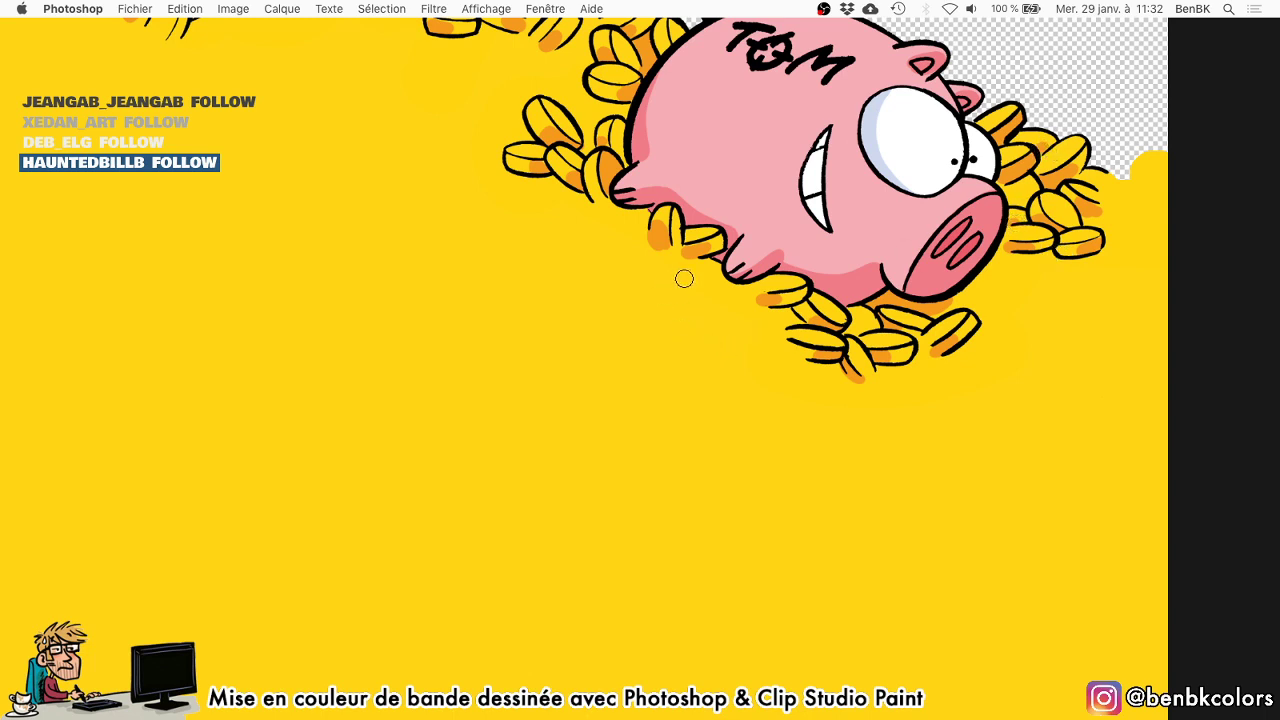
Dab shadow spots on the gold below the grinning piggy bank and shade the lowest coin of the middle ridge.
drag(684, 280, 664, 284)
mouse_move(579, 195)
mouse_down()
mouse_move(538, 179)
mouse_move(580, 192)
mouse_move(654, 266)
mouse_move(800, 350)
mouse_up()
drag(500, 220, 660, 317)
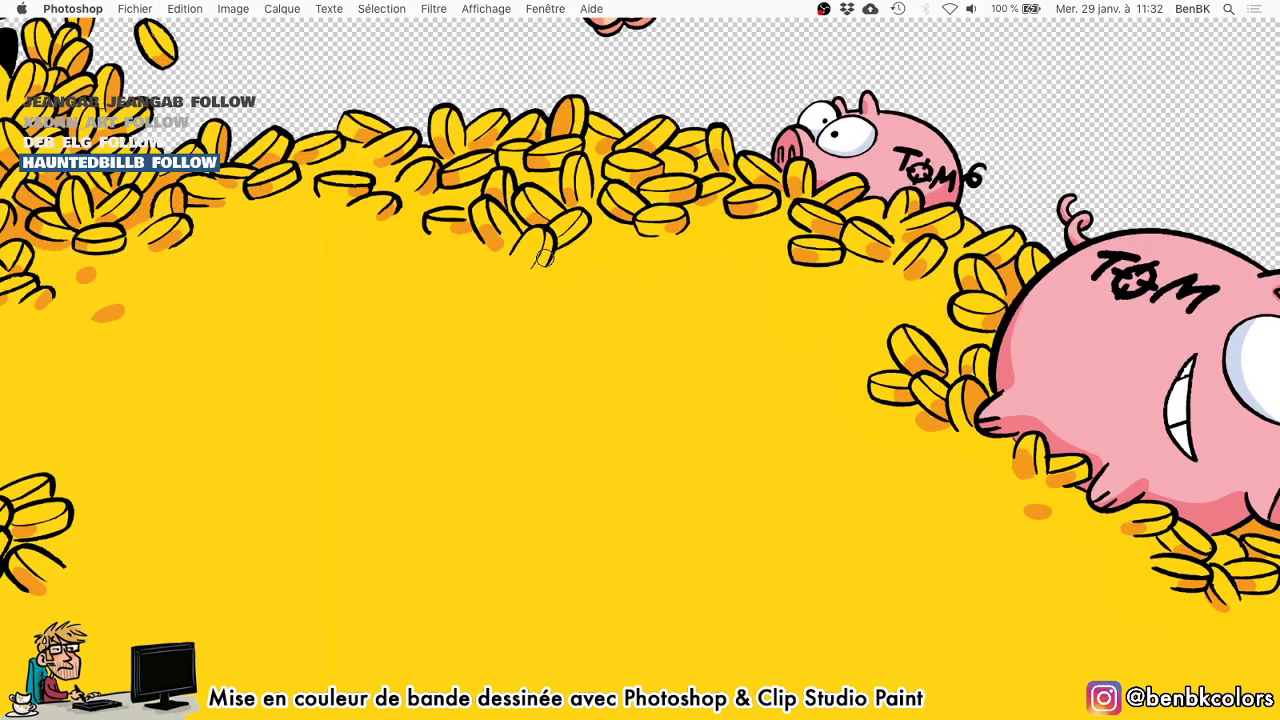
mouse_move(544, 258)
mouse_down()
mouse_move(537, 267)
mouse_move(578, 229)
mouse_up()
Dab more shadow spots on the gold between the small left-hand piggy bank and the large foreground TOM piggy bank.
drag(194, 450, 554, 287)
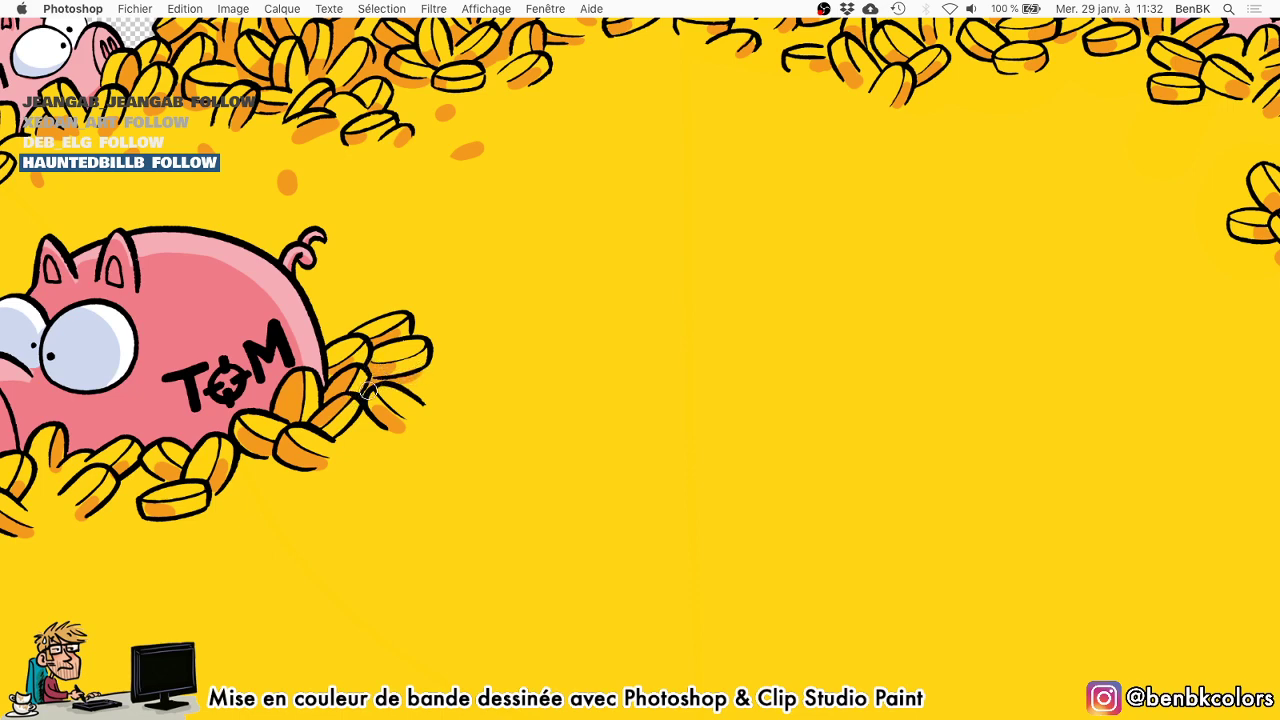
drag(132, 478, 548, 287)
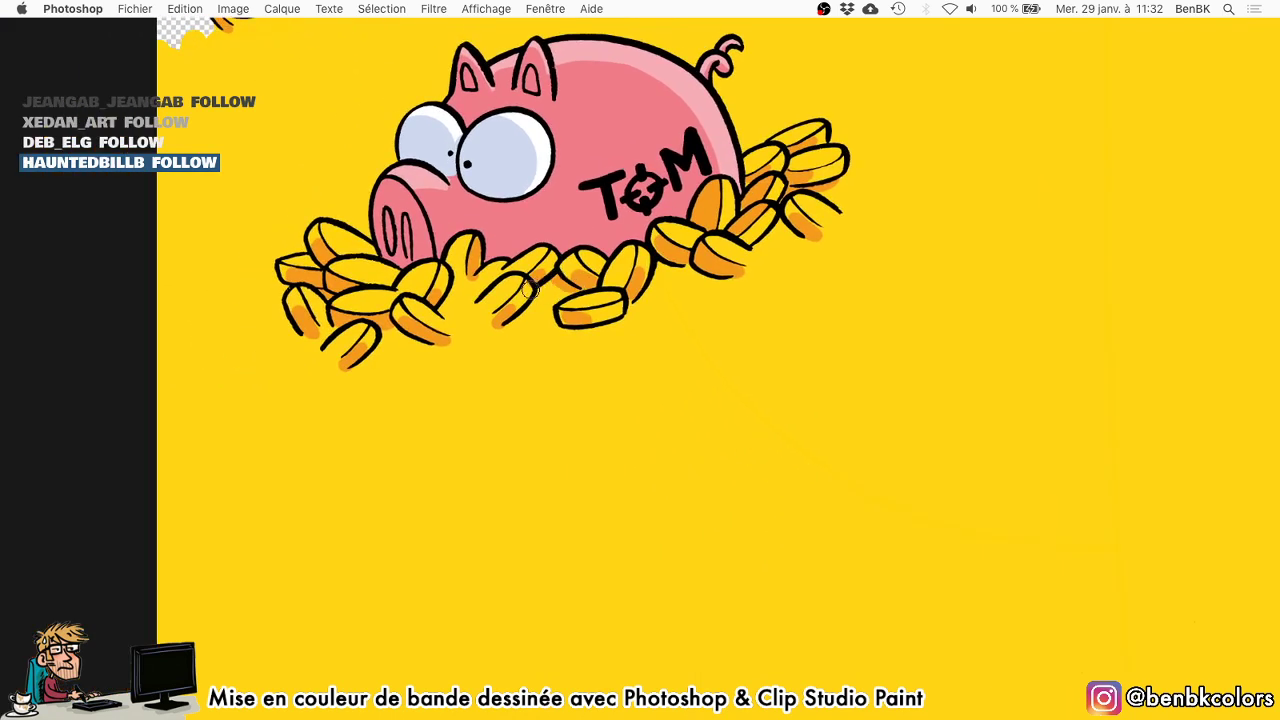
scroll(473, 284, up, 3)
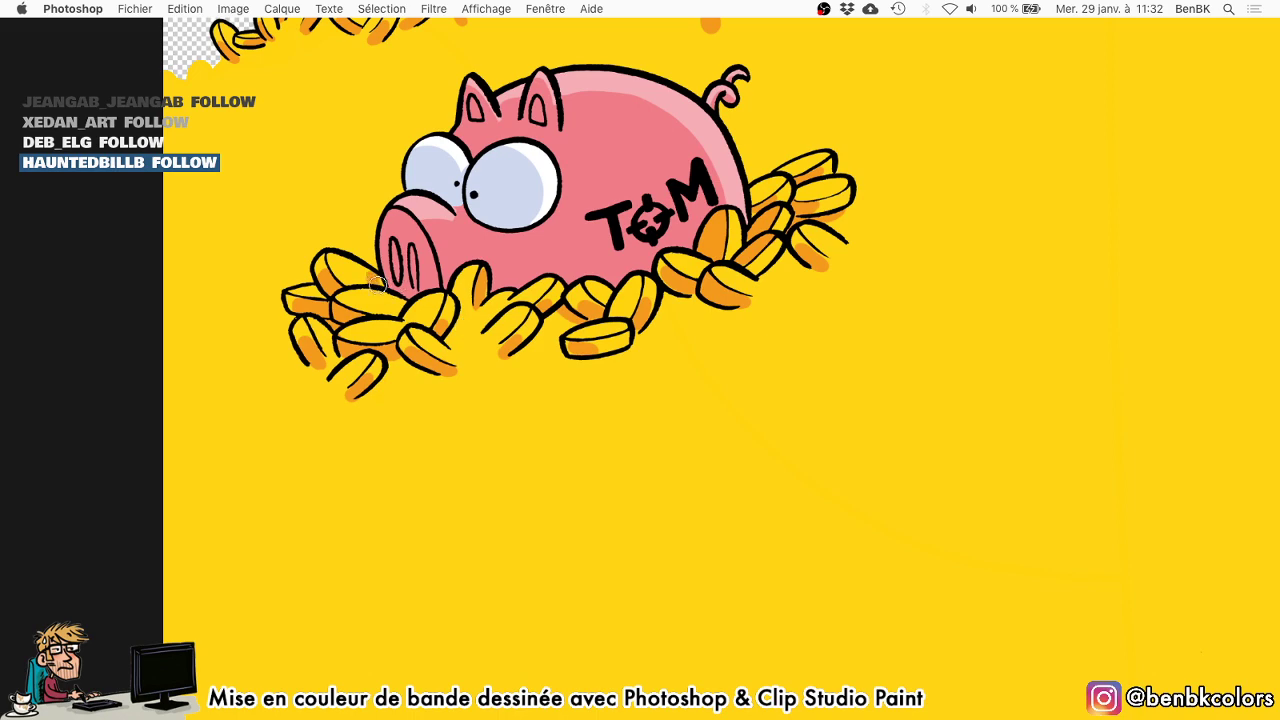
scroll(368, 275, up, 5)
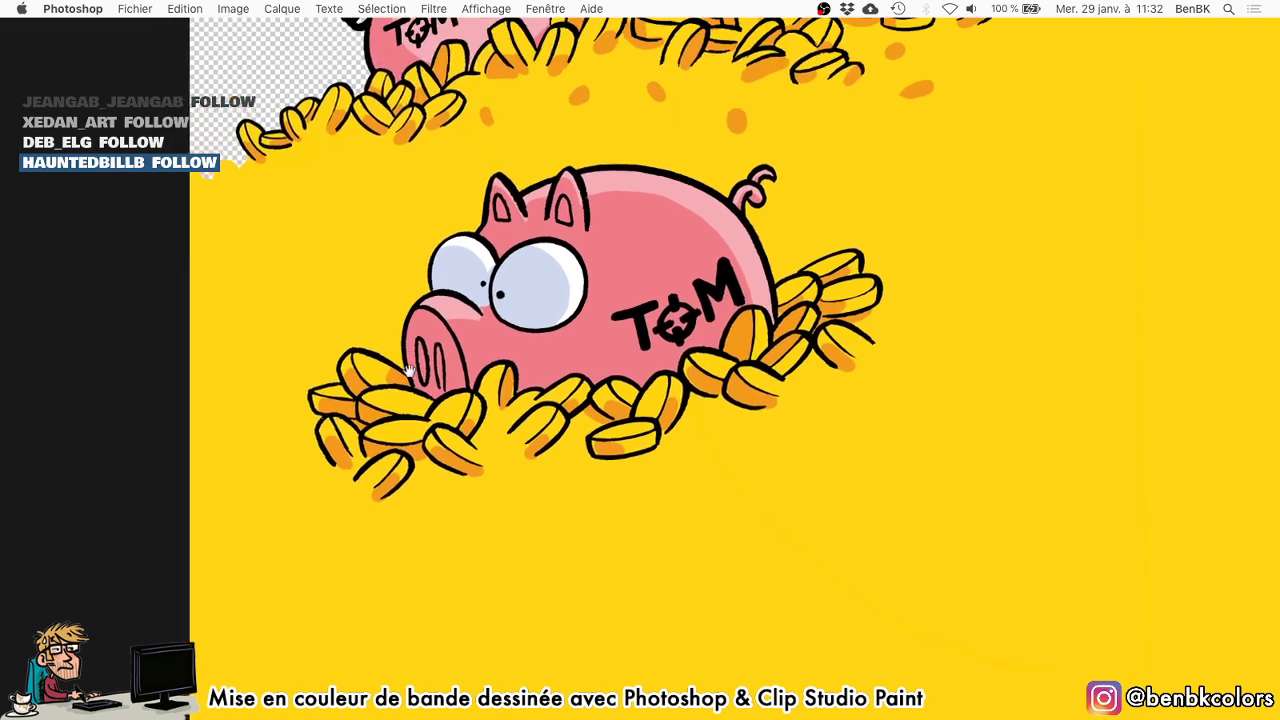
drag(382, 232, 312, 227)
drag(417, 288, 417, 290)
scroll(417, 290, up, 2)
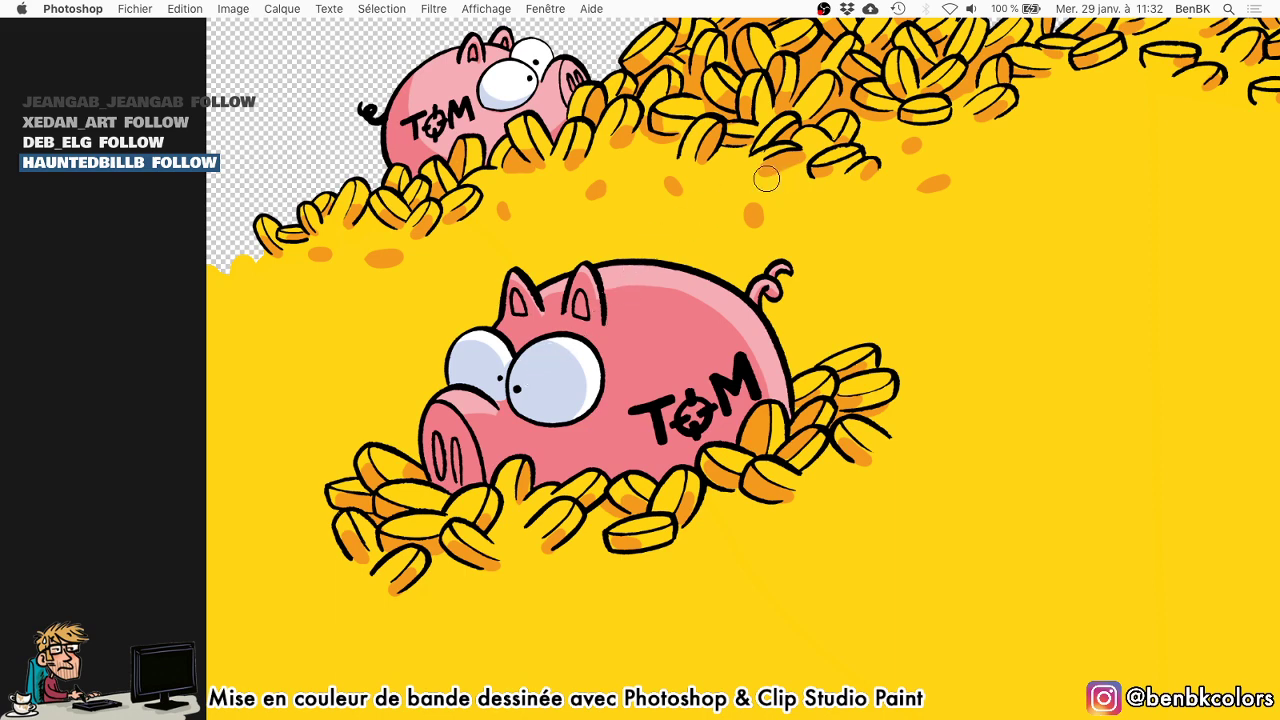
click(578, 229)
click(543, 200)
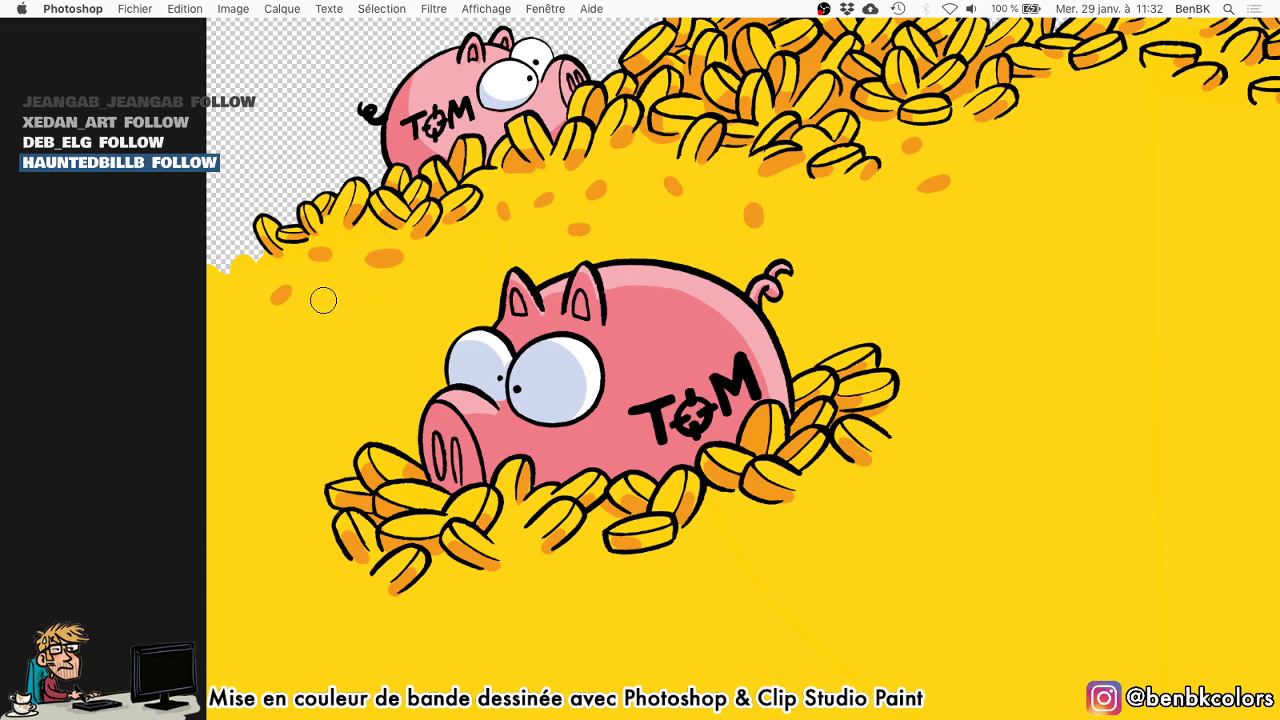
Dab scattered shadow spots on the smooth gold beneath the middle ridge and below the small right-hand piggy bank.
drag(1120, 125, 714, 278)
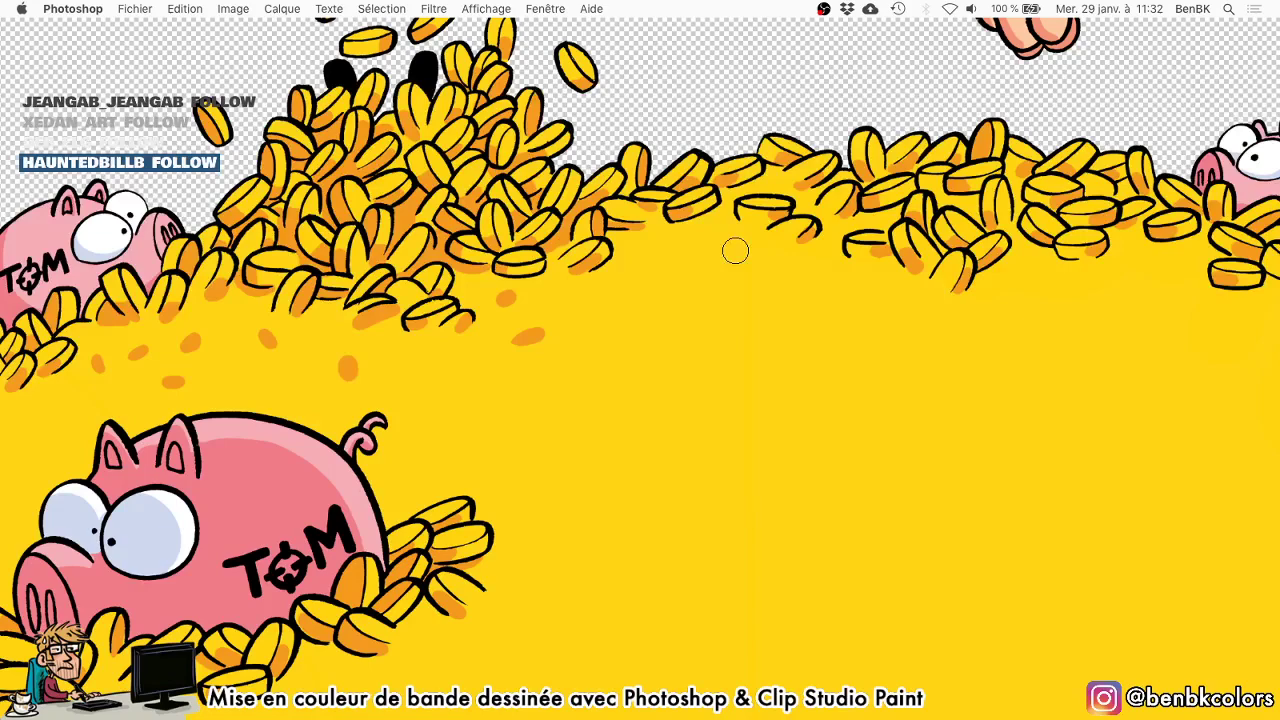
click(727, 252)
click(643, 274)
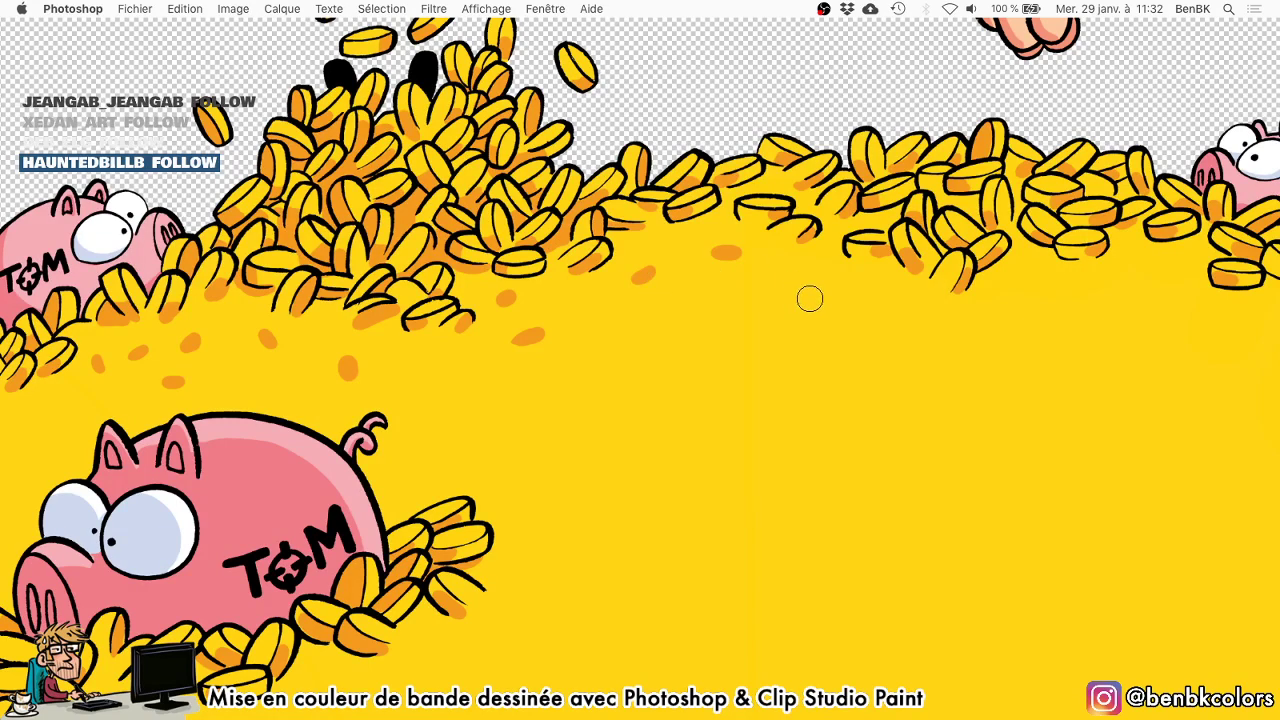
click(699, 327)
scroll(700, 357, right, 10)
scroll(700, 357, down, 2)
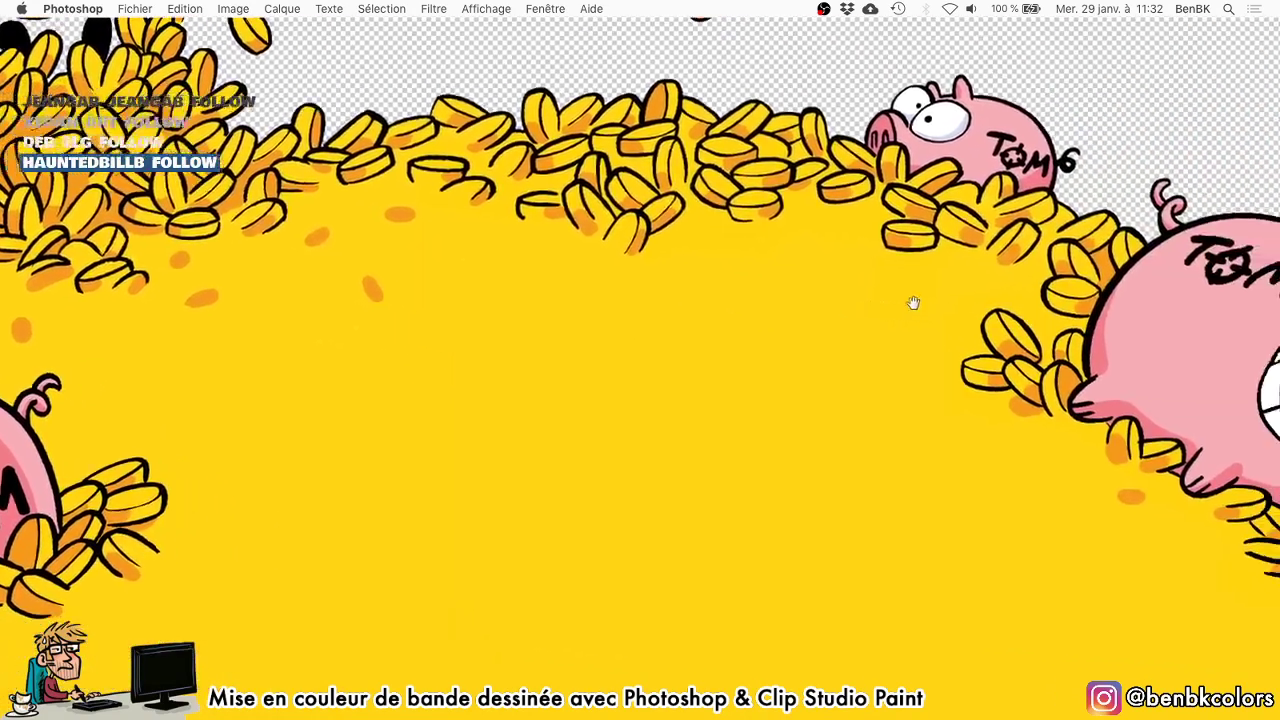
click(946, 288)
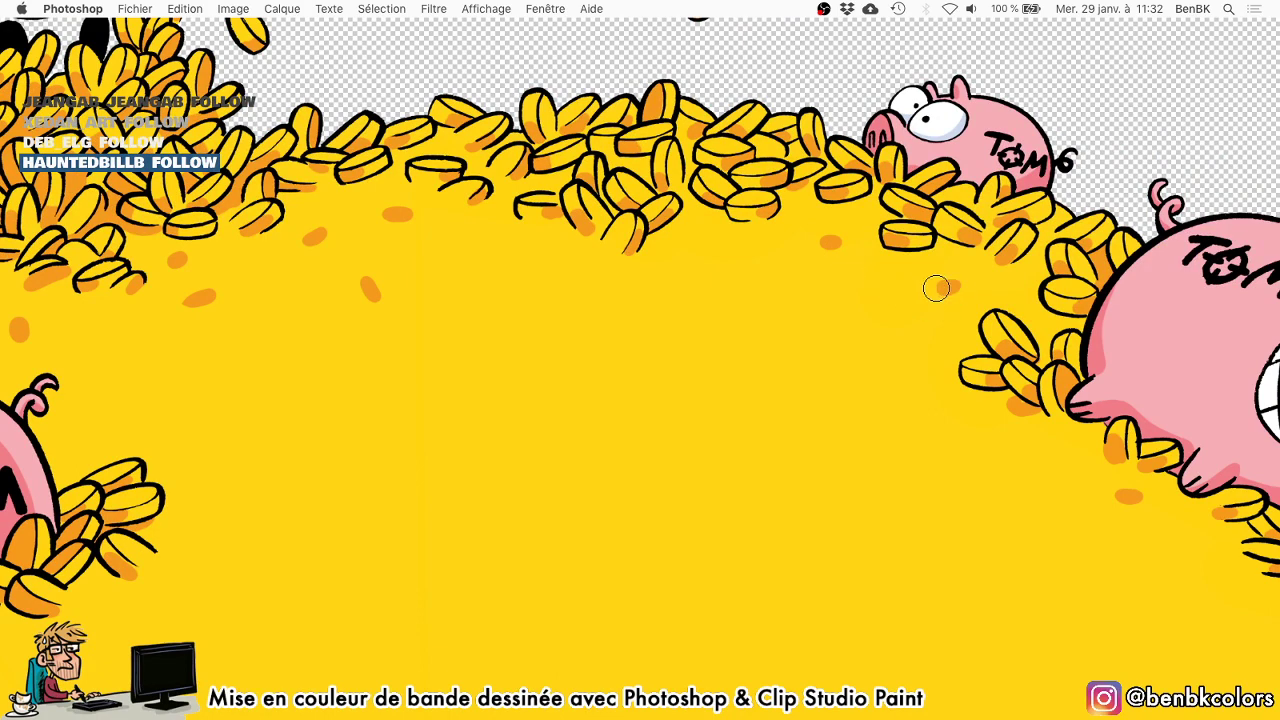
Dab two shadow spots on the smooth gold just beyond the grinning piggy bank's snout.
scroll(946, 383, right, 3)
scroll(946, 383, down, 2)
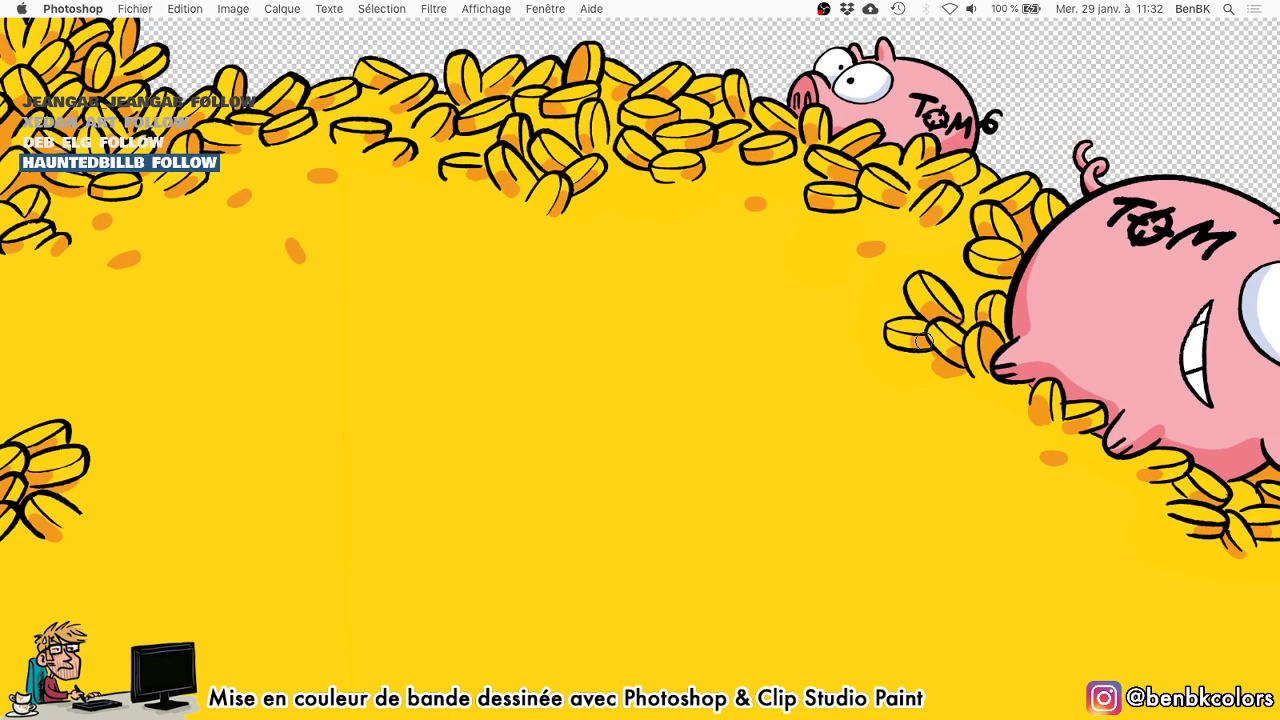
scroll(955, 303, right, 2)
scroll(955, 303, up, 1)
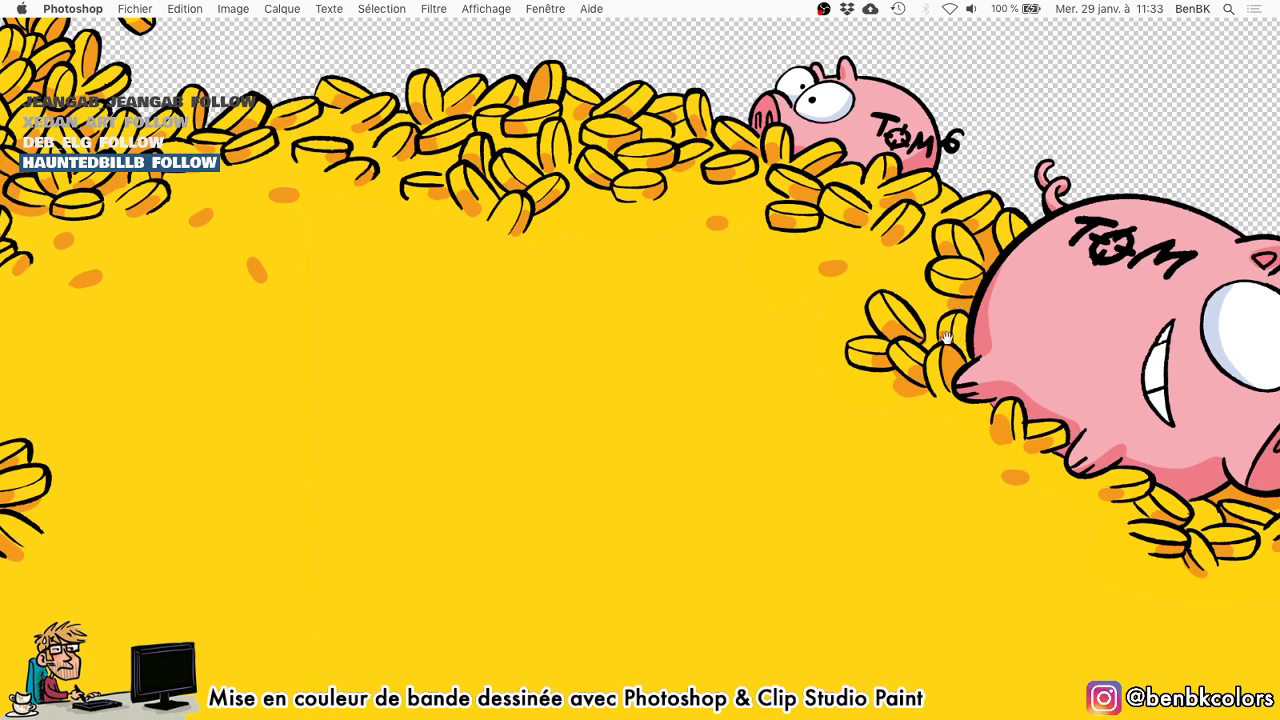
scroll(831, 376, right, 5)
scroll(831, 376, down, 3)
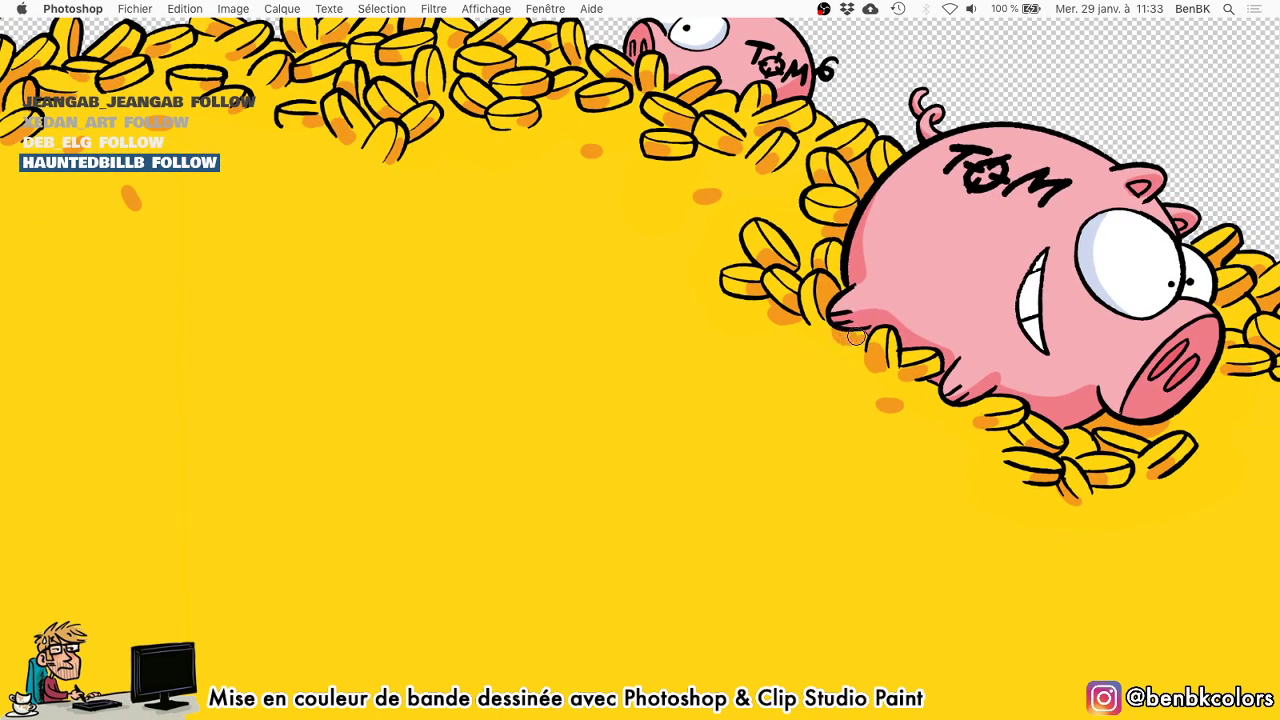
scroll(890, 358, right, 7)
scroll(890, 358, down, 2)
scroll(1037, 330, right, 1)
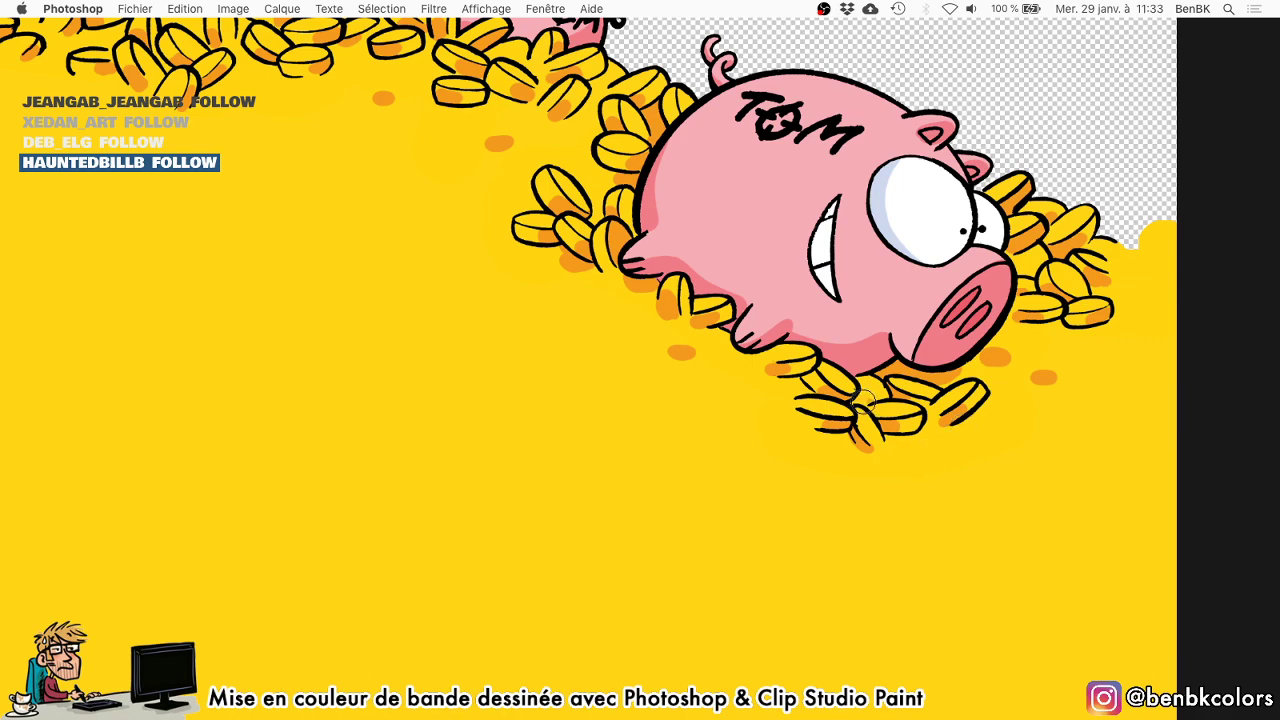
Dab two larger shadow spots on the smooth gold below the centre of the middle coin ridge.
scroll(828, 388, left, 1)
scroll(828, 388, up, 1)
drag(826, 388, 972, 446)
drag(846, 420, 612, 351)
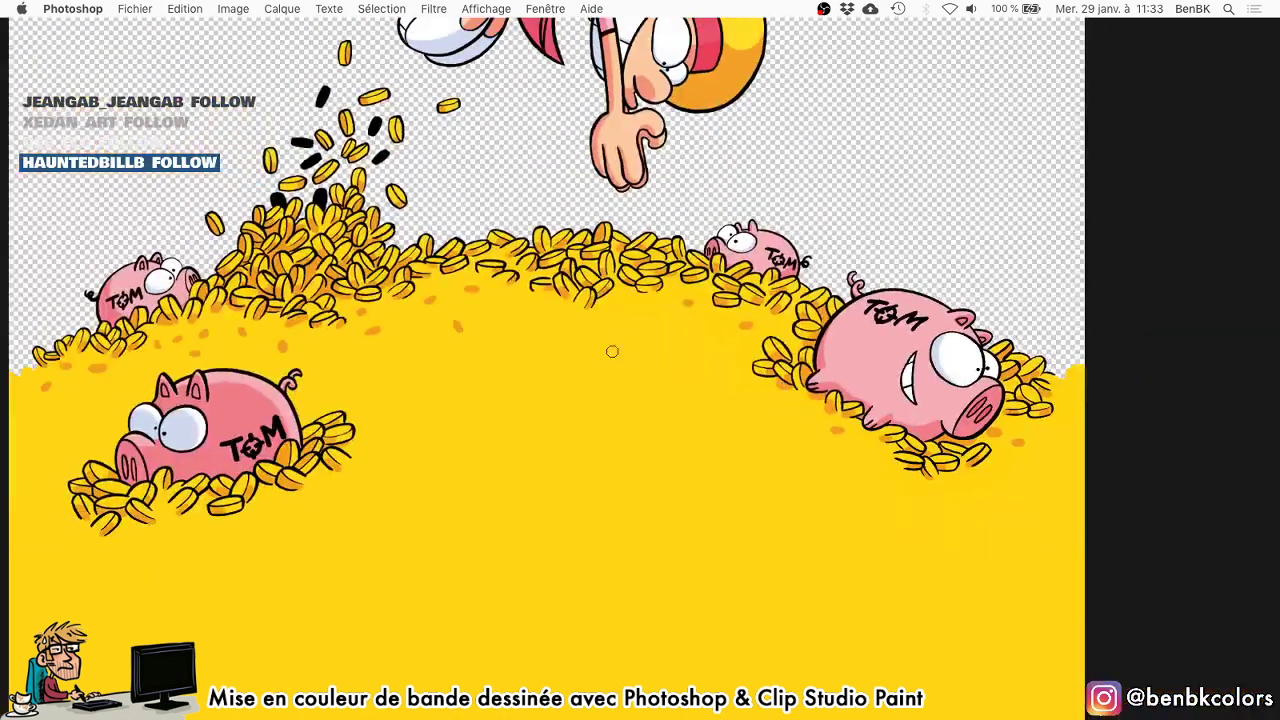
click(626, 326)
click(530, 322)
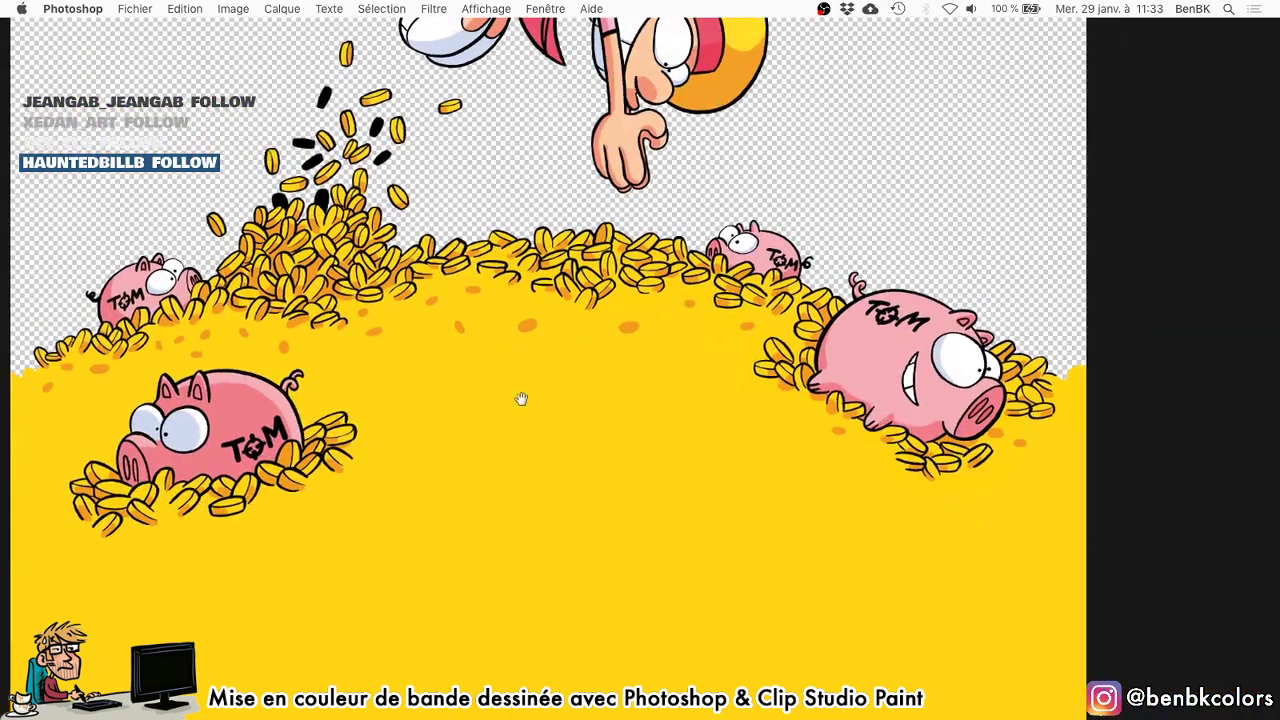
scroll(520, 397, left, 3)
scroll(520, 397, up, 1)
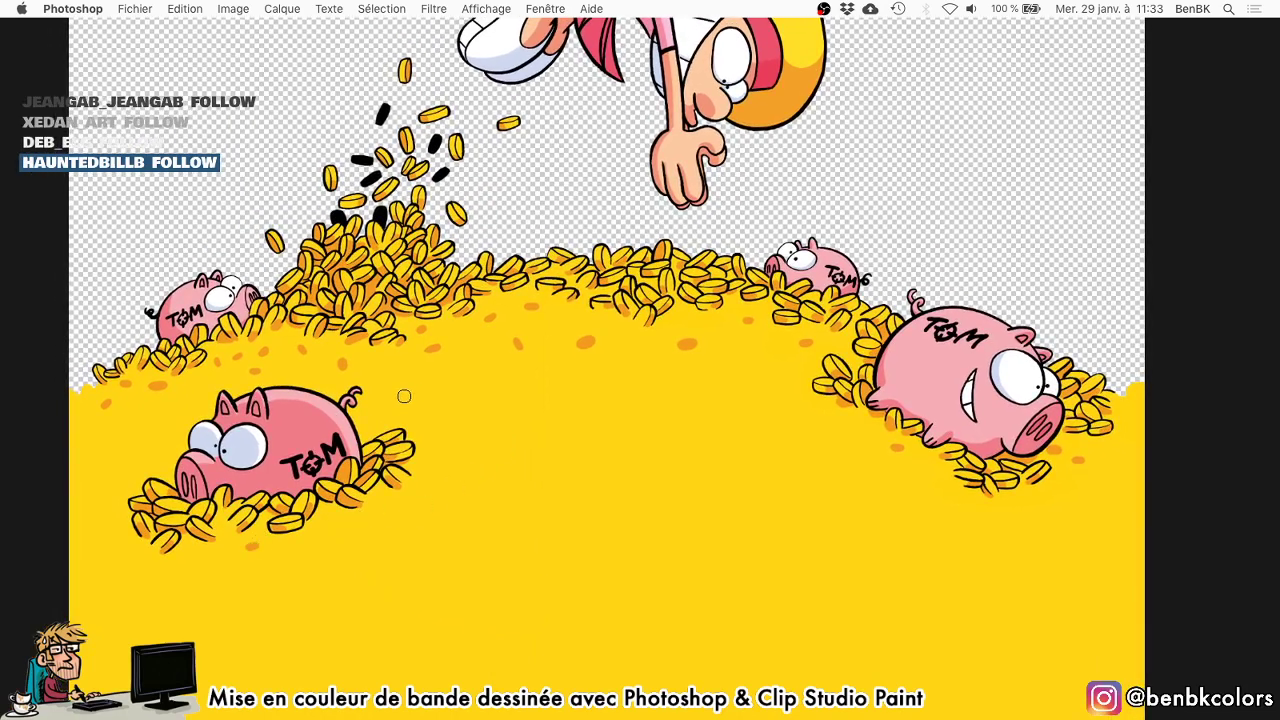
Make the normal 2 layer active, load the perso layer's outline as a selection and choose white for the Brush.
drag(405, 390, 403, 389)
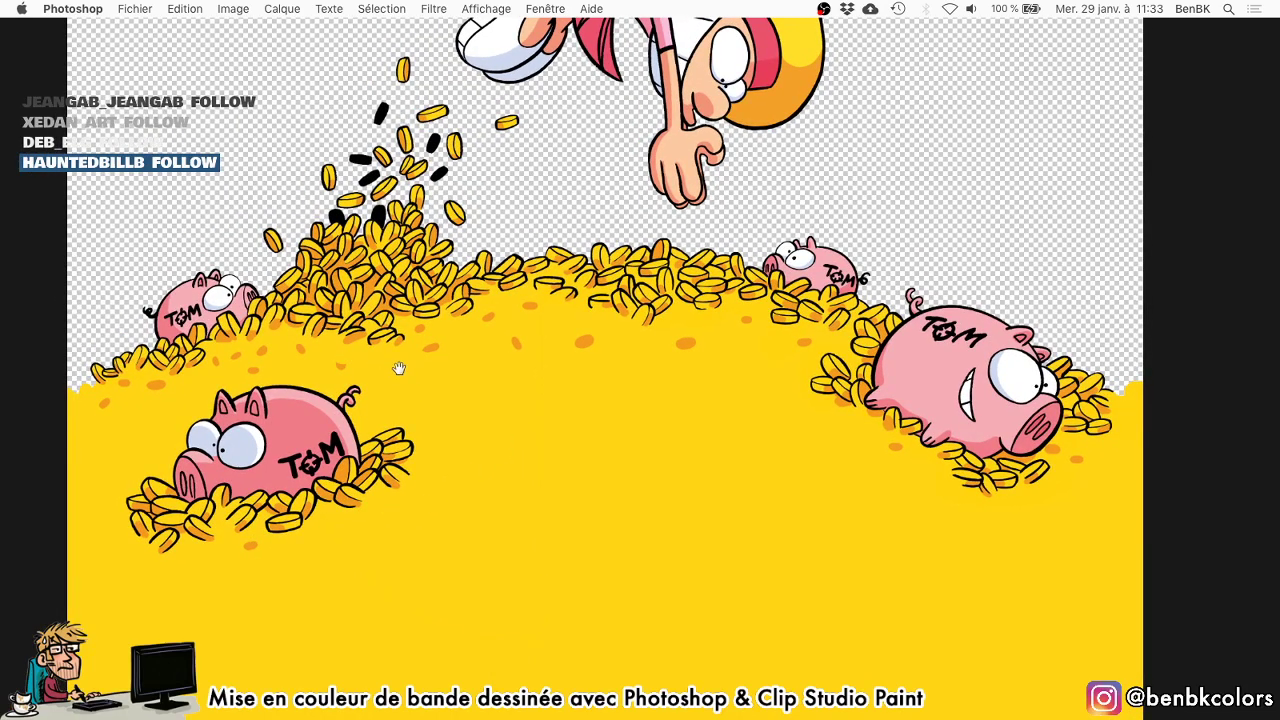
key(Tab)
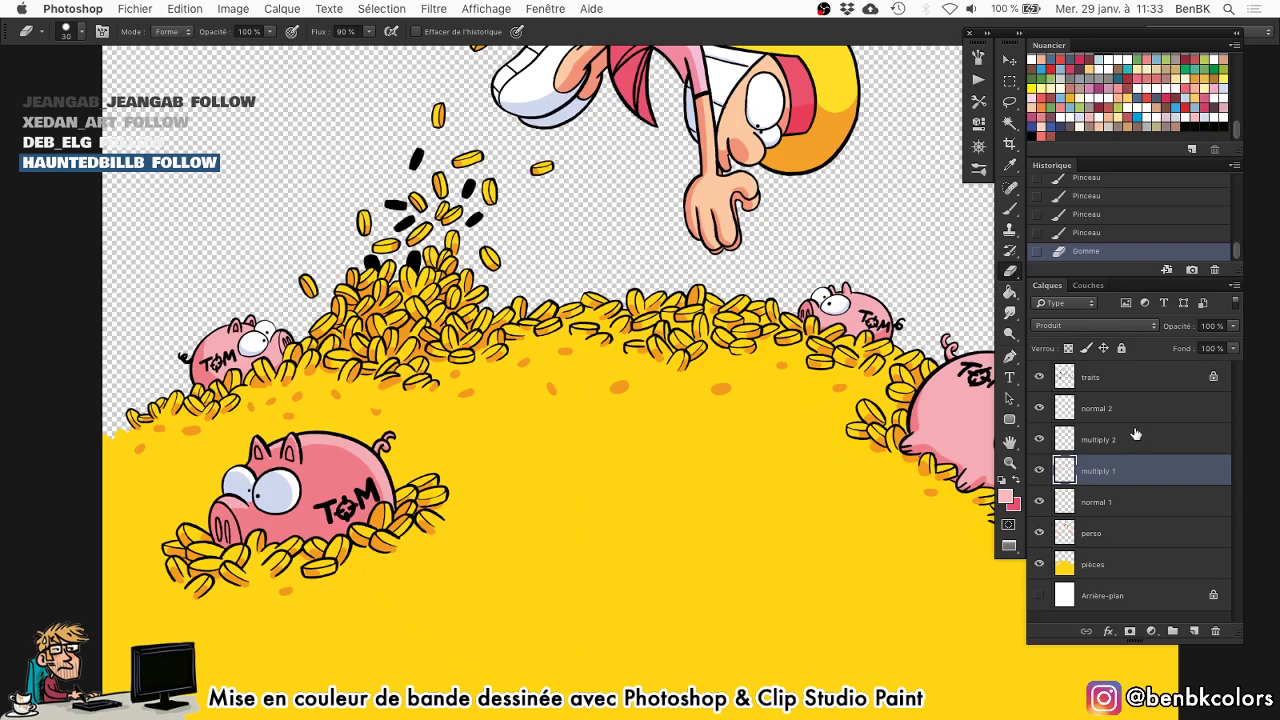
click(1128, 420)
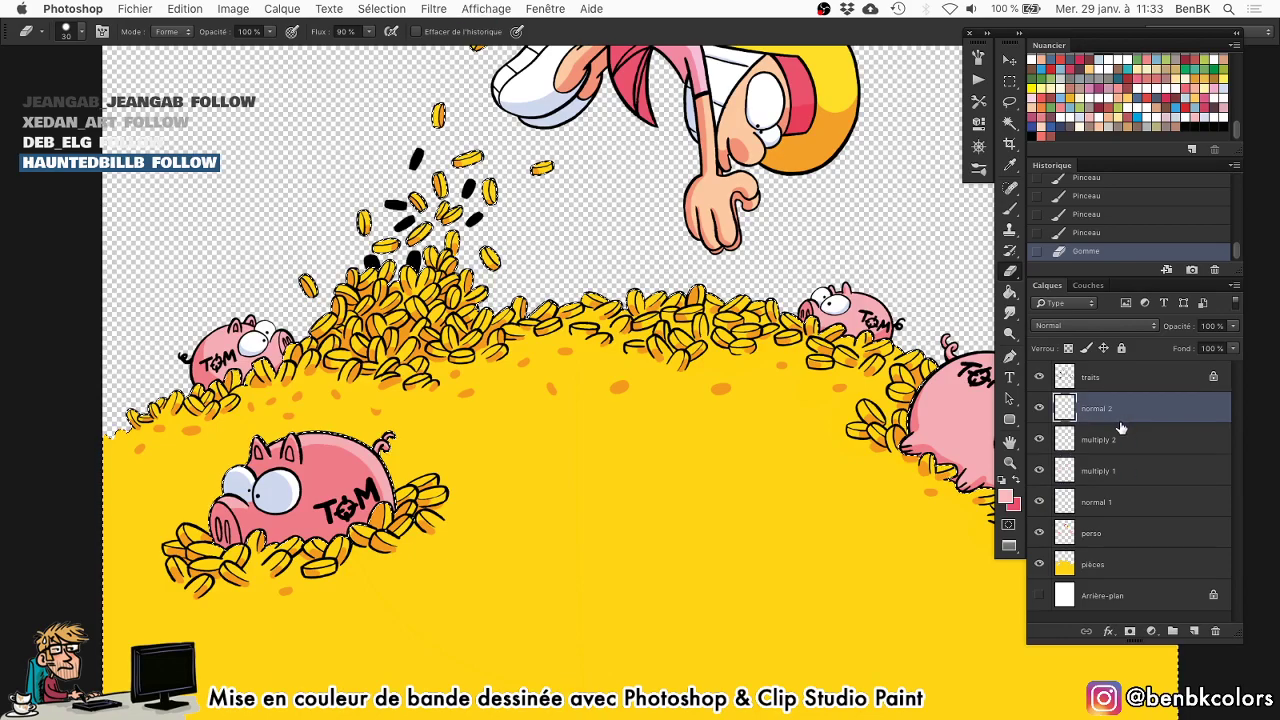
scroll(728, 257, up, 10)
scroll(728, 257, right, 4)
drag(732, 241, 806, 240)
key(space)
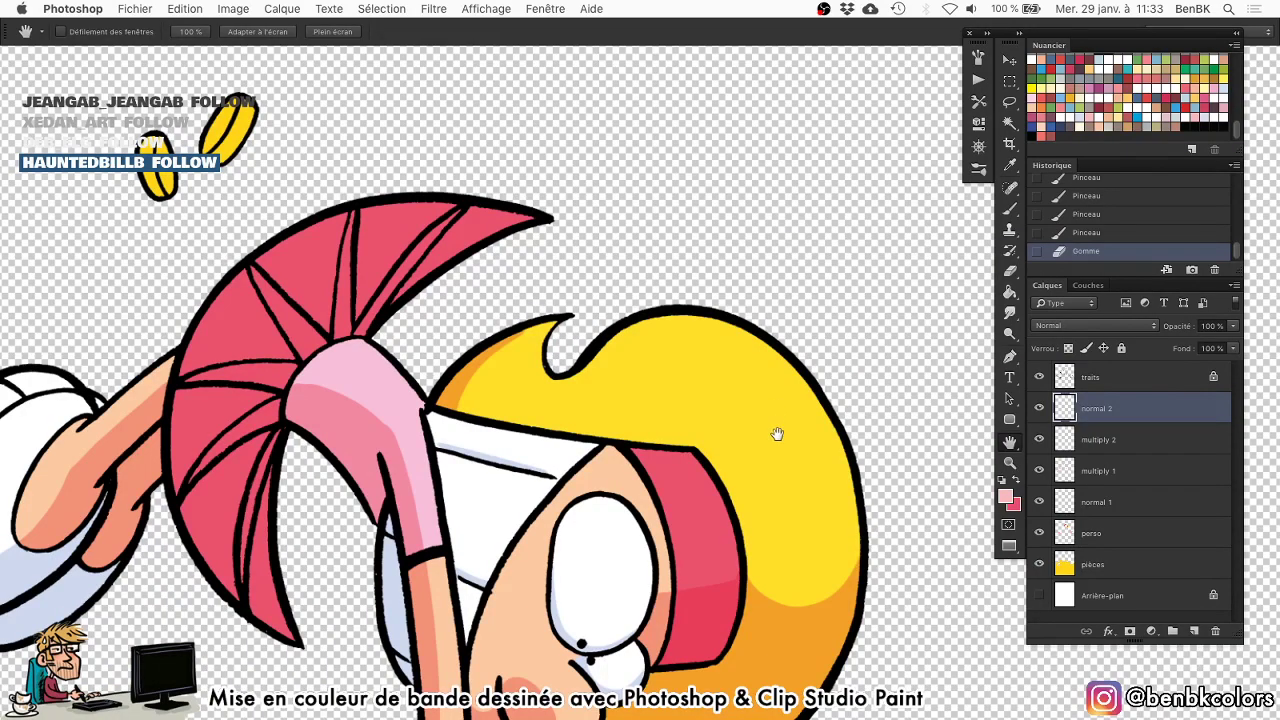
scroll(791, 343, down, 8)
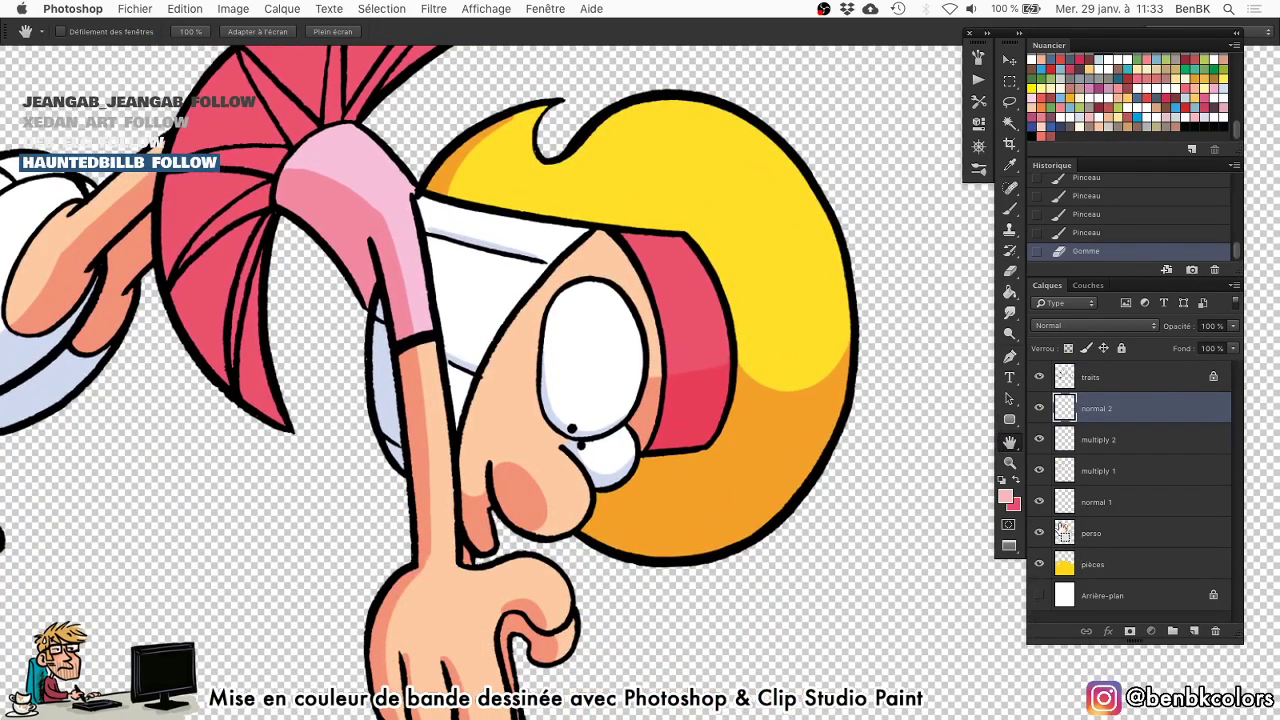
super+click(1064, 532)
key(b)
scroll(638, 100, up, 6)
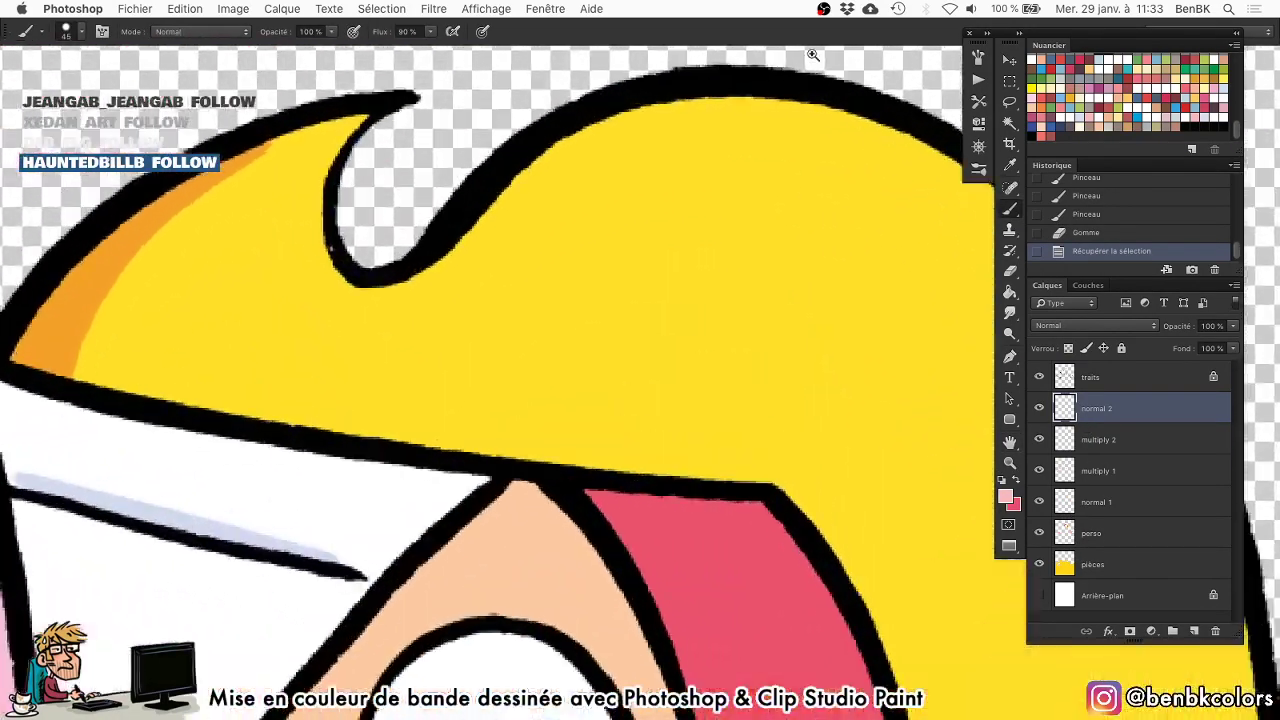
click(1128, 104)
key(Tab)
Paint translucent white highlights along the outer curve of the blond hair and across the upper end of the red headband.
mouse_move(395, 252)
mouse_down()
mouse_move(540, 155)
mouse_move(763, 72)
mouse_up()
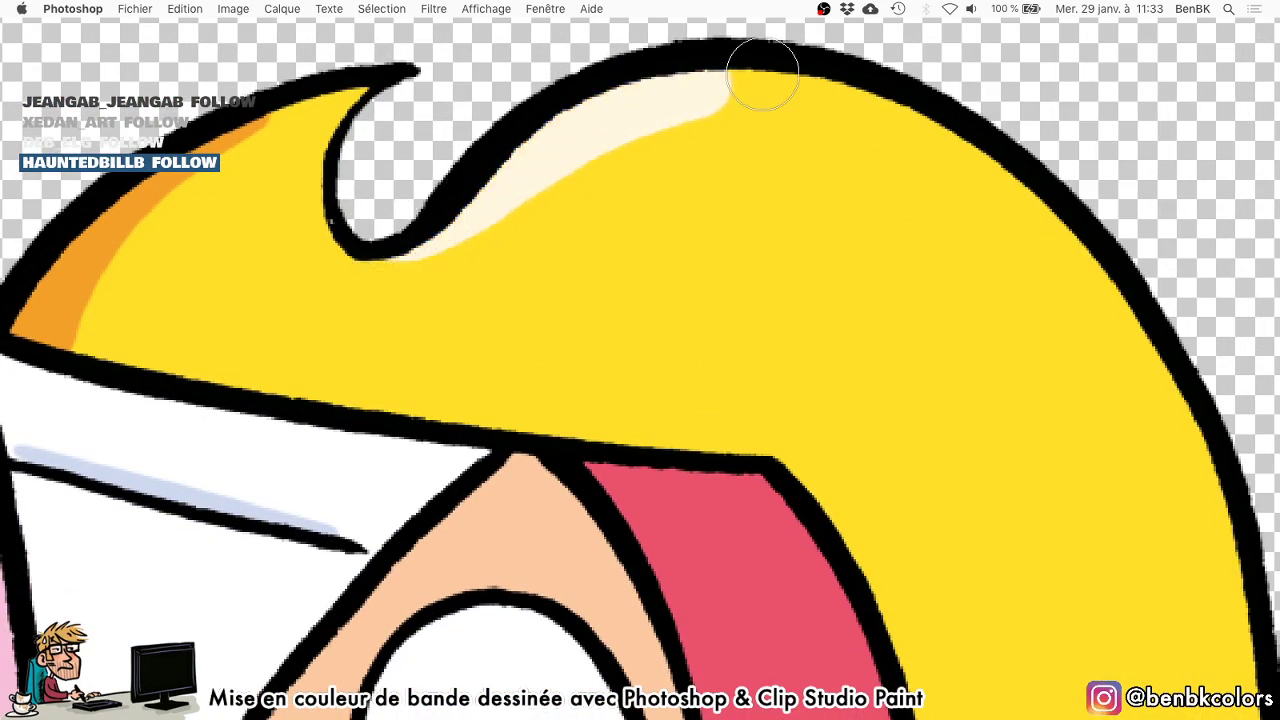
key(super+z)
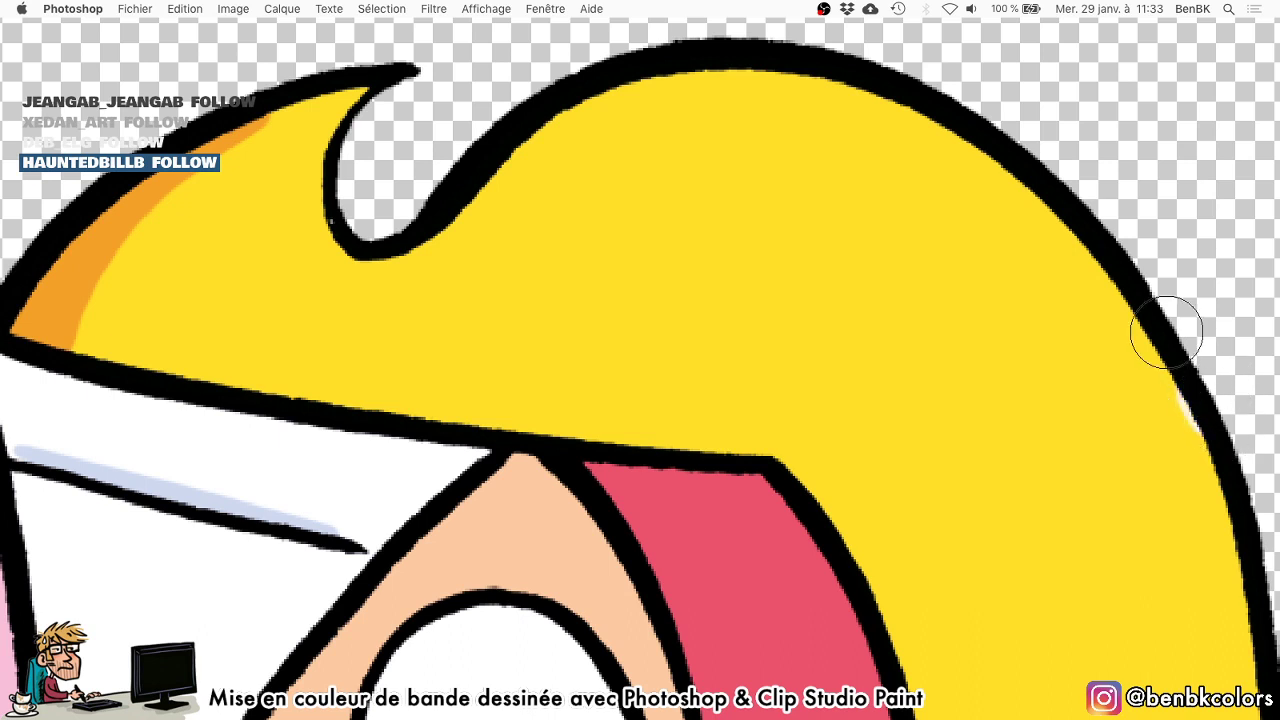
mouse_move(1167, 333)
mouse_down()
mouse_move(960, 148)
mouse_move(630, 112)
mouse_move(457, 206)
mouse_up()
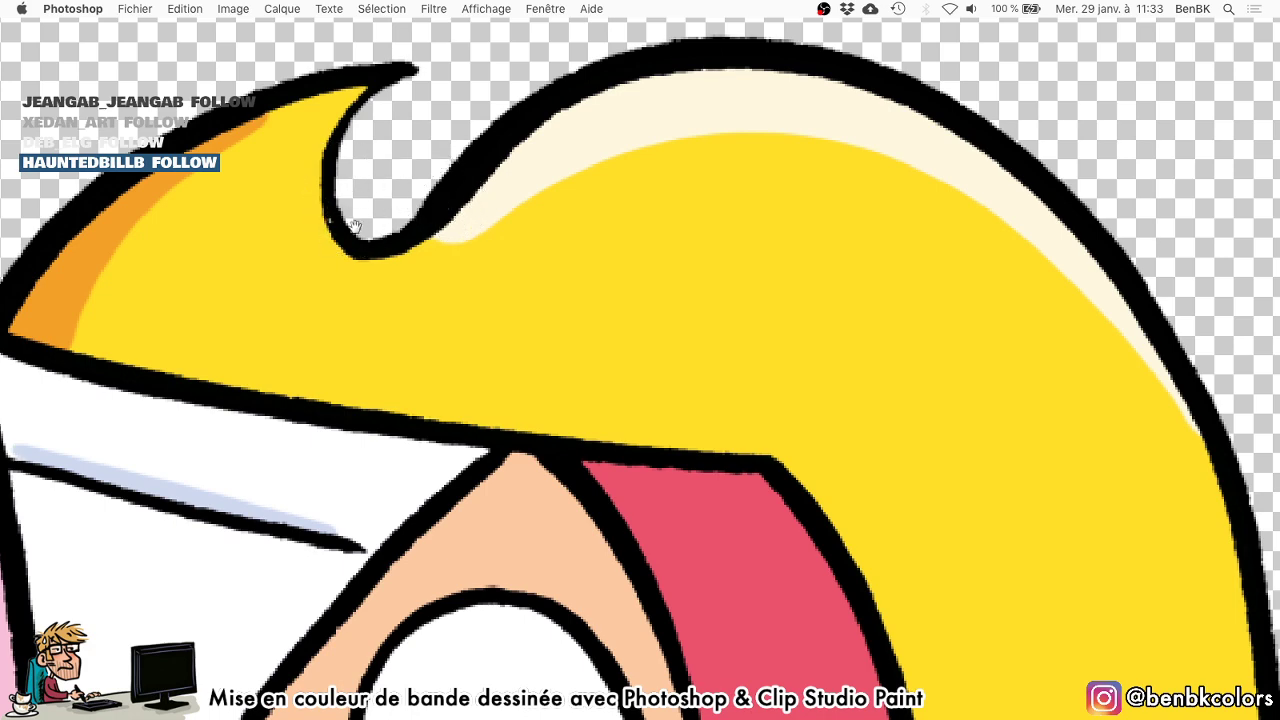
scroll(354, 226, down, 10)
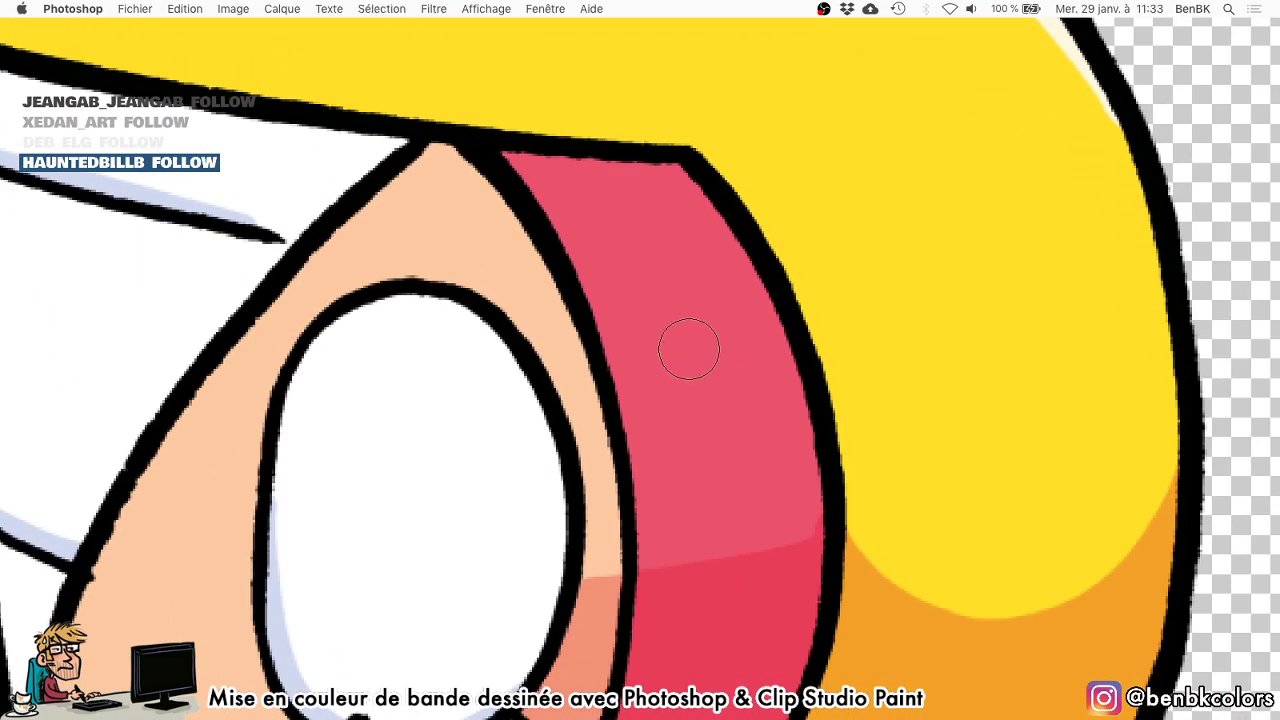
mouse_move(515, 158)
mouse_down()
mouse_move(692, 191)
mouse_move(703, 218)
mouse_move(693, 234)
mouse_move(581, 228)
mouse_move(547, 185)
mouse_move(620, 239)
mouse_move(723, 234)
mouse_up()
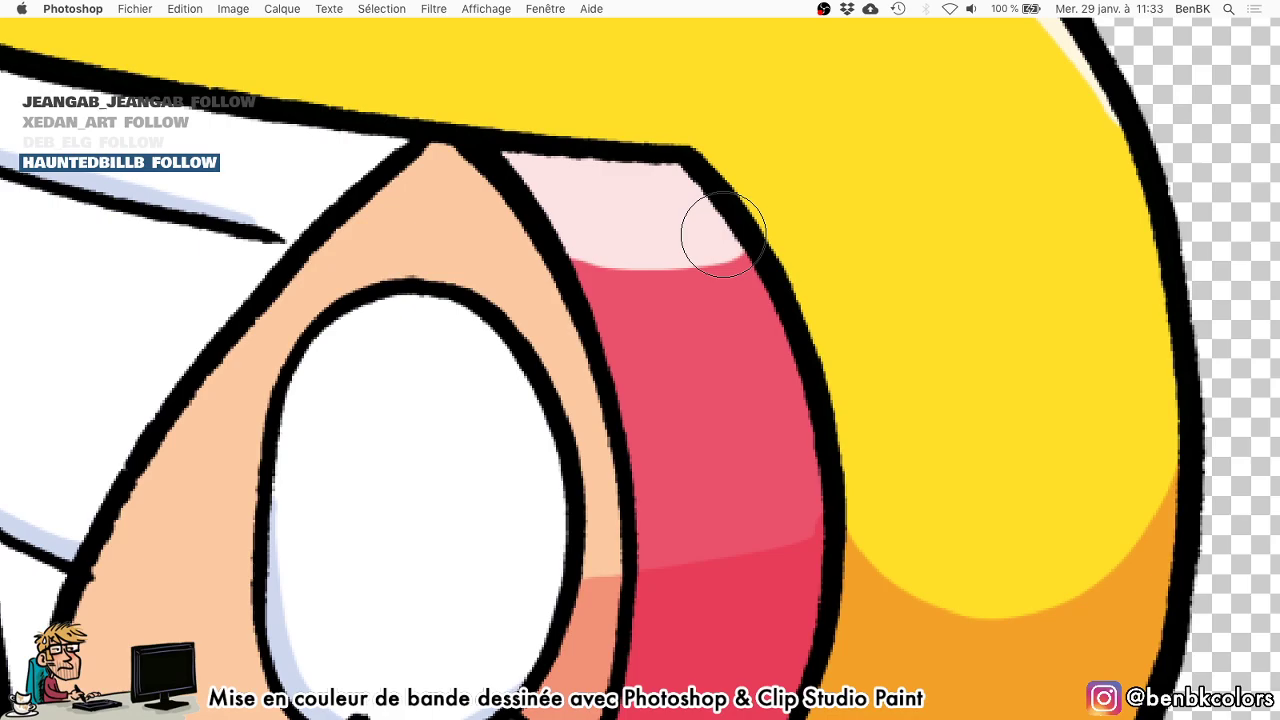
Select the face's skin area on the perso layer and set up a soft round 300 px brush at 50% opacity on the normal 1 layer.
scroll(680, 237, down, 5)
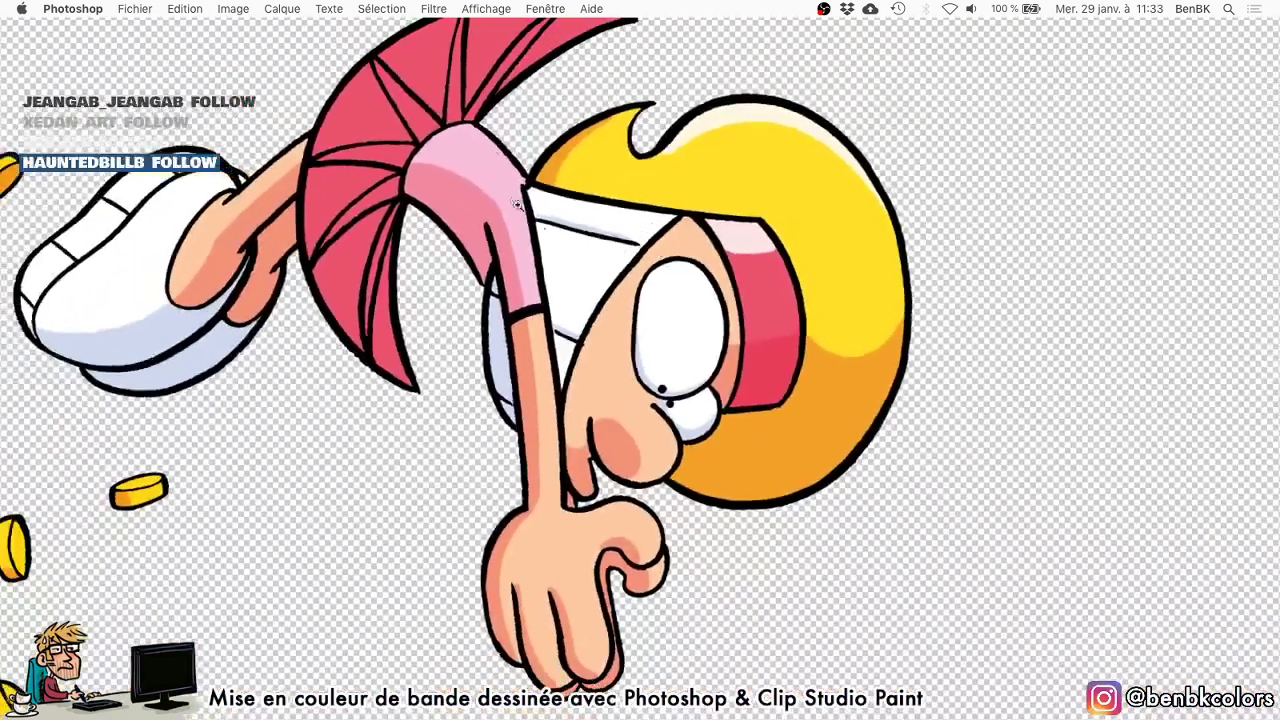
scroll(517, 205, up, 3)
scroll(528, 214, down, 1)
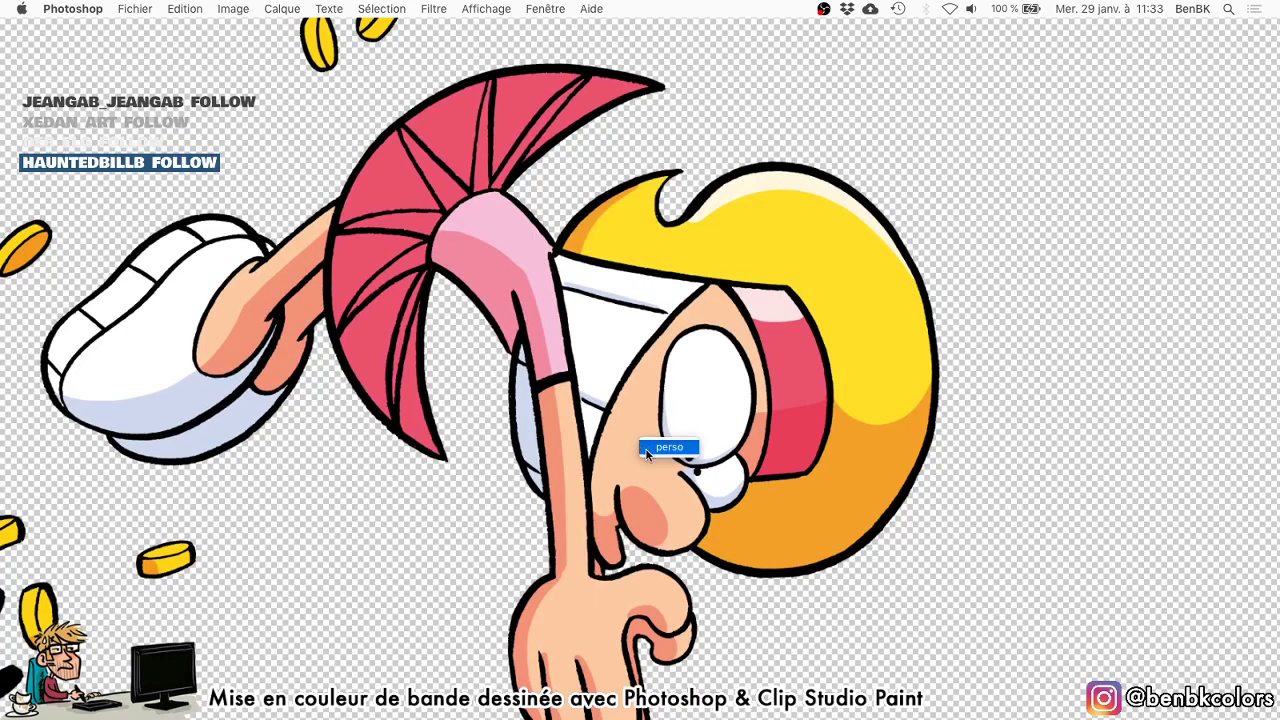
right_click(647, 439)
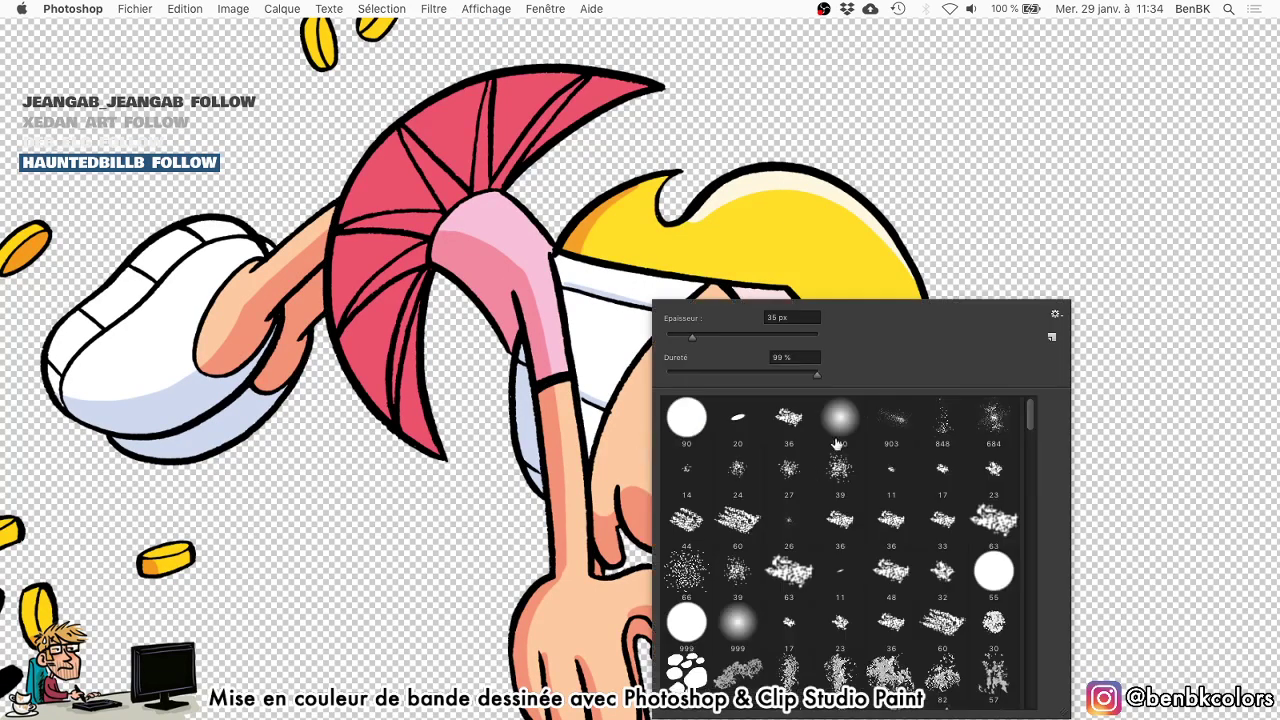
double_click(839, 417)
key(Tab)
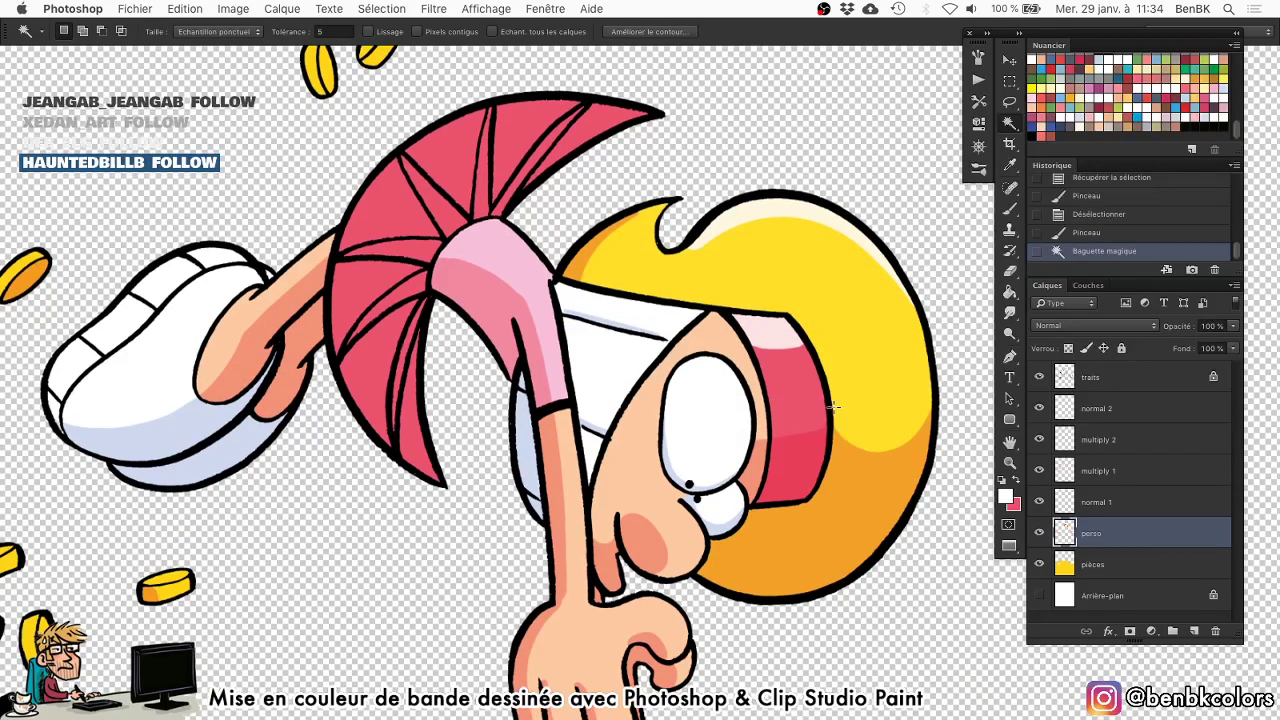
key(b)
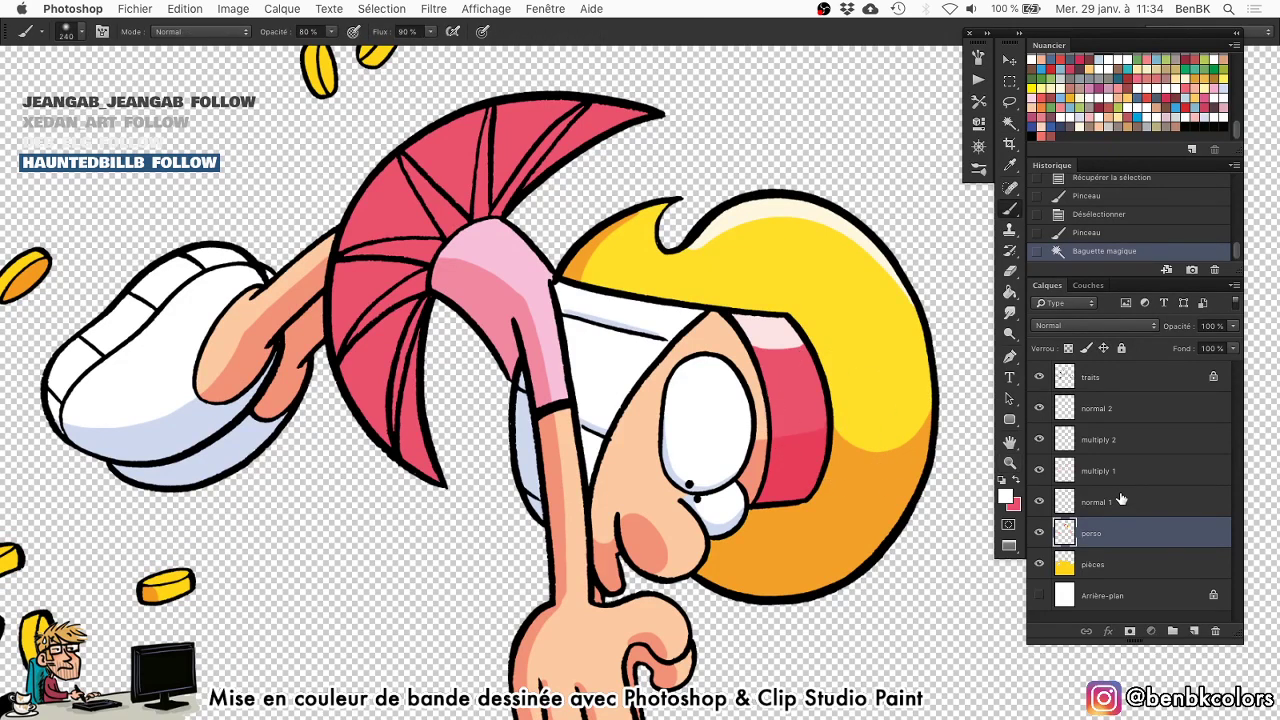
click(1118, 500)
click(1214, 97)
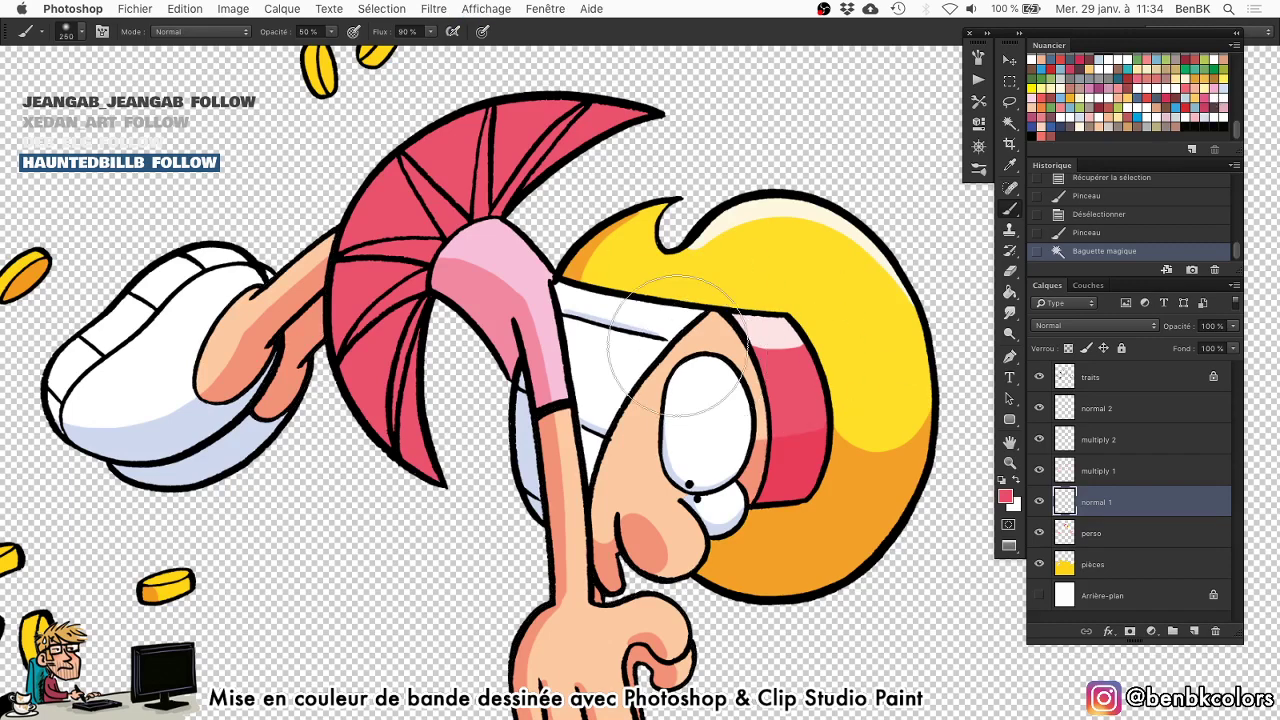
key(])
key(])
Try blushing the skin around the eyes with pinkish red and with salmon pink, and undo both attempts.
drag(664, 375, 683, 376)
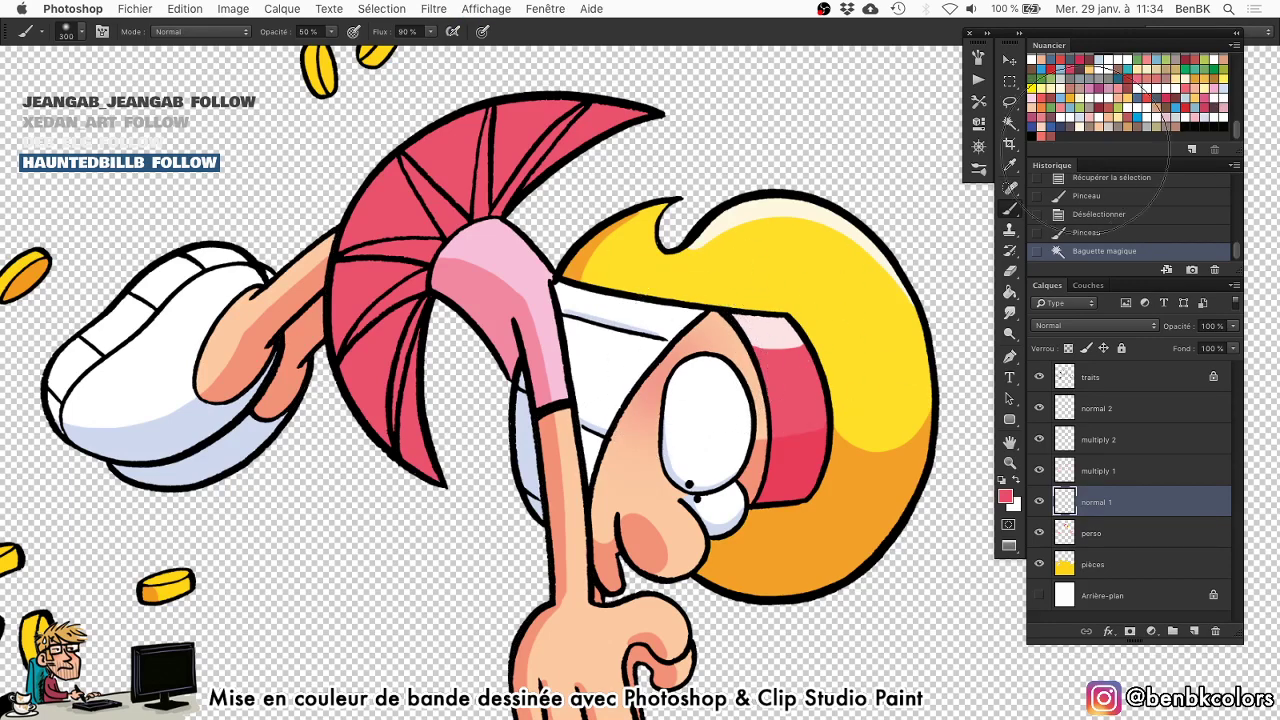
click(1060, 103)
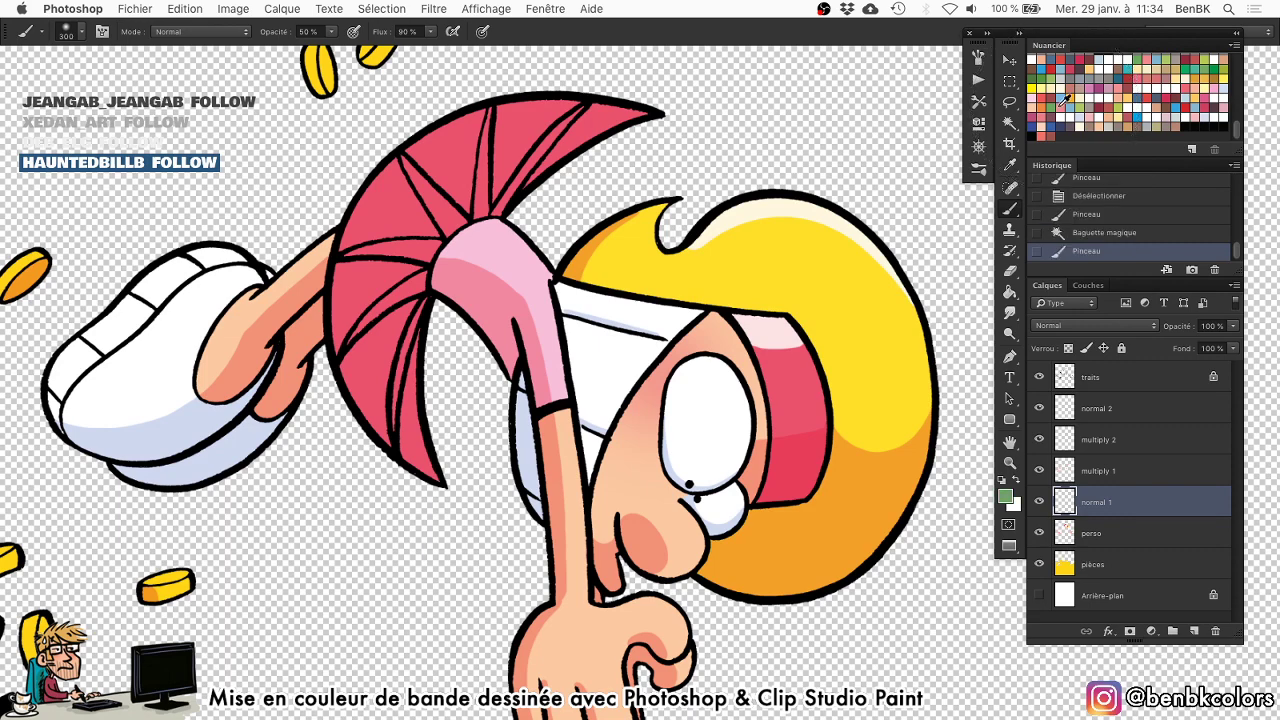
click(1041, 135)
key(super+z)
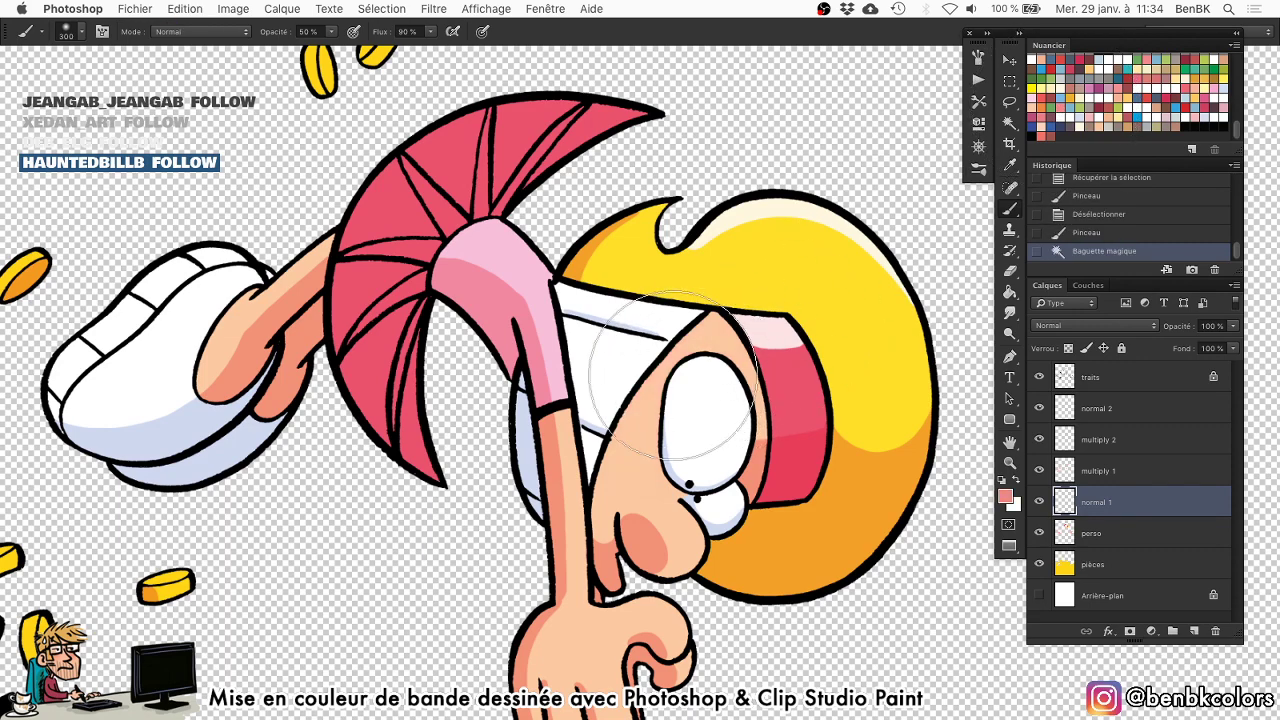
click(675, 377)
drag(708, 355, 706, 360)
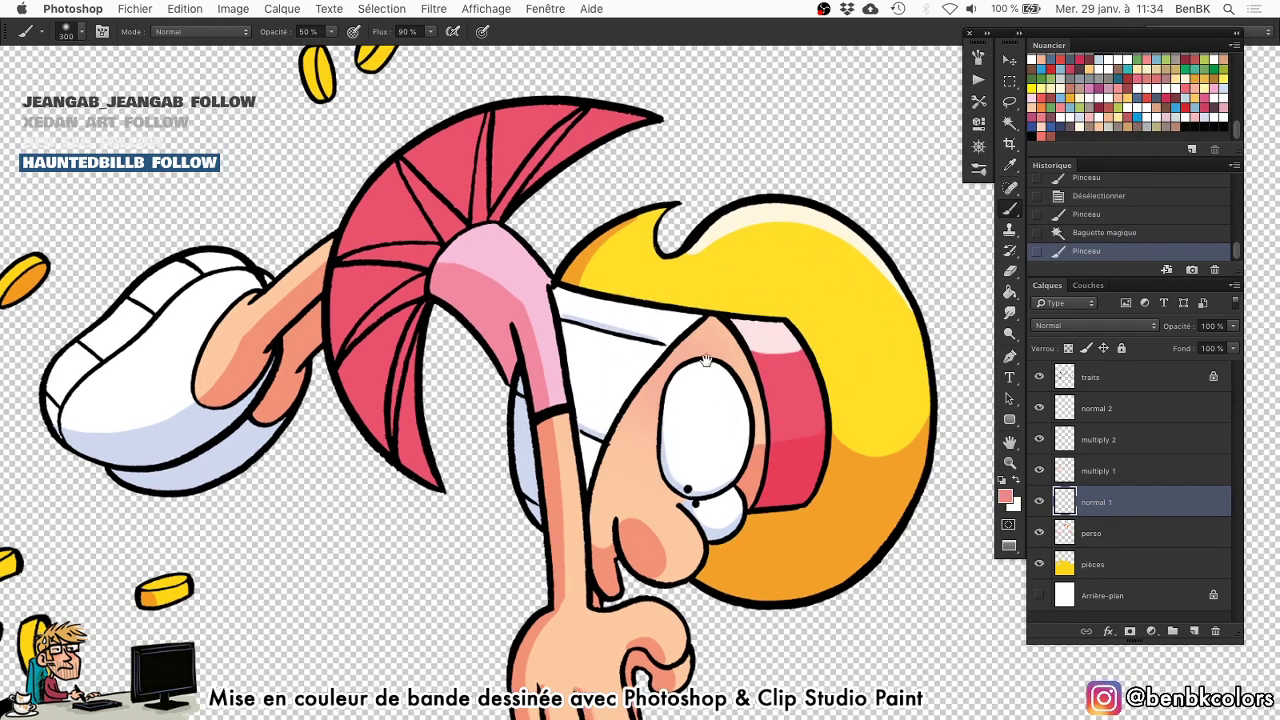
key(super+z)
key(super+z)
Pick an orange-tinted red from the older swatches and brush a soft blush onto the skin around the eyes.
drag(1237, 133, 1239, 84)
drag(1238, 84, 1236, 82)
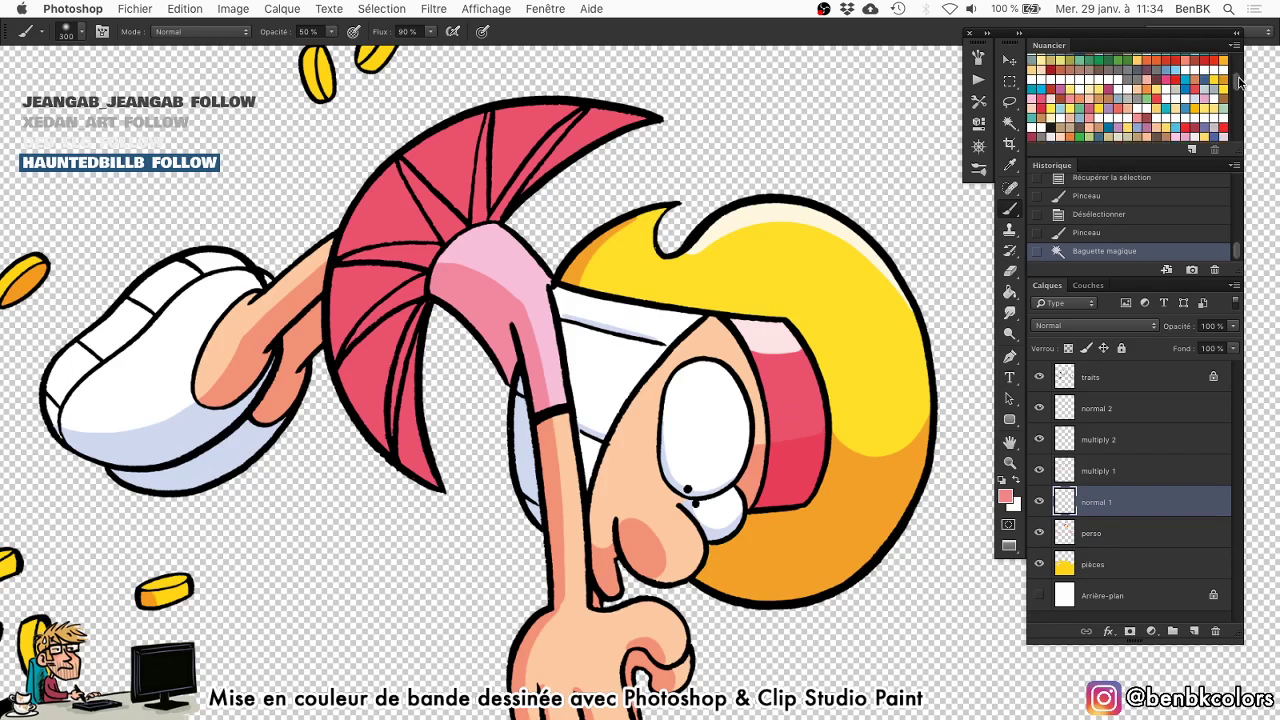
key(XF86AudioLowerVolume)
scroll(1240, 100, down, 3)
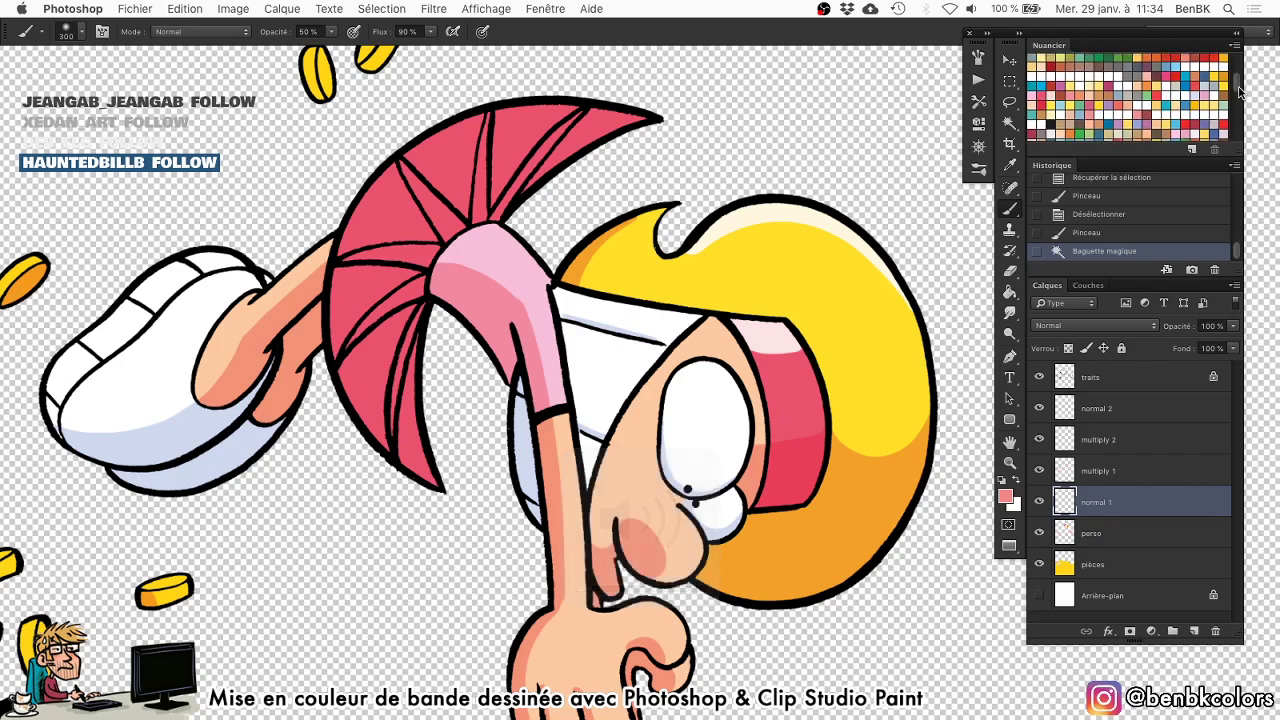
drag(1240, 100, 1239, 117)
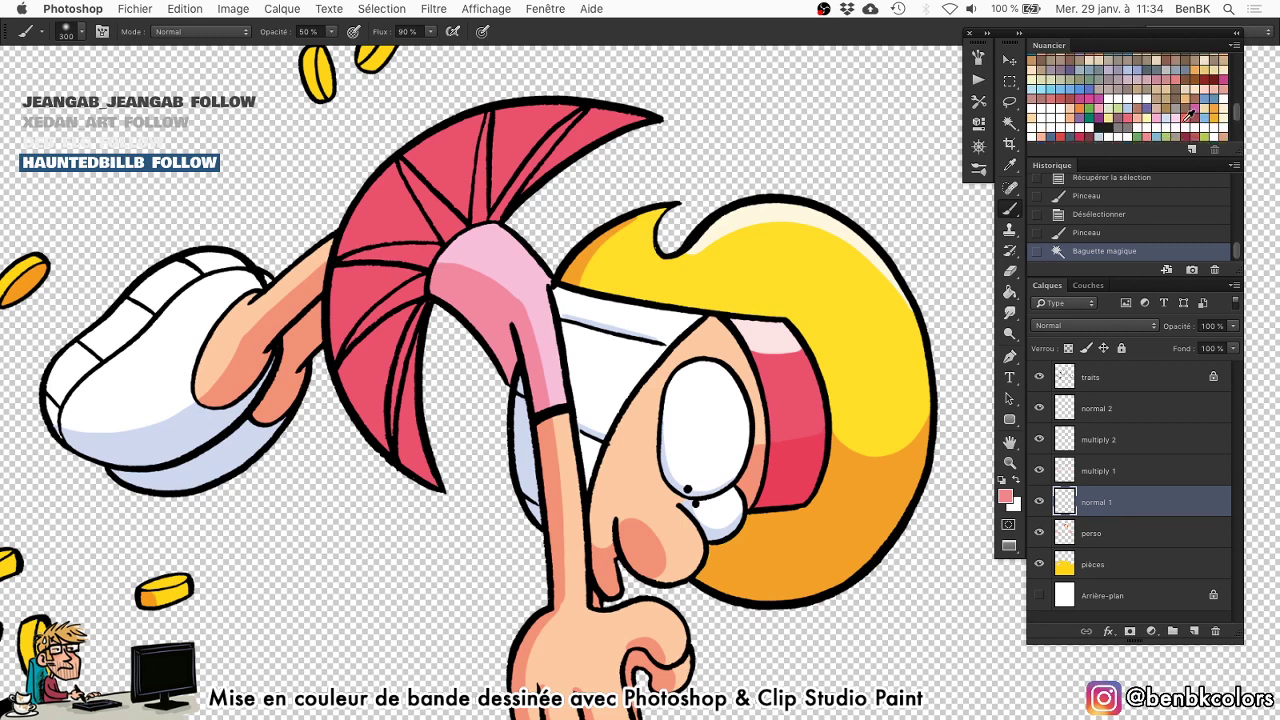
click(1185, 118)
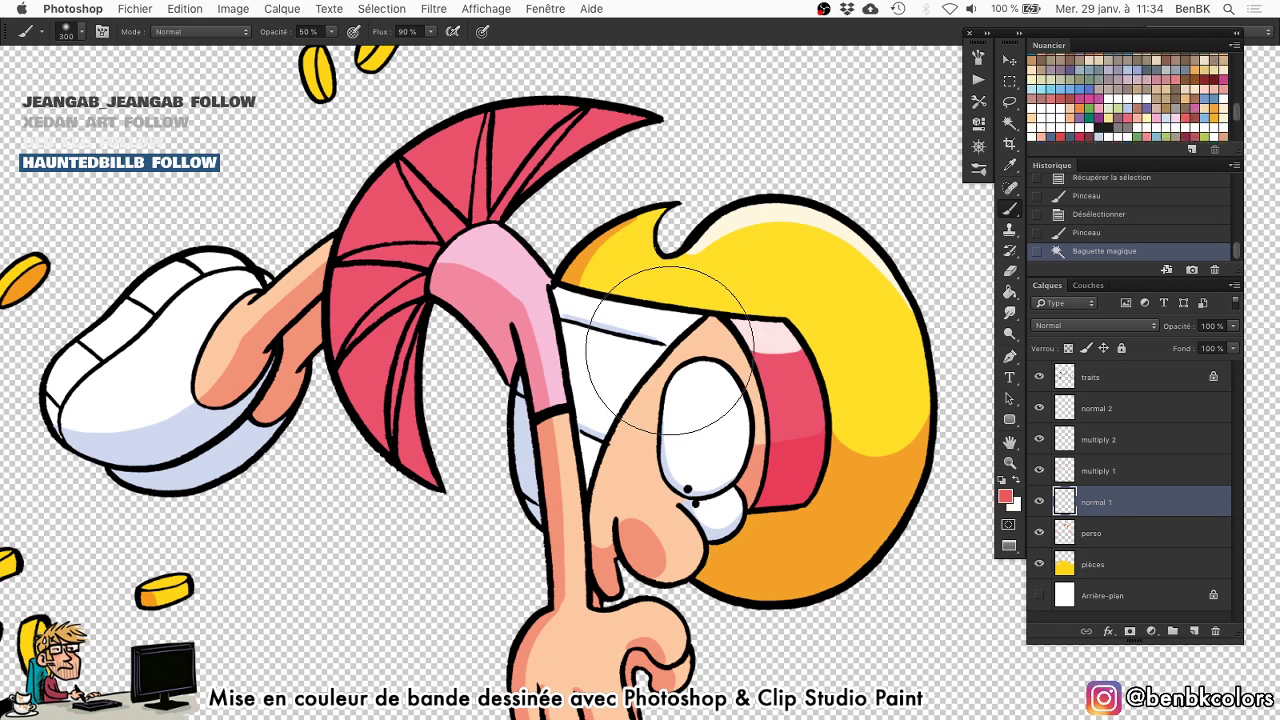
mouse_move(766, 400)
mouse_down()
mouse_move(671, 400)
mouse_move(658, 385)
mouse_up()
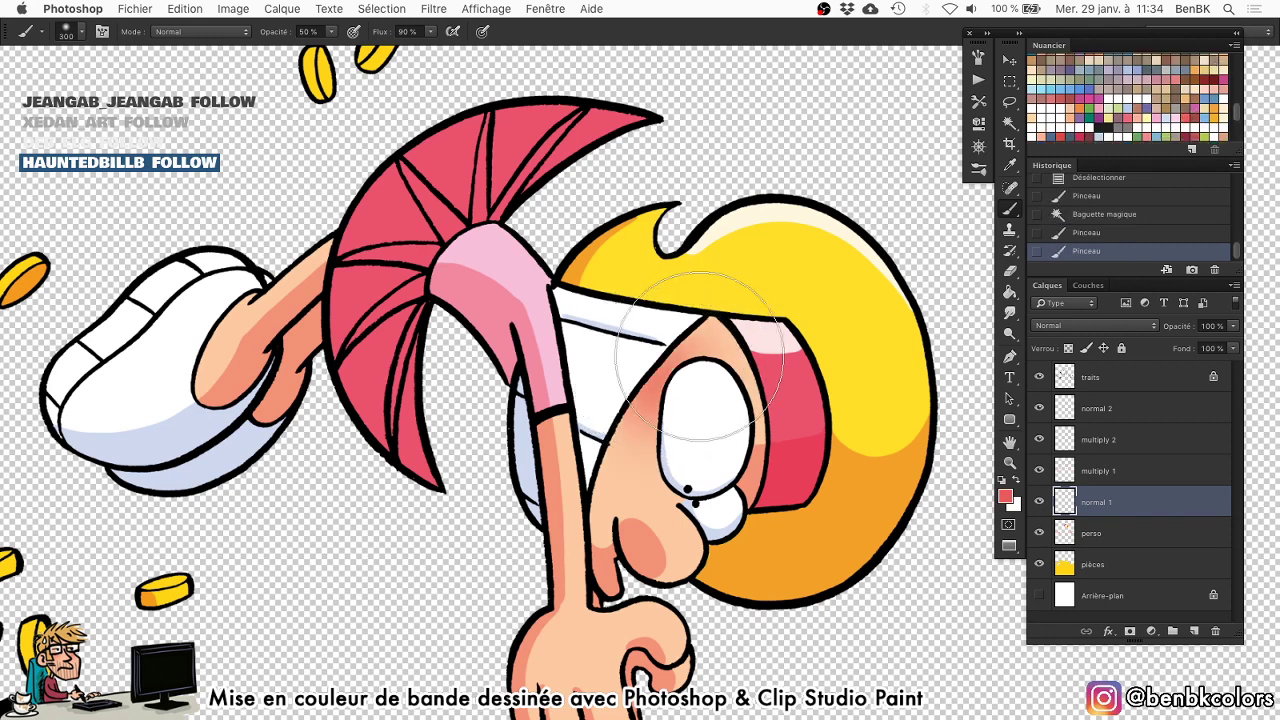
Switch to the Chrome window and look through the comics sections of the BayDay explore page down to its footer.
key(super+Tab)
key(super+Tab)
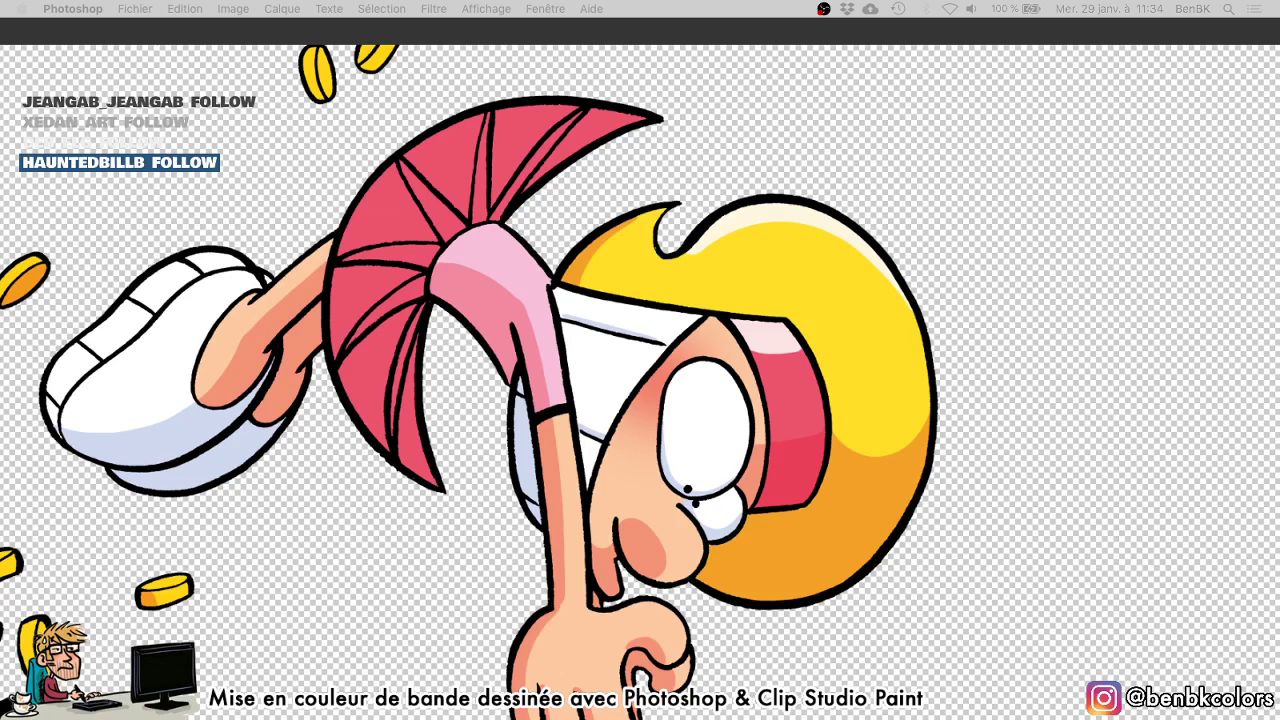
drag(1082, 104, 443, 59)
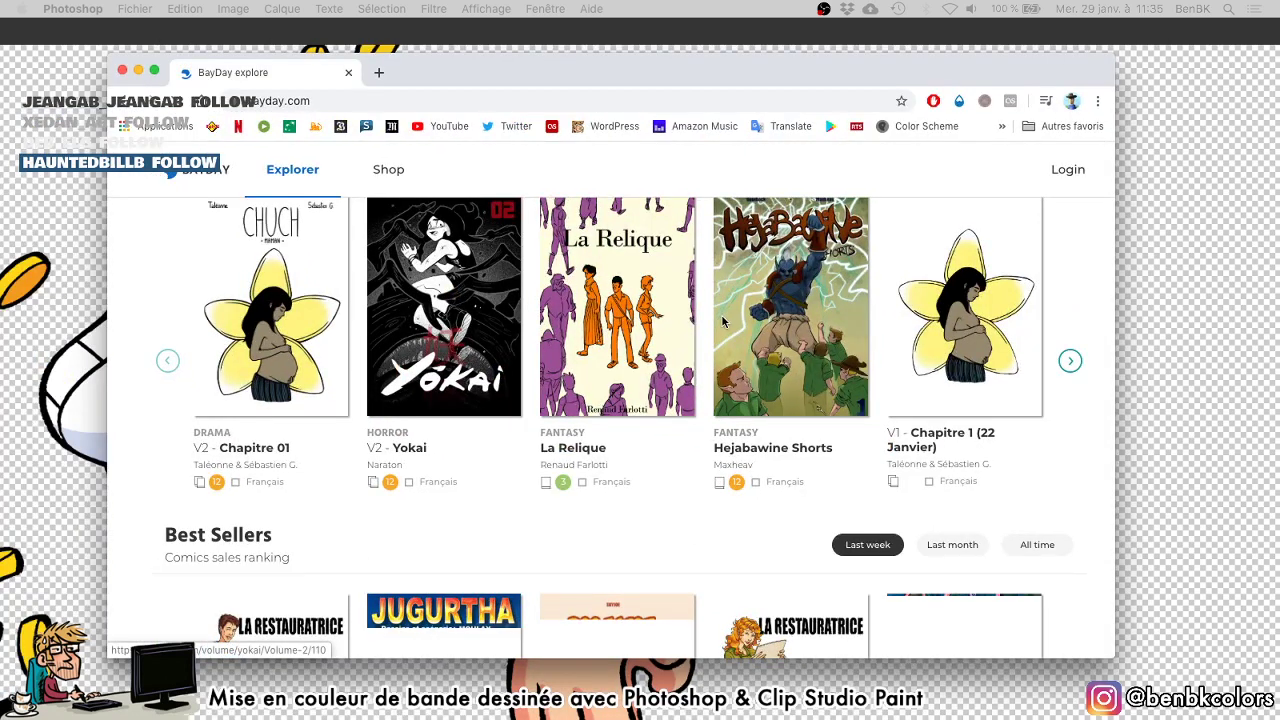
scroll(723, 320, down, 2)
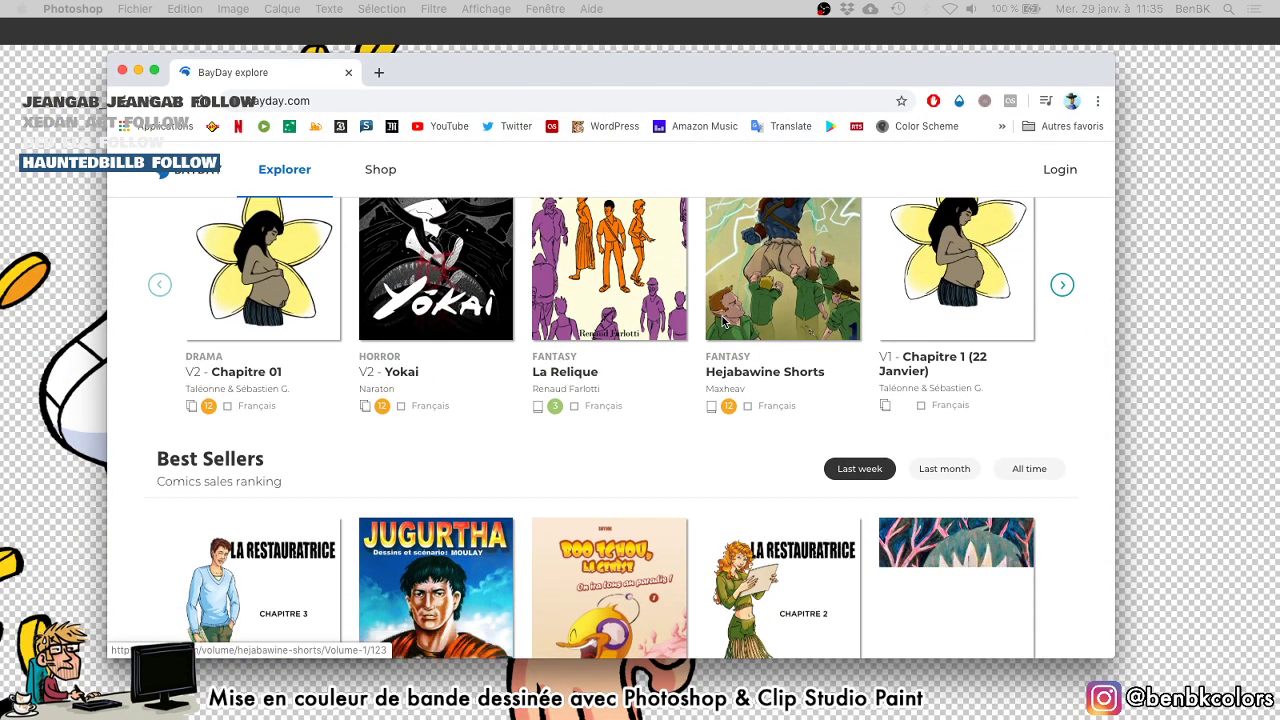
scroll(723, 320, down, 4)
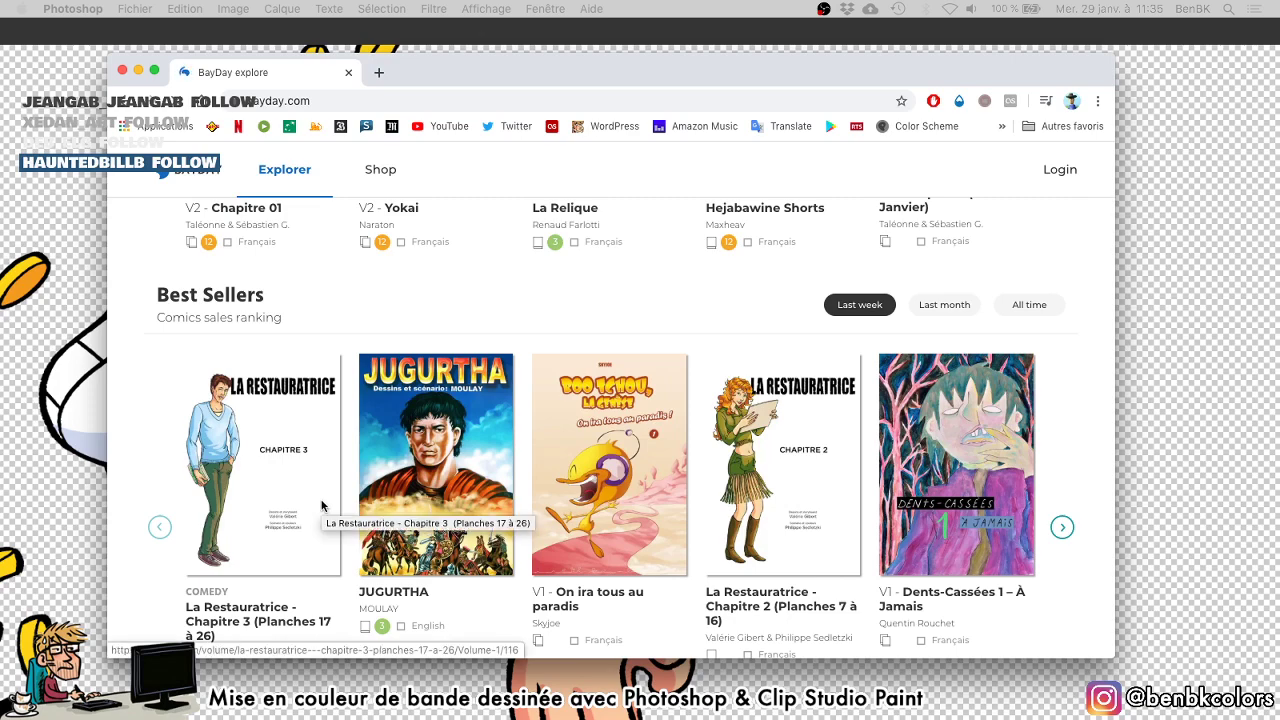
scroll(828, 397, down, 3)
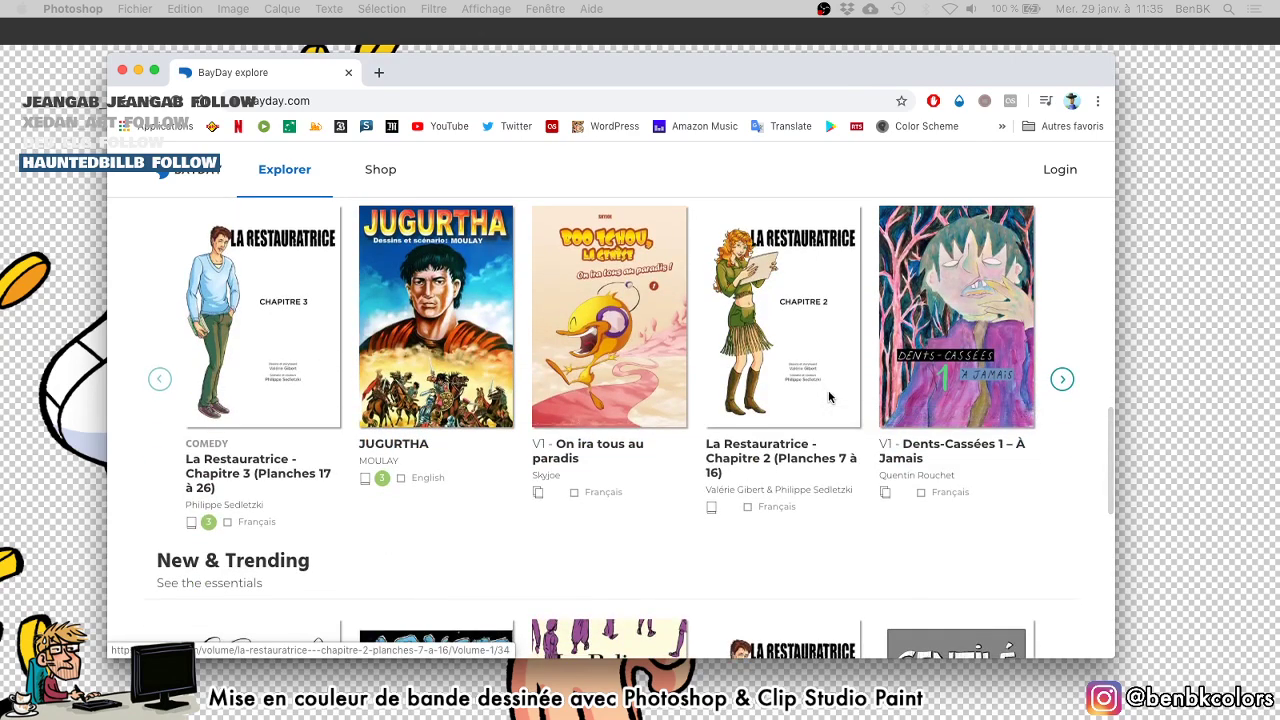
scroll(828, 397, down, 5)
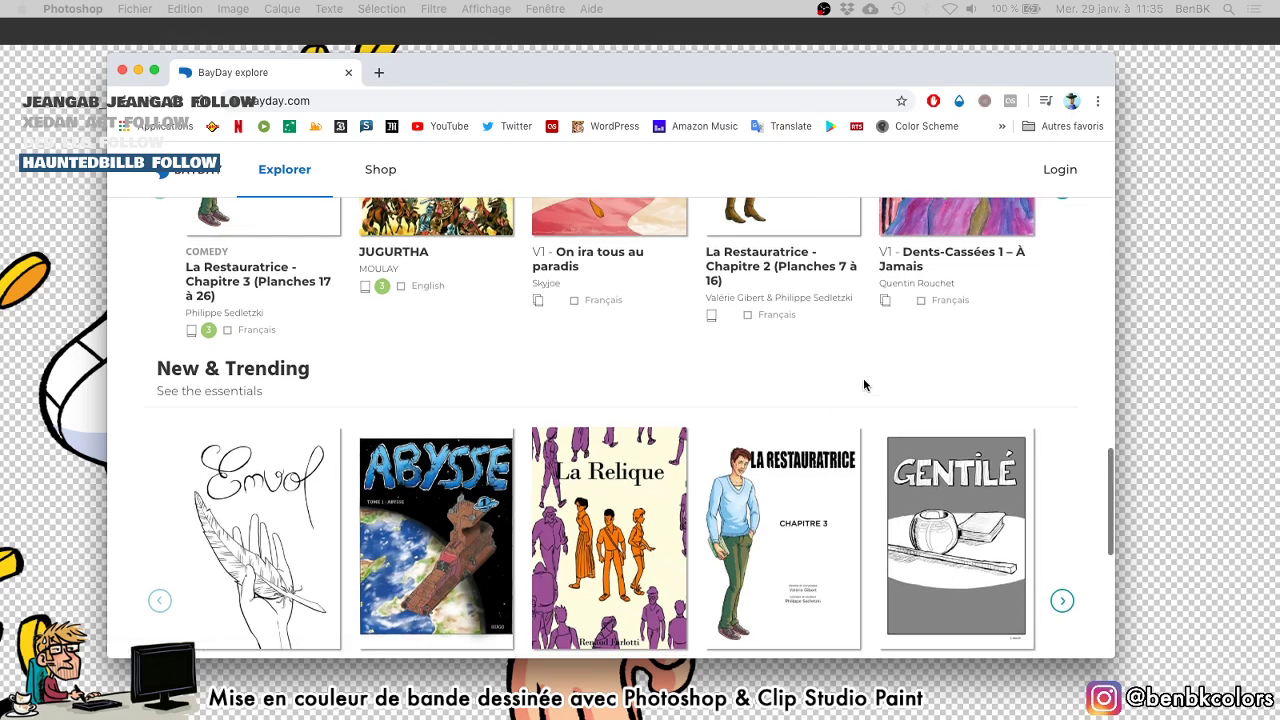
scroll(1027, 374, down, 3)
scroll(1029, 377, down, 8)
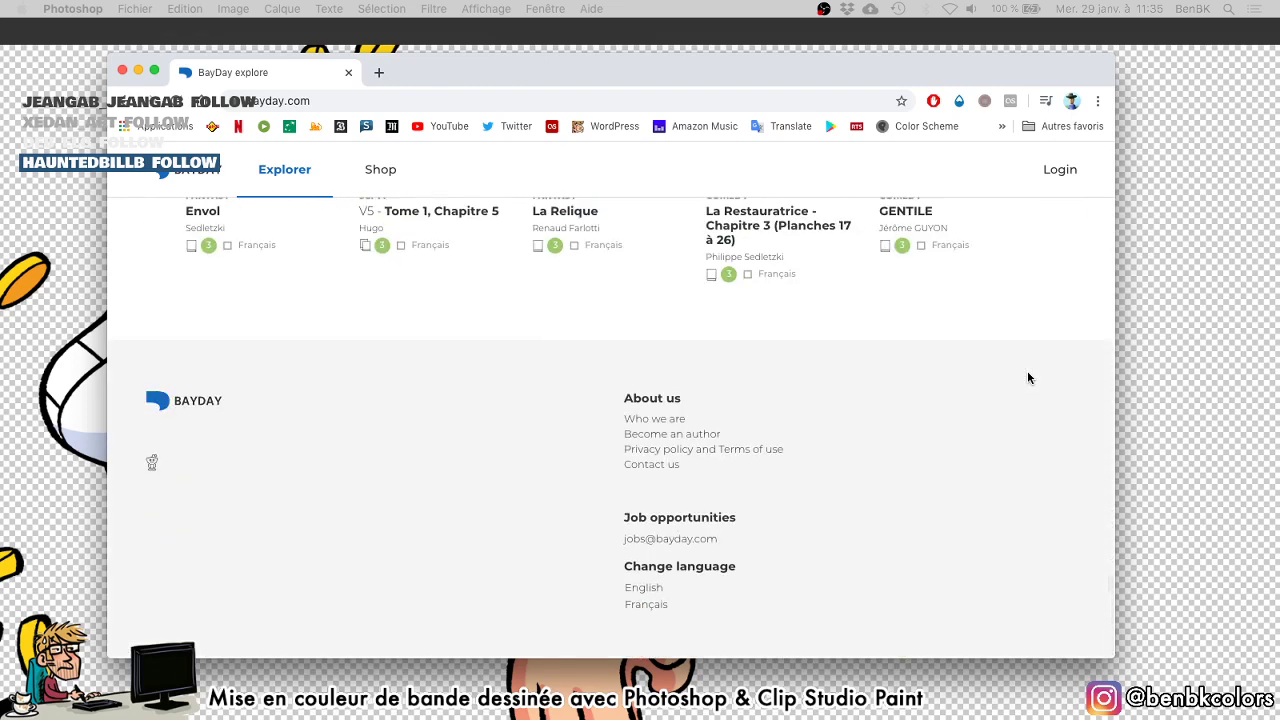
scroll(1028, 373, down, 1)
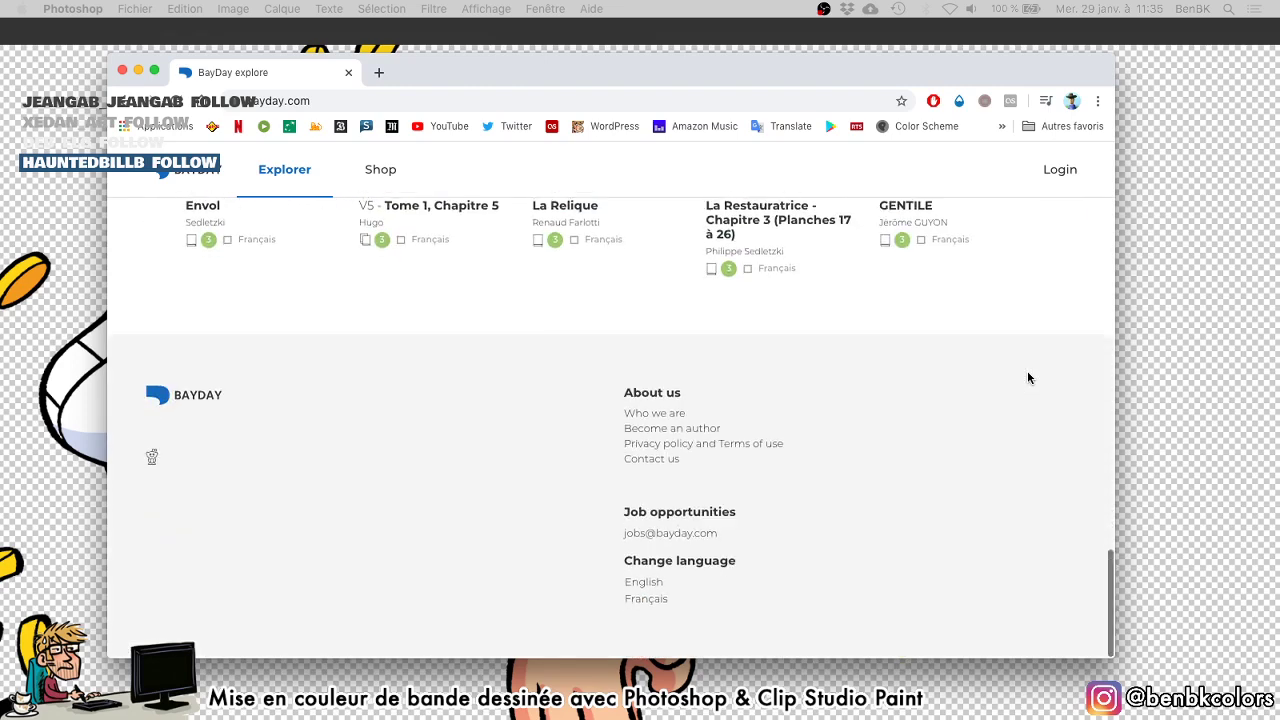
scroll(967, 449, up, 12)
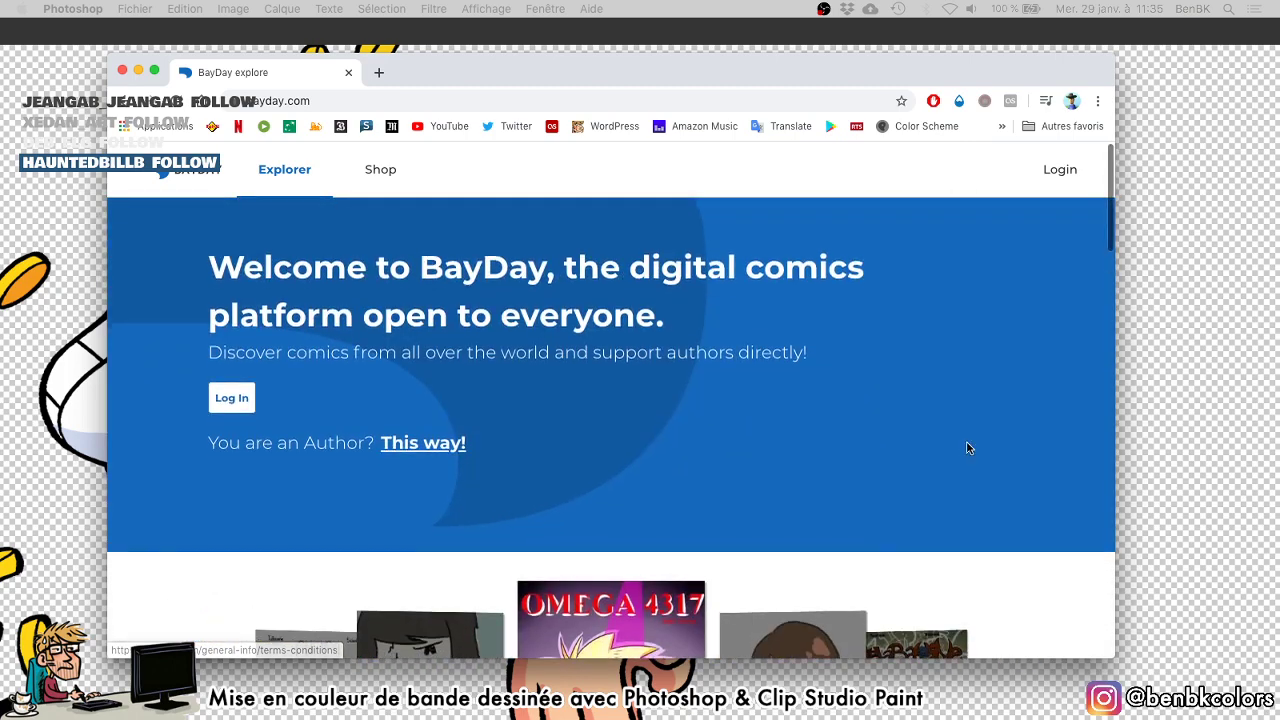
Look through the volumes listed in BayDay's shop, close the page and switch back to Photoshop.
scroll(967, 449, down, 3)
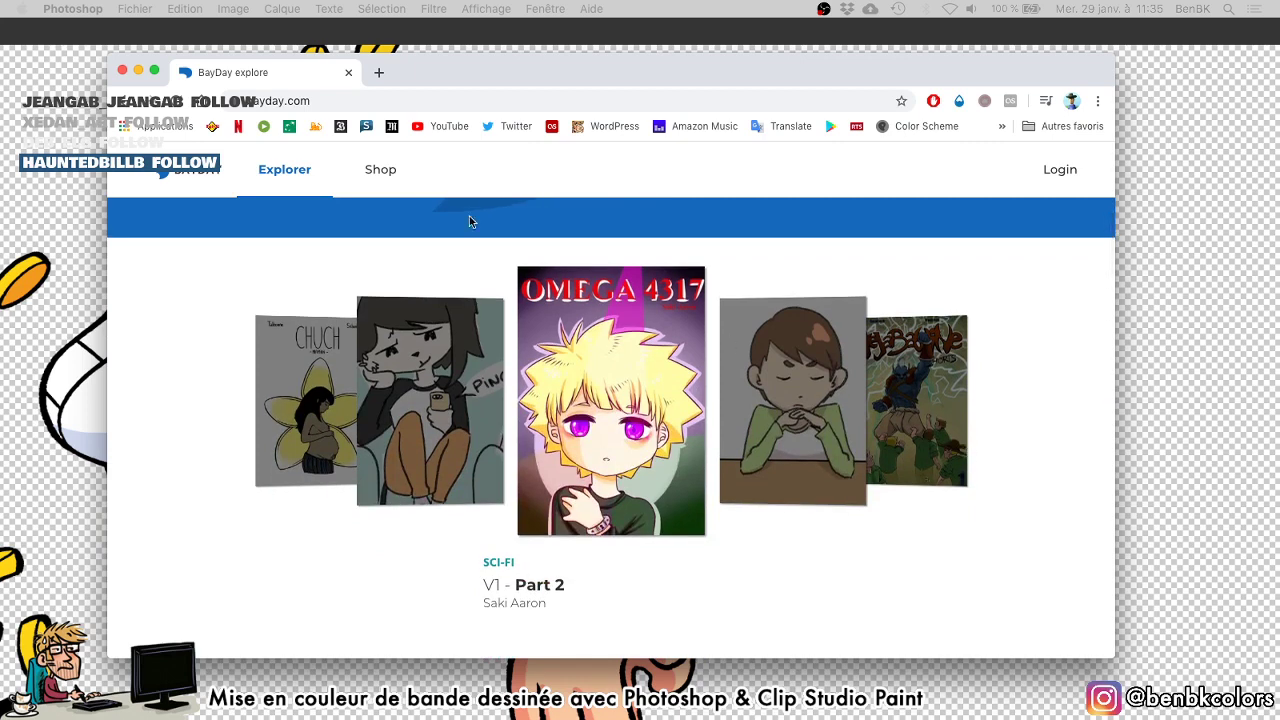
click(383, 169)
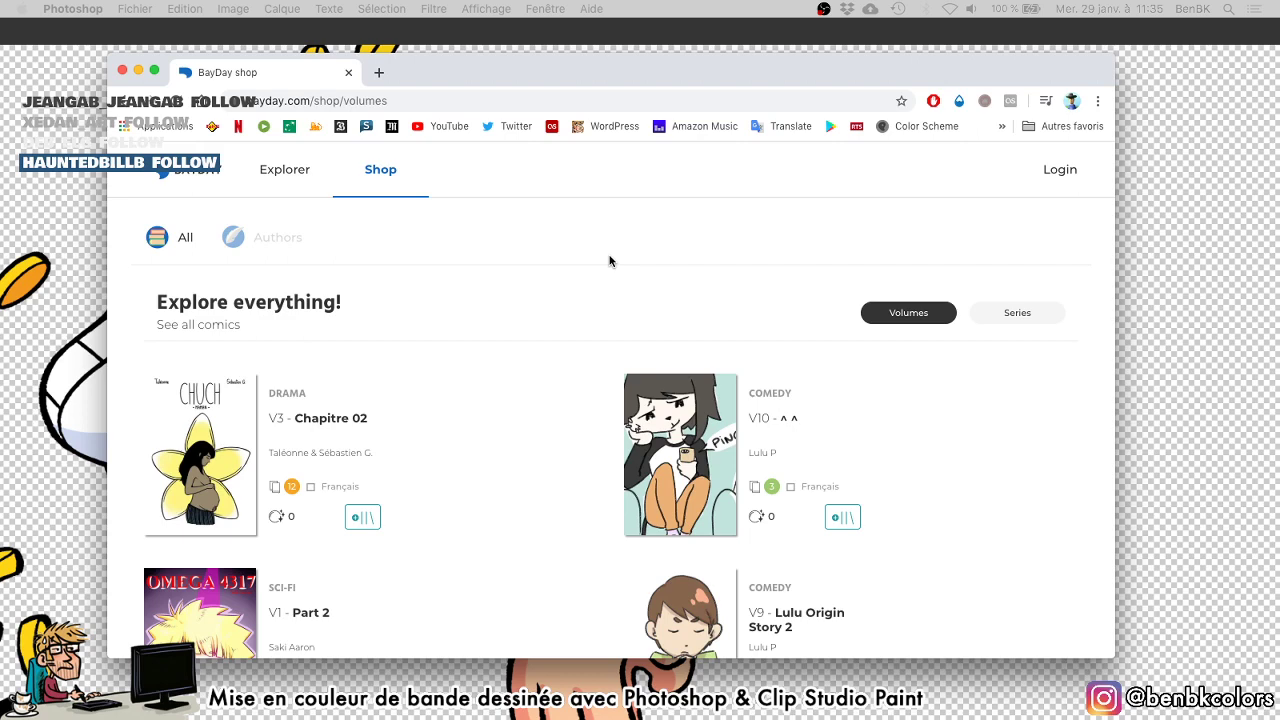
scroll(609, 261, down, 5)
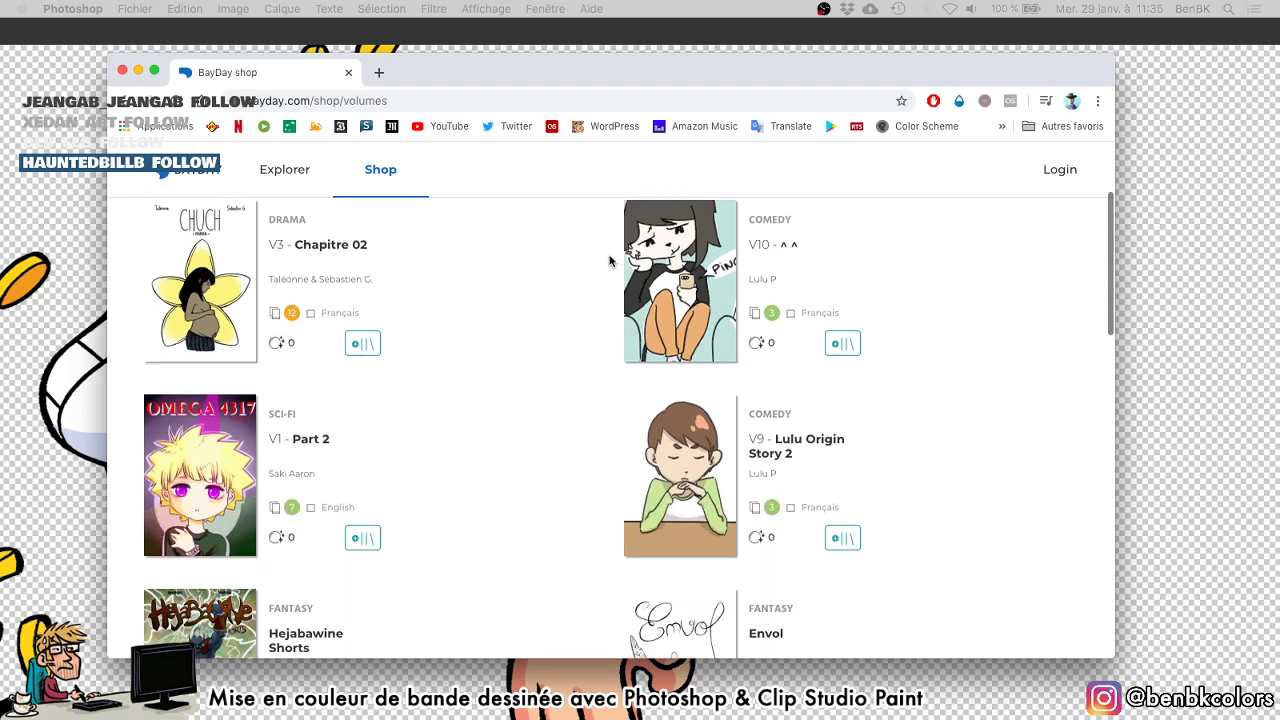
scroll(609, 261, down, 10)
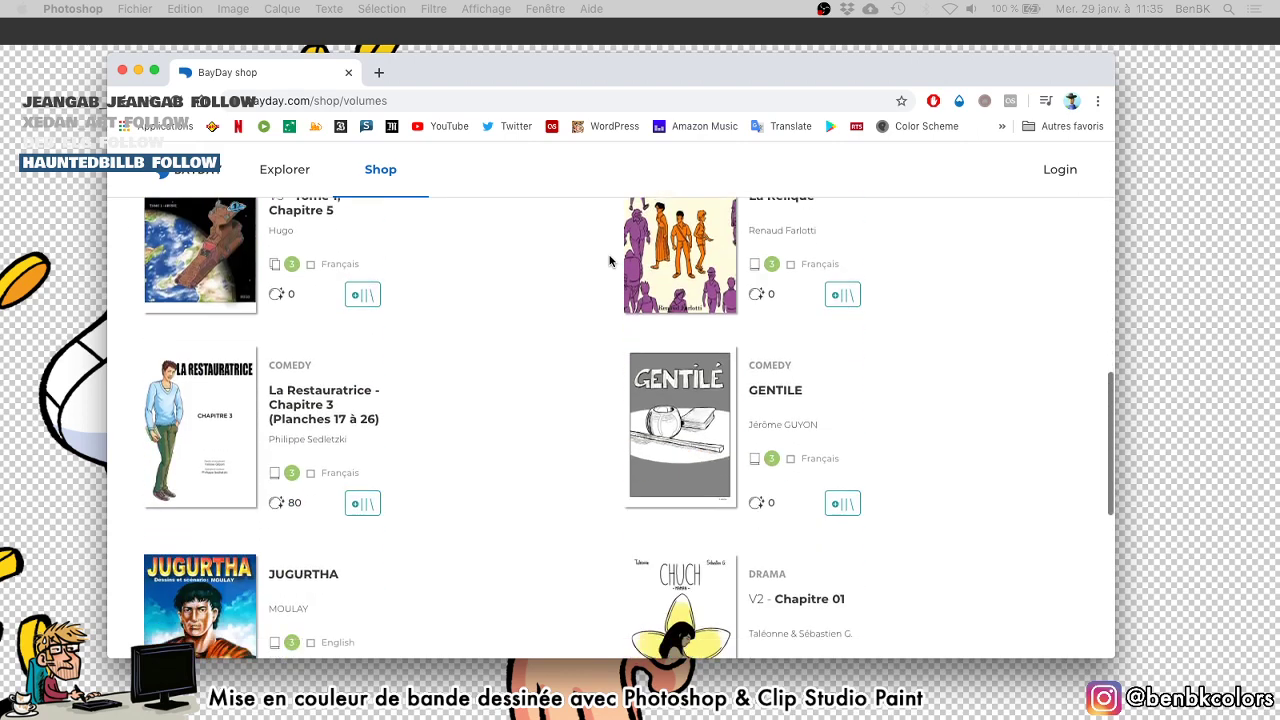
scroll(609, 261, up, 15)
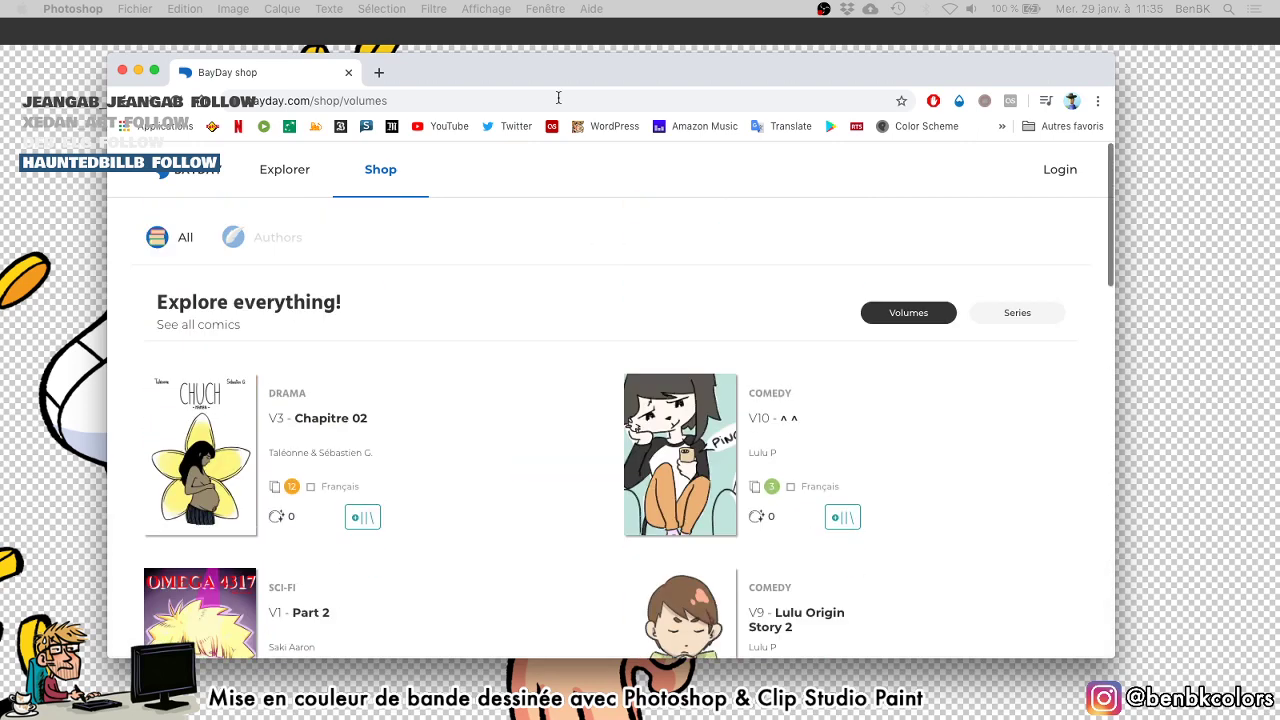
click(349, 73)
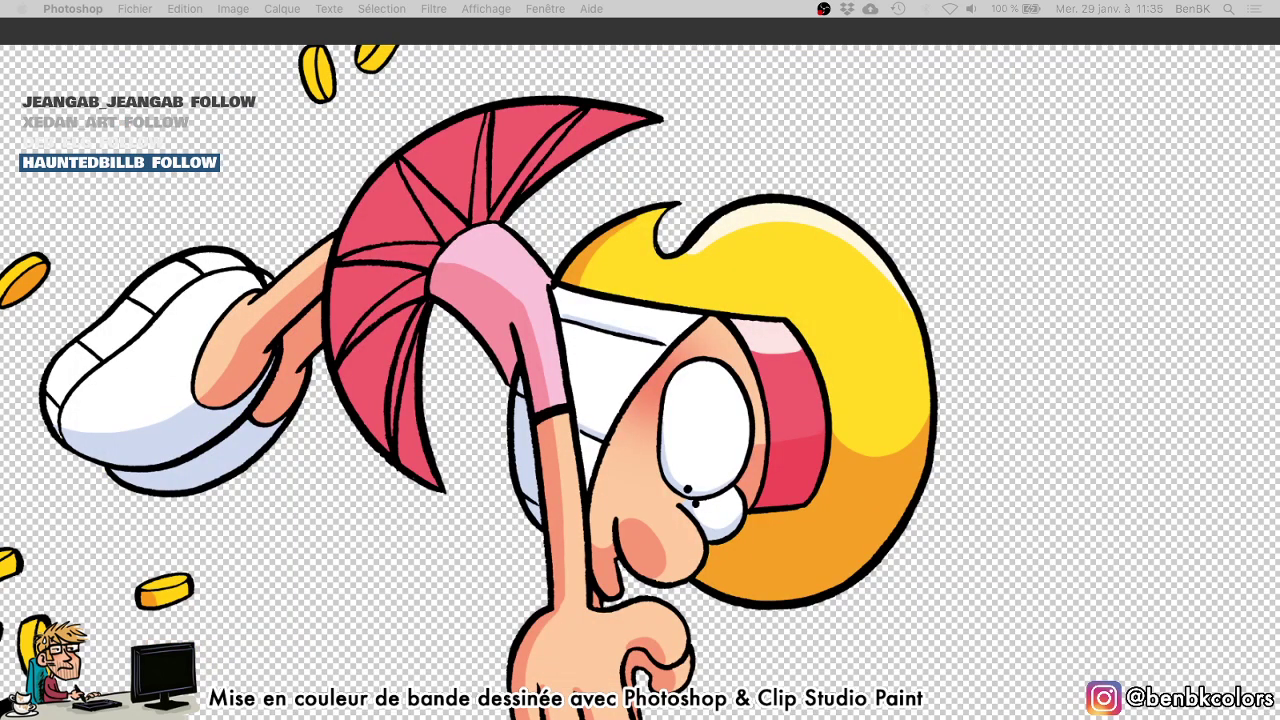
click(801, 198)
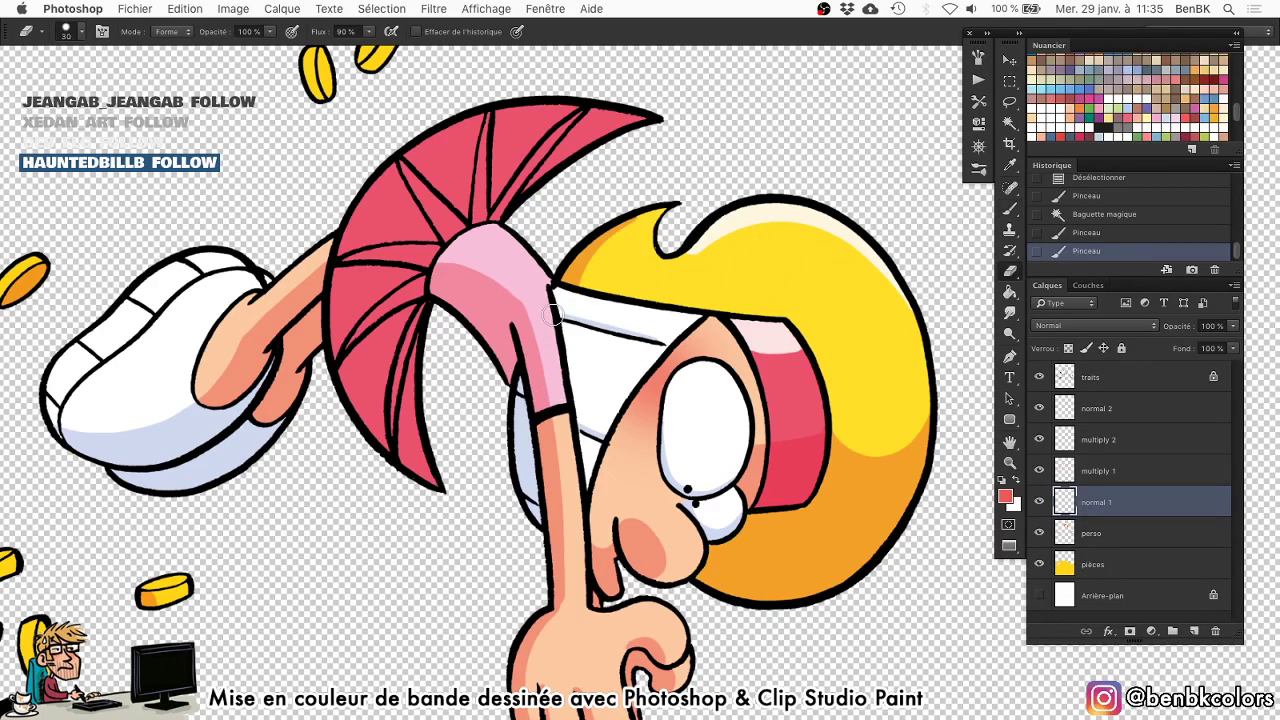
drag(571, 318, 650, 382)
key(super+minus)
key(super+minus)
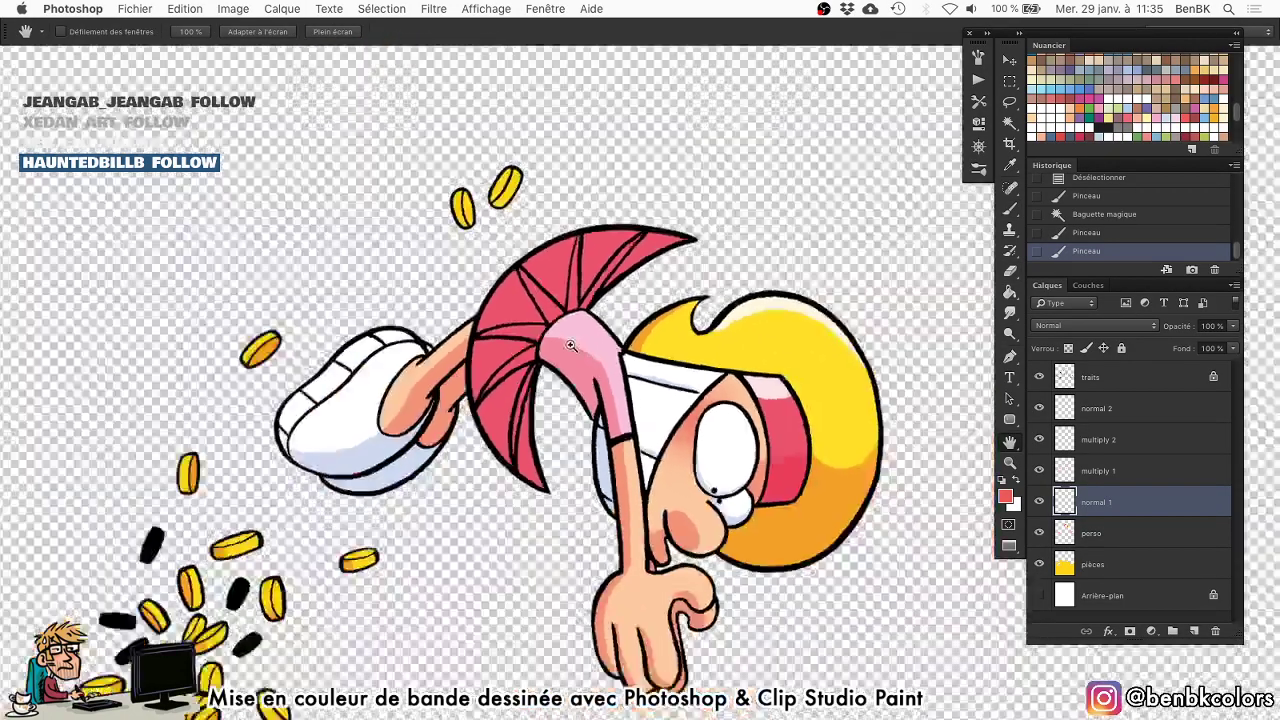
Switch to the Chrome window and look through the BD Amateur home page, from the January editorial down to the forum section.
key(super+Tab)
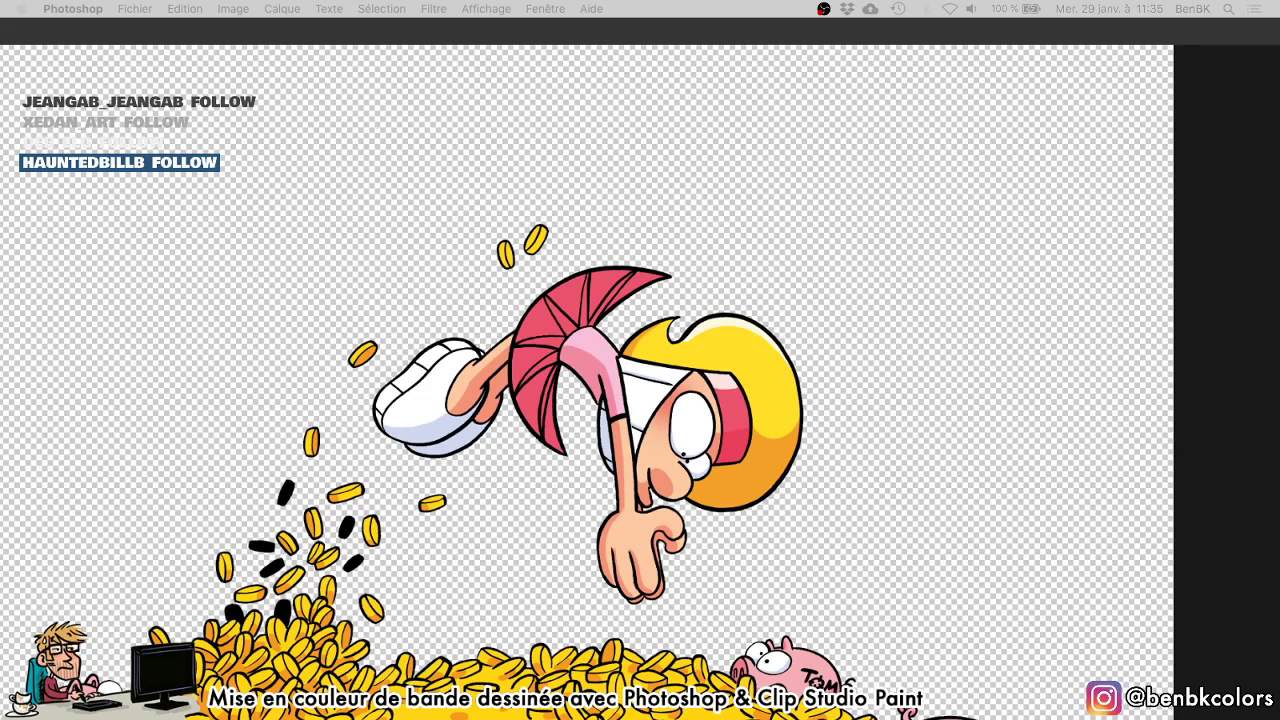
drag(1103, 90, 362, 54)
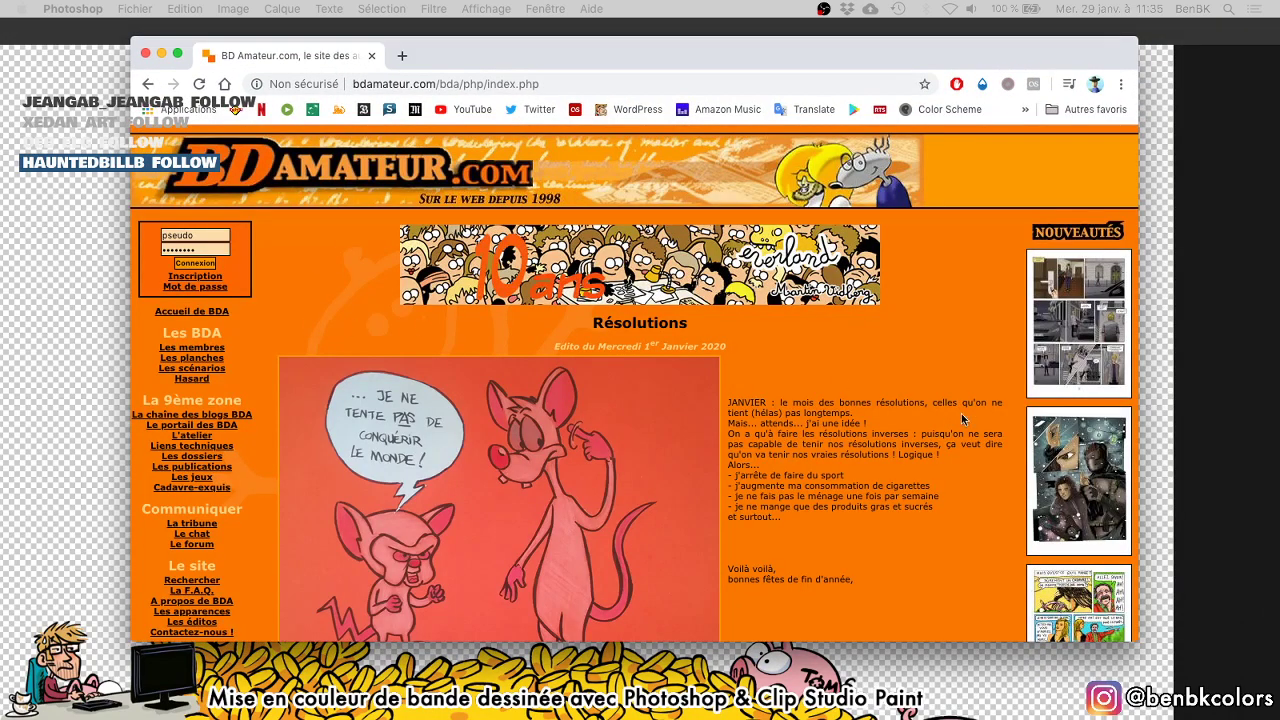
scroll(977, 418, down, 5)
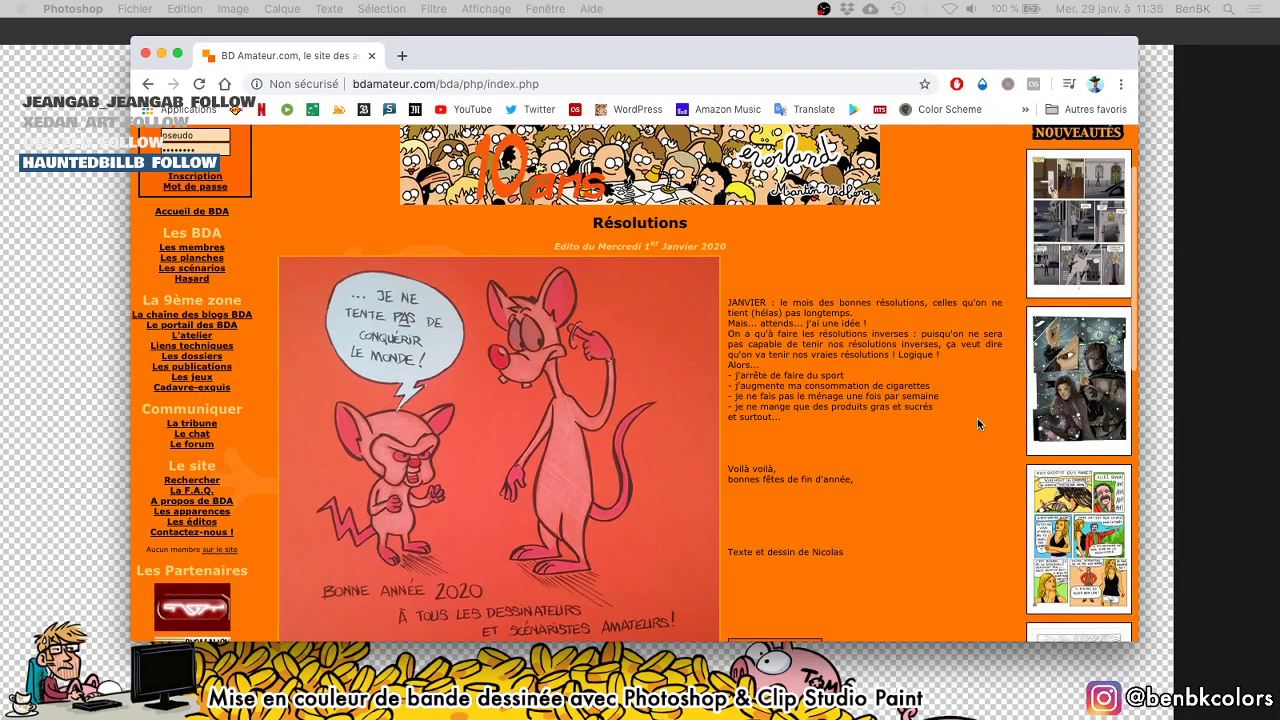
scroll(978, 424, down, 1)
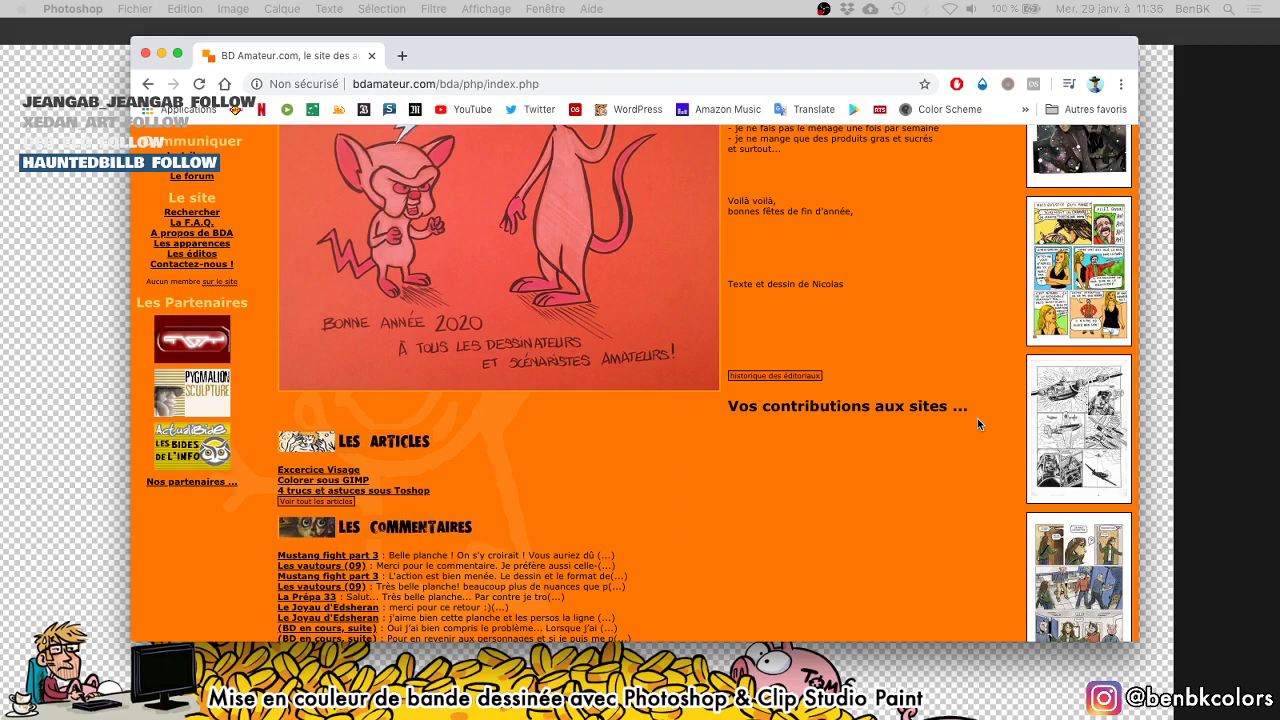
scroll(977, 418, down, 1)
scroll(977, 418, up, 7)
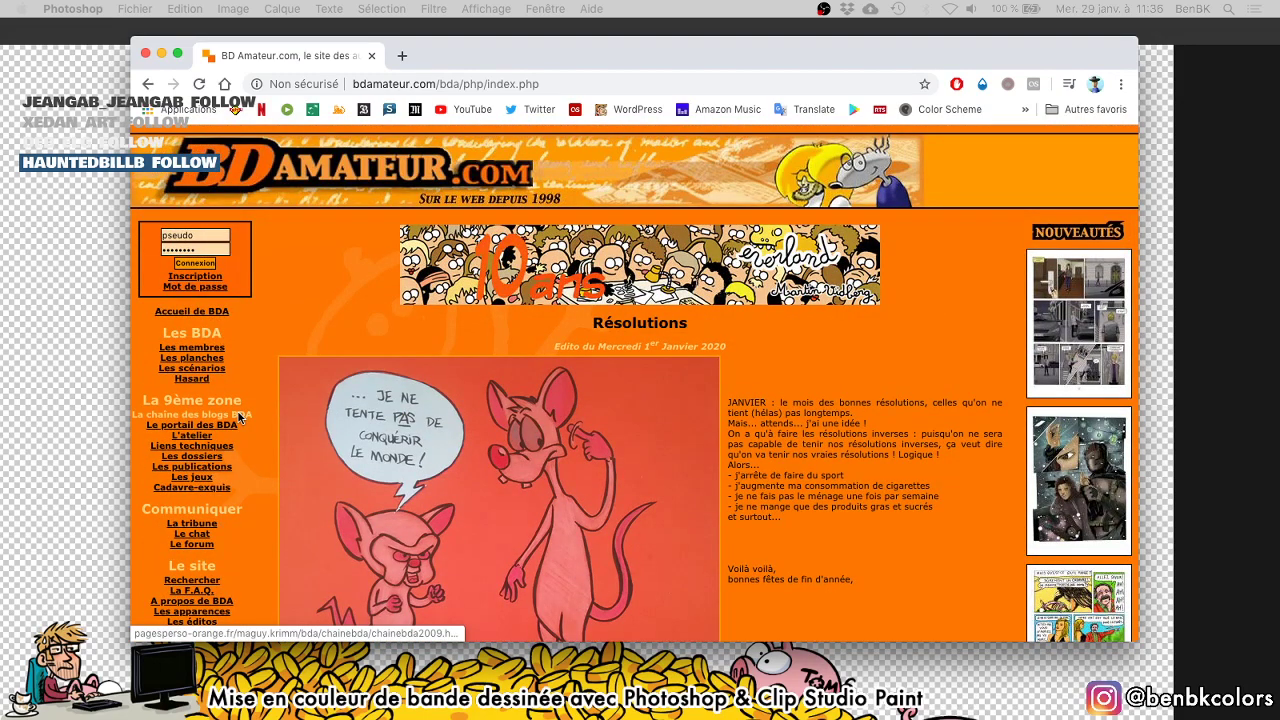
scroll(240, 418, down, 1)
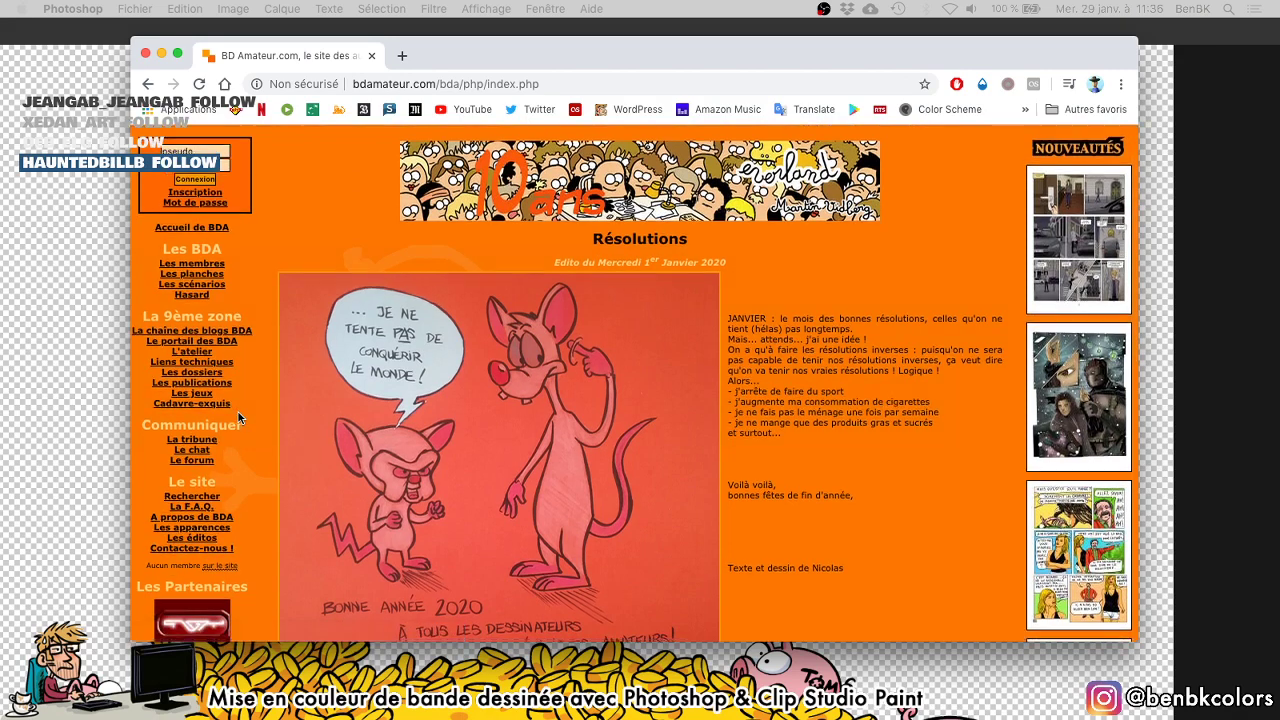
scroll(238, 414, down, 4)
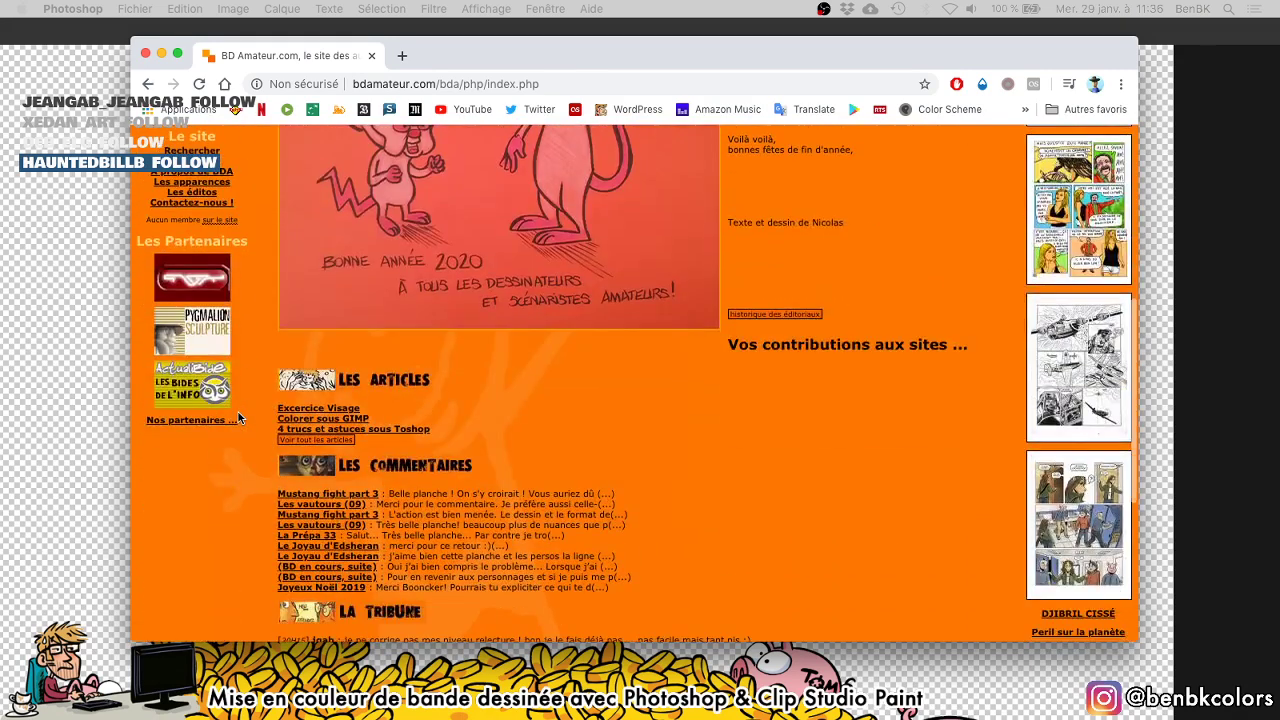
scroll(238, 418, down, 3)
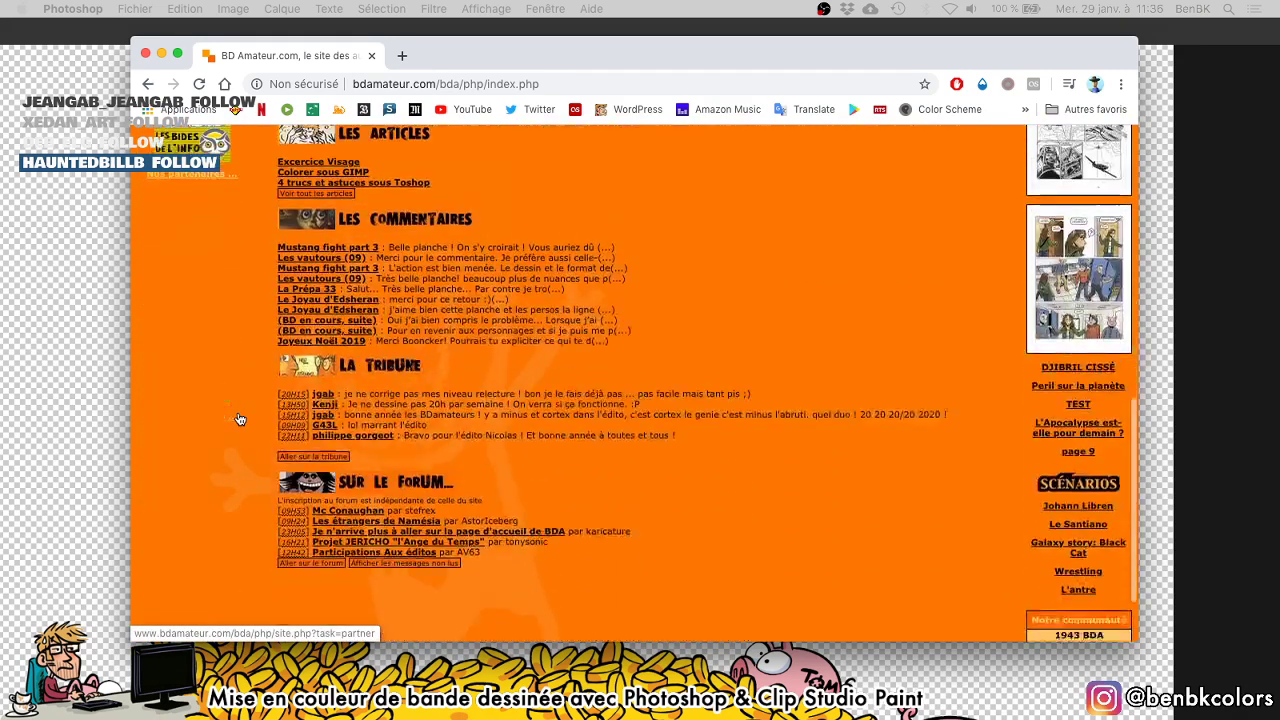
scroll(240, 418, down, 1)
scroll(238, 418, up, 3)
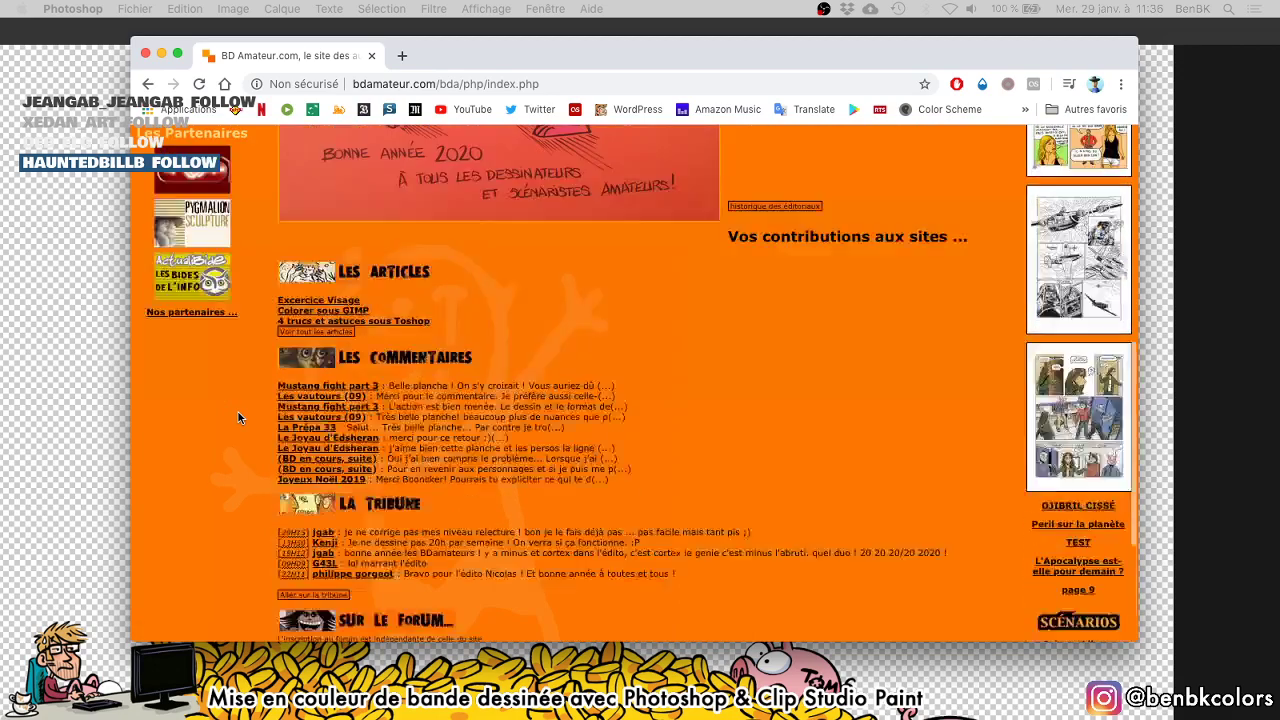
scroll(238, 418, up, 6)
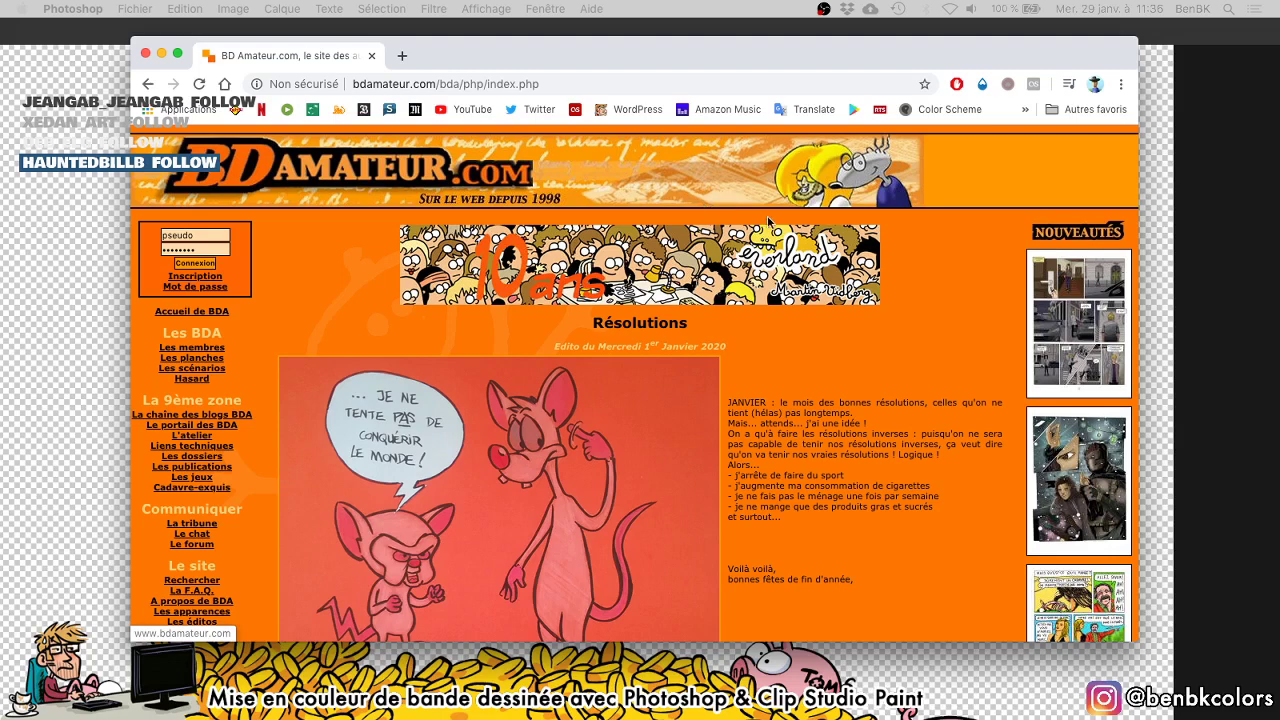
Open the Everland "10 ans" special from its banner, look through the interview and return to Photoshop.
click(797, 288)
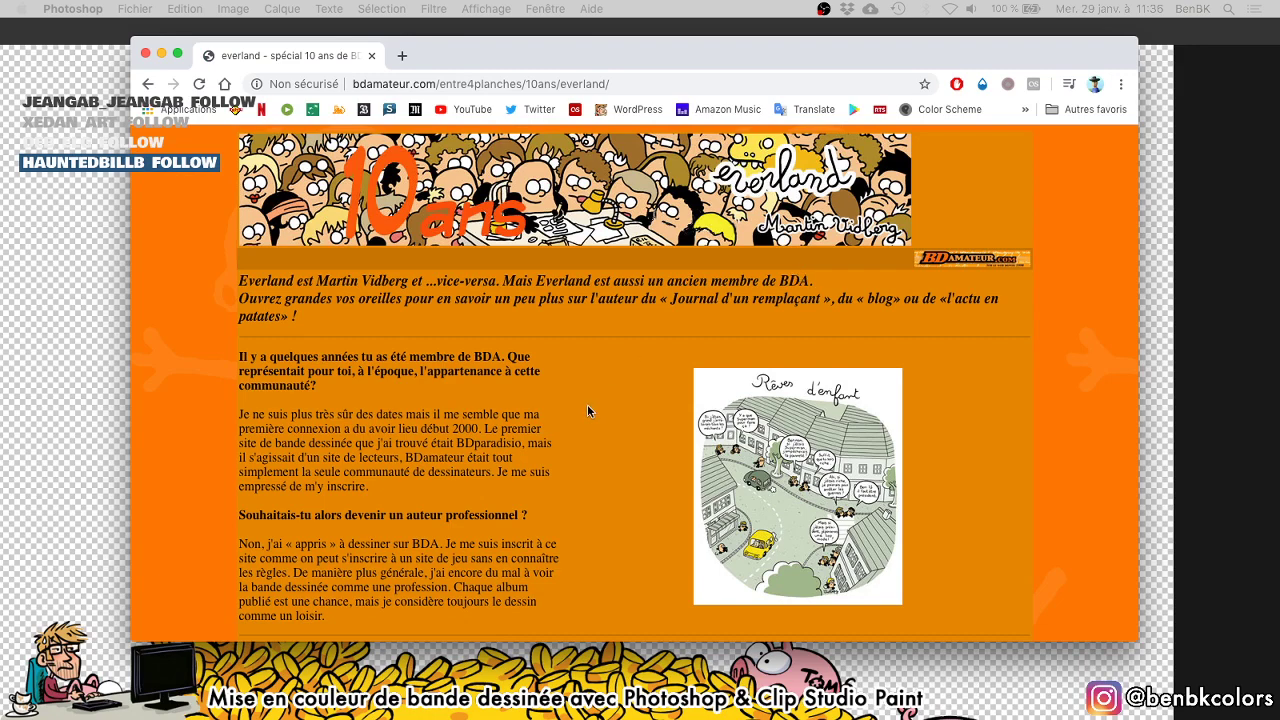
scroll(587, 404, down, 10)
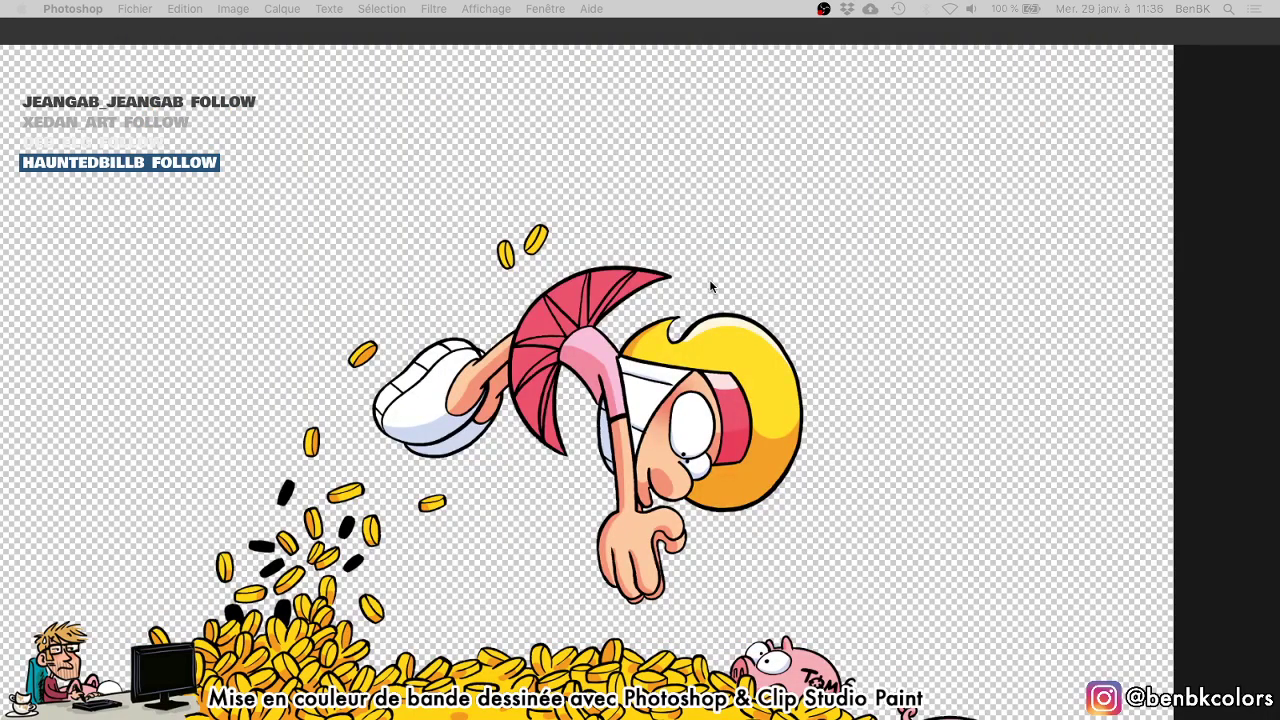
click(746, 335)
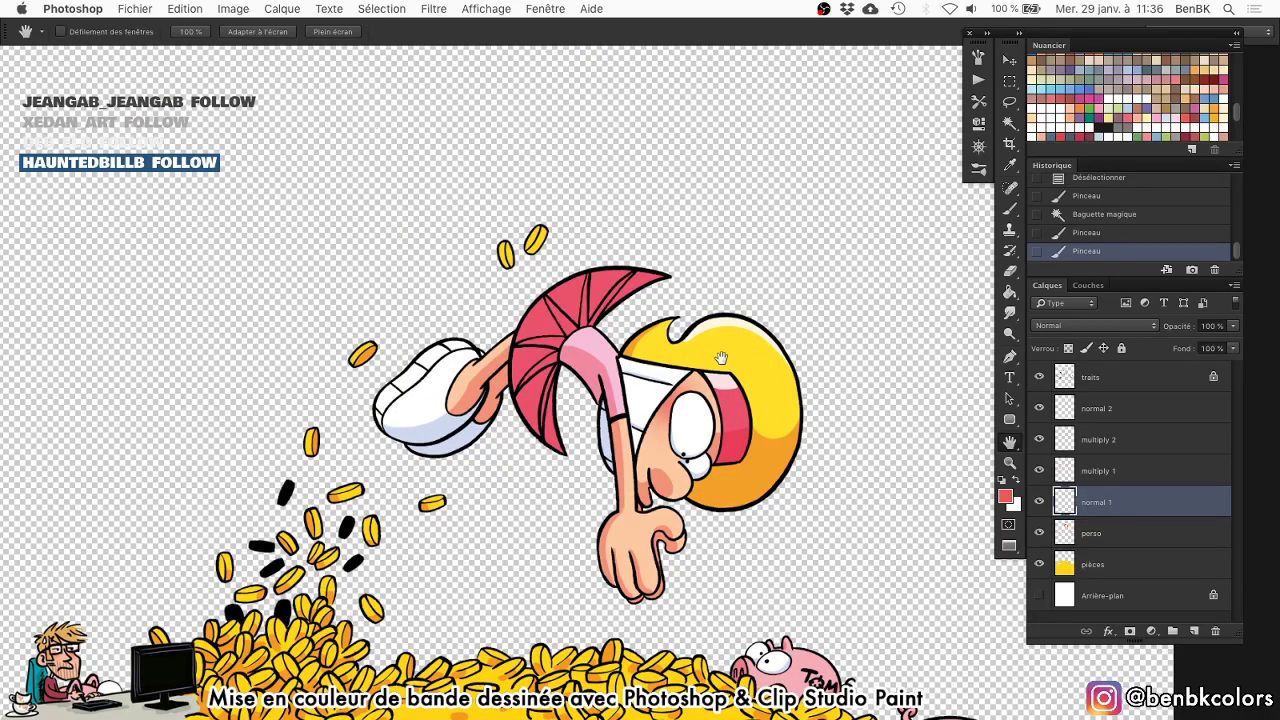
Make white the painting colour and reduce the soft brush to 60 px for work on the gold coin pile.
drag(634, 463, 662, 397)
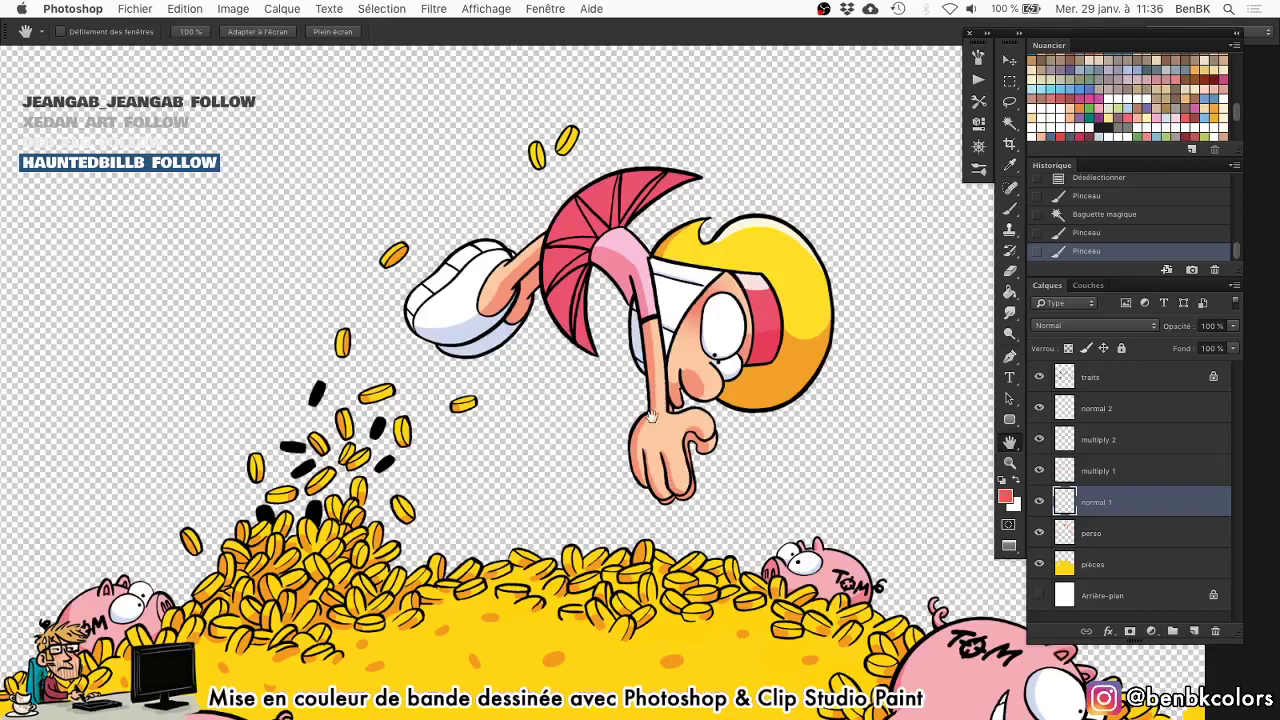
key(x)
key(b)
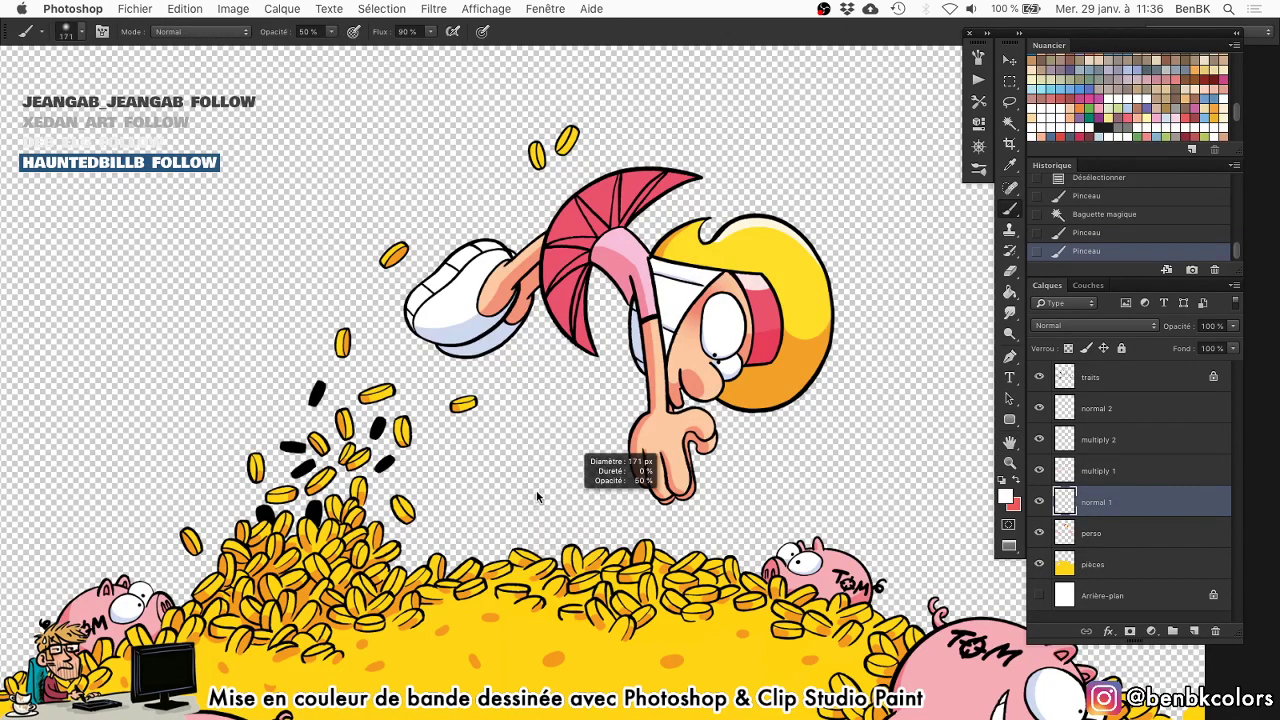
right_click(560, 495)
click(590, 426)
key(Return)
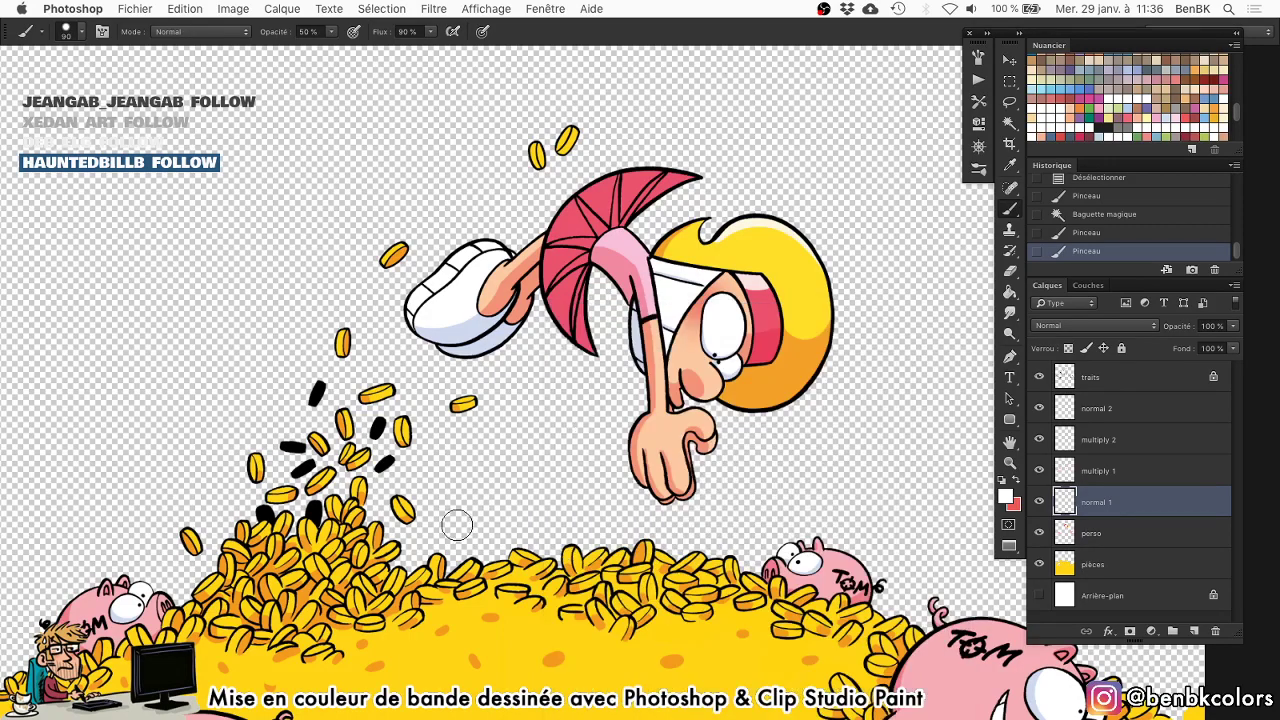
drag(329, 543, 423, 460)
key([)
key(bracketleft)
key(bracketleft)
key(bracketleft)
key(bracketleft)
key(bracketleft)
key(bracketleft)
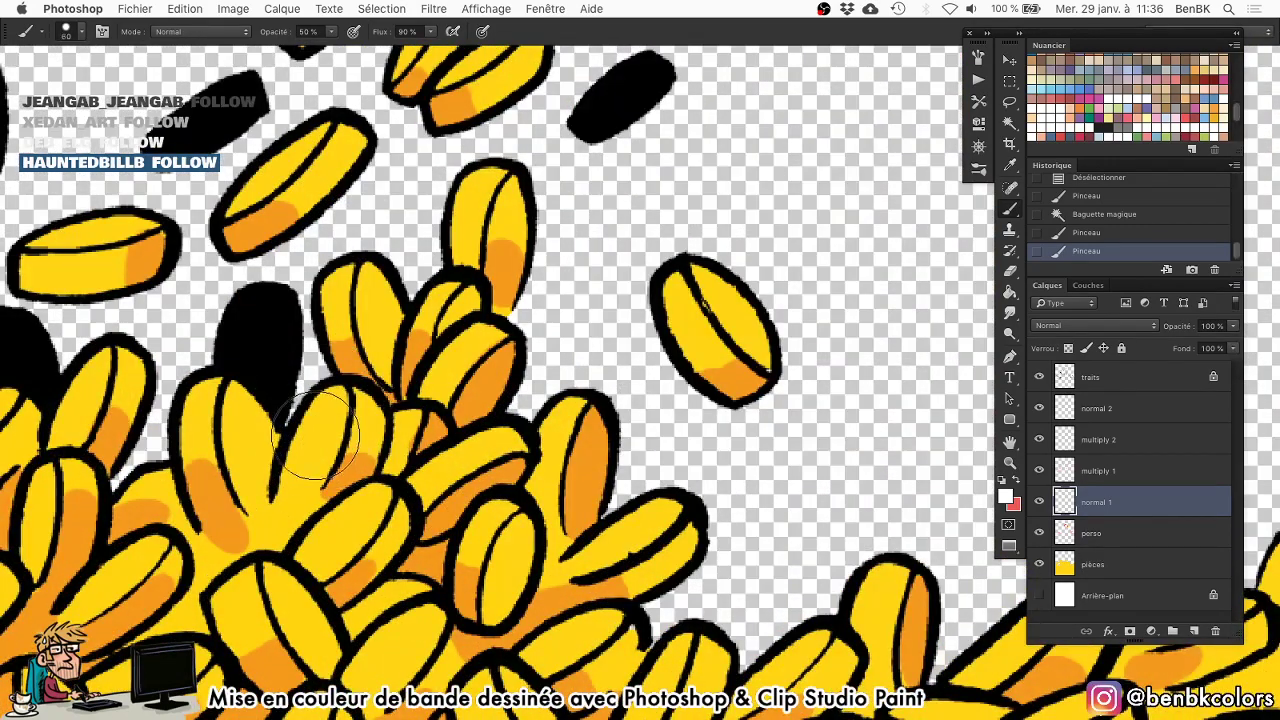
Clear the active selection and brush a soft white highlight onto a coin near the top of the pile.
drag(328, 450, 351, 444)
mouse_move(351, 444)
mouse_down()
mouse_move(363, 441)
mouse_move(320, 426)
mouse_move(379, 452)
mouse_up()
key(super+d)
Set the brush to 15 px at 80% opacity and paint white highlights on four coins along the pile's left side.
key(bracketleft)
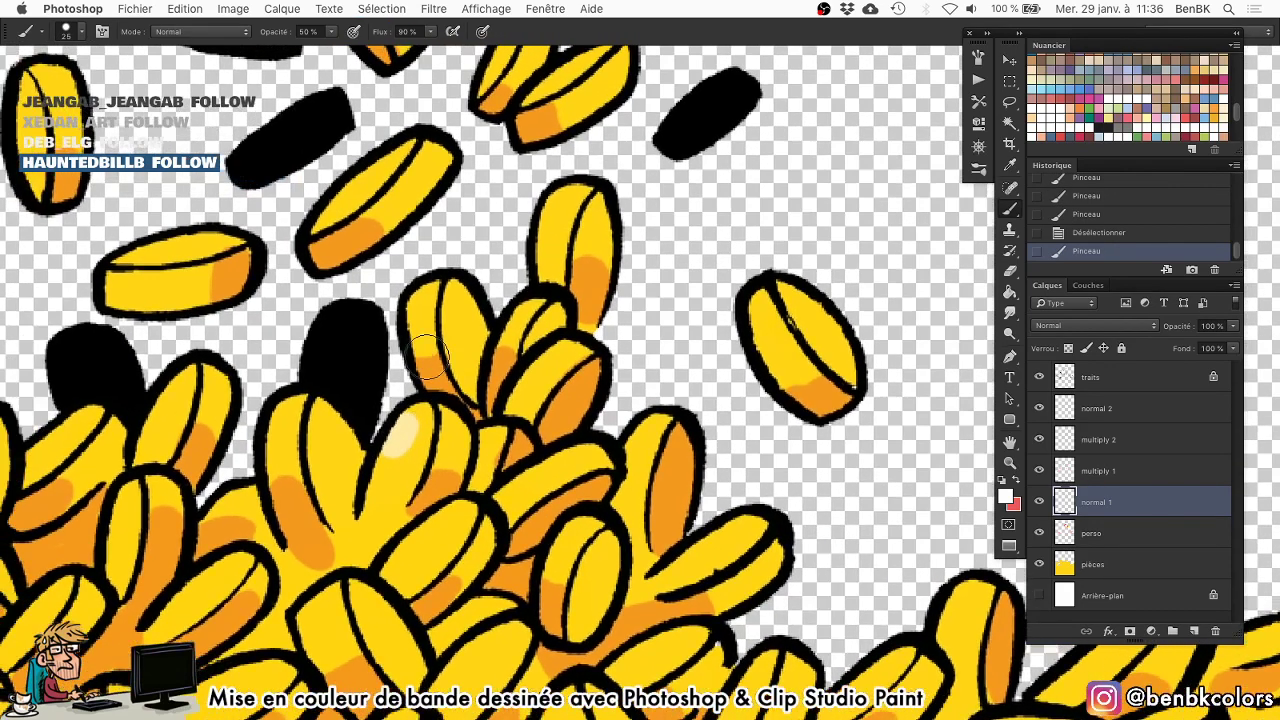
key(bracketleft)
key(bracketleft)
key(8)
drag(273, 434, 296, 430)
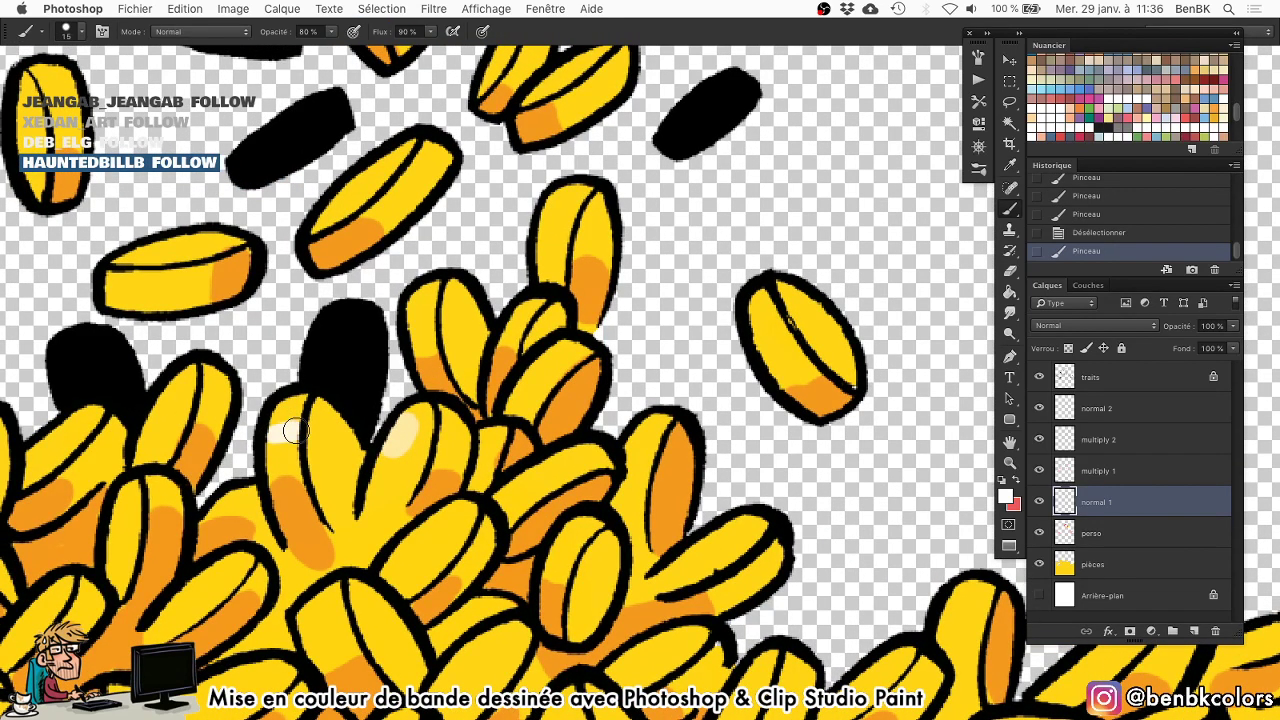
drag(202, 403, 223, 390)
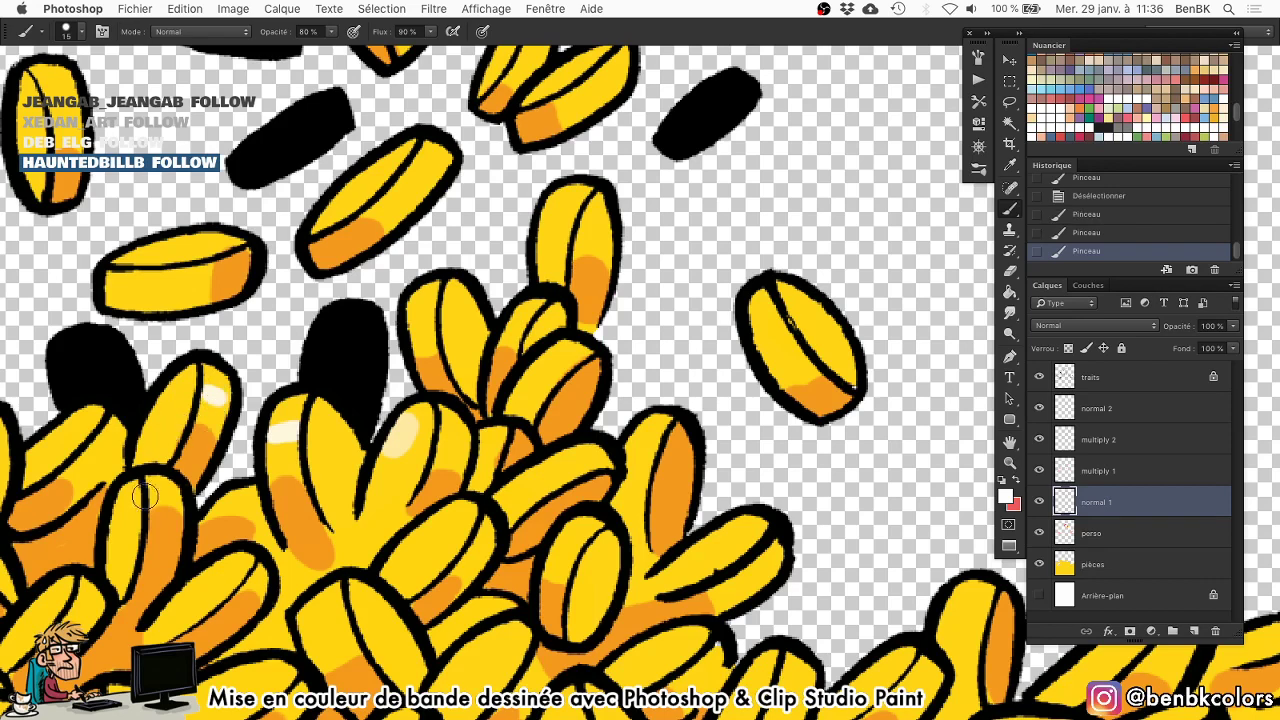
drag(118, 514, 129, 498)
drag(60, 438, 84, 420)
Load the pièces layer's contents as a selection and paint 20 px white highlights on two flying coins left above the pile.
scroll(175, 380, up, 3)
scroll(175, 380, left, 2)
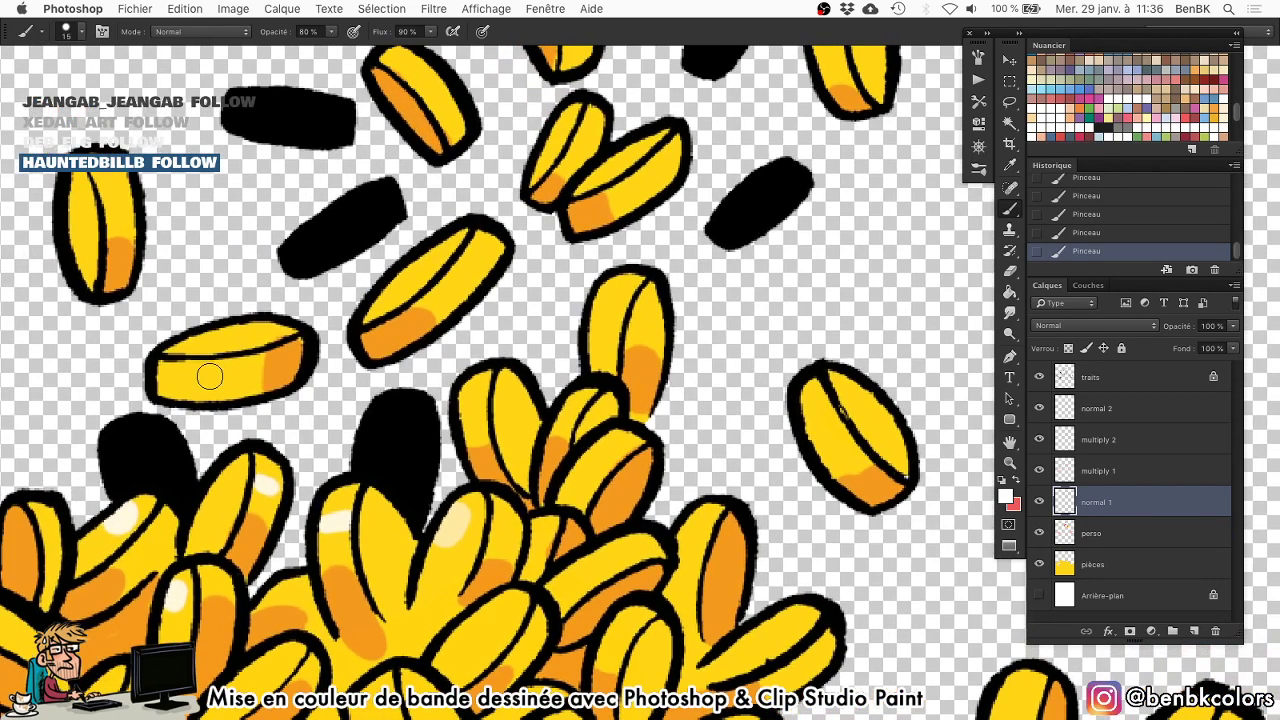
super+click(1066, 566)
key(bracketright)
drag(211, 346, 228, 336)
drag(102, 198, 130, 178)
Highlight five more flying coins in white, then reduce the brush to 9 px for a thin second stripe on the last coin.
scroll(323, 218, up, 4)
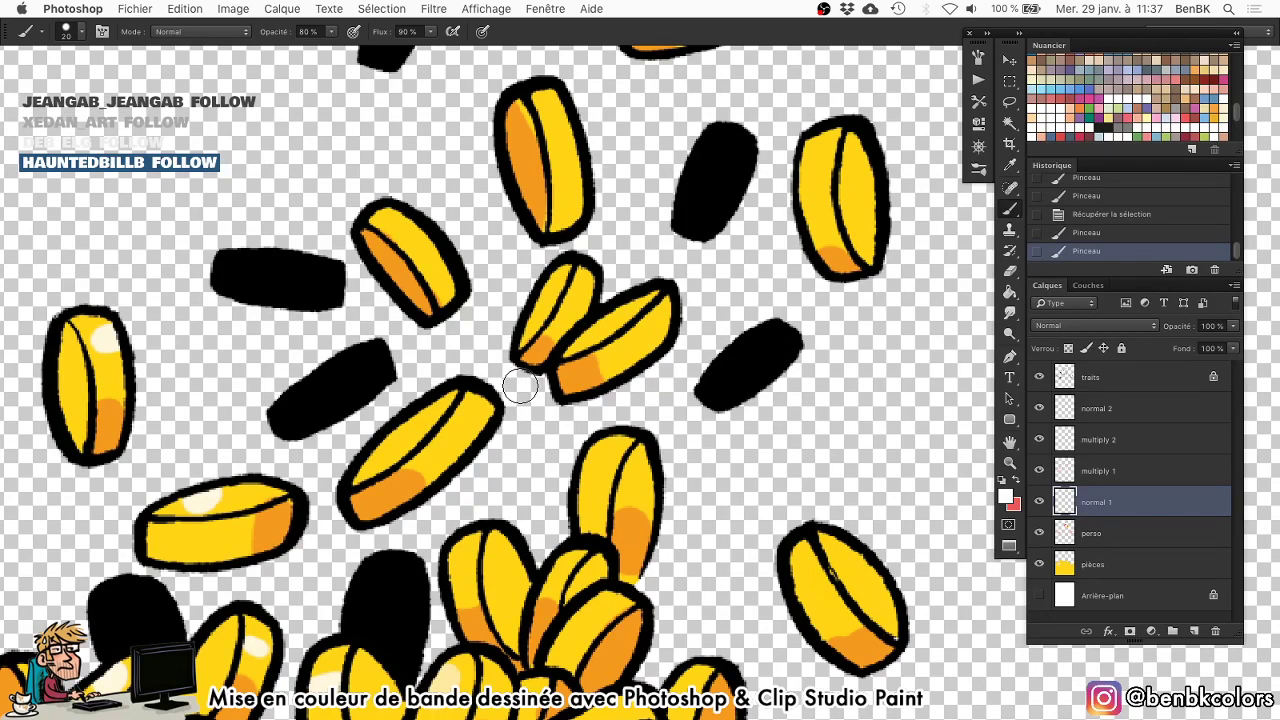
drag(564, 117, 549, 120)
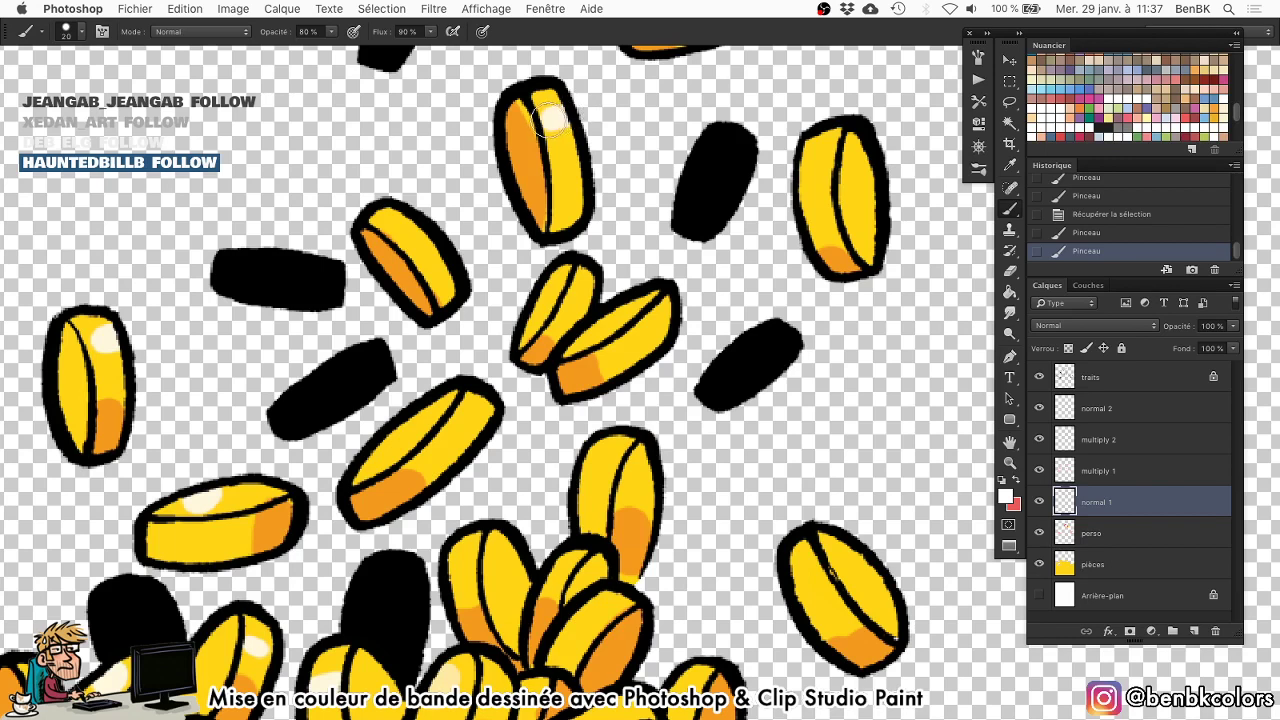
drag(412, 226, 396, 238)
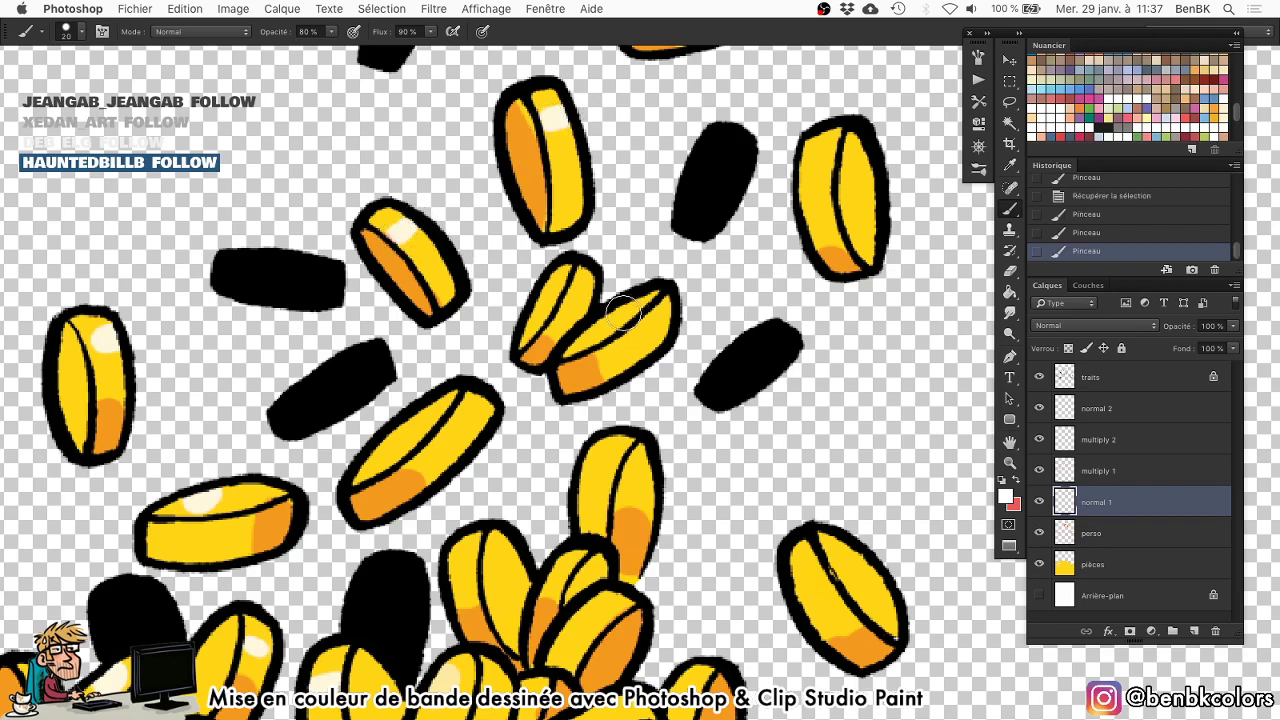
drag(623, 313, 632, 305)
drag(554, 280, 540, 296)
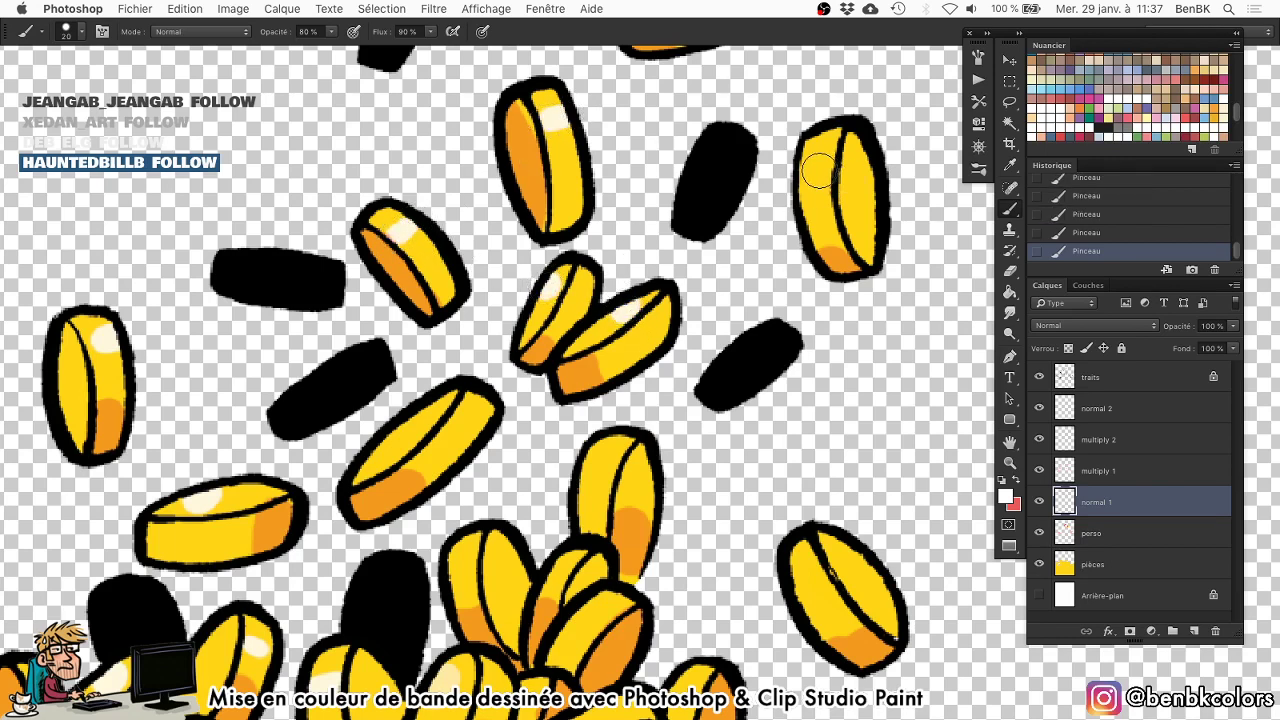
drag(818, 172, 814, 160)
key(bracketleft)
key(bracketleft)
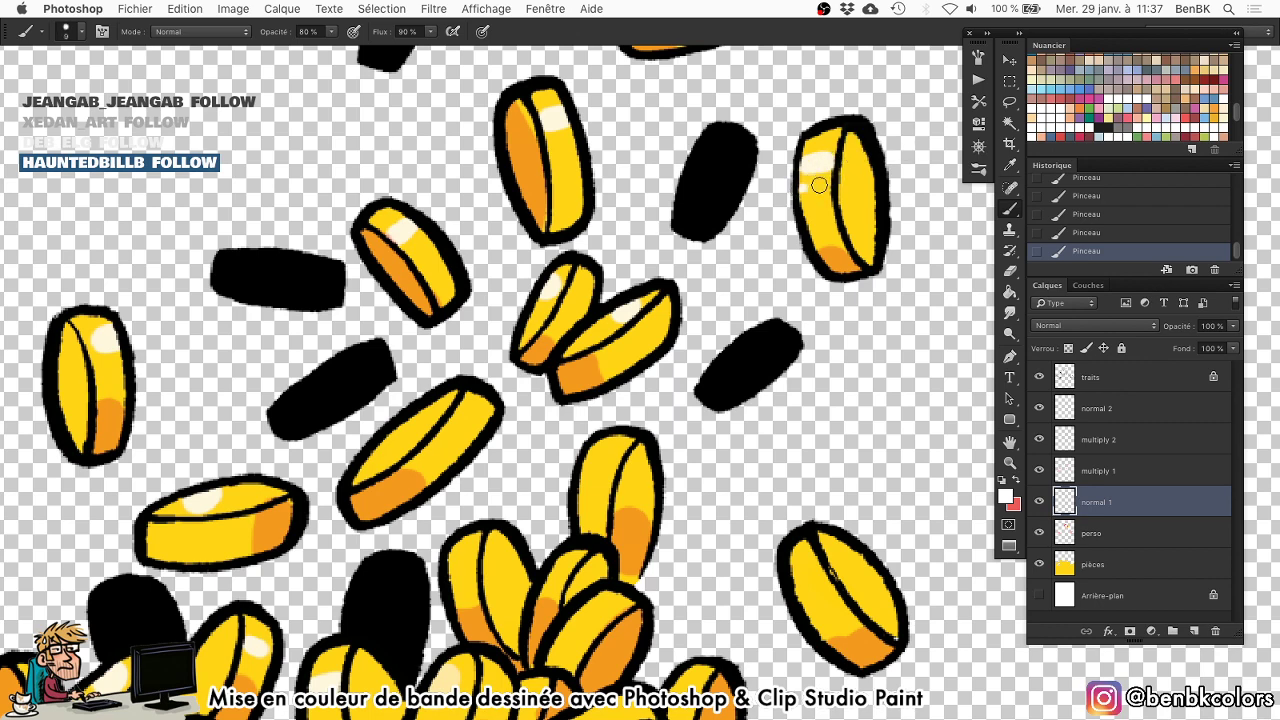
Enlarge the brush and paint a white highlight on the nearly horizontal flying coin higher above the pile.
scroll(760, 230, up, 10)
key(bracketright)
key(bracketright)
key(bracketright)
key(bracketright)
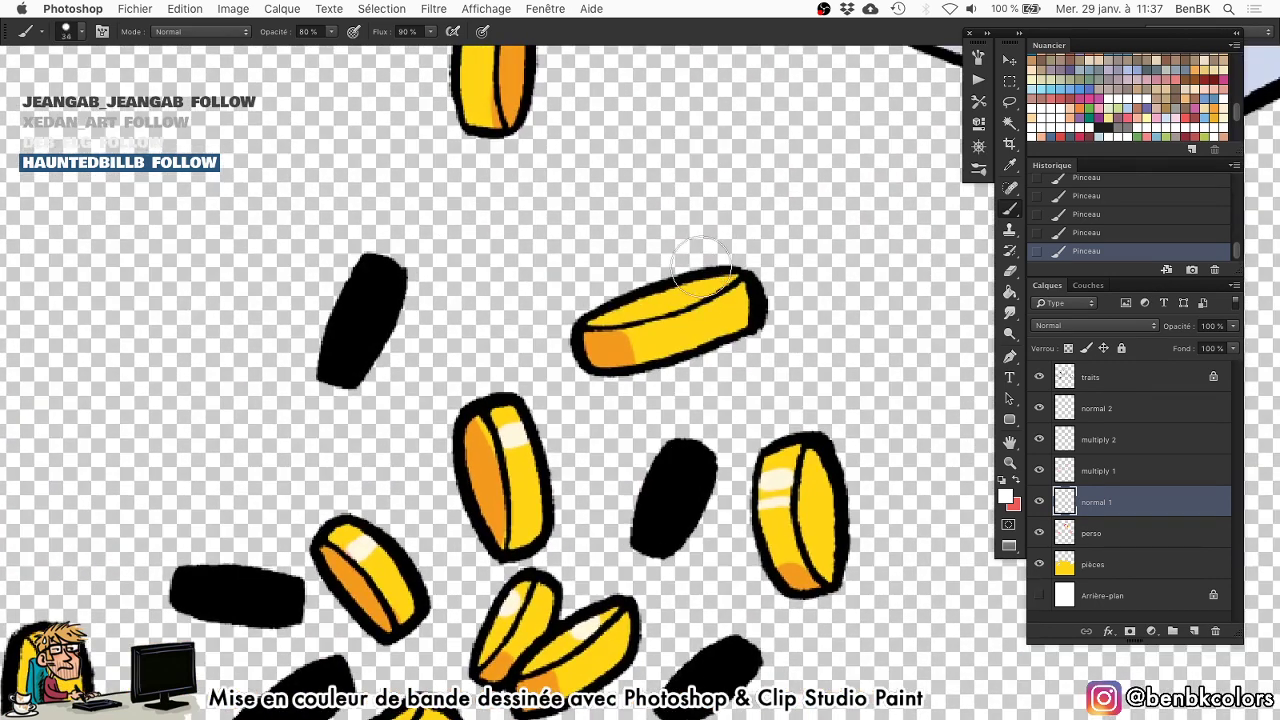
drag(702, 268, 692, 286)
Reduce the brush to 15 px and paint a white highlight on the upright coin flying highest above the pile.
drag(537, 234, 555, 407)
key(bracketleft)
key(bracketleft)
key(bracketleft)
key(bracketleft)
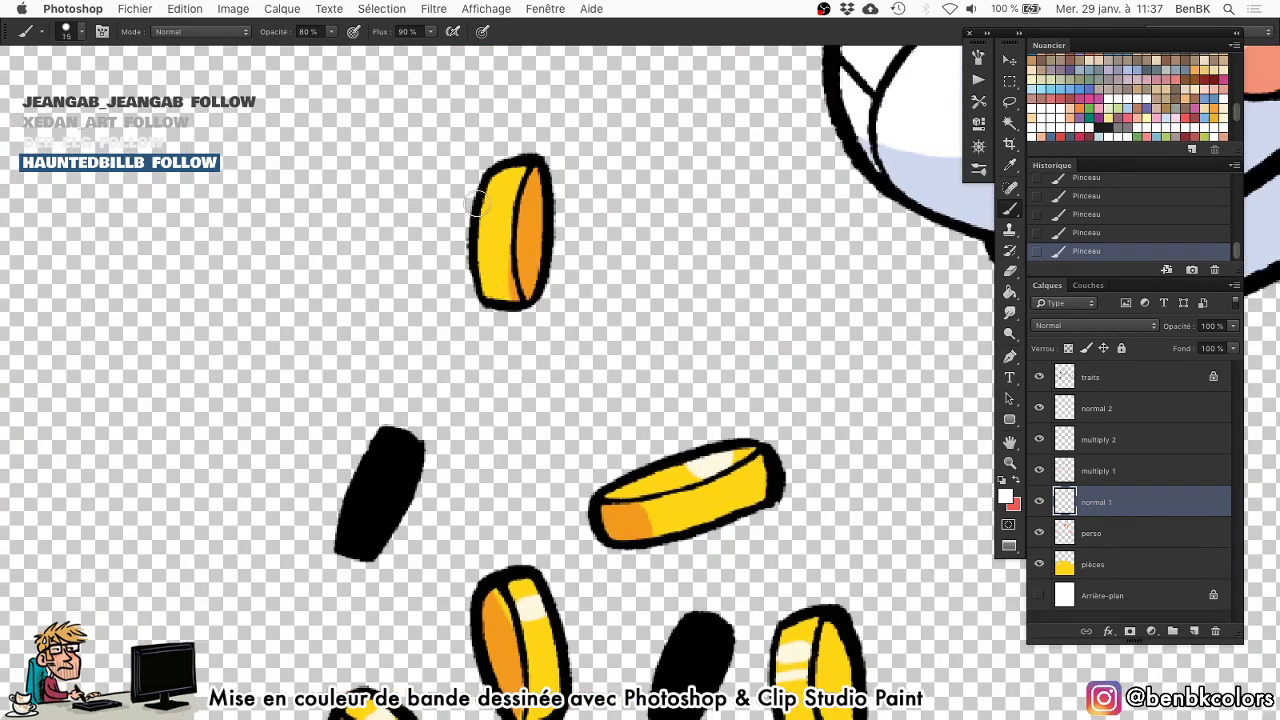
drag(478, 204, 510, 208)
Paint white highlights on the low-flying coins just above the pile and on the coins at its peak.
drag(515, 472, 440, 2)
drag(498, 242, 456, 288)
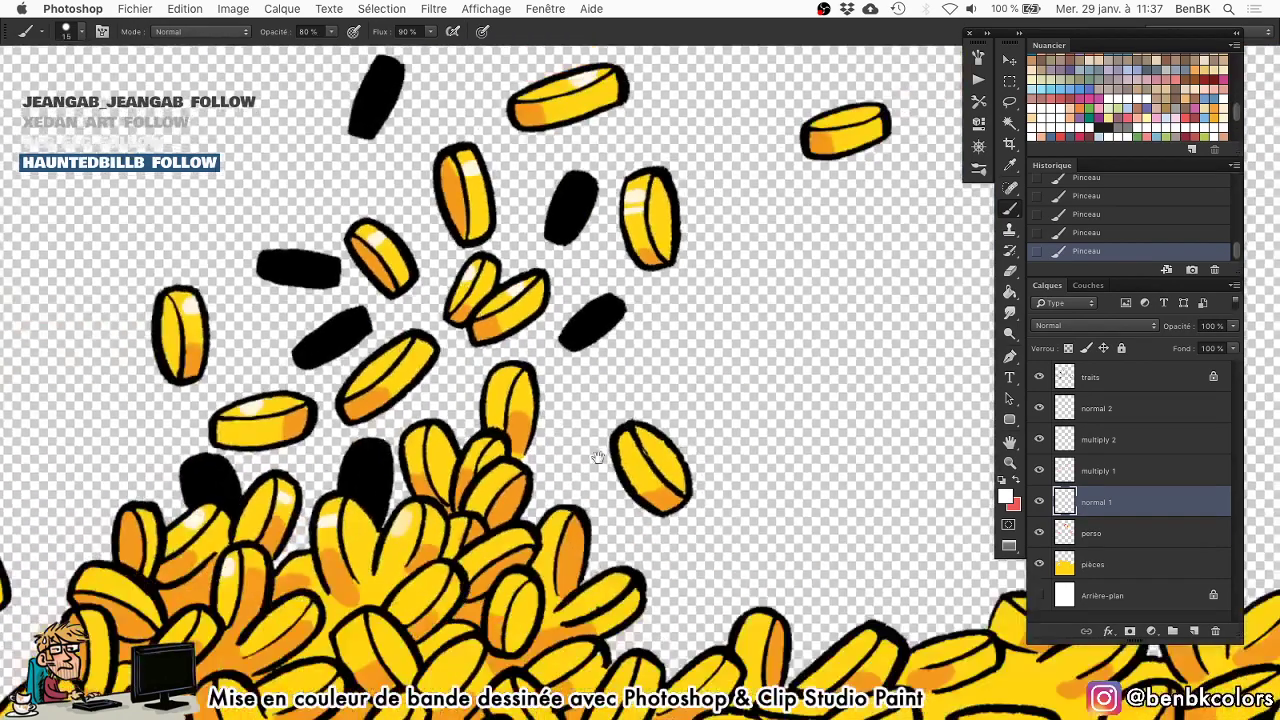
drag(488, 560, 514, 538)
drag(626, 466, 640, 448)
mouse_move(400, 358)
mouse_down()
mouse_move(364, 372)
mouse_move(397, 343)
mouse_up()
drag(408, 467, 494, 313)
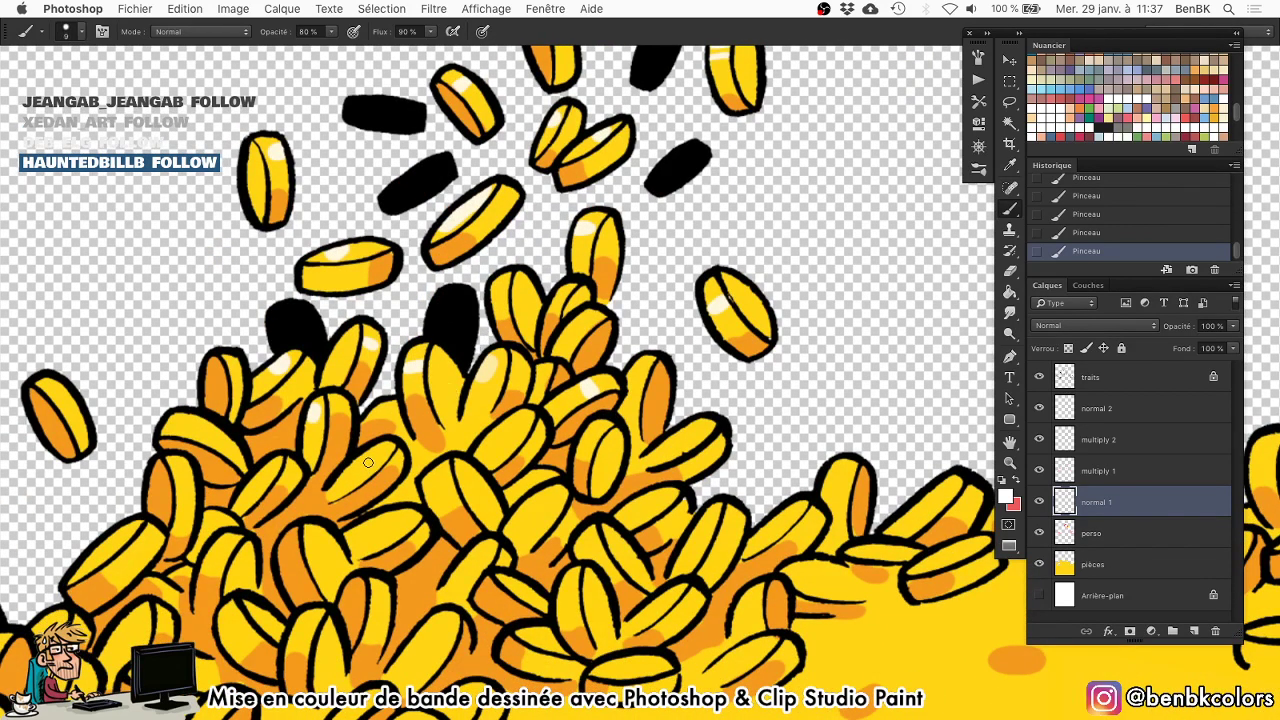
Paint white highlights on the coins along the pile's lower left side, using a 23 px brush for the outermost ones.
drag(332, 548, 341, 548)
click(328, 548)
click(262, 470)
click(205, 430)
click(188, 486)
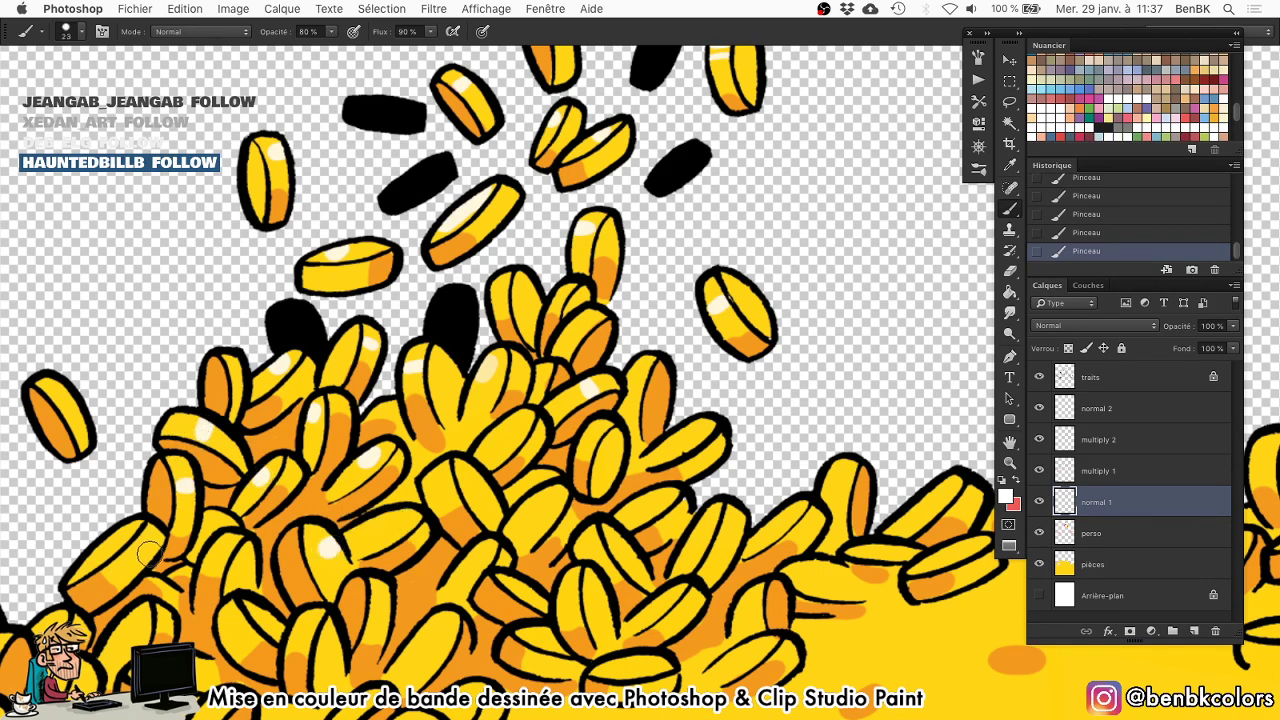
click(147, 550)
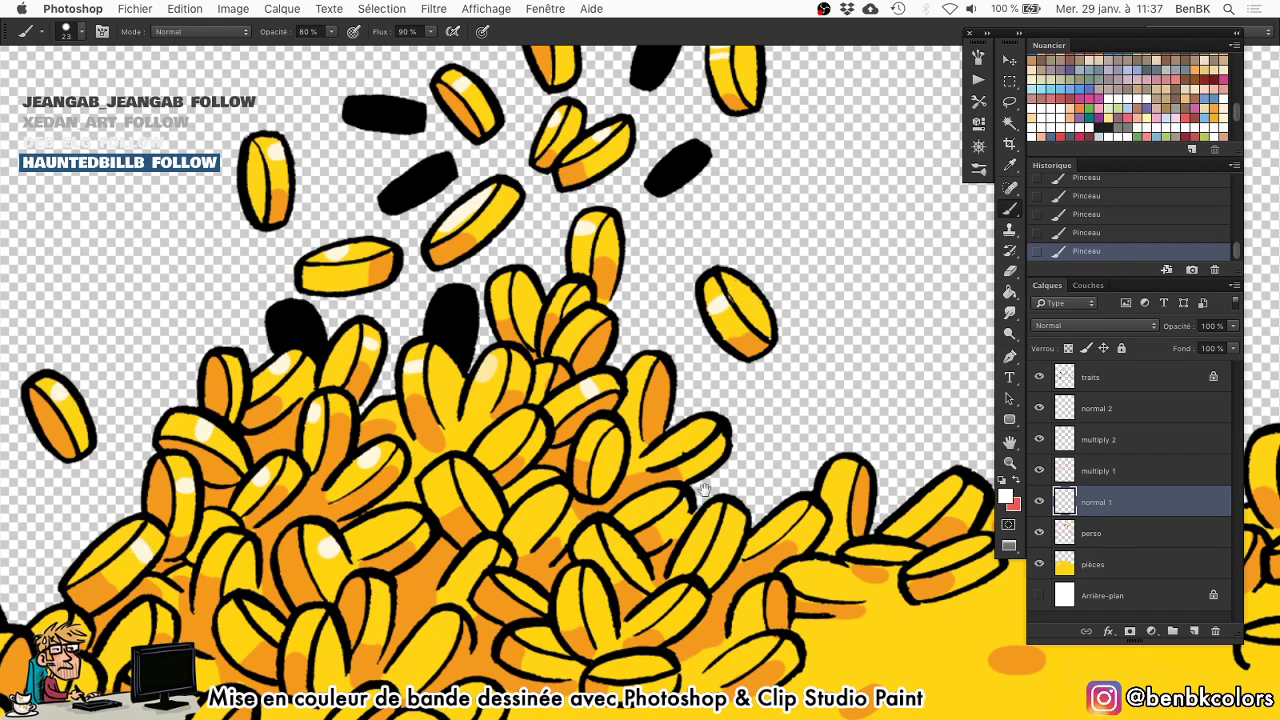
Dab scattered white glints, up to 25 px, on the smooth gold surface just below the coin pile.
mouse_move(699, 546)
mouse_down()
mouse_move(519, 346)
mouse_move(540, 365)
mouse_move(470, 365)
mouse_up()
click(522, 338)
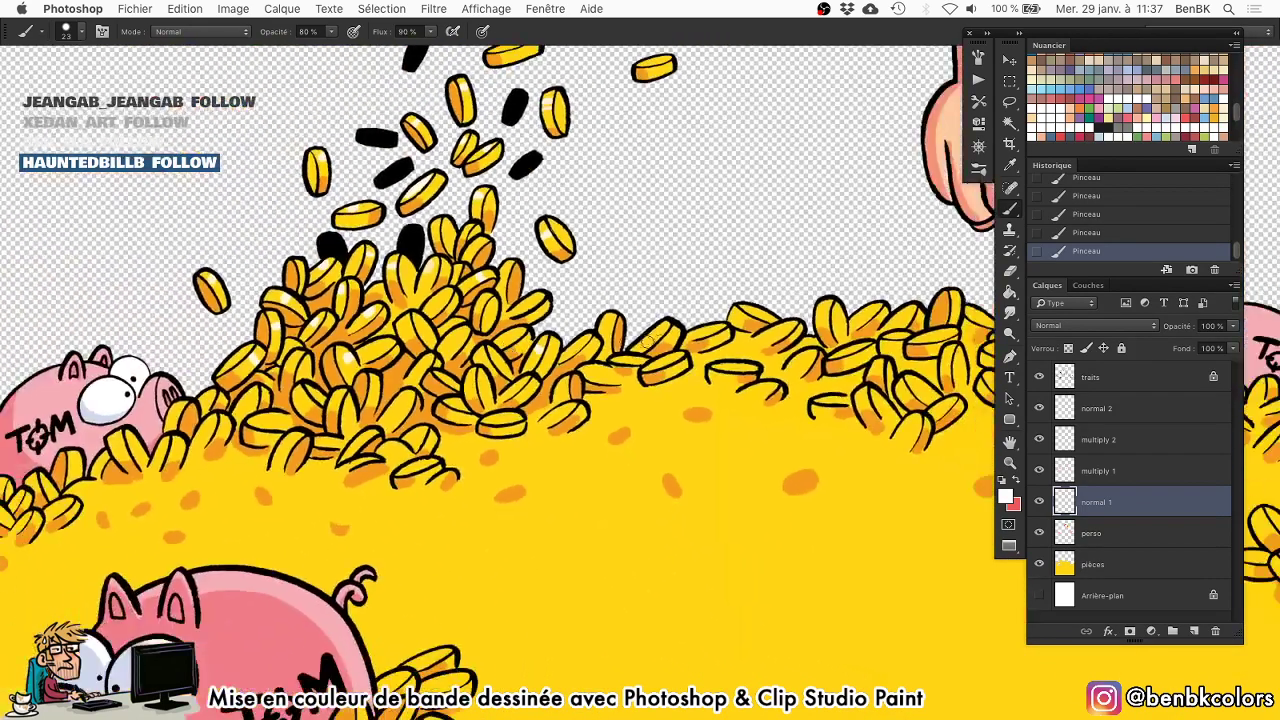
click(632, 360)
click(604, 415)
click(580, 478)
scroll(457, 538, down, 2)
scroll(457, 538, left, 2)
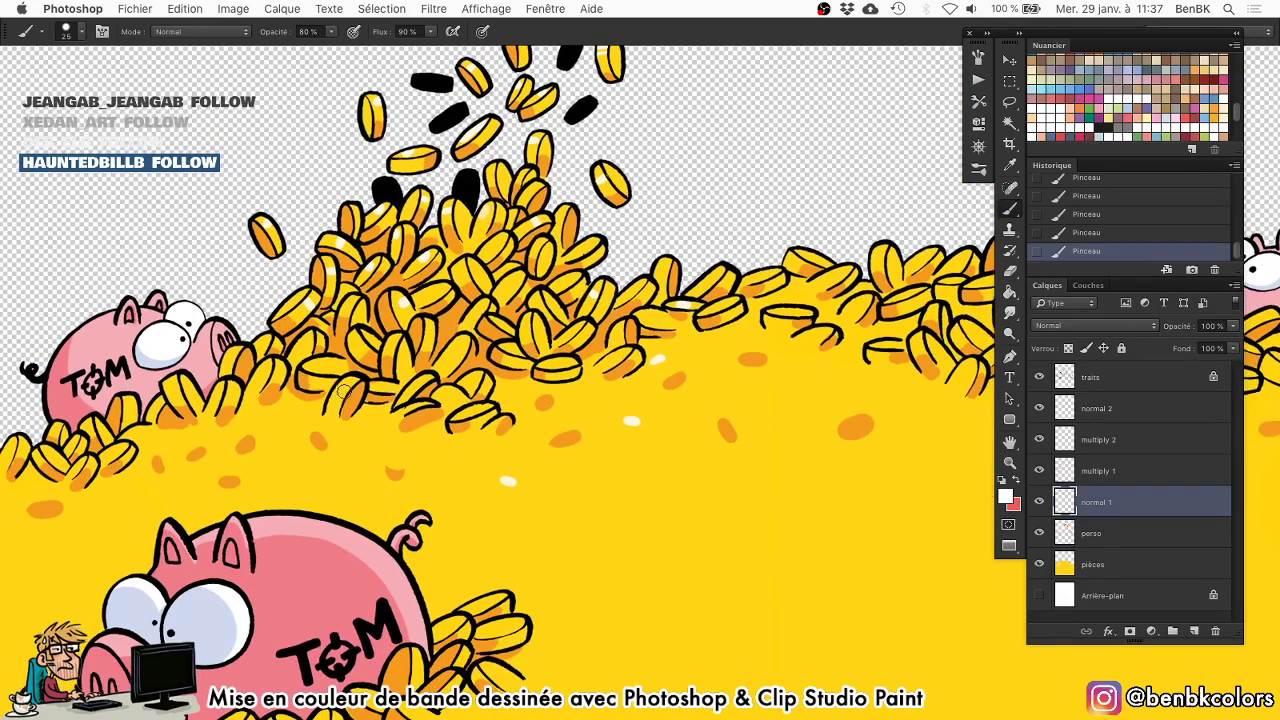
click(293, 427)
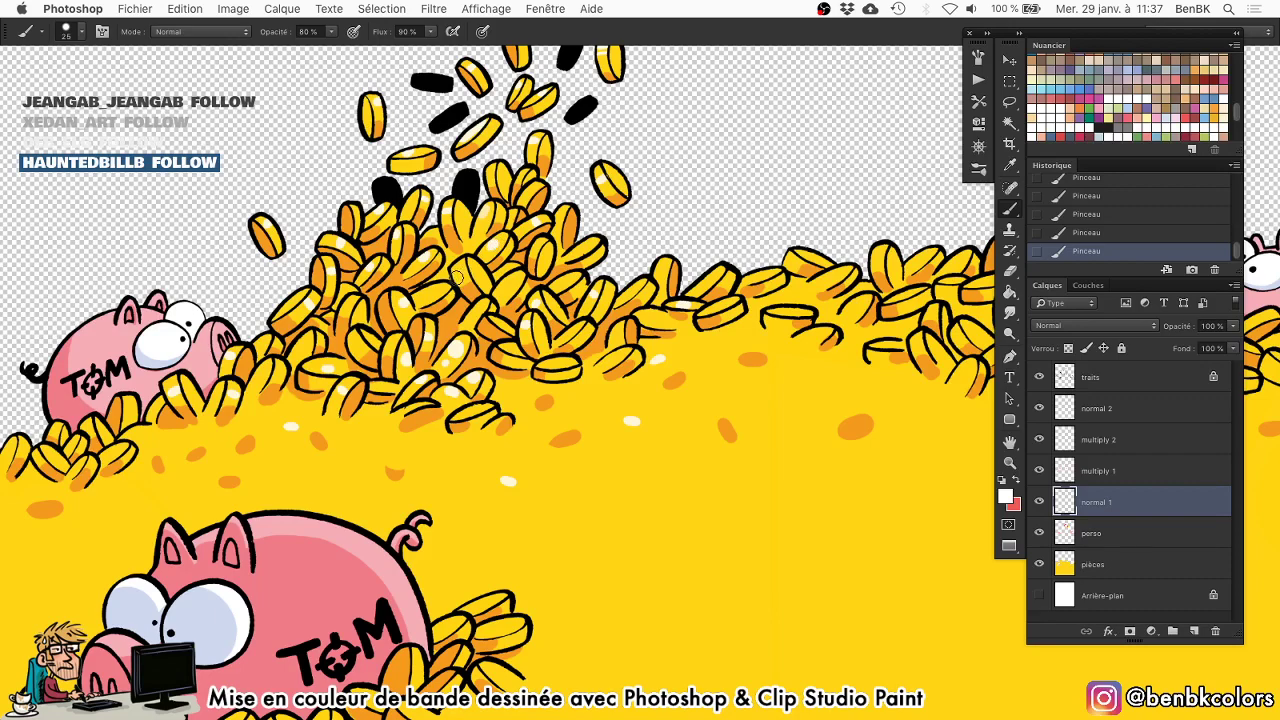
Paint 25 px white highlights on the coins along the ridge right of the pile and dab glints on the gold beside them.
drag(655, 178, 340, 208)
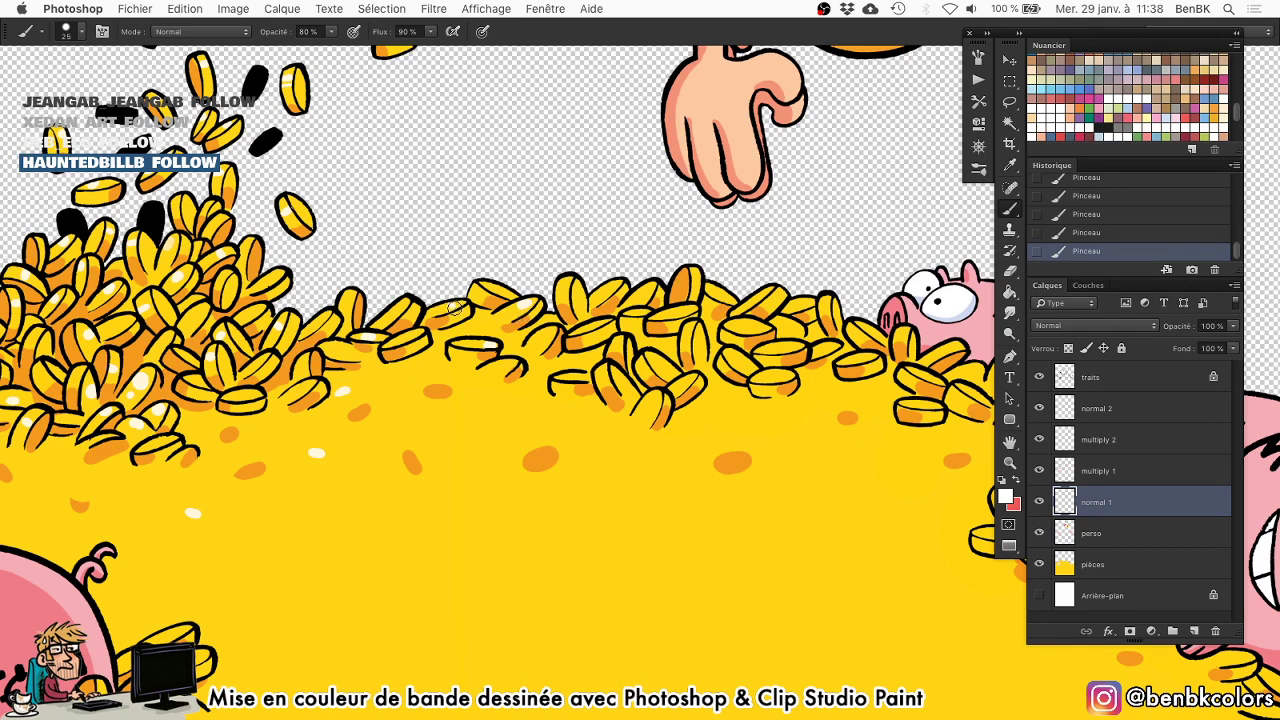
click(511, 409)
click(470, 330)
click(738, 325)
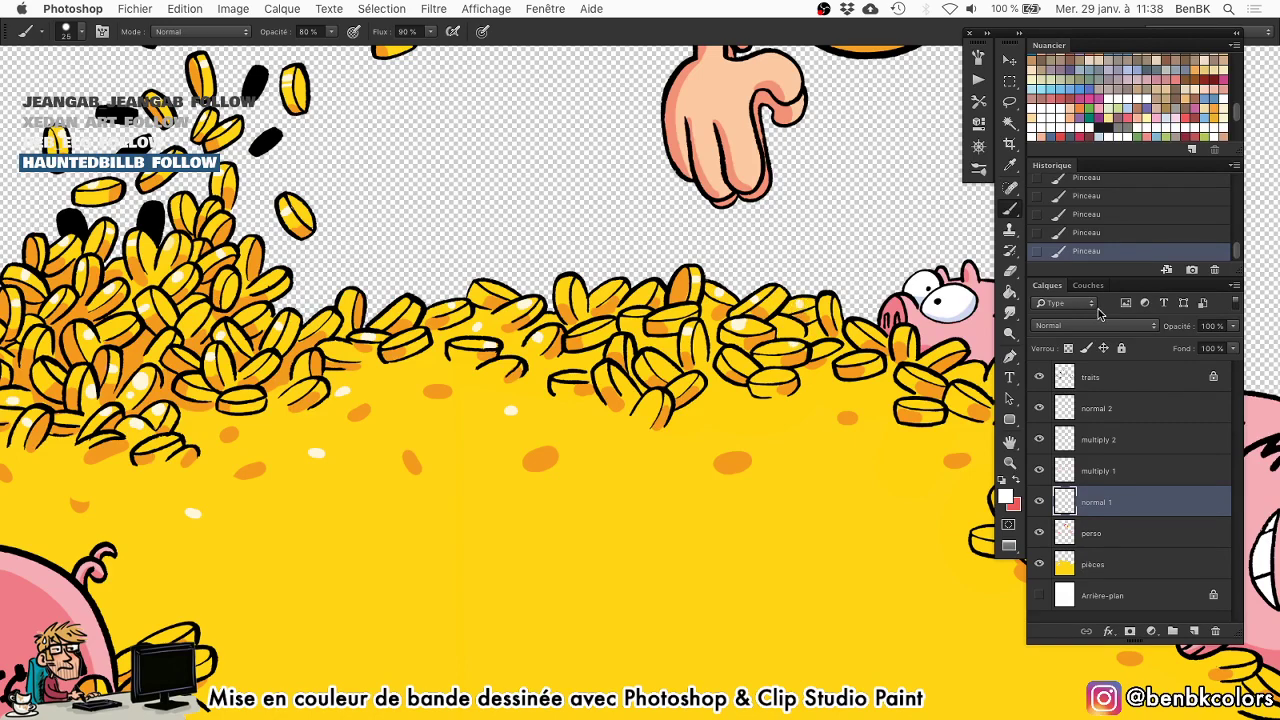
Hide the interface panels and dab two more white glints on the gold surface below the ridge coins.
key(Tab)
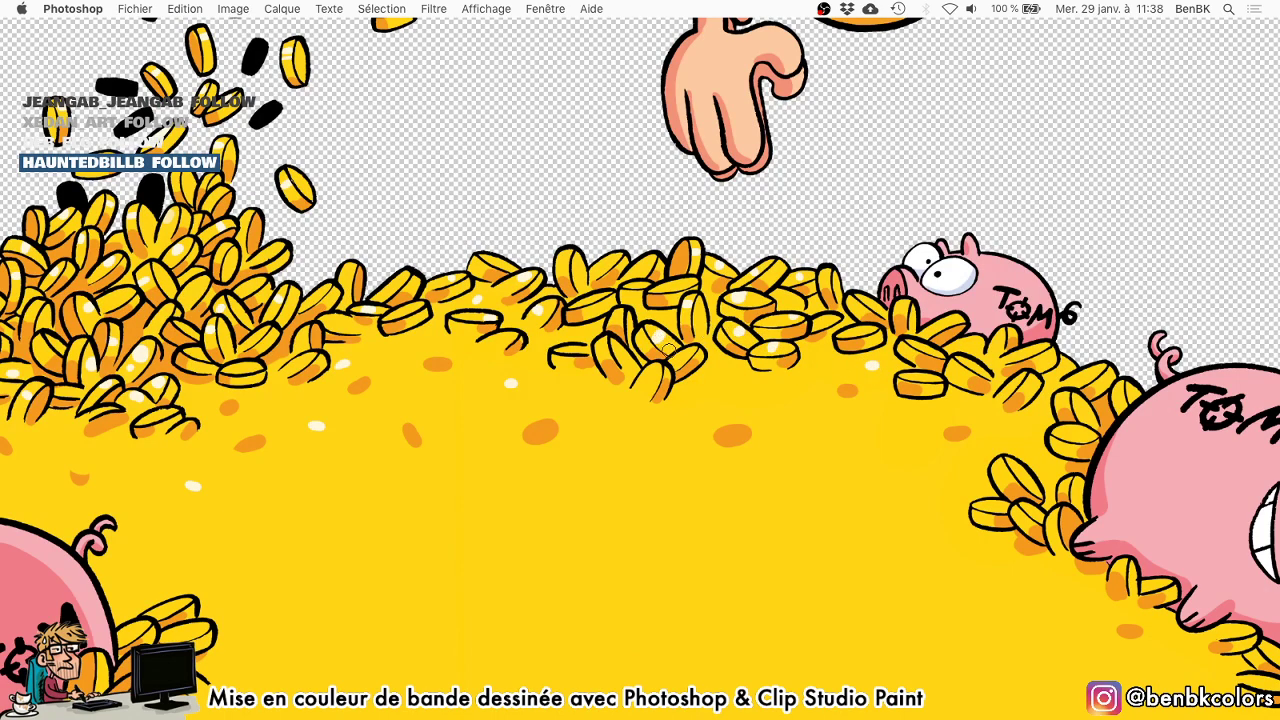
click(755, 404)
click(612, 450)
Paint white highlights on the coins behind the front-left pig.
drag(278, 635, 143, 531)
click(55, 527)
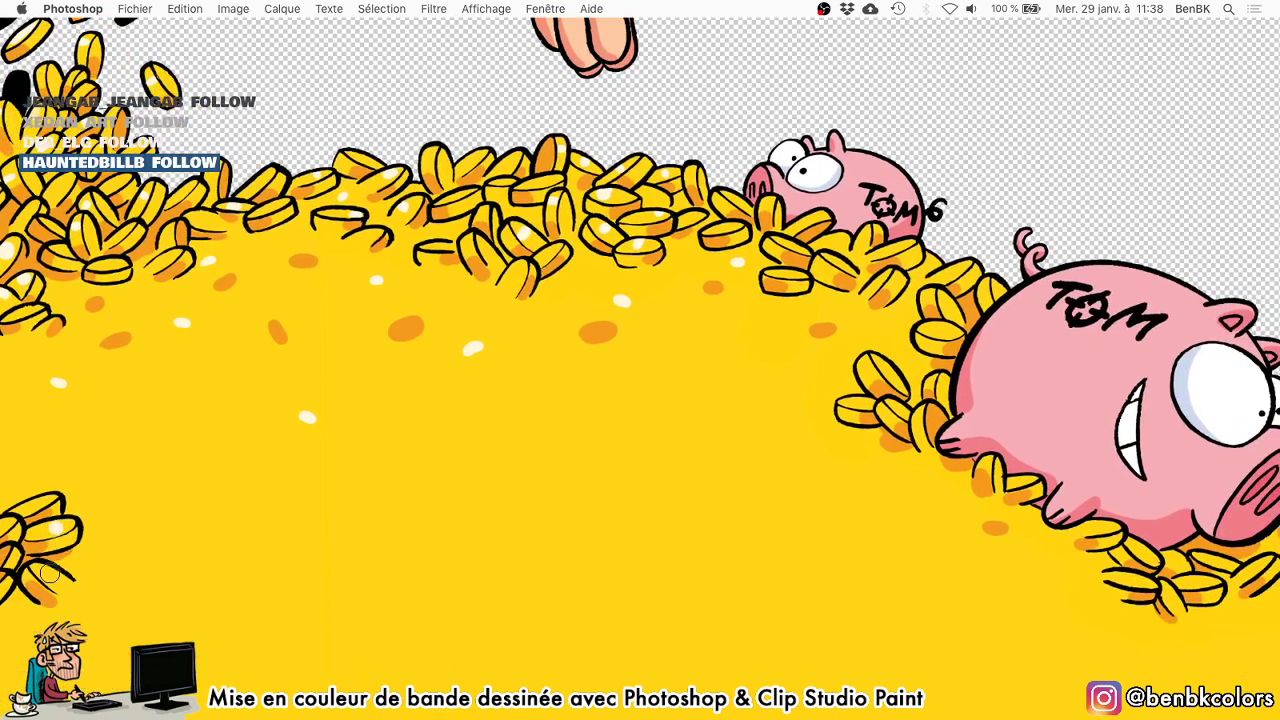
click(52, 573)
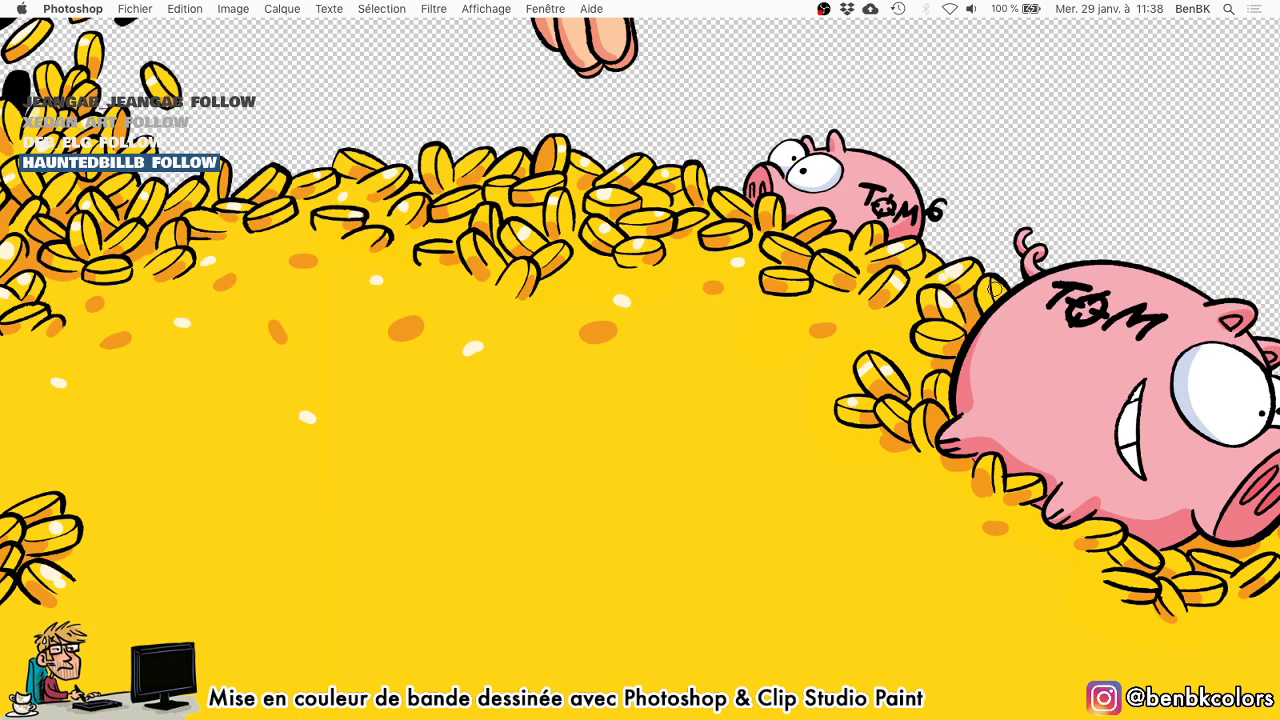
Paint white highlights on the coins surrounding the large grinning pig on the right.
scroll(950, 390, right, 3)
scroll(950, 390, down, 1)
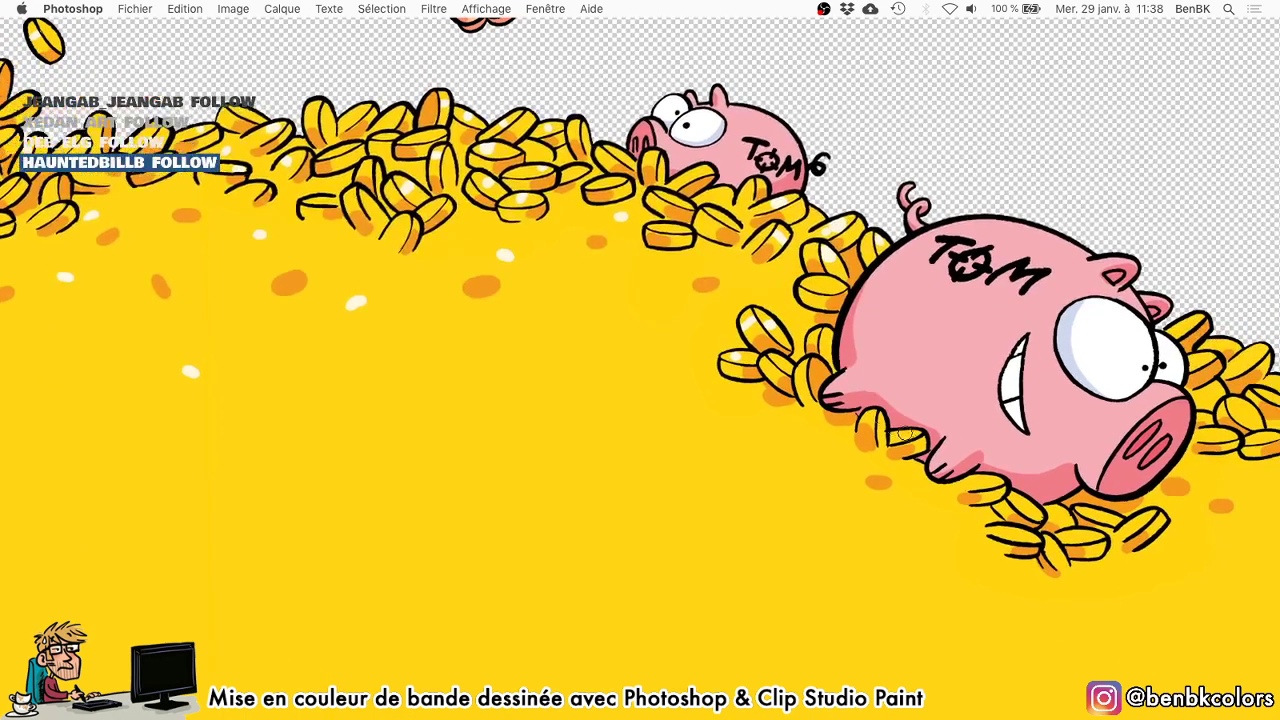
click(1026, 506)
click(1062, 514)
drag(1029, 500, 922, 420)
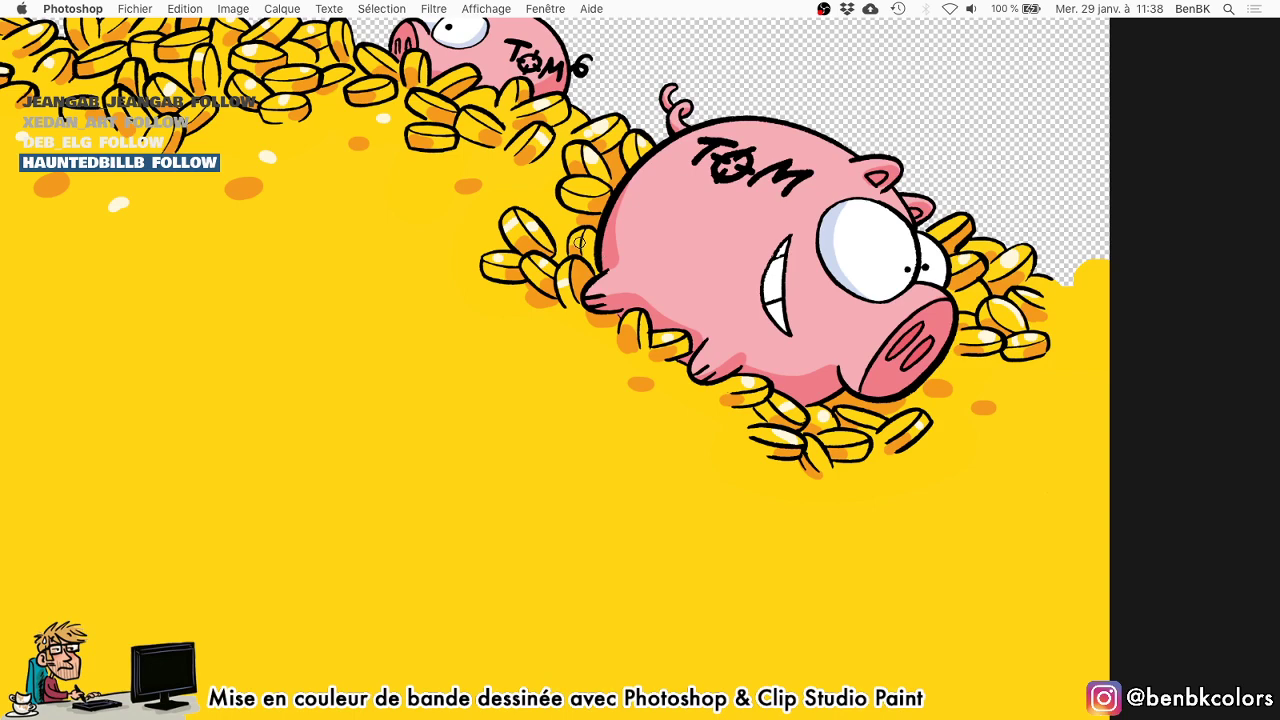
Paint white highlights on the coins in front of and around the front-left pig.
scroll(579, 243, up, 5)
scroll(579, 243, left, 5)
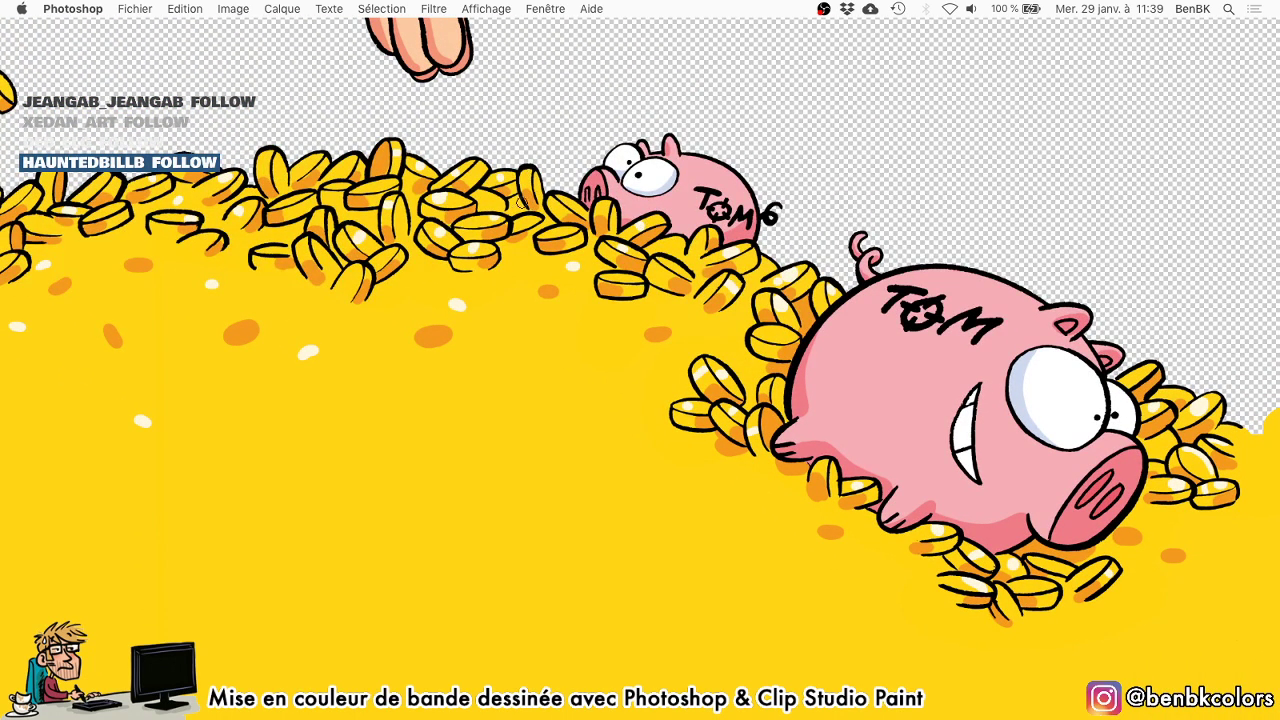
scroll(345, 349, left, 8)
scroll(345, 349, down, 3)
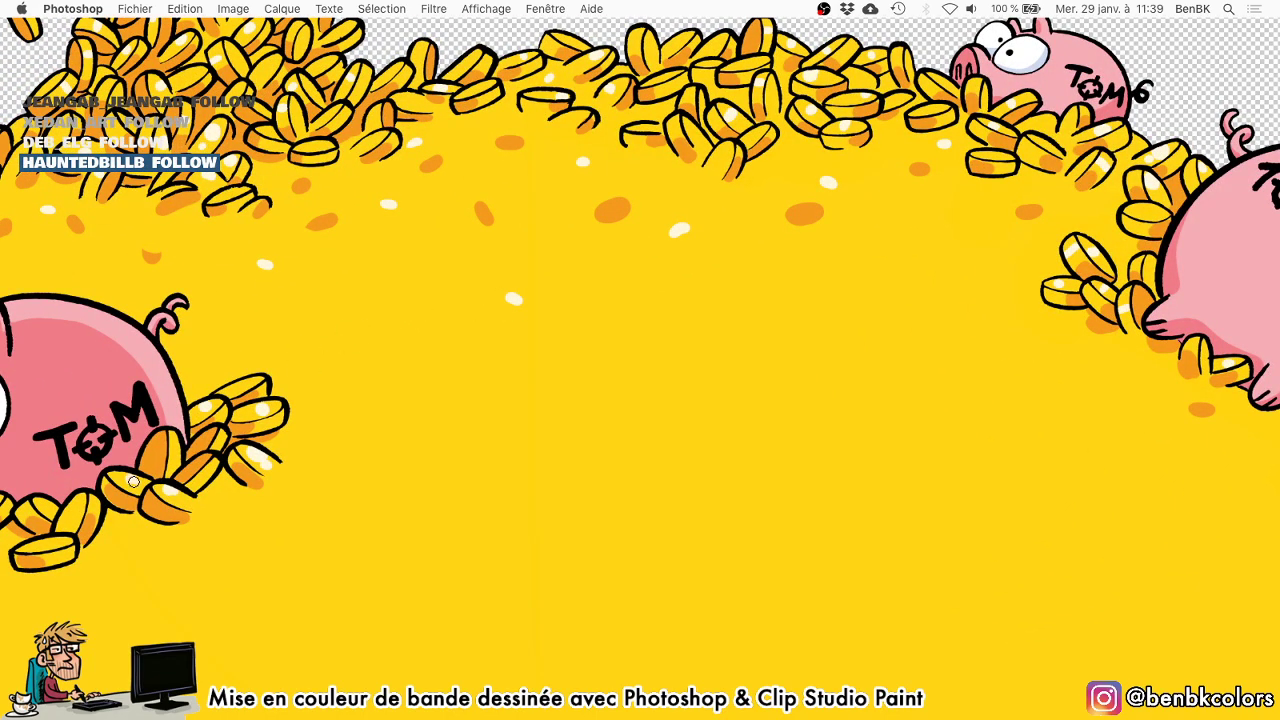
drag(74, 503, 289, 388)
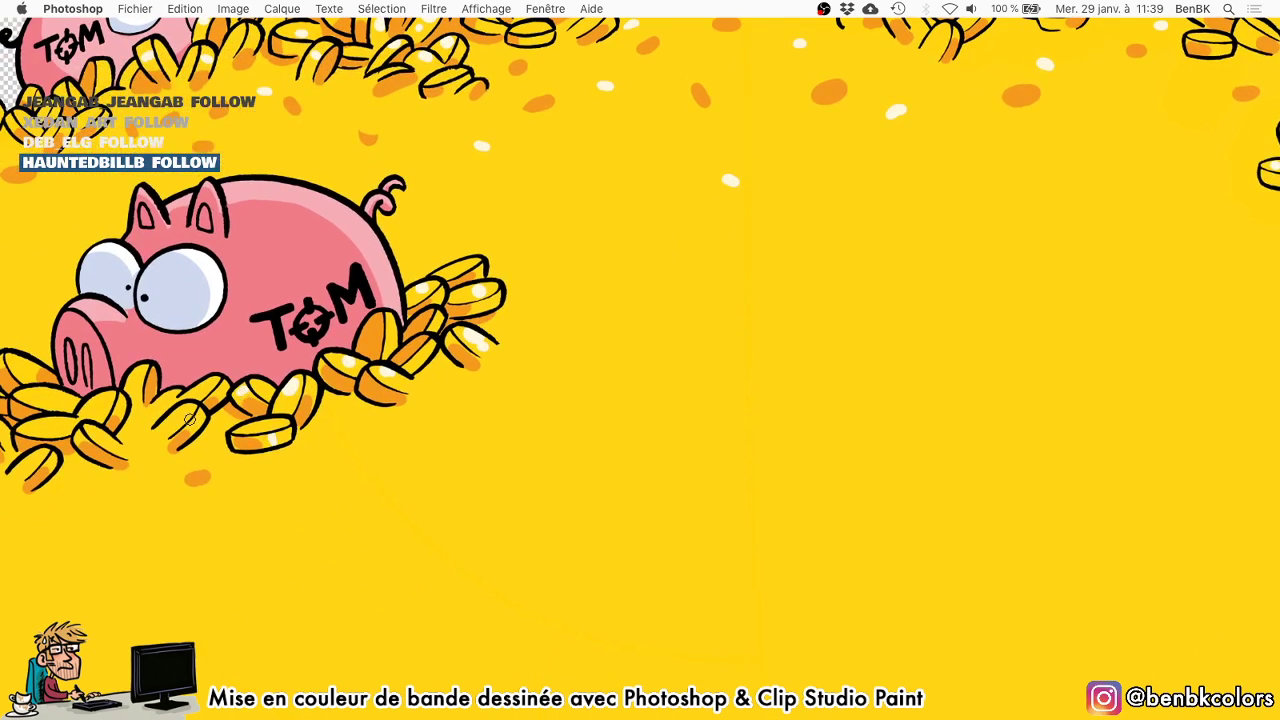
click(96, 406)
mouse_move(62, 422)
mouse_down()
mouse_move(40, 428)
mouse_move(41, 394)
mouse_move(270, 337)
mouse_up()
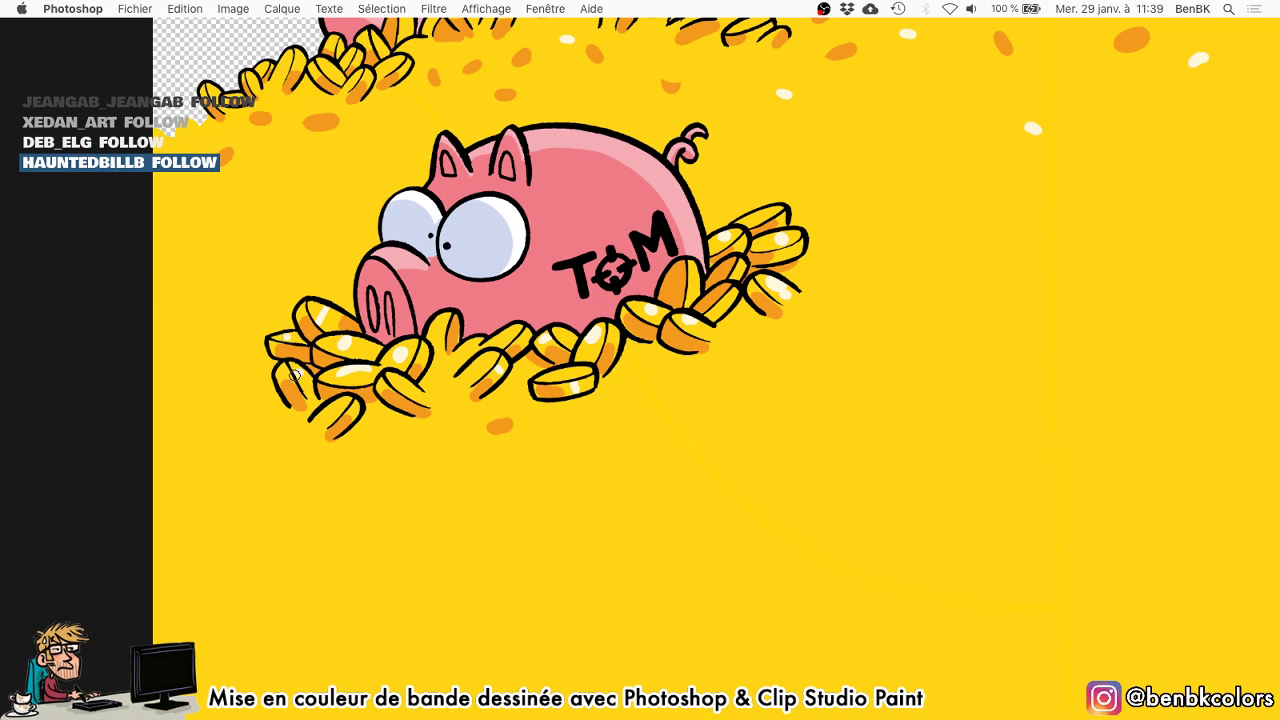
Highlight the coins beside the back-left pig and dab a white glint on the gold near the left edge.
drag(749, 186, 719, 409)
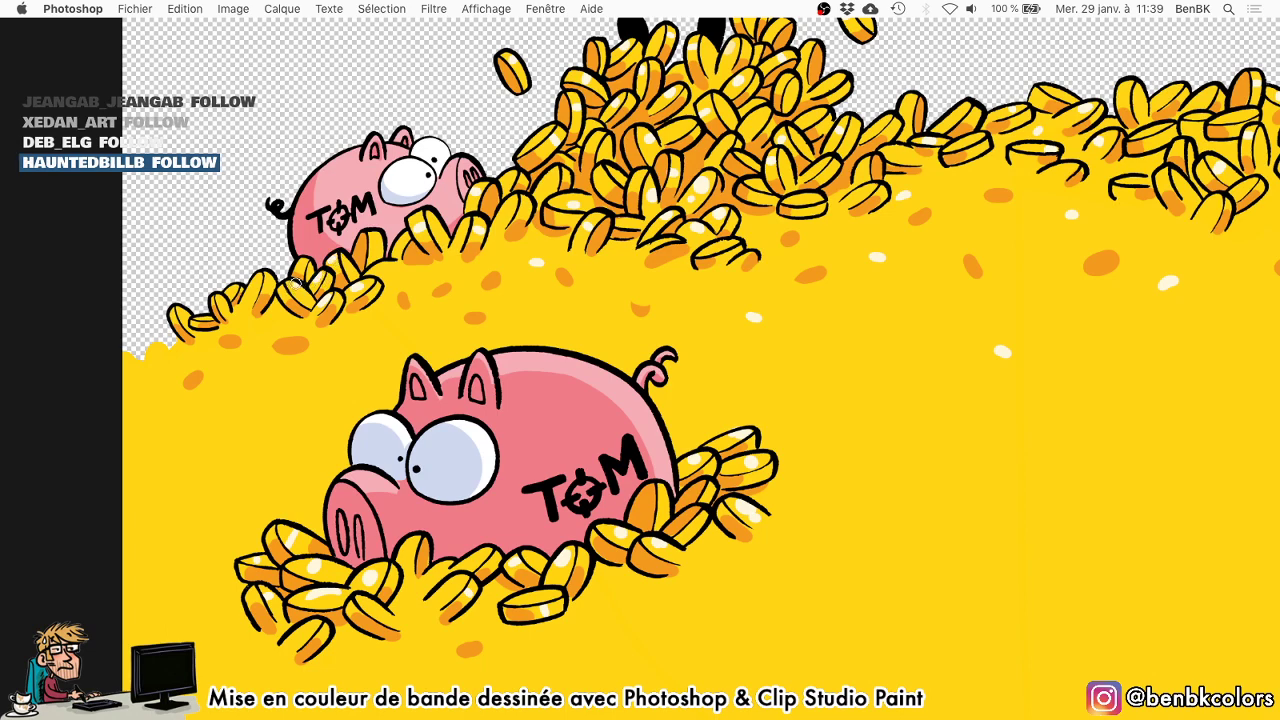
drag(304, 402, 316, 409)
drag(935, 305, 947, 305)
click(924, 329)
drag(1034, 289, 889, 326)
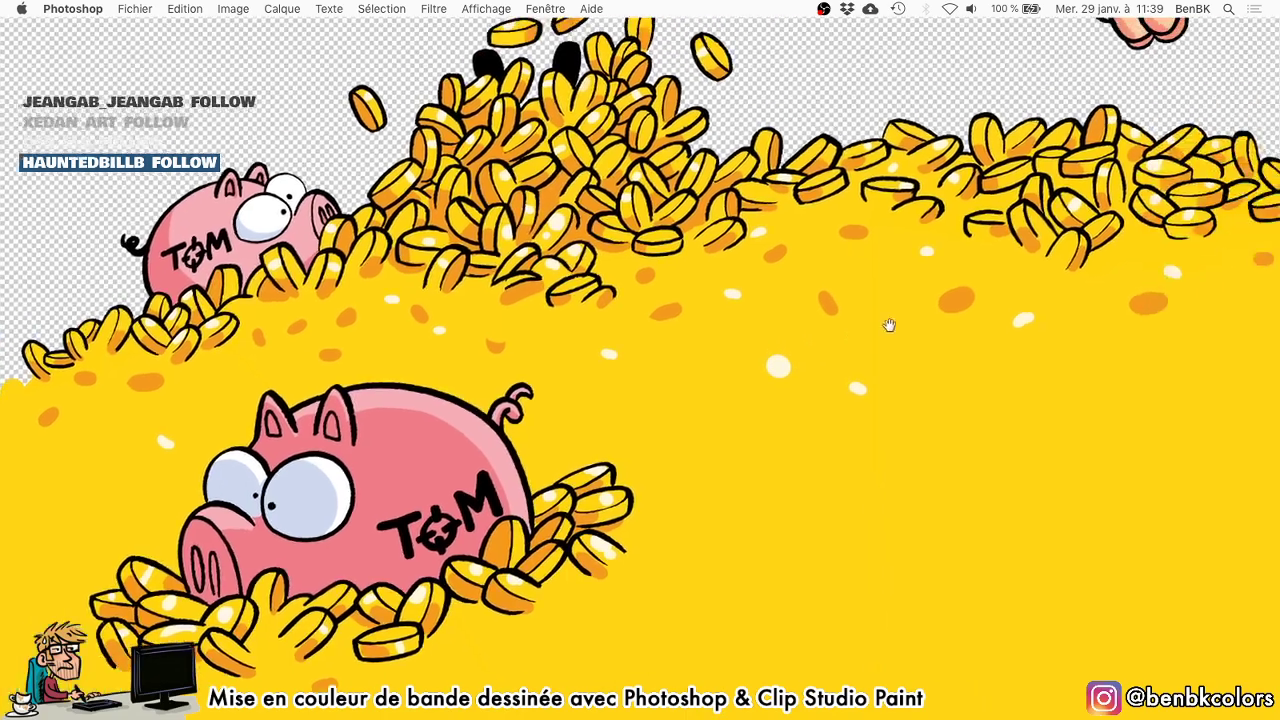
key(super+z)
Dab smaller white glints across the gold surface, from below the ridge to beside the right pig's snout.
scroll(873, 277, up, 3)
scroll(873, 277, right, 2)
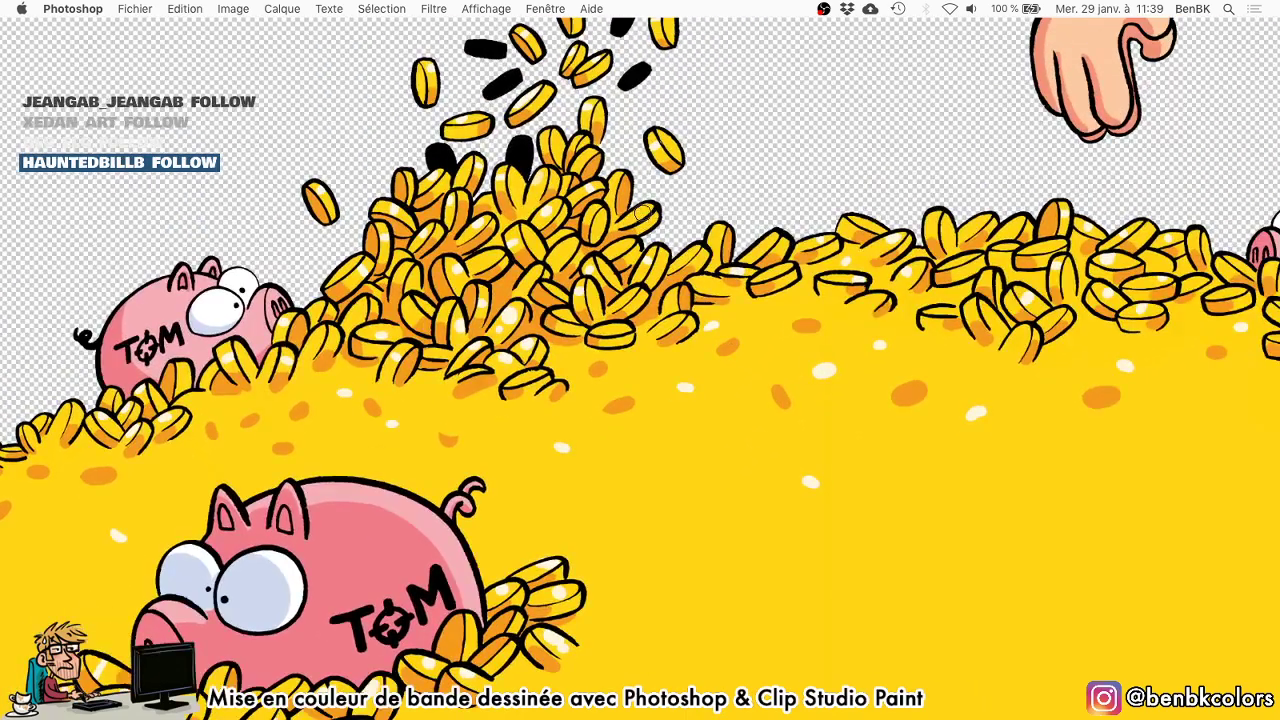
scroll(862, 224, right, 6)
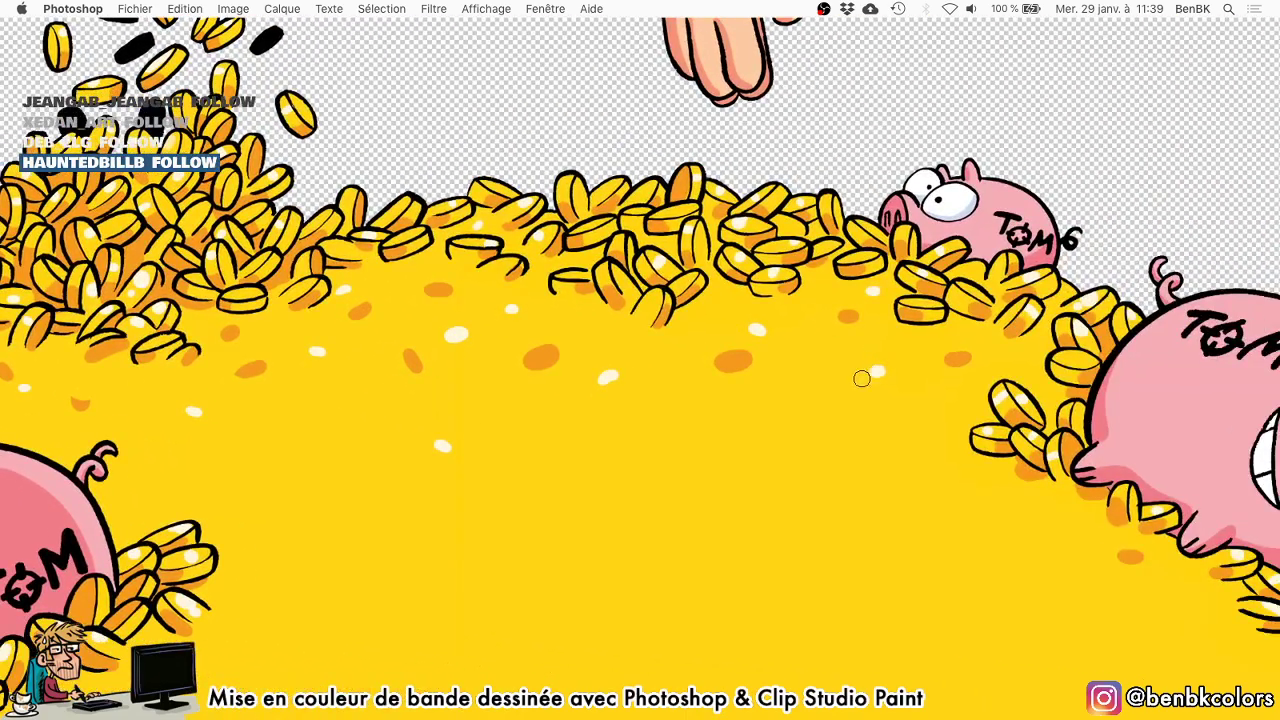
scroll(880, 478, down, 4)
scroll(880, 478, right, 5)
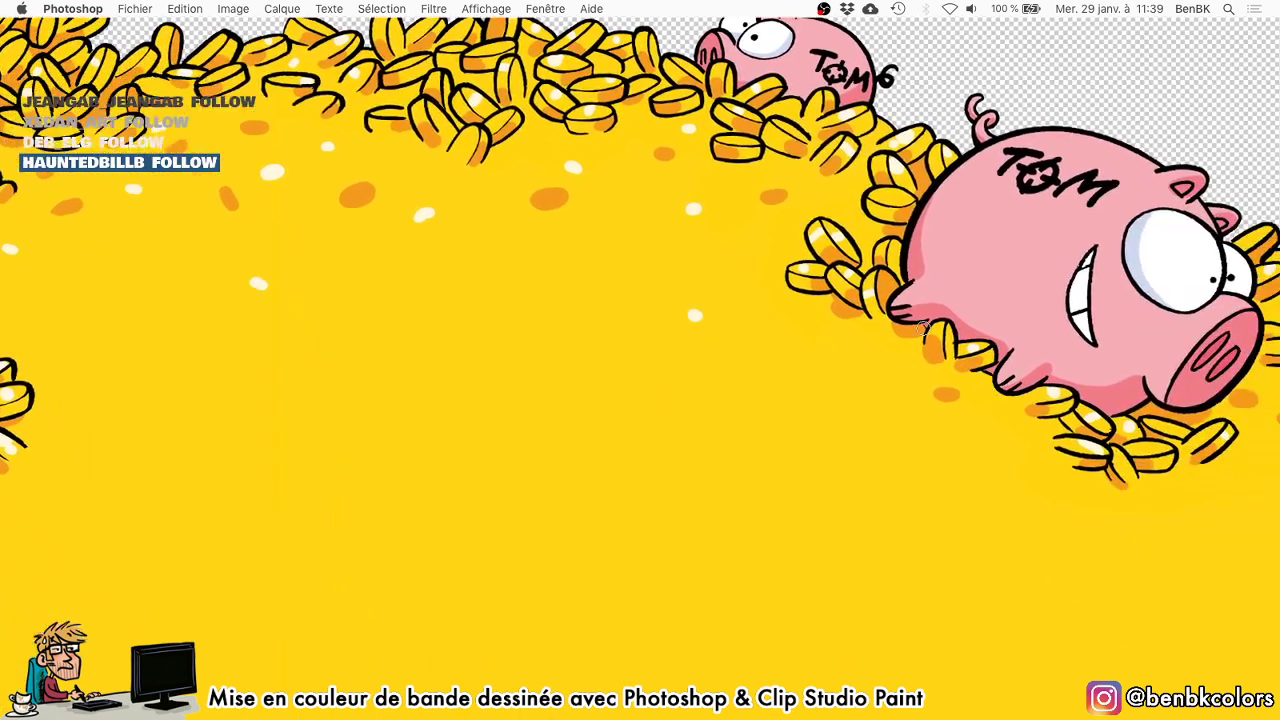
scroll(940, 330, right, 6)
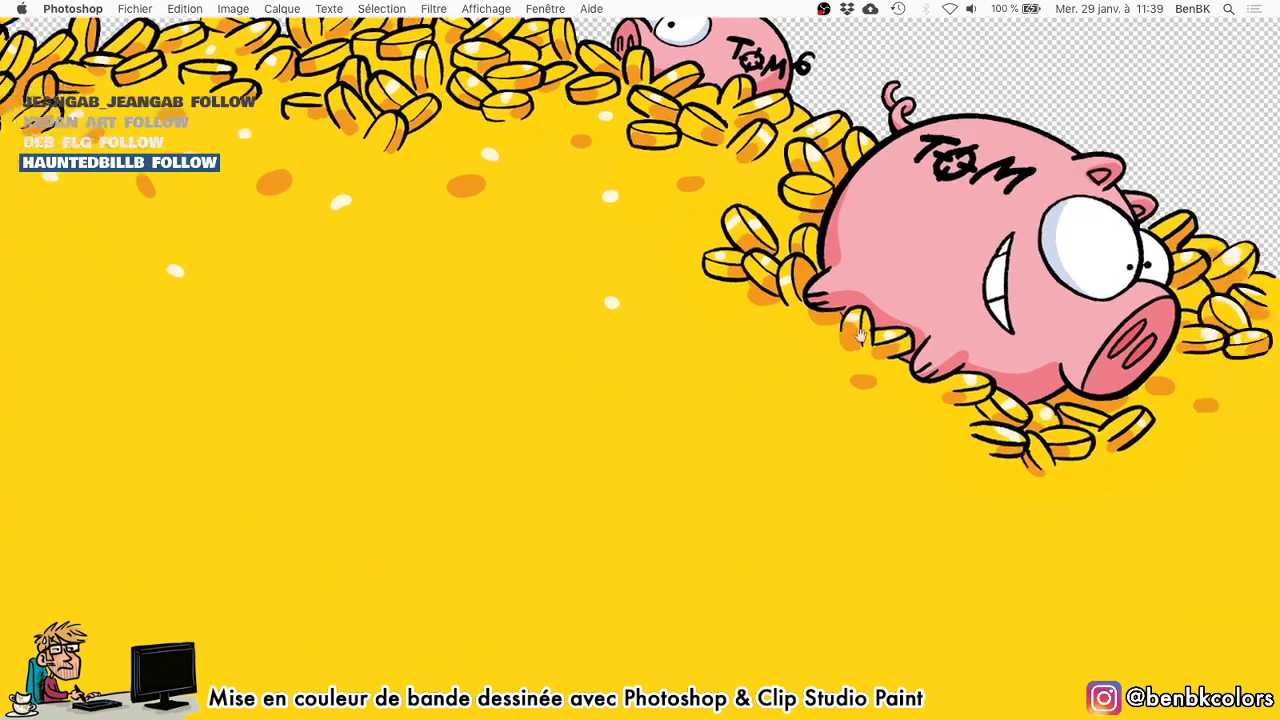
drag(1060, 356, 1042, 357)
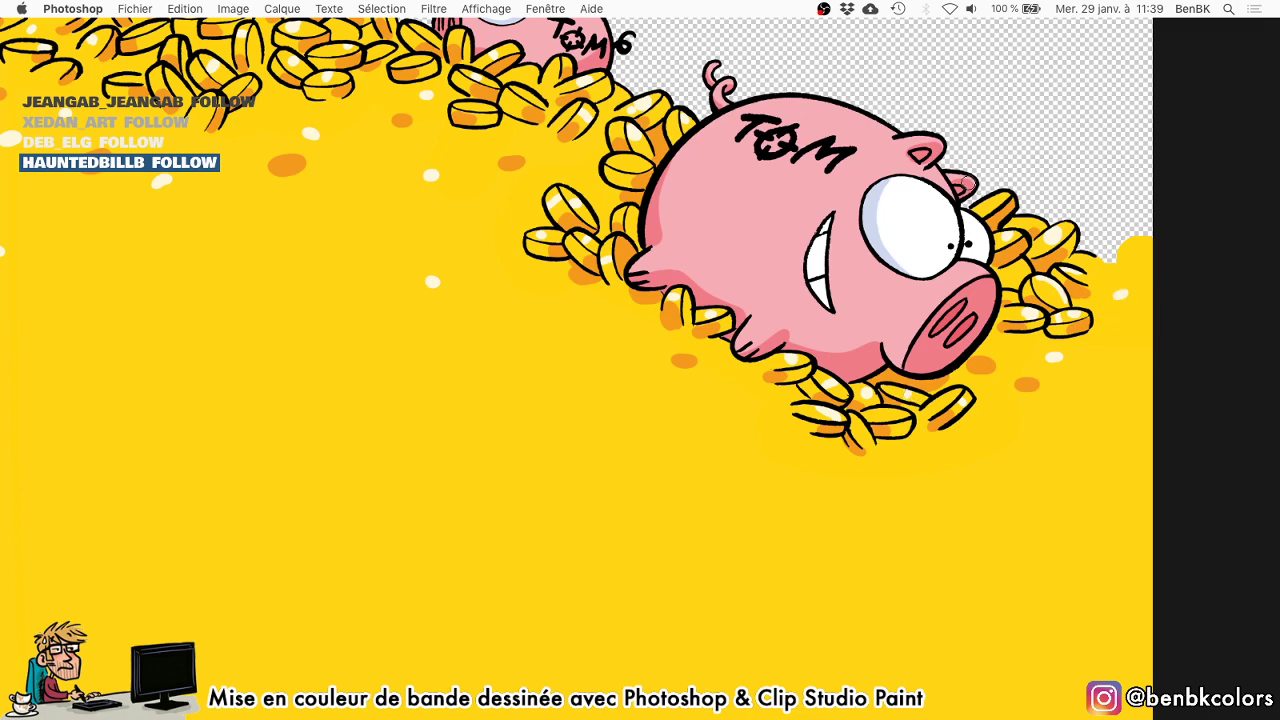
key(space)
drag(708, 227, 838, 360)
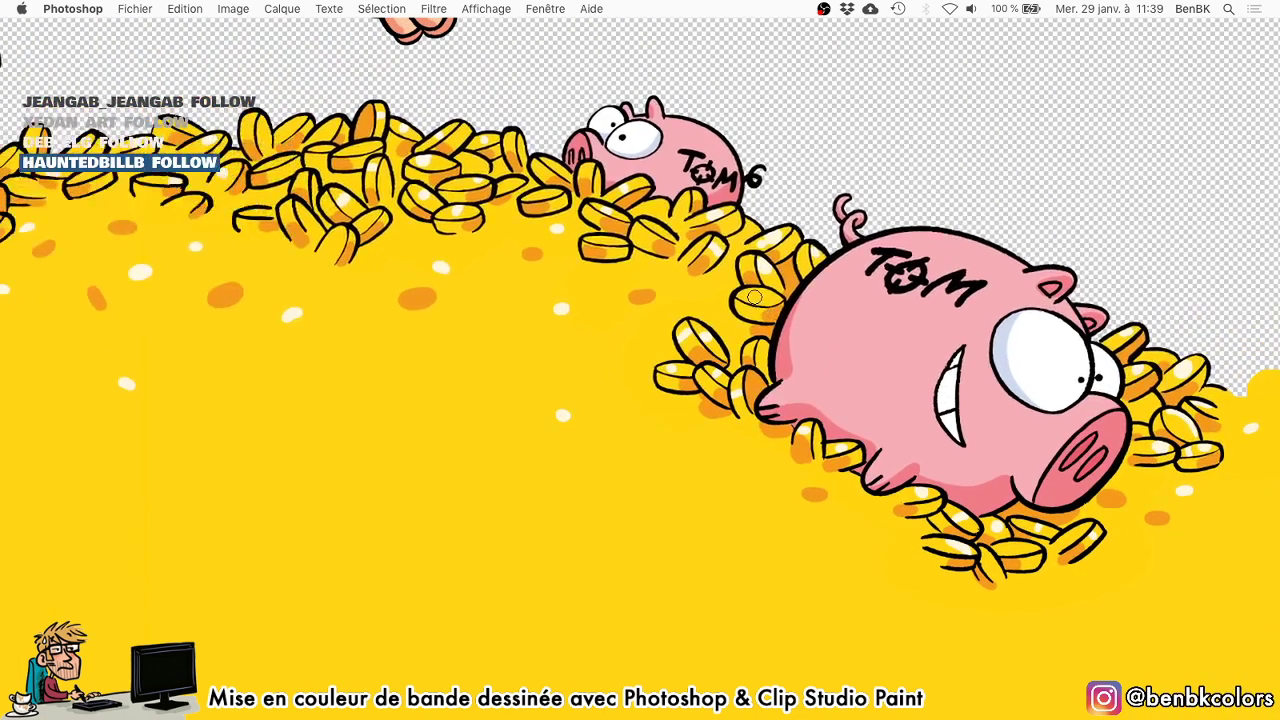
drag(754, 296, 764, 297)
key(super+z)
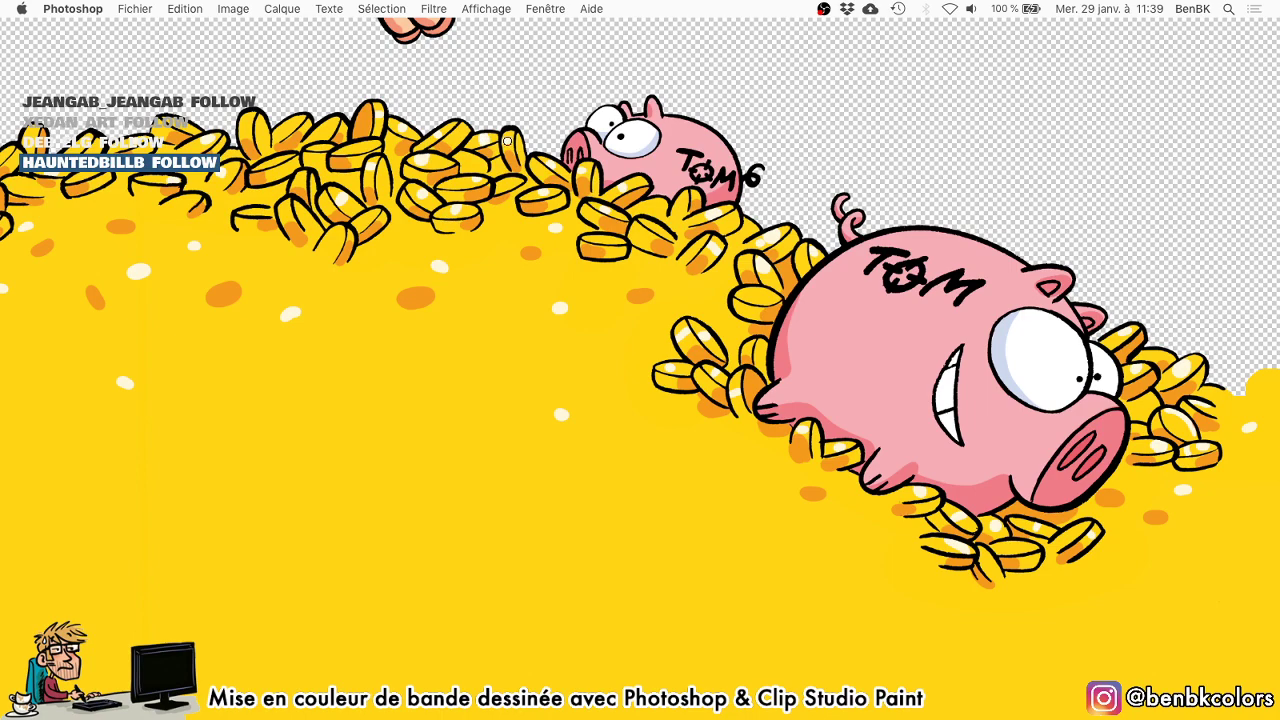
Dab a few larger white glints on the open gold surface between the front-left pig and the right pig.
scroll(510, 145, down, 3)
scroll(510, 145, left, 2)
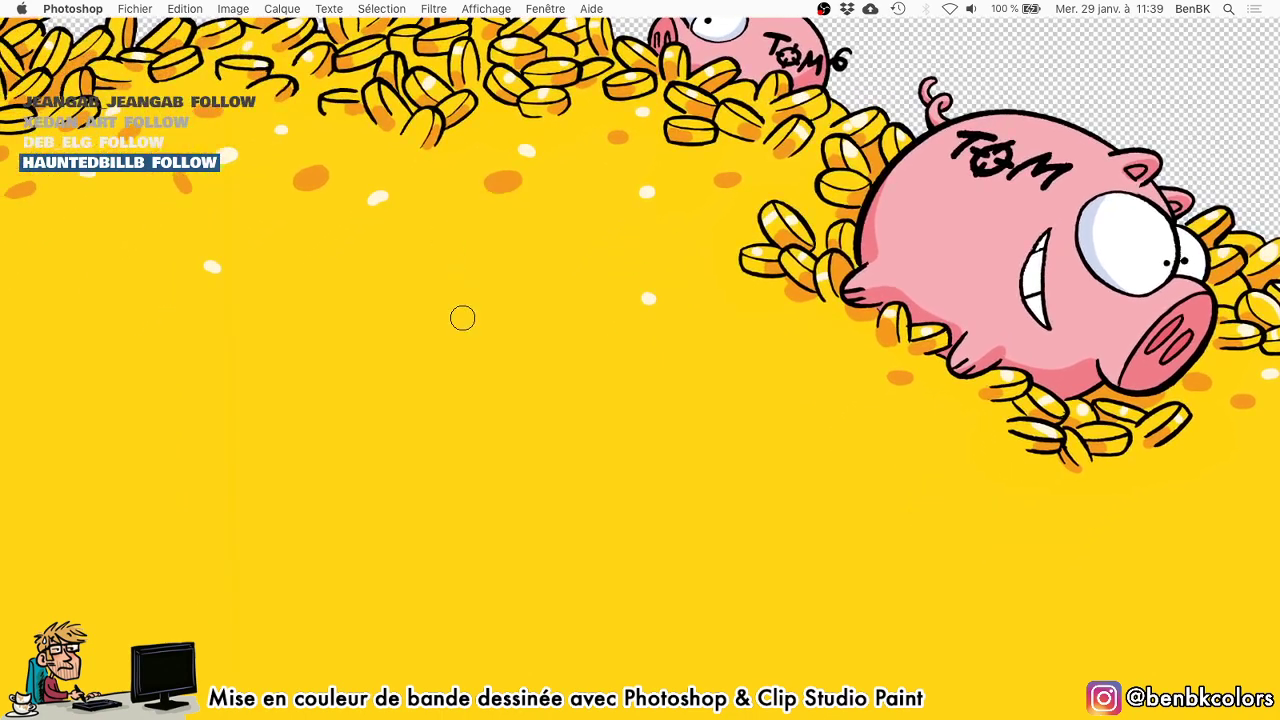
scroll(371, 309, left, 5)
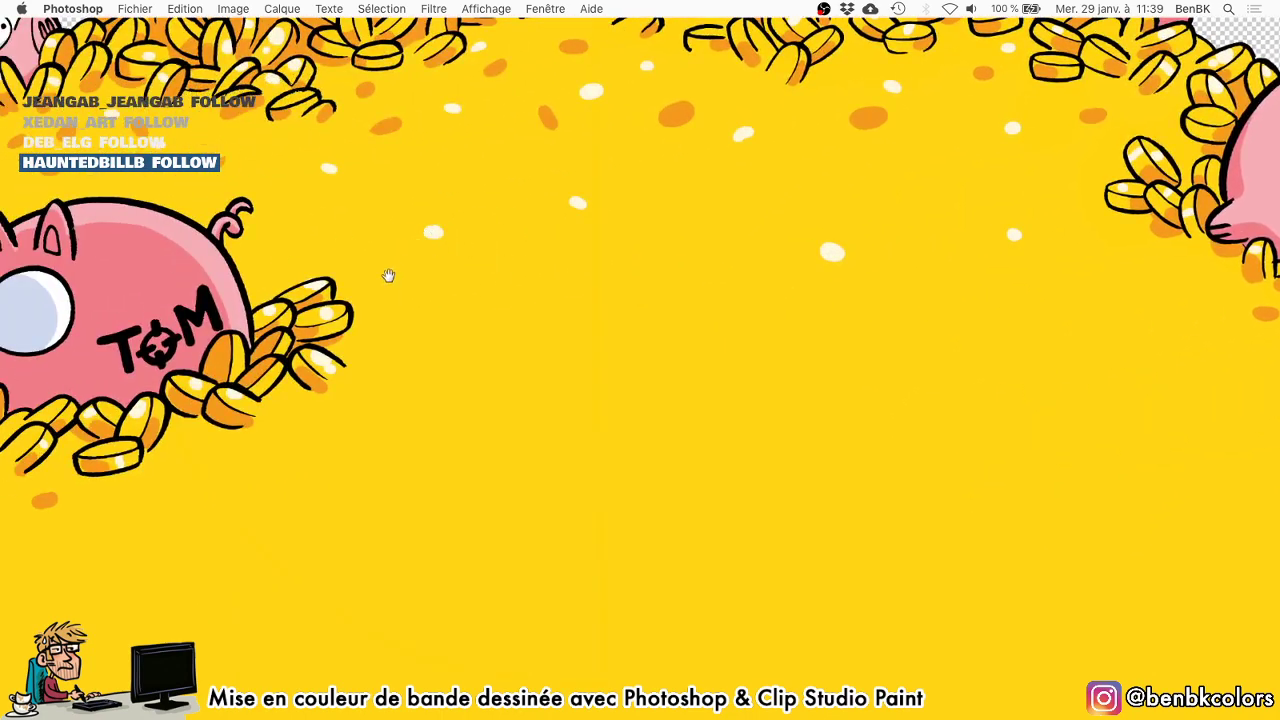
drag(389, 276, 682, 361)
drag(546, 318, 507, 260)
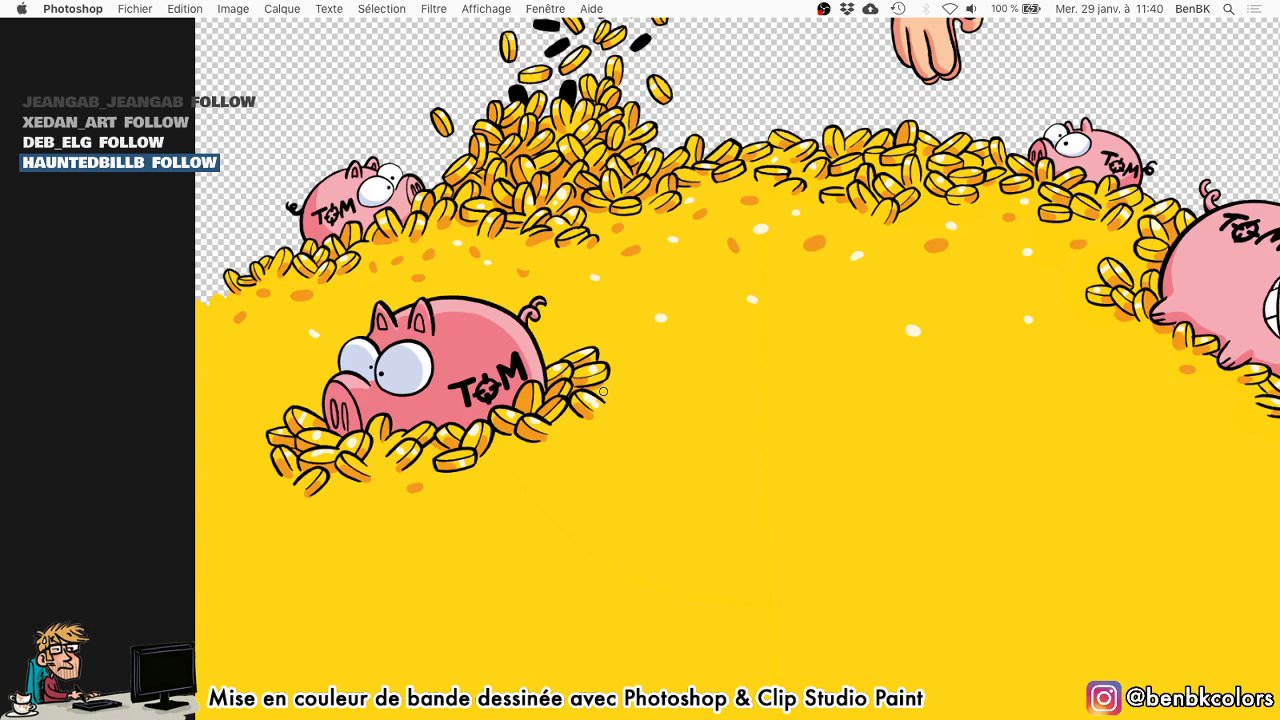
Bring back the interface panels with the whole illustration in view.
scroll(596, 397, down, 5)
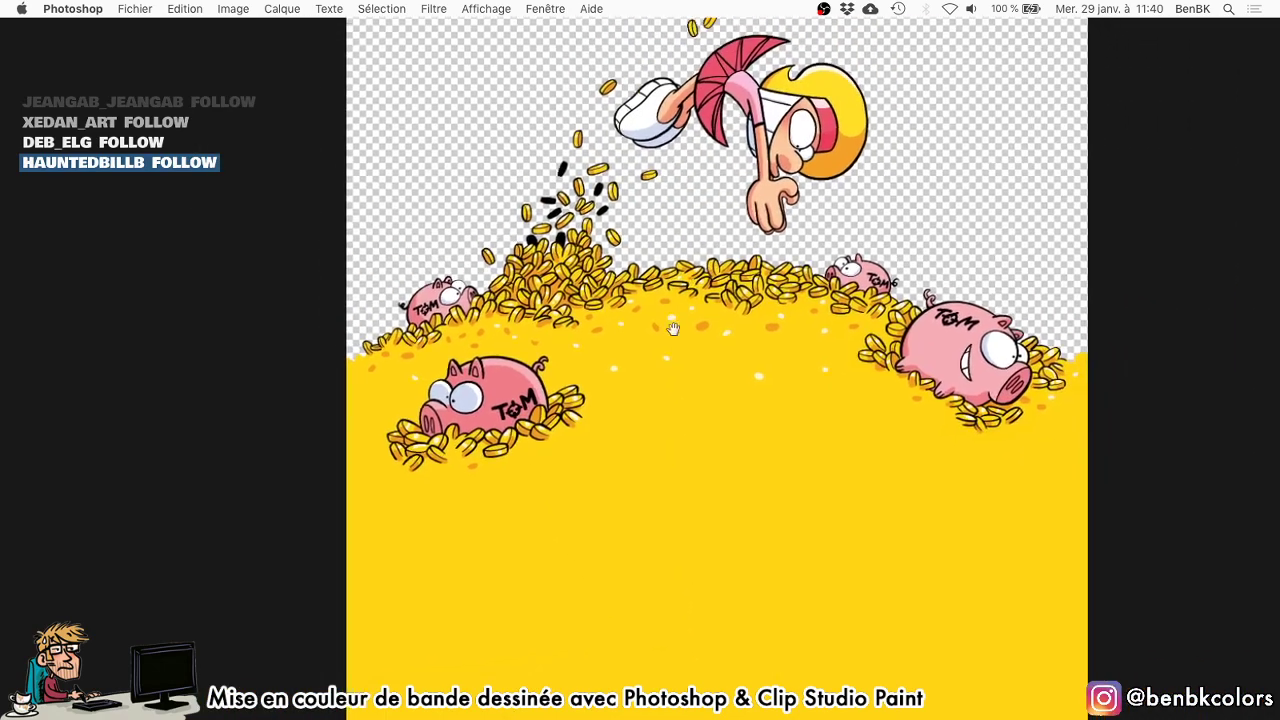
scroll(660, 344, down, 3)
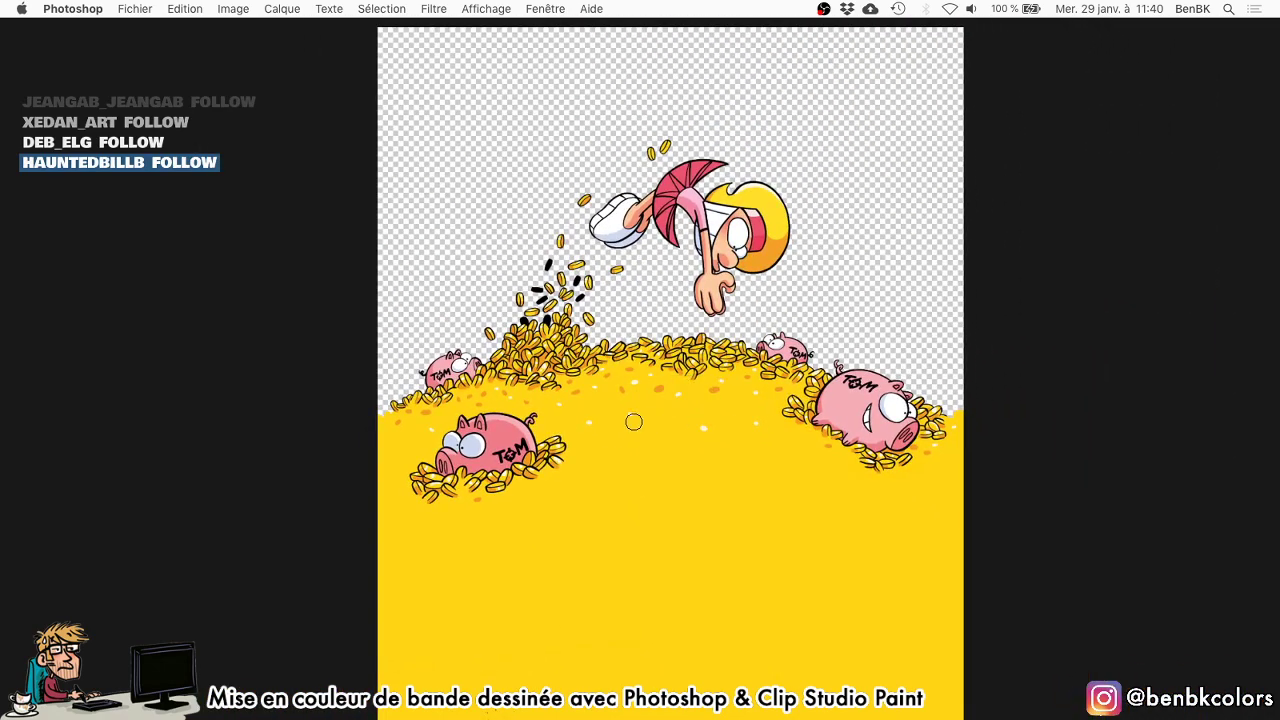
key(Tab)
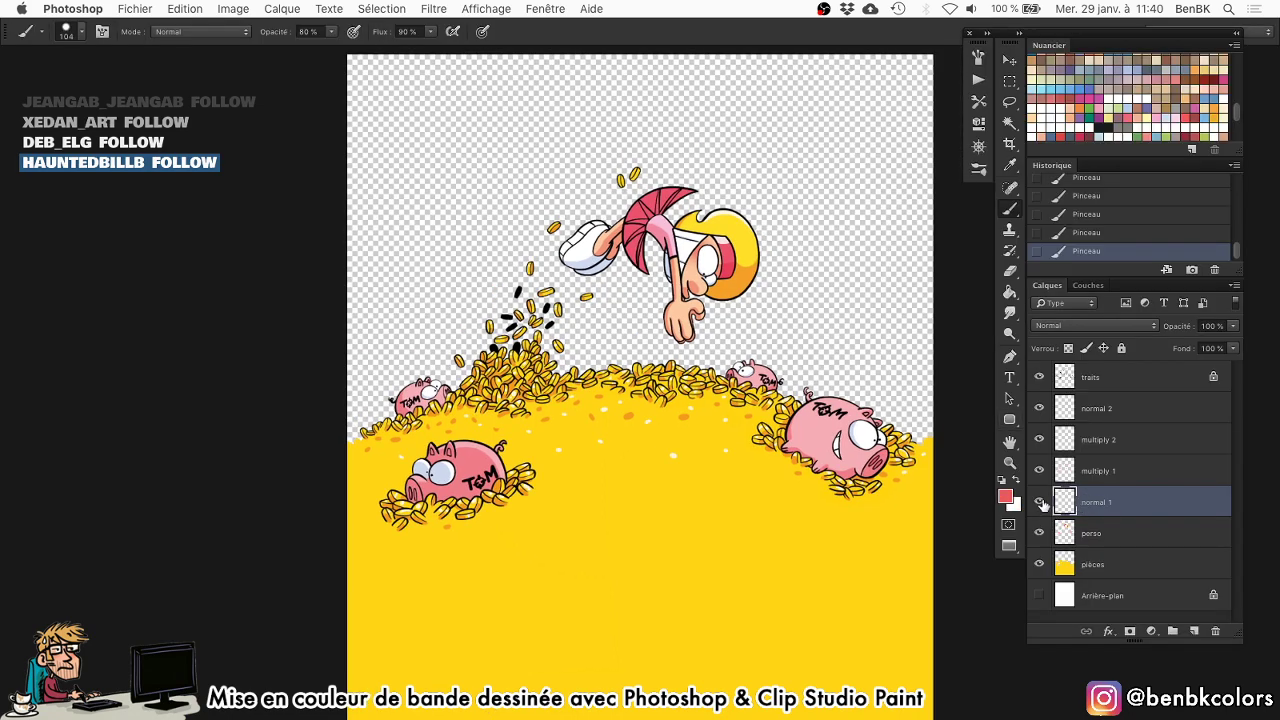
On the multiply 1 layer, dab pale pink shading spots across the open gold surface, with the brush reduced to size 60.
alt+click(1038, 470)
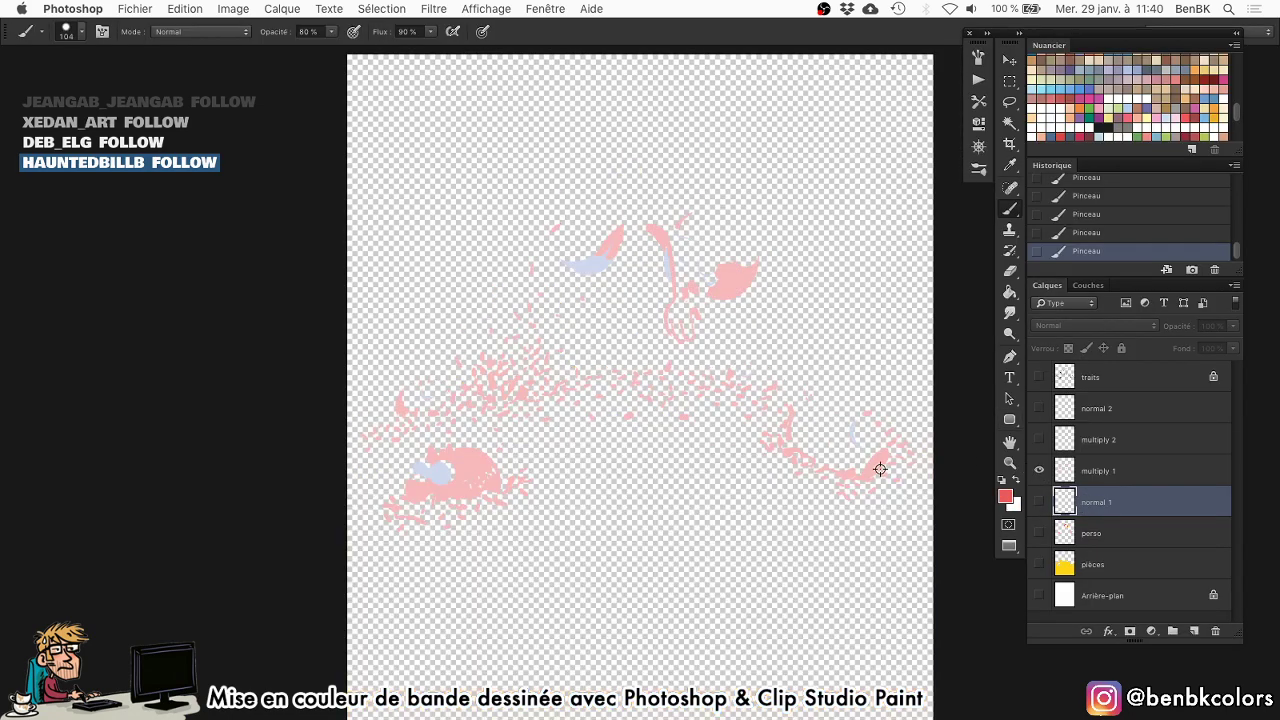
alt+click(1038, 470)
click(1100, 470)
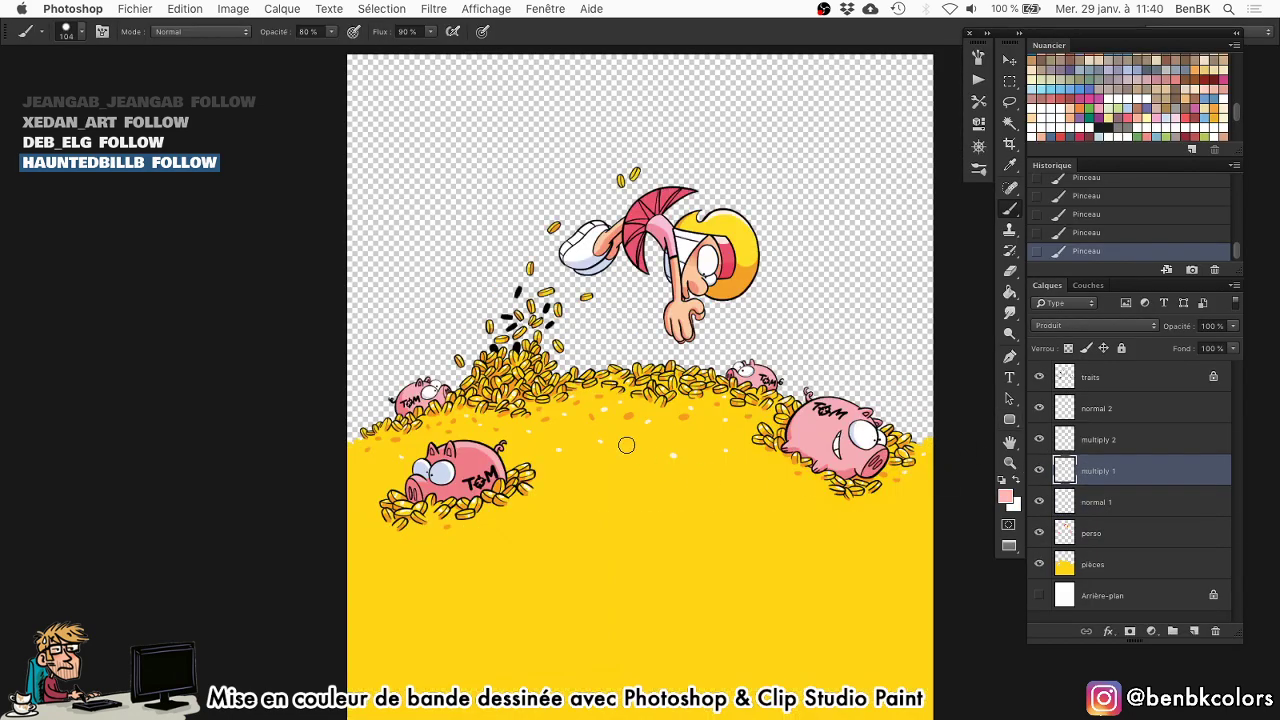
click(575, 466)
key(bracketleft)
key(bracketleft)
key(bracketleft)
key(bracketleft)
Swap the foreground colour to white and add a layer named "degradé," directly above the normal 2 layer.
key(x)
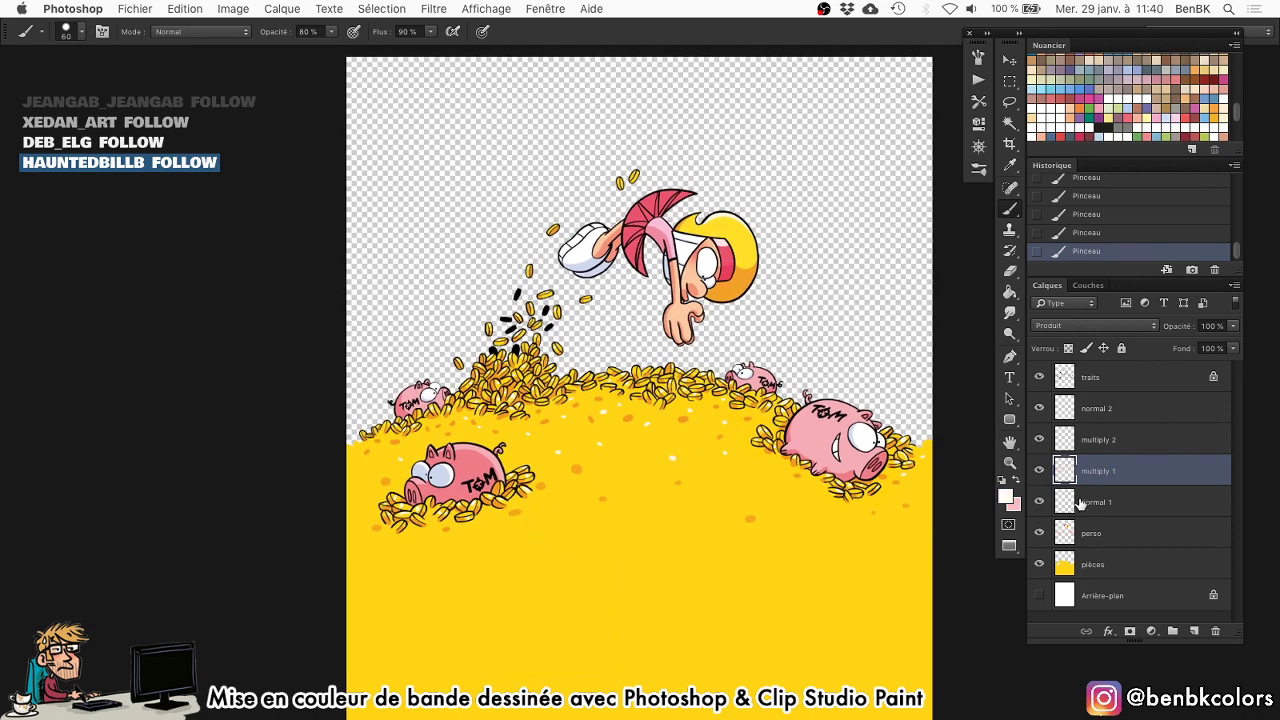
key(alt+bracketleft)
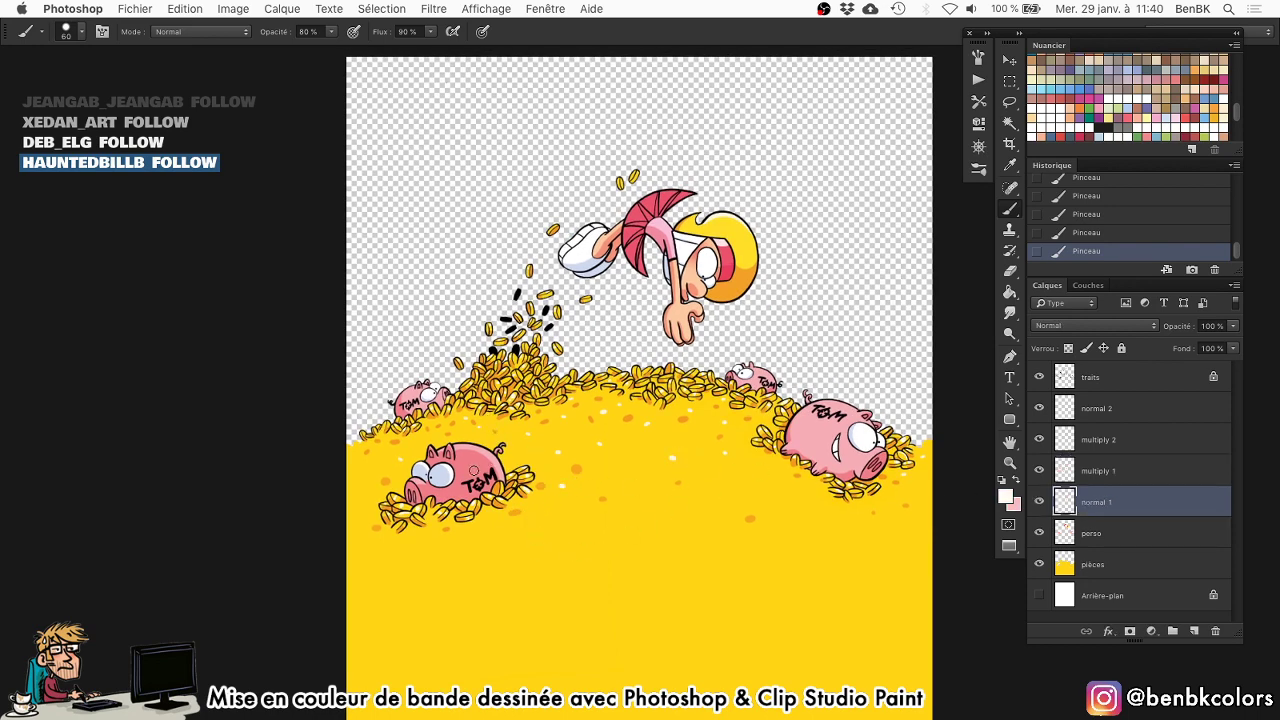
key(super+0)
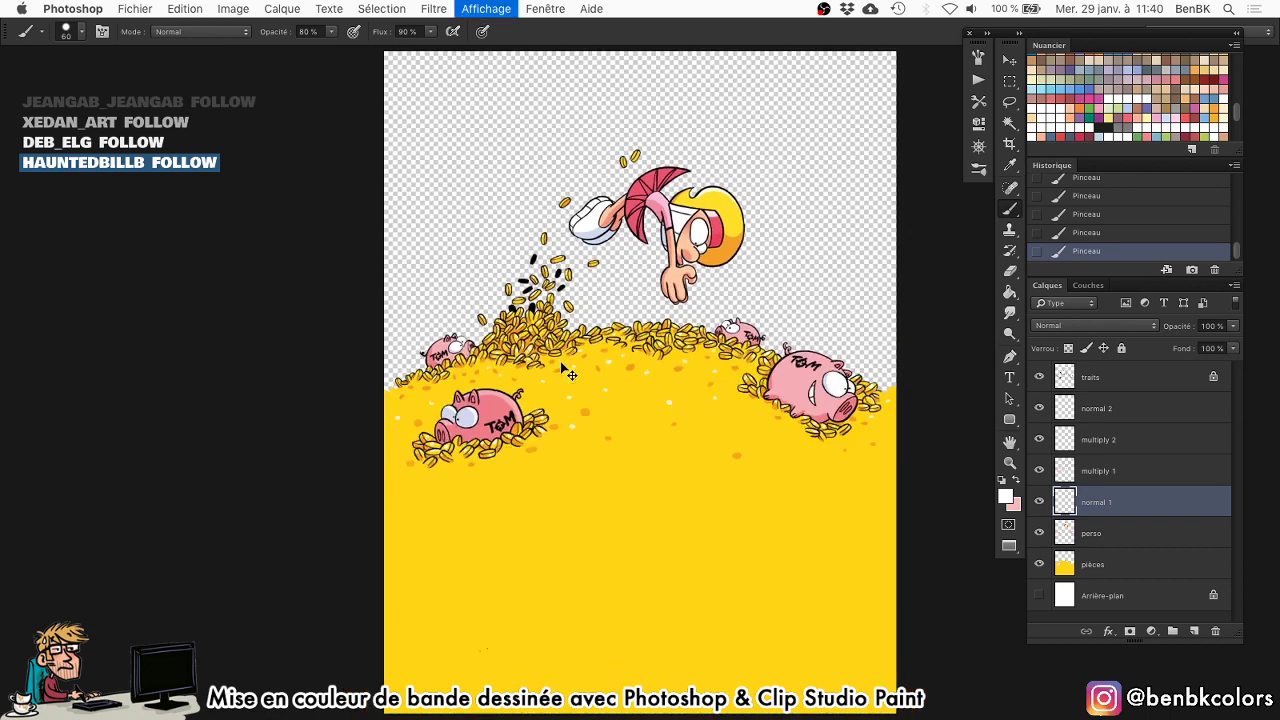
key(f)
key(f)
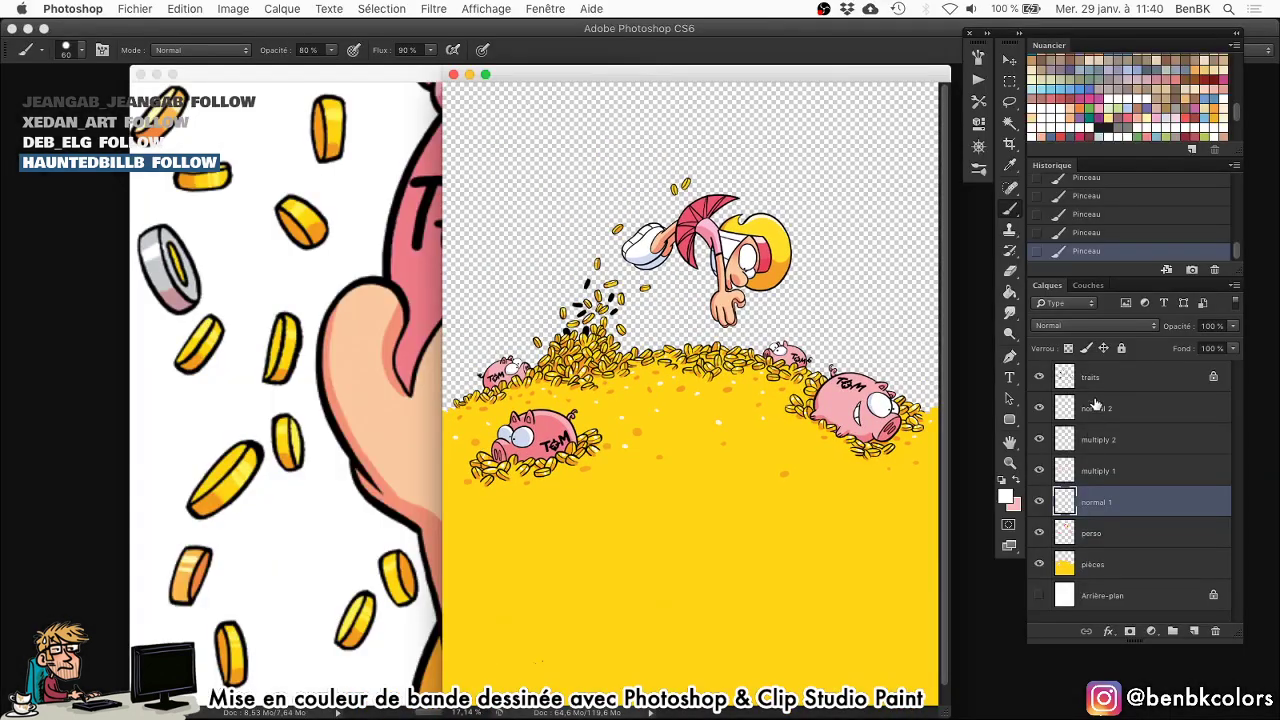
click(1125, 378)
click(1122, 400)
key(super+shift+n)
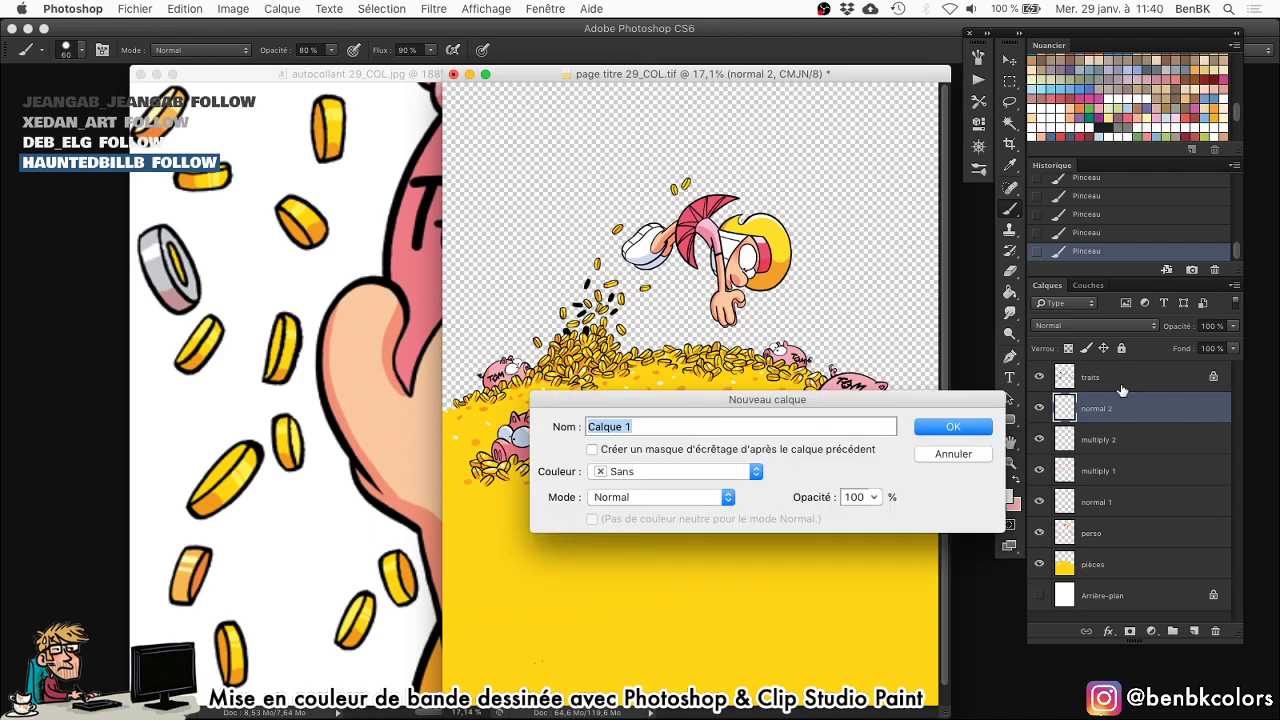
key(Return)
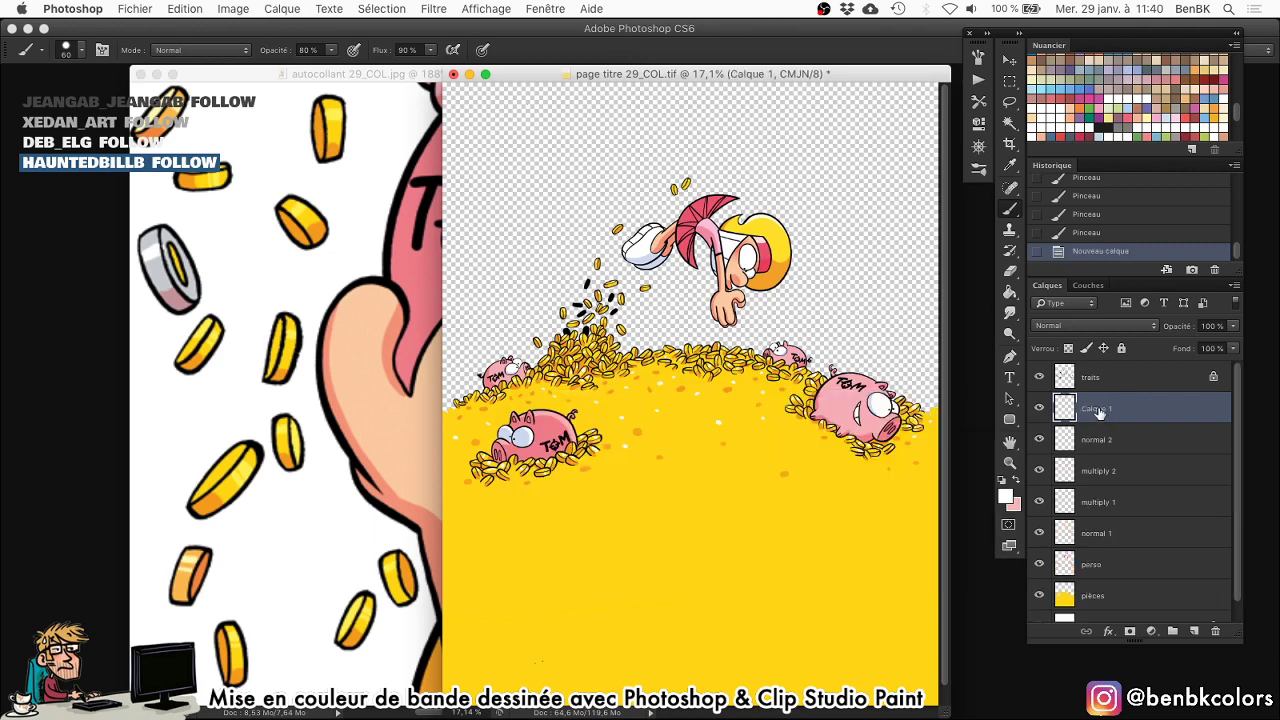
double_click(1098, 409)
text(degradé)
key(Return)
Fade the lower part of the gold to white with several upward white-to-transparent linear gradients.
key(f)
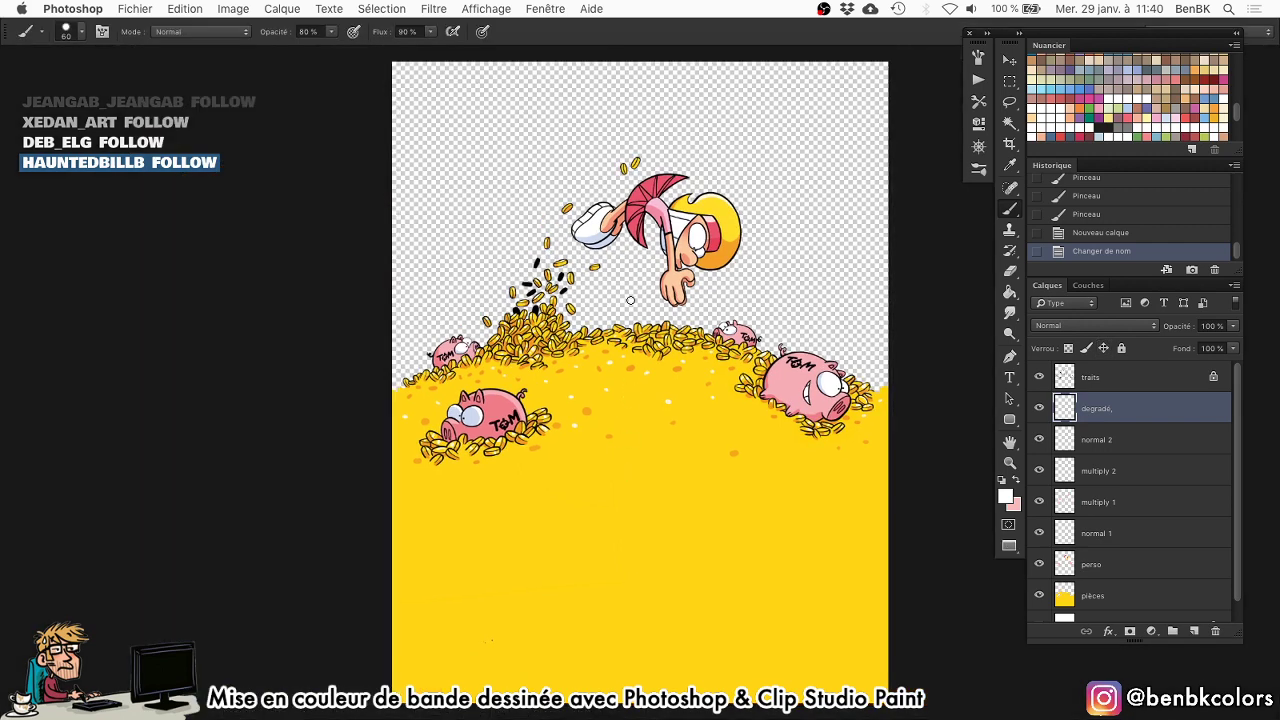
key(f)
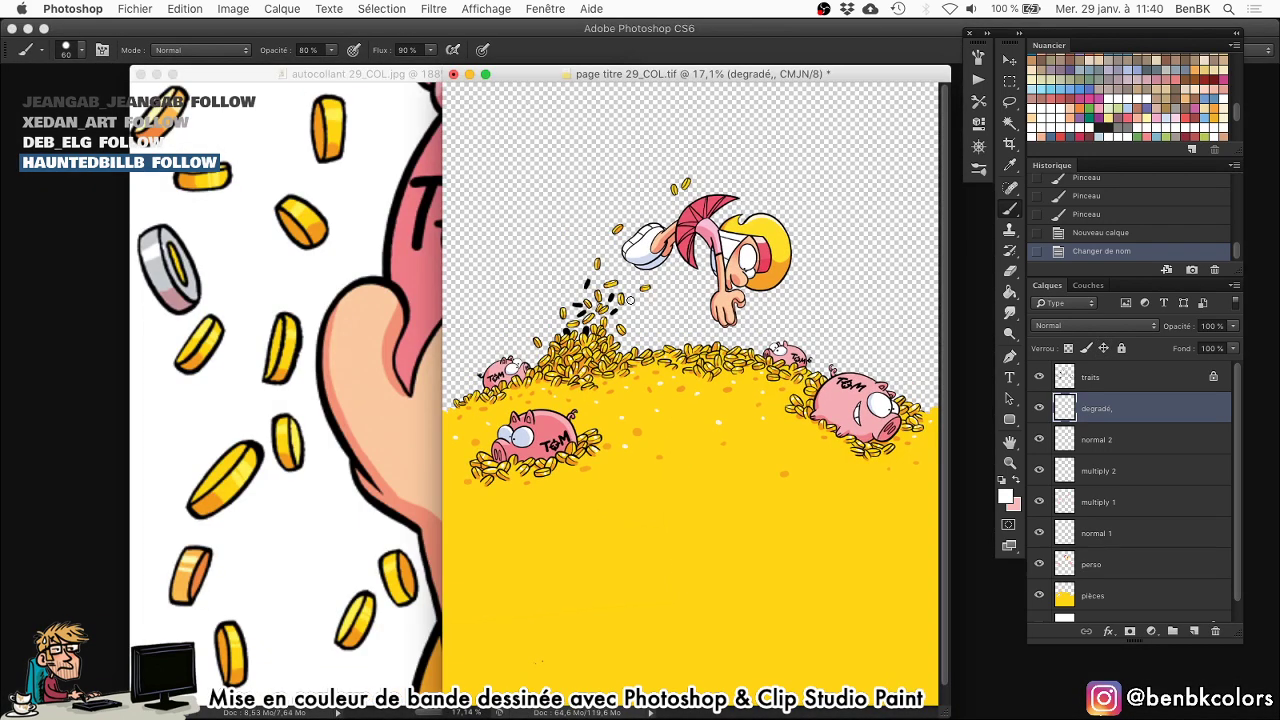
key(f)
key(g)
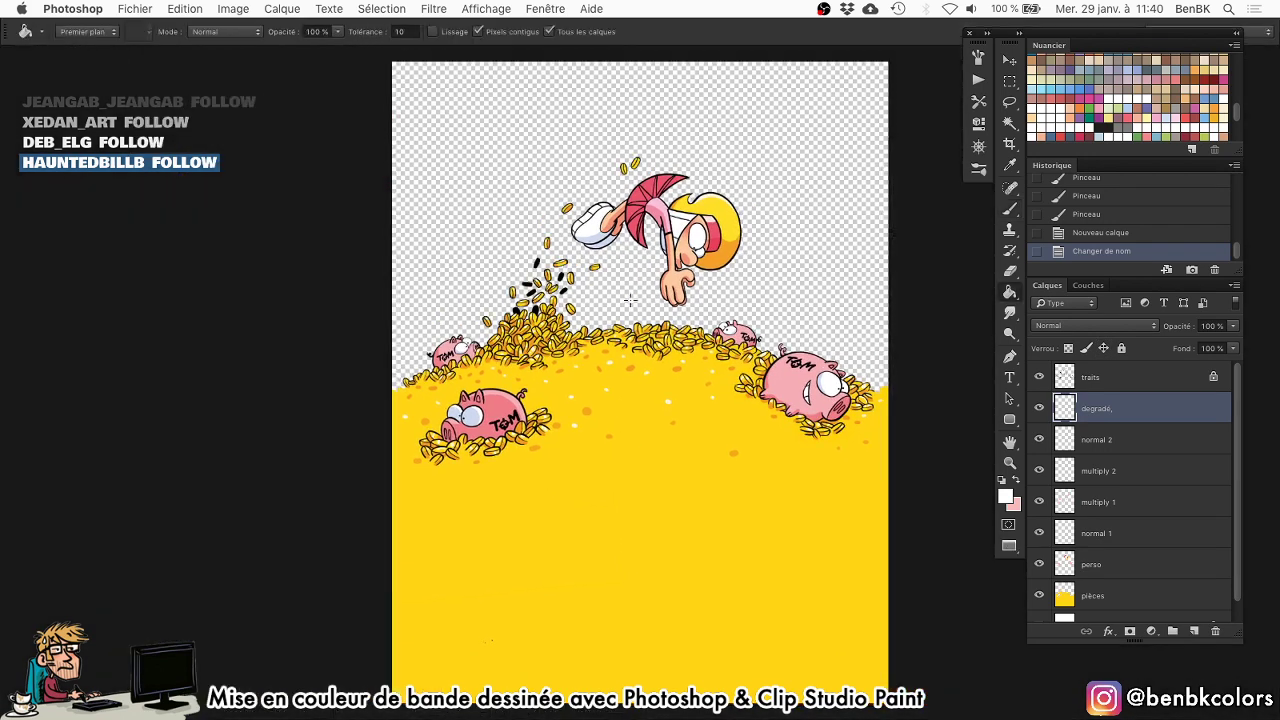
key(shift+g)
drag(630, 673, 630, 466)
drag(653, 640, 657, 398)
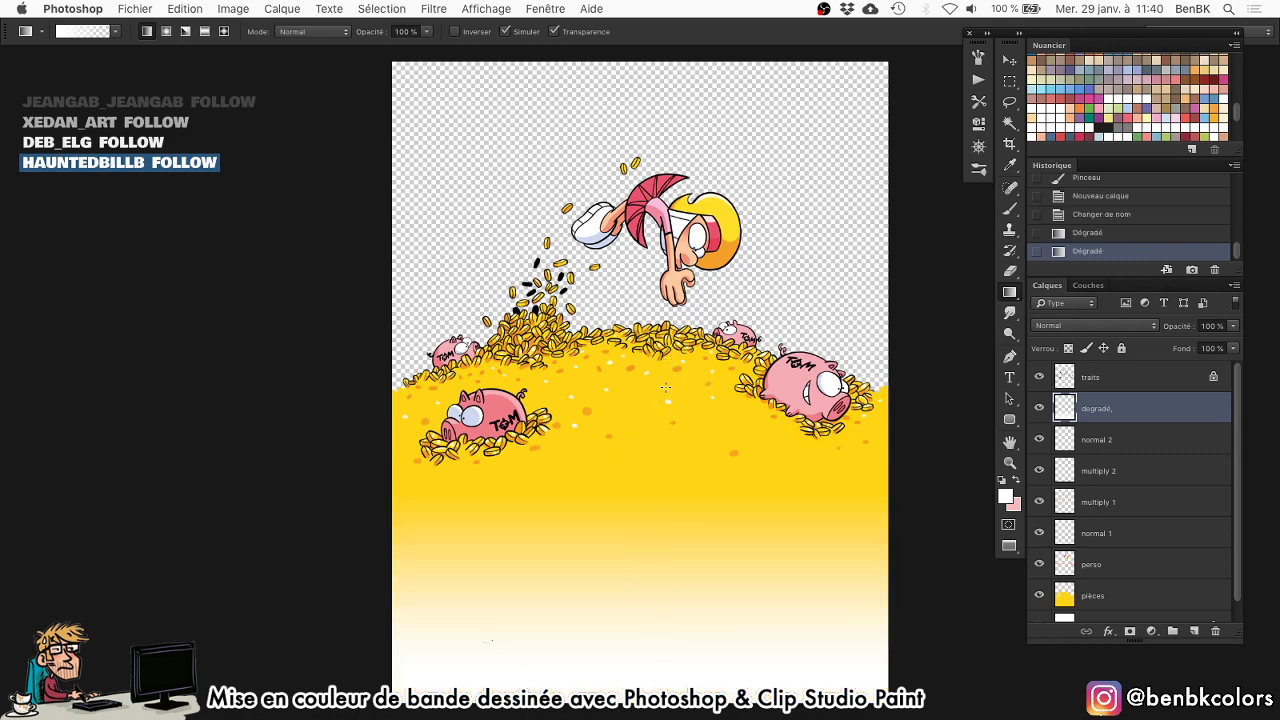
drag(660, 650, 662, 505)
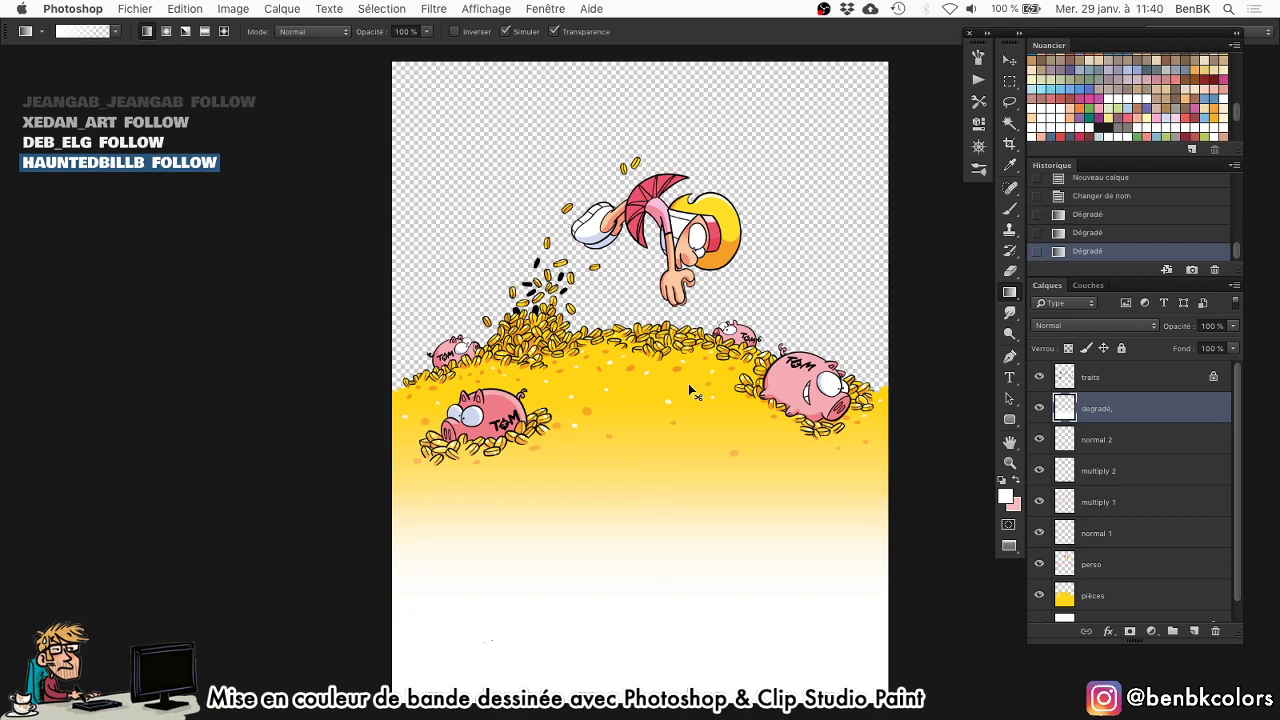
Clear the selection and save the title page illustration.
key(super+d)
key(f)
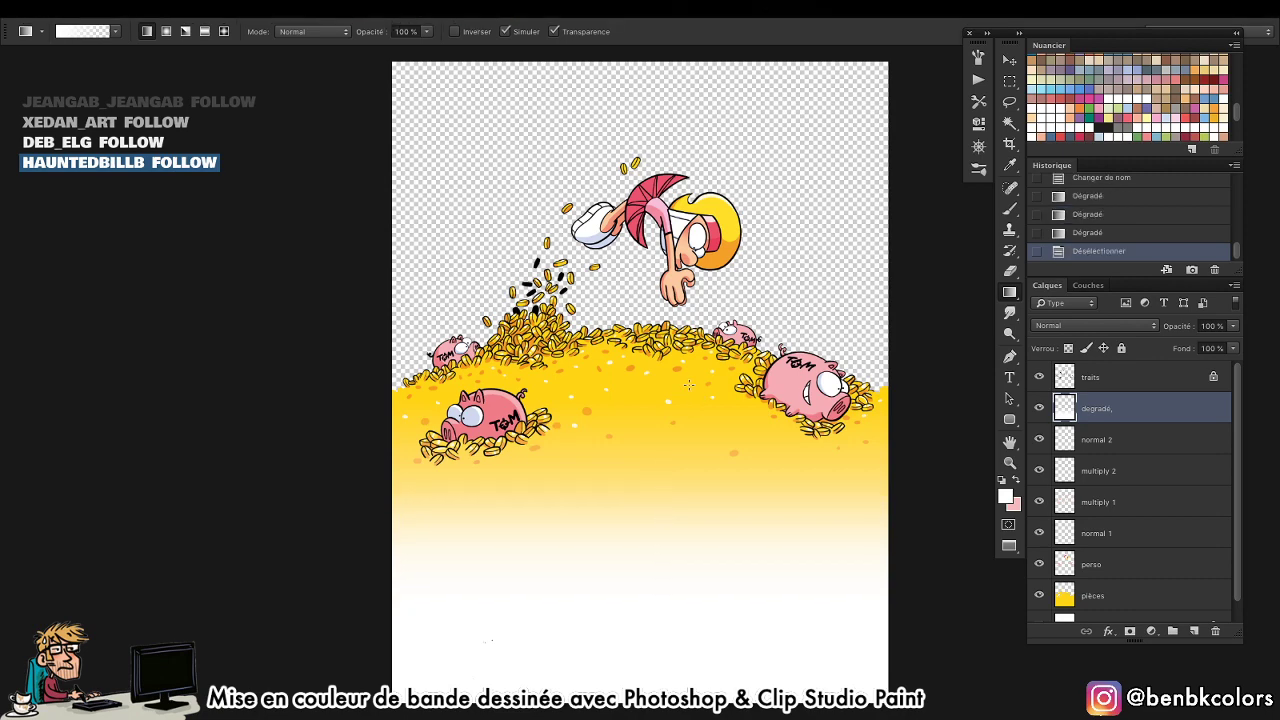
key(f)
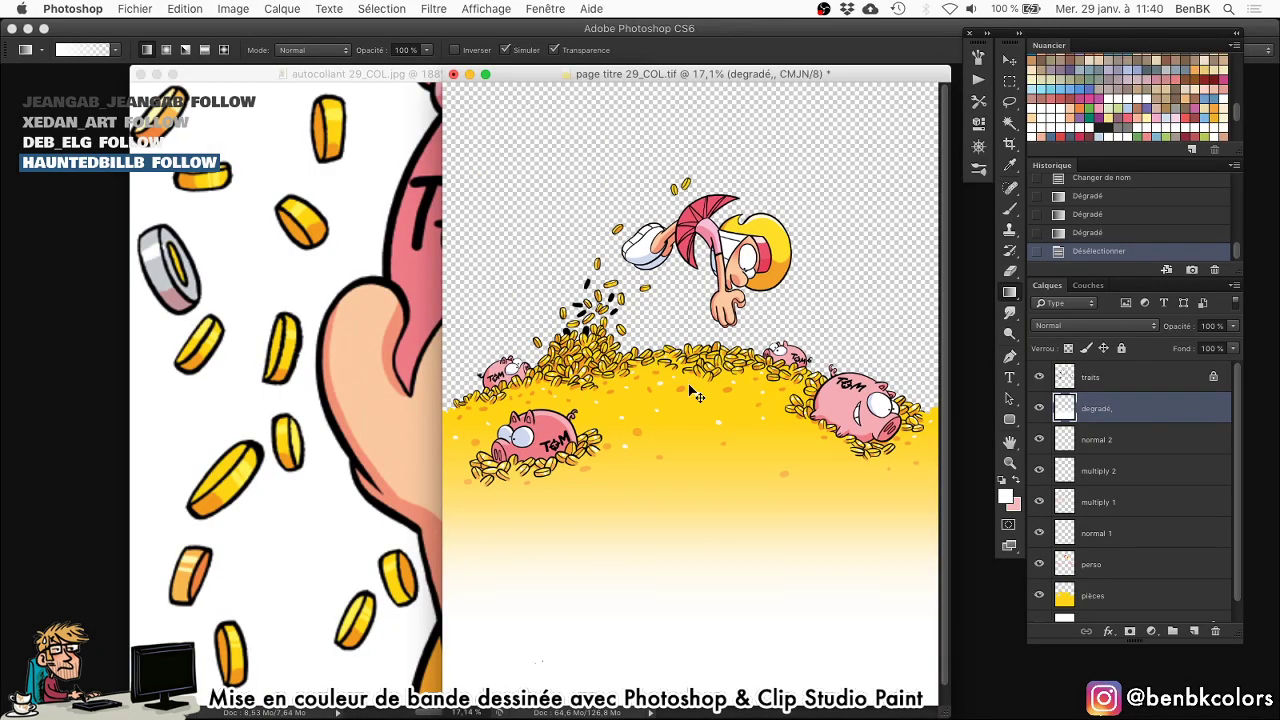
key(super+s)
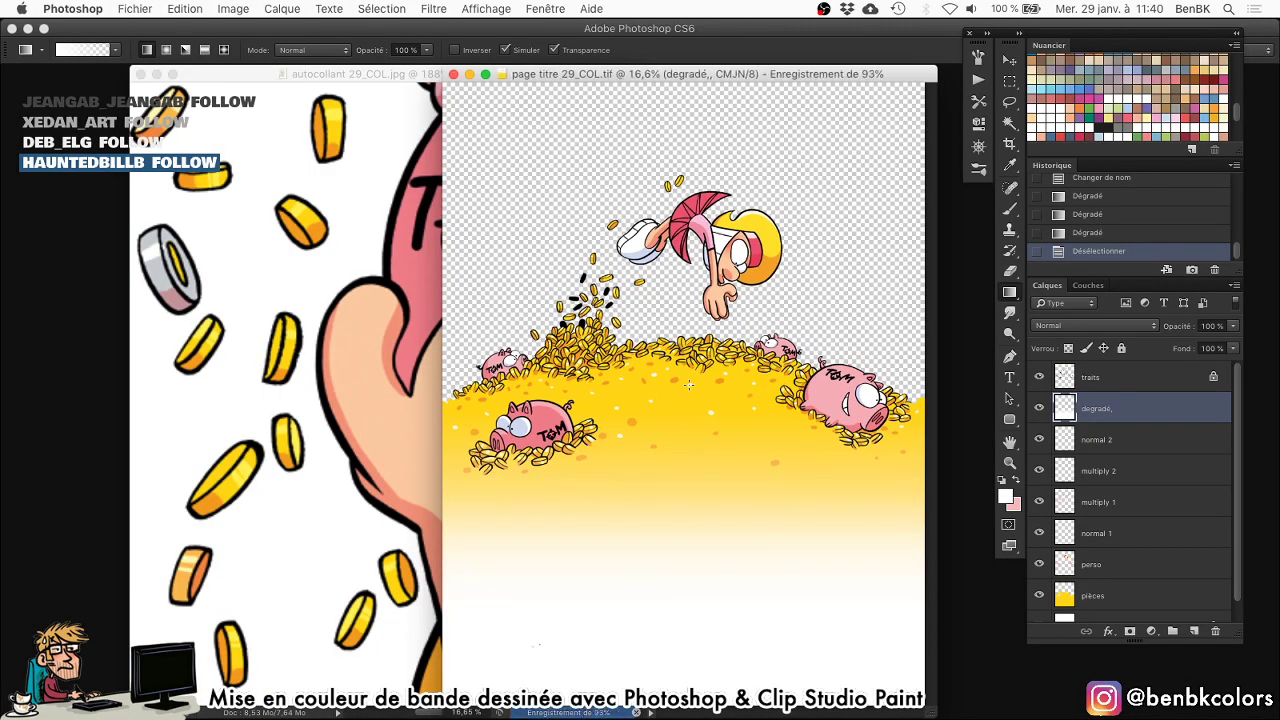
Lock the gradient layer's transparent pixels, refill it with the default white and save the file again.
key(d)
key(x)
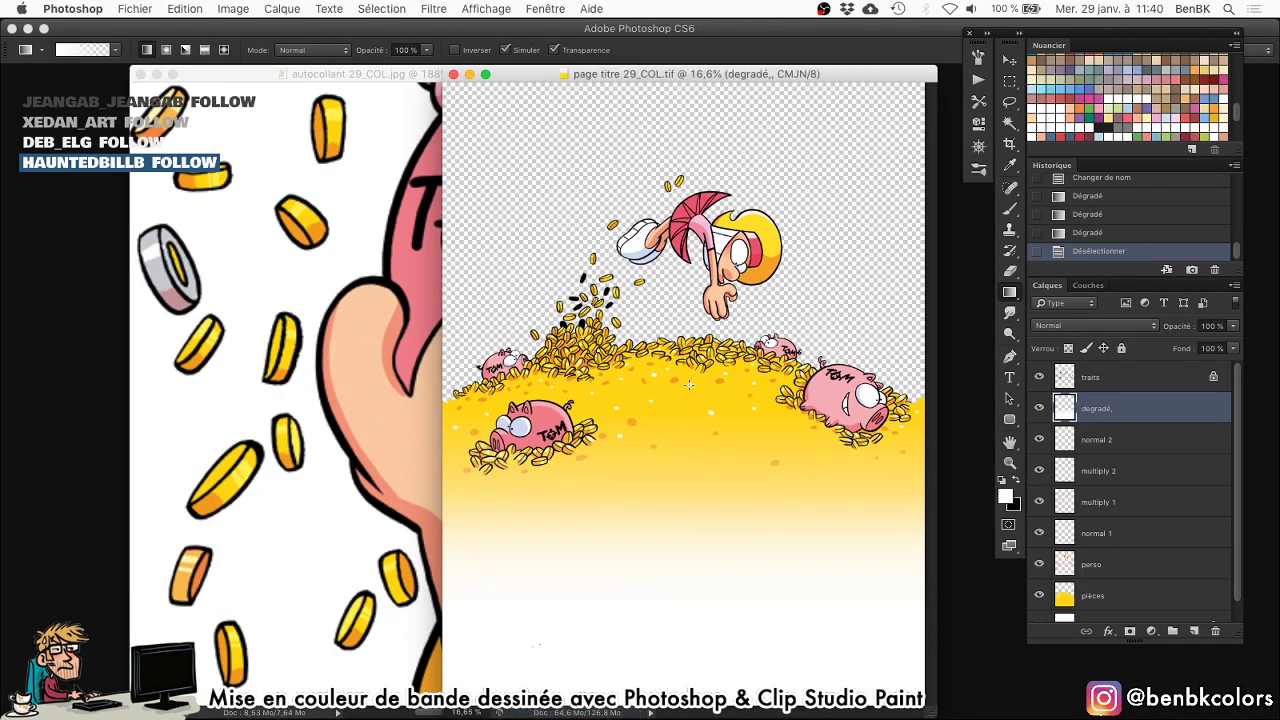
key(/)
key(alt+BackSpace)
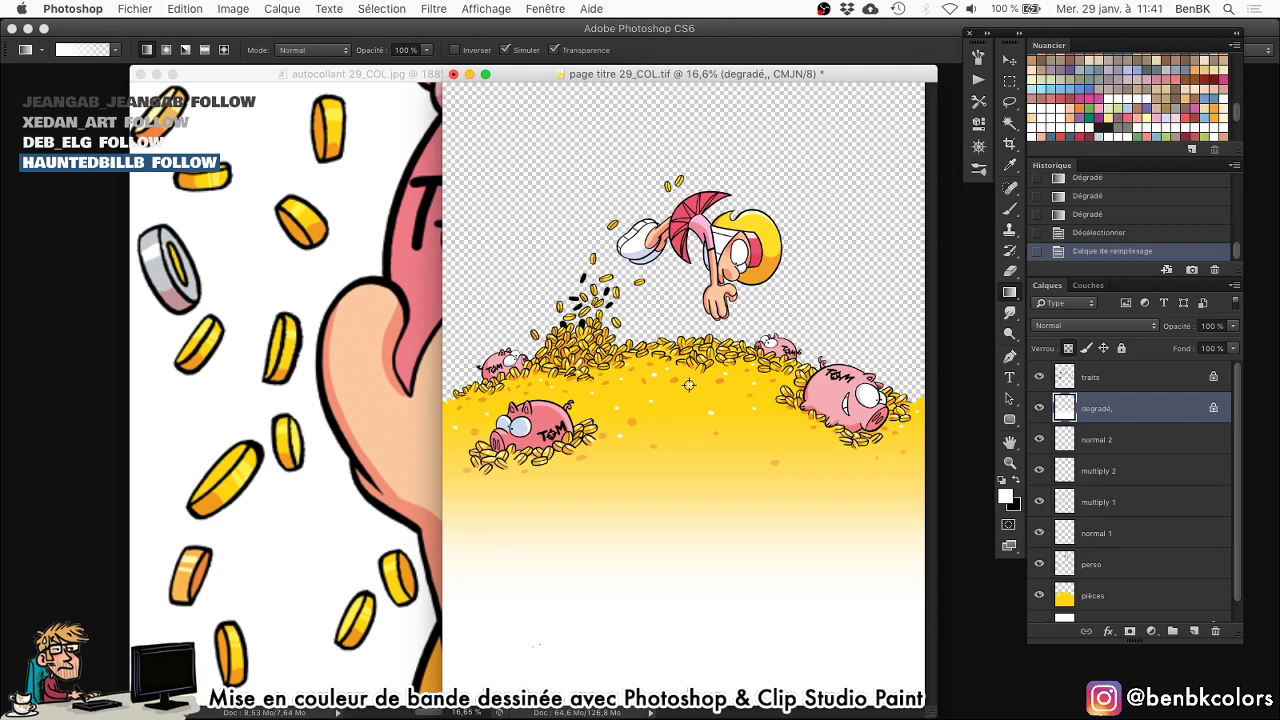
key(super+s)
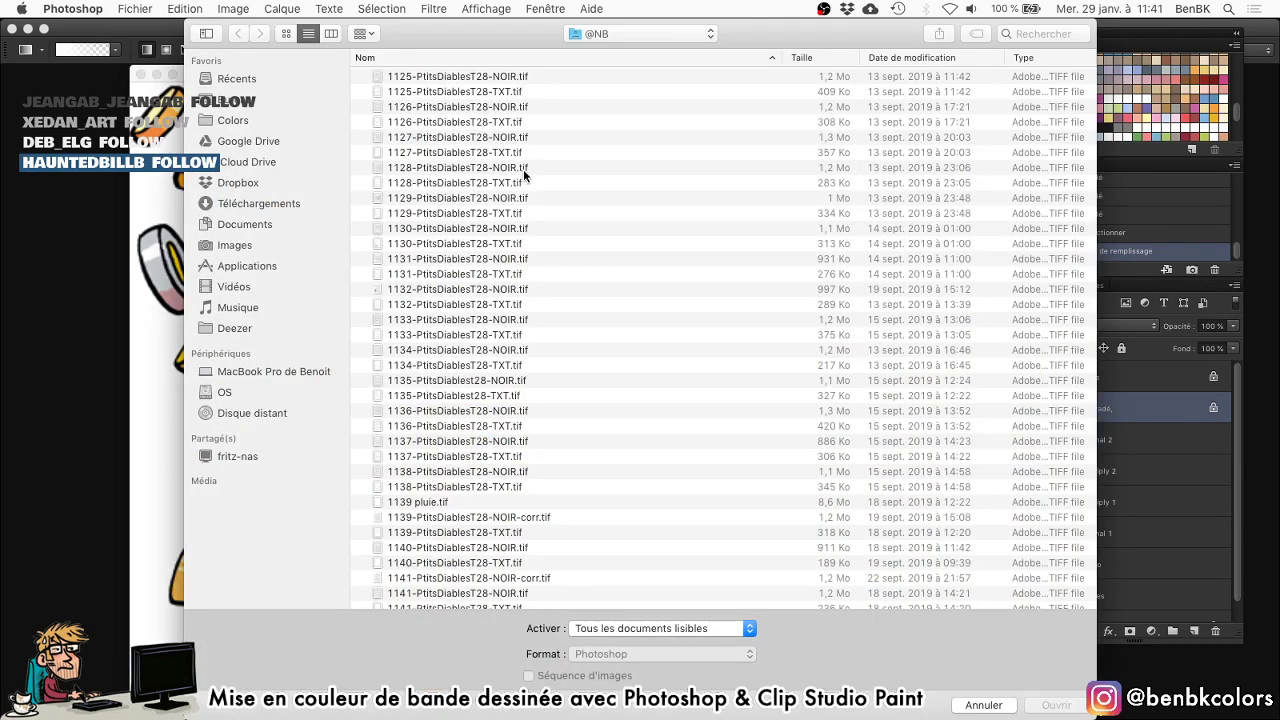
key(super+Up)
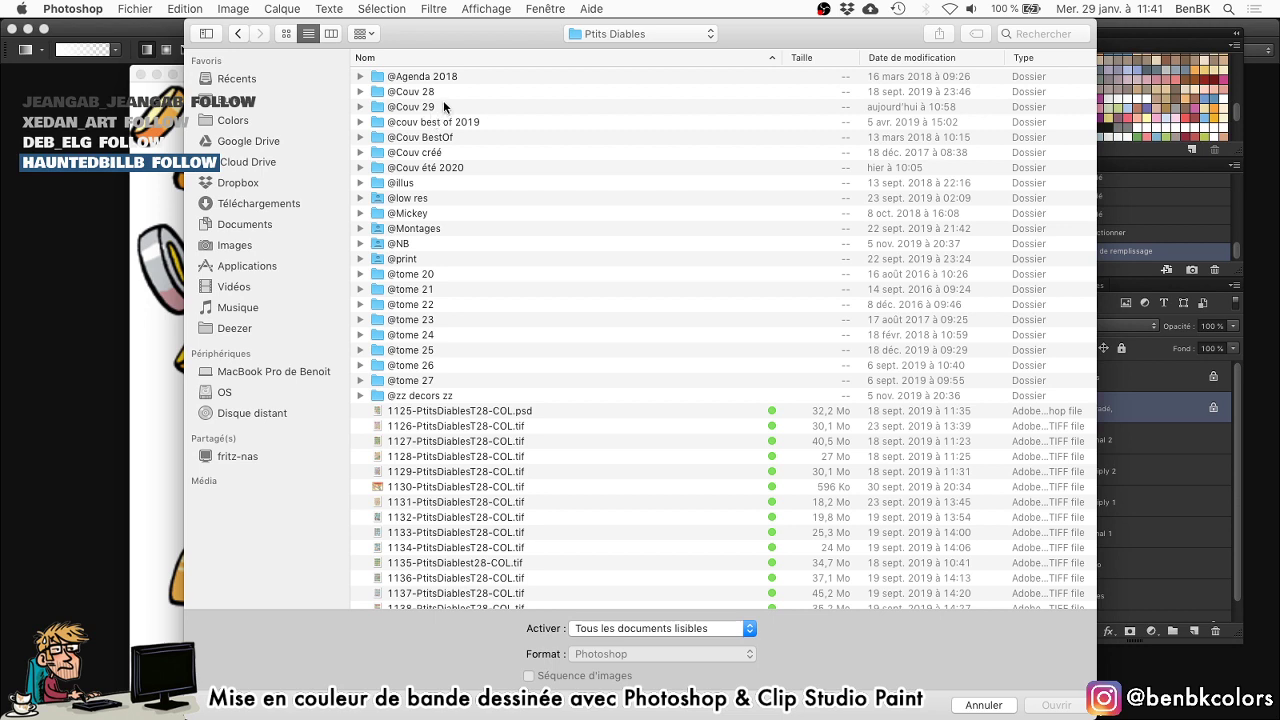
double_click(444, 106)
double_click(412, 213)
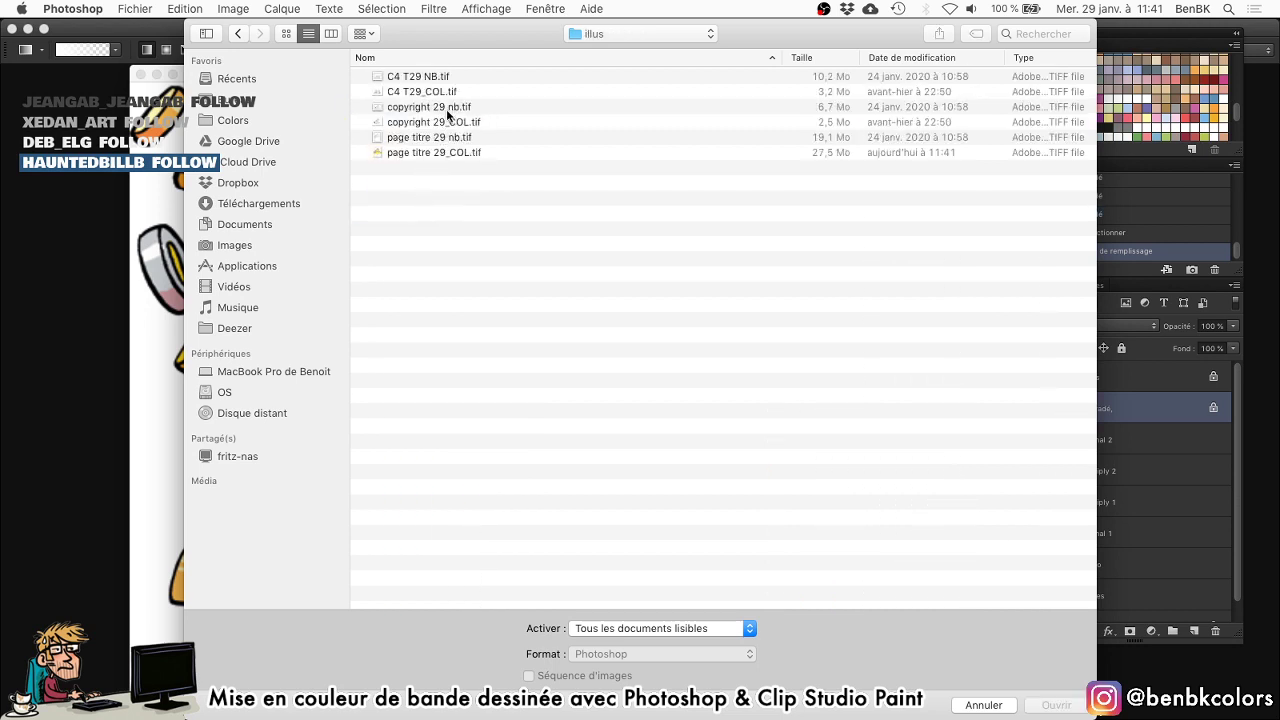
click(446, 124)
double_click(446, 124)
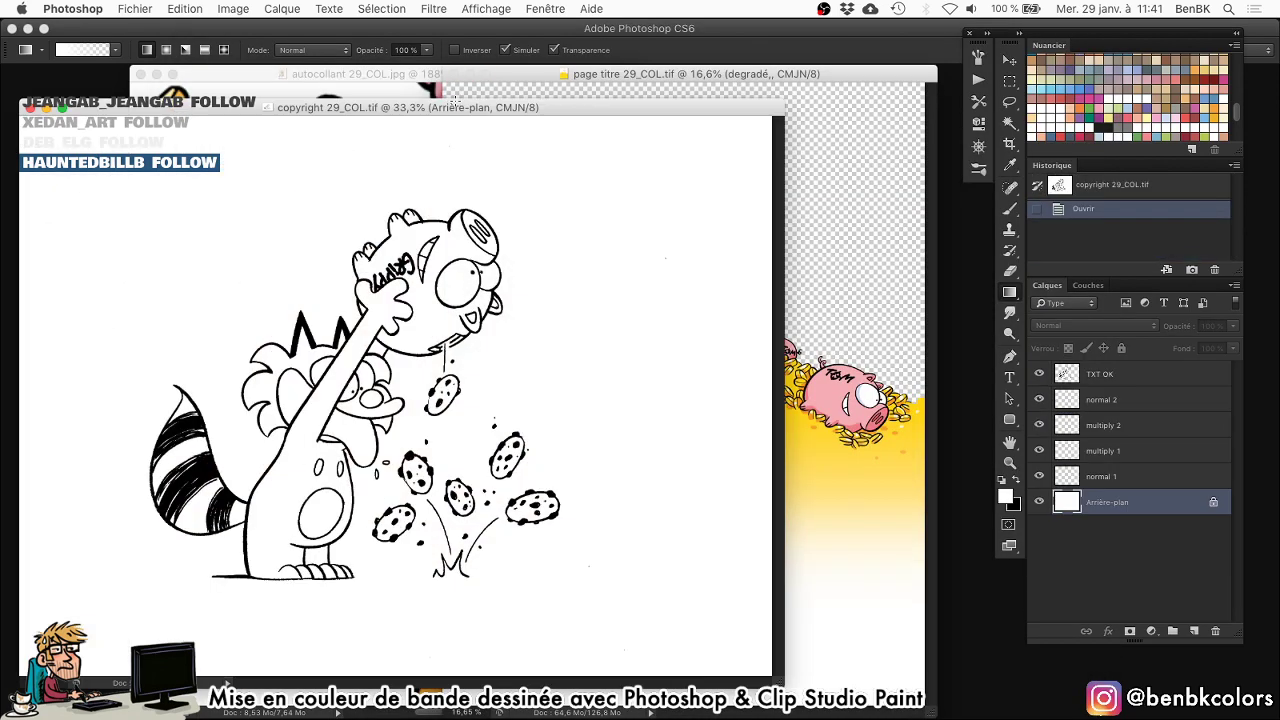
Choose the pink swatch as the painting colour and add a layer named "perso" above the background.
key(b)
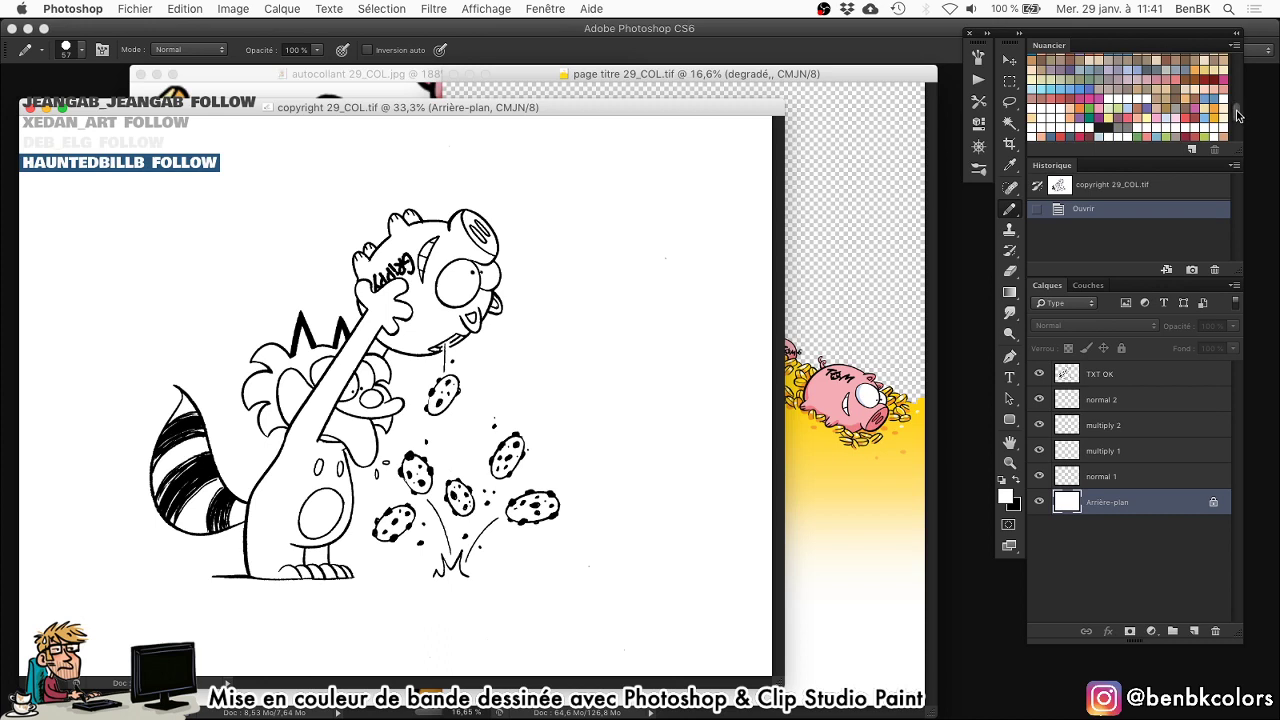
drag(1238, 115, 1240, 83)
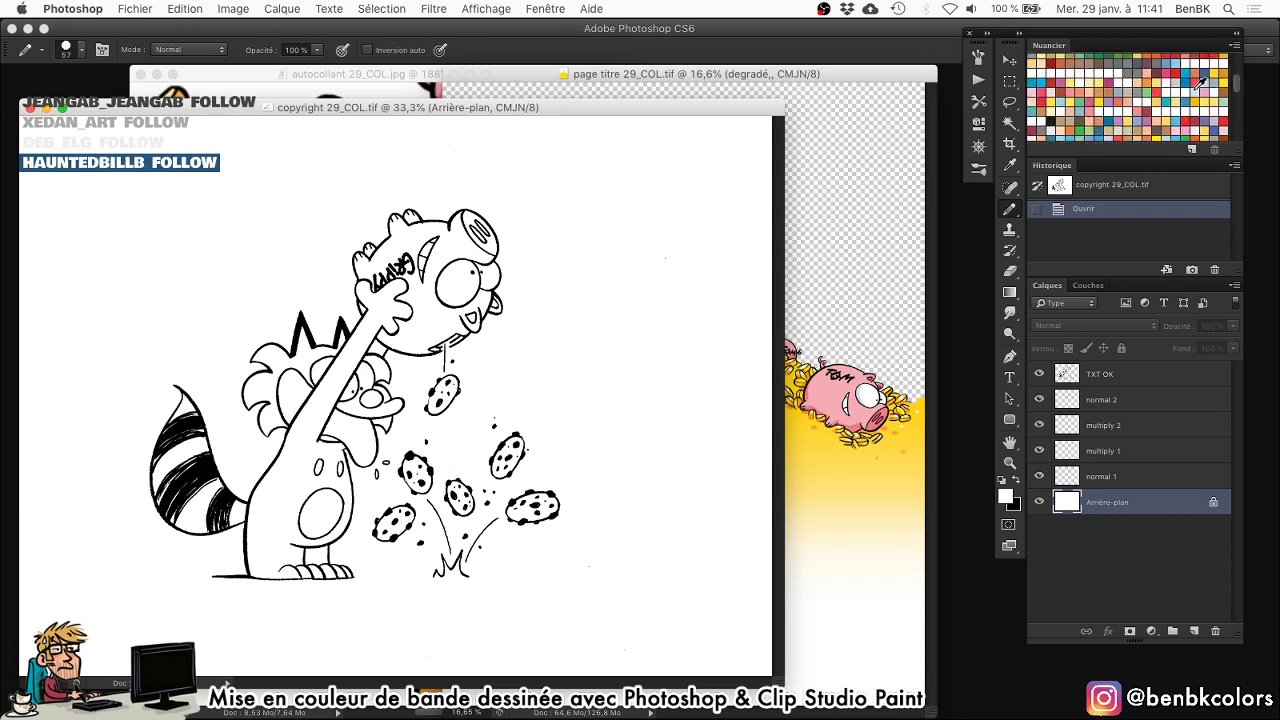
click(1203, 88)
key(super+shift+n)
text(perso)
key(Return)
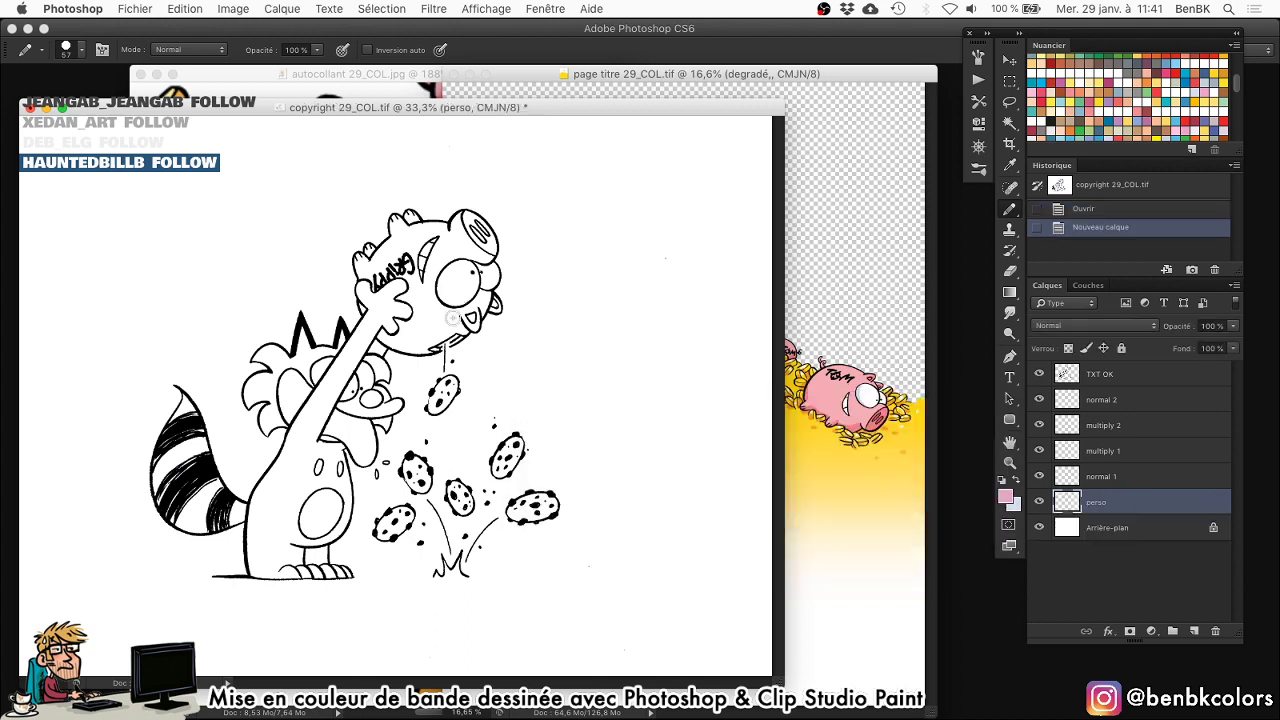
Fill the character's nose with pink and pencil a small pale blue stroke between the nose and the eye.
key(g)
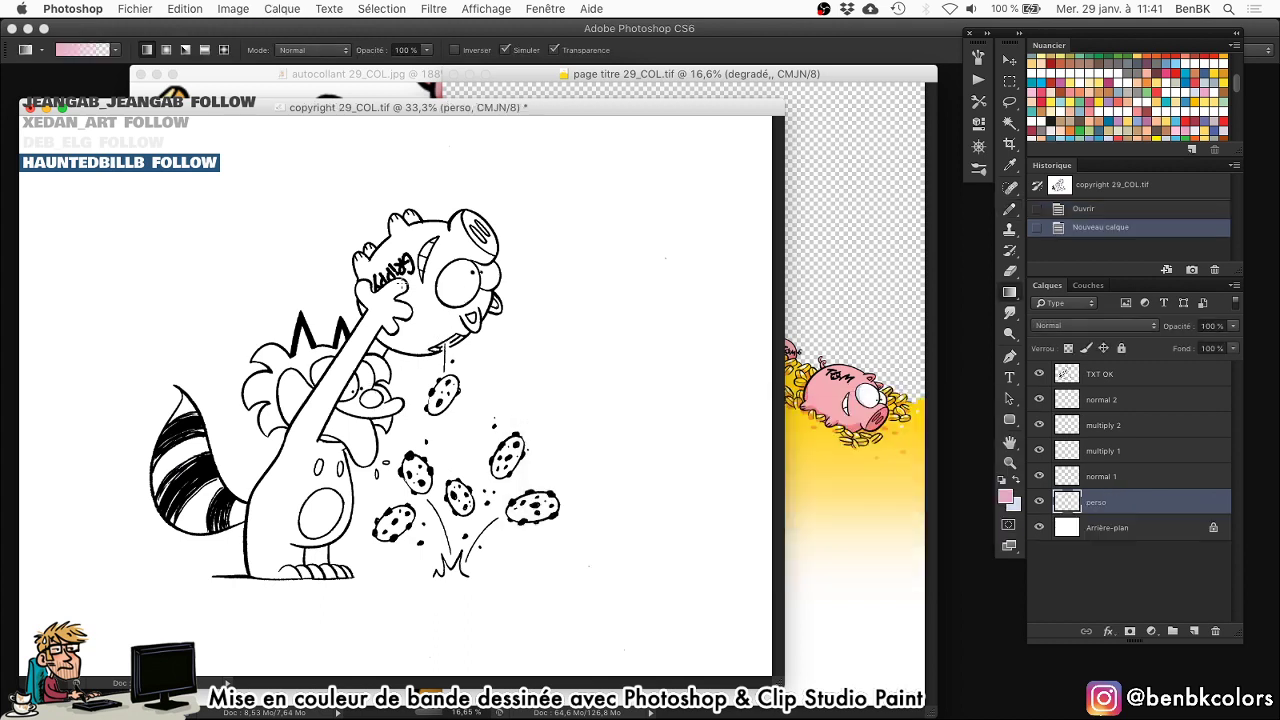
key(shift+g)
click(372, 398)
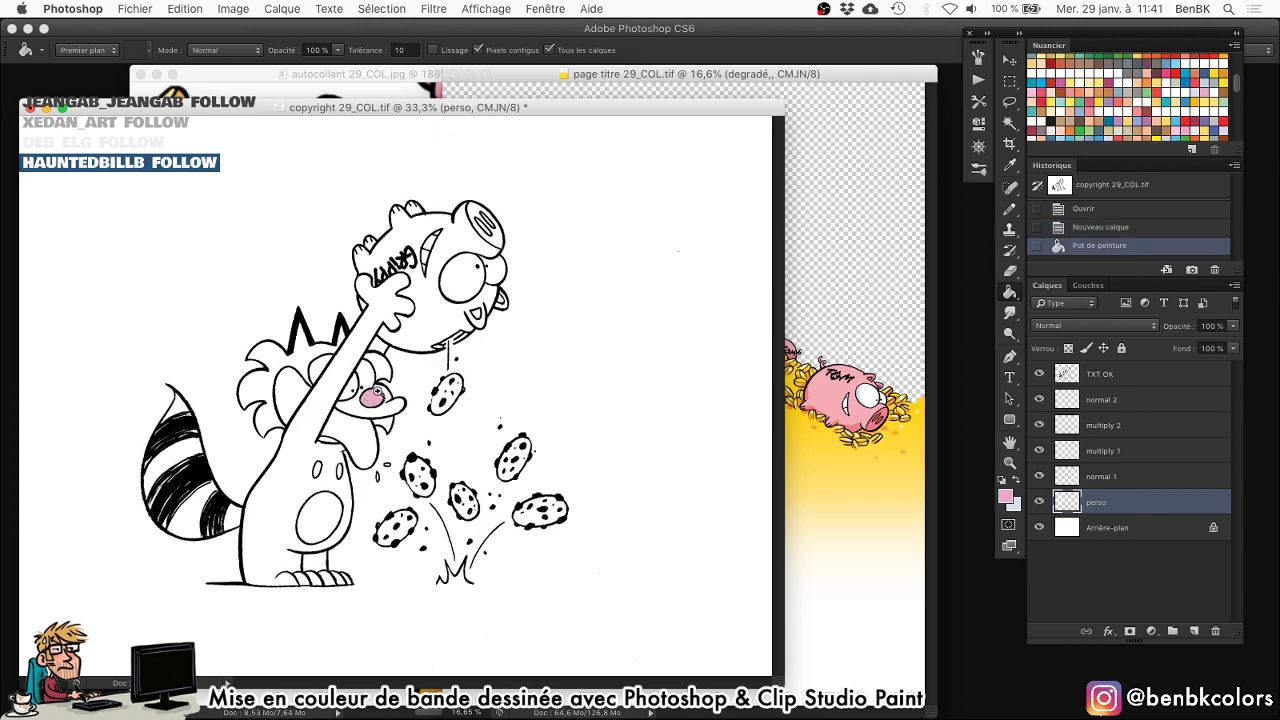
scroll(372, 398, up, 5)
key(b)
mouse_move(378, 361)
mouse_down()
mouse_move(355, 360)
mouse_move(390, 347)
mouse_up()
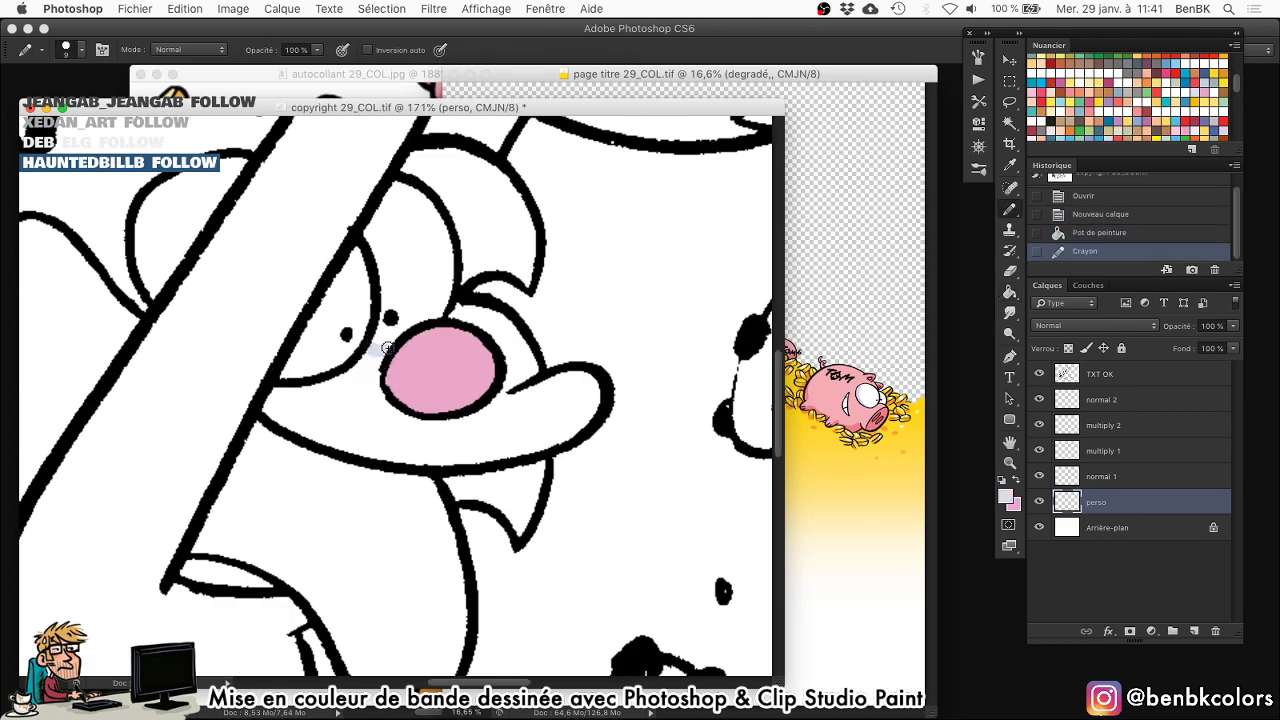
Fill the hair shape above the character's nose with pale blue and hide the interface panels in full-screen view.
key(g)
click(483, 241)
key(f)
scroll(517, 373, left, 5)
scroll(517, 373, up, 3)
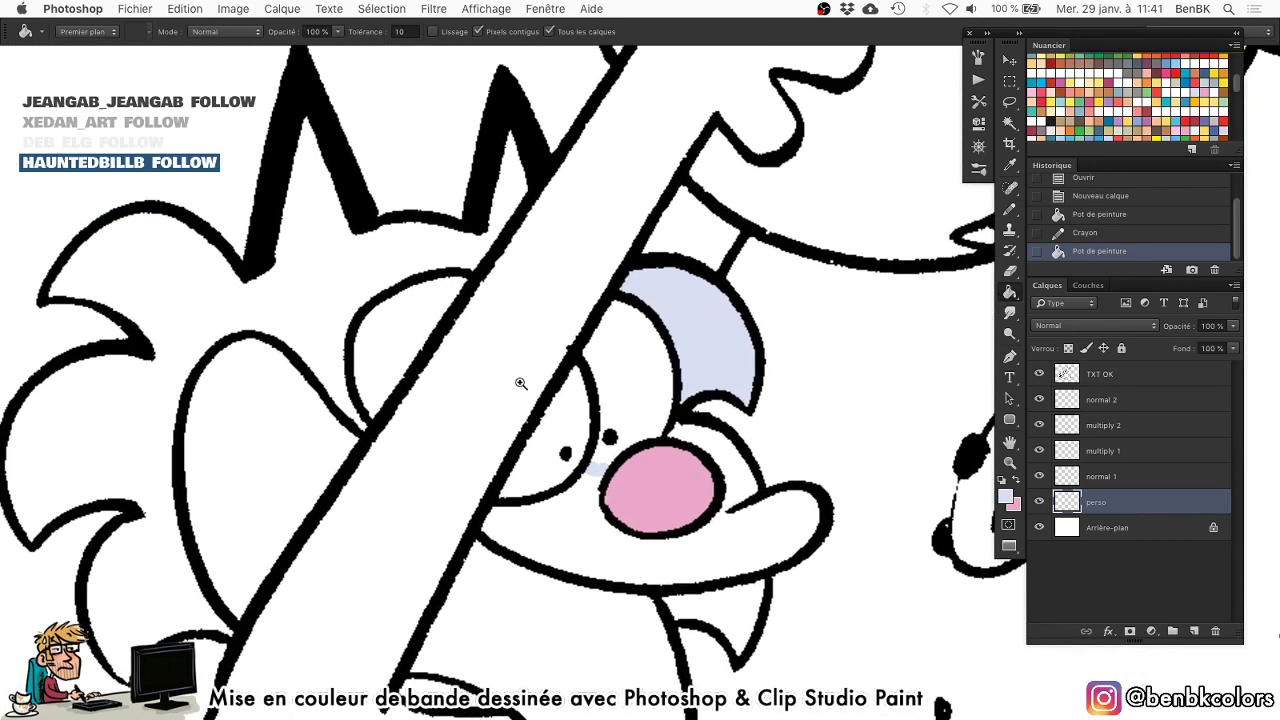
click(658, 253)
key(Tab)
Fill the character's toes, legs and body with the same pale blue, leaving the belly oval white.
drag(414, 529, 417, 80)
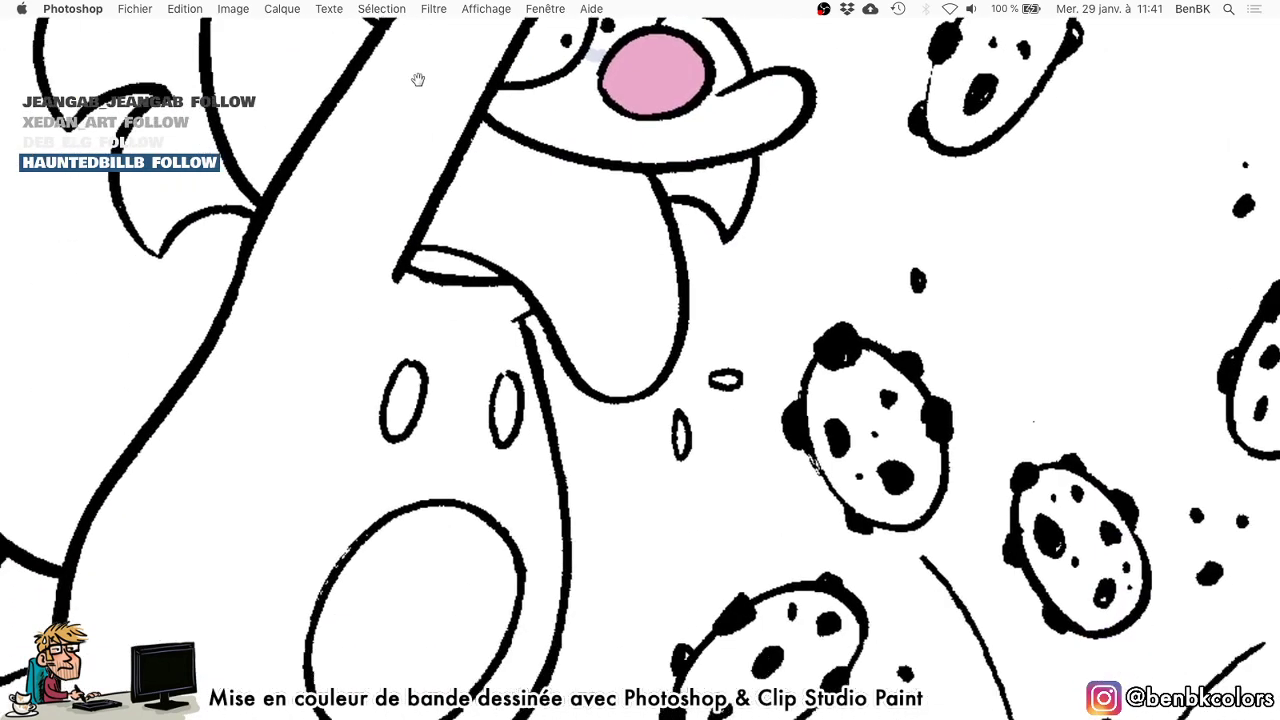
drag(356, 640, 522, 177)
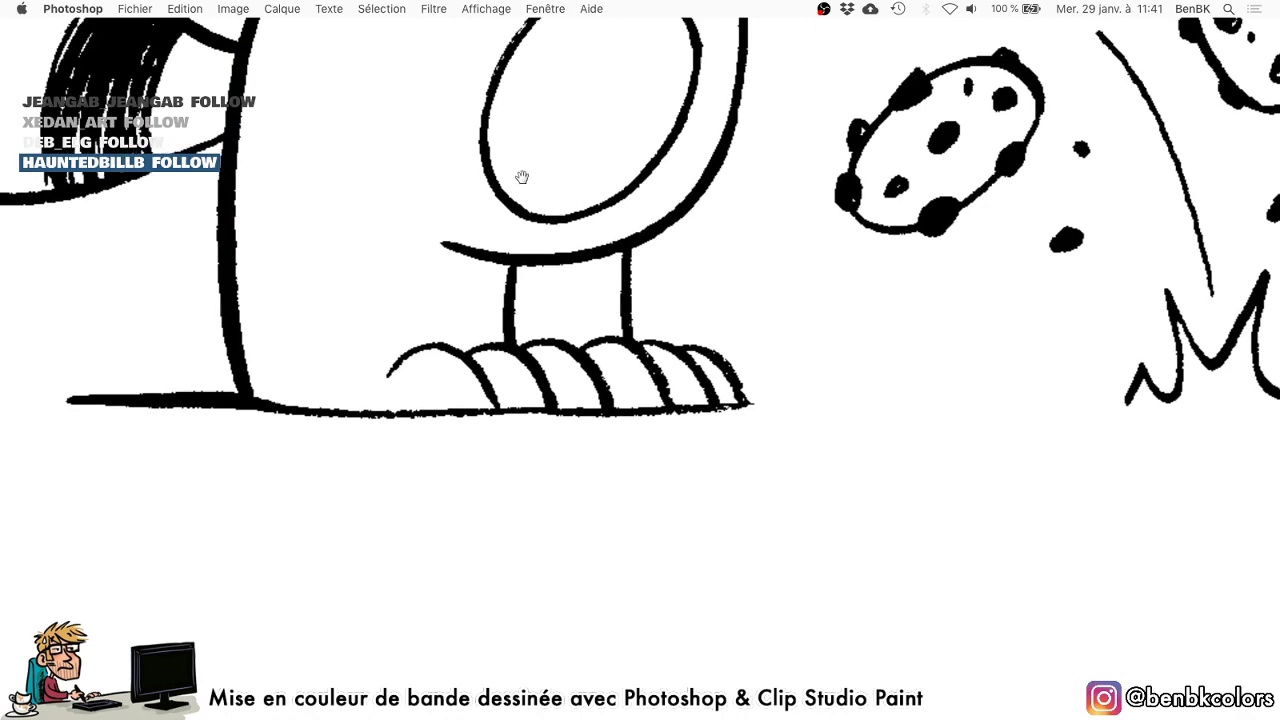
click(718, 385)
click(680, 380)
click(628, 378)
click(570, 300)
click(566, 378)
click(510, 380)
click(443, 380)
click(400, 300)
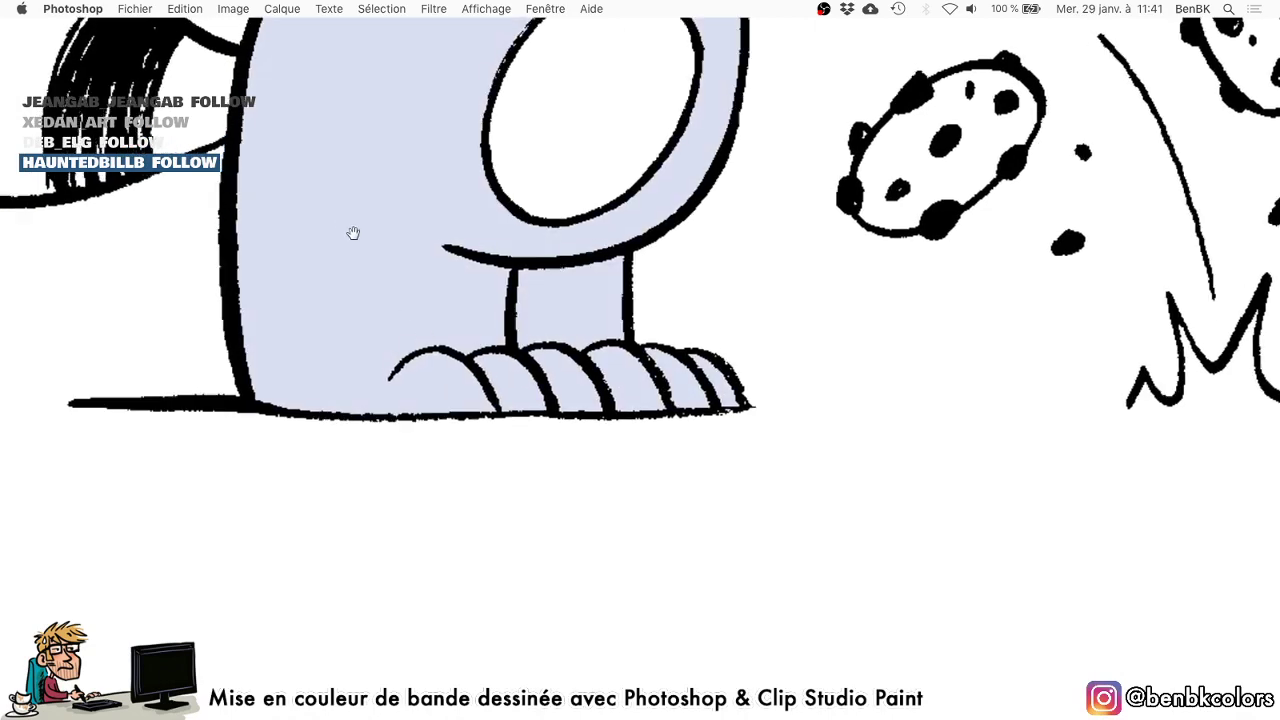
Colour the light bands and tip of the character's tail pale blue between the black stripes.
drag(353, 233, 654, 483)
click(336, 349)
key(b)
drag(398, 336, 420, 336)
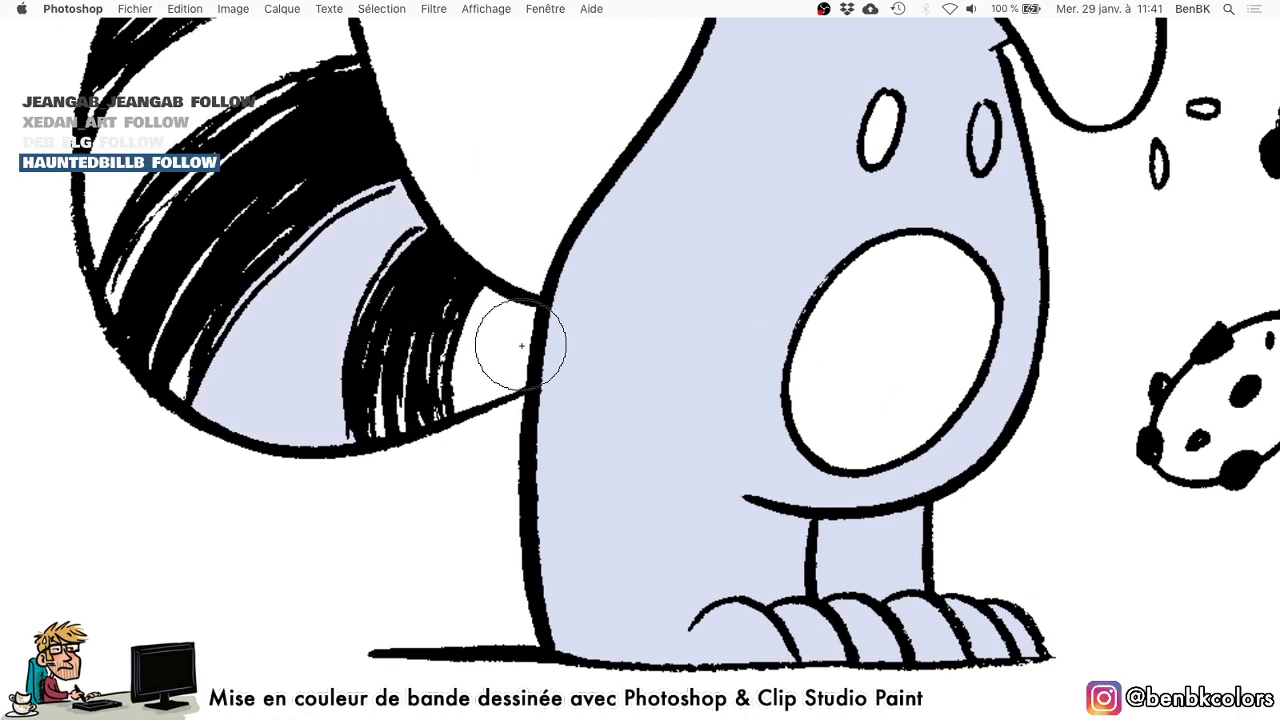
mouse_move(521, 346)
mouse_down()
mouse_move(455, 300)
mouse_move(475, 345)
mouse_move(500, 340)
mouse_move(358, 399)
mouse_move(409, 357)
mouse_up()
mouse_move(214, 326)
mouse_down()
mouse_move(204, 365)
mouse_move(147, 296)
mouse_move(127, 211)
mouse_move(130, 135)
mouse_move(122, 162)
mouse_move(143, 60)
mouse_move(187, 200)
mouse_move(253, 175)
mouse_move(314, 95)
mouse_up()
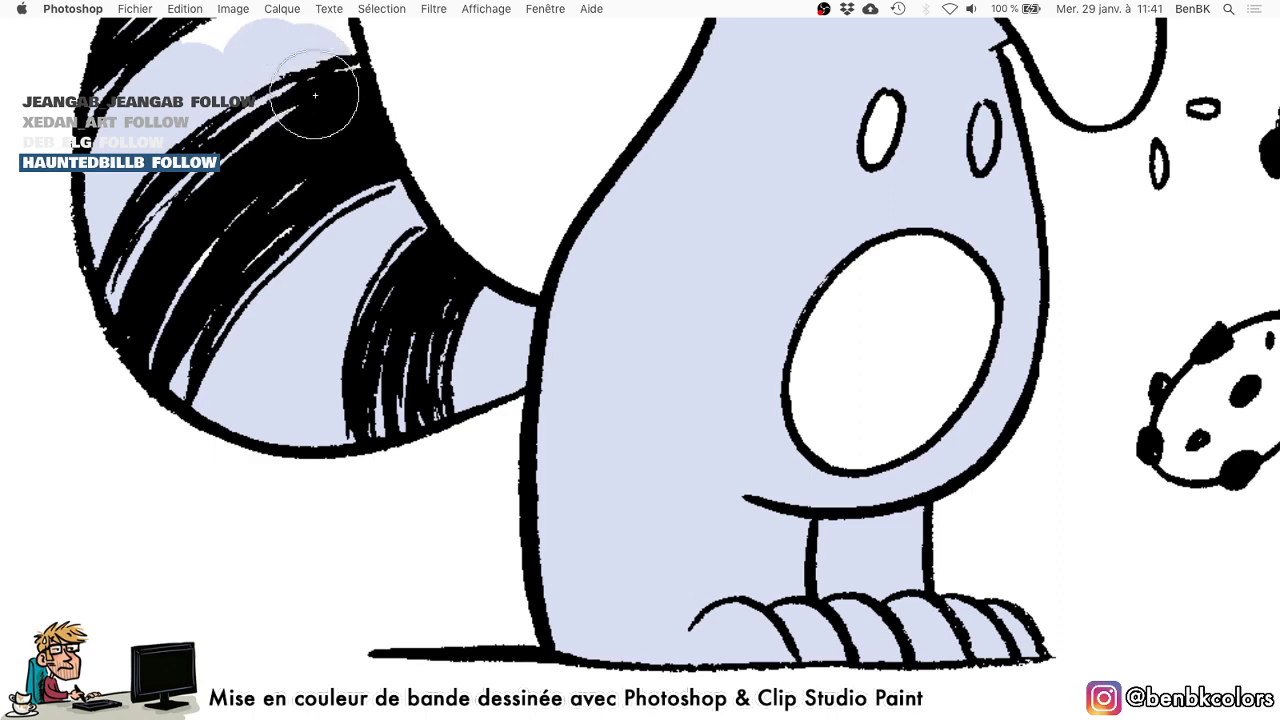
scroll(314, 95, up, 10)
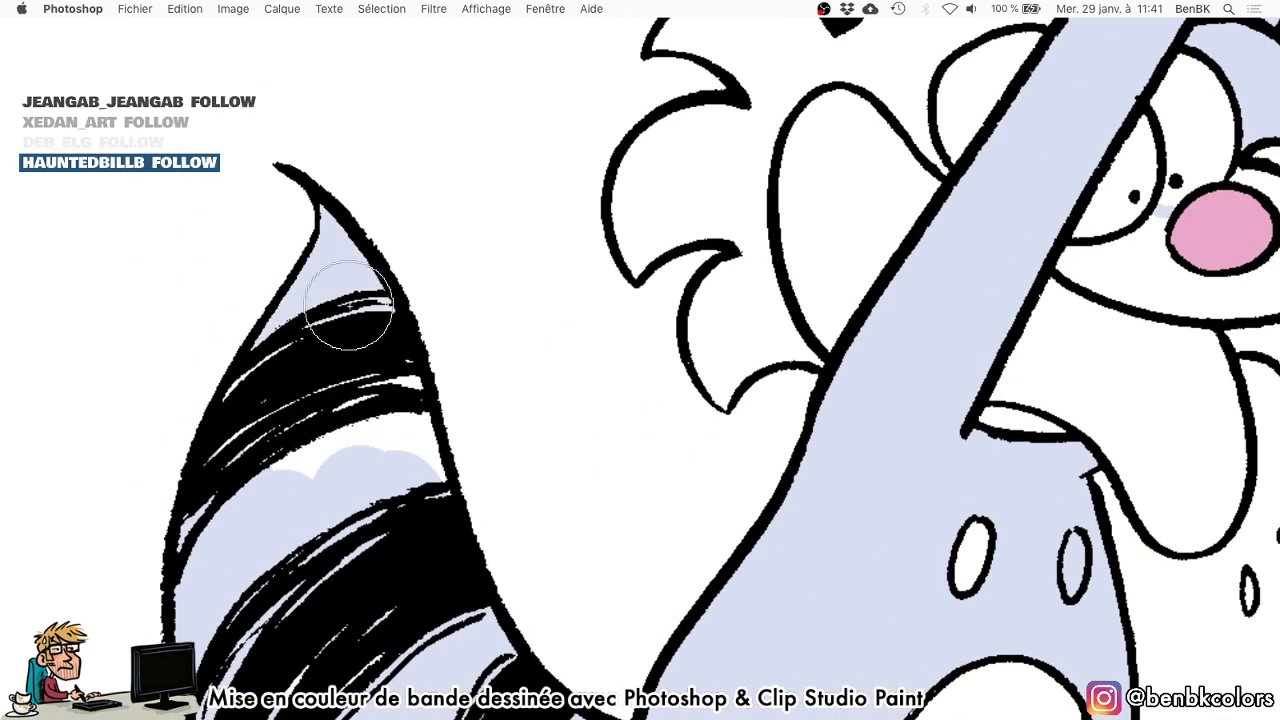
mouse_move(350, 310)
mouse_down()
mouse_move(366, 466)
mouse_move(371, 429)
mouse_move(408, 508)
mouse_move(320, 357)
mouse_move(240, 480)
mouse_up()
scroll(366, 471, up, 10)
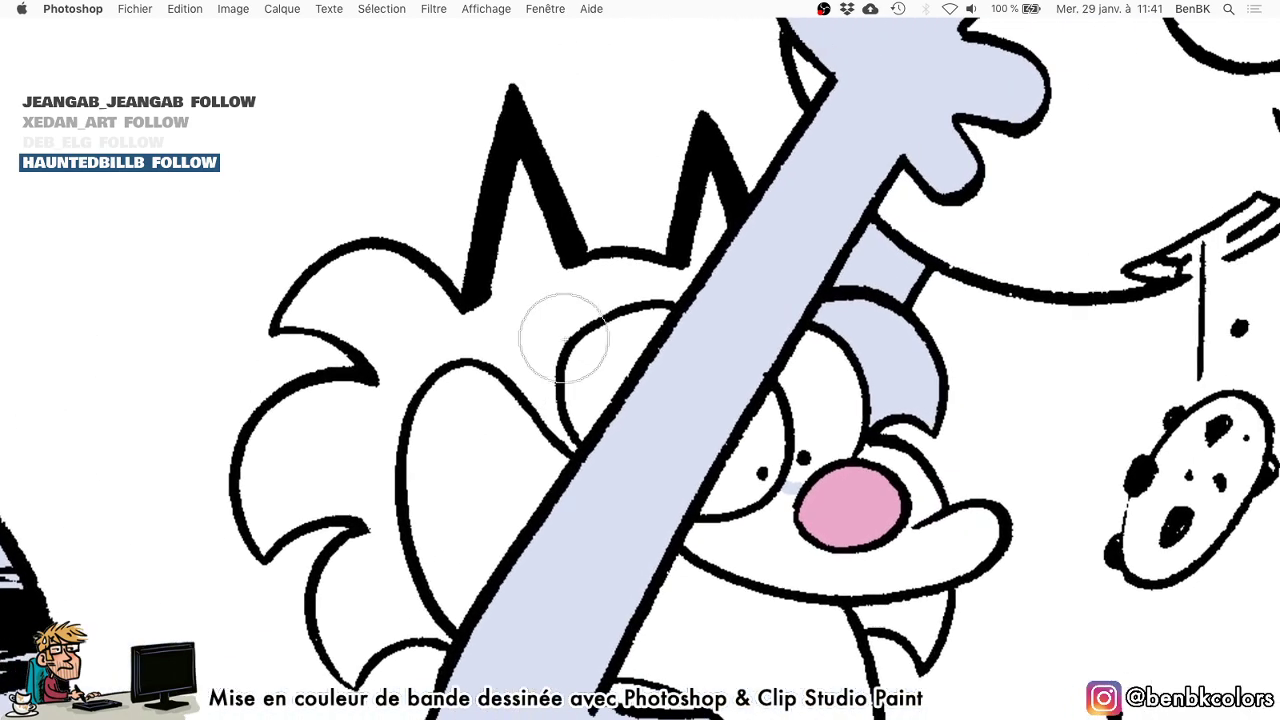
Fill the head fur, muzzle and lower cheek tuft with the same pale blue.
key(g)
click(570, 314)
click(926, 536)
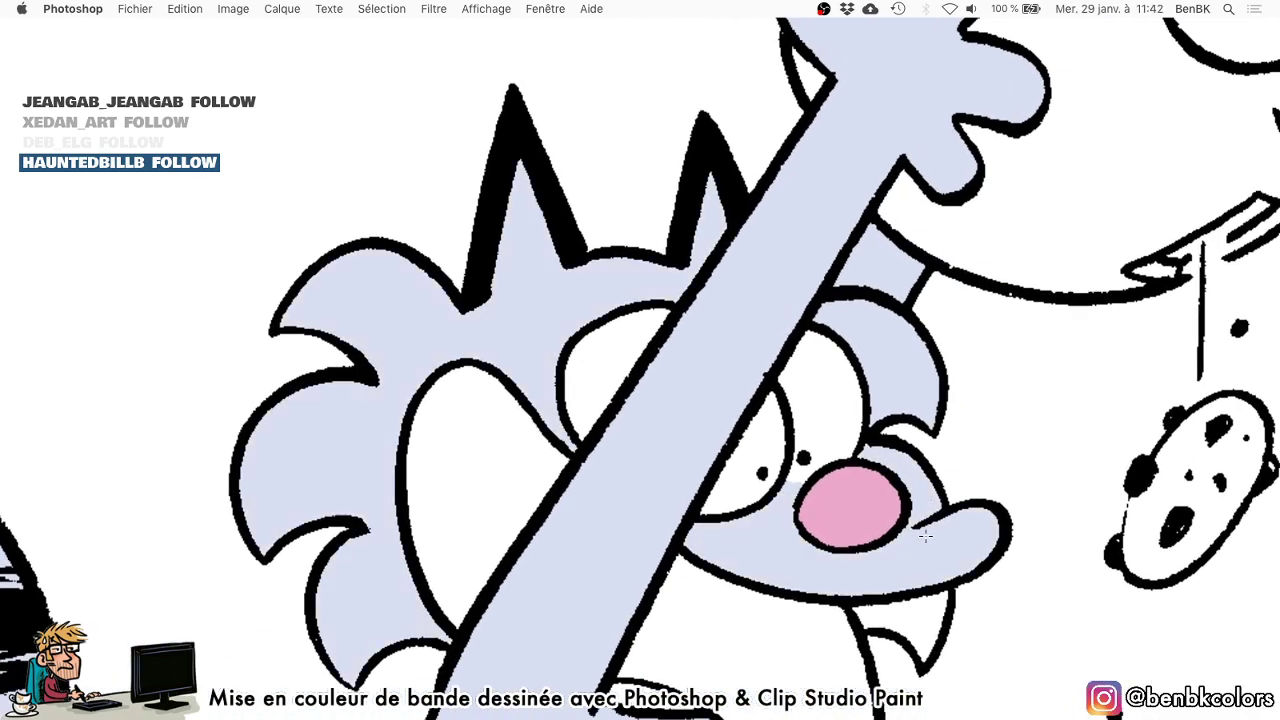
click(912, 614)
Fill the belly oval and the two small chest ovals with pink, and hide the "Arrière-plan" layer.
scroll(777, 543, down, 6)
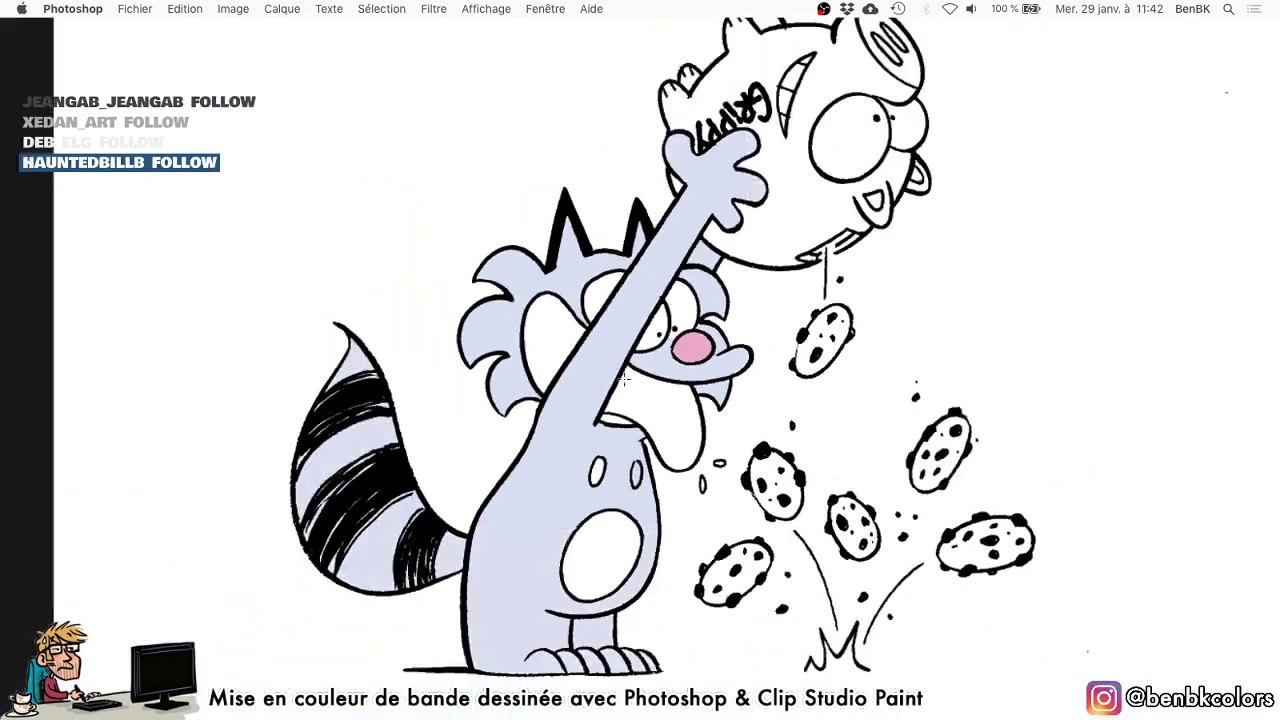
click(600, 503)
scroll(669, 457, up, 4)
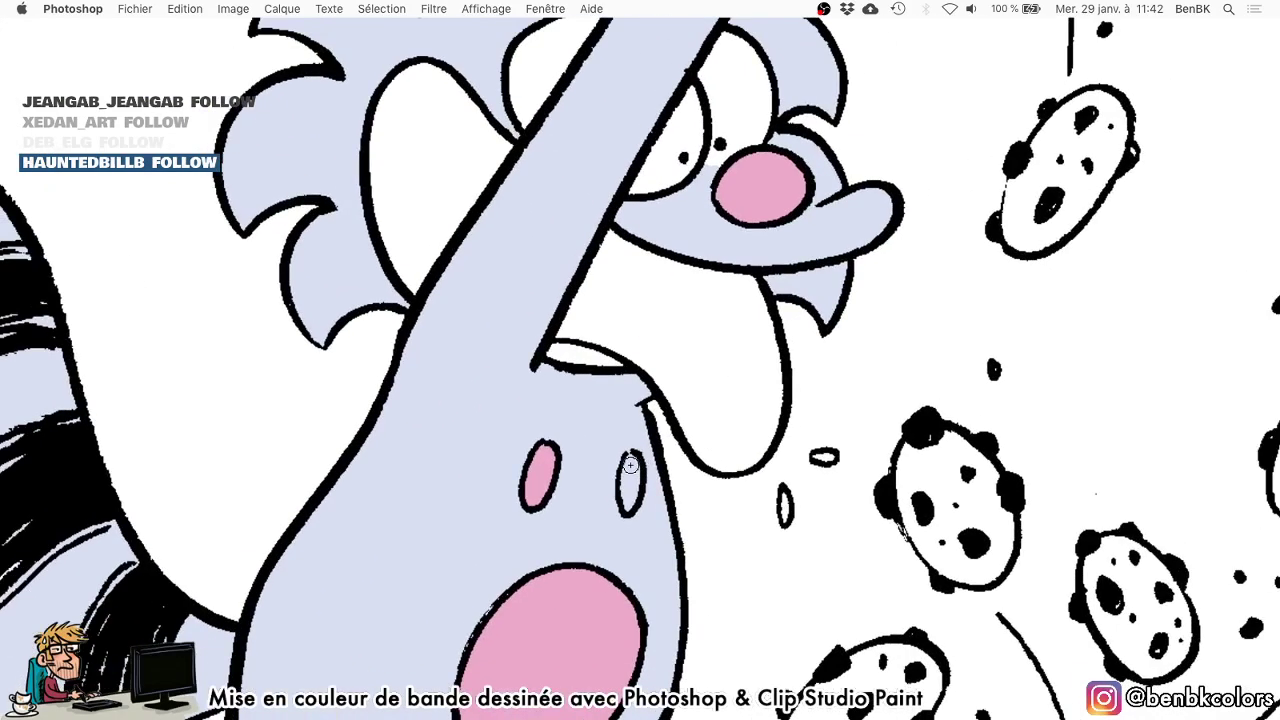
click(631, 484)
key(Tab)
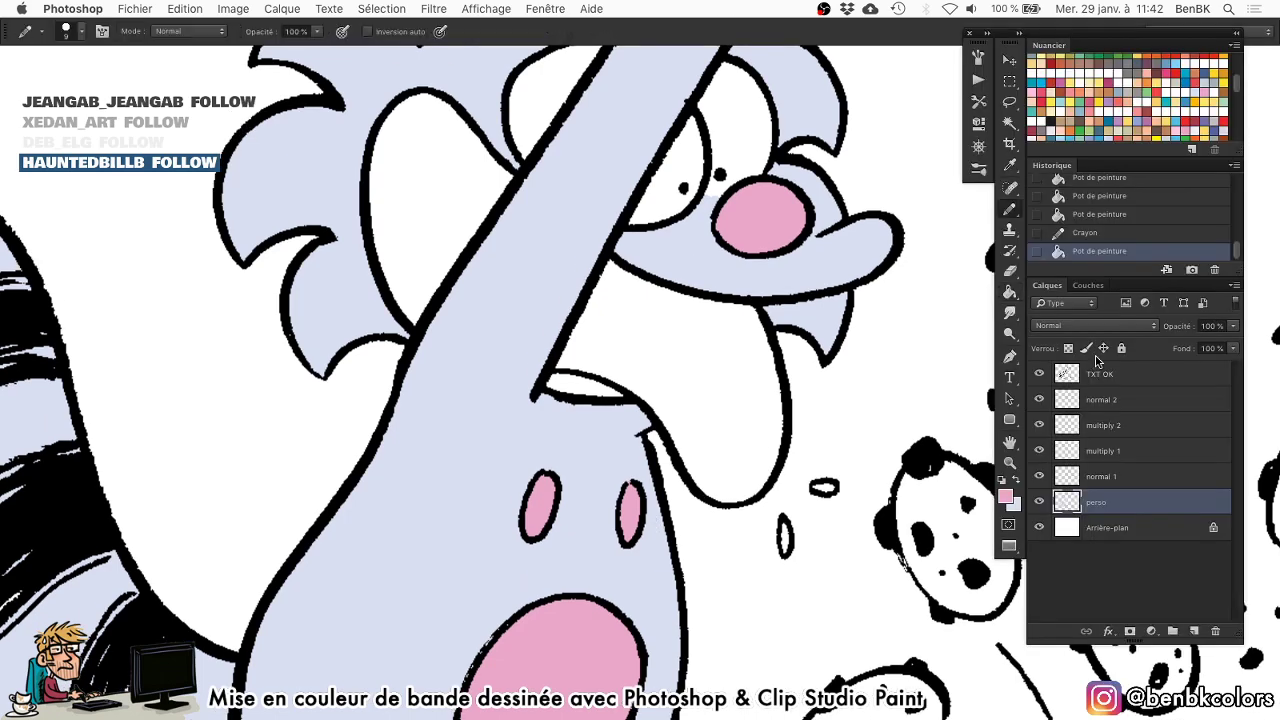
click(1040, 527)
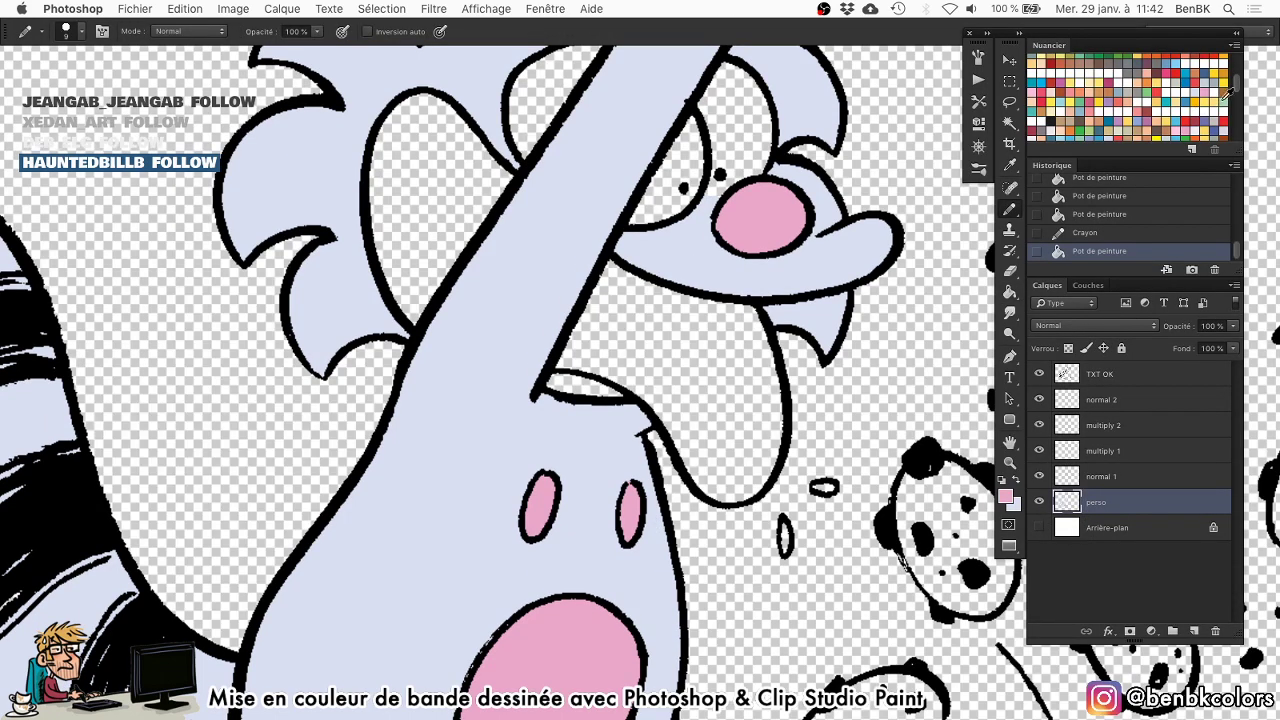
Pick a red swatch and fill the hanging tongue and the large oval shape behind the raised arm.
drag(1238, 83, 1249, 128)
click(1192, 80)
key(g)
click(611, 345)
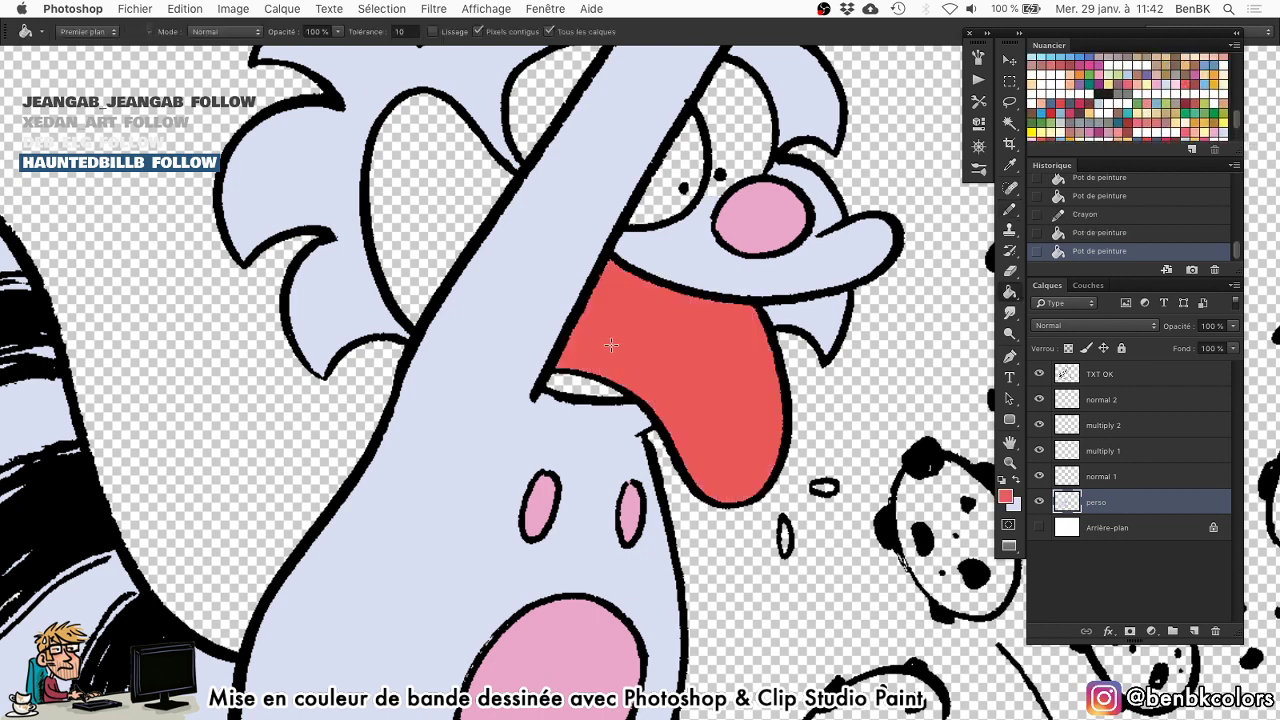
click(452, 177)
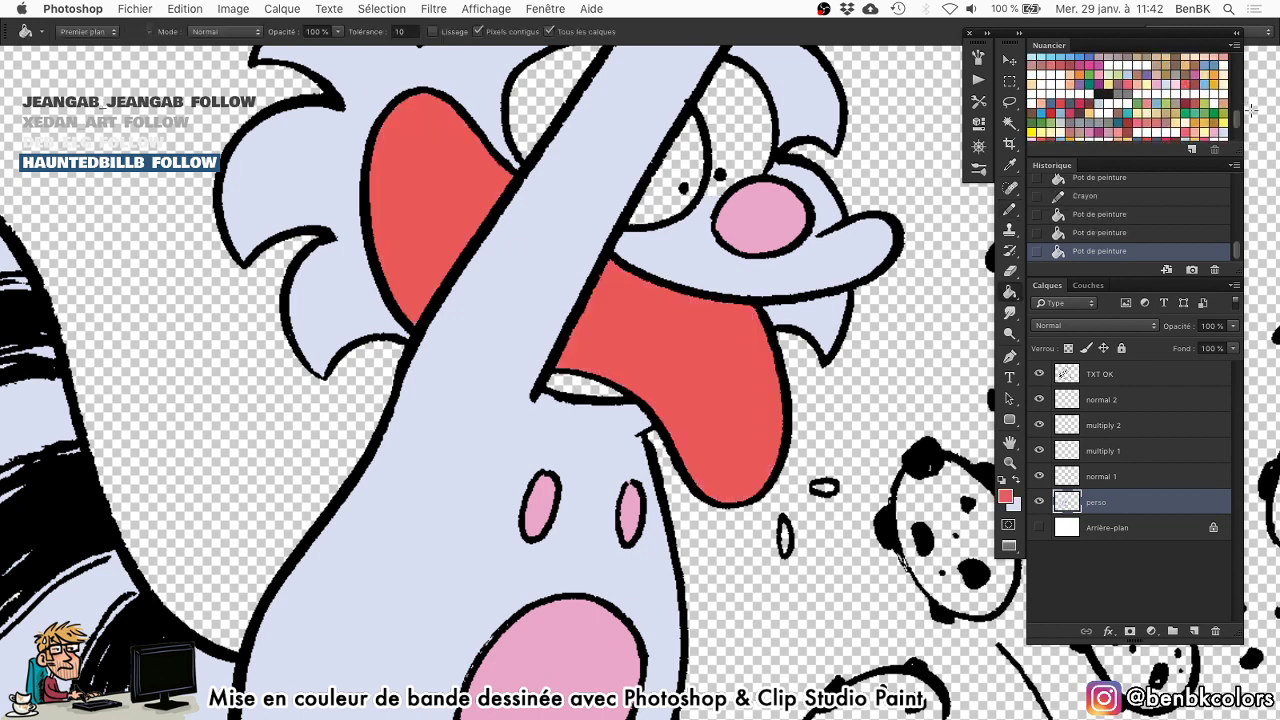
Fill the tongue and the oval behind the arm with lighter salmon red, and the narrow mouth strip with dark reddish brown.
drag(1240, 123, 1240, 140)
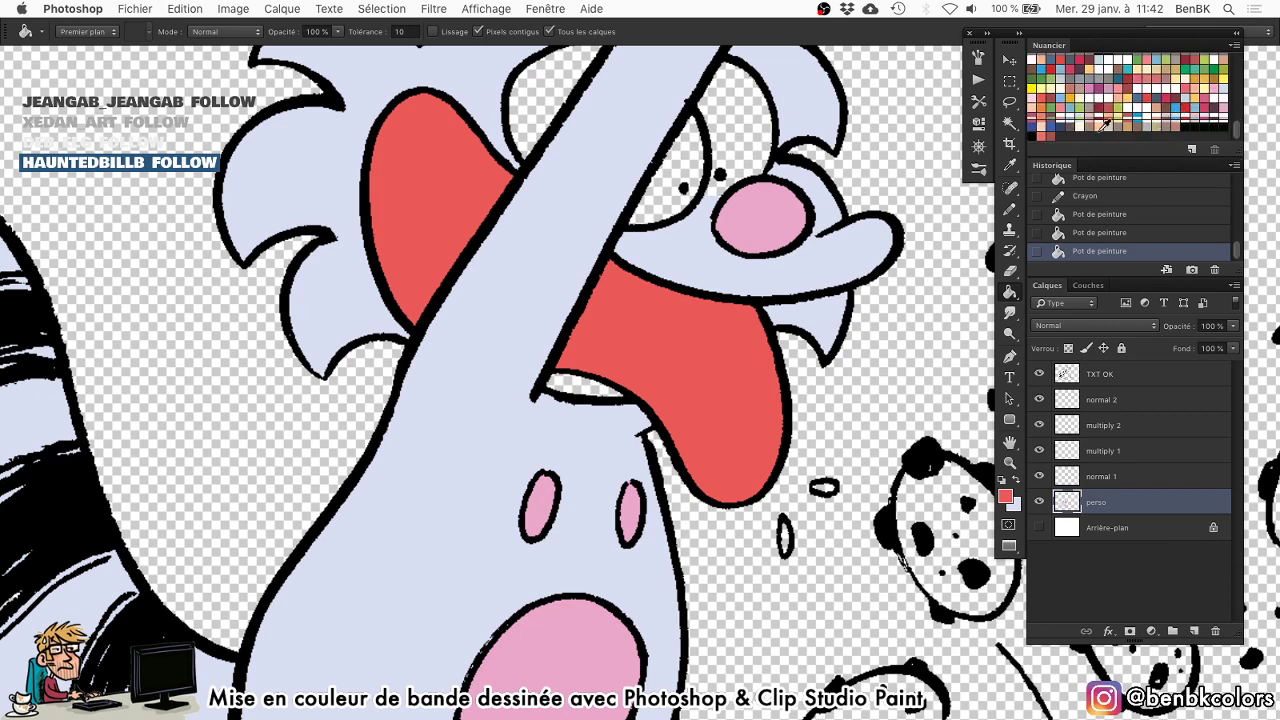
click(787, 296)
click(1072, 122)
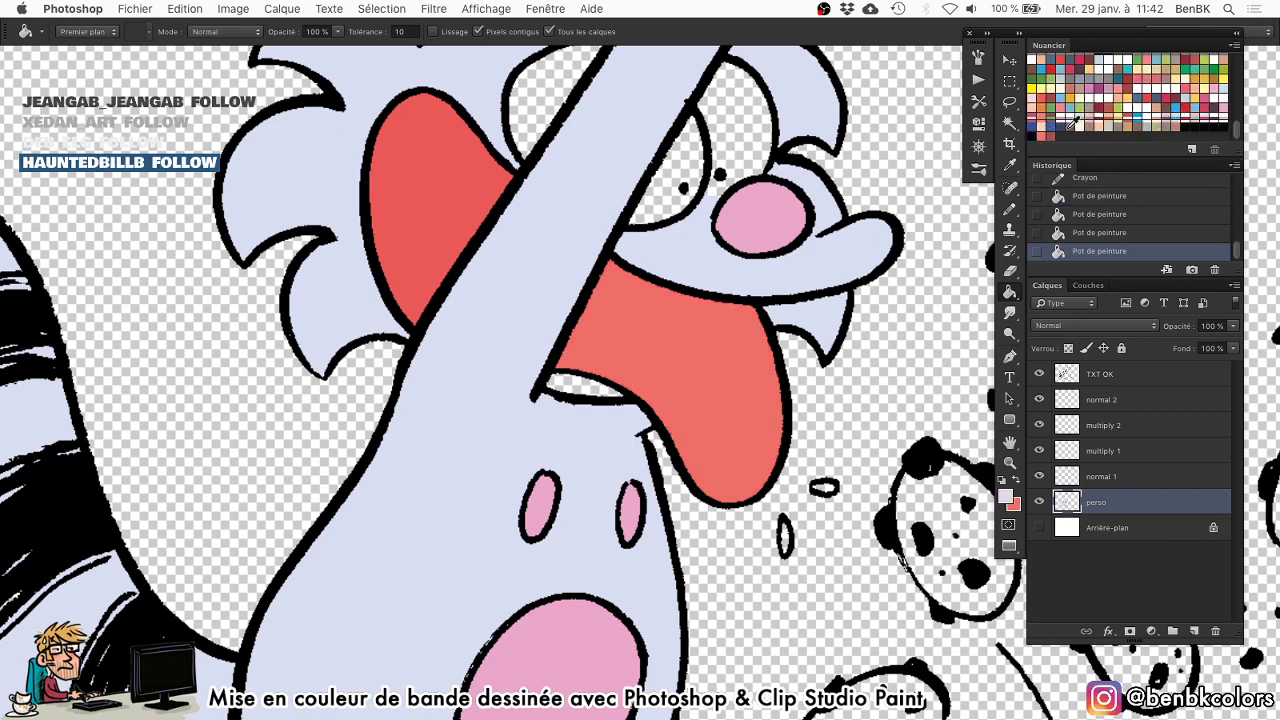
click(608, 387)
key(x)
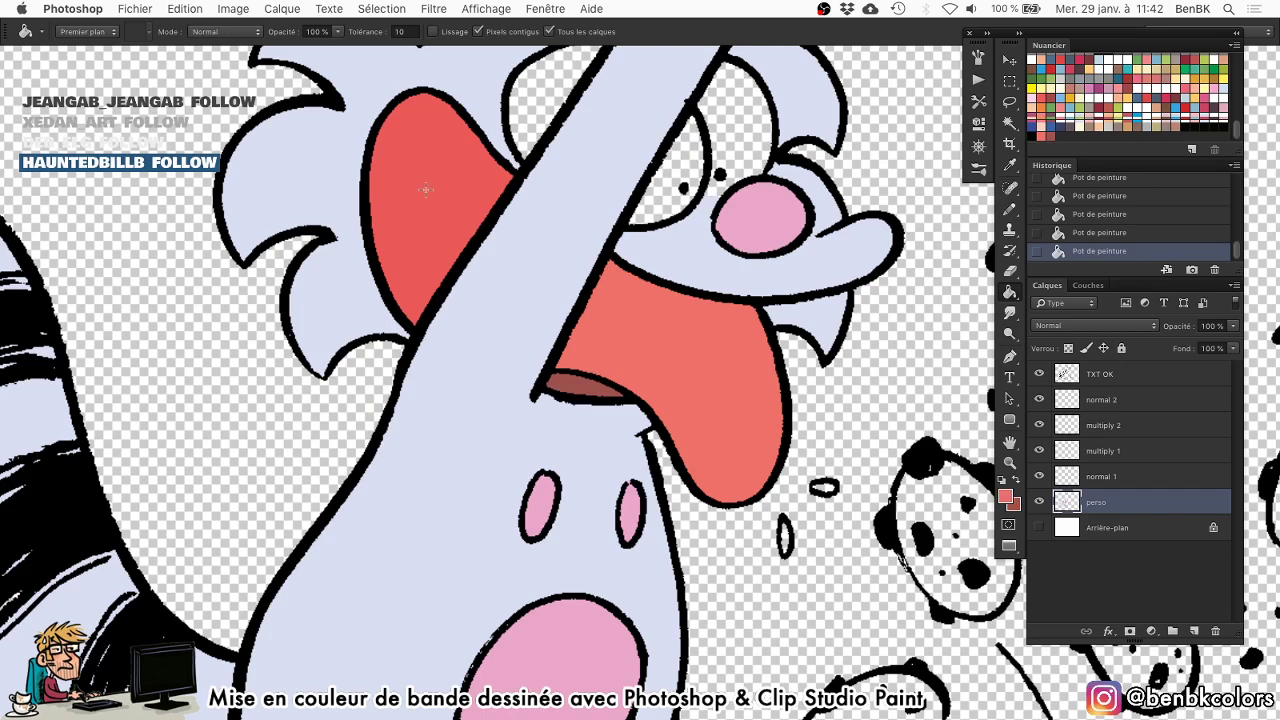
click(426, 191)
drag(480, 273, 440, 273)
Choose white as the painting colour and fill the character's eyes with it.
click(1198, 108)
click(1140, 100)
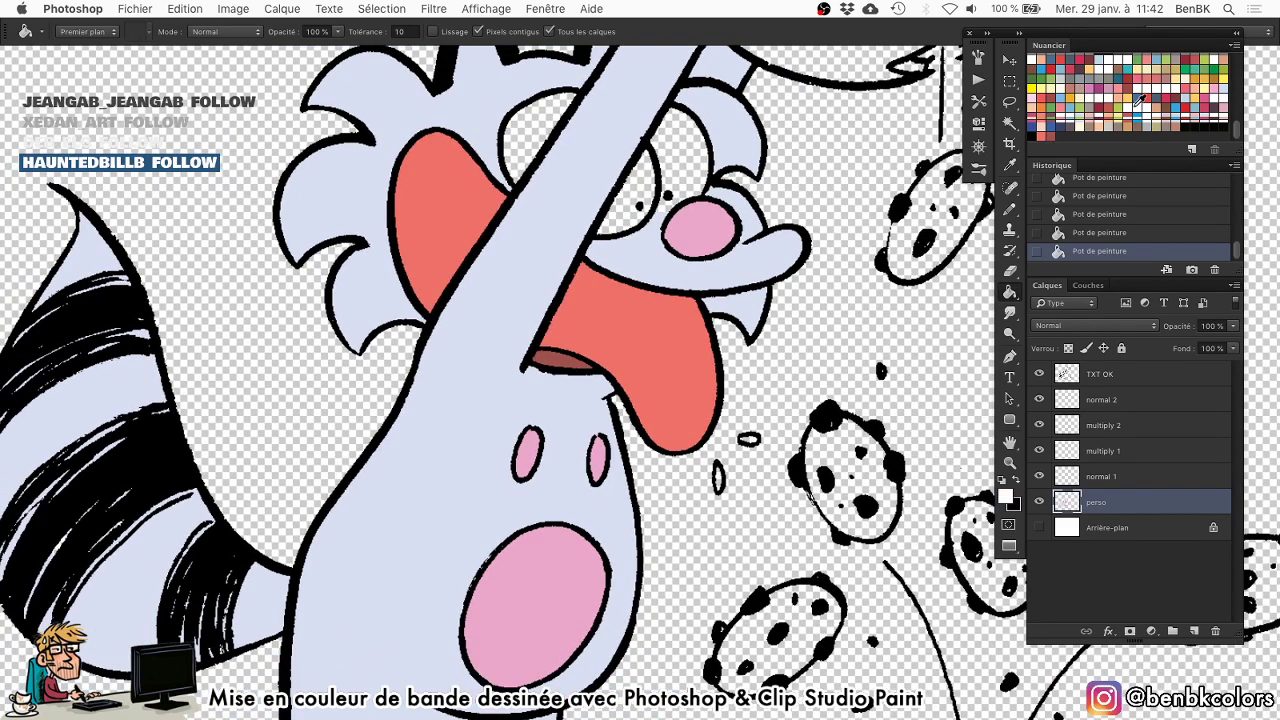
click(663, 166)
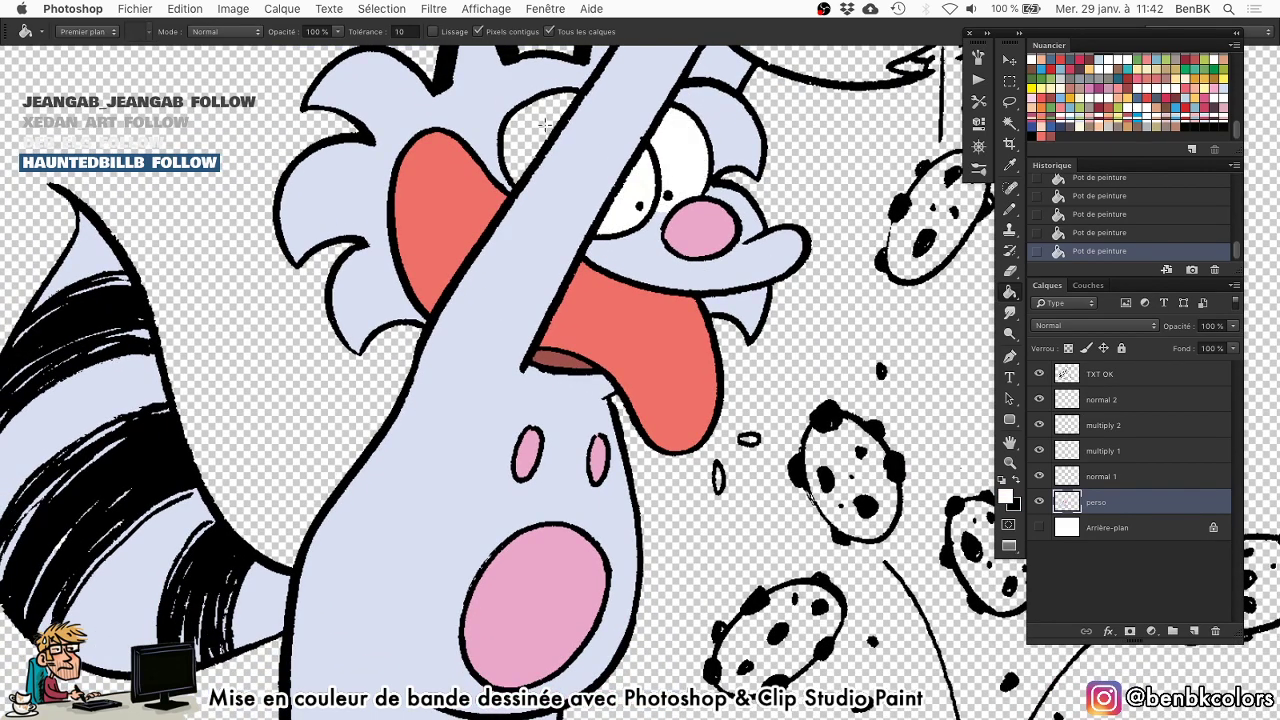
click(546, 126)
Sample the pigs' pink from the gold-coin illustration and fill the upside-down piggy bank's body and snout with it.
drag(889, 106, 650, 375)
scroll(650, 372, down, 3)
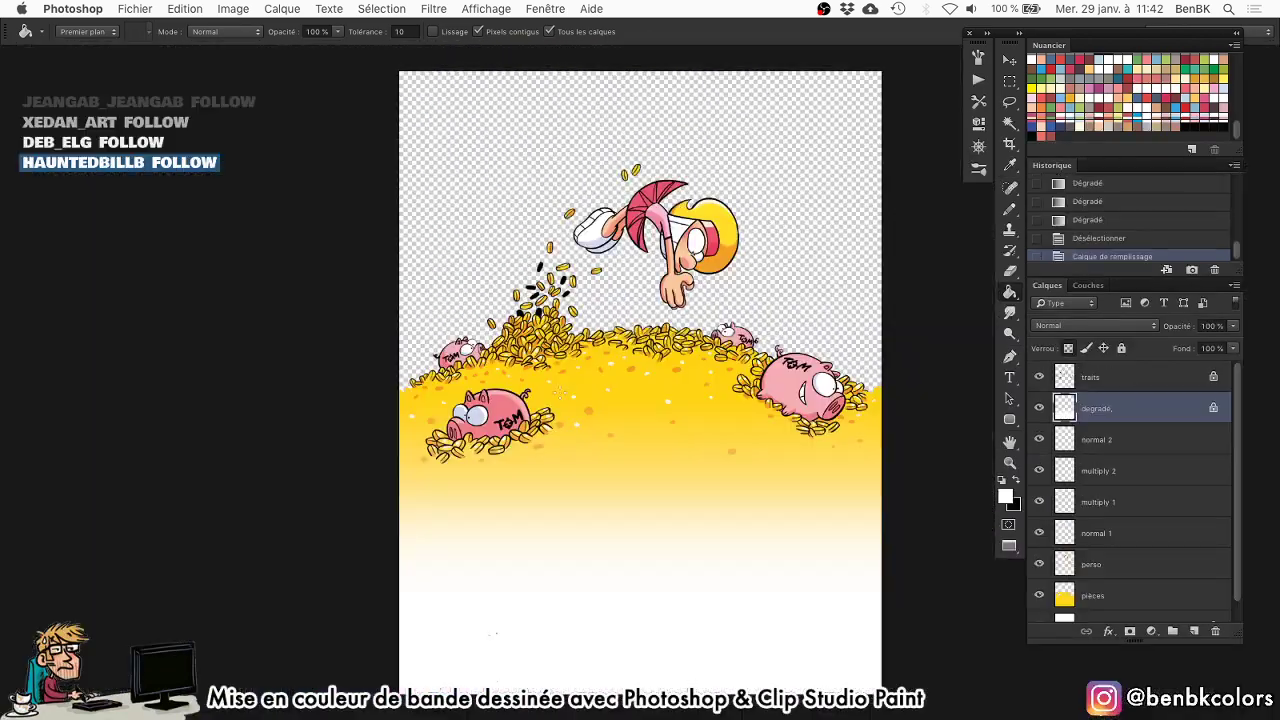
key(b)
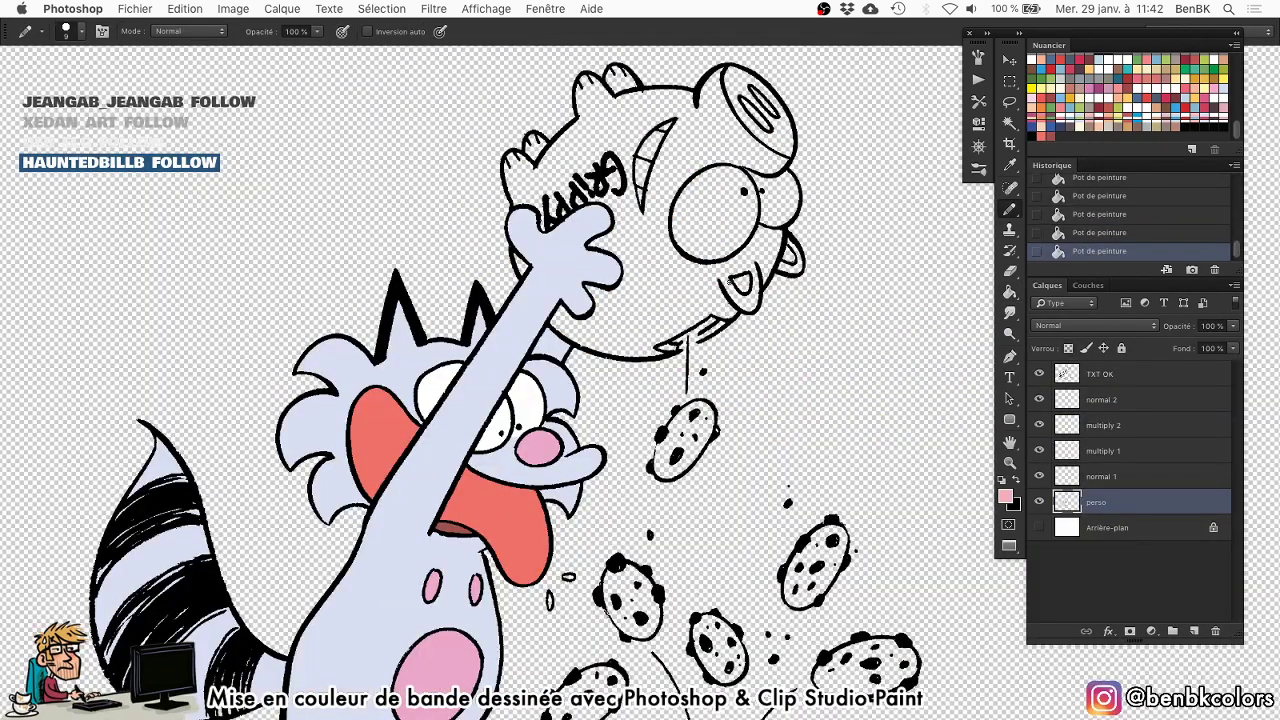
key(g)
click(680, 296)
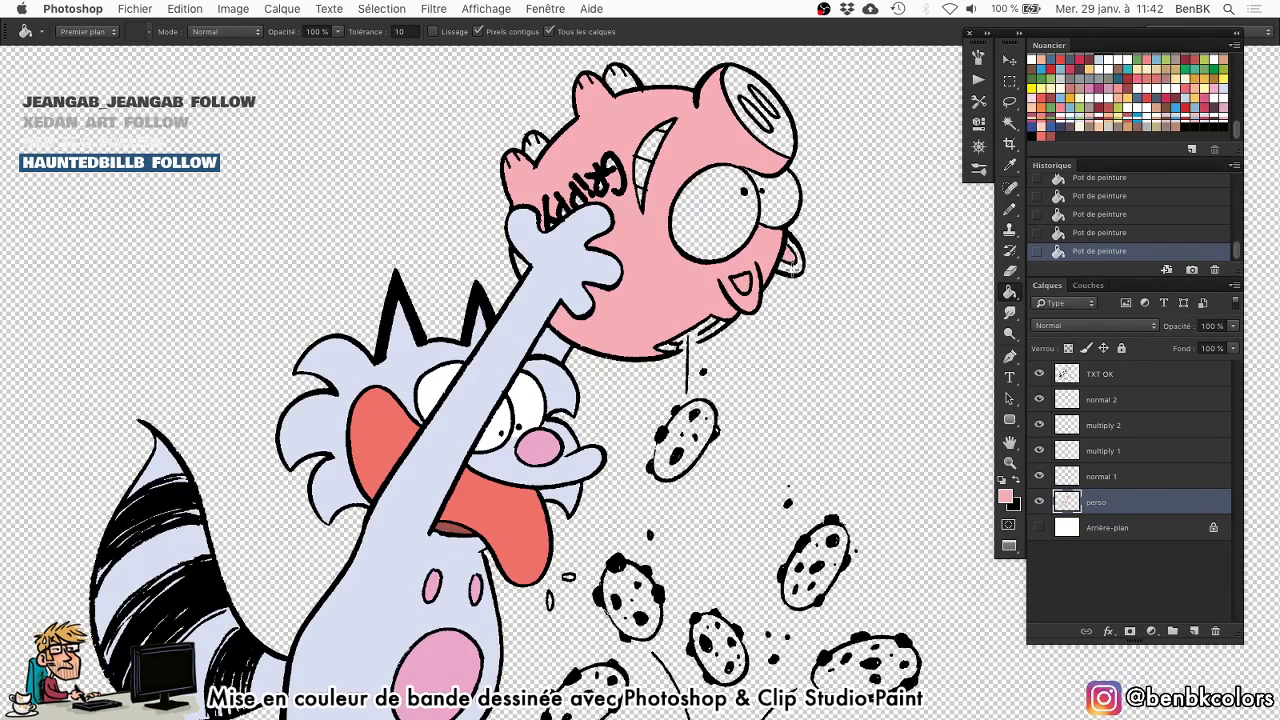
click(778, 140)
Fill the remaining gaps in the piggy bank's lettering and feet and the sliver behind the wrist with pink.
key(b)
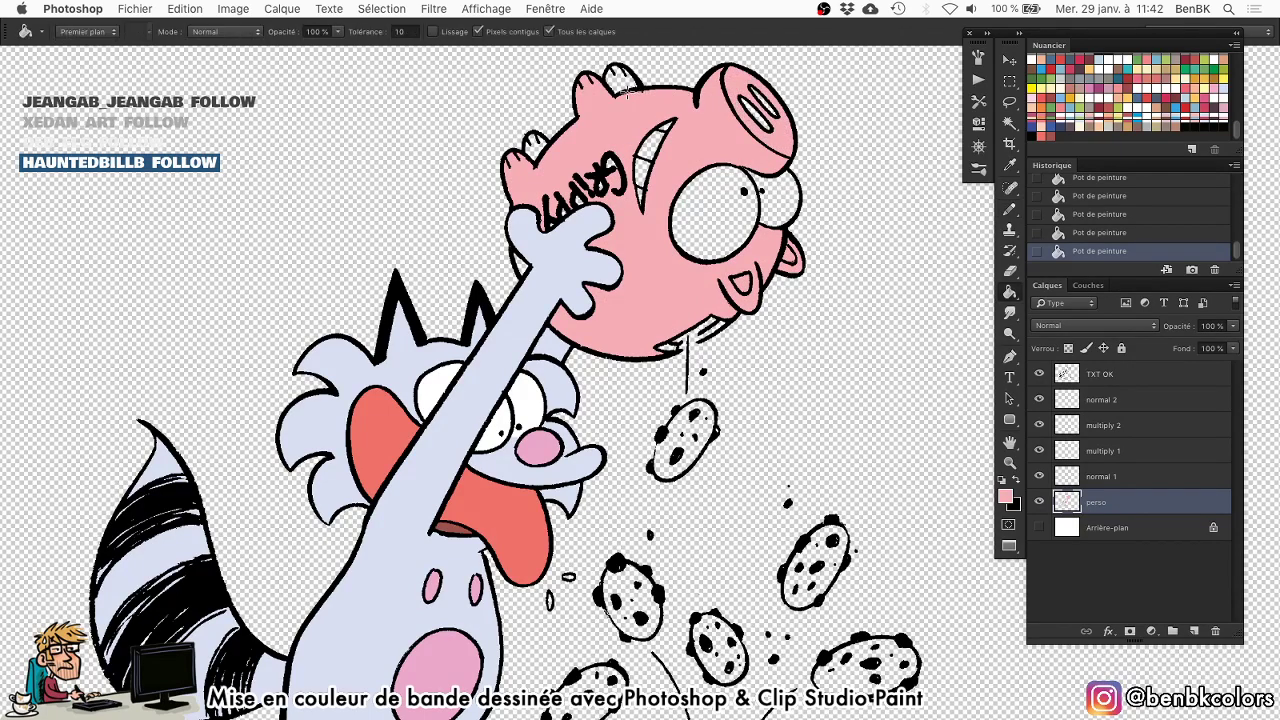
scroll(565, 183, up, 3)
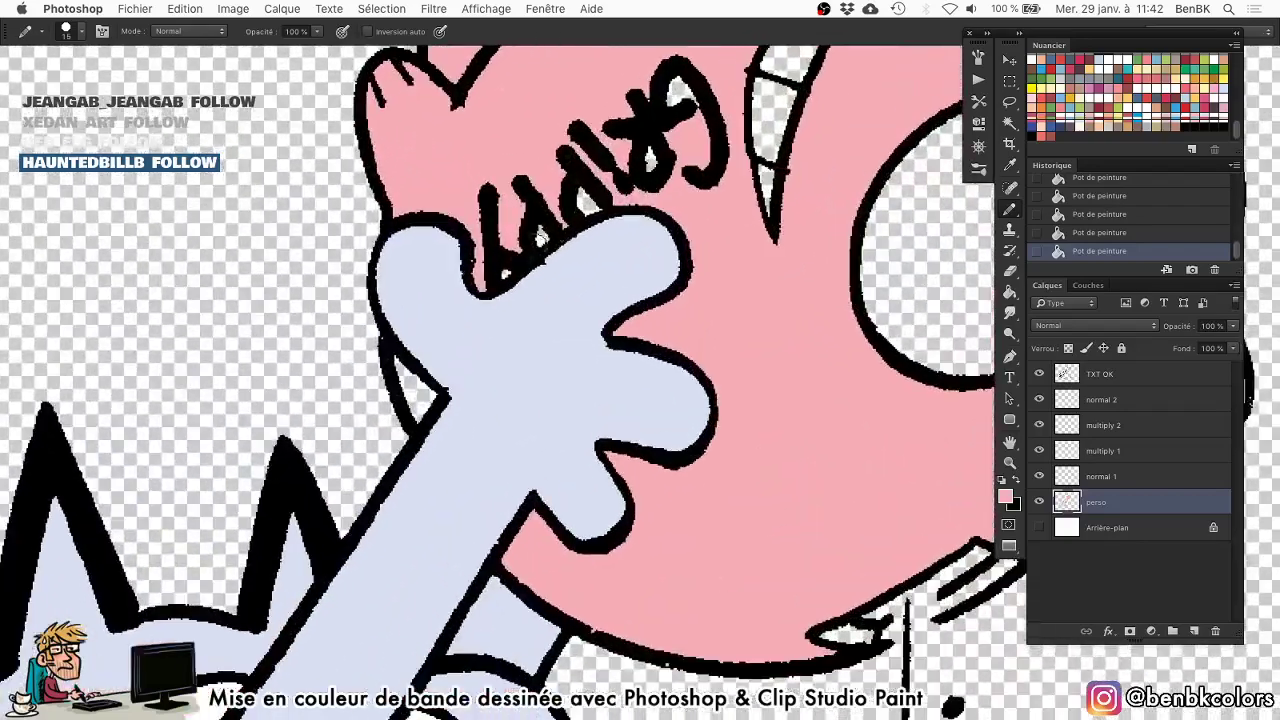
drag(642, 148, 668, 82)
click(414, 394)
key(g)
click(413, 394)
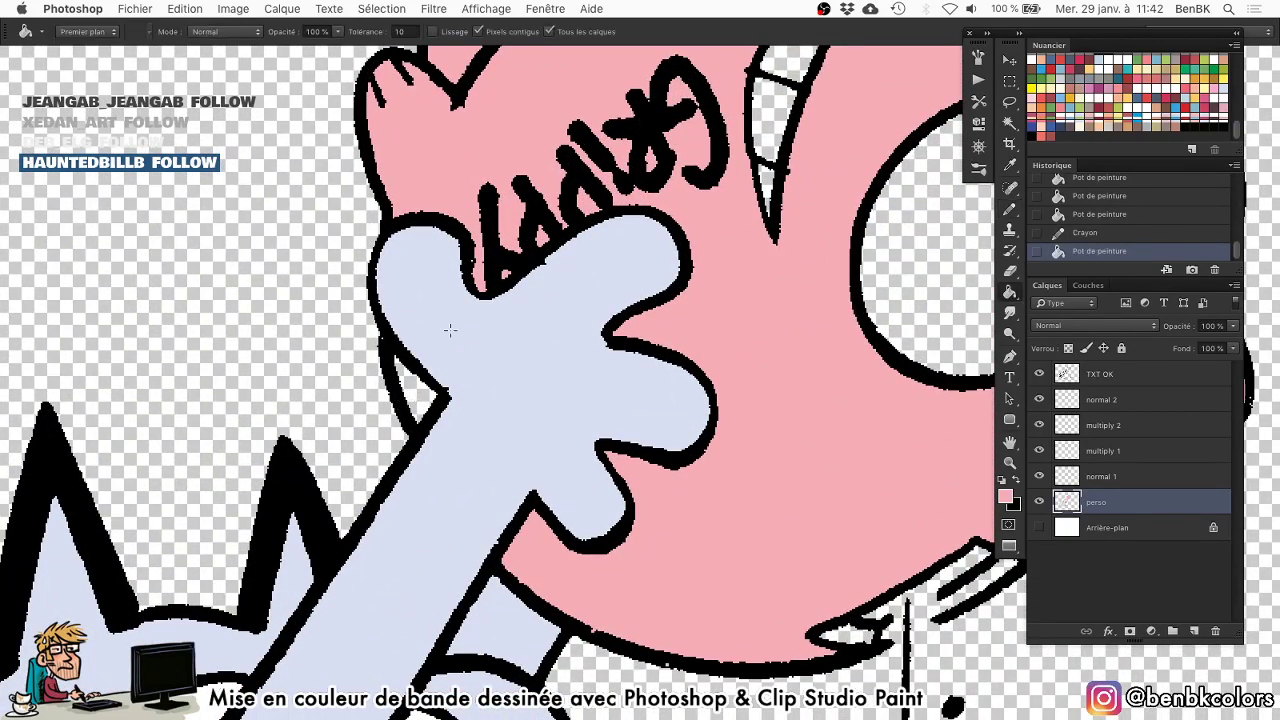
key(b)
drag(480, 263, 487, 260)
drag(495, 283, 467, 318)
key(x)
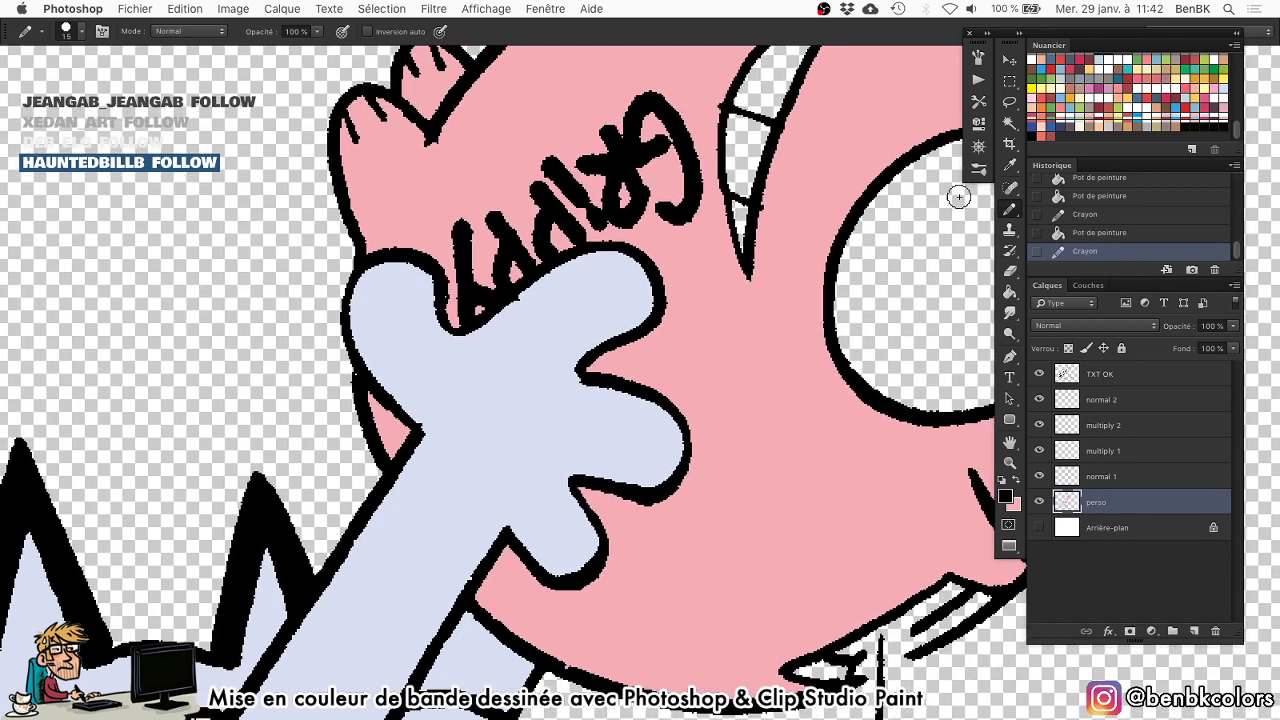
Fill the piggy bank's teeth and both eyes with white.
key(g)
click(1112, 62)
click(925, 200)
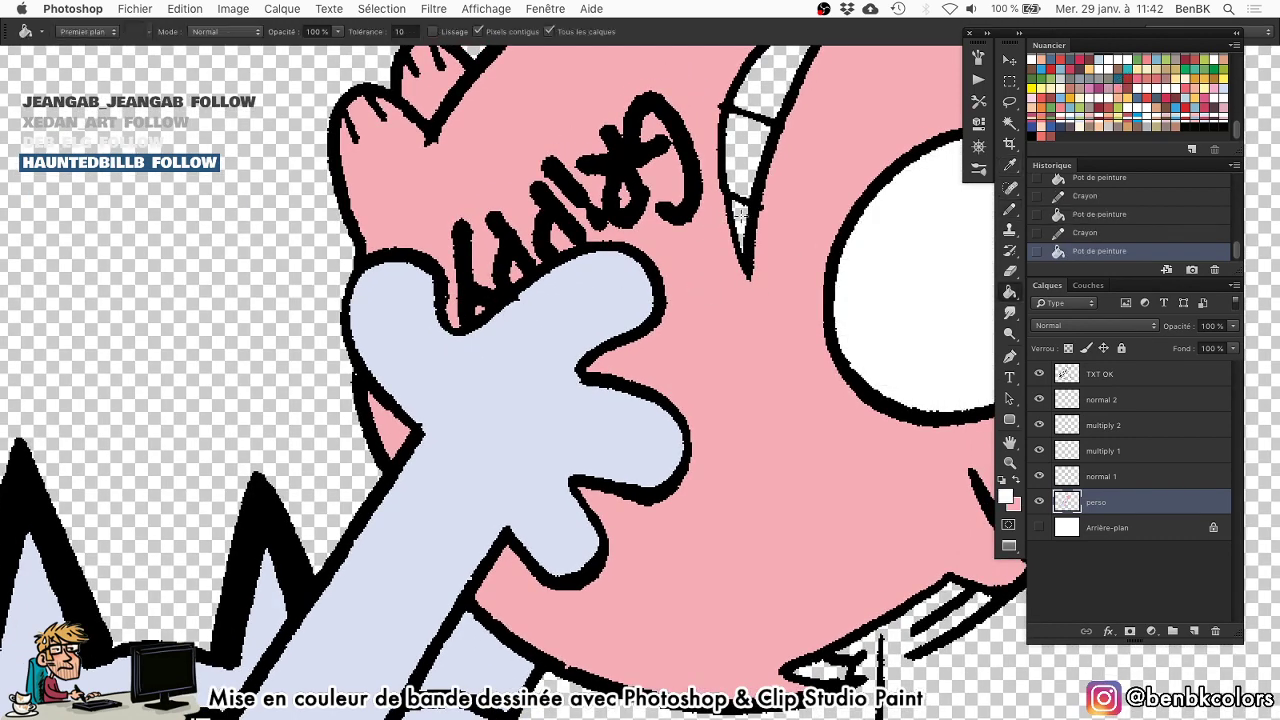
click(740, 213)
click(746, 160)
click(760, 88)
key(Tab)
drag(848, 156, 657, 294)
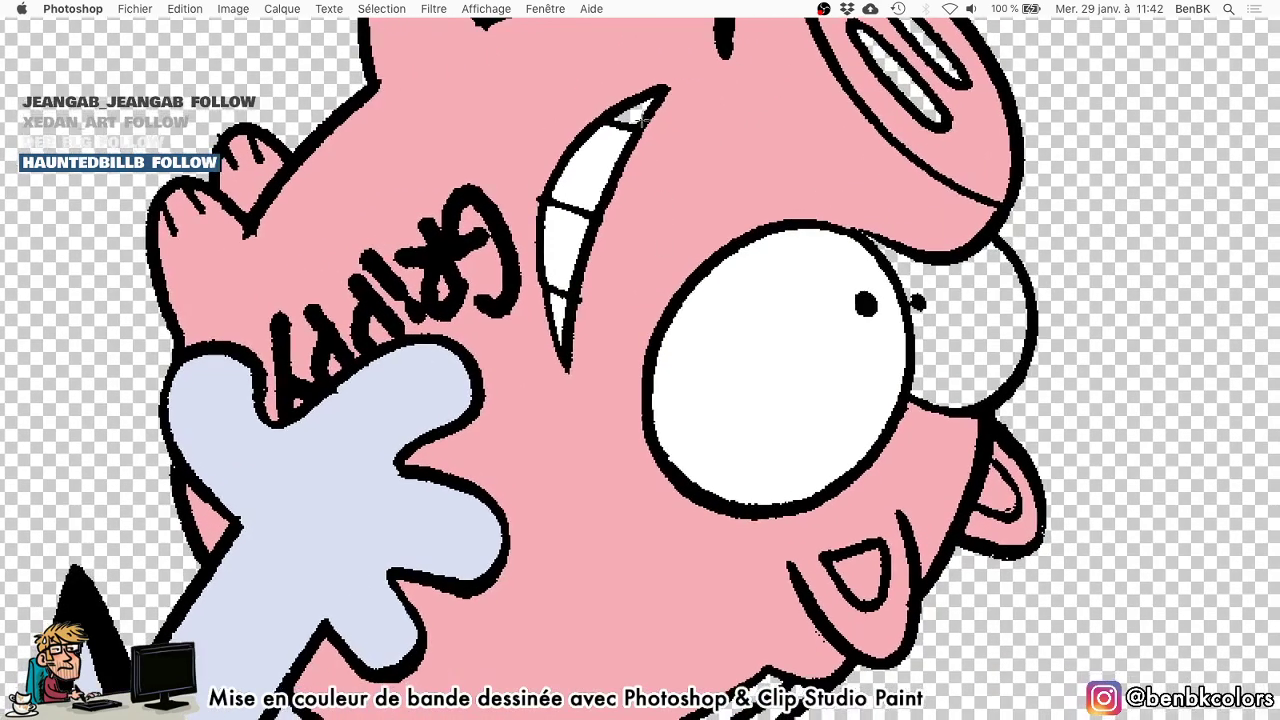
click(950, 296)
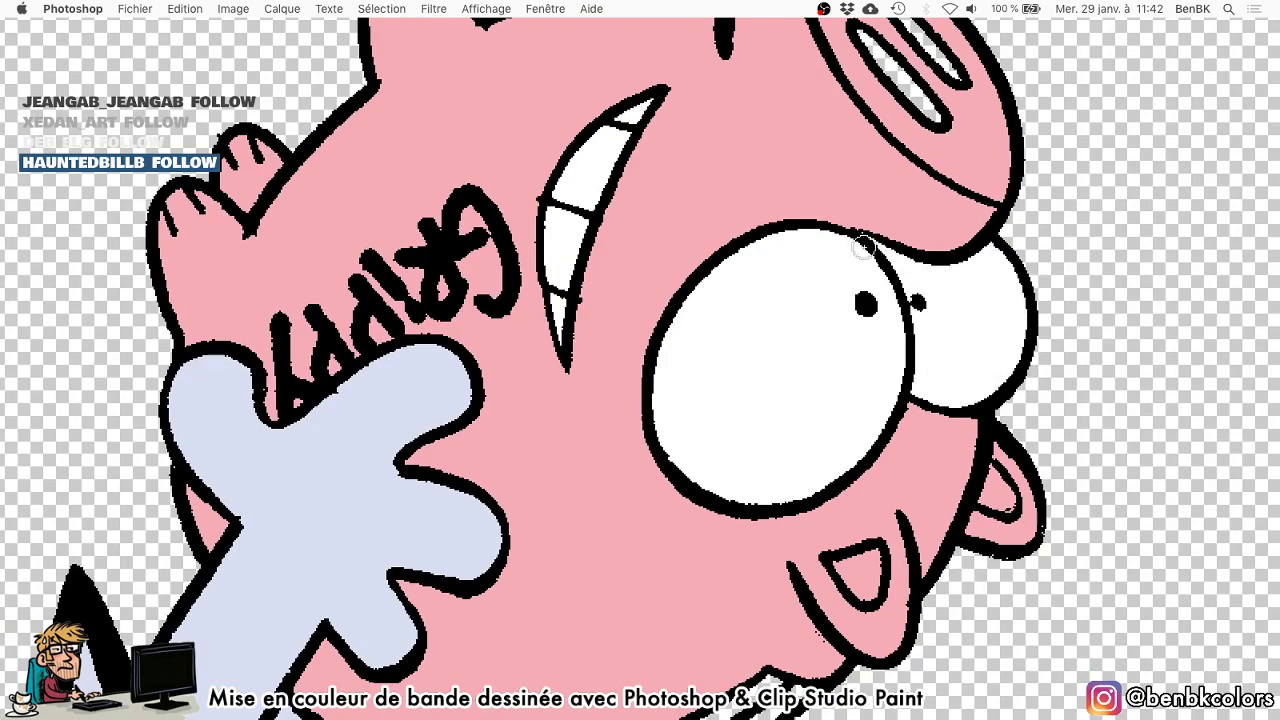
Close the piggy bank's open slot with a darker pink pencil stroke and fill its interior with that pink.
scroll(862, 243, up, 5)
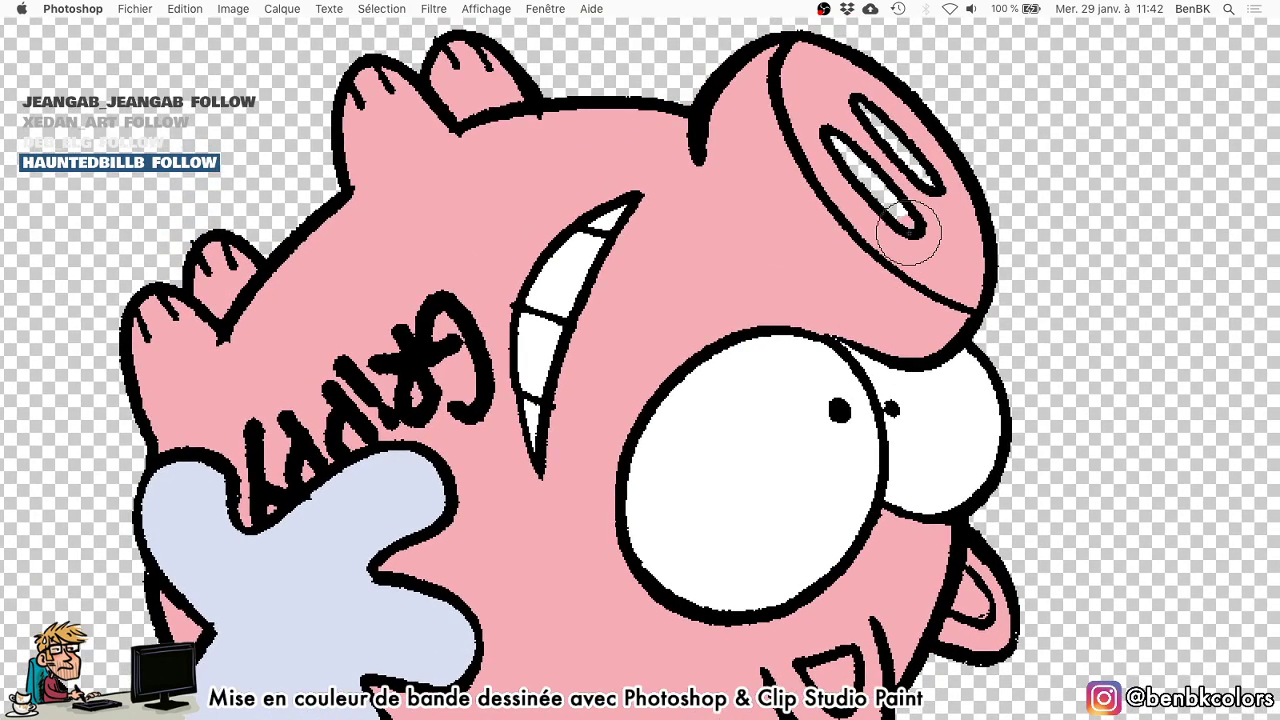
scroll(748, 263, down, 6)
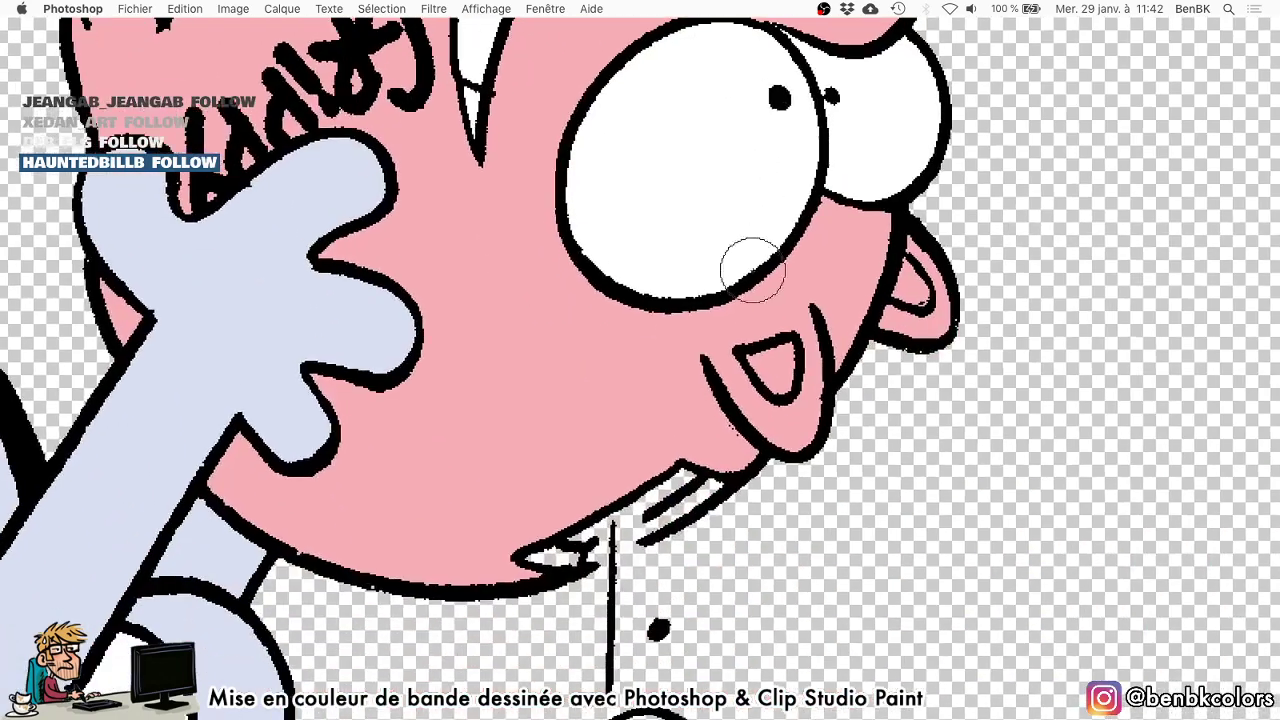
key(Tab)
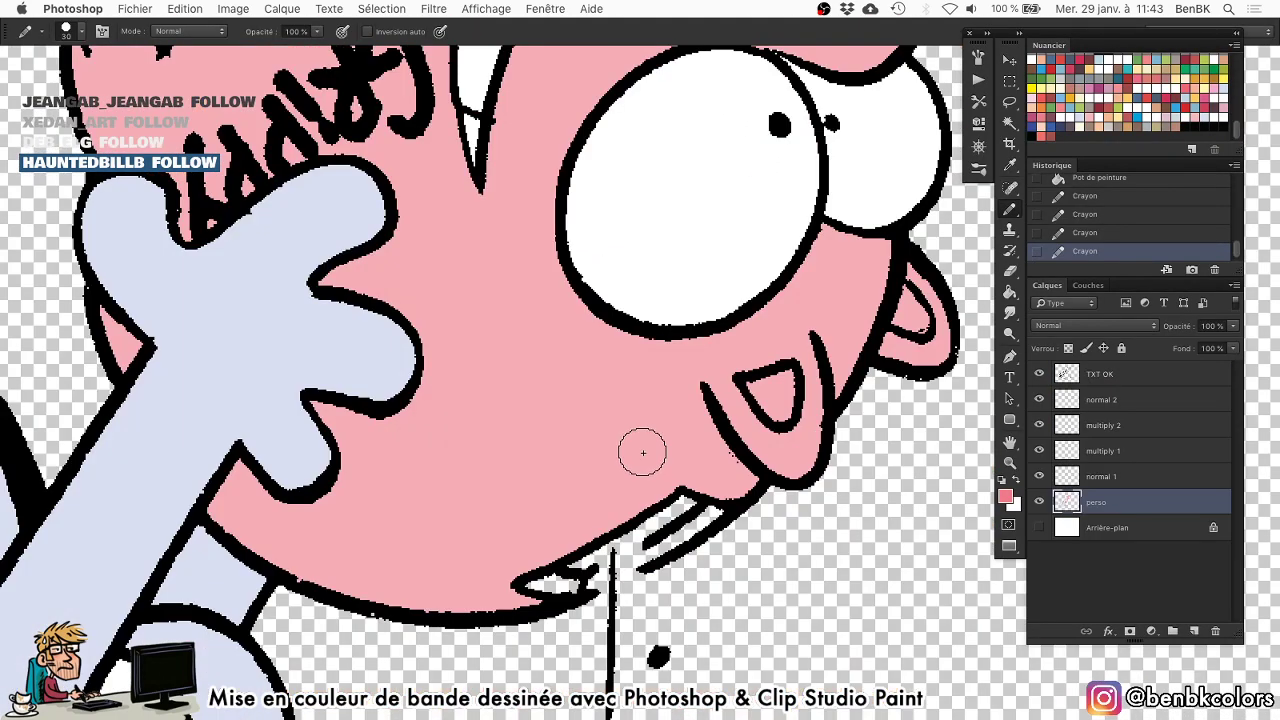
key(b)
drag(588, 588, 648, 556)
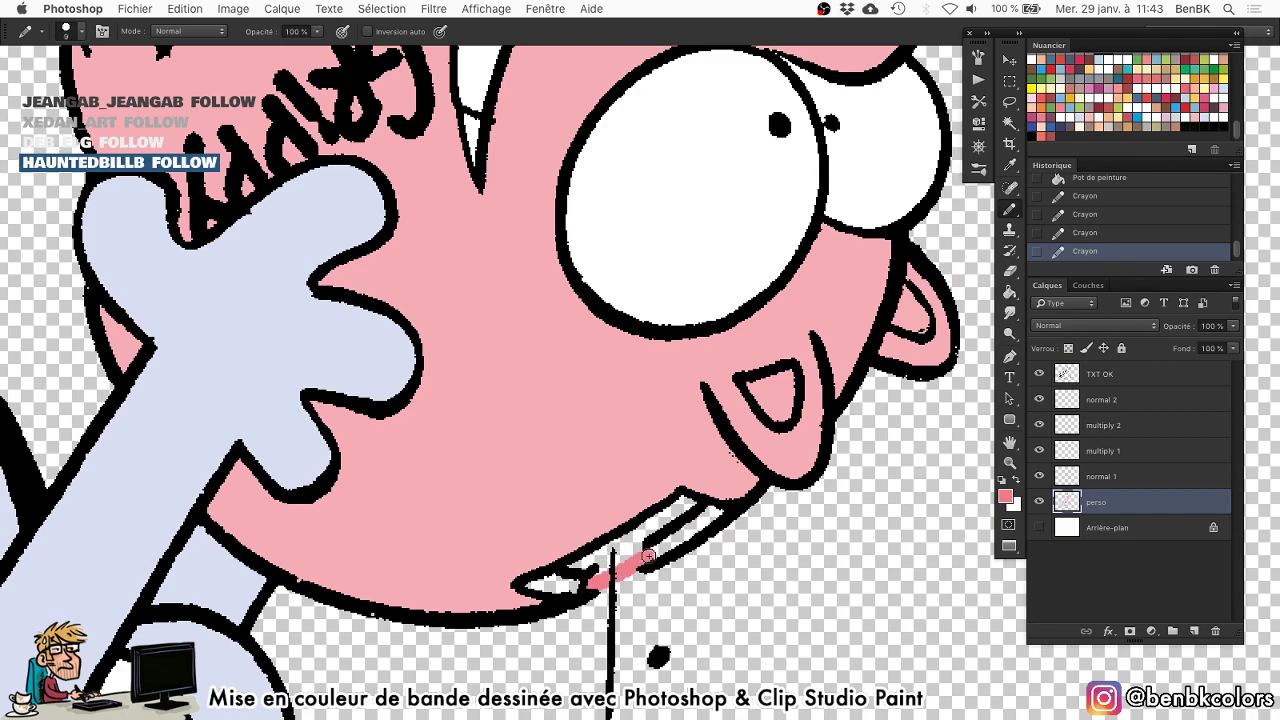
key(g)
click(690, 518)
click(640, 548)
click(556, 583)
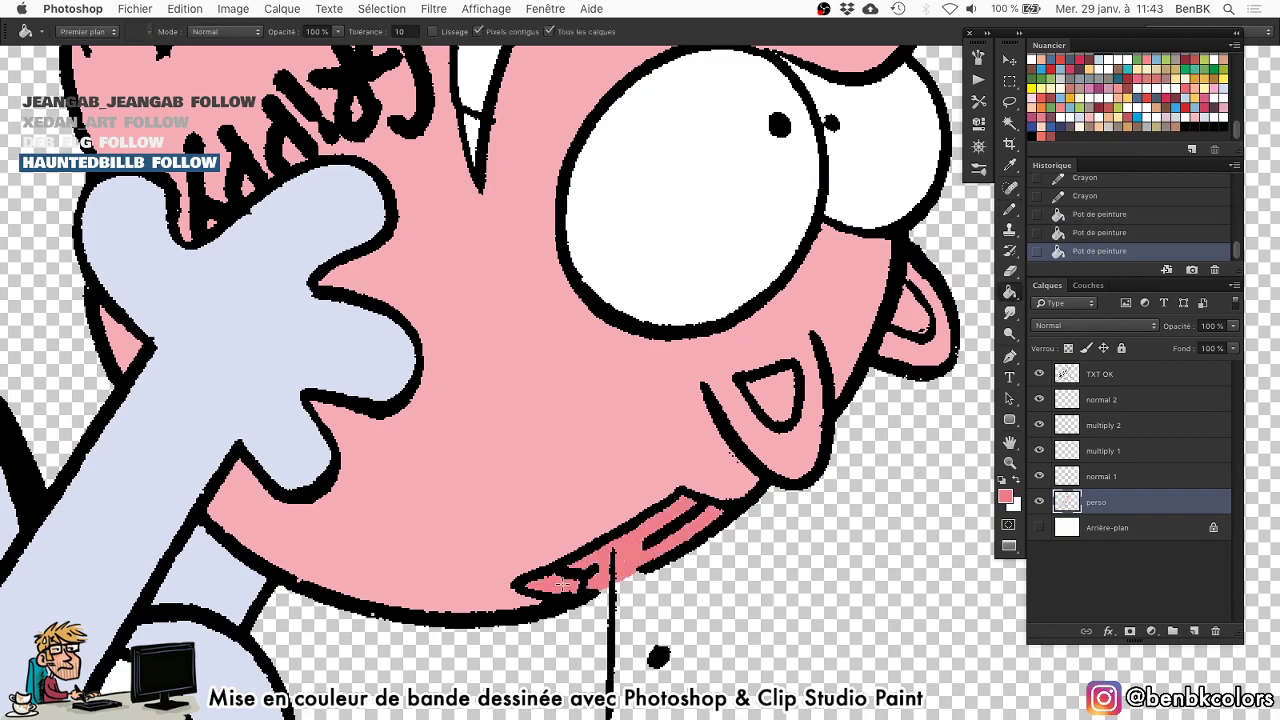
key(b)
drag(587, 579, 576, 585)
Reset the painting colour to white and fill the two small drops beside the character's tongue.
drag(560, 330, 598, 486)
mouse_move(598, 486)
mouse_down()
mouse_move(560, 471)
mouse_move(510, 492)
mouse_up()
drag(572, 524, 659, 370)
drag(467, 435, 530, 432)
key(d)
key(x)
key(g)
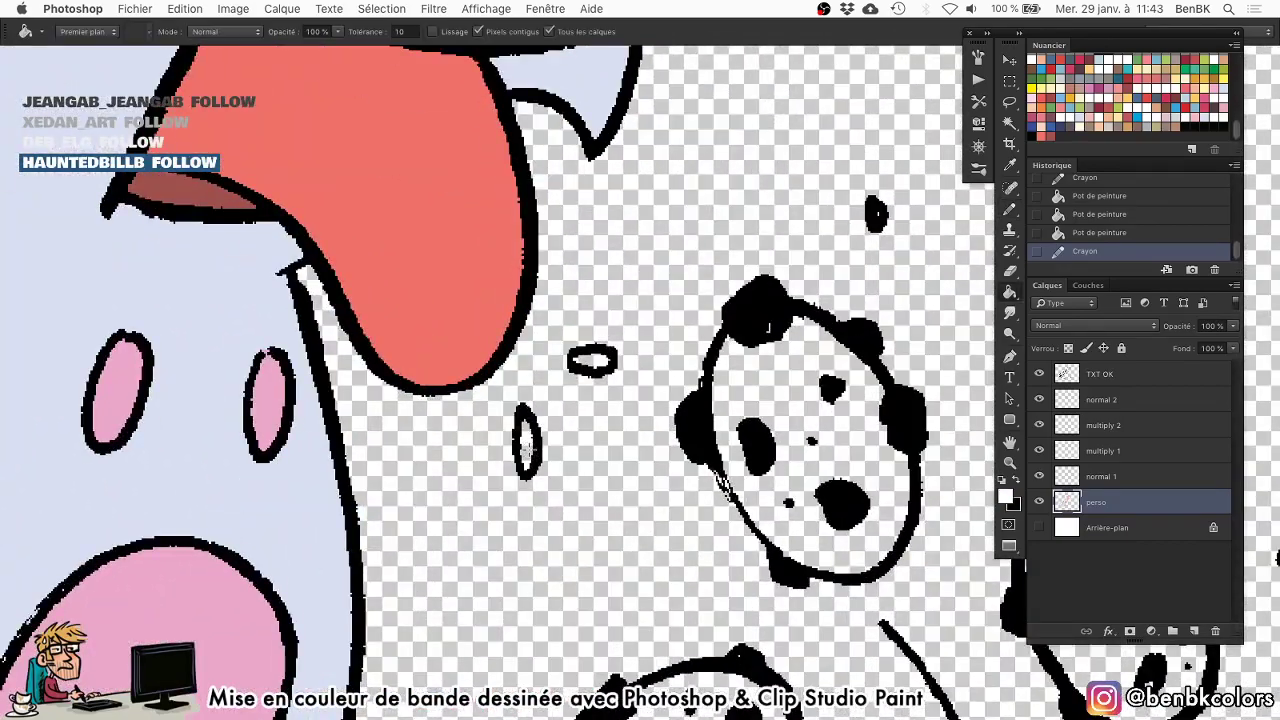
click(526, 450)
click(593, 362)
Fill the two falling cookies nearest the character with golden orange, touching up missed spots with the pencil.
scroll(593, 362, right, 5)
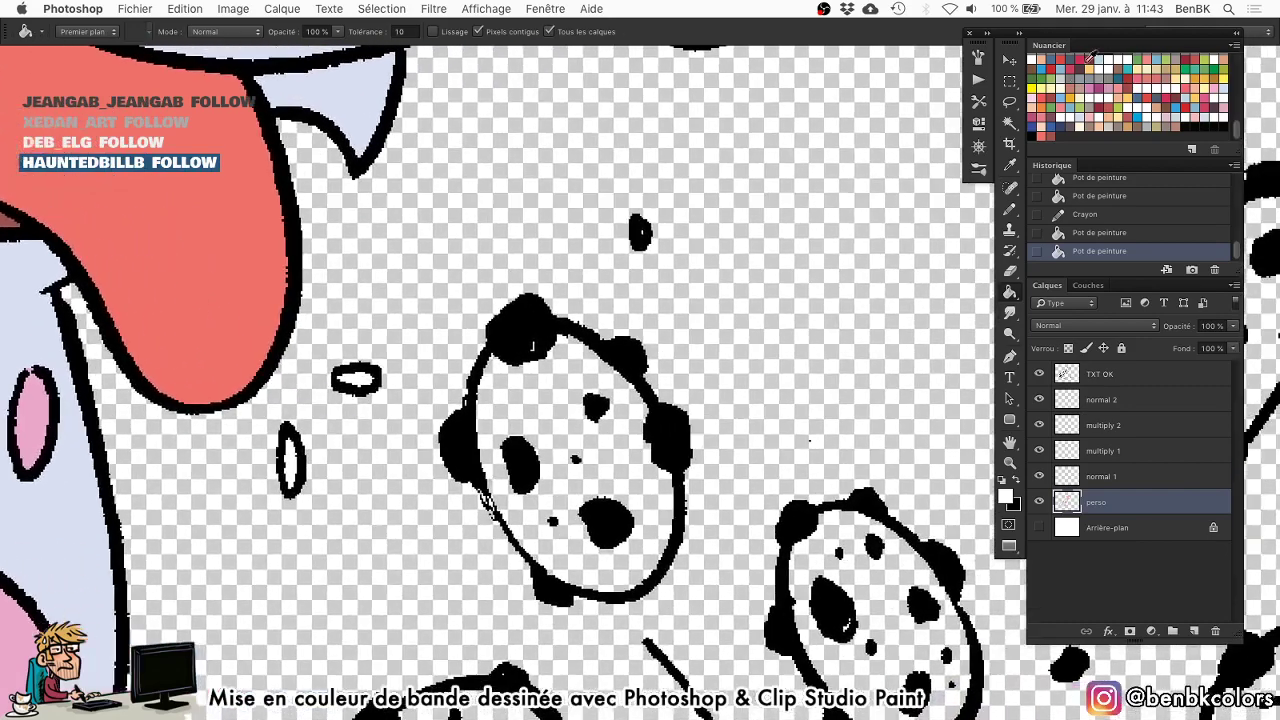
click(627, 470)
drag(606, 523, 606, 281)
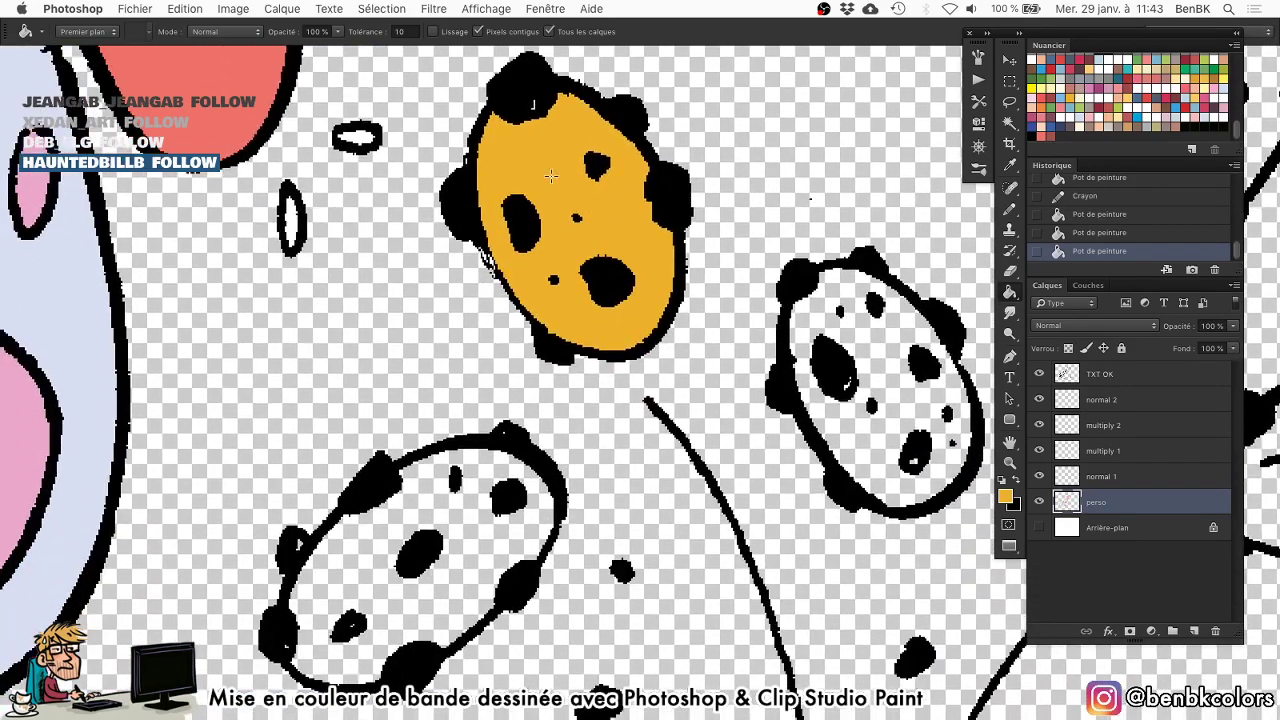
key(b)
click(528, 106)
drag(456, 512, 462, 439)
key(g)
click(410, 522)
key(b)
drag(405, 529, 426, 529)
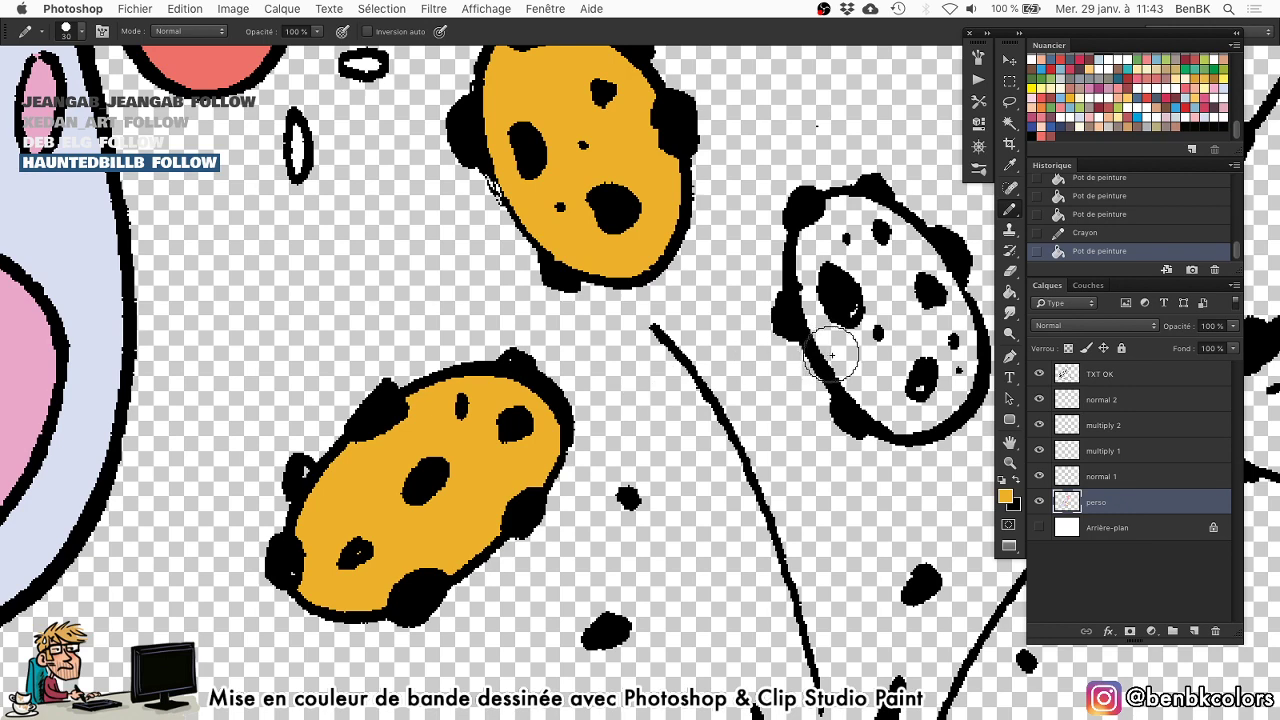
Fill the small tilted cookie above the impact lines and the wide cookie farthest from the character with golden orange, touching up gaps.
mouse_move(908, 336)
mouse_down()
mouse_move(824, 309)
mouse_move(885, 376)
mouse_up()
key(g)
click(878, 327)
key(b)
mouse_move(839, 399)
mouse_down()
mouse_move(811, 403)
mouse_move(572, 234)
mouse_move(606, 274)
mouse_move(606, 382)
mouse_up()
key(g)
key(Tab)
click(764, 146)
key(b)
mouse_move(834, 164)
mouse_down()
mouse_move(718, 330)
mouse_move(771, 349)
mouse_move(768, 365)
mouse_up()
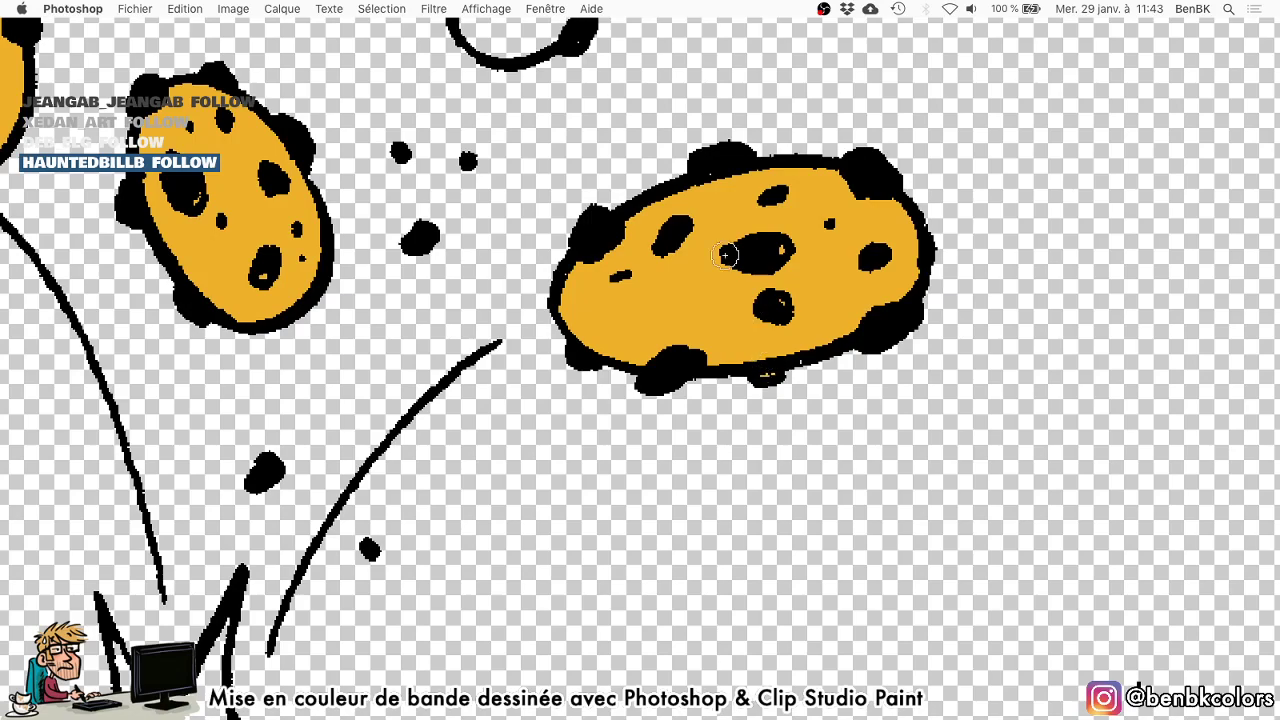
Colour the upper flying cookie and the one falling from the piggy bank golden orange, retouching missed spots with the pencil.
scroll(724, 256, up, 10)
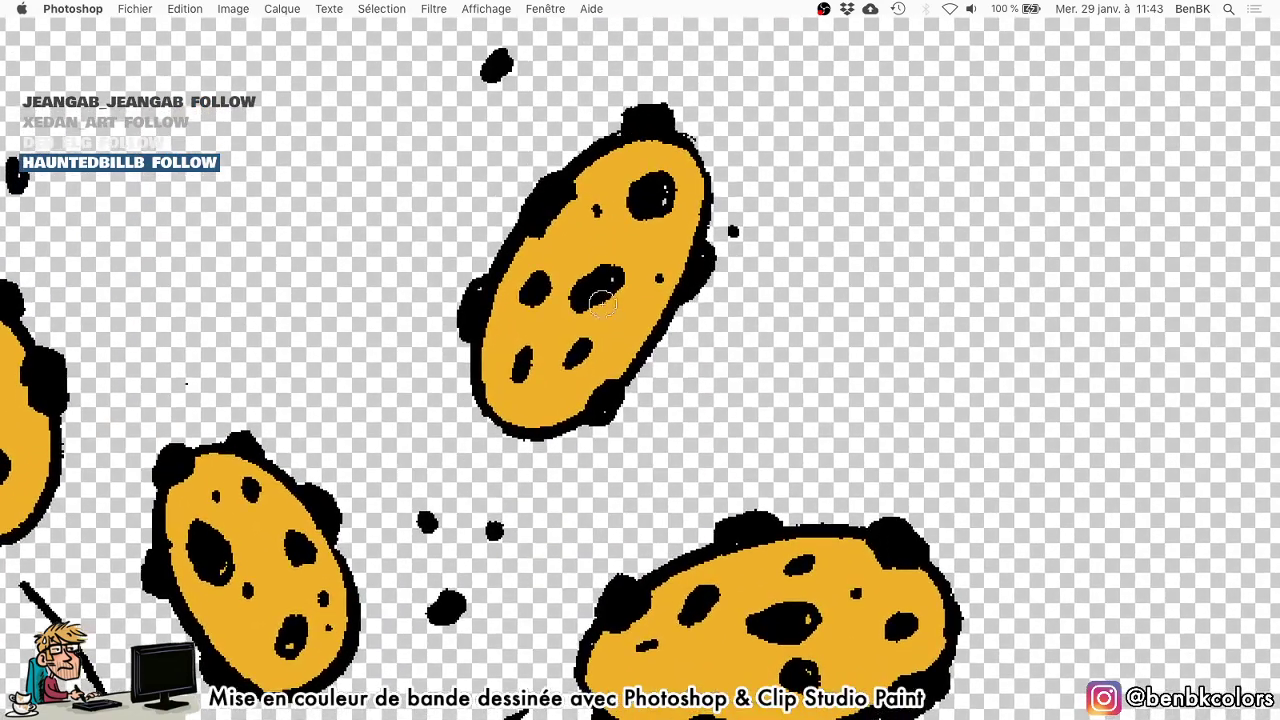
drag(597, 286, 587, 620)
drag(571, 530, 516, 419)
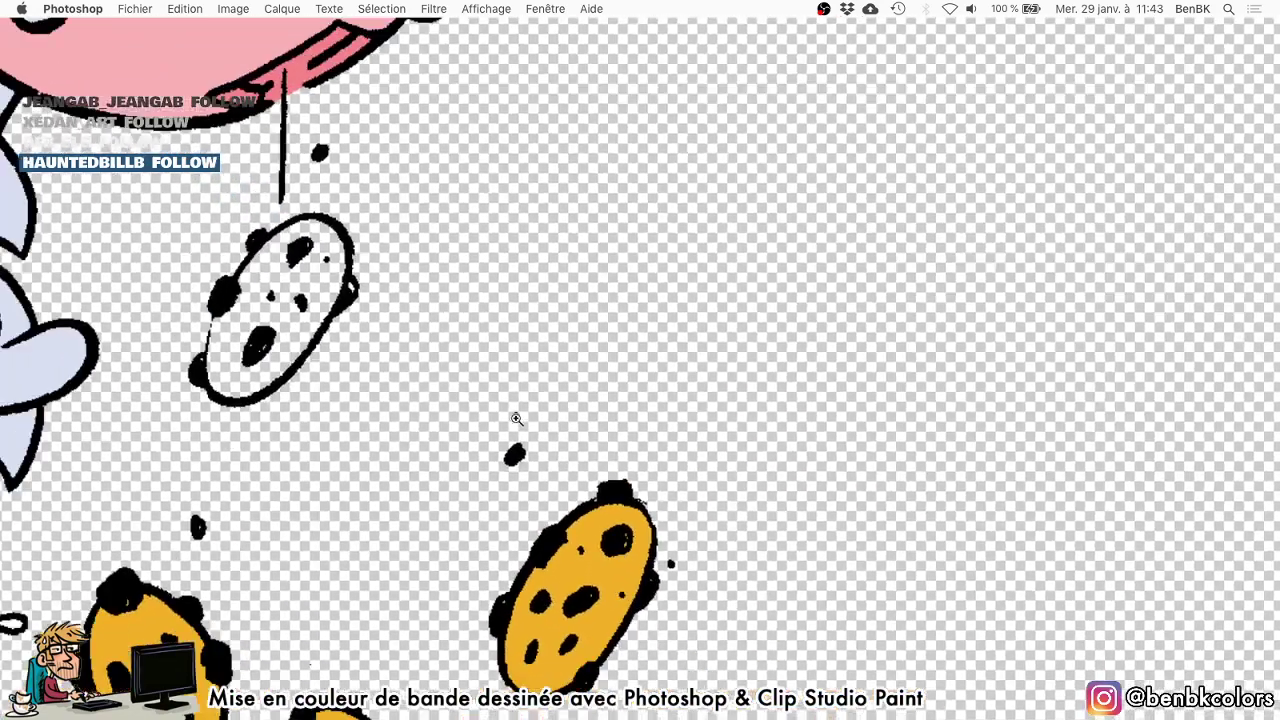
mouse_move(222, 326)
mouse_down()
mouse_move(226, 316)
mouse_move(224, 339)
mouse_up()
key(g)
click(238, 358)
key(b)
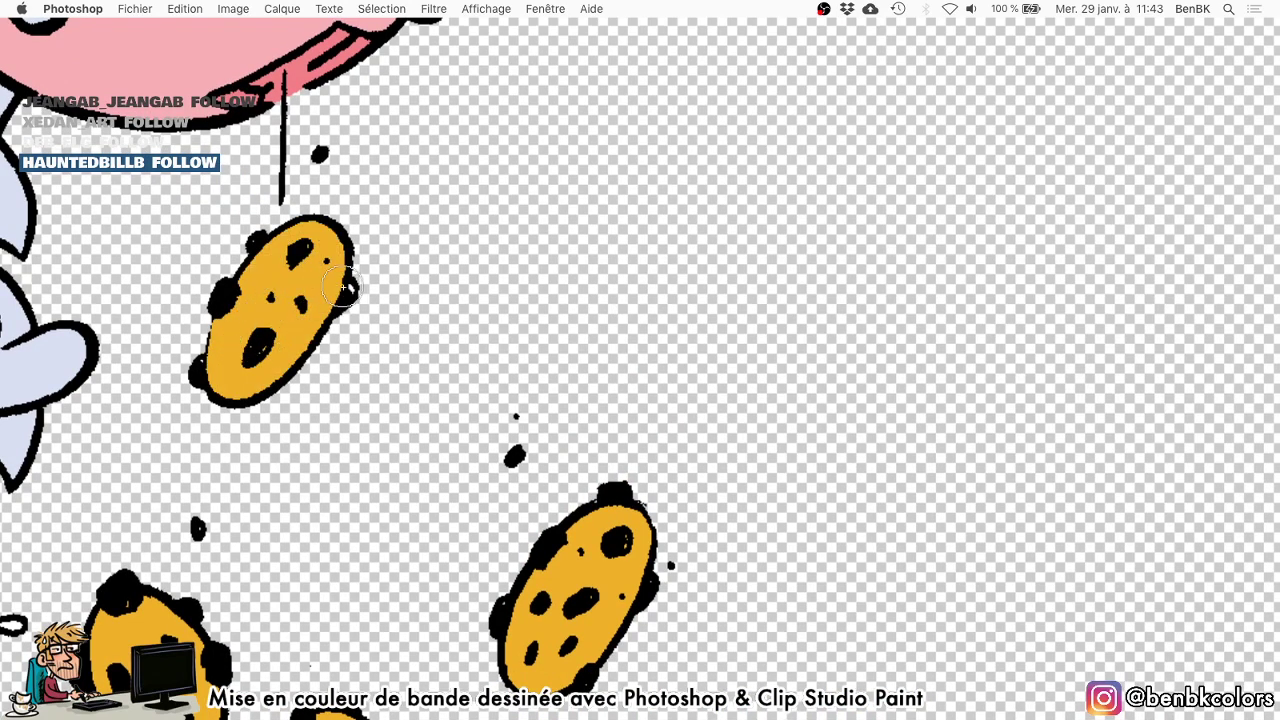
mouse_move(344, 284)
mouse_down()
mouse_move(335, 289)
mouse_move(525, 242)
mouse_up()
drag(463, 303, 400, 303)
drag(637, 270, 640, 391)
drag(493, 506, 520, 447)
Delete the TXT OK line-art area from the perso layer and spread the flat colours into it with the recorded Minimum and contract action.
key(Tab)
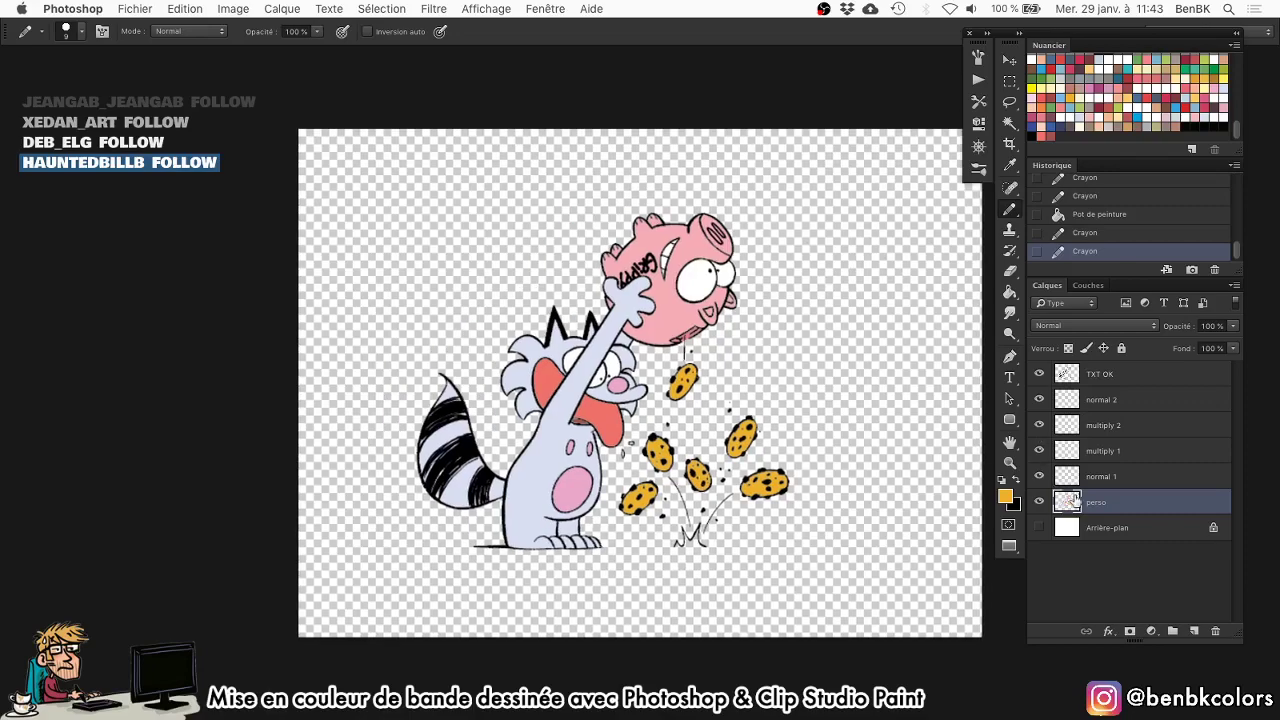
super+click(1067, 375)
key(d)
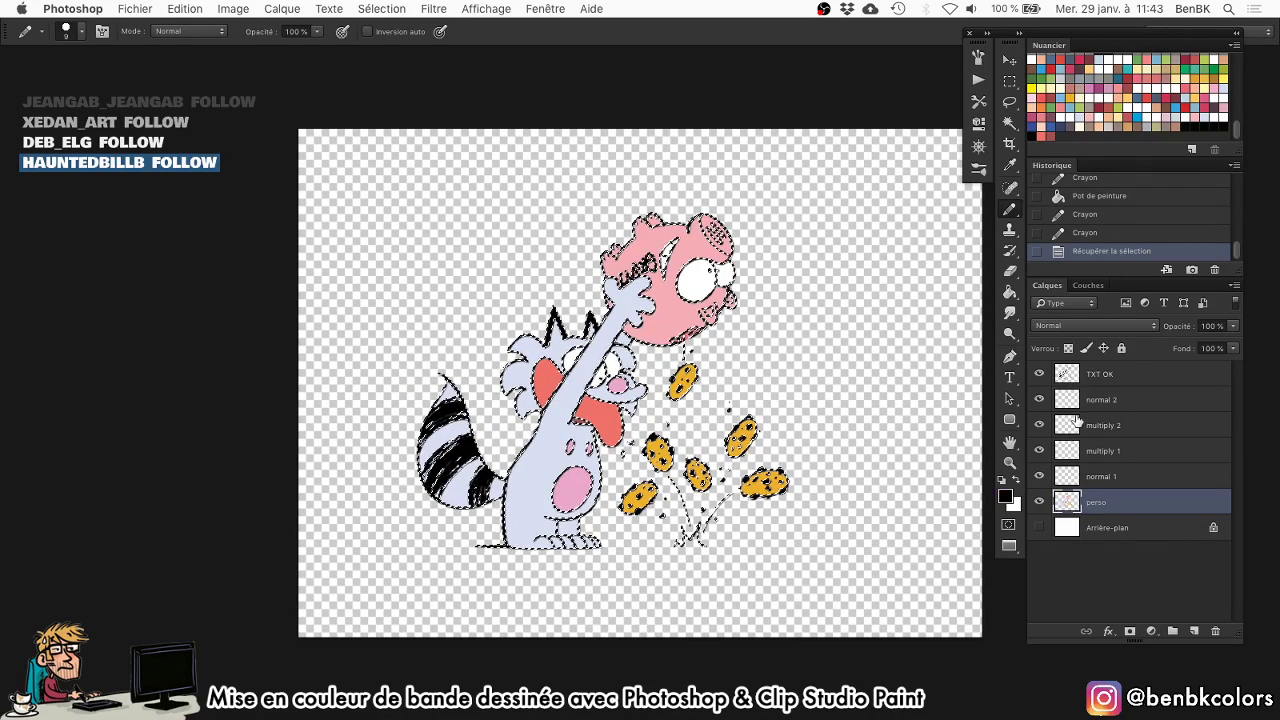
key(BackSpace)
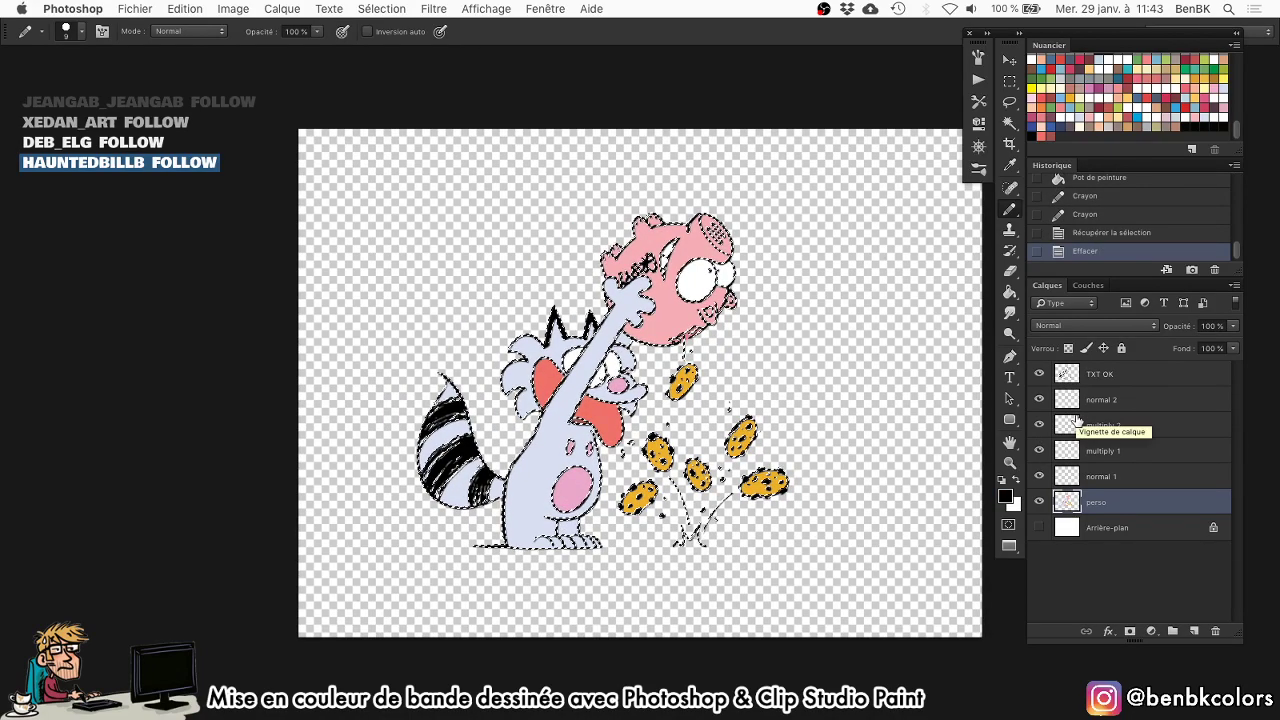
key(F2)
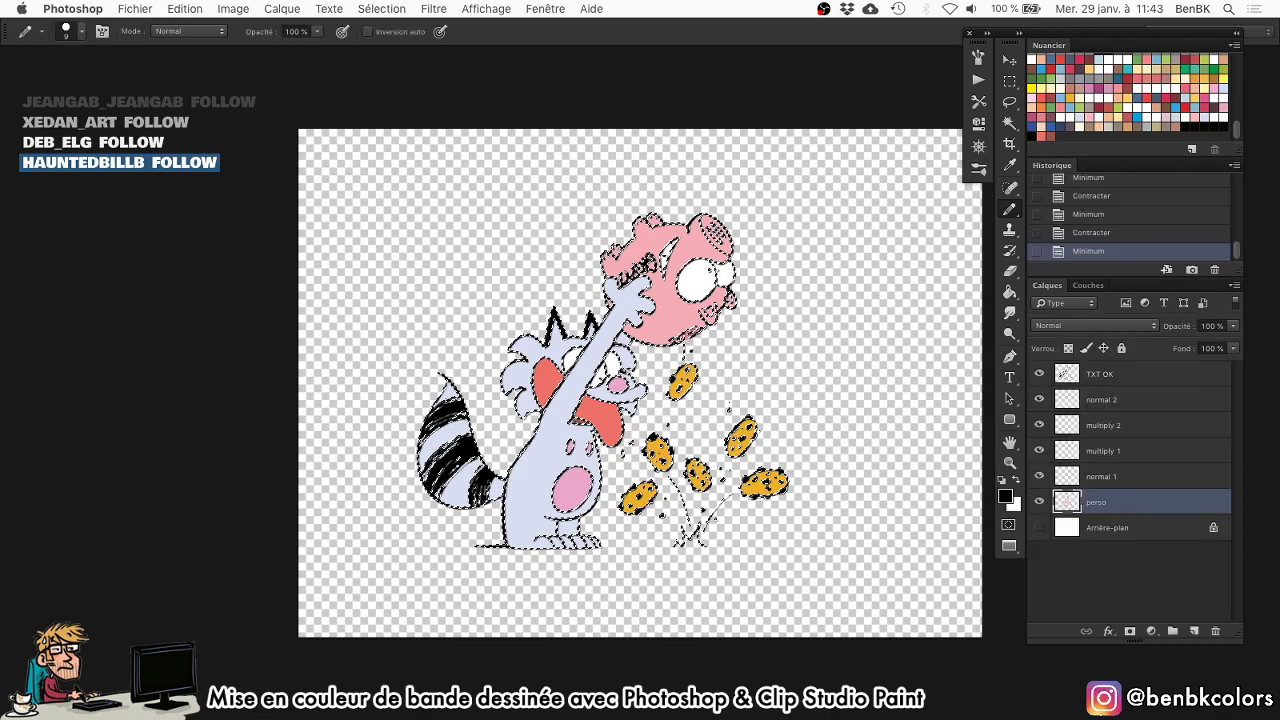
drag(607, 429, 706, 388)
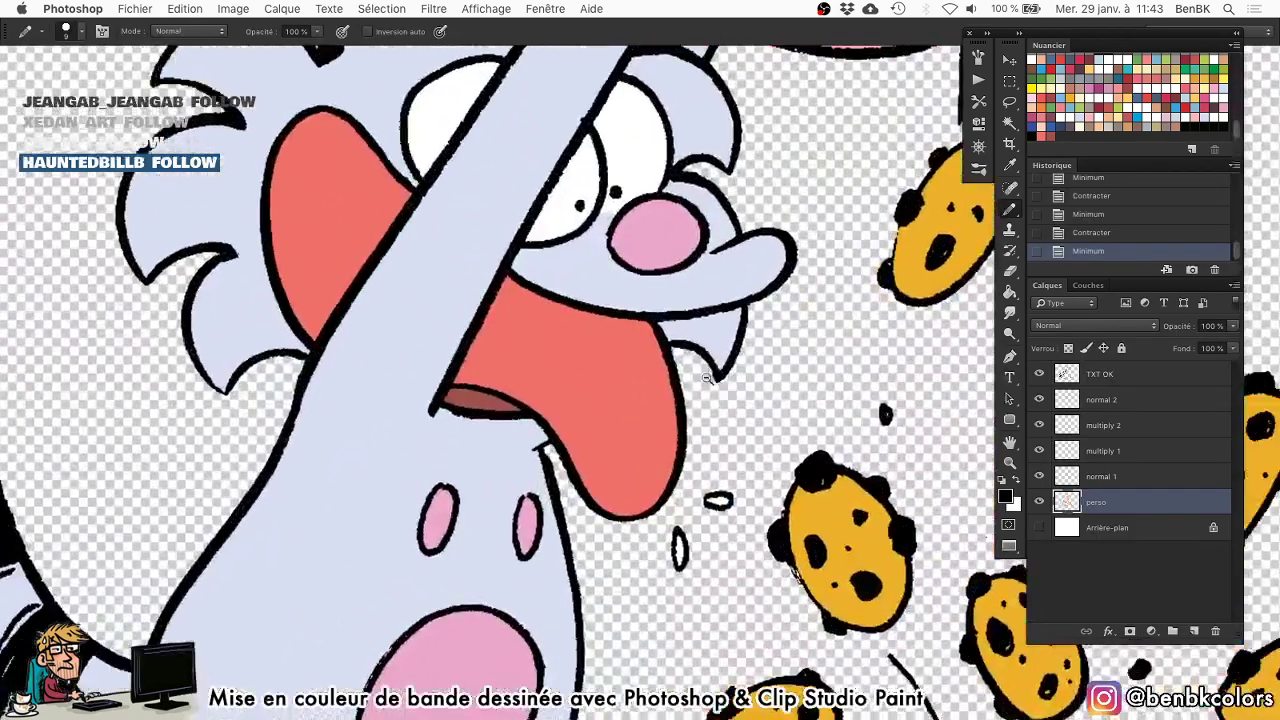
drag(897, 469, 891, 367)
key(ctrl+d)
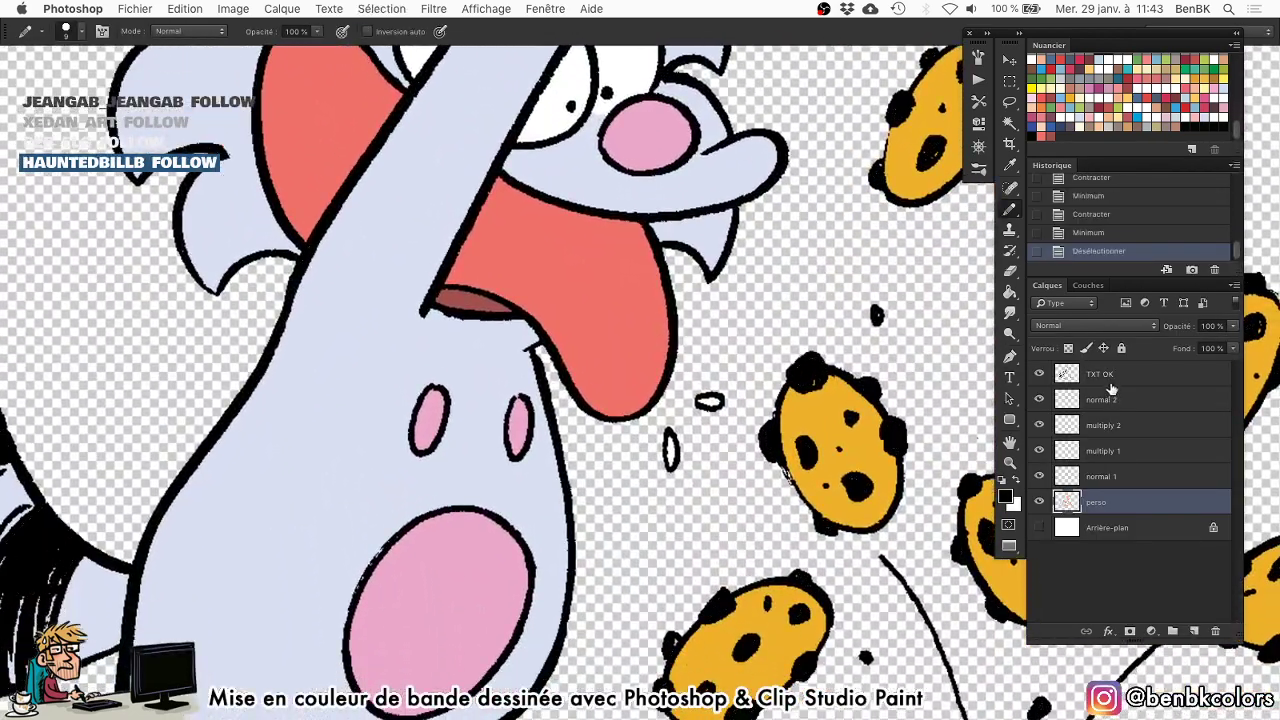
Delete the TXT OK layer, leaving the flat colours without line art, and fit the whole drawing in view.
click(1039, 374)
drag(1086, 376, 1217, 630)
key(super+0)
key(f)
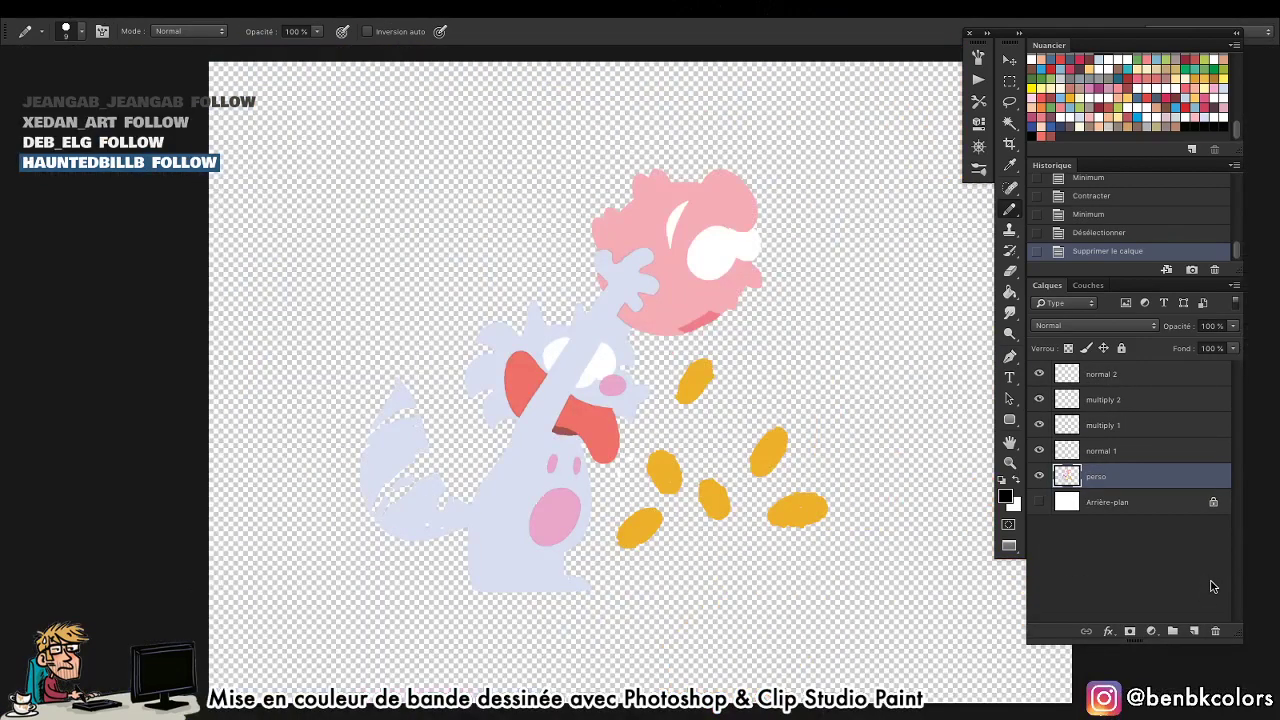
key(f)
Open copyright 29 nb.tif and run the recorded action that isolates its black line art on a transparent Multiply layer.
key(super+o)
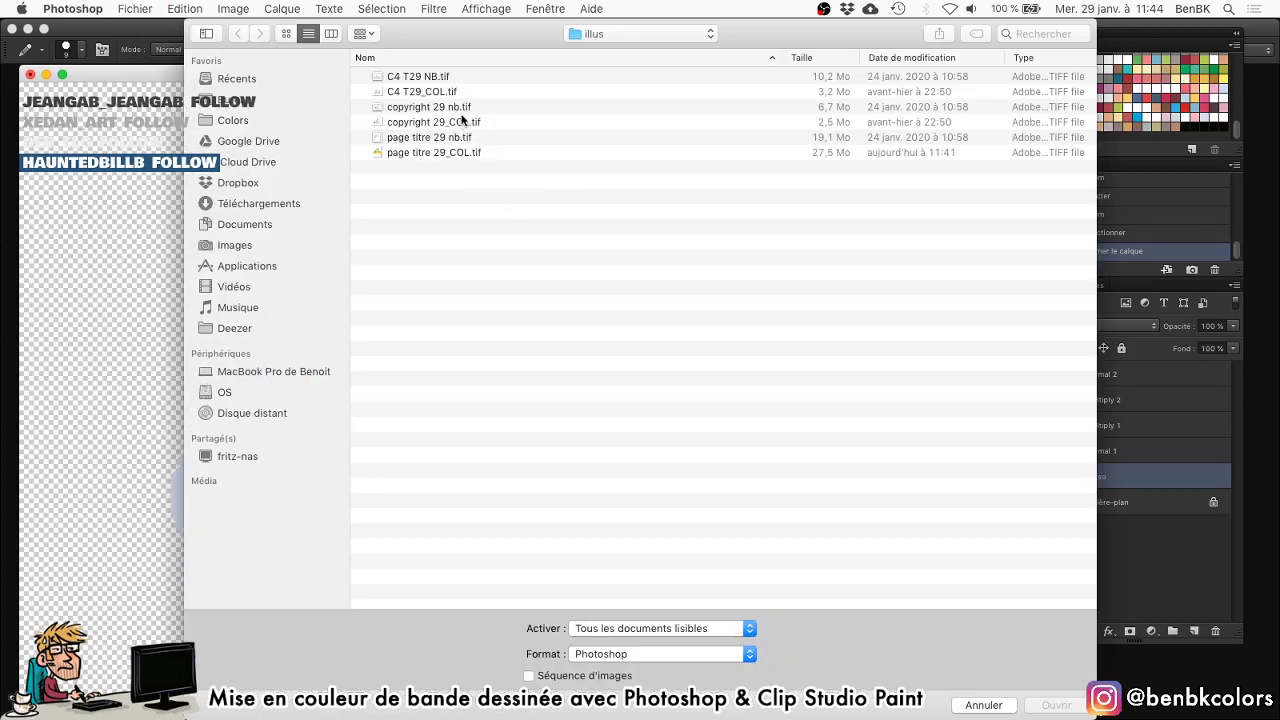
double_click(462, 112)
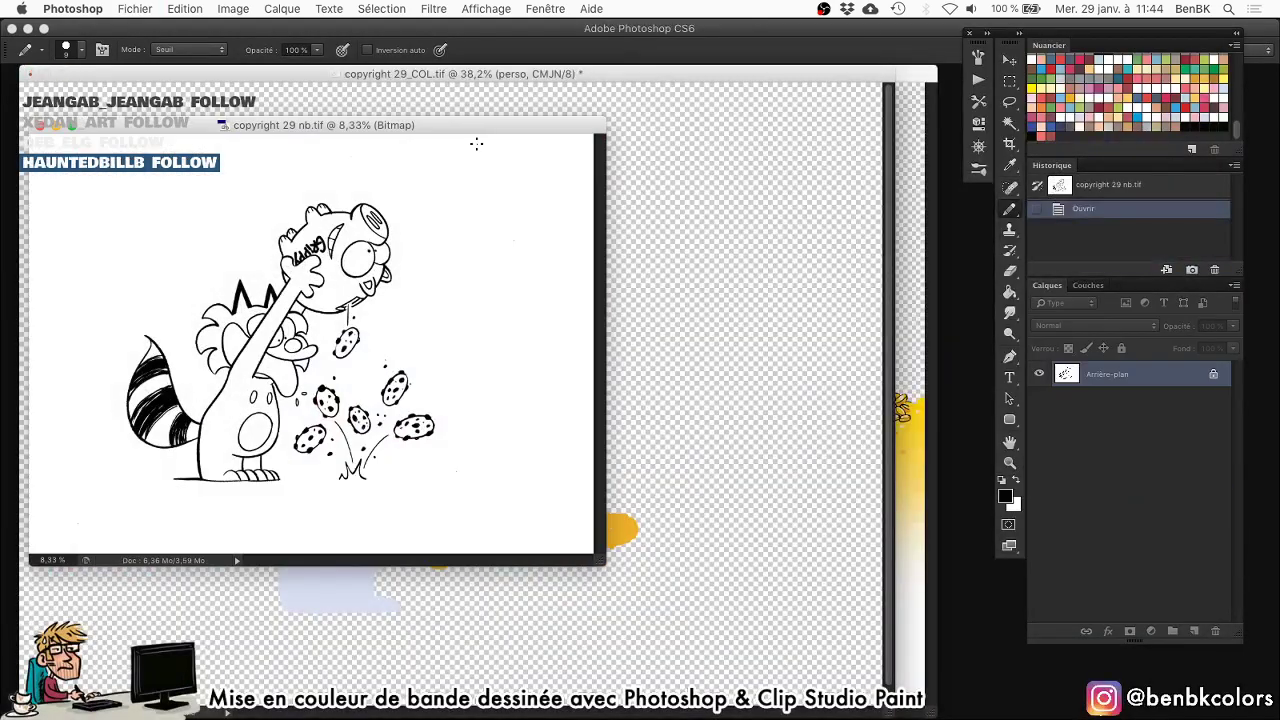
key(F2)
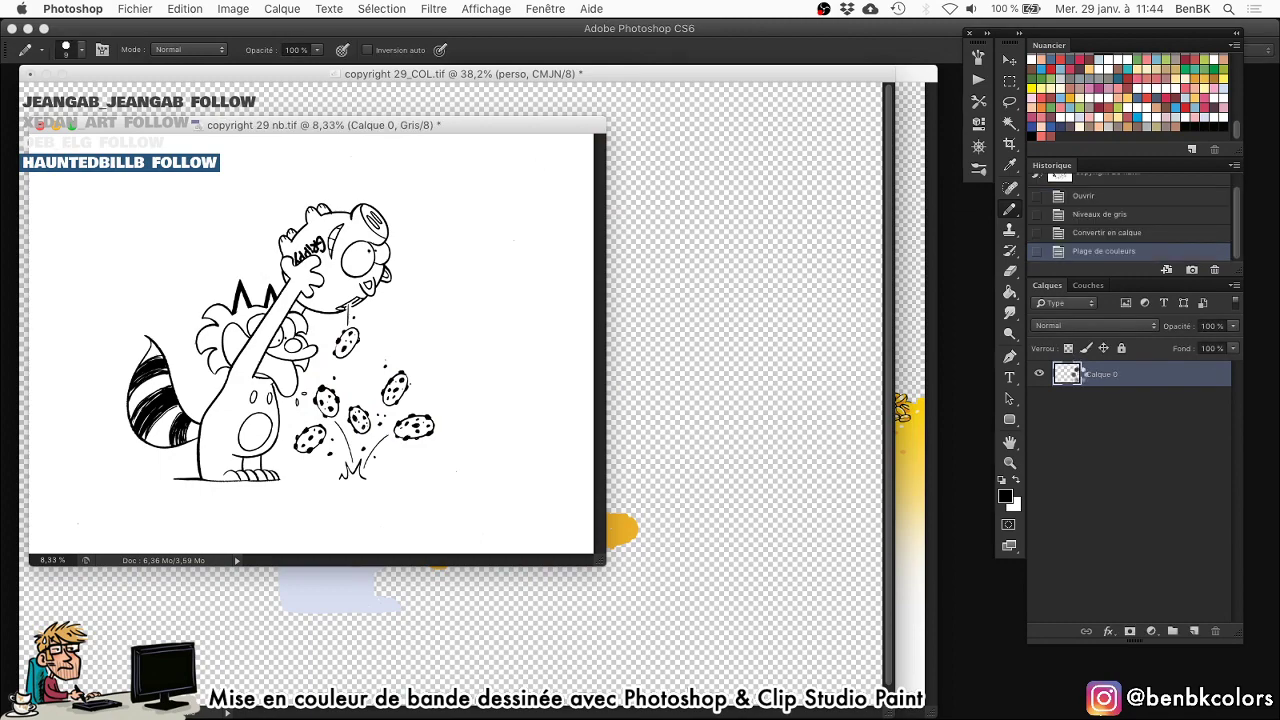
Copy the isolated line-art layer from copyright 29 nb.tif into copyright 29_COL.tif, aligned over the flat colours.
right_click(1078, 378)
click(864, 380)
right_click(1066, 375)
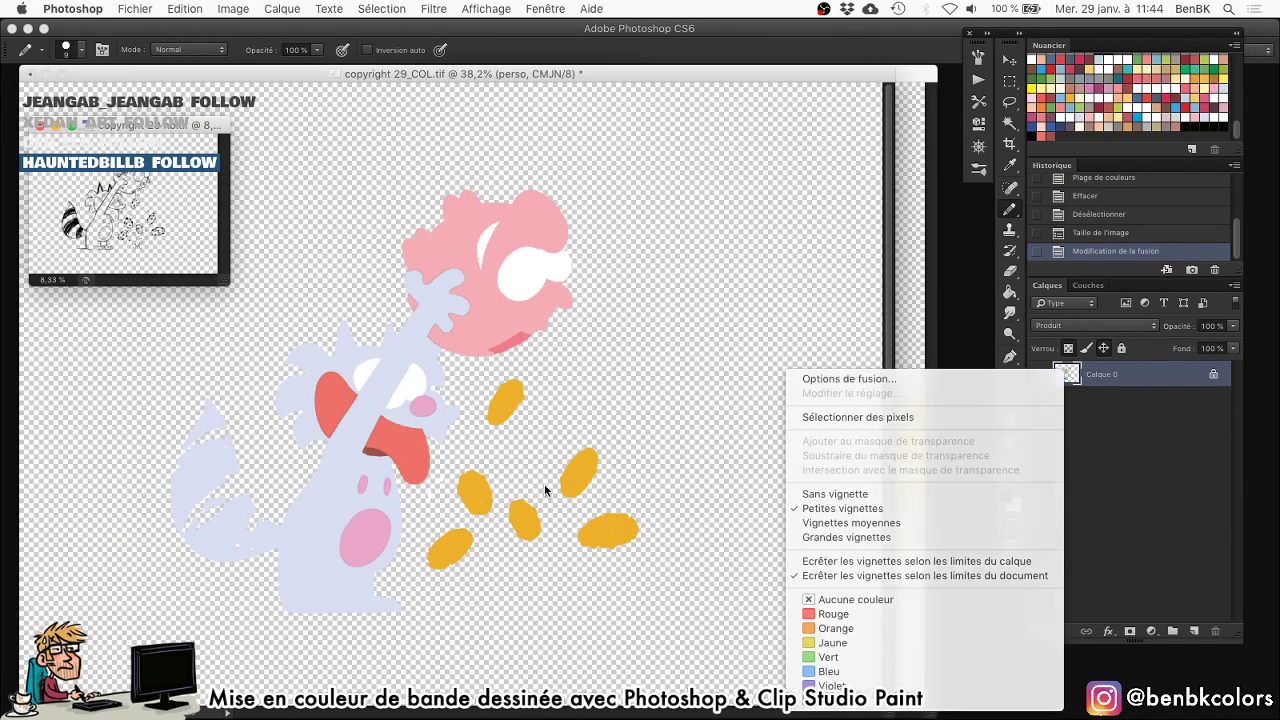
click(546, 488)
drag(1067, 374, 910, 410)
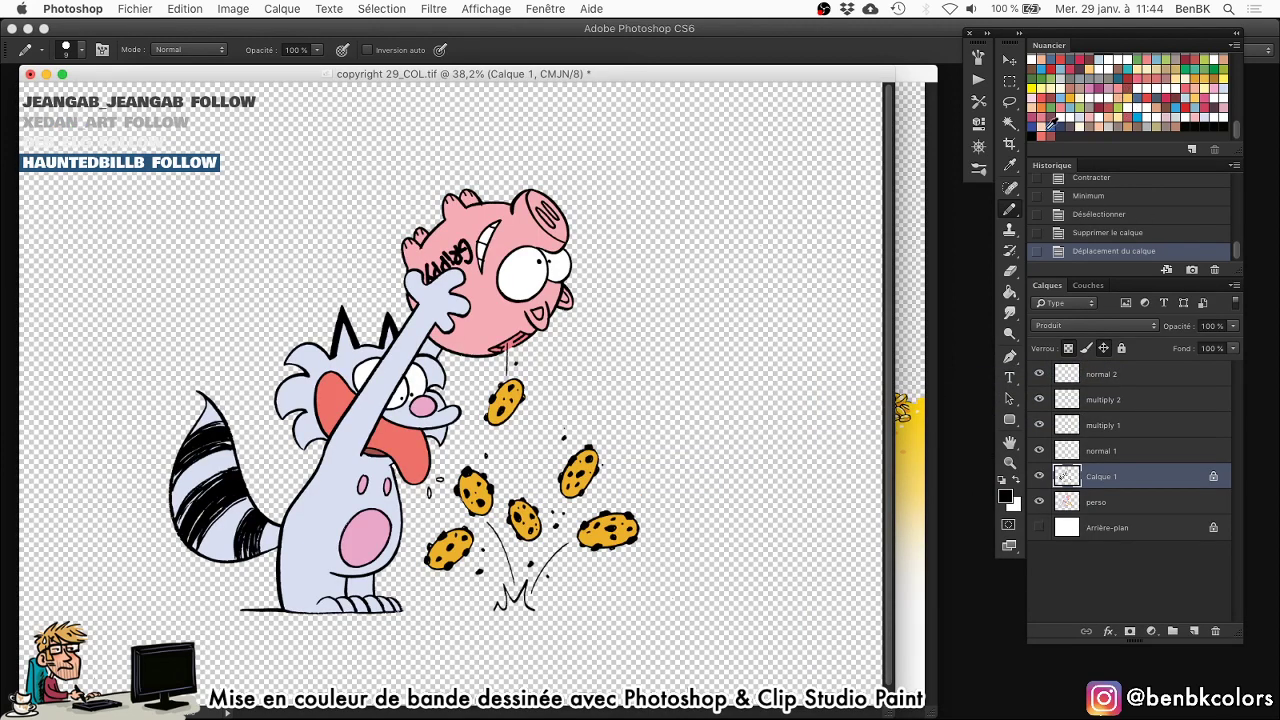
Fill the imported line art with black, rename its layer "traits" and place it above all other layers.
key(alt+BackSpace)
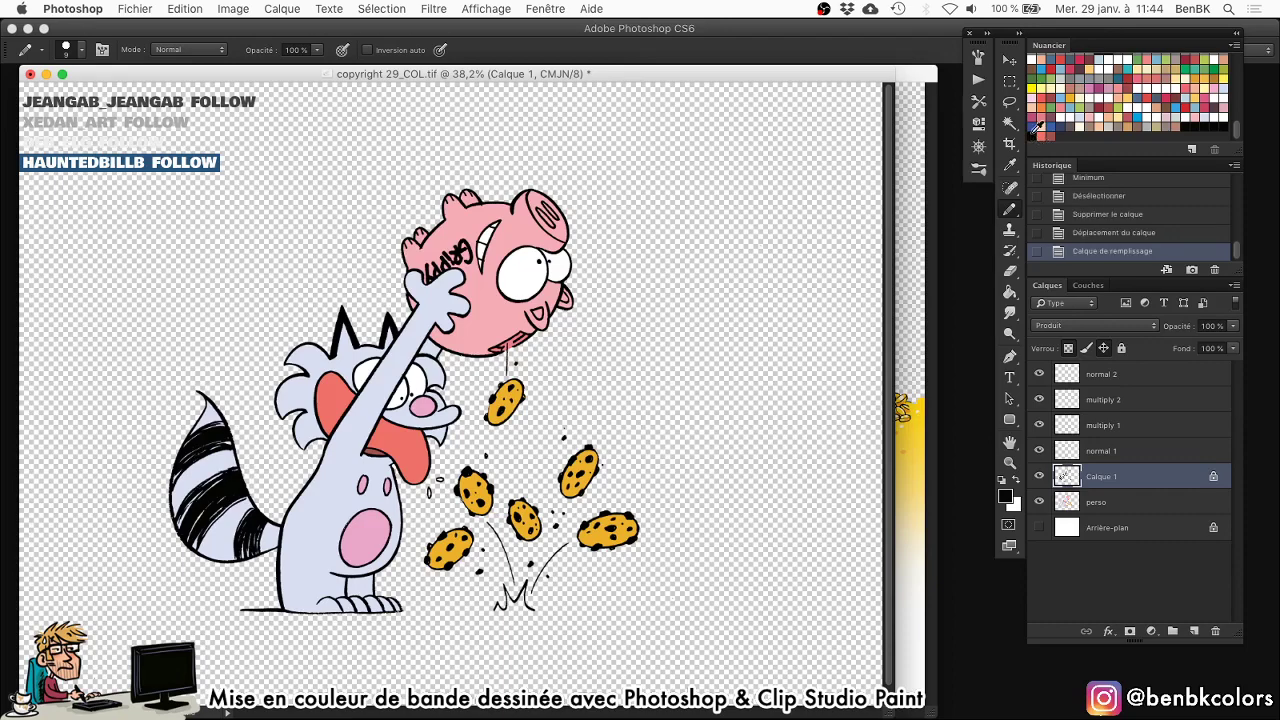
double_click(1101, 477)
key(Return)
drag(1108, 482, 1113, 362)
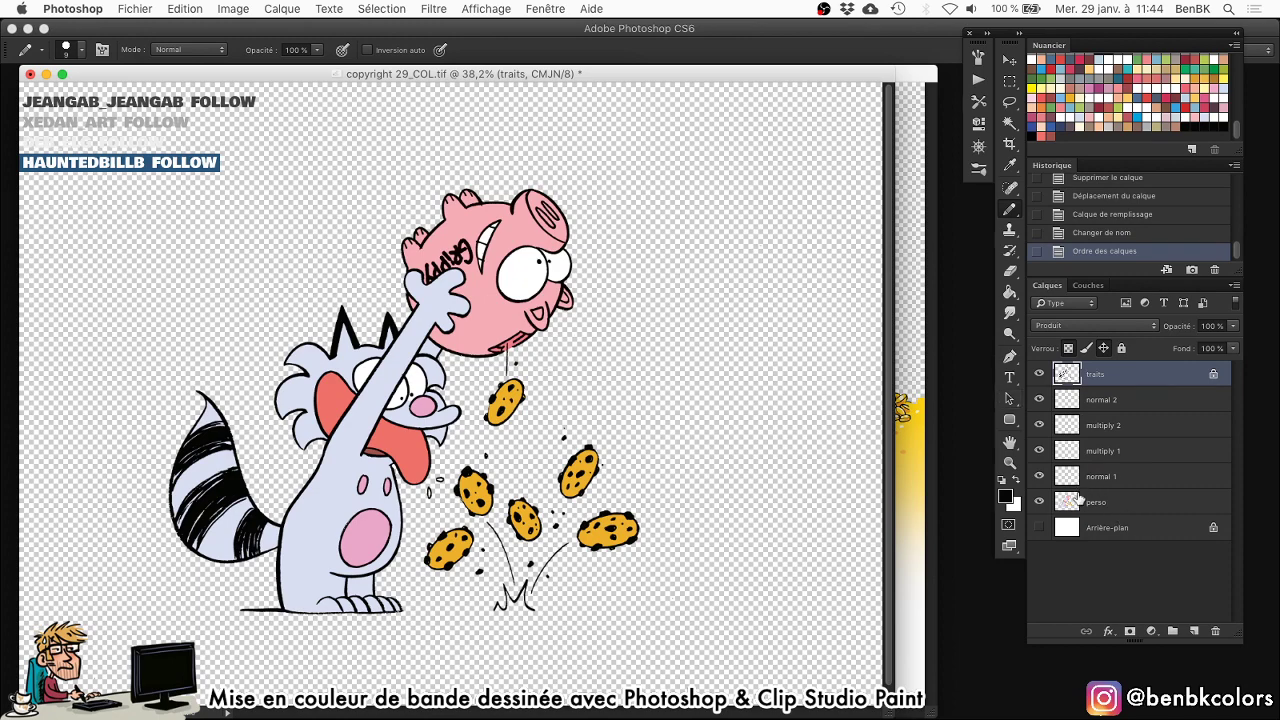
Load the perso layer's coloured areas as a selection and make multiply 1 the active layer for brush shading.
super+click(1066, 505)
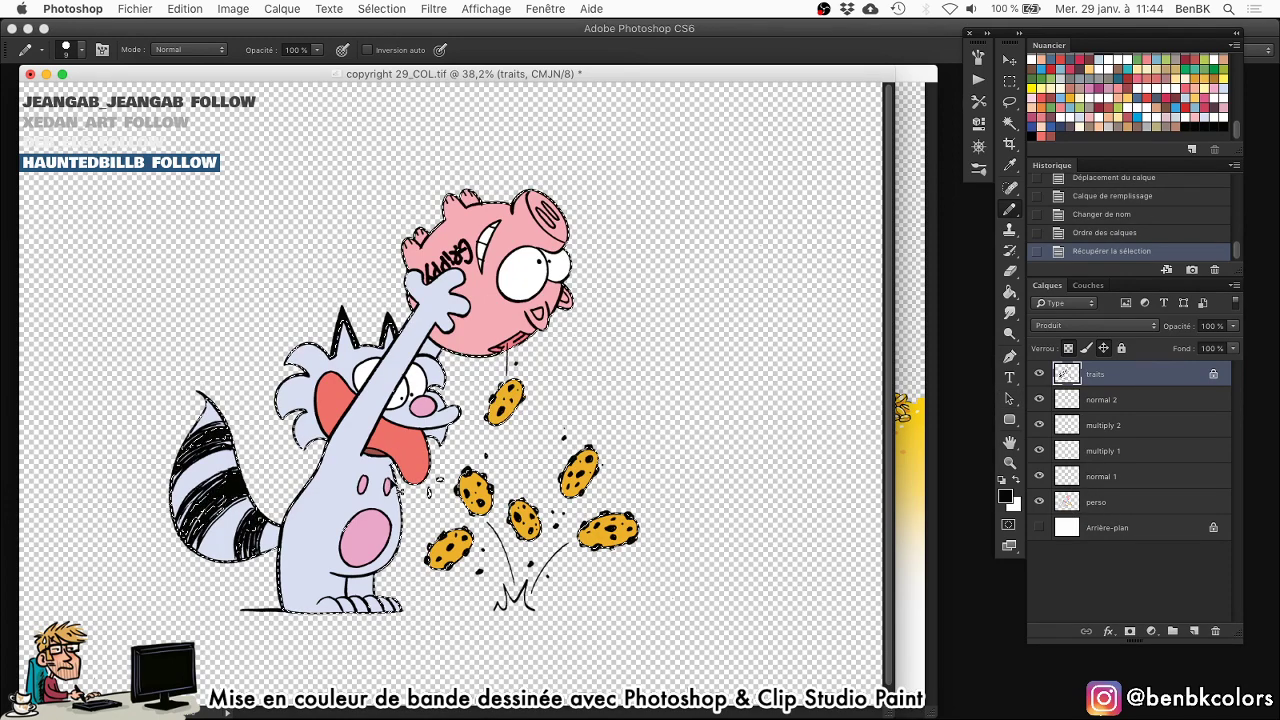
key(shift+b)
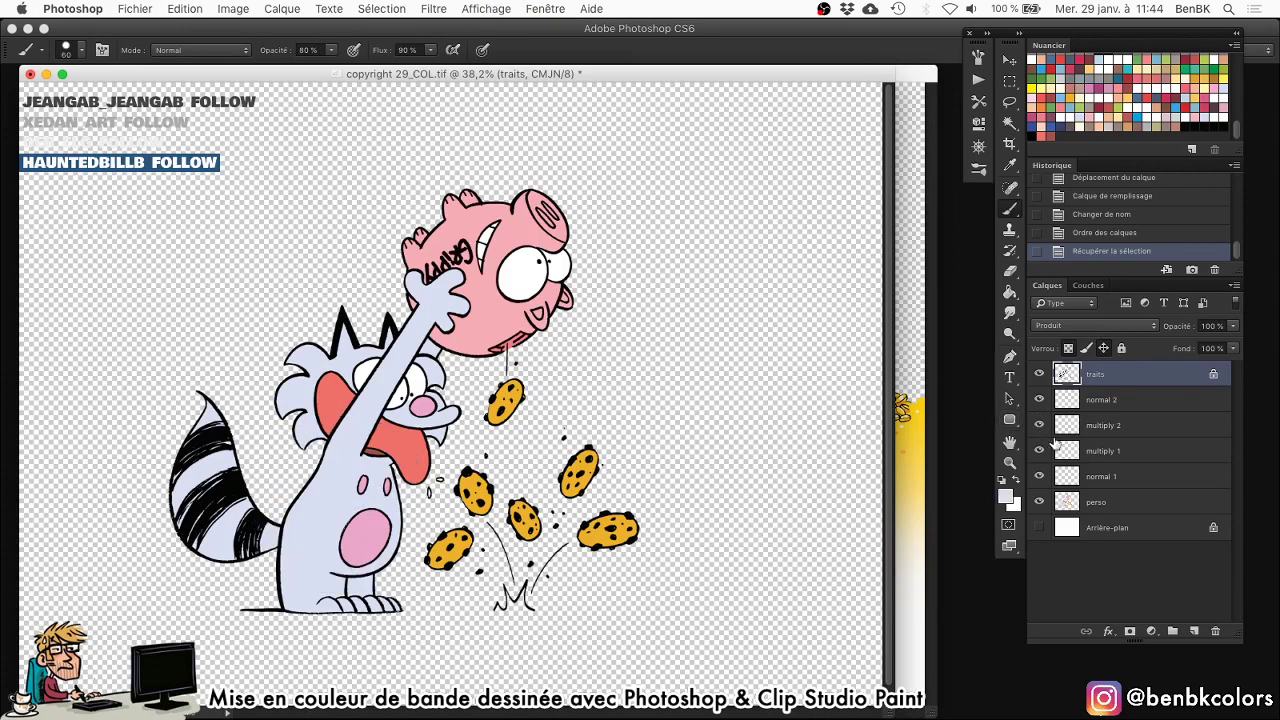
click(1100, 451)
Paint lavender-blue shadows along the undersides of the three hair tufts behind the character's mouth with a 35 px brush.
scroll(400, 360, up, 10)
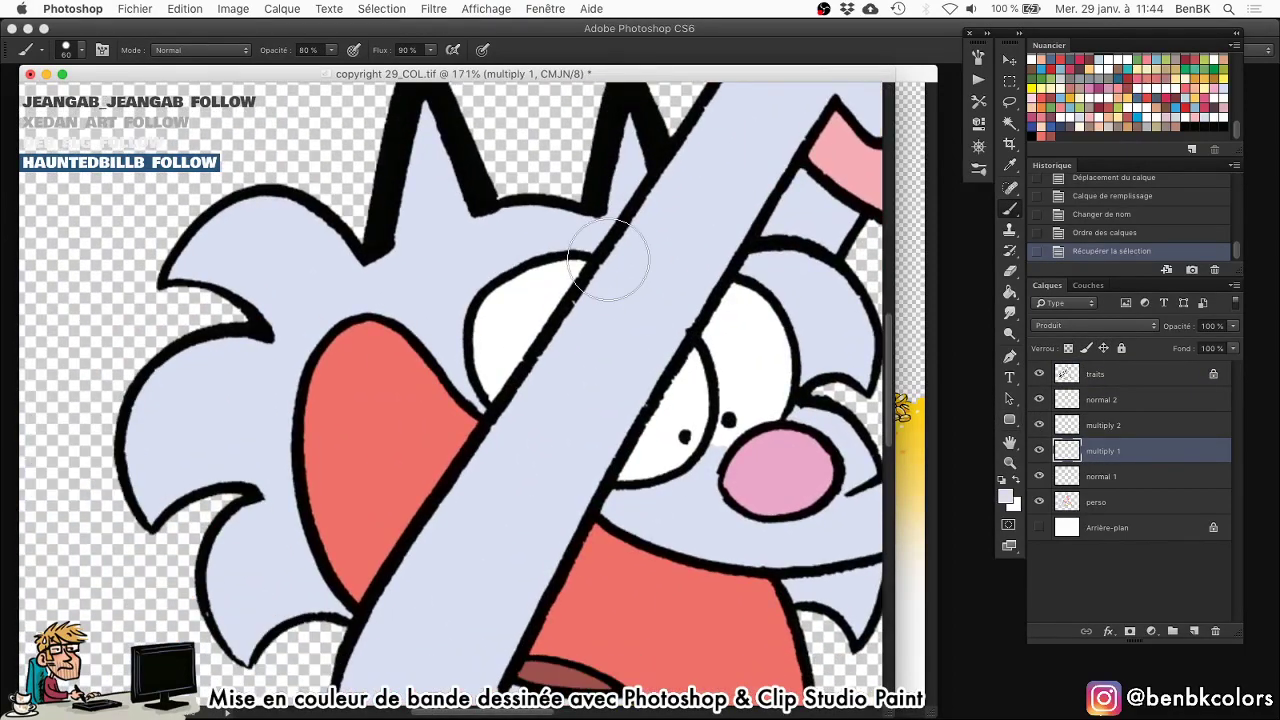
key(f)
mouse_move(286, 300)
mouse_down()
mouse_move(391, 314)
mouse_move(417, 331)
mouse_move(394, 311)
mouse_move(413, 289)
mouse_up()
key([)
key([)
key([)
key([)
alt+click(422, 285)
key(super+z)
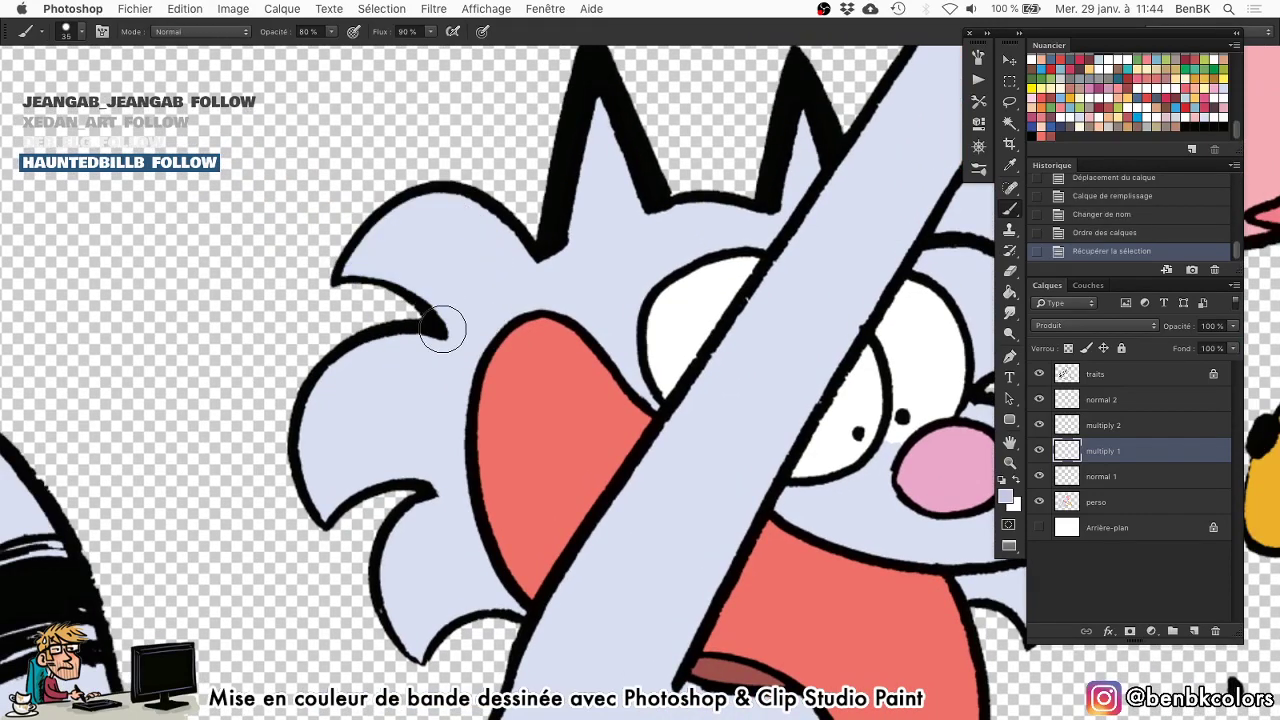
drag(446, 329, 391, 343)
drag(430, 490, 318, 522)
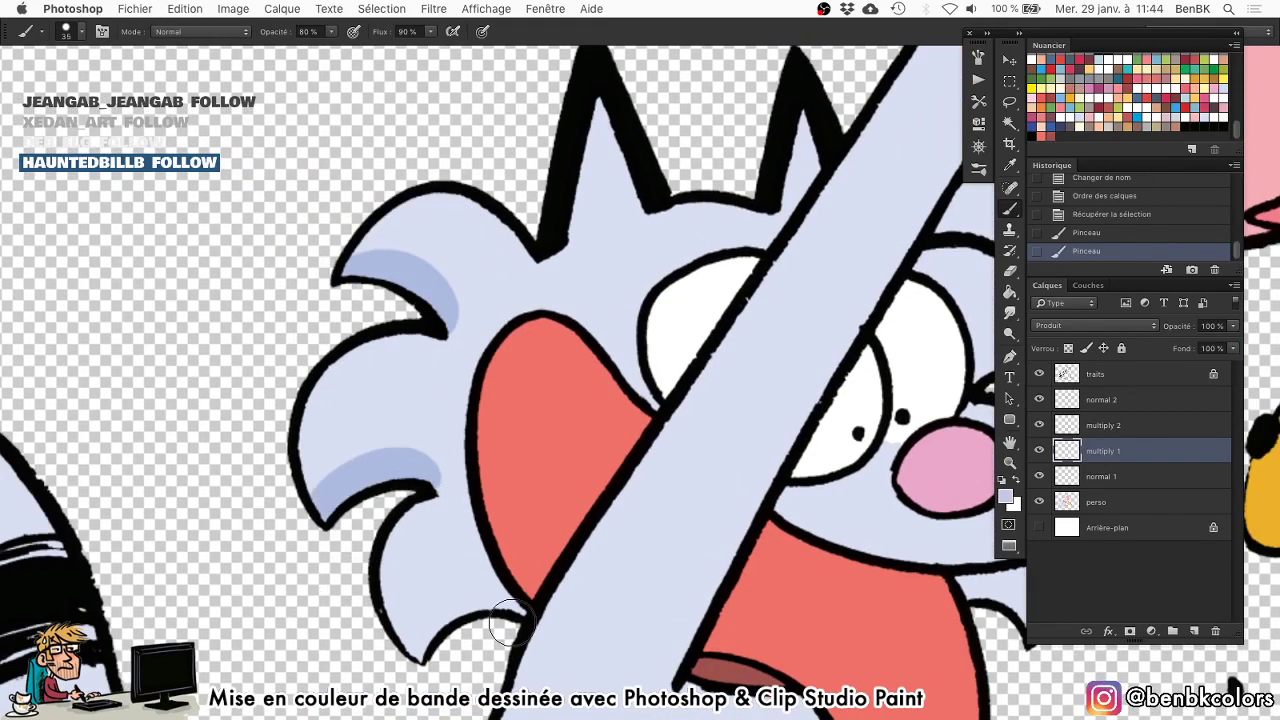
drag(515, 610, 410, 648)
Paint lavender-blue shadows along the outer and lower edge of the striped tail, erasing the spill onto the body.
mouse_move(588, 535)
mouse_down()
mouse_move(773, 405)
mouse_move(879, 307)
mouse_up()
key(super+minus)
drag(571, 388, 614, 388)
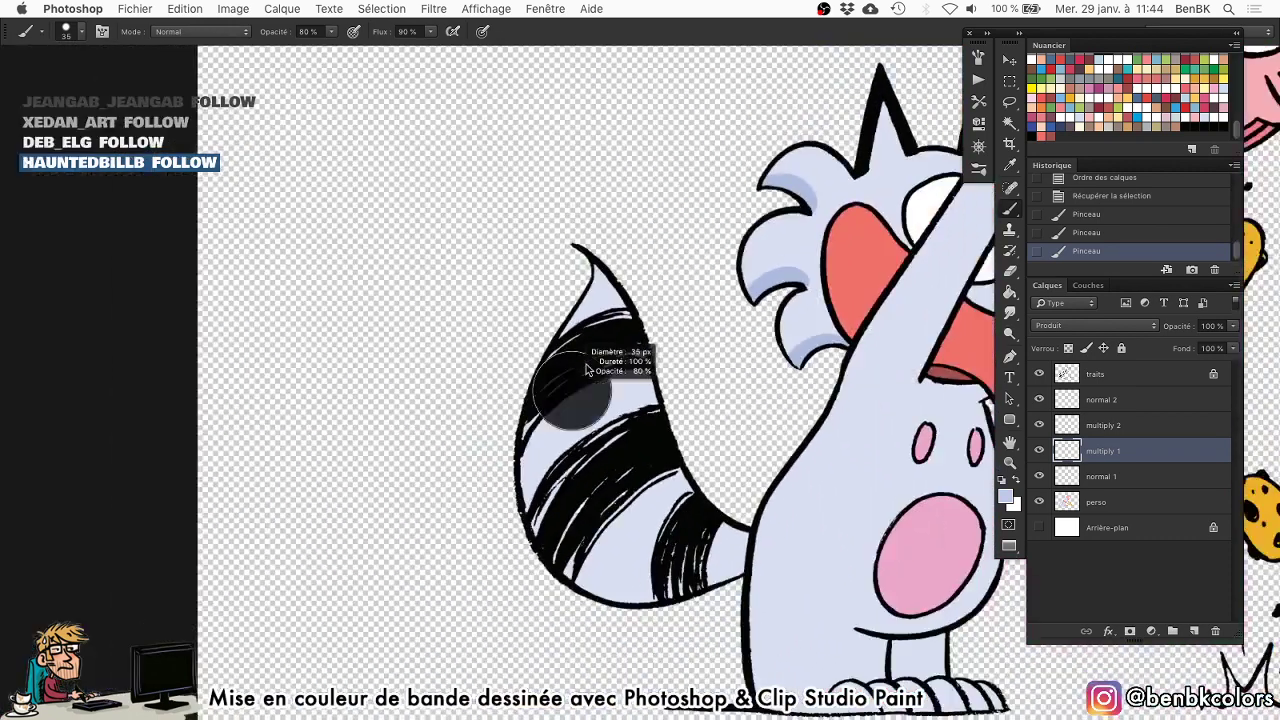
mouse_move(552, 280)
mouse_down()
mouse_move(520, 453)
mouse_move(581, 584)
mouse_move(763, 551)
mouse_move(705, 562)
mouse_up()
key(e)
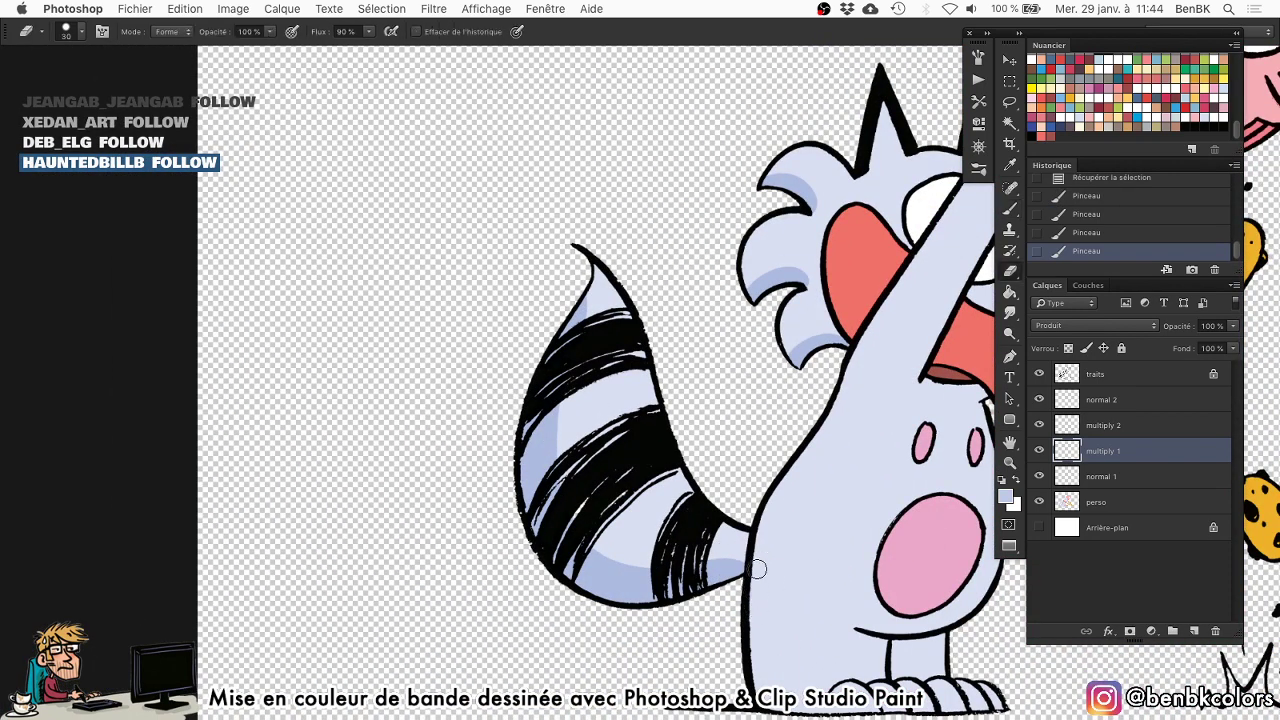
click(757, 569)
Shade the leg beneath the belly in lavender-blue with a 20 px brush and set the brush opacity to 100%.
mouse_move(815, 562)
mouse_down()
mouse_move(723, 474)
mouse_move(713, 443)
mouse_move(854, 514)
mouse_move(900, 520)
mouse_up()
key(b)
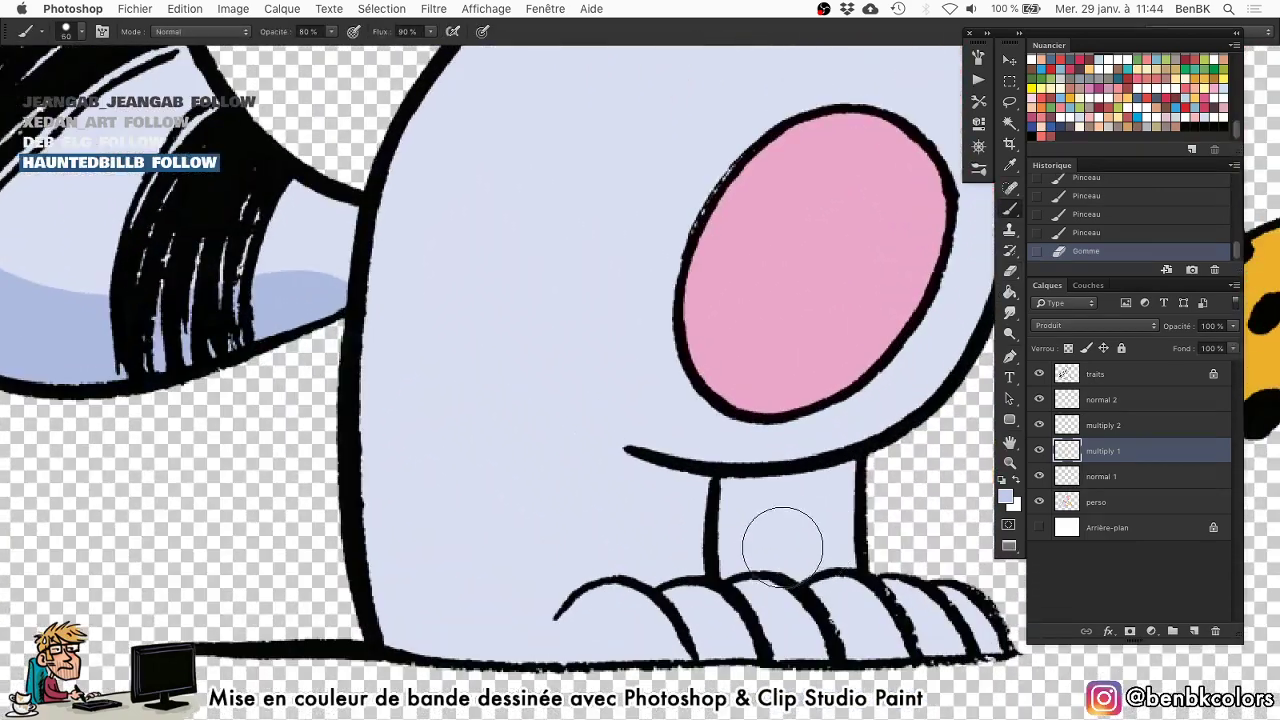
key(bracketleft)
key(bracketleft)
key(bracketleft)
key(bracketleft)
mouse_move(770, 566)
mouse_down()
mouse_move(850, 470)
mouse_move(740, 480)
mouse_move(733, 562)
mouse_move(757, 560)
mouse_move(742, 506)
mouse_move(789, 489)
mouse_up()
scroll(754, 391, right, 2)
key(0)
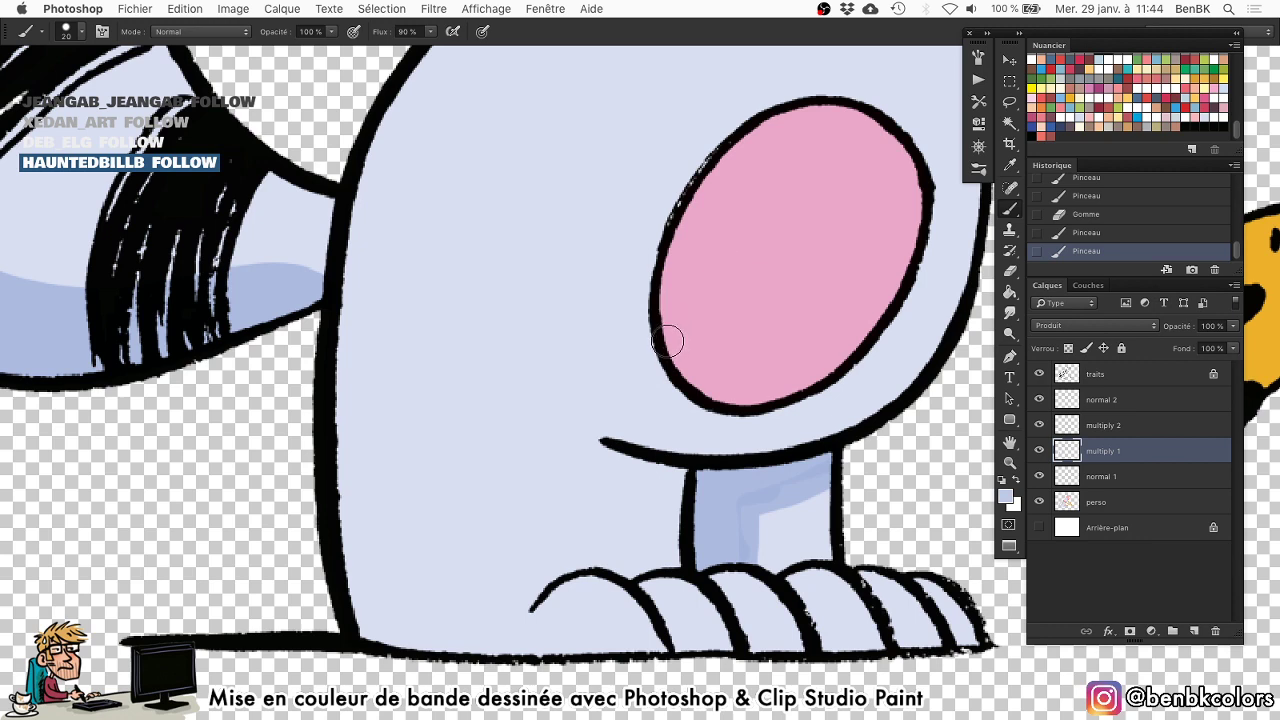
Duplicate the shadow layer four times, merge the copies with multiply 1, lock transparent pixels and refill the shadows with even lavender.
key(super+j)
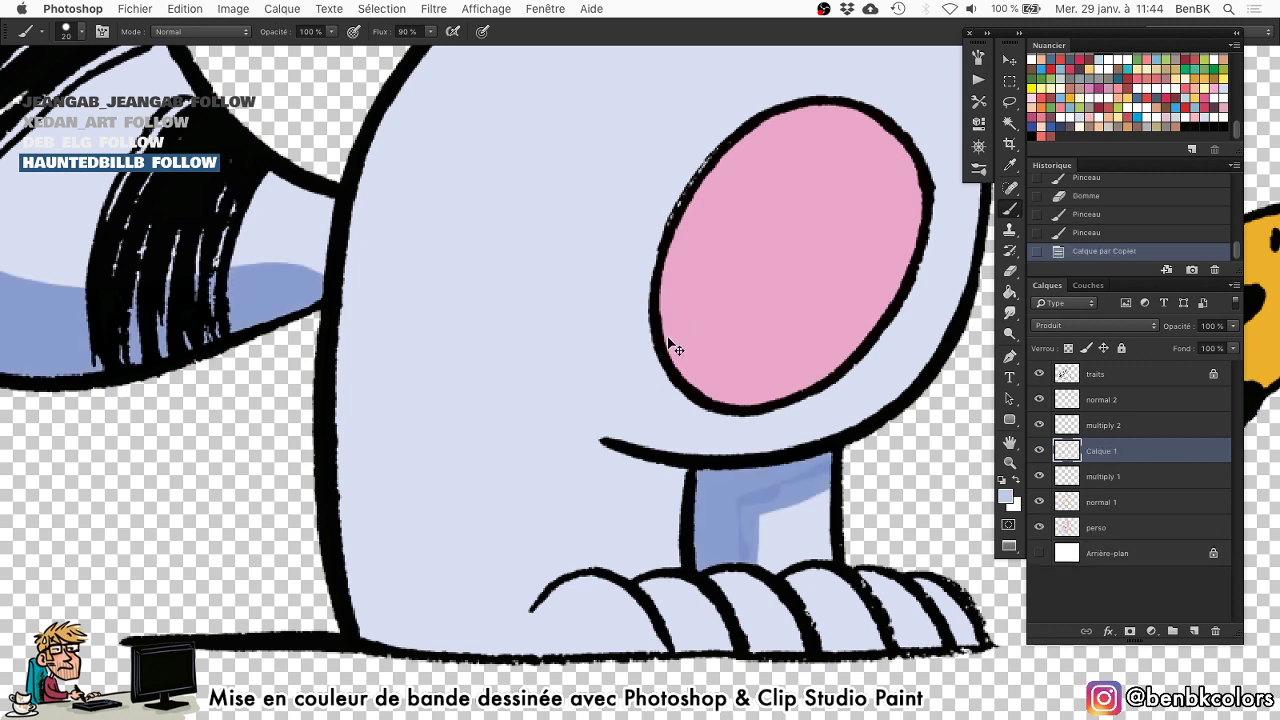
key(super+j)
key(super+j)
key(super+j)
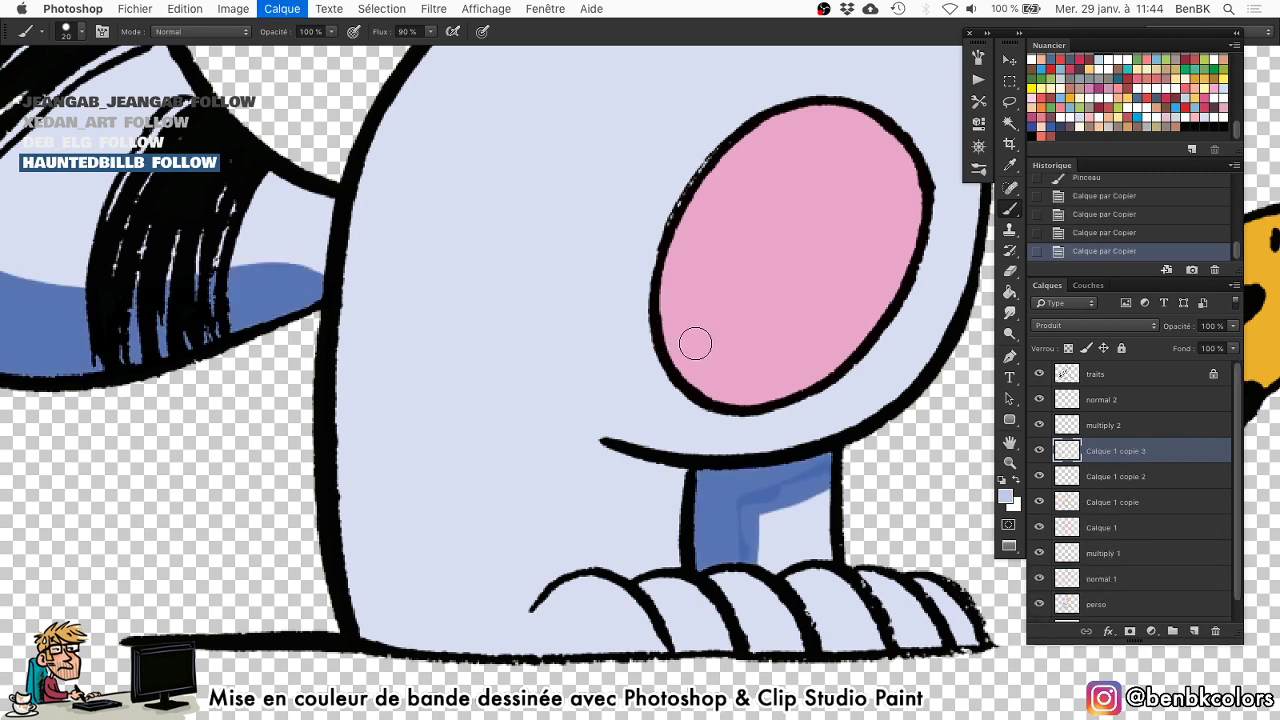
shift+click(1135, 556)
key(super+e)
key(slash)
key(alt+BackSpace)
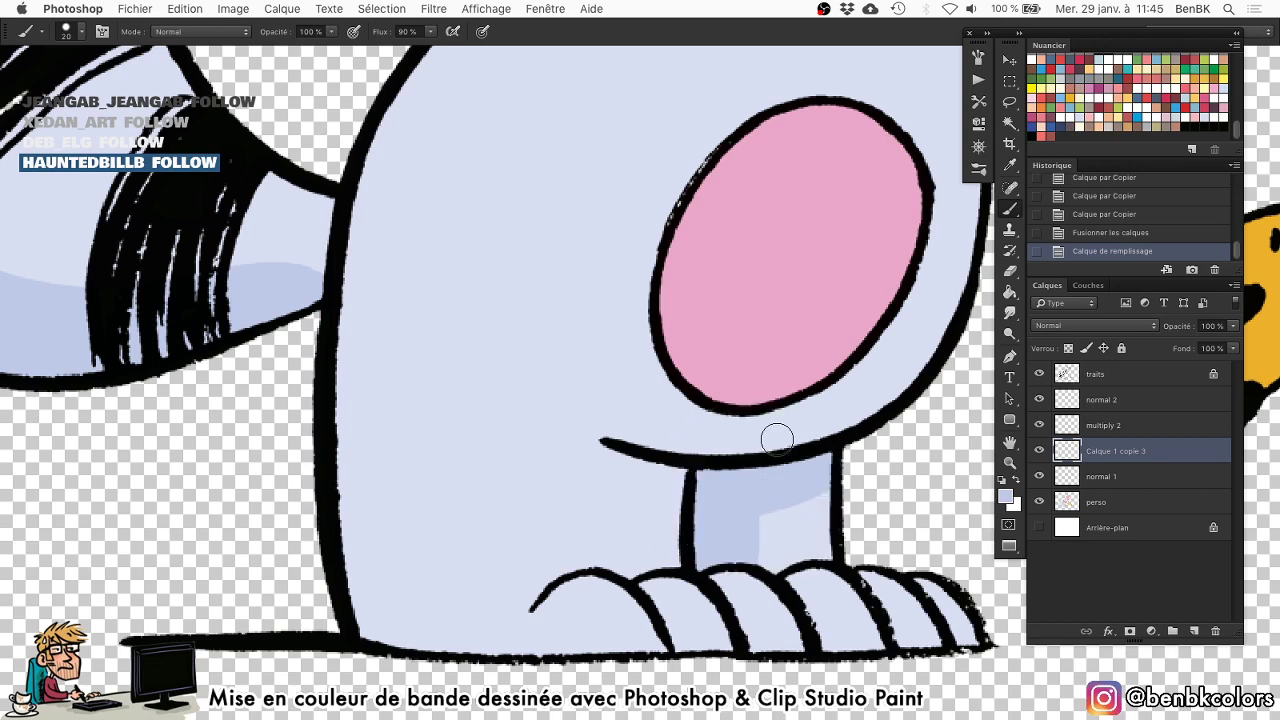
key(alt+BackSpace)
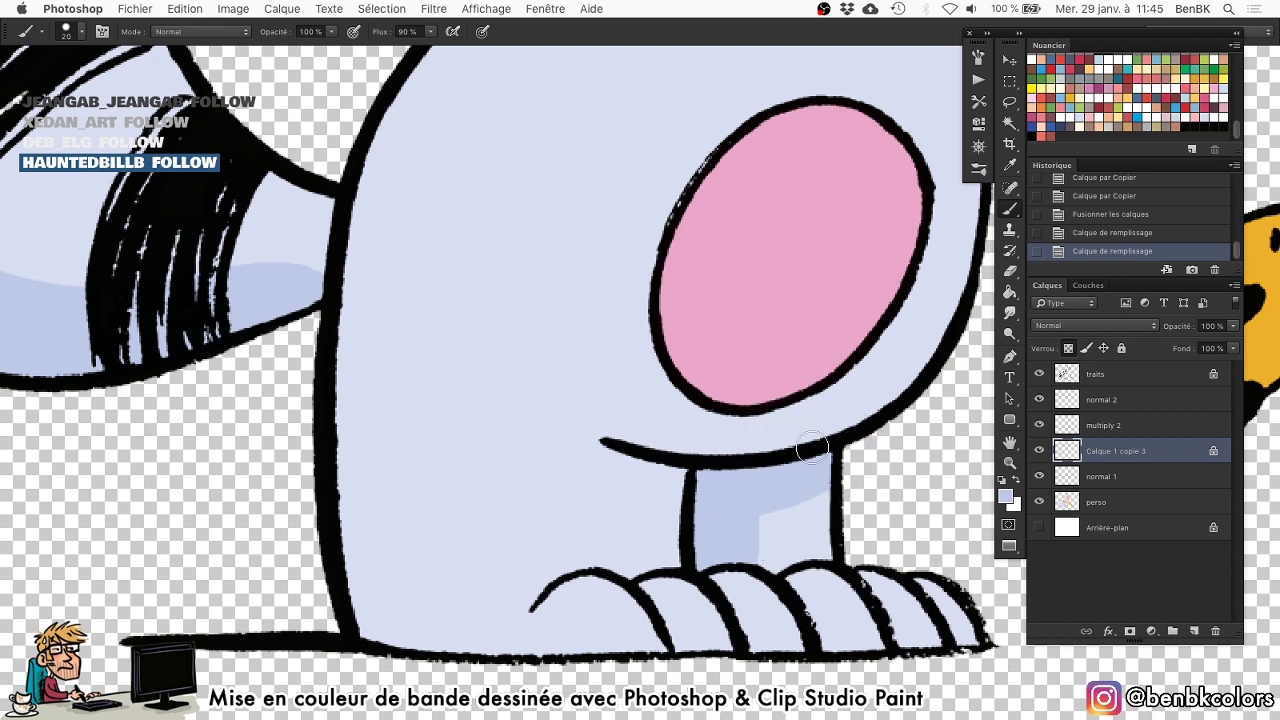
key(alt+BackSpace)
Set the merged shadow layer to Multiply blending, rename it "multiply 1" and reactivate the brush.
key(v)
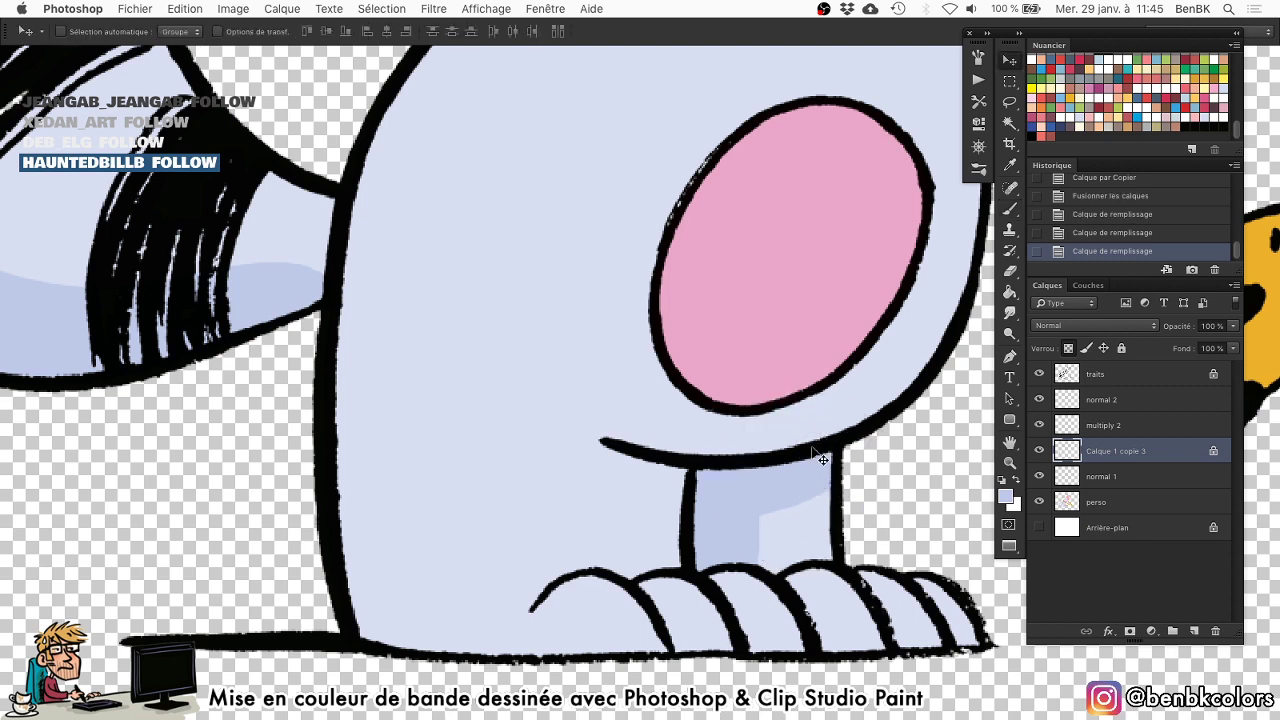
key(alt+shift+m)
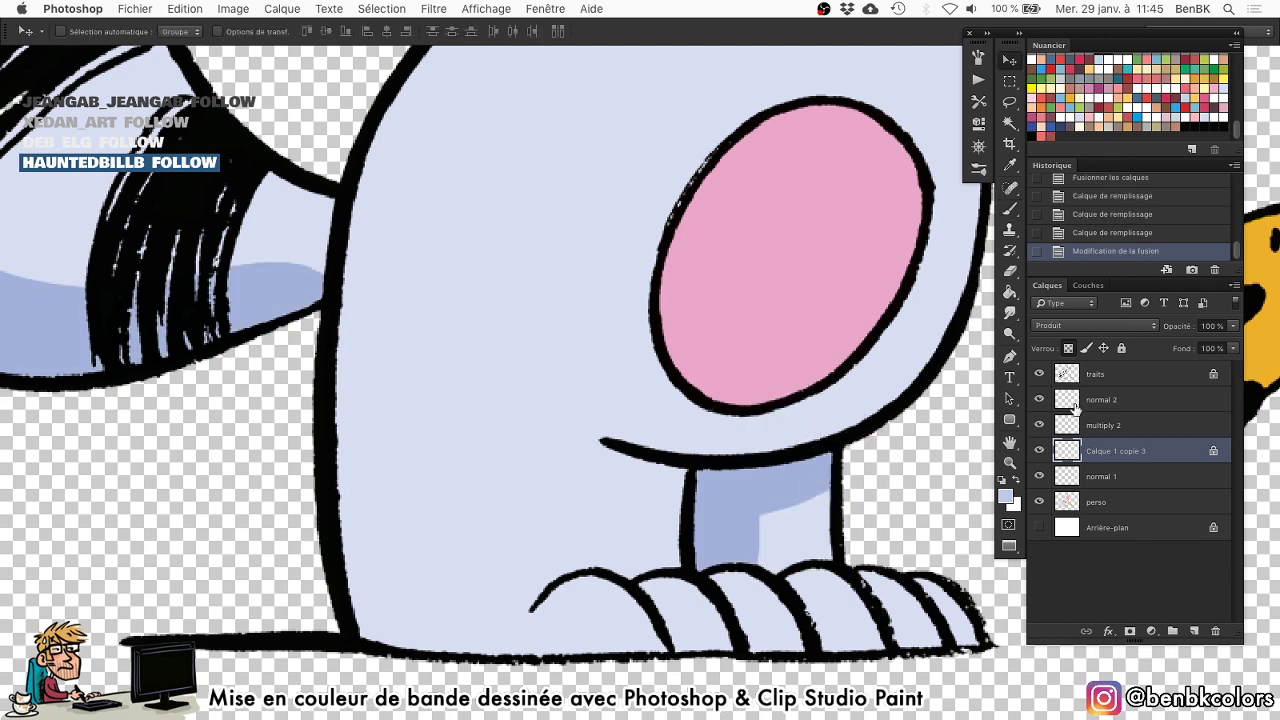
double_click(1101, 453)
text(n)
key(Return)
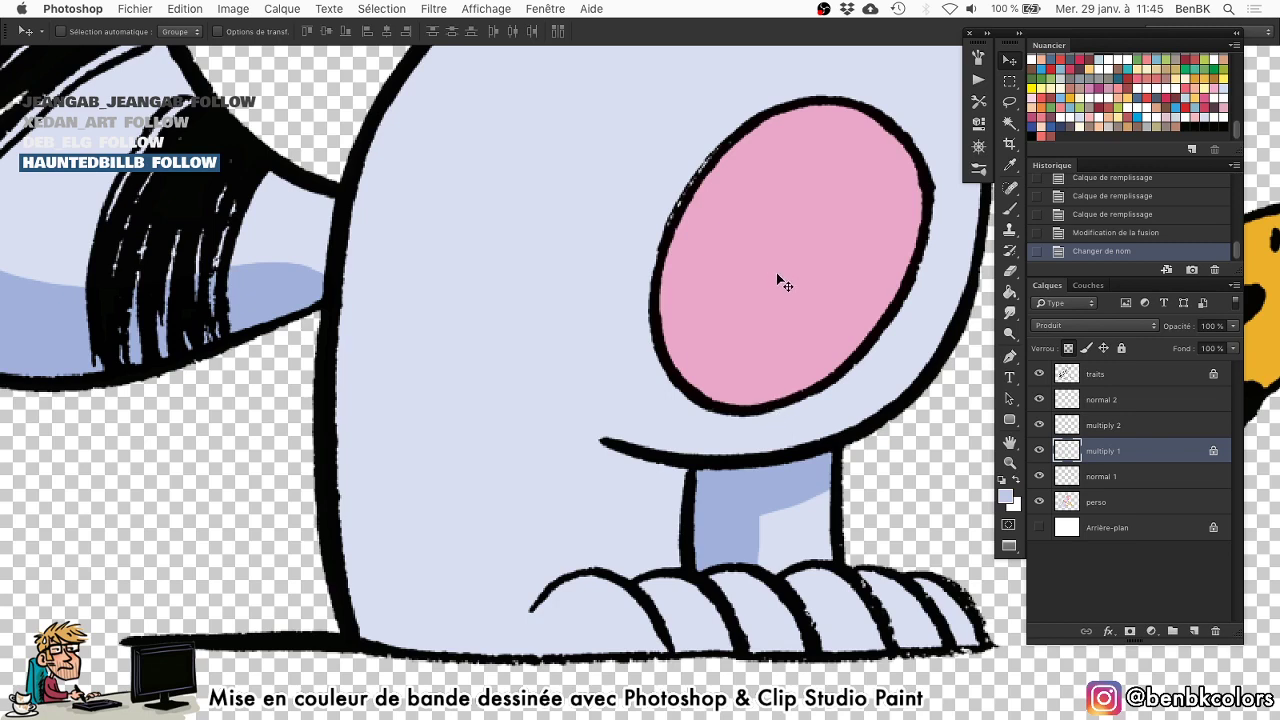
key(b)
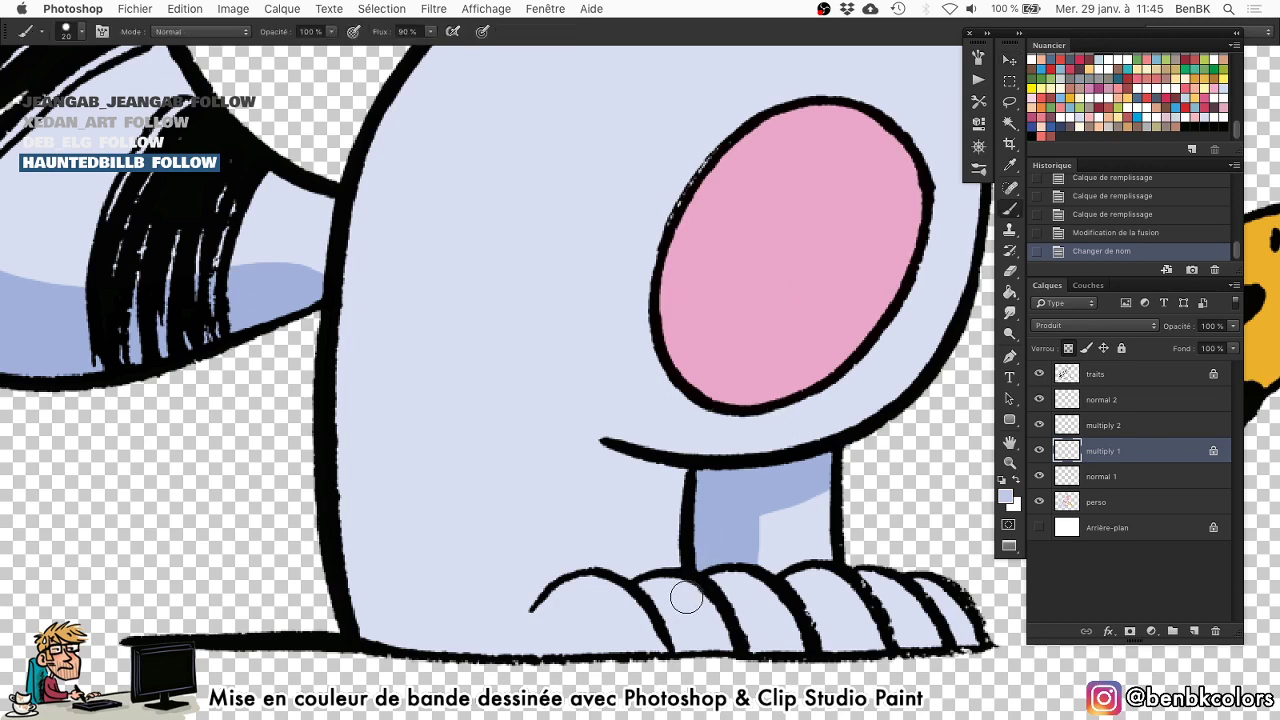
Load the perso layer's outline as a selection and shade the raccoon's toes in lavender-blue with a 15 px brush.
super+click(1067, 503)
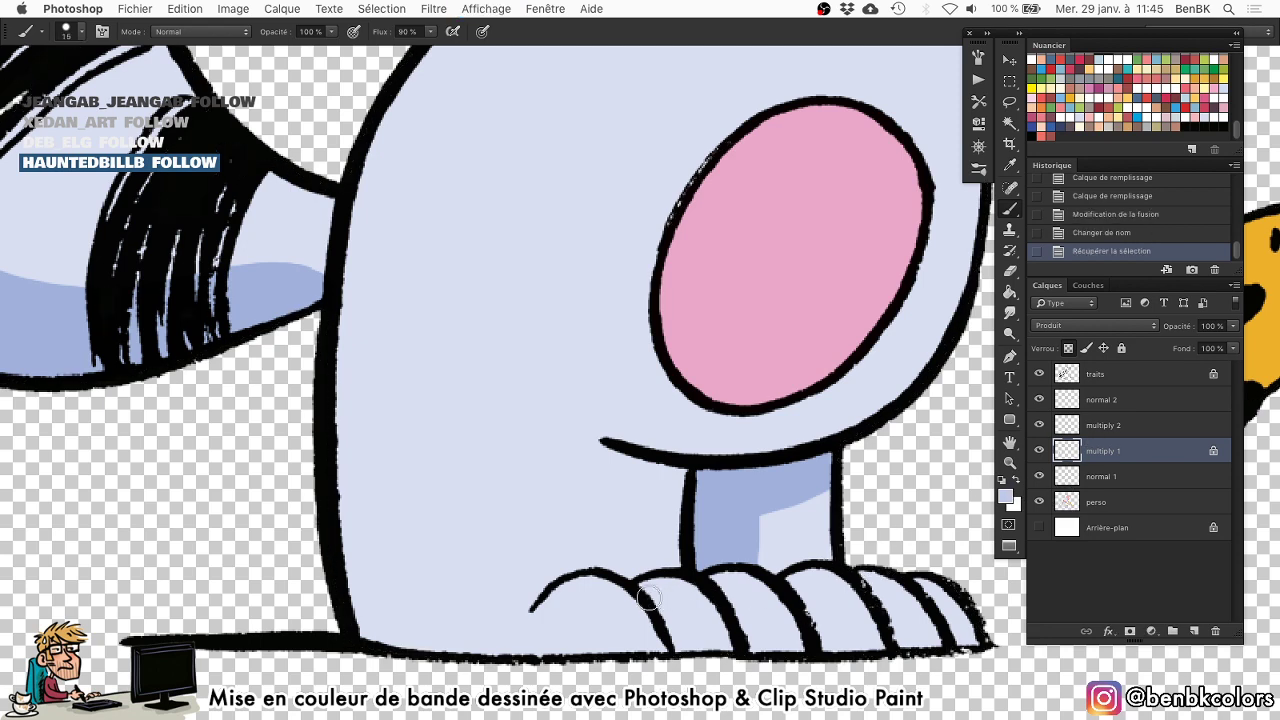
mouse_move(648, 597)
mouse_down()
mouse_move(685, 661)
mouse_move(753, 630)
mouse_move(733, 593)
mouse_move(777, 650)
mouse_move(826, 614)
mouse_move(803, 594)
mouse_move(829, 665)
mouse_move(902, 623)
mouse_move(872, 597)
mouse_move(902, 663)
mouse_move(956, 626)
mouse_move(952, 596)
mouse_up()
drag(776, 447, 677, 545)
Shade above the raccoon's lower belly line in lavender-blue with a 40 px brush, undoing and repainting the first stroke.
key(bracketright)
key(bracketright)
key(bracketright)
key(bracketright)
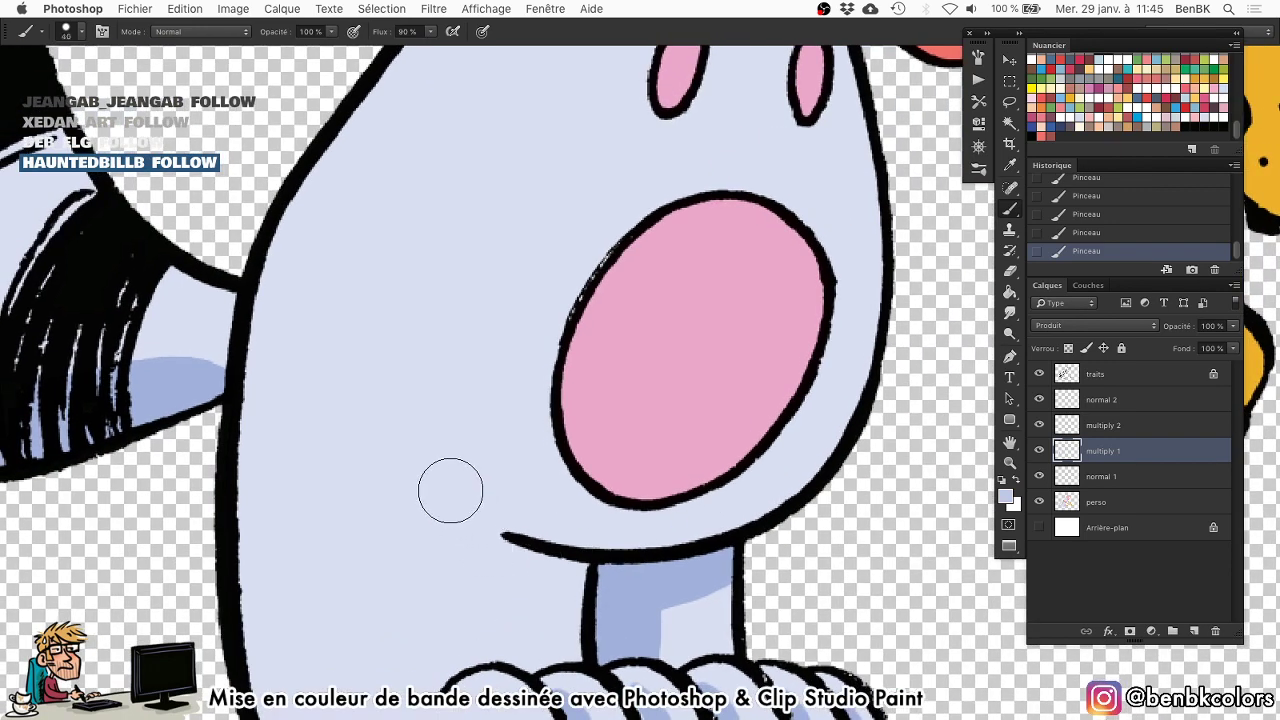
drag(456, 495, 722, 545)
key(super+z)
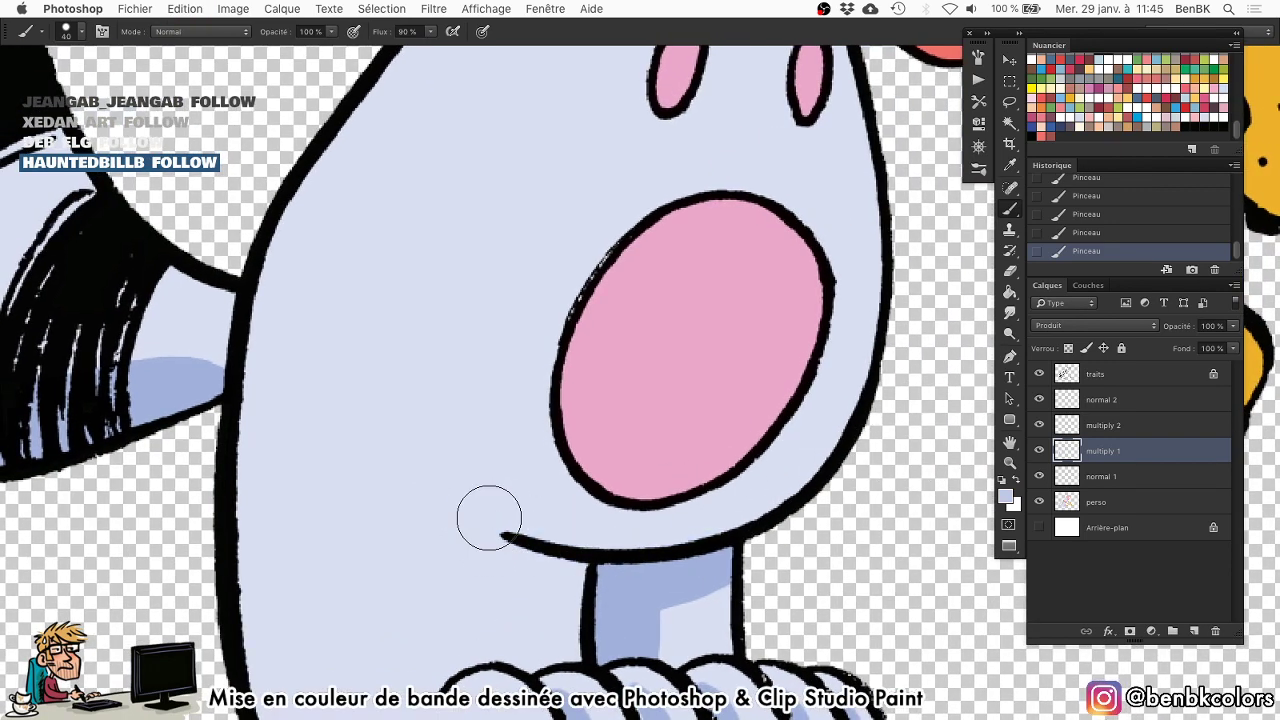
drag(486, 517, 760, 545)
Hide the panels and shade the inner side of the nose and the fur tuft beside the right eye.
drag(805, 63, 657, 515)
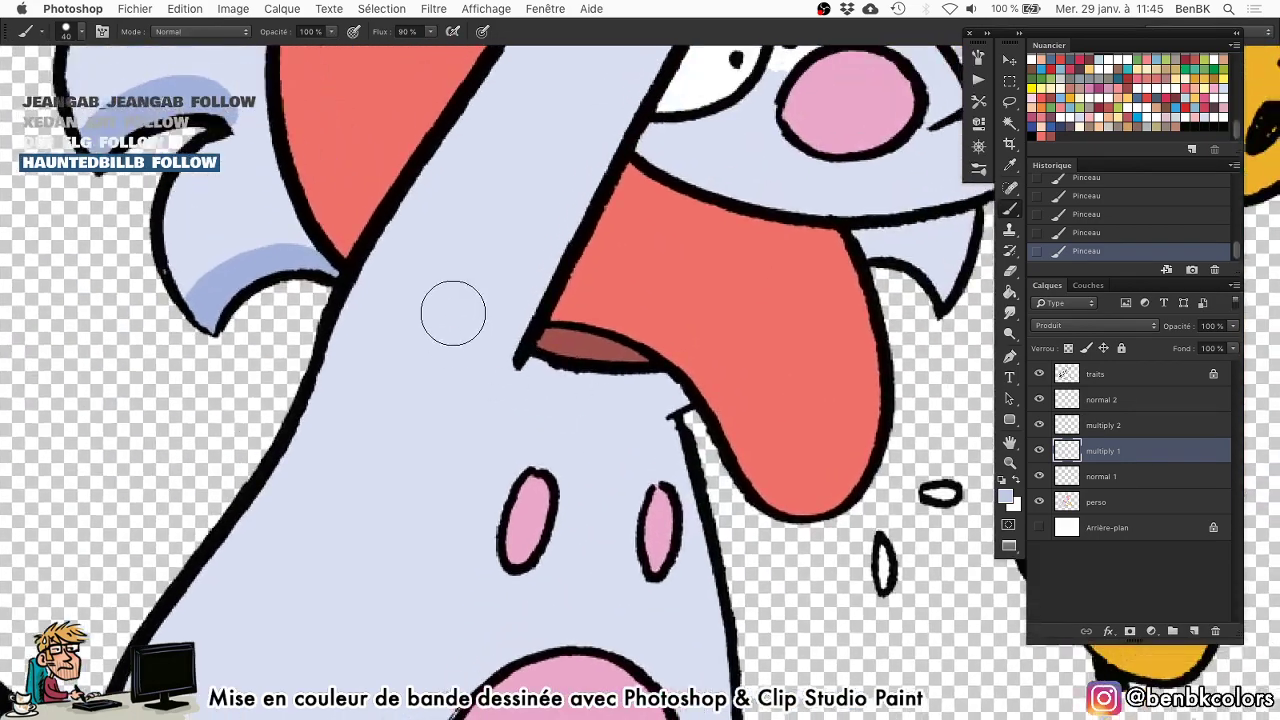
key(Tab)
drag(519, 292, 463, 508)
drag(780, 296, 766, 300)
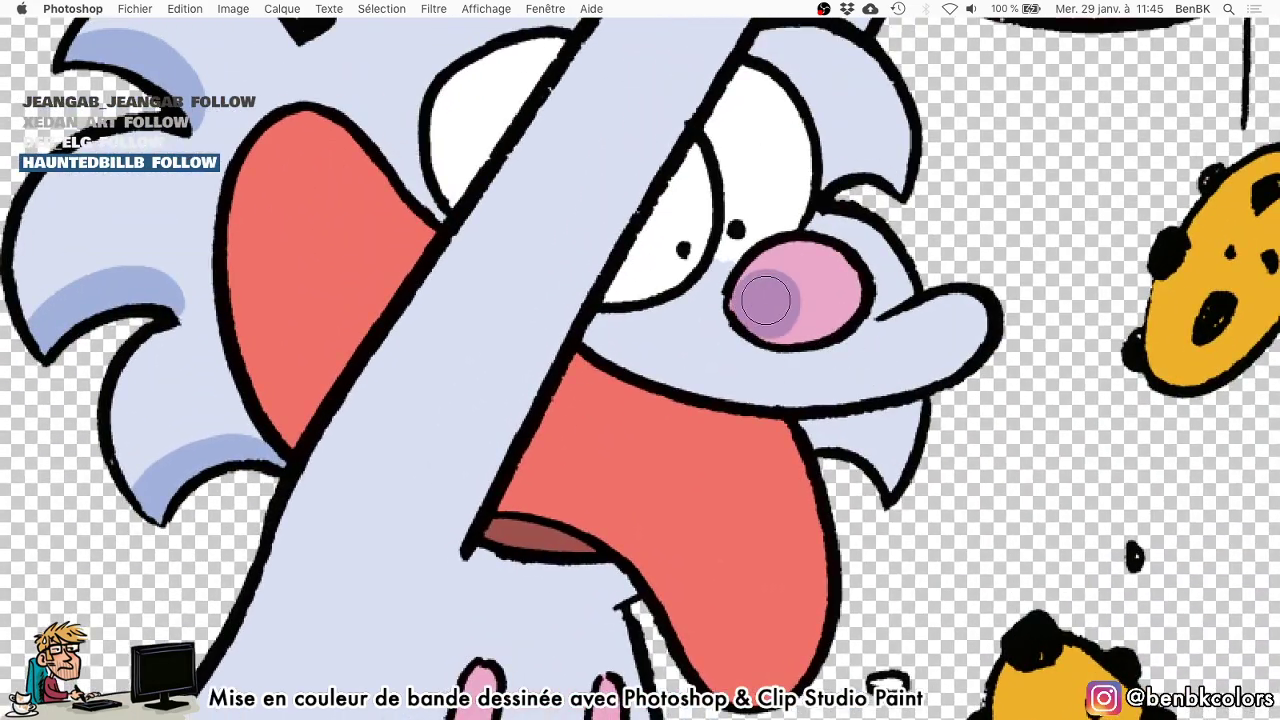
mouse_move(868, 178)
mouse_down()
mouse_move(852, 232)
mouse_move(848, 212)
mouse_move(812, 212)
mouse_move(836, 240)
mouse_up()
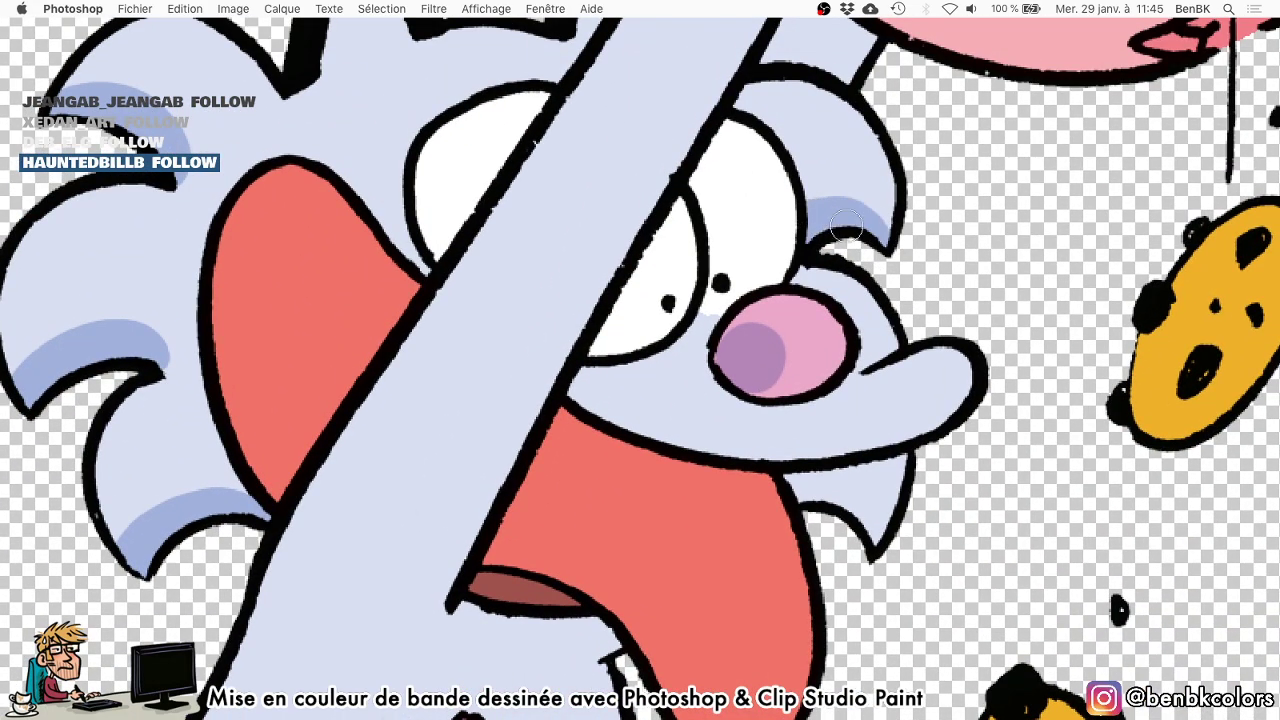
Shade the visible part of the raccoon's far arm behind the head in solid lavender-blue.
drag(823, 123, 792, 305)
scroll(791, 305, up, 2)
scroll(791, 305, right, 1)
mouse_move(757, 243)
mouse_down()
mouse_move(740, 285)
mouse_move(800, 300)
mouse_move(813, 268)
mouse_move(760, 251)
mouse_move(798, 289)
mouse_move(785, 150)
mouse_up()
drag(641, 403, 531, 474)
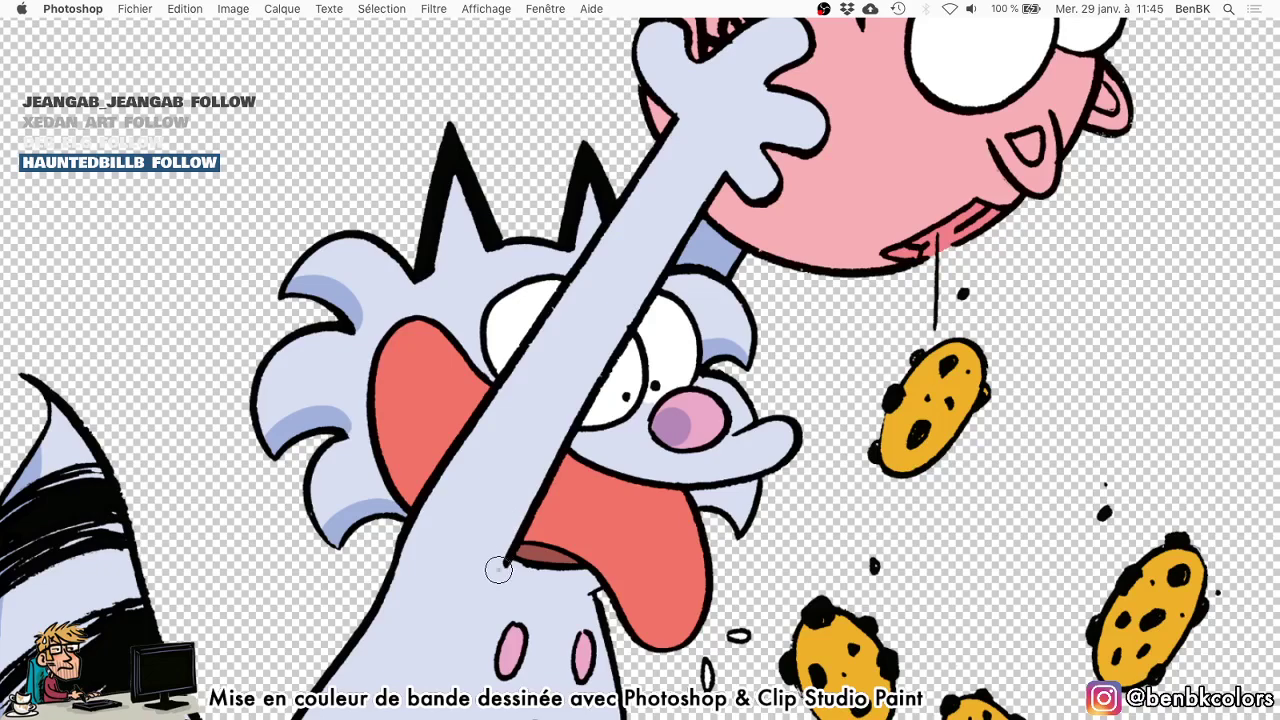
Shade the underside of the raised front arm from shoulder to wrist, undoing the first stroke and repainting it longer.
drag(499, 569, 630, 312)
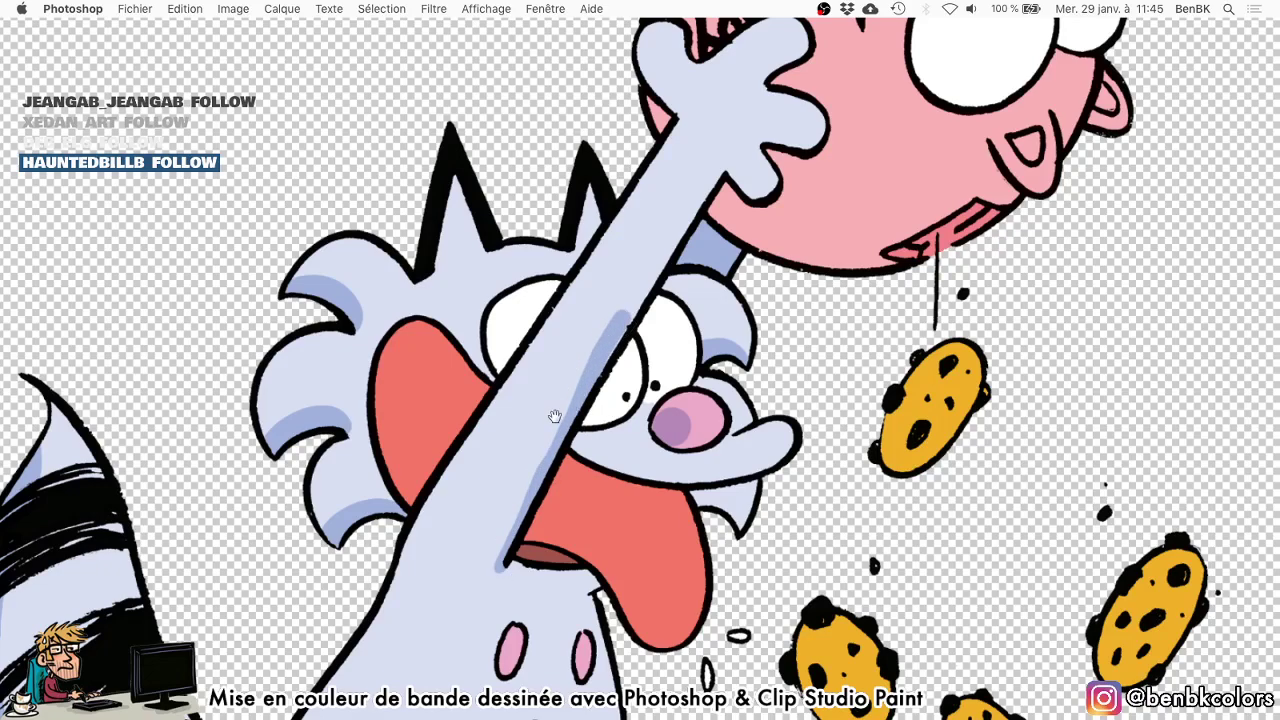
scroll(554, 416, up, 2)
key(ctrl+z)
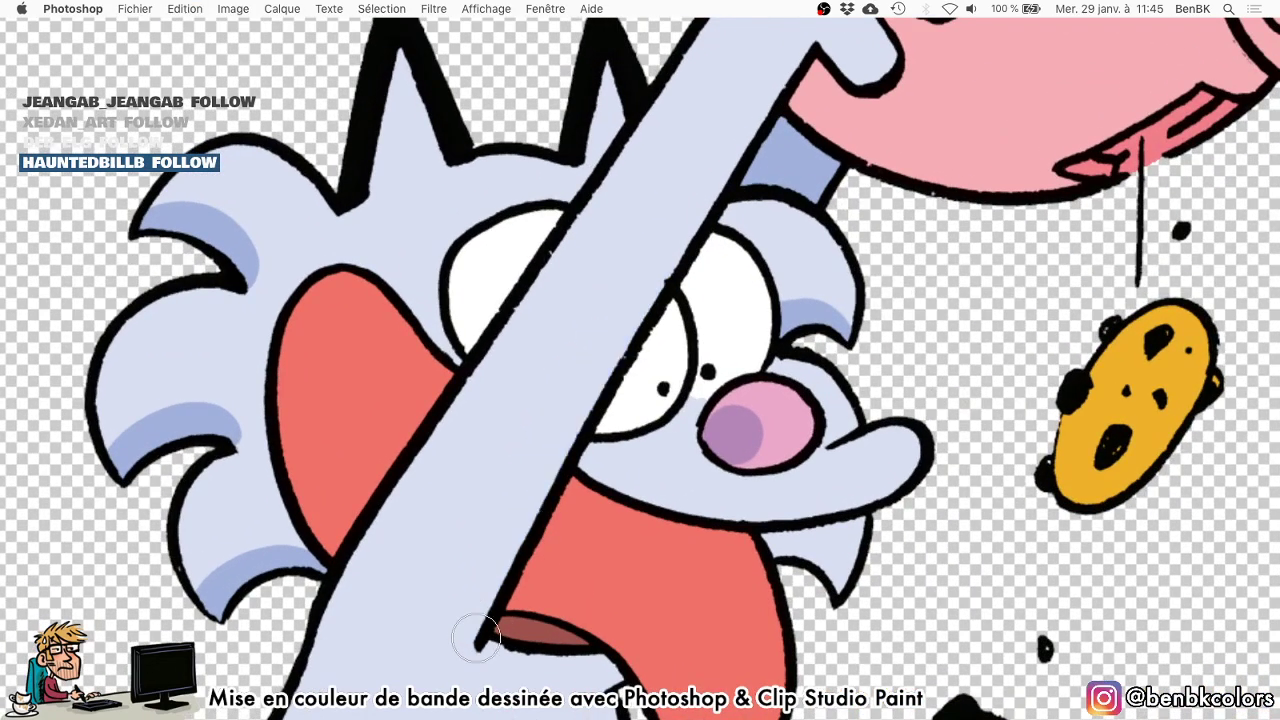
mouse_move(476, 638)
mouse_down()
mouse_move(628, 320)
mouse_move(709, 180)
mouse_move(812, 45)
mouse_up()
Shade the lower edges of the raccoon's fingers and the inner edge of the thumb in lavender-blue.
scroll(800, 60, up, 5)
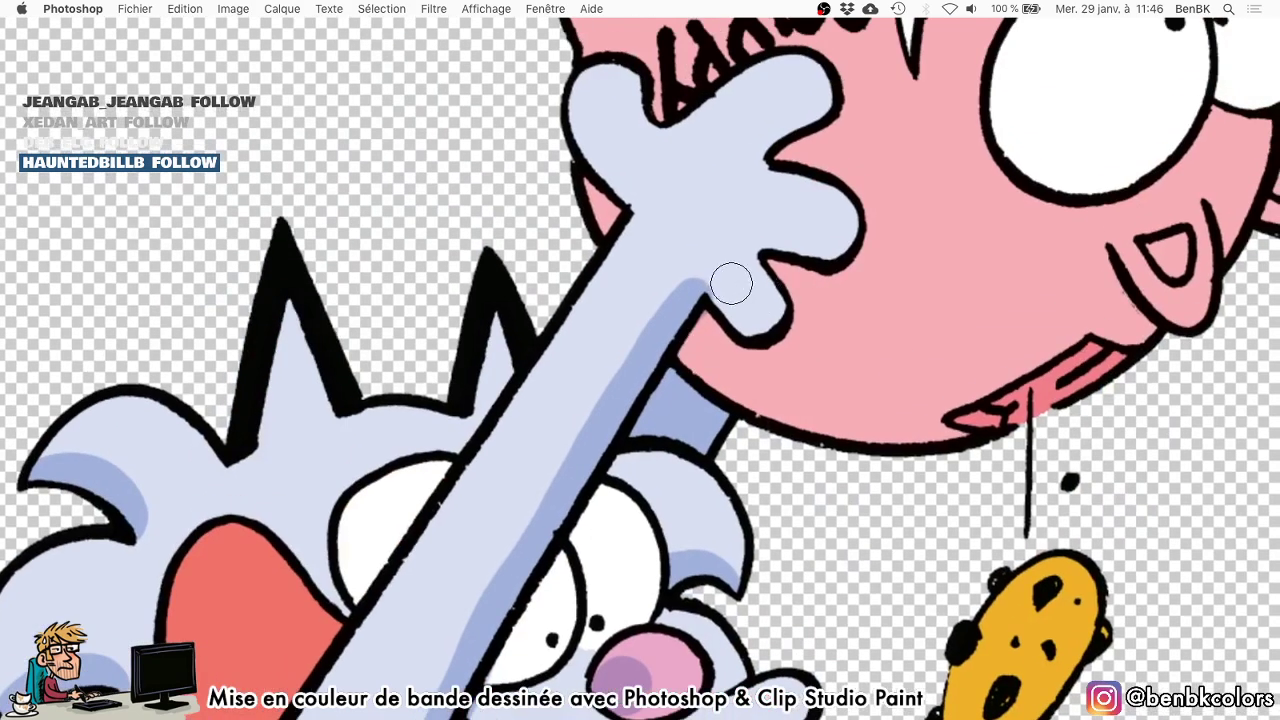
drag(708, 284, 763, 322)
drag(769, 243, 847, 234)
drag(756, 146, 819, 90)
drag(643, 120, 642, 88)
drag(712, 256, 545, 298)
Shade the piggy bank's leg above the thumb and the body sliver beside the wrist in darker pink.
mouse_move(557, 139)
mouse_down()
mouse_move(629, 106)
mouse_move(566, 129)
mouse_move(566, 154)
mouse_up()
drag(549, 94, 541, 121)
mouse_move(458, 186)
mouse_down()
mouse_move(505, 290)
mouse_move(480, 328)
mouse_up()
Shade the piggy bank's lower curve and the insides of its ears in darker pink.
scroll(440, 290, down, 5)
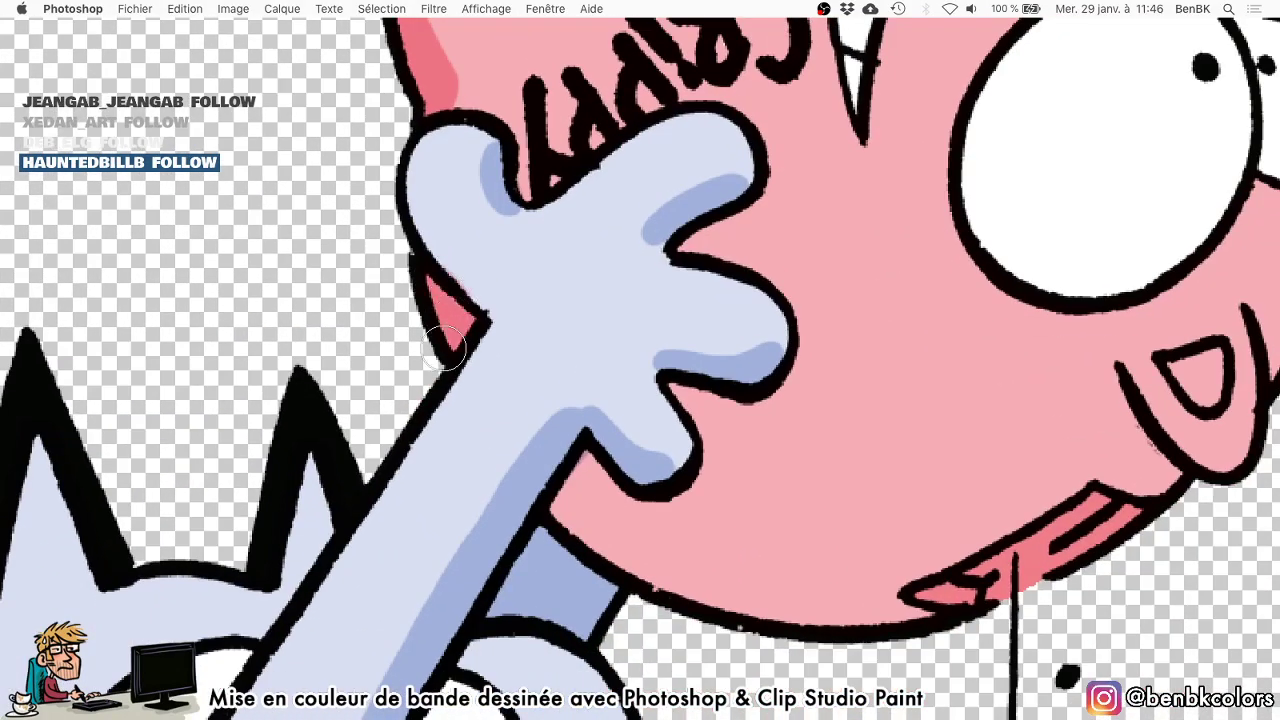
scroll(460, 300, down, 5)
drag(492, 318, 700, 380)
mouse_move(534, 300)
mouse_down()
mouse_move(708, 370)
mouse_move(1000, 248)
mouse_move(710, 395)
mouse_move(478, 336)
mouse_move(440, 283)
mouse_move(423, 294)
mouse_move(442, 336)
mouse_up()
mouse_move(701, 372)
mouse_down()
mouse_move(579, 447)
mouse_move(491, 423)
mouse_move(461, 435)
mouse_up()
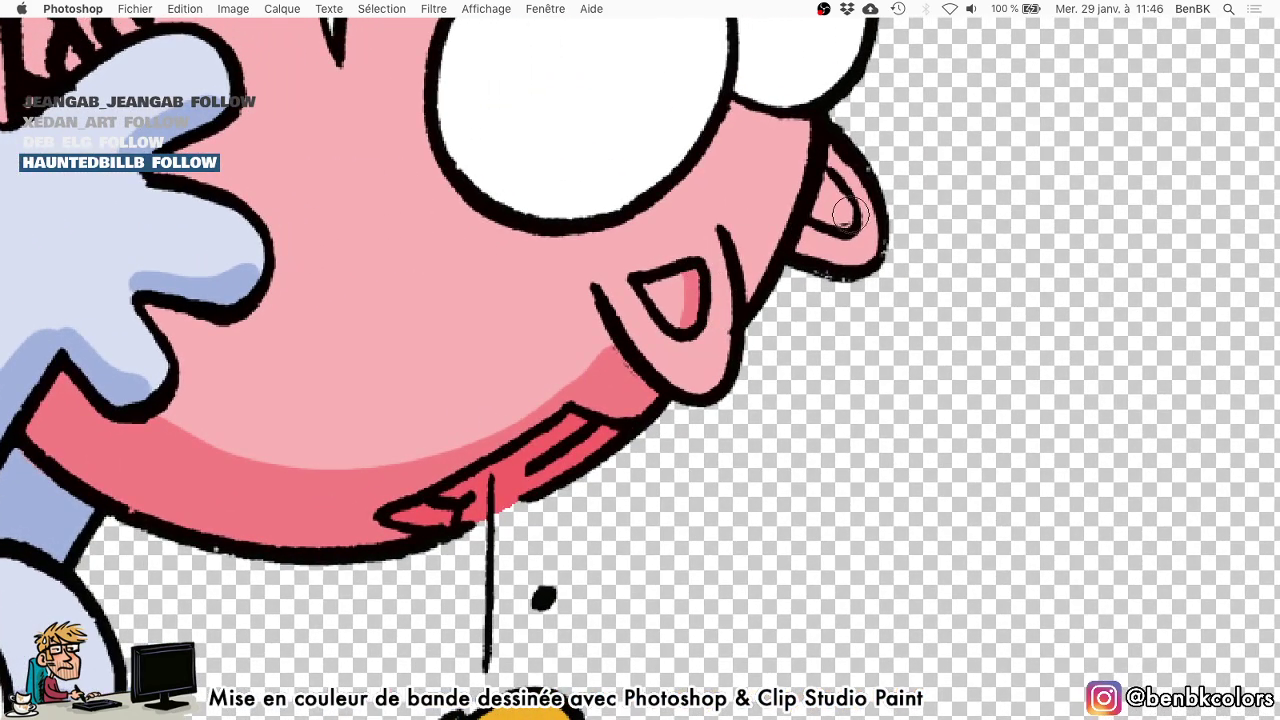
drag(851, 210, 828, 176)
Shade the underside of the piggy bank's snout and its two upper legs in darker pink.
mouse_move(571, 148)
mouse_down()
mouse_move(626, 356)
mouse_move(557, 357)
mouse_move(549, 291)
mouse_up()
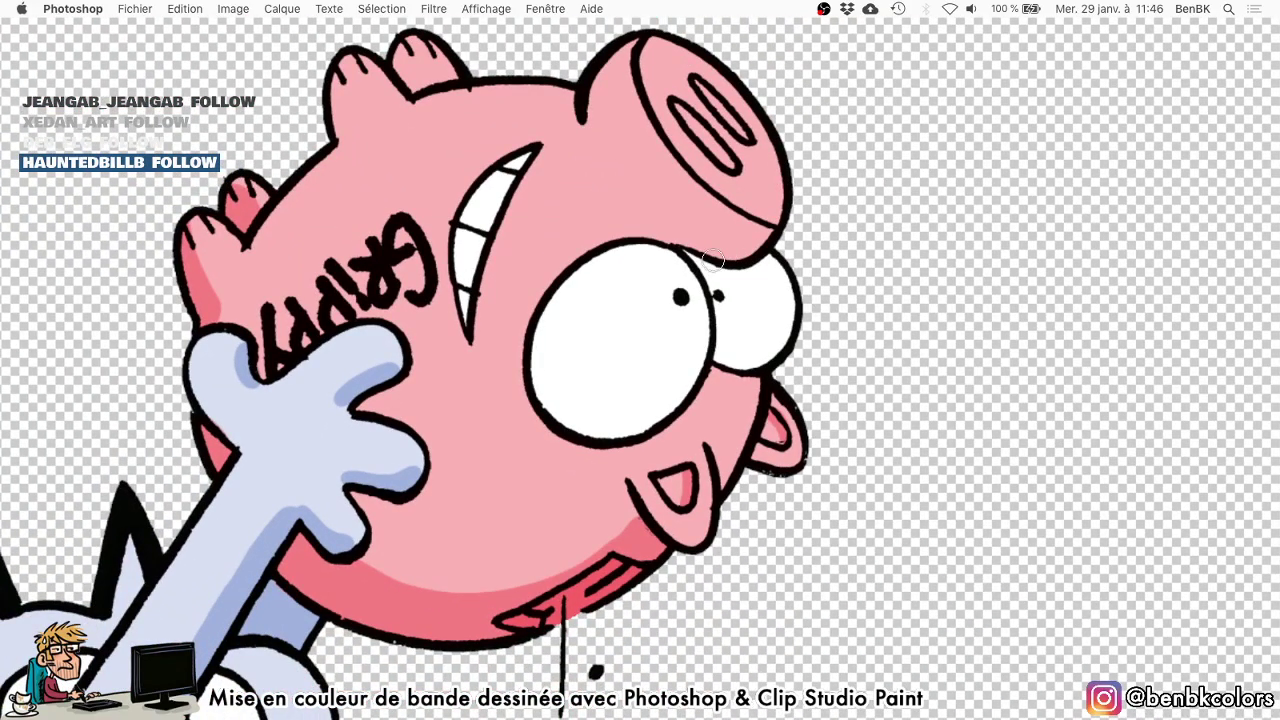
drag(712, 259, 764, 238)
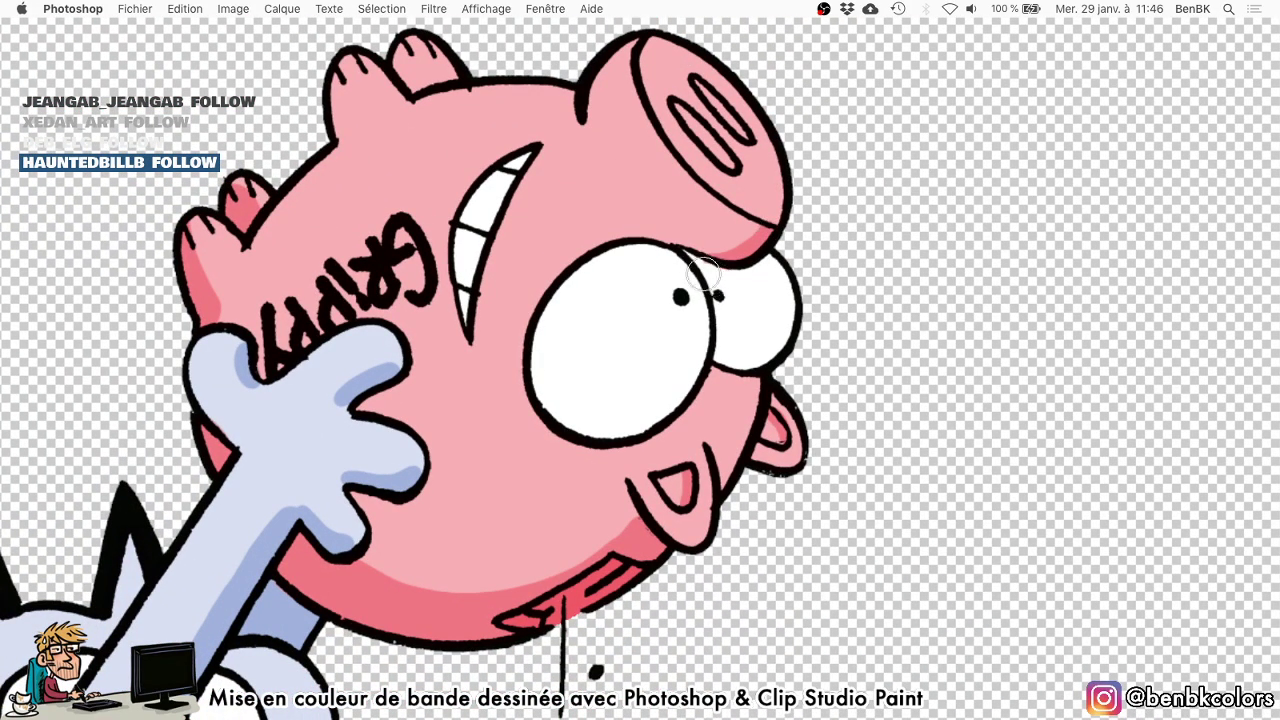
scroll(706, 276, up, 2)
drag(388, 104, 373, 118)
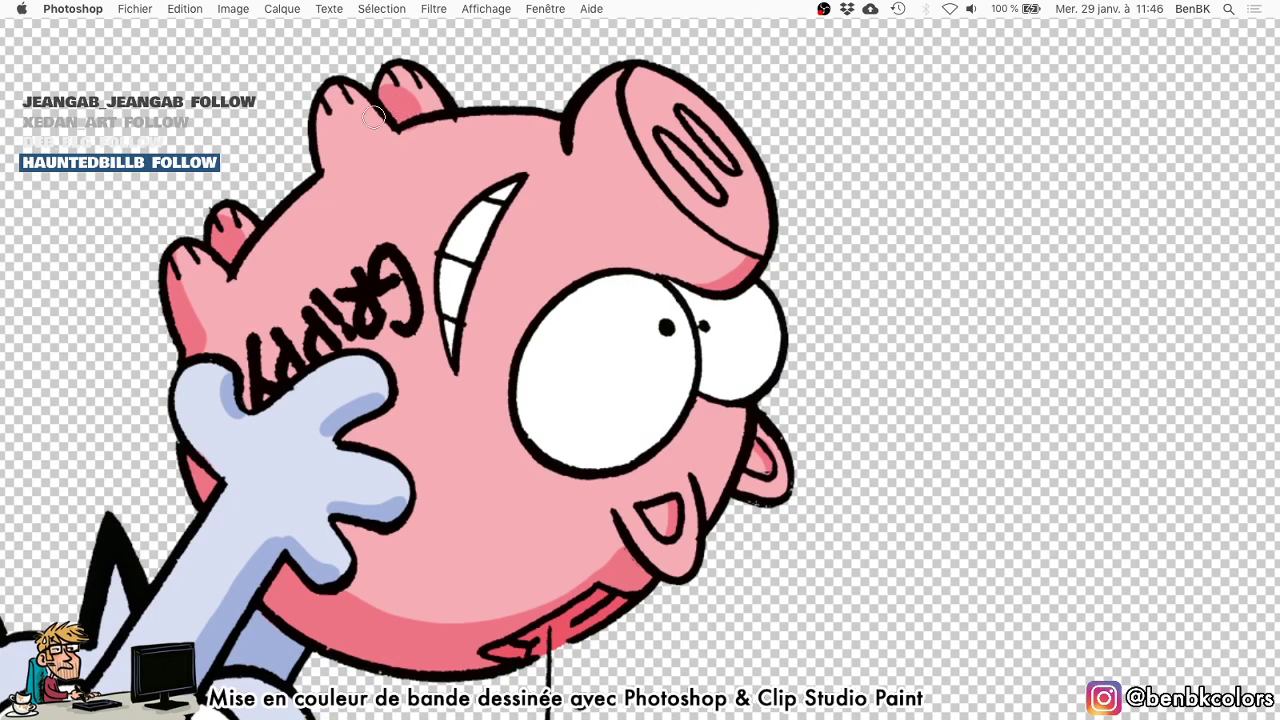
drag(323, 169, 320, 132)
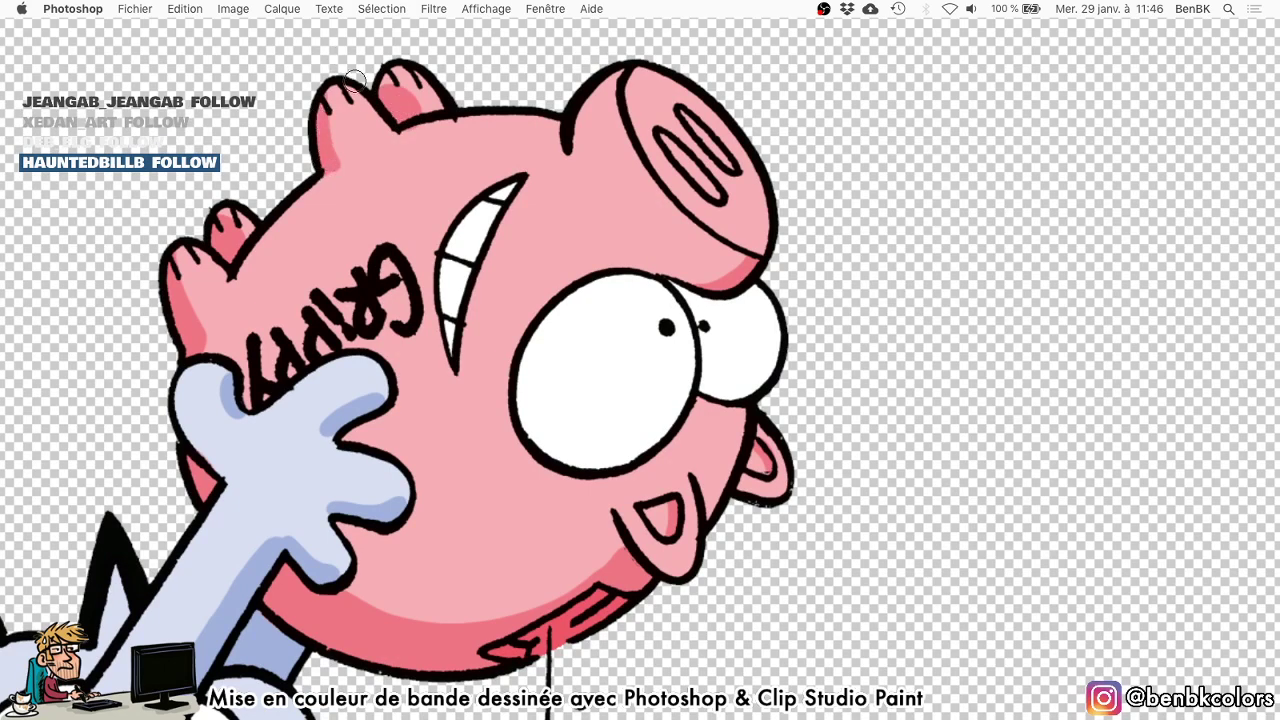
Add darker pink shading along the outer rim of the piggy bank's ears.
scroll(345, 135, down, 5)
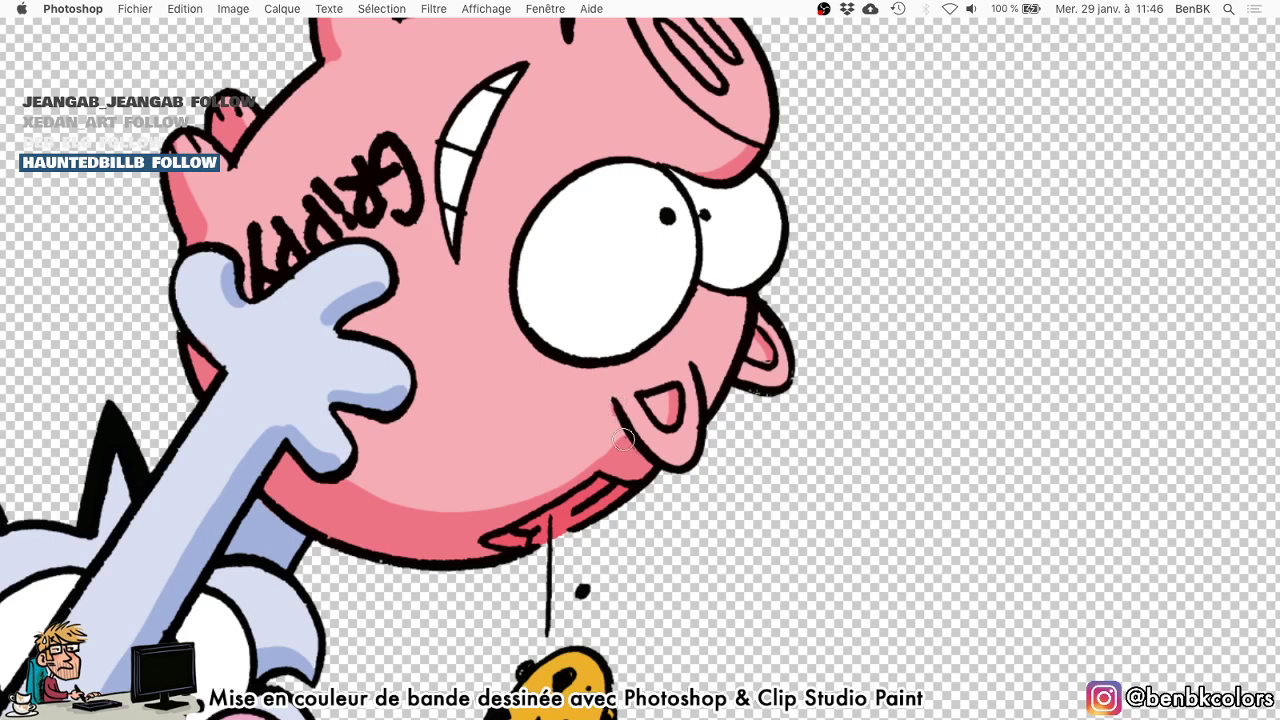
drag(628, 408, 702, 468)
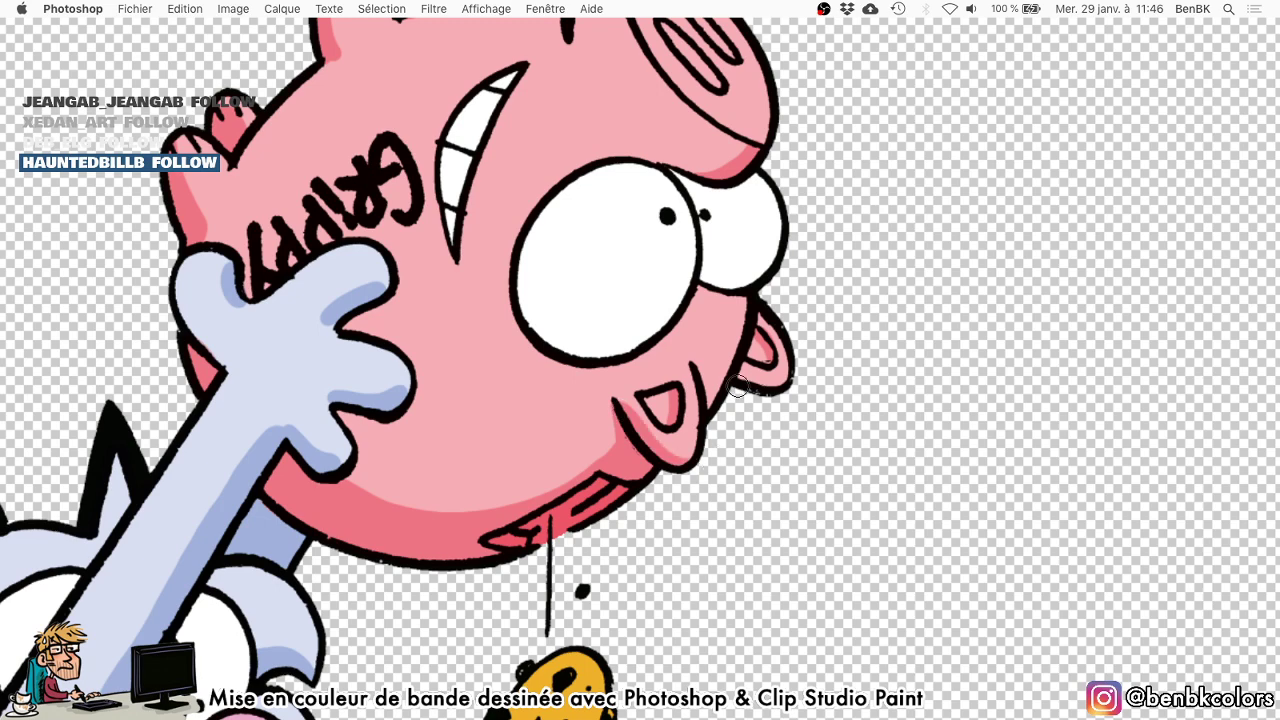
drag(666, 224, 777, 478)
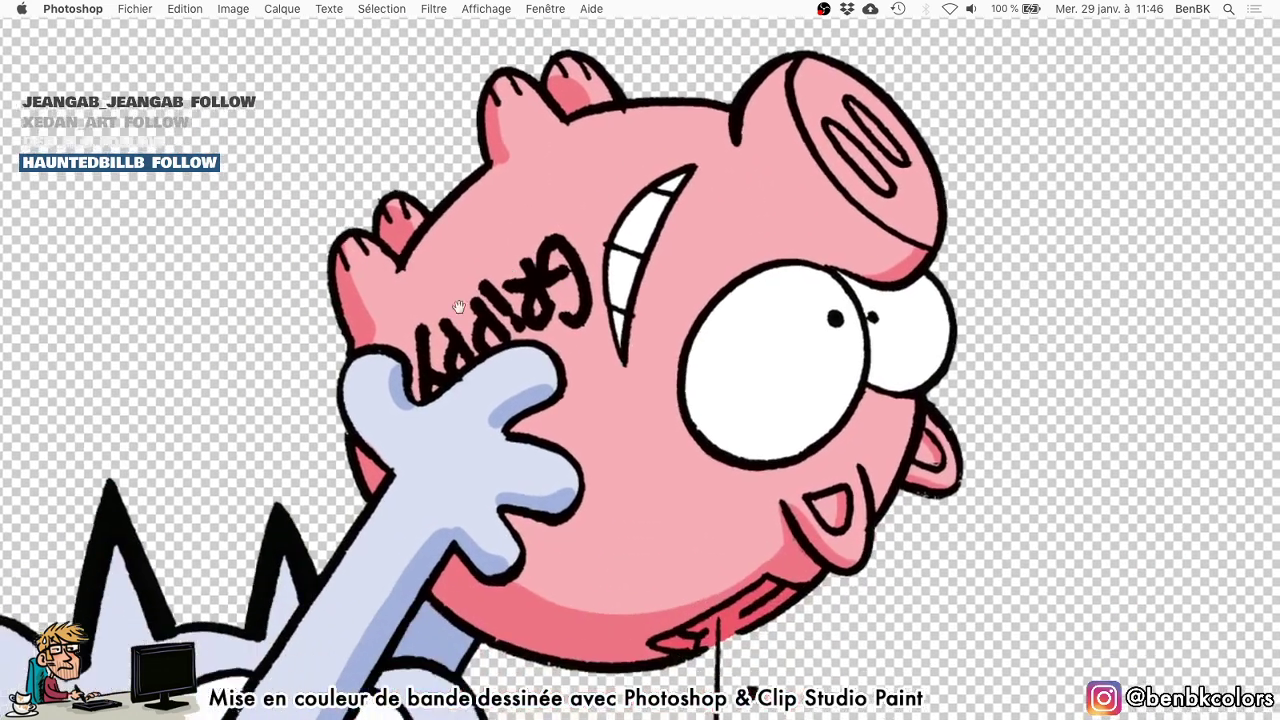
scroll(510, 384, down, 5)
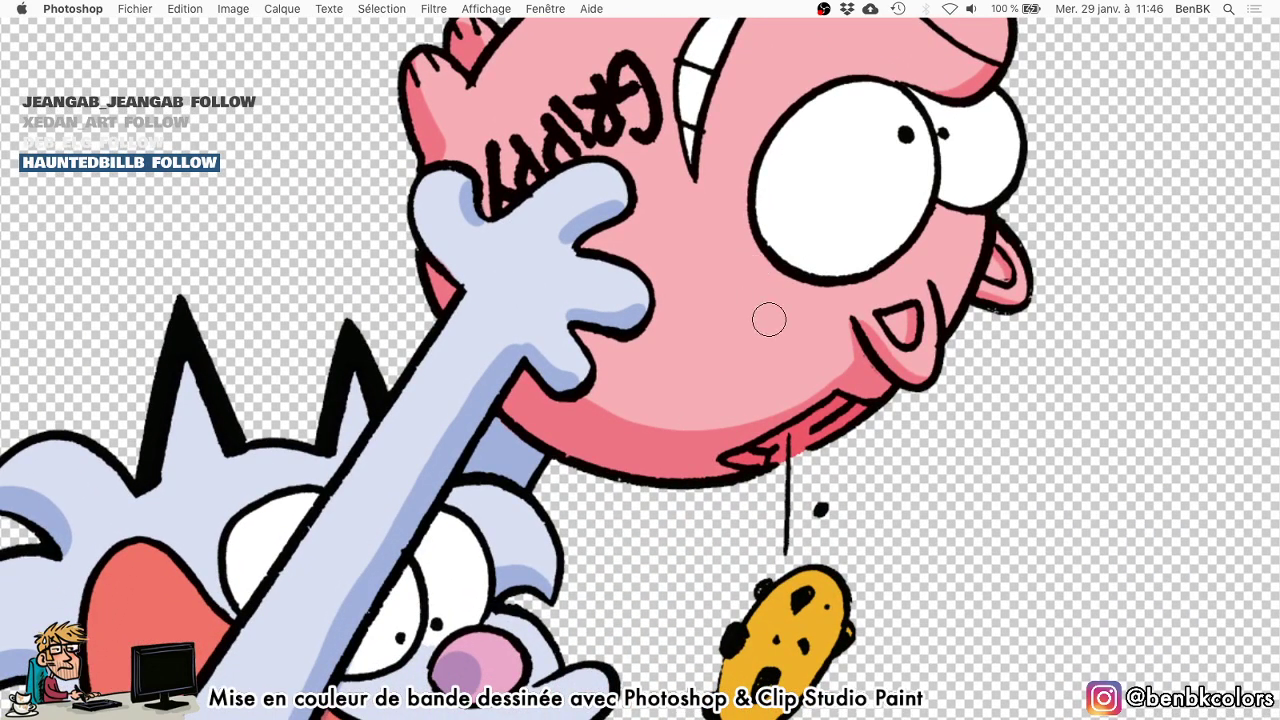
Shade the lower edges of the three cookies nearest the raccoon's belly in orange.
drag(801, 420, 654, 320)
scroll(638, 329, down, 8)
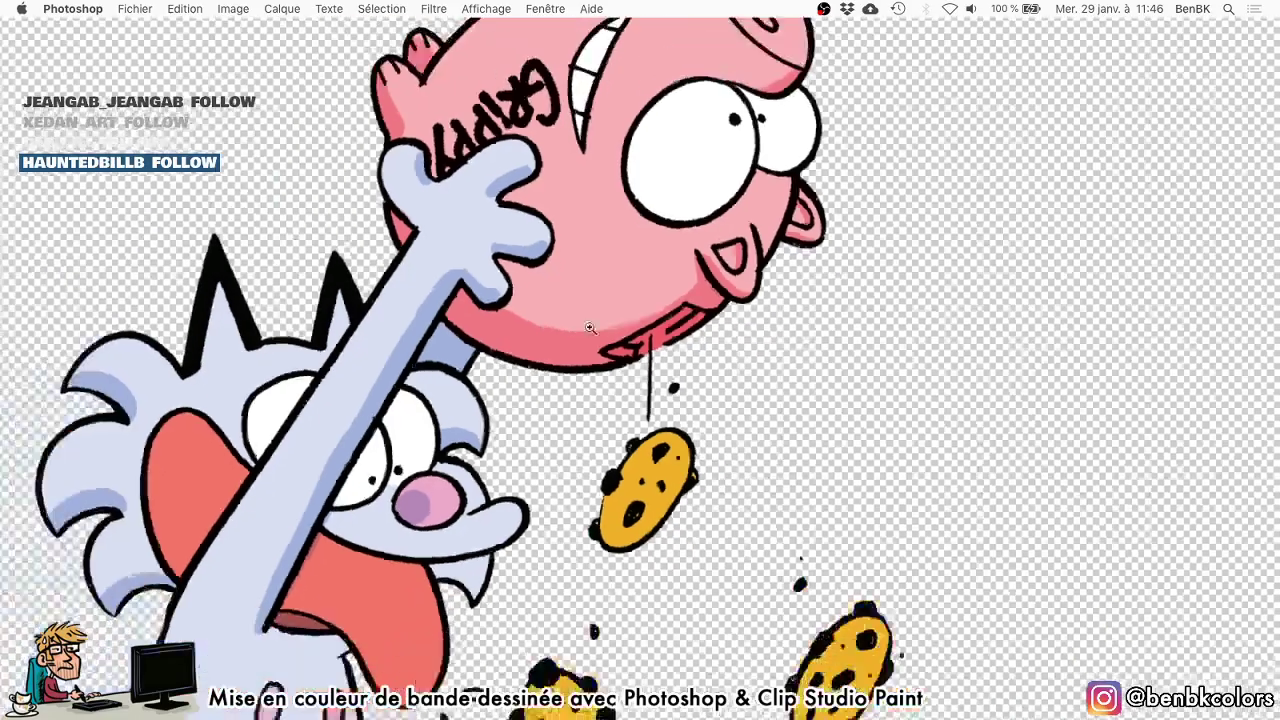
scroll(757, 470, up, 5)
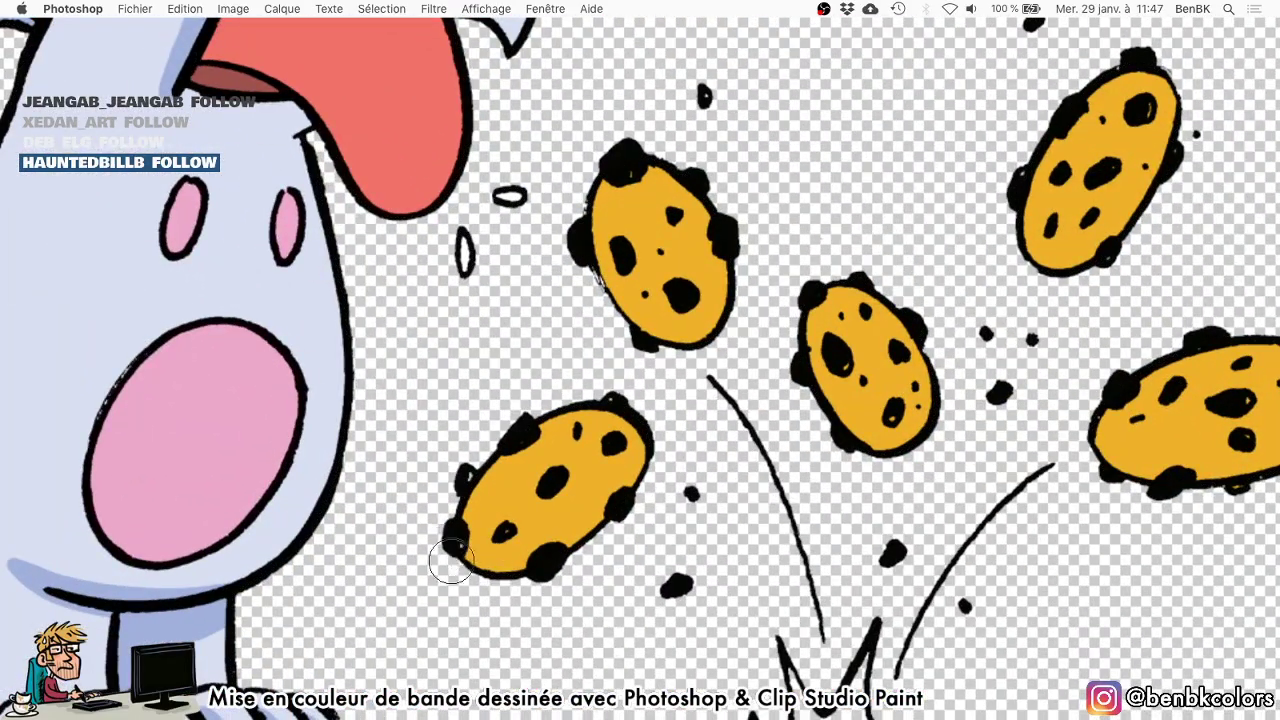
drag(443, 537, 640, 482)
drag(578, 182, 632, 302)
drag(661, 347, 688, 350)
drag(758, 361, 741, 362)
mouse_move(789, 304)
mouse_down()
mouse_move(888, 448)
mouse_move(788, 445)
mouse_up()
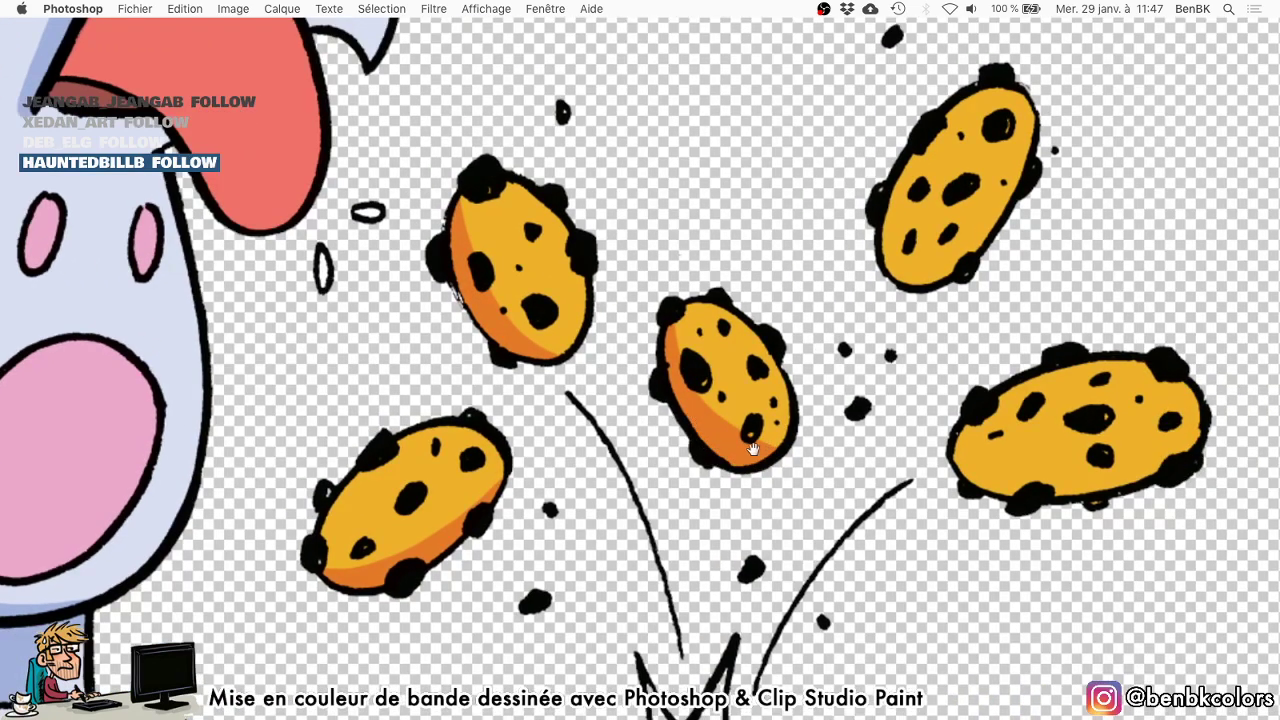
Shade the lower edges of the two cookies farthest from the raccoon and dab small orange spots on the cookie surfaces.
scroll(753, 449, right, 1)
scroll(727, 430, up, 1)
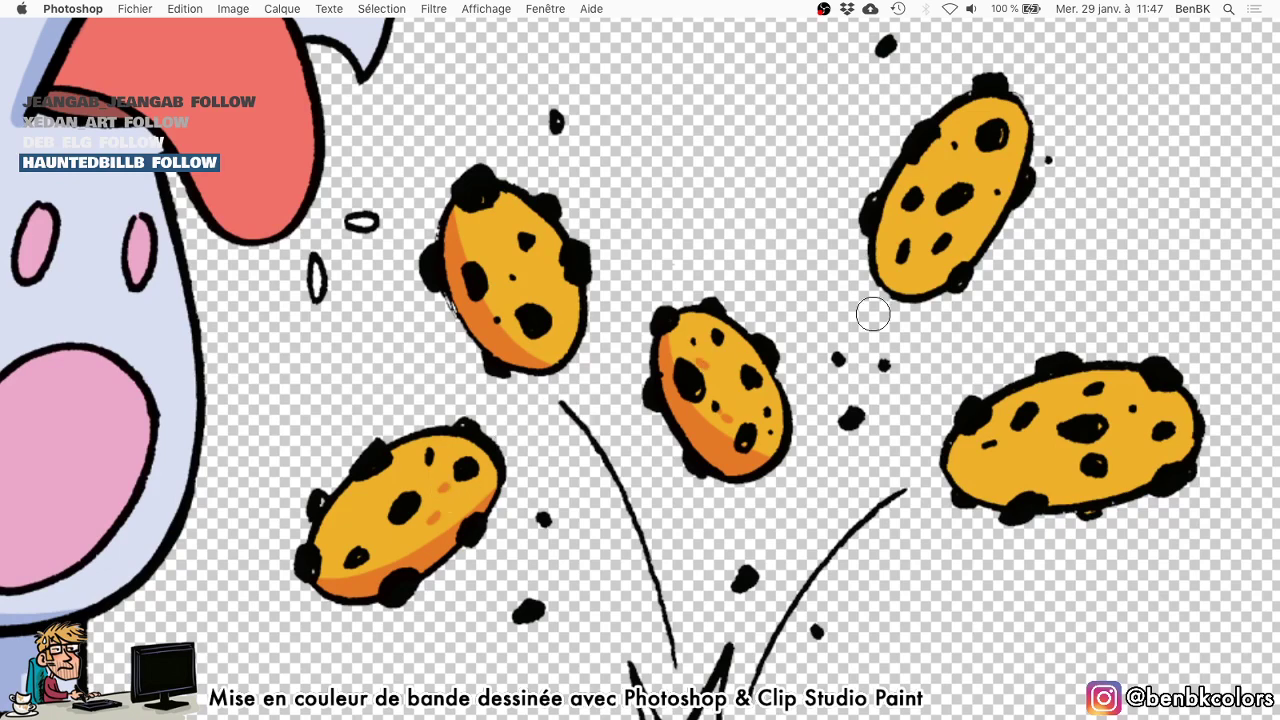
drag(880, 303, 1038, 120)
drag(963, 252, 917, 246)
scroll(917, 246, right, 5)
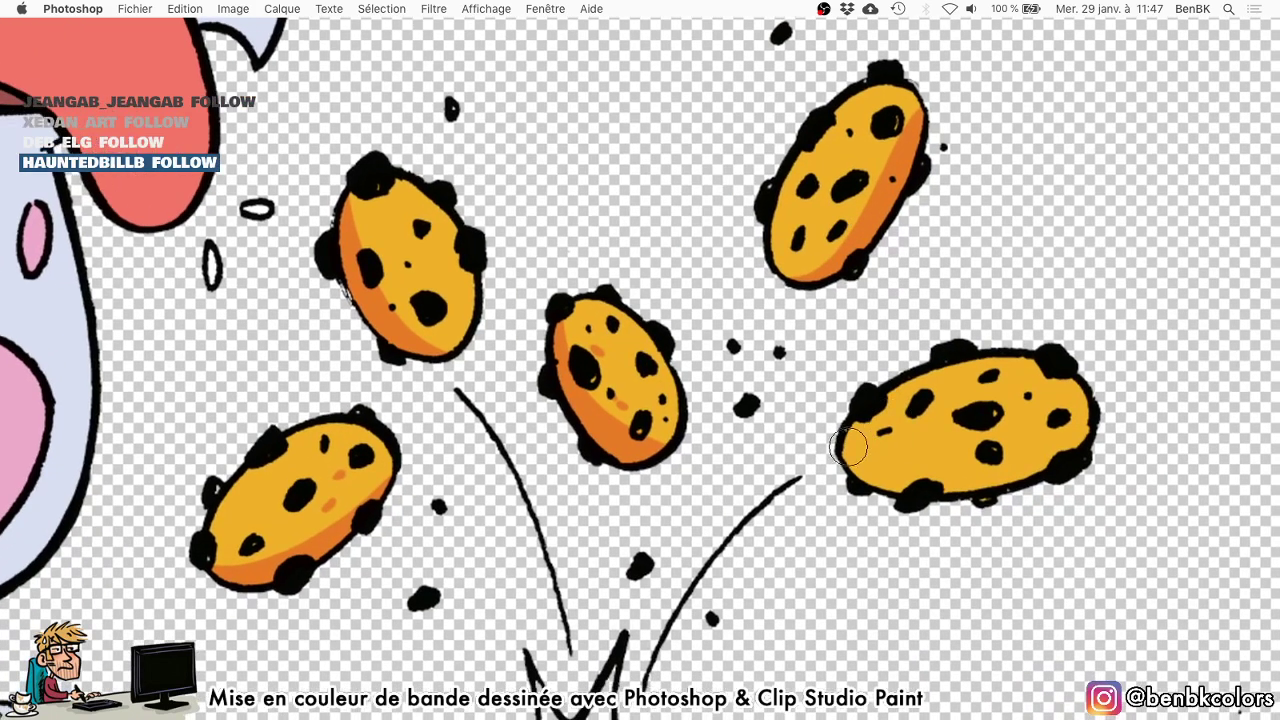
drag(835, 440, 1060, 480)
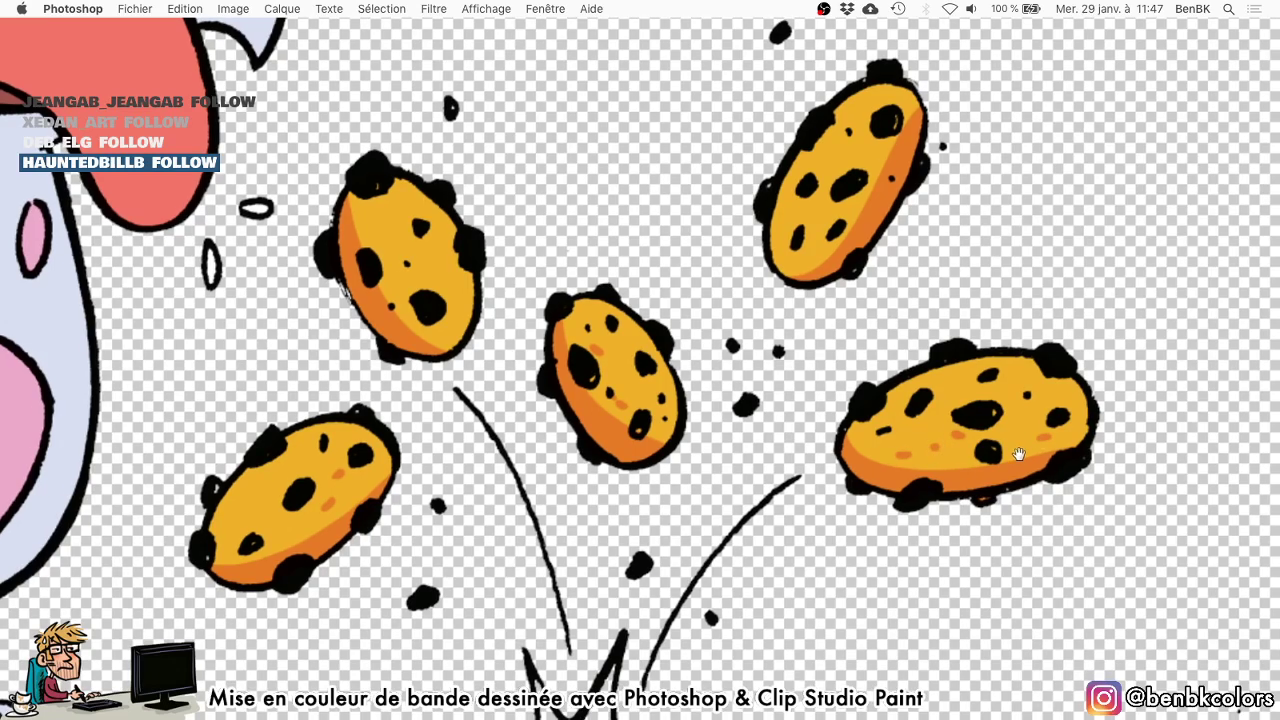
drag(1019, 454, 1014, 454)
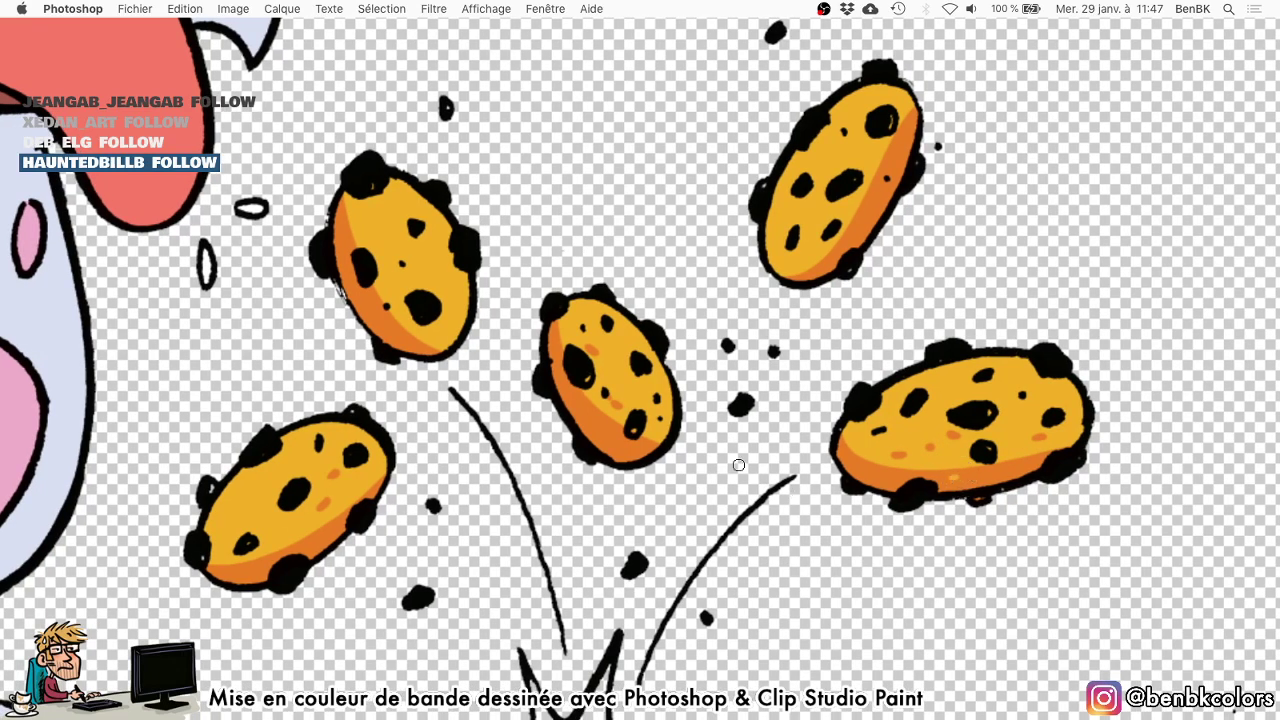
Clear the current selection and select the red tongue on the perso layer with the Magic Wand.
key(Tab)
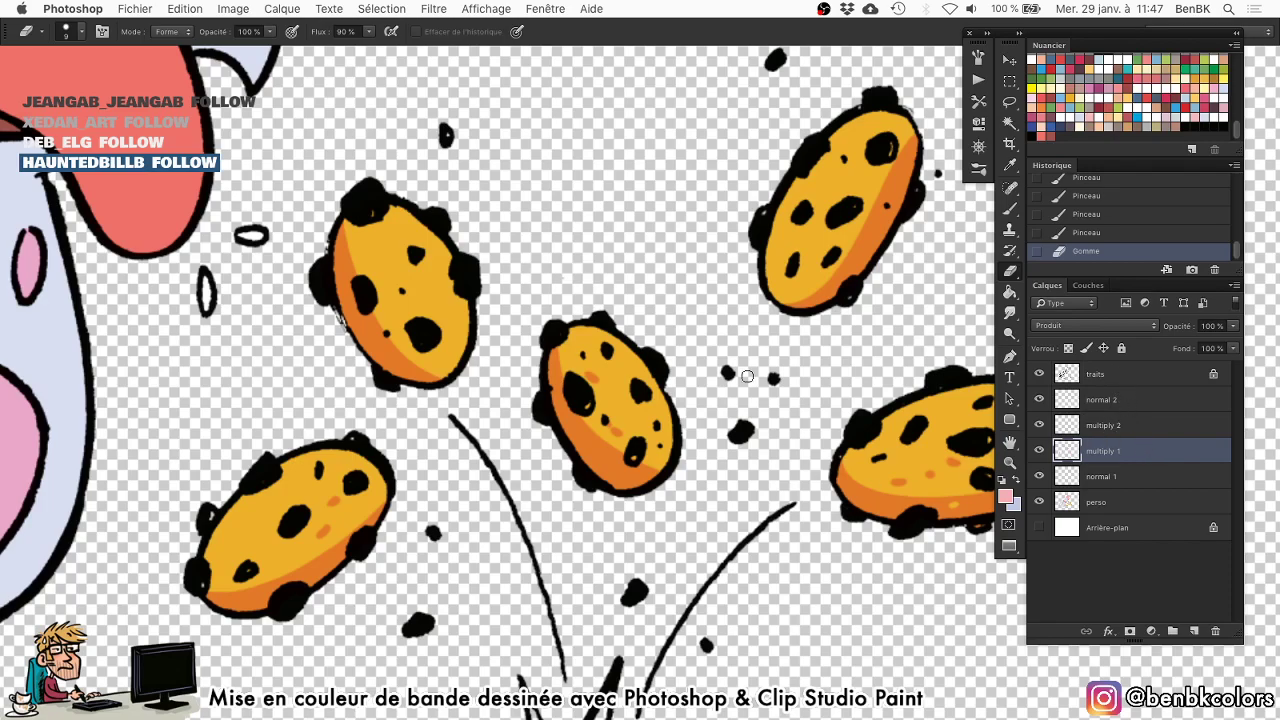
key(space)
drag(691, 208, 770, 434)
drag(770, 434, 674, 334)
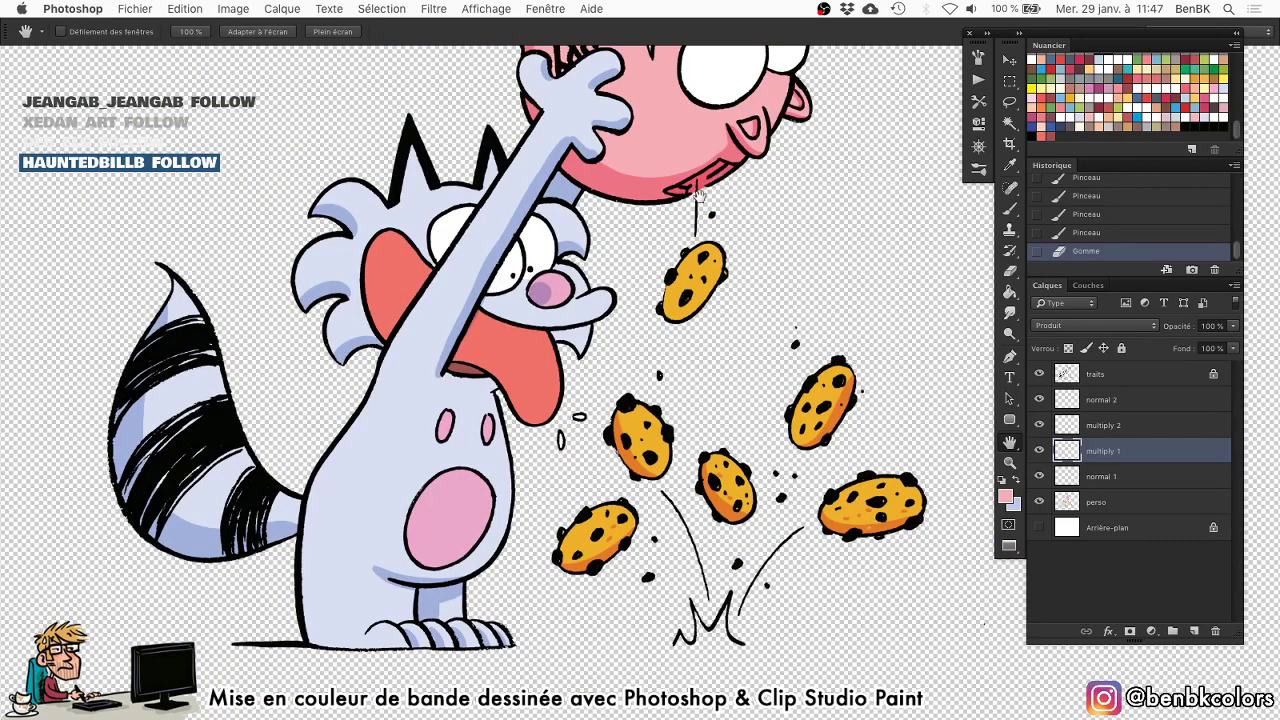
key(super+d)
super+right_click(518, 385)
click(529, 389)
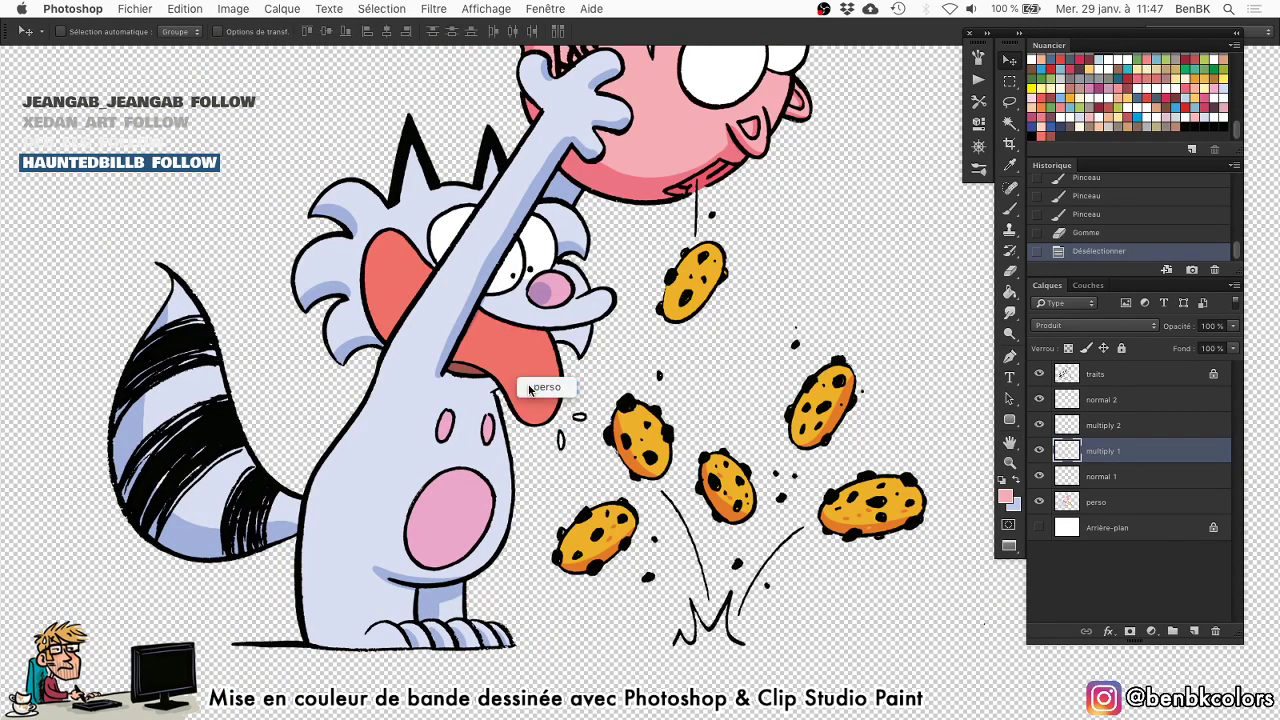
key(w)
click(526, 388)
key(b)
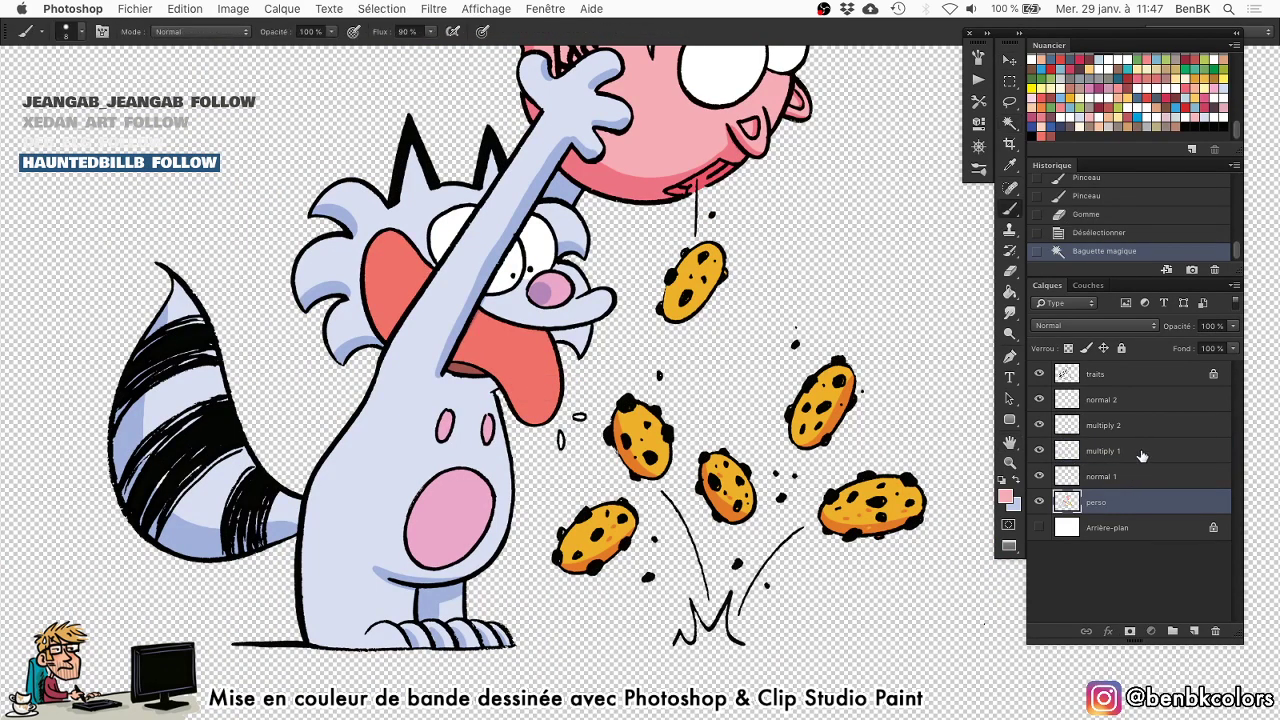
Paint darker red shading on the tongue behind and beside the raised arm on multiply 1, using an 80 px brush.
click(1142, 456)
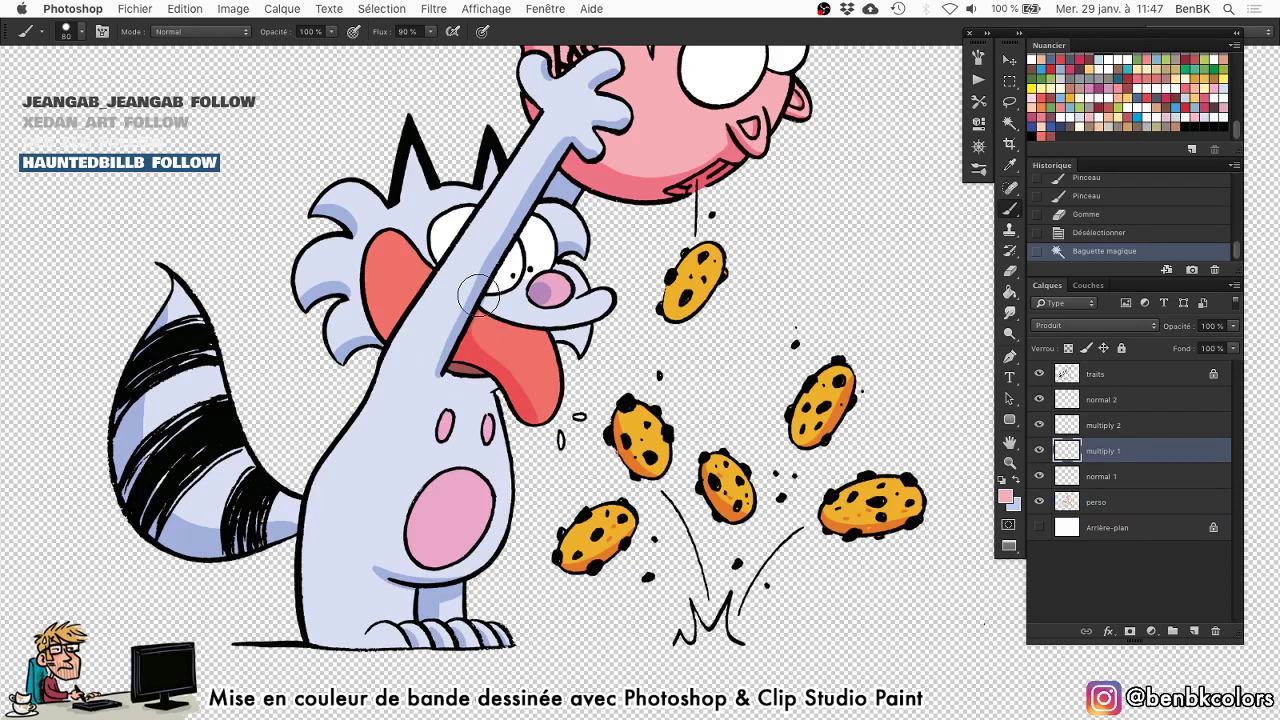
mouse_move(425, 347)
mouse_down()
mouse_move(366, 280)
mouse_move(363, 241)
mouse_up()
key(space)
drag(502, 397, 502, 392)
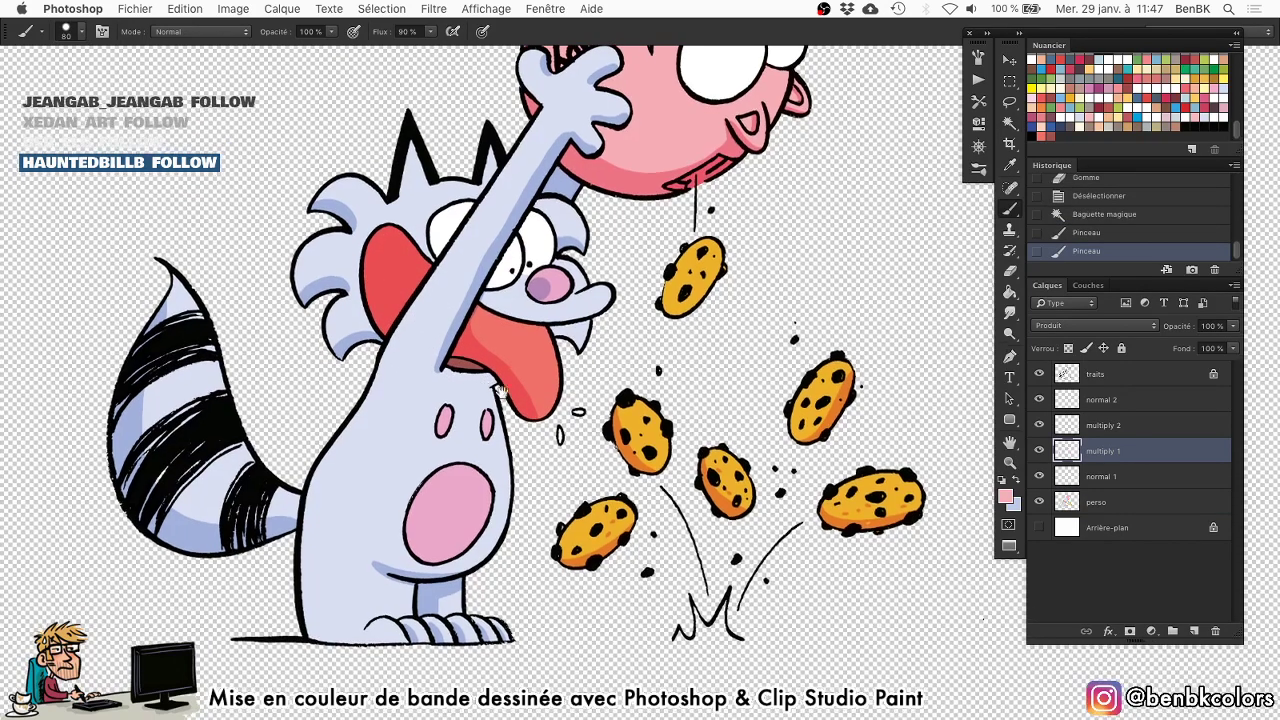
Reload the perso layer's outline as the selection and reactivate the brush on multiply 1.
key(v)
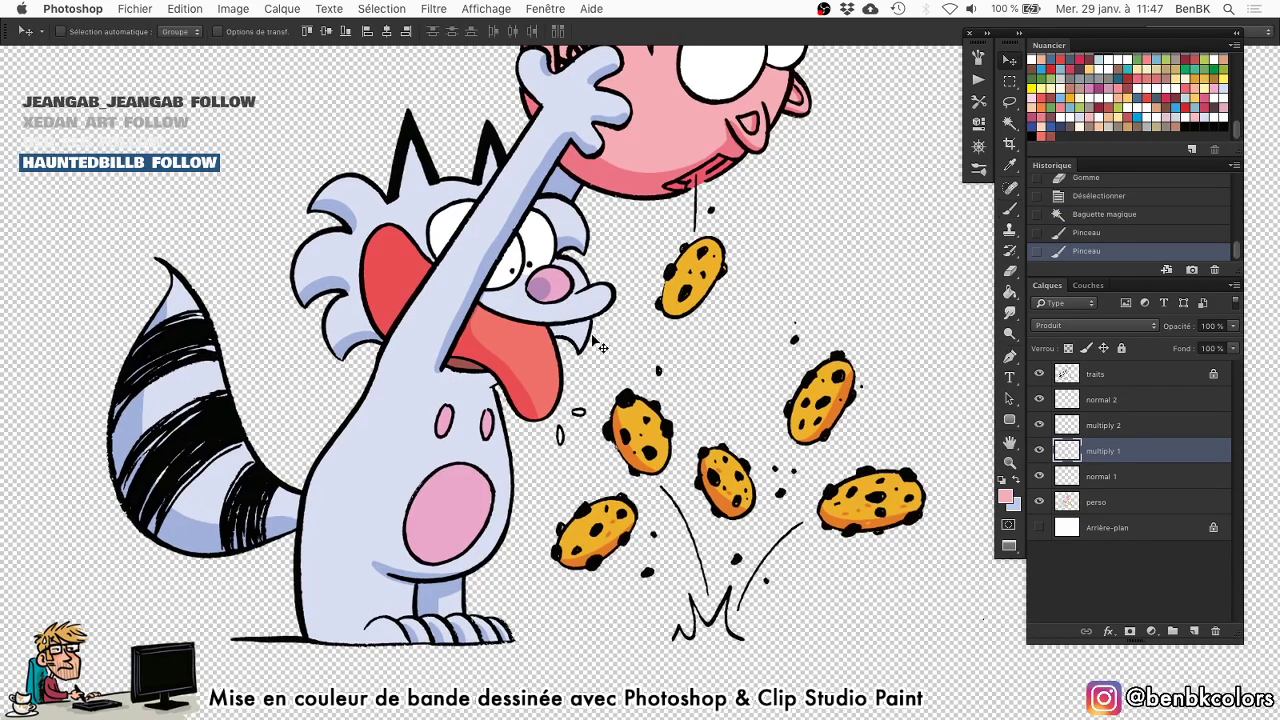
super+click(1068, 503)
key(b)
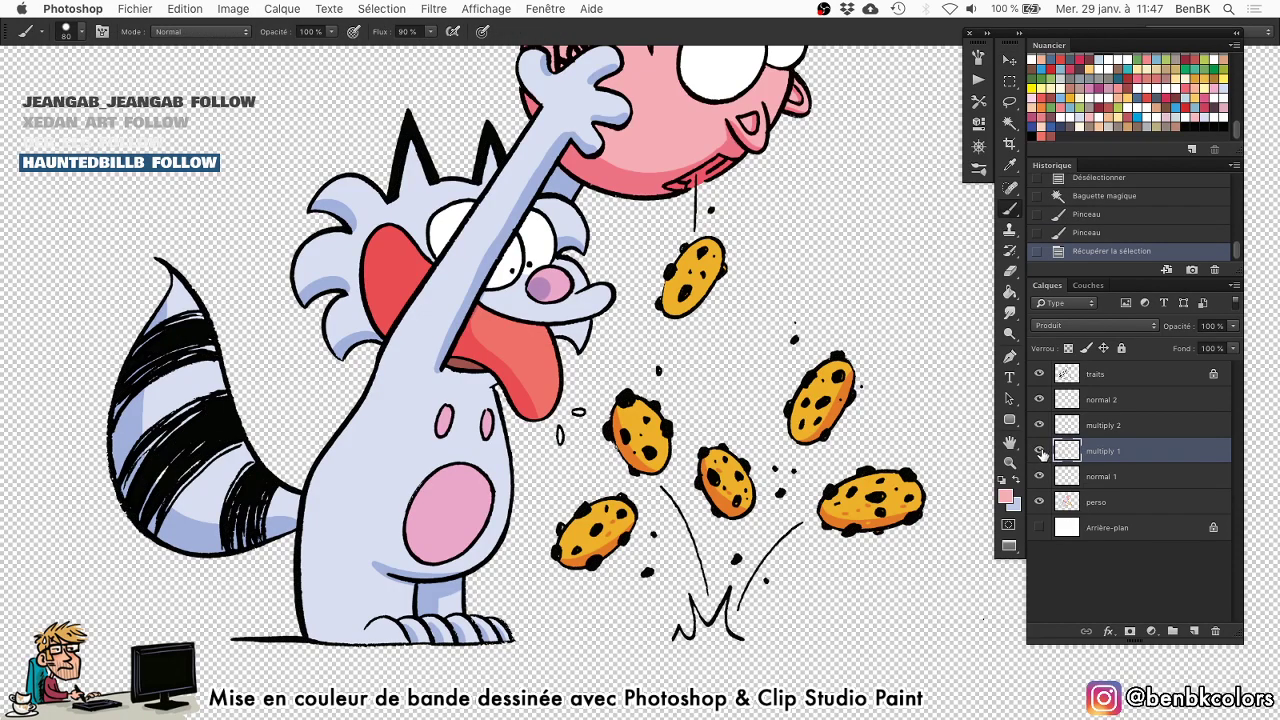
Paint a darker blue shadow on the fur tuft beside the tongue on multiply 1 with a 40 px brush.
alt+click(1039, 451)
alt+click(1039, 451)
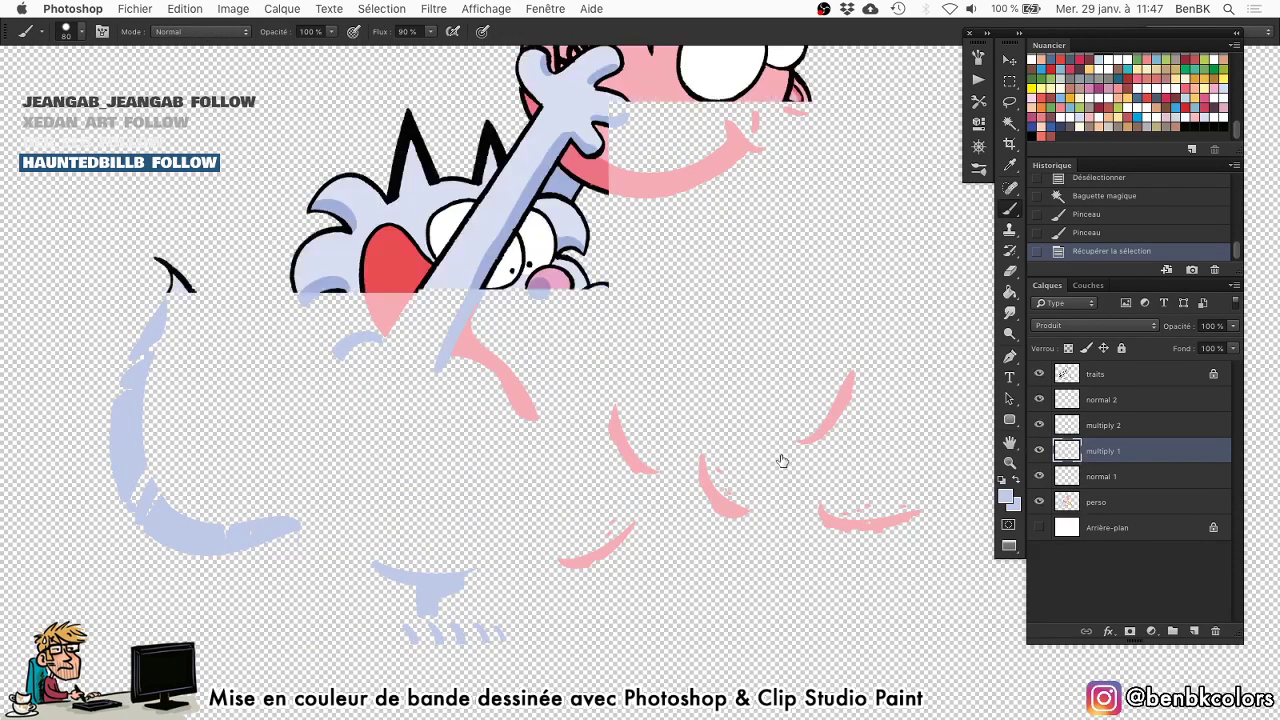
scroll(660, 458, up, 5)
key([)
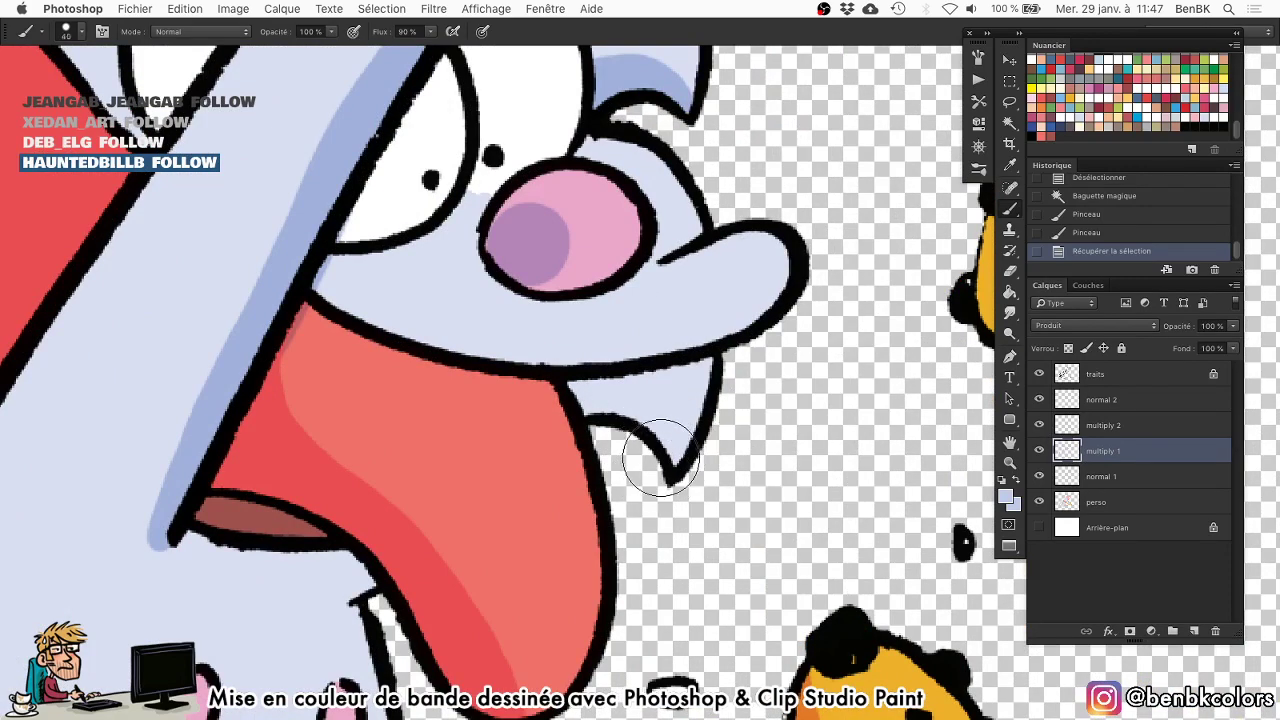
mouse_move(657, 458)
mouse_down()
mouse_move(642, 387)
mouse_move(580, 390)
mouse_move(647, 430)
mouse_move(628, 392)
mouse_up()
scroll(628, 392, down, 5)
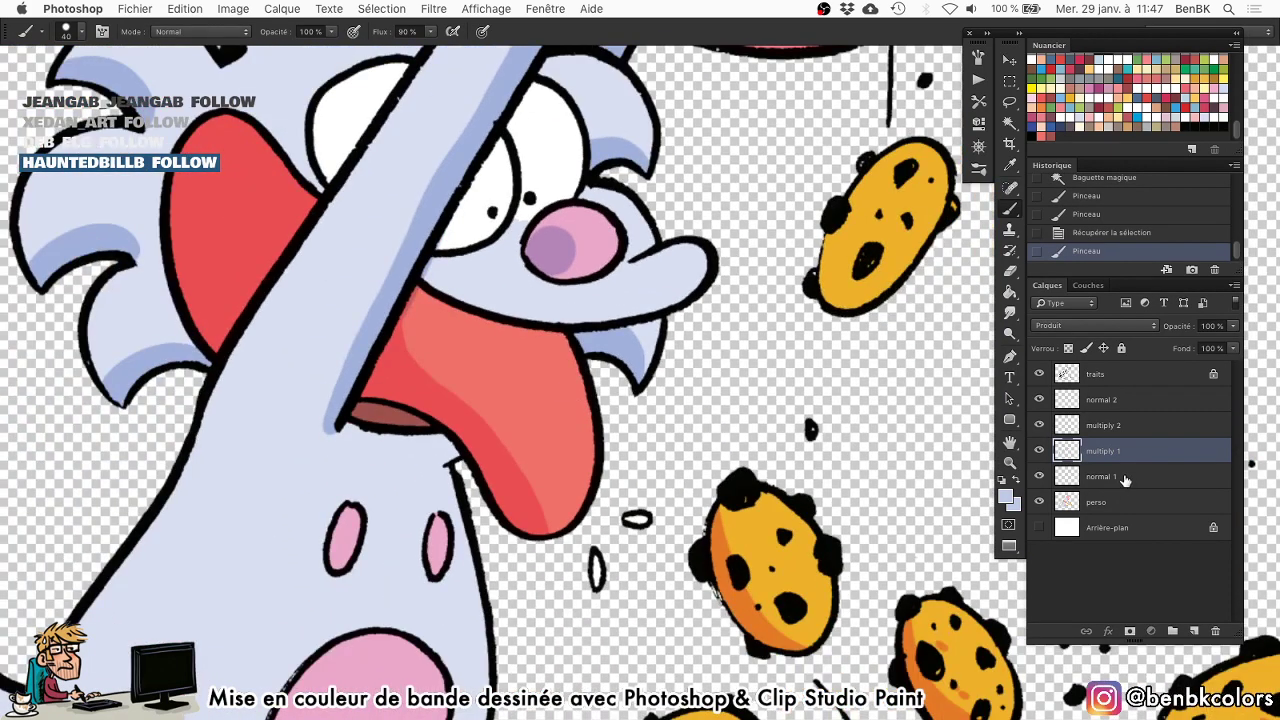
Paint a white highlight along the upper edge of the raccoon's upturned muzzle on normal 1 with a 20 px brush.
click(1124, 478)
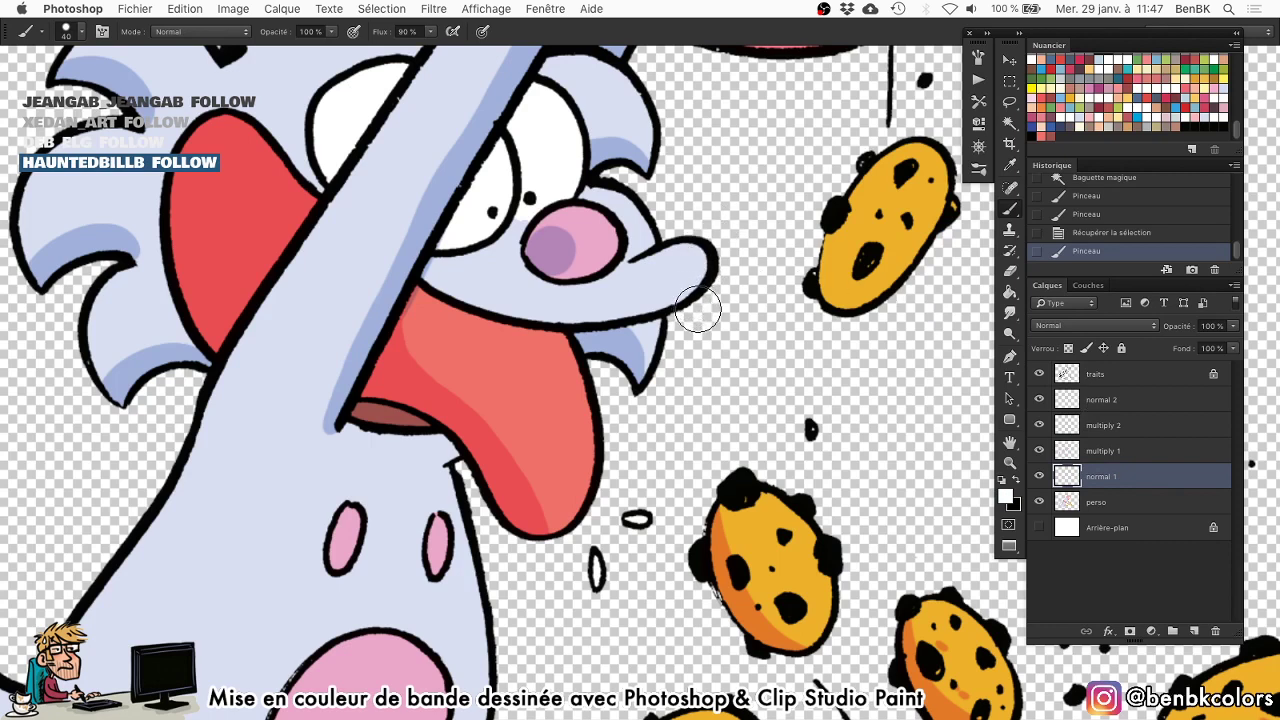
mouse_move(706, 314)
mouse_down()
mouse_move(668, 299)
mouse_move(682, 297)
mouse_up()
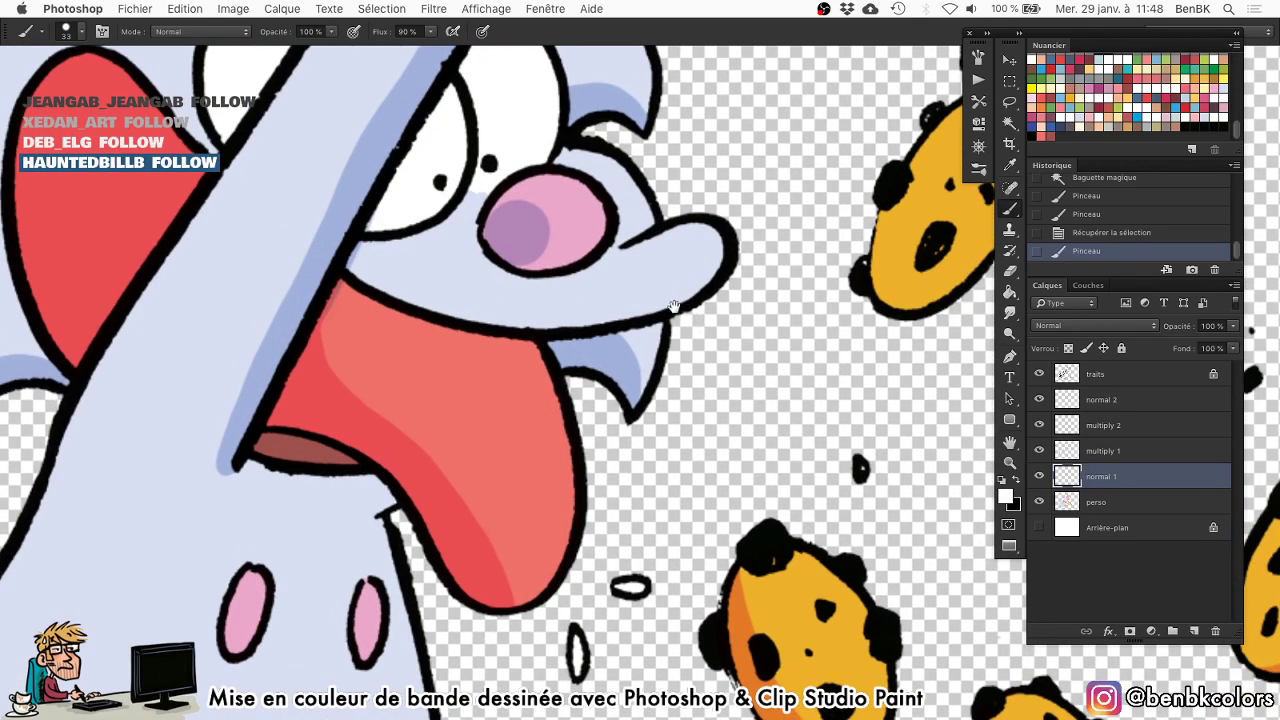
key(bracketleft)
key(bracketleft)
mouse_move(617, 254)
mouse_down()
mouse_move(686, 232)
mouse_move(738, 250)
mouse_up()
scroll(640, 250, up, 5)
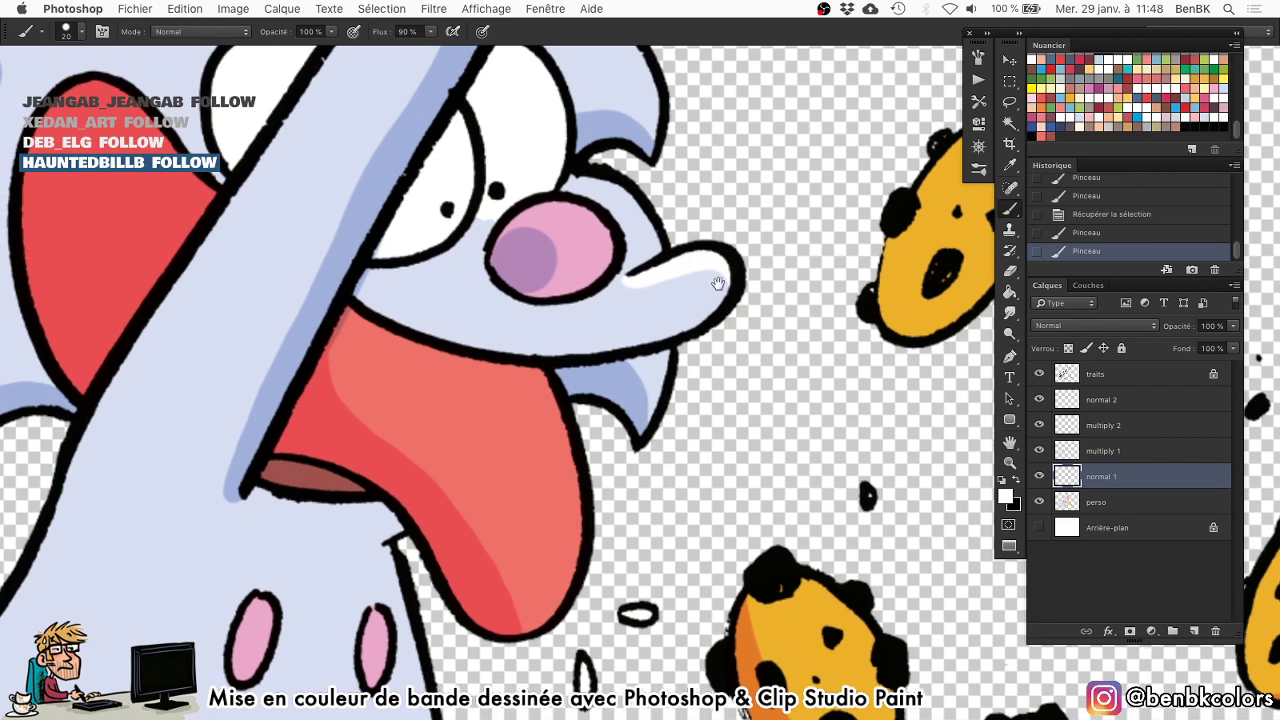
Add white highlights along the cheek behind the nose and the fur tuft beside the eyes.
drag(600, 235, 679, 312)
mouse_move(675, 182)
mouse_down()
mouse_move(611, 75)
mouse_move(562, 65)
mouse_up()
scroll(562, 65, up, 5)
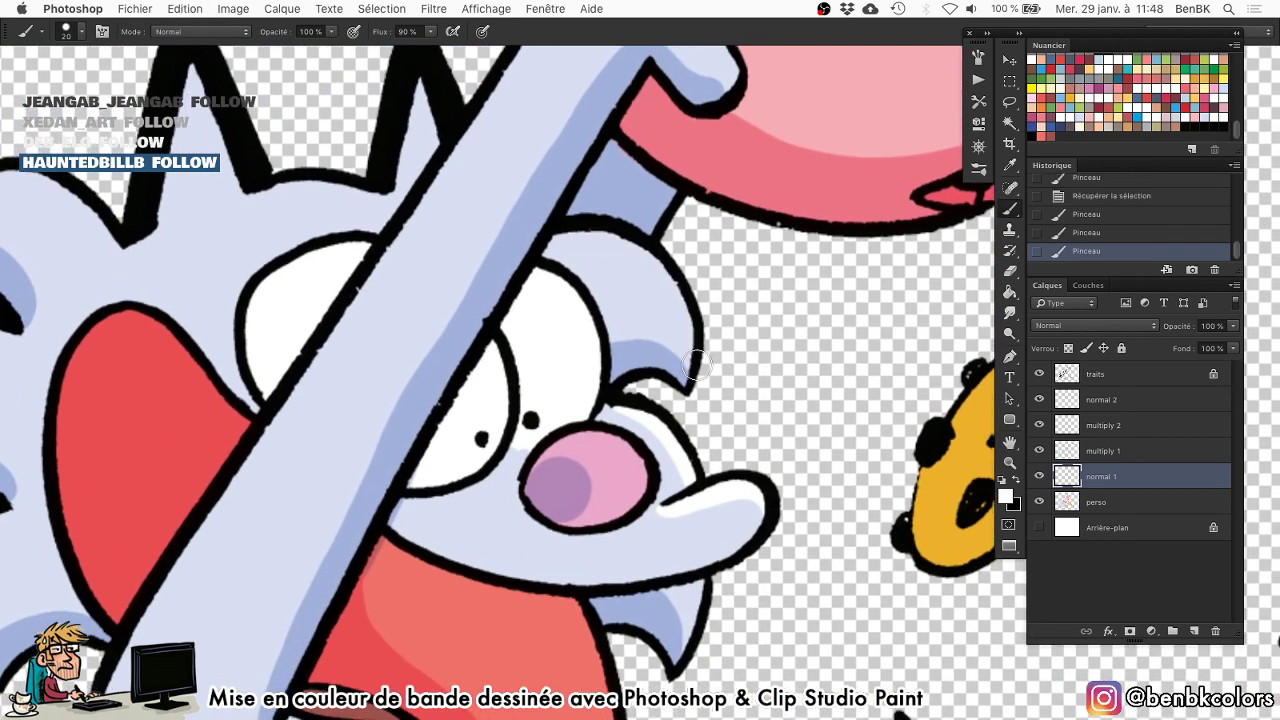
mouse_move(589, 290)
mouse_down()
mouse_move(590, 500)
mouse_move(800, 388)
mouse_up()
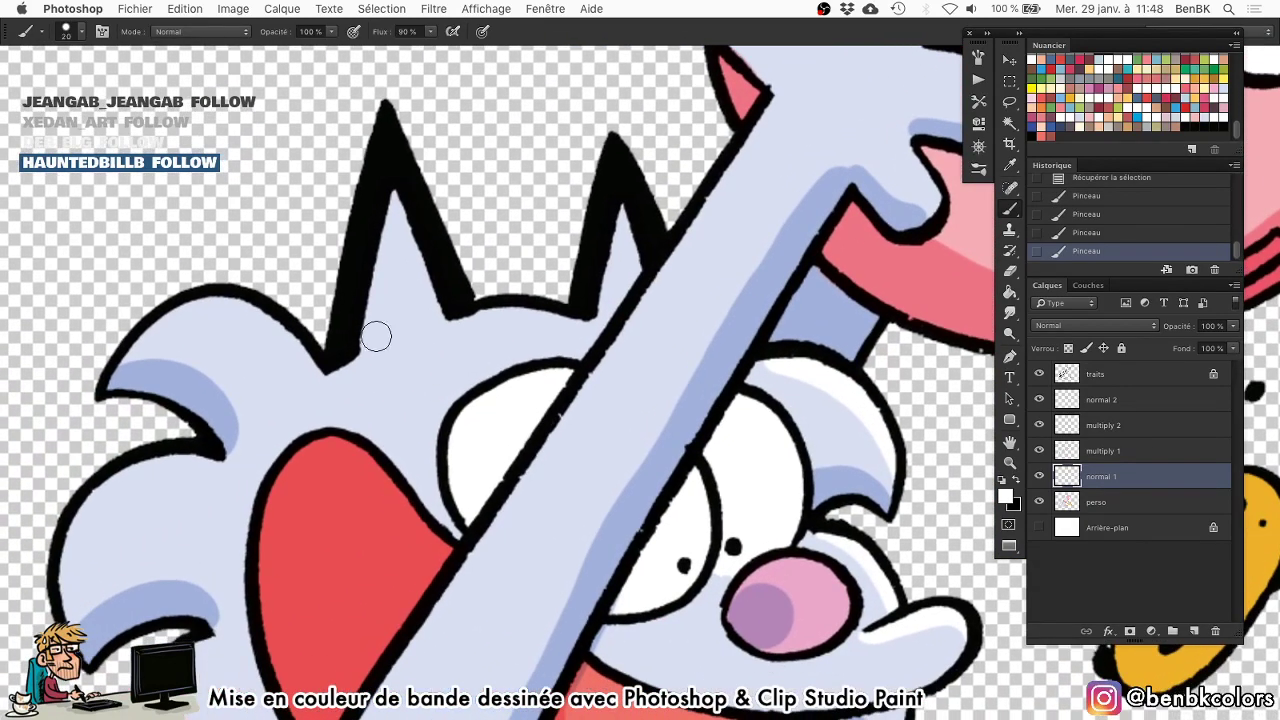
Highlight the upper outer edges of the three fur tufts behind the open mouth in white.
mouse_move(320, 355)
mouse_down()
mouse_move(199, 306)
mouse_move(115, 360)
mouse_up()
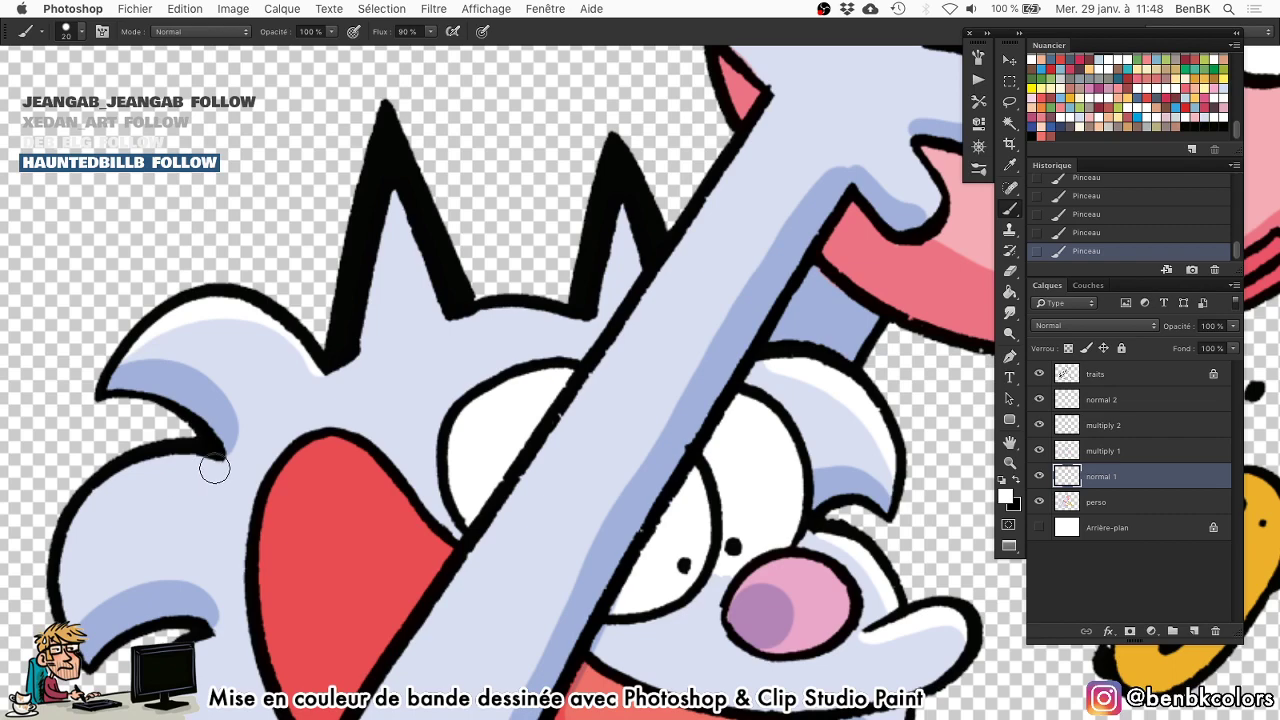
drag(103, 594, 203, 323)
drag(277, 409, 260, 545)
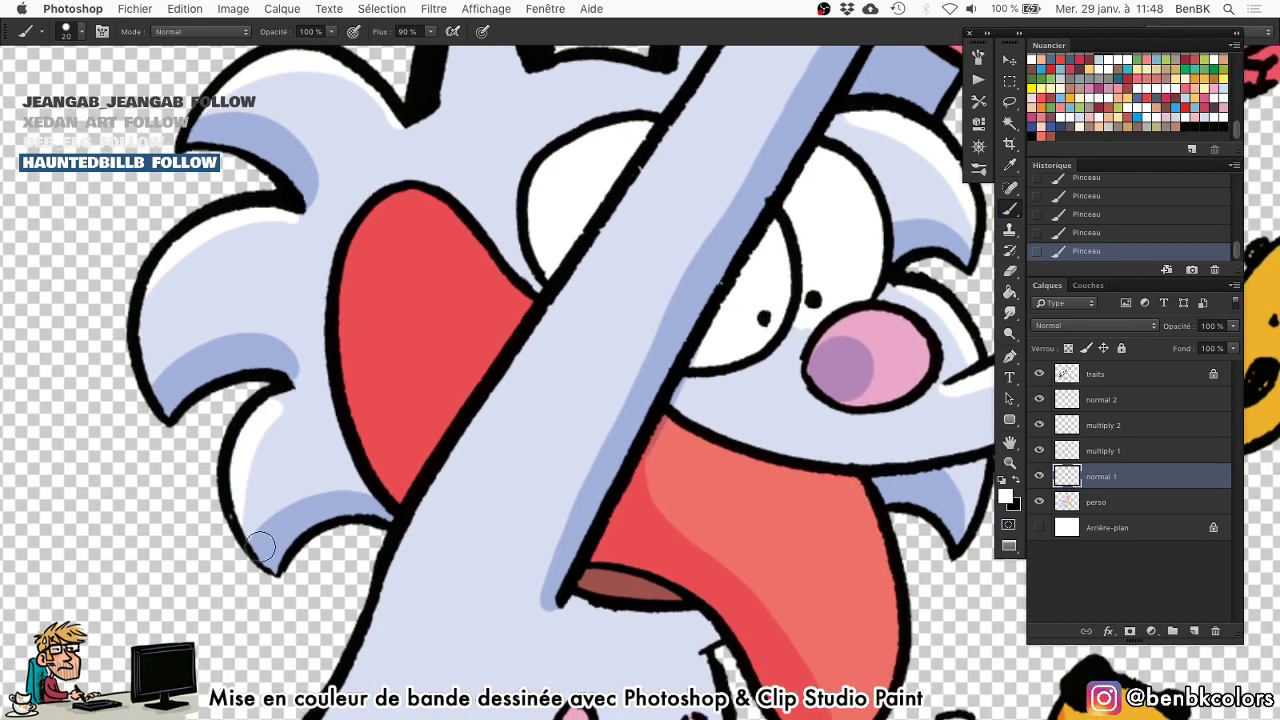
Colour the insides of both raccoon ears with the nose's light pink on normal 1, using a smaller brush for the second ear.
drag(552, 386, 405, 178)
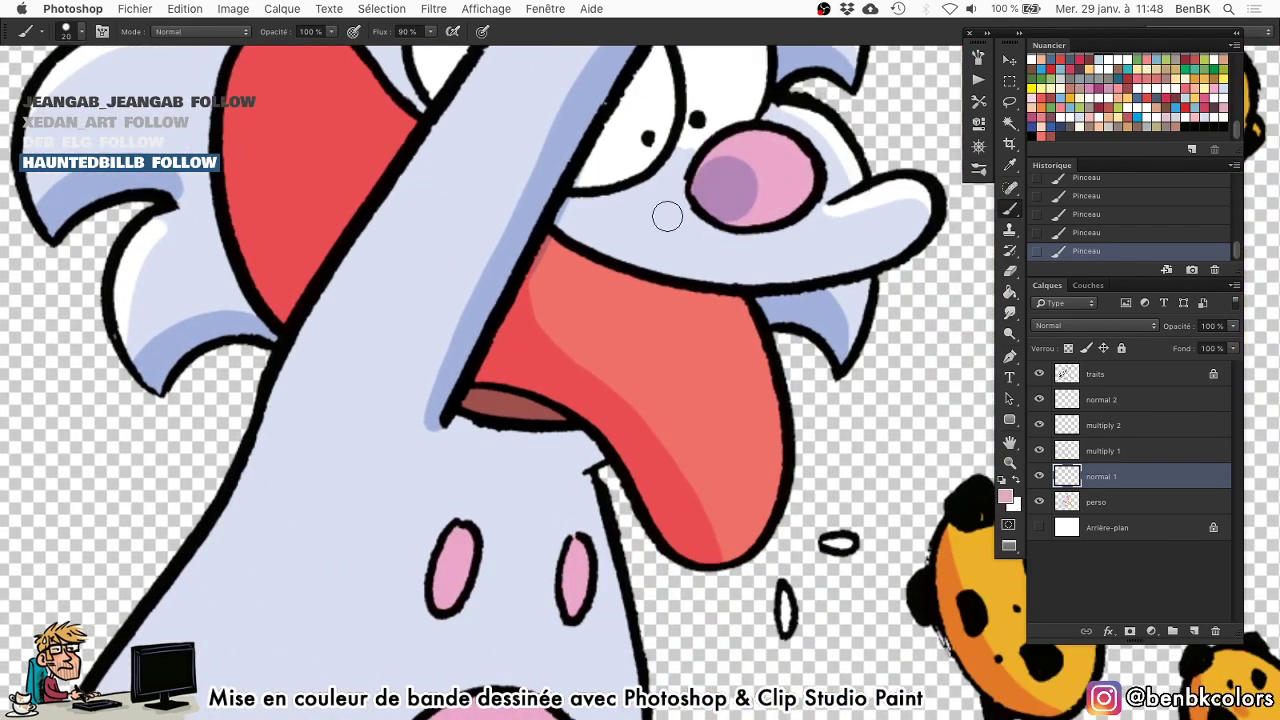
drag(676, 326, 829, 580)
click(1108, 508)
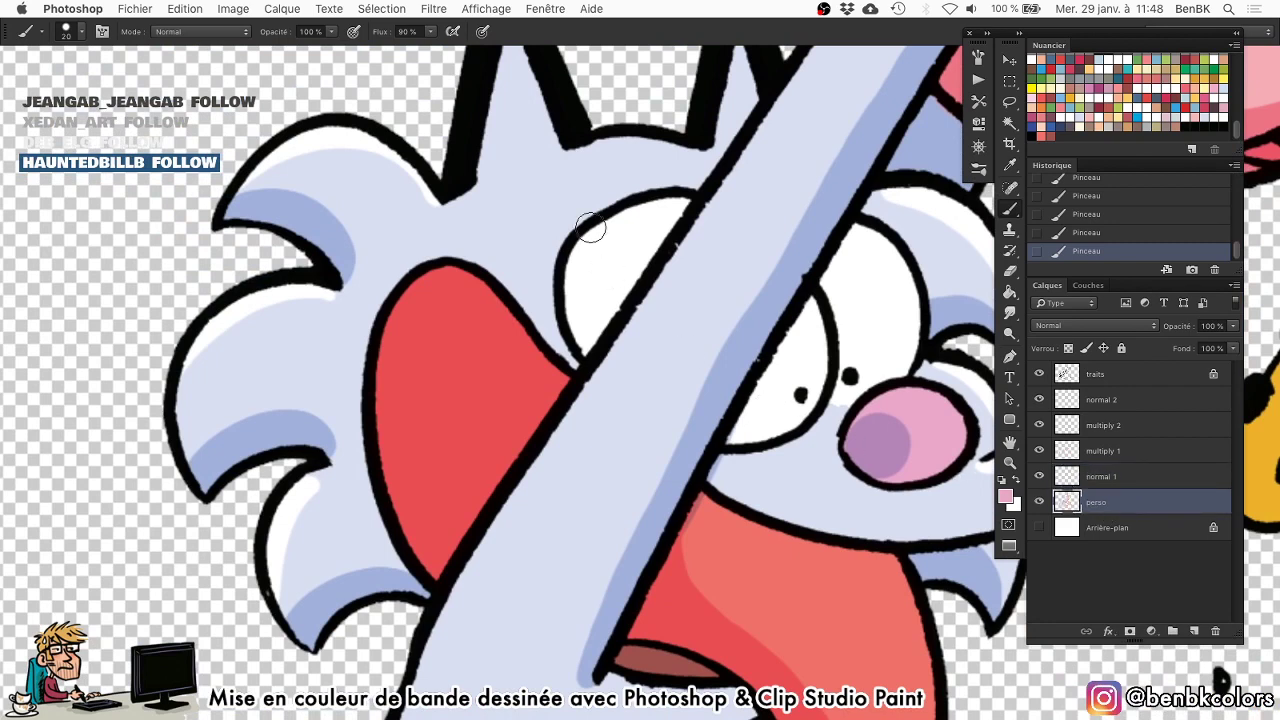
click(1120, 481)
drag(509, 140, 536, 142)
drag(523, 192, 526, 248)
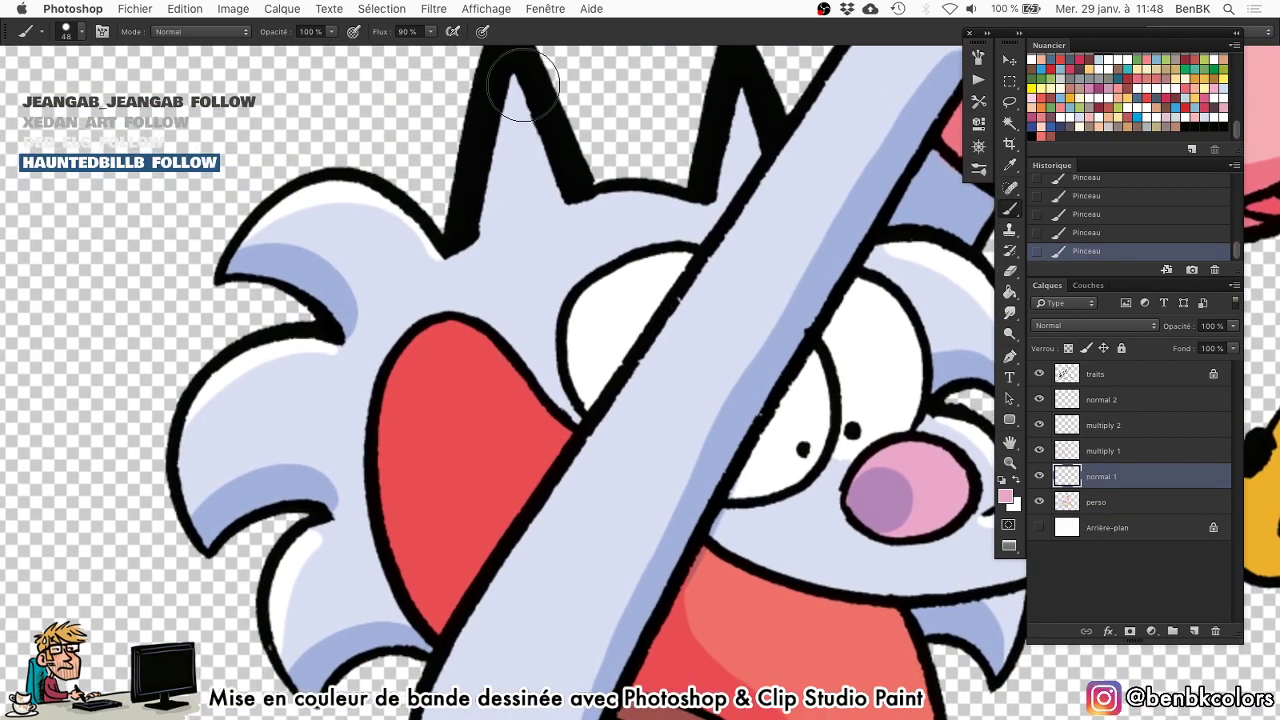
mouse_move(523, 85)
mouse_down()
mouse_move(507, 169)
mouse_move(470, 206)
mouse_move(562, 172)
mouse_up()
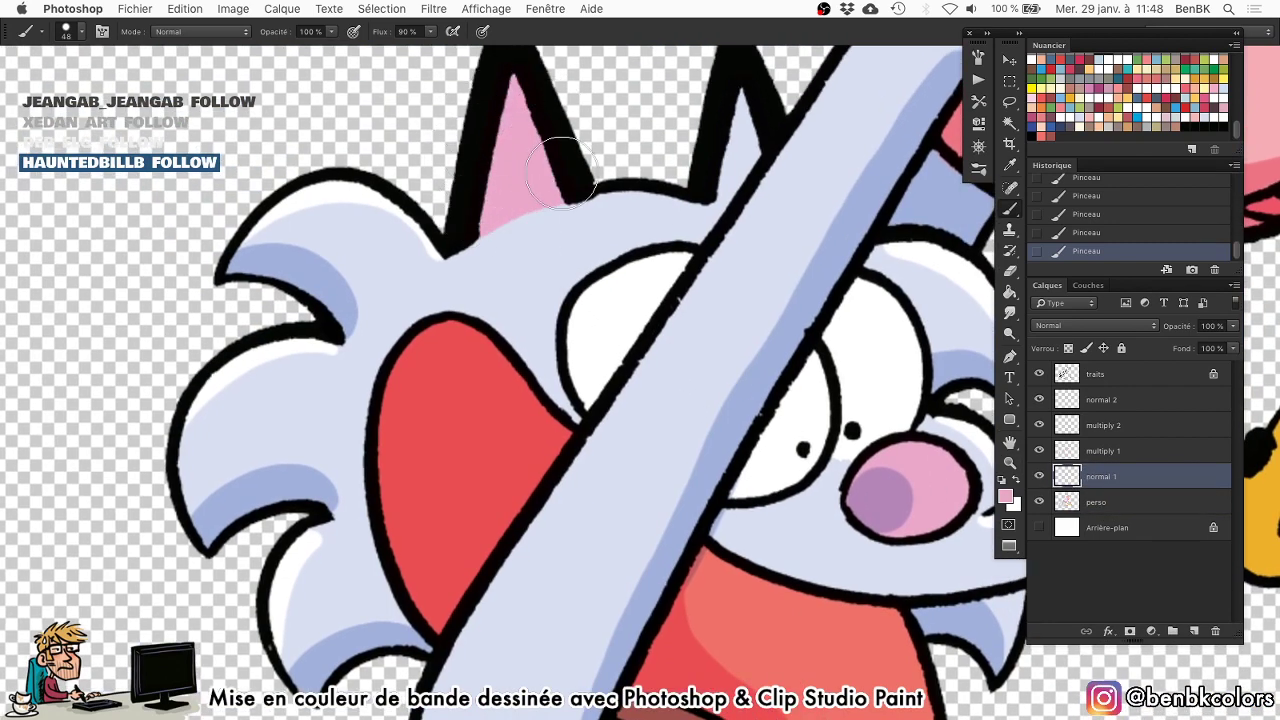
key(bracketleft)
key(bracketleft)
key(bracketleft)
mouse_move(726, 195)
mouse_down()
mouse_move(738, 81)
mouse_move(741, 150)
mouse_up()
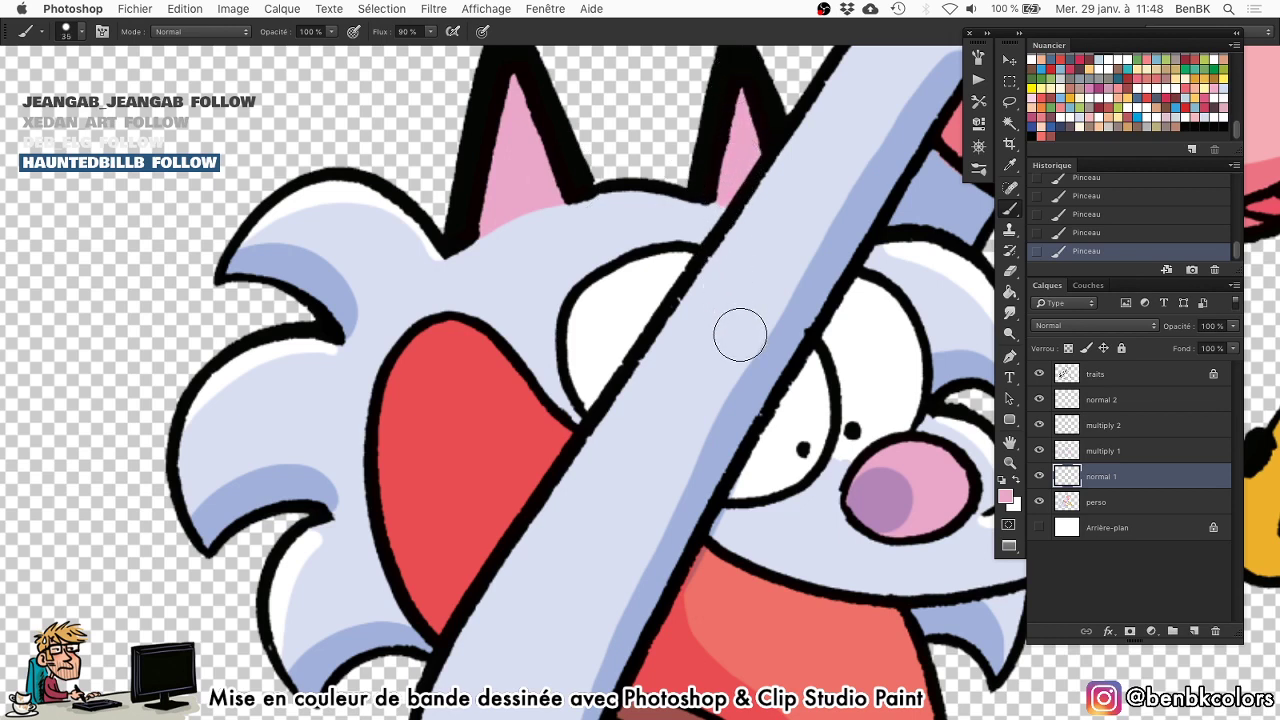
Review the coloured raccoon and cookies, including once with the interface panels hidden.
key(space)
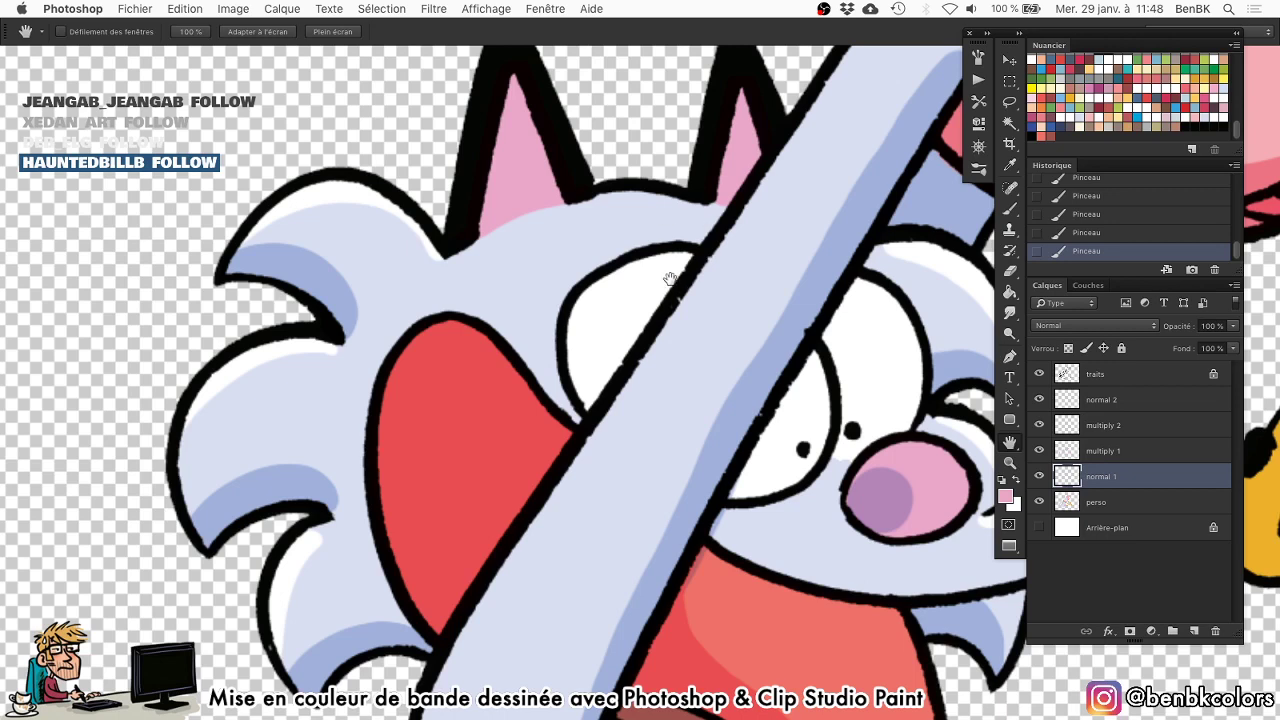
drag(674, 460, 529, 290)
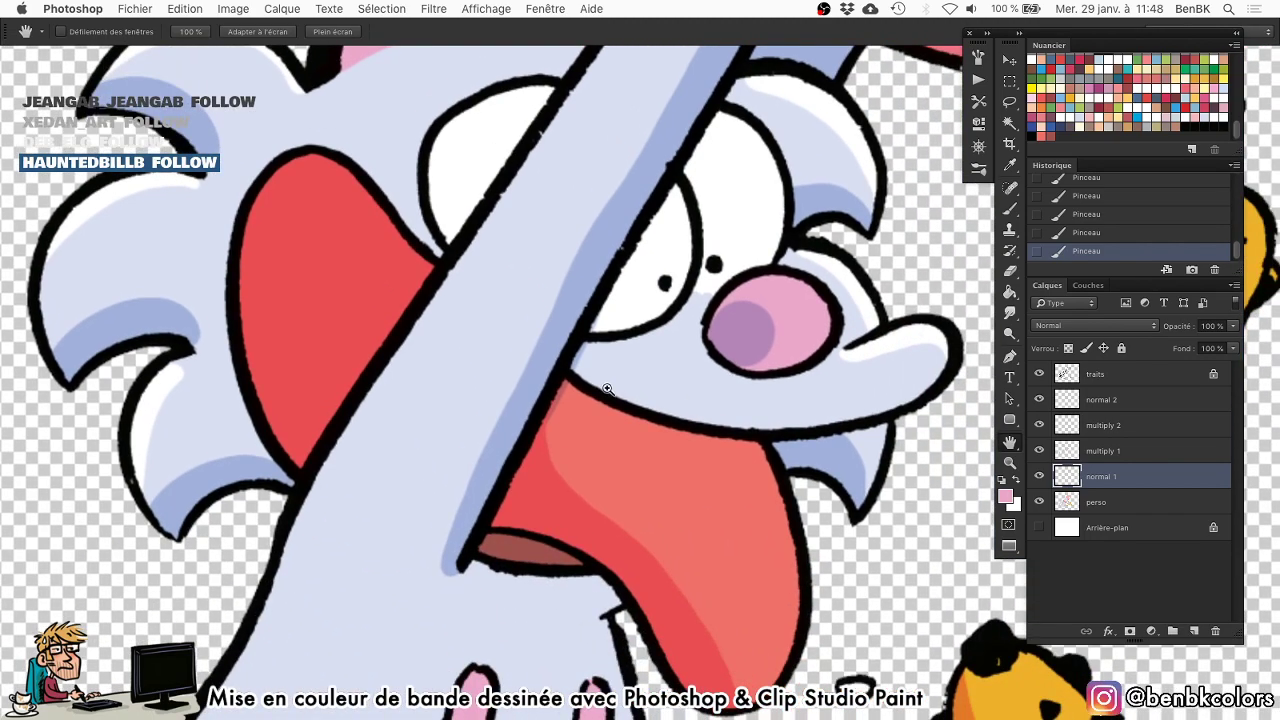
drag(608, 390, 550, 342)
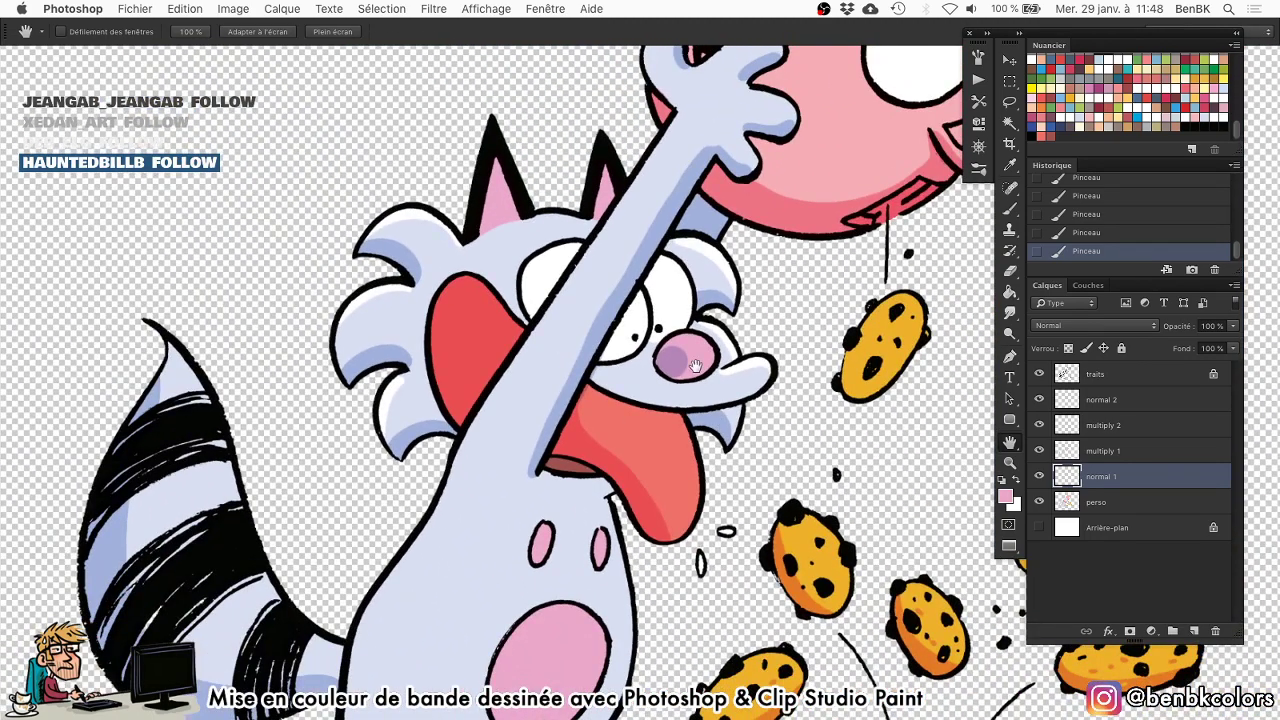
drag(625, 459, 623, 248)
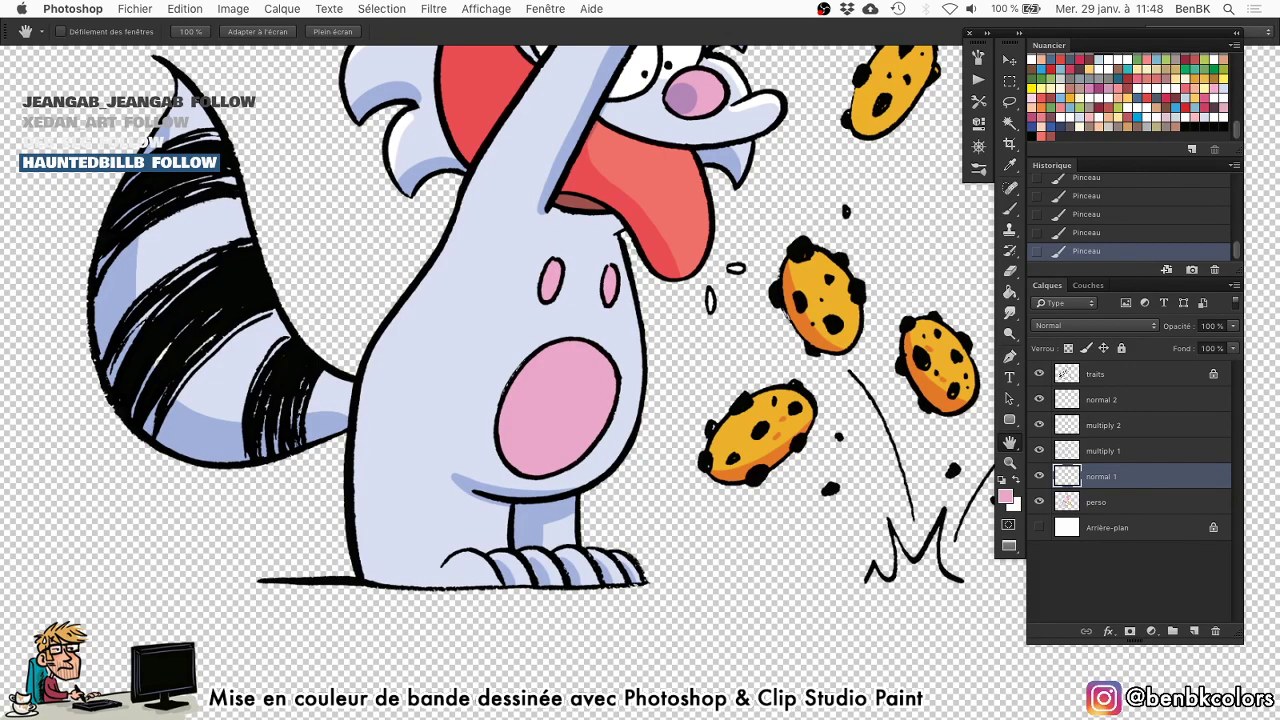
key(Tab)
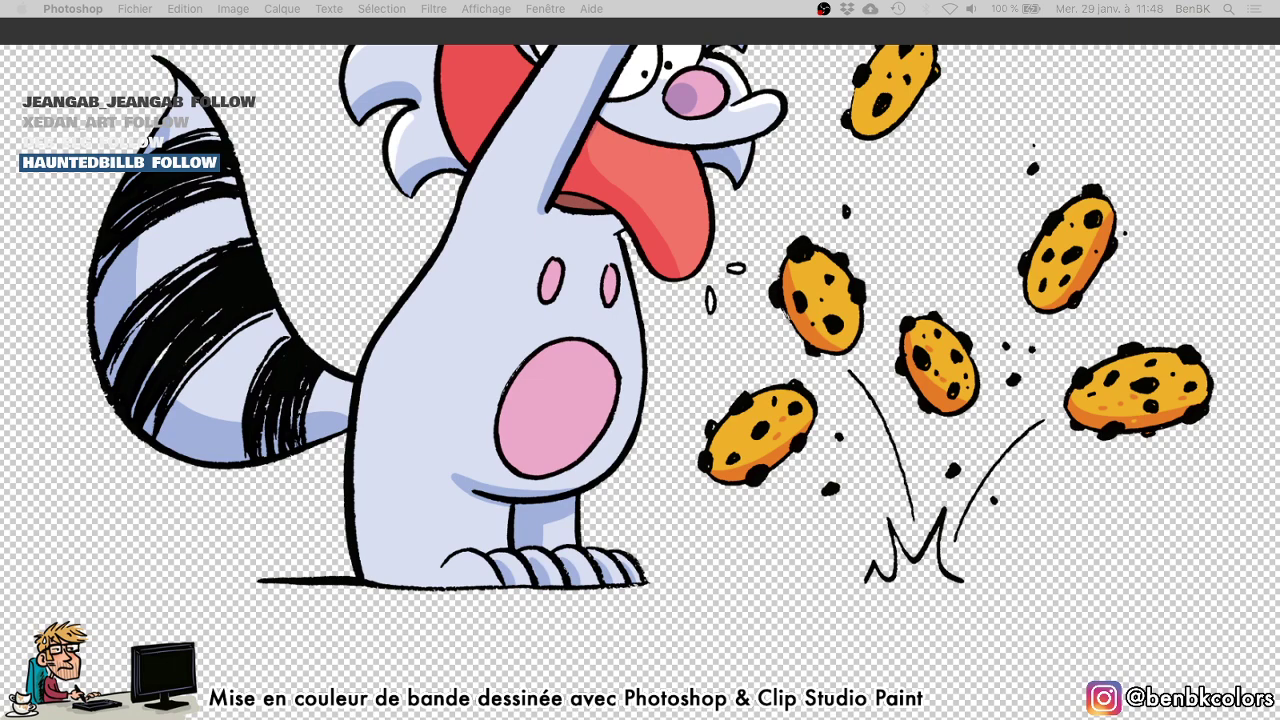
key(Tab)
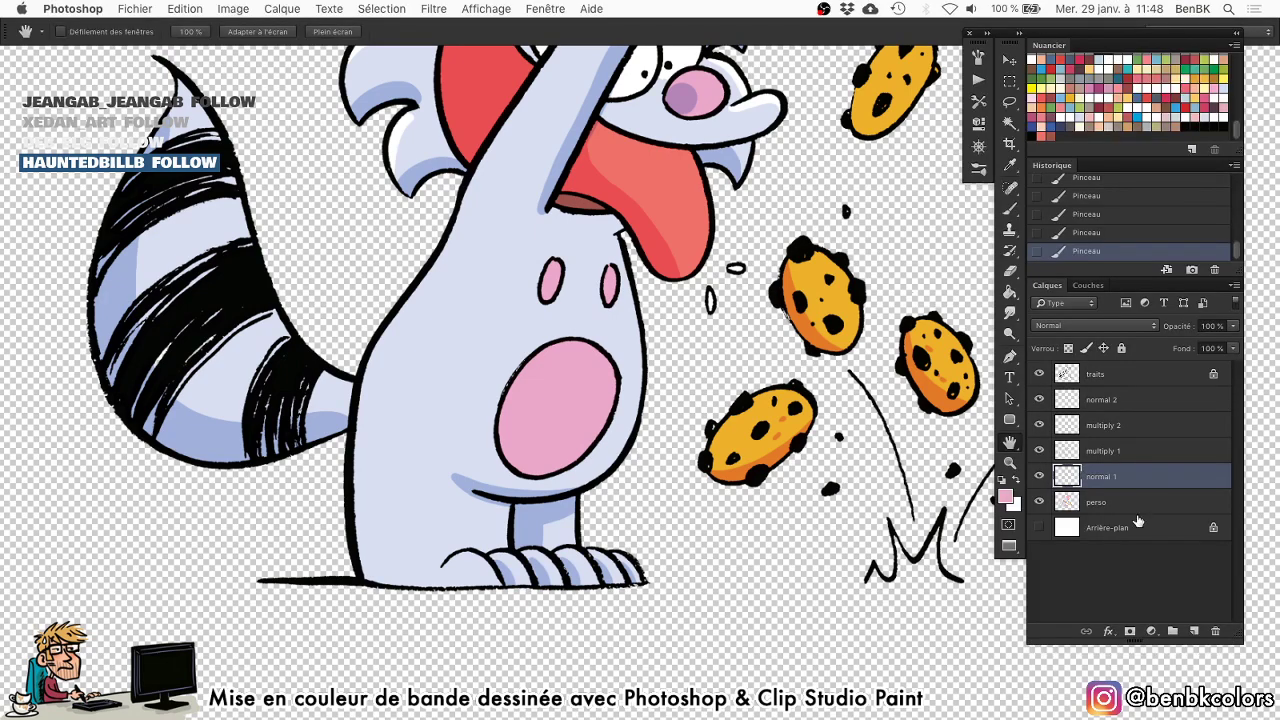
drag(544, 360, 545, 630)
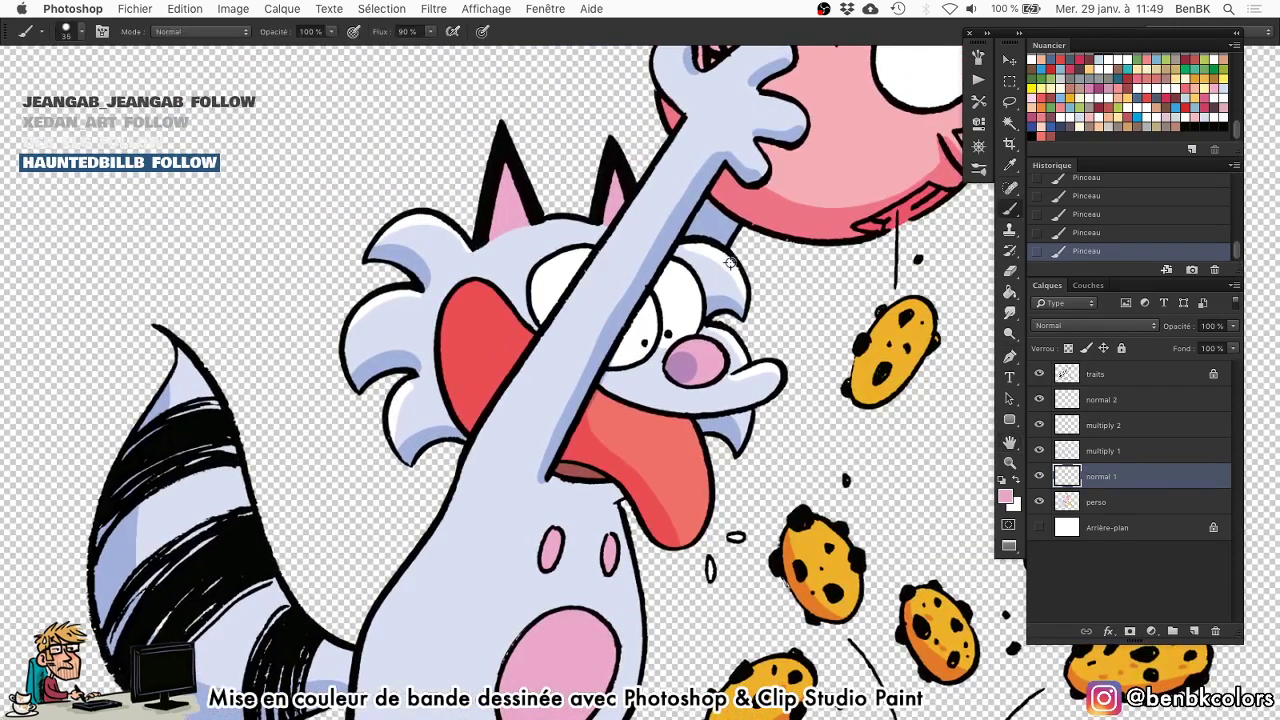
Load the perso outline as the selection and lighten the piggy bank's snout face with a 79 px white brush at 50% opacity.
key(x)
scroll(697, 297, up, 2)
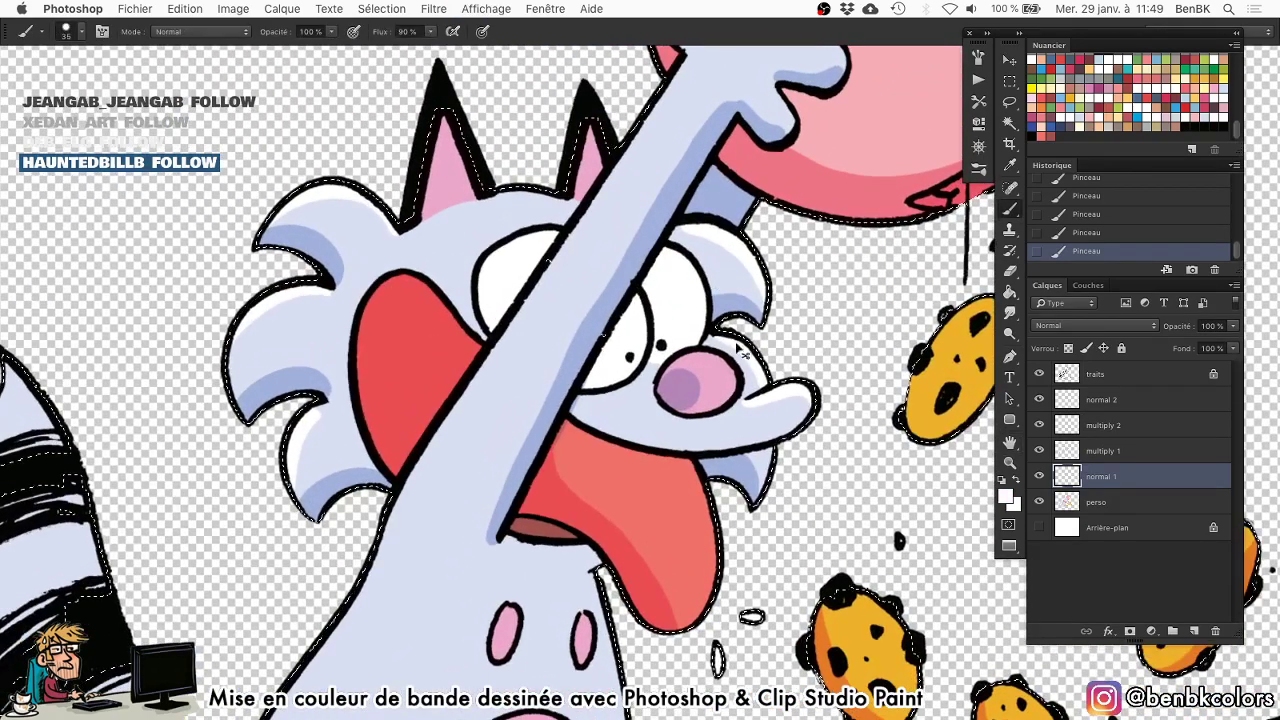
super+click(1070, 496)
drag(714, 300, 488, 597)
drag(770, 385, 605, 435)
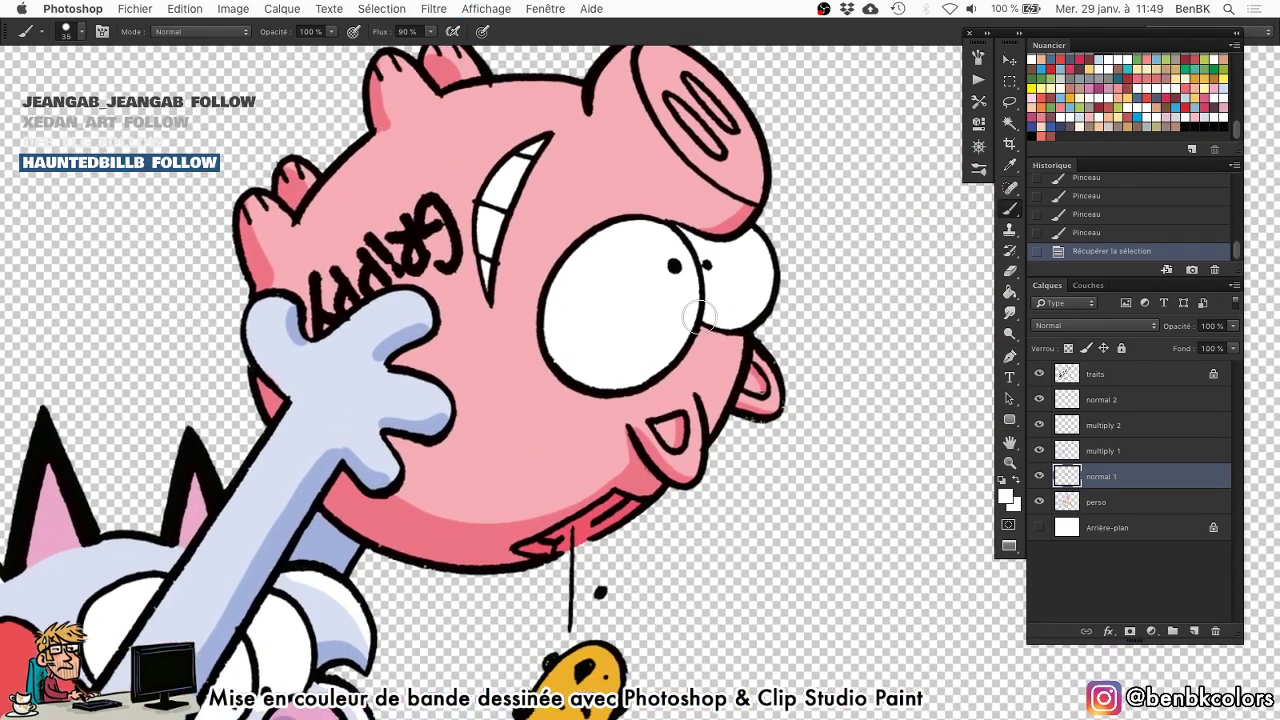
mouse_move(727, 99)
mouse_down()
mouse_move(710, 209)
mouse_move(688, 221)
mouse_up()
drag(698, 214, 722, 214)
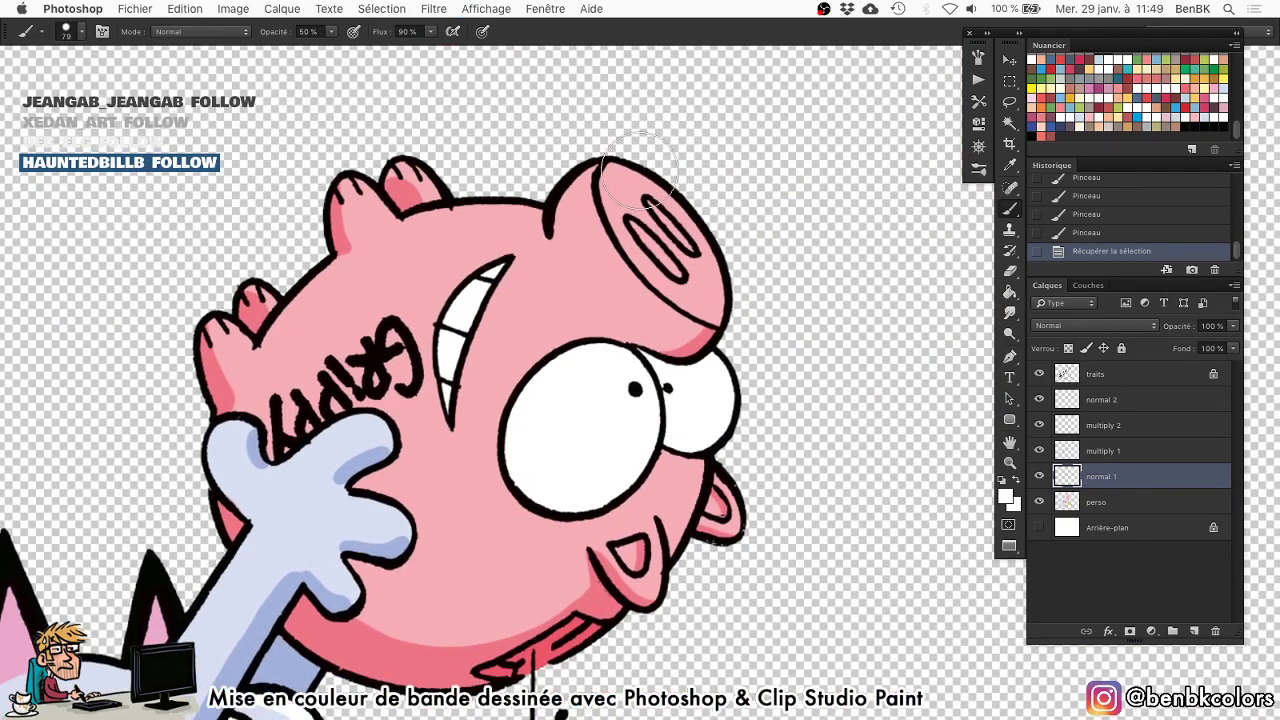
mouse_move(643, 172)
mouse_down()
mouse_move(632, 181)
mouse_move(660, 240)
mouse_move(700, 280)
mouse_move(655, 212)
mouse_move(640, 230)
mouse_move(723, 294)
mouse_up()
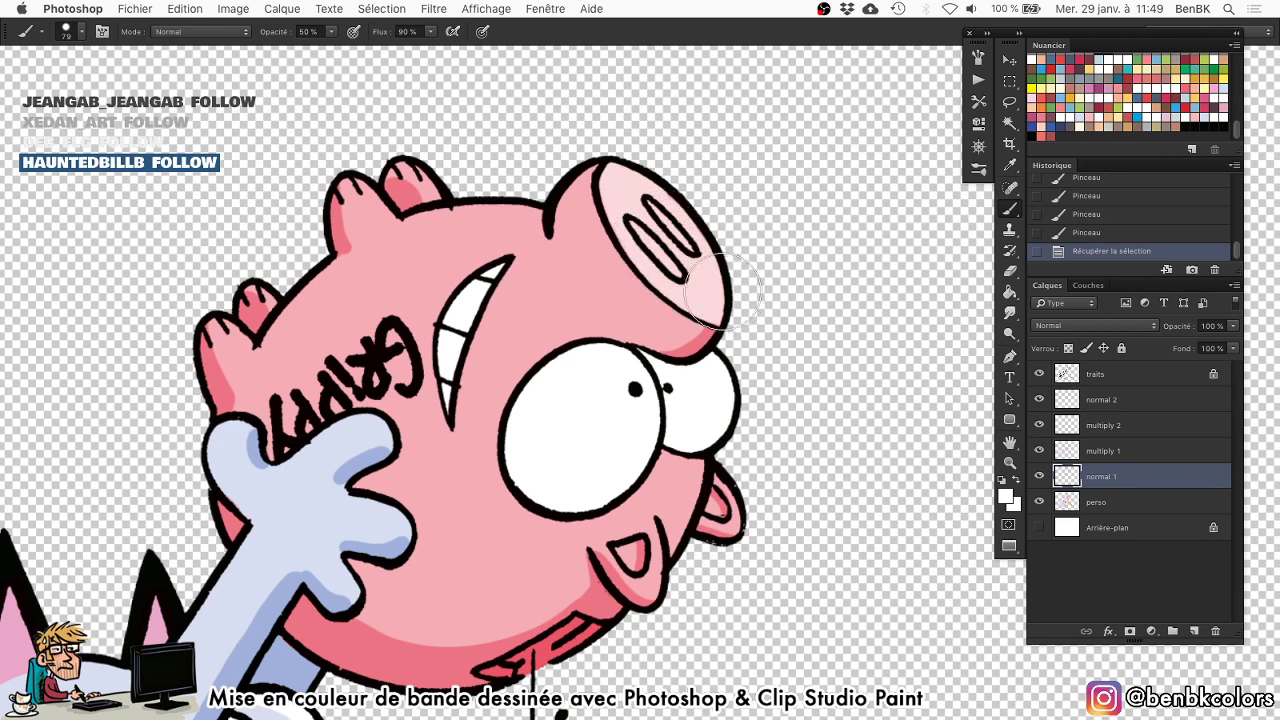
Erase the pale highlight inside the snout's two nostrils and smudge the highlight's edges.
drag(701, 205, 750, 196)
key(e)
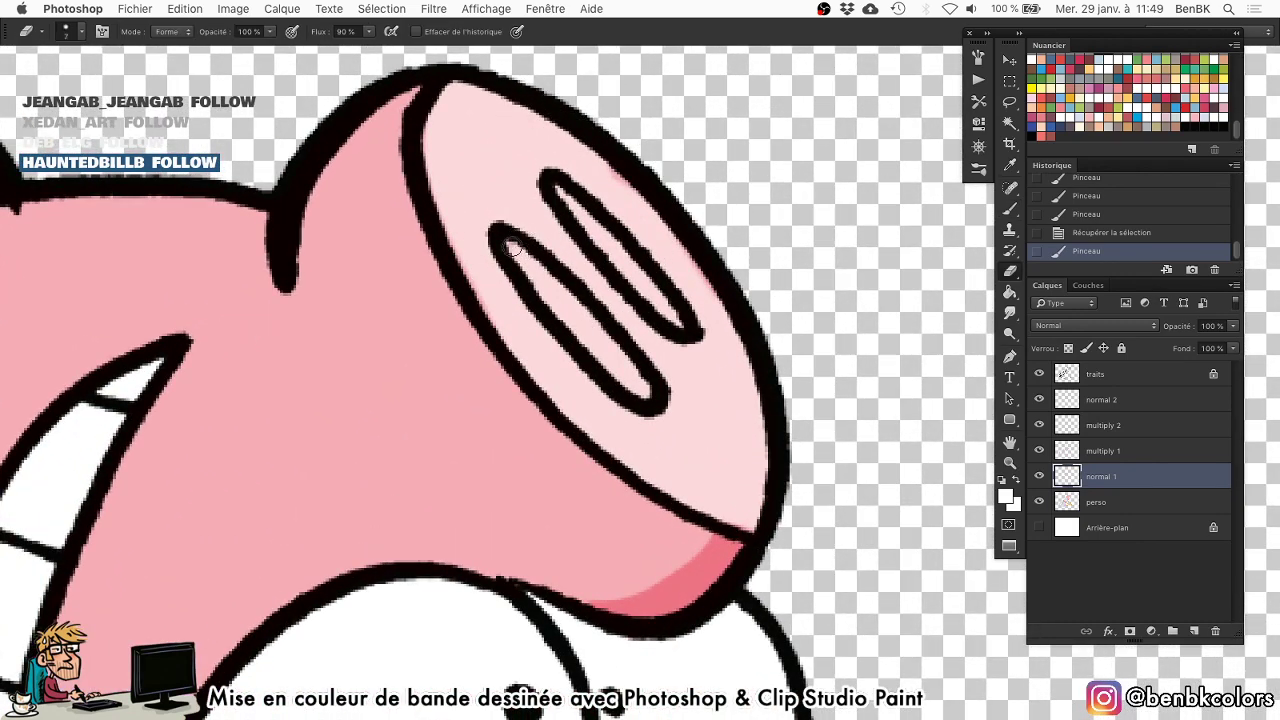
mouse_move(512, 248)
mouse_down()
mouse_move(641, 383)
mouse_move(622, 378)
mouse_move(517, 250)
mouse_move(580, 336)
mouse_up()
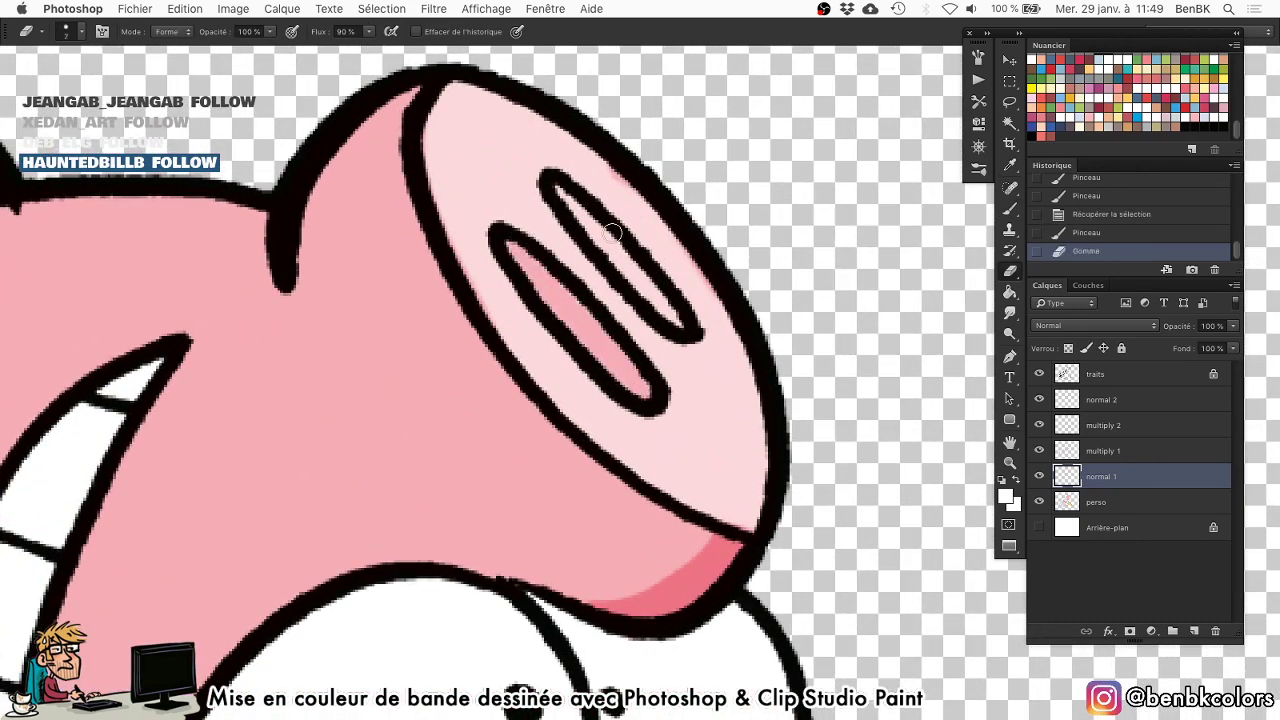
mouse_move(583, 225)
mouse_down()
mouse_move(670, 320)
mouse_move(666, 305)
mouse_move(714, 320)
mouse_move(610, 173)
mouse_up()
key(r)
mouse_move(534, 250)
mouse_down()
mouse_move(430, 258)
mouse_move(588, 257)
mouse_up()
Paint a translucent white highlight from the piggy bank's foot along the body's edge to the snout, and highlight the neighbouring foot with a 20 px brush.
key(b)
key(bracketleft)
key(bracketleft)
key(bracketleft)
key(bracketleft)
key(bracketleft)
key(bracketleft)
drag(438, 266, 520, 235)
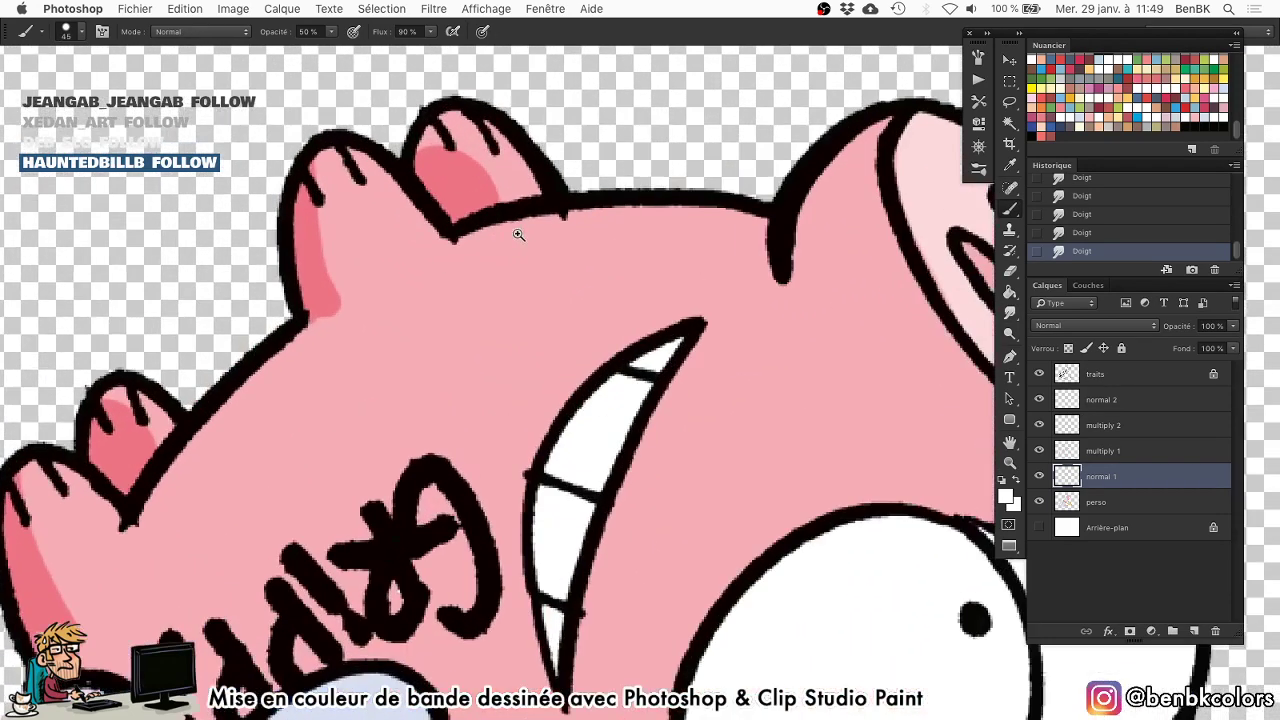
mouse_move(346, 150)
mouse_down()
mouse_move(444, 267)
mouse_move(562, 225)
mouse_move(674, 215)
mouse_move(765, 245)
mouse_up()
key(bracketleft)
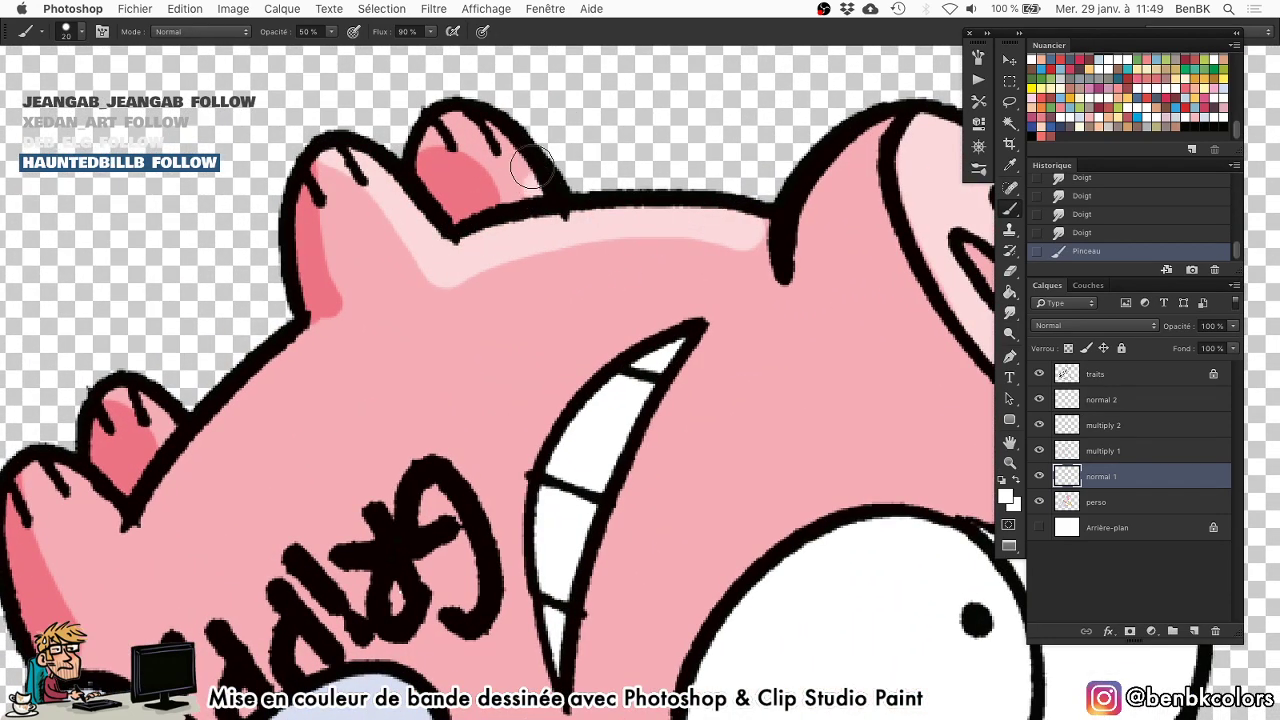
drag(532, 170, 465, 106)
Add translucent white highlights along the piggy bank's cheek edge and both ears with a small brush of about 15 px.
drag(574, 371, 554, 335)
scroll(554, 334, down, 6)
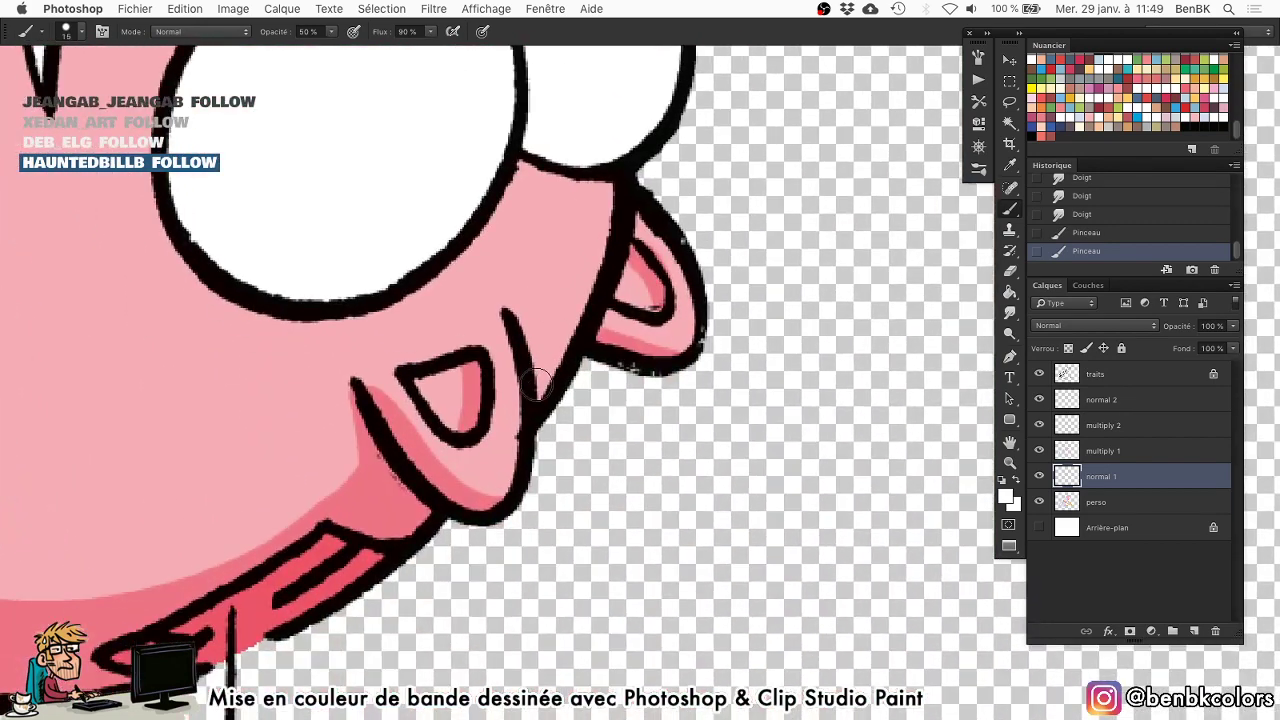
mouse_move(537, 380)
mouse_down()
mouse_move(589, 251)
mouse_move(594, 194)
mouse_move(580, 306)
mouse_move(521, 381)
mouse_up()
drag(502, 328, 506, 470)
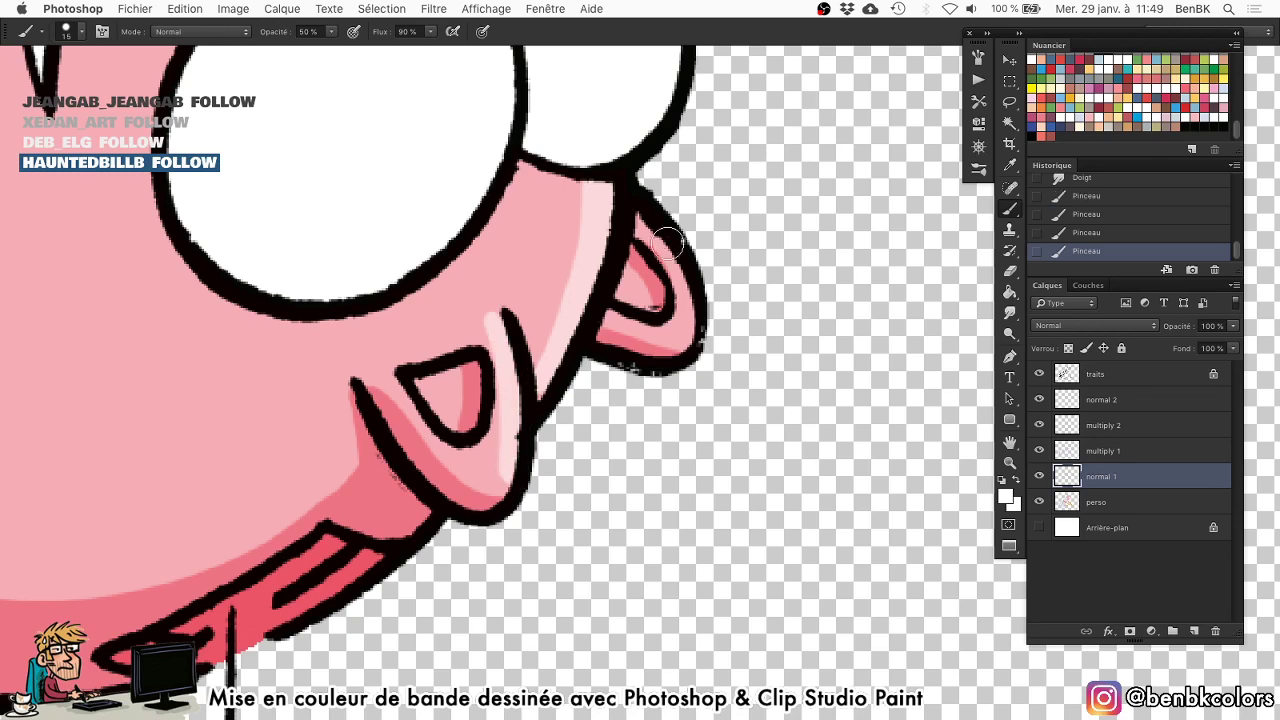
drag(647, 216, 698, 318)
drag(606, 399, 734, 455)
Paint a glossy oval highlight on the piggy bank's body beside the lettering with a 60 px brush, and reduce the brush to 20 px.
scroll(734, 455, down, 4)
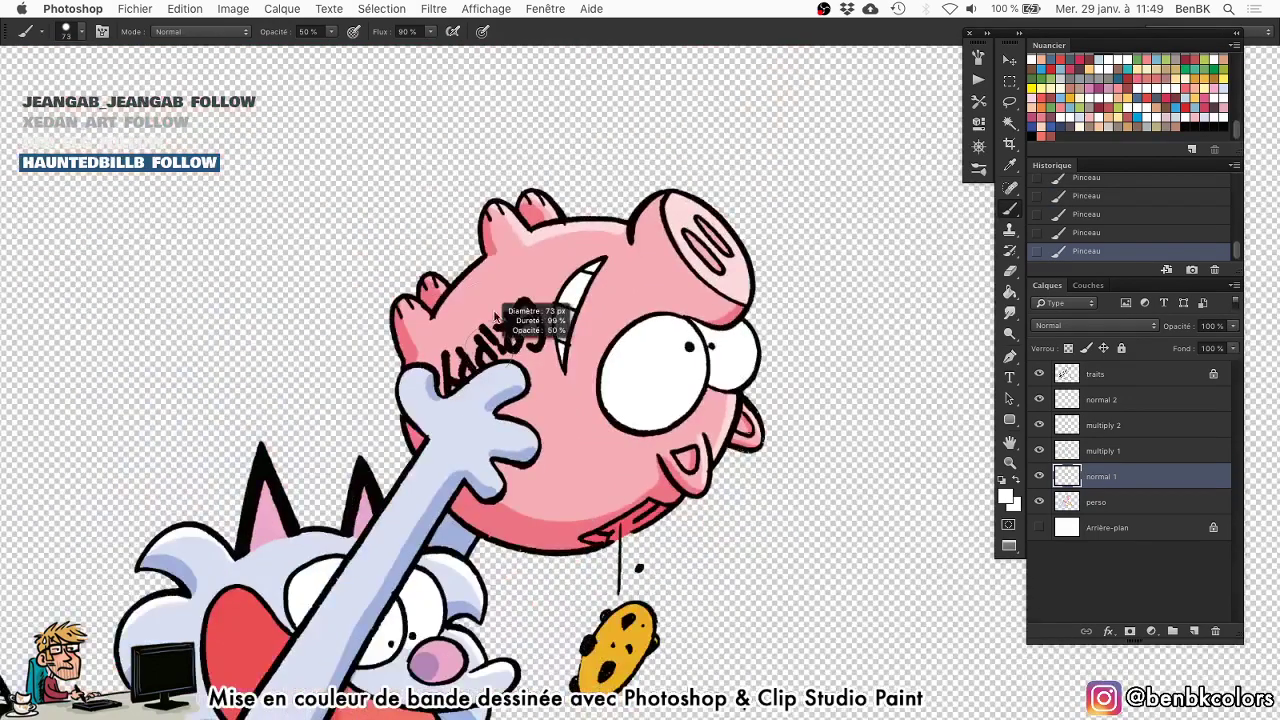
key(super+z)
key(bracketleft)
key(bracketleft)
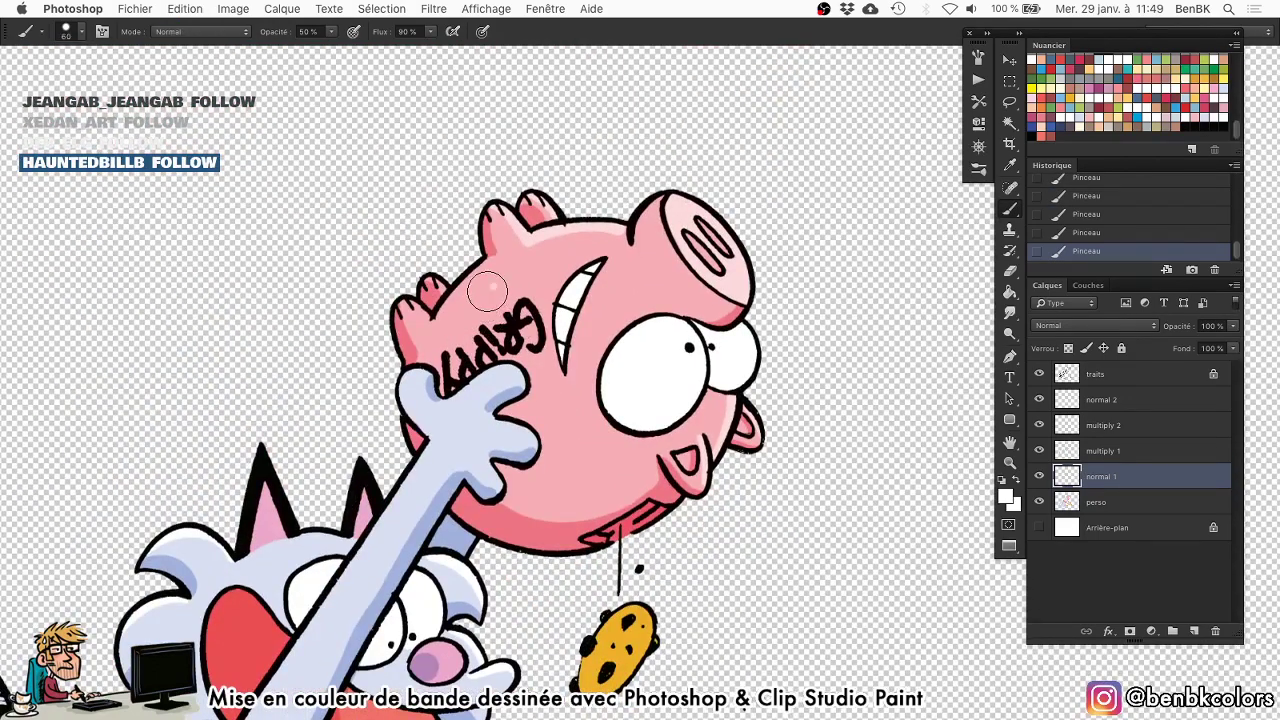
drag(488, 293, 469, 314)
key(bracketleft)
key(bracketleft)
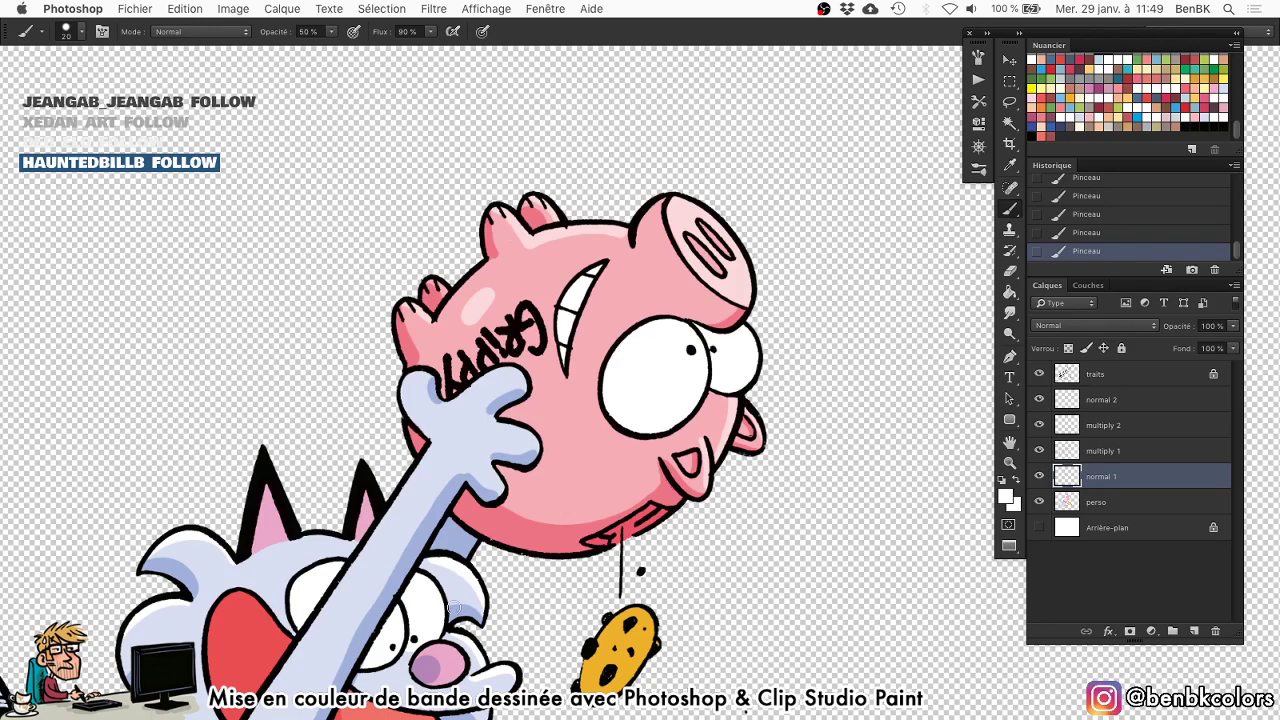
Pick a pale lavender swatch, select the white areas of the perso layer with the Magic Wand, and ready the brush on multiply 1.
drag(509, 483, 559, 384)
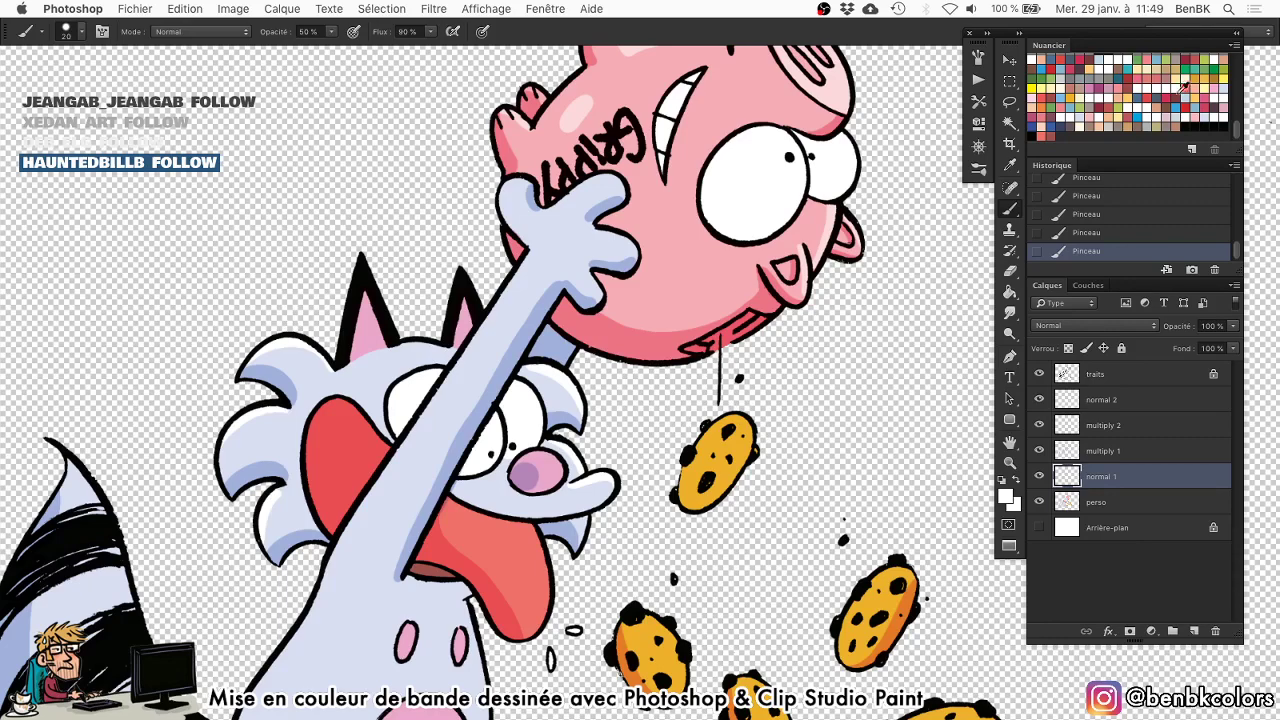
key(v)
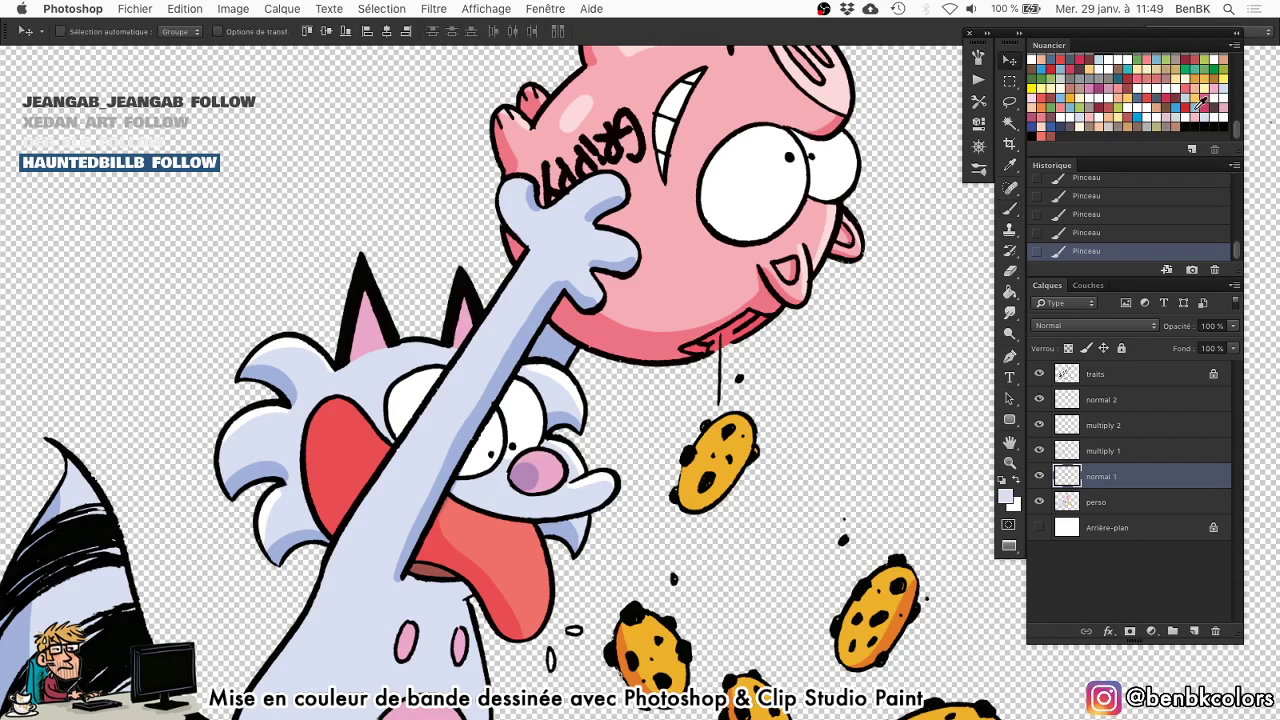
key(super+d)
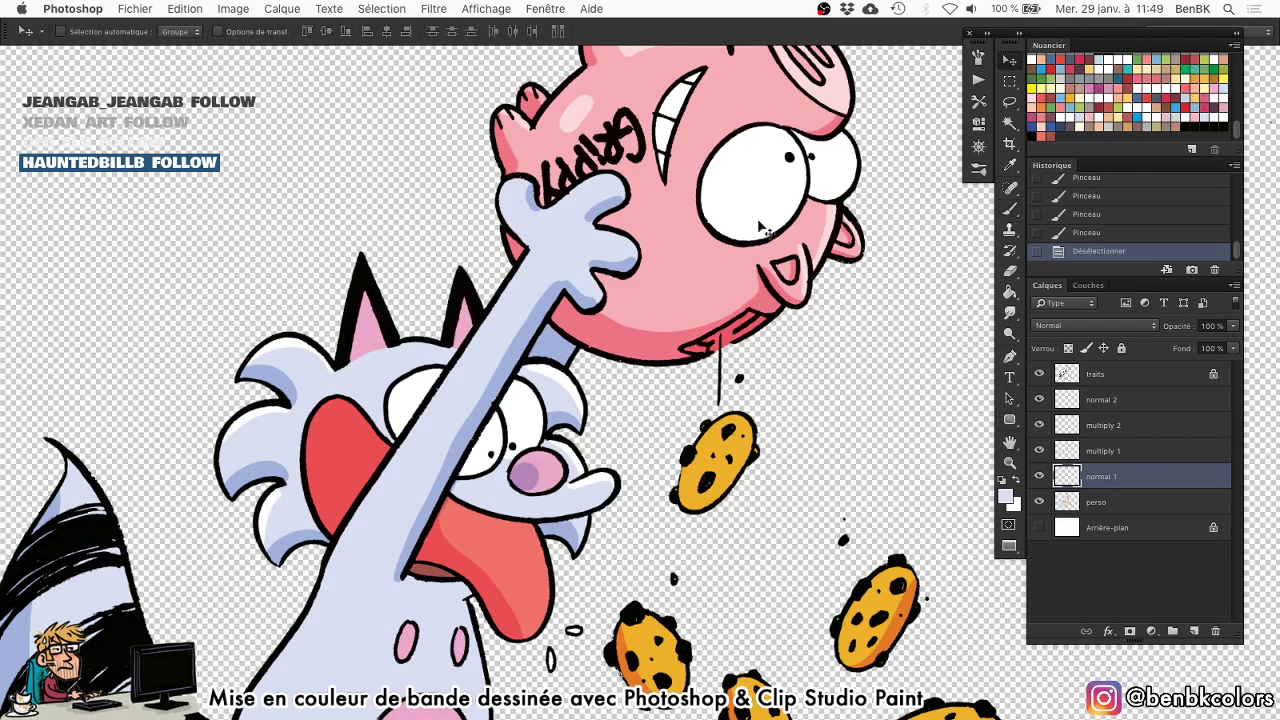
right_click(760, 228)
click(765, 213)
key(w)
click(730, 237)
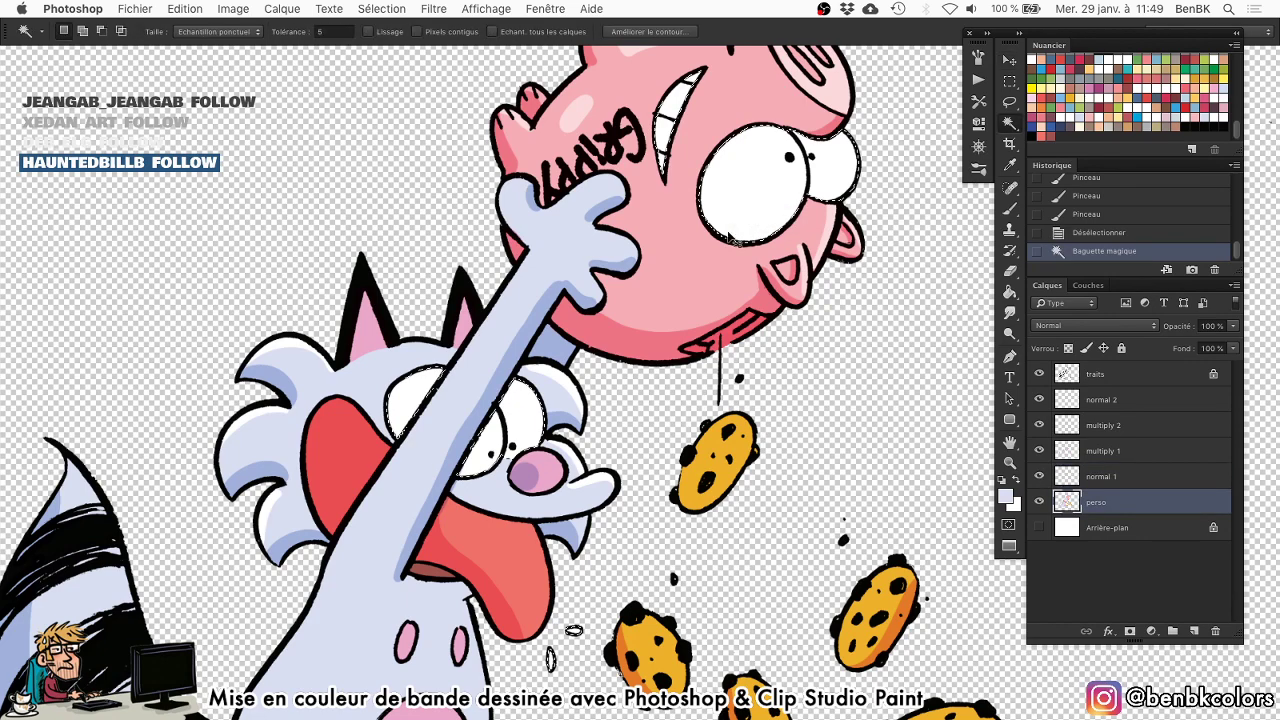
key(super+h)
key(b)
click(1134, 450)
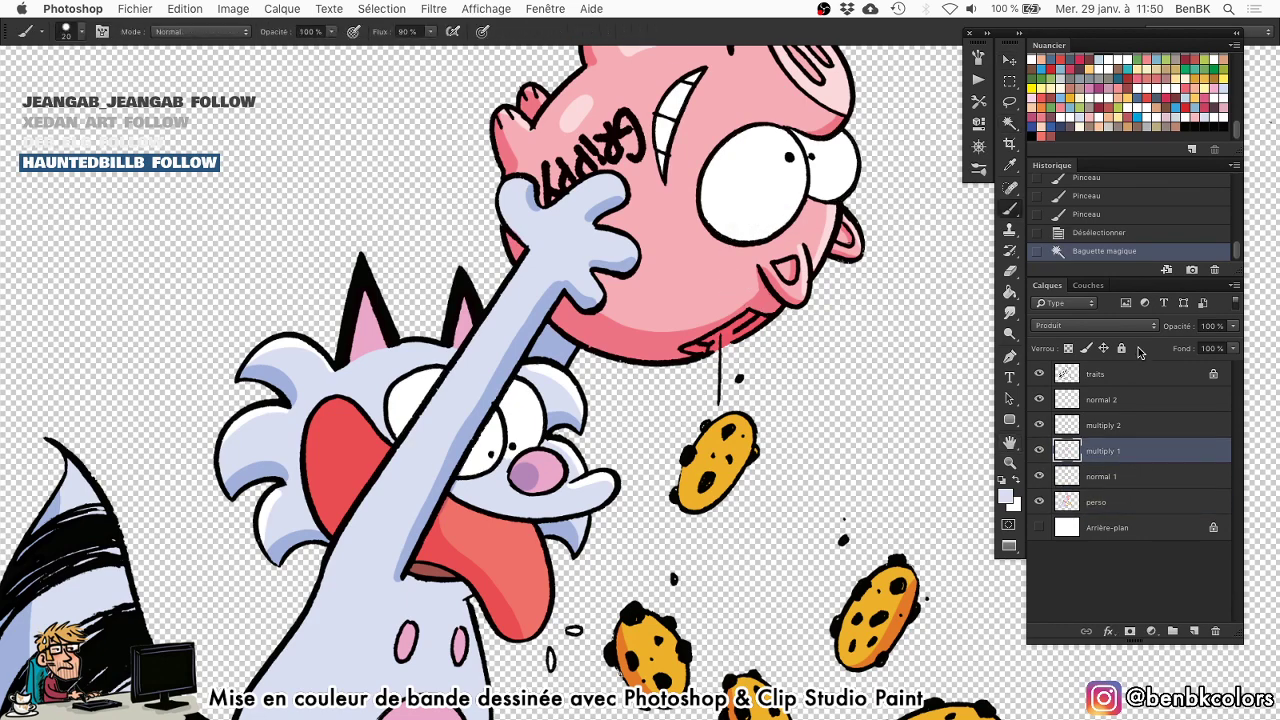
Paint pale lavender shadows along the edges of the piggy bank's two eyes at 100% opacity, reducing the brush to 15 px.
scroll(793, 149, up, 5)
mouse_move(591, 114)
mouse_down()
mouse_move(565, 304)
mouse_move(871, 357)
mouse_up()
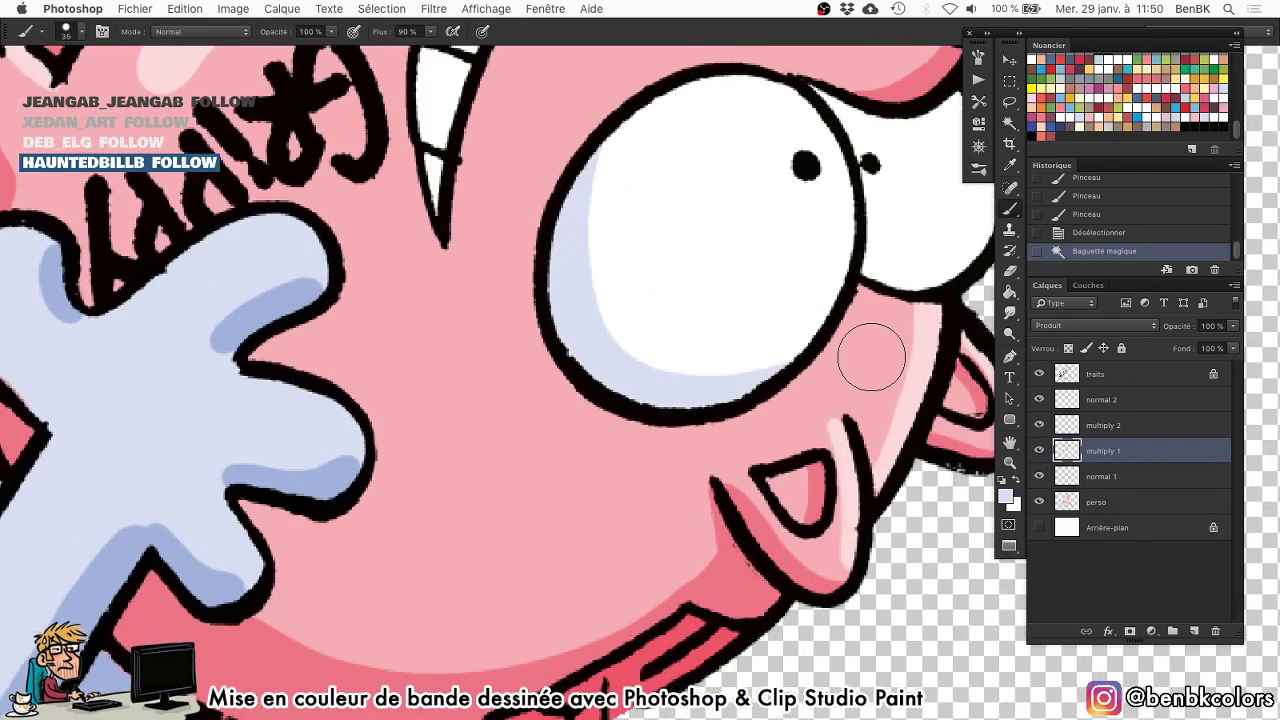
drag(766, 385, 541, 461)
key(bracketleft)
key(bracketleft)
key(bracketleft)
mouse_move(637, 328)
mouse_down()
mouse_move(687, 362)
mouse_move(735, 352)
mouse_up()
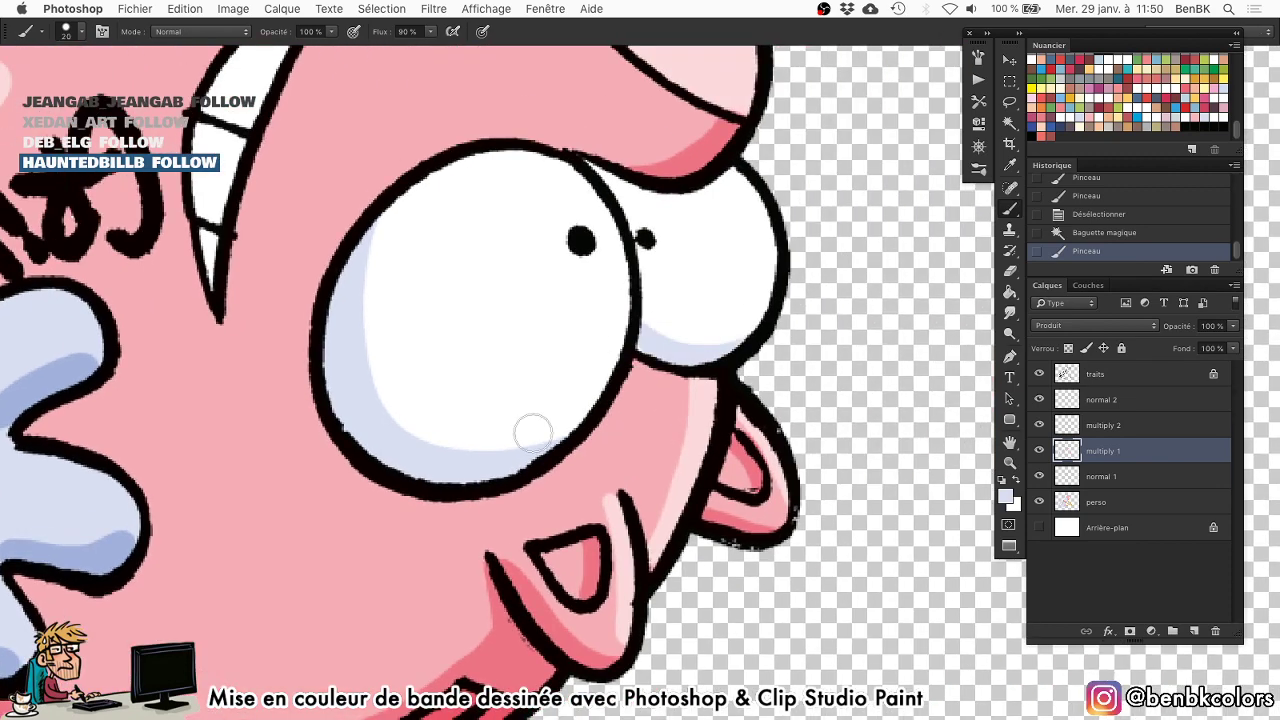
drag(533, 433, 603, 387)
key(bracketleft)
drag(694, 132, 649, 105)
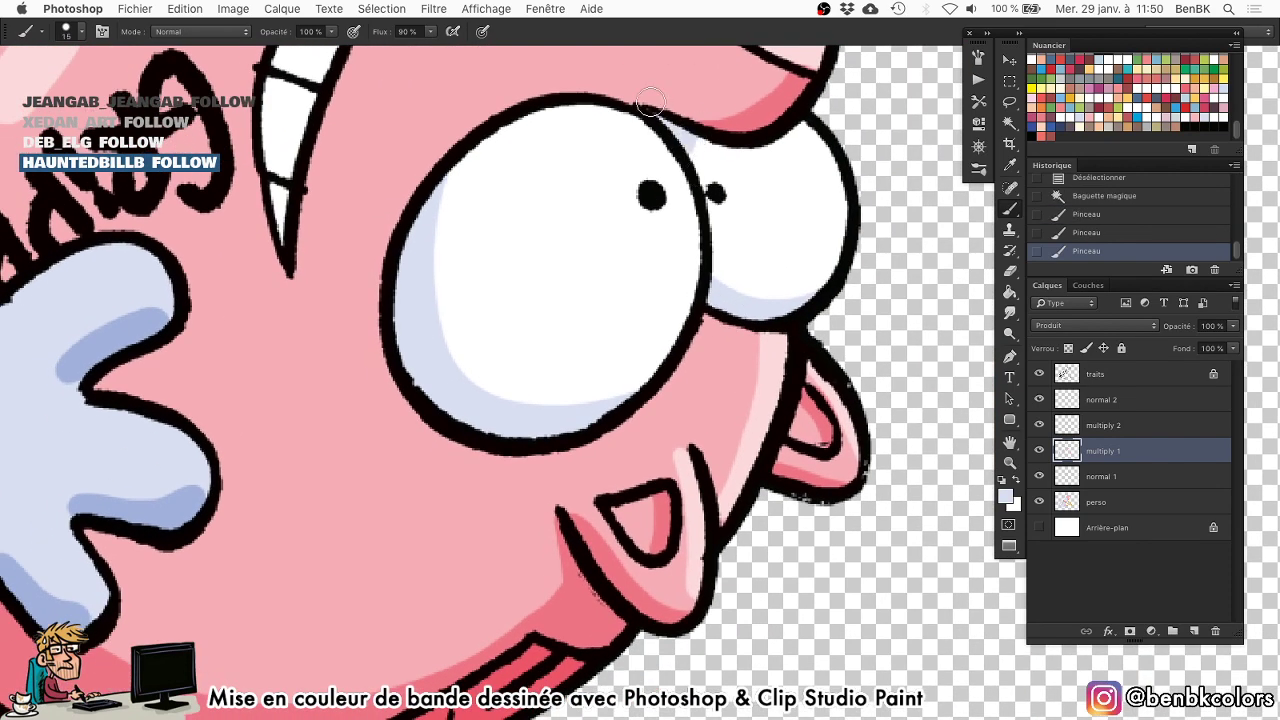
Paint pale lavender shadows along the edges of the raccoon's eyes with a 30 px brush, reduced to 25 px beside the nose.
key(super+minus)
mouse_move(500, 295)
mouse_down()
mouse_move(571, 234)
mouse_move(742, 4)
mouse_up()
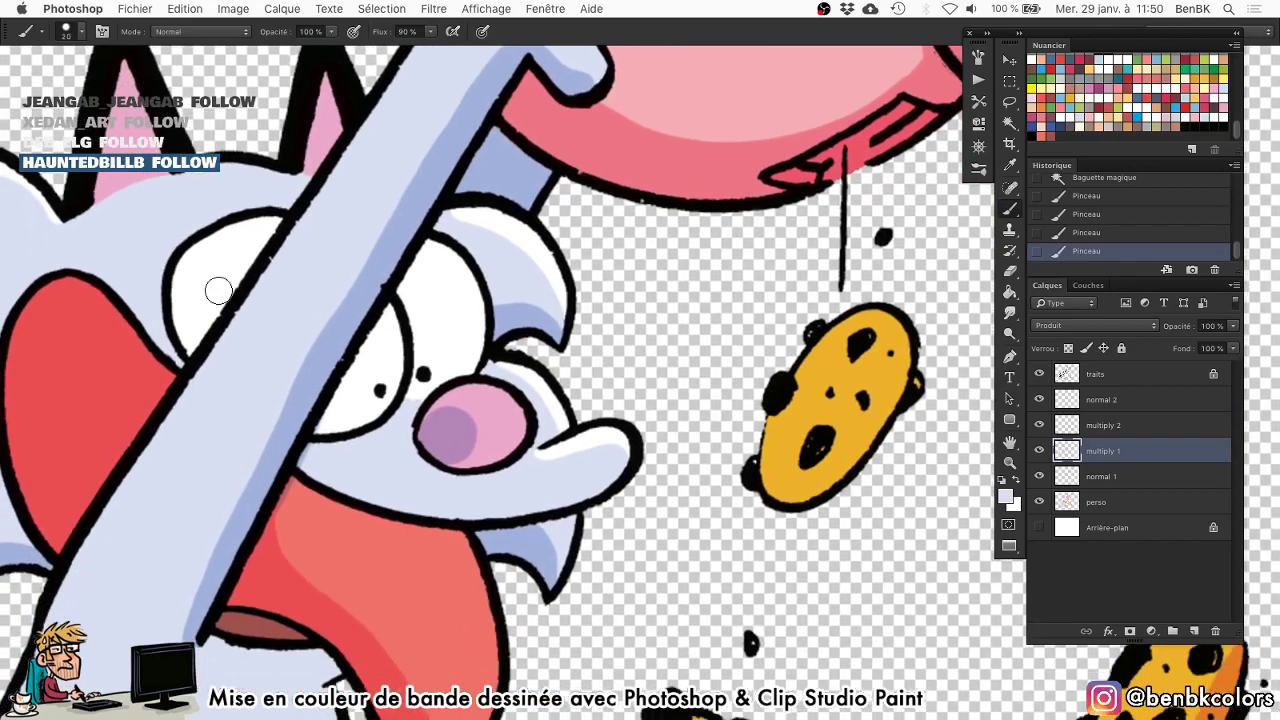
key(bracketright)
key(bracketright)
key(bracketright)
drag(316, 428, 398, 426)
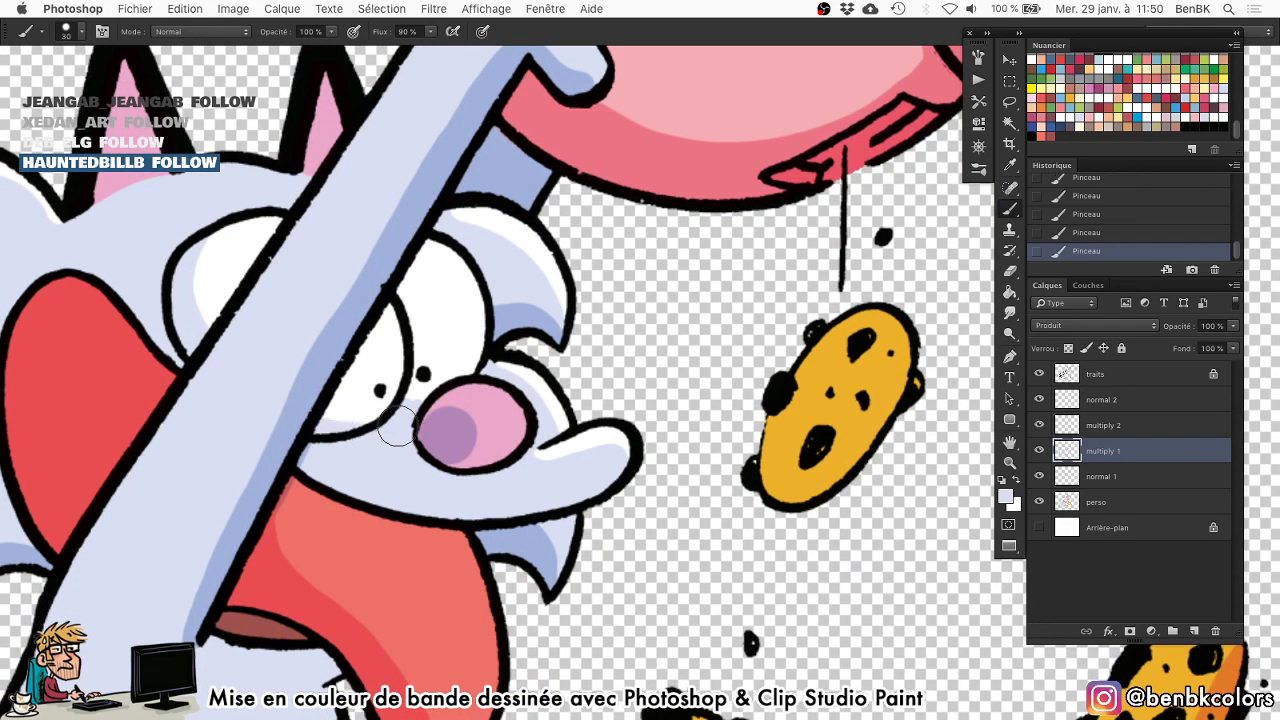
key(bracketleft)
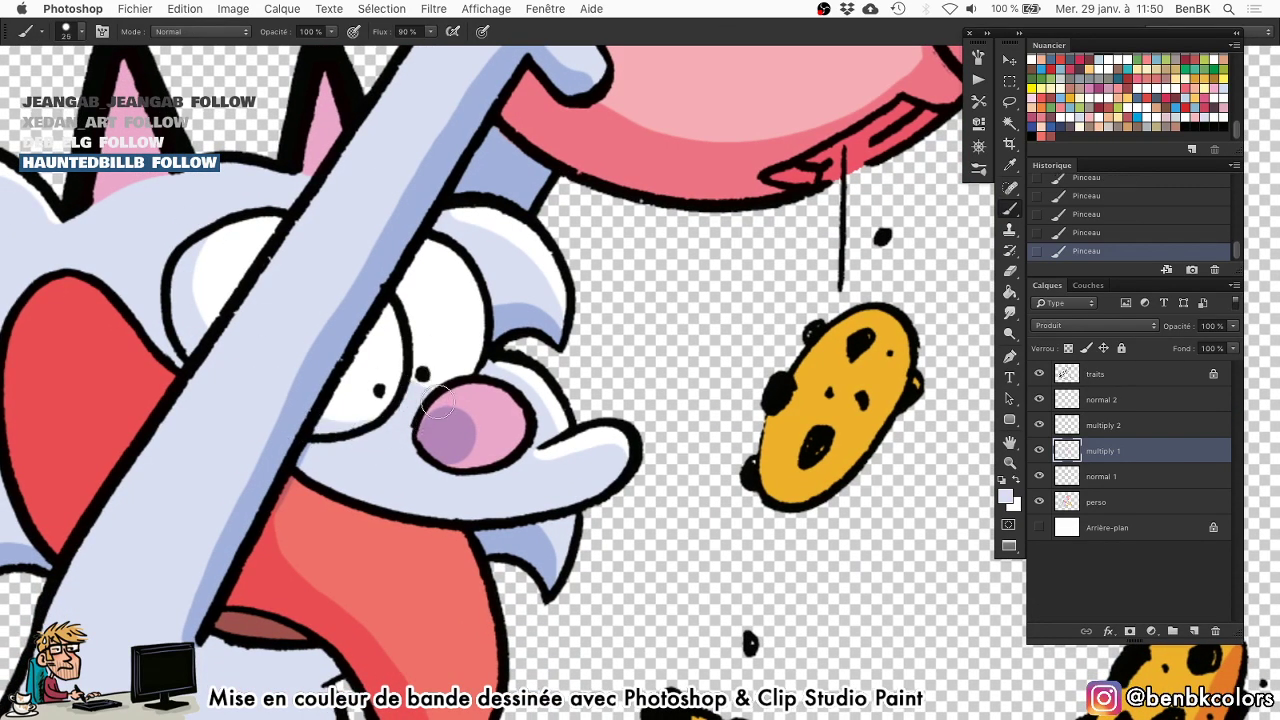
scroll(437, 403, down, 3)
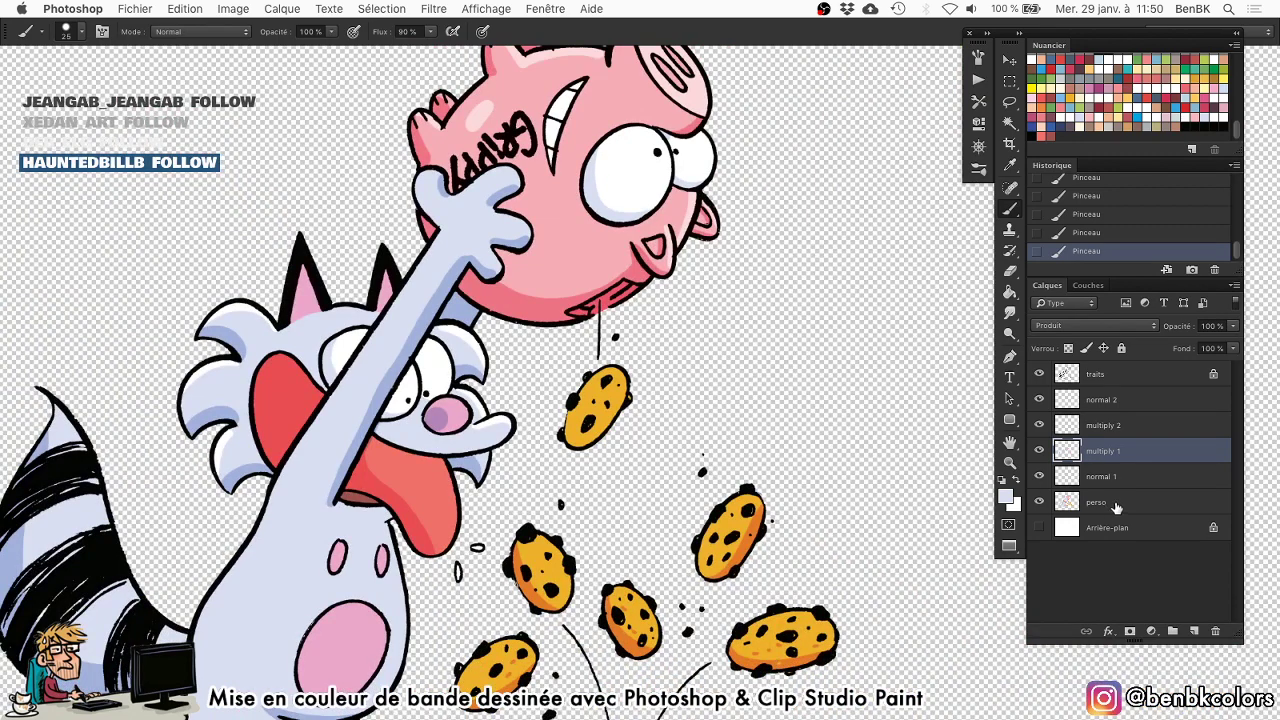
Select the raccoon's pink areas on the perso layer and refill the nose's shadow on multiply 1 with the sampled pink.
click(1116, 508)
key(super+d)
key(w)
click(361, 622)
key(b)
key(super+h)
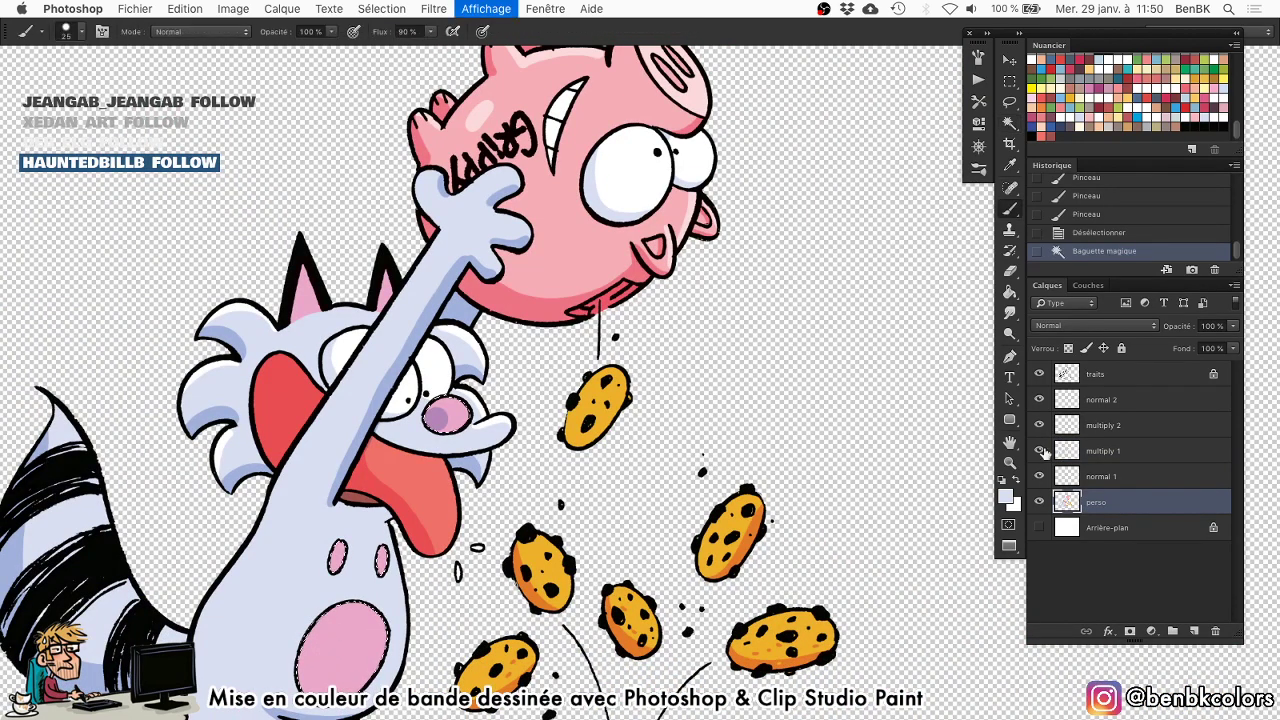
click(1117, 455)
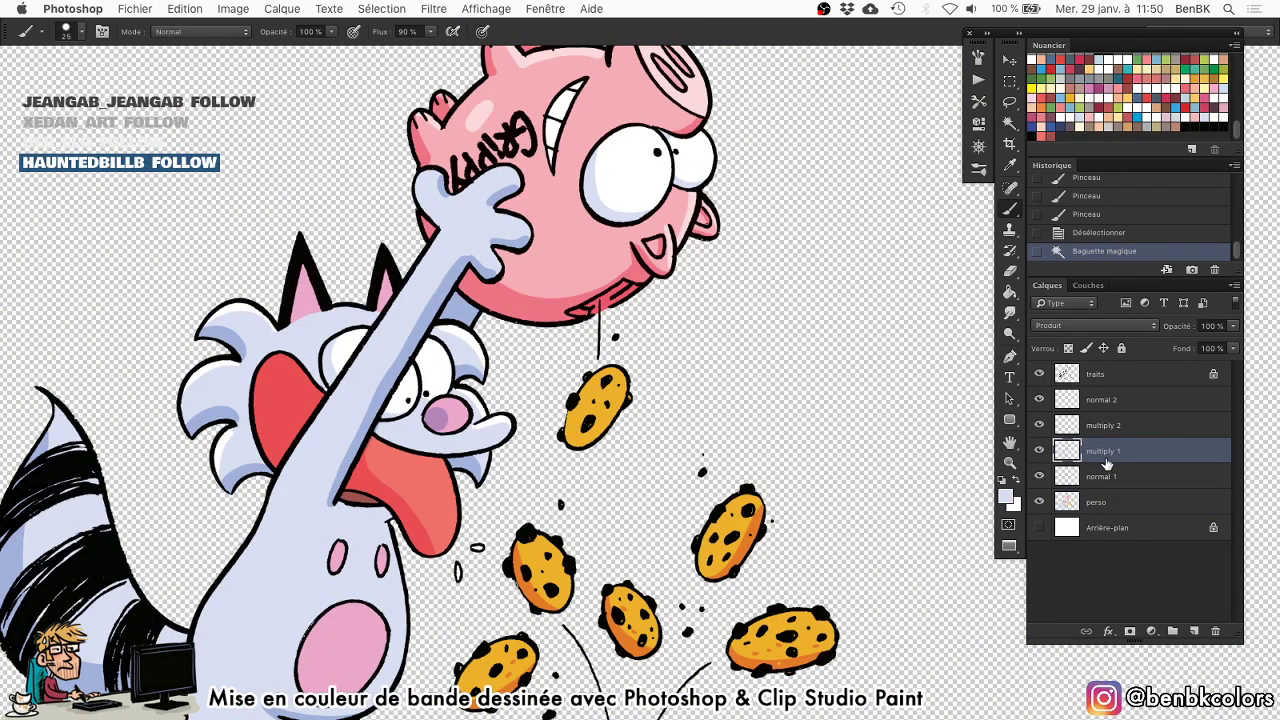
alt+click(335, 635)
key(alt+BackSpace)
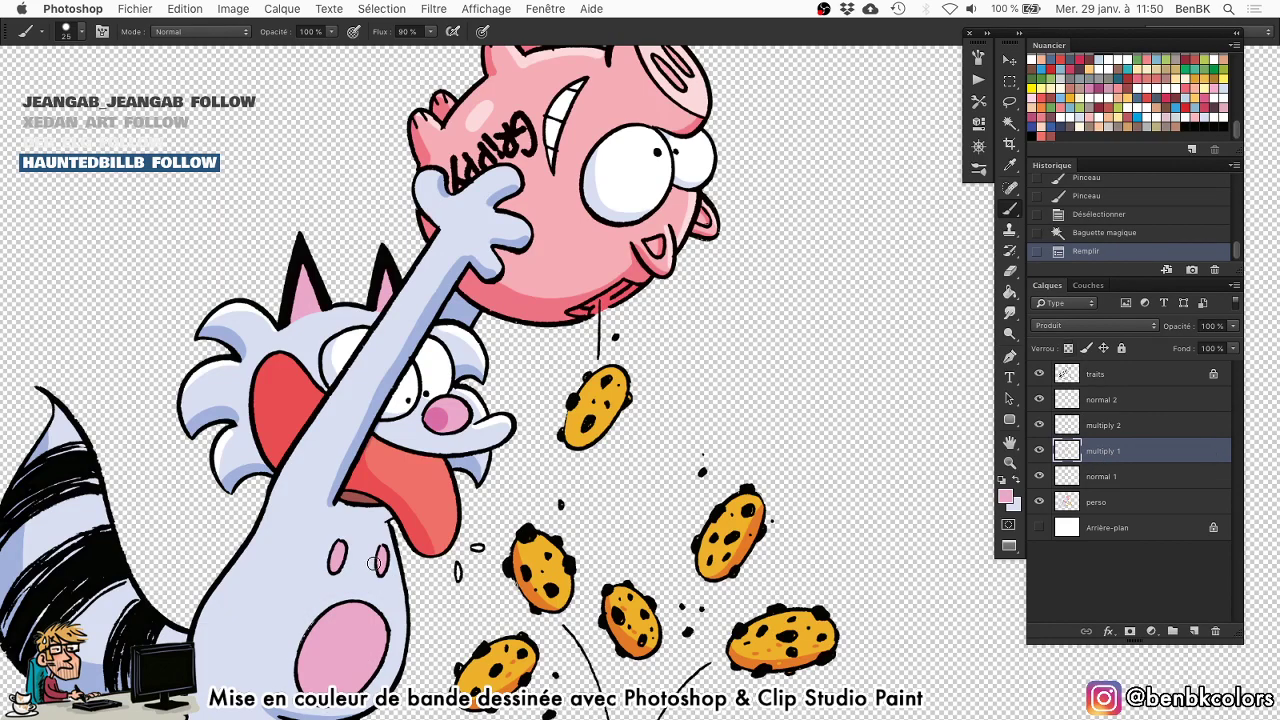
Clear the selection and add a small round white highlight to the raccoon's nose on normal 1 with a 15 px brush.
click(1104, 477)
key(d)
key(x)
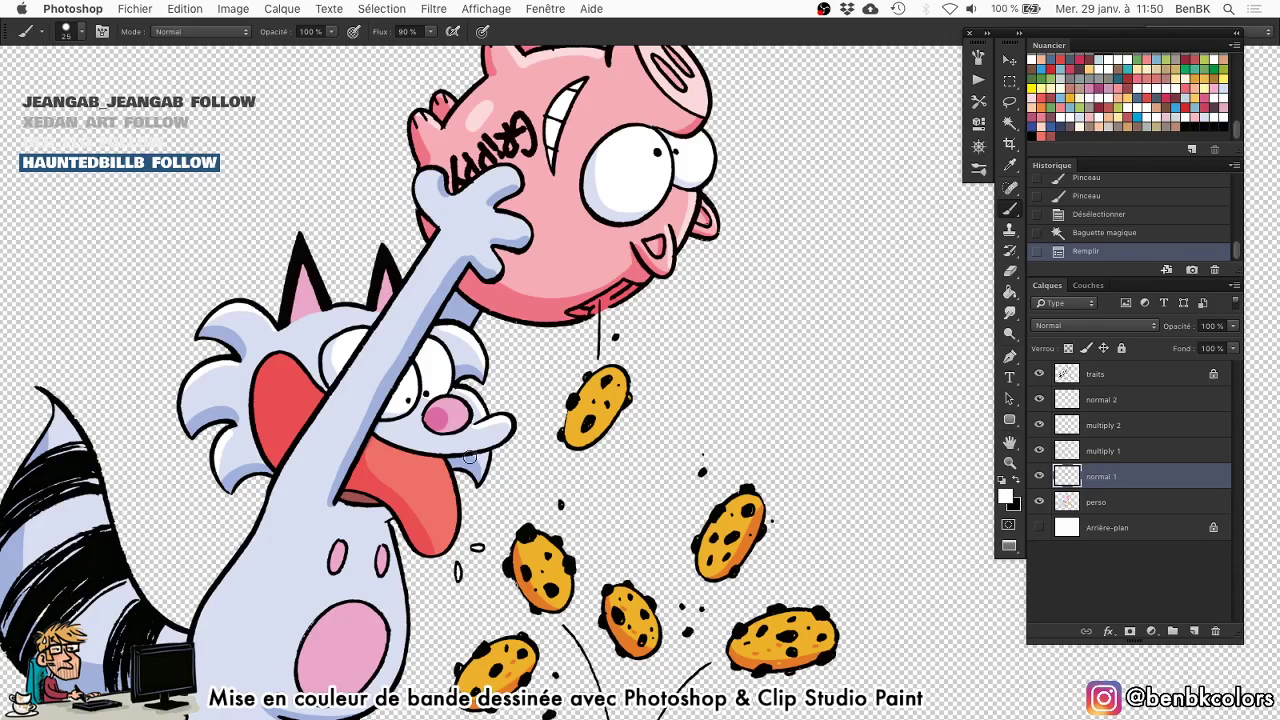
scroll(418, 391, up, 5)
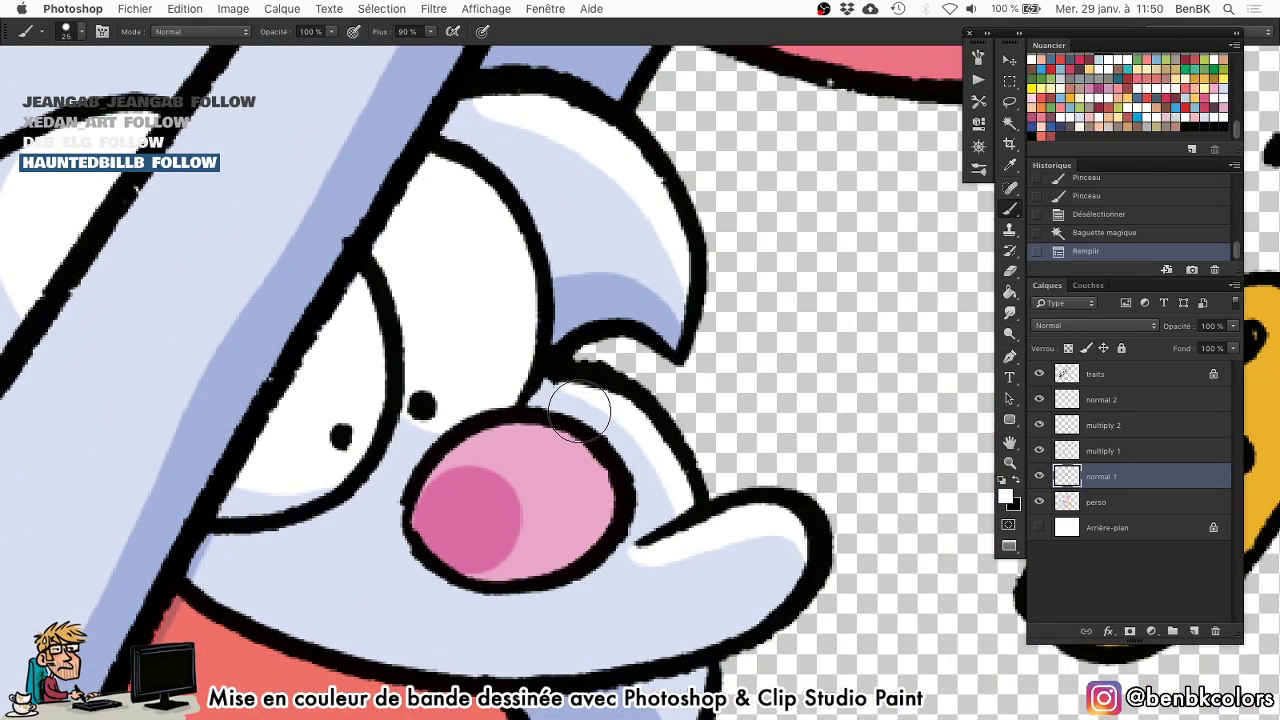
key(super+d)
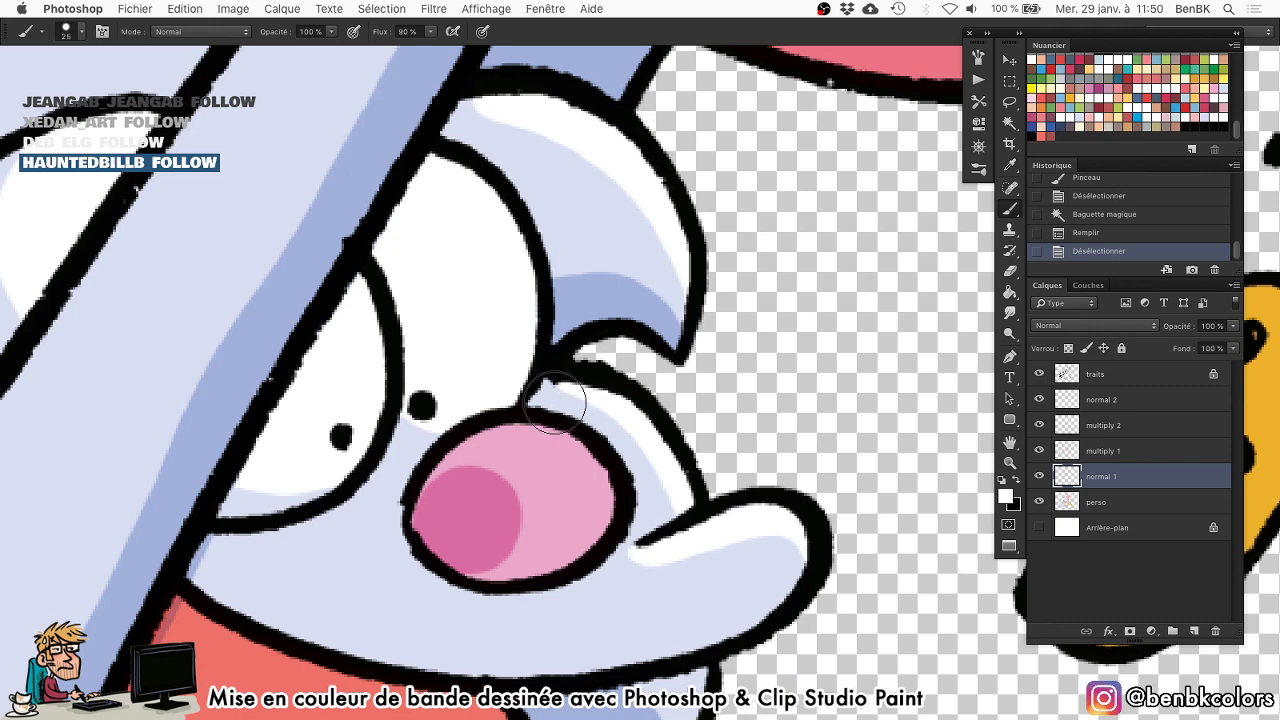
key(bracketleft)
click(560, 460)
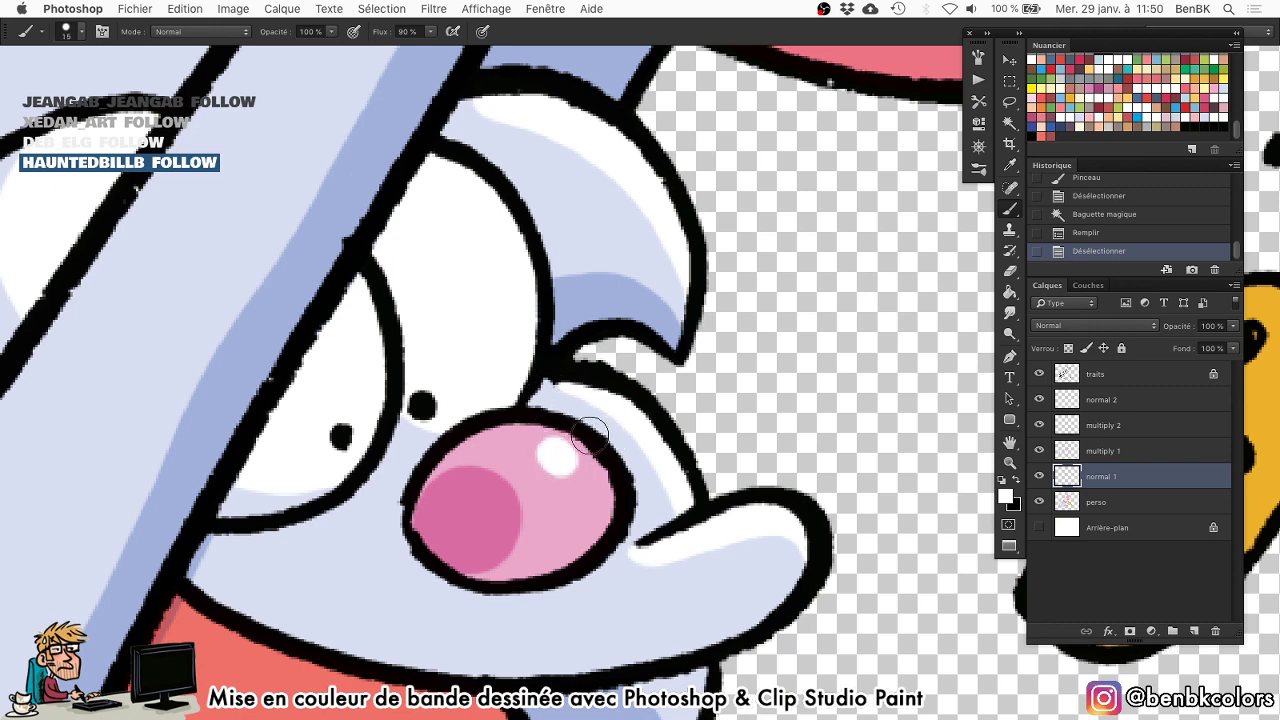
drag(591, 436, 505, 366)
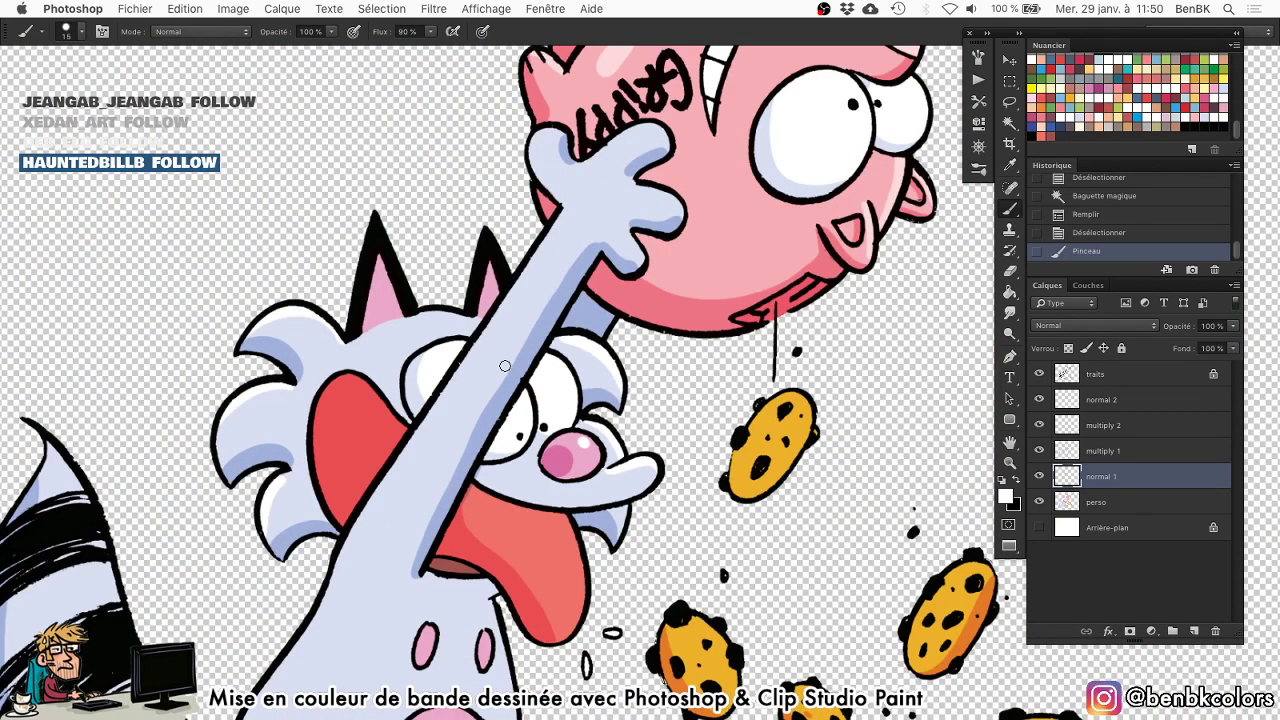
Load the perso layer's outline as a selection and paint a white highlight along the raccoon's chest and belly edge on normal 1 at 25 px.
key(space)
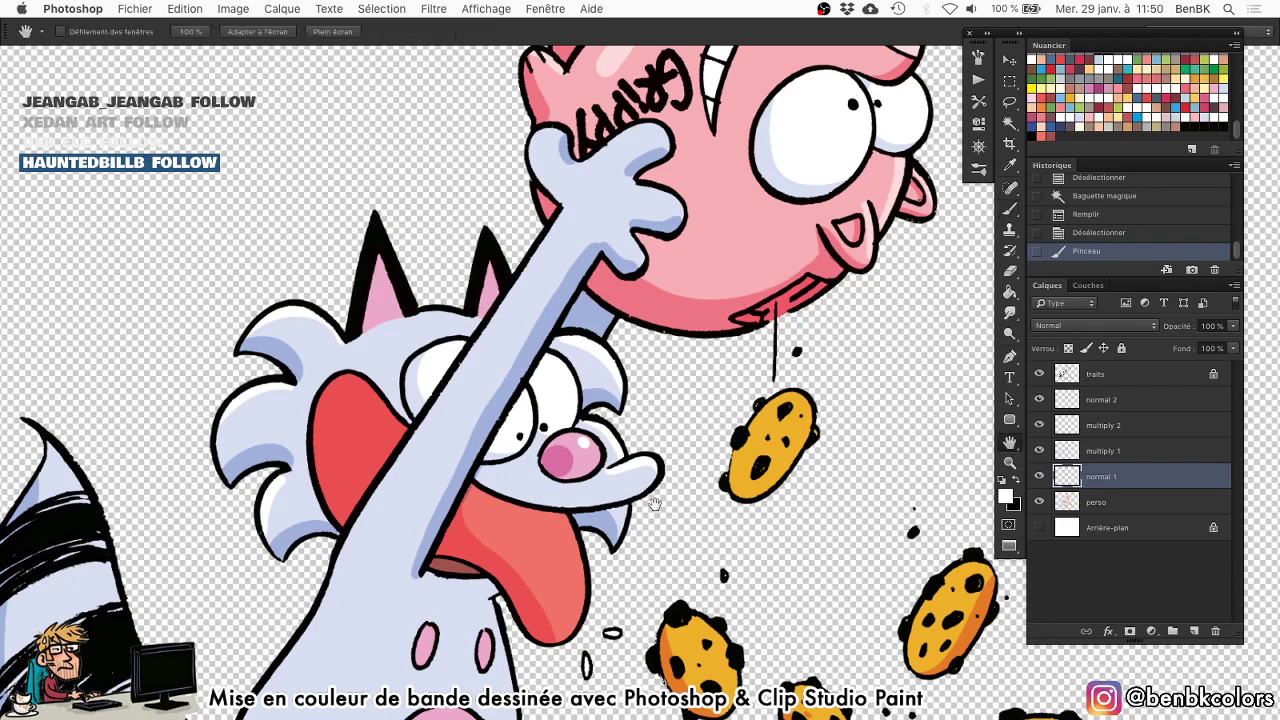
drag(653, 503, 541, 253)
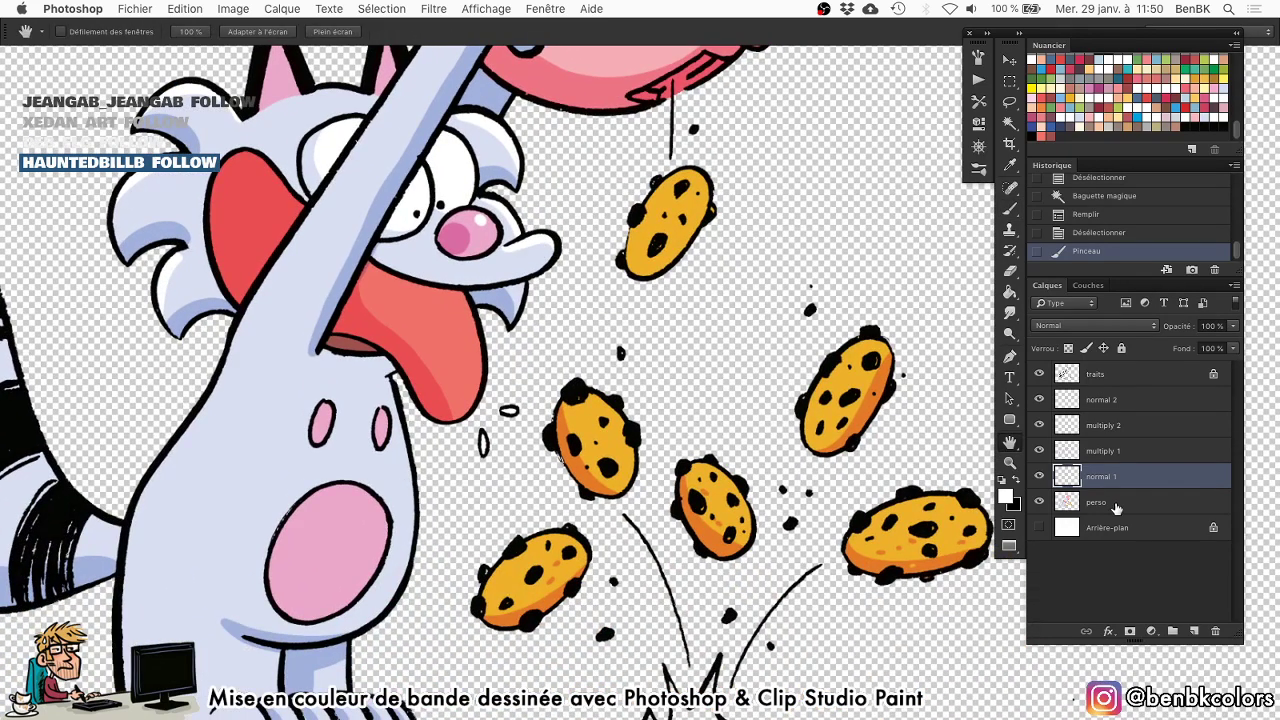
super+click(1068, 508)
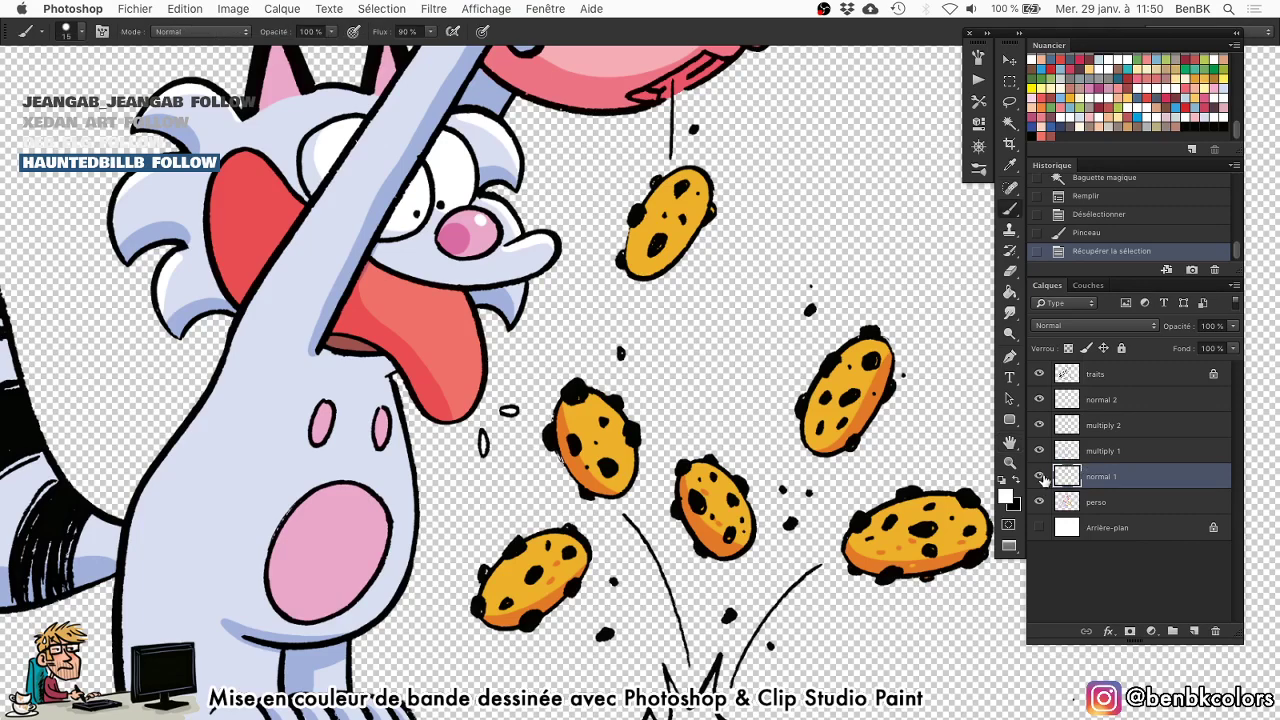
alt+click(1039, 476)
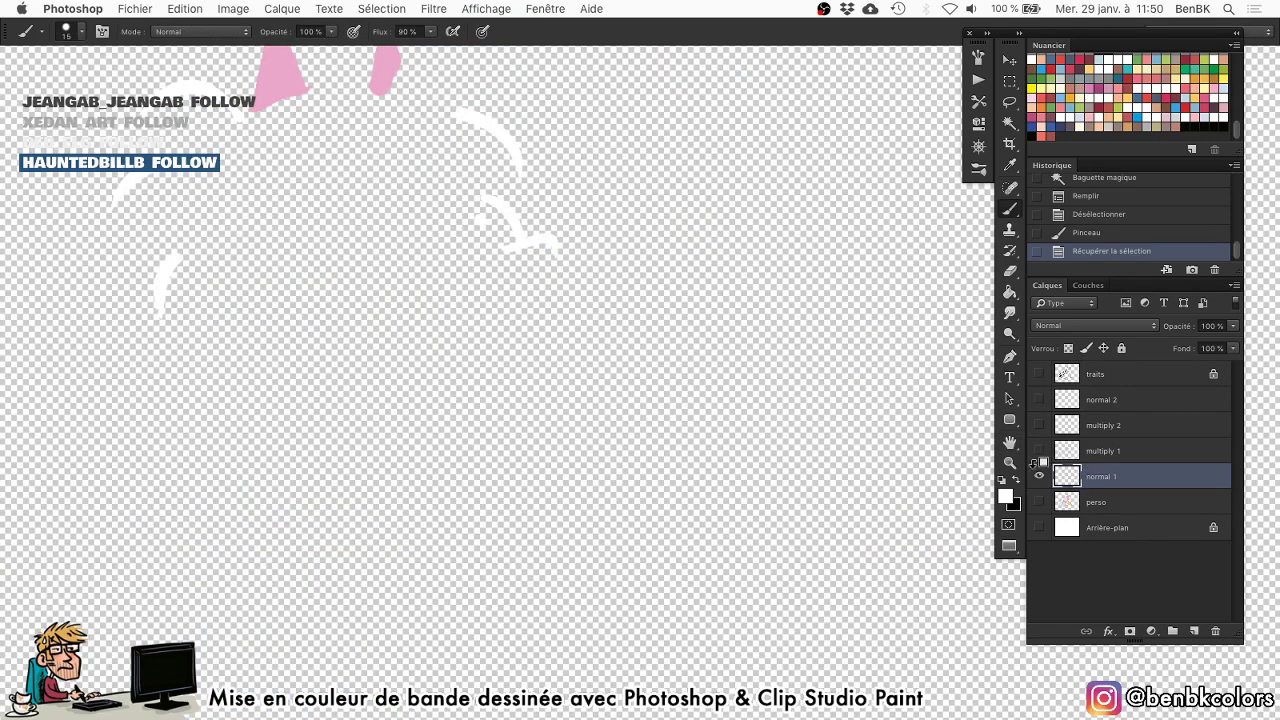
alt+click(1039, 477)
drag(370, 550, 464, 478)
drag(437, 143, 440, 157)
key(bracketright)
key(bracketright)
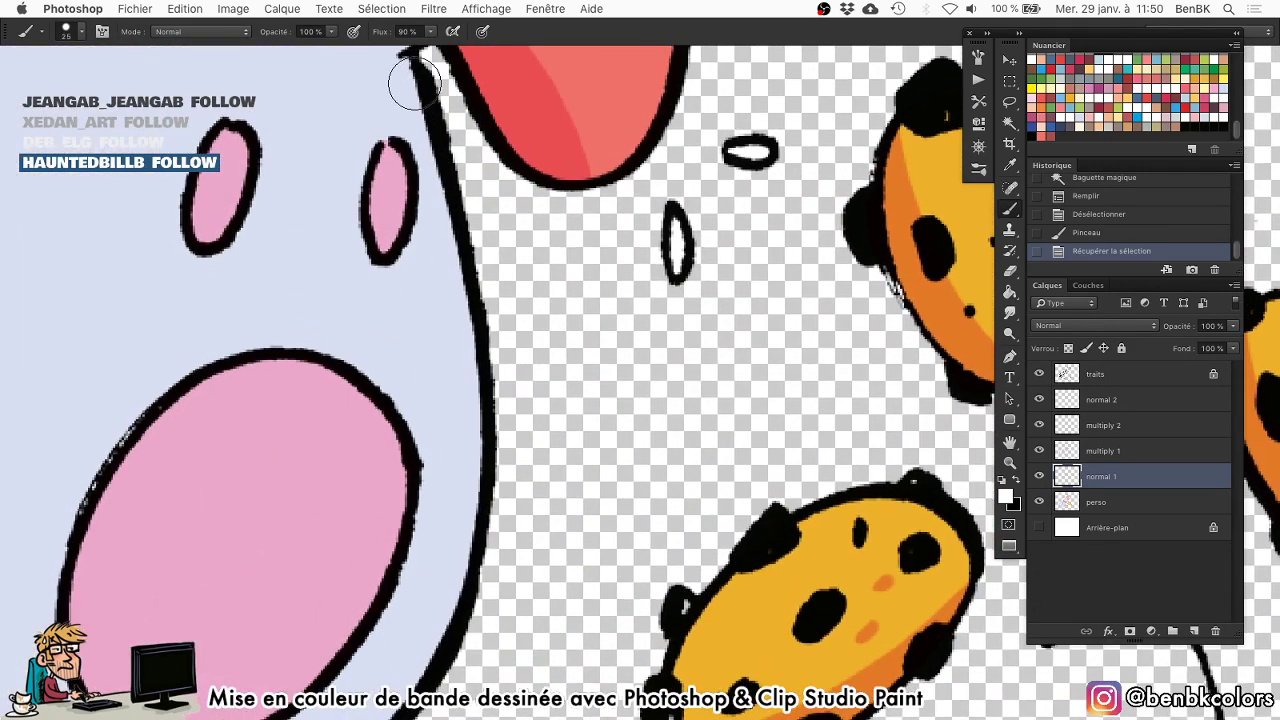
mouse_move(415, 85)
mouse_down()
mouse_move(482, 642)
mouse_move(481, 624)
mouse_up()
drag(520, 522, 565, 445)
Paint white highlights along the edges of the raccoon's pink belly patch and two chest spots with a 10 px brush.
key(bracketleft)
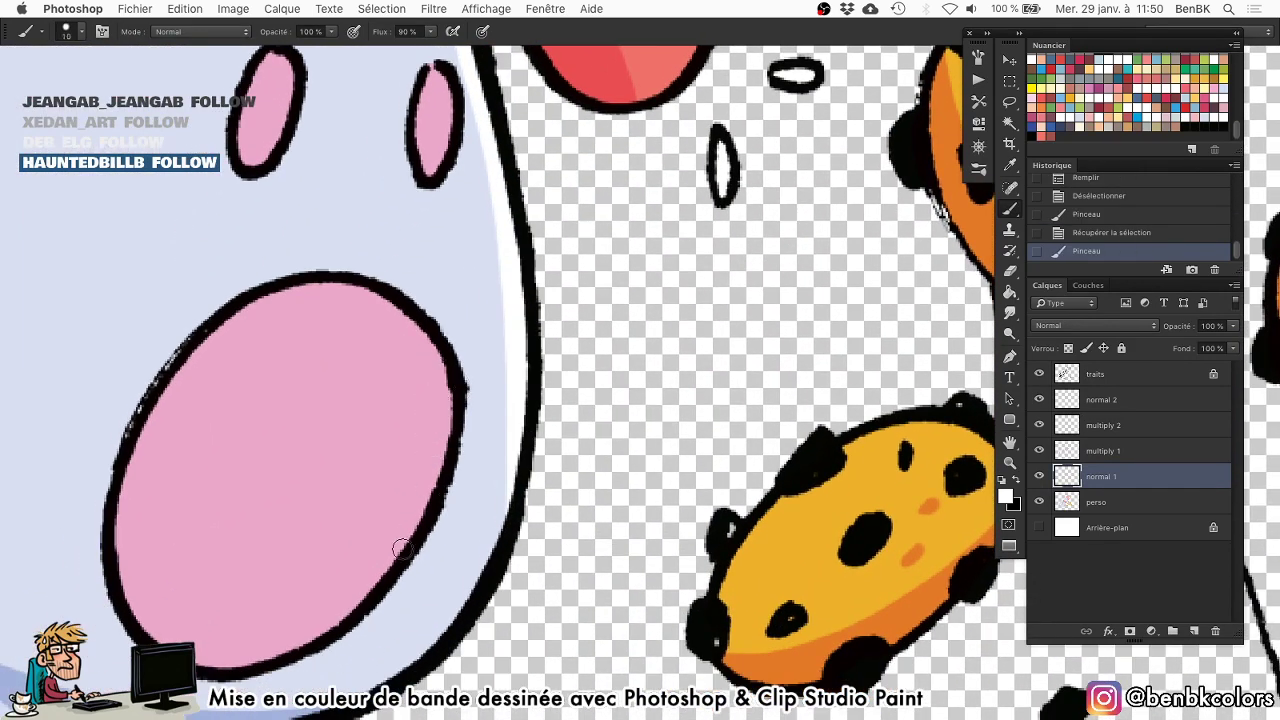
mouse_move(403, 549)
mouse_down()
mouse_move(360, 289)
mouse_move(437, 463)
mouse_up()
drag(441, 378, 463, 553)
drag(466, 294, 466, 235)
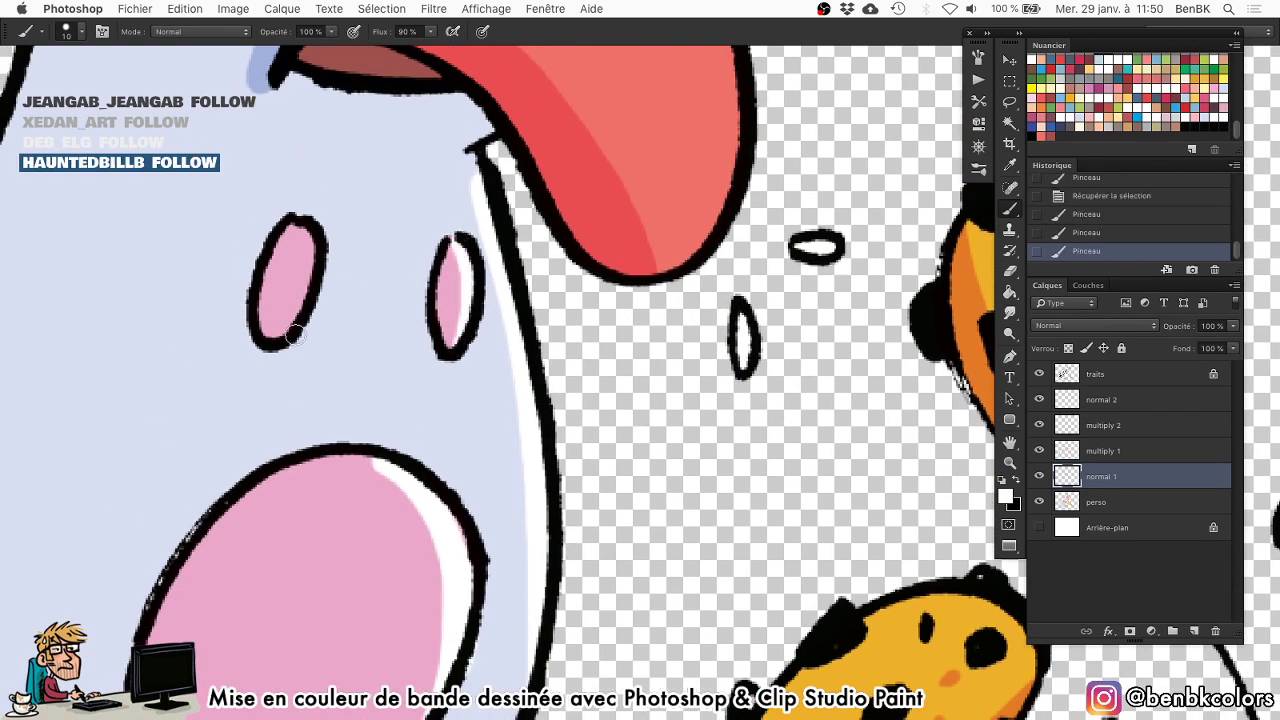
mouse_move(295, 337)
mouse_down()
mouse_move(312, 240)
mouse_move(300, 222)
mouse_up()
key(super+0)
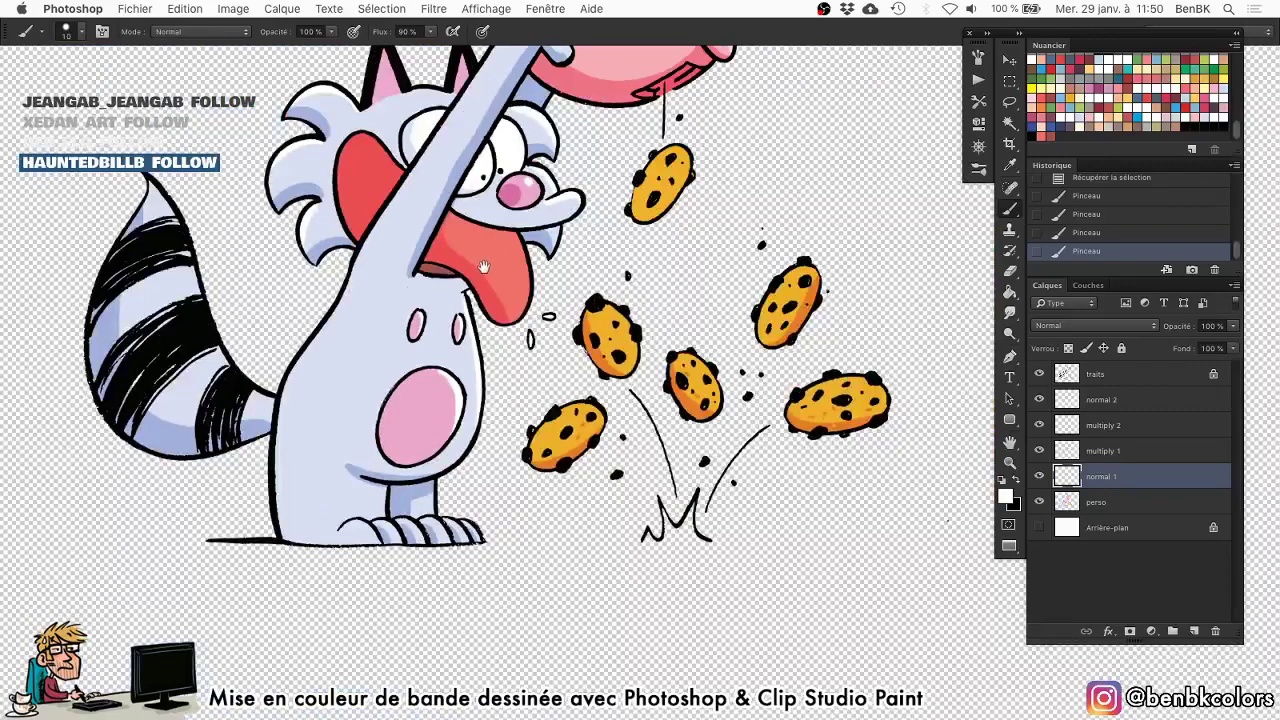
Sample the blue fur shadow from multiply 1 and paint a shadow on that layer inside the raccoon's mouth and just beneath it at 30 px.
drag(484, 267, 666, 288)
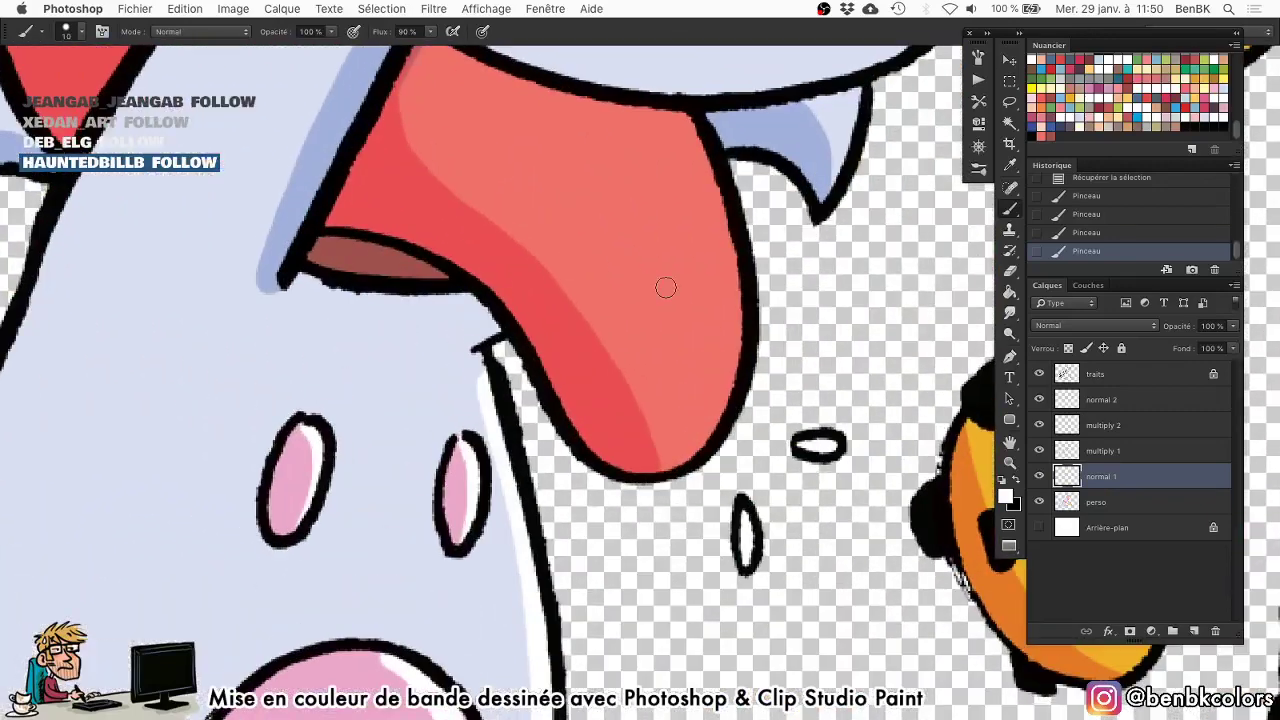
alt+click(1038, 452)
alt+click(1040, 452)
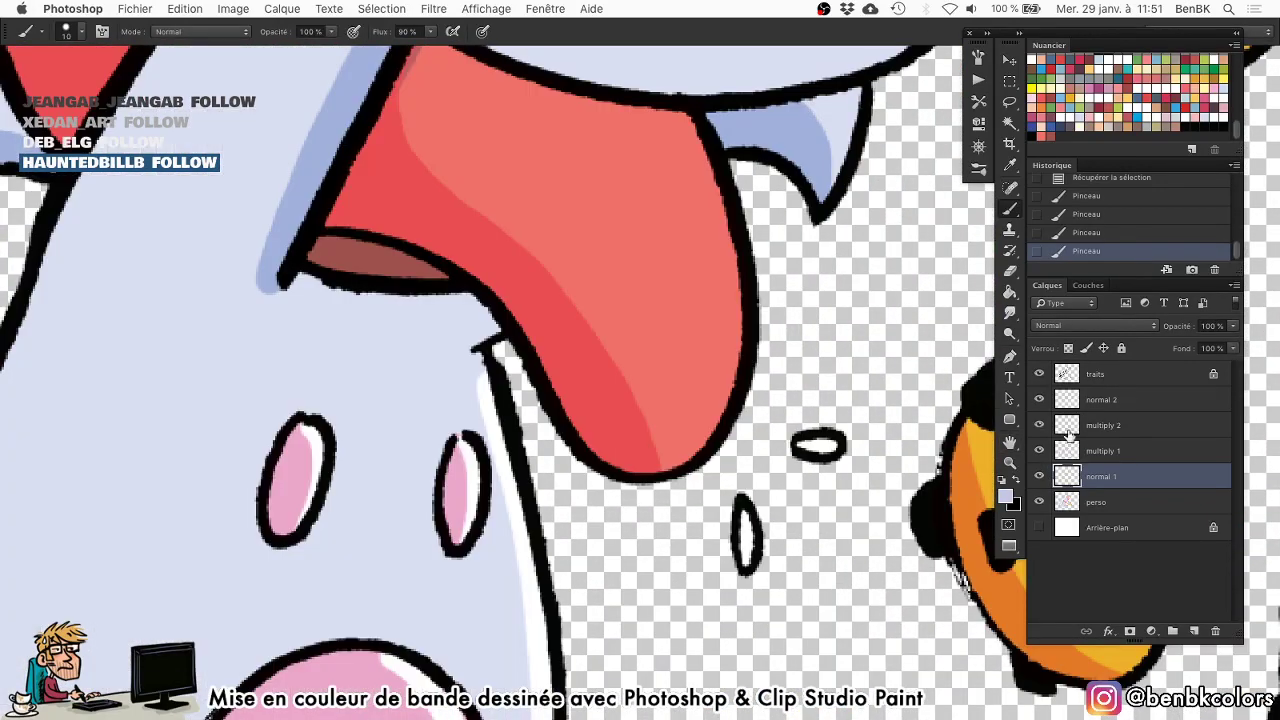
key(alt+bracketright)
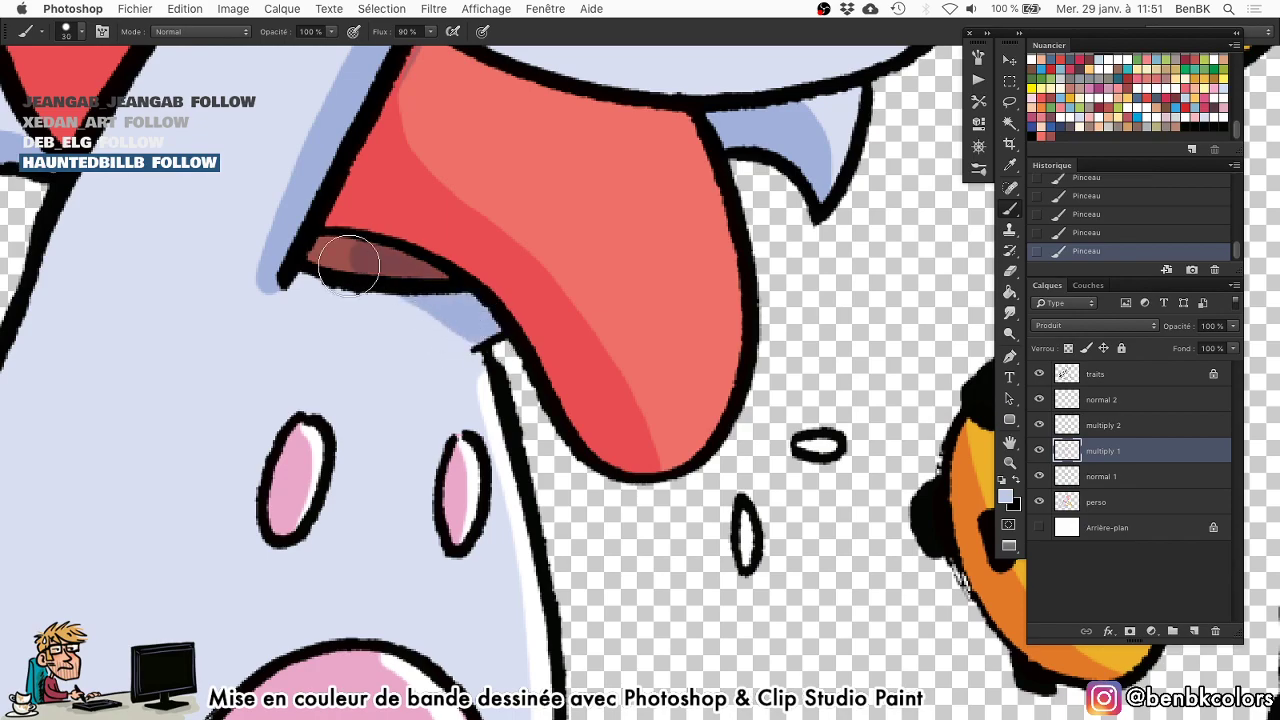
key(bracketright)
mouse_move(477, 325)
mouse_down()
mouse_move(371, 261)
mouse_move(305, 250)
mouse_up()
scroll(330, 260, up, 5)
alt+click(420, 370)
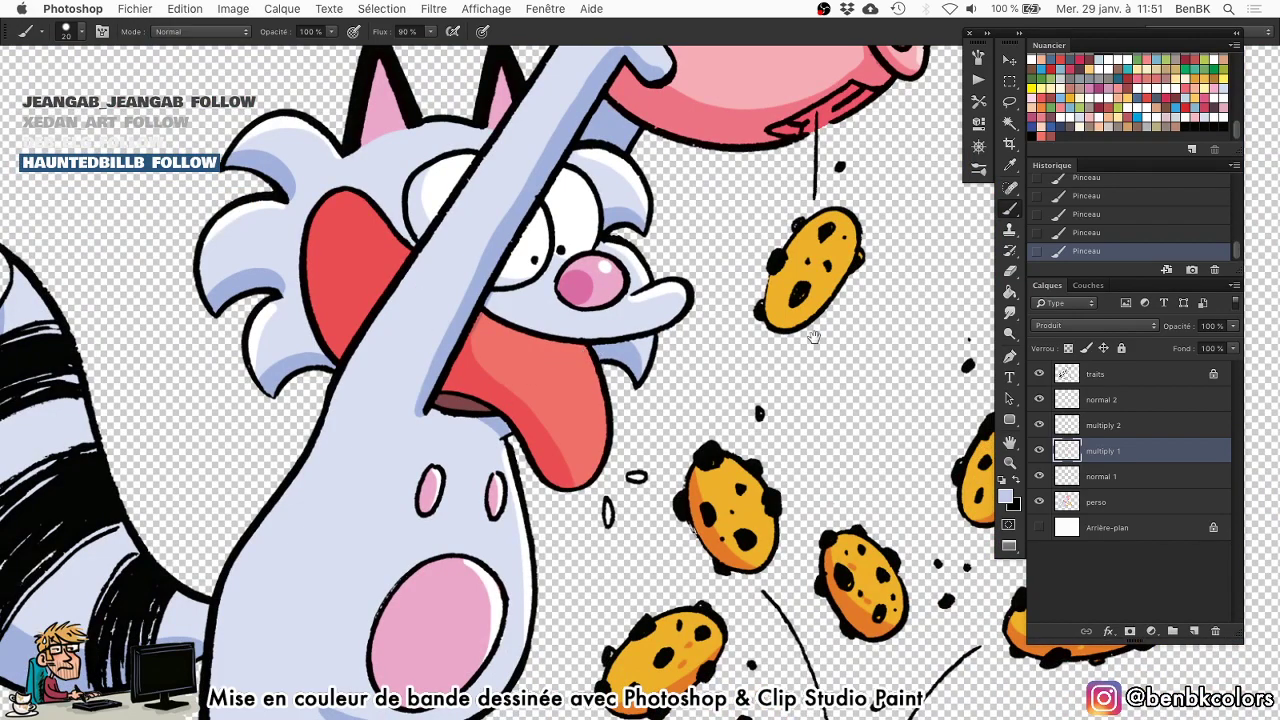
Try shading the inside of the piggy bank's coin slot on multiply 1 with the fur's blue and other picked colours.
scroll(846, 104, up, 5)
mouse_move(701, 172)
mouse_down()
mouse_move(683, 205)
mouse_move(850, 103)
mouse_move(704, 246)
mouse_up()
scroll(697, 254, down, 3)
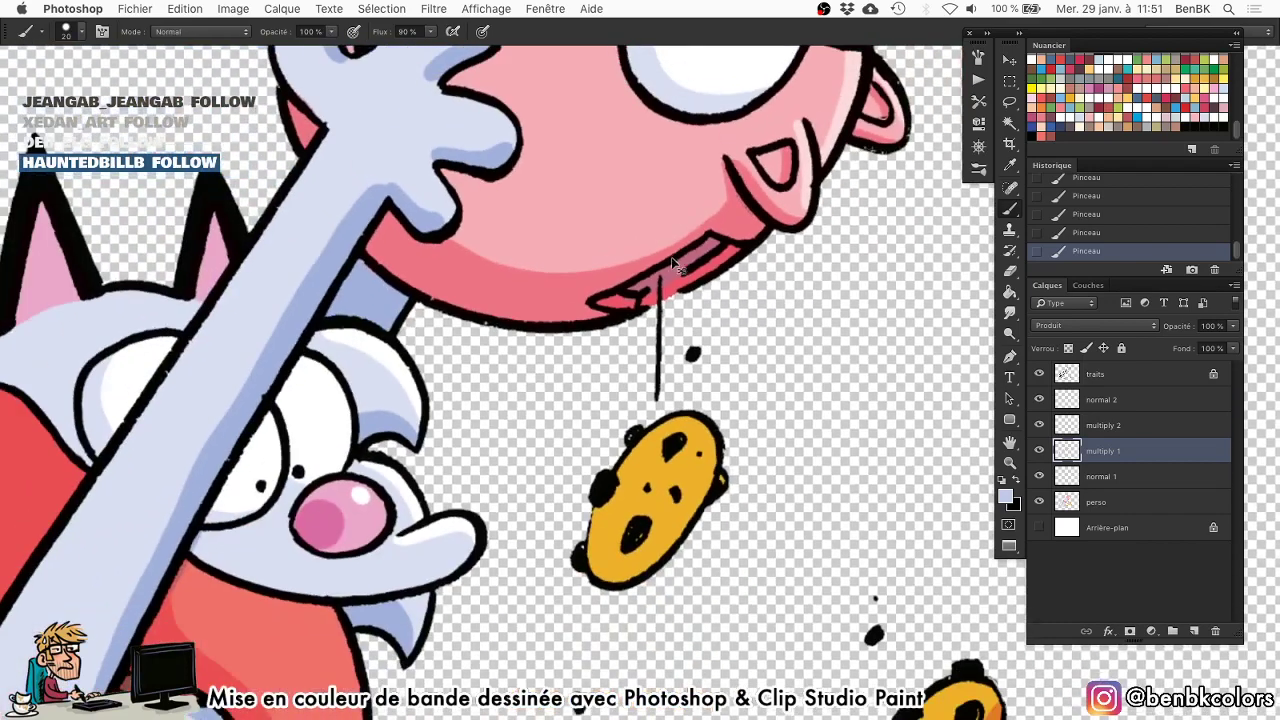
alt+click(738, 215)
drag(637, 292, 720, 238)
click(1163, 117)
mouse_move(646, 285)
mouse_down()
mouse_move(633, 291)
mouse_move(738, 234)
mouse_up()
Shade the inside of the piggy bank's coin slot with a dark red swatch and a 20 px brush.
click(1118, 95)
scroll(664, 291, down, 5)
drag(664, 291, 608, 234)
drag(650, 288, 622, 291)
scroll(622, 290, up, 5)
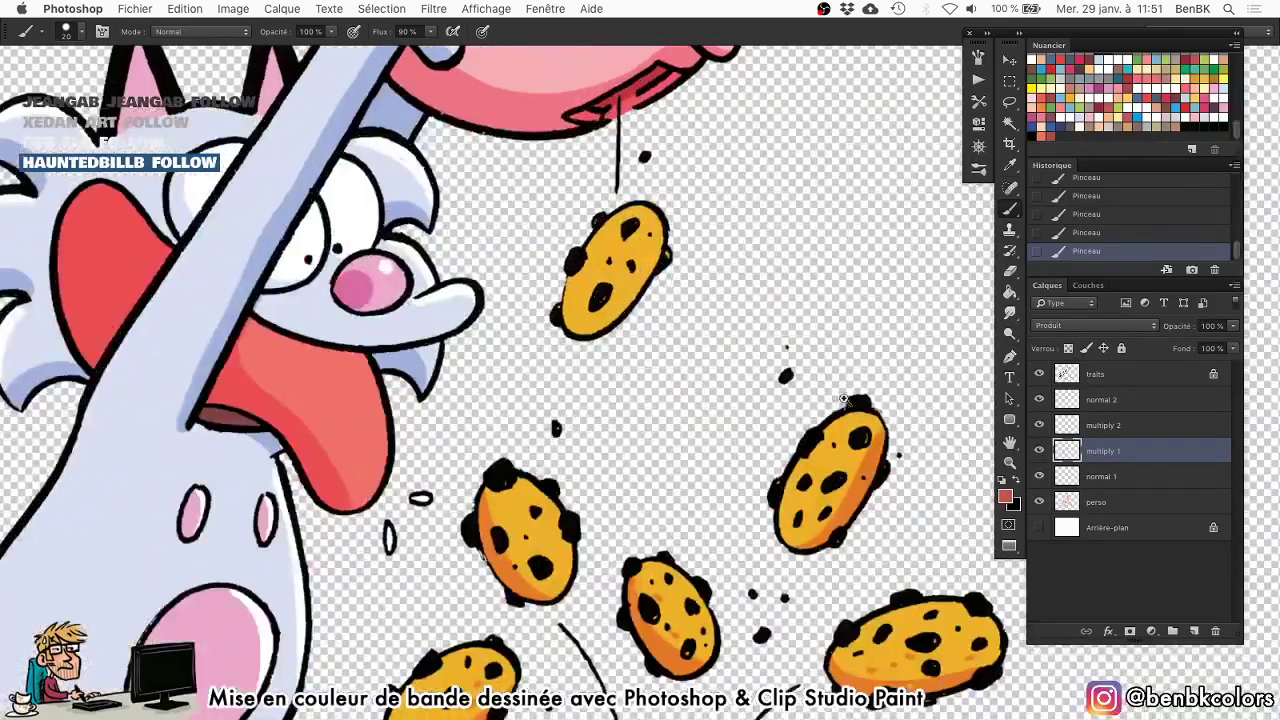
Load the perso layer's selection, sample the pink cookie shadow from multiply 1, and shade the uppermost cookie's lower edge at 35 px.
super+click(1066, 503)
alt+click(1040, 451)
alt+click(858, 478)
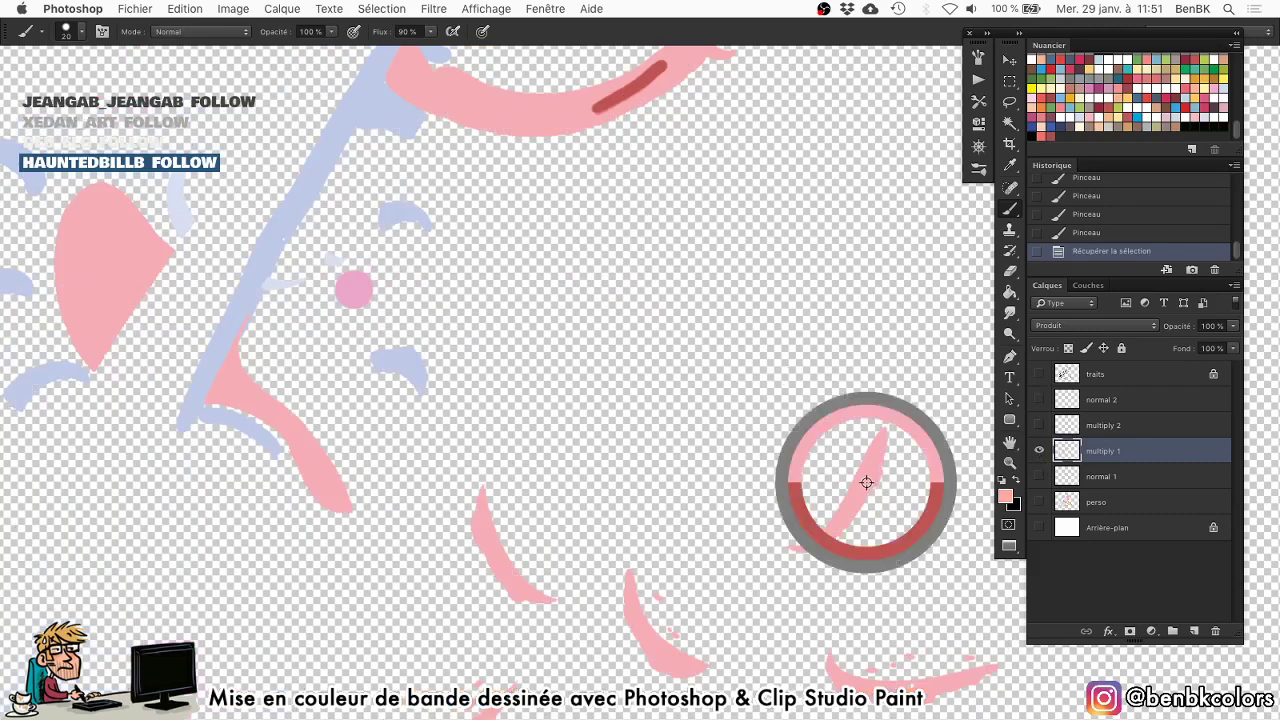
alt+click(1040, 451)
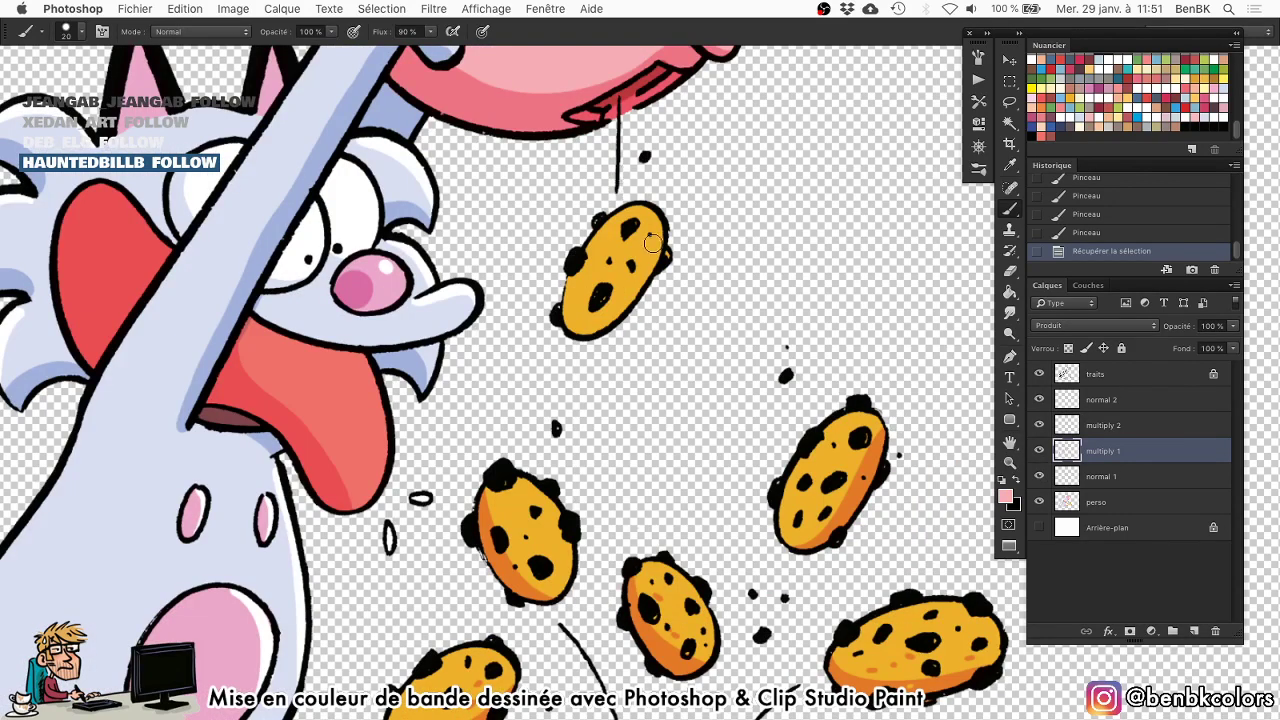
key(bracketright)
key(bracketright)
key(bracketright)
drag(578, 339, 681, 224)
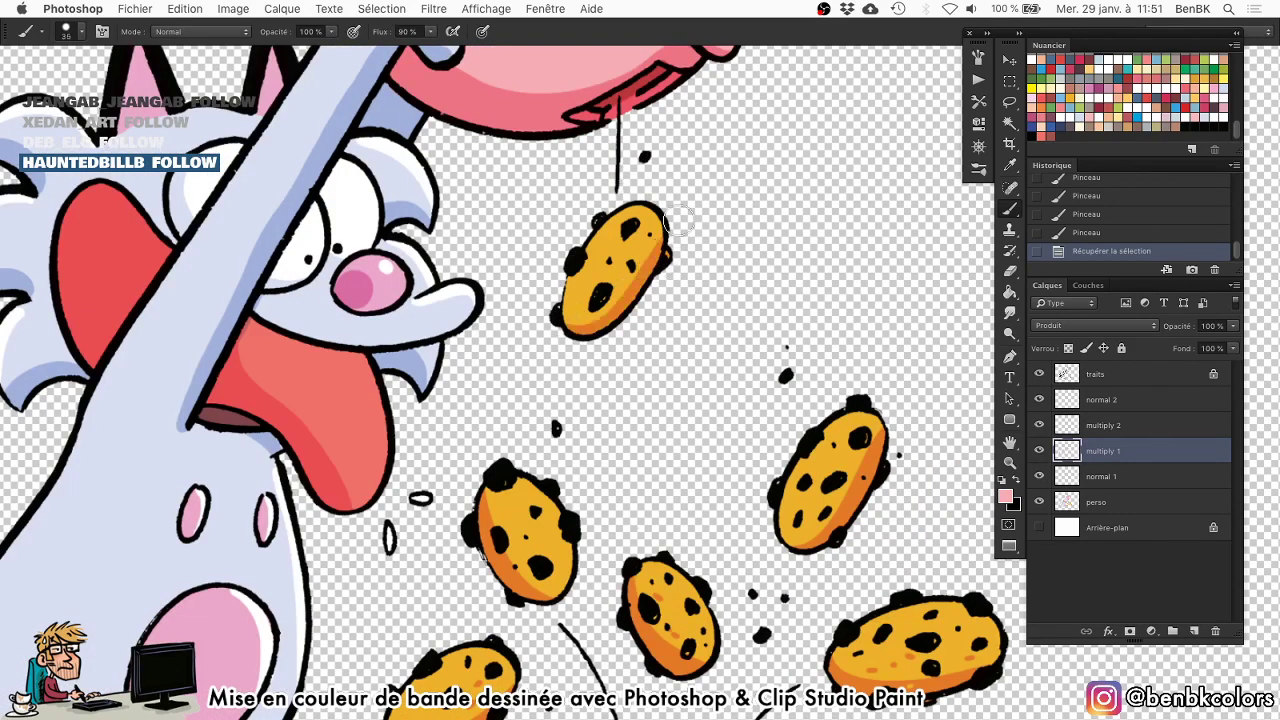
Dab small pink shadow spots on the uppermost, left and upper-right cookies with a 20 px brush on multiply 1.
key(bracketleft)
key(bracketleft)
key(bracketleft)
click(577, 310)
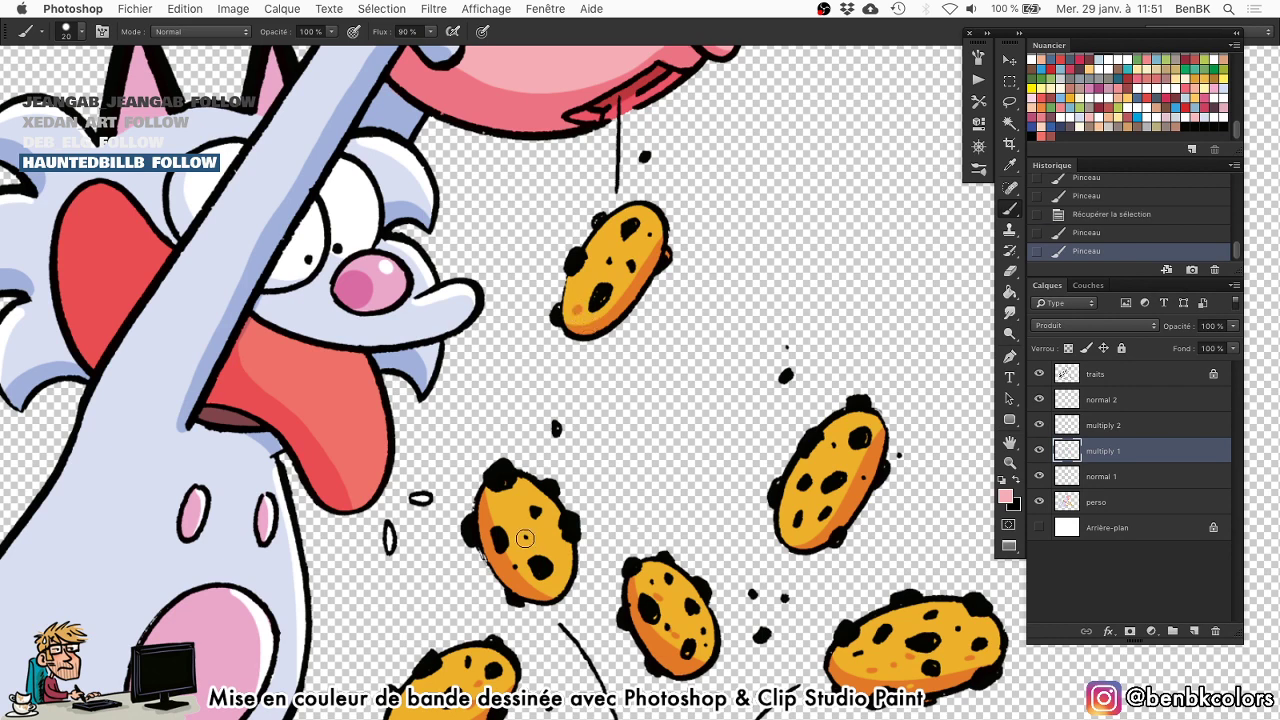
click(524, 537)
click(505, 513)
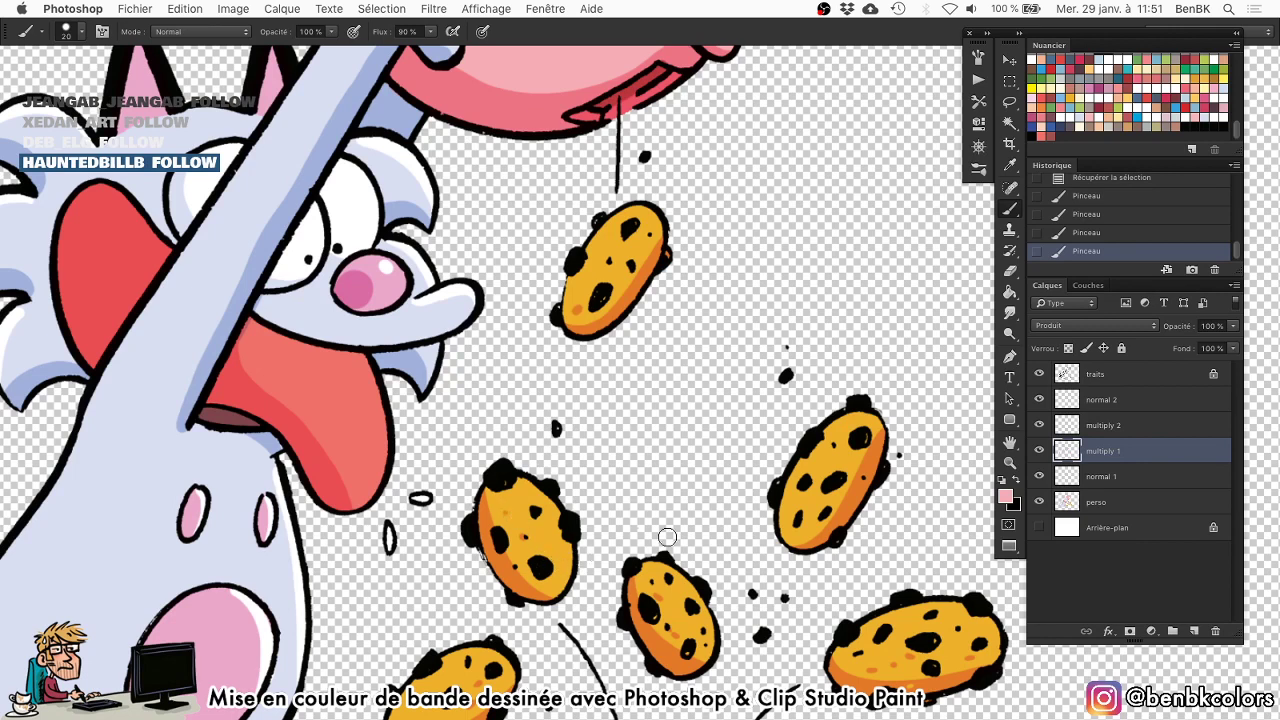
drag(815, 519, 800, 542)
On the perso layer, clear the selection and draw a white 2 px Pencil line closing the base of the impact splash.
scroll(916, 637, down, 5)
scroll(916, 637, right, 2)
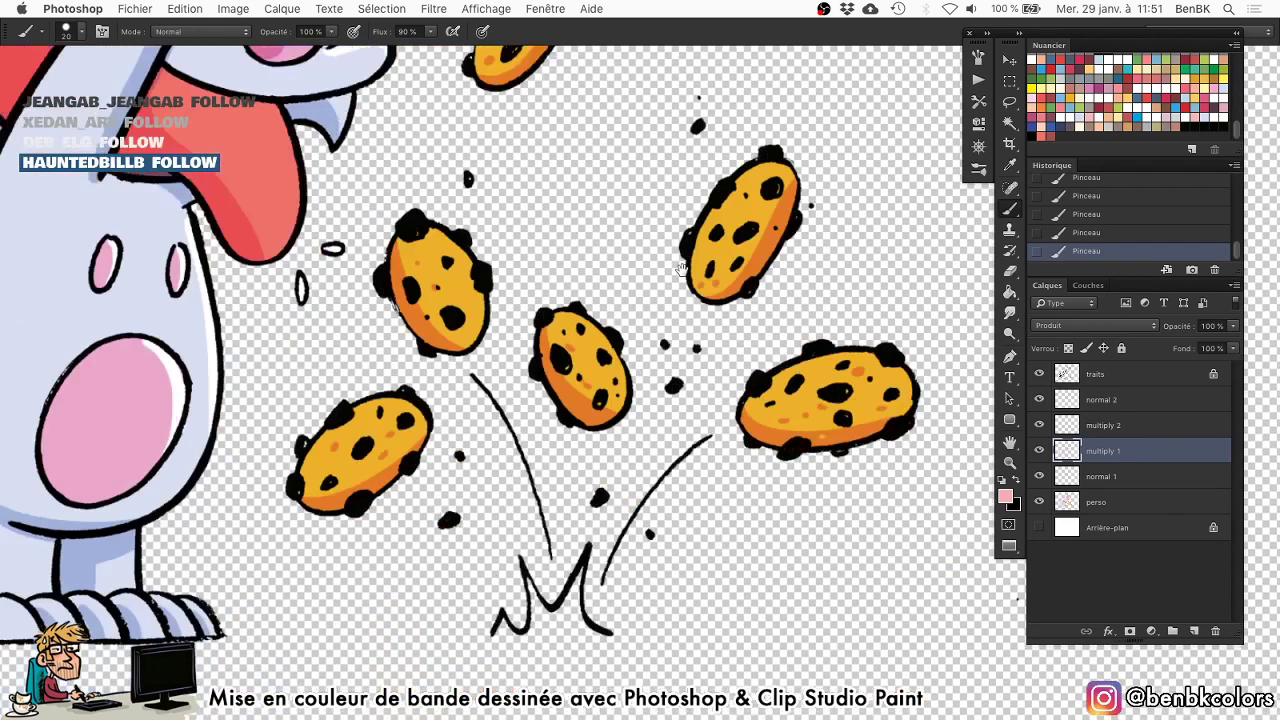
click(1105, 505)
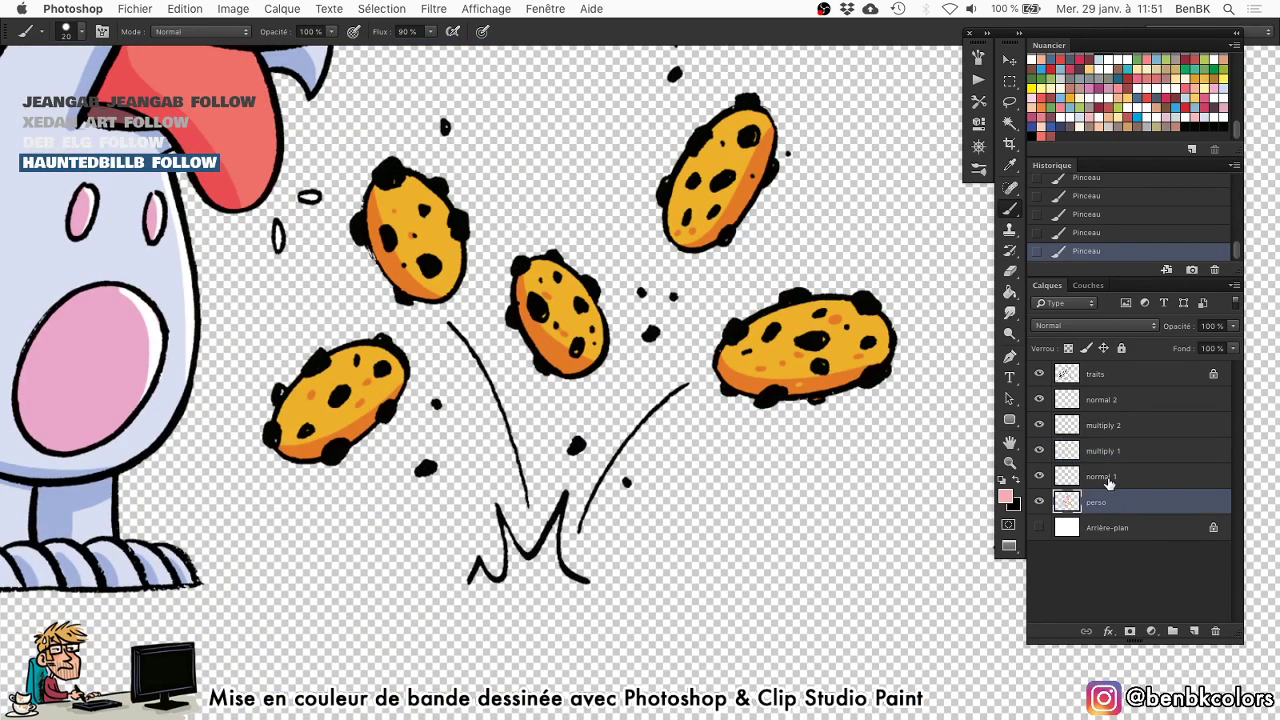
key(d)
key(x)
key(shift+b)
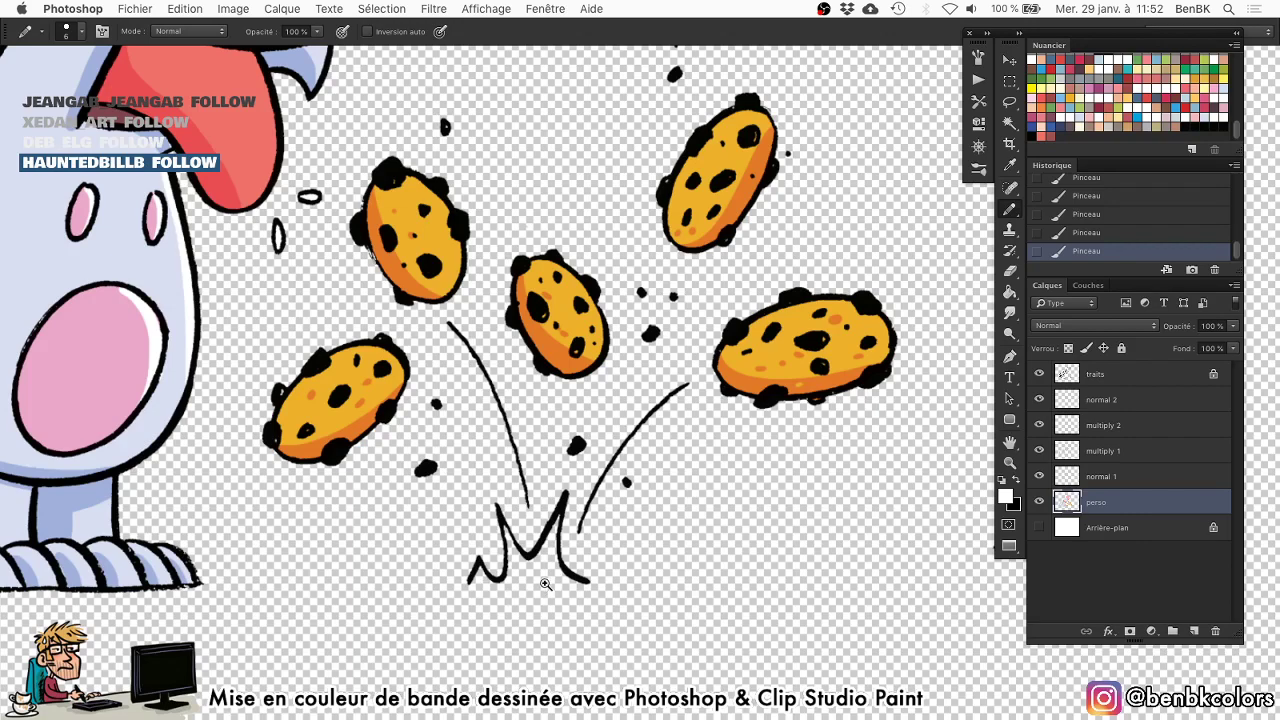
scroll(540, 585, up, 3)
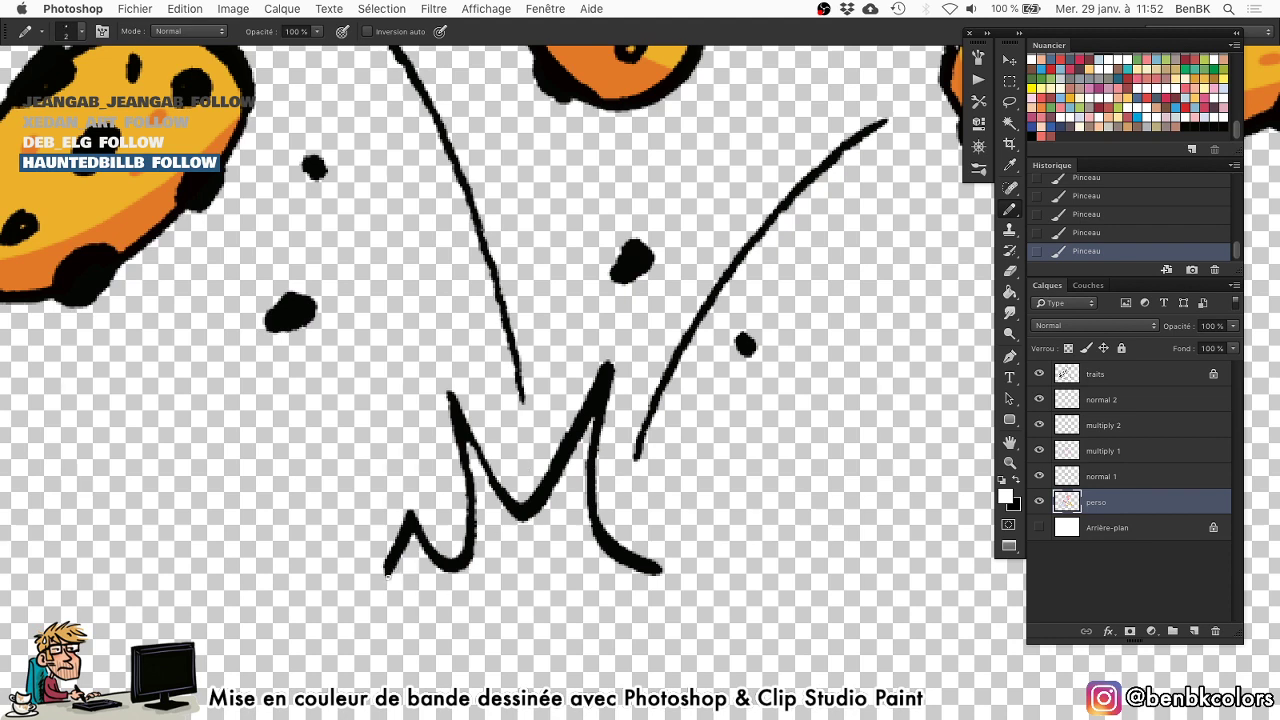
click(510, 574)
key(super+d)
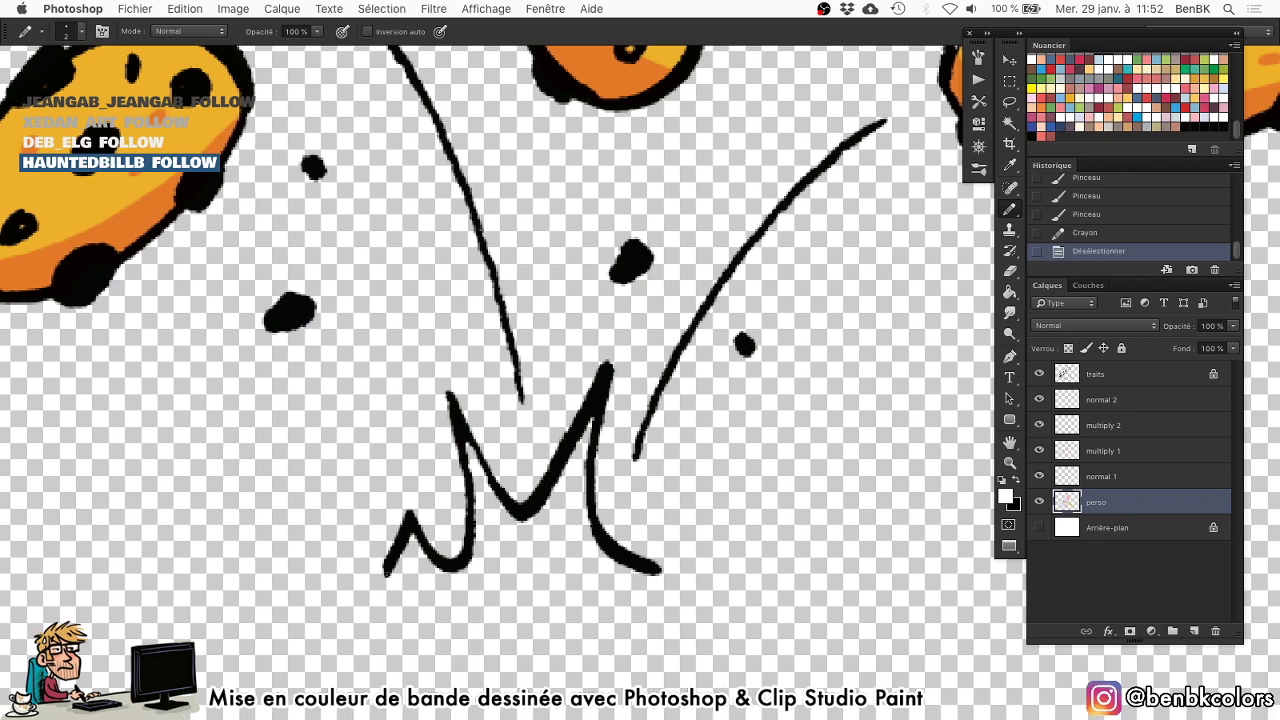
drag(386, 572, 648, 572)
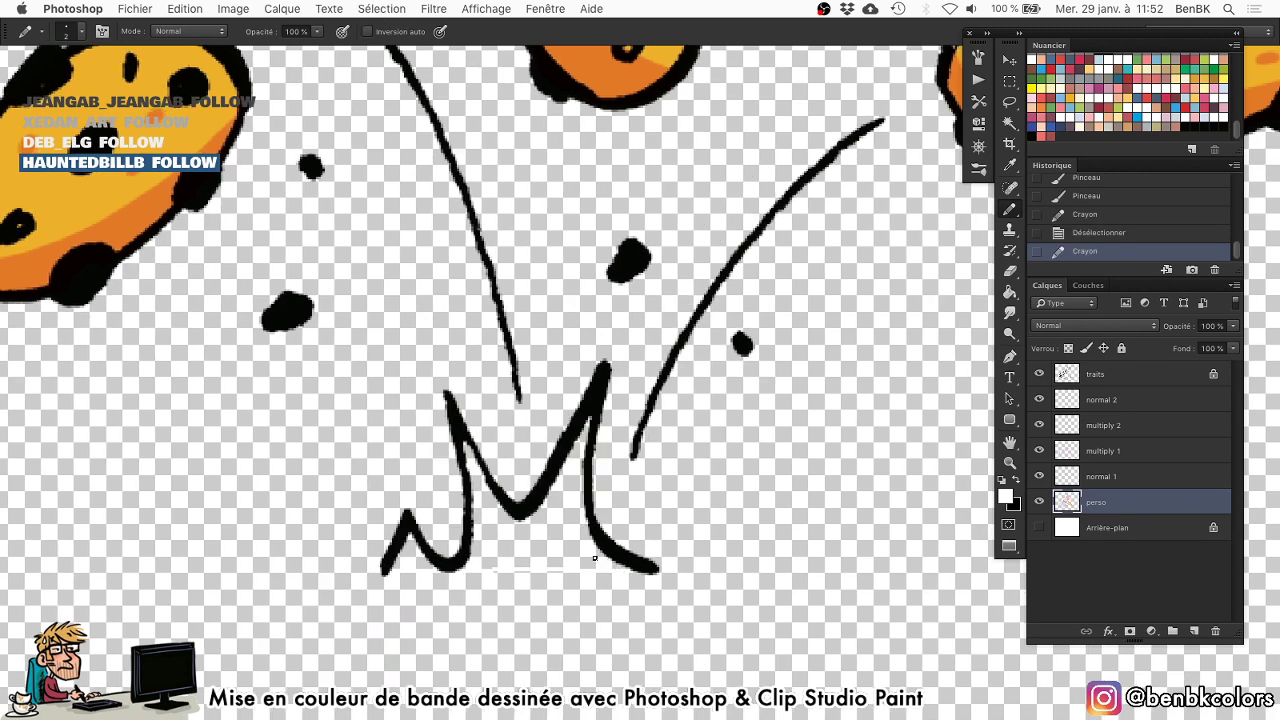
Fill the inside of the impact splash and its small left spike with white using the Paint Bucket.
key(g)
click(509, 528)
key(g)
click(423, 550)
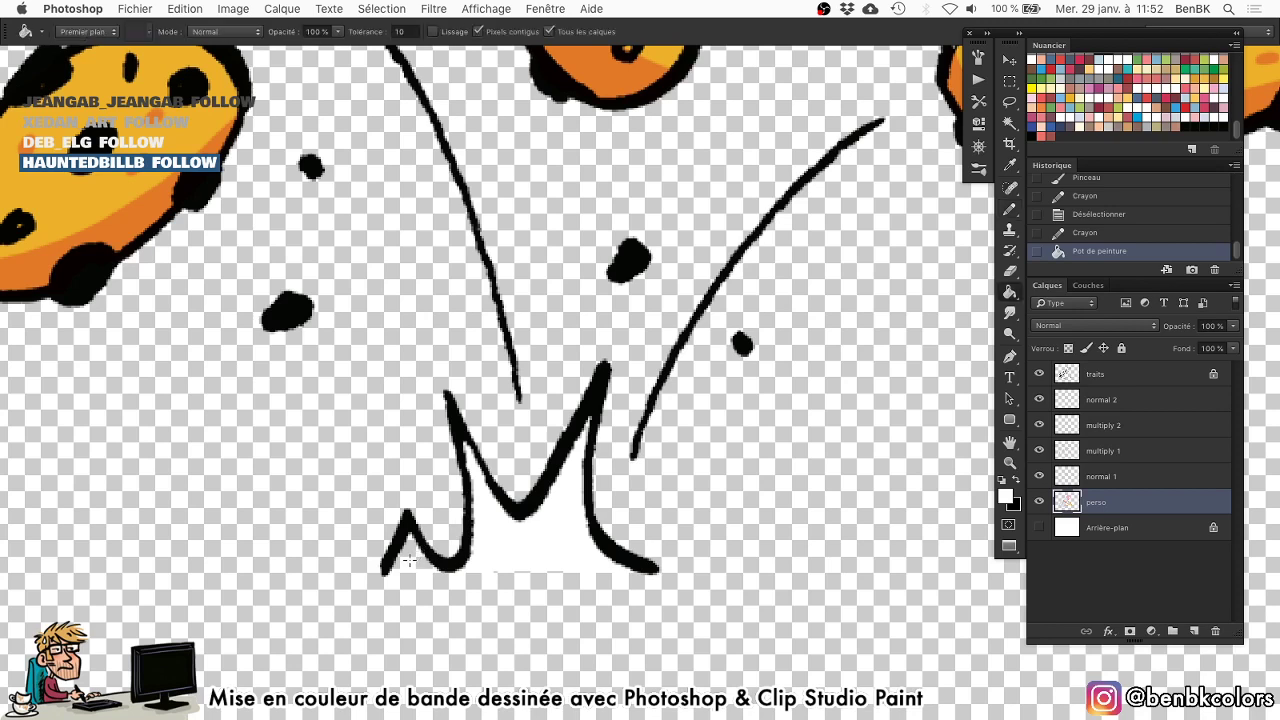
Thicken the splash's white base line and touch up its unfilled corners with a 4 px white Pencil.
key(b)
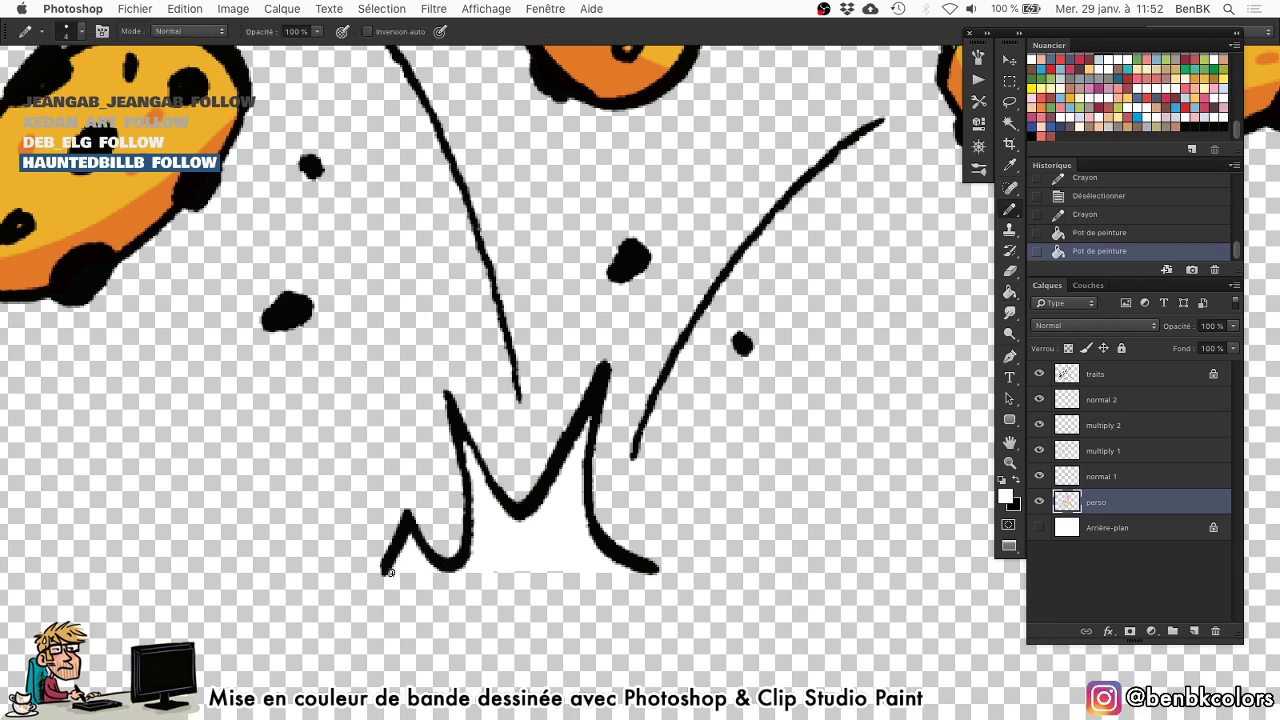
drag(390, 572, 648, 577)
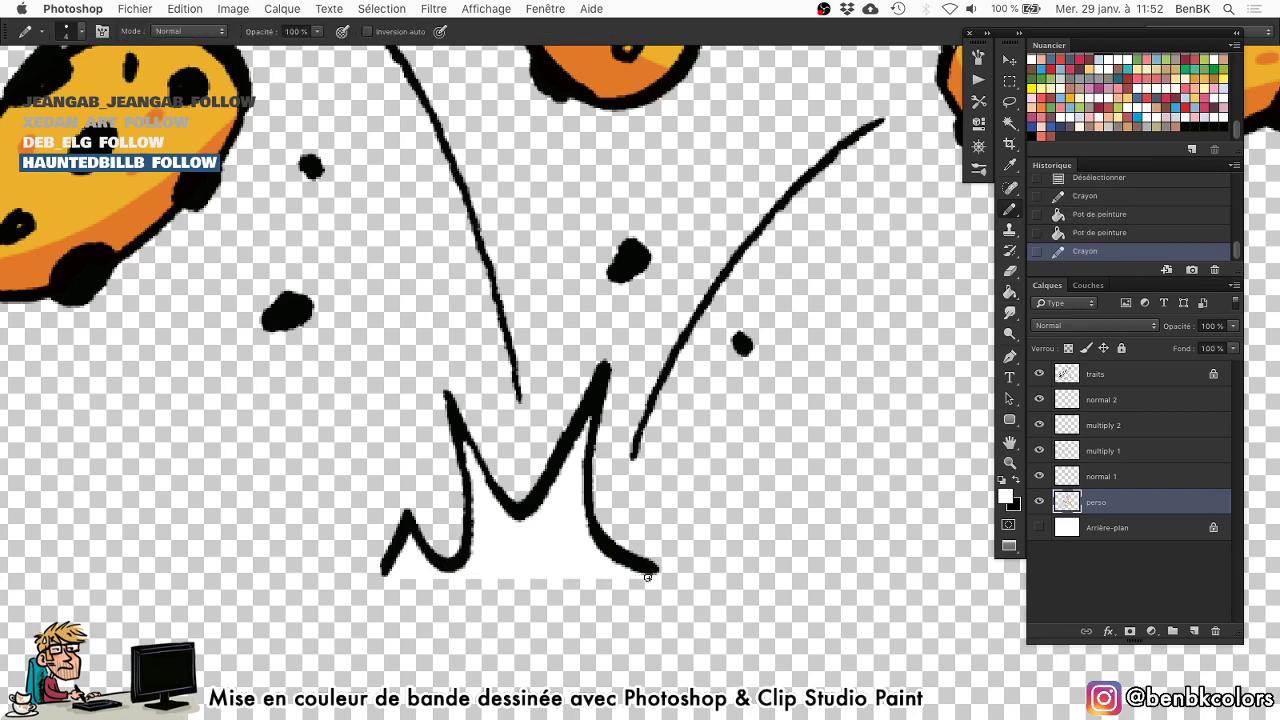
click(577, 415)
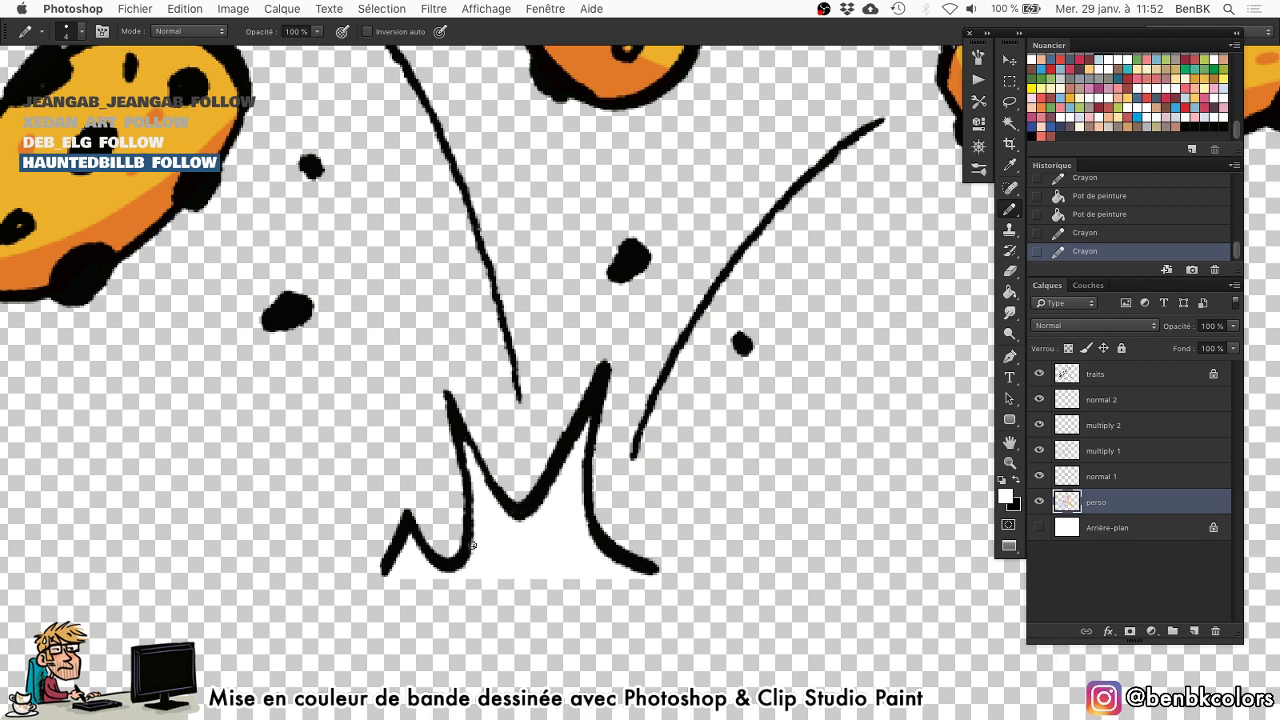
click(473, 545)
mouse_move(650, 573)
mouse_down()
mouse_move(583, 521)
mouse_move(522, 438)
mouse_up()
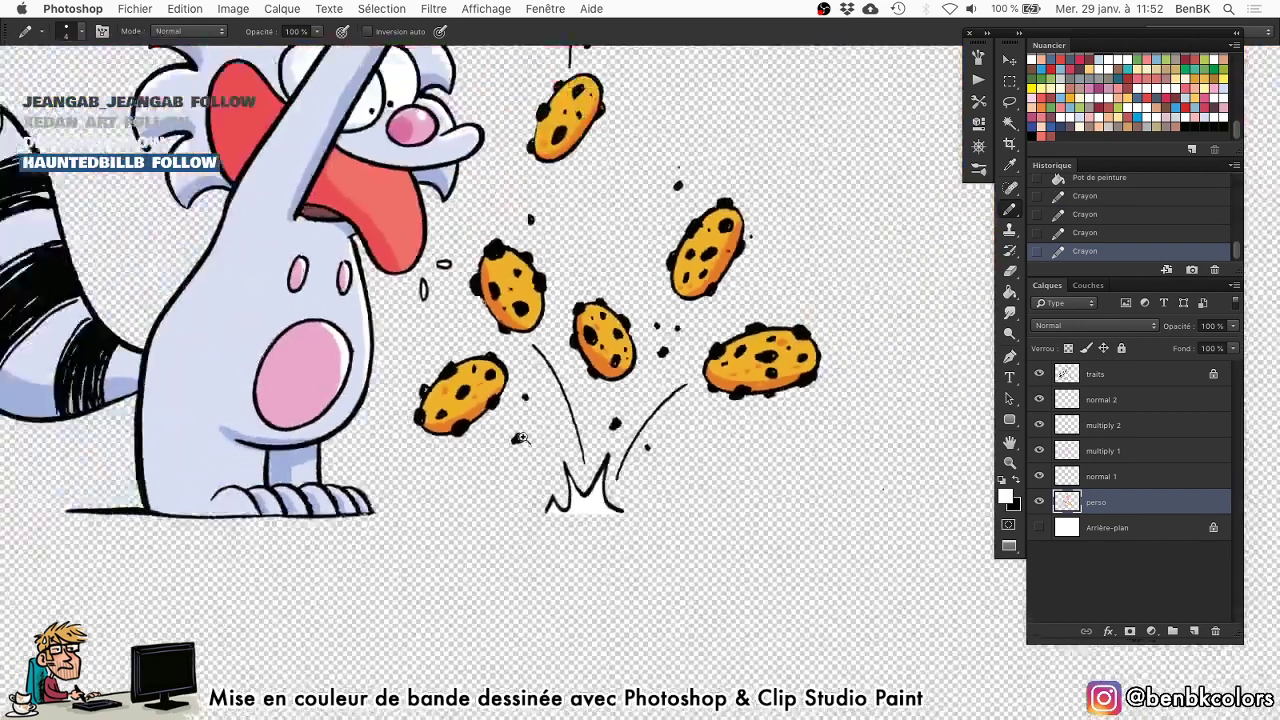
Leave full-screen mode, save copyright 29_COL.tif, and produce a flattened, resized RGB version of it.
click(520, 438)
drag(587, 358, 552, 408)
key(super+0)
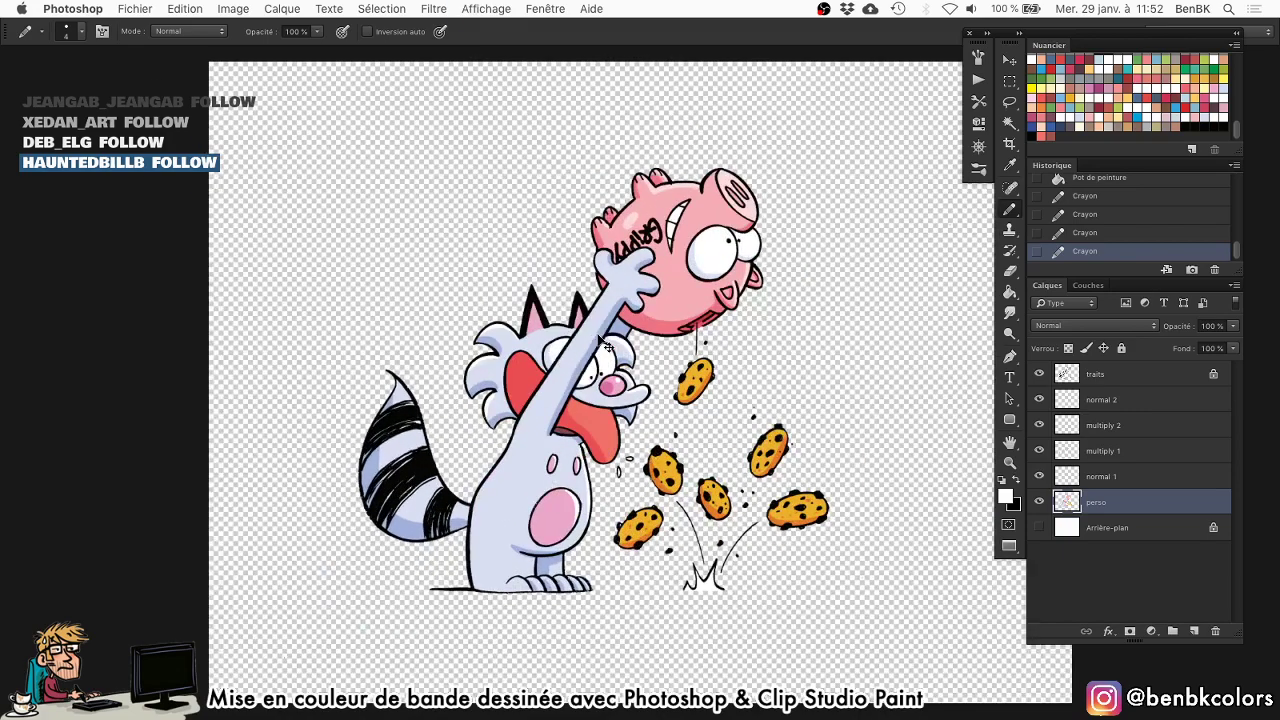
key(f)
key(f)
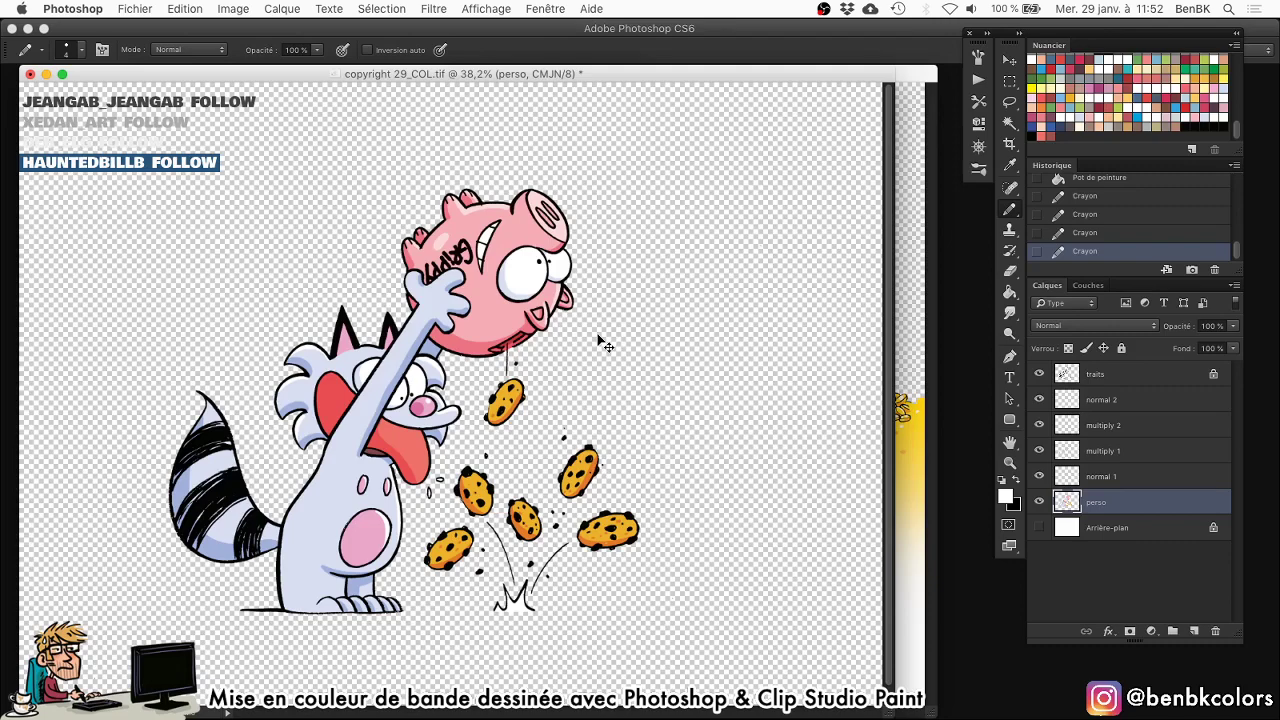
key(super+s)
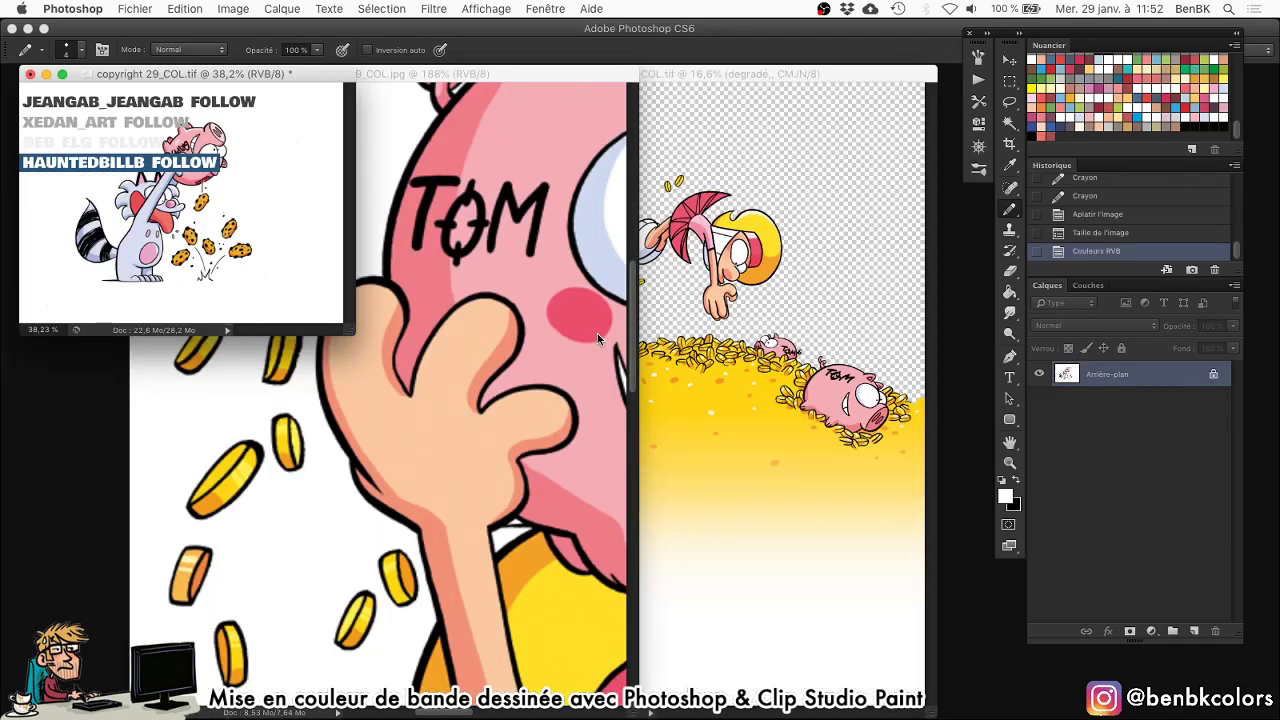
key(super+shift+s)
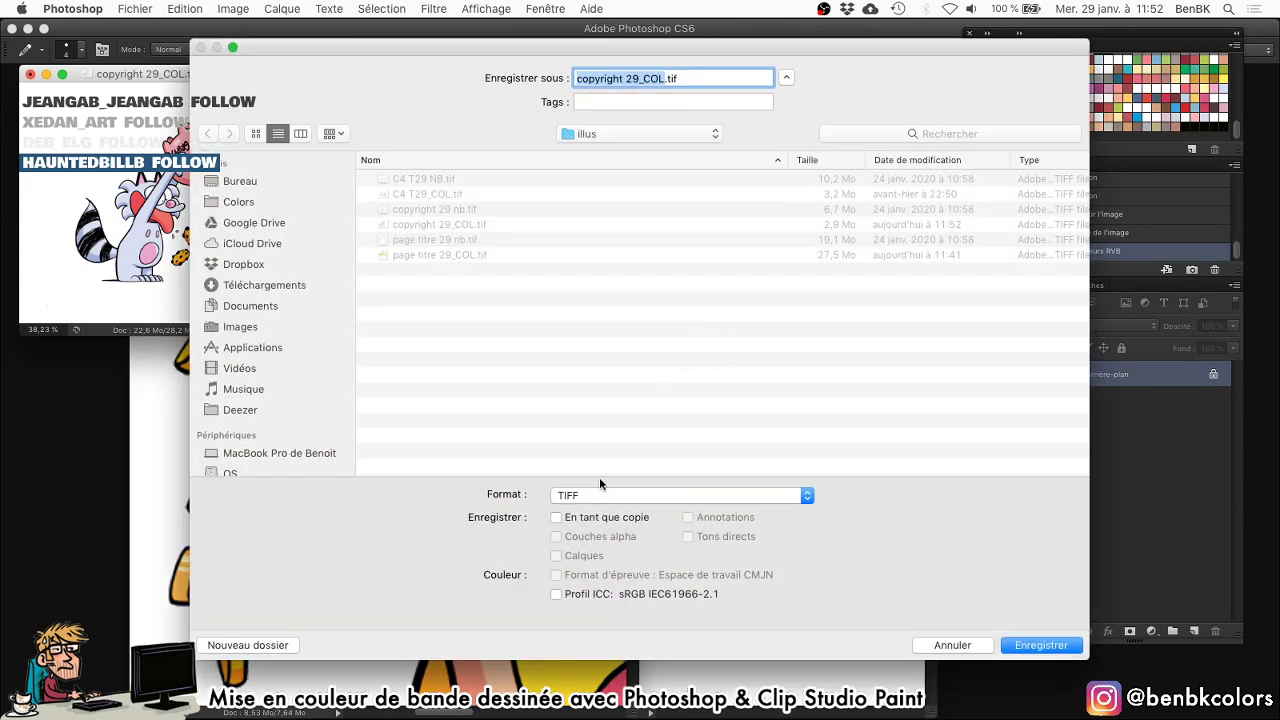
click(600, 494)
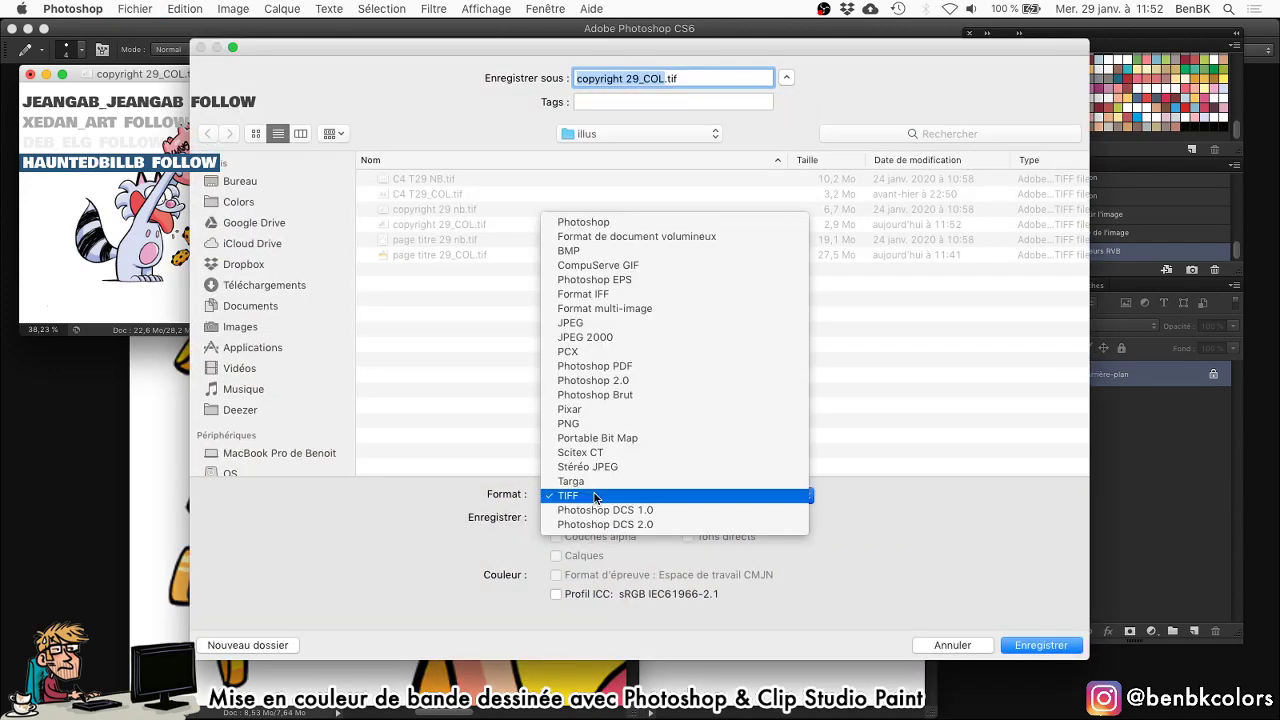
click(599, 326)
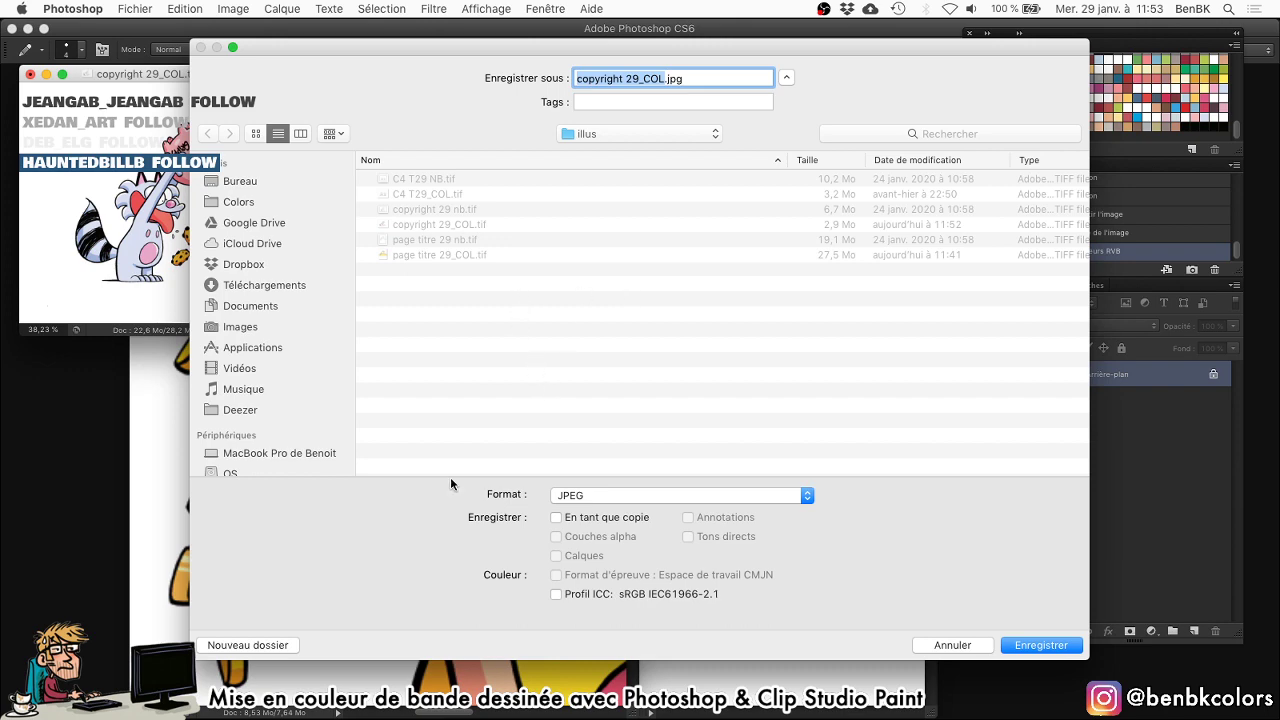
text(@)
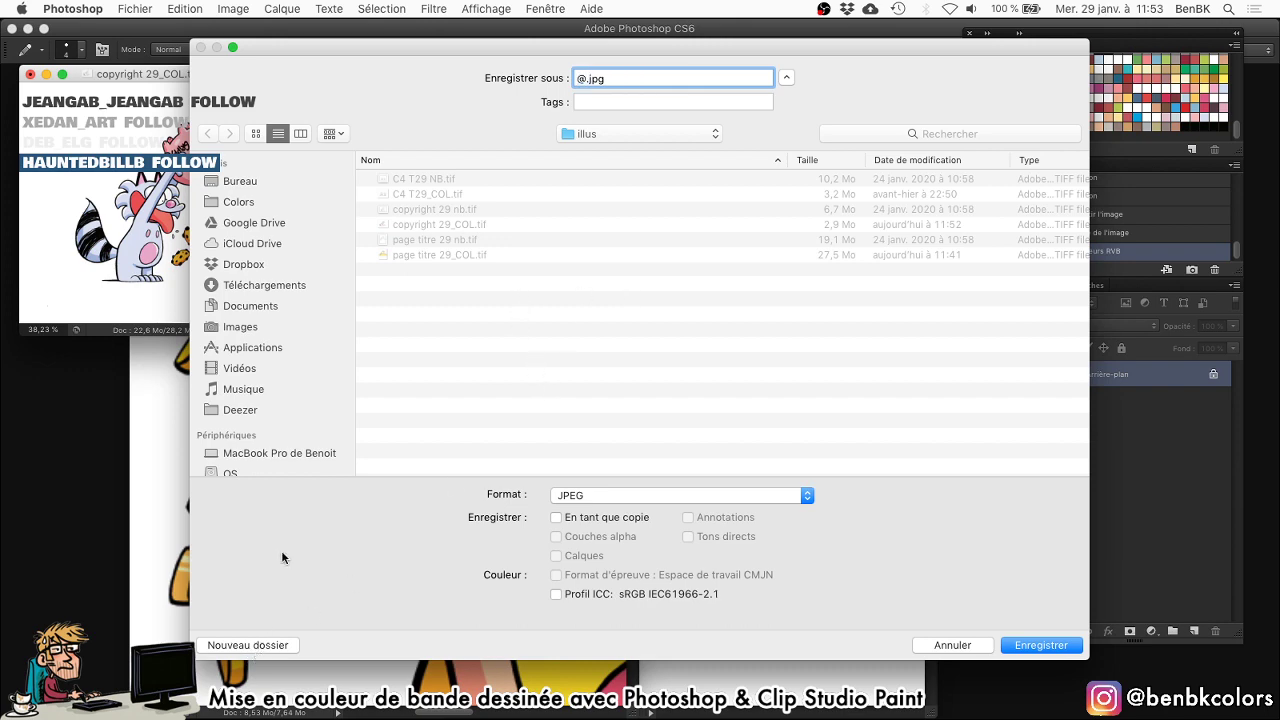
key(BackSpace)
key(Escape)
key(shift+super+s)
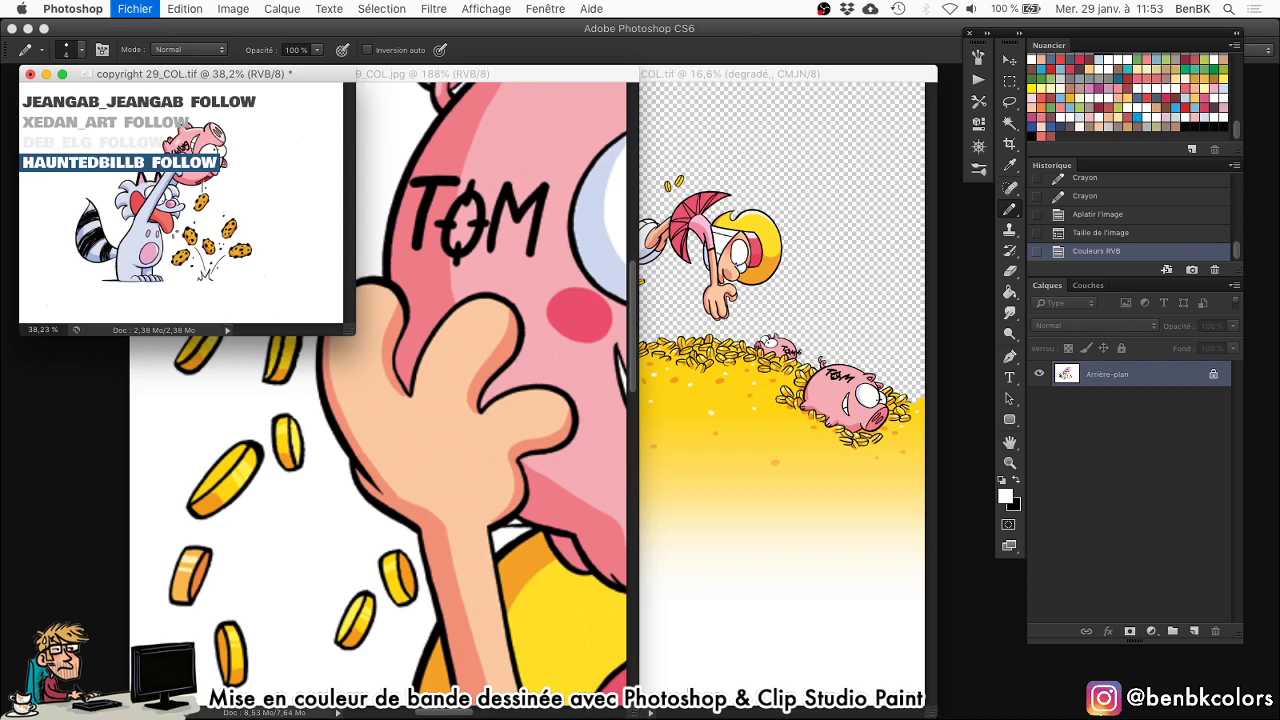
click(246, 647)
text(@)
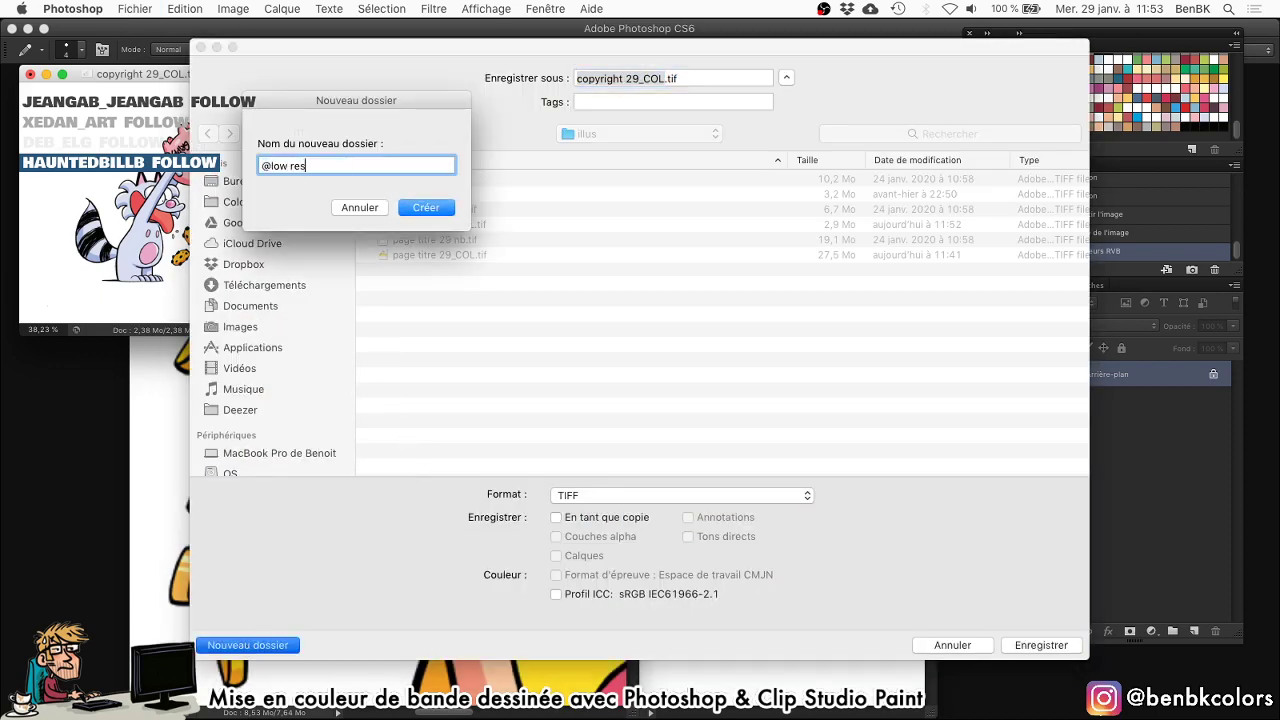
text(low res)
key(Return)
key(Return)
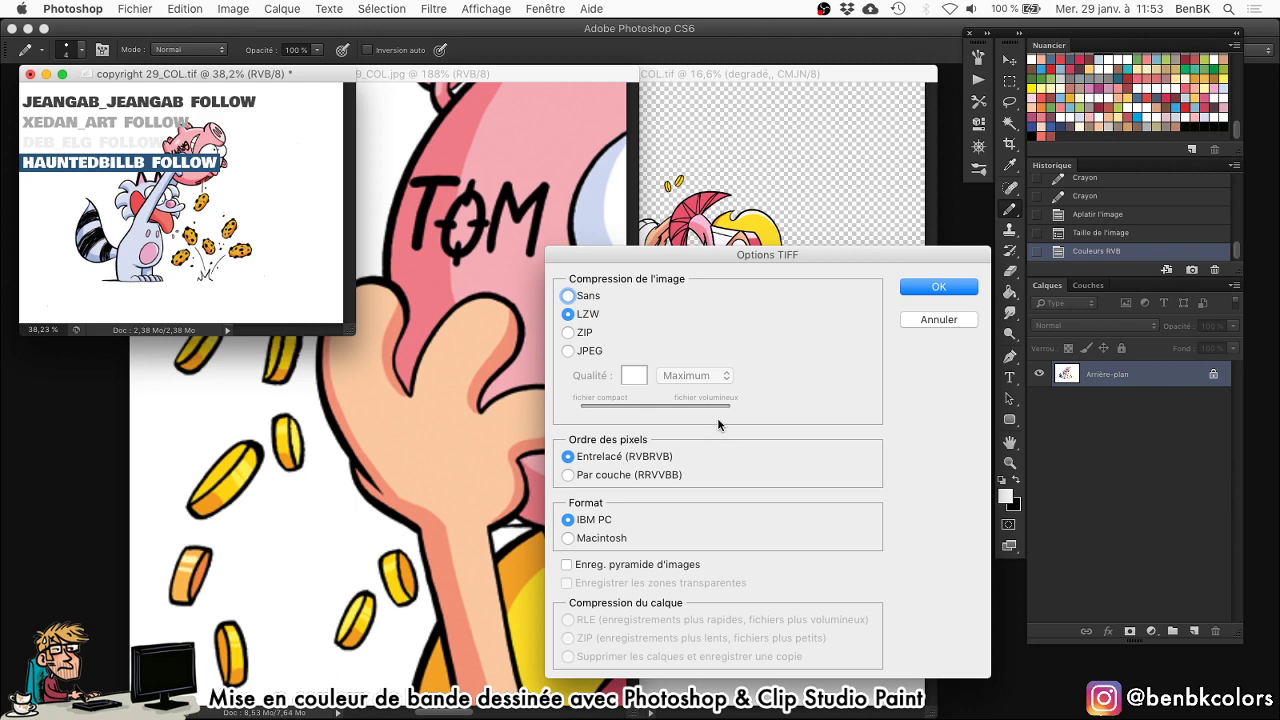
key(Return)
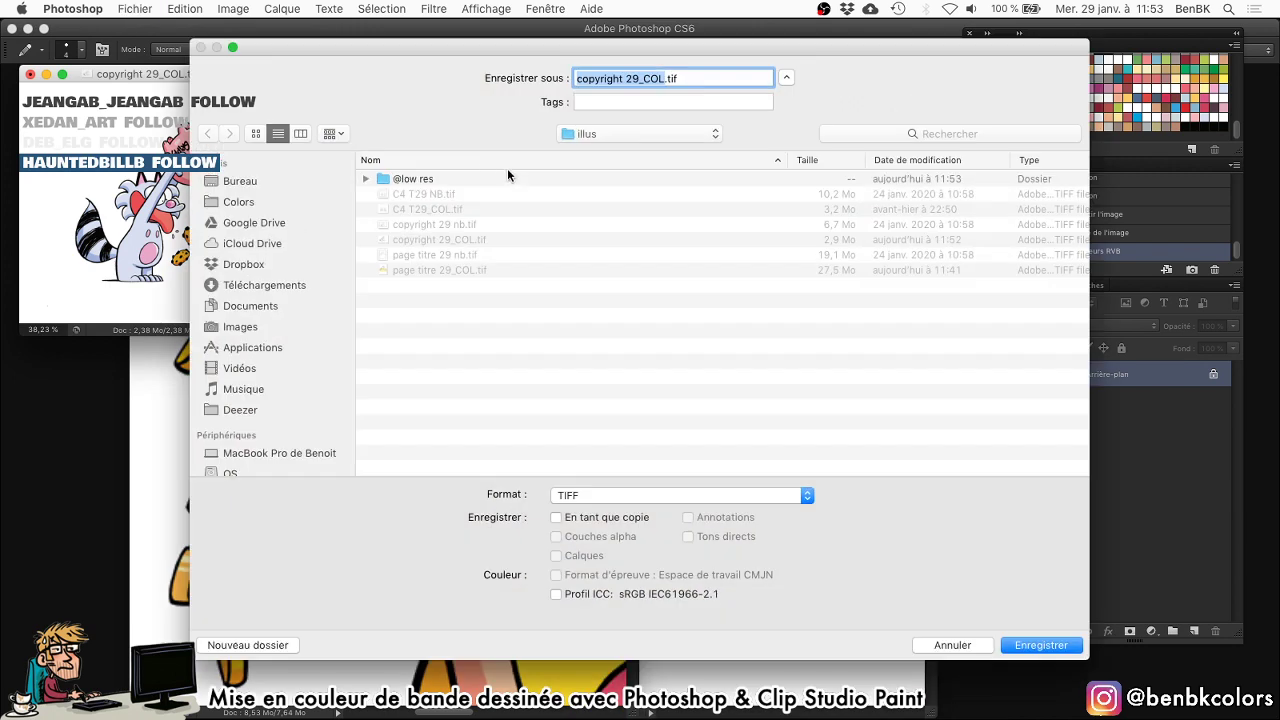
double_click(474, 177)
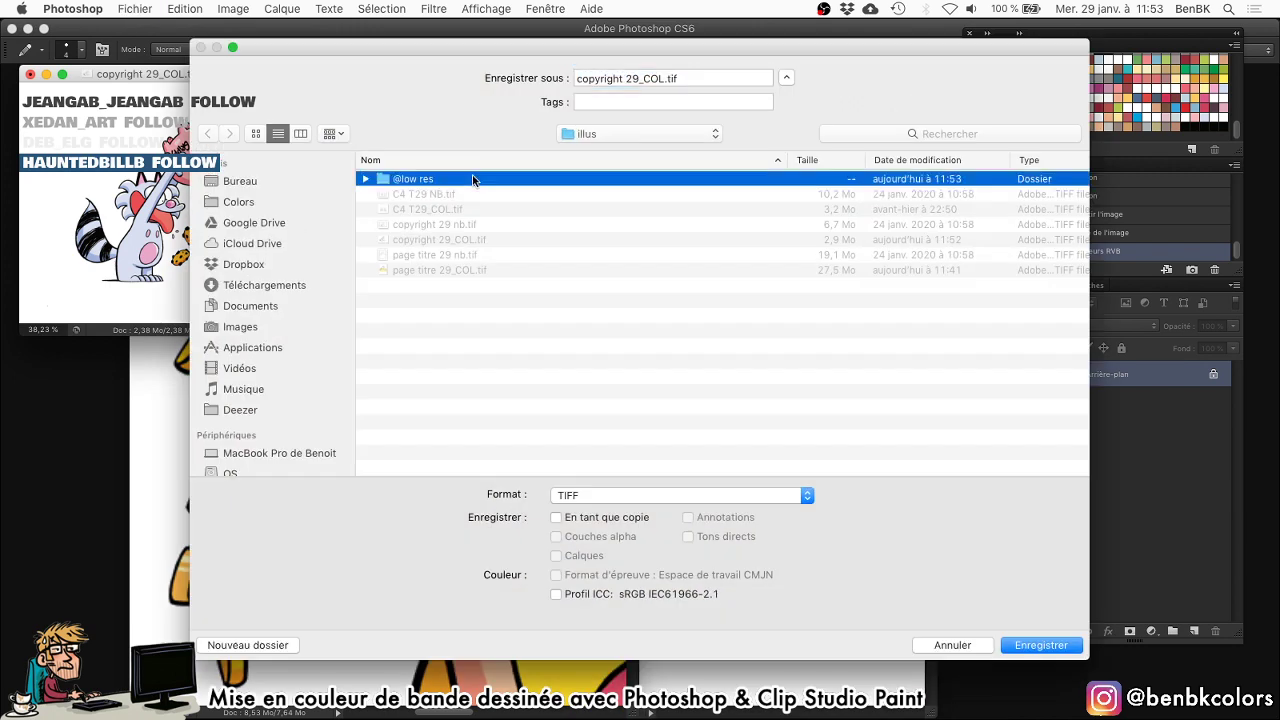
click(580, 497)
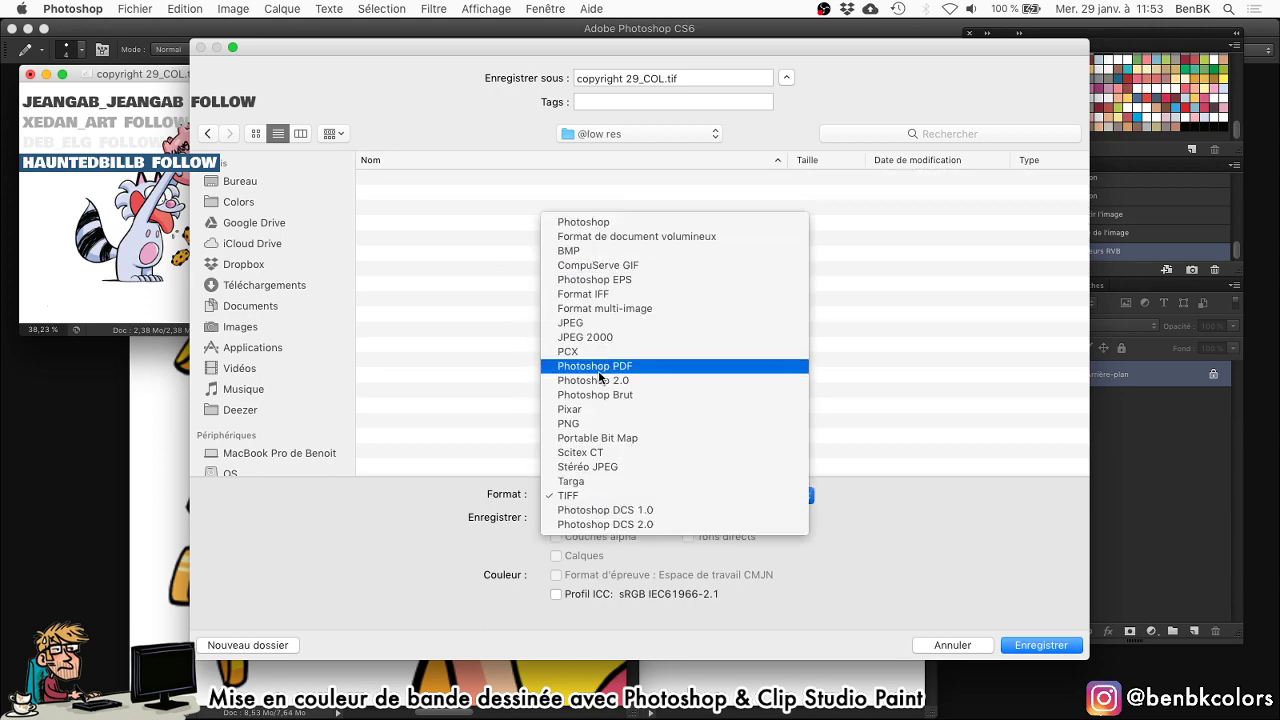
click(600, 323)
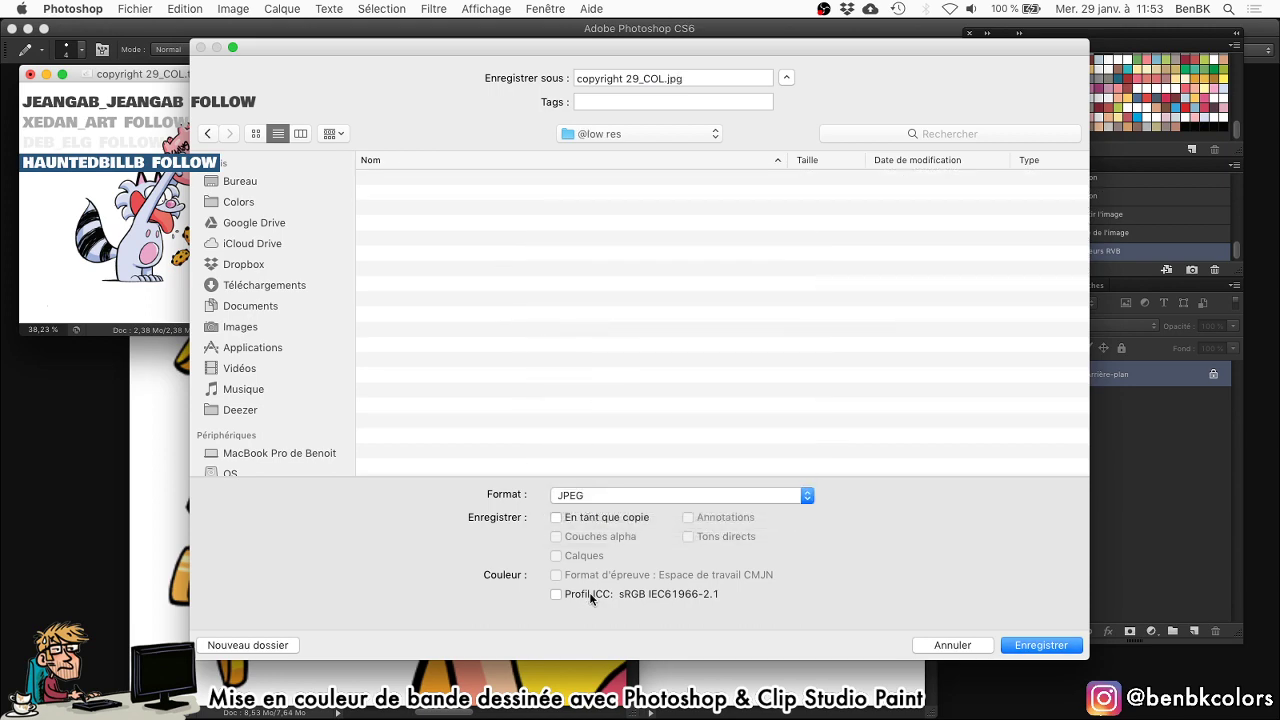
key(Return)
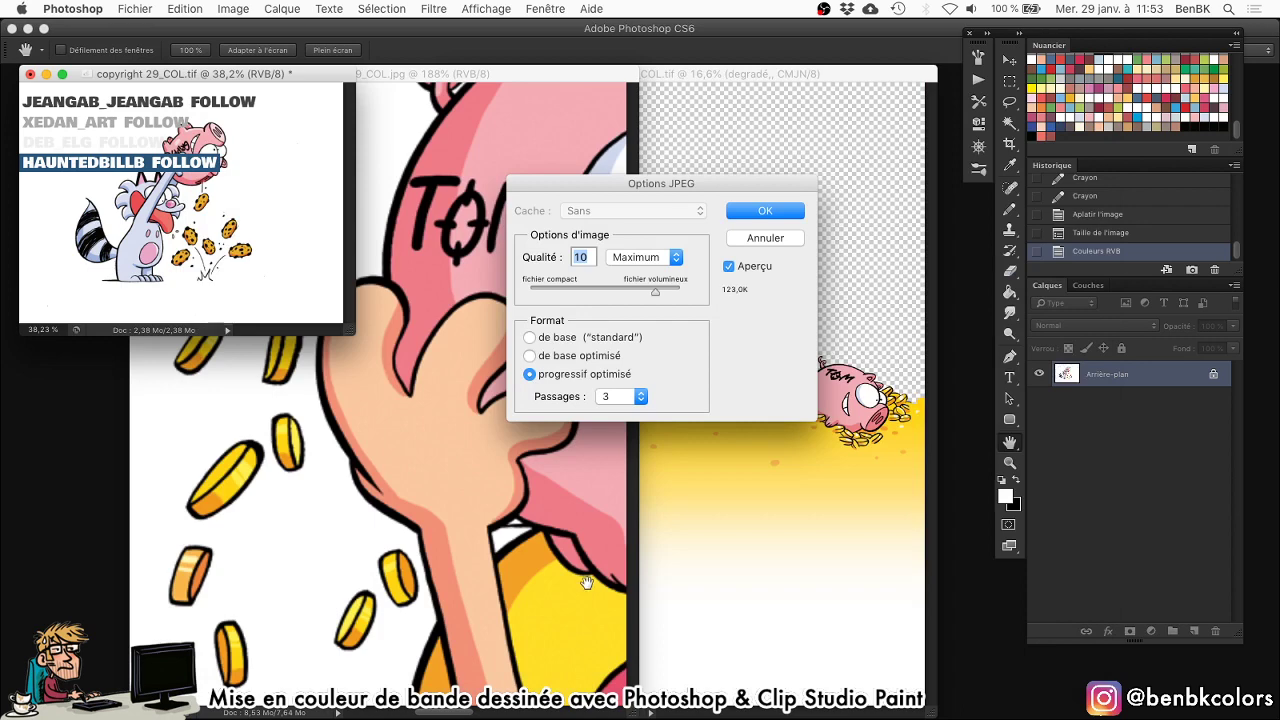
key(Return)
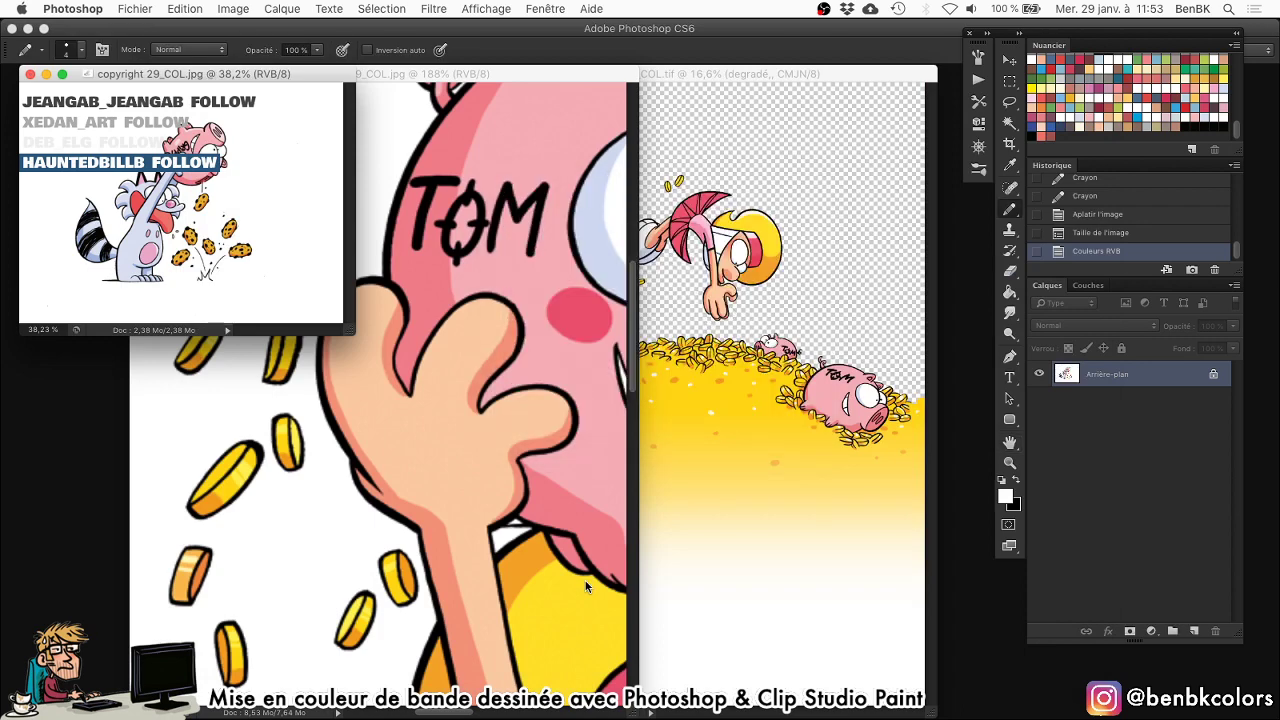
click(784, 72)
key(F2)
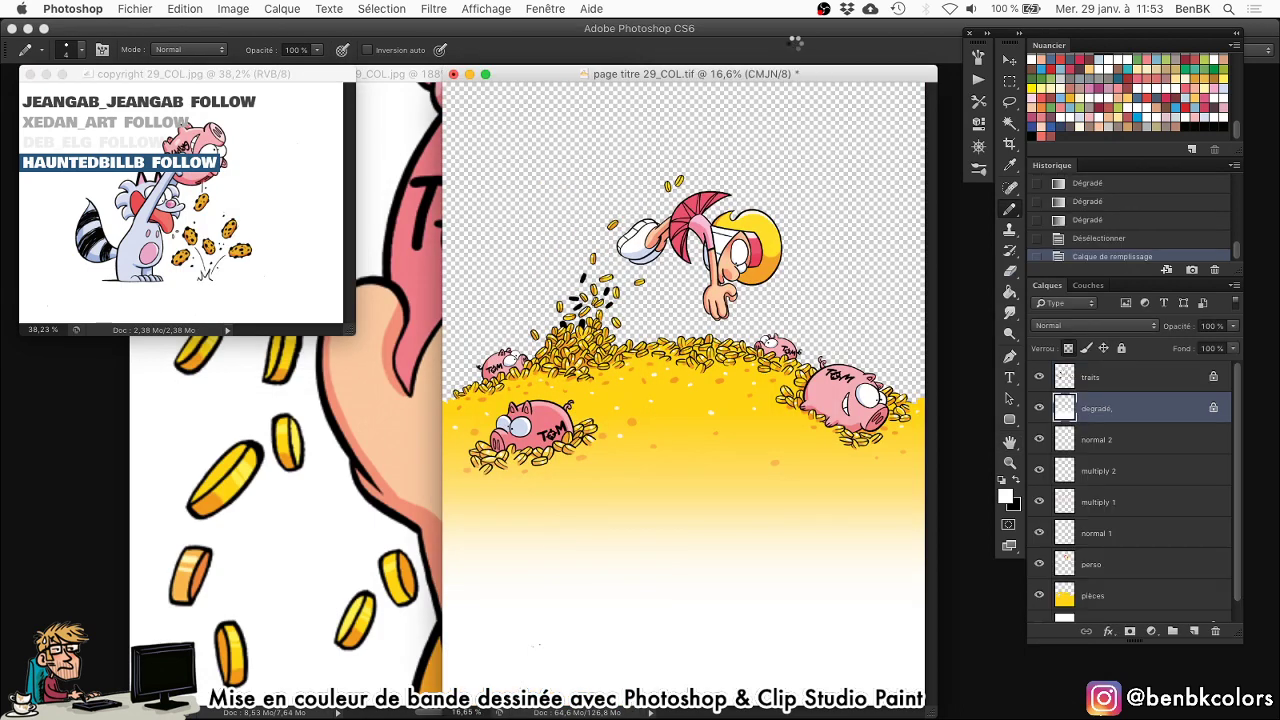
key(super+shift+s)
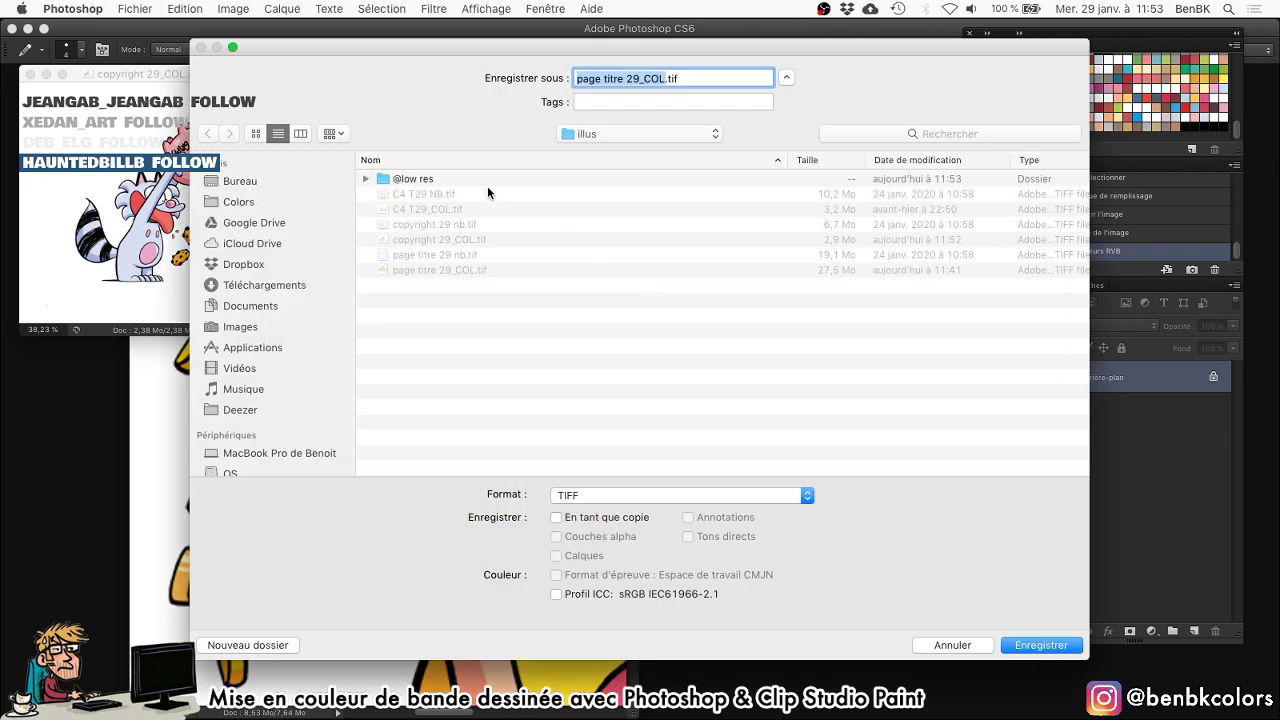
double_click(487, 186)
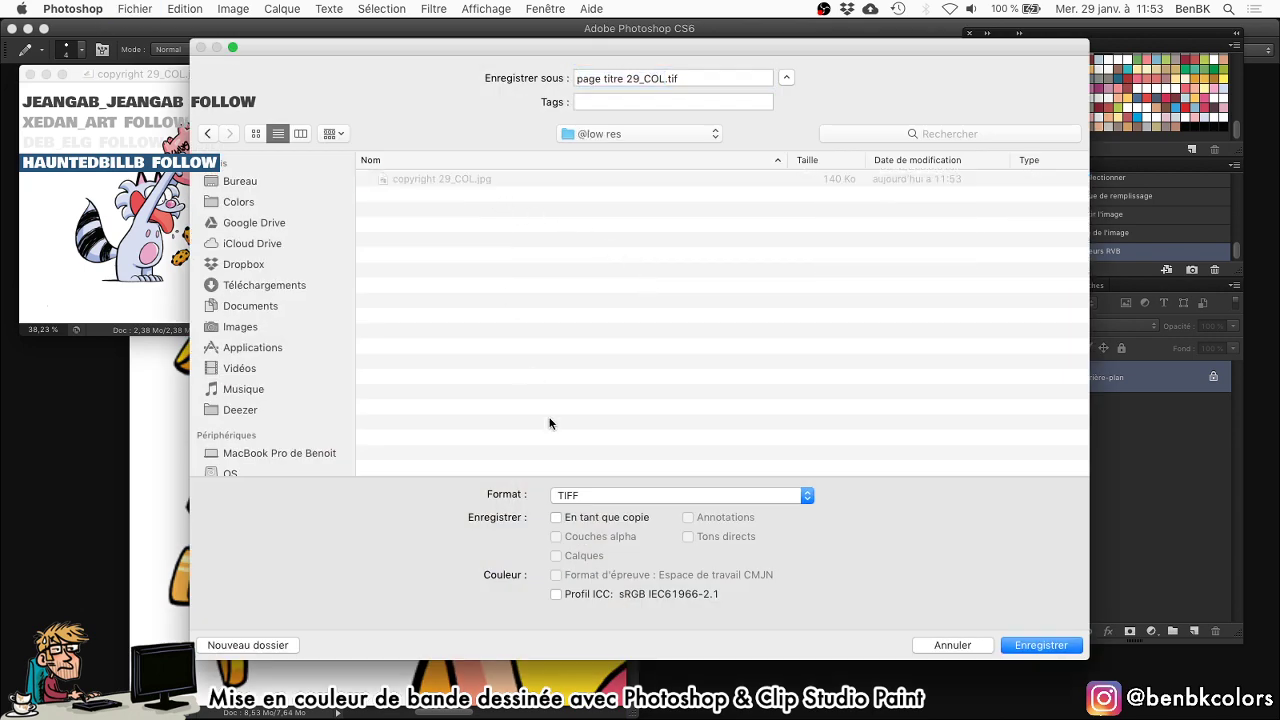
click(614, 496)
click(572, 322)
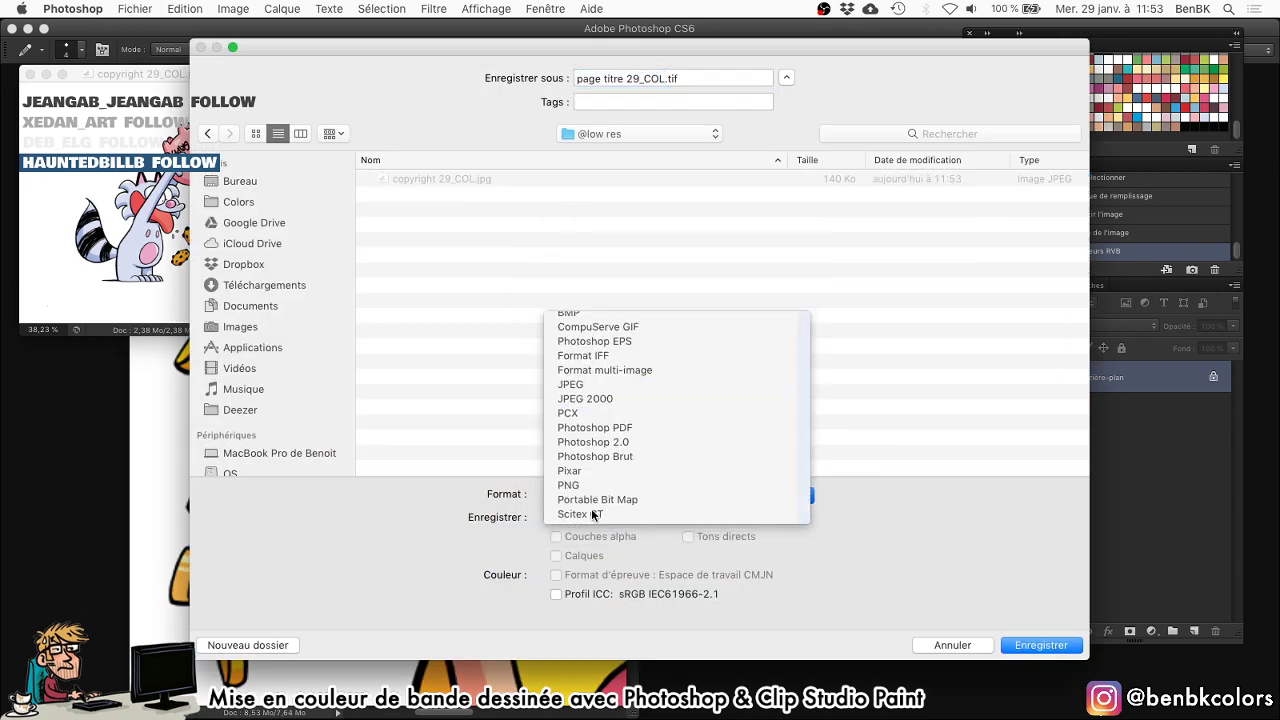
click(588, 596)
key(Return)
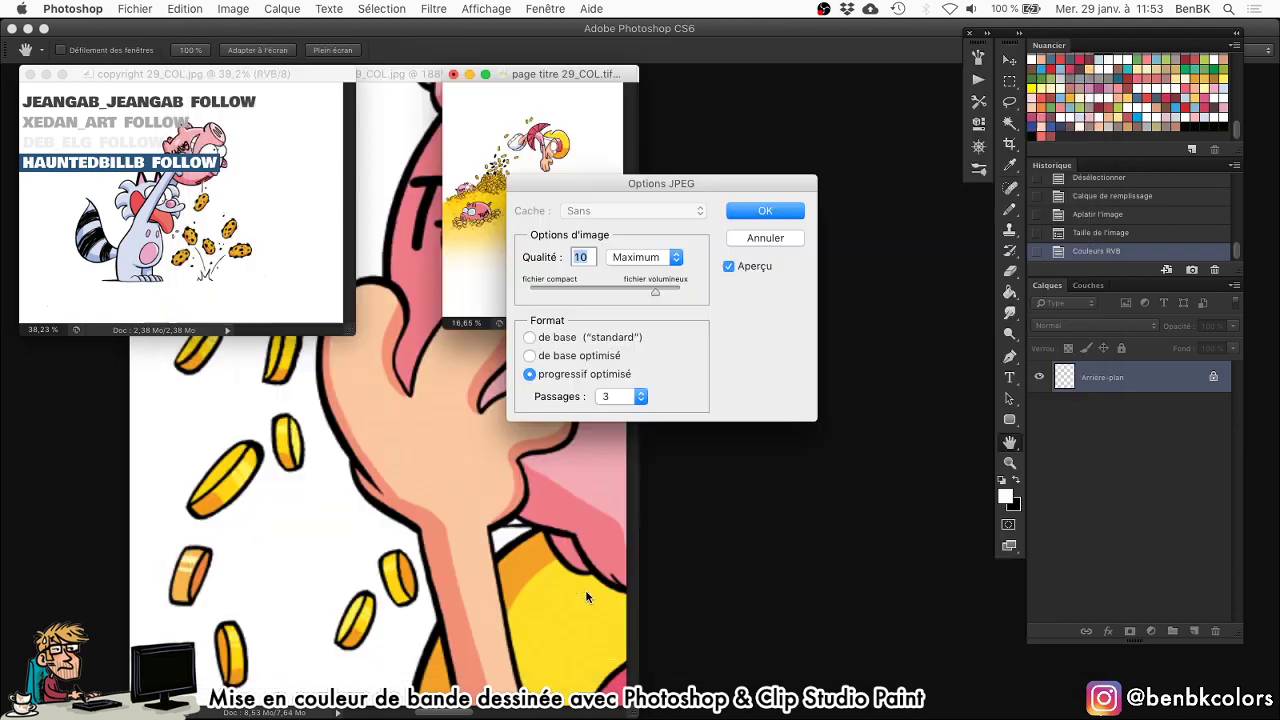
key(Return)
Close the two exported JPEGs and copyright 29 nb.tif, discarding the changes to the latter.
key(super+w)
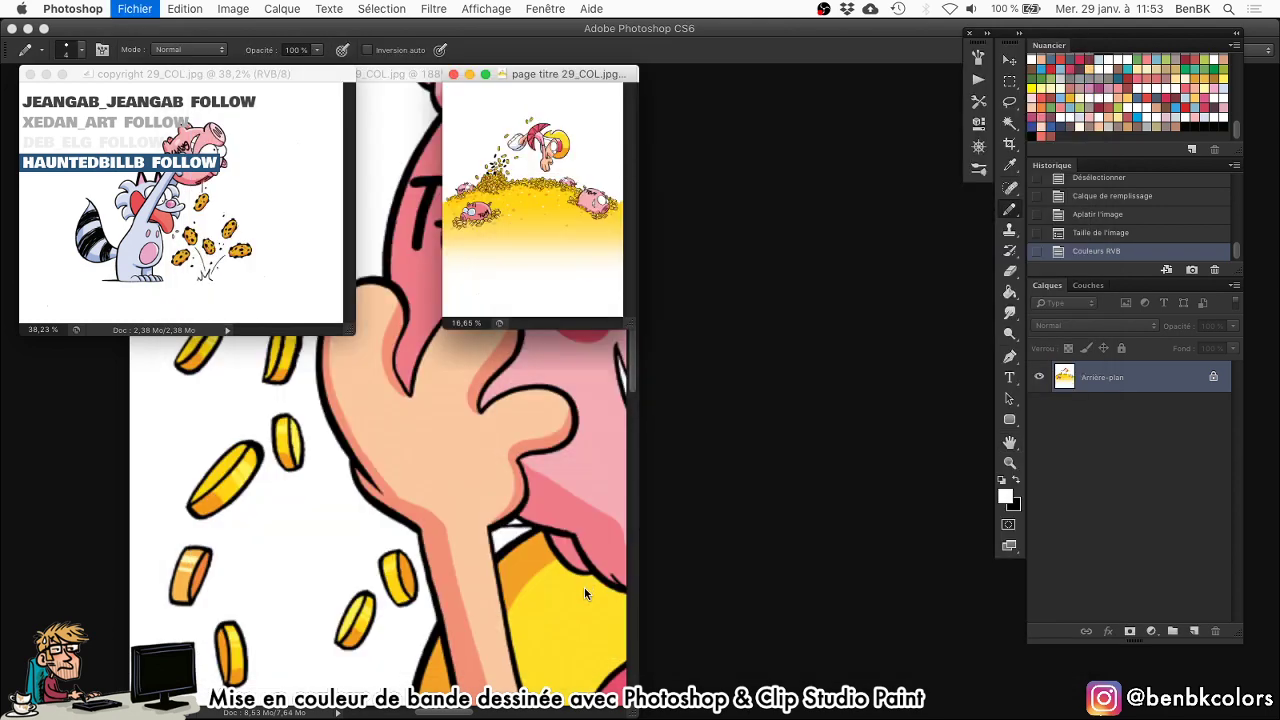
key(super+w)
key(super+w)
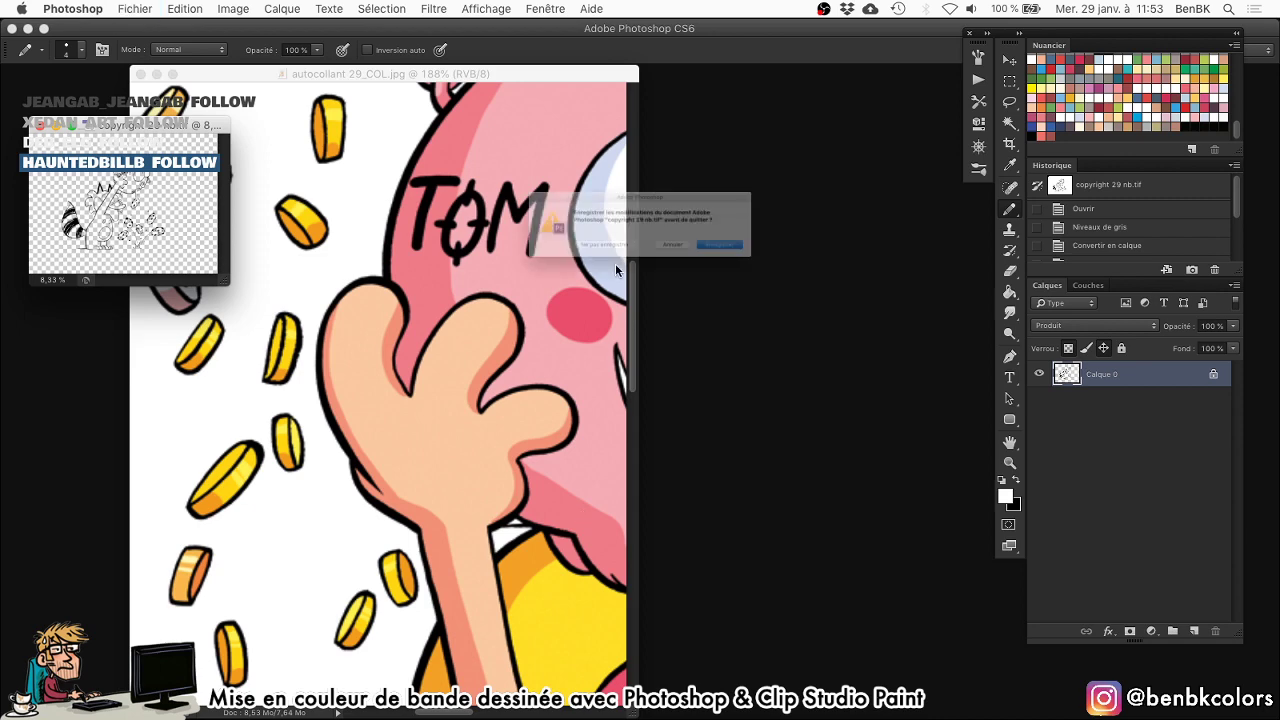
click(573, 259)
Open C4 T29_COL.tif from the illus folder after previewing it.
key(super+o)
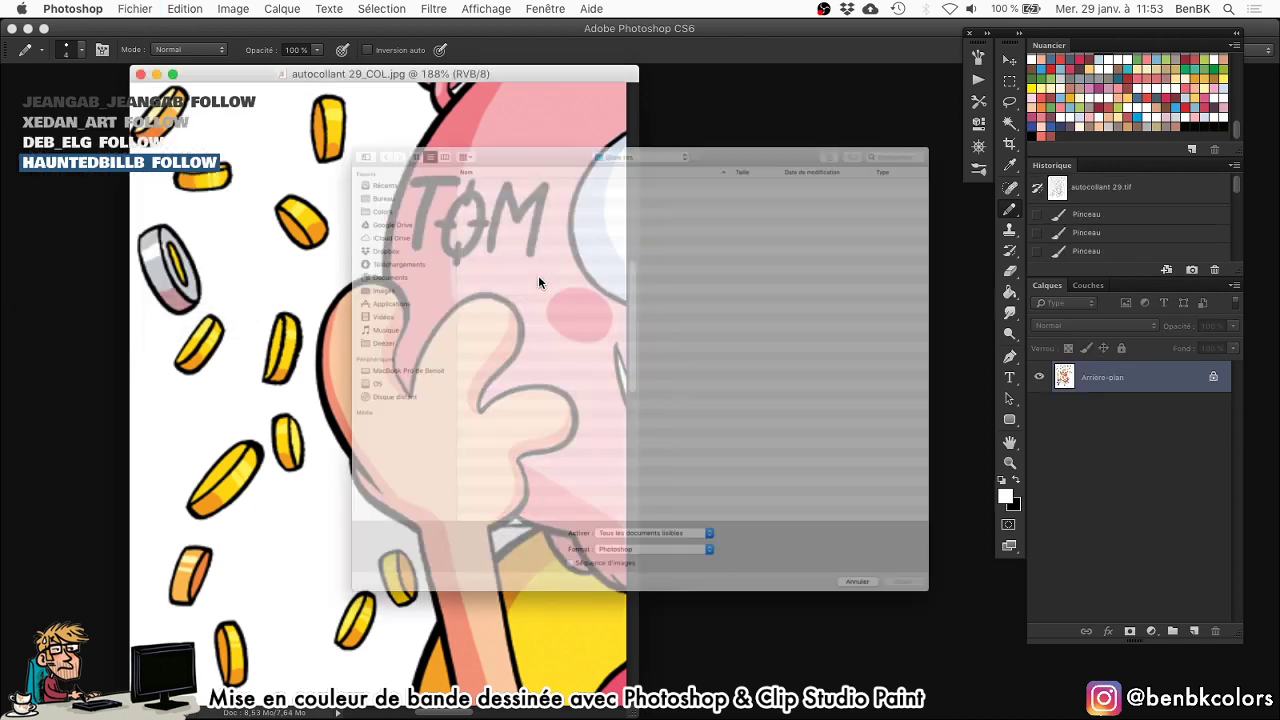
key(super+Up)
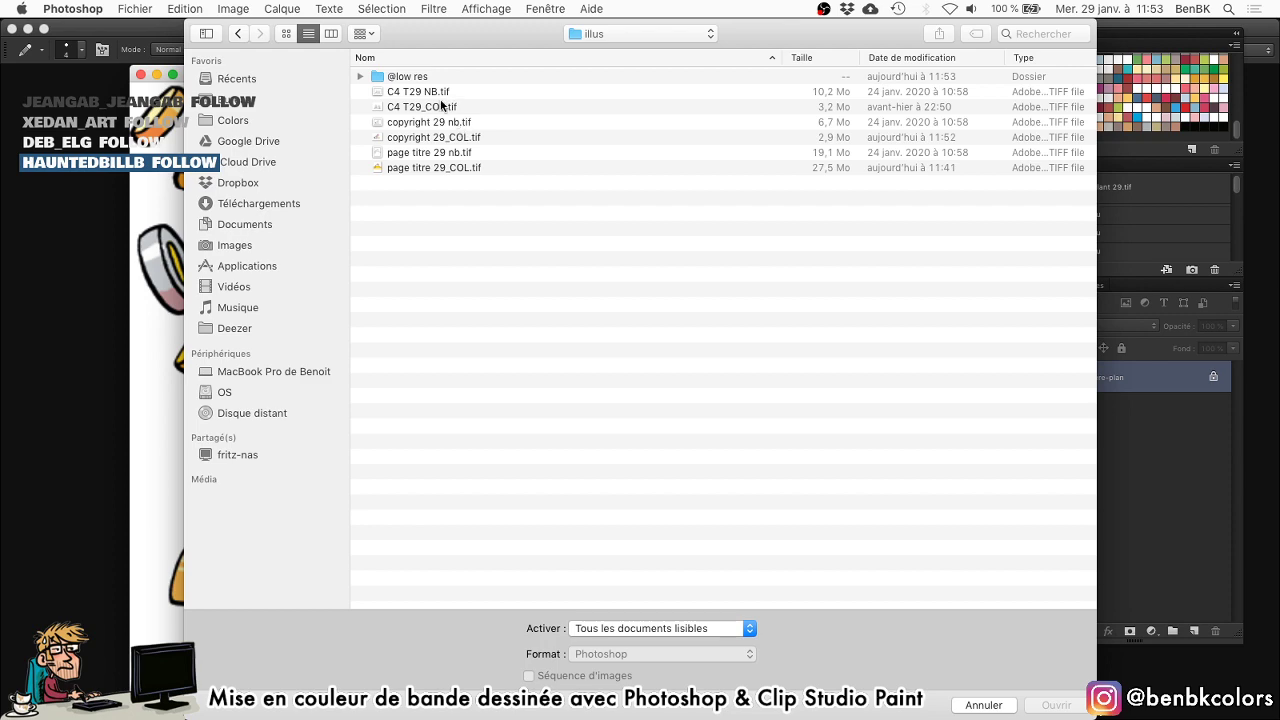
click(444, 107)
key(space)
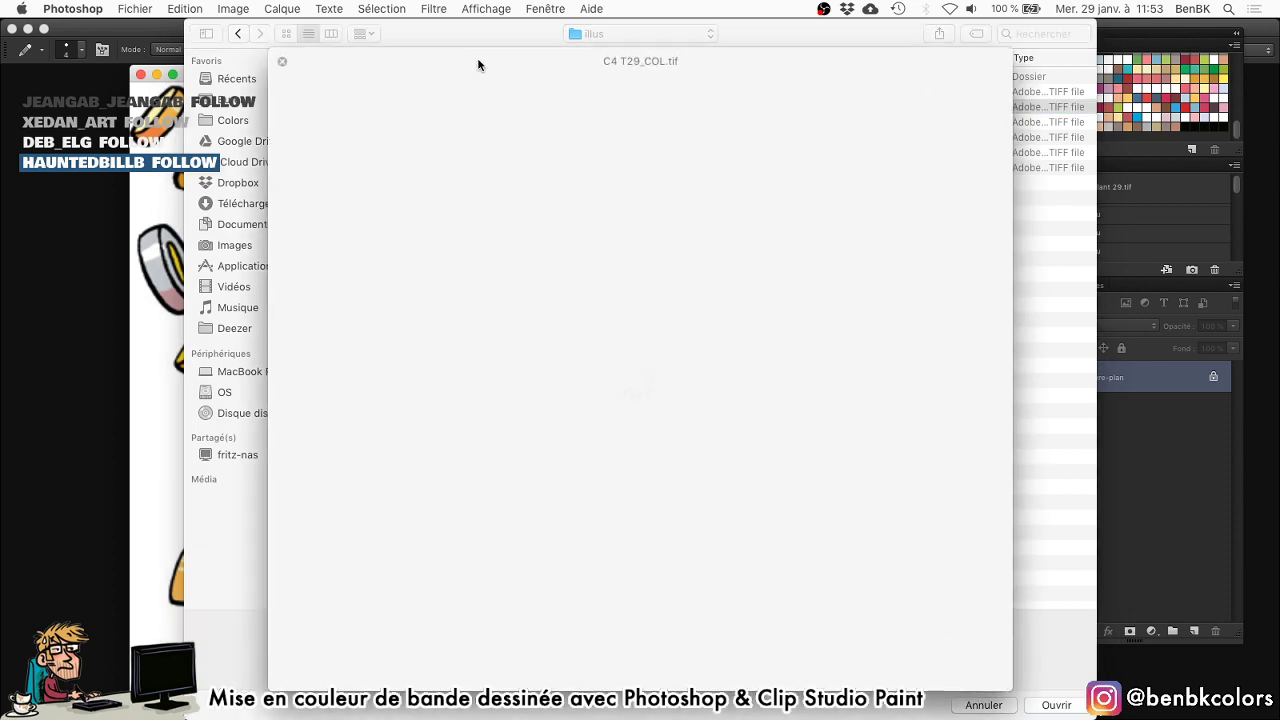
key(space)
key(Return)
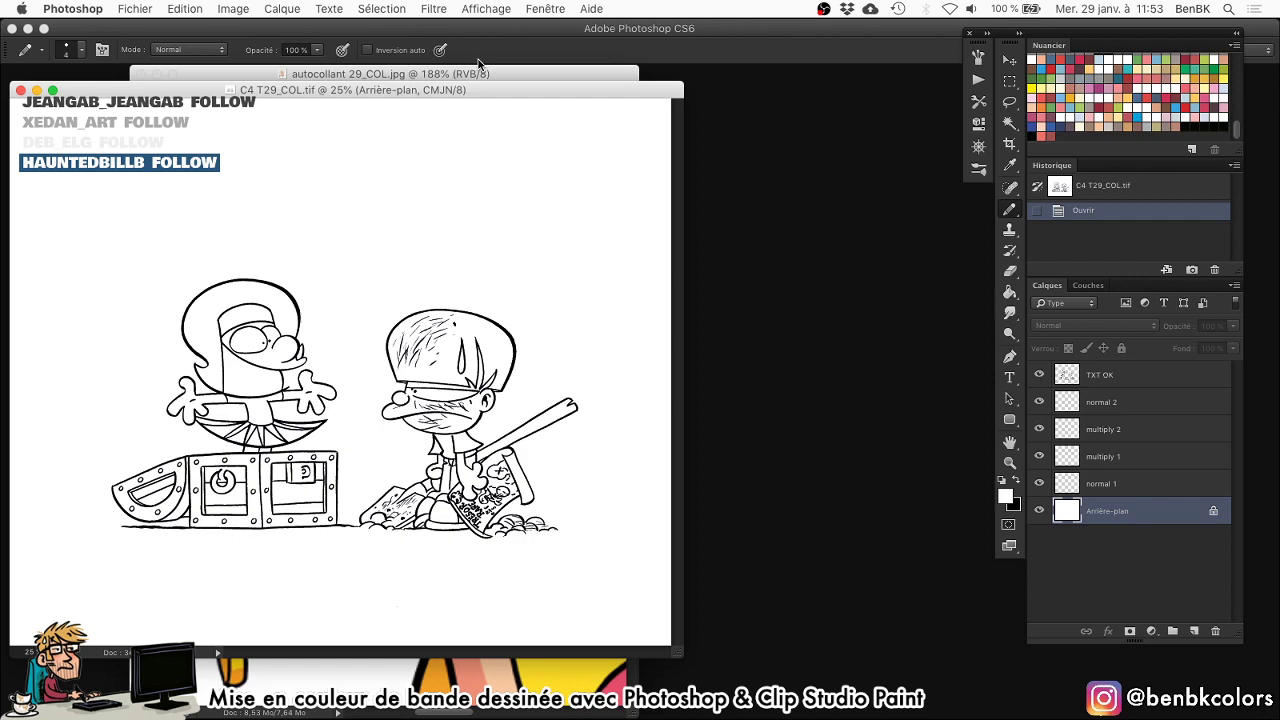
Add a layer named "perso" directly above Arrière-plan and hide the Arrière-plan layer.
key(super+plus)
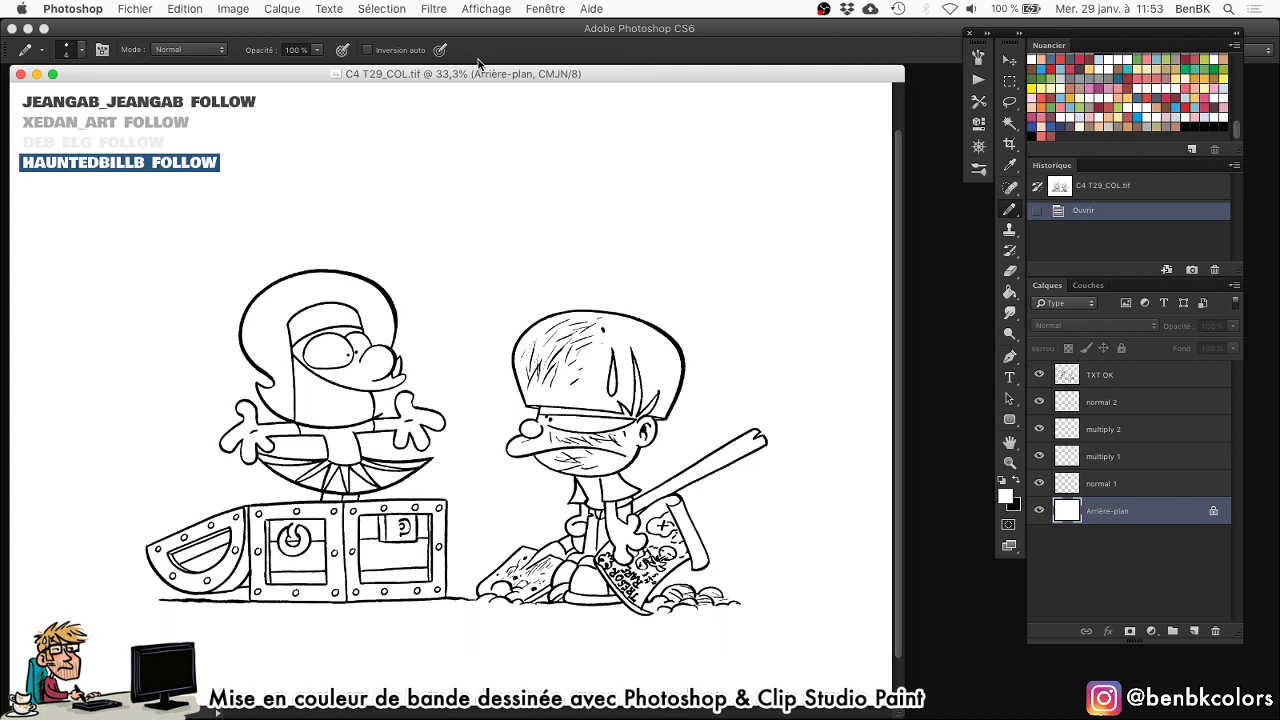
key(super+shift+n)
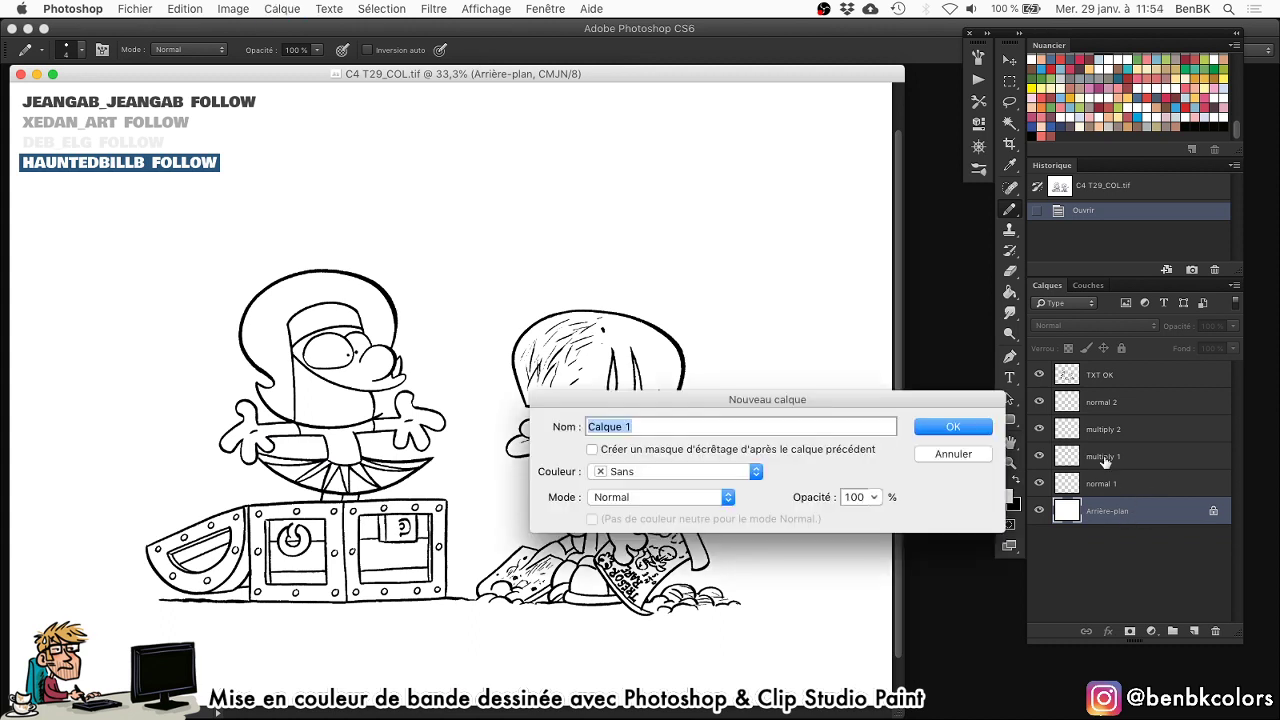
text(perso)
key(Return)
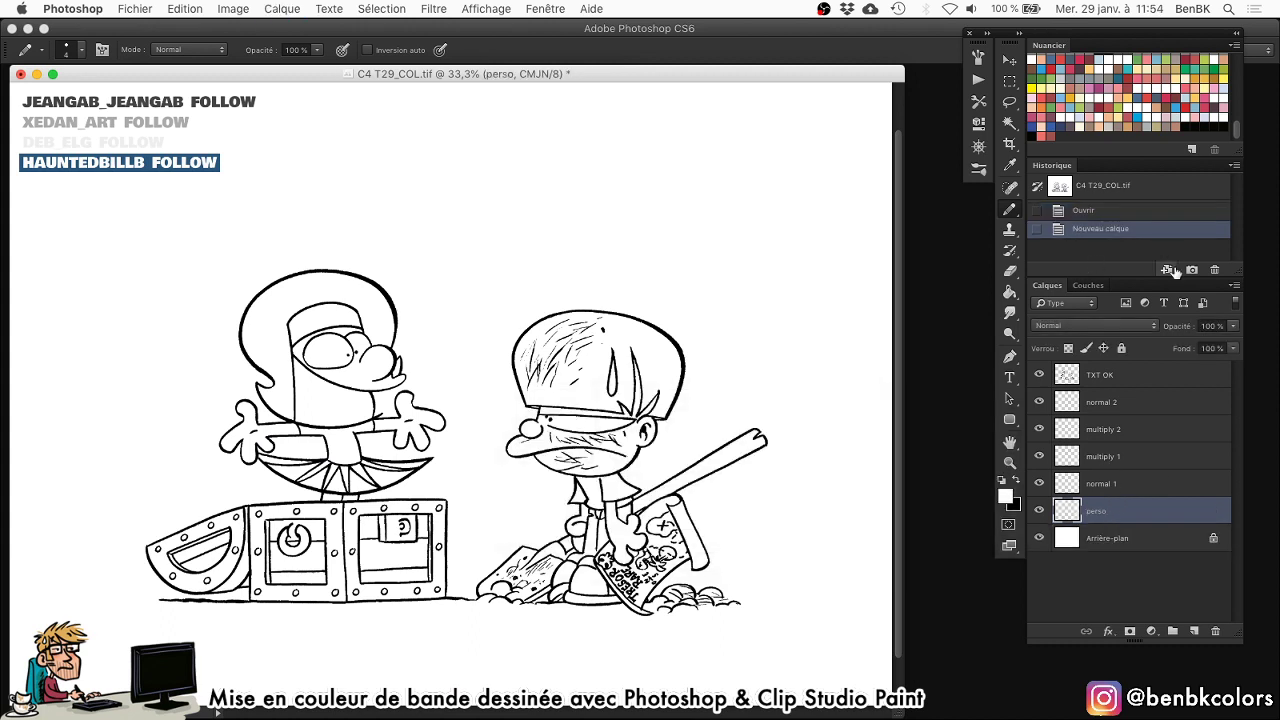
click(1039, 537)
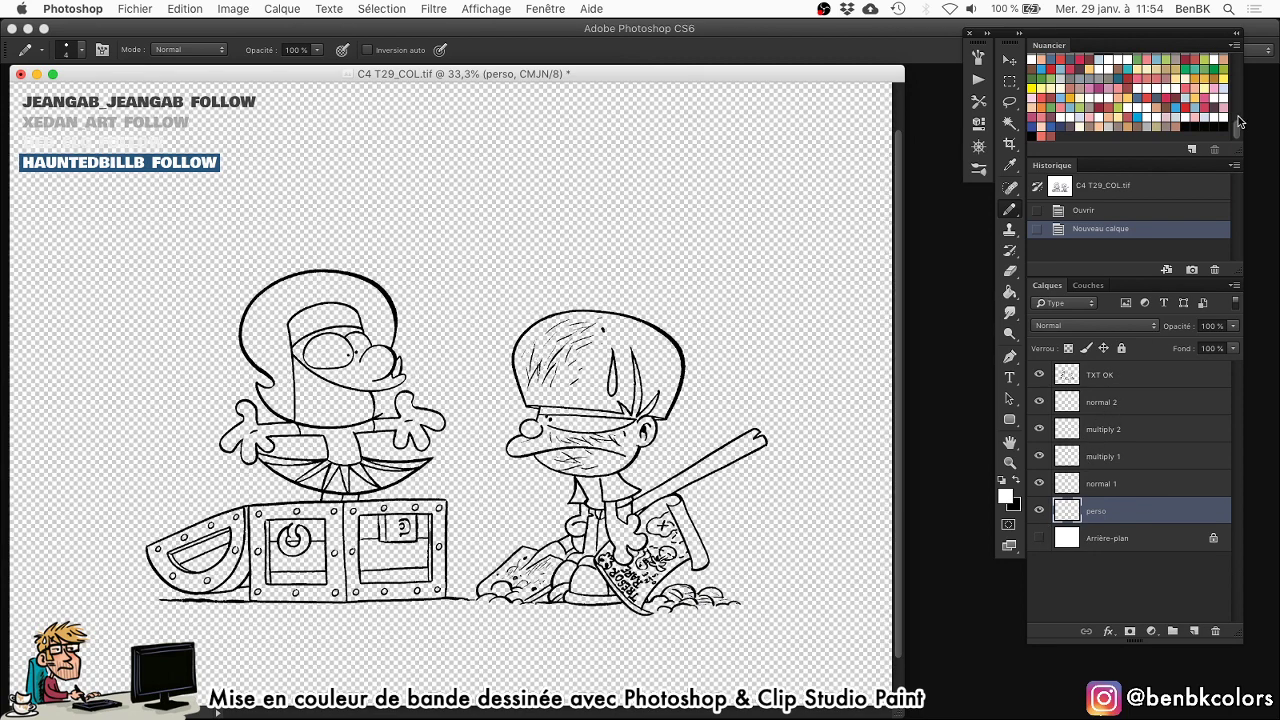
Choose the orange hair and light skin swatches, and fill the digging boy's hair with orange on the perso layer.
drag(1238, 136, 1243, 62)
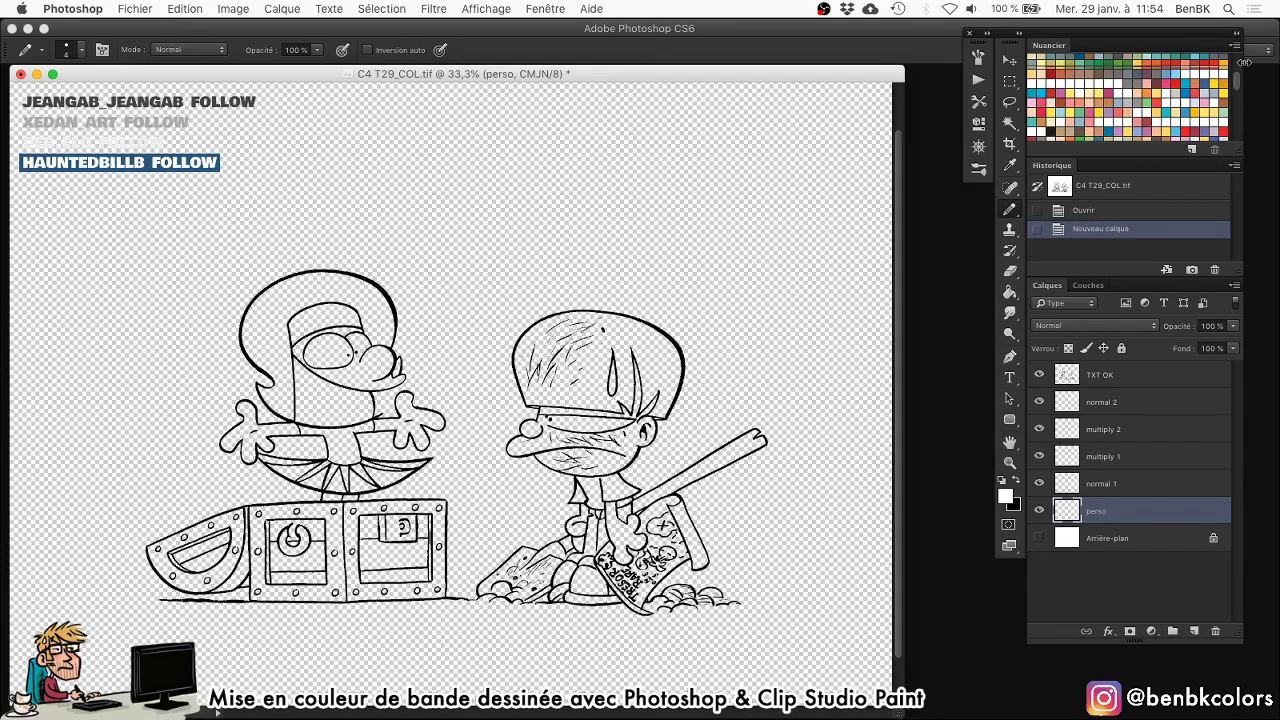
click(1134, 101)
key(x)
click(1145, 94)
scroll(600, 405, up, 5)
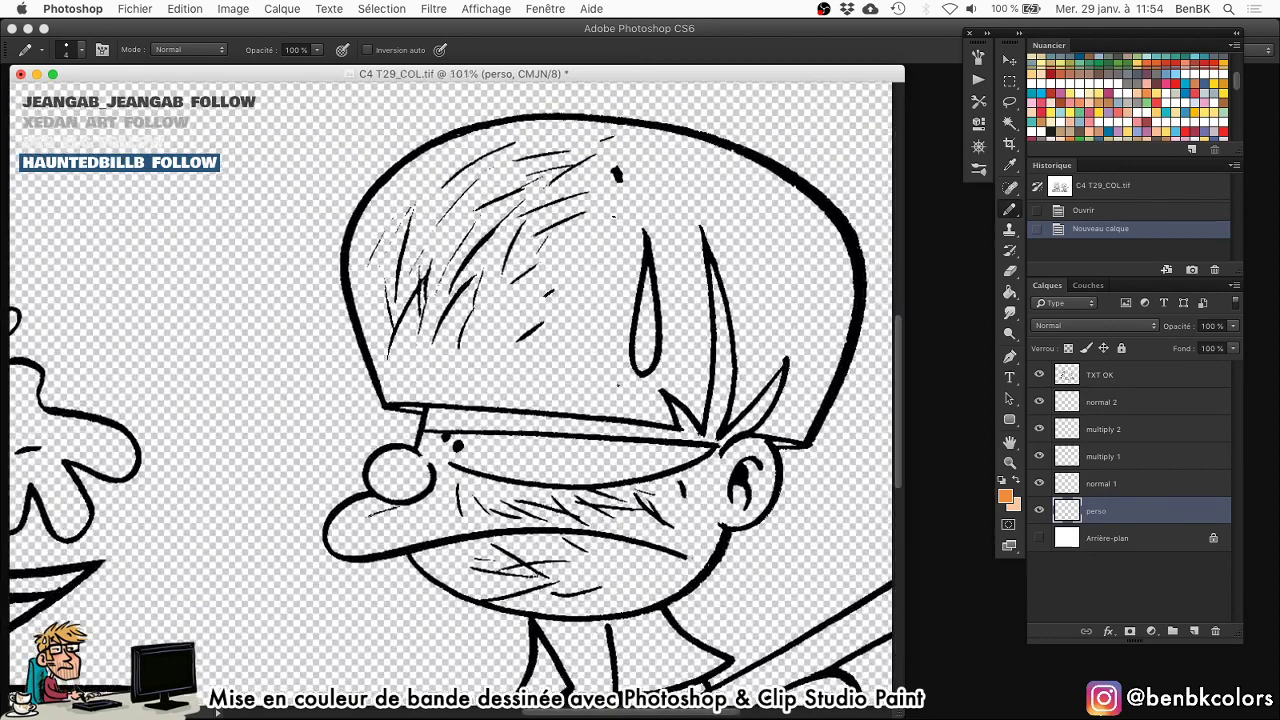
key(g)
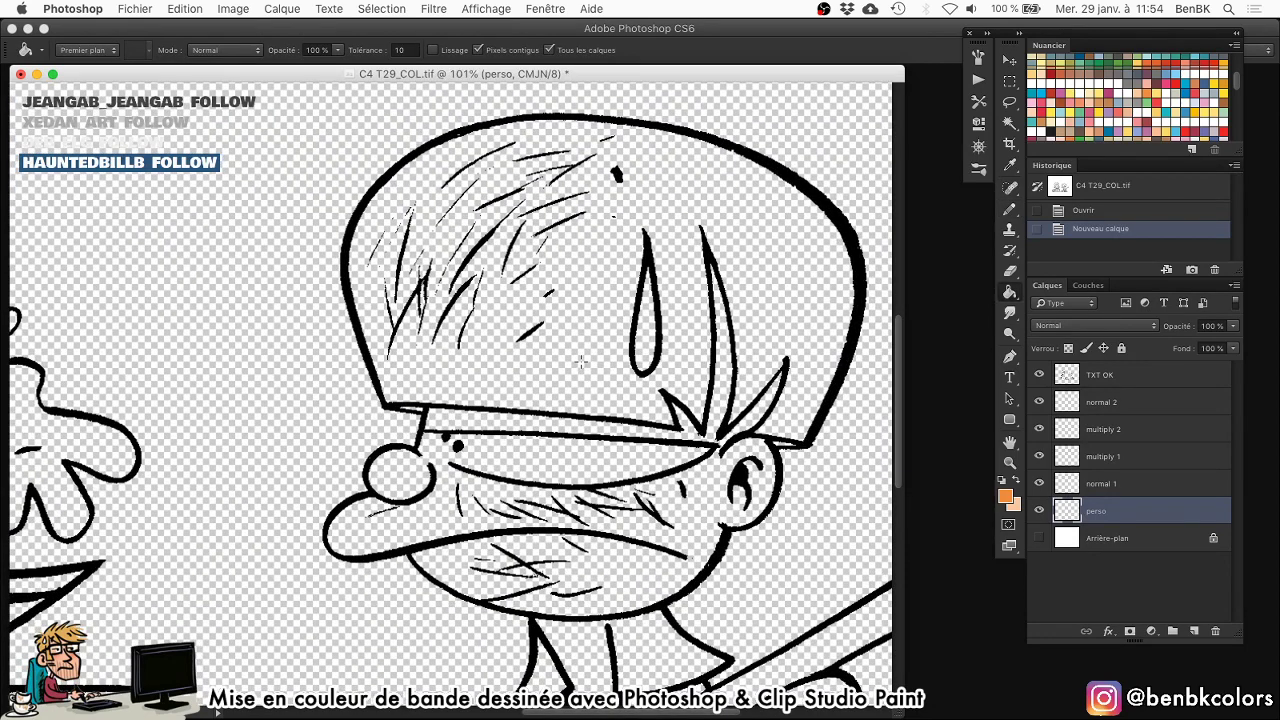
click(580, 362)
Switch to full-screen mode without panels and touch up the unfilled lower corners of the boy's hair in orange with the Pencil.
key(b)
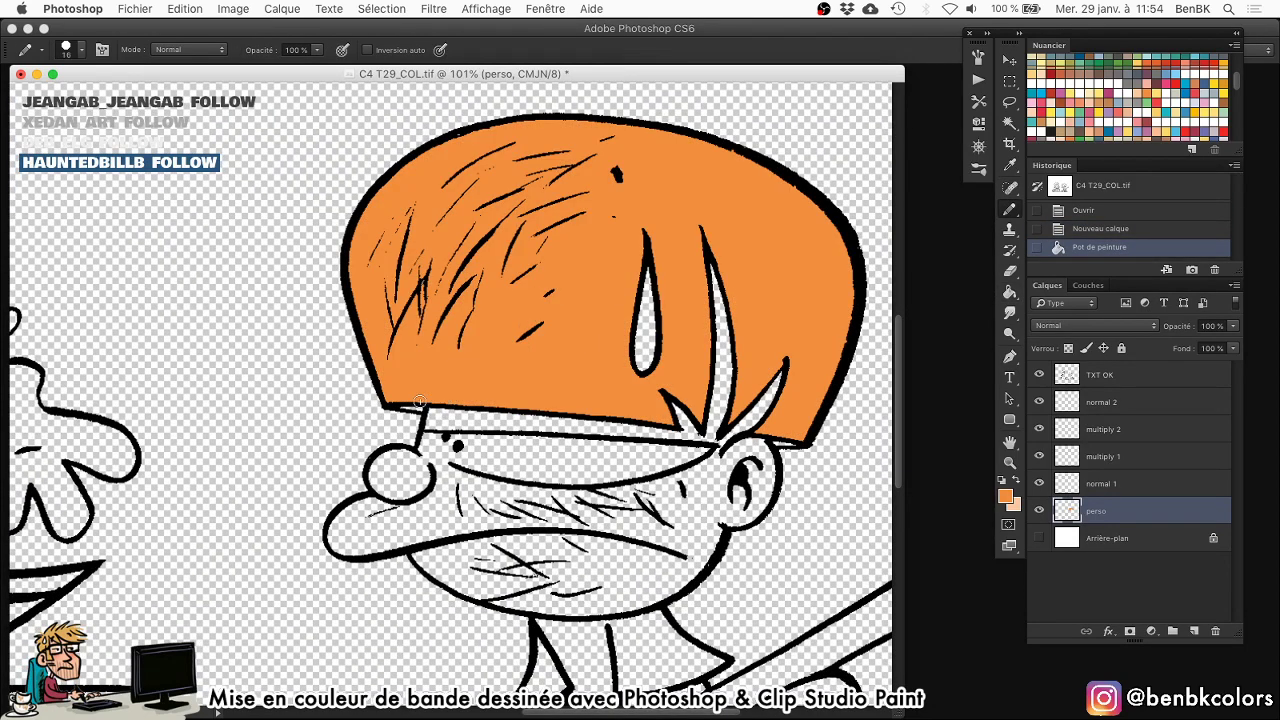
scroll(420, 402, up, 5)
drag(425, 384, 510, 377)
drag(518, 381, 502, 366)
key(f)
key(Tab)
drag(665, 418, 563, 377)
drag(1230, 363, 150, 250)
mouse_move(858, 322)
mouse_down()
mouse_move(946, 329)
mouse_move(930, 324)
mouse_up()
drag(912, 308, 922, 640)
mouse_move(875, 475)
mouse_down()
mouse_move(808, 443)
mouse_move(779, 446)
mouse_up()
Close the line gap beside the boy's eye with skin-coloured Pencil strokes, and fill his face, cheek scratches and bulging eyelid with skin colour.
drag(578, 538, 629, 234)
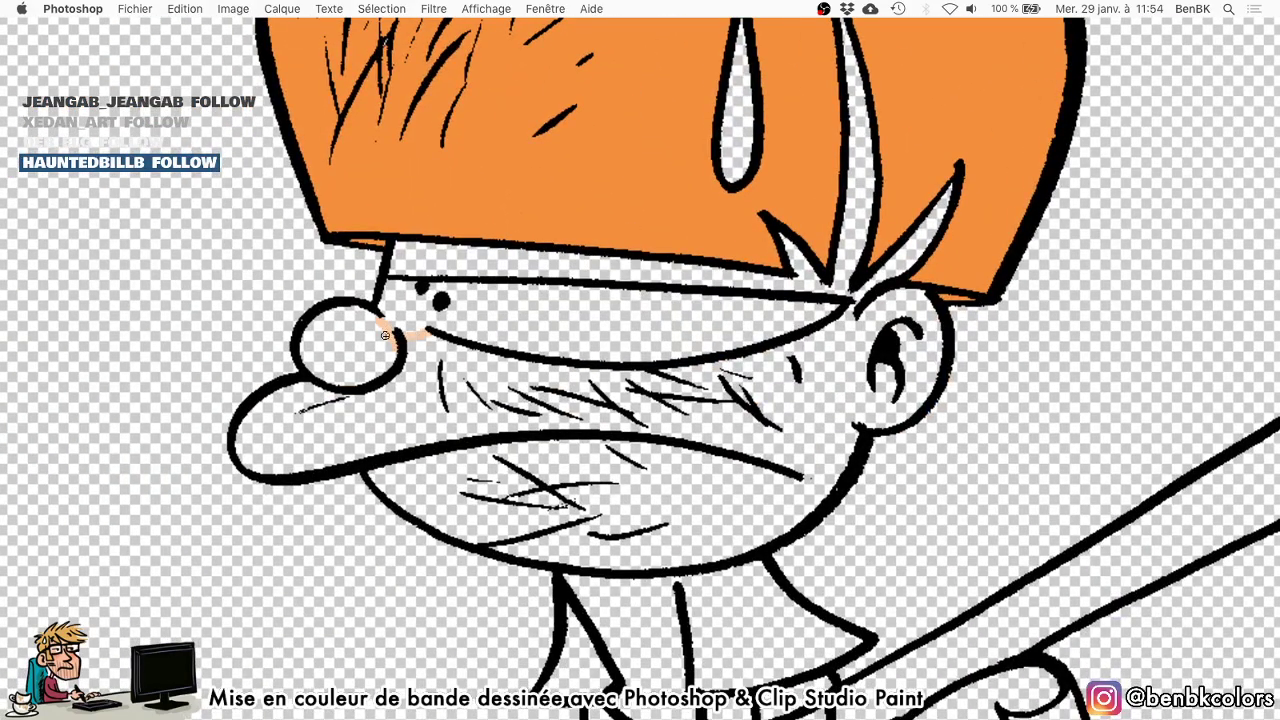
drag(385, 335, 377, 334)
click(477, 271)
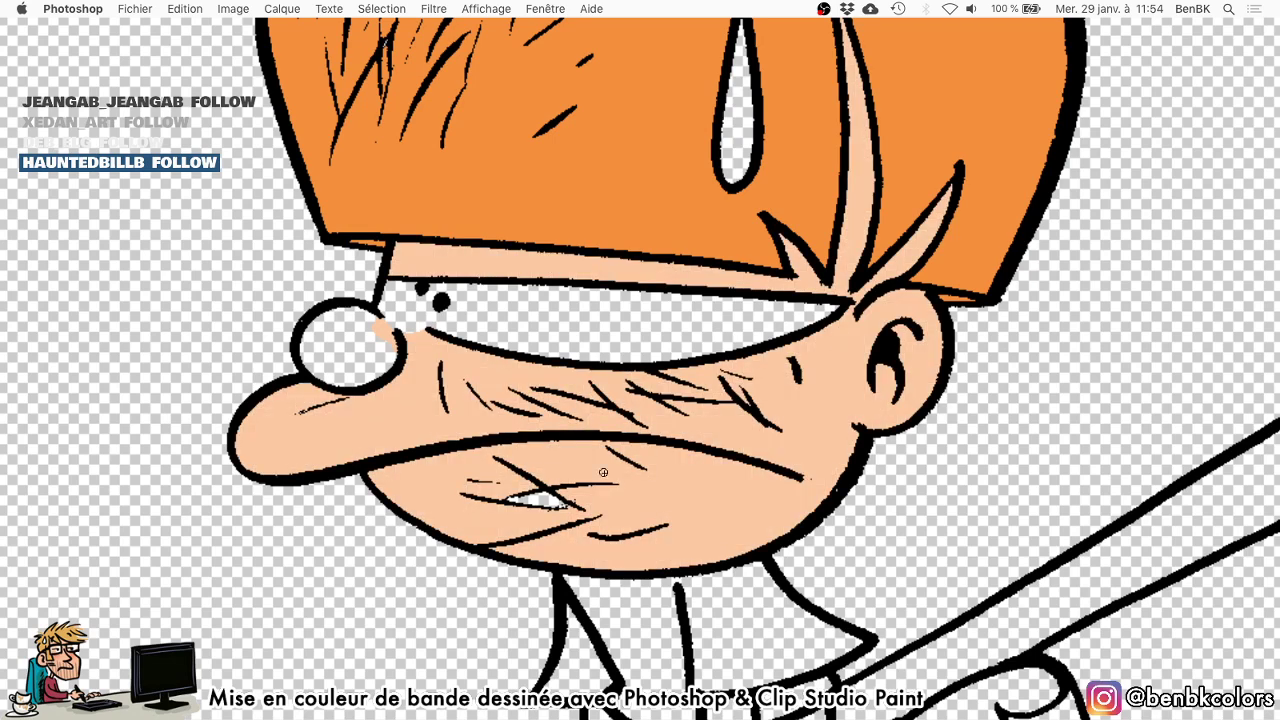
key(b)
drag(608, 490, 505, 480)
drag(530, 480, 533, 480)
key(g)
click(340, 355)
key(b)
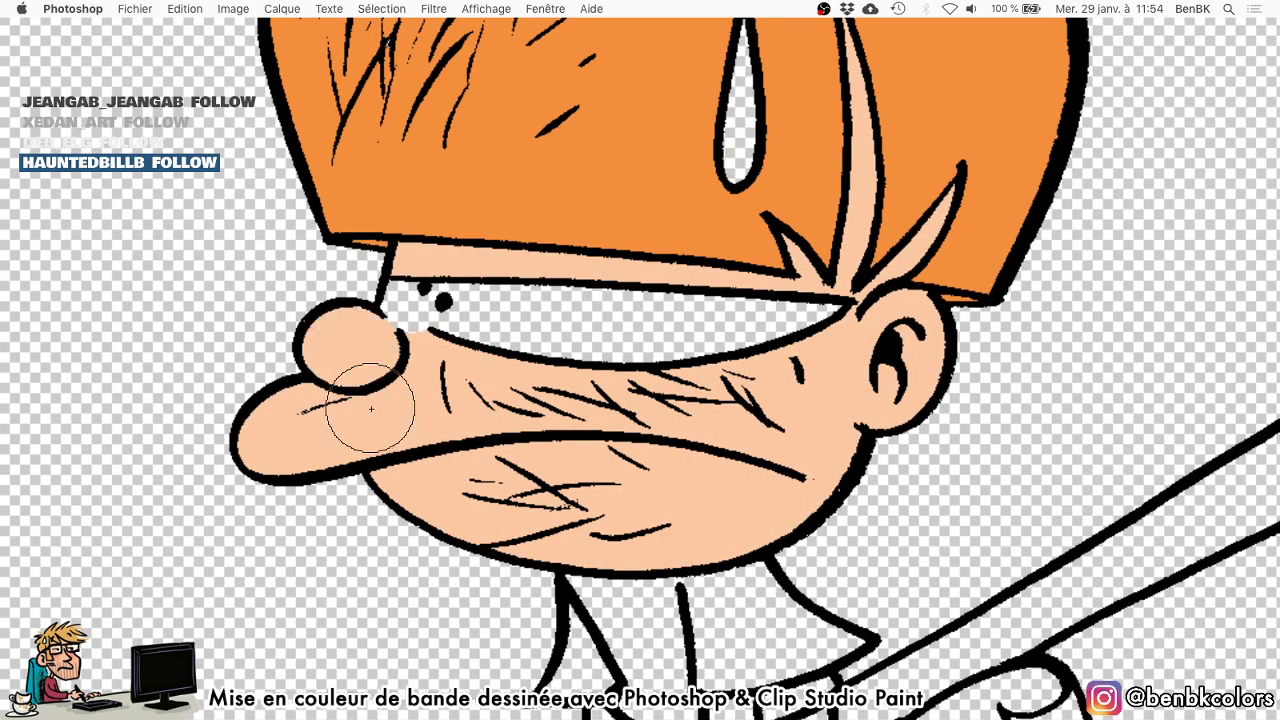
Fill the boy's arms and hands with the skin colour.
scroll(370, 408, down, 5)
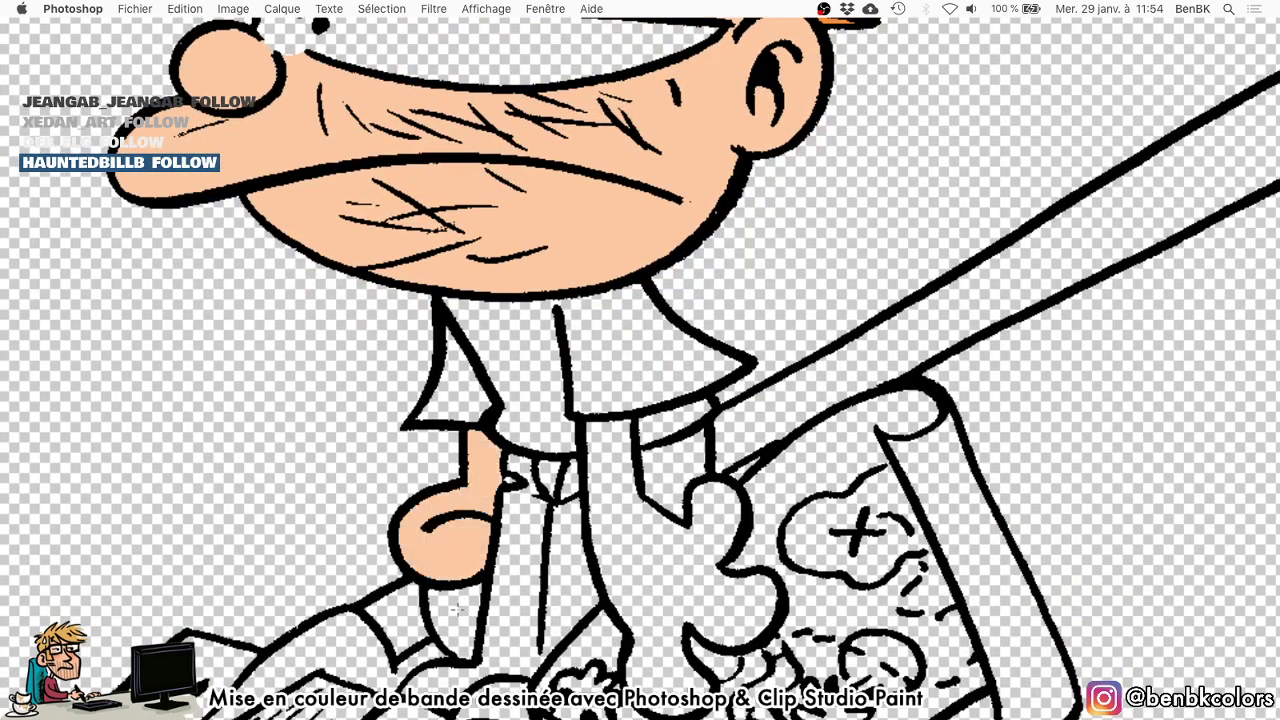
click(455, 608)
click(667, 602)
scroll(660, 570, down, 5)
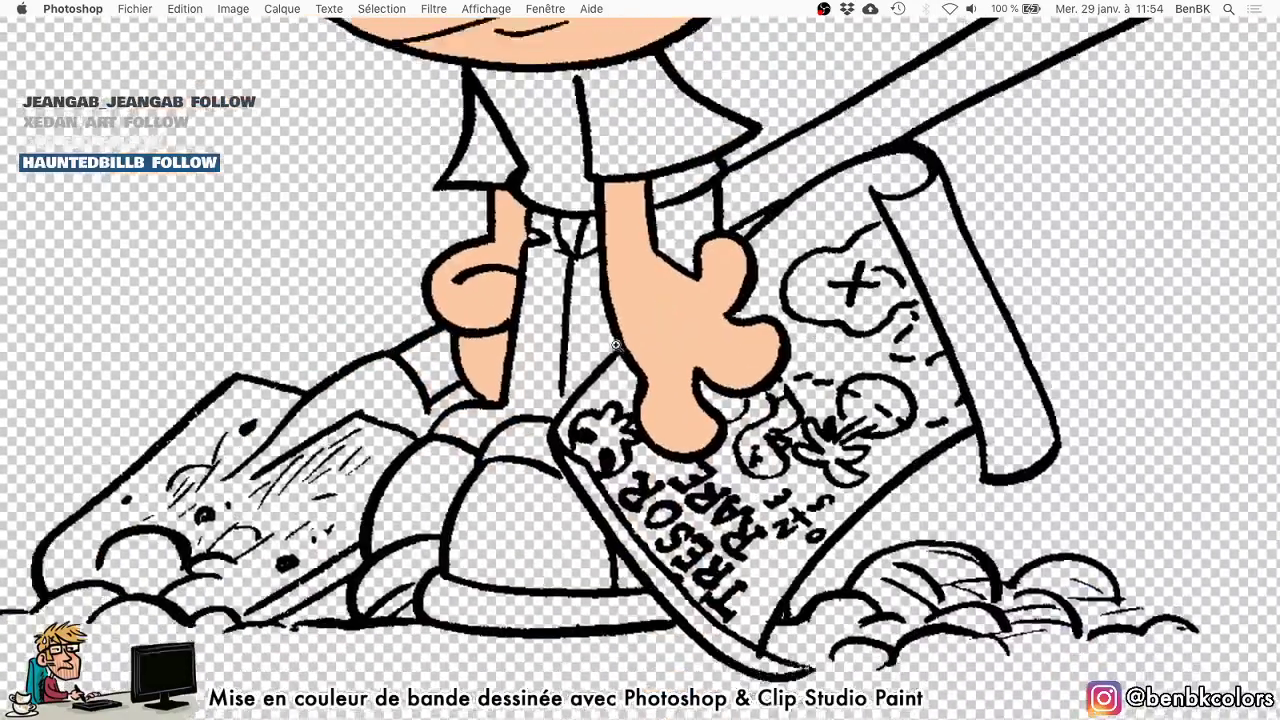
Fill both arms and hands of the character standing in the chest with the skin colour.
drag(616, 345, 810, 580)
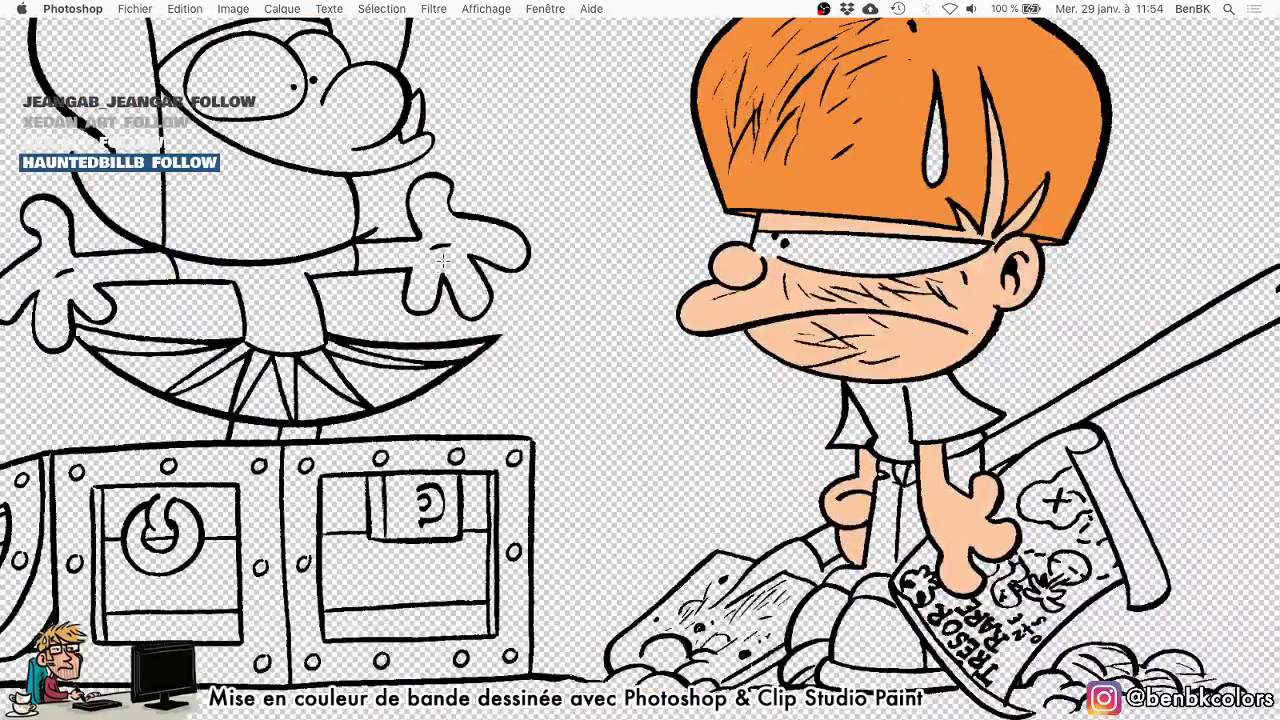
click(441, 259)
scroll(441, 259, left, 5)
click(387, 329)
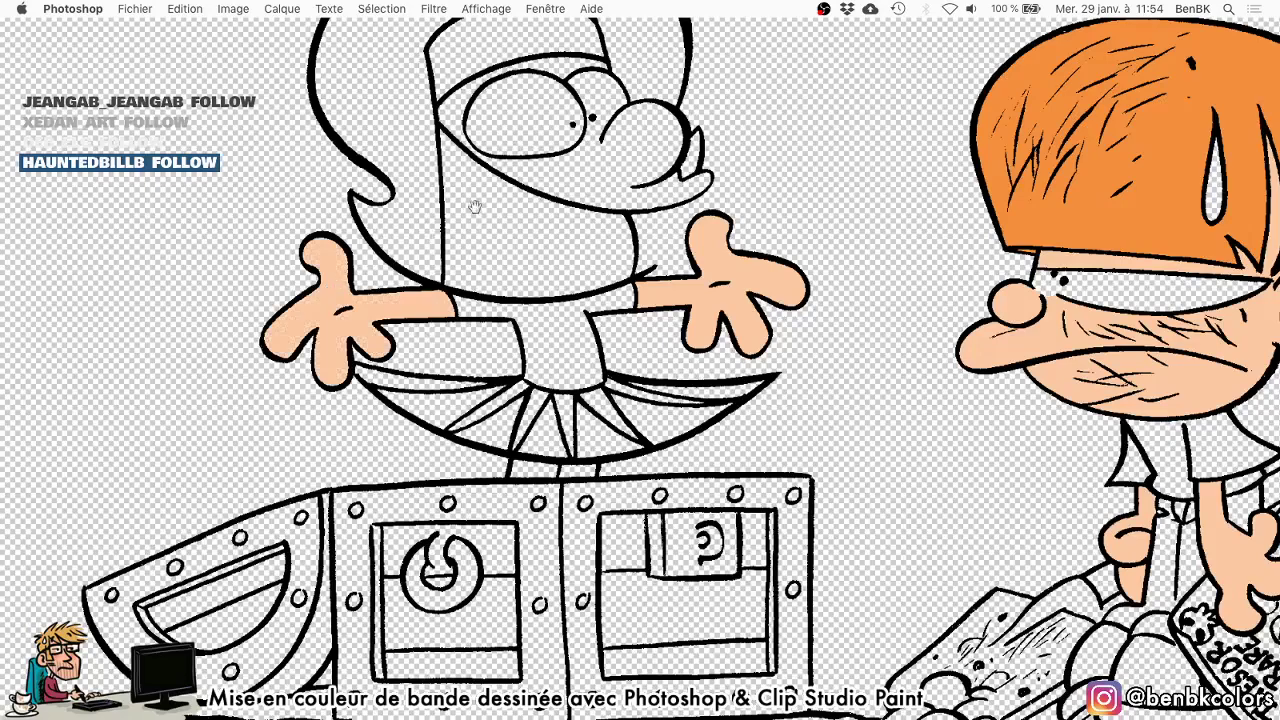
Close the gap between the chest character's eye and nose with a skin-coloured Pencil stroke, and fill the face with skin colour.
scroll(475, 207, up, 2)
scroll(520, 225, up, 6)
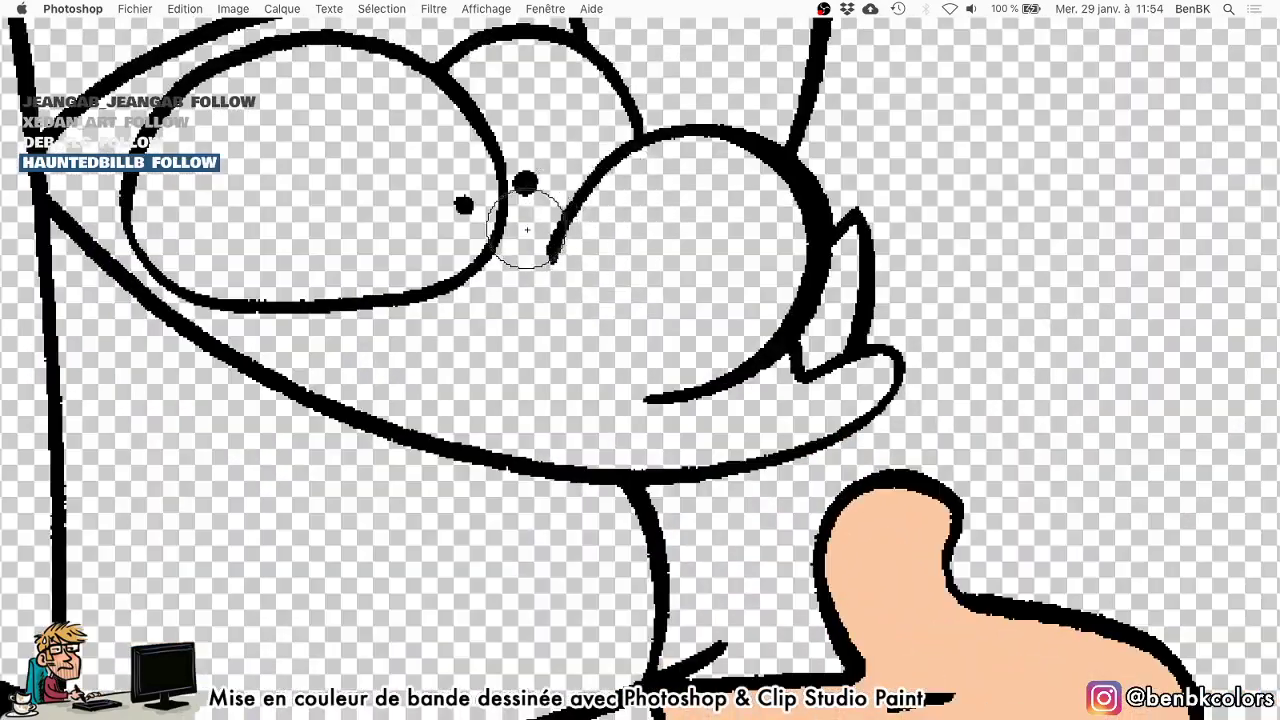
drag(512, 224, 604, 211)
scroll(543, 241, up, 3)
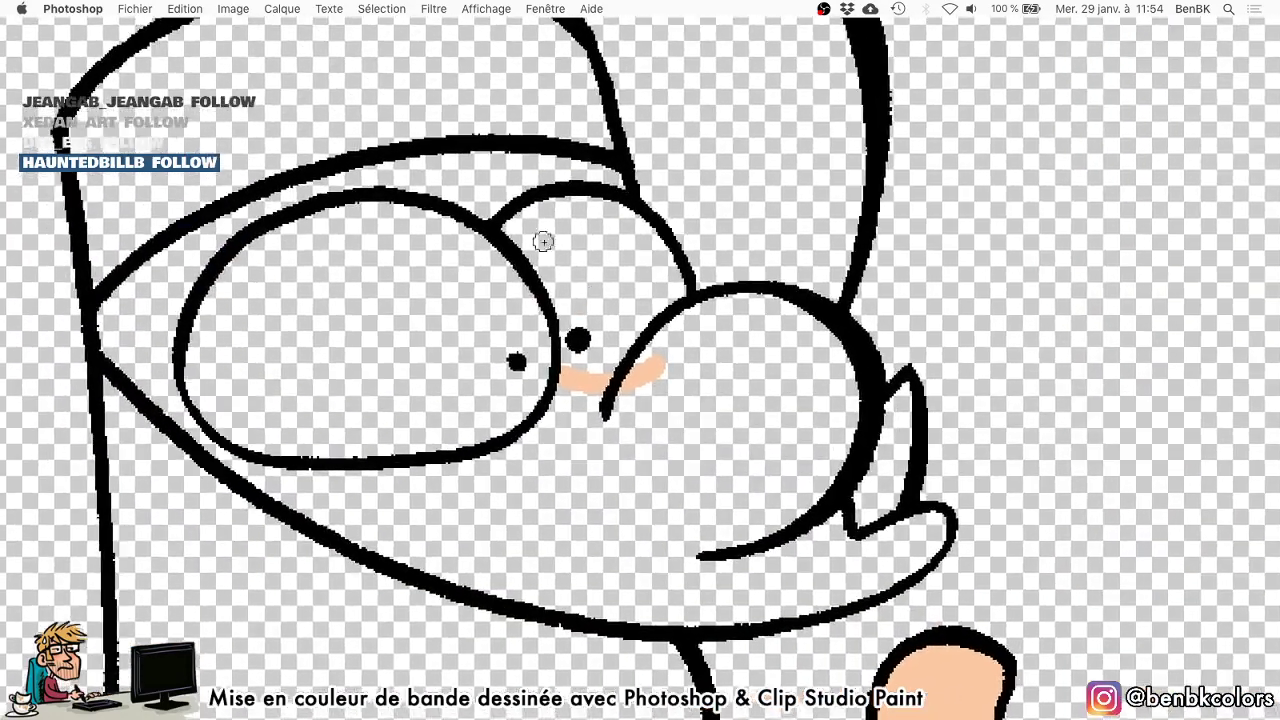
key(g)
click(476, 187)
Fill both legs of the chest character, between the skirt and the chest, with the skin colour.
drag(630, 508, 617, 229)
scroll(610, 212, down, 3)
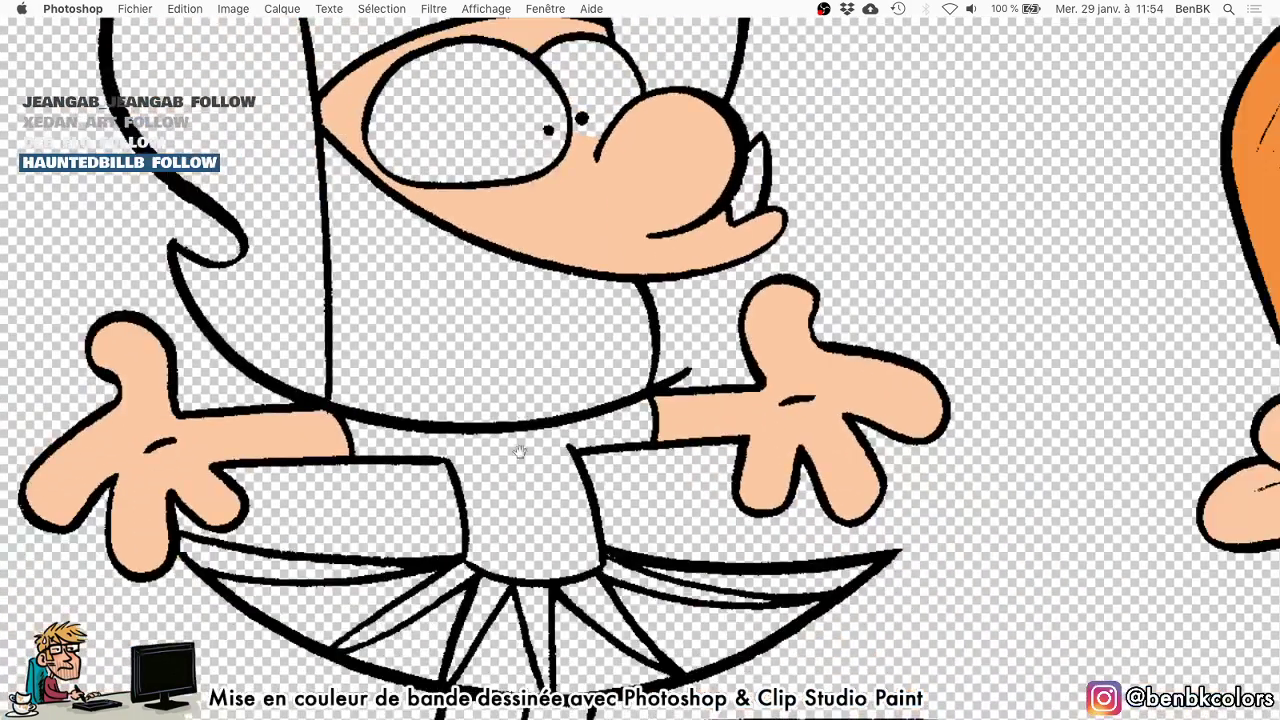
drag(523, 488, 512, 164)
click(492, 386)
click(549, 382)
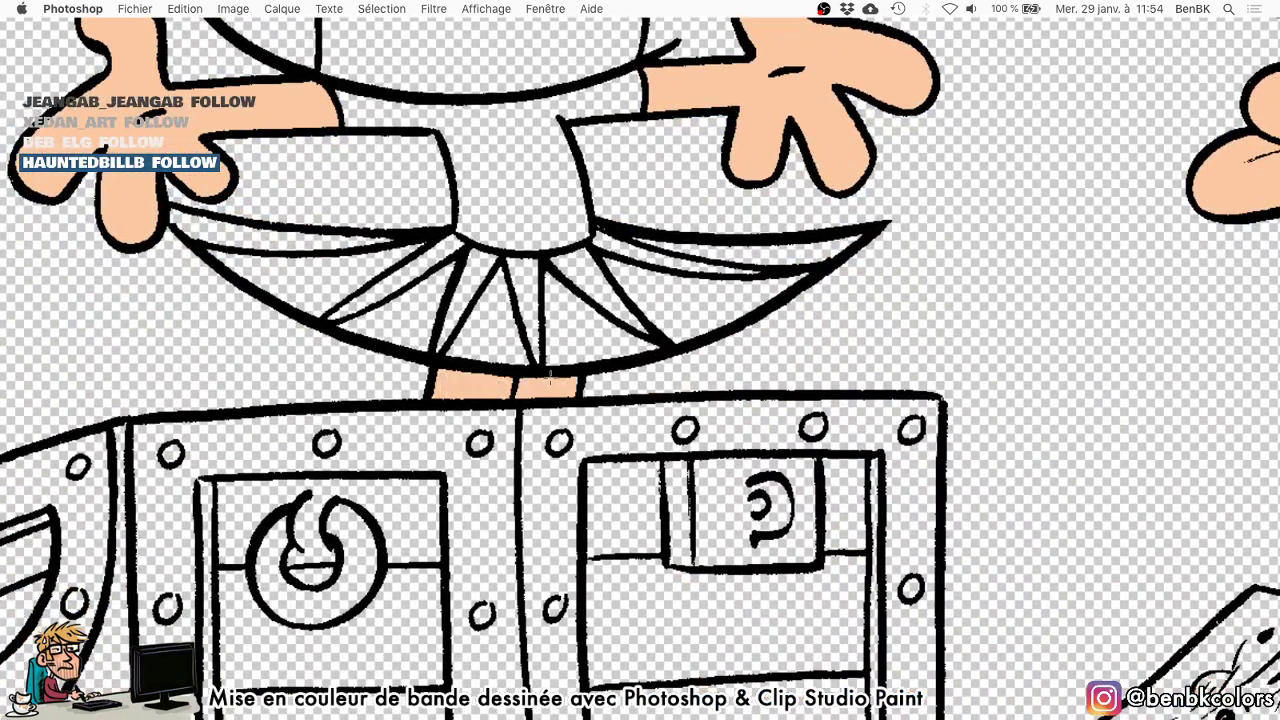
Show the panels again, choose the pinkish-red and light pink swatches, and fill the pleats of the chest character's skirt with pinkish red.
key(Tab)
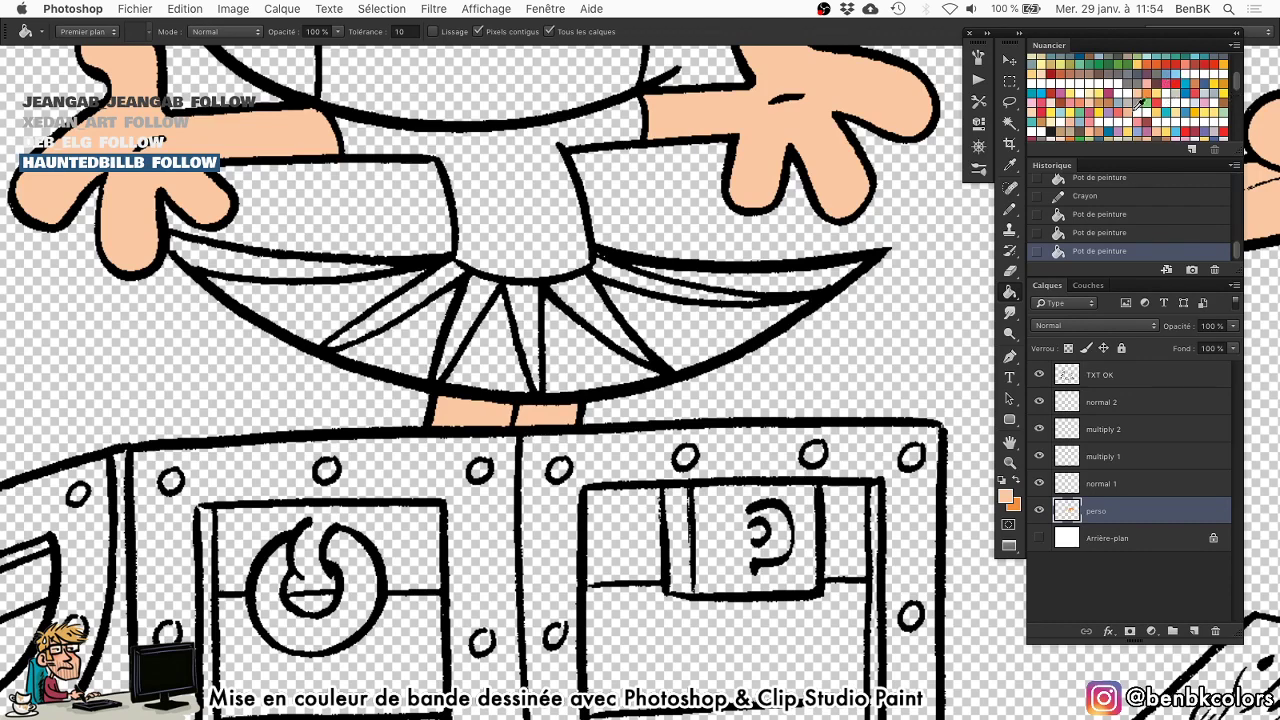
click(1032, 104)
key(x)
click(1040, 104)
click(291, 267)
click(293, 297)
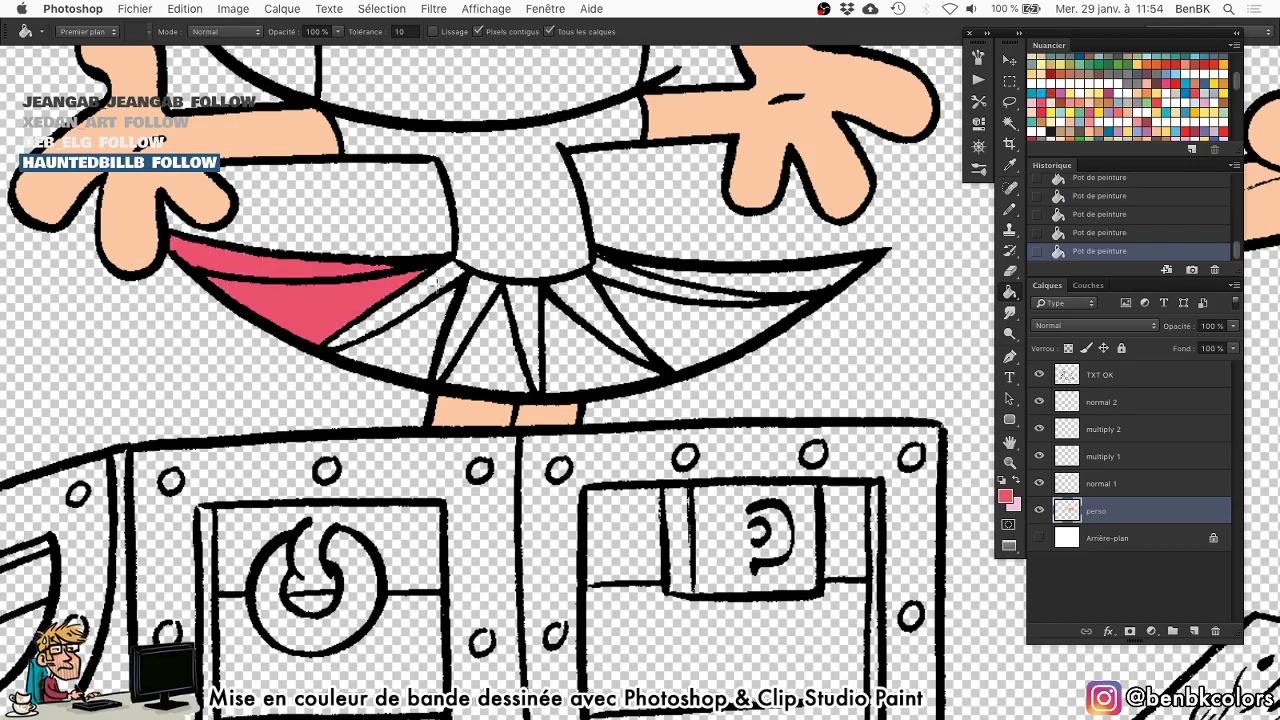
click(430, 305)
click(455, 322)
click(482, 320)
click(515, 330)
click(530, 330)
click(575, 330)
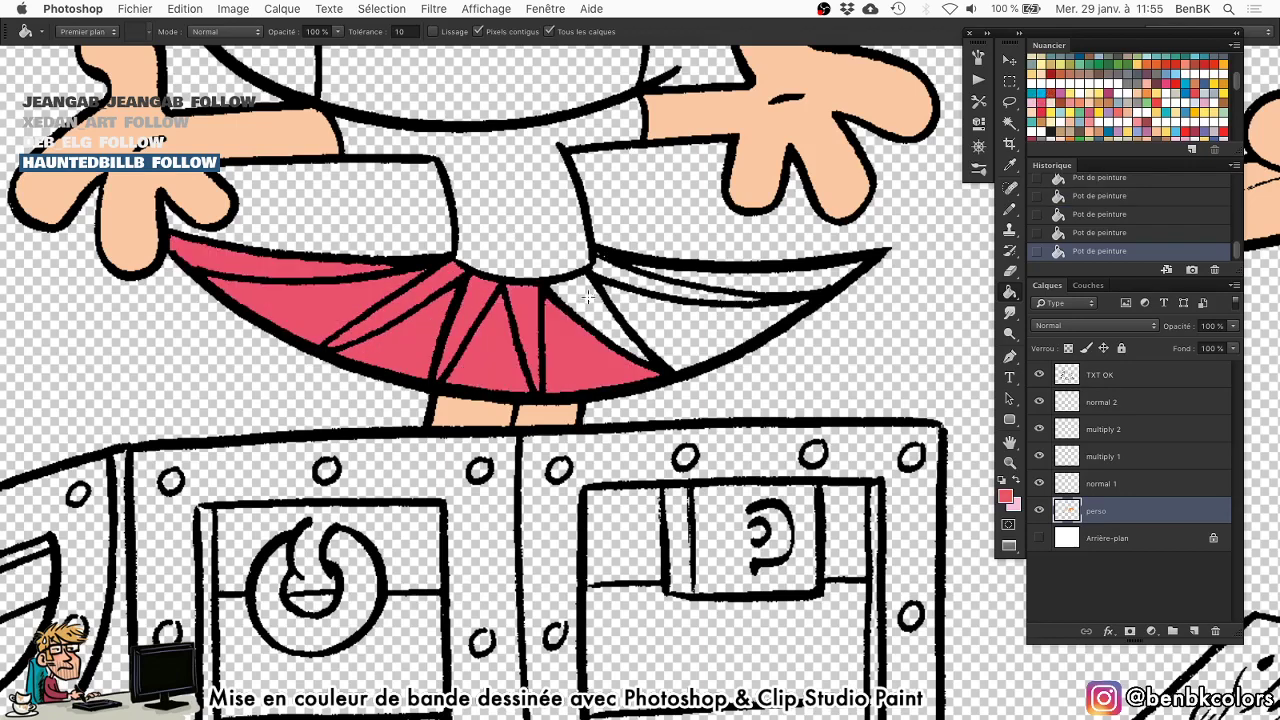
Fill the remaining pleats of the girl's skirt with the raspberry pink on the perso layer and touch up the unfilled gaps.
click(628, 292)
click(660, 285)
click(712, 282)
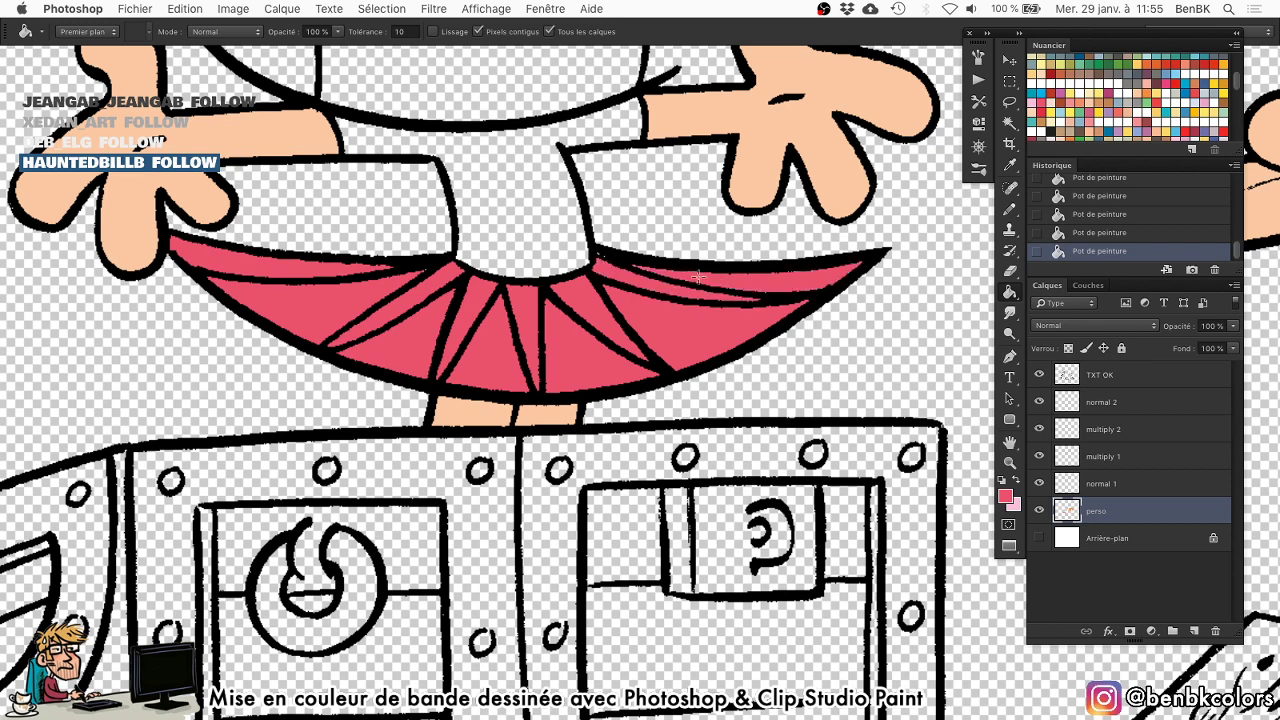
key(b)
drag(598, 256, 605, 266)
drag(396, 269, 414, 297)
Fill the girl's top with light pink and her headband with the raspberry pink of the skirt.
key(x)
key(g)
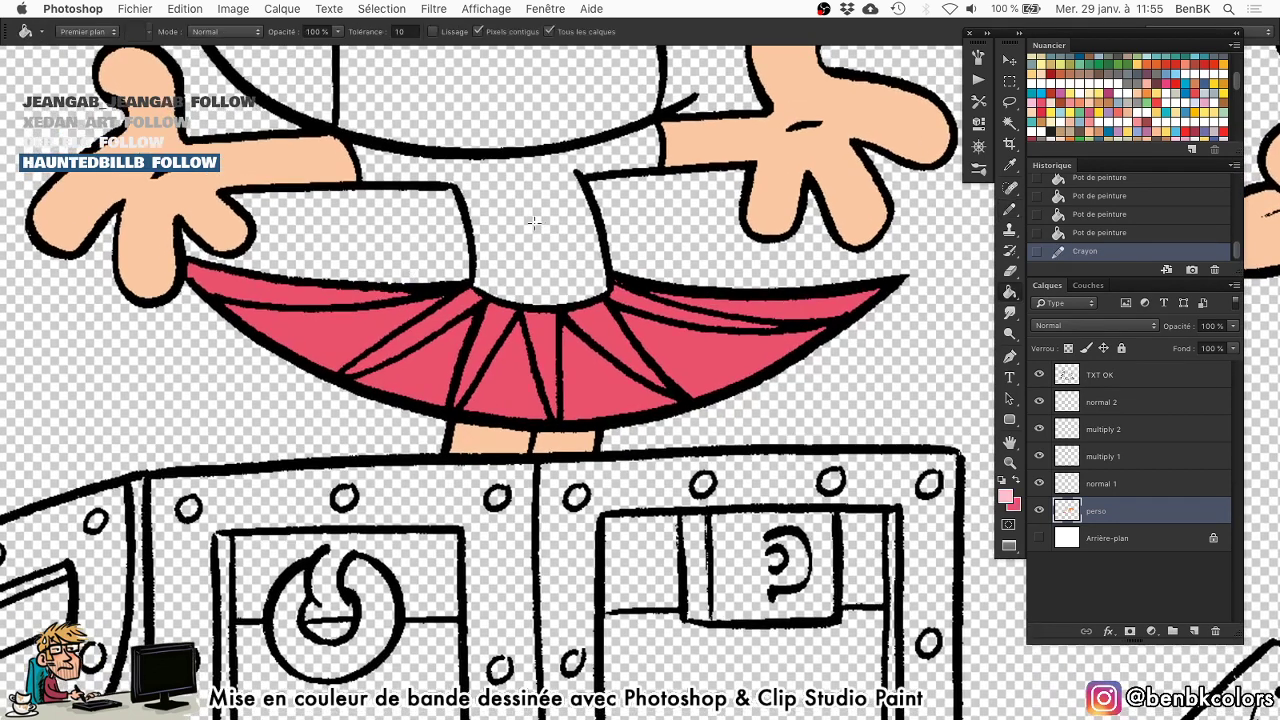
click(535, 200)
drag(526, 154, 549, 367)
scroll(548, 366, up, 1)
click(496, 152)
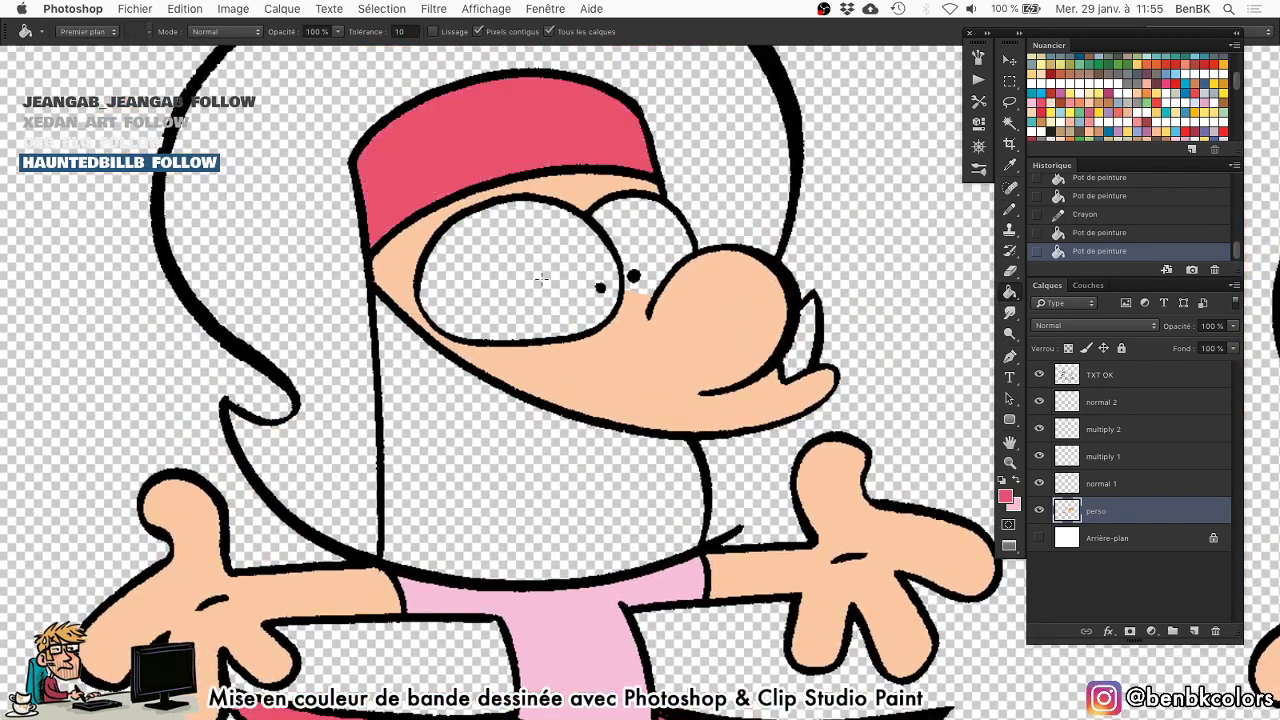
Reset to the default colours and fill both of the girl's eyes with white.
key(d)
key(x)
click(559, 254)
click(640, 230)
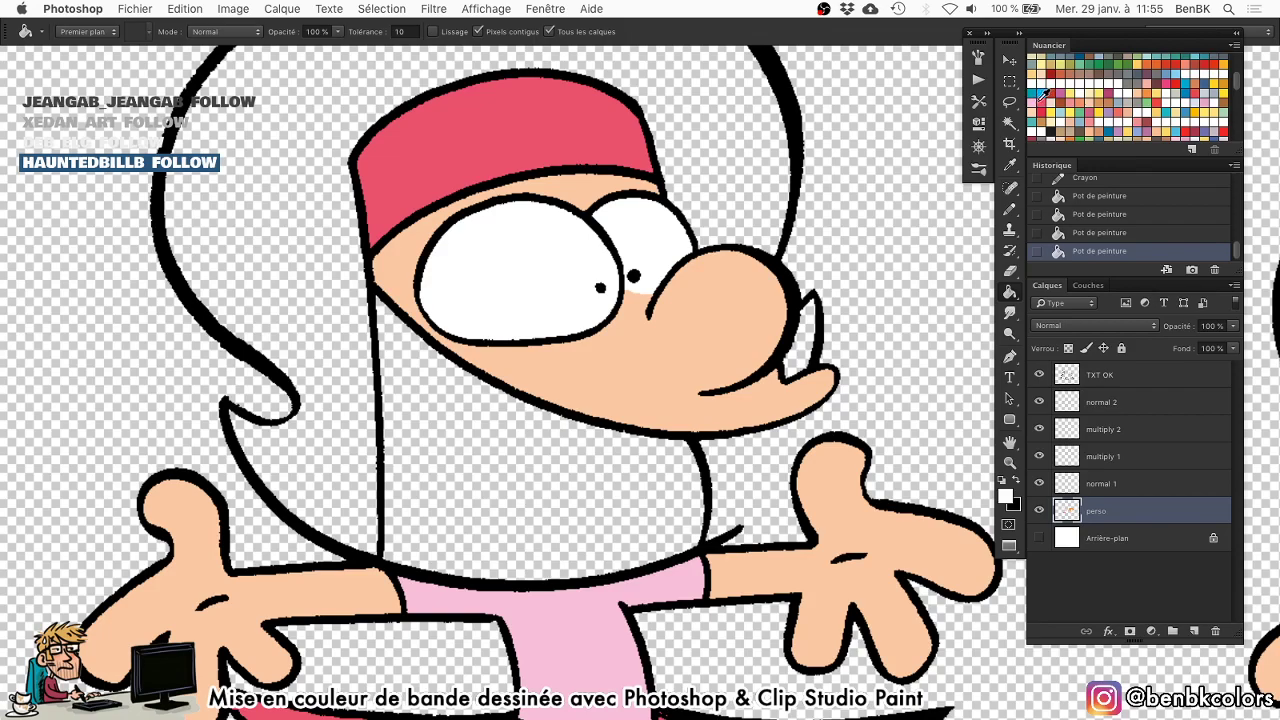
Fill the girl's hair, including the small lock beside her face, with a yellow swatch.
click(1222, 92)
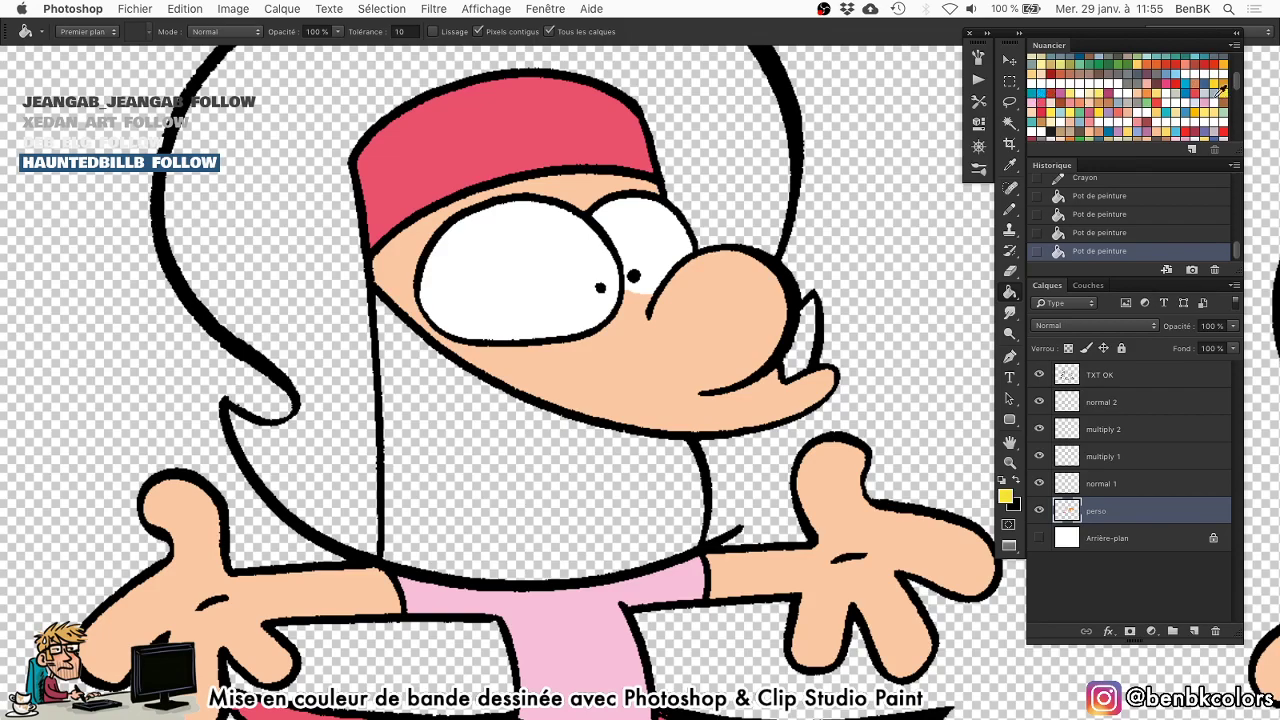
click(742, 183)
click(808, 338)
Load blue and red swatches as the two working colours and fill the boy's shoe area beside the map with red.
drag(825, 368, 415, 168)
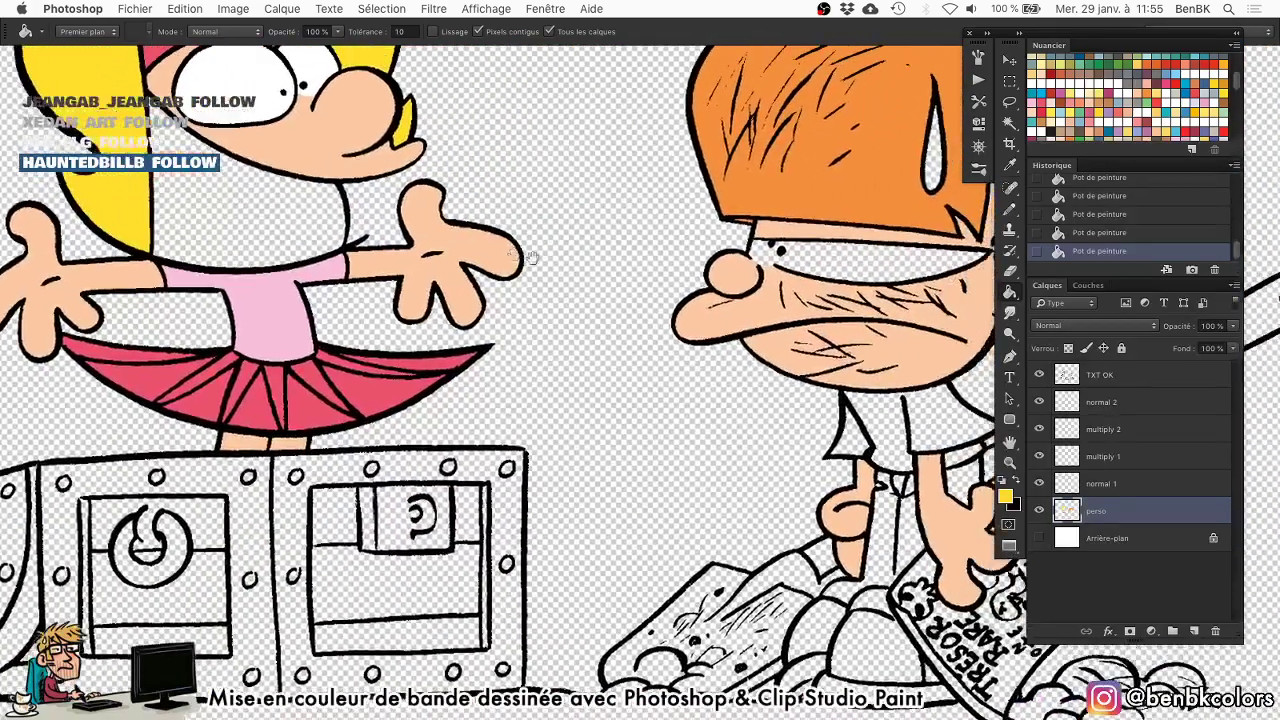
click(1186, 92)
key(x)
click(1185, 131)
scroll(904, 621, up, 3)
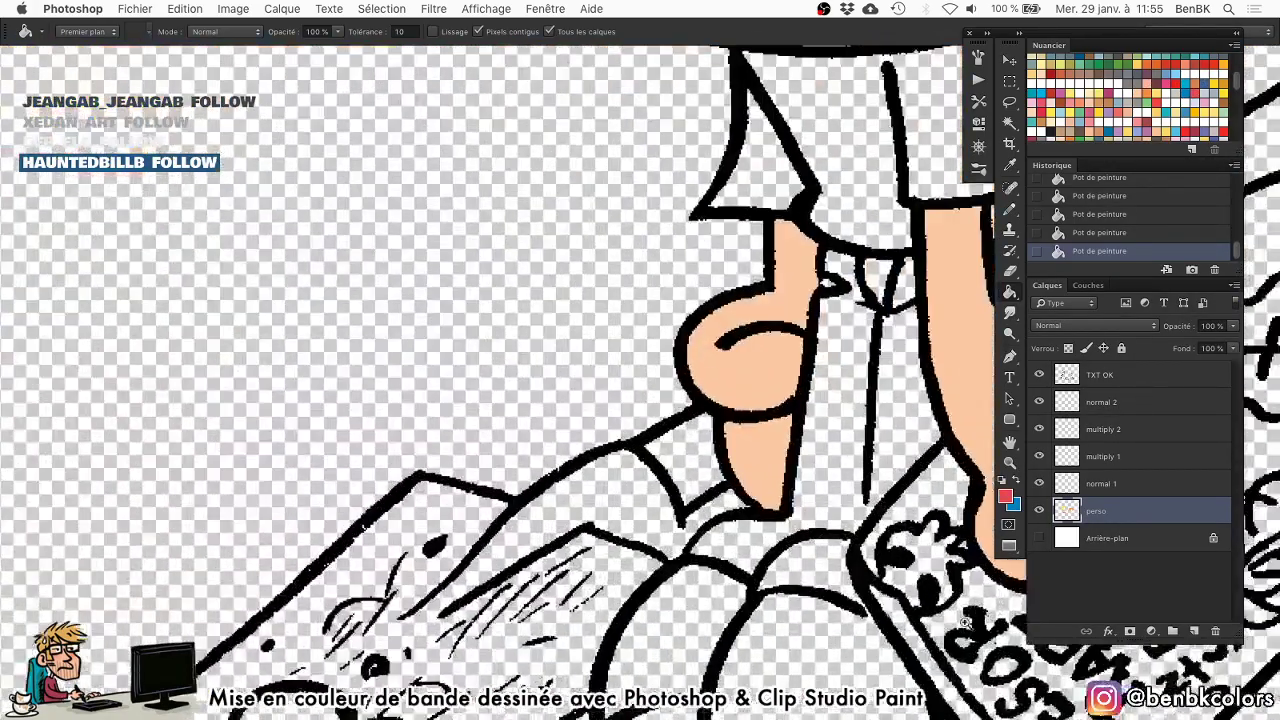
mouse_move(899, 622)
mouse_down()
mouse_move(620, 276)
mouse_move(573, 253)
mouse_up()
click(680, 410)
Close the gap in the boy's jeans outline with the Pencil and fill the front of the jeans and waistband with blue.
key(x)
key(b)
drag(573, 253, 571, 271)
key(g)
click(540, 240)
click(557, 168)
drag(596, 70, 611, 305)
click(603, 242)
click(632, 250)
Touch up the jeans' fly in blue and fill the part of the jeans behind the boy's forearm.
key(b)
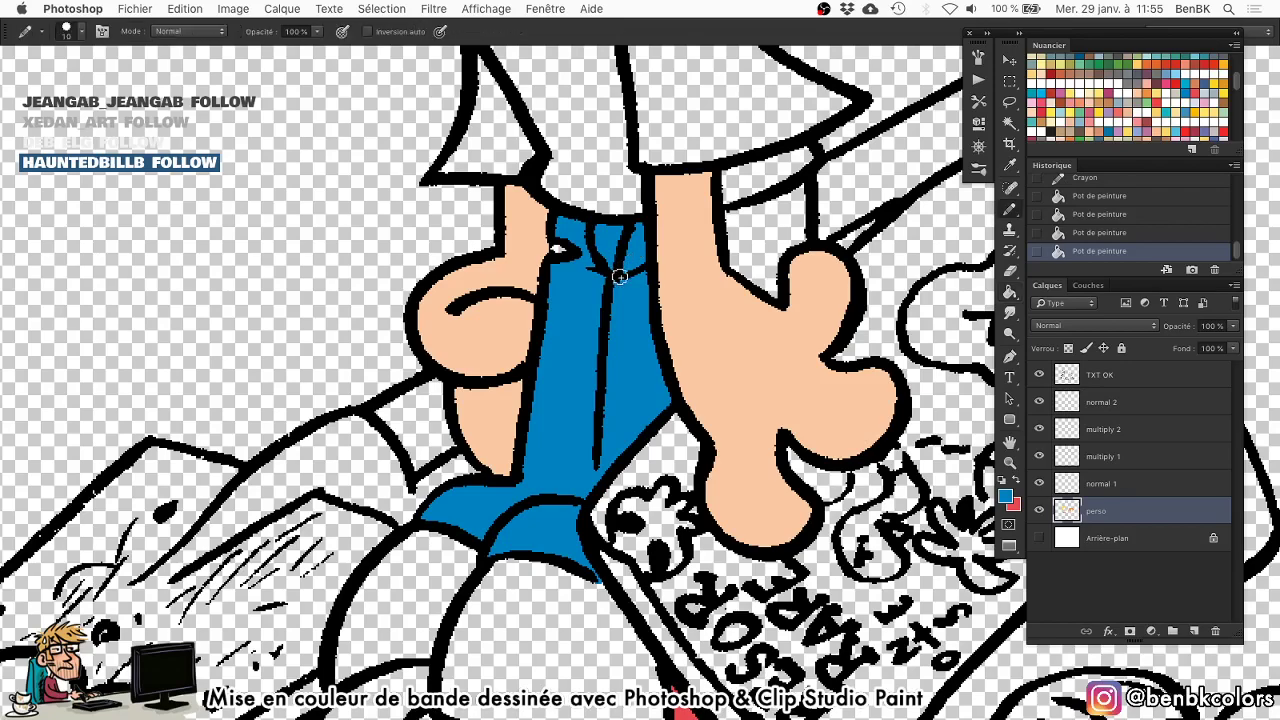
click(591, 260)
key(g)
click(738, 245)
Retouch the white spot beside the jeans pocket with the sampled skin colour, and sample the jeans' blue again.
key(b)
alt+click(512, 257)
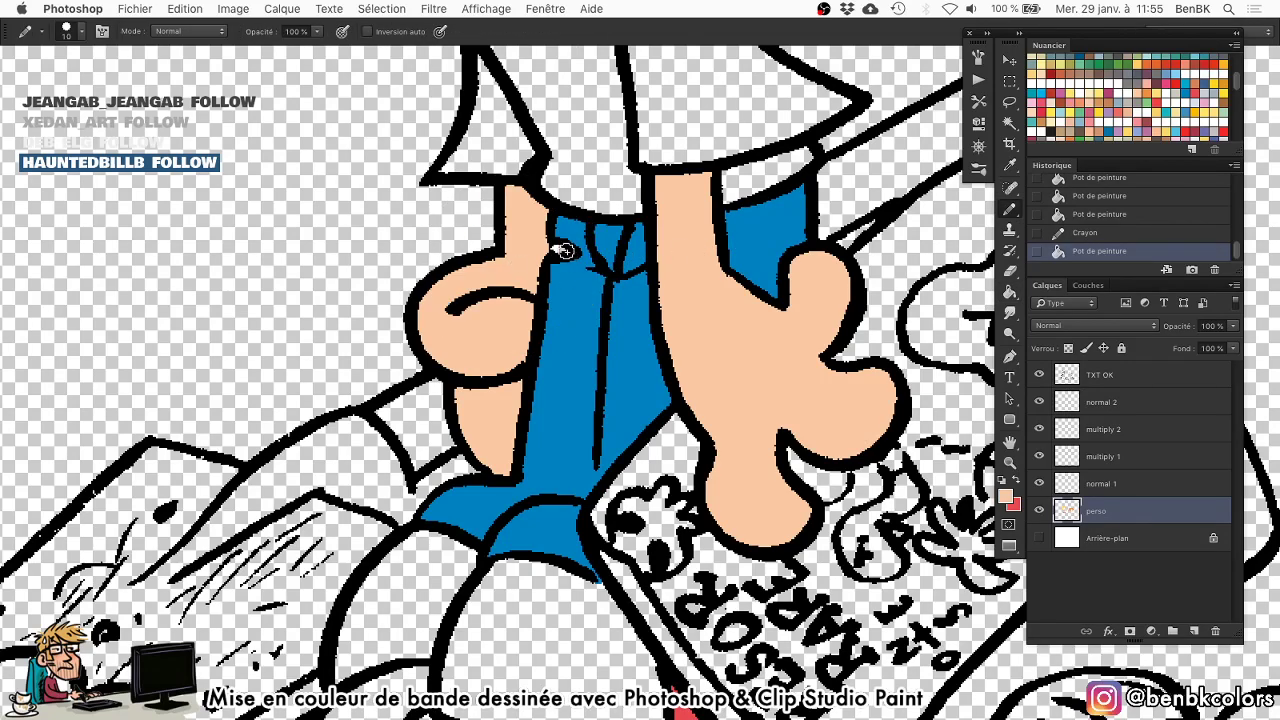
drag(563, 251, 540, 262)
alt+click(571, 313)
Fill the boy's T-shirt, his eye and the sweat drop on his hair with white.
drag(568, 458, 508, 432)
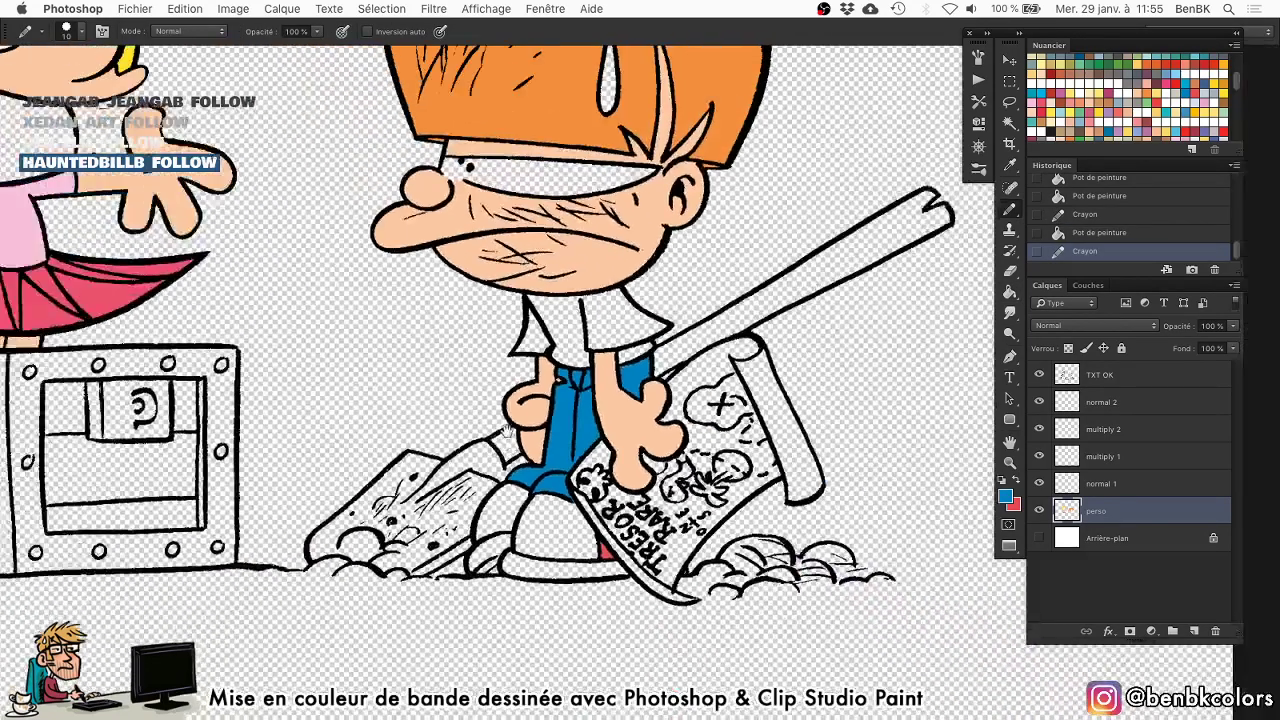
key(d)
key(x)
key(g)
click(535, 332)
click(600, 320)
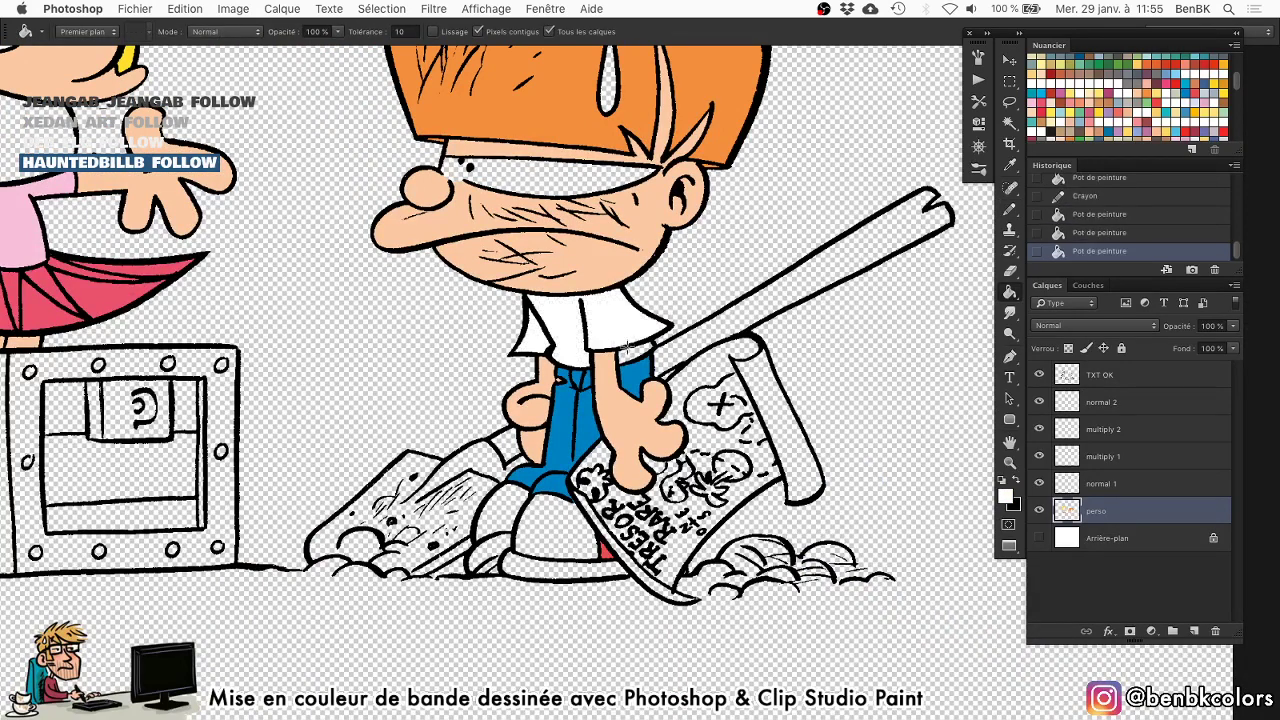
click(618, 326)
click(578, 180)
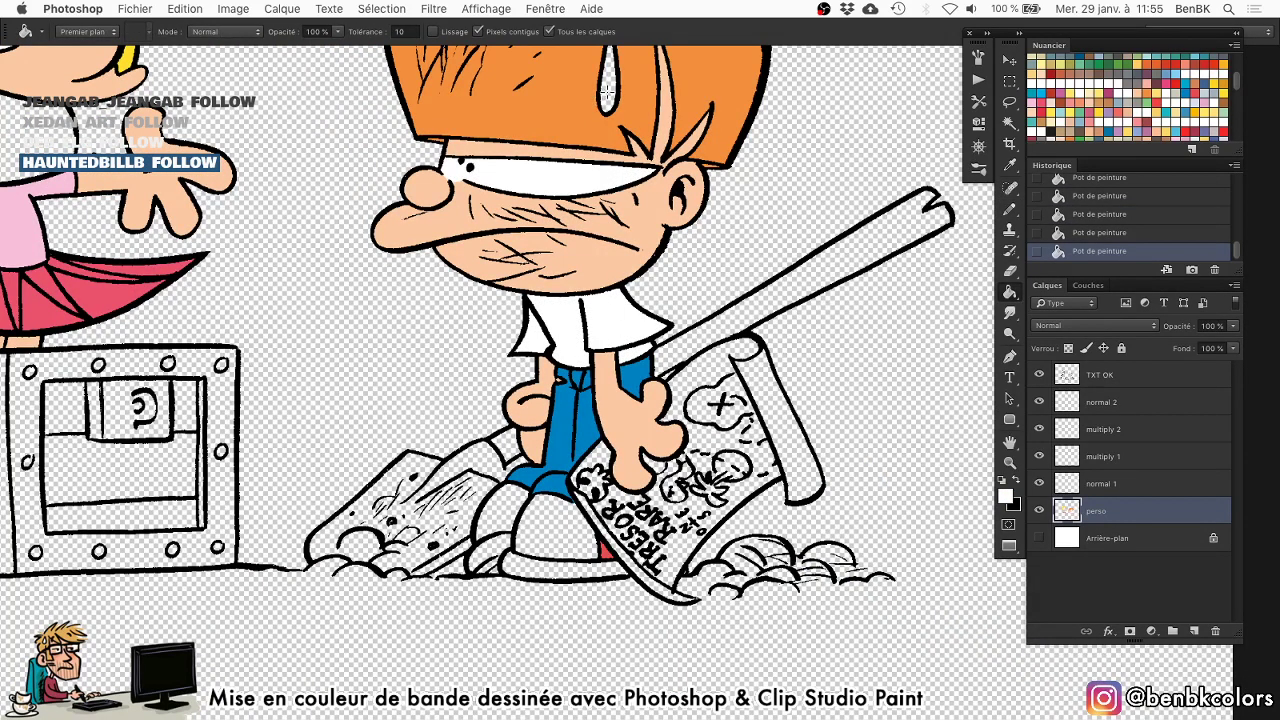
click(607, 92)
Fill the boy's two shoes and their soles with white and touch up the leftover corner with the Pencil.
click(505, 520)
click(490, 555)
click(555, 525)
click(560, 568)
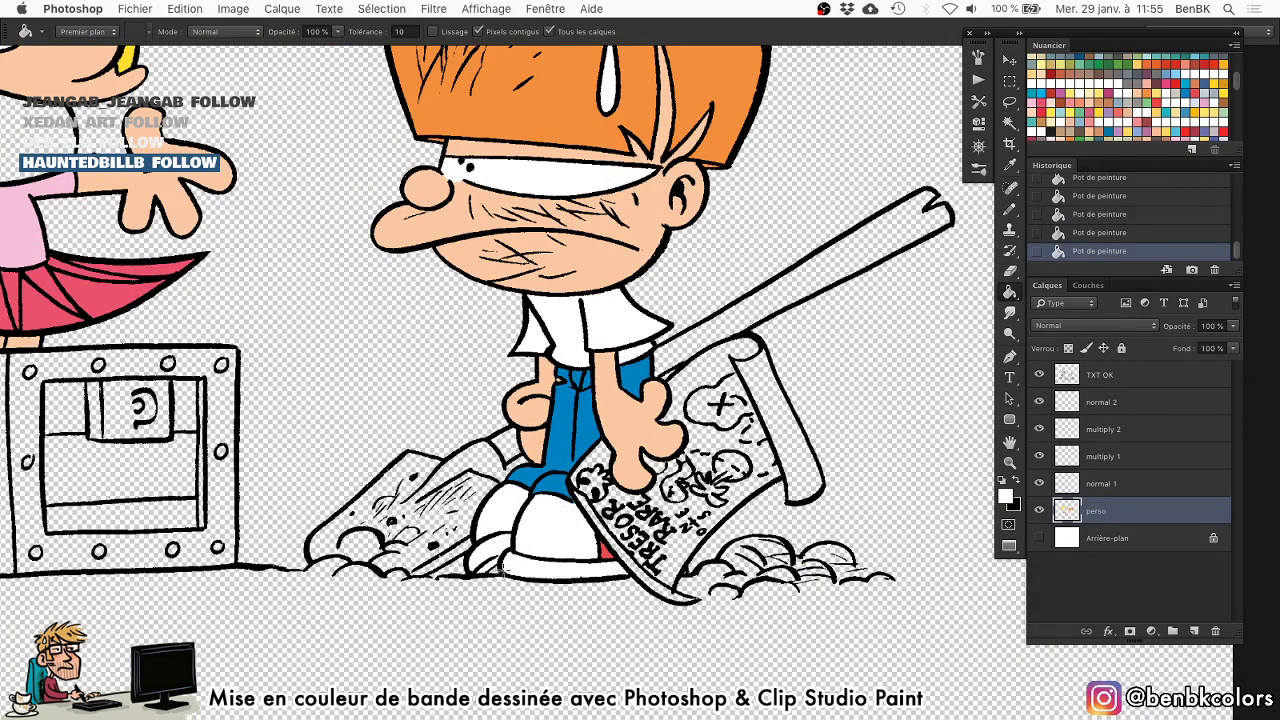
key(b)
click(499, 566)
Fill the area below the girl's face with the coral swatch "ptits diables langue".
mouse_move(499, 564)
mouse_down()
mouse_move(596, 556)
mouse_move(570, 419)
mouse_up()
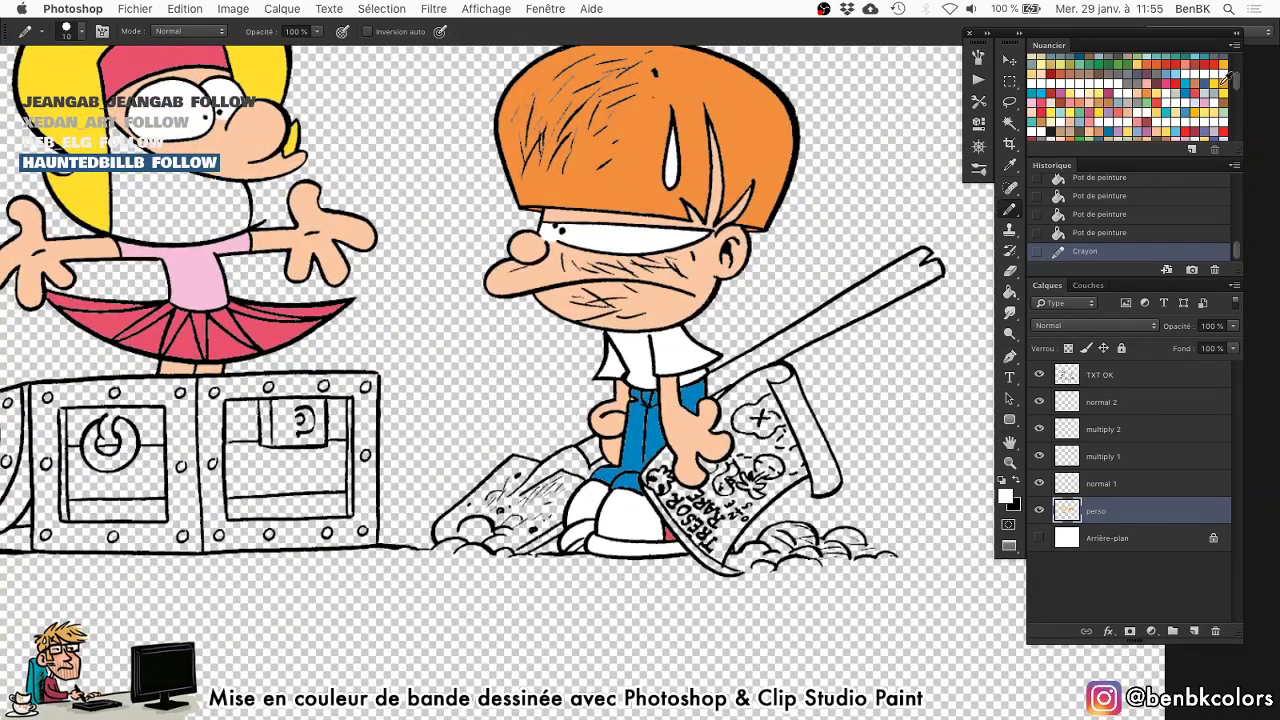
drag(1237, 91, 1243, 168)
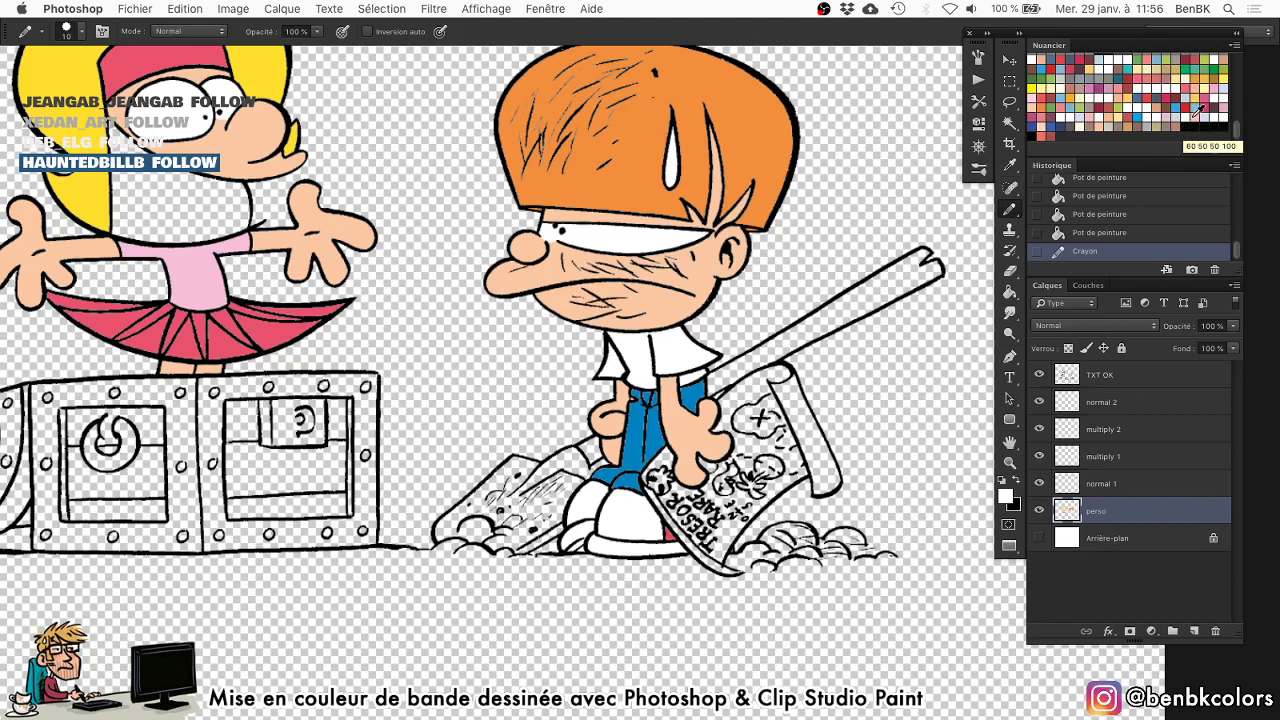
click(1052, 135)
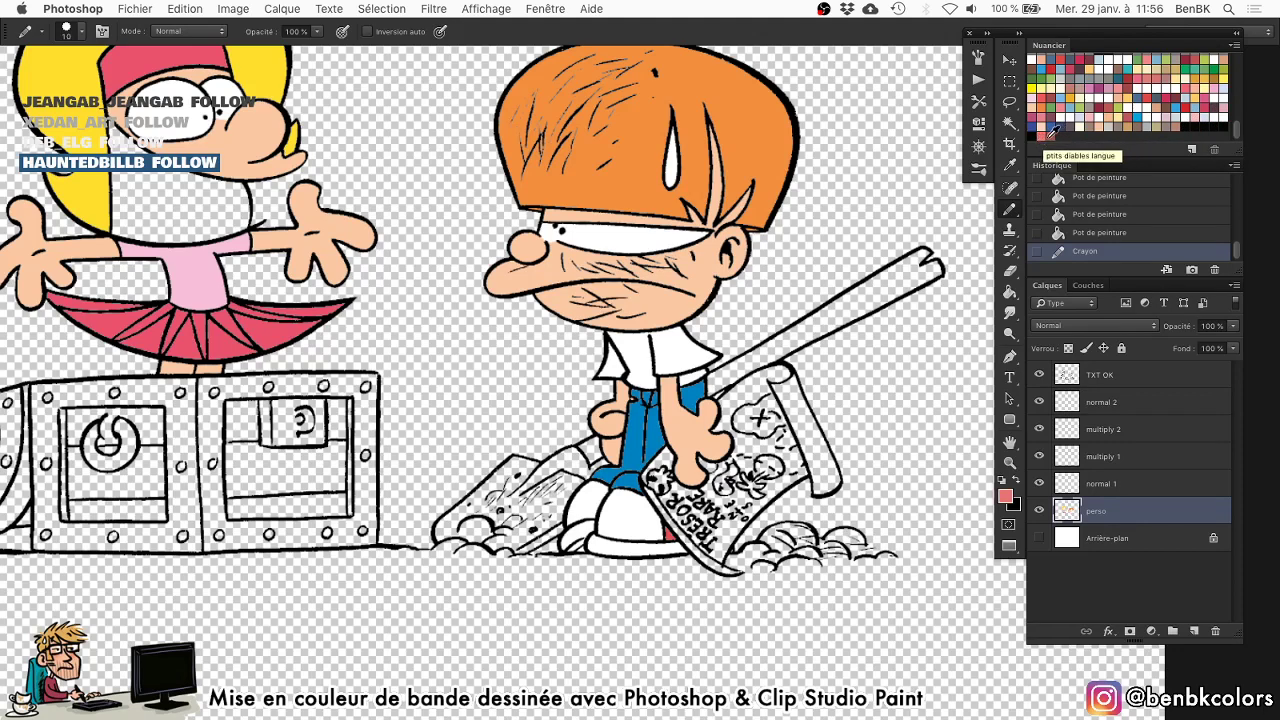
key(g)
click(212, 238)
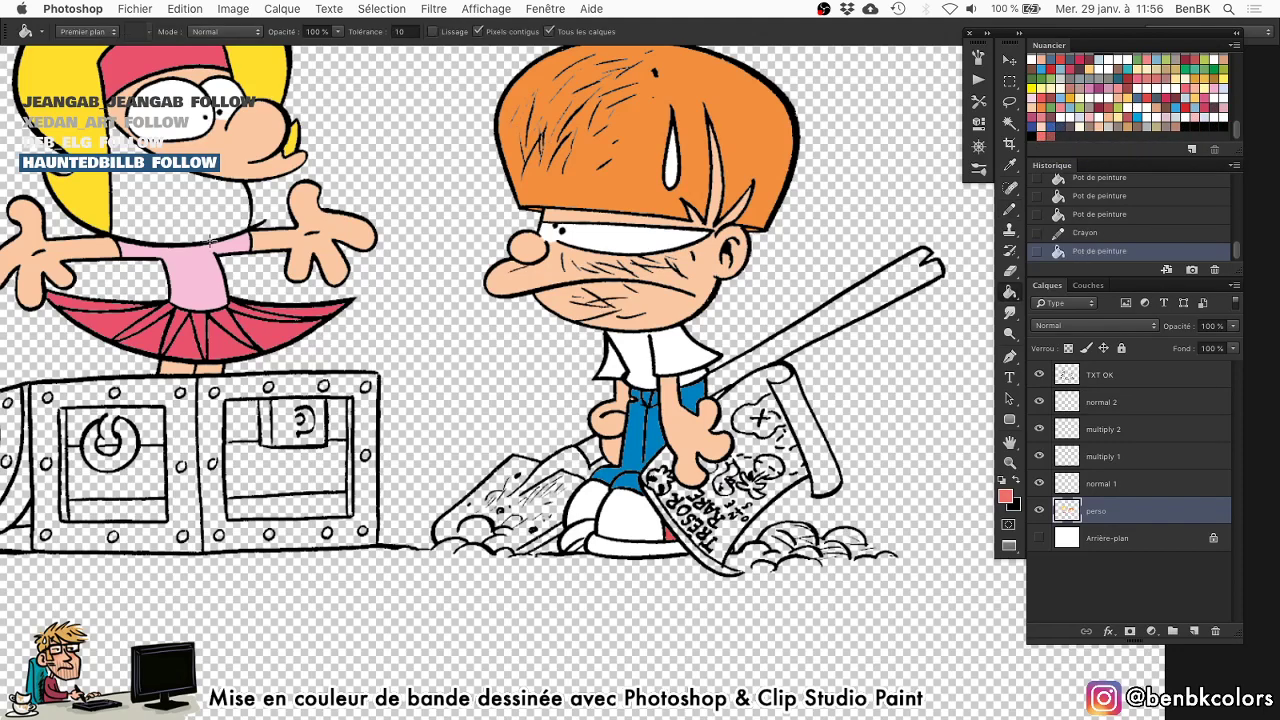
click(213, 222)
Load brown and cream swatches as working colours and fill the planks in the chest's lock-side opening with brown.
drag(213, 222, 514, 303)
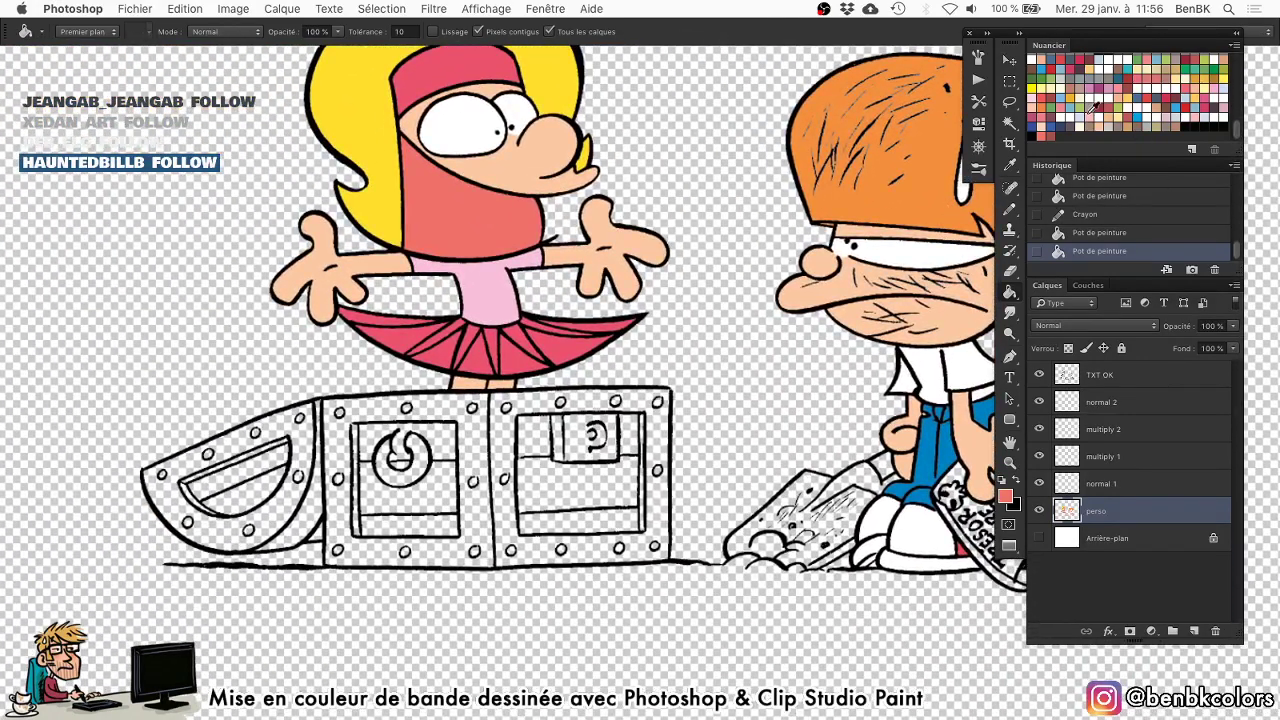
click(1133, 113)
key(x)
click(1180, 121)
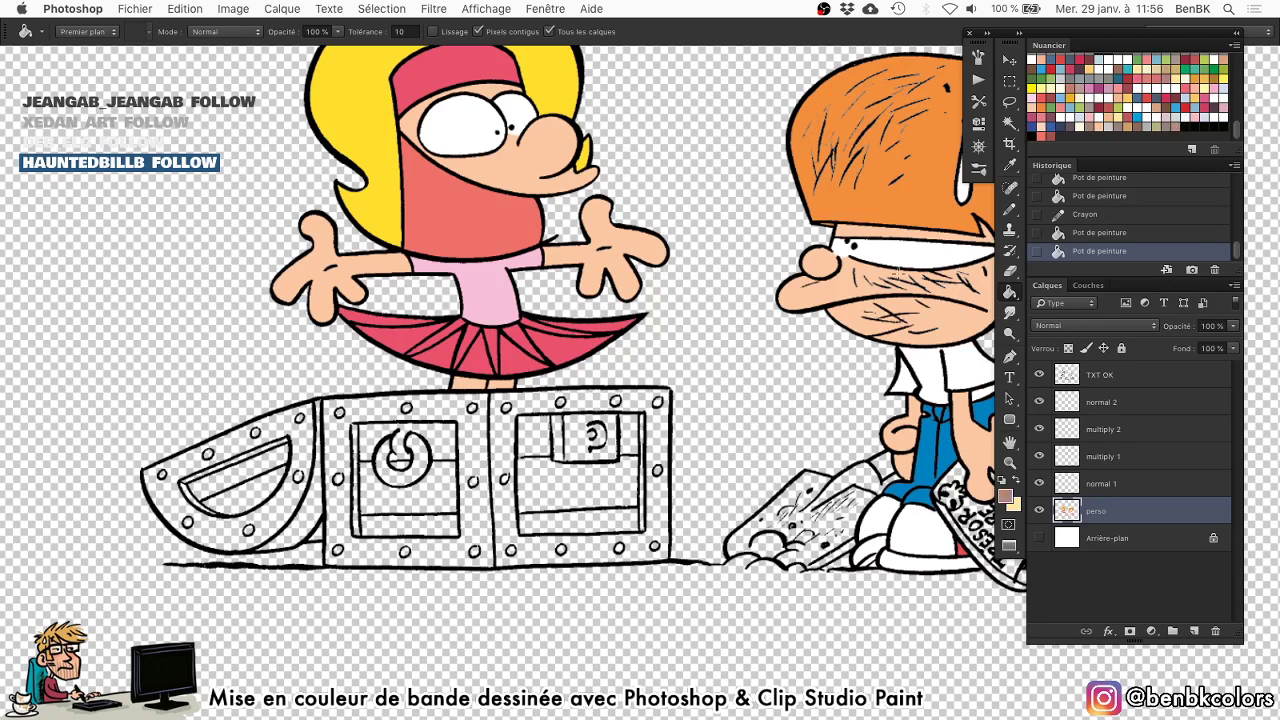
click(557, 521)
click(580, 485)
click(535, 440)
click(624, 434)
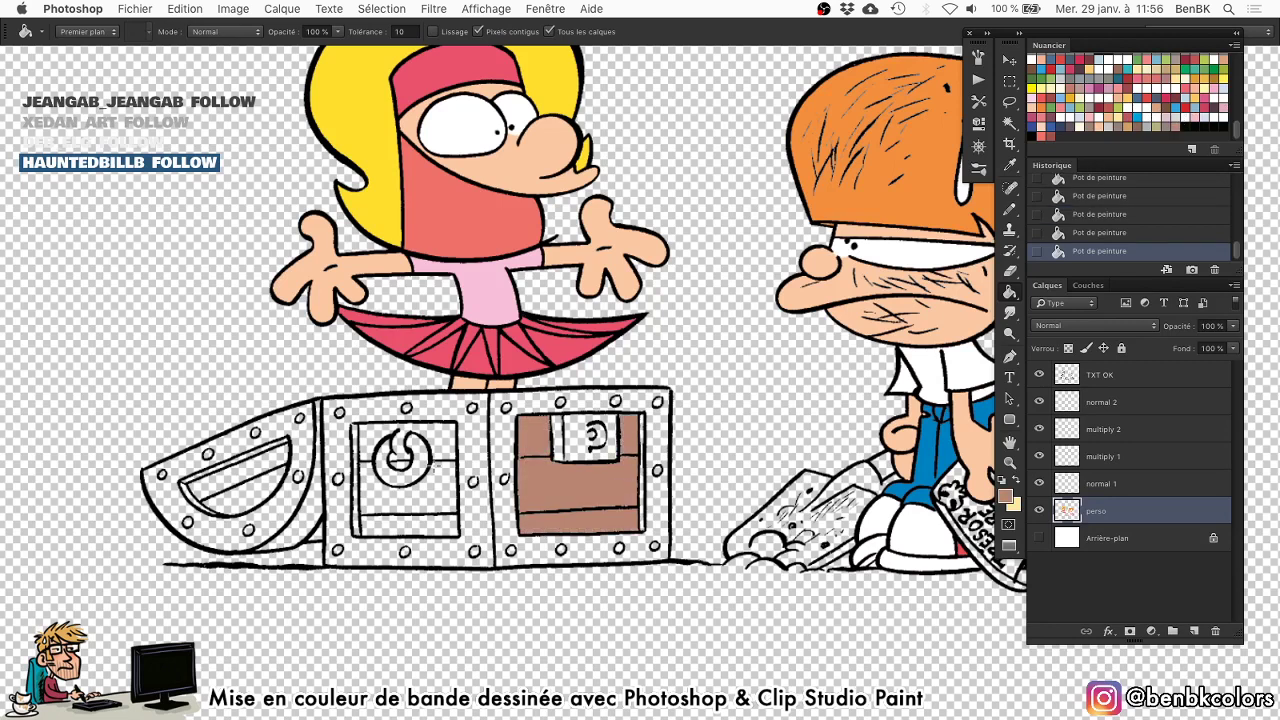
Fill the planks behind the chest's ring and inside the open lid with brown.
click(437, 435)
click(400, 462)
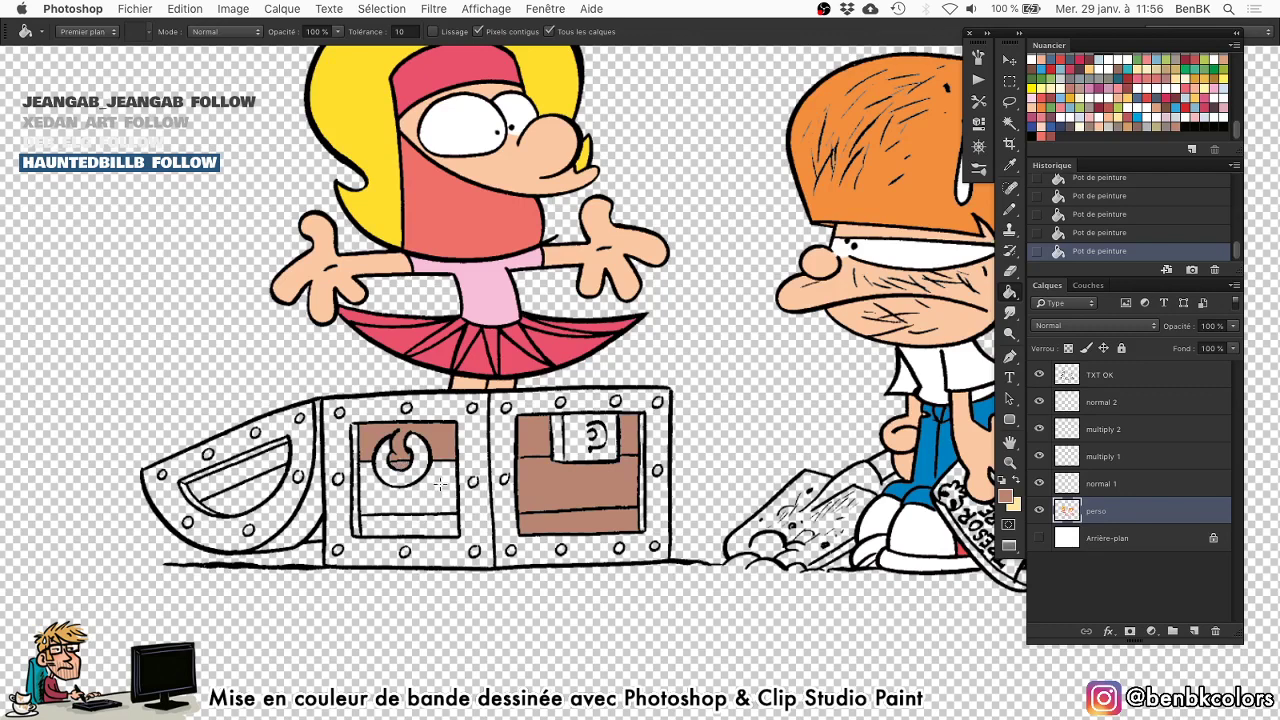
click(440, 490)
click(432, 527)
key(x)
key(x)
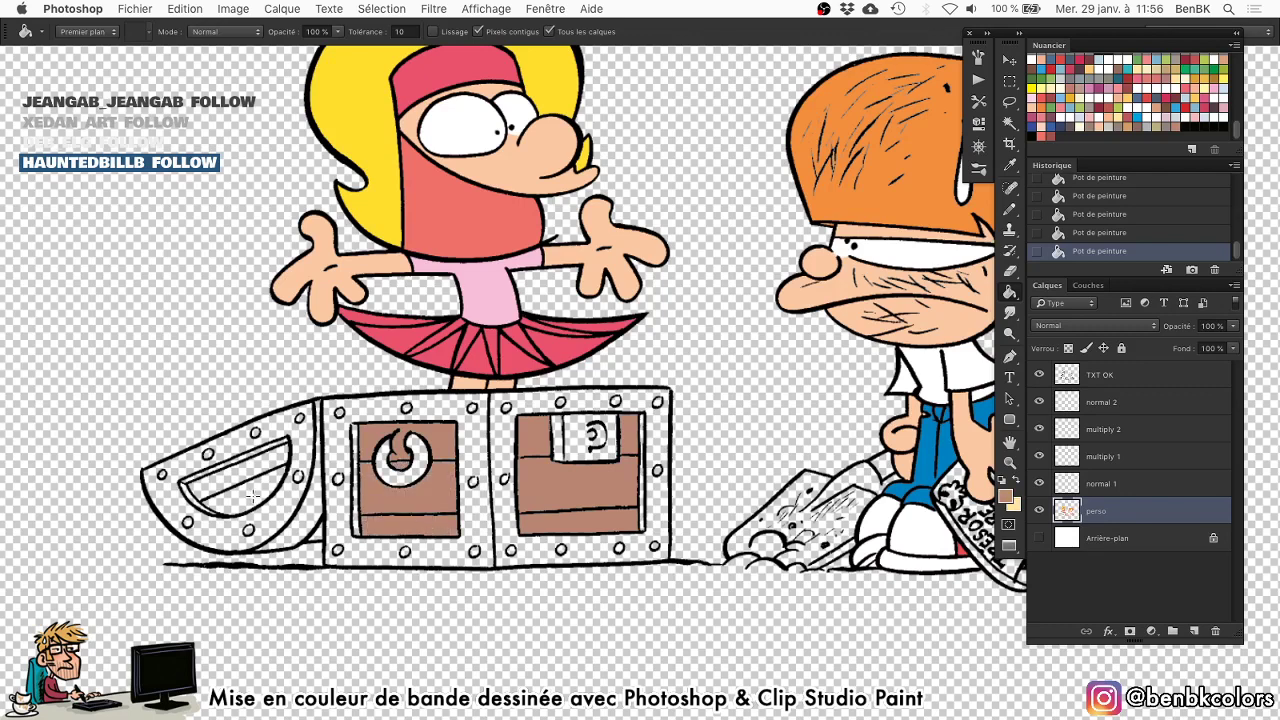
click(245, 484)
Fill the metal frames of the chest's lid and of its ring-side panel with cream.
key(x)
click(288, 422)
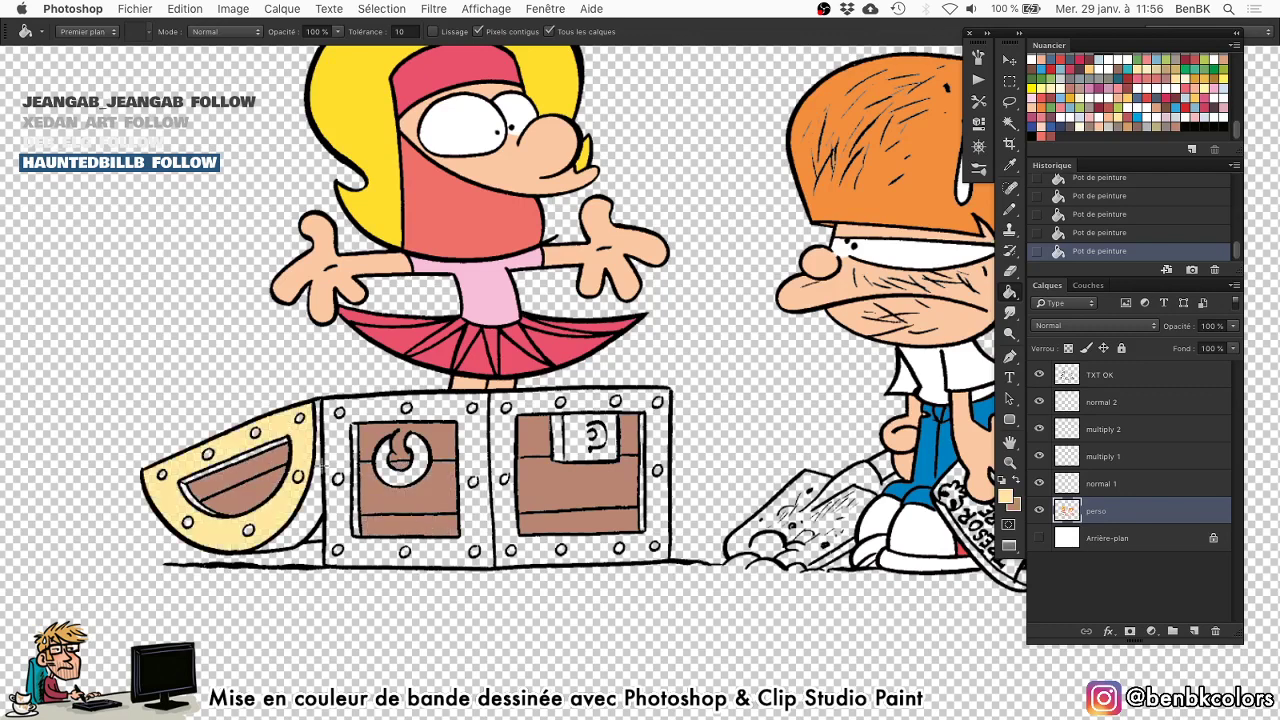
click(332, 507)
Fill the gap under the lid with brown and the lock-side frame with cream, and hide the panels.
scroll(322, 534, up, 3)
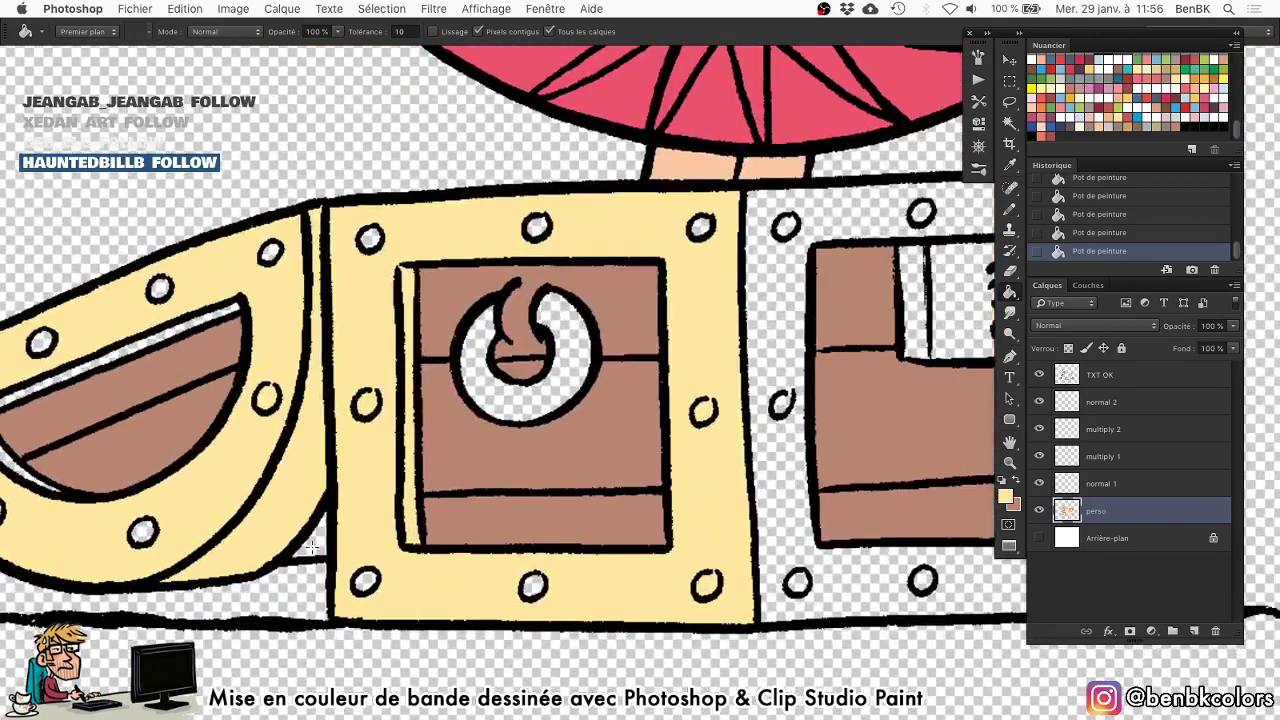
key(x)
click(325, 543)
key(x)
click(783, 450)
key(Tab)
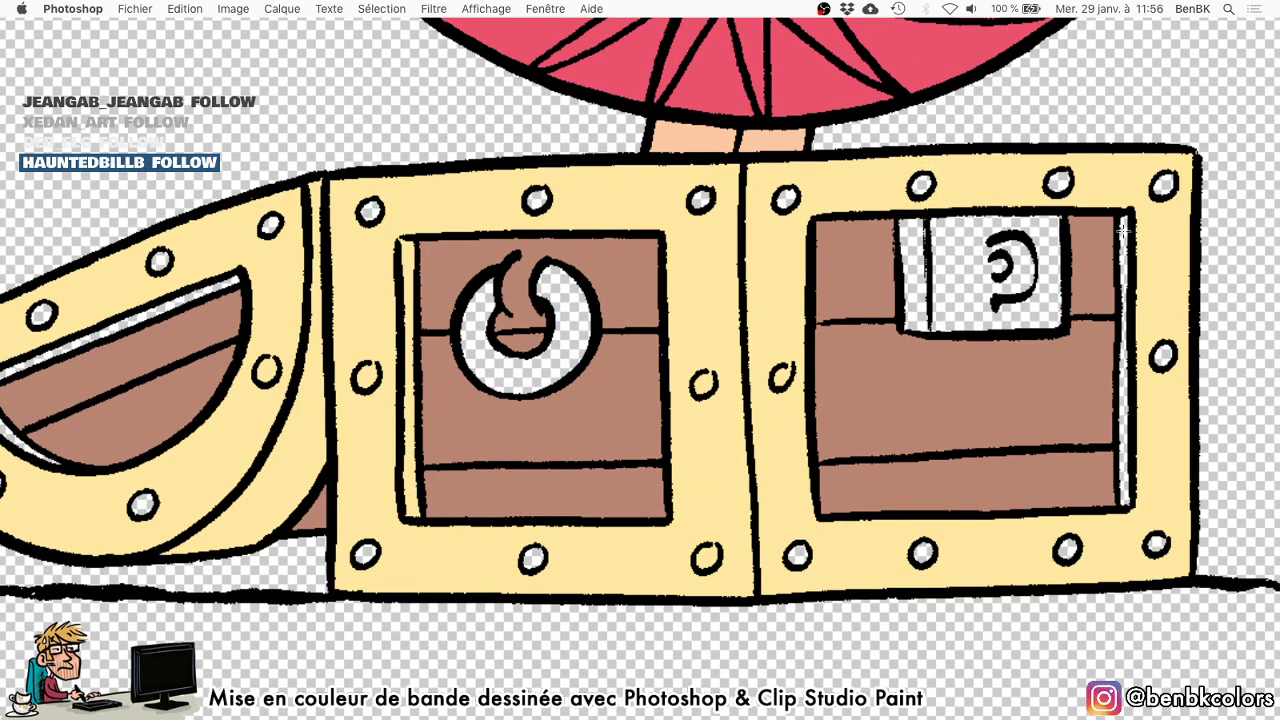
Paint all the rivets of the chest and lid cream with the Pencil, and colour the lock plate cream.
key(b)
drag(379, 221, 738, 199)
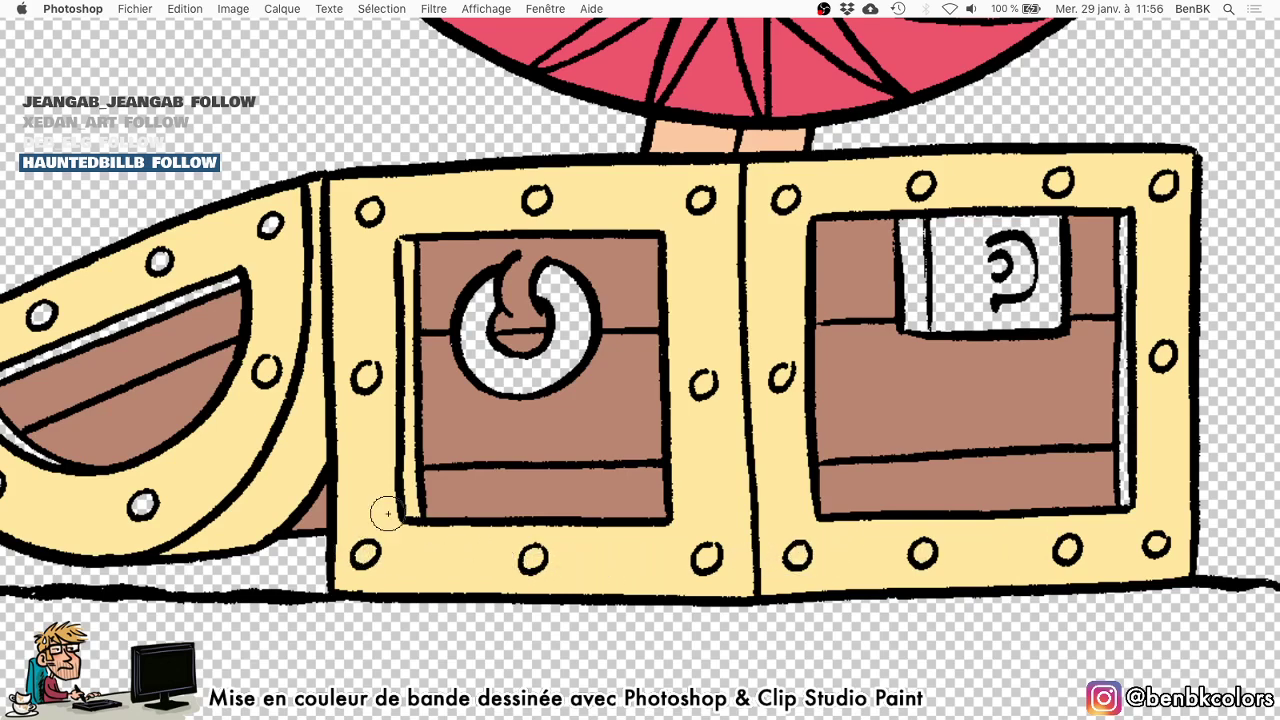
scroll(163, 491, left, 5)
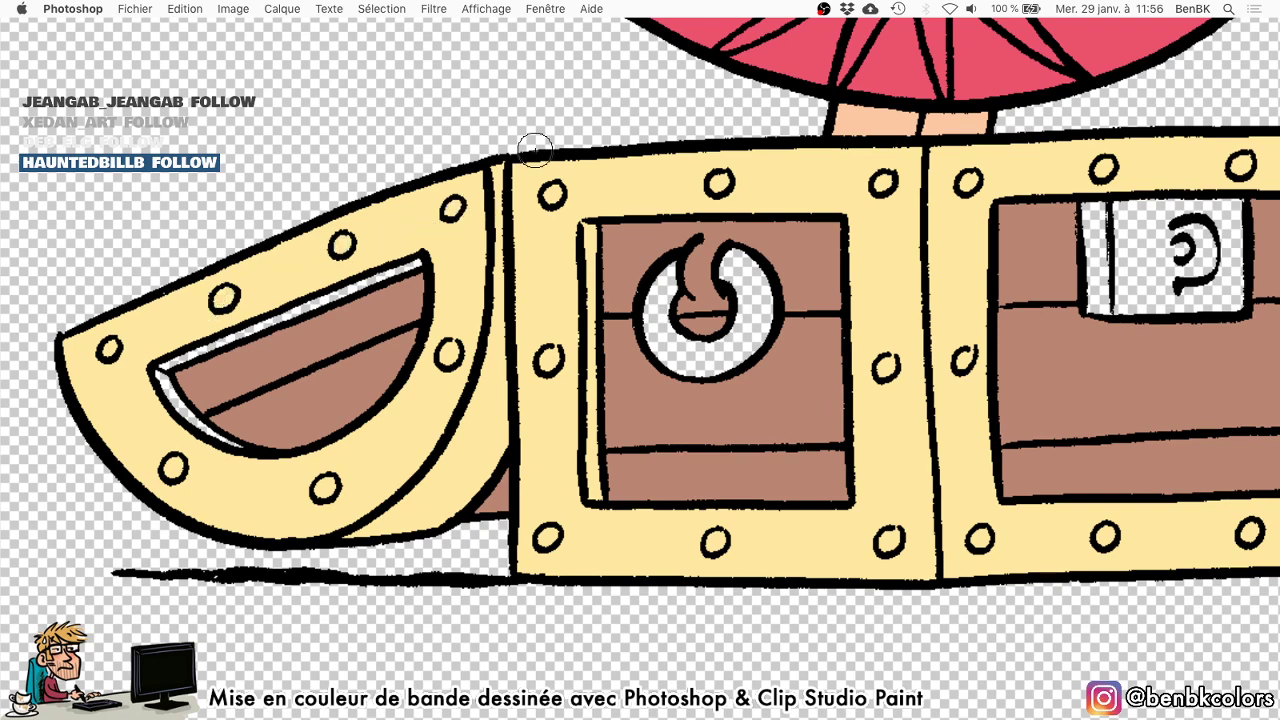
click(1160, 272)
scroll(1098, 290, right, 1)
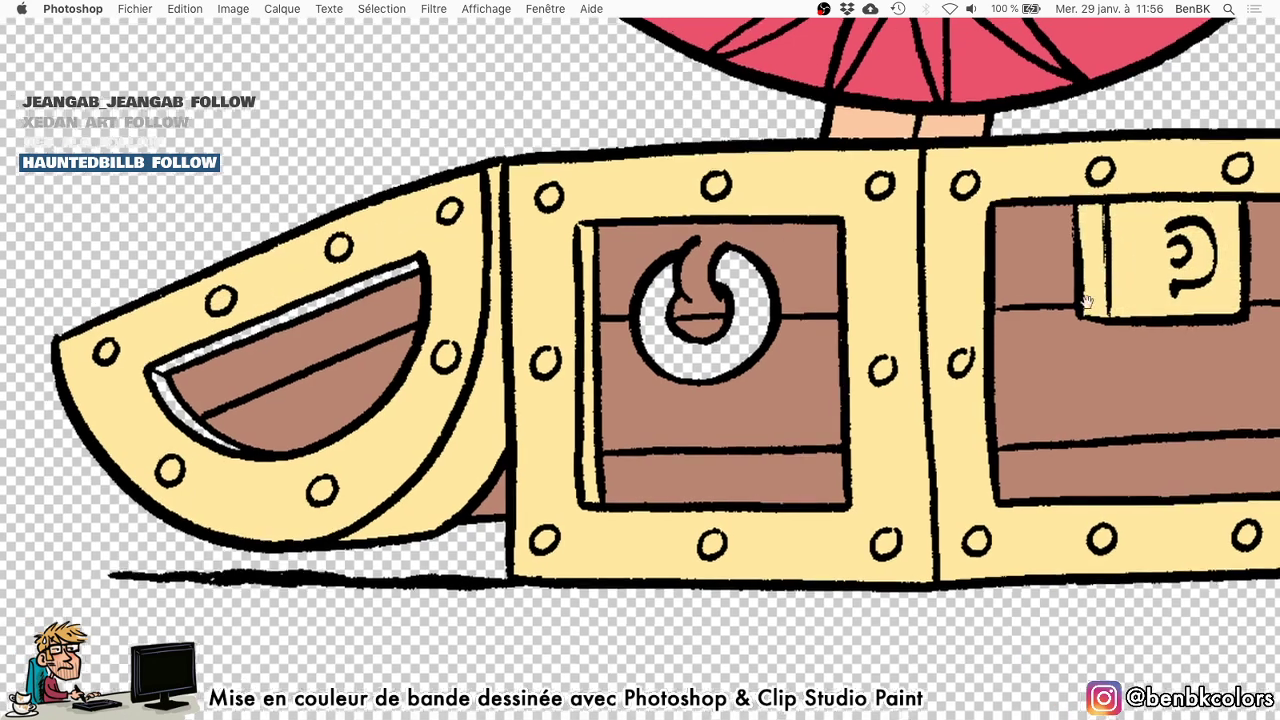
Colour the thin inner edges of the lock-side opening and of the lid opening with cream.
scroll(905, 395, down, 5)
drag(1006, 323, 763, 467)
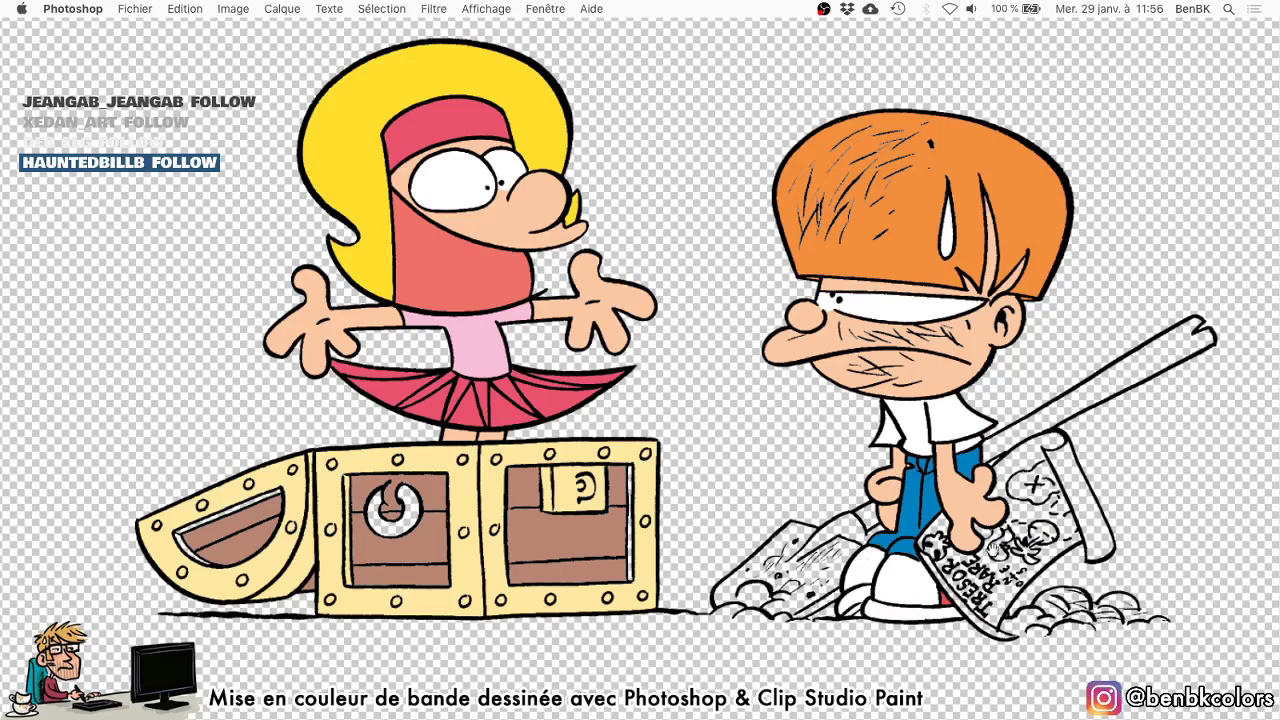
scroll(630, 556, up, 3)
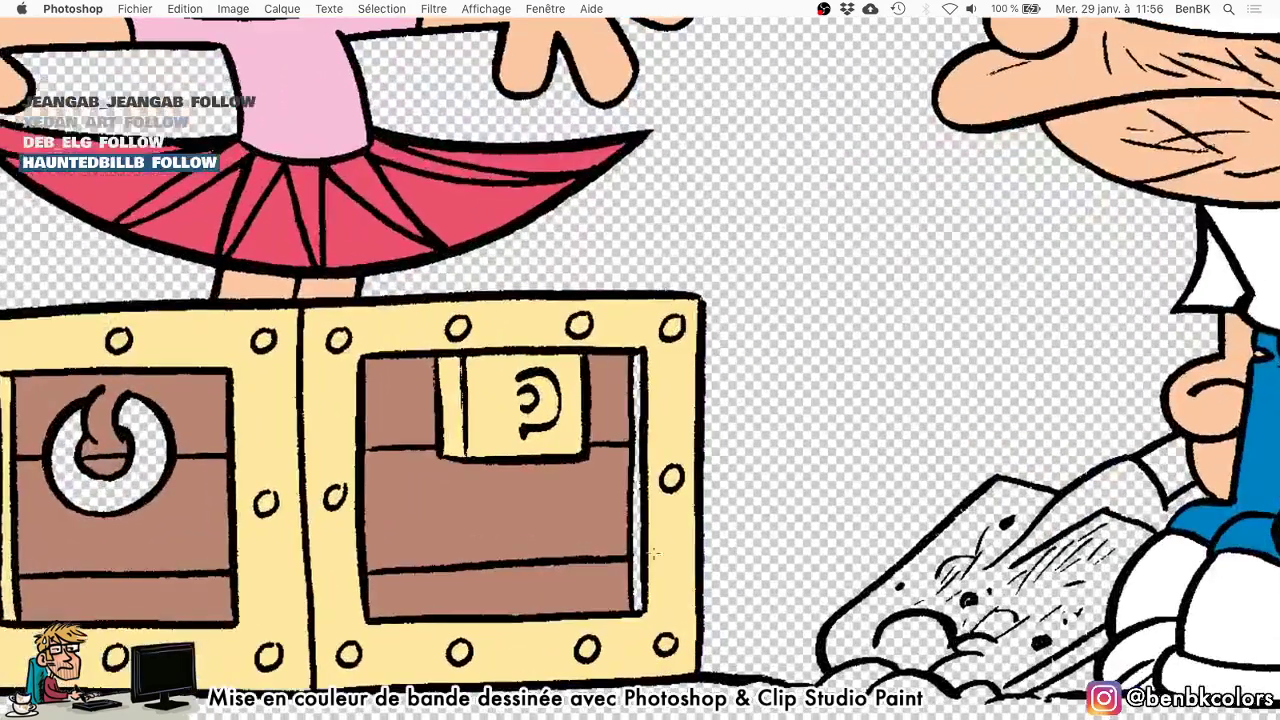
click(639, 566)
drag(378, 432, 486, 412)
mouse_move(270, 365)
mouse_down()
mouse_move(183, 436)
mouse_move(82, 471)
mouse_move(155, 530)
mouse_up()
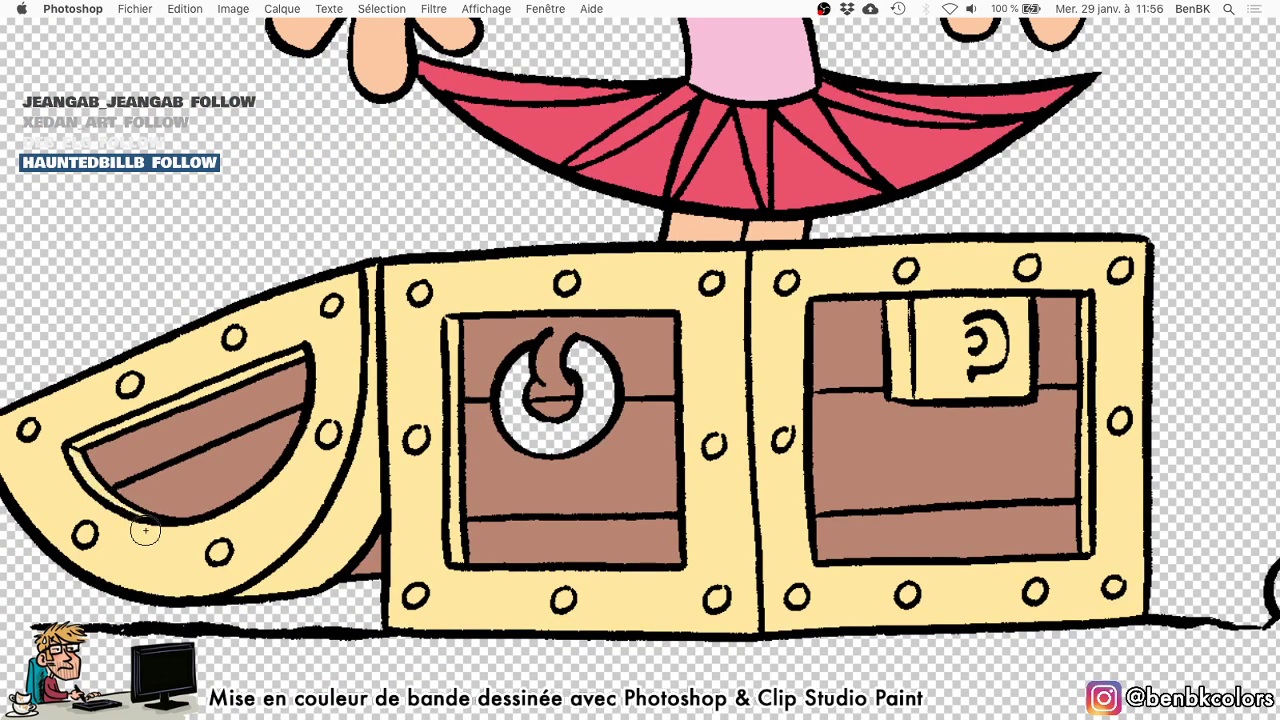
Fill the ring on the front of the chest with cream.
scroll(540, 437, right, 2)
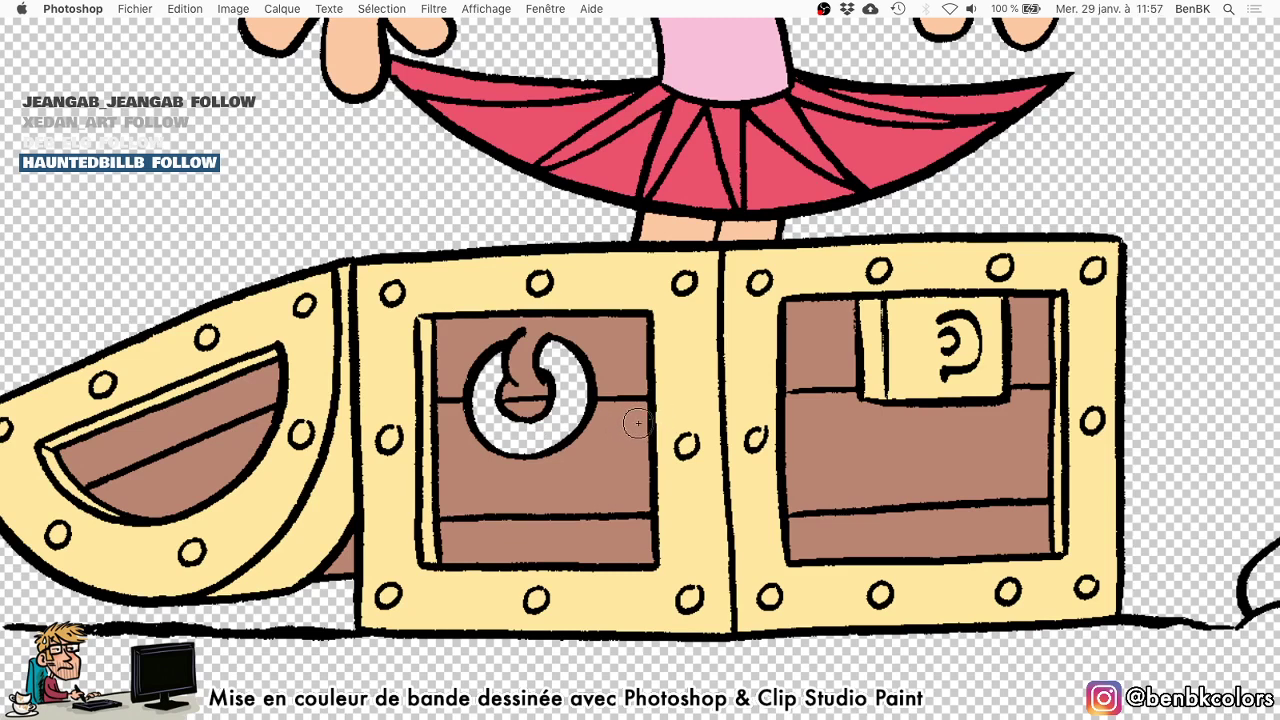
key(g)
click(542, 432)
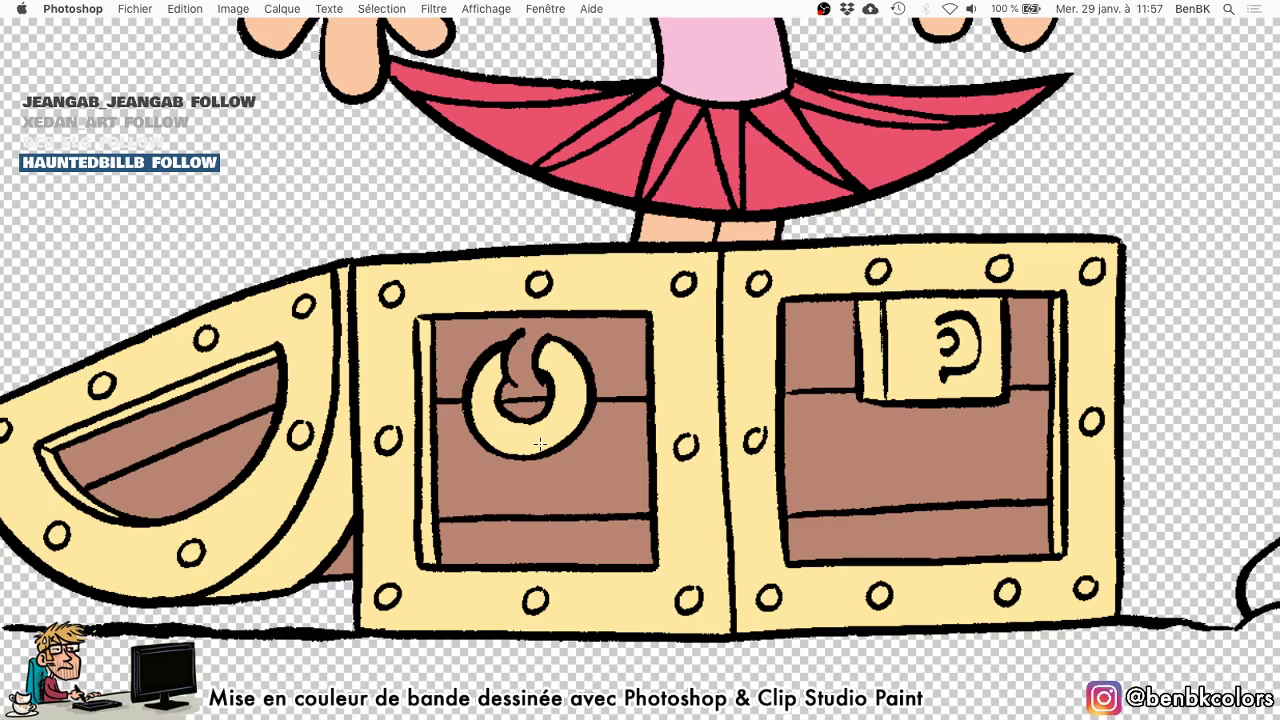
Fill the treasure map's main surface and its curled bottom edge with pale beige.
drag(603, 399, 559, 379)
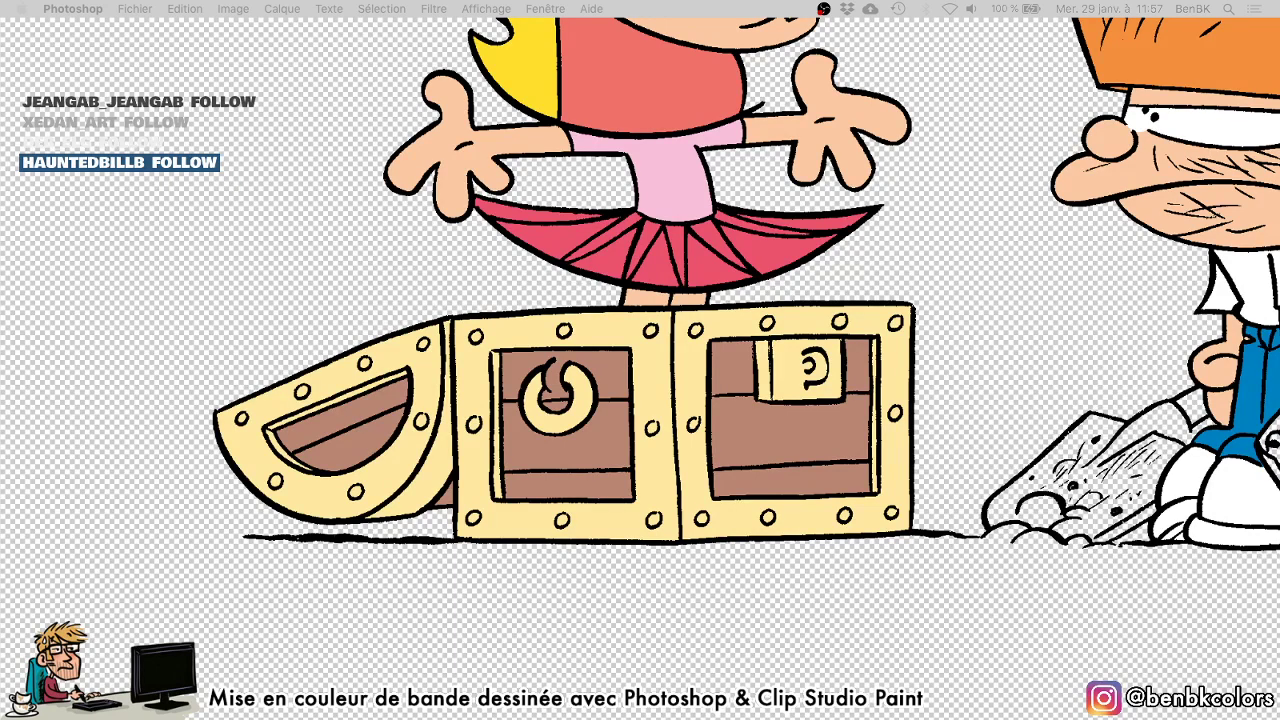
key(XF86AudioMute)
key(XF86AudioRaiseVolume)
click(1099, 361)
drag(762, 283, 288, 221)
drag(912, 444, 971, 392)
key(Tab)
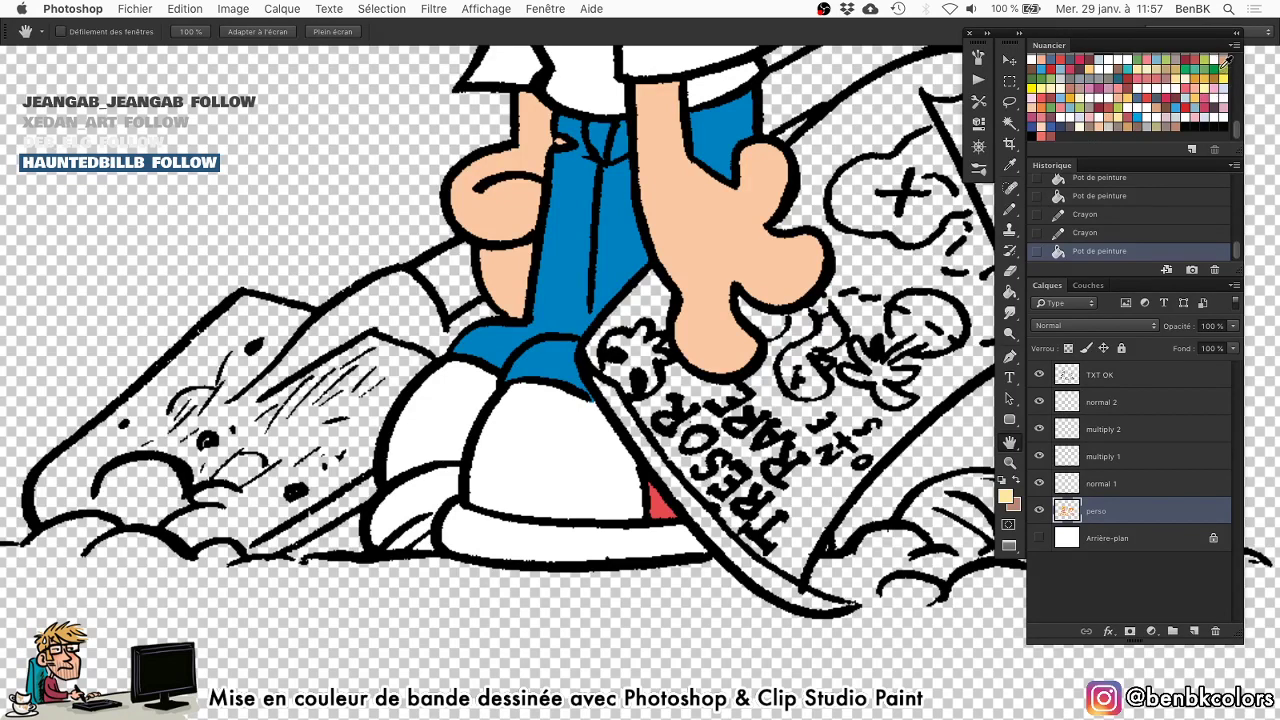
drag(1238, 130, 1238, 106)
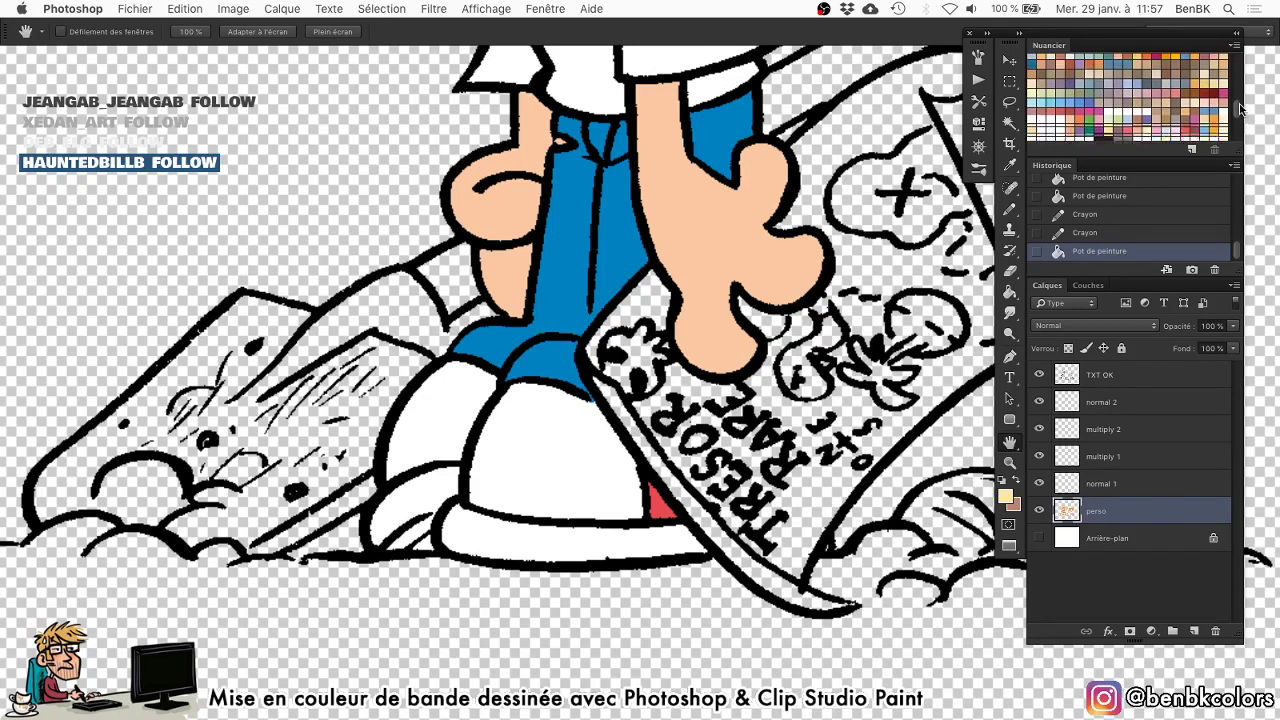
click(1163, 110)
key(g)
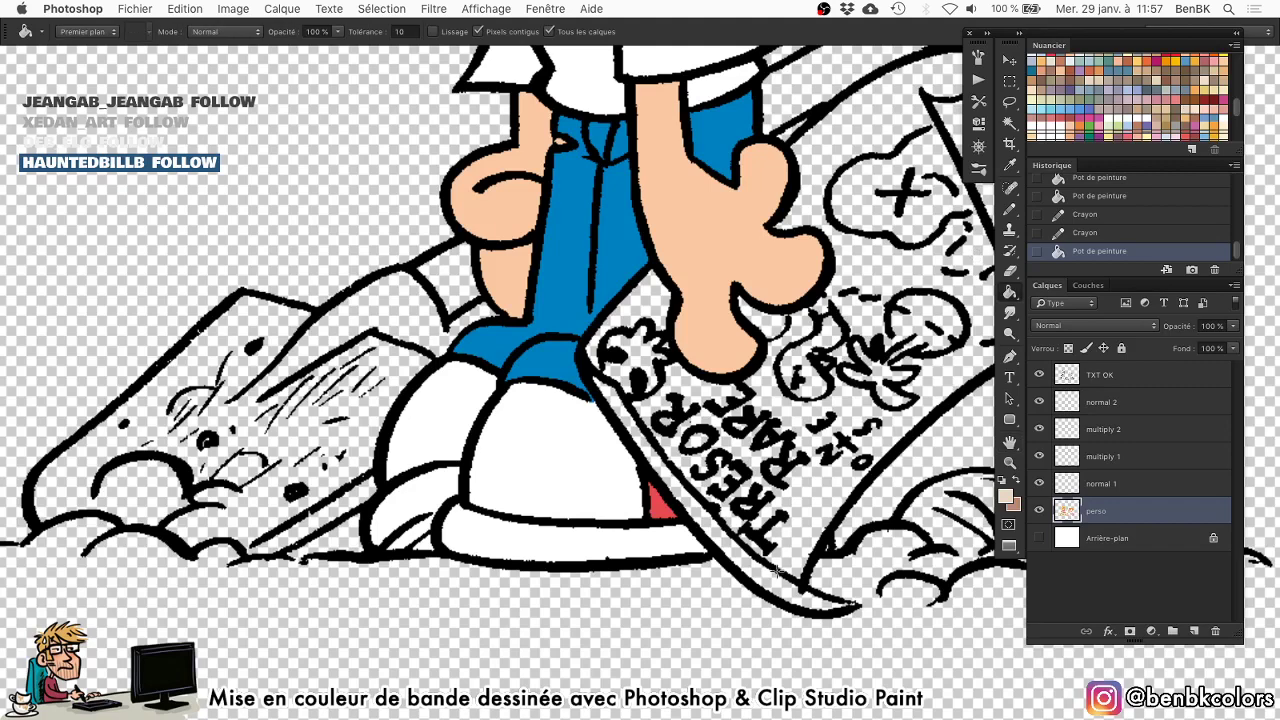
click(778, 583)
click(800, 520)
Paint the gaps in the map's lettering and skull drawing beige with the Pencil, selecting the uncoloured area around the skull first.
key(b)
ctrl+alt+drag(757, 491, 770, 491)
mouse_move(760, 500)
mouse_down()
mouse_move(785, 445)
mouse_move(750, 410)
mouse_up()
key(w)
click(654, 308)
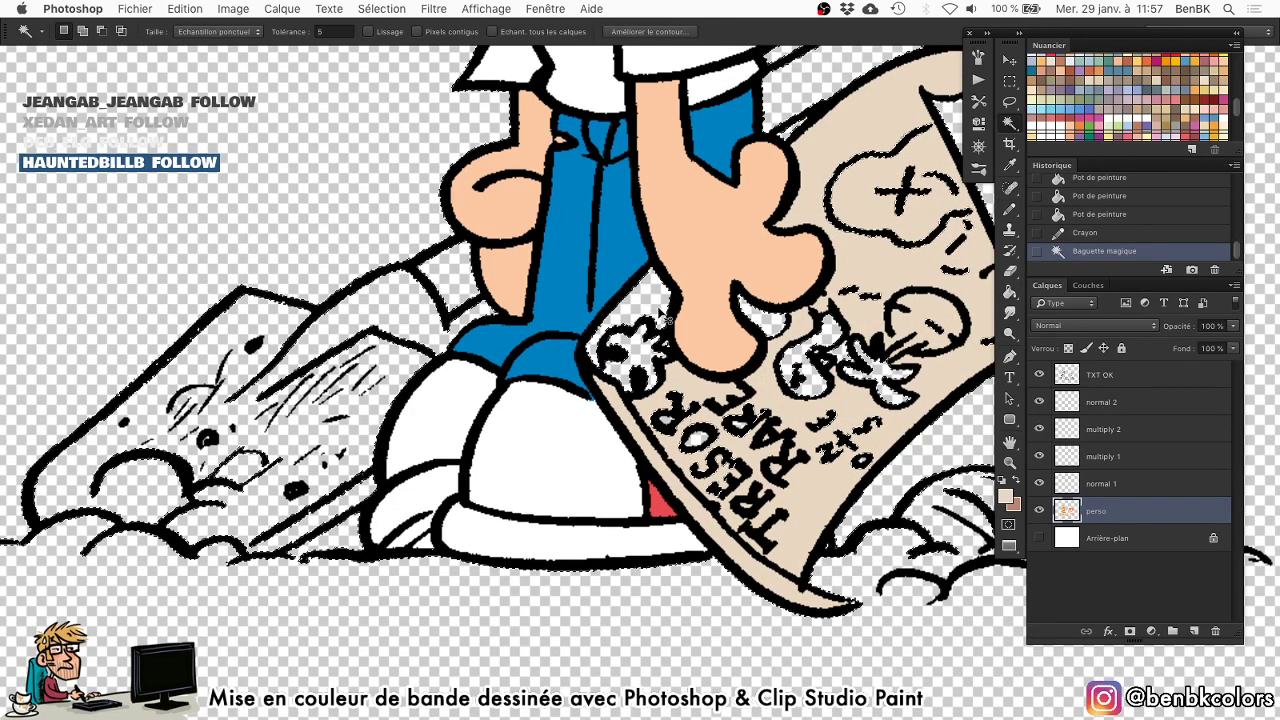
key(super+h)
key(b)
mouse_move(703, 291)
mouse_down()
mouse_move(680, 349)
mouse_move(645, 368)
mouse_up()
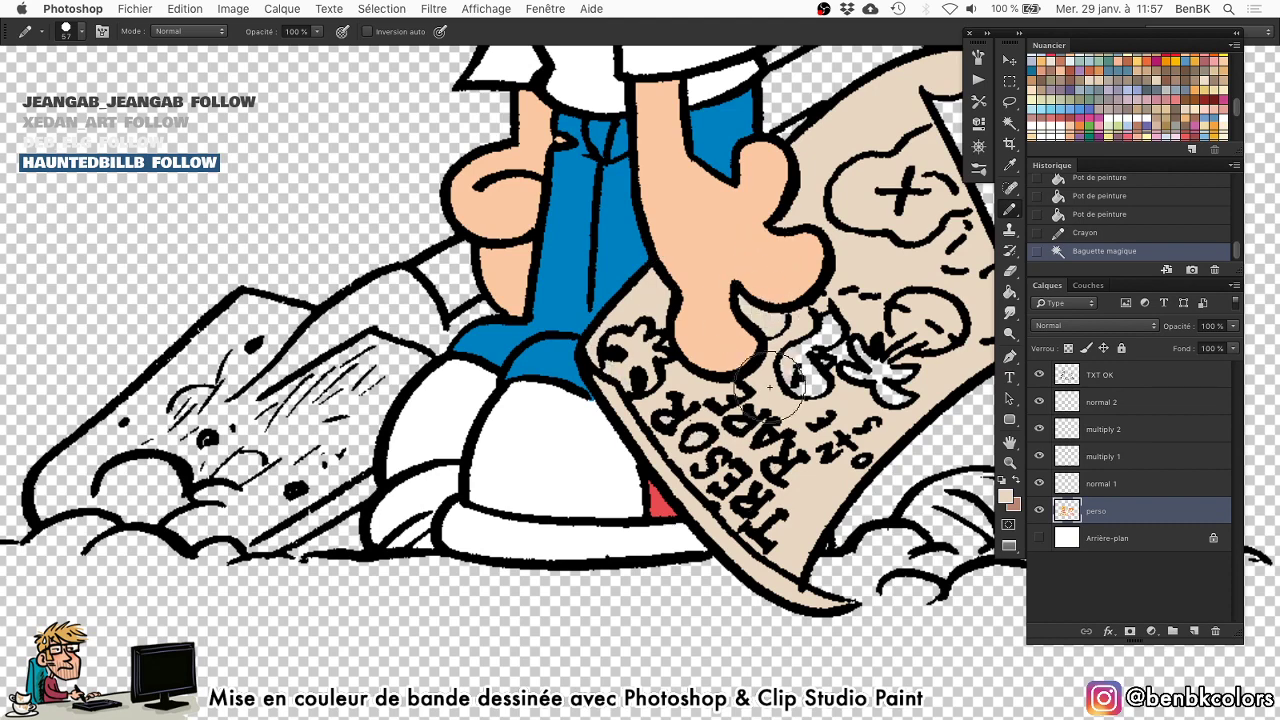
Fill the rolled-up end of the map with beige and paint the remaining gaps around the palm tree drawing.
key(Tab)
mouse_move(912, 310)
mouse_down()
mouse_move(835, 360)
mouse_move(848, 244)
mouse_up()
click(915, 330)
key(super+minus)
key(b)
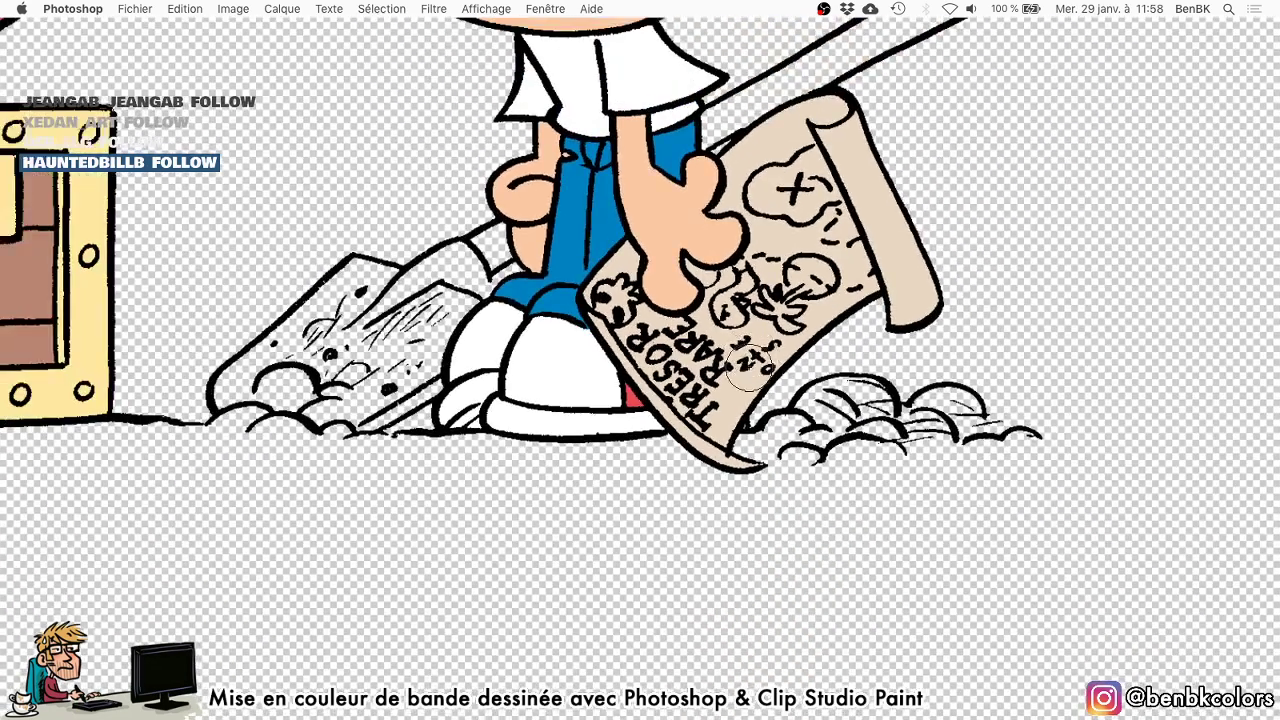
Fill both visible parts of the shovel handle with light orange.
scroll(624, 290, up, 1)
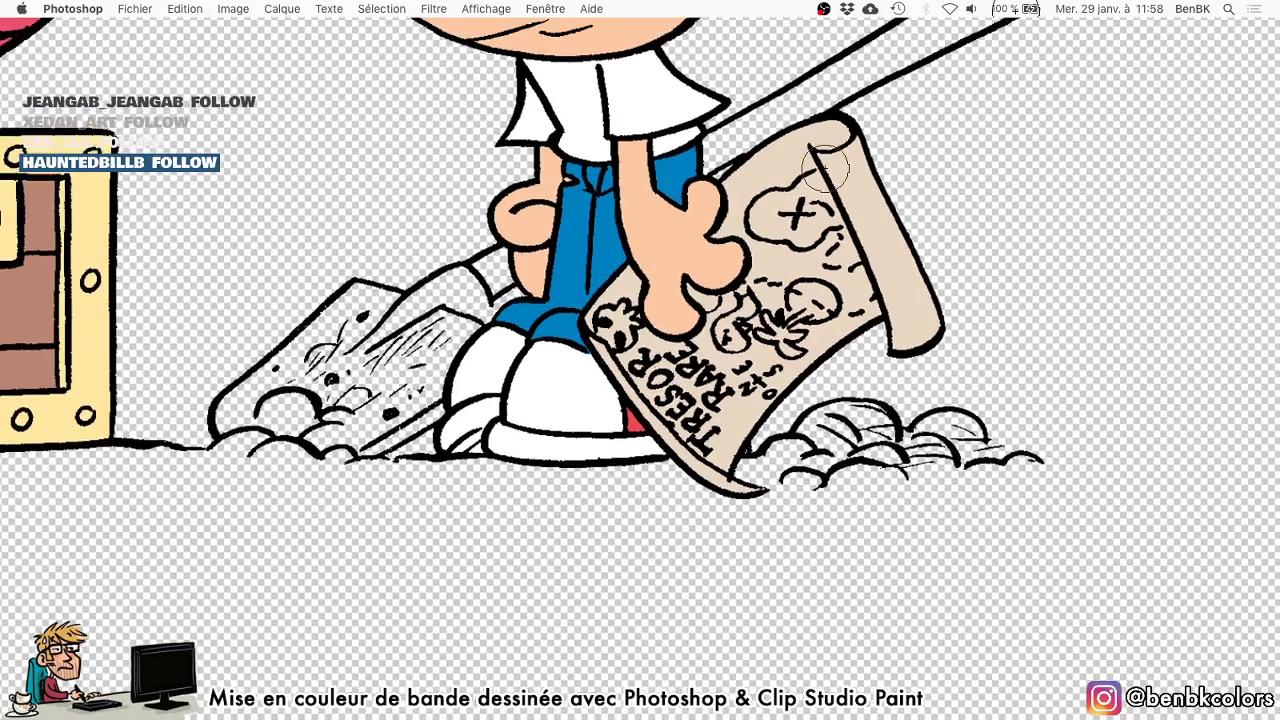
key(Tab)
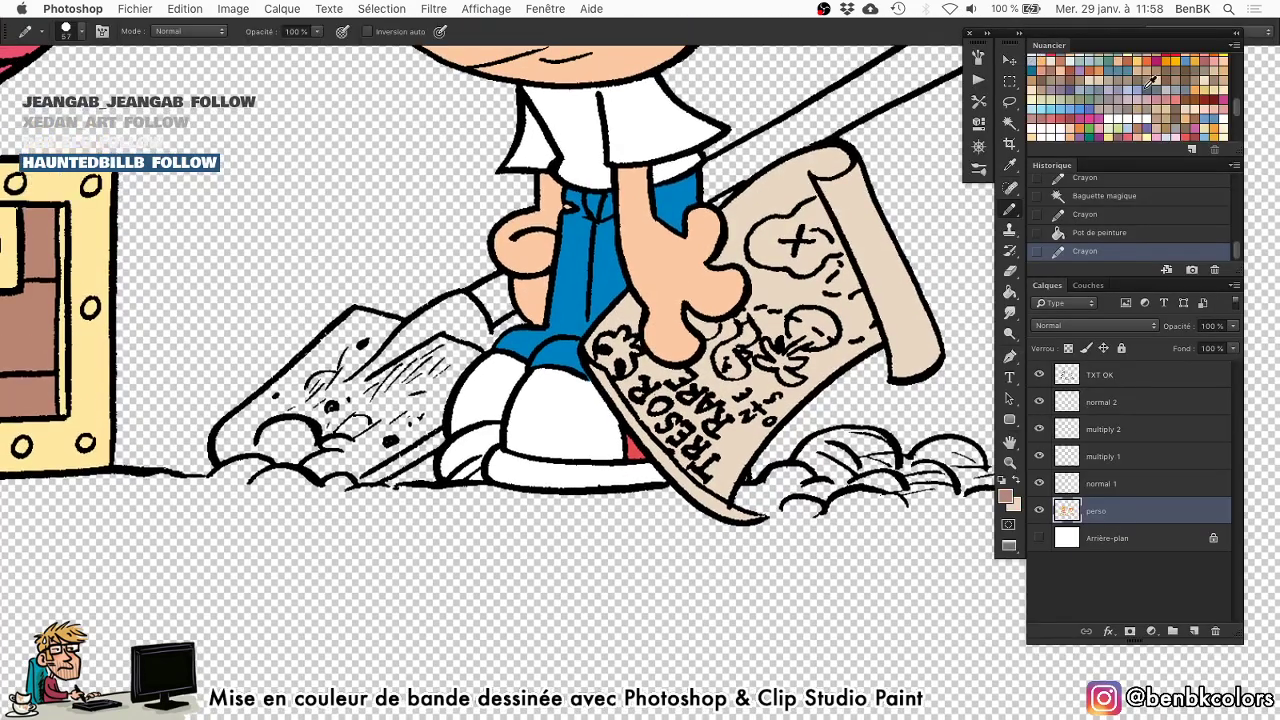
click(1045, 57)
key(g)
click(496, 294)
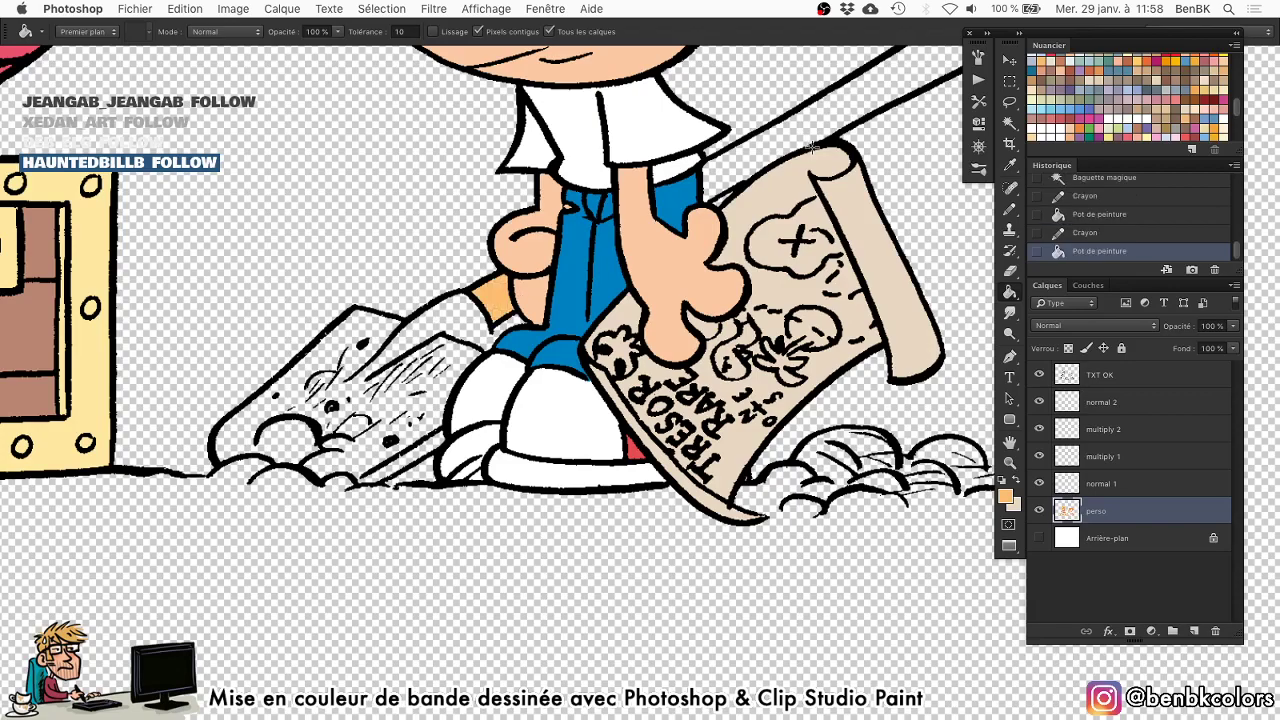
click(812, 147)
key(super+z)
click(818, 139)
key(Tab)
key(super+minus)
key(super+minus)
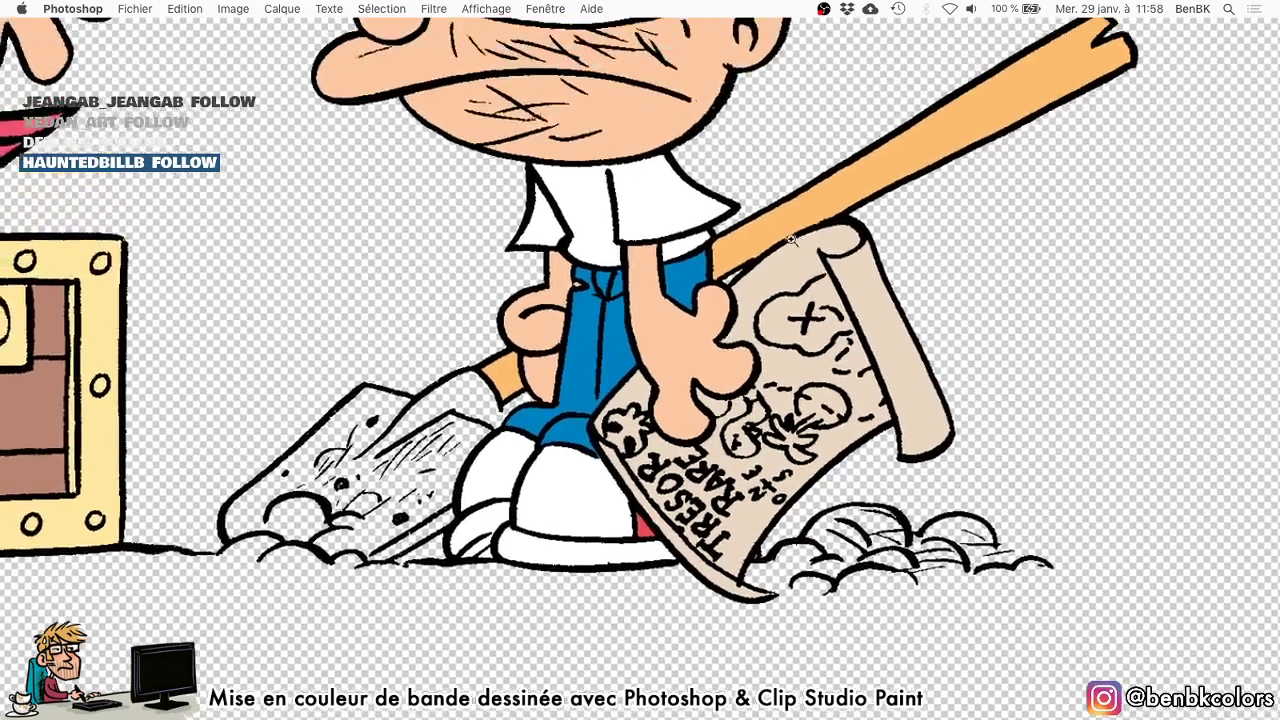
Pick a pale blue-grey and close the shovel blade's outline at the sand mound with a smaller Pencil.
key(Tab)
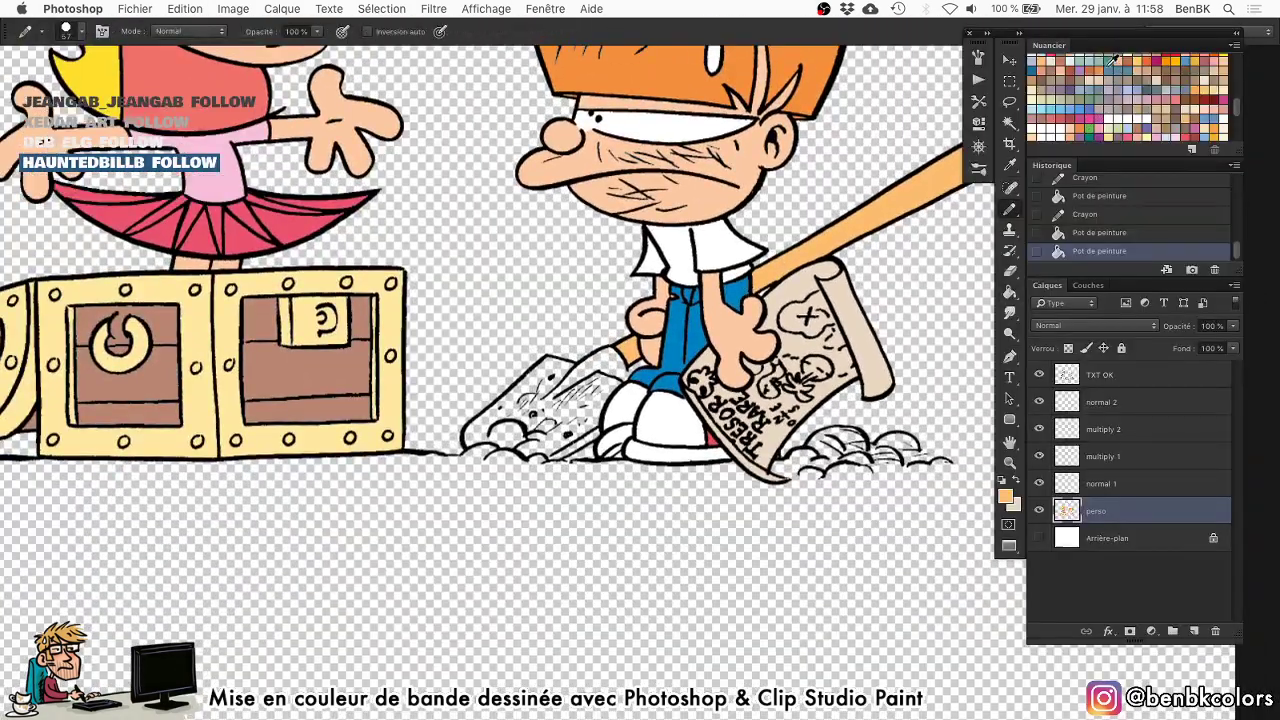
click(1089, 59)
drag(516, 470, 552, 412)
key(bracketleft)
key(bracketleft)
key(bracketleft)
key(bracketleft)
key(bracketleft)
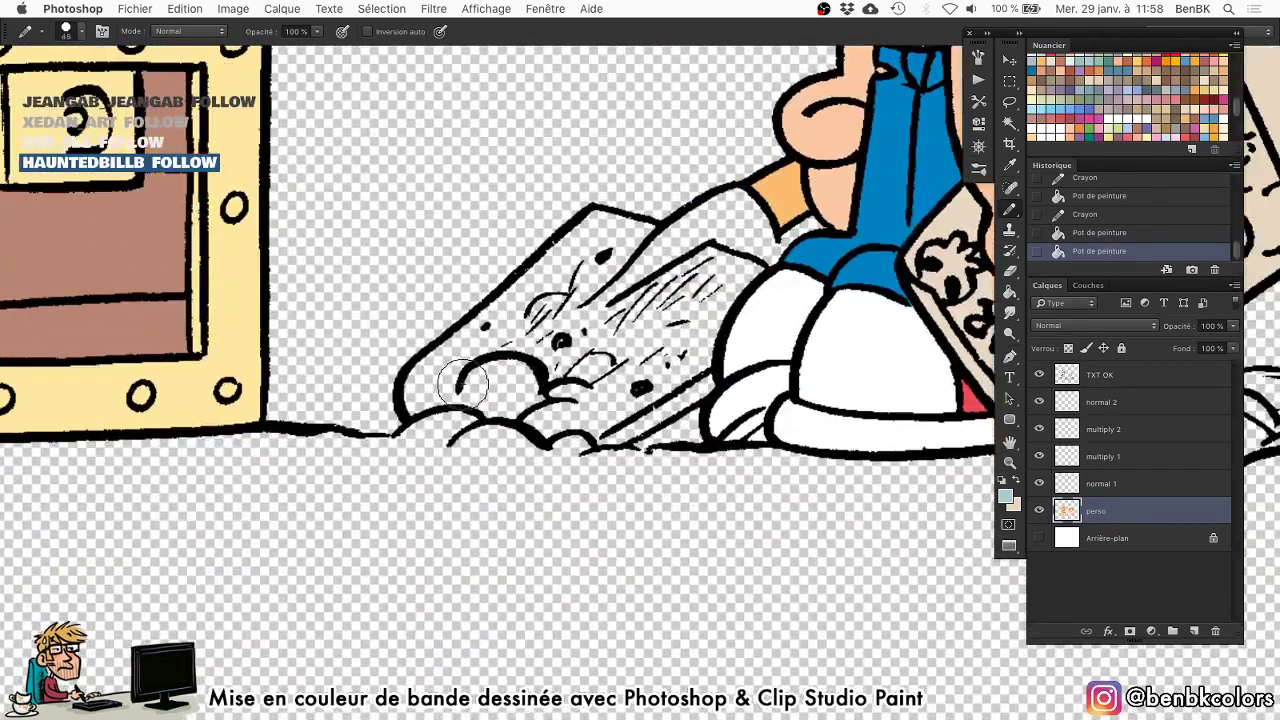
drag(451, 392, 454, 396)
Fill the shovel blade with pale blue-grey and paint over the leftover hole in its middle.
key(g)
click(567, 316)
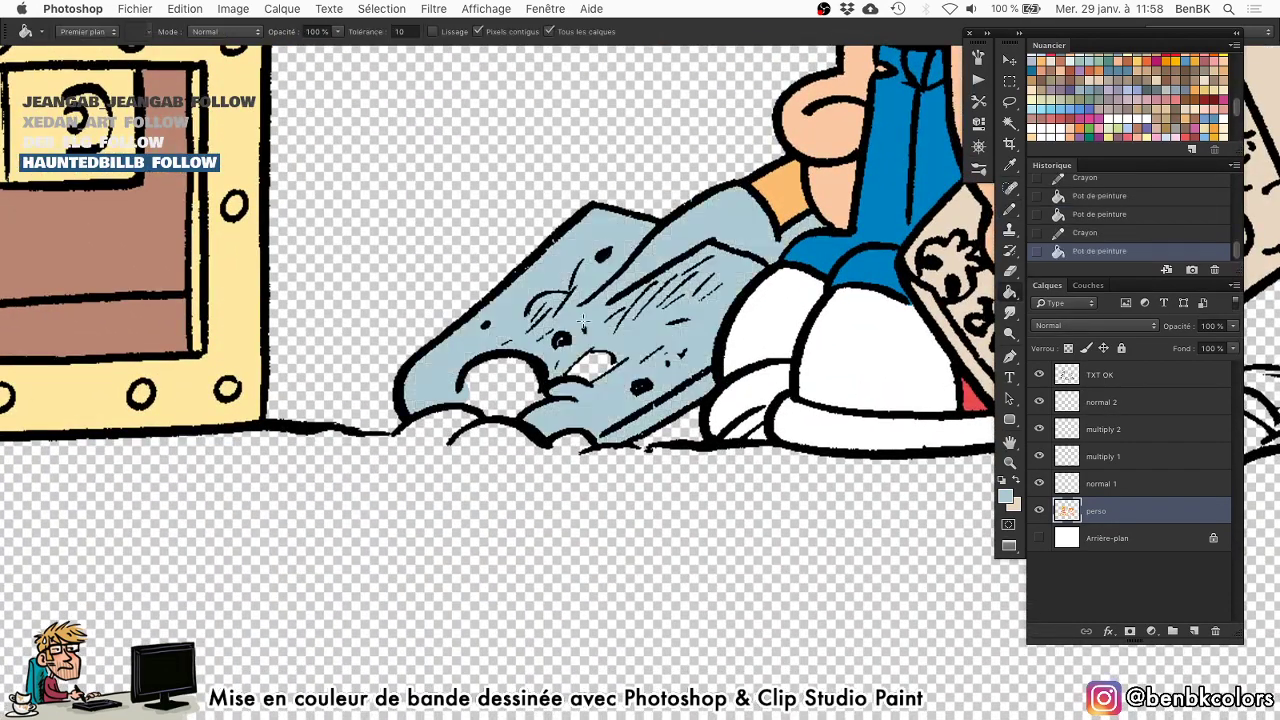
key(b)
mouse_move(600, 365)
mouse_down()
mouse_move(578, 374)
mouse_move(558, 352)
mouse_up()
Erase the blue-grey spill between the shovel blade and the boy's trousers with the Eraser in Crayon mode, and deselect.
drag(826, 202, 692, 352)
key(e)
shift+right_click(648, 353)
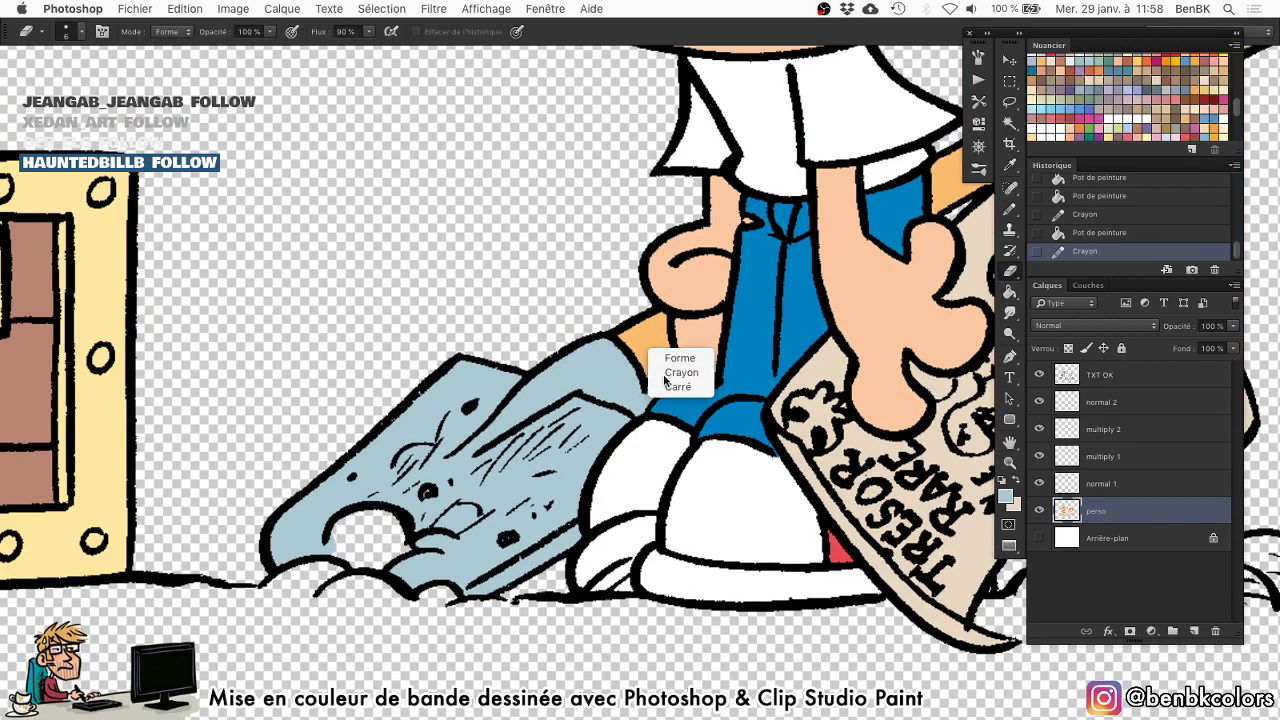
click(666, 373)
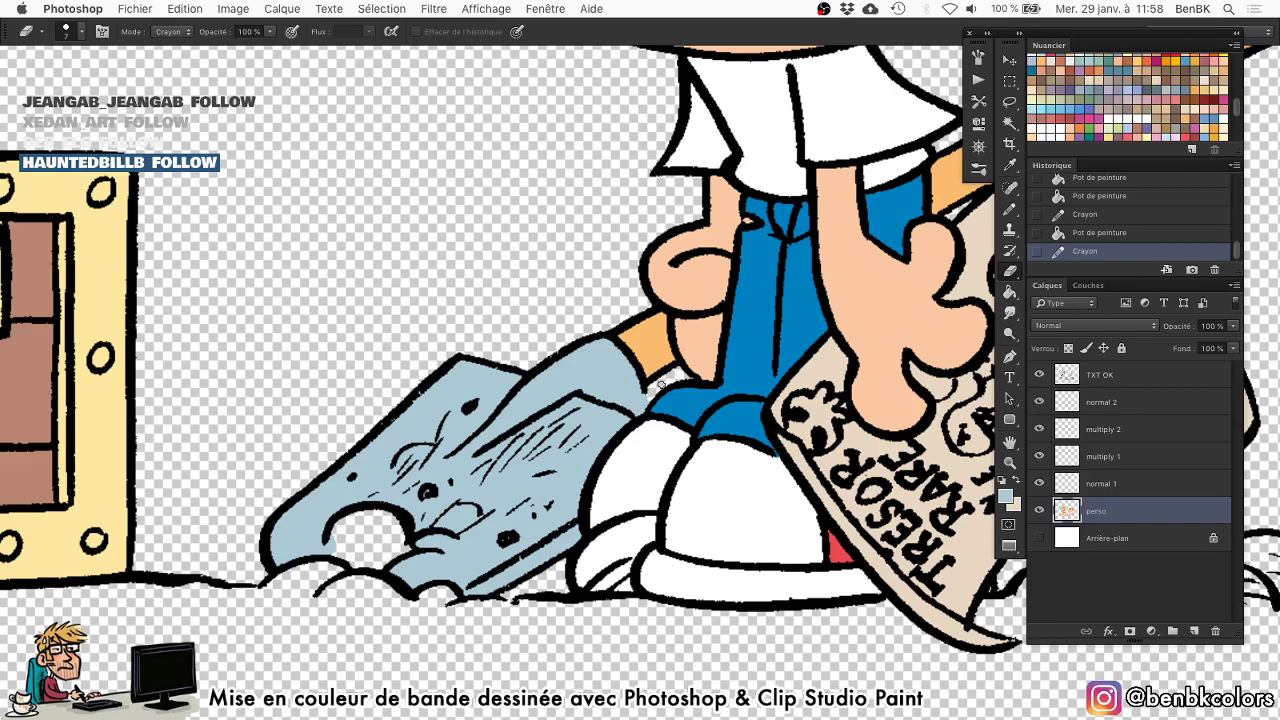
click(654, 391)
drag(648, 405, 560, 408)
mouse_move(722, 342)
mouse_down()
mouse_move(609, 385)
mouse_move(620, 388)
mouse_up()
key(ctrl+d)
Select the light orange shovel handle and raise its hue to +39 with Hue/Saturation.
key(w)
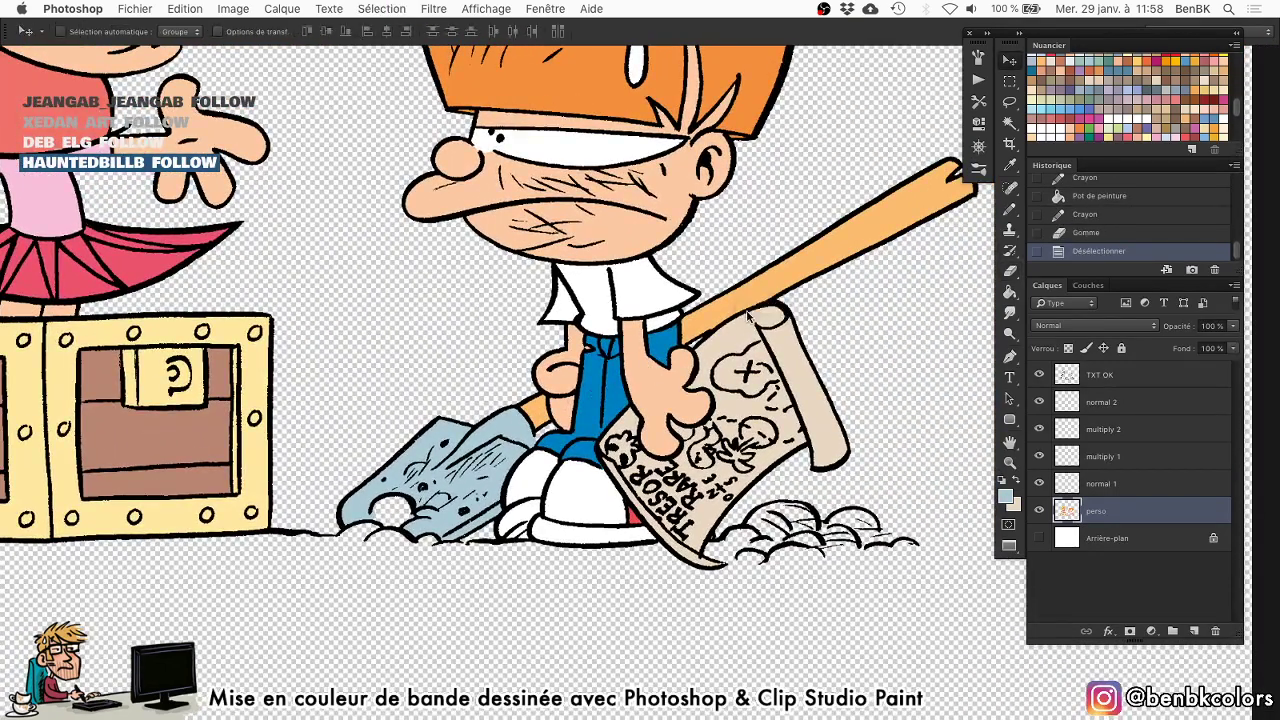
click(748, 313)
key(i)
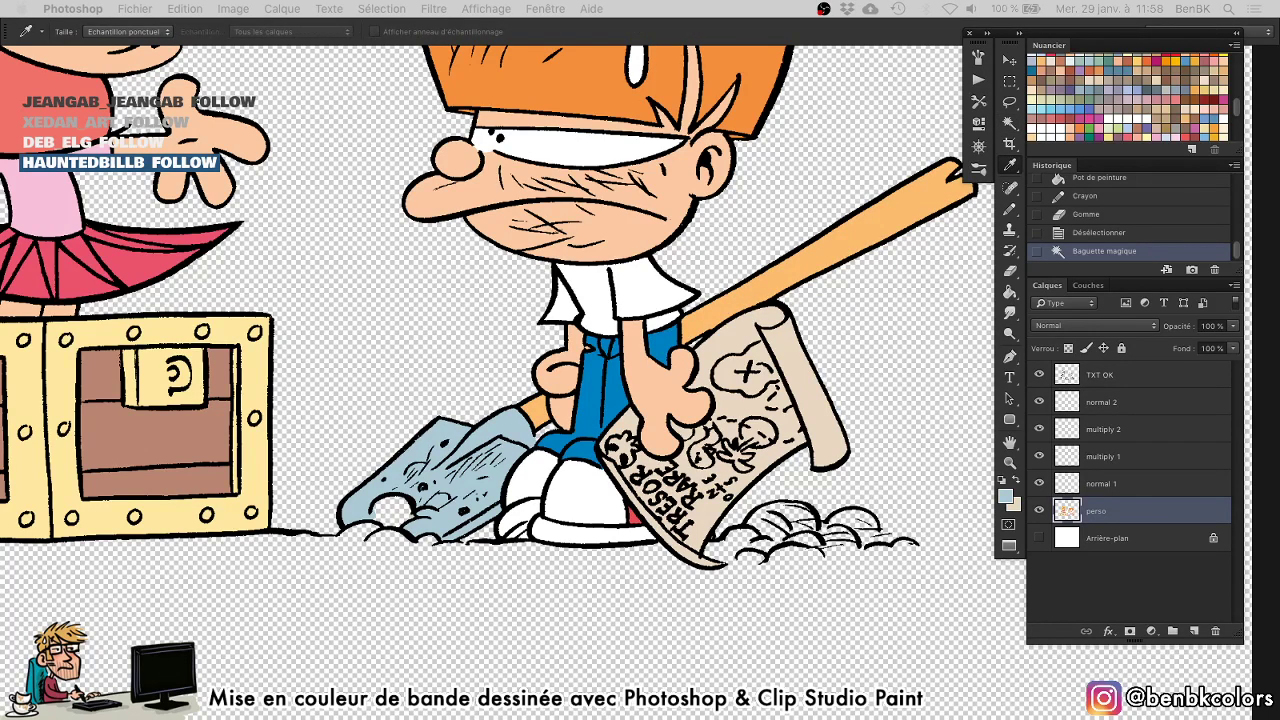
key(ctrl+u)
drag(1041, 72, 907, 75)
drag(822, 178, 853, 178)
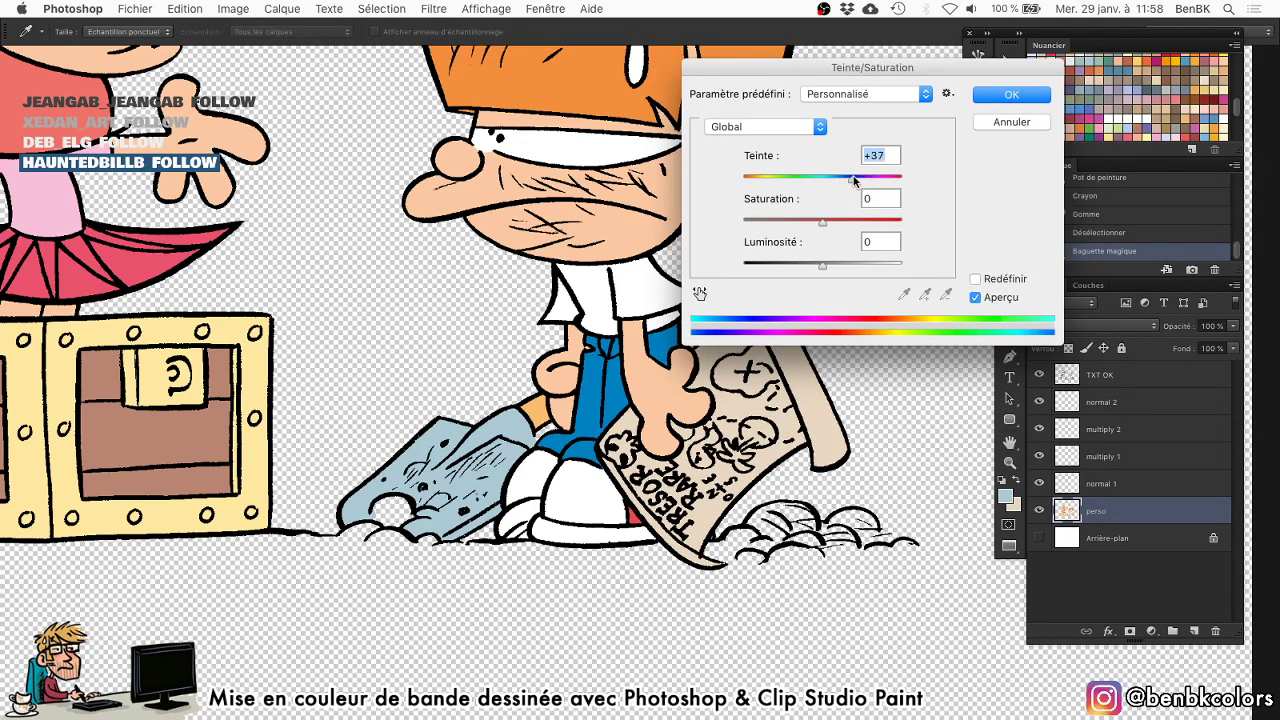
drag(856, 122, 480, 238)
scroll(796, 253, down, 5)
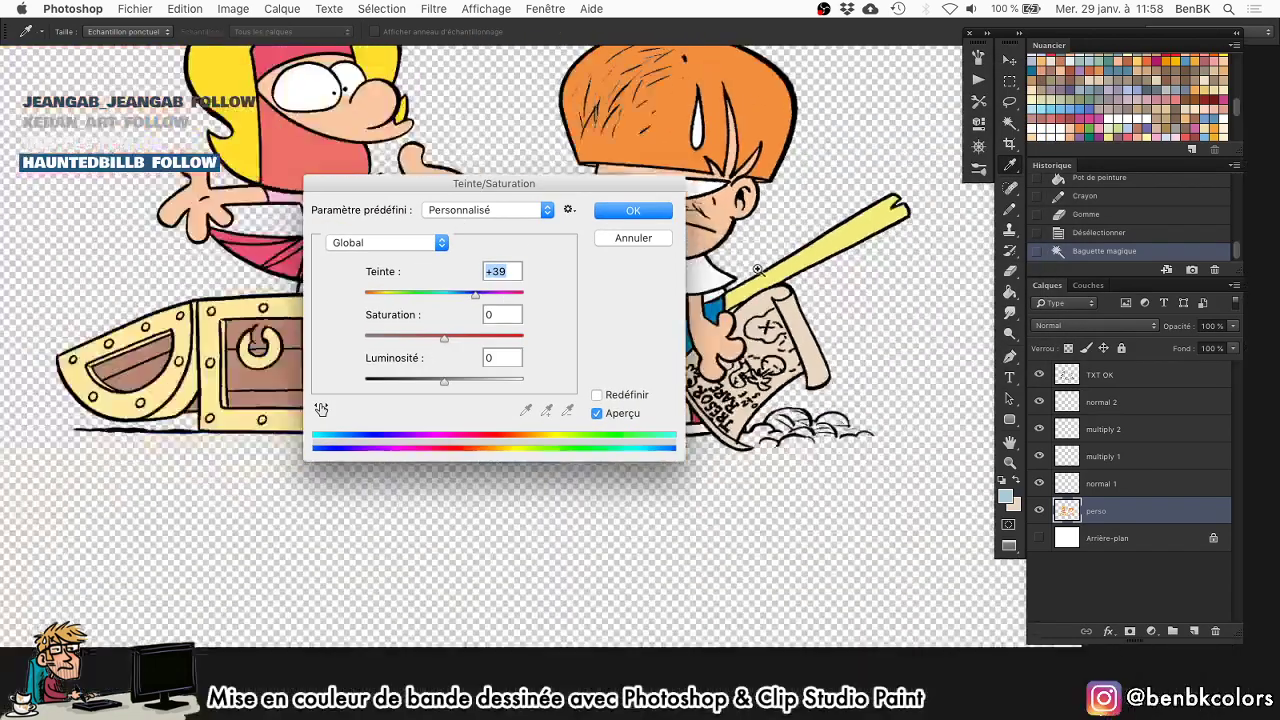
drag(787, 255, 858, 421)
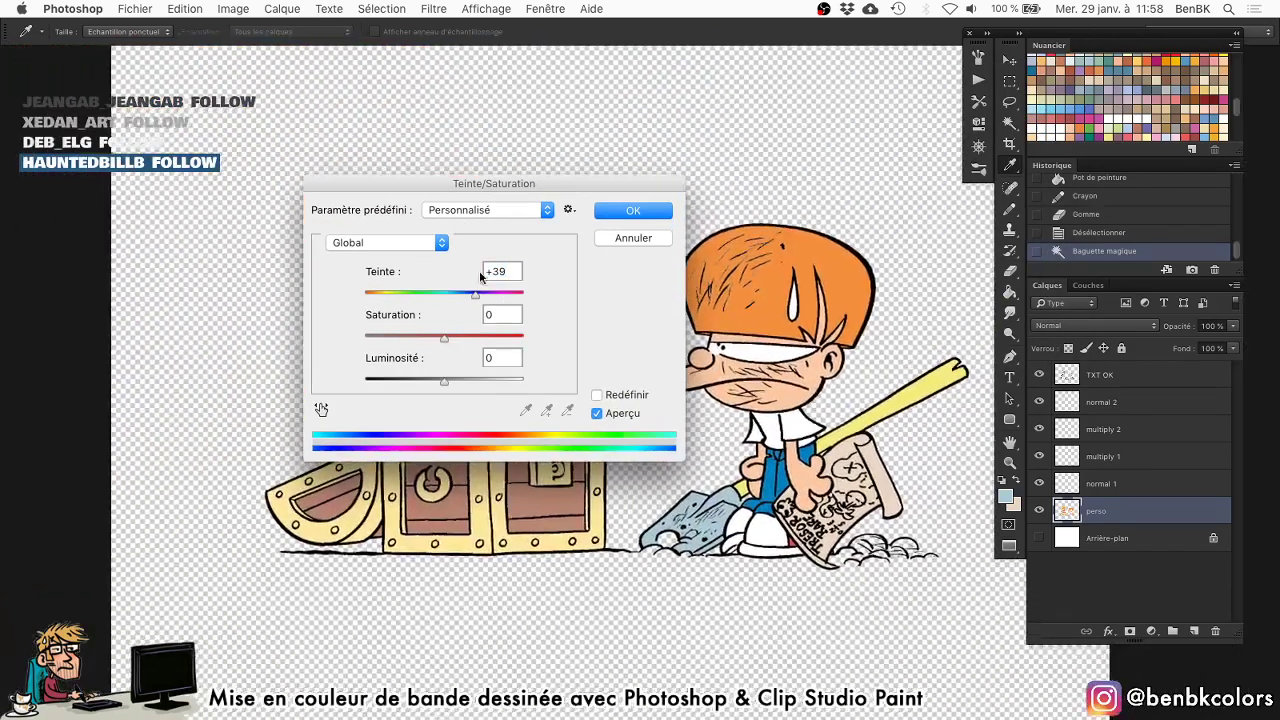
Shift the handle towards brown with hue -11, saturation +14 and lightness -33.
drag(490, 293, 468, 294)
drag(444, 337, 426, 337)
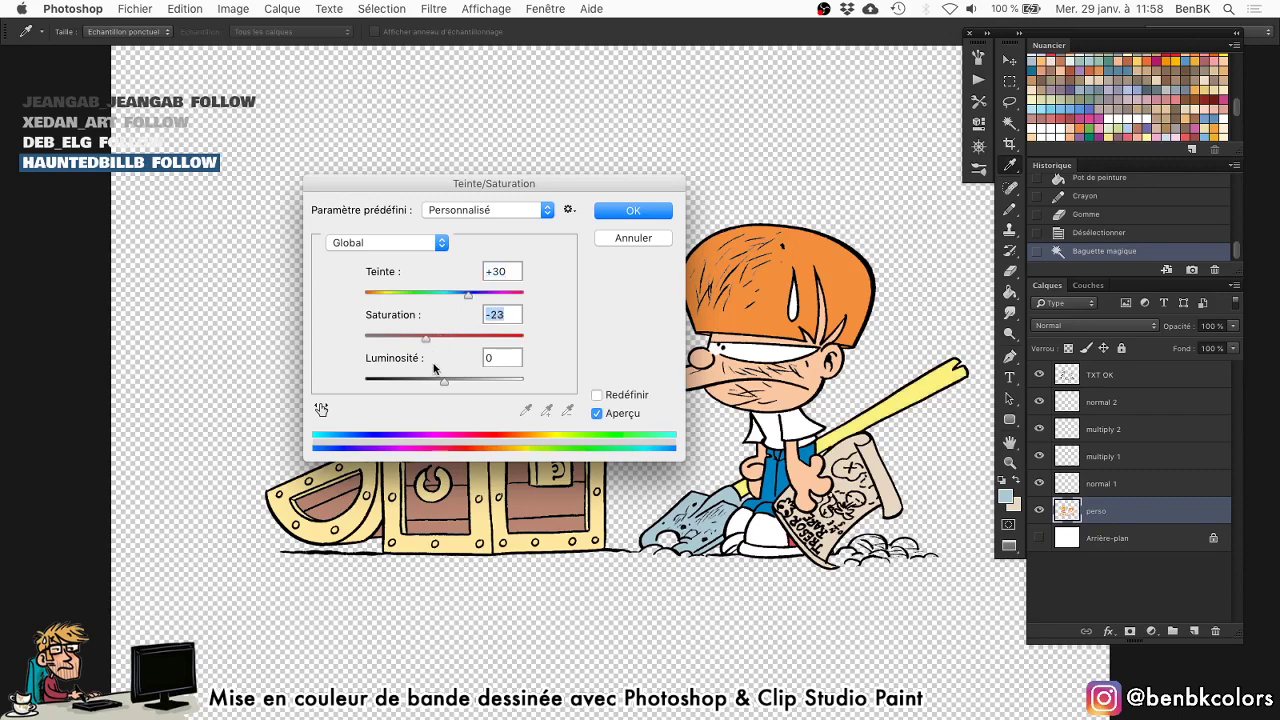
drag(444, 380, 409, 383)
drag(468, 304, 458, 337)
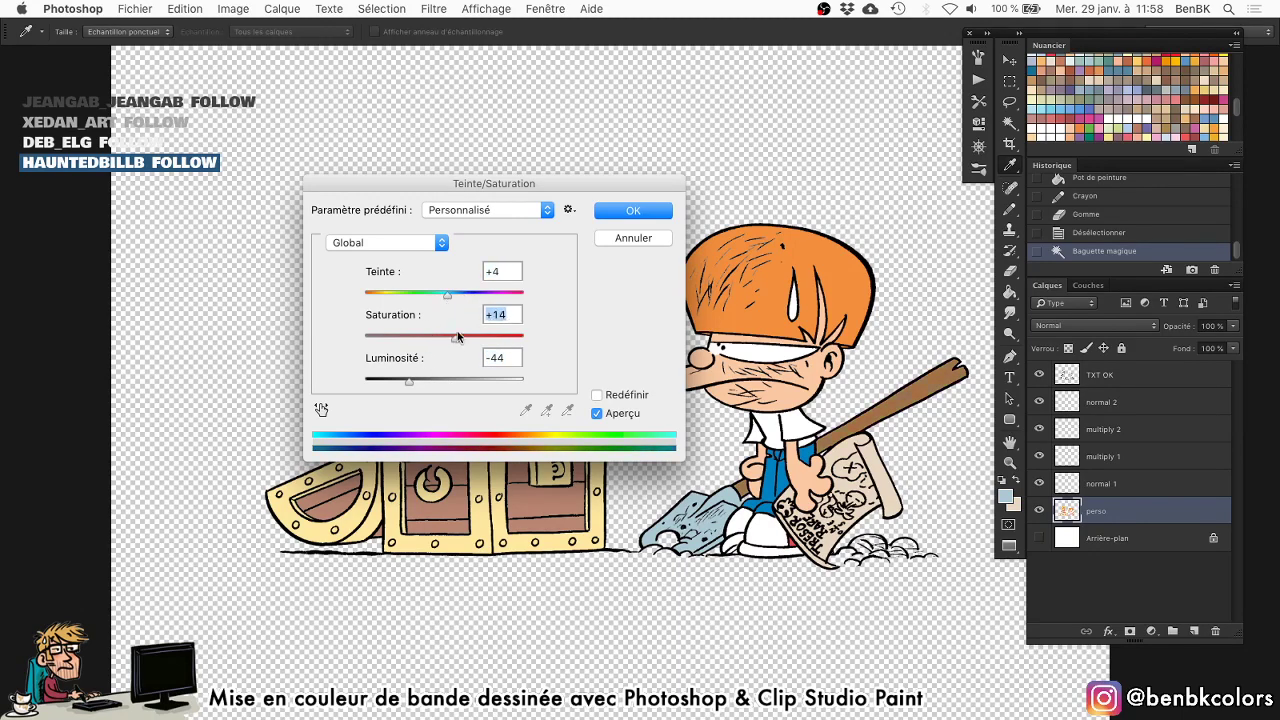
drag(447, 294, 435, 300)
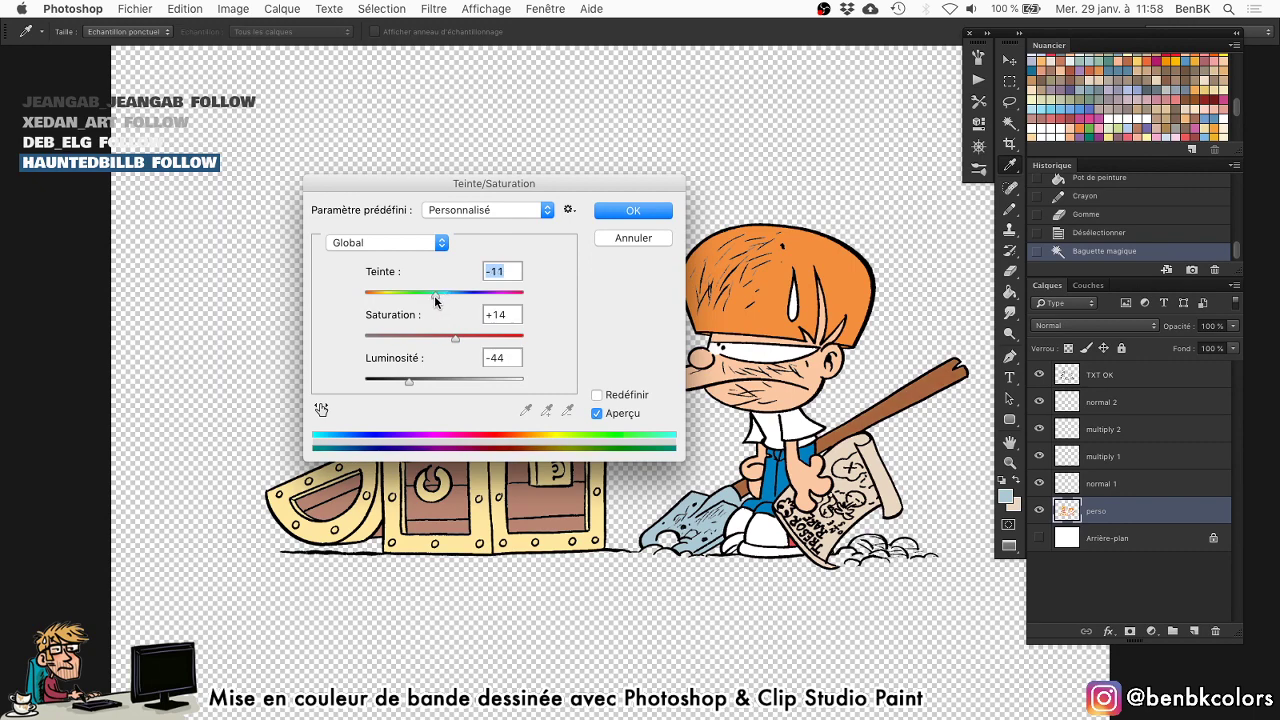
drag(412, 383, 415, 383)
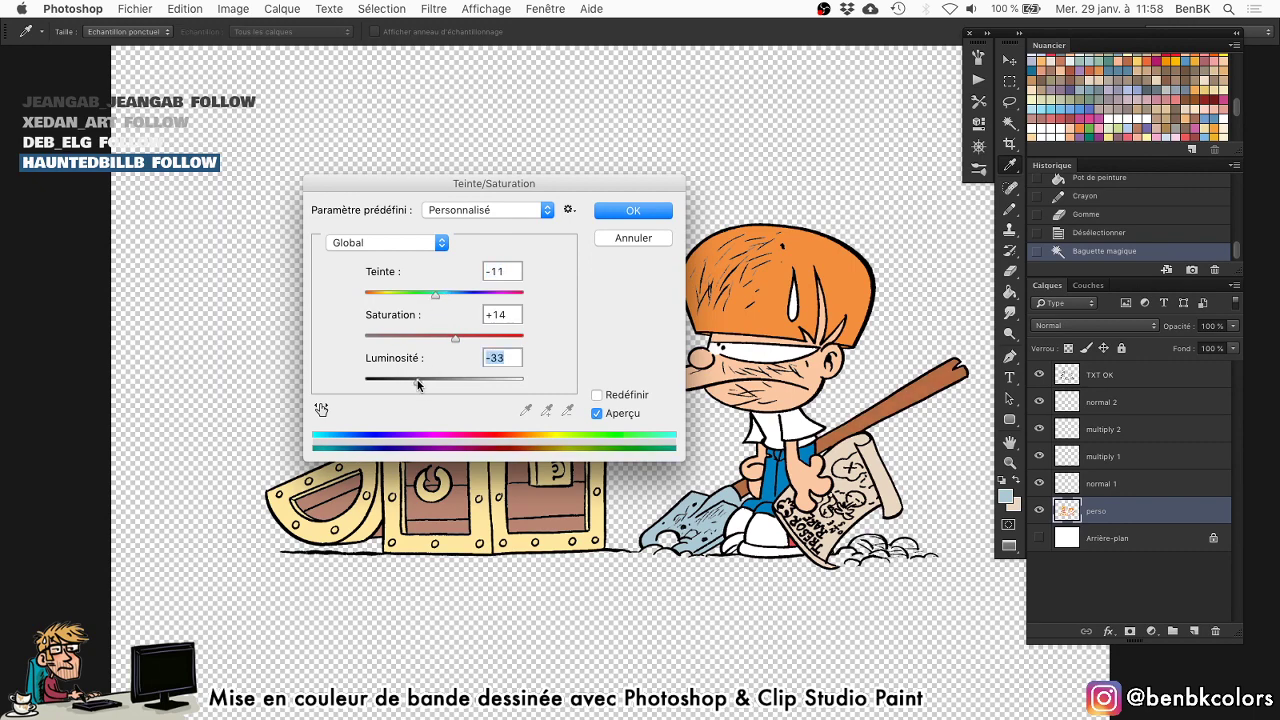
Refine the handle's brown to hue -8, saturation +18 and lightness -29, apply it and deselect.
key(XF86AudioLowerVolume)
drag(459, 337, 458, 337)
drag(415, 382, 422, 384)
drag(434, 295, 437, 297)
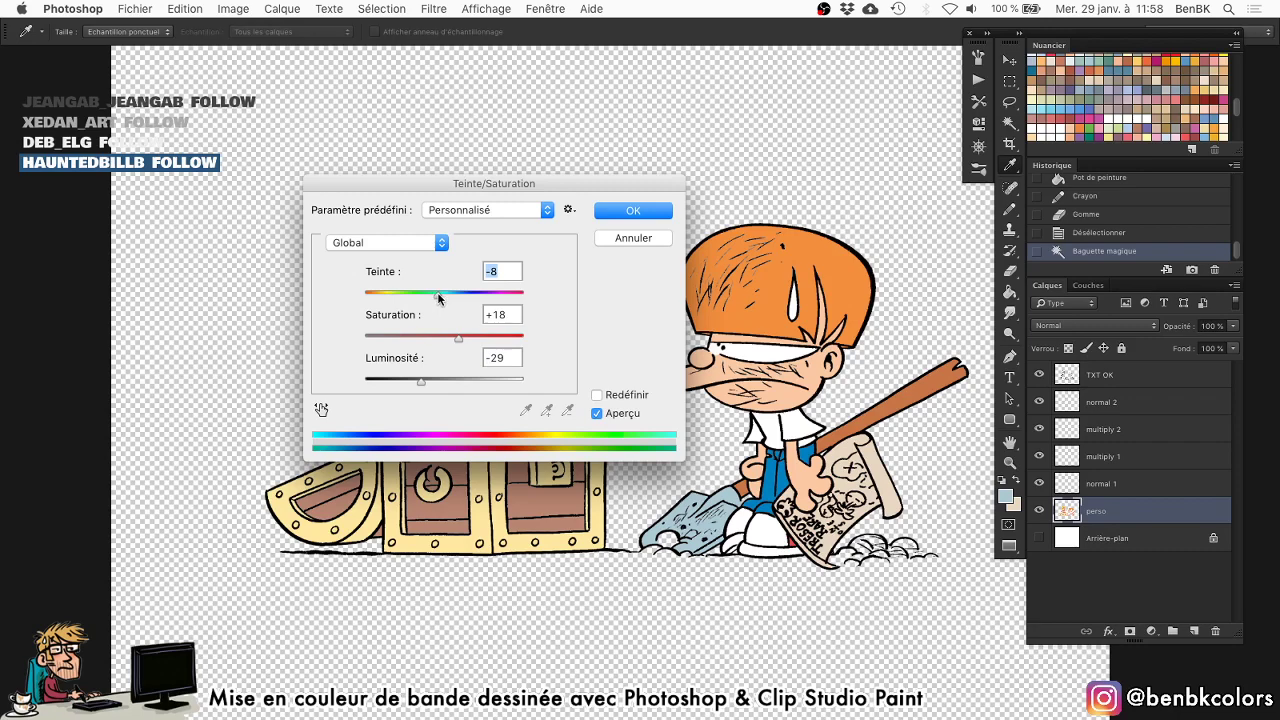
key(Return)
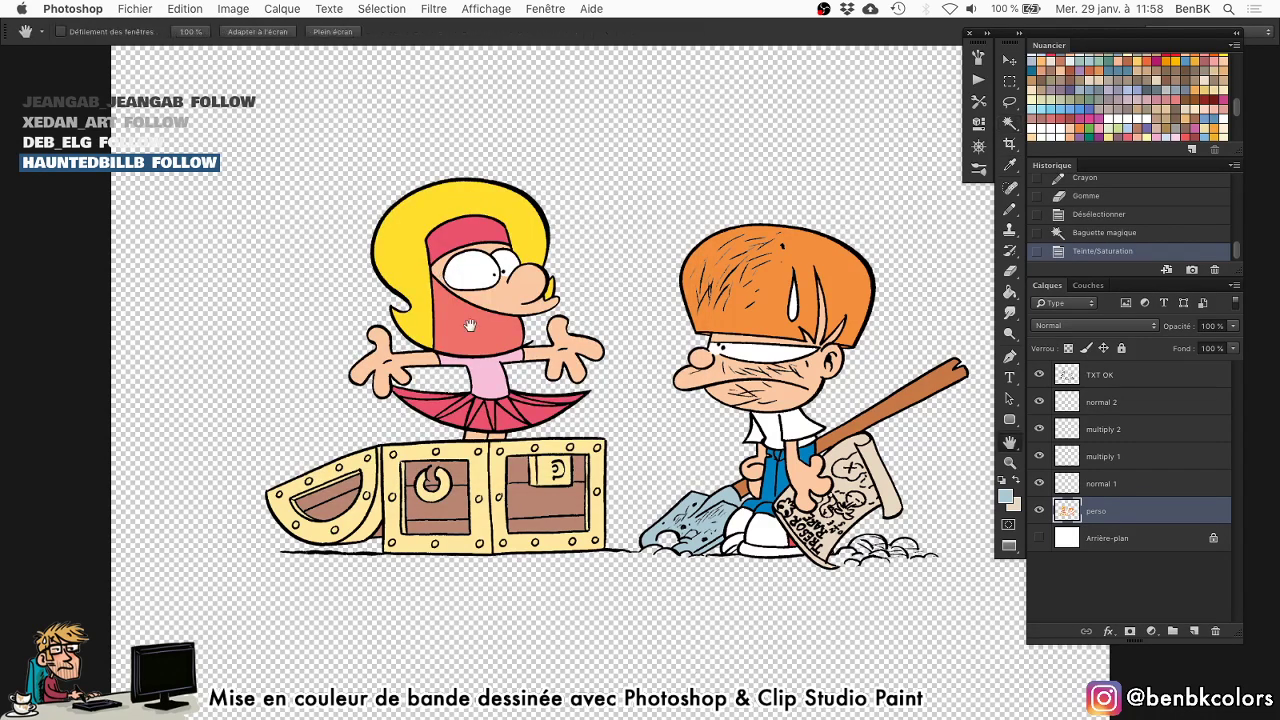
key(super+d)
Try shading the chest beside its front corner with the pale blue brush on the multiply 1 layer, within a chest selection.
key(v)
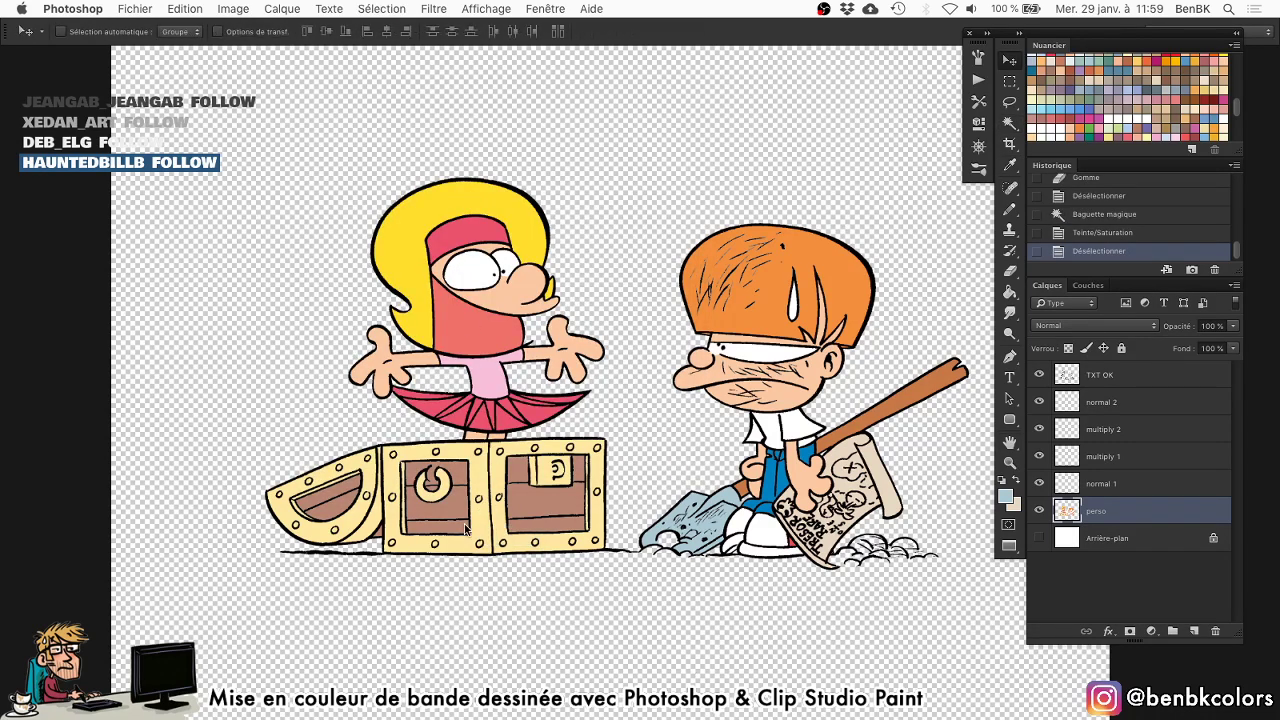
key(w)
click(481, 534)
shift+click(482, 534)
drag(388, 550, 469, 486)
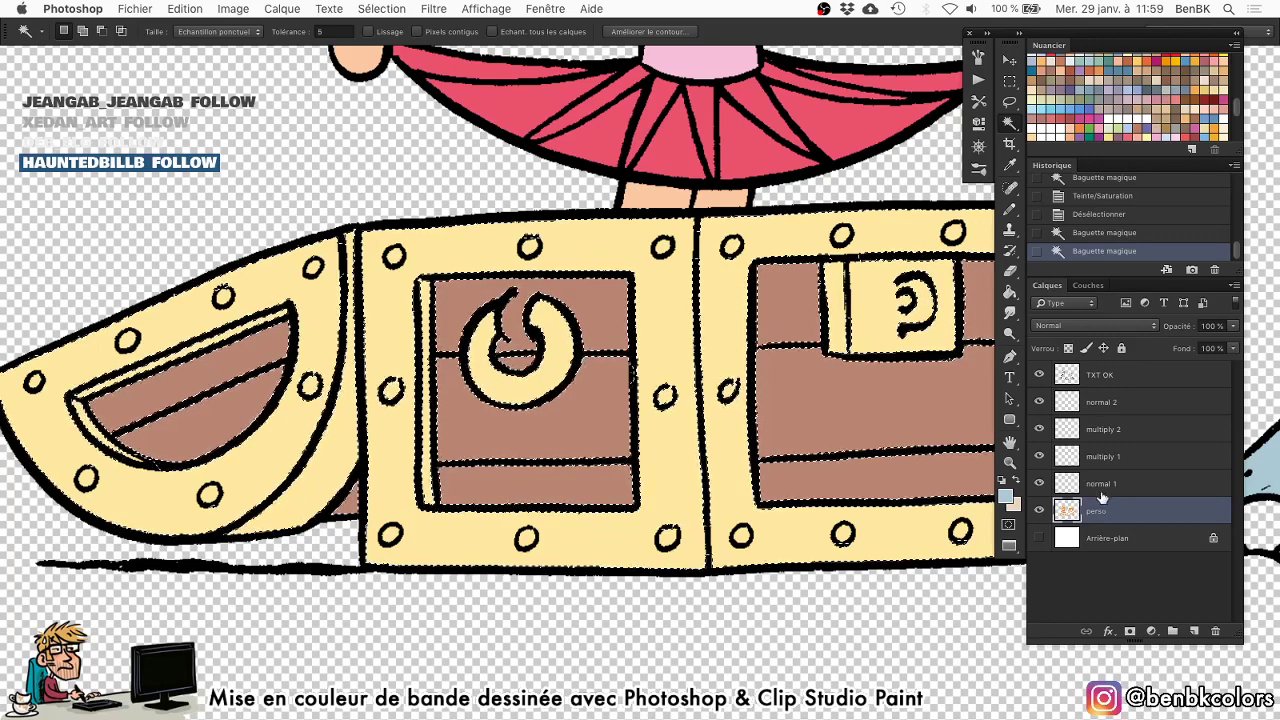
click(1110, 456)
key(b)
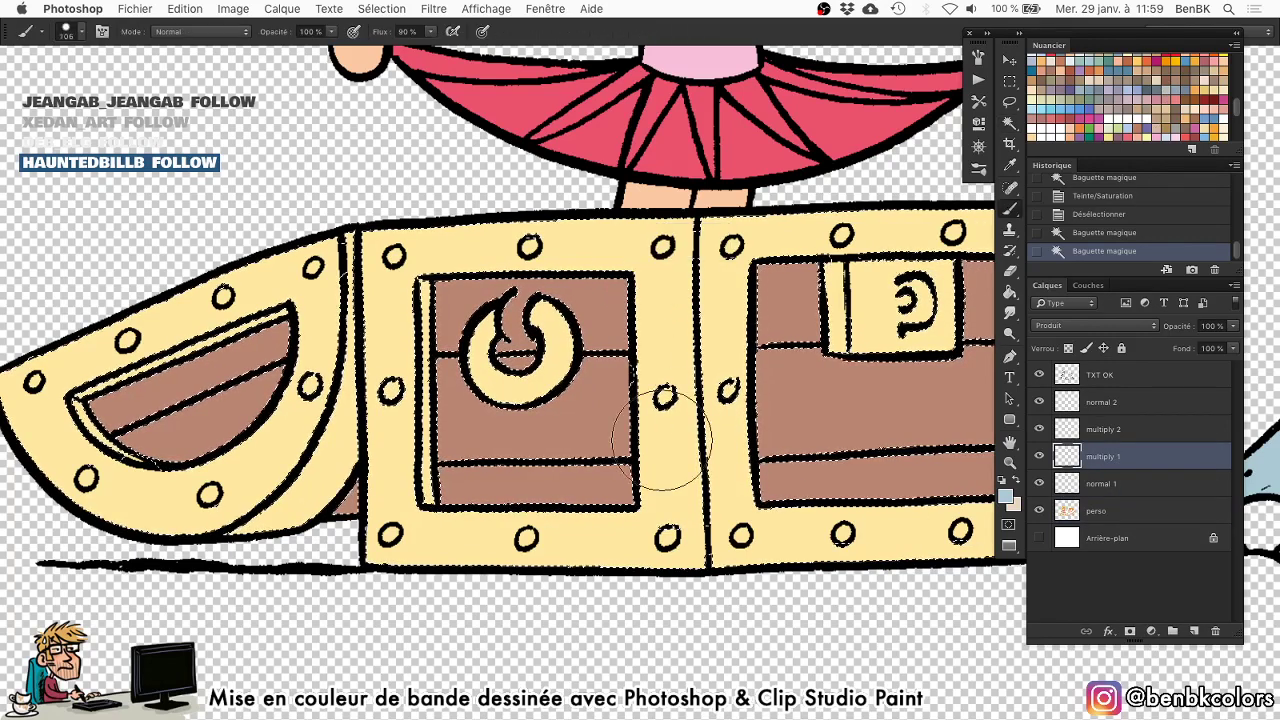
mouse_move(663, 540)
mouse_down()
mouse_move(640, 376)
mouse_move(660, 225)
mouse_up()
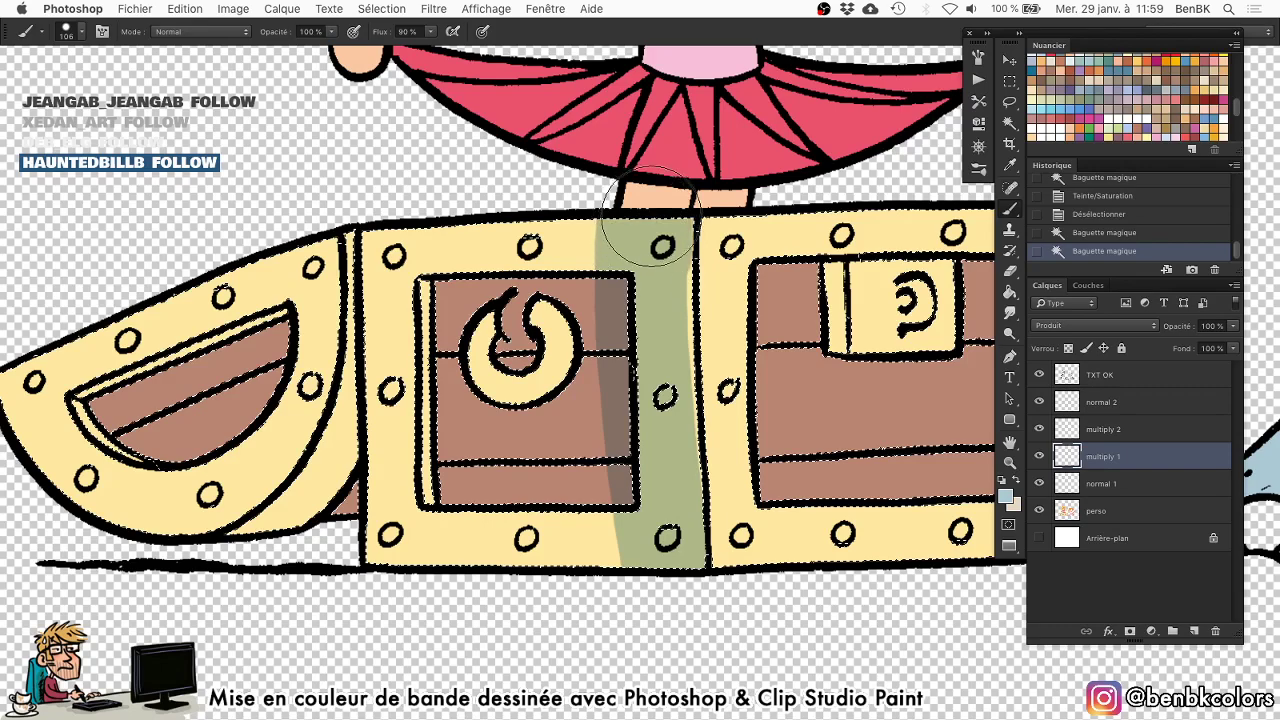
key(super+z)
scroll(660, 300, up, 5)
key(Tab)
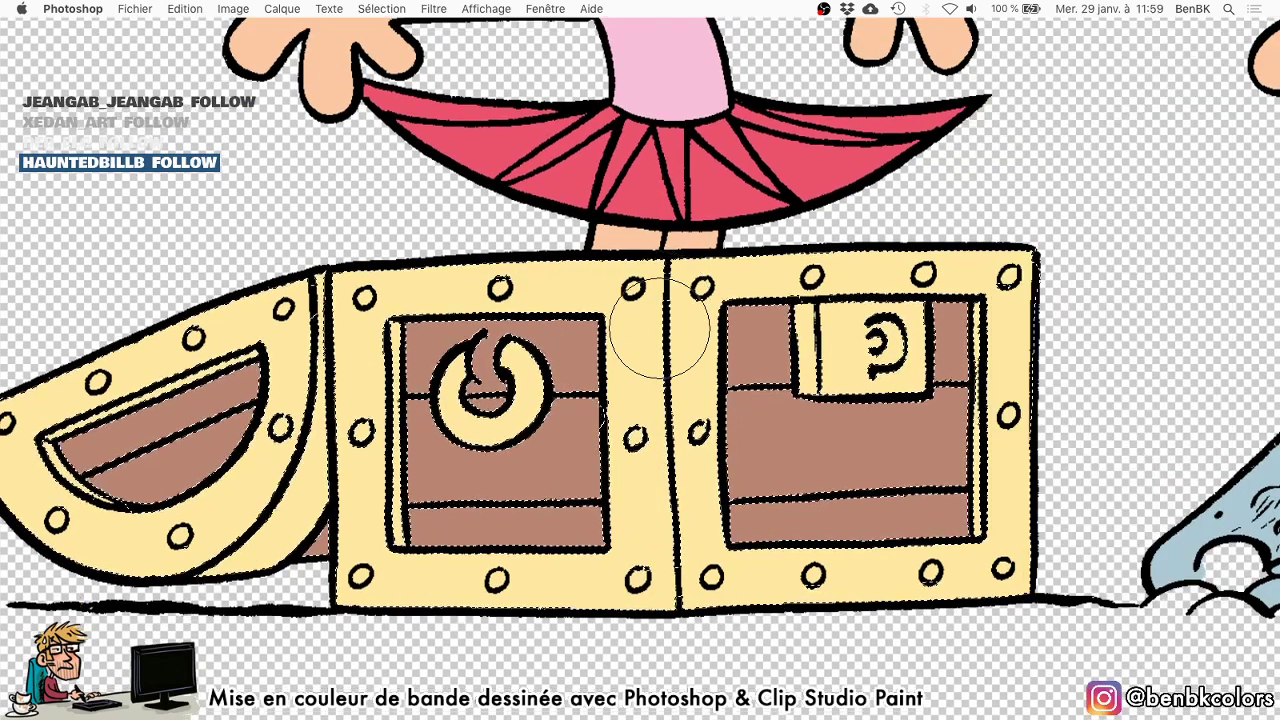
key(super+d)
key(super+z)
key(super+z)
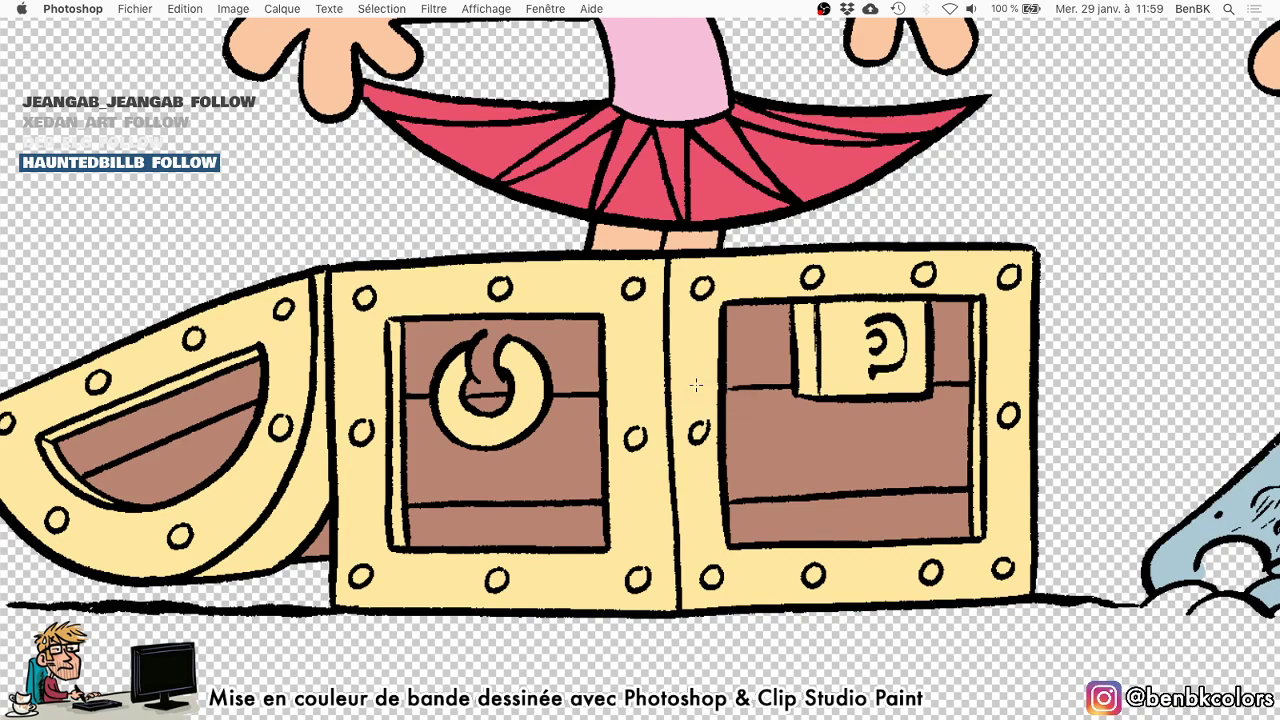
Try turning the chest's pale yellow frame green in Hue/Saturation with hue +44, saturation +7 and lightness -26.
key(super+minus)
key(super+u)
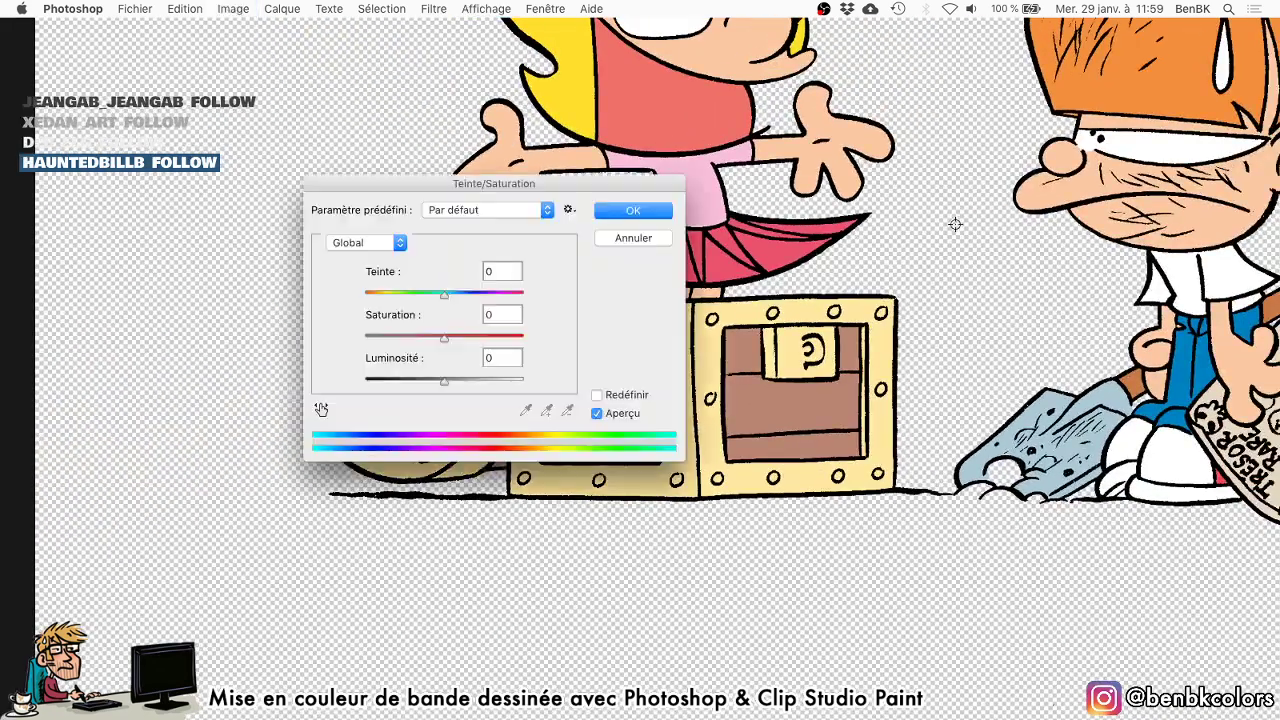
drag(658, 187, 1165, 112)
scroll(678, 390, down, 5)
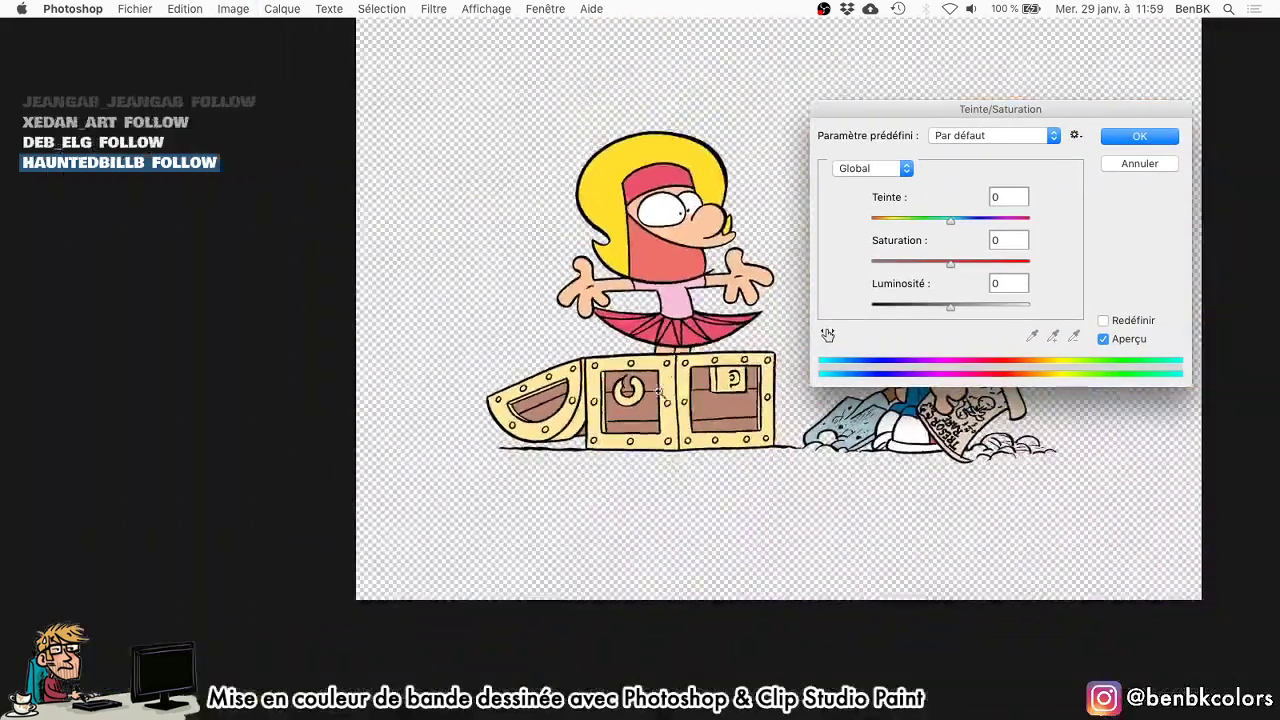
drag(669, 379, 500, 440)
drag(967, 263, 941, 308)
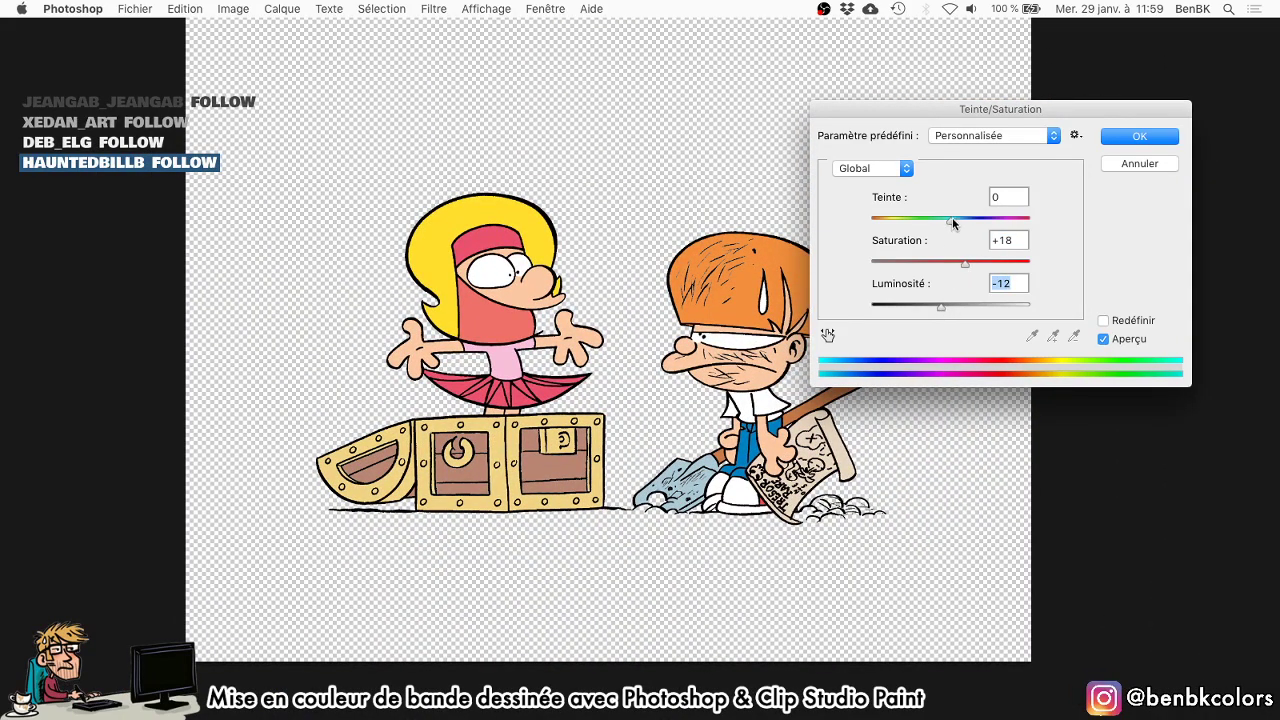
drag(952, 223, 956, 263)
drag(941, 307, 929, 307)
drag(955, 221, 986, 222)
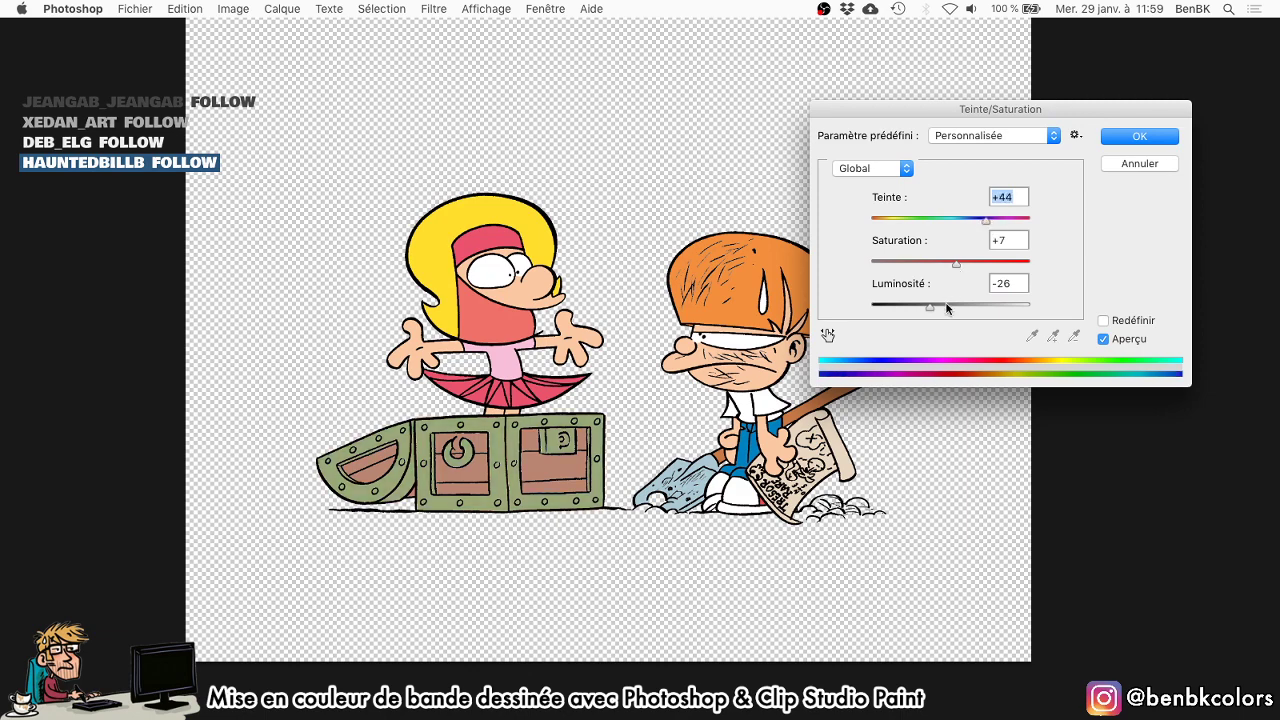
Try a greyish pale blue for the chest frame with hue +114, lightness +8 and reduced saturation.
drag(932, 306, 944, 262)
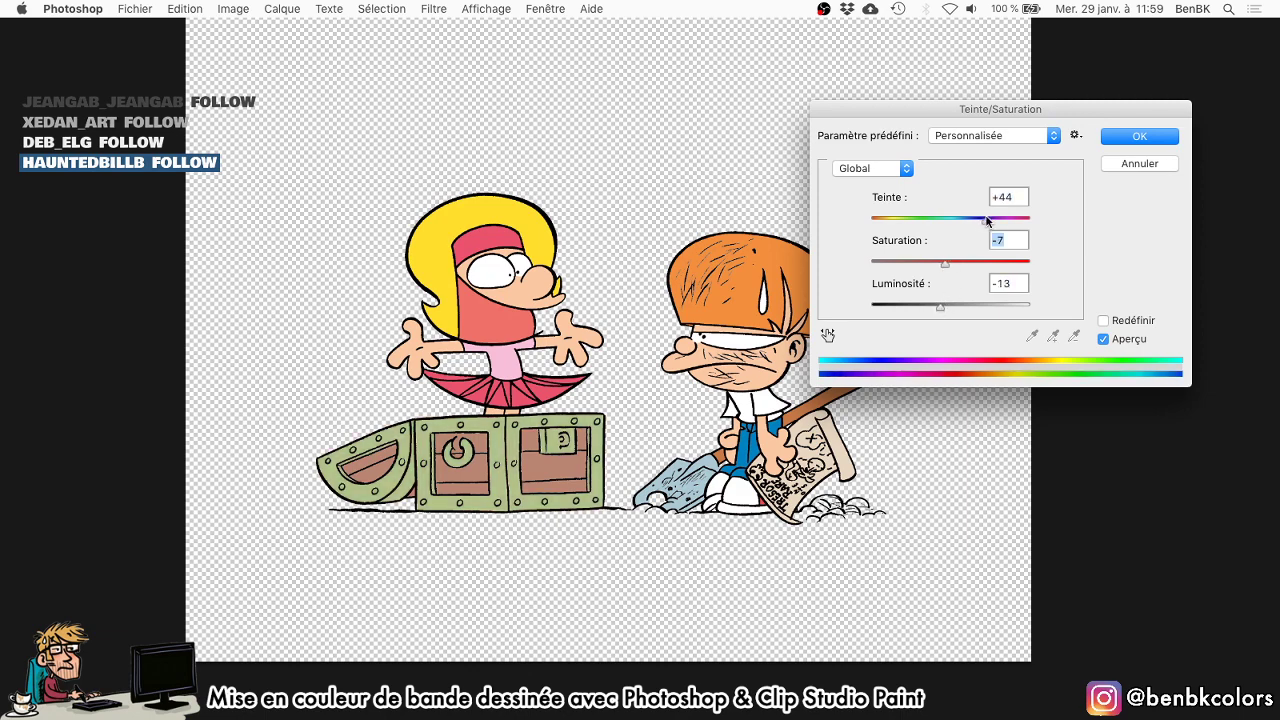
drag(986, 220, 1010, 224)
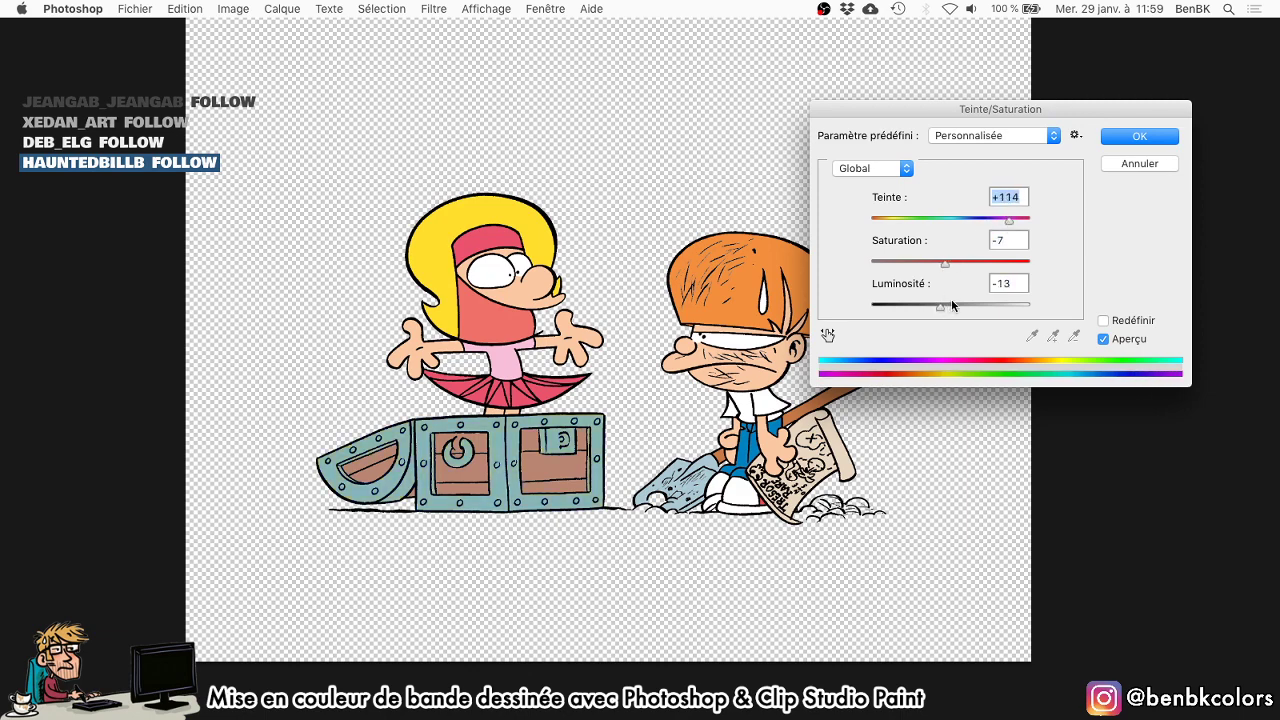
drag(953, 305, 957, 306)
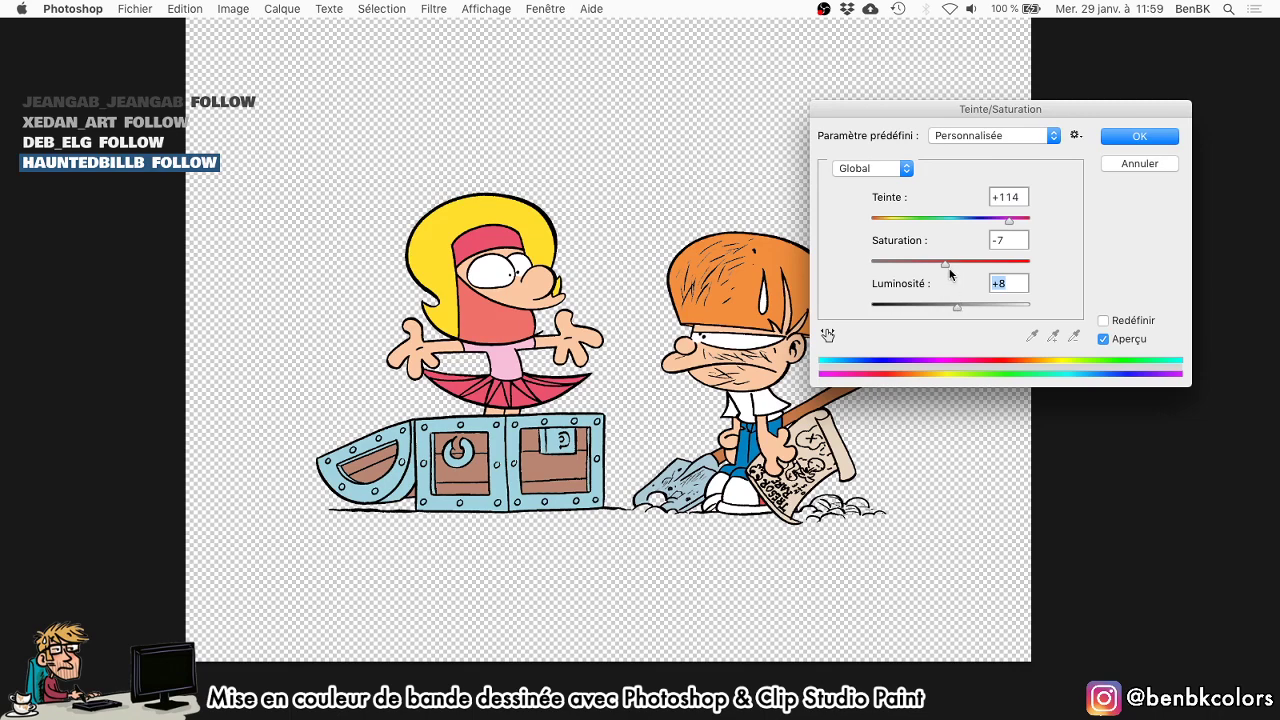
drag(946, 264, 922, 263)
key(Escape)
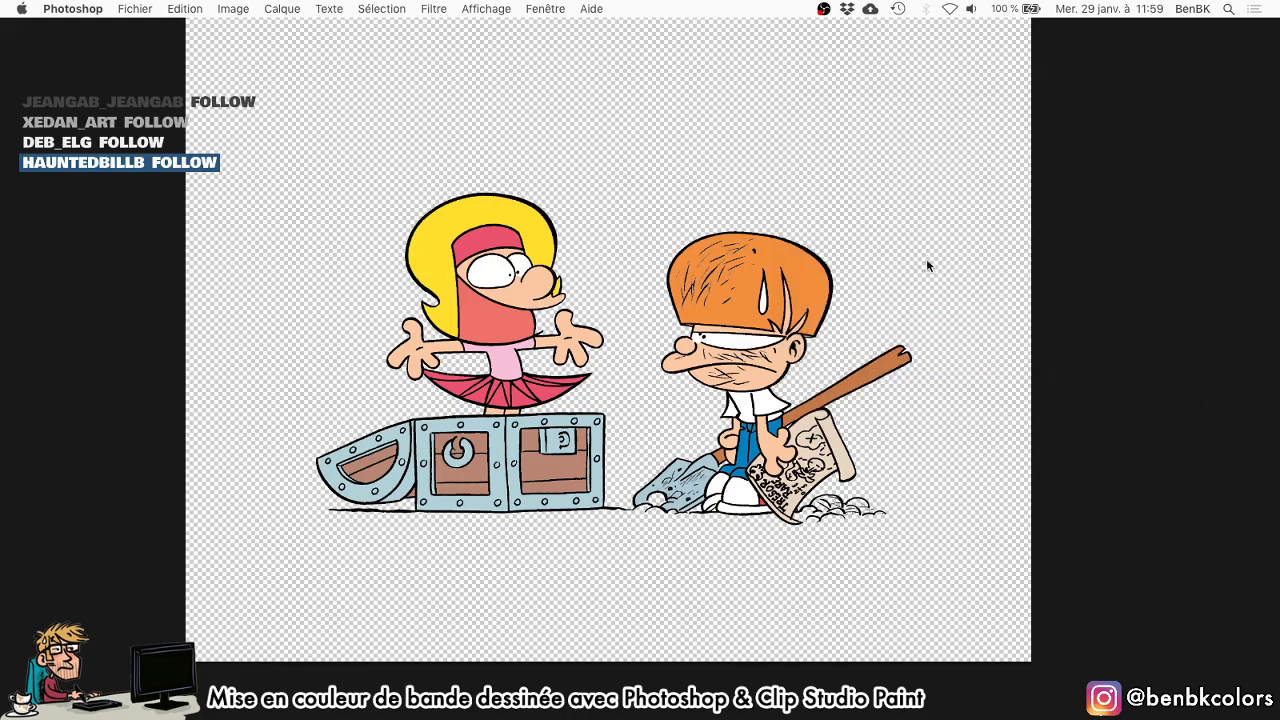
Load the TXT OK line art as a selection and spread the perso layer's colours beneath it with repeated Contract and Minimum passes.
key(Tab)
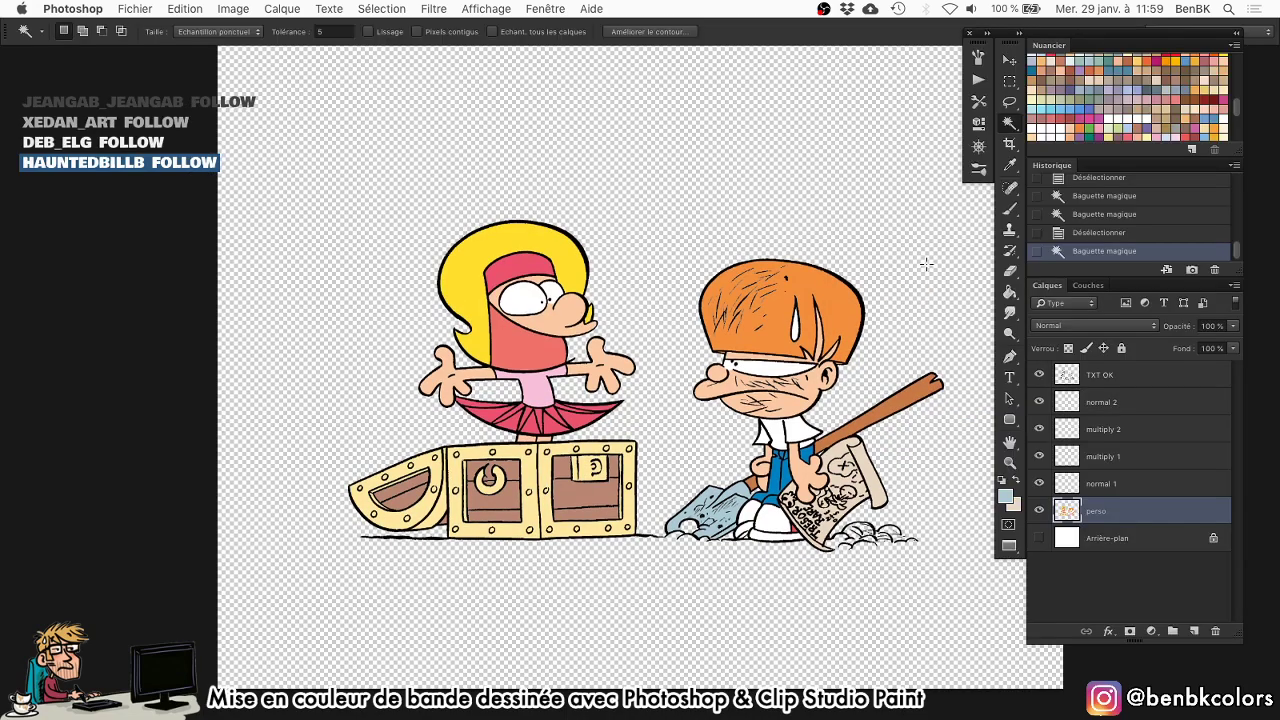
super+click(1066, 376)
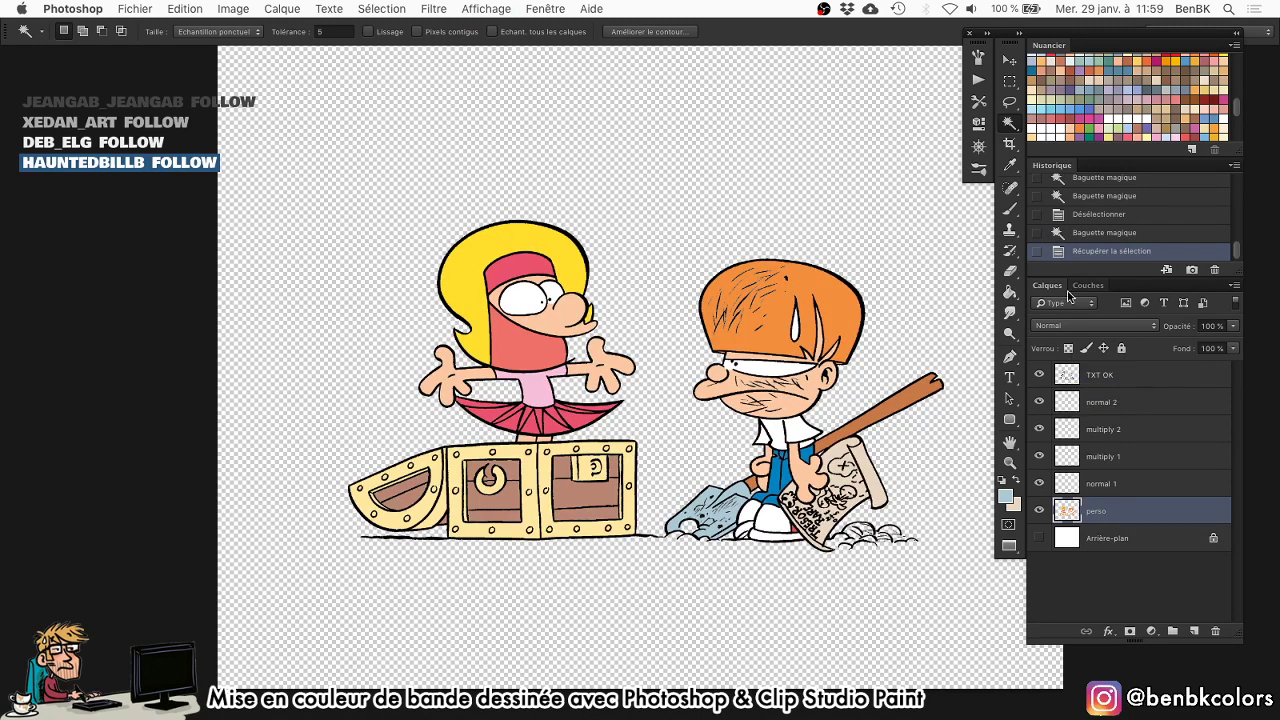
key(Delete)
key(super+d)
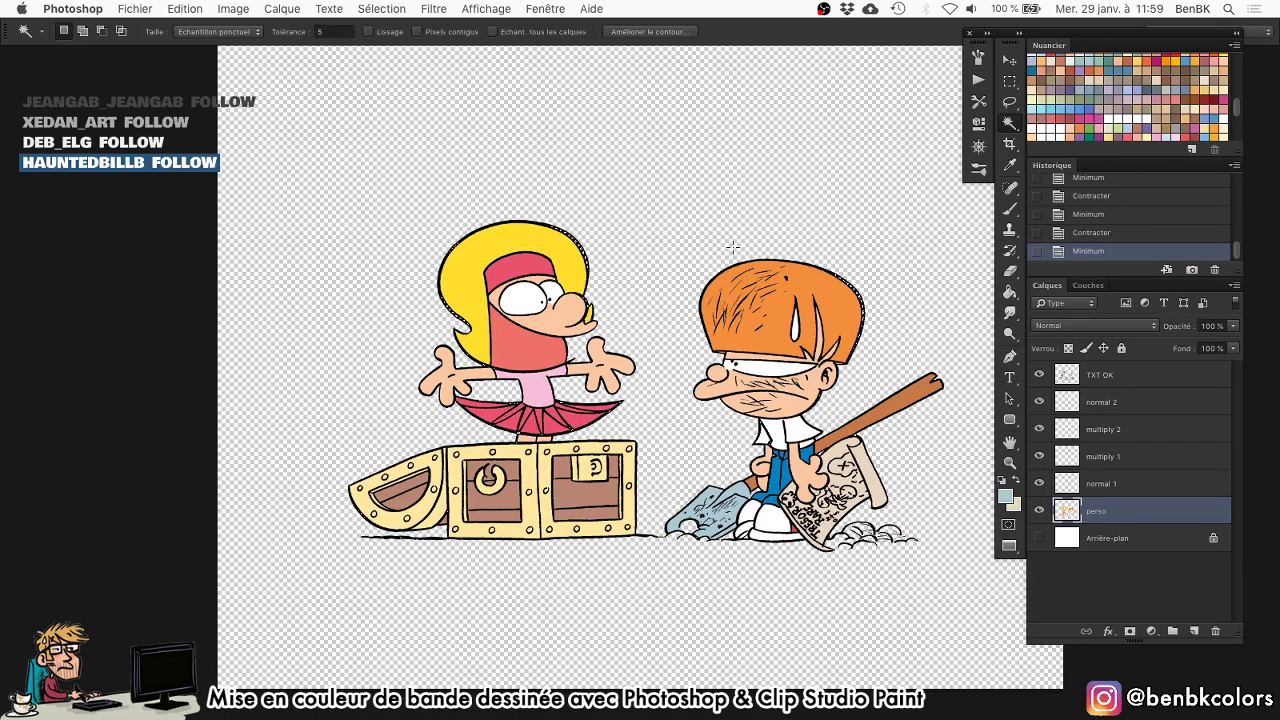
Delete the TXT OK layer, return to the windowed view and clear the selection.
drag(1143, 414, 1215, 631)
key(f)
key(f)
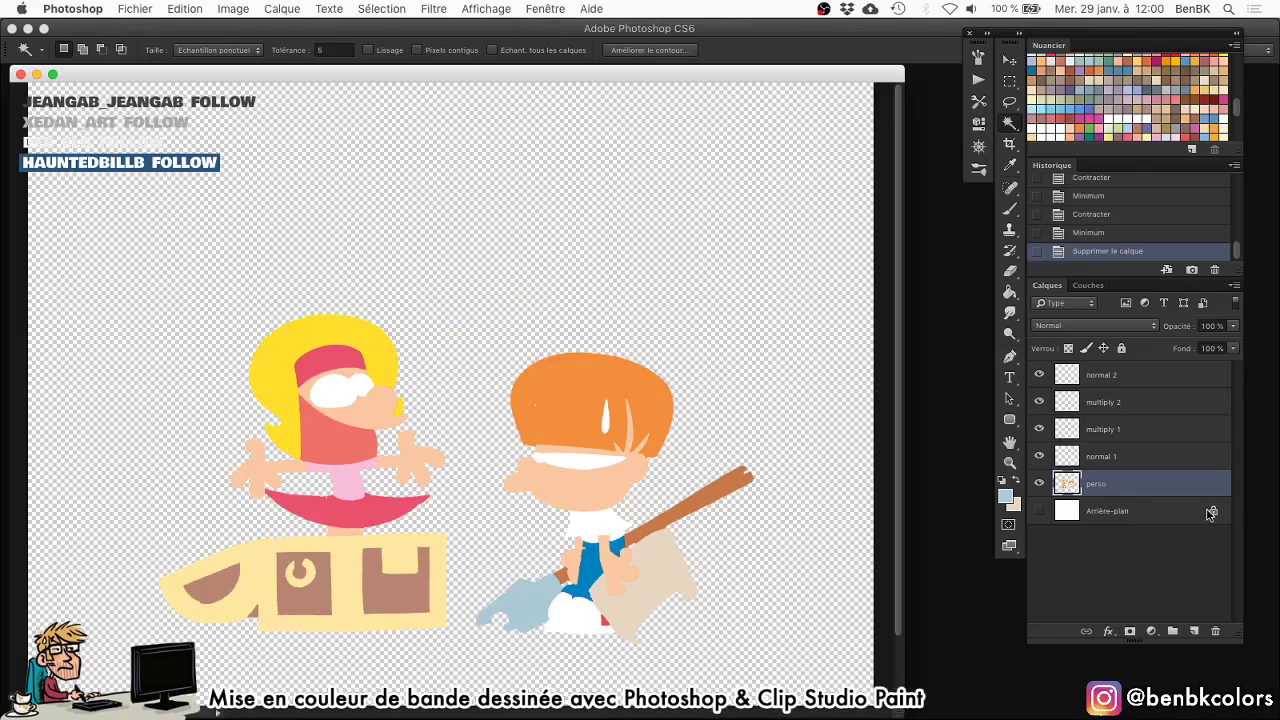
key(super+d)
Open C4 T29 NB.tif from the illus folder and run the recorded action that turns its line art into a transparent Multiply layer.
key(super+s)
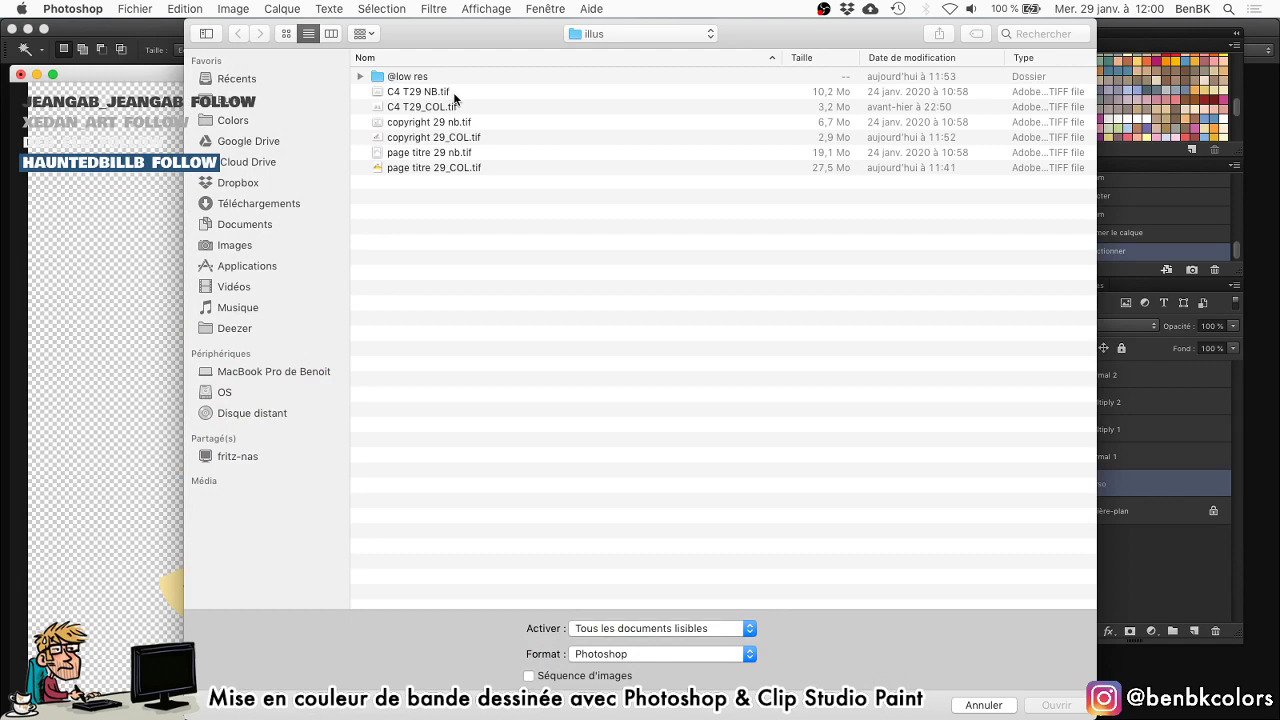
drag(523, 47, 585, 42)
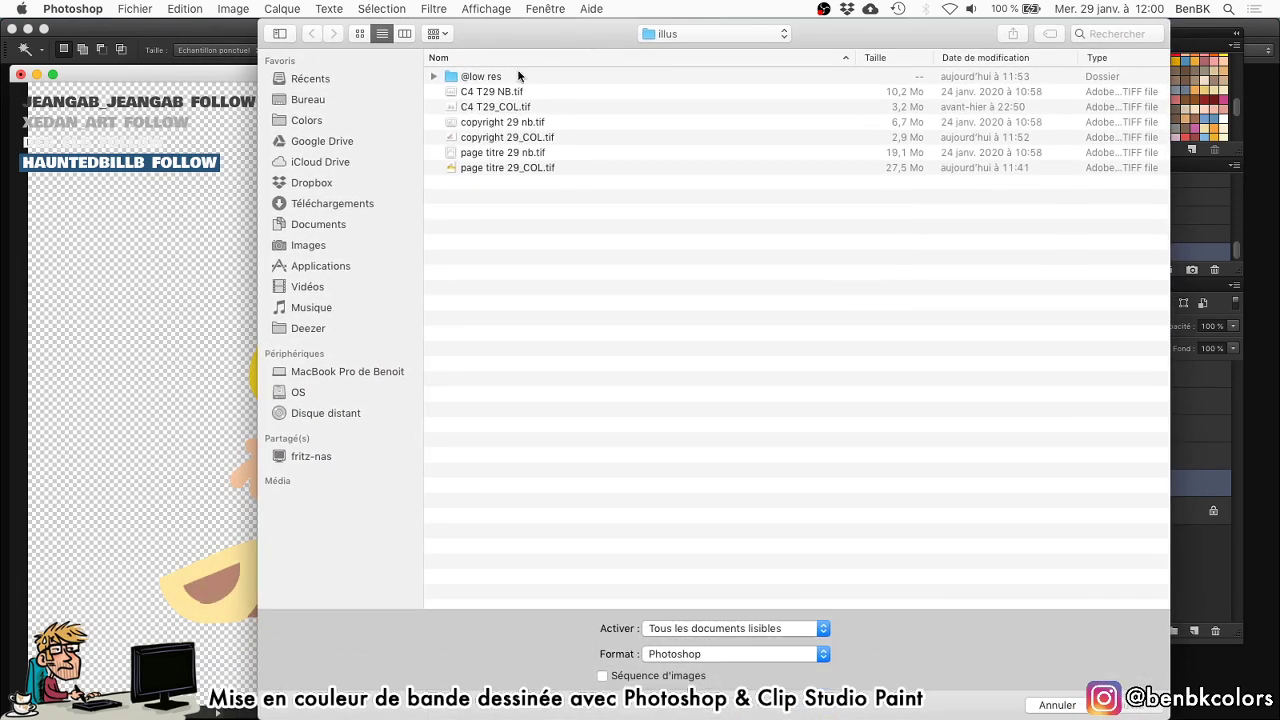
click(490, 92)
key(Return)
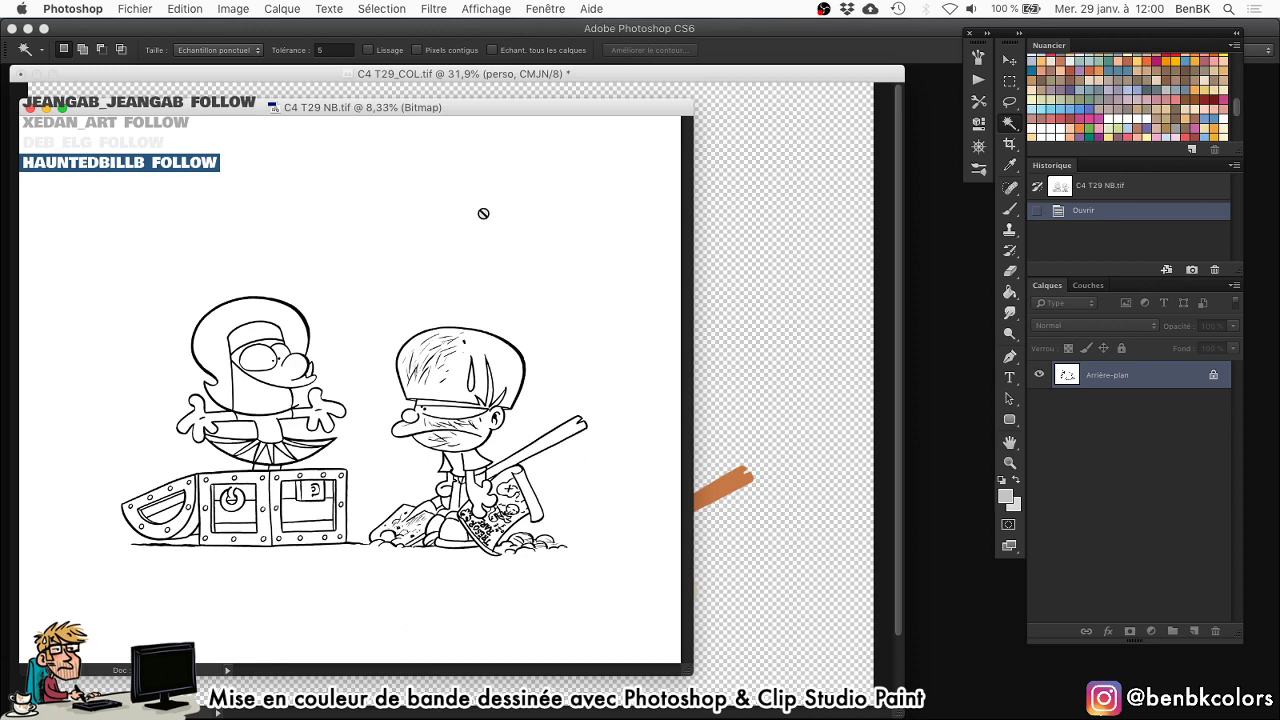
key(F2)
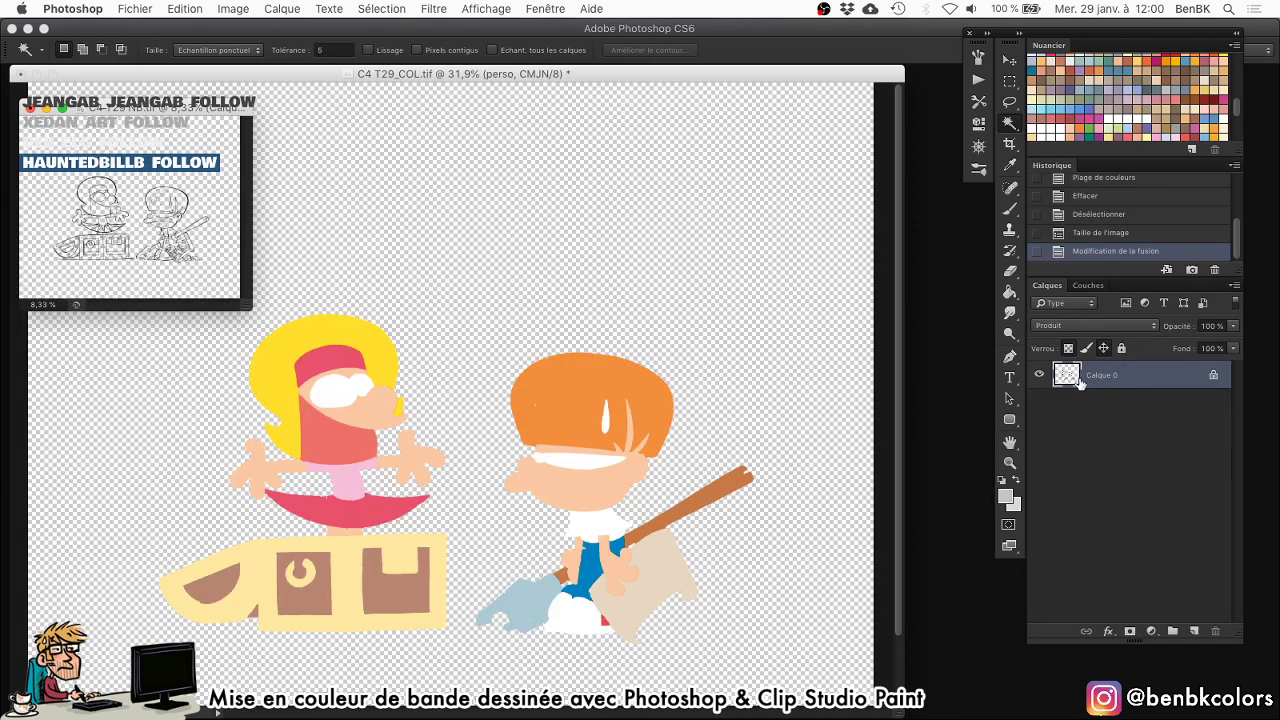
Copy the line-art layer to the top of the layer stack in C4 T29_COL.tif and rename it traits.
drag(1079, 383, 616, 508)
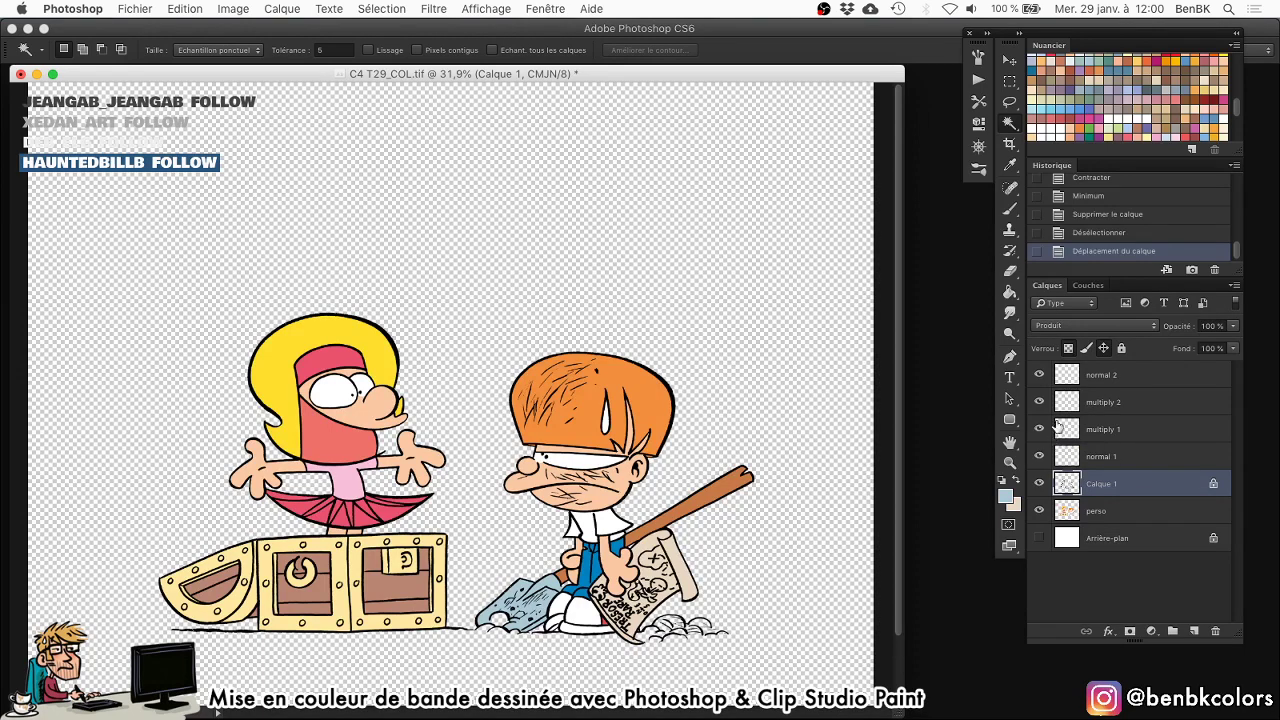
drag(1102, 482, 1102, 372)
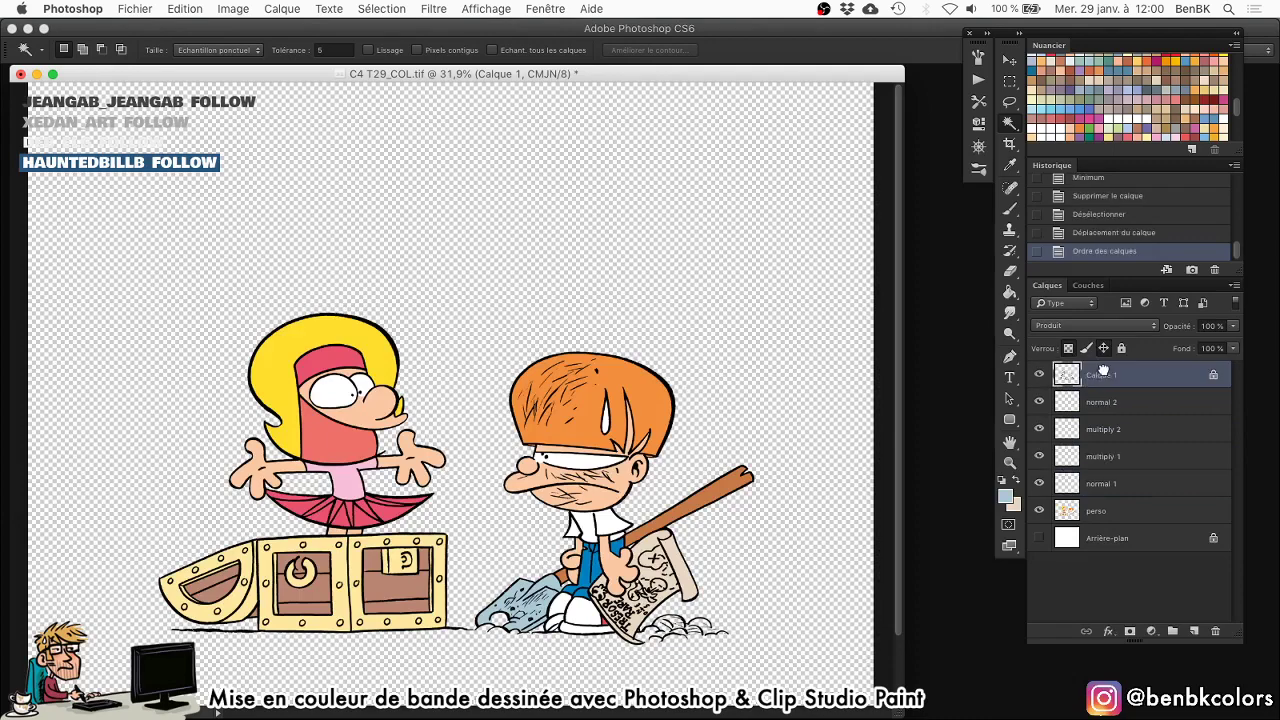
double_click(1101, 378)
text(traits)
key(Return)
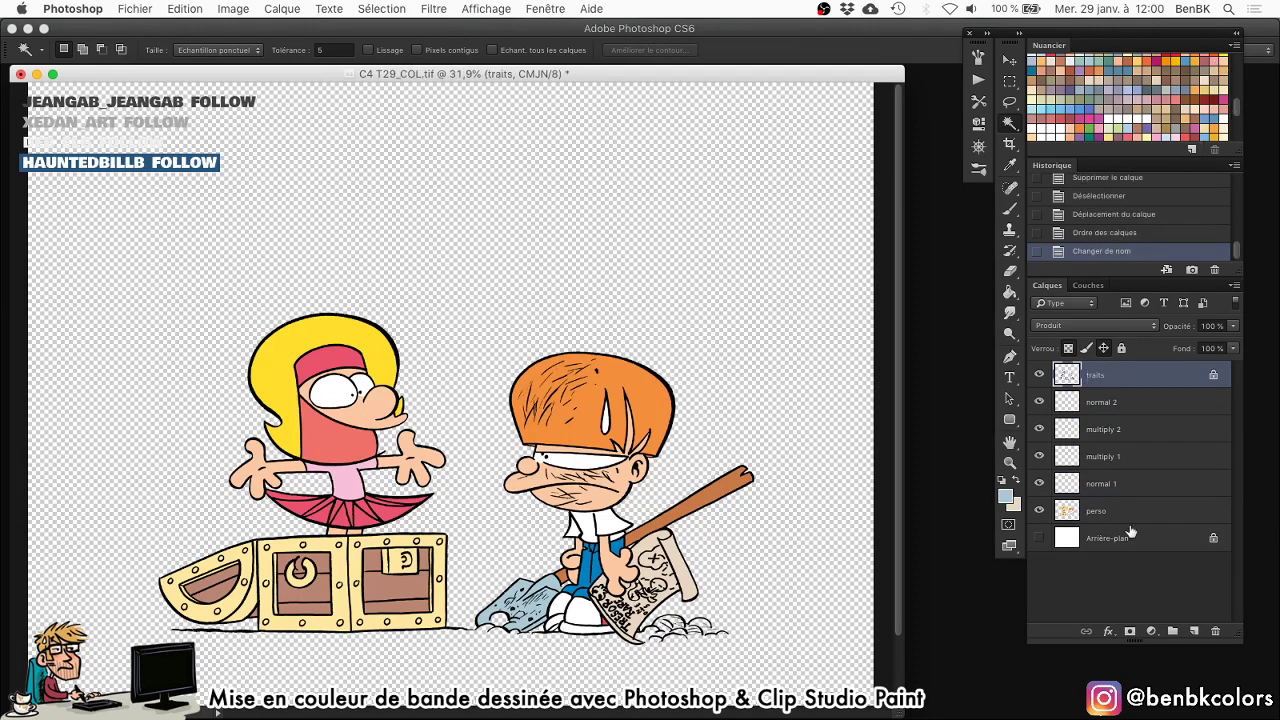
Load the perso layer's contents as a selection and set up the 90 px round brush on the multiply 1 layer.
click(1069, 513)
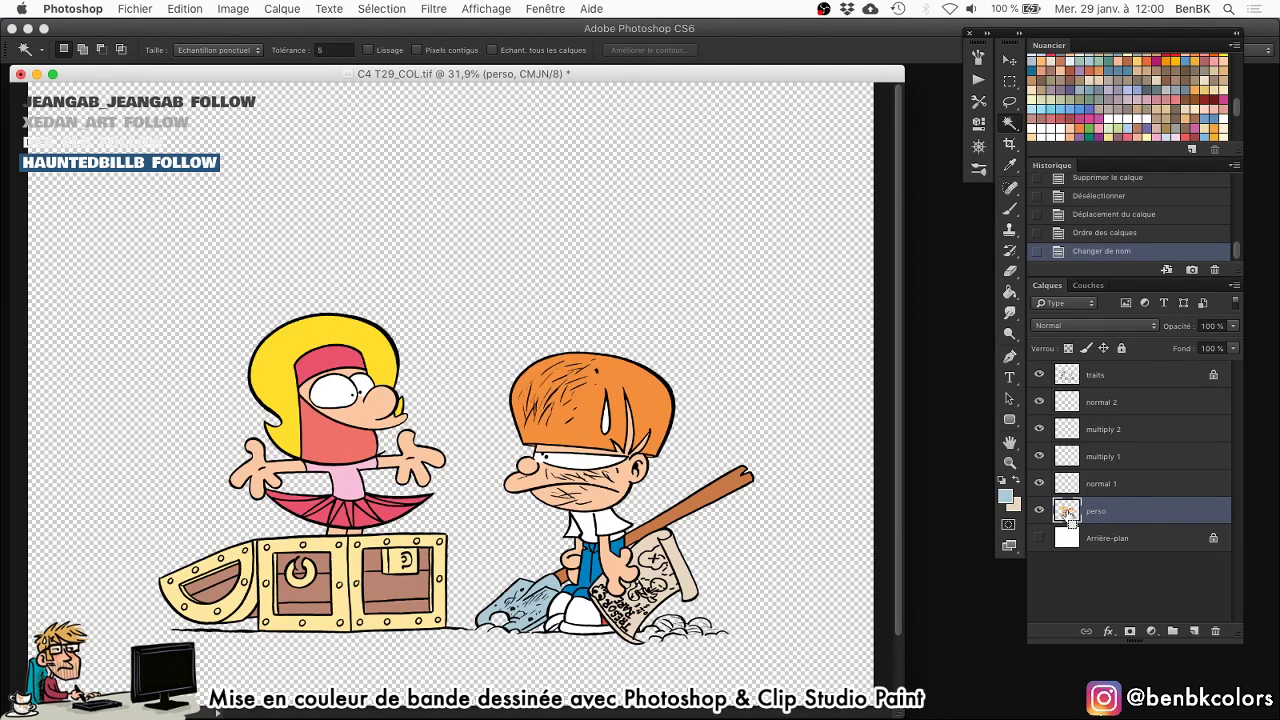
ctrl+click(1069, 513)
click(1100, 456)
key(b)
right_click(700, 366)
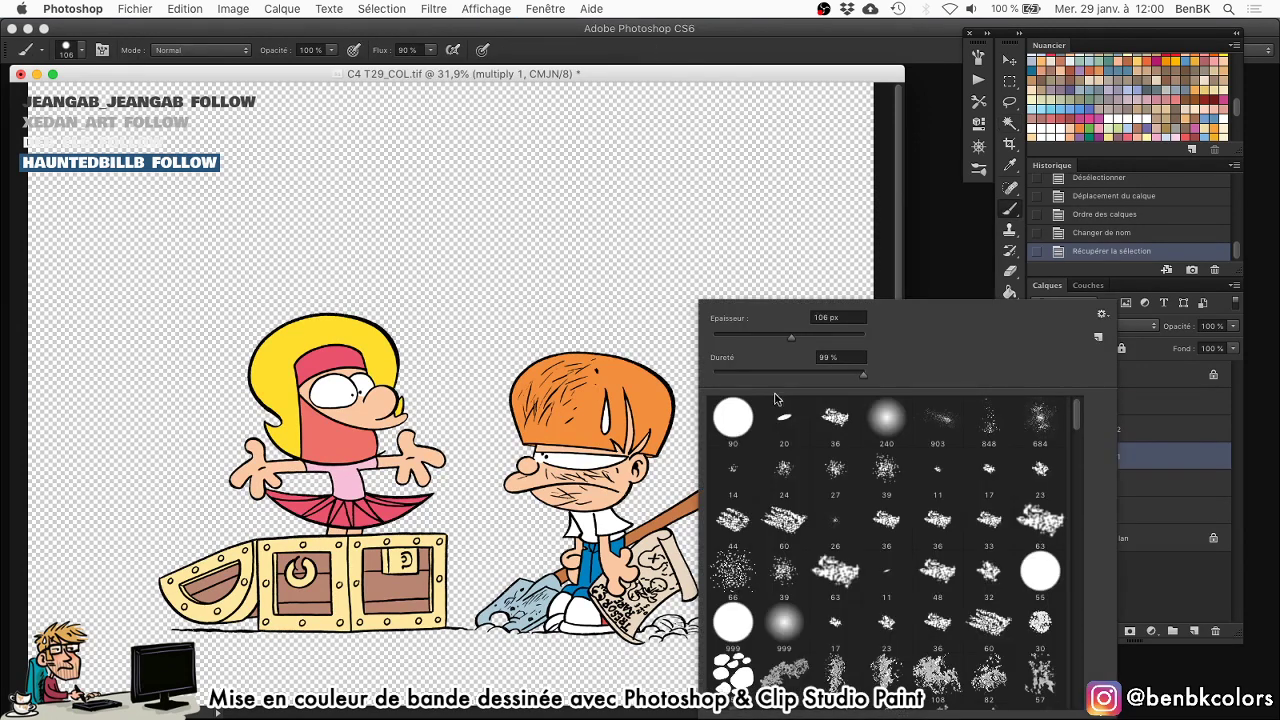
click(733, 417)
key(Return)
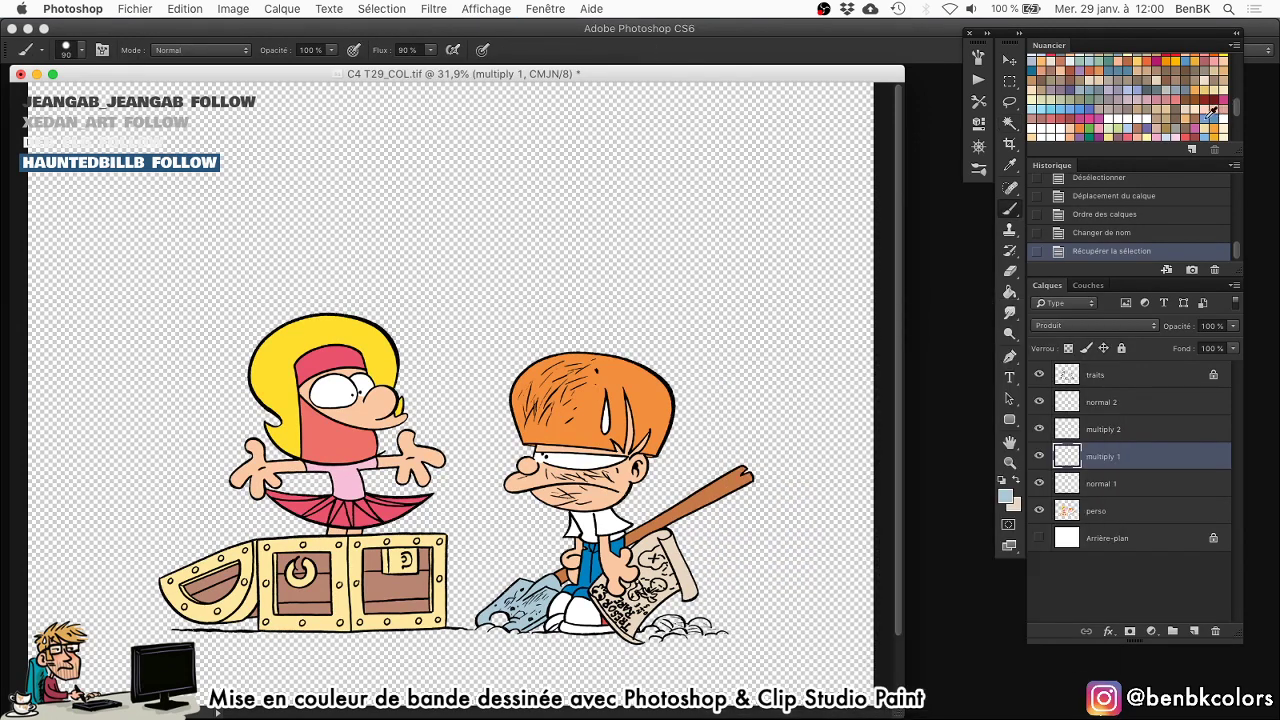
Shade the underside of the girl's nose and the spot below her eye in light pink with a smaller brush.
drag(1237, 108, 1234, 146)
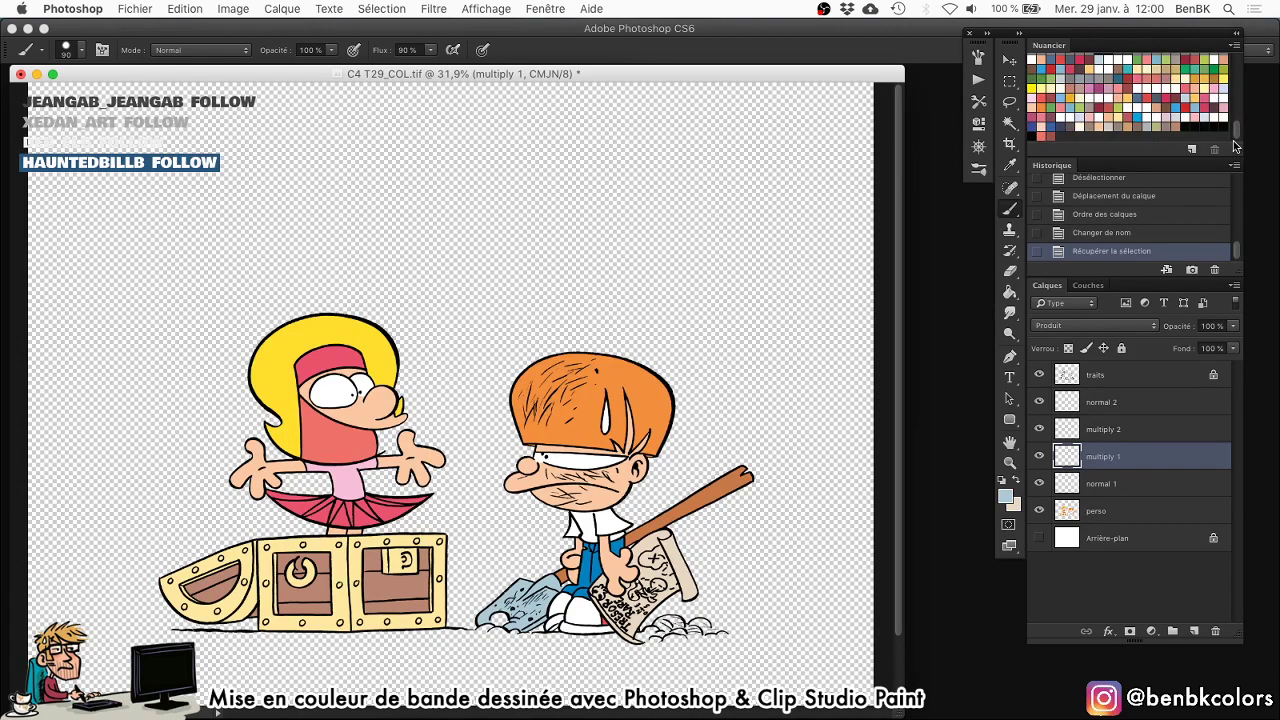
scroll(320, 440, up, 8)
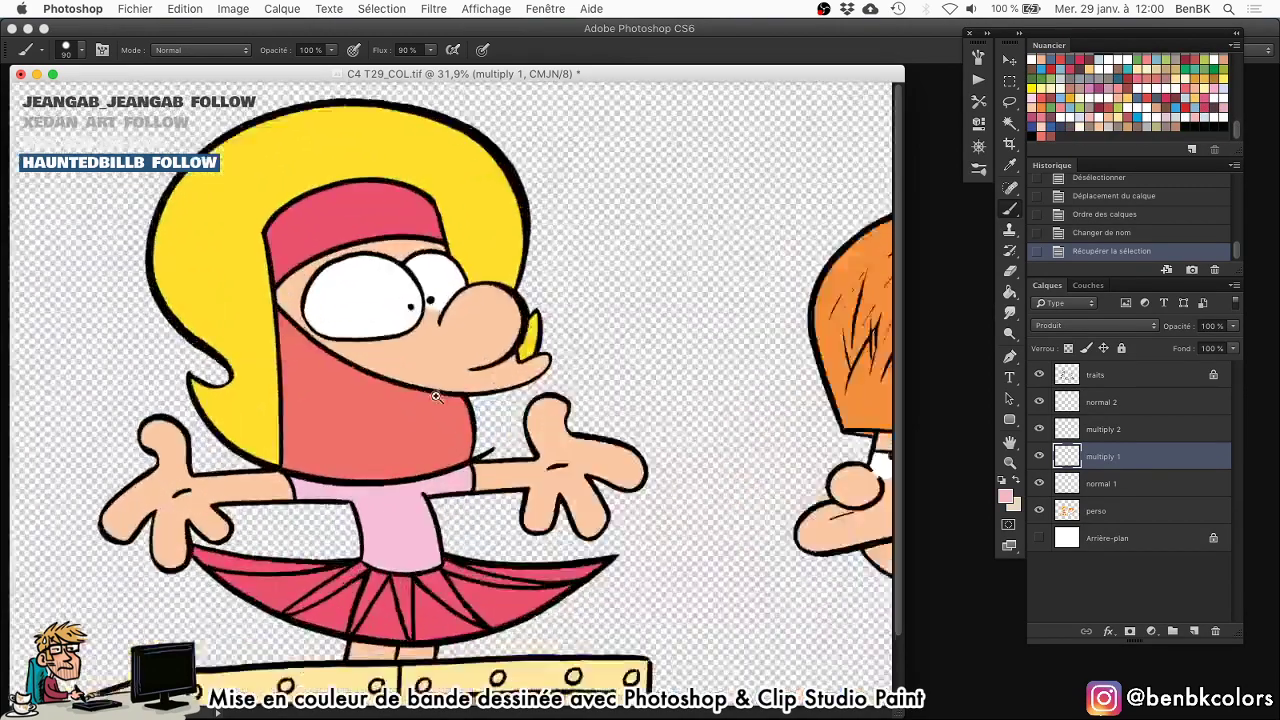
mouse_move(598, 280)
mouse_down()
mouse_move(611, 257)
mouse_move(586, 282)
mouse_up()
key([)
drag(568, 312, 614, 428)
key(Tab)
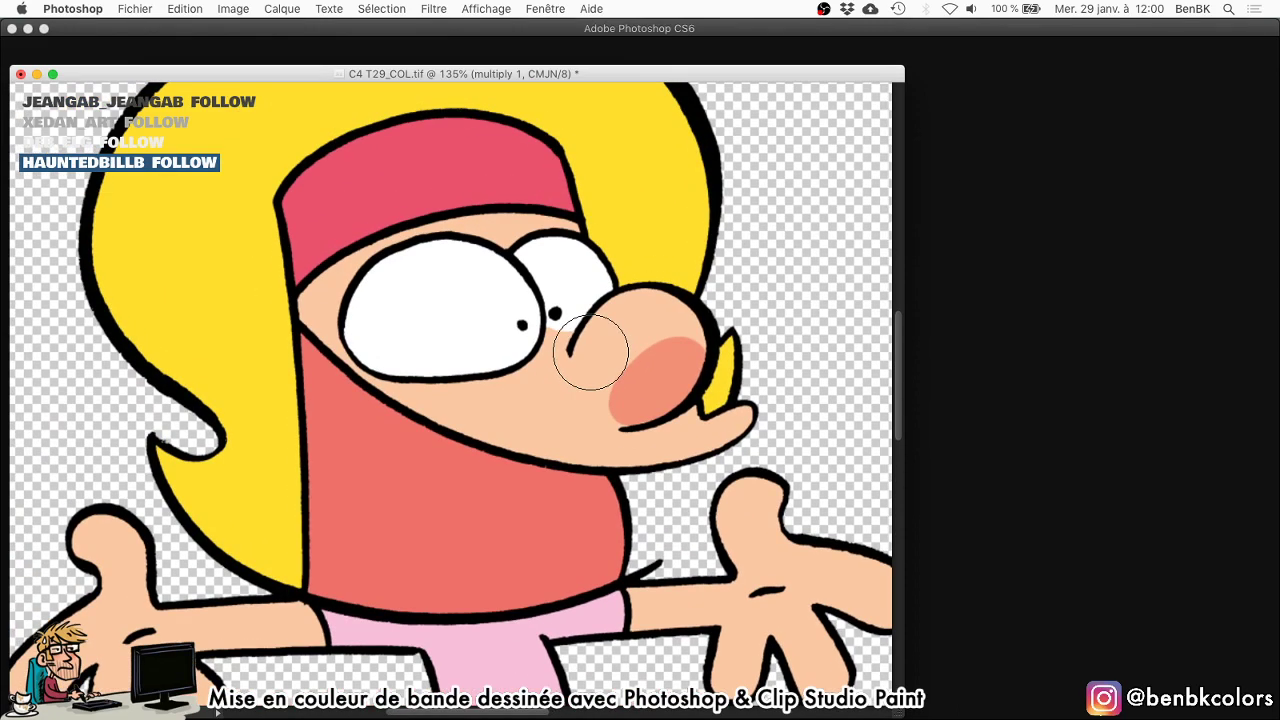
key(f)
Shade the outer left side and lower curl of the girl's yellow hair with the light pink brush.
drag(534, 317, 816, 431)
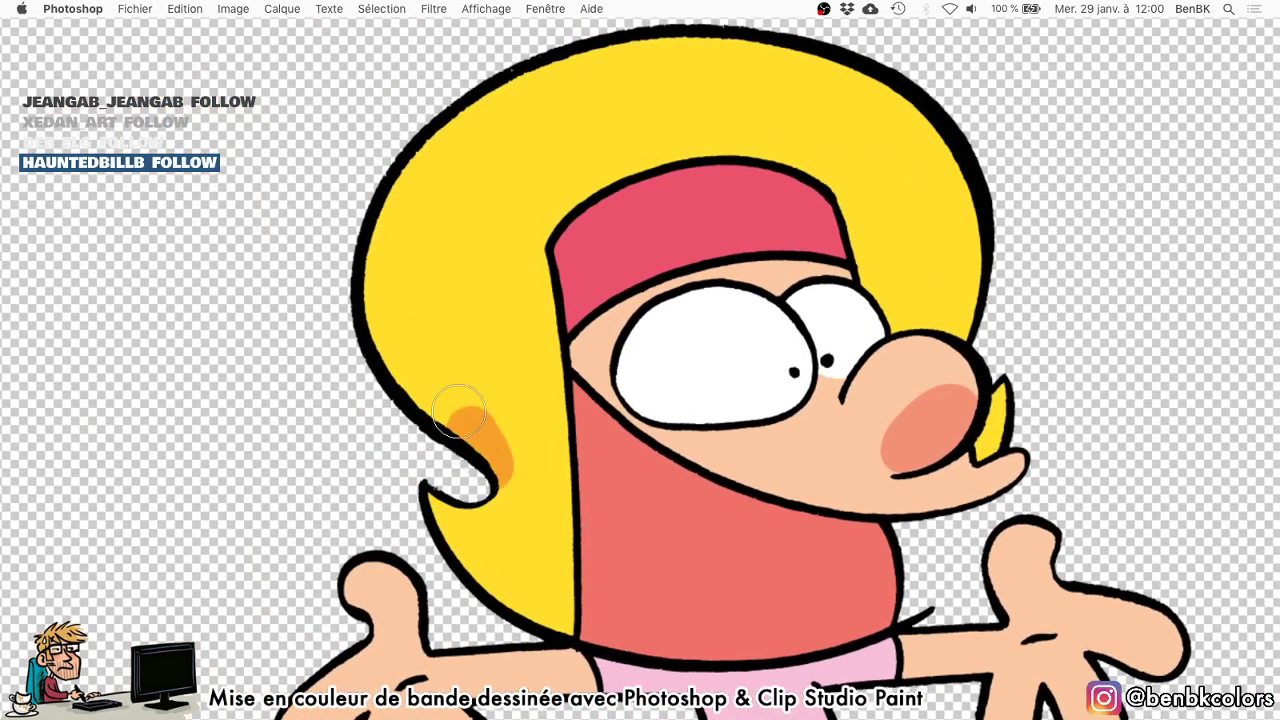
drag(490, 470, 516, 174)
mouse_move(438, 416)
mouse_down()
mouse_move(413, 394)
mouse_move(485, 47)
mouse_up()
drag(425, 363, 373, 279)
mouse_move(376, 420)
mouse_down()
mouse_move(483, 534)
mouse_move(509, 541)
mouse_up()
drag(504, 445, 520, 277)
Shade the thumb and the lower edges of the fingers on the girl's hand at the left of the drawing.
mouse_move(342, 388)
mouse_down()
mouse_move(318, 343)
mouse_move(336, 354)
mouse_up()
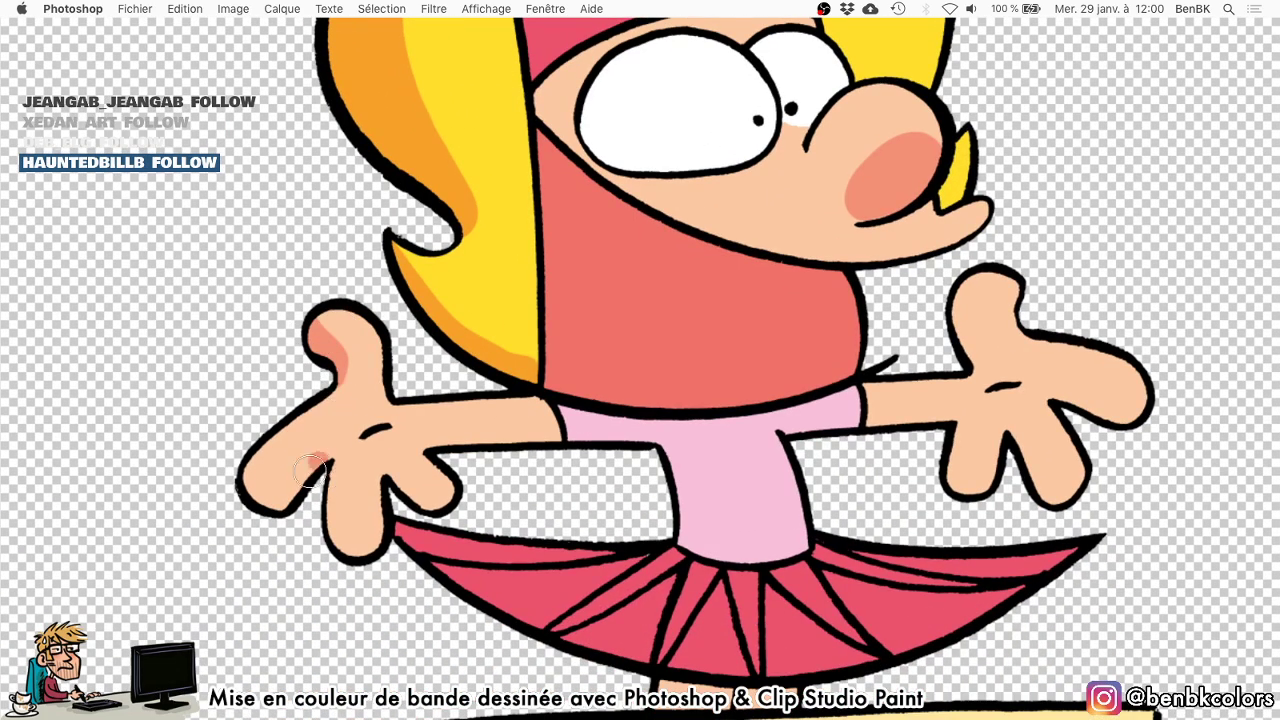
drag(322, 462, 258, 494)
drag(374, 476, 340, 566)
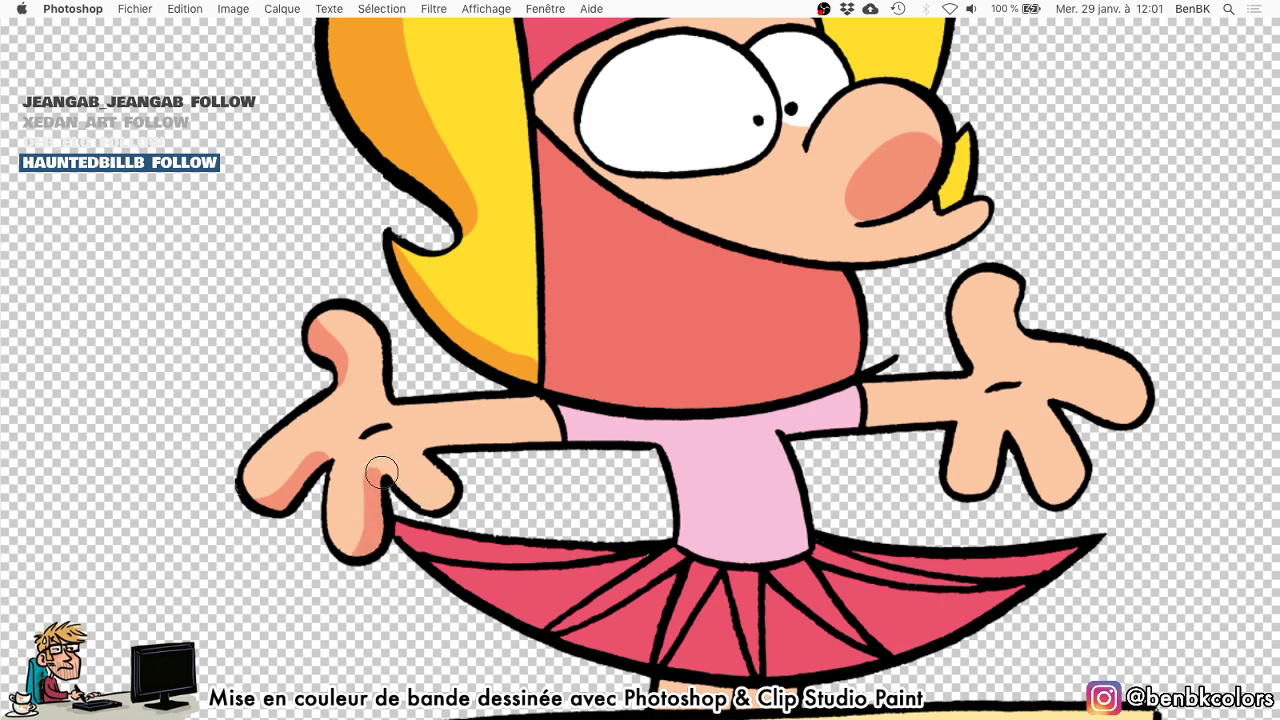
drag(383, 467, 452, 500)
Shade the undersides of the girl's arms, her pink top, her hand at the right and her legs below the skirt.
mouse_move(432, 446)
mouse_down()
mouse_move(660, 430)
mouse_move(691, 536)
mouse_up()
mouse_move(791, 431)
mouse_down()
mouse_move(955, 425)
mouse_move(960, 488)
mouse_up()
drag(1006, 430, 1040, 500)
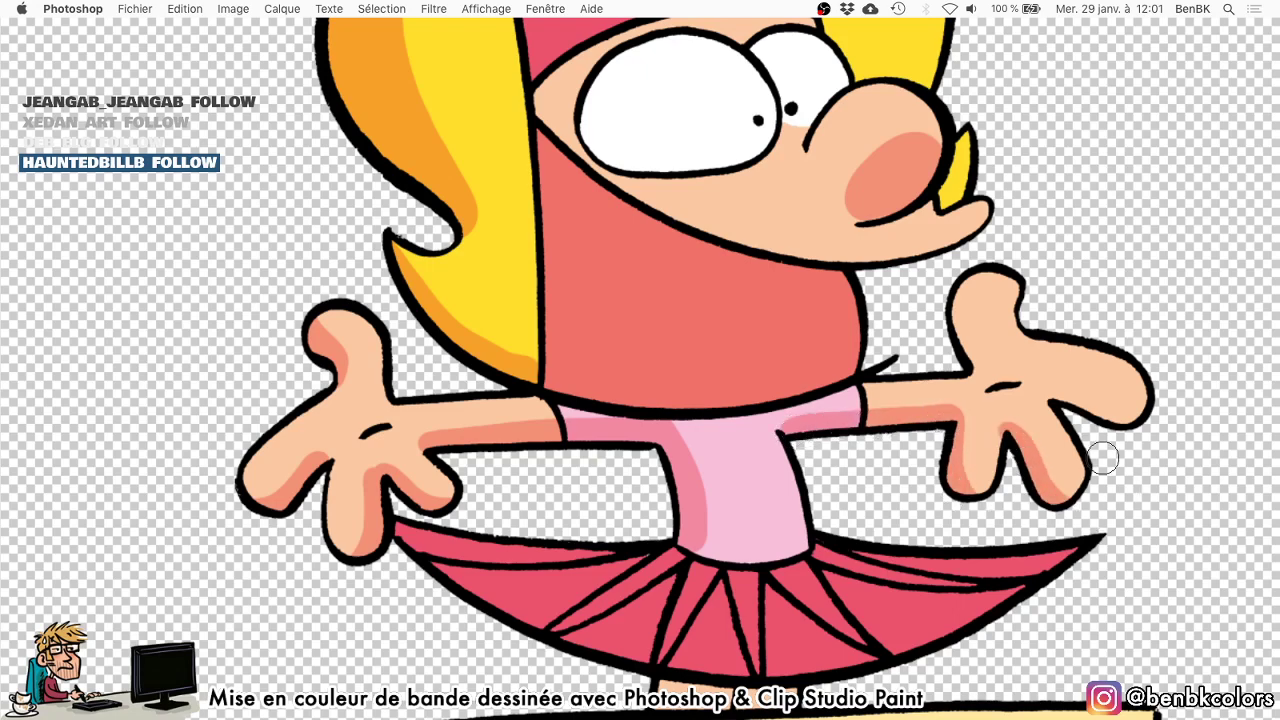
drag(1062, 405, 1145, 408)
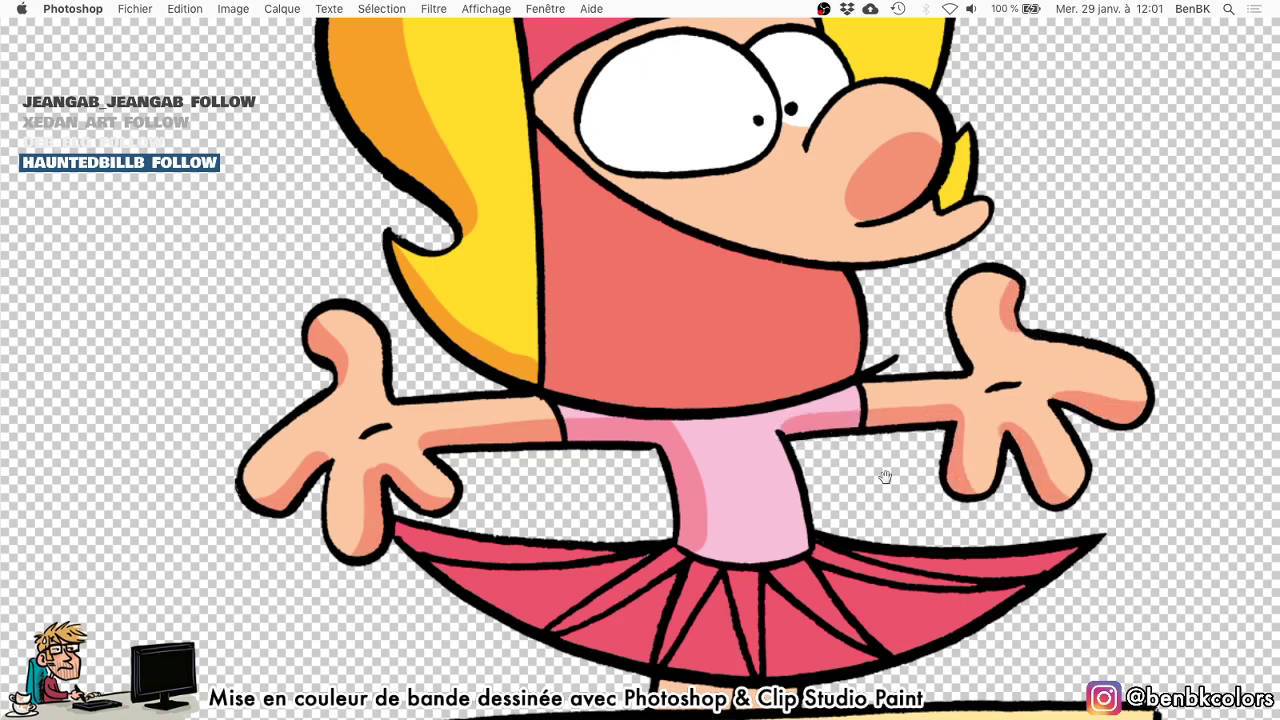
scroll(800, 400, down, 5)
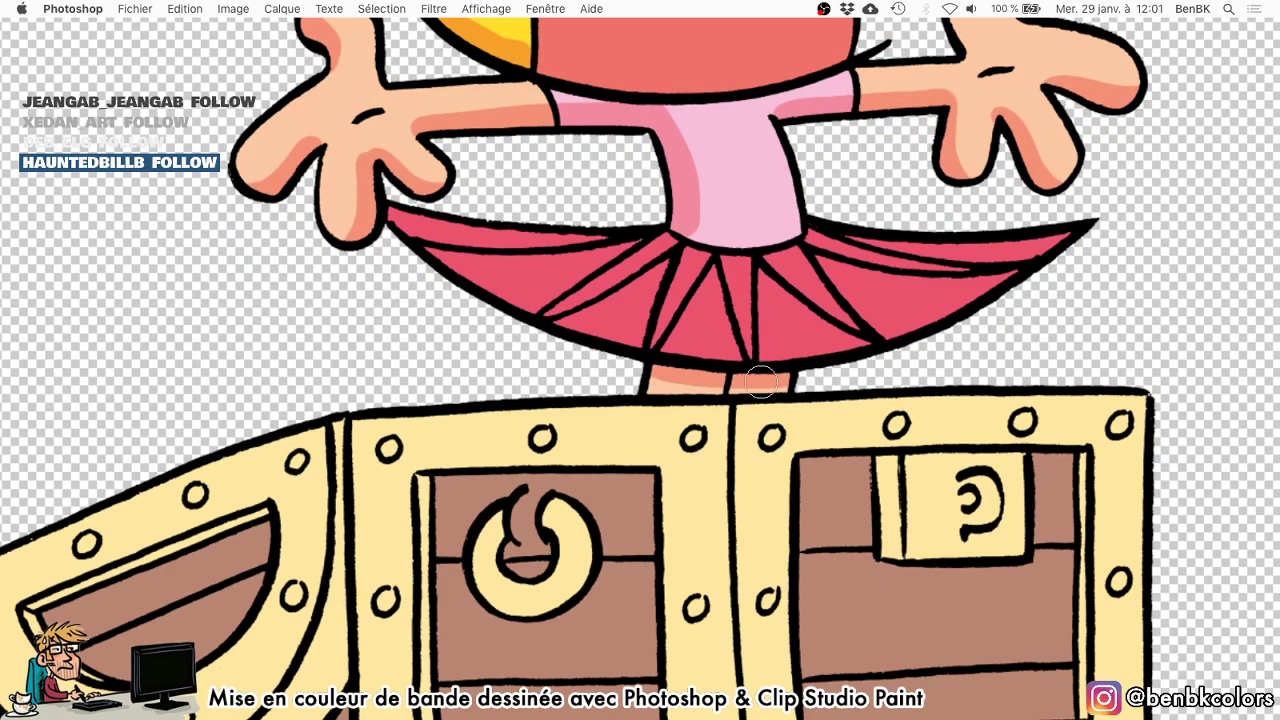
Paint the shadow over the chest's whole side face and its open lid, covering the metal frame and wood.
mouse_move(780, 491)
mouse_down()
mouse_move(778, 301)
mouse_move(597, 378)
mouse_move(491, 390)
mouse_move(508, 486)
mouse_move(492, 326)
mouse_move(527, 357)
mouse_move(514, 300)
mouse_move(250, 332)
mouse_up()
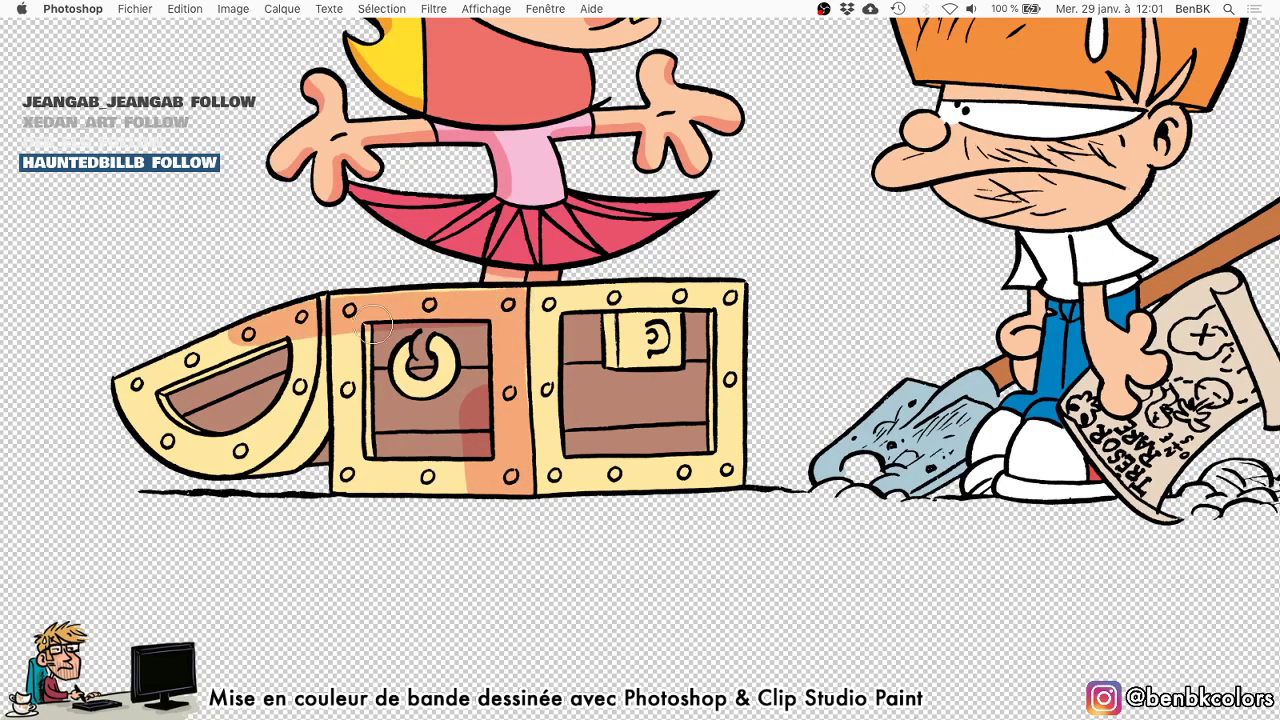
drag(356, 320, 489, 322)
mouse_move(405, 300)
mouse_down()
mouse_move(170, 360)
mouse_move(300, 340)
mouse_move(220, 440)
mouse_move(368, 430)
mouse_move(130, 405)
mouse_move(468, 351)
mouse_move(420, 485)
mouse_move(422, 396)
mouse_move(478, 388)
mouse_move(460, 389)
mouse_up()
drag(530, 408, 521, 293)
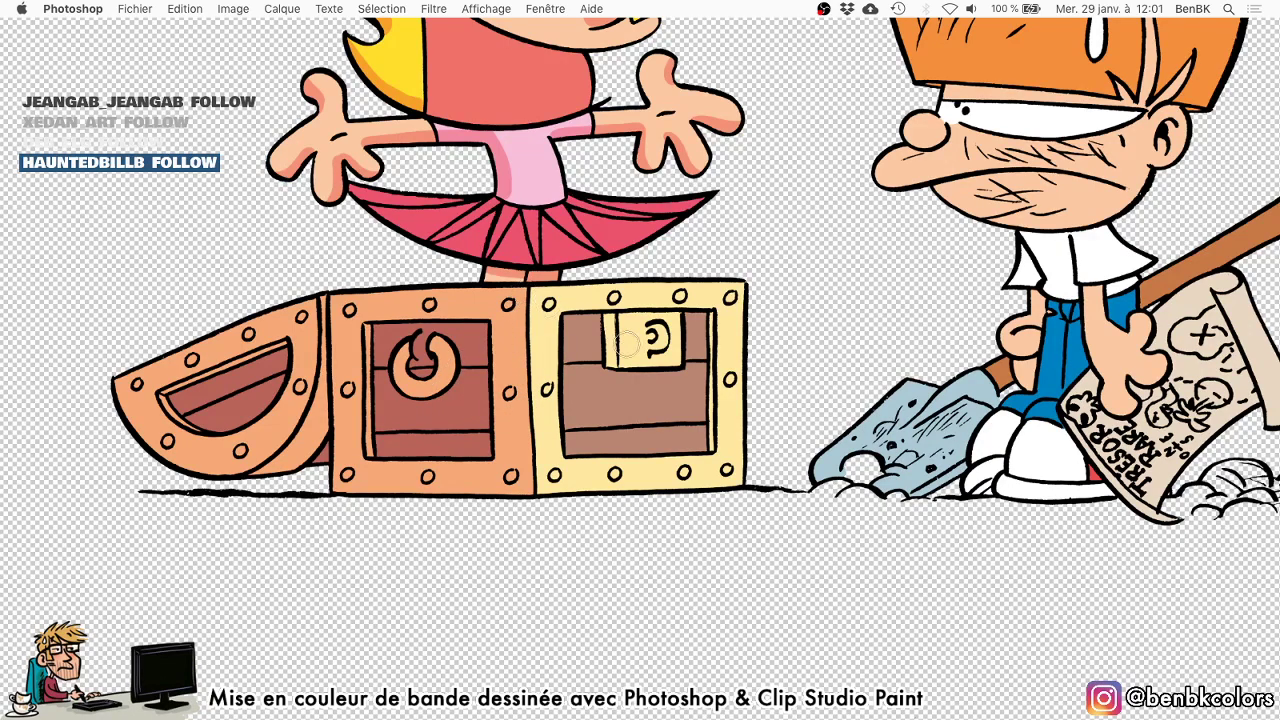
Shade the side of the lock, its keyhole, the wood below the upper frame and the frame's inner edge on the chest's lit face.
mouse_move(627, 345)
mouse_down()
mouse_move(615, 366)
mouse_move(610, 324)
mouse_up()
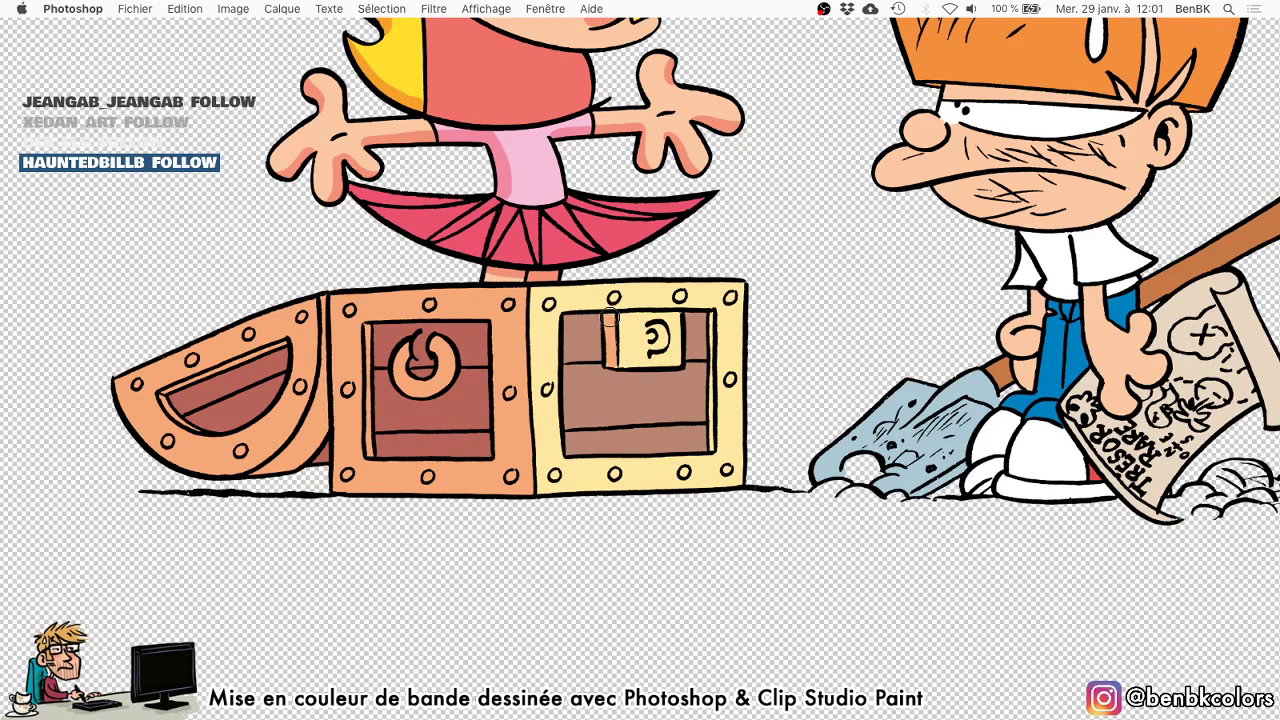
scroll(612, 365, up, 3)
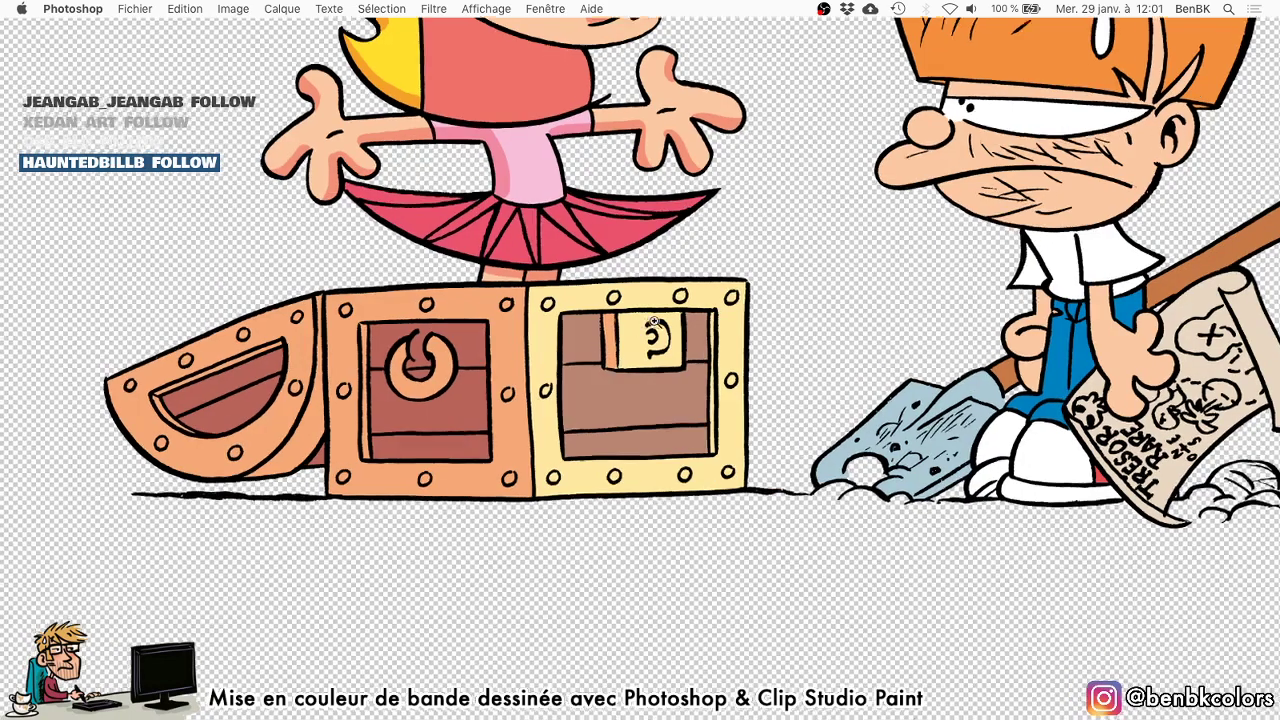
mouse_move(565, 303)
mouse_down()
mouse_move(525, 303)
mouse_move(590, 302)
mouse_up()
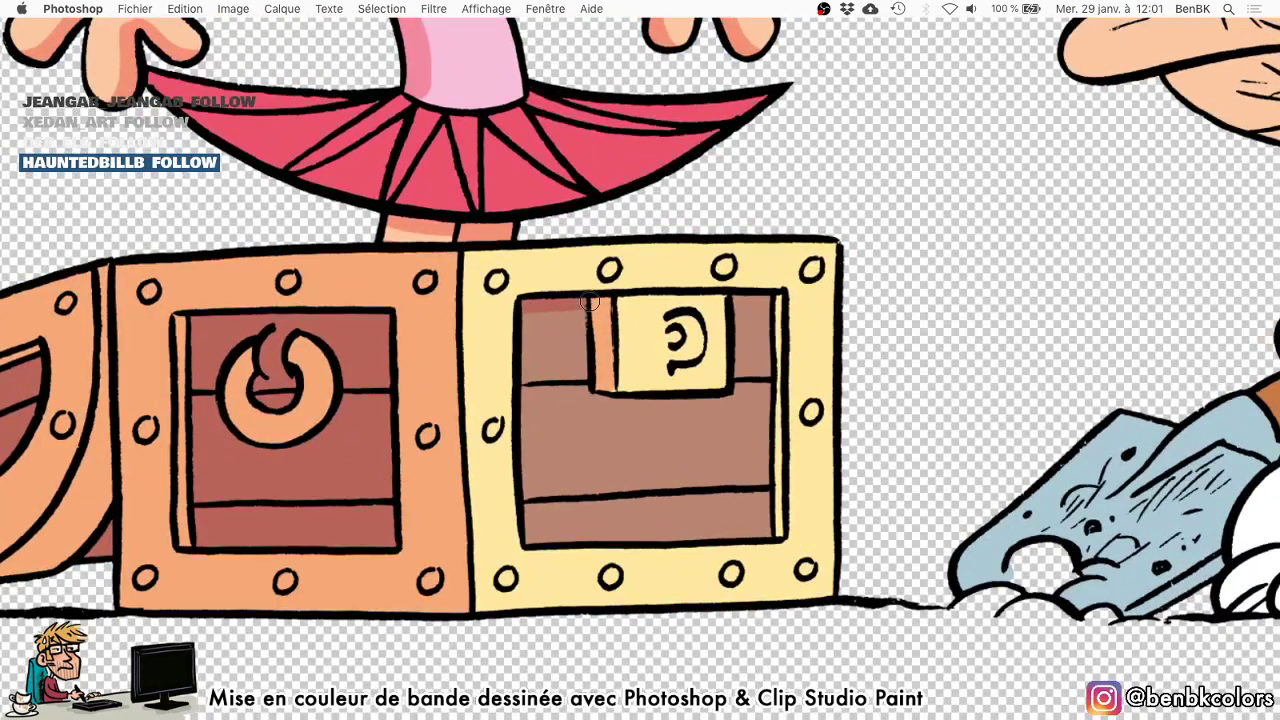
drag(743, 301, 776, 300)
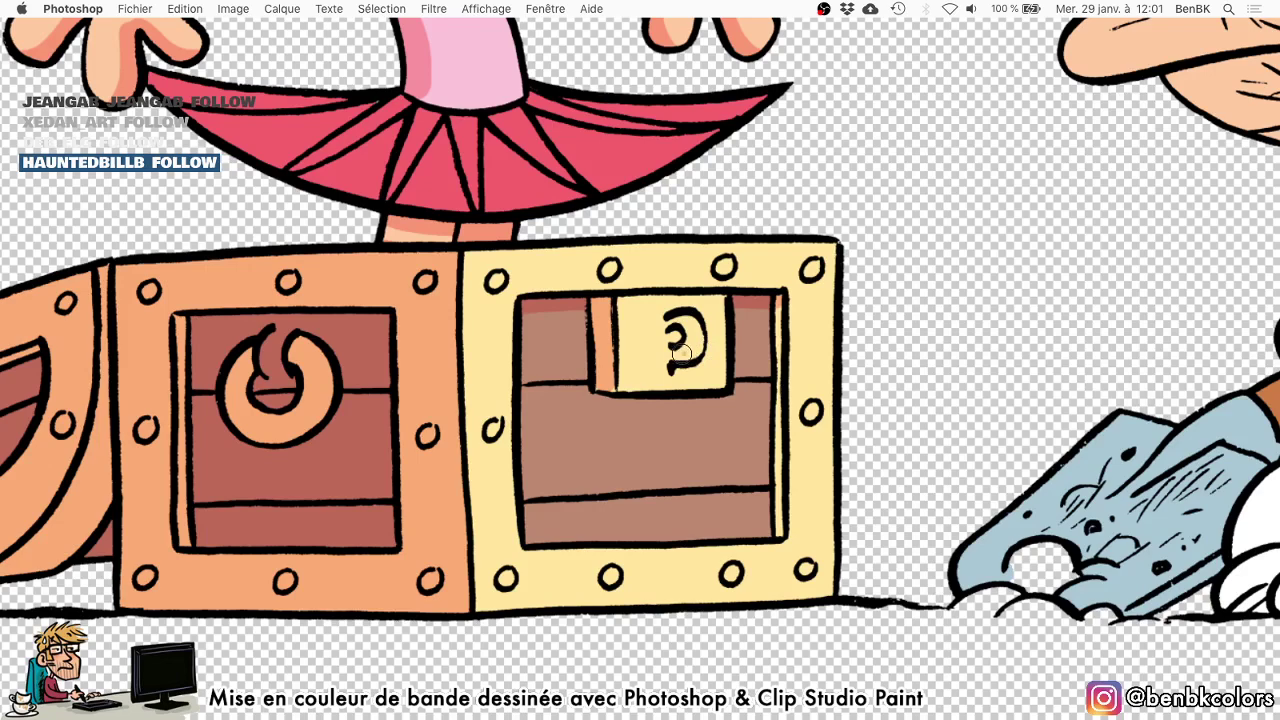
mouse_move(681, 353)
mouse_down()
mouse_move(698, 352)
mouse_move(671, 326)
mouse_up()
drag(704, 414, 652, 332)
drag(729, 450, 721, 350)
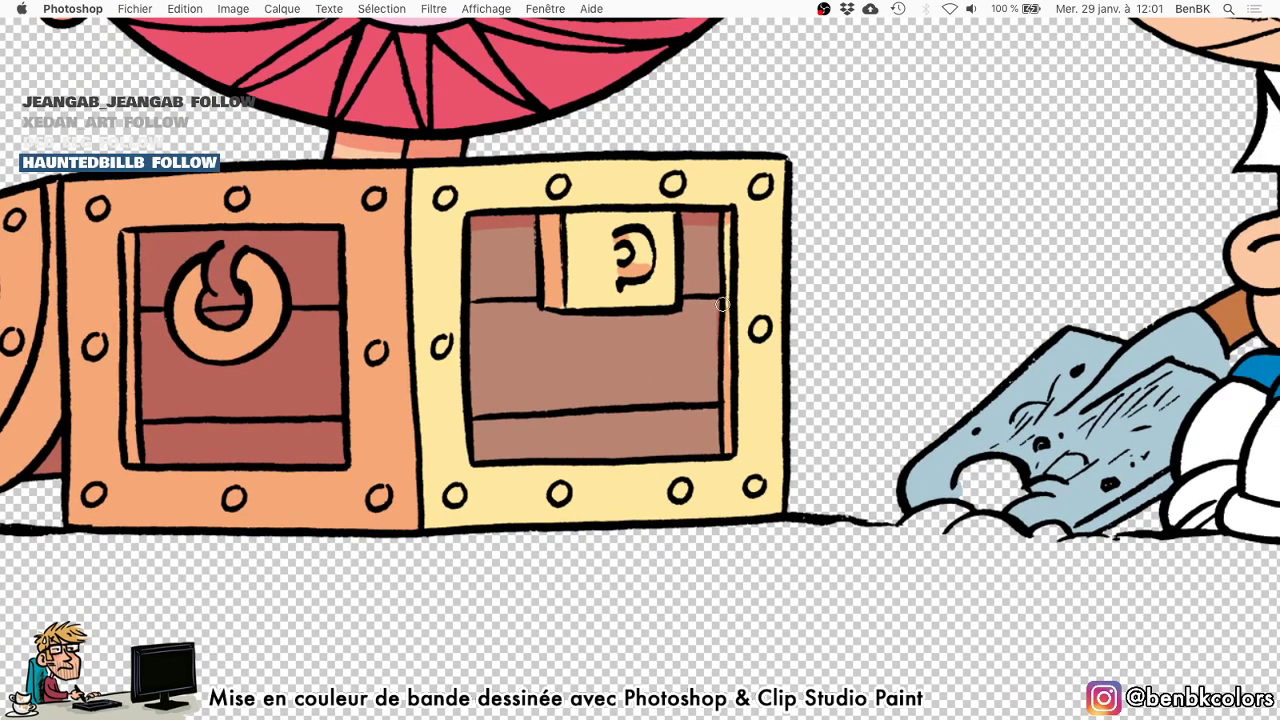
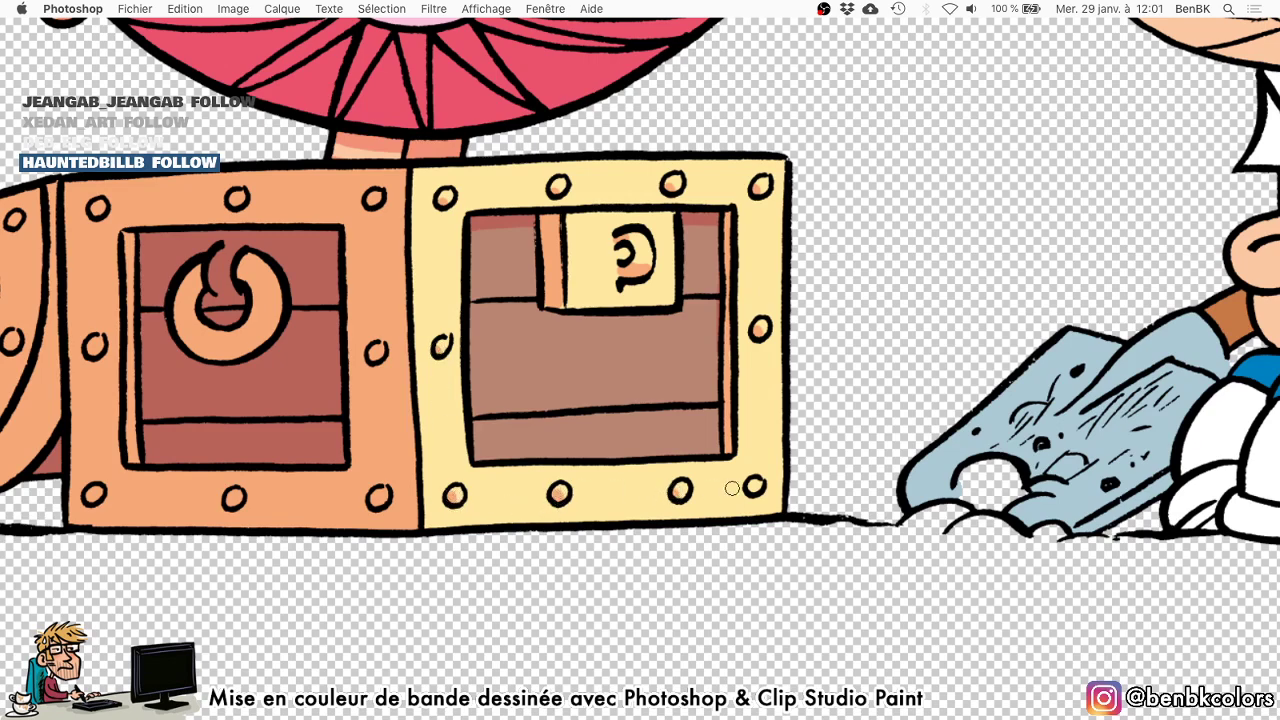
Shade the rivets on the chest's lit face and open small light highlights in the rivets of the shadowed side and lid.
scroll(745, 484, left, 4)
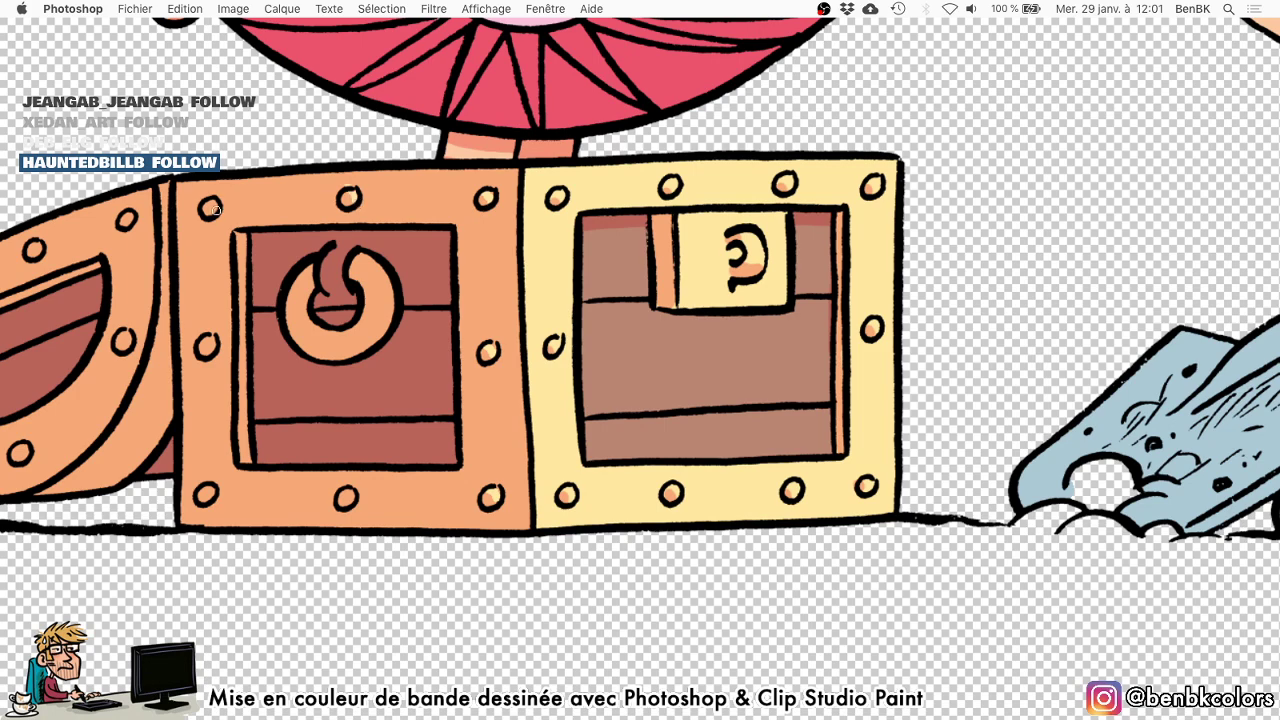
scroll(207, 200, left, 5)
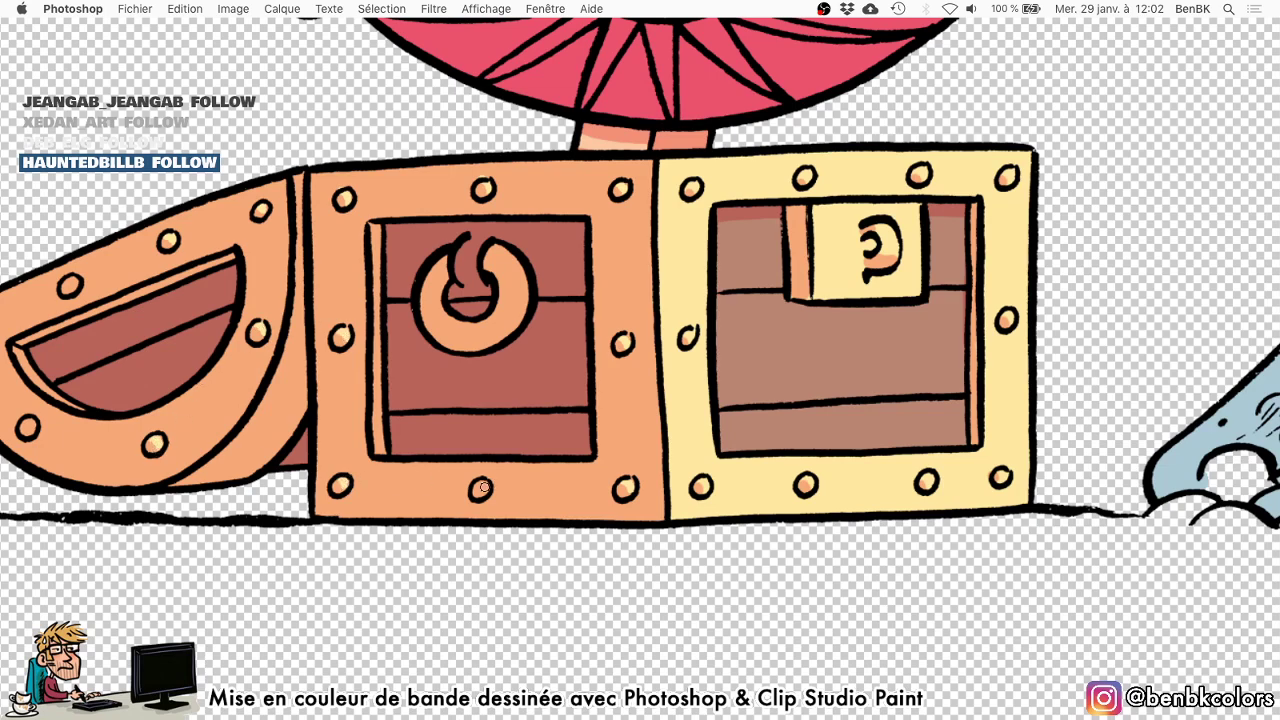
scroll(483, 487, left, 10)
scroll(483, 487, down, 3)
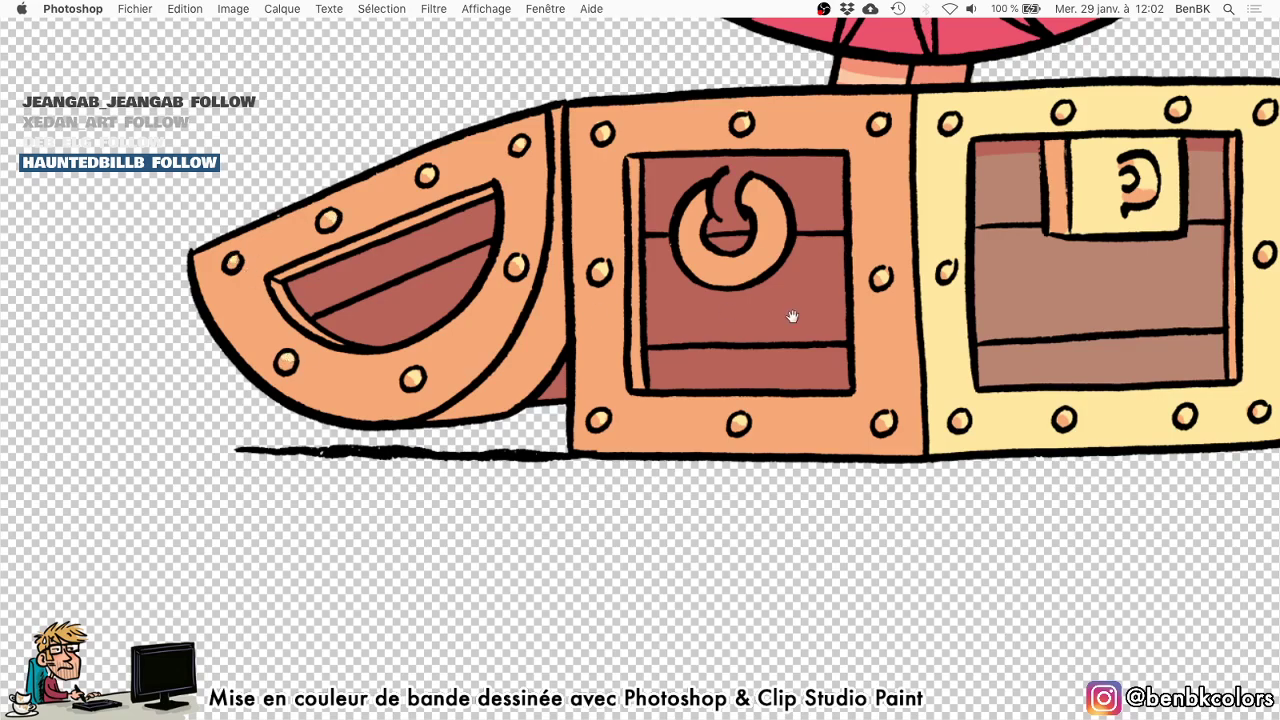
Shade the boy's far sleeve, far arm and hand, the inner folds of his blue trousers and his white shoes.
drag(1068, 373, 586, 349)
scroll(849, 400, down, 8)
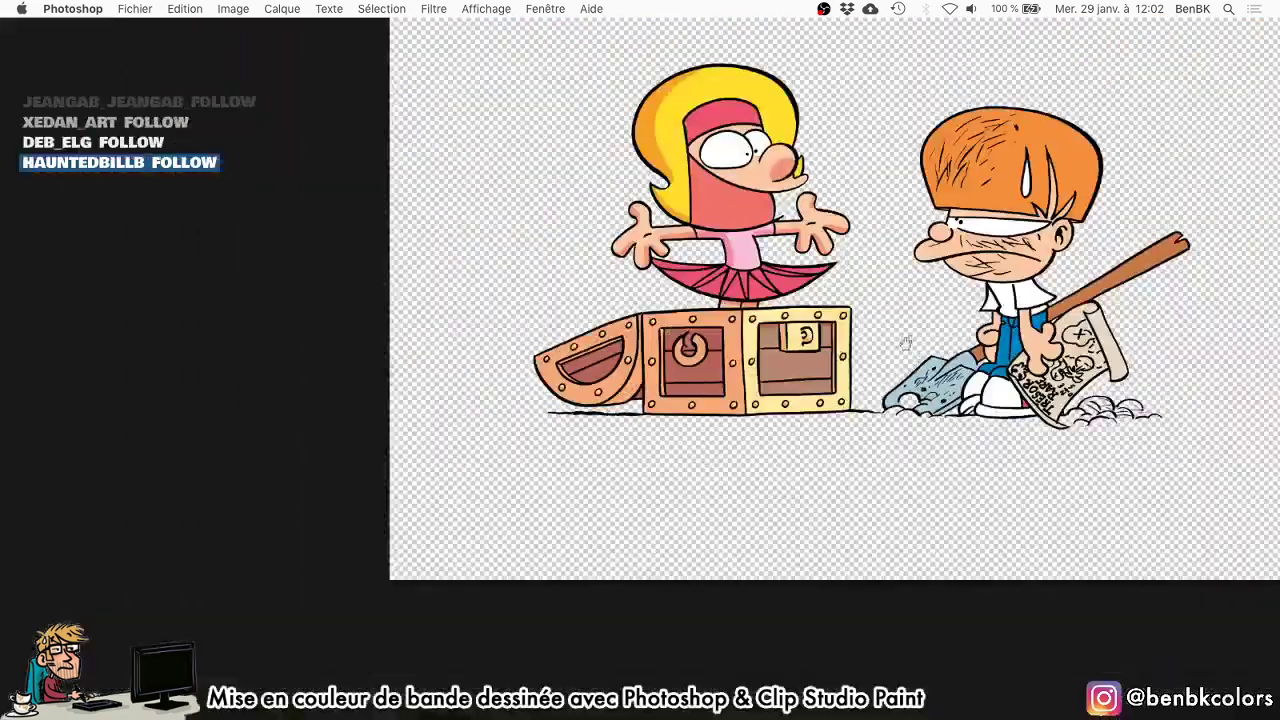
scroll(1100, 295, up, 5)
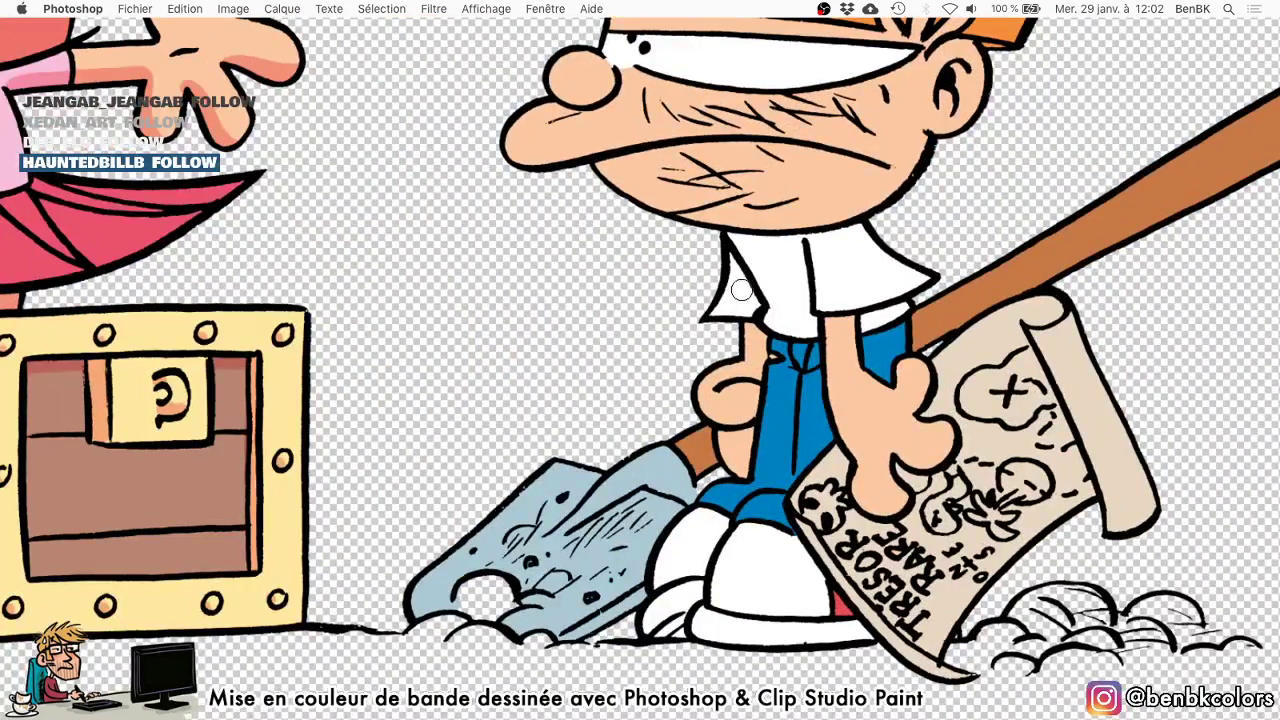
mouse_move(741, 290)
mouse_down()
mouse_move(726, 323)
mouse_move(750, 287)
mouse_move(749, 307)
mouse_move(728, 256)
mouse_up()
drag(755, 373, 740, 294)
drag(698, 340, 748, 345)
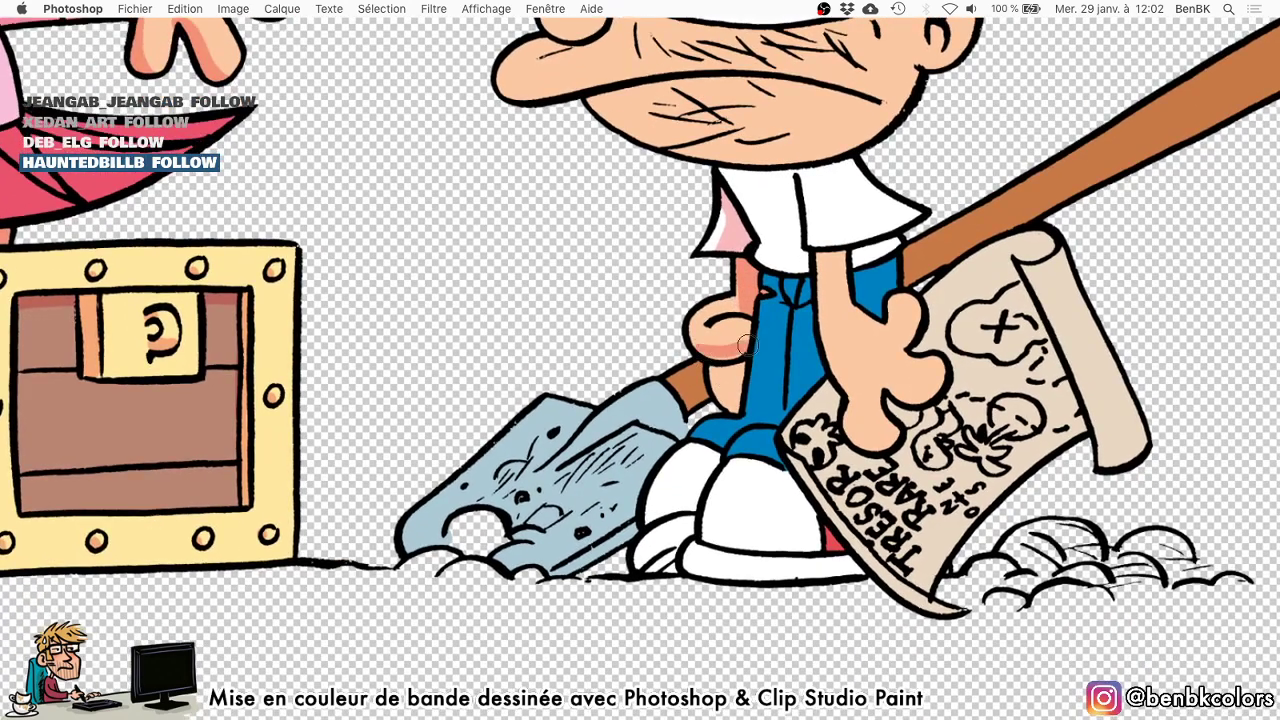
mouse_move(736, 403)
mouse_down()
mouse_move(730, 360)
mouse_move(766, 390)
mouse_move(781, 318)
mouse_move(782, 348)
mouse_up()
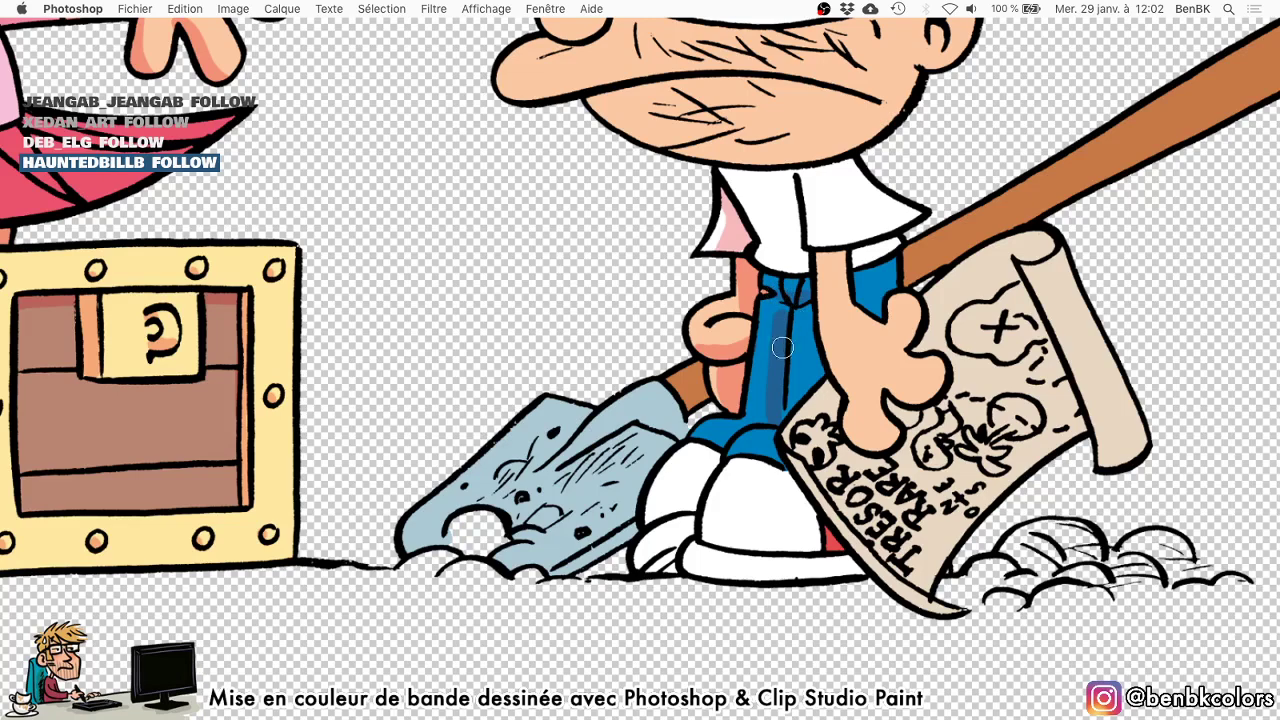
mouse_move(718, 470)
mouse_down()
mouse_move(688, 485)
mouse_move(694, 512)
mouse_move(712, 464)
mouse_move(656, 570)
mouse_move(570, 518)
mouse_up()
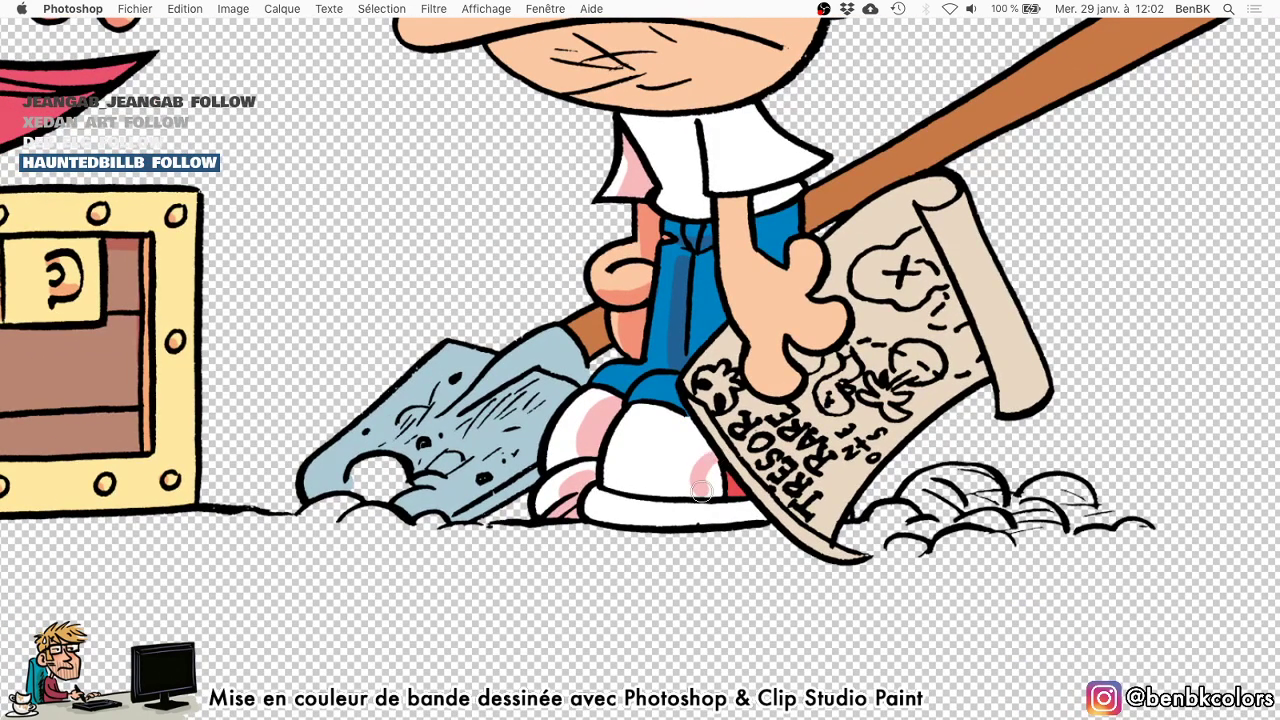
Shade the back edge of the boy's near arm and sleeve, his shirt hem and the back of his trousers.
drag(767, 345, 748, 423)
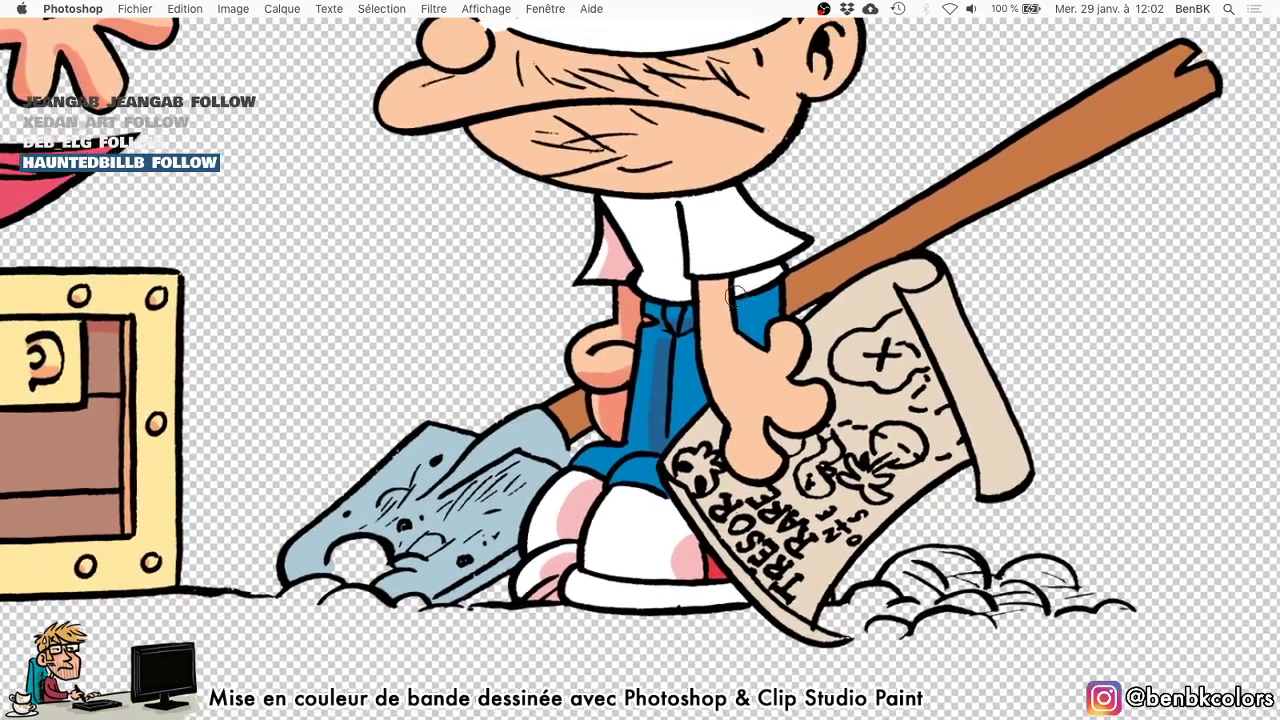
mouse_move(763, 355)
mouse_down()
mouse_move(733, 335)
mouse_move(730, 284)
mouse_up()
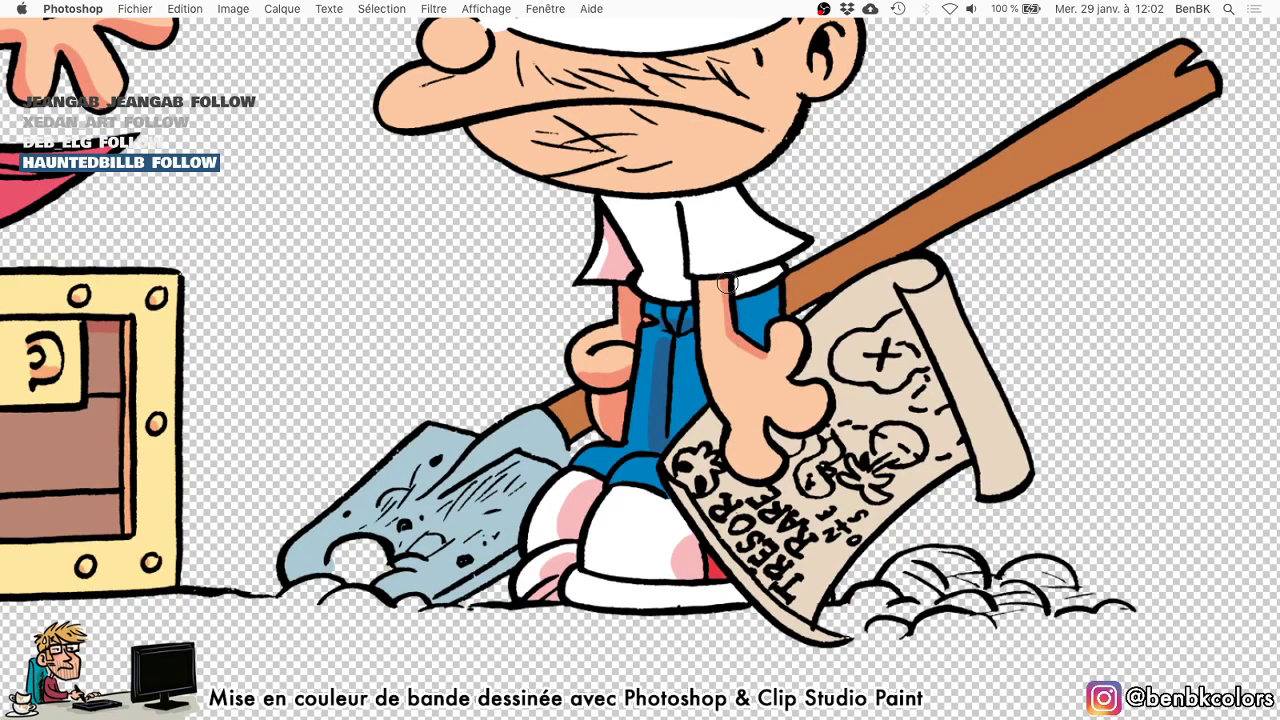
drag(797, 247, 737, 187)
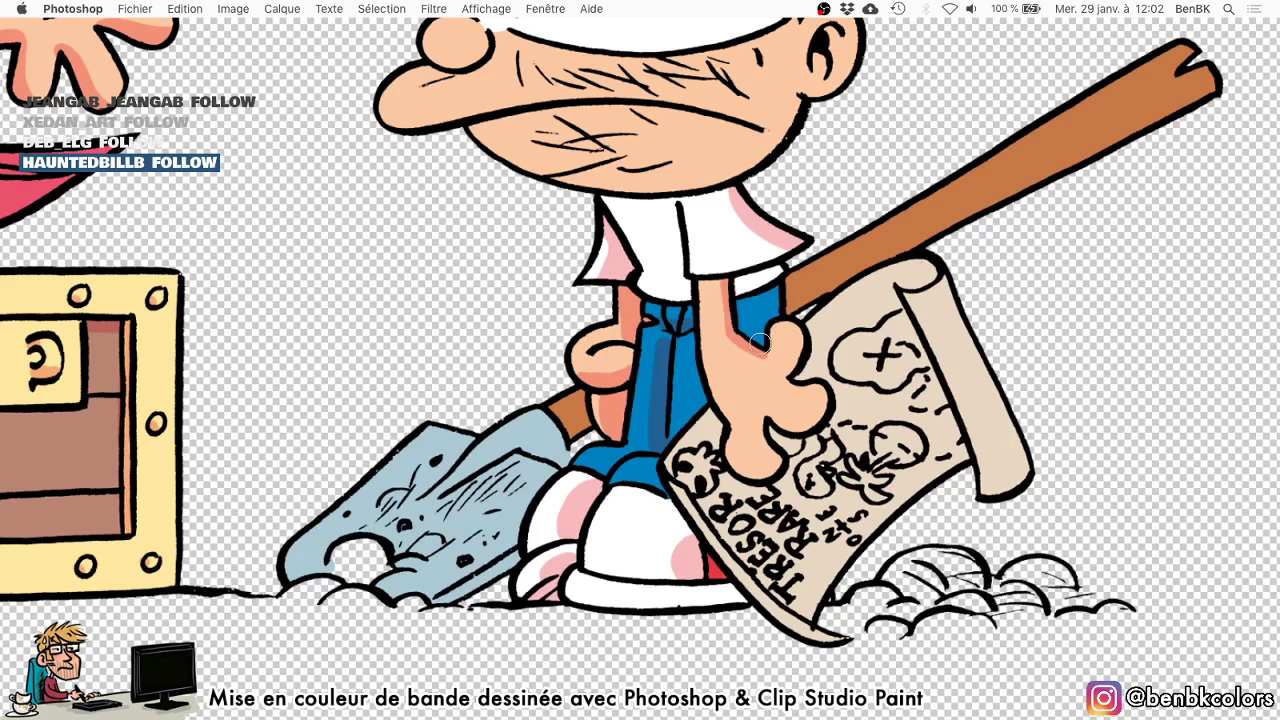
mouse_move(760, 343)
mouse_down()
mouse_move(753, 276)
mouse_move(774, 272)
mouse_move(765, 310)
mouse_up()
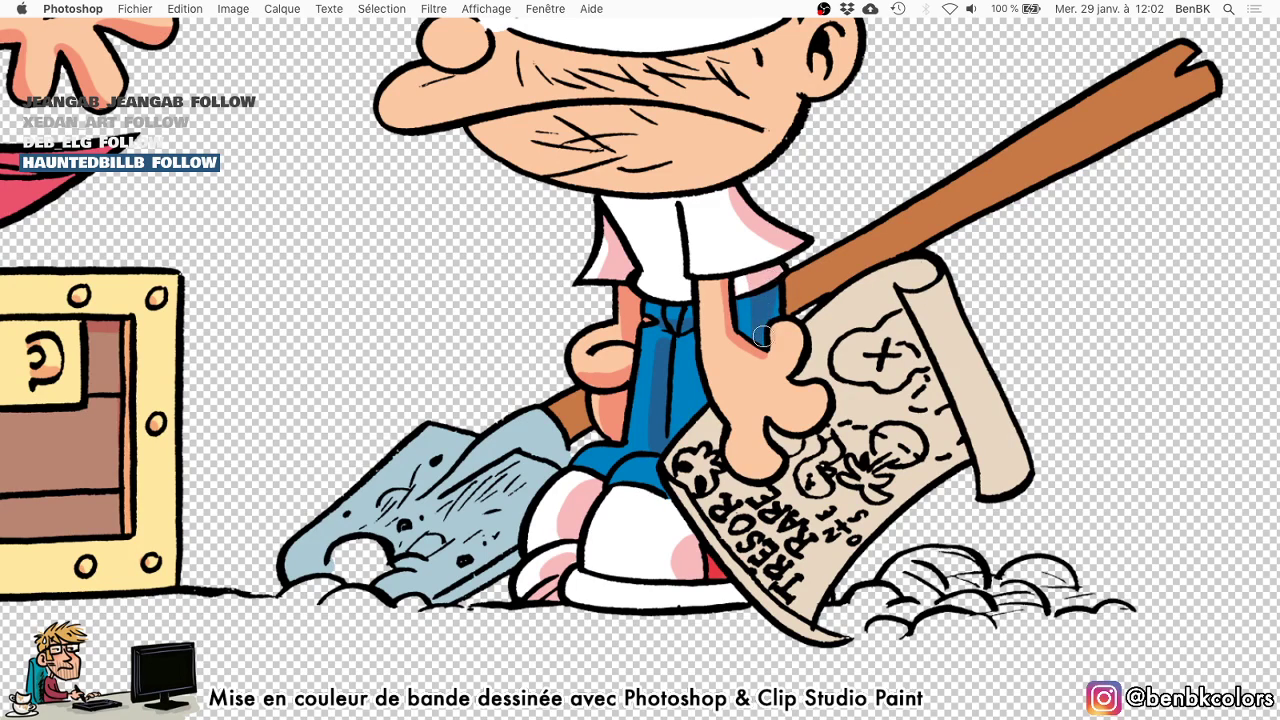
Shade the lower half of the shovel handle and the lower edges of the fingers on the boy's near hand.
scroll(765, 305, right, 5)
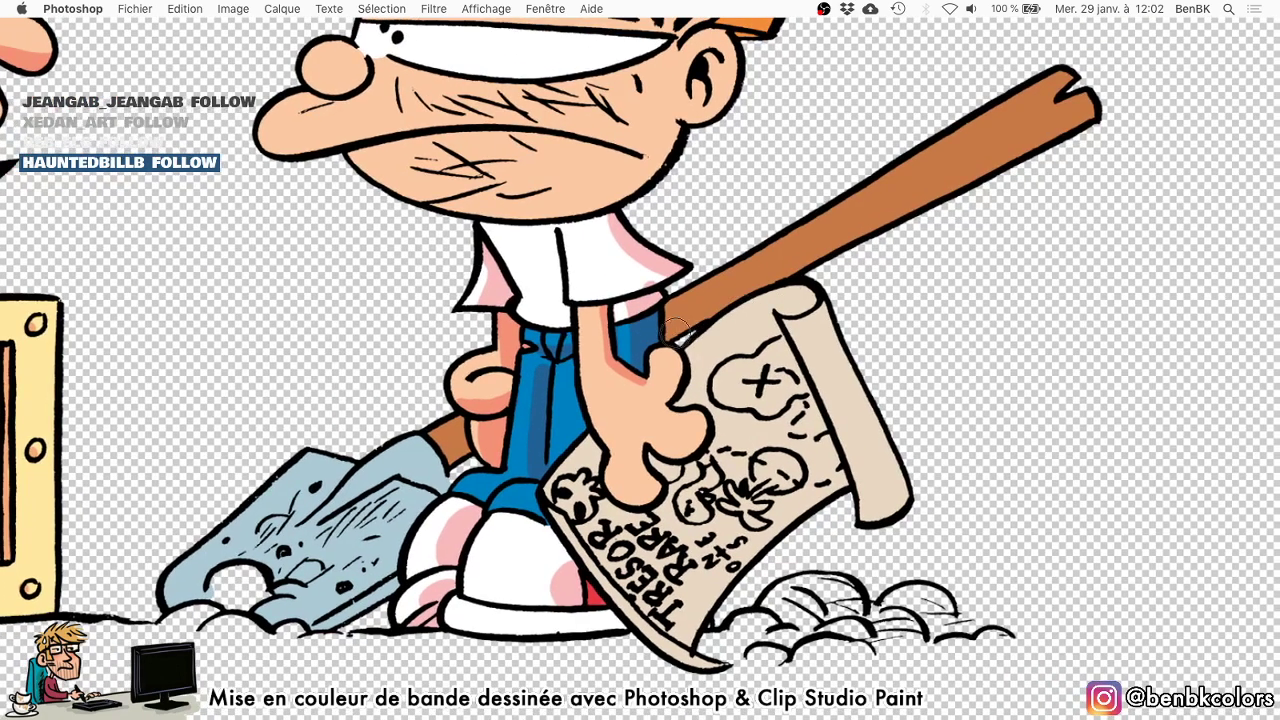
mouse_move(748, 287)
mouse_down()
mouse_move(1045, 130)
mouse_move(1041, 106)
mouse_up()
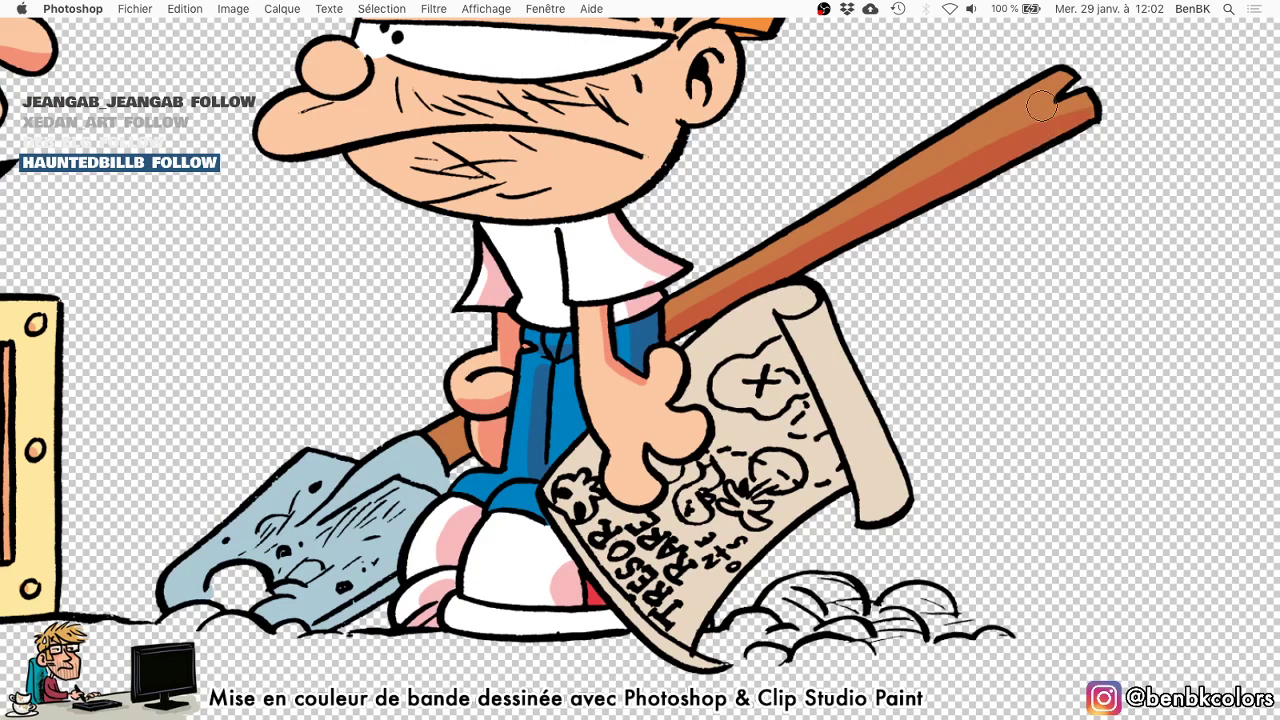
scroll(655, 283, down, 3)
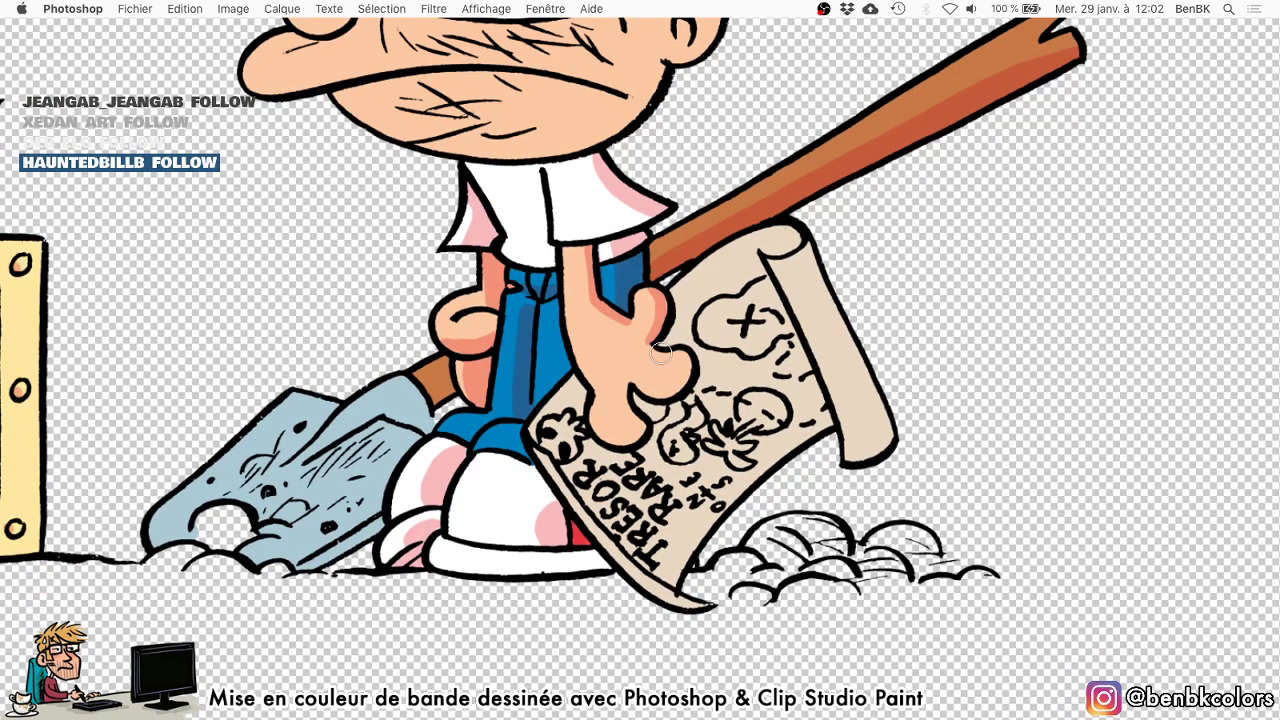
mouse_move(654, 350)
mouse_down()
mouse_move(677, 377)
mouse_move(671, 393)
mouse_move(673, 354)
mouse_up()
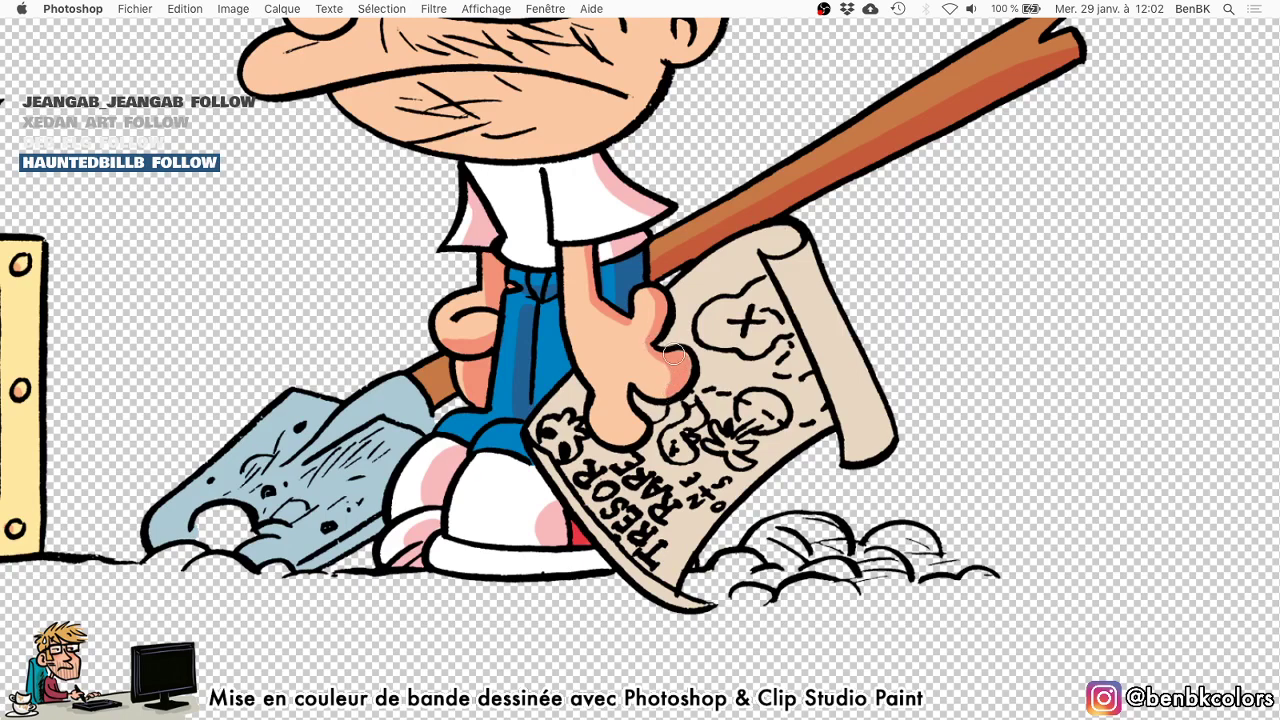
mouse_move(628, 390)
mouse_down()
mouse_move(633, 433)
mouse_move(677, 350)
mouse_up()
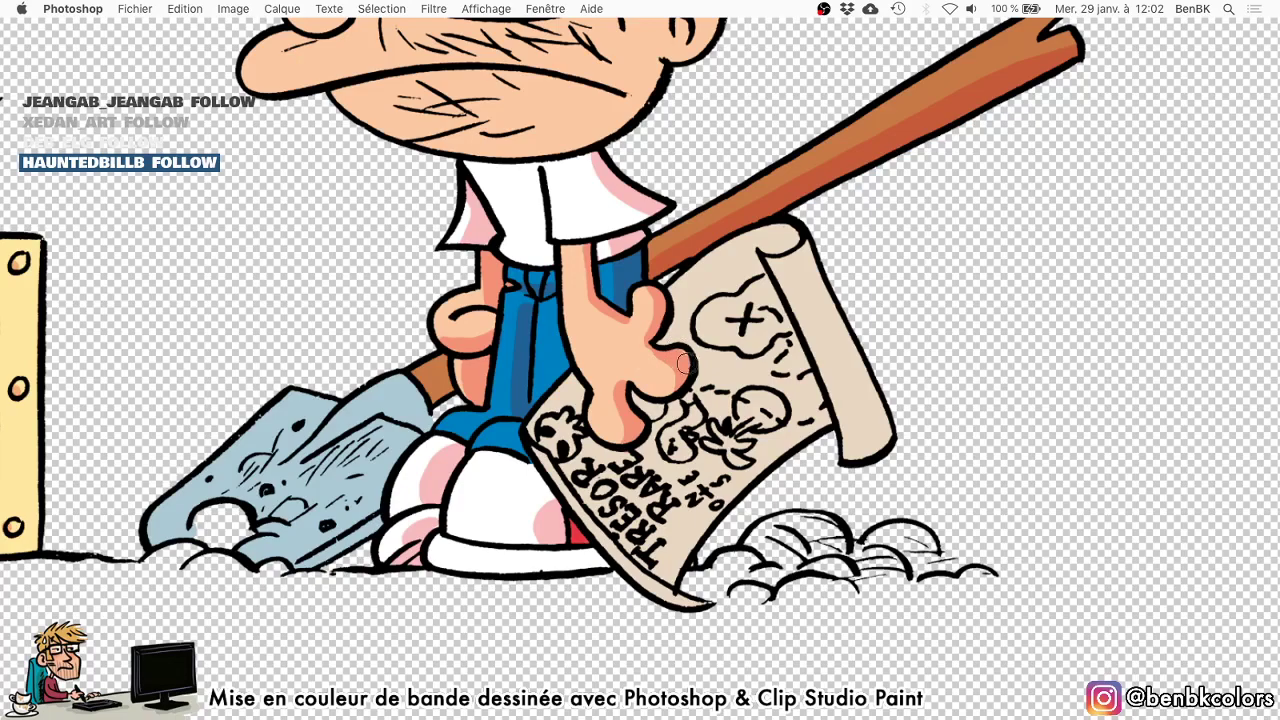
Touch up the shadow on the front shoe beside the map and shade the inner edge of the map's rolled end.
scroll(675, 350, down, 5)
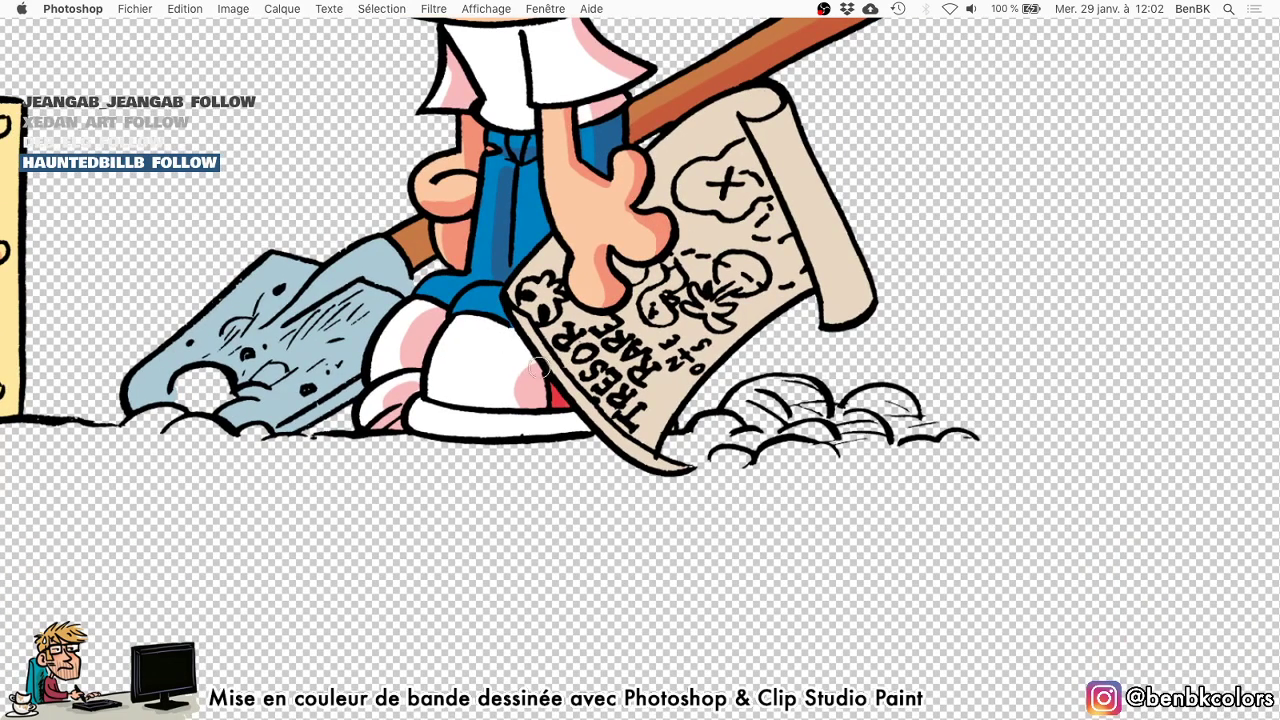
drag(538, 367, 522, 401)
scroll(585, 407, down, 3)
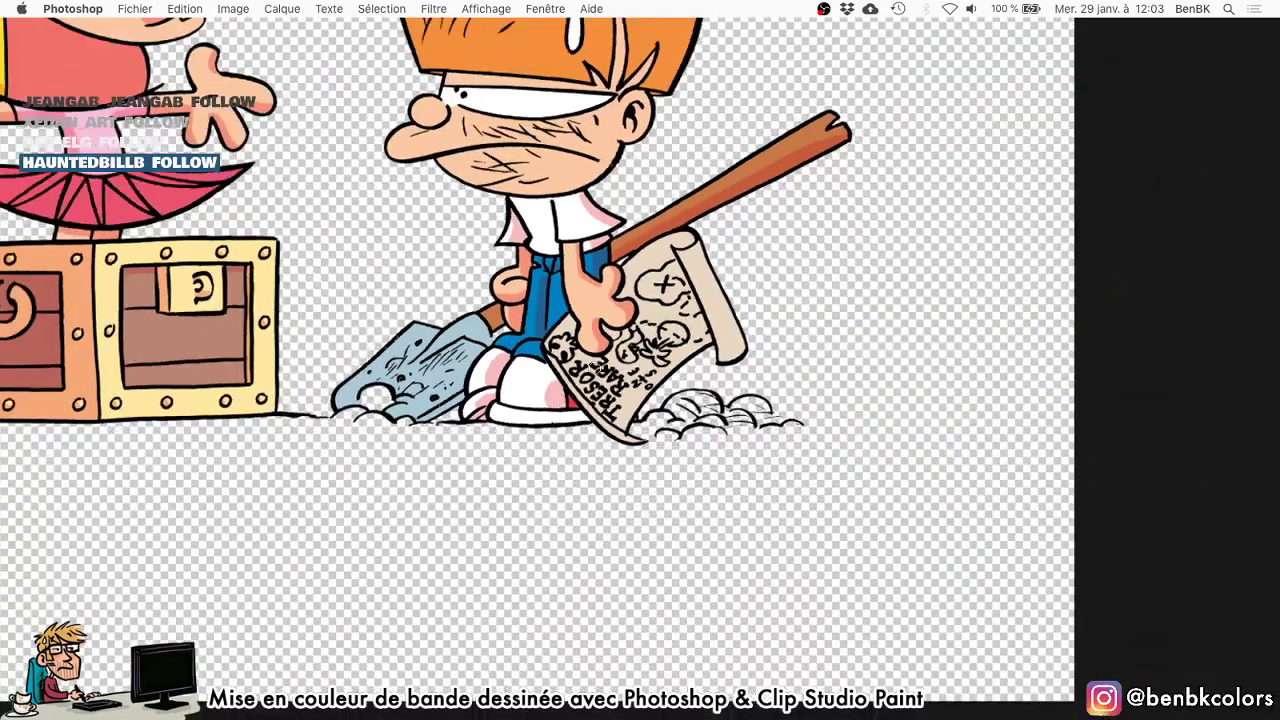
scroll(684, 324, up, 4)
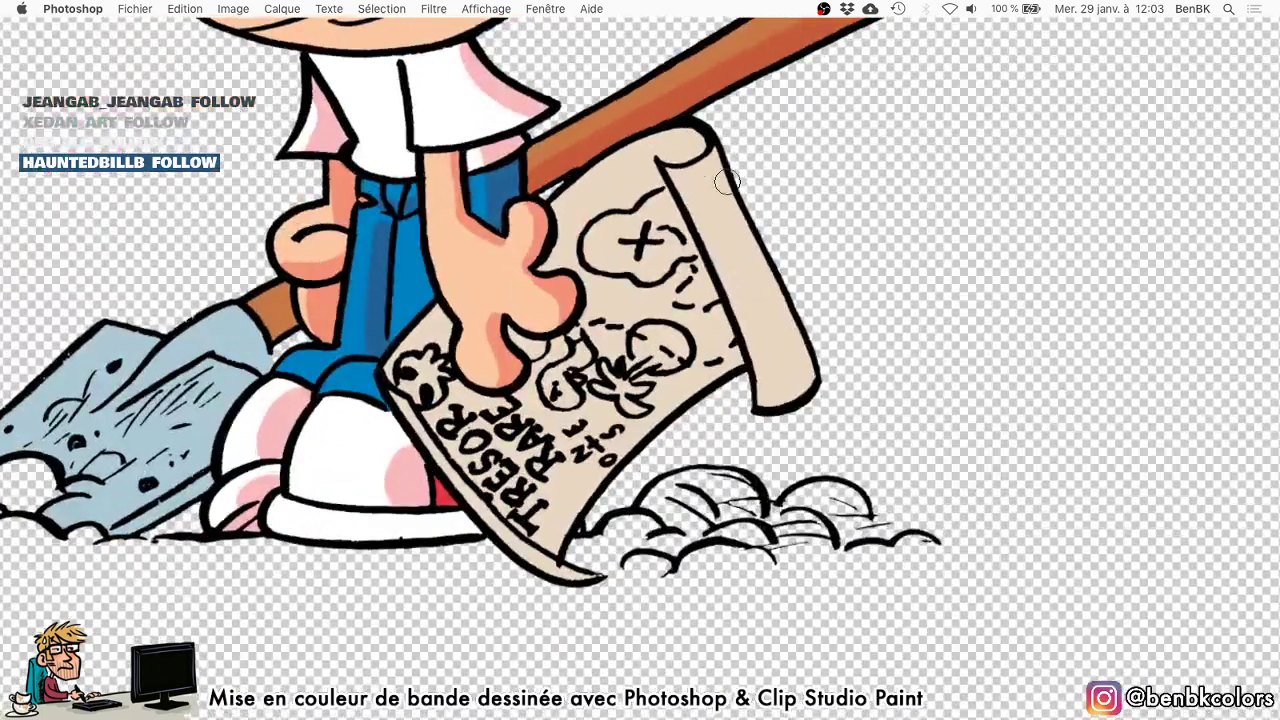
mouse_move(670, 176)
mouse_down()
mouse_move(738, 303)
mouse_move(775, 400)
mouse_up()
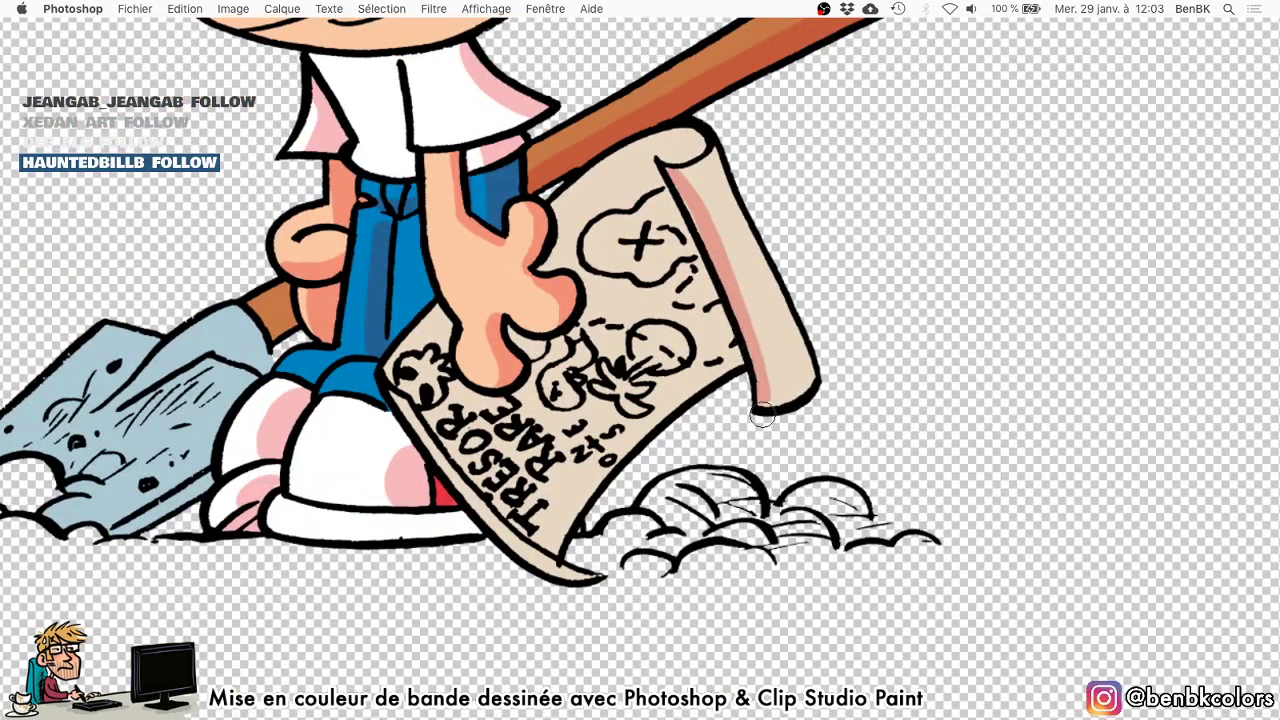
Shade a rounded spot on the side of the boy's nose nearest his face.
scroll(598, 281, down, 6)
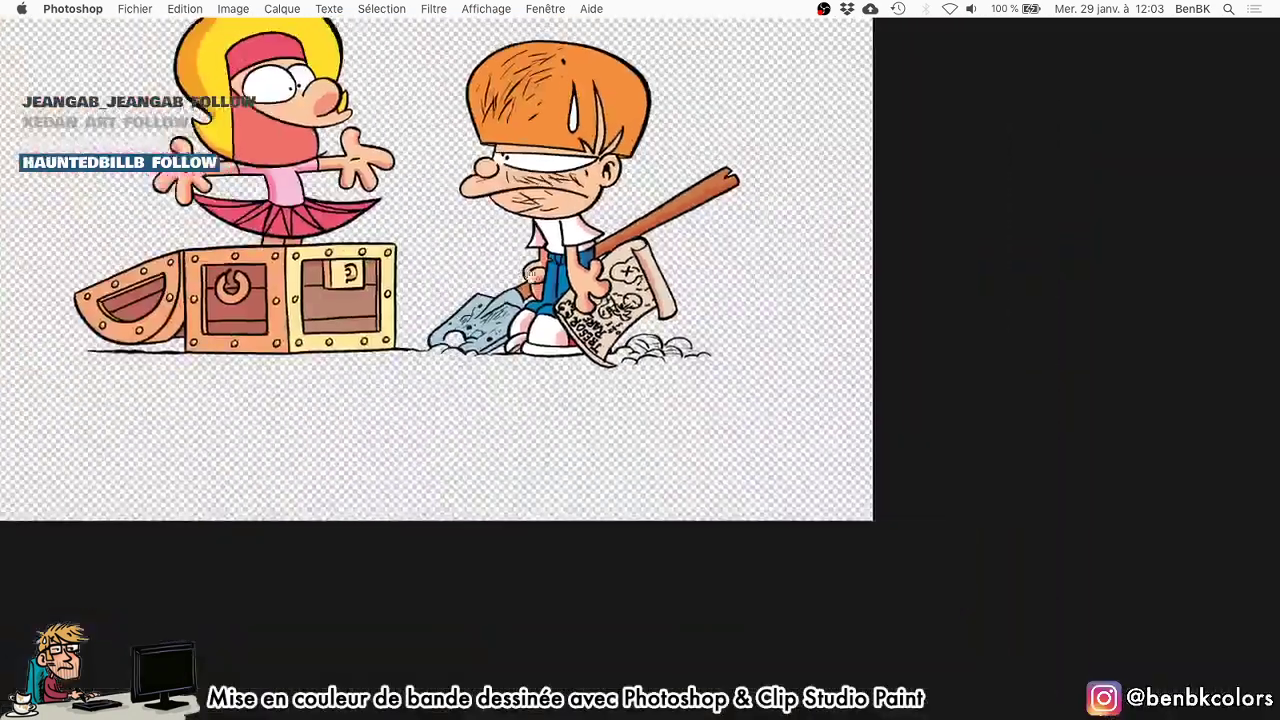
drag(463, 178, 568, 260)
scroll(632, 236, up, 4)
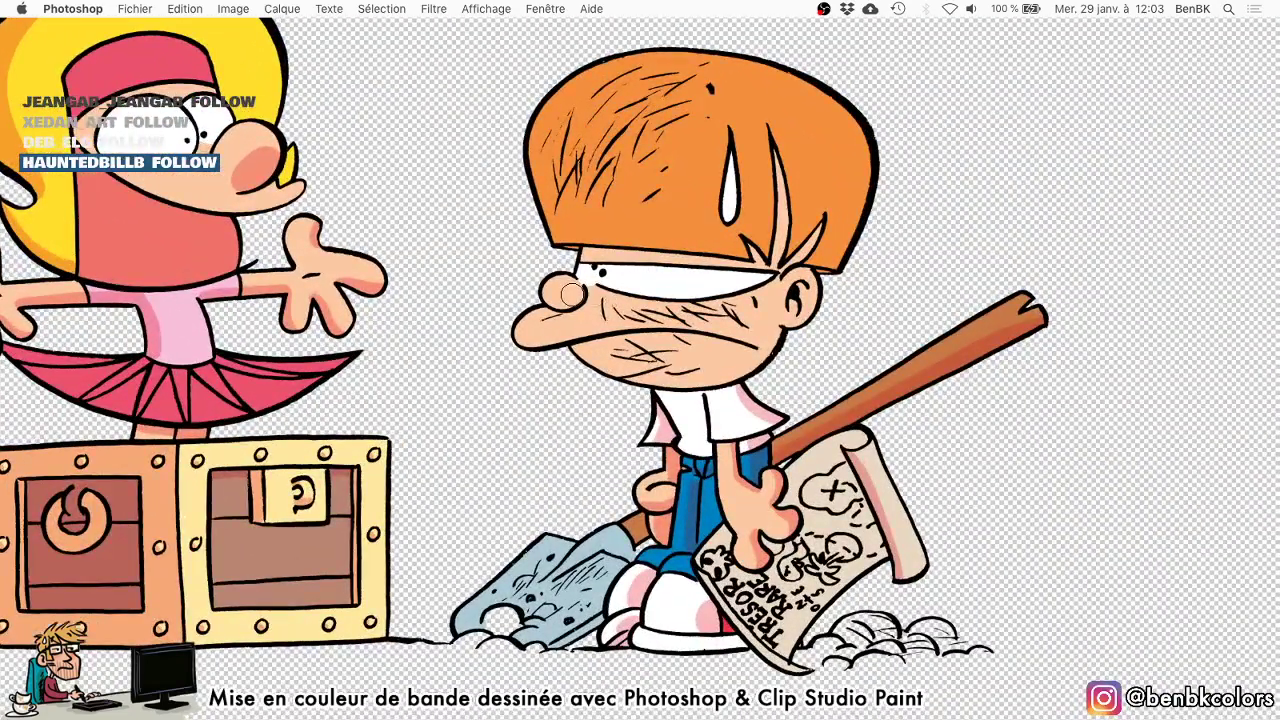
scroll(597, 286, up, 3)
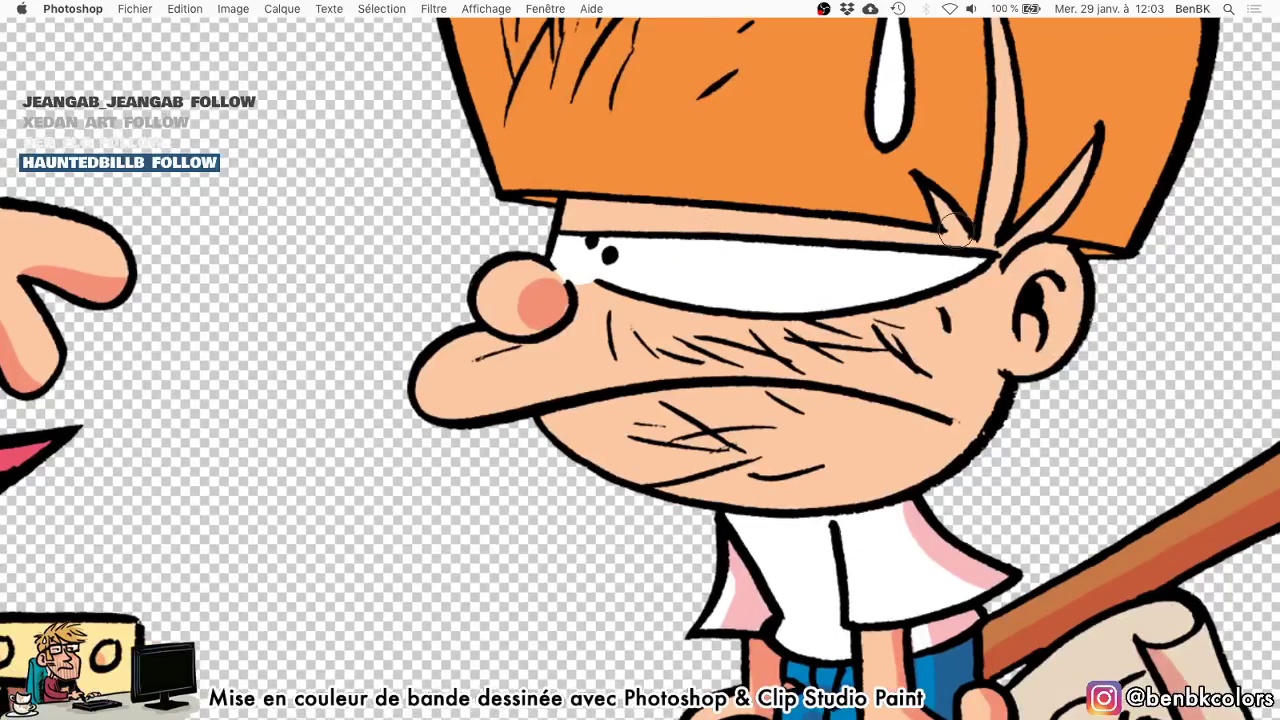
mouse_move(945, 233)
mouse_down()
mouse_move(530, 220)
mouse_move(374, 229)
mouse_up()
drag(727, 237, 713, 237)
key(super+z)
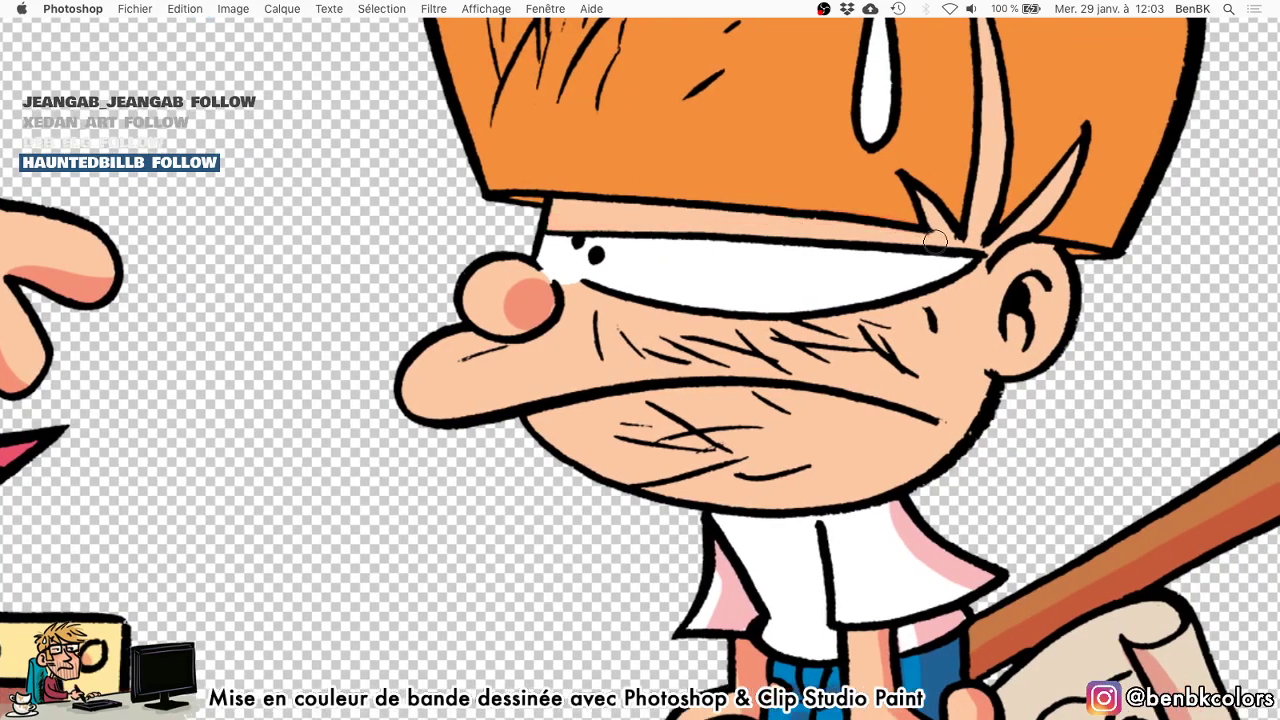
Shade the boy's forehead along the hair edge and the skin showing between his orange hair strands.
drag(935, 241, 293, 197)
scroll(843, 334, up, 5)
scroll(843, 334, right, 4)
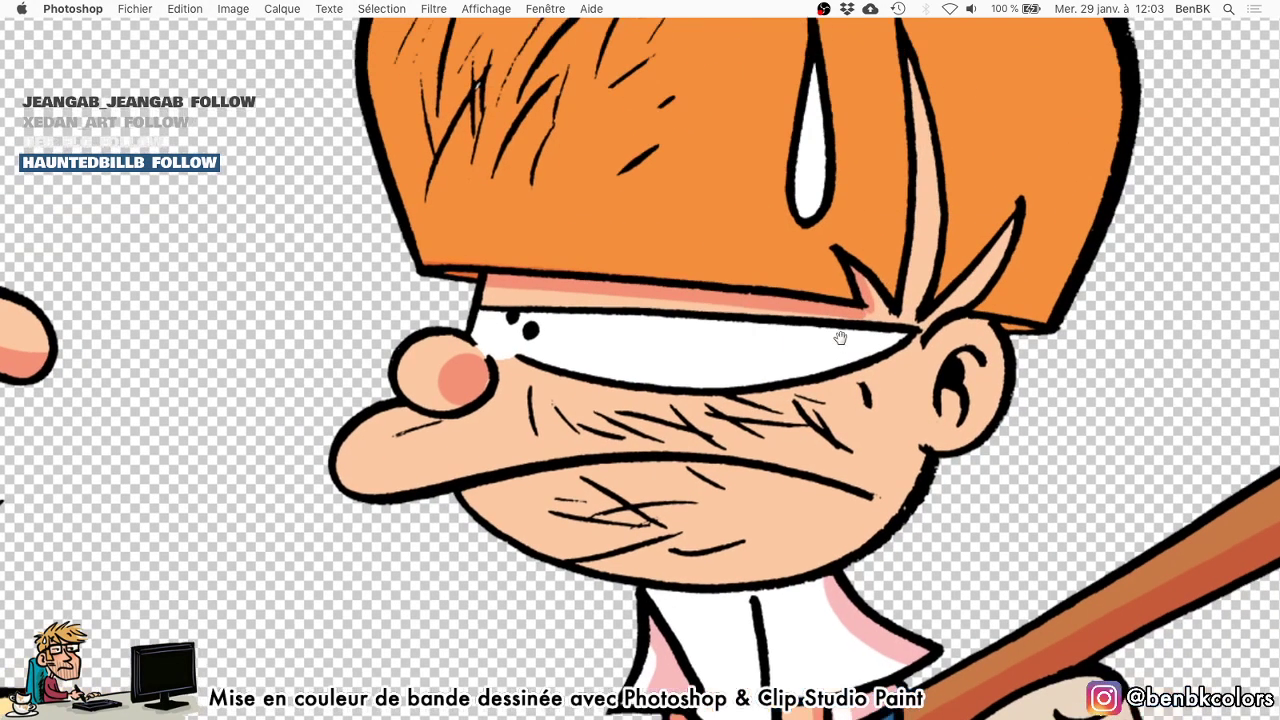
drag(772, 449, 769, 257)
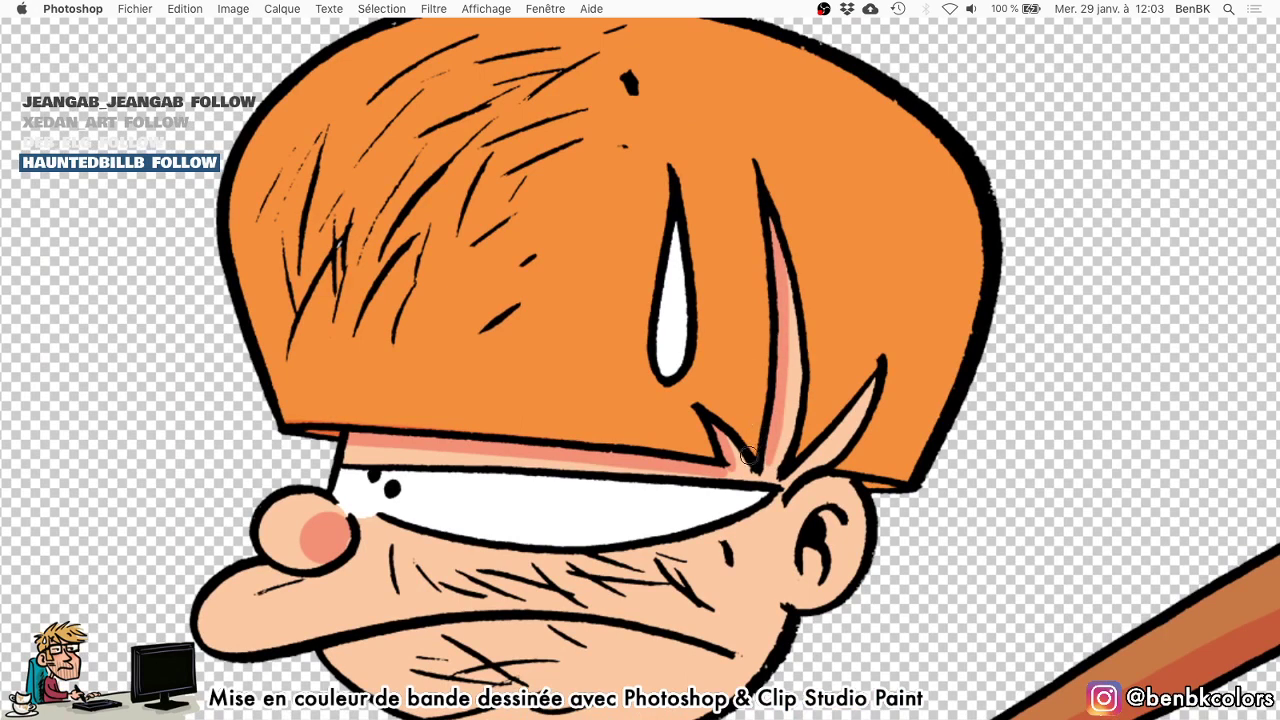
Shade the boy's orange hair along the edges of the skin openings above his ear.
drag(748, 456, 763, 187)
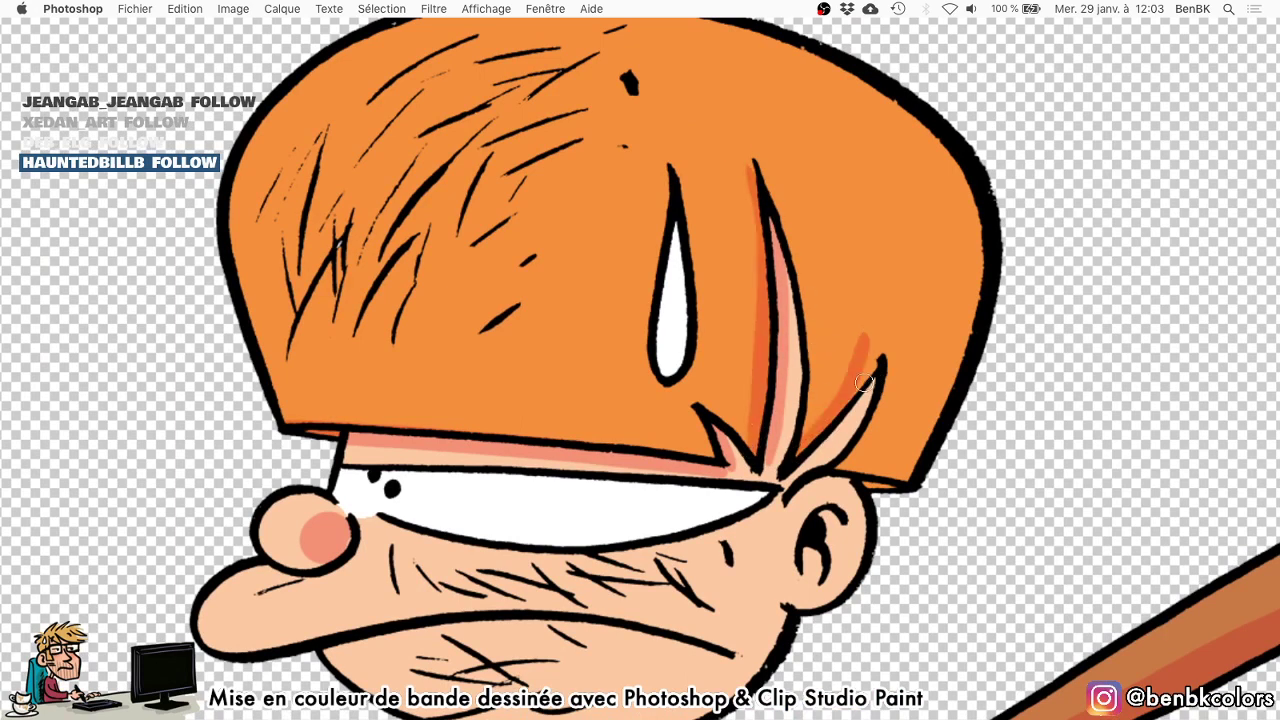
drag(879, 335, 795, 462)
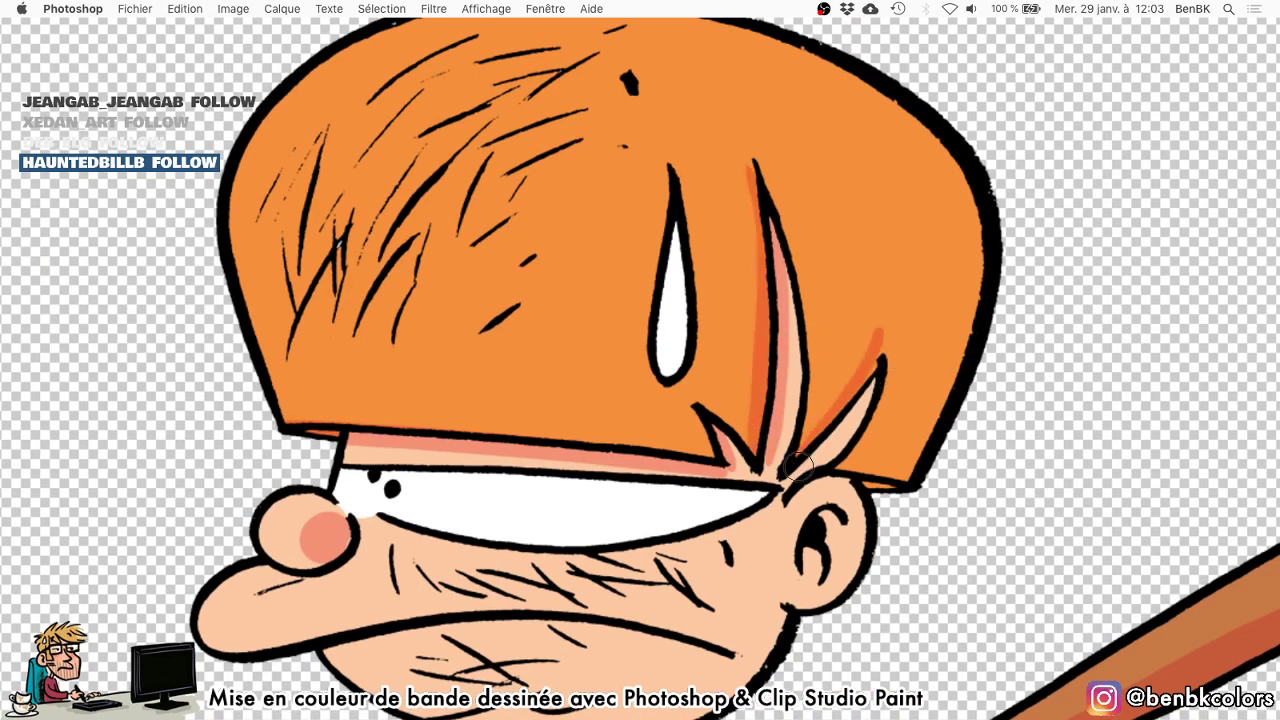
mouse_move(873, 393)
mouse_down()
mouse_move(852, 393)
mouse_move(872, 395)
mouse_up()
drag(842, 436, 888, 328)
Shade the back of the boy's orange hair with a broad curved shadow reaching down to its lower edge.
drag(887, 245, 710, 26)
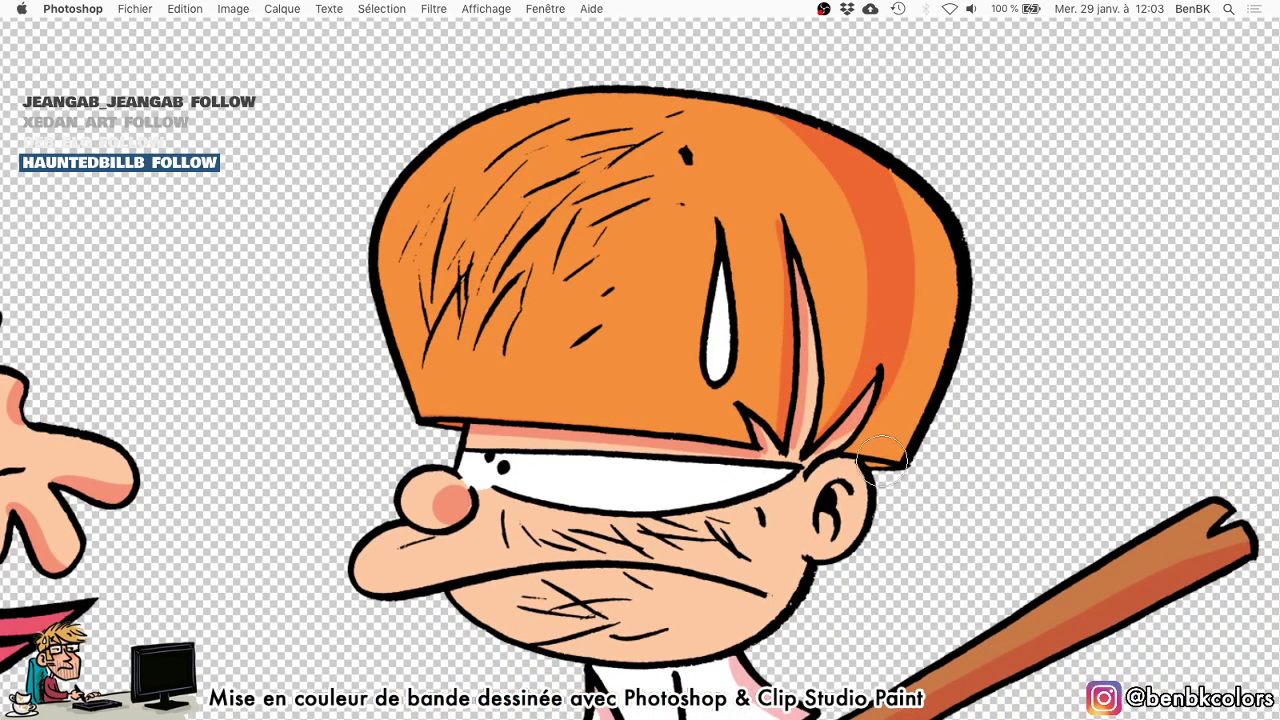
mouse_move(880, 464)
mouse_down()
mouse_move(908, 407)
mouse_move(840, 97)
mouse_move(941, 356)
mouse_up()
drag(913, 442, 903, 420)
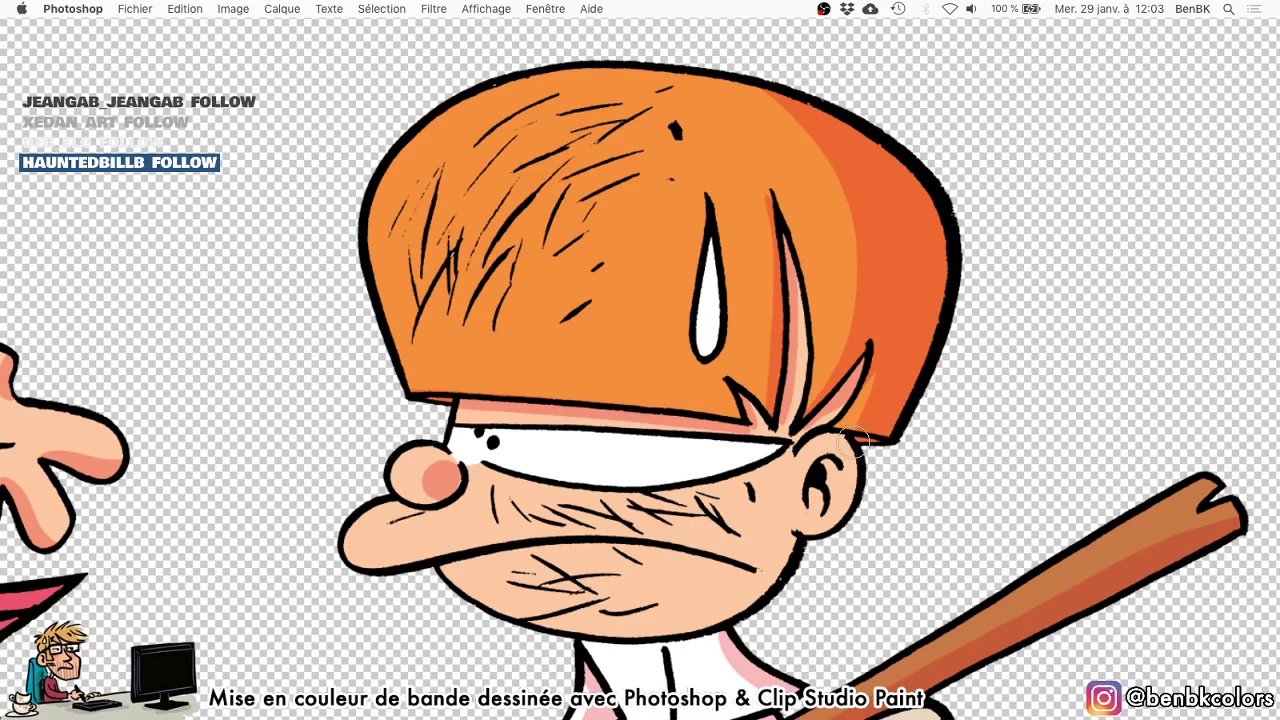
Shade the boy's ear and the lower edge of his jaw, and touch up the shadow on his blue trousers.
drag(805, 515, 826, 471)
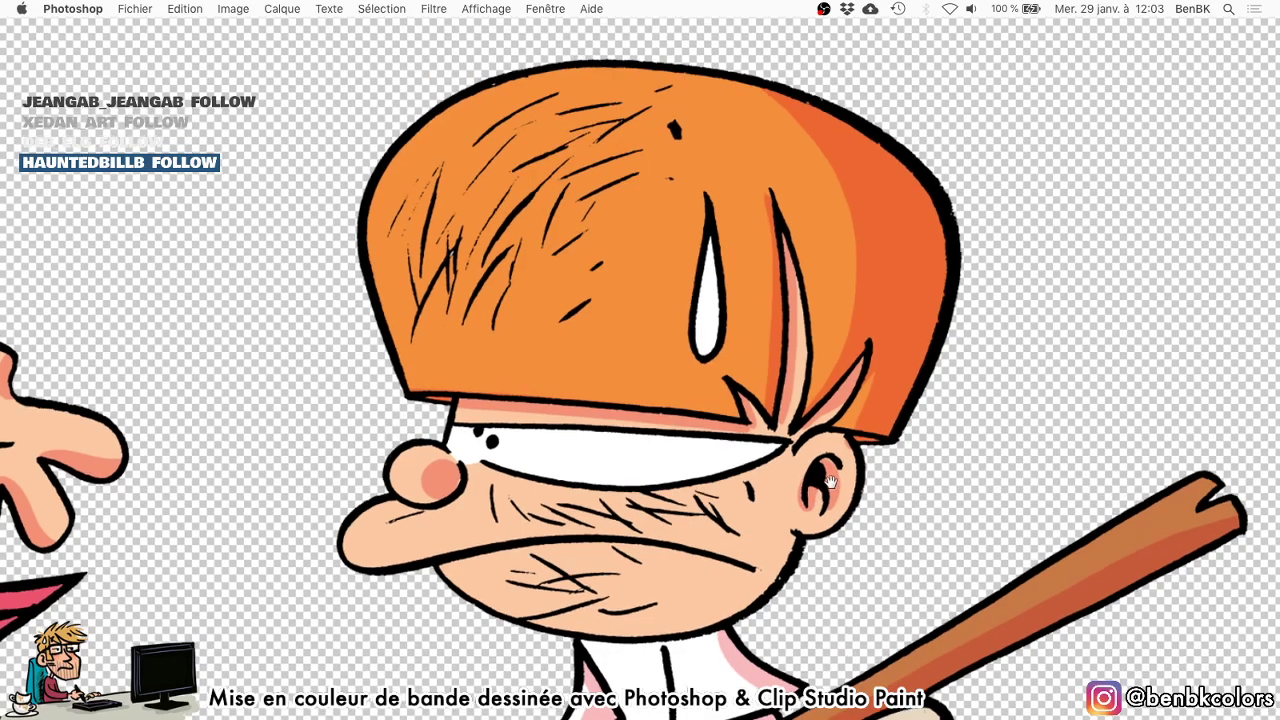
mouse_move(805, 533)
mouse_down()
mouse_move(855, 452)
mouse_move(828, 443)
mouse_move(831, 383)
mouse_up()
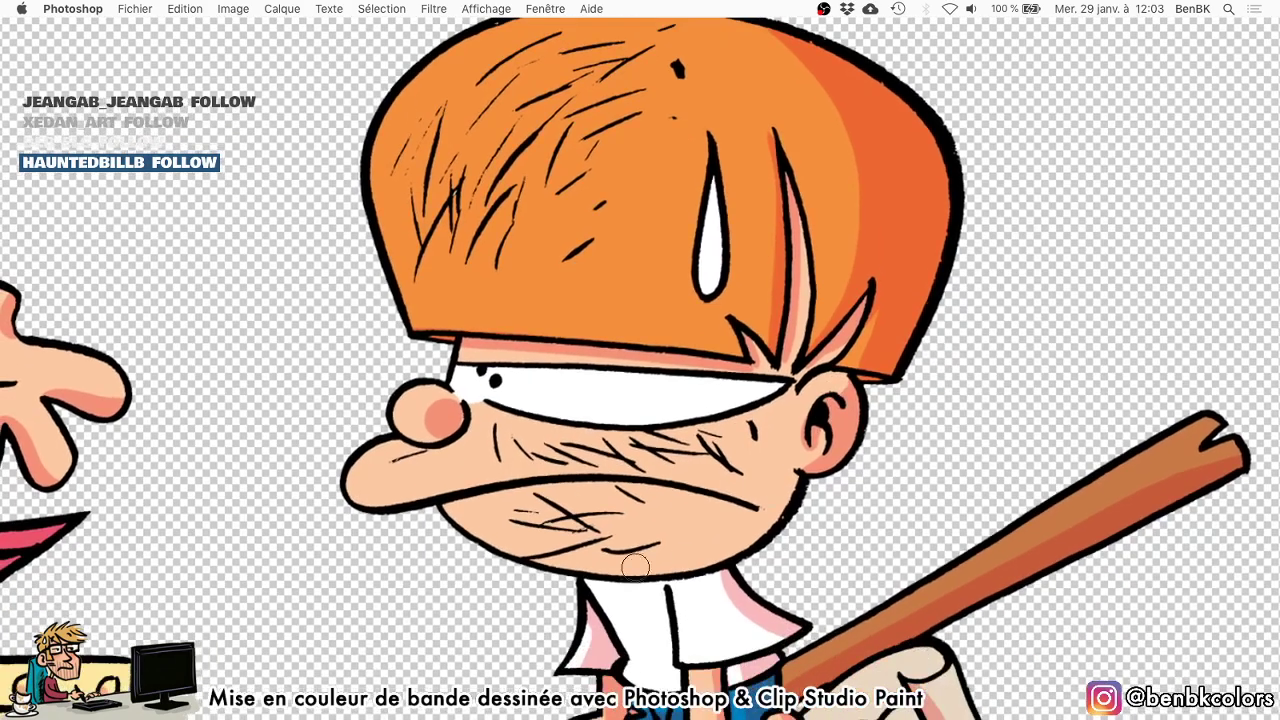
drag(610, 575, 789, 486)
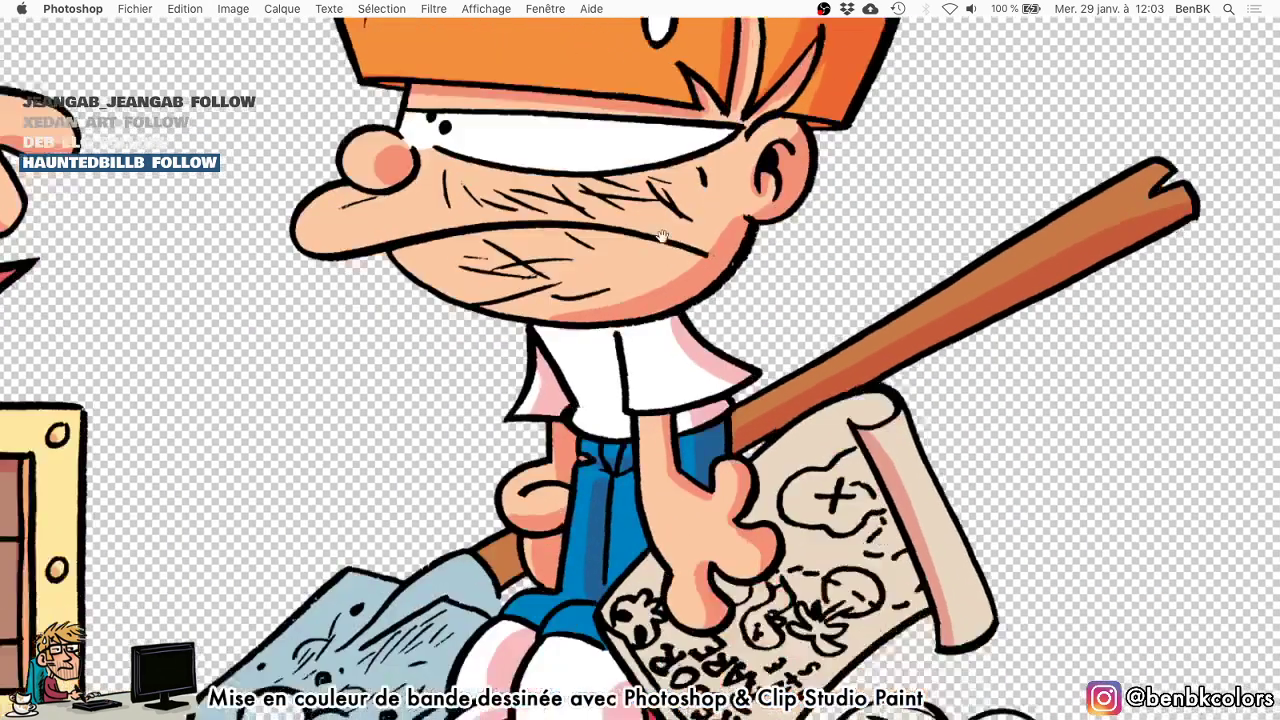
drag(717, 572, 657, 218)
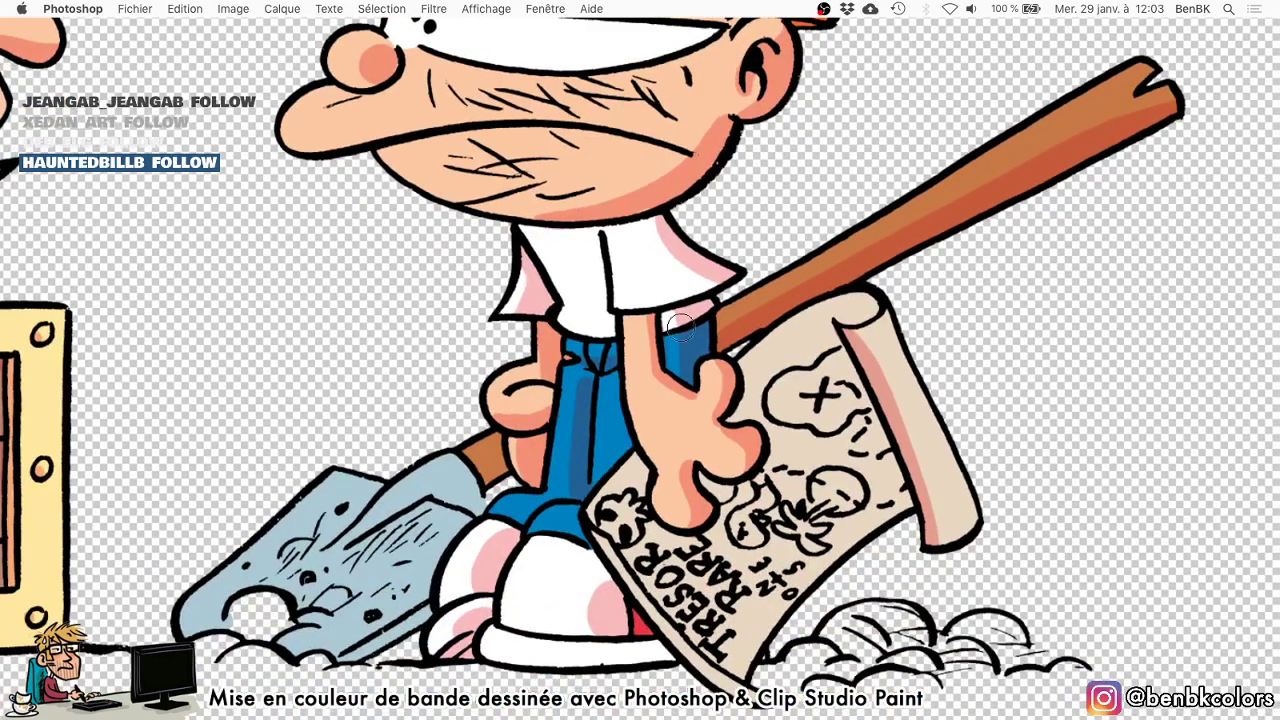
mouse_move(559, 504)
mouse_down()
mouse_move(572, 485)
mouse_move(547, 484)
mouse_up()
drag(682, 360, 623, 346)
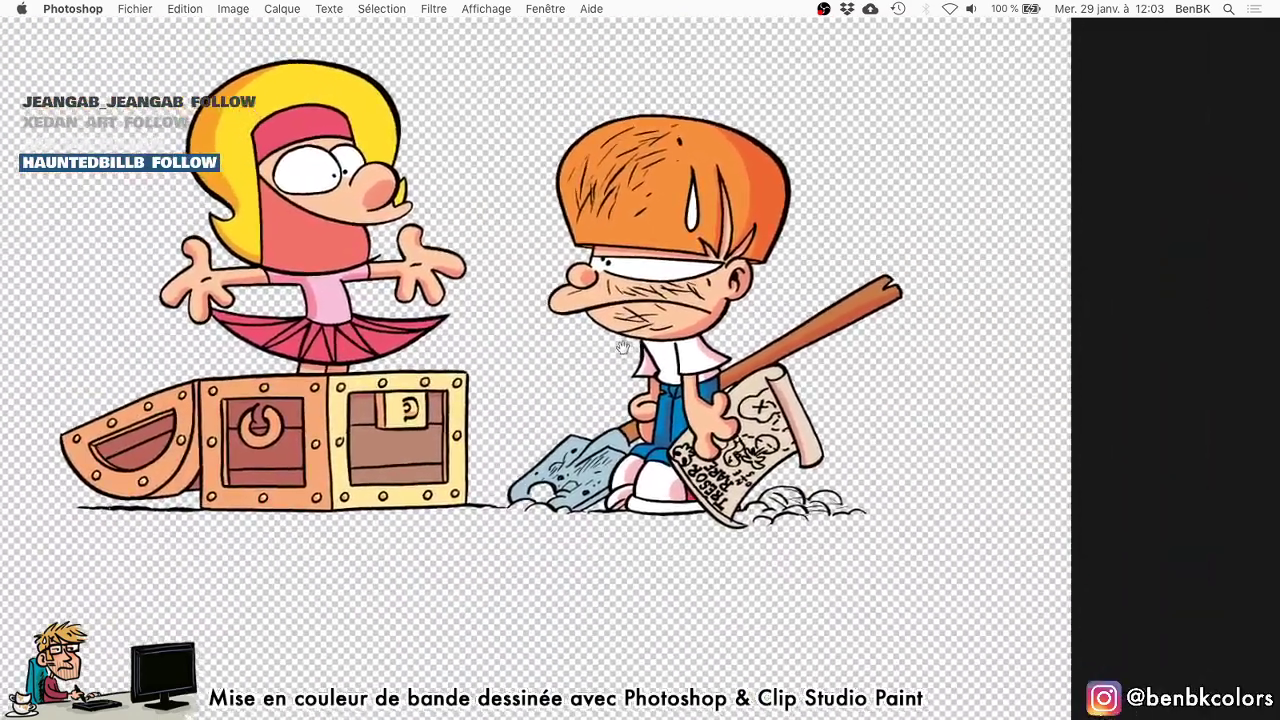
Shade the outer and lower part of the white of the girl's near eye with a pink crescent.
mouse_move(242, 133)
mouse_down()
mouse_move(343, 104)
mouse_move(408, 277)
mouse_up()
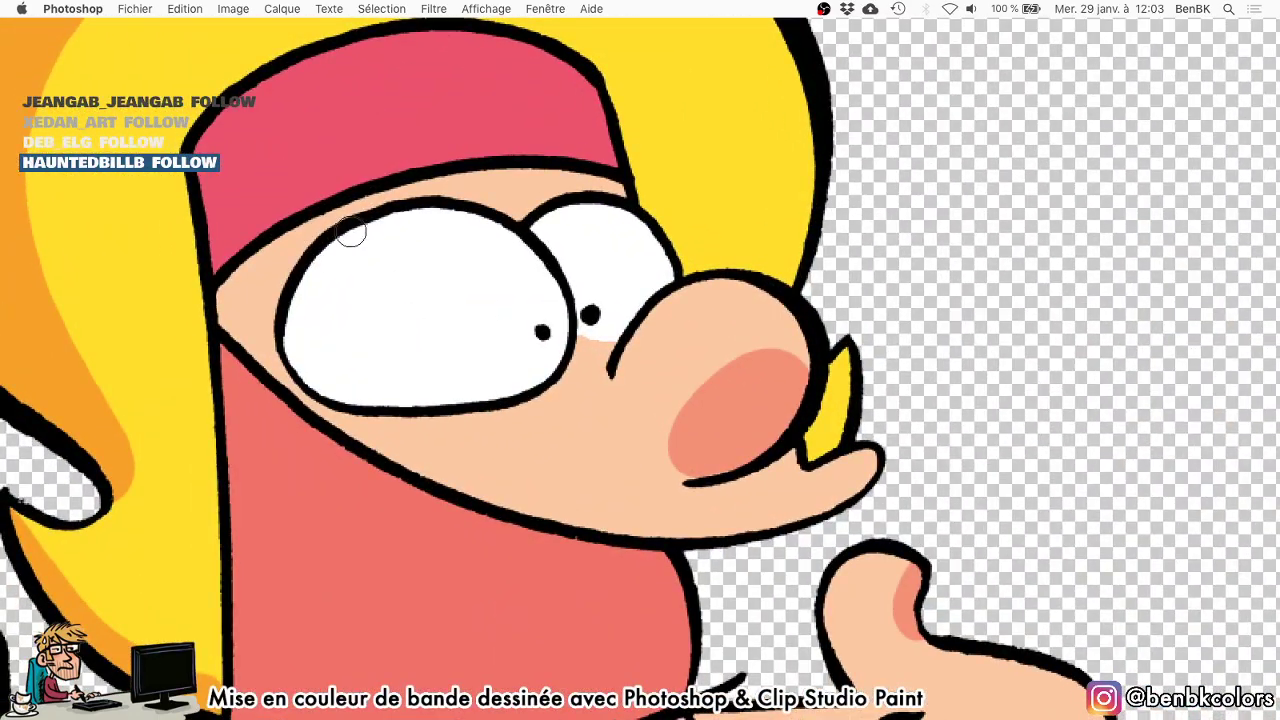
drag(351, 229, 405, 392)
drag(495, 375, 405, 393)
mouse_move(308, 254)
mouse_down()
mouse_move(414, 397)
mouse_move(342, 394)
mouse_up()
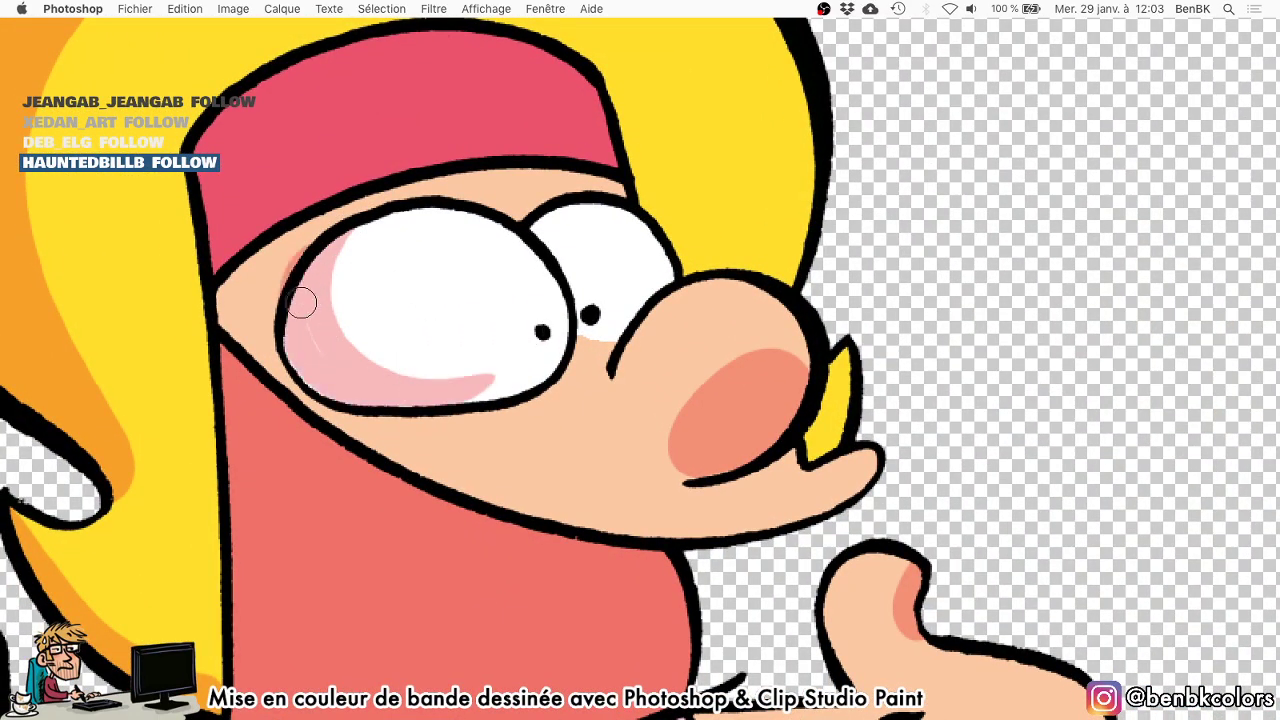
drag(354, 232, 546, 388)
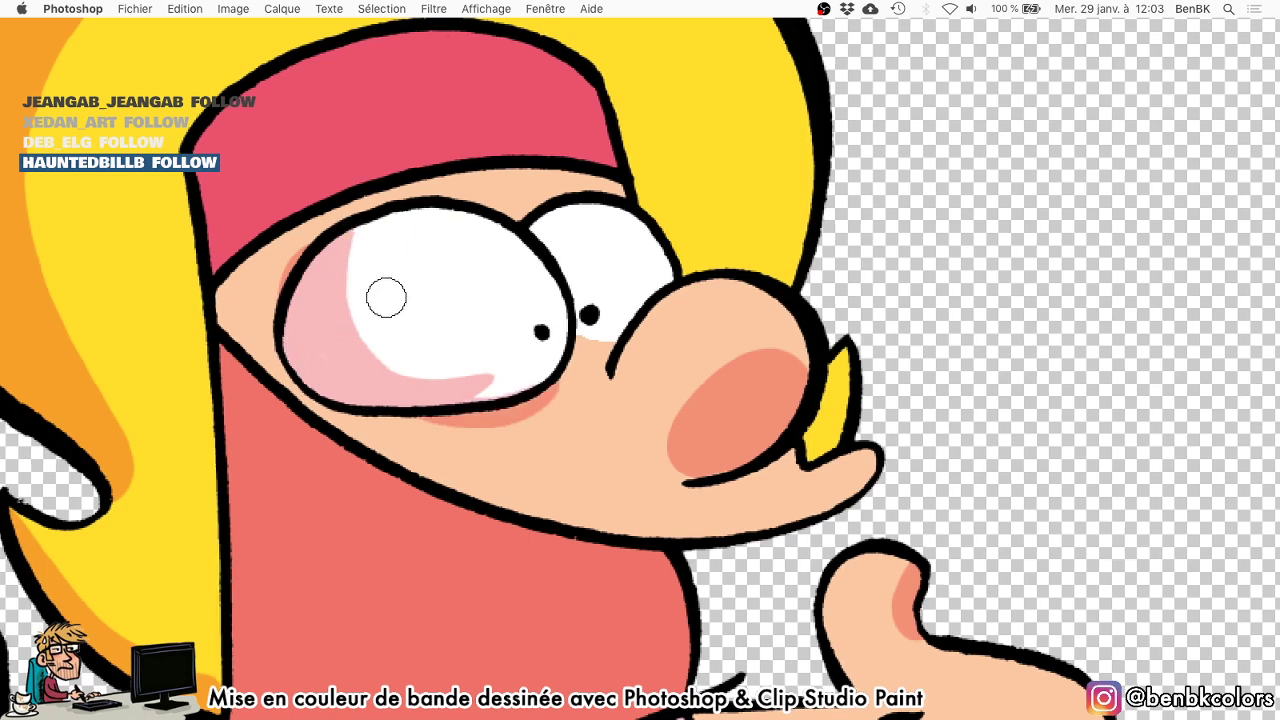
drag(388, 298, 436, 298)
mouse_move(390, 245)
mouse_down()
mouse_move(503, 351)
mouse_move(517, 400)
mouse_up()
key(super+z)
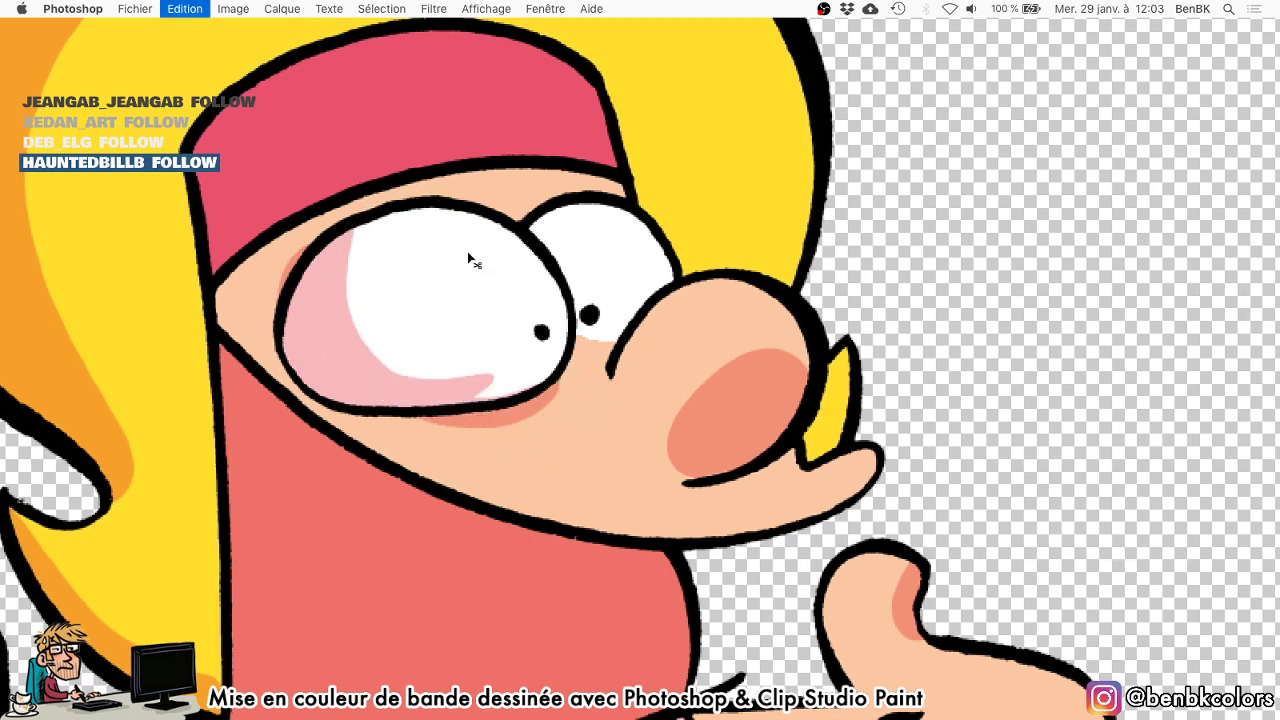
Trim the girl's near-eye shadow into a thinner, smooth crescent and erase the shadow spilling onto the surrounding skin.
shift+right_click(466, 253)
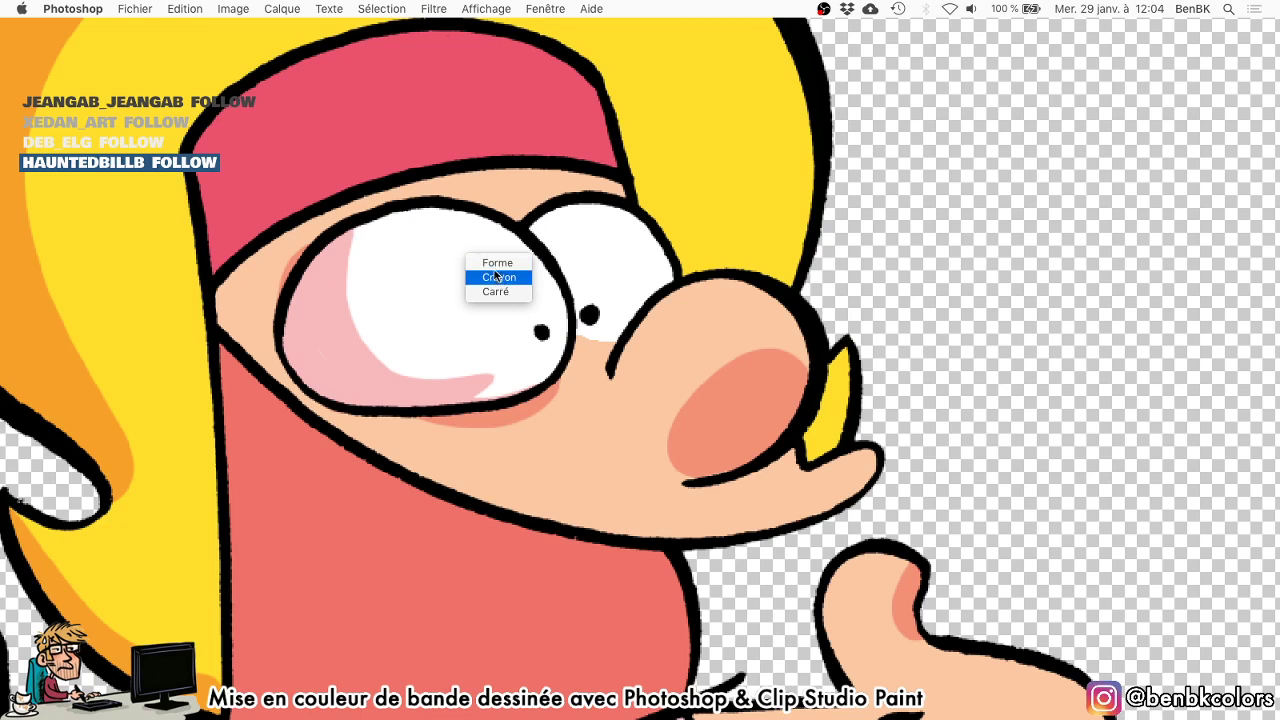
click(491, 279)
right_click(489, 266)
click(495, 270)
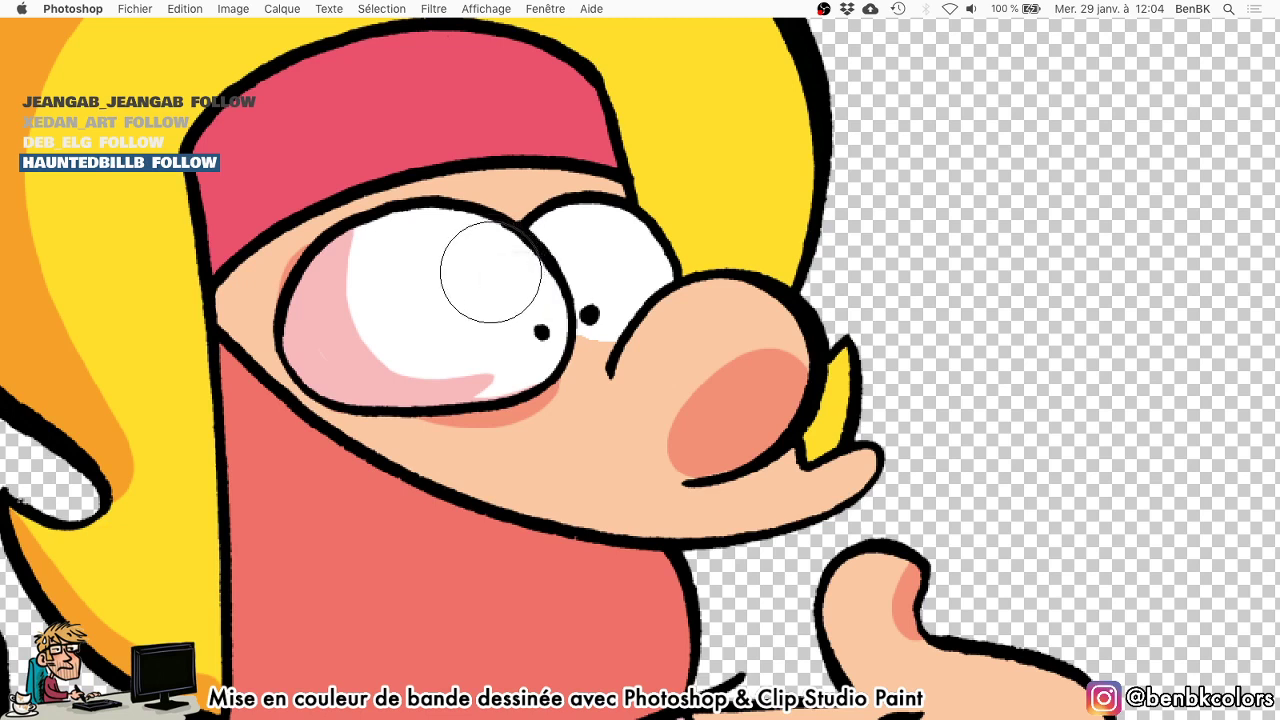
mouse_move(483, 277)
mouse_down()
mouse_move(386, 251)
mouse_move(420, 349)
mouse_move(514, 343)
mouse_up()
mouse_move(413, 434)
mouse_down()
mouse_move(491, 440)
mouse_move(595, 384)
mouse_up()
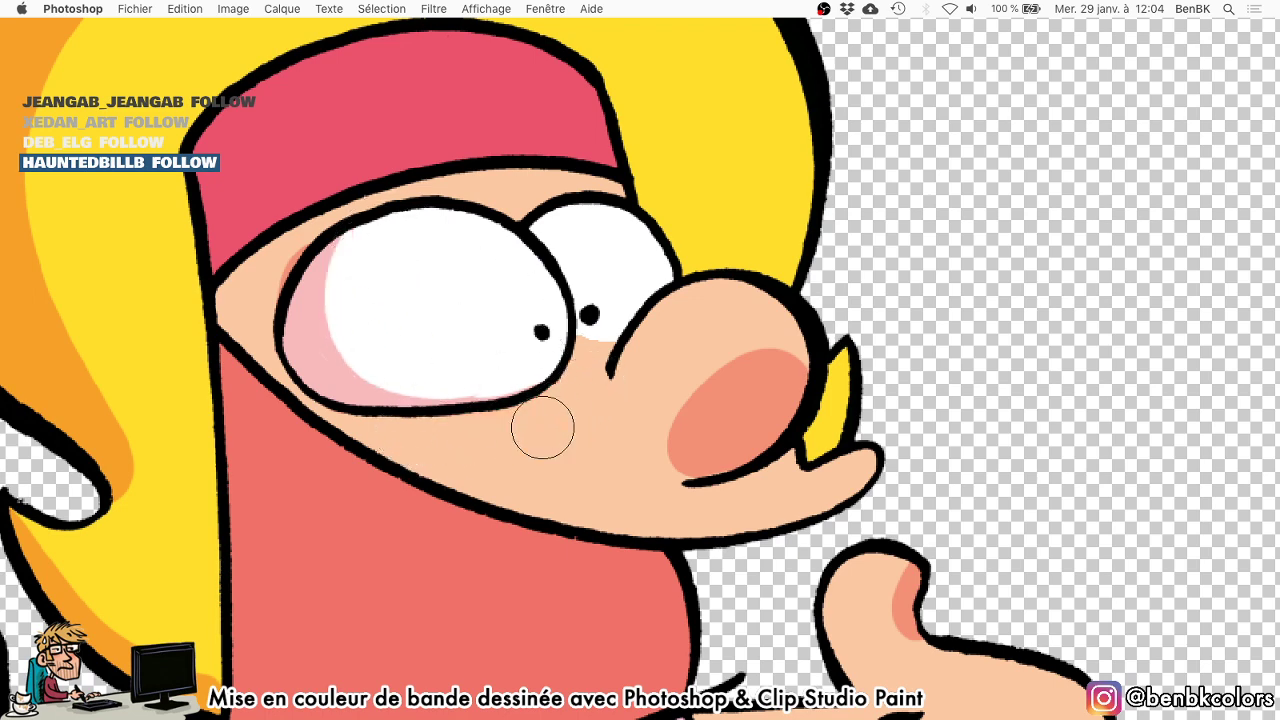
key(bracketleft)
key(bracketleft)
drag(292, 259, 292, 294)
Shade the upper inner edge of the girl's far eye with a smaller brush.
drag(486, 307, 474, 317)
key(bracketleft)
key(bracketleft)
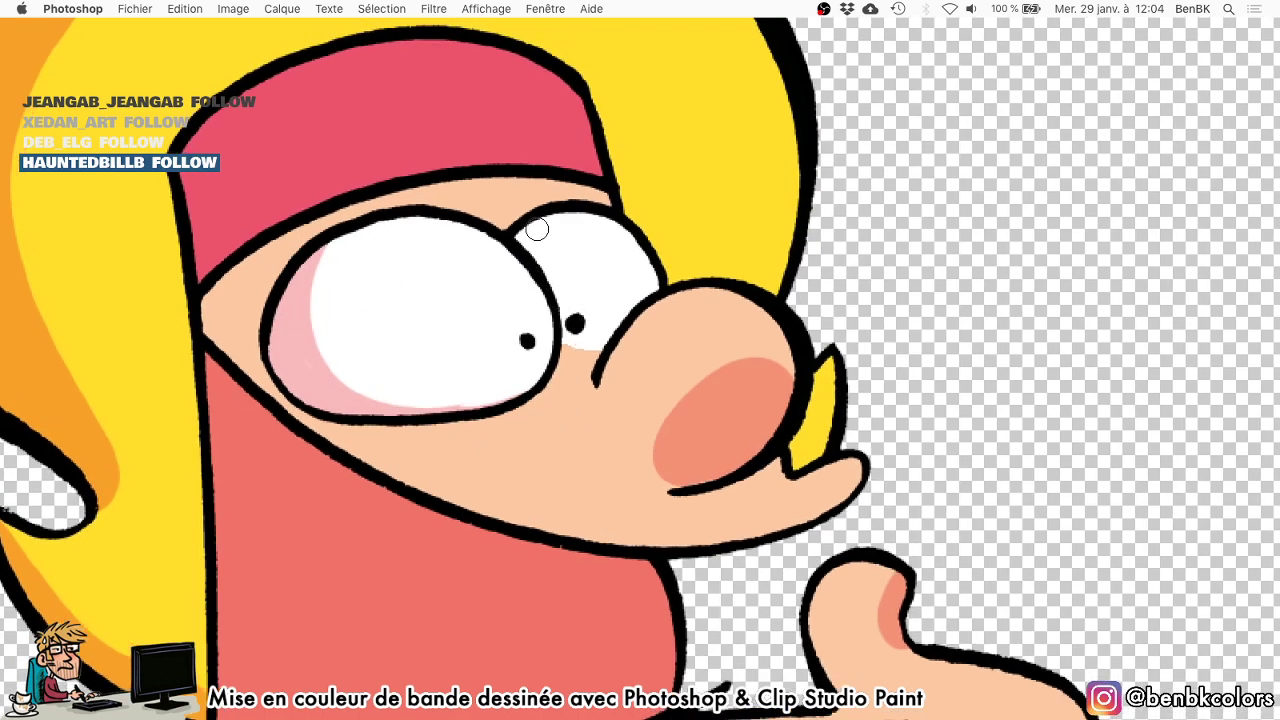
key(bracketleft)
drag(542, 224, 524, 254)
Shade the brown chest panel along the side and underneath the yellow lock plate.
scroll(546, 218, down, 6)
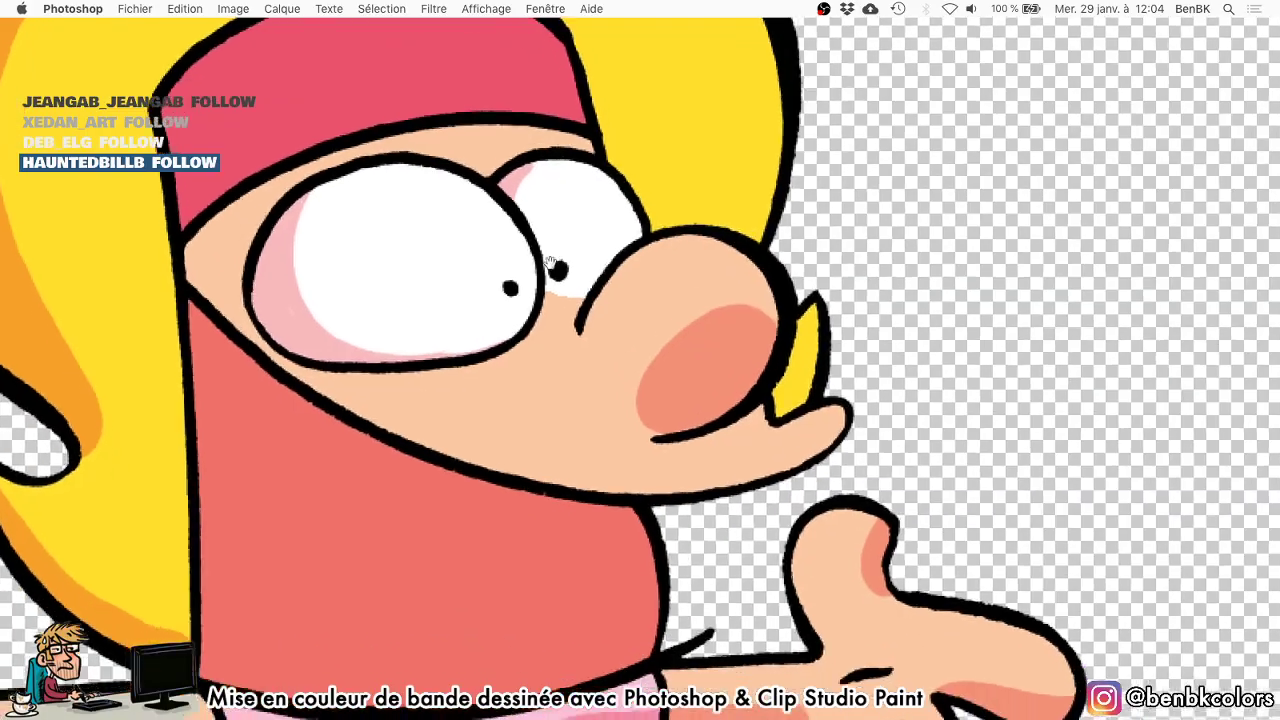
scroll(567, 497, up, 2)
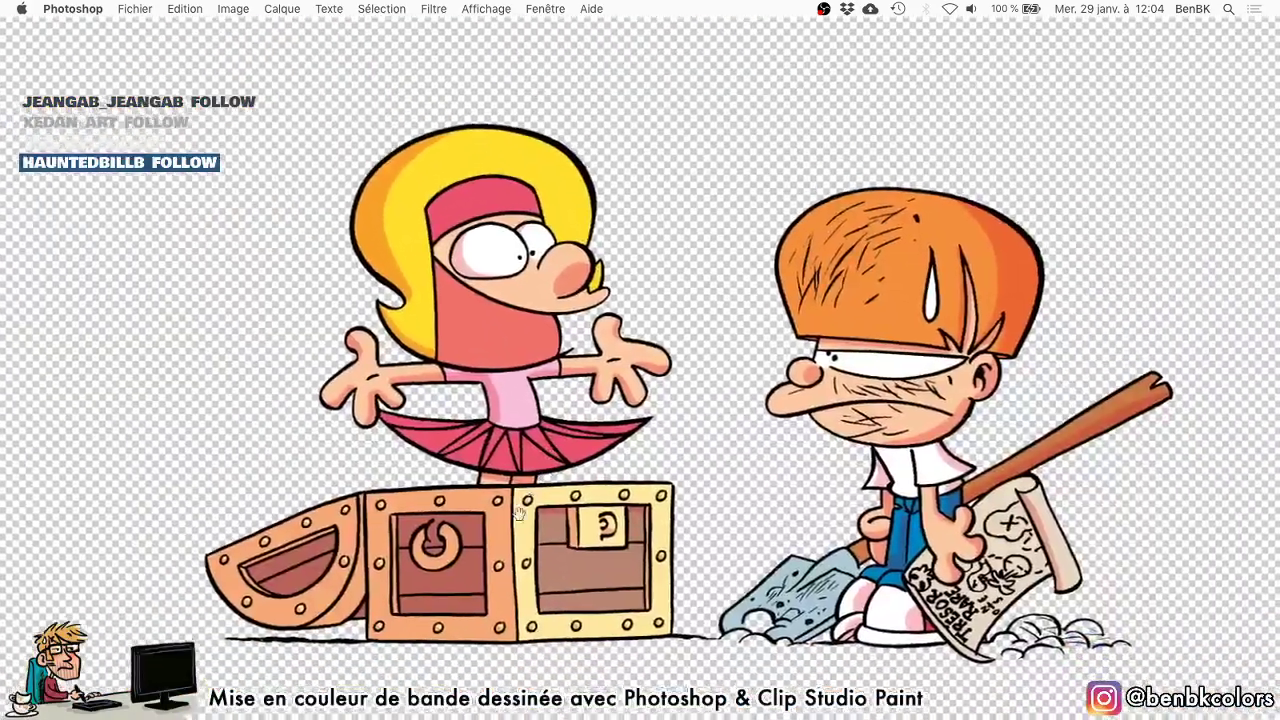
scroll(590, 430, up, 4)
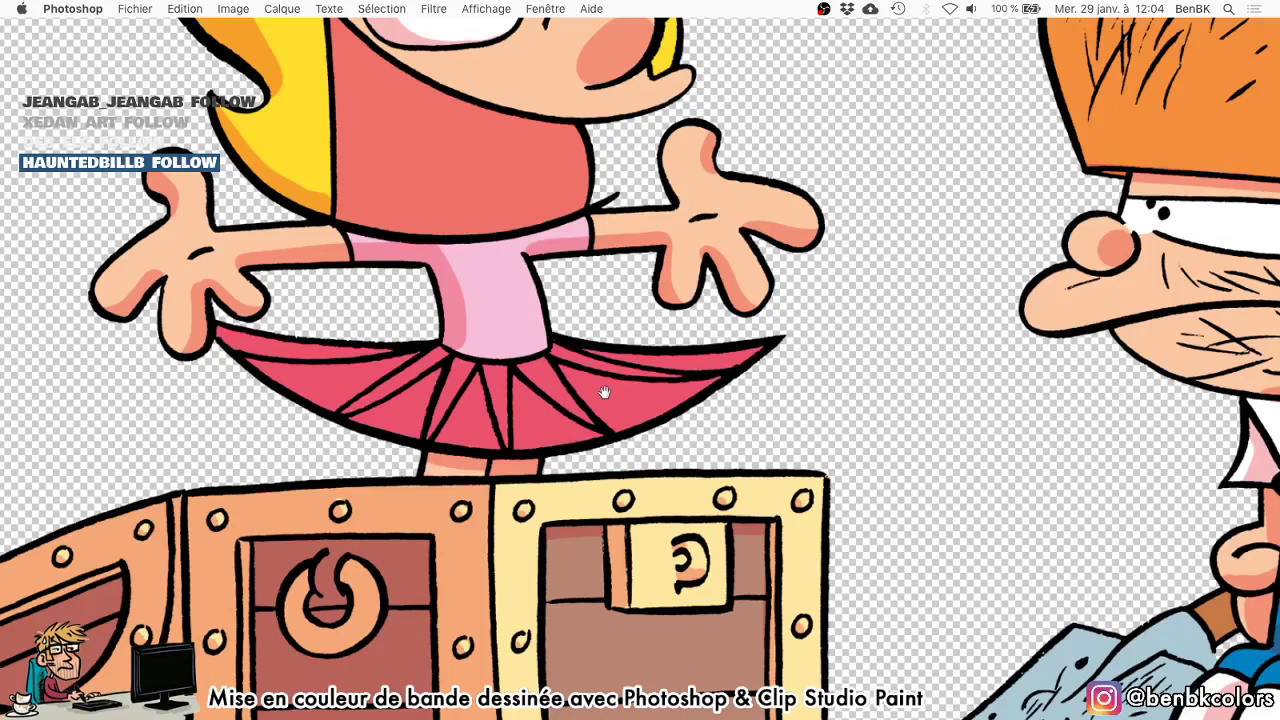
drag(604, 392, 568, 245)
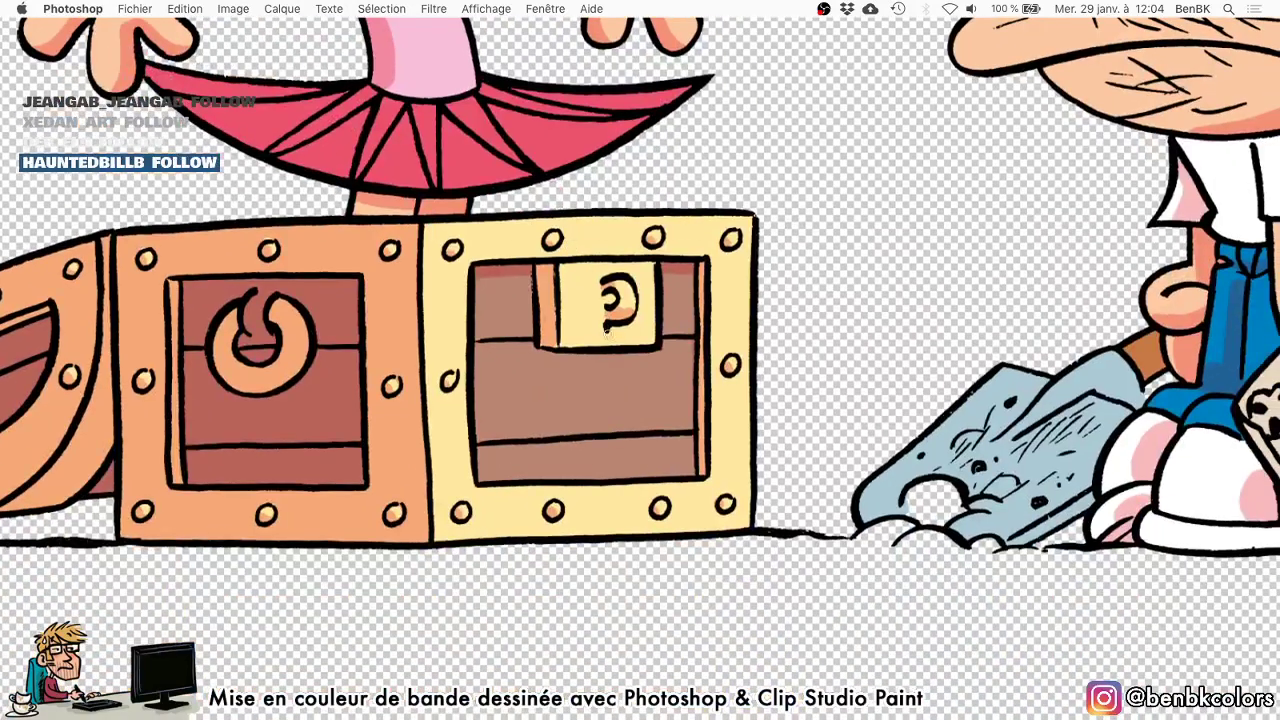
drag(631, 353, 538, 350)
drag(533, 271, 535, 340)
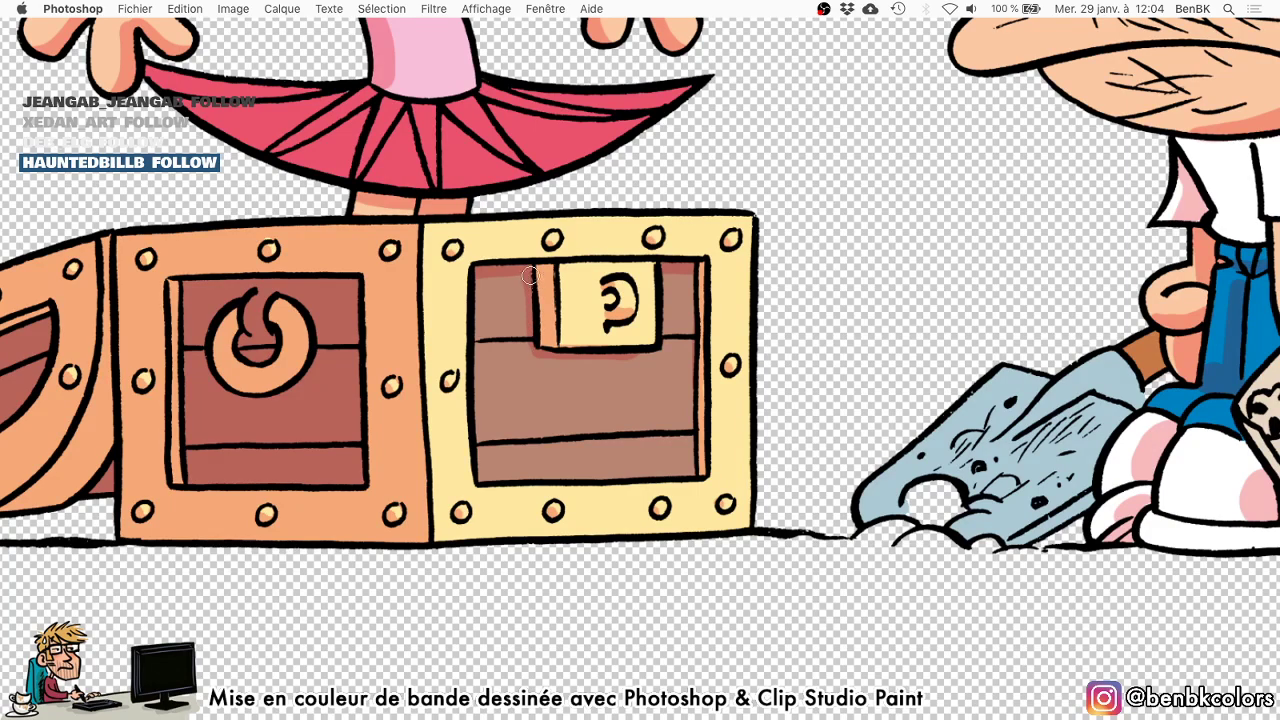
Select the white areas of both characters on the perso layer with the Magic Wand.
key(super+0)
drag(694, 341, 692, 391)
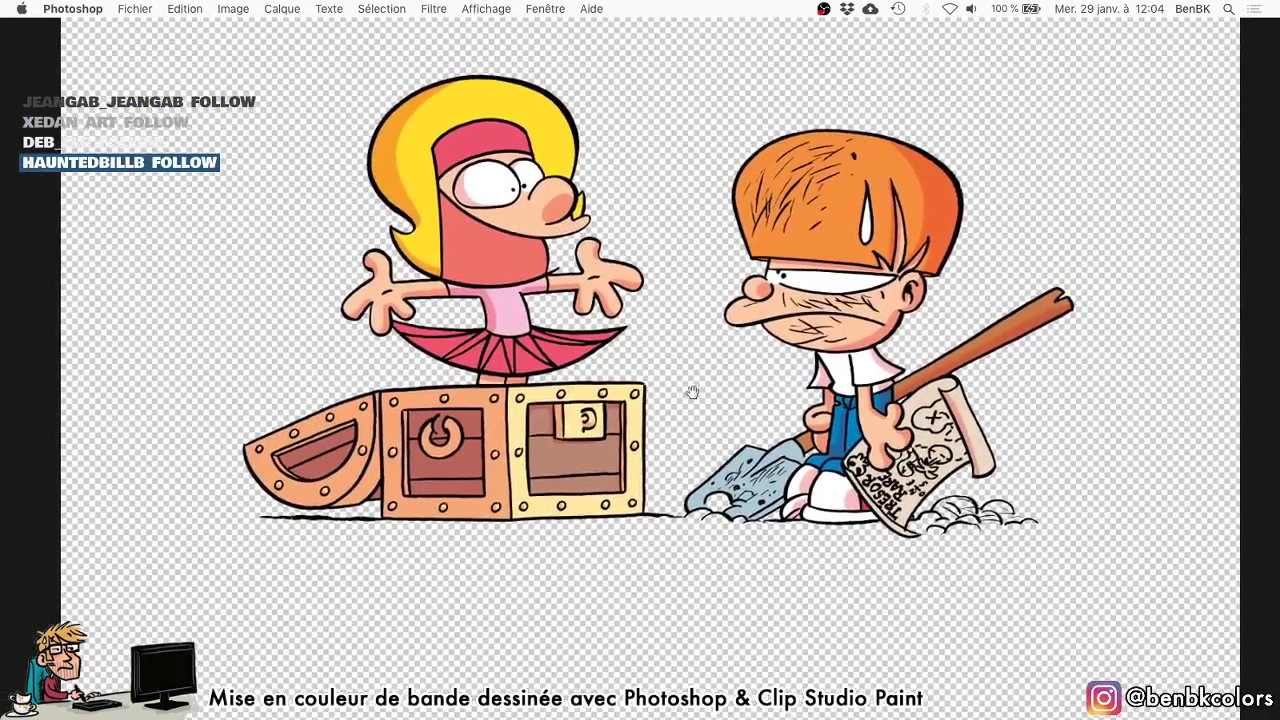
key(Tab)
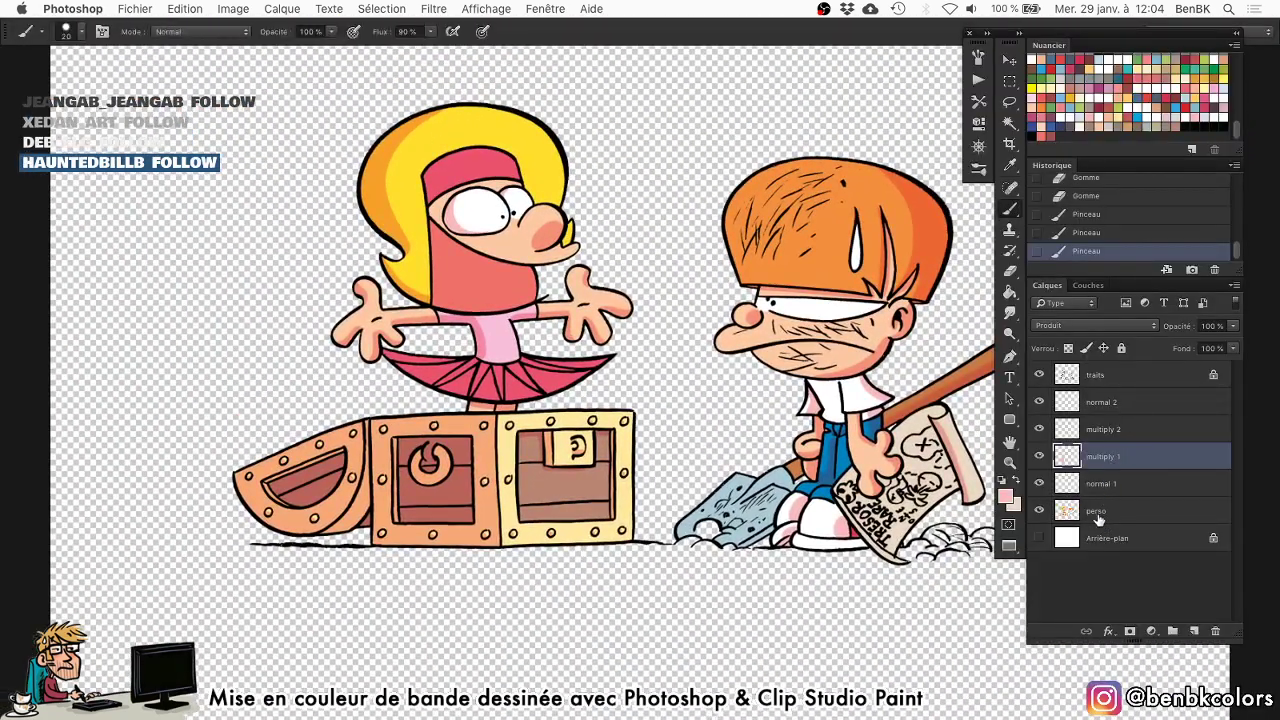
click(1090, 512)
key(super+d)
key(w)
click(843, 410)
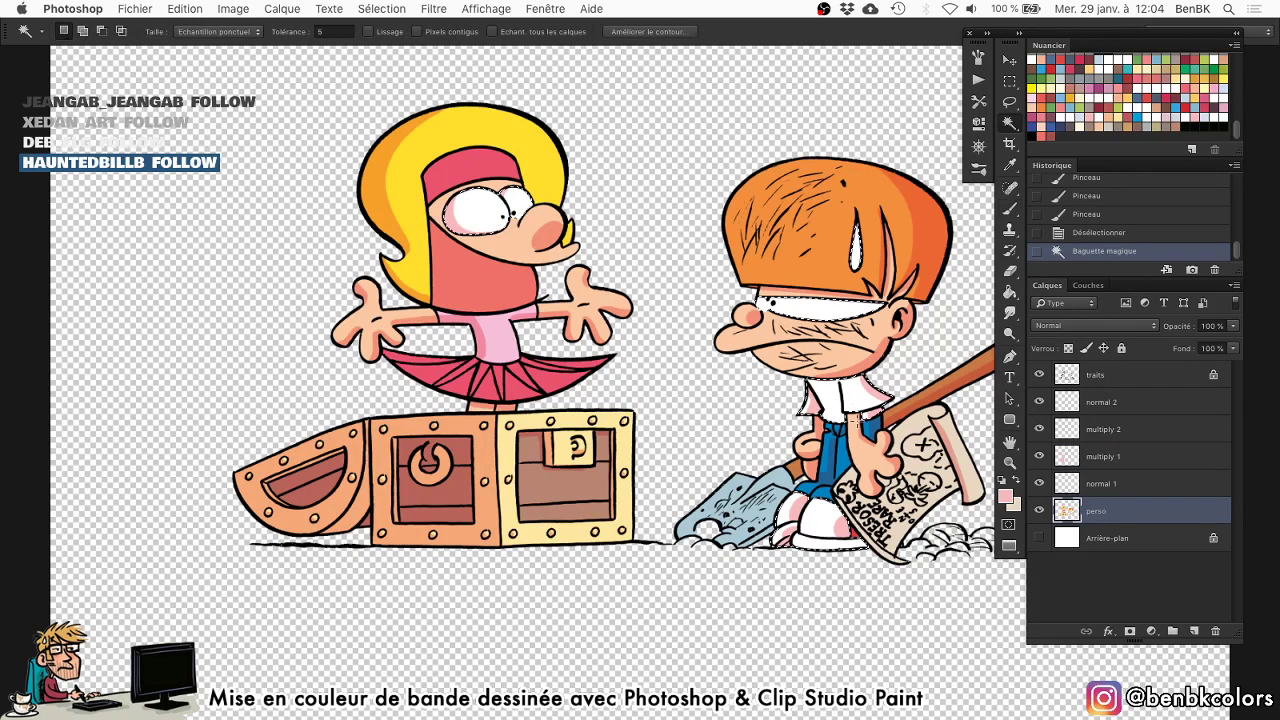
Shade the lower front of the boy's white shirt on the multiply 1 layer.
scroll(840, 411, up, 2)
key(b)
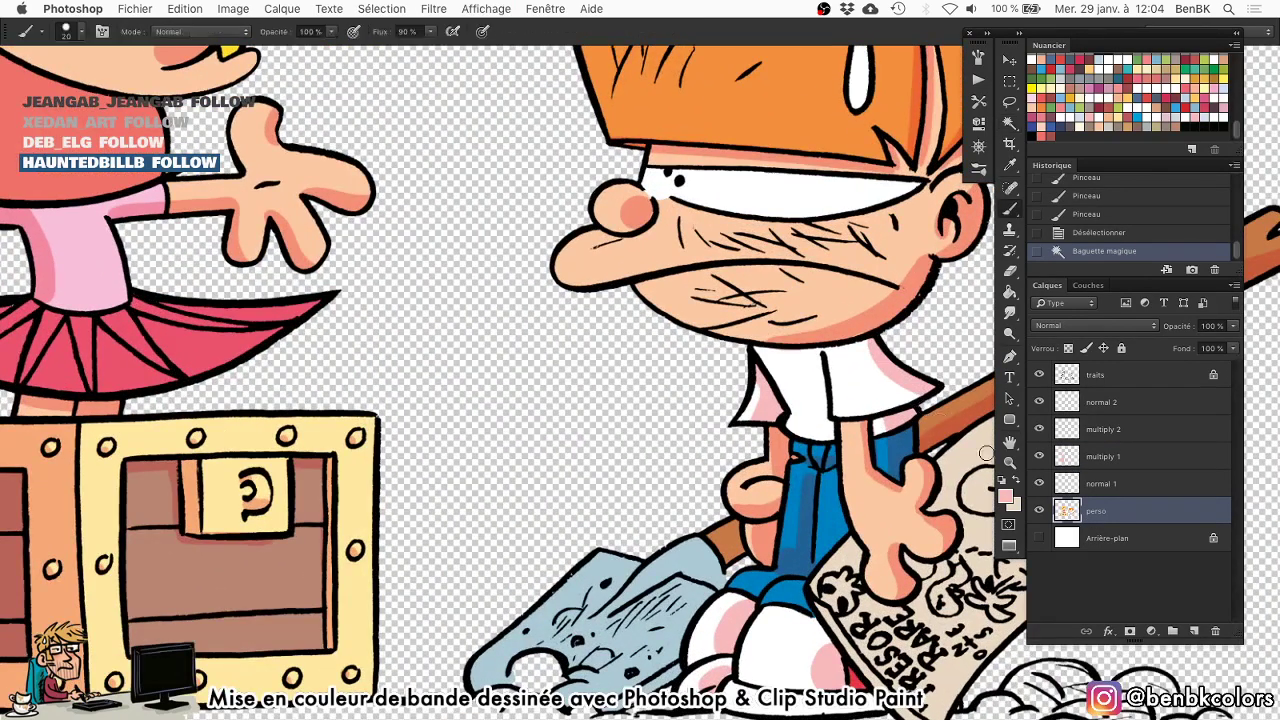
click(1131, 457)
drag(790, 409, 814, 410)
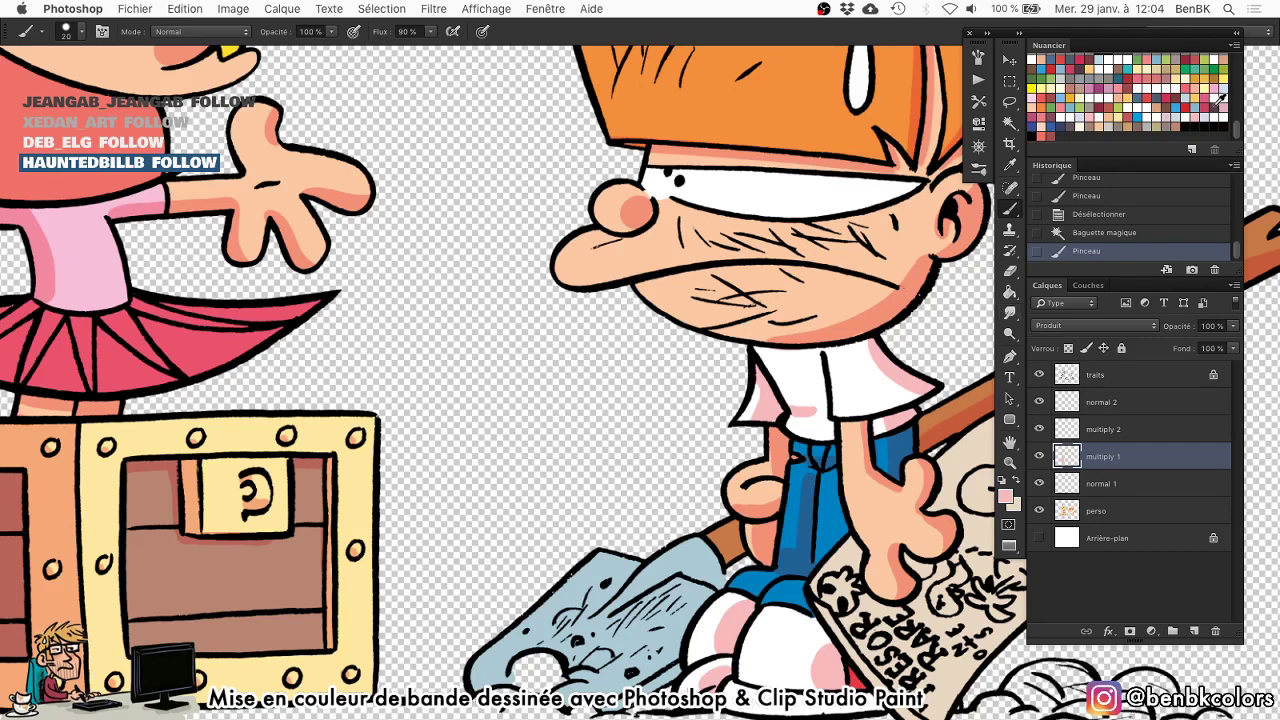
Recolour the pink shadows on the selected white areas with pale lavender and clear the selection.
key(alt+BackSpace)
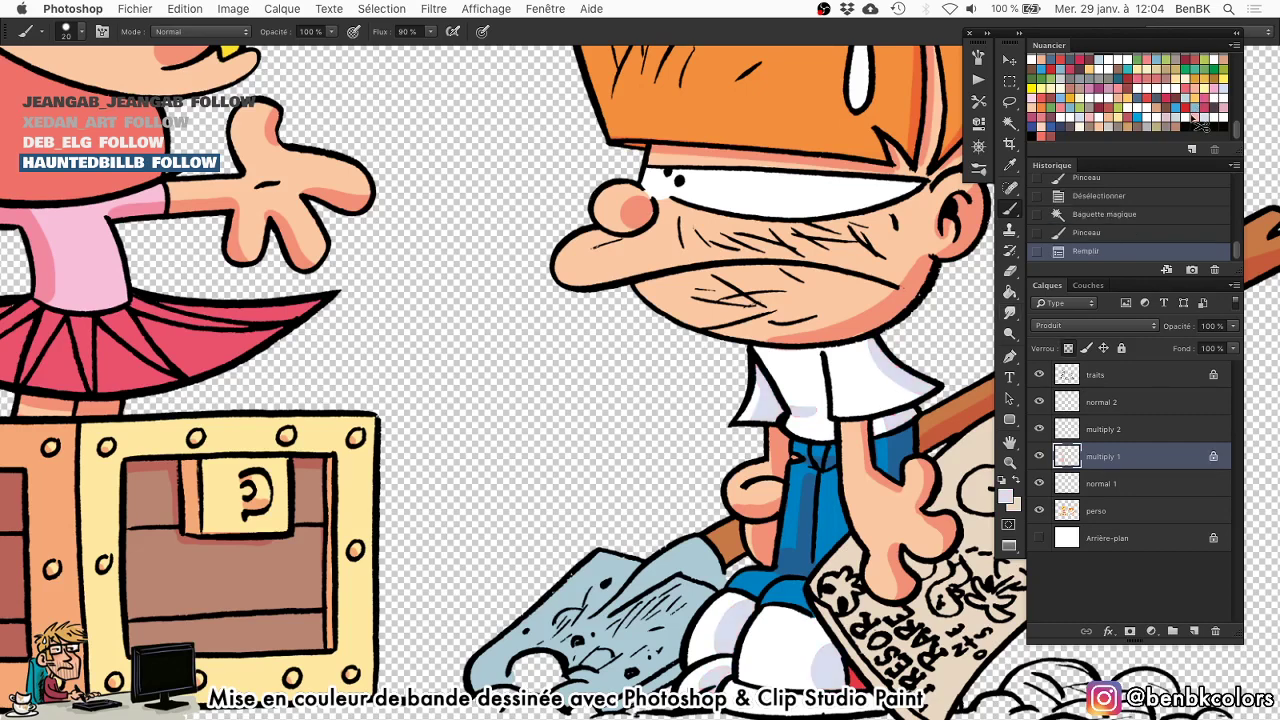
drag(641, 367, 655, 381)
key(v)
key(super+d)
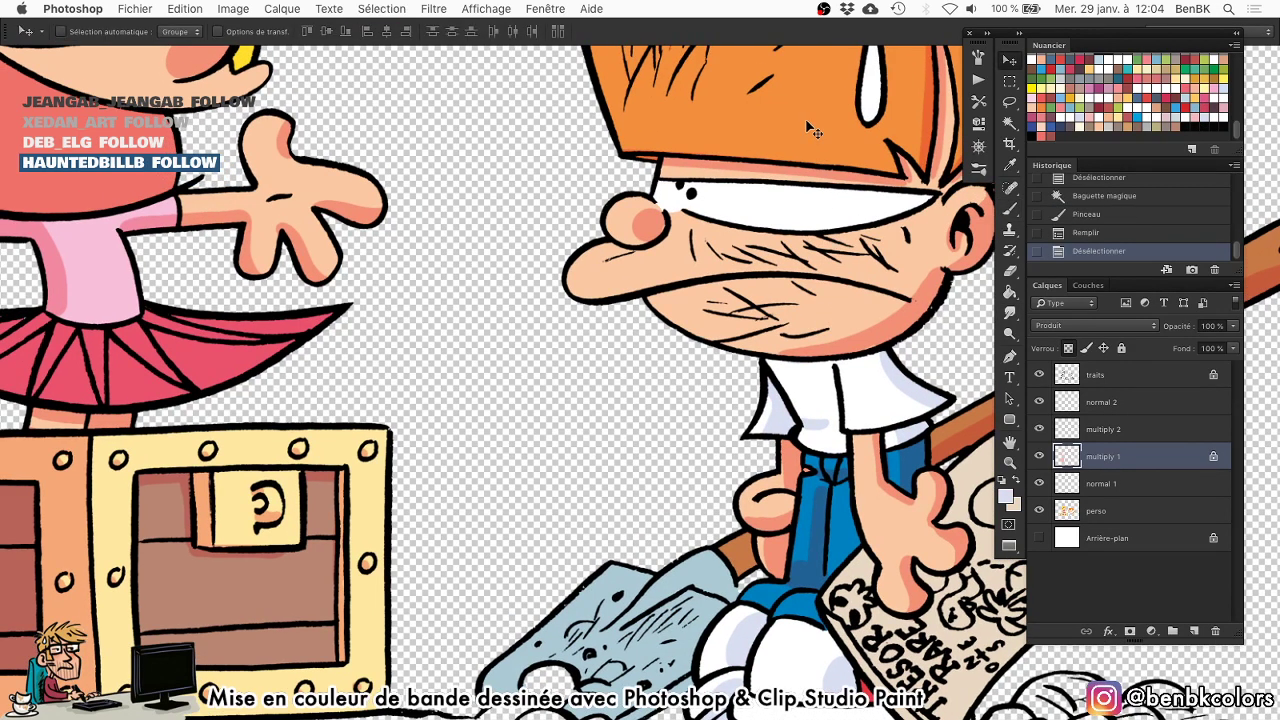
Select the girl's yellow hair and the boy's orange hair on the perso layer, refine with the Lasso, and hide the selection edges.
drag(808, 172, 834, 406)
right_click(234, 159)
click(242, 164)
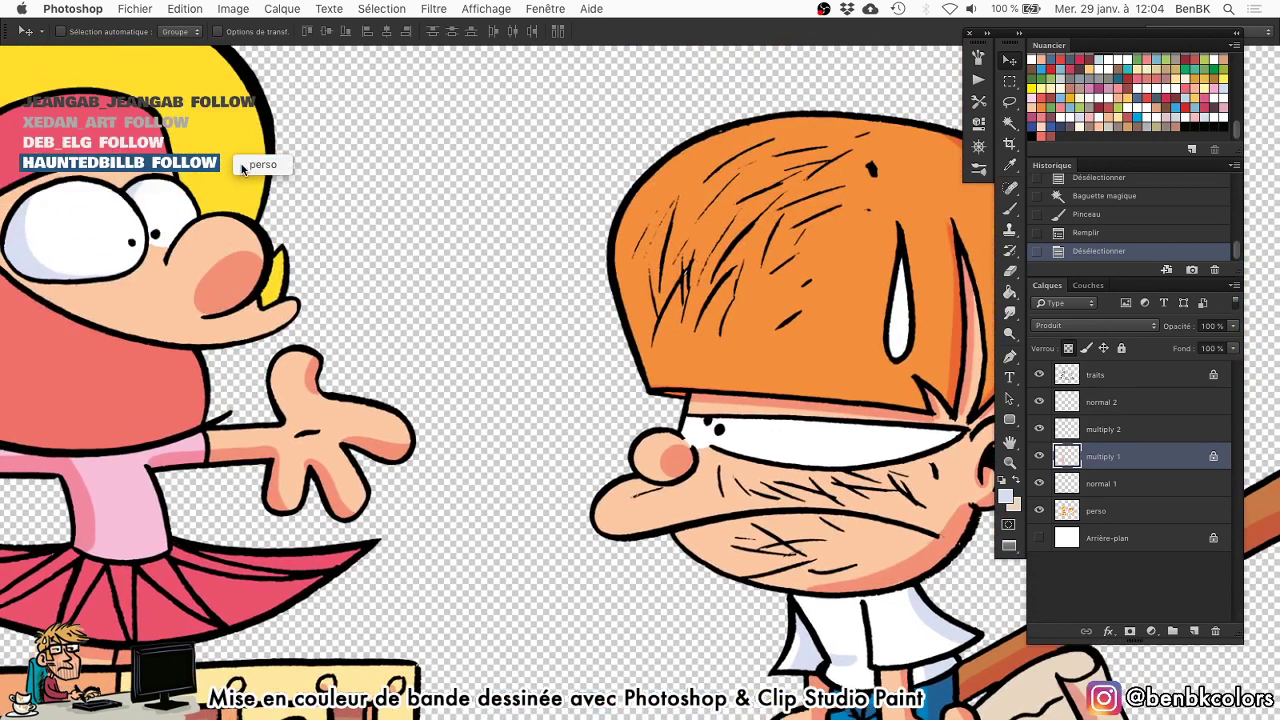
key(w)
click(240, 163)
shift+click(777, 317)
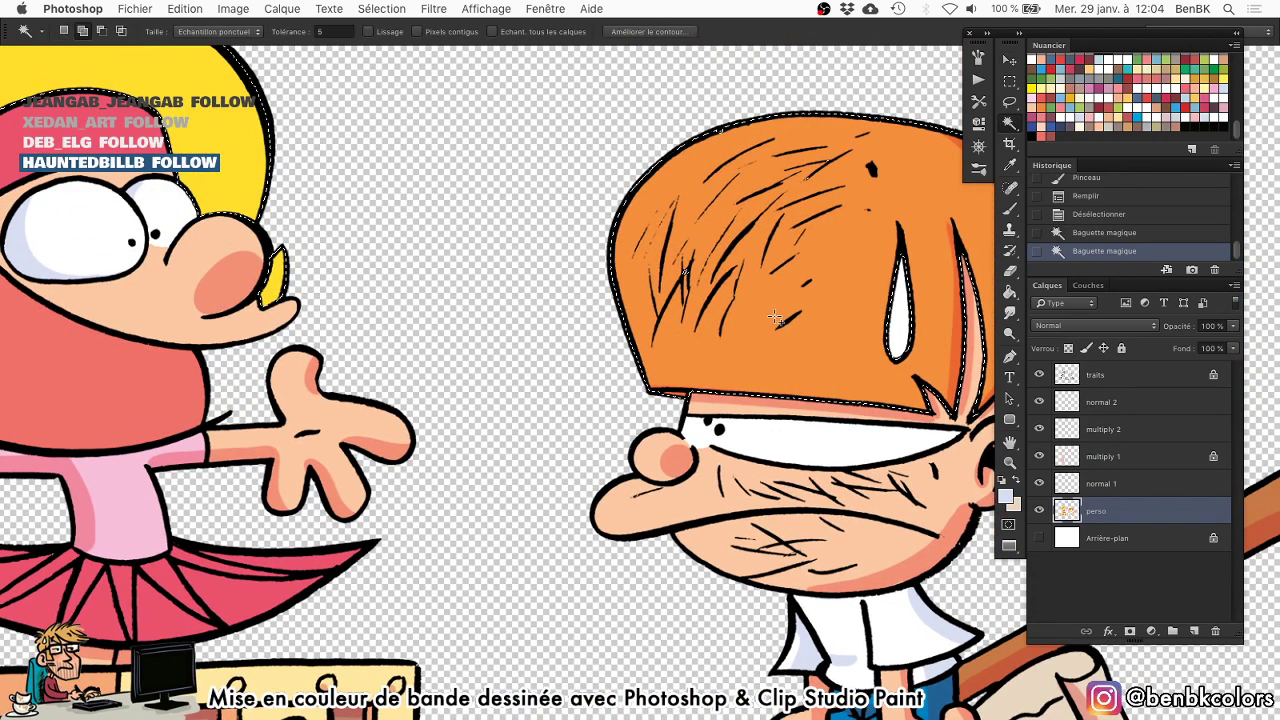
key(l)
drag(658, 301, 668, 308)
key(super+h)
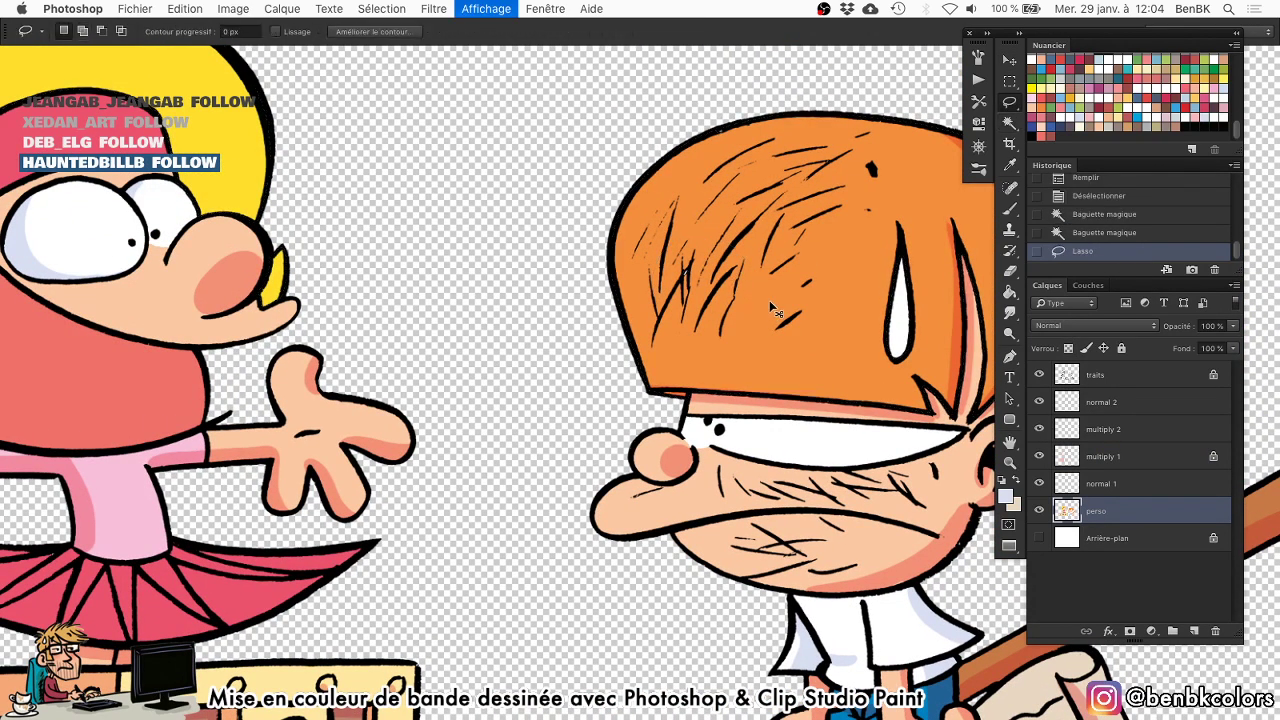
Sample the boy's orange hair colour and go over the area around his hair strokes with the Pencil.
key(b)
alt+click(807, 355)
drag(789, 323, 842, 329)
drag(717, 270, 708, 284)
drag(779, 349, 803, 362)
Paint a pale yellow highlight along the front edge of the boy's orange hair on the normal 1 layer.
key(shift+b)
click(1118, 485)
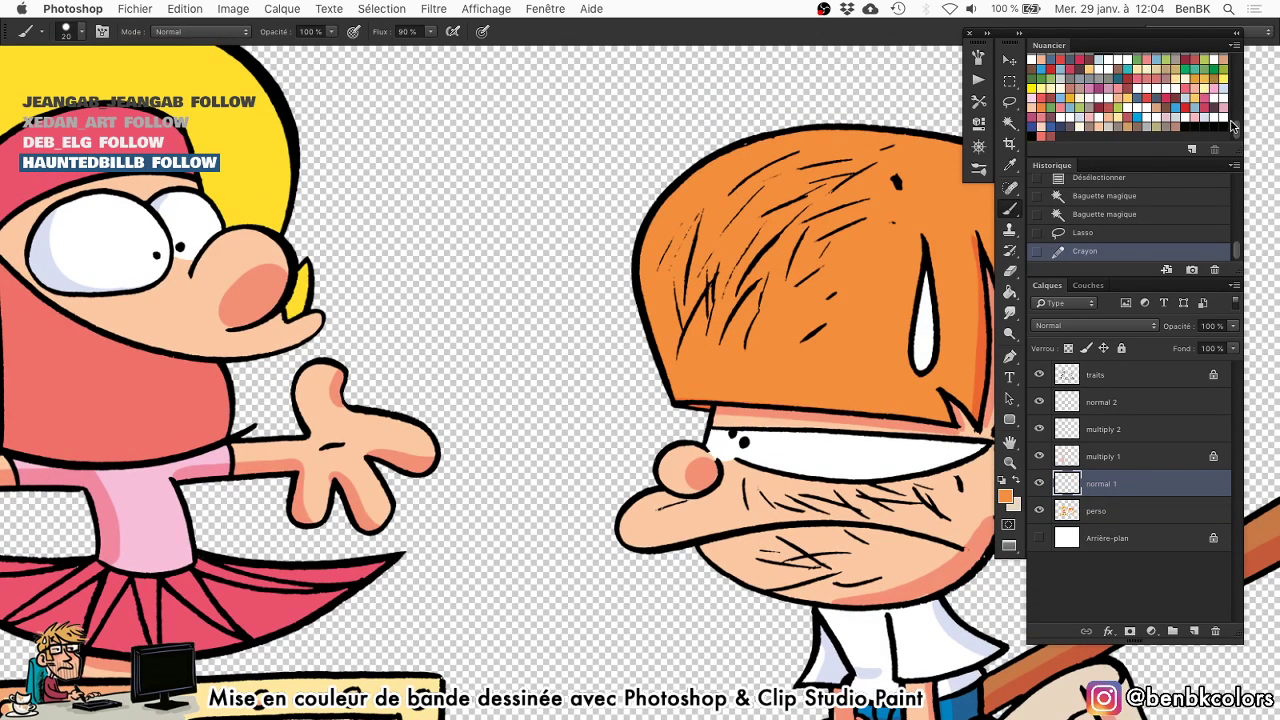
drag(1232, 125, 1236, 87)
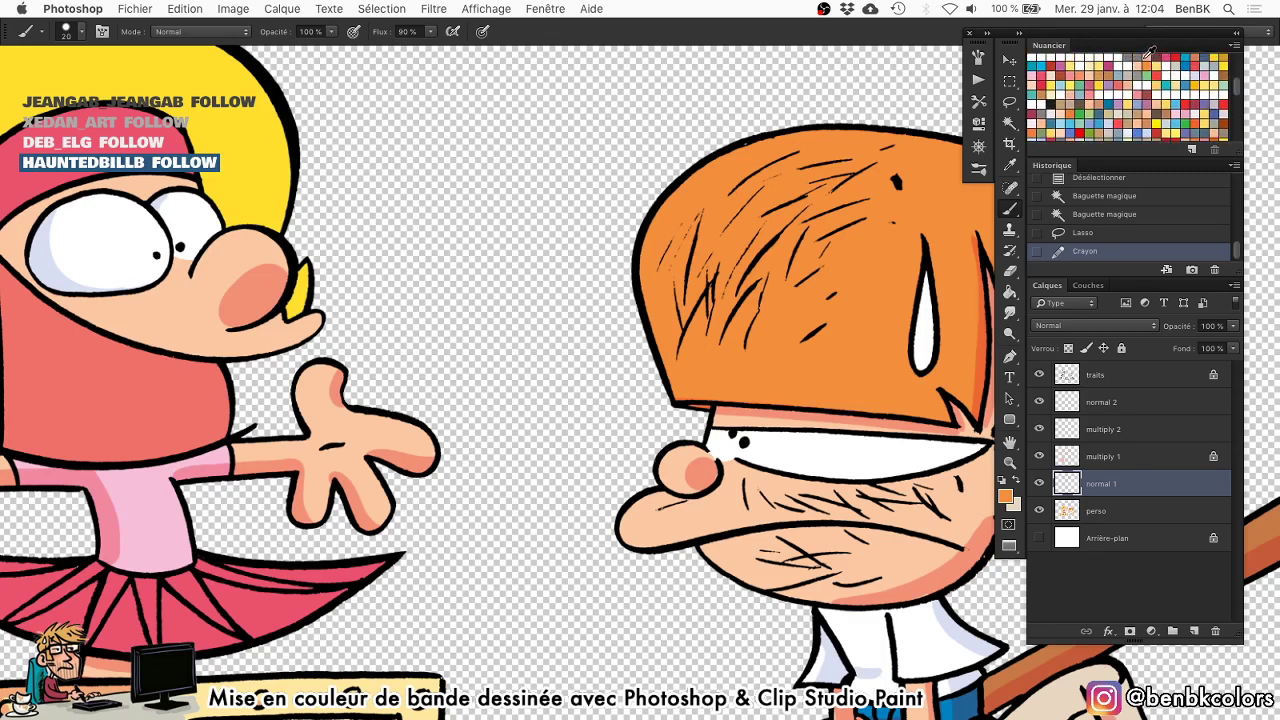
scroll(662, 412, up, 3)
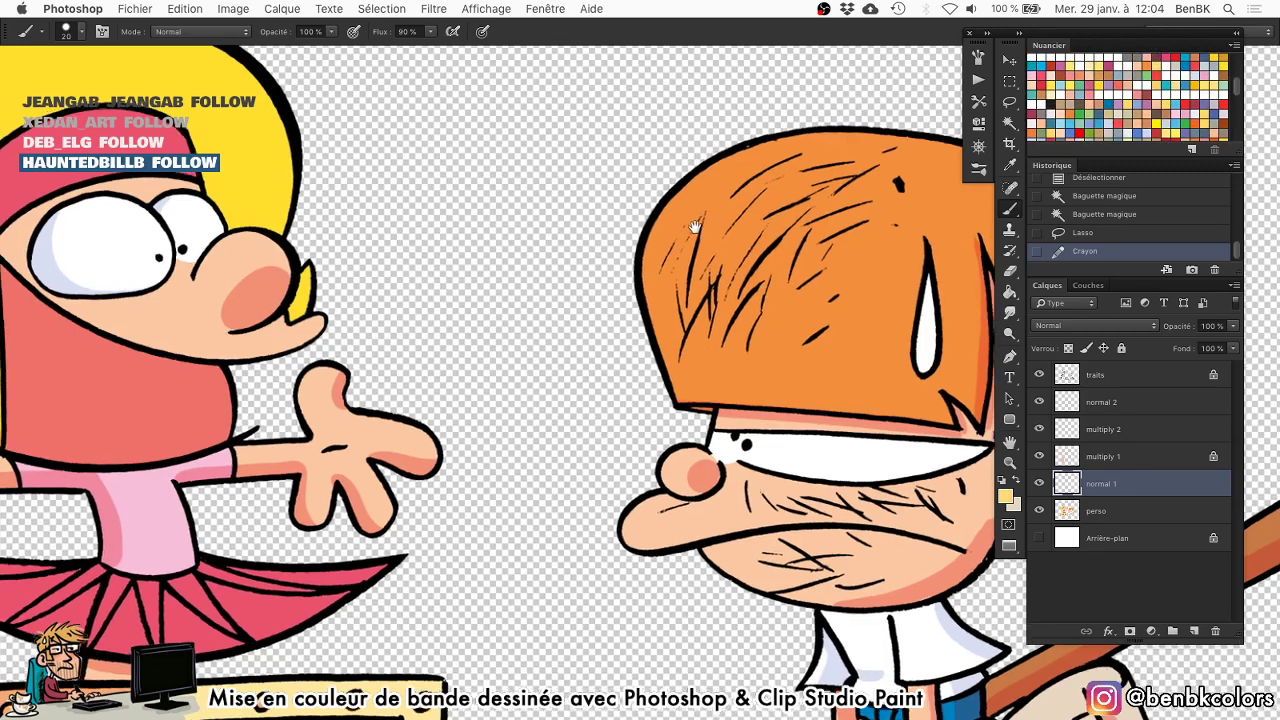
mouse_move(640, 487)
mouse_down()
mouse_move(661, 309)
mouse_move(785, 228)
mouse_up()
drag(643, 443, 637, 466)
key(bracketleft)
key(bracketleft)
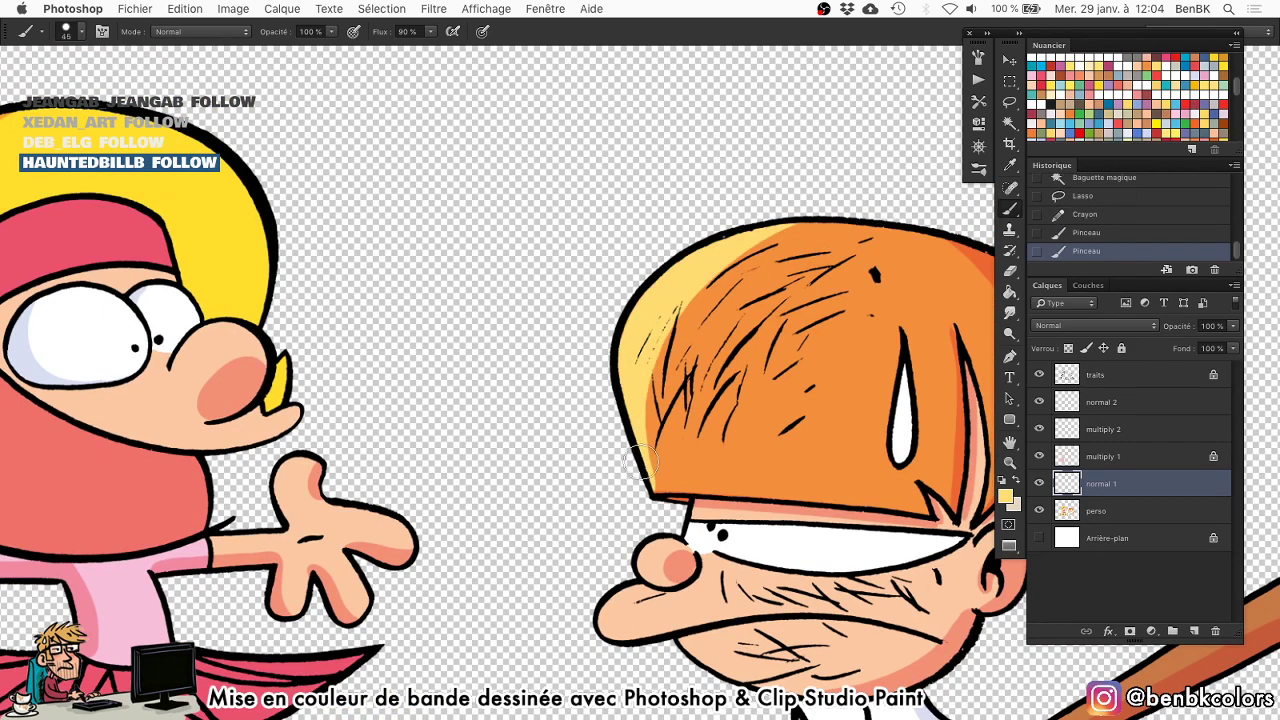
drag(718, 273, 790, 240)
Paint the same pale yellow highlight along the outer edge and front lock of the girl's yellow hair.
drag(473, 316, 724, 348)
key(bracketright)
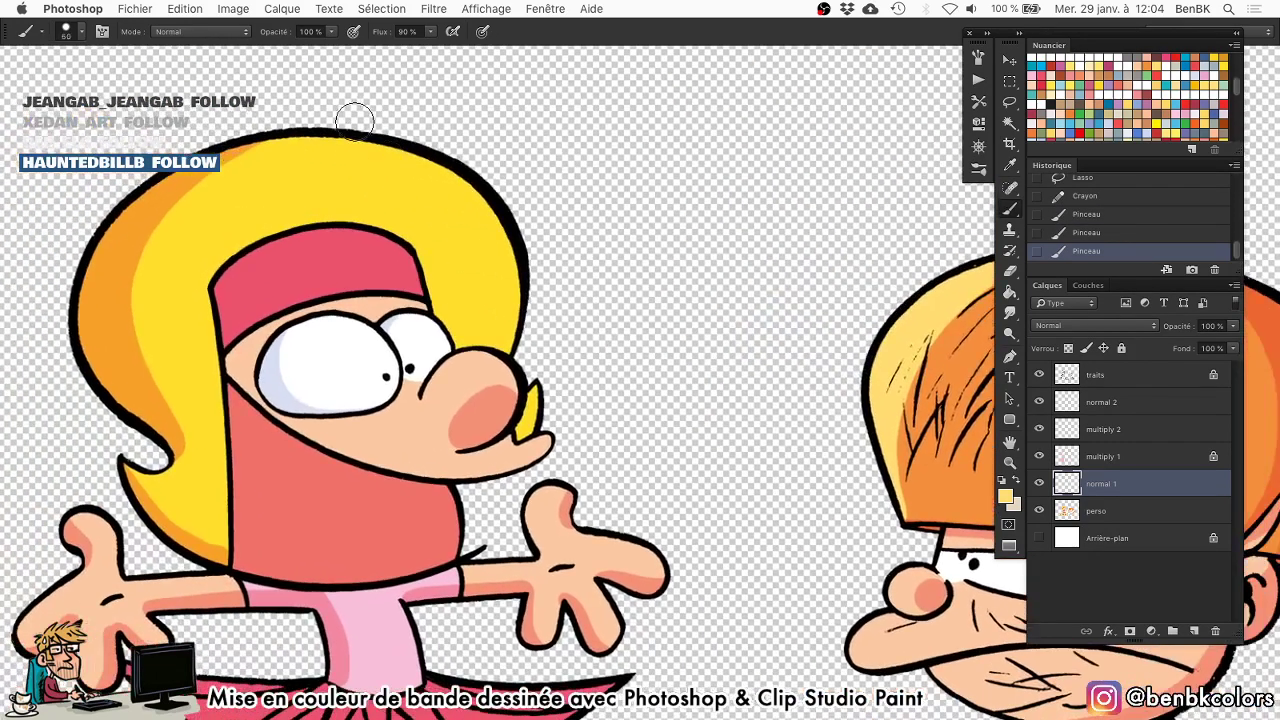
mouse_move(320, 120)
mouse_down()
mouse_move(474, 215)
mouse_move(511, 330)
mouse_up()
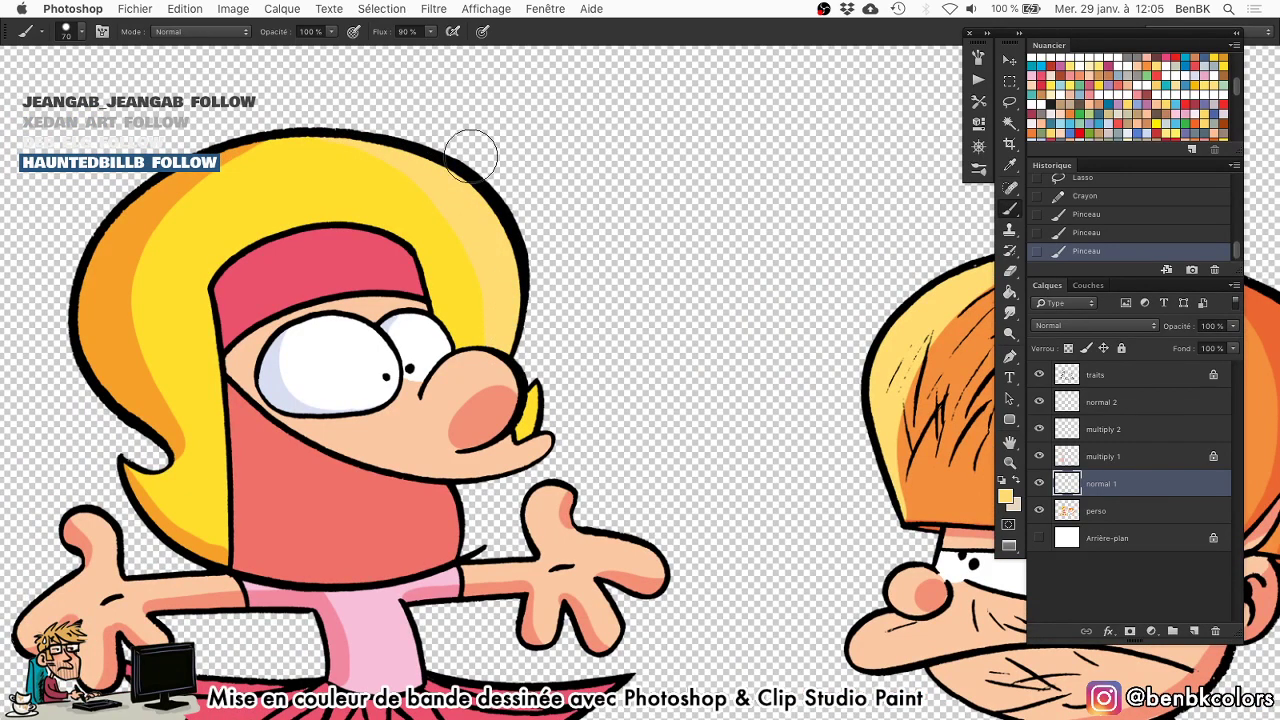
drag(470, 156, 515, 330)
drag(542, 359, 532, 337)
key(bracketleft)
key(bracketleft)
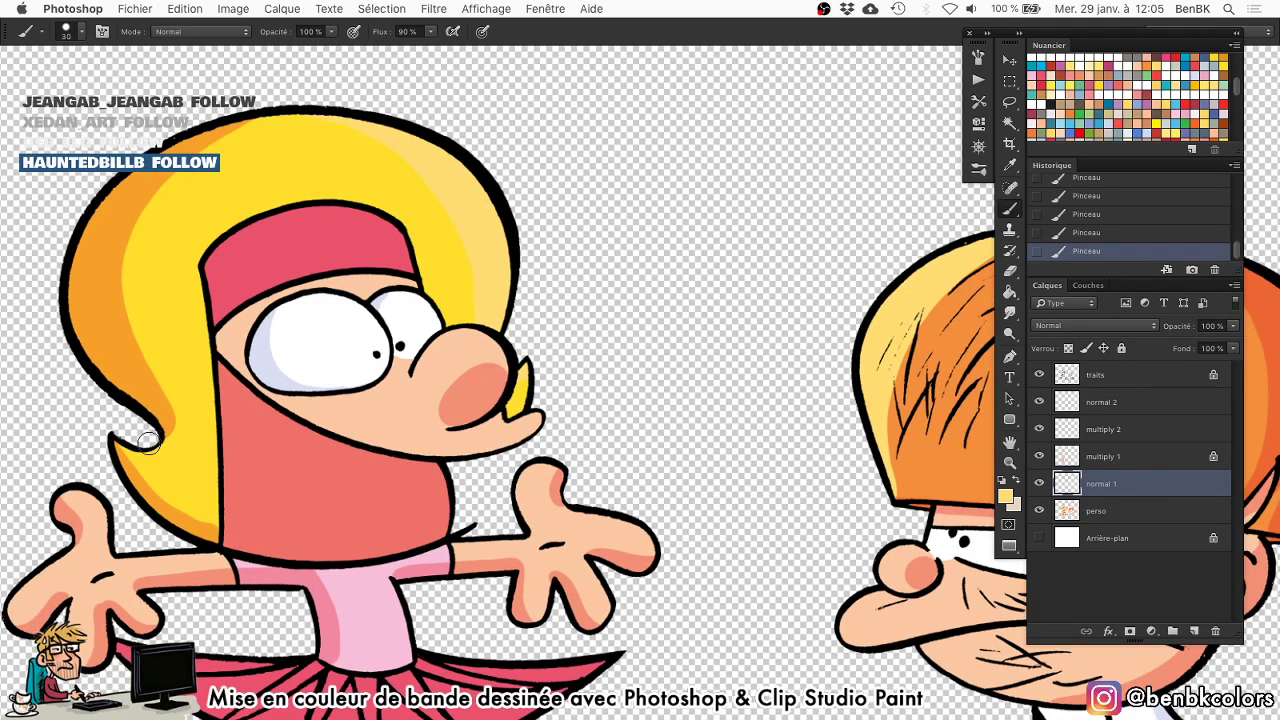
Select the girl's yellow hair on the perso layer with the Magic Wand.
scroll(286, 479, down, 5)
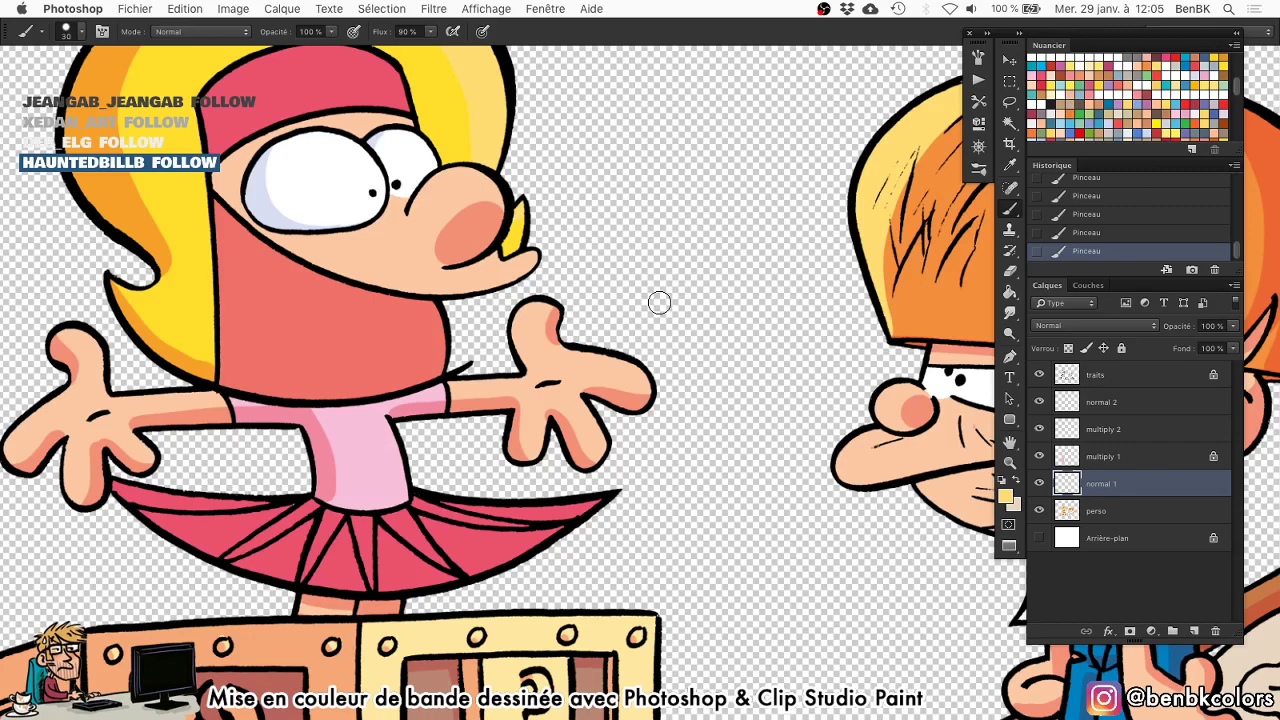
drag(638, 246, 585, 457)
click(1097, 510)
key(w)
click(417, 311)
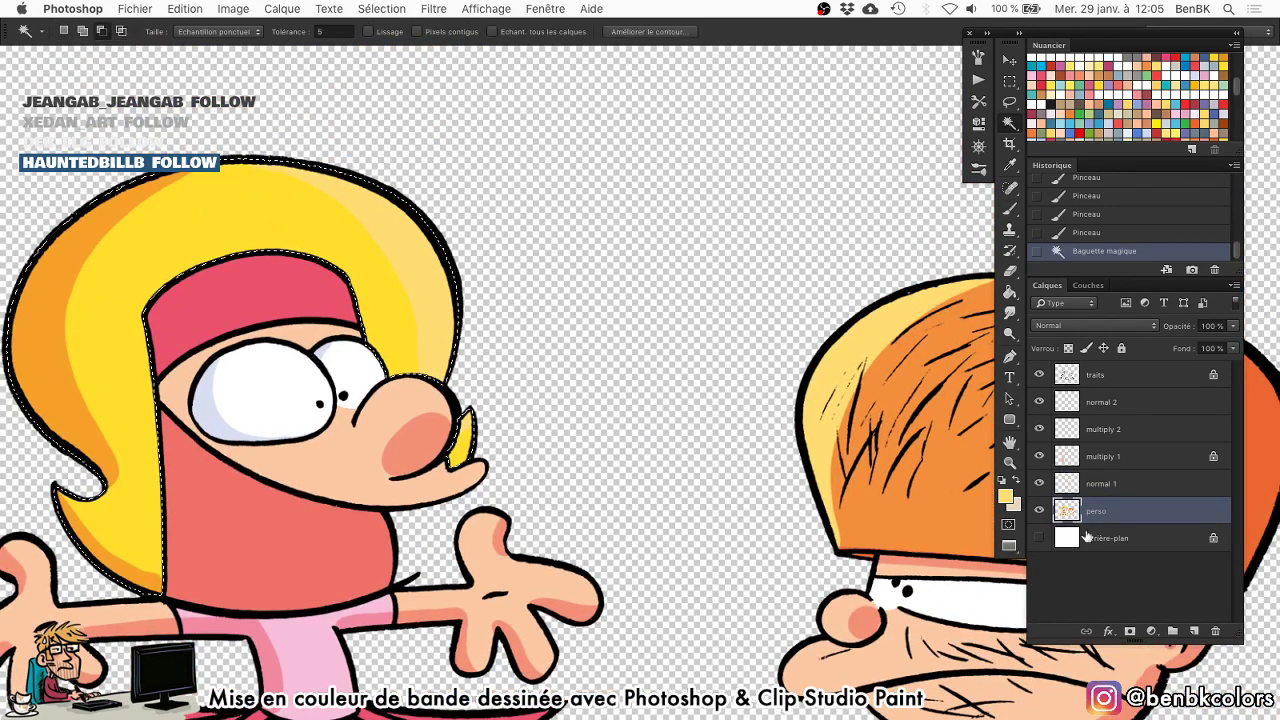
Lighten the girl's hair highlight on the normal 1 layer with Hue/Saturation at Lightness 60, and clear the selection.
click(1120, 484)
key(super+u)
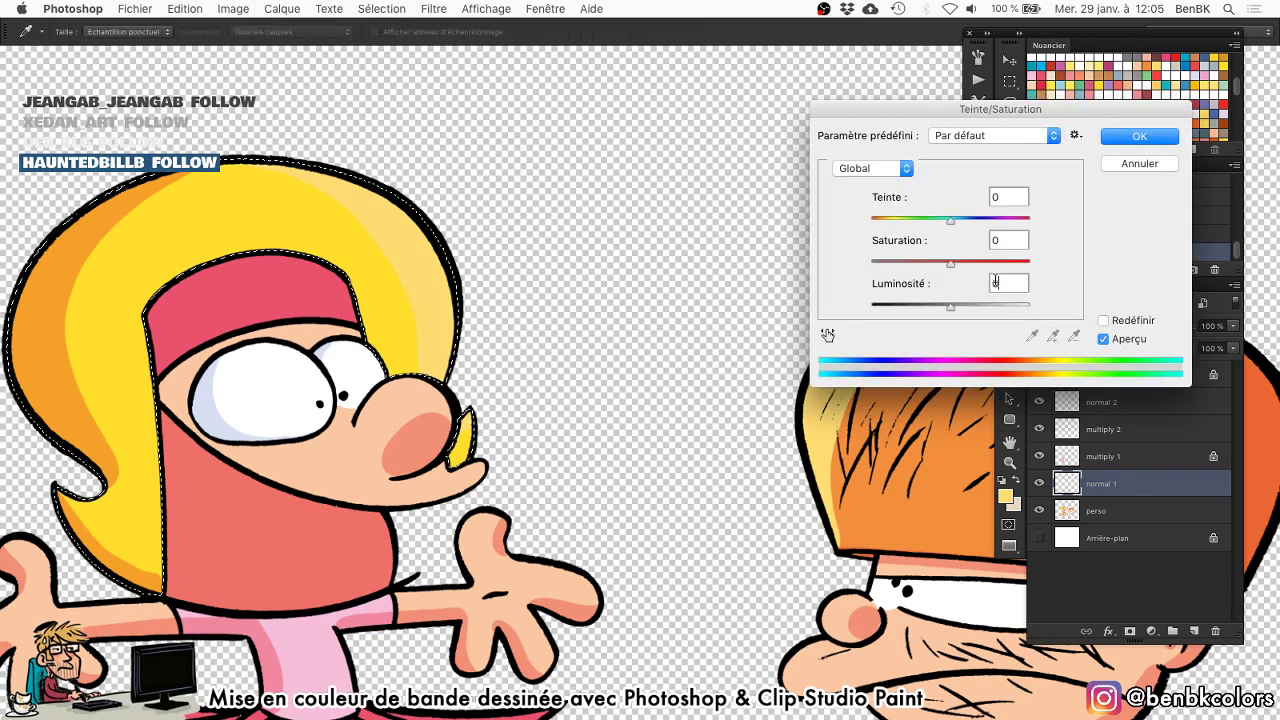
text(60)
key(Return)
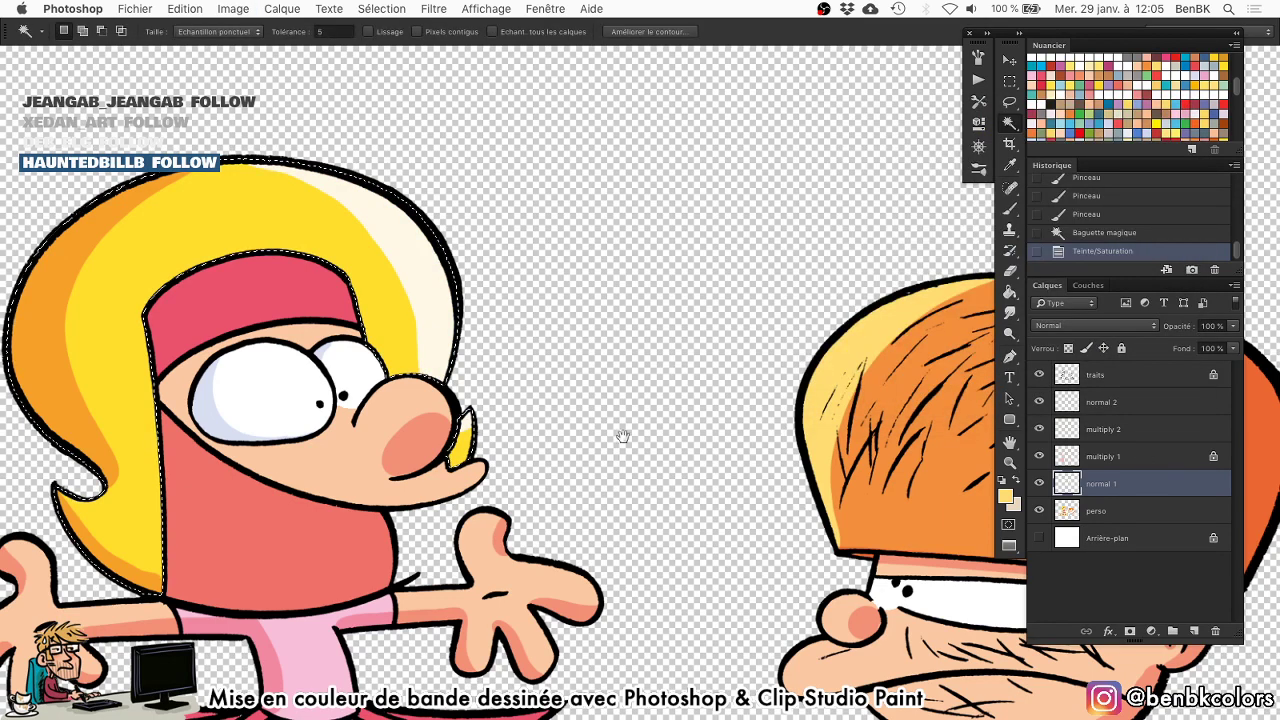
drag(622, 436, 674, 386)
key(super+d)
Select the skin areas on the perso layer, return to normal 1, and choose the 240 px soft round brush with a coral red.
key(alt+bracketleft)
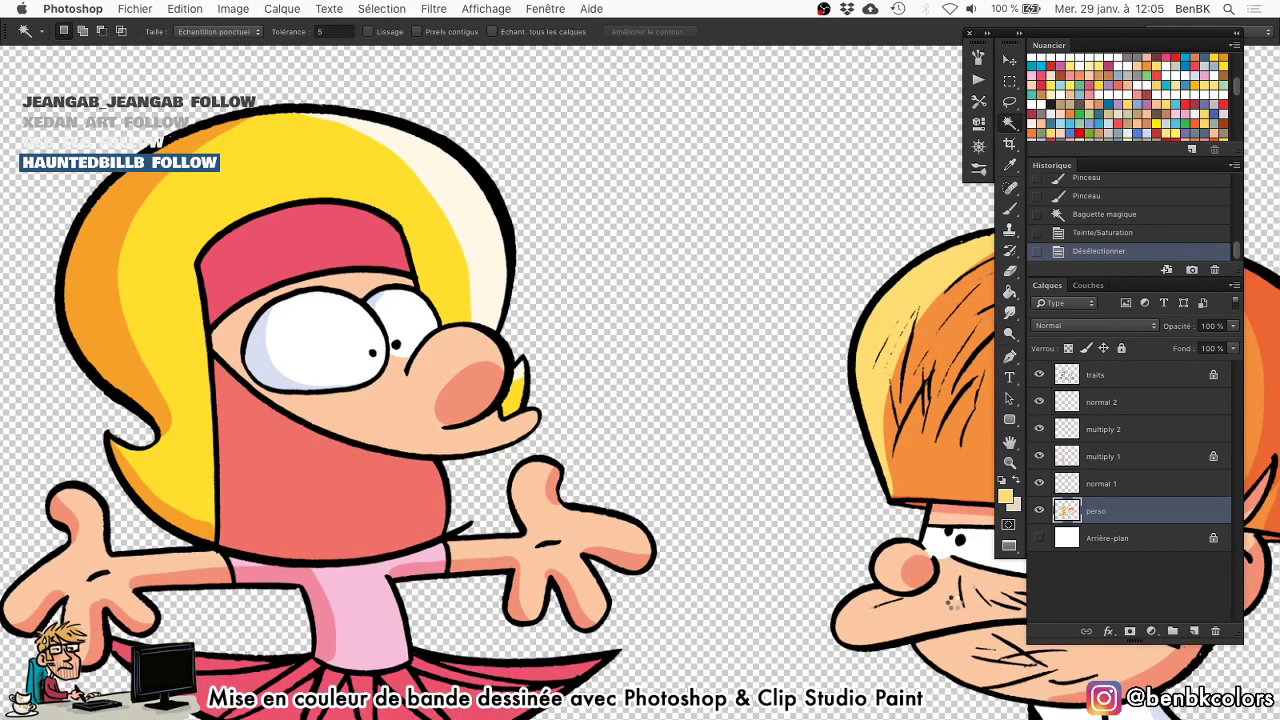
click(951, 603)
click(1129, 489)
key(b)
right_click(804, 429)
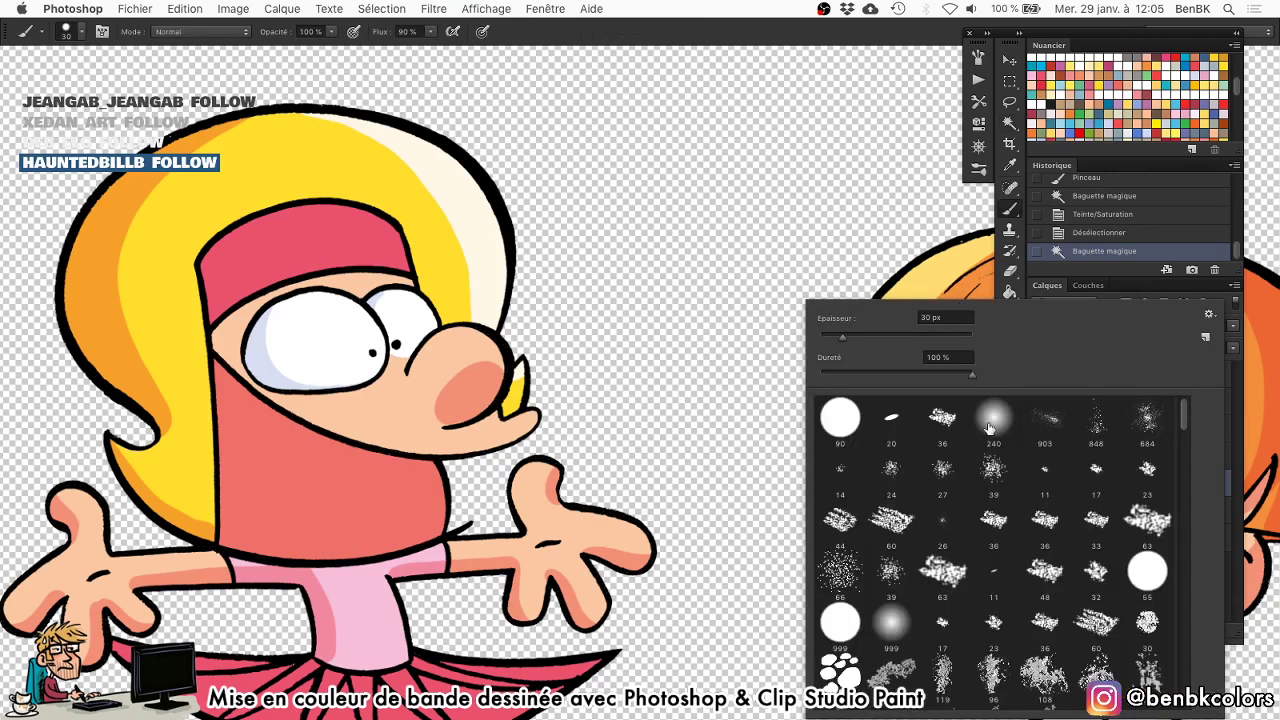
double_click(990, 425)
drag(1238, 87, 1240, 158)
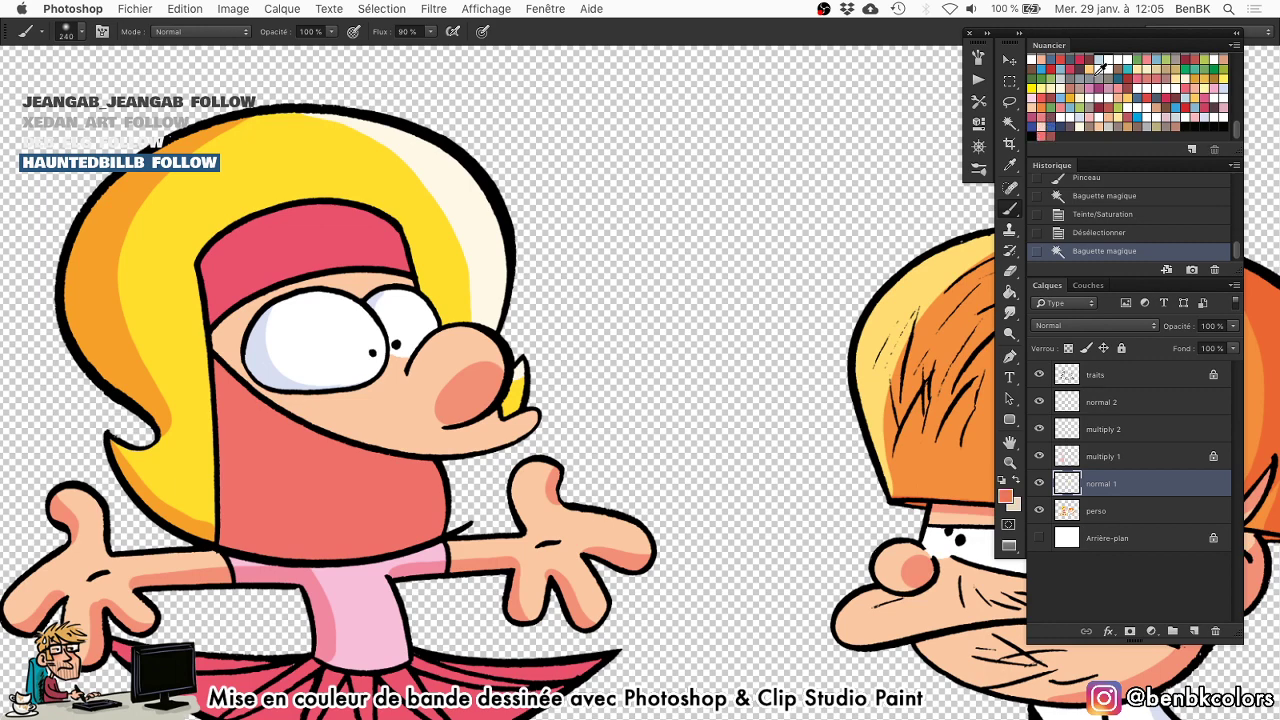
Paint a soft coral blush on the girl's cheek with the brush at 50% opacity.
key(bracketright)
key(bracketright)
key(bracketright)
key(bracketright)
key(bracketright)
key(bracketright)
key(bracketright)
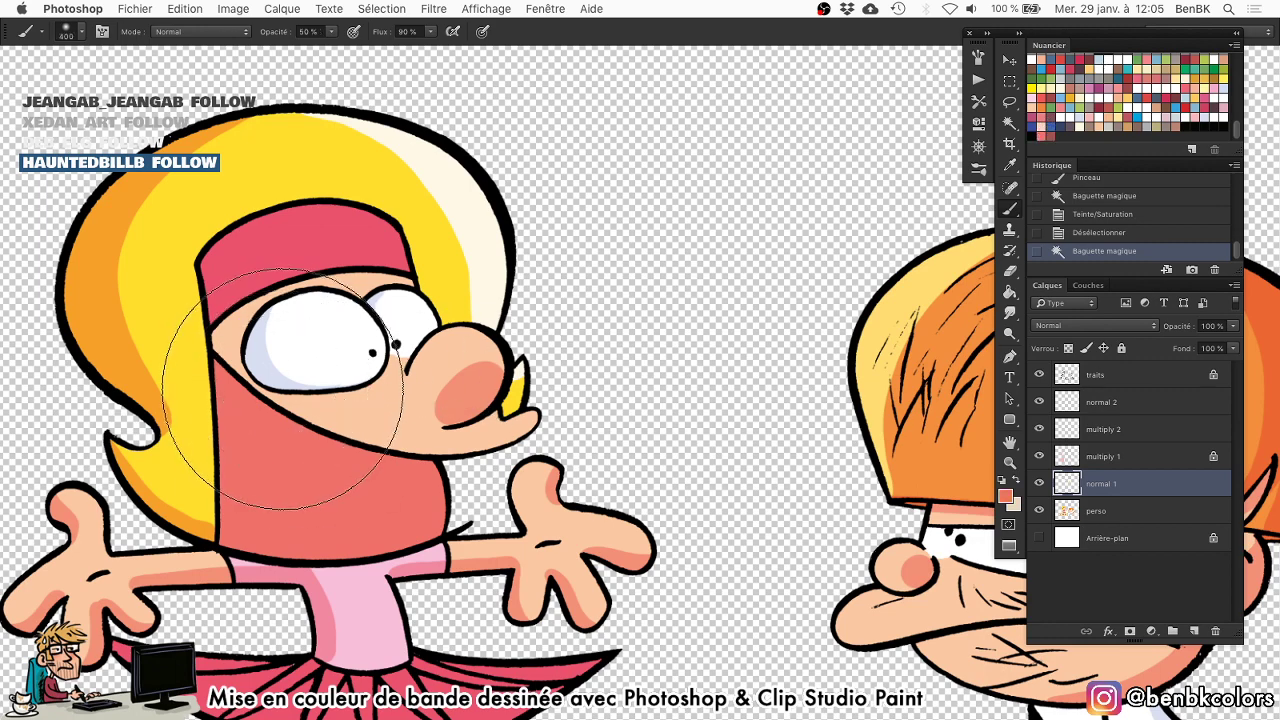
key(bracketleft)
click(276, 402)
key(bracketleft)
key(bracketleft)
drag(277, 403, 340, 366)
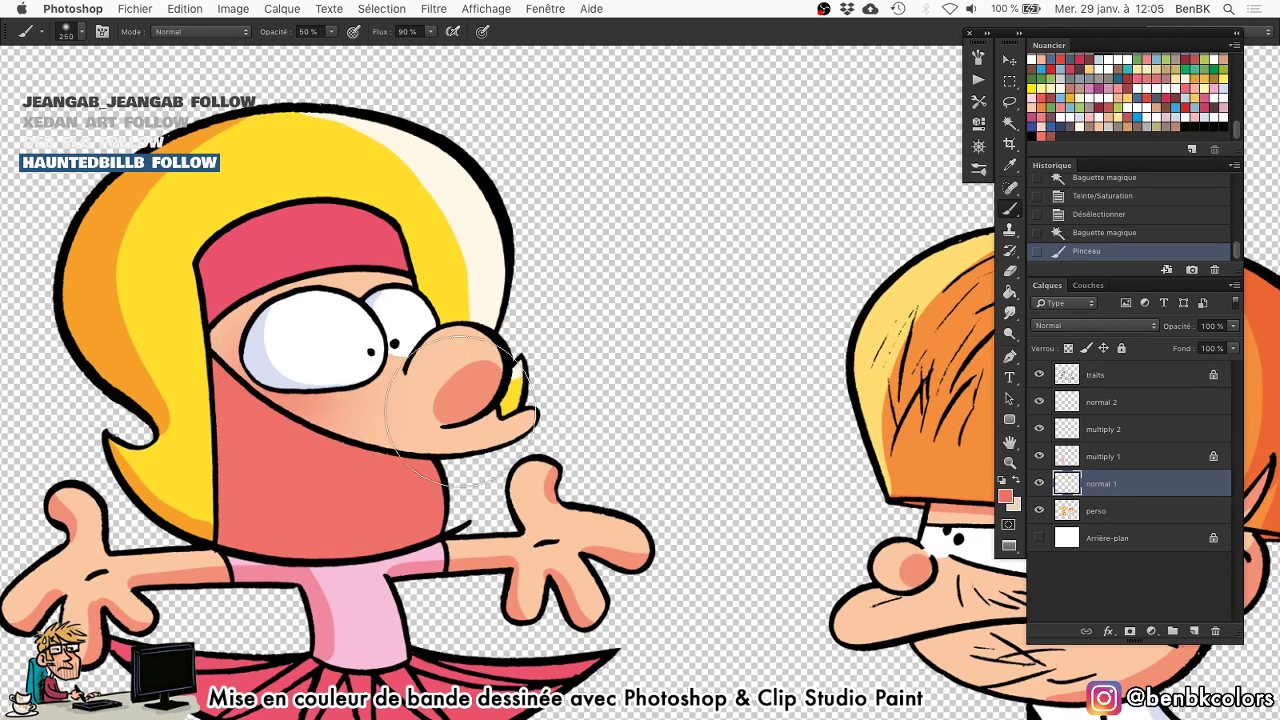
Paint a soft coral blush on the boy's cheek with the soft brush at 300 px.
drag(965, 448, 635, 295)
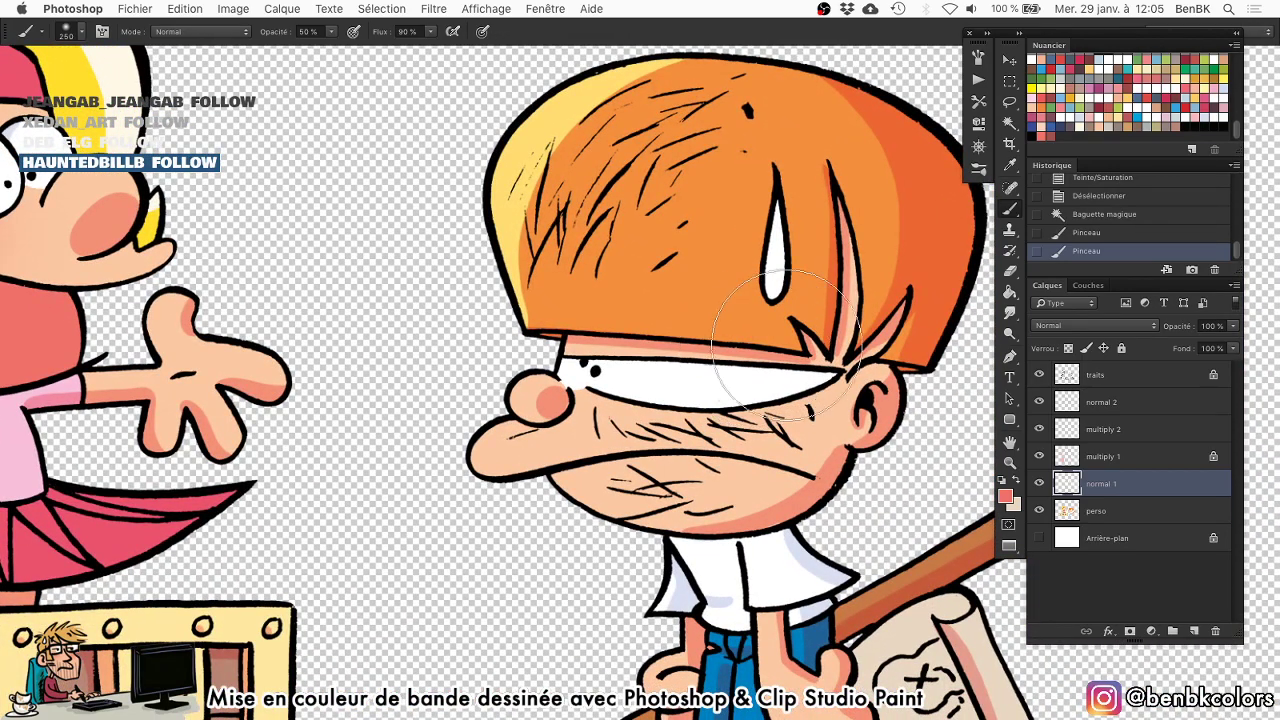
key(bracketright)
click(754, 433)
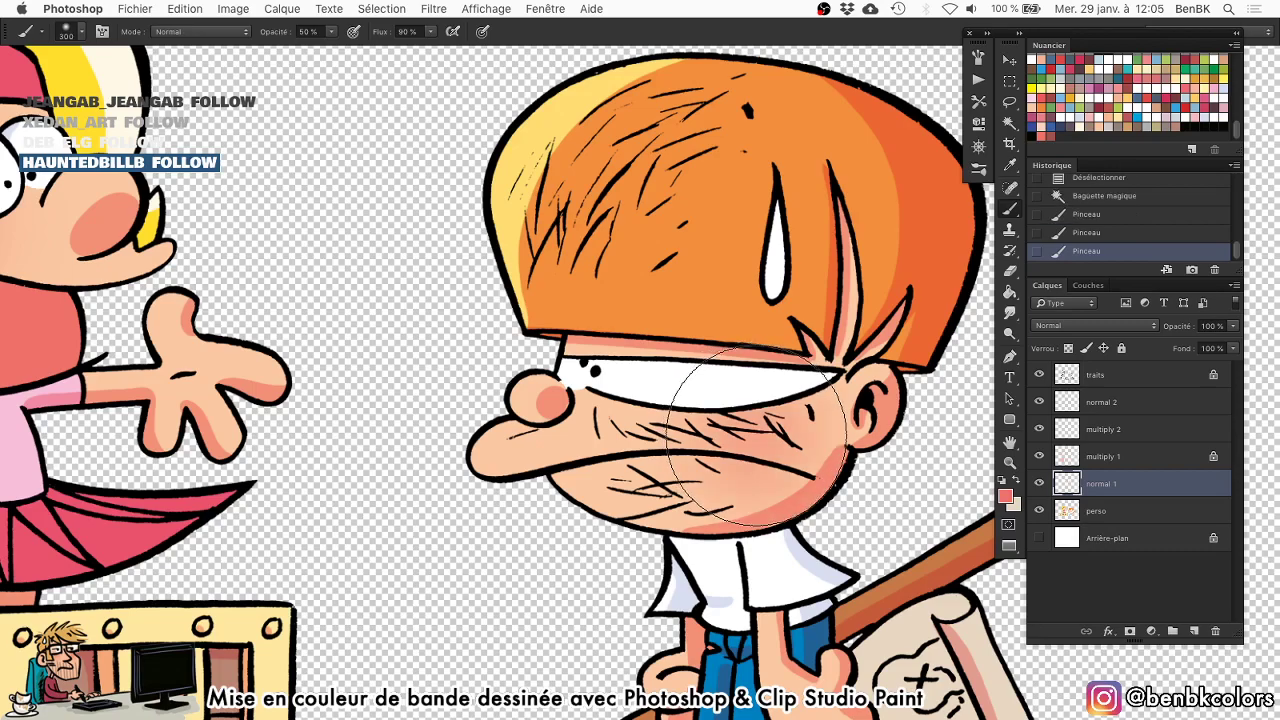
drag(760, 440, 758, 440)
key(bracketleft)
key(bracketleft)
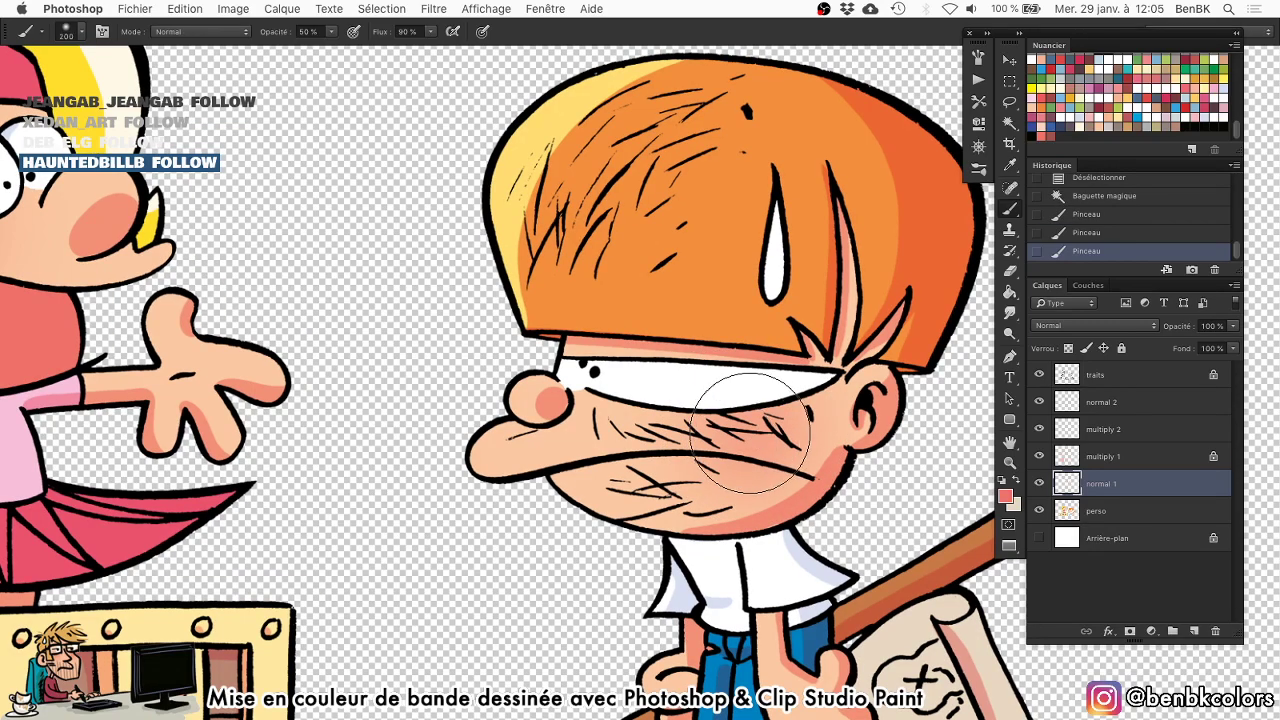
scroll(737, 422, down, 5)
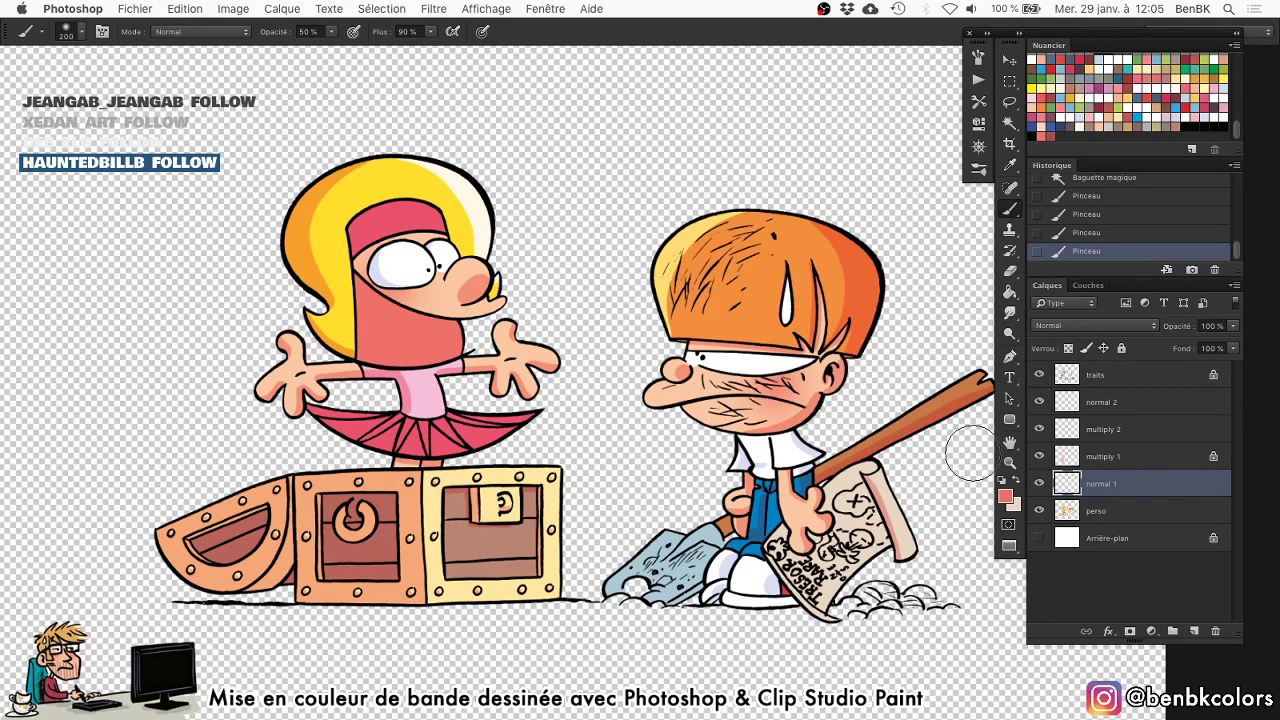
Add the boy's orange hair and blue trousers on the perso layer to the skin selection, and hide the selection edges.
key(v)
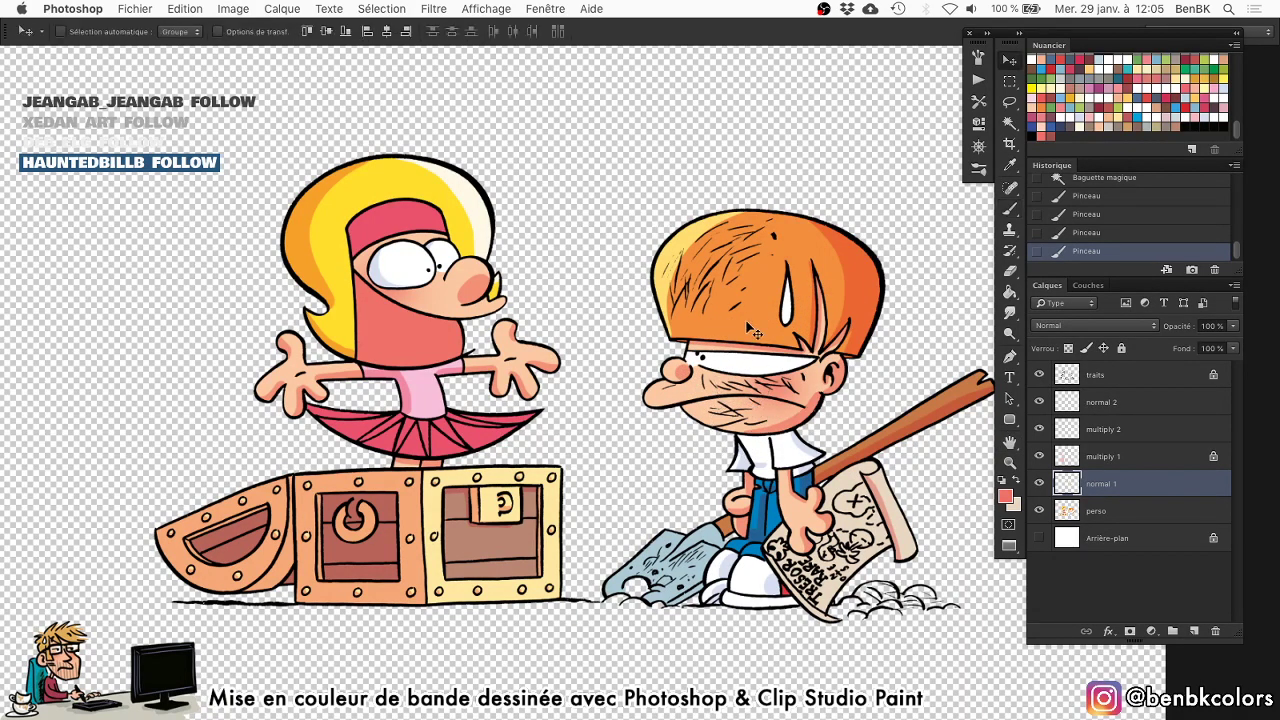
right_click(748, 320)
click(760, 330)
key(w)
click(755, 337)
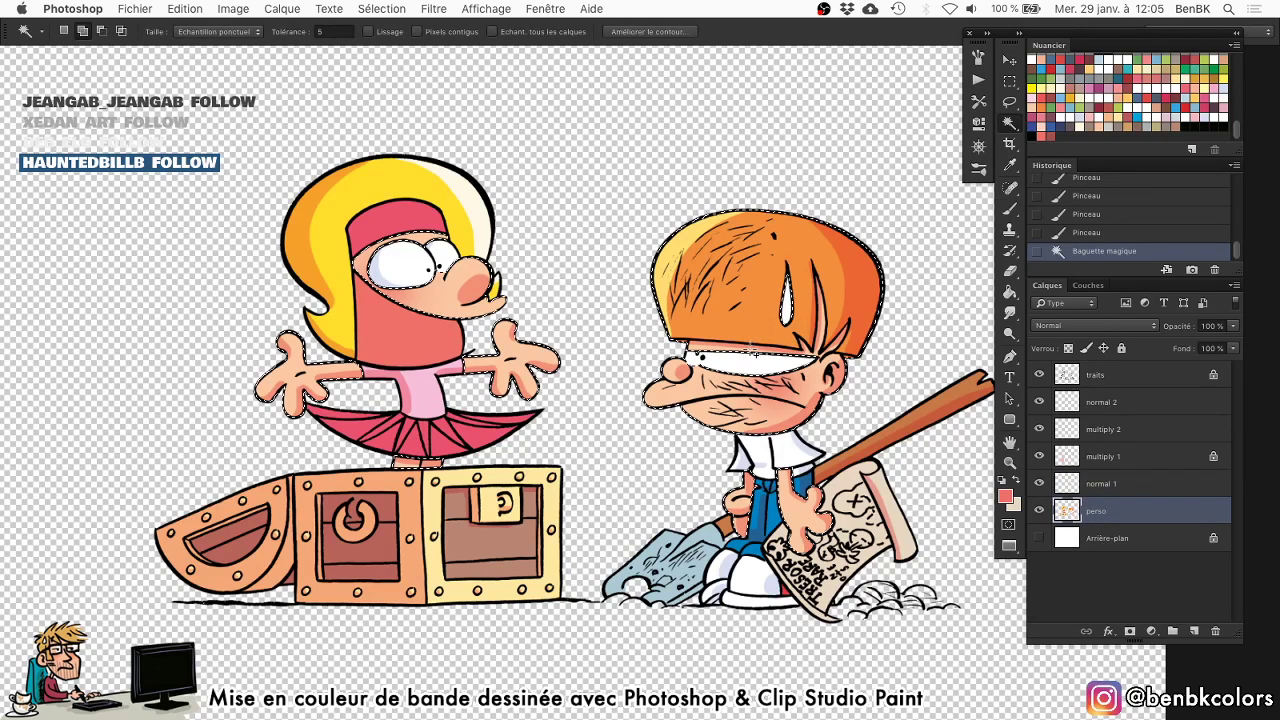
click(775, 512)
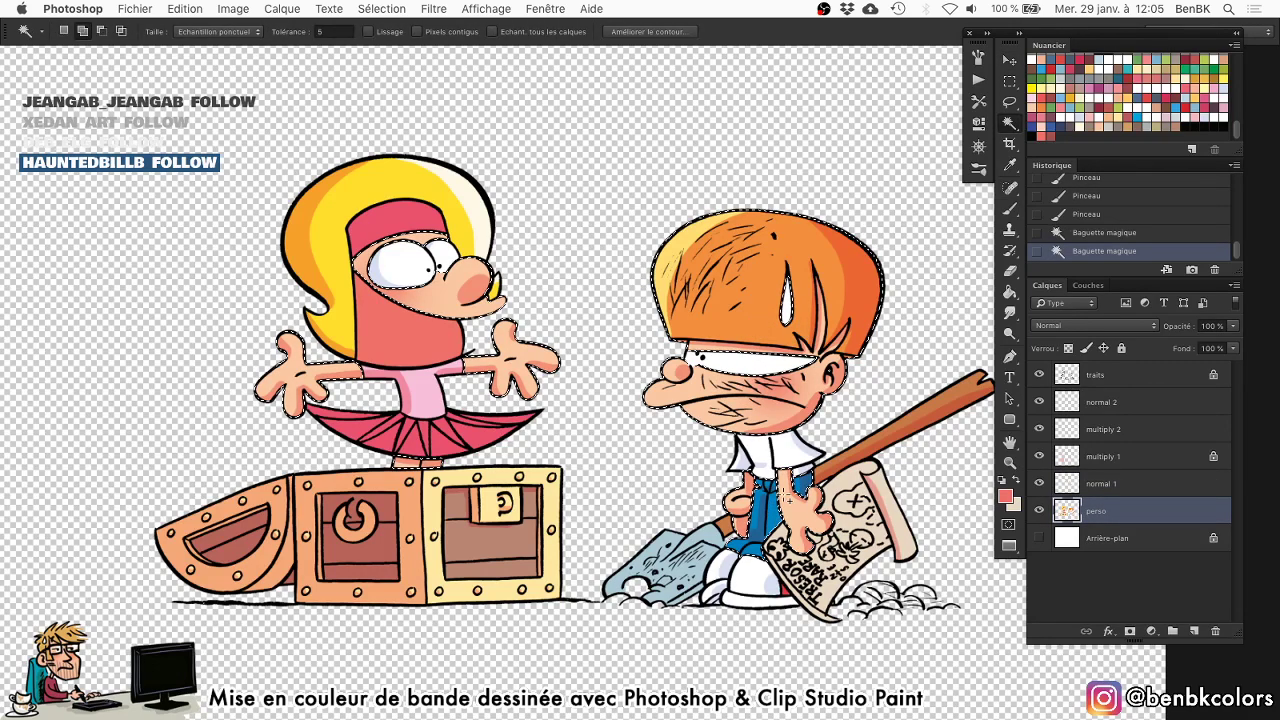
key(b)
key(super+h)
Create a new layer named dirt directly above the normal 1 layer.
click(1123, 487)
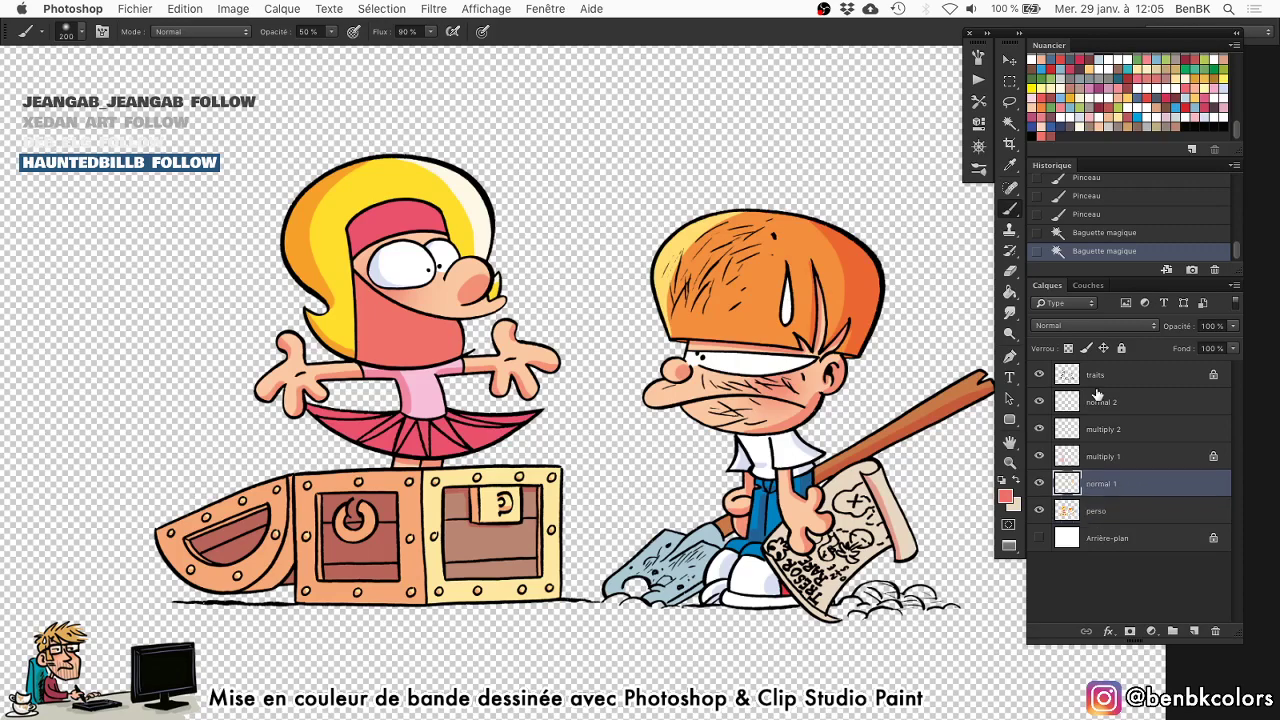
key(super+shift+n)
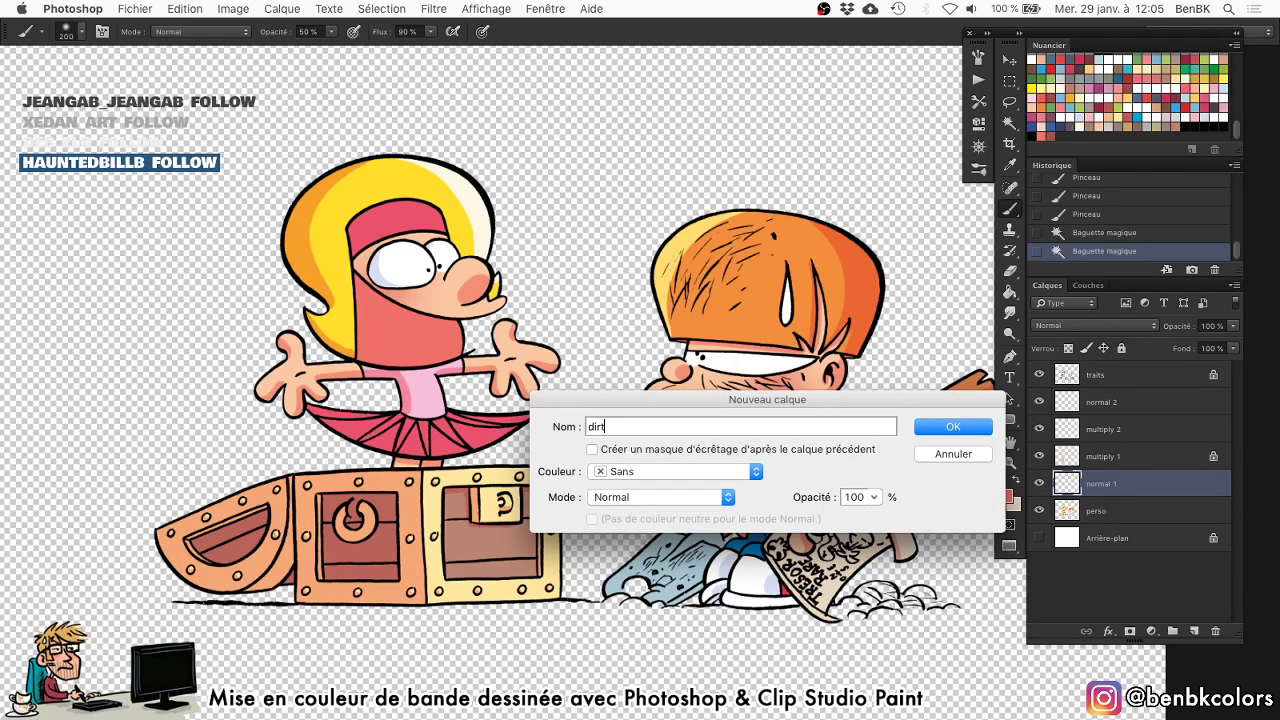
key(Return)
Choose the 82 px speckled texture brush and a muted brown swatch for the dirt.
right_click(715, 340)
scroll(1097, 425, down, 4)
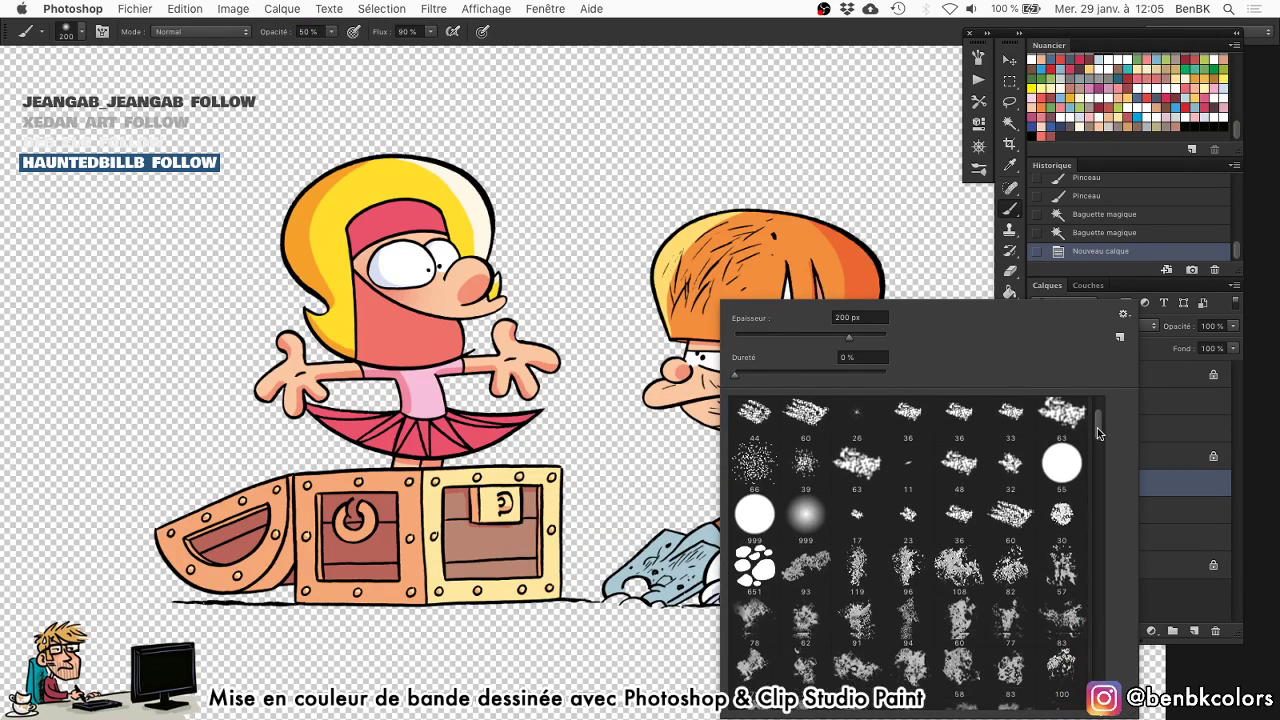
double_click(1012, 508)
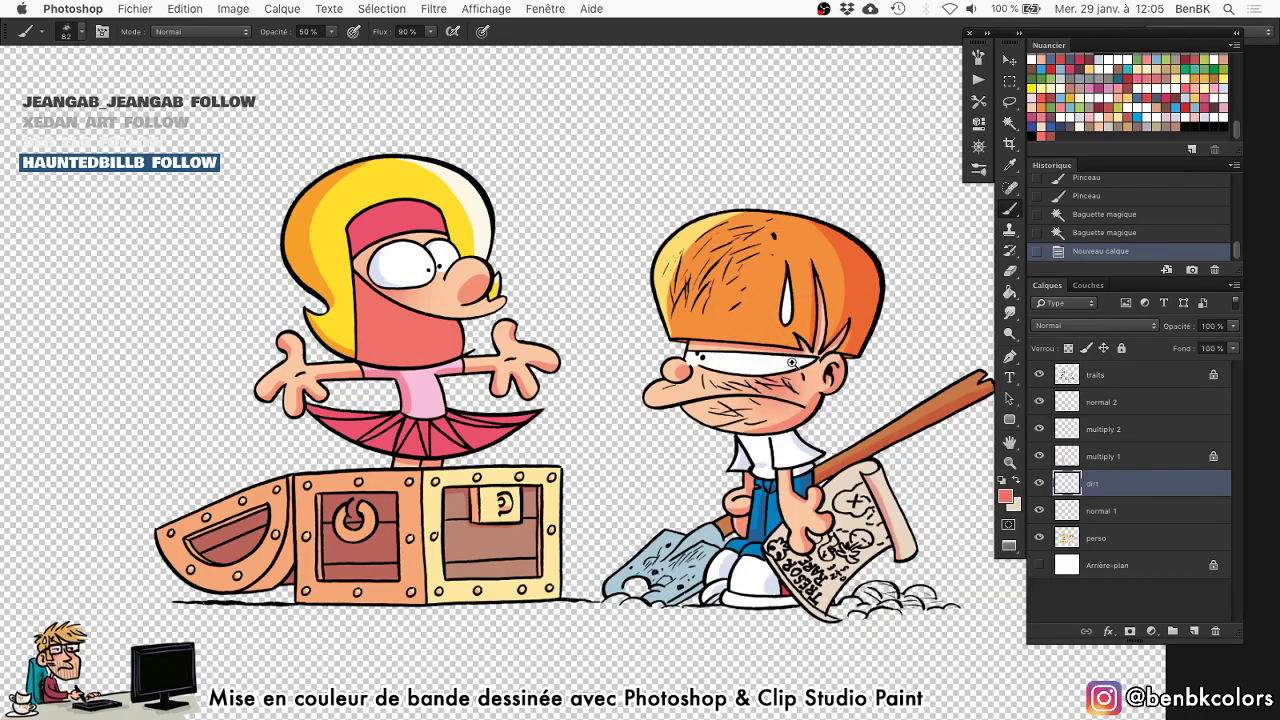
scroll(791, 362, up, 2)
click(1137, 128)
Paint speckled brown dirt across the boy's cheek, enlarging the texture brush to 200 px.
key(])
key(])
key(])
key(])
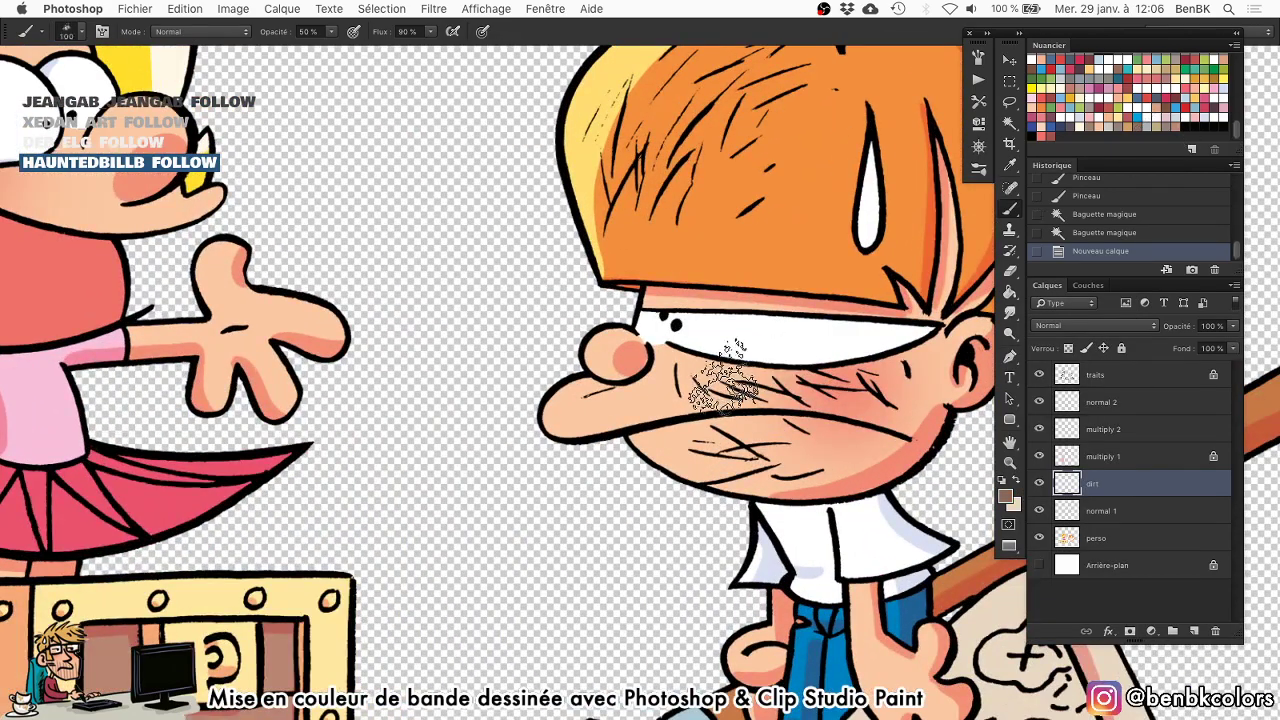
mouse_move(763, 392)
mouse_down()
mouse_move(760, 415)
mouse_move(845, 390)
mouse_up()
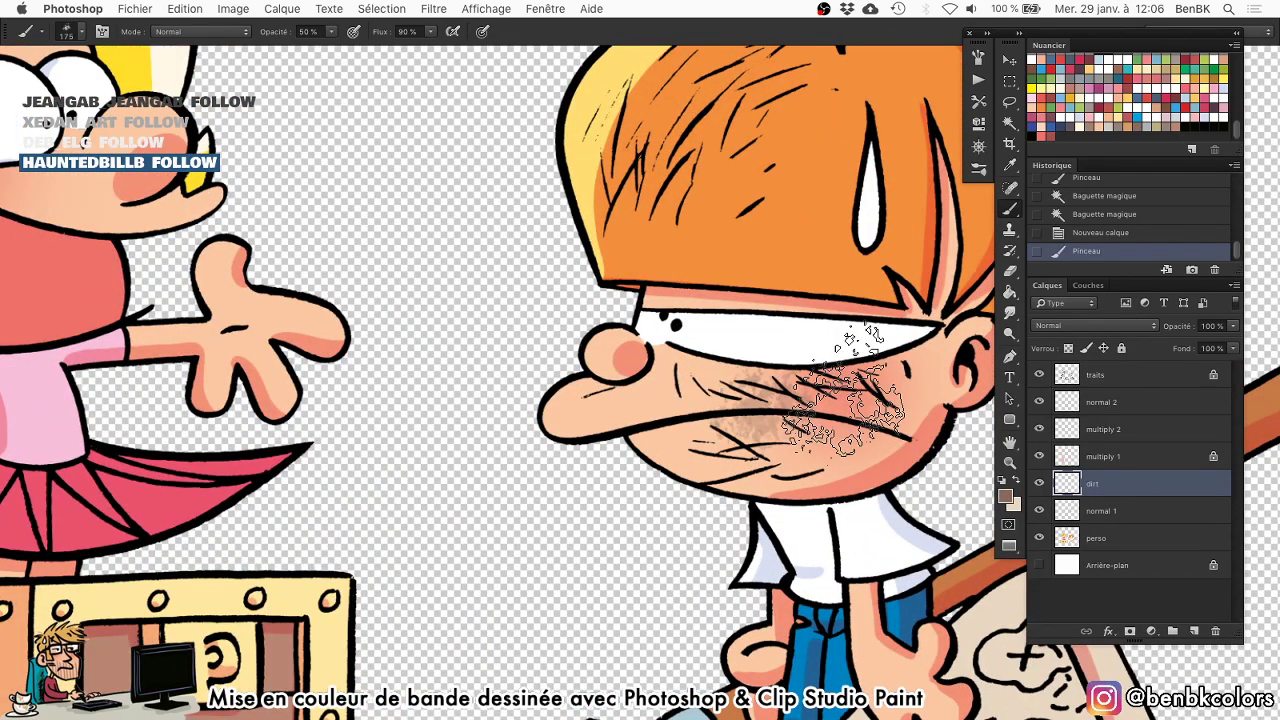
key(])
key(])
key(])
key([)
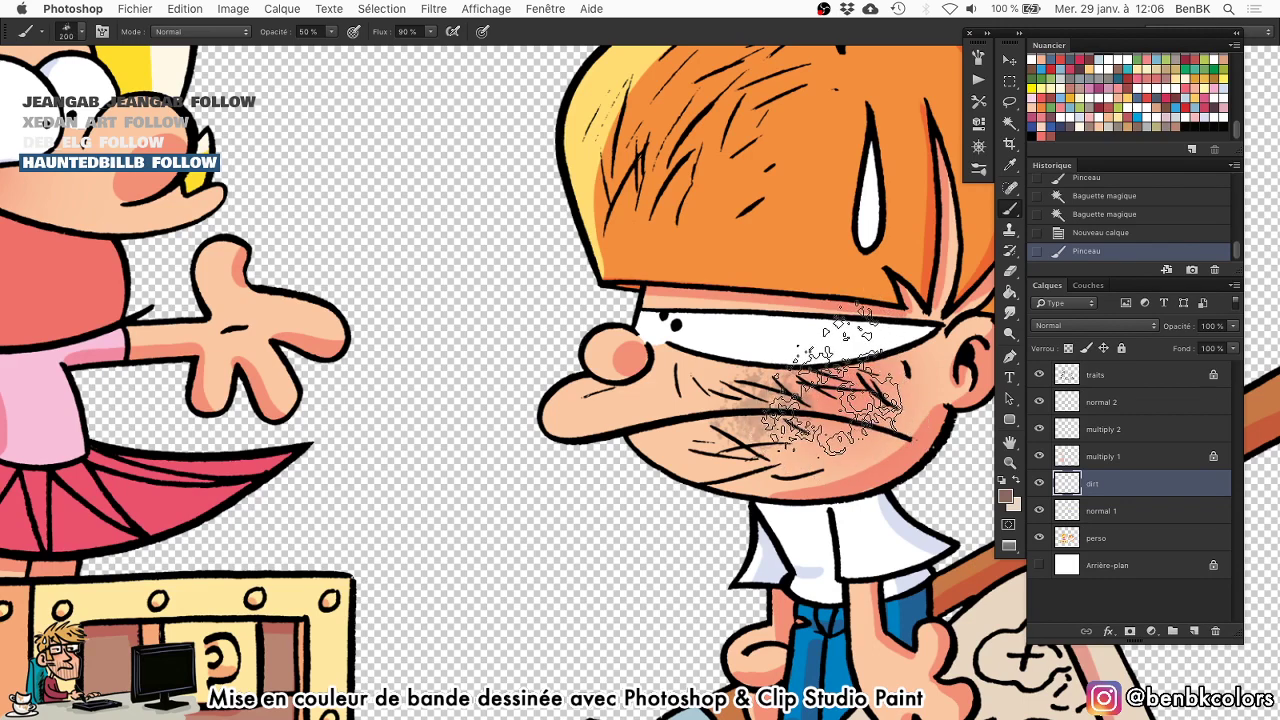
click(832, 383)
key(space)
Apply speckled dirt over the front of the boy's hair with the texture brush at 400 px.
key(])
key(])
key(])
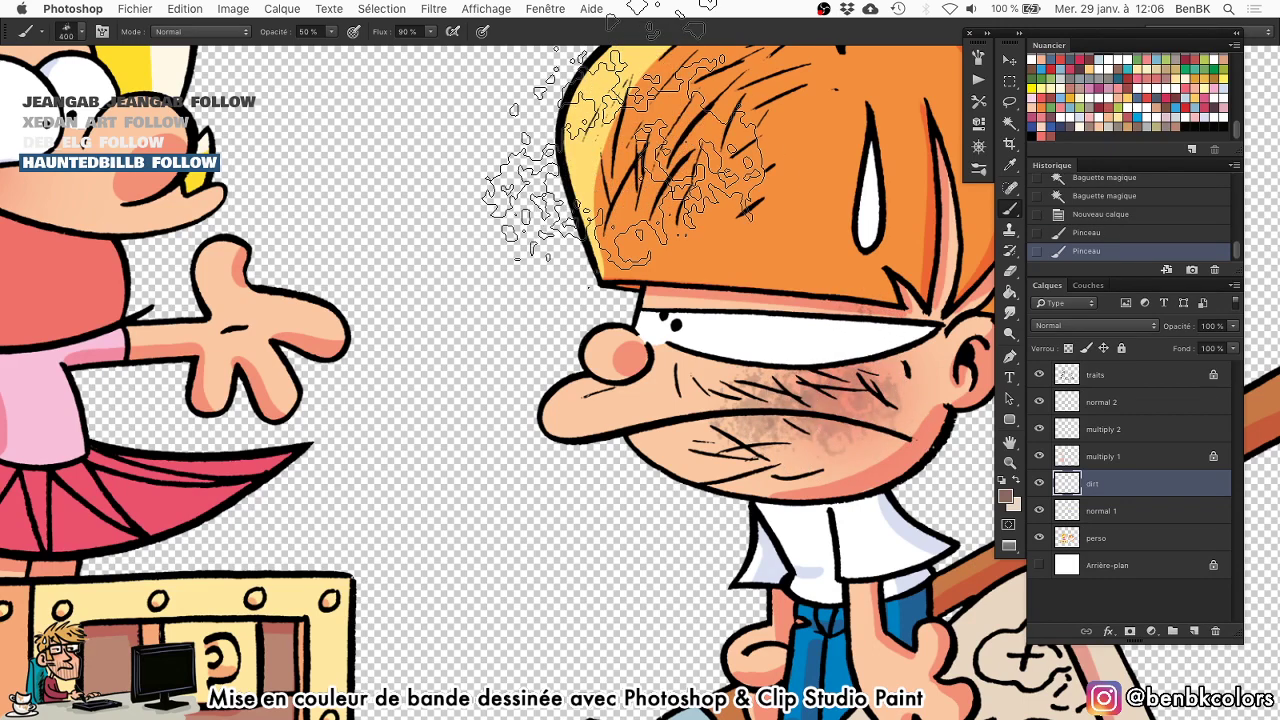
click(623, 129)
key(space)
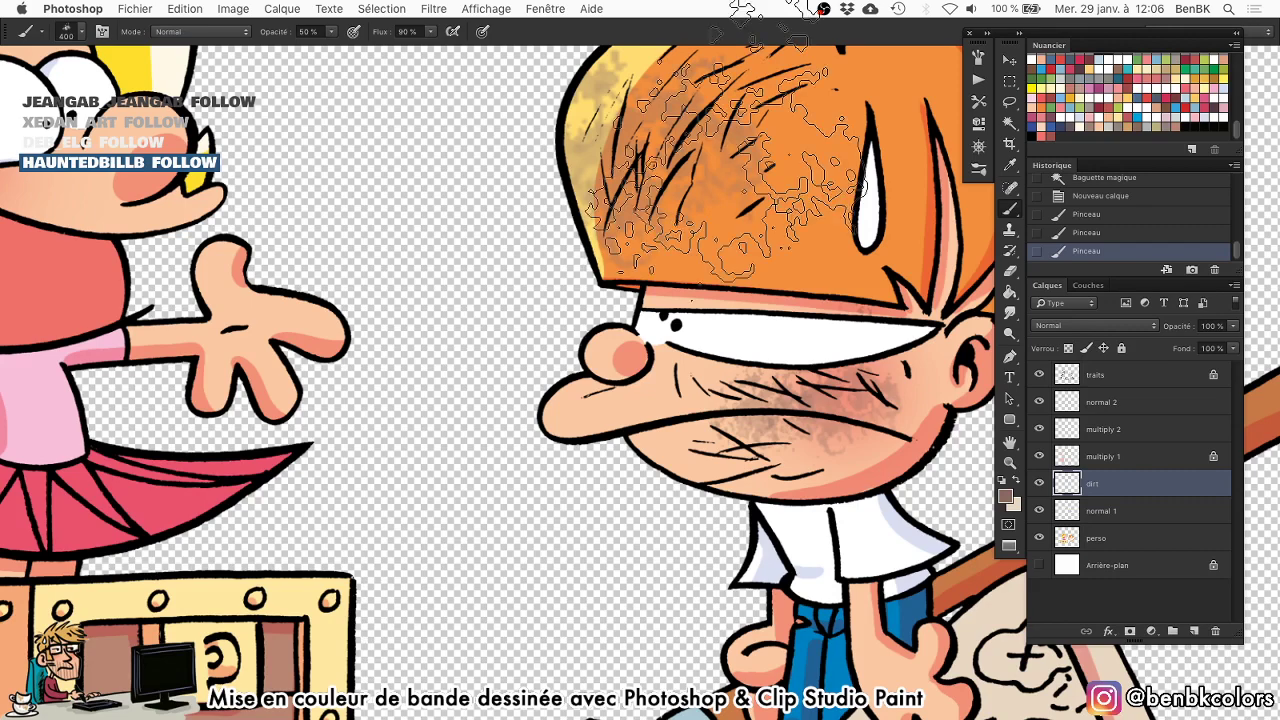
key(space)
Set the texture brush to 250 px in Produit mode and darken the dirt around the boy's hair strokes.
drag(852, 281, 765, 504)
key([)
key([)
key([)
key(bracketright)
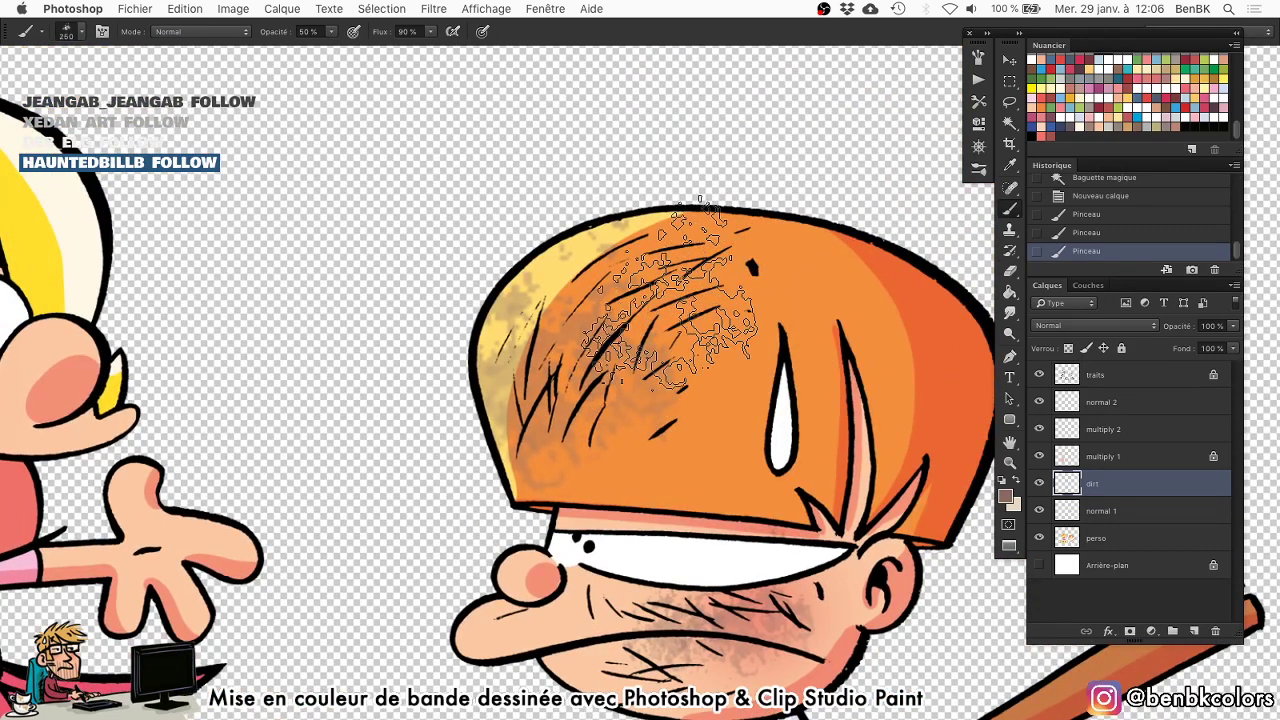
shift+right_click(696, 282)
click(760, 401)
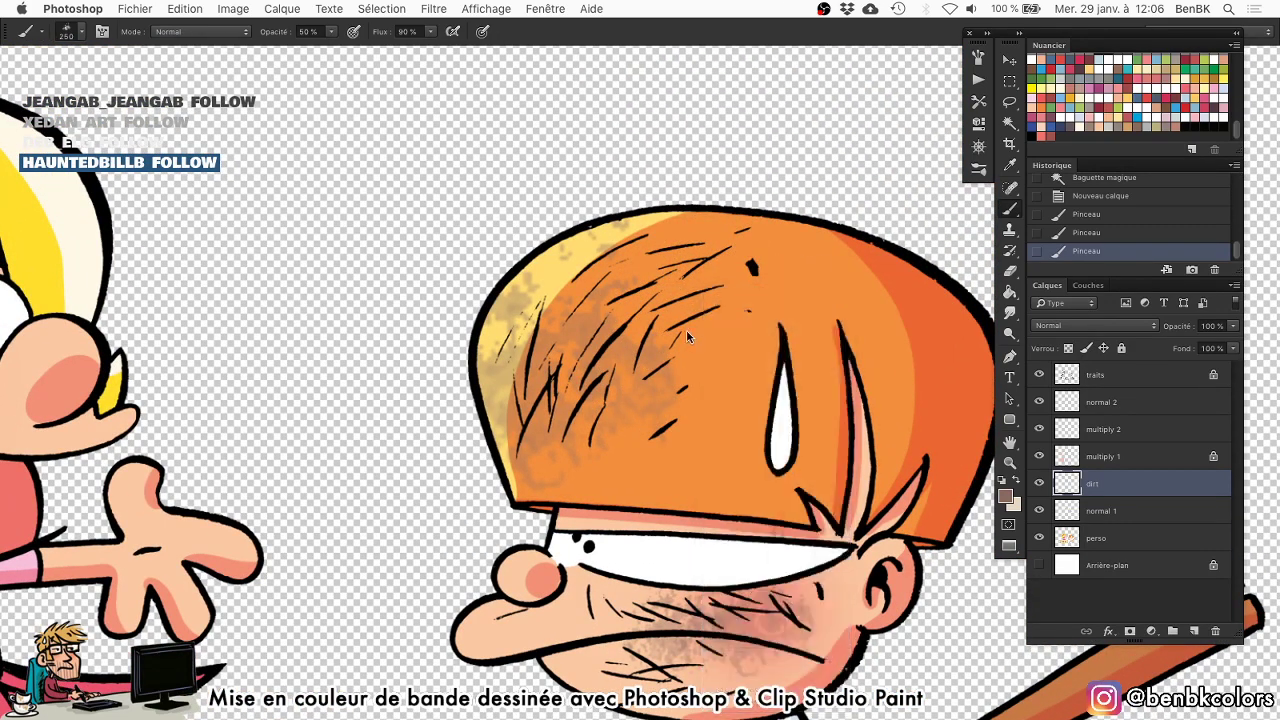
drag(670, 312, 662, 322)
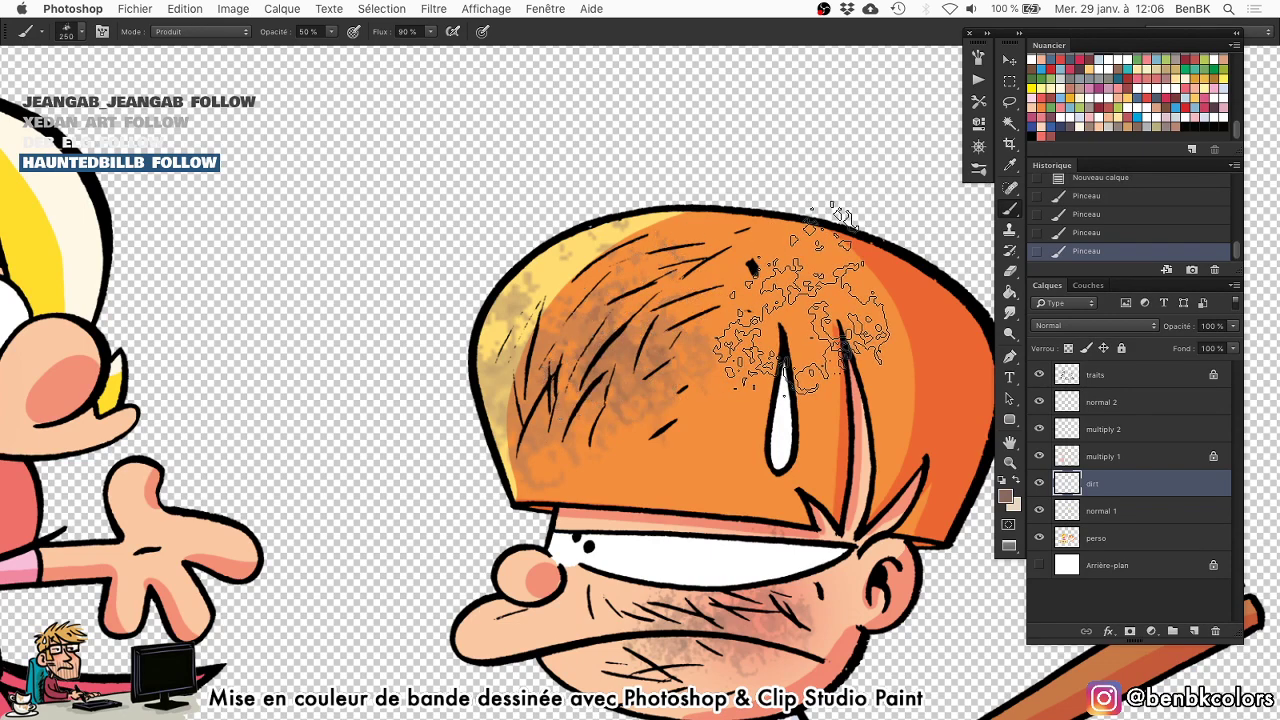
Dab speckled dirt along the lower edge of the boy's fringe at 175 px and erase the spill on his forehead.
key(bracketleft)
key(bracketleft)
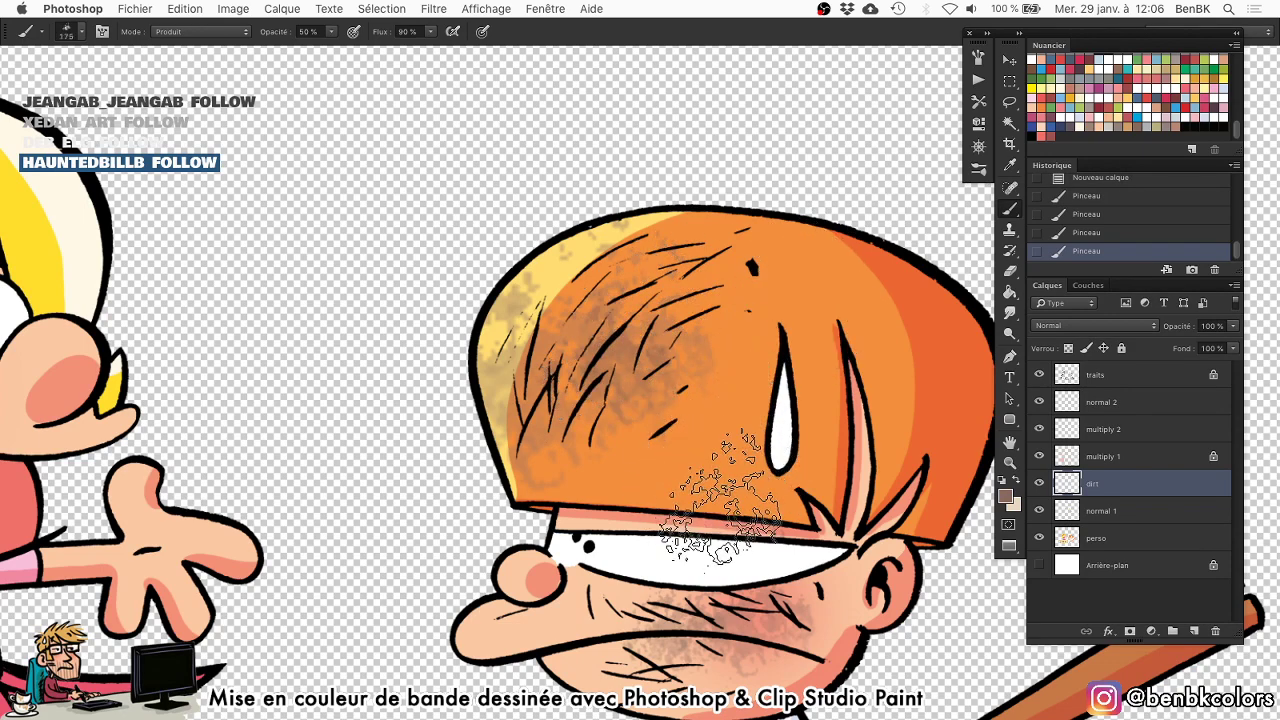
click(720, 500)
key(e)
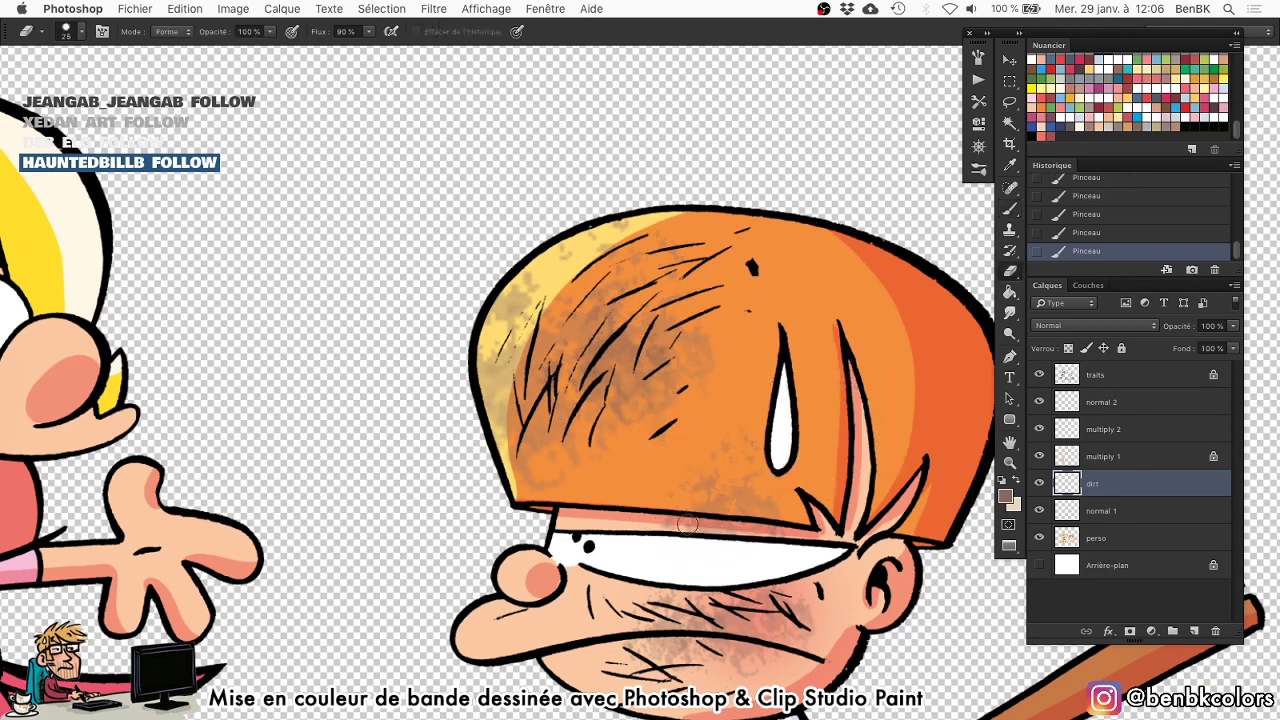
drag(687, 524, 761, 530)
drag(682, 513, 842, 393)
Paint speckled dirt on the boy's nose at 300 px and on his chin at 175 px with the texture brush.
key(b)
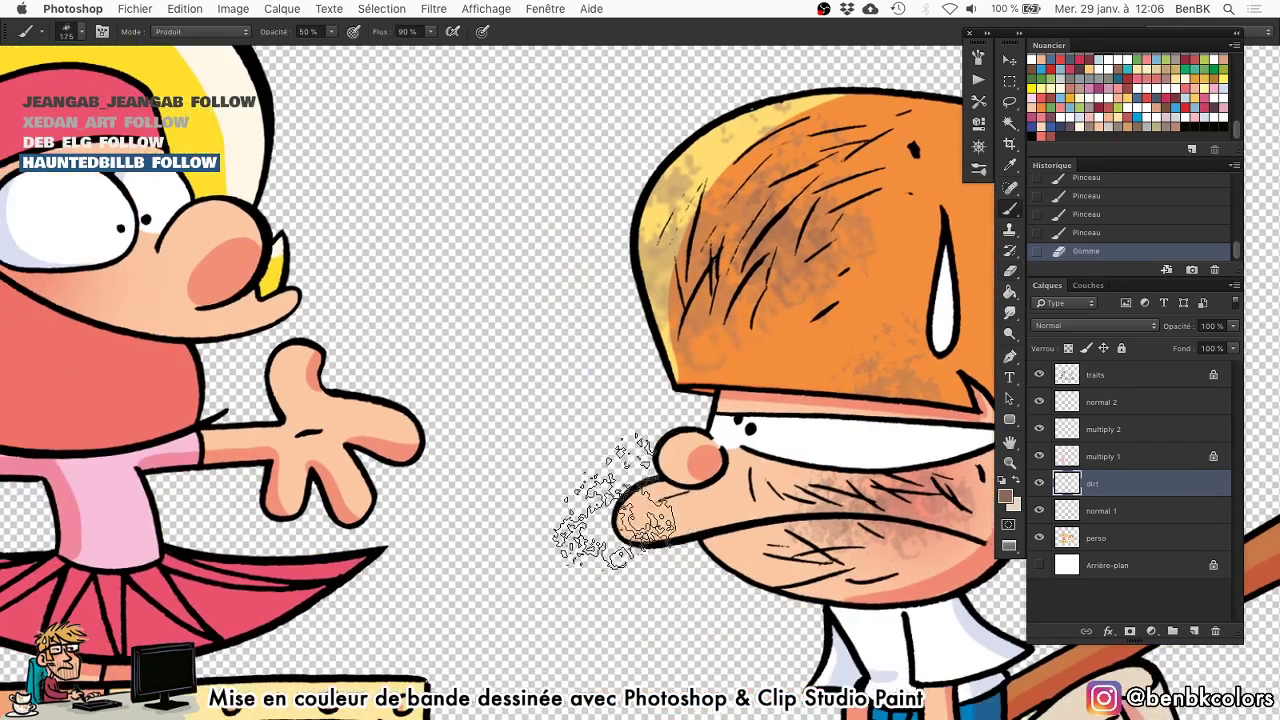
drag(603, 486, 580, 478)
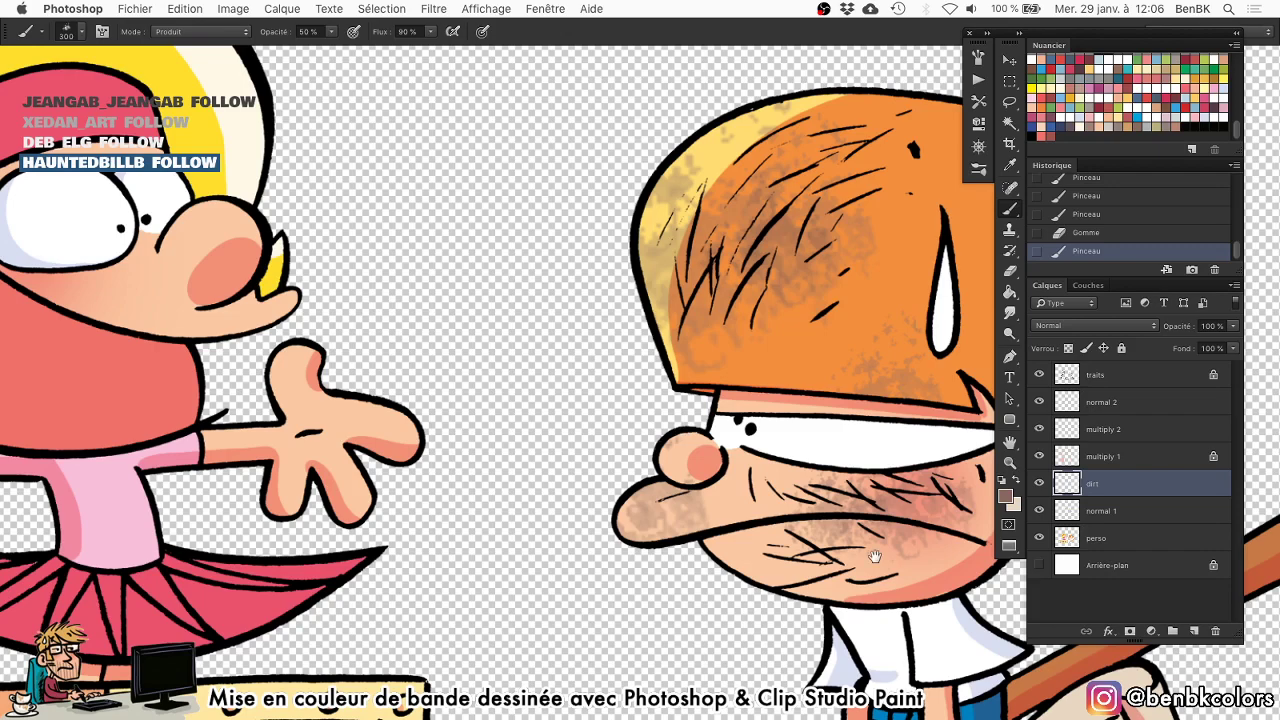
drag(875, 556, 605, 226)
key(bracketleft)
key(bracketleft)
key(bracketleft)
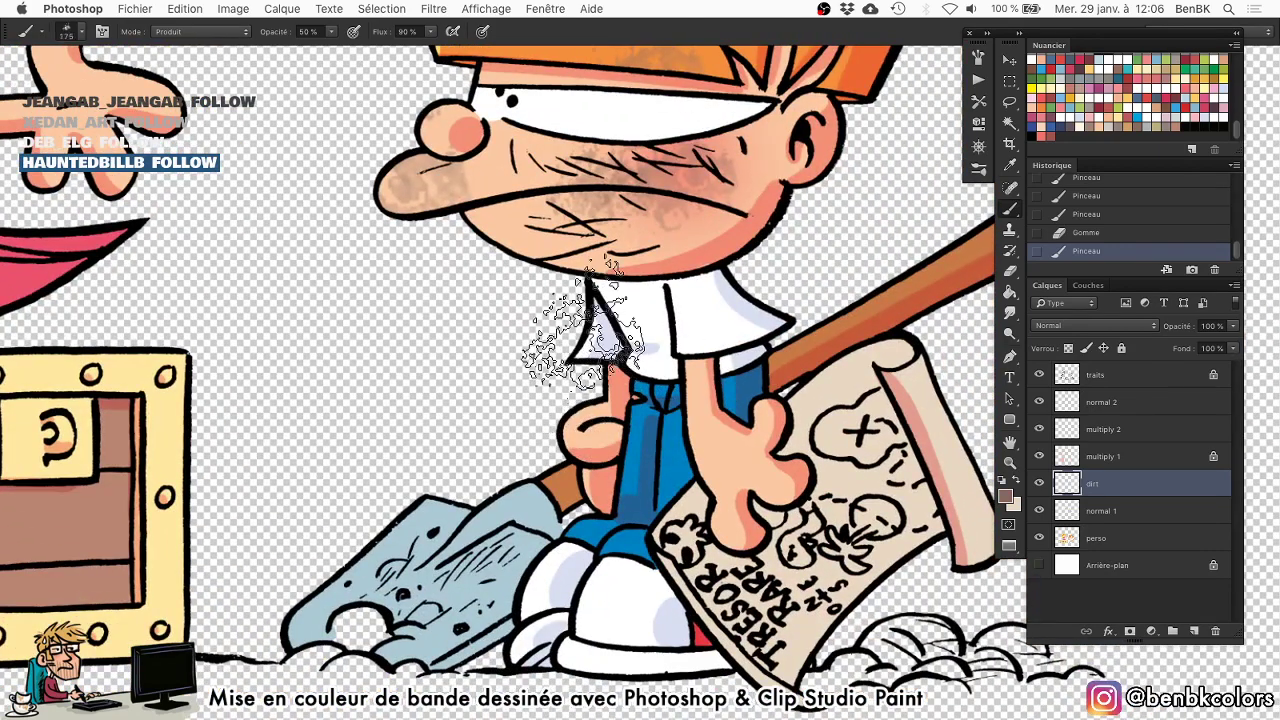
click(583, 328)
Add light speckled dirt to both of the boy's hands with the texture brush at 125 px.
key(bracketleft)
key(bracketleft)
click(585, 472)
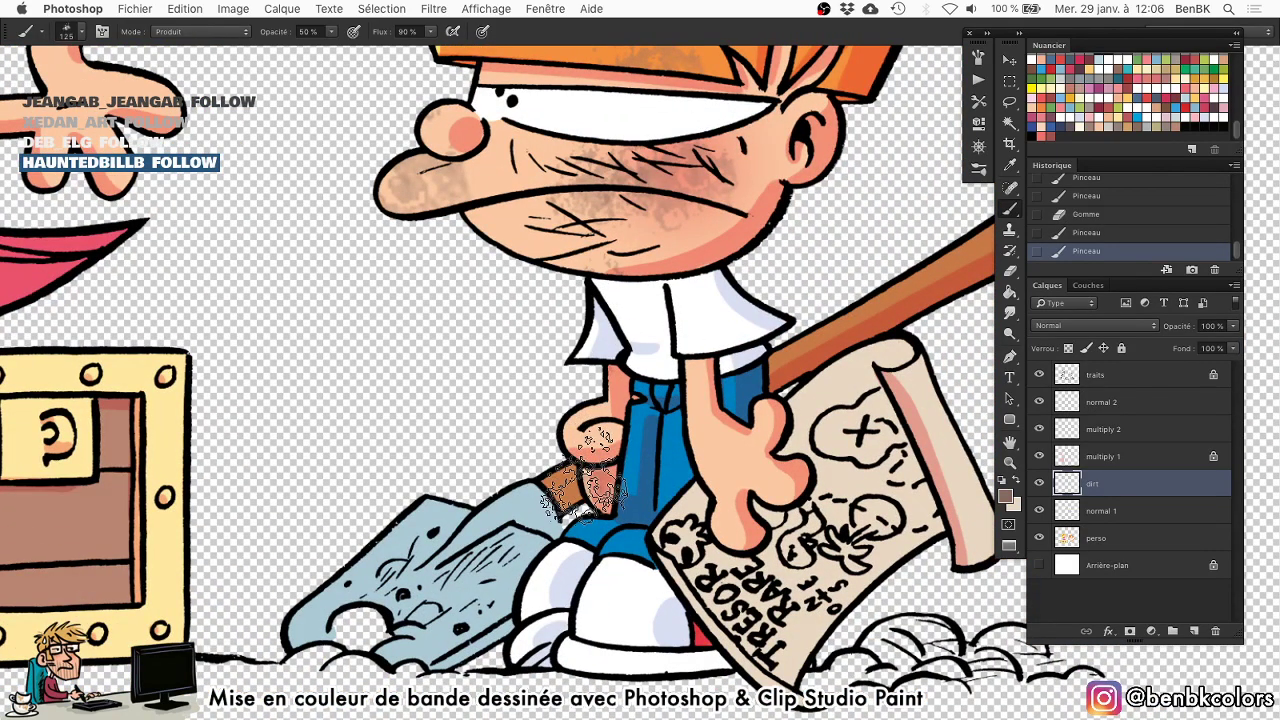
drag(586, 474, 588, 476)
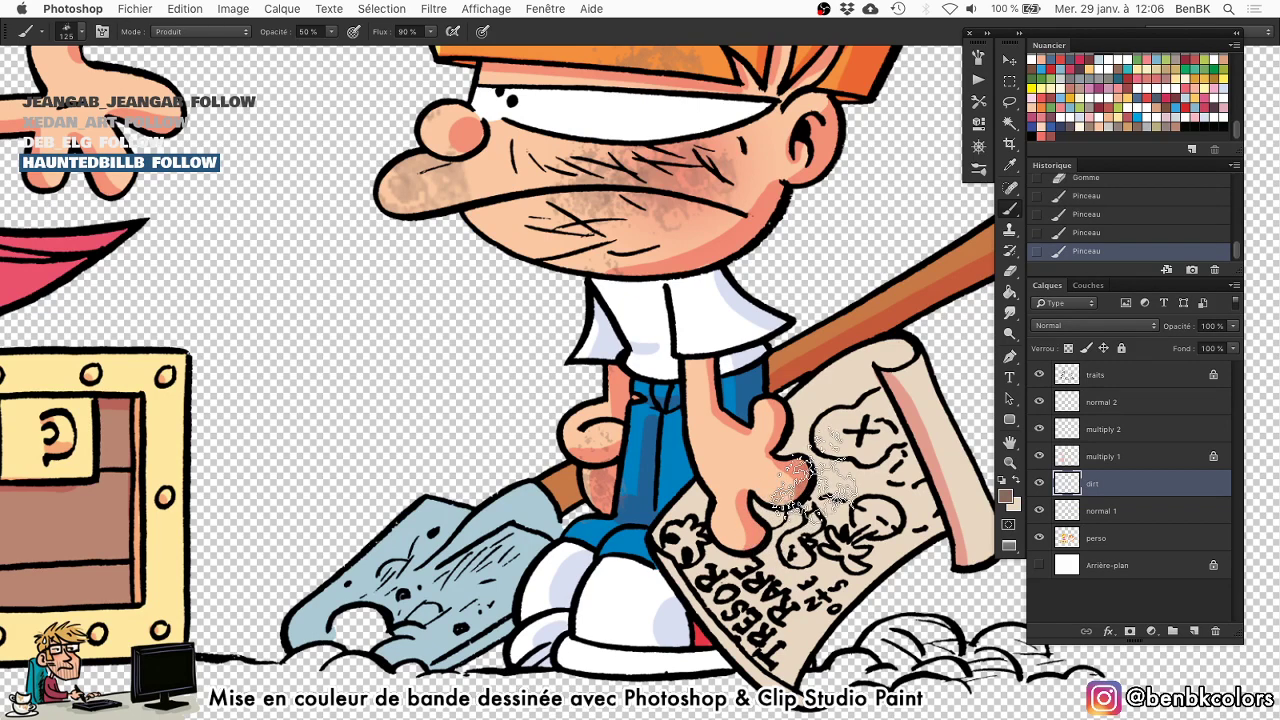
Restore the selection and scatter speckled dirt over the shovel blade and its outer tip with the brush at 200 px.
key(super+d)
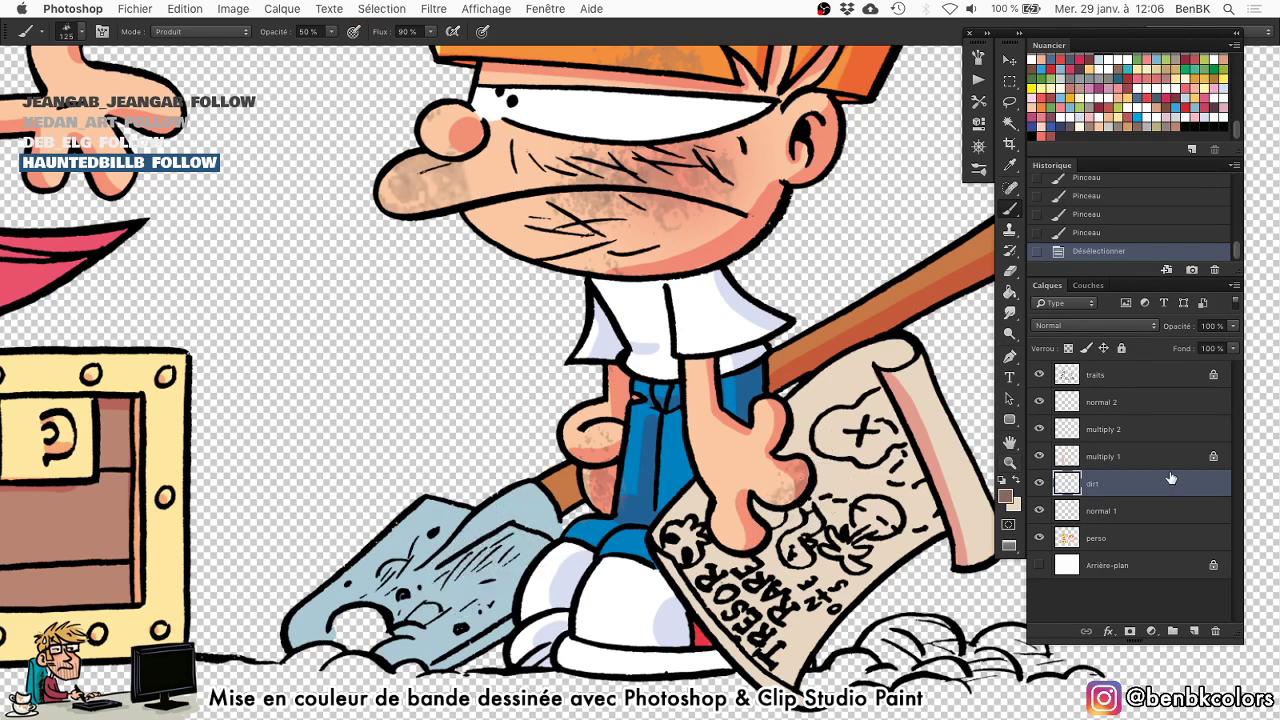
key(shift+super+d)
key(bracketright)
key(bracketright)
key(bracketright)
click(426, 566)
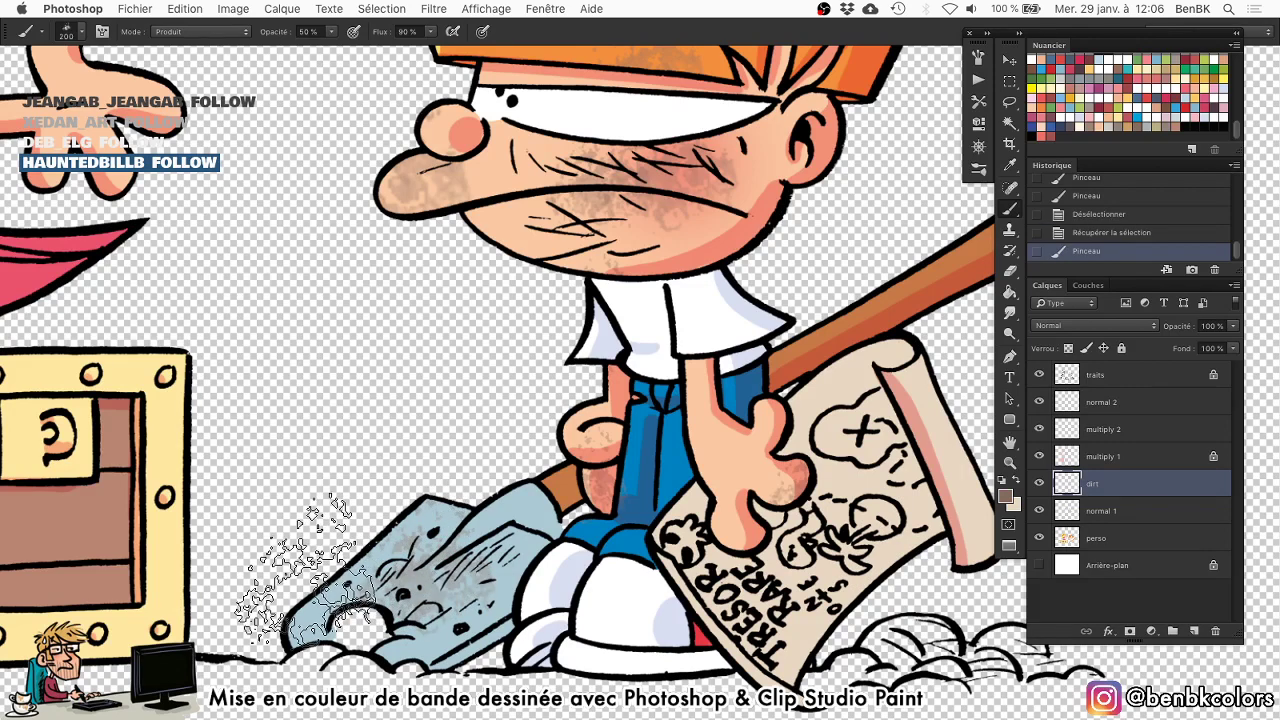
click(308, 592)
click(322, 595)
click(330, 590)
Deepen the dirt on the lower shovel blade at 250 px and speckle its upper part near the handle at 200 px.
key(bracketright)
click(462, 602)
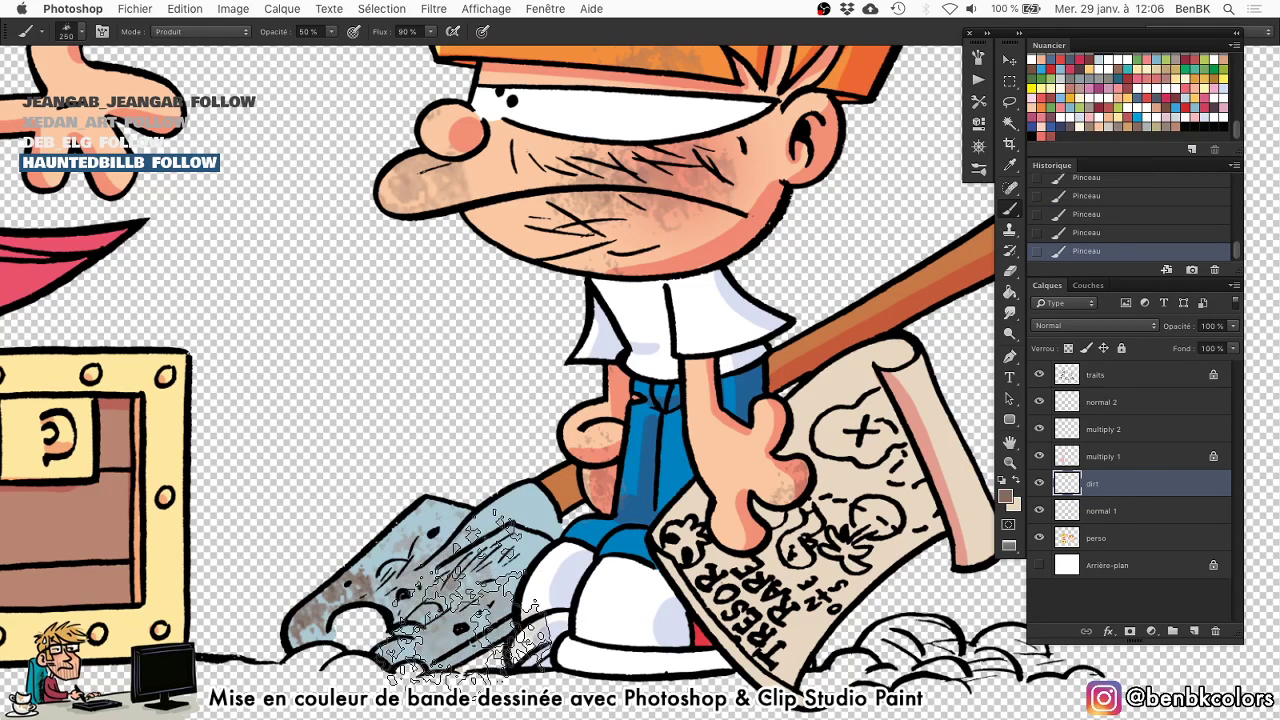
click(478, 605)
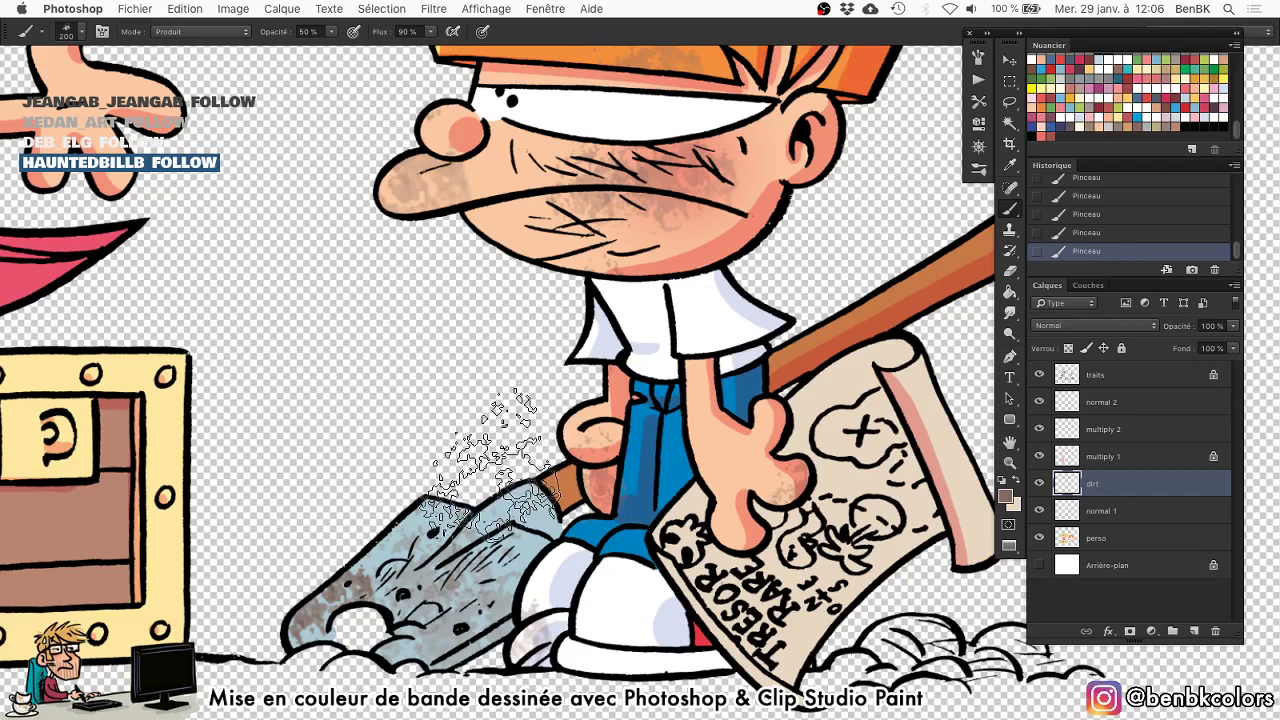
click(490, 477)
Clear the selection and paint speckled dirt across the front of the boy's white shirt with the brush at 150 px.
key(space)
key(super+0)
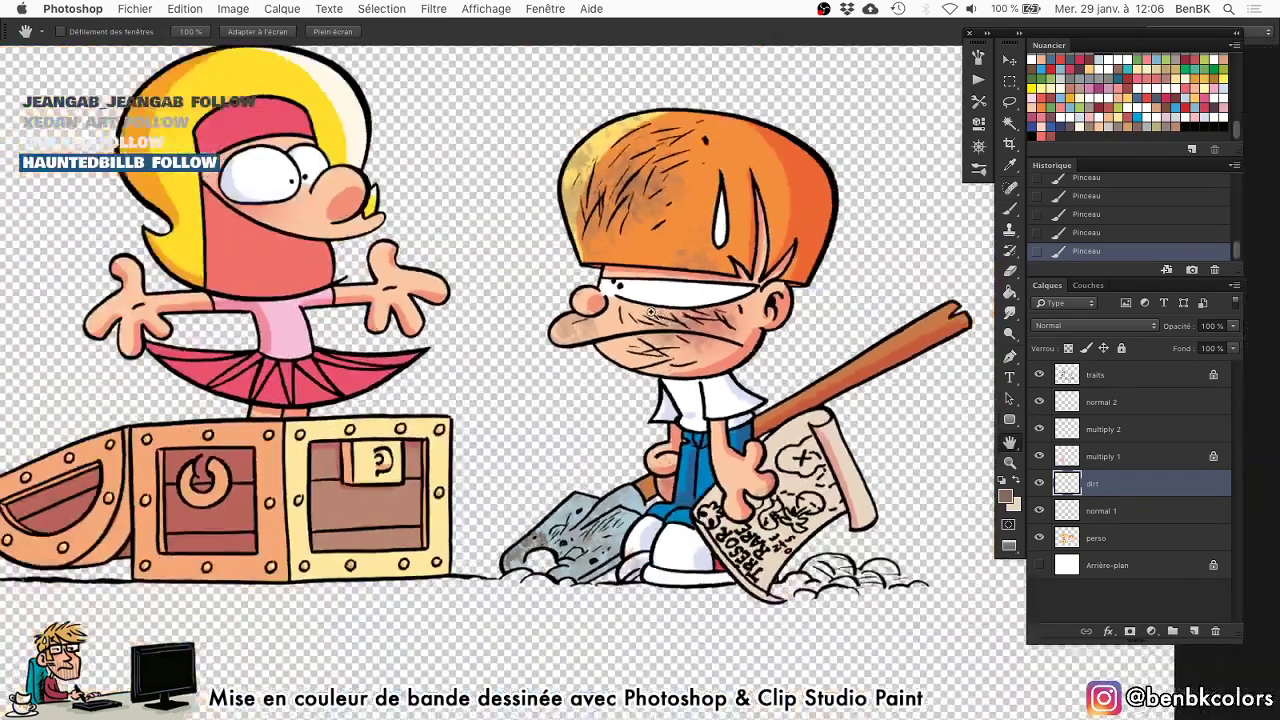
key(super+d)
key(bracketleft)
key(bracketleft)
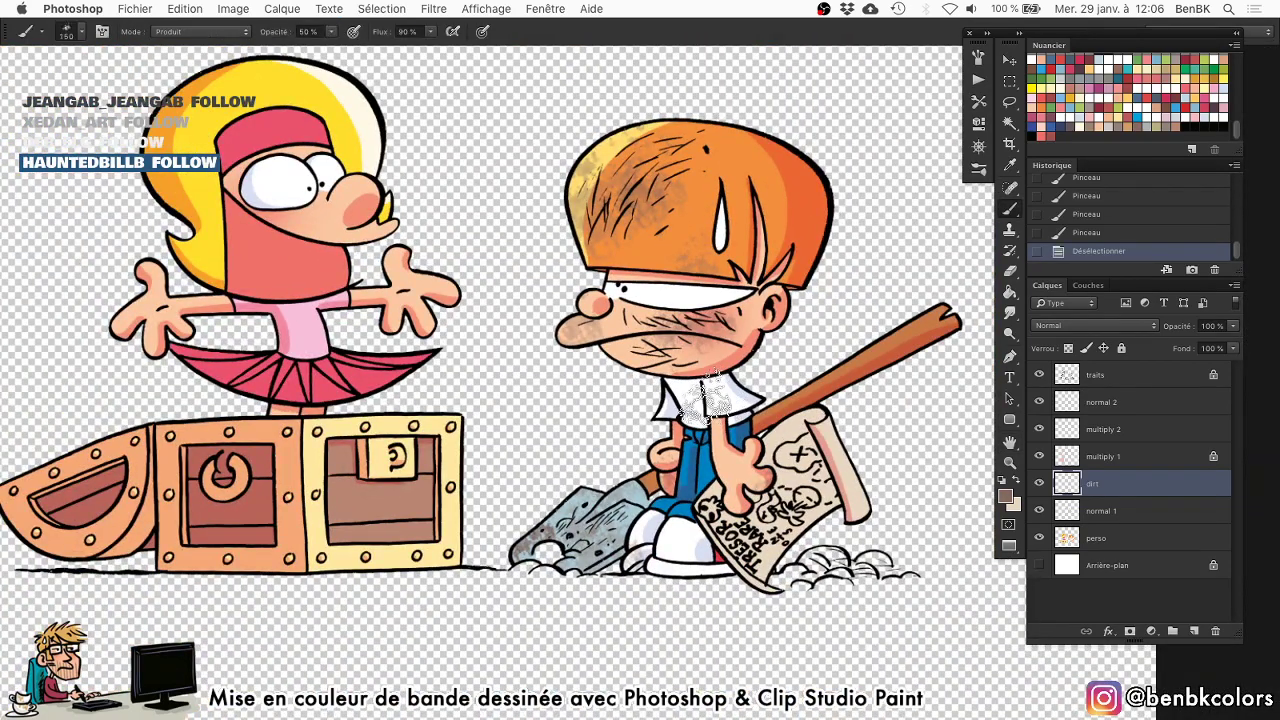
drag(712, 405, 718, 400)
key(space)
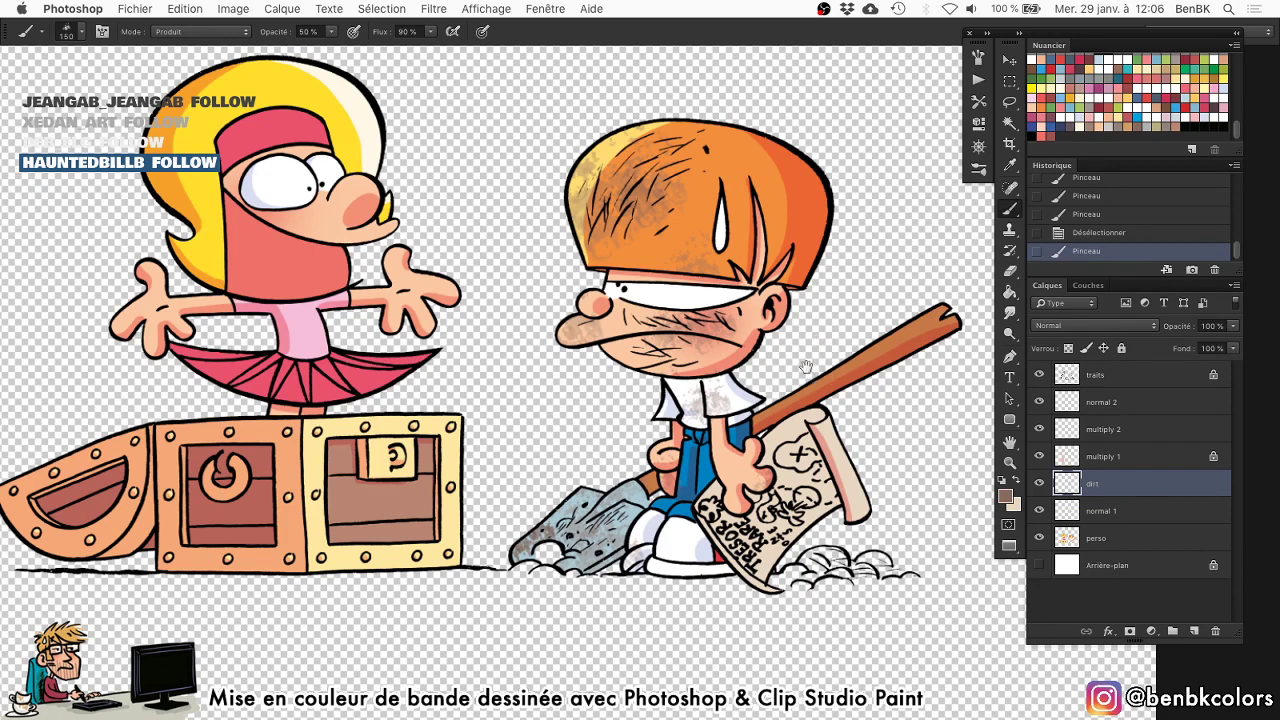
Erase the dirt from the boy's near sleeve, keeping it on the shirt front.
click(709, 411)
key(e)
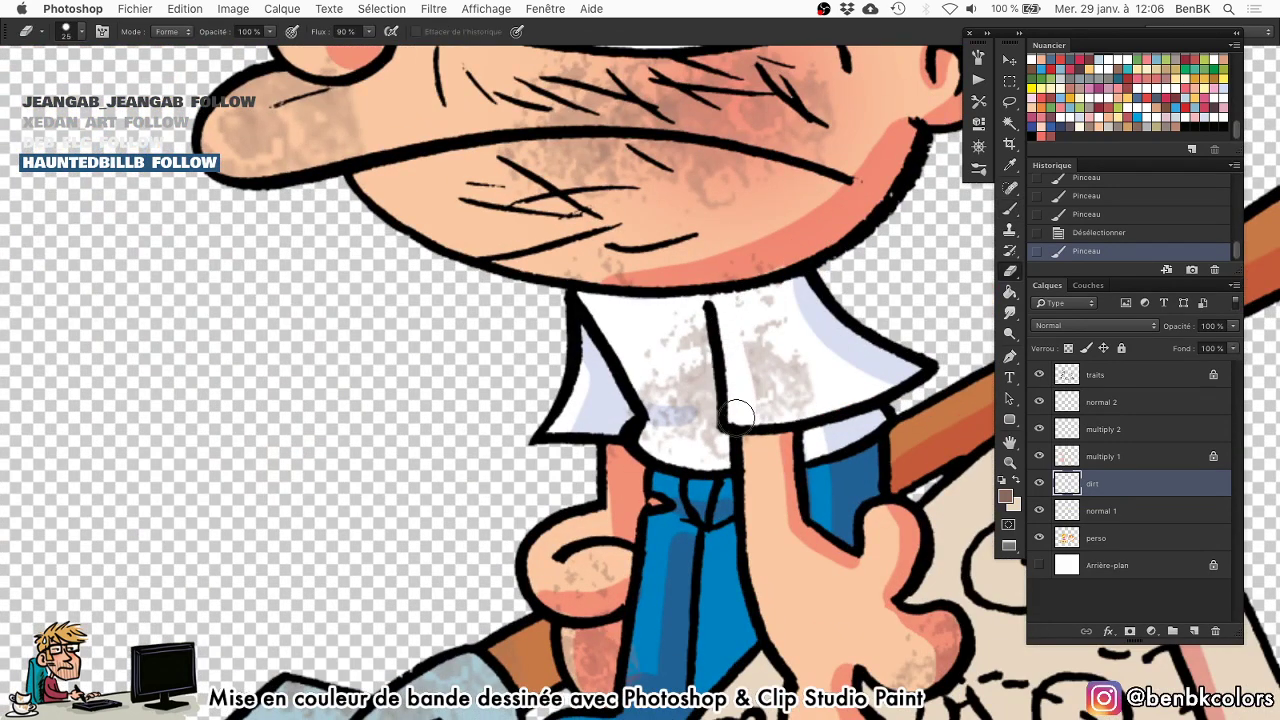
mouse_move(735, 413)
mouse_down()
mouse_move(786, 388)
mouse_move(771, 384)
mouse_move(751, 276)
mouse_move(768, 352)
mouse_move(806, 398)
mouse_up()
Reload the selection and speckle the hems of both shirt sleeves with dirt at 90 px, then enlarge the brush to 150 px.
key(b)
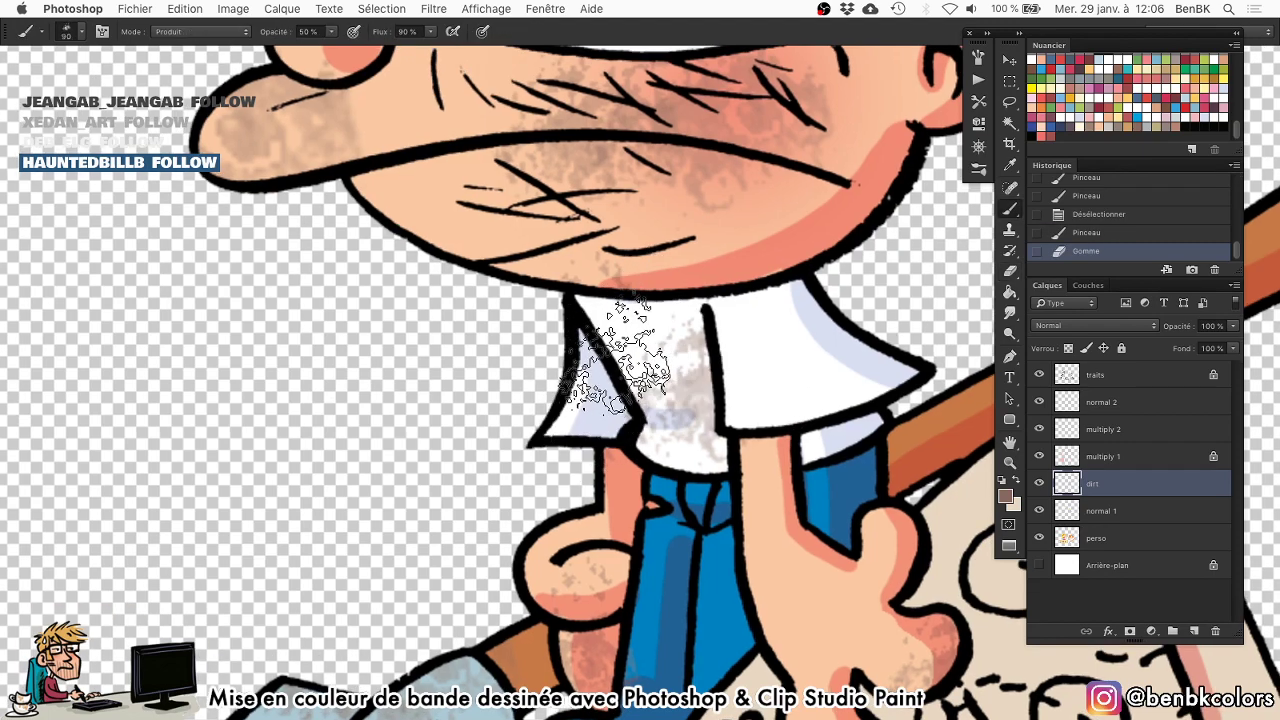
key(super+h)
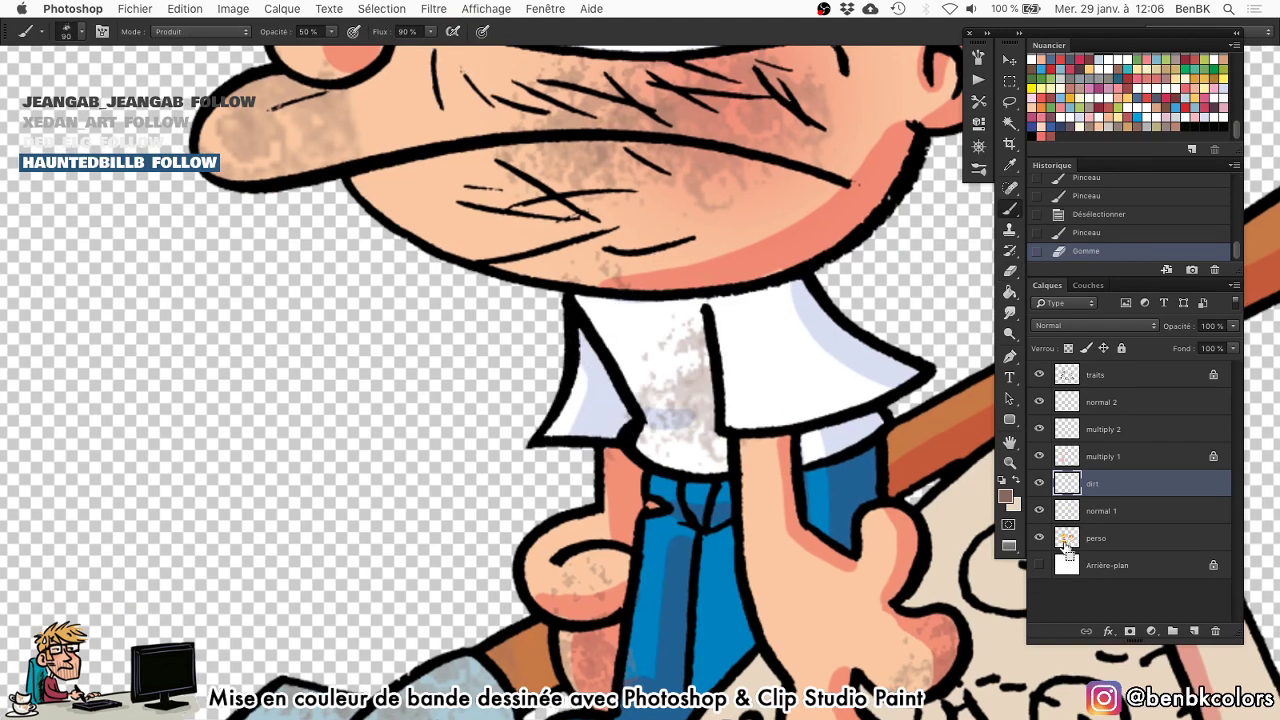
super+click(1066, 541)
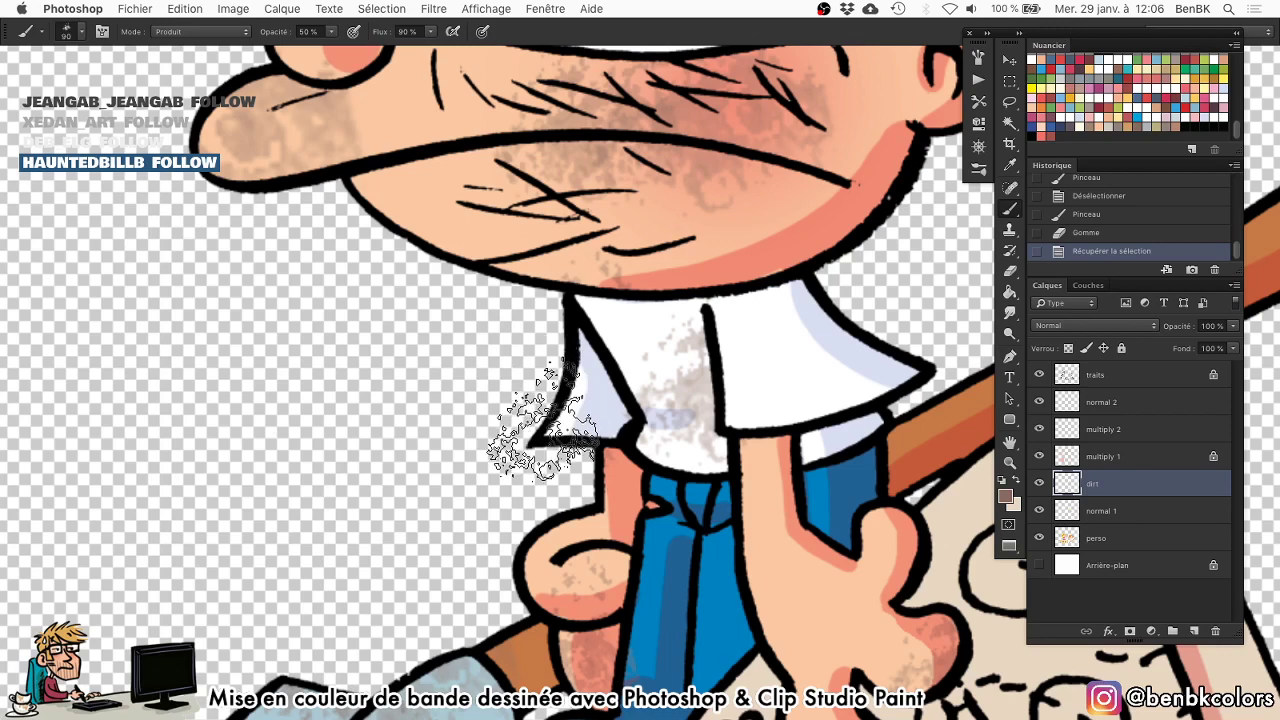
drag(545, 422, 555, 430)
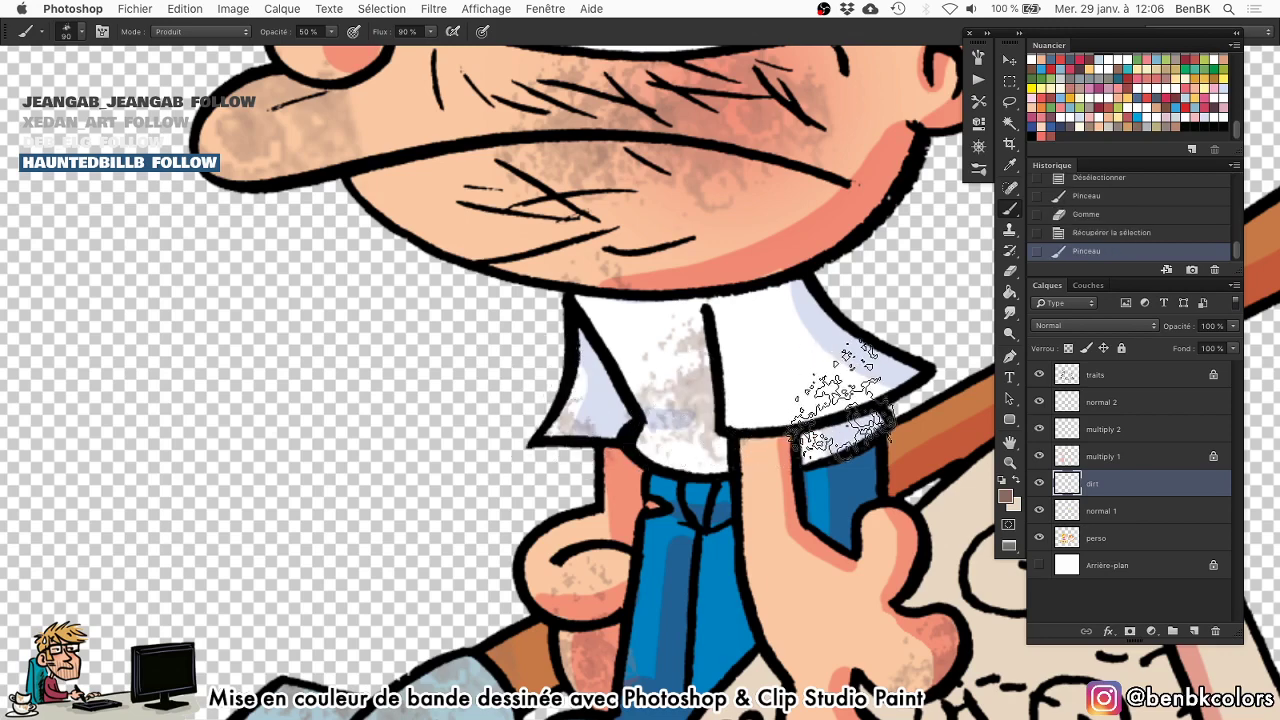
drag(838, 402, 858, 412)
key(bracketright)
key(bracketright)
key(bracketright)
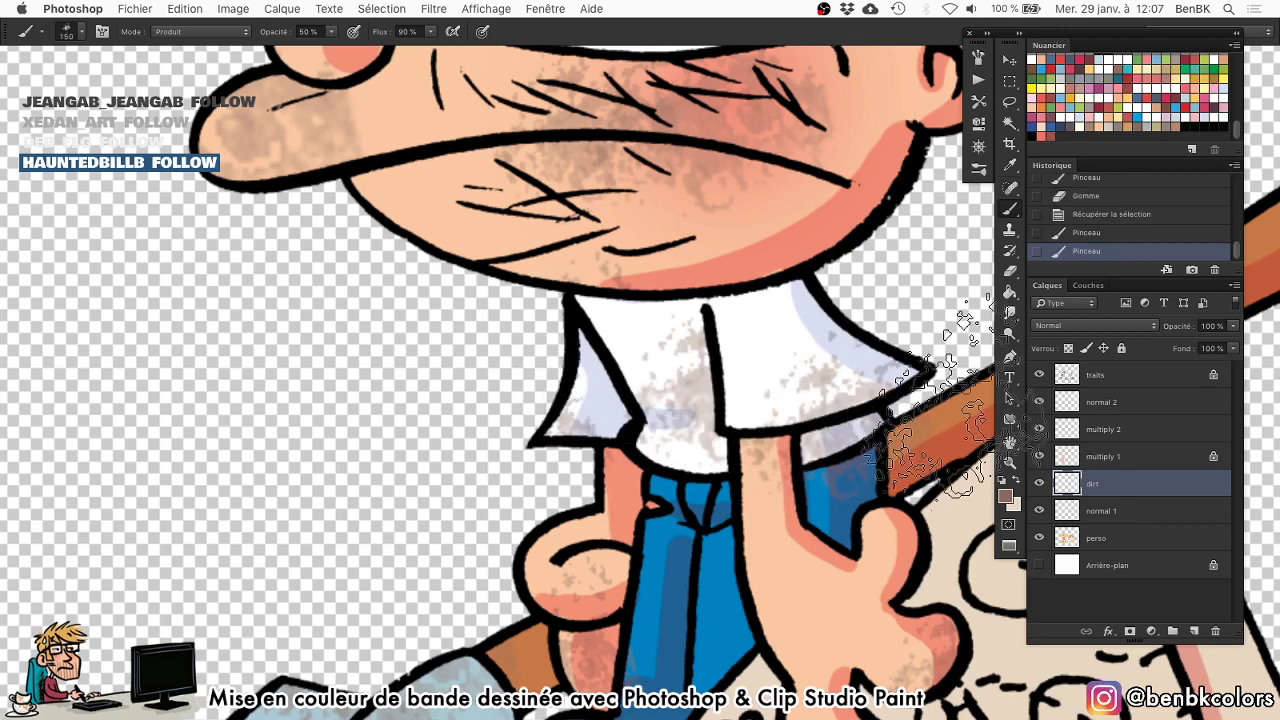
Erase the stray dirt below the boy's near sleeve, around his arm and shirt hem, and clear the selection.
key(e)
drag(752, 453, 904, 414)
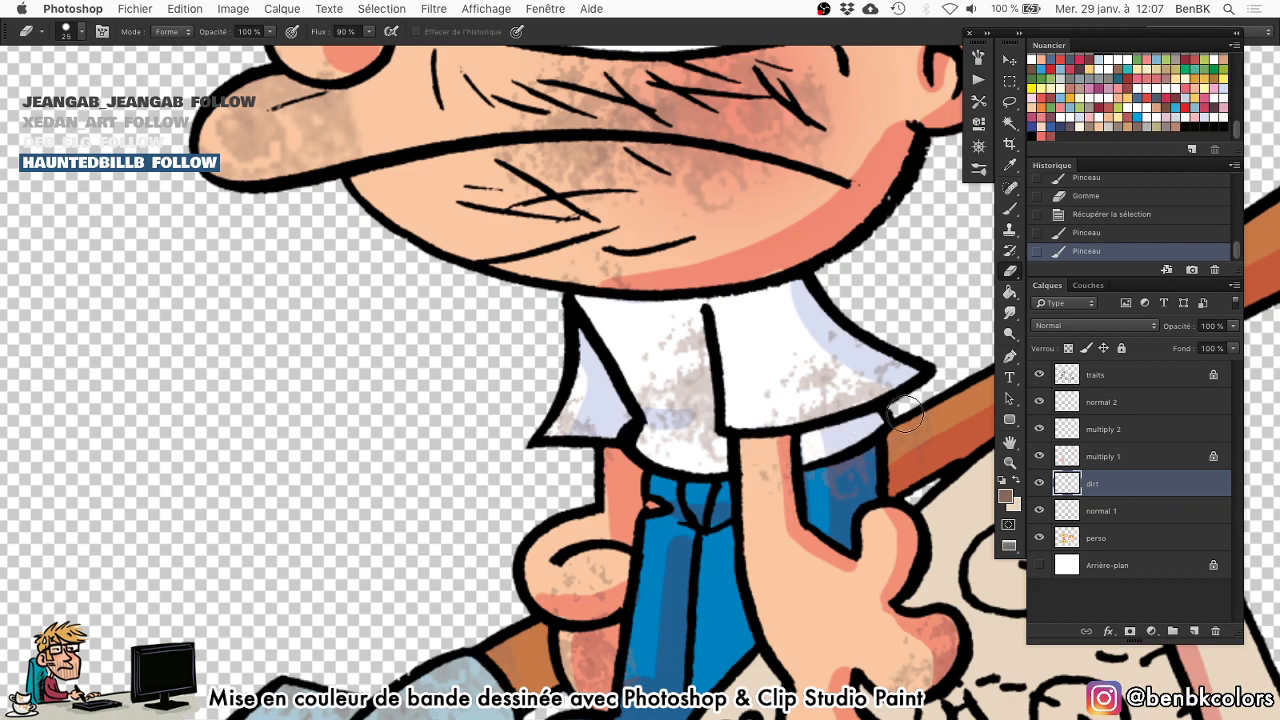
drag(770, 459, 752, 473)
scroll(752, 468, down, 5)
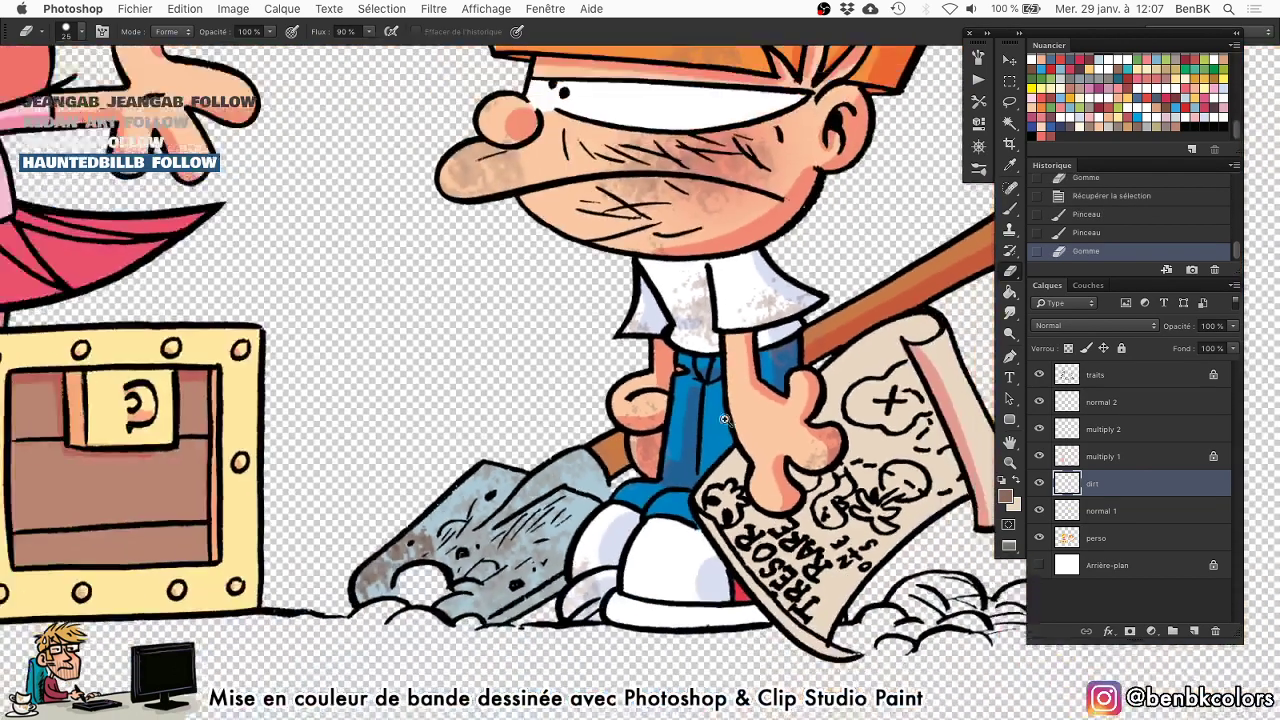
key(space)
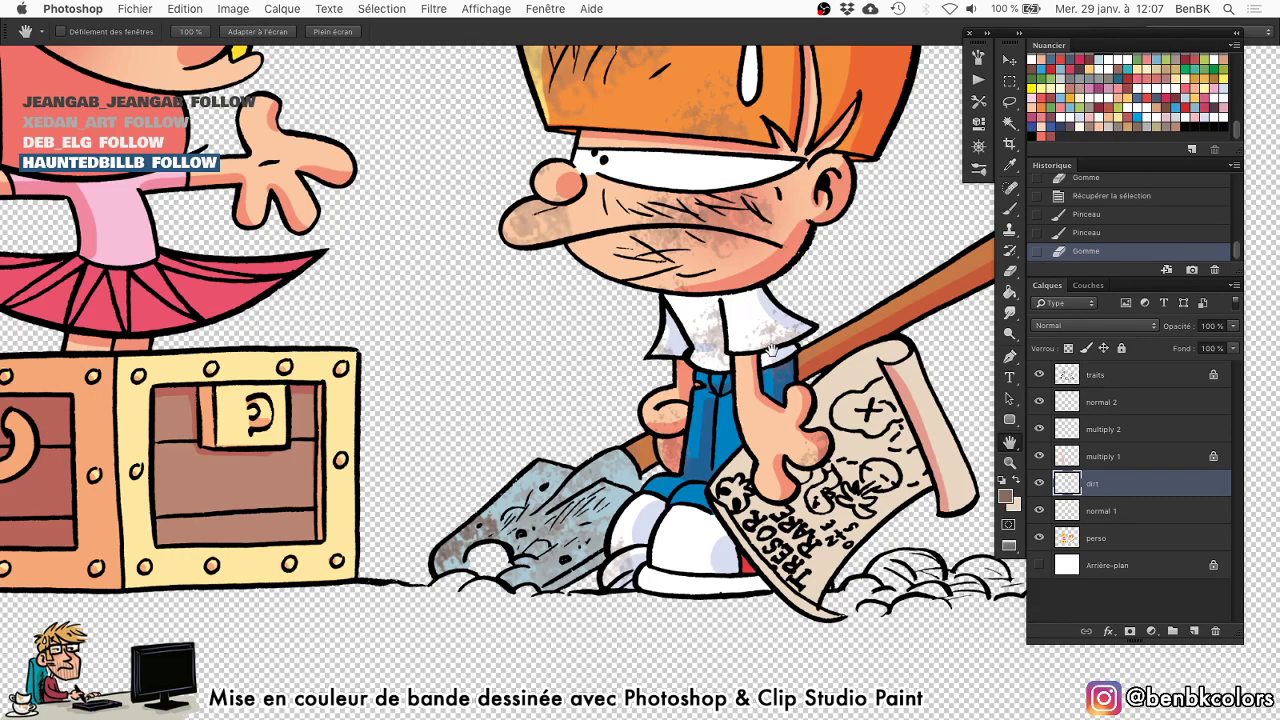
key(b)
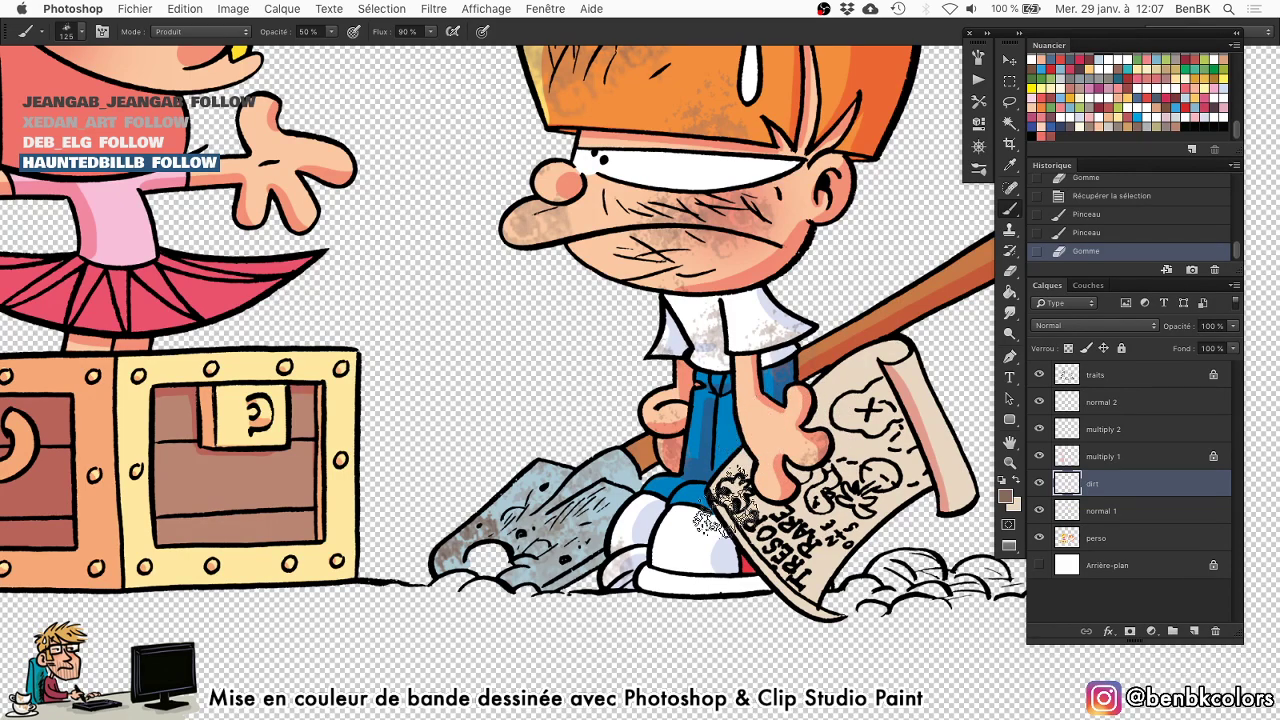
key(super+d)
mouse_move(620, 530)
mouse_down()
mouse_move(735, 485)
mouse_move(588, 478)
mouse_up()
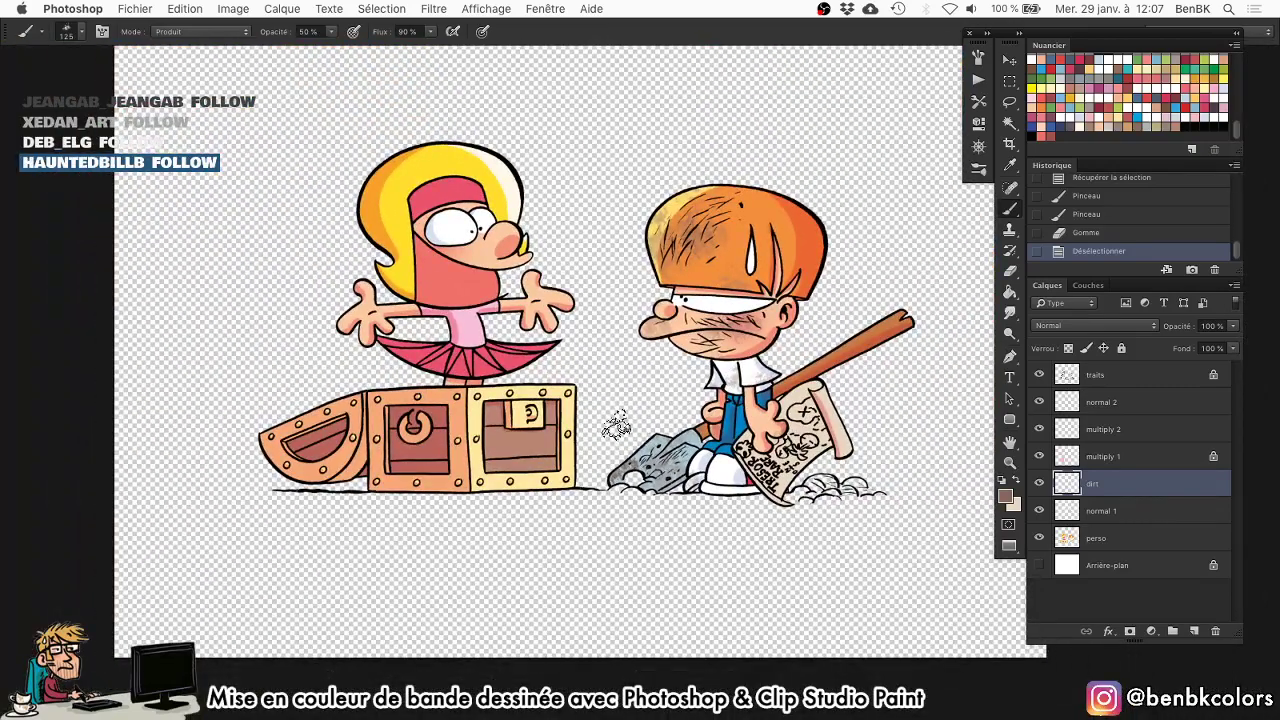
Activate the perso layer and select the treasure chest frame's colour with the Magic Wand at tolerance 5.
key(v)
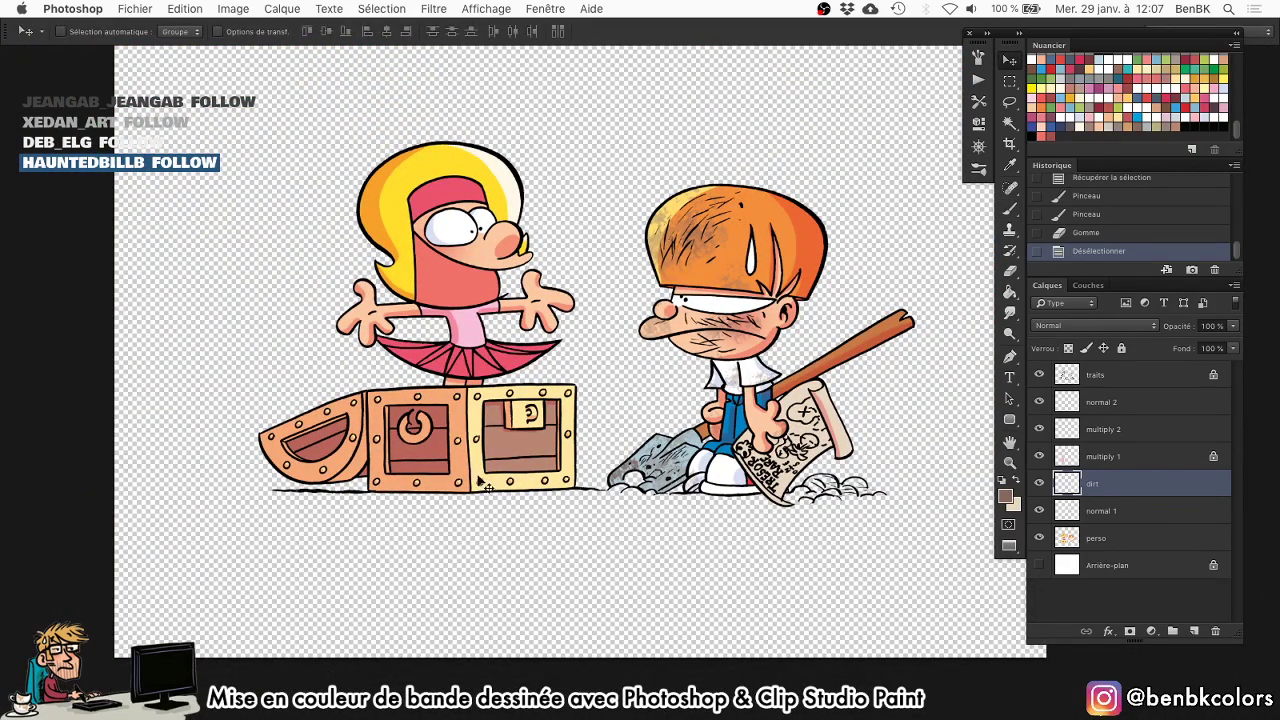
right_click(479, 477)
click(484, 476)
key(w)
click(479, 468)
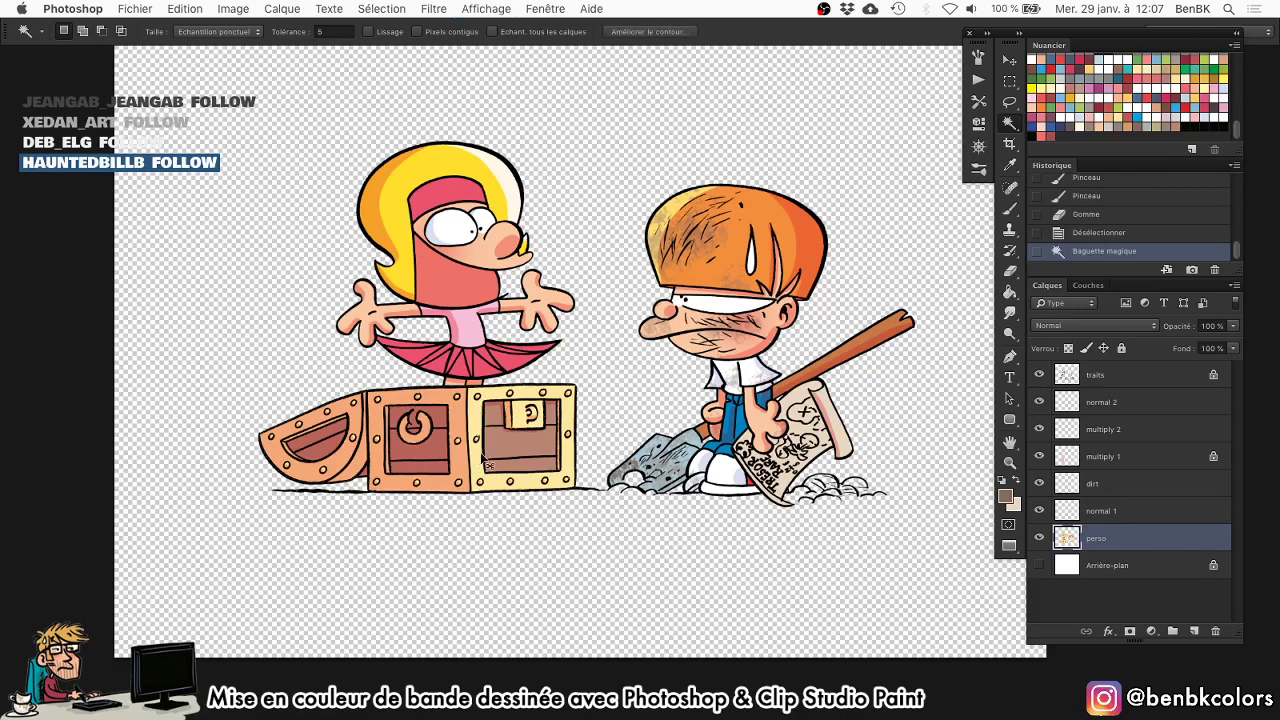
Recolour the chest frame blue-grey with Hue/Saturation, using hue +119, saturation +9 and lightness -5.
key(super+u)
drag(949, 226, 957, 222)
drag(950, 306, 939, 306)
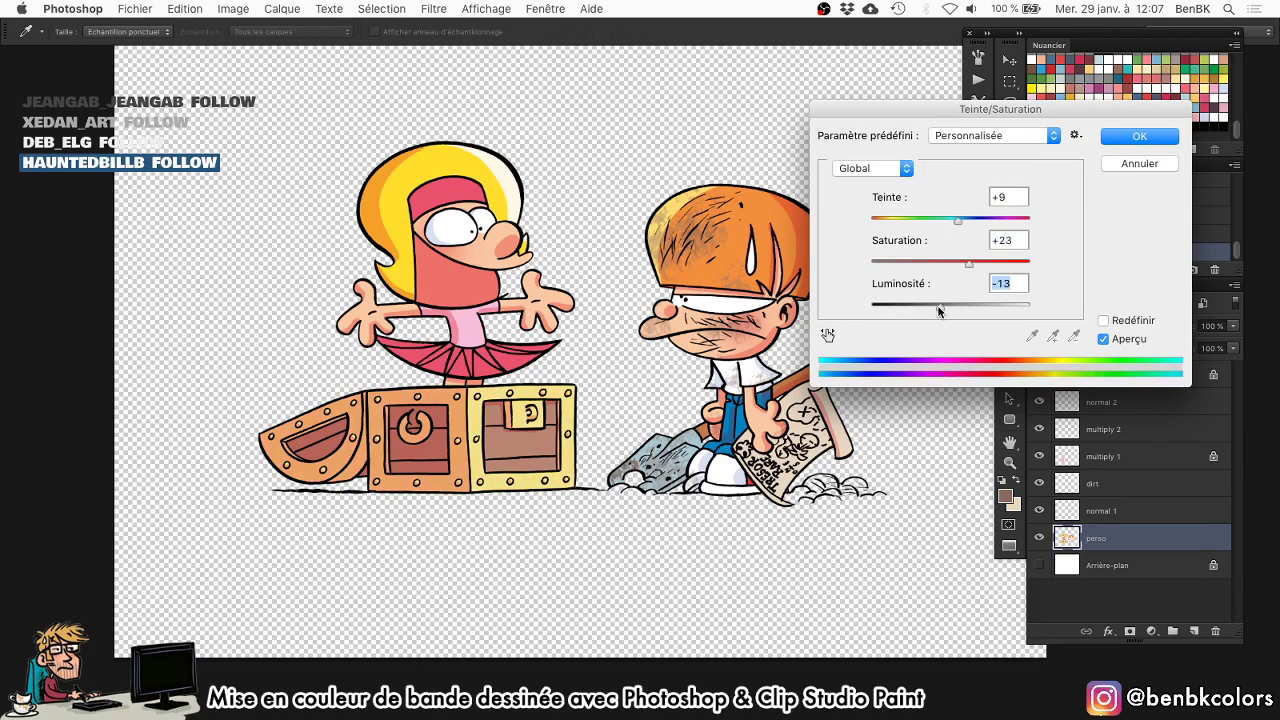
drag(943, 226, 1013, 222)
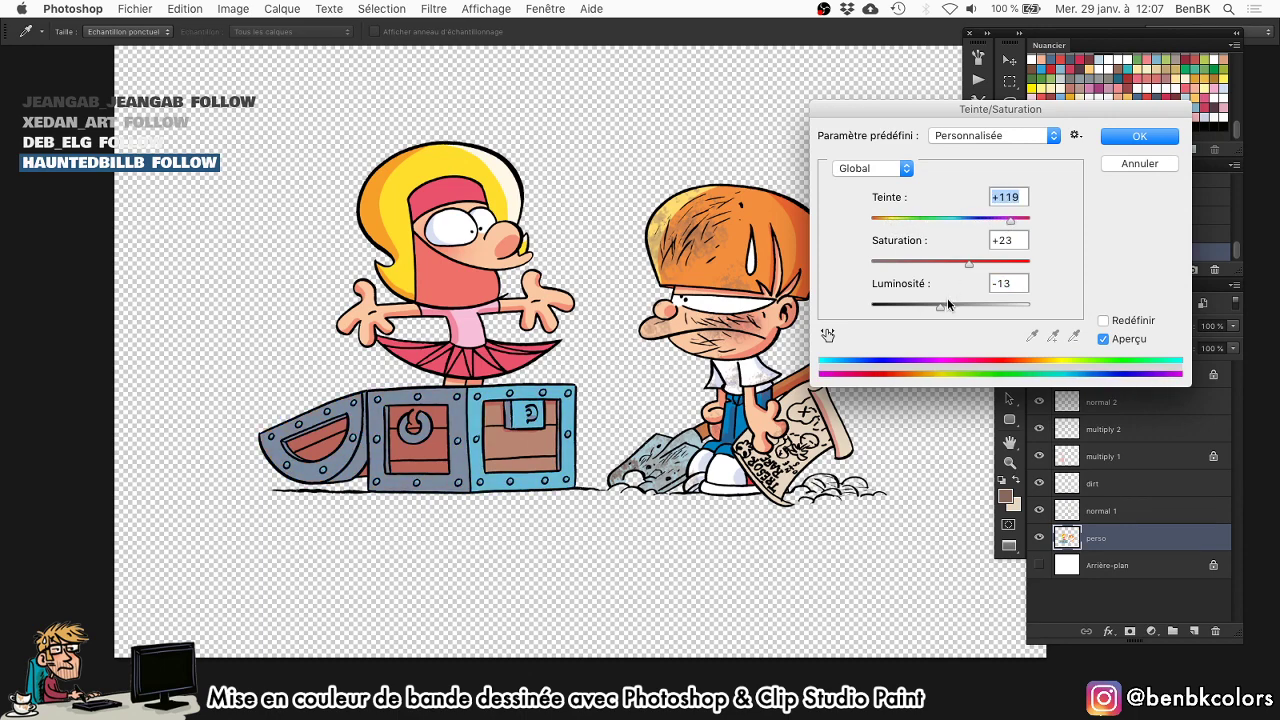
drag(948, 302, 946, 309)
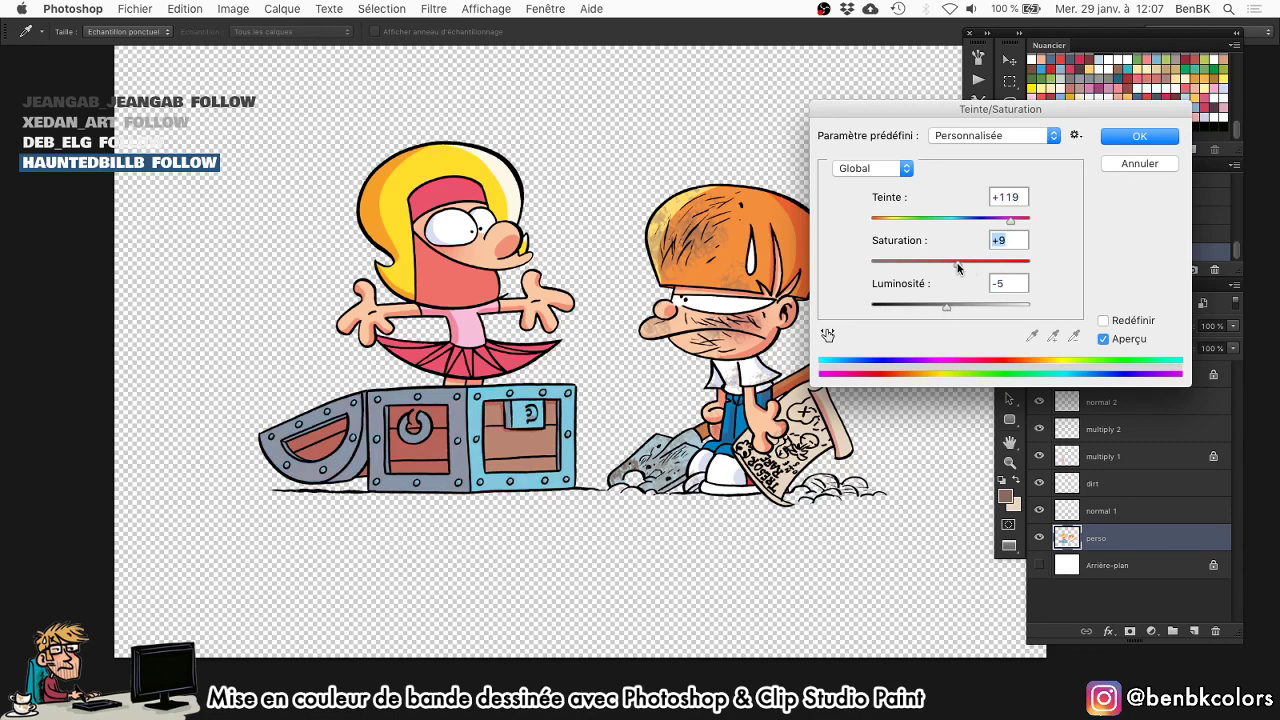
key(Return)
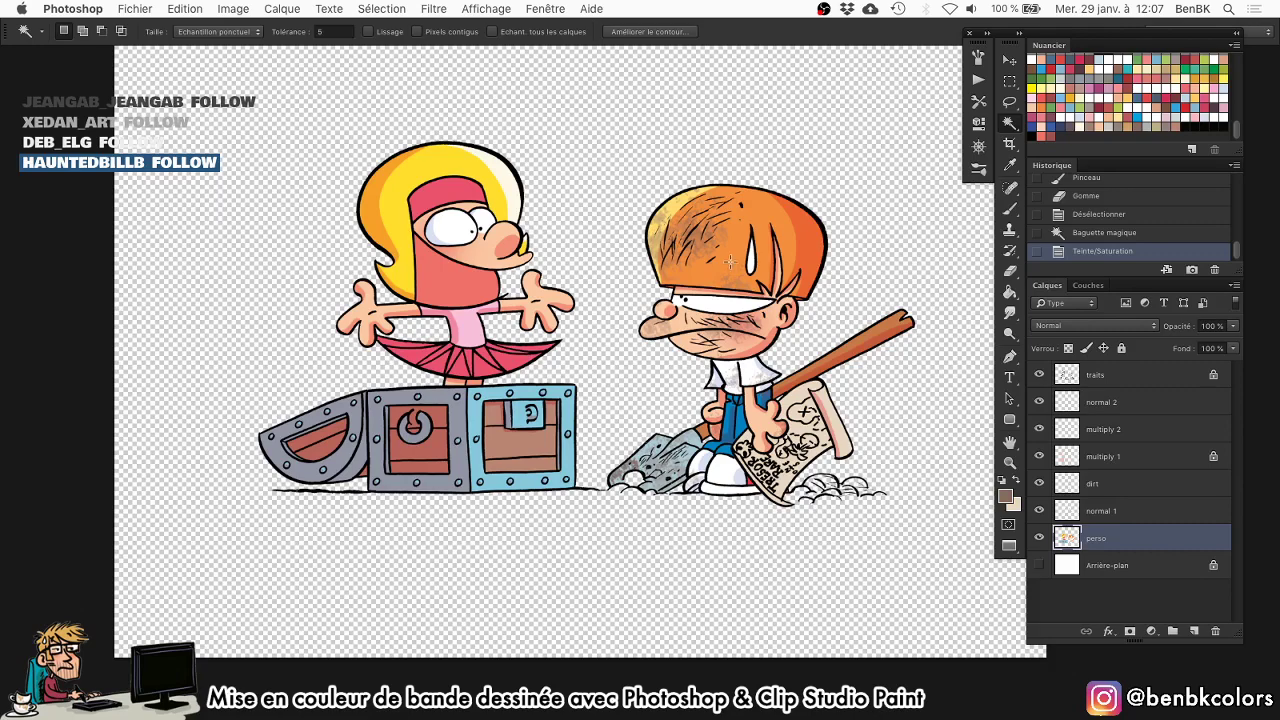
Replace the selection with the treasure map's beige and make it yellower with Hue/Saturation, using hue +11 and increased saturation.
key(v)
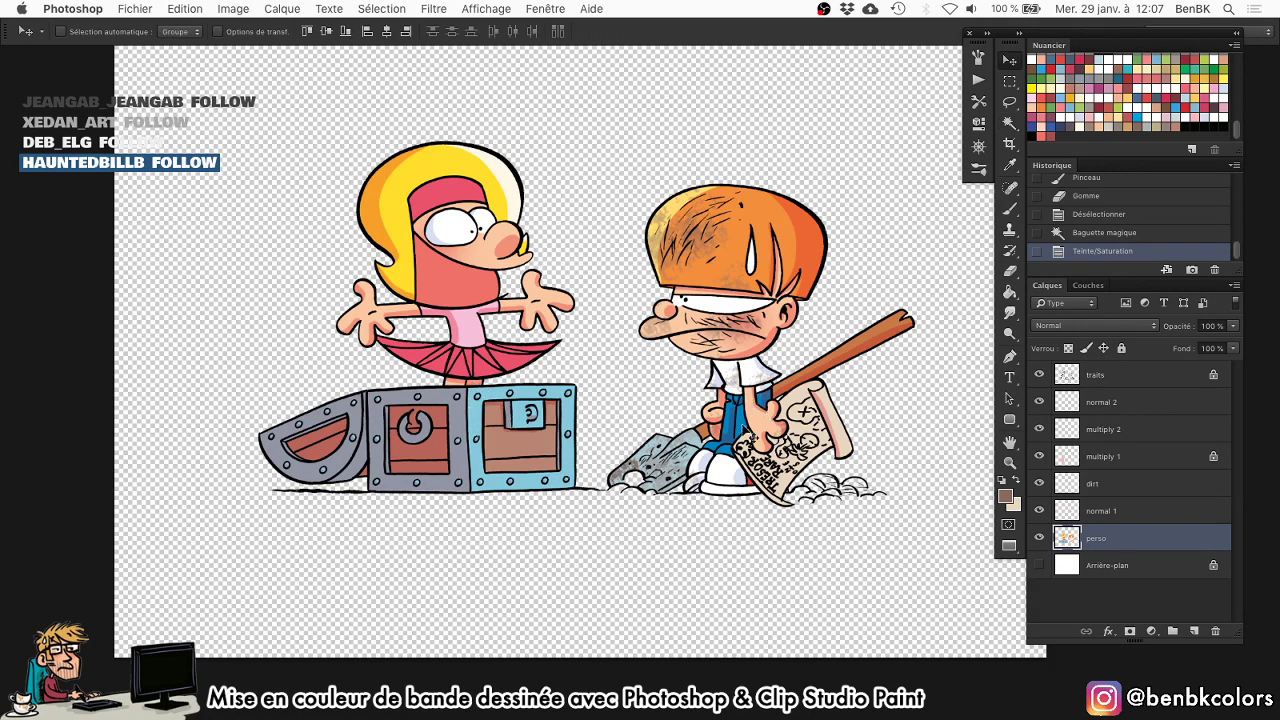
key(super+d)
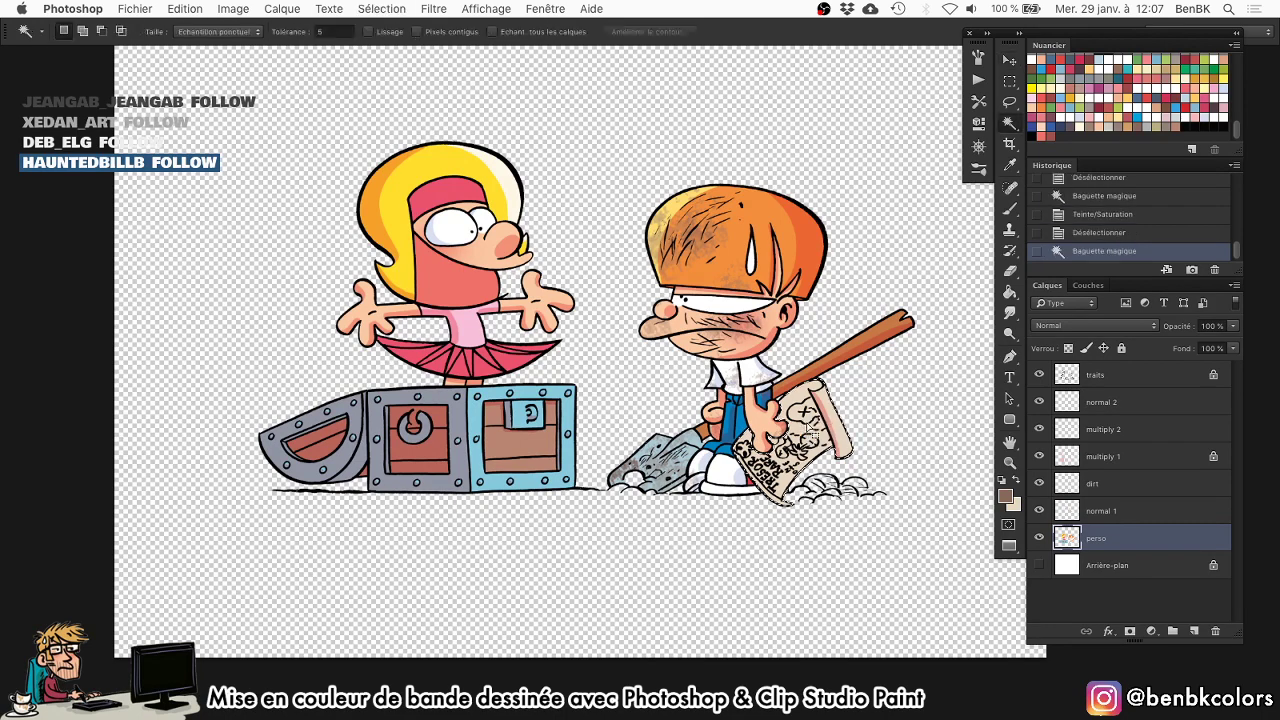
key(super+u)
mouse_move(952, 221)
mouse_down()
mouse_move(989, 226)
mouse_move(1001, 264)
mouse_move(957, 226)
mouse_up()
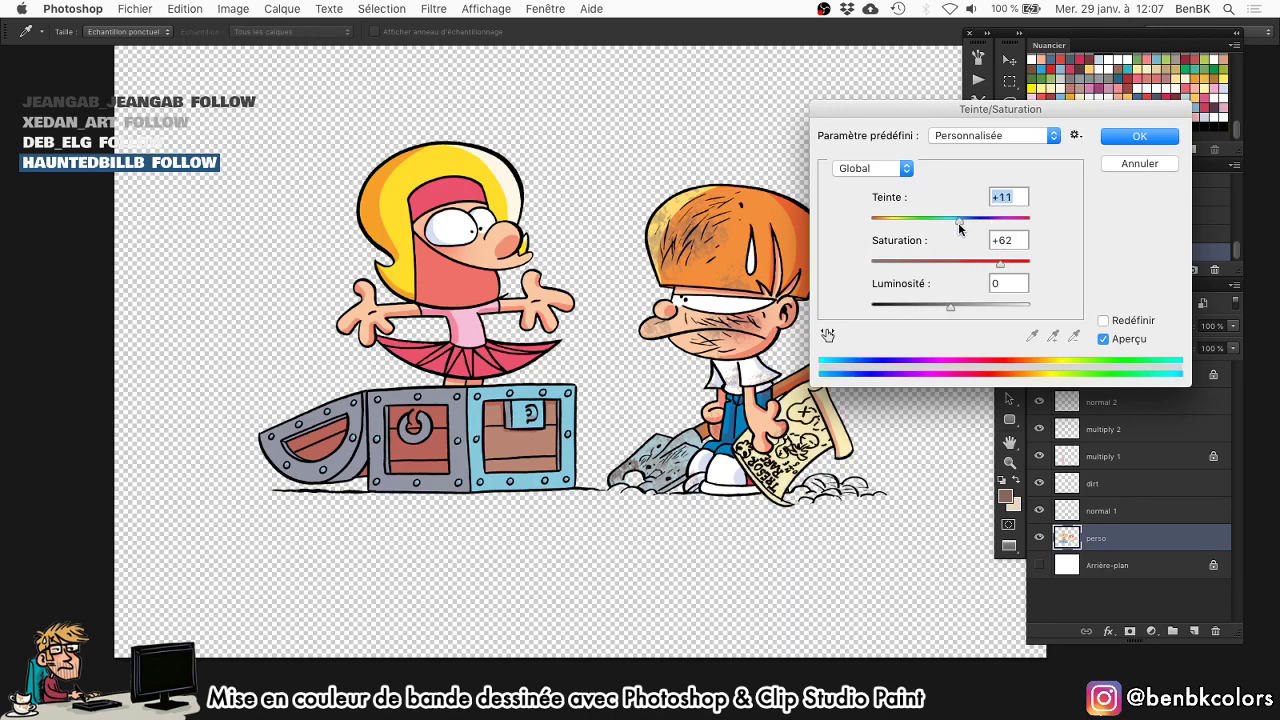
drag(958, 303, 991, 266)
key(Return)
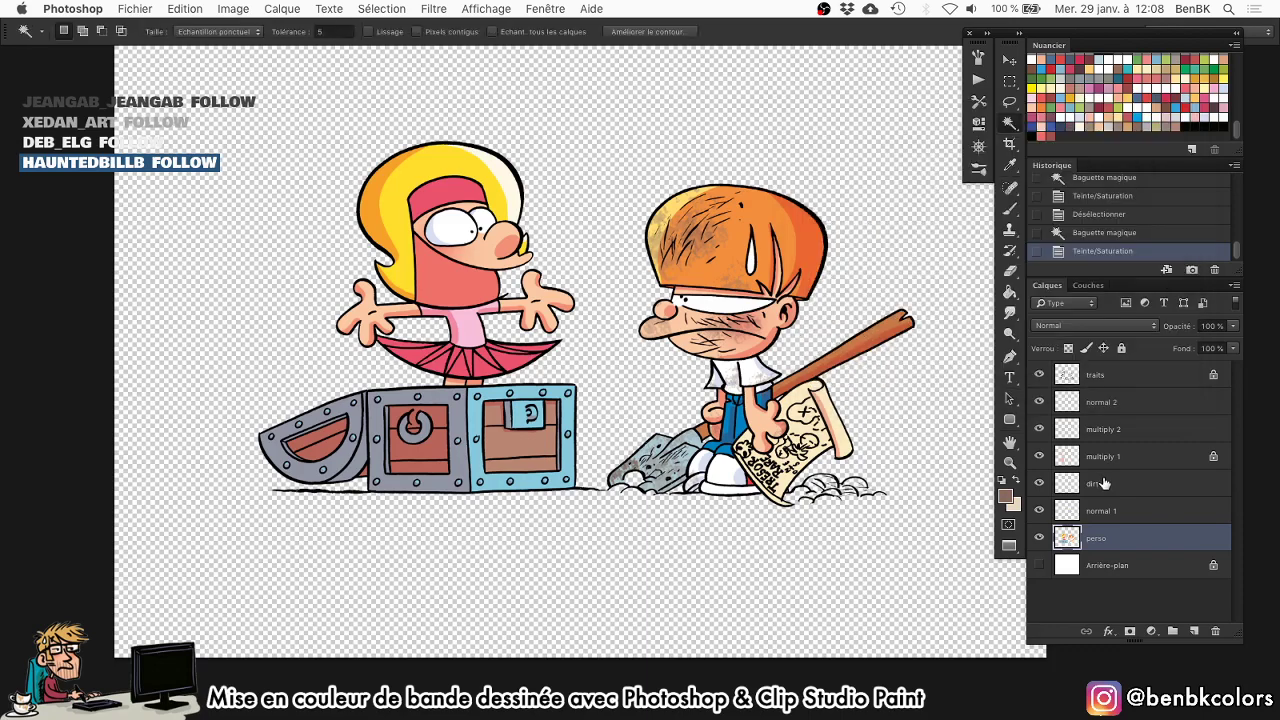
Desaturate the treasure map's shading on the multiply 1 layer with Hue/Saturation, using saturation -74 and lightness +10.
click(1104, 456)
key(super+u)
drag(951, 264, 904, 265)
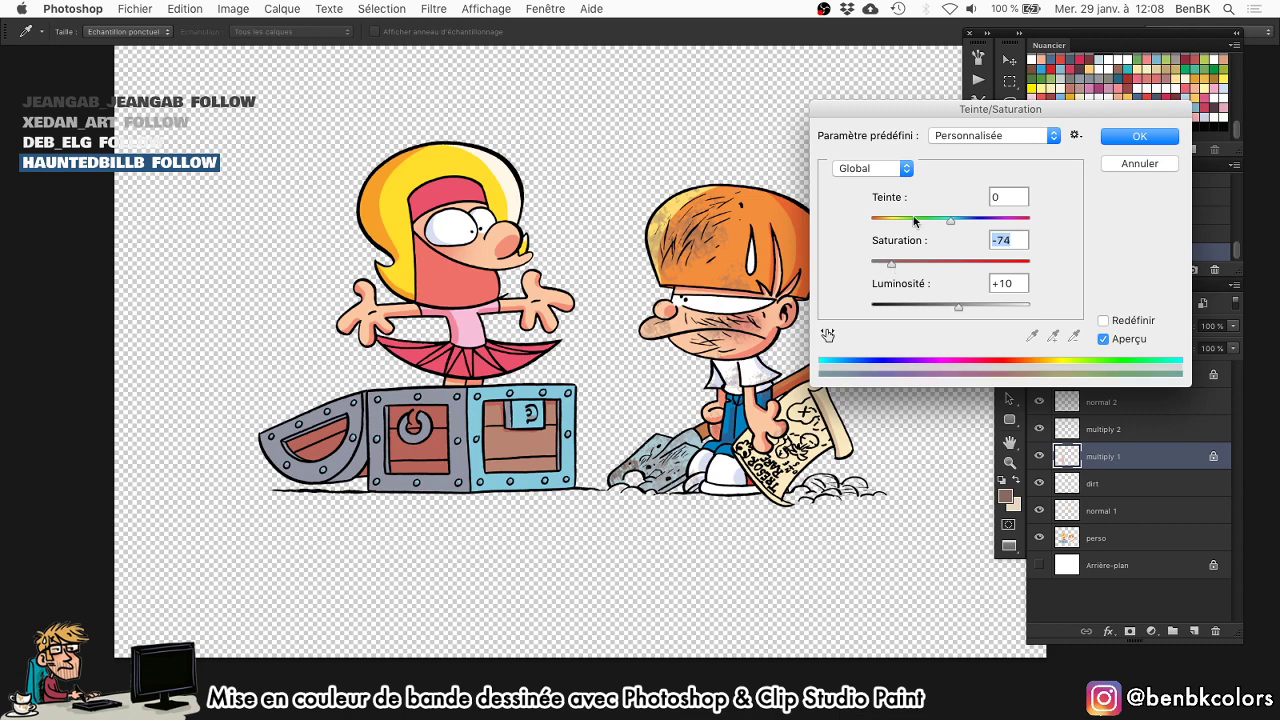
key(Return)
Select the chest frame's colour on the perso layer and recolour its multiply 1 shadow with Hue/Saturation, using hue -33 and saturation -43.
drag(781, 496, 775, 456)
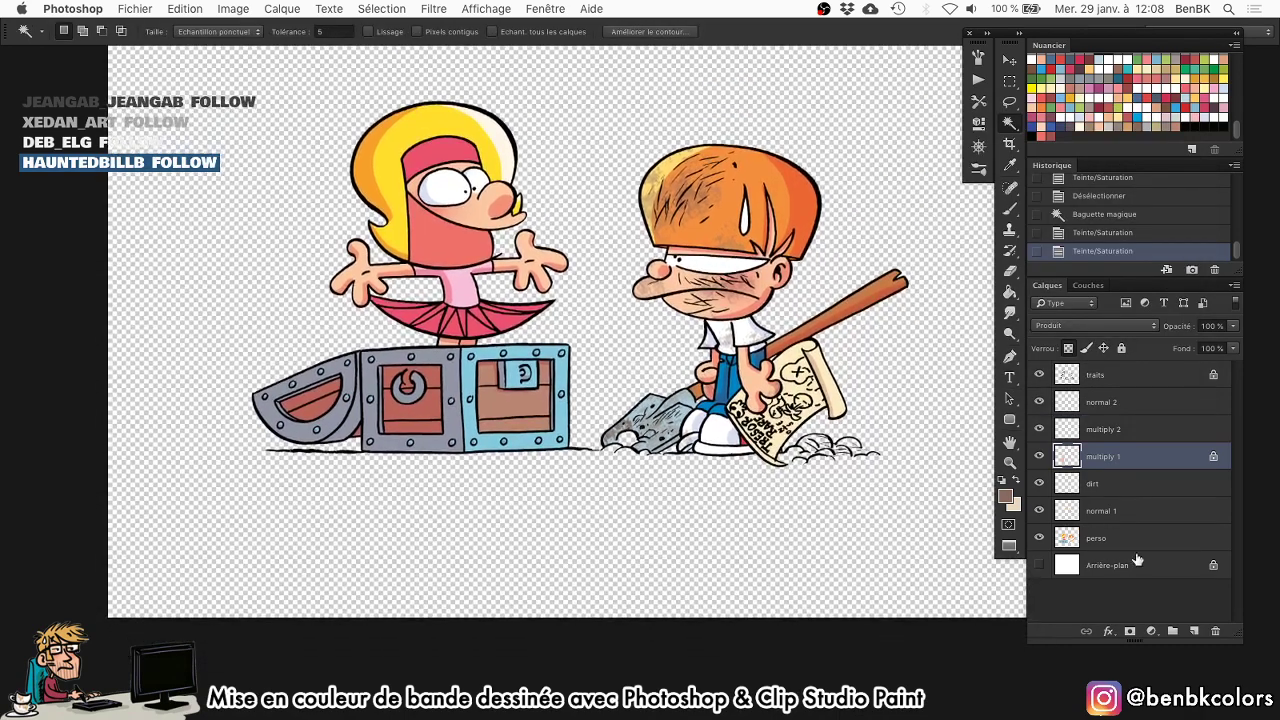
click(1127, 541)
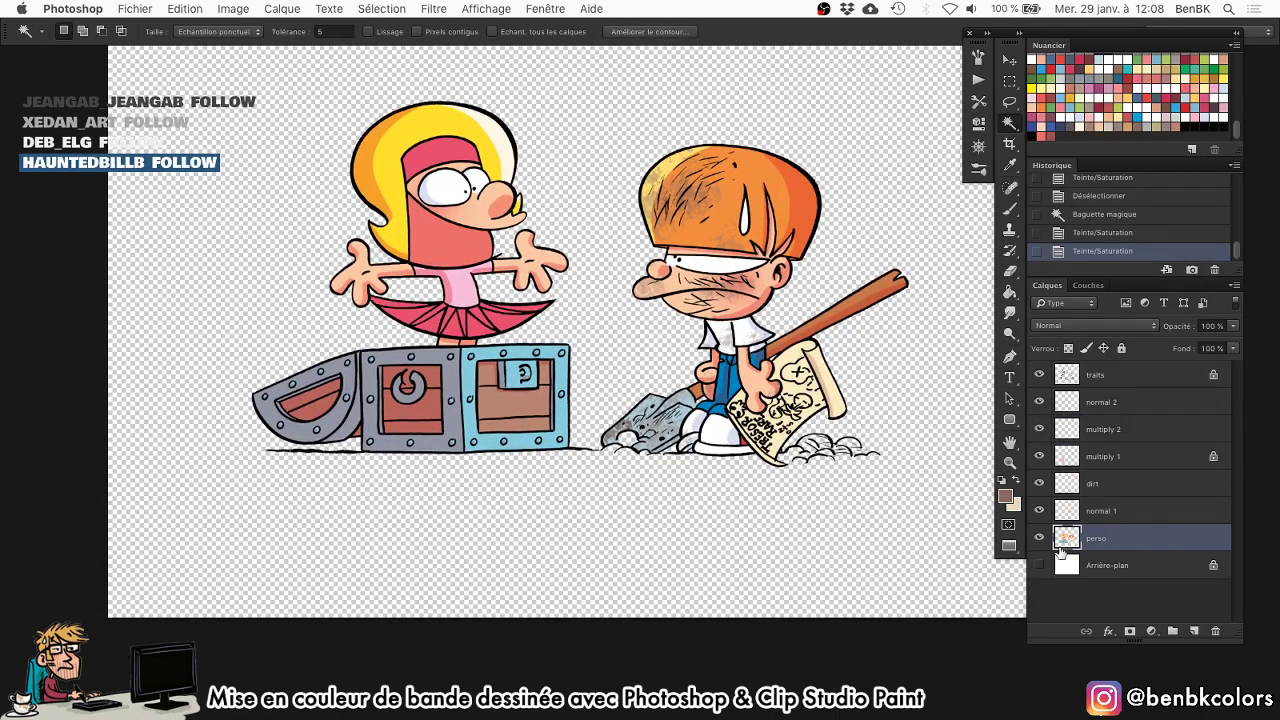
click(480, 432)
click(1157, 460)
key(ctrl+u)
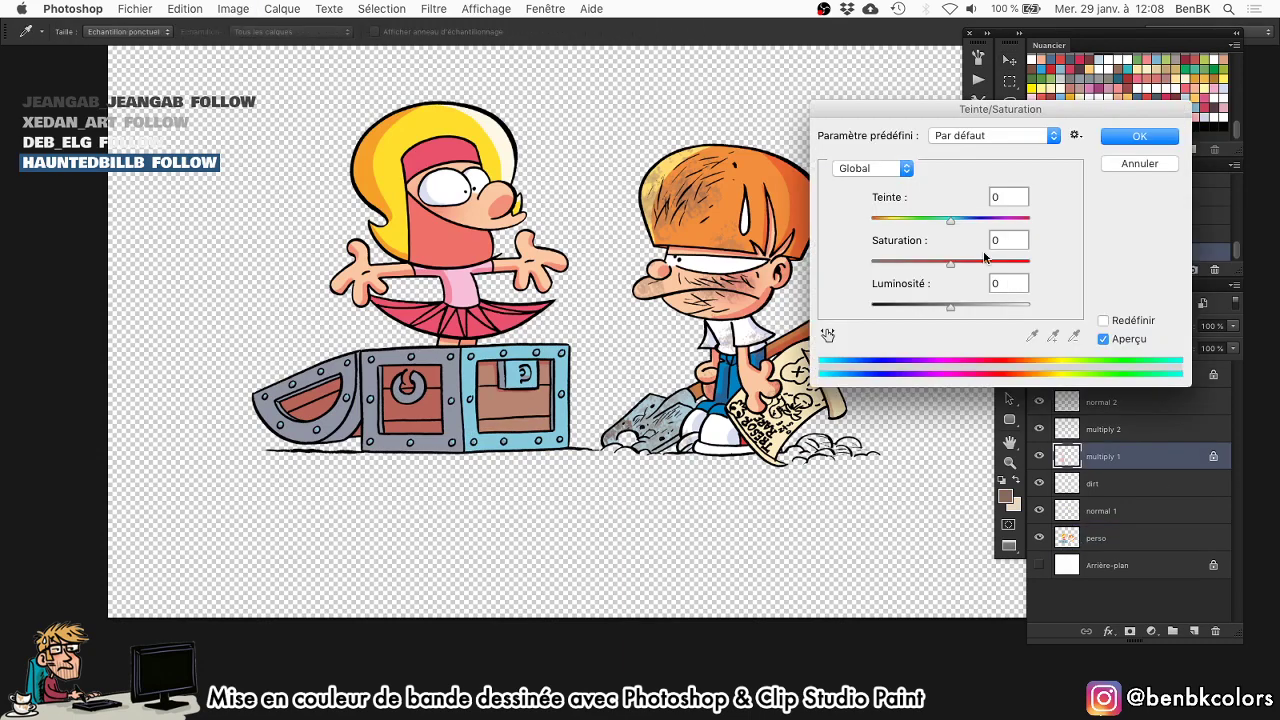
mouse_move(950, 219)
mouse_down()
mouse_move(995, 220)
mouse_move(925, 219)
mouse_up()
drag(950, 263, 913, 263)
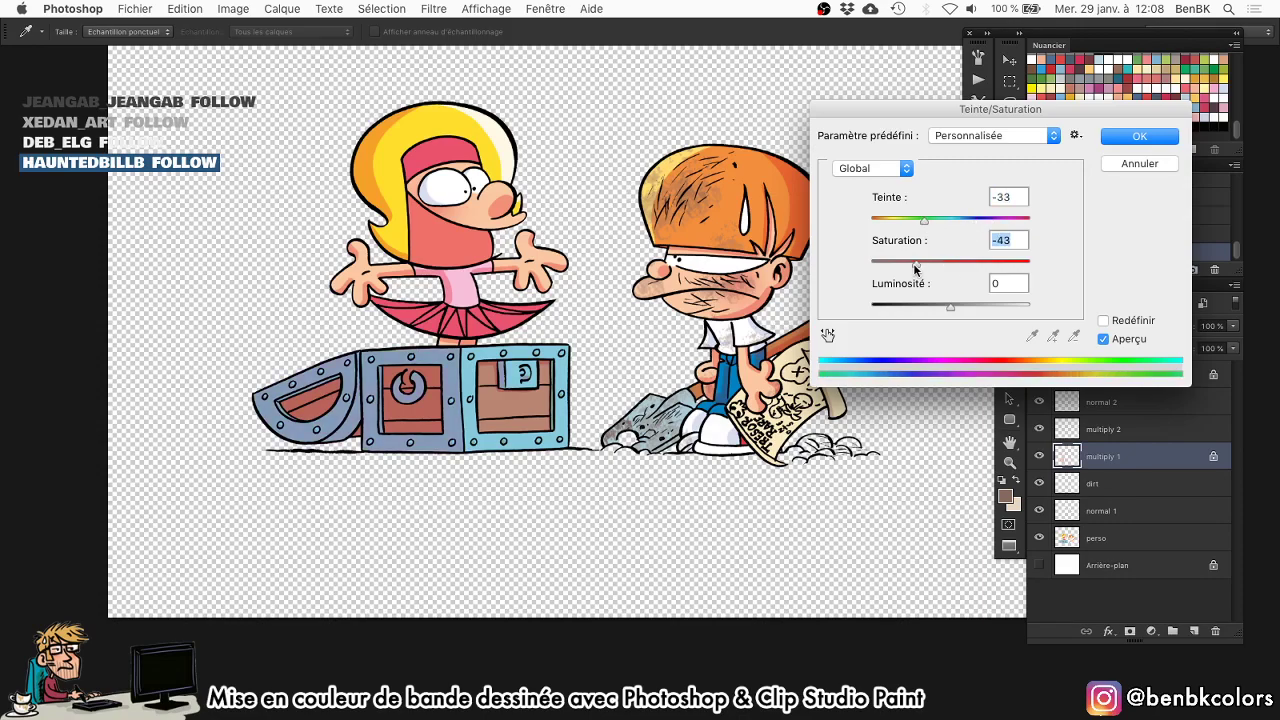
key(Return)
Unlock the multiply 1 layer's transparent pixels and erase the shadow on the upper right of the chest's ring as a highlight.
mouse_move(389, 390)
mouse_down()
mouse_move(508, 352)
mouse_move(497, 385)
mouse_up()
key(e)
key(super+z)
key(super+z)
scroll(502, 393, down, 5)
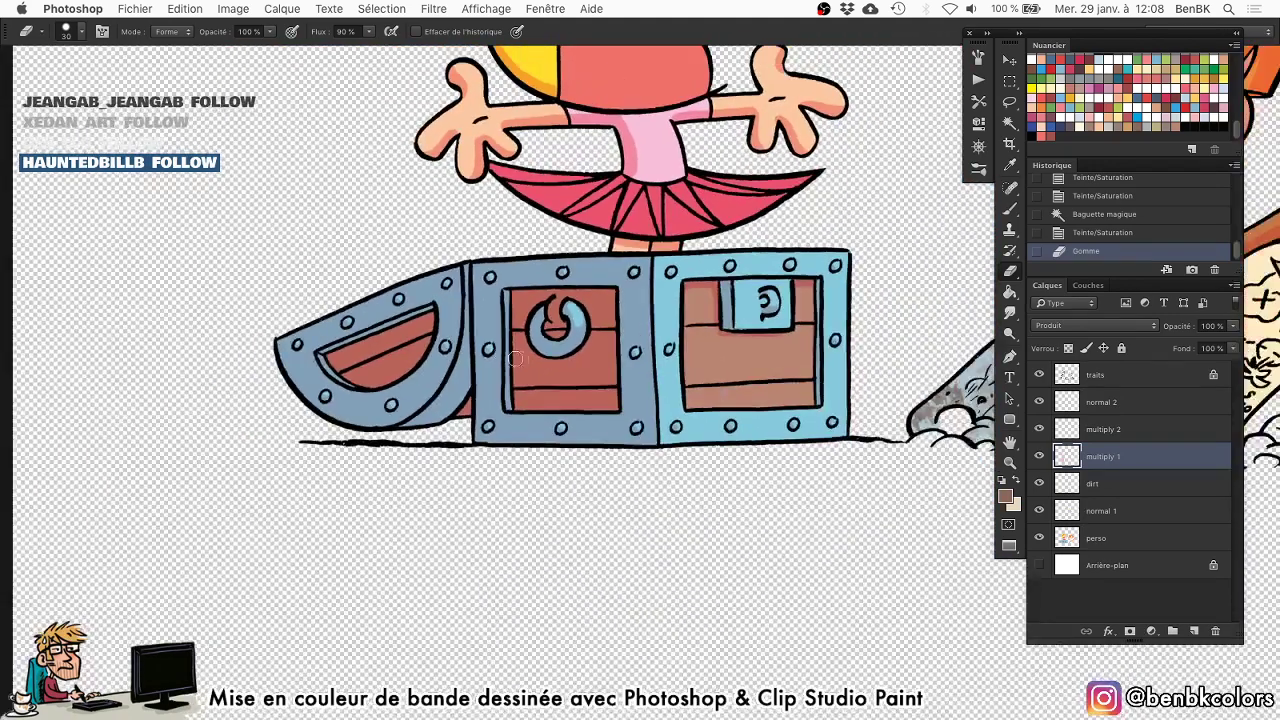
Isolate multiply 1 to sample the chest shadow's pale mauve as brush colour, restore the other layers and activate multiply 2.
key(b)
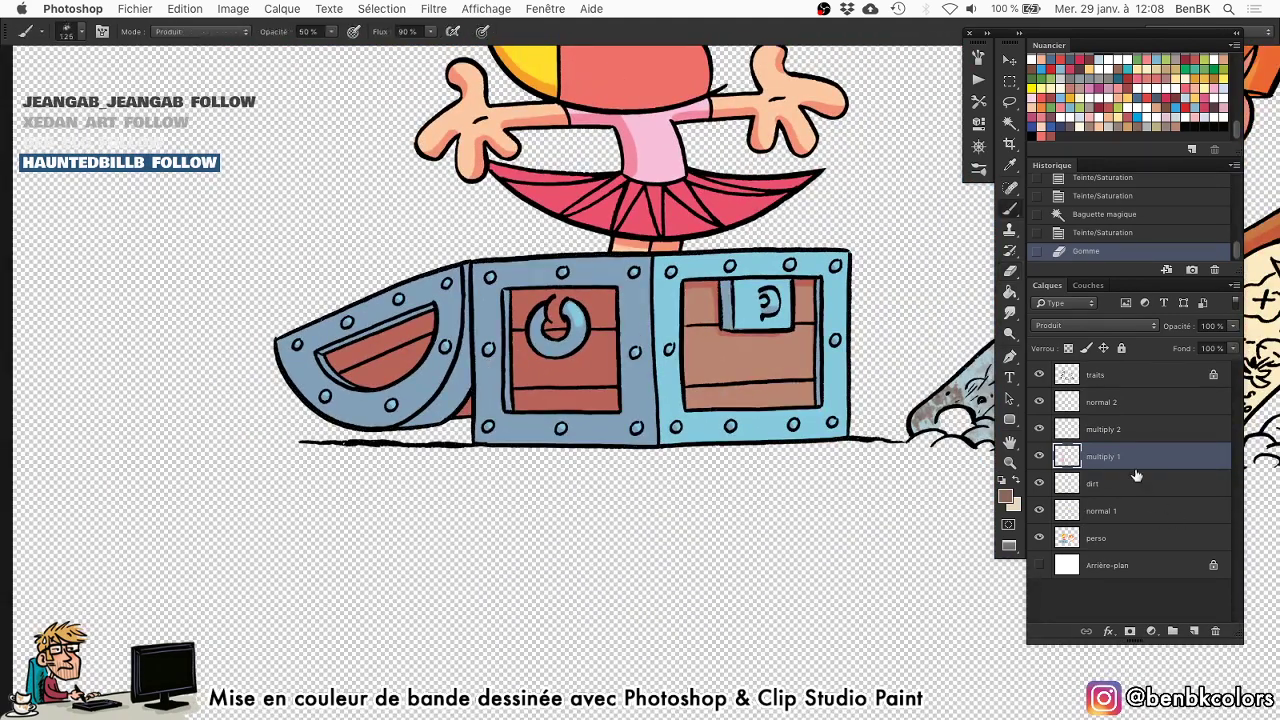
alt+click(1043, 460)
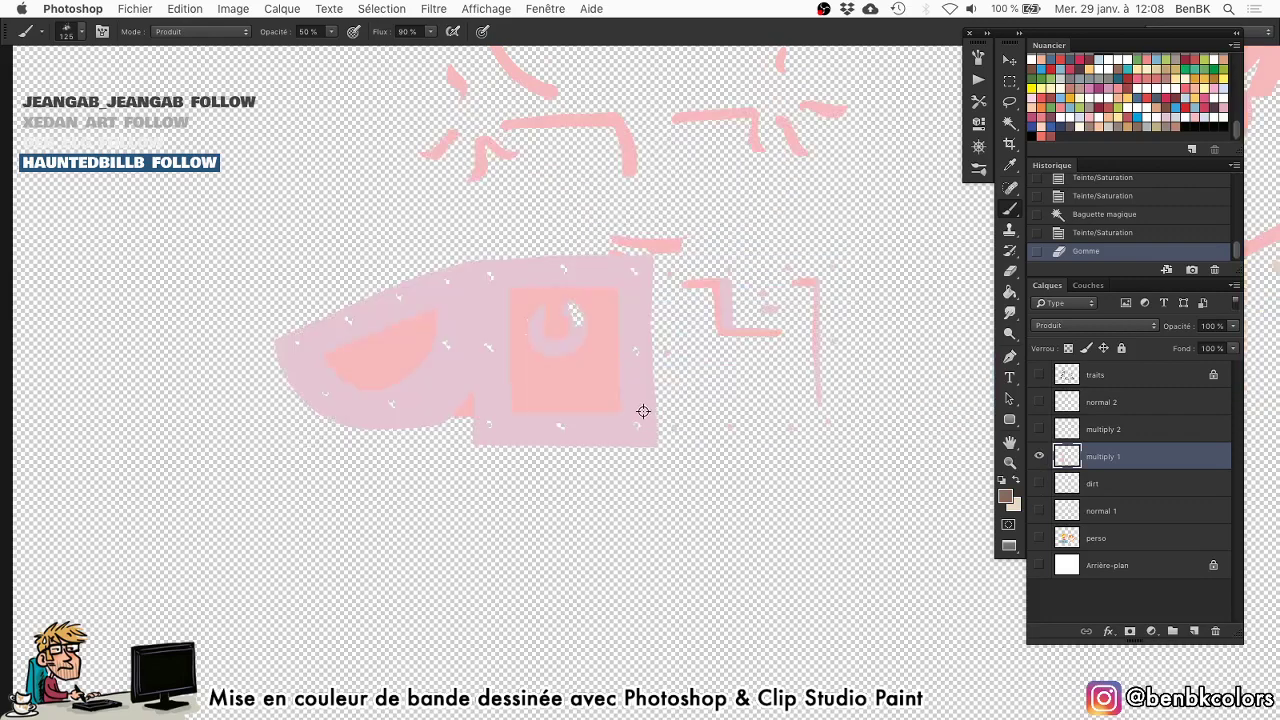
alt+click(1040, 456)
click(1100, 429)
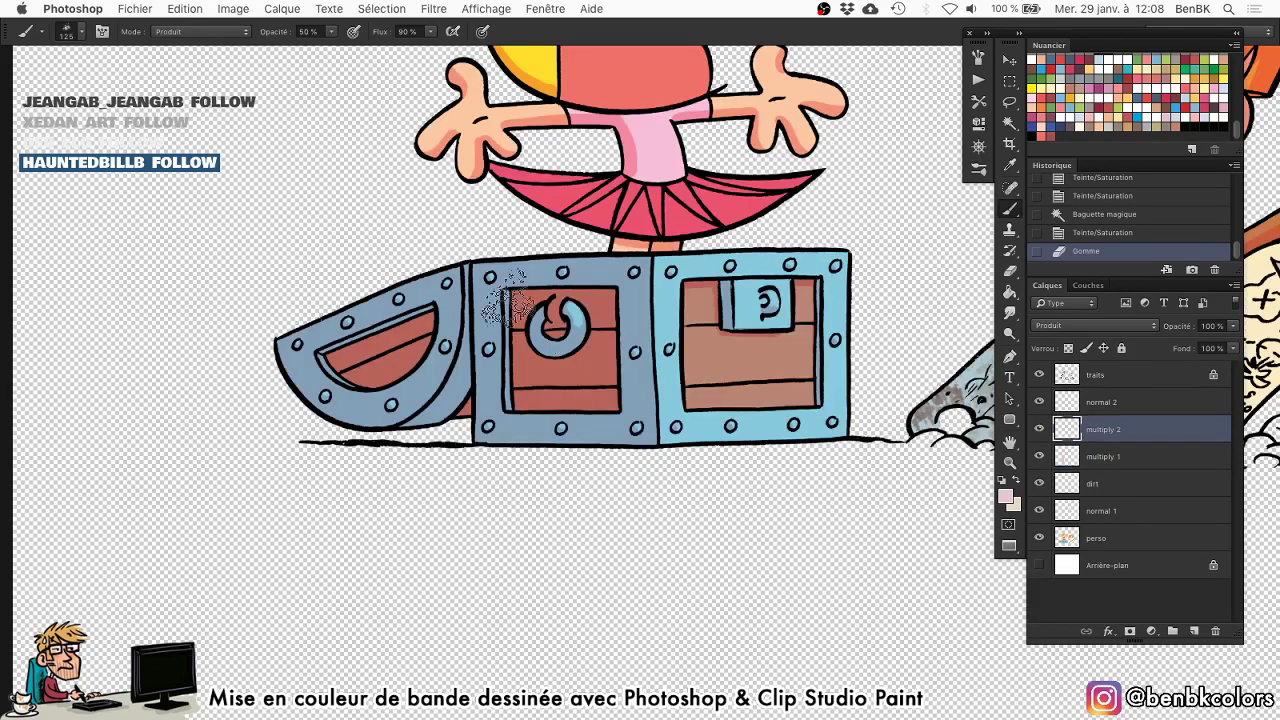
right_click(470, 350)
click(510, 455)
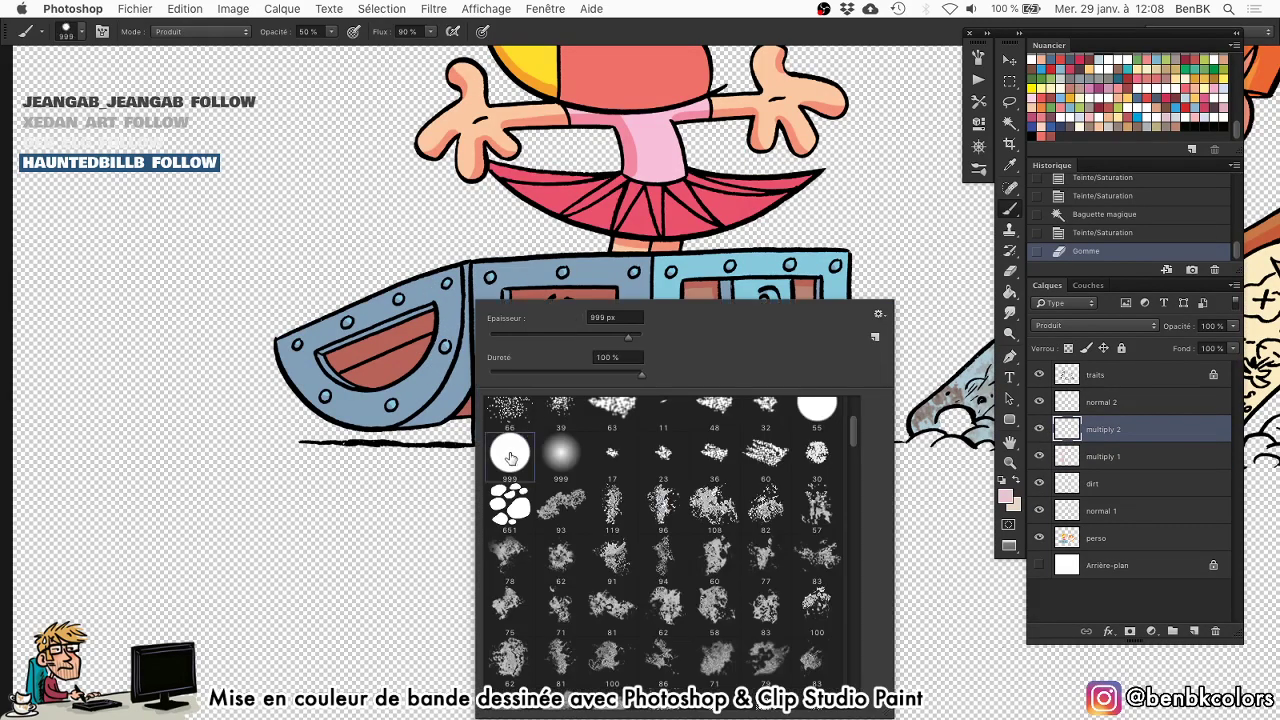
click(514, 340)
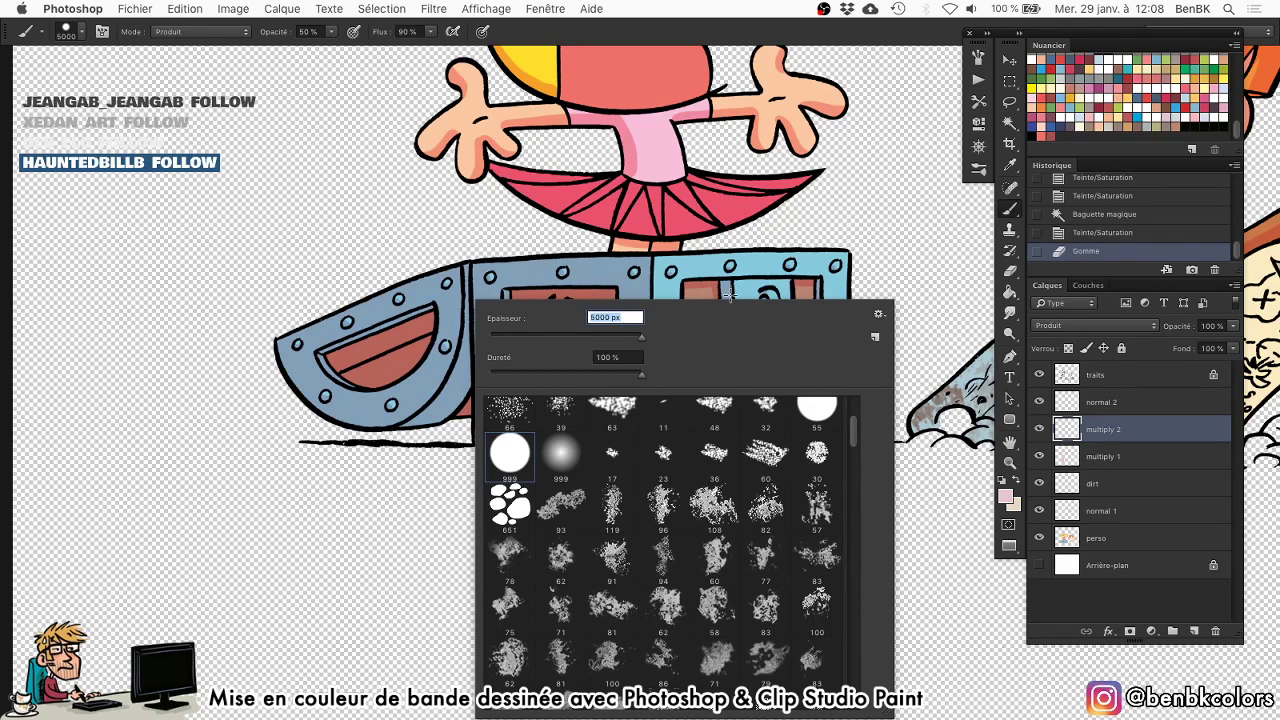
key(Return)
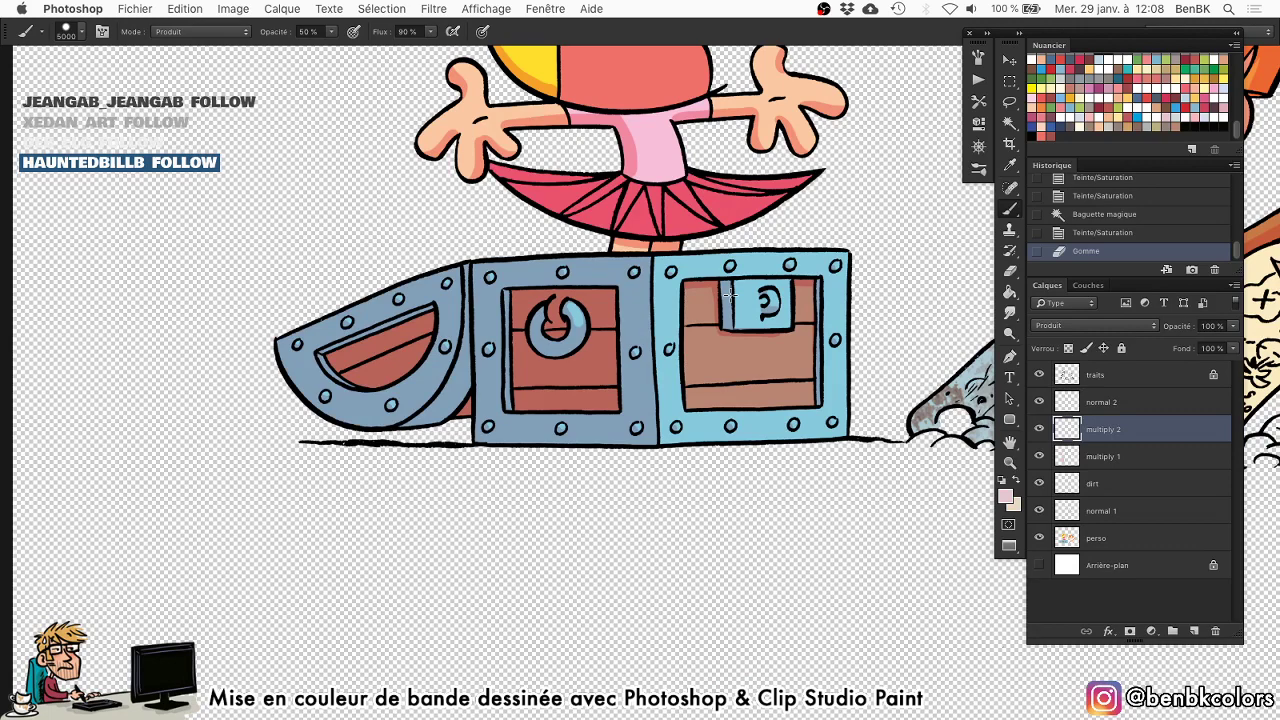
Choose the 90 px hard round brush and paint a shadow along the side band of the chest's open lid.
right_click(472, 342)
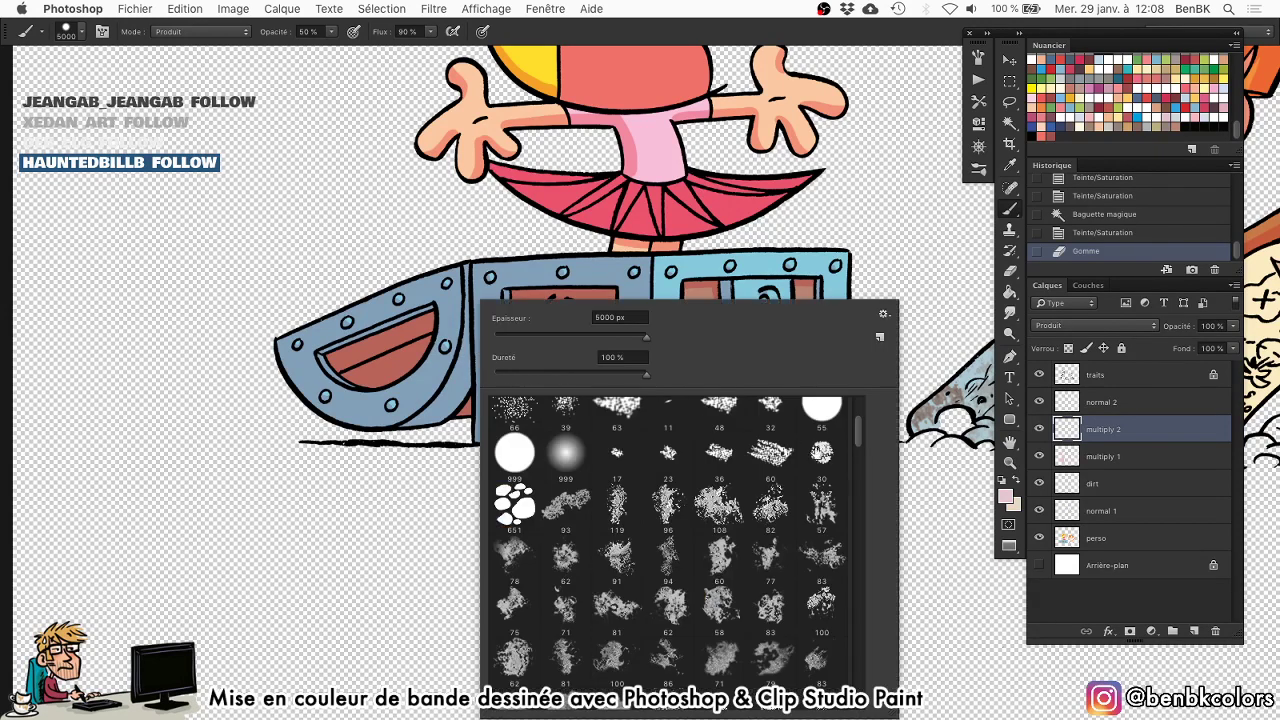
drag(857, 441, 859, 405)
double_click(514, 416)
drag(514, 334, 518, 340)
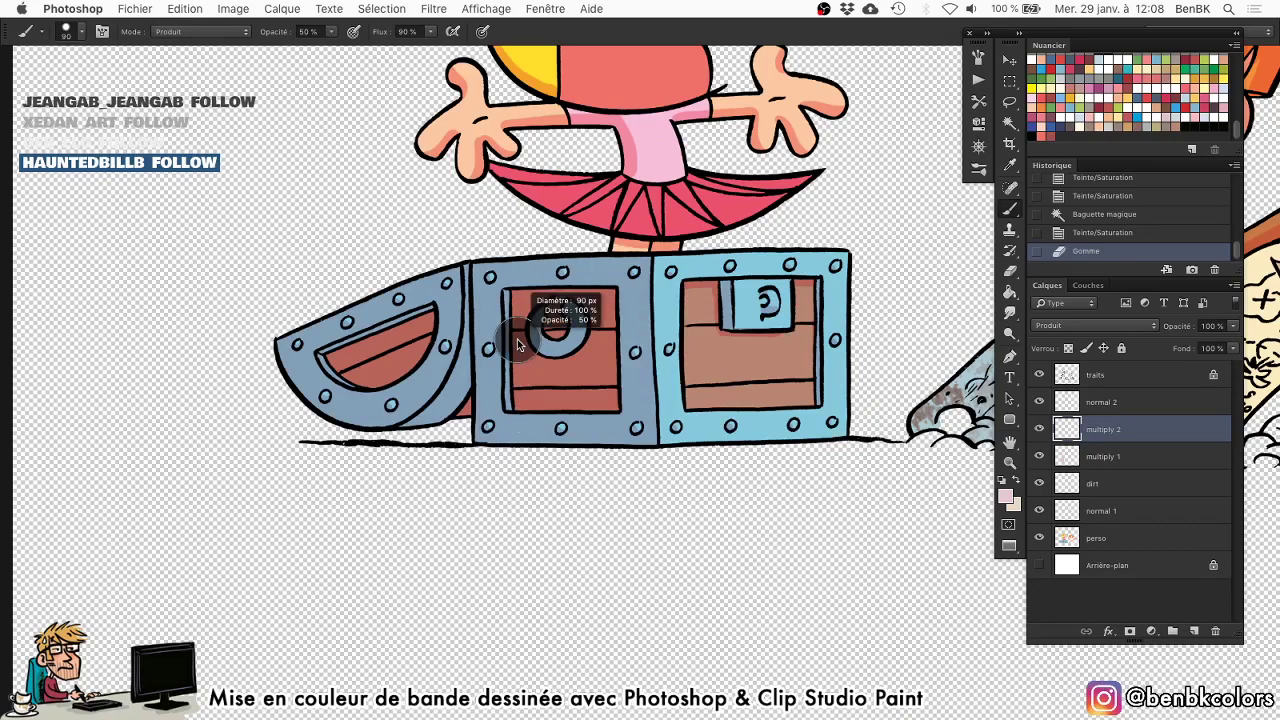
key(Tab)
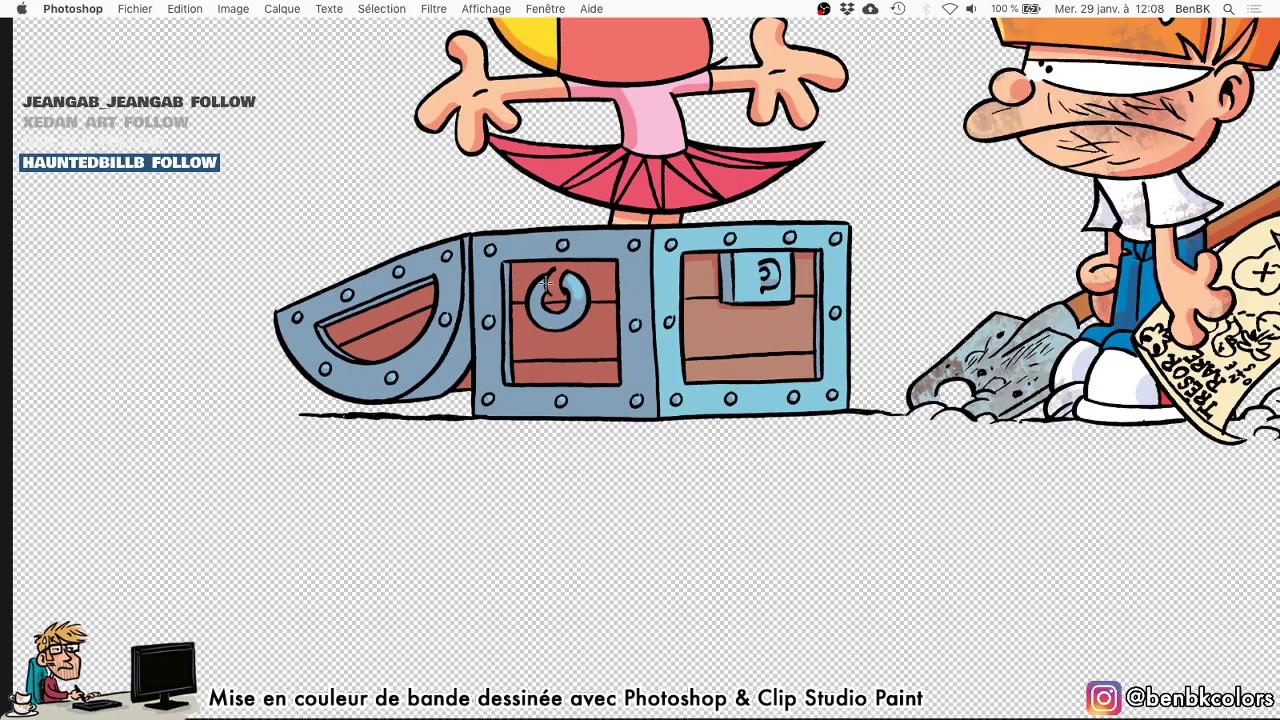
drag(532, 296, 522, 296)
click(495, 306)
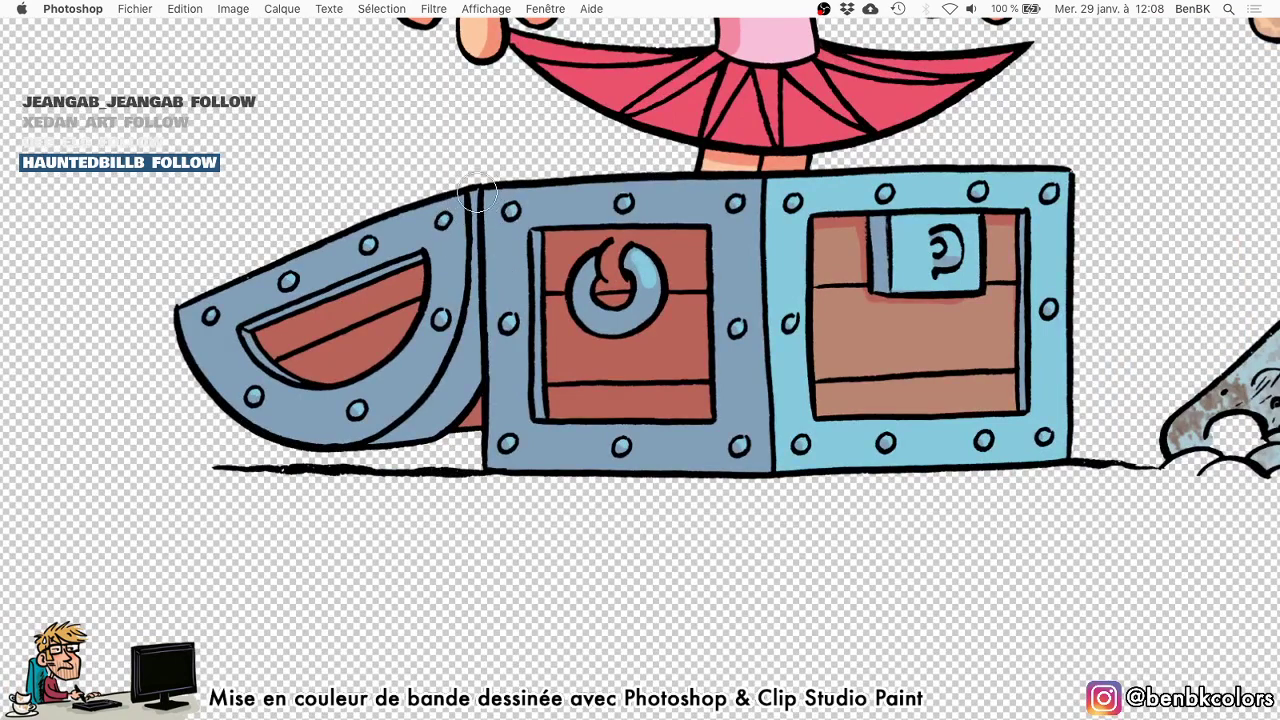
mouse_move(476, 220)
mouse_down()
mouse_move(472, 428)
mouse_move(472, 320)
mouse_move(463, 354)
mouse_move(377, 453)
mouse_move(466, 396)
mouse_up()
key(space)
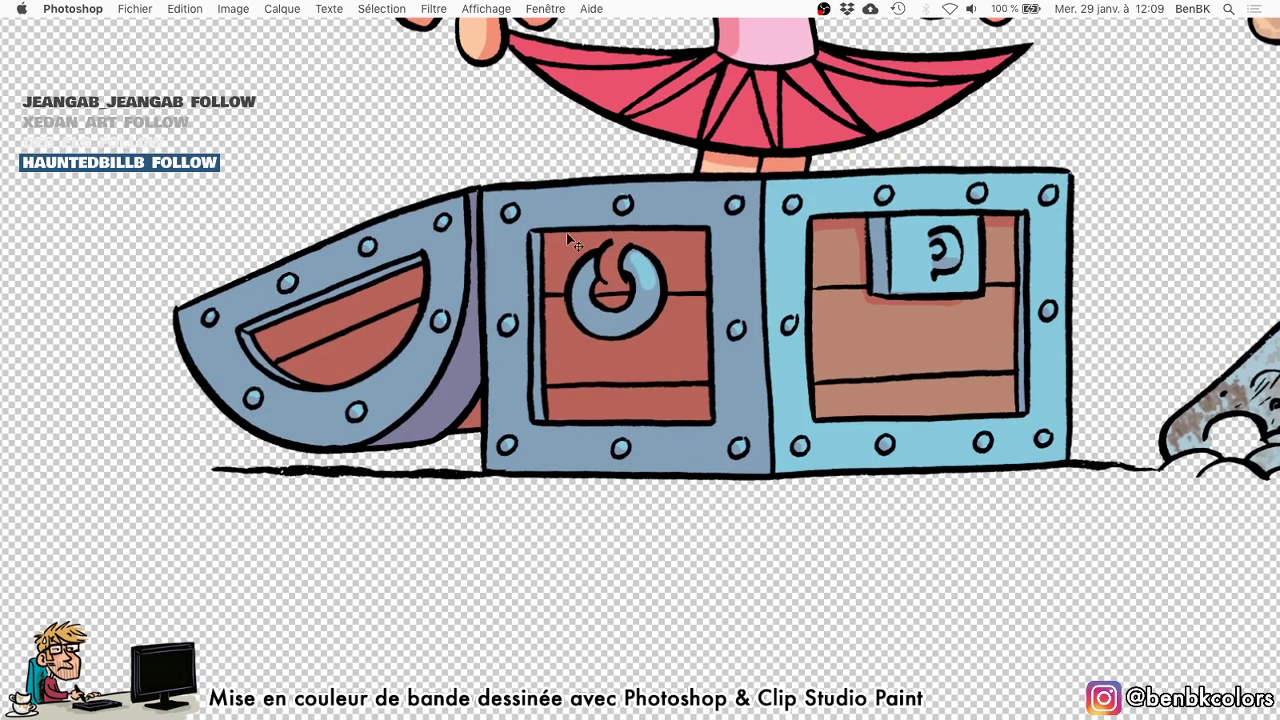
Adjust the lid side's shadow with Hue/Saturation, using hue -55, saturation -13 and lightness -7.
key(super+u)
drag(972, 228, 907, 221)
drag(949, 271, 945, 308)
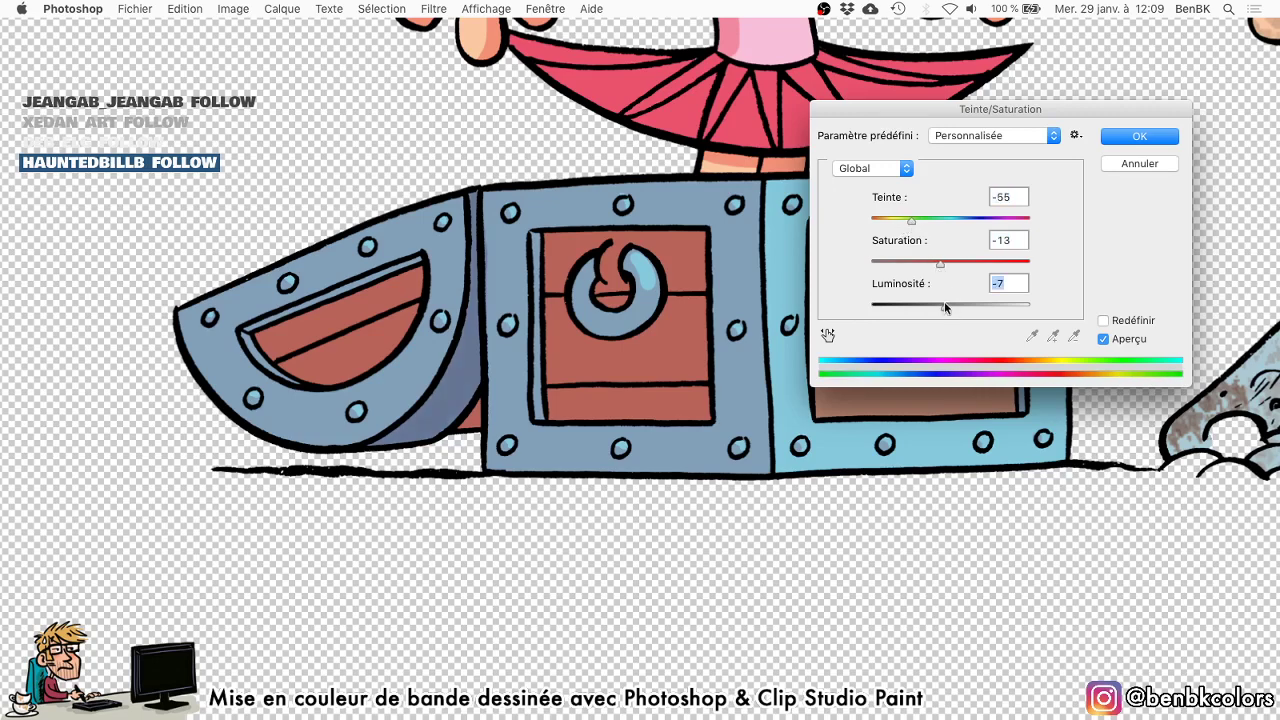
key(Return)
Select the shovel handle and recolour its shading on multiply 1 with Hue/Saturation, using hue -65, saturation +11 and lightness -11.
key(super+0)
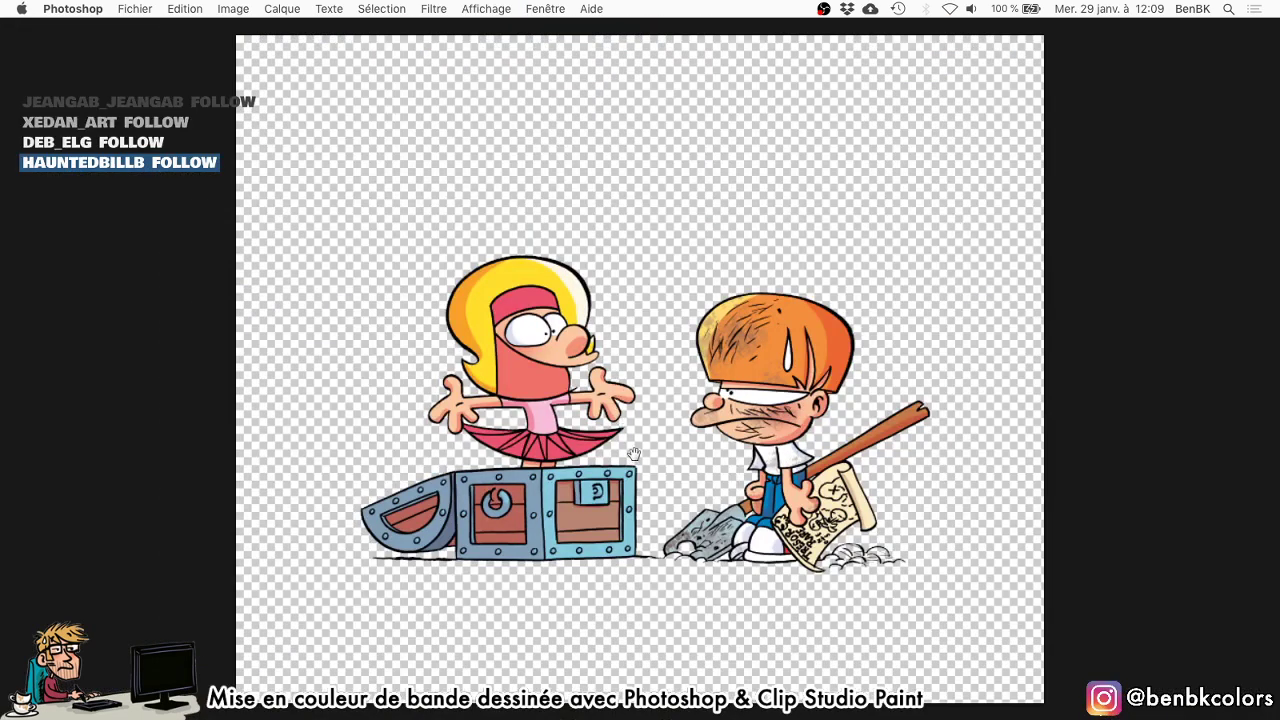
drag(655, 515, 612, 459)
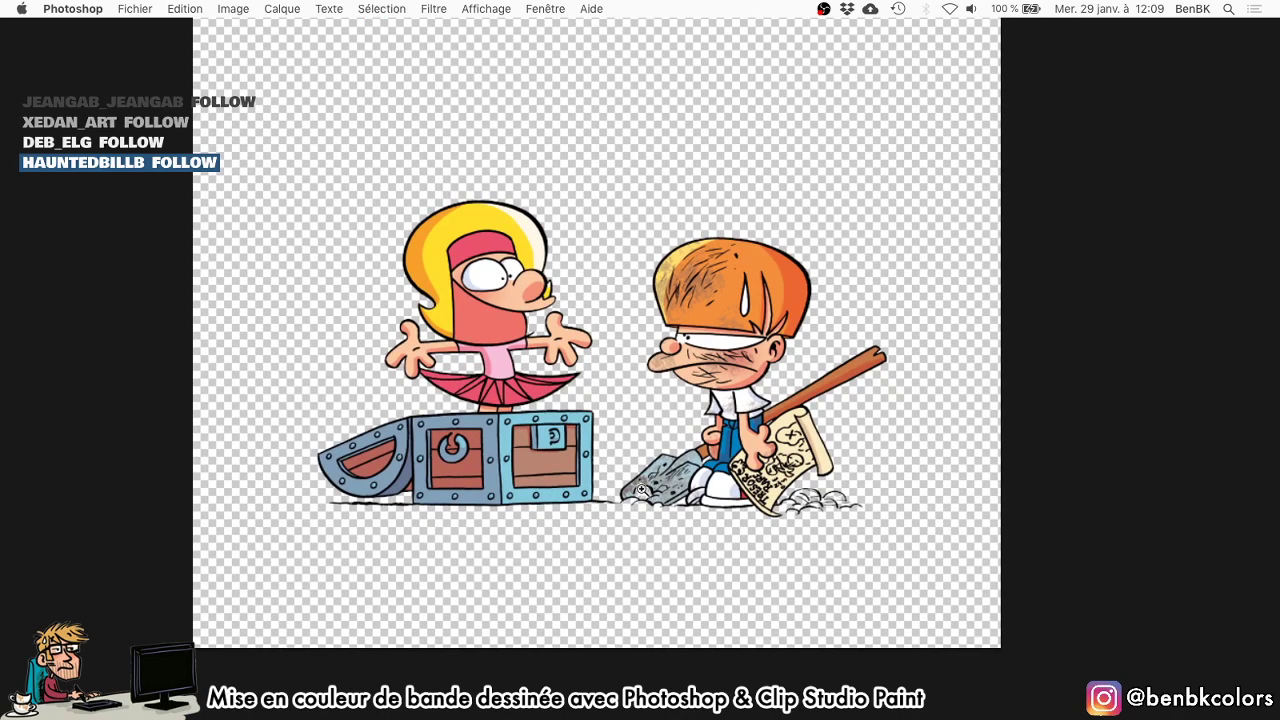
right_click(849, 376)
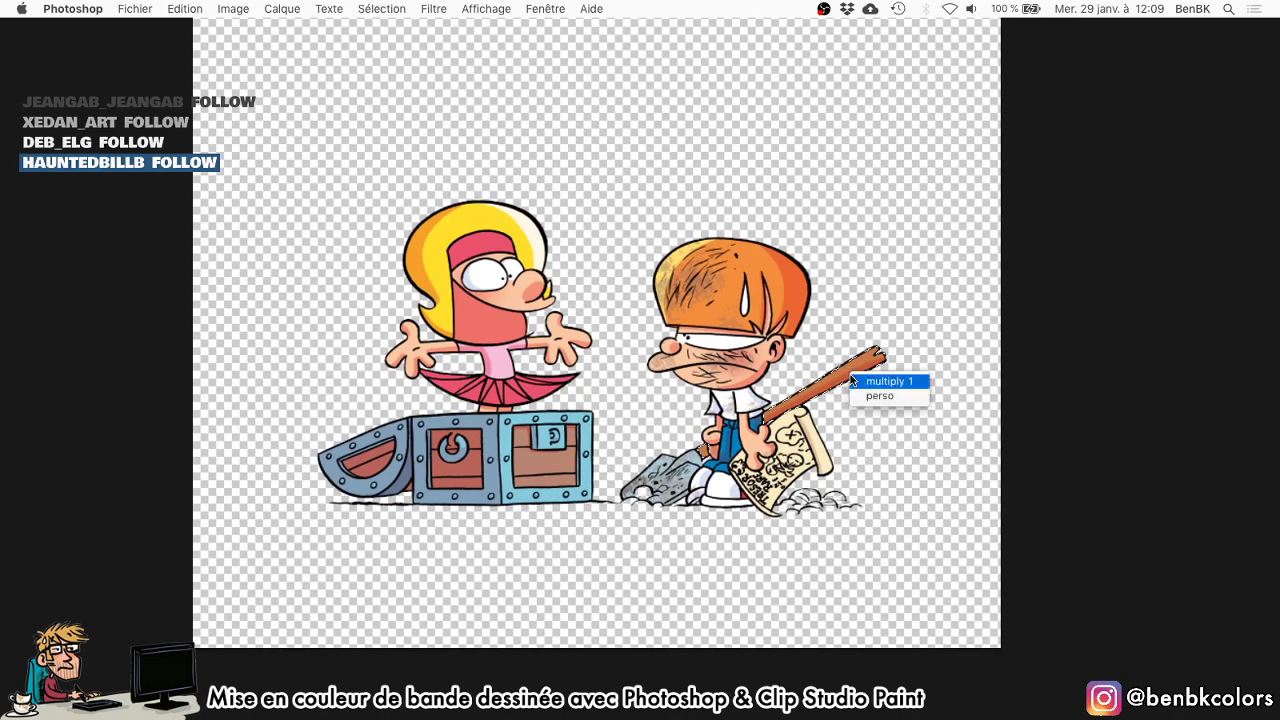
click(856, 381)
key(super+u)
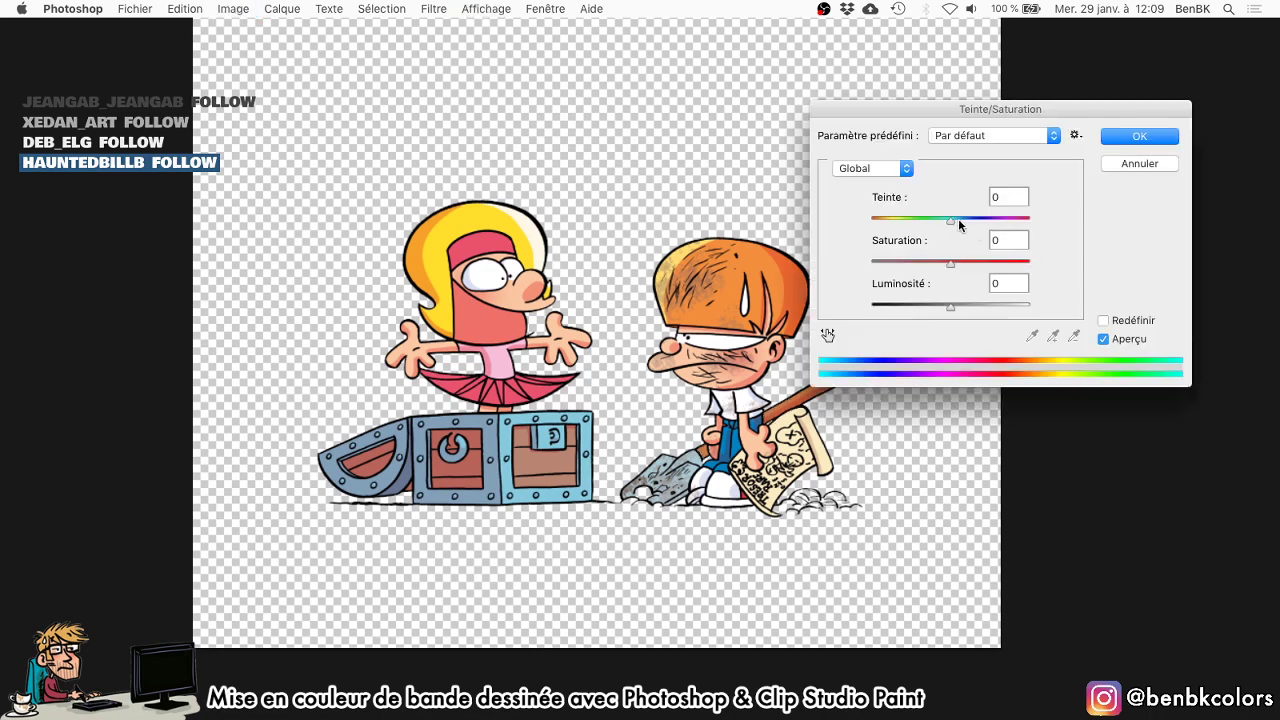
drag(958, 219, 972, 219)
drag(1023, 109, 1085, 68)
drag(1027, 179, 972, 188)
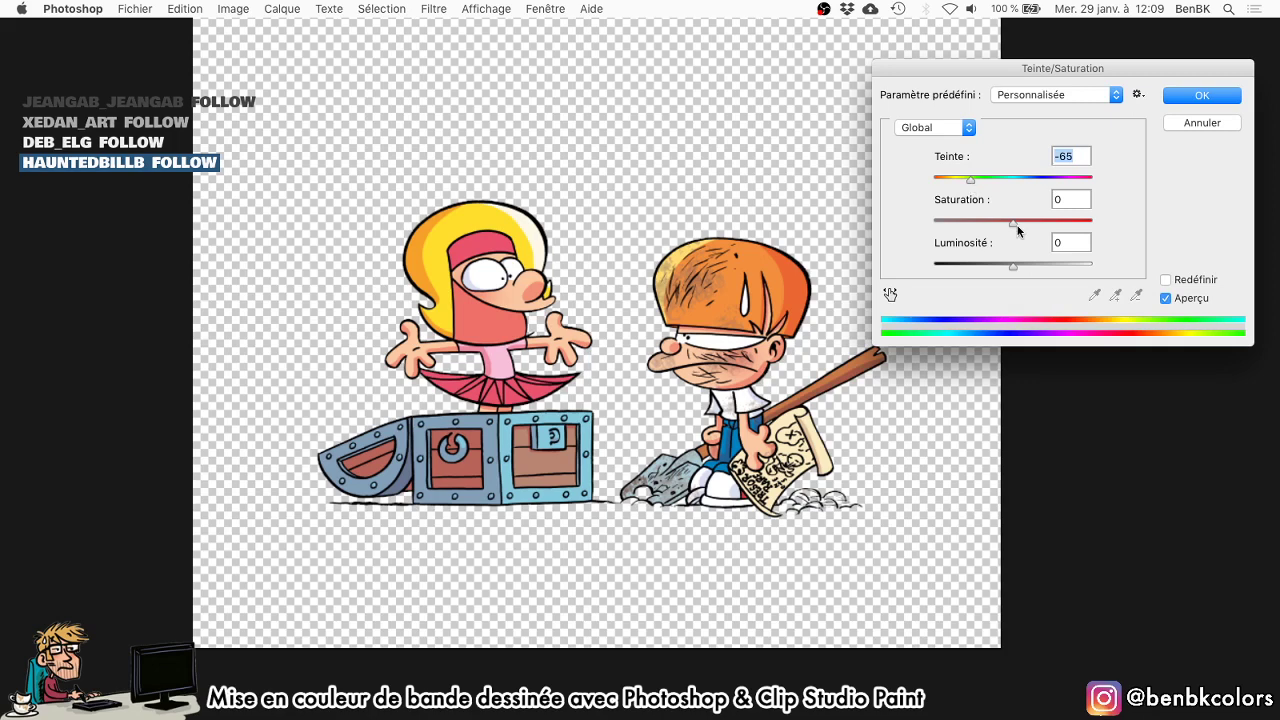
drag(1019, 231, 1021, 222)
drag(1008, 266, 1004, 267)
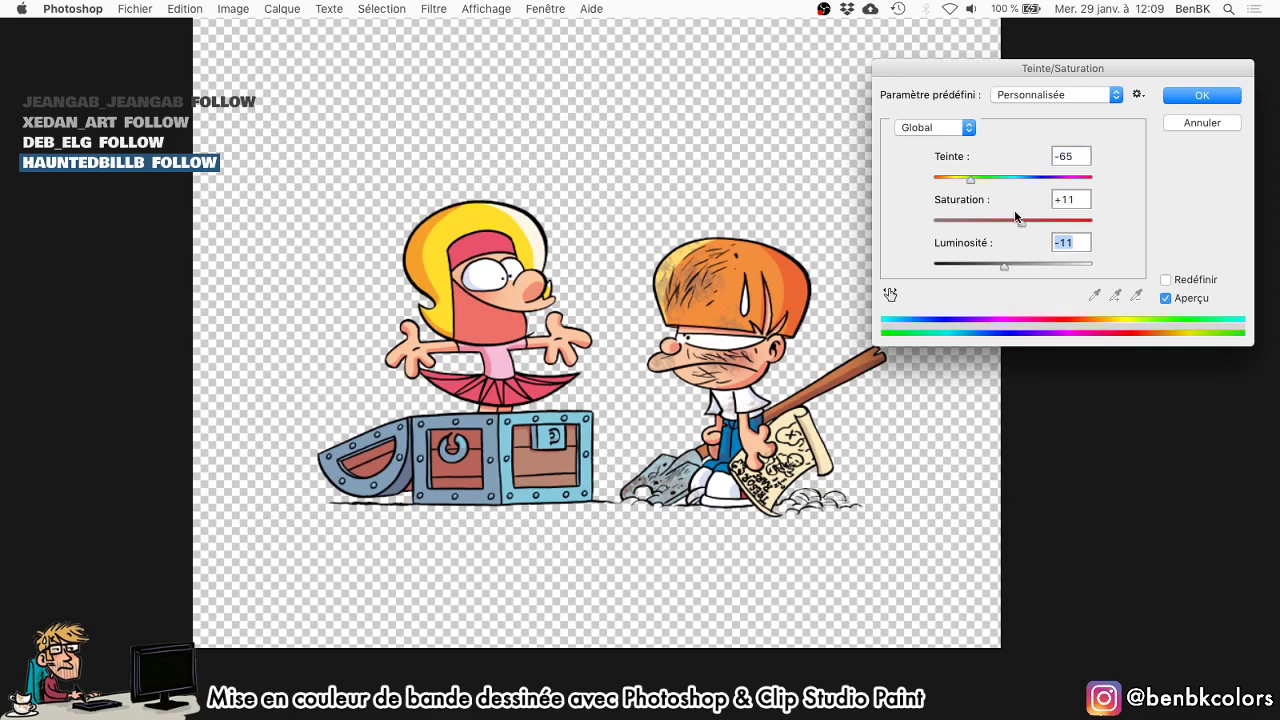
key(Return)
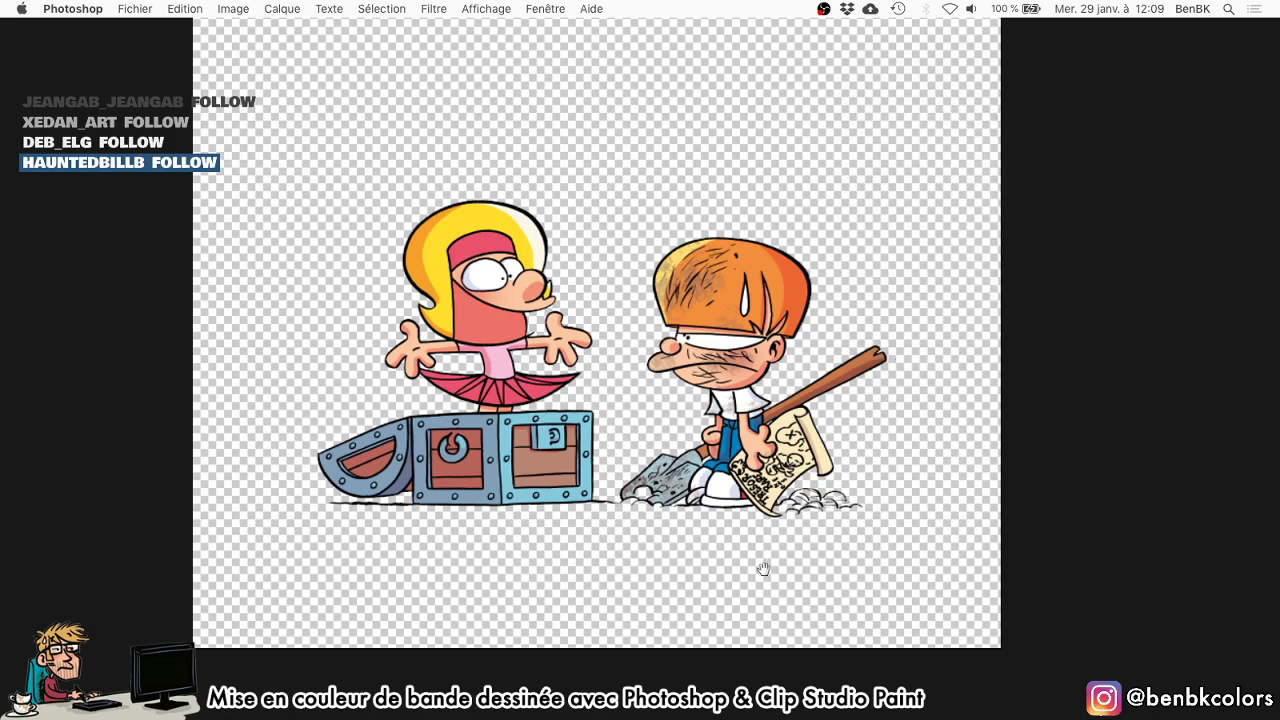
Load the perso layer's content as a selection, invert it, and activate the normal 1 layer with the Brush tool.
key(Tab)
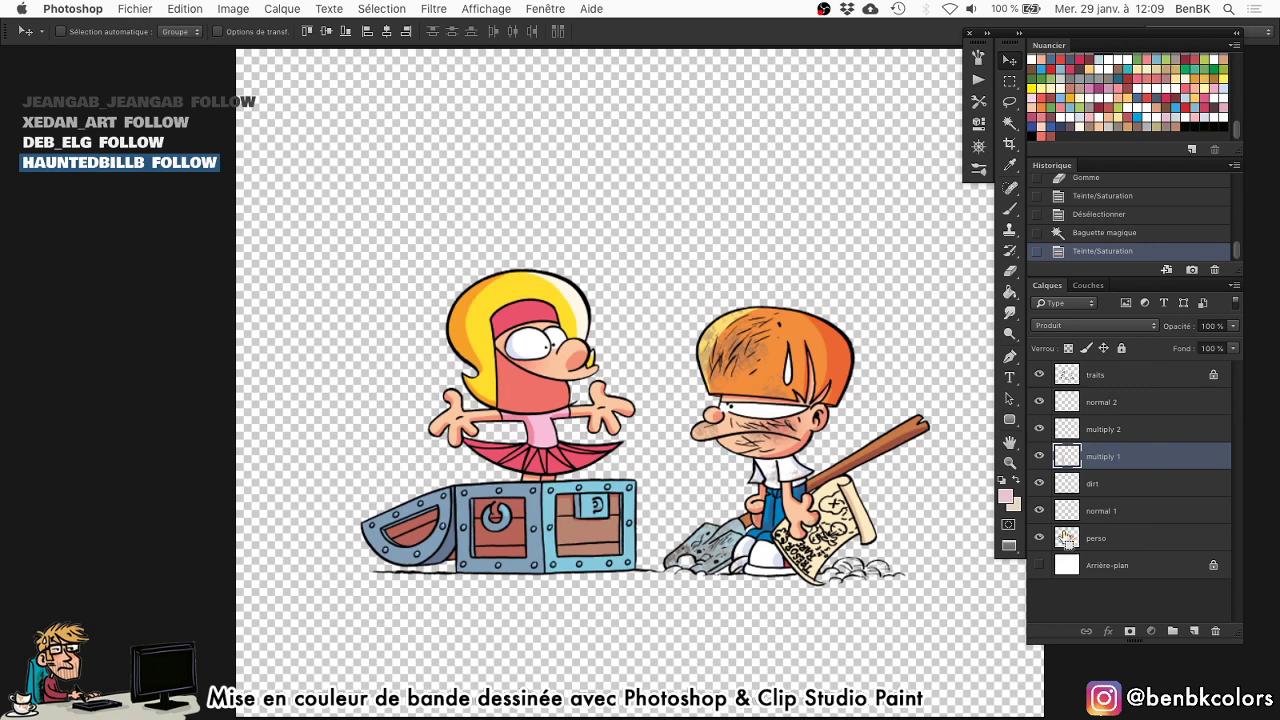
key(super+shift+d)
key(super+shift+i)
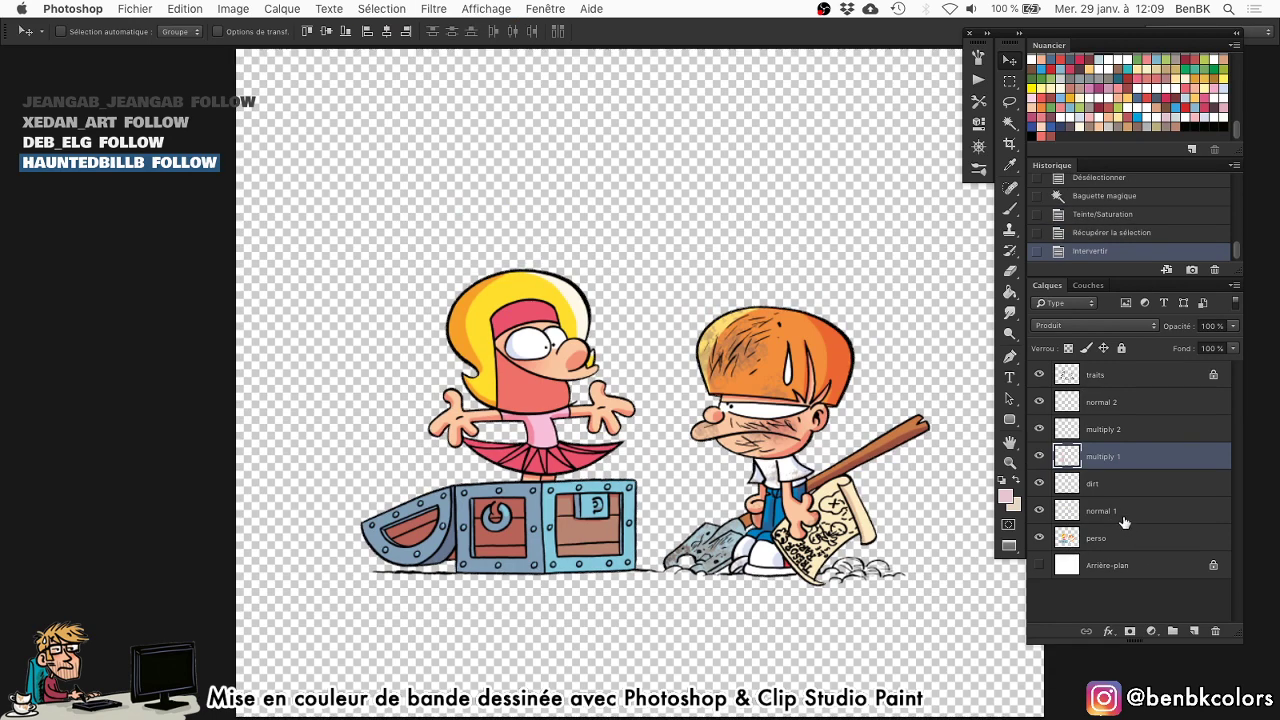
key(b)
click(1090, 514)
alt+click(1039, 511)
alt+click(1039, 511)
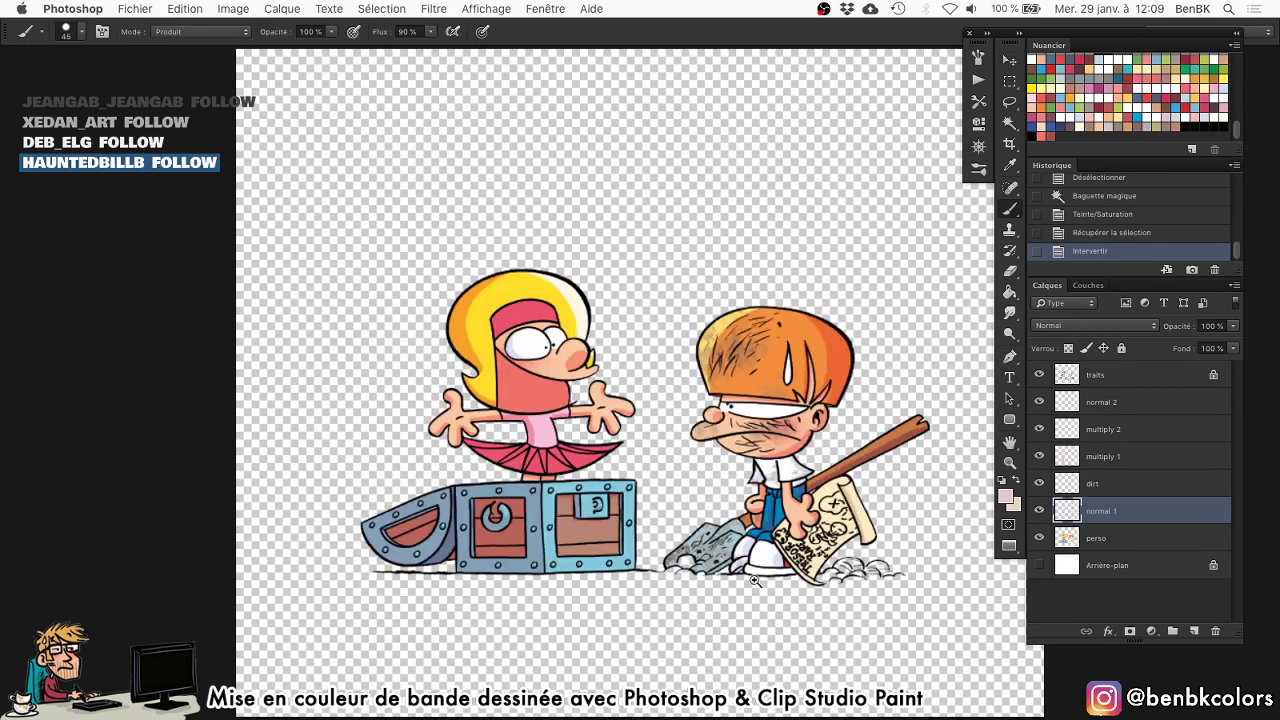
Choose the flattened oval brush preset, enlarge it to 118 px and pick a sandy brown for the ground.
drag(755, 581, 900, 520)
right_click(596, 494)
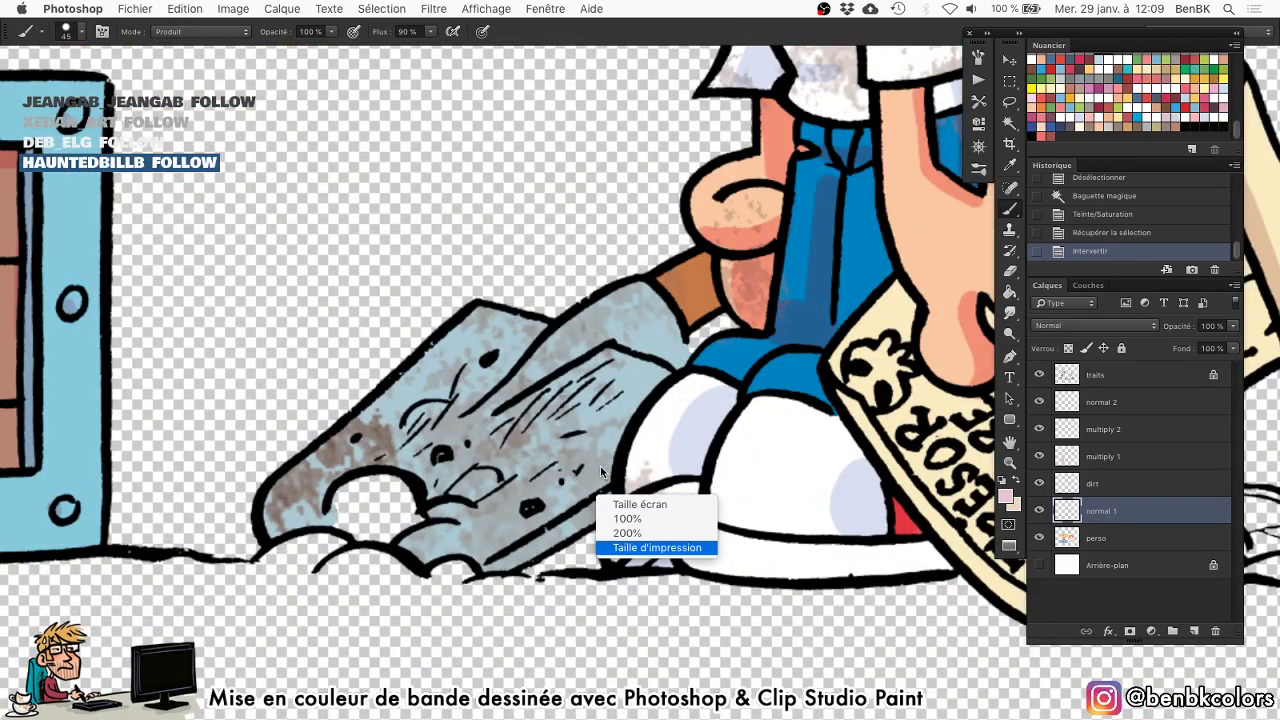
click(553, 476)
right_click(526, 482)
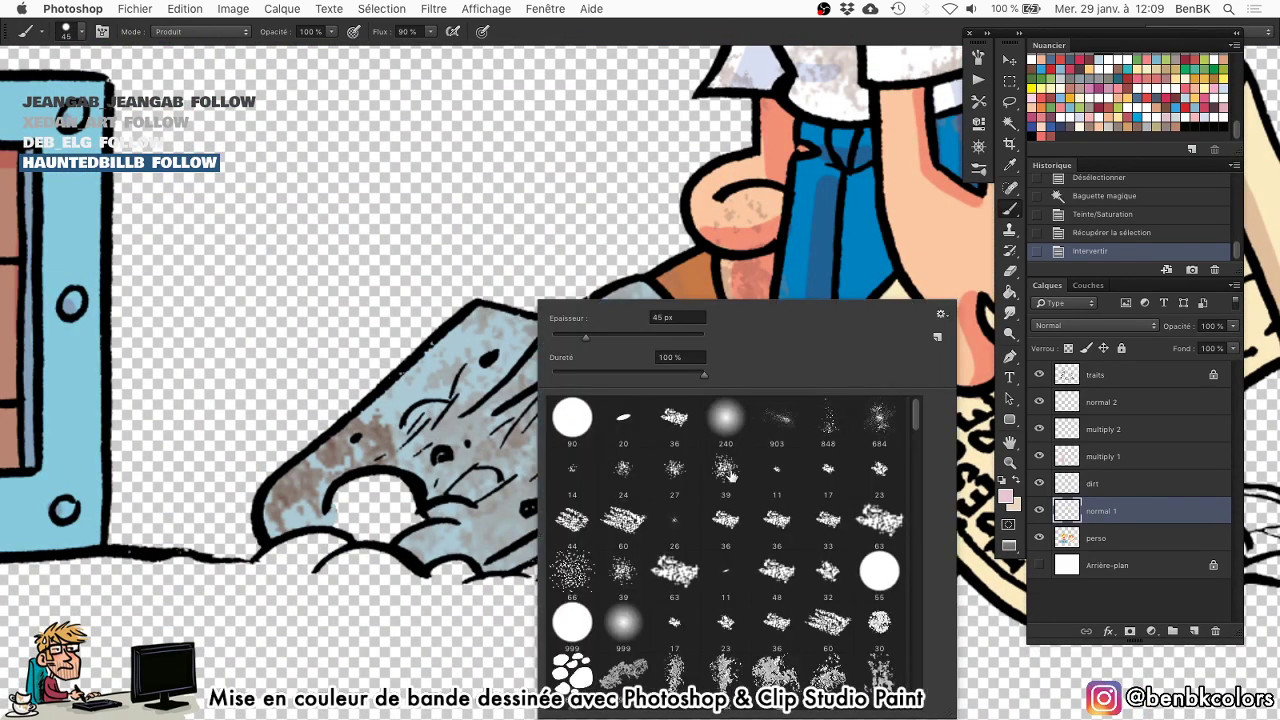
double_click(622, 427)
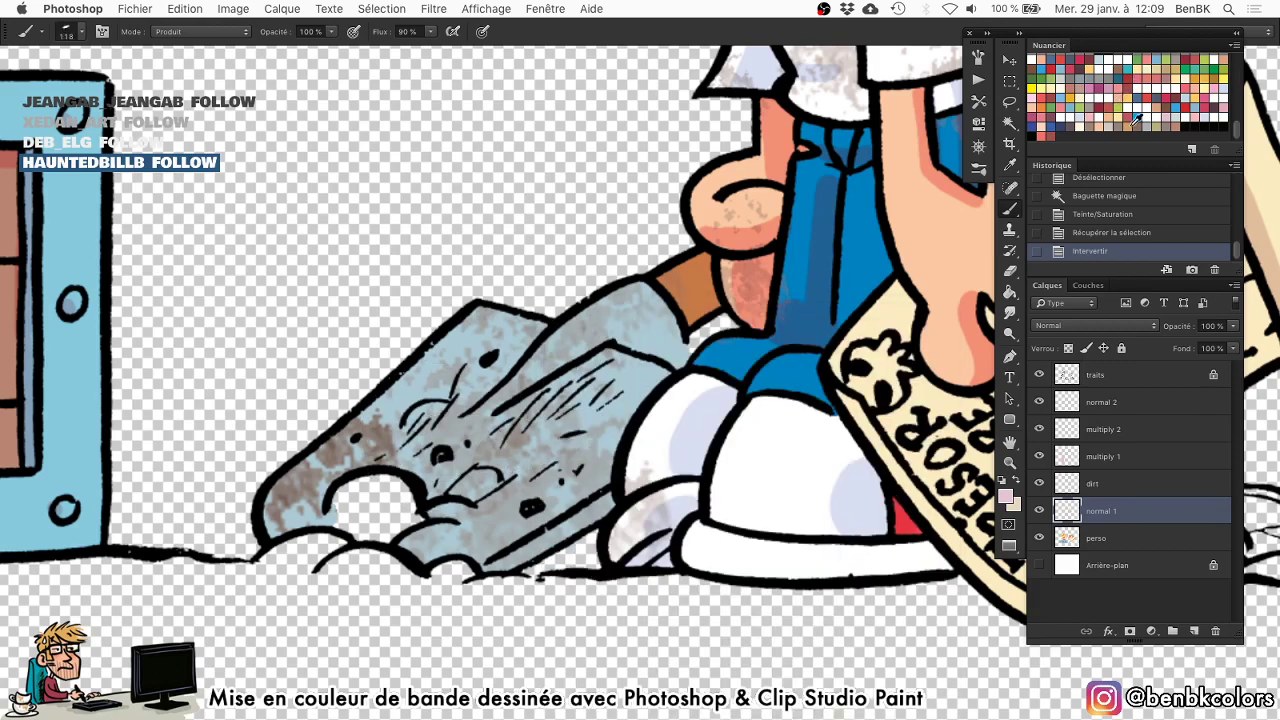
key(Tab)
Paint a sandy brown strip of ground with loose patches beneath the shovel, the boy's shoes and the map.
mouse_move(362, 561)
mouse_down()
mouse_move(378, 521)
mouse_move(640, 378)
mouse_move(640, 331)
mouse_move(655, 366)
mouse_move(565, 385)
mouse_move(722, 406)
mouse_move(745, 392)
mouse_move(745, 415)
mouse_move(1216, 412)
mouse_up()
shift+right_click(752, 378)
click(774, 410)
drag(1106, 416, 564, 405)
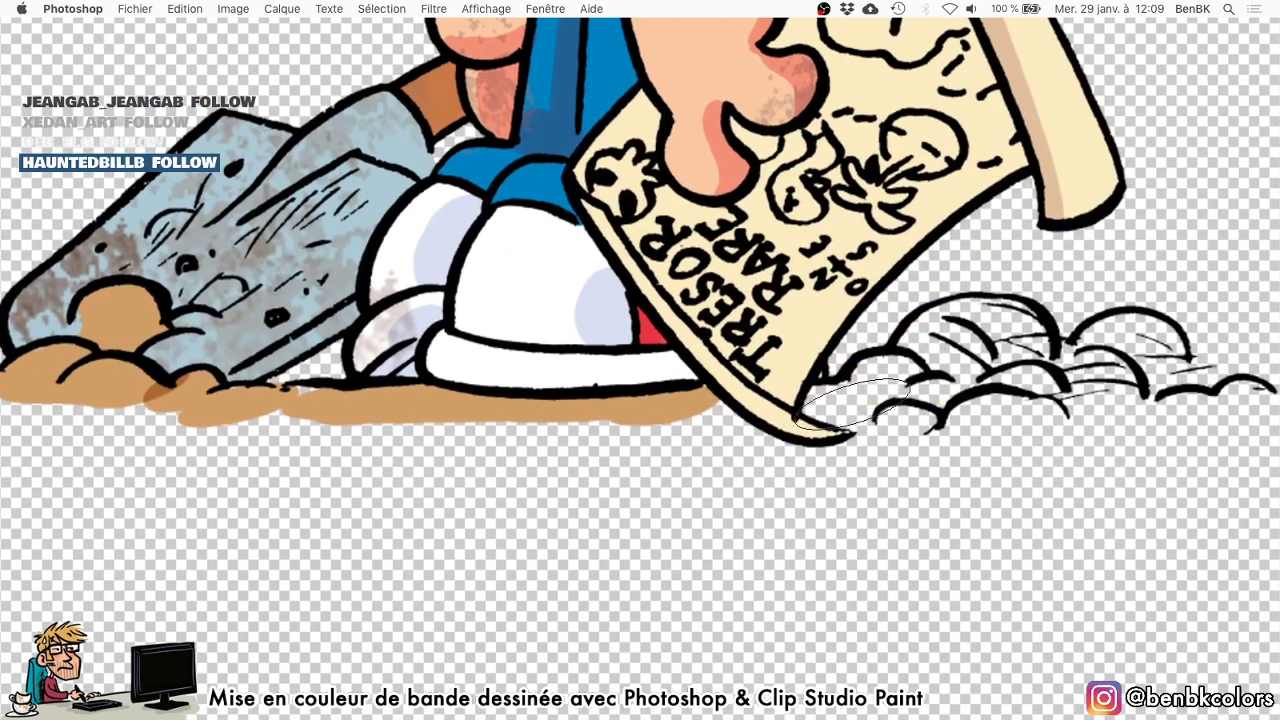
mouse_move(1010, 400)
mouse_down()
mouse_move(802, 416)
mouse_move(590, 409)
mouse_move(517, 429)
mouse_move(661, 454)
mouse_move(421, 469)
mouse_move(432, 432)
mouse_move(310, 408)
mouse_up()
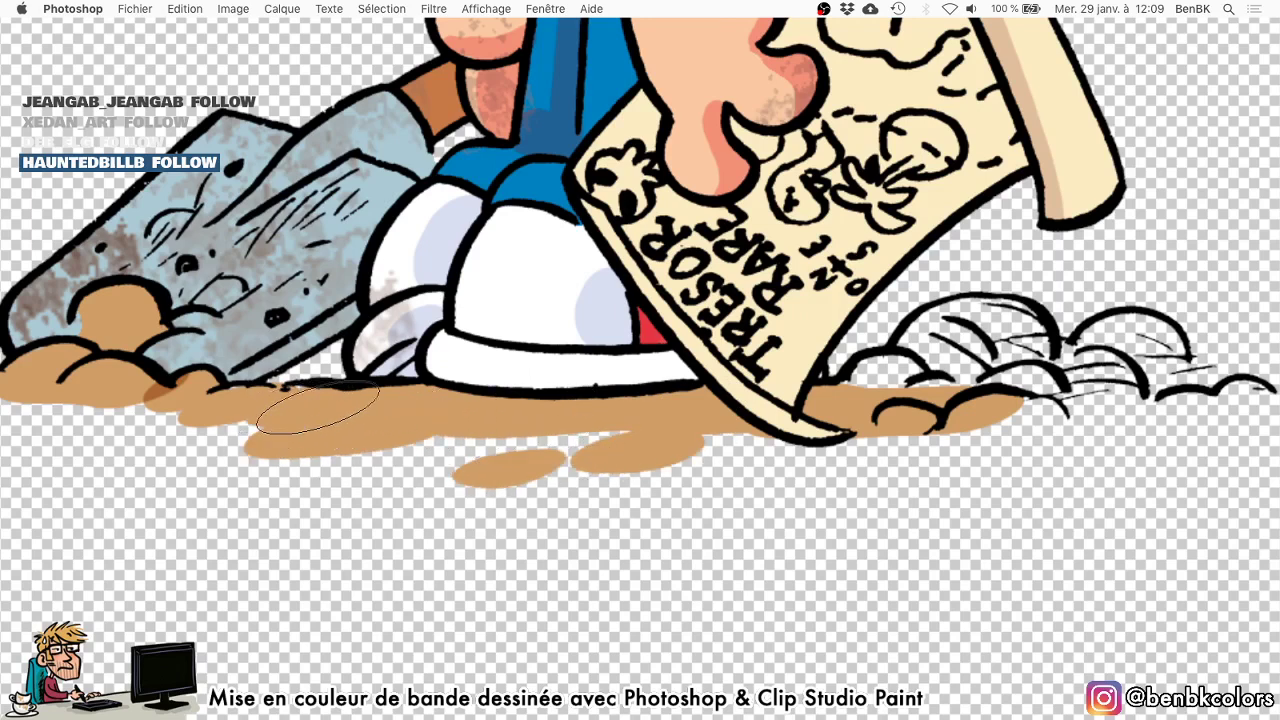
Colour the dirt mound beside the map sandy brown and extend the ground strip beneath the treasure chest.
mouse_move(893, 400)
mouse_down()
mouse_move(919, 385)
mouse_move(951, 318)
mouse_move(987, 318)
mouse_move(1001, 378)
mouse_move(1058, 391)
mouse_move(1039, 427)
mouse_move(1003, 426)
mouse_move(1030, 408)
mouse_move(1124, 399)
mouse_move(1094, 395)
mouse_move(1096, 359)
mouse_move(1118, 335)
mouse_move(1147, 388)
mouse_move(957, 370)
mouse_move(1065, 352)
mouse_up()
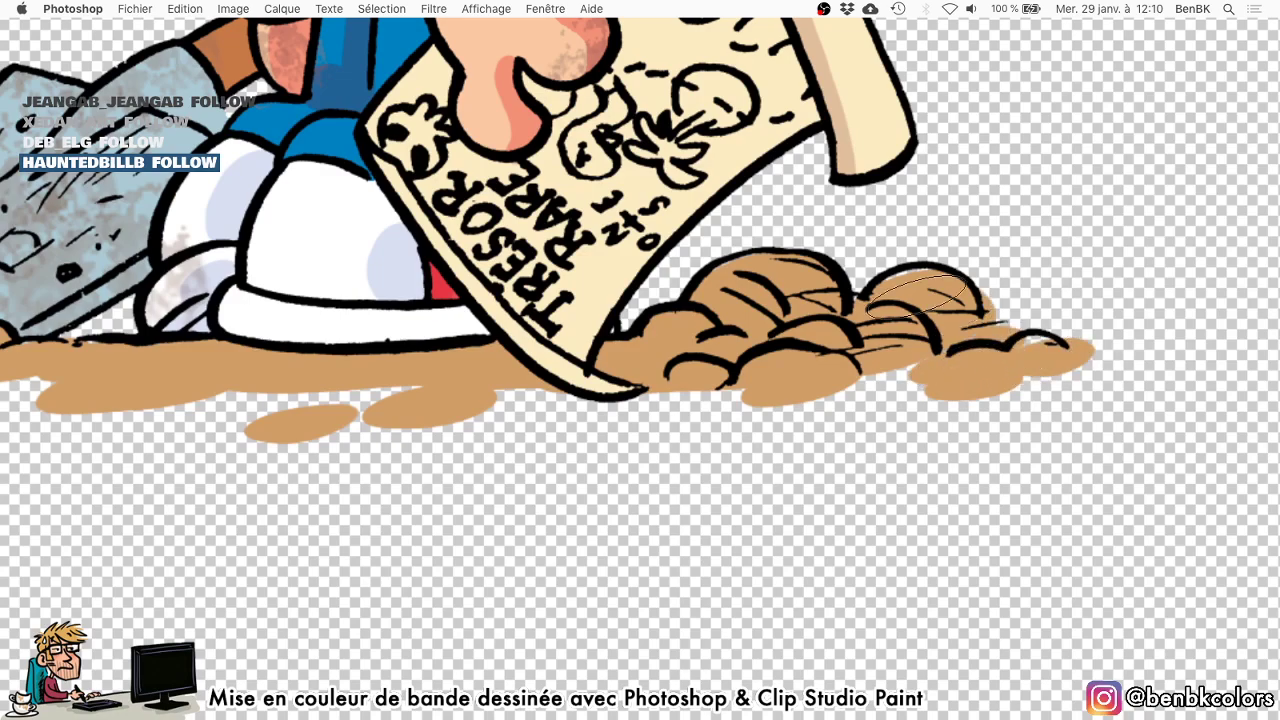
drag(890, 374, 871, 385)
click(853, 415)
mouse_move(586, 398)
mouse_down()
mouse_move(510, 398)
mouse_move(706, 396)
mouse_move(560, 421)
mouse_move(320, 422)
mouse_up()
drag(192, 421, 180, 422)
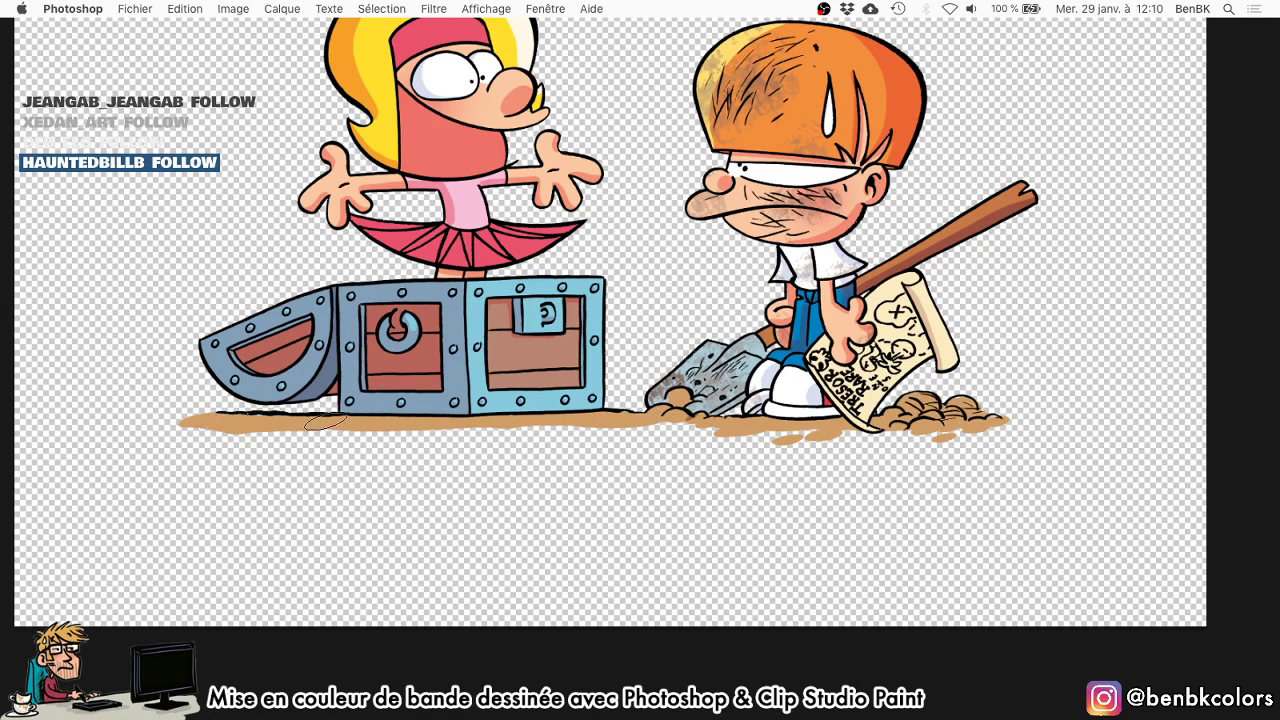
Add loose sandy brown patches beneath the chest and at both ends of the ground, deselect, and dab brown clumps onto the shovel blade.
drag(265, 418, 350, 410)
drag(518, 438, 500, 436)
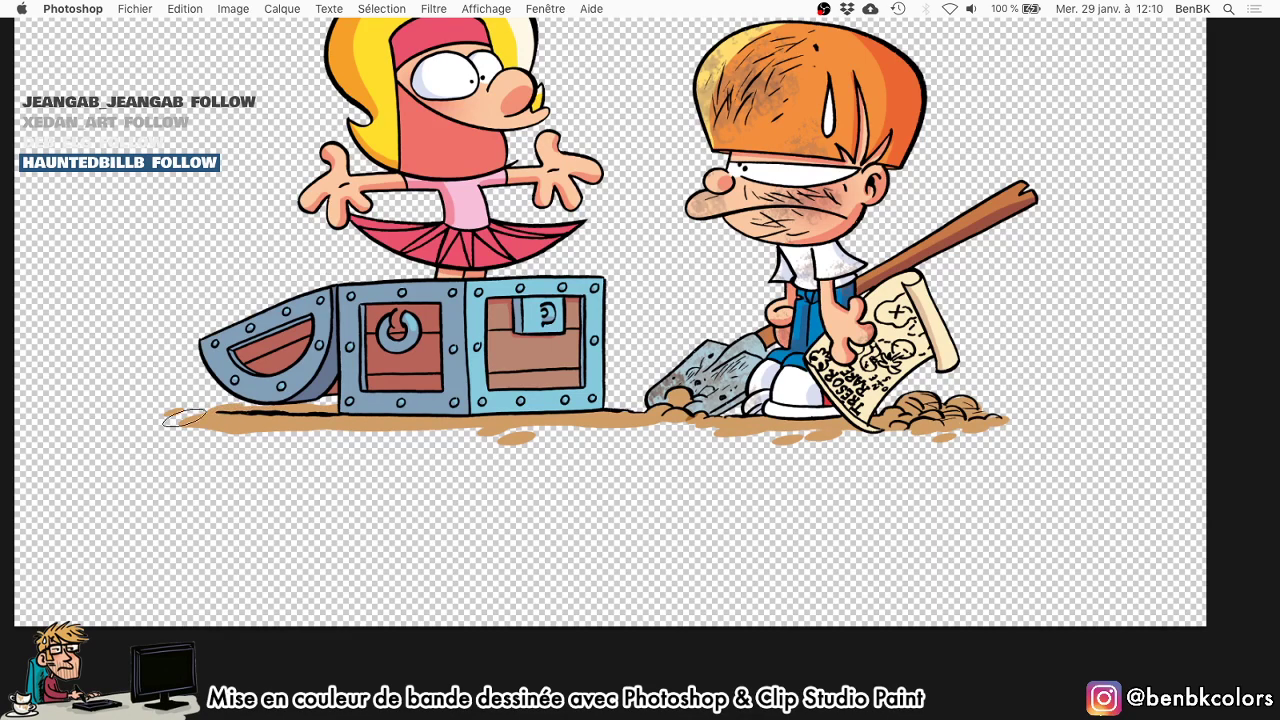
click(629, 436)
drag(655, 410, 600, 411)
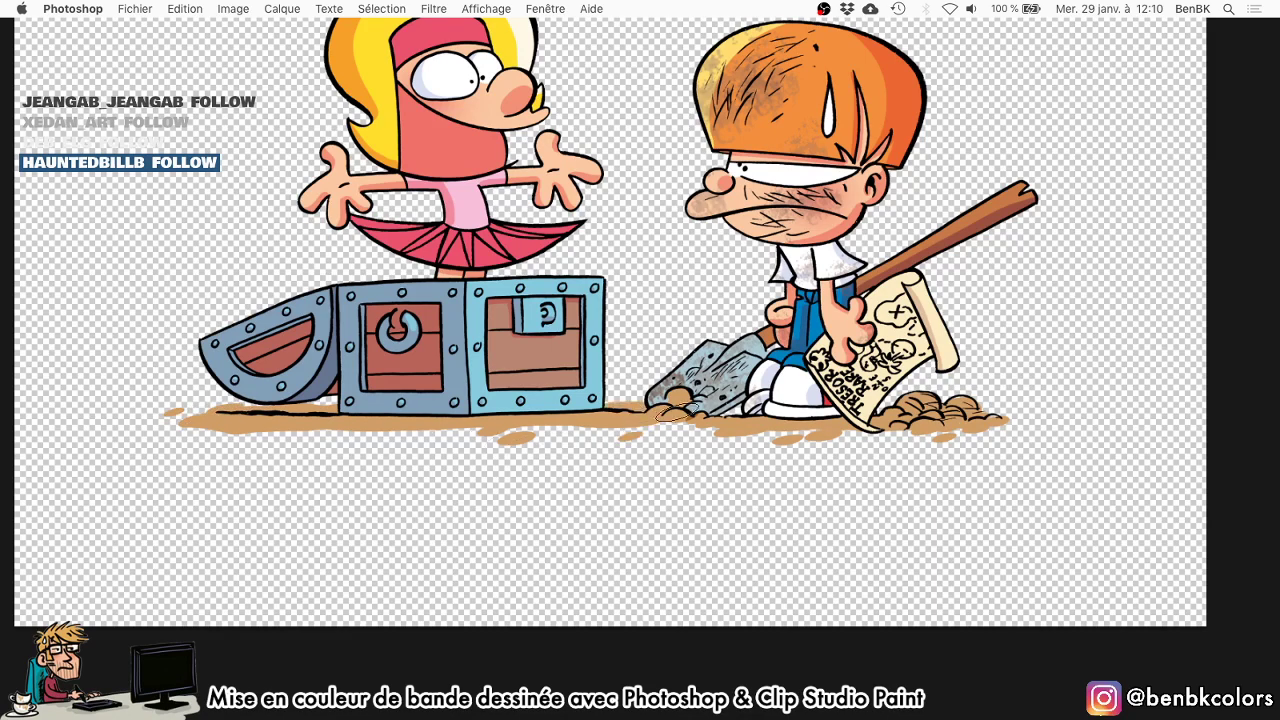
click(1022, 423)
click(1045, 427)
drag(925, 460, 920, 471)
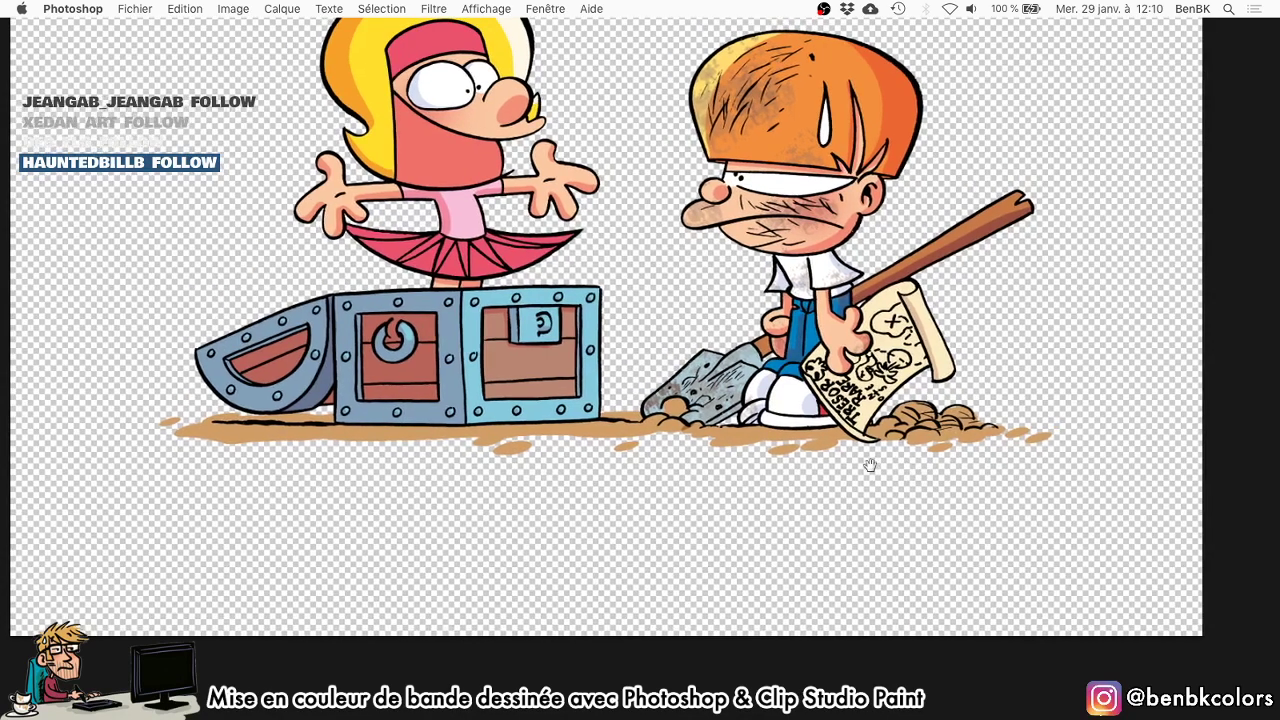
key(super+d)
click(705, 402)
Select colour areas of the treasure chest with the Magic Wand and choose a textured, spattered brush preset.
drag(550, 377, 488, 452)
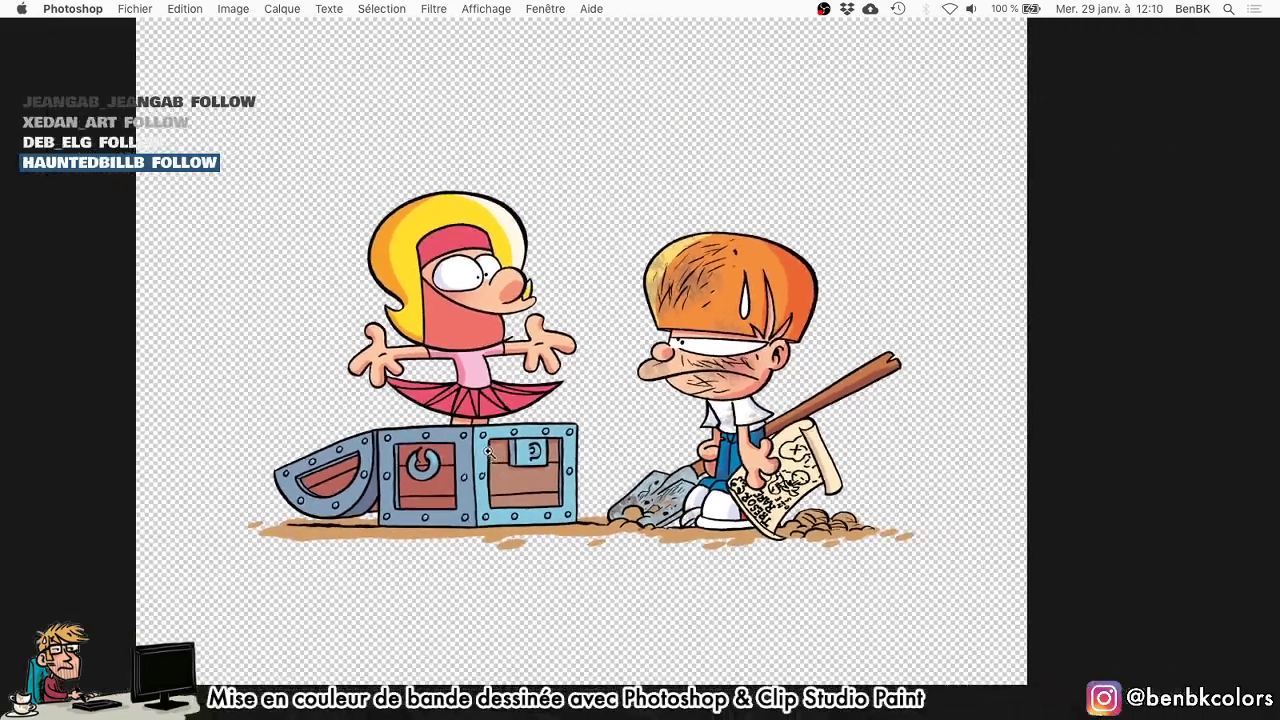
click(505, 466)
scroll(500, 470, up, 3)
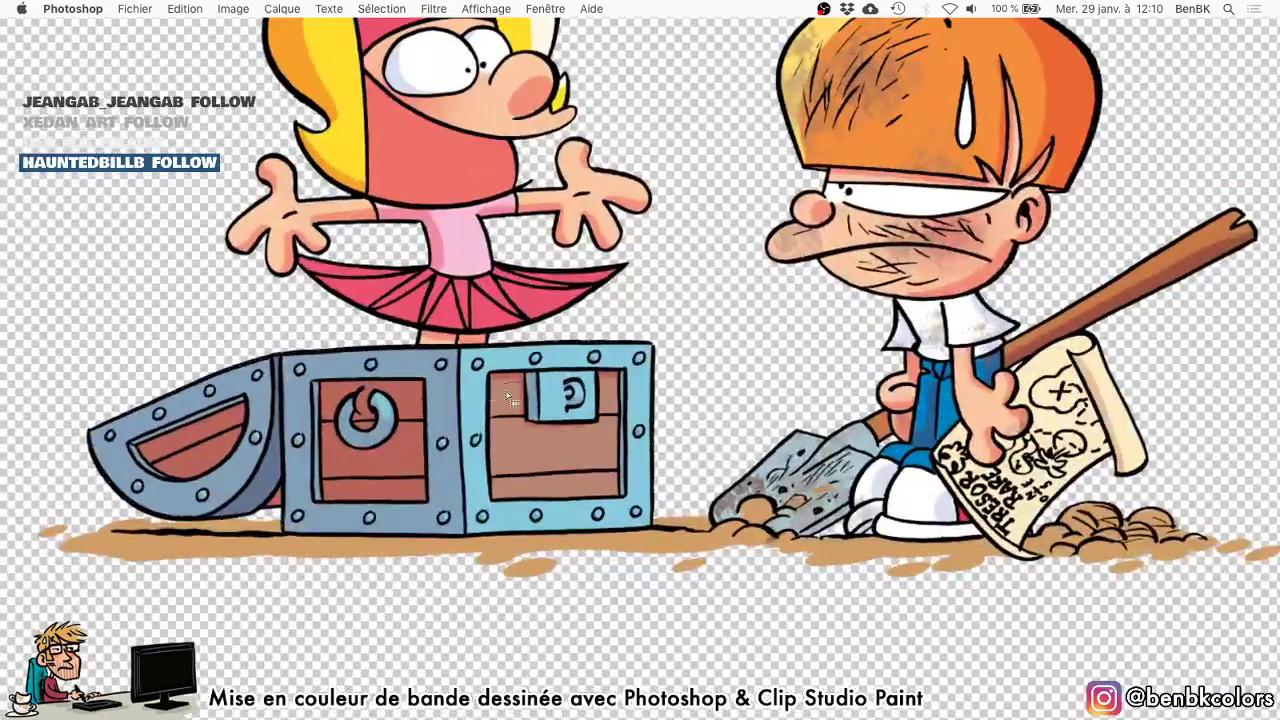
right_click(541, 422)
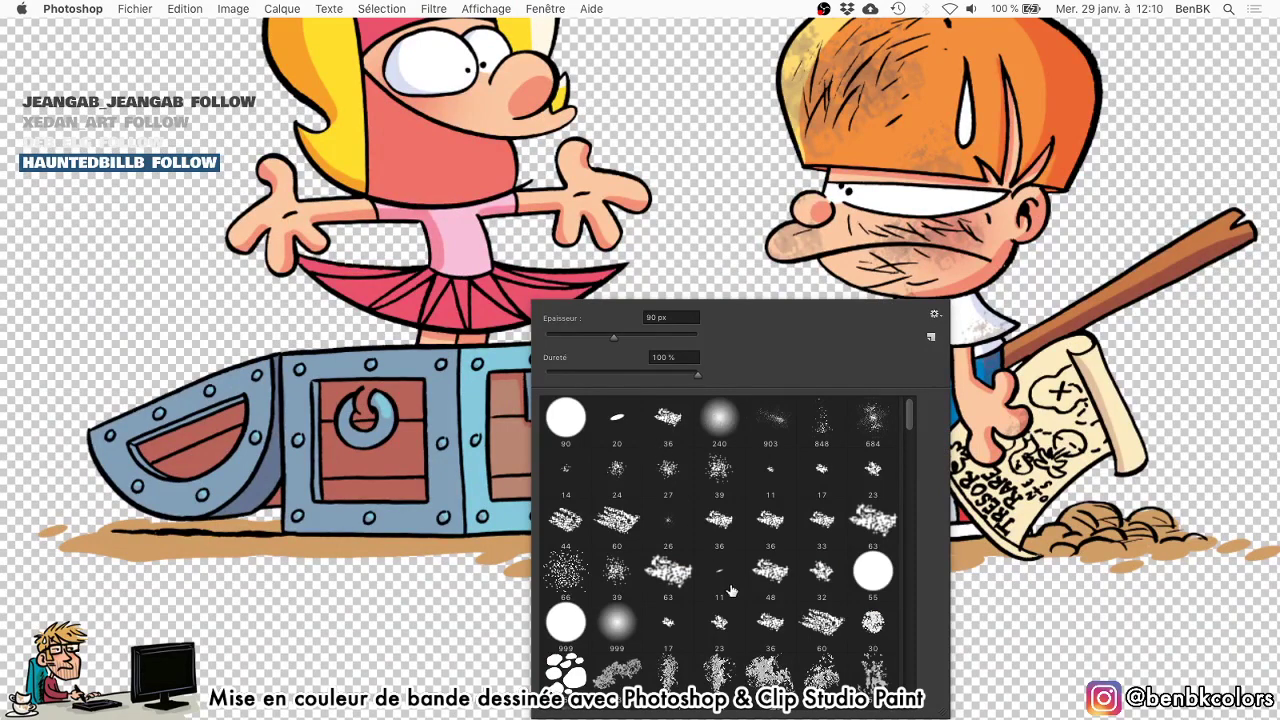
key(Escape)
Isolate the normal 1 and dirt layers in turn to check their contents, restore all layers and activate the dirt layer.
key(Tab)
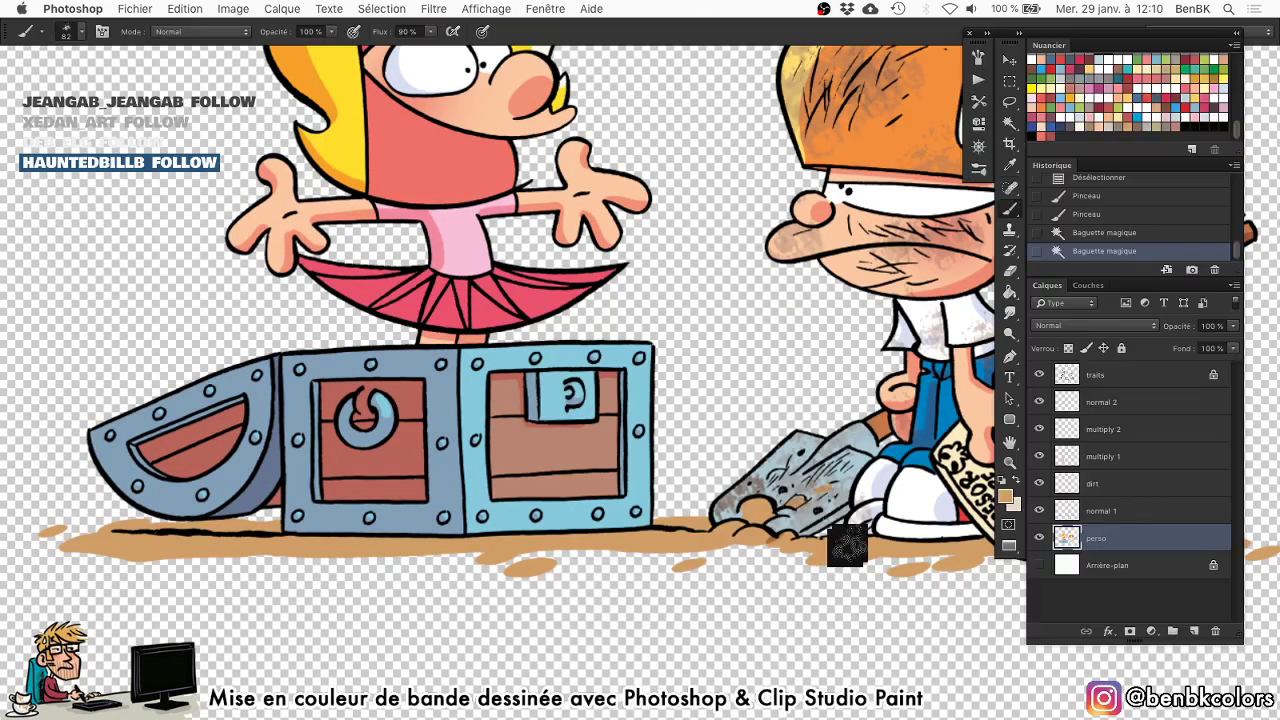
alt+click(1039, 511)
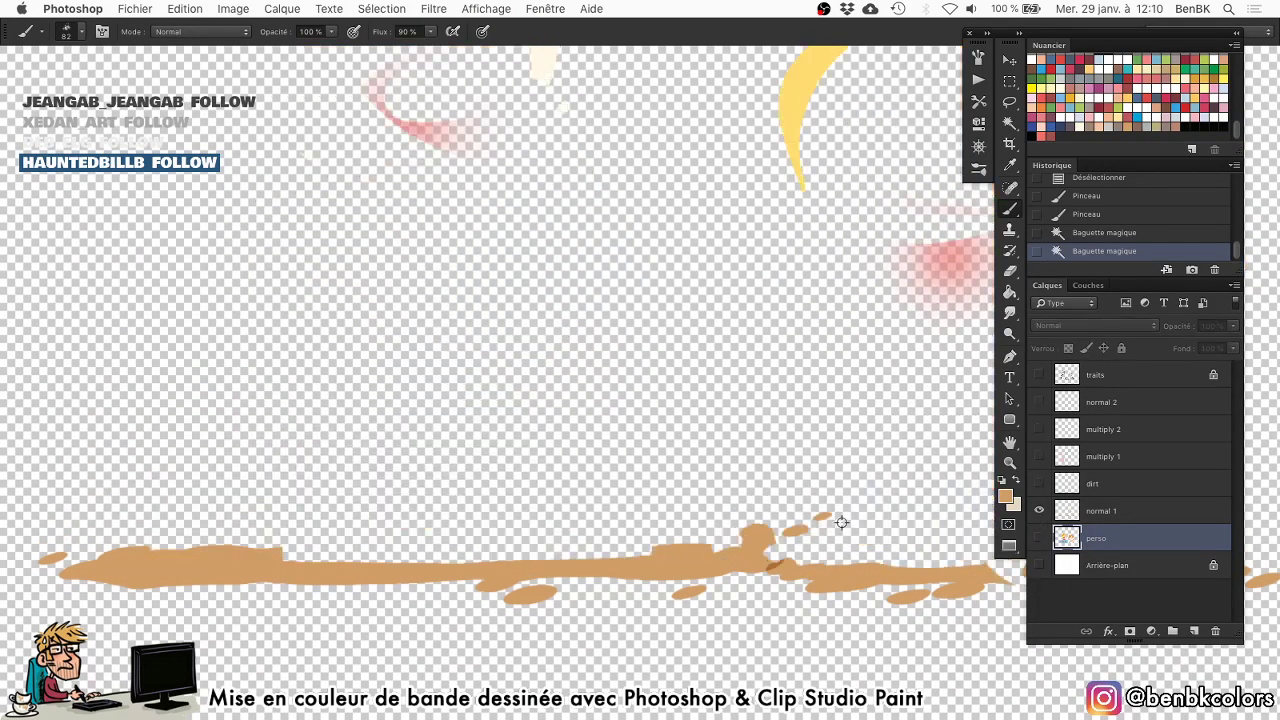
alt+click(1039, 484)
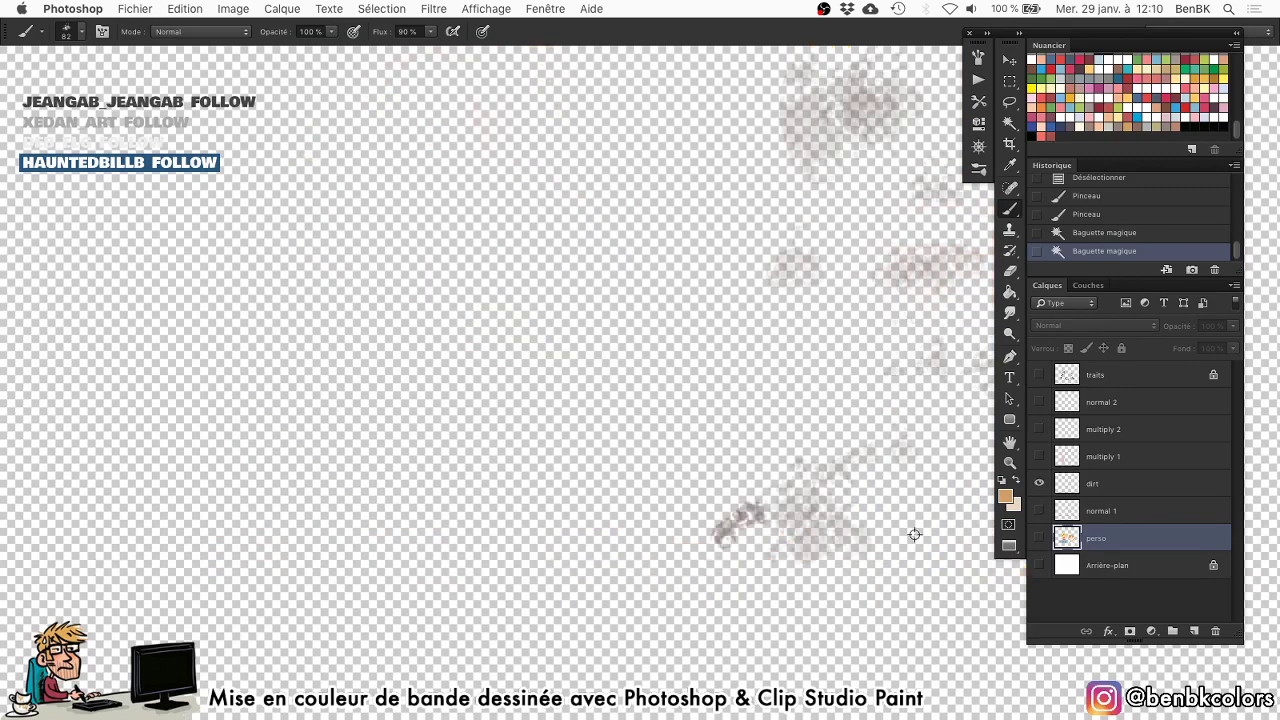
alt+click(1039, 484)
click(1092, 484)
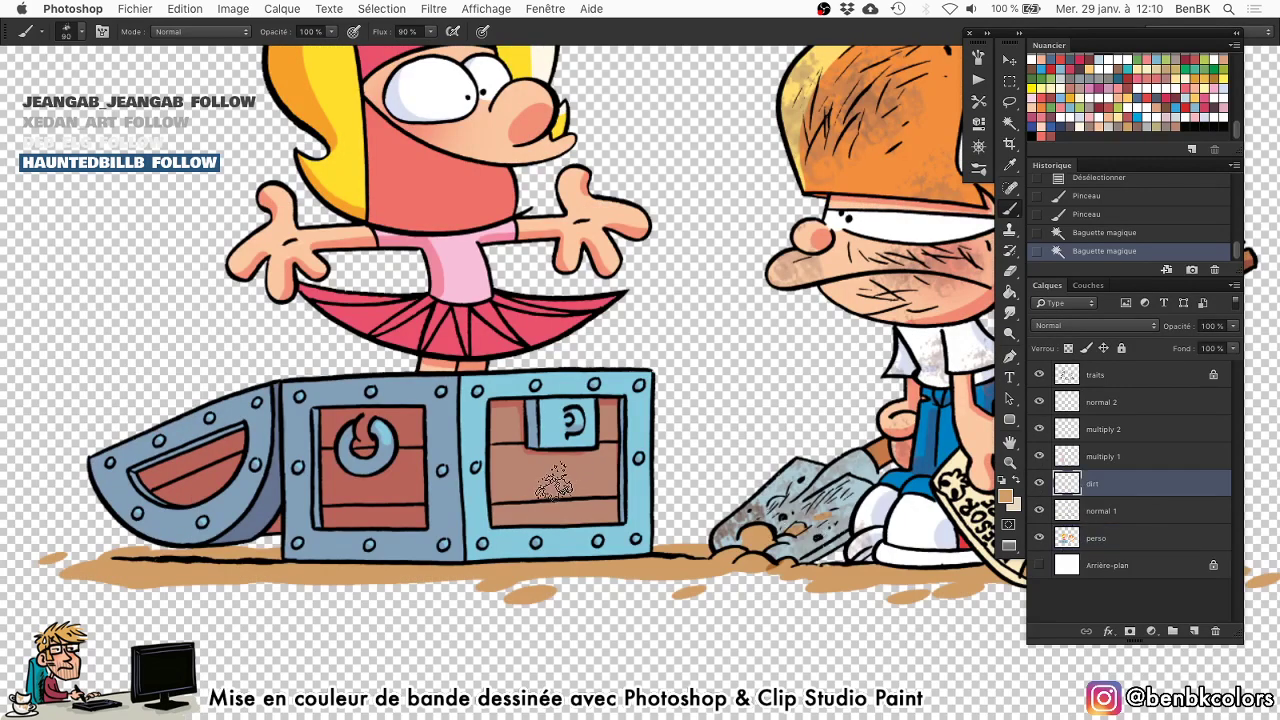
Enlarge the textured brush and dab sandy brown dirt on the lower metal edge where the chest's two panels meet.
key(bracketright)
key(bracketright)
key(bracketright)
key(bracketright)
key(bracketright)
drag(476, 505, 480, 505)
key(bracketright)
key(bracketright)
key(bracketright)
key(bracketright)
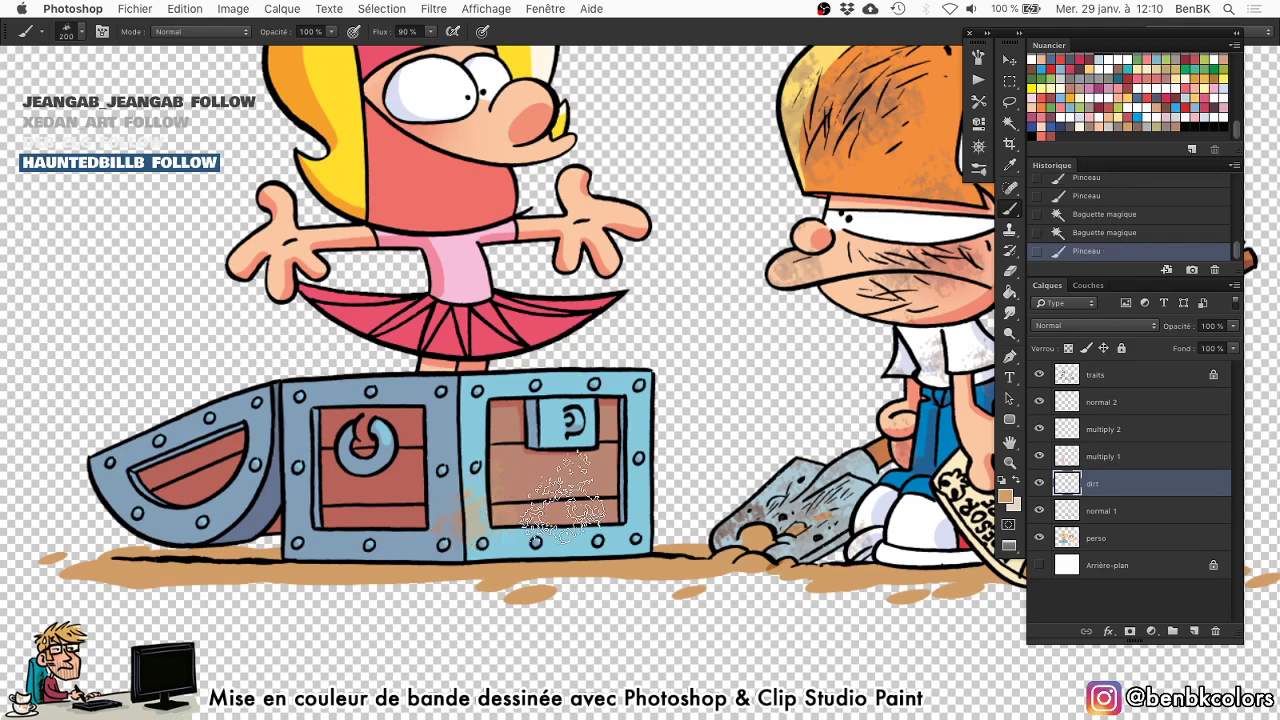
Reselect the chest's surfaces from the perso layer with the Magic Wand, hide the selection edges, and activate the multiply 1 layer for brushing.
key(v)
right_click(574, 484)
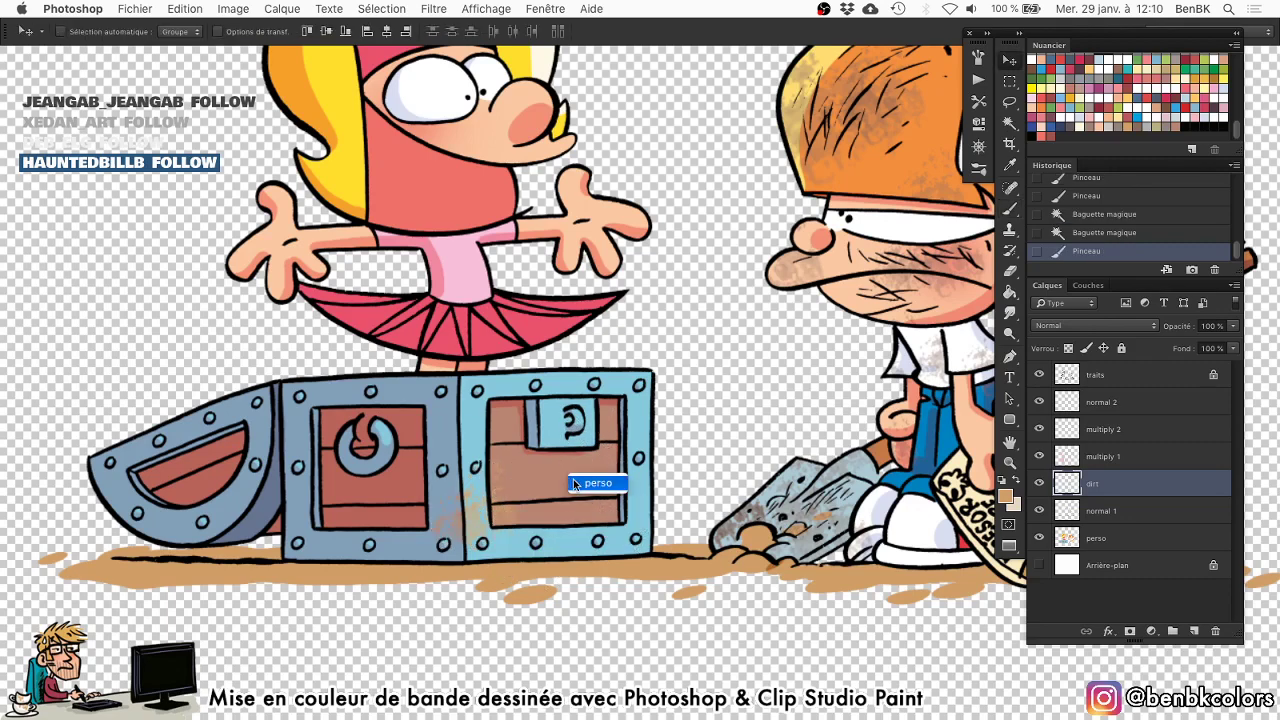
click(597, 484)
key(w)
key(ctrl+d)
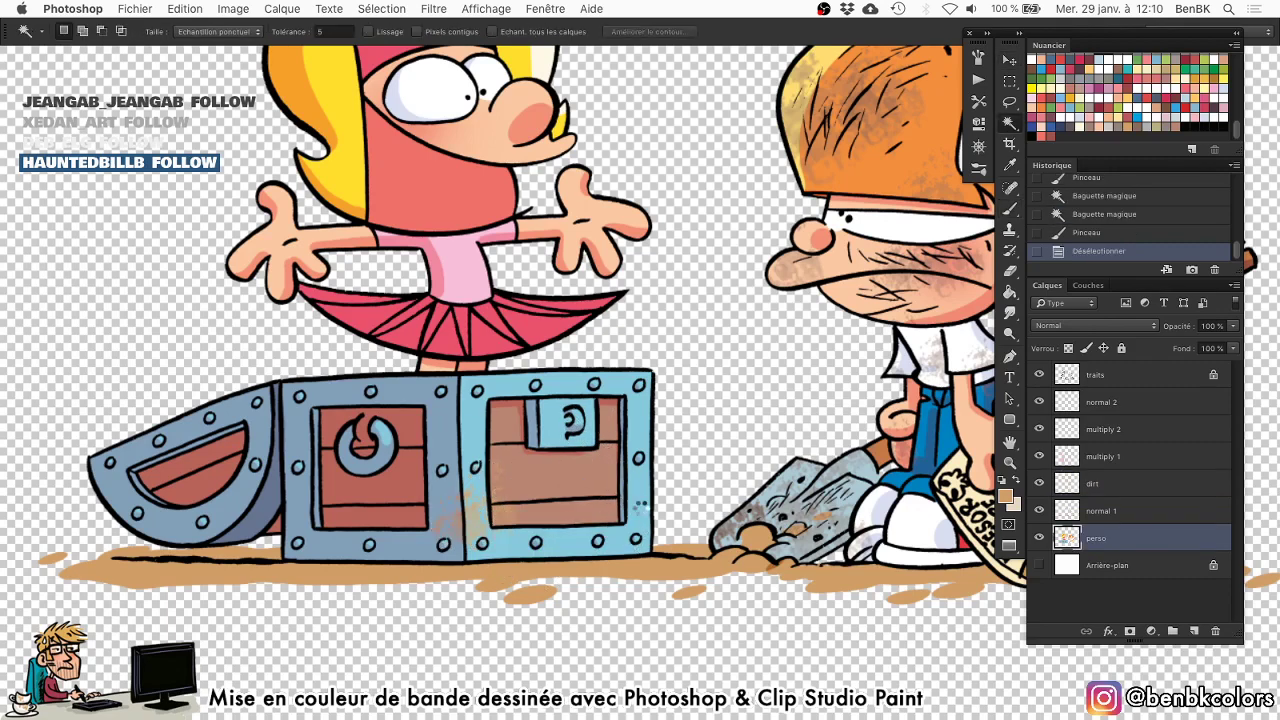
click(605, 486)
shift+click(605, 486)
key(super+h)
key(b)
click(1114, 463)
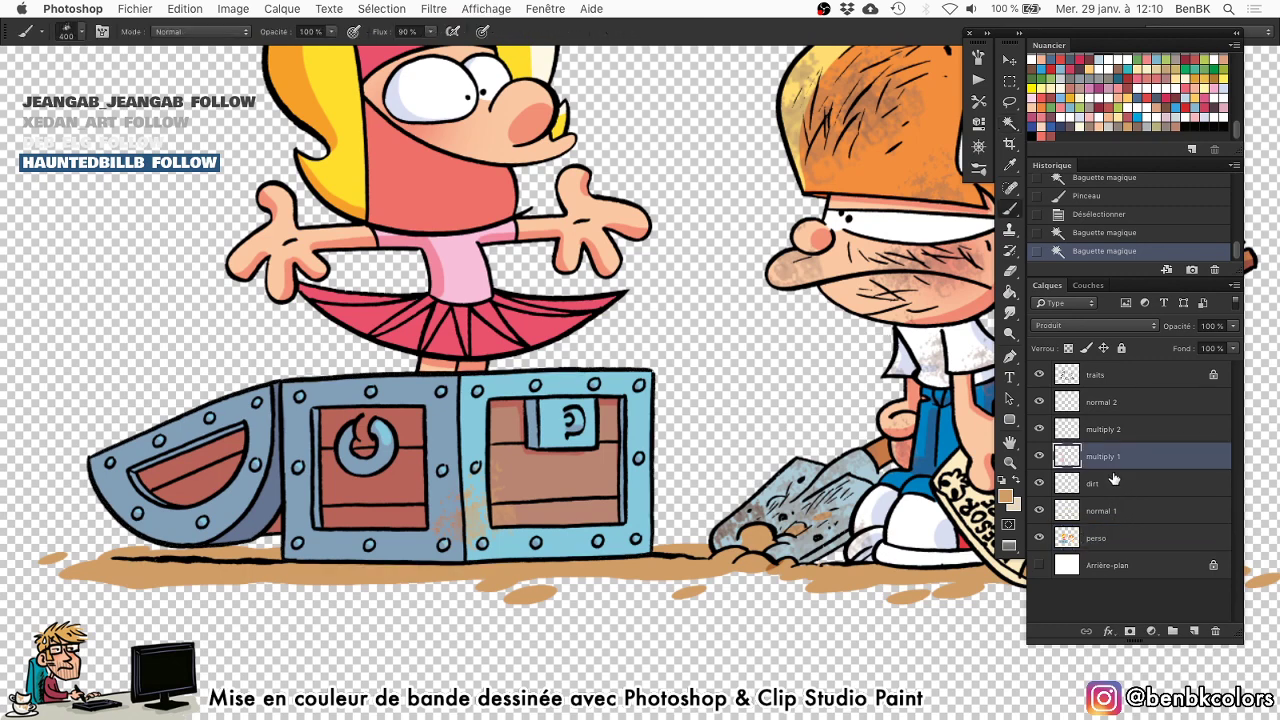
Set the brush to Produit mode at 40% opacity and stain the chest's light blue panel with sandy brown texture.
shift+right_click(606, 416)
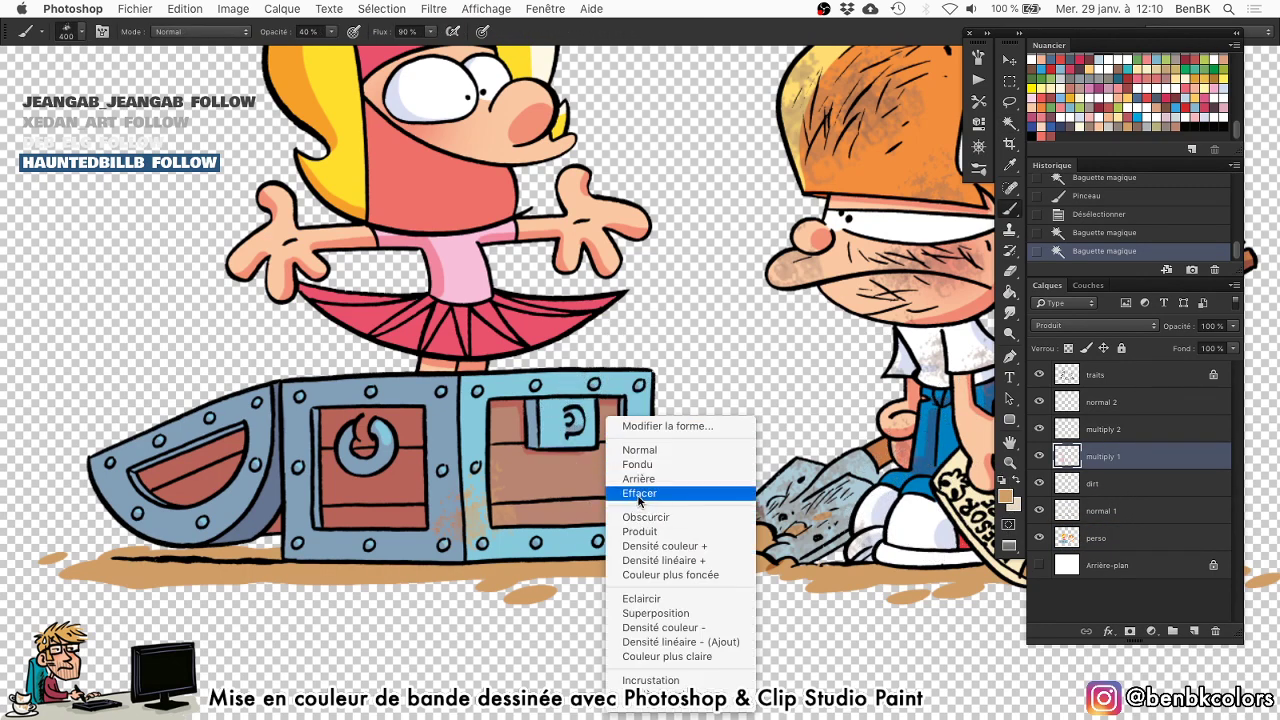
click(640, 531)
mouse_move(638, 416)
mouse_down()
mouse_move(650, 359)
mouse_move(680, 334)
mouse_move(722, 372)
mouse_up()
scroll(645, 472, right, 1)
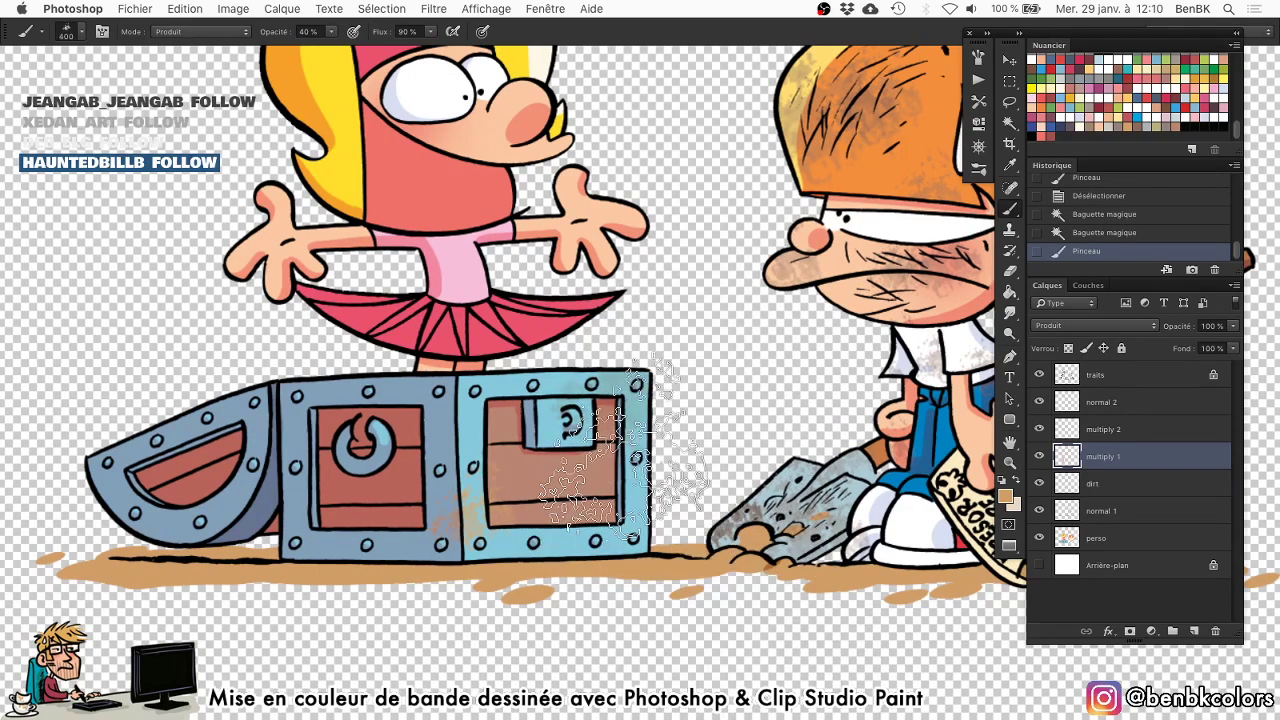
key([)
key([)
click(632, 478)
click(632, 480)
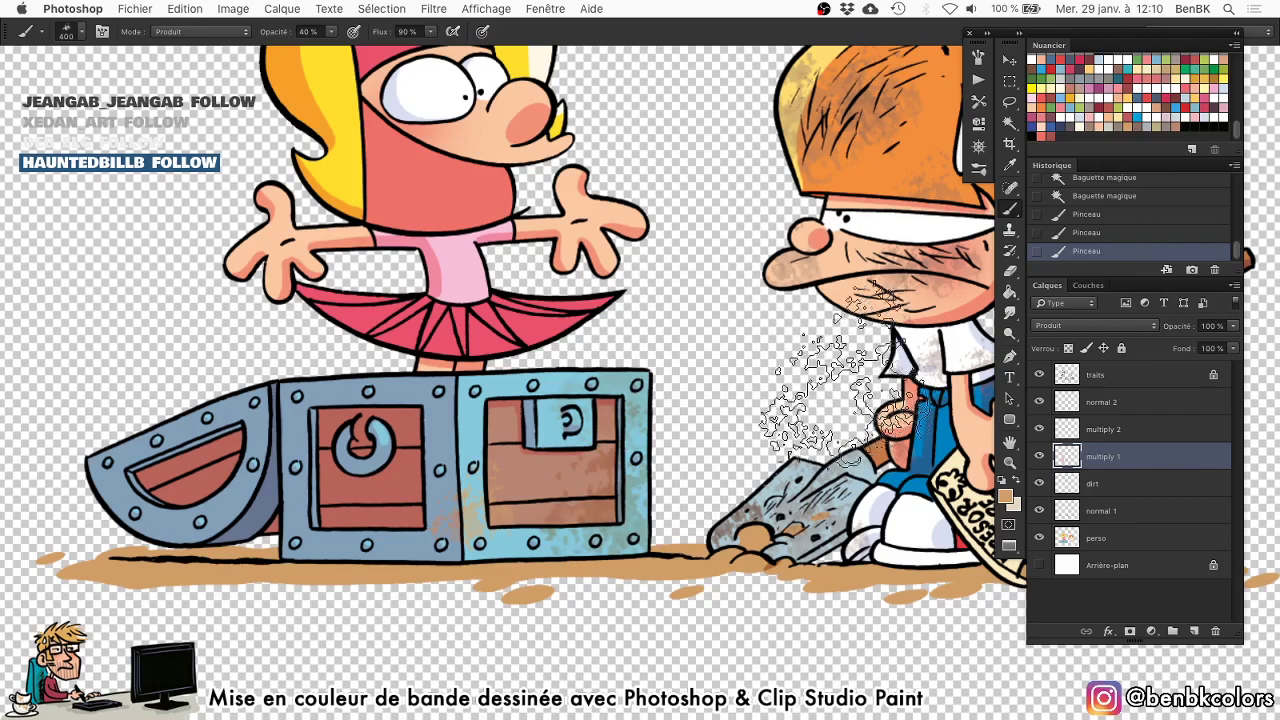
Enlarge the brush to 500 px, stain the chest's darker panel with the same texture, and deselect.
key(bracketright)
click(300, 410)
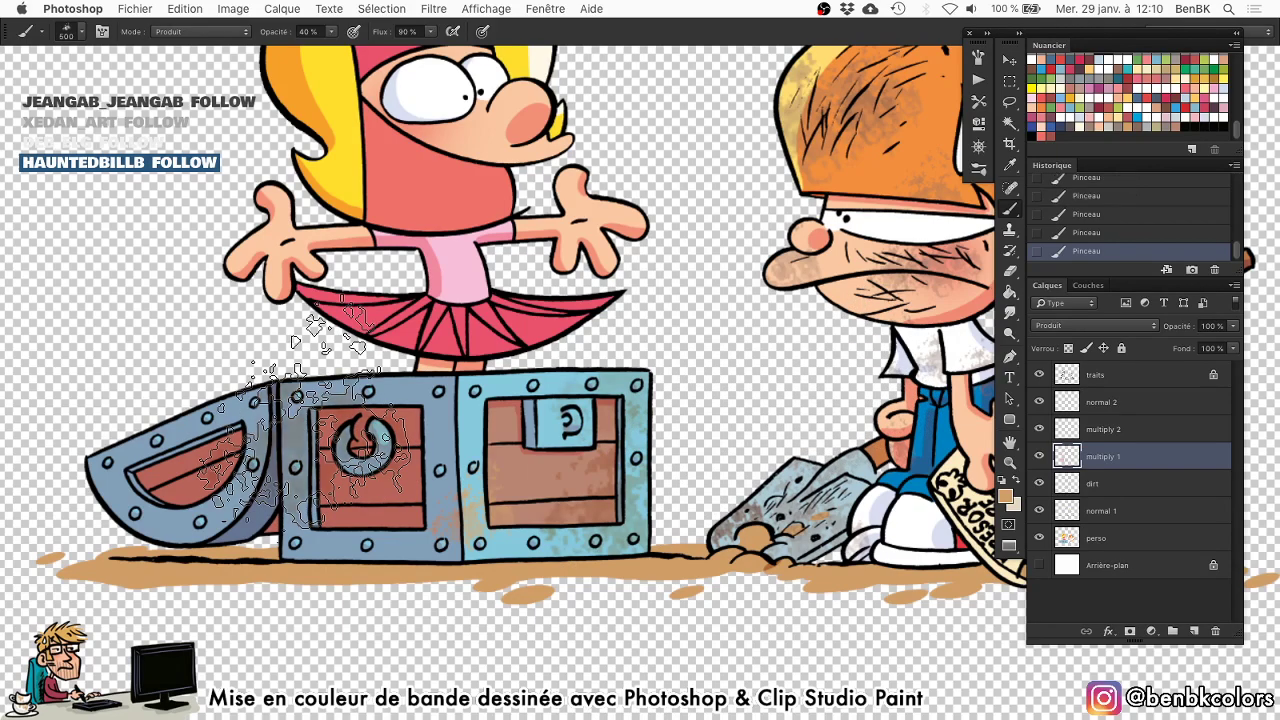
click(300, 460)
key(super+0)
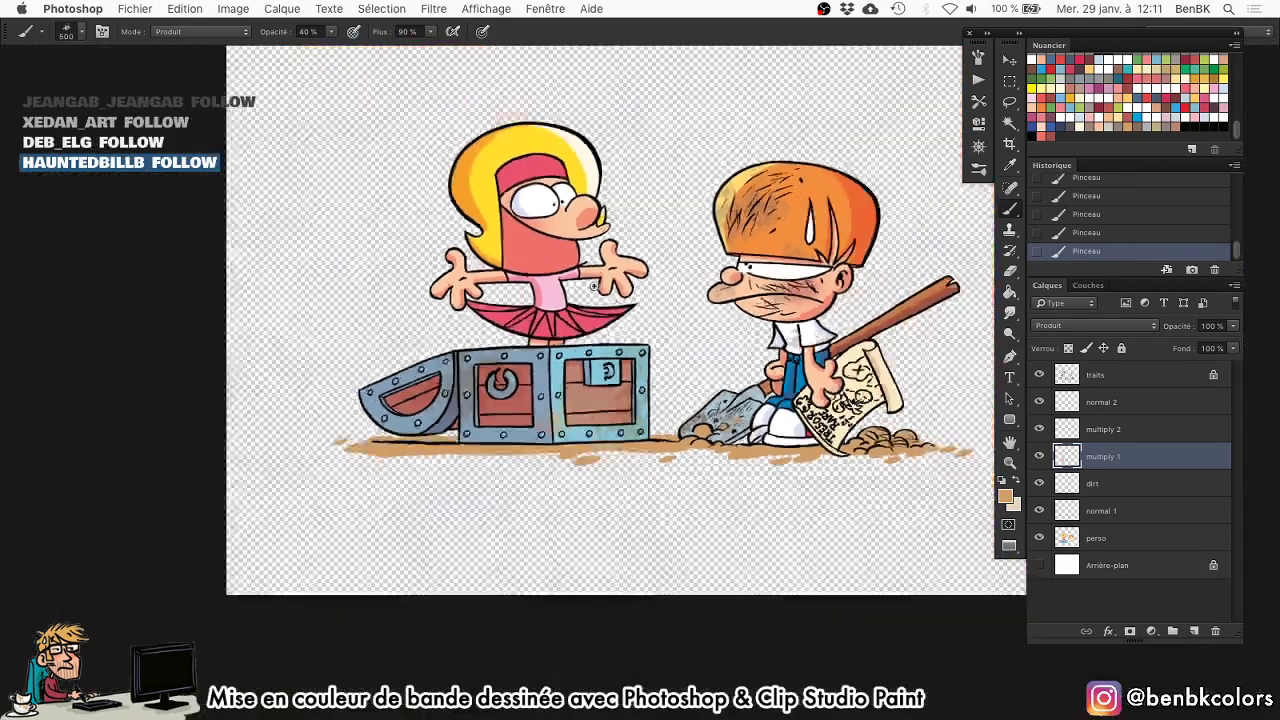
key(super+plus)
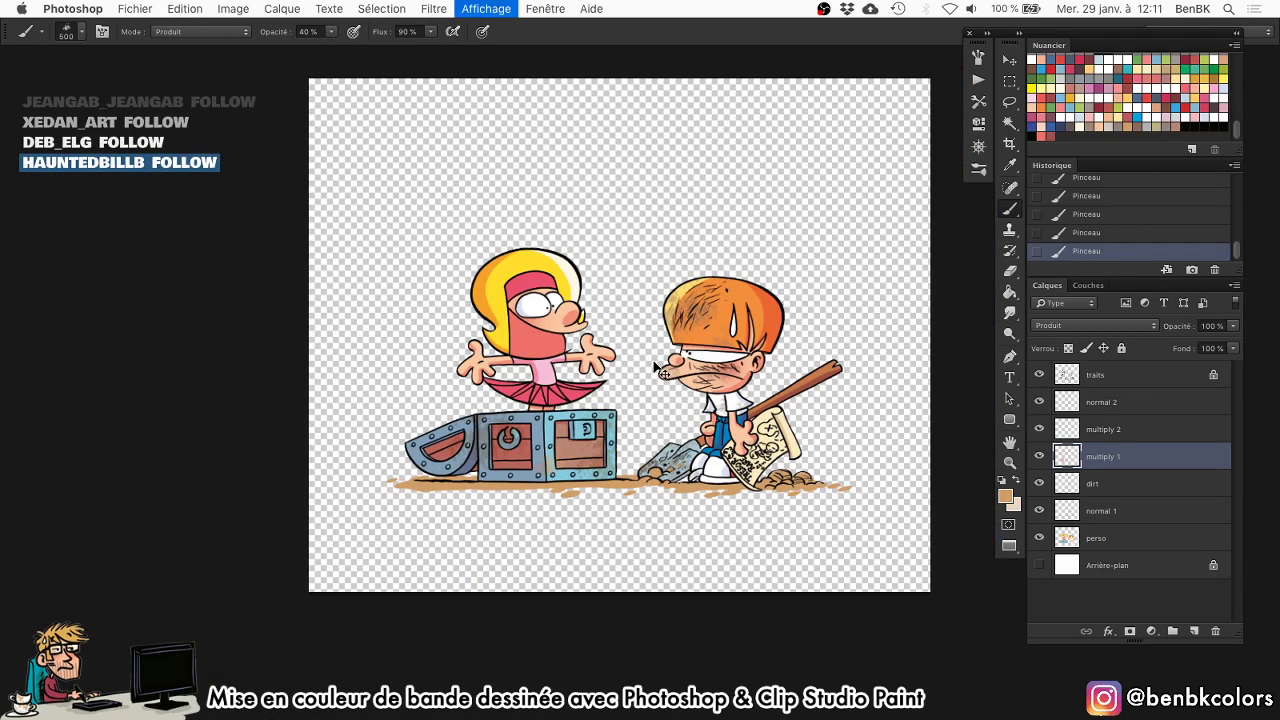
key(super+d)
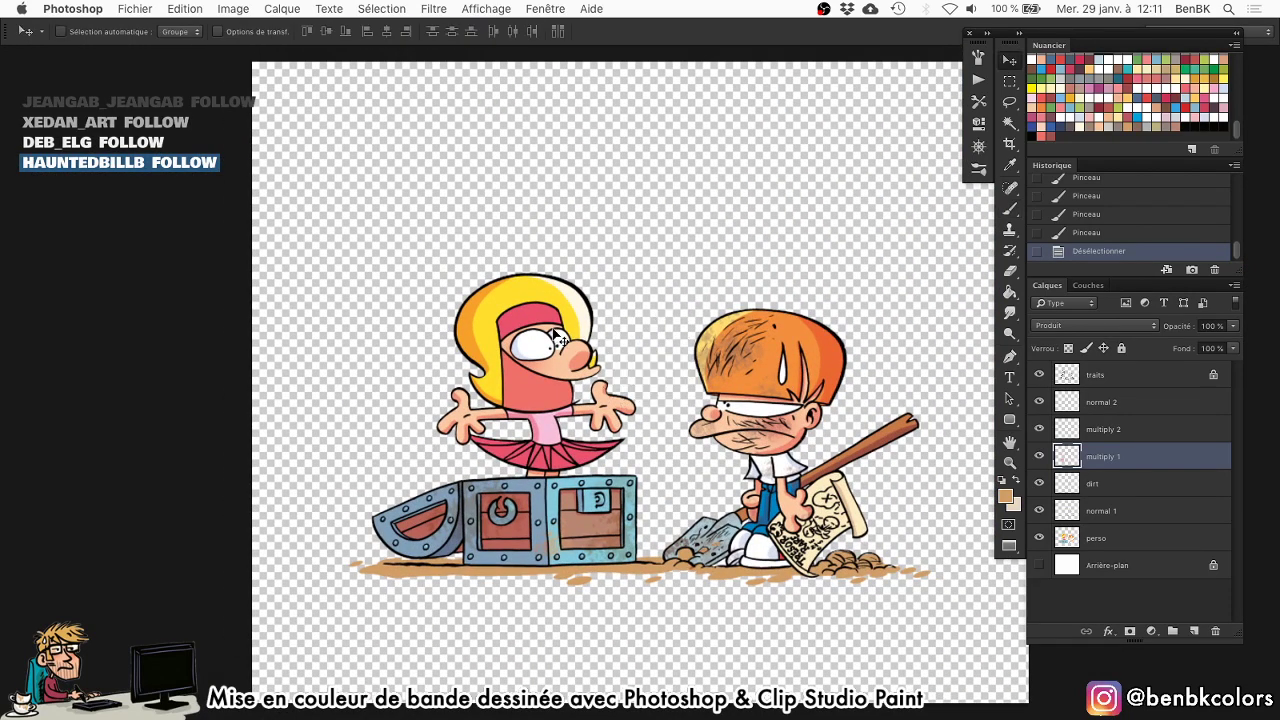
Activate the perso layer and select the girl's dark pink headband and skirt with the Magic Wand.
right_click(537, 313)
click(548, 316)
key(w)
click(536, 317)
key(b)
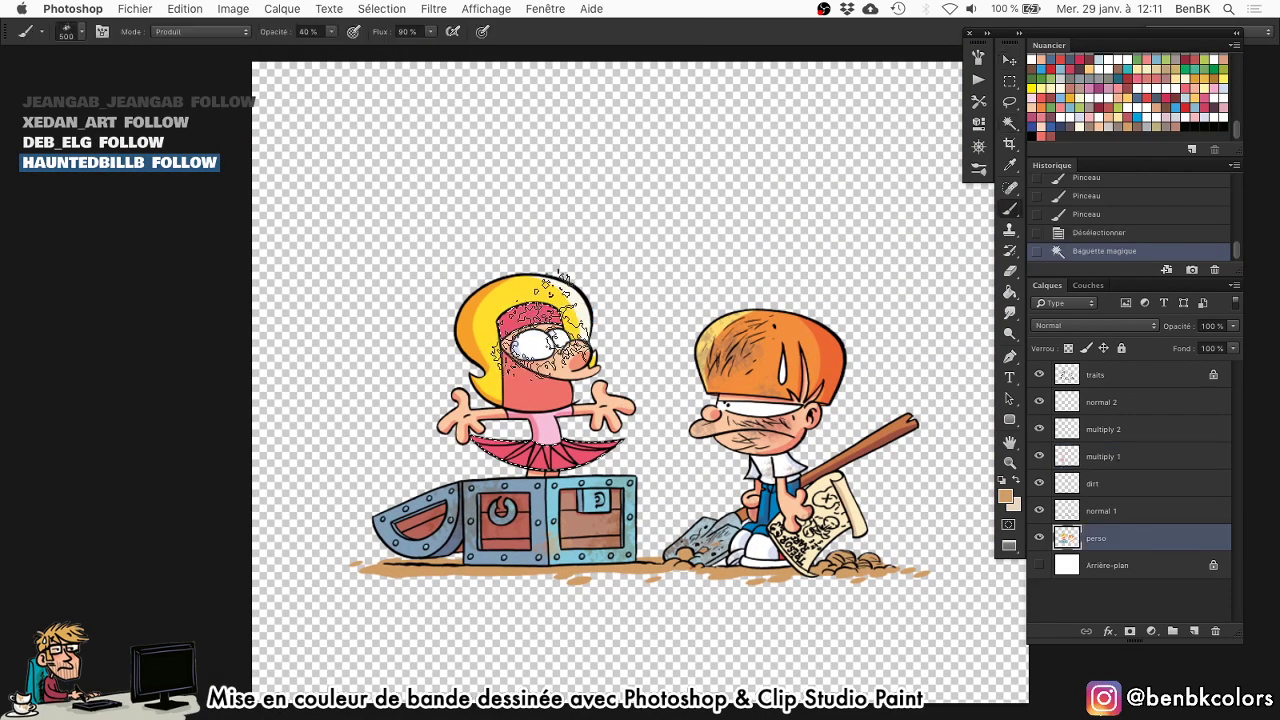
Choose the 90 px round brush, activate the normal 1 layer, and set the colour to white at 80% opacity.
alt+click(538, 338)
right_click(546, 342)
double_click(580, 420)
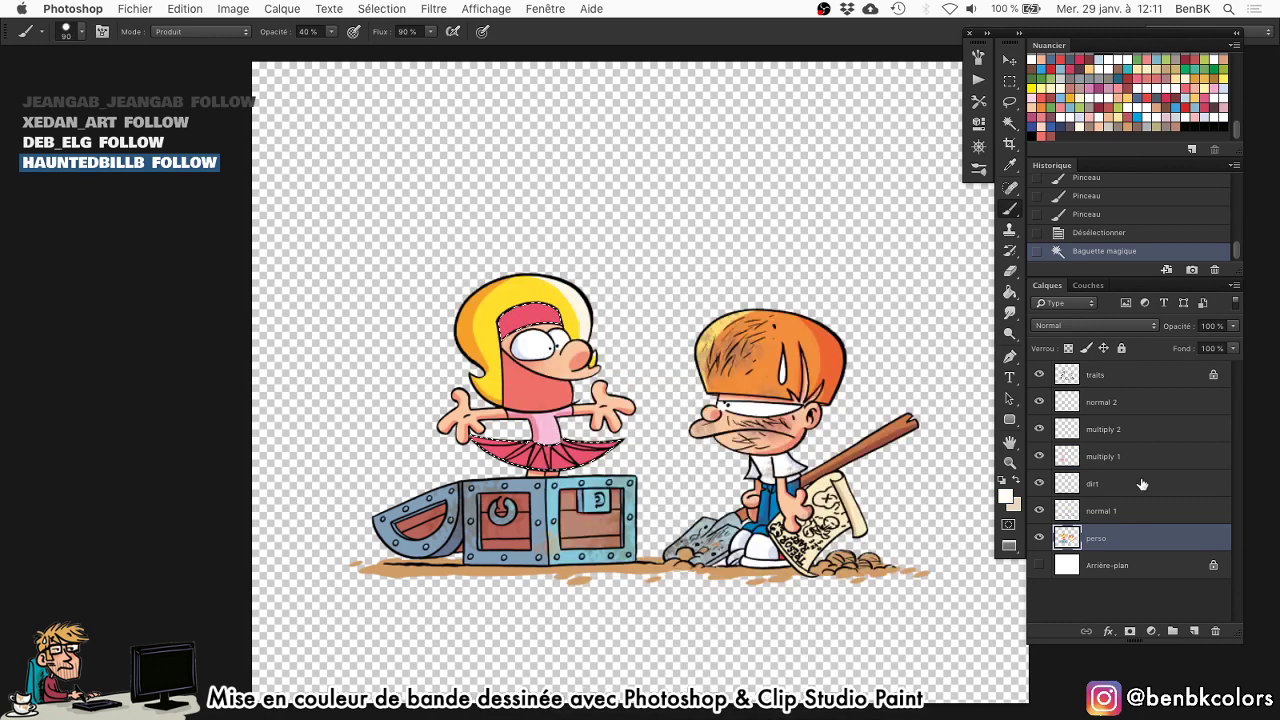
click(1120, 506)
key(d)
key(x)
key(8)
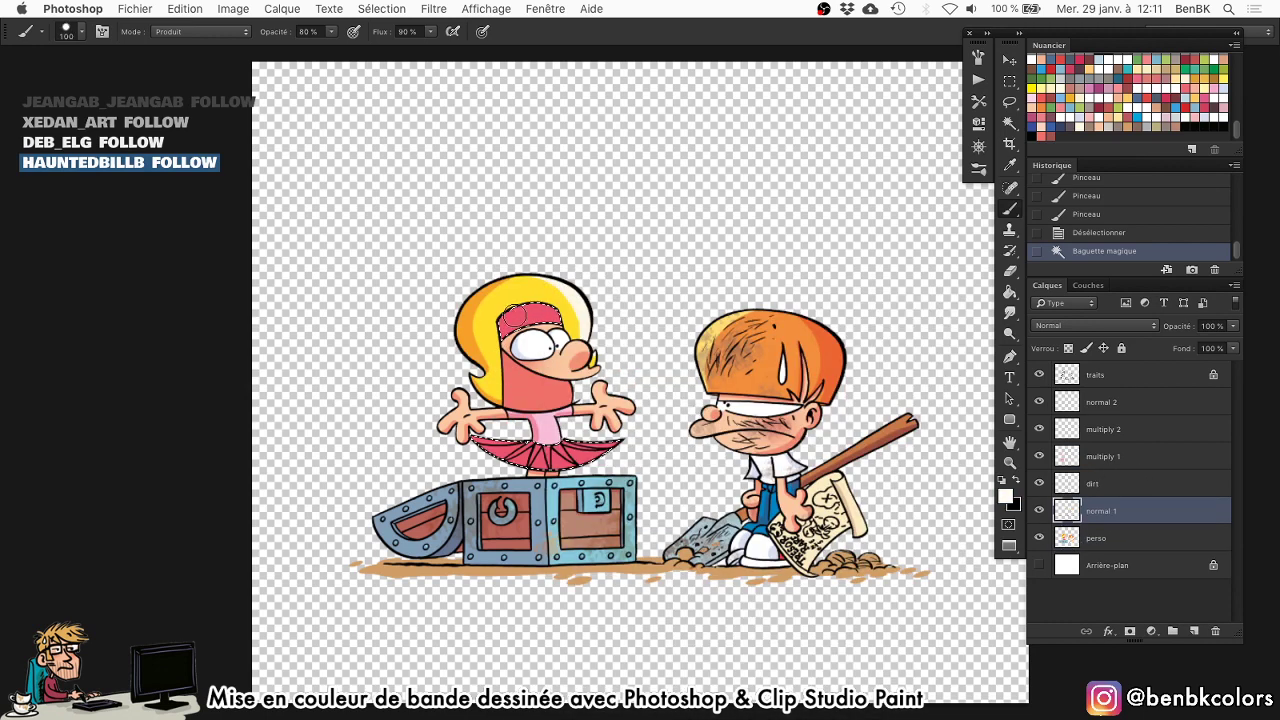
Enlarge the brush to 125 px, paint a light highlight on the front of the girl's headband, and save the document.
key(bracketright)
key(bracketright)
key(super+h)
drag(545, 293, 559, 335)
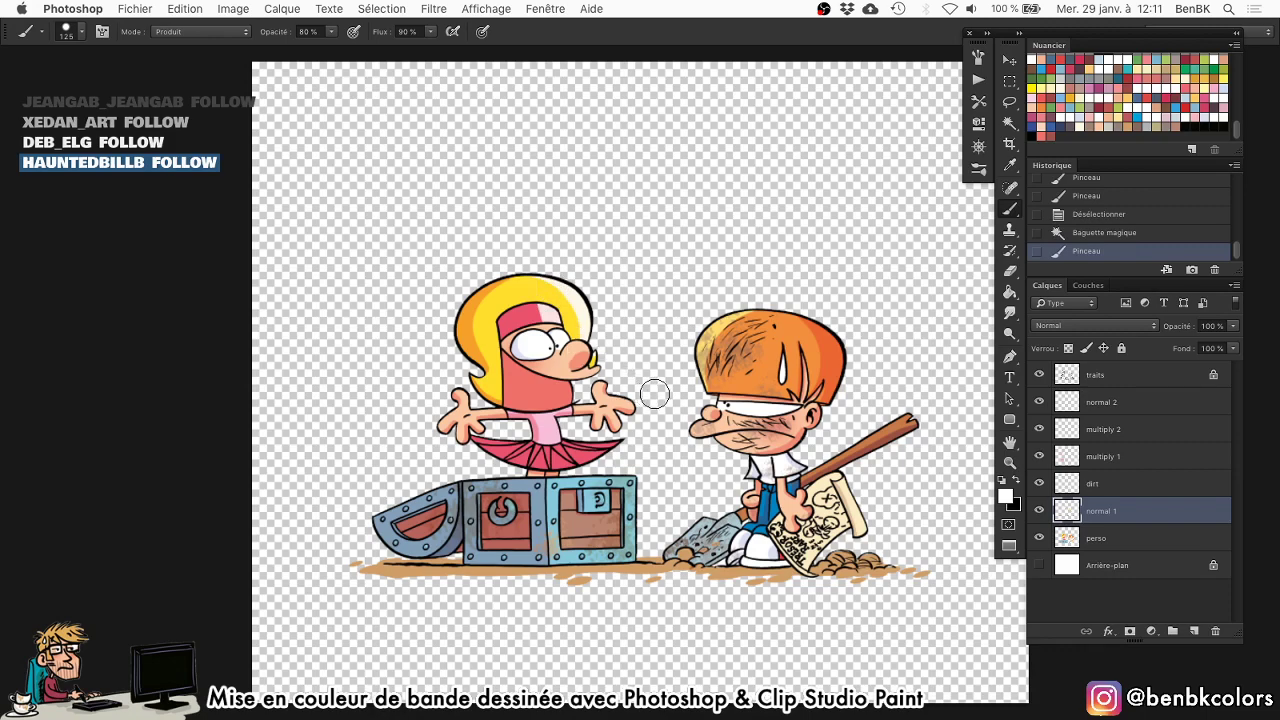
drag(656, 396, 650, 388)
key(super+s)
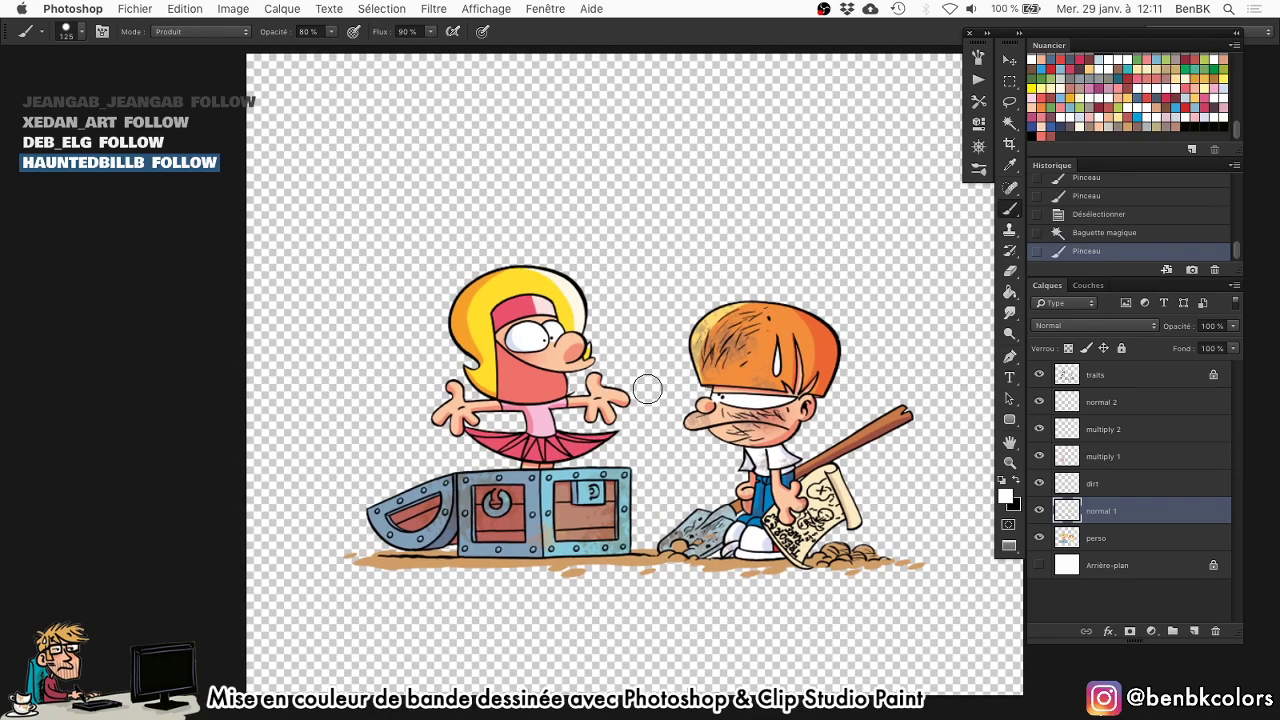
Return to the windowed screen mode and open C4 T29_COL.tif from the illus folder.
key(f)
key(f)
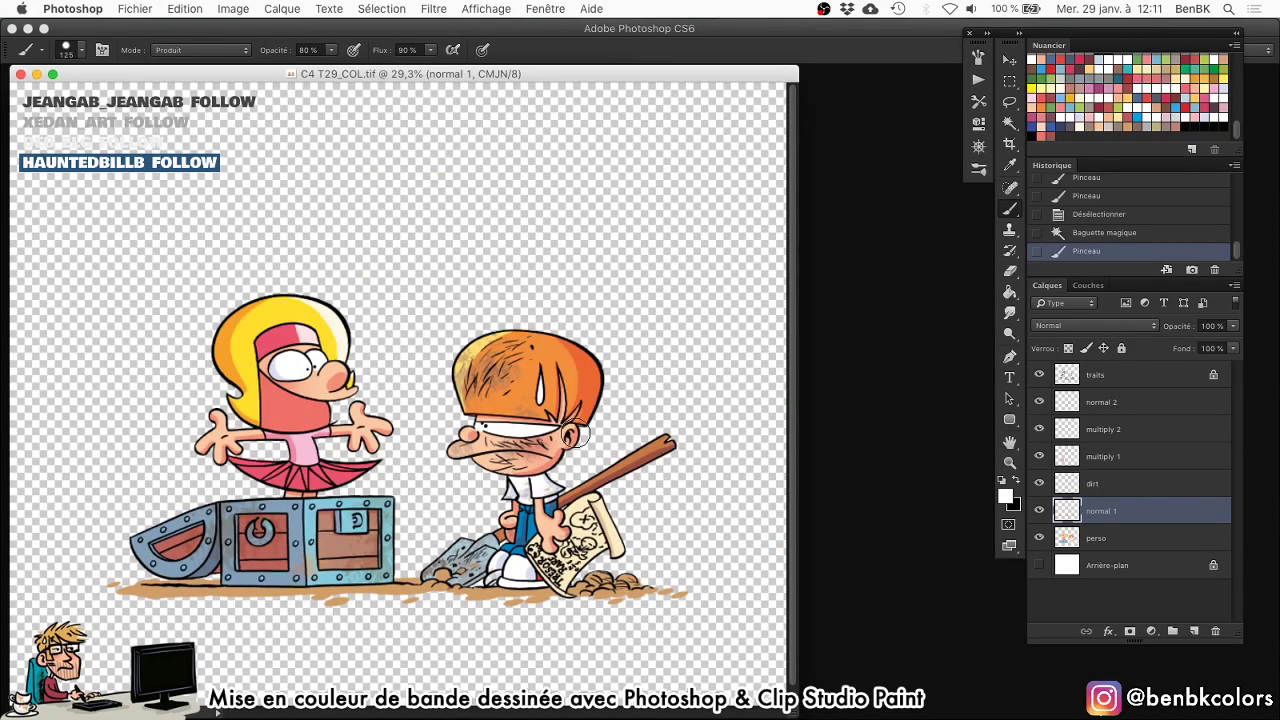
key(super+o)
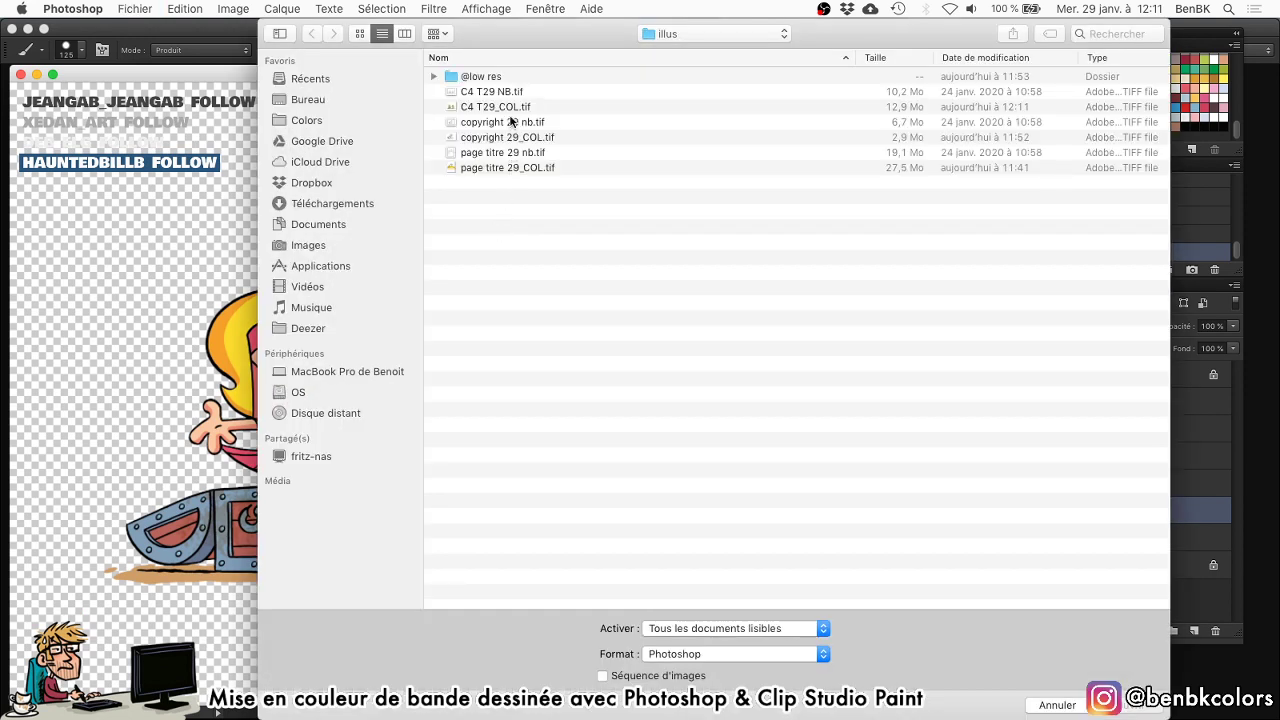
click(515, 107)
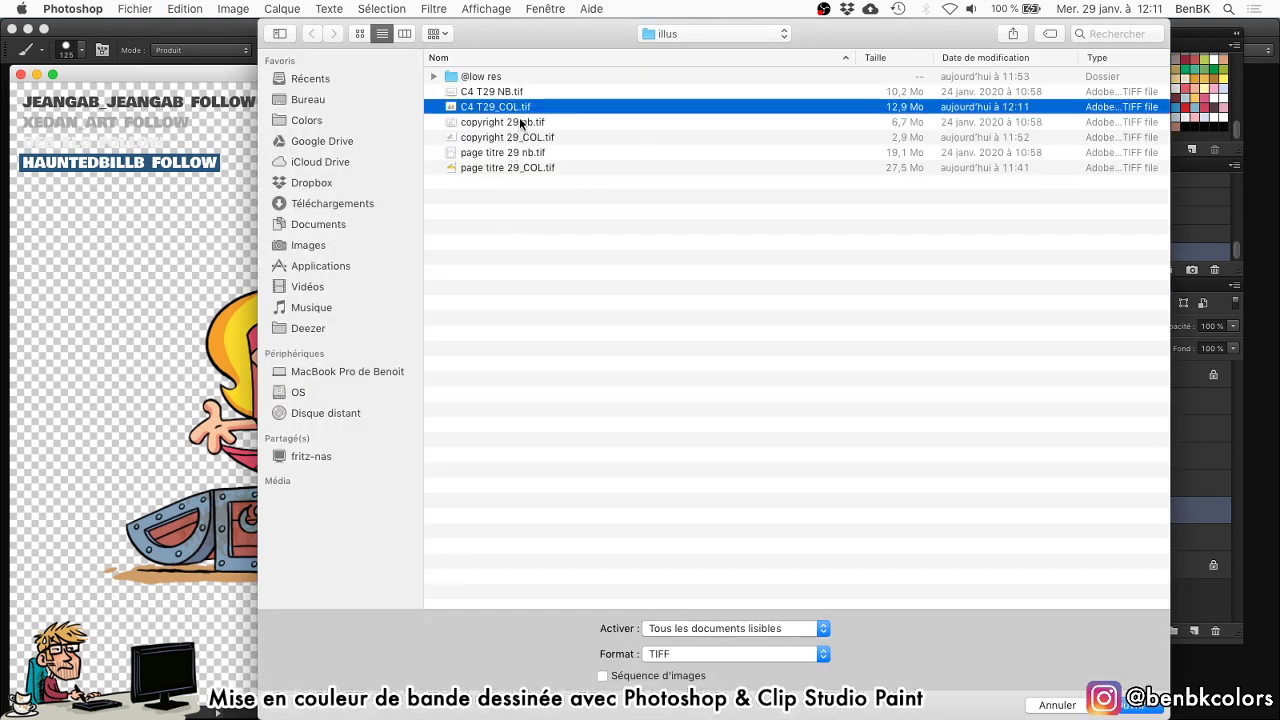
key(Return)
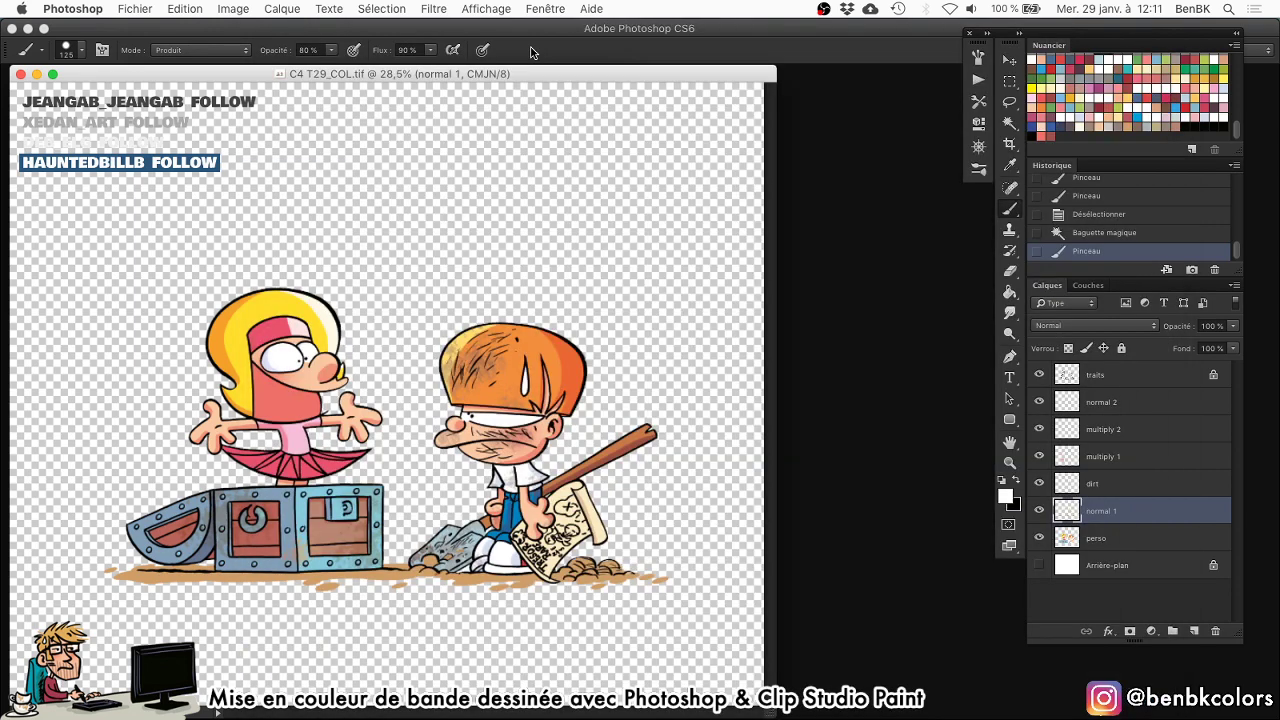
key(shift+super+s)
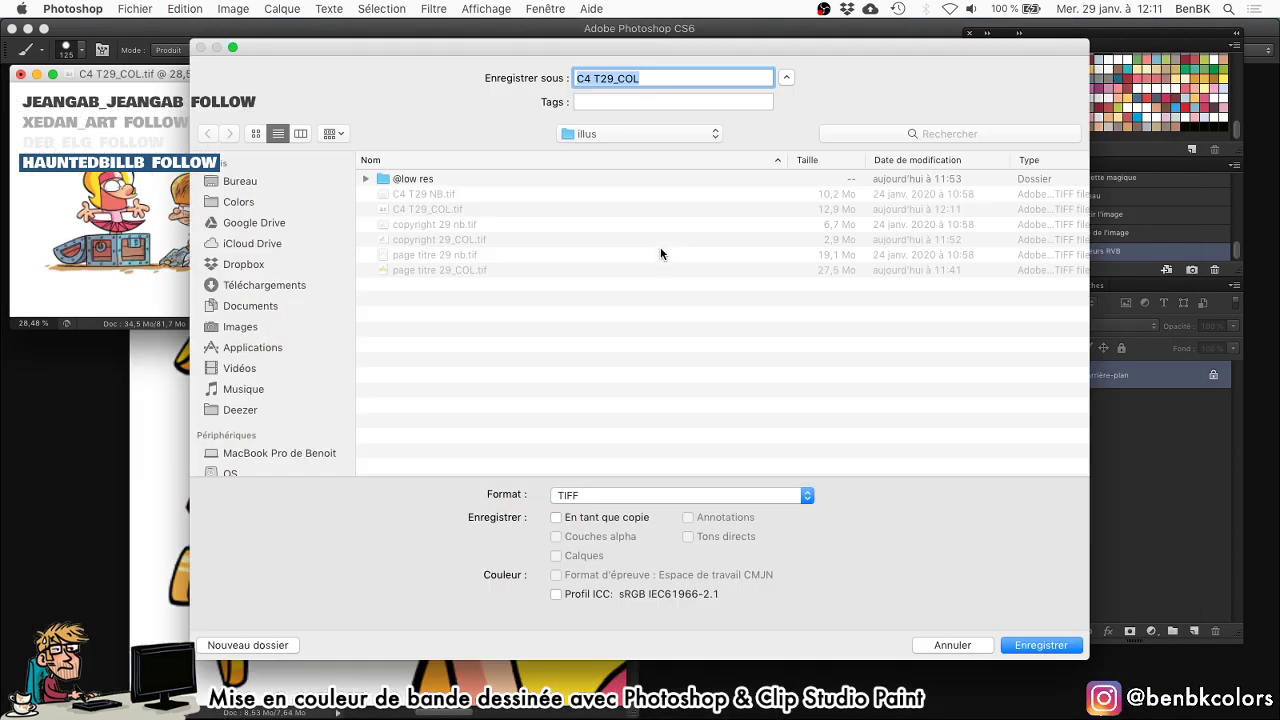
click(473, 179)
key(Return)
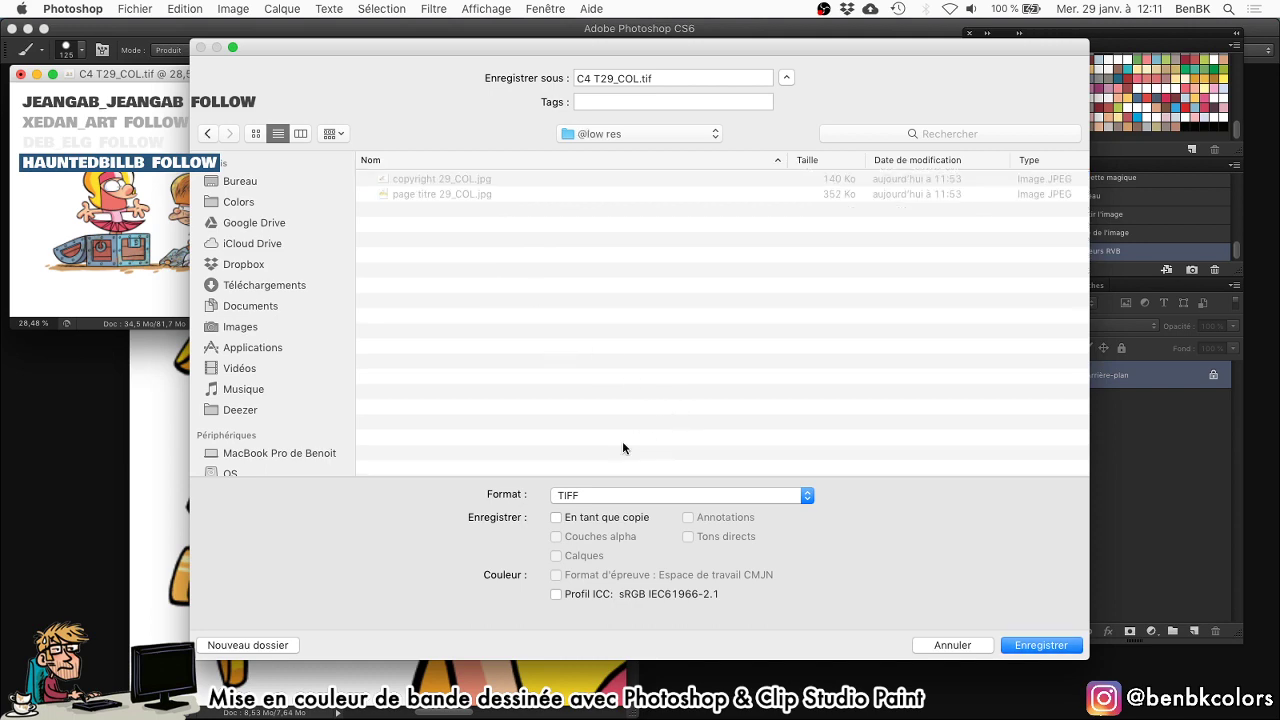
click(618, 495)
click(619, 322)
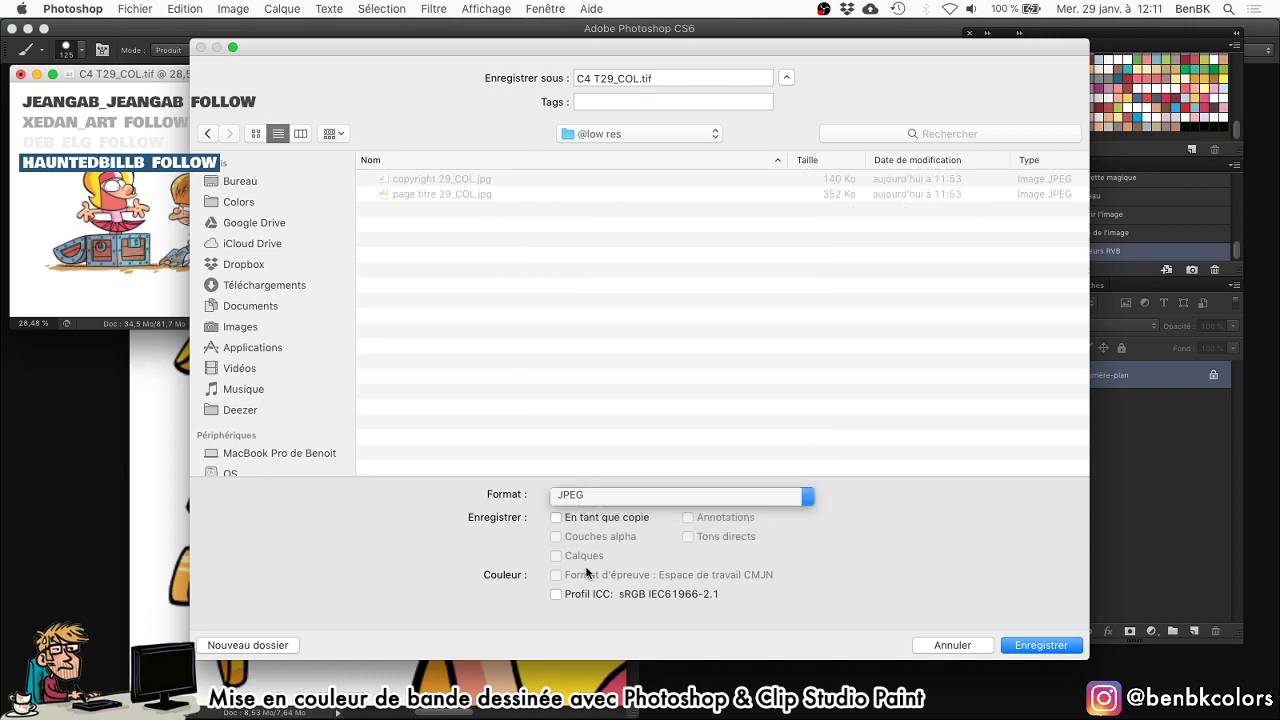
key(Return)
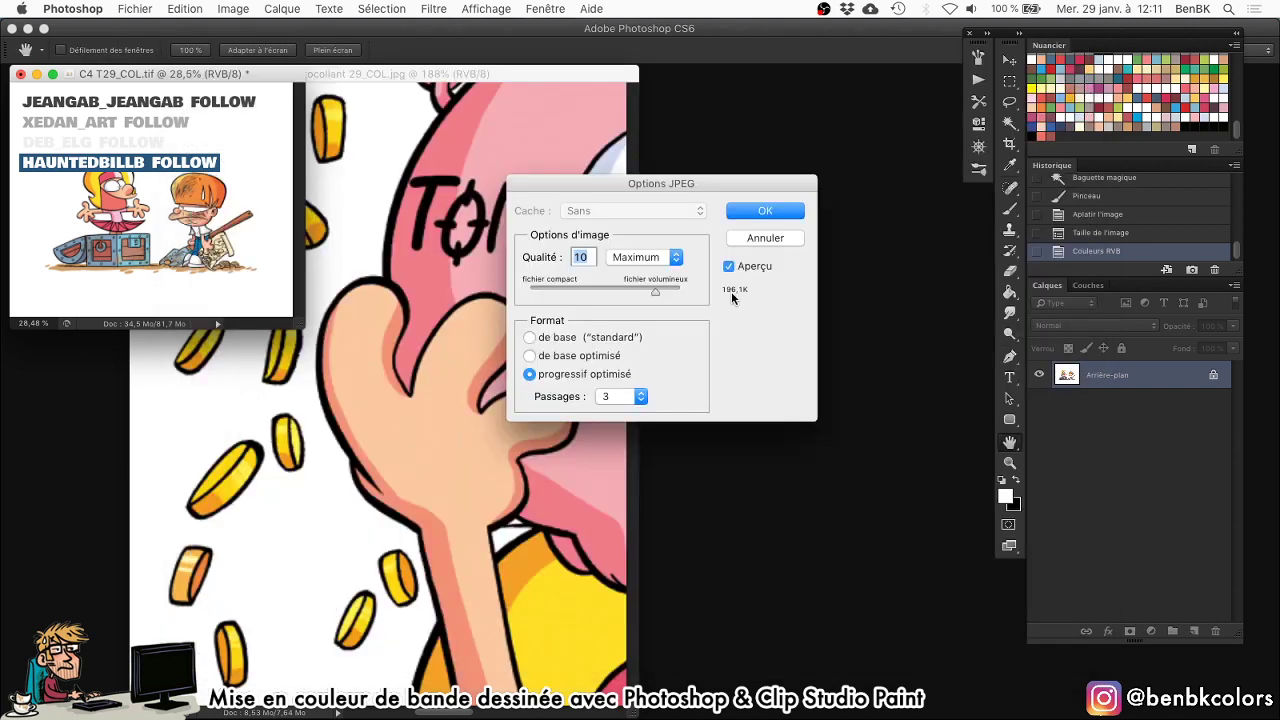
key(Return)
key(super+Tab)
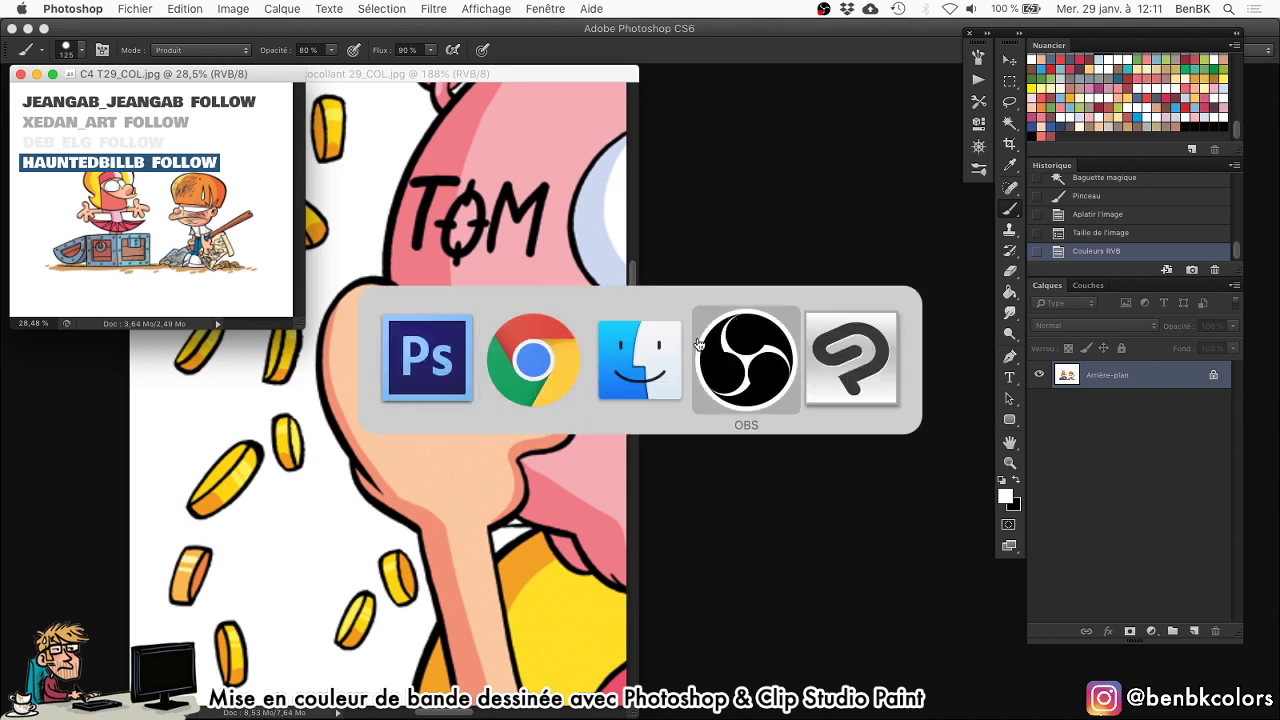
click(650, 360)
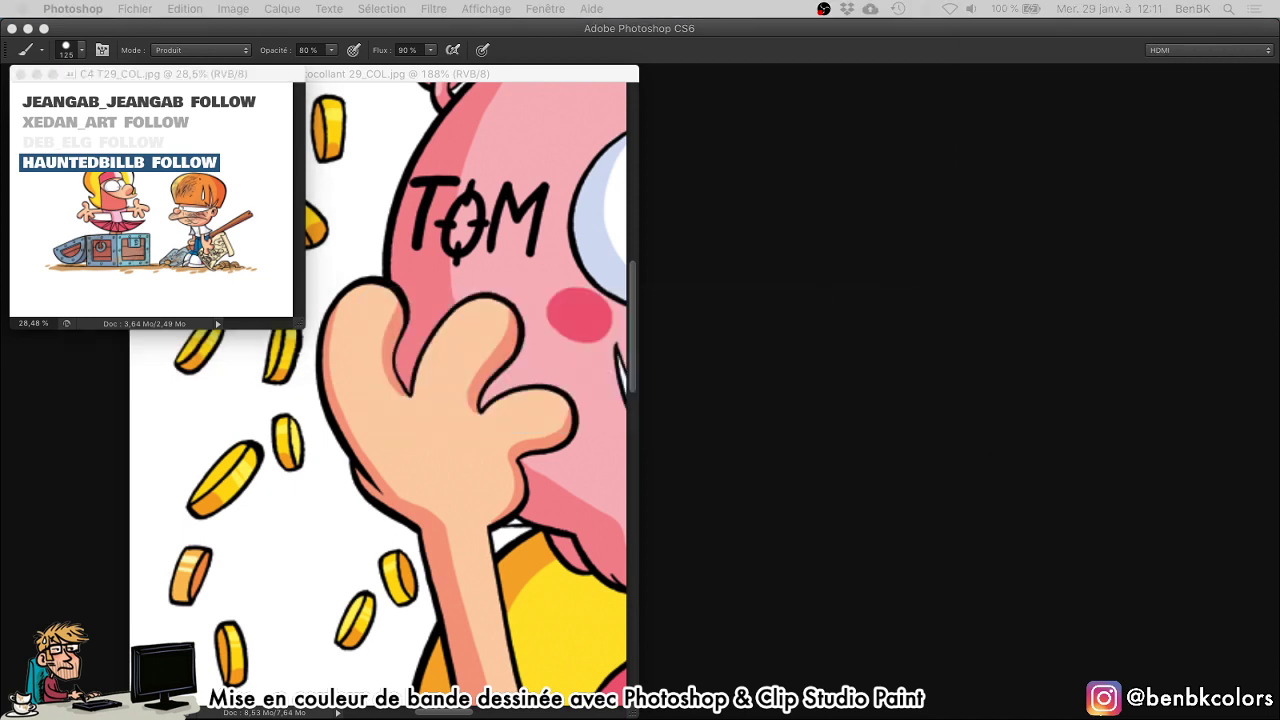
key(super+Tab)
key(super+Tab)
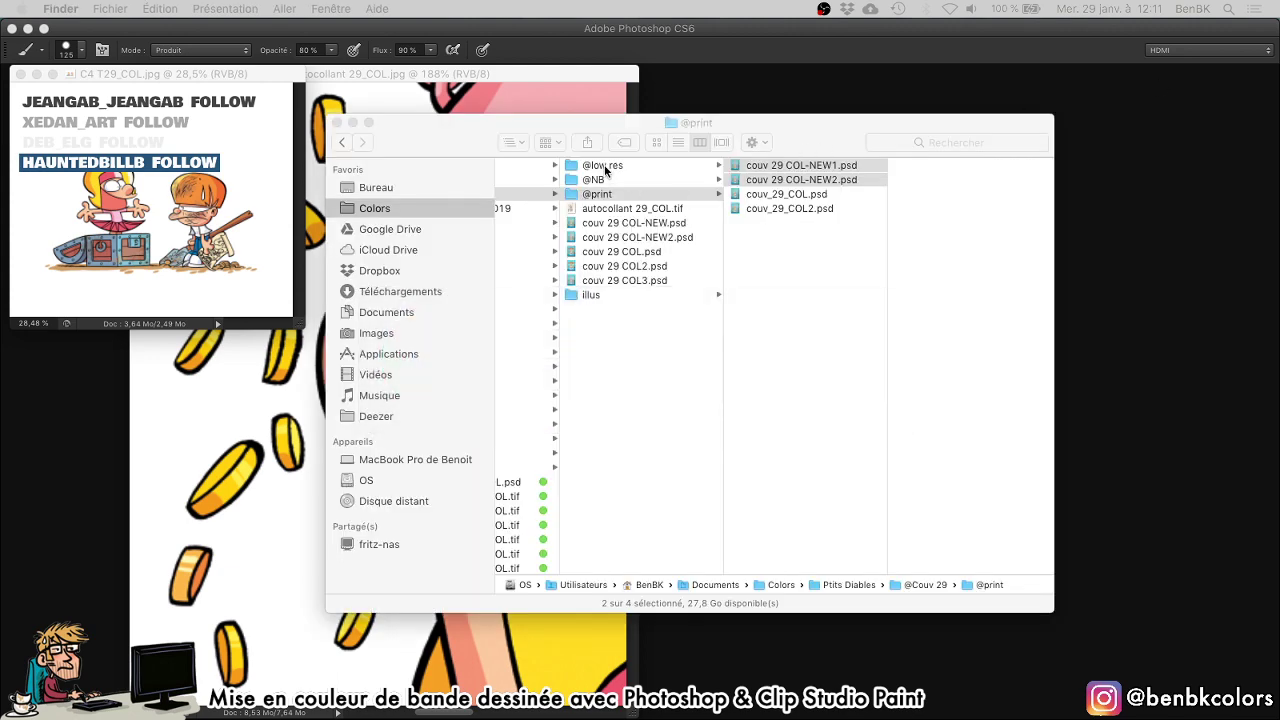
click(604, 166)
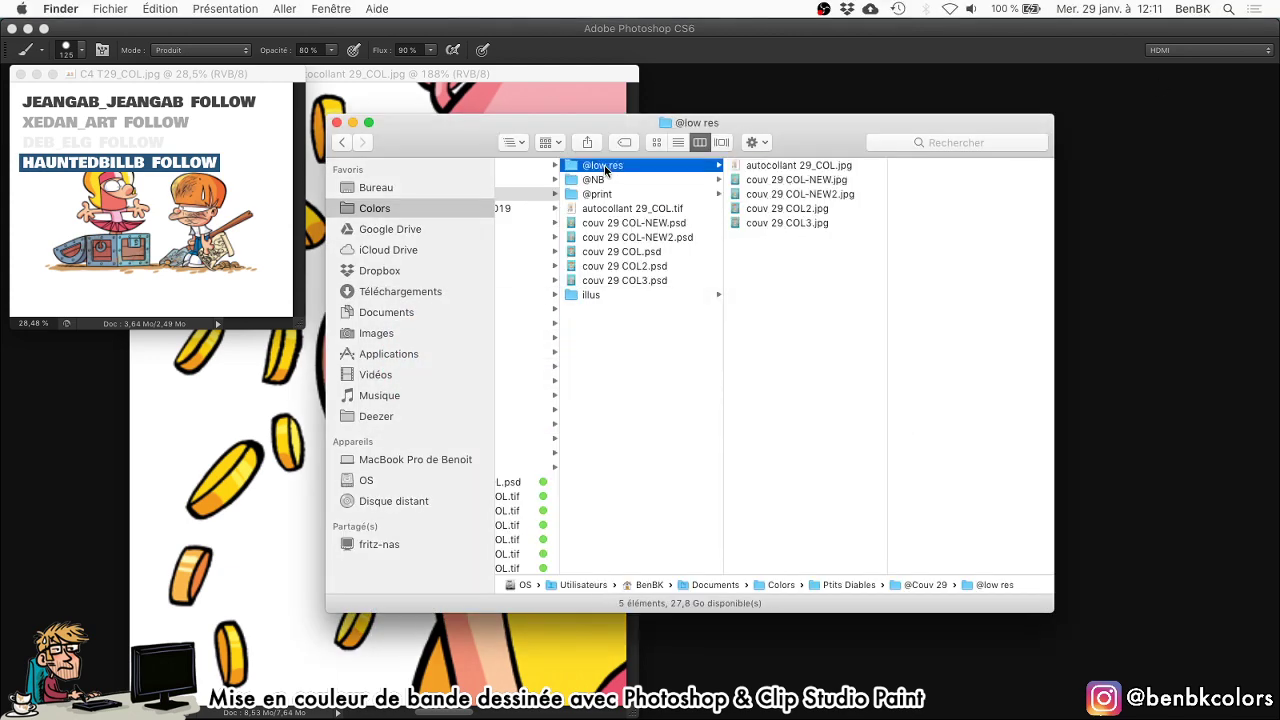
click(818, 182)
click(795, 166)
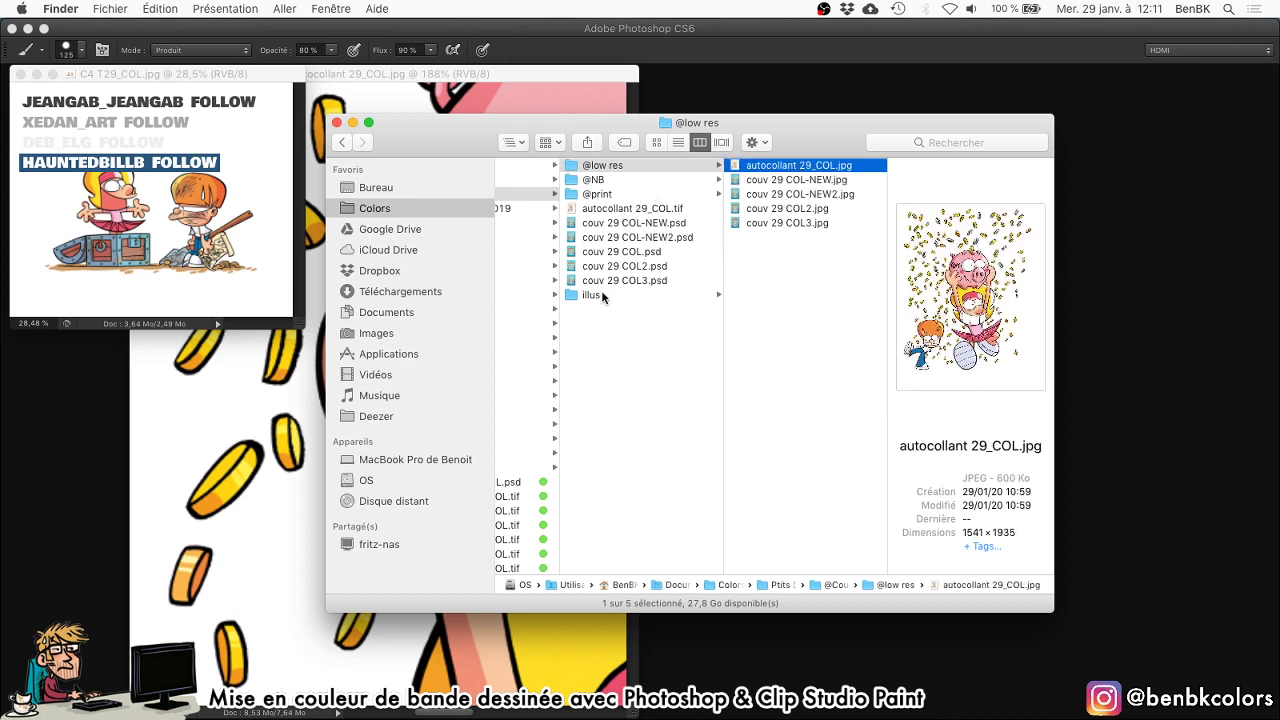
click(596, 295)
click(794, 164)
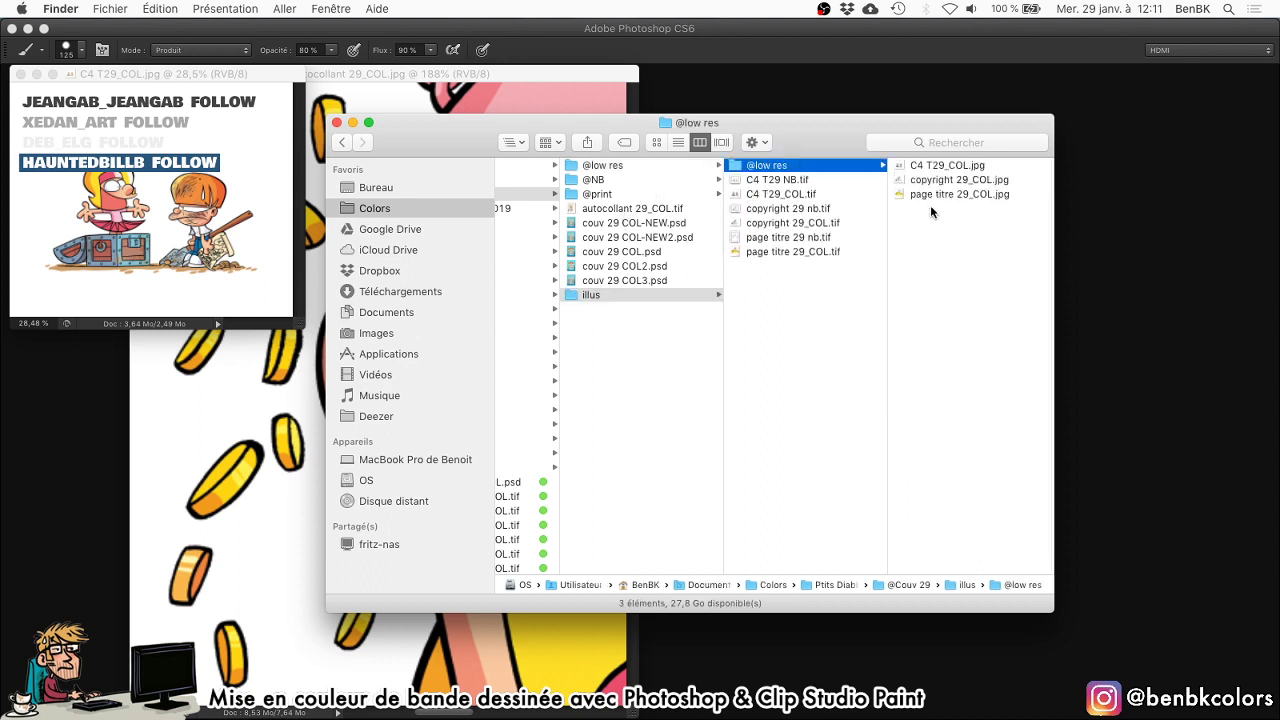
click(953, 223)
key(super+a)
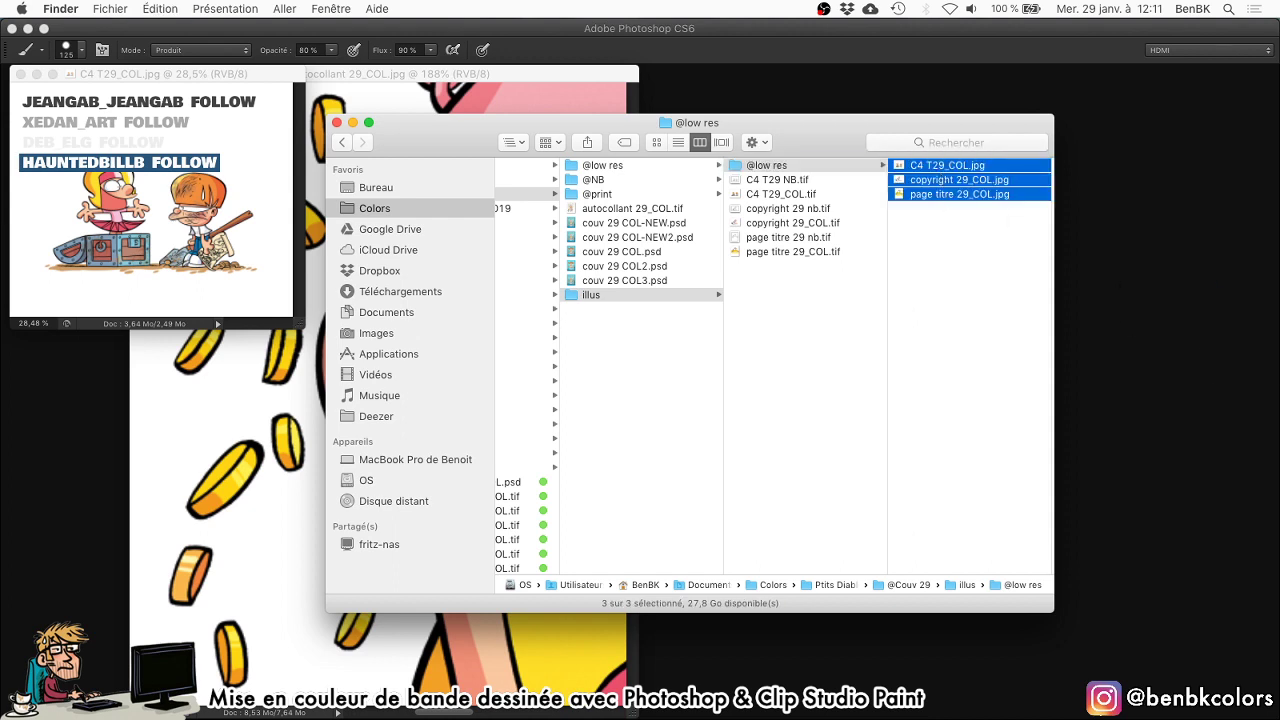
key(super+Tab)
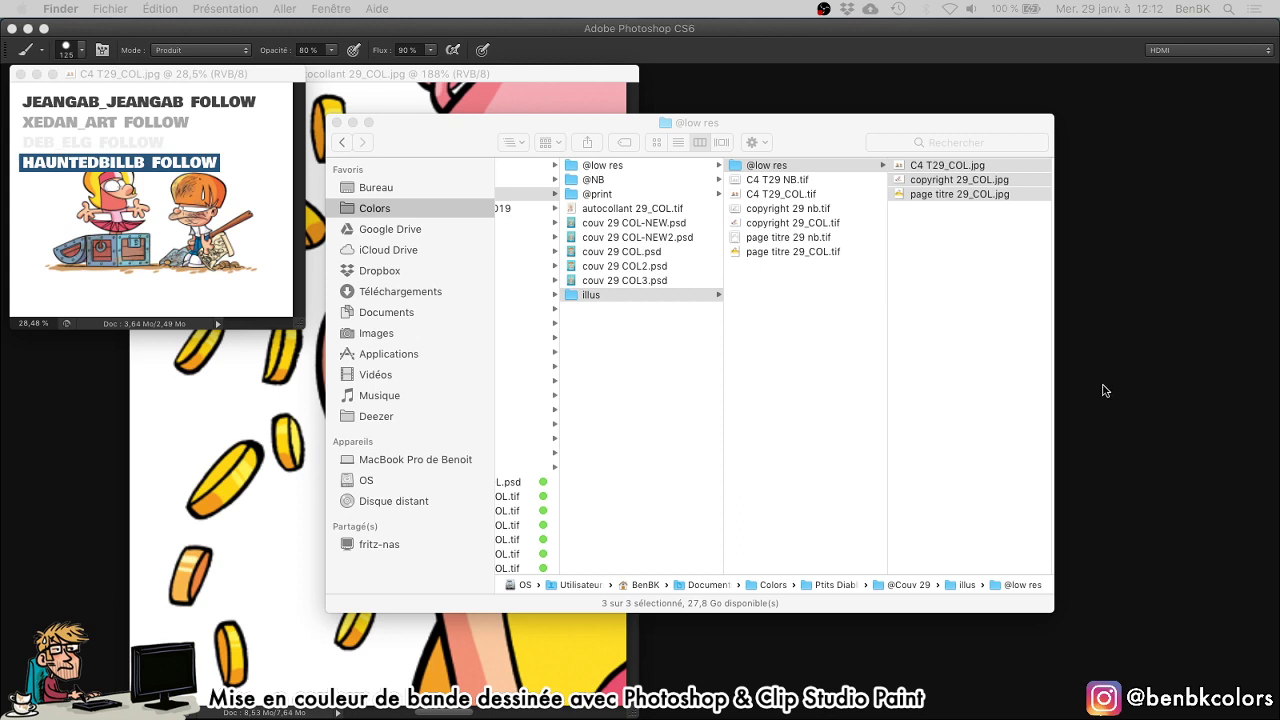
click(915, 313)
key(super+w)
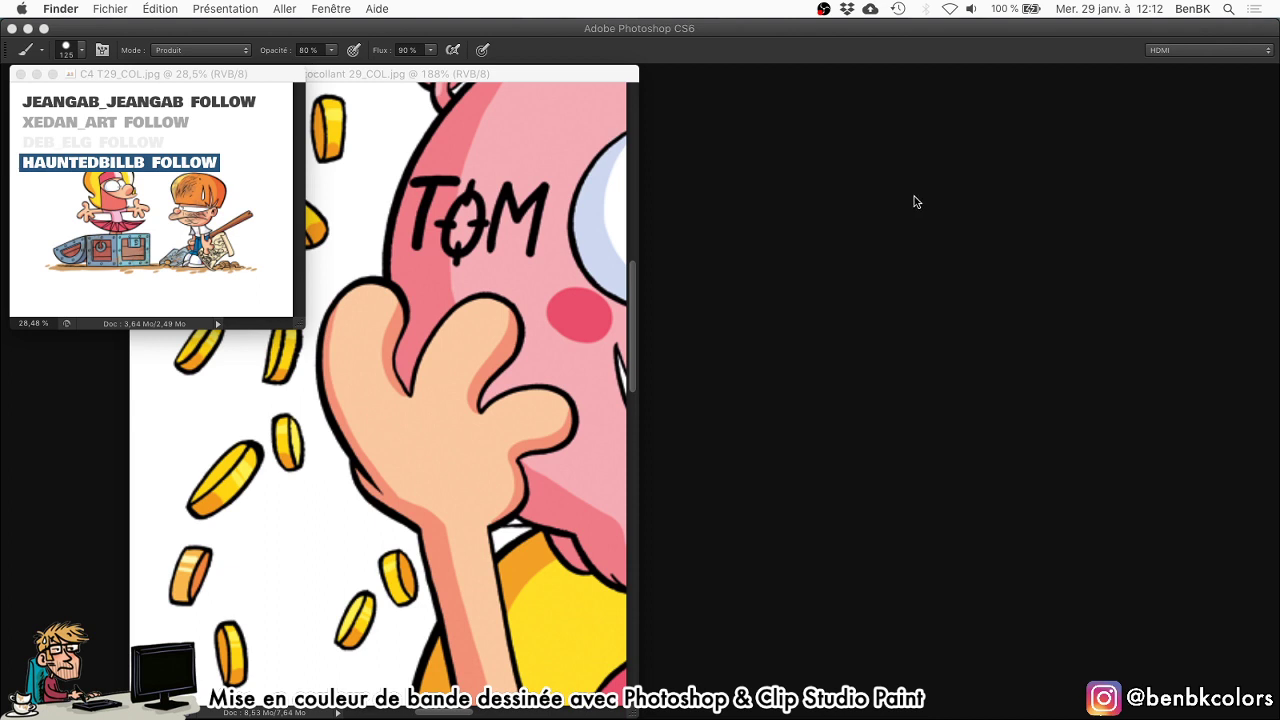
click(906, 234)
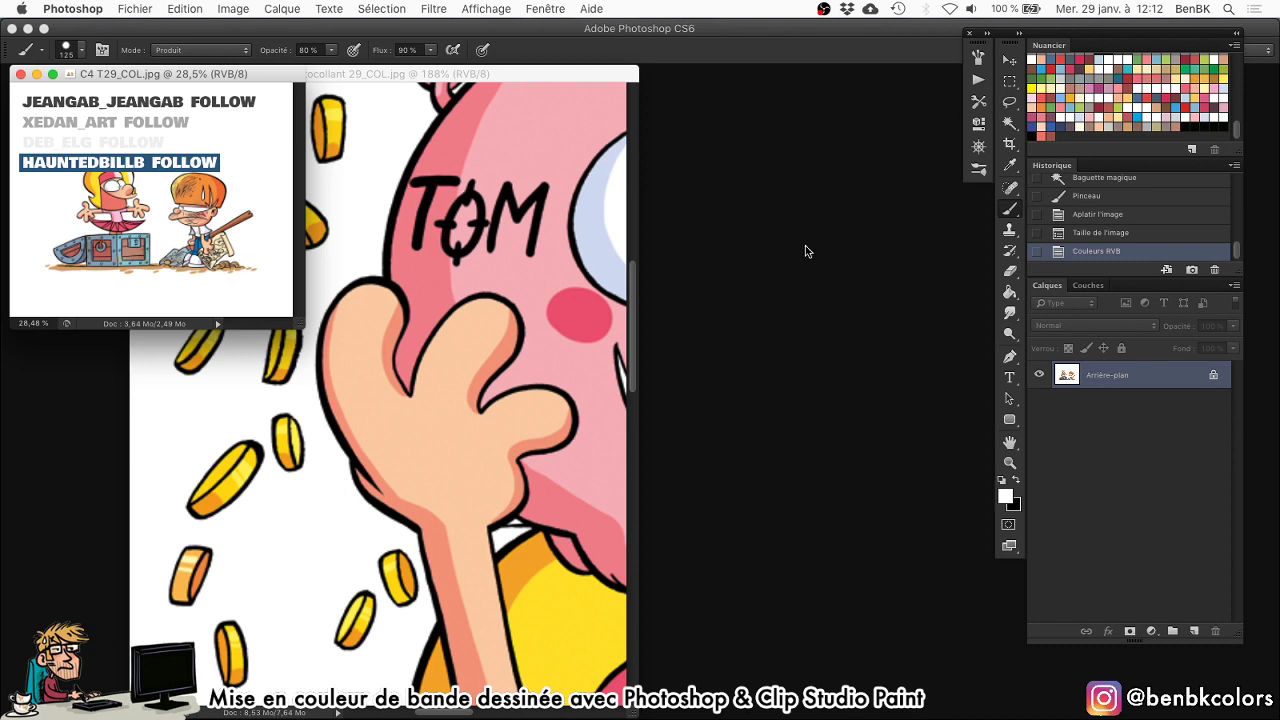
key(super+o)
key(super+Up)
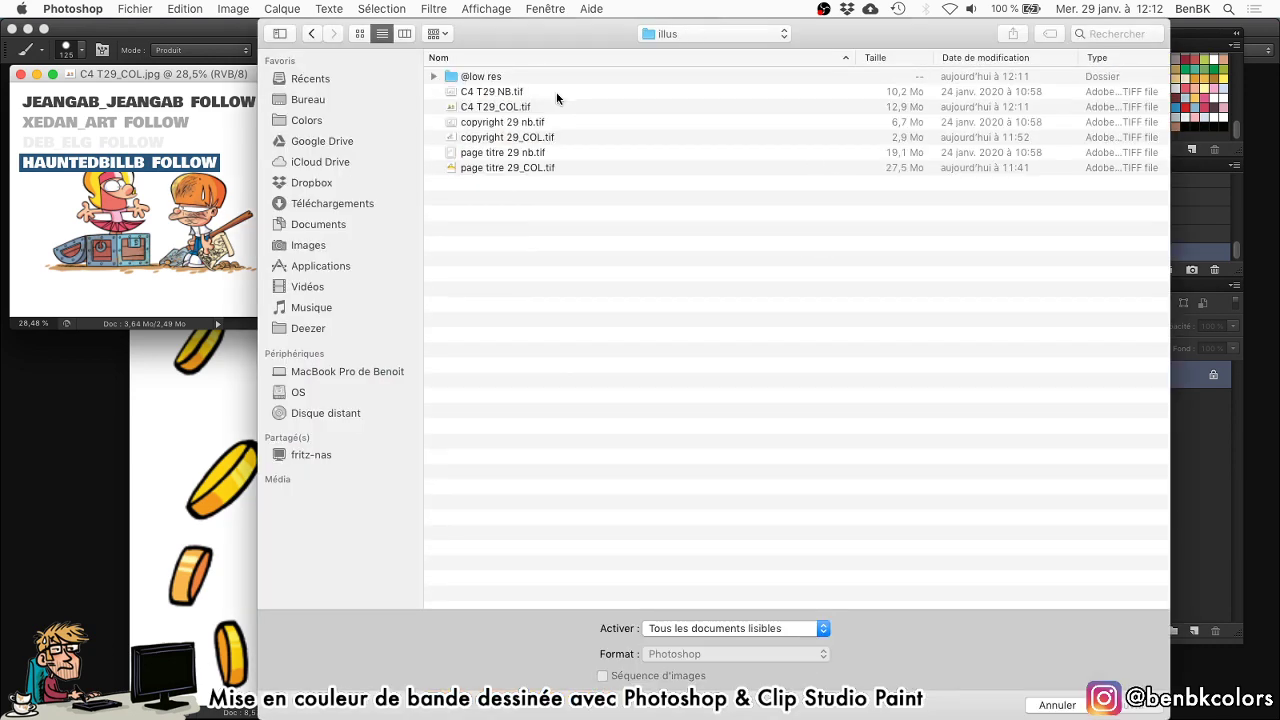
key(super+Up)
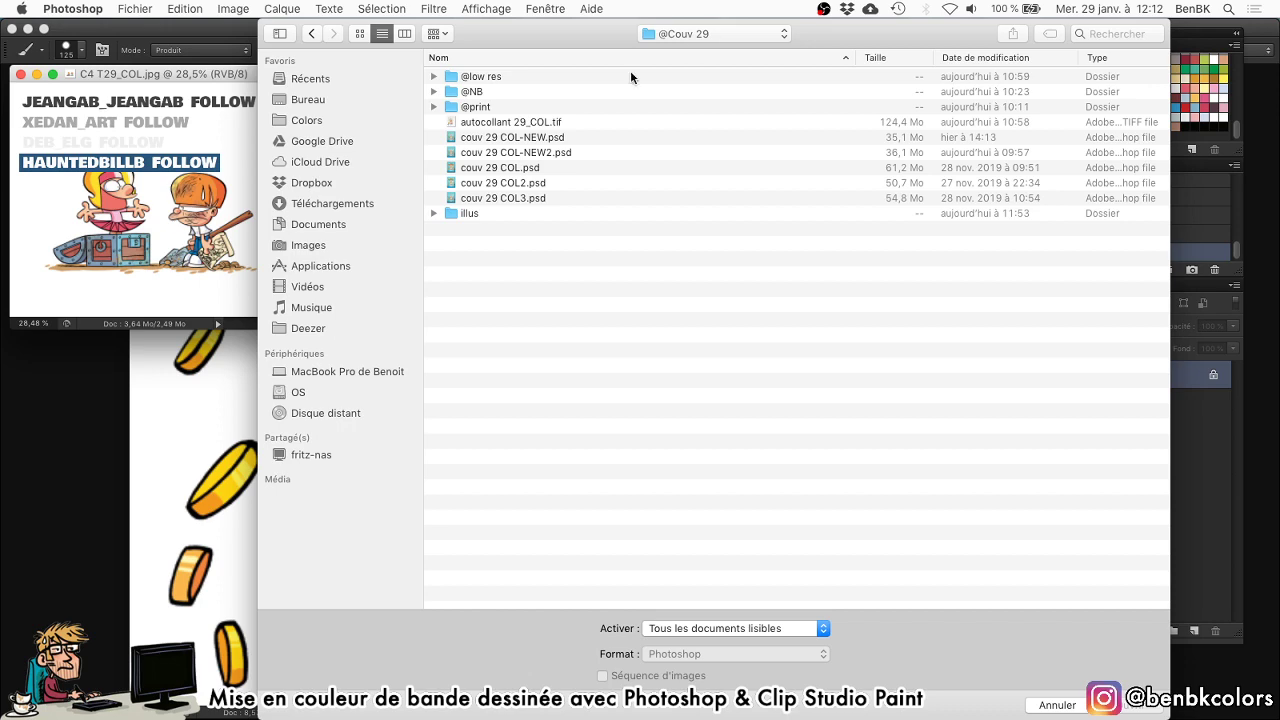
key(super+Up)
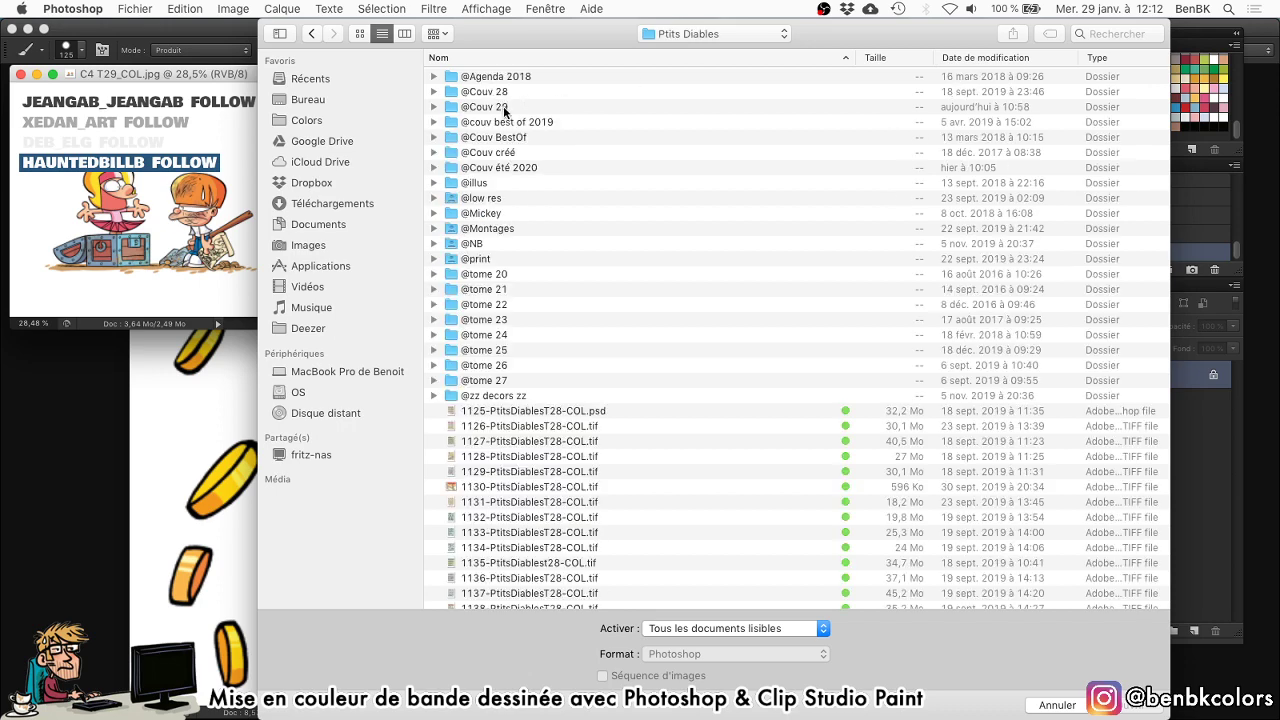
double_click(512, 168)
click(543, 93)
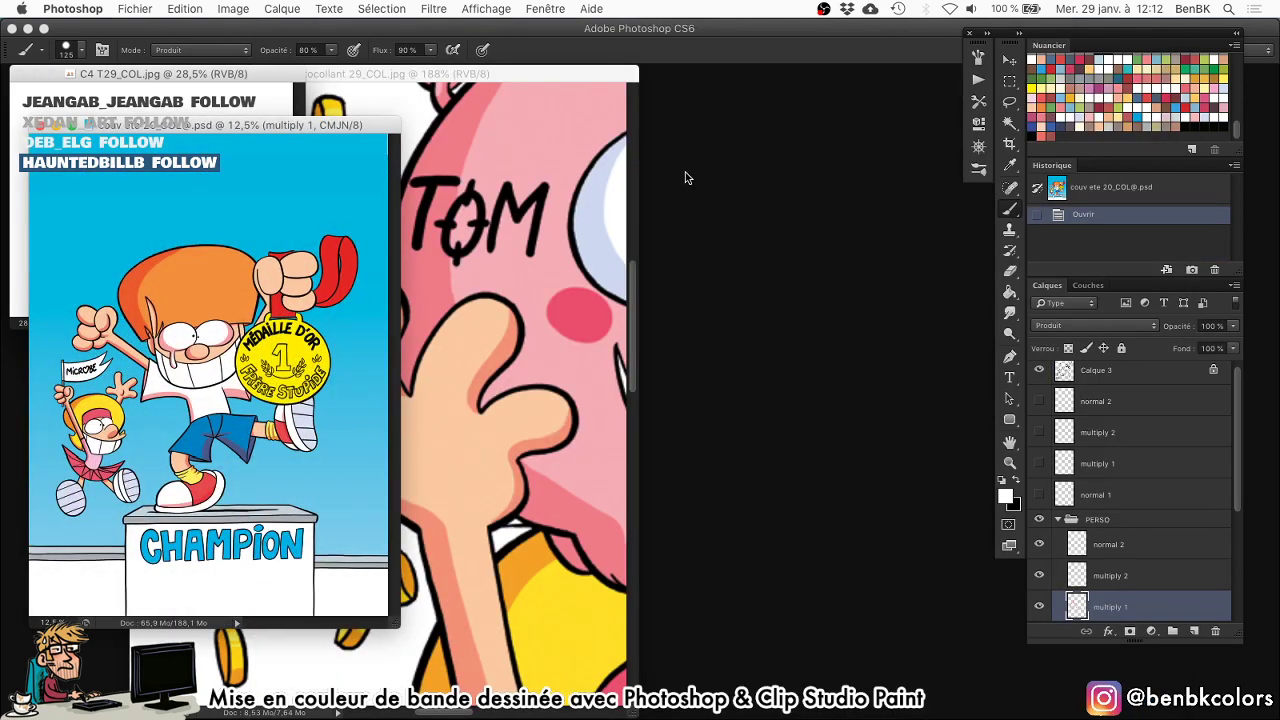
key(f)
drag(634, 340, 685, 316)
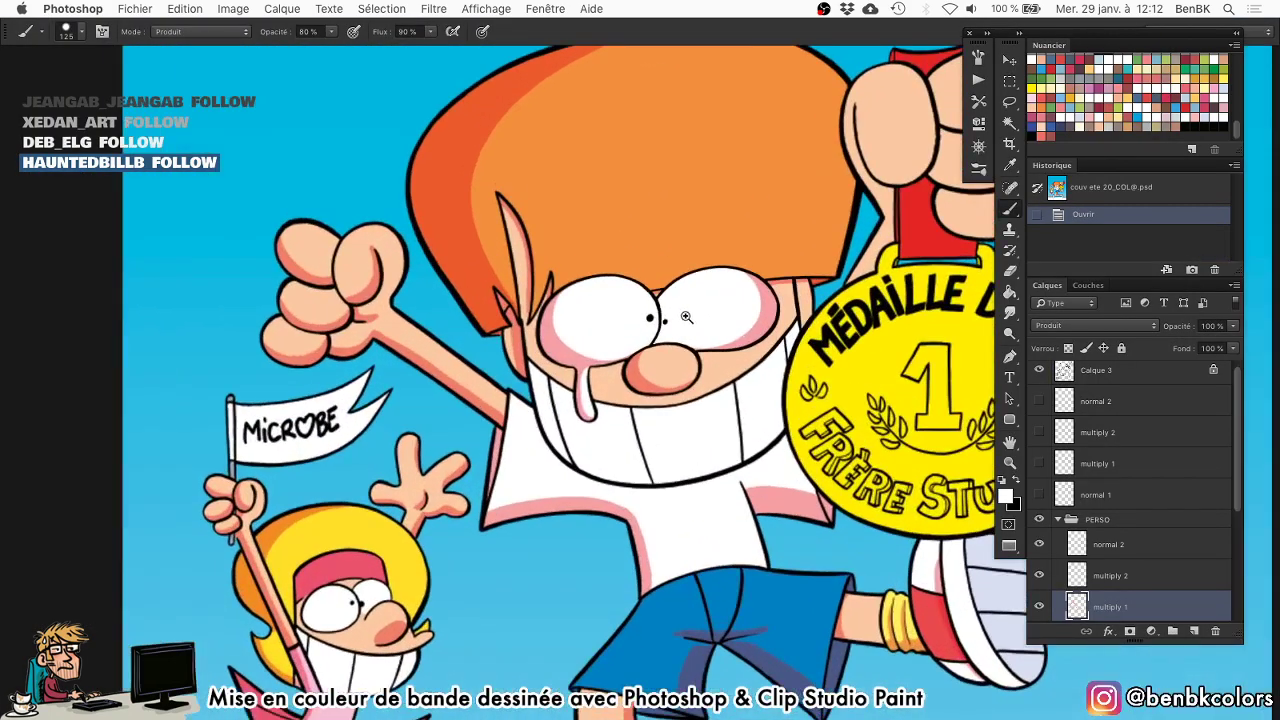
Select the white of the boy's T-shirt on the perso flat layer with the Magic Wand and hide the selection edges.
scroll(777, 487, down, 5)
key(v)
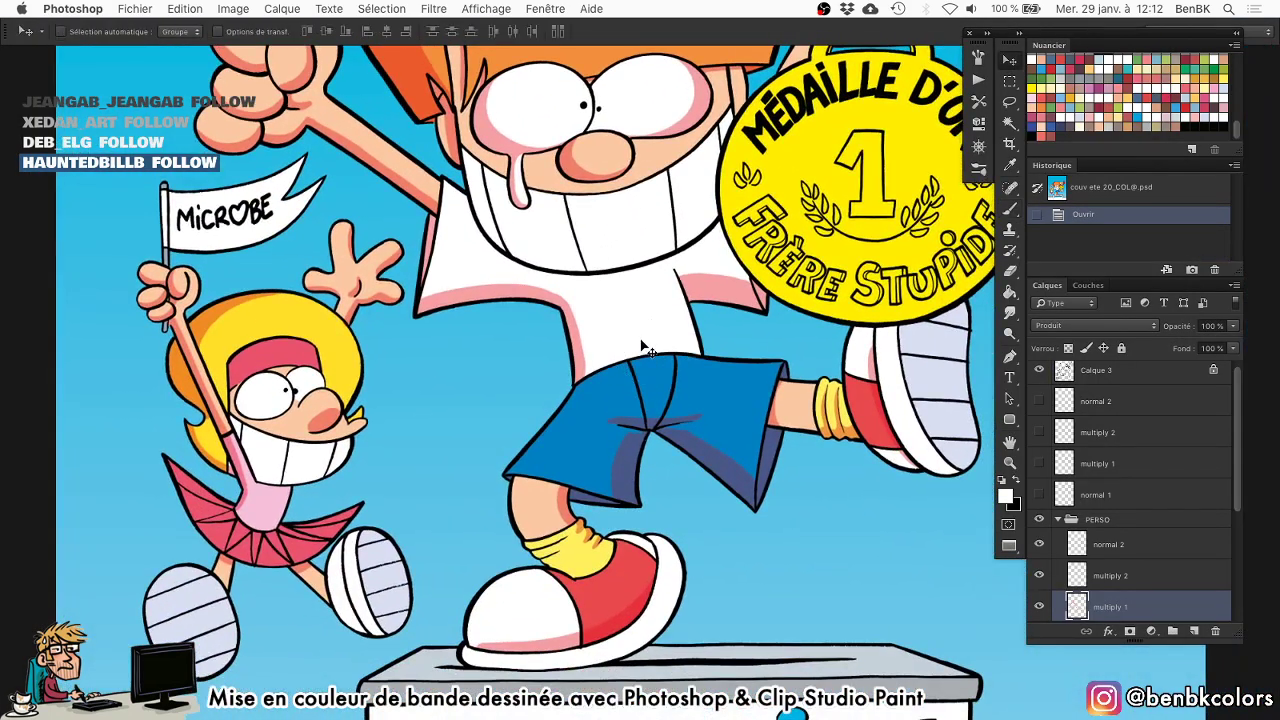
drag(645, 330, 593, 414)
right_click(586, 416)
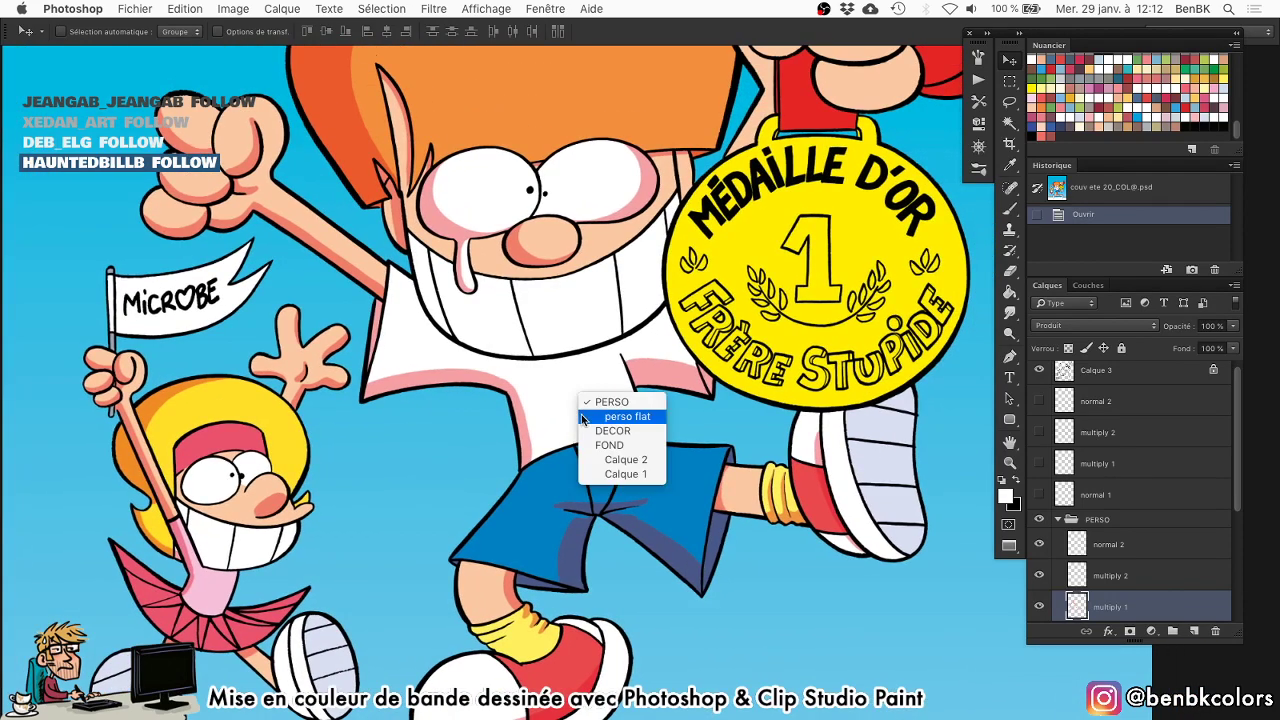
click(590, 416)
key(w)
click(587, 408)
key(super+h)
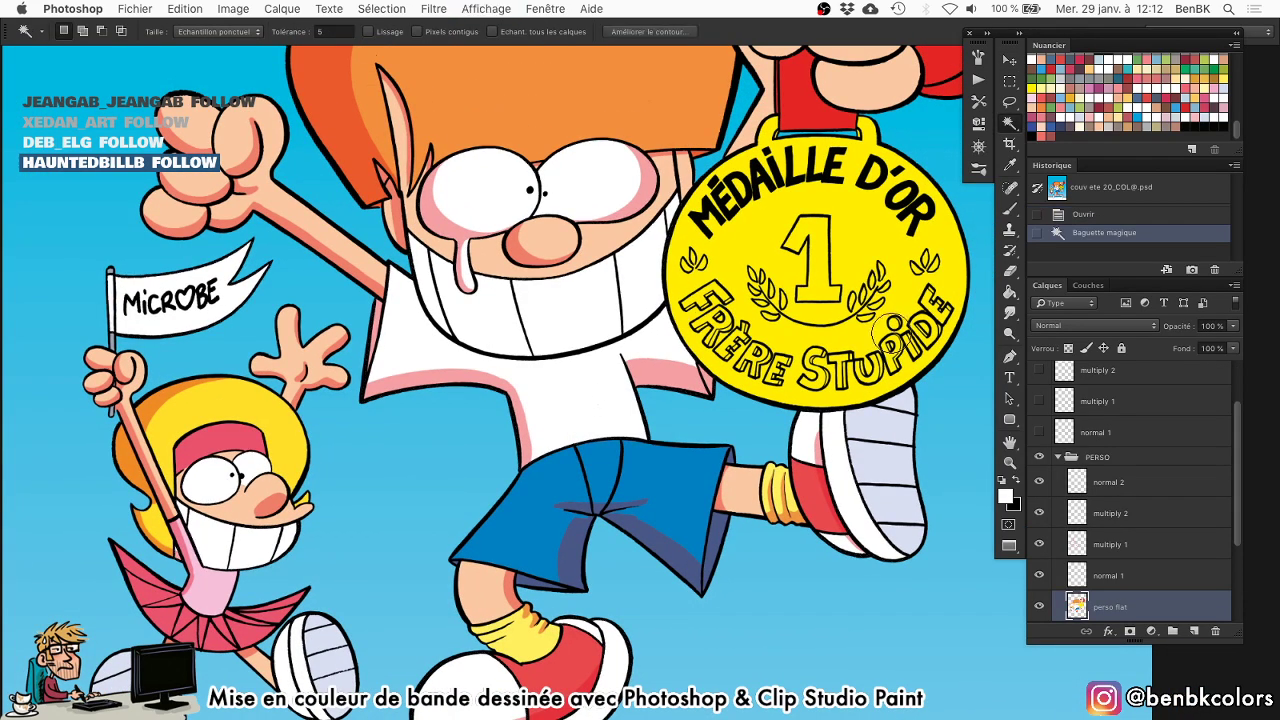
Fill the existing shadows of the white areas on multiply 1 with pale lavender, keeping transparency locked, and deselect.
key(b)
click(1132, 547)
key(x)
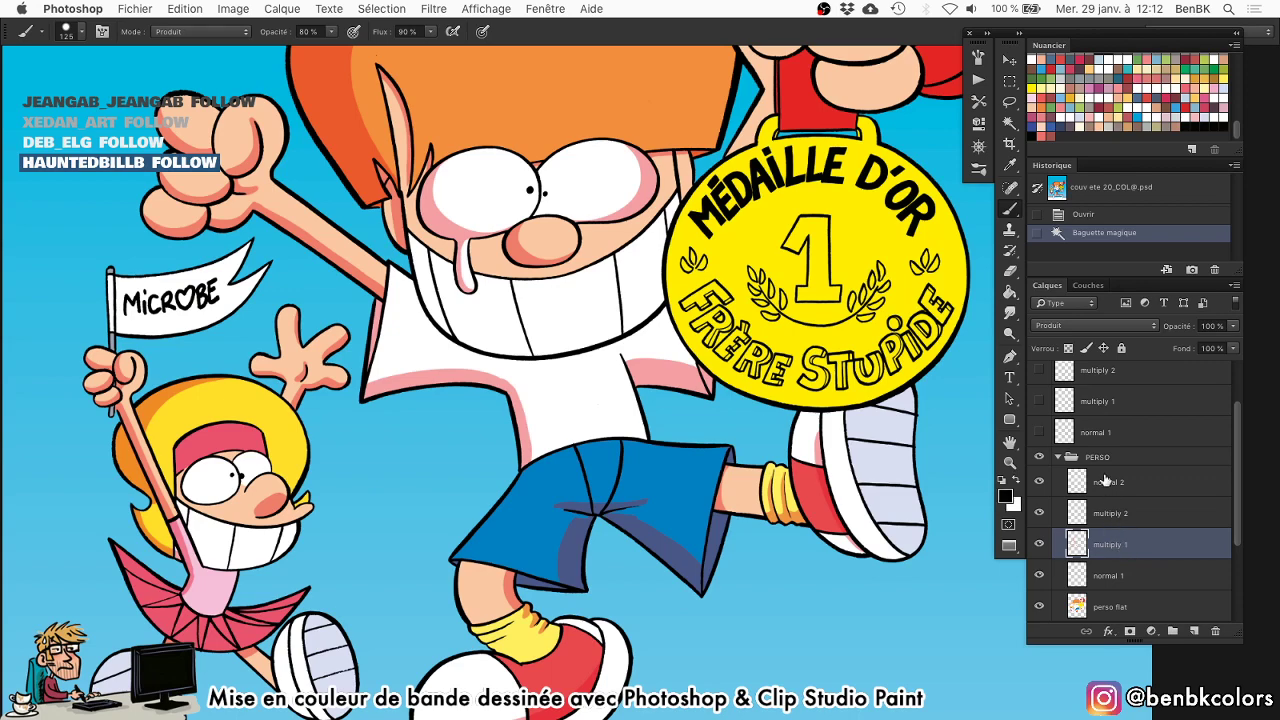
click(1196, 66)
key(slash)
key(alt+BackSpace)
drag(571, 443, 558, 299)
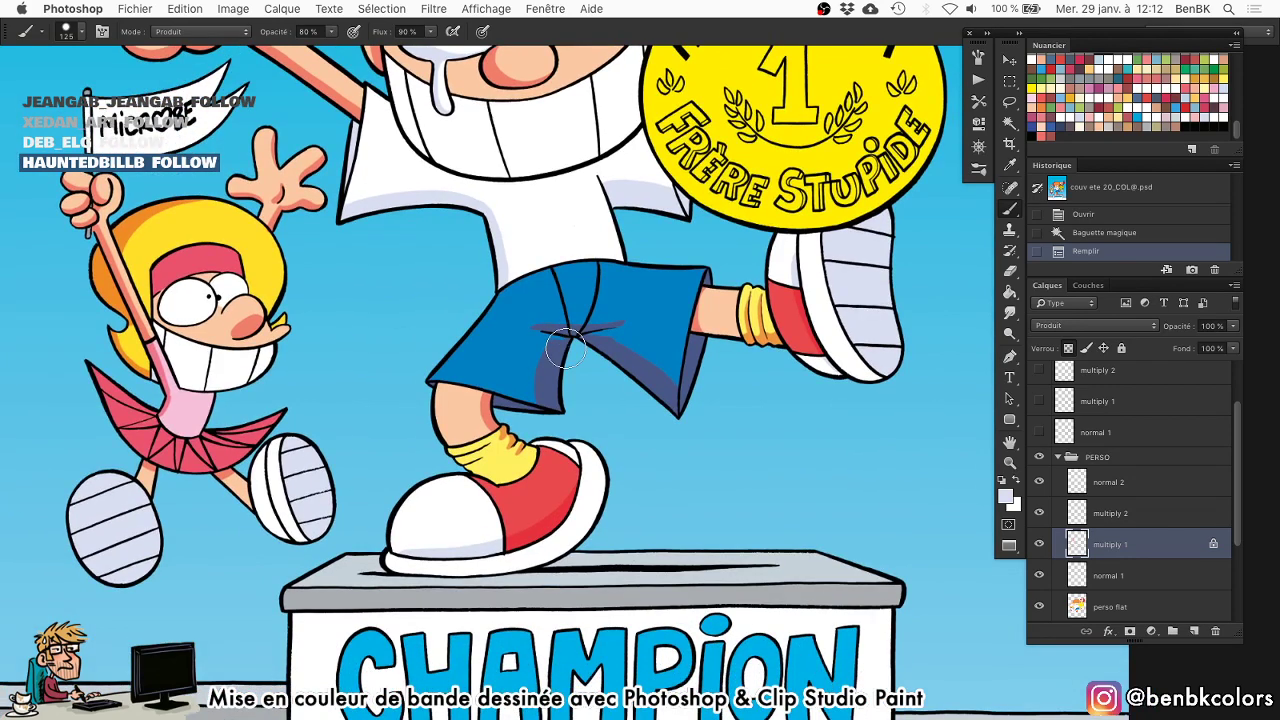
key(space)
drag(570, 573, 640, 323)
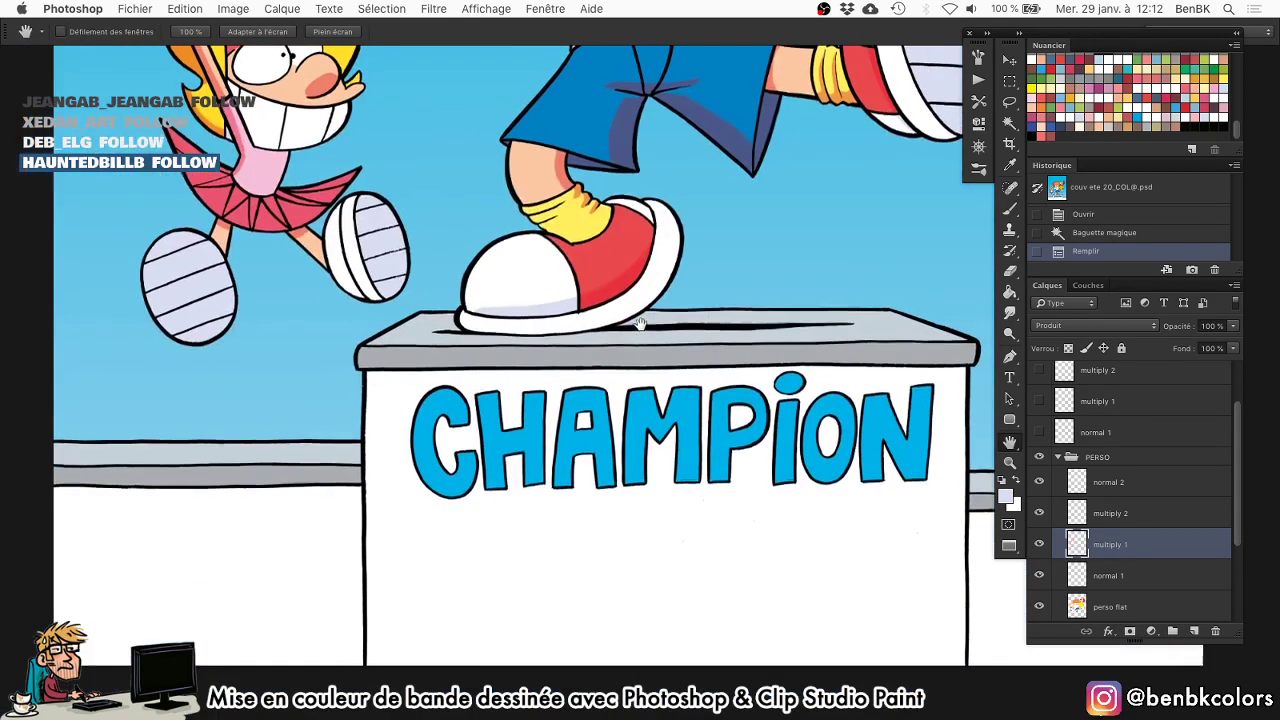
key(super+d)
Select the white podium areas on the deco flat layer with the Magic Wand and hide the selection edges.
right_click(478, 528)
click(500, 556)
key(w)
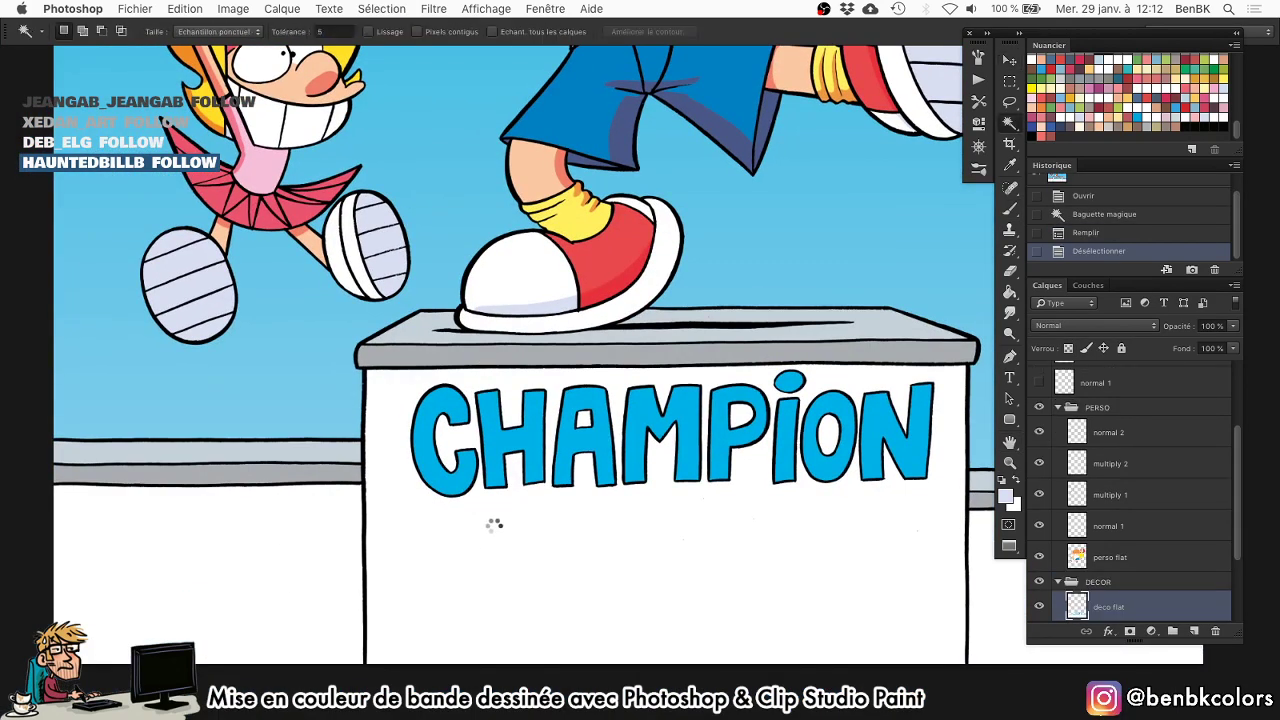
click(494, 524)
click(527, 453)
key(super+h)
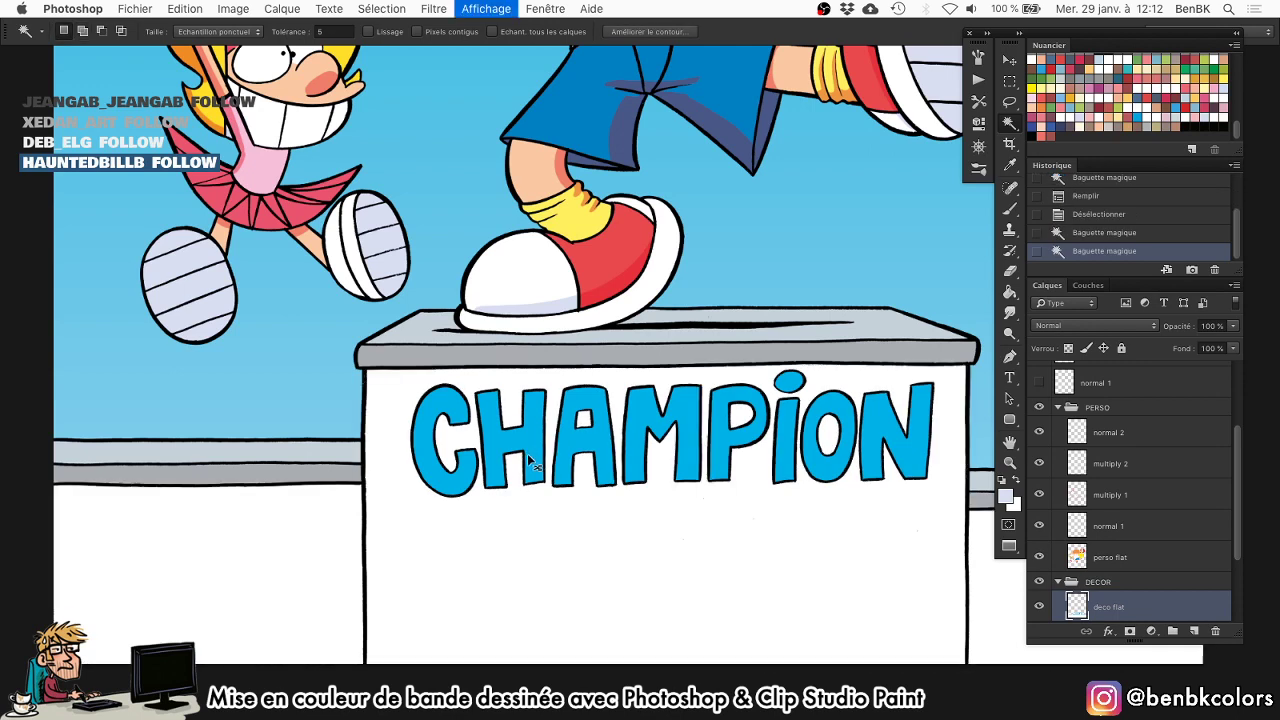
Paint a pale lavender shadow under the podium's grey ledge on the PERSO group's multiply 1 layer, using a 100 px brush and redoing the first stroke.
key(b)
drag(522, 477, 516, 466)
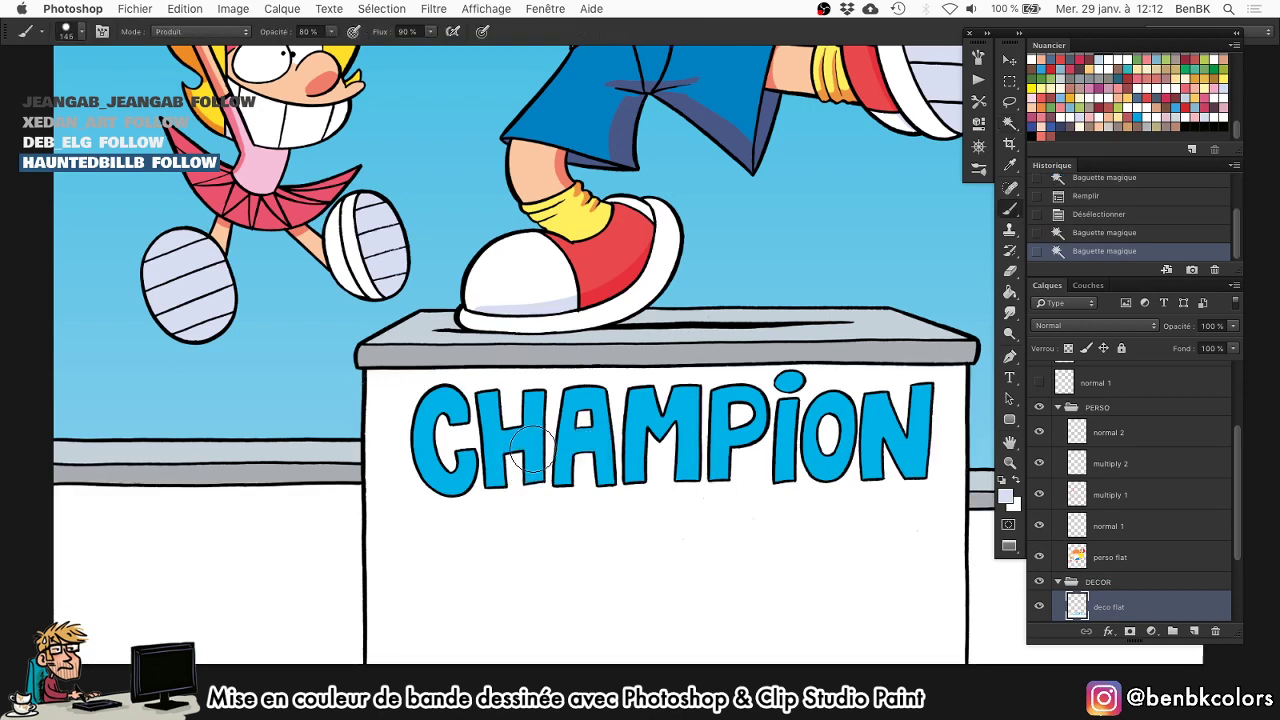
click(553, 314)
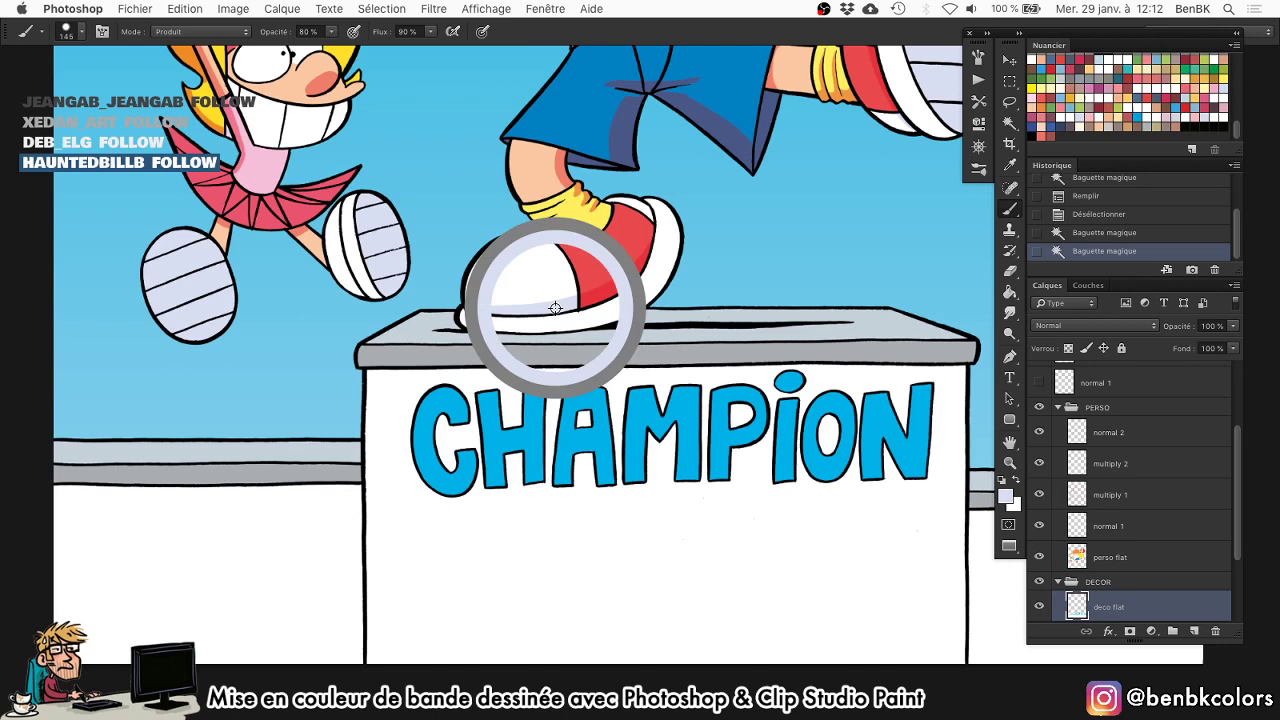
click(1144, 497)
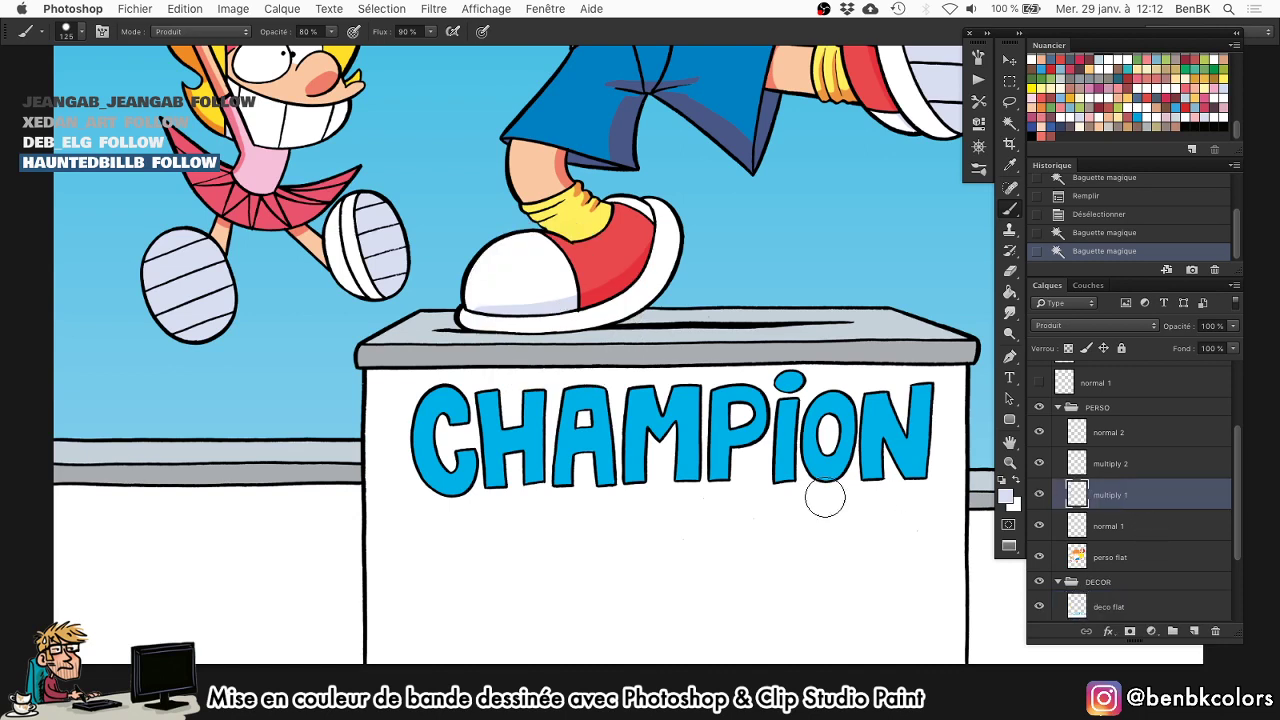
key(bracketleft)
key(bracketleft)
mouse_move(350, 375)
mouse_down()
mouse_move(805, 356)
mouse_move(1251, 383)
mouse_up()
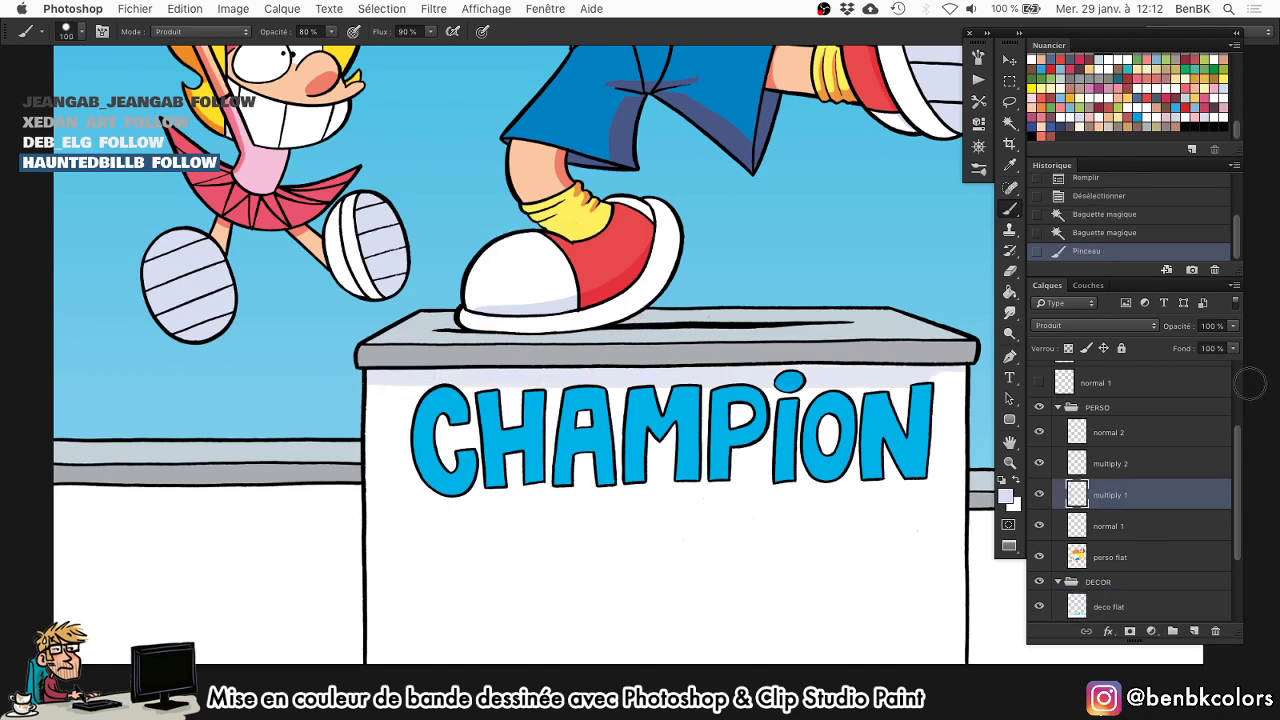
key(Tab)
key(super+z)
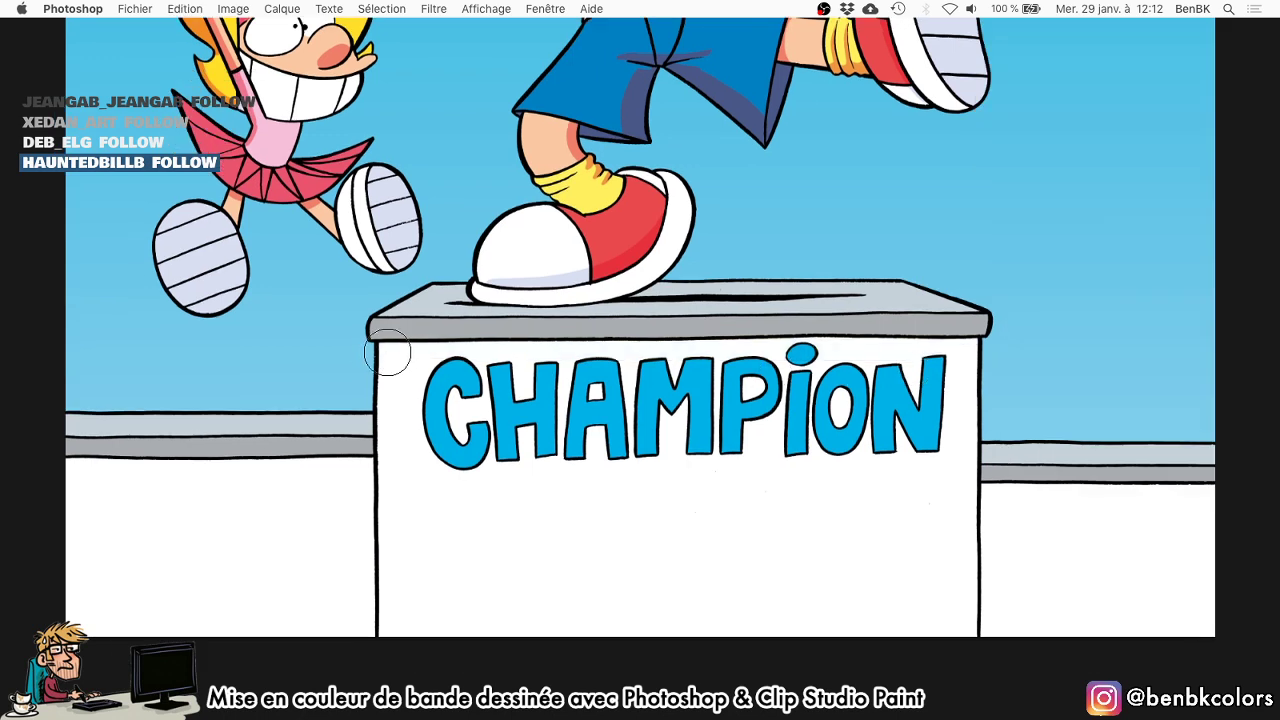
drag(357, 343, 1249, 320)
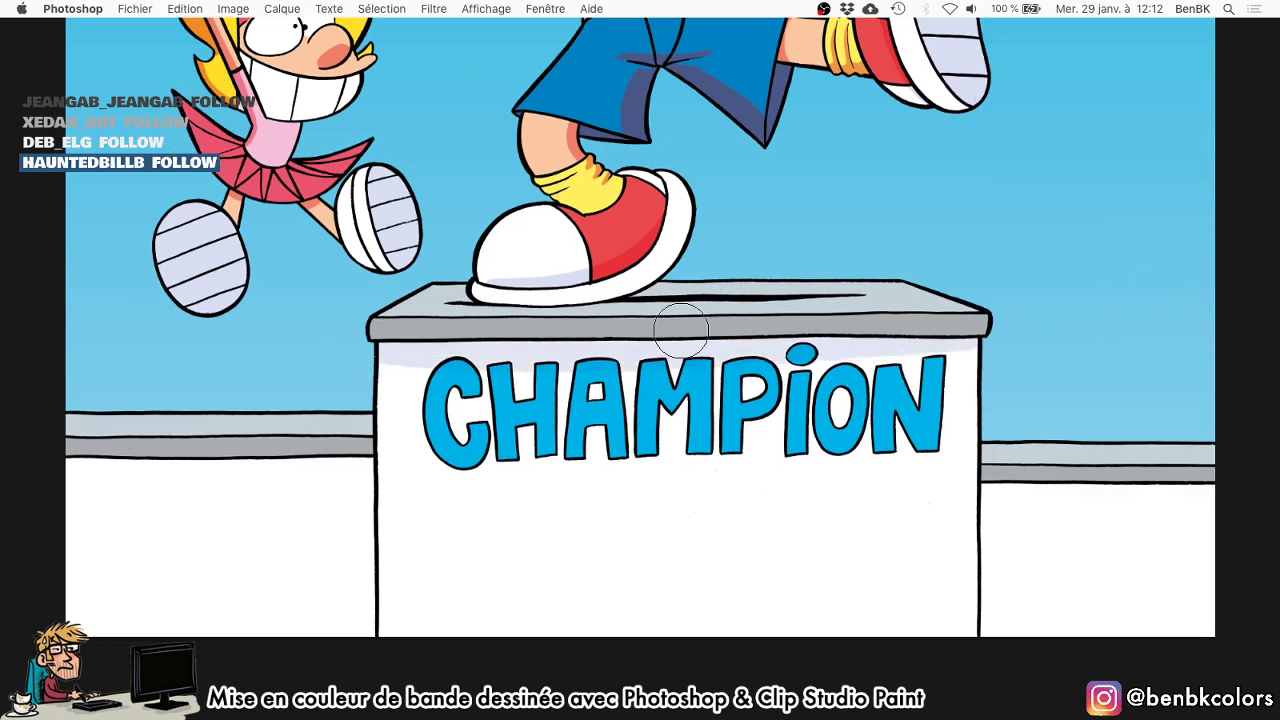
scroll(670, 330, up, 3)
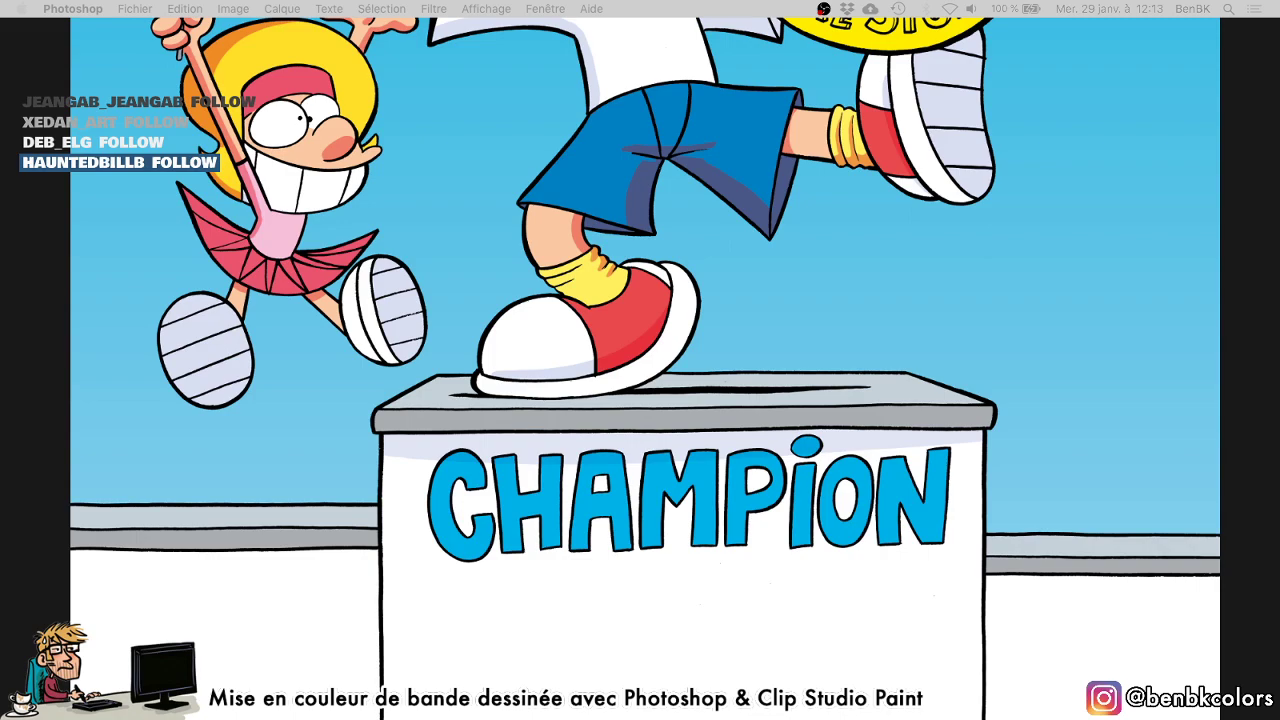
Show the panels again, reduce the brush to 90 px, and paint a lavender shadow under the ledge of the wall left of the podium.
click(871, 380)
key(Tab)
drag(760, 408, 700, 410)
key([)
key([)
key([)
key([)
mouse_move(500, 523)
mouse_down()
mouse_move(354, 530)
mouse_move(440, 528)
mouse_up()
scroll(886, 517, right, 5)
scroll(886, 517, down, 1)
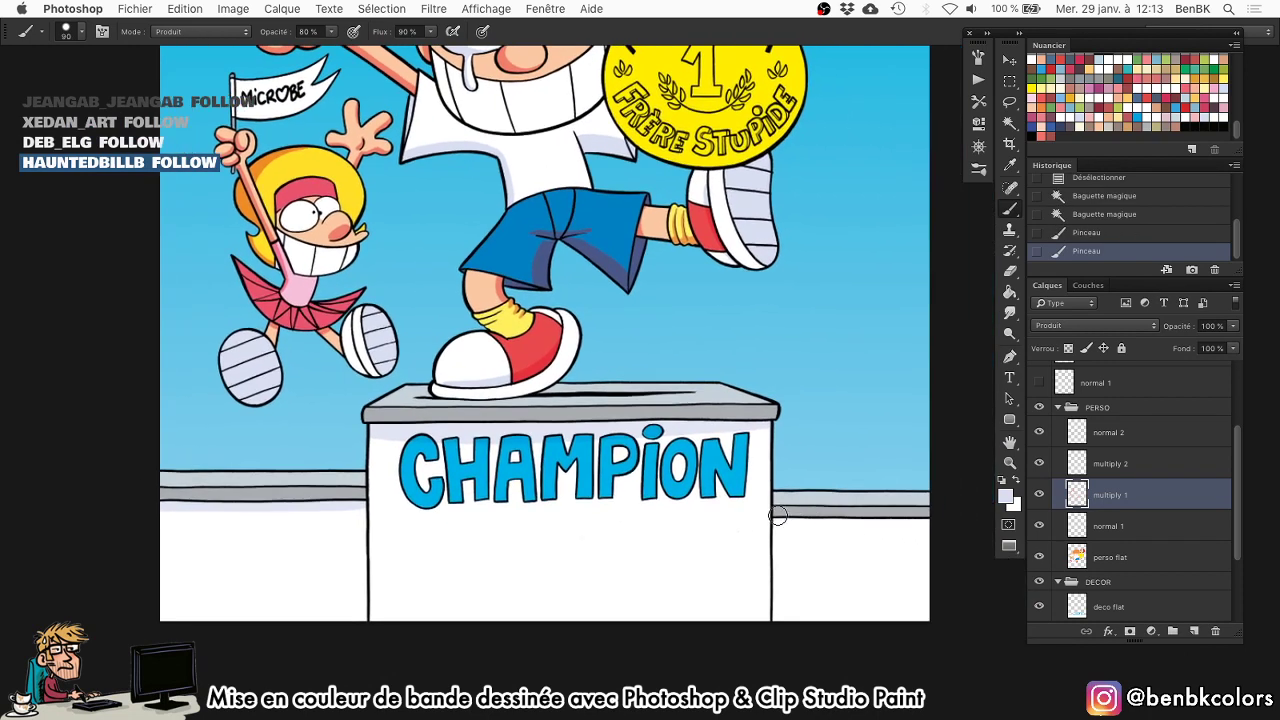
Paint a lavender shadow under the ledge right of the podium, set the brush opacity to 100%, and undo the repeated stroke.
drag(778, 515, 928, 518)
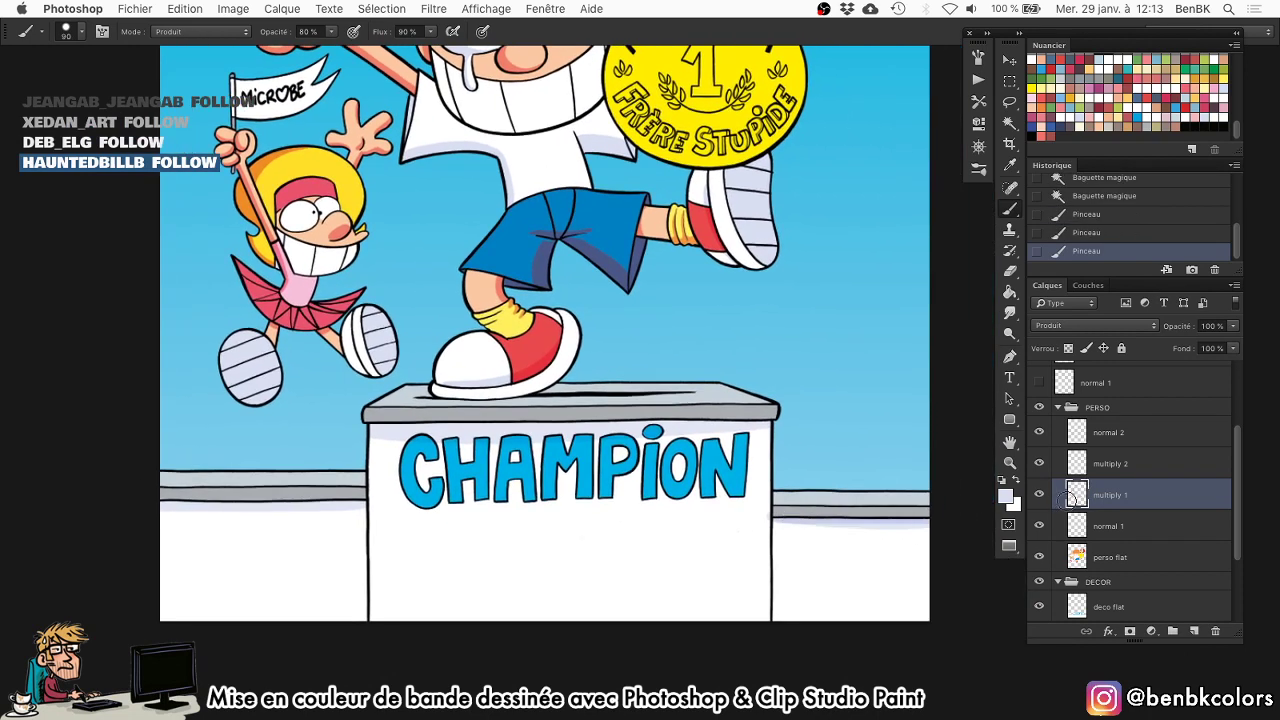
scroll(866, 370, right, 1)
key(super+z)
key(0)
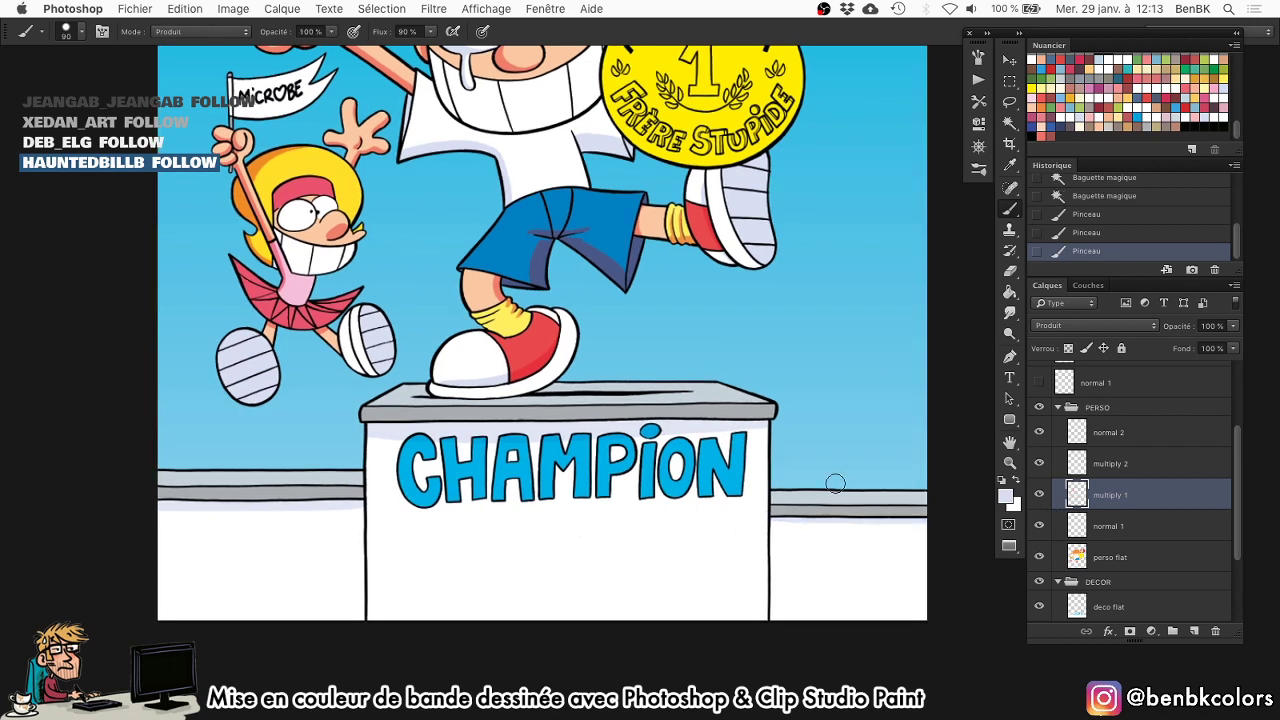
drag(776, 516, 928, 517)
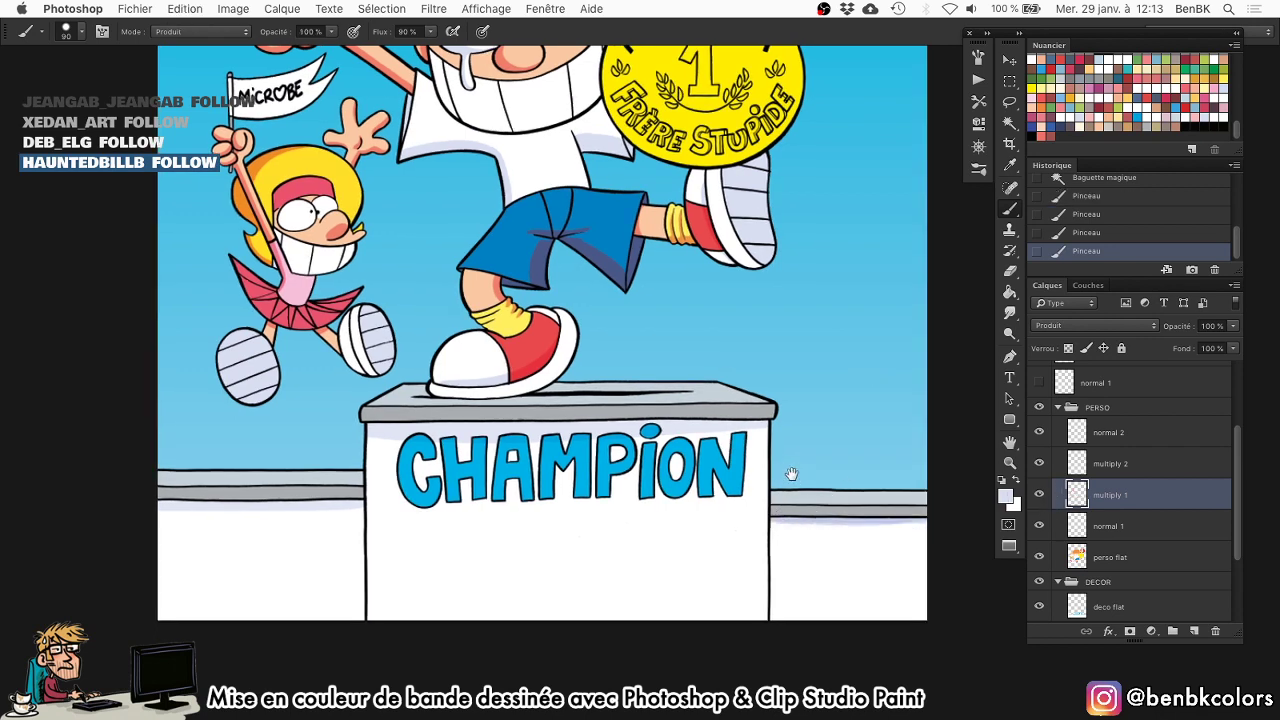
key(super+z)
Set the brush mode to Normal and repaint the shadow under the ledge right of the podium as a straight stroke.
shift+right_click(741, 373)
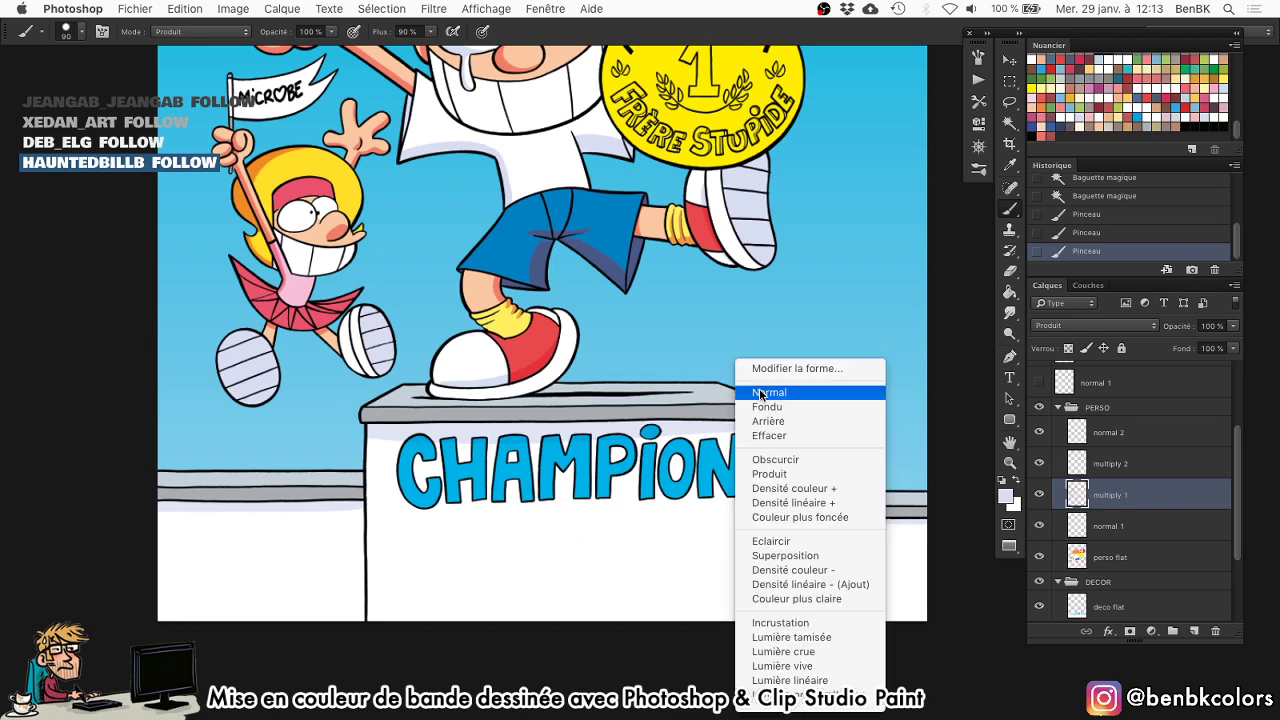
click(780, 392)
shift+click(779, 519)
shift+click(919, 517)
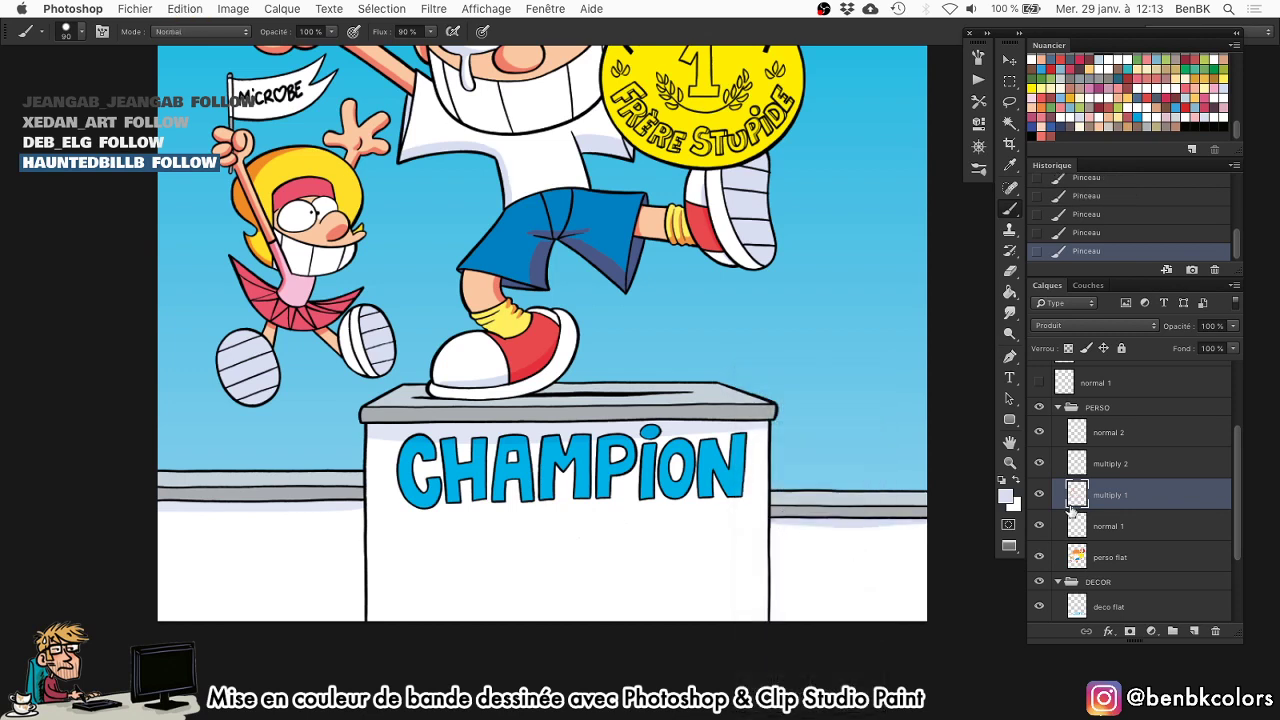
Undo the last two lavender shadow strokes and return to the Brush.
key(e)
drag(796, 536, 808, 537)
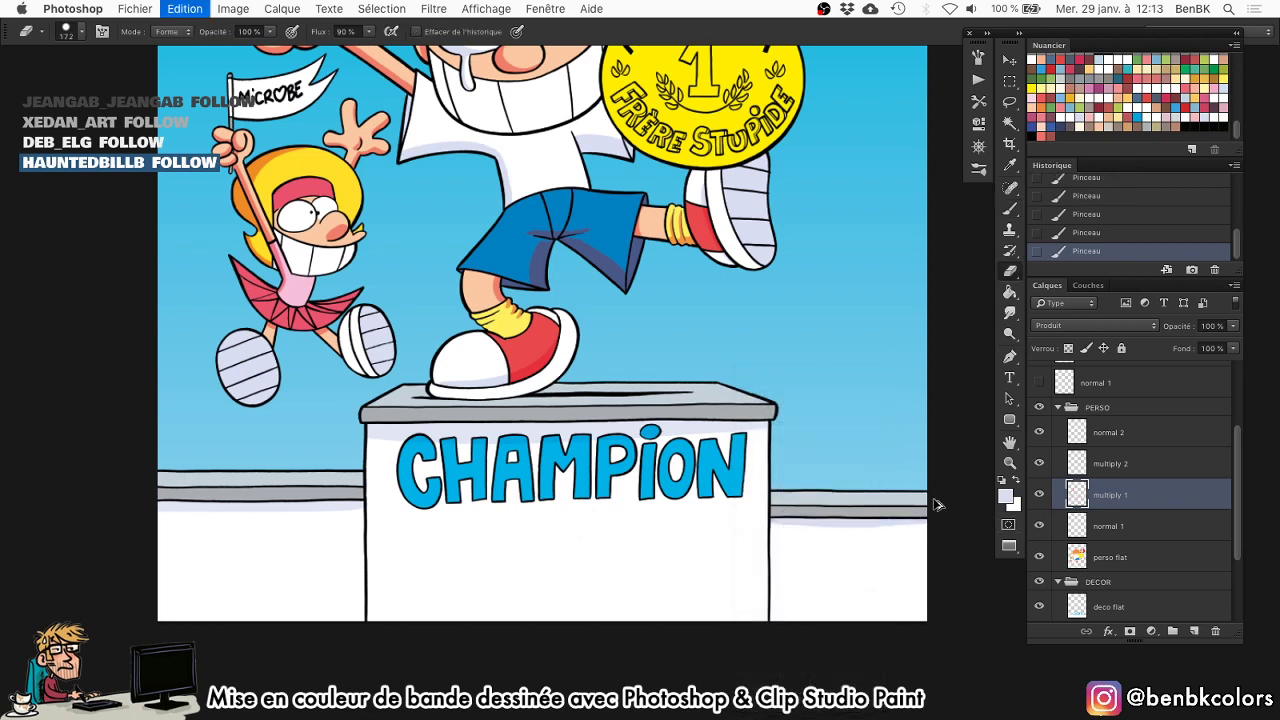
key(super+z)
key(super+z)
key(b)
Load the perso flat layer's contents as a selection and sample the pink shadow colour from the multiply 1 layer viewed alone.
drag(606, 378, 673, 608)
drag(655, 530, 624, 484)
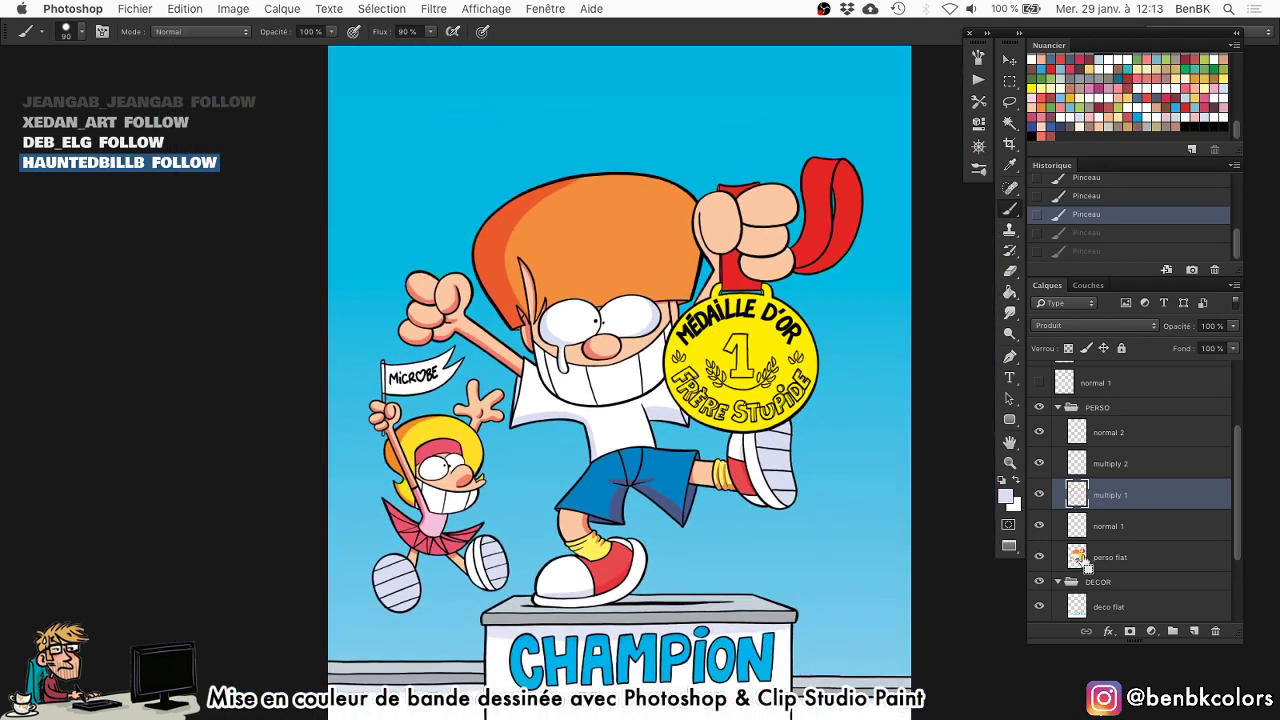
key(super+shift+d)
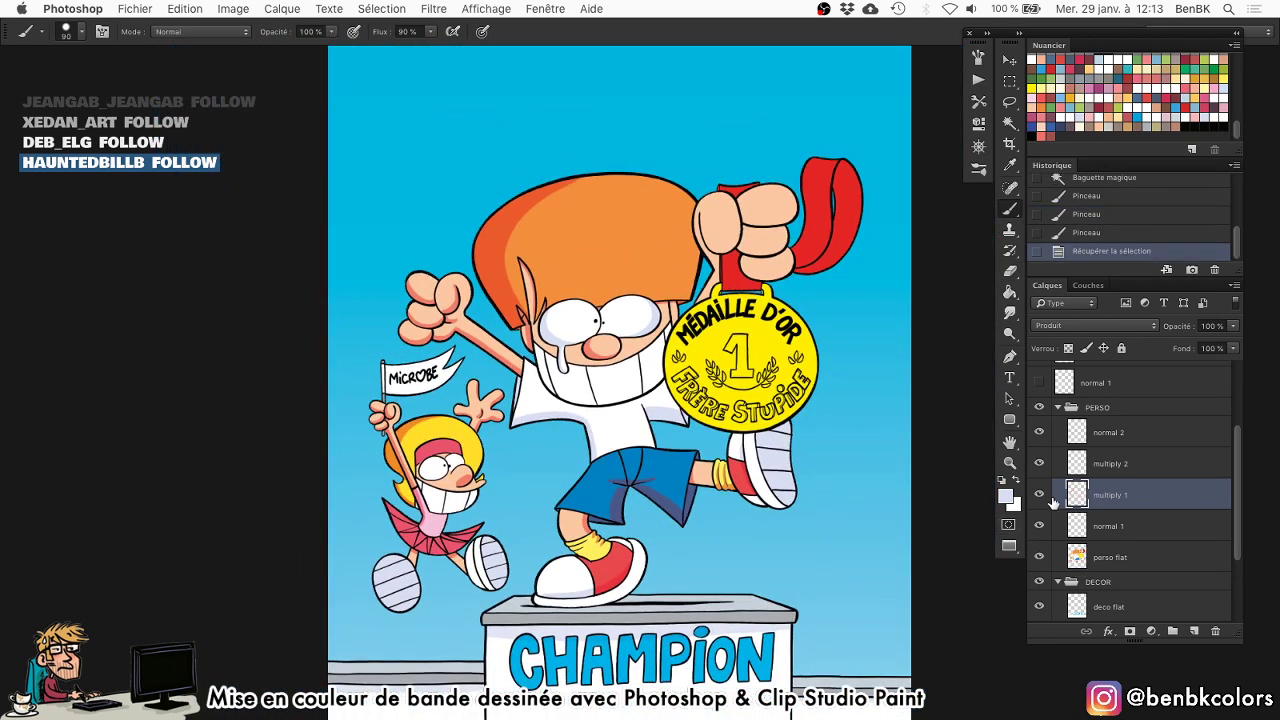
alt+click(1040, 495)
alt+click(510, 300)
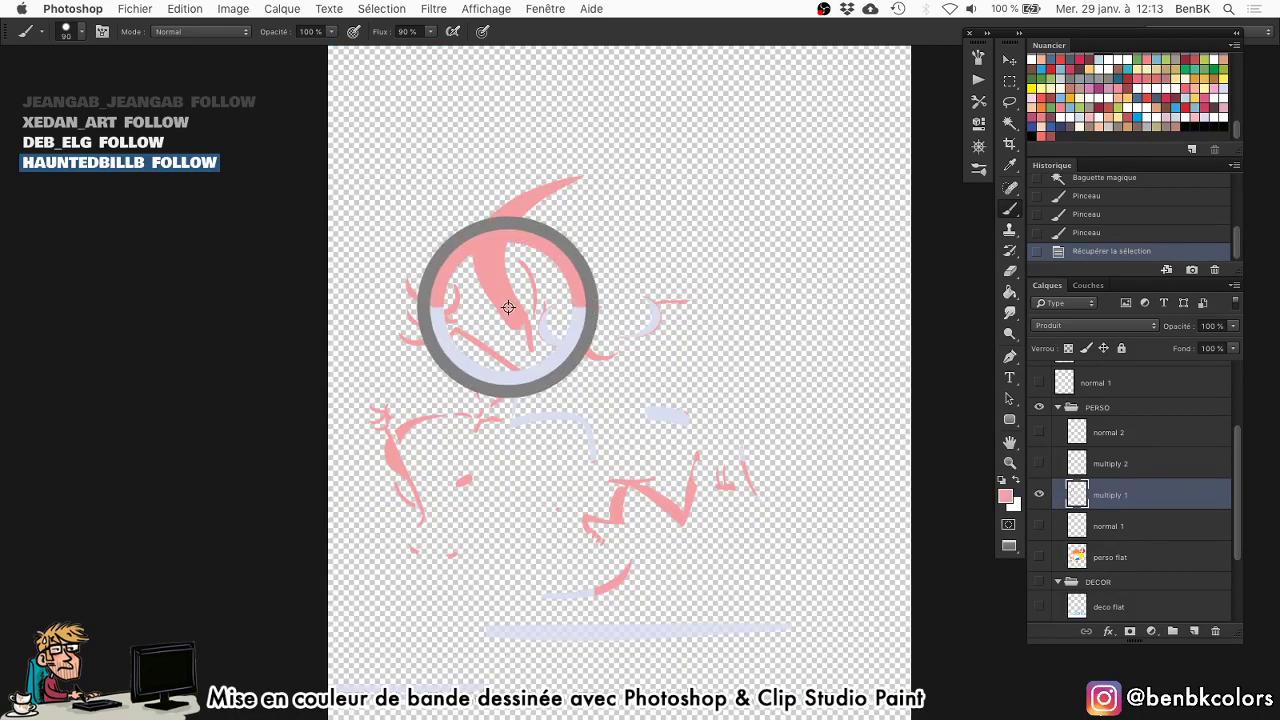
alt+click(1040, 497)
Paint pink shadows on the thumb and wrist of the fist holding the medal, starting at 60 px and enlarging the brush for the wrist.
drag(786, 203, 940, 160)
key([)
key([)
key([)
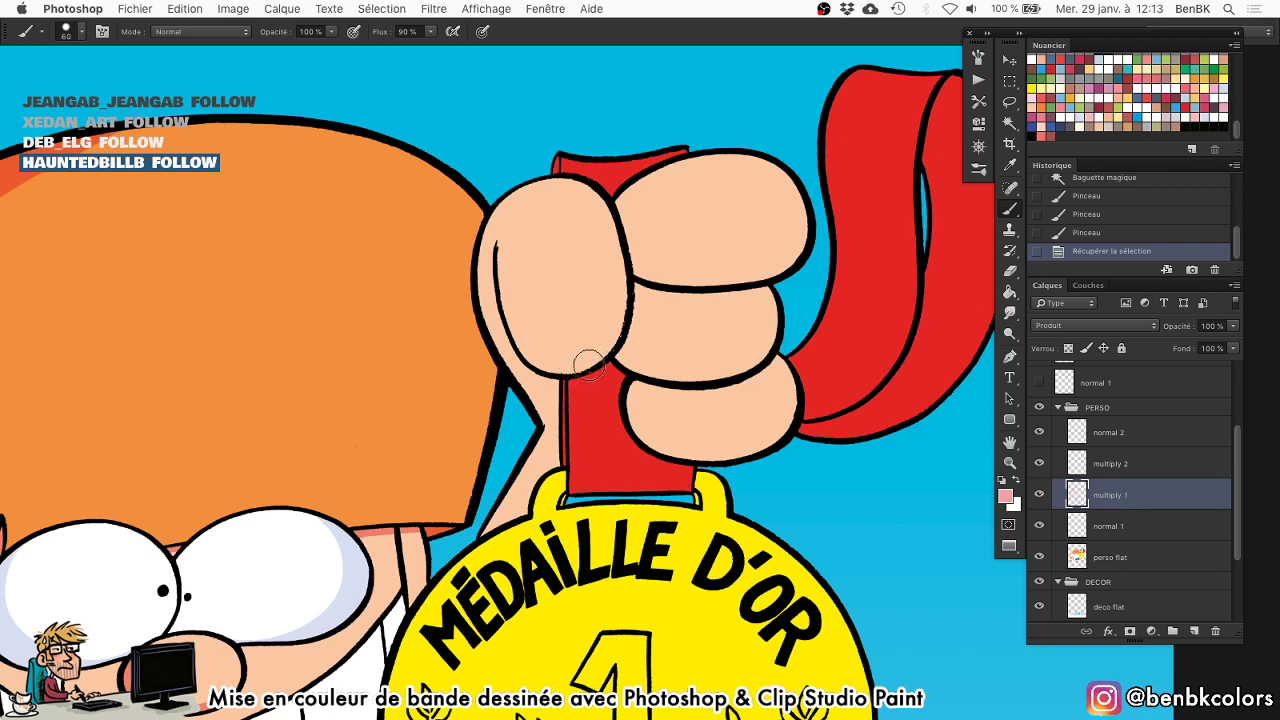
drag(586, 366, 543, 139)
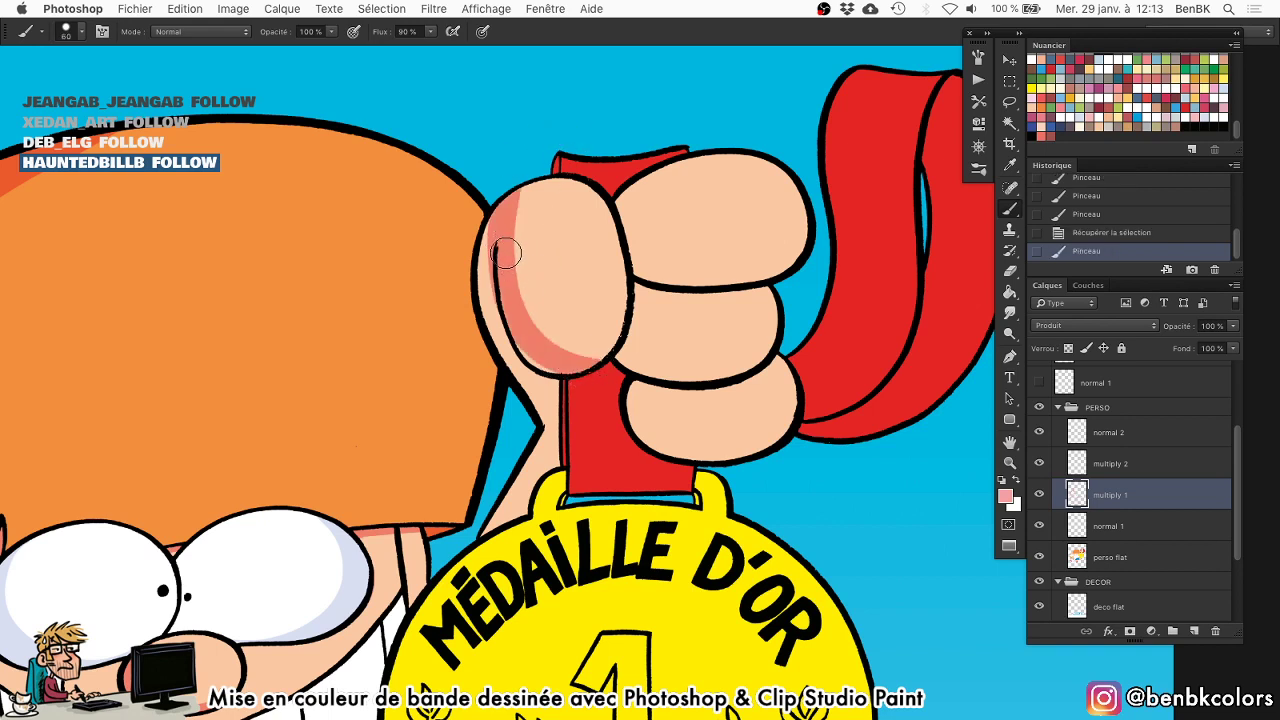
key(bracketright)
key(bracketright)
mouse_move(487, 250)
mouse_down()
mouse_move(550, 392)
mouse_move(547, 372)
mouse_move(548, 463)
mouse_move(479, 527)
mouse_move(524, 493)
mouse_move(523, 345)
mouse_up()
key(bracketleft)
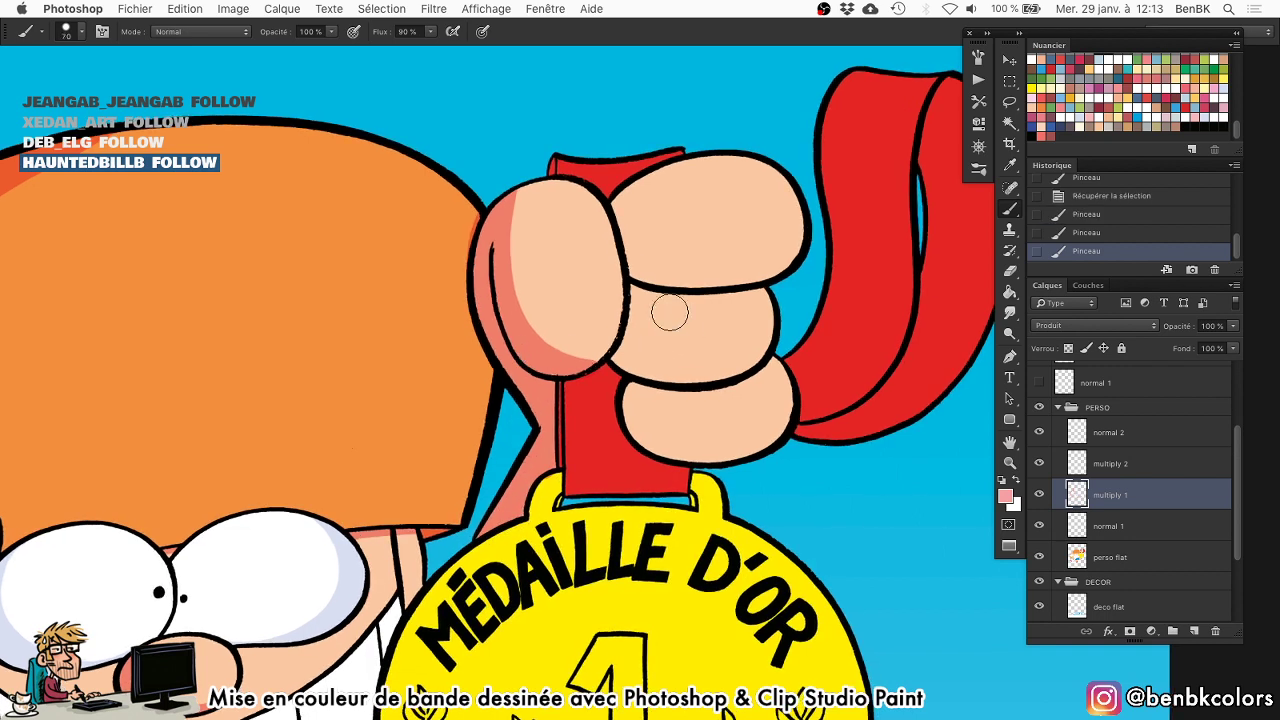
Paint pink shadows along the lower edges of the three fingers holding the medal with a 70 px brush.
drag(620, 258, 805, 238)
drag(636, 265, 814, 244)
mouse_move(630, 346)
mouse_down()
mouse_move(811, 301)
mouse_move(616, 357)
mouse_move(722, 364)
mouse_move(795, 315)
mouse_move(726, 397)
mouse_move(648, 431)
mouse_move(632, 411)
mouse_move(656, 437)
mouse_move(797, 380)
mouse_move(752, 408)
mouse_move(633, 435)
mouse_move(790, 420)
mouse_up()
scroll(766, 400, up, 2)
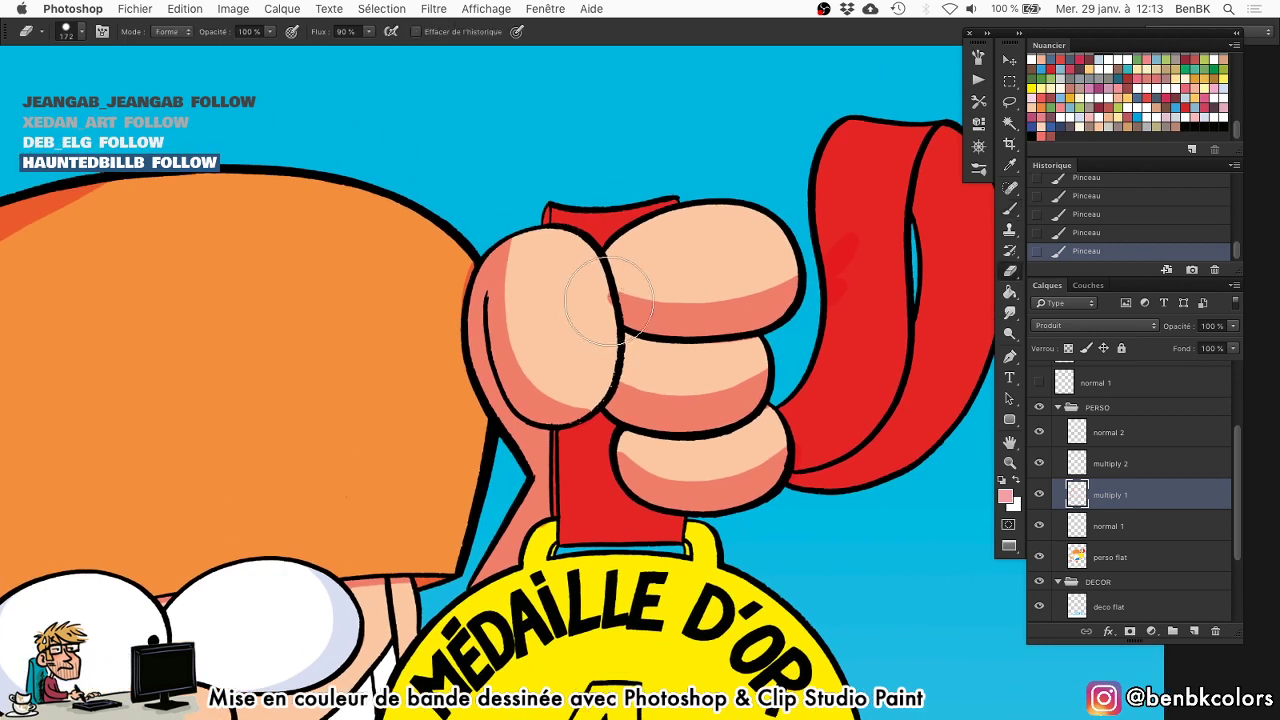
Erase small spots of shadow on the boy's orange hair, reduce the eraser to 60 px, and clear the selection.
key(e)
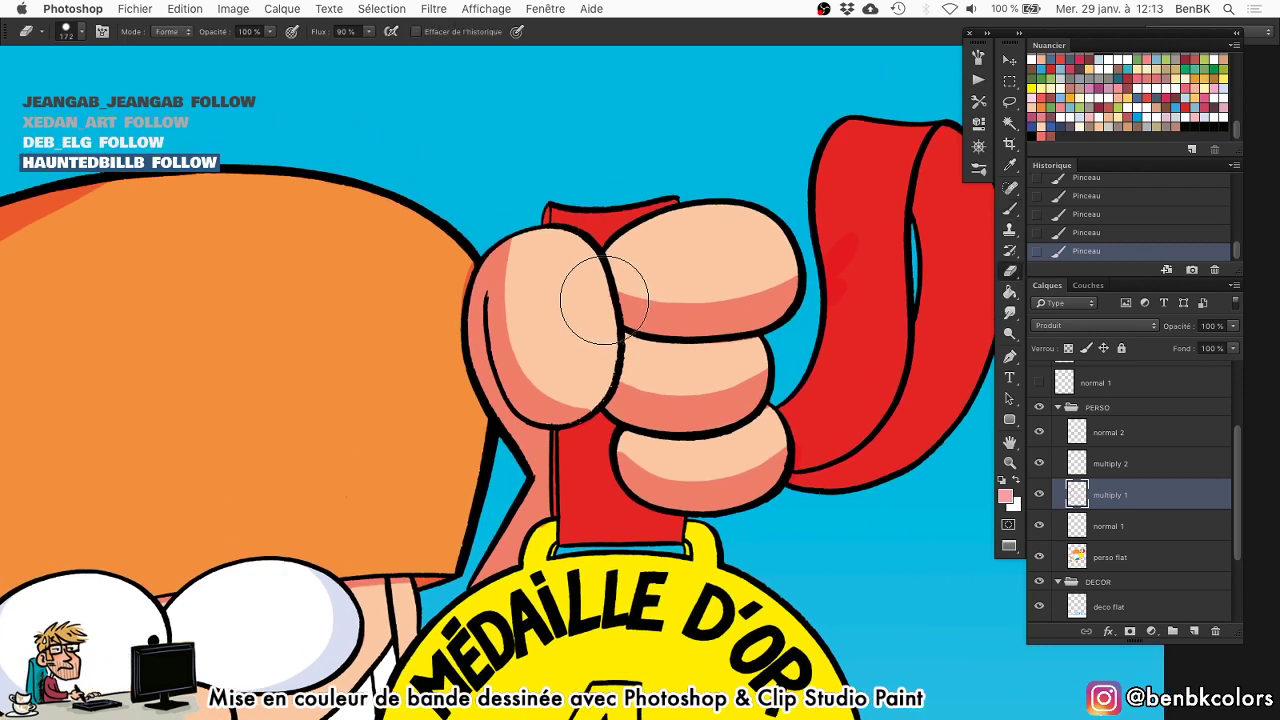
click(194, 355)
drag(212, 353, 602, 311)
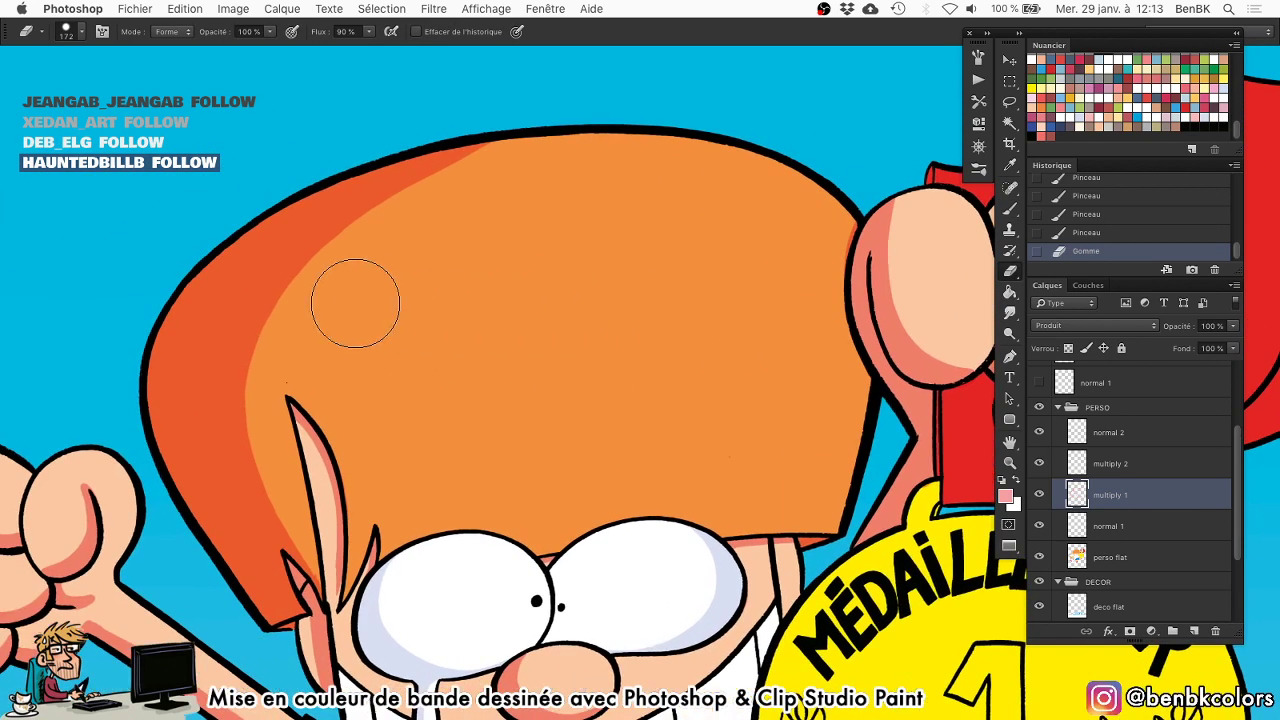
drag(313, 314, 323, 343)
key(bracketleft)
key(bracketleft)
key(bracketleft)
key(bracketleft)
key(bracketleft)
key(bracketleft)
key(bracketleft)
key(bracketleft)
key(bracketleft)
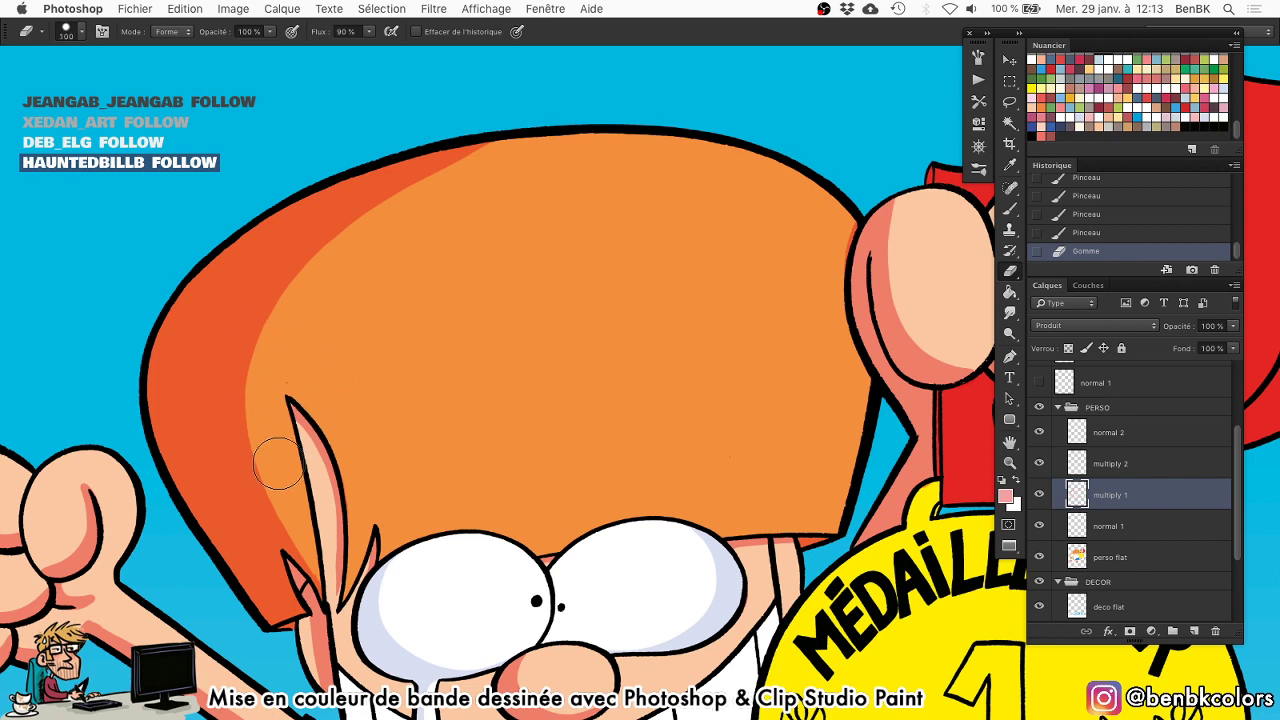
click(289, 502)
key(super+d)
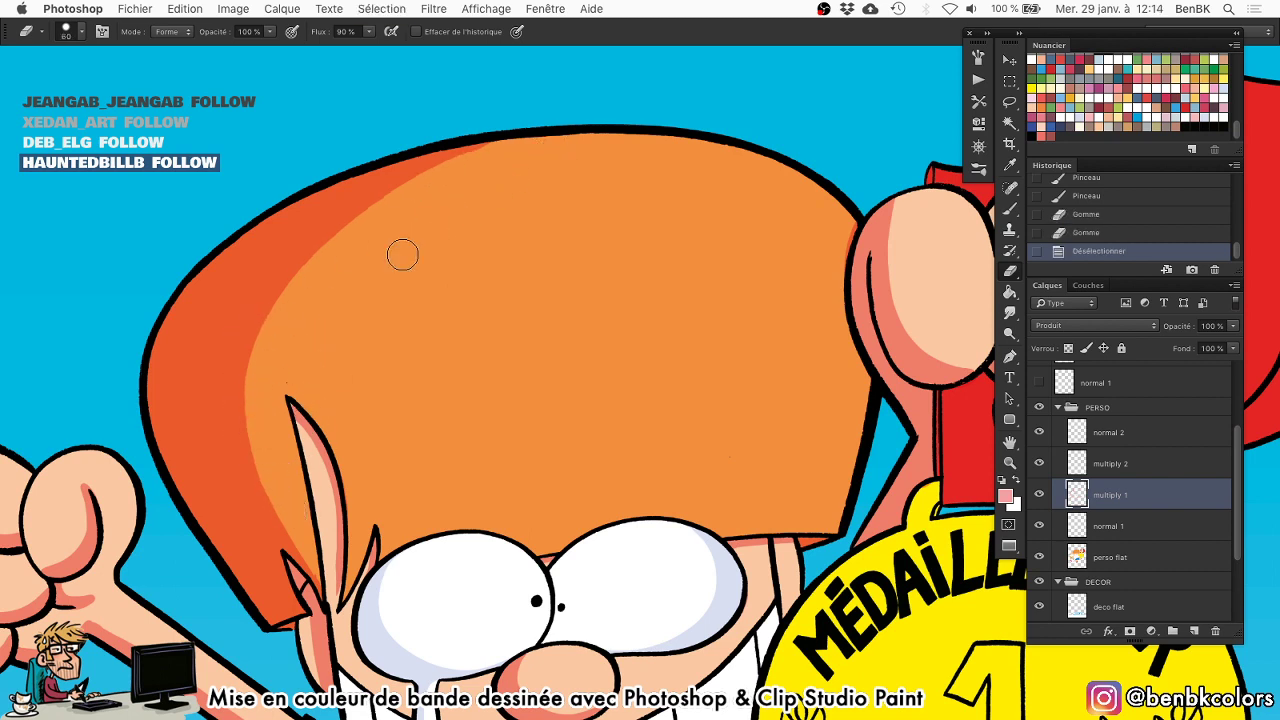
Trim the inner edge of the dark orange shadow on the boy's hair with the 60 px eraser.
drag(286, 500, 310, 255)
drag(374, 206, 540, 152)
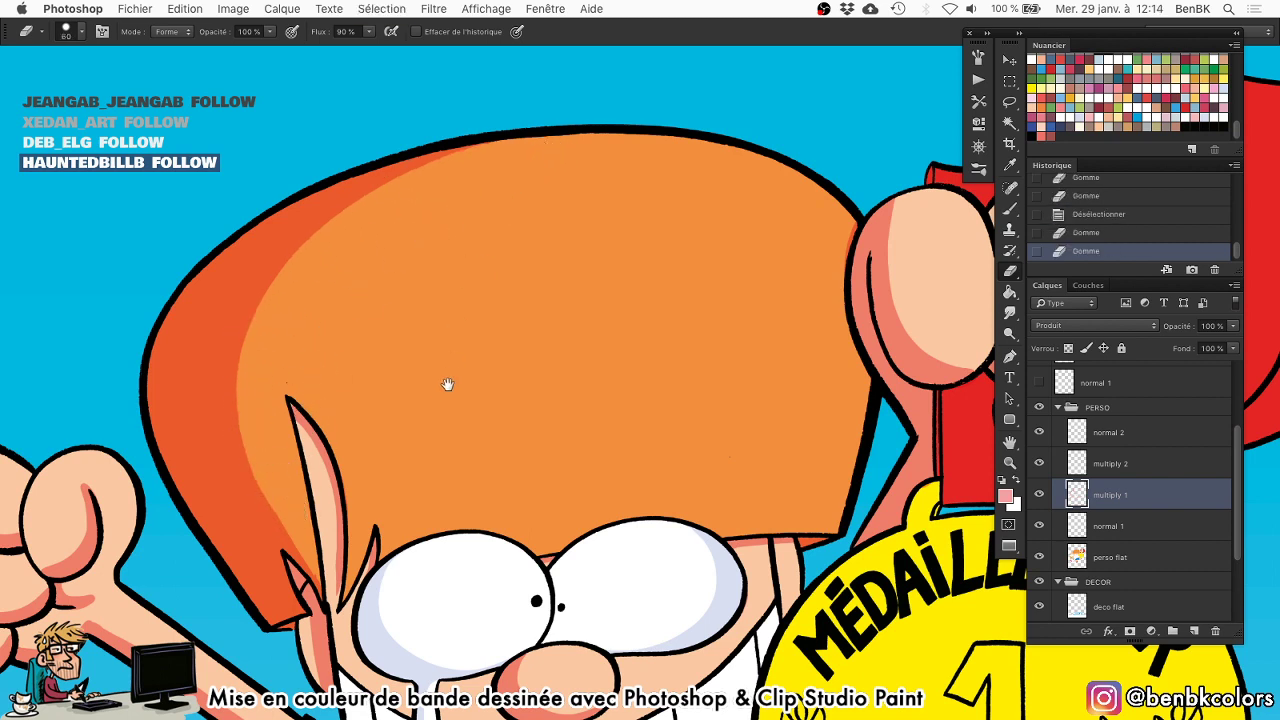
scroll(446, 380, down, 5)
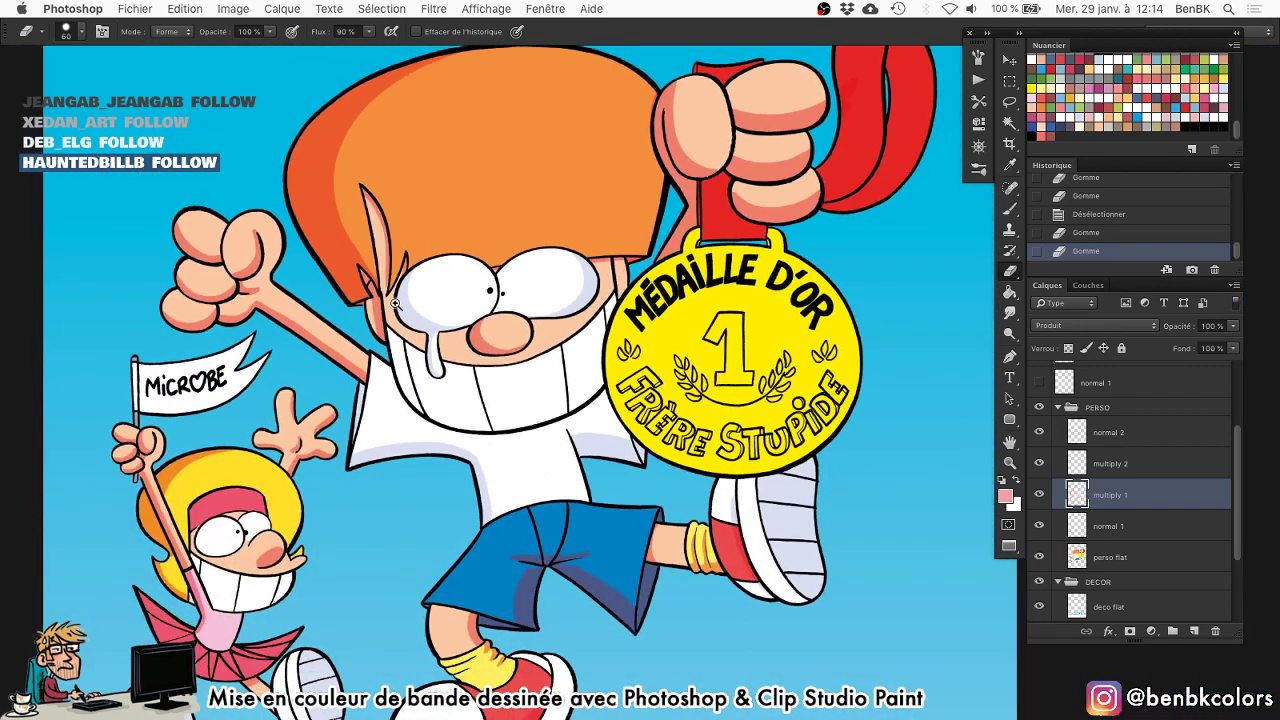
scroll(396, 303, down, 2)
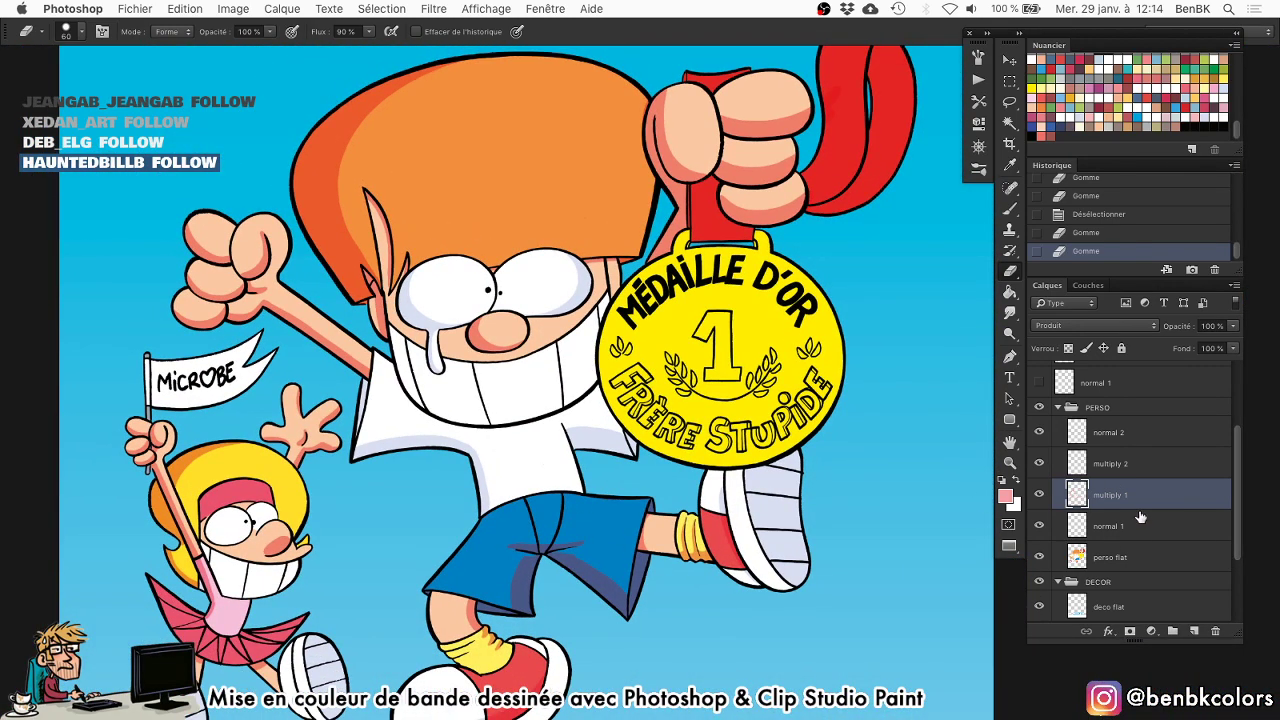
Load the perso flat layer's contents as a selection, hide its outline, and view the characters without the surrounding panels.
super+click(1077, 560)
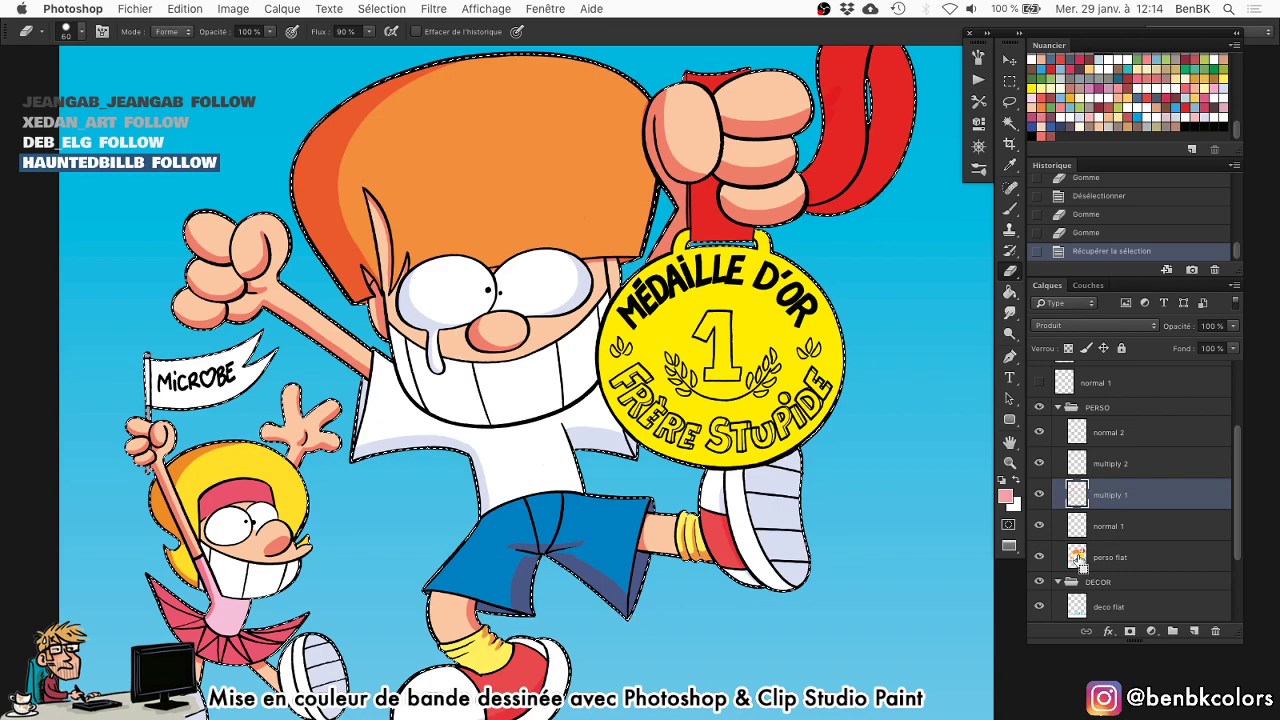
key(super+h)
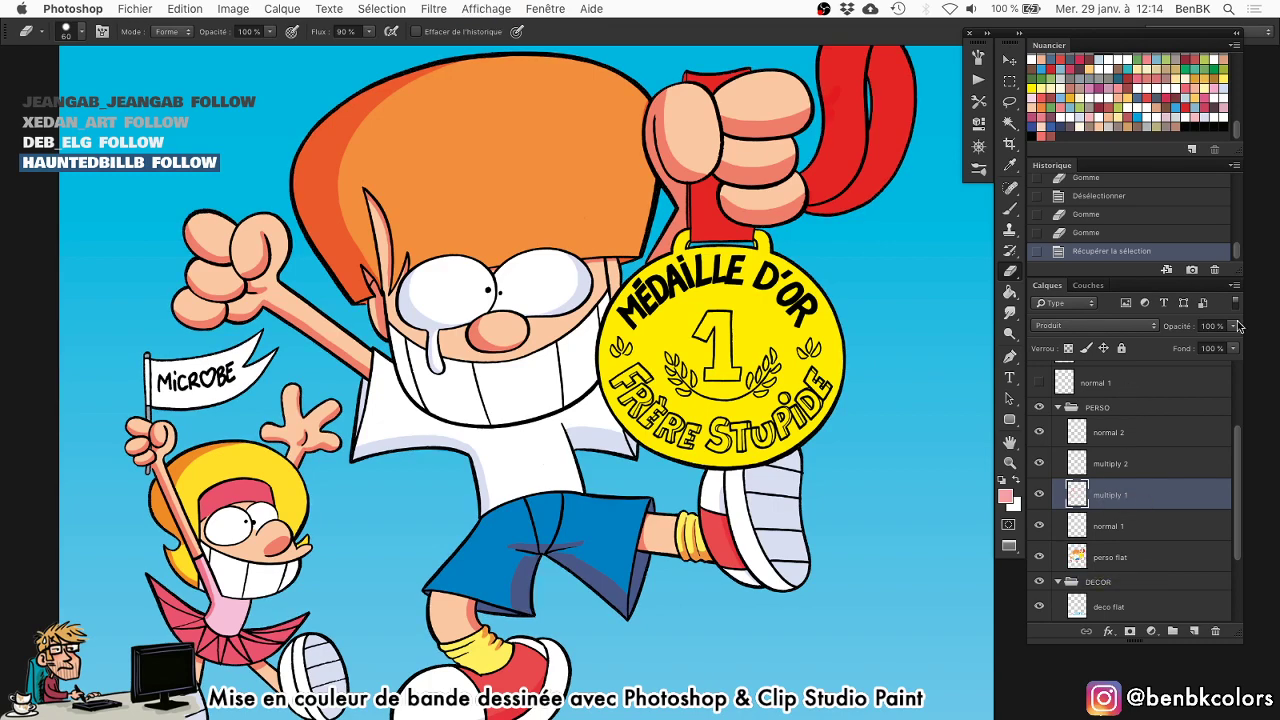
key(Tab)
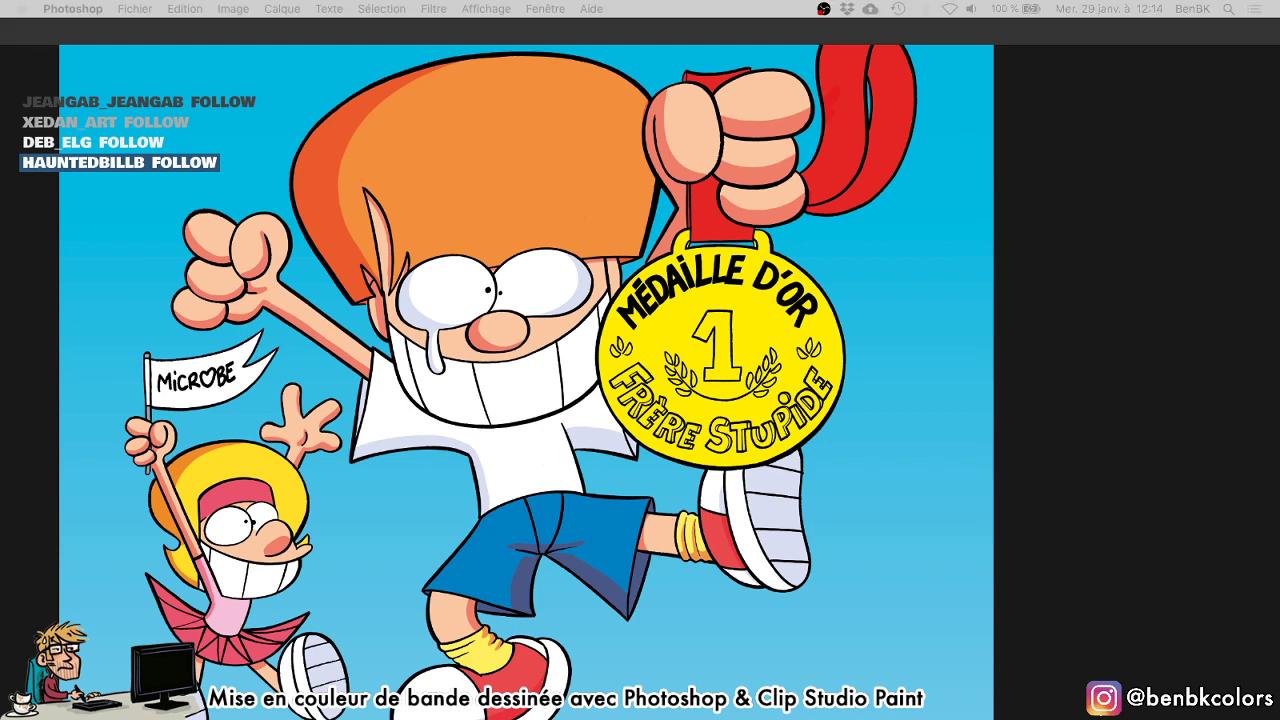
click(945, 437)
key(super+h)
key(space)
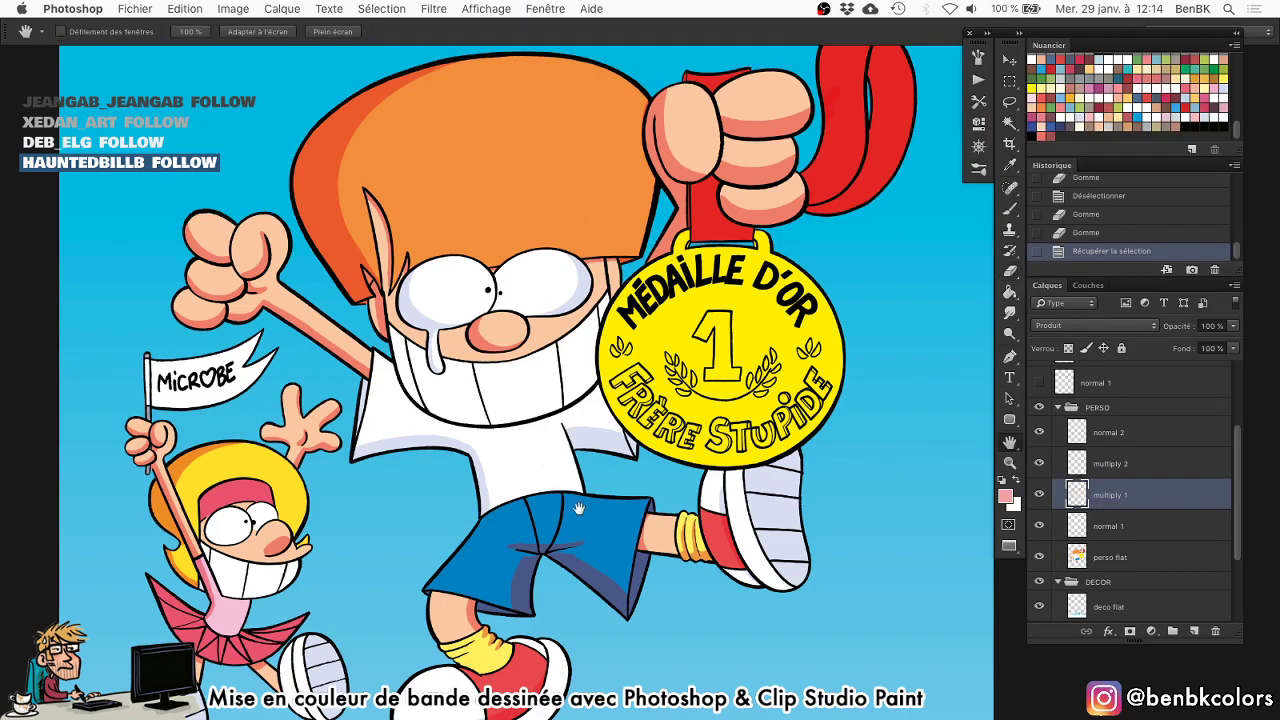
drag(482, 434, 526, 295)
drag(590, 254, 614, 363)
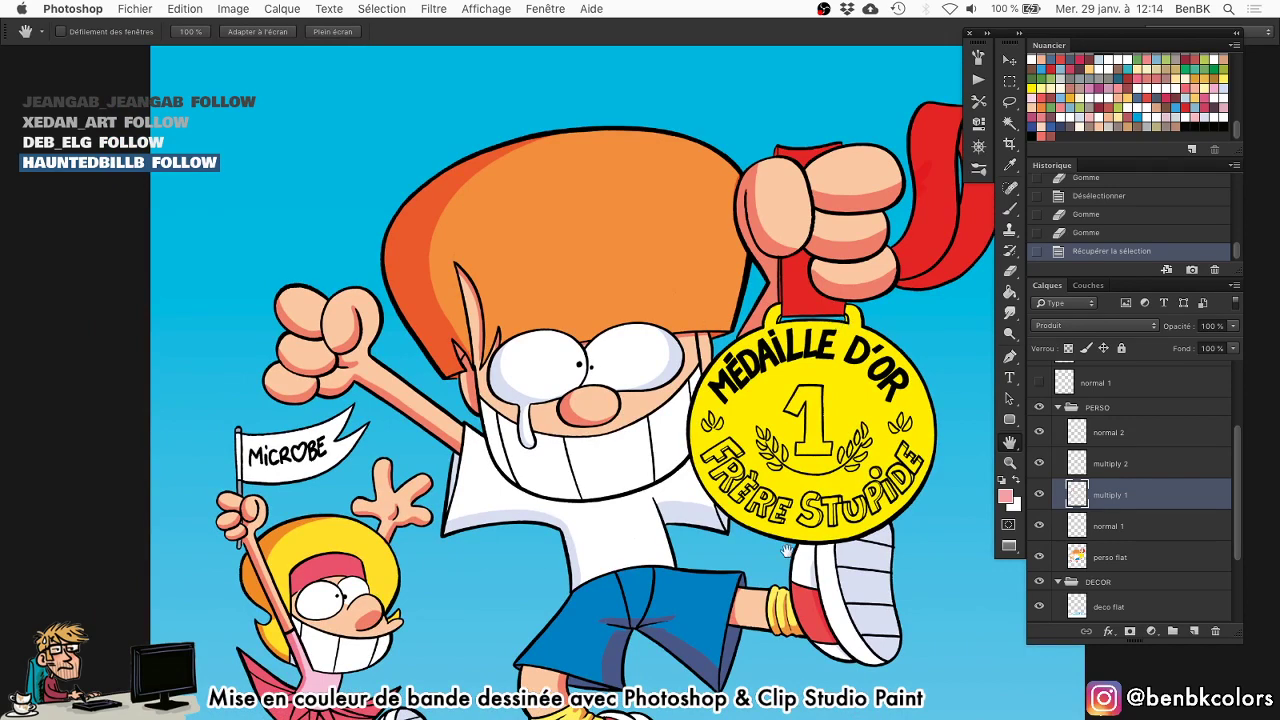
Paint pink shadows on the boy's raised leg between the shorts and the yellow sock with a 70 px brush.
key(super+h)
key(super+space)
mouse_move(759, 625)
mouse_down()
mouse_move(794, 603)
mouse_move(692, 630)
mouse_move(680, 606)
mouse_move(704, 608)
mouse_up()
mouse_move(708, 610)
mouse_down()
mouse_move(766, 623)
mouse_move(780, 598)
mouse_up()
key(space)
drag(780, 598, 775, 601)
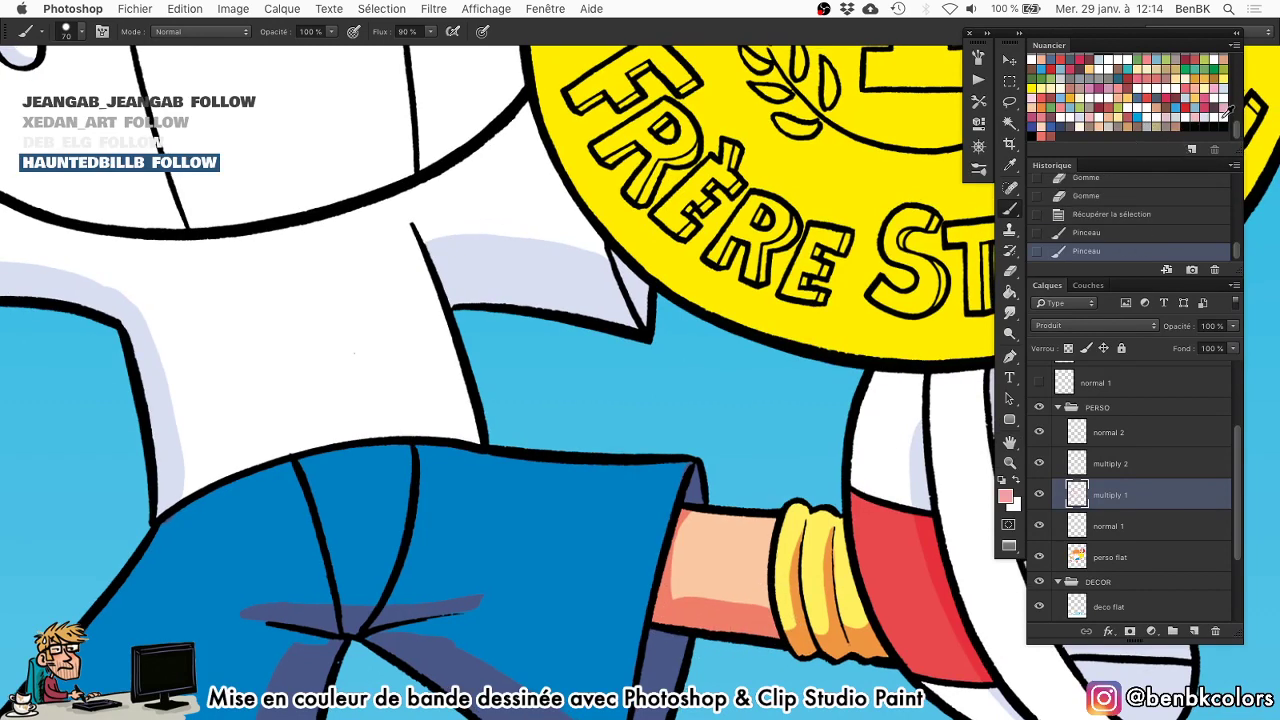
Select all the pink shadows on the multiply 1 layer with the Magic Wand, fill them with a lighter pink swatch, and deselect.
click(1195, 118)
alt+click(1039, 494)
key(super+d)
key(w)
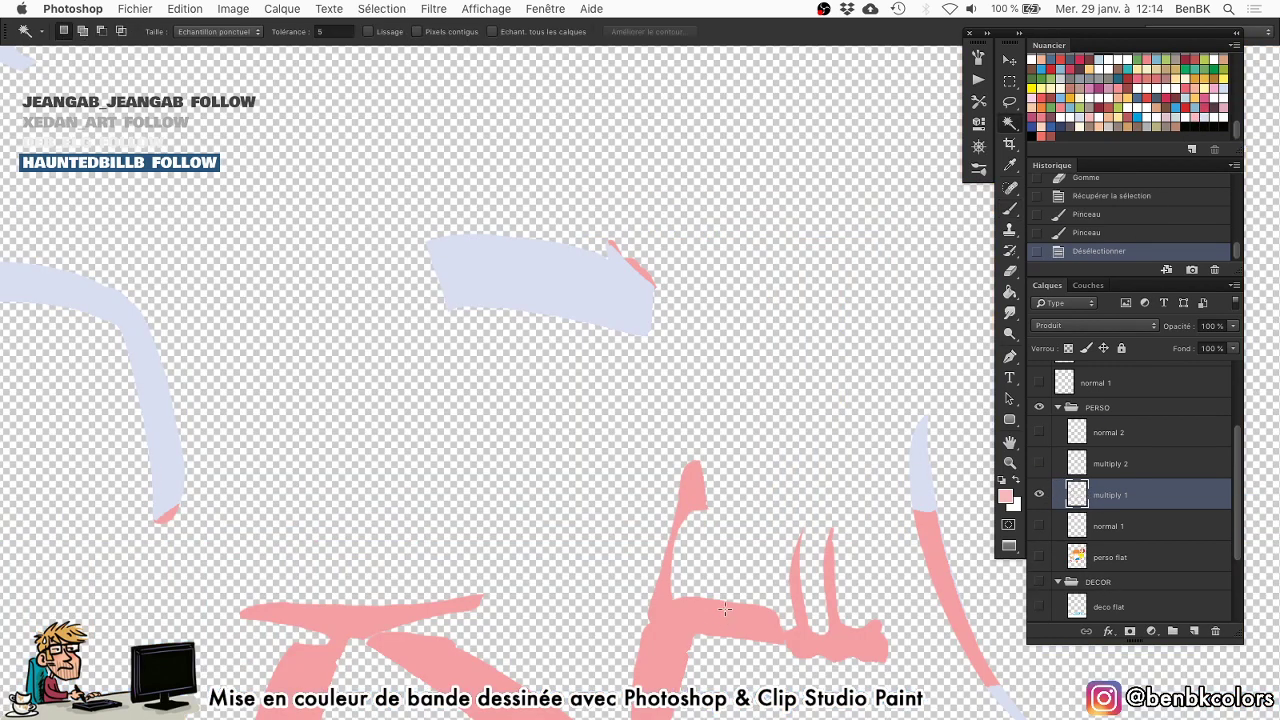
click(740, 573)
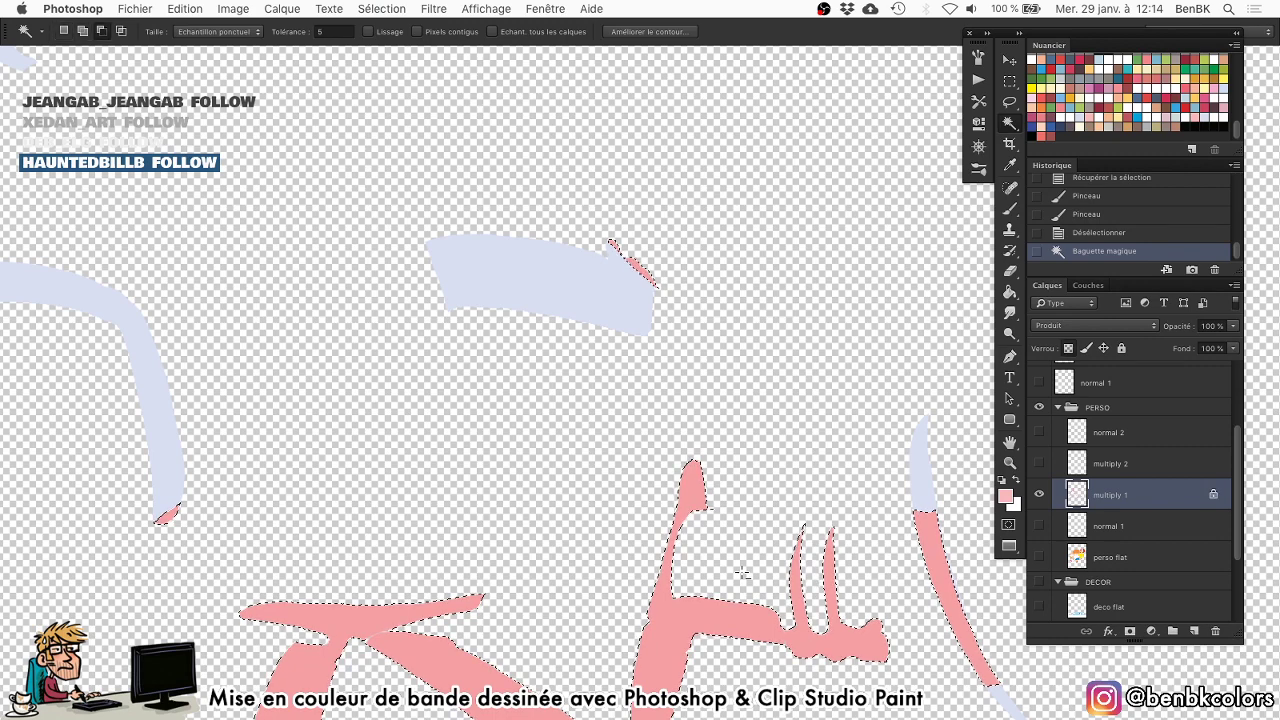
key(alt+BackSpace)
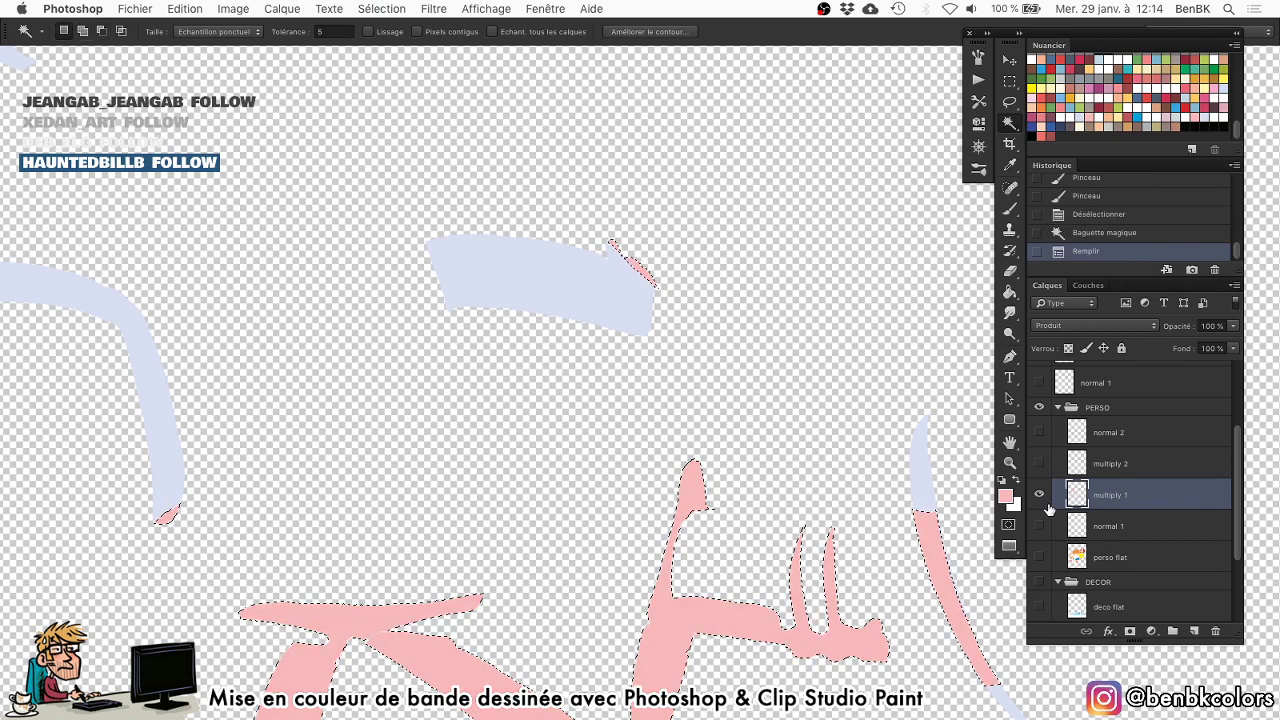
alt+click(1039, 494)
key(super+0)
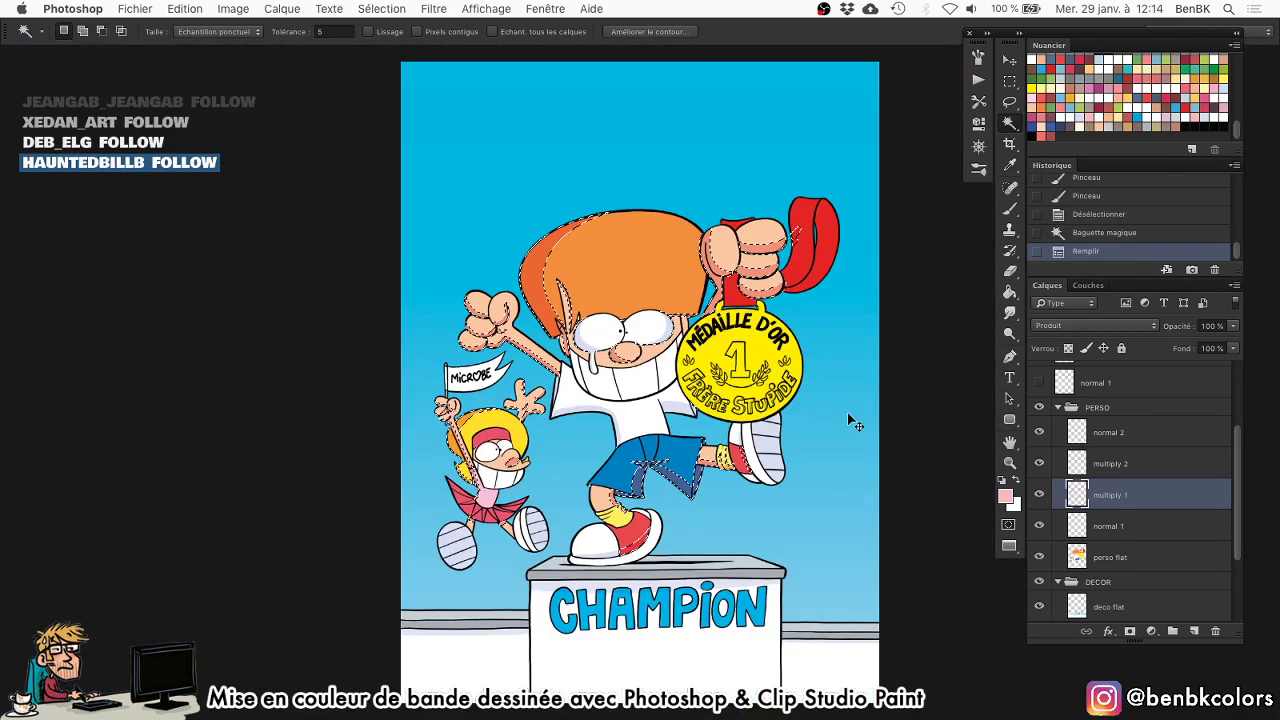
key(super+plus)
key(super+plus)
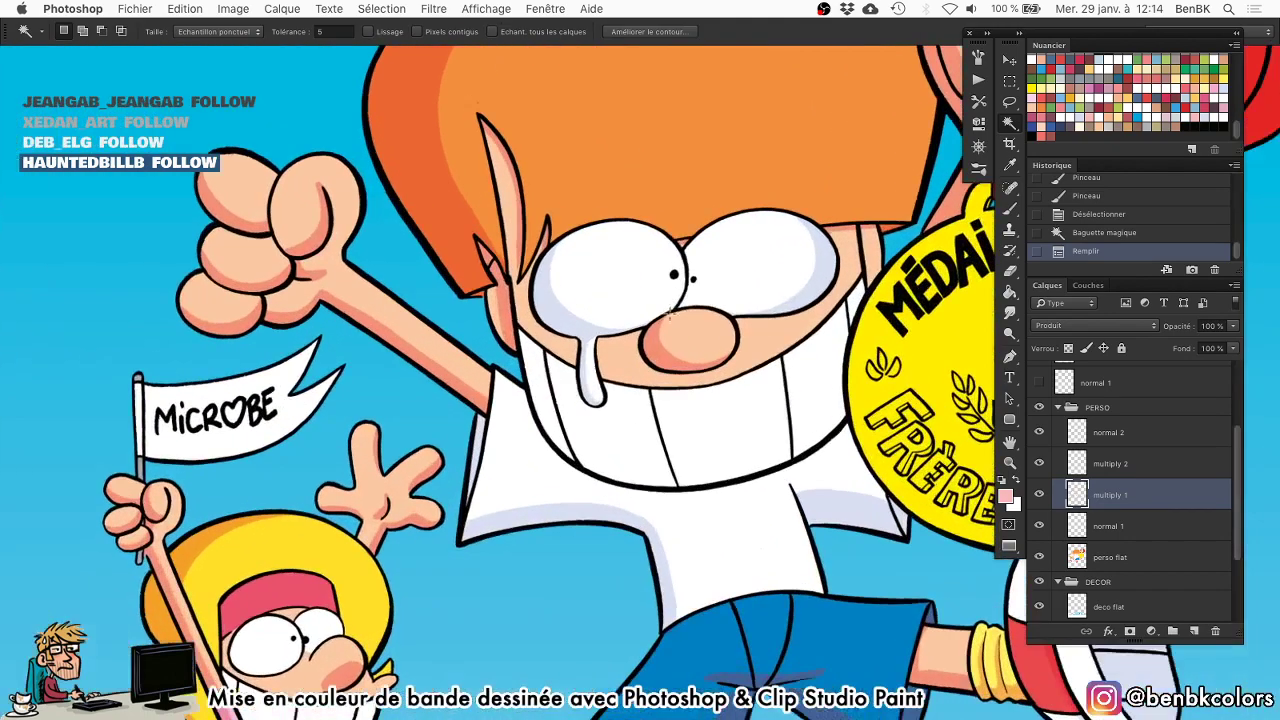
key(v)
key(super+d)
Select the girl's red headband on the perso flat layer with the Magic Wand and sample white from her eye.
right_click(309, 605)
click(309, 605)
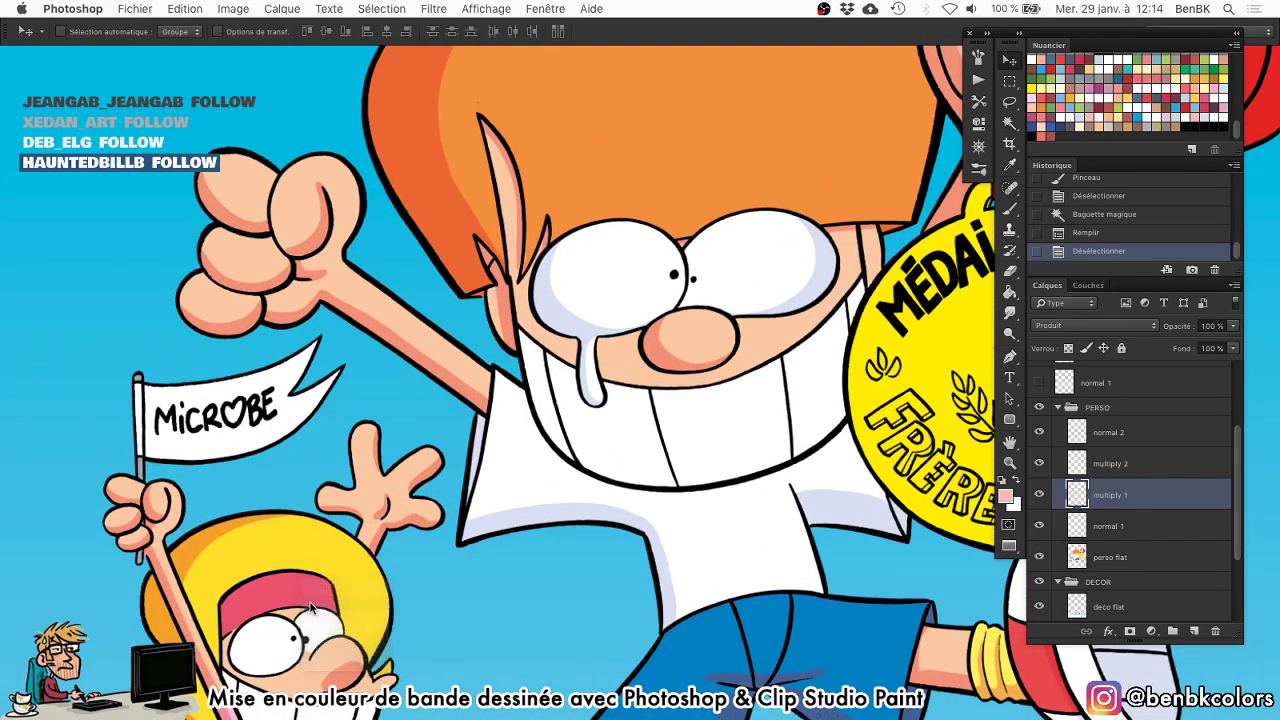
key(w)
click(316, 605)
key(b)
alt+click(328, 619)
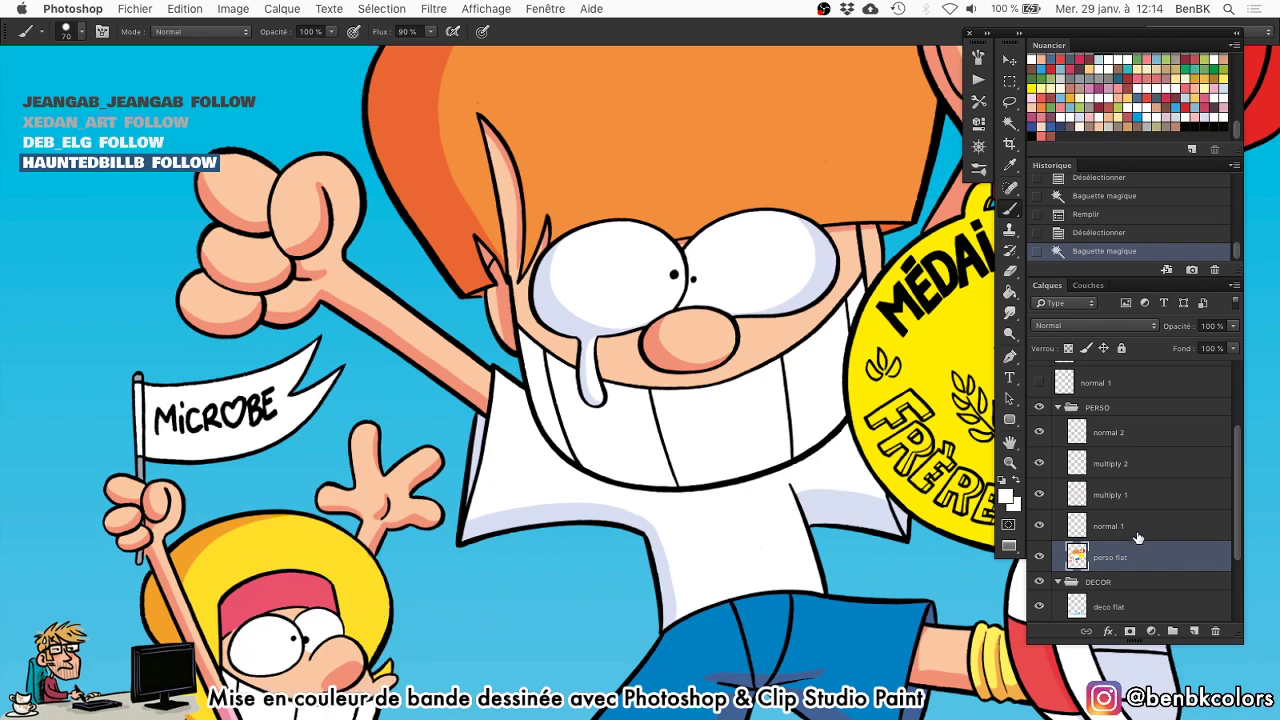
Paint a white highlight on the headband on the normal 1 layer with a 125 px brush at 80% opacity, and deselect.
click(1100, 526)
key(8)
key(bracketright)
key(bracketright)
key(bracketright)
key(bracketright)
mouse_move(329, 557)
mouse_down()
mouse_move(345, 642)
mouse_move(312, 400)
mouse_up()
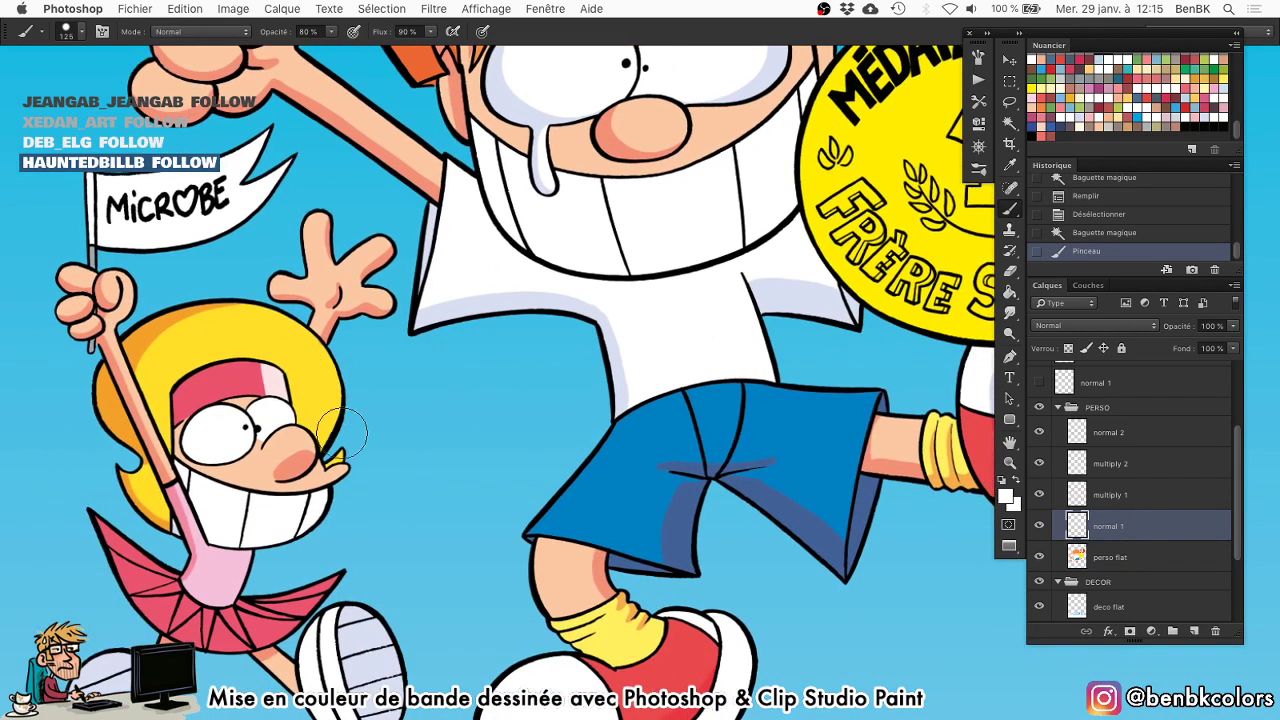
key(super+d)
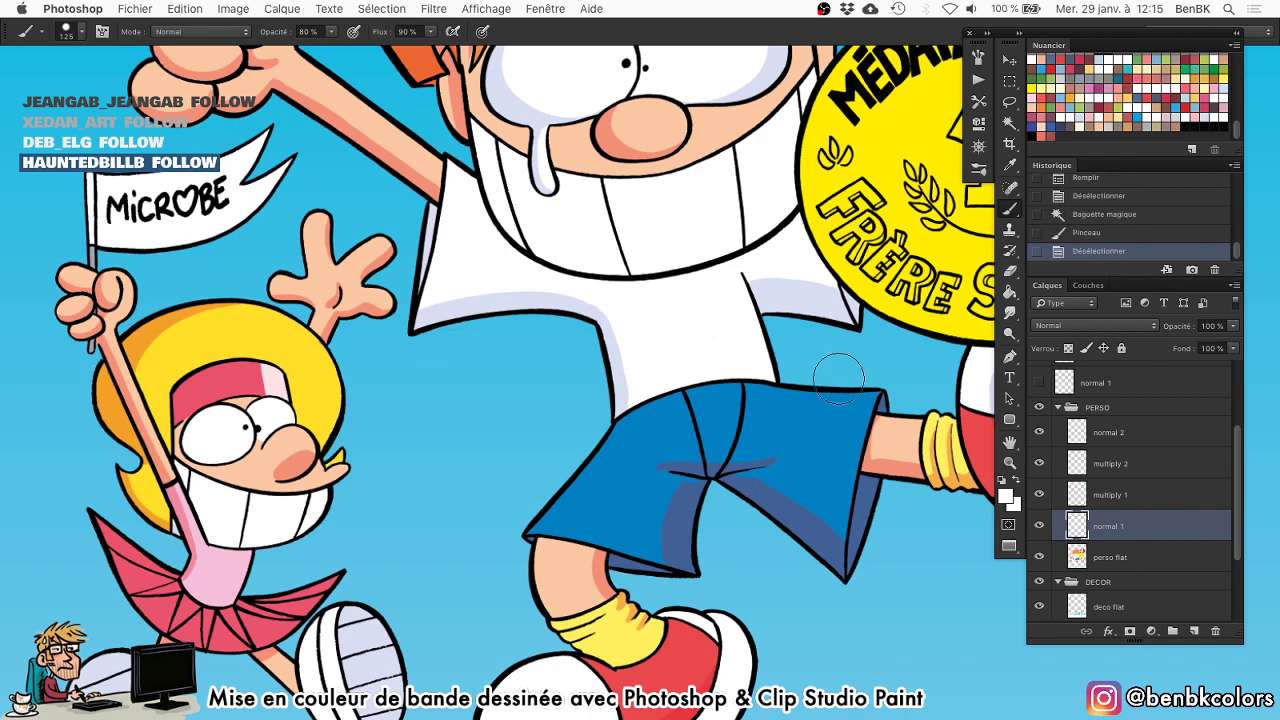
Select the medal's red ribbon on the perso flat layer with the Magic Wand, hide the selection outline, and activate the Brush.
key(super+0)
key(space)
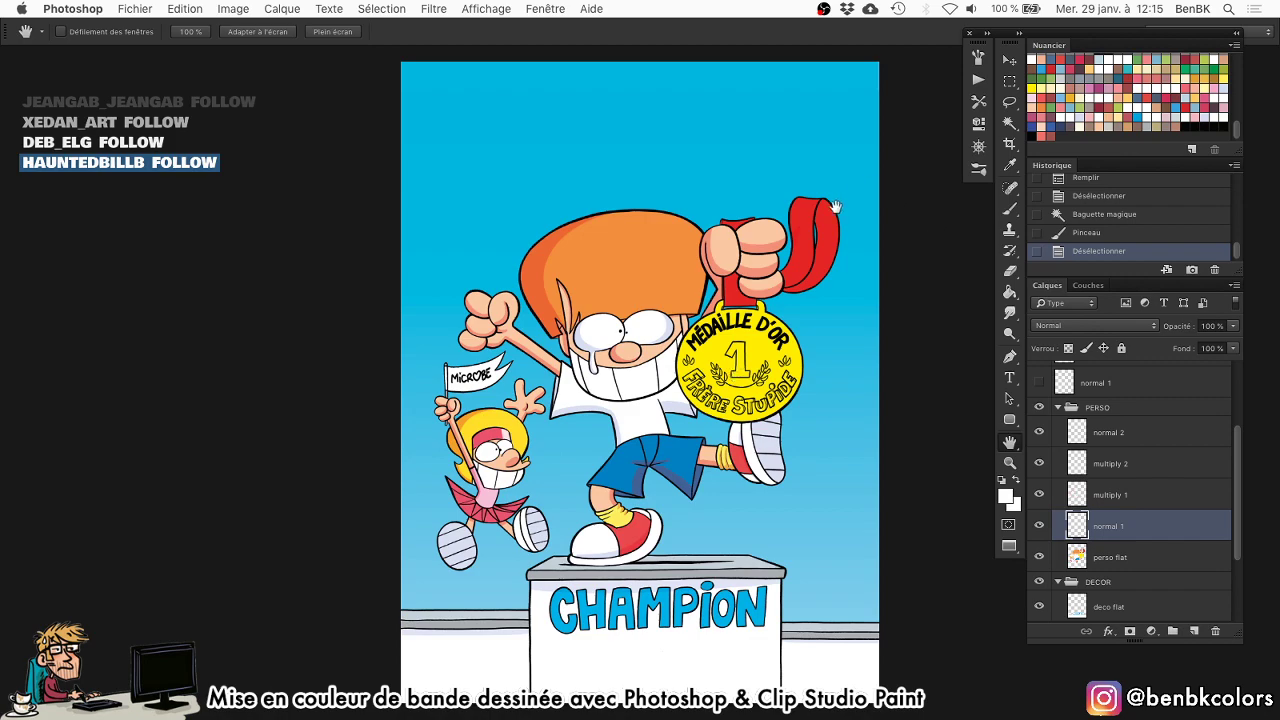
drag(803, 243, 906, 249)
right_click(881, 316)
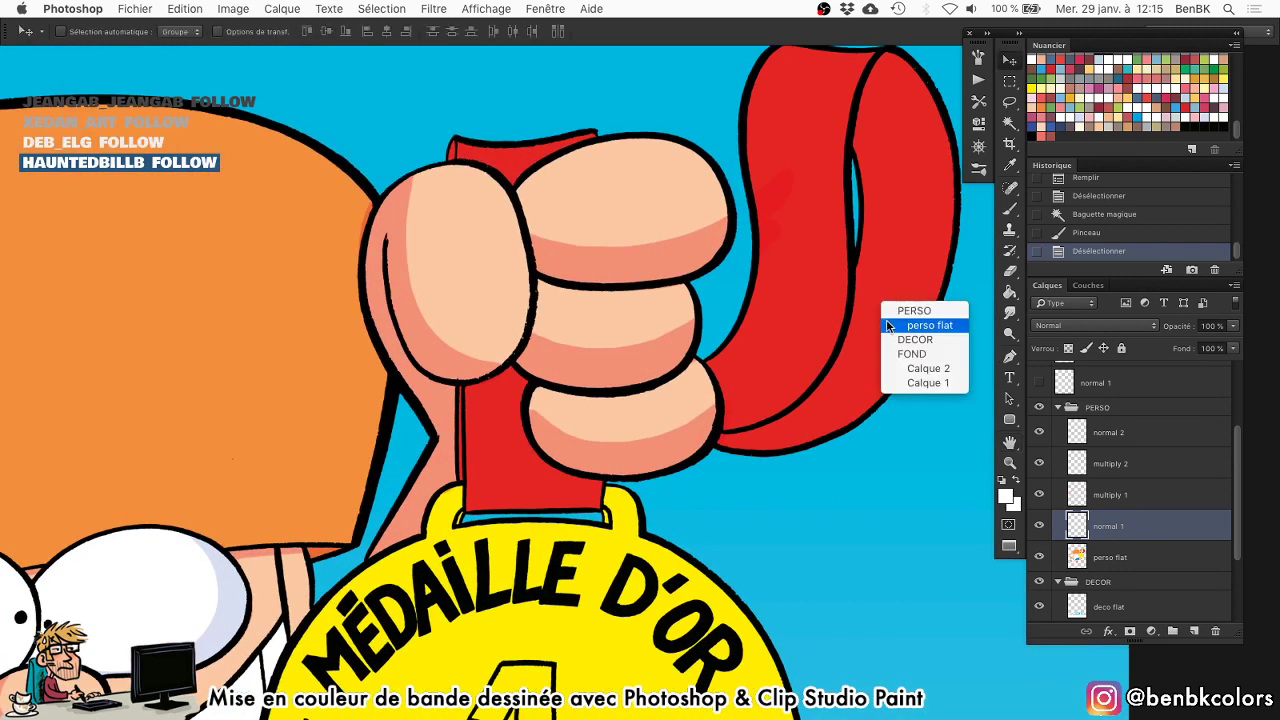
click(905, 322)
key(w)
click(889, 330)
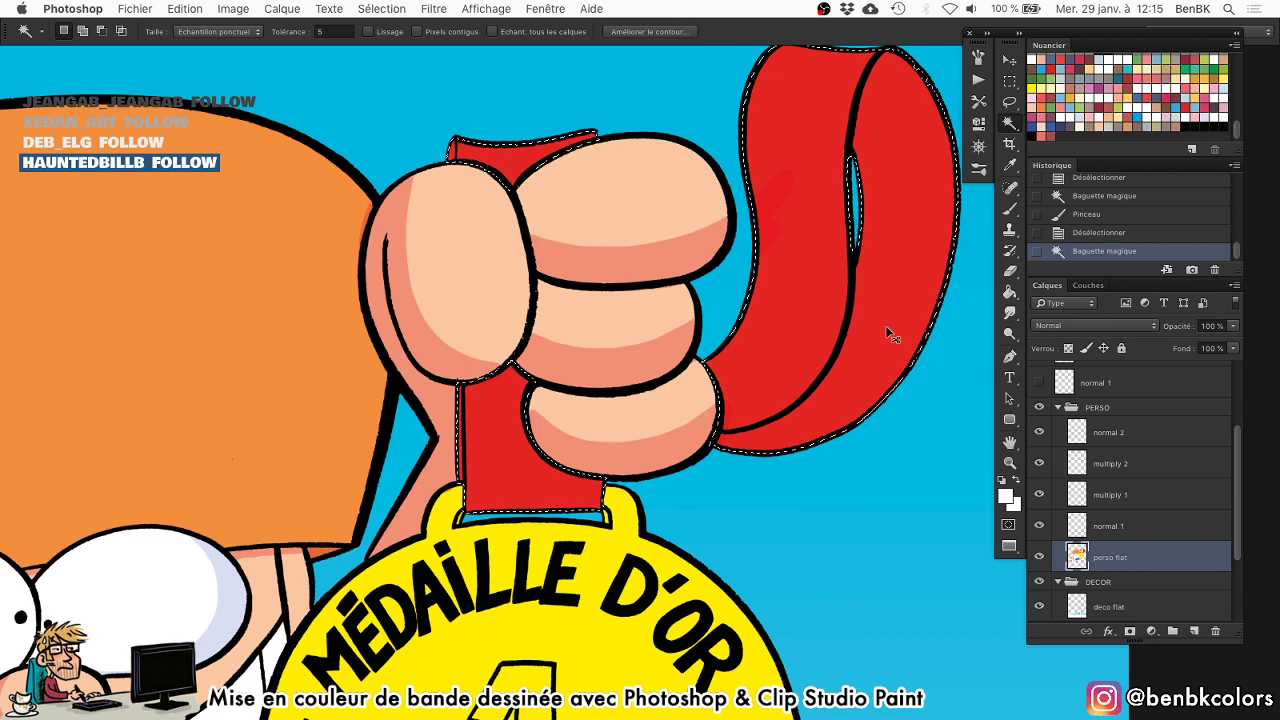
key(super+h)
key(b)
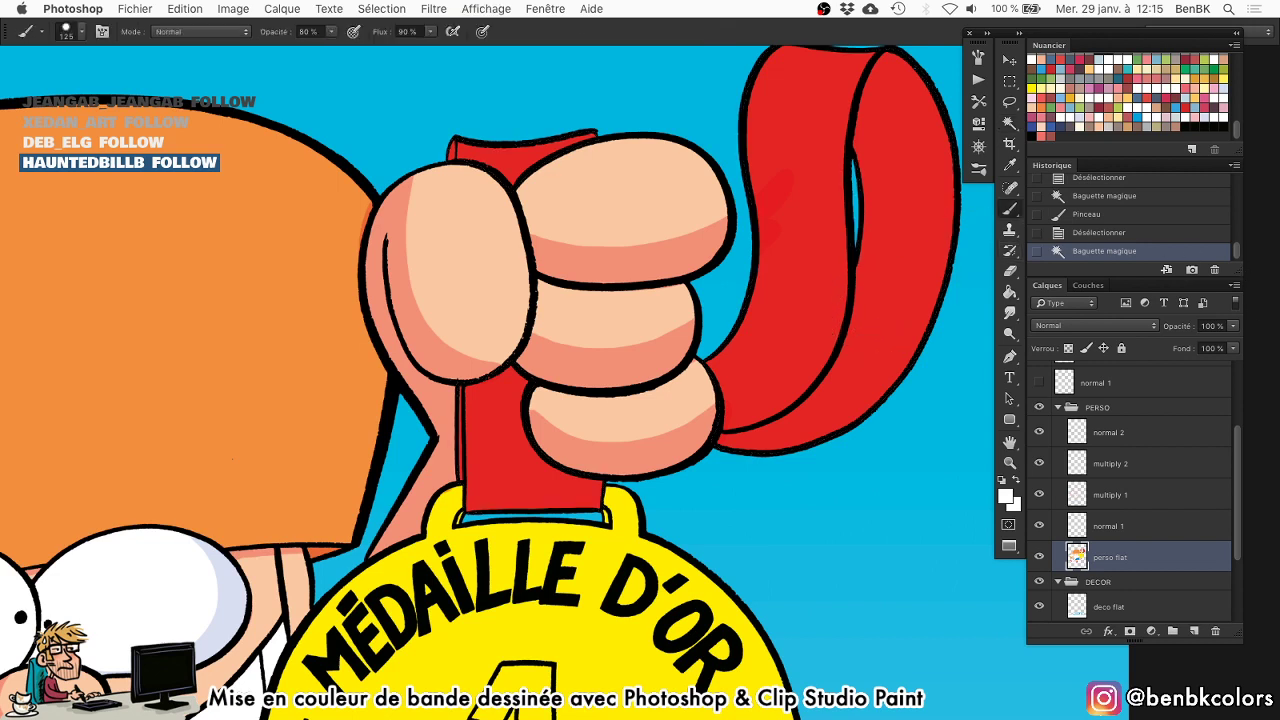
Fit the whole cover in view and hide the surrounding panels to check it.
key(Tab)
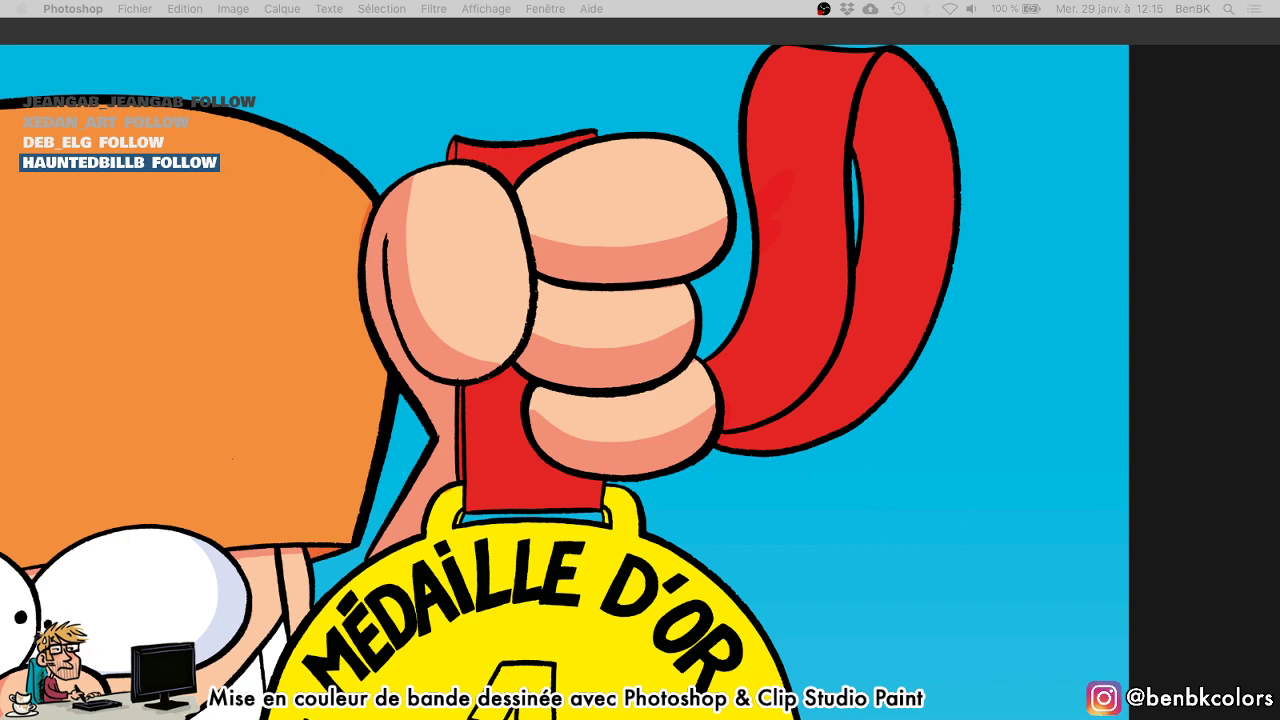
key(Tab)
key(super+0)
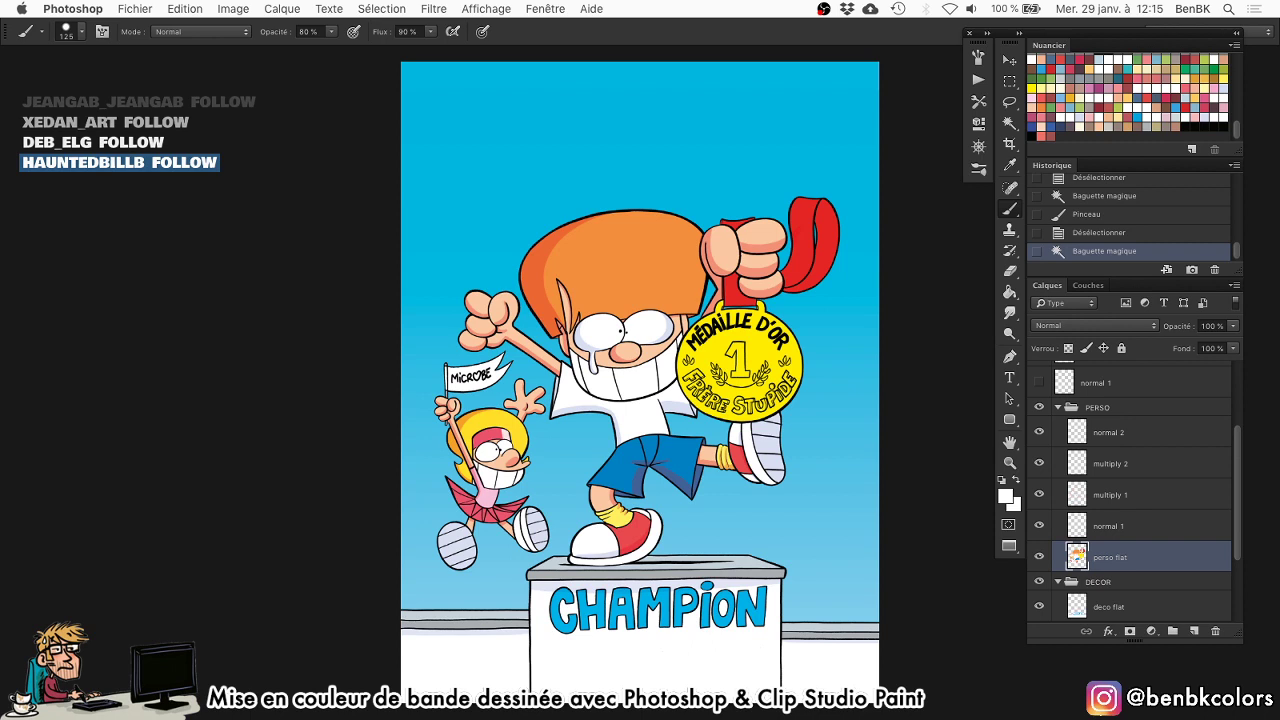
key(Tab)
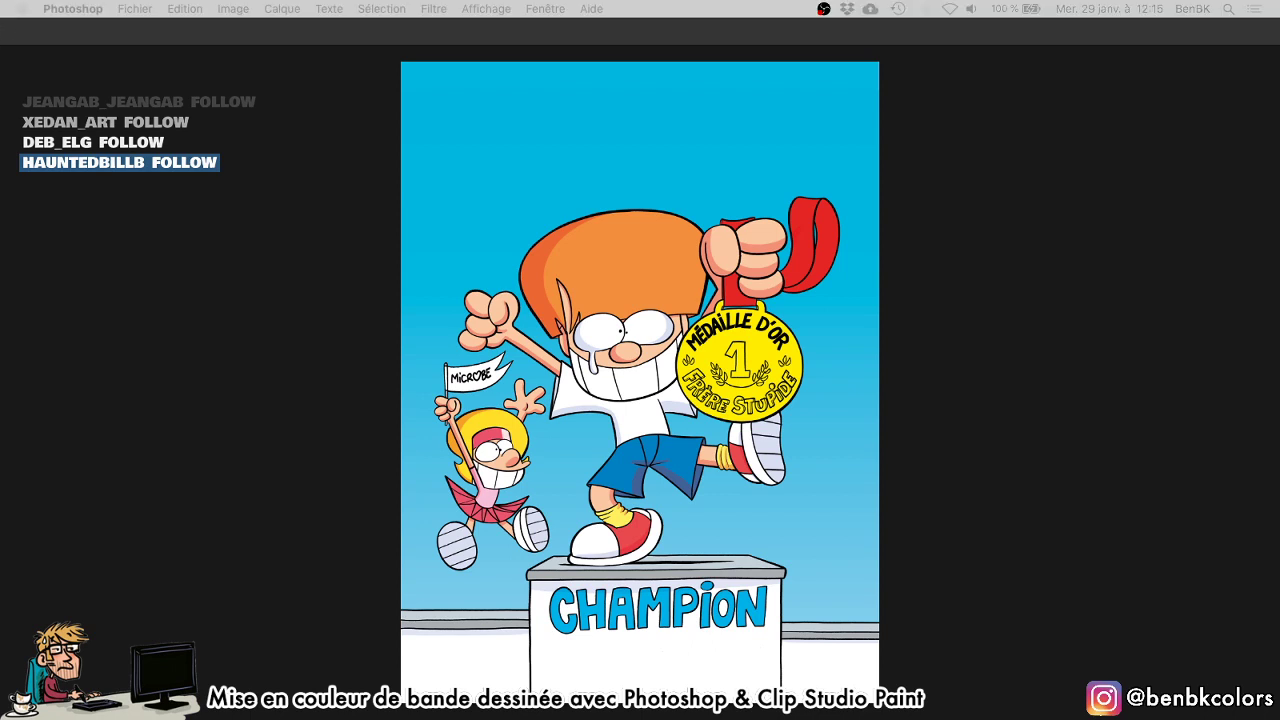